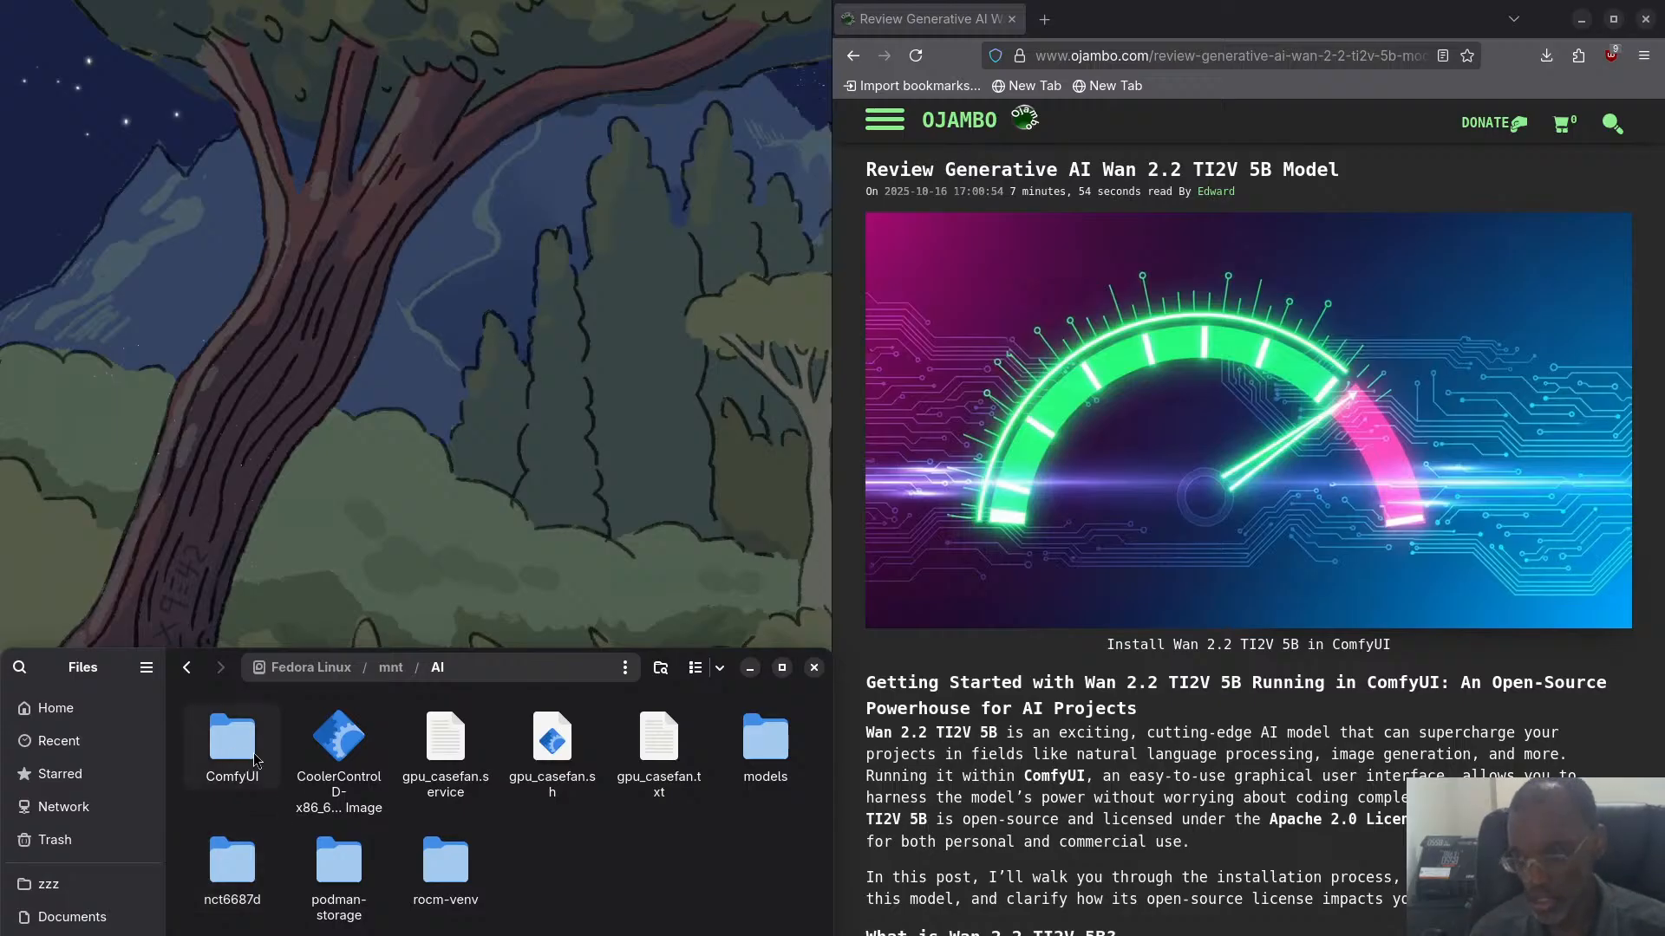
- Open a console in the AI folder, tile it beside the browser, and run "clean-cli && clear"
right_click(567, 859)
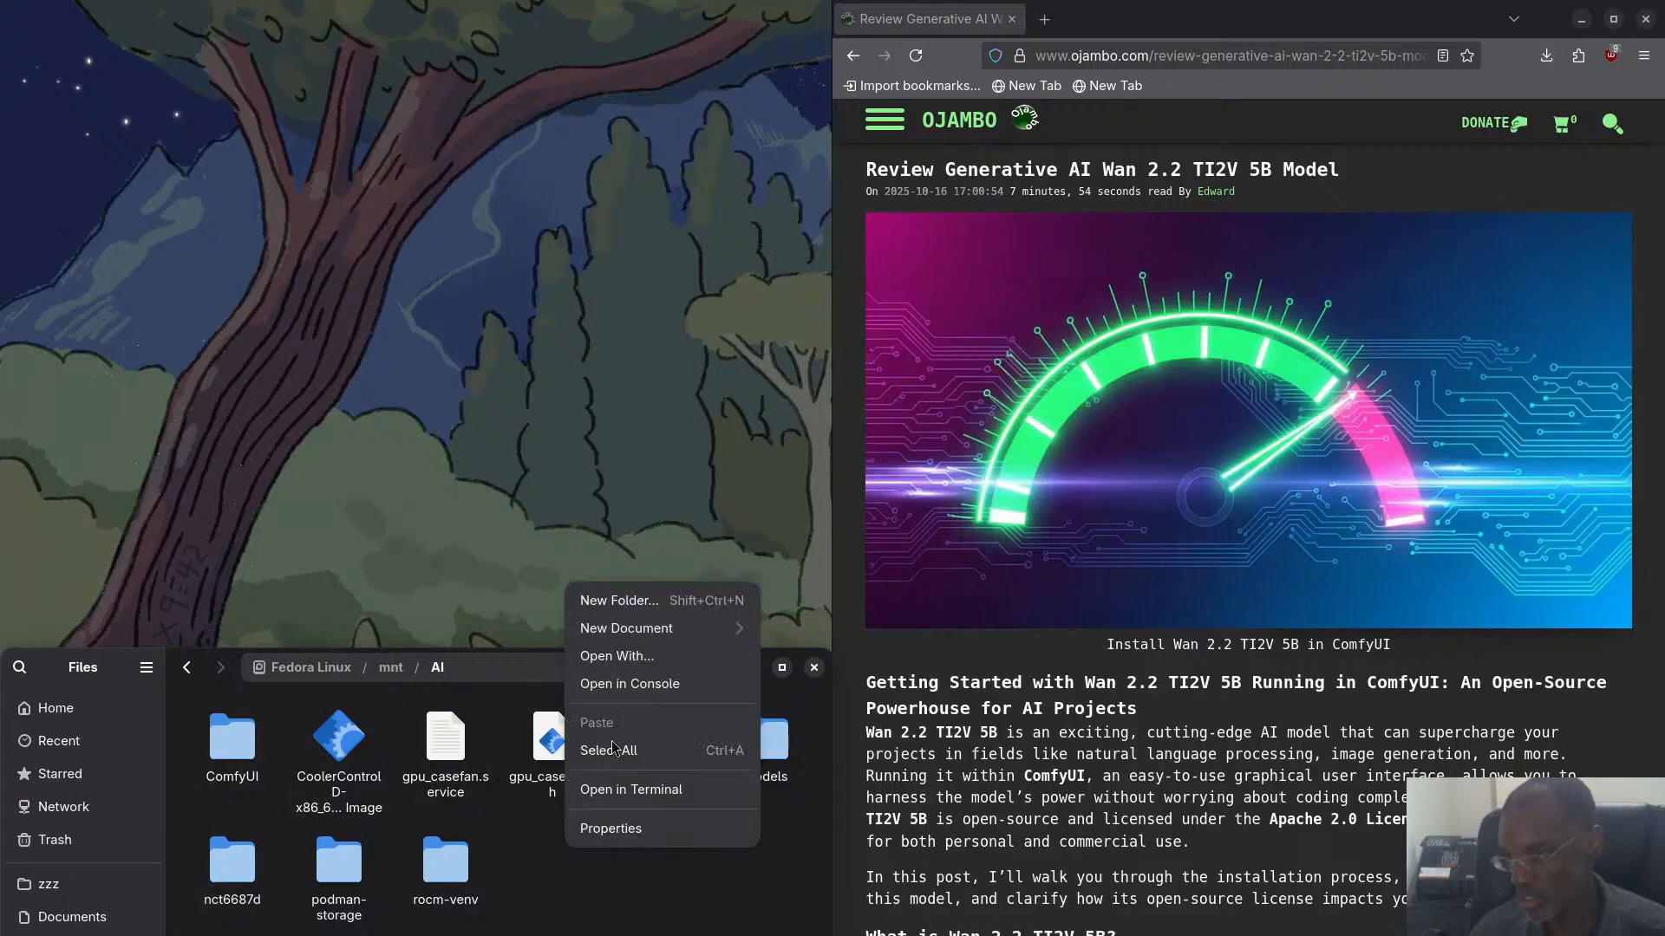
left_click(624, 684)
left_click_drag(718, 149, 4, 170)
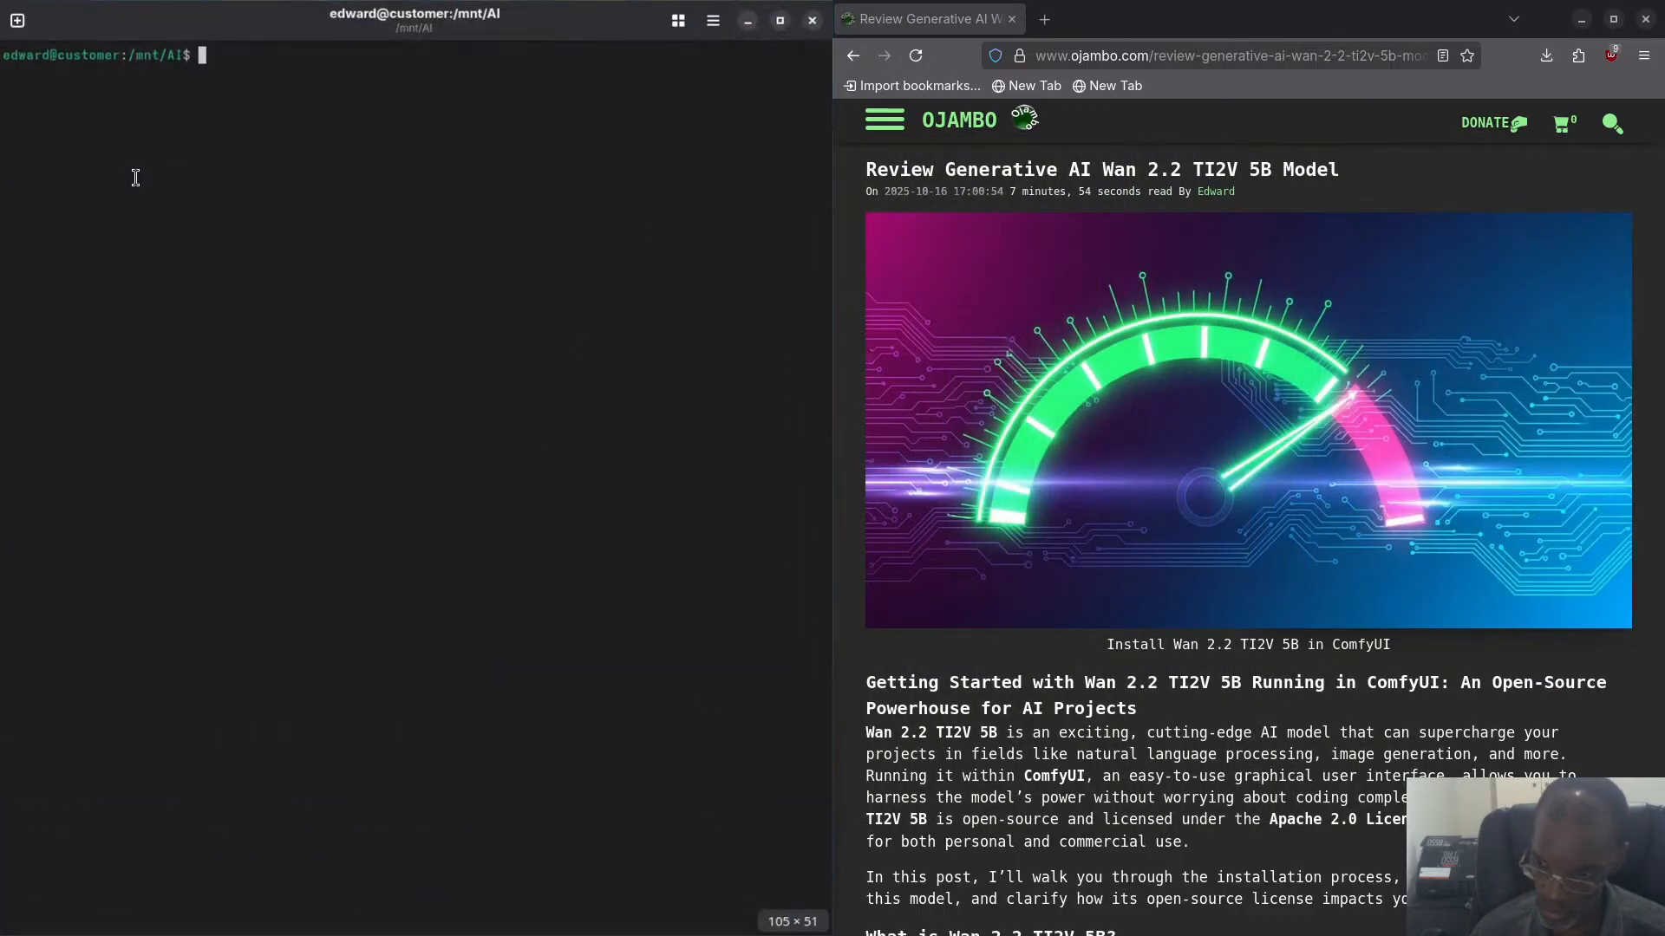
type("cle")
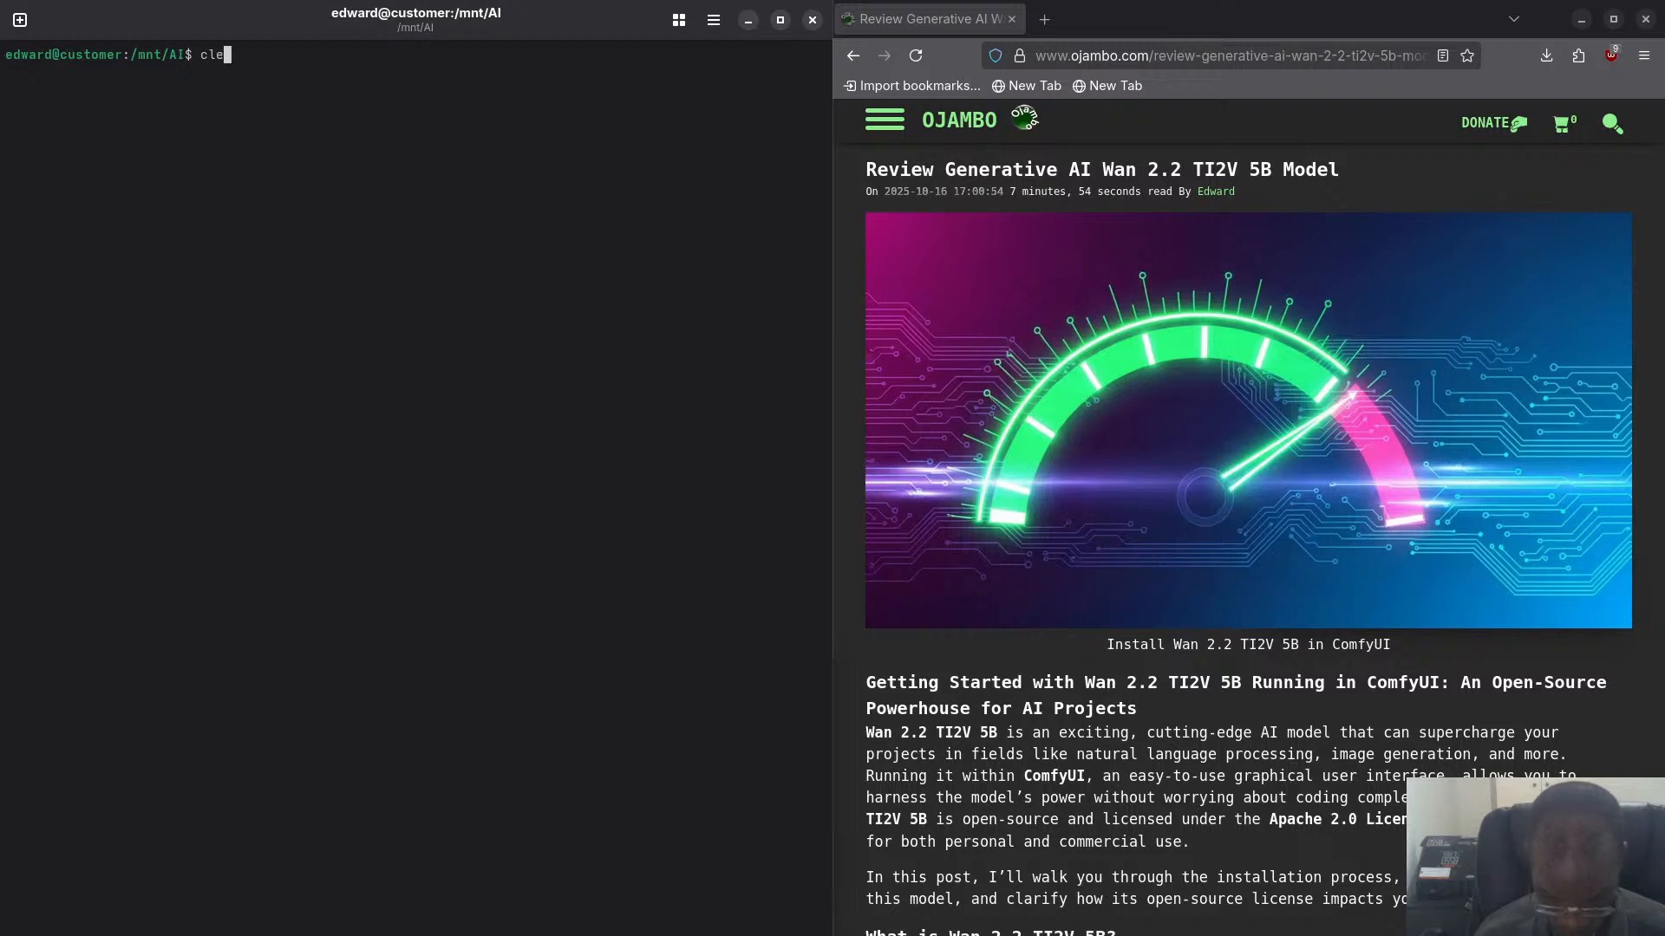
type("an-cli")
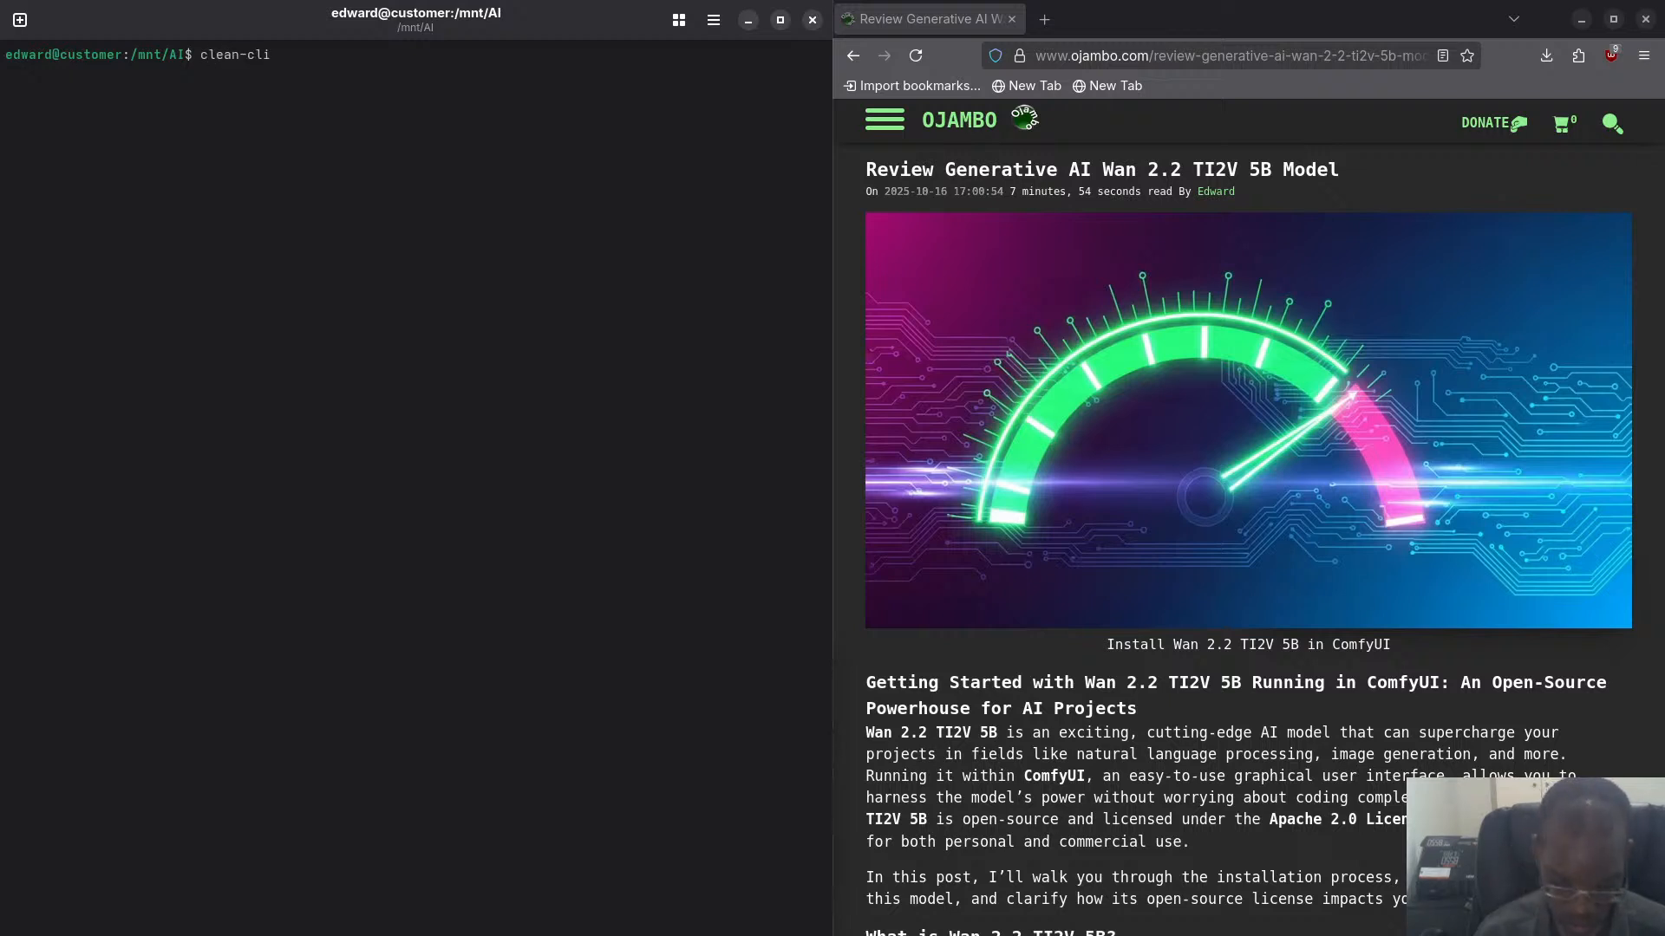
type(" && clear")
key("Return")
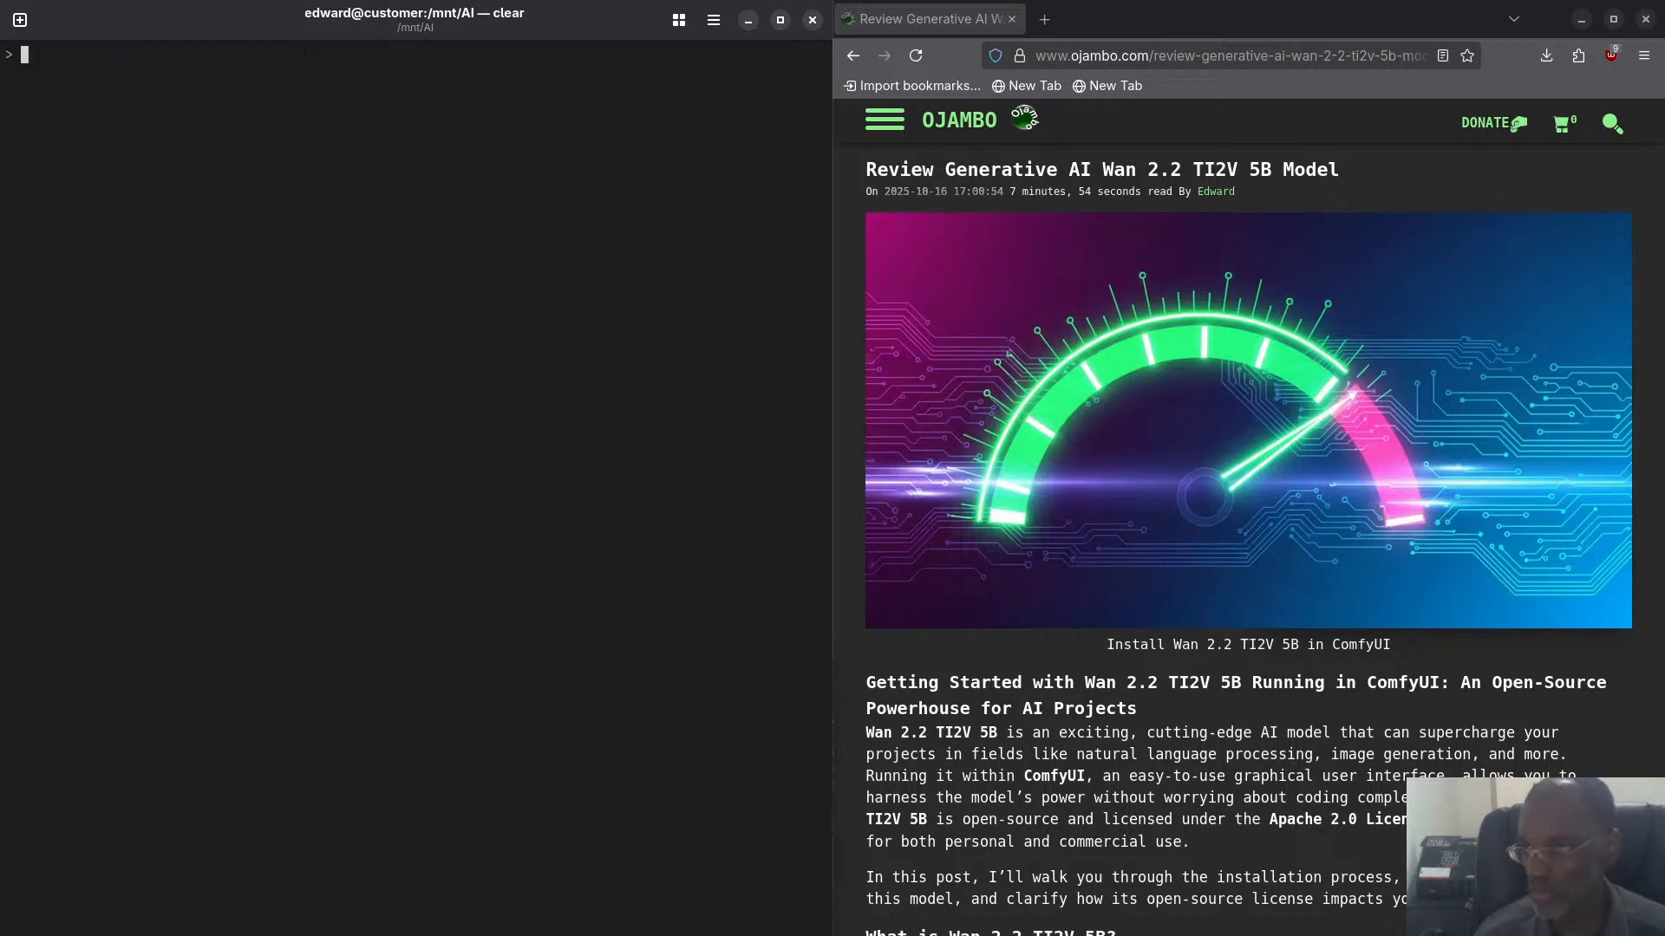
- Run ./CoolerControlD-x86_64.AppImage with sudo and enter the account password
type("sudo")
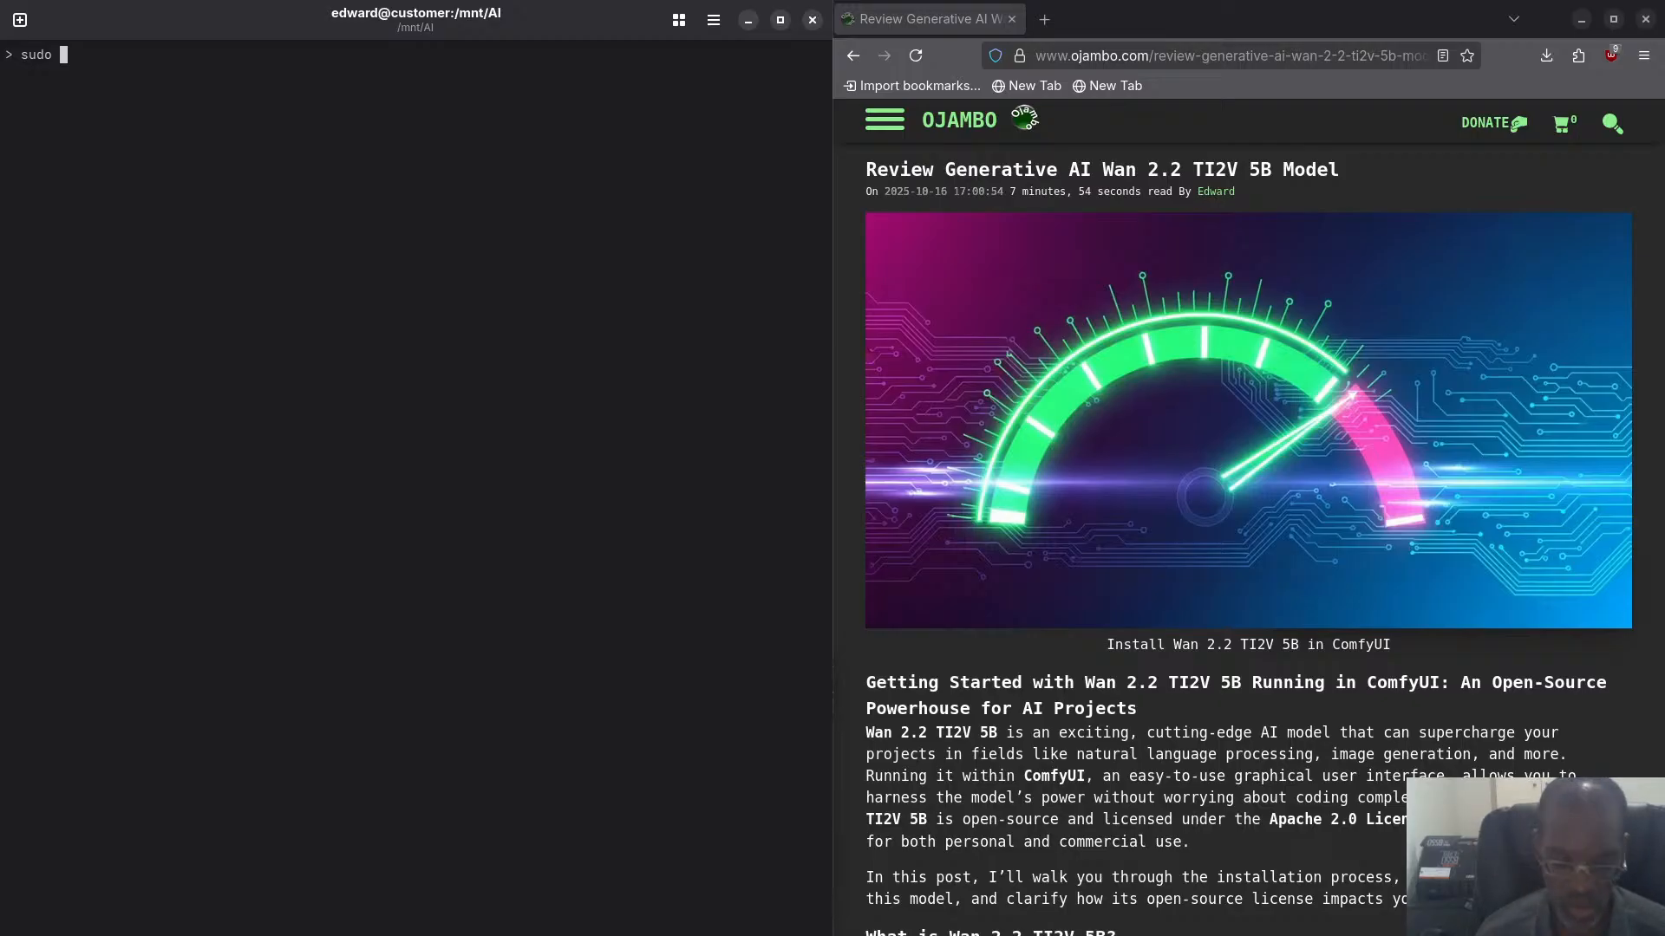
type(".")
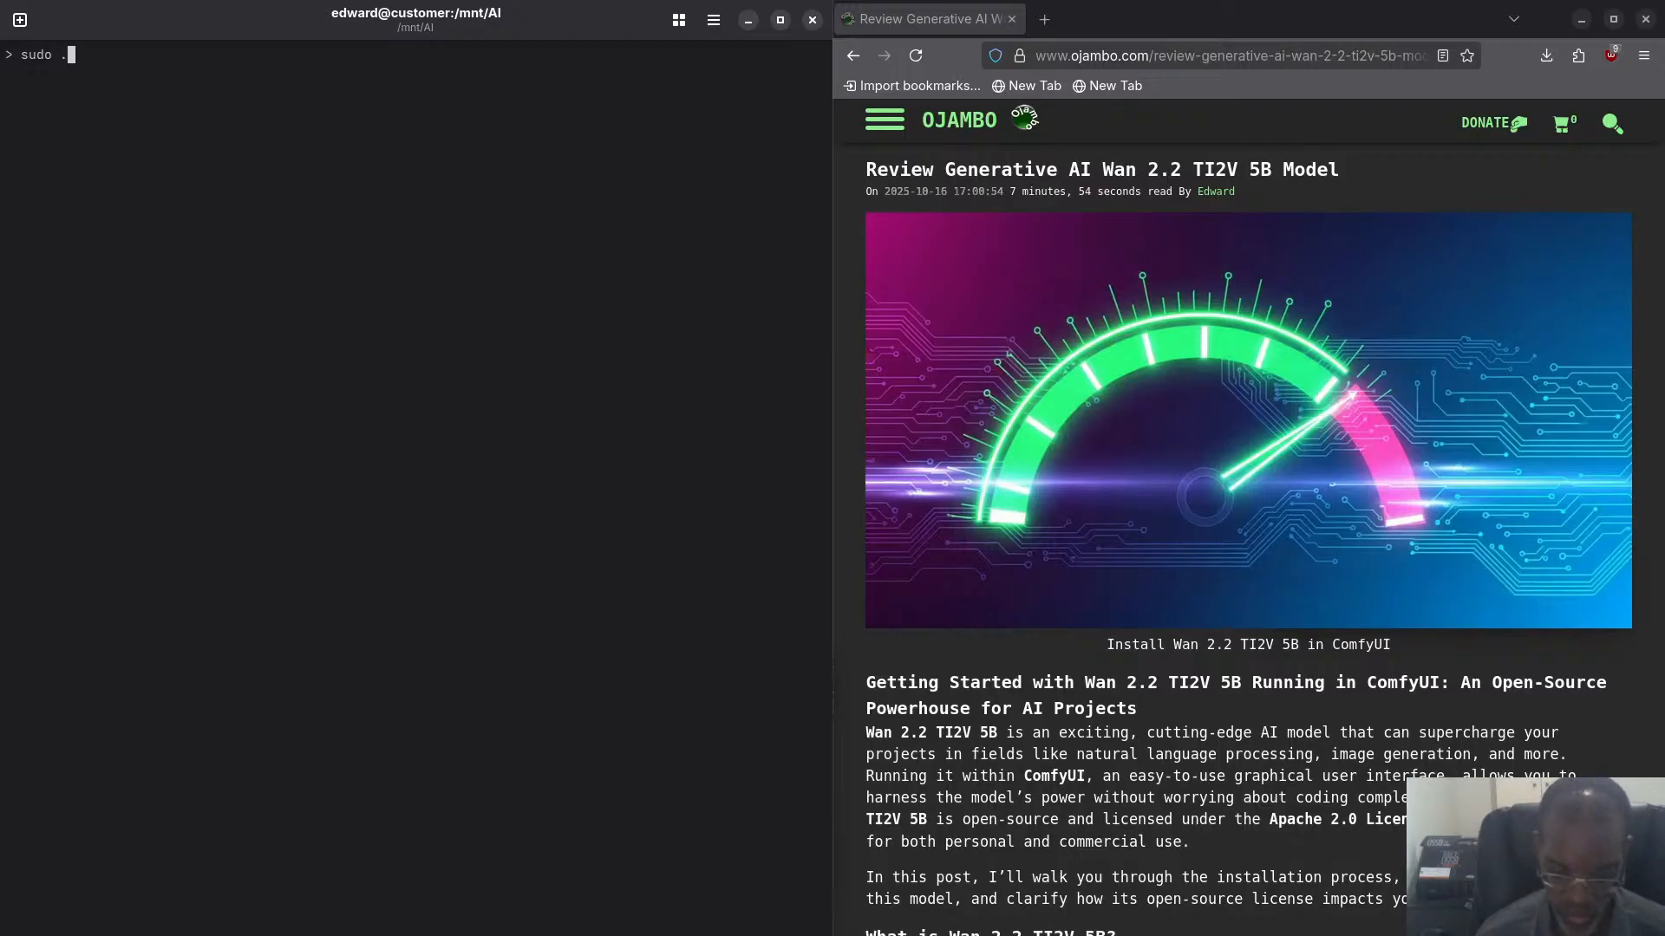
type("/Coo")
key("Tab")
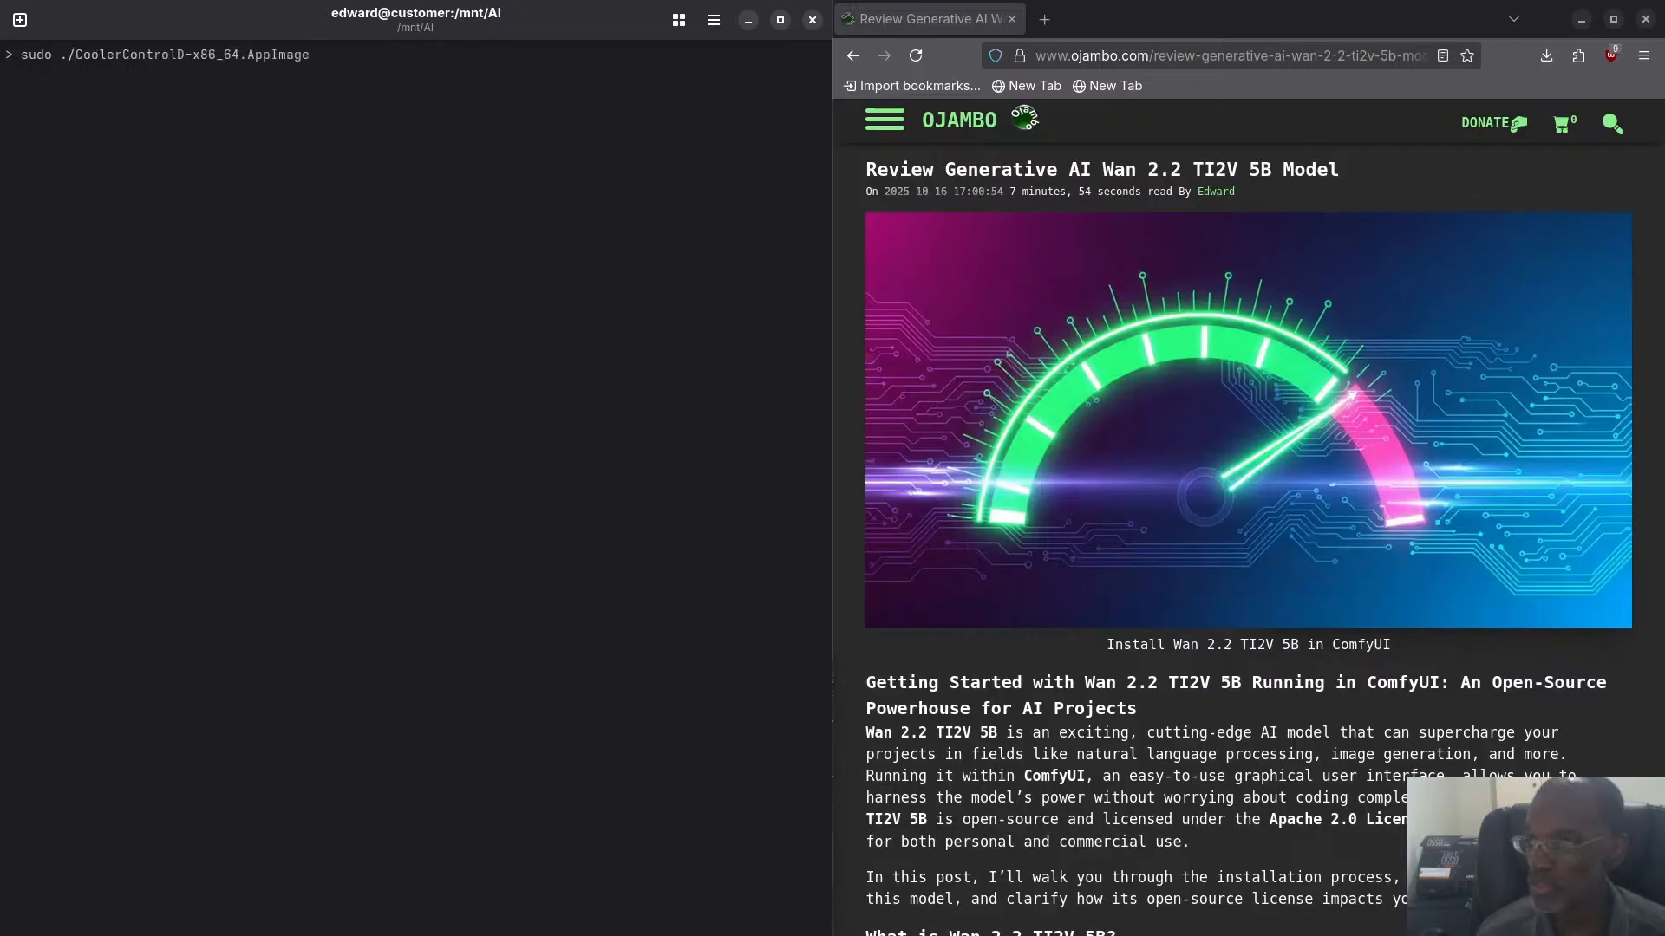
key("Return")
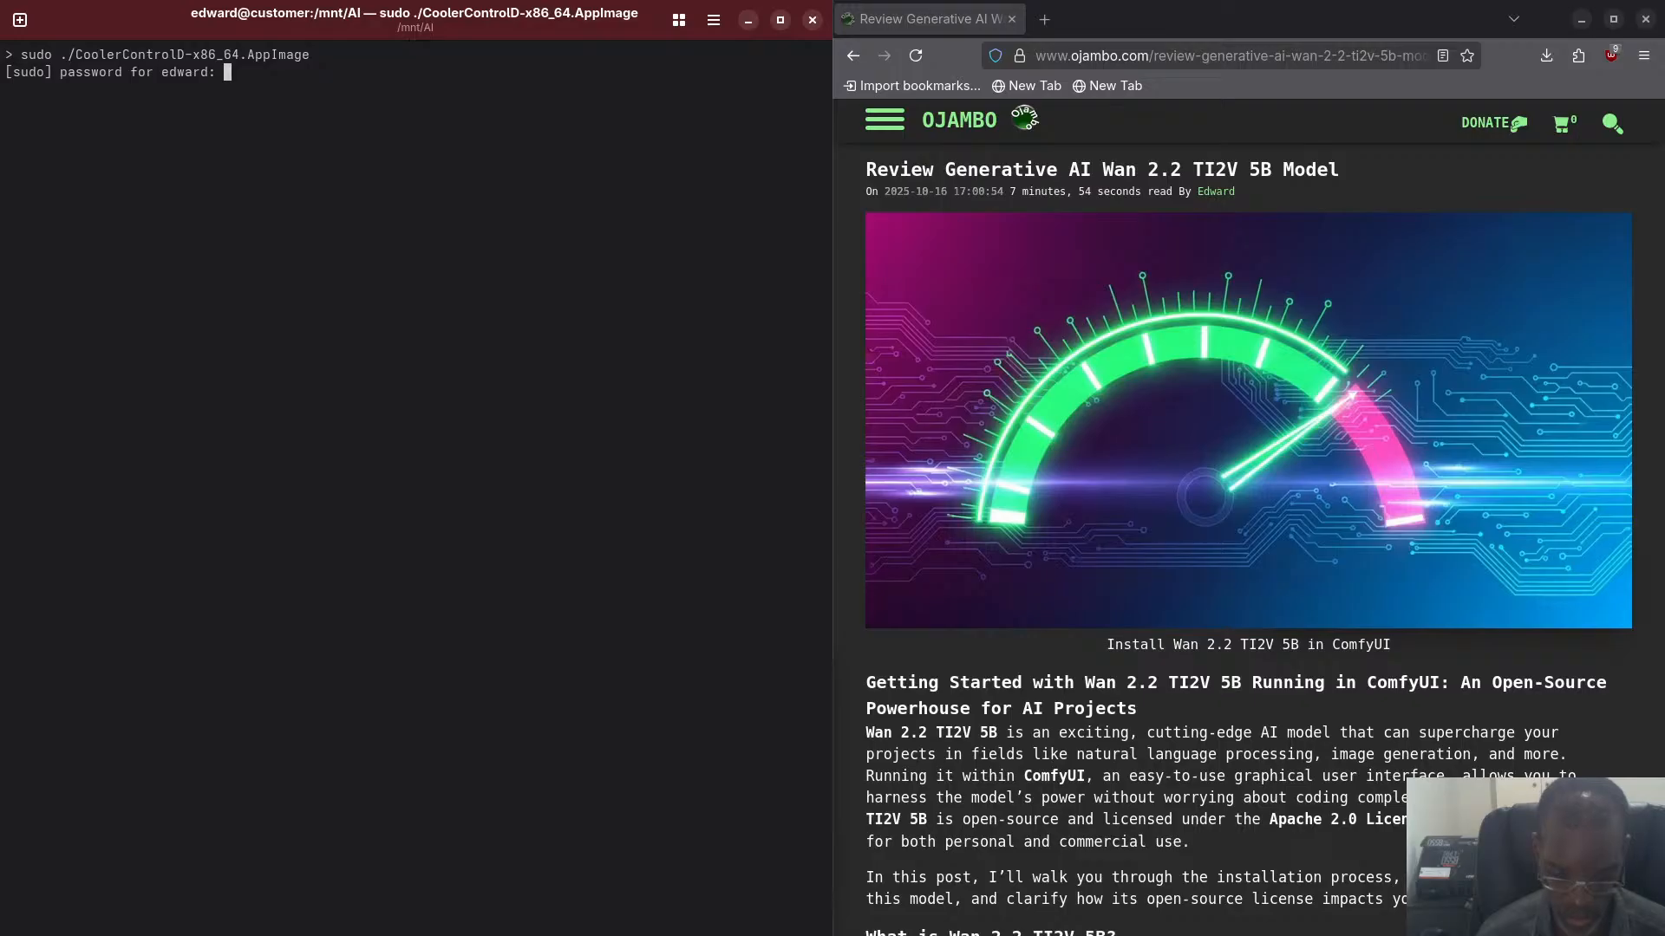
key("Return")
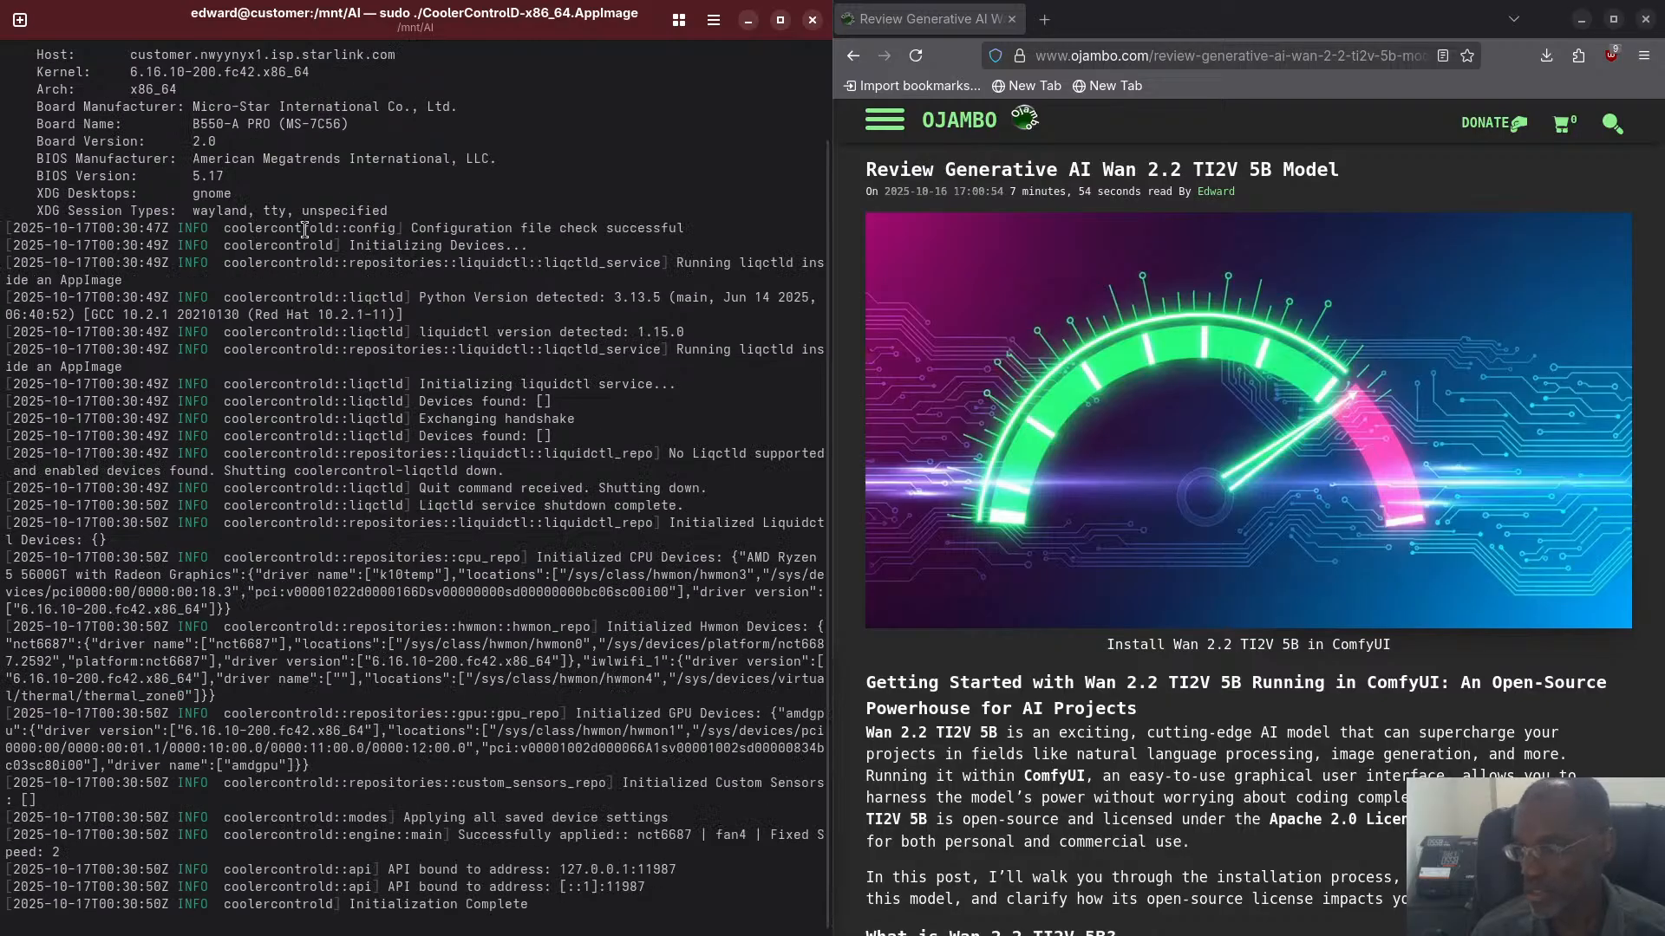
- Highlight the nct6687 driver name in the log's initialized Hwmon devices entry
scroll(294, 230, "up", 2)
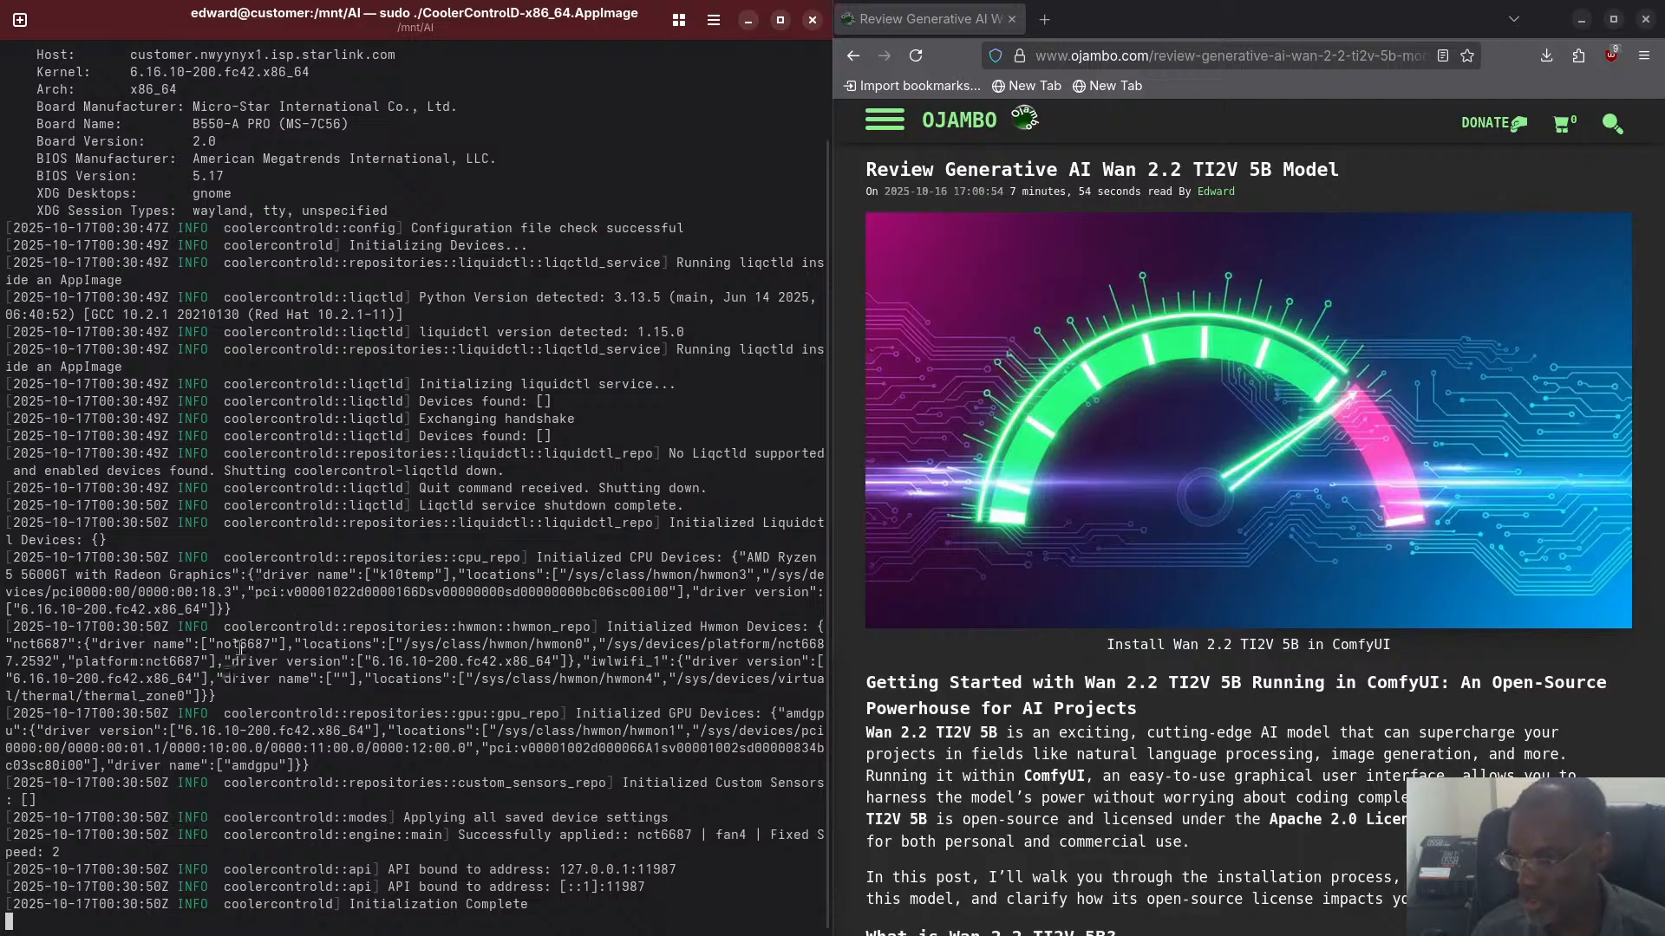
left_click_drag(273, 646, 216, 655)
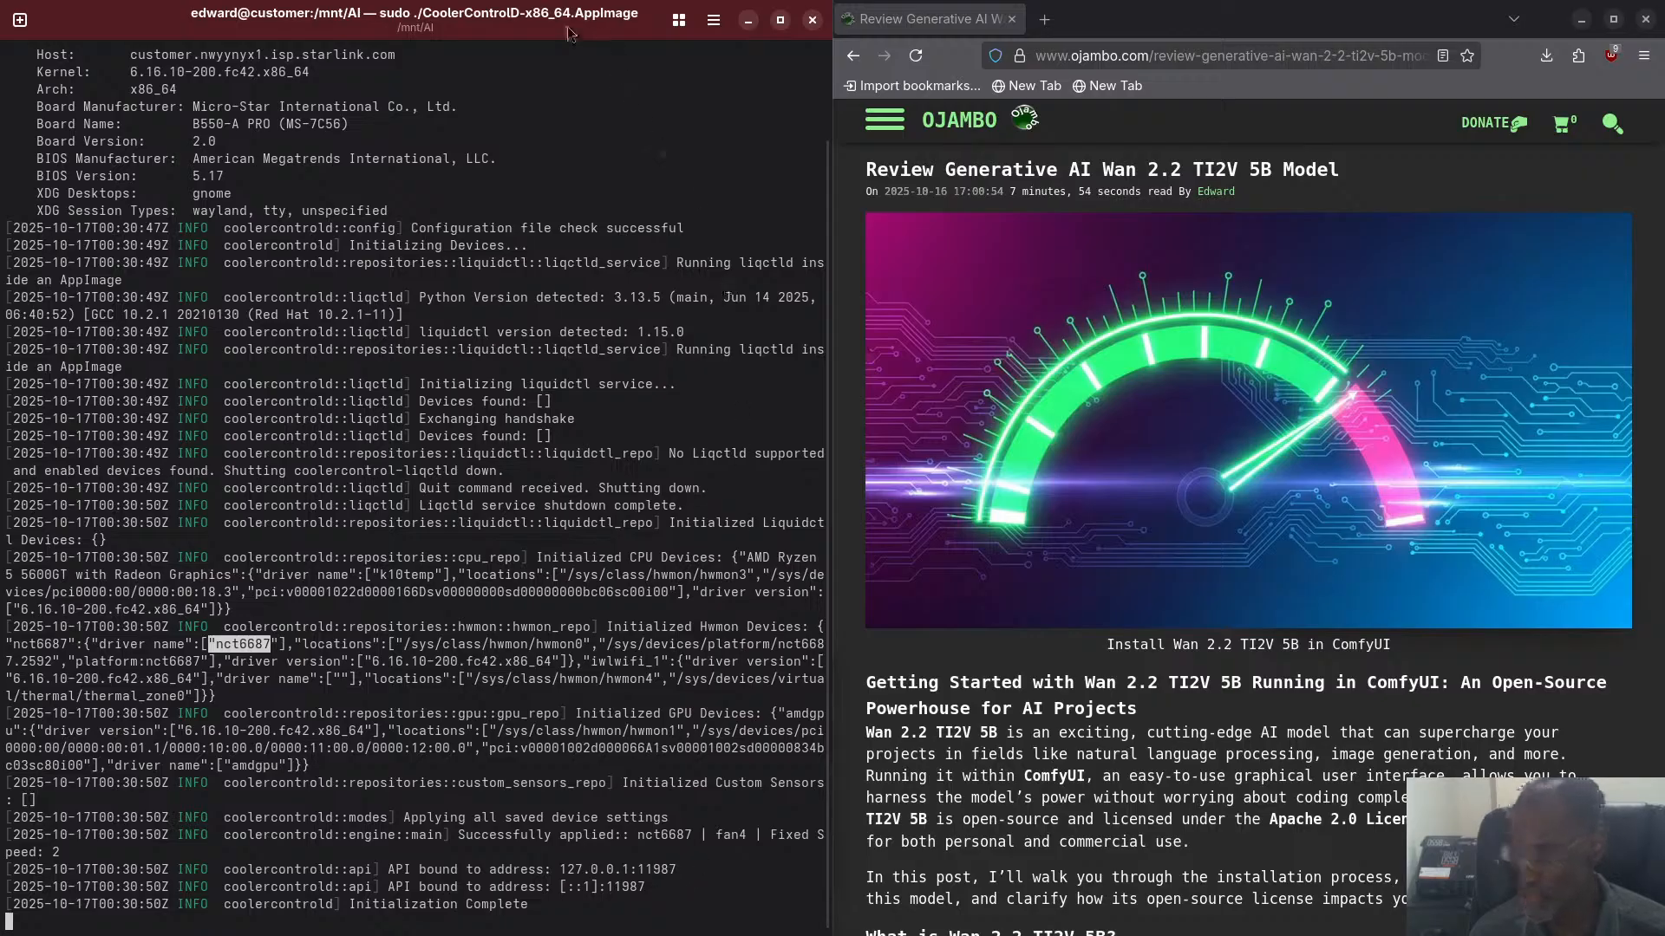
- Tile the terminal over the other half of the desktop, switch to Chromium, and open 127.0.0.1:11987 in a new tab
left_click_drag(567, 26, 1664, 607)
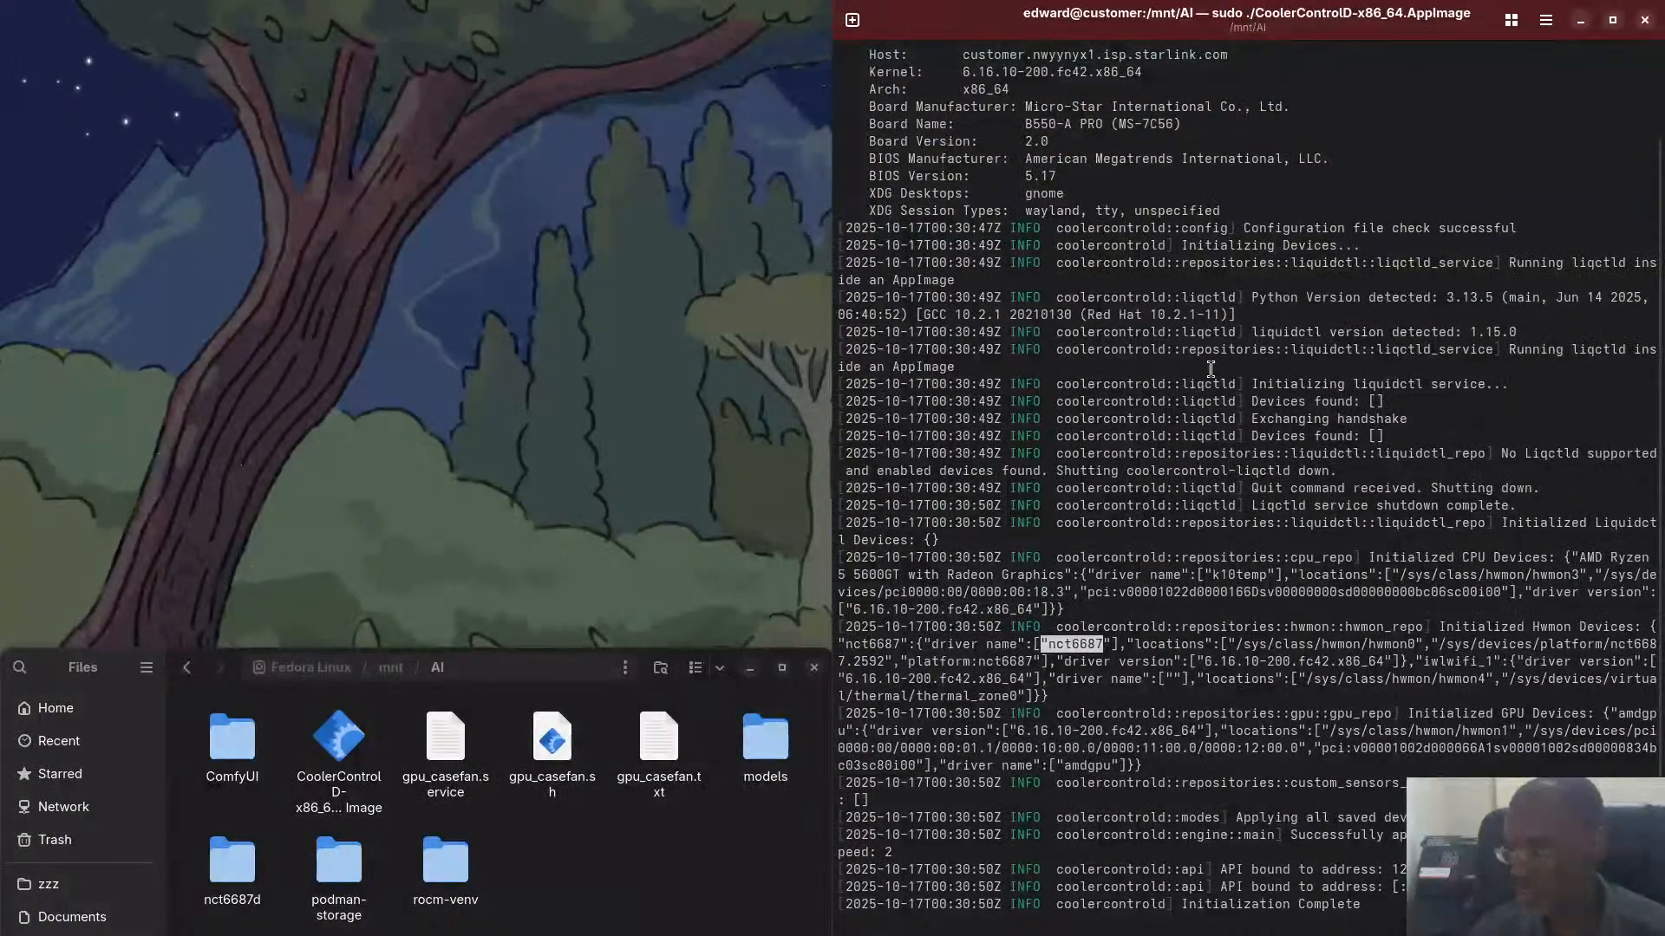
key("super")
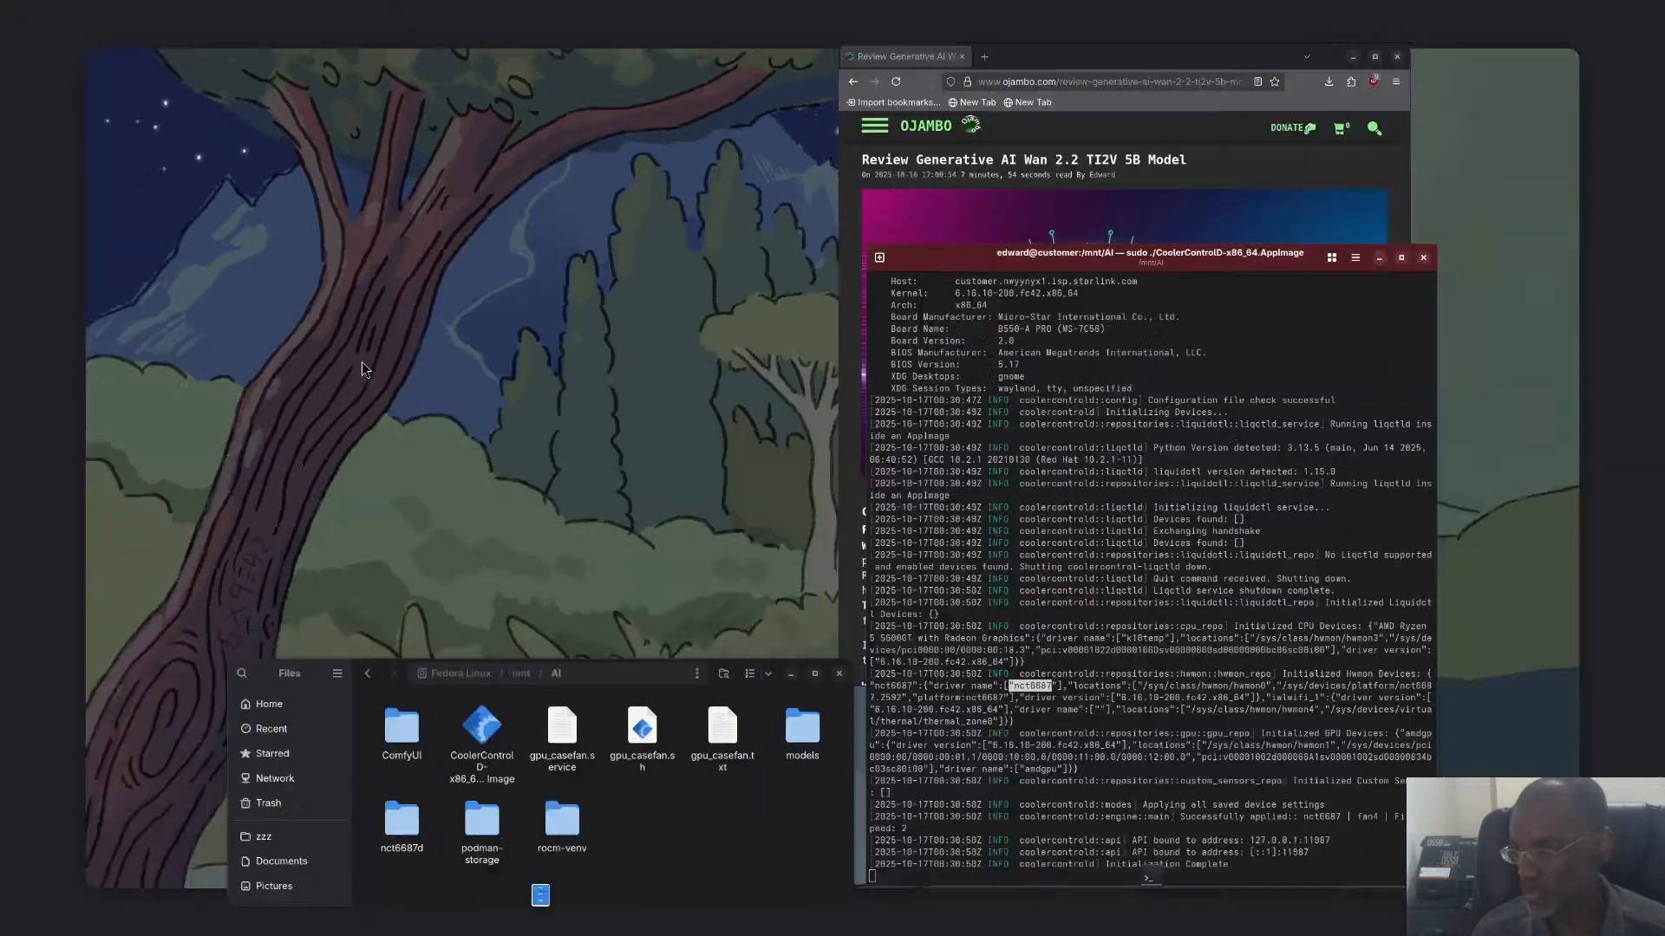
left_click(597, 372)
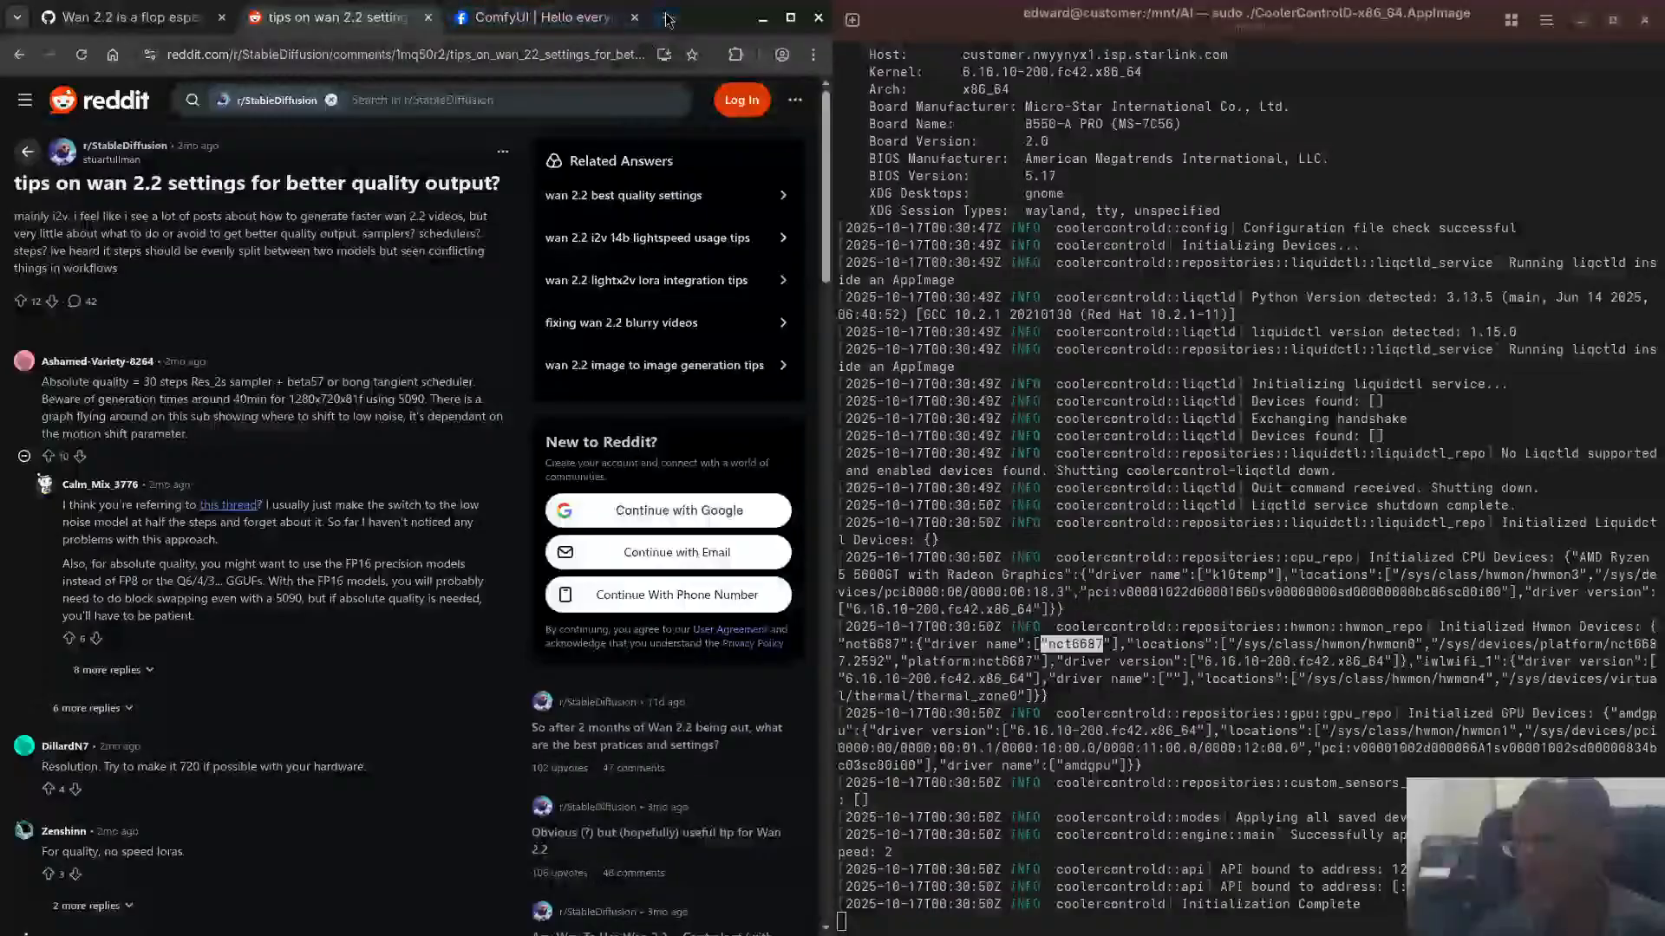
key("ctrl+t")
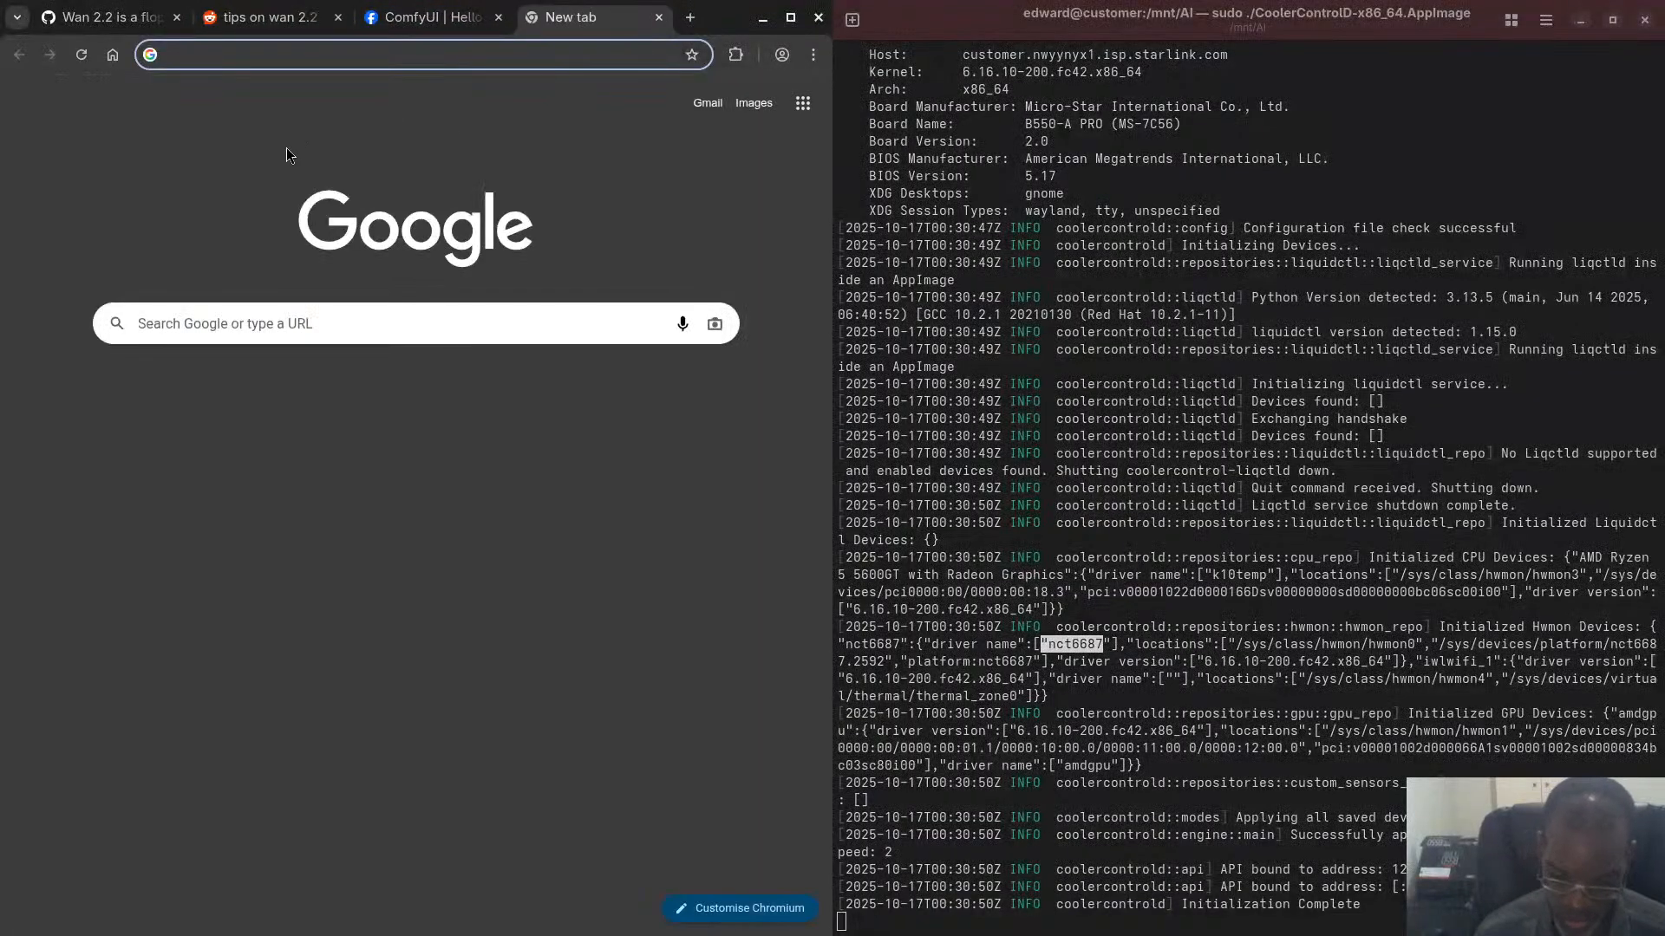
type("1")
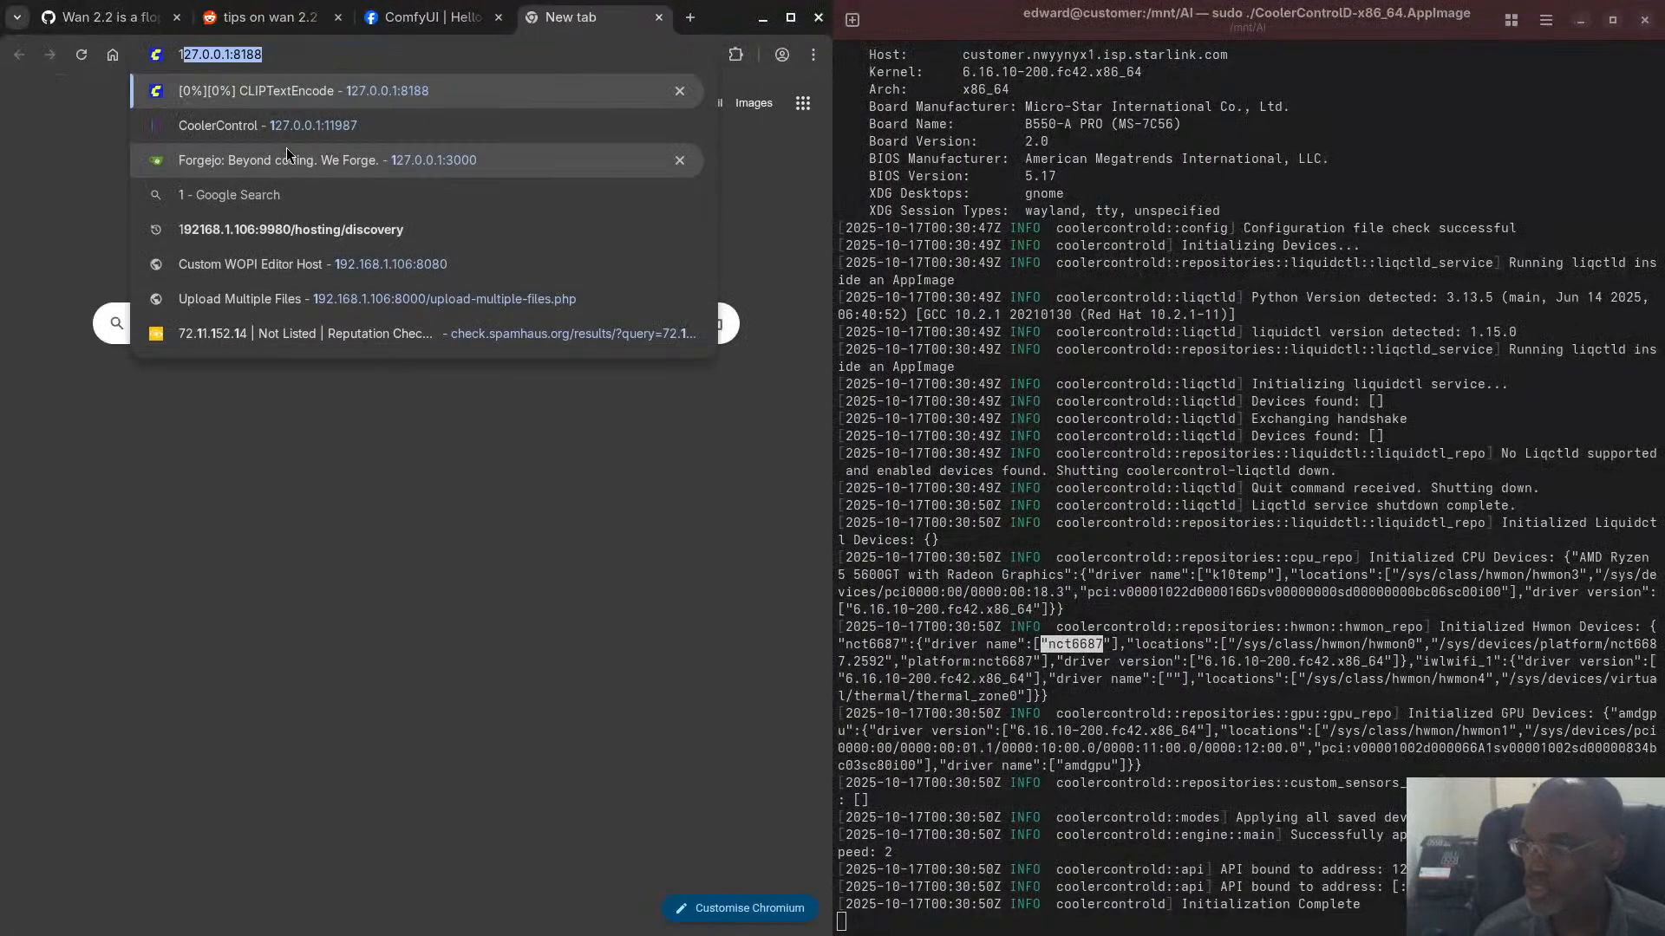
type("27.0.0.1:1")
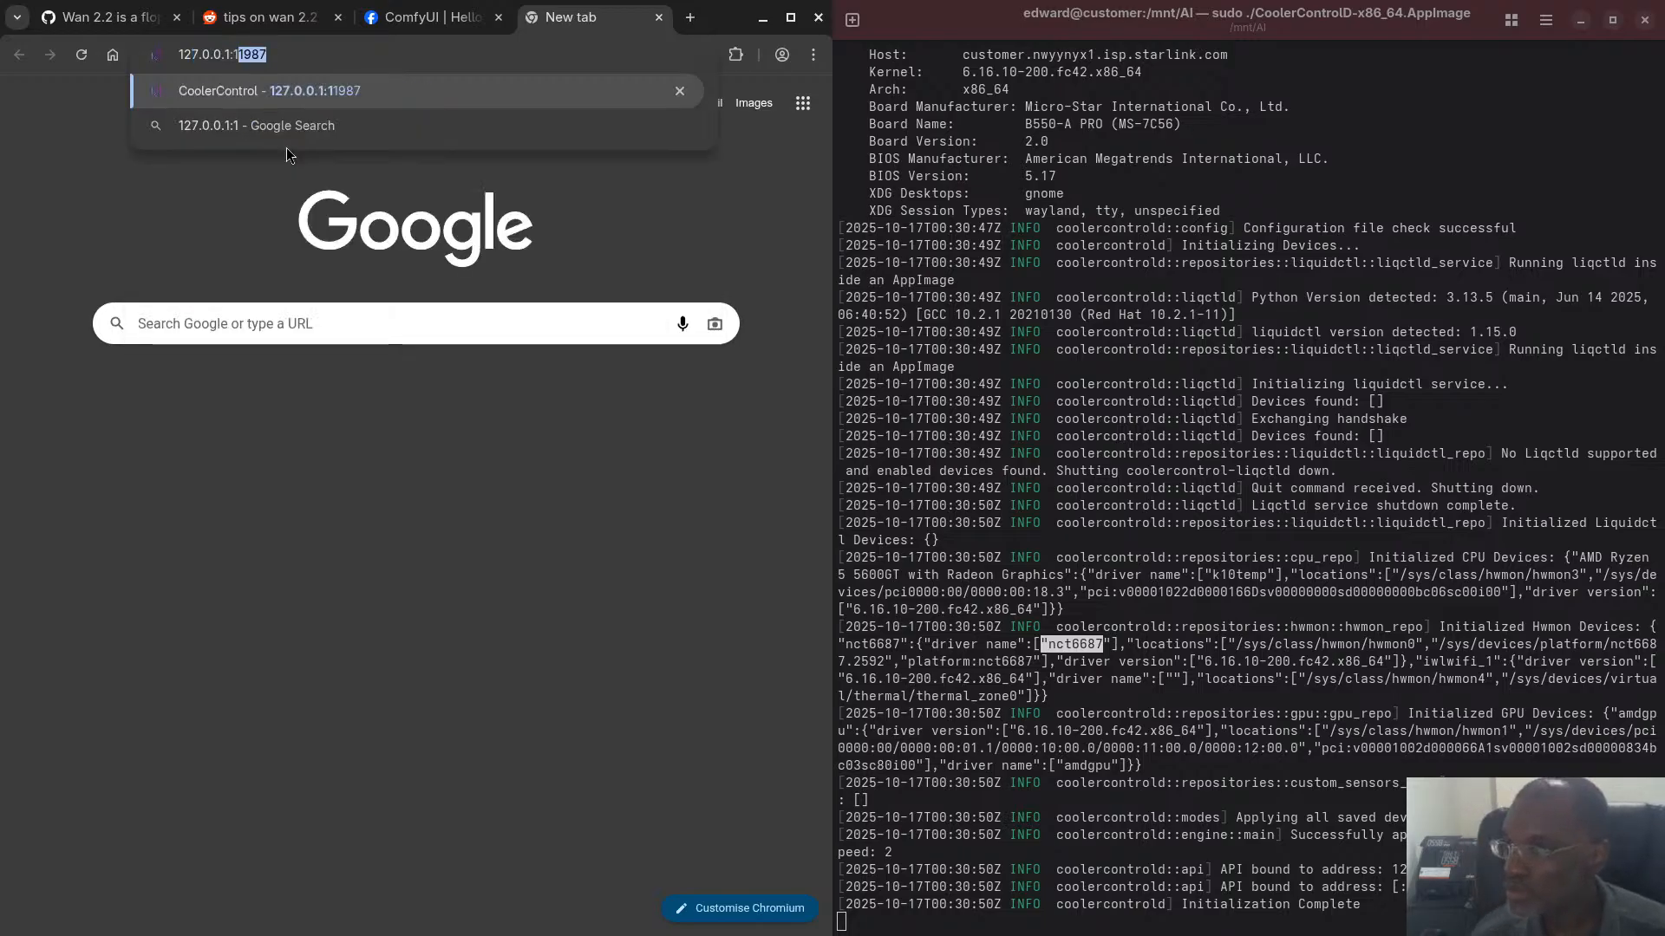
key("Return")
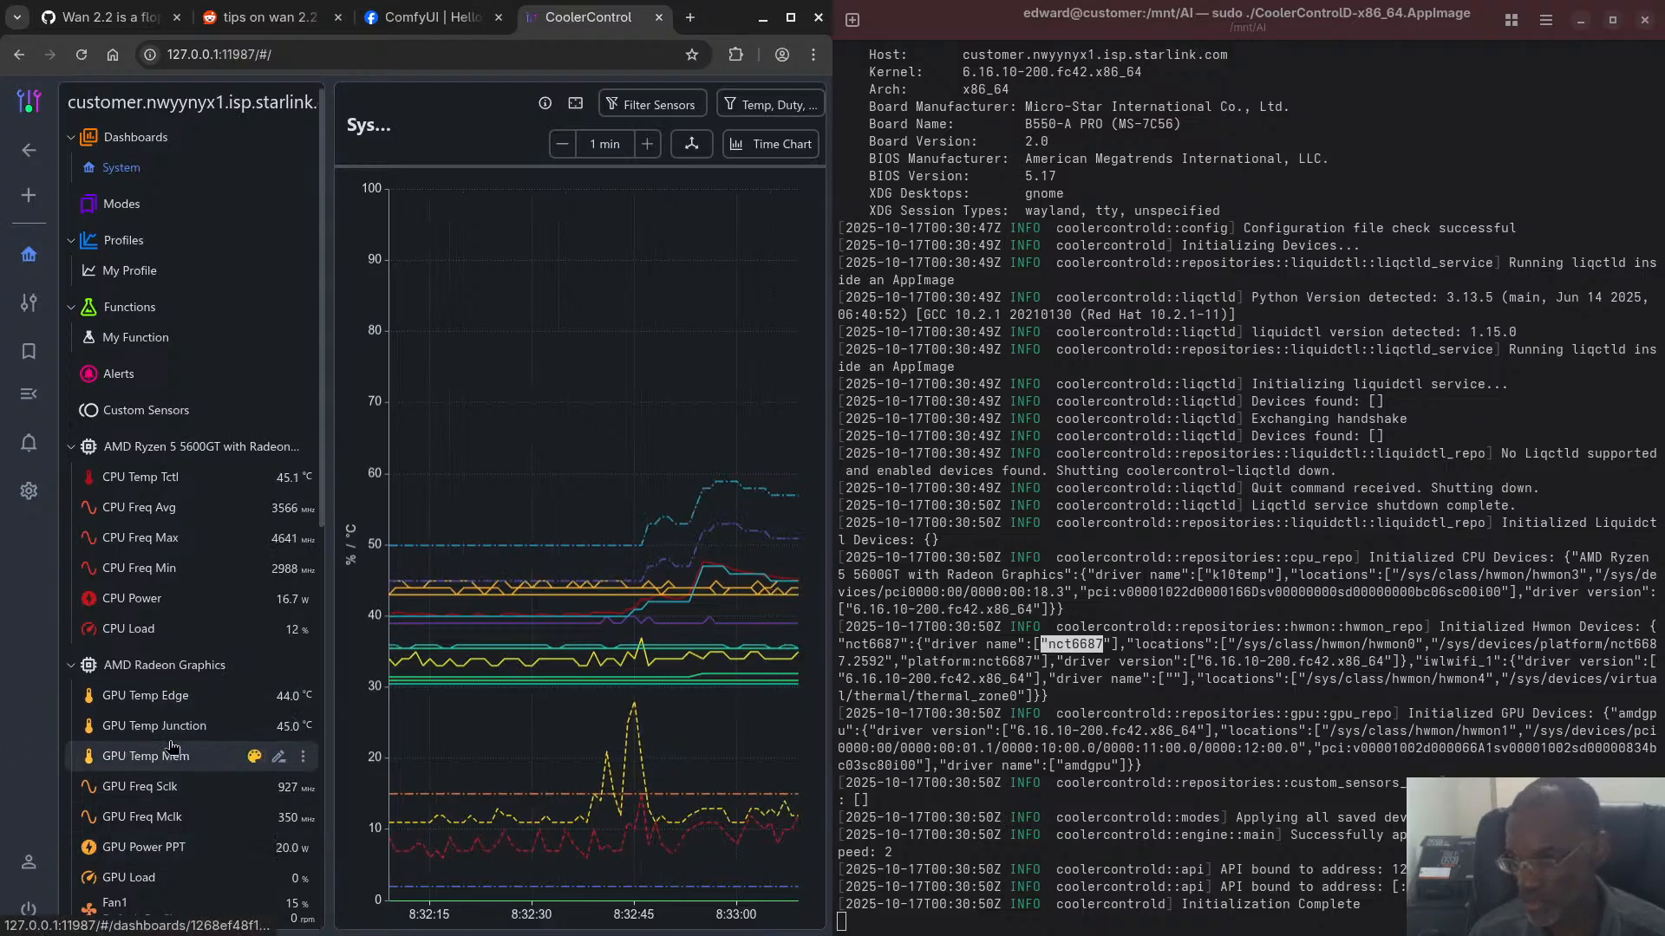
- Collapse the second AMD Radeon Graphics group and view the System Fan #2 speed page under nct6687
scroll(178, 757, "down", 3)
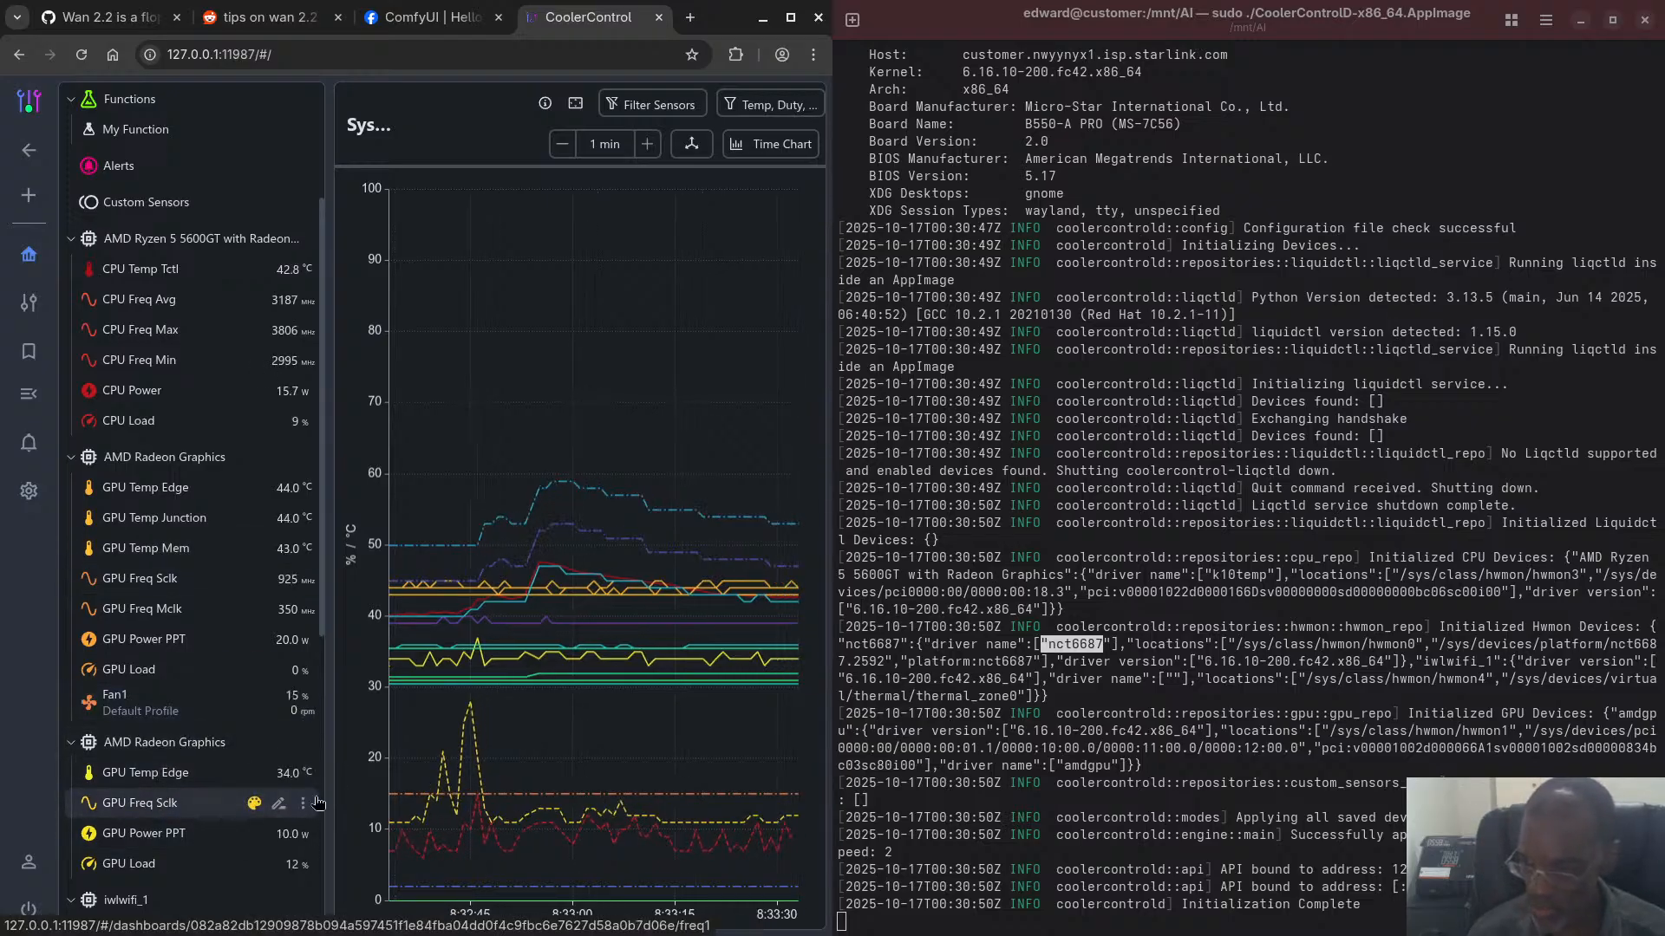
left_click(75, 745)
scroll(210, 811, "down", 2)
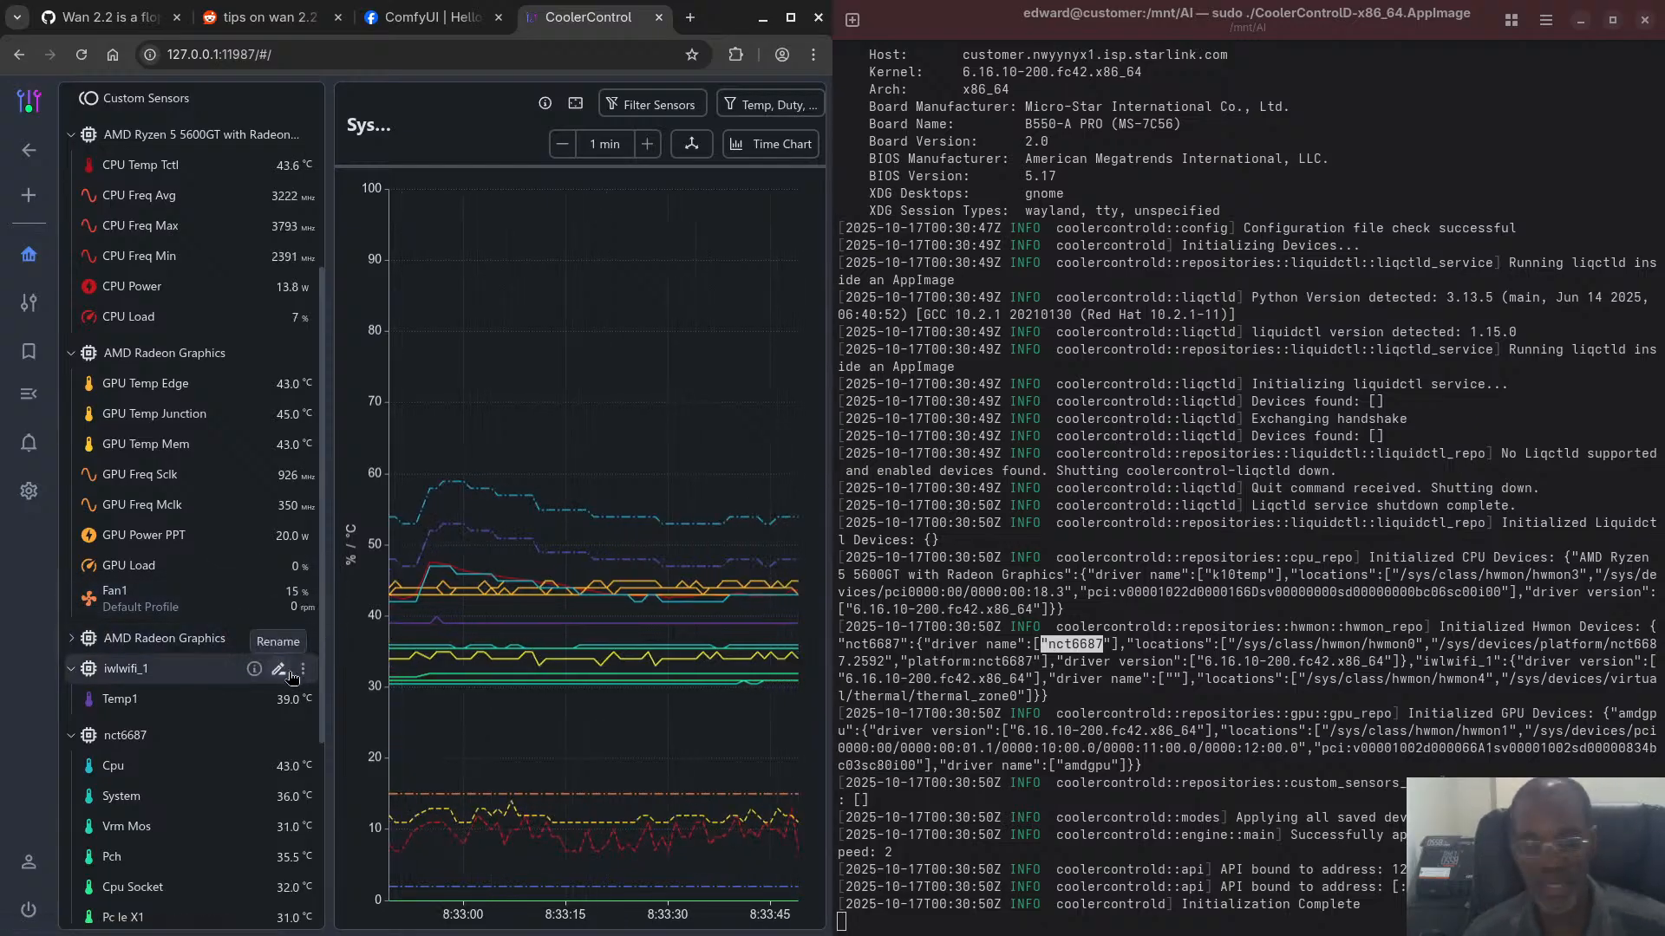
scroll(292, 673, "down", 2)
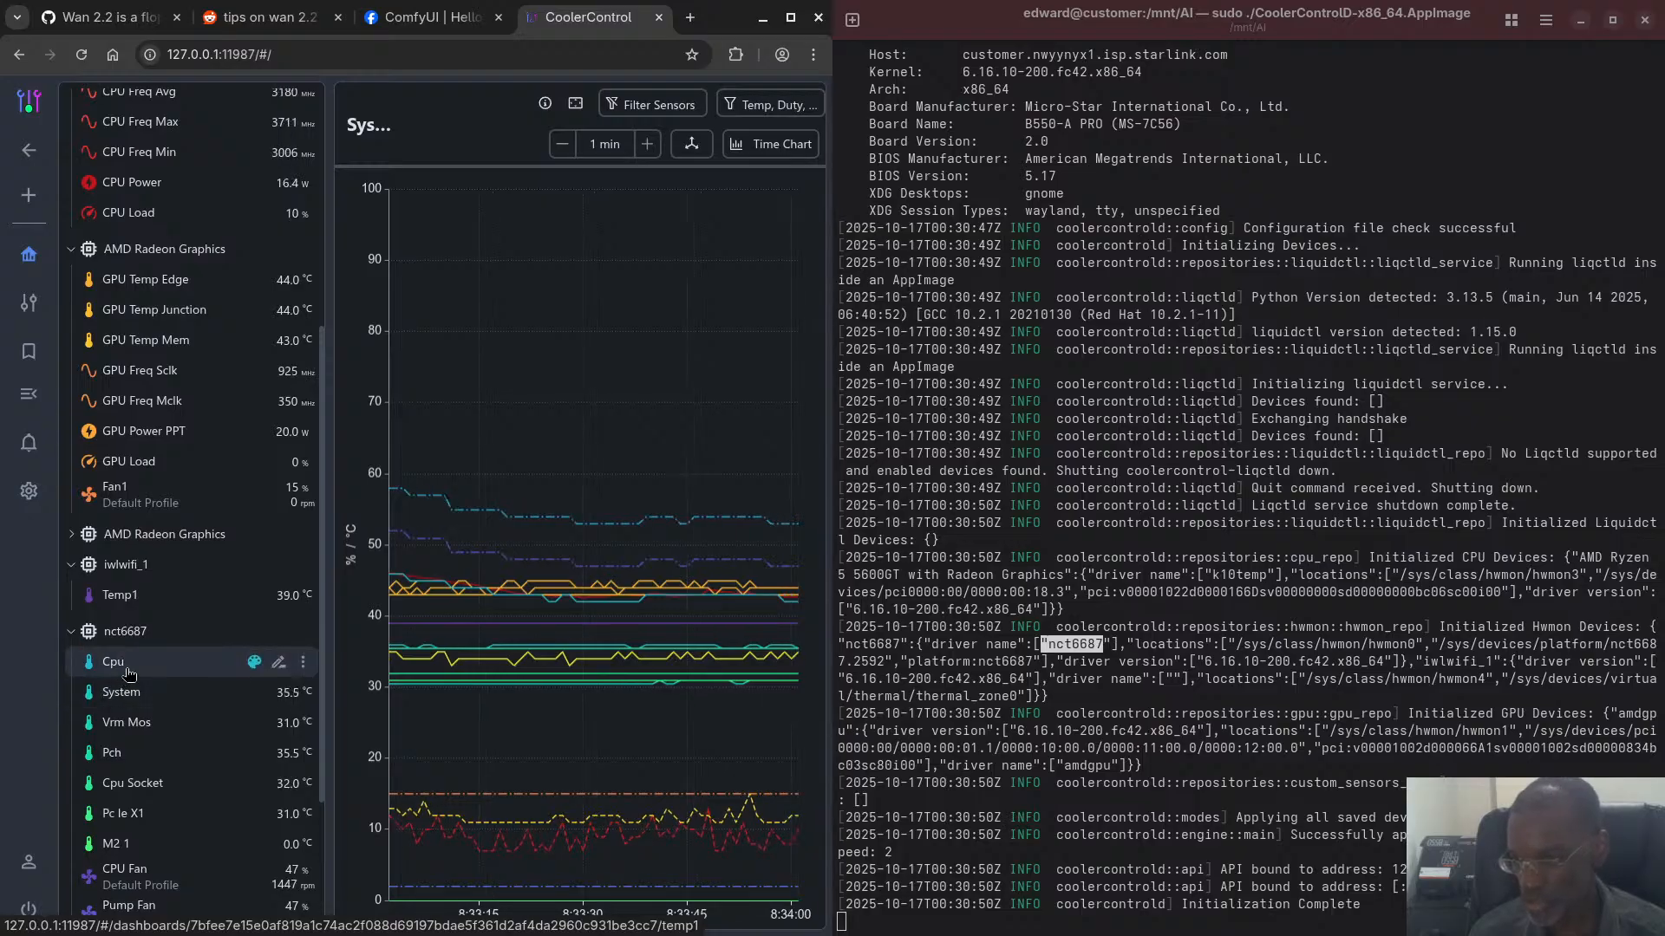
scroll(149, 737, "down", 2)
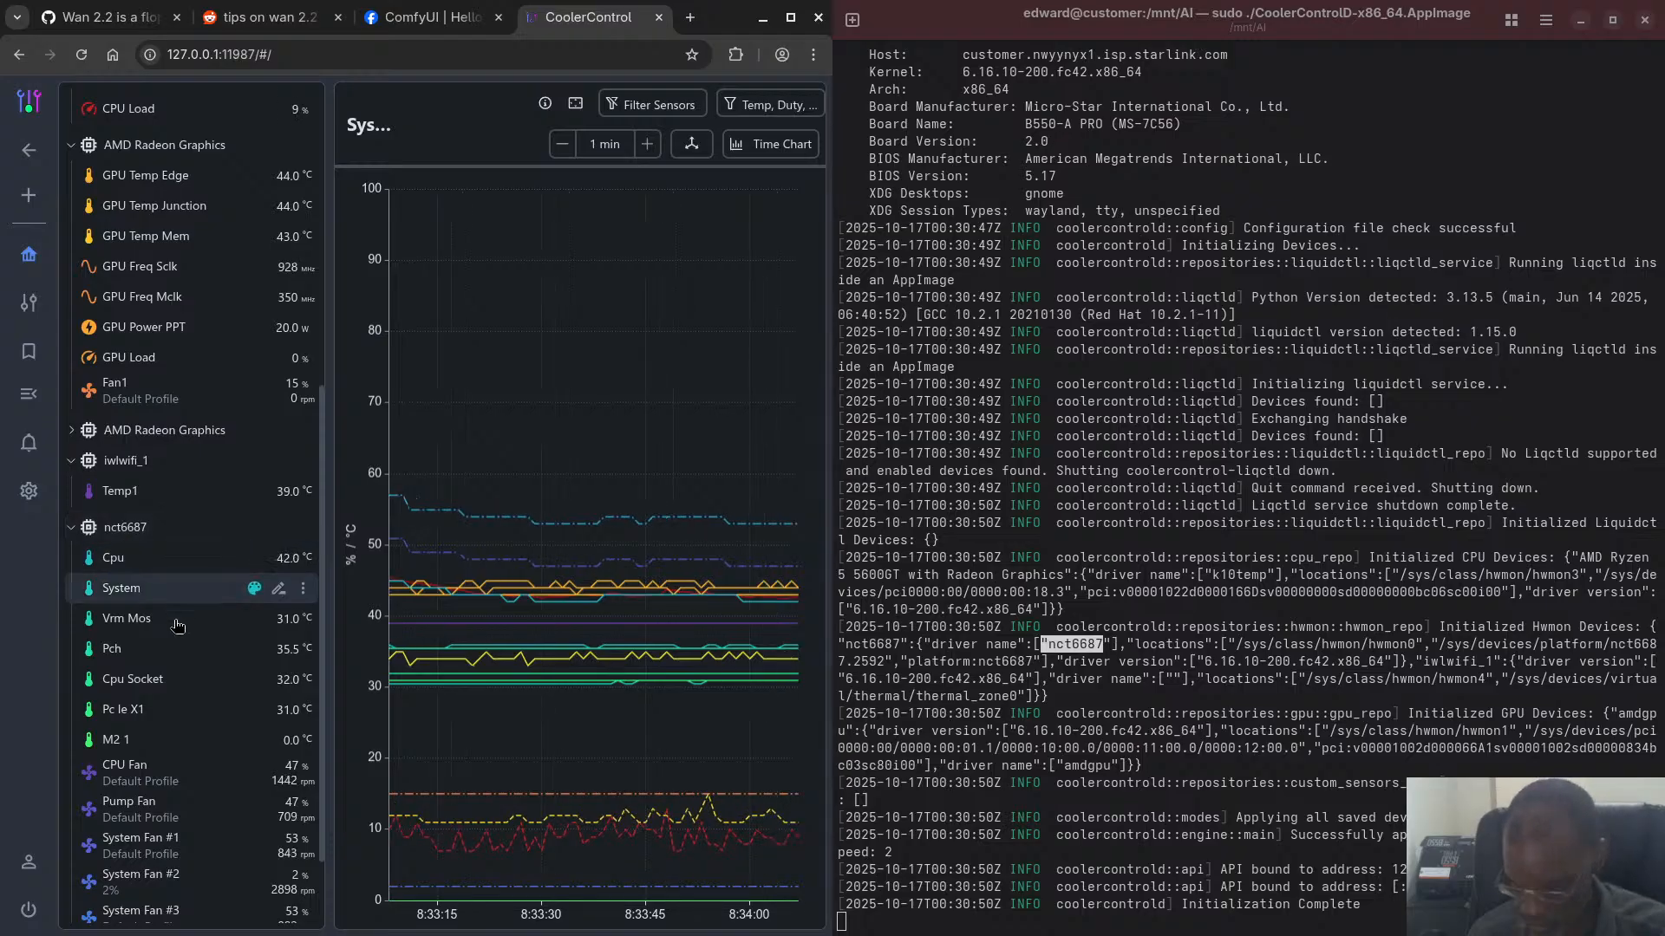
scroll(140, 750, "down", 2)
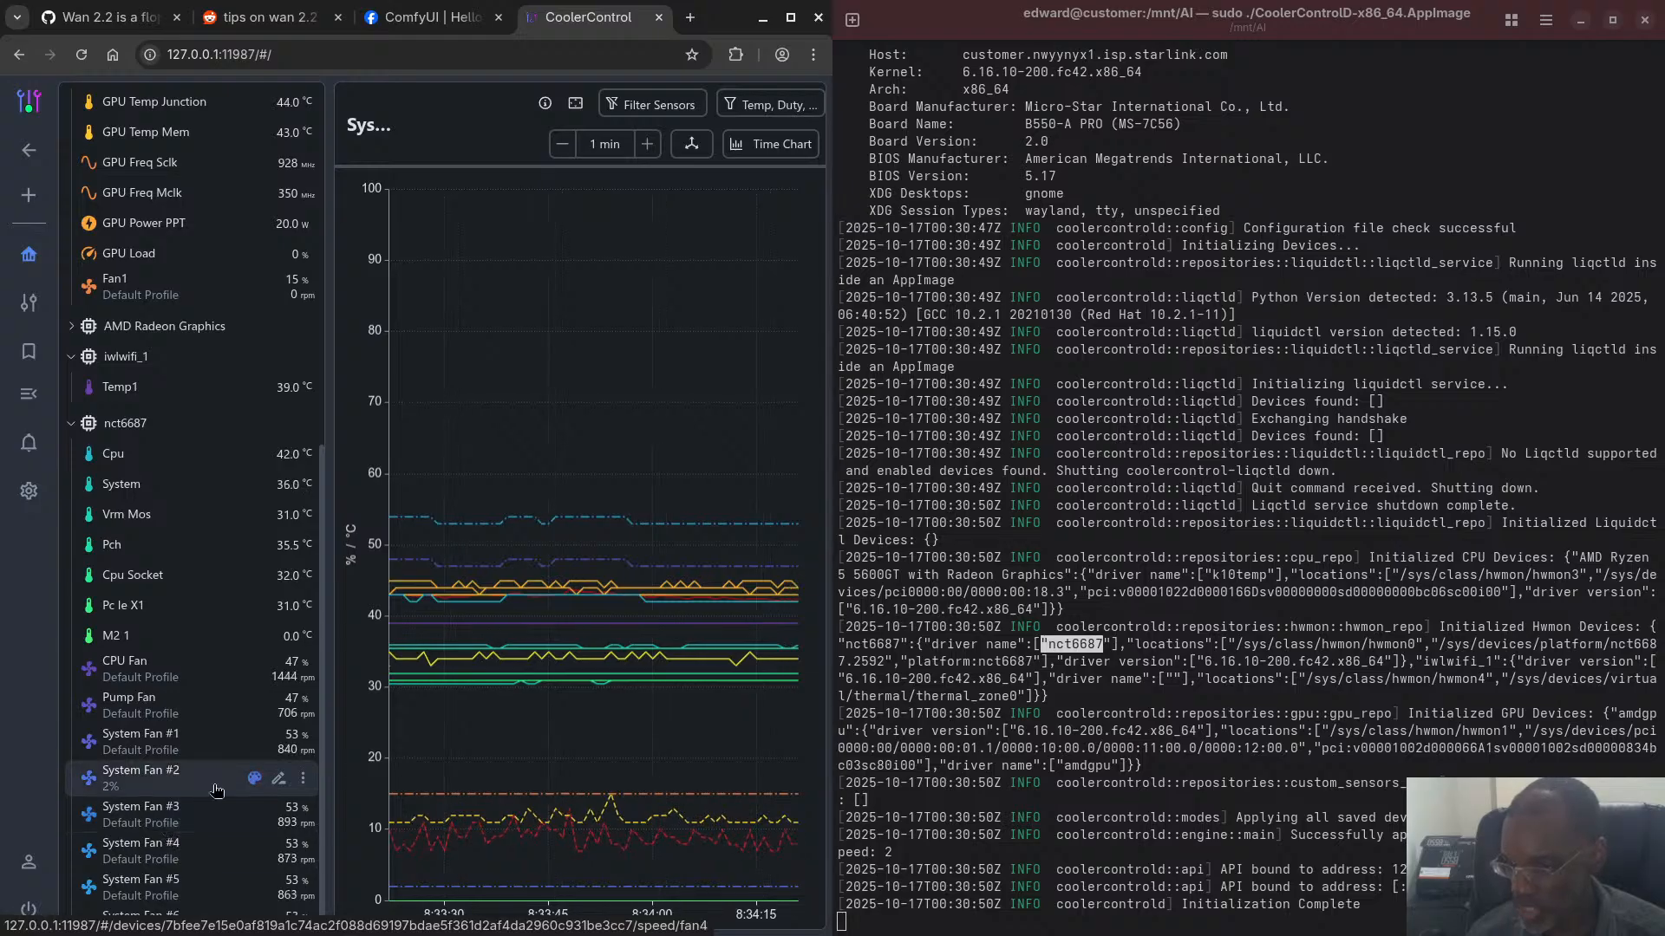
left_click(132, 784)
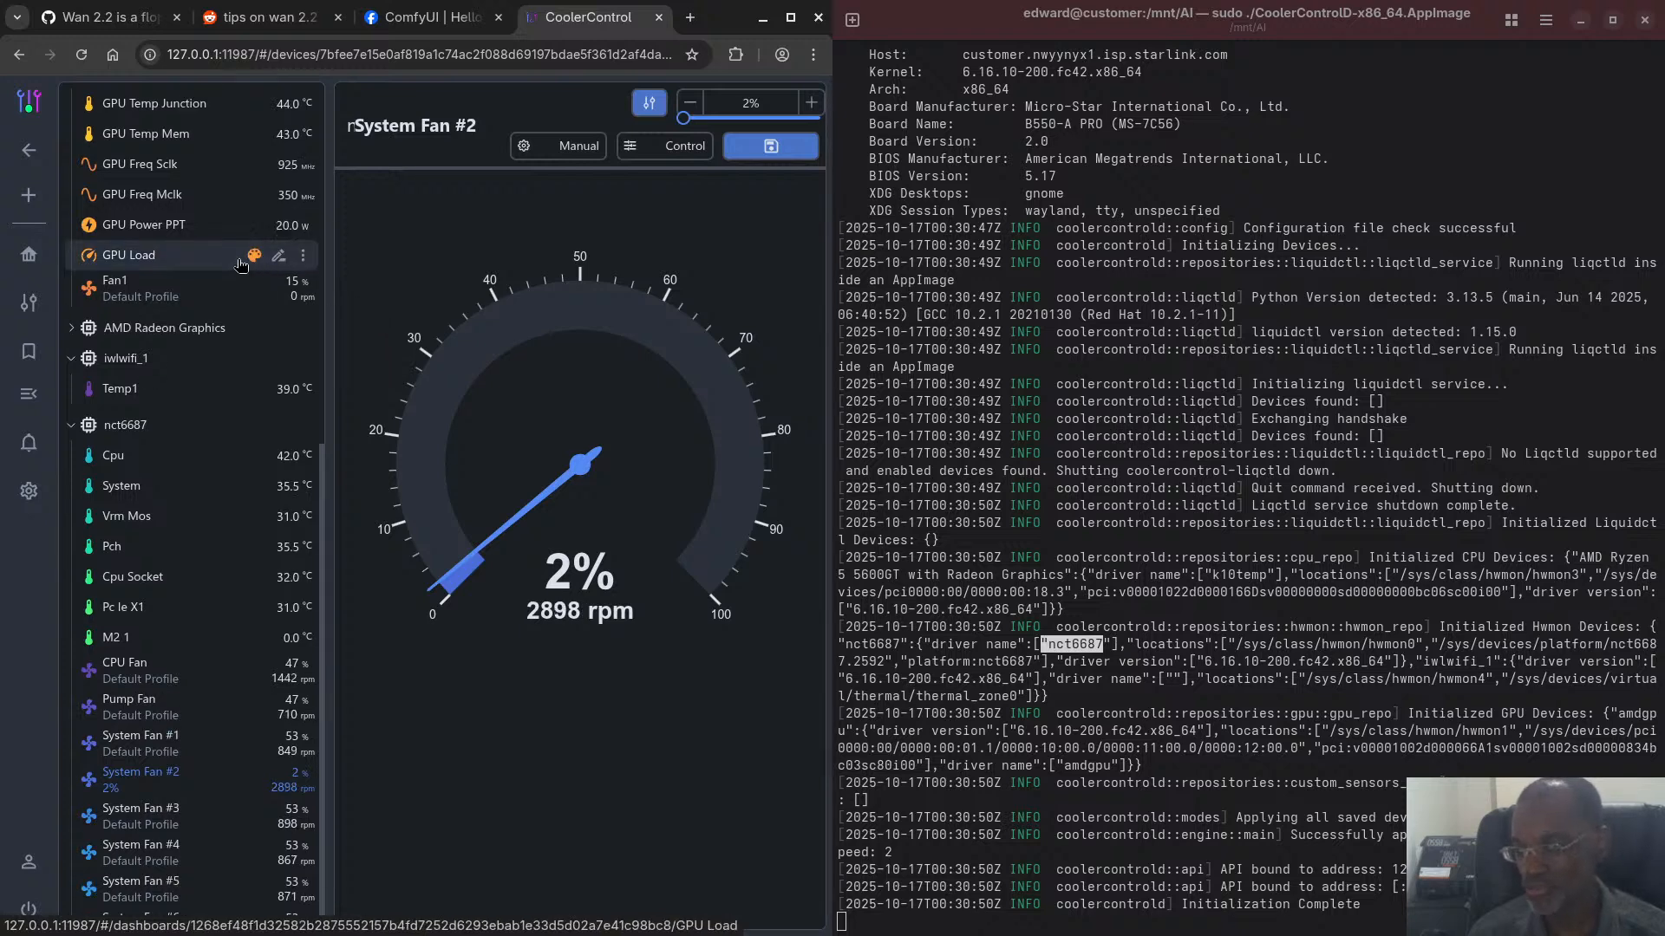
scroll(253, 273, "up", 3)
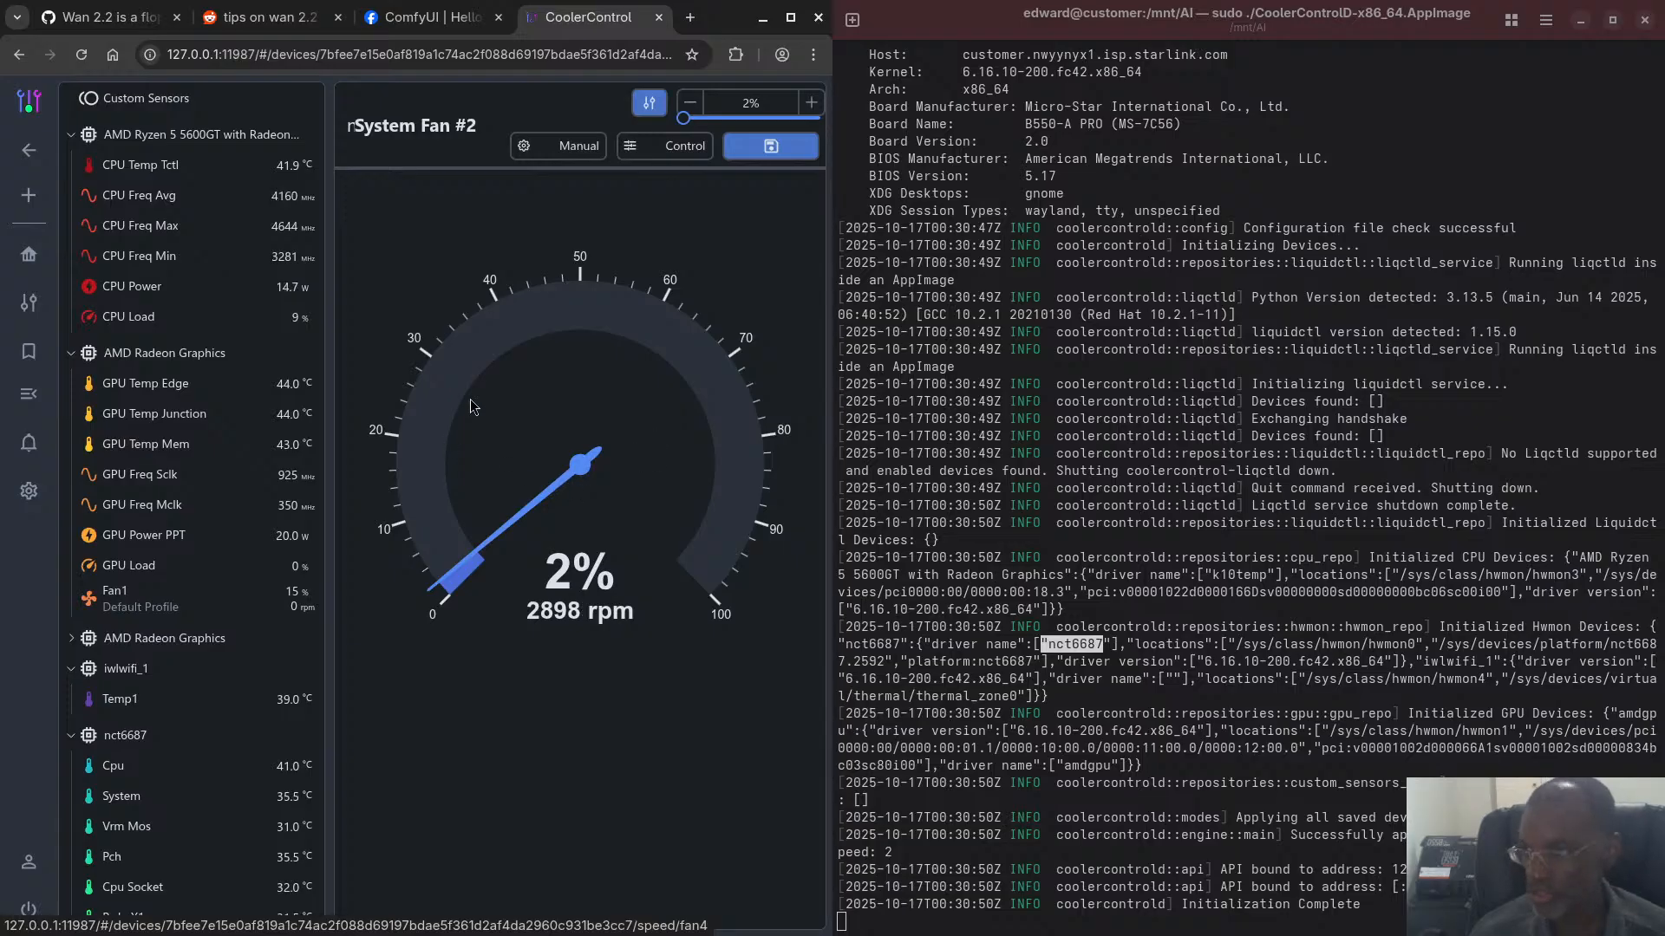
- Switch to the Files window and open the video folder inside ComfyUI's output folder
key("super")
key("super")
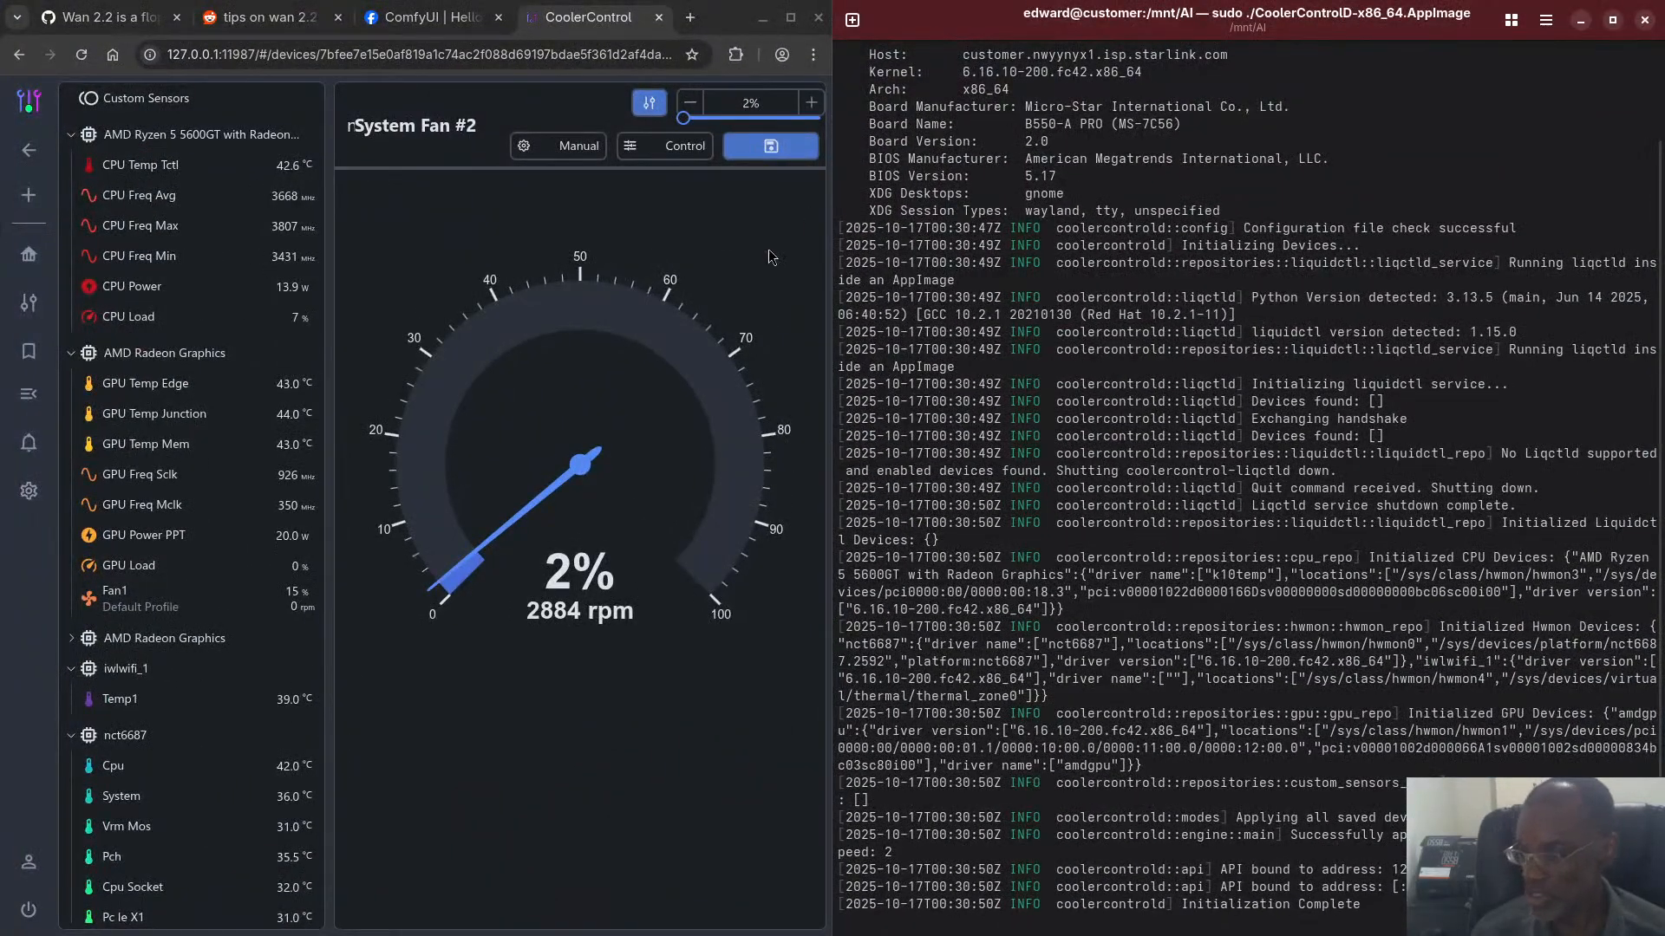
key("super")
left_click(628, 744)
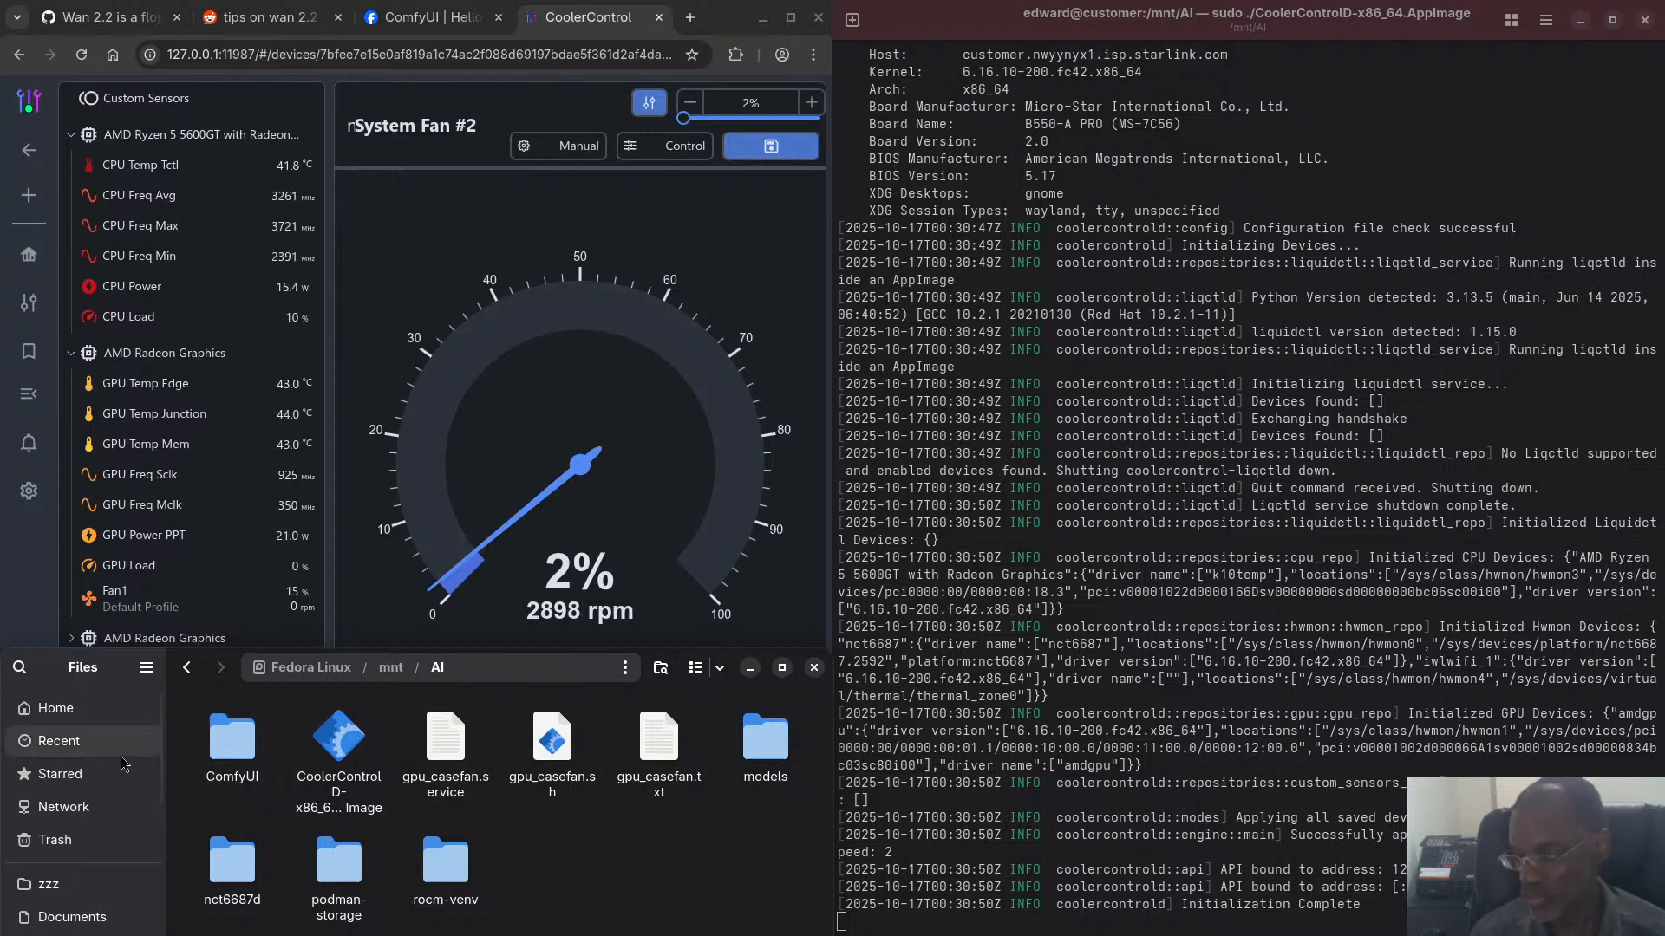
double_click(234, 739)
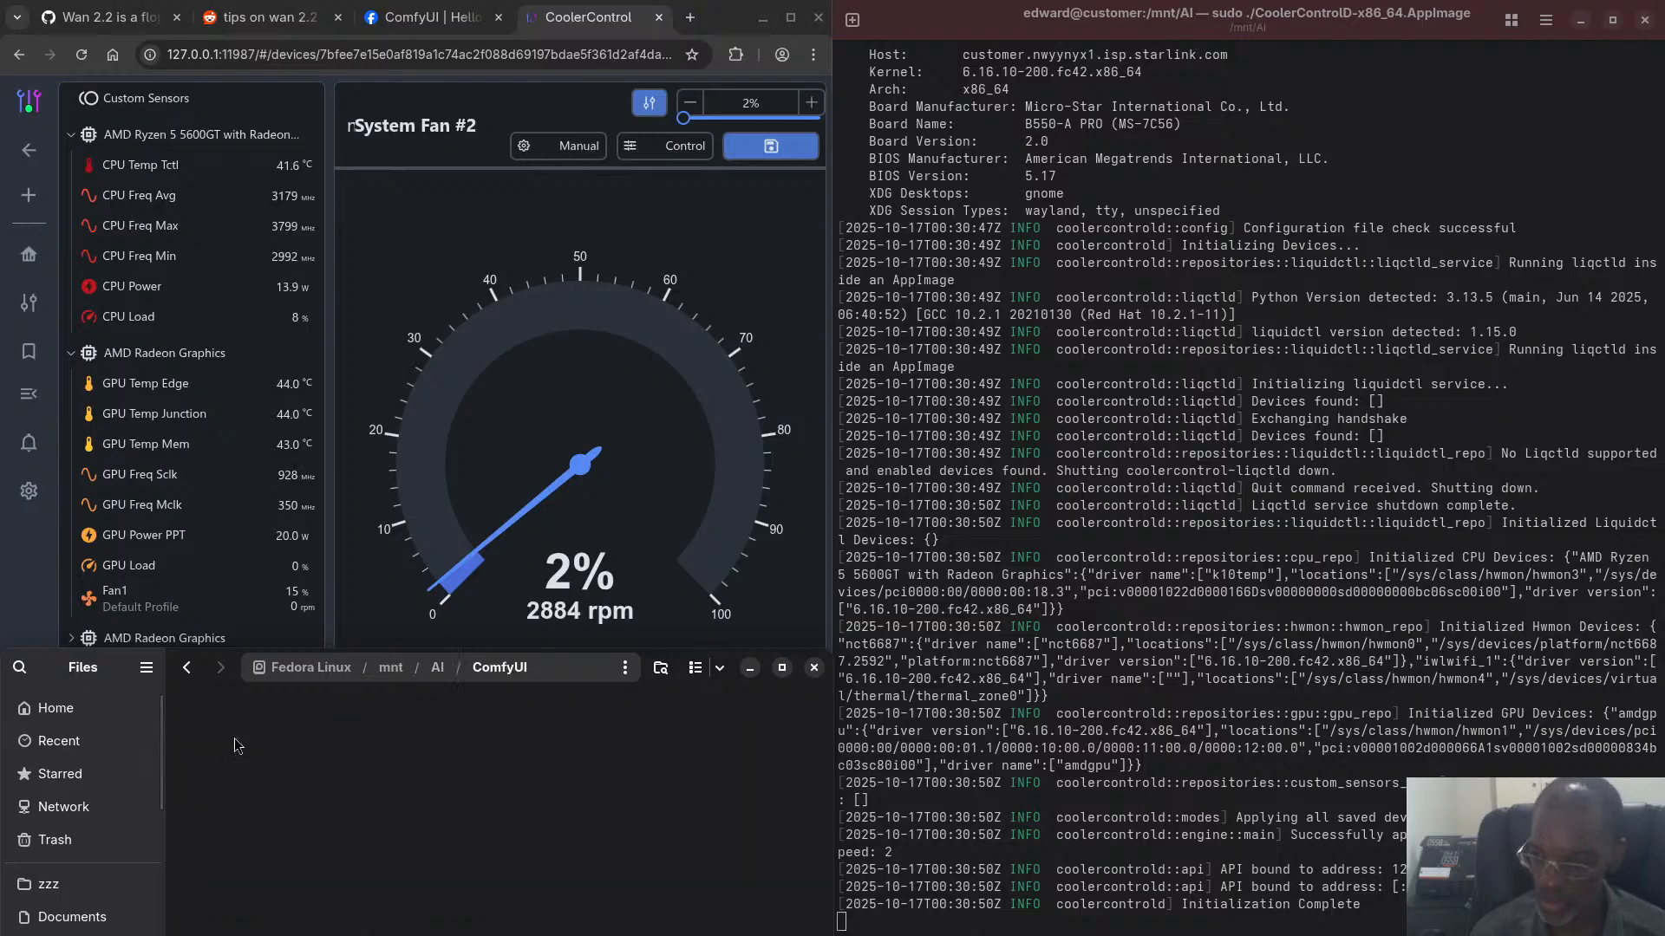
scroll(470, 784, "down", 1)
scroll(470, 784, "down", 3)
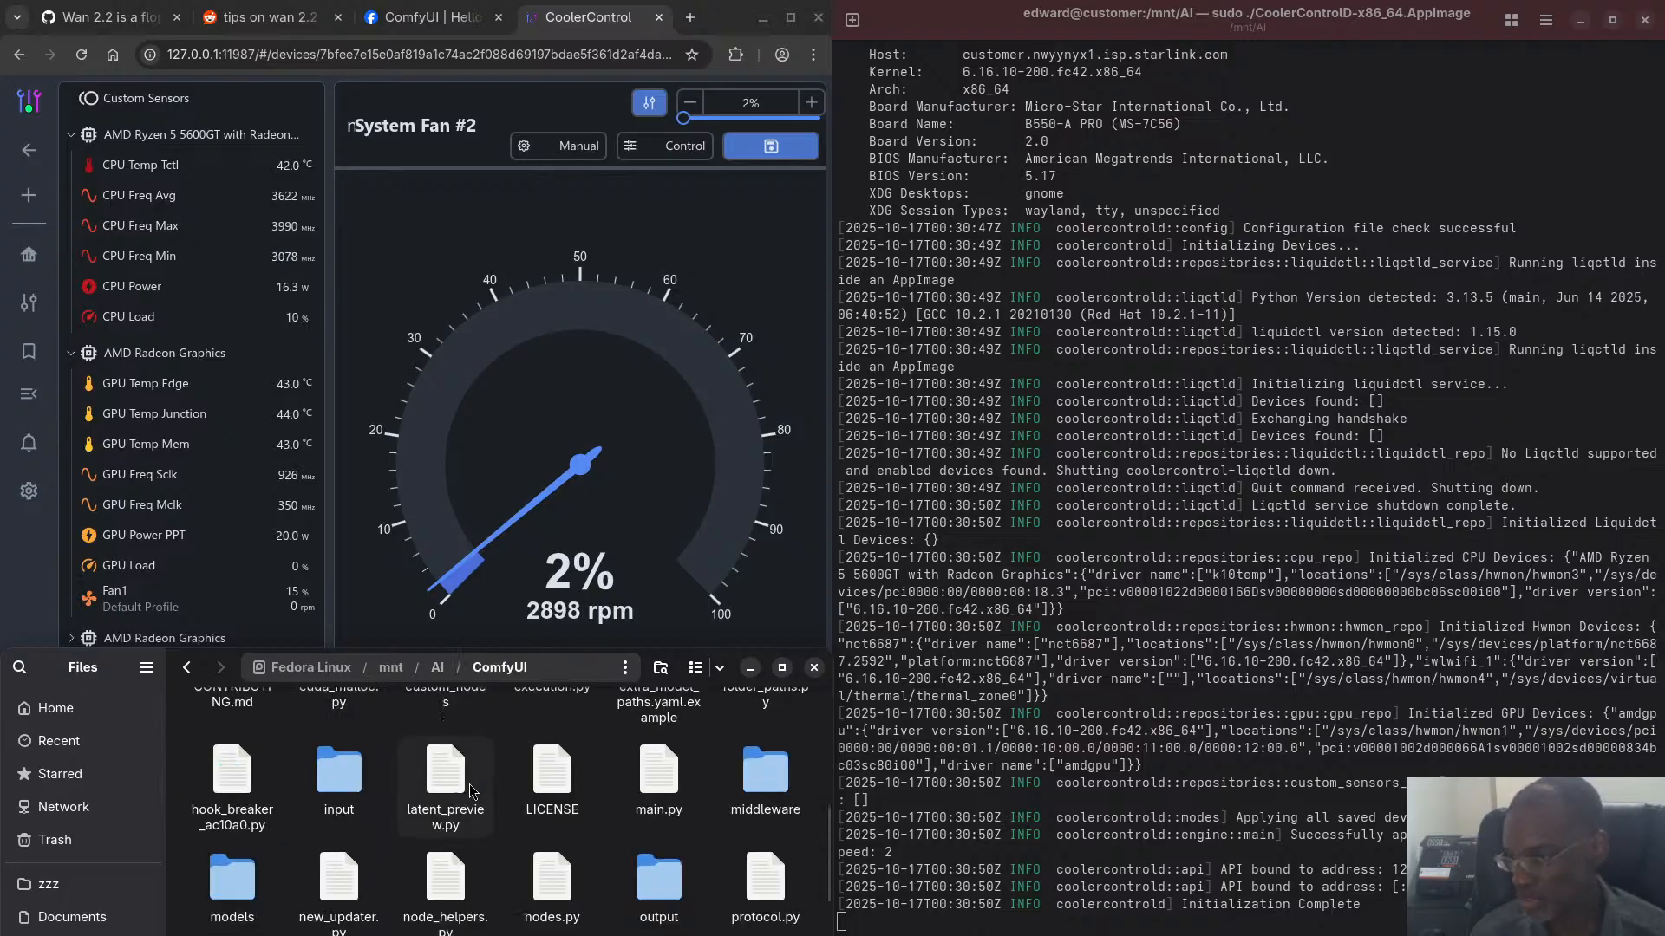
double_click(657, 768)
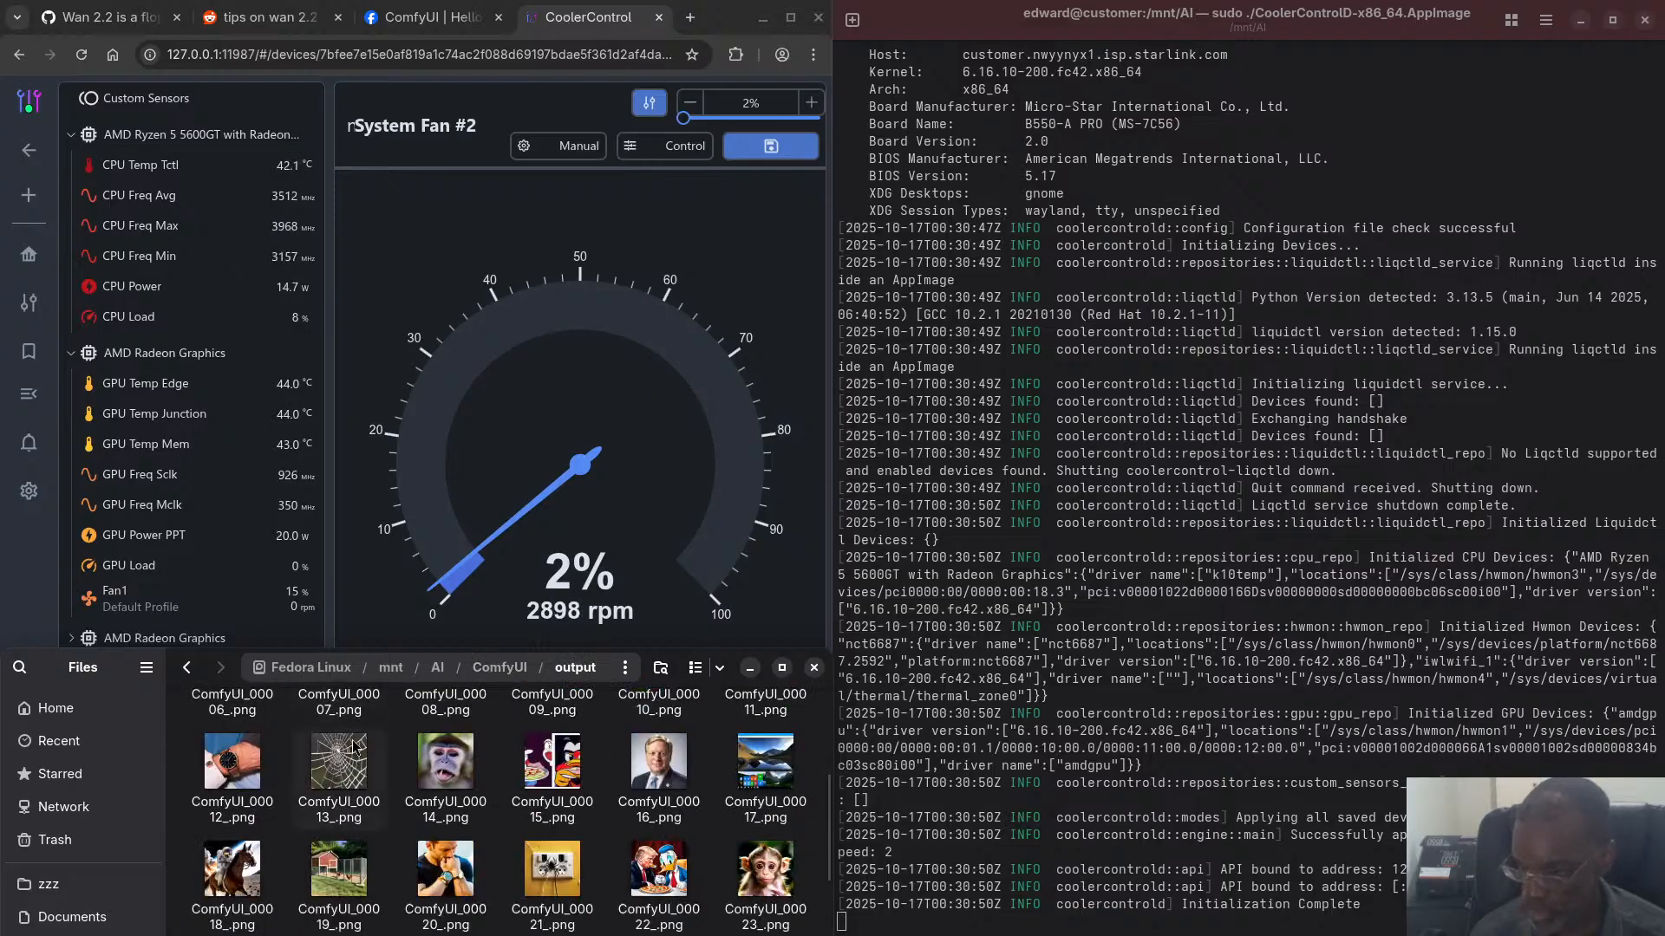
scroll(267, 720, "down", 5)
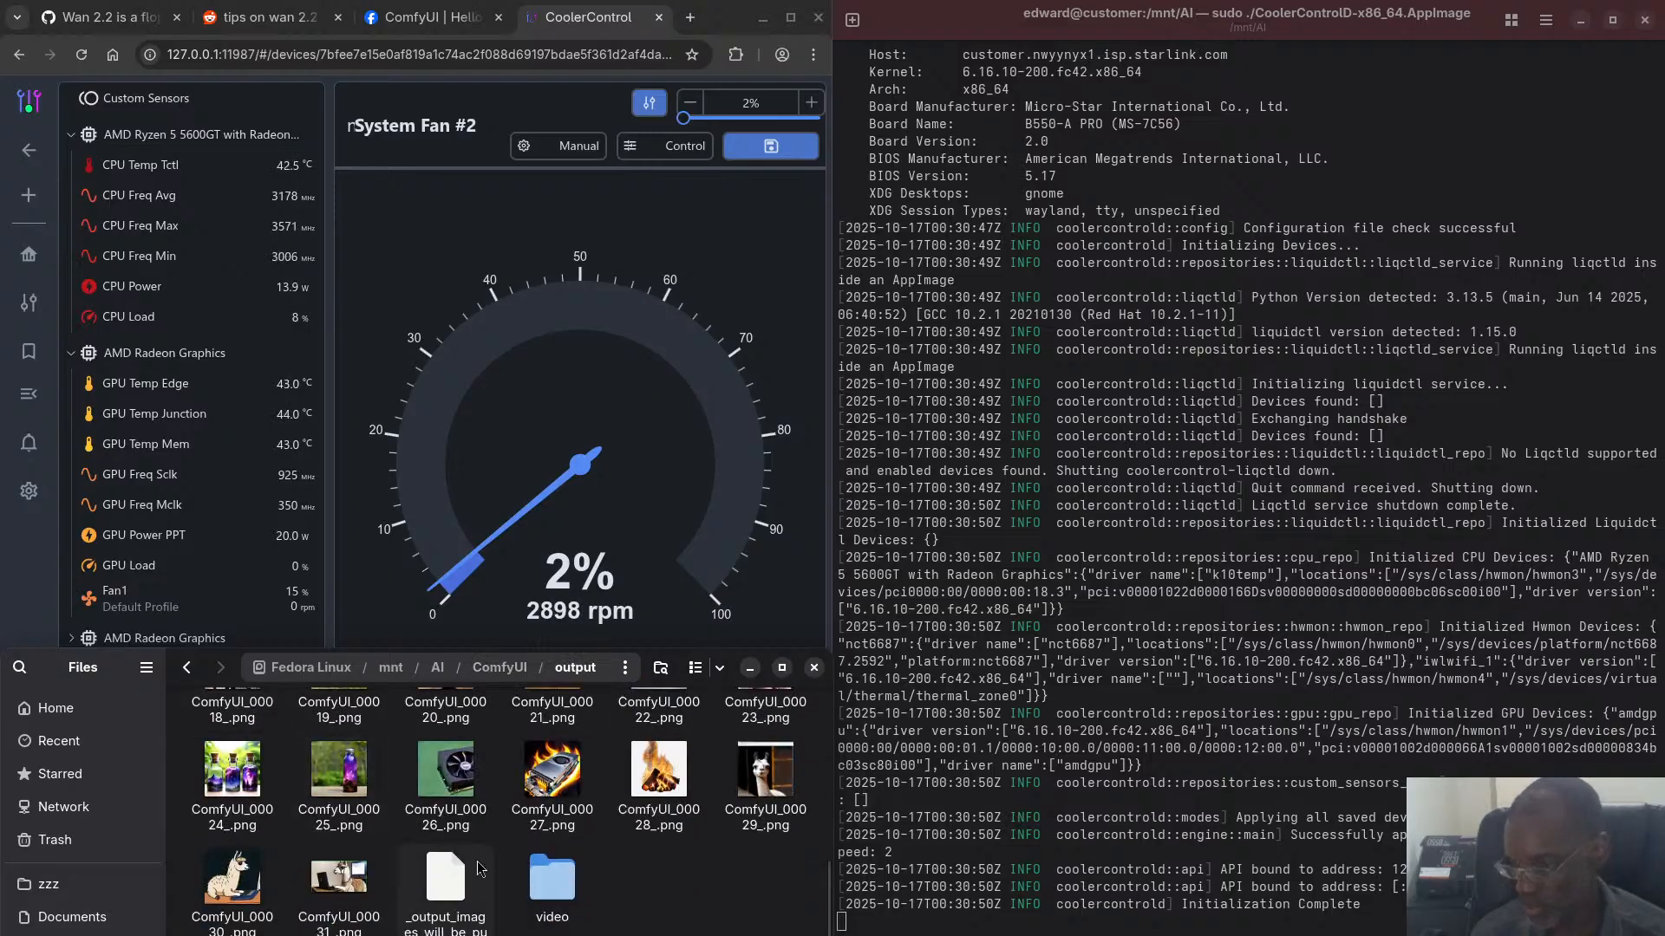
double_click(545, 893)
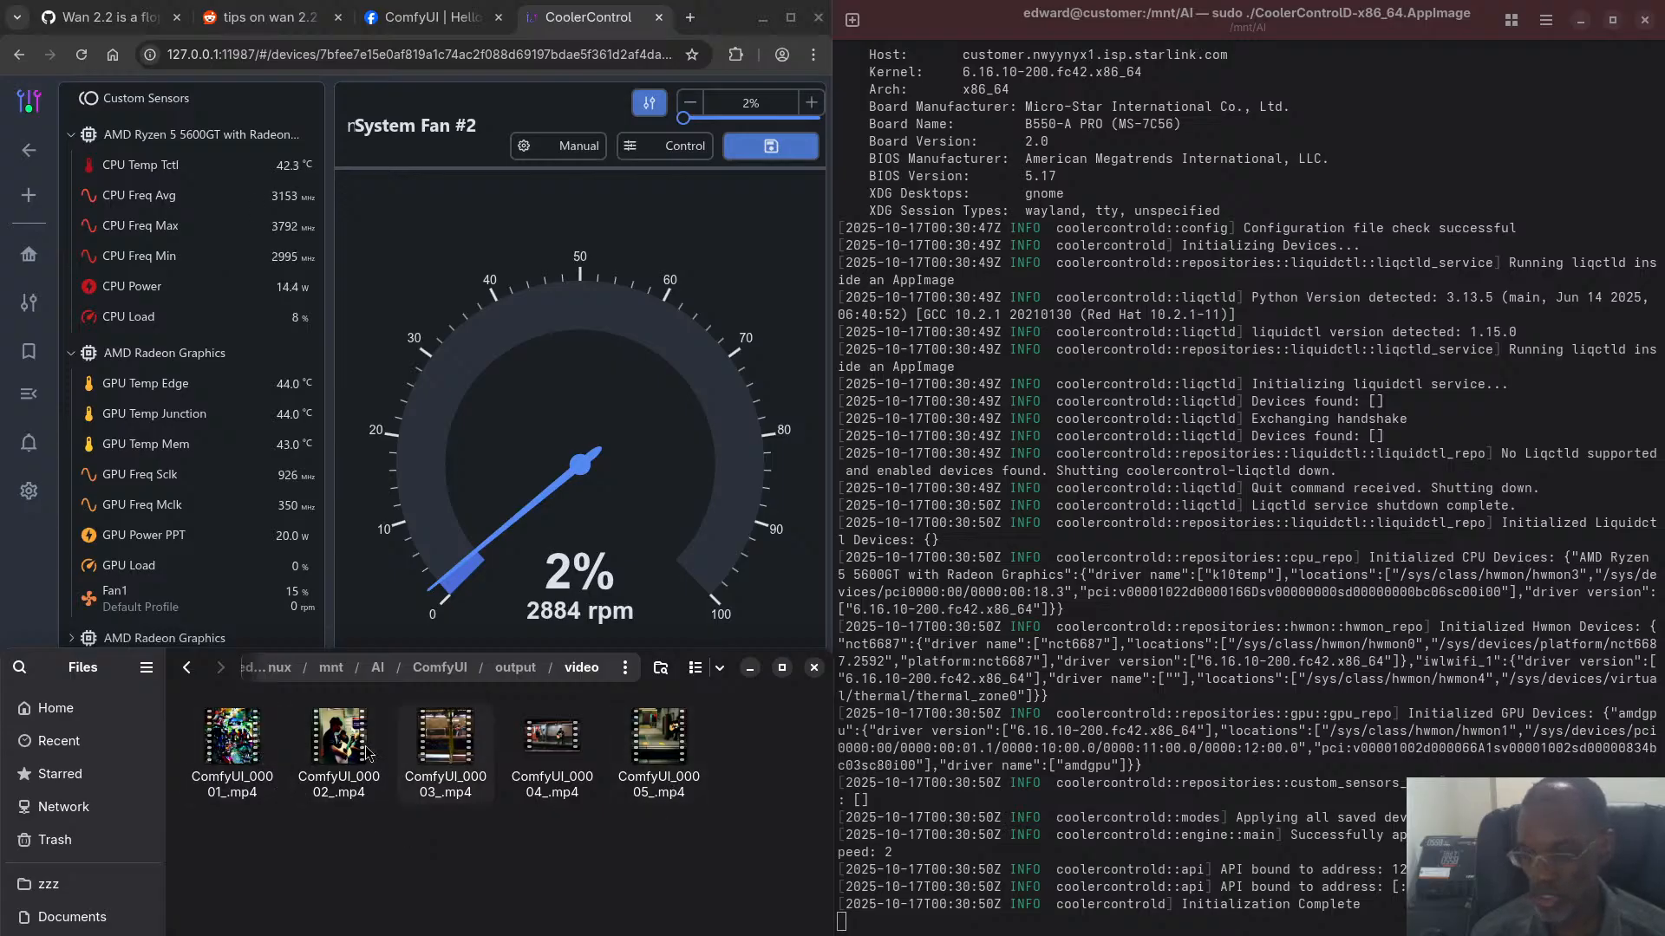
- Play the generated clip ComfyUI_00001_.mp4, close it, and play ComfyUI_00002_.mp4
left_click(235, 749)
left_click(1036, 265)
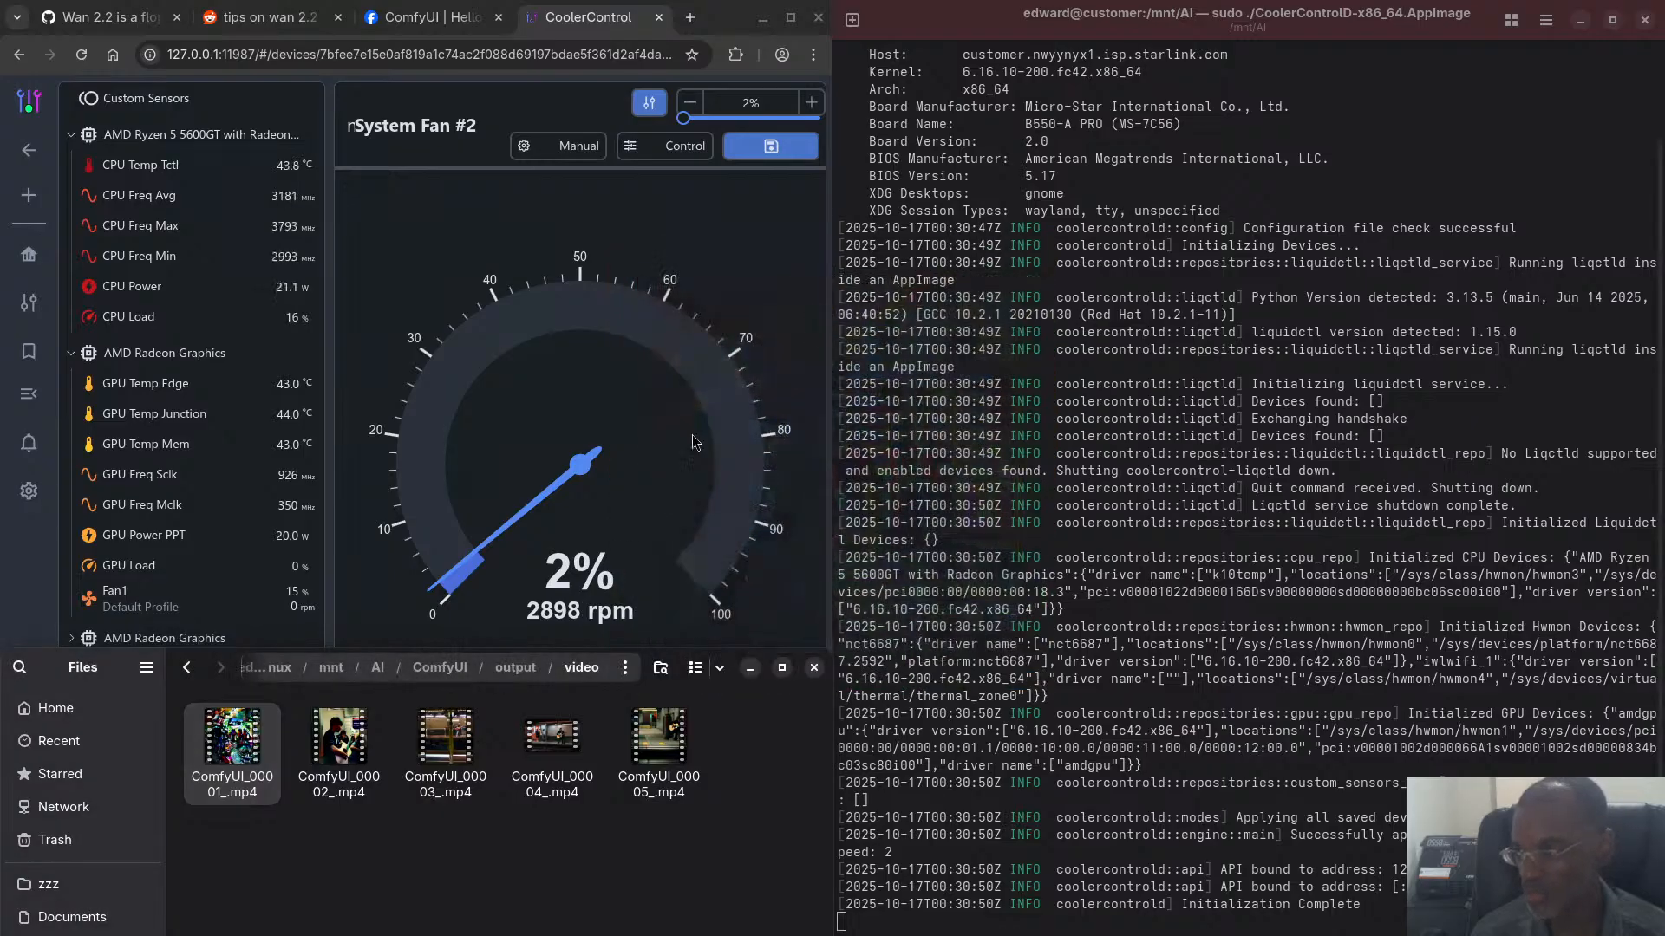
double_click(326, 743)
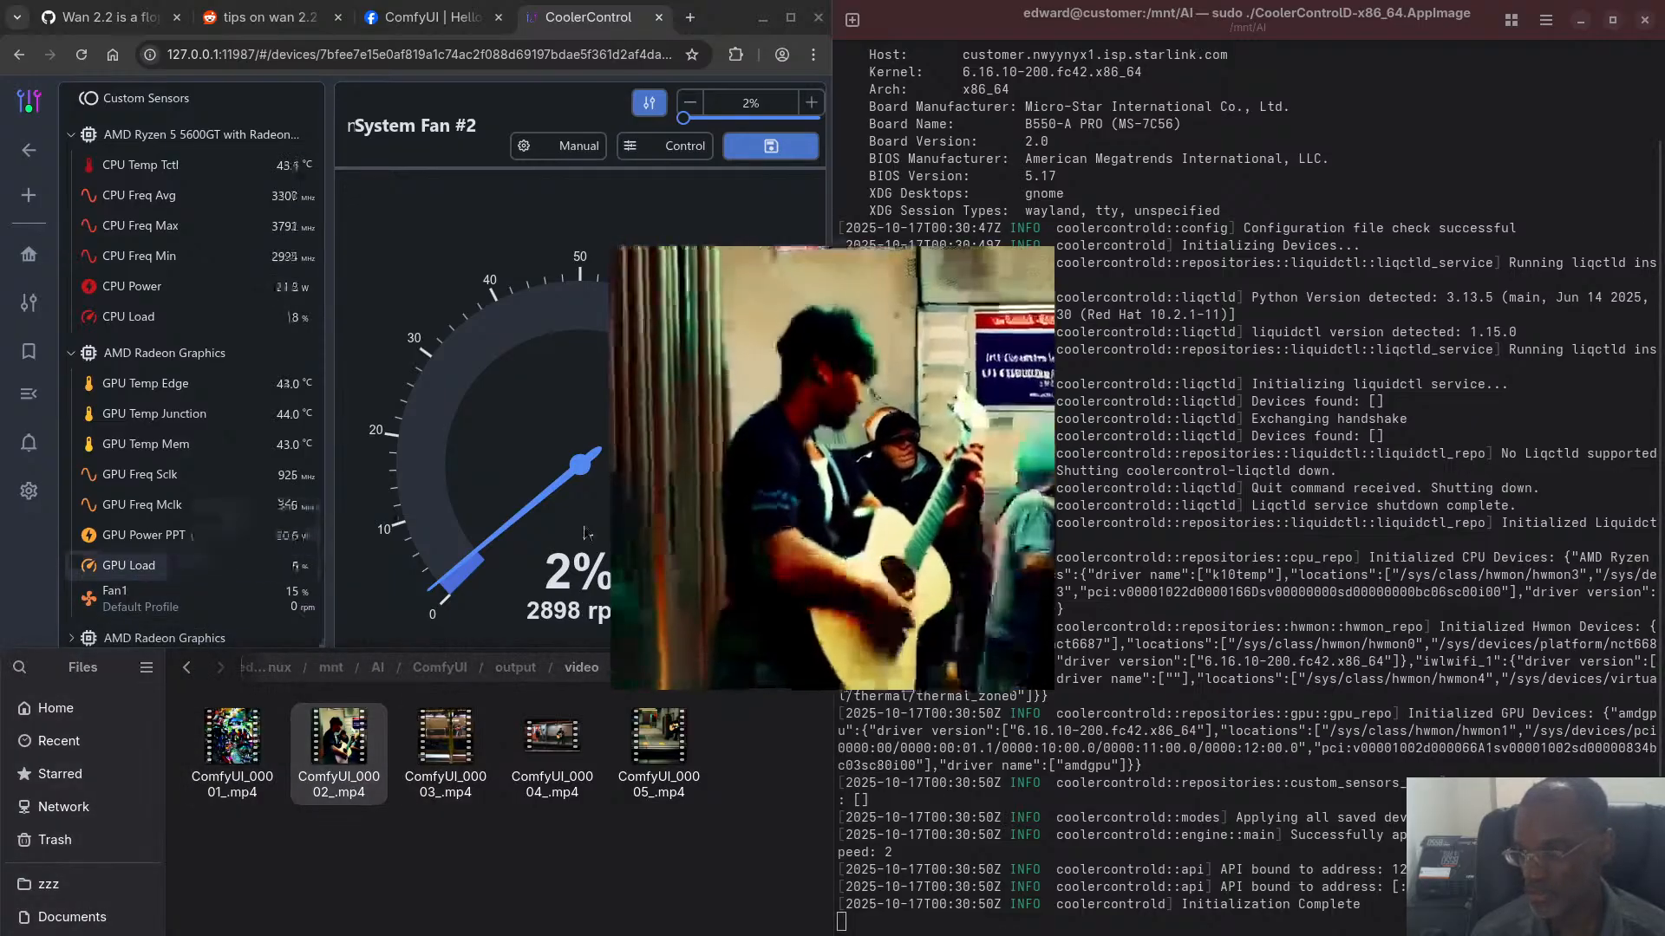
- Go through ComfyUI_00003_.mp4 and ComfyUI_00004_.mp4, and play ComfyUI_00005_.mp4 twice with its player moved over the CoolerControl page
left_click(442, 742)
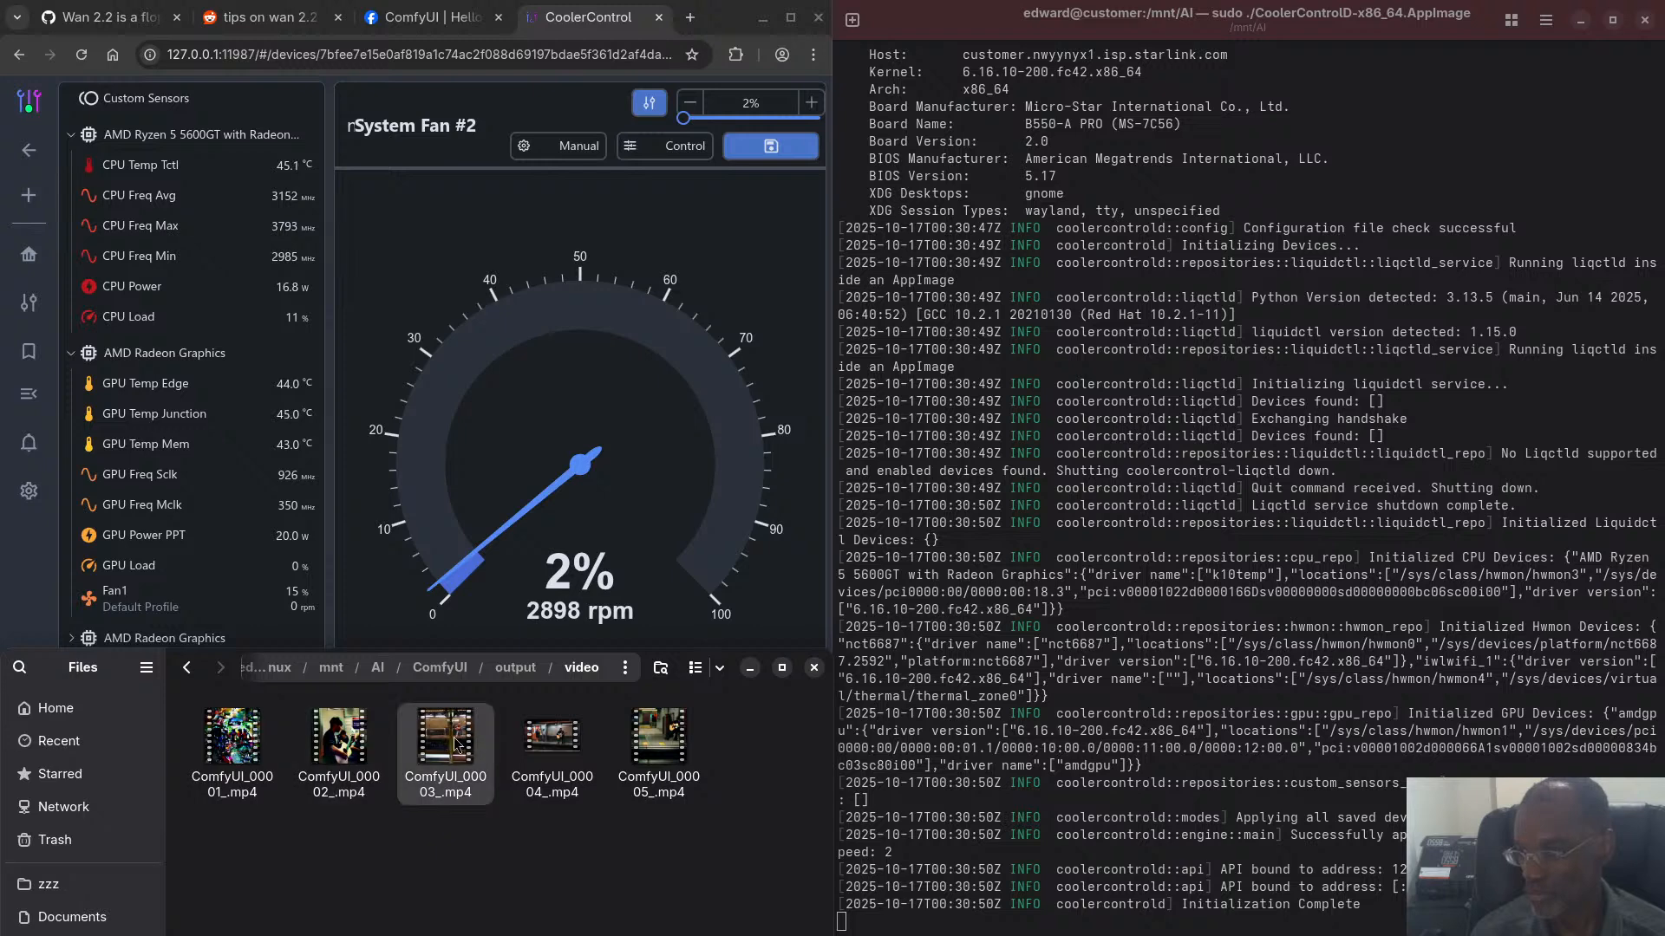
left_click(556, 747)
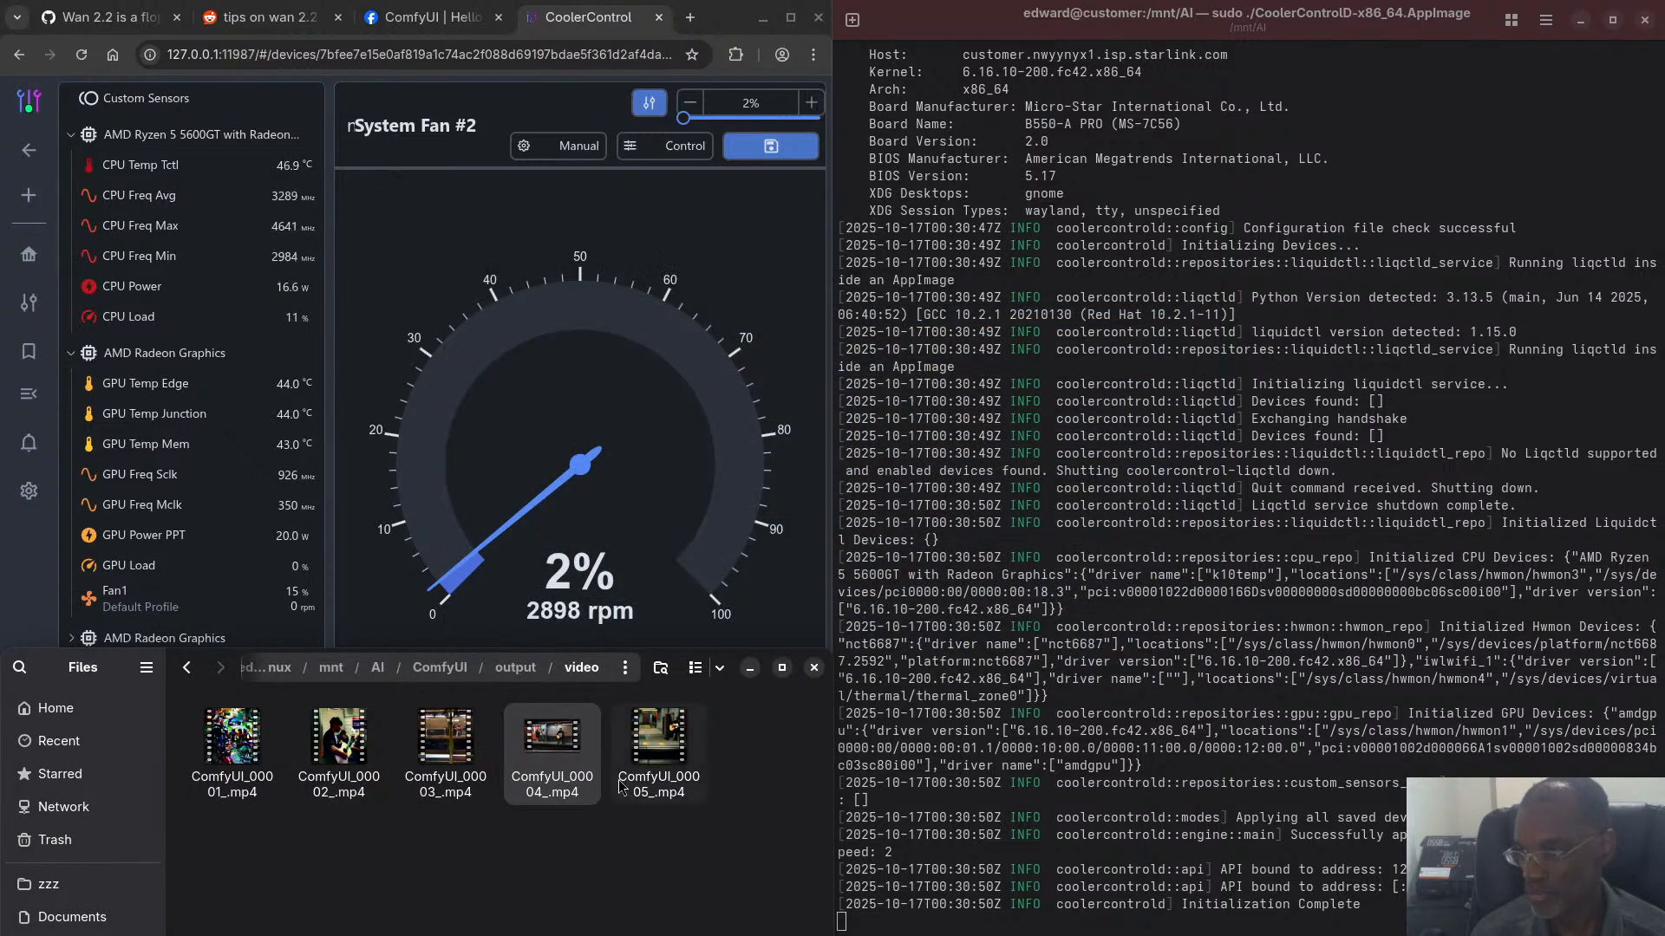
key("Right")
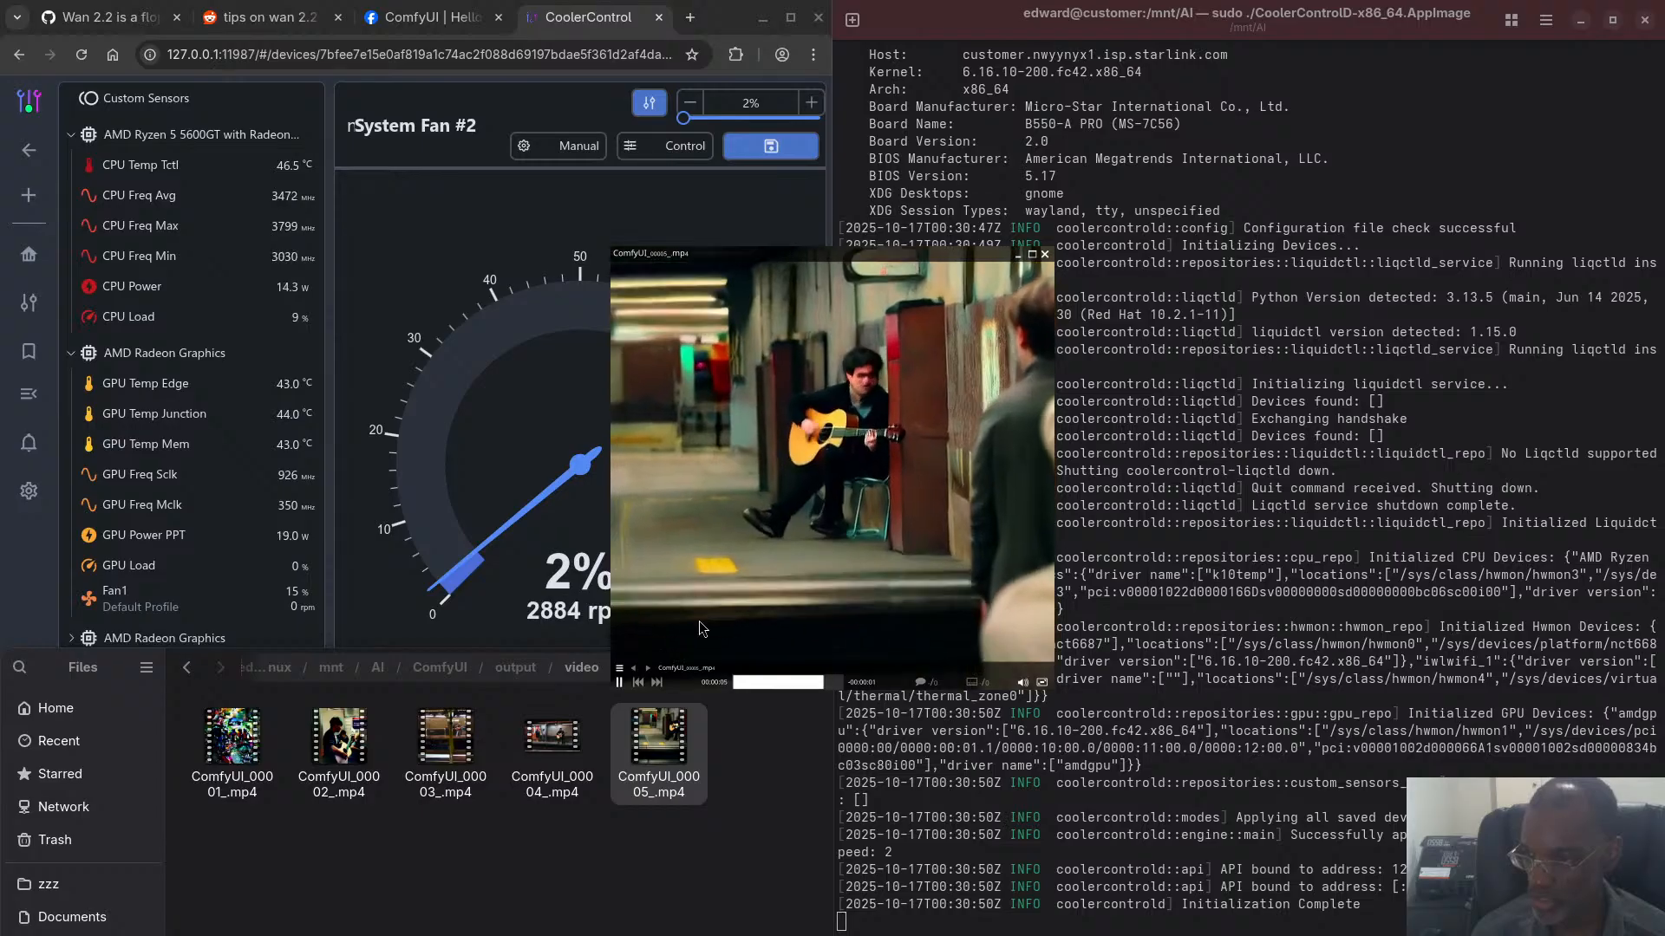
key("space")
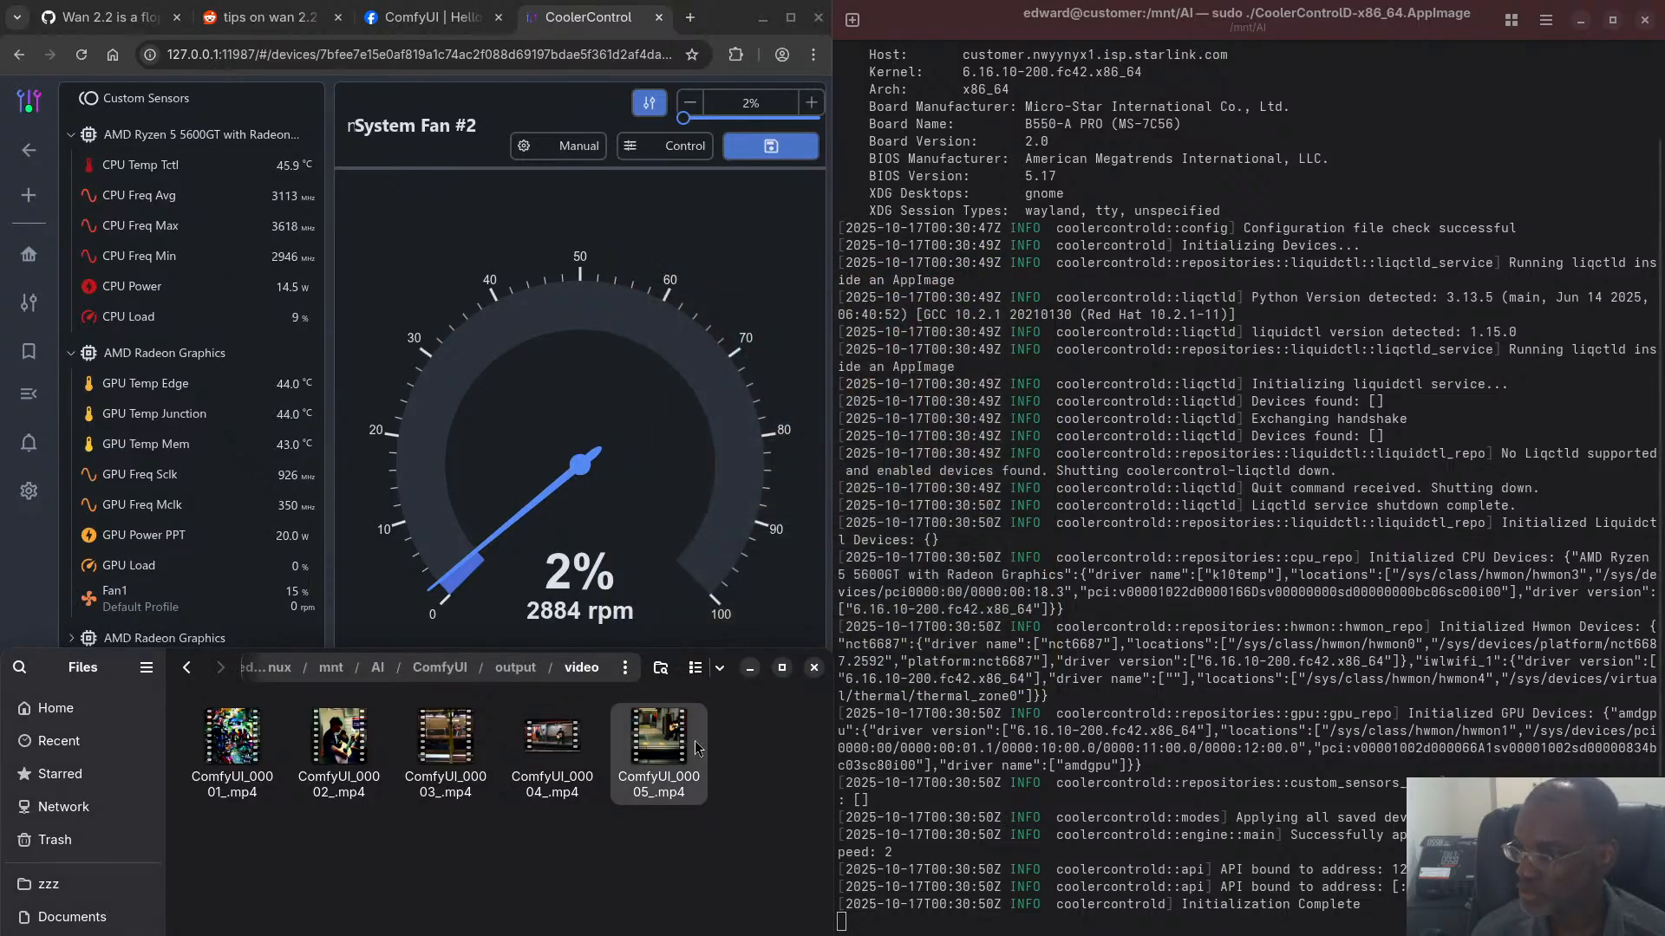
key("space")
left_click_drag(491, 450, 326, 444)
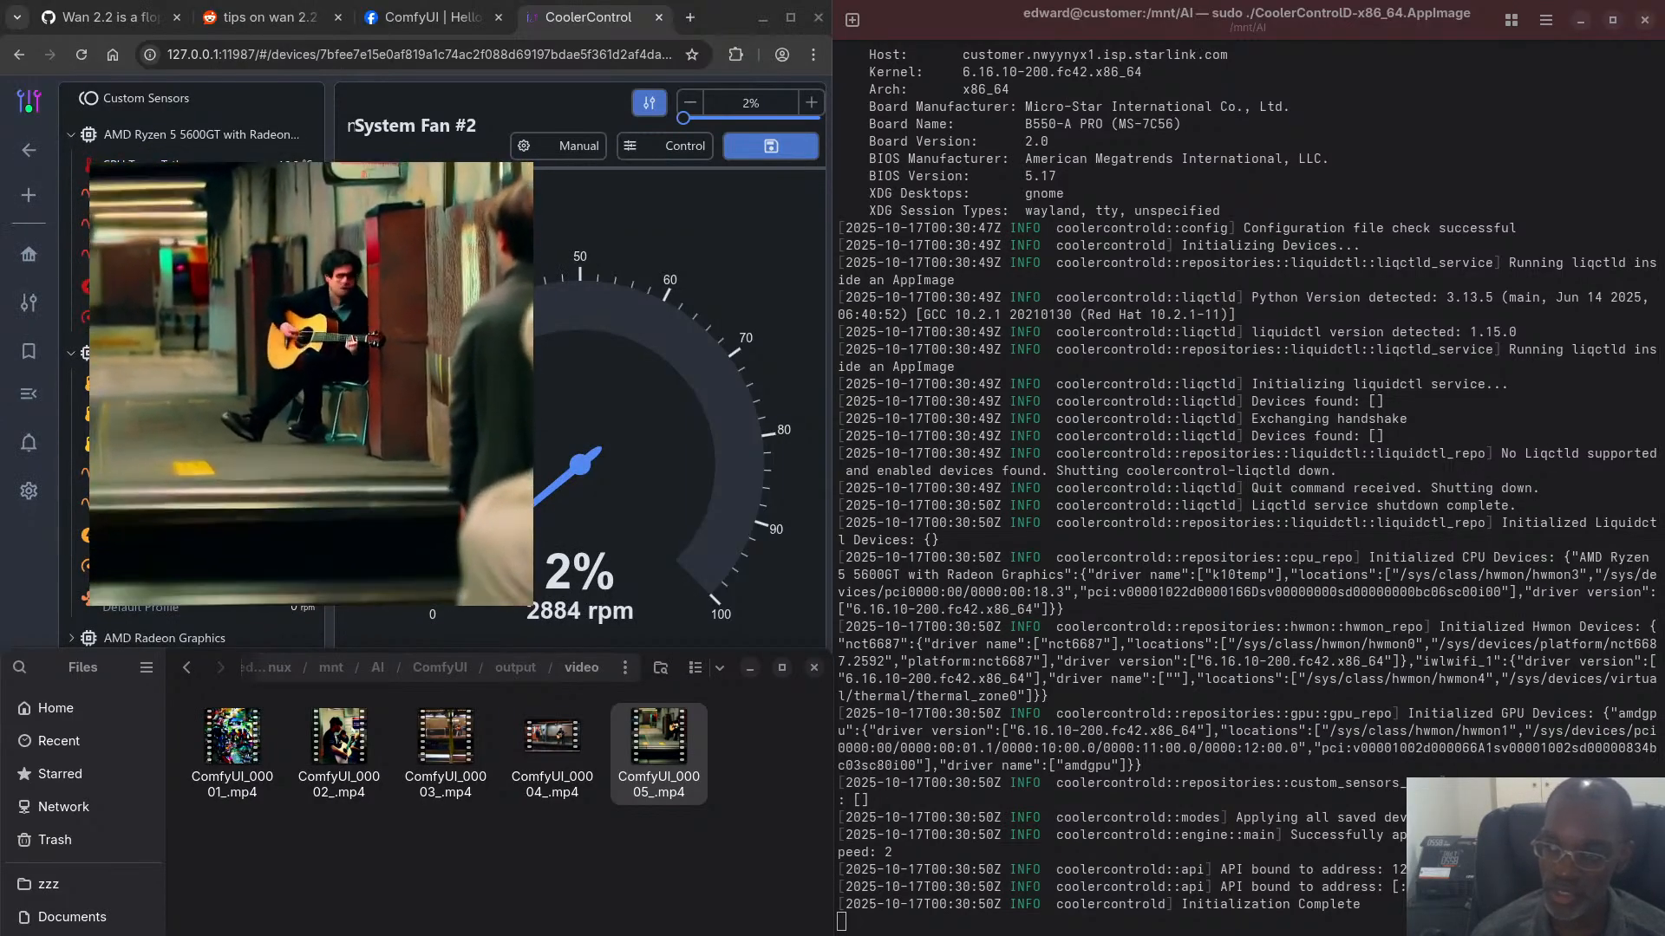
key("space")
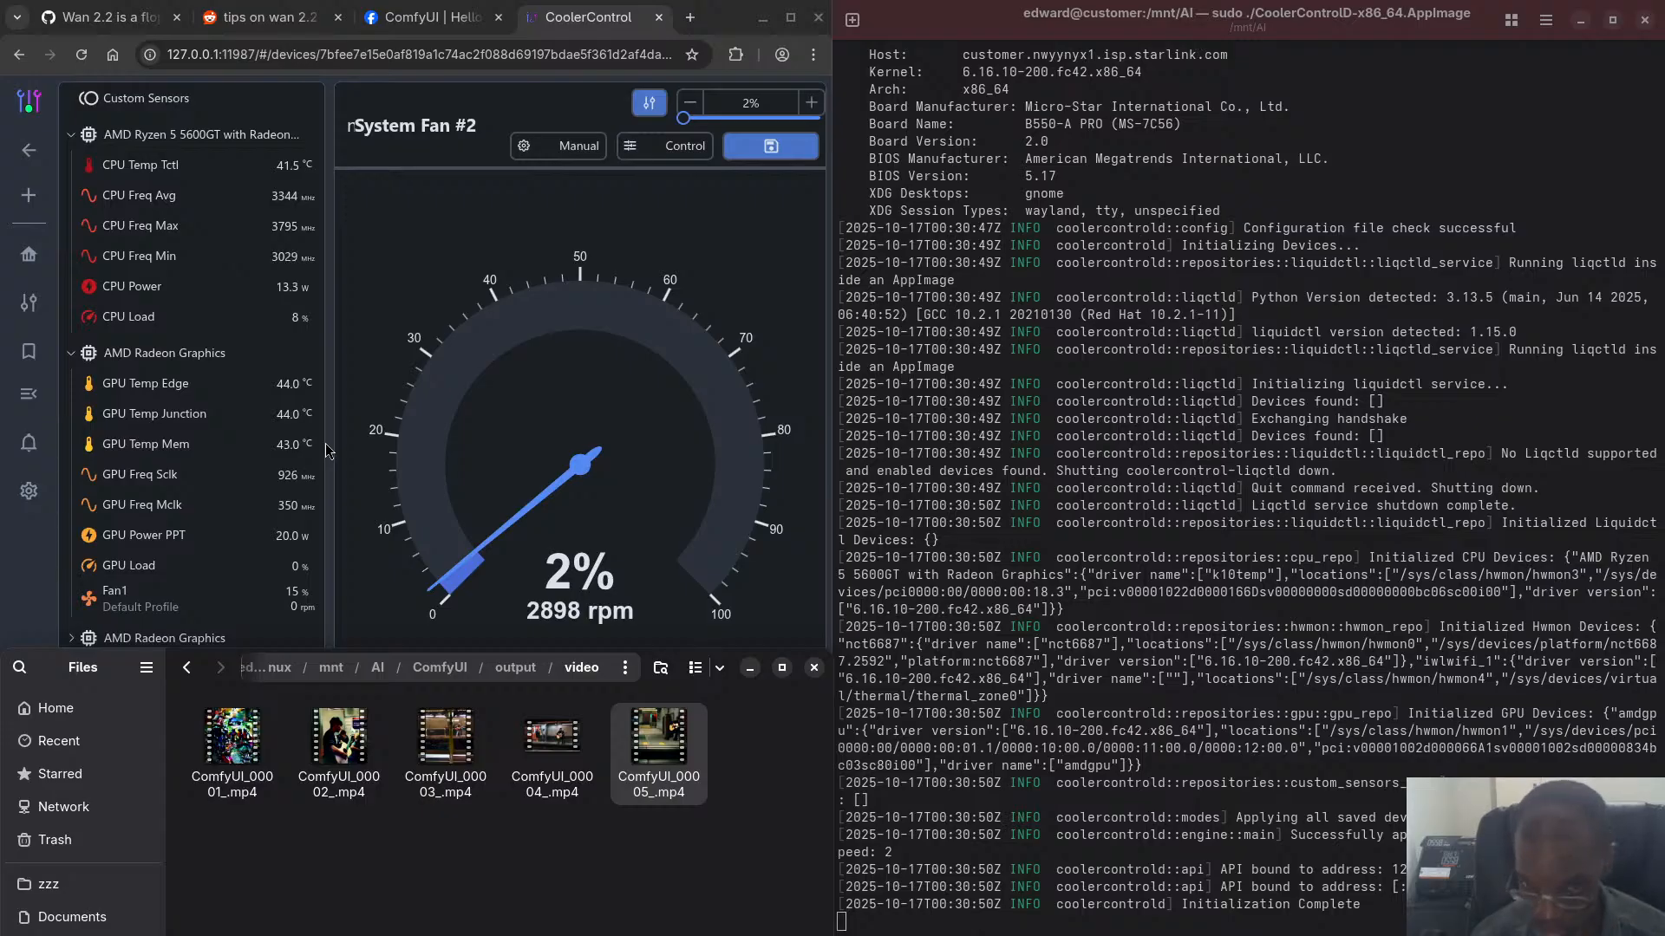
- Tile the terminal over the half of the desktop beside the review article and open a second terminal tab
key("super")
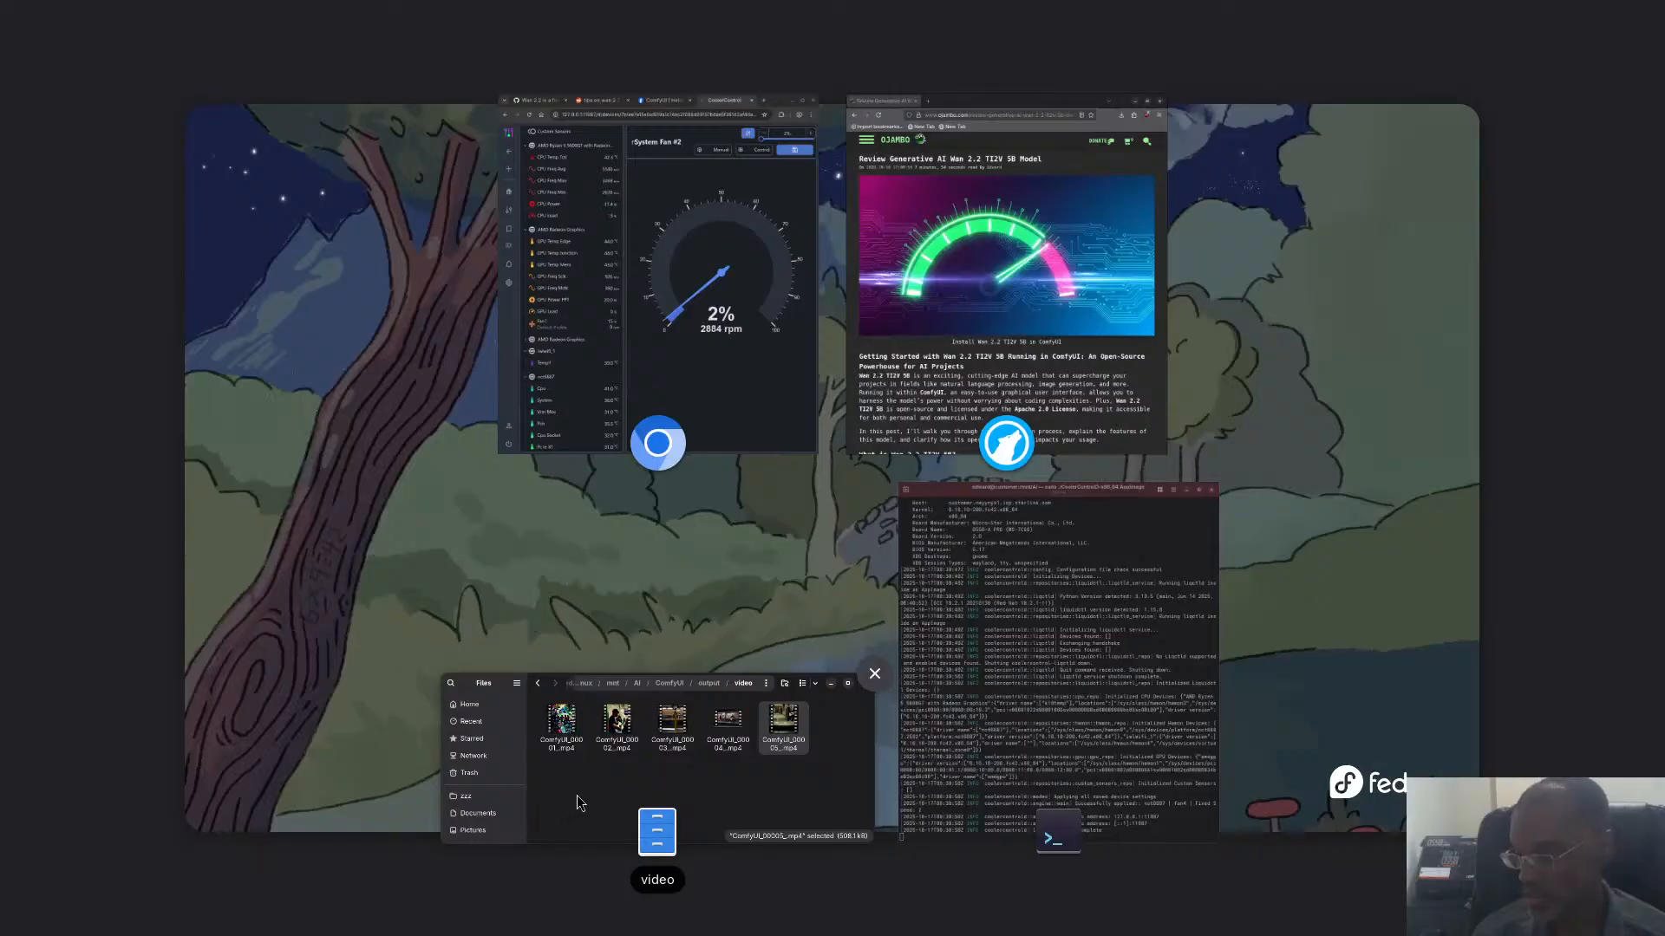
left_click(595, 784)
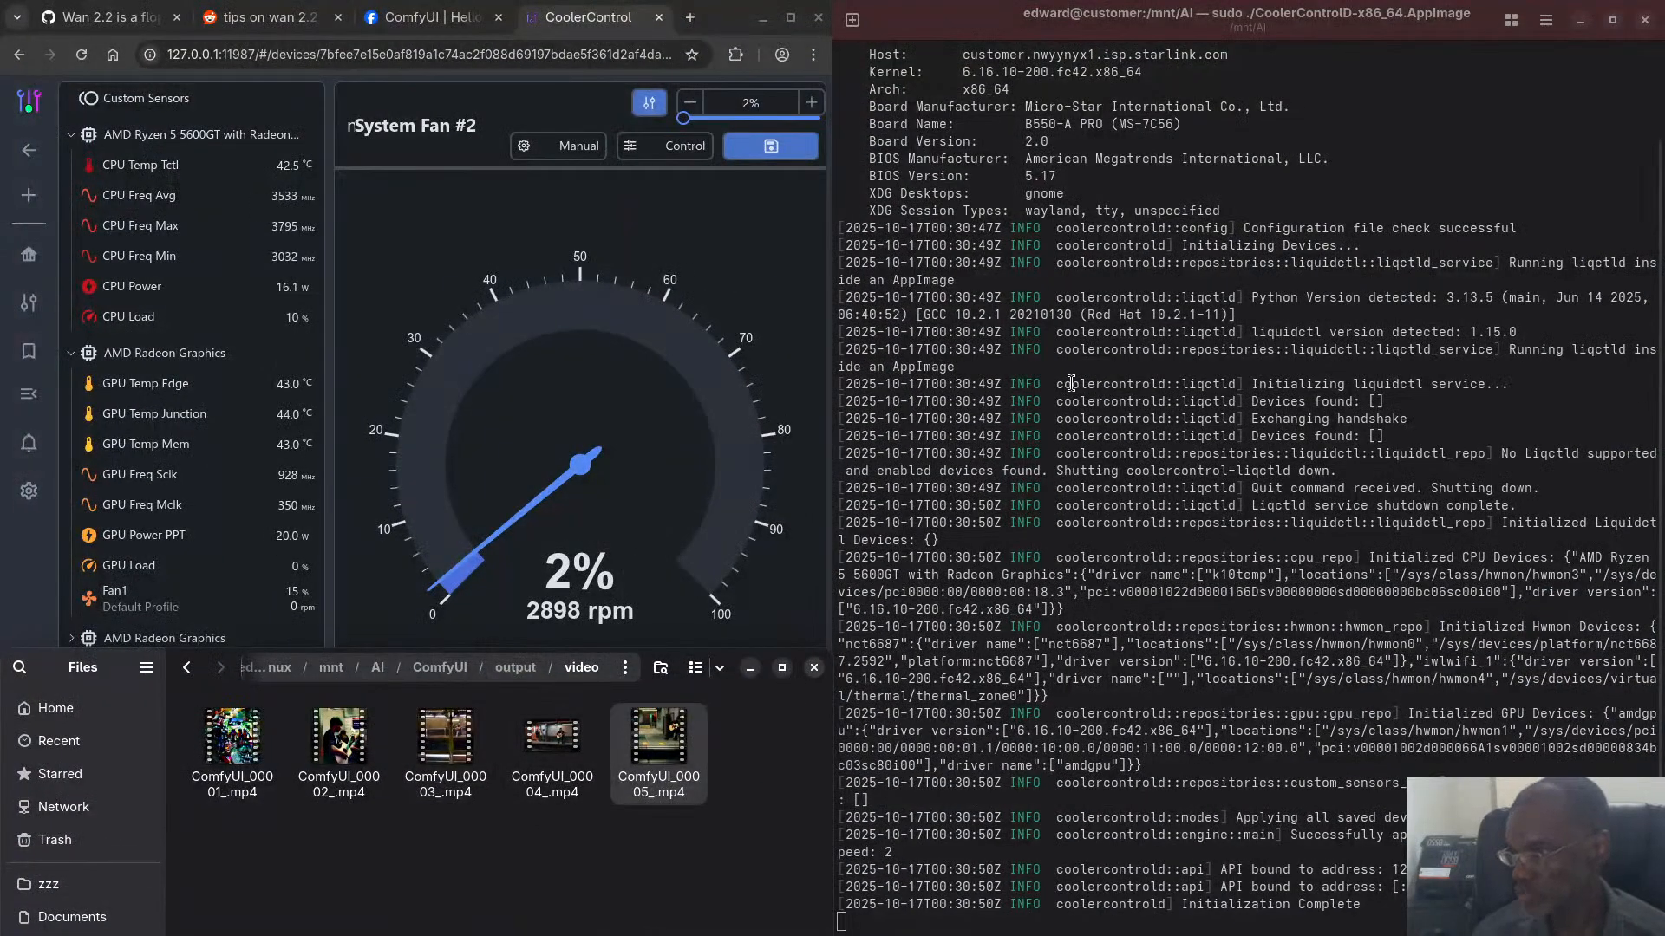
left_click_drag(1003, 7, 3, 313)
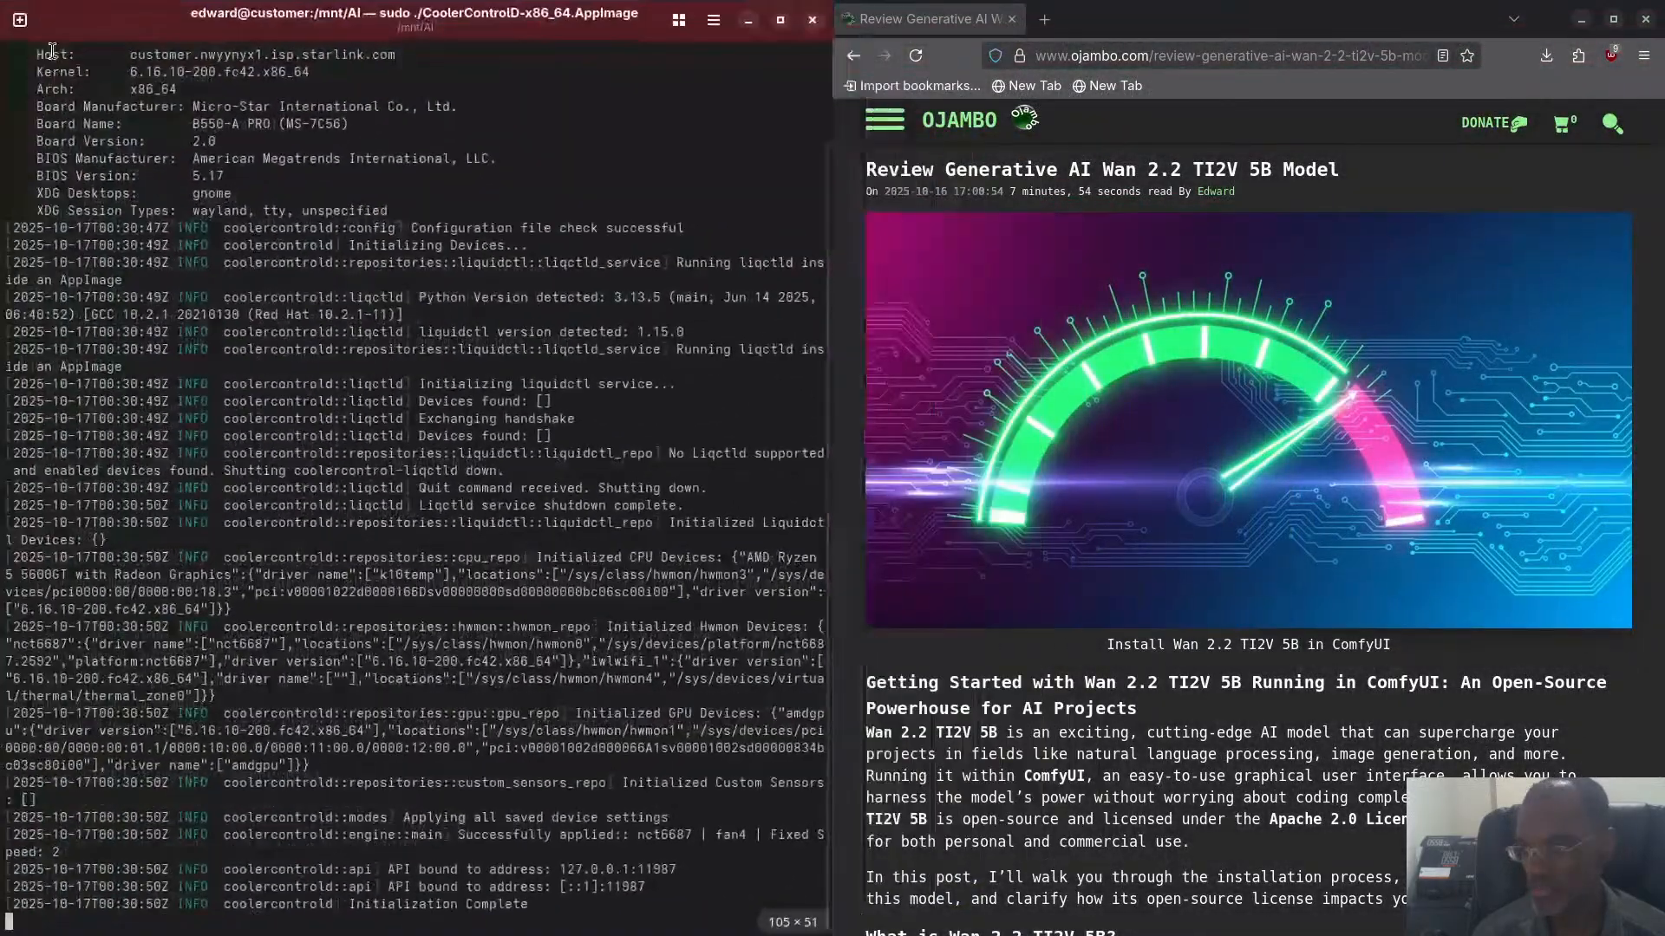
left_click(19, 21)
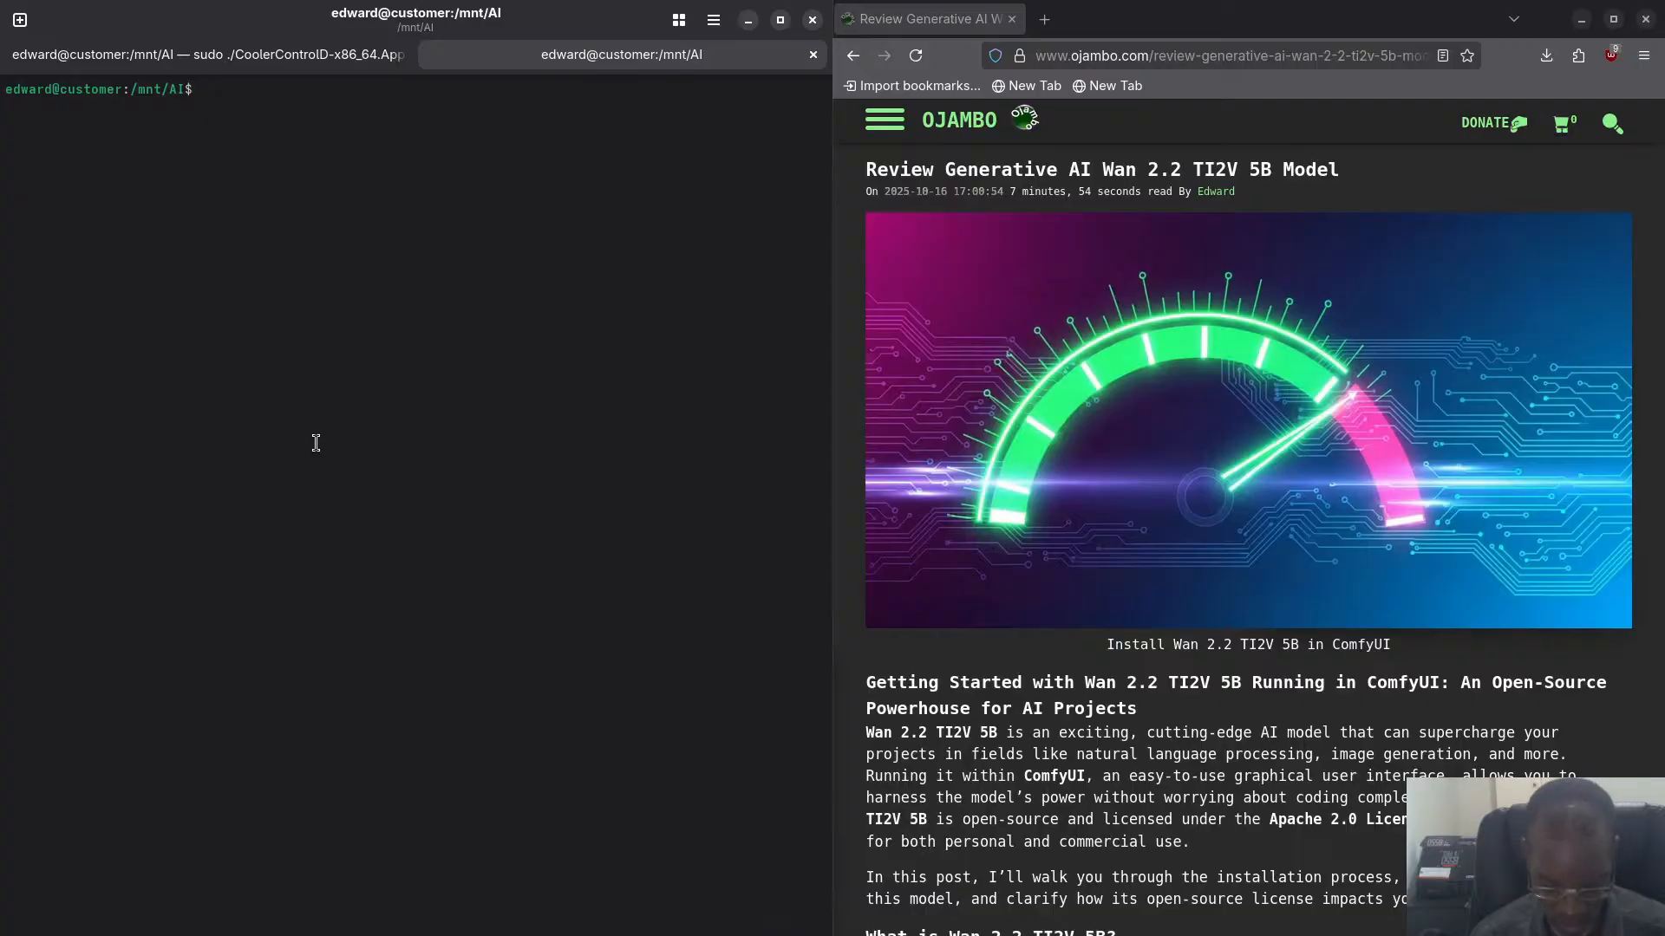
- Clear the new terminal tab and change into the ComfyUI directory
type("cl")
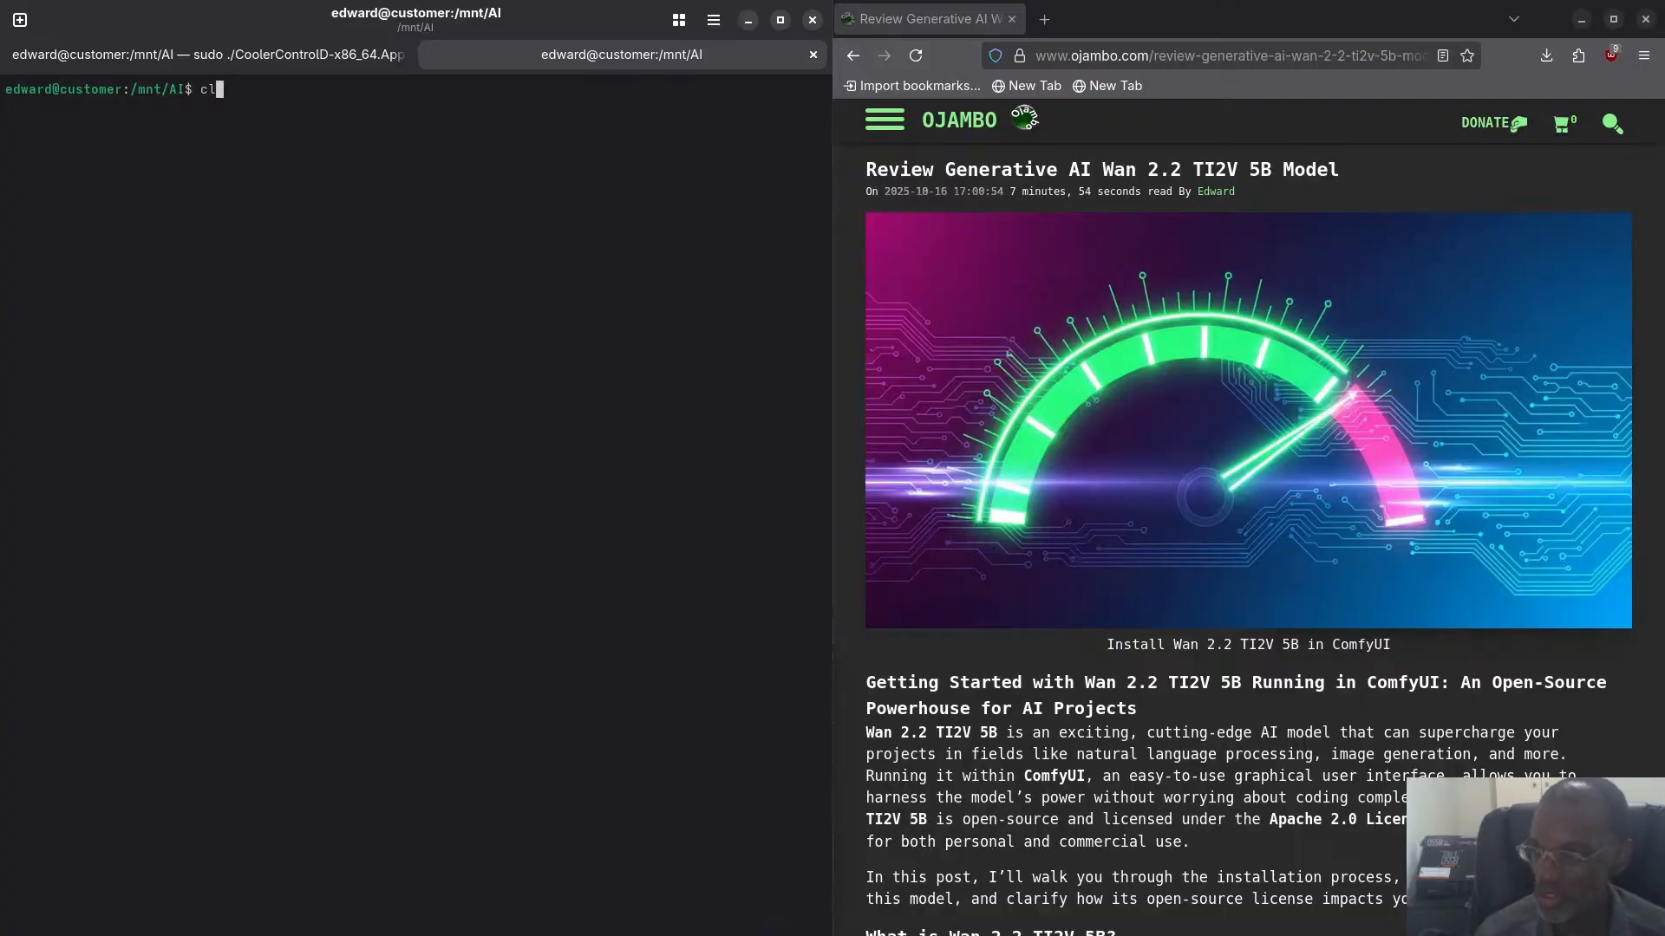
type("ear")
key("Return")
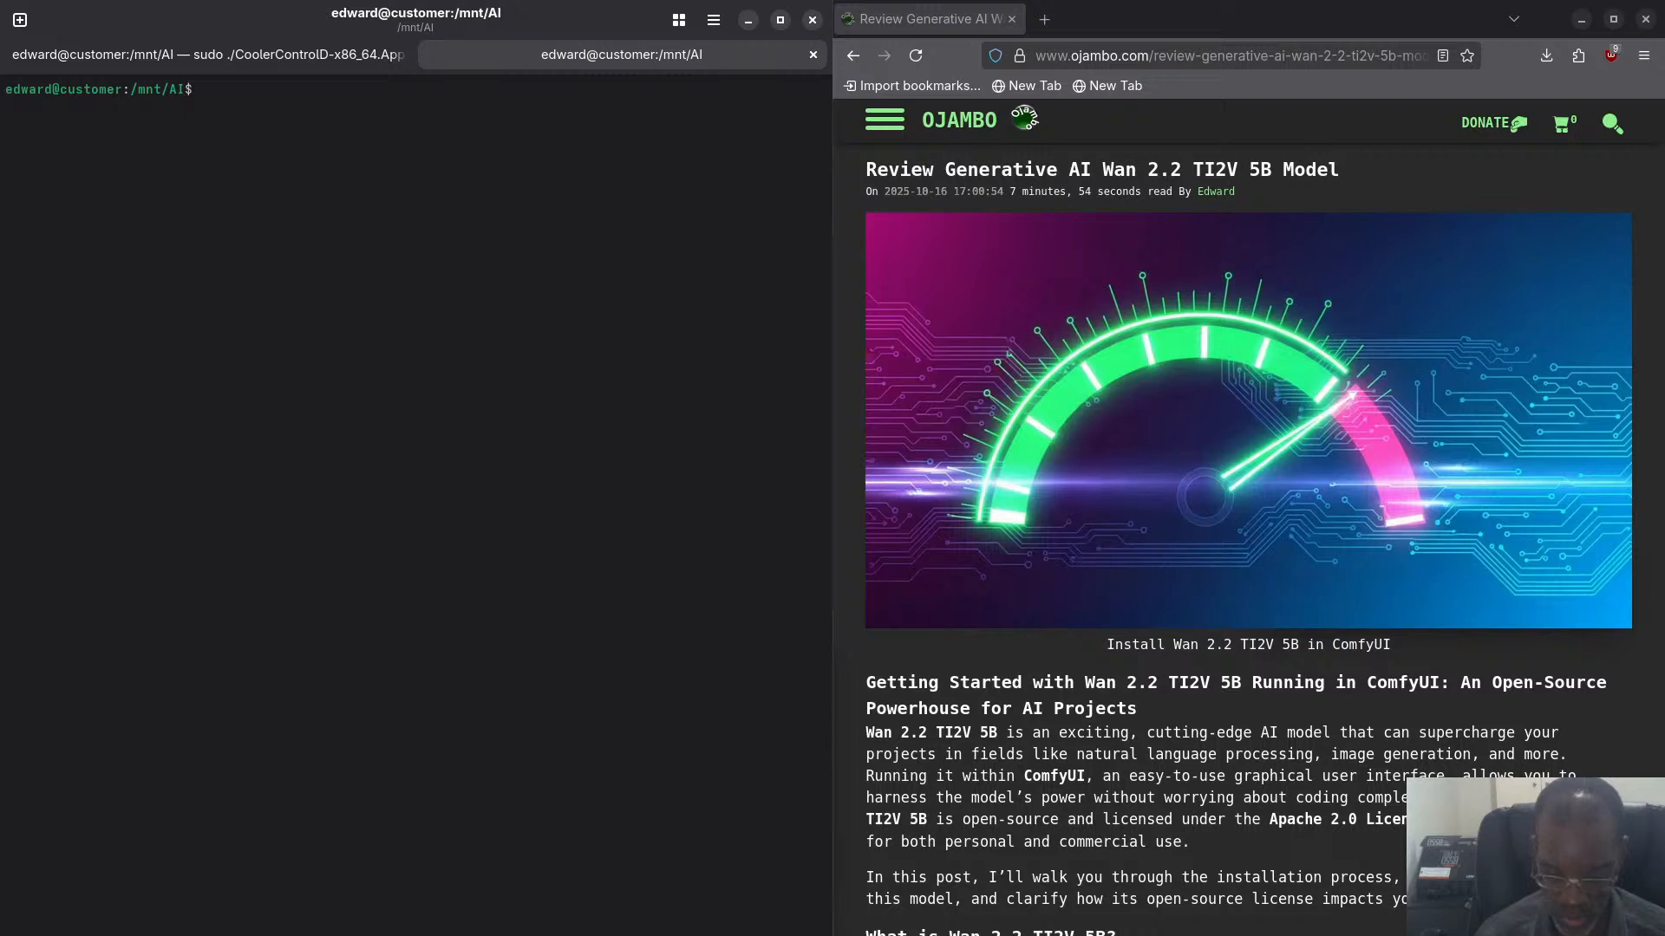
type("cd Co")
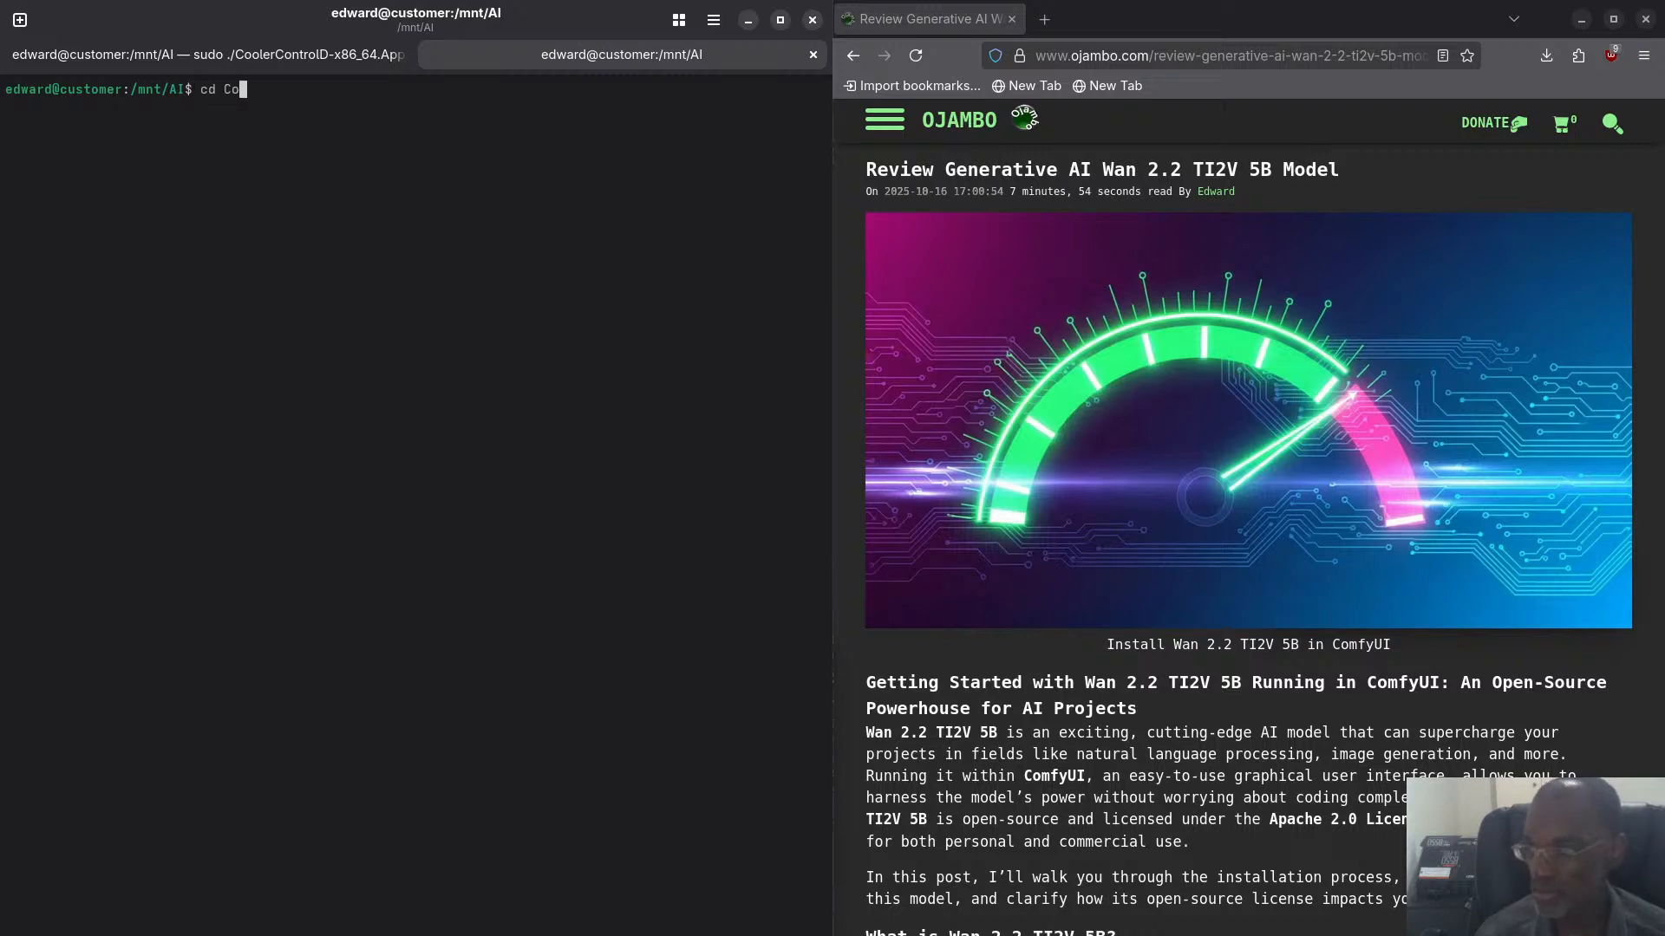
key("Tab")
key("Return")
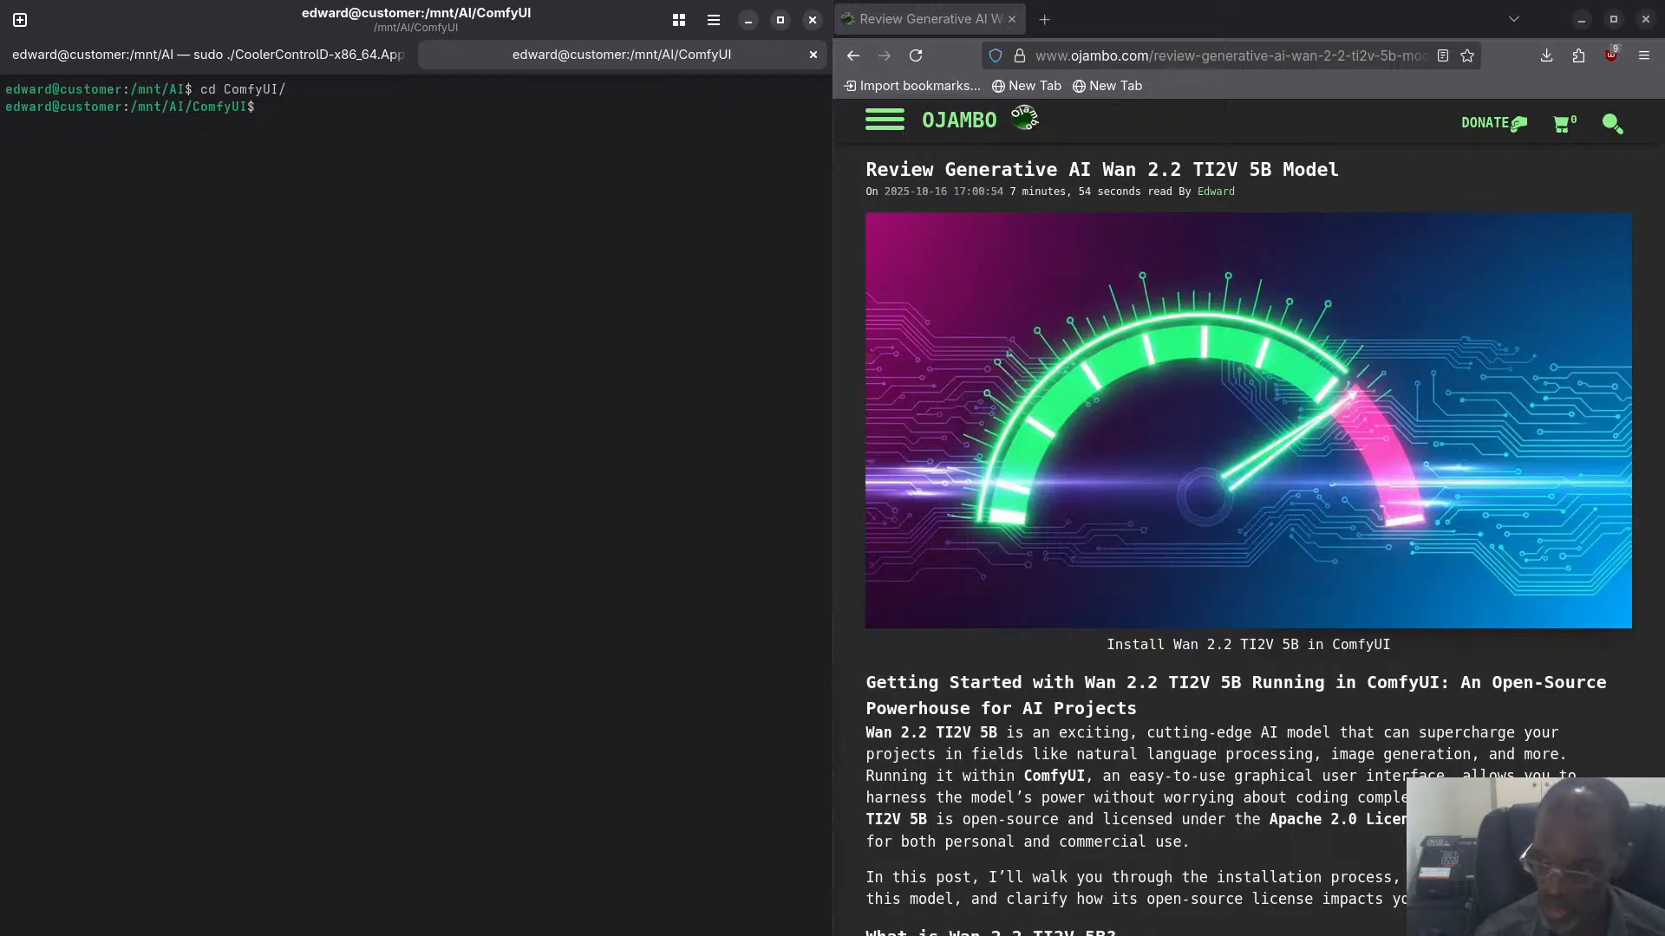
- Activate the ROCm virtual environment with source ../rocm-venv/bin/activate
type("soru")
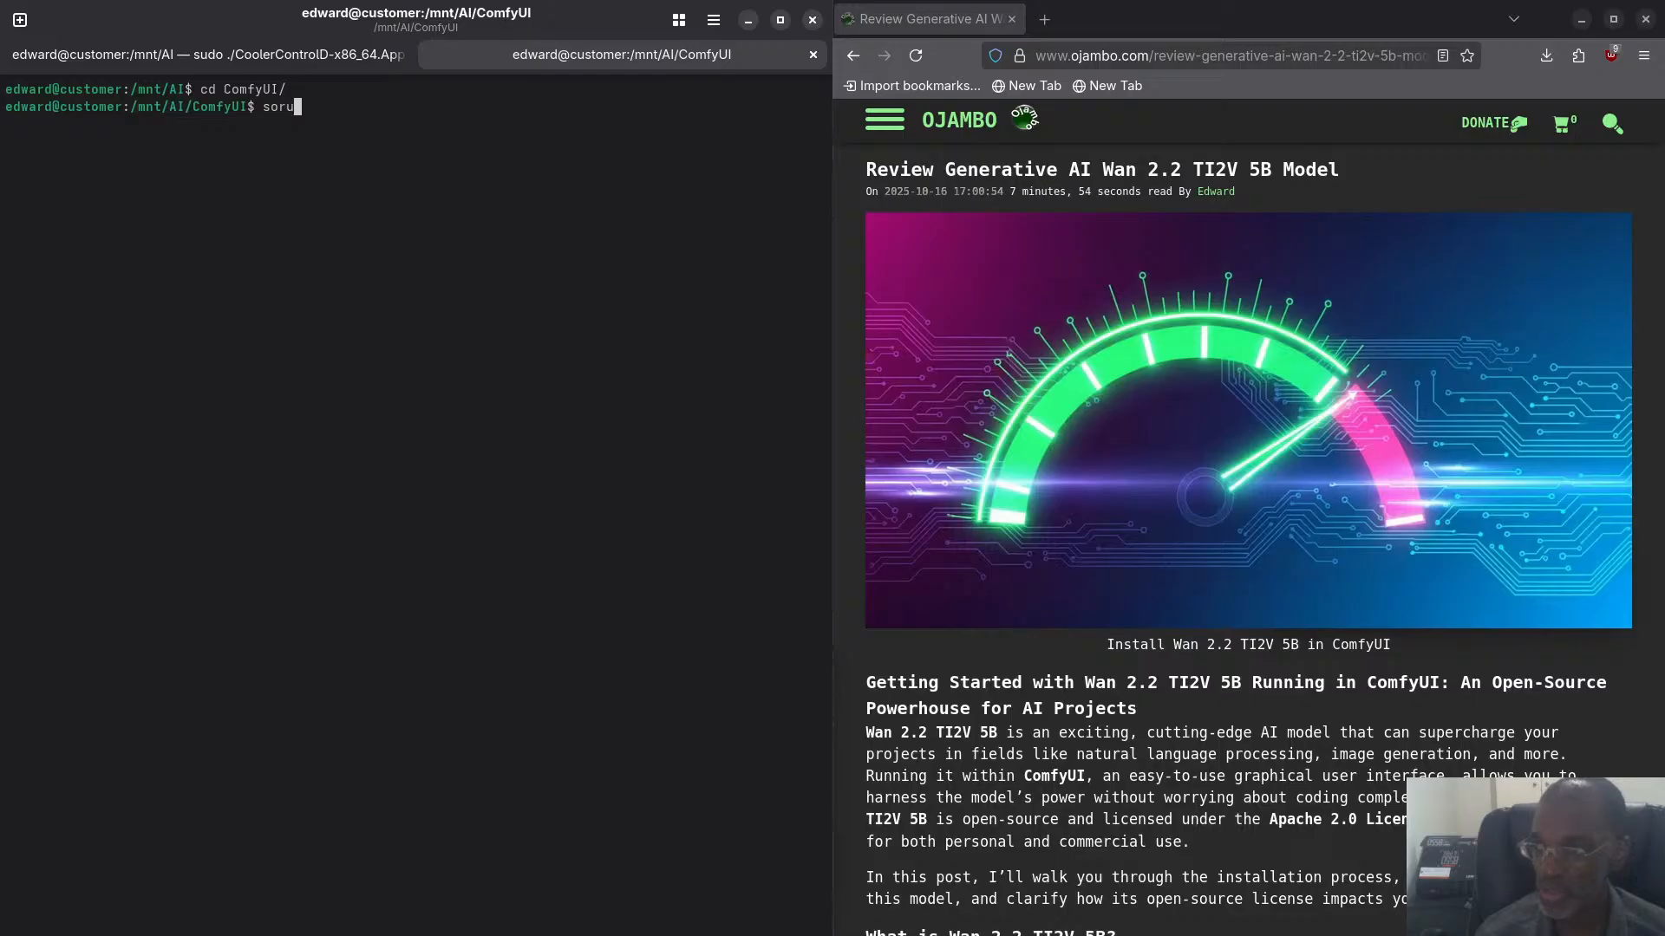
key("BackSpace")
key("BackSpace")
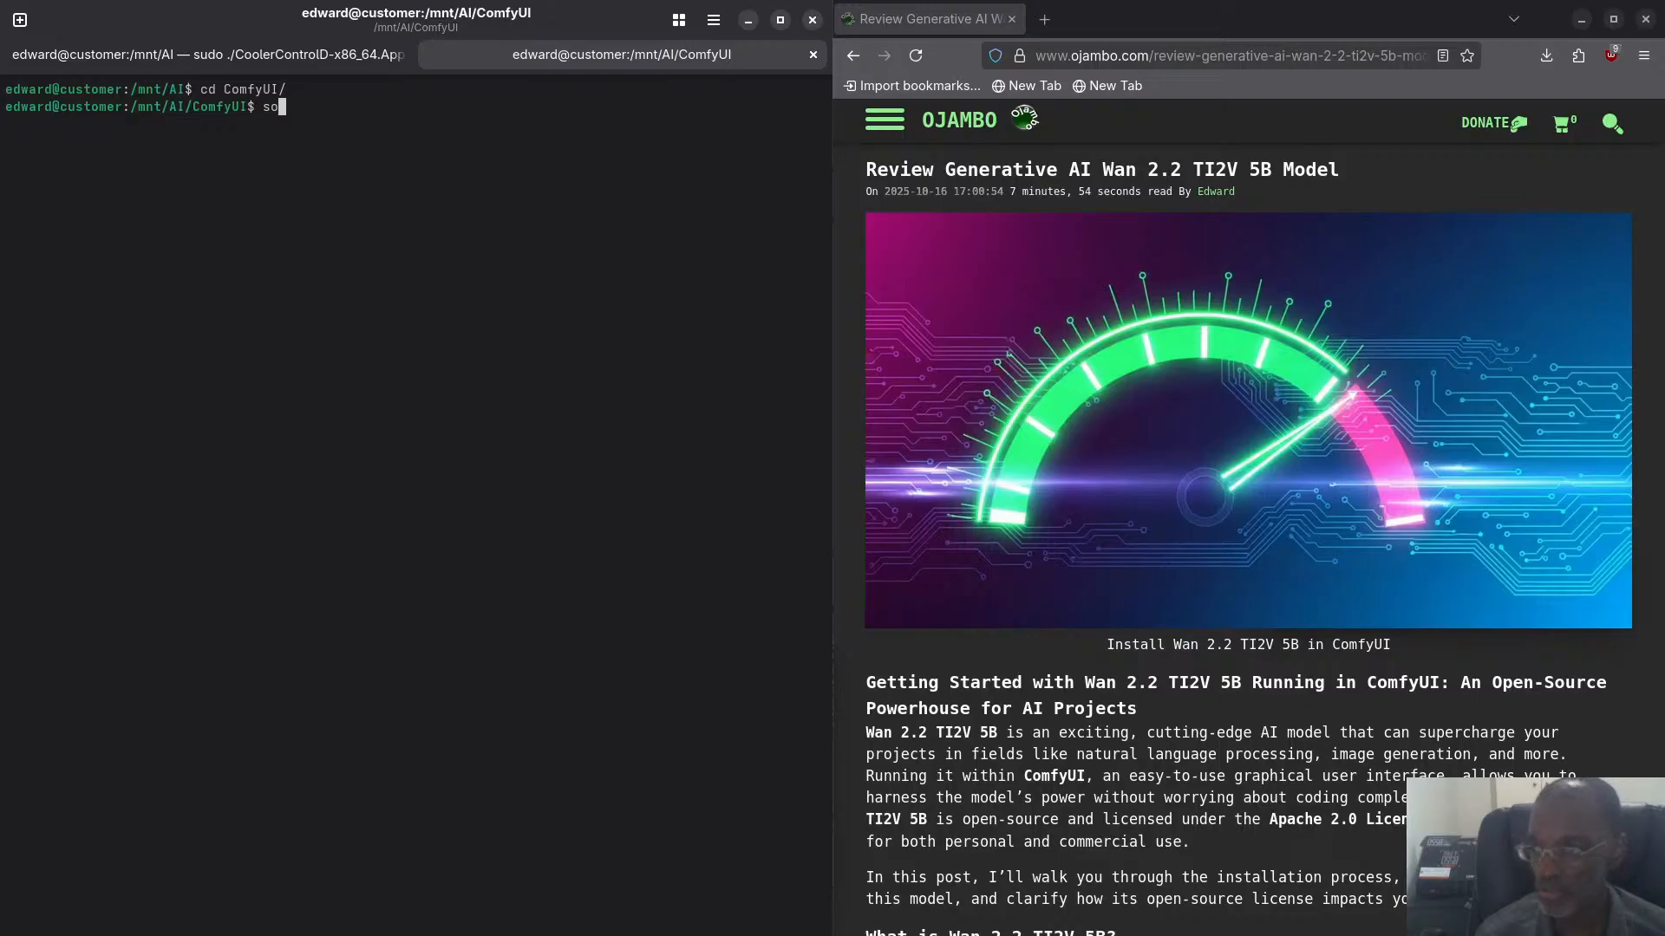
type("urce ")
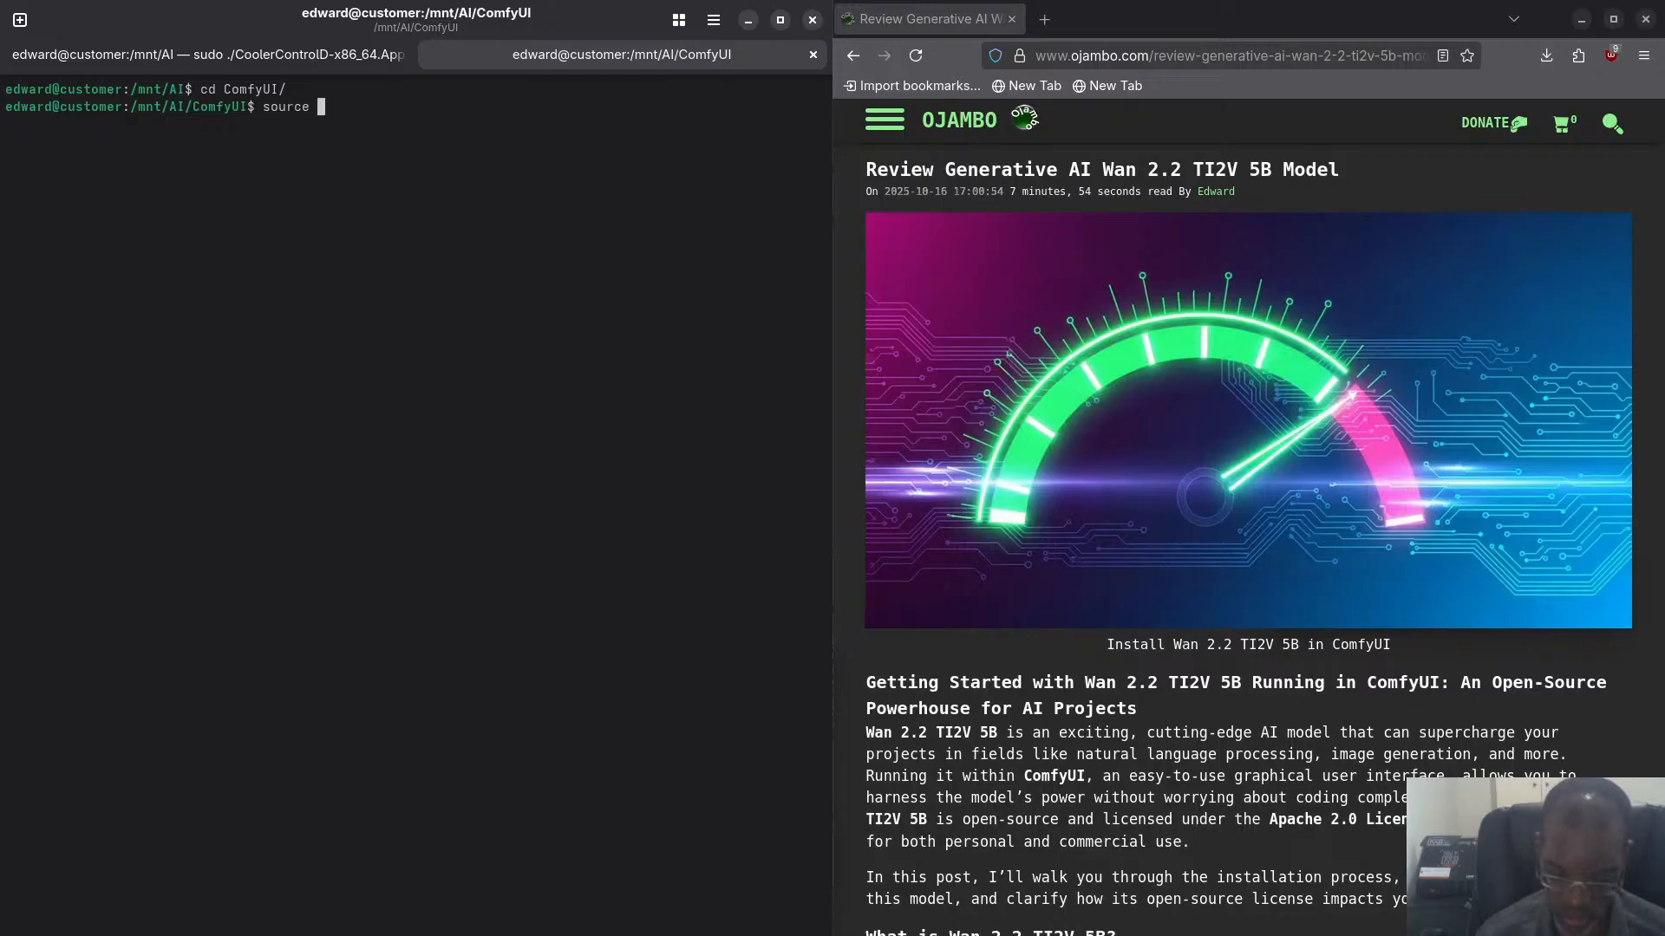
type("../ro")
key("Tab")
type("b")
key("Tab")
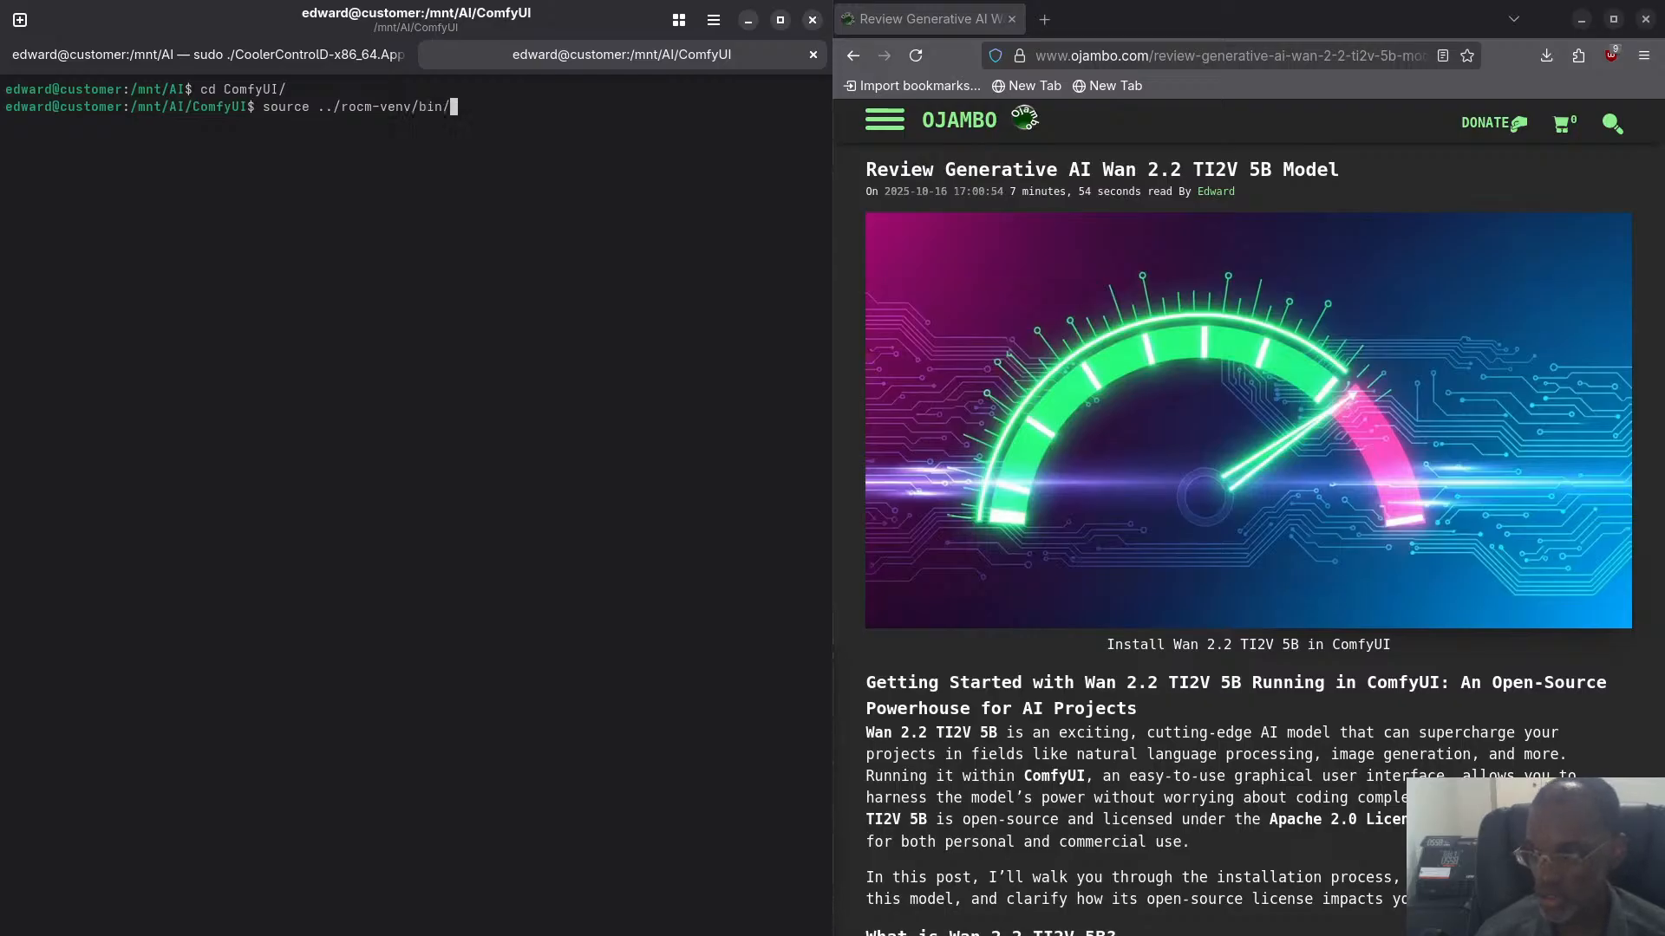
type("activate")
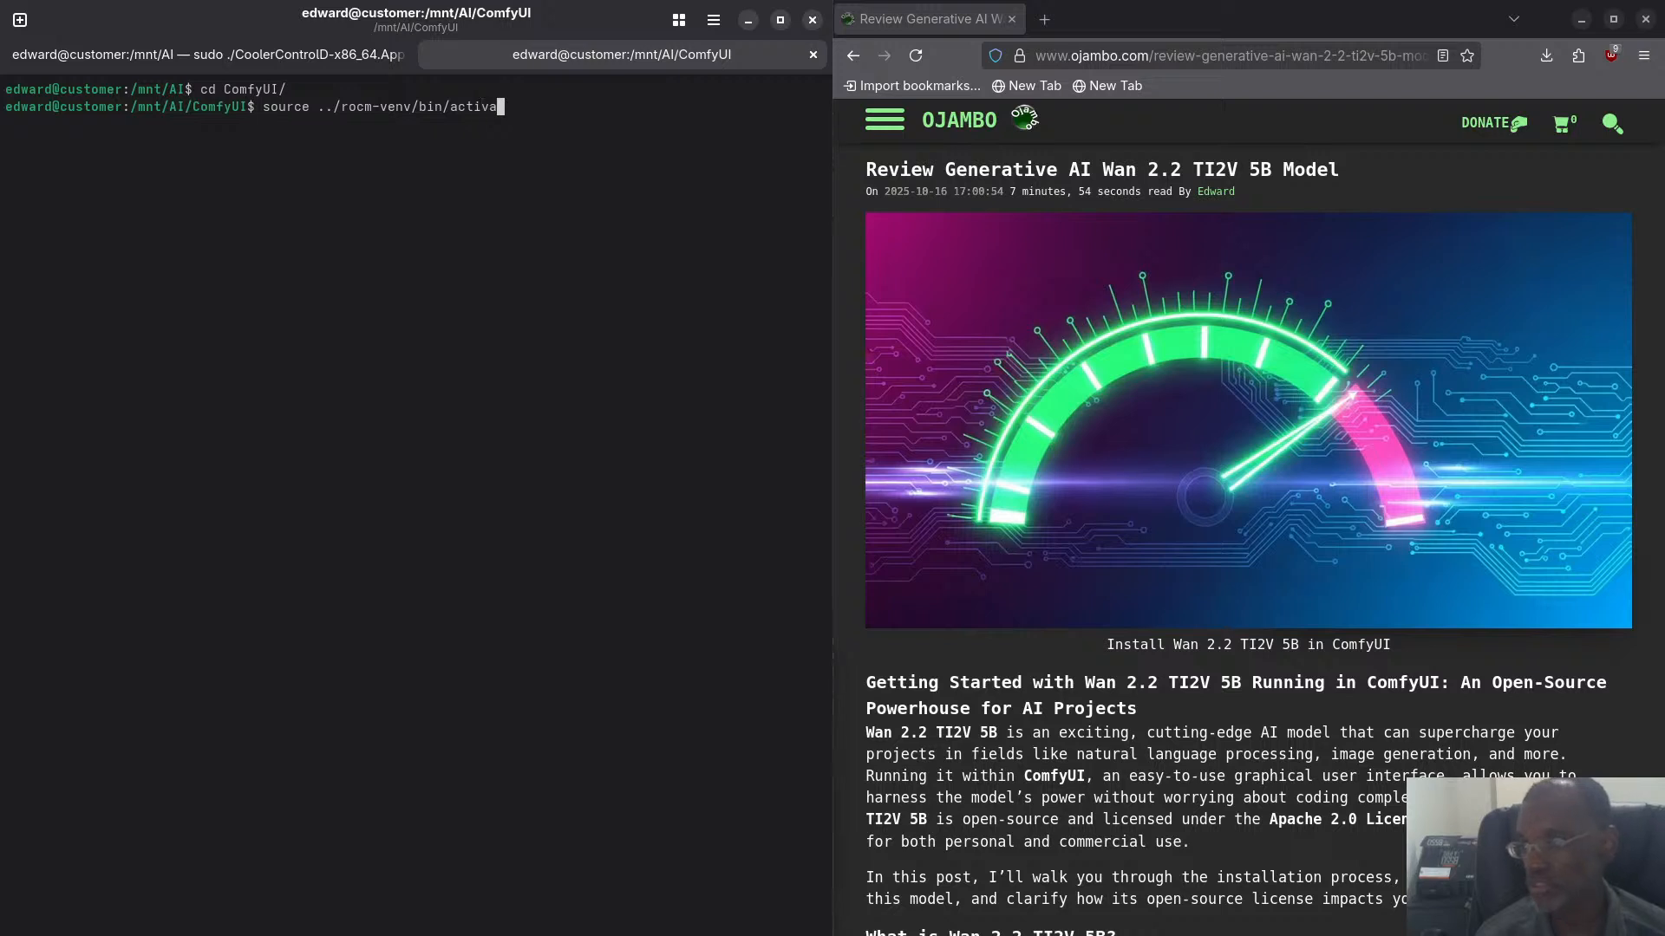
key("Return")
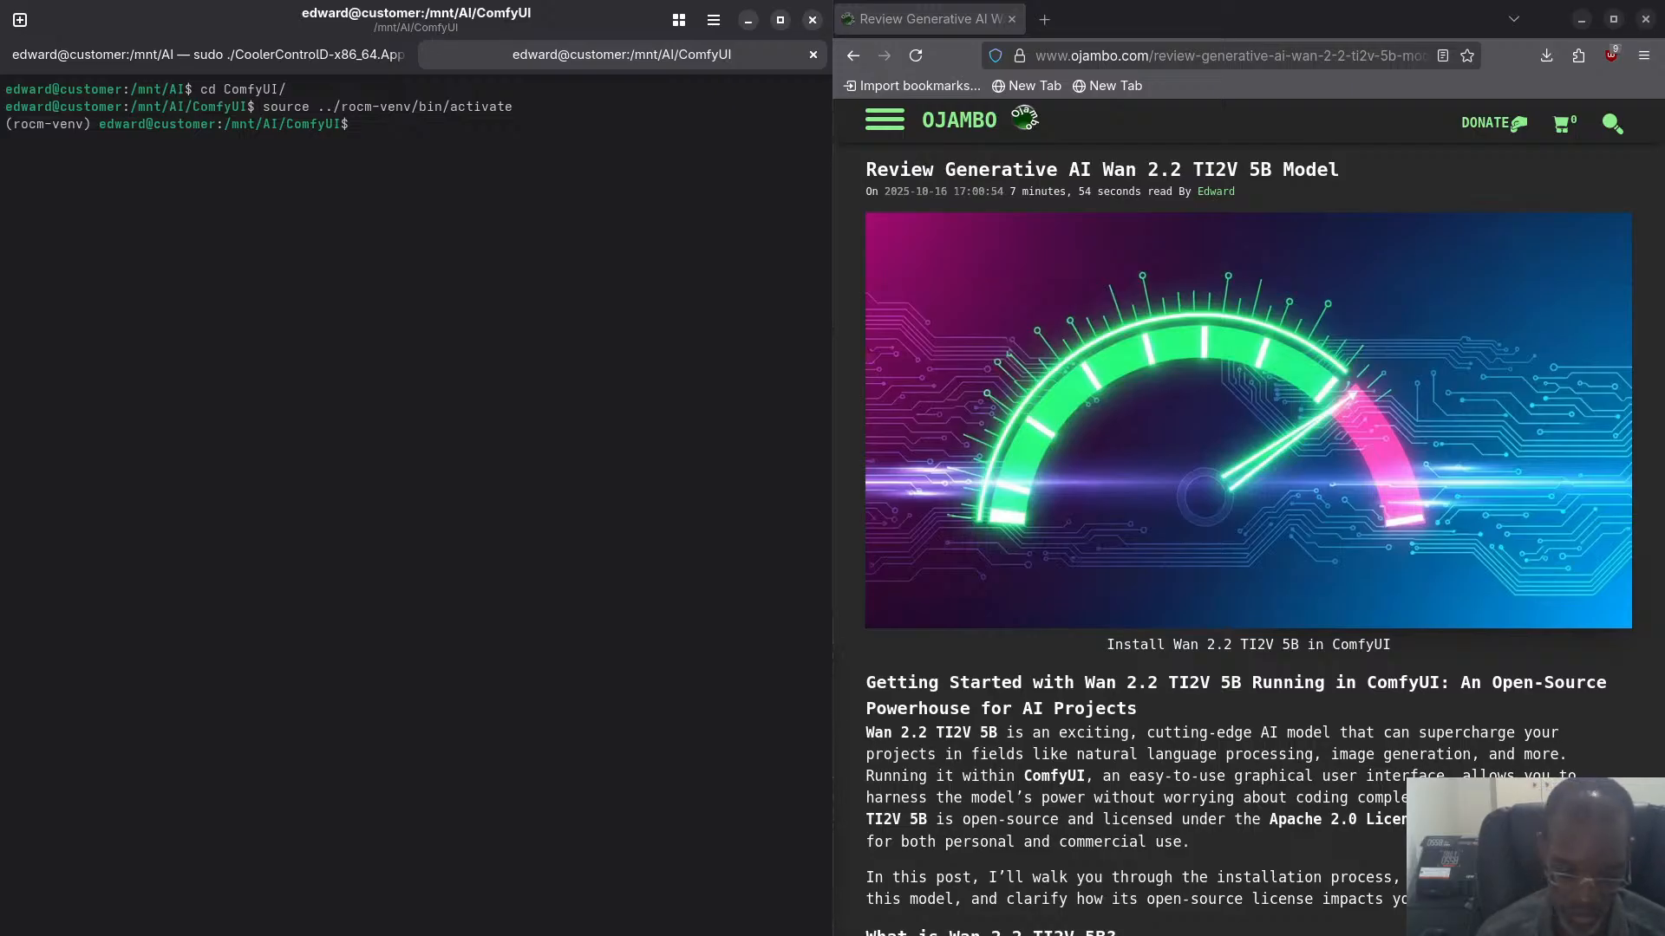
- Start the ComfyUI server with python main.py
type("pytho")
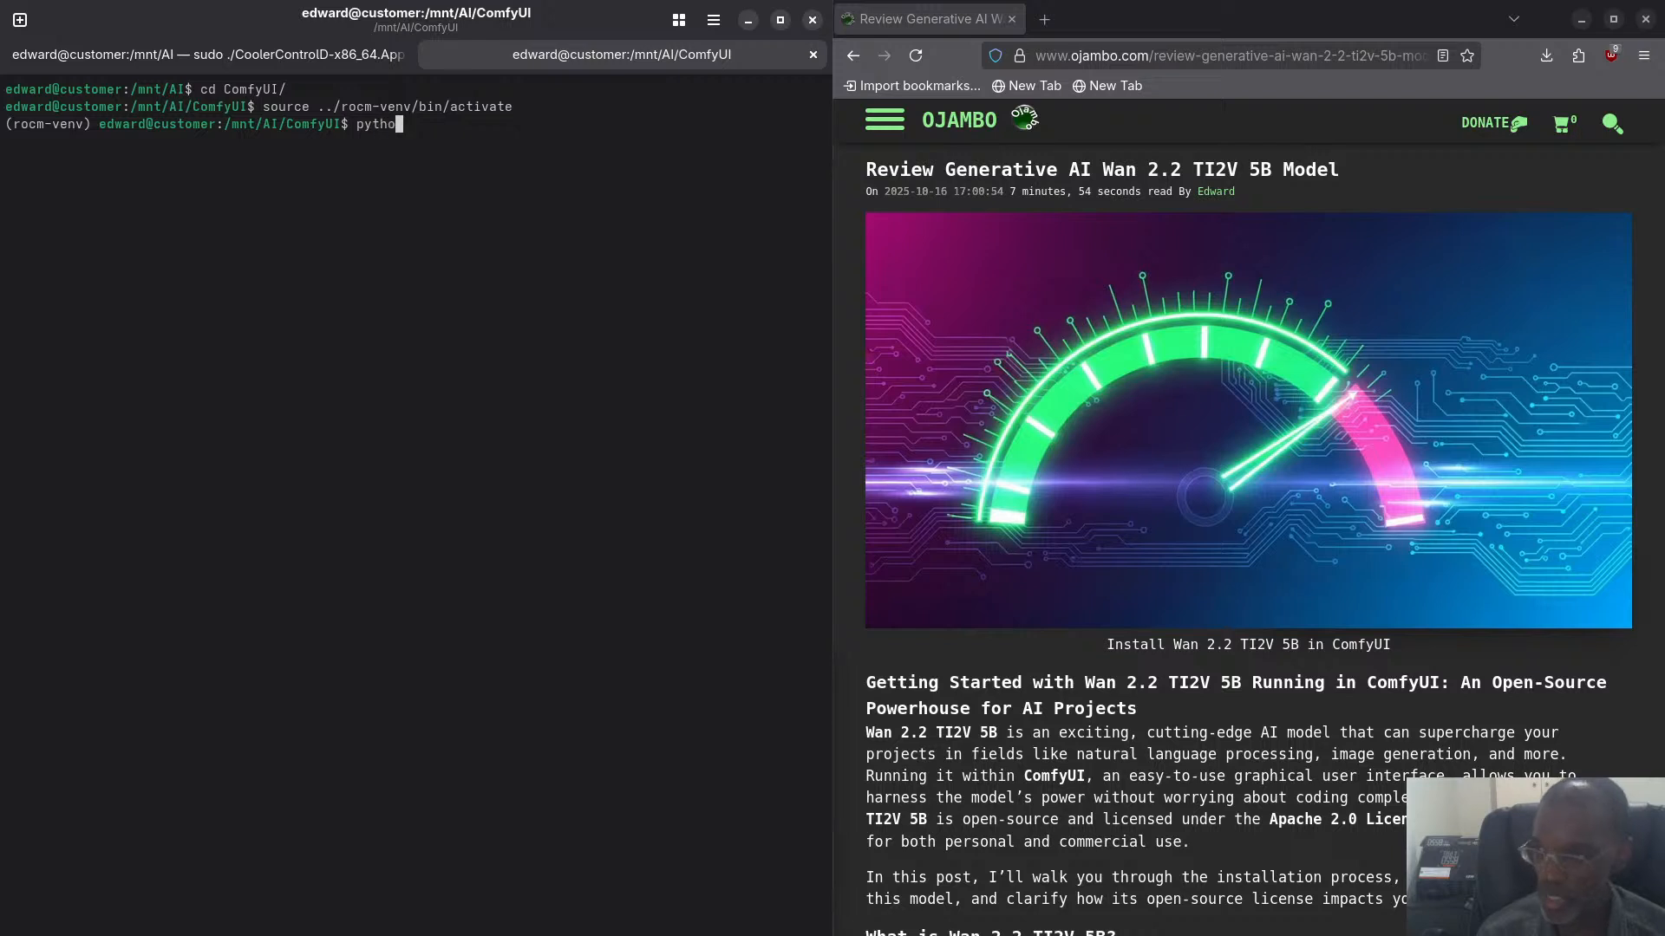
type("n main.py")
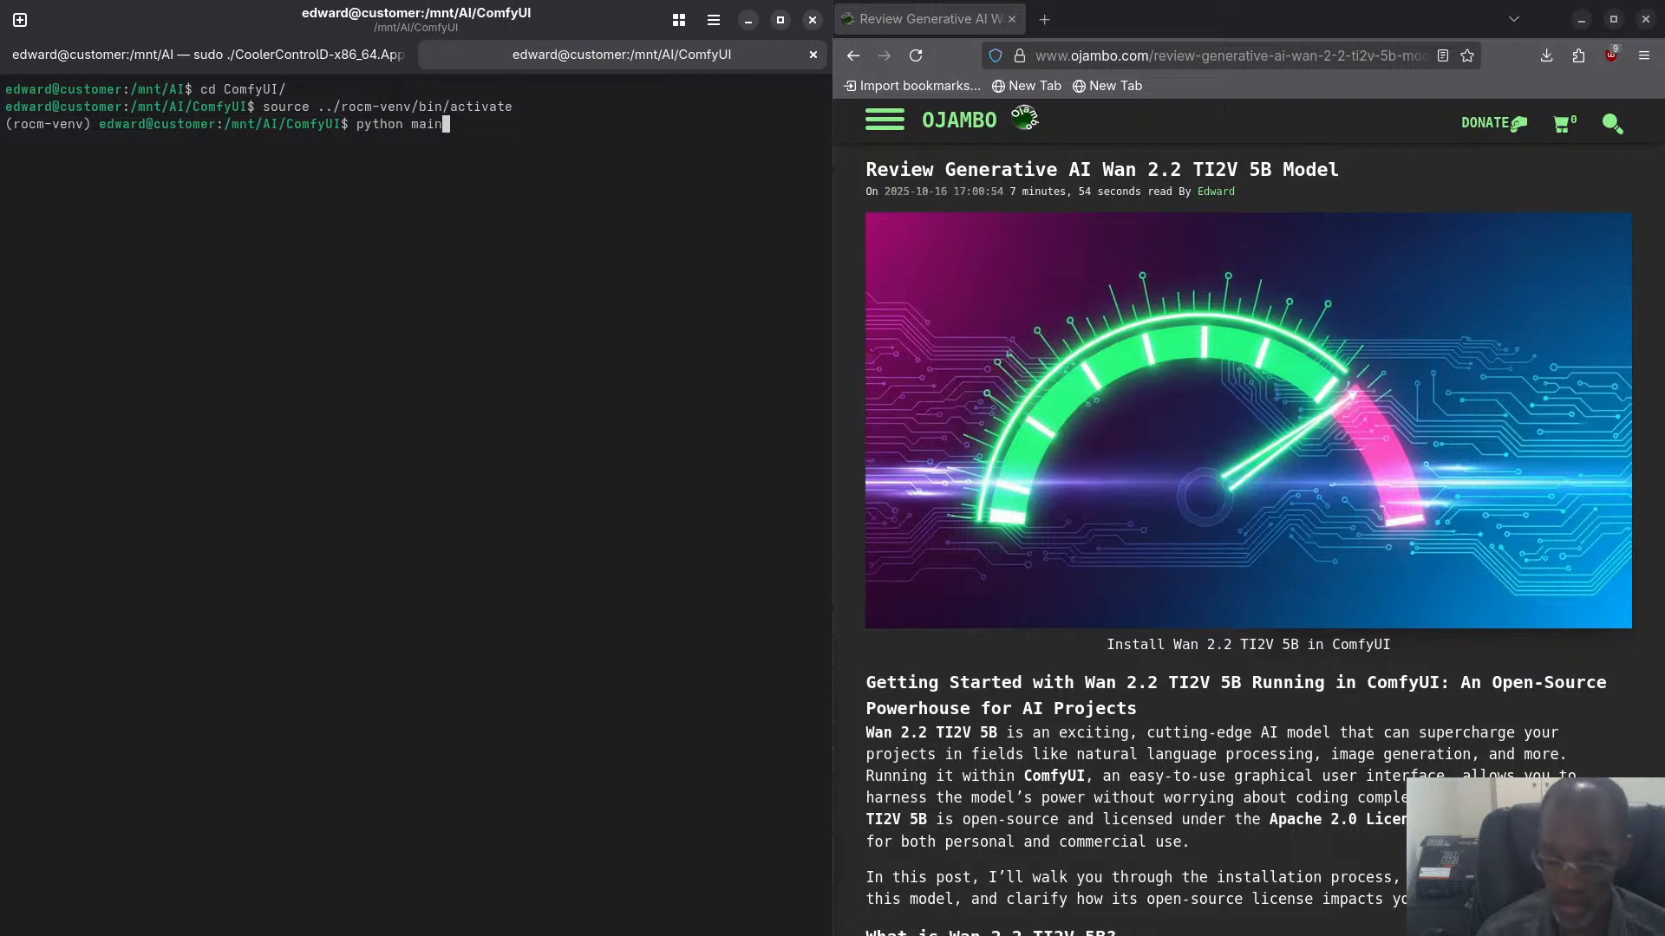
key("Return")
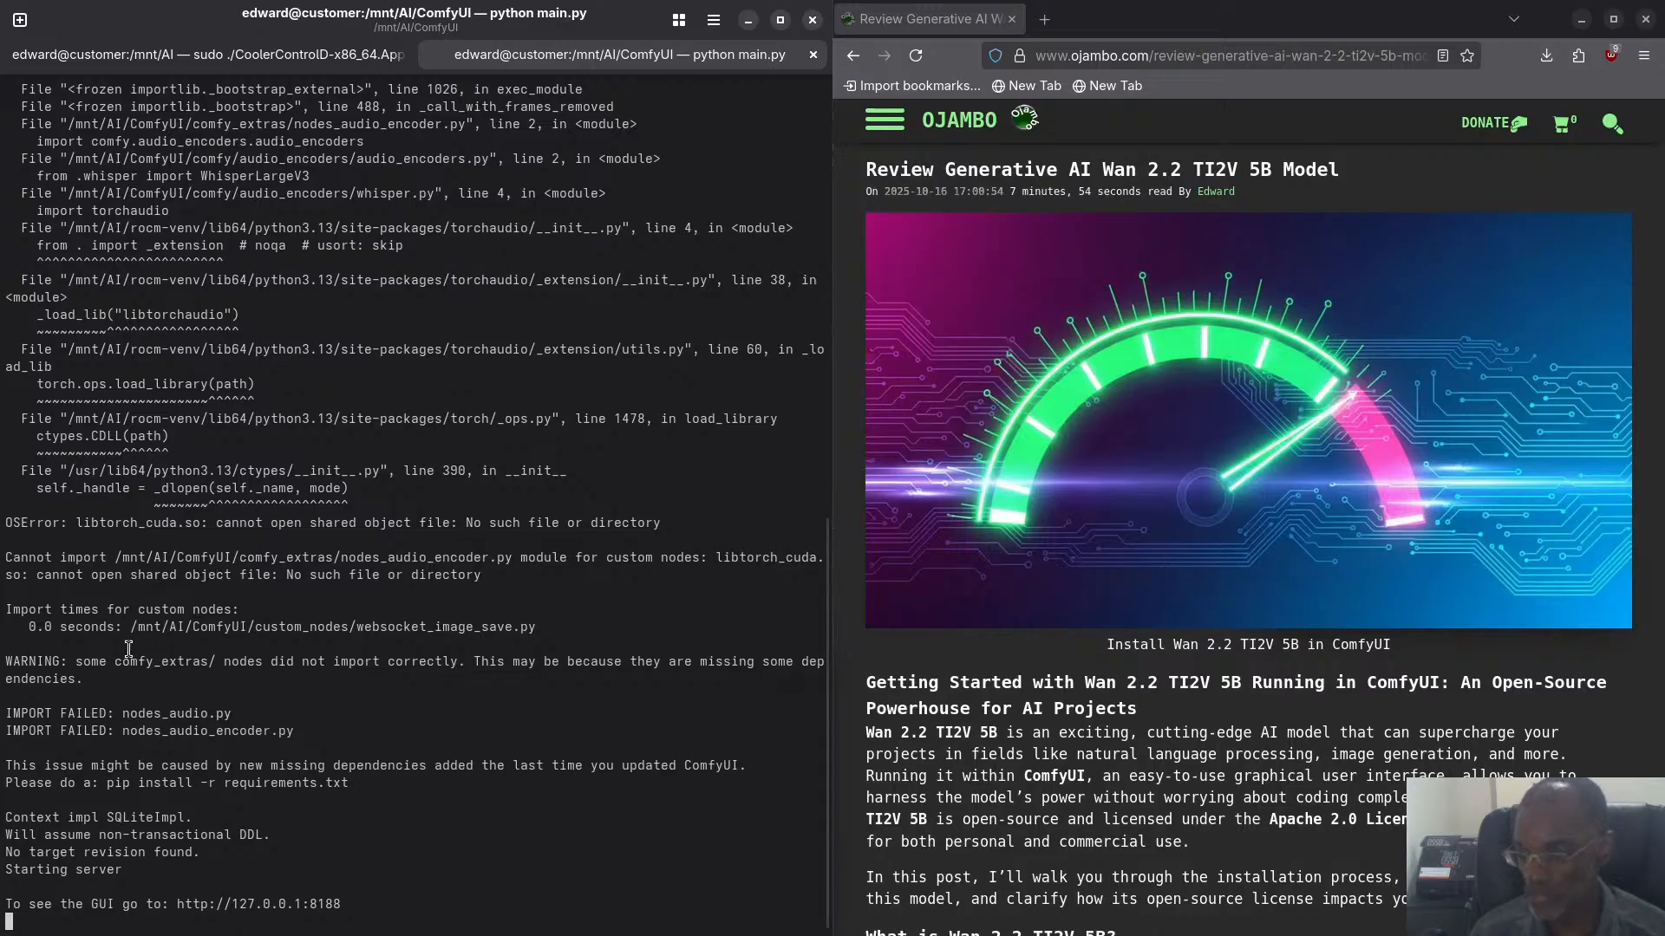
- Examine the ComfyUI startup output from the VRAM, PyTorch and ROCm version lines through the torchaudio errors to the server address
scroll(130, 568, "up", 10)
scroll(121, 546, "up", 7)
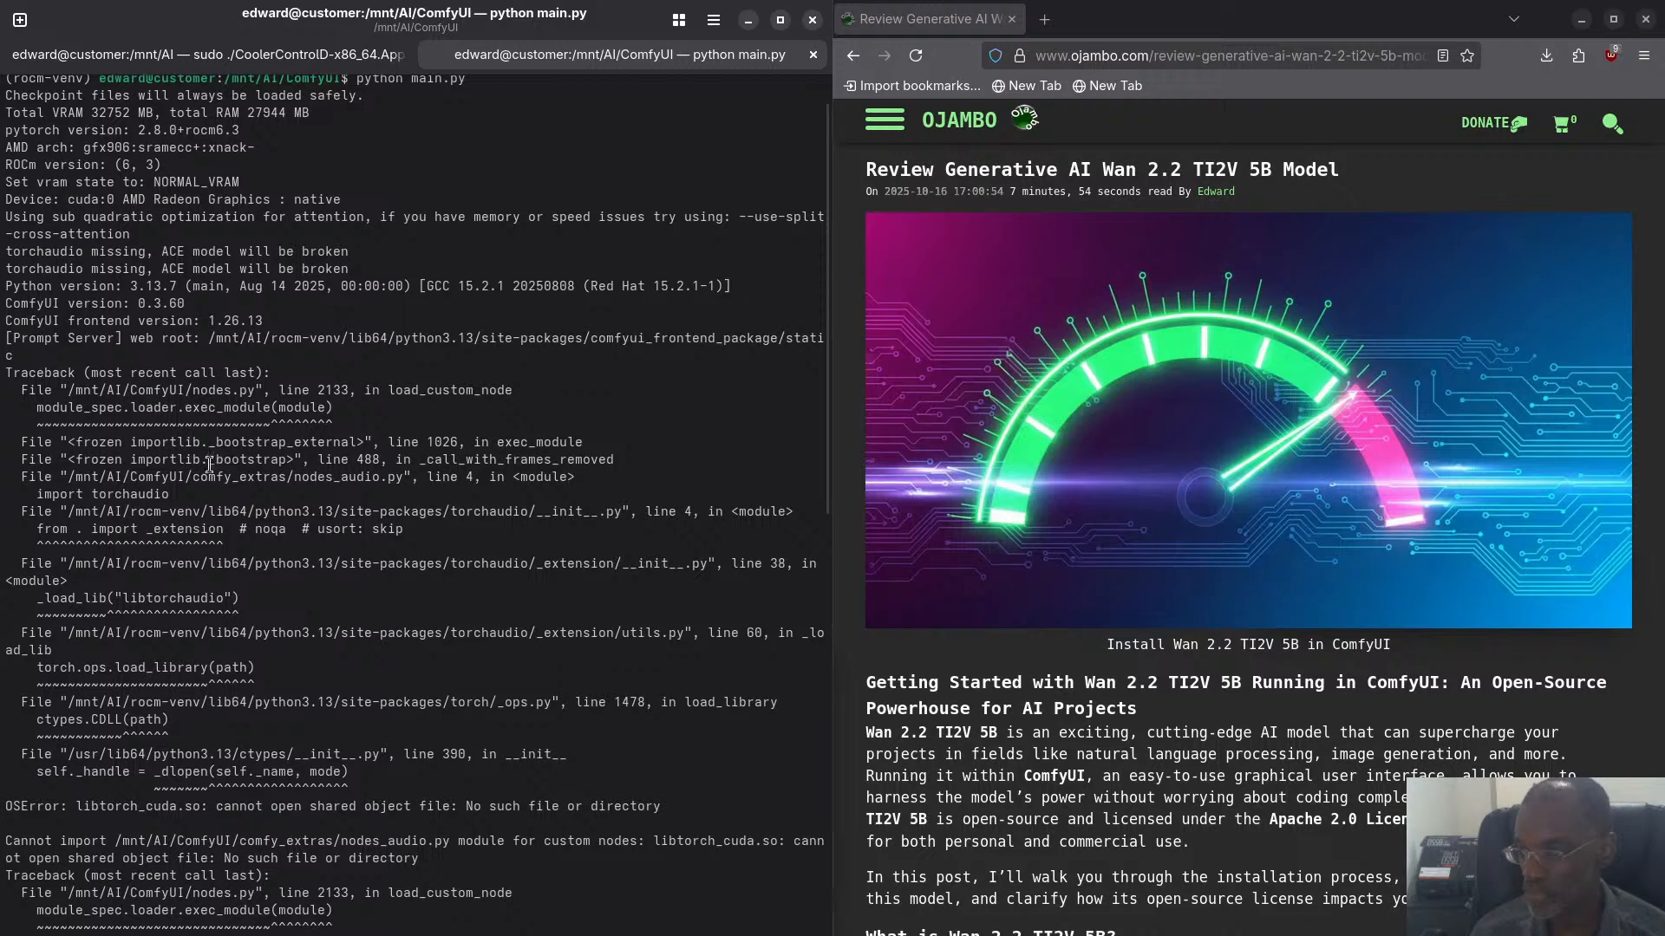
scroll(209, 476, "up", 2)
scroll(199, 486, "down", 3)
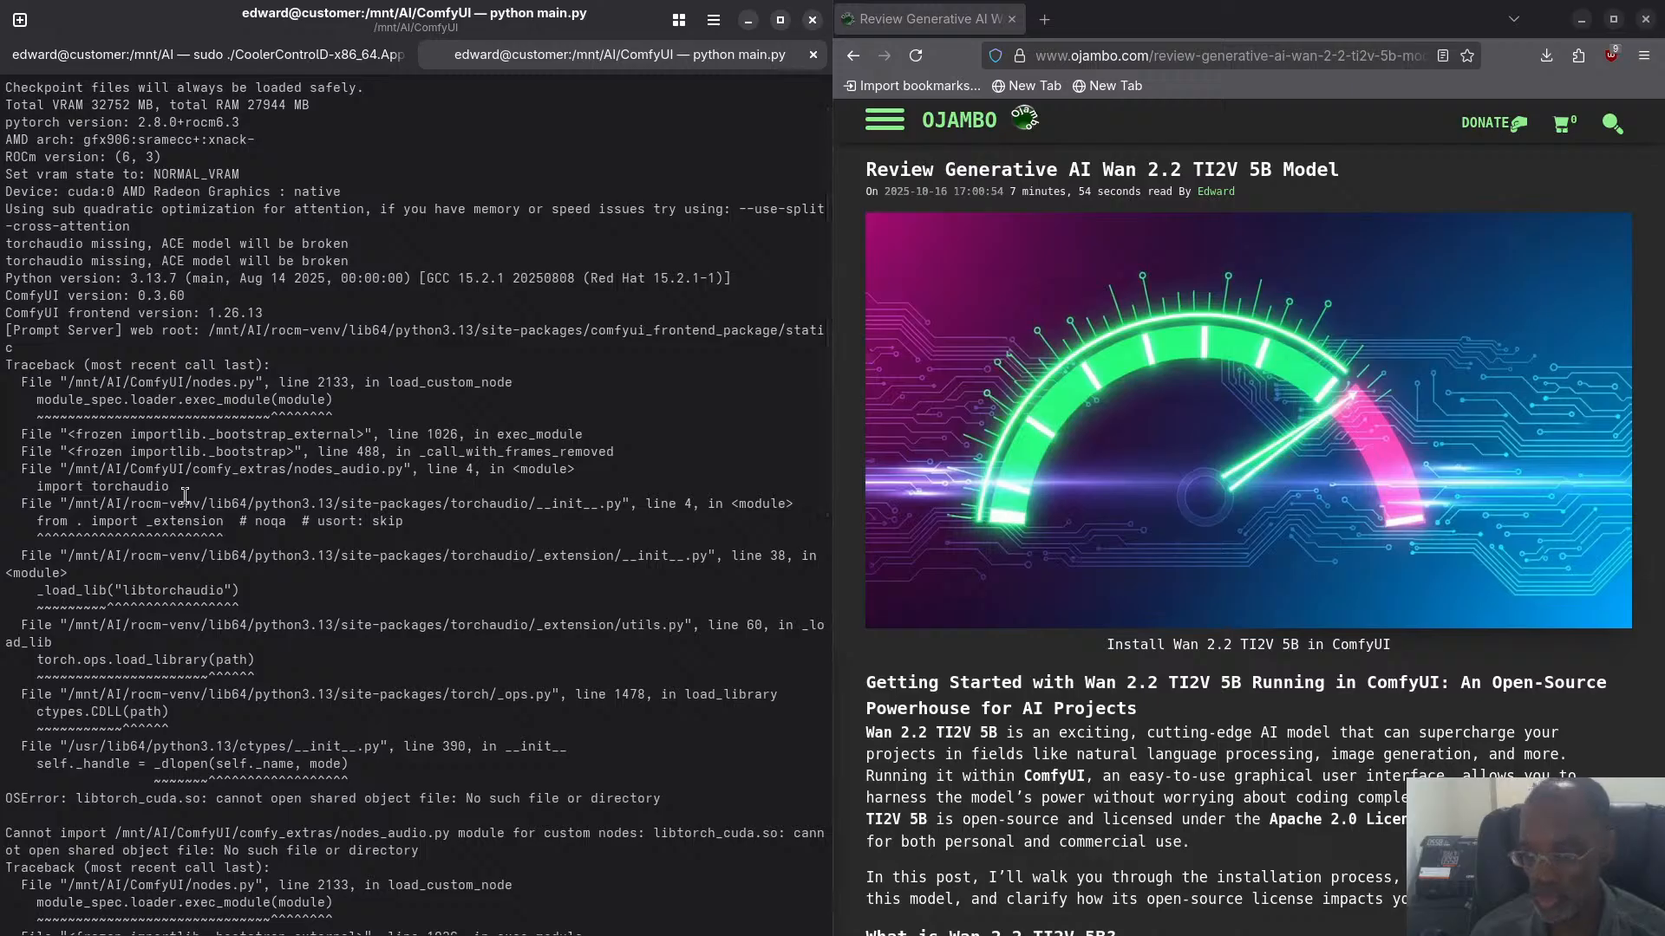
scroll(185, 496, "down", 3)
scroll(185, 496, "down", 2)
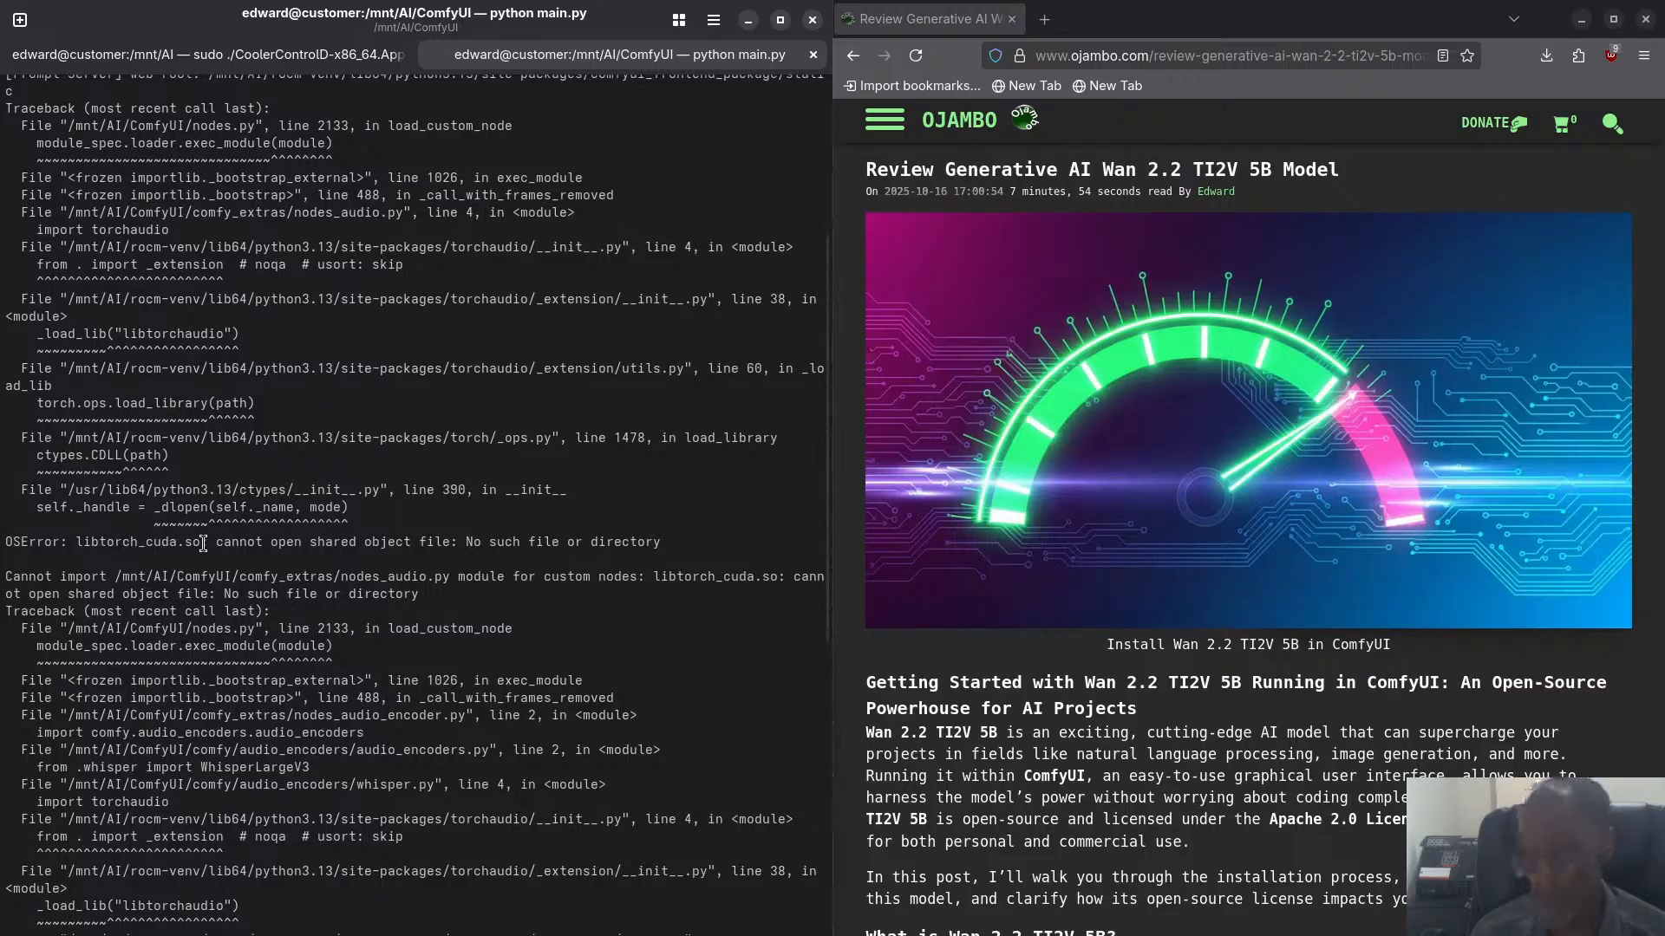
scroll(203, 544, "down", 2)
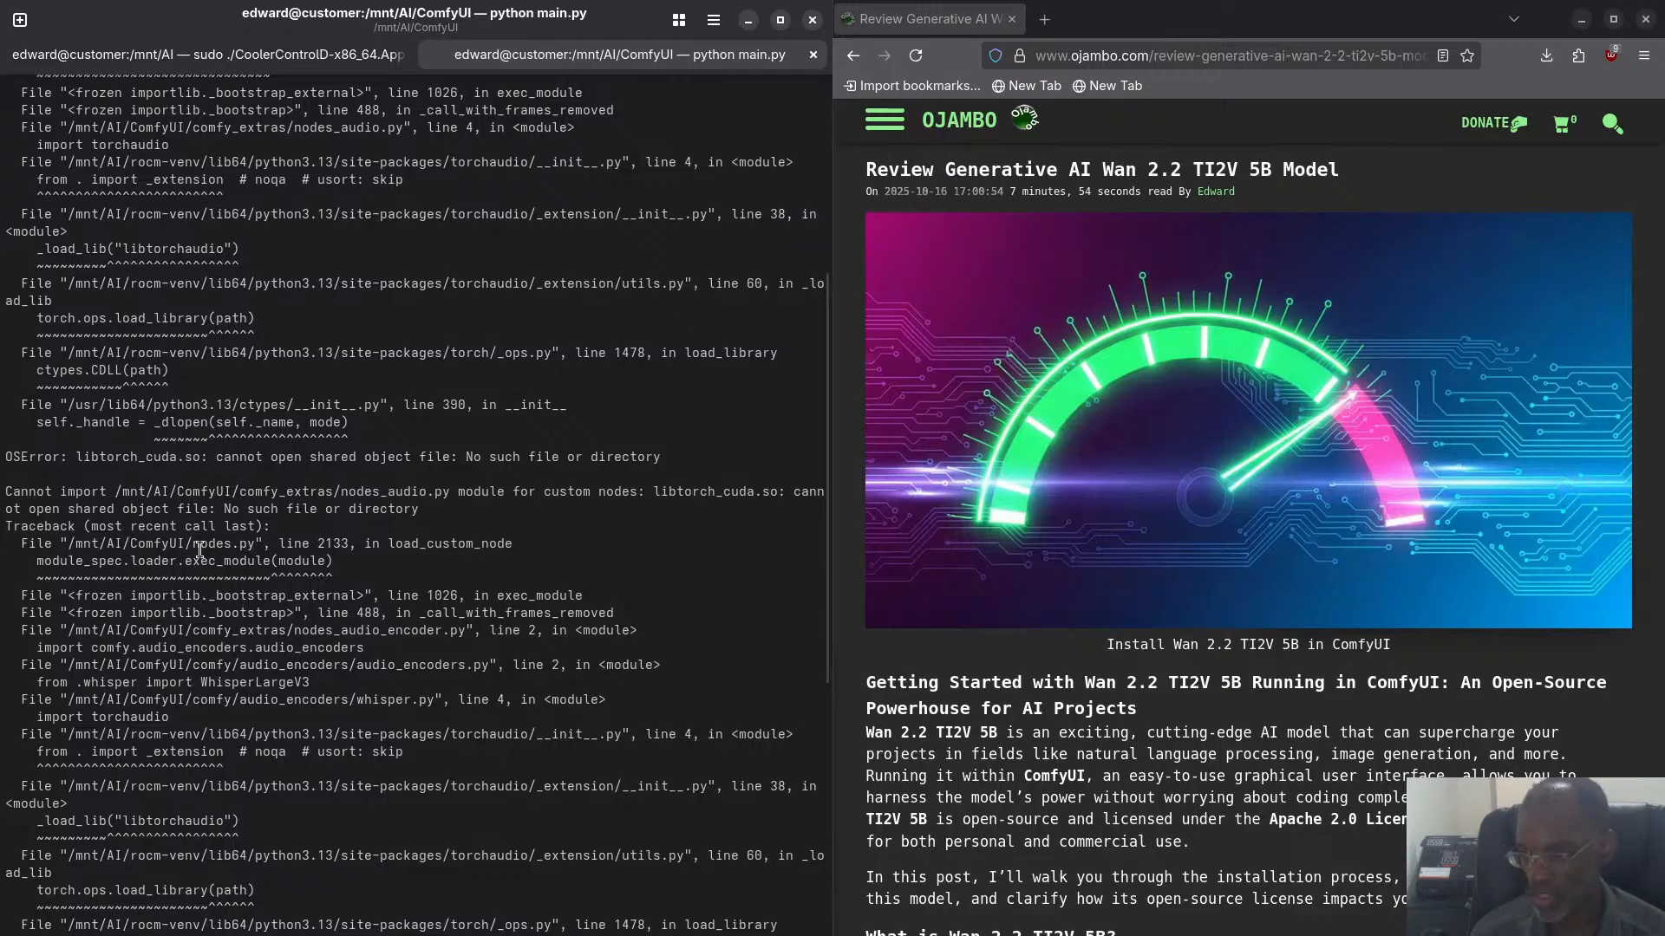
scroll(200, 546, "down", 2)
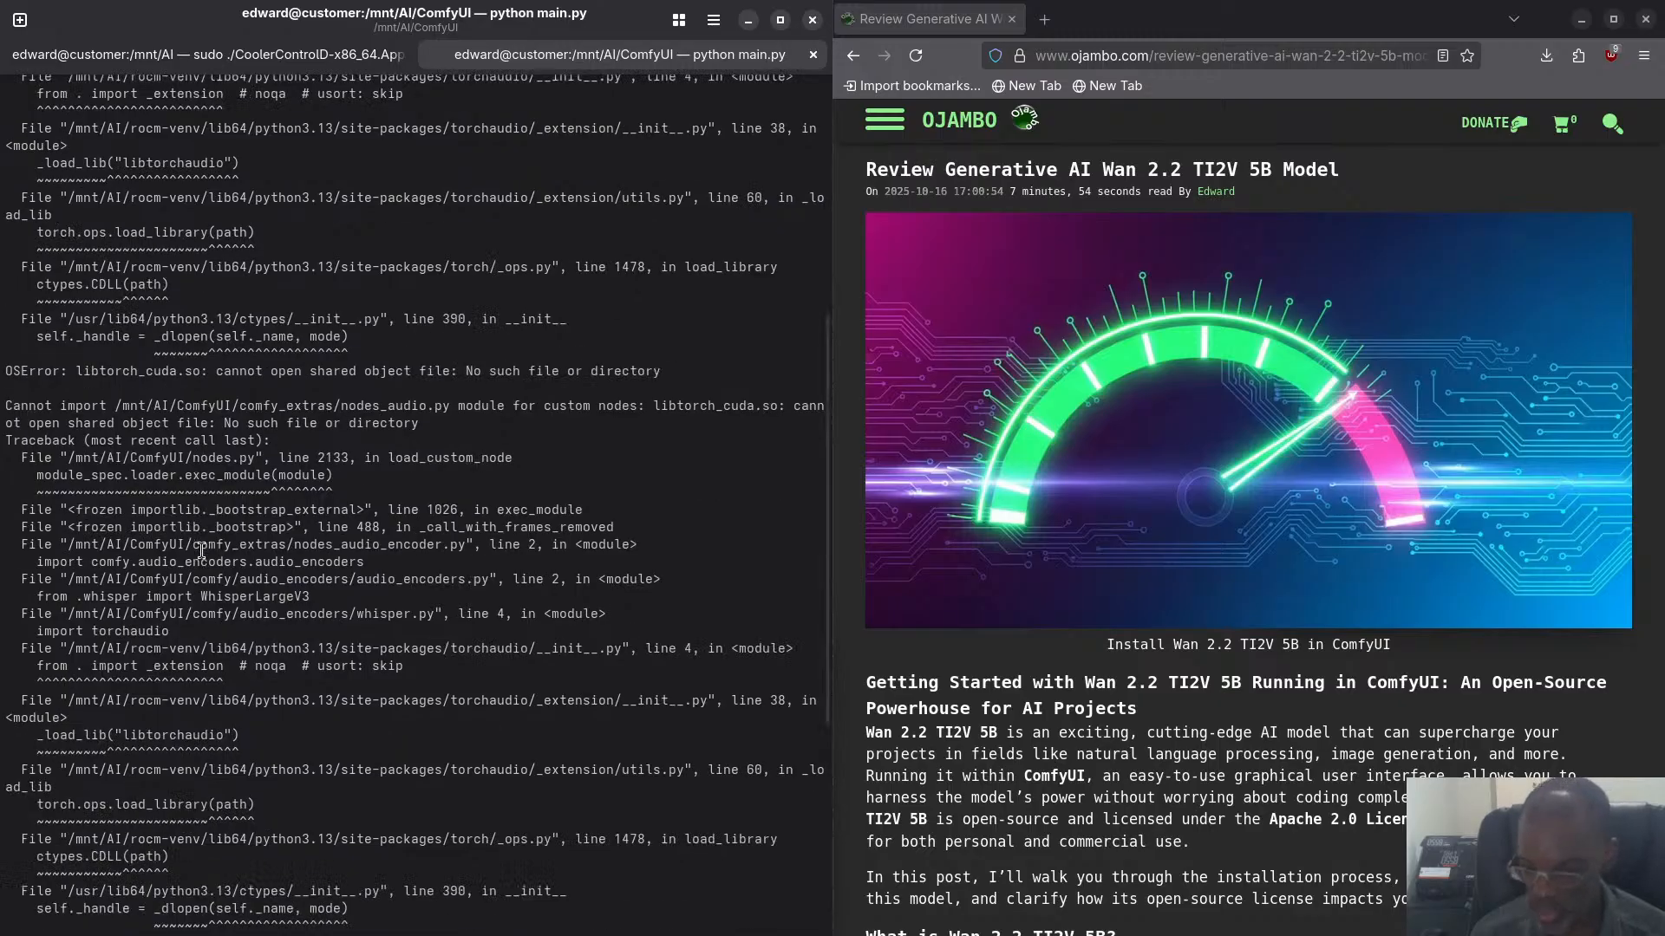
scroll(176, 550, "down", 2)
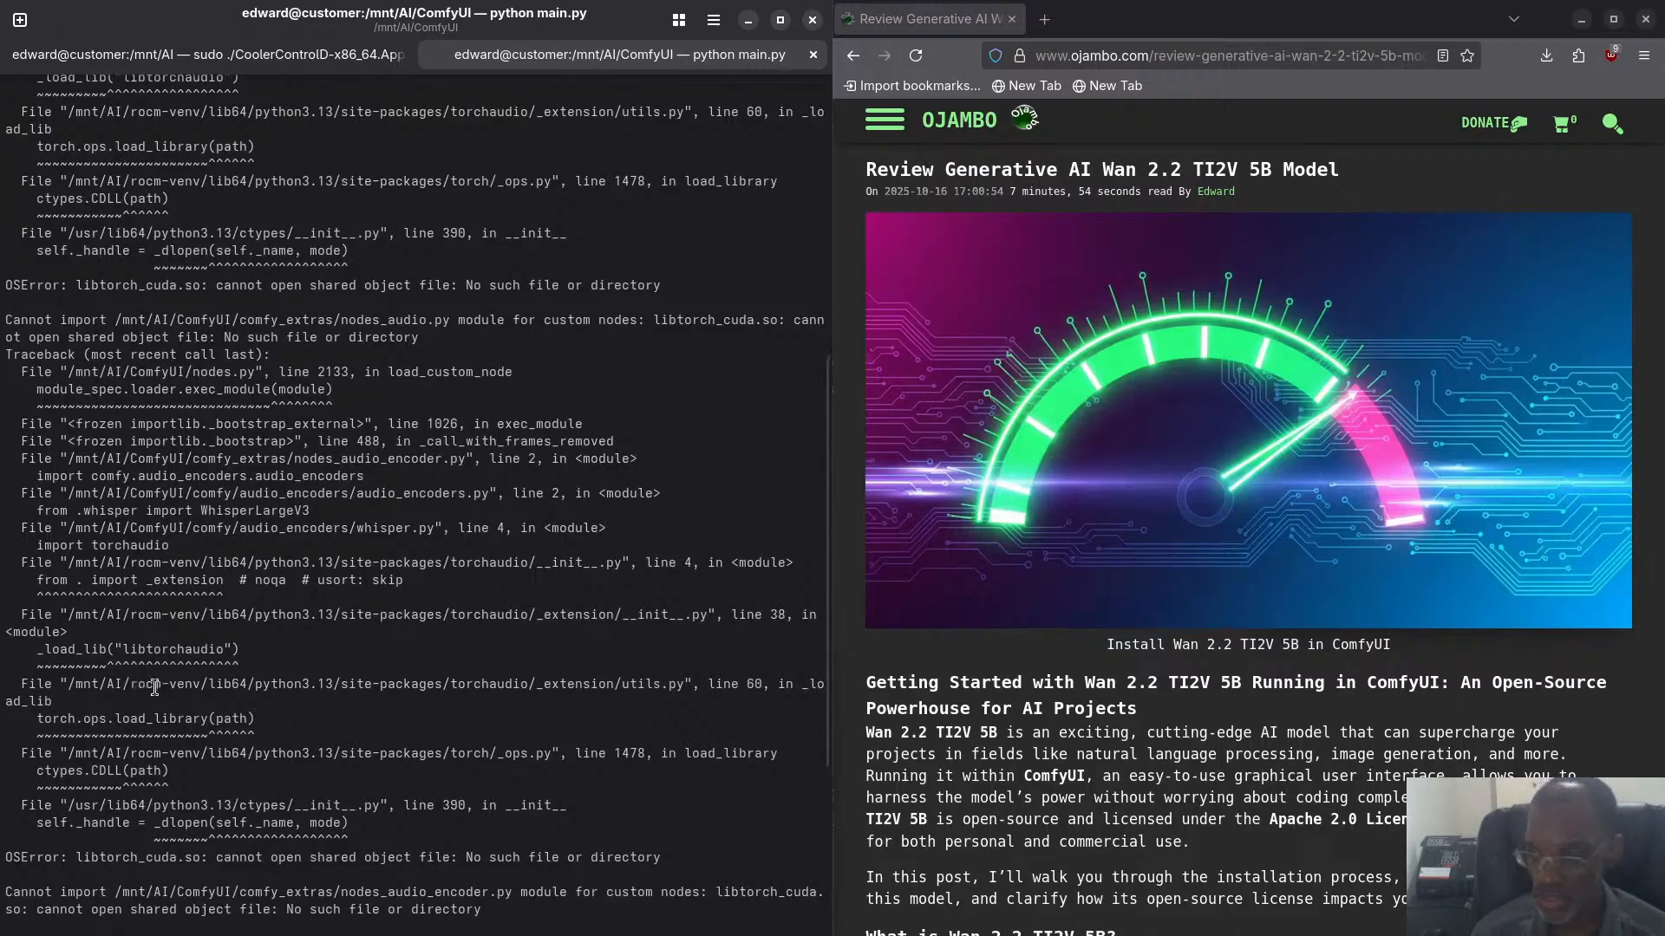
scroll(154, 687, "down", 7)
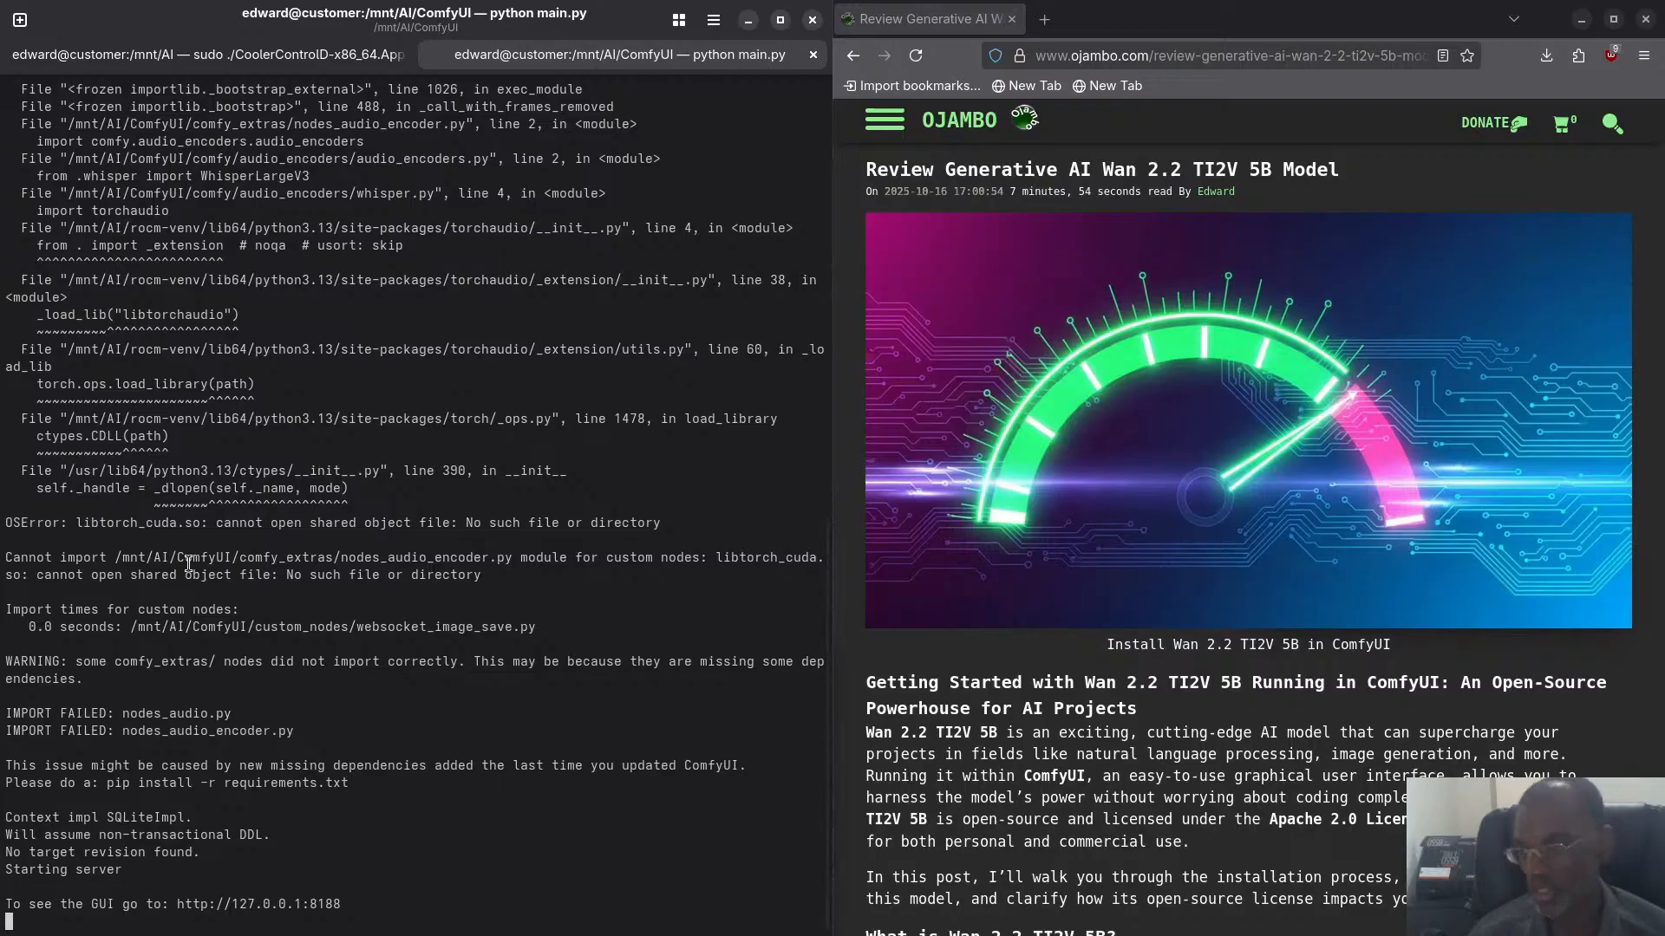
- Switch to Chromium and open the ComfyUI interface at 127.0.0.1:8188 in a new tab
key("super")
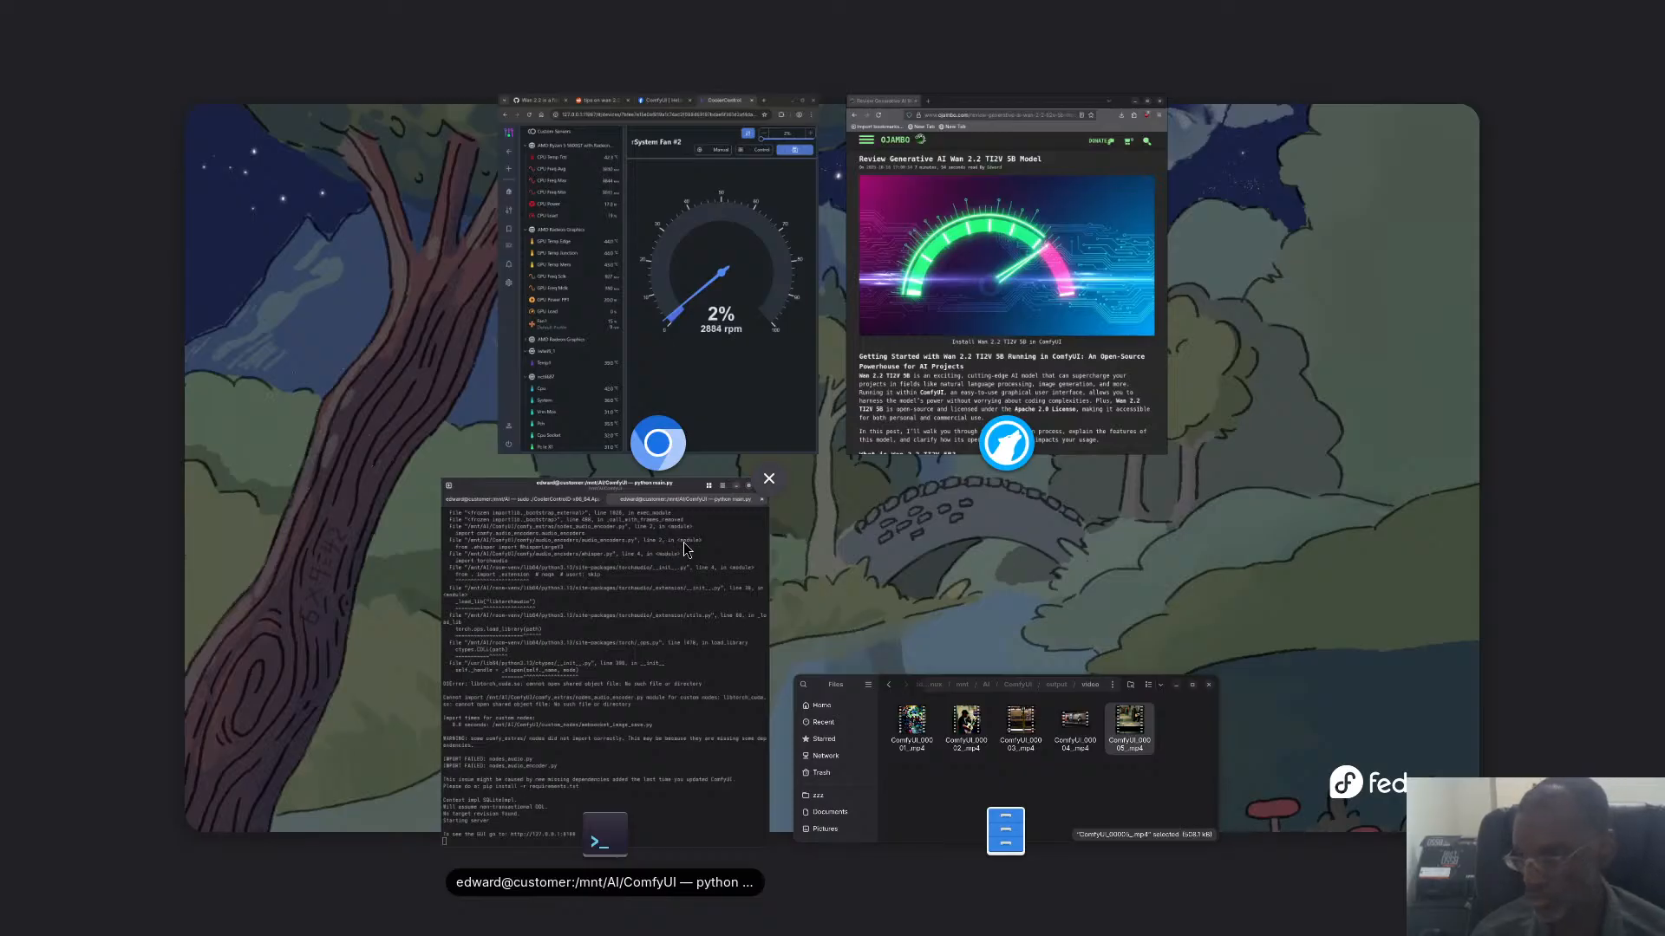
key("super")
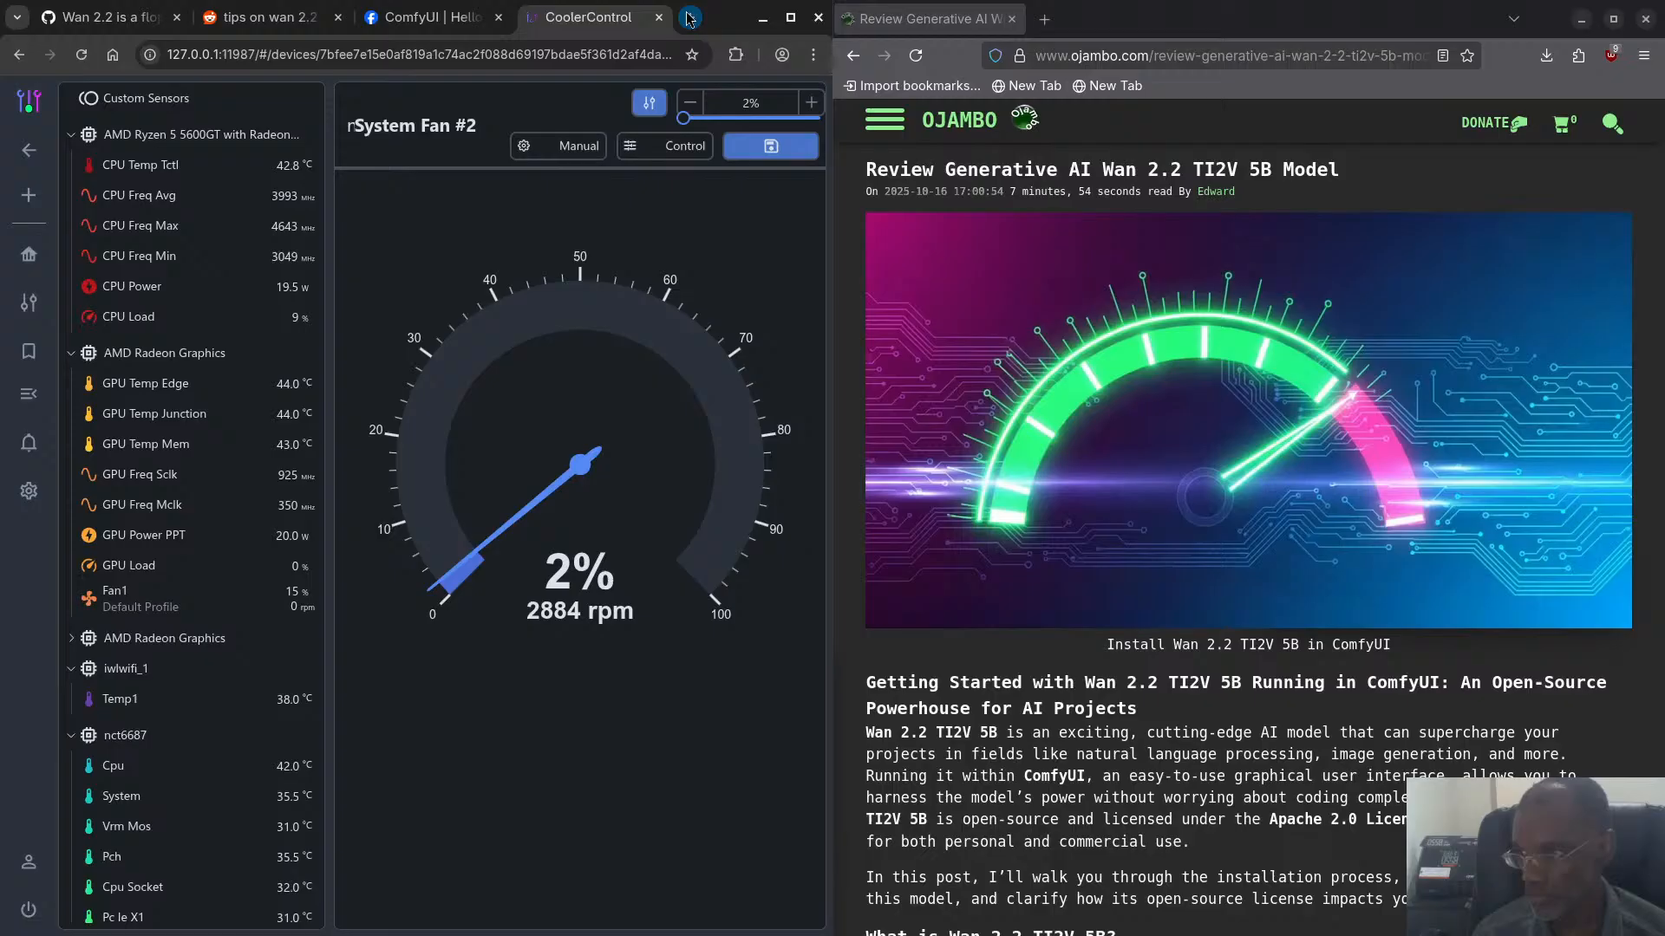
left_click(688, 18)
type("12")
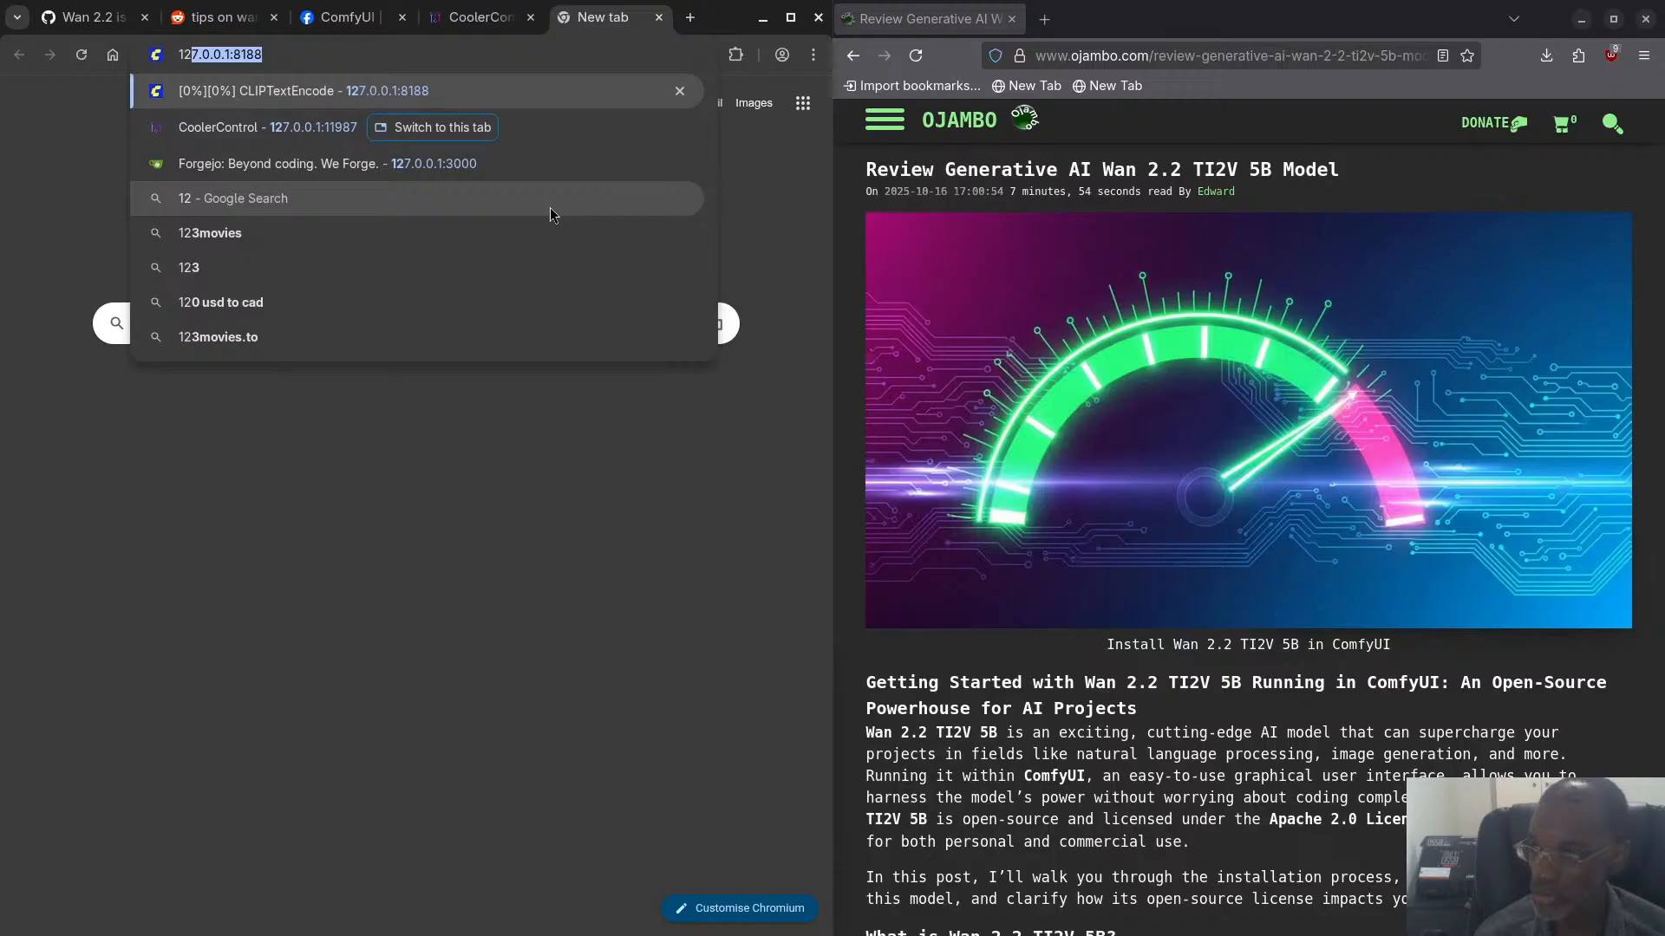
key("Return")
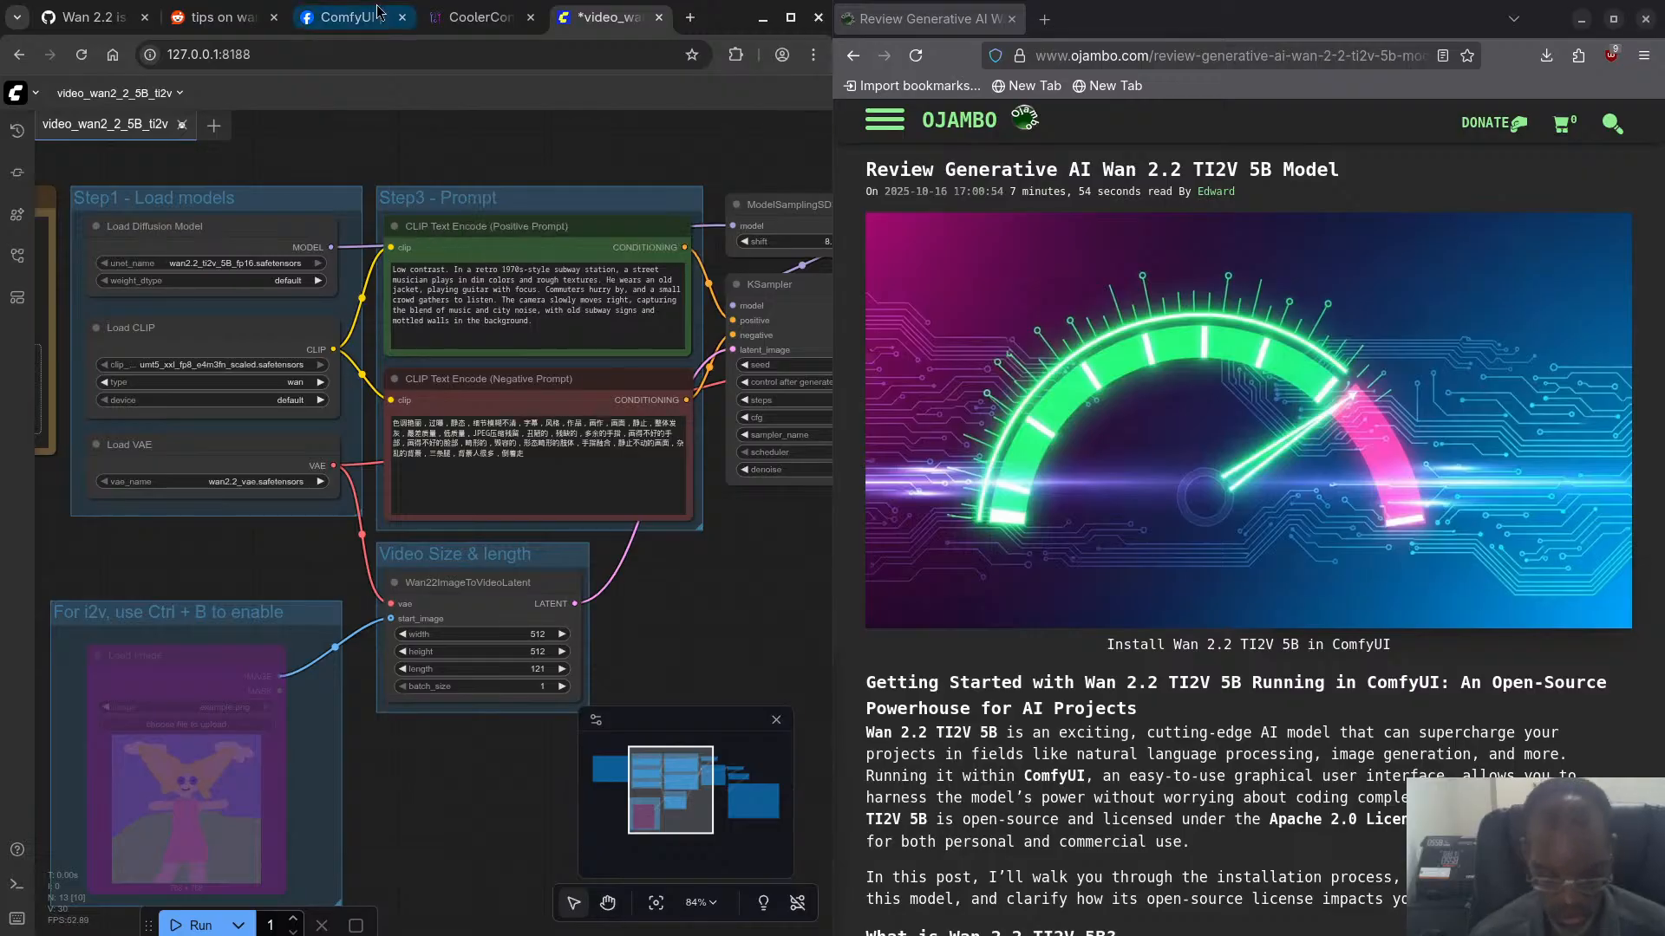
- Switch to the terminal and examine the VRAM, RAM, PyTorch and ROCm version lines in the ComfyUI startup output
key("super")
left_click(475, 690)
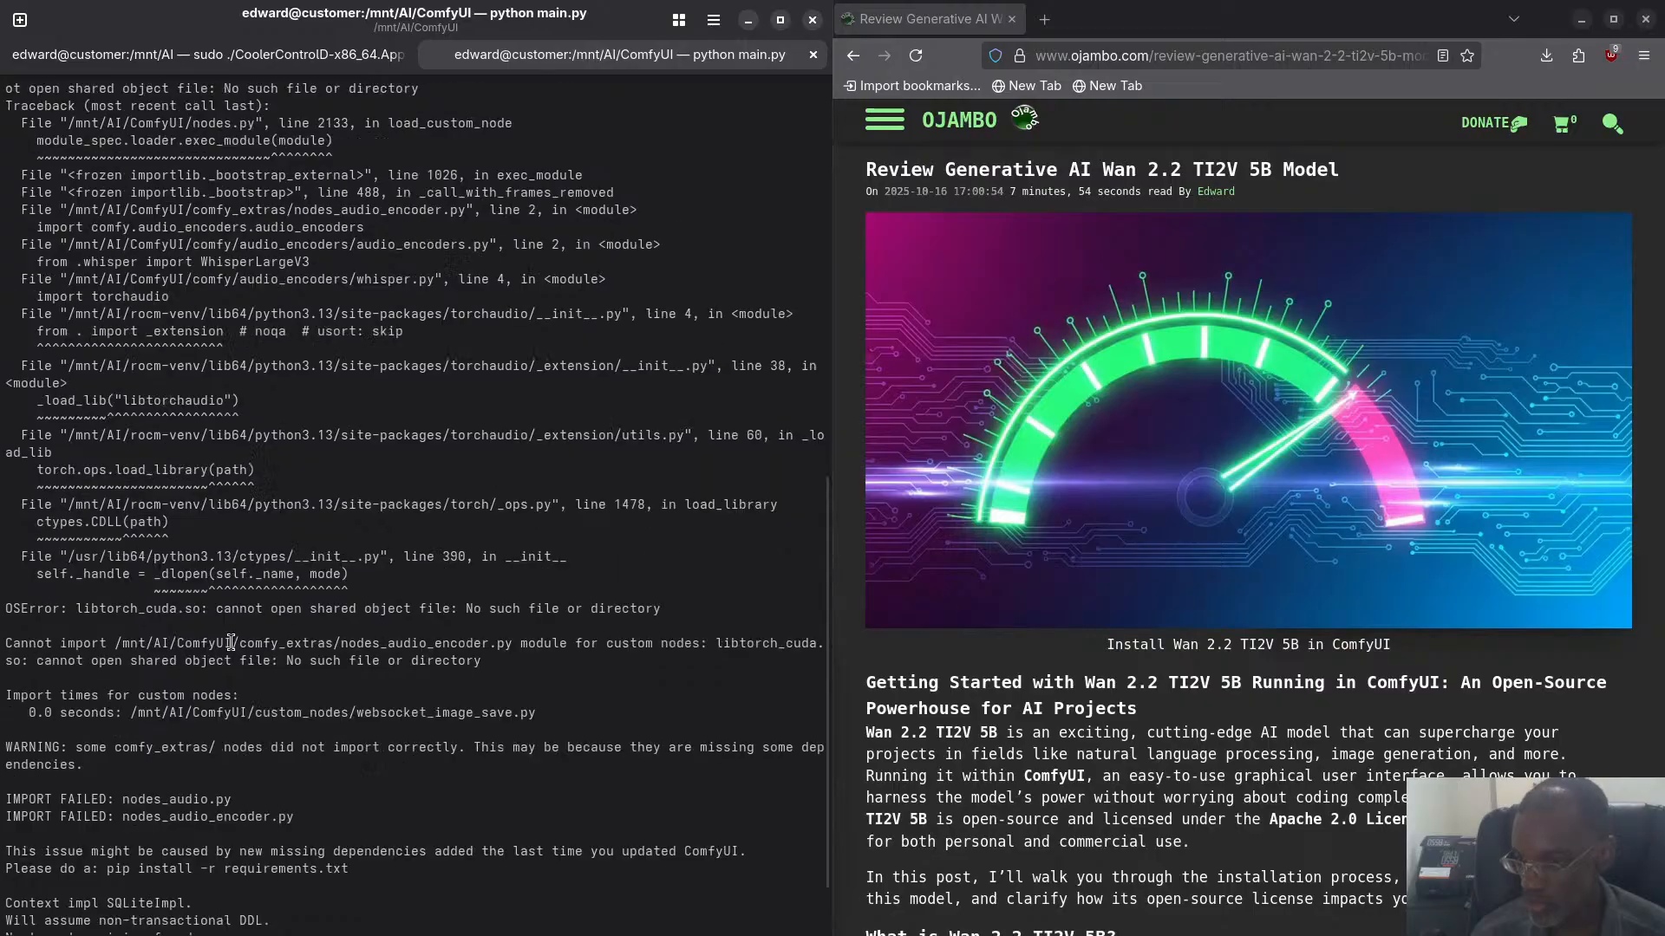
scroll(230, 643, "up", 7)
scroll(231, 642, "up", 10)
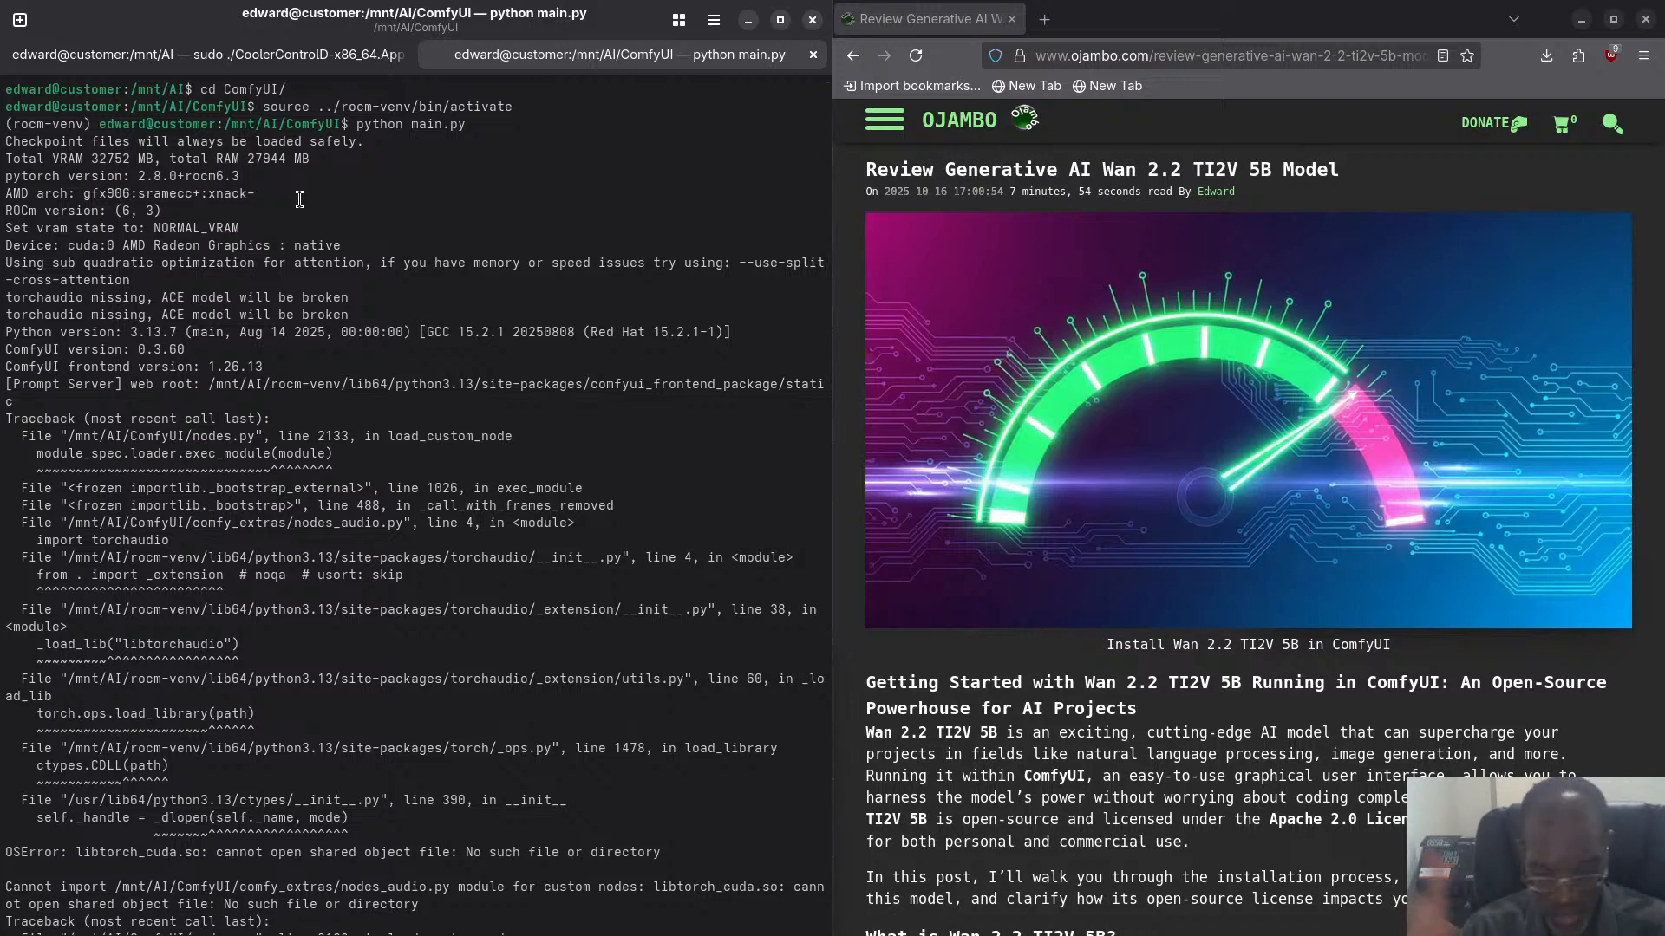
- Open System Monitor, move its window over the terminal and examine the CPU and memory resources
key("super")
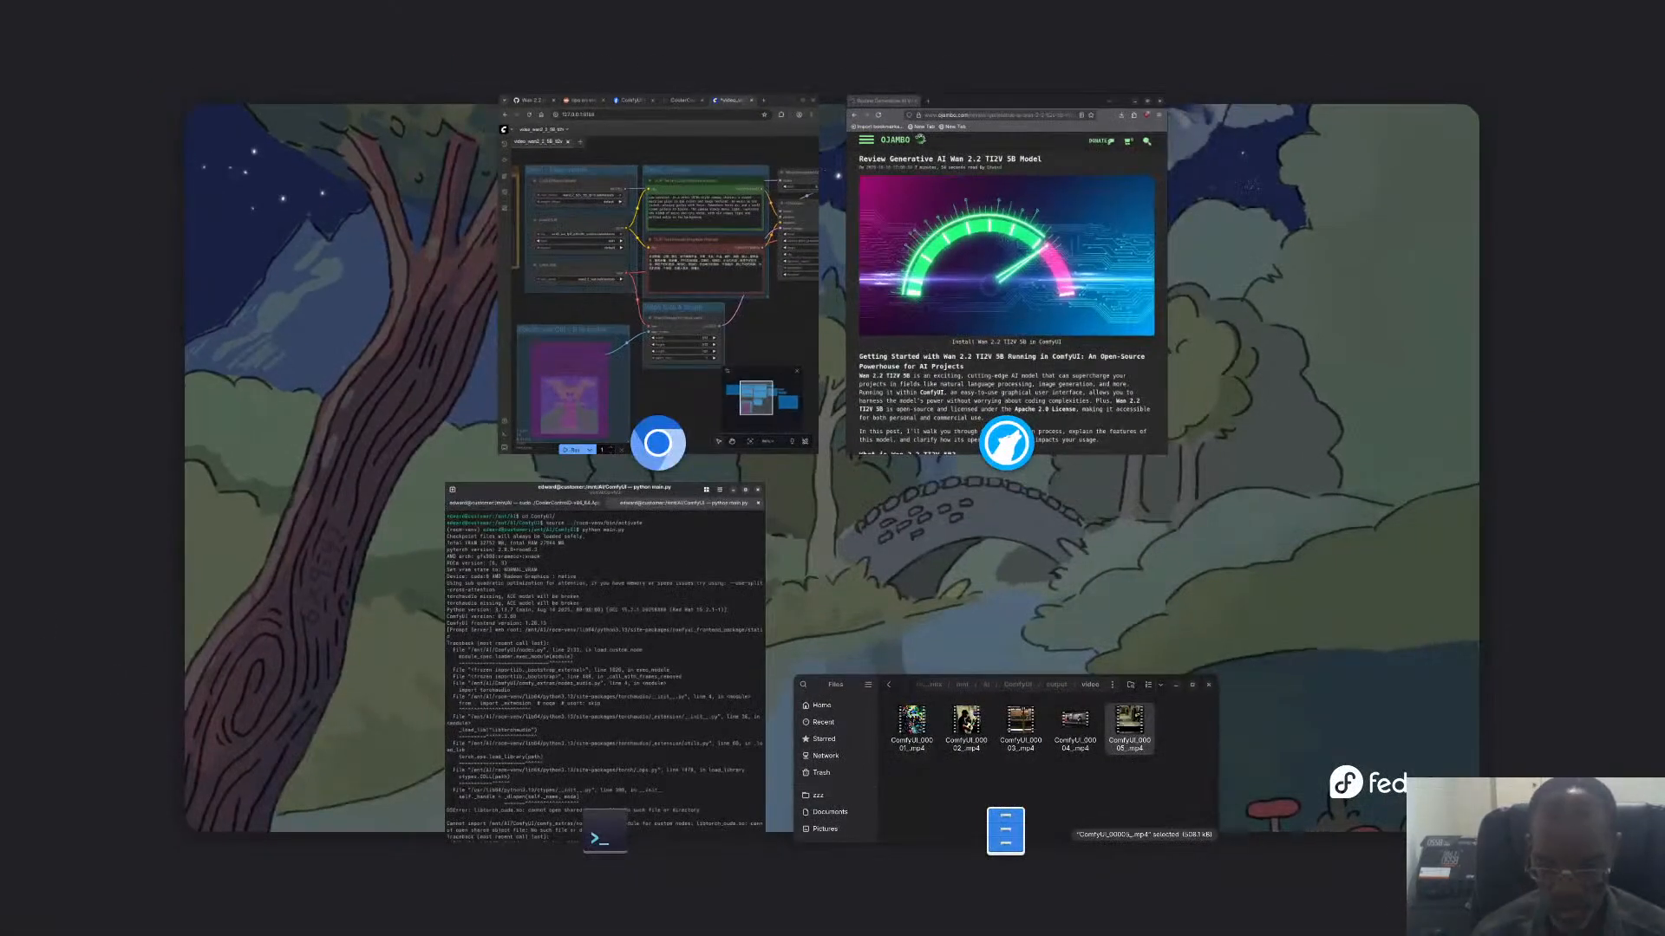
key("super")
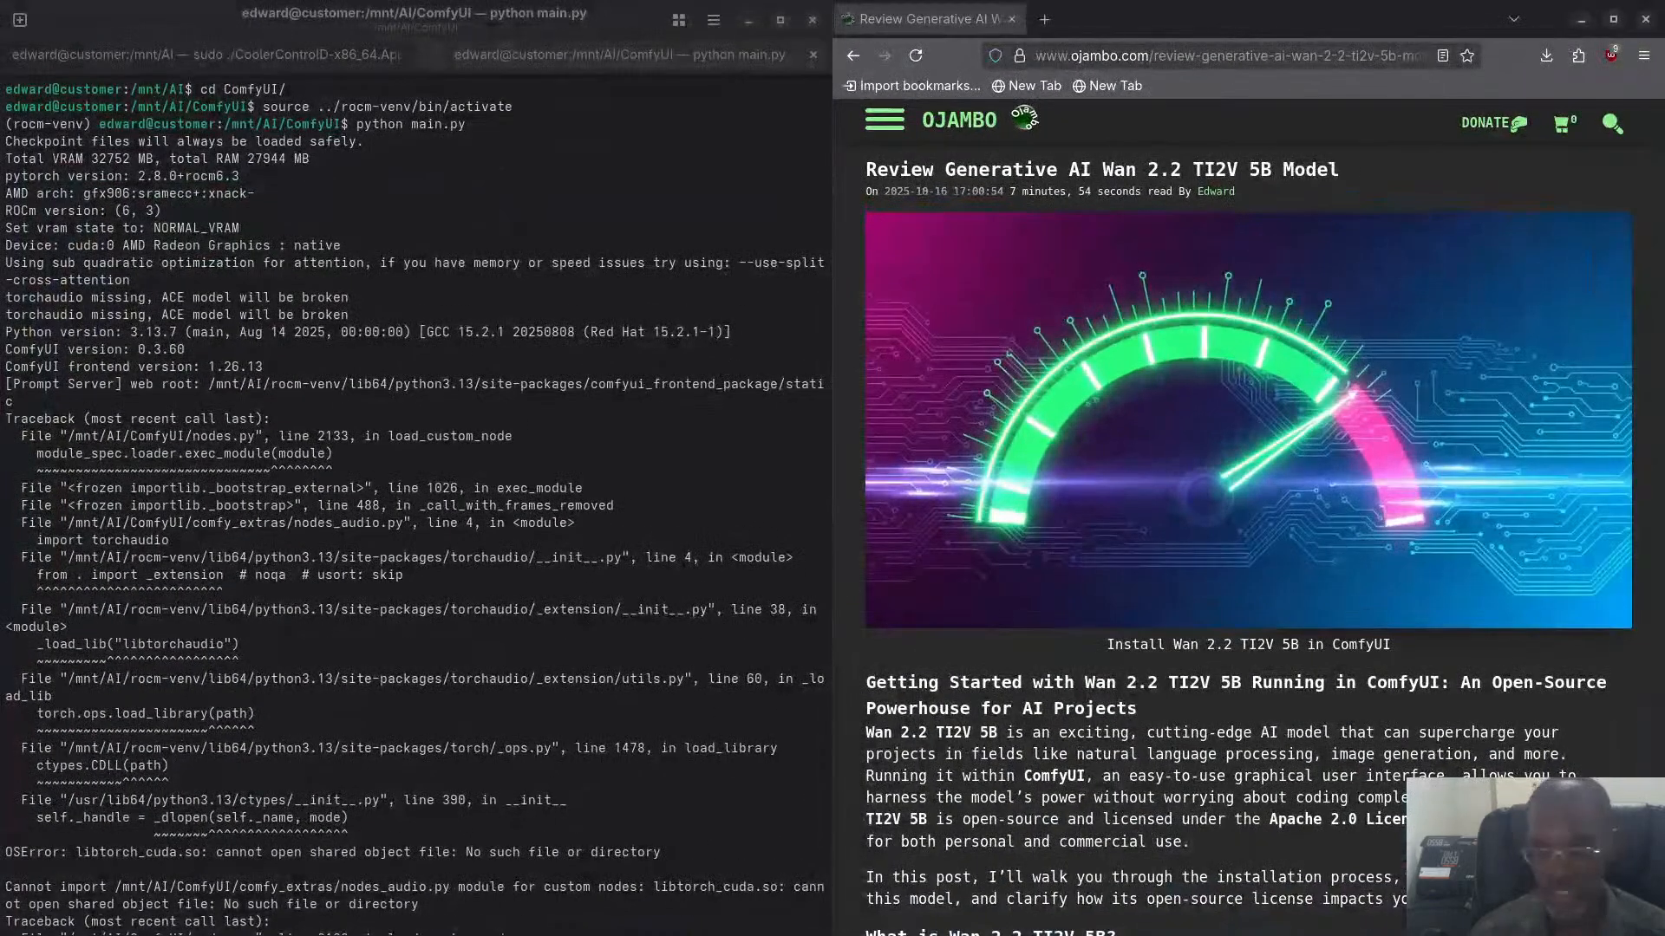
left_click_drag(0, 104, 131, 69)
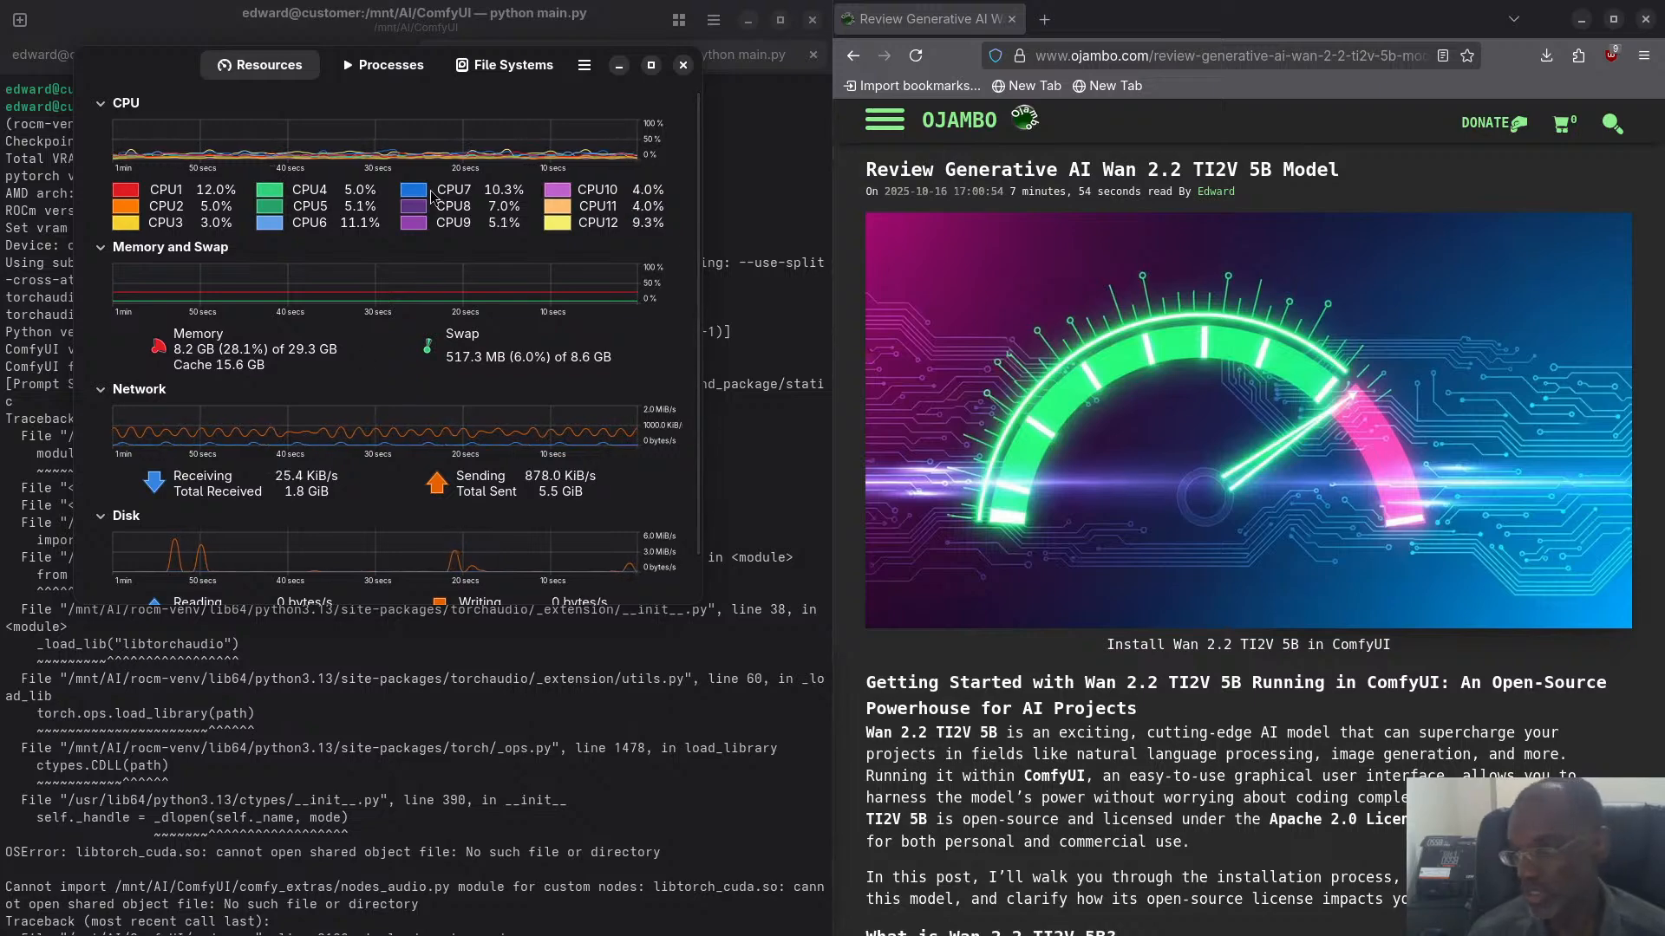
- Compare the terminal's total RAM line with the memory figures in System Monitor, and close System Monitor
key("super")
left_click(588, 529)
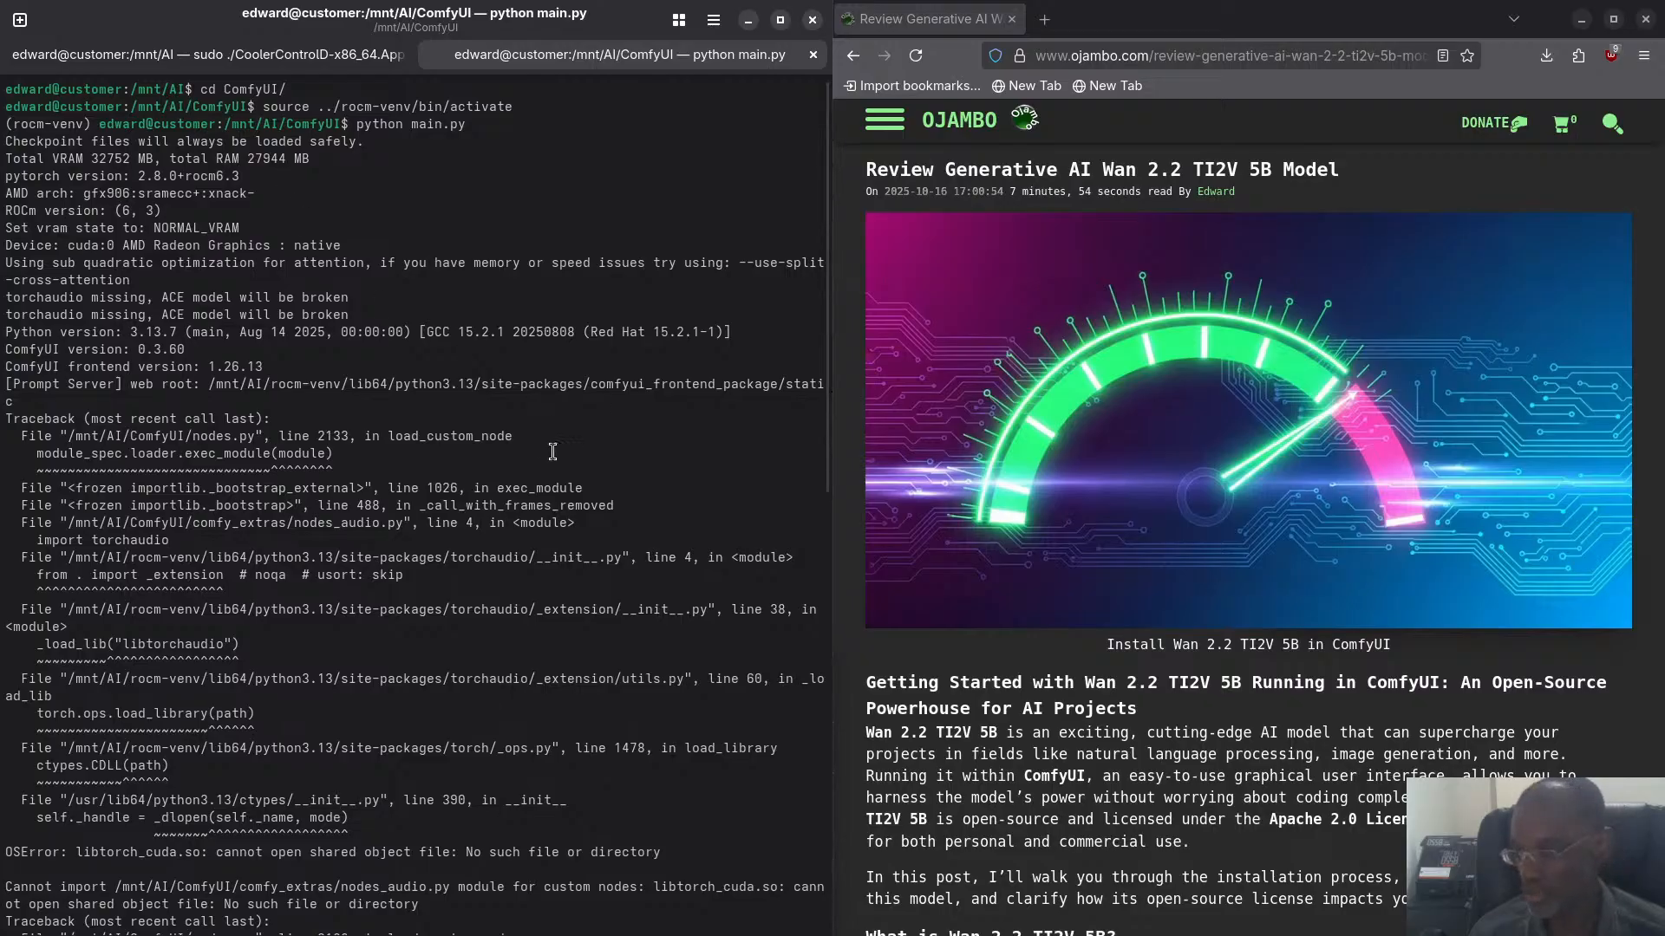
key("super")
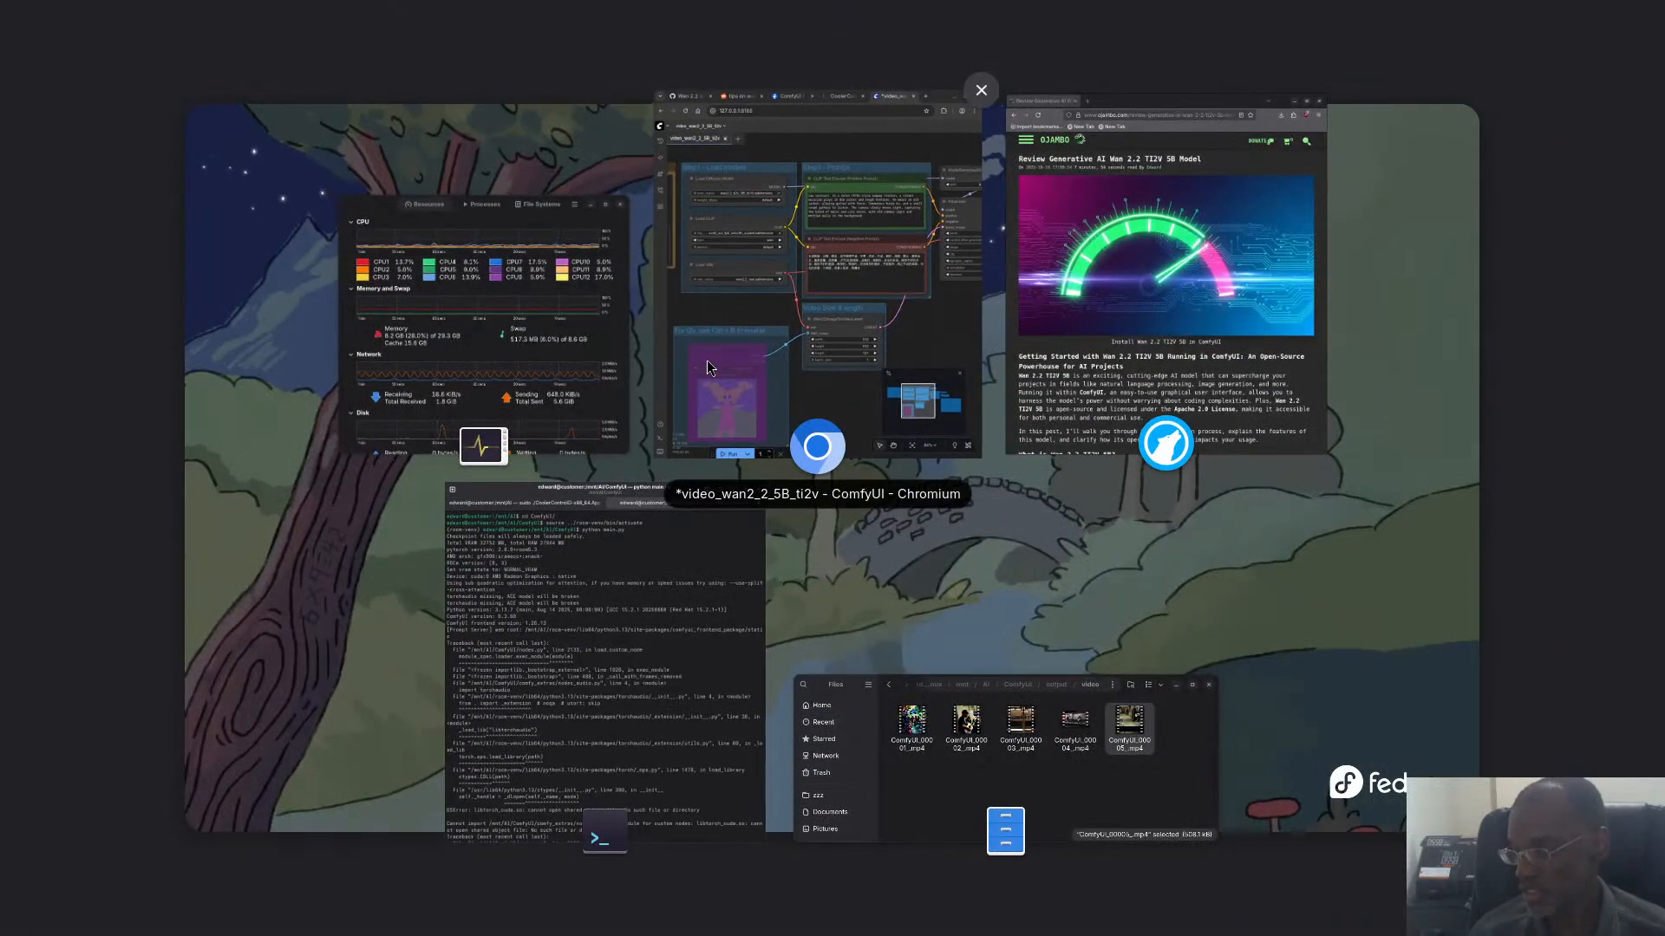
left_click(554, 331)
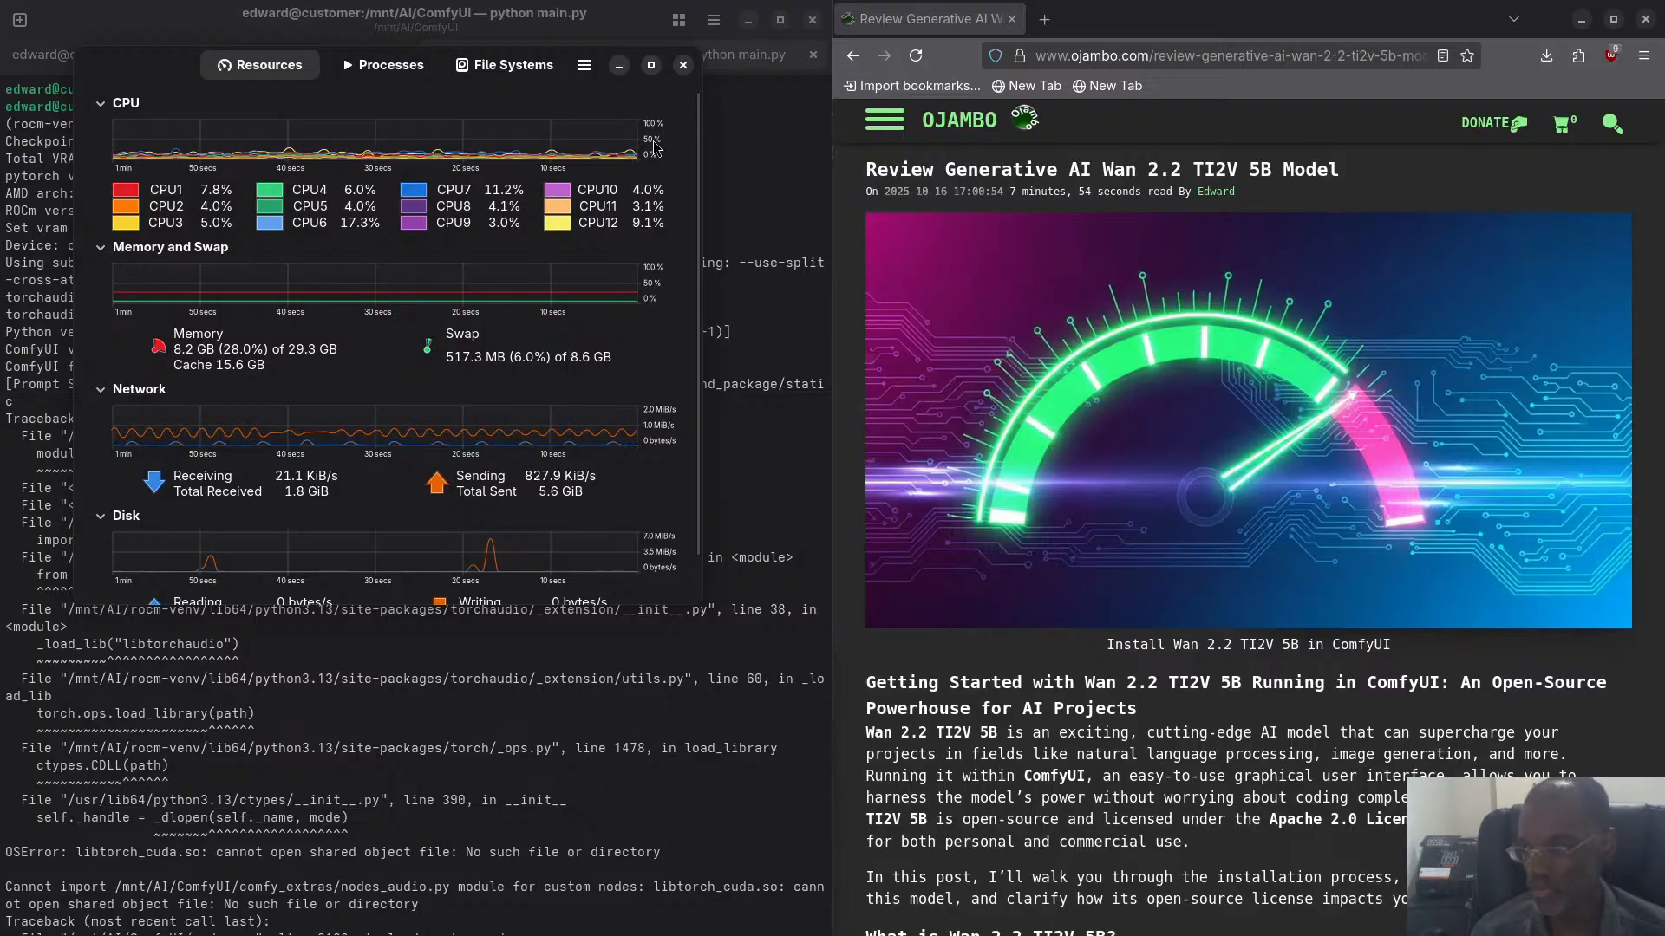
left_click(685, 66)
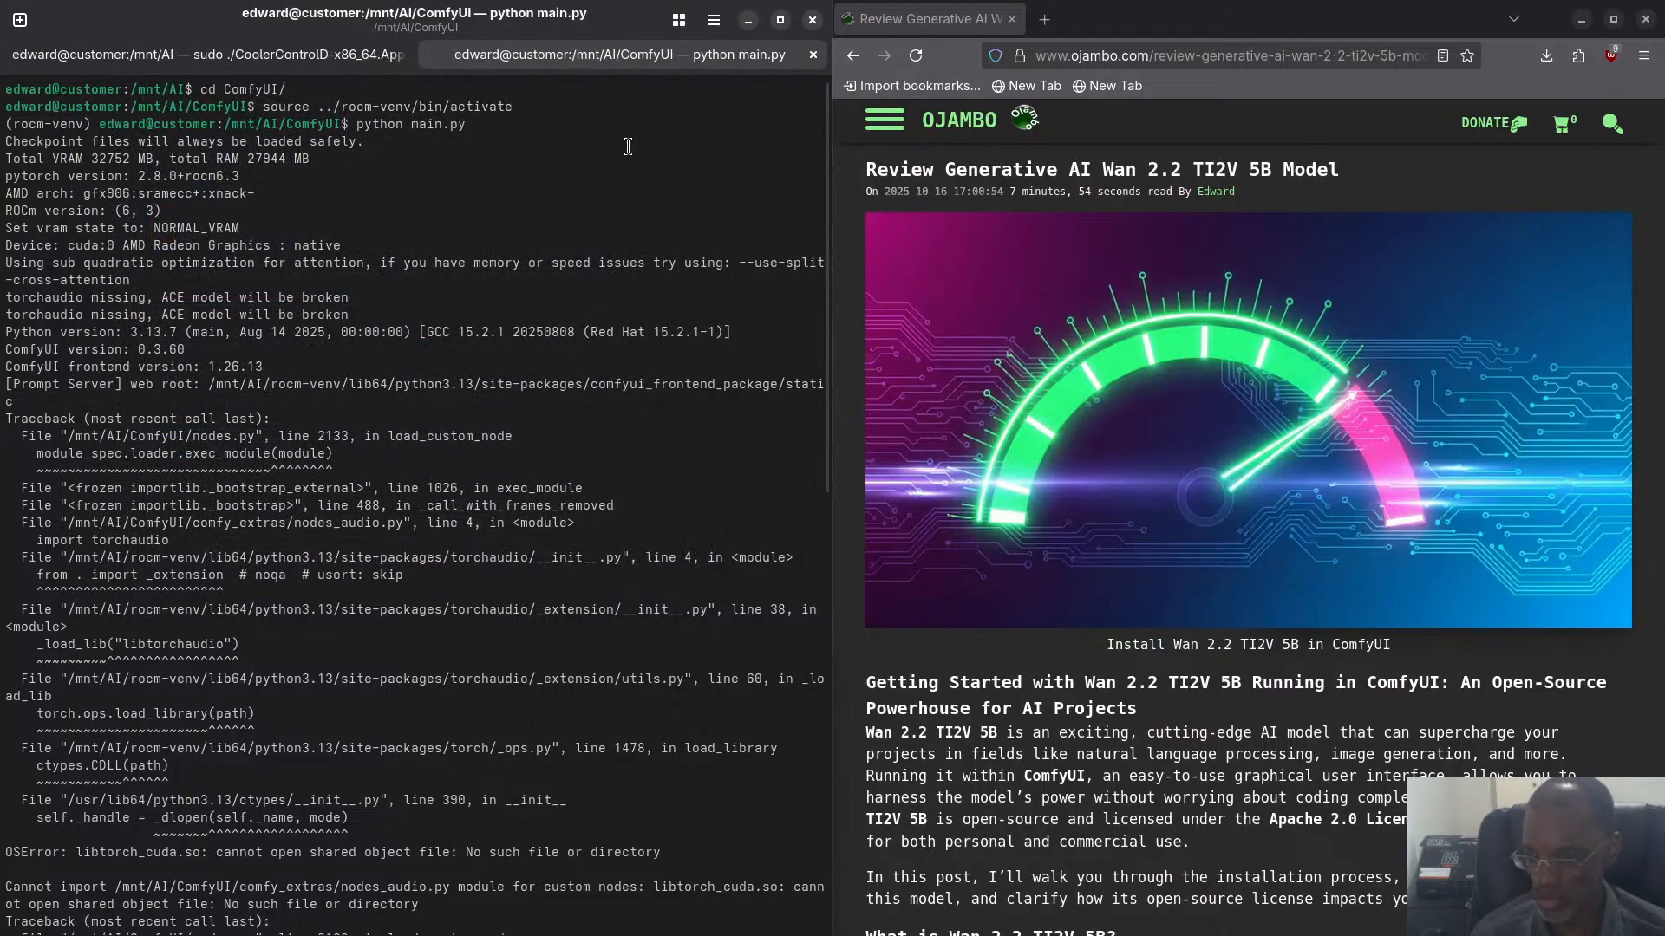
key("super")
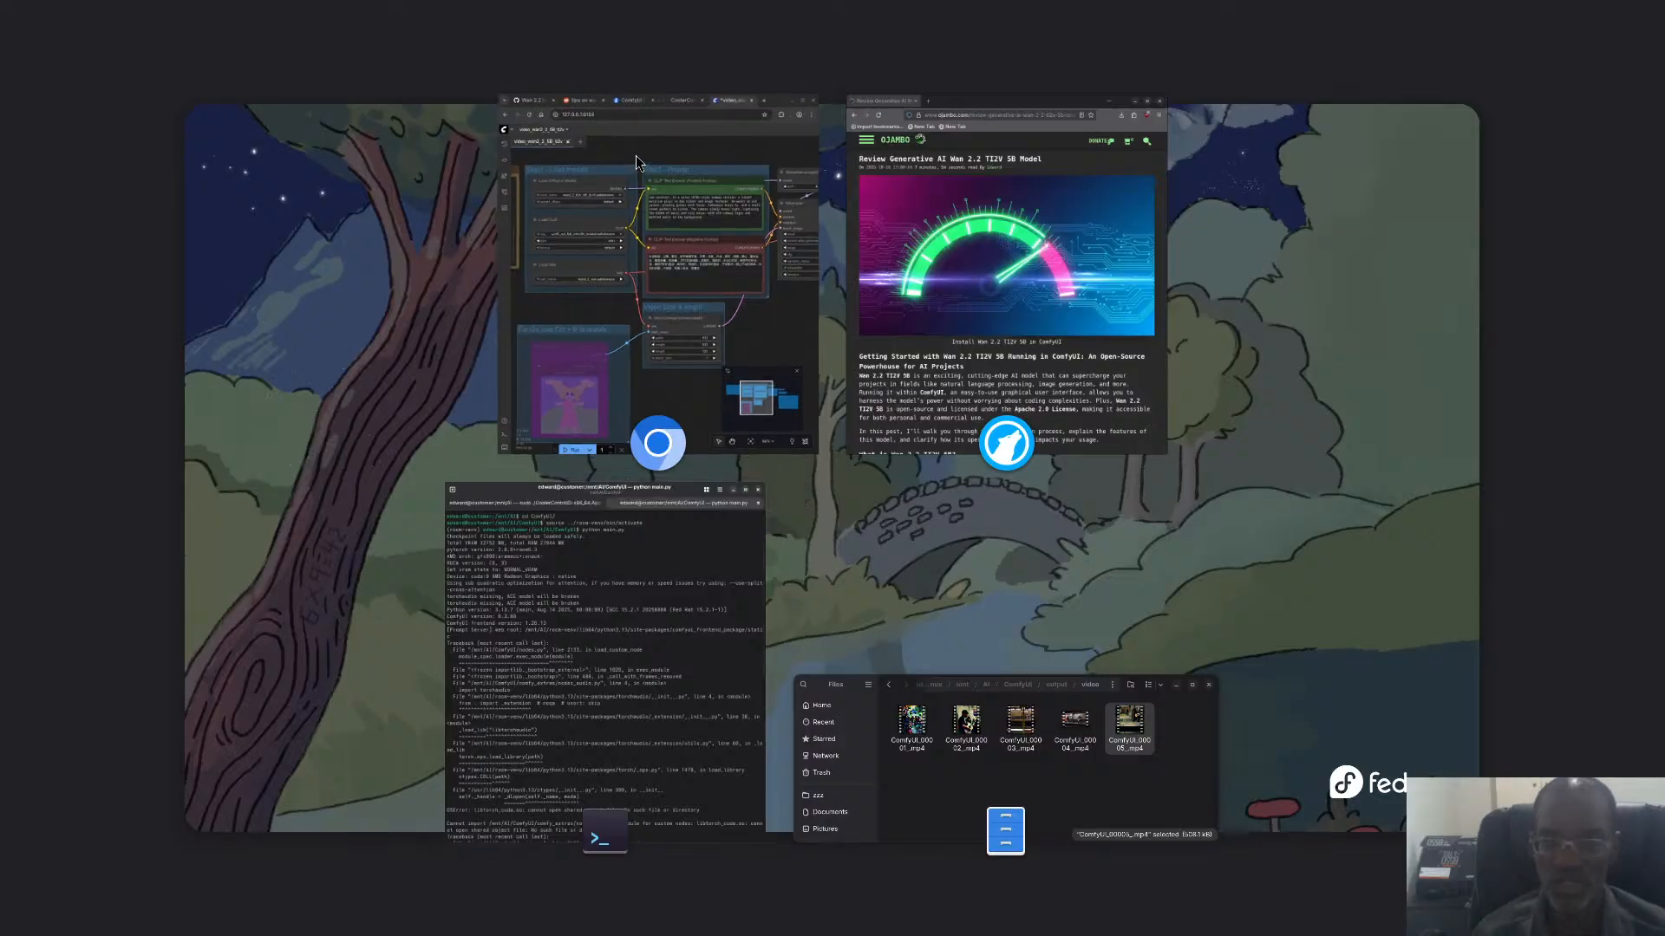
key("Return")
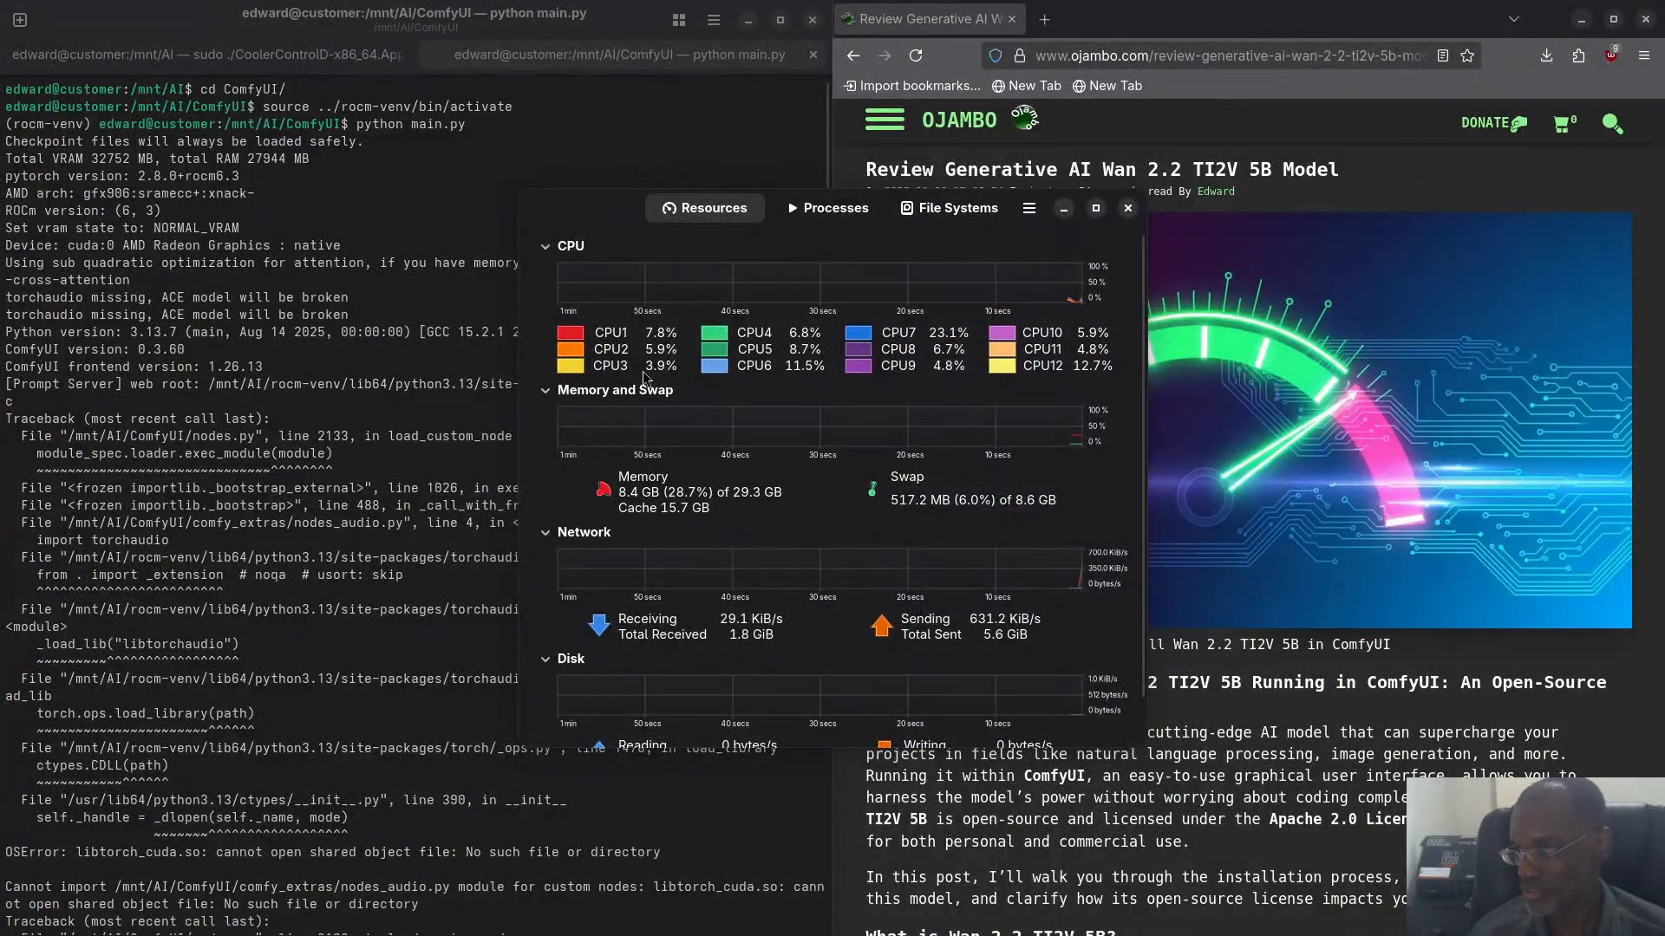
left_click(1128, 207)
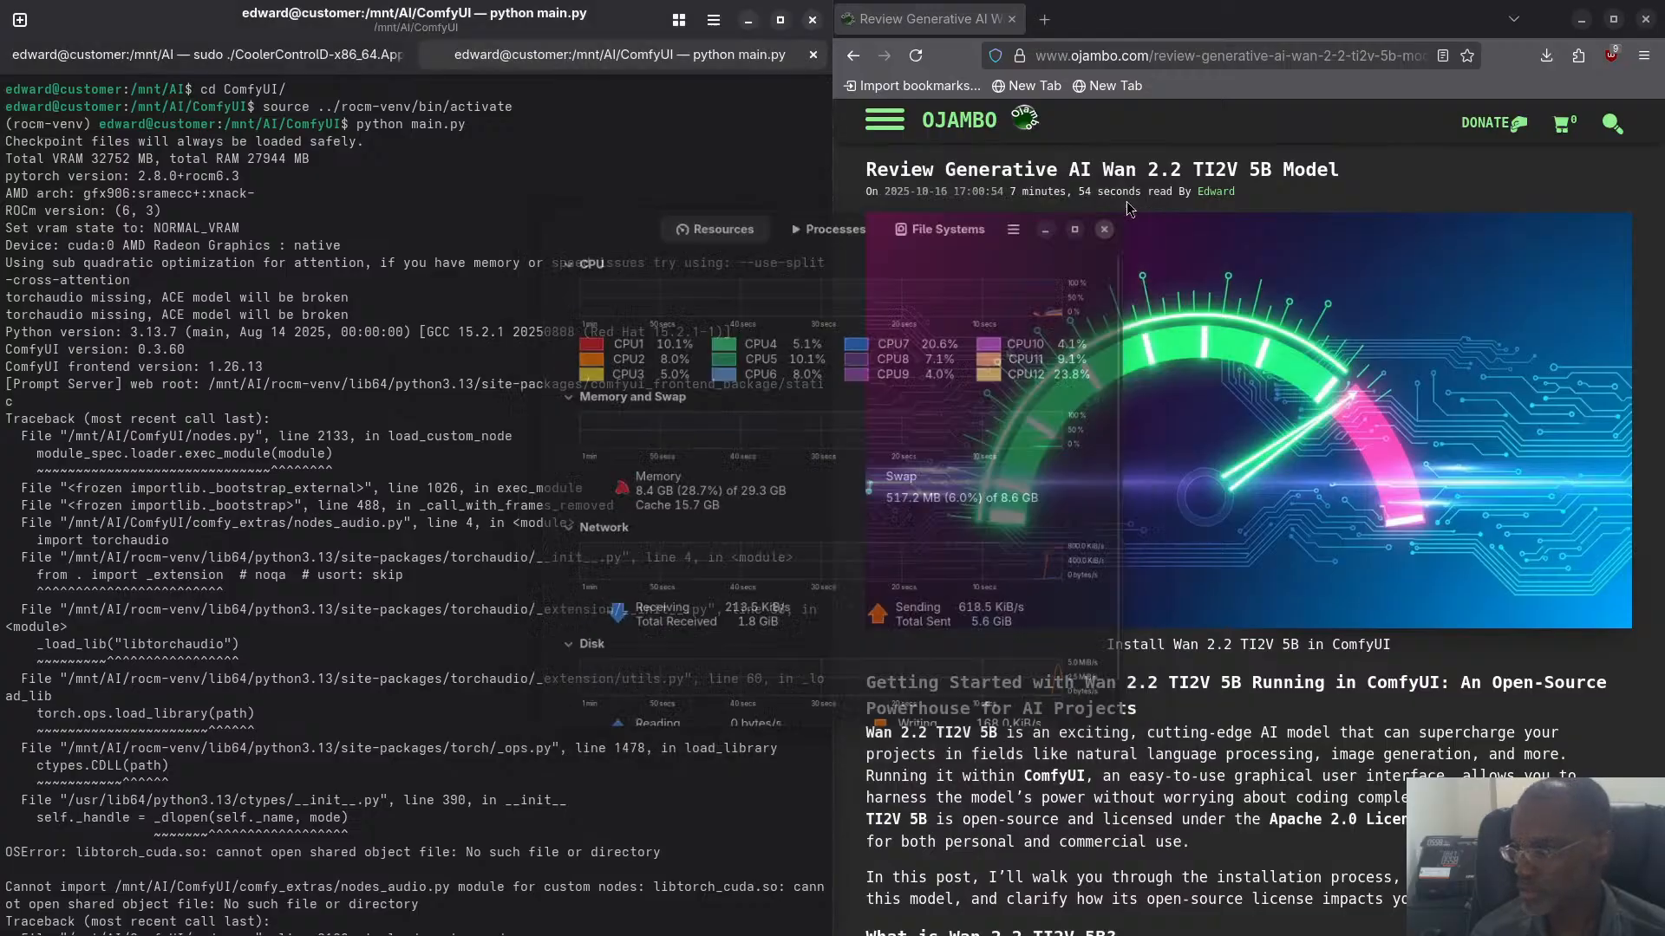
- Open the system Settings, move the window aside and show the About page with the hardware details
key("super")
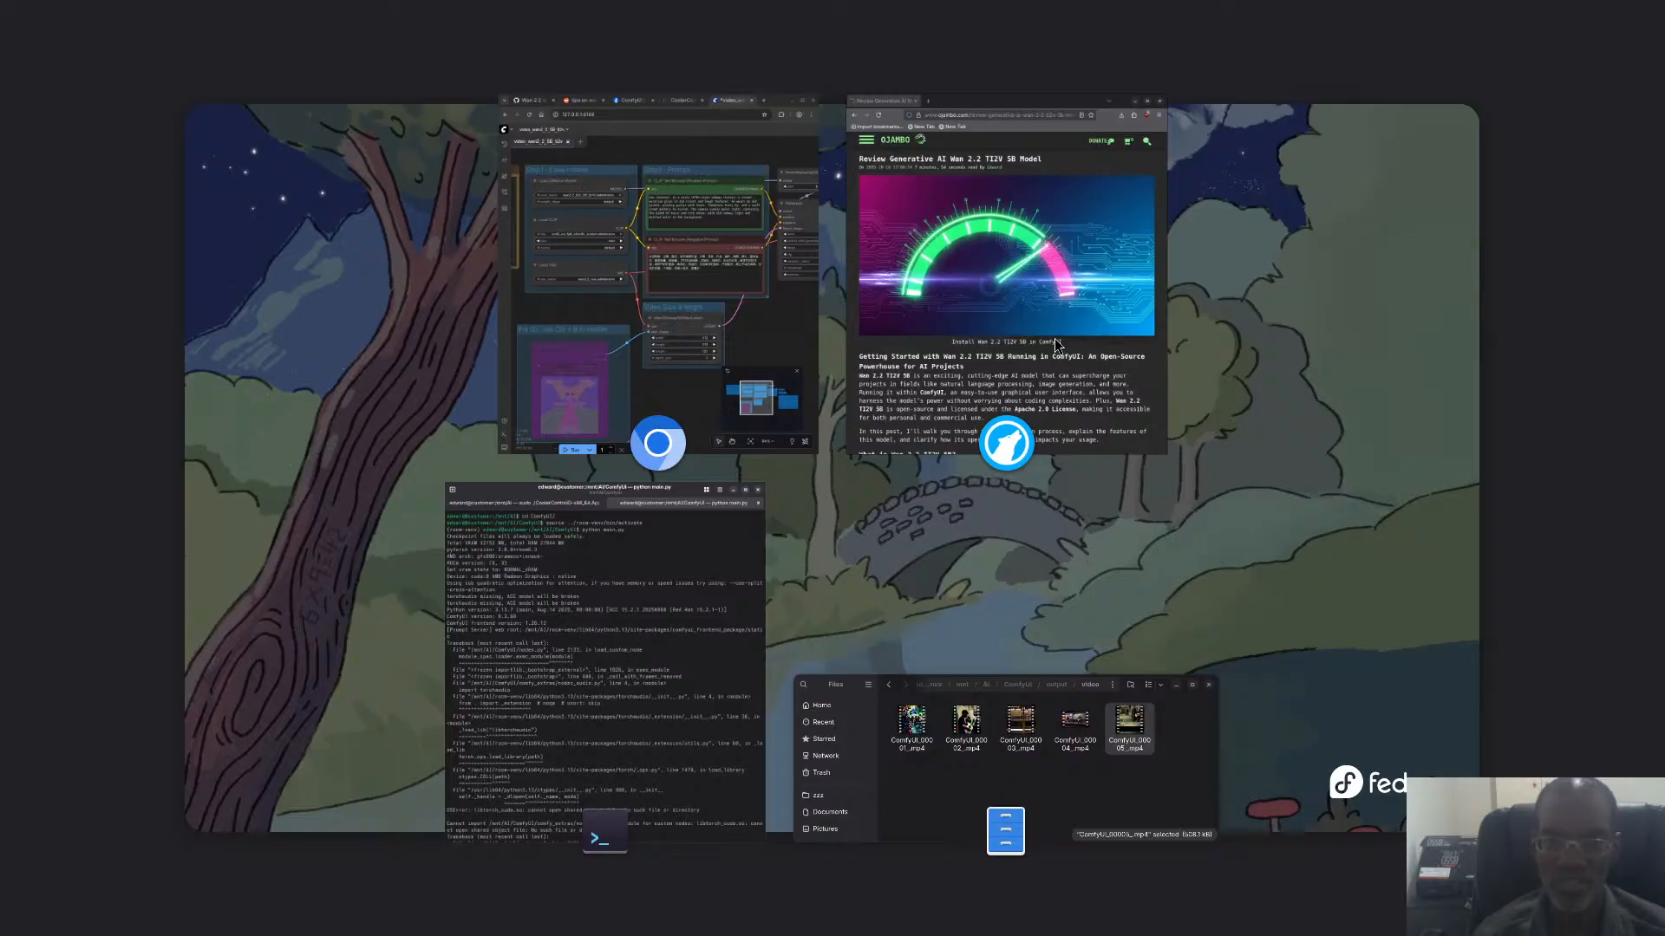
key("Return")
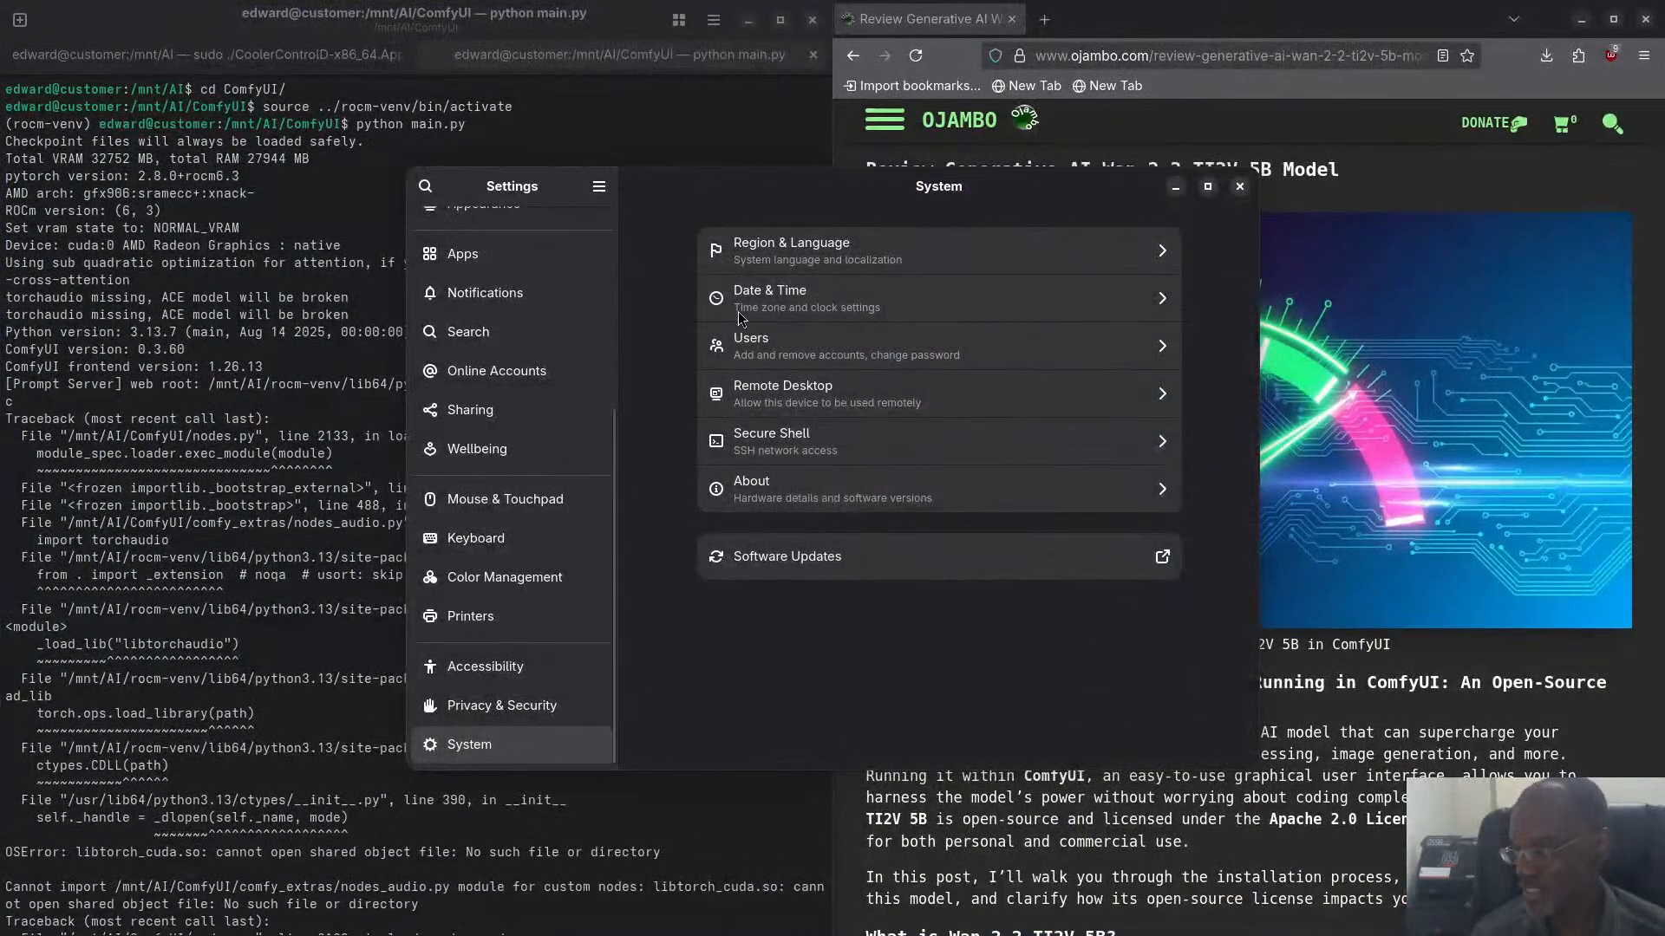
left_click_drag(737, 186, 350, 139)
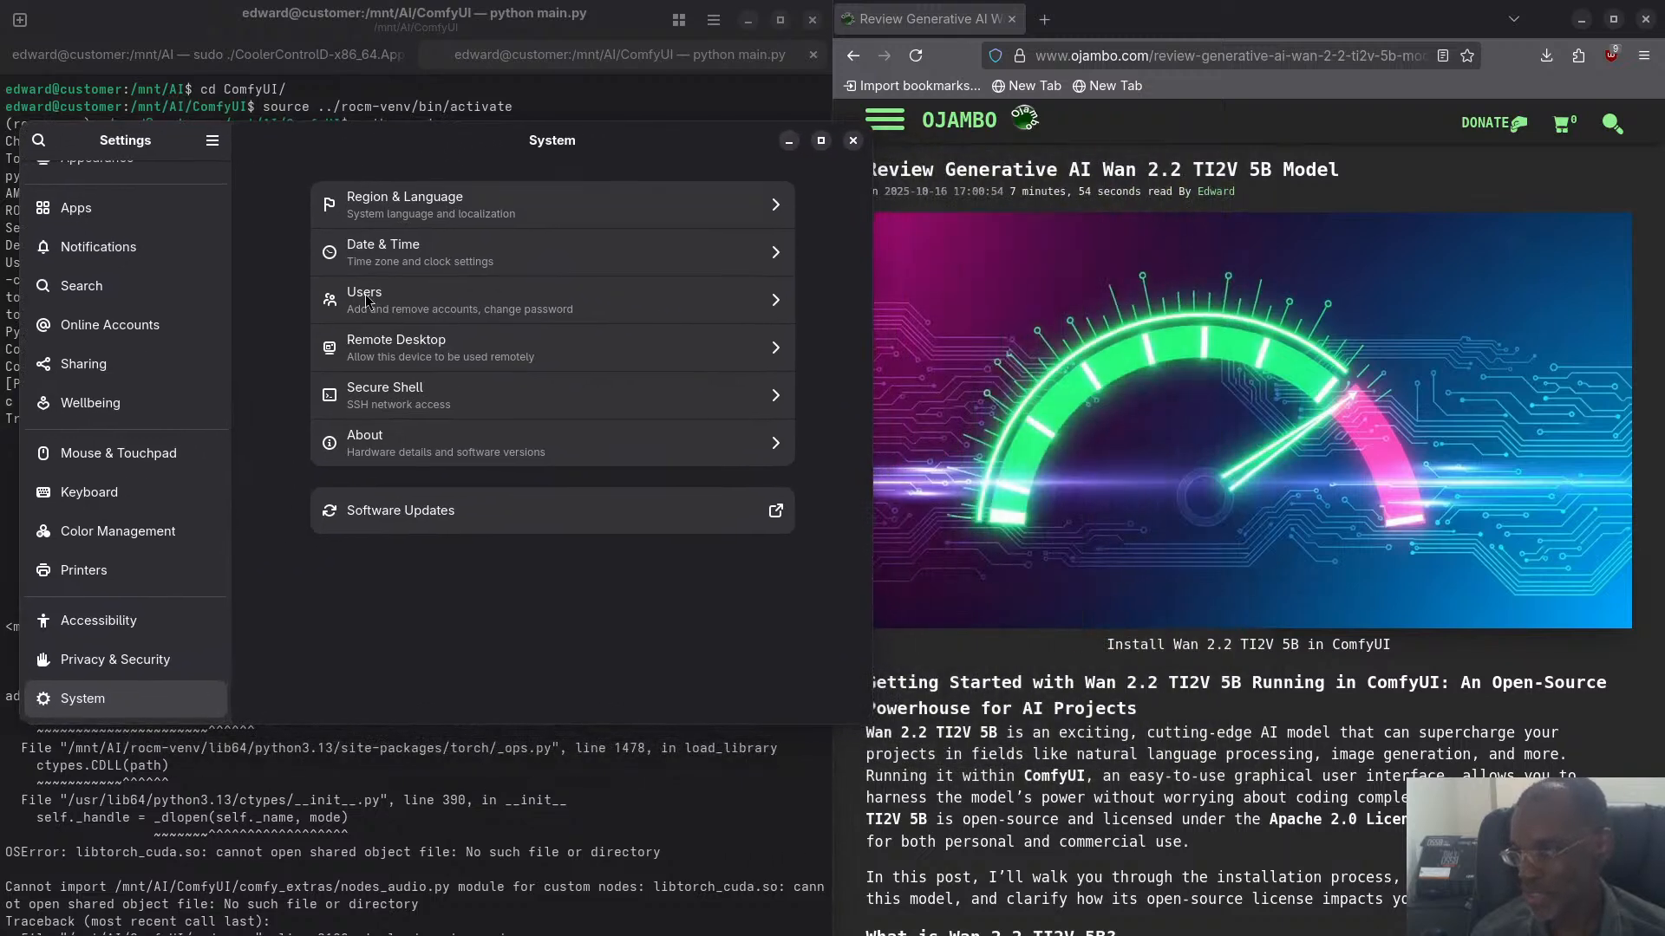
left_click(379, 446)
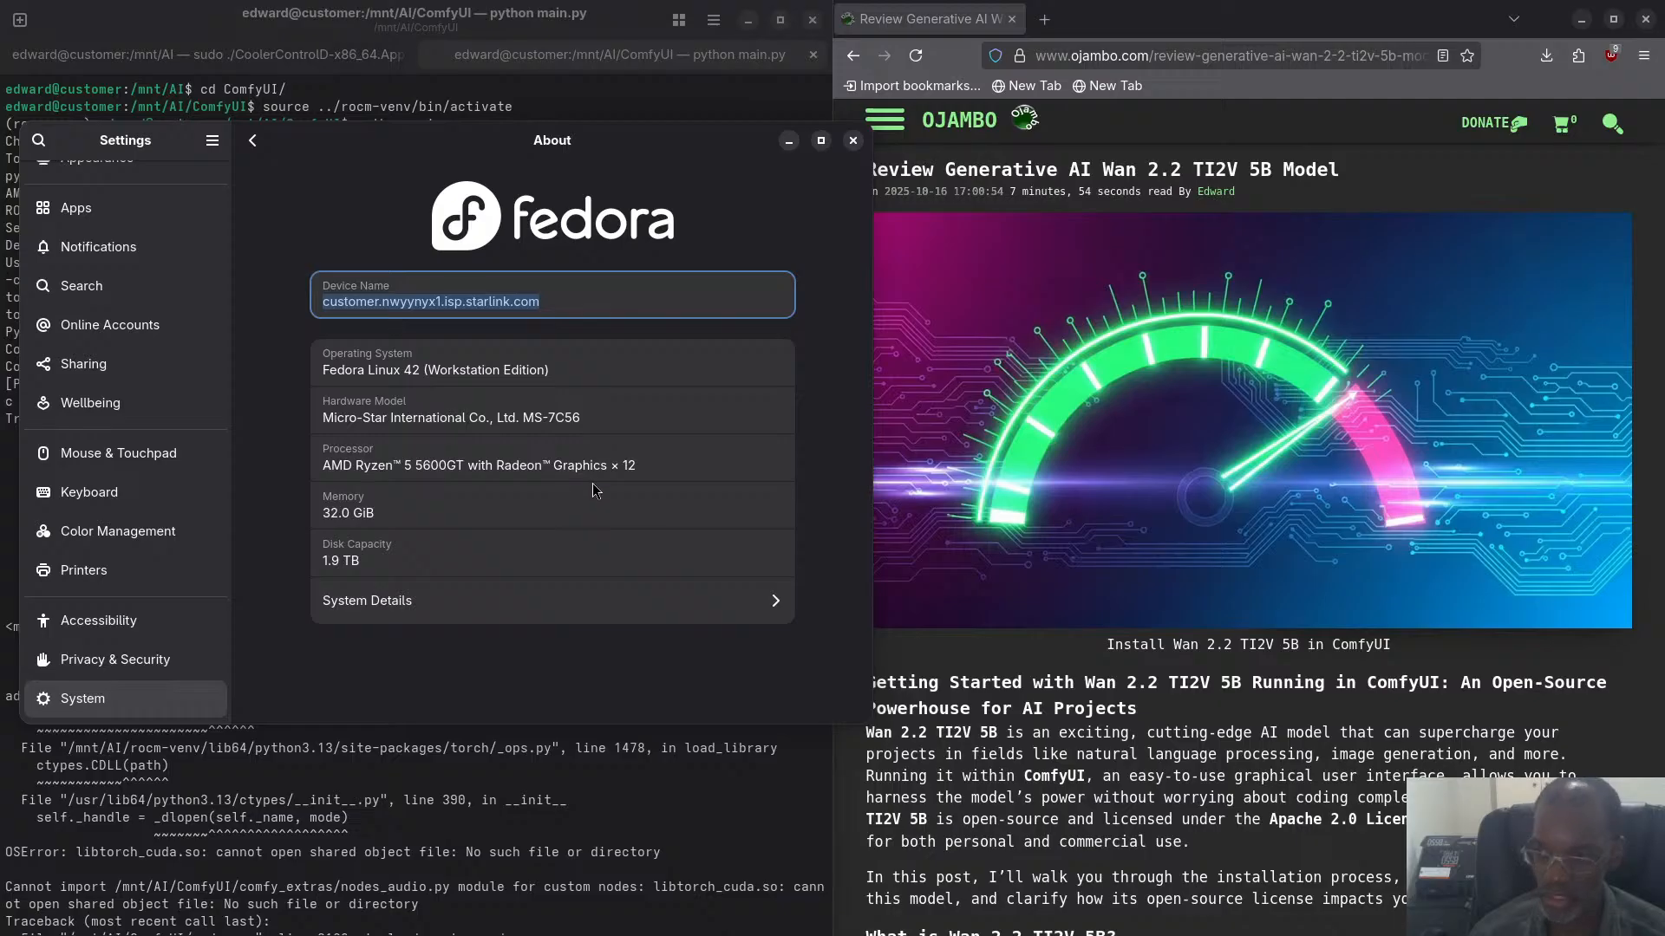
- Review the hardware and software information in System Details, and close the Settings window
left_click(357, 604)
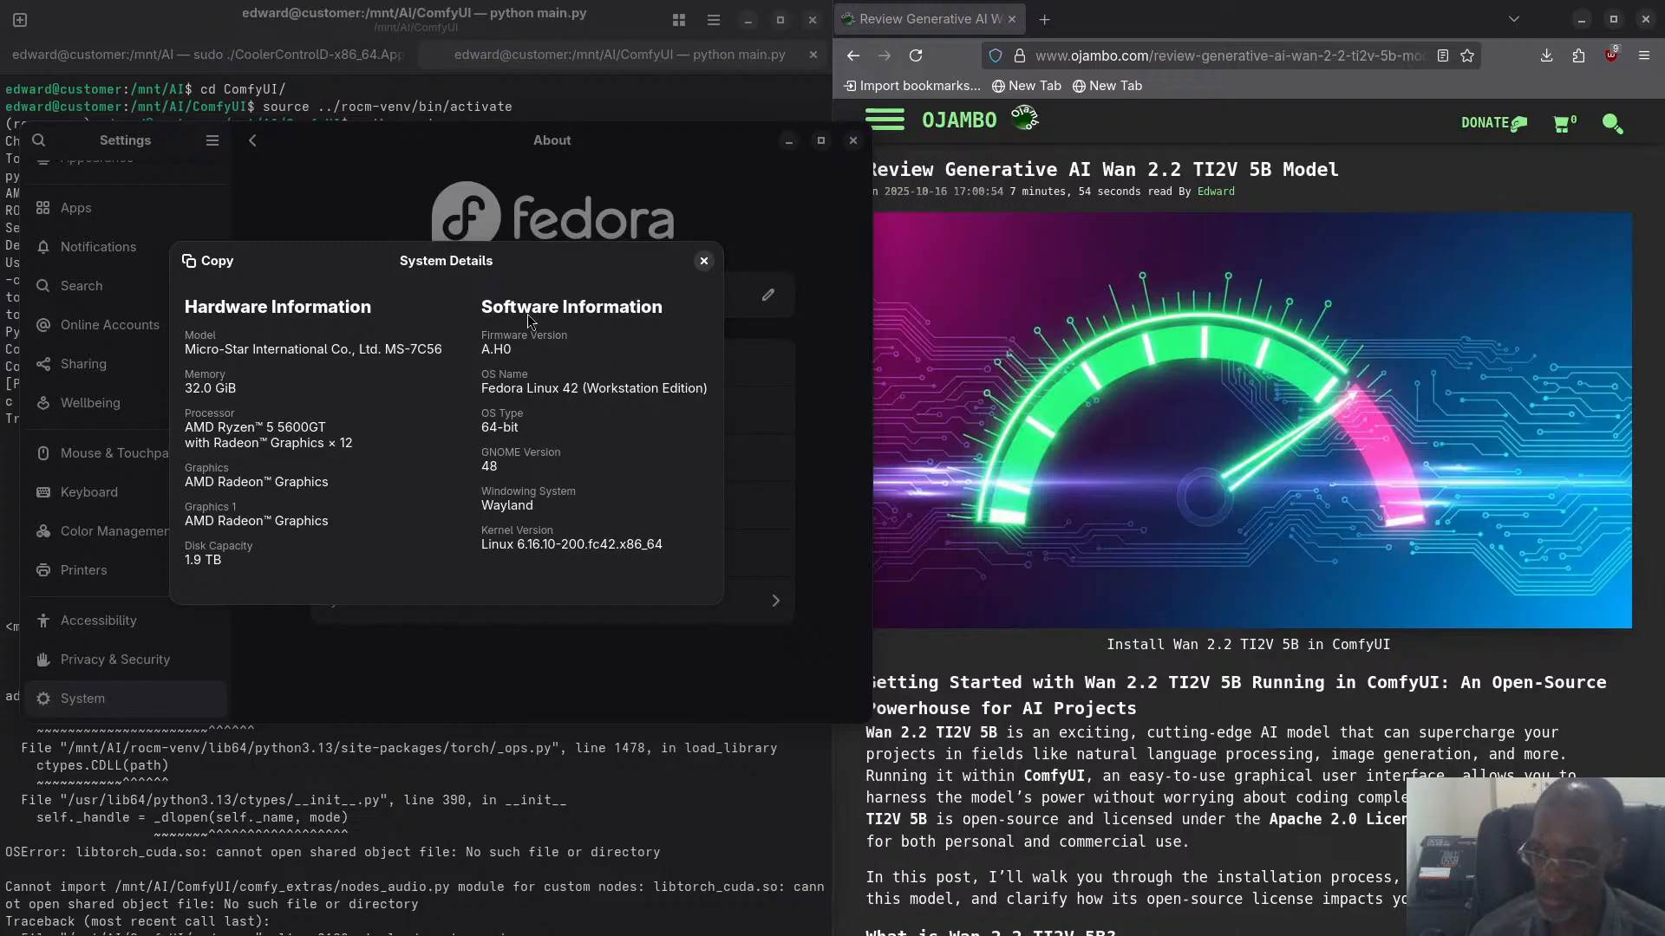
left_click(705, 260)
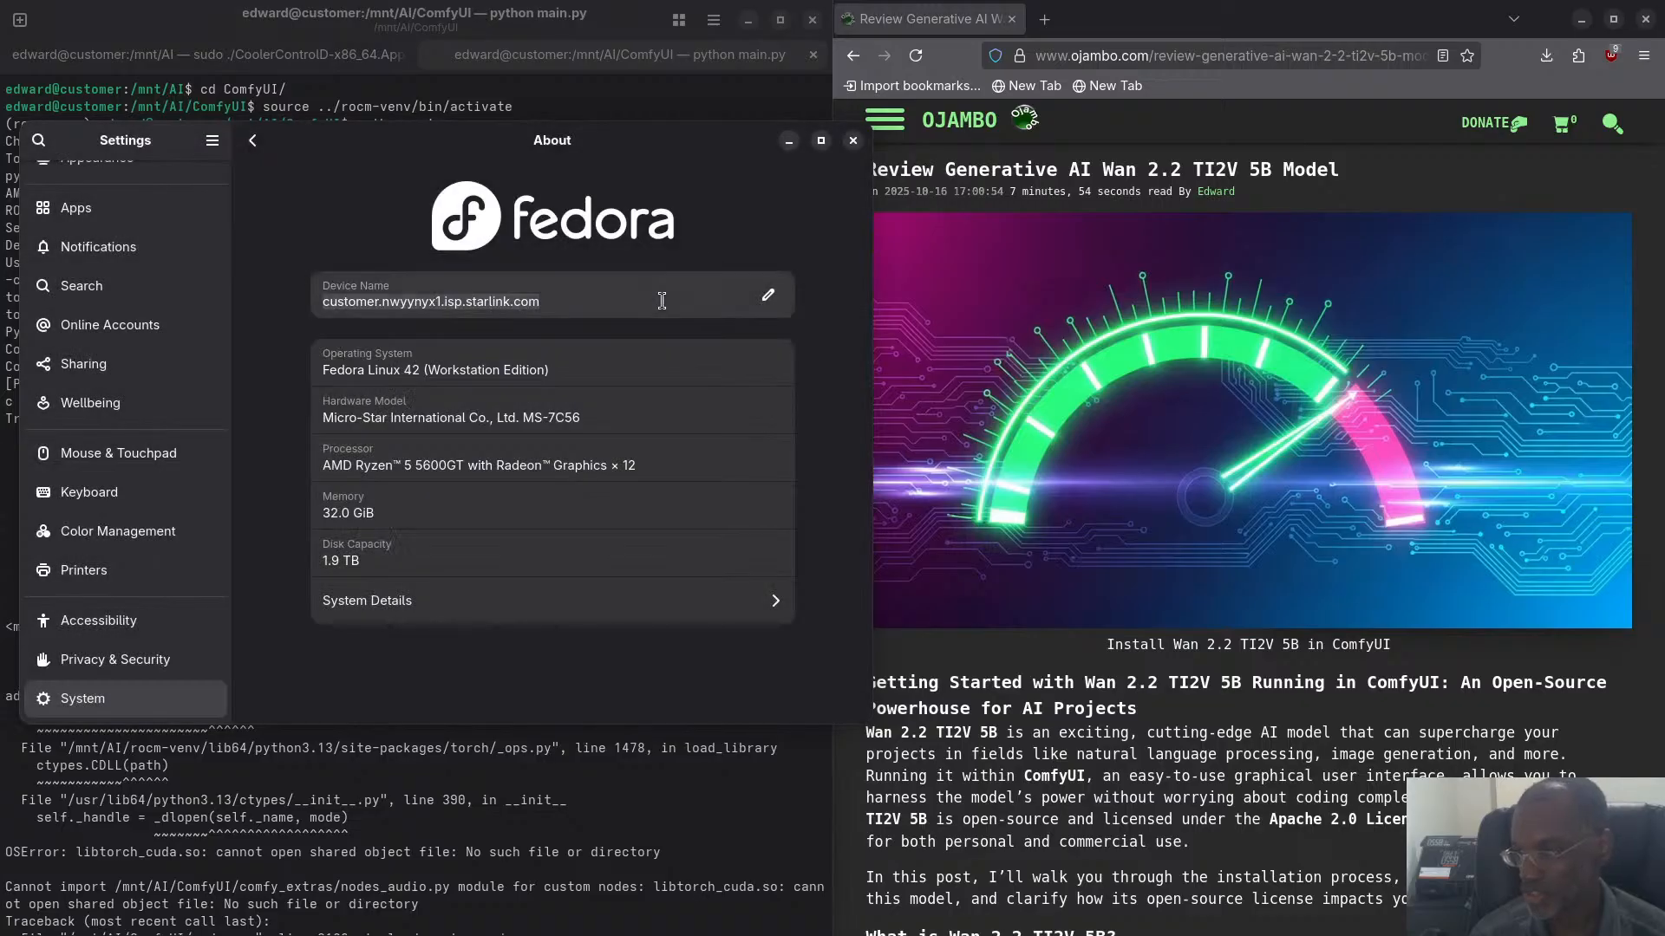
left_click(438, 604)
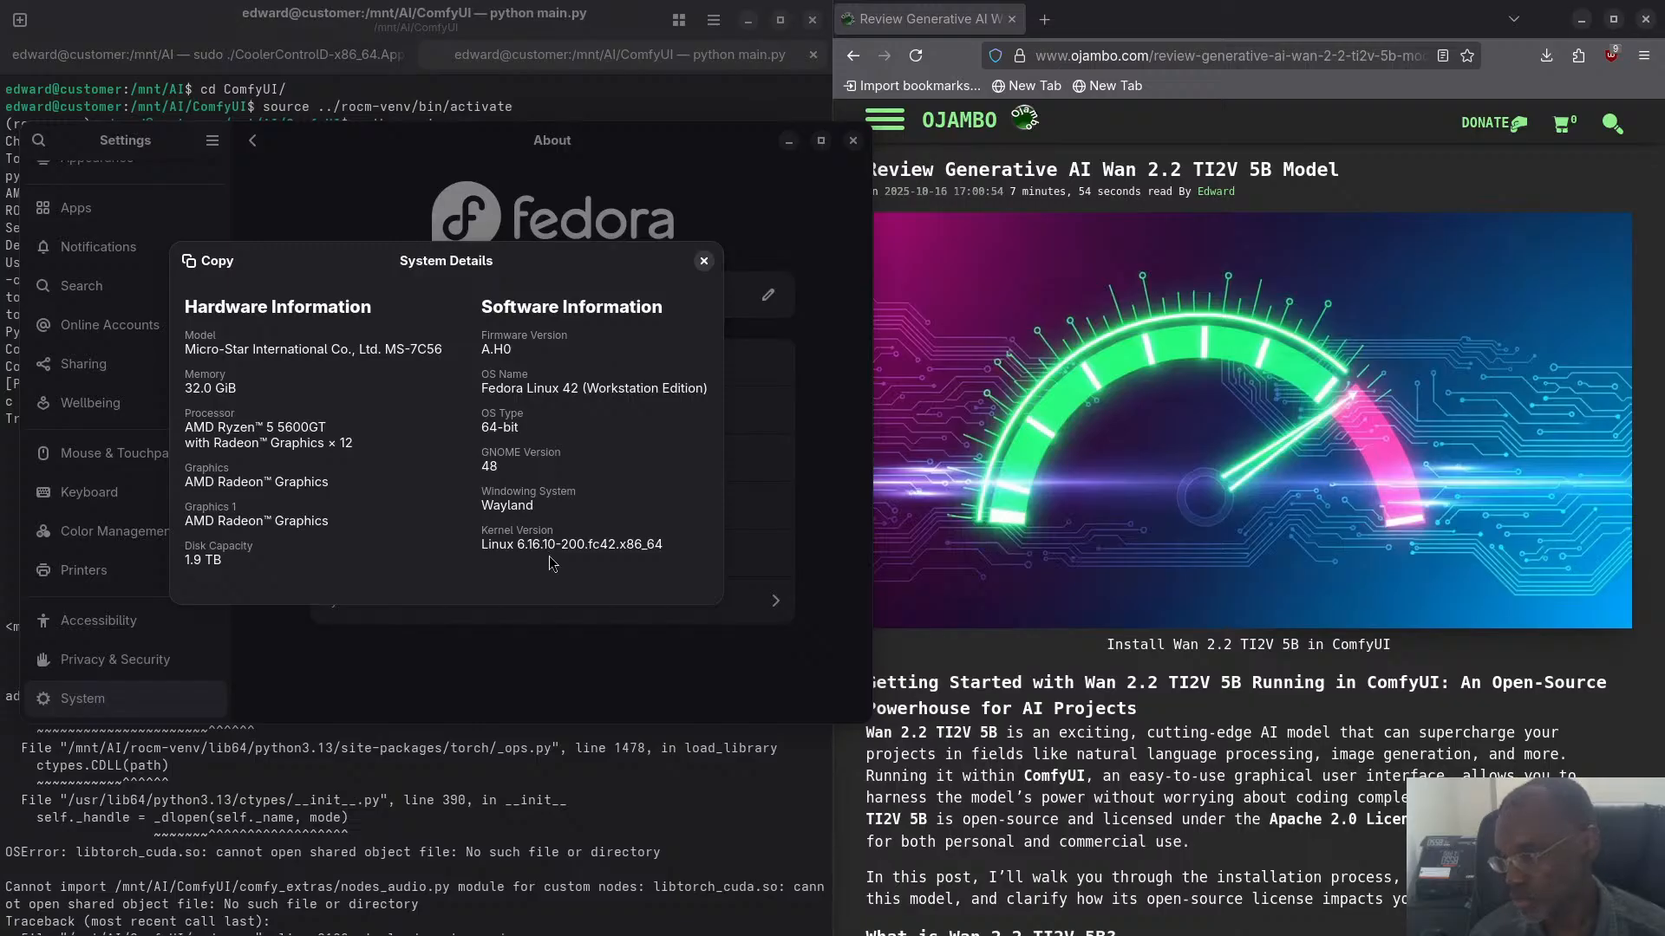
left_click(704, 262)
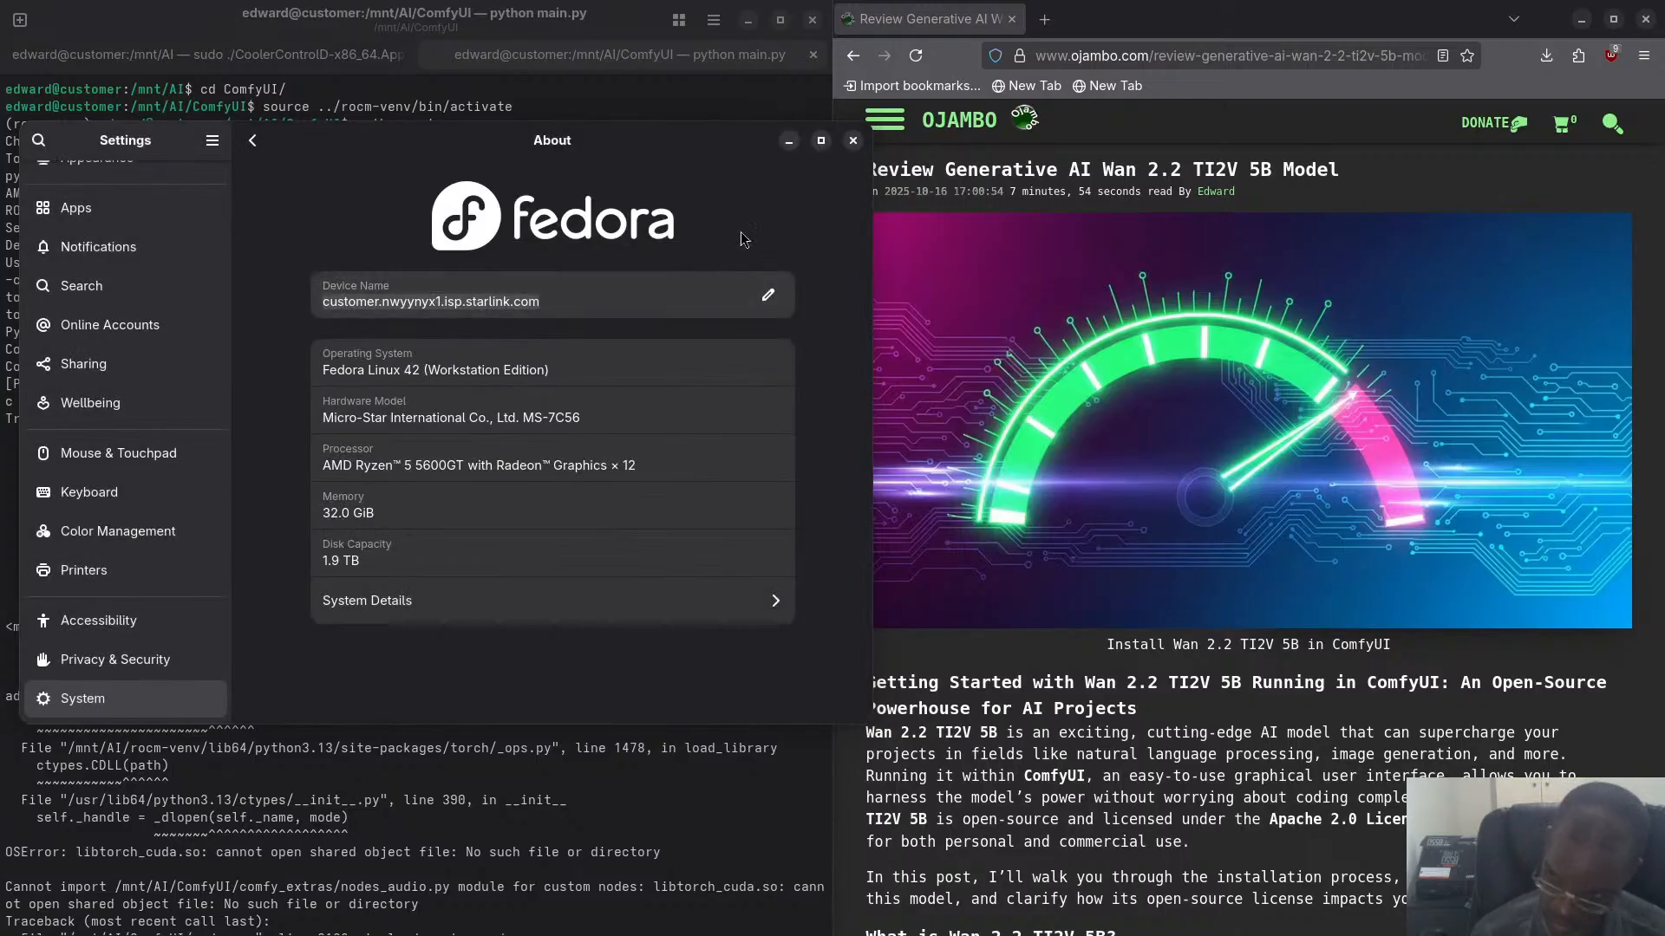
left_click(851, 141)
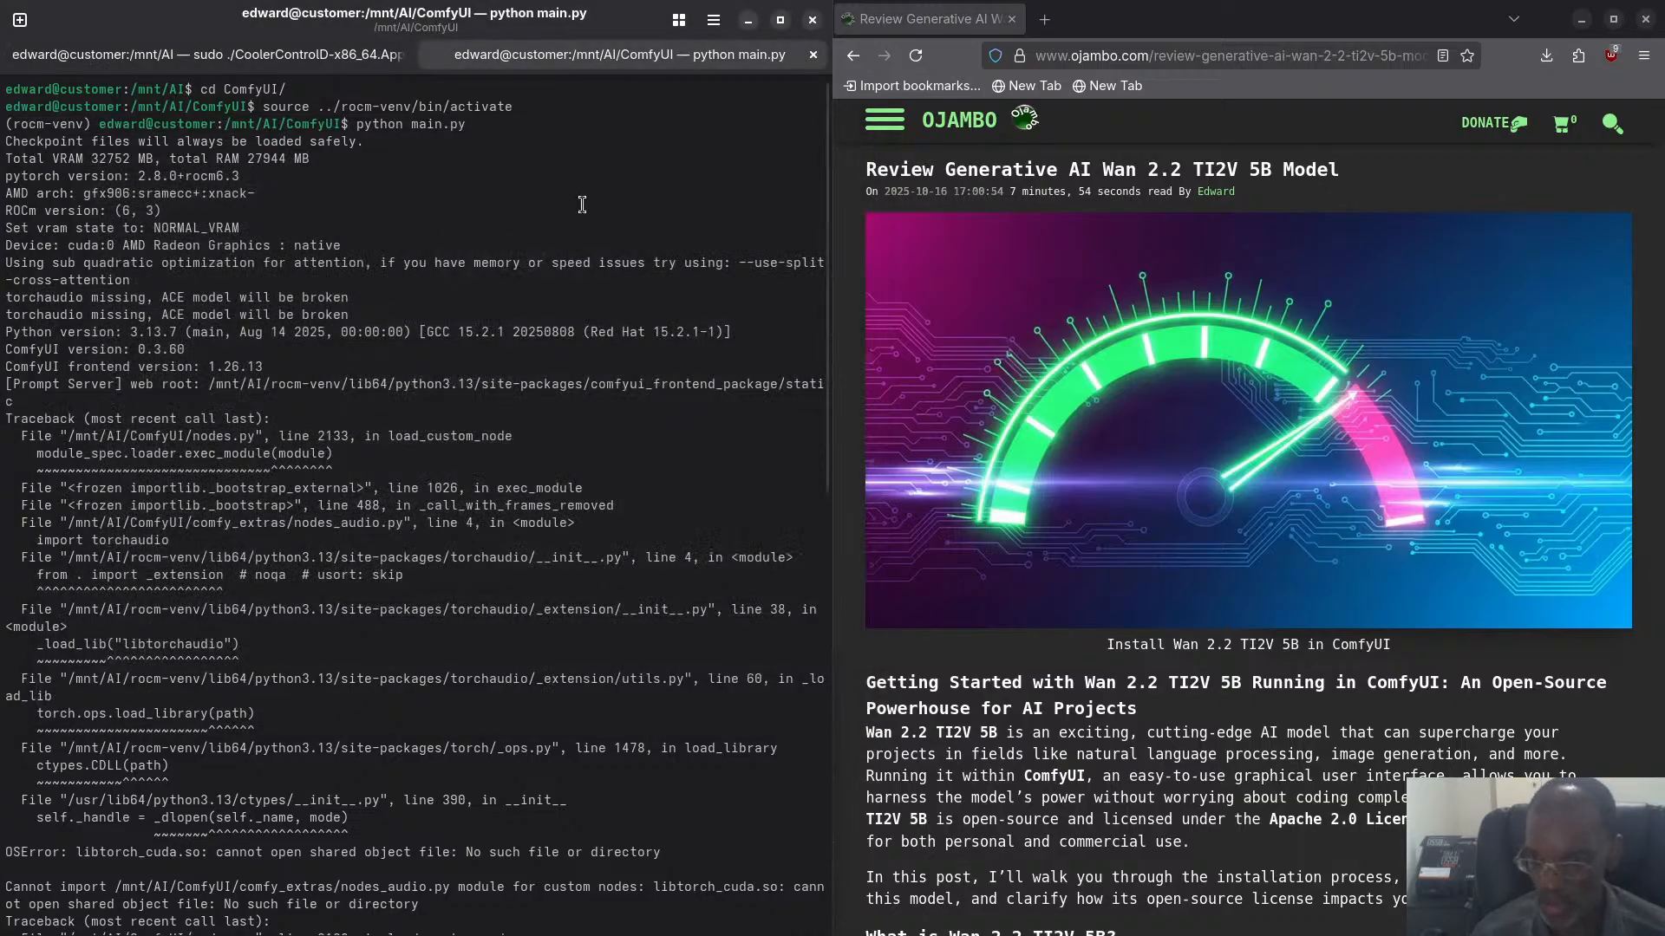
- Open a new terminal tab, run clean-cli for a minimal prompt and clear the screen
left_click(20, 19)
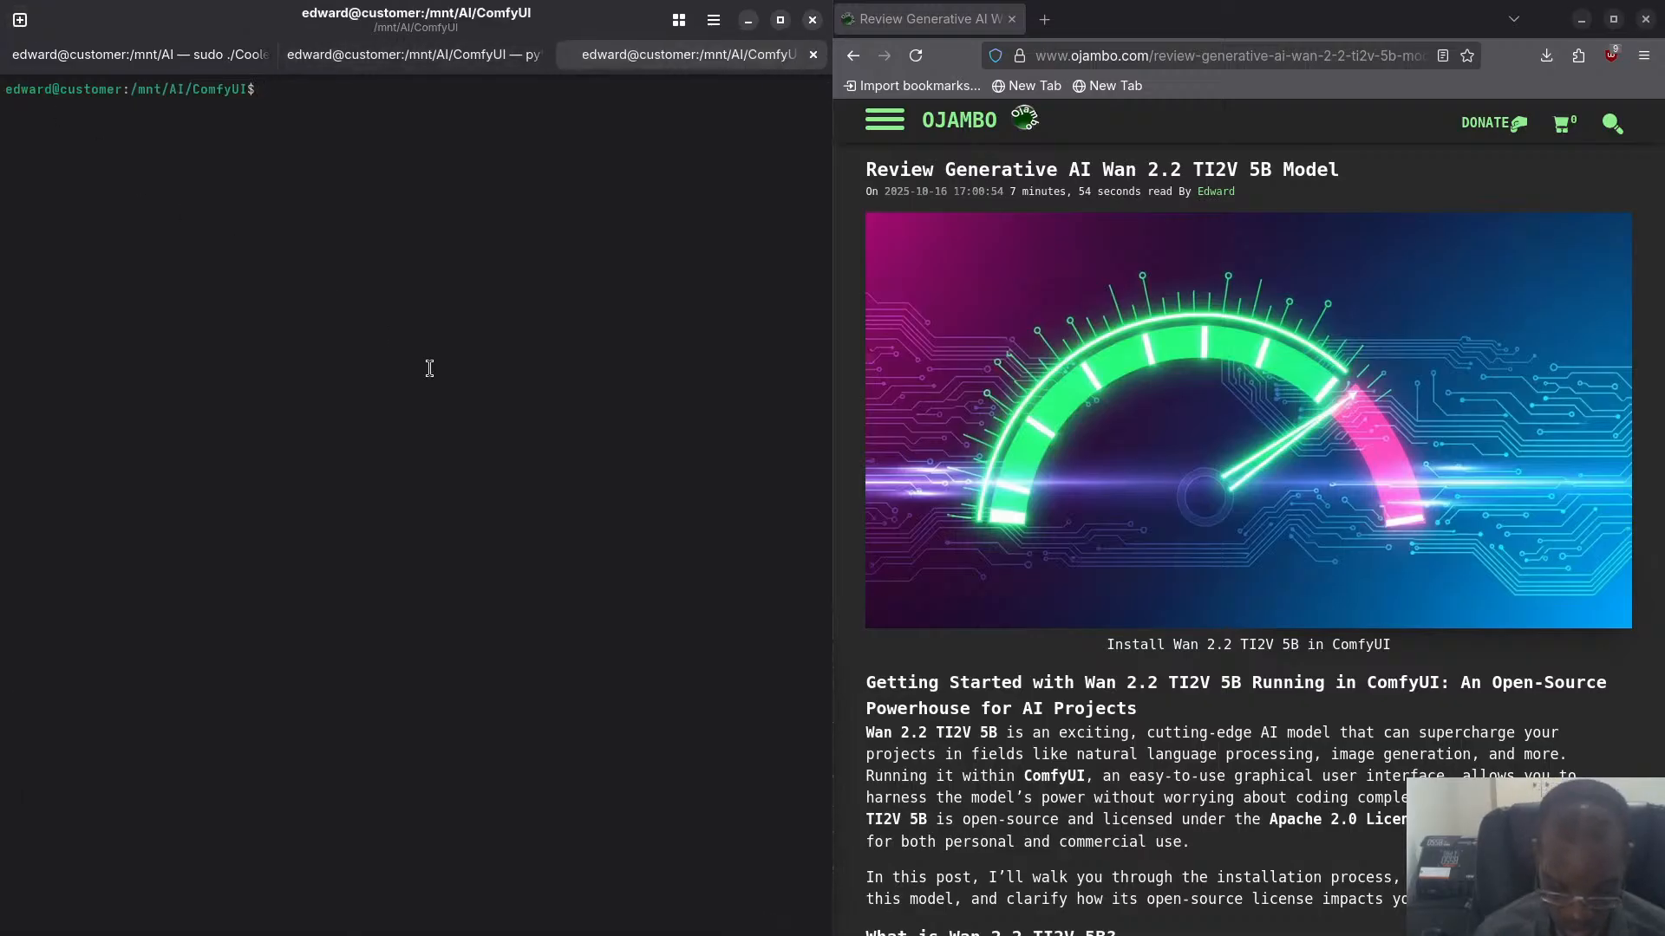
type("clean-c")
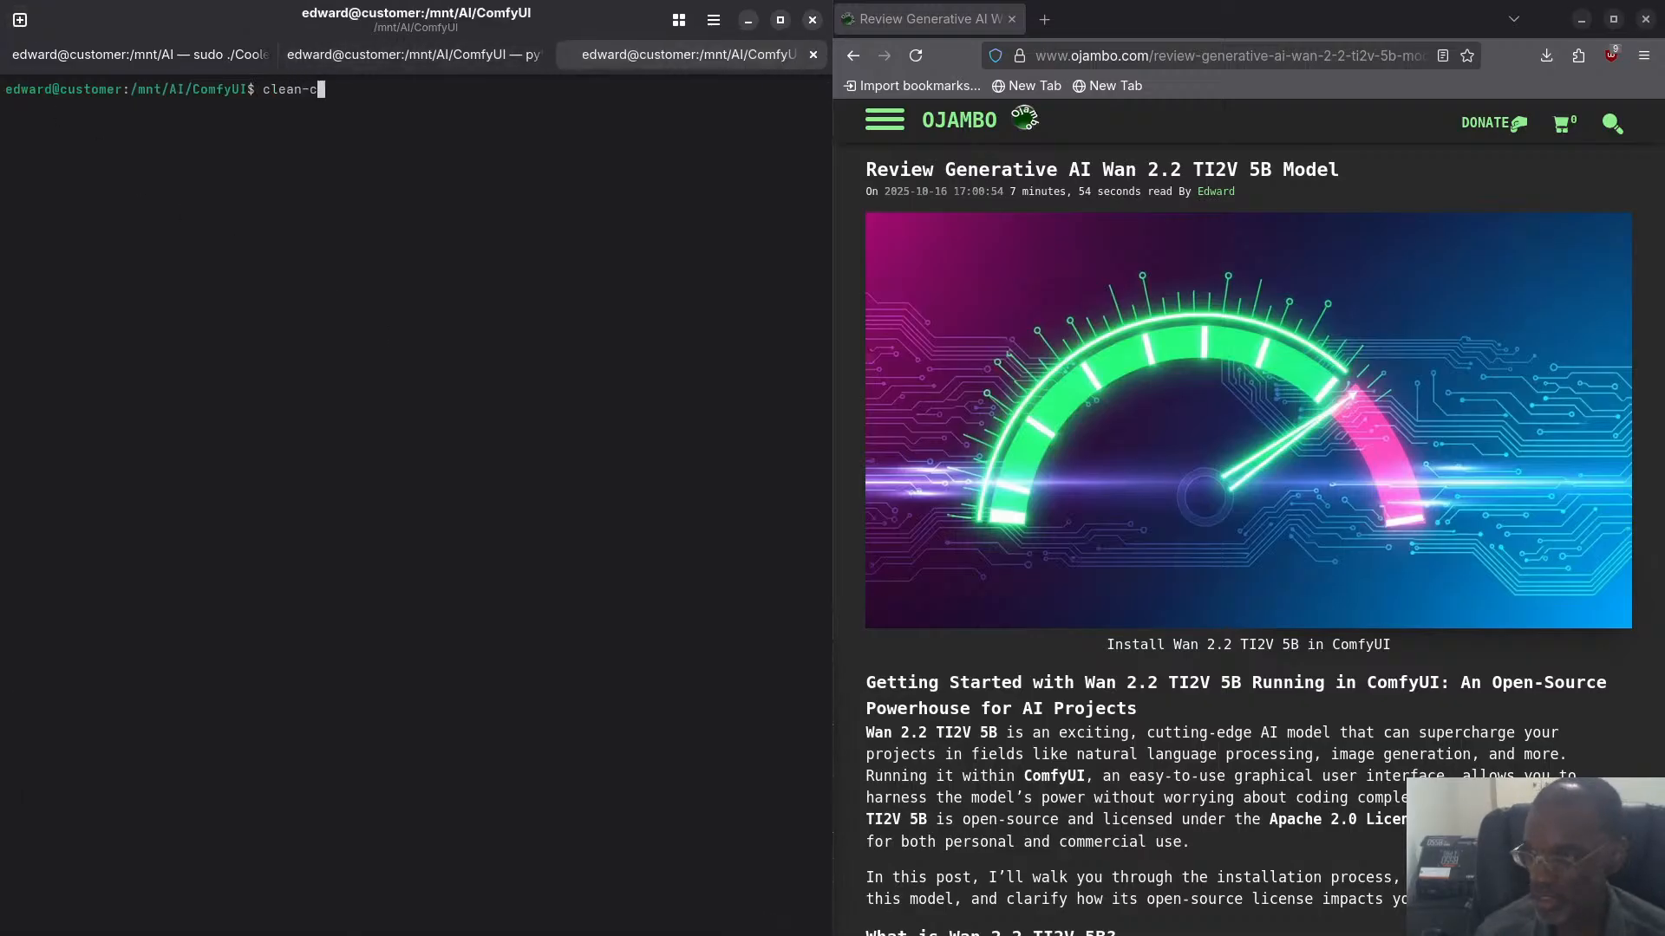
type("li > ")
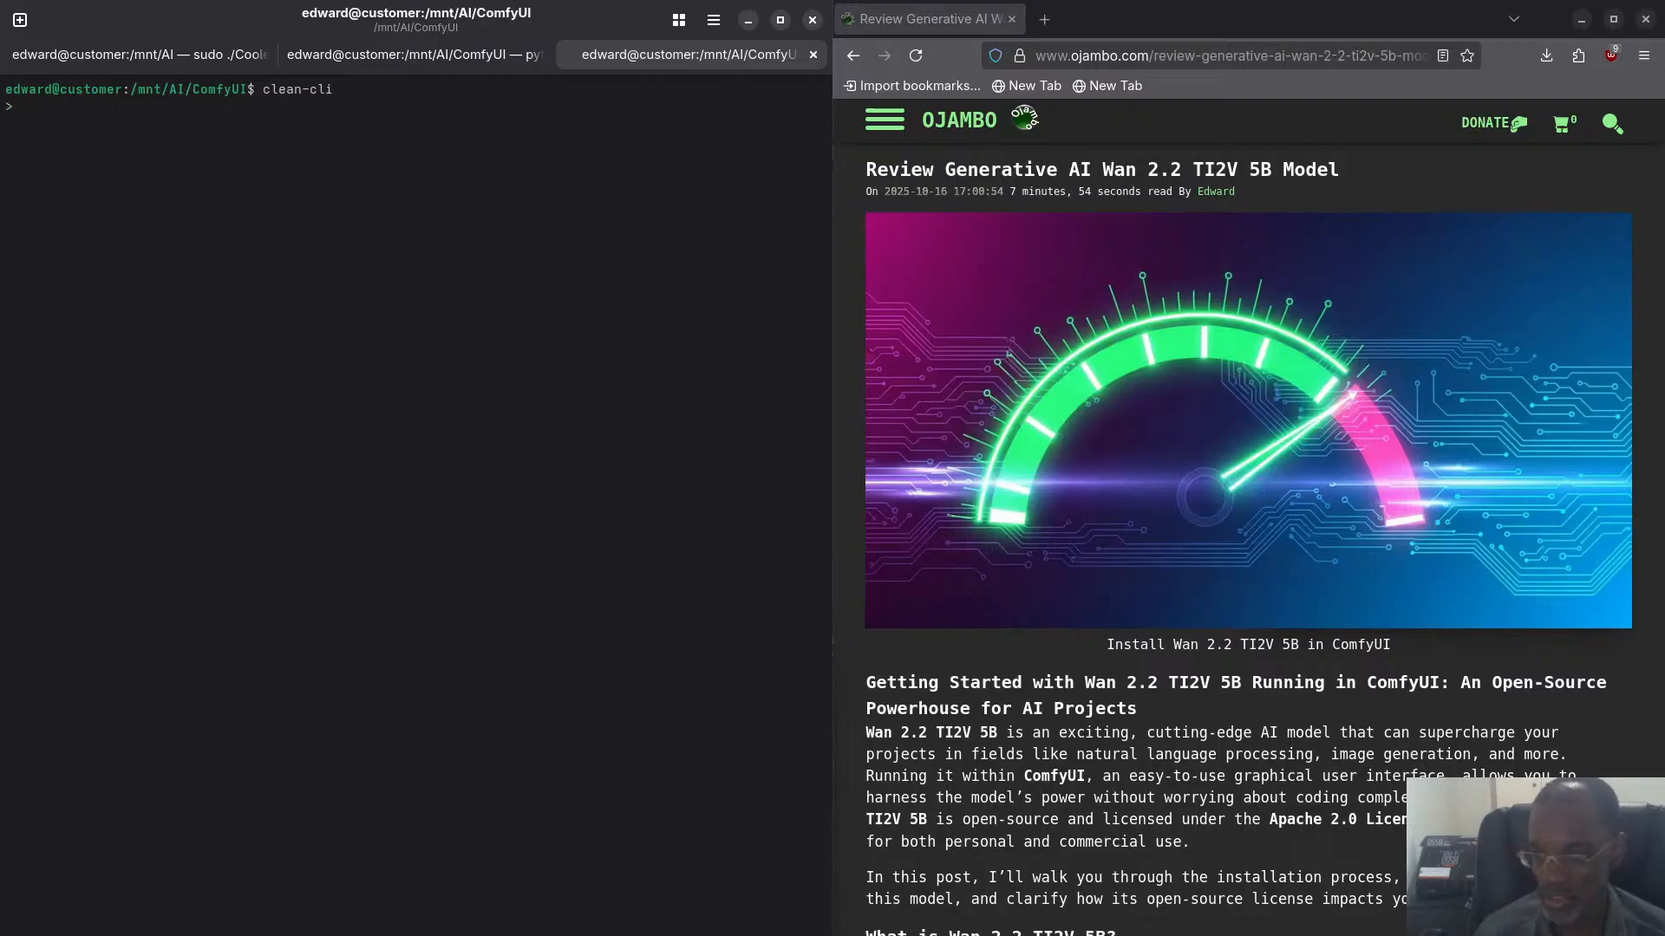
type("clear")
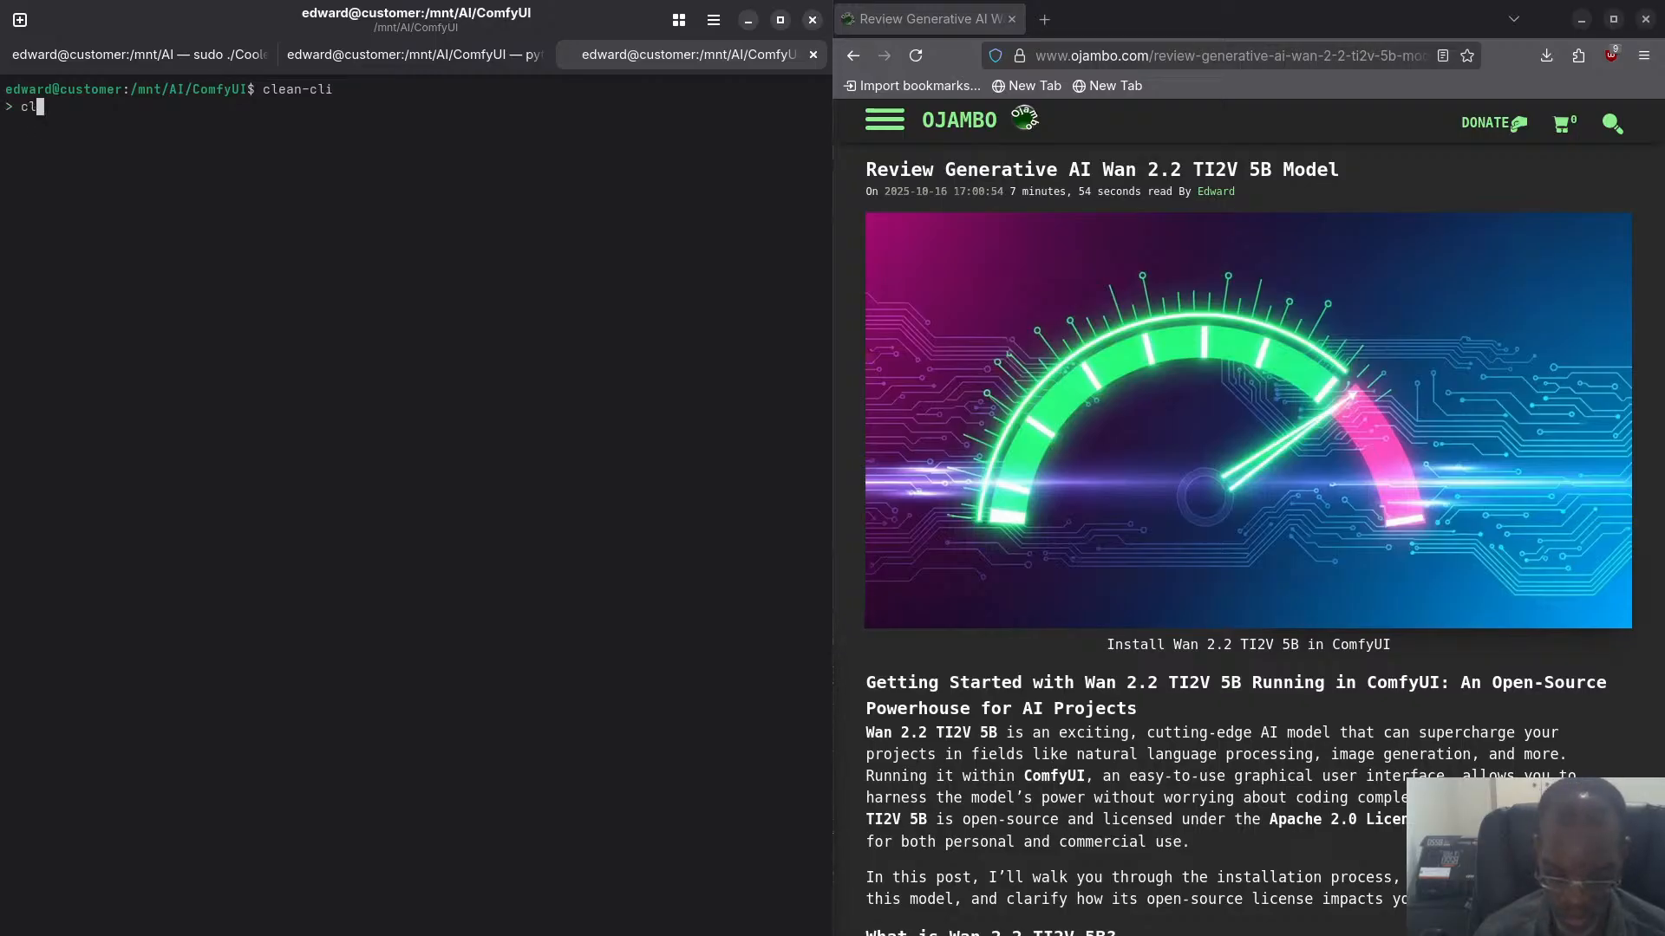
key("Return")
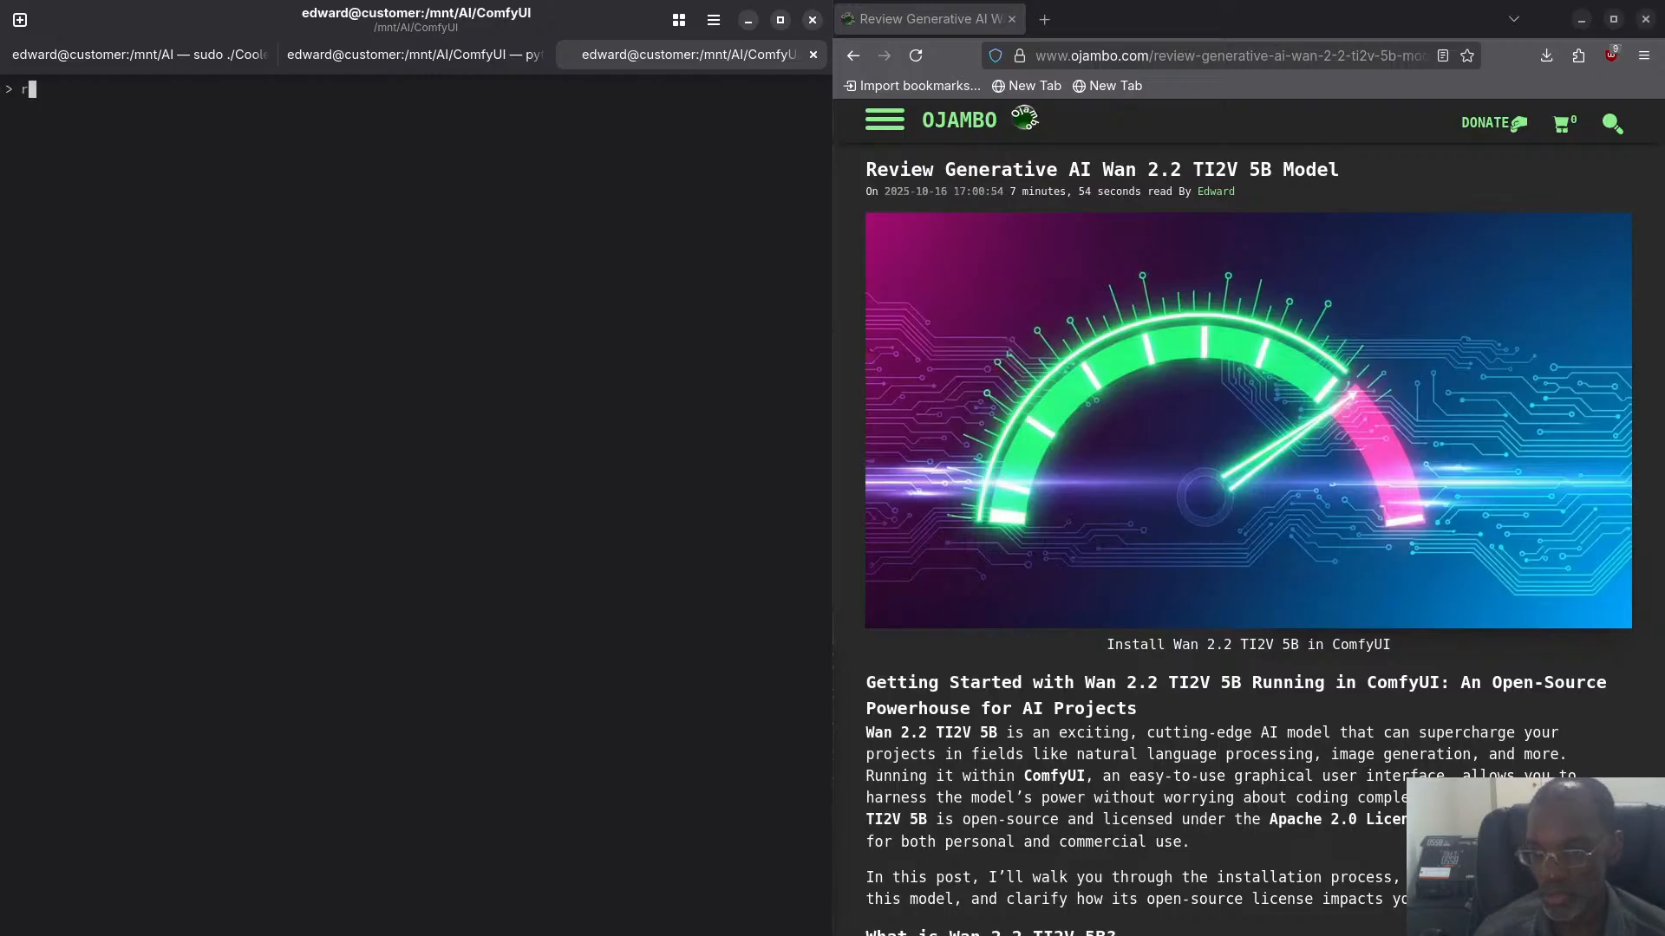
- Enlarge the terminal text and run rocminfo to list the ROCm devices
type("c")
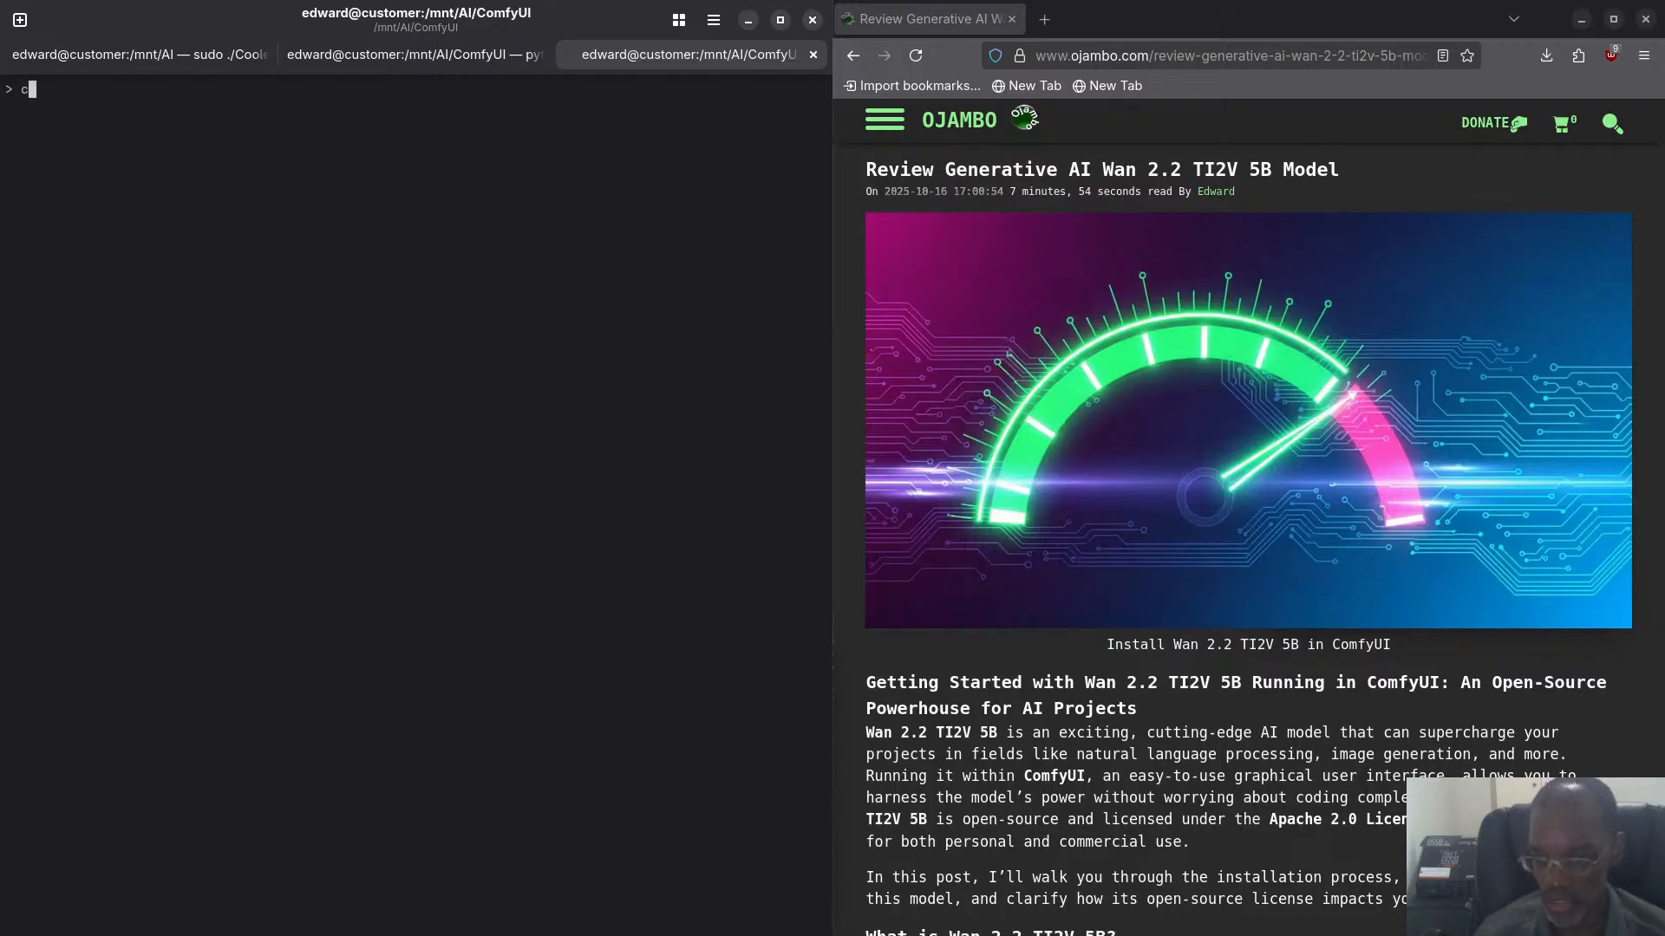
type("o")
key("BackSpace")
key("BackSpace")
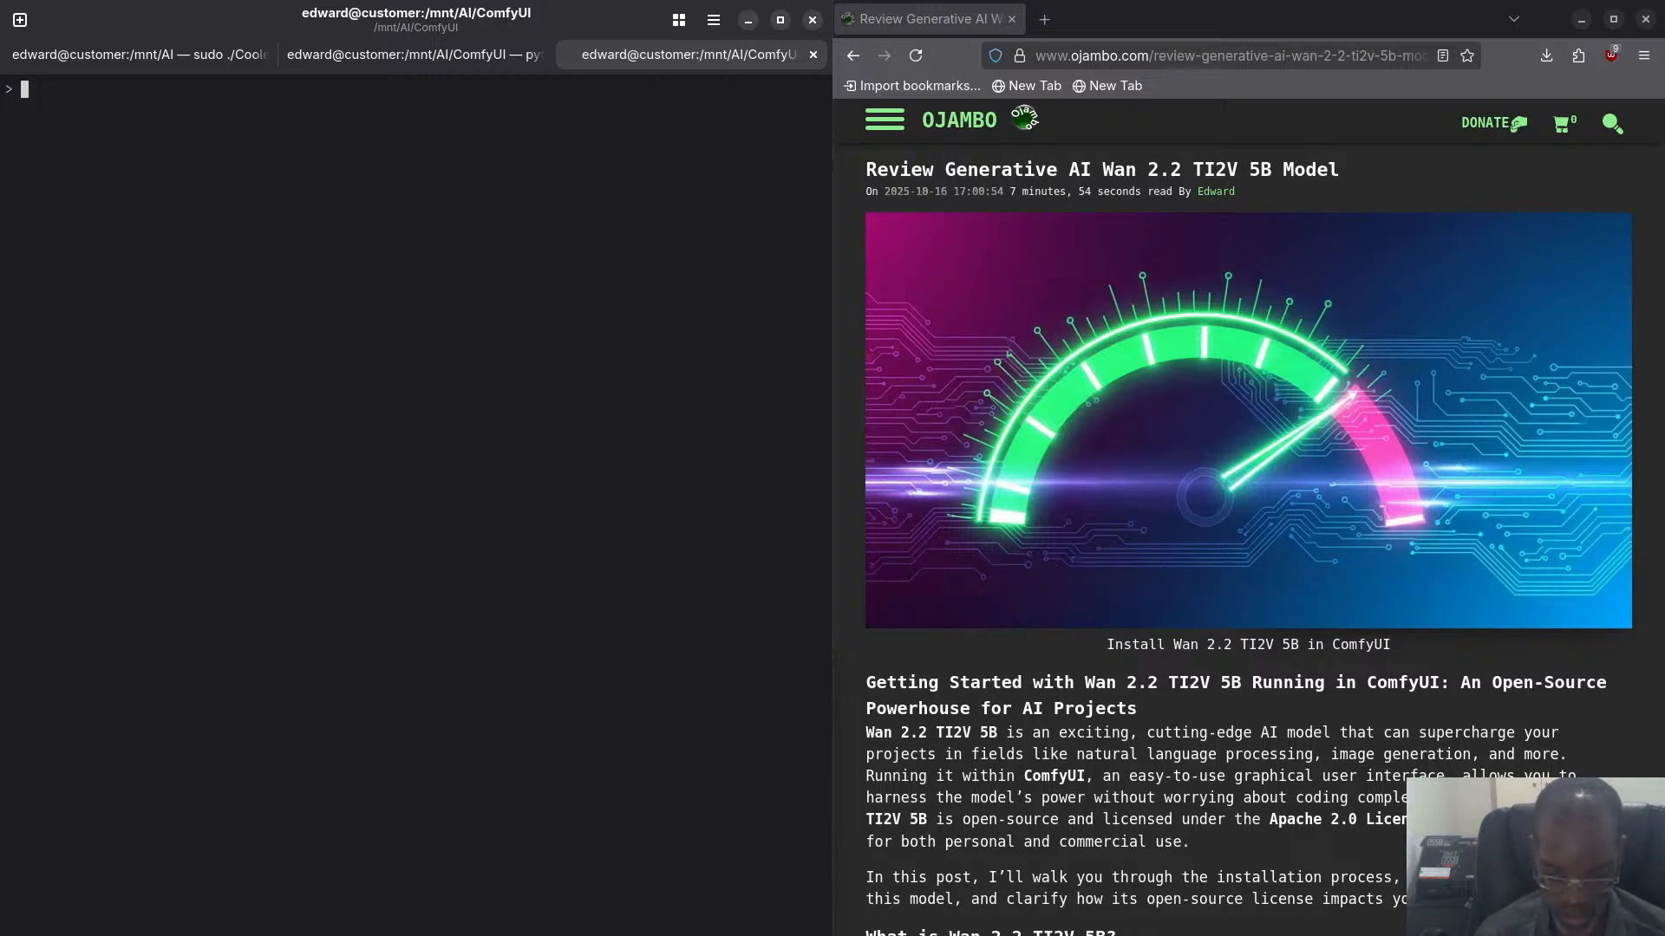
key("ctrl+plus")
key("ctrl+plus")
key("ctrl+plus")
type("ro")
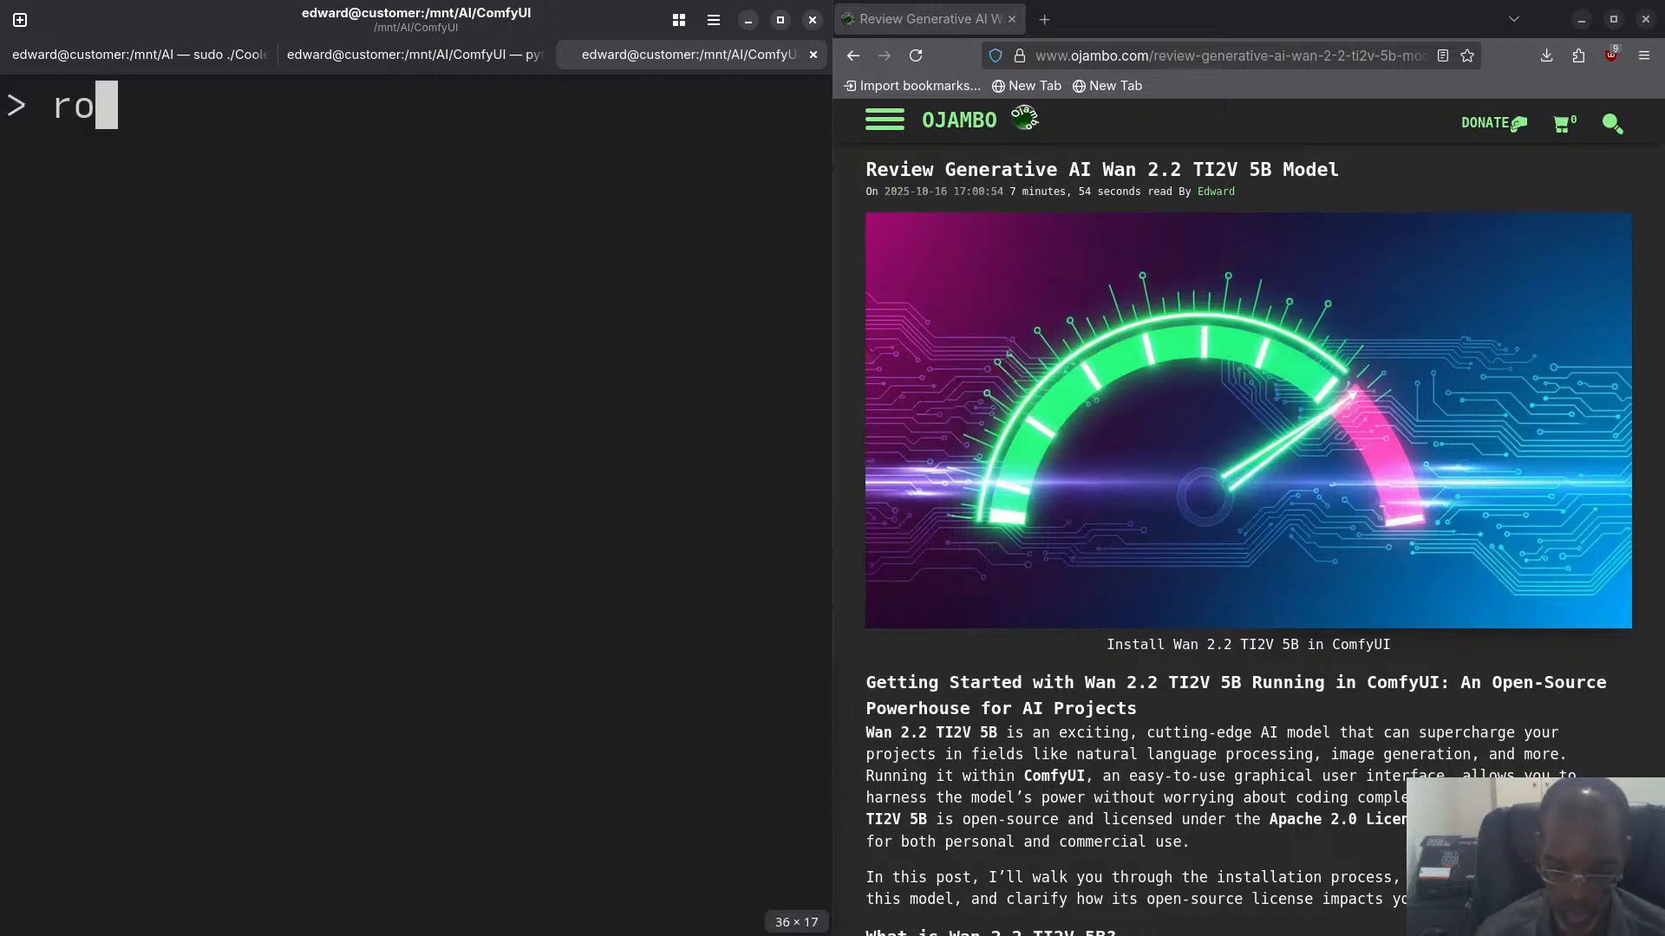
type("cminfo")
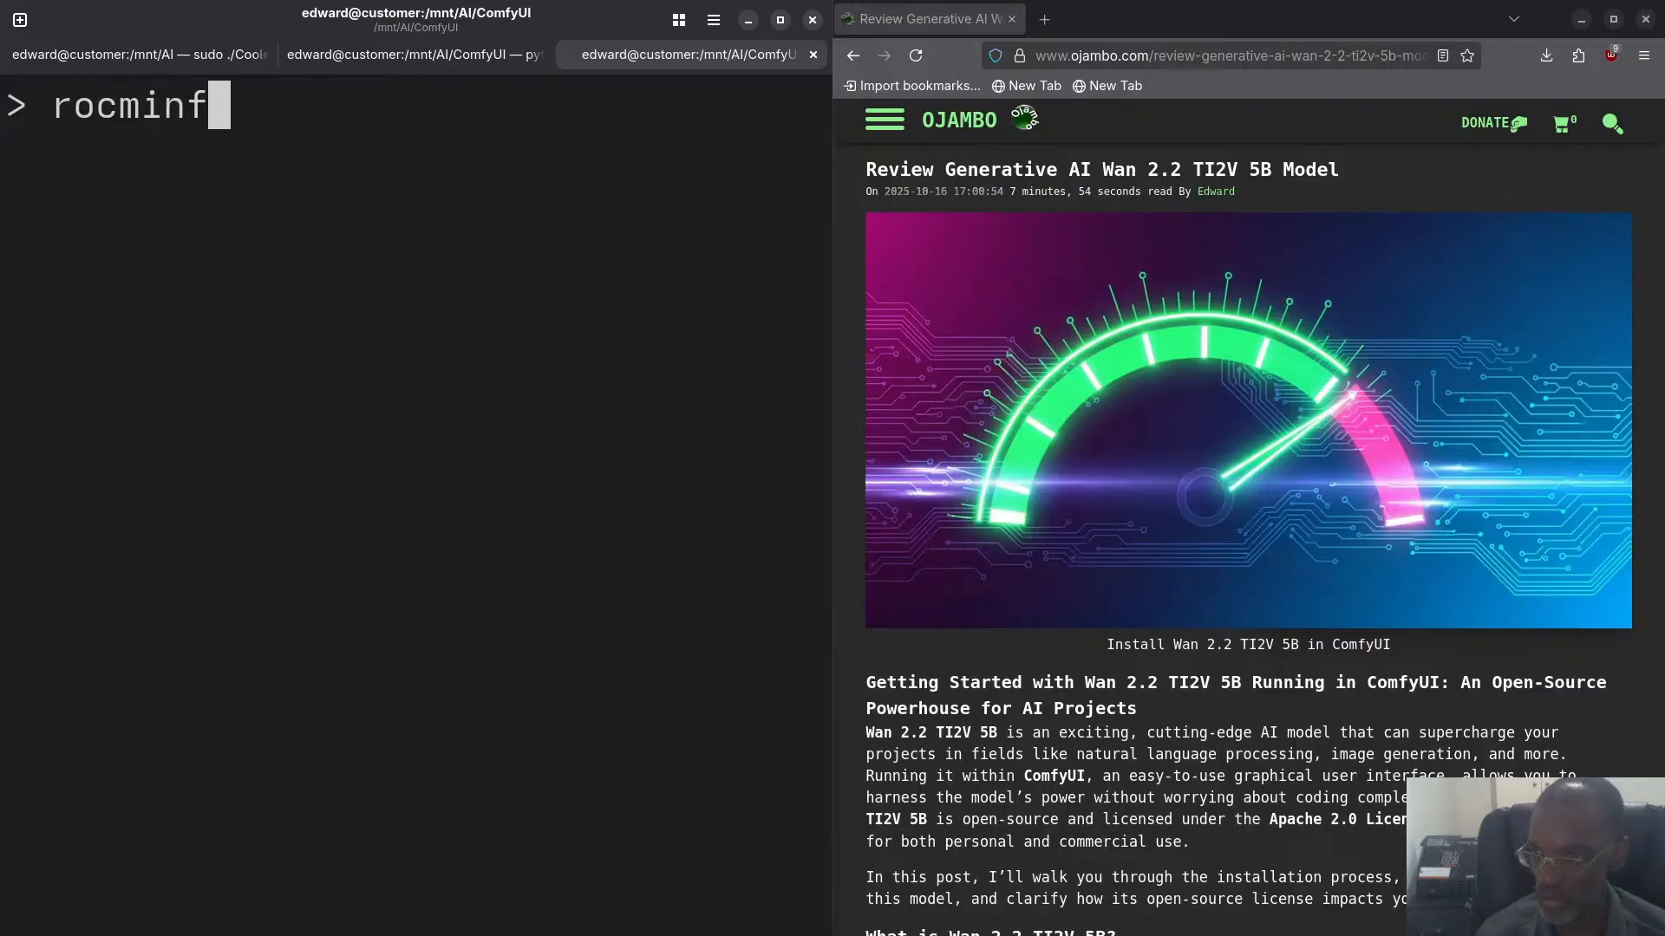
key("Return")
- Reduce the terminal text size so that more of the rocminfo output fits in the window
key("ctrl+minus")
key("ctrl+minus")
key("ctrl+minus")
key("ctrl+minus")
key("ctrl+minus")
key("ctrl+minus")
key("ctrl+minus")
key("ctrl+minus")
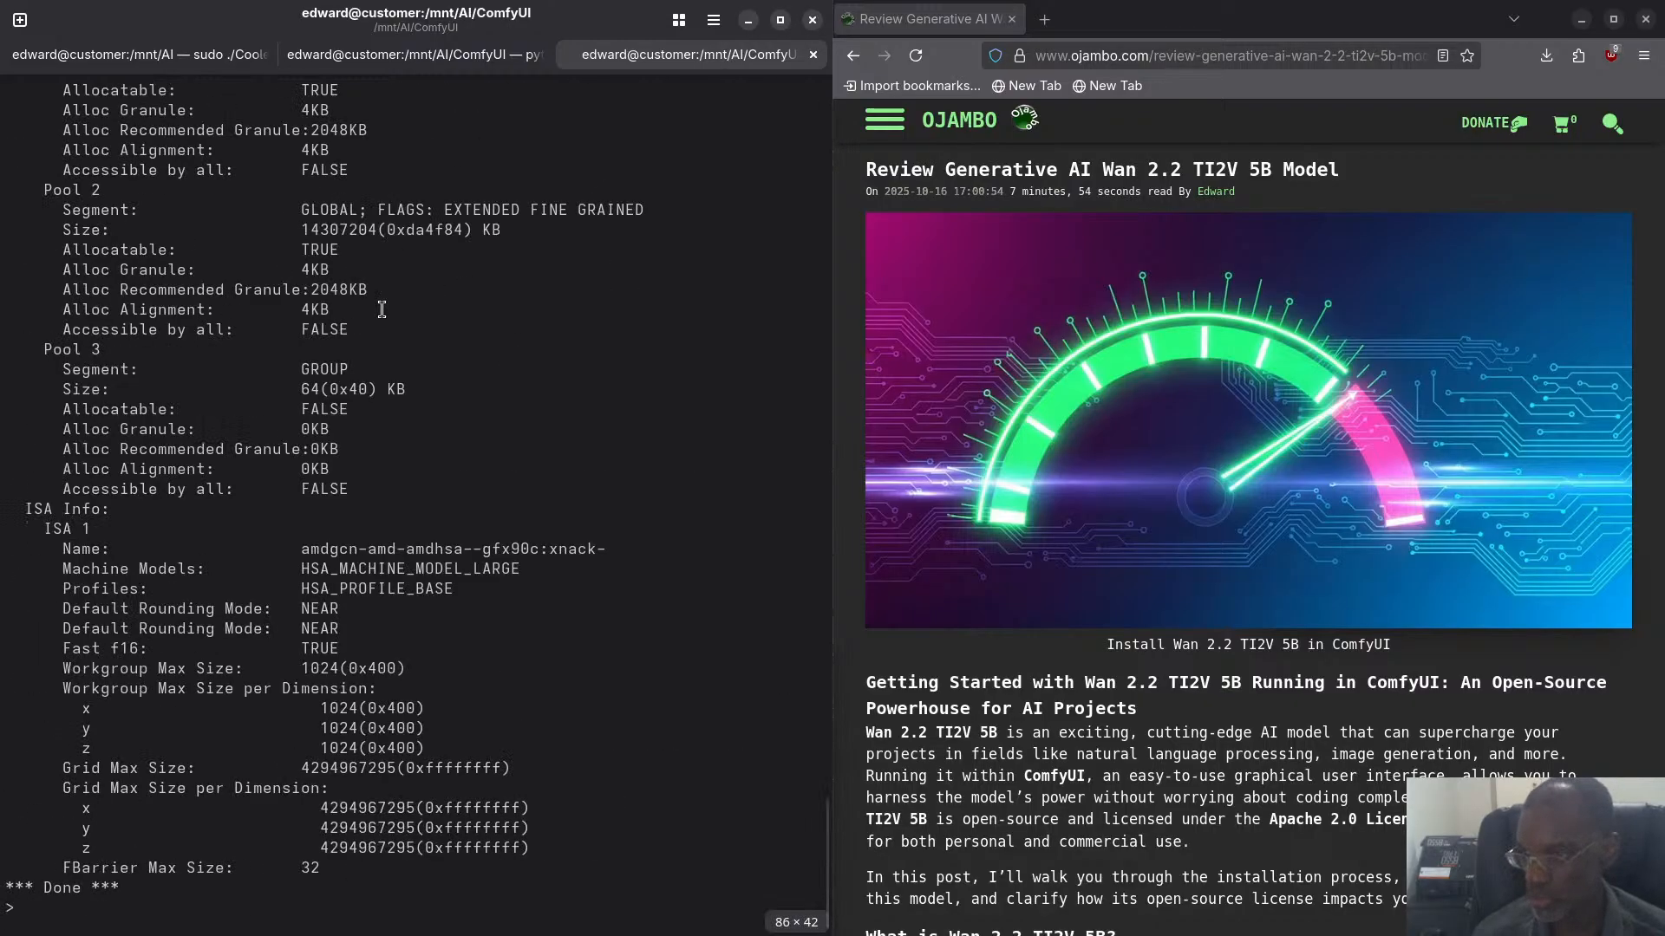
key("ctrl+plus")
key("ctrl+plus")
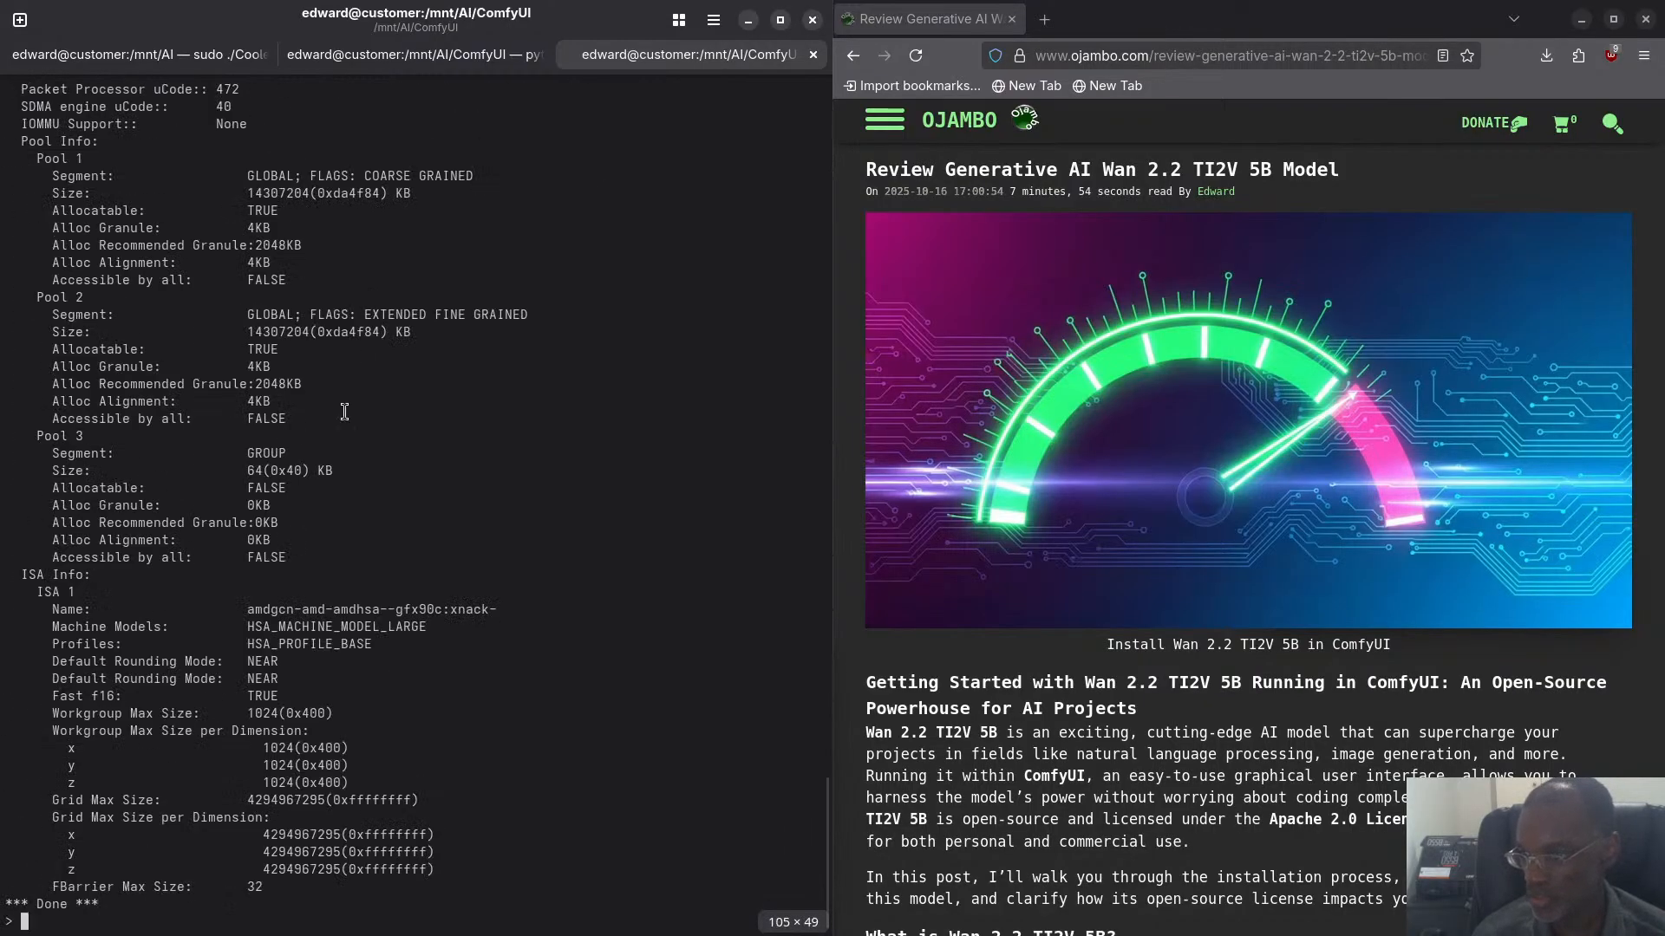
- Examine the rocminfo output back to its start, checking the system attributes and the CPU and GPU agents, and return to Agent 2
scroll(157, 646, "up", 15)
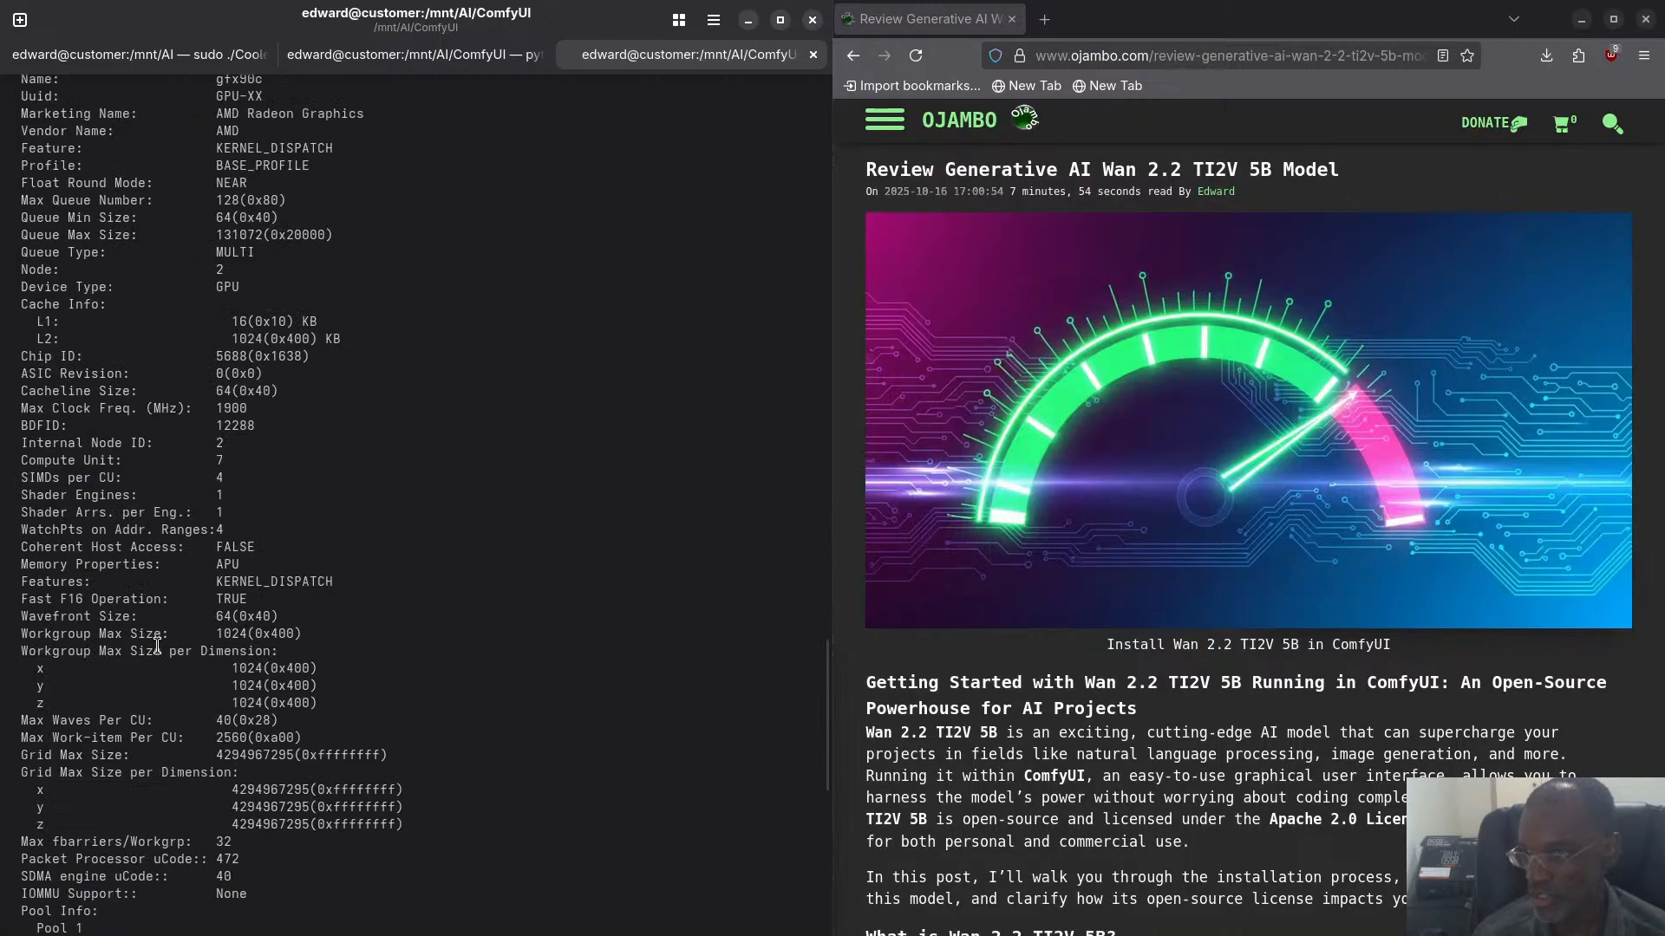
scroll(157, 646, "up", 13)
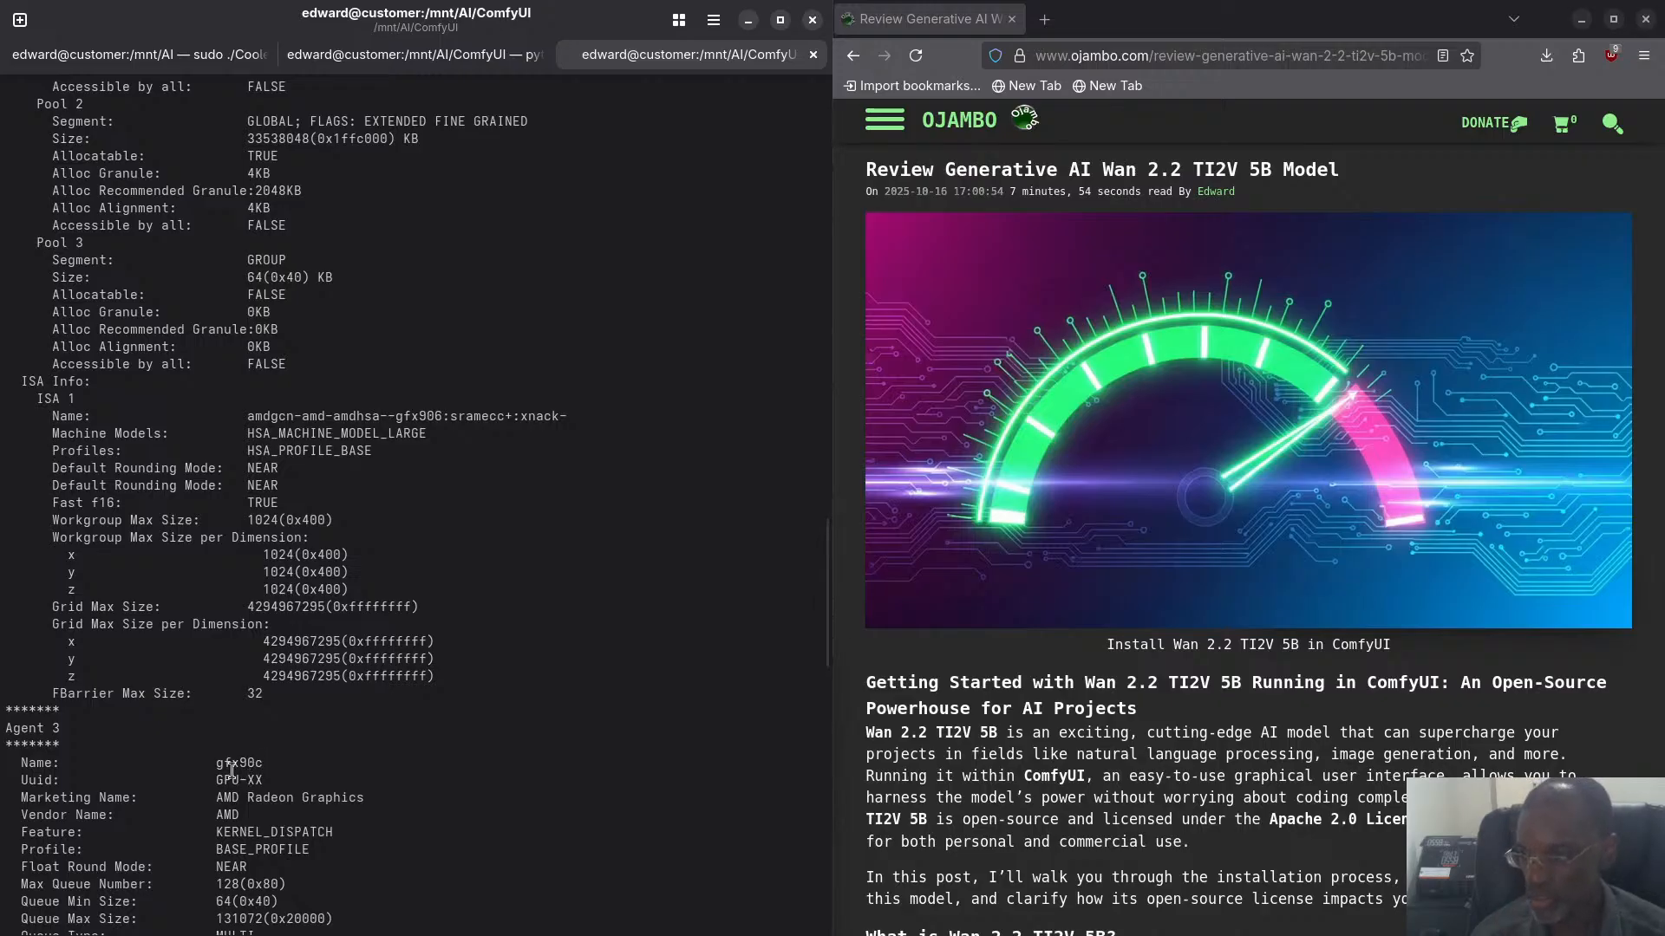
scroll(234, 772, "up", 12)
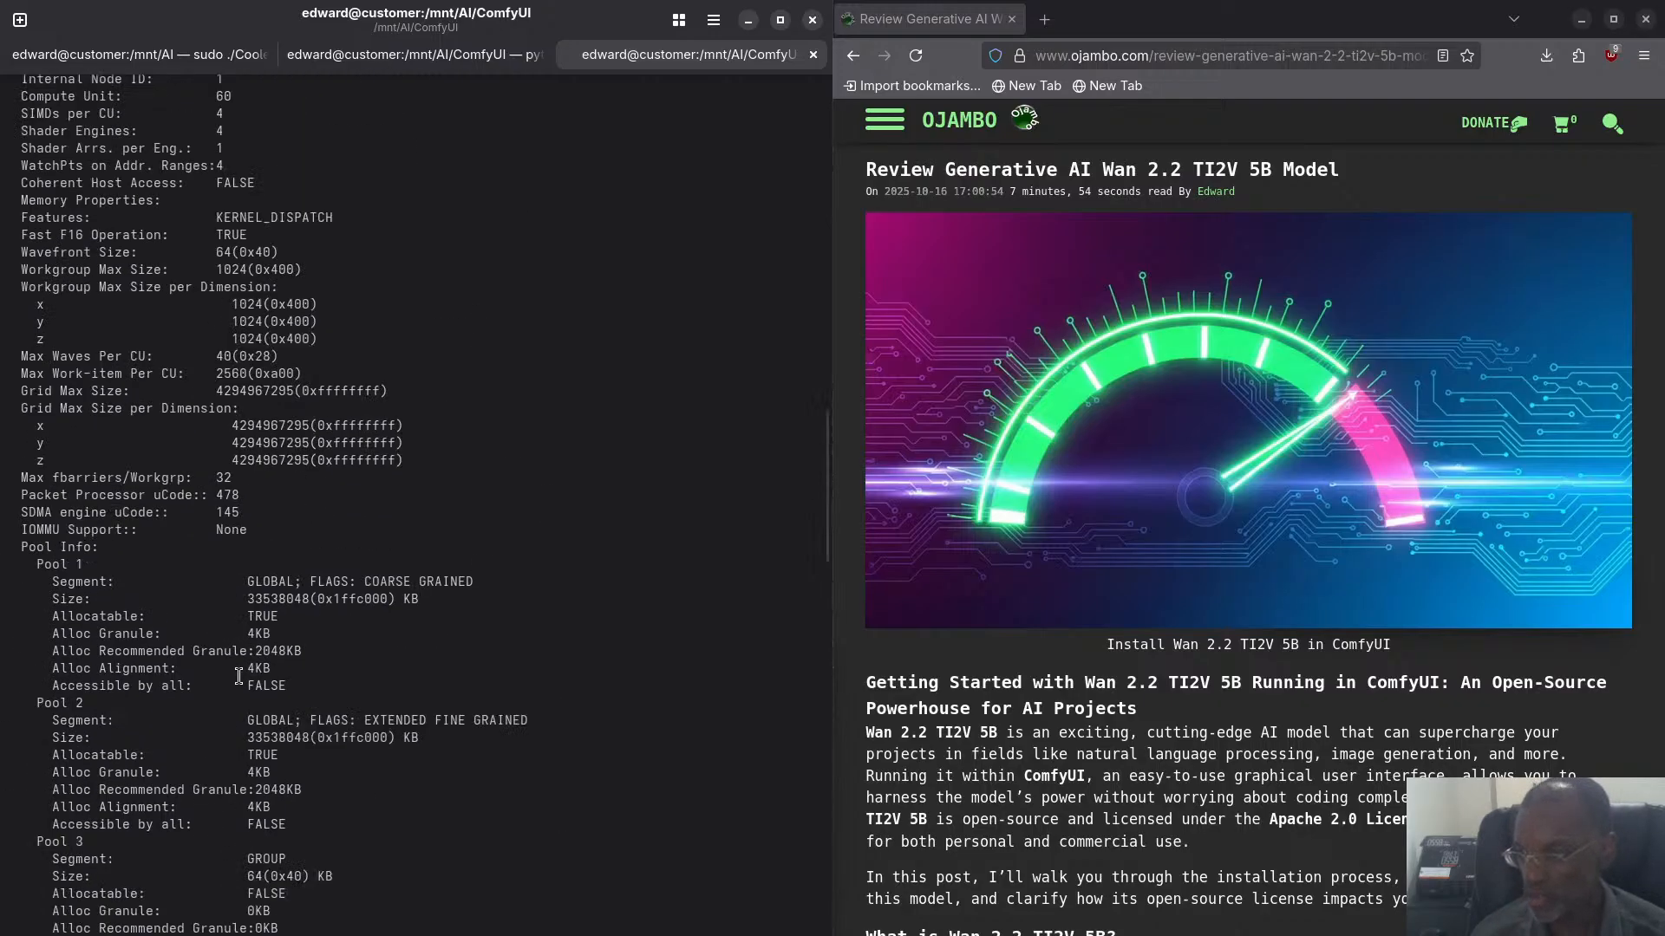
scroll(211, 526, "up", 10)
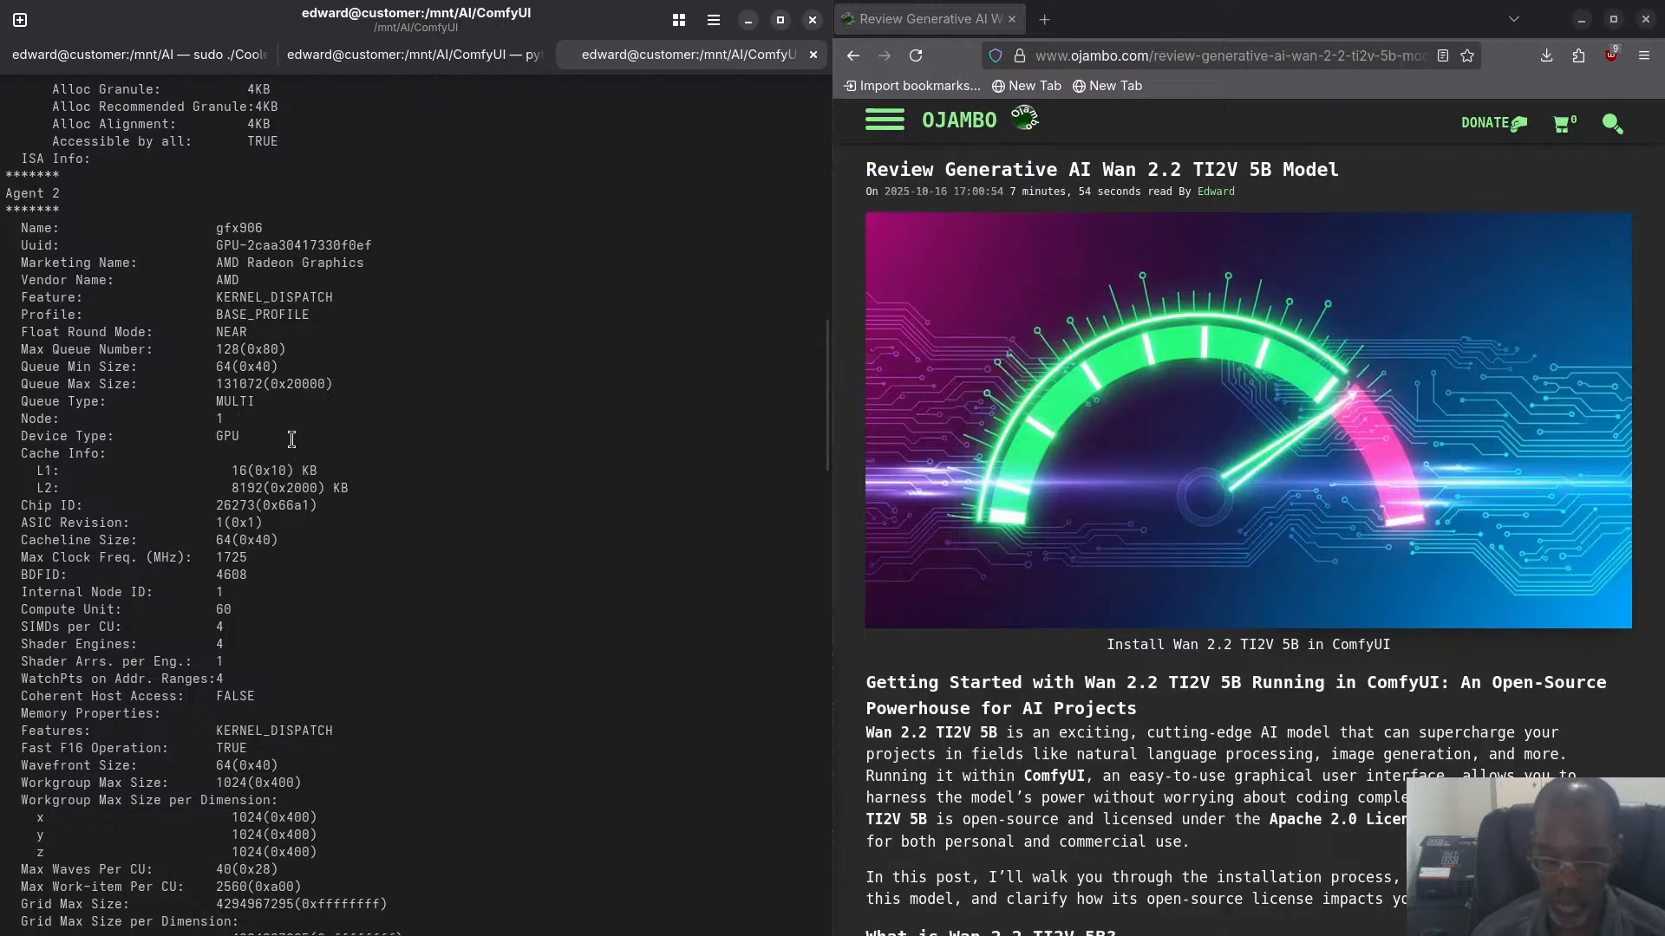
scroll(250, 426, "up", 15)
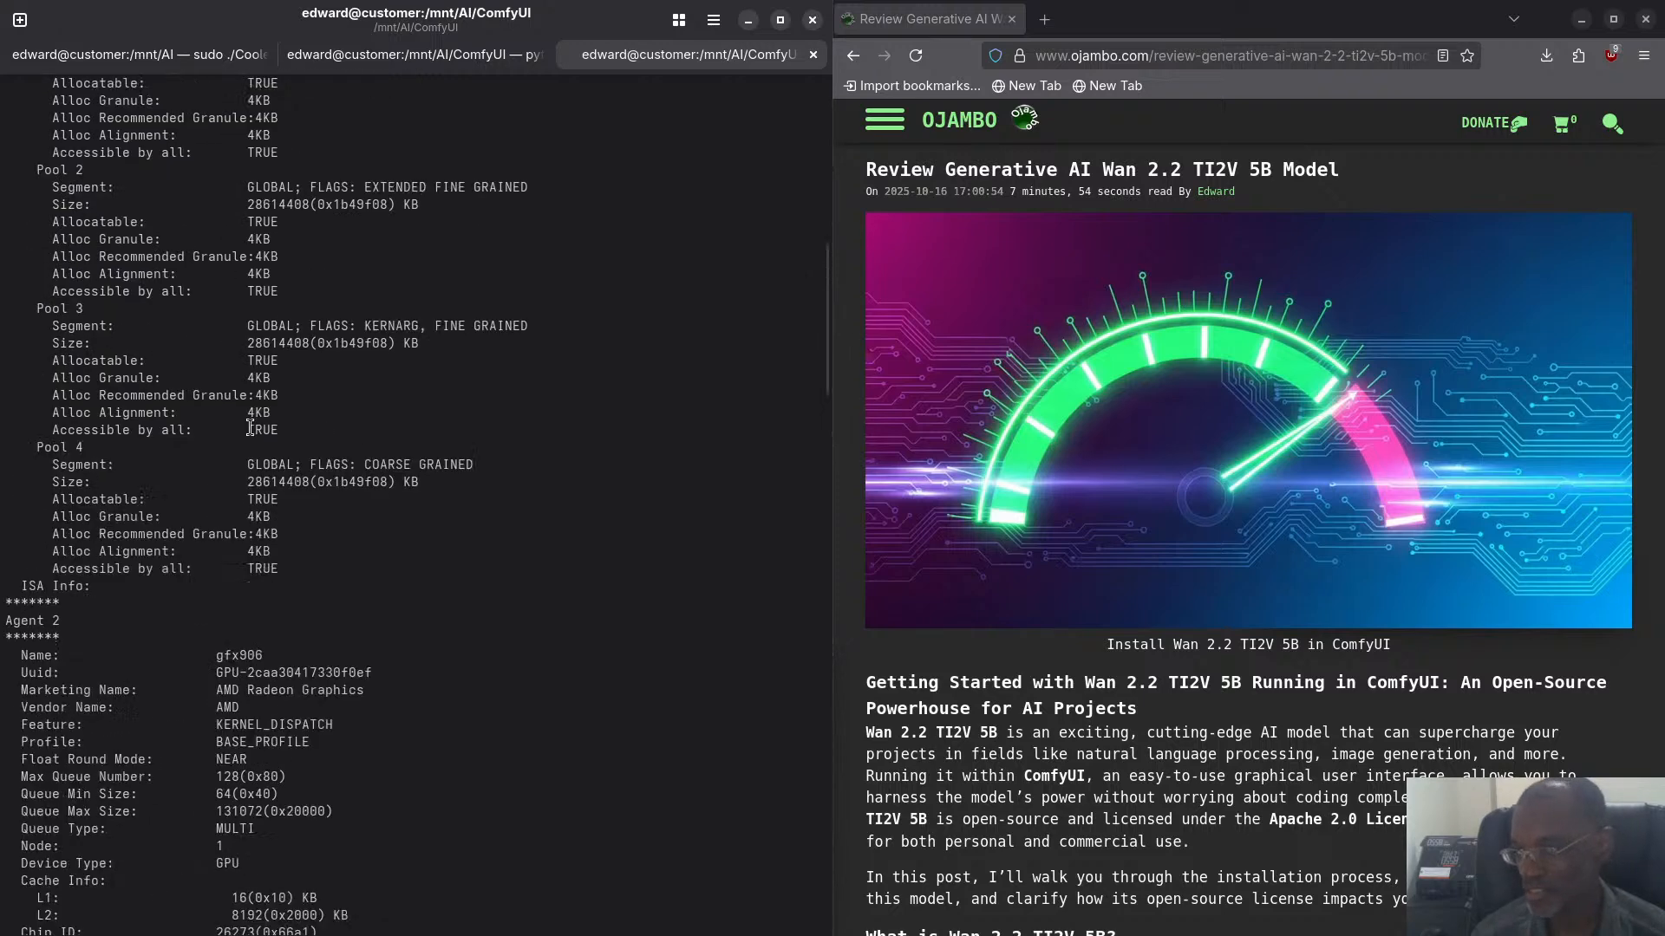
scroll(252, 427, "up", 11)
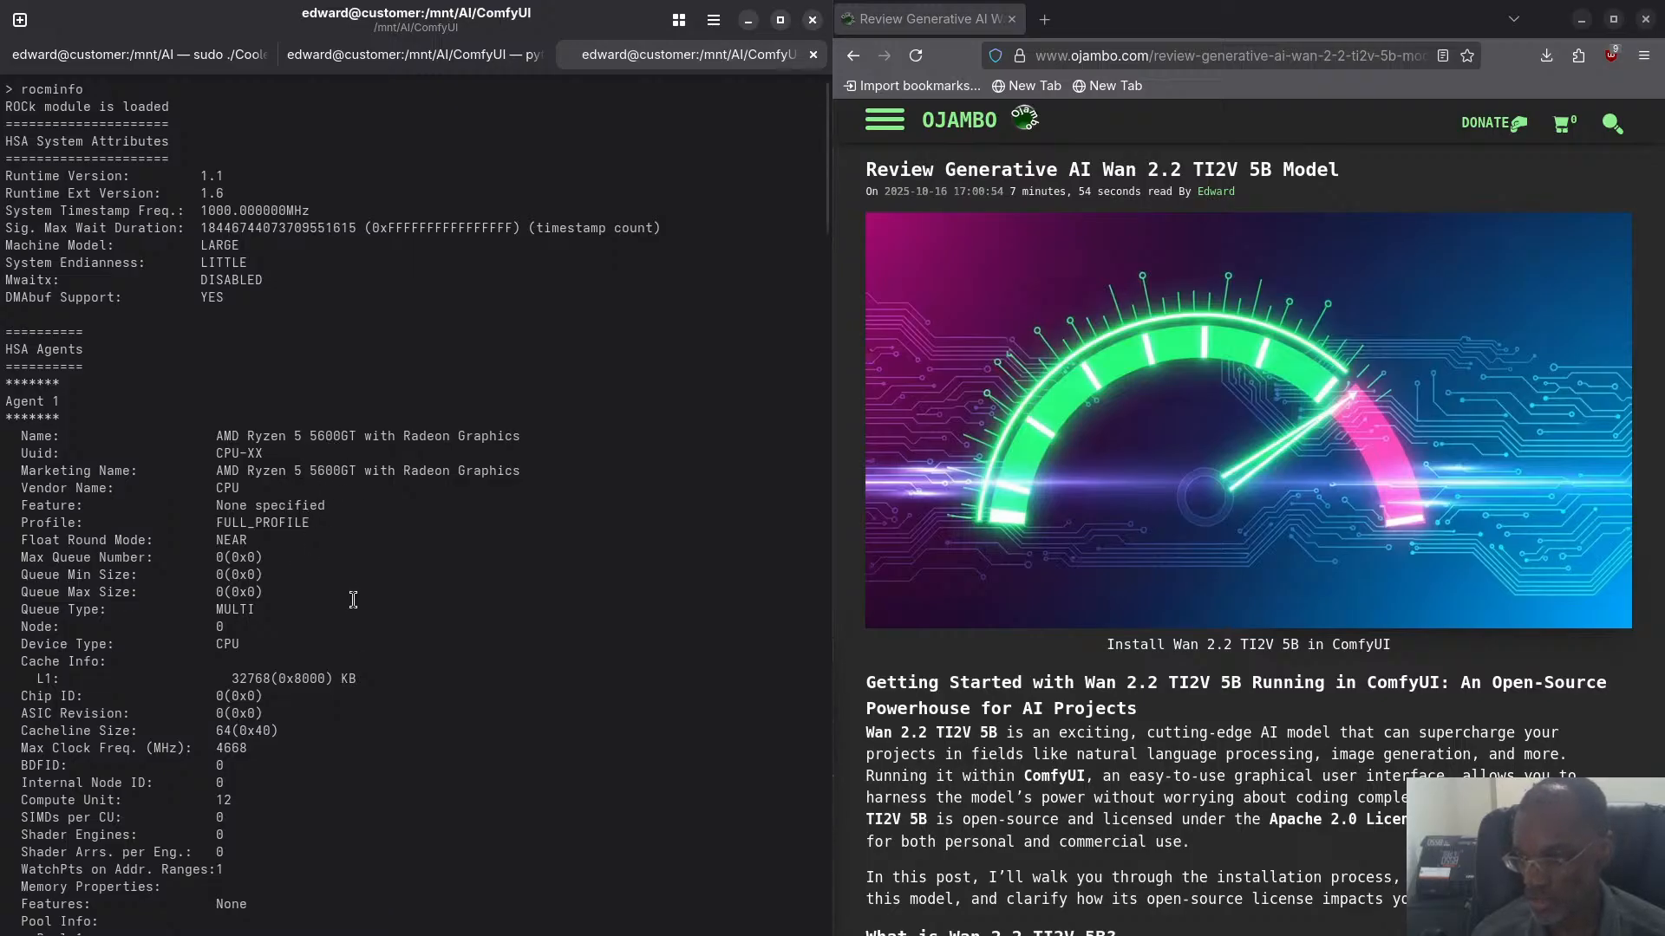
scroll(354, 595, "down", 15)
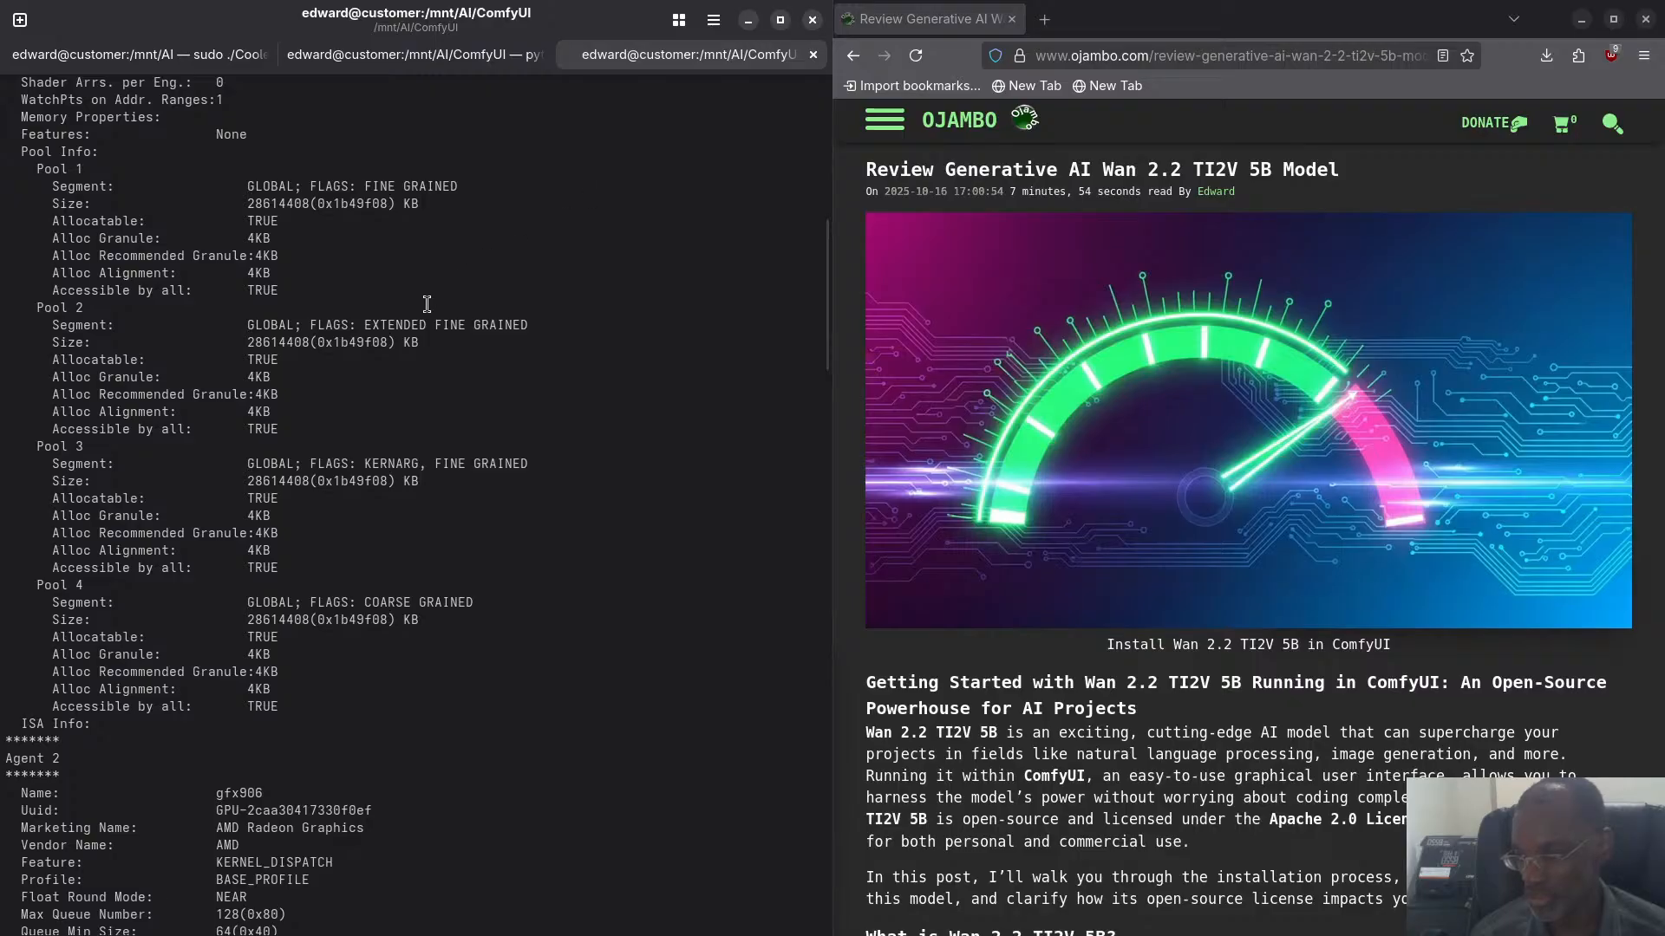
scroll(413, 307, "down", 7)
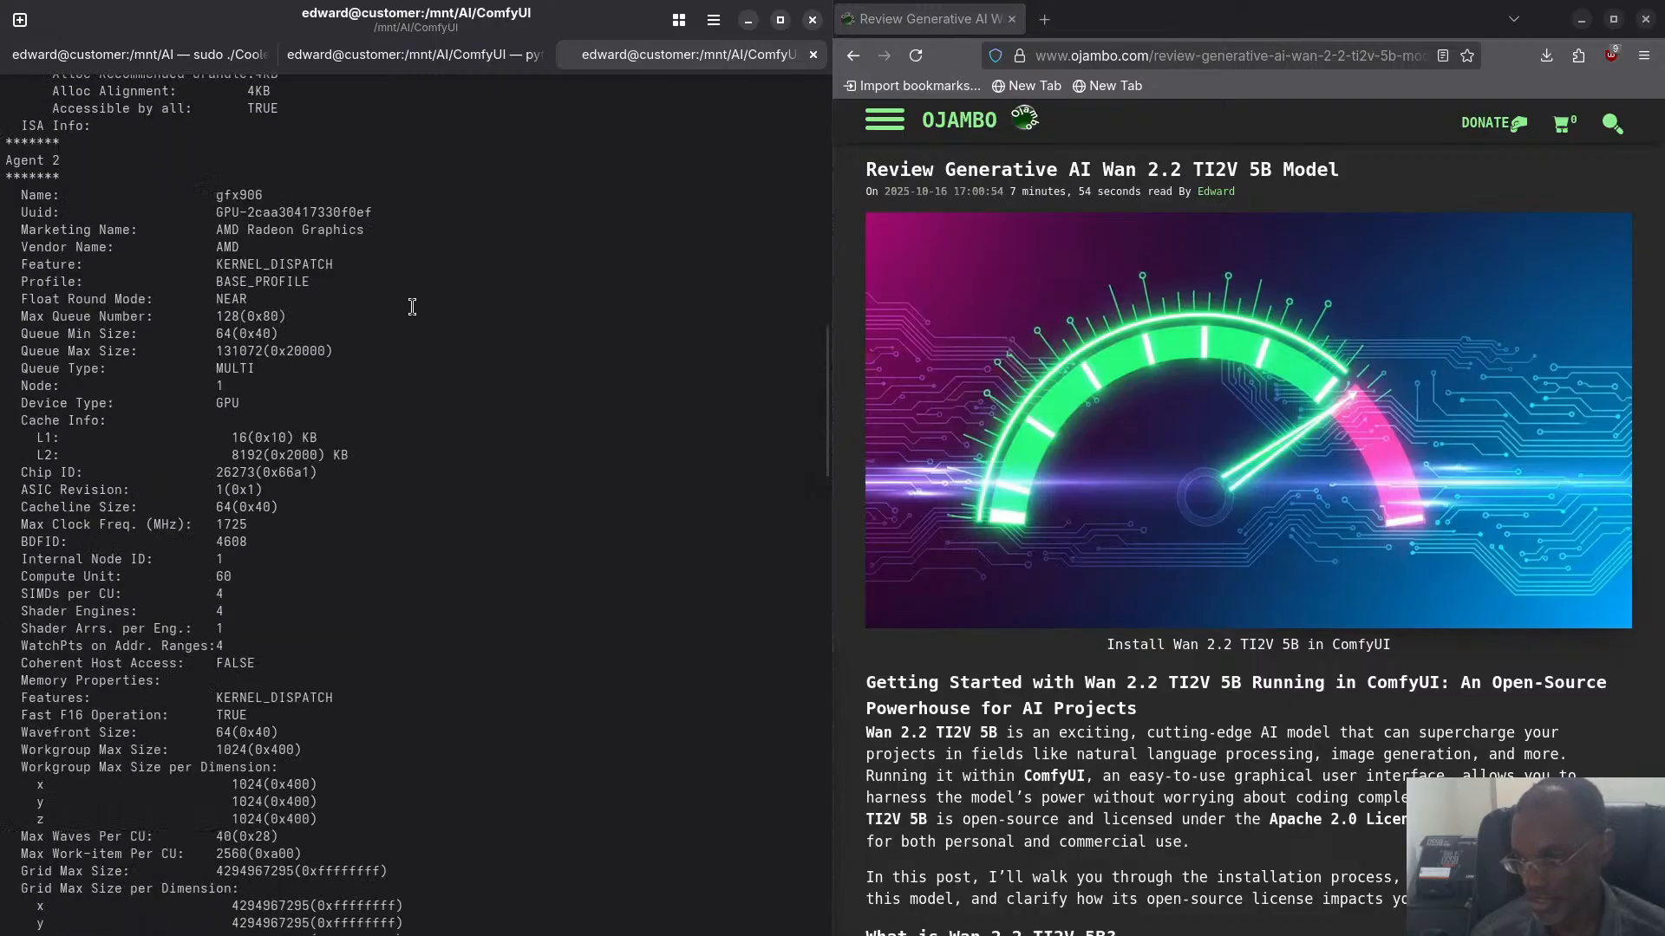
scroll(414, 305, "down", 2)
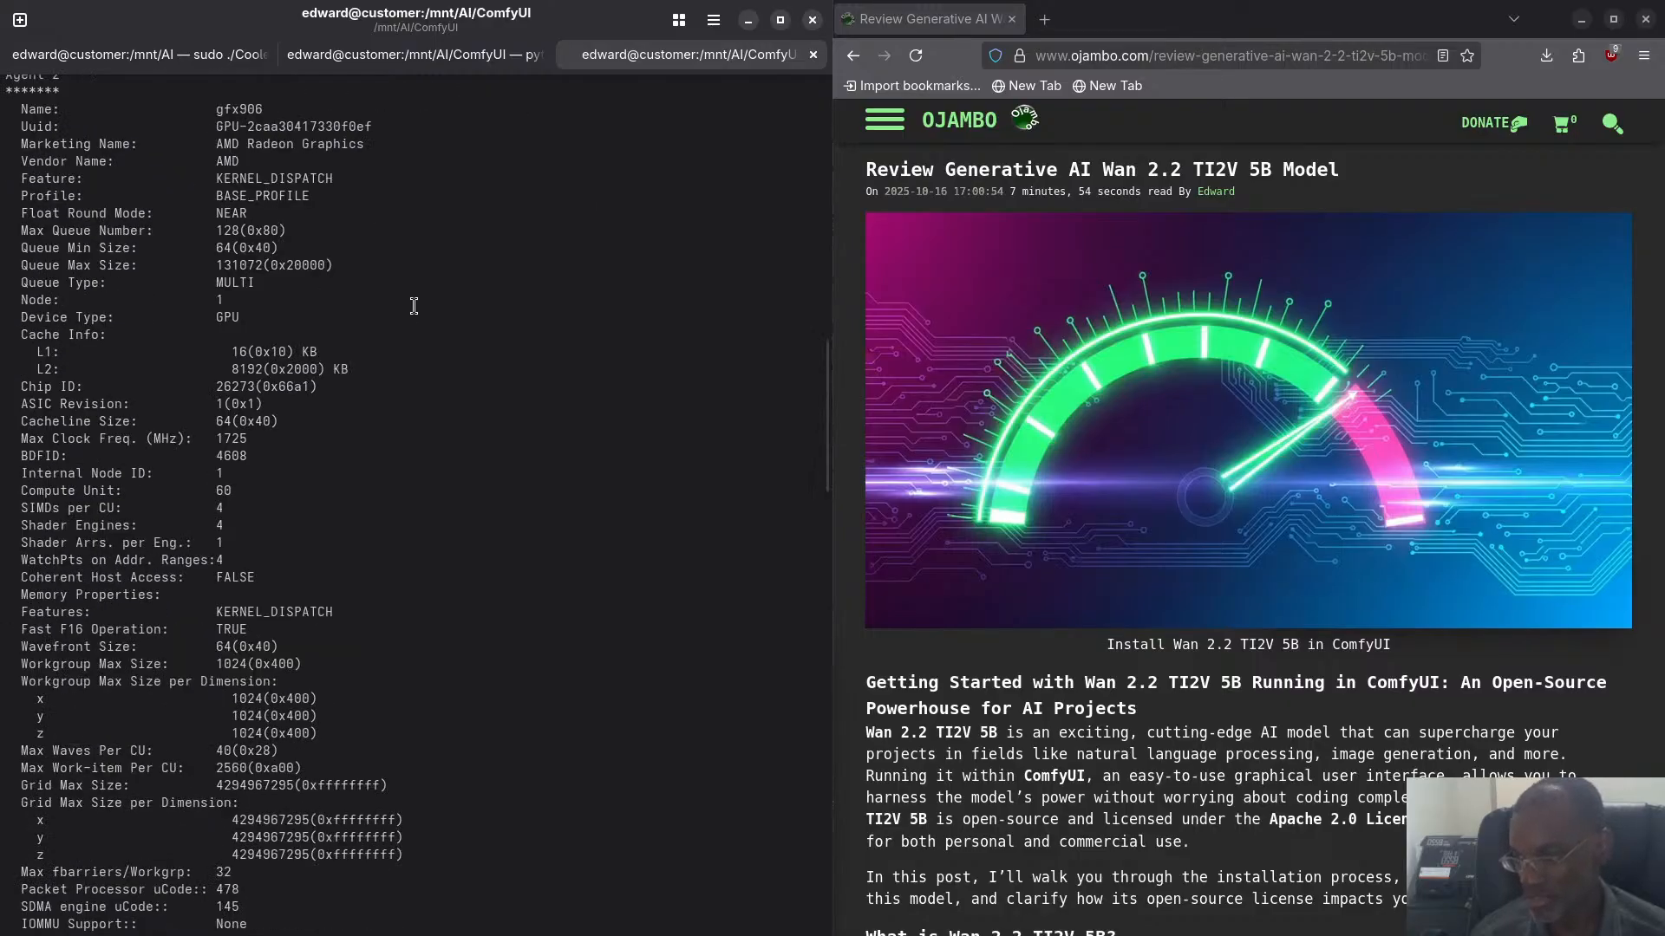
- Switch to the Chromium window with the ComfyUI workflow and show the GitHub issue "Wan 2.2 is a flop especially the 5B model"
key("super")
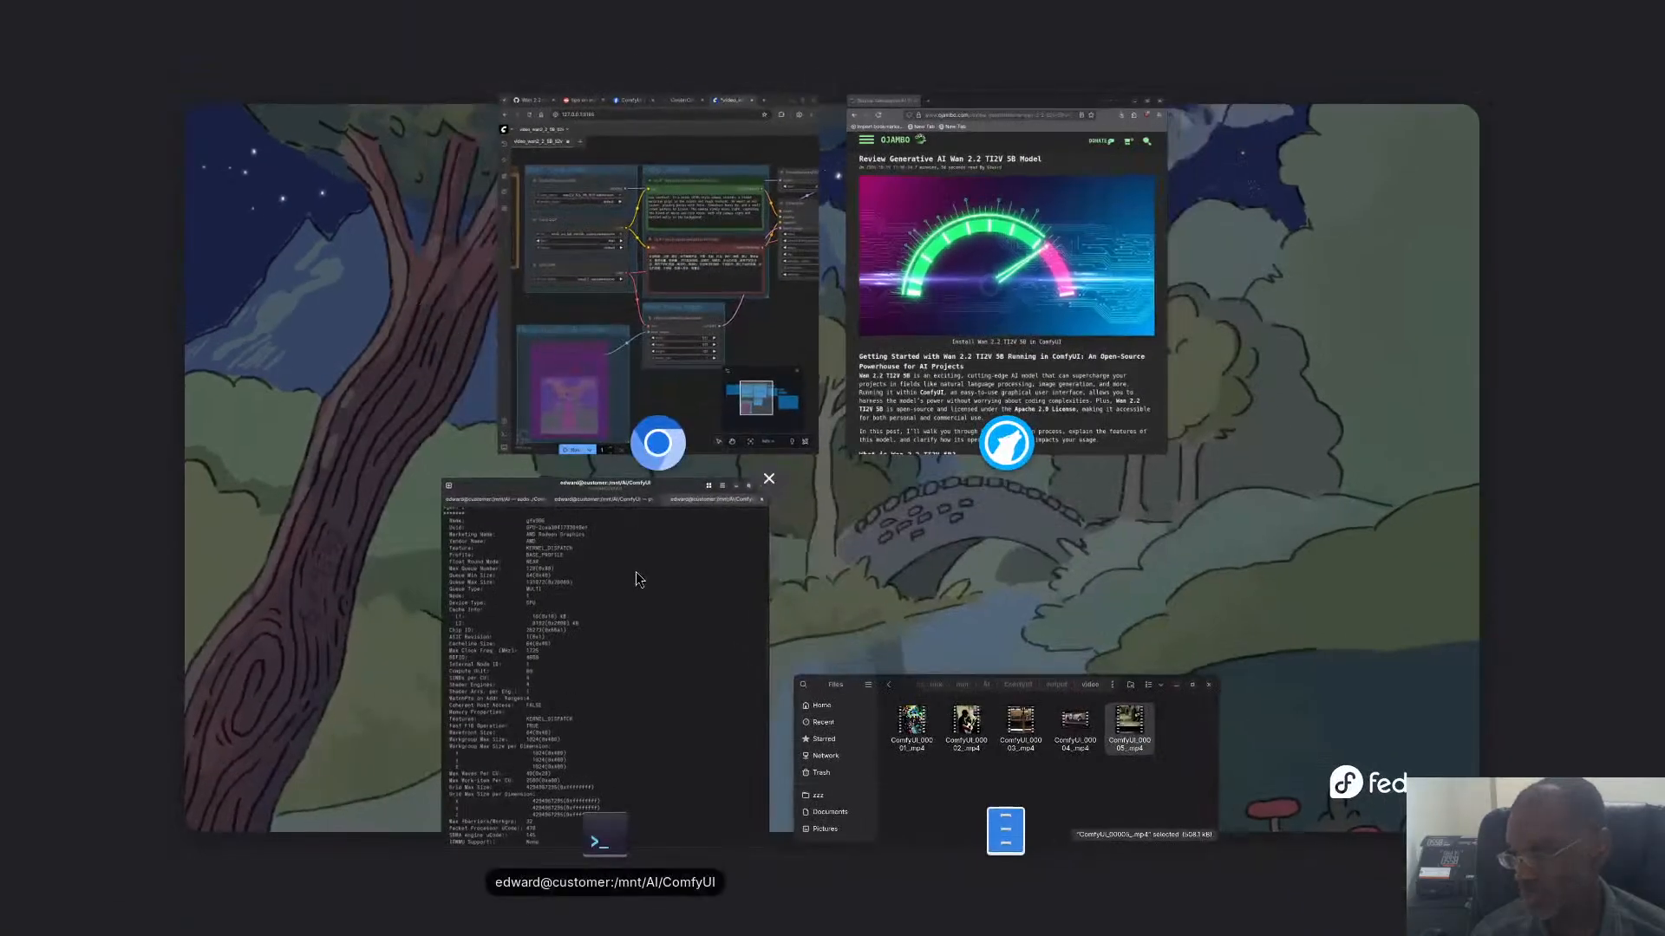
left_click(625, 510)
key("super")
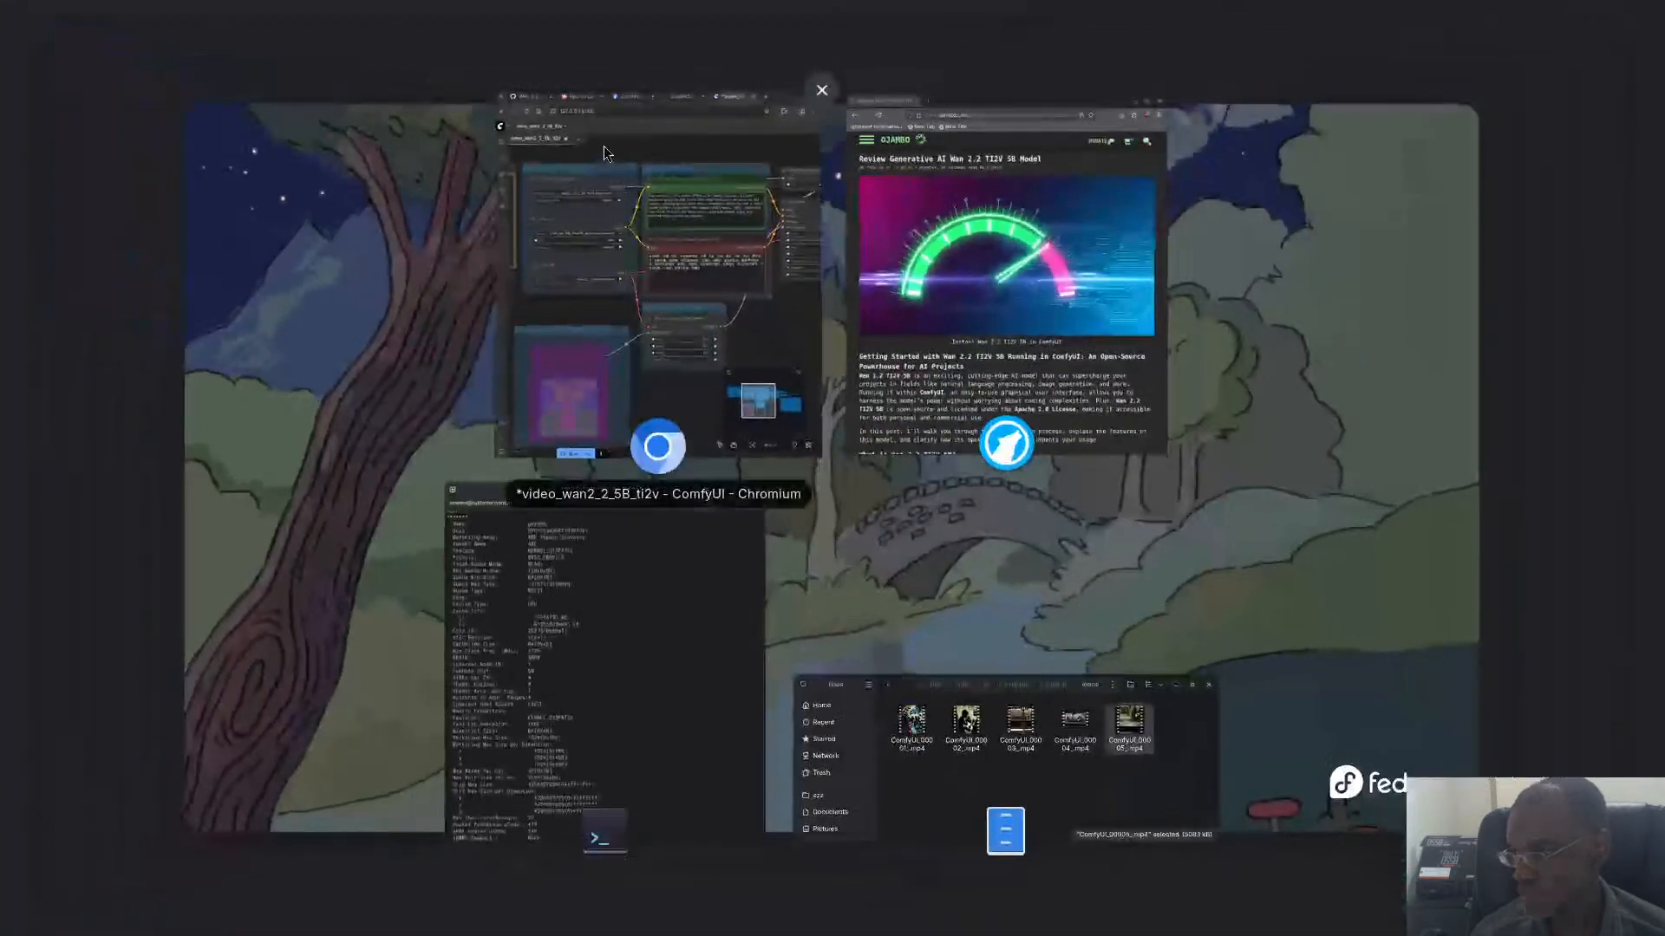
left_click(668, 145)
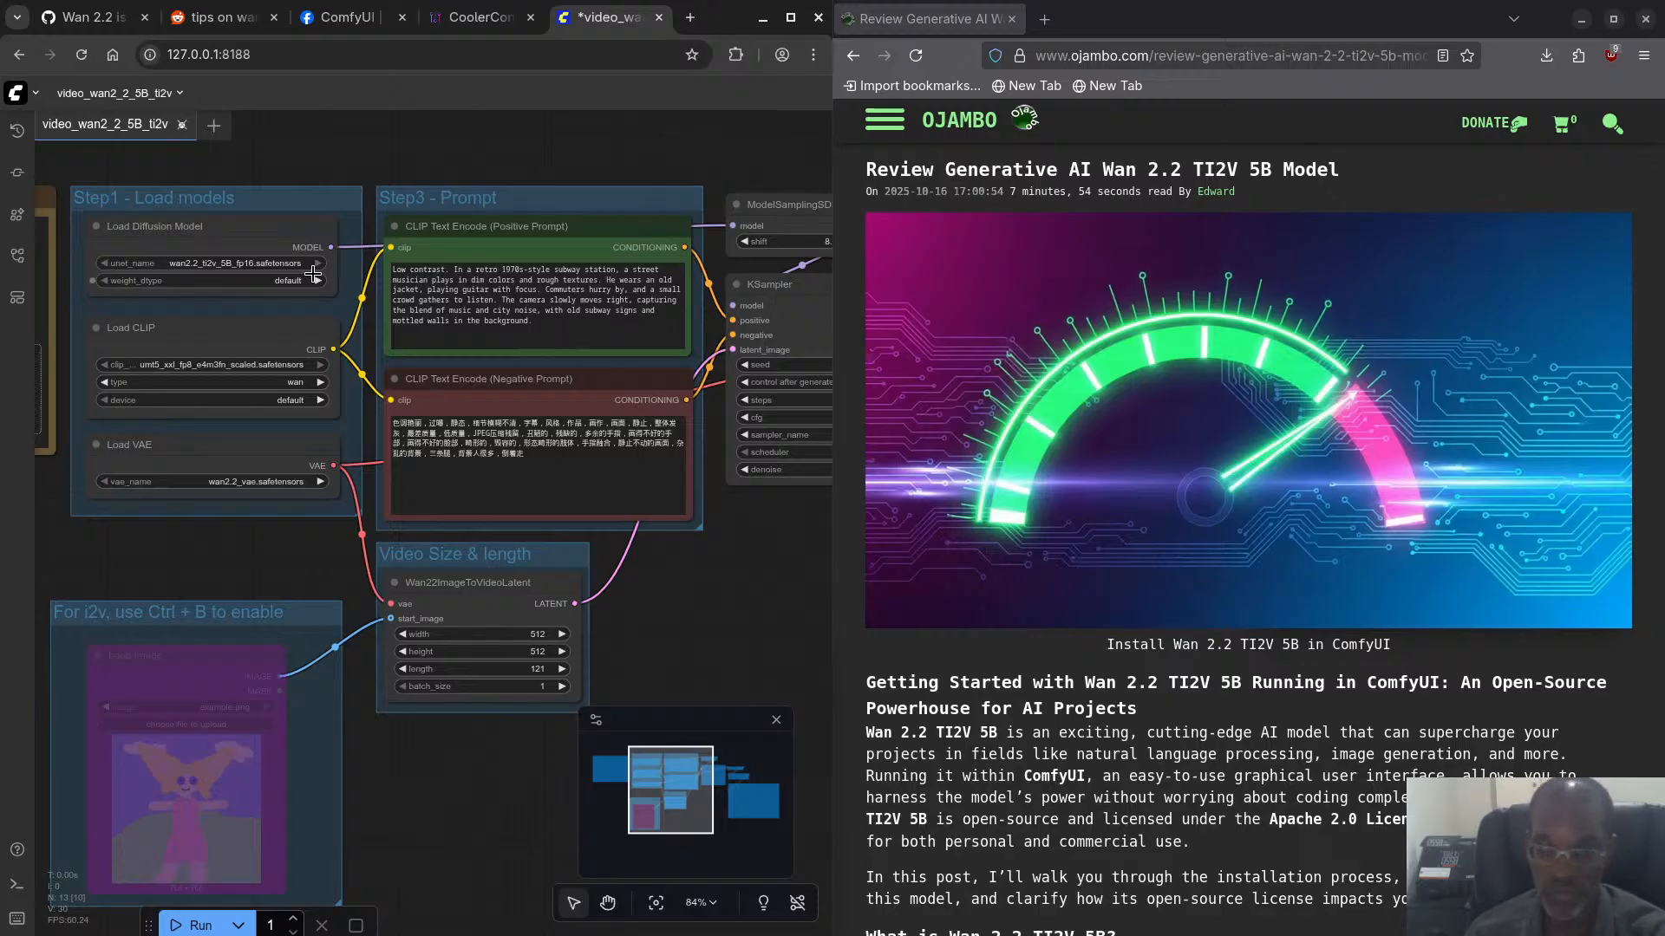
left_click(75, 21)
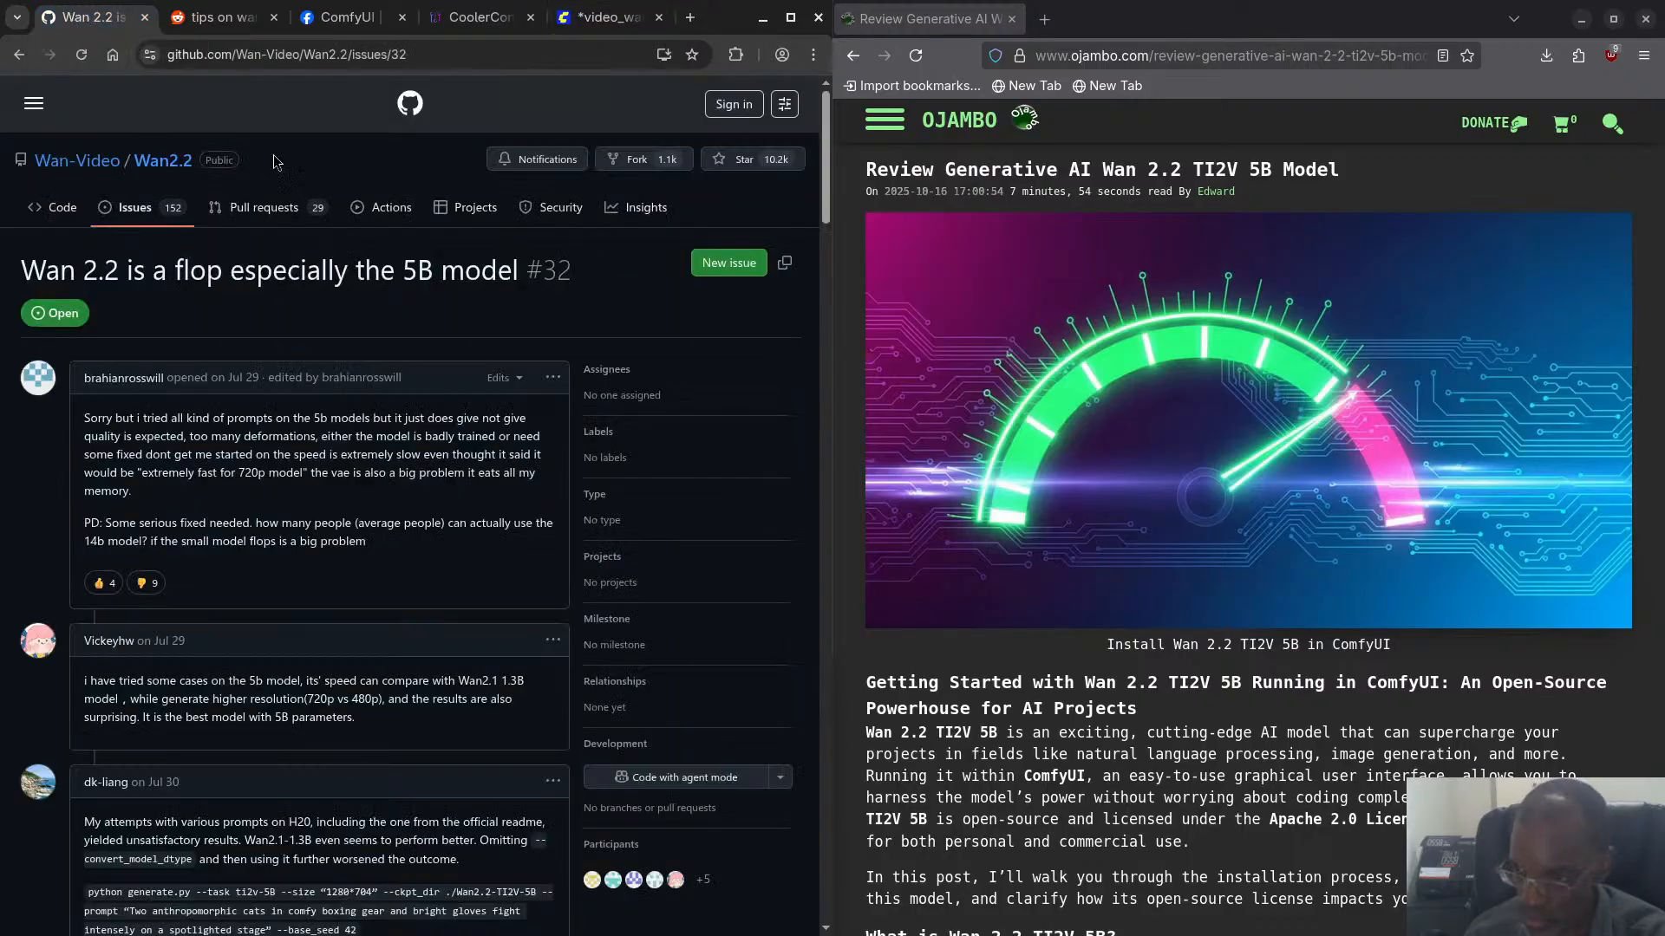
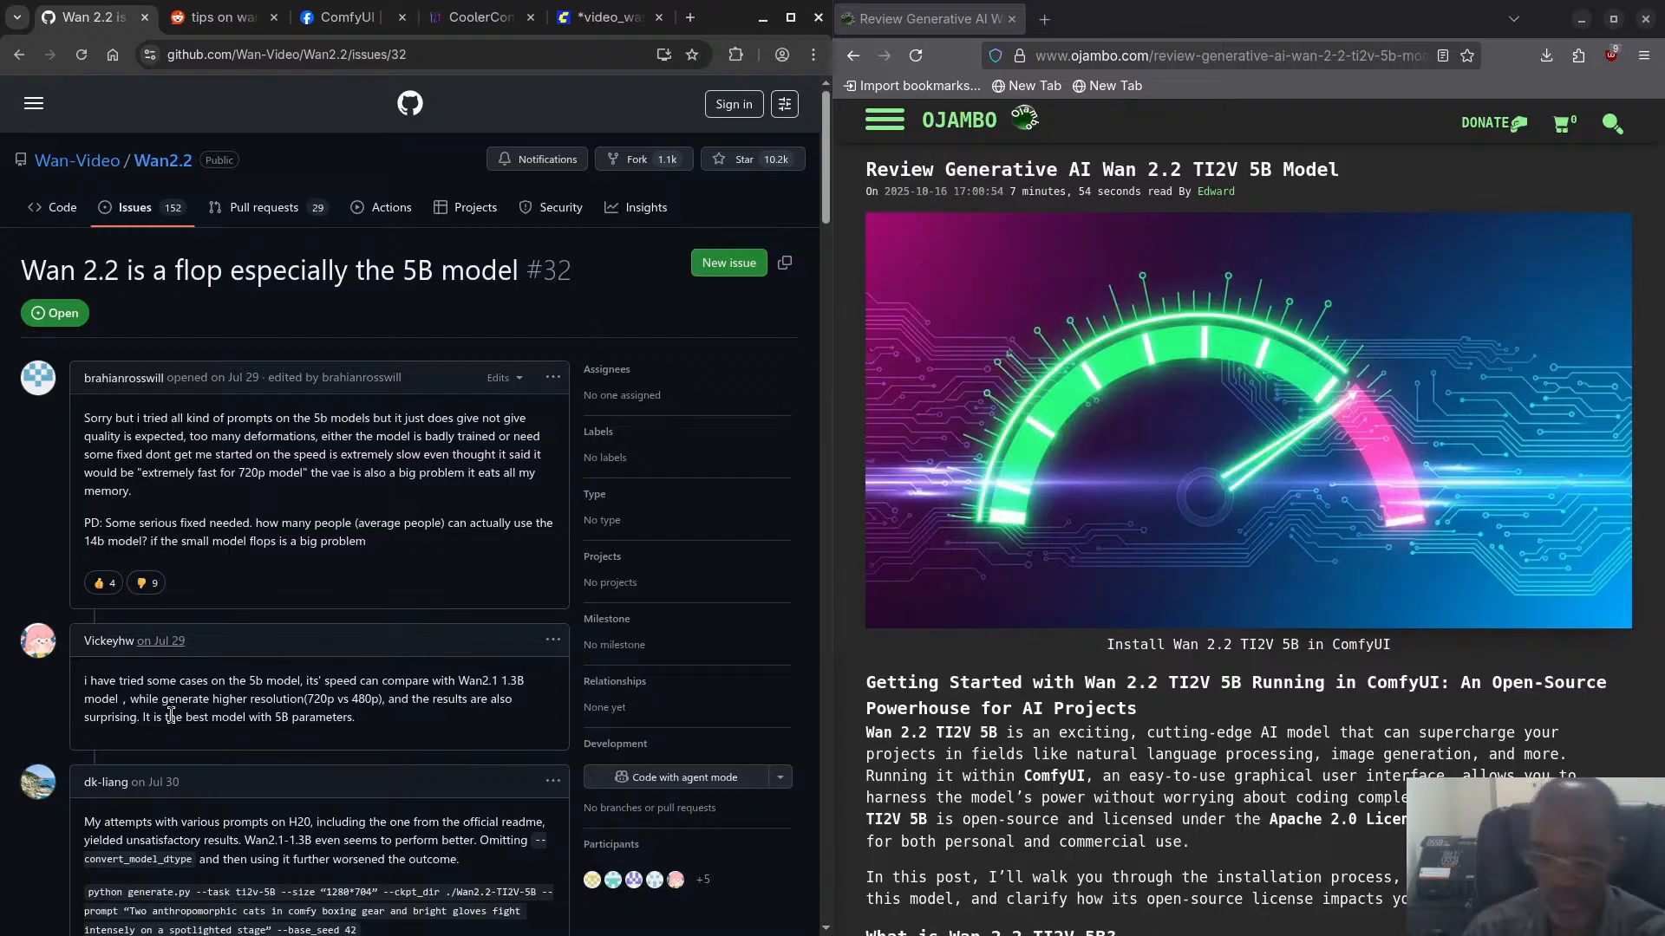
- Read the GitHub issue's first comments down to the generate.py commands and their sample videos
scroll(473, 638, "down", 5)
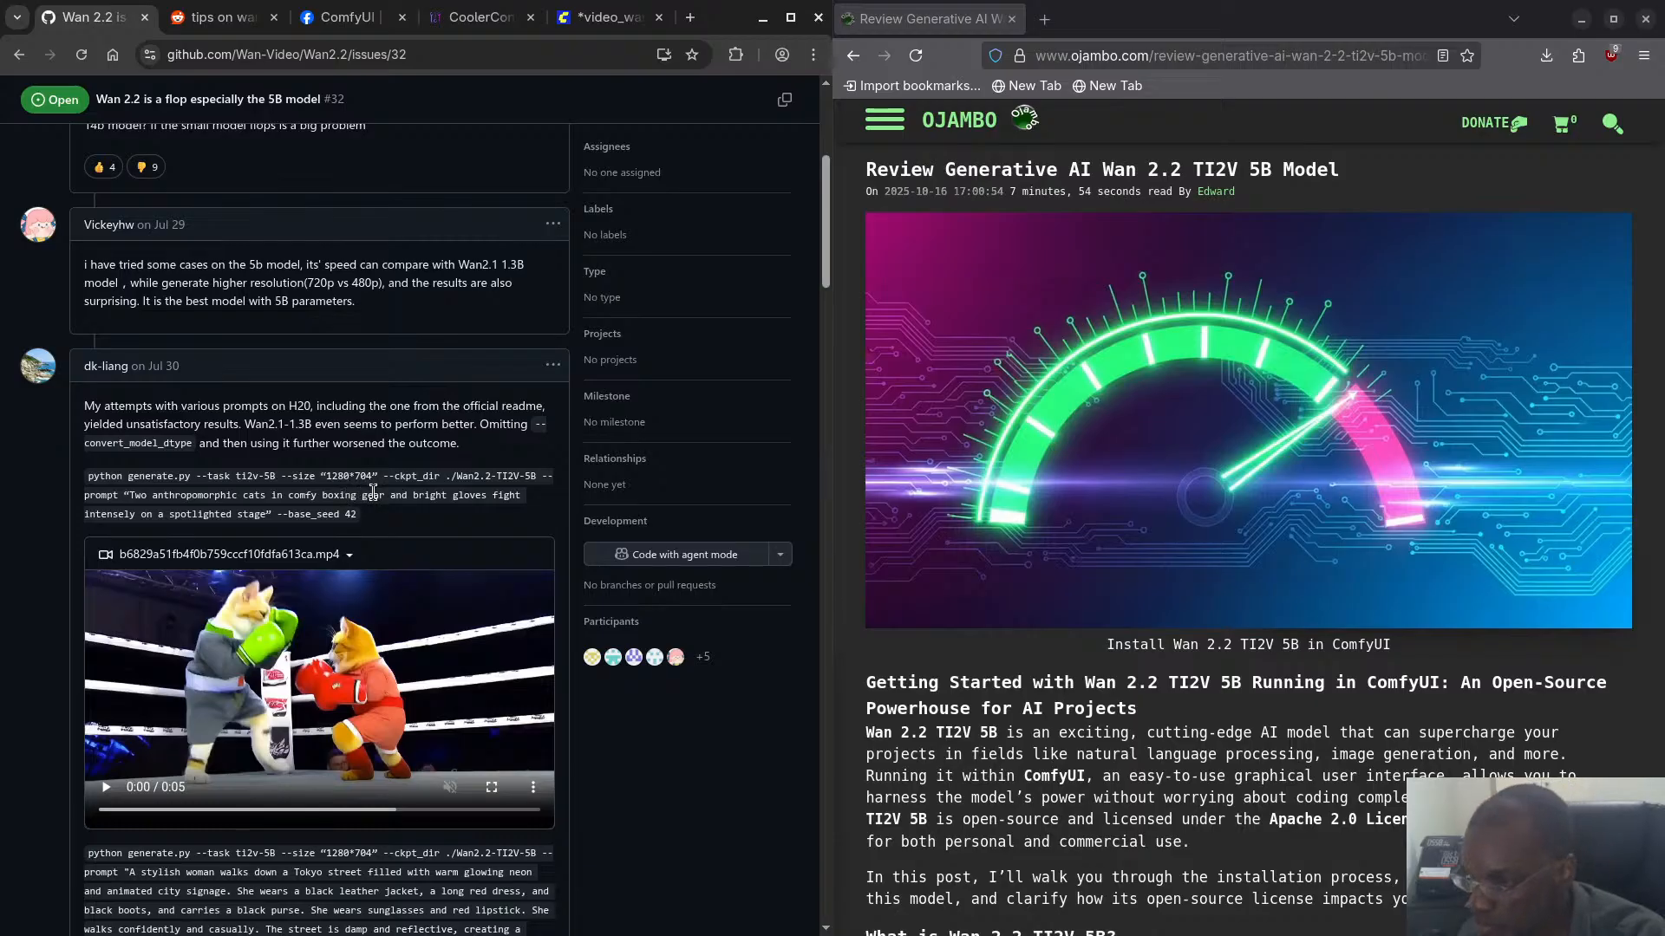
scroll(364, 519, "down", 2)
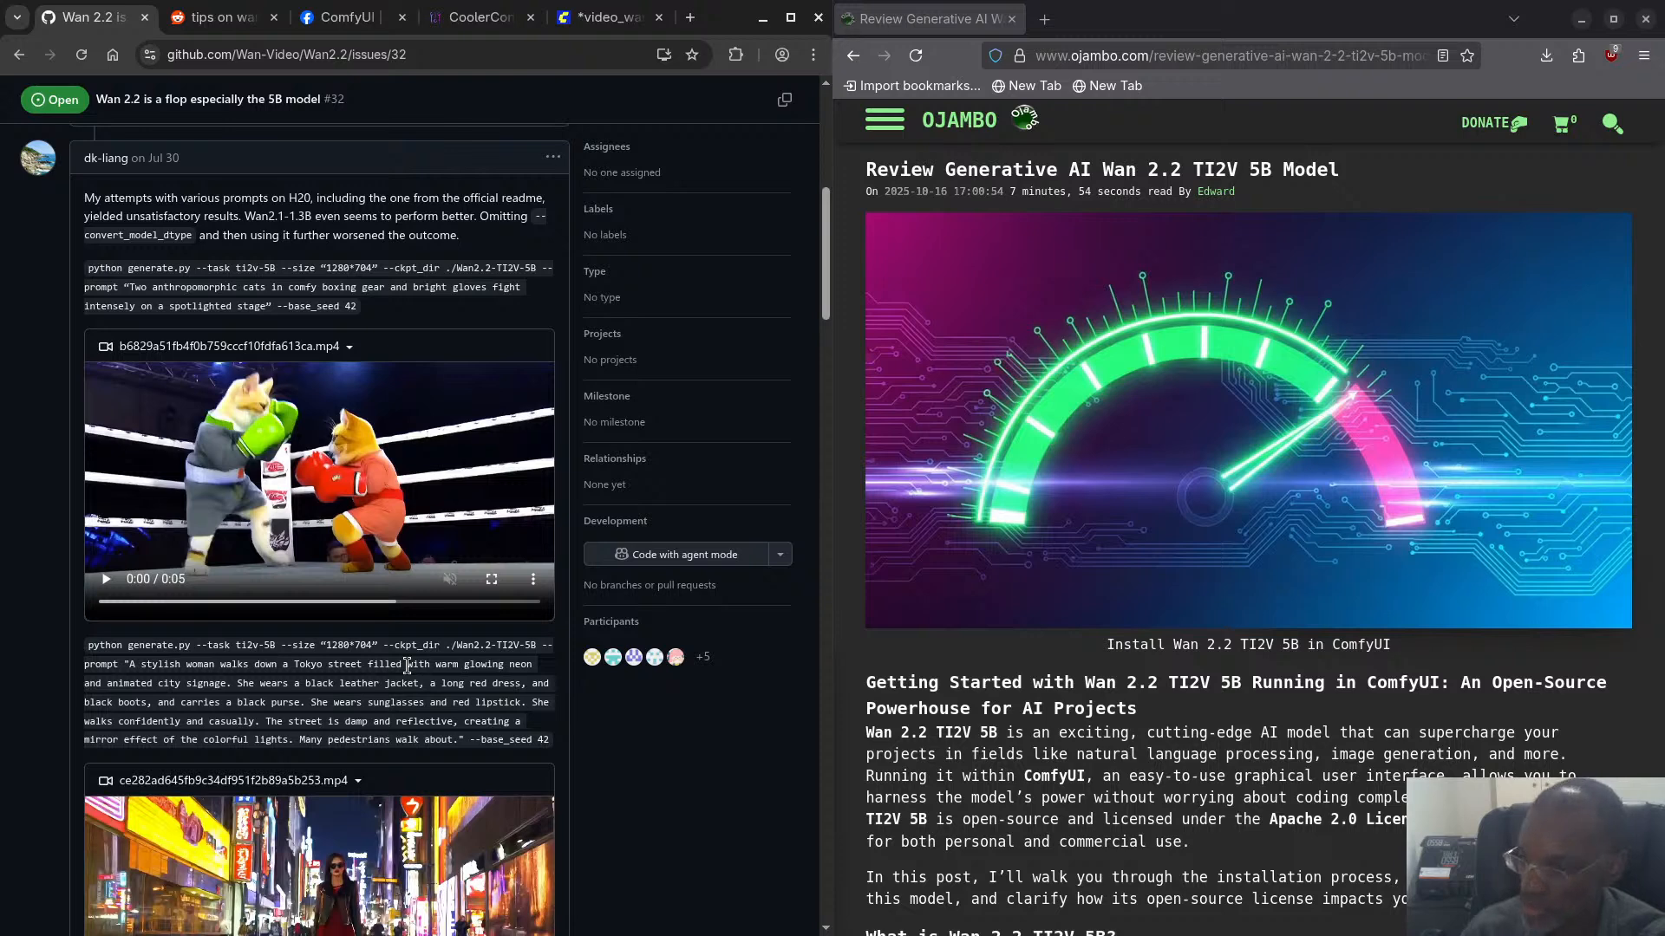
key("super")
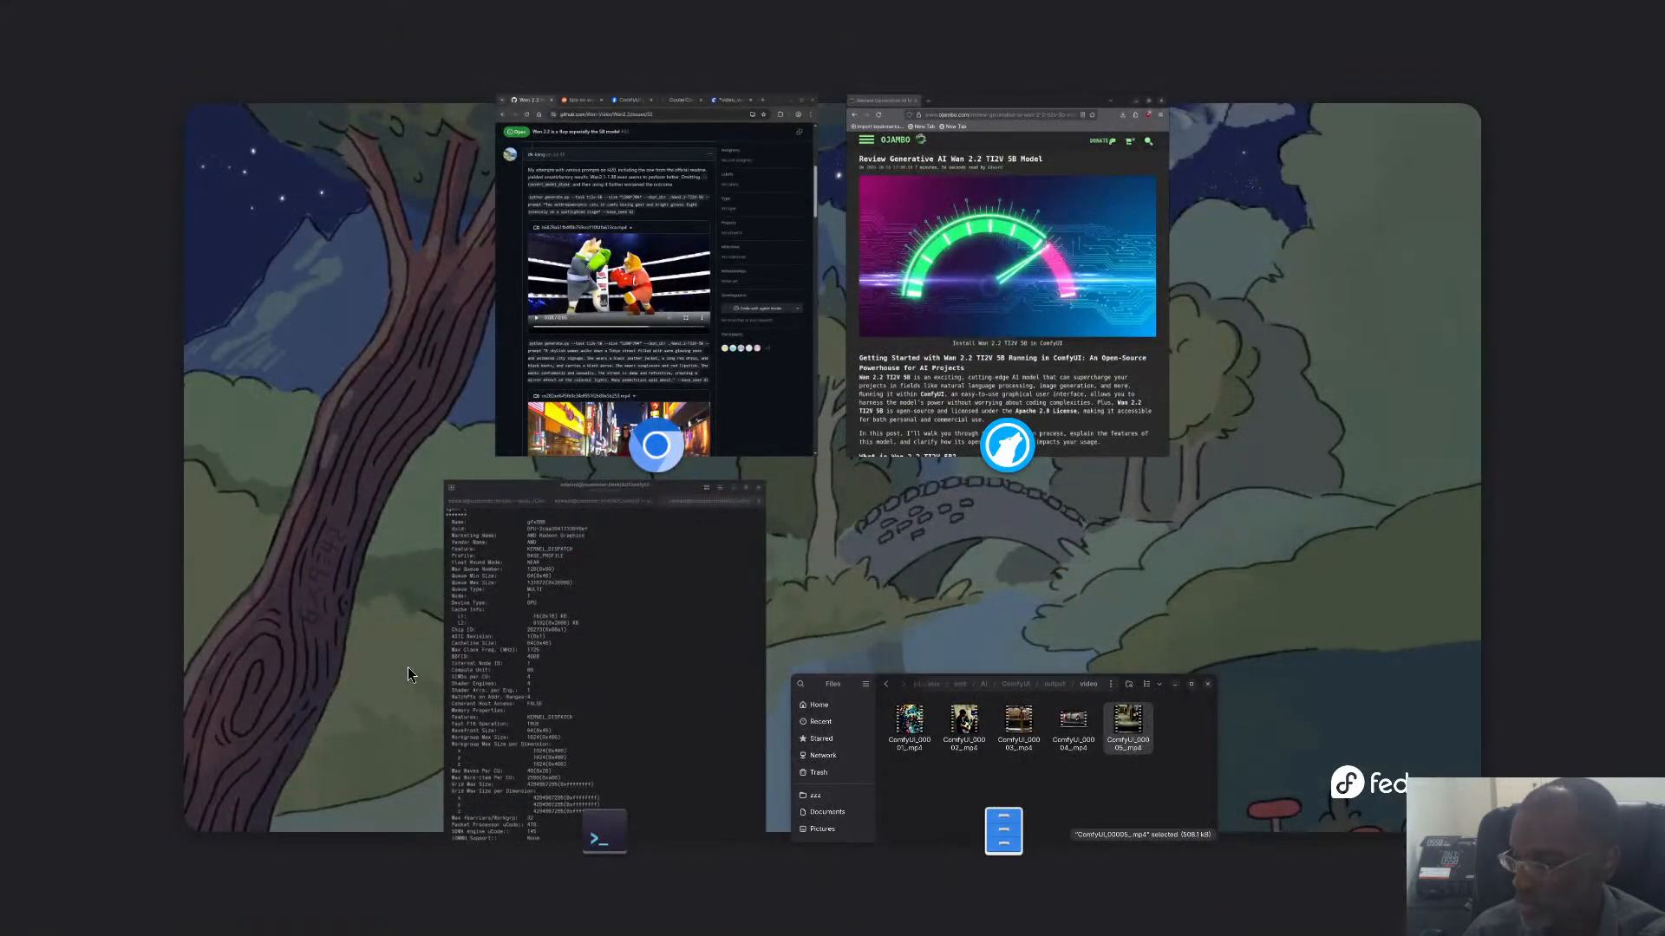
left_click(772, 274)
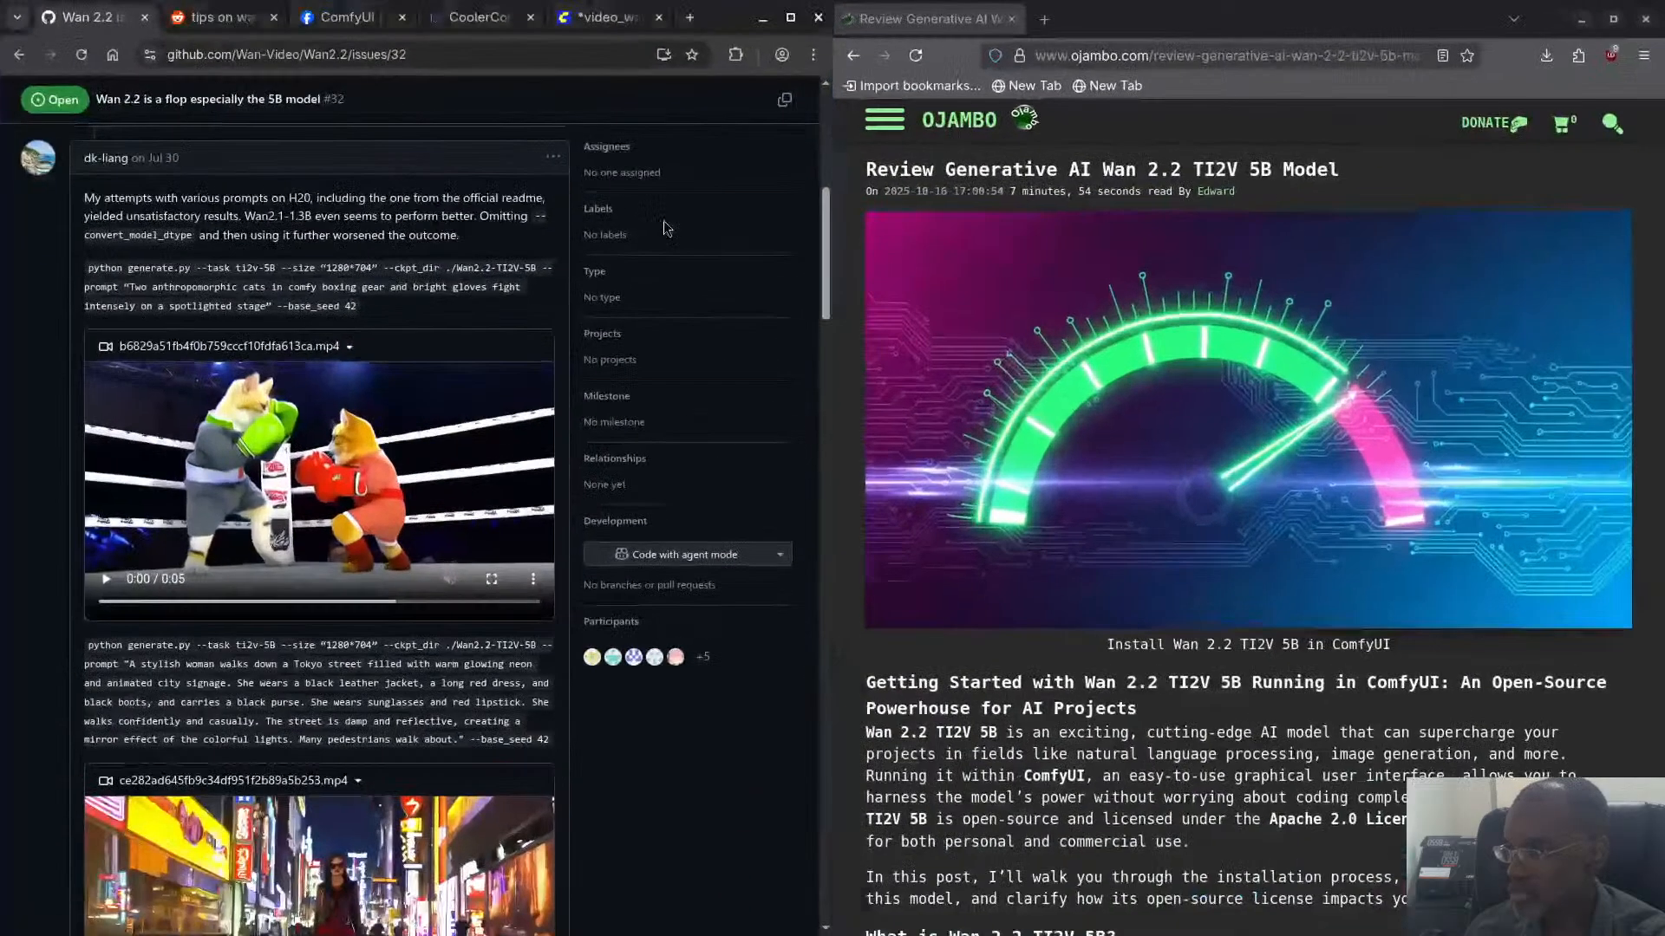
- In the ComfyUI workflow, set the Wan22ImageToVideoLatent node's width to 1280 and height to 704
left_click(580, 21)
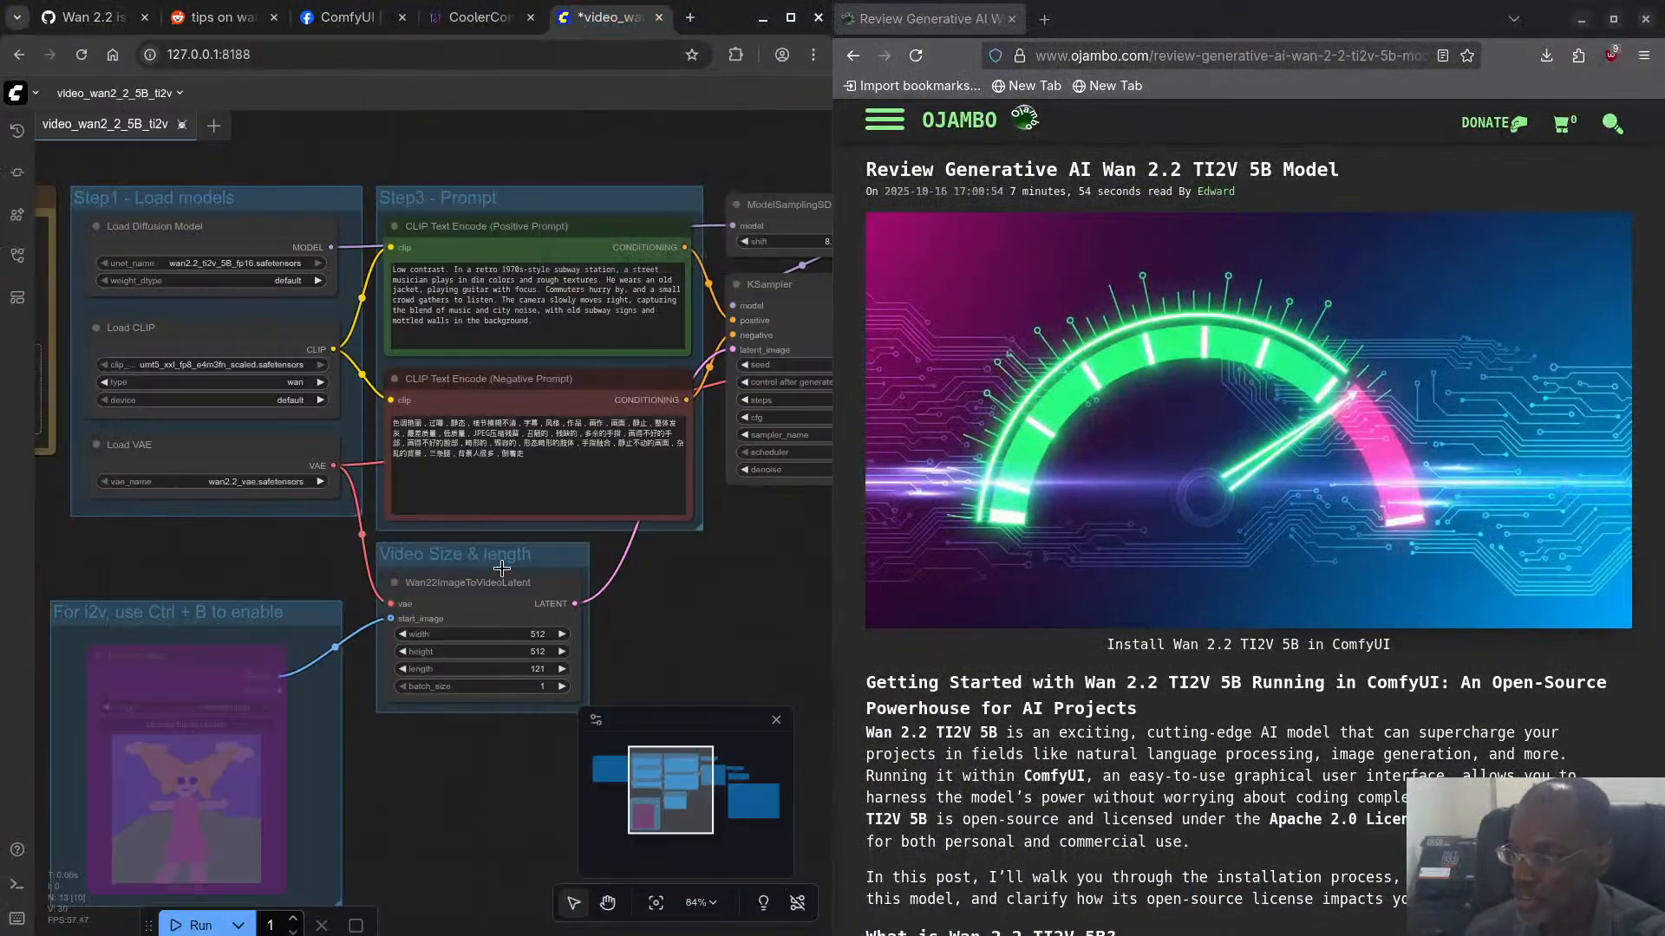
left_click(540, 631)
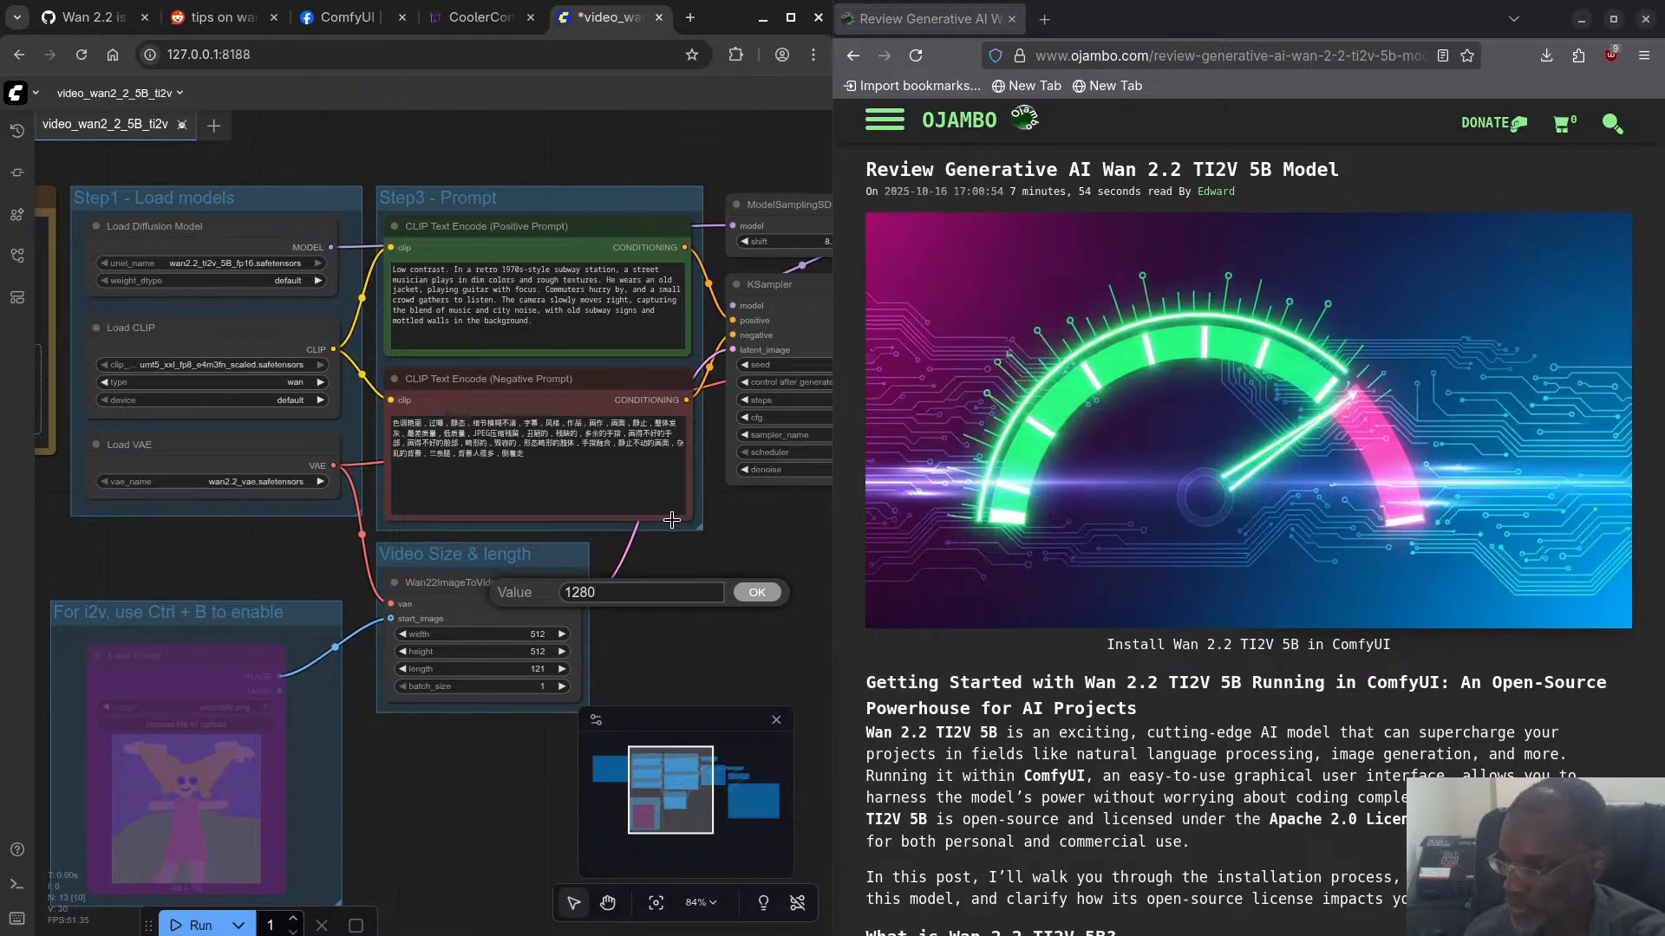
left_click(755, 590)
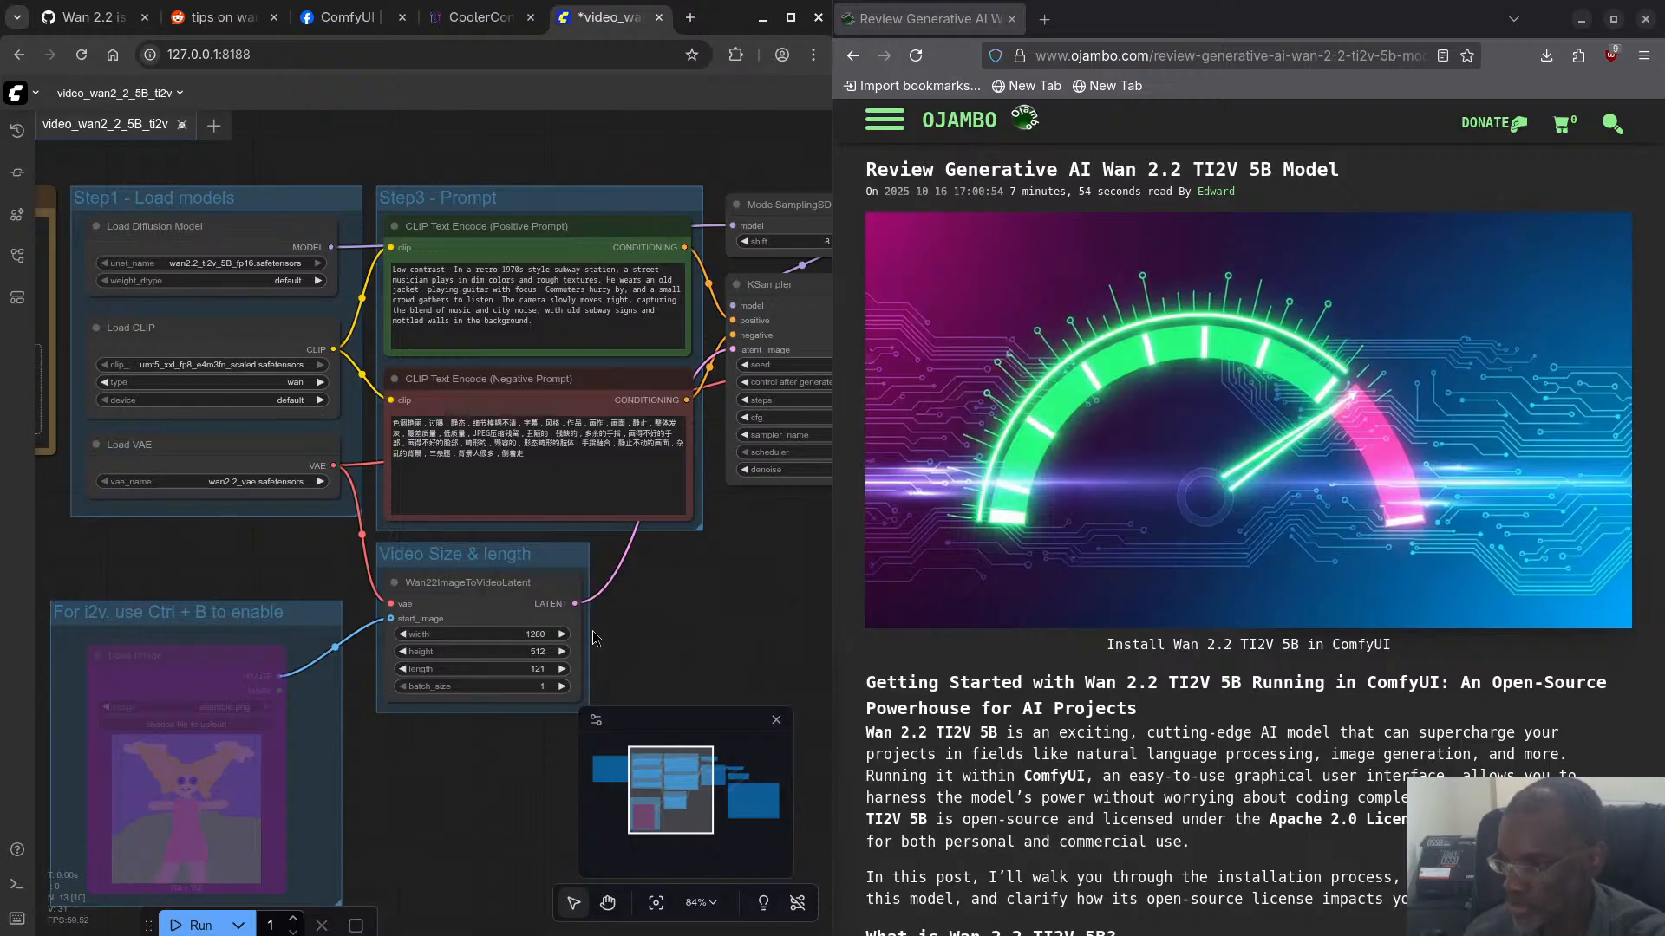
left_click(538, 652)
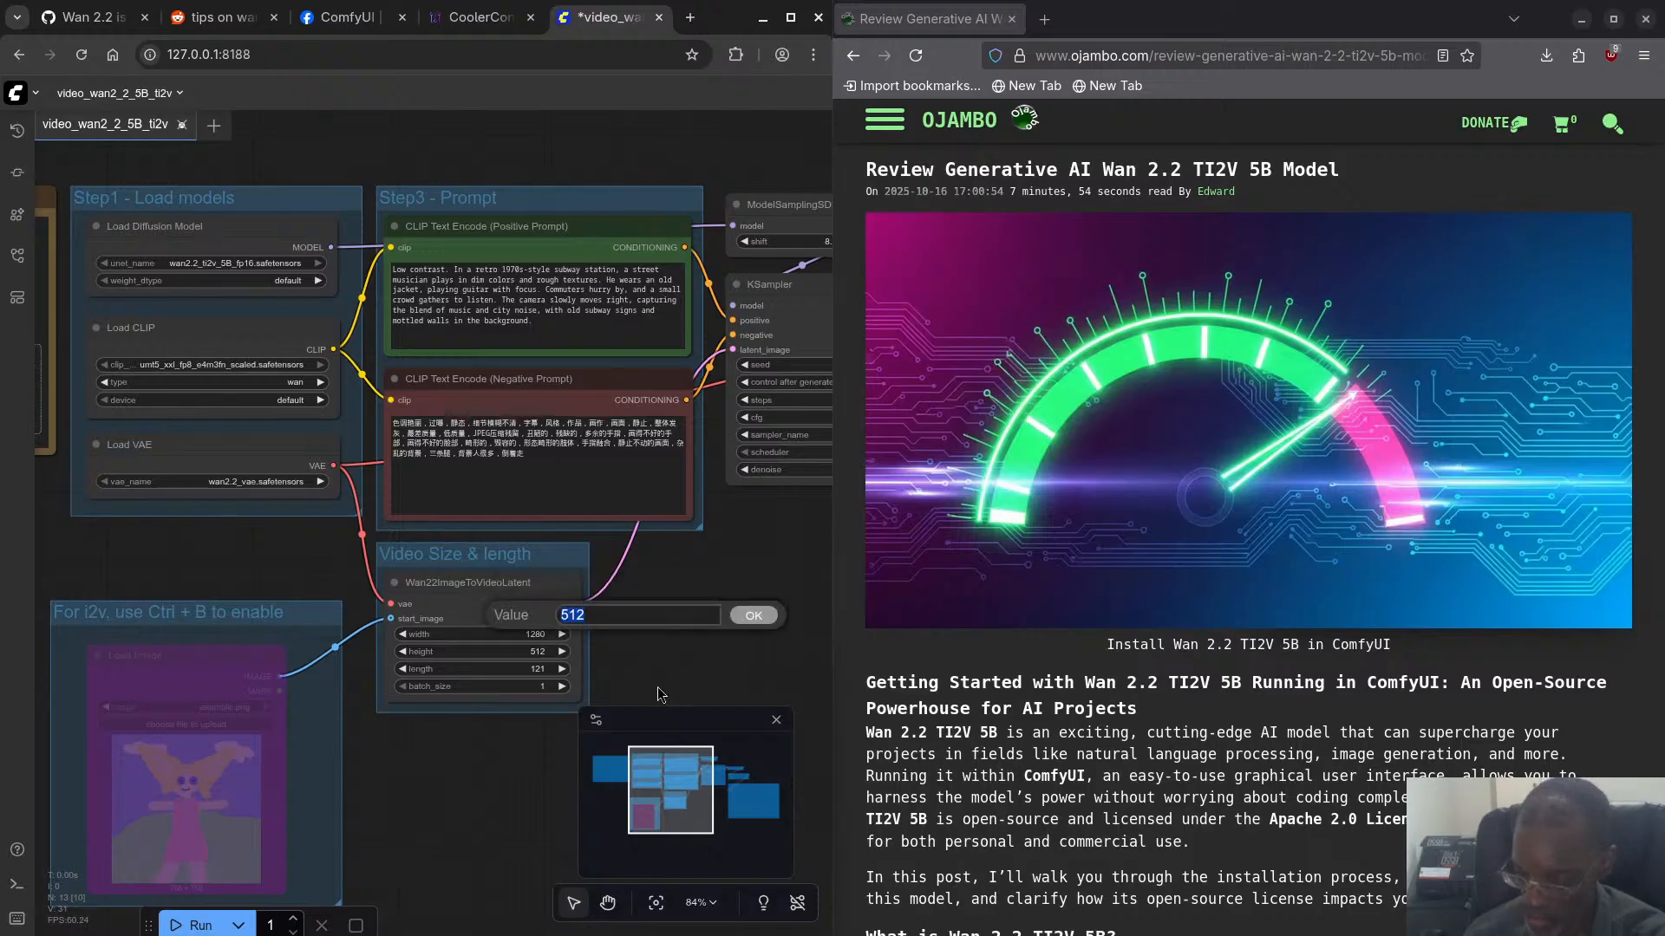
type("704")
key("Return")
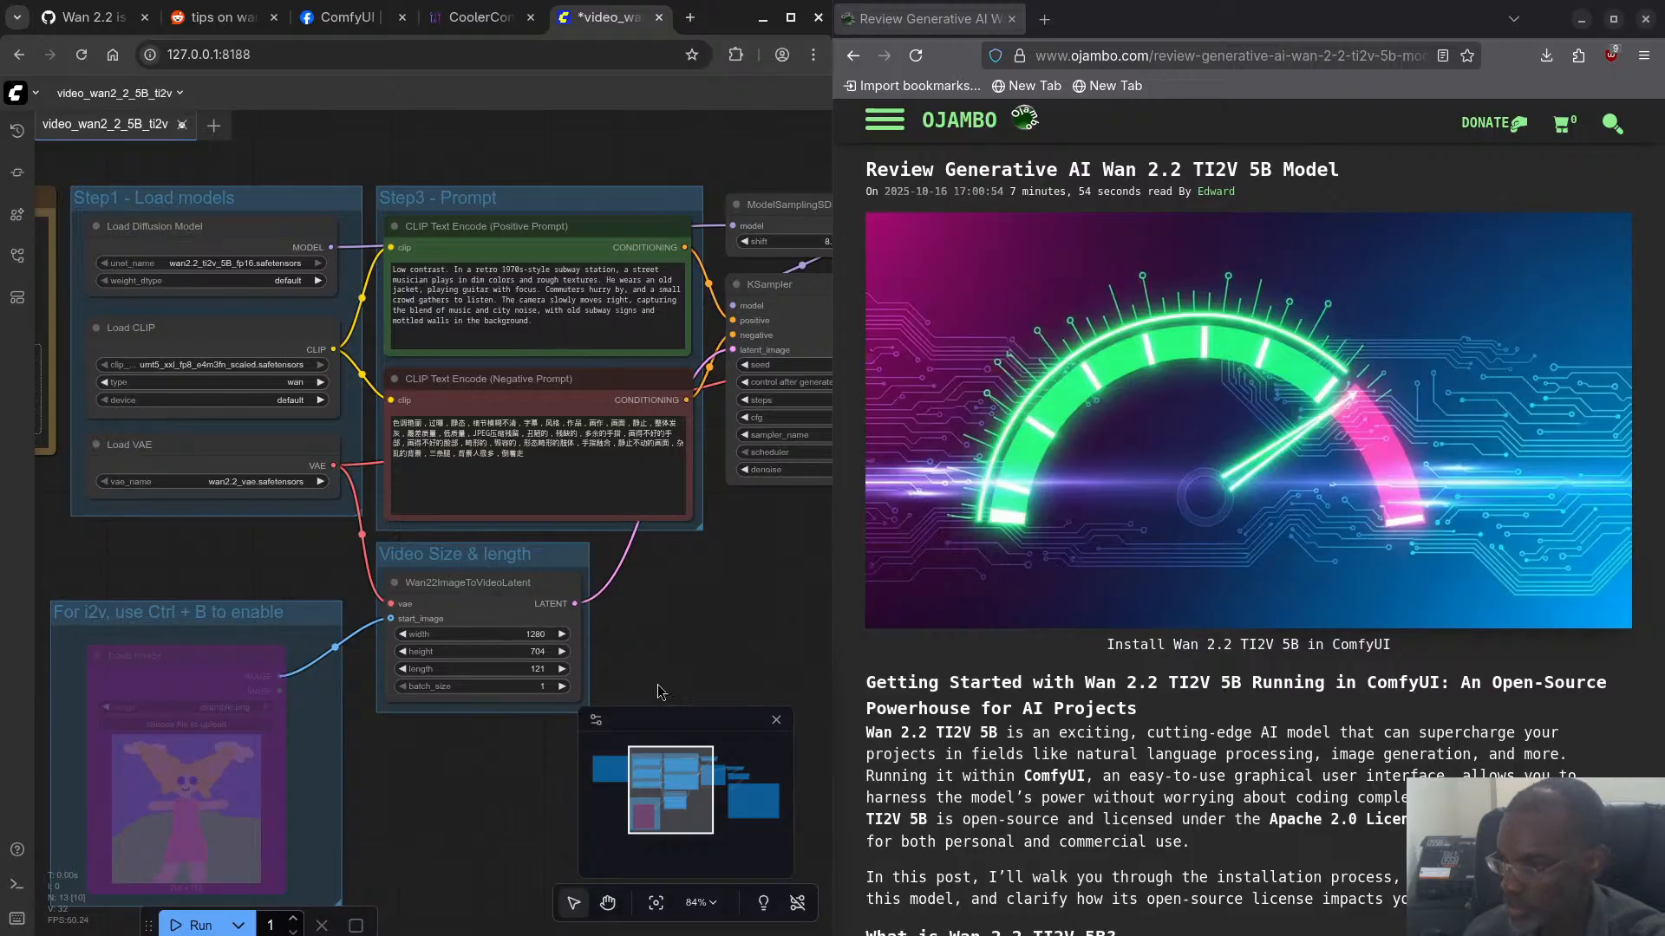
- Compare the workflow's video size with the size argument in the GitHub issue's generate.py command and return to the workflow
left_click(463, 19)
left_click(96, 18)
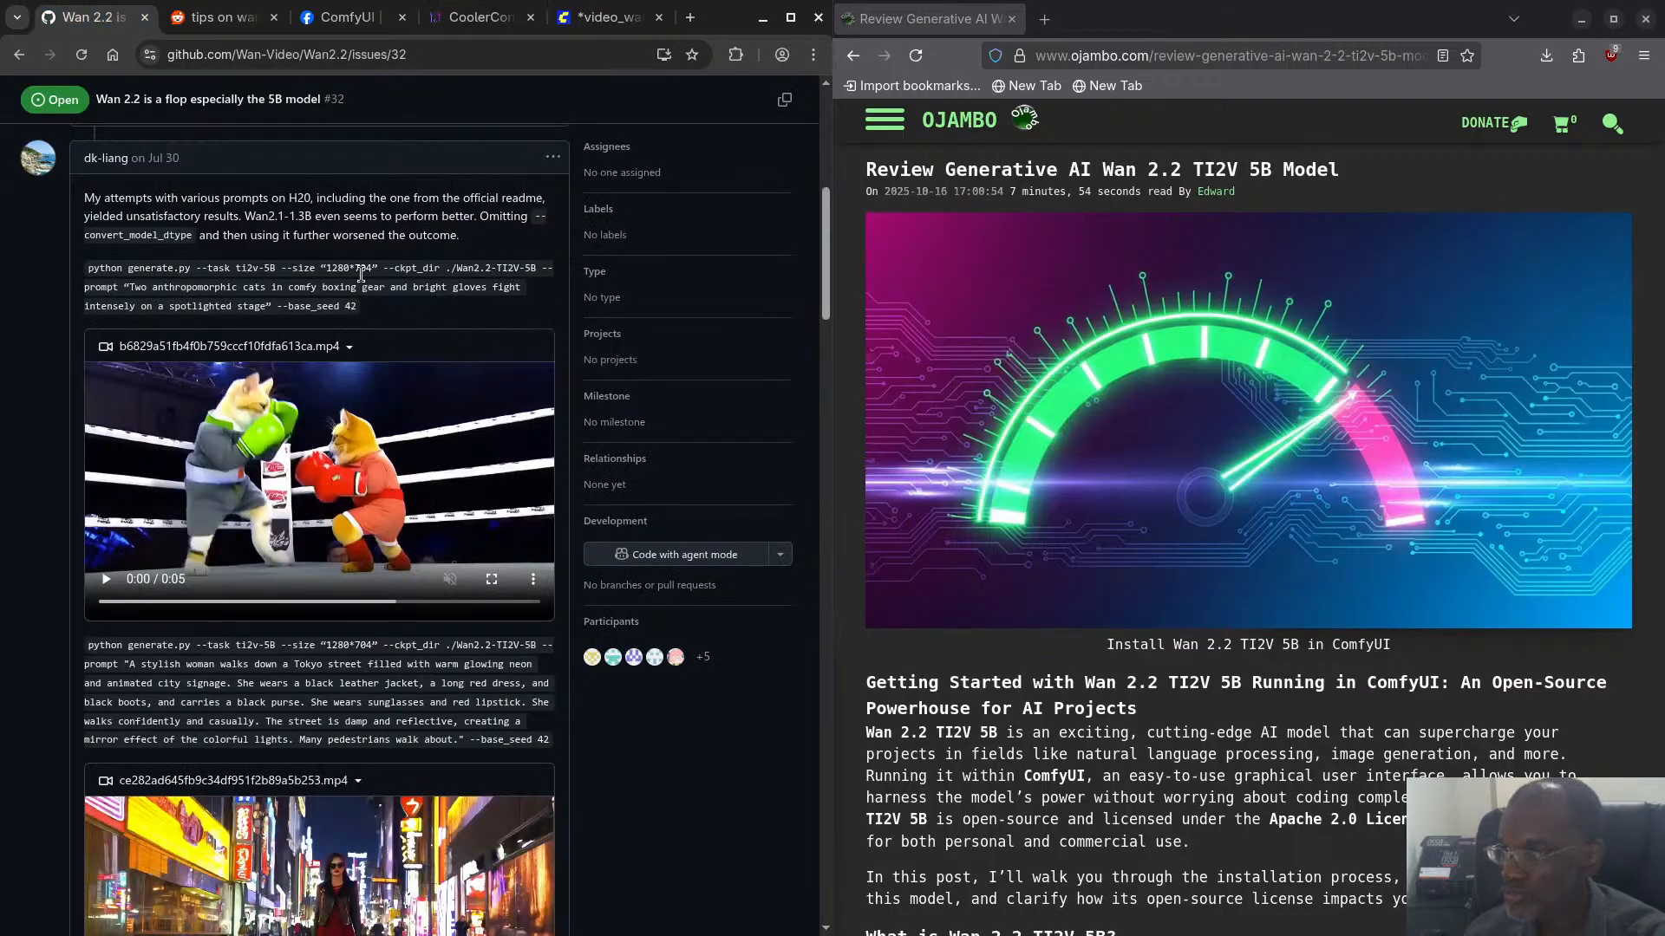
left_click(603, 18)
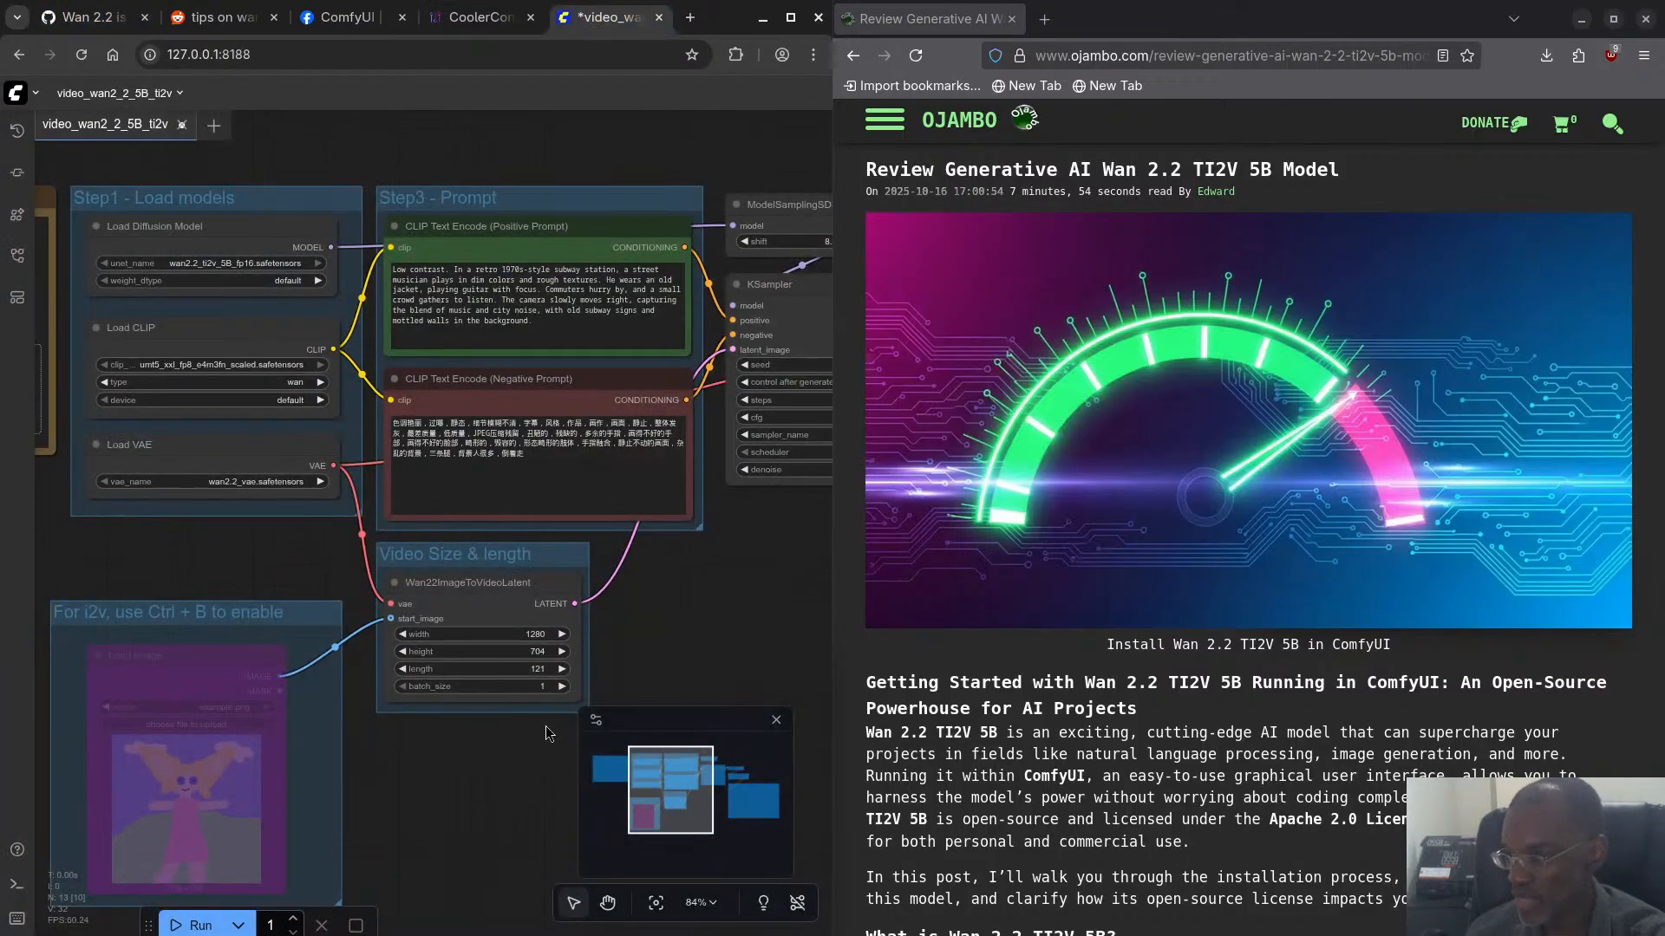
left_click(139, 17)
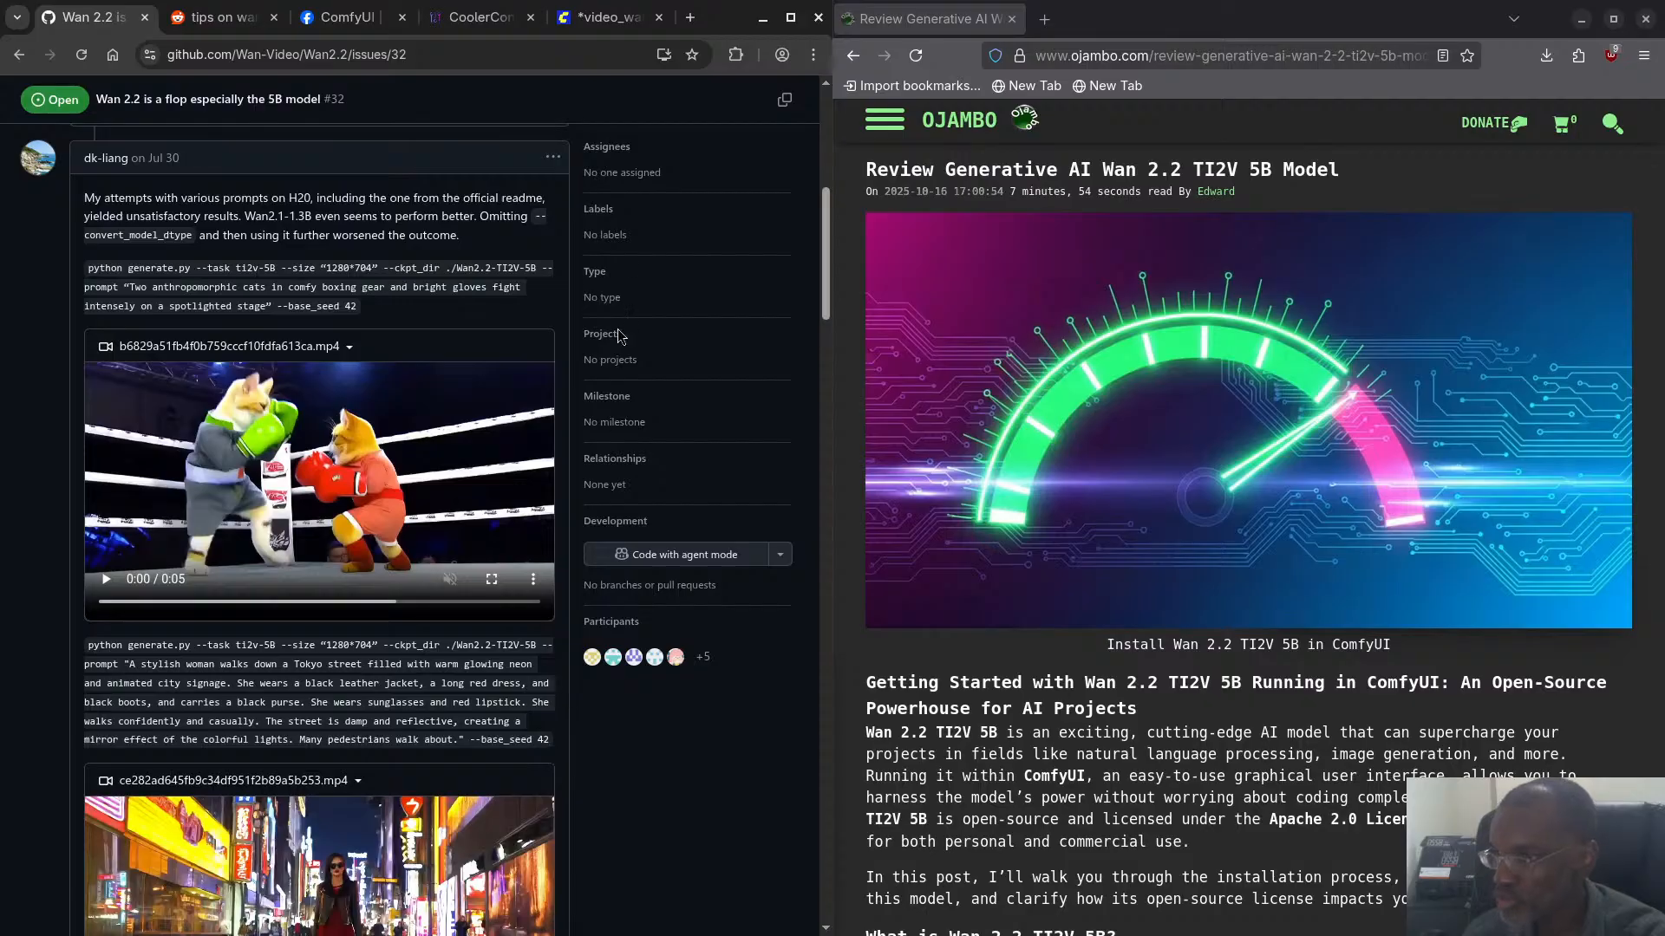
left_click(607, 17)
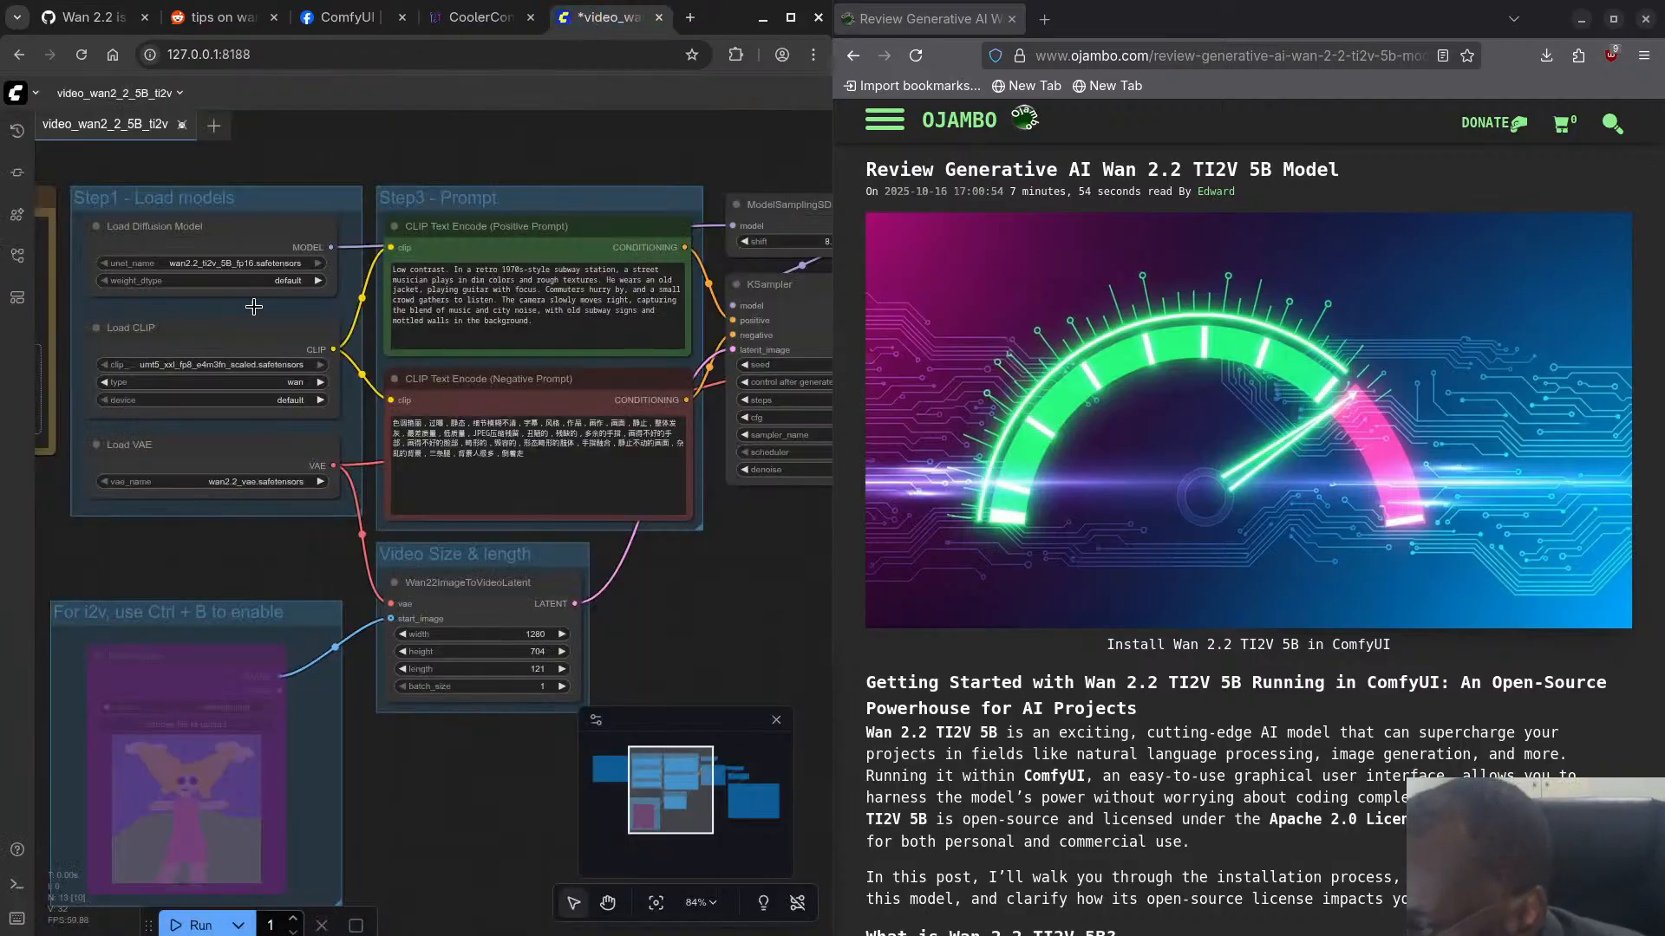
- Check the Load CLIP device, VAE name and diffusion model weight_dtype choices, keeping the device at default
left_click(267, 401)
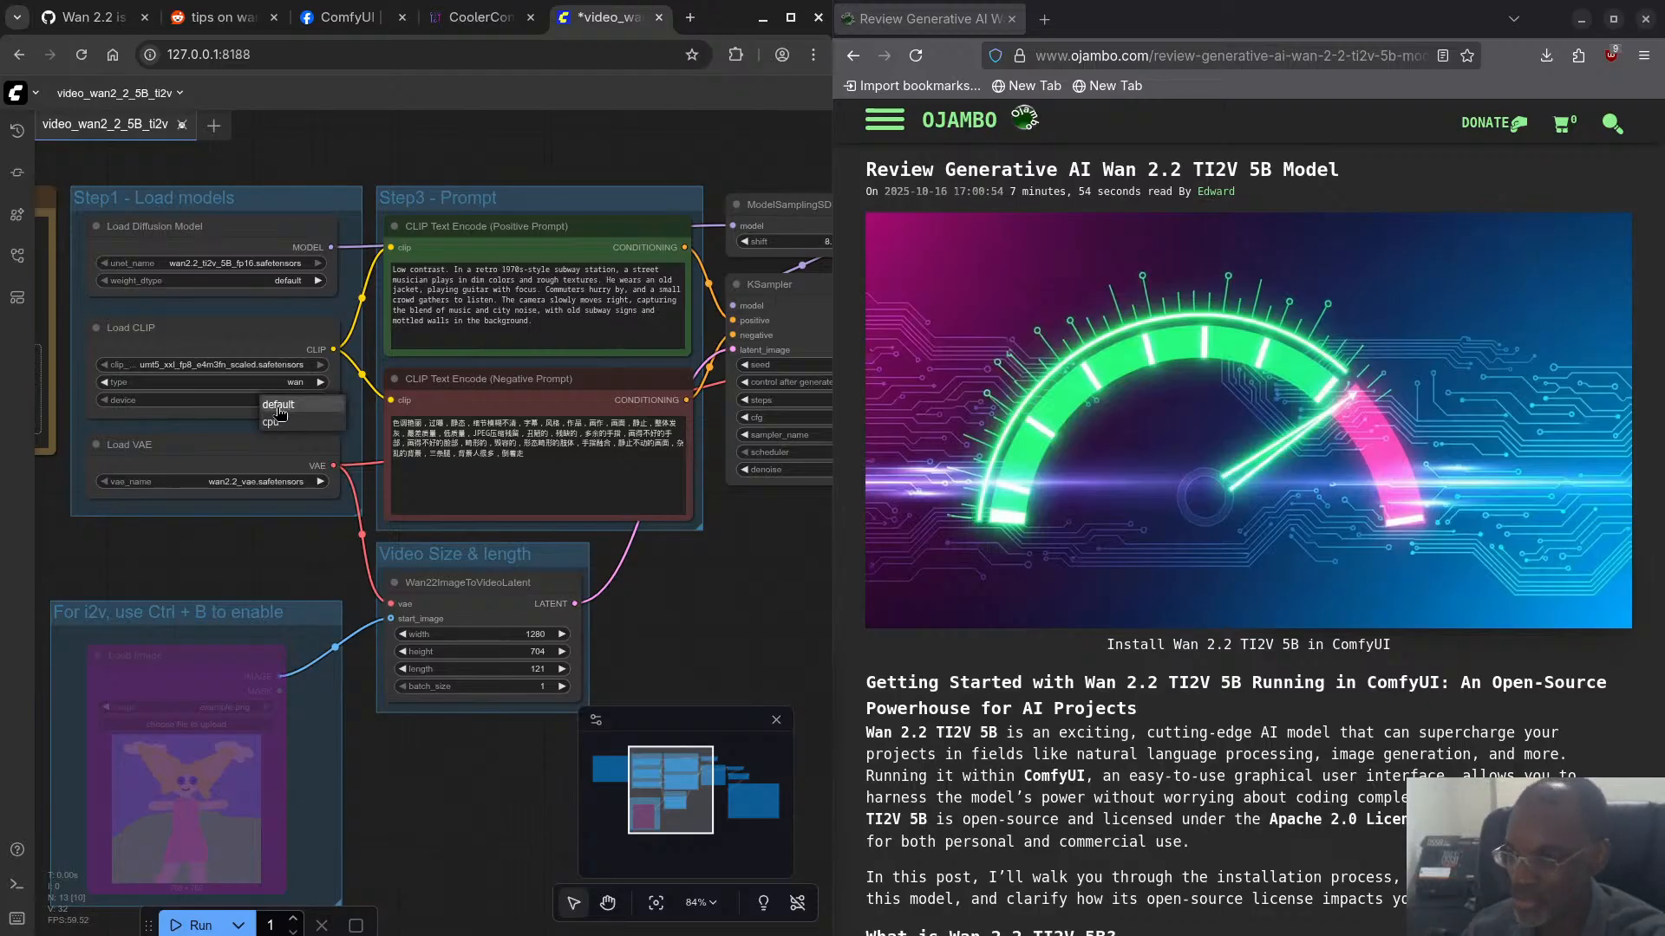
left_click(279, 409)
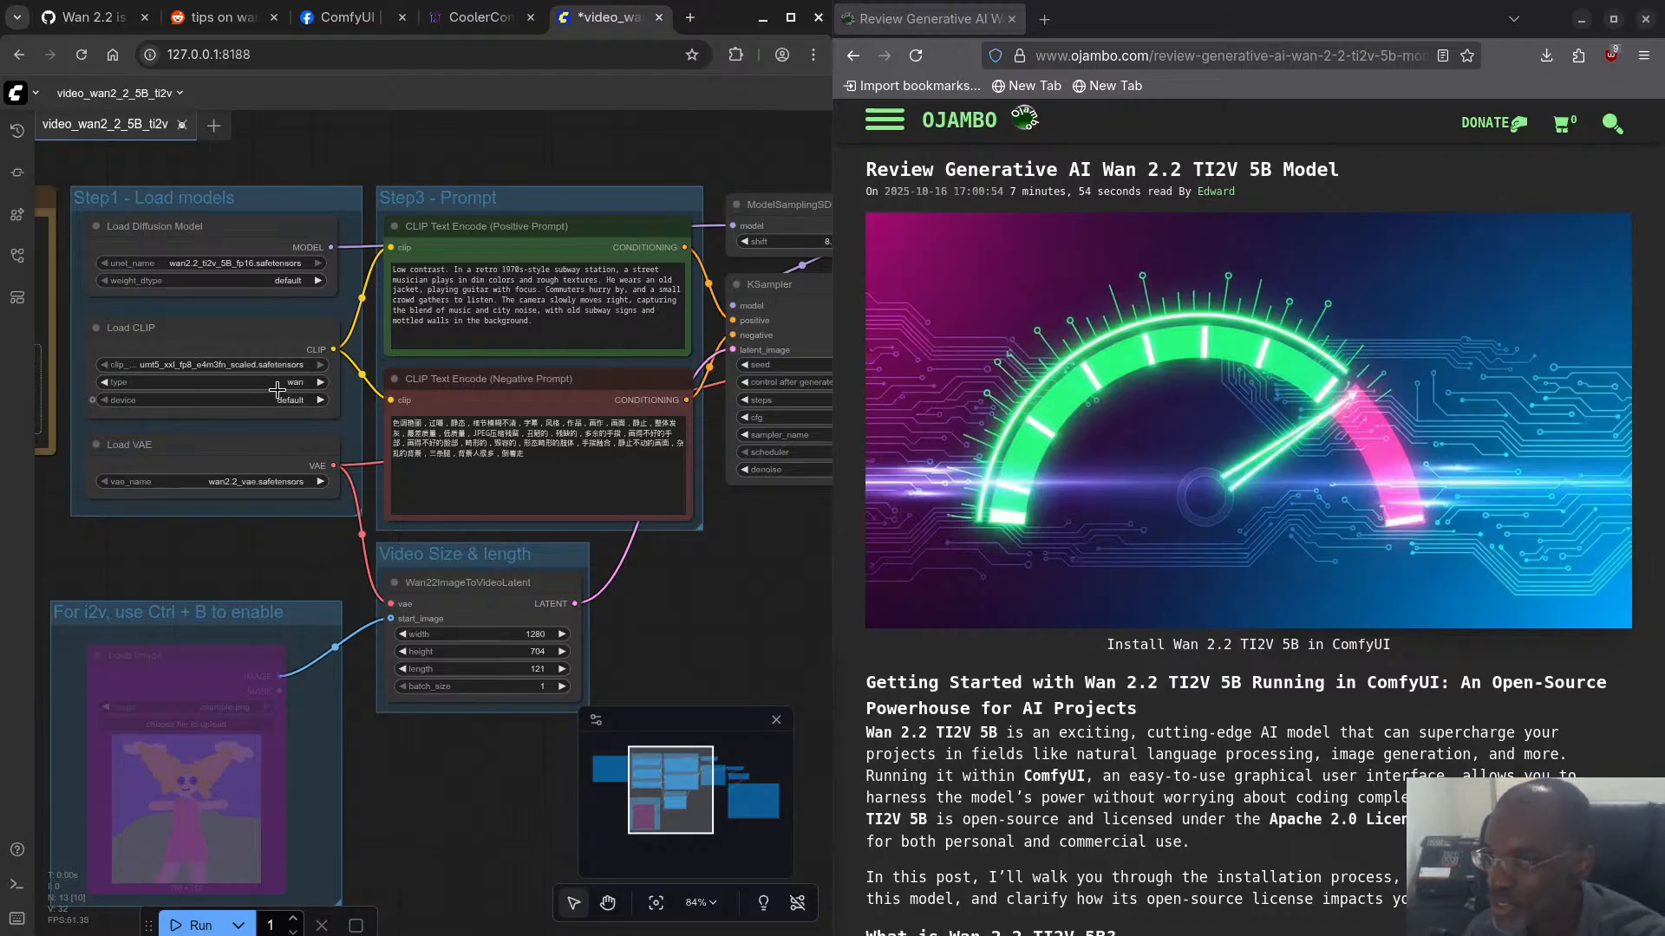
left_click(248, 482)
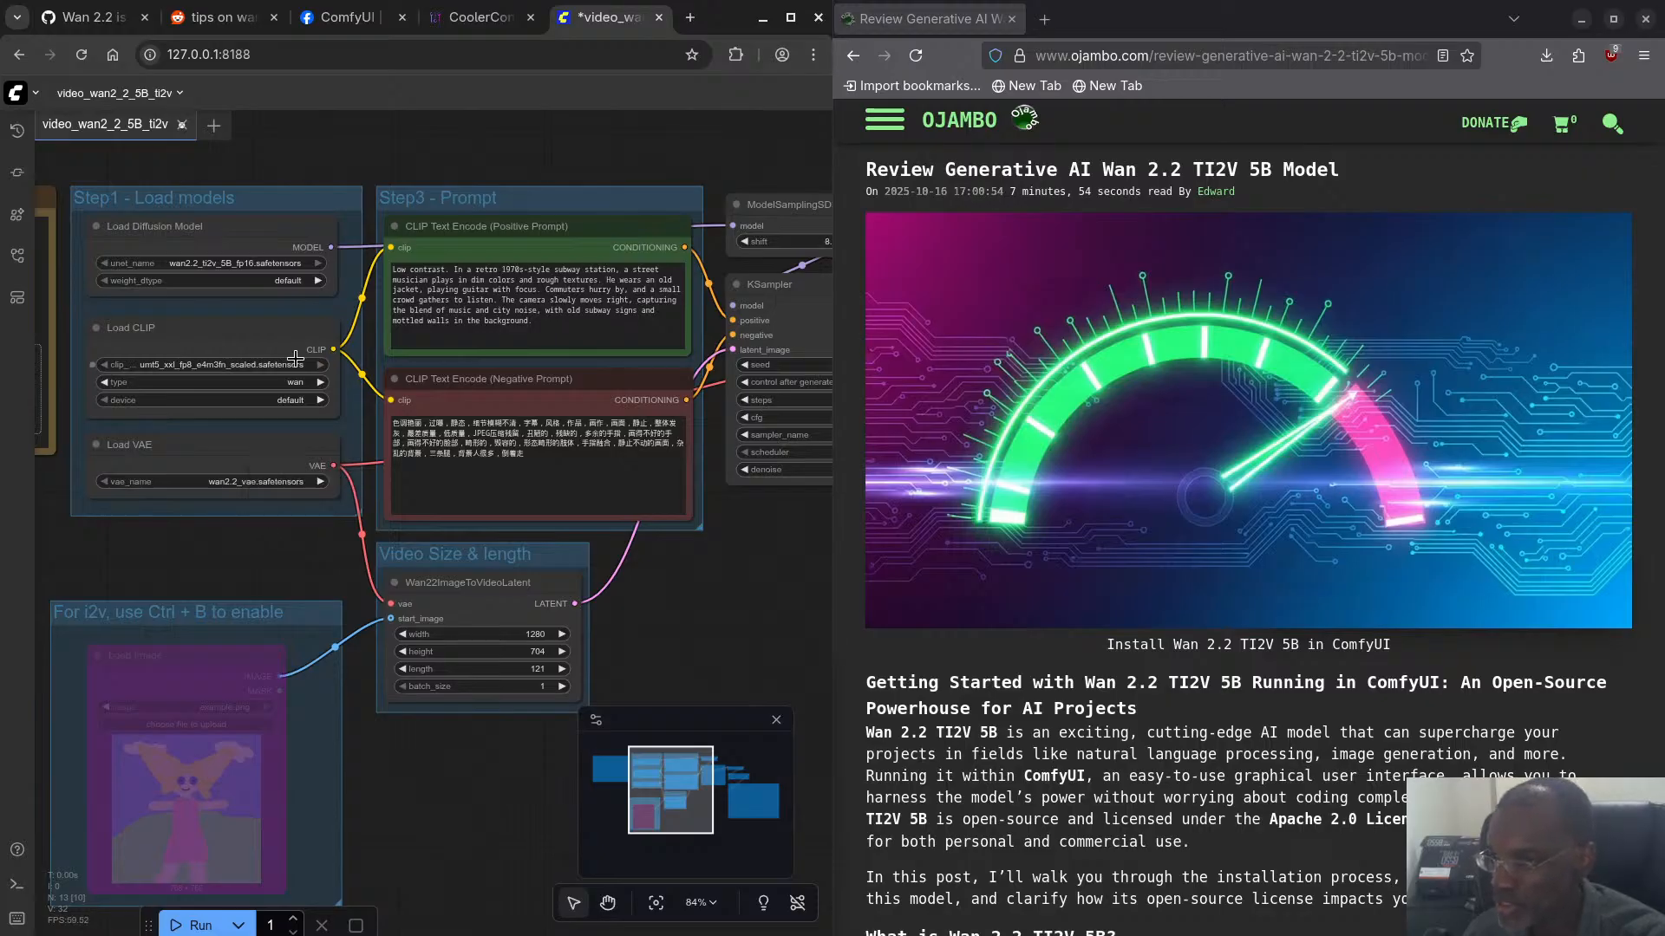
left_click(270, 281)
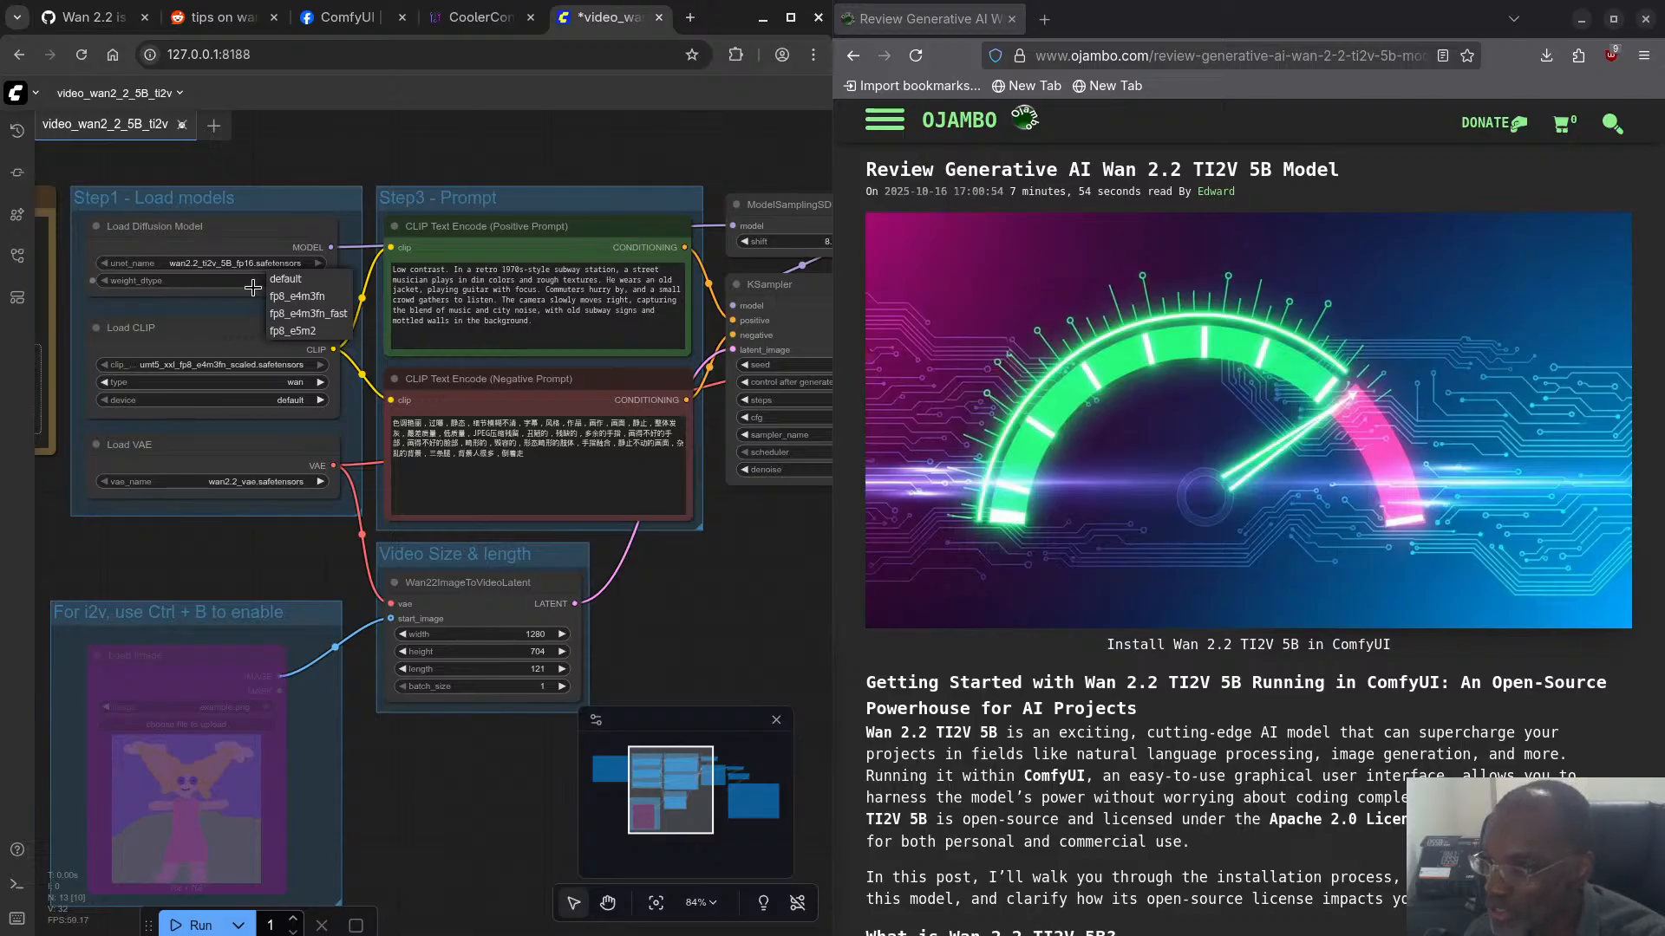
left_click(252, 287)
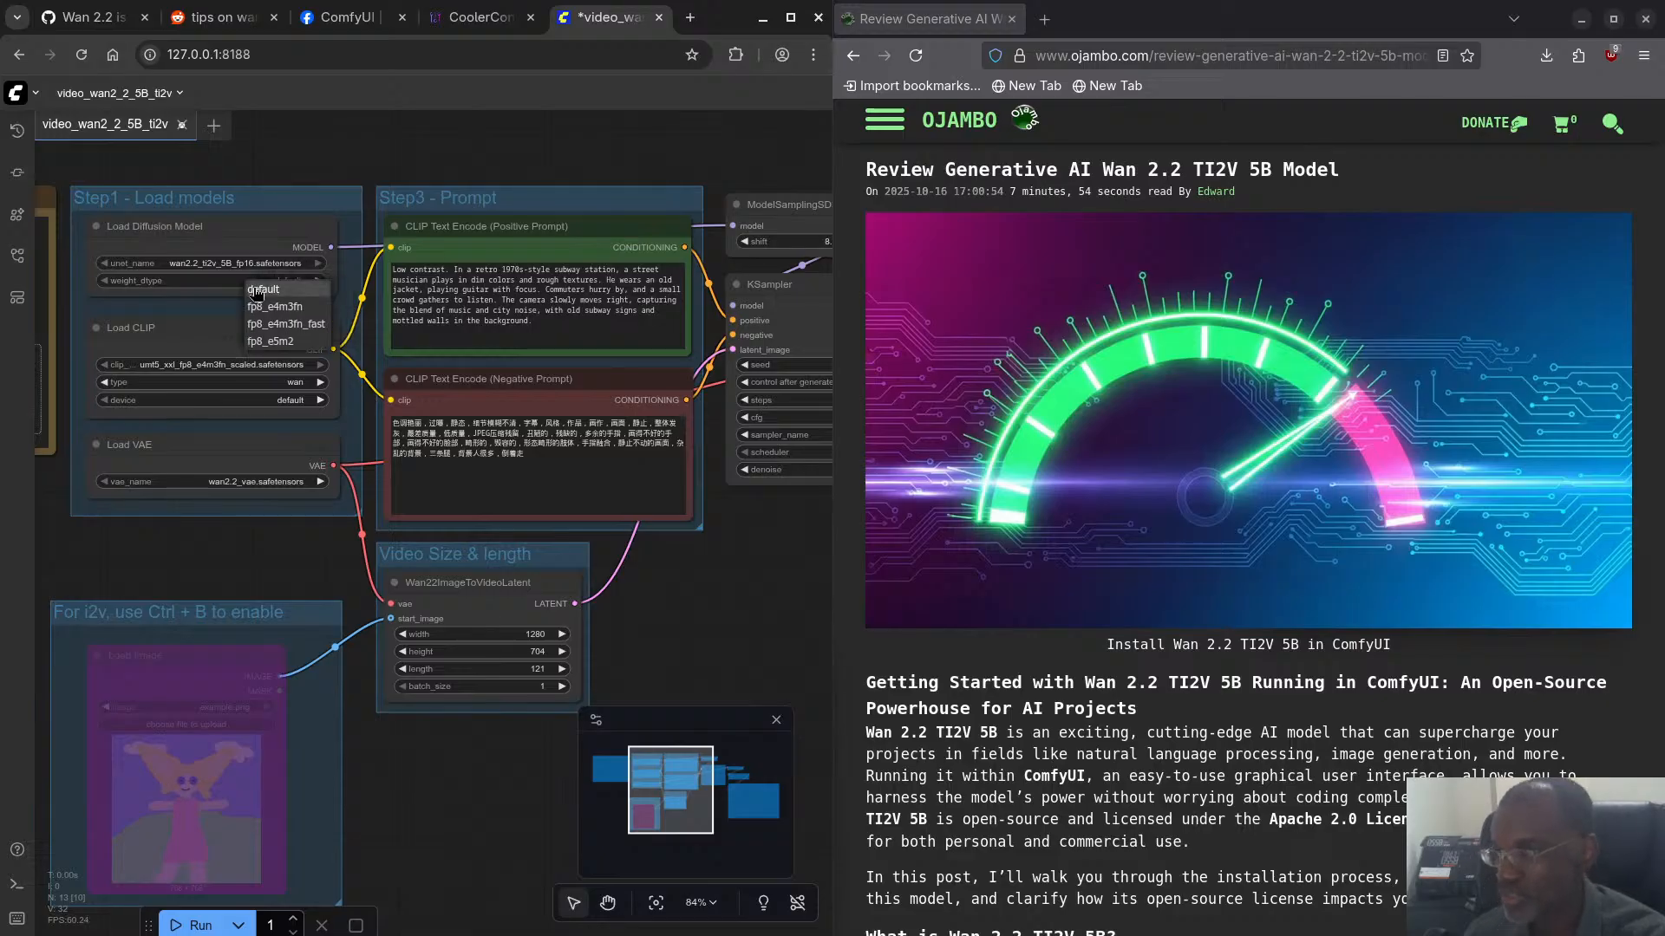
left_click(215, 313)
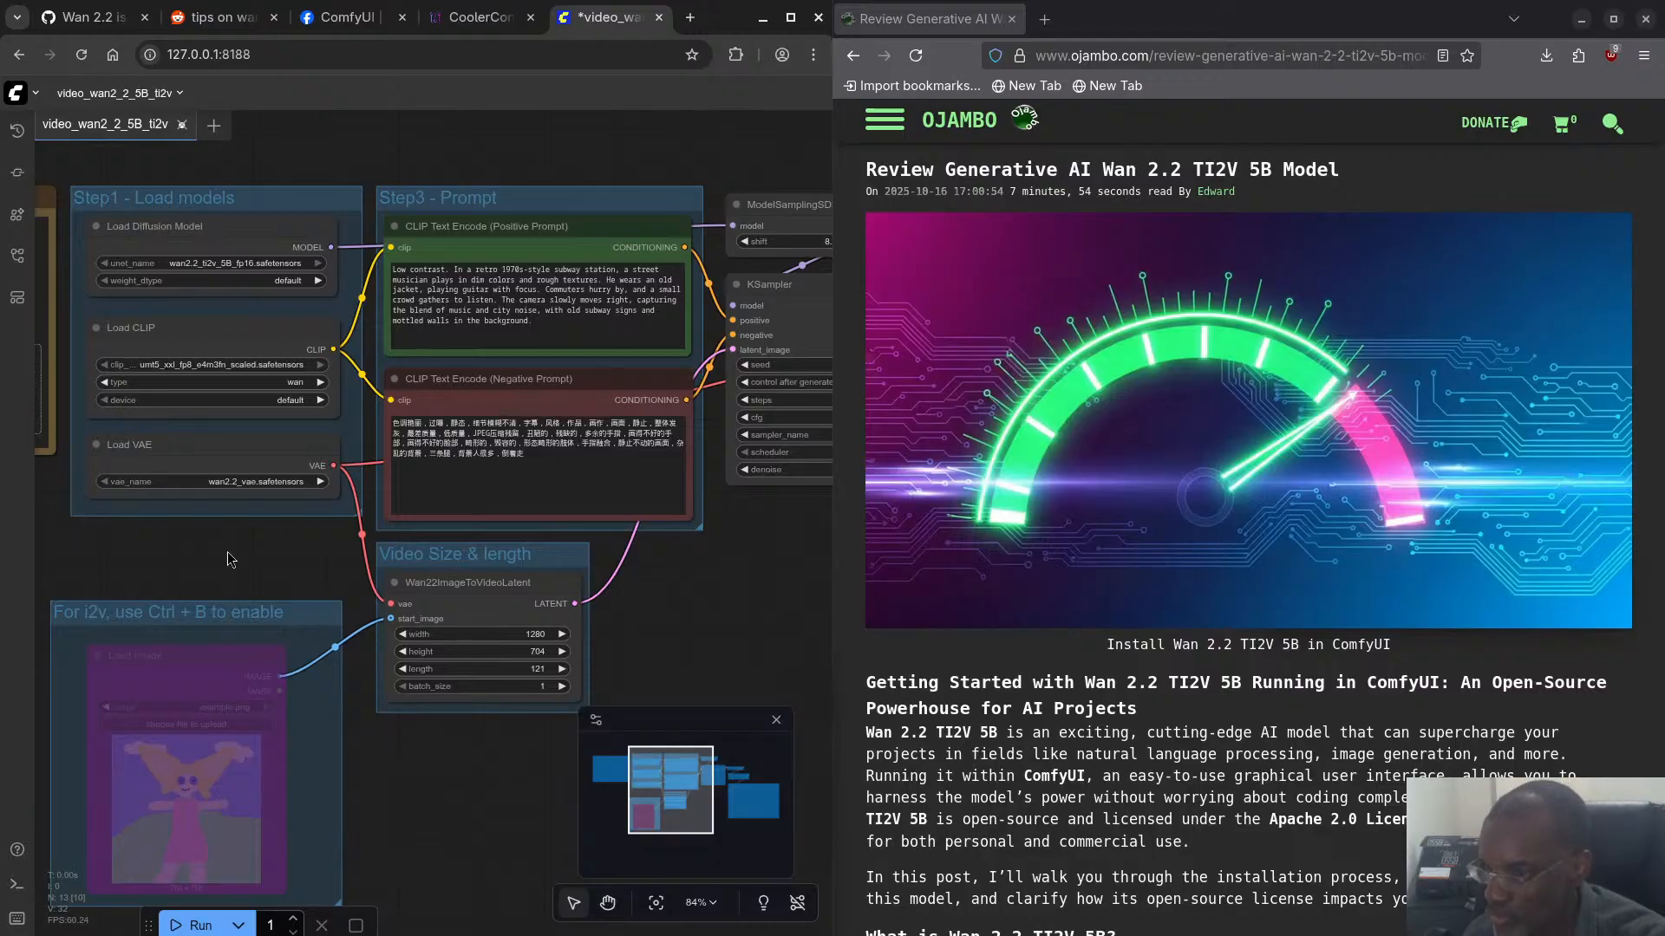
- Examine the Model Links note with its file save locations, enlarging the page briefly and restoring its zoom
left_click_drag(229, 560, 737, 599)
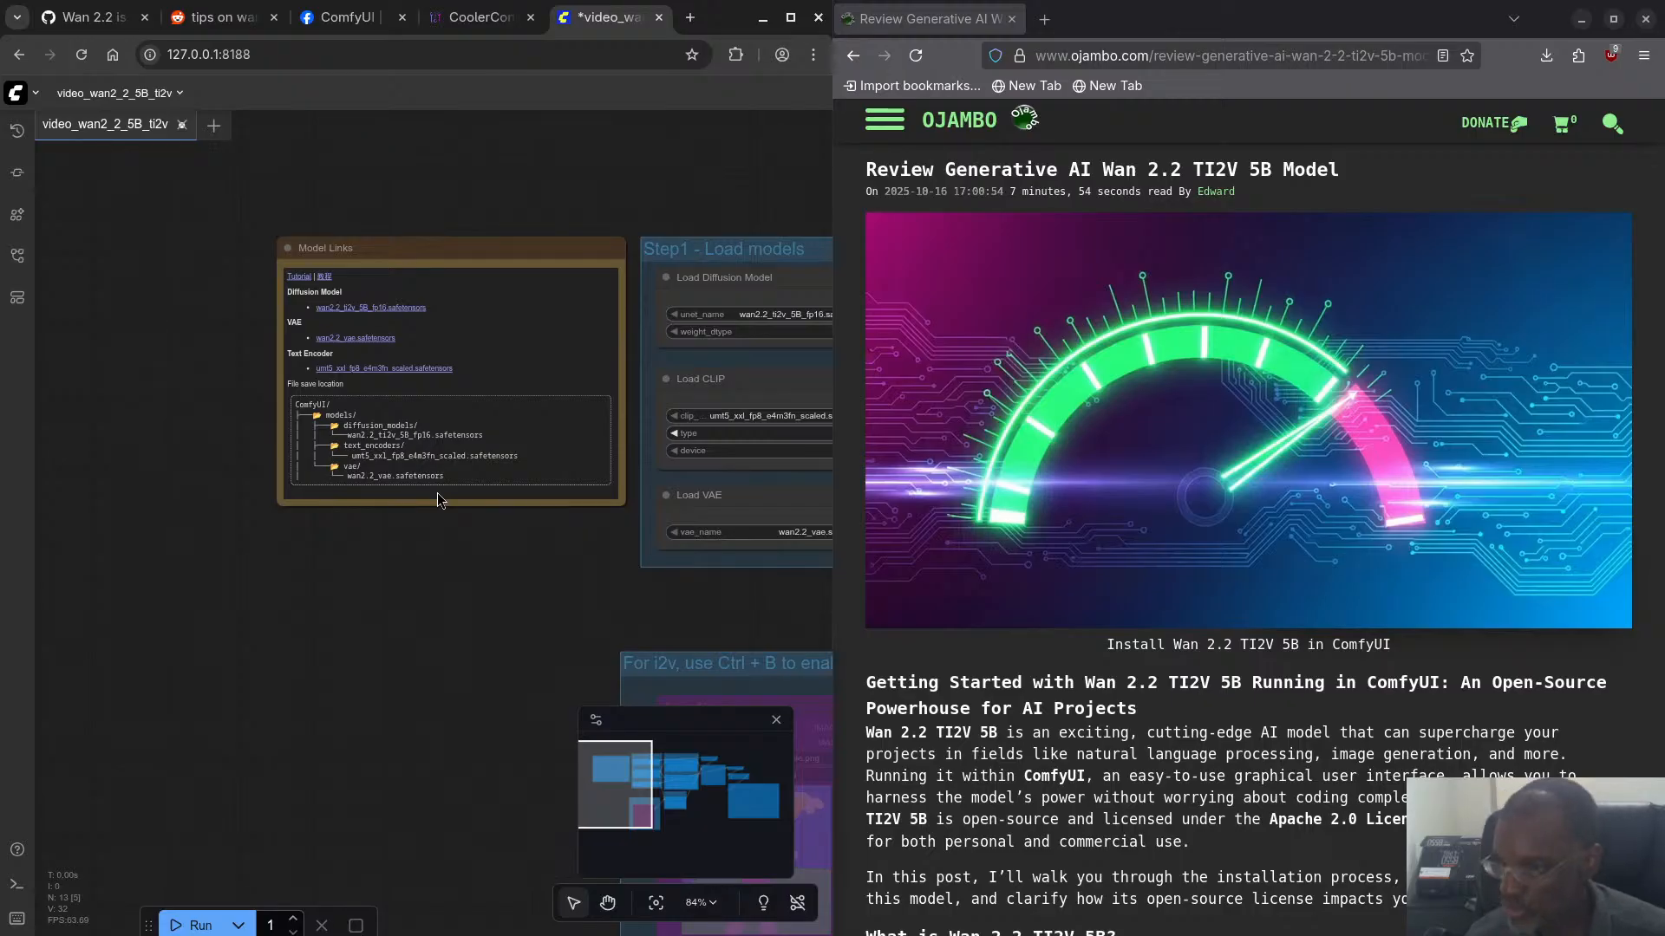
key("ctrl+plus")
key("ctrl+plus")
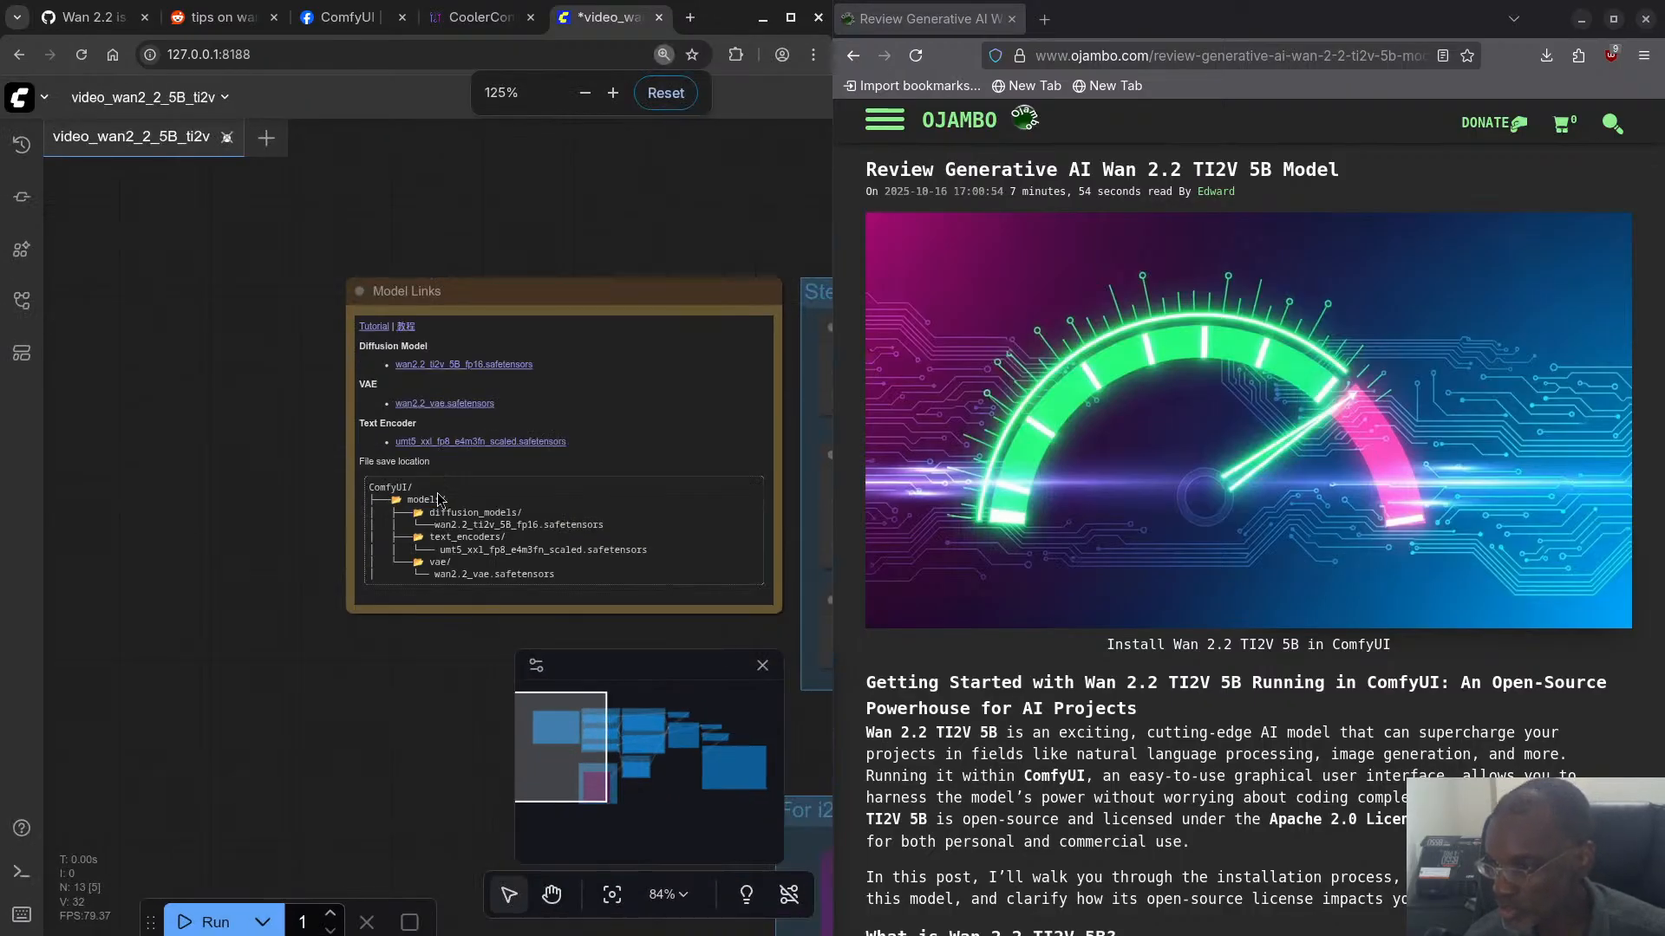
key("ctrl+minus")
key("ctrl+minus")
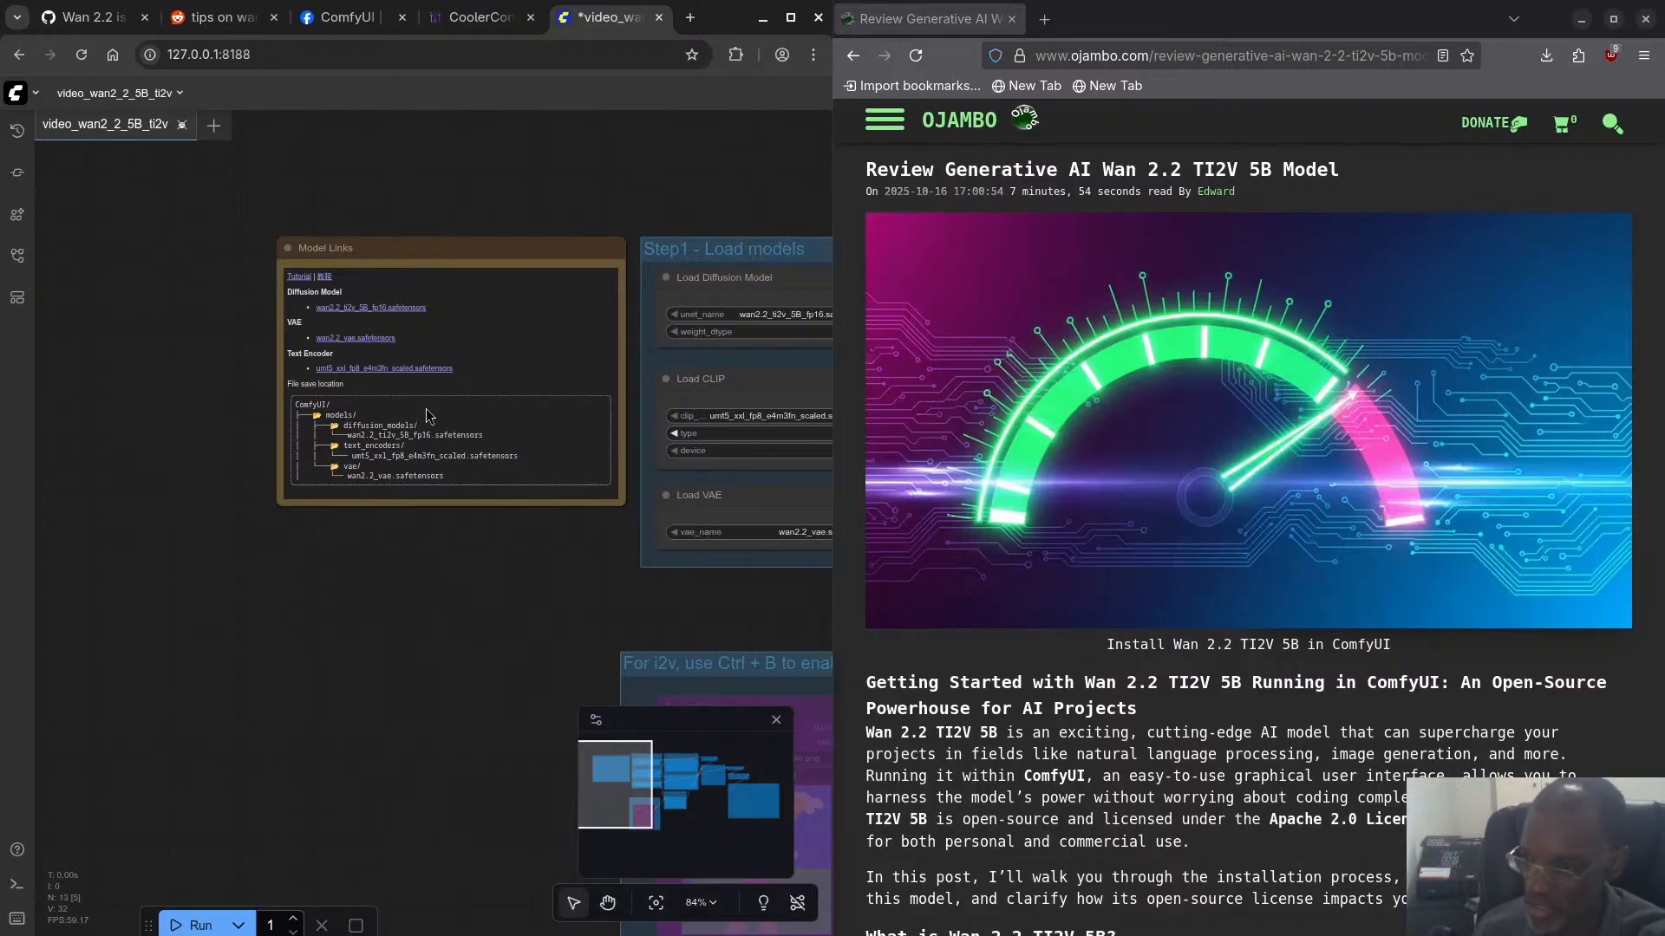
- Set the KSampler seed to 42, checking it against the base_seed in the GitHub issue's generate.py command
left_click_drag(673, 211, 258, 139)
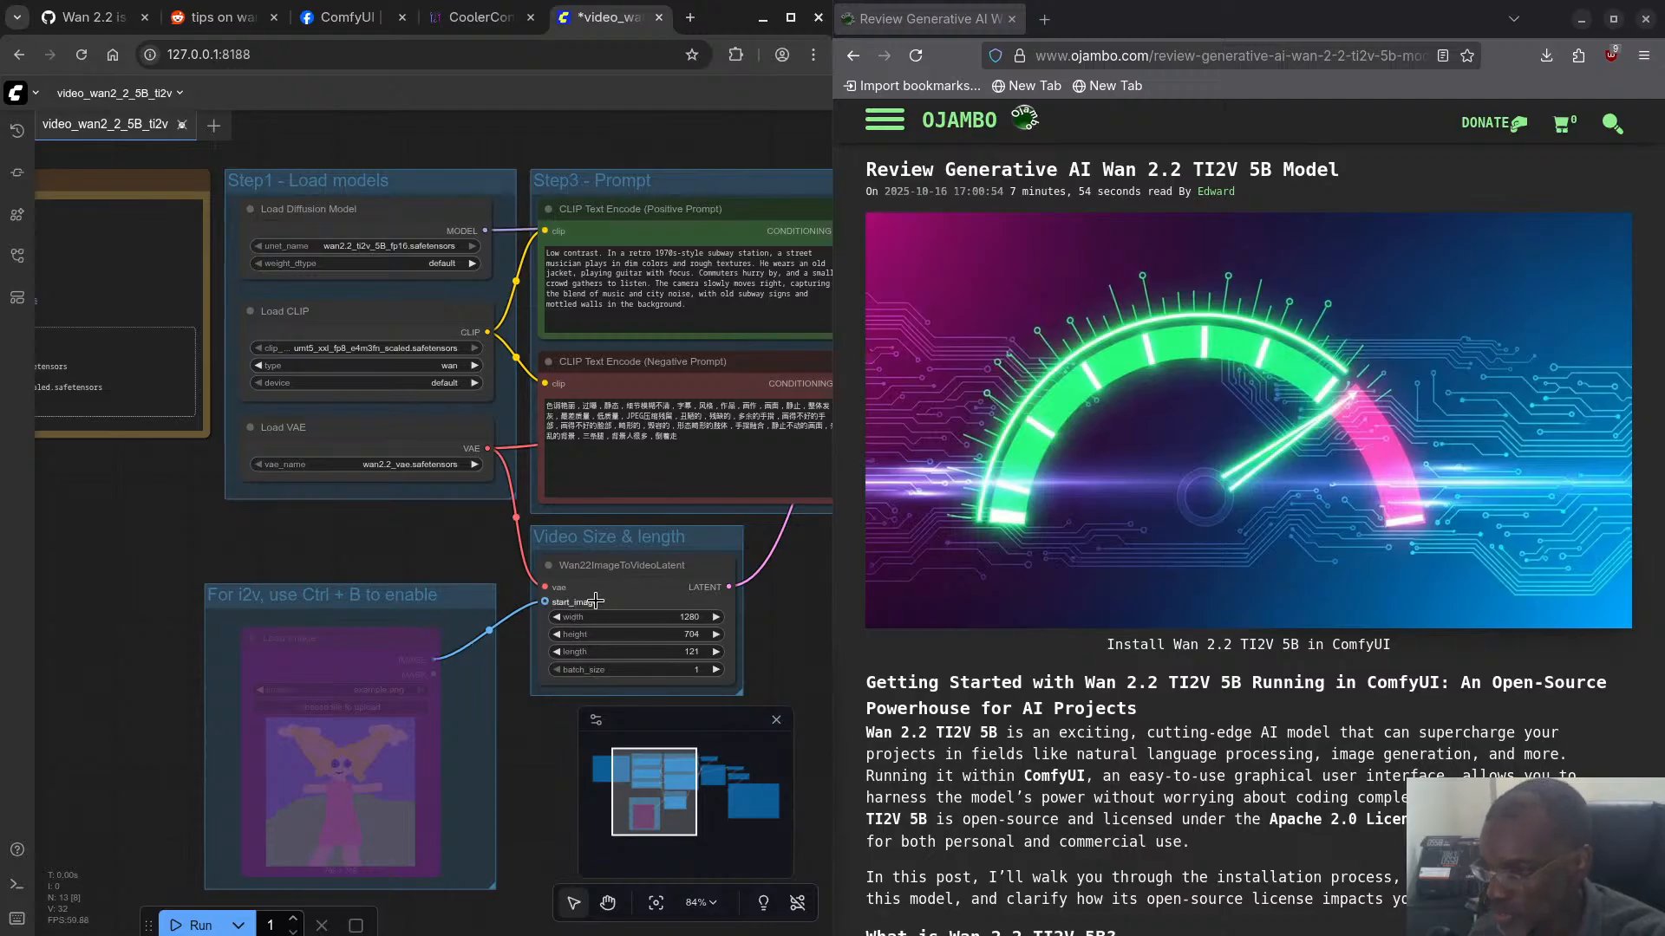
left_click_drag(673, 137, 407, 119)
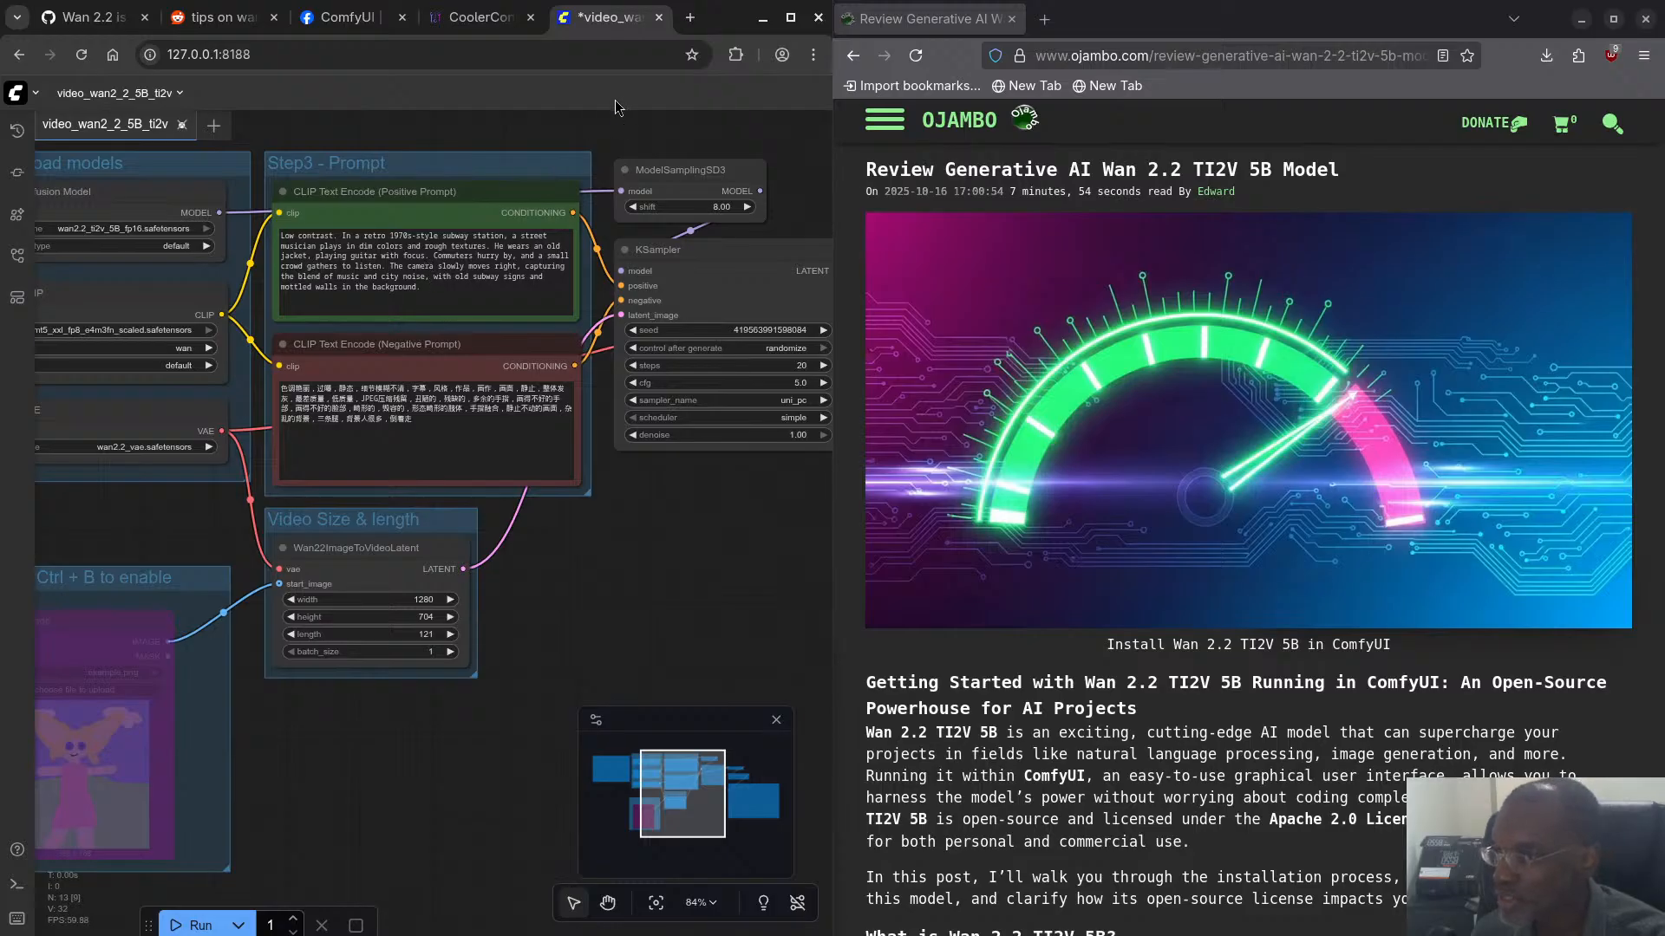
left_click_drag(630, 137, 335, 179)
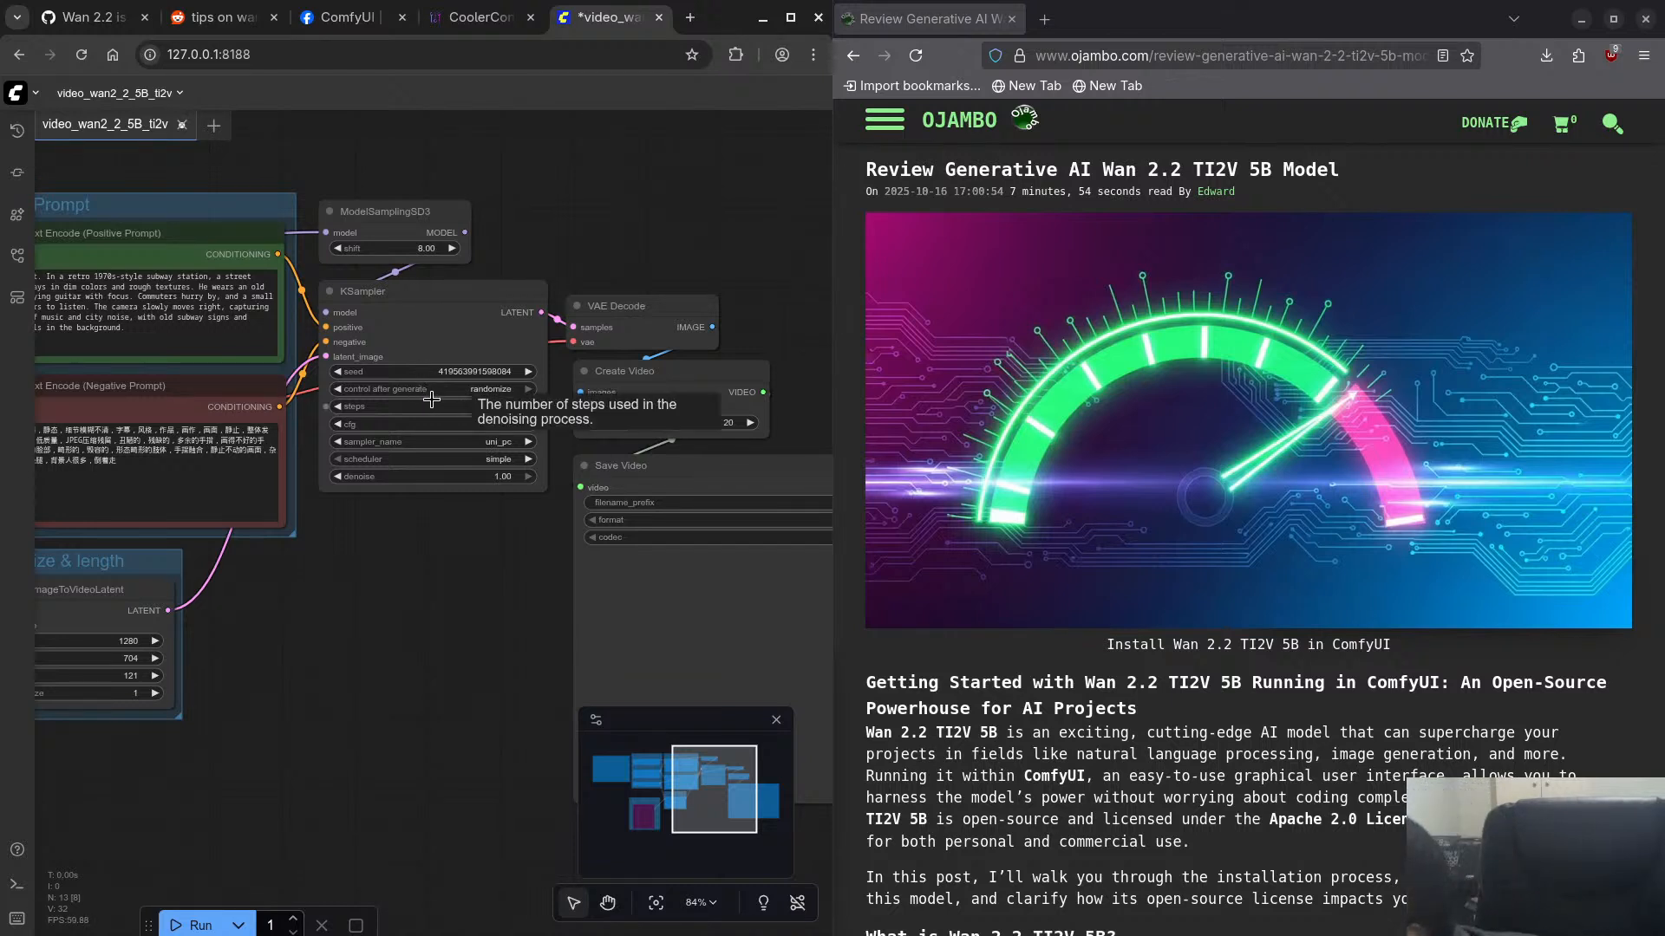
left_click(468, 371)
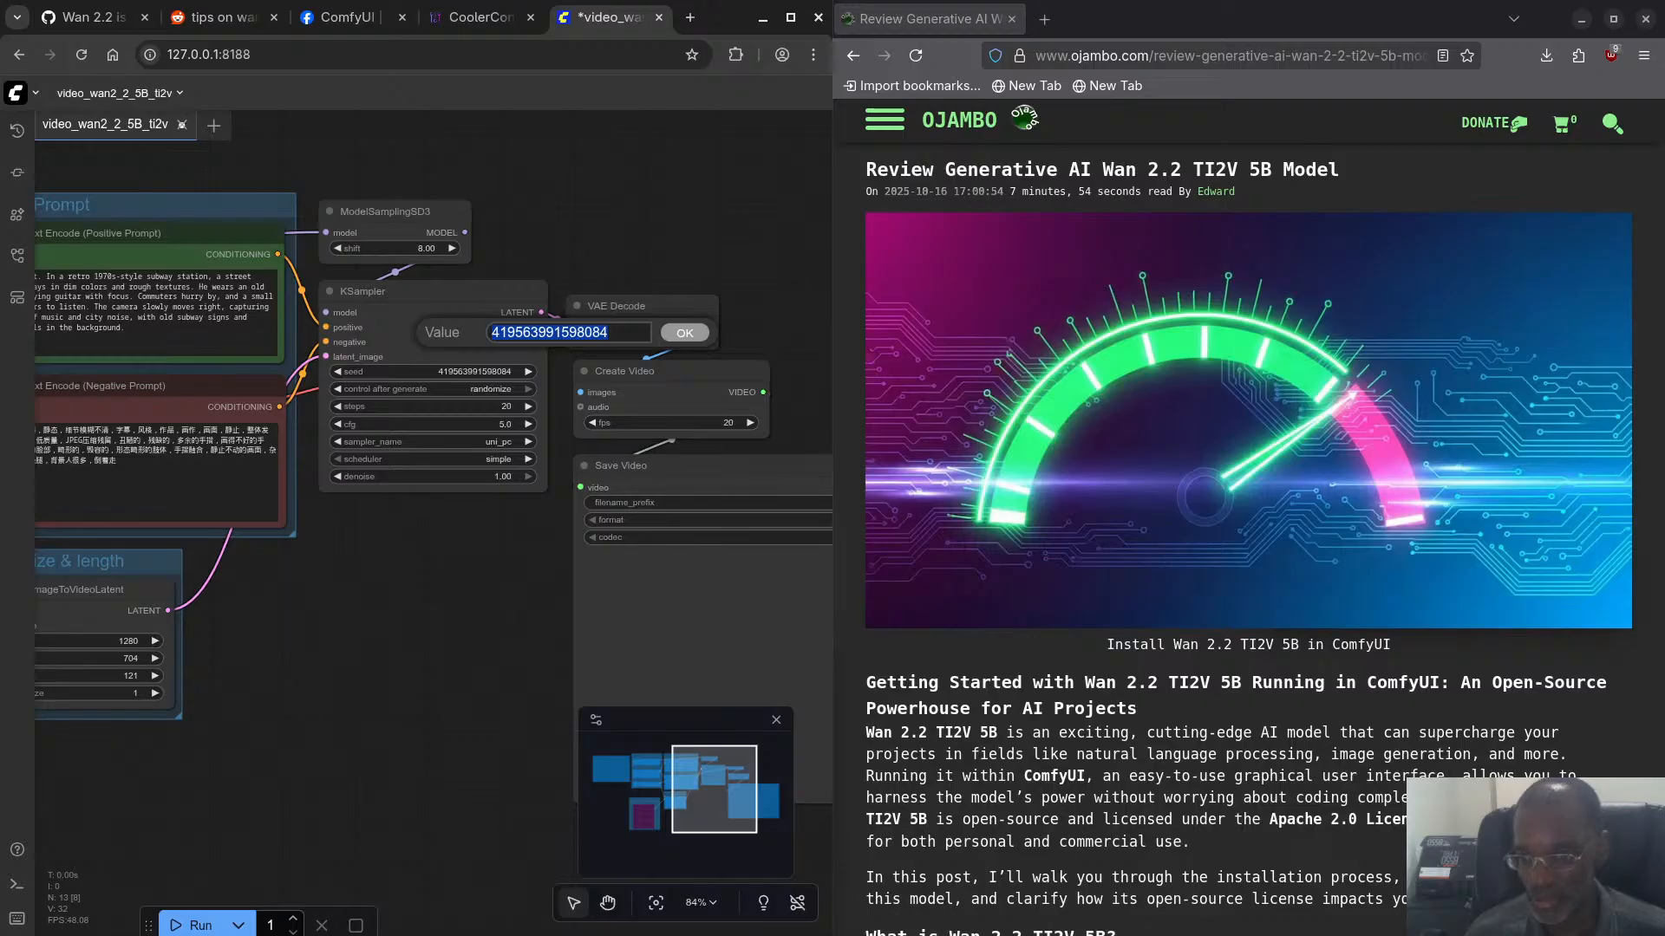
key("alt+Tab")
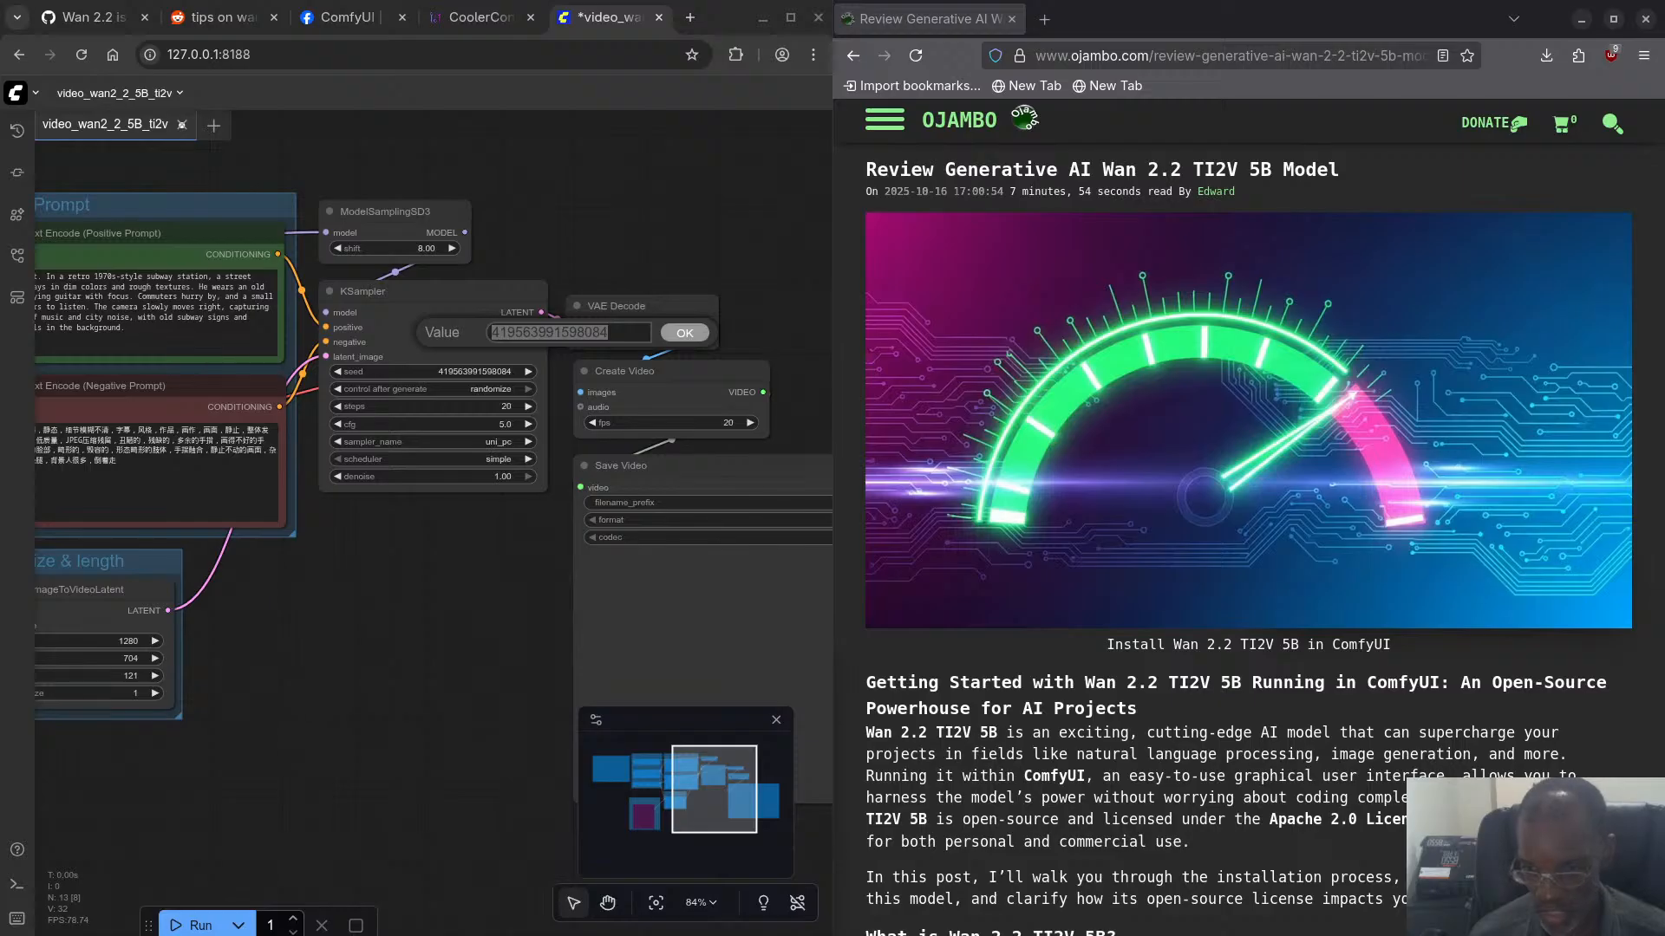
left_click(87, 18)
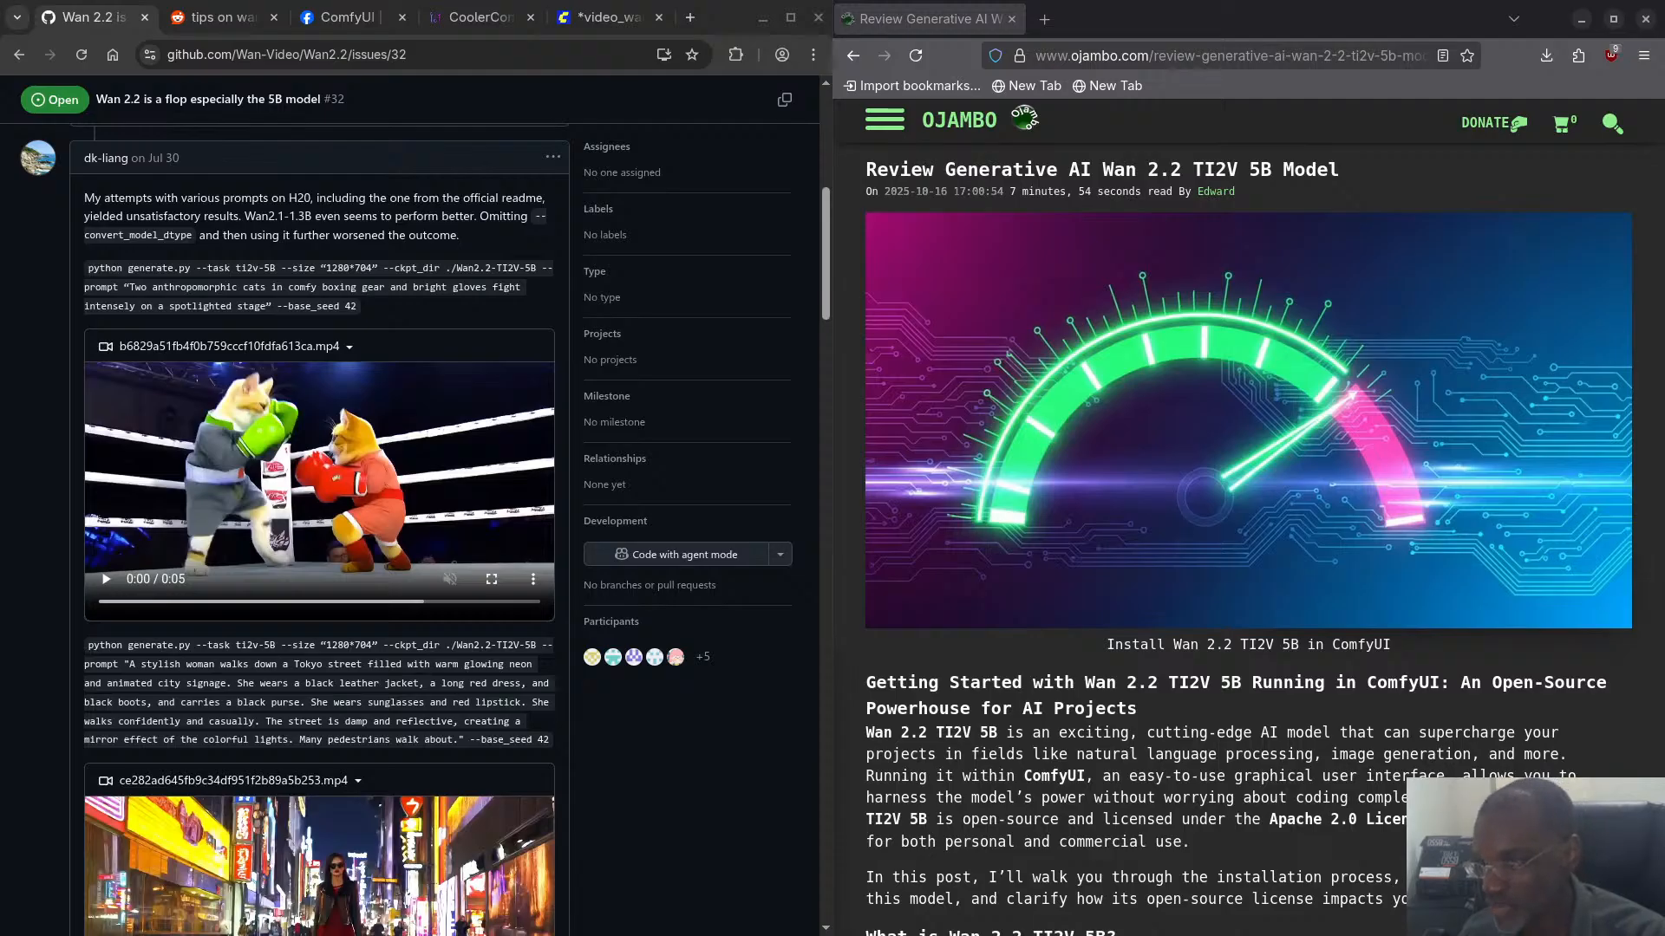
left_click(596, 21)
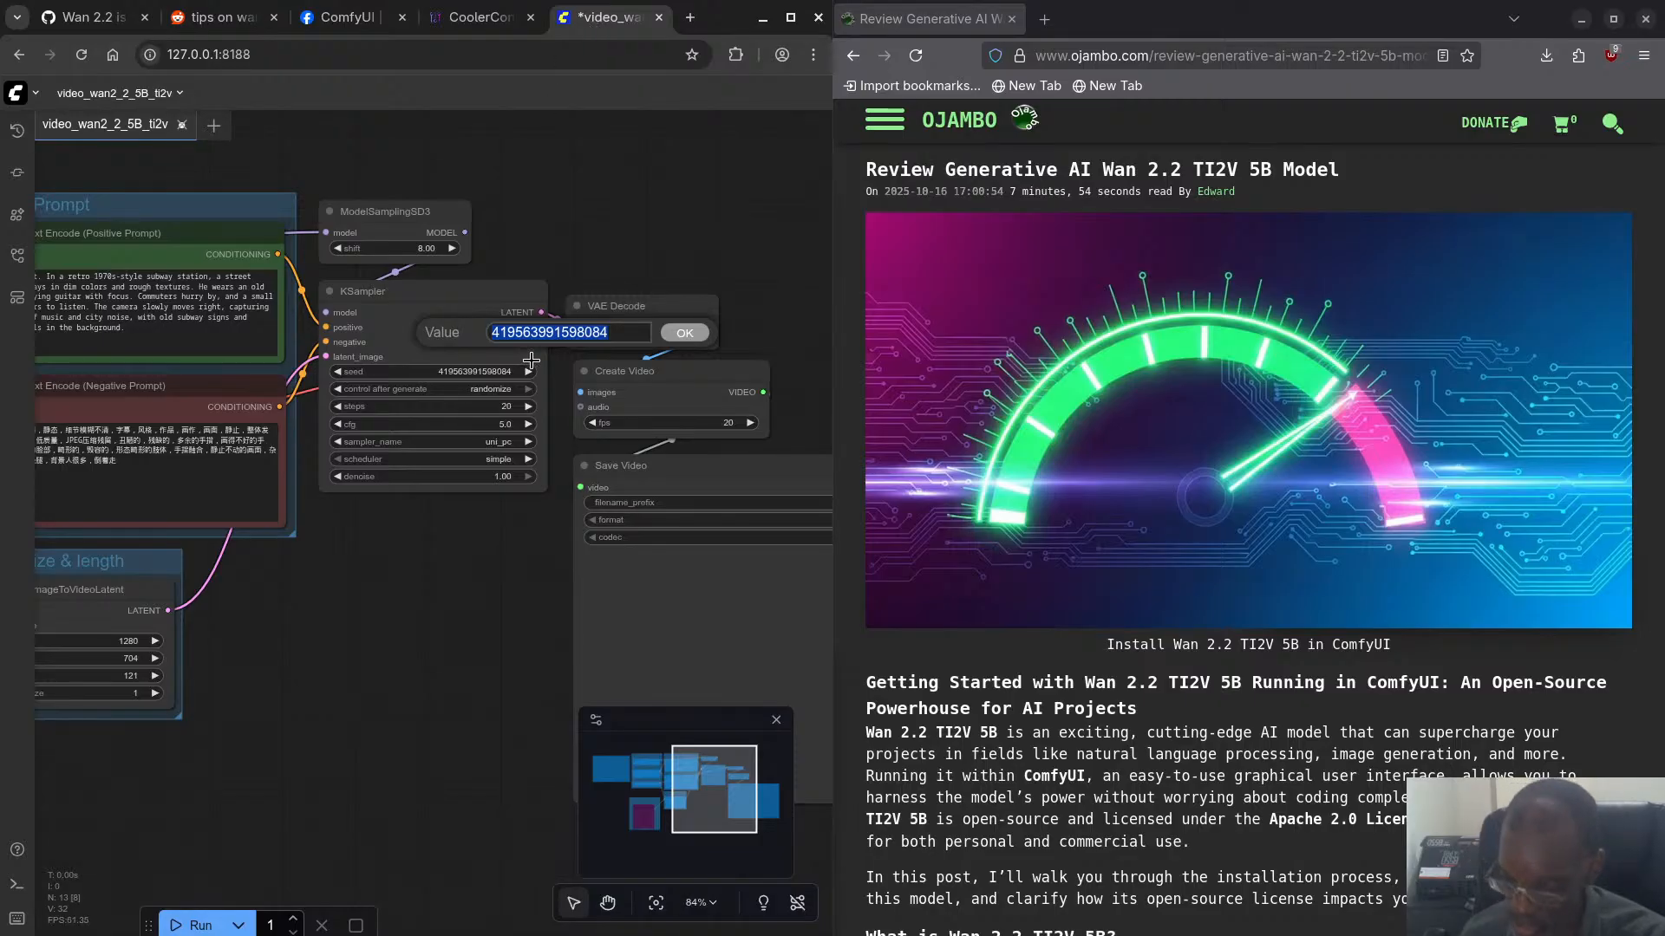
type("42")
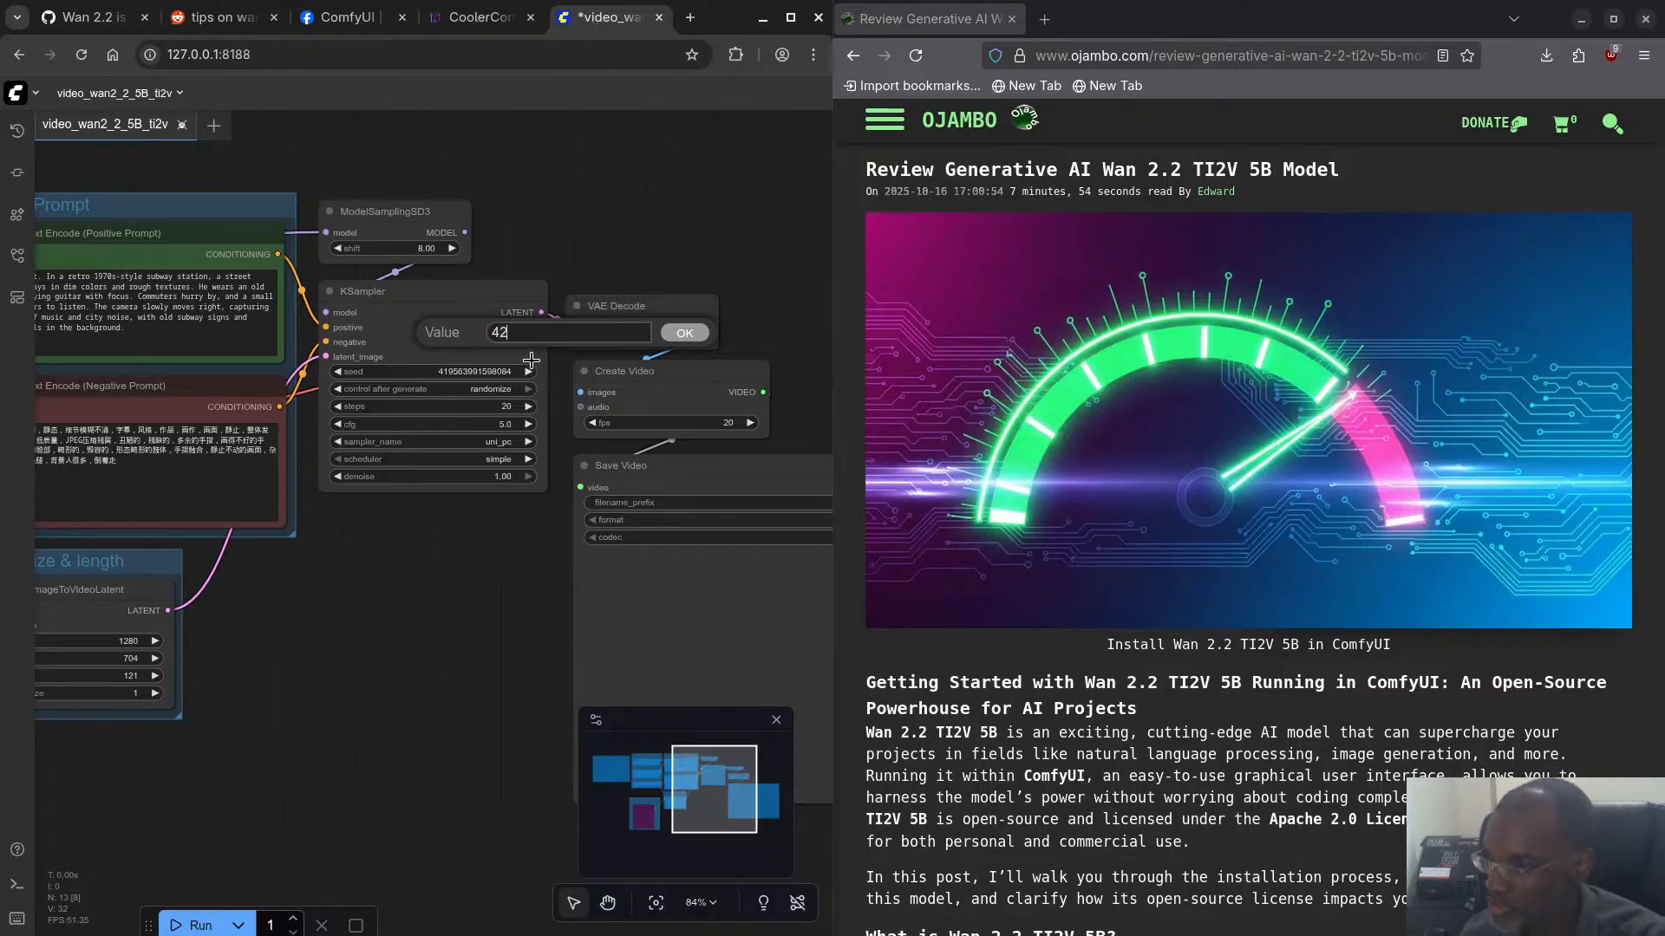
left_click(682, 333)
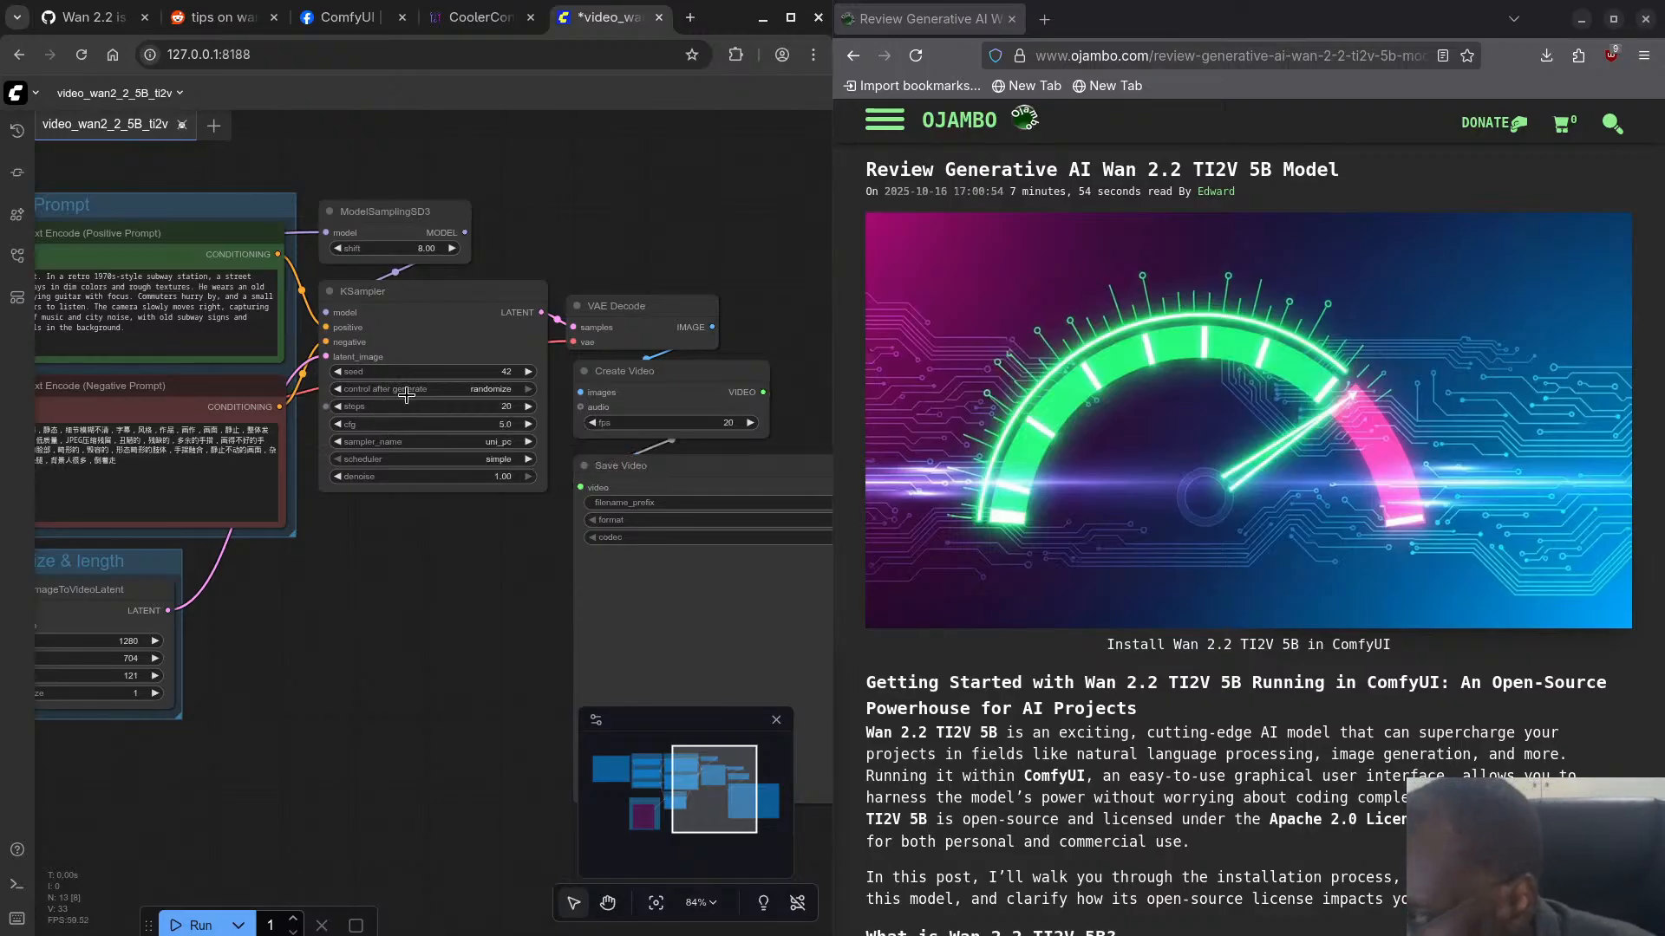
- Read the GitHub issue's further comments on distorted results and on running the 14b model with distilled models
left_click(91, 17)
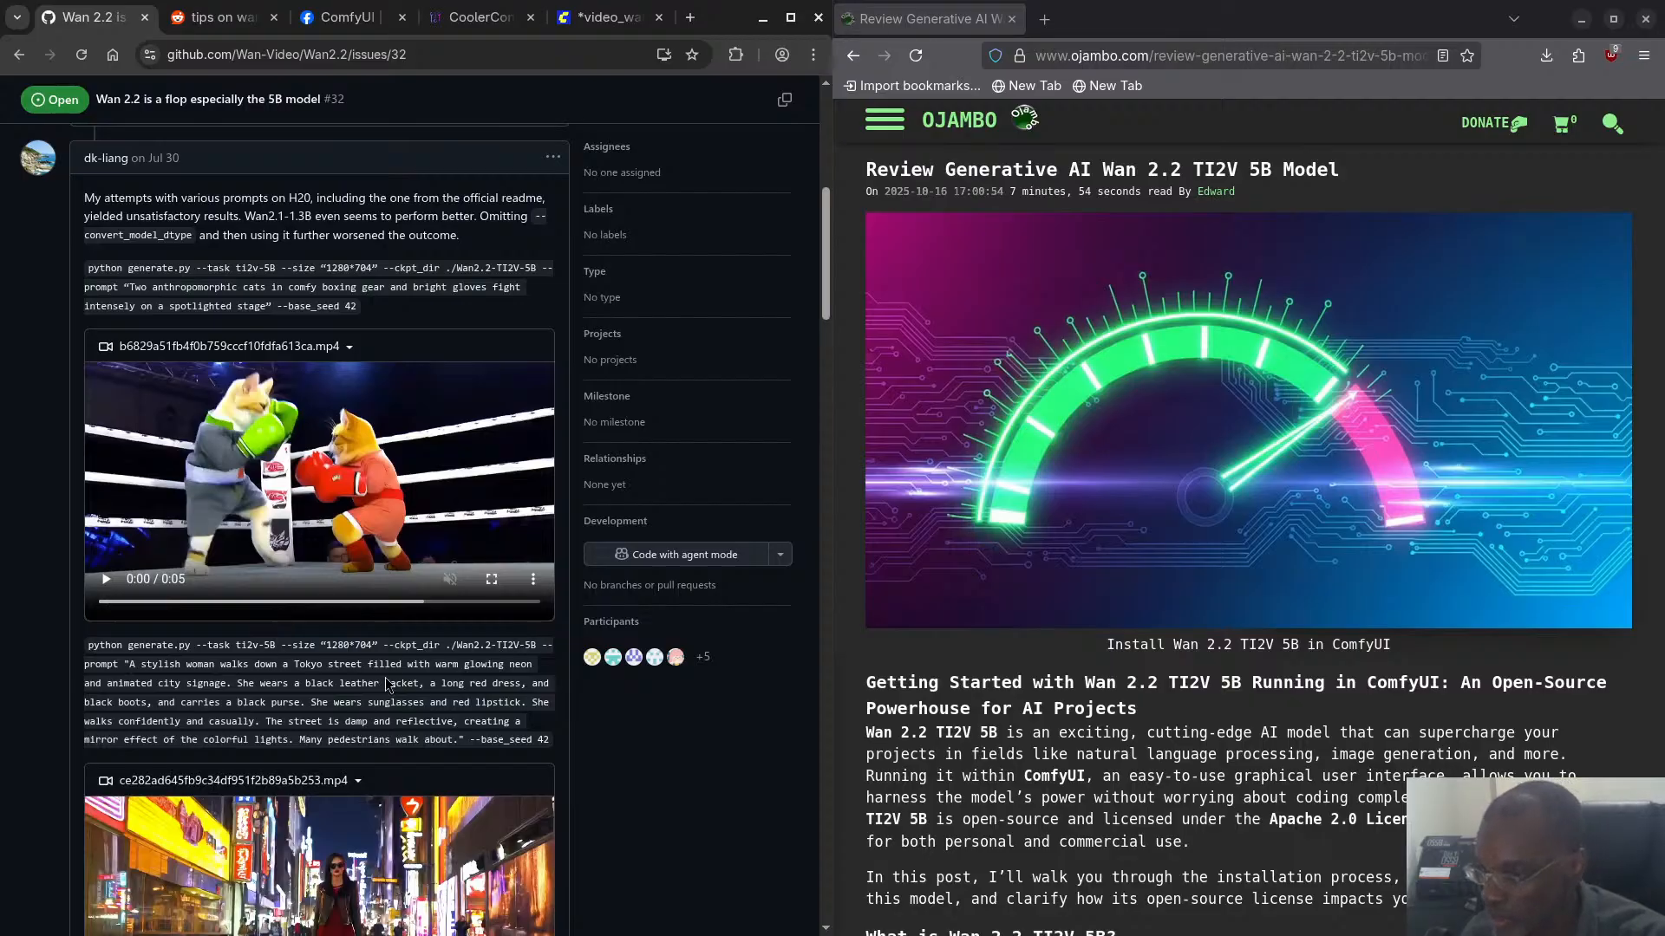
scroll(387, 685, "down", 7)
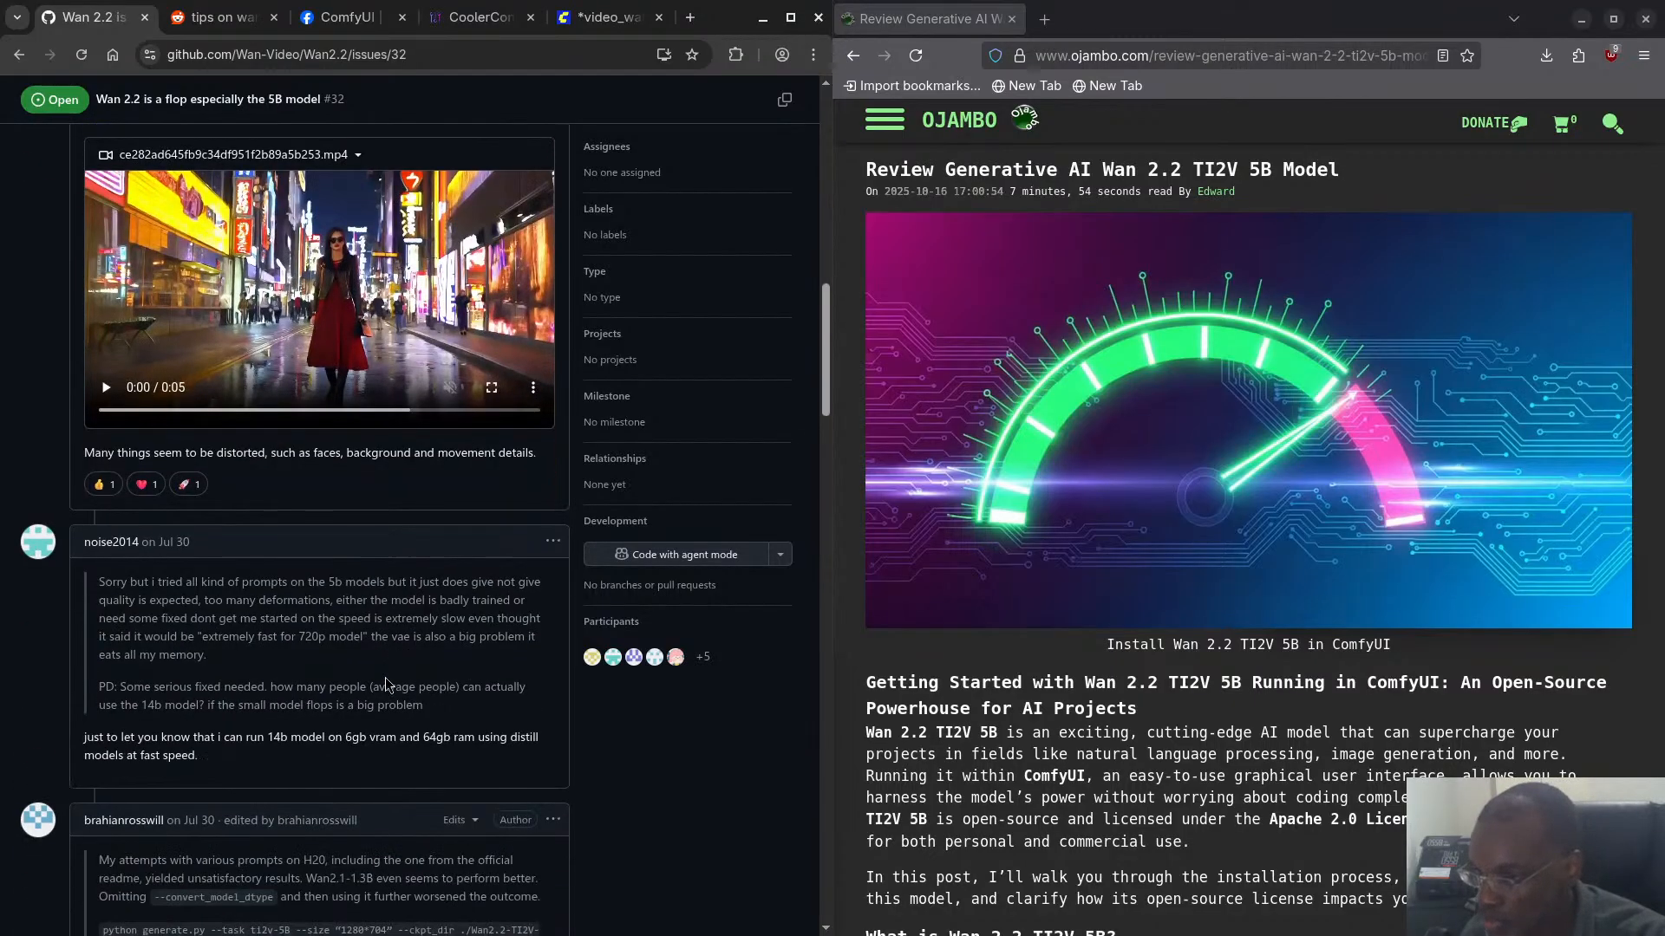
scroll(386, 685, "down", 1)
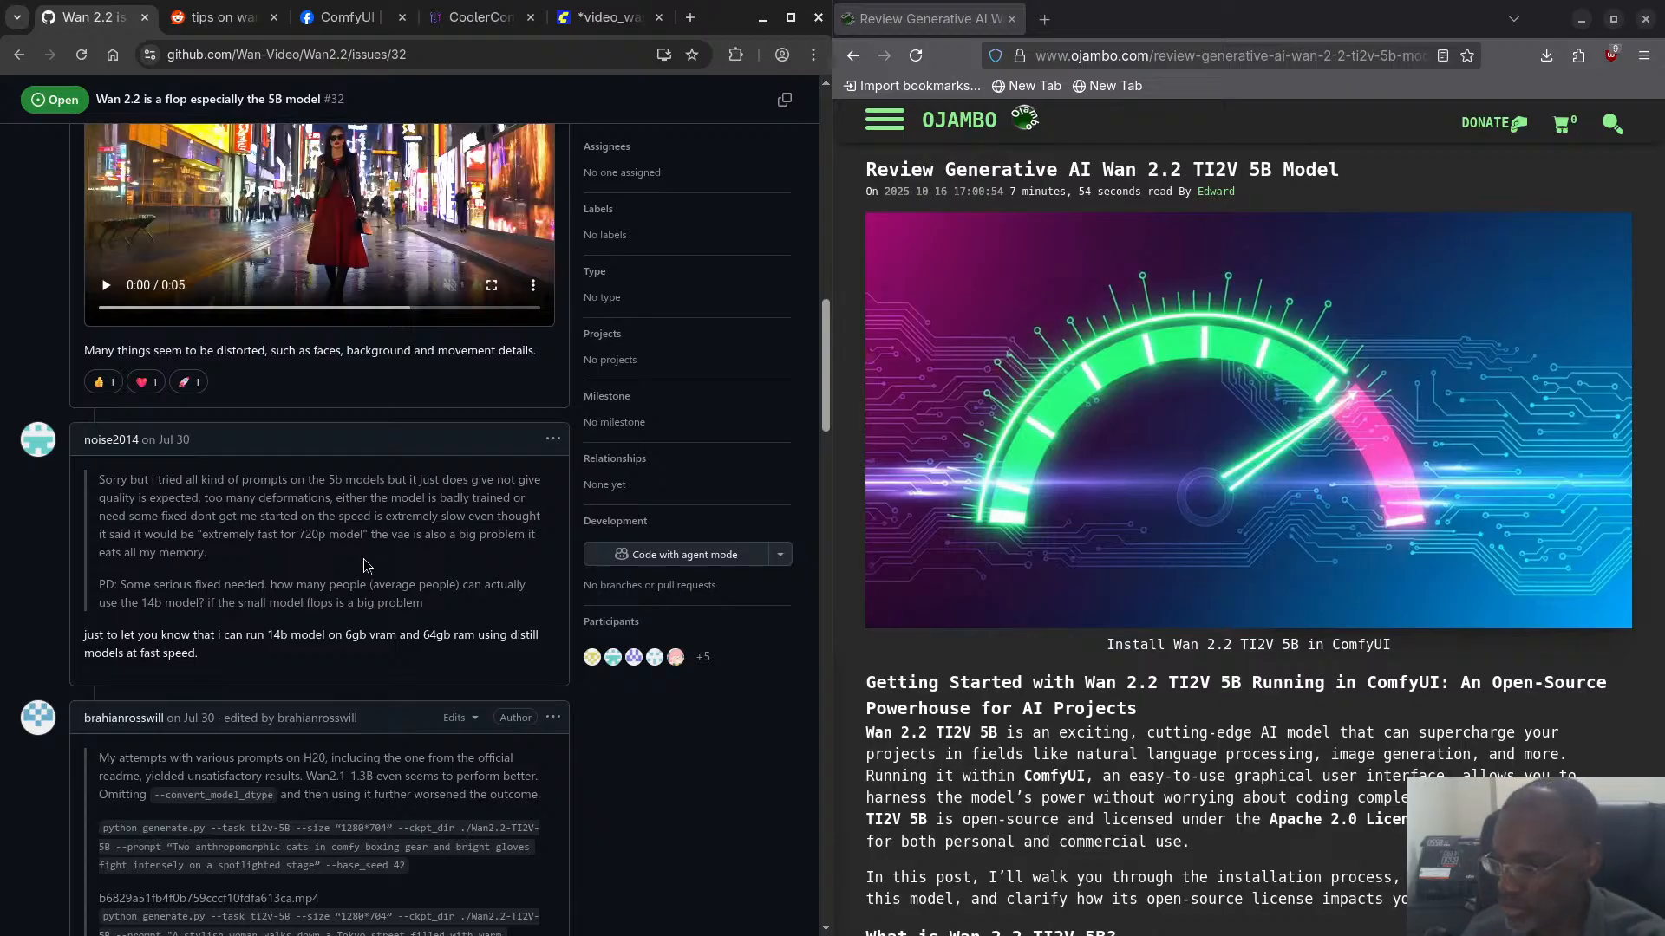
scroll(363, 577, "down", 1)
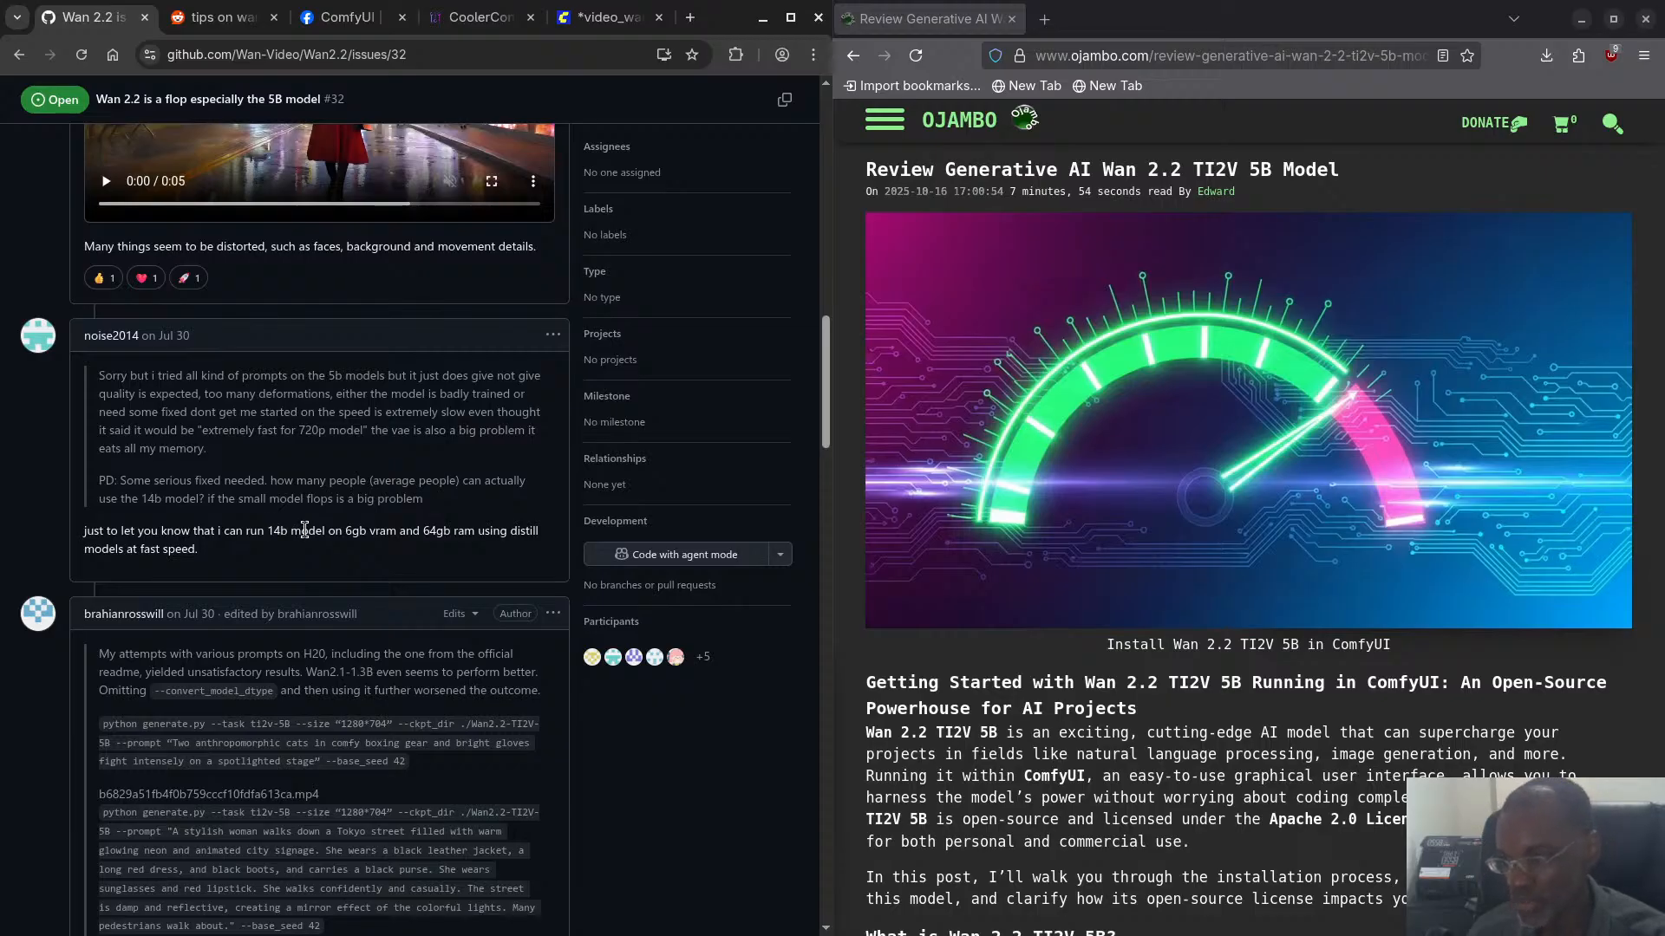
- Read the GitHub issue's comments on 14B hardware demands, 5B output quality and the linked Reddit posts for better results
scroll(305, 529, "down", 3)
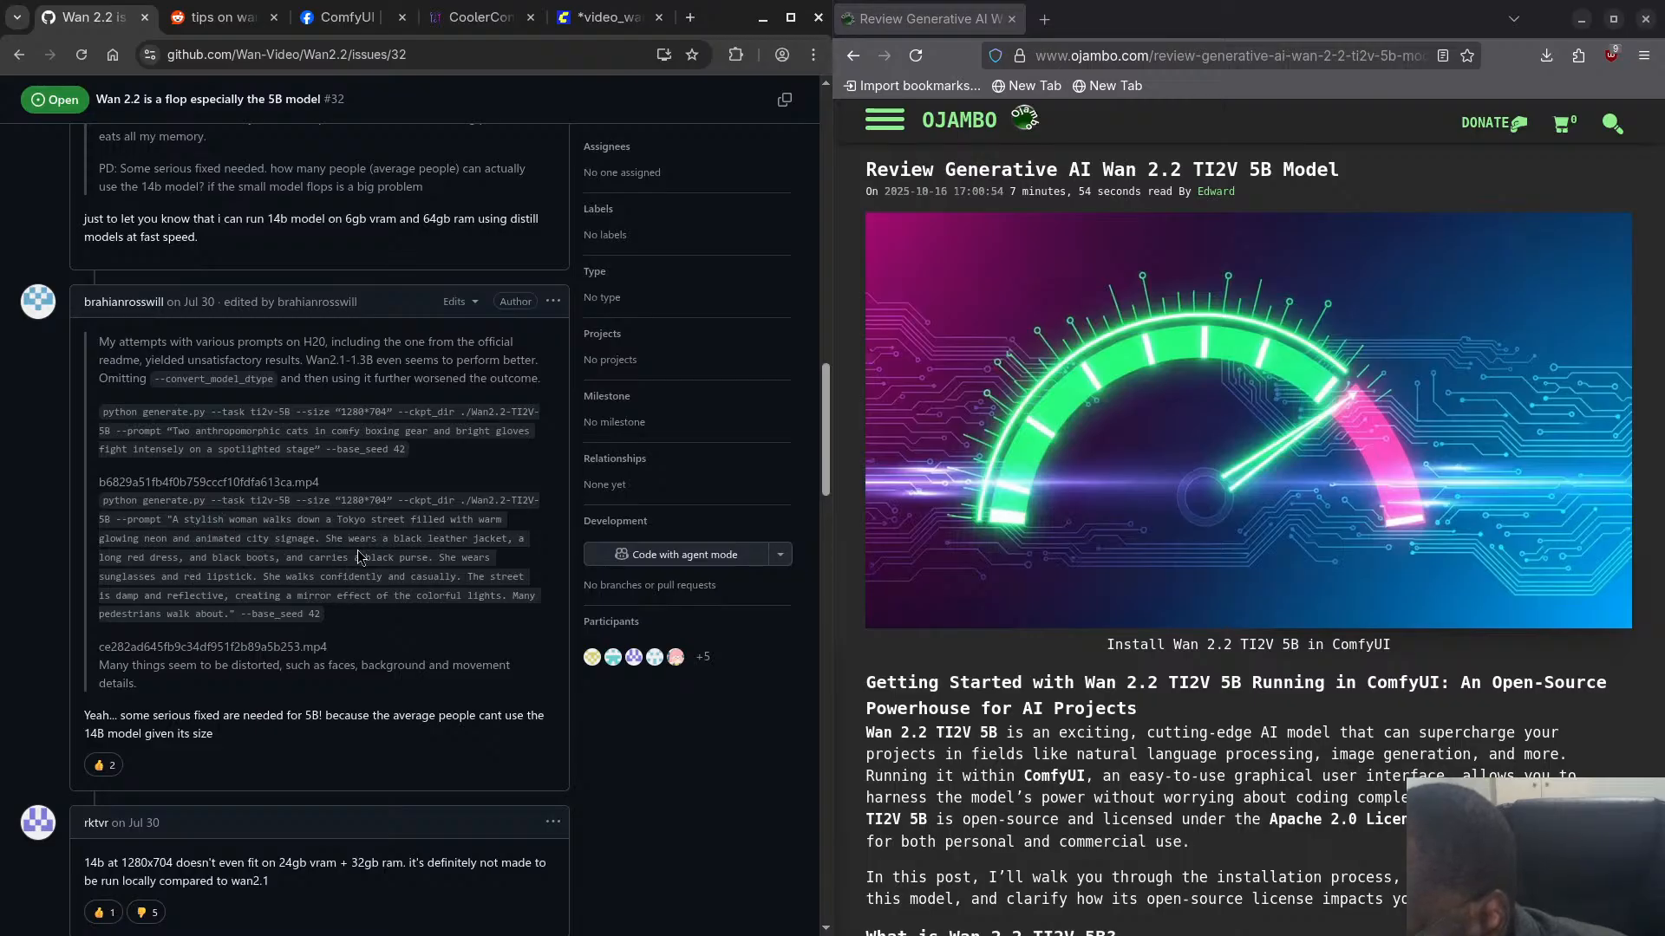
scroll(353, 619, "down", 3)
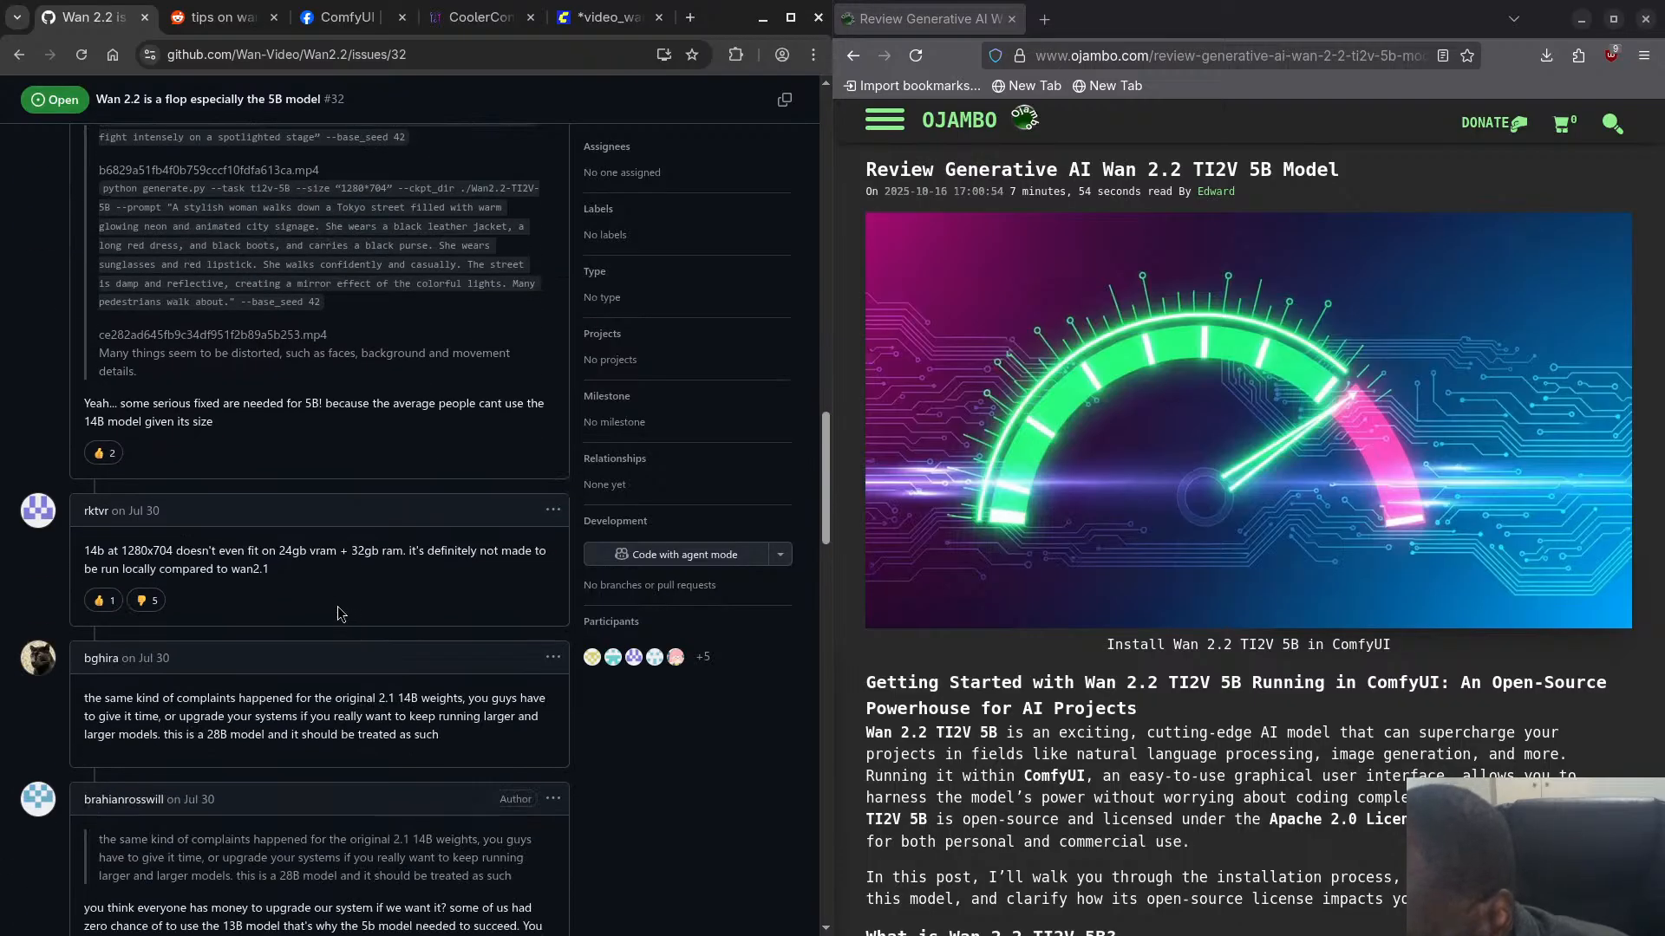
scroll(353, 619, "down", 2)
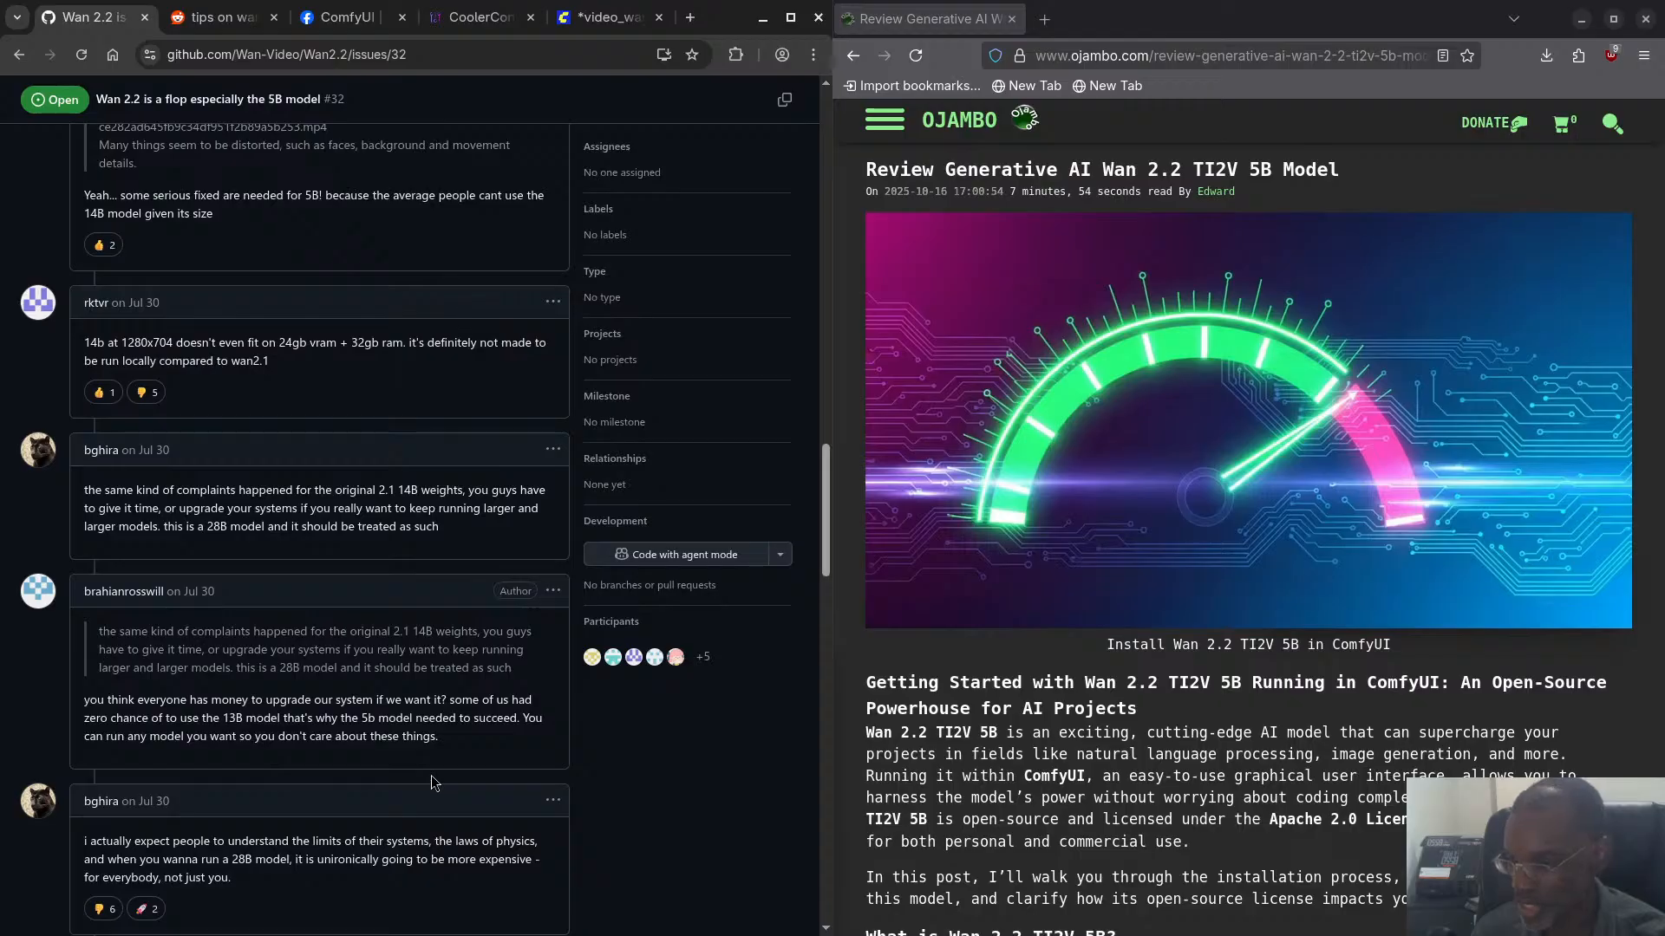
scroll(430, 775, "down", 1)
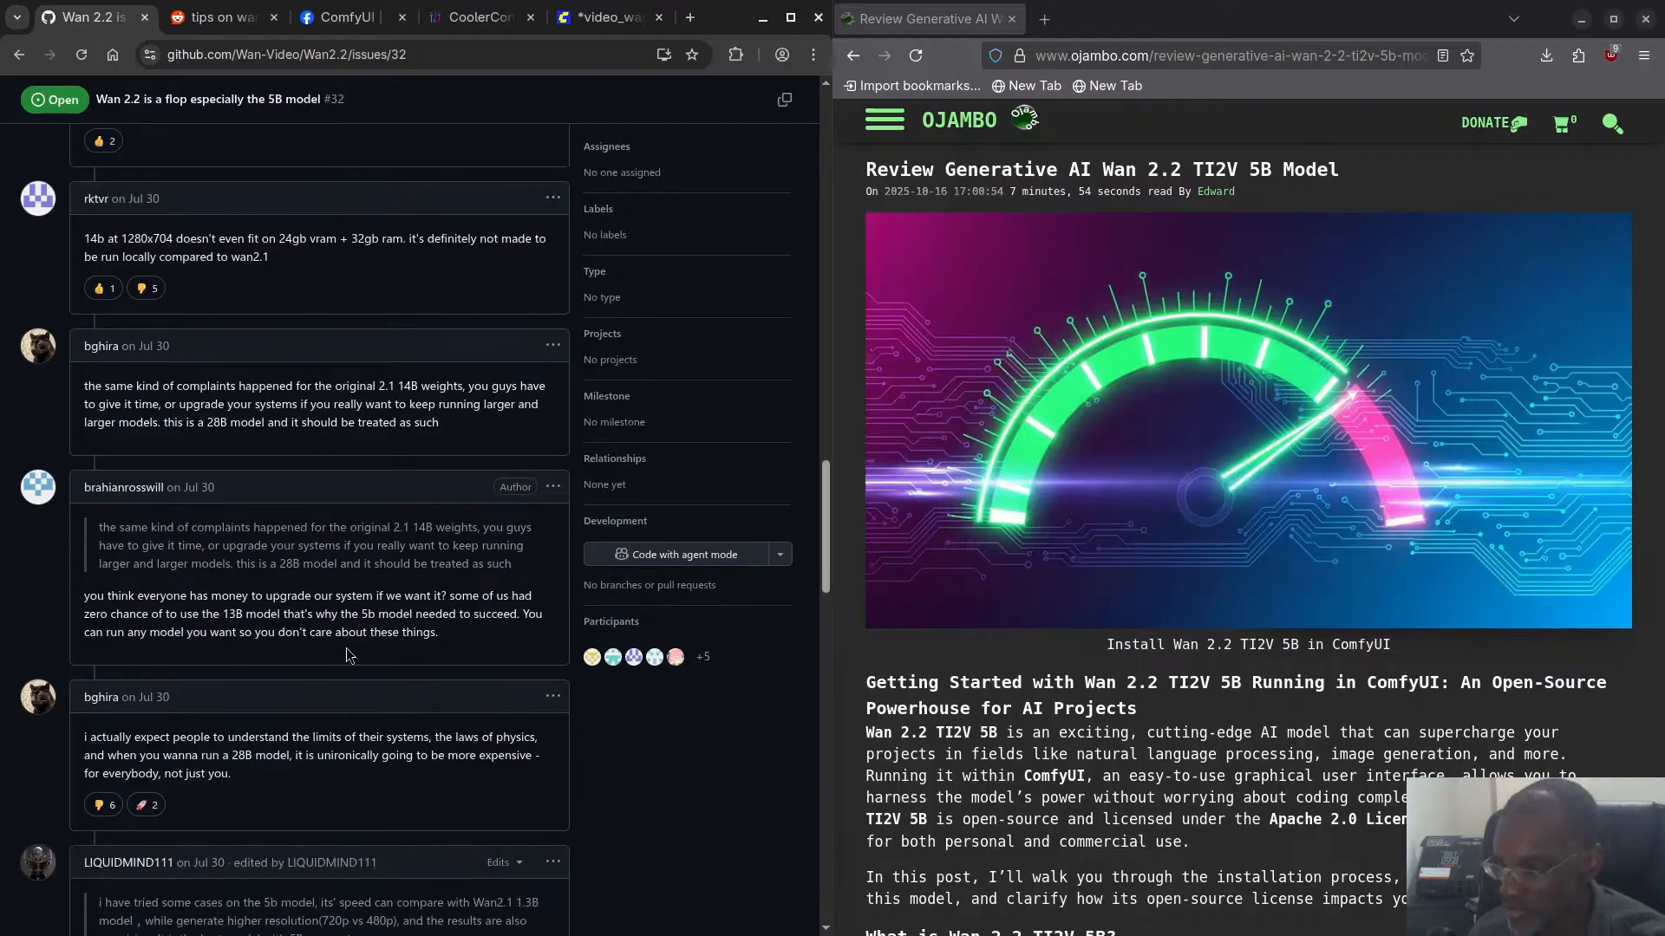
scroll(346, 656, "down", 2)
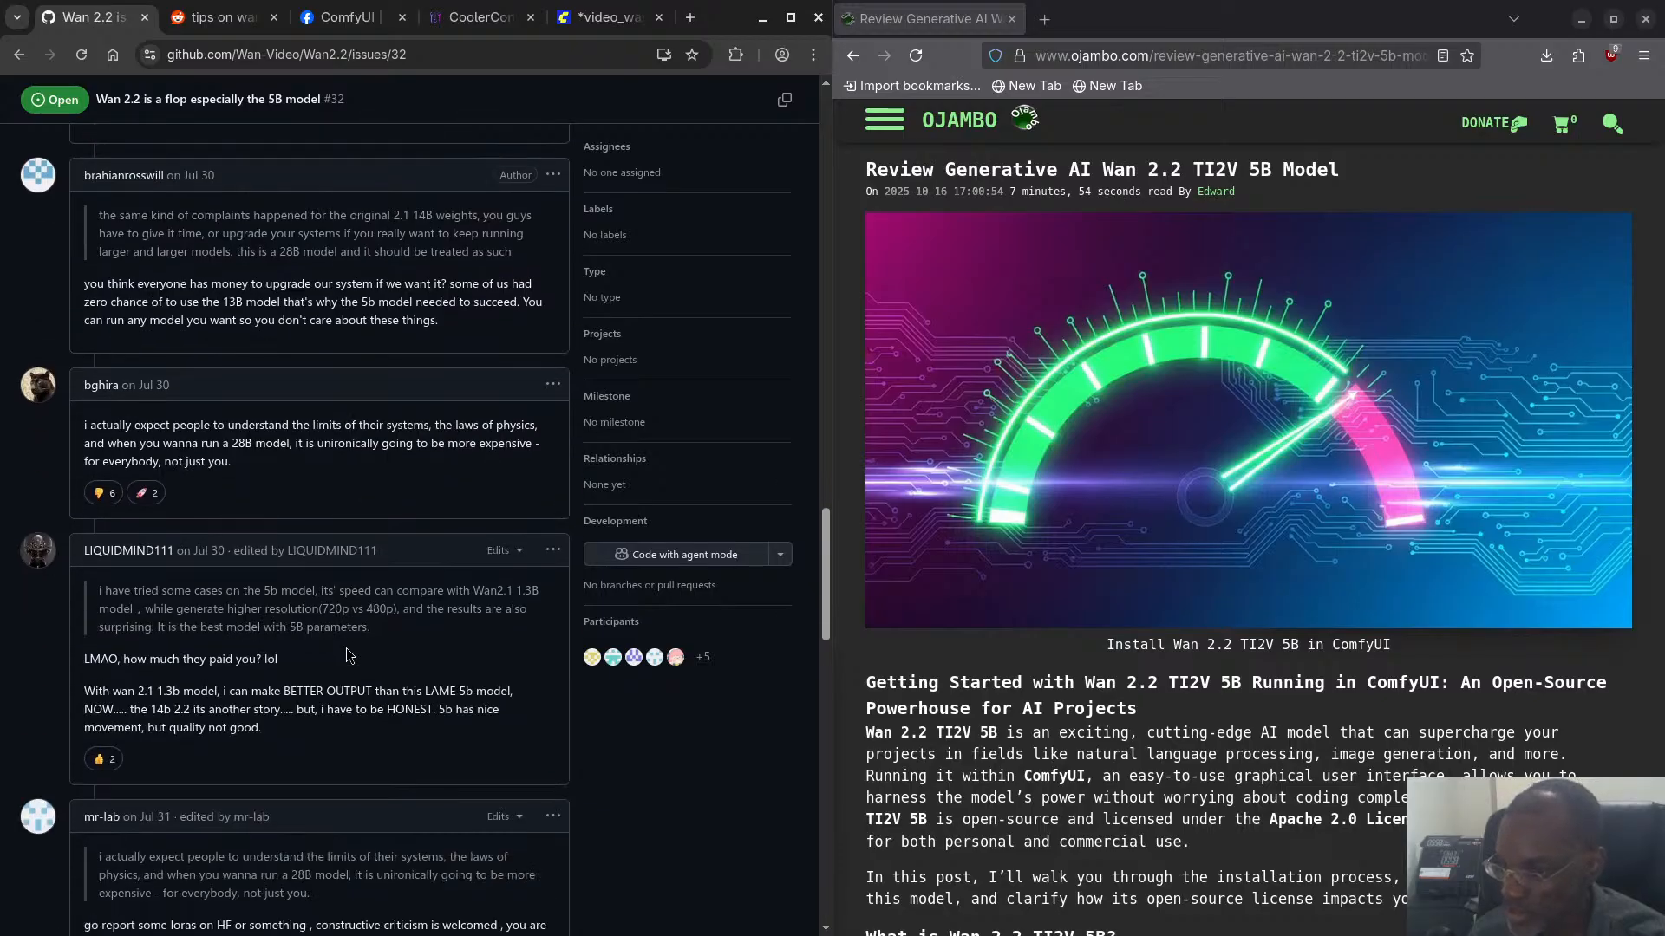
scroll(355, 755, "down", 2)
scroll(355, 755, "down", 3)
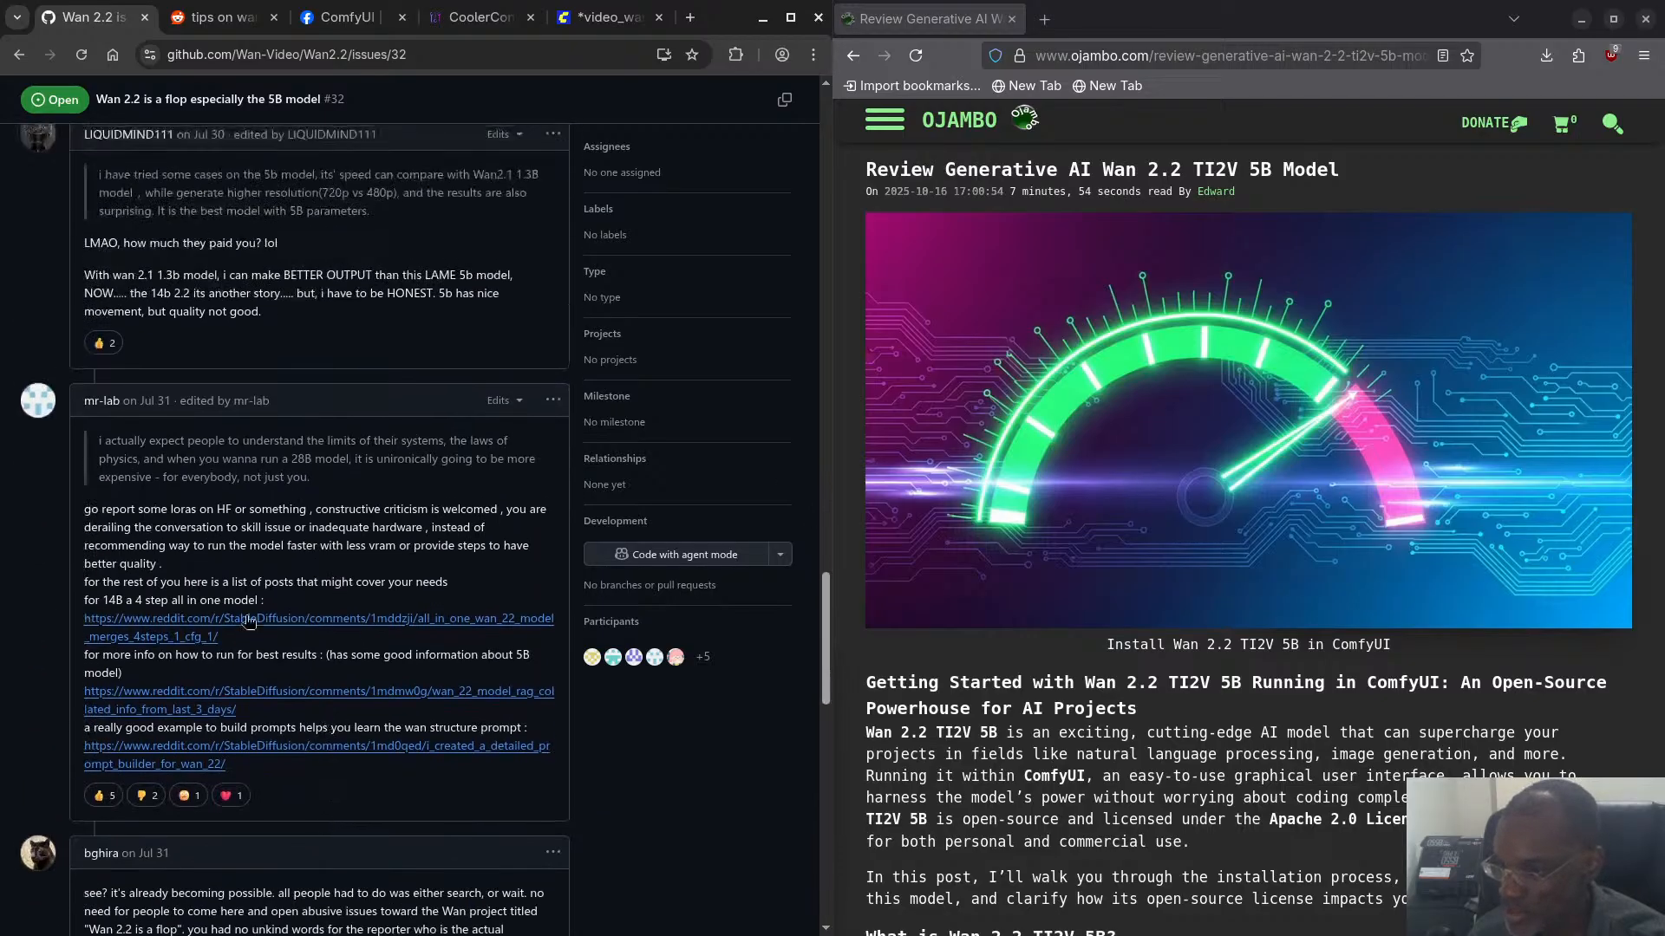
scroll(236, 597, "down", 3)
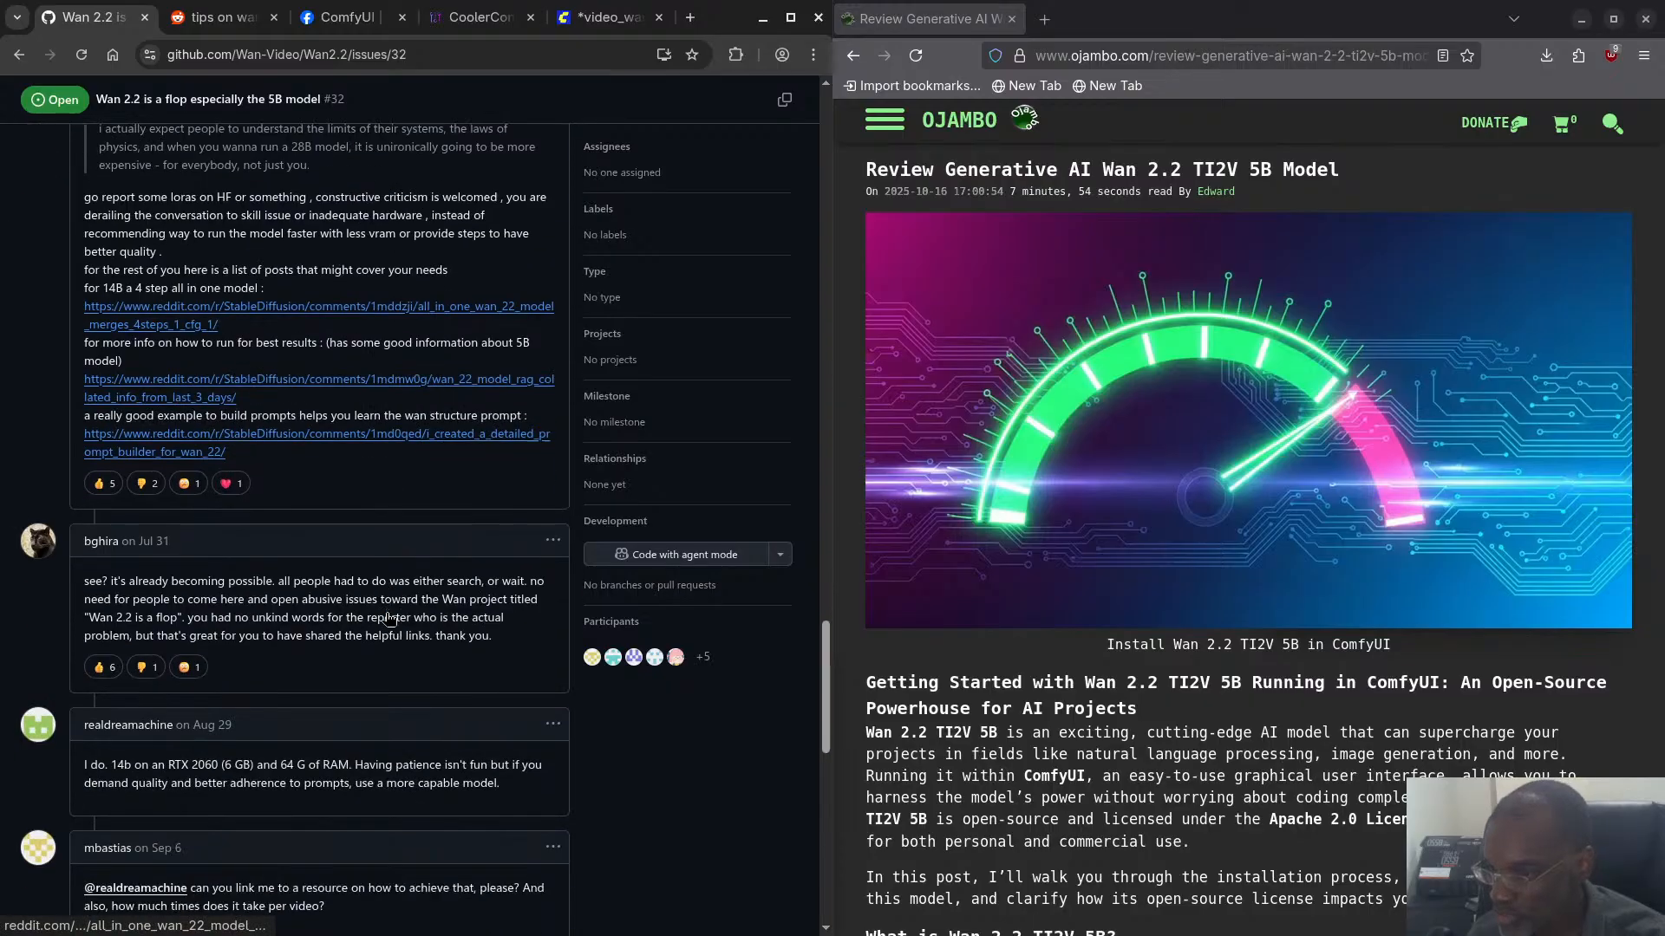
- Examine the GitHub comment describing resolution, seed, VRAM profile and precision settings for running the 14b model on an RTX 2060
scroll(280, 633, "down", 2)
scroll(280, 632, "up", 1)
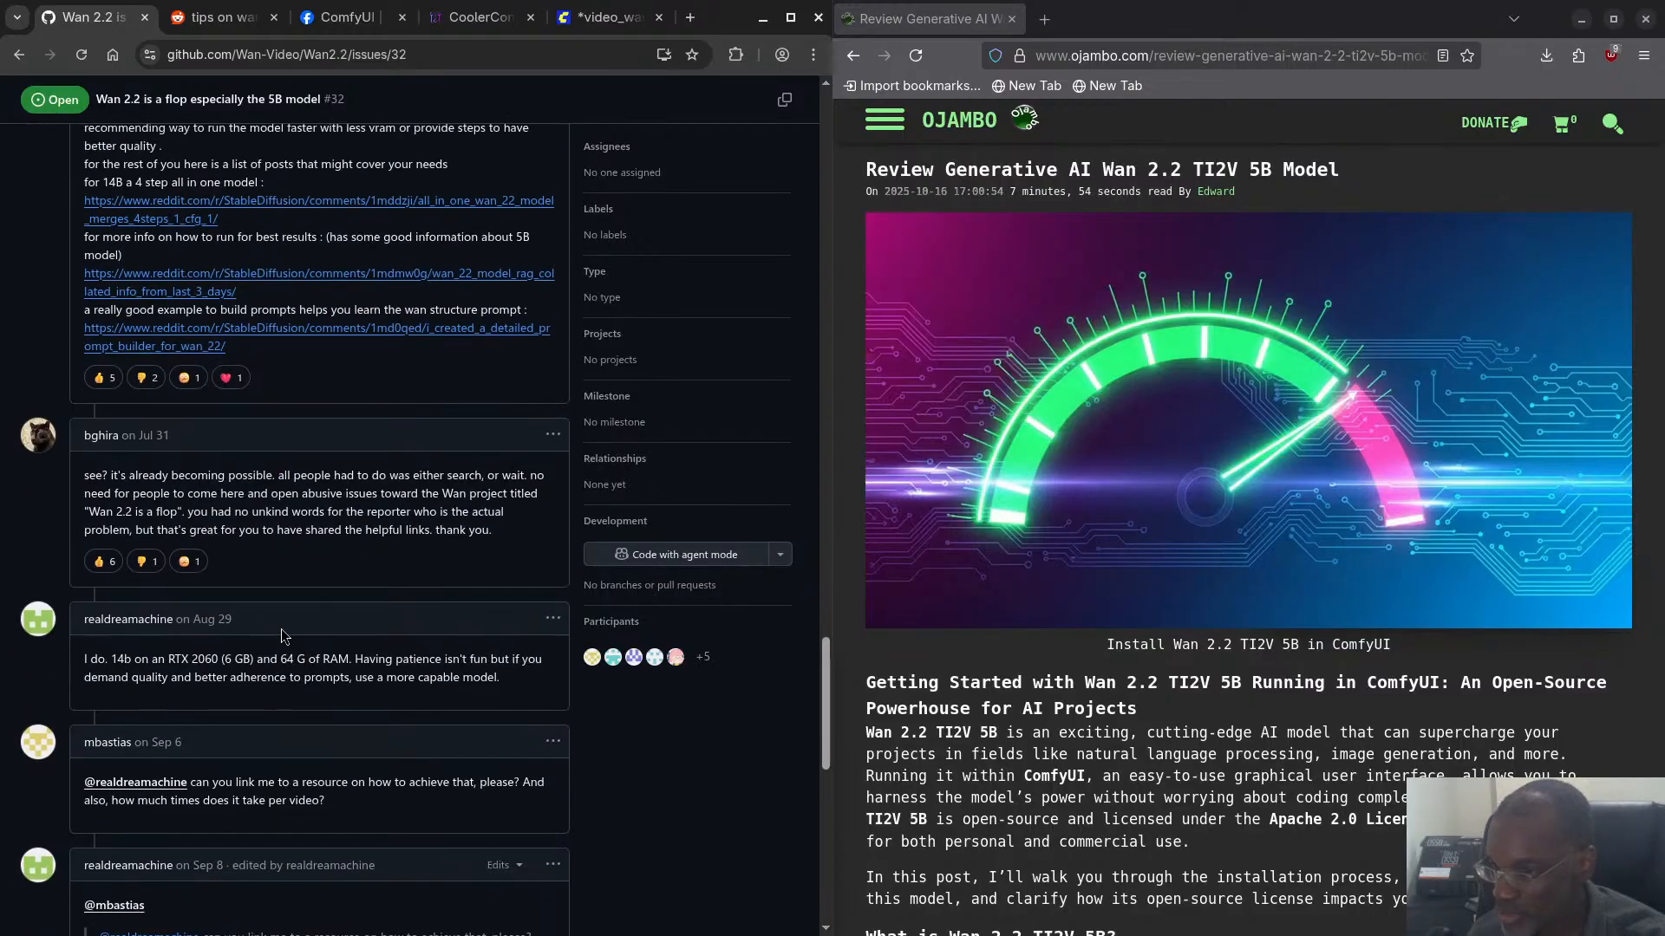
scroll(282, 637, "down", 4)
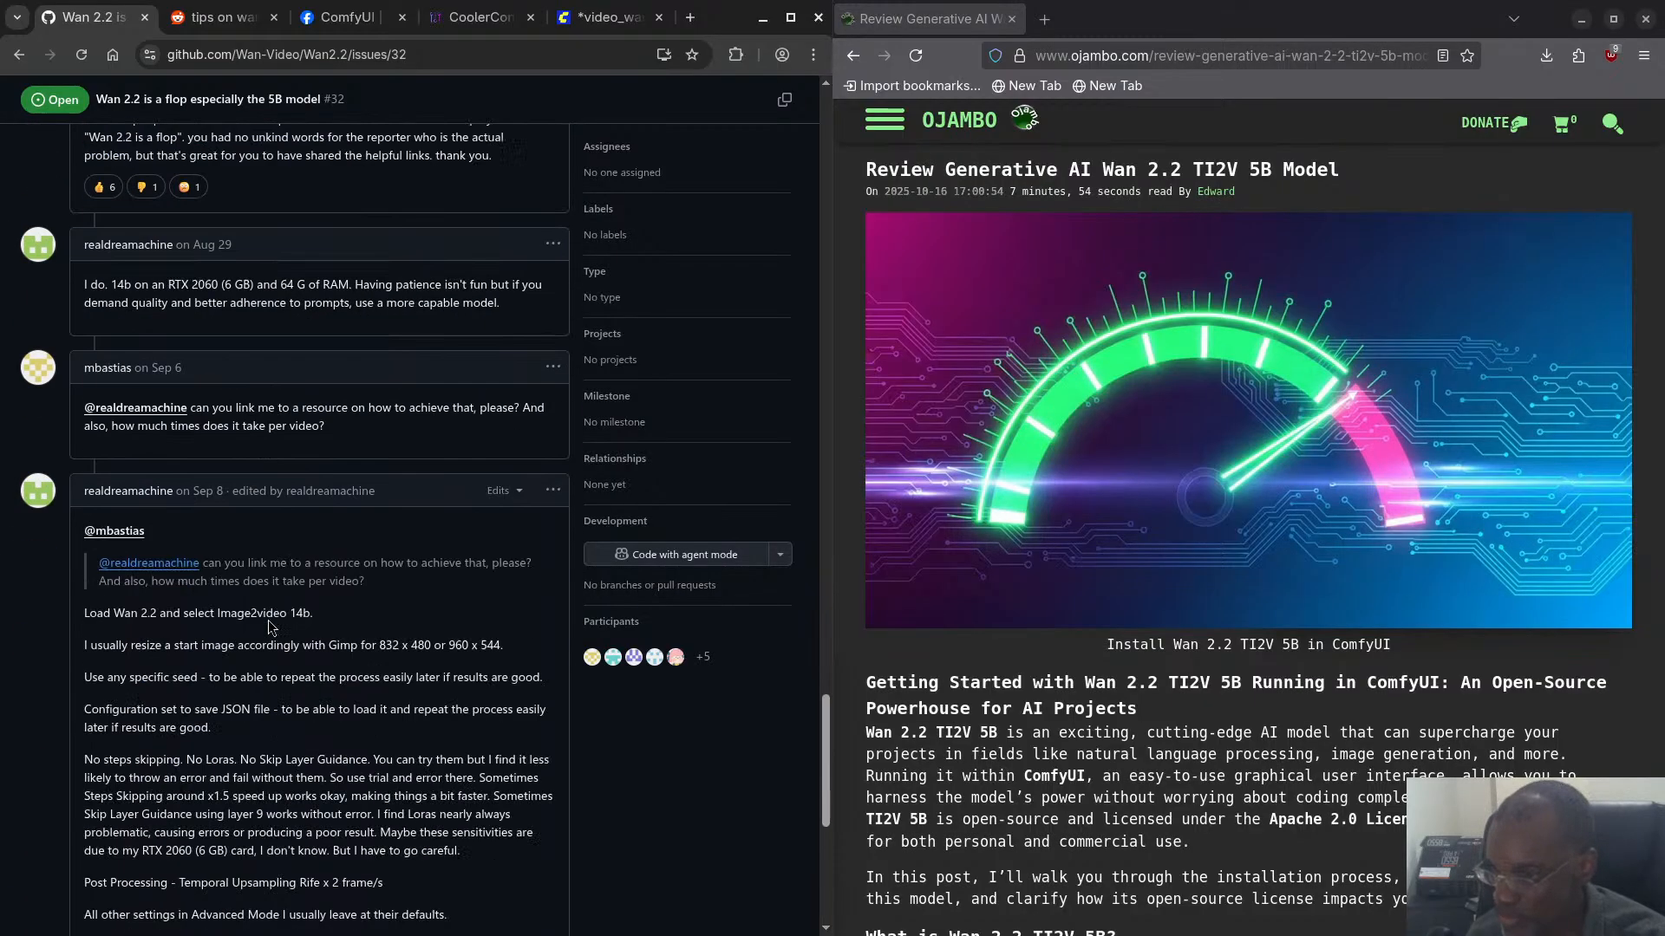
scroll(272, 627, "down", 2)
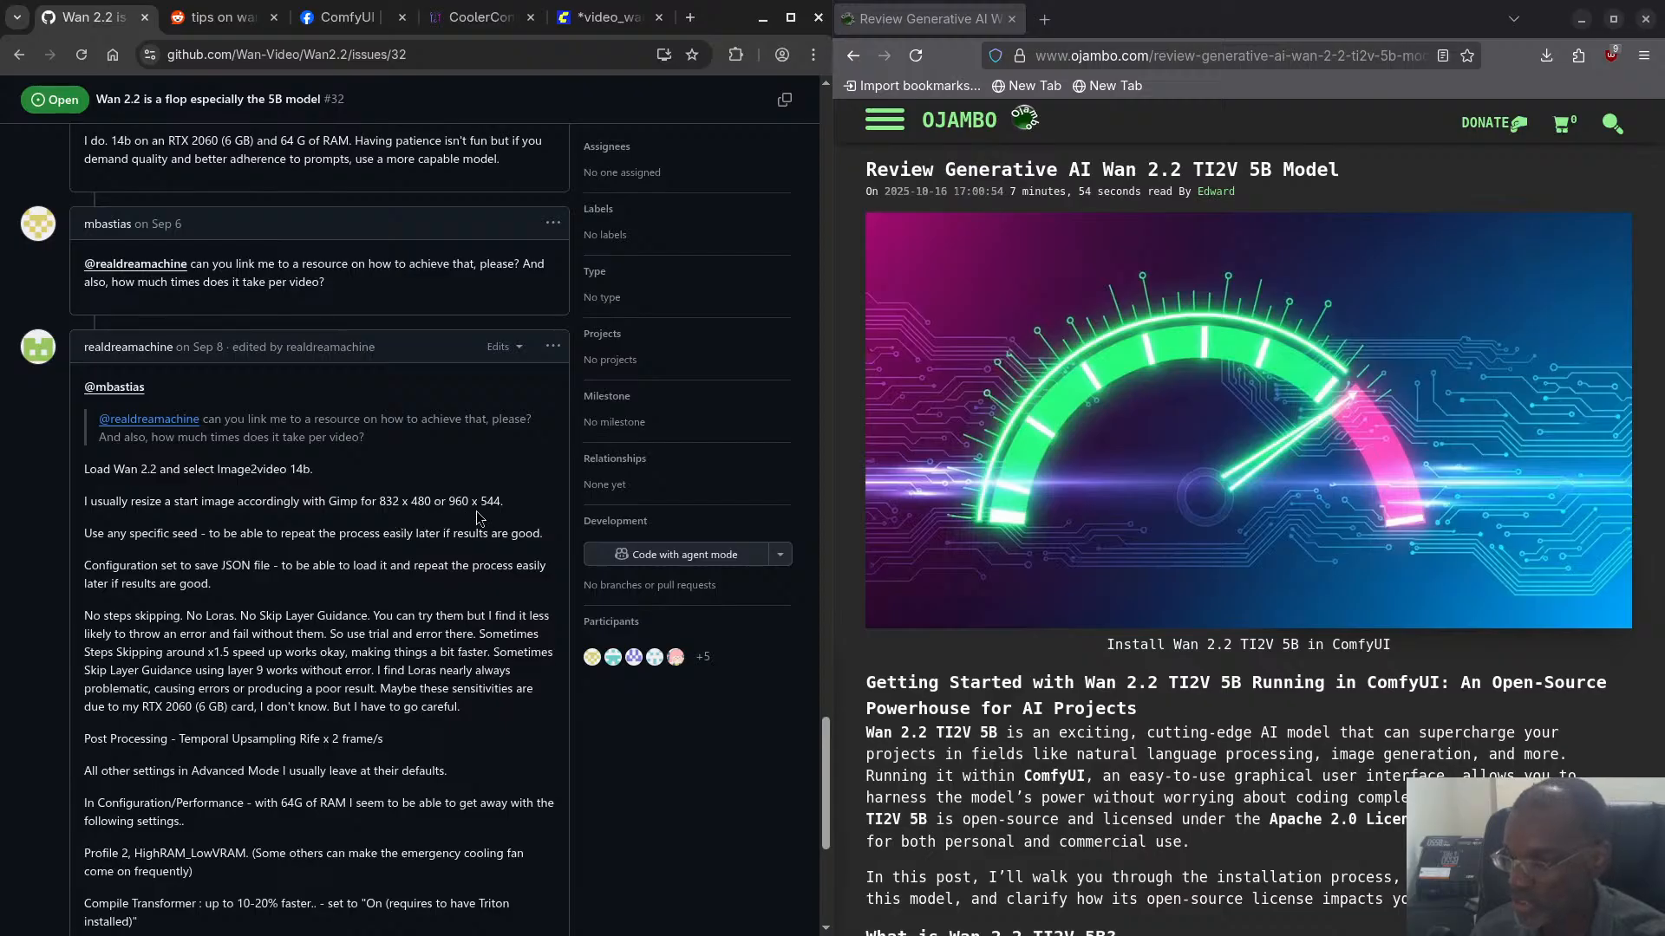
scroll(364, 589, "down", 3)
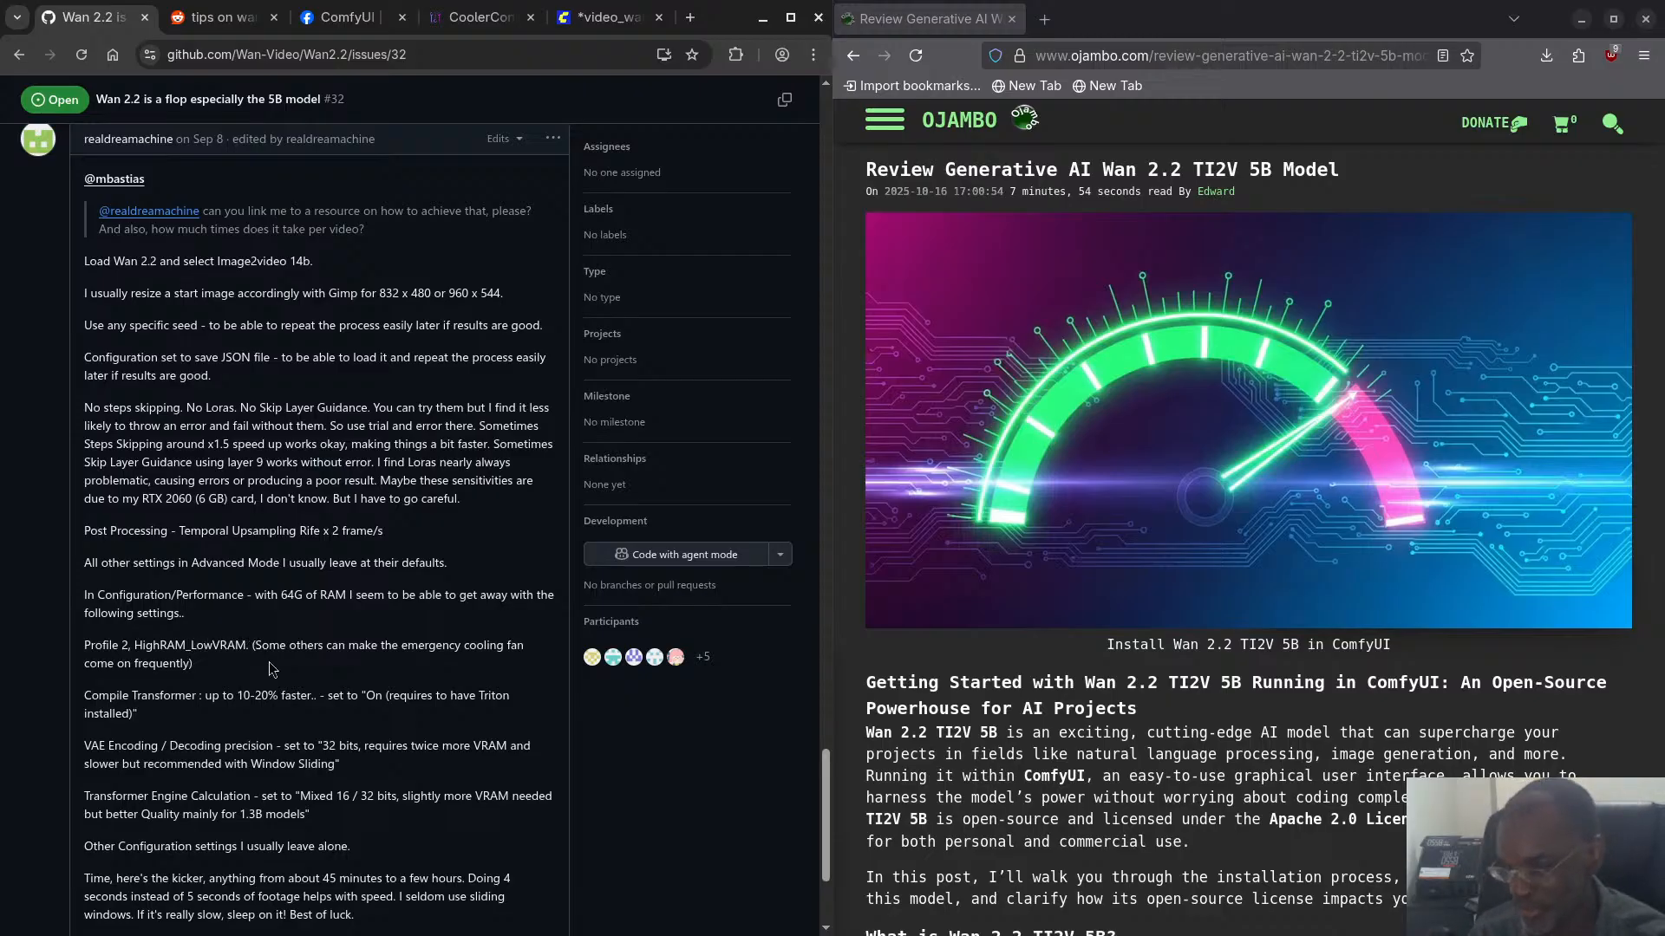
scroll(260, 685, "down", 1)
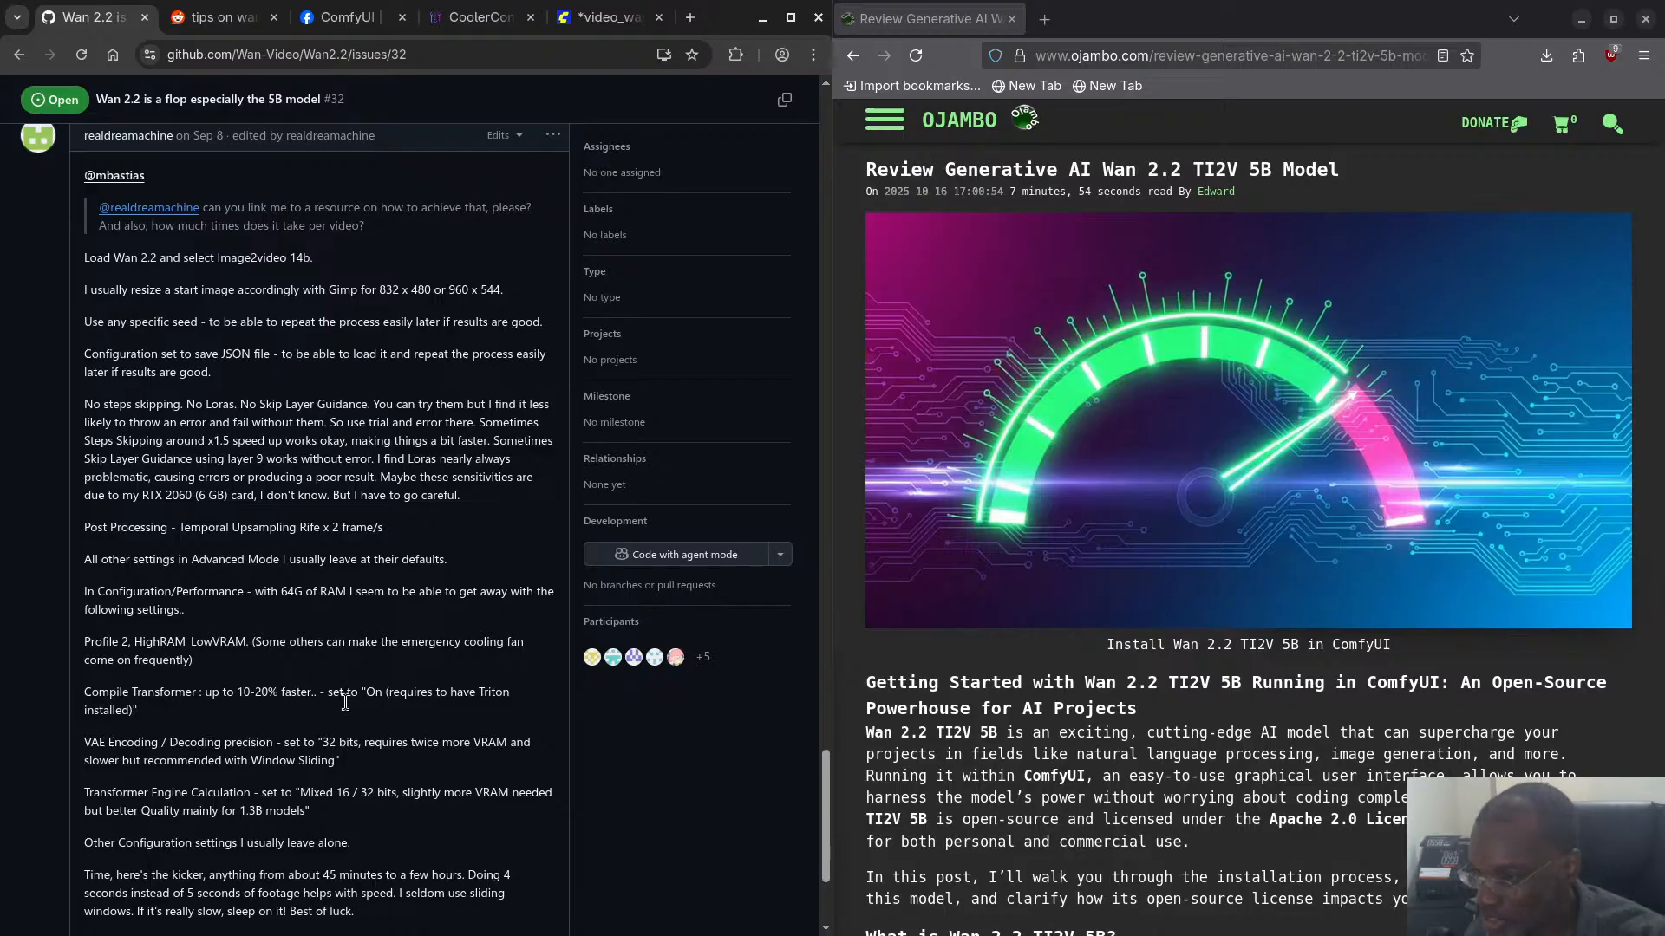
scroll(474, 707, "down", 1)
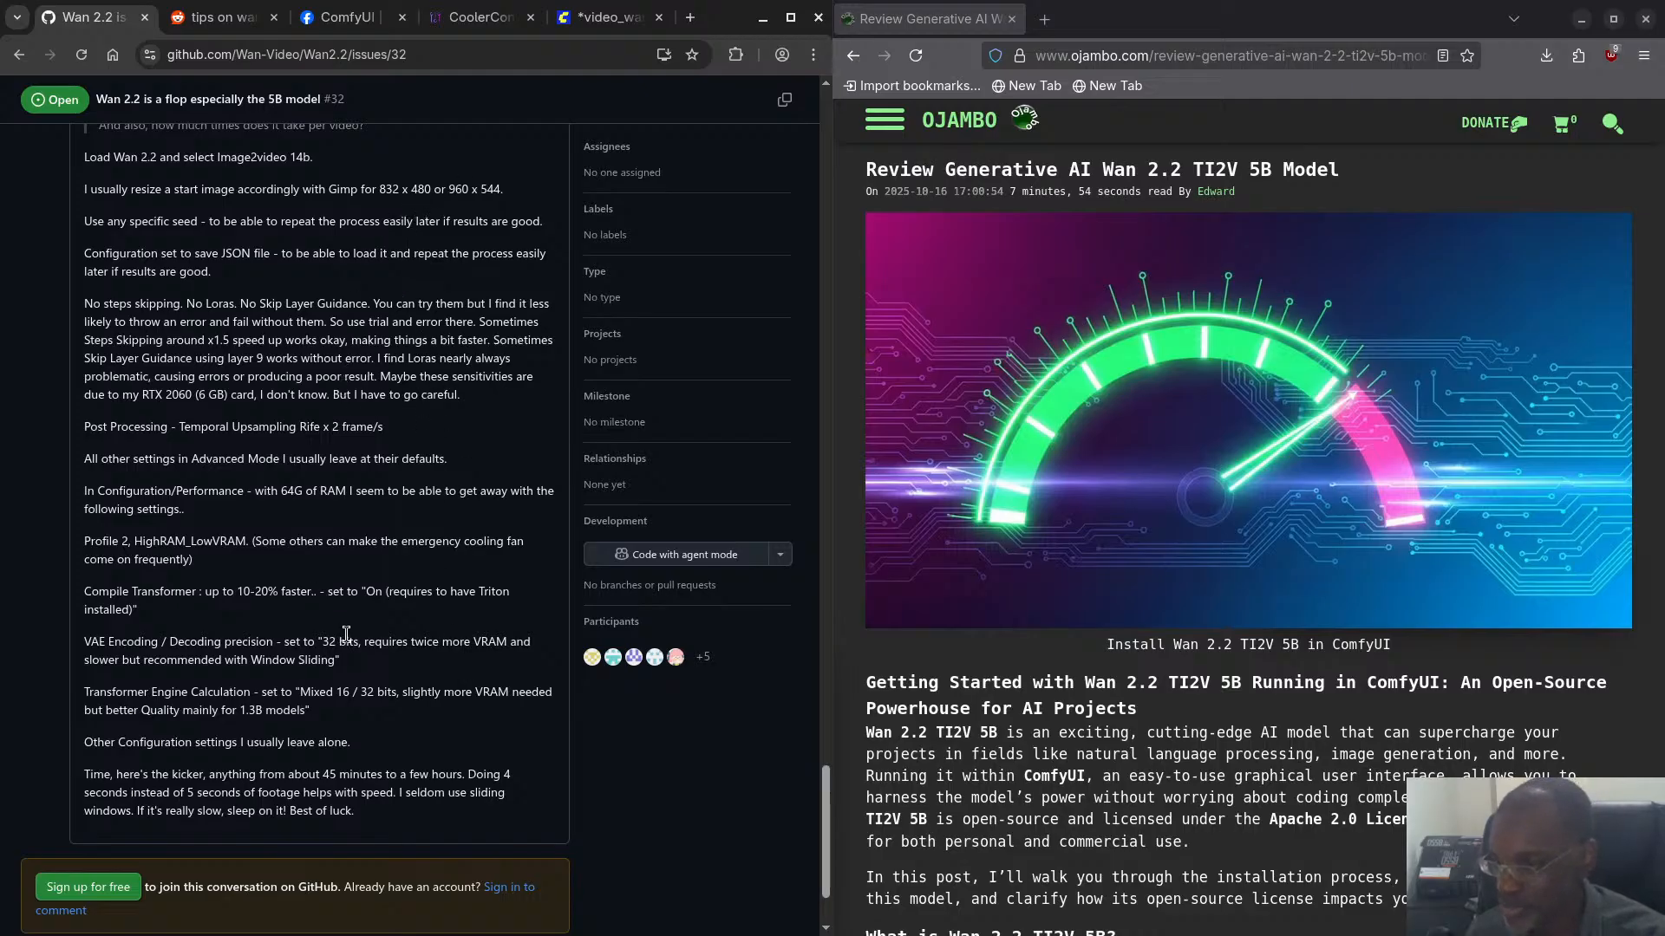
- Check the sampler_name choices of the KSampler in the ComfyUI workflow, keeping uni_pc
left_click(609, 19)
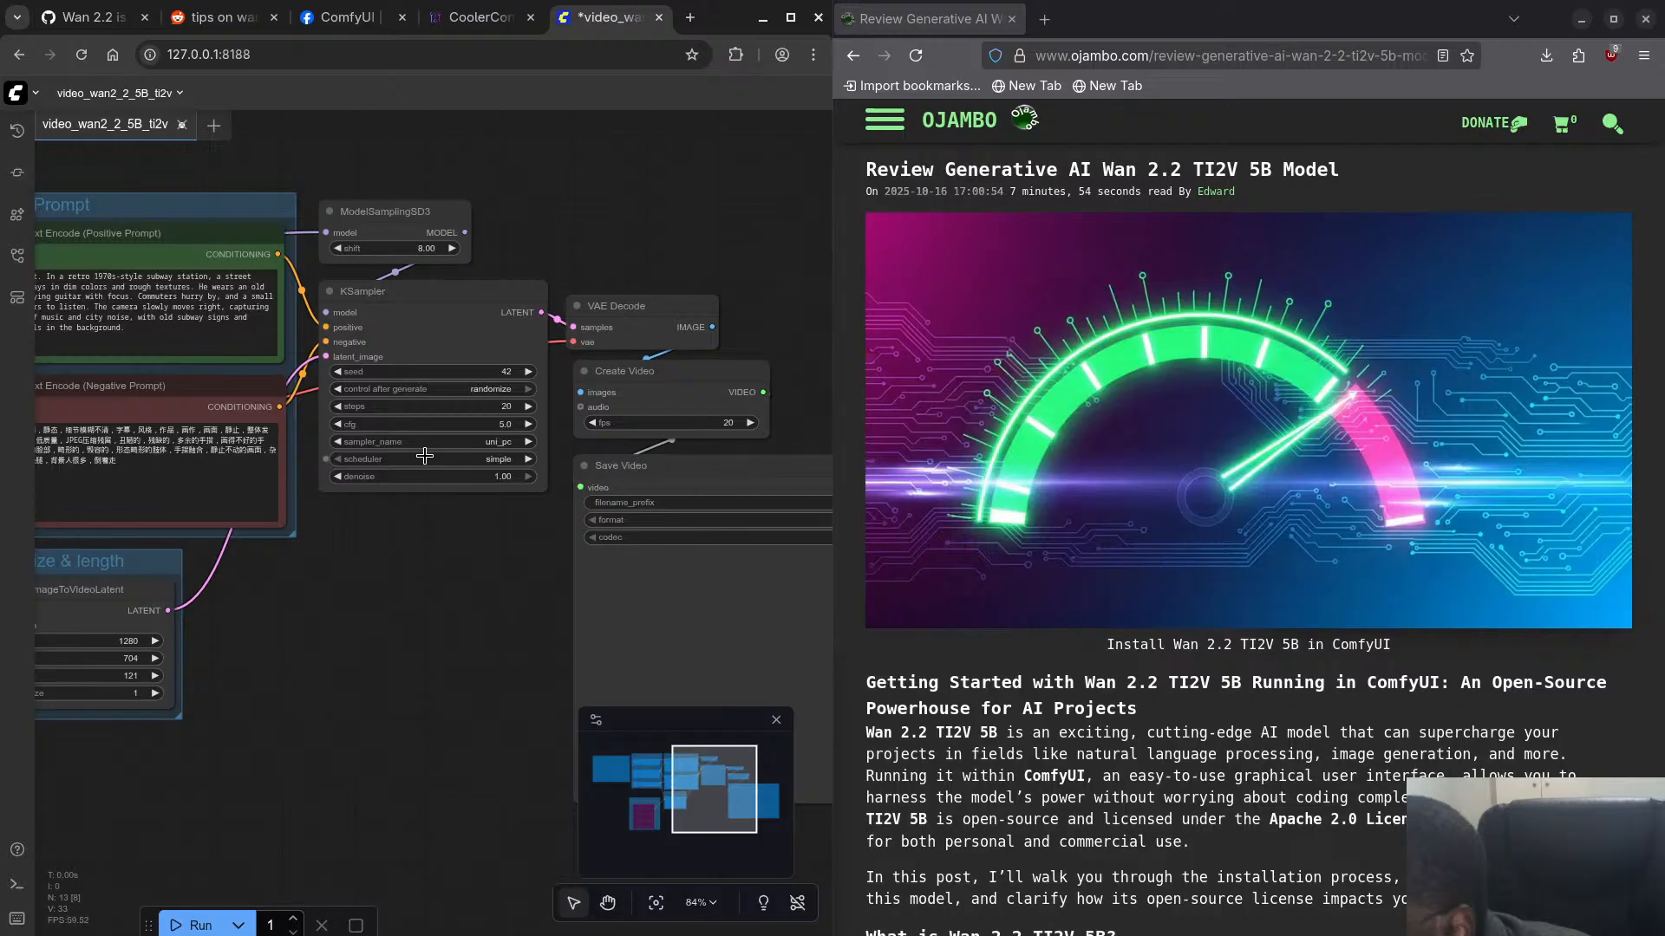
left_click(450, 442)
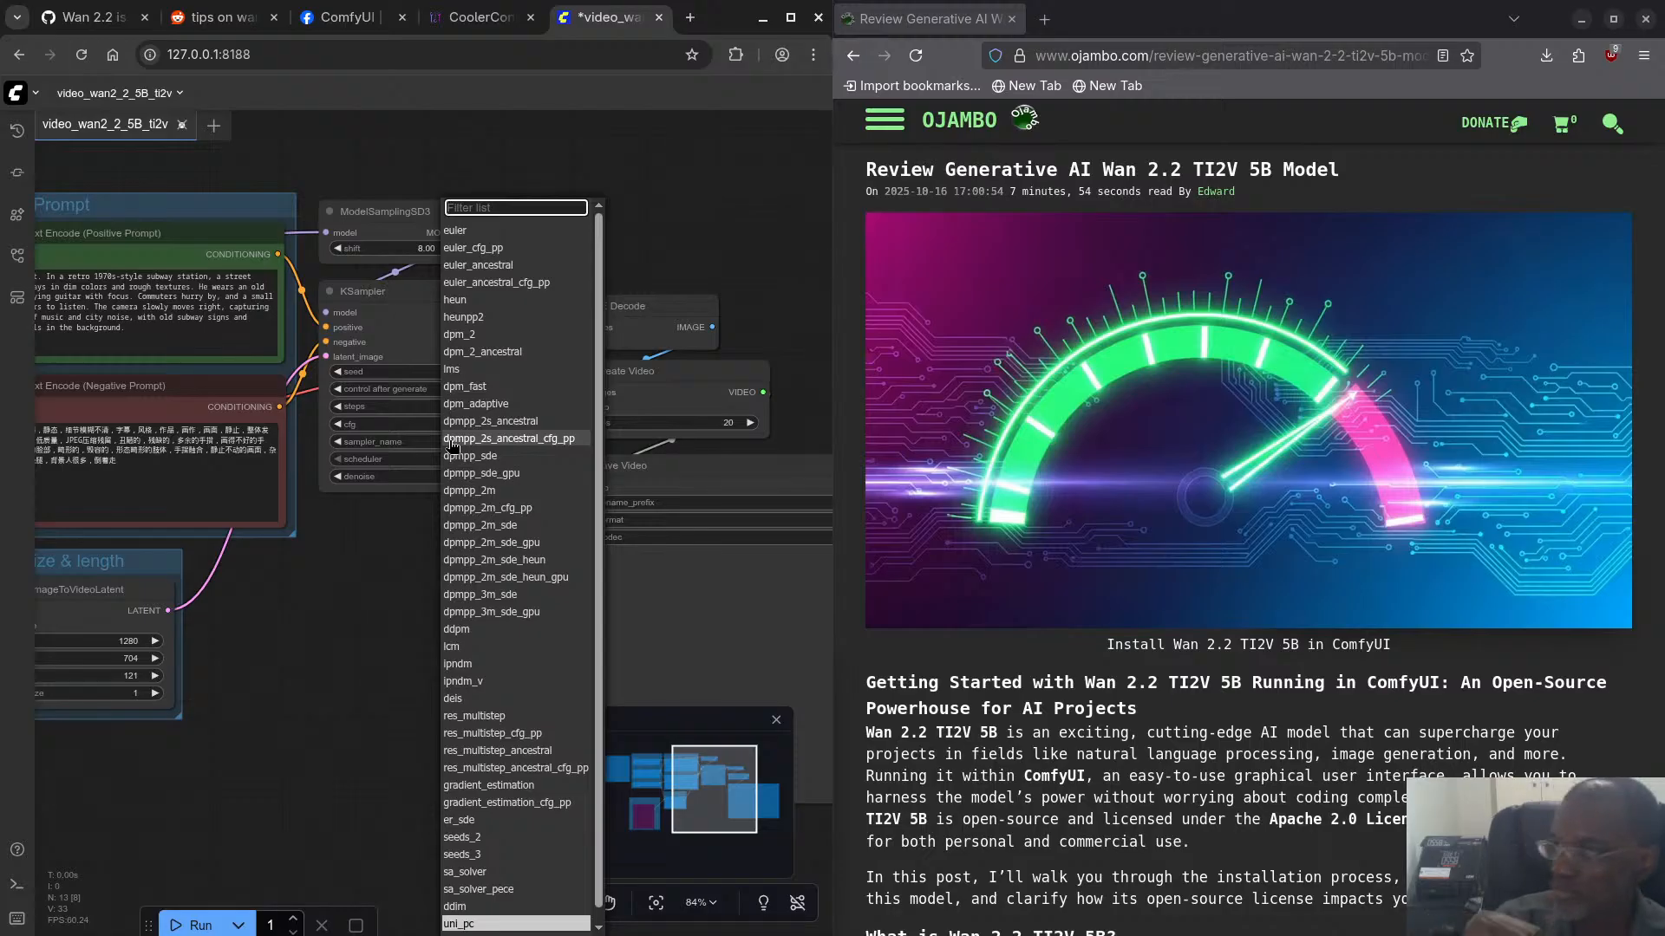
left_click(354, 575)
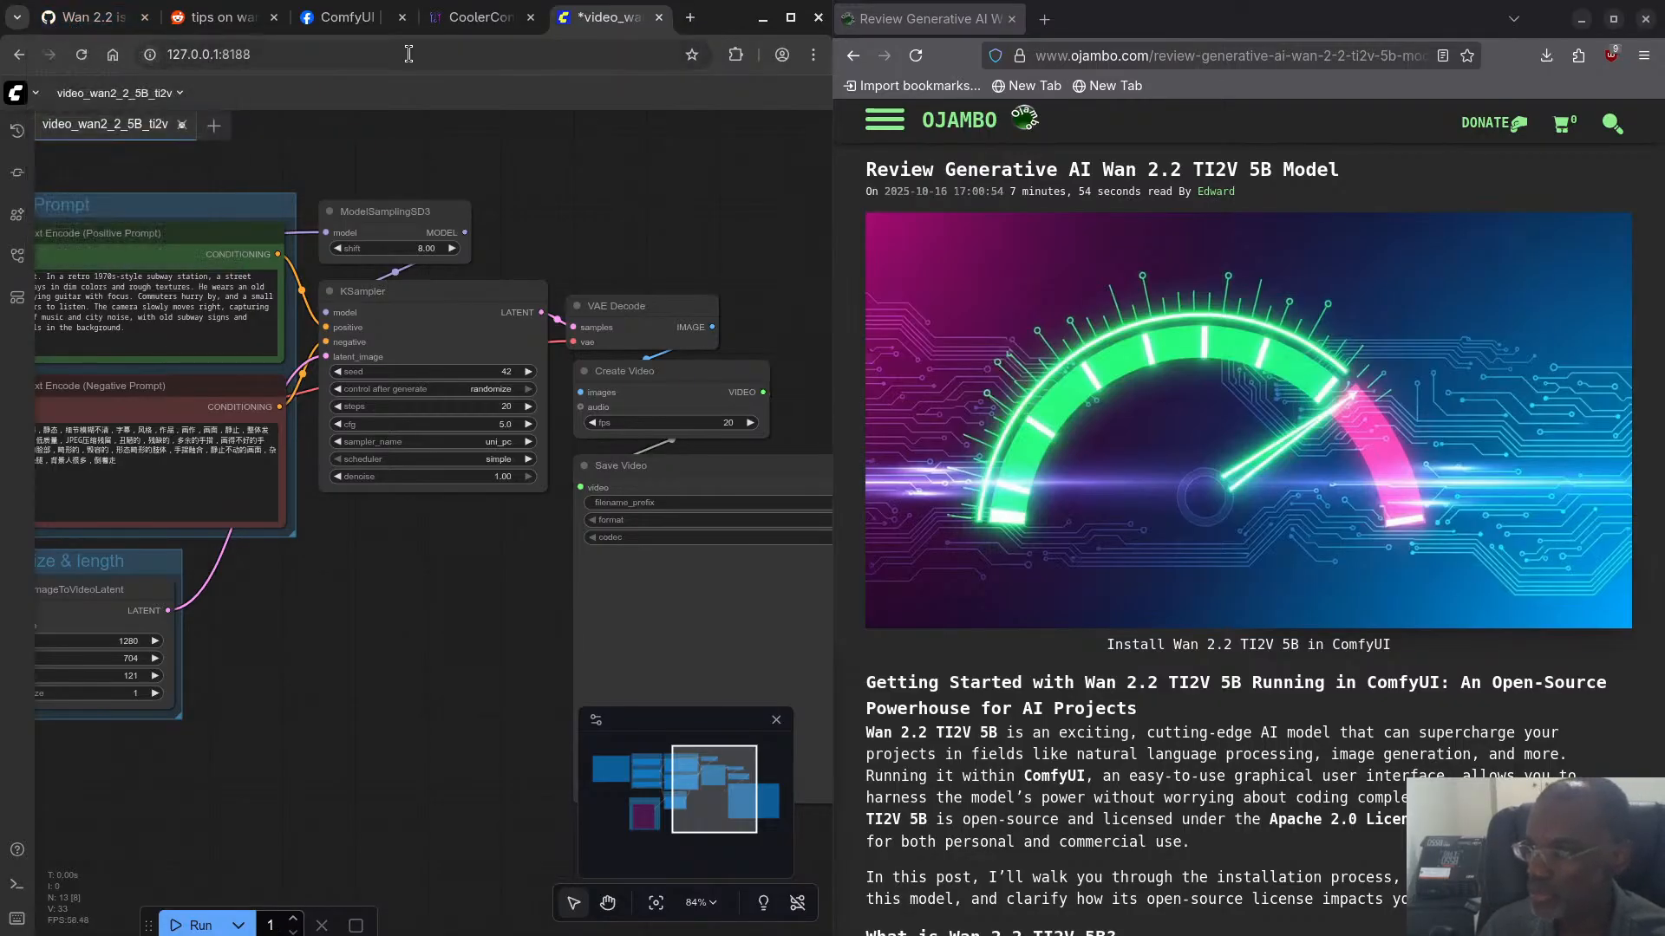
- Consult the Reddit thread on Wan 2.2 quality settings and set the Wan22ImageToVideoLatent length to 81 in ComfyUI
left_click(54, 26)
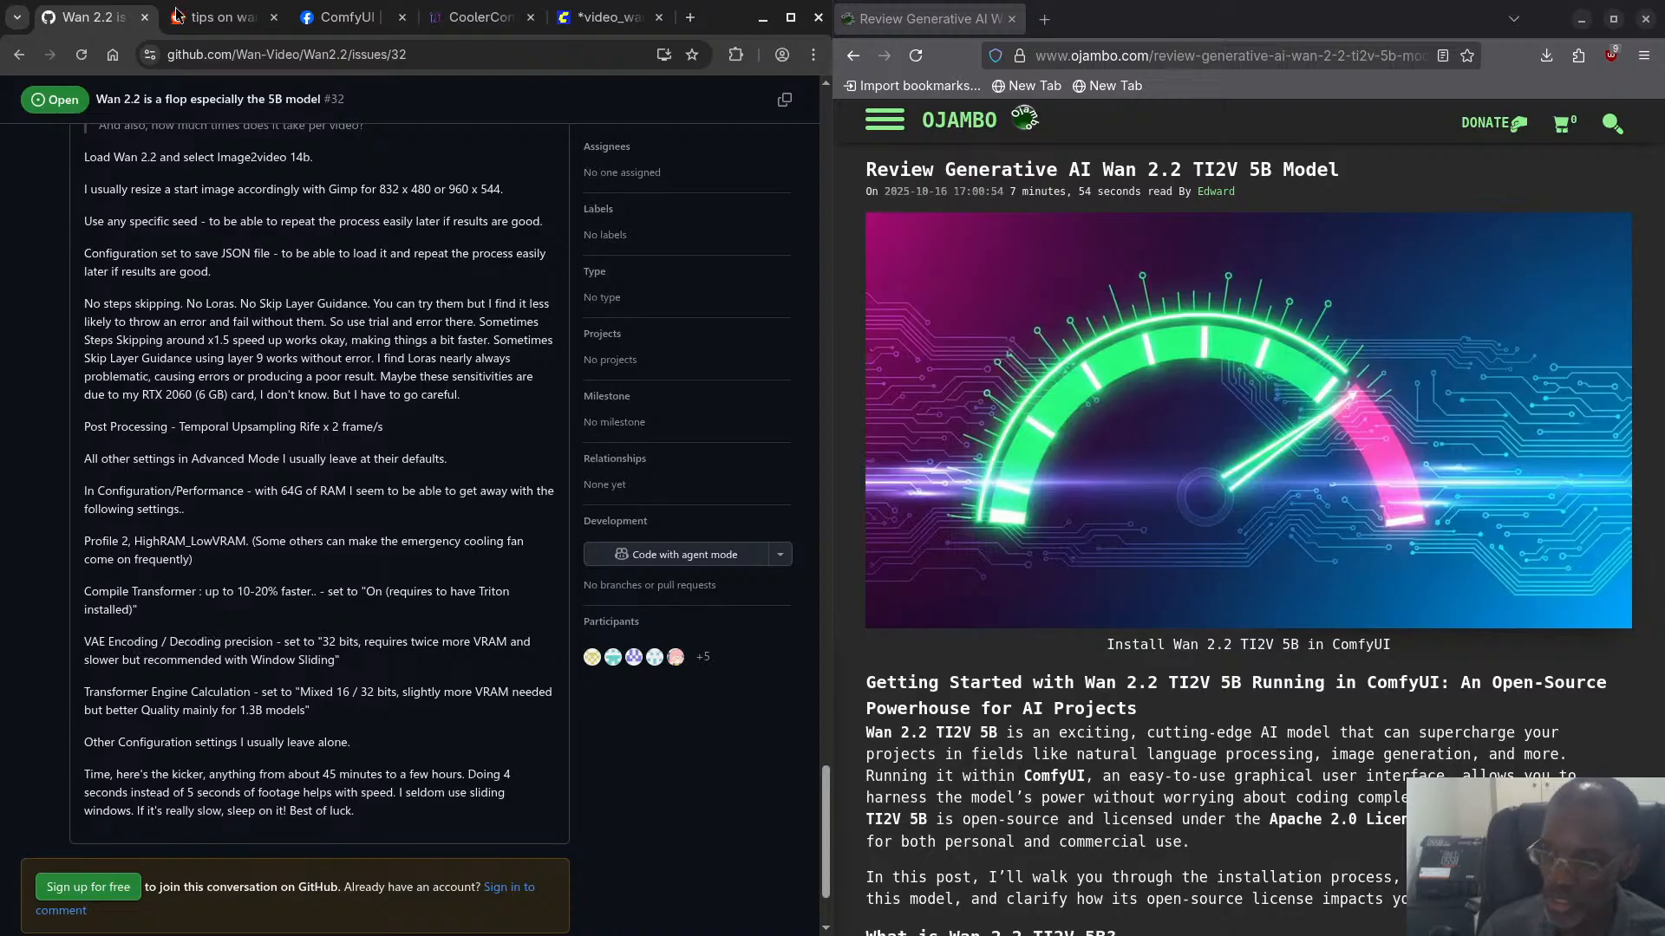
left_click(217, 16)
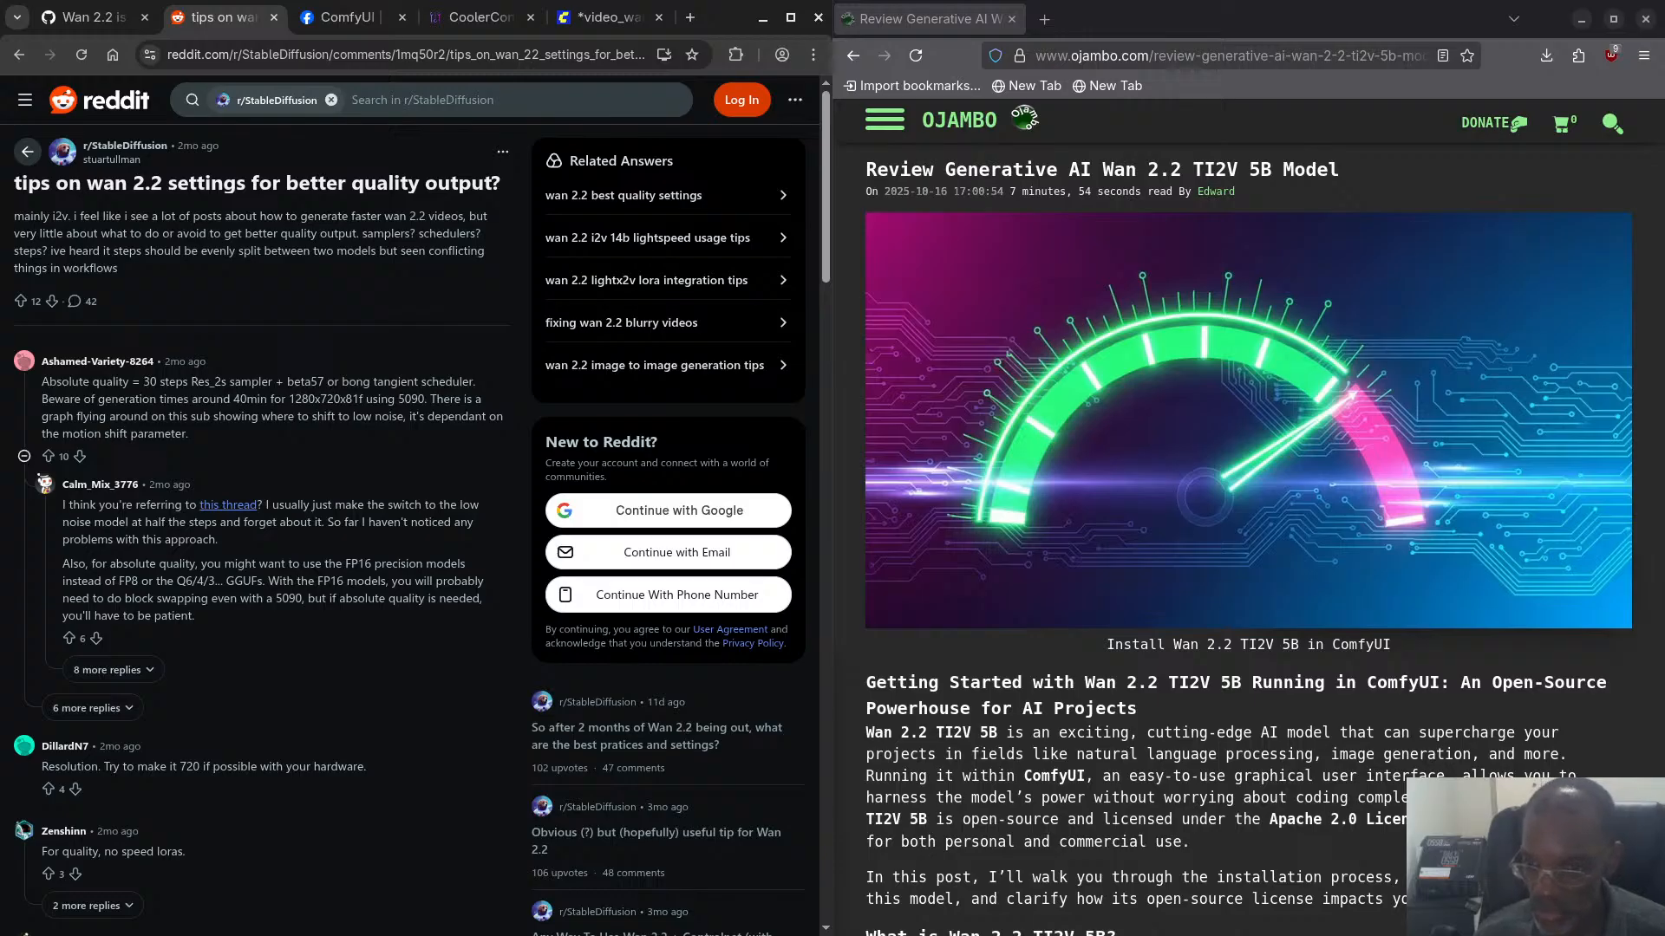
key("alt+Tab")
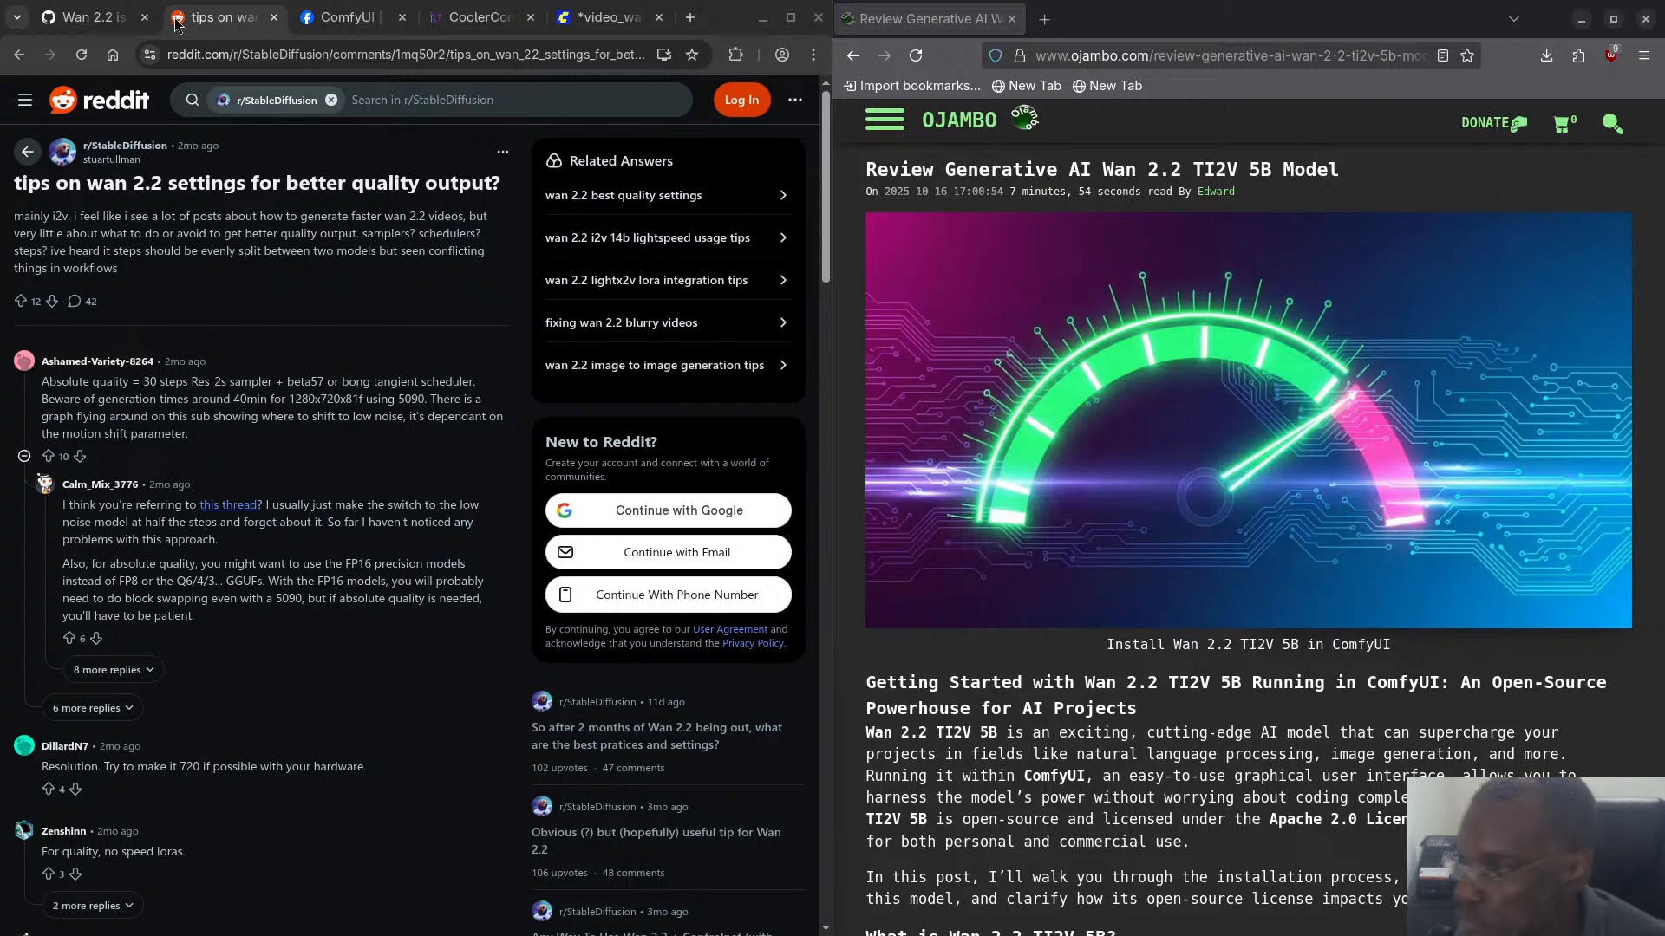
left_click(607, 18)
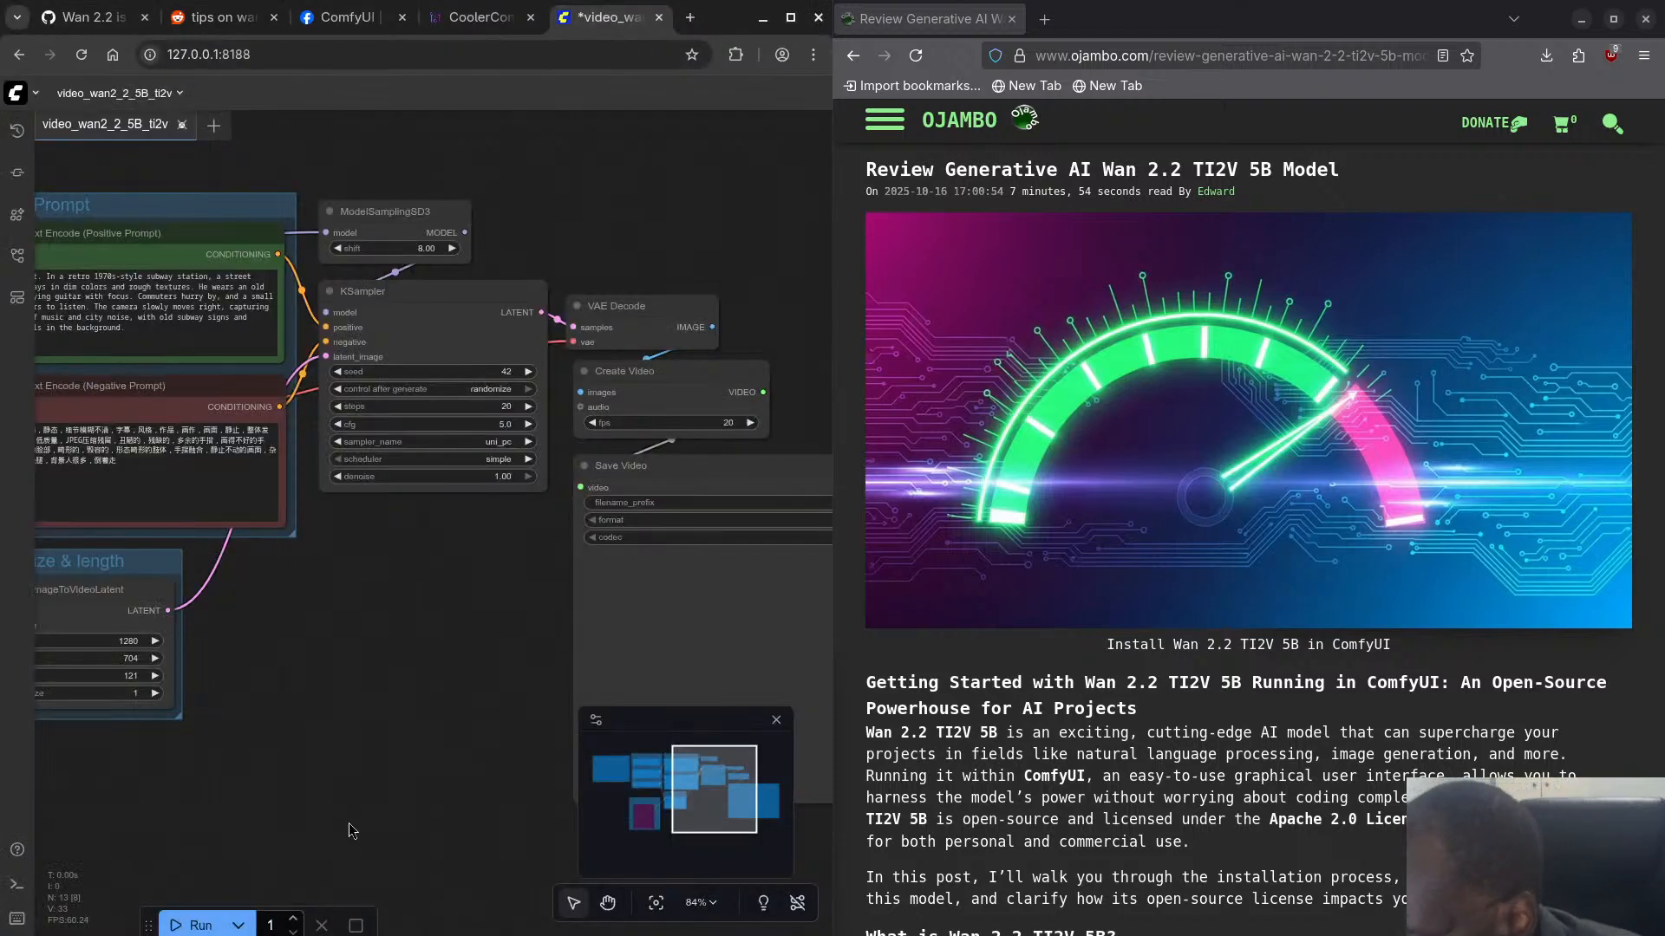
left_click_drag(314, 676, 559, 654)
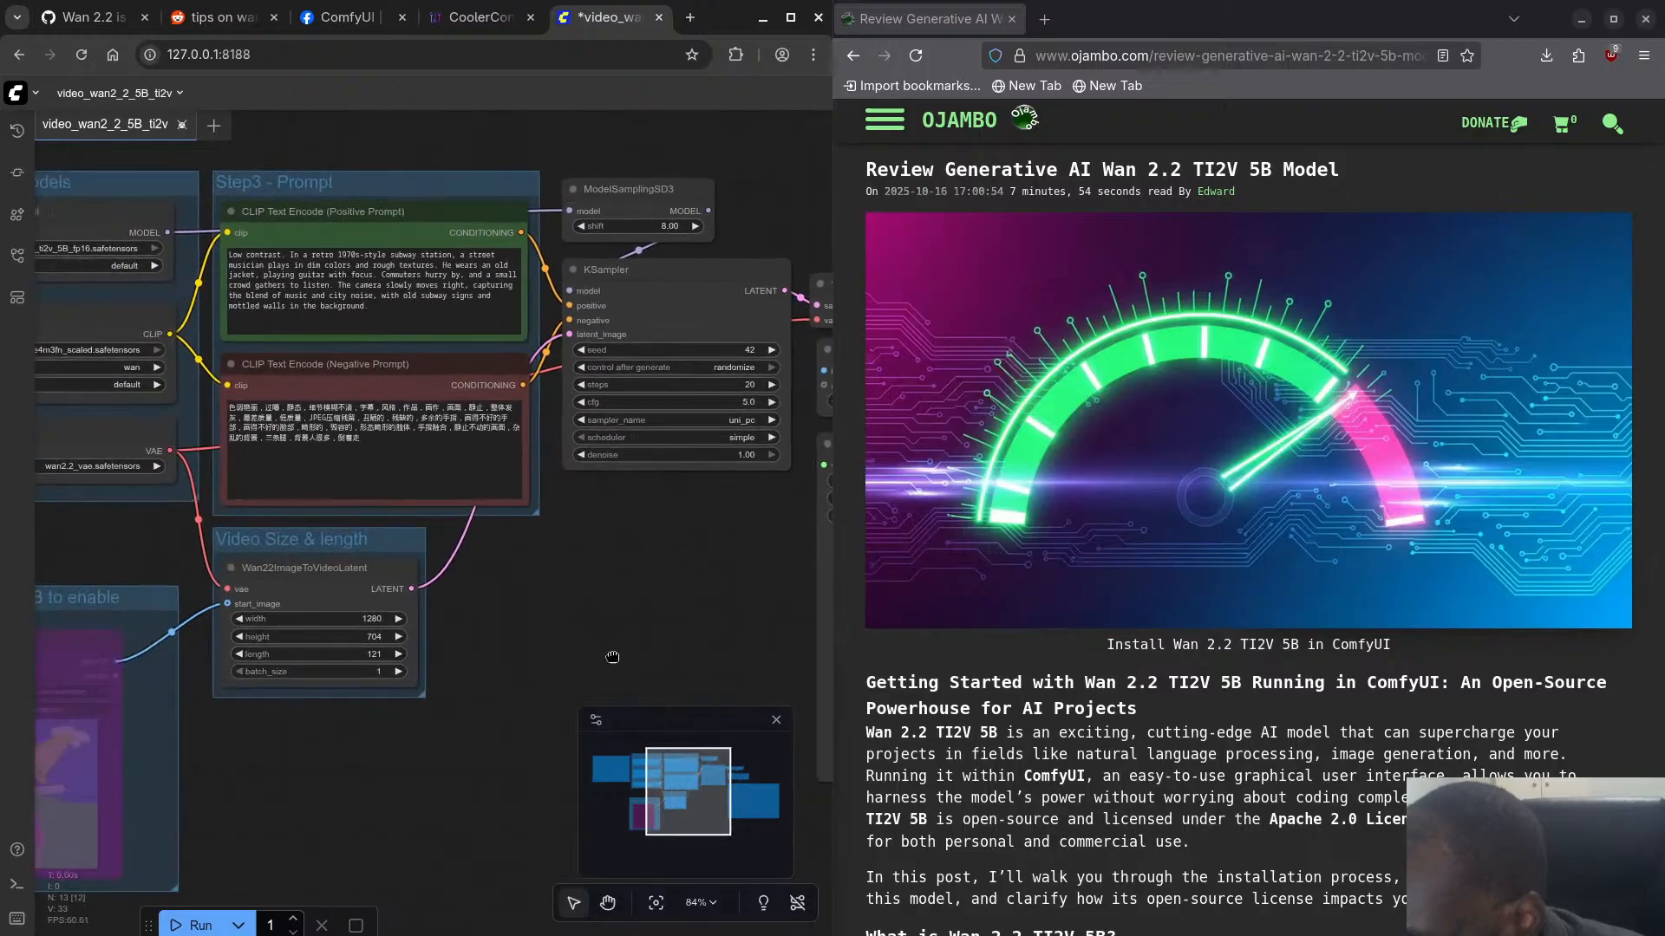
left_click(349, 658)
type("81")
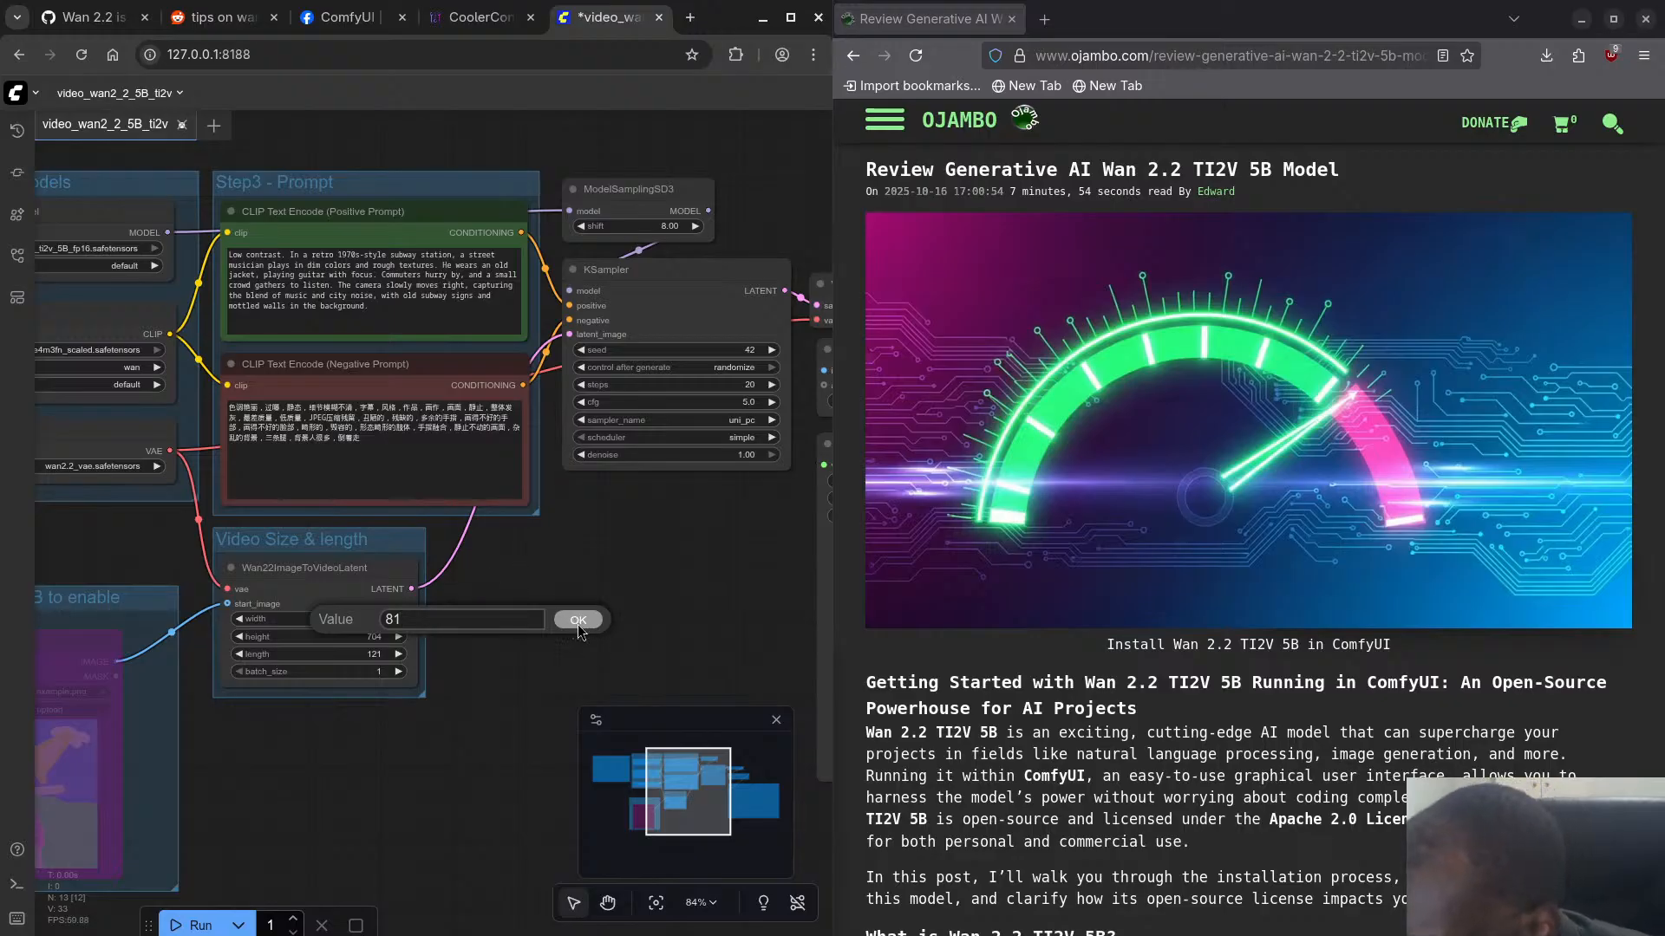
left_click(579, 623)
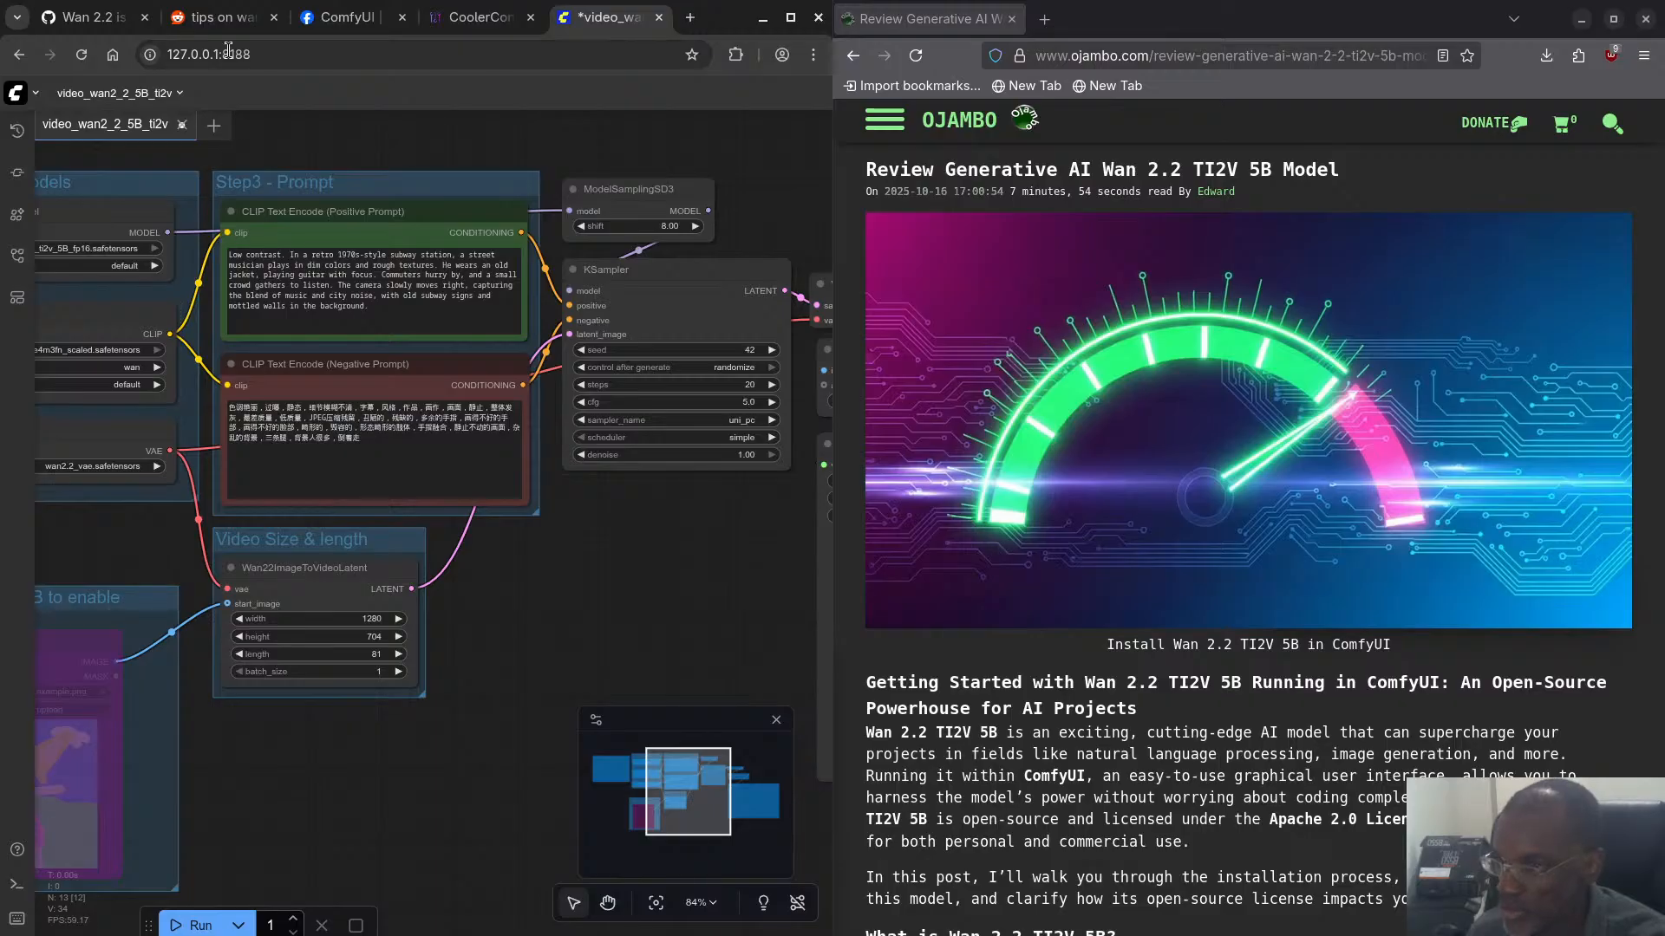
- Read the Reddit thread's comments on resolution, LoRAs, steps and cfg, expanding the replies about GGUF Q5 versus Q8
left_click(223, 15)
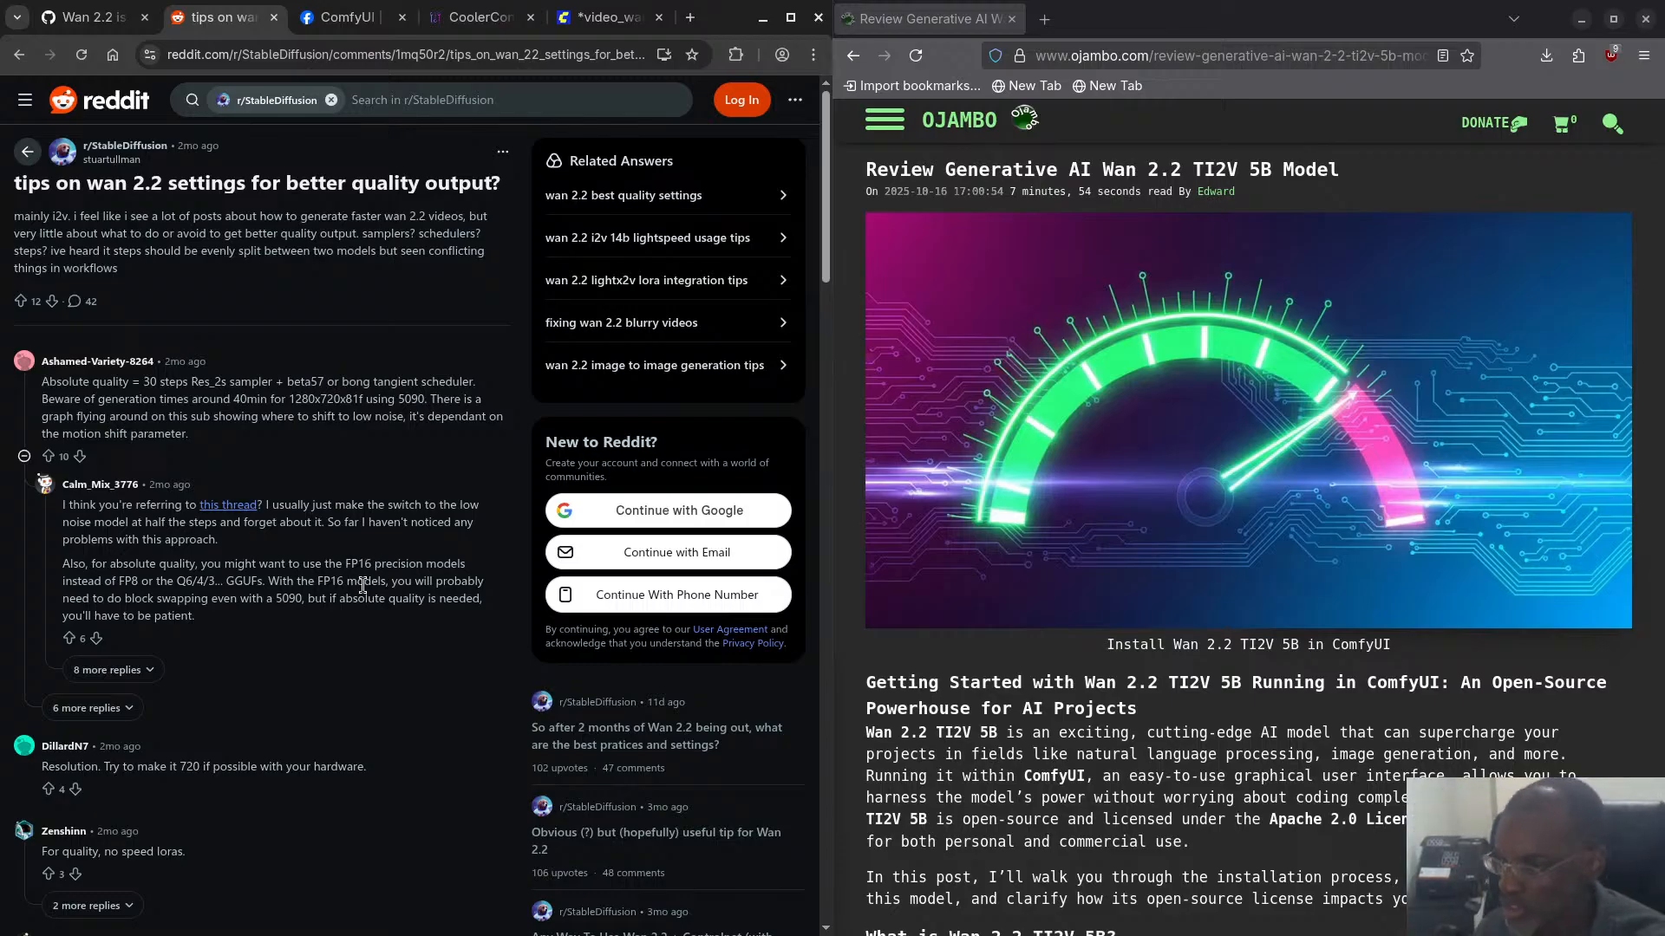
scroll(260, 577, "down", 2)
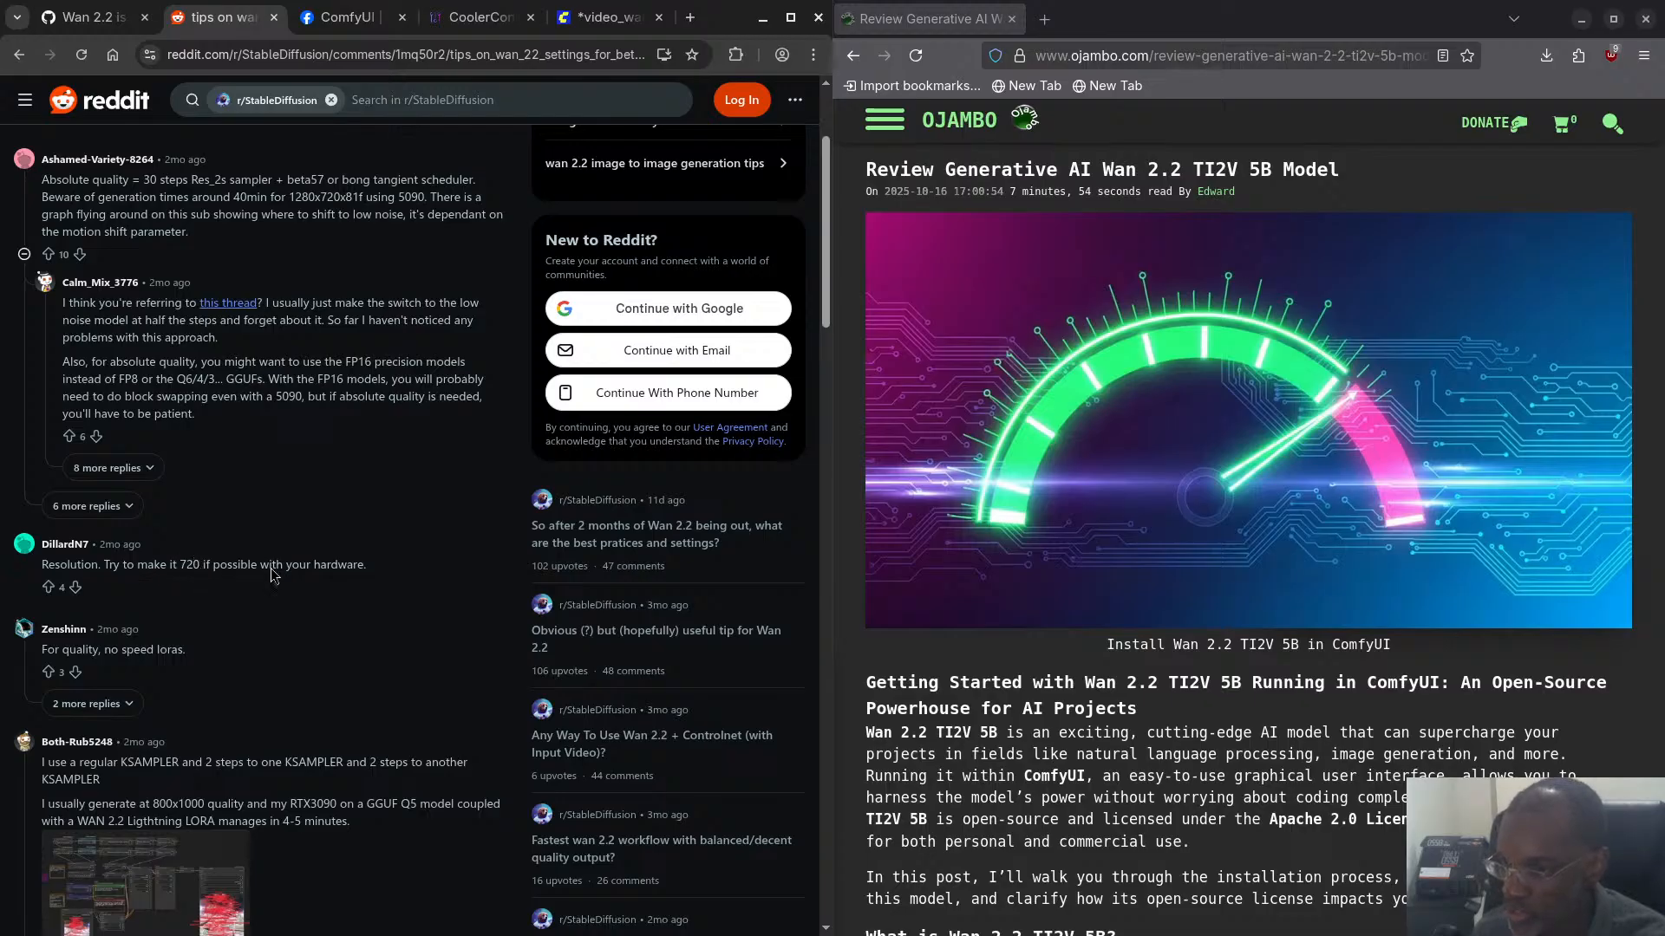
scroll(323, 580, "down", 3)
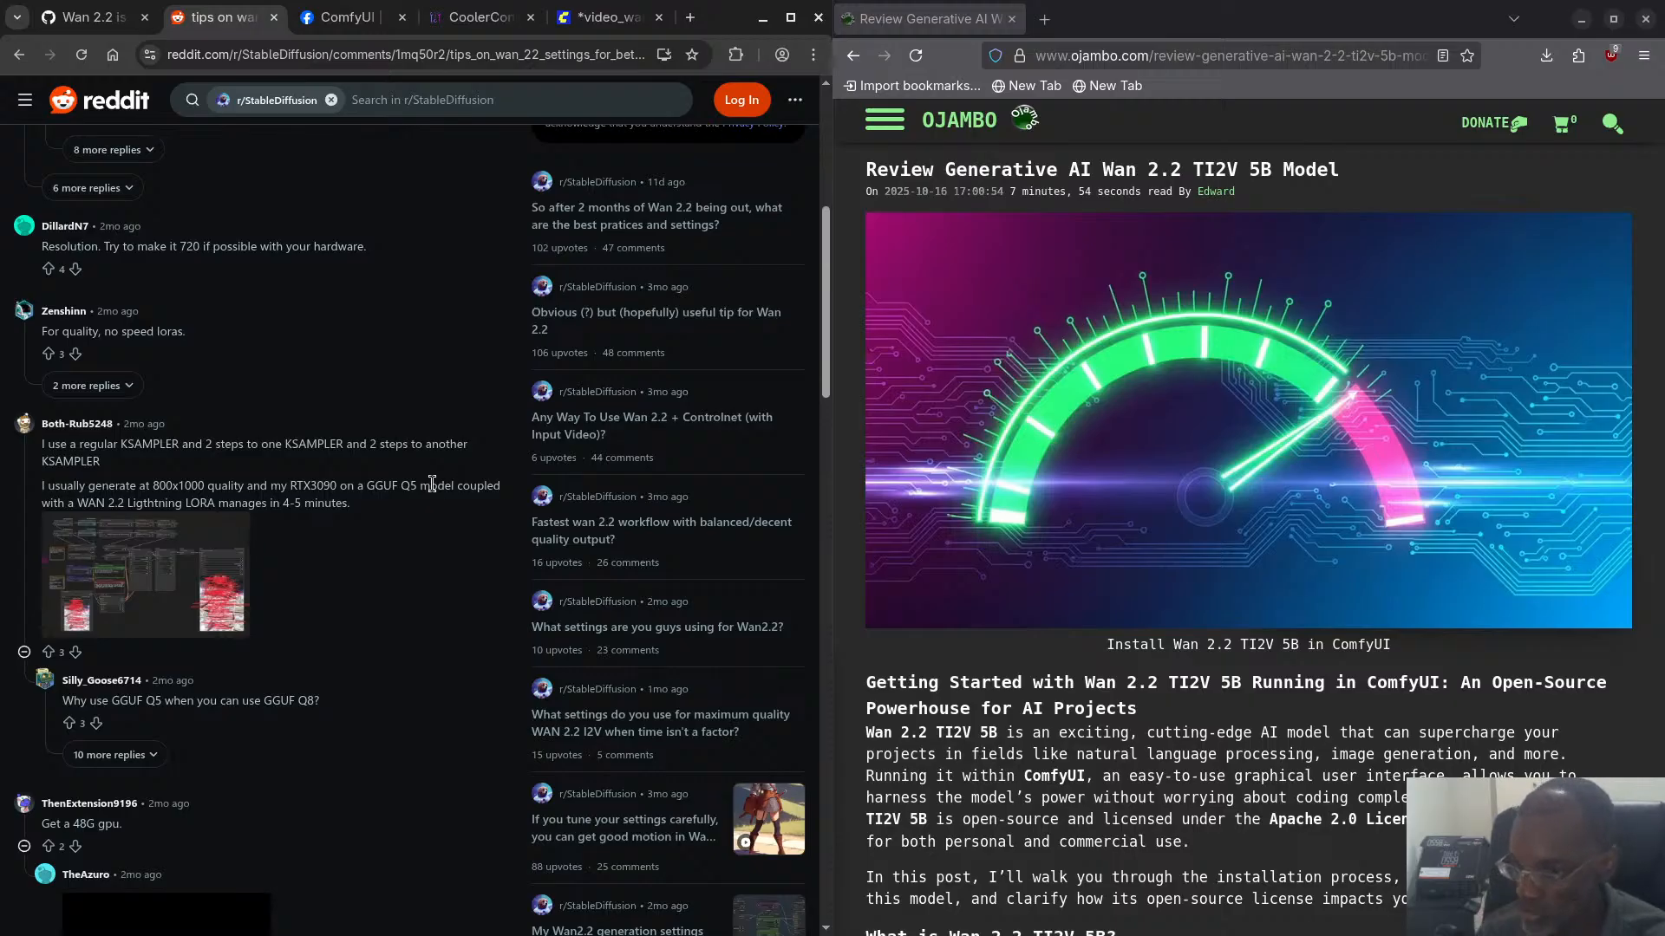
scroll(339, 665, "down", 2)
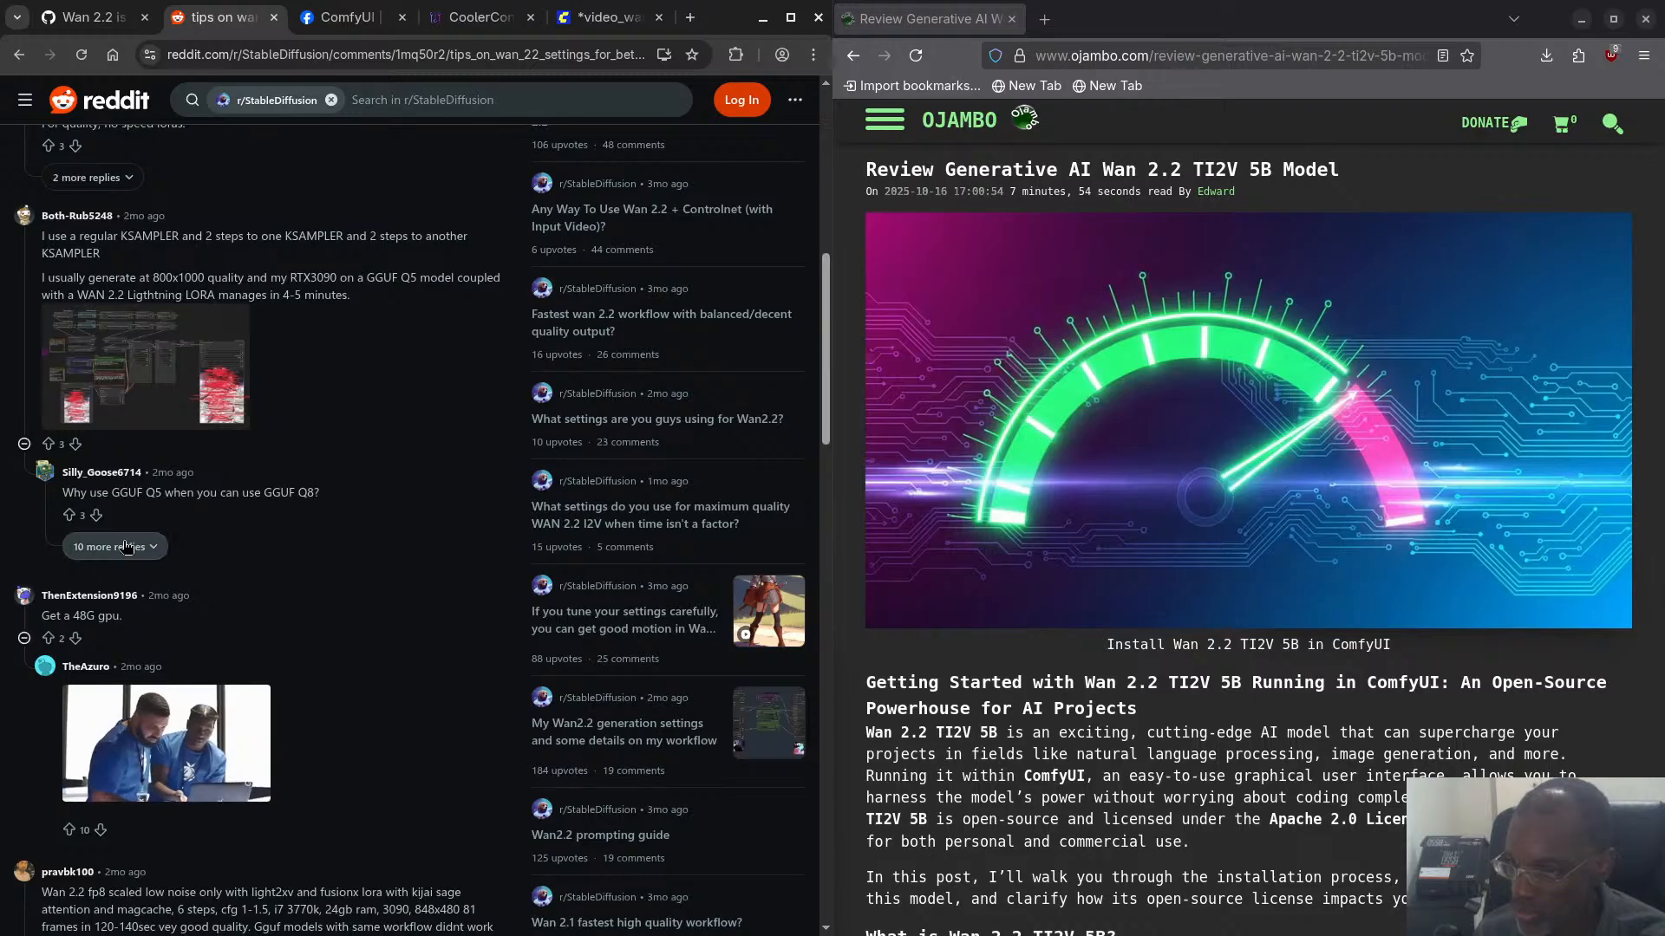
left_click(126, 547)
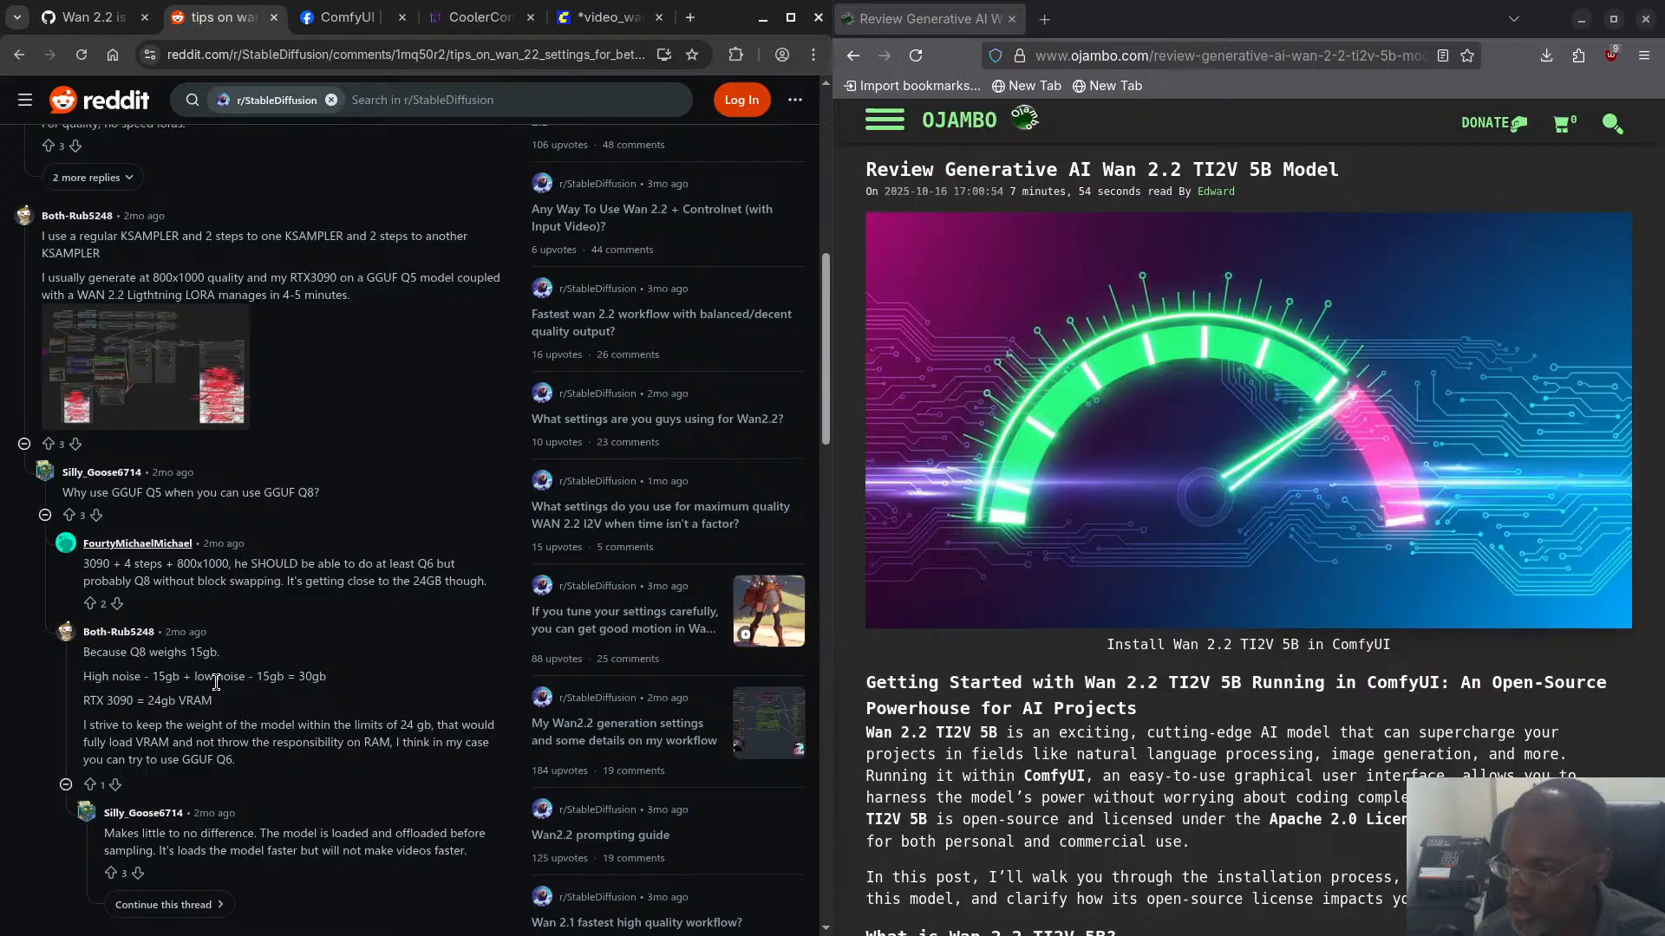
scroll(239, 717, "down", 3)
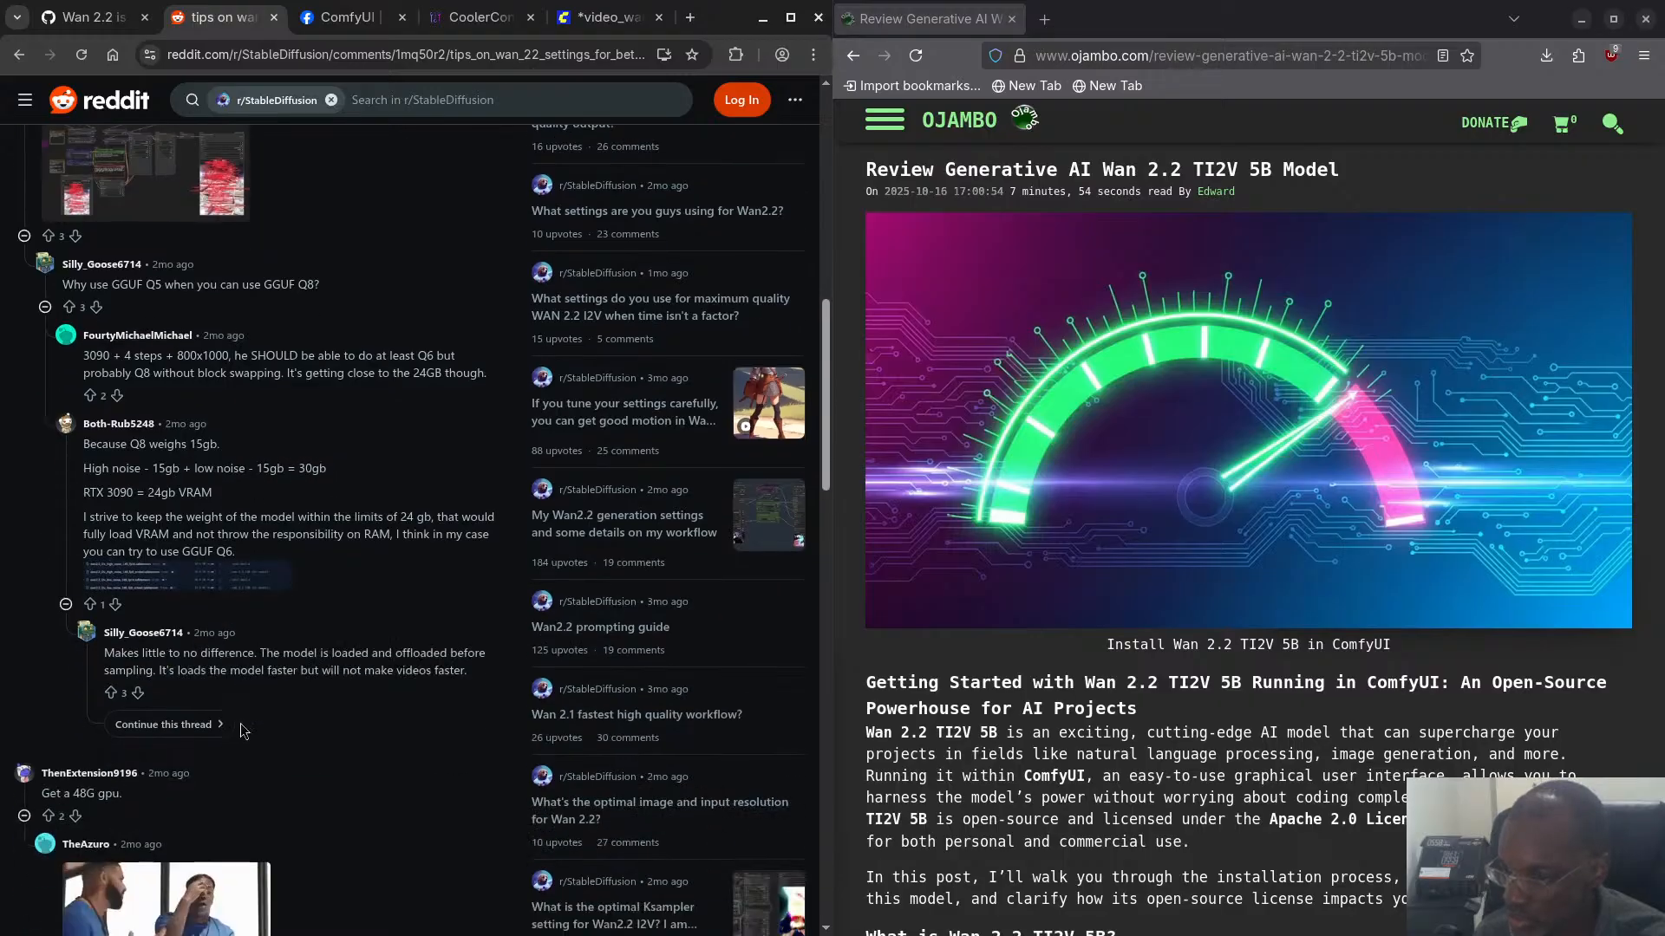
scroll(215, 692, "down", 1)
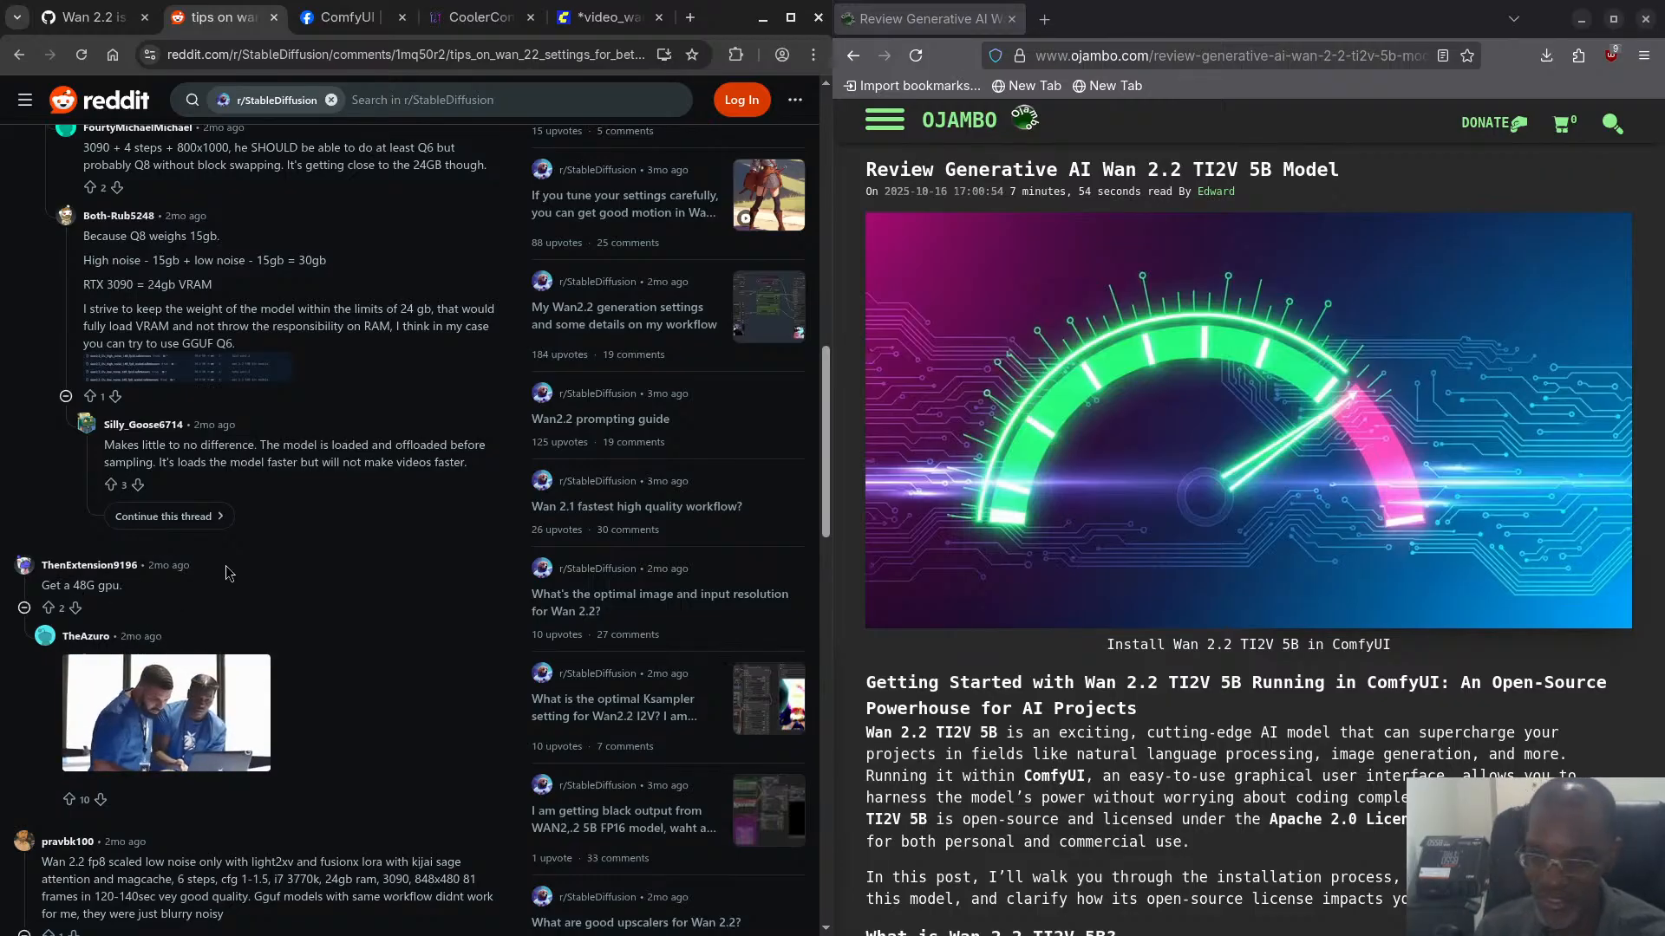
scroll(227, 607, "down", 1)
scroll(241, 724, "down", 2)
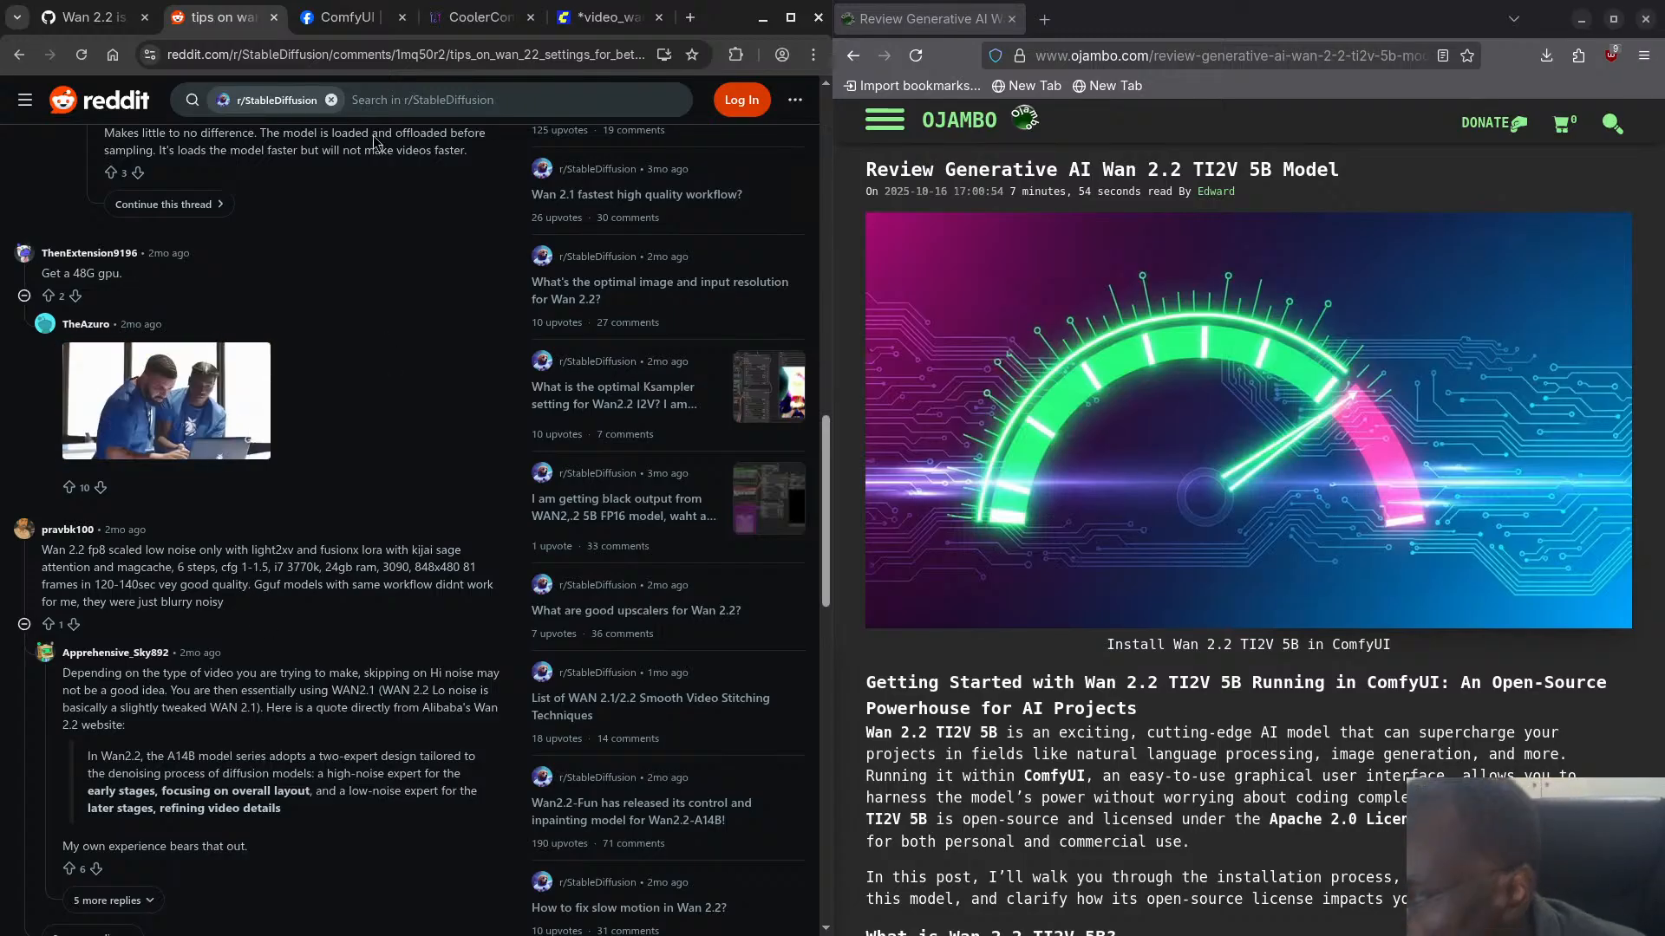
- Set the KSampler cfg to 1.5 in the ComfyUI workflow and return to the Reddit thread
left_click(610, 18)
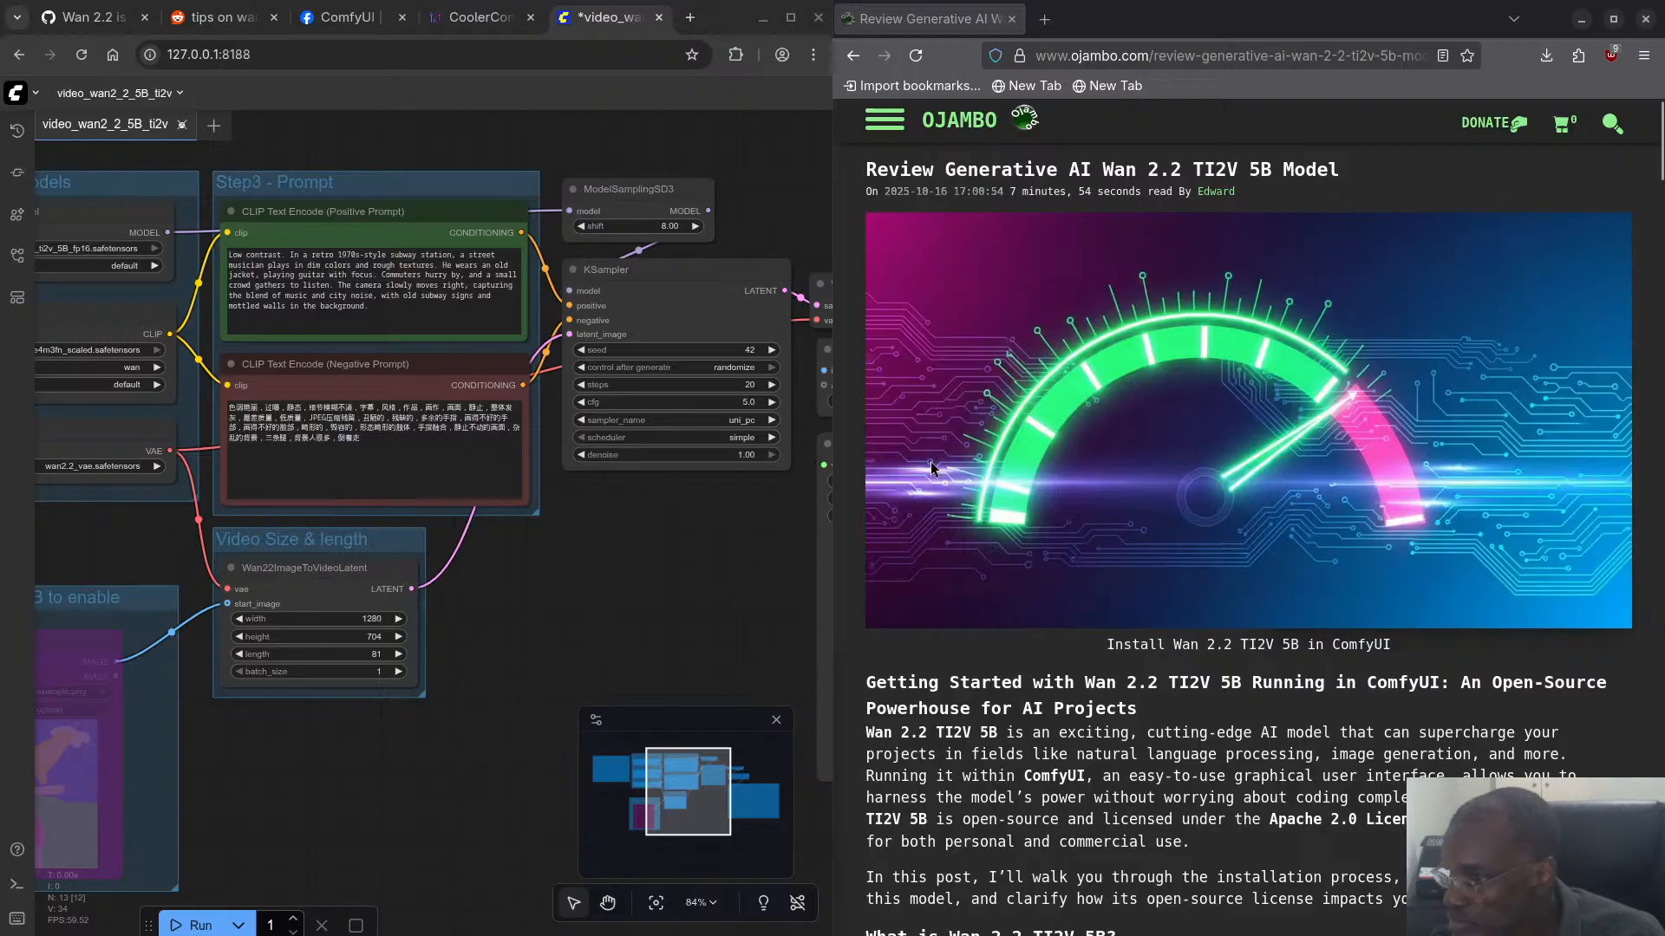
left_click(735, 404)
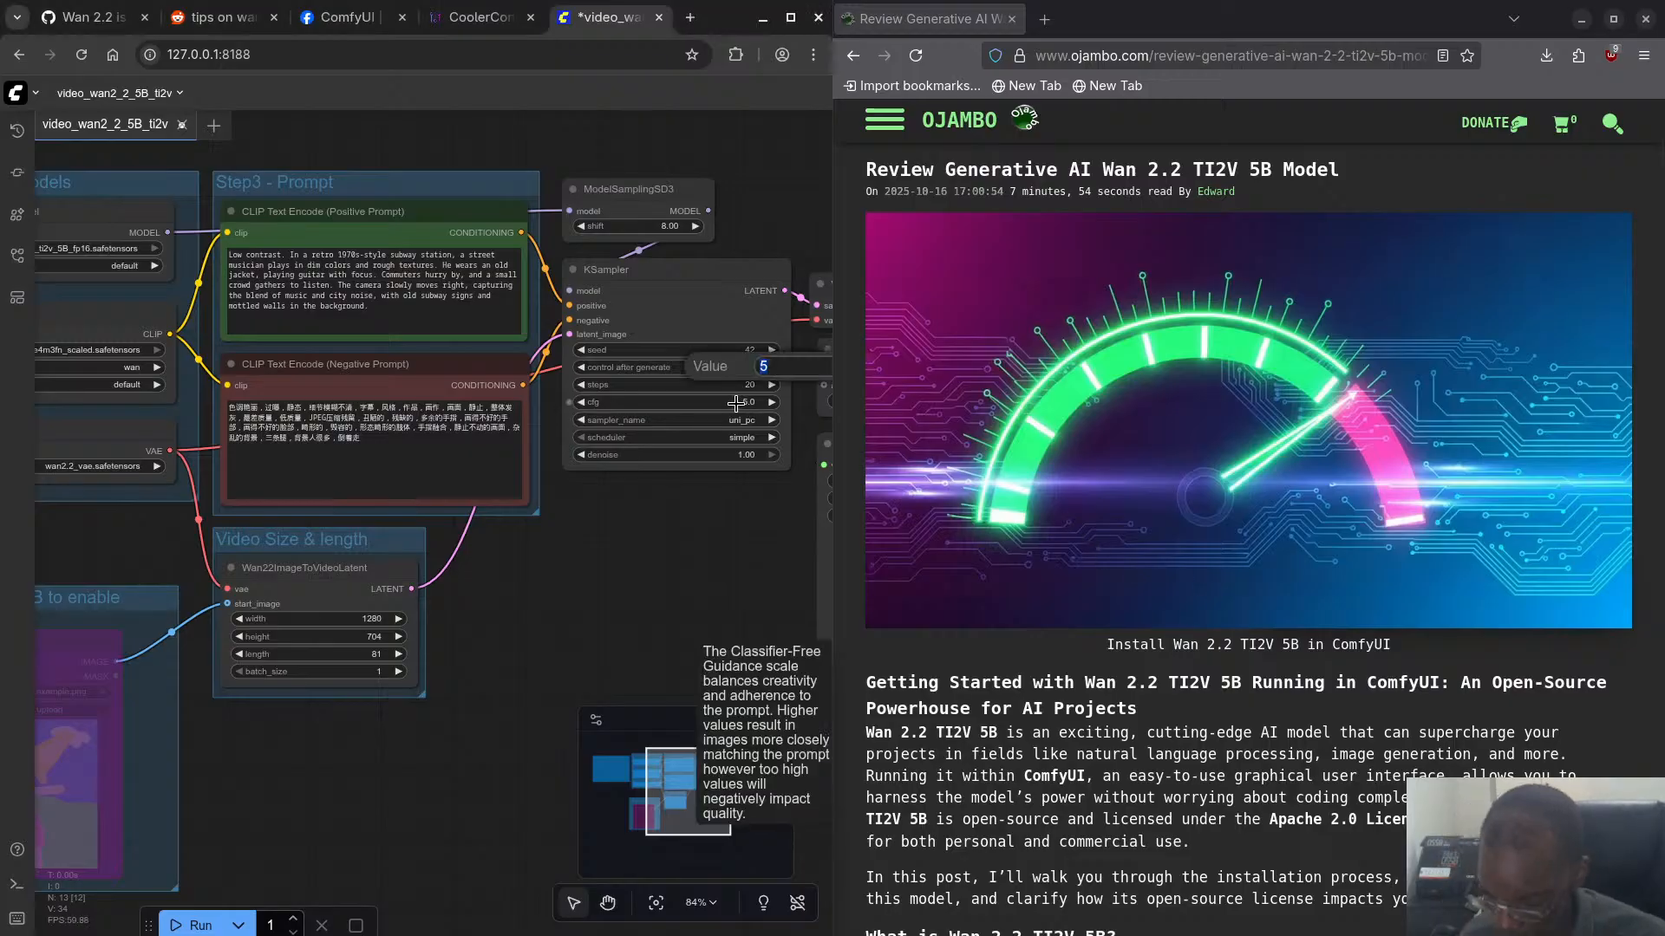
type("1.5")
key("Return")
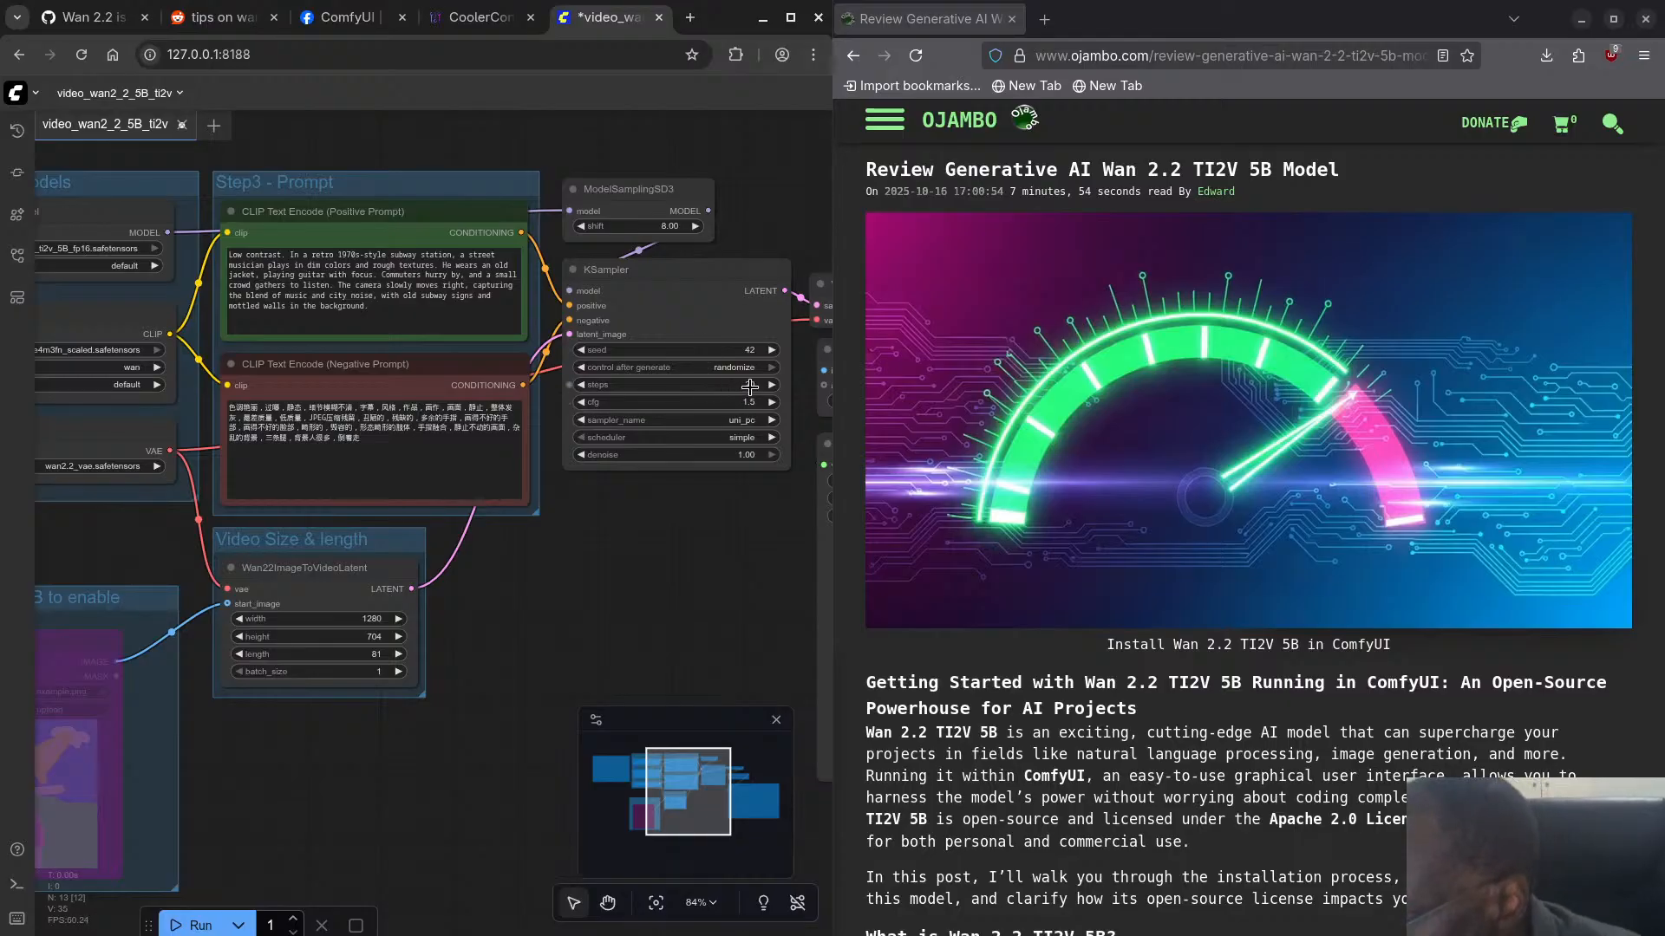
left_click(166, 19)
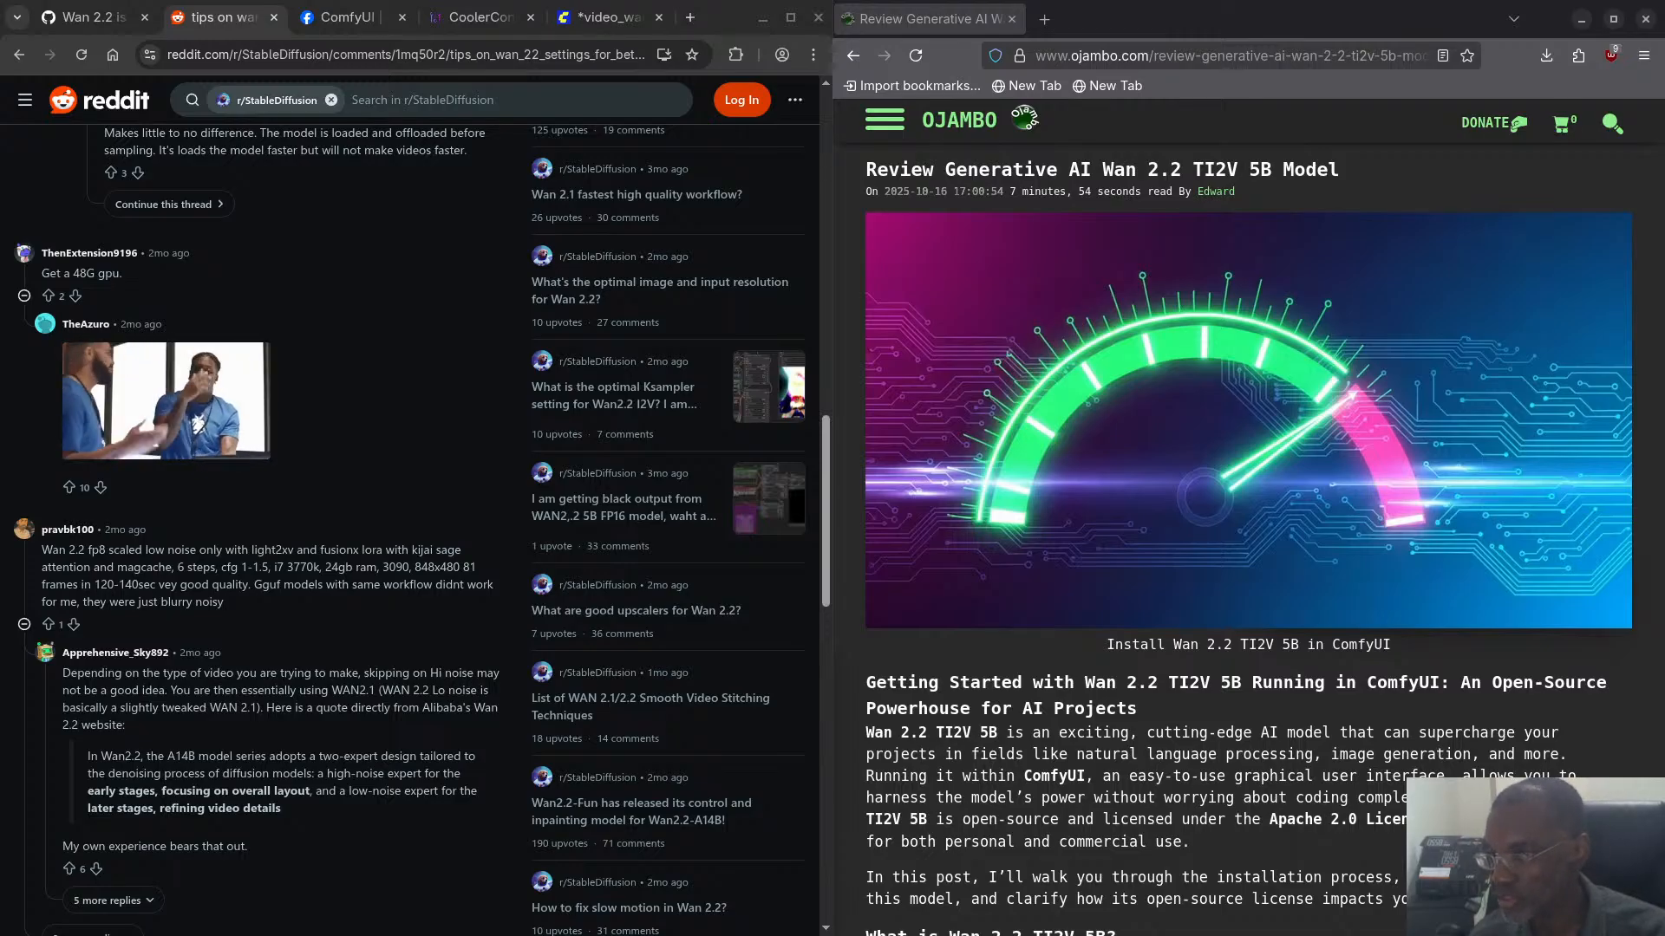
- Switch to the ComfyUI workflow and set the KSampler steps to 6
left_click(607, 17)
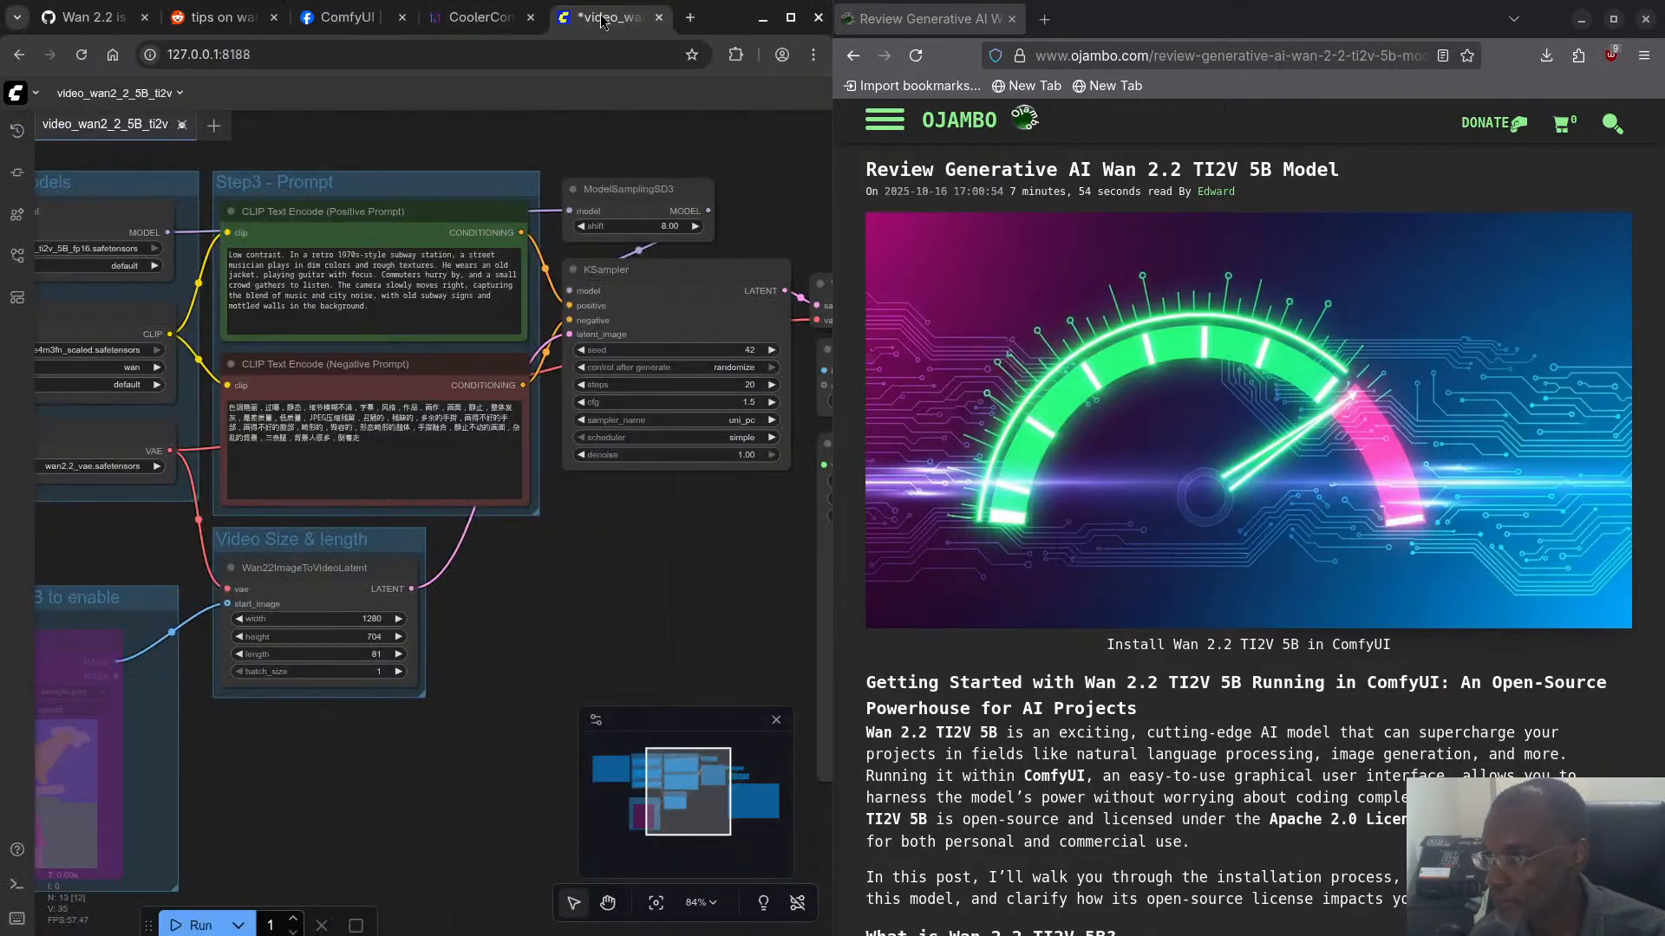
double_click(677, 386)
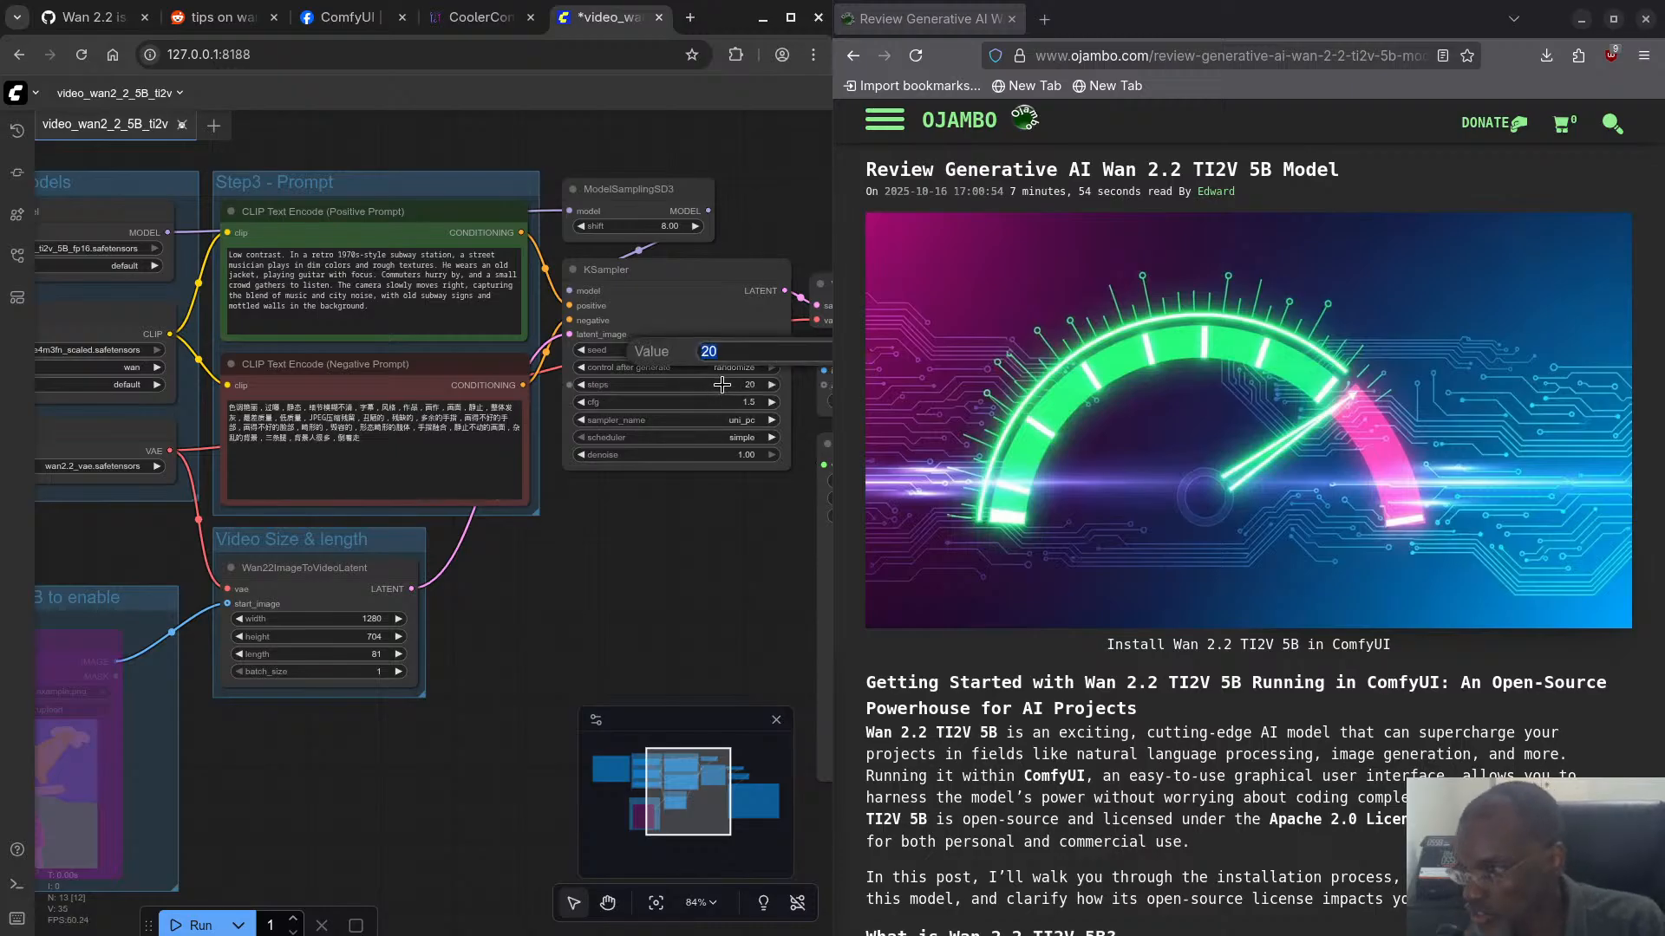
type("6")
key("Return")
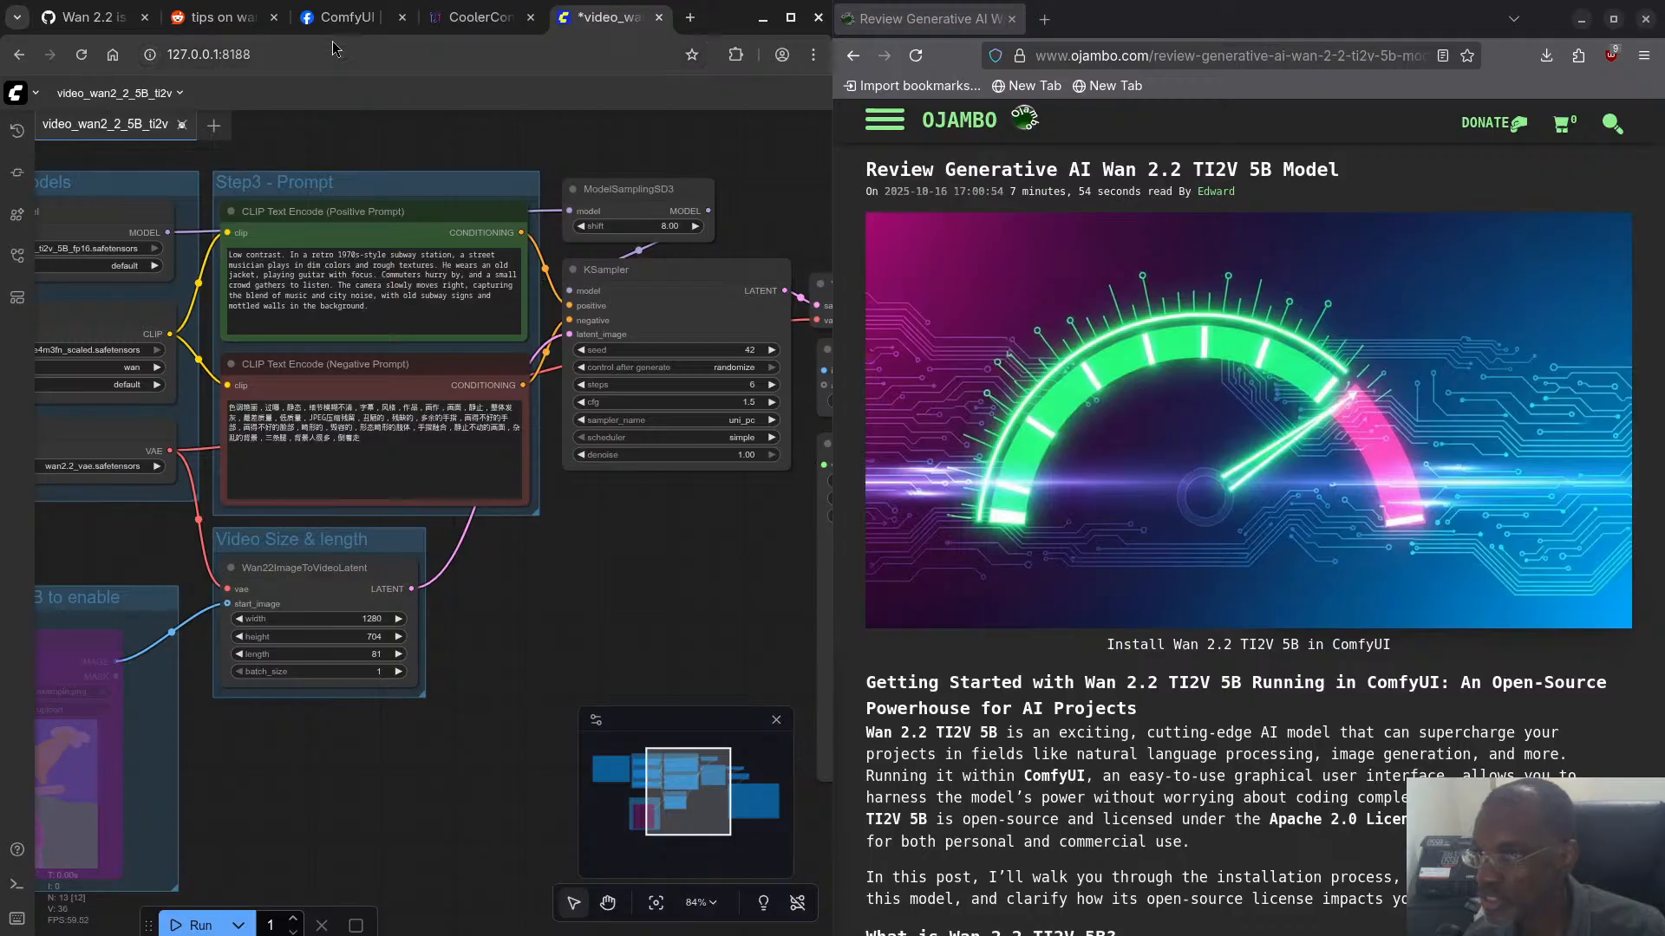
- Return to the Reddit thread and expand and read the replies about fp8 low-noise-only settings and workflow sharing
left_click(216, 18)
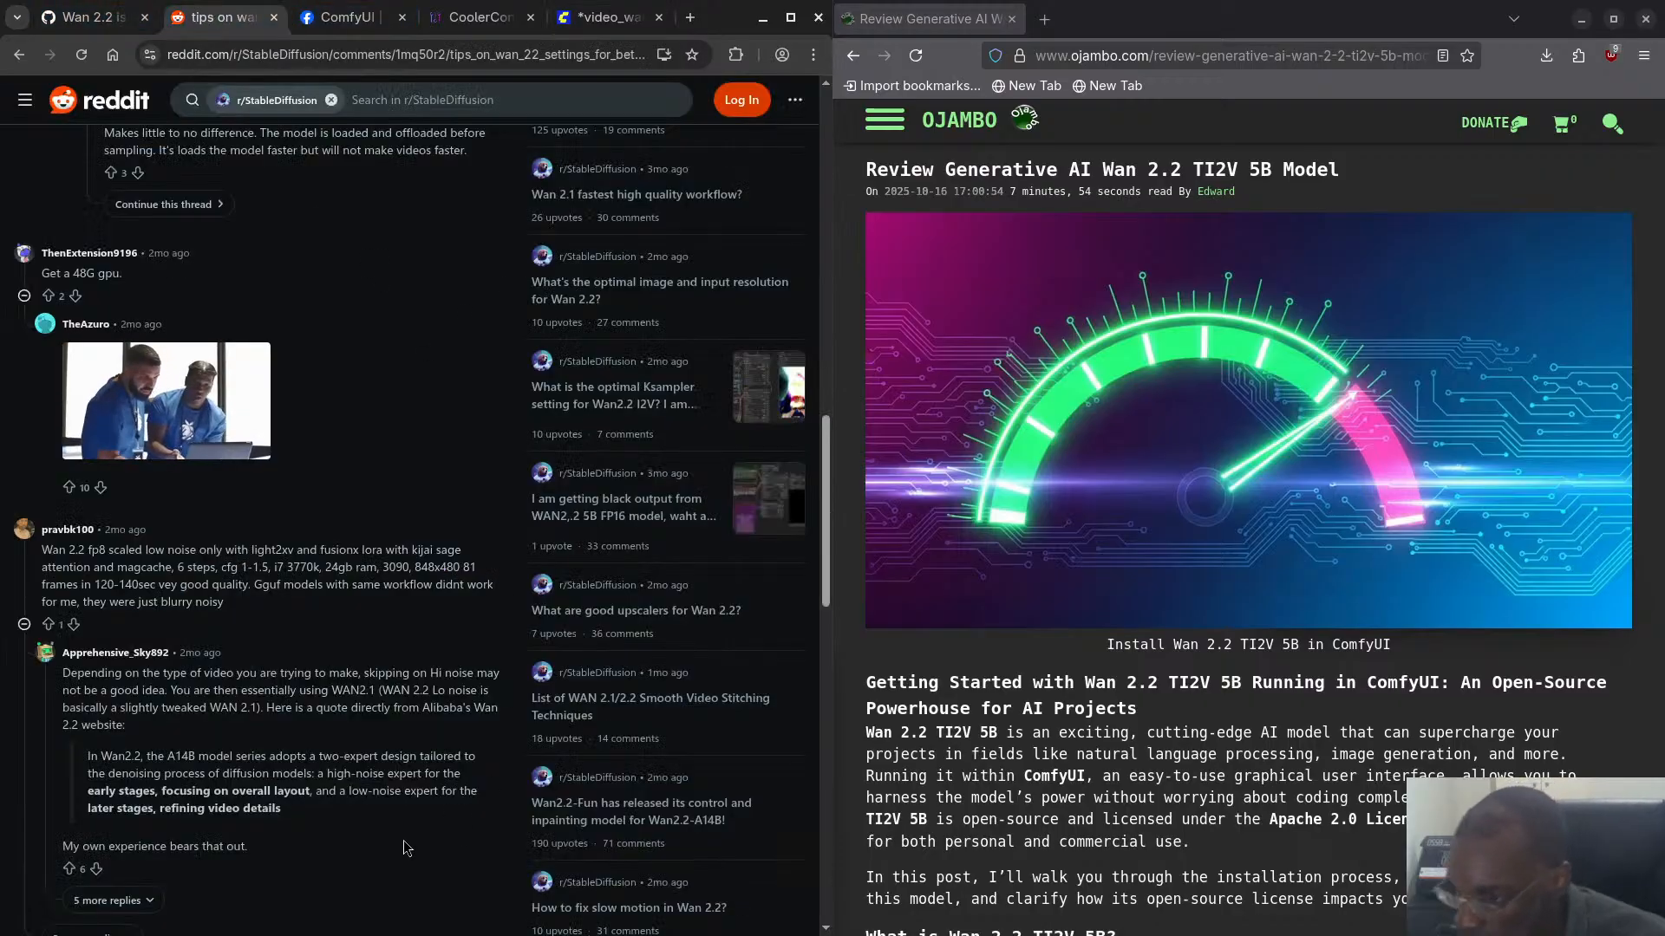
scroll(256, 751, "down", 2)
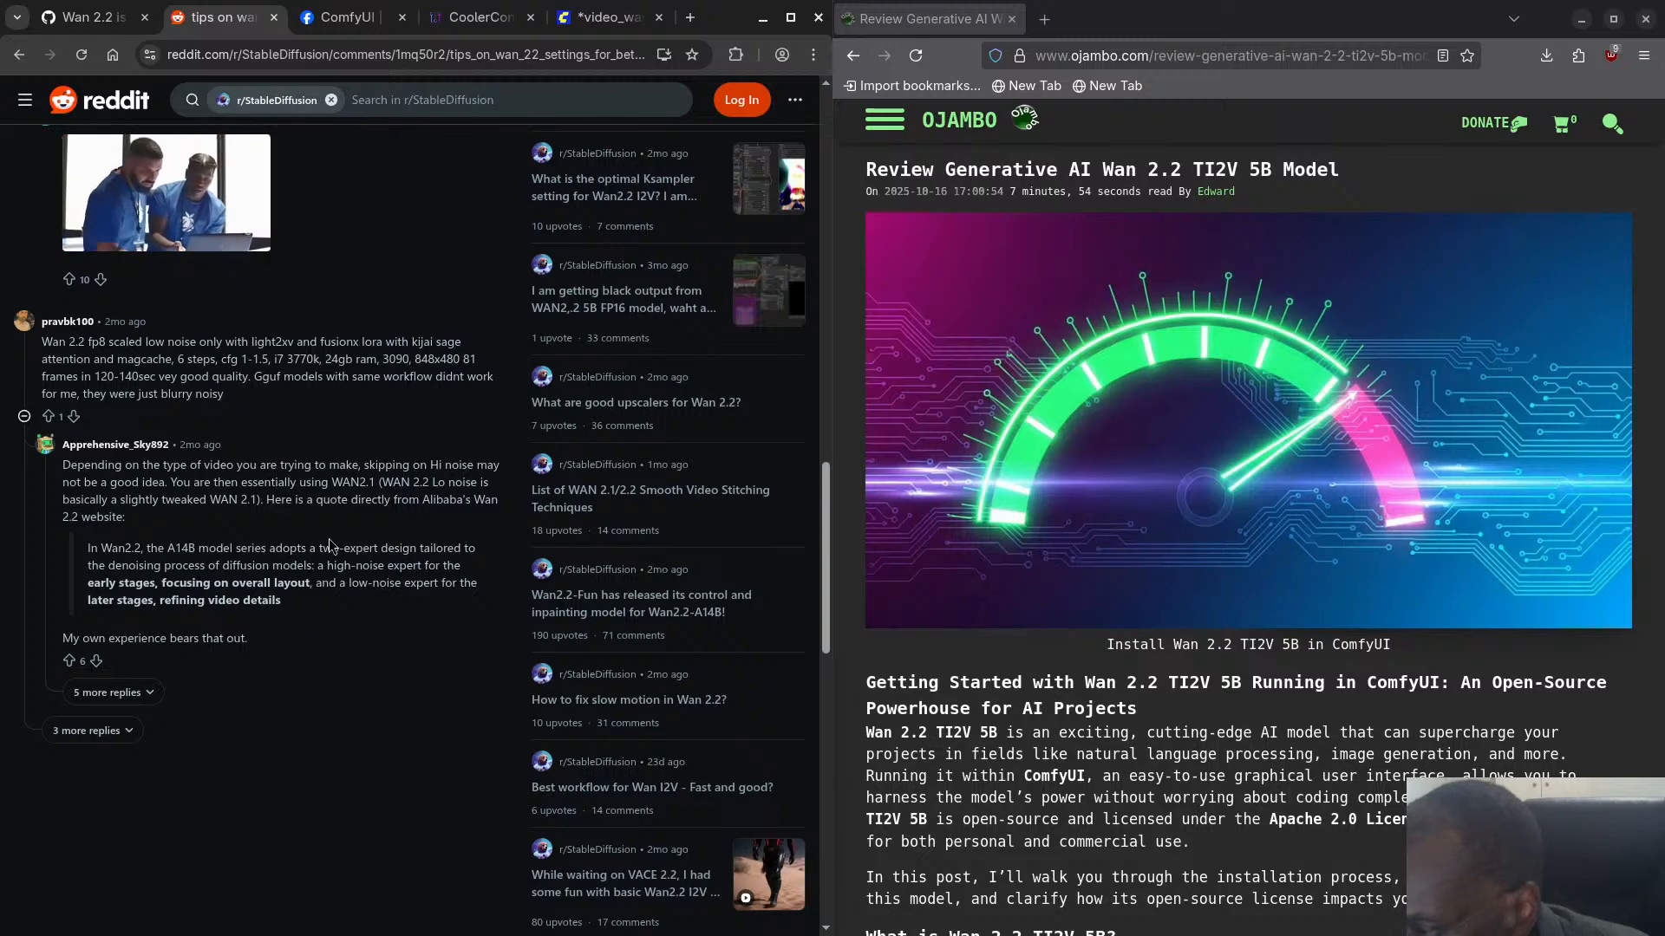
scroll(120, 610, "down", 1)
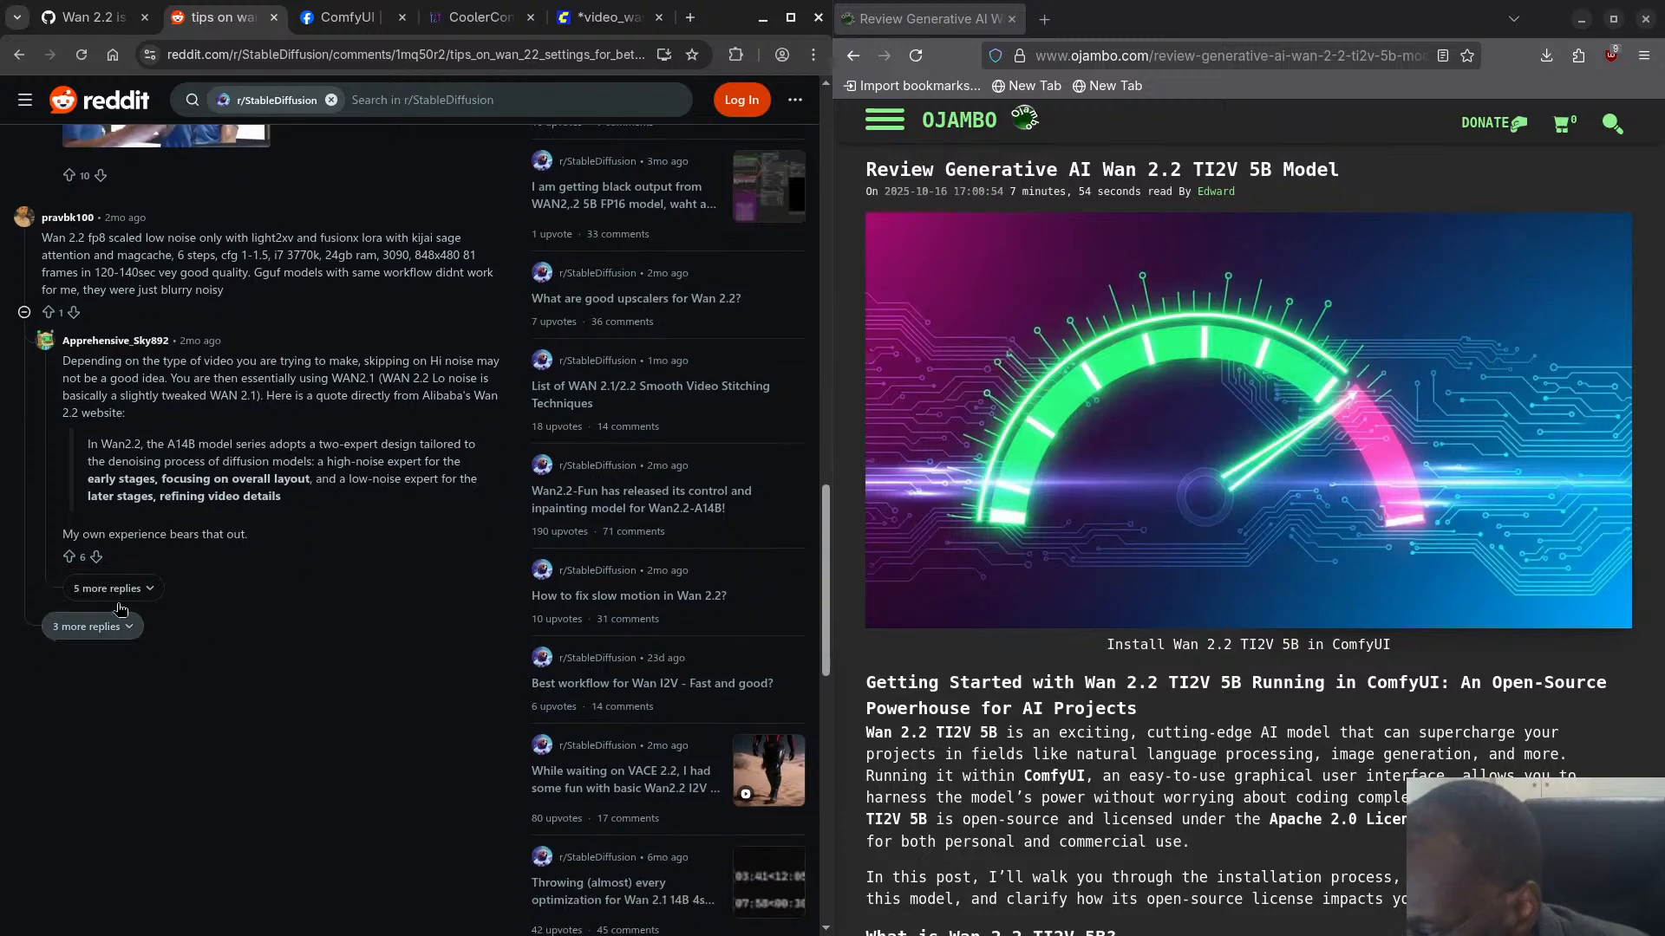
left_click(117, 589)
scroll(204, 642, "down", 1)
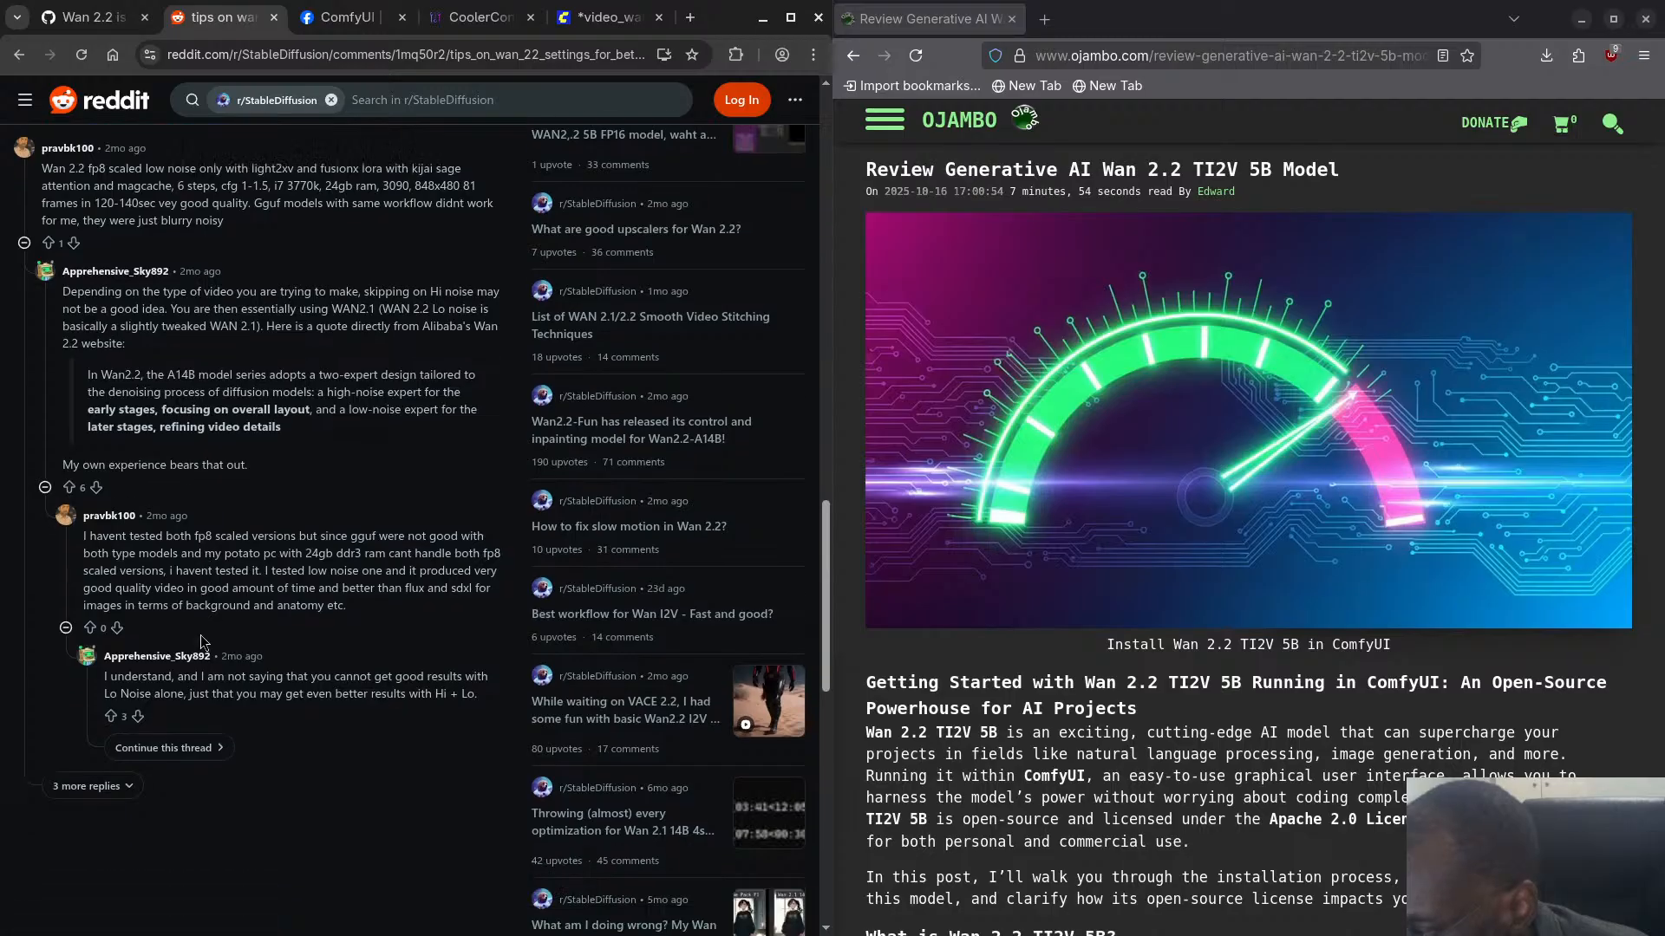
scroll(204, 641, "down", 2)
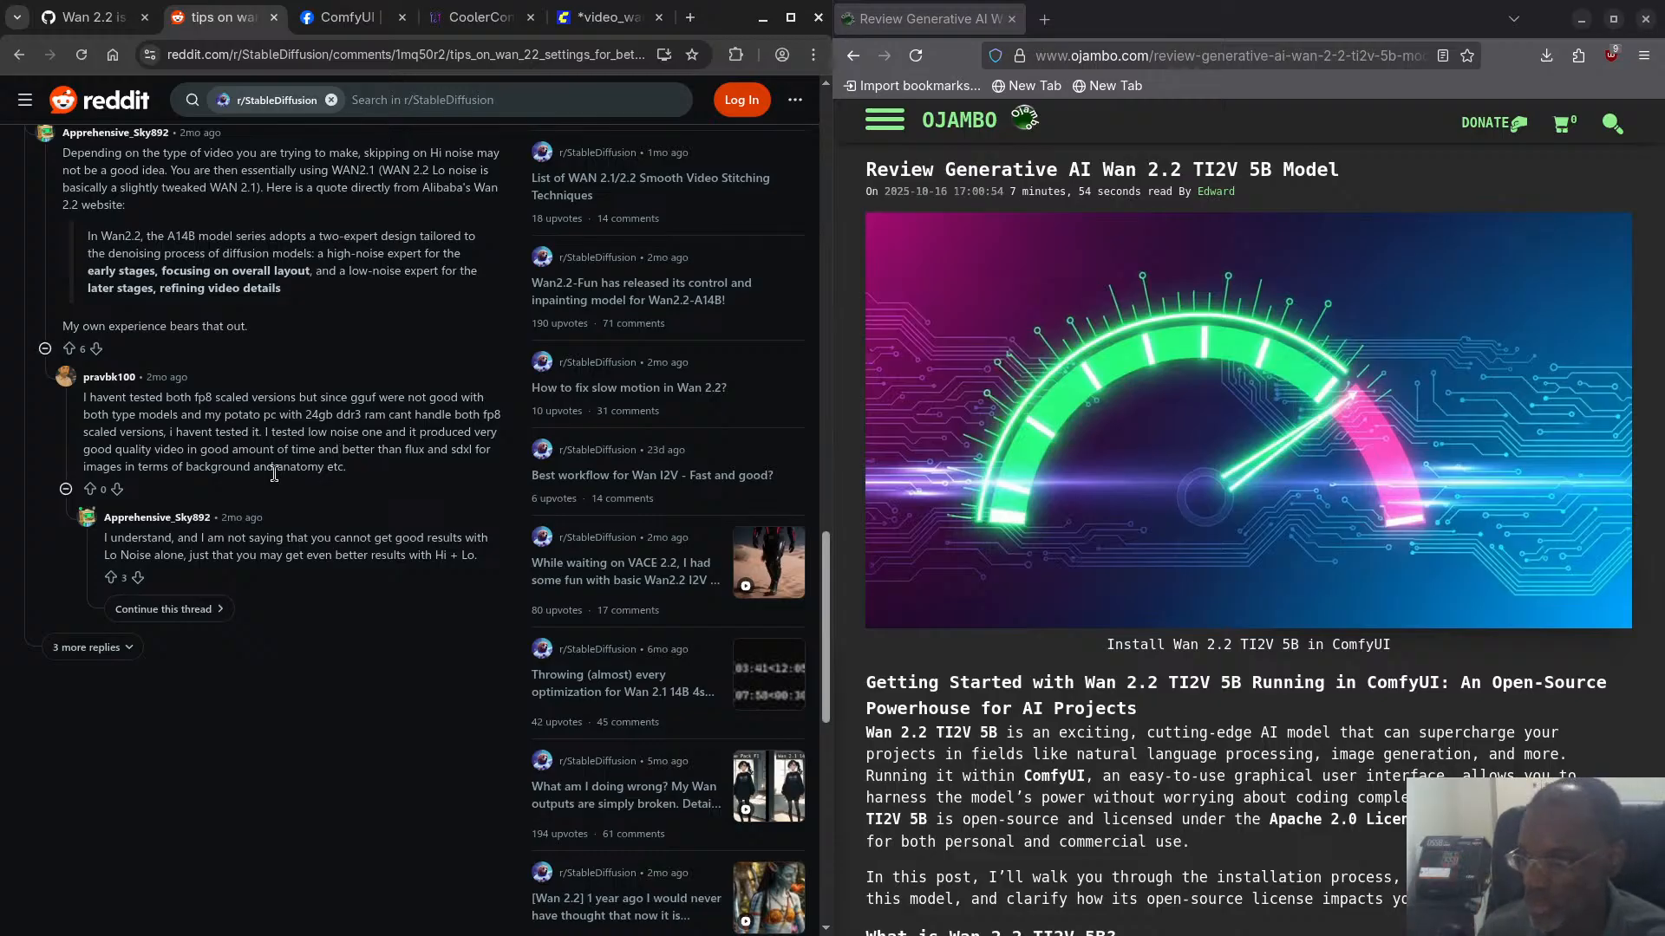
left_click(118, 650)
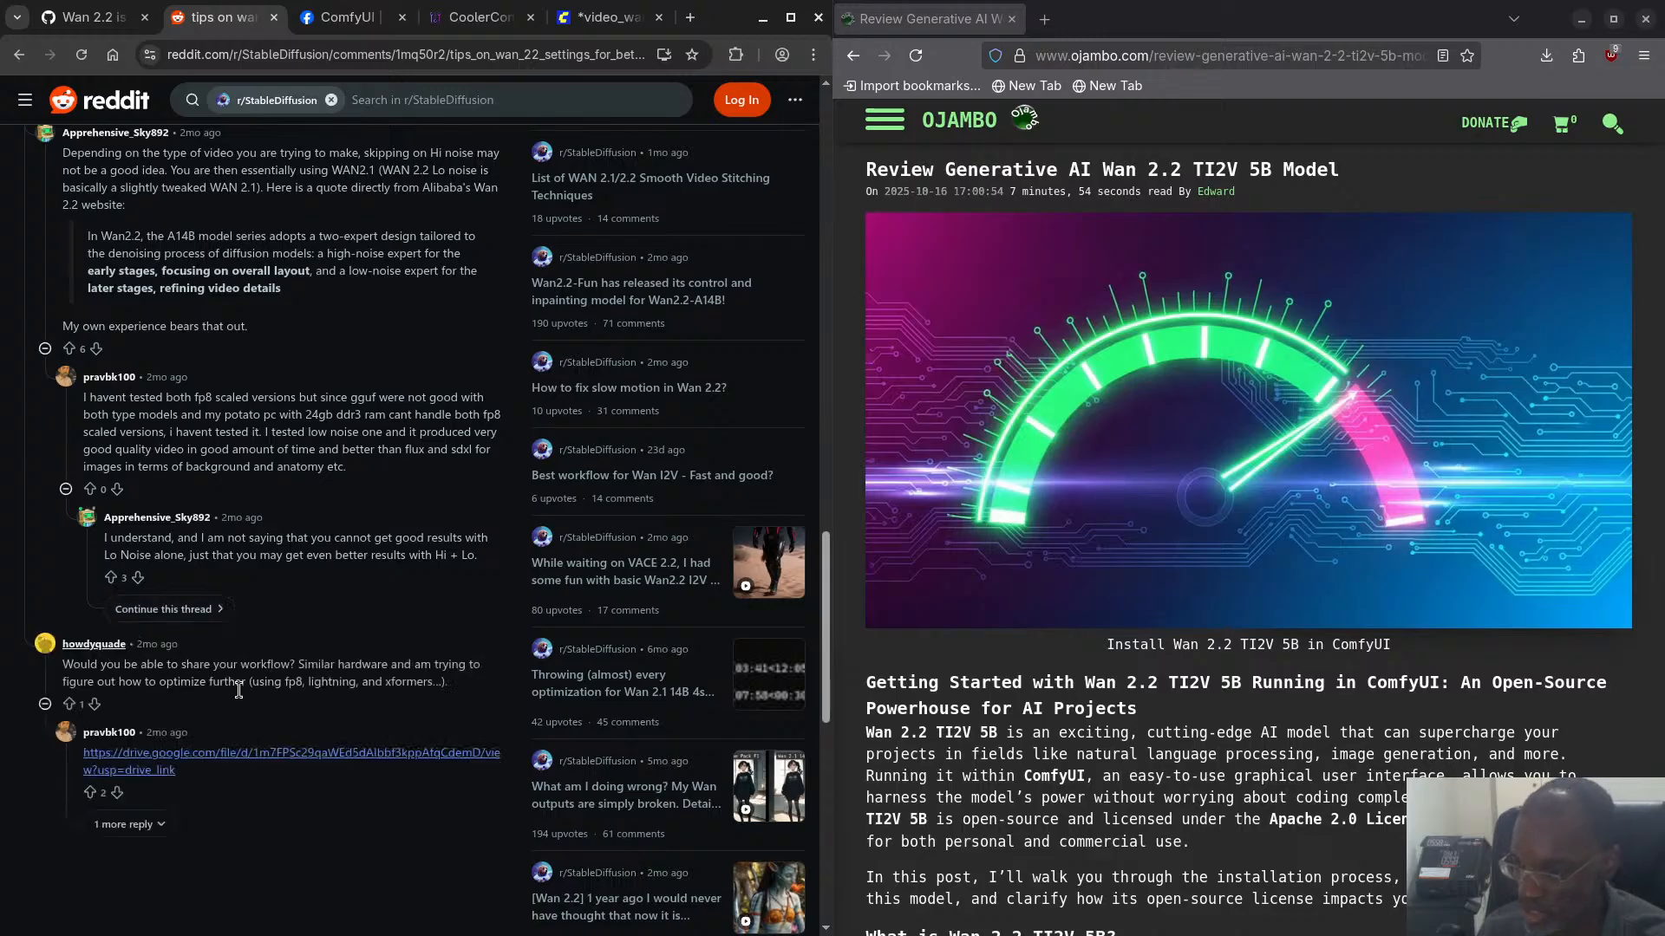
scroll(239, 690, "down", 3)
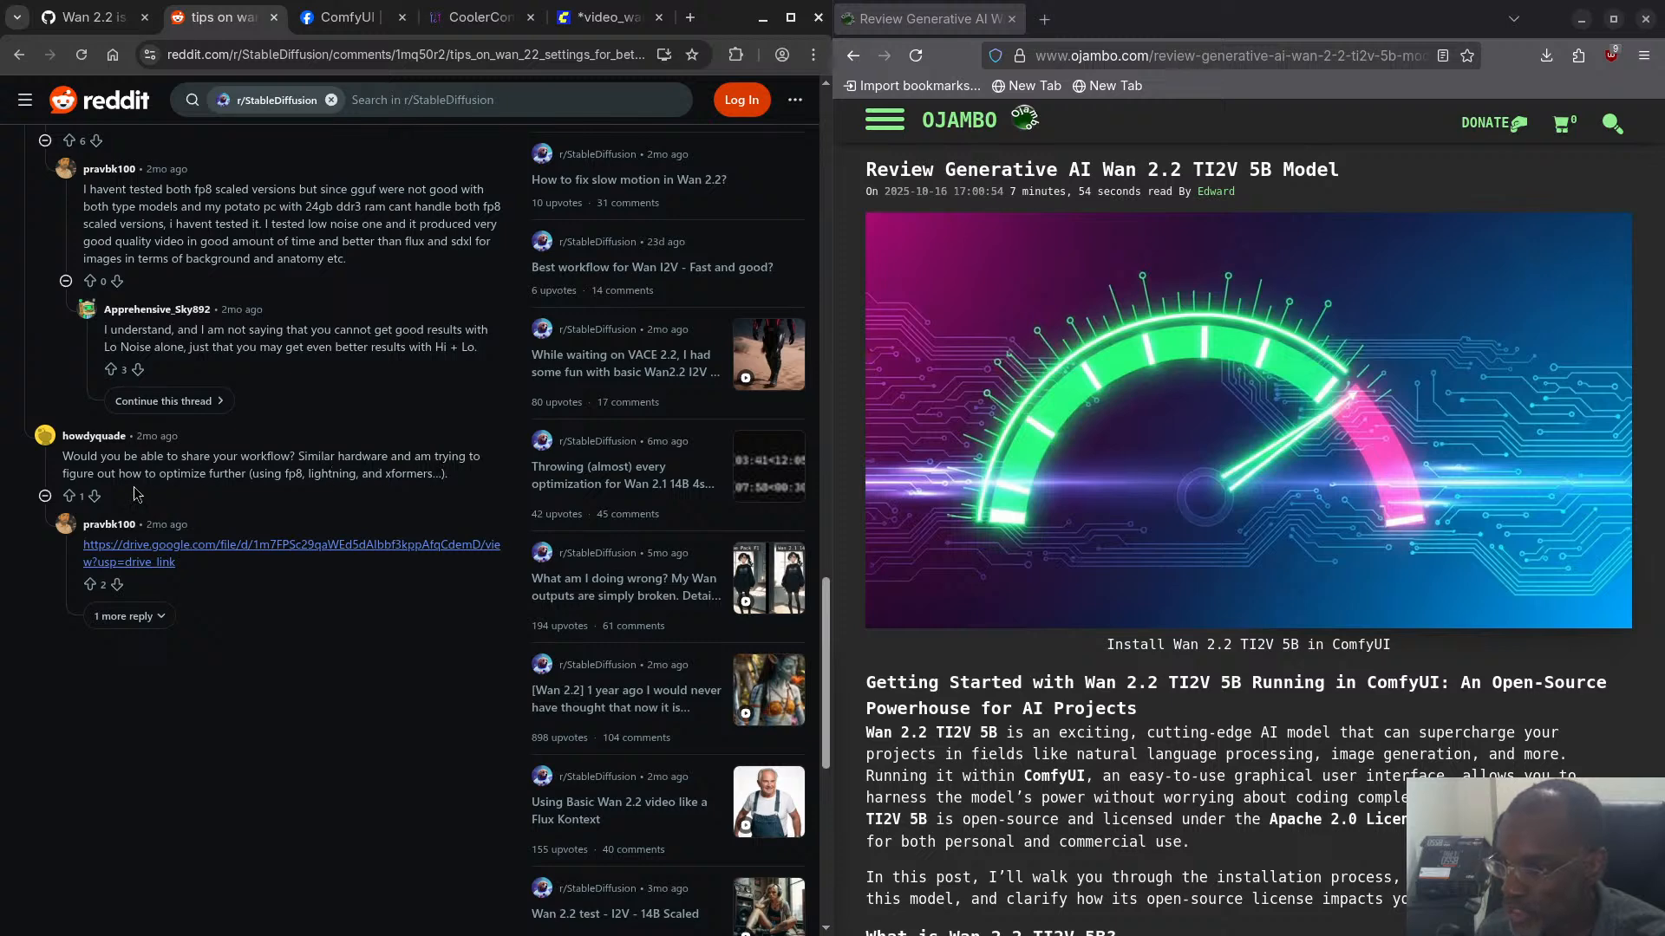
left_click(125, 616)
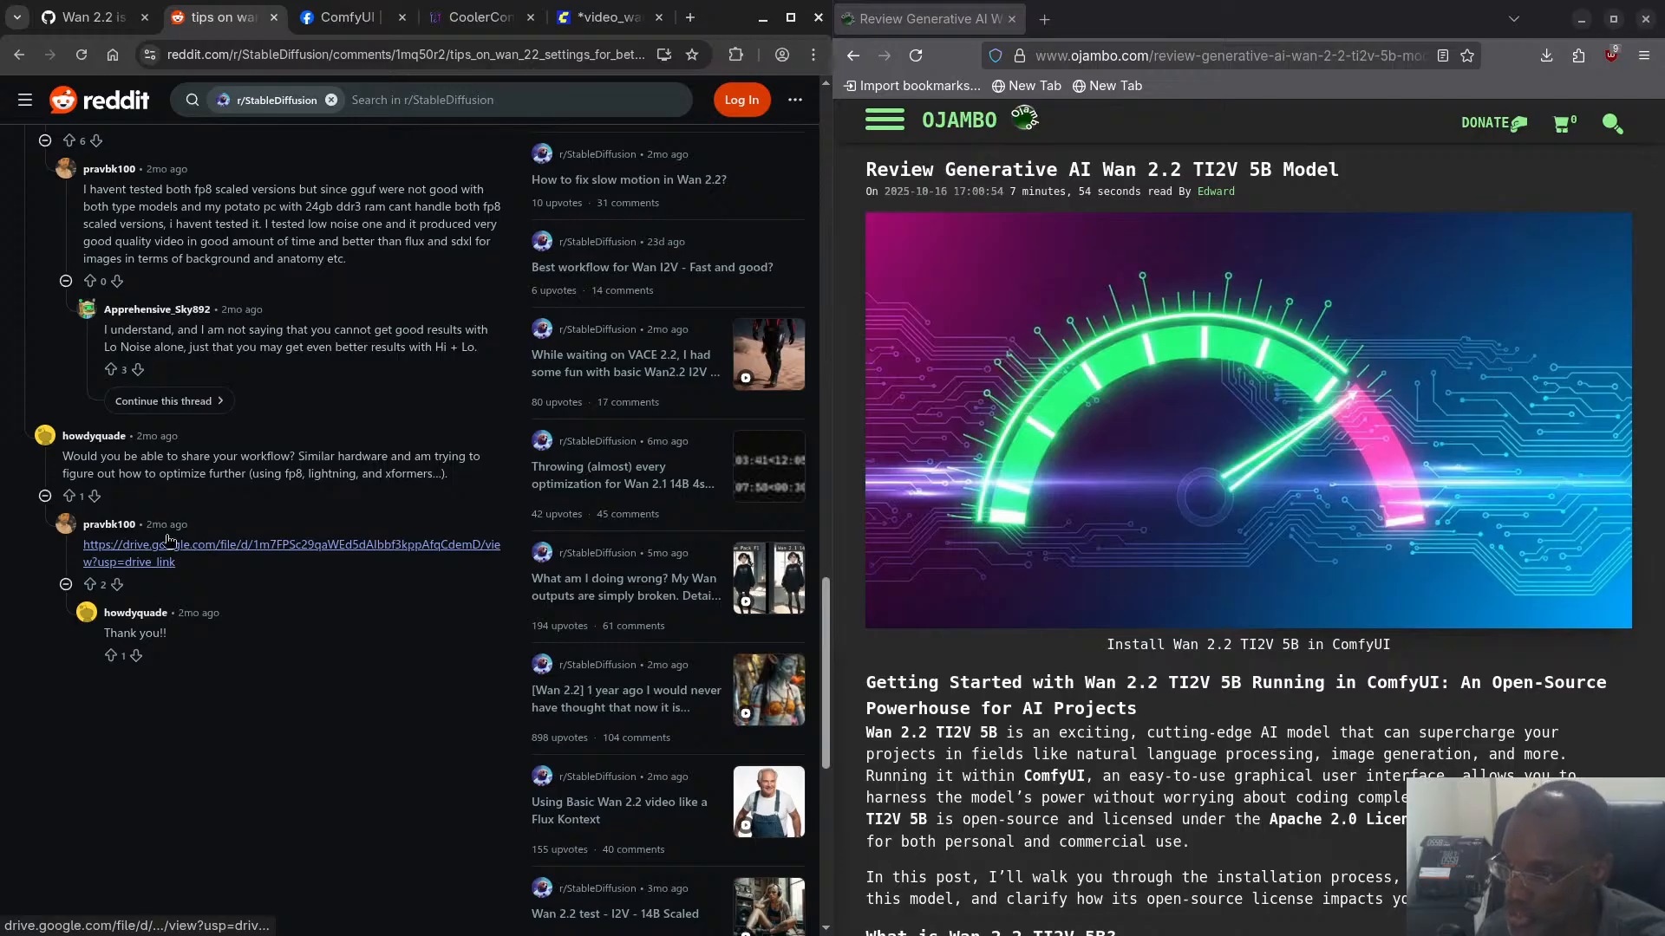
- Open the shared Google Drive workflow wanlow_2214b.json from the Reddit reply and examine its loader, LoRA, ModelSamplingSD3 and KSamplerAdvanced values
left_click(209, 555)
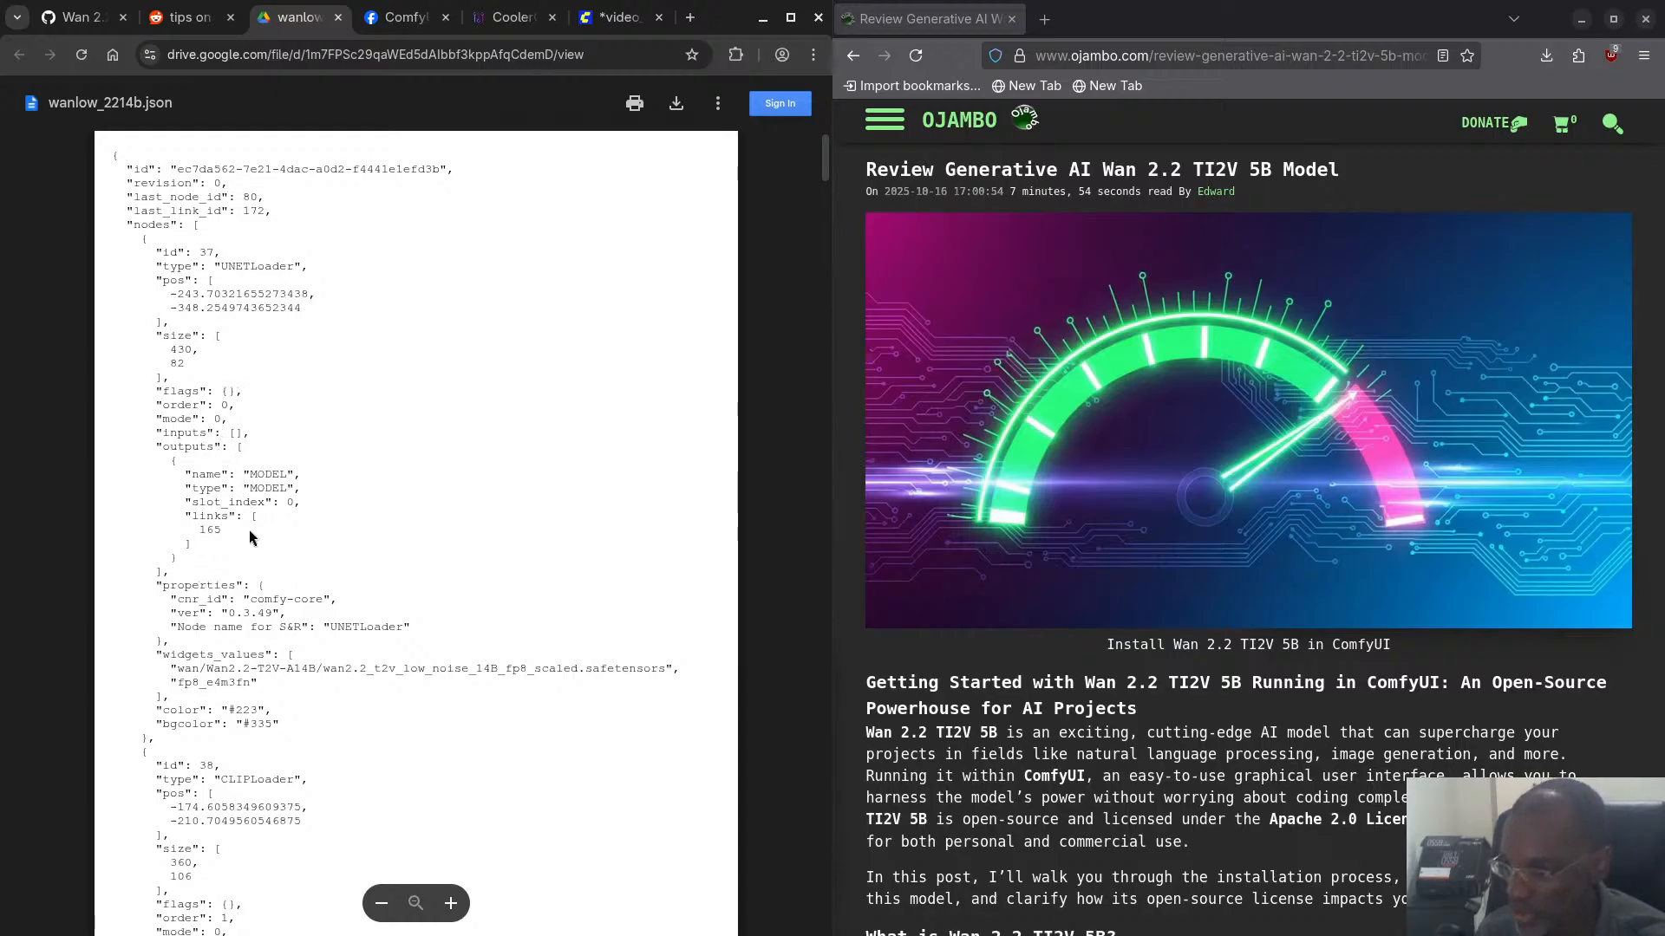
scroll(248, 528, "down", 5)
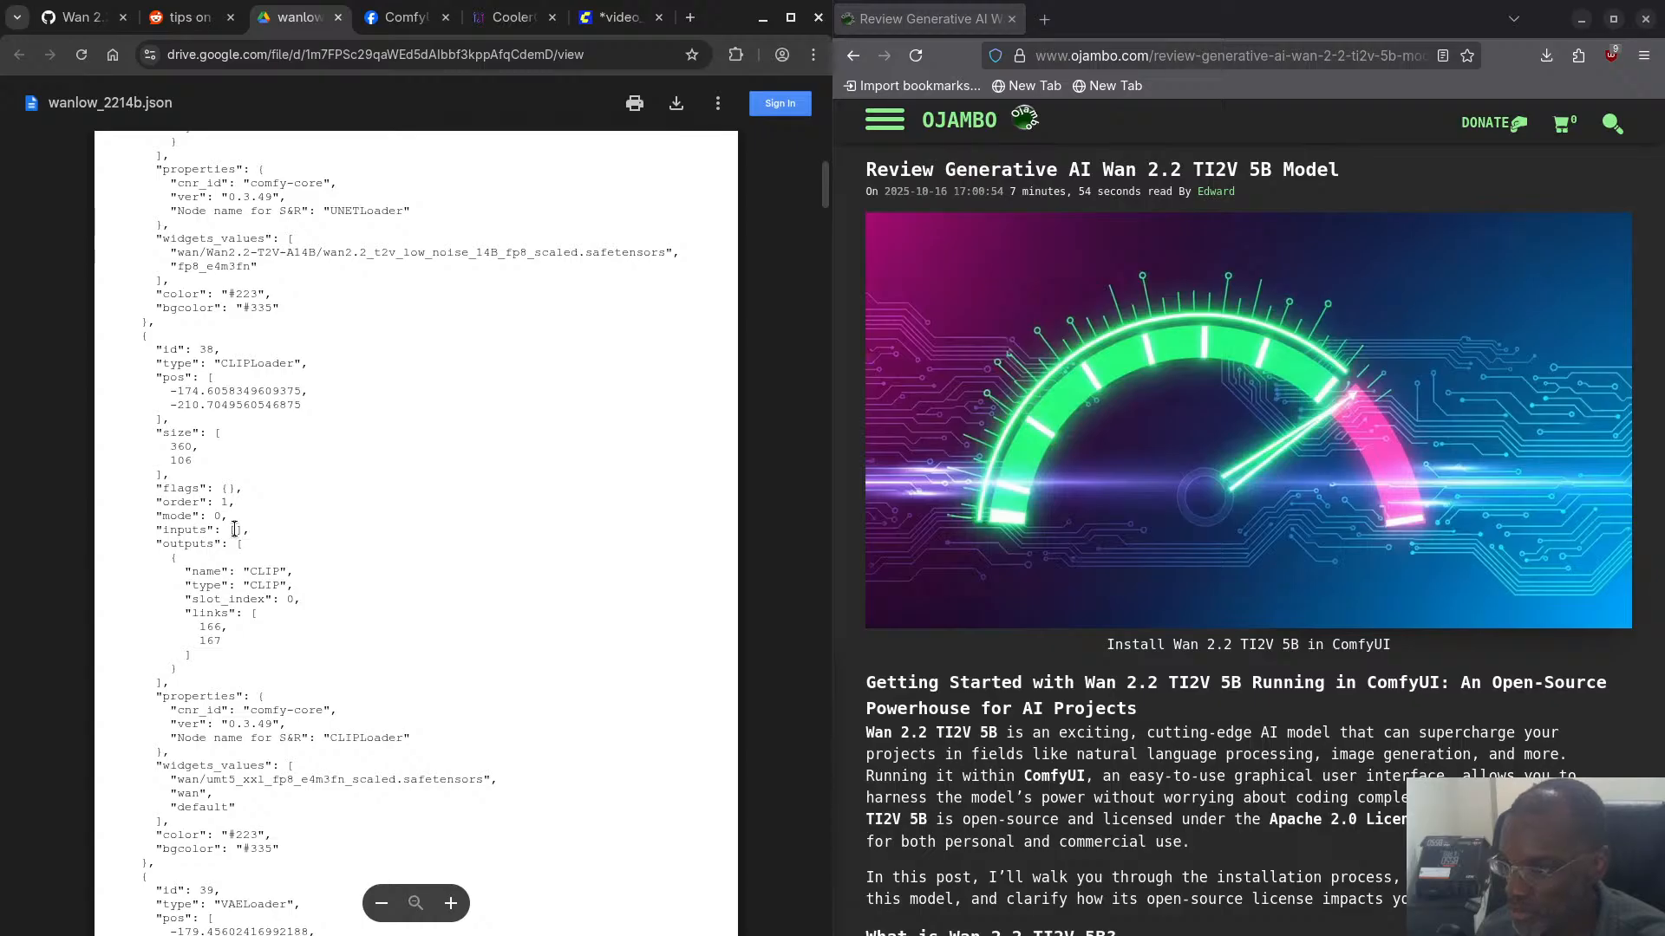
scroll(234, 528, "down", 3)
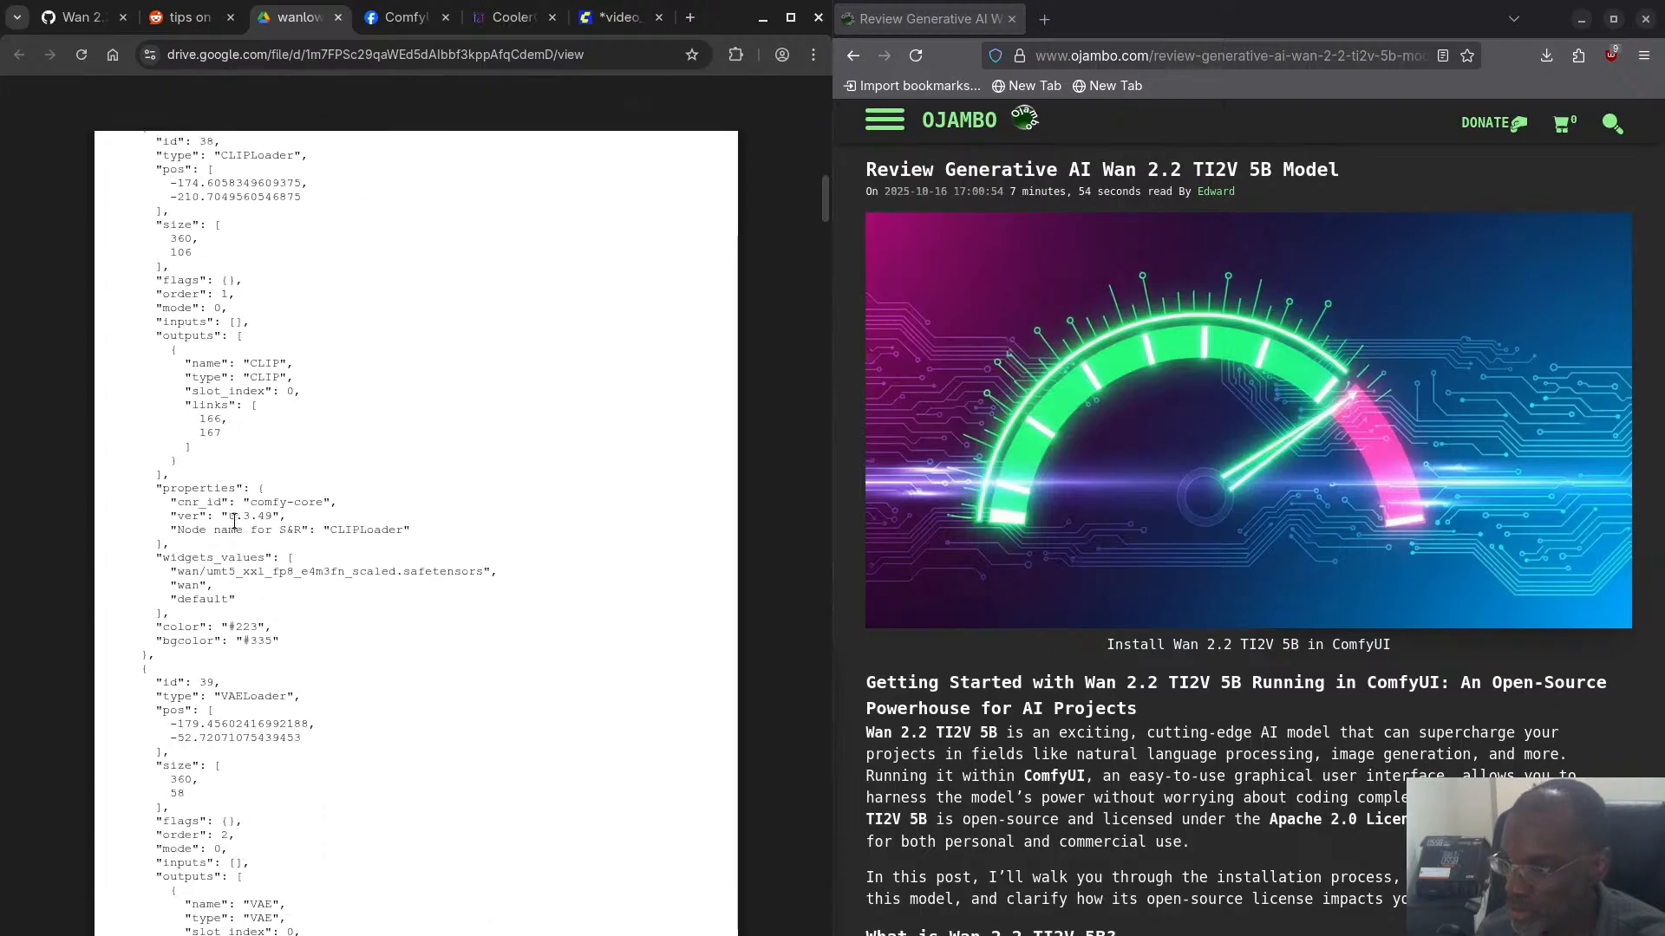
scroll(235, 521, "down", 3)
scroll(235, 522, "down", 3)
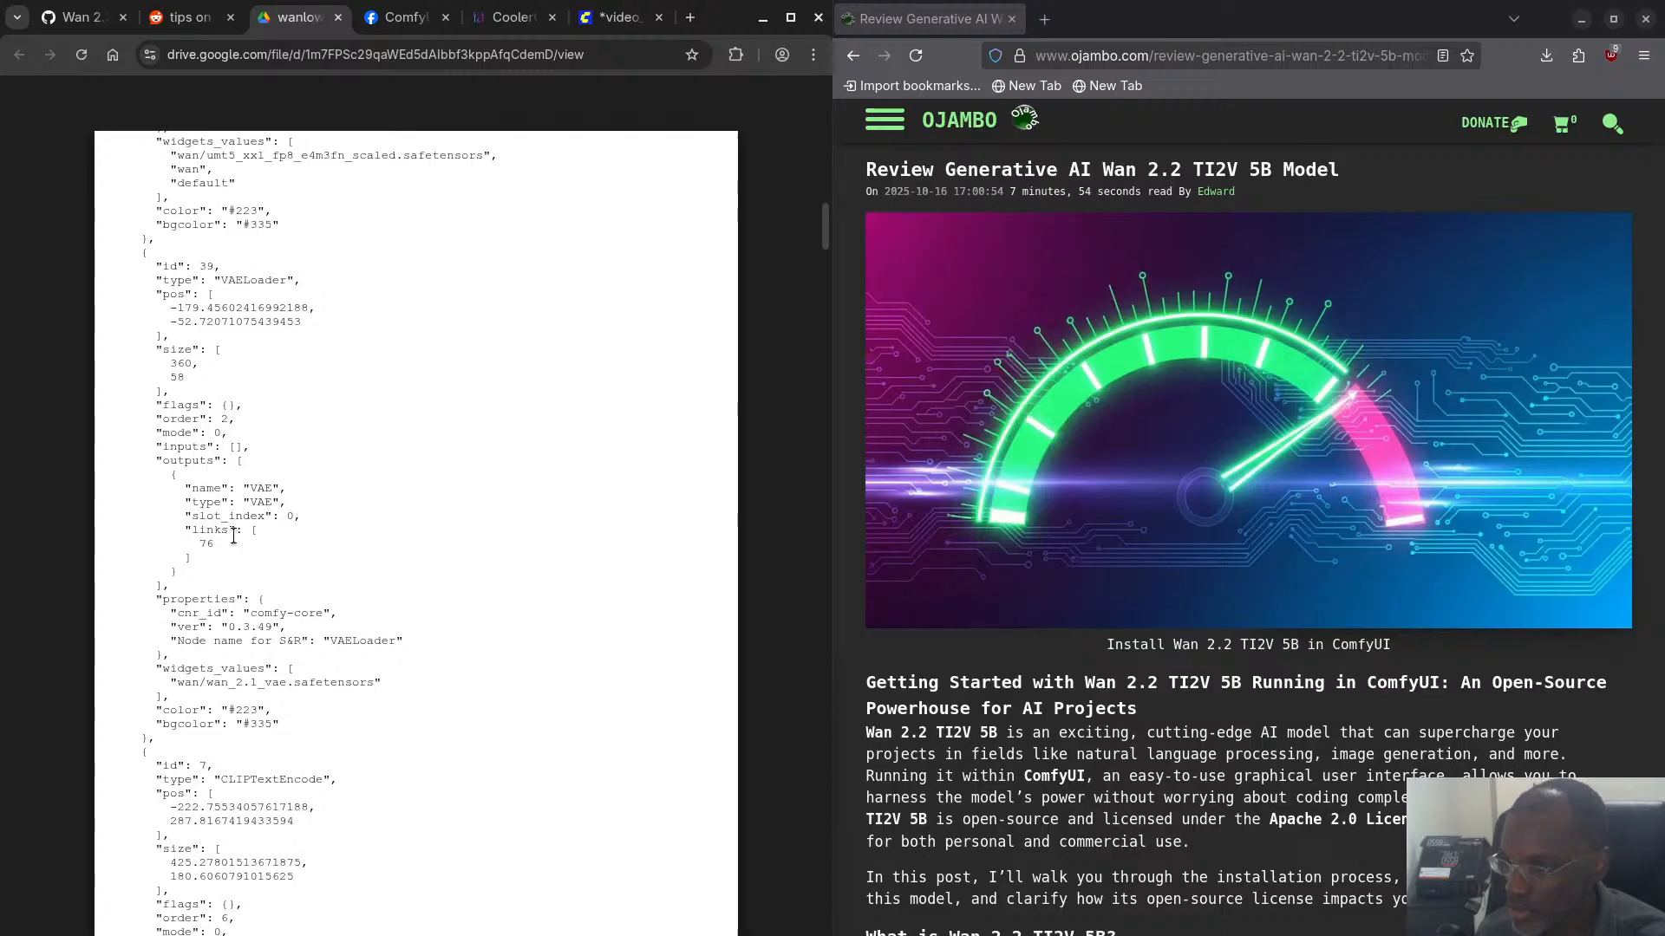
scroll(274, 487, "down", 9)
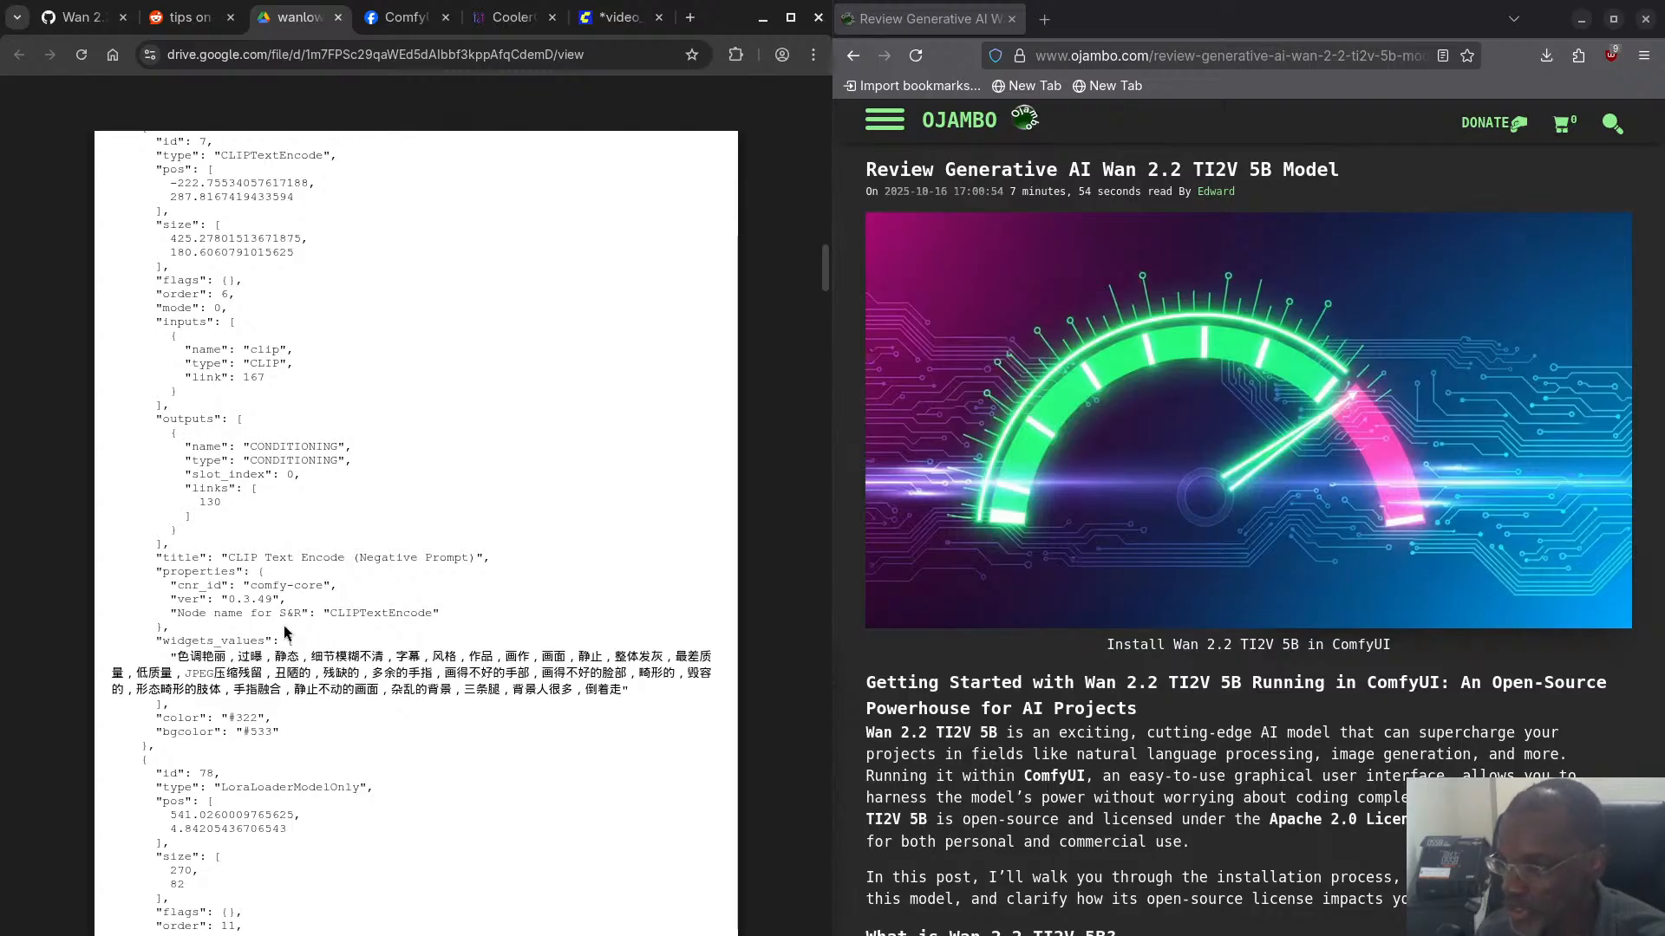
scroll(268, 615, "down", 6)
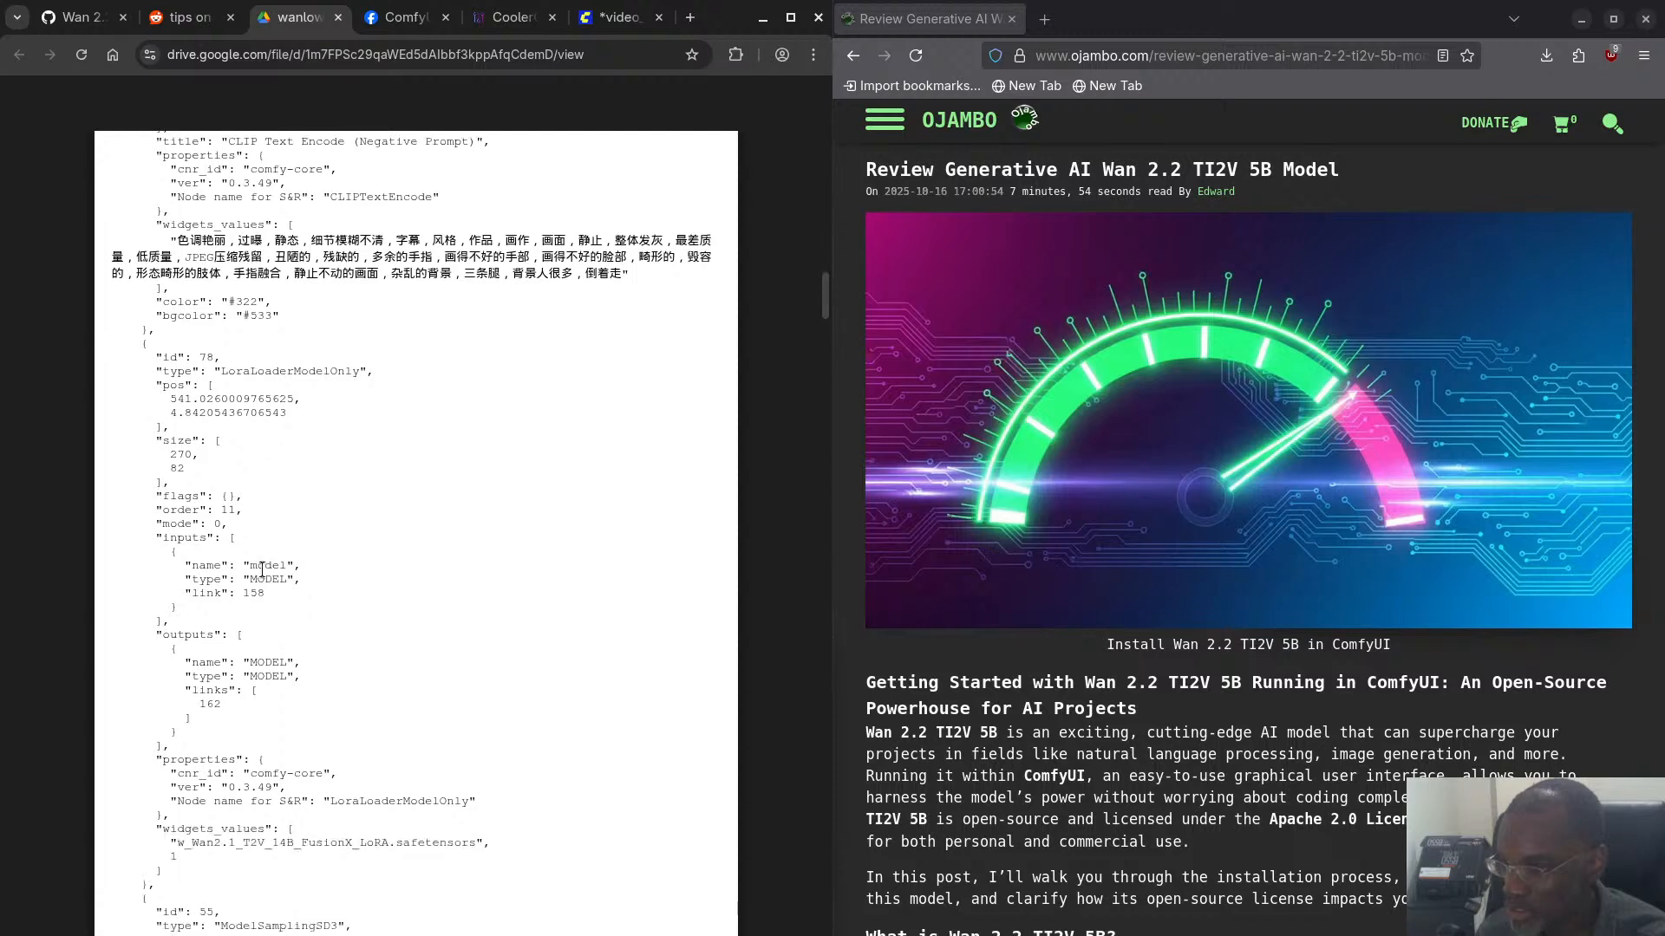
scroll(276, 663, "down", 4)
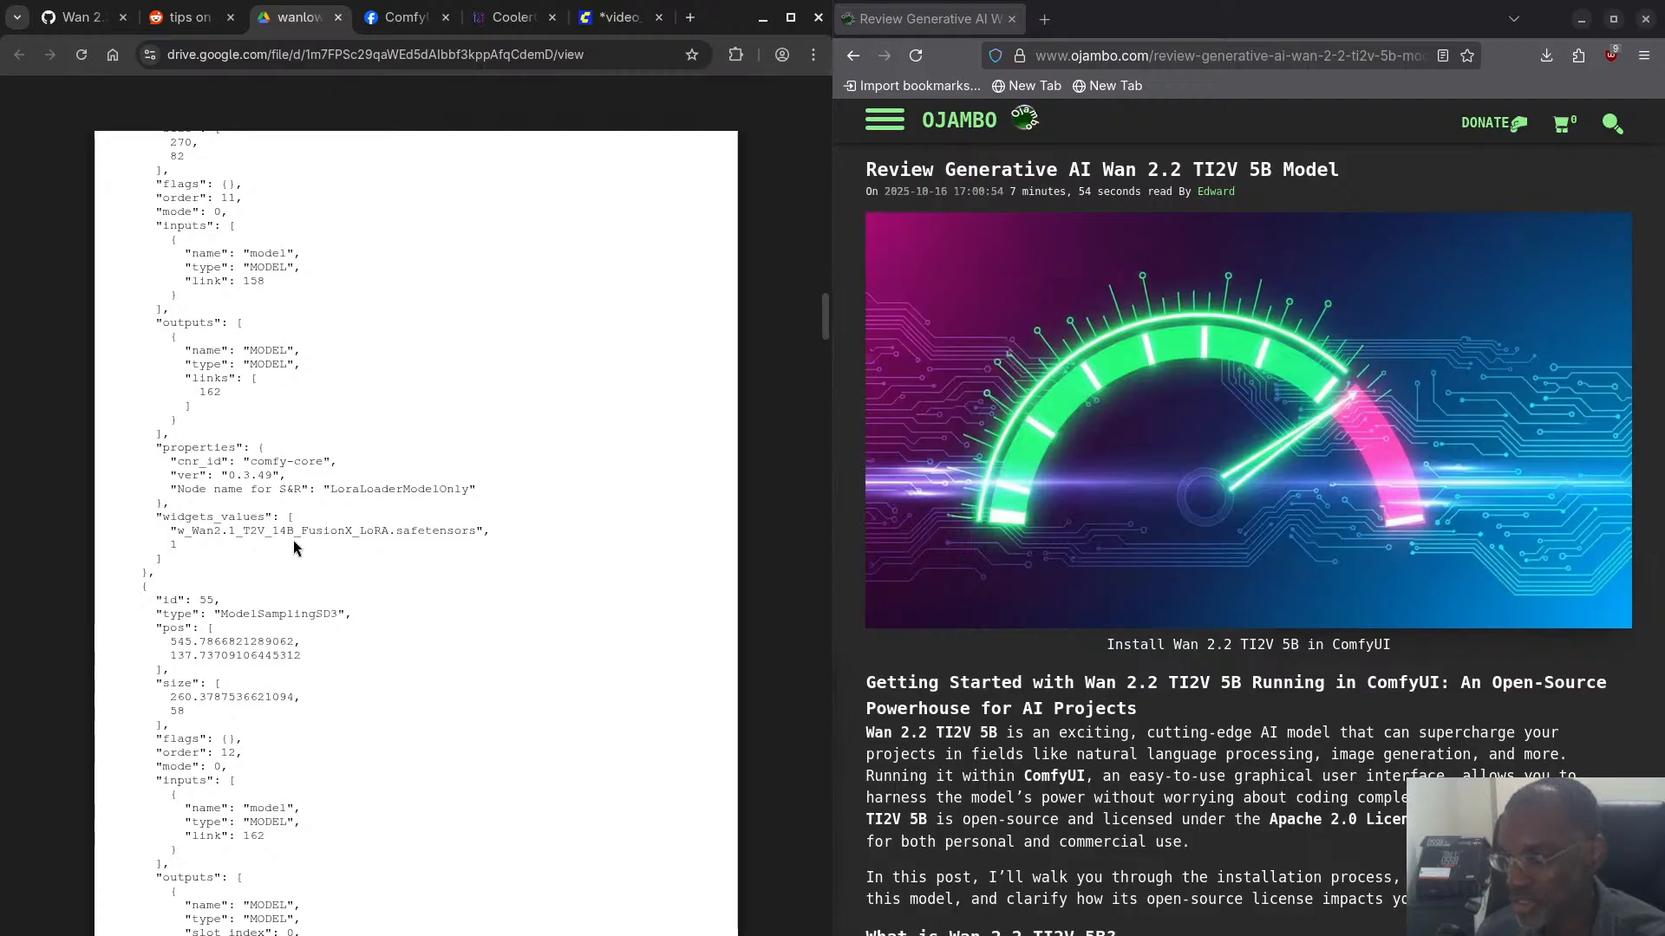
scroll(293, 543, "down", 5)
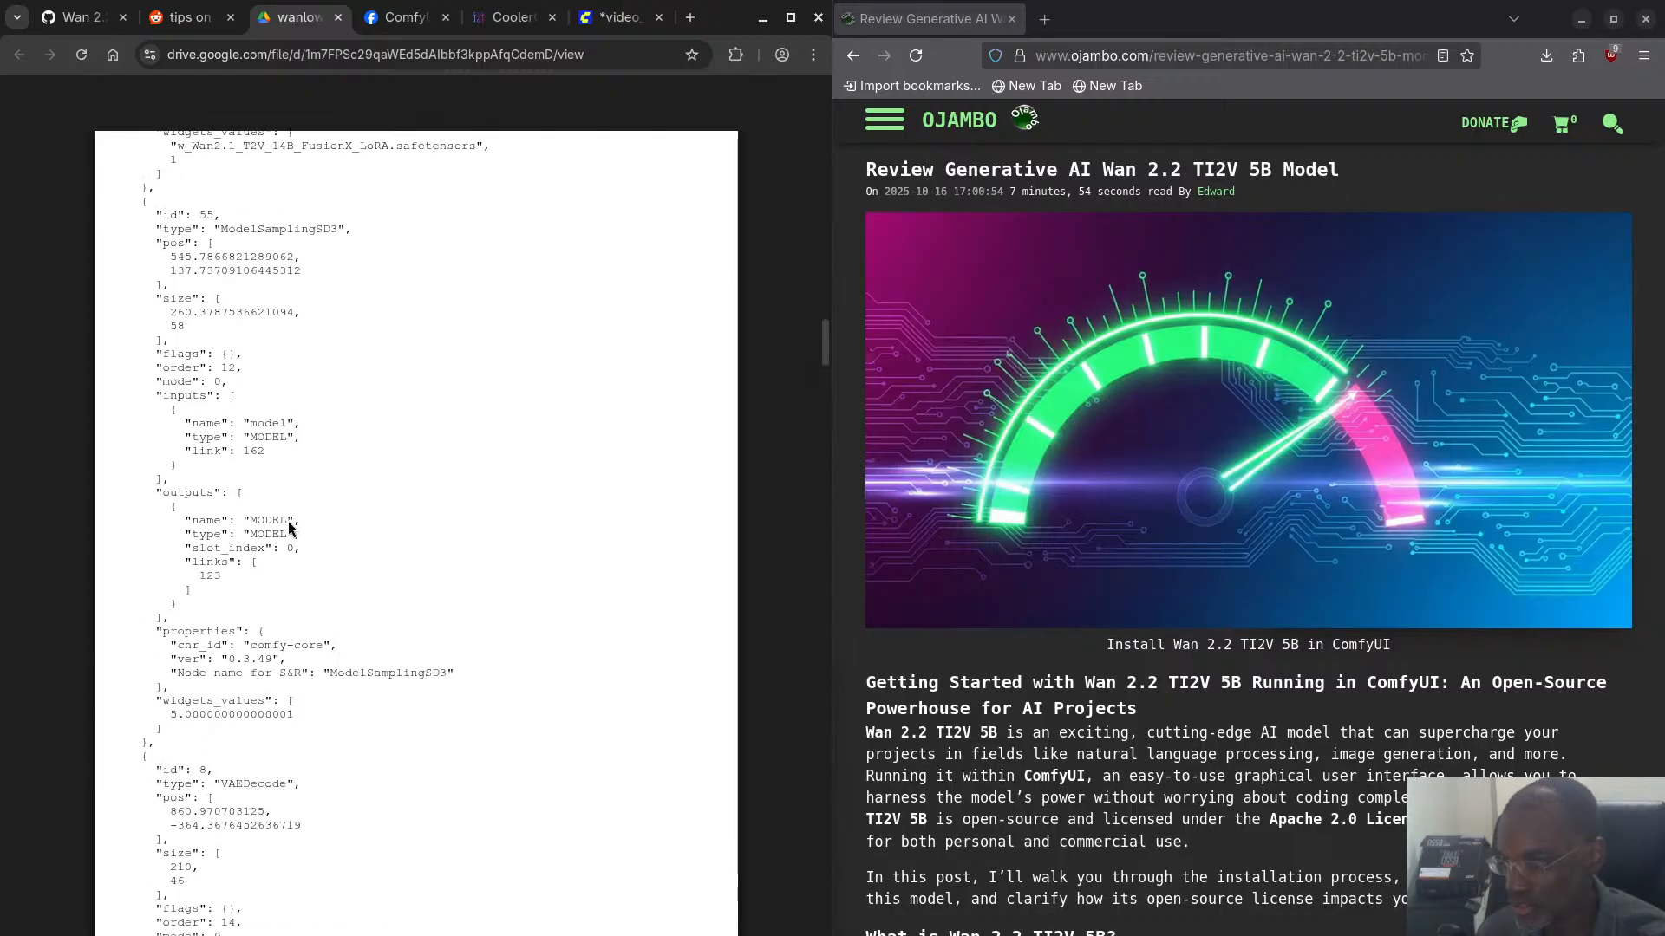
scroll(289, 527, "down", 12)
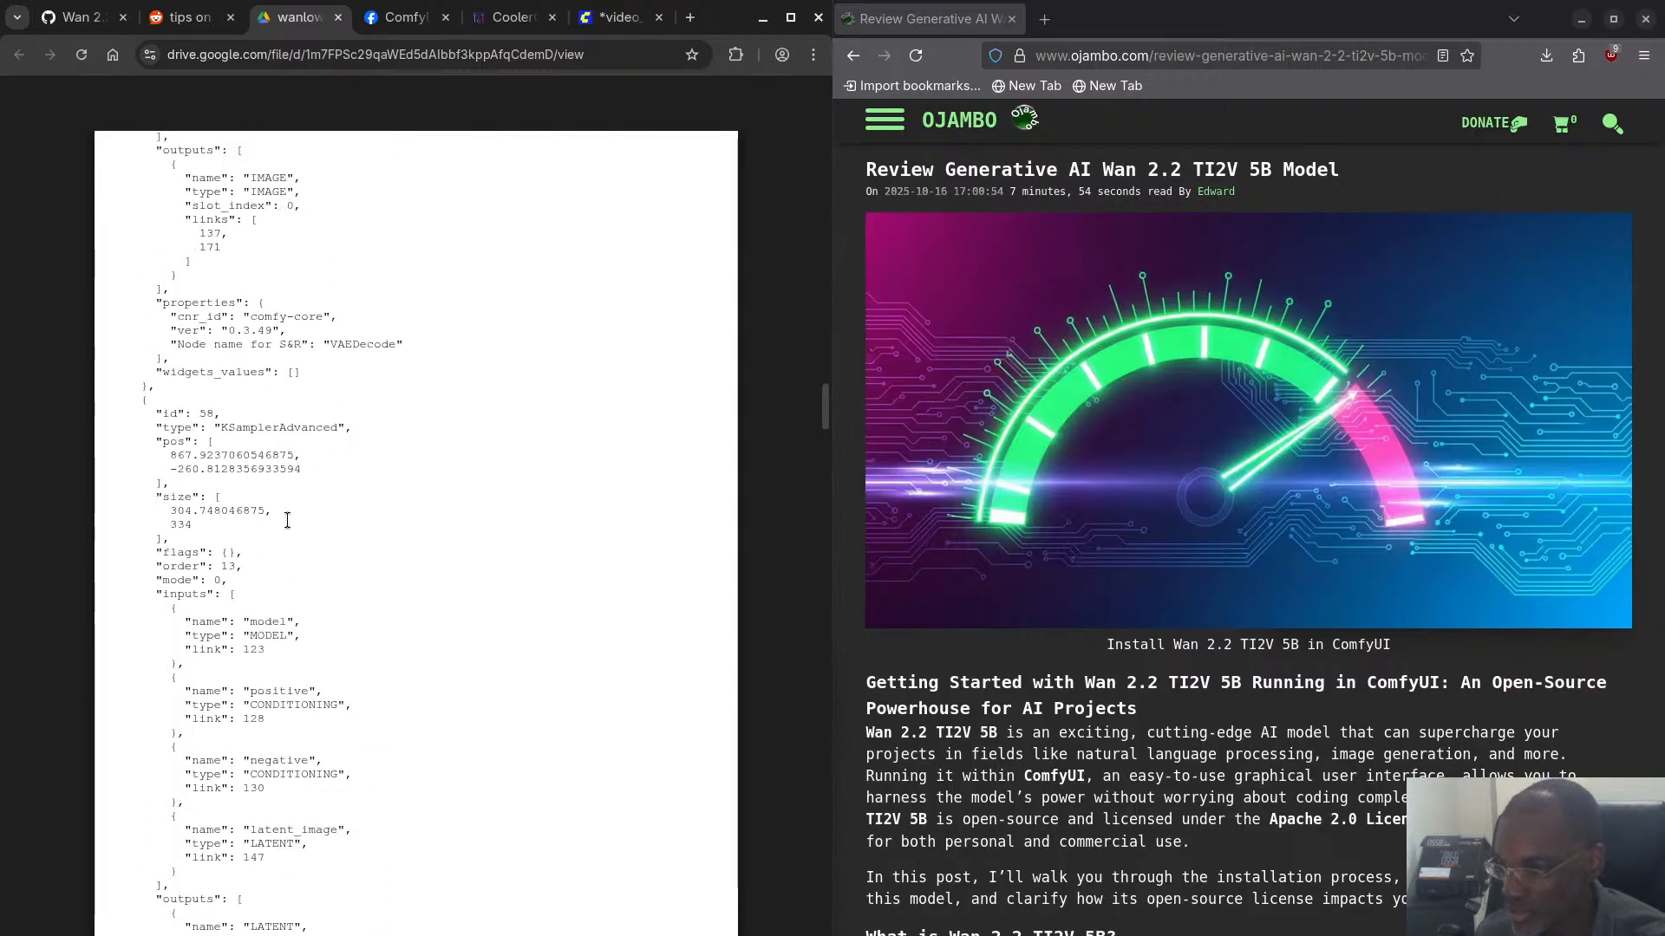
scroll(288, 522, "down", 5)
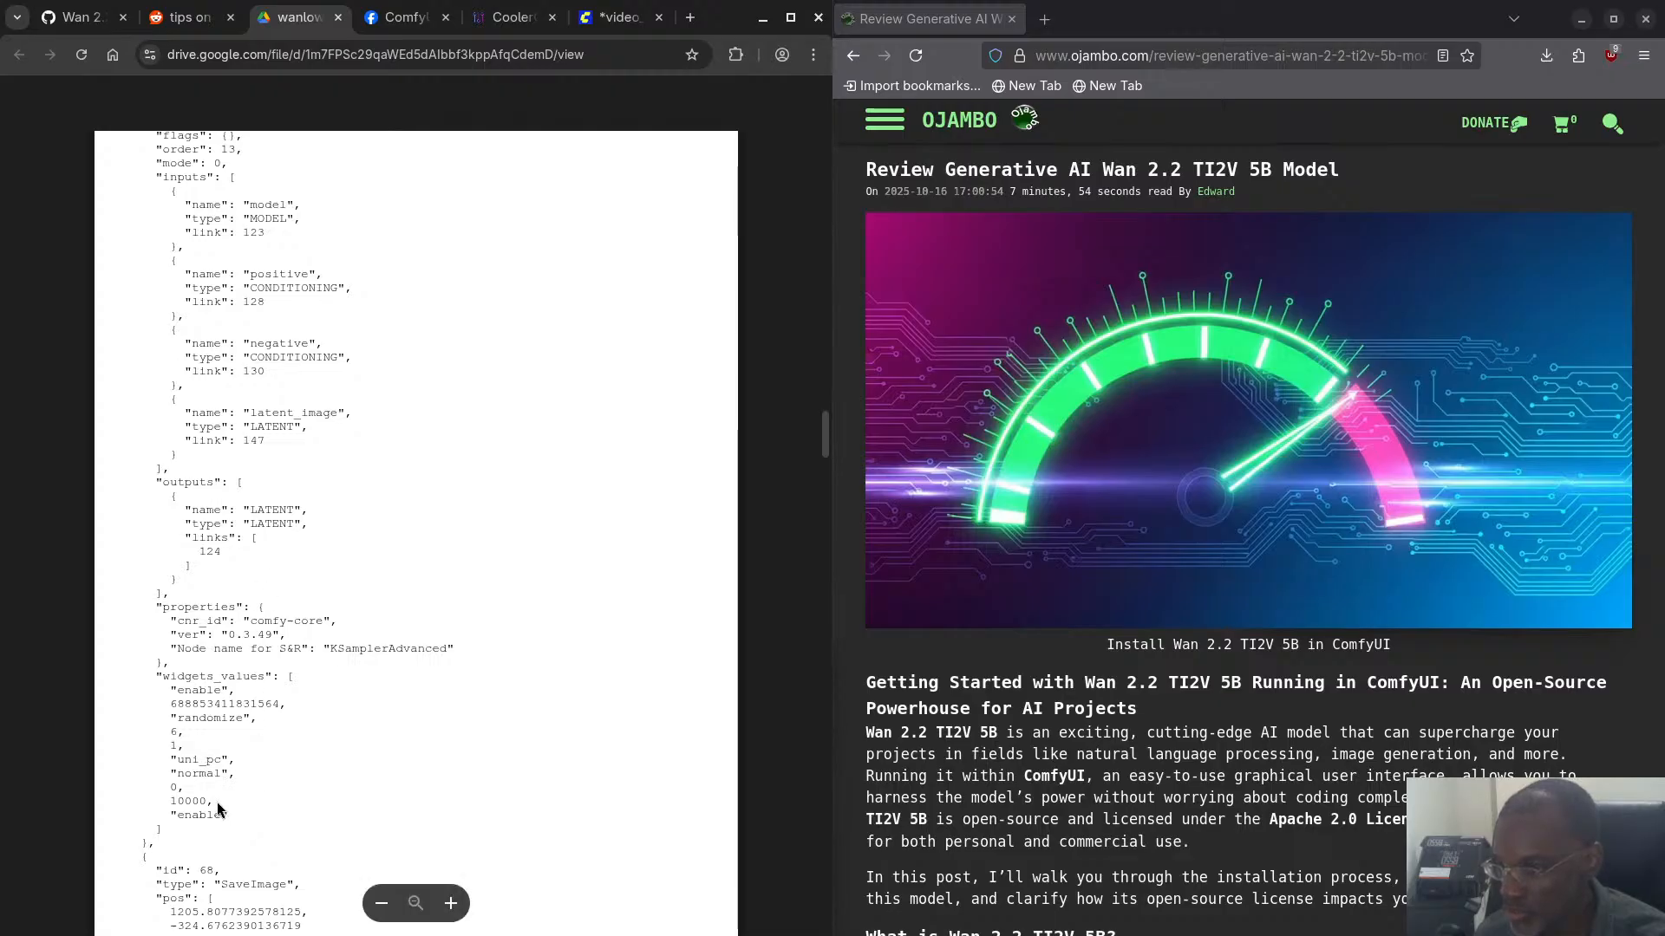
scroll(218, 806, "down", 5)
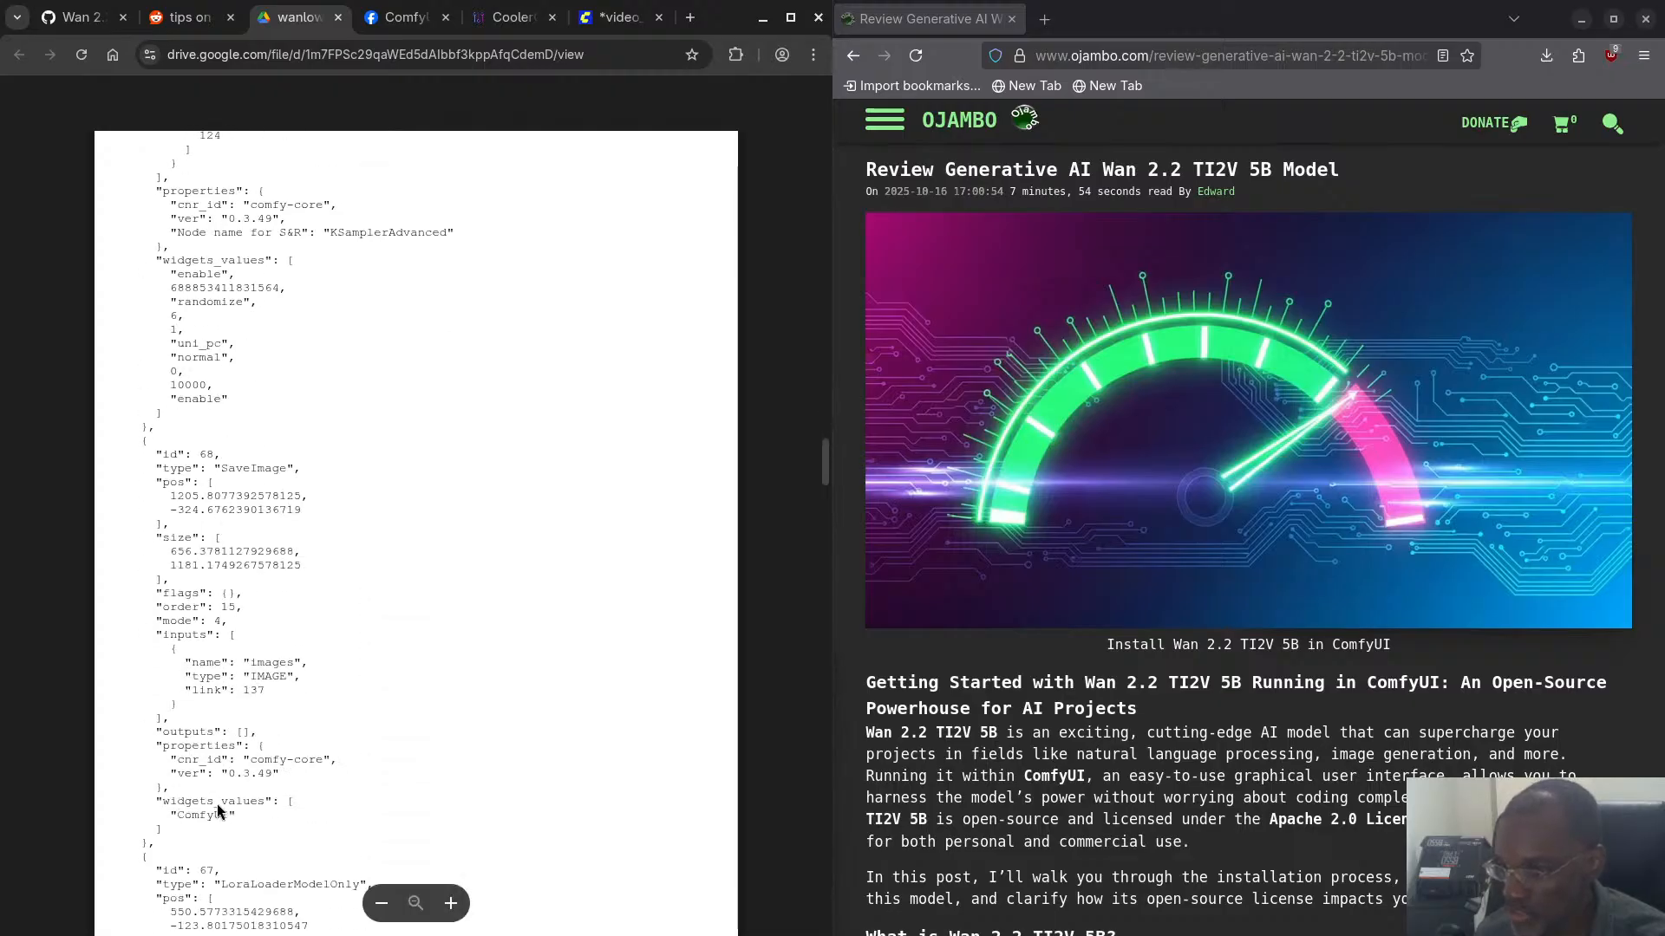
scroll(217, 803, "down", 1)
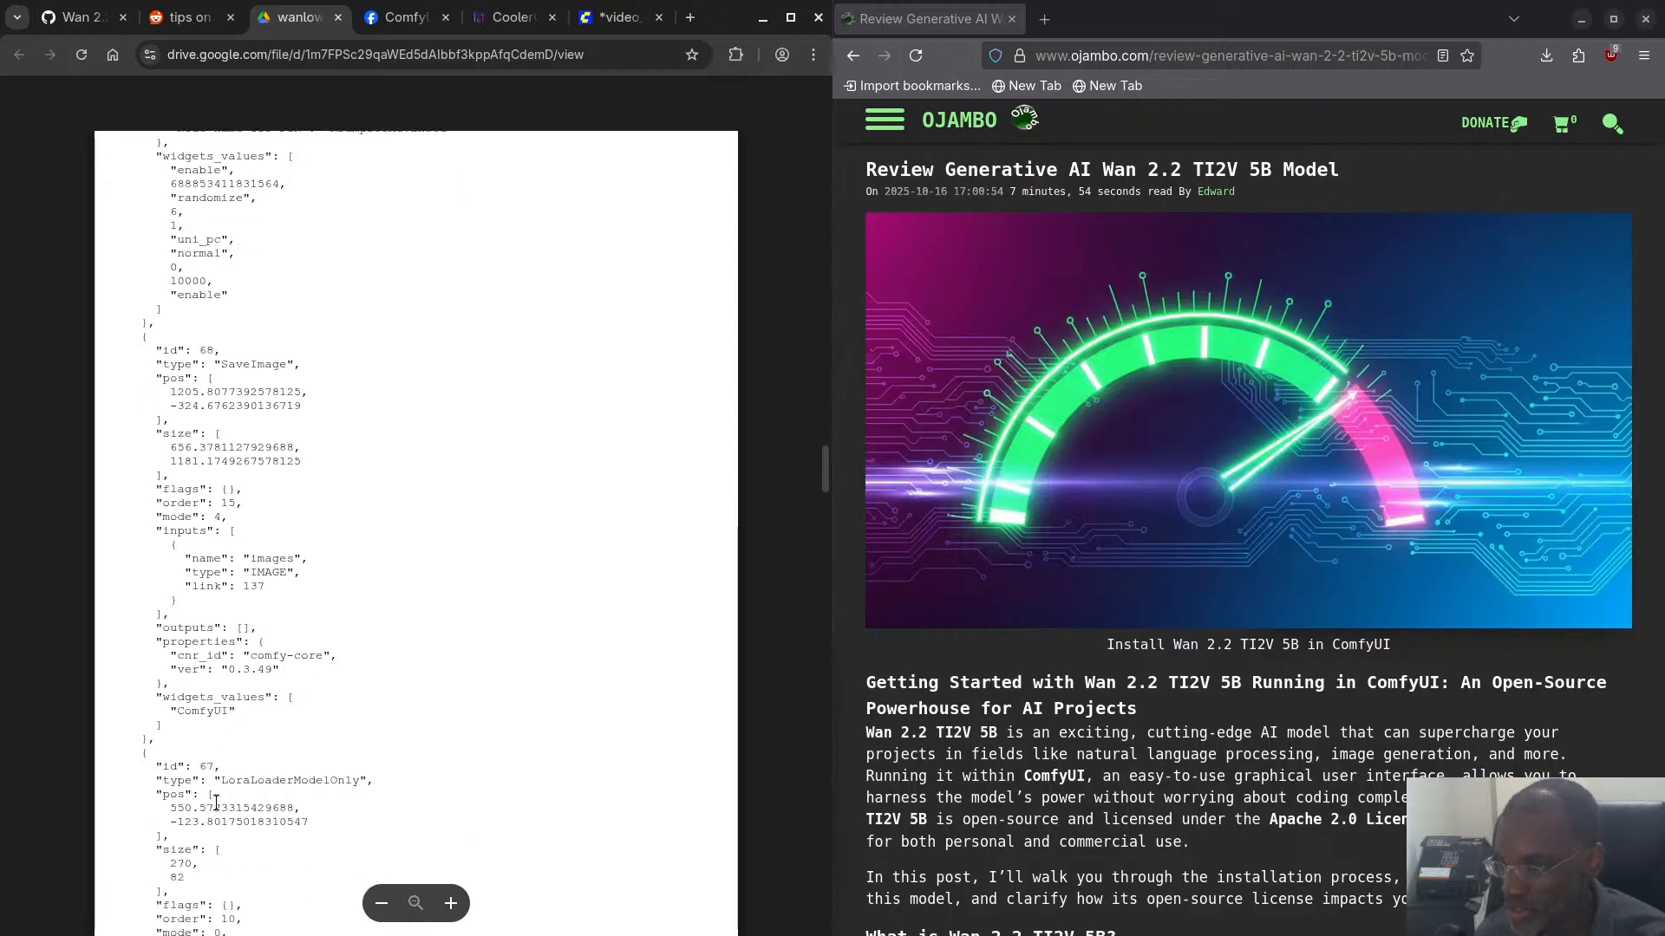
scroll(208, 743, "down", 10)
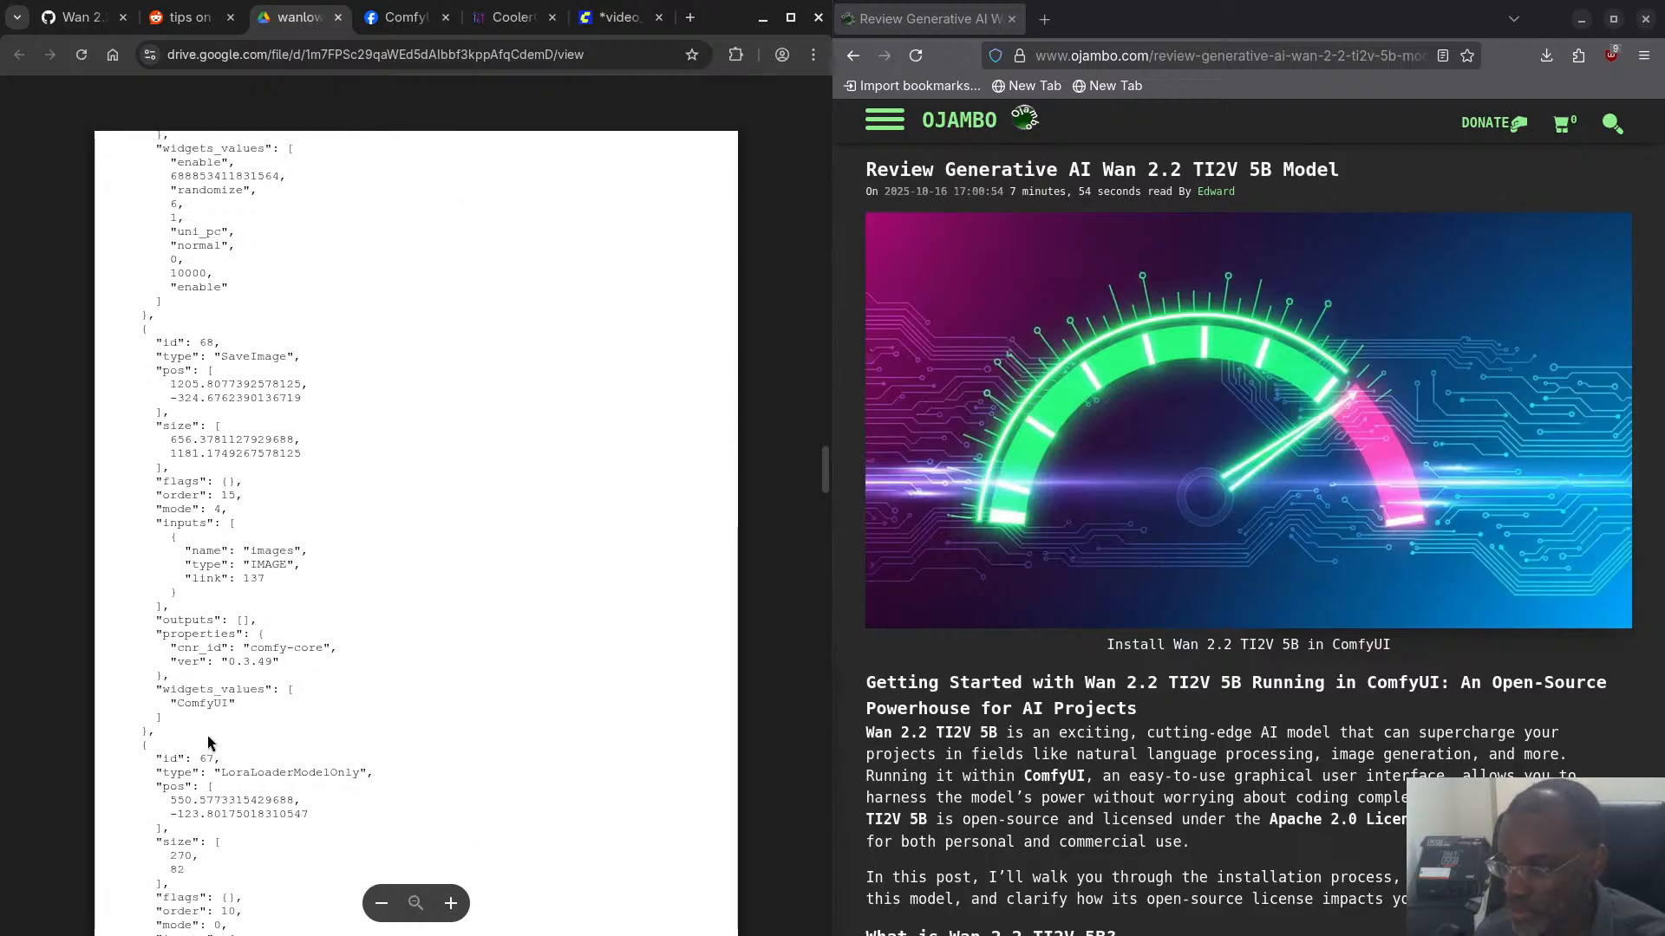
scroll(201, 735, "down", 7)
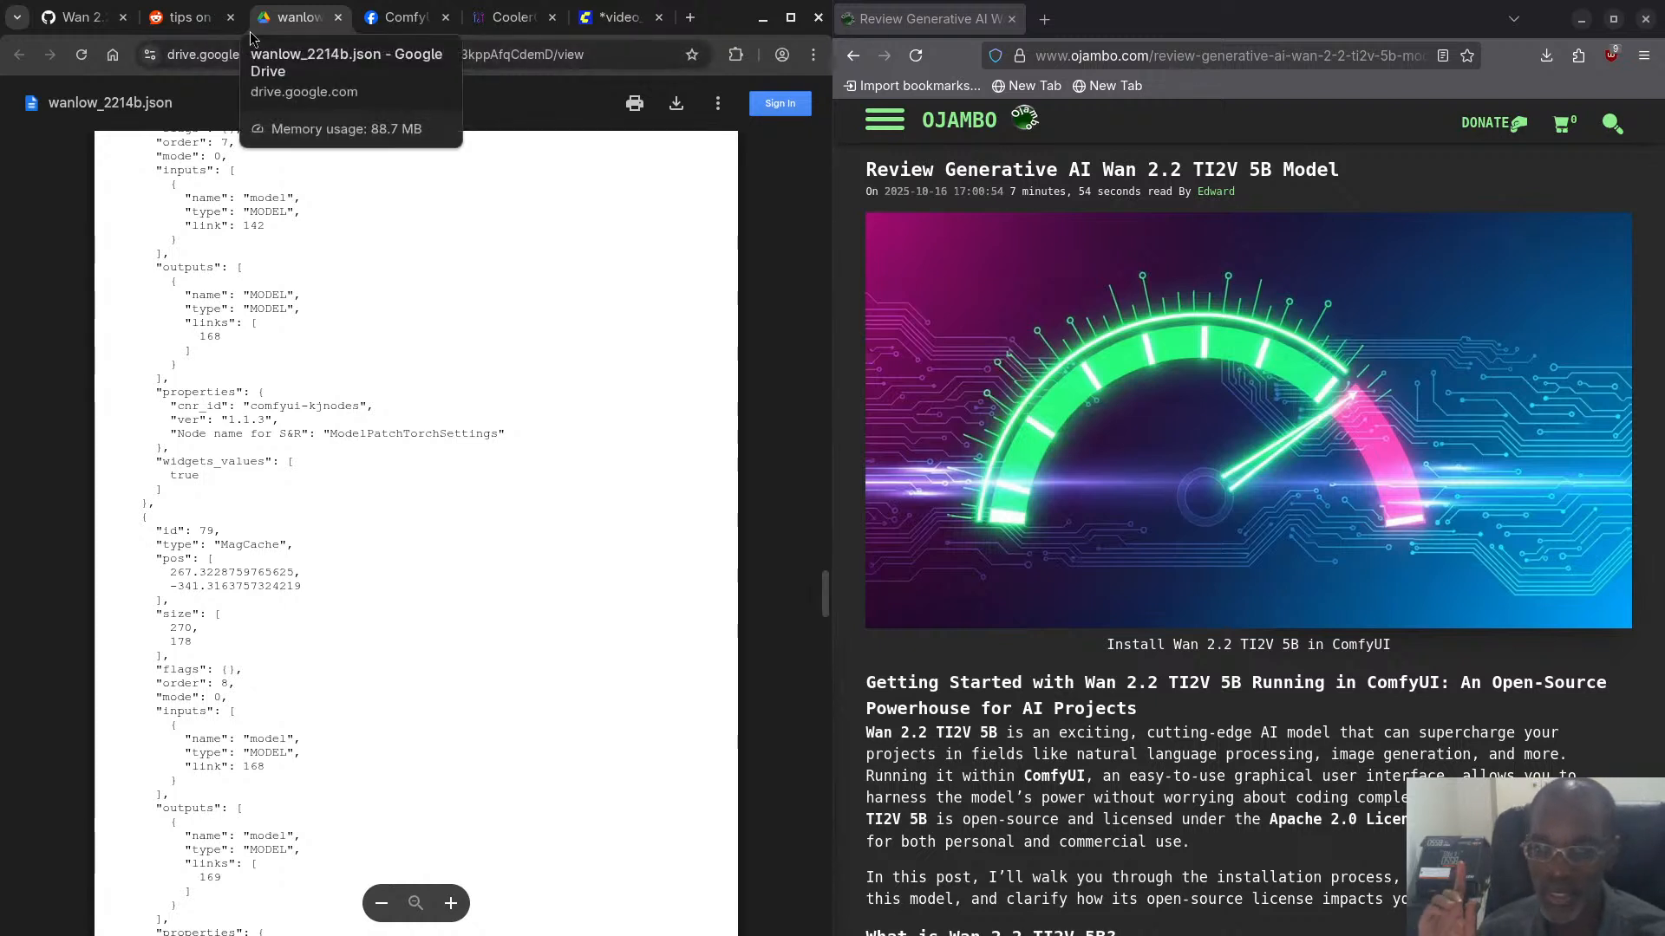
- Switch to the Facebook ComfyUI group and look through its posts up to the one about running wan 2.2 5b with 6GB VRAM
left_click(392, 24)
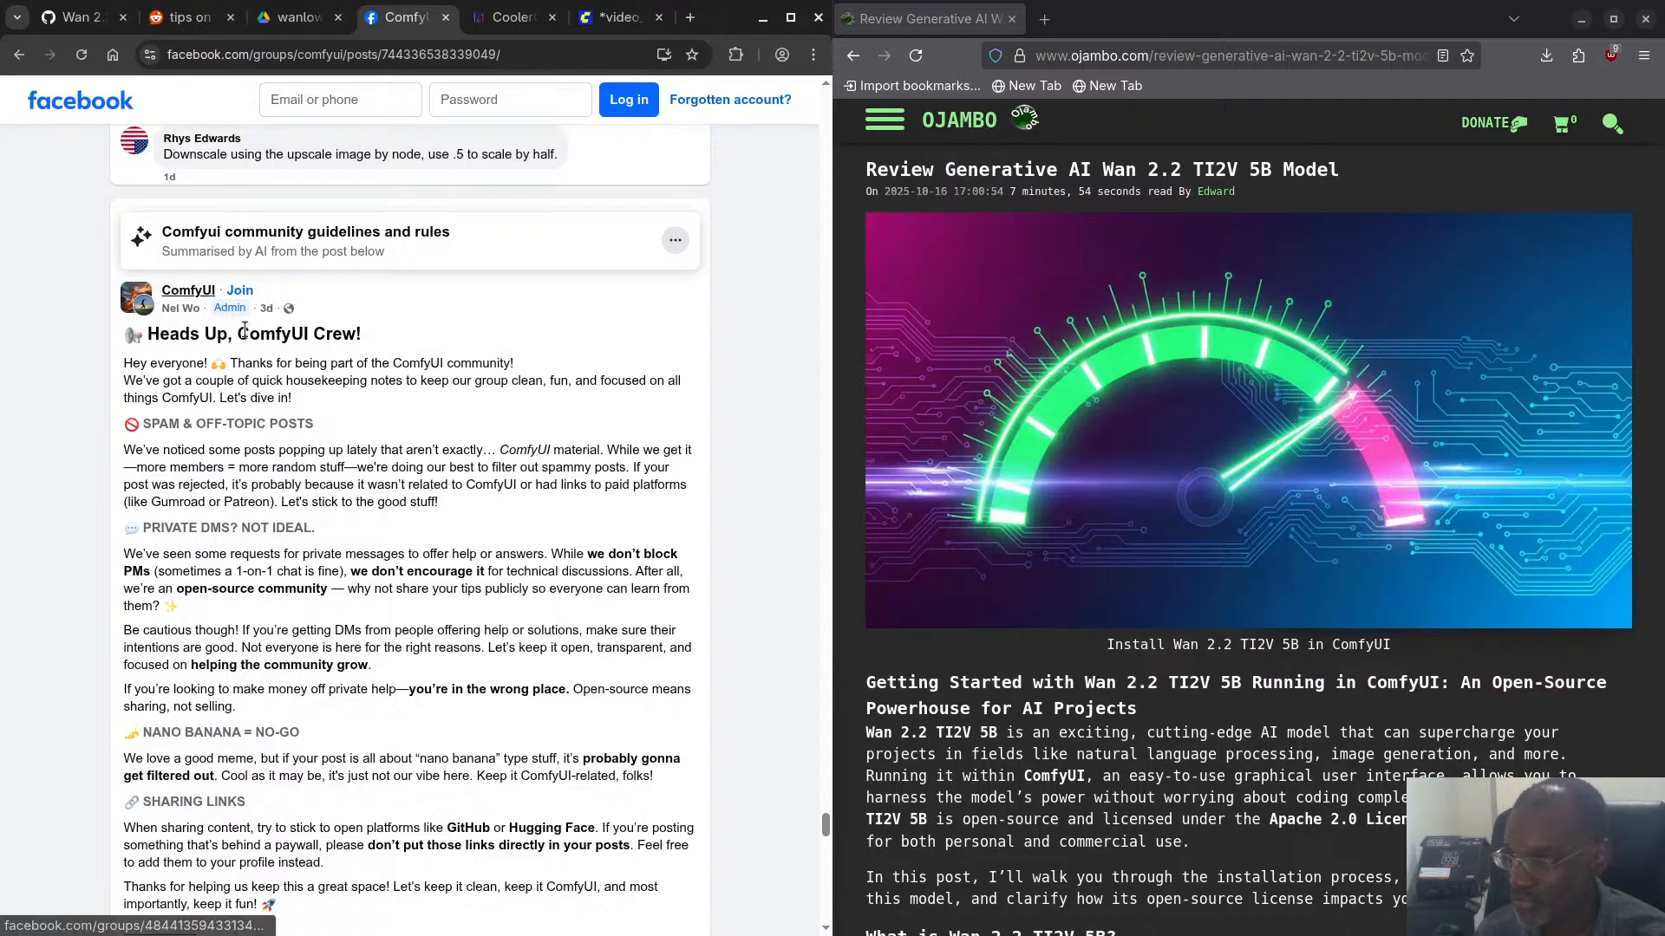
scroll(386, 507, "down", 4)
scroll(385, 506, "down", 7)
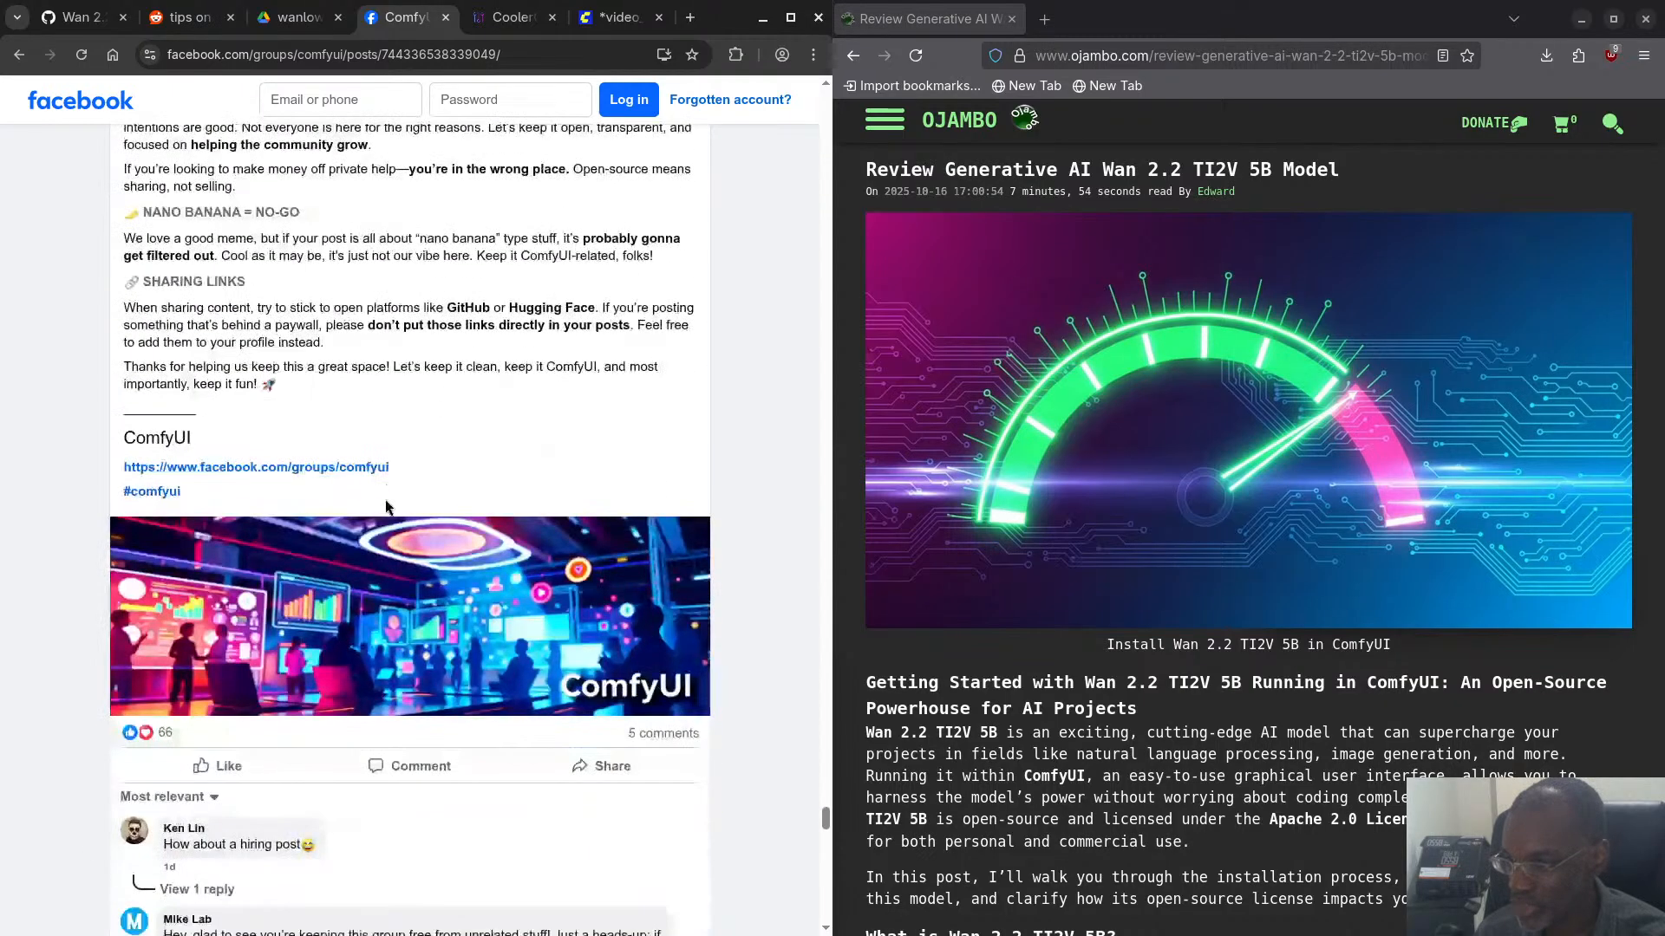
scroll(386, 506, "down", 6)
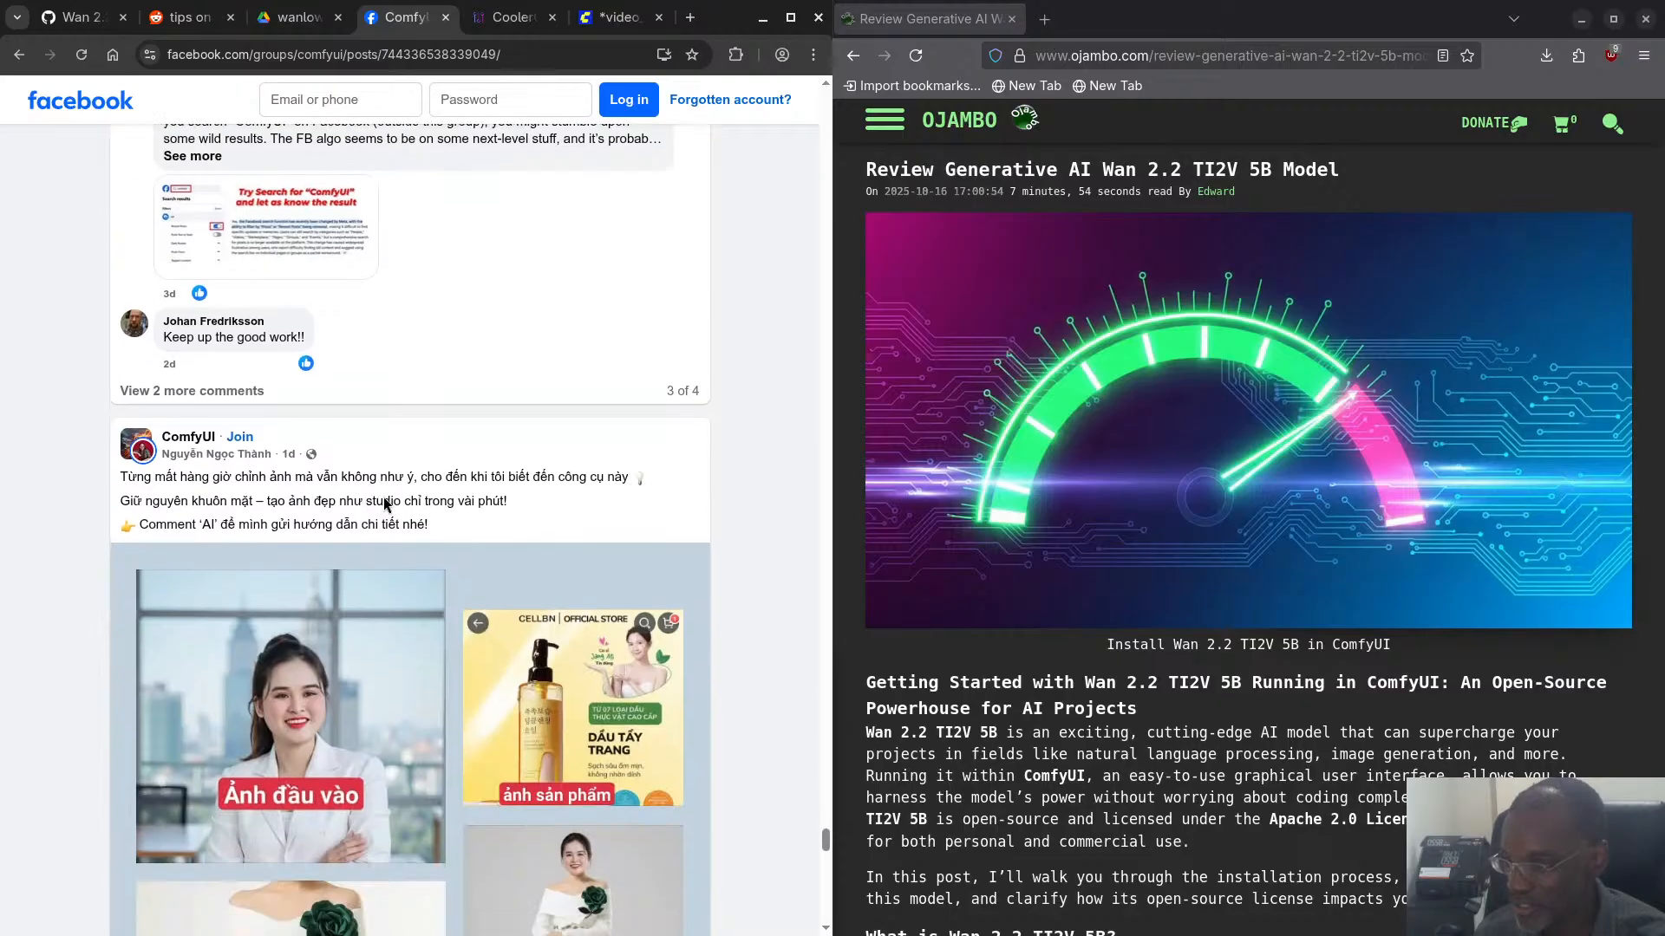
scroll(387, 503, "down", 8)
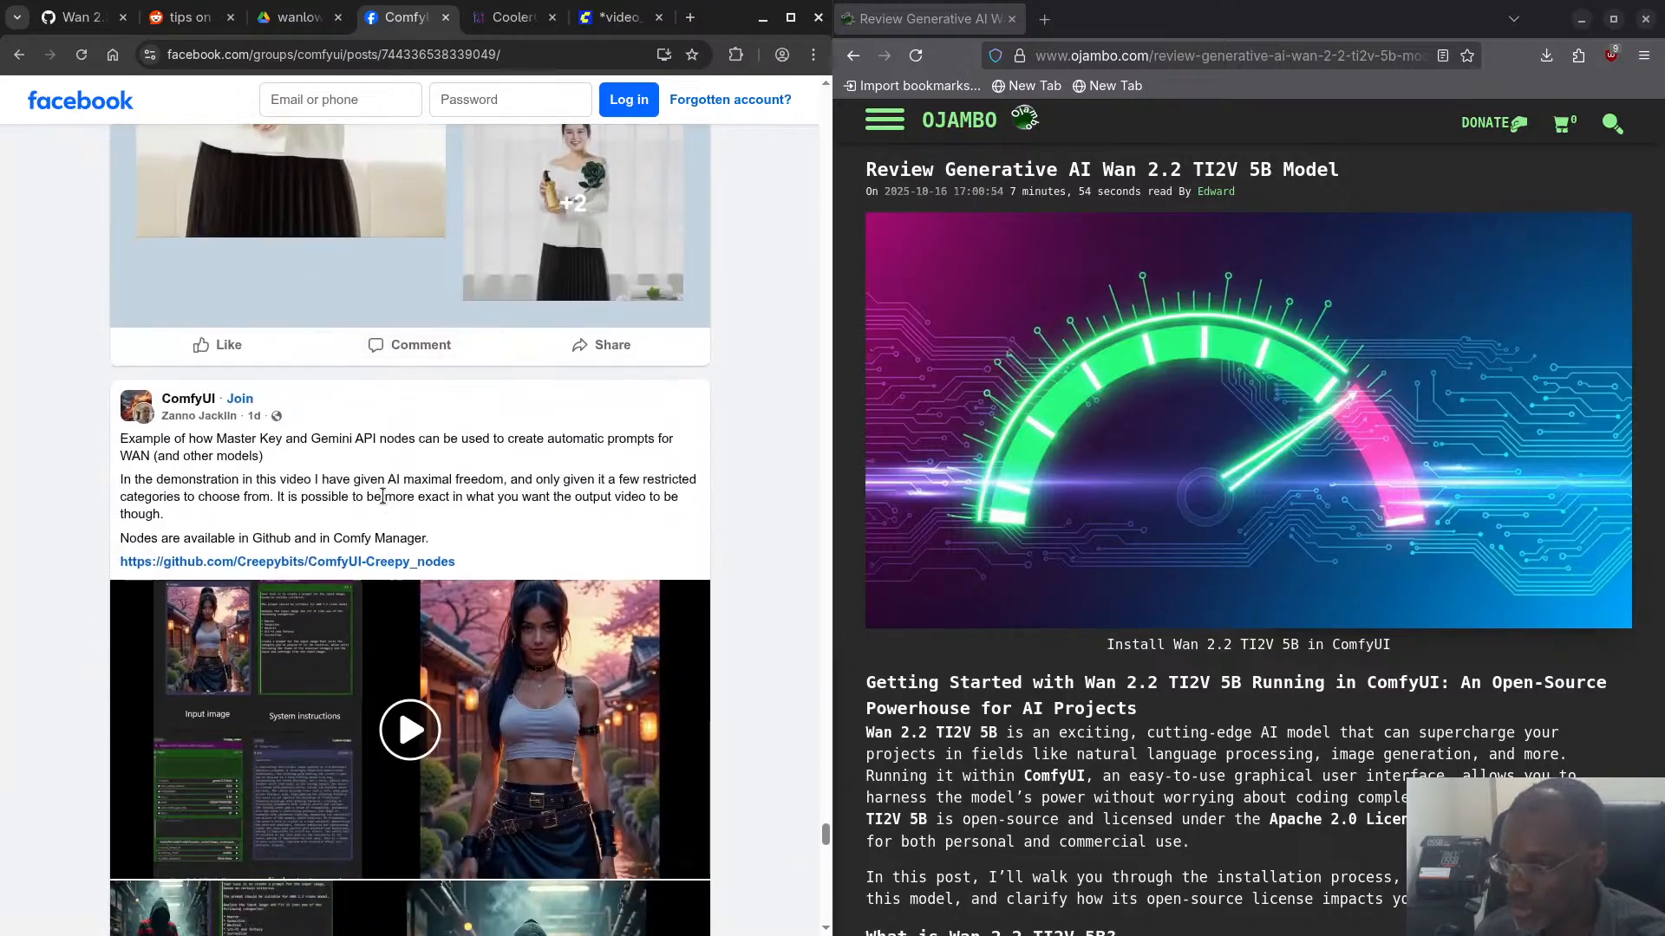
scroll(388, 501, "down", 1)
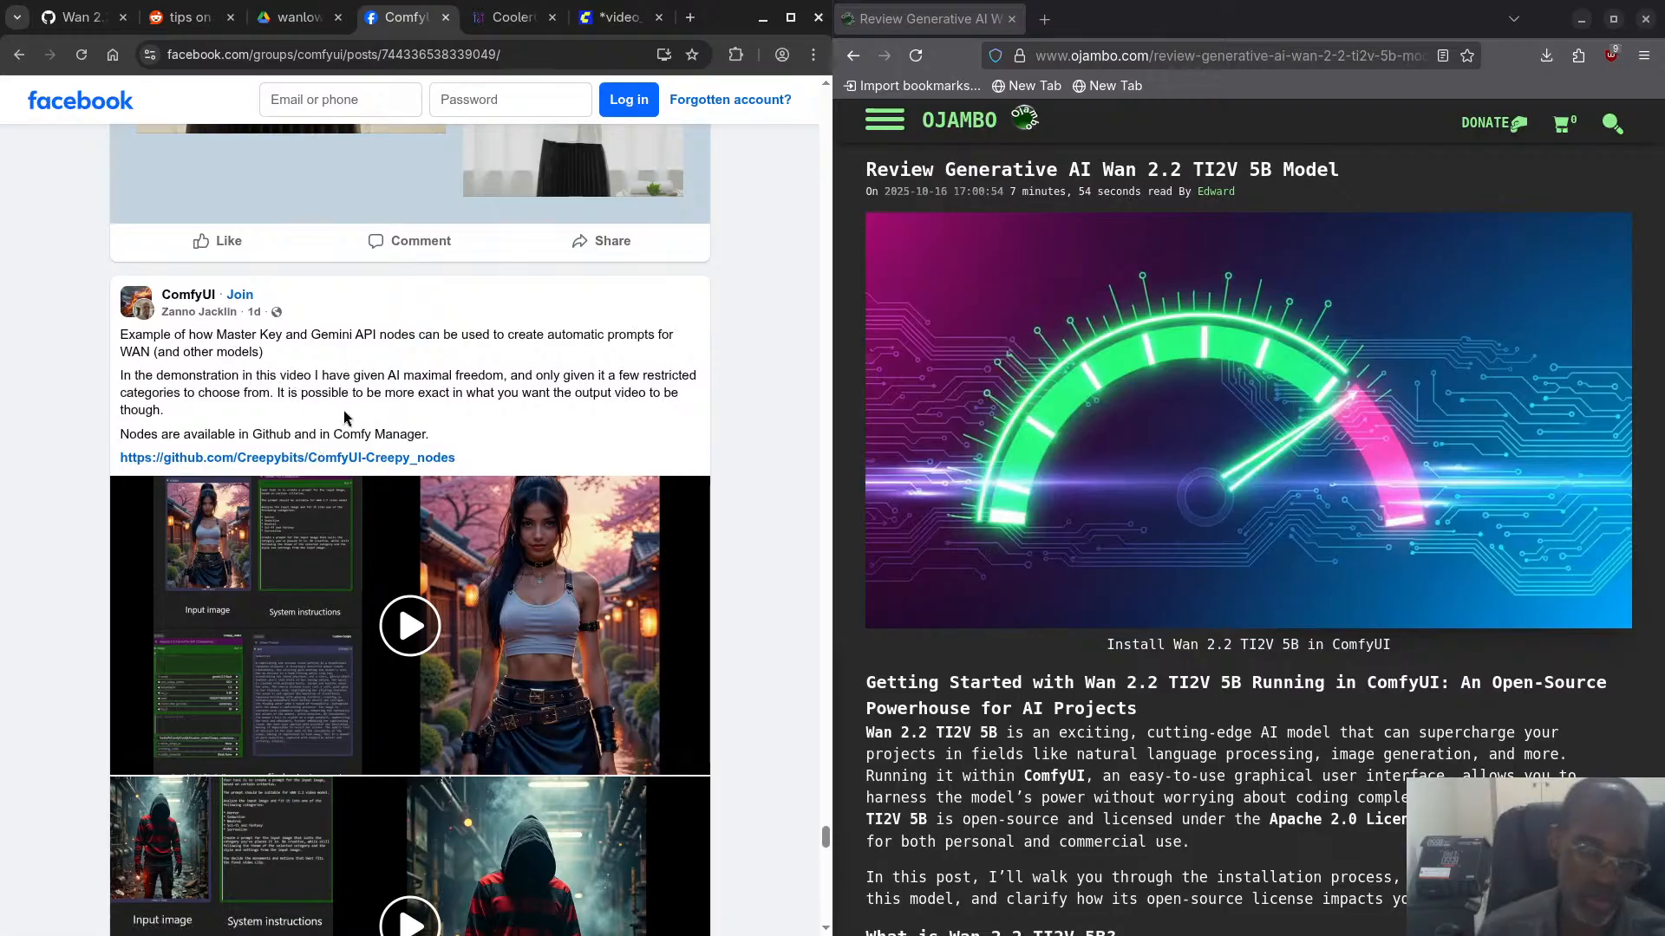
scroll(345, 418, "down", 8)
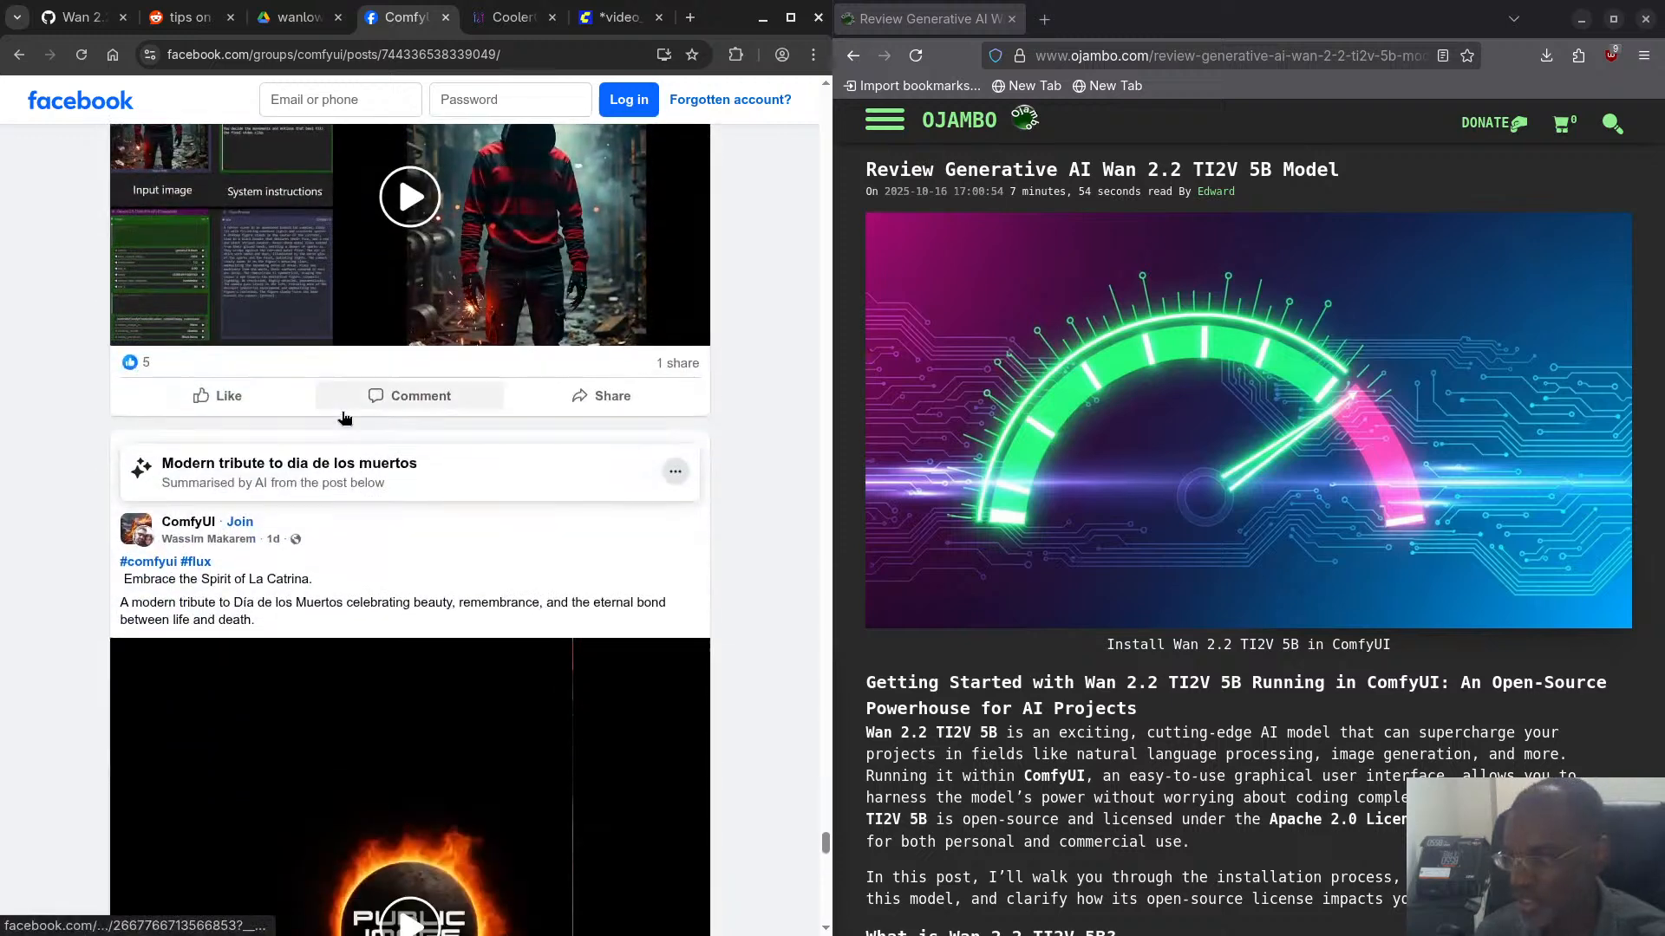
scroll(344, 418, "down", 3)
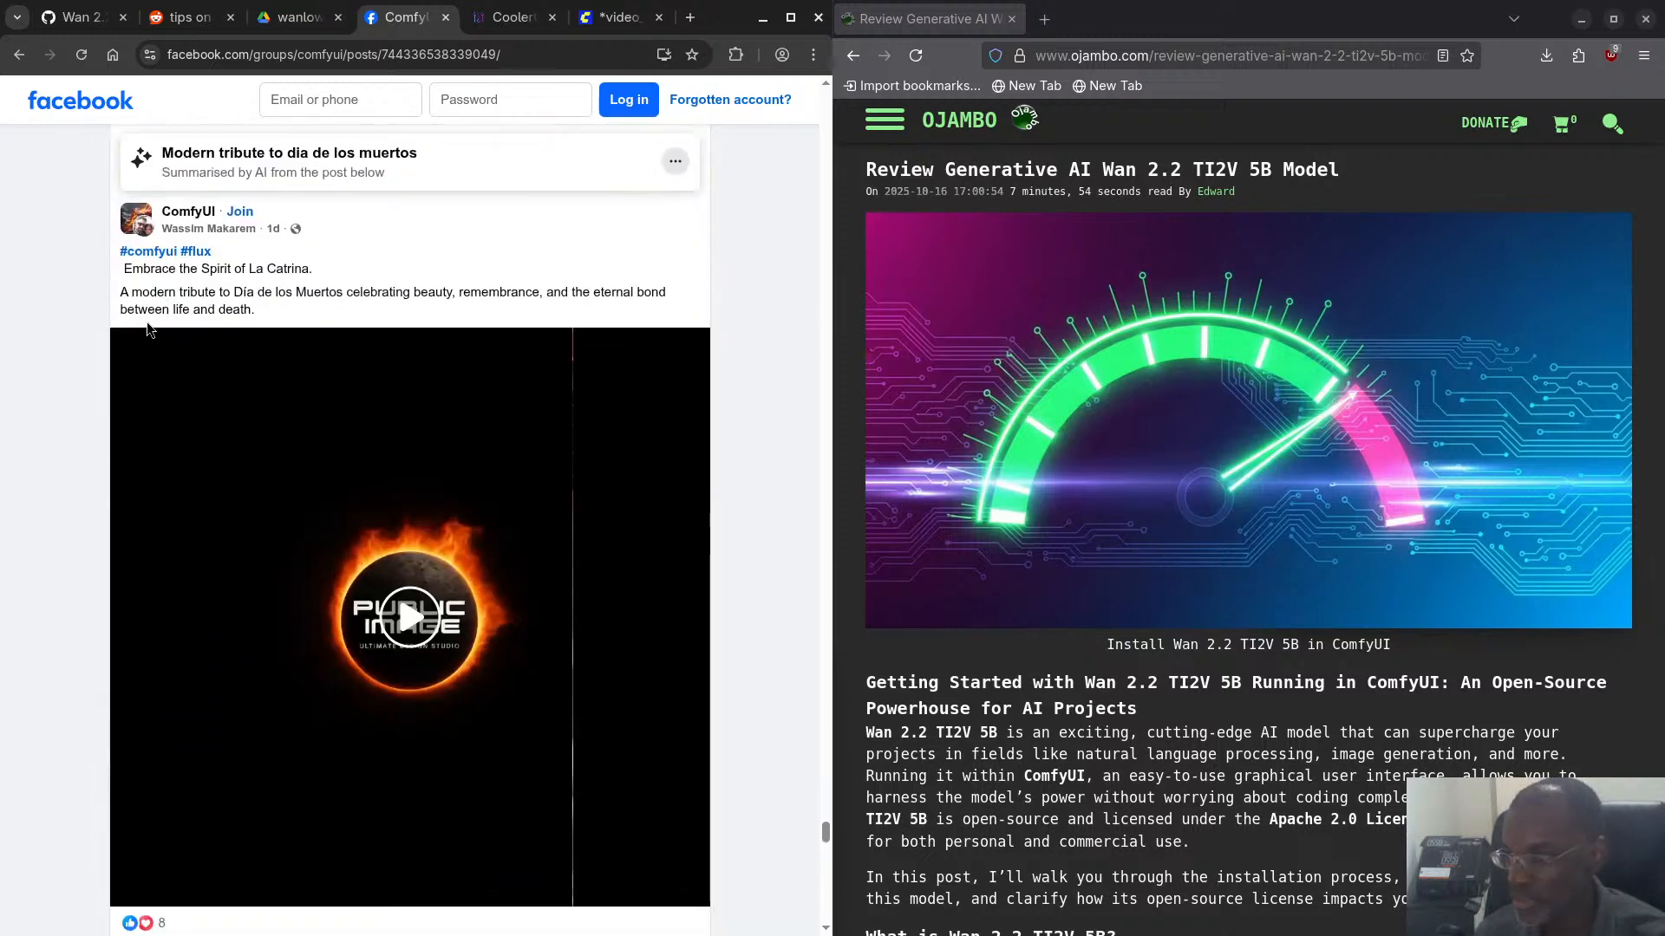
scroll(144, 314, "down", 6)
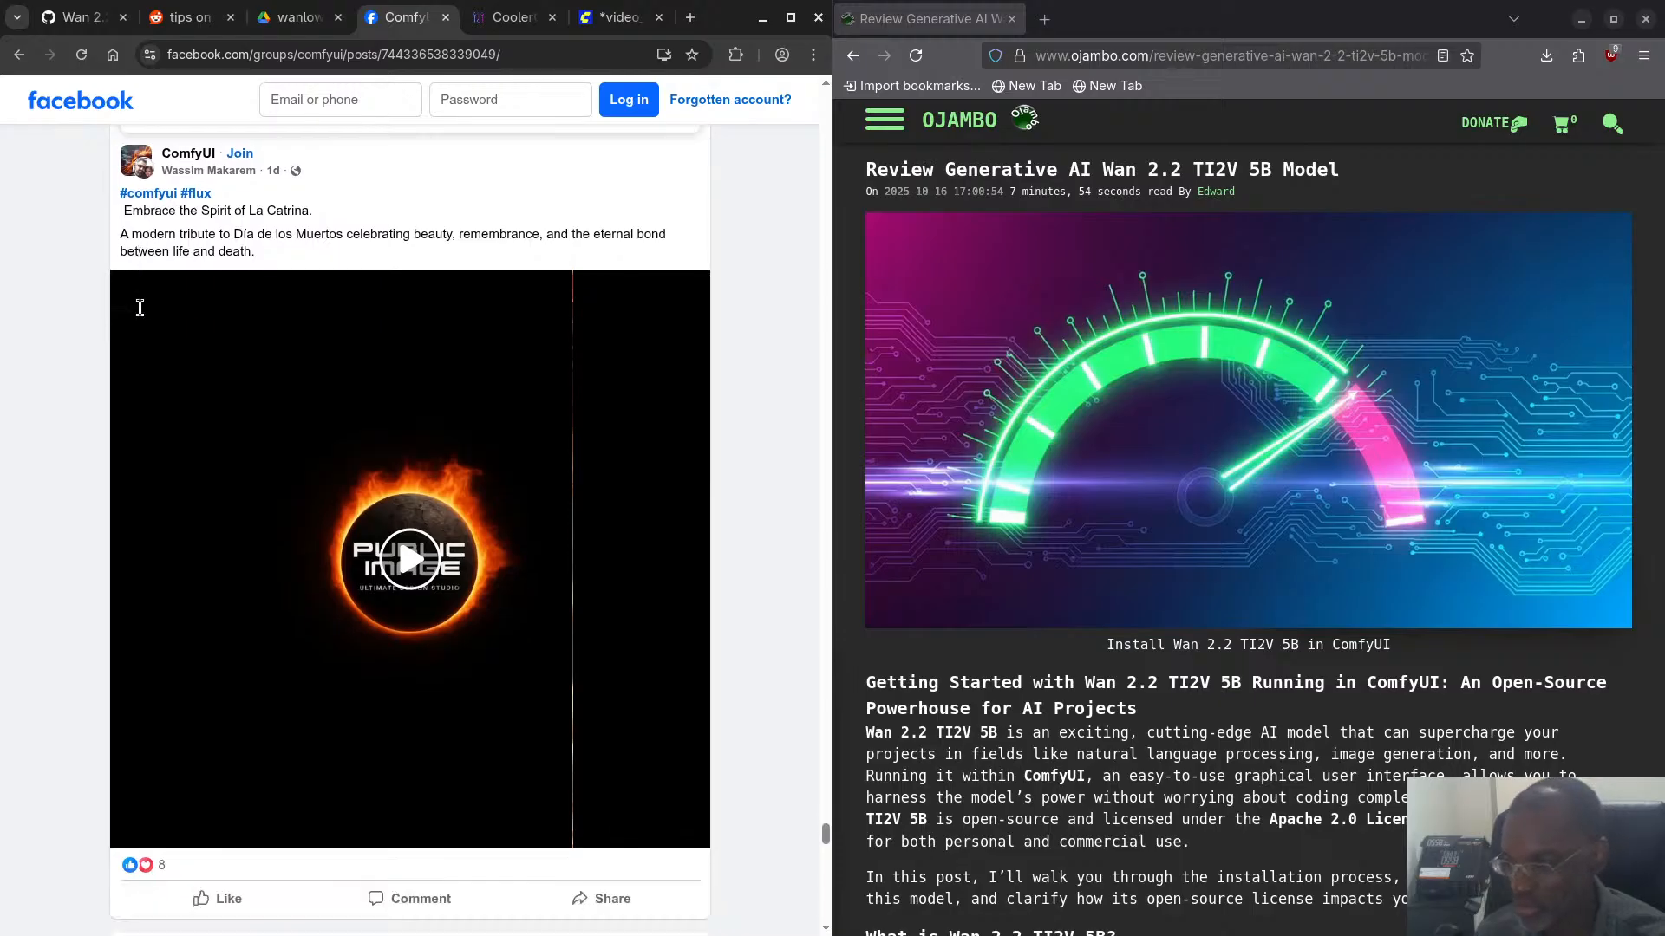
scroll(144, 314, "down", 3)
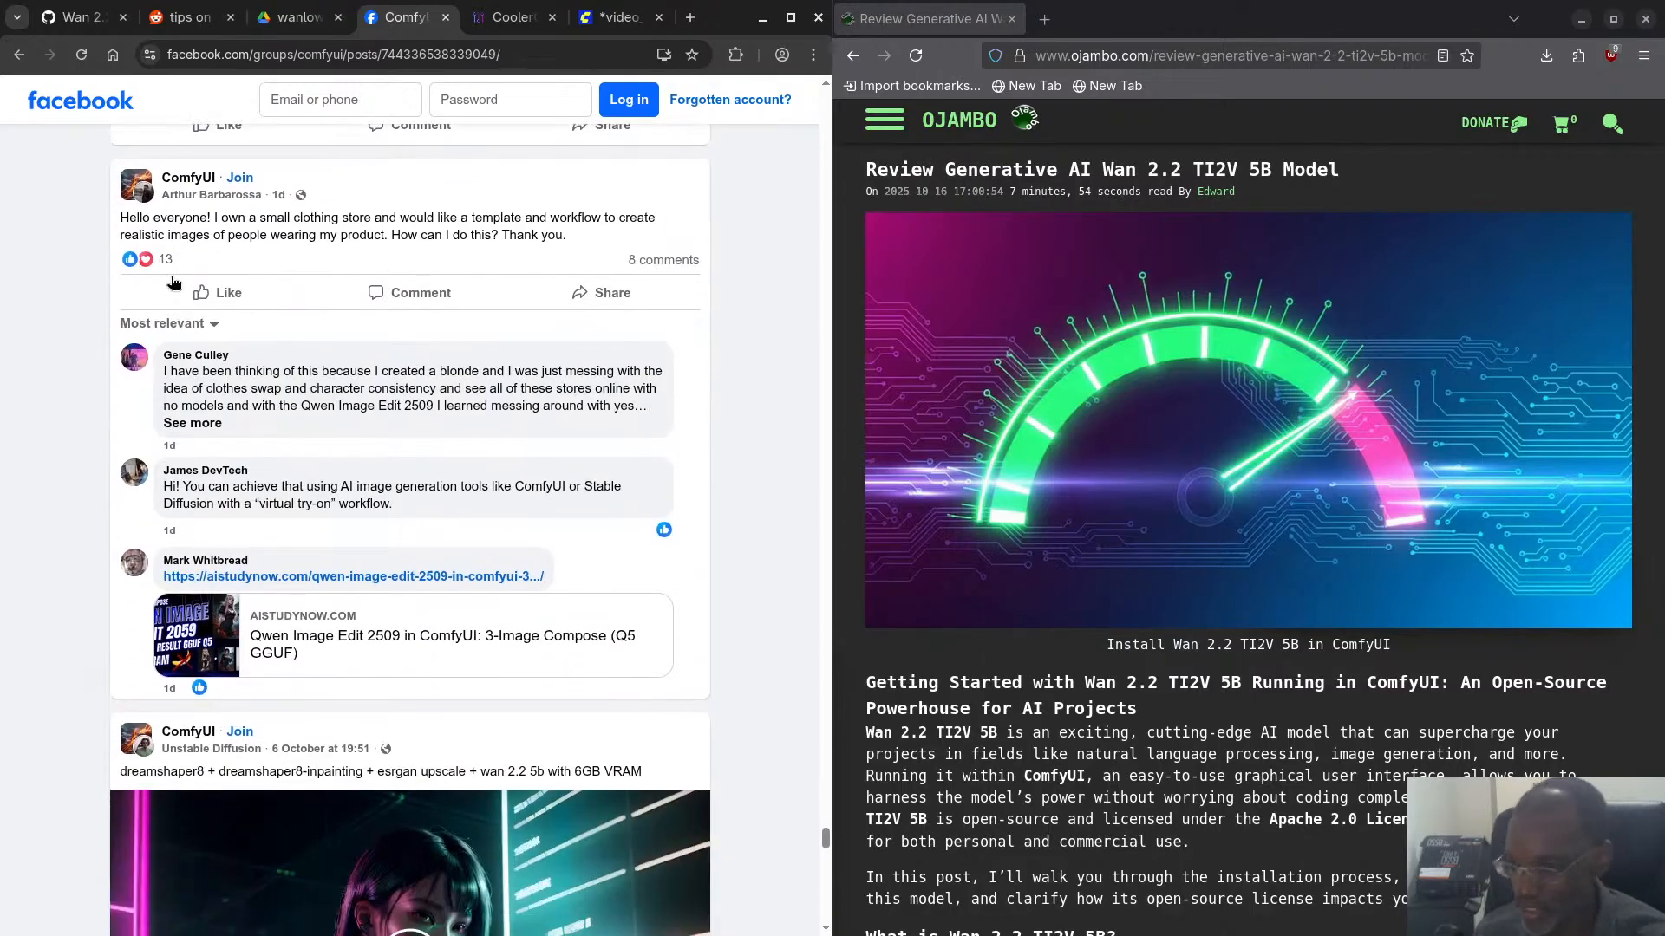
scroll(222, 357, "down", 2)
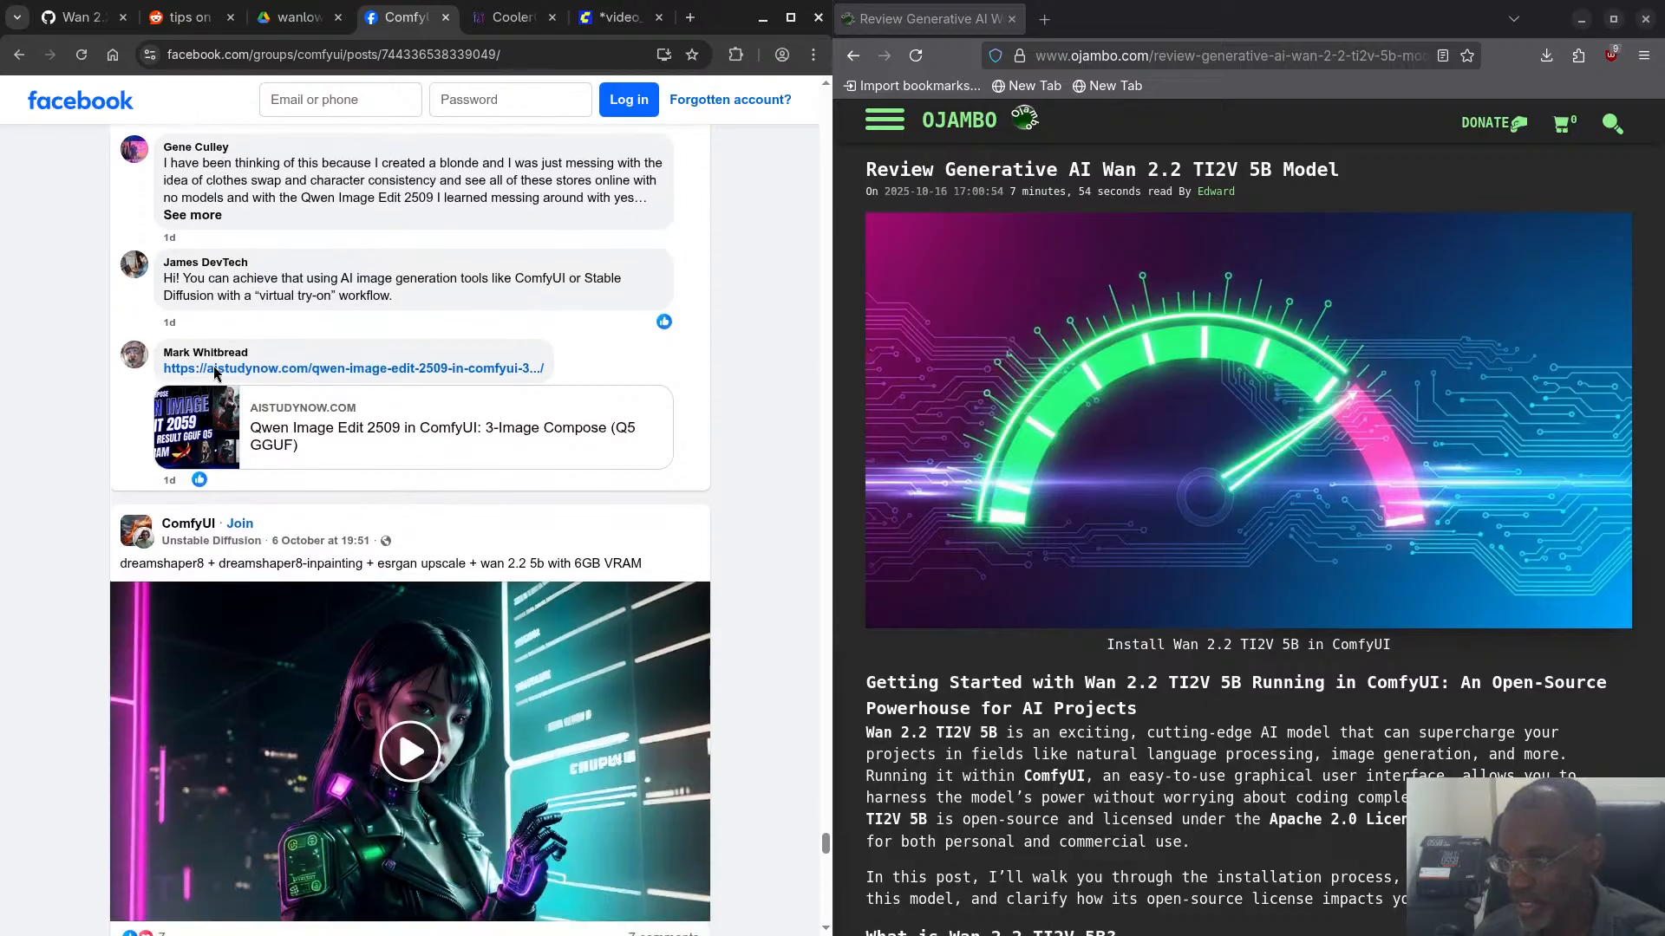
- Read the comments on the 6GB VRAM wan 2.2 5b post and the group's discussion of the Wan2.2 character movement issue
scroll(222, 375, "down", 6)
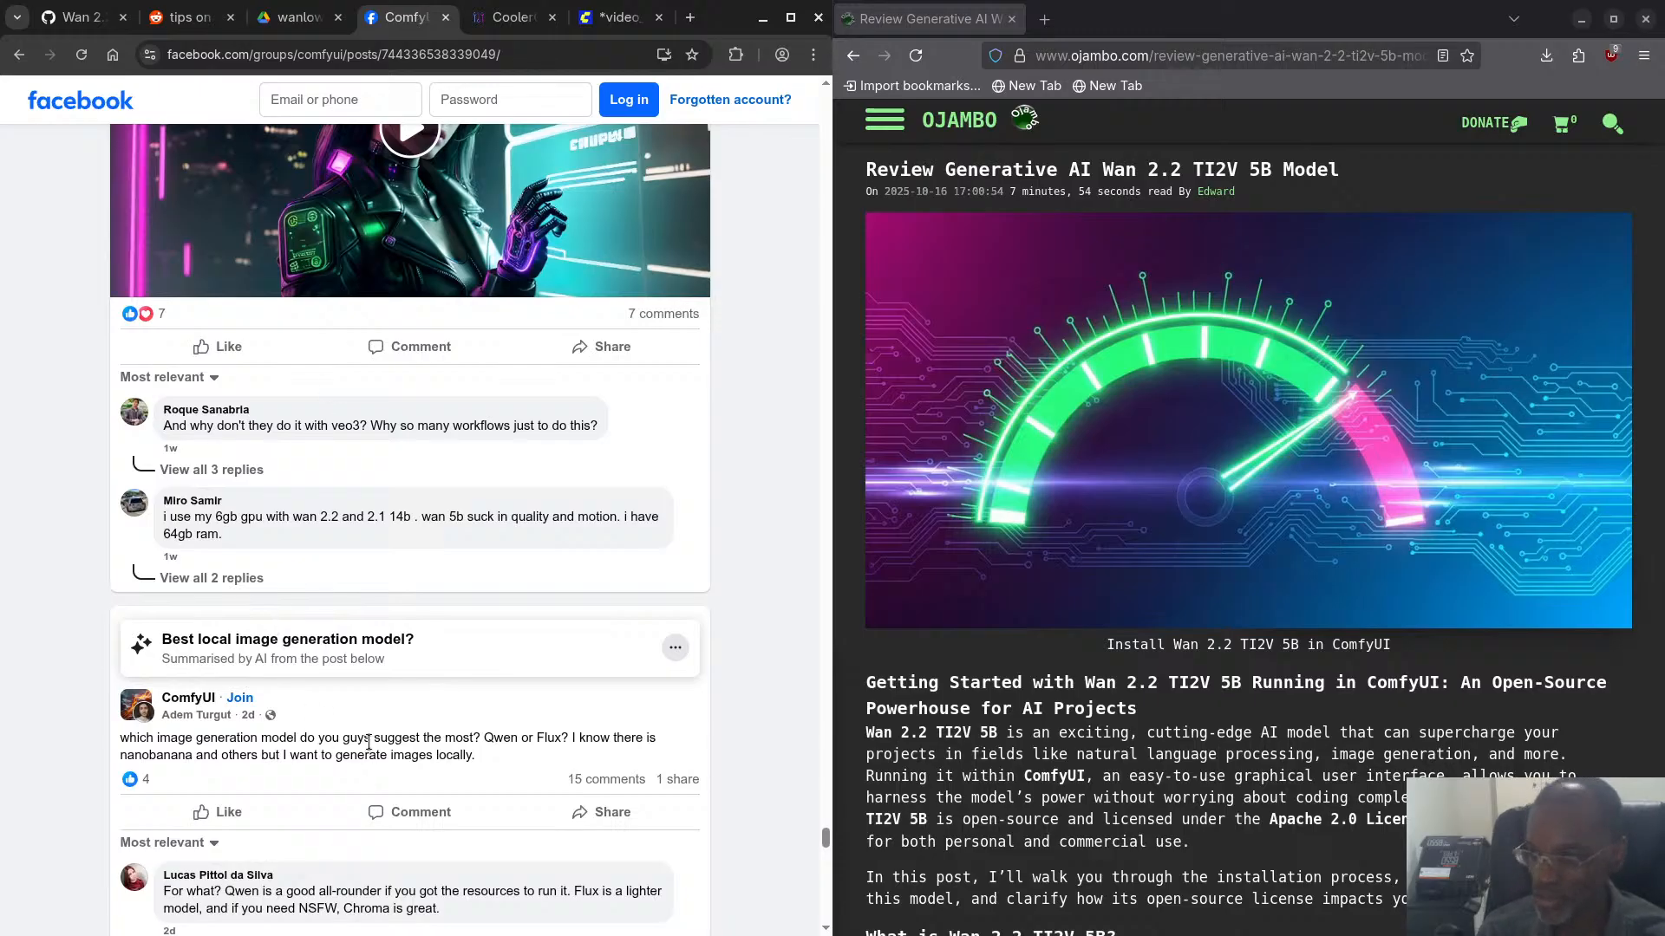
scroll(420, 607, "down", 2)
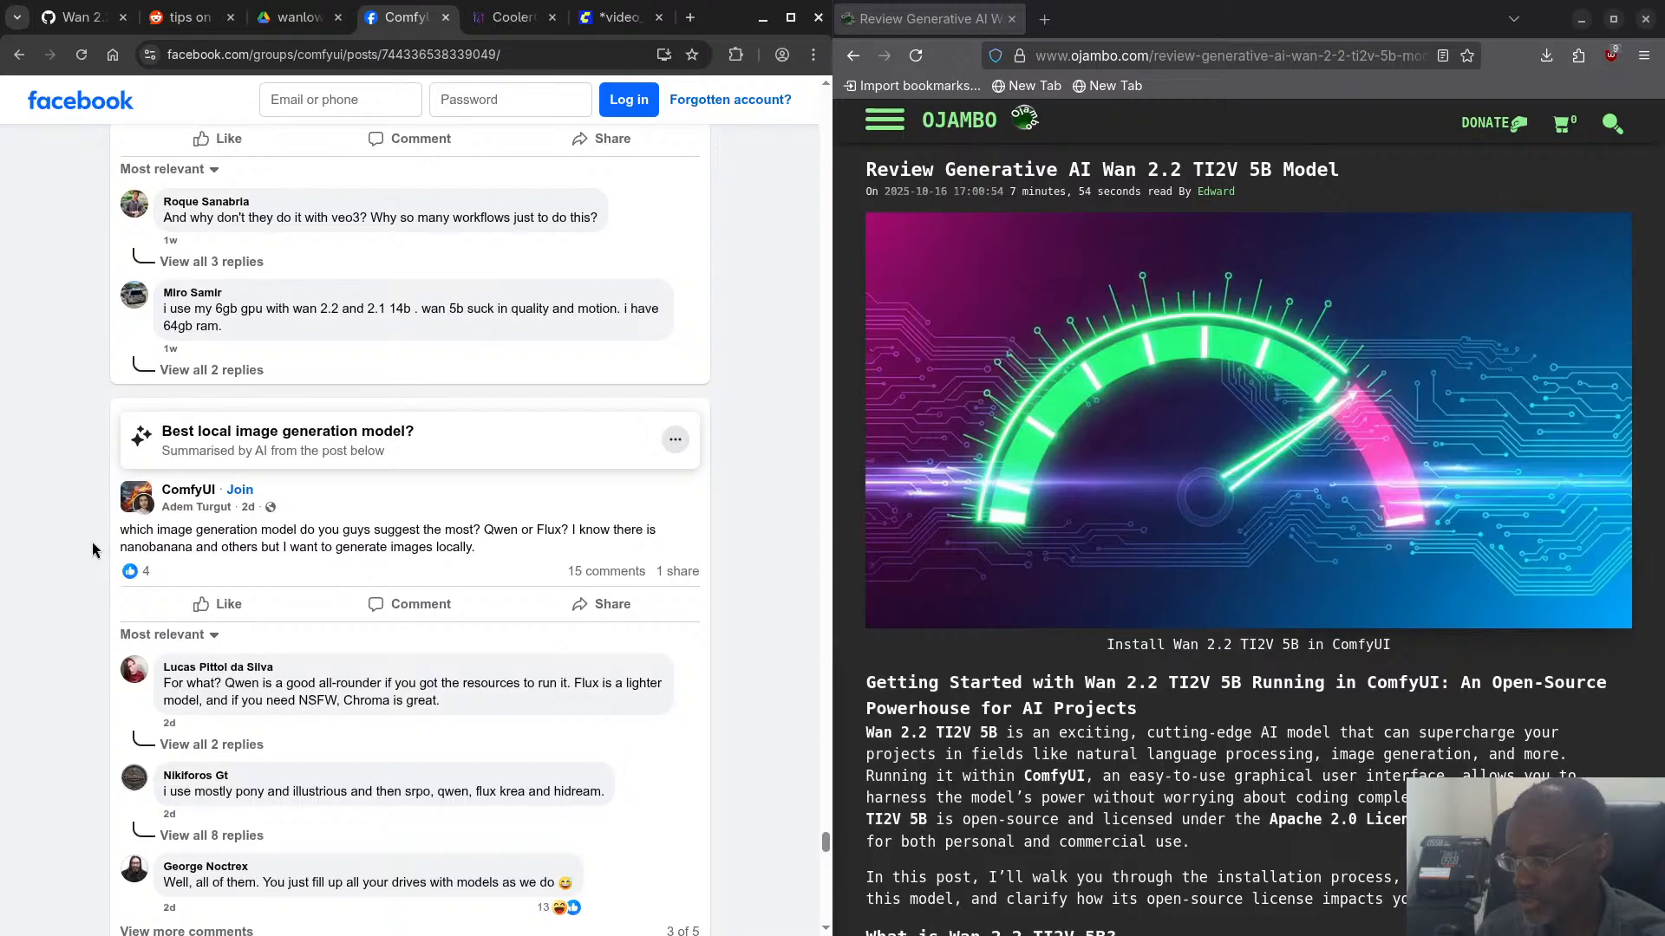
scroll(97, 550, "down", 5)
scroll(96, 550, "down", 2)
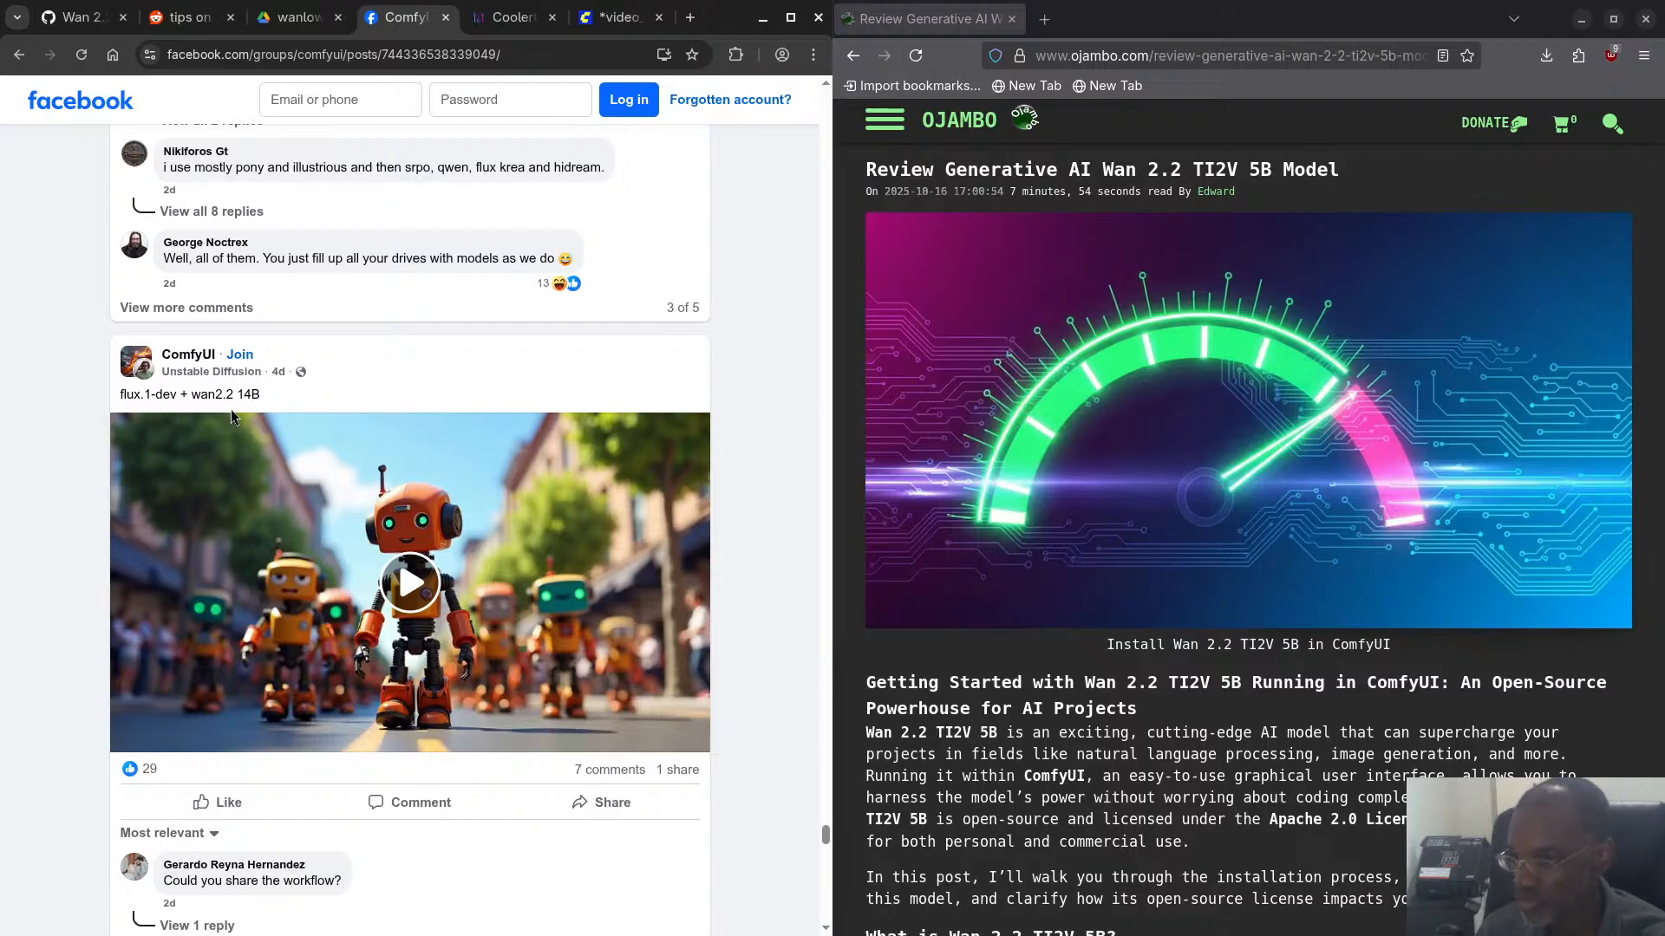
scroll(231, 409, "down", 5)
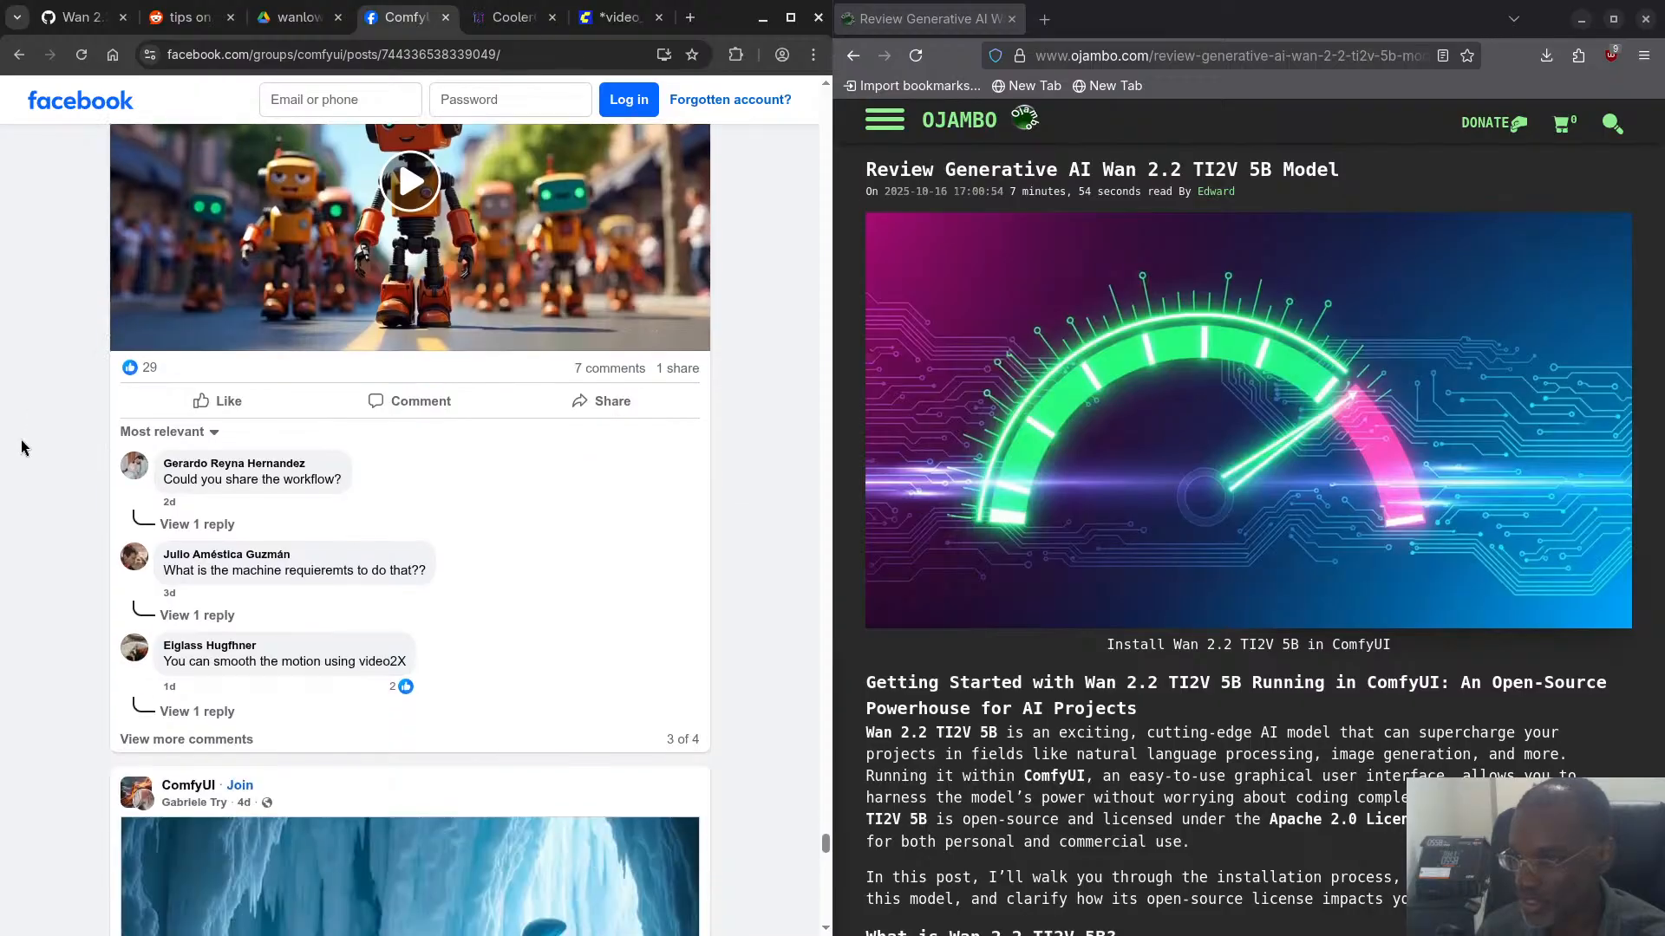
scroll(21, 439, "down", 10)
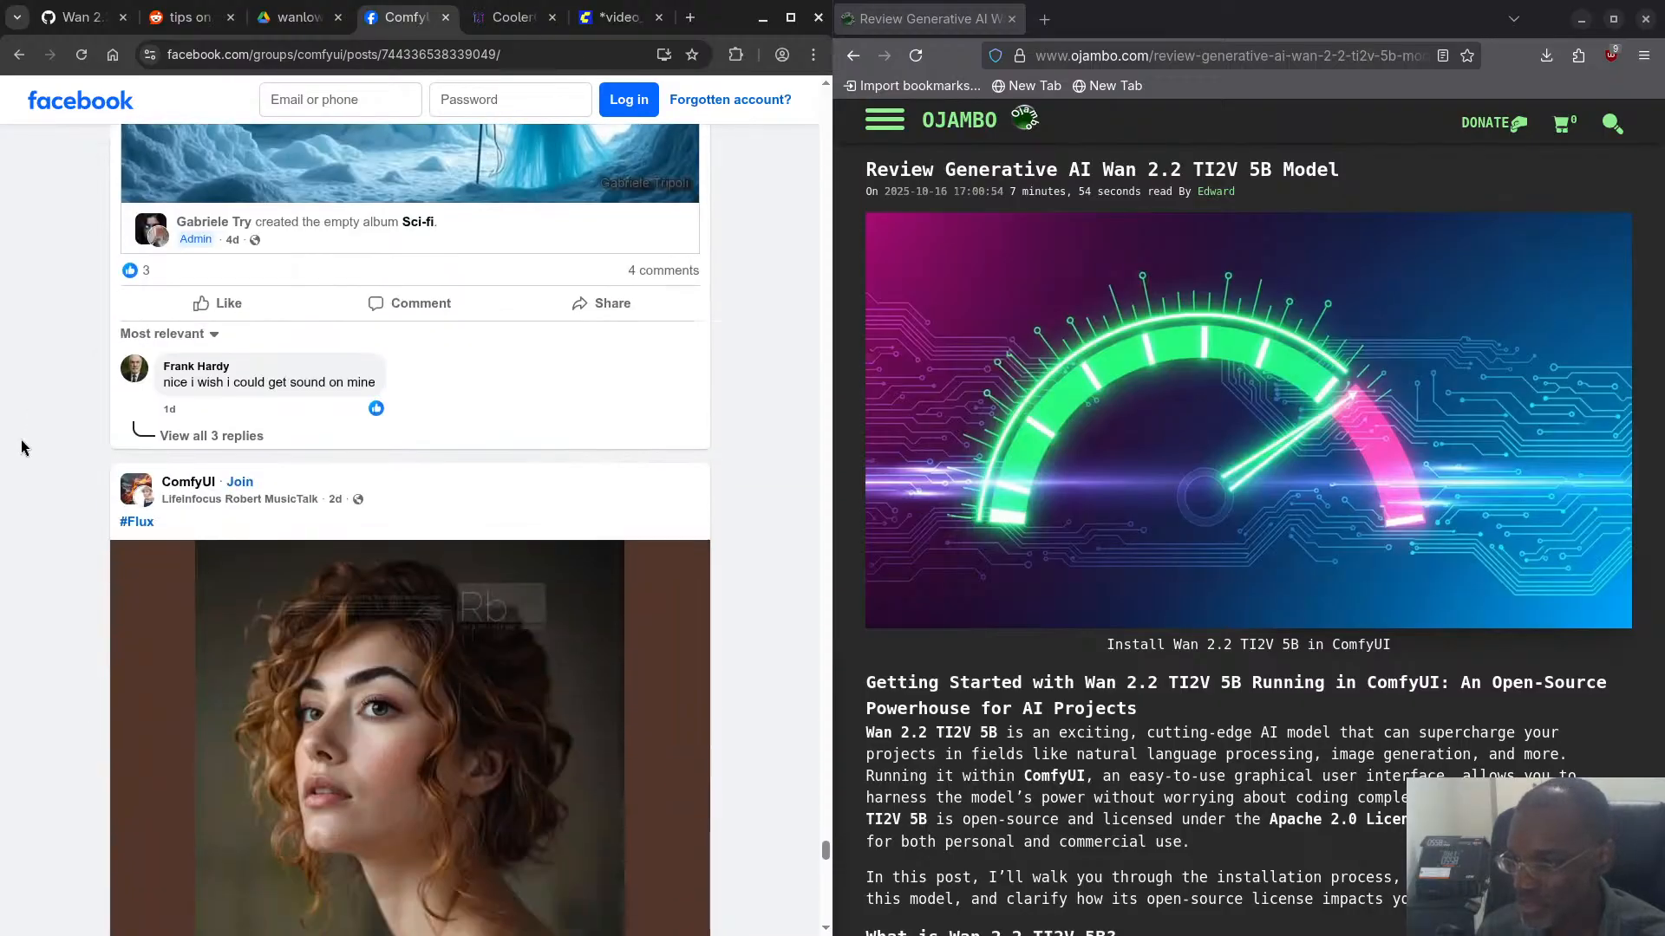
scroll(21, 439, "down", 10)
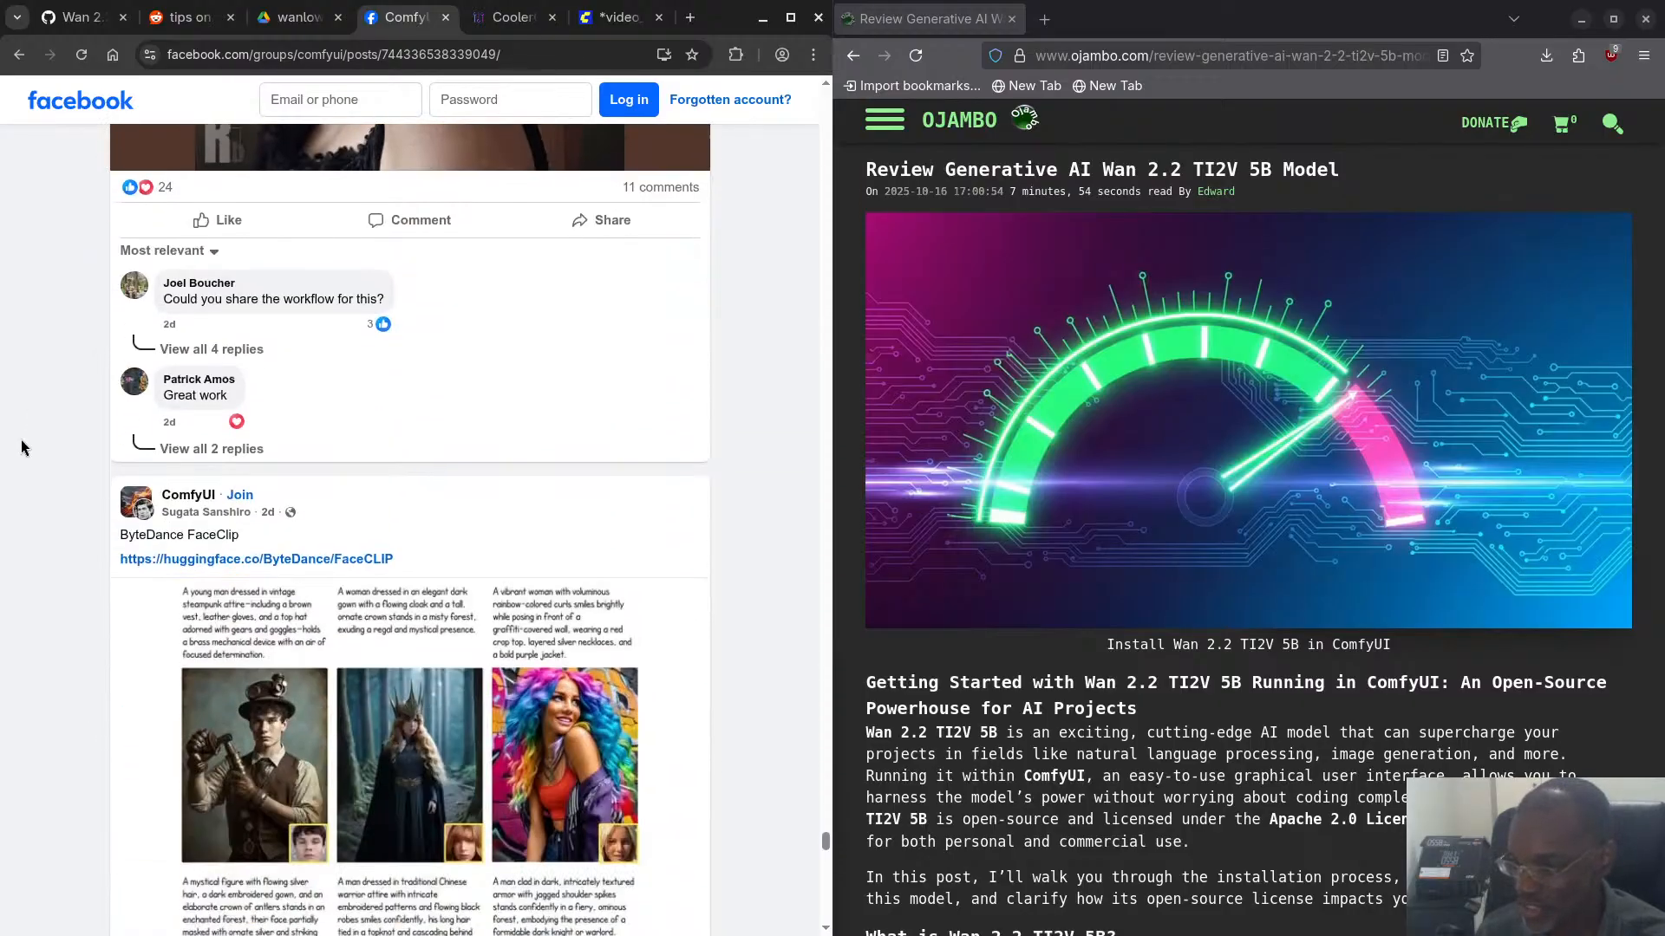
scroll(21, 440, "down", 12)
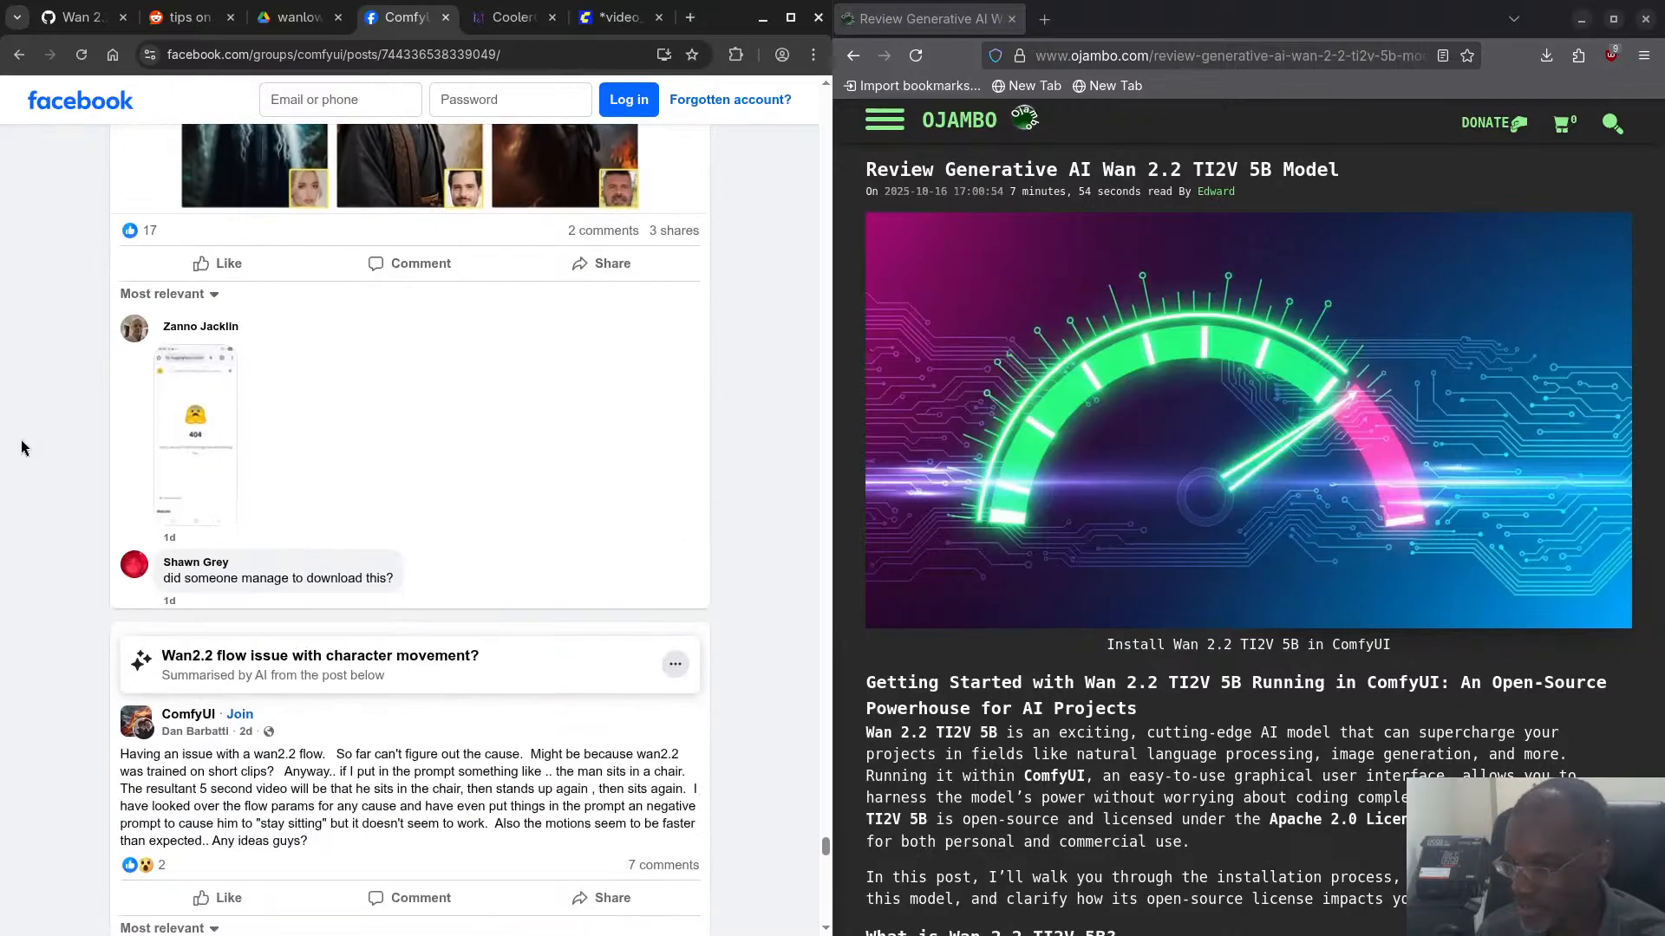
scroll(21, 448, "down", 2)
scroll(23, 439, "down", 2)
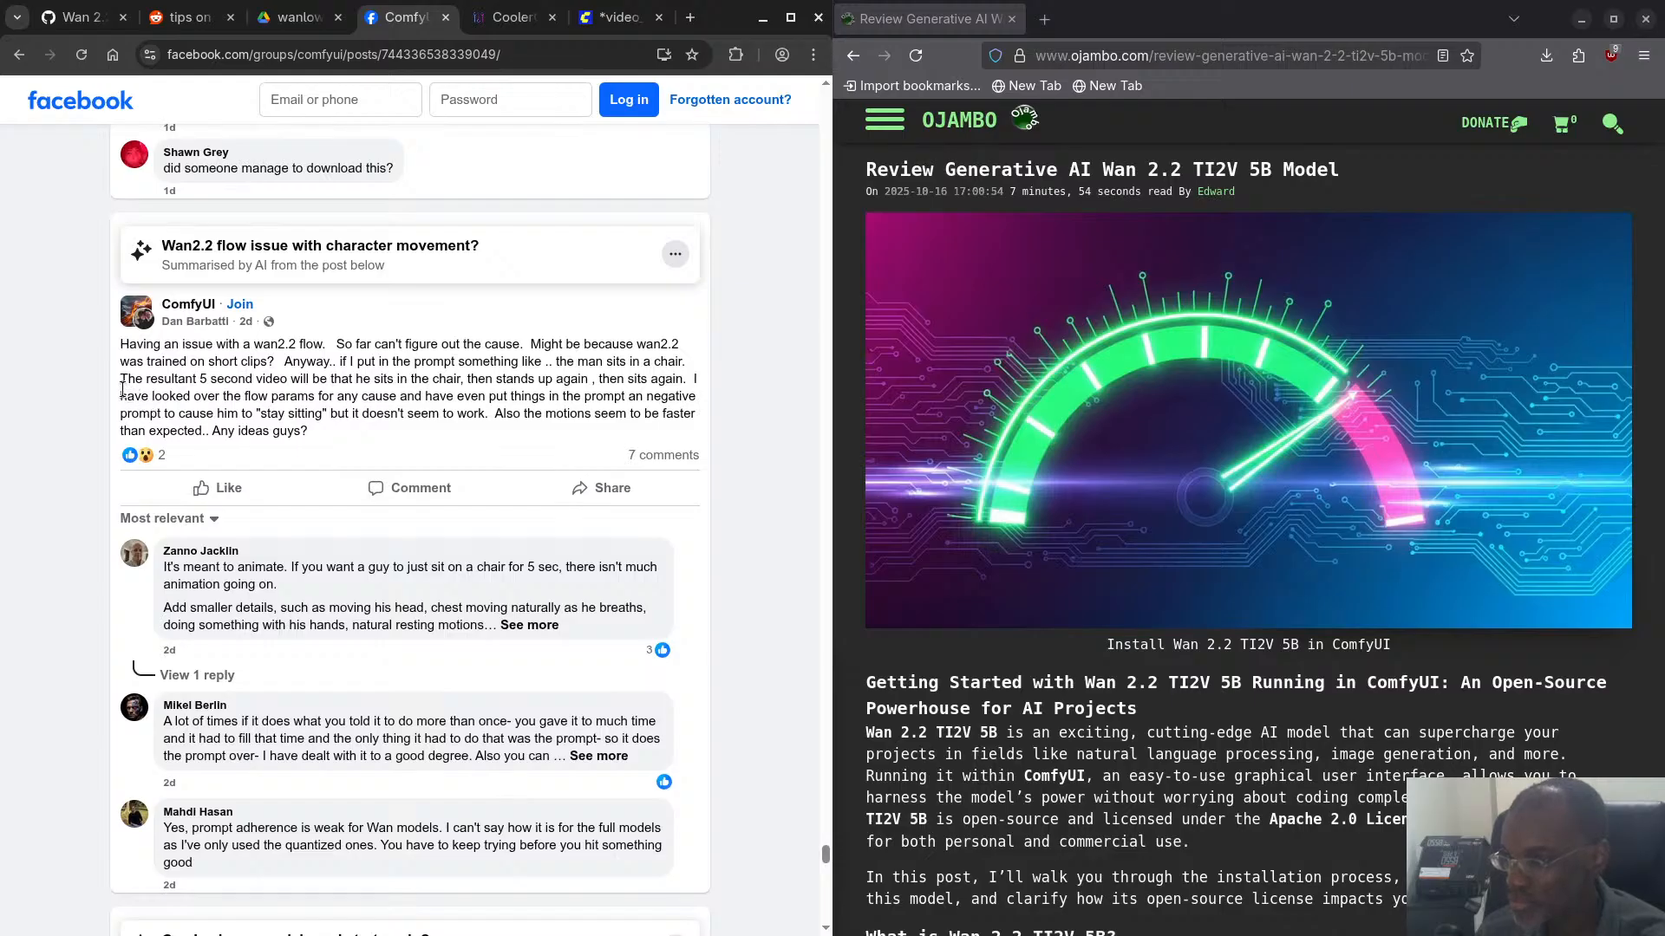
scroll(121, 386, "down", 8)
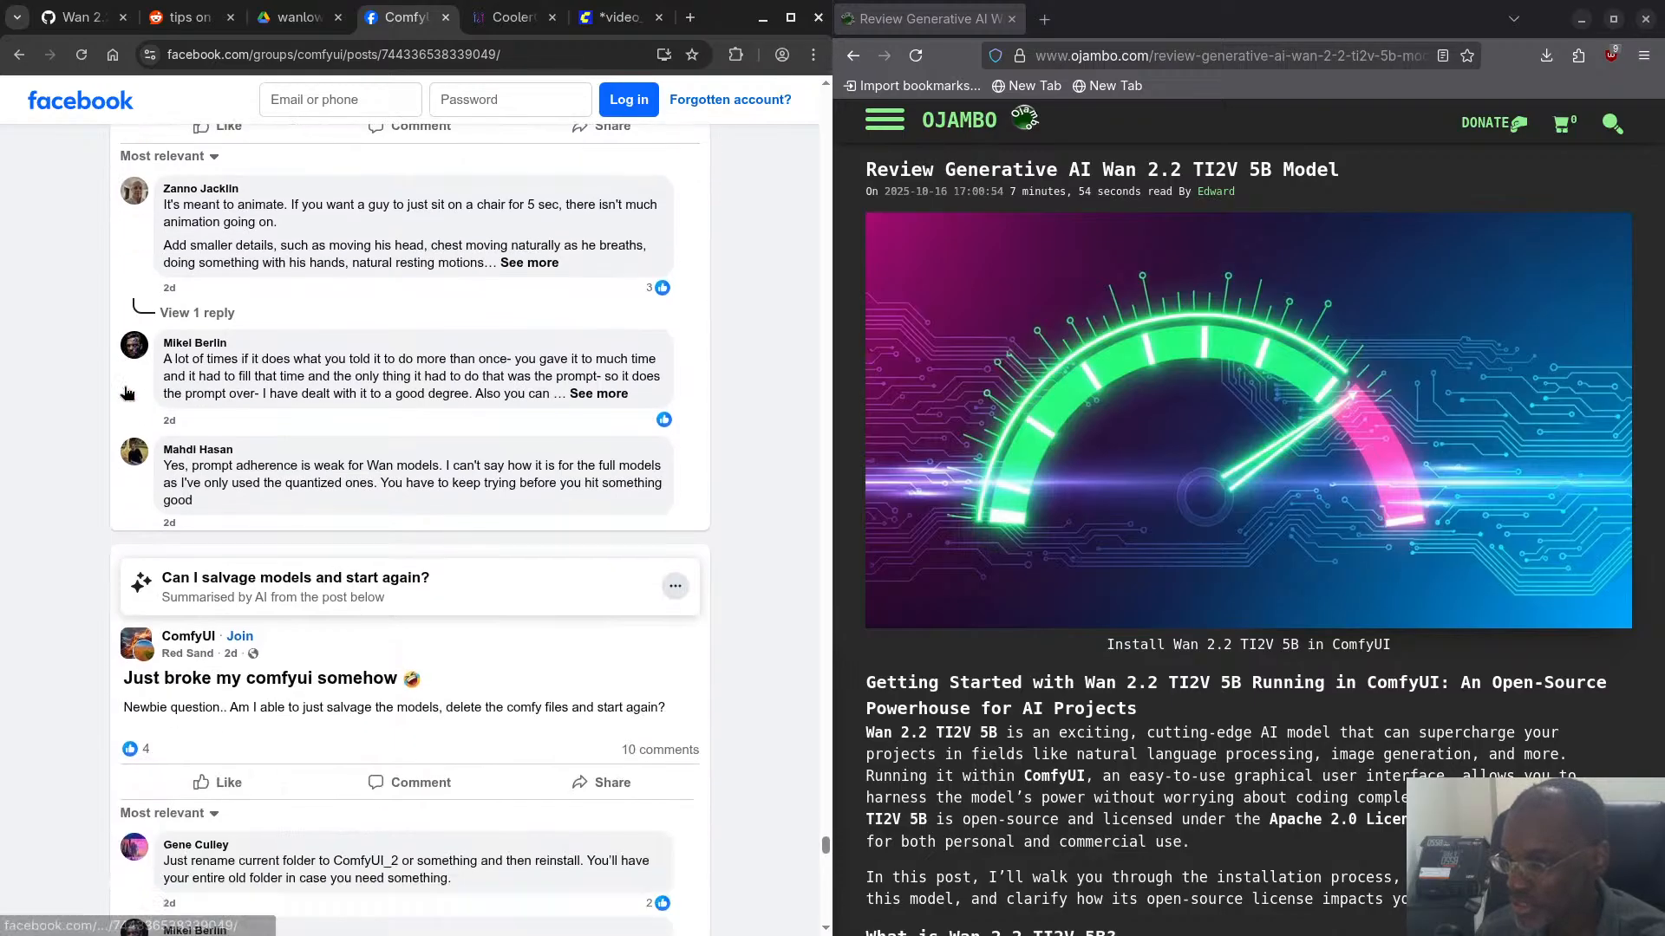
- Examine the group's posts on CUDA detection for SDXL LoRA training, the MiaoshouAI Tagger node and Wan 2.2 Animate video length
scroll(127, 392, "down", 4)
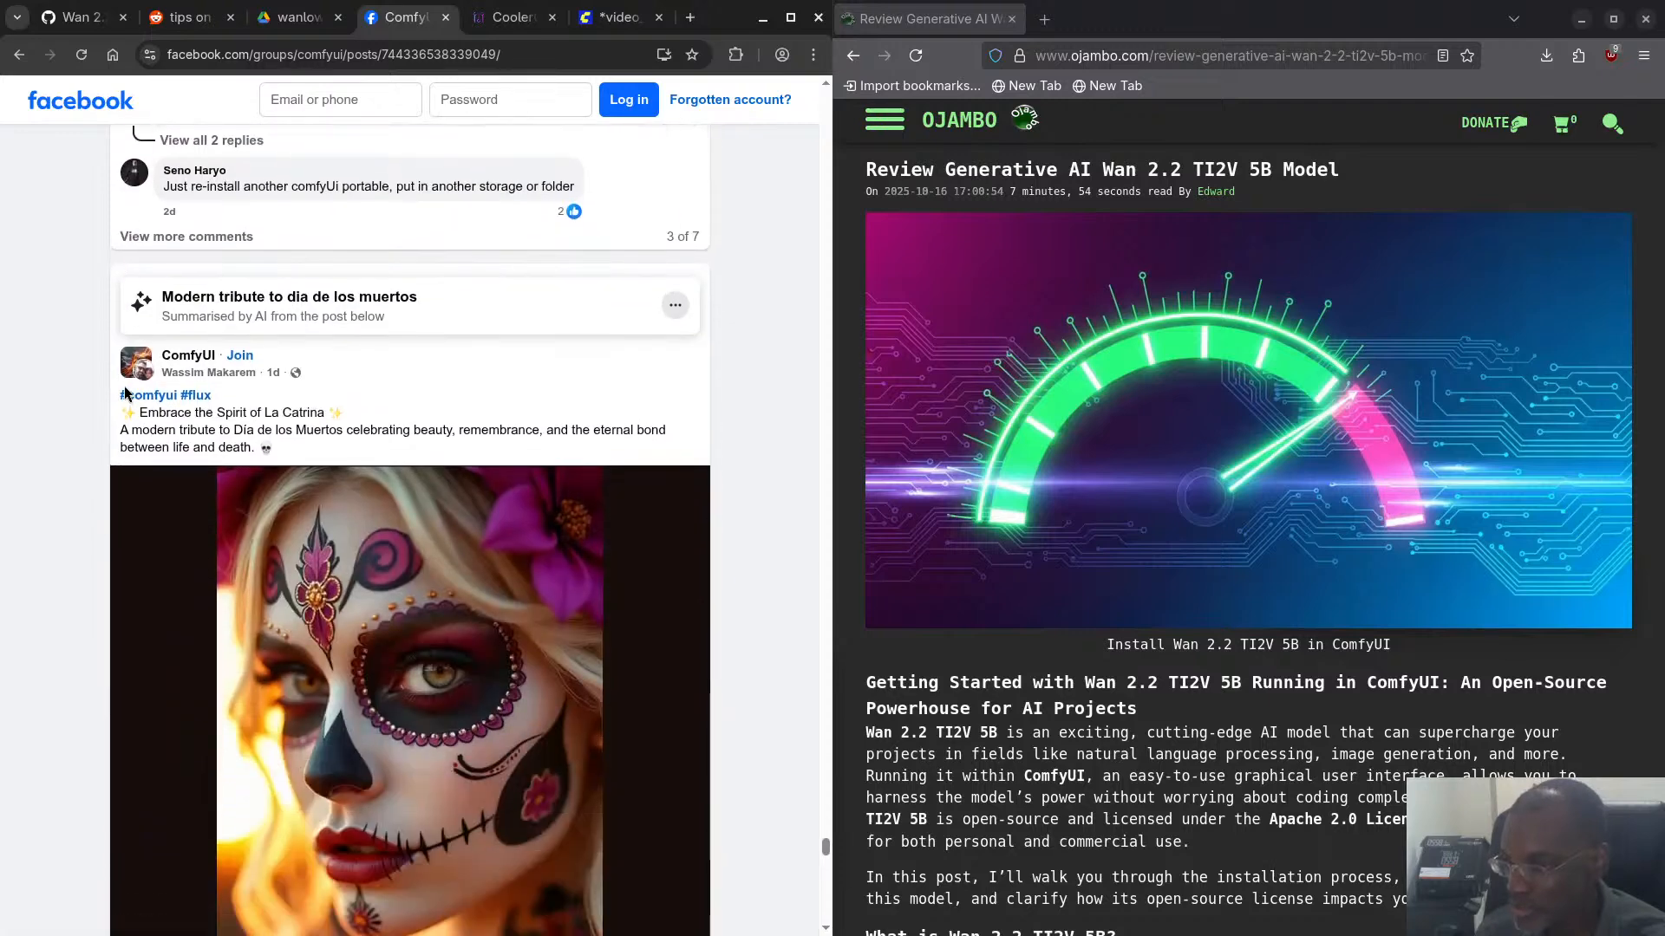
scroll(105, 382, "down", 12)
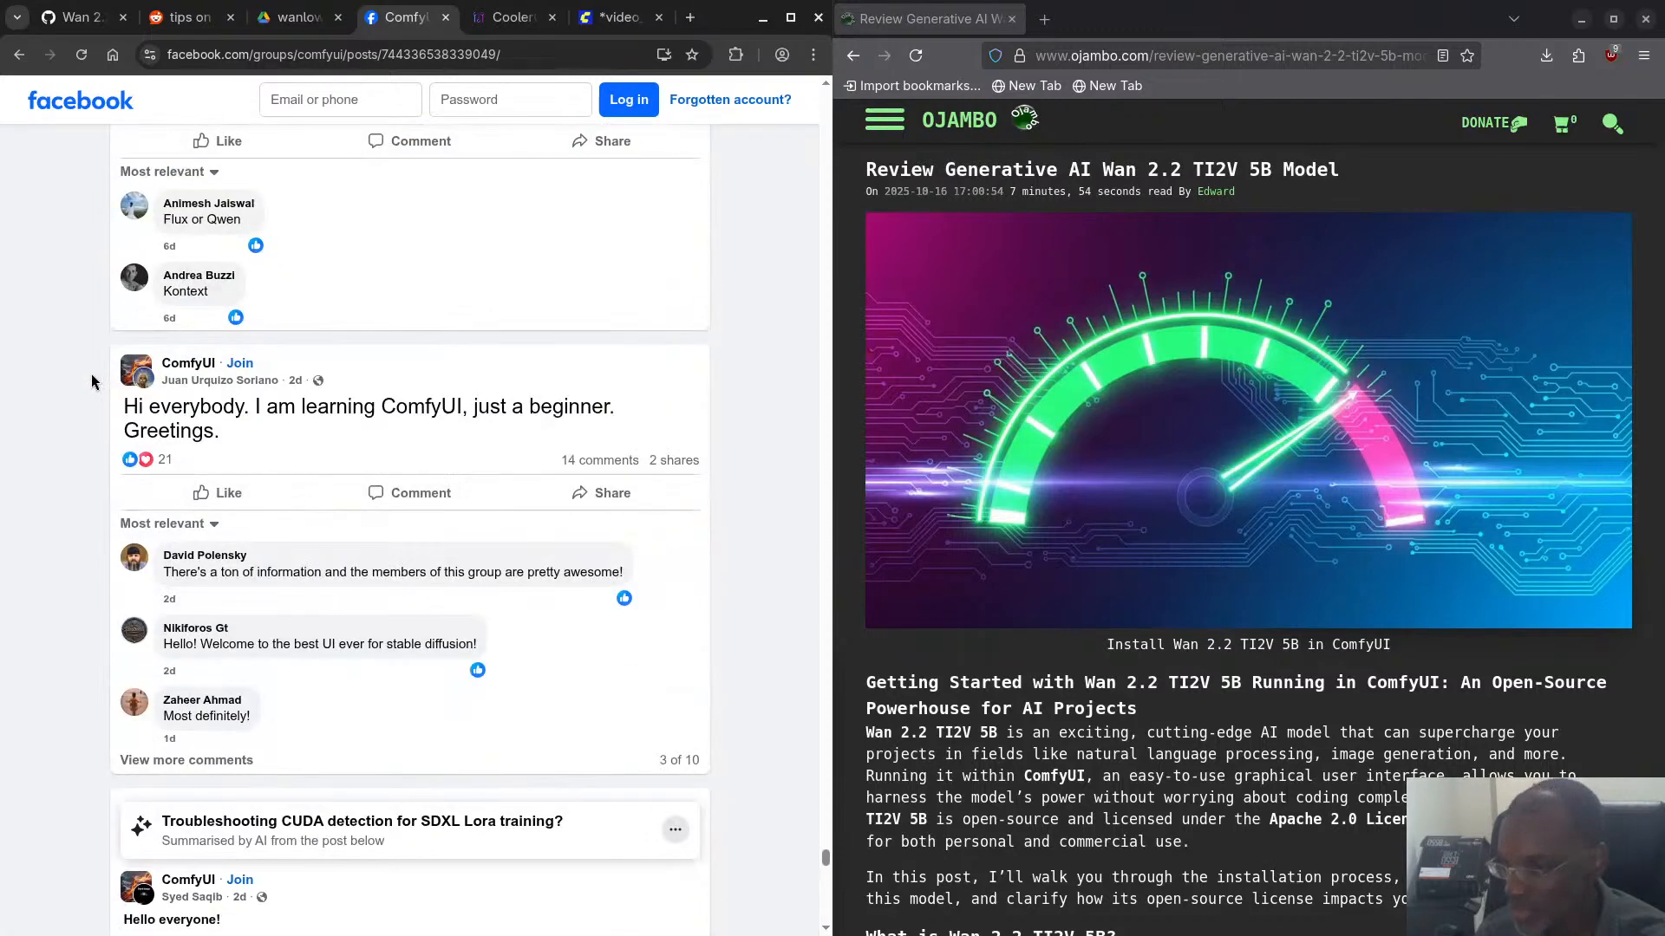
scroll(96, 382, "down", 6)
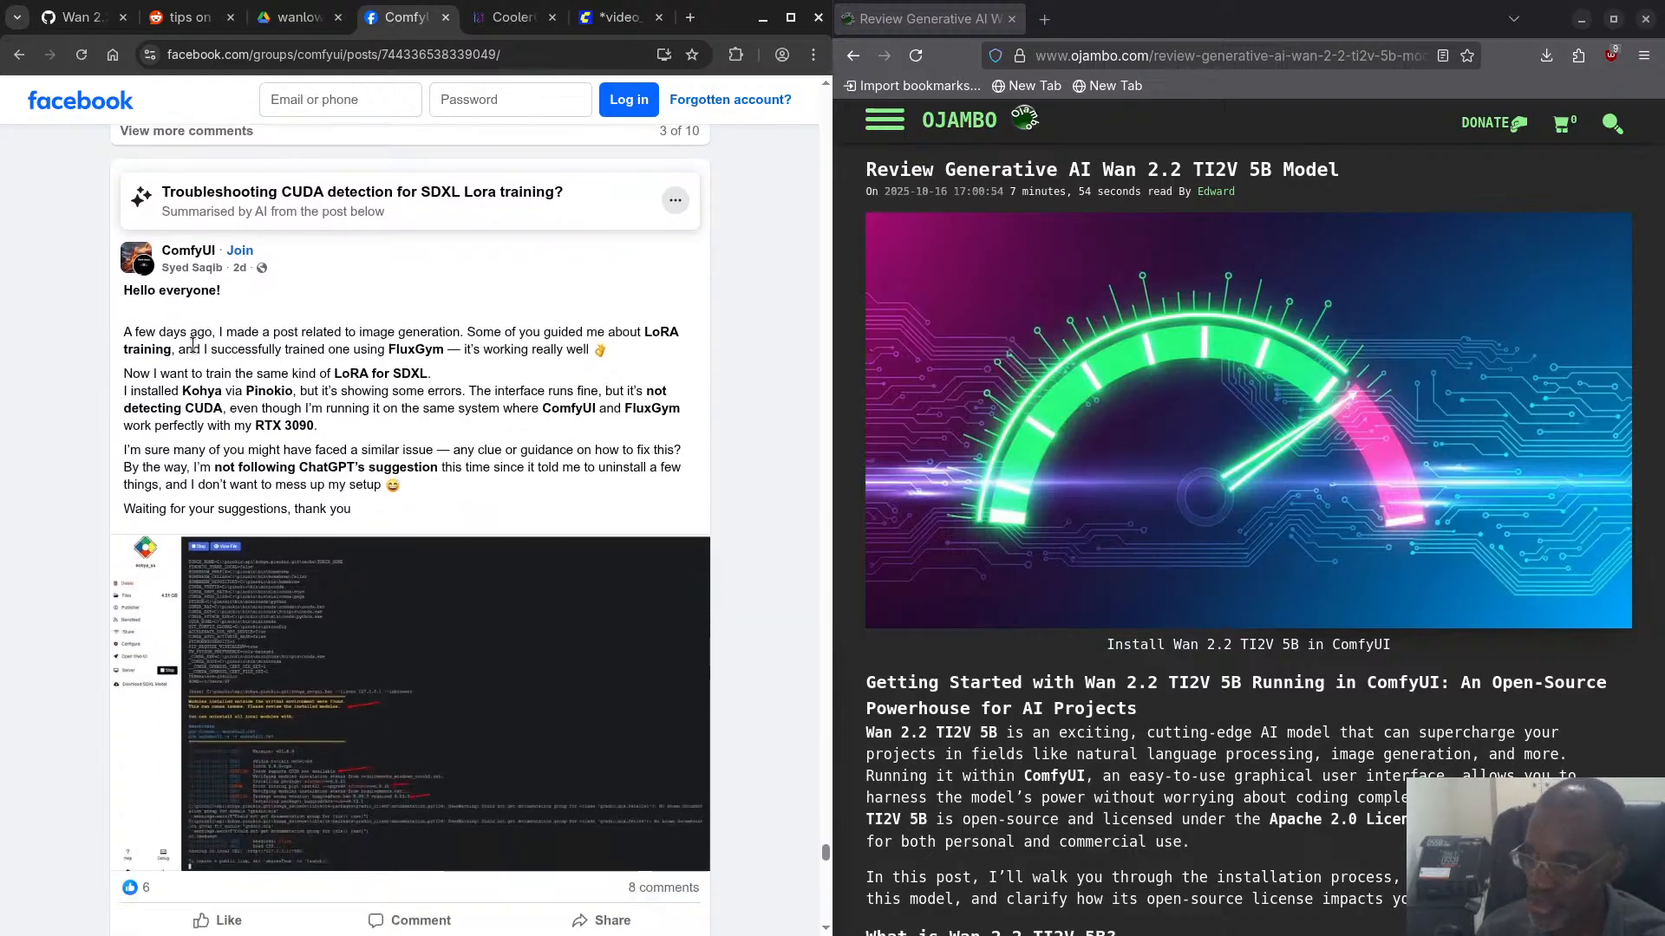
scroll(183, 351, "down", 3)
scroll(183, 351, "down", 4)
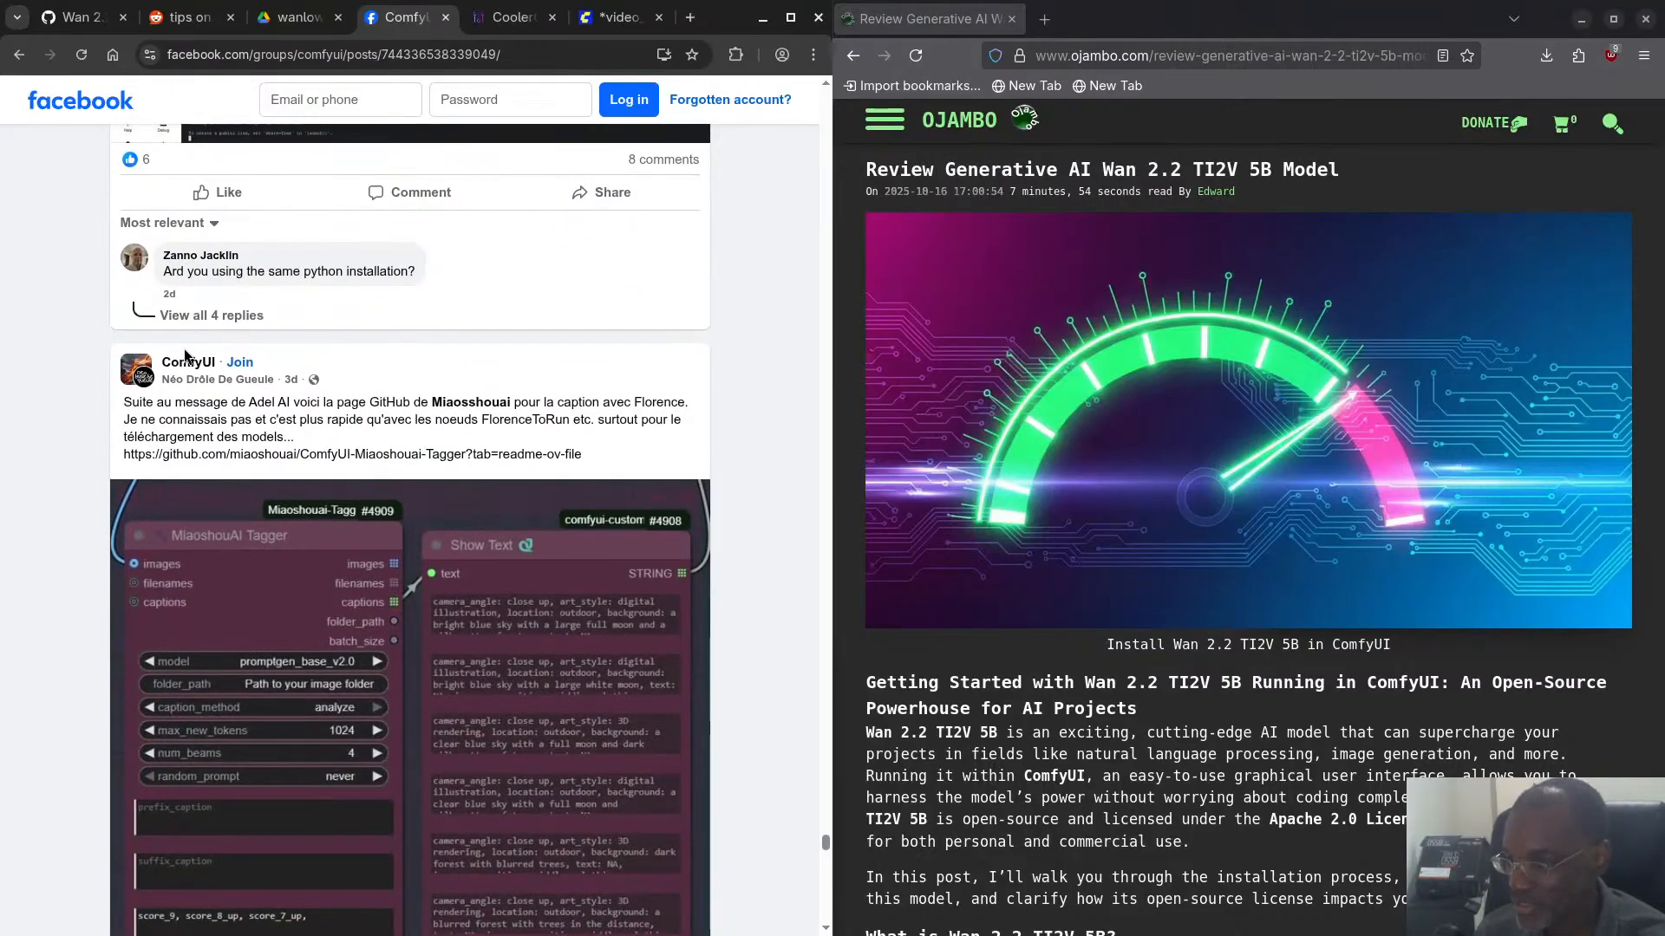
scroll(204, 378, "down", 3)
scroll(212, 365, "up", 3)
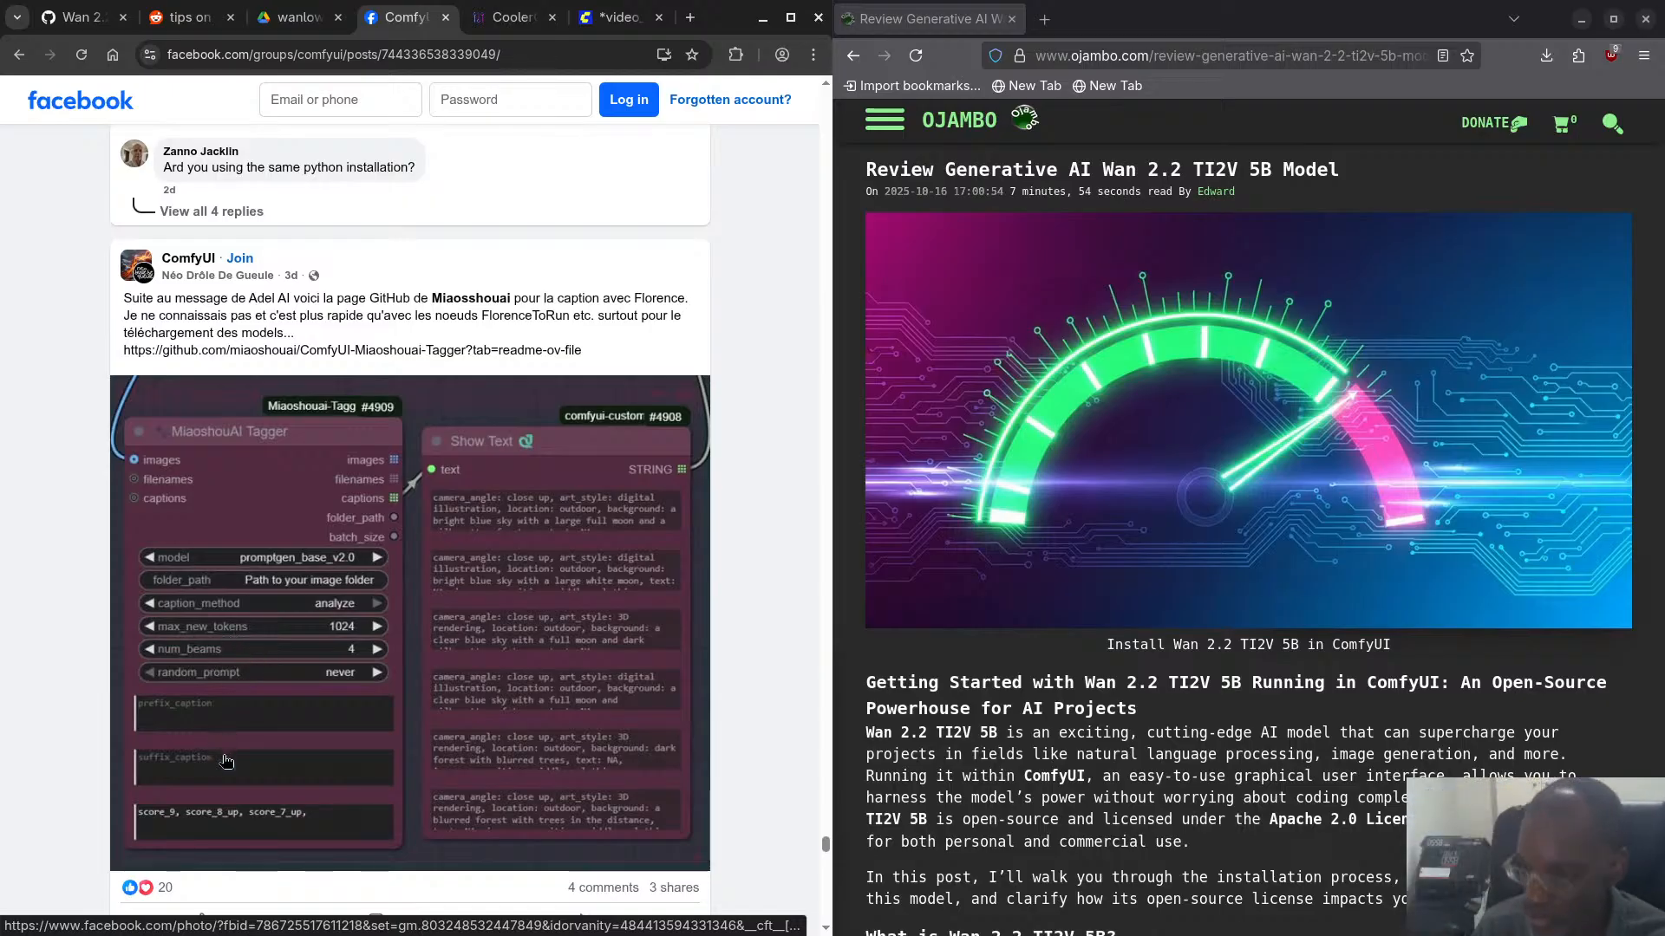
scroll(253, 730, "up", 1)
scroll(253, 730, "down", 15)
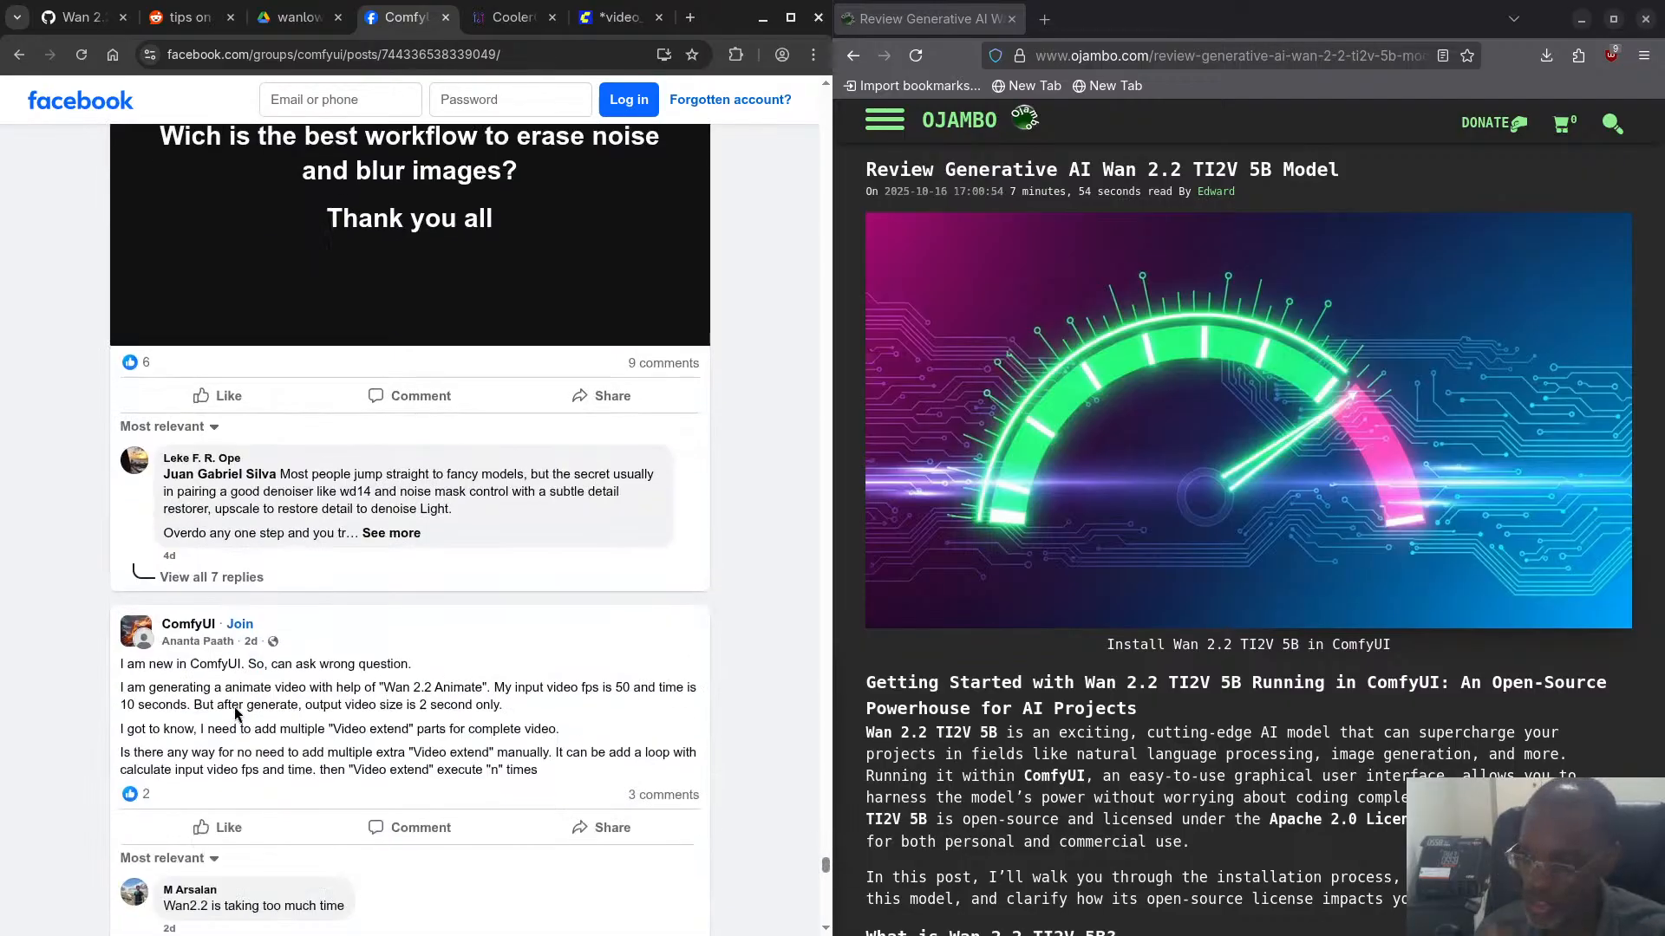
- Look through further group posts on free workflows, Qwen outpainting, correct hands, WAN 2.2 morph videos and batch image loading
scroll(233, 705, "down", 15)
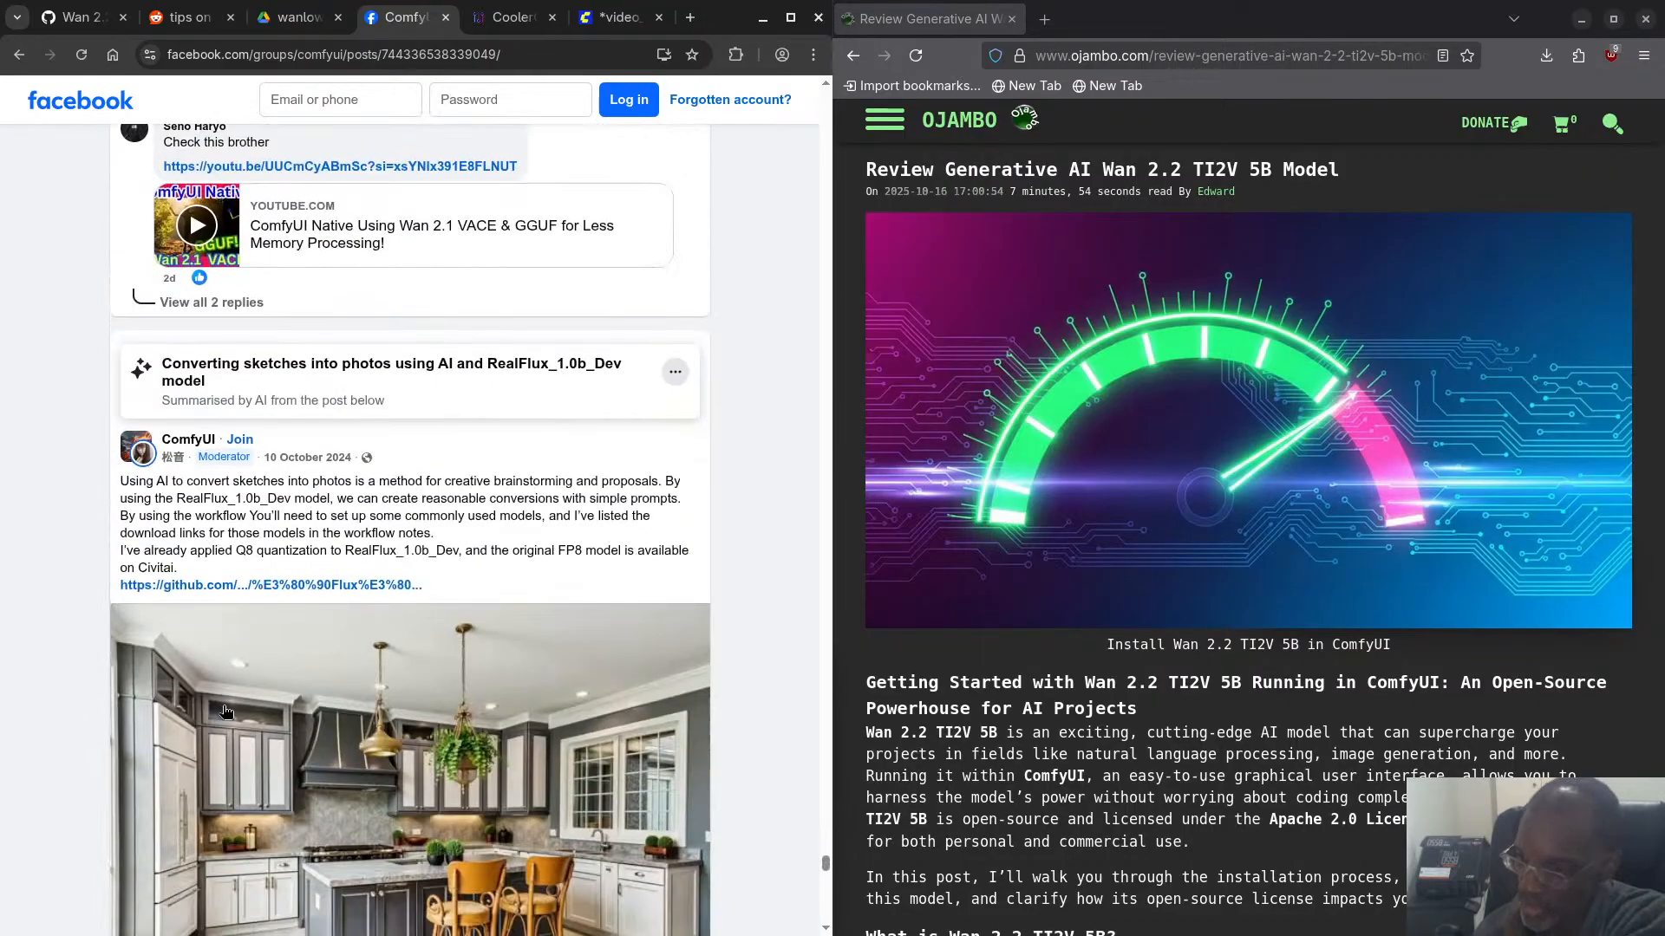
scroll(230, 718, "down", 1)
scroll(229, 718, "up", 5)
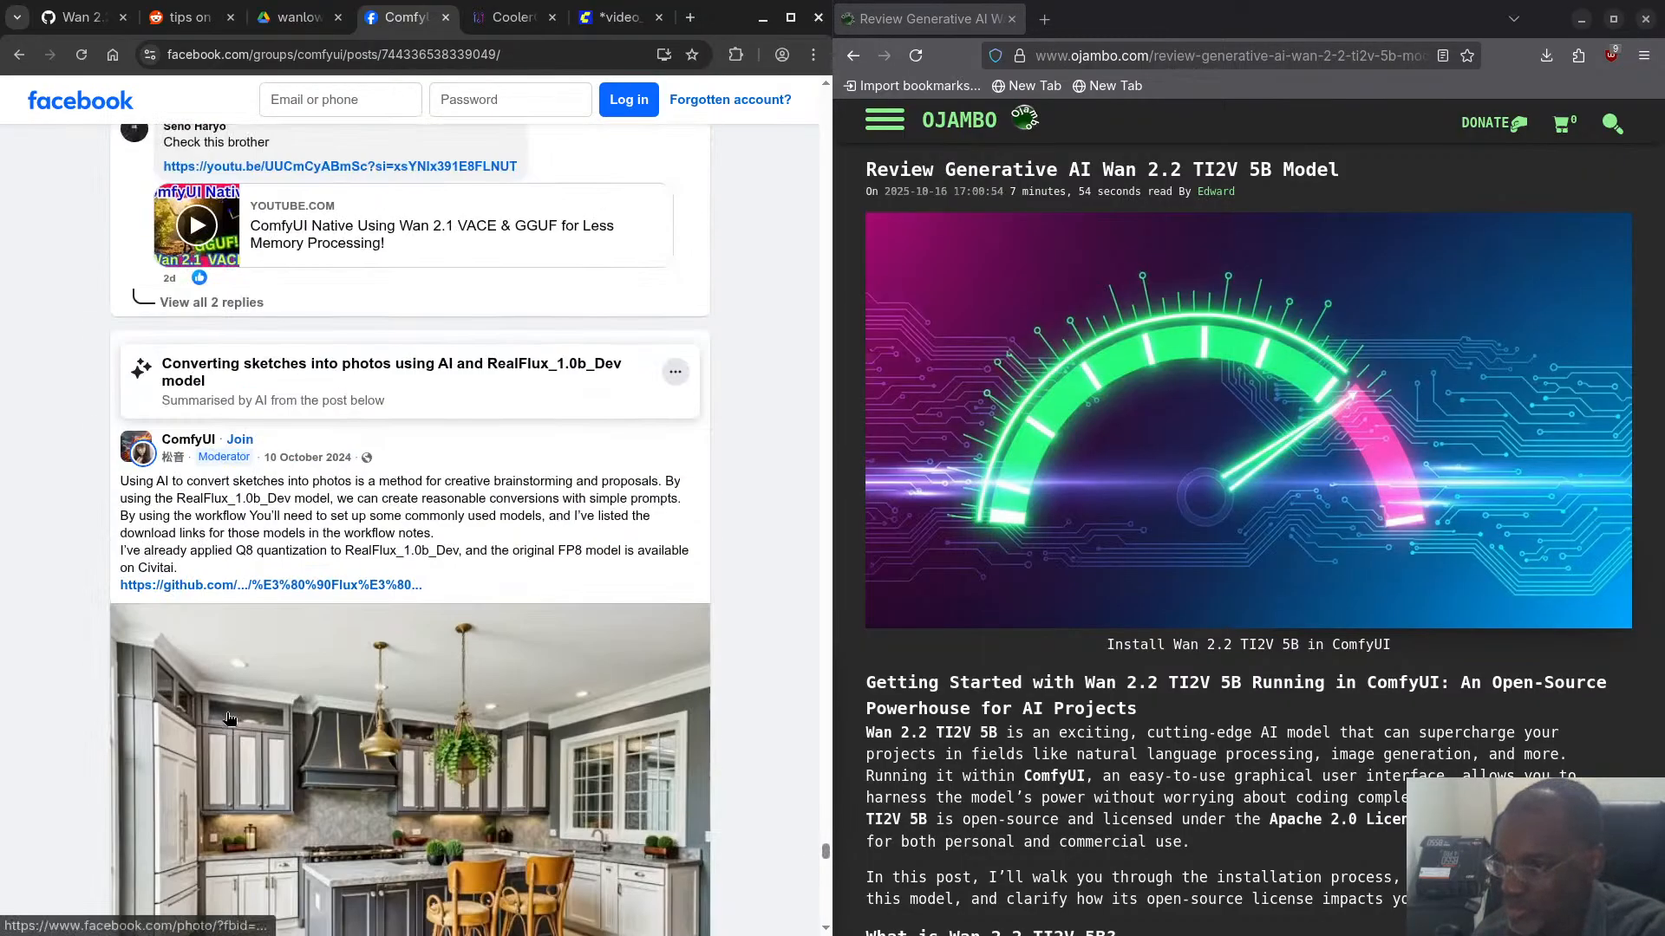
scroll(230, 719, "down", 12)
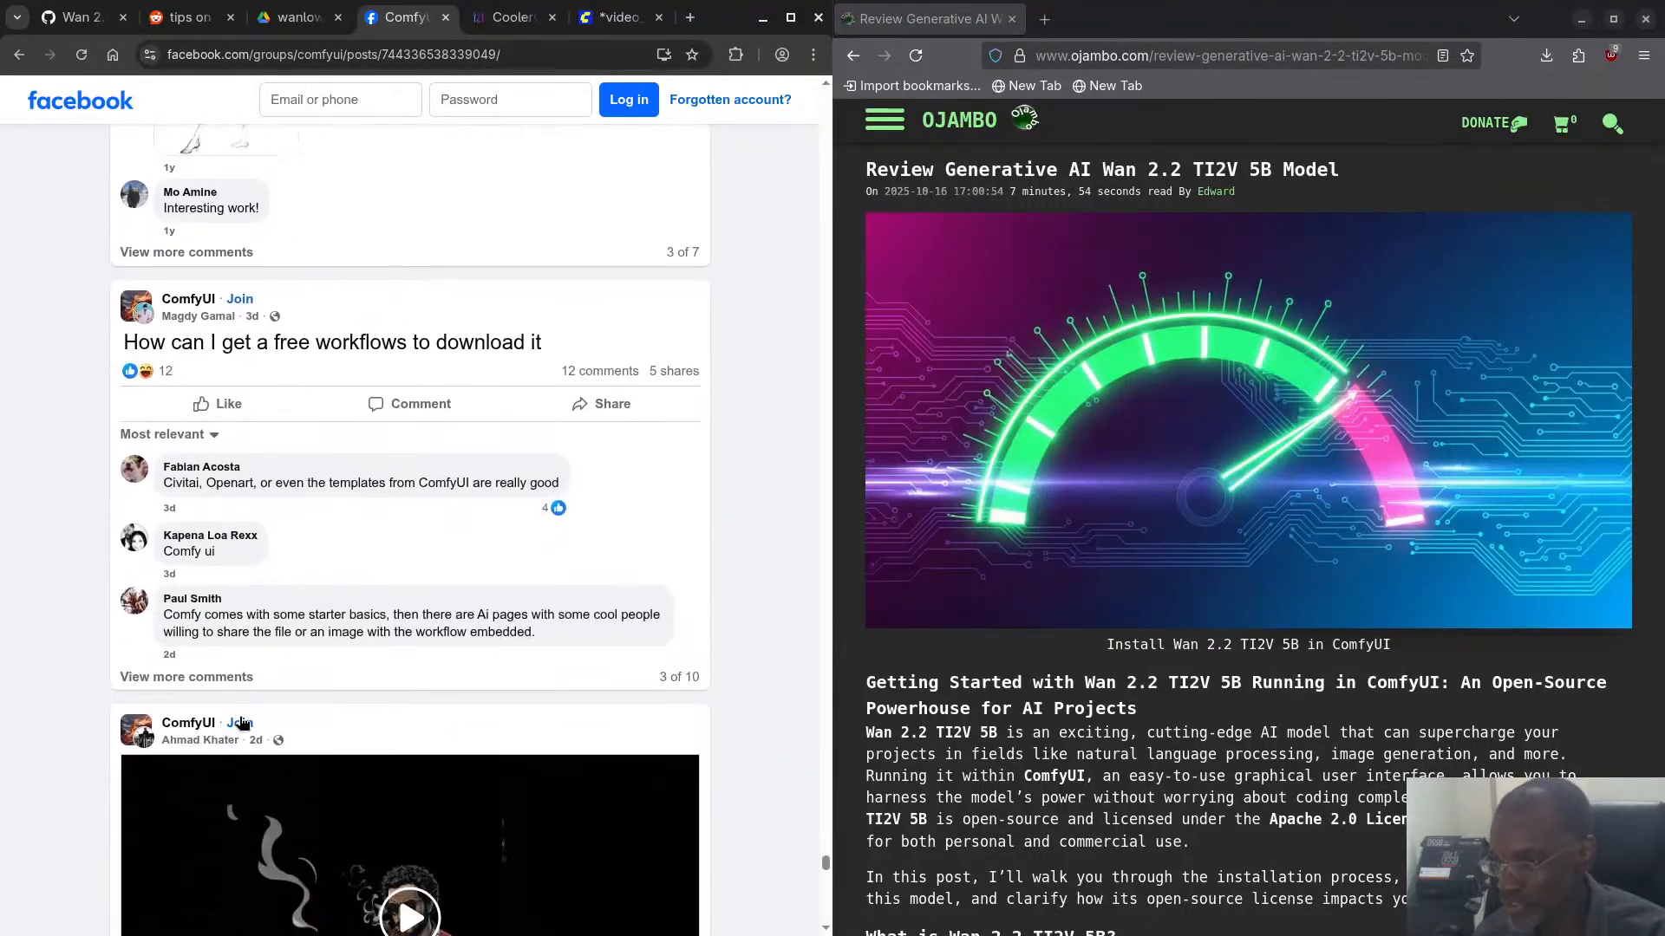
scroll(233, 716, "down", 4)
scroll(237, 720, "down", 10)
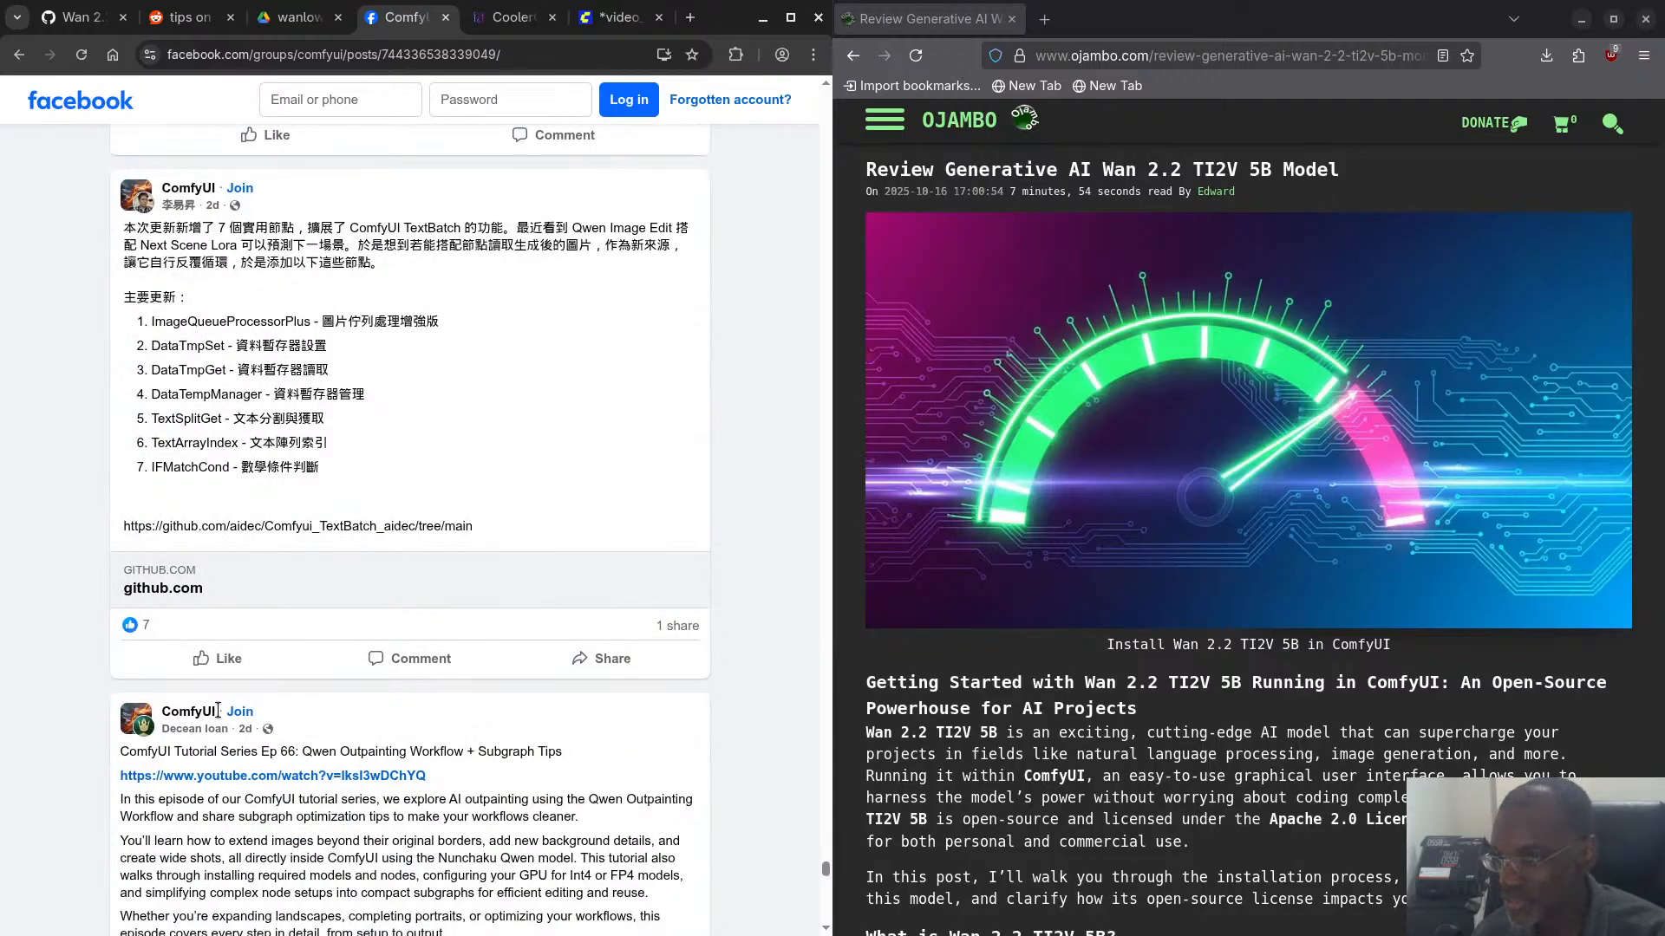
scroll(220, 713, "down", 7)
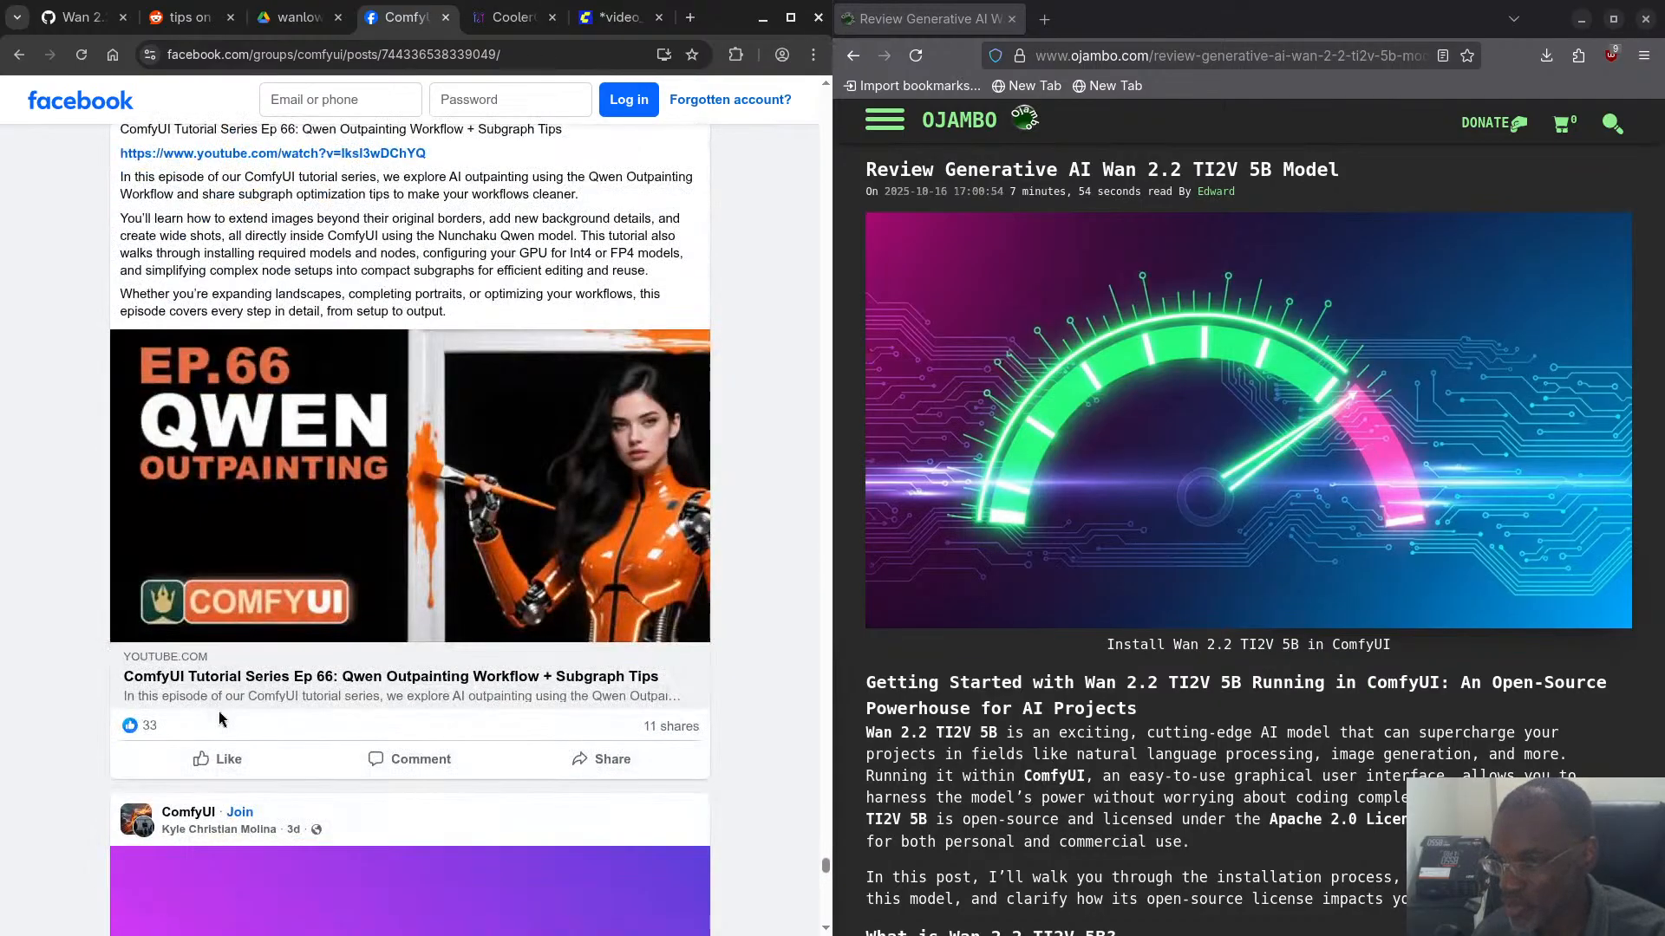
scroll(220, 716, "down", 15)
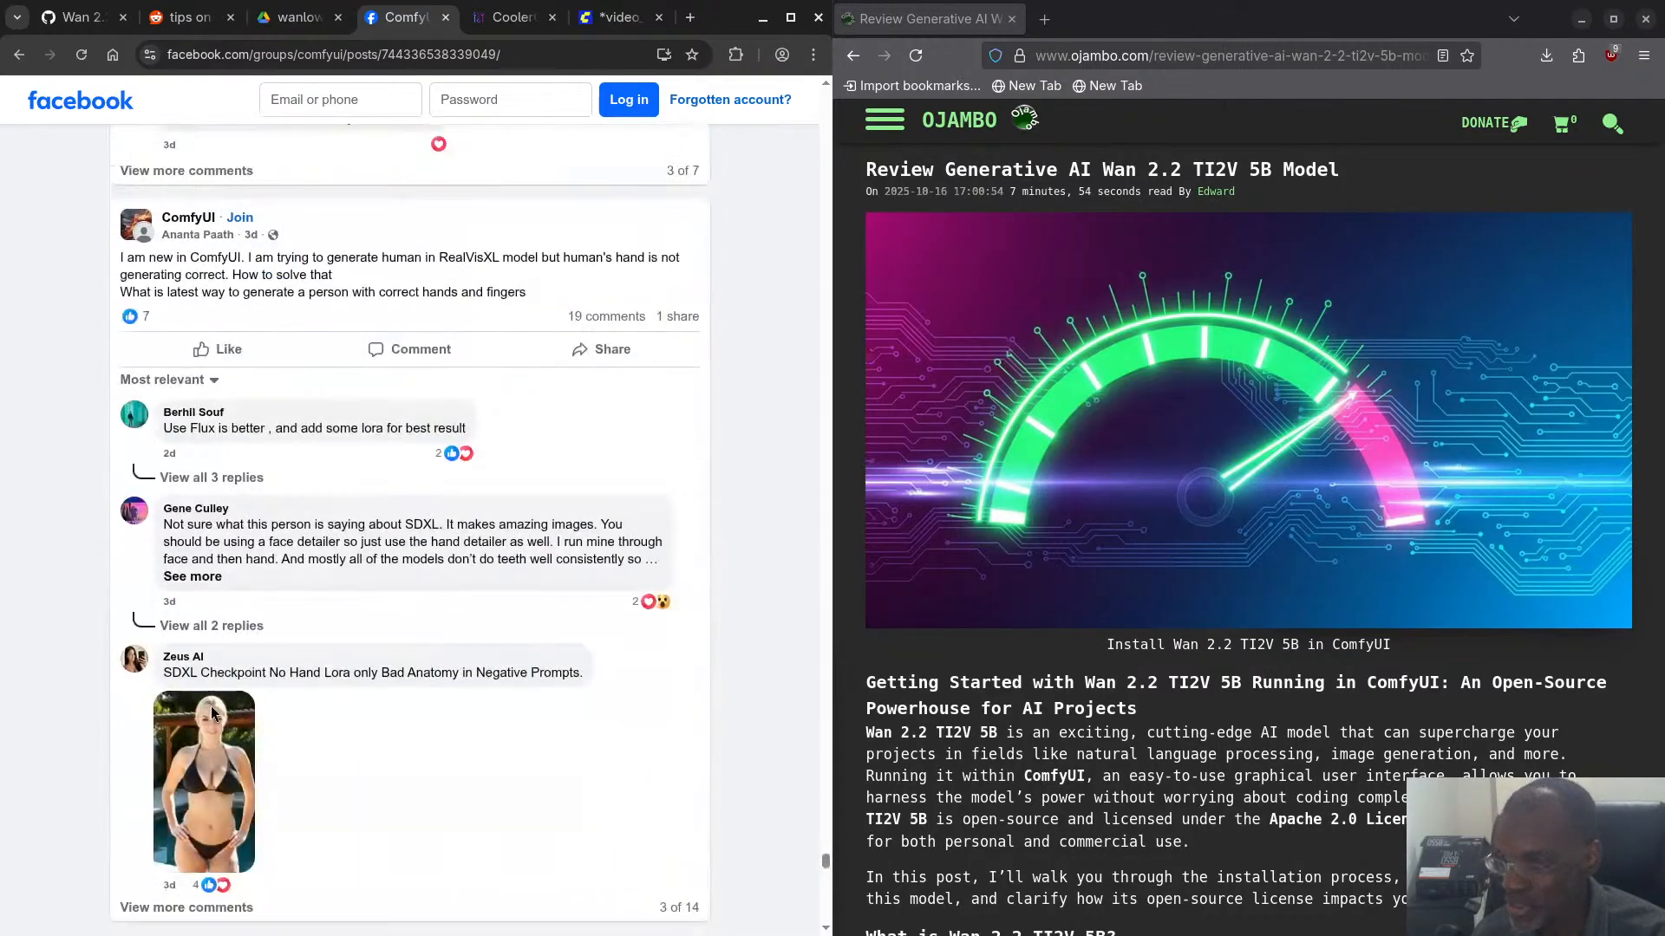
scroll(212, 711, "down", 15)
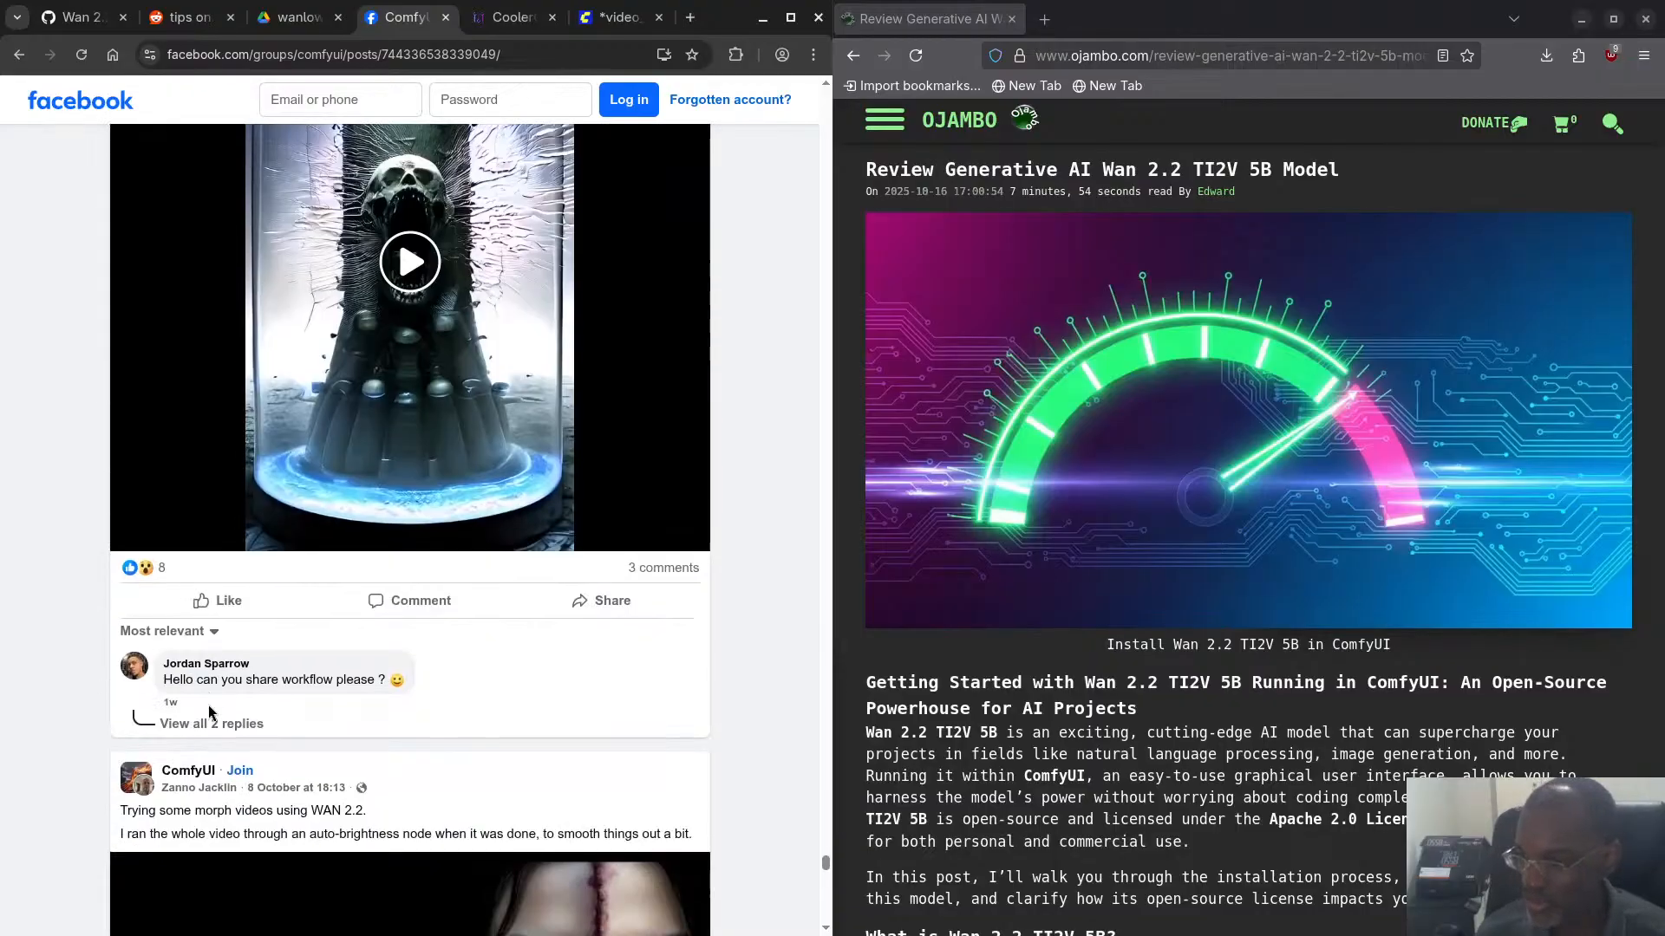
scroll(180, 699, "down", 10)
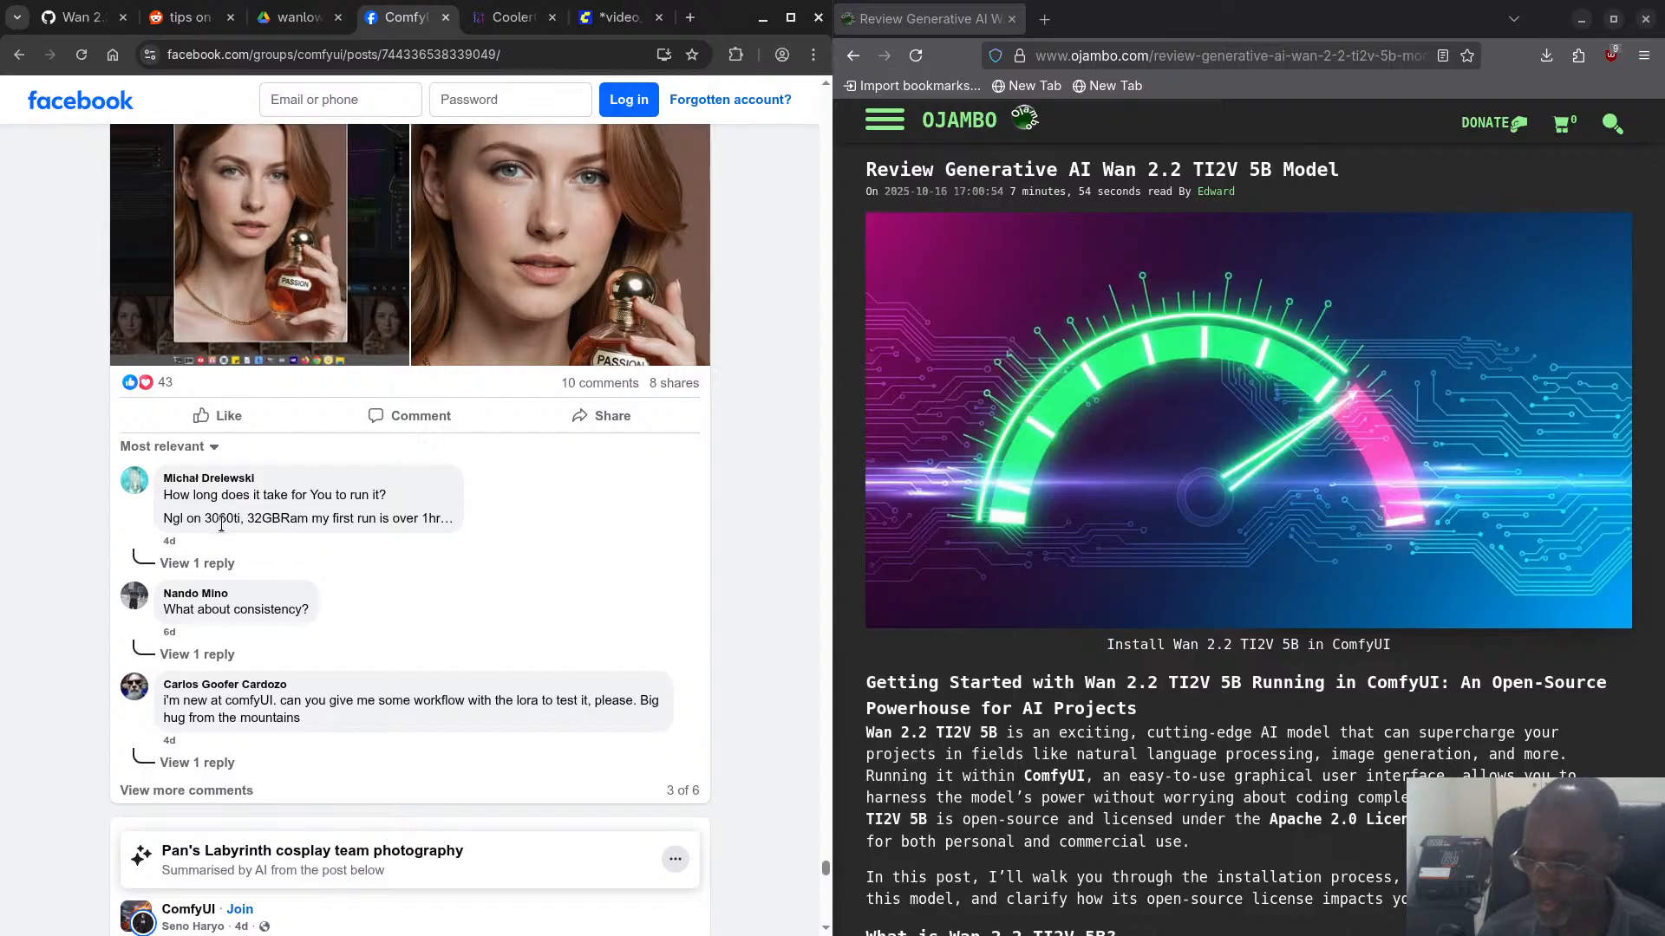
scroll(266, 646, "down", 12)
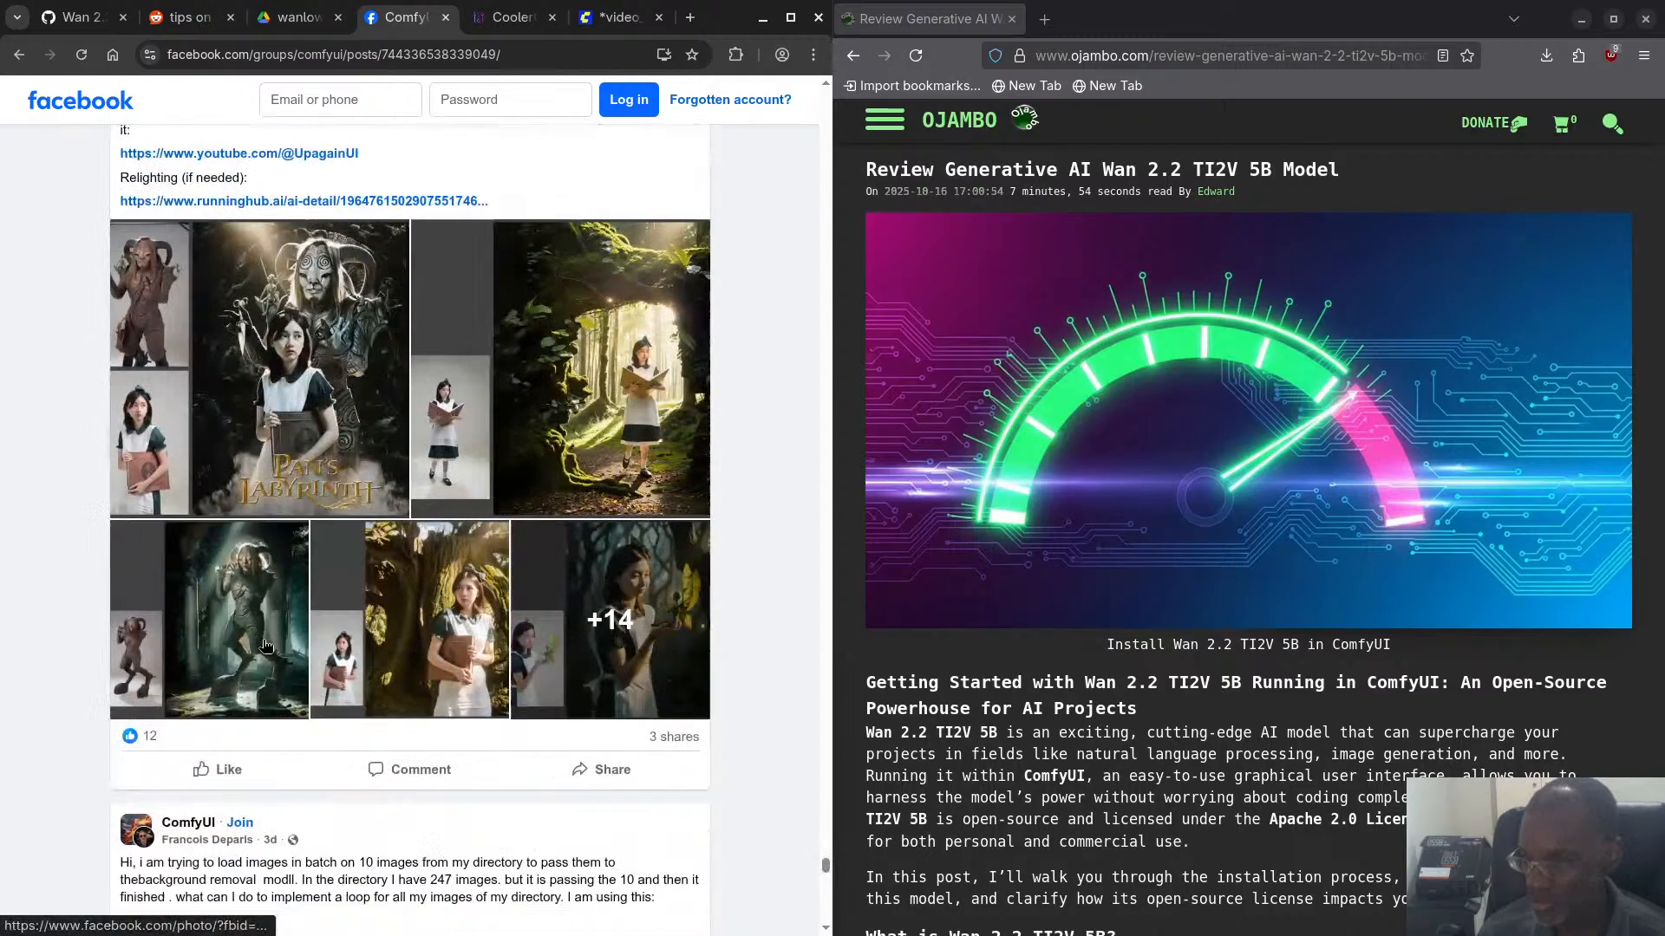
scroll(266, 646, "down", 6)
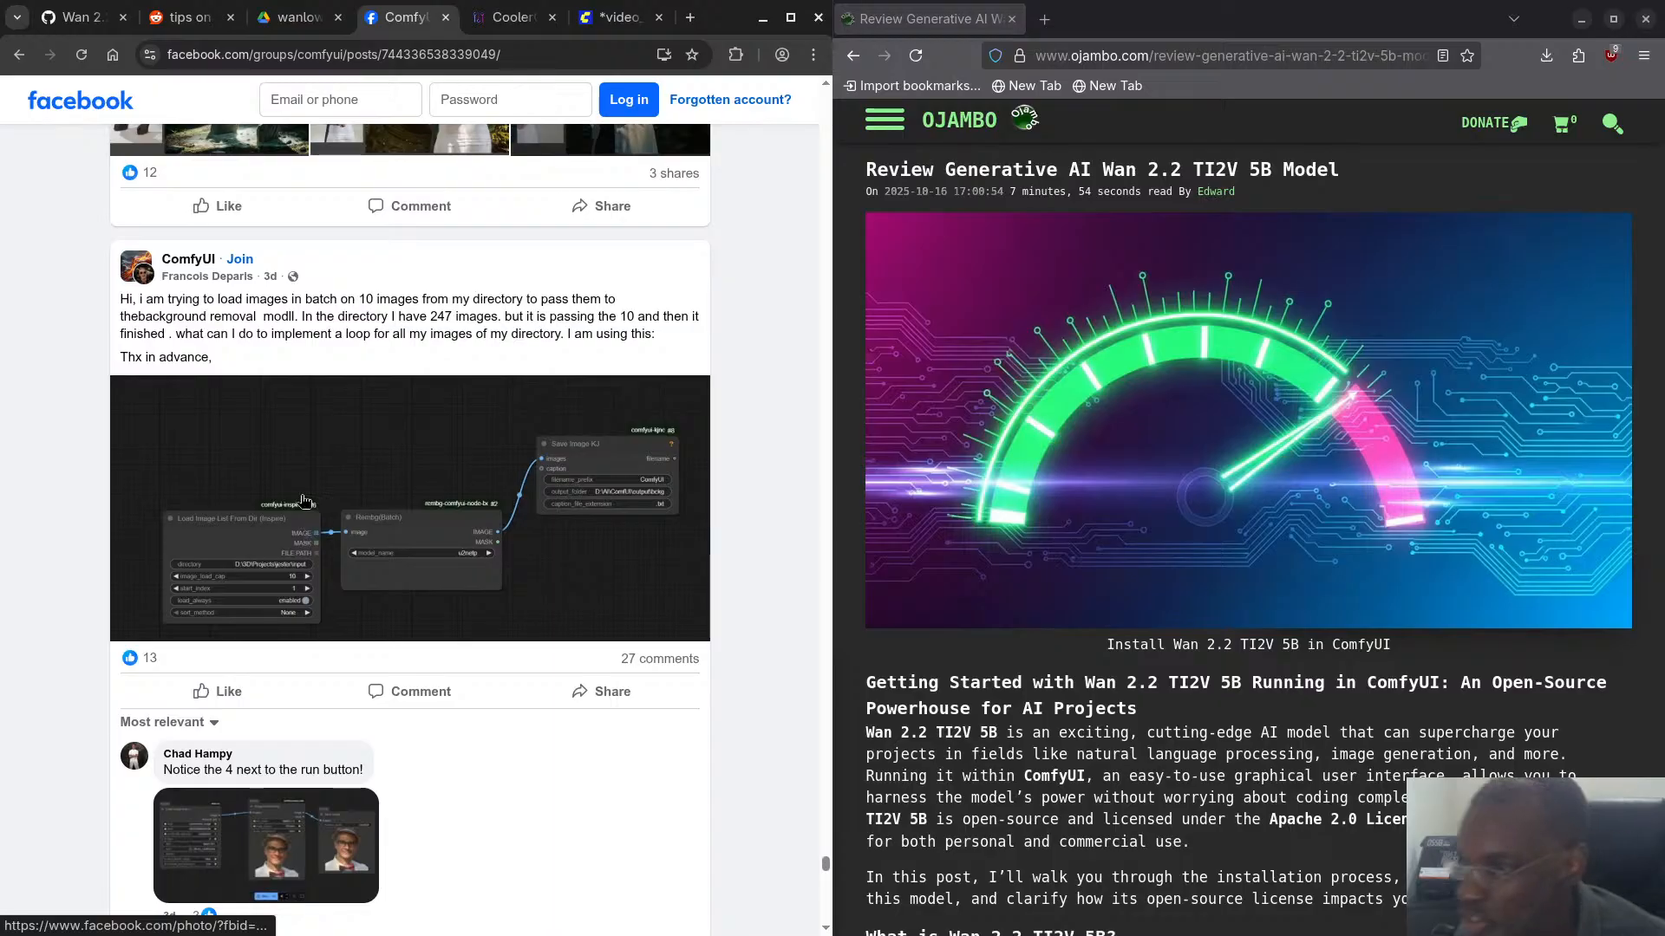
- Read the comments on the batch image loading post, then look through the DreamOmni2 and ComfyUI multi-GPU test posts
scroll(339, 702, "down", 1)
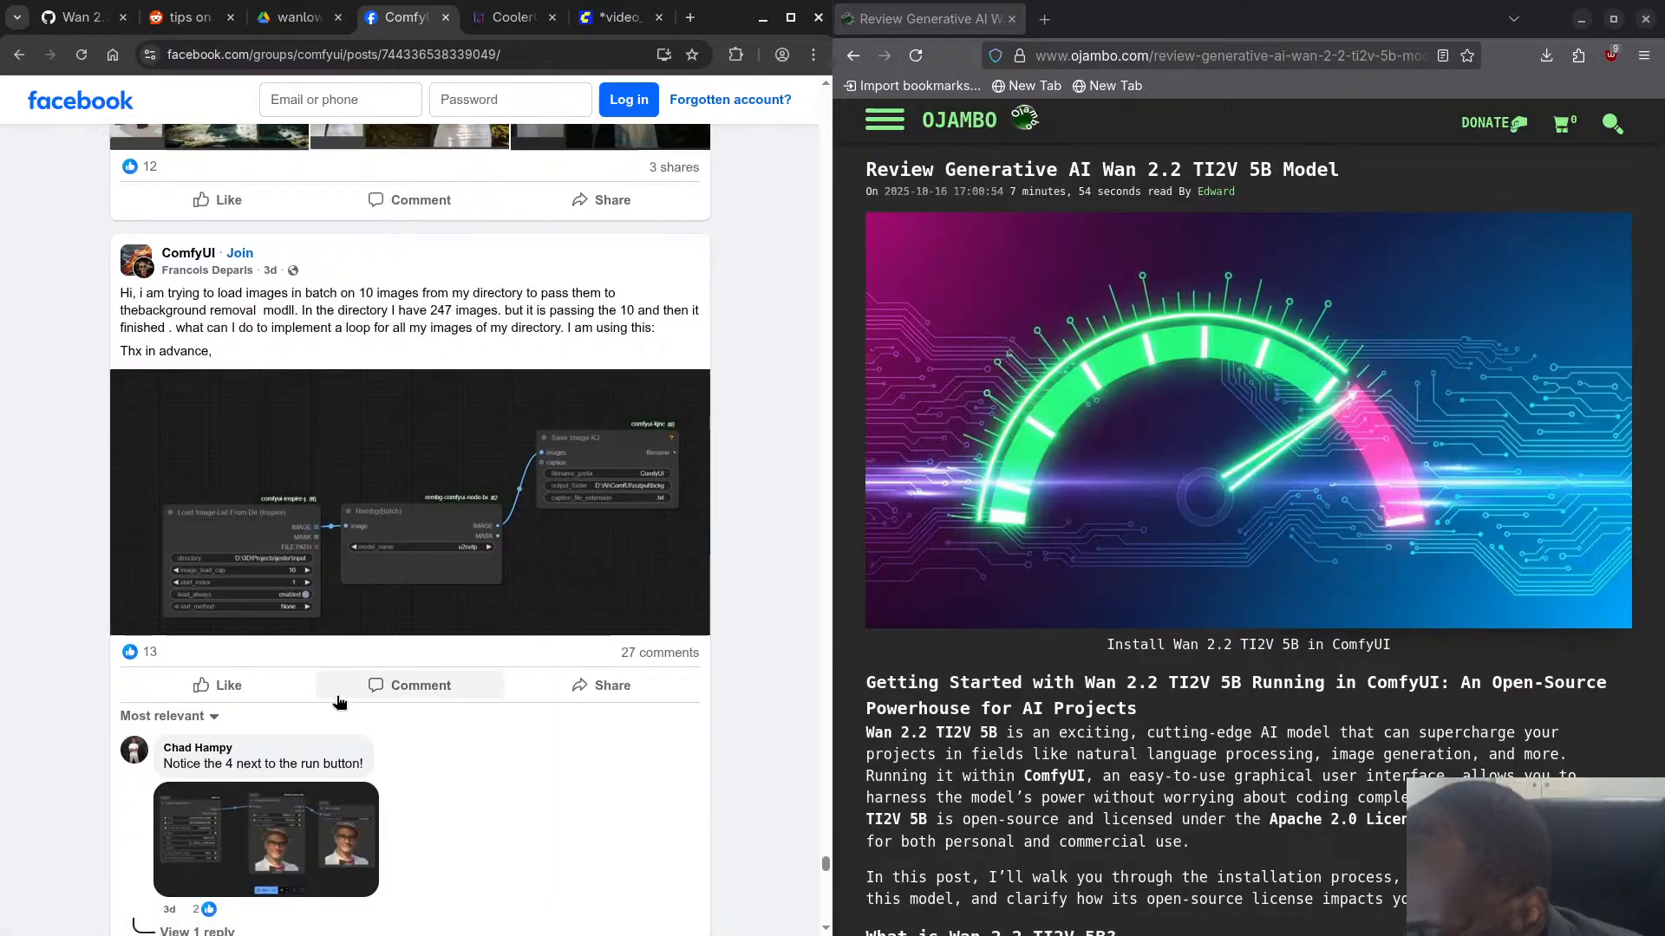
scroll(339, 702, "down", 4)
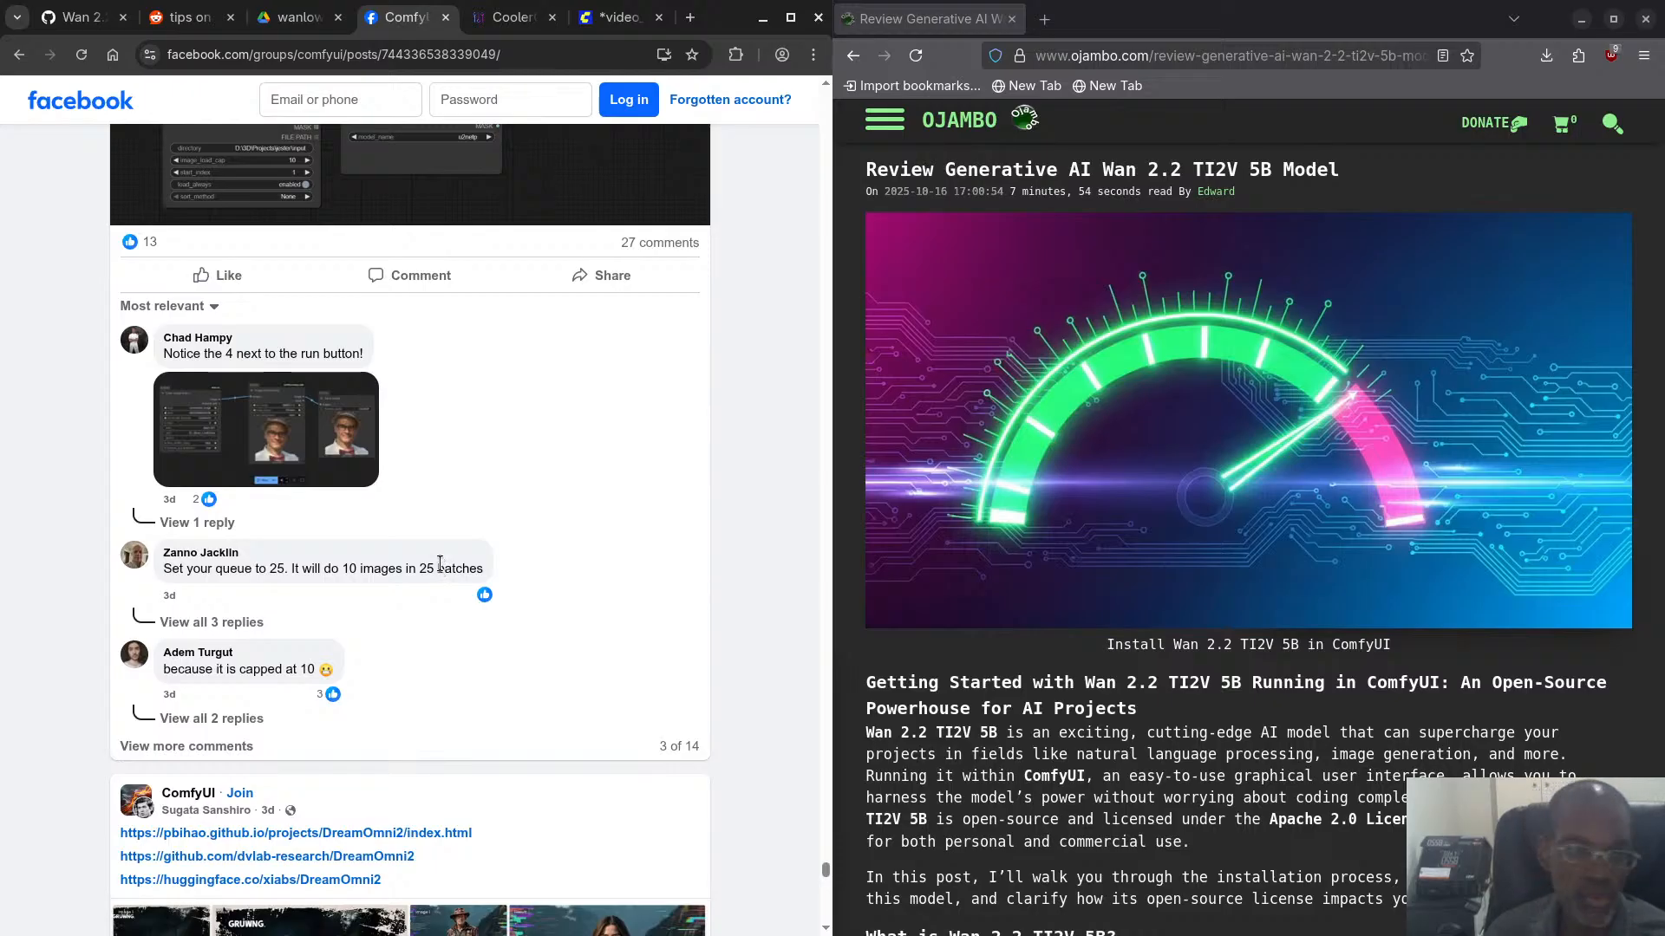
scroll(441, 535, "down", 5)
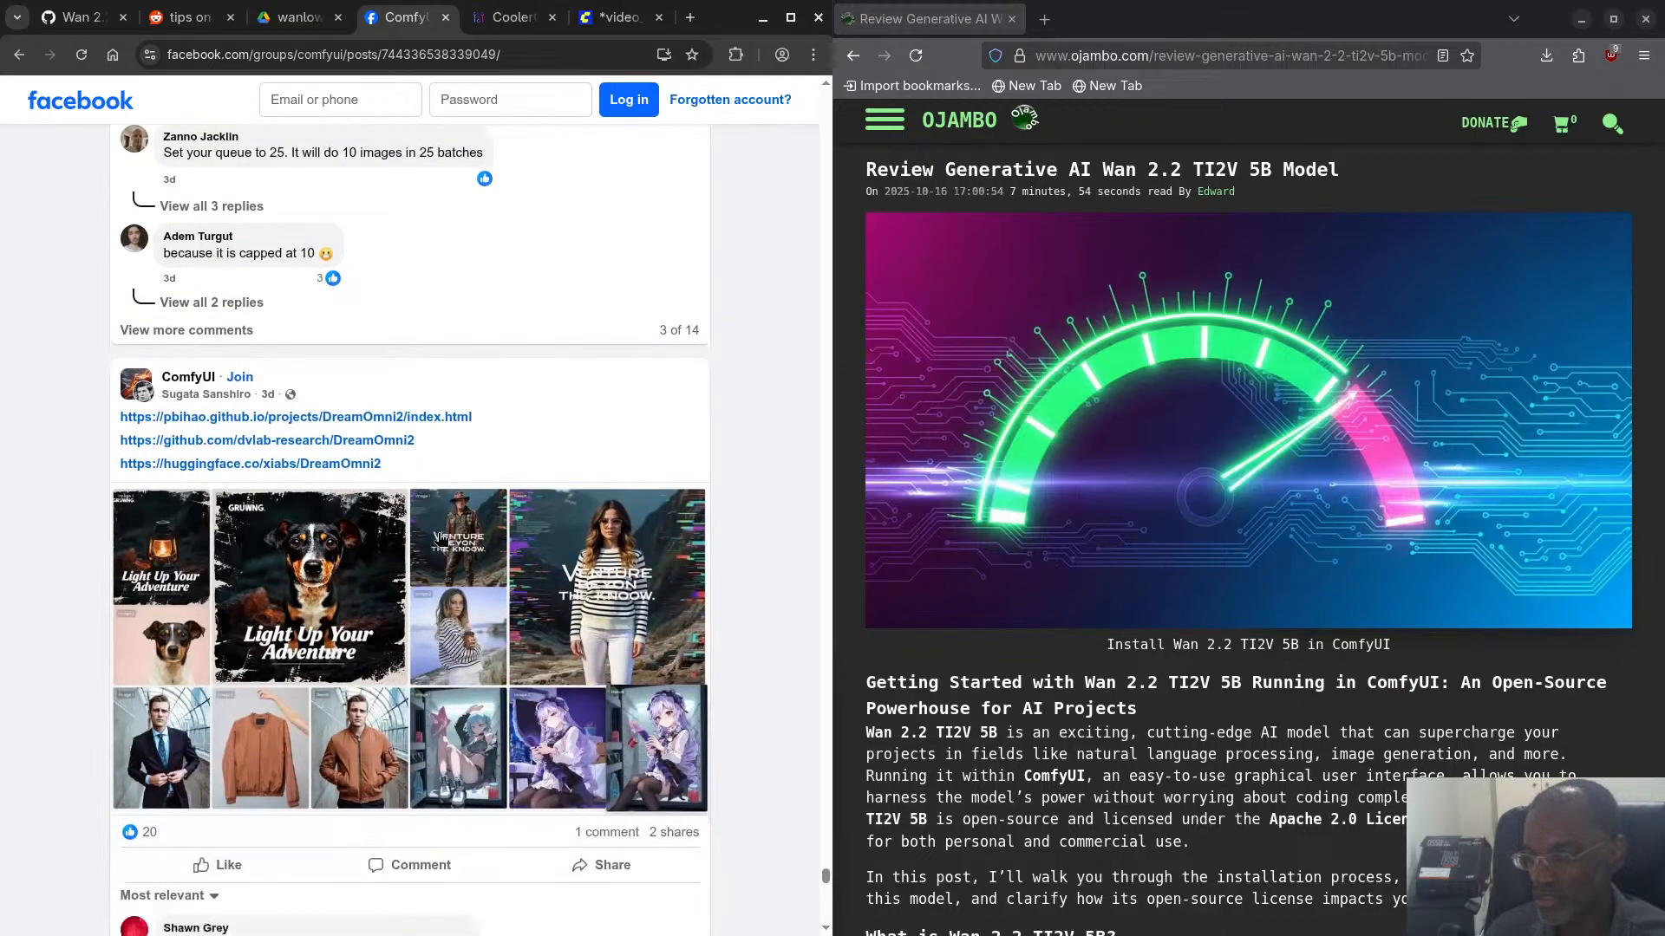
scroll(440, 539, "down", 7)
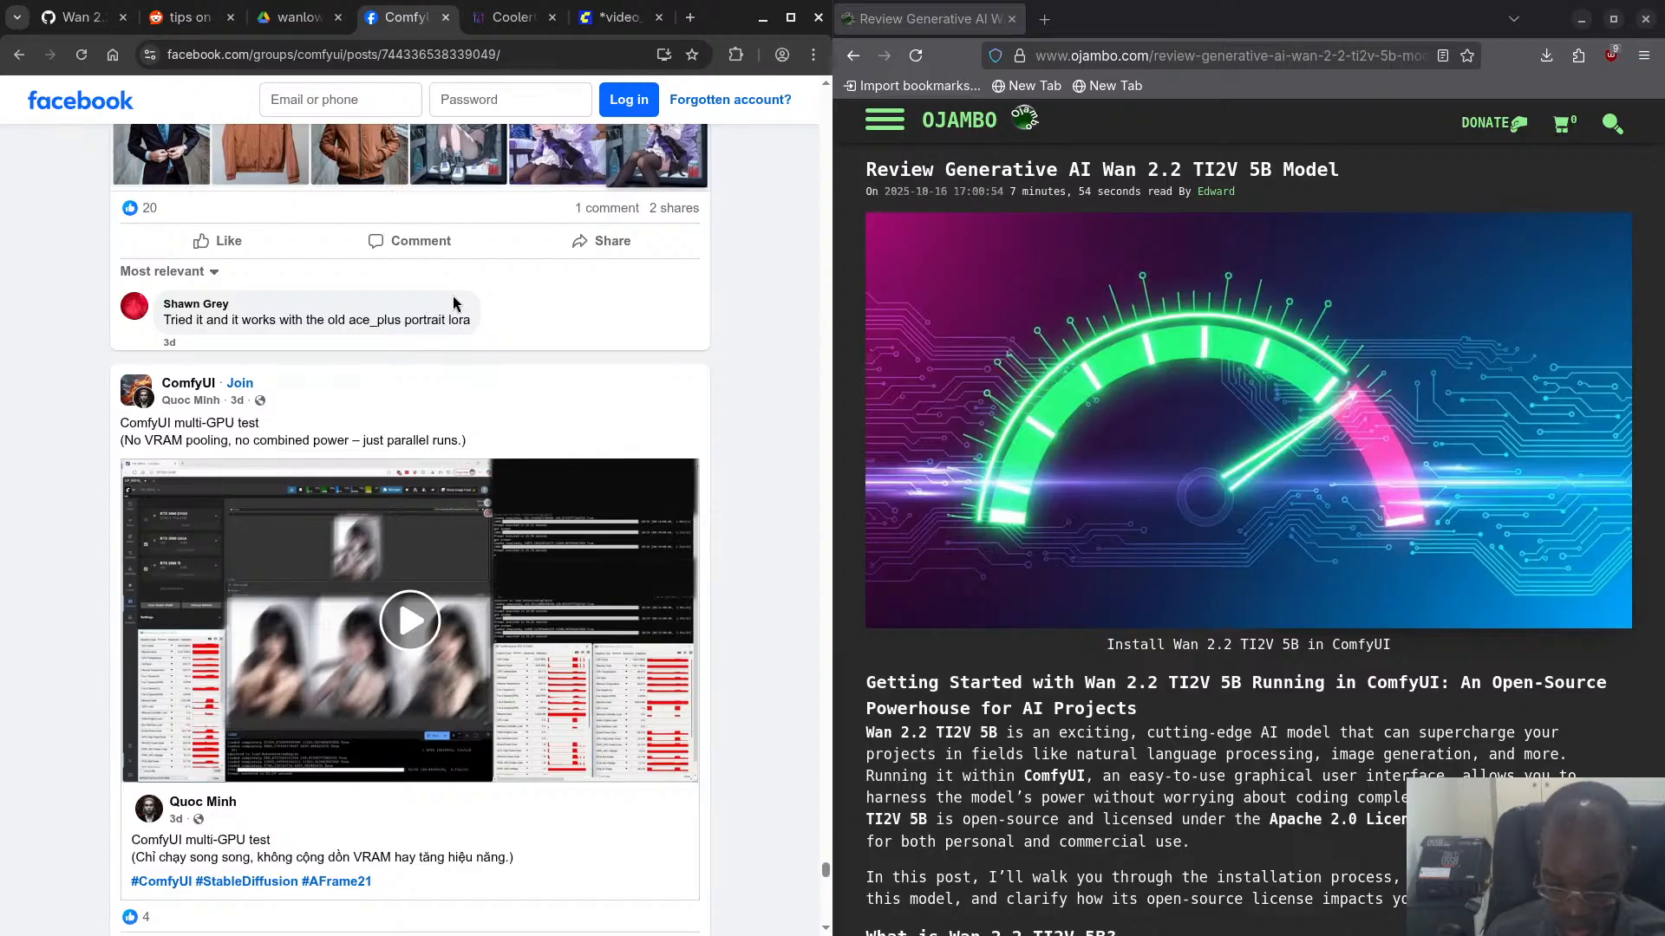
scroll(549, 301, "down", 7)
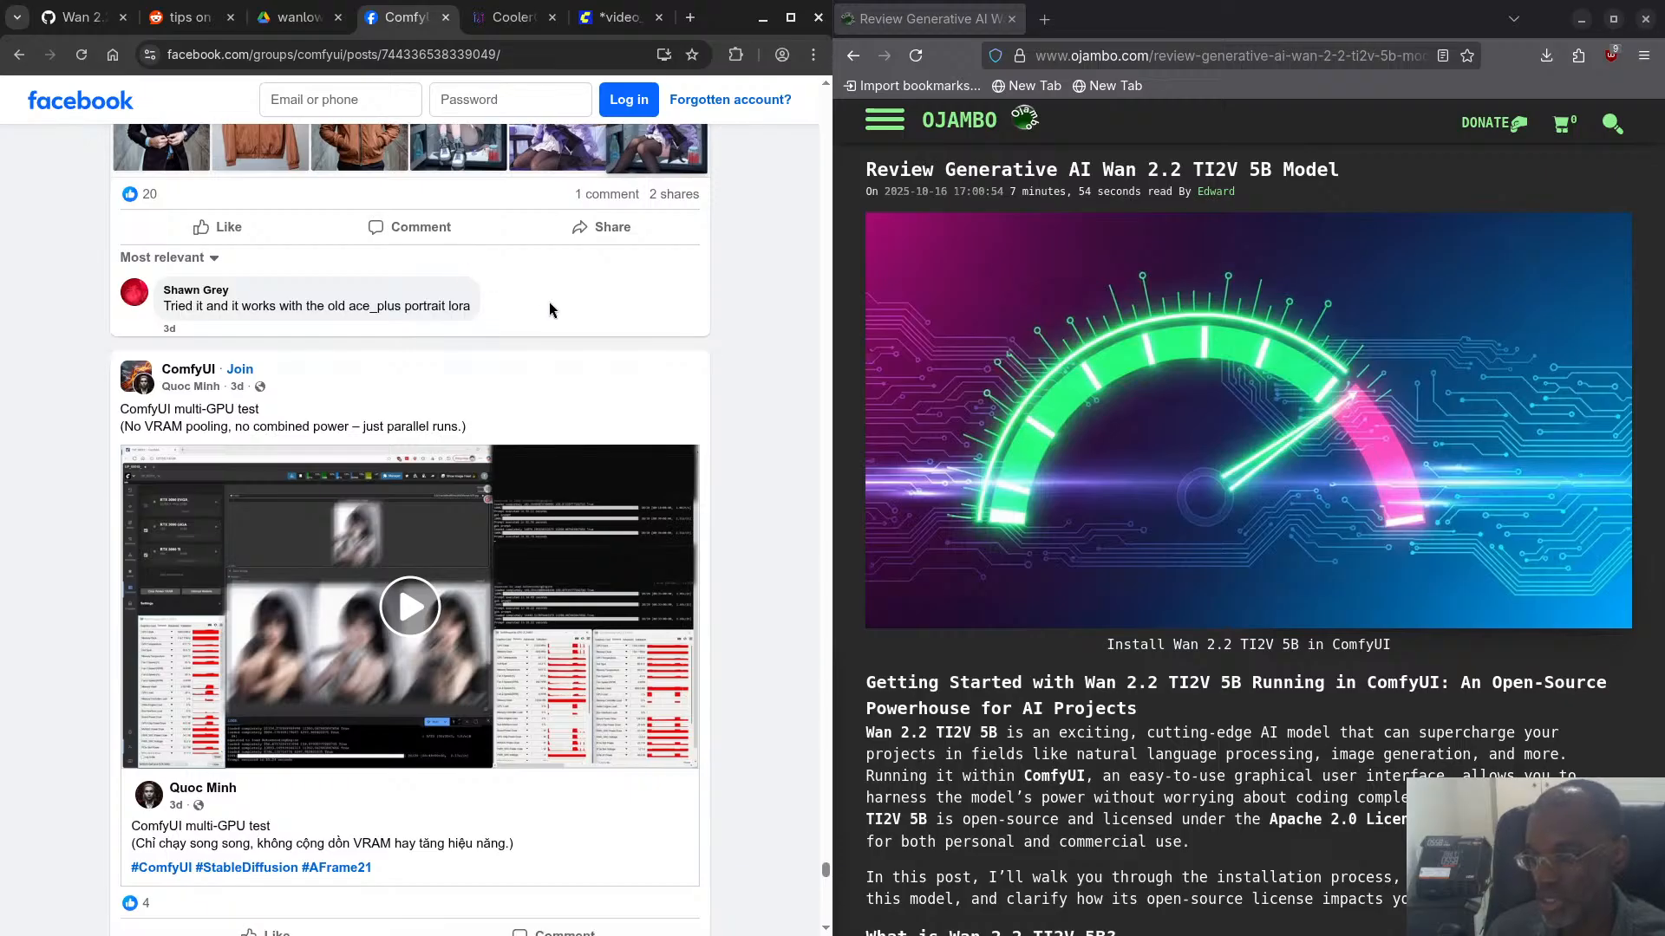
scroll(549, 302, "down", 7)
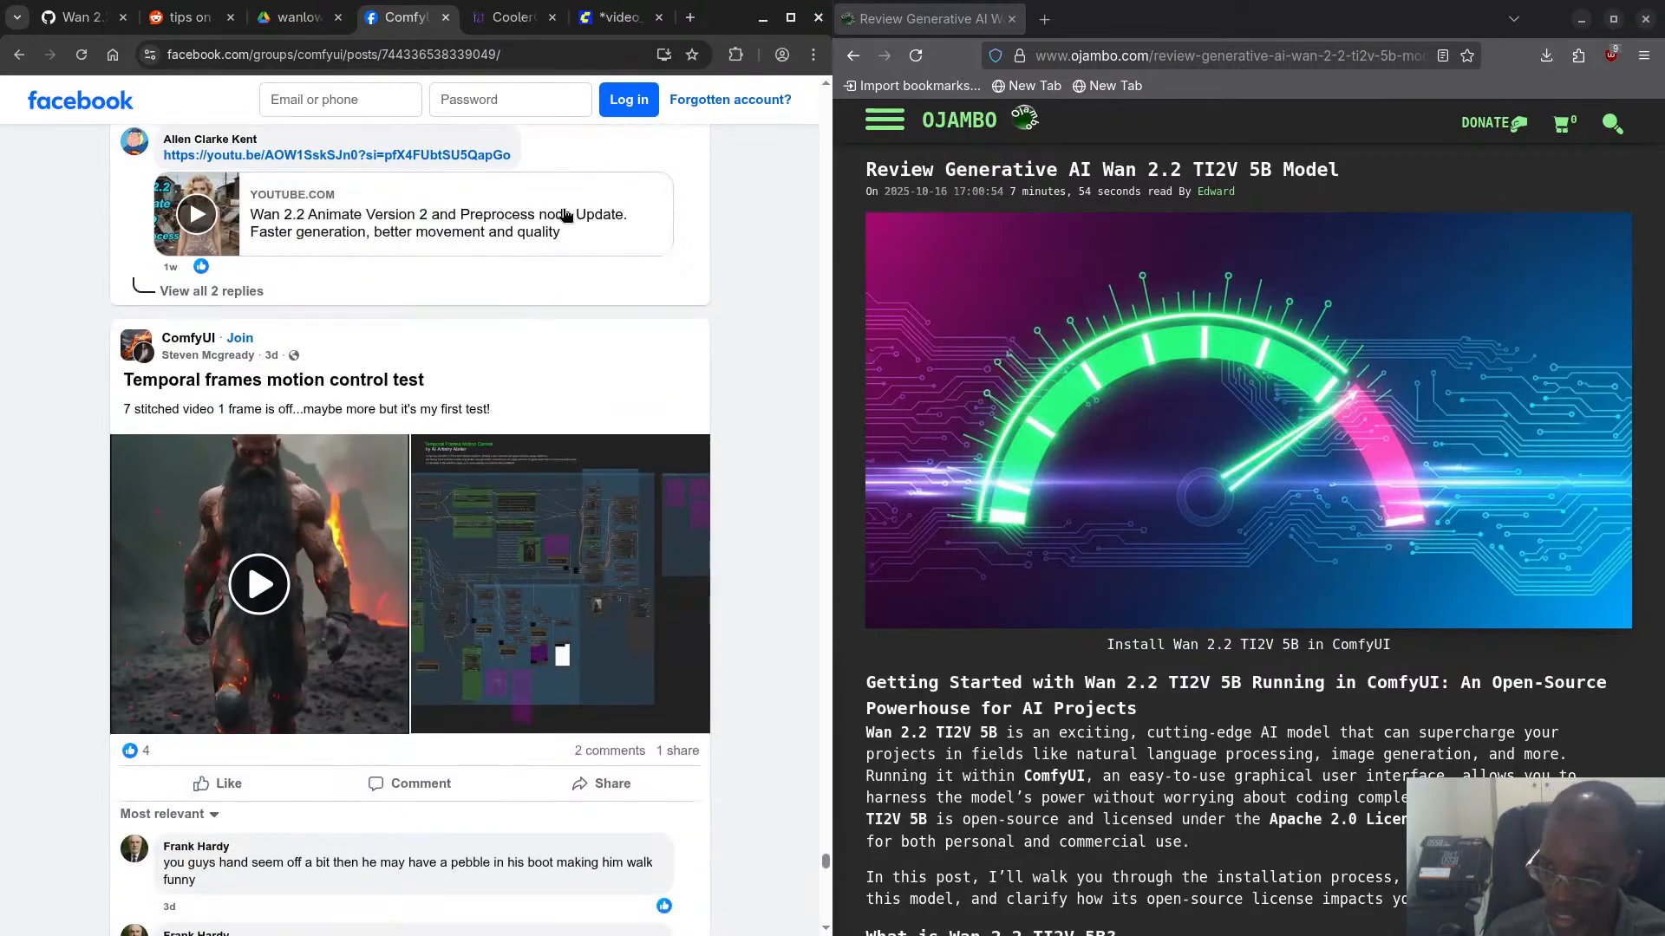
- Examine the group's posts on temporal frames motion control, ComfyUI full install vs portable version, and Wan 2.2 Animate dance movement
scroll(573, 335, "down", 3)
scroll(630, 345, "down", 6)
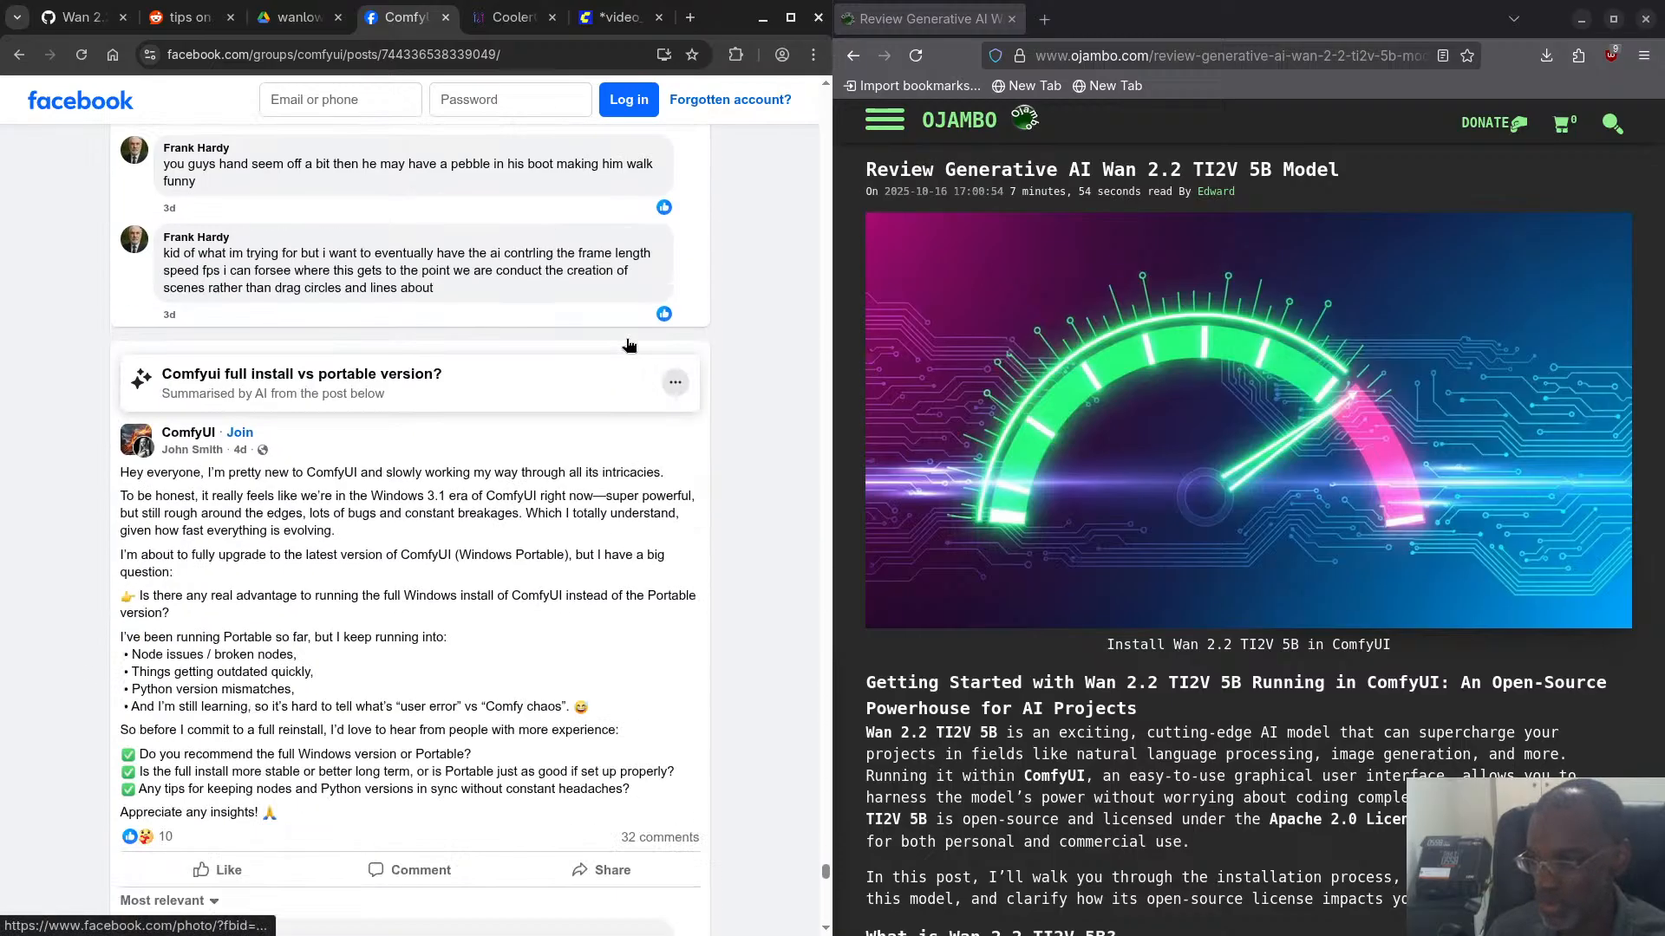
scroll(626, 347, "up", 2)
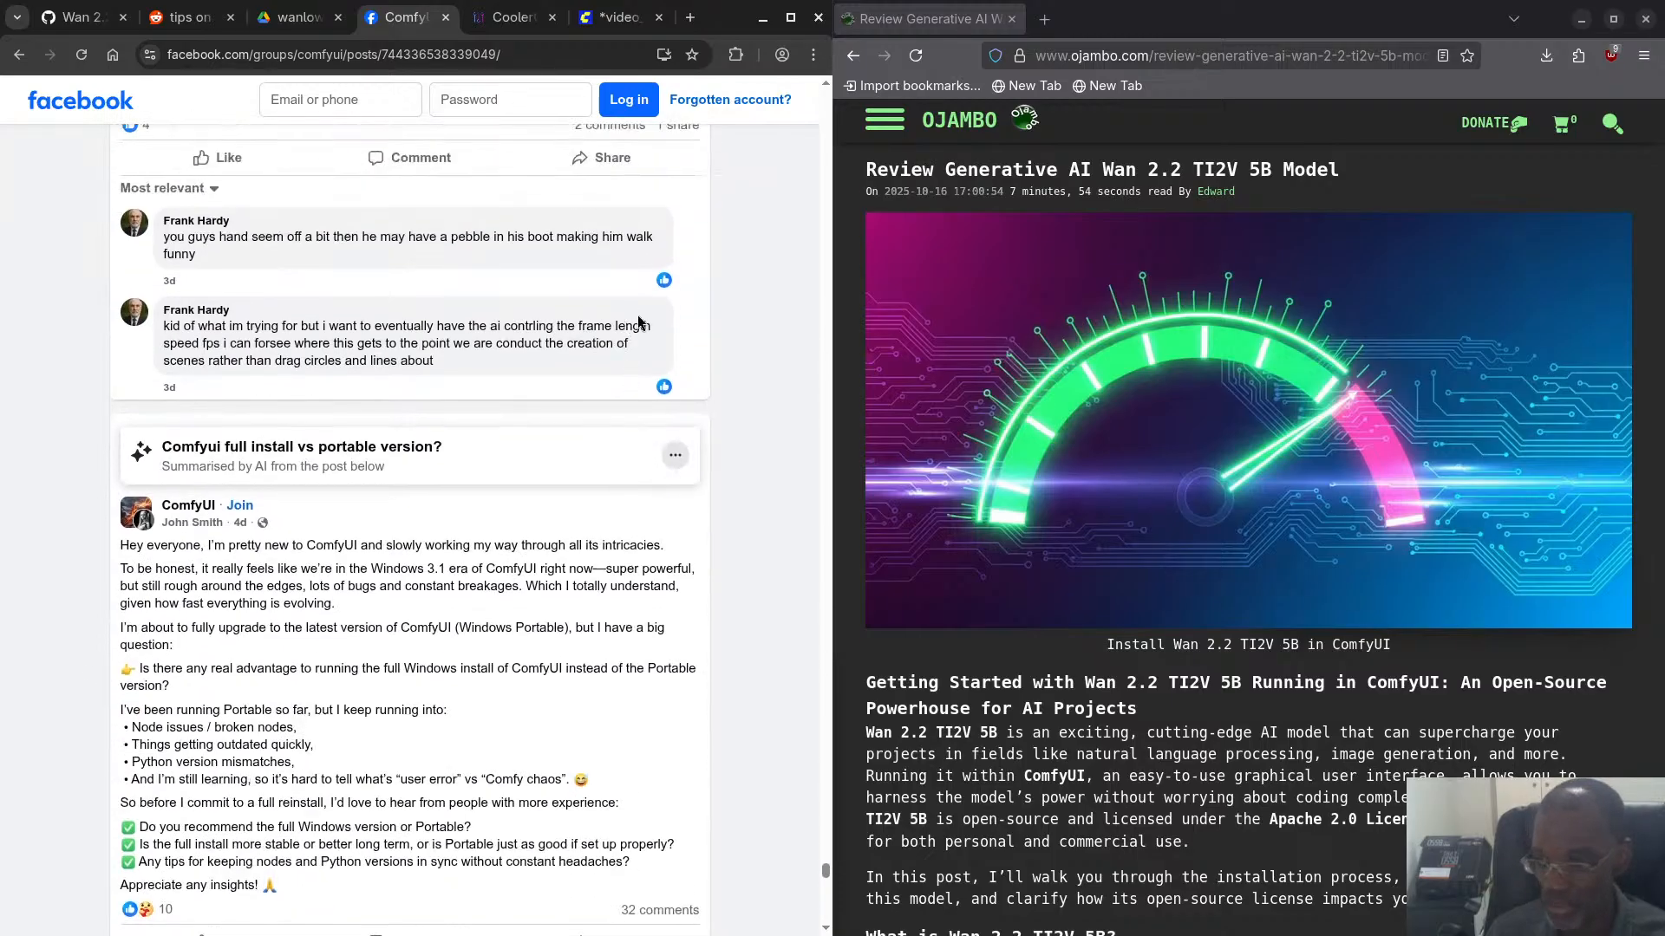
scroll(659, 226, "down", 3)
scroll(659, 225, "up", 12)
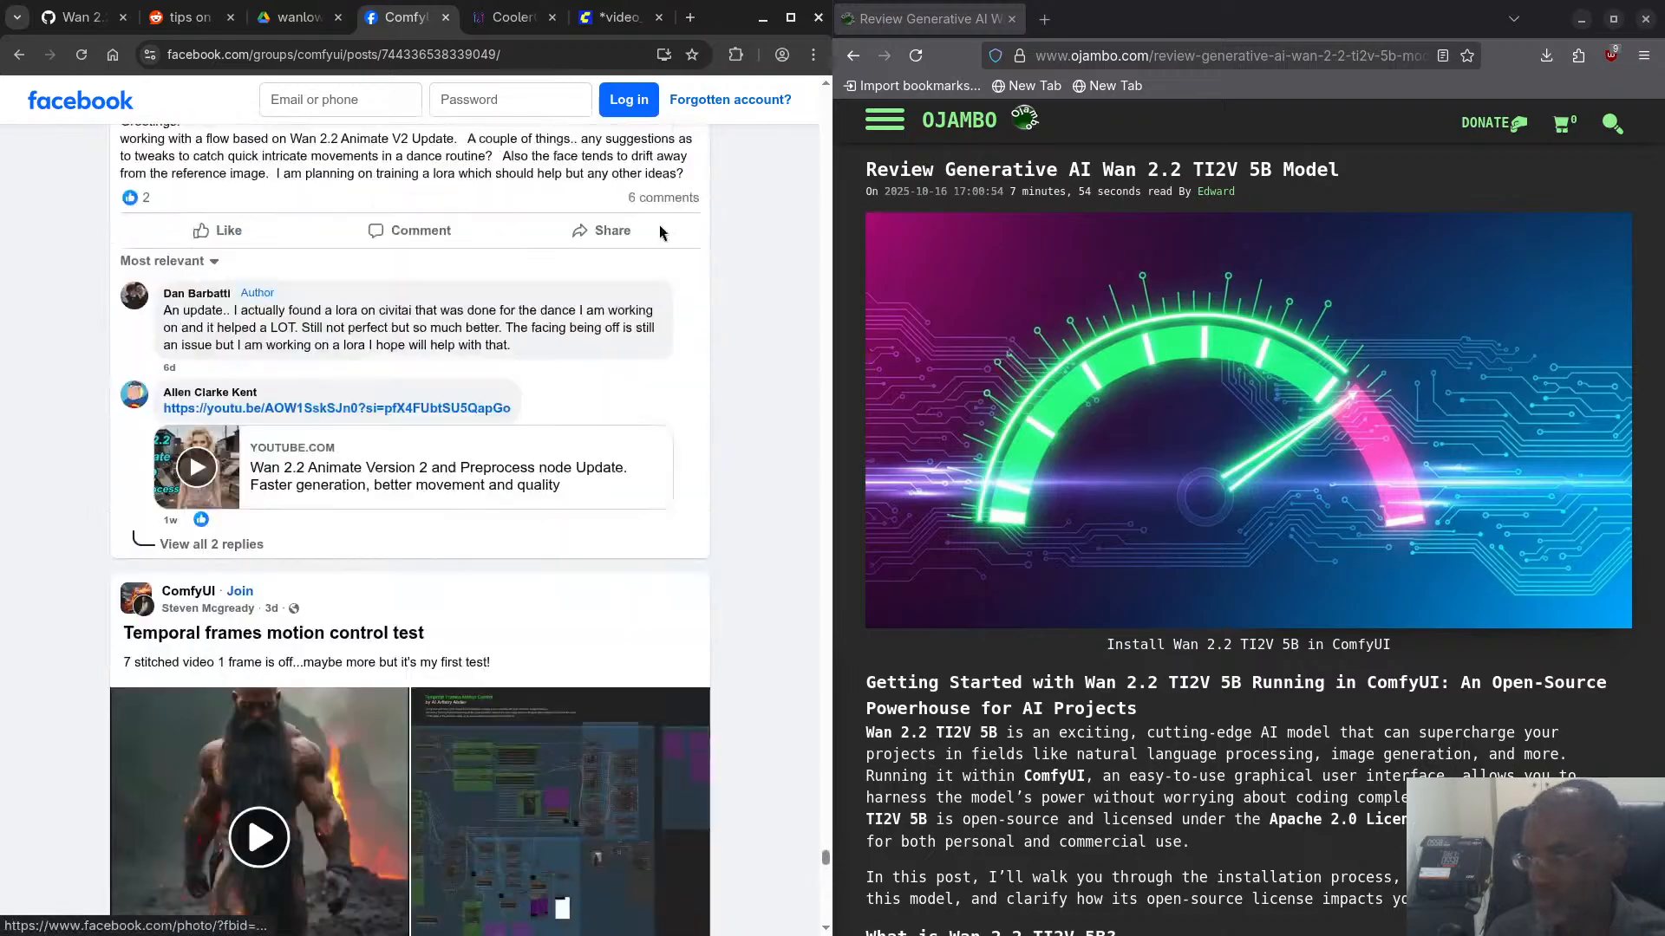
scroll(661, 233, "up", 3)
- Switch to ComfyUI and run the video_wan2_2_5B_ti2v workflow
left_click(621, 22)
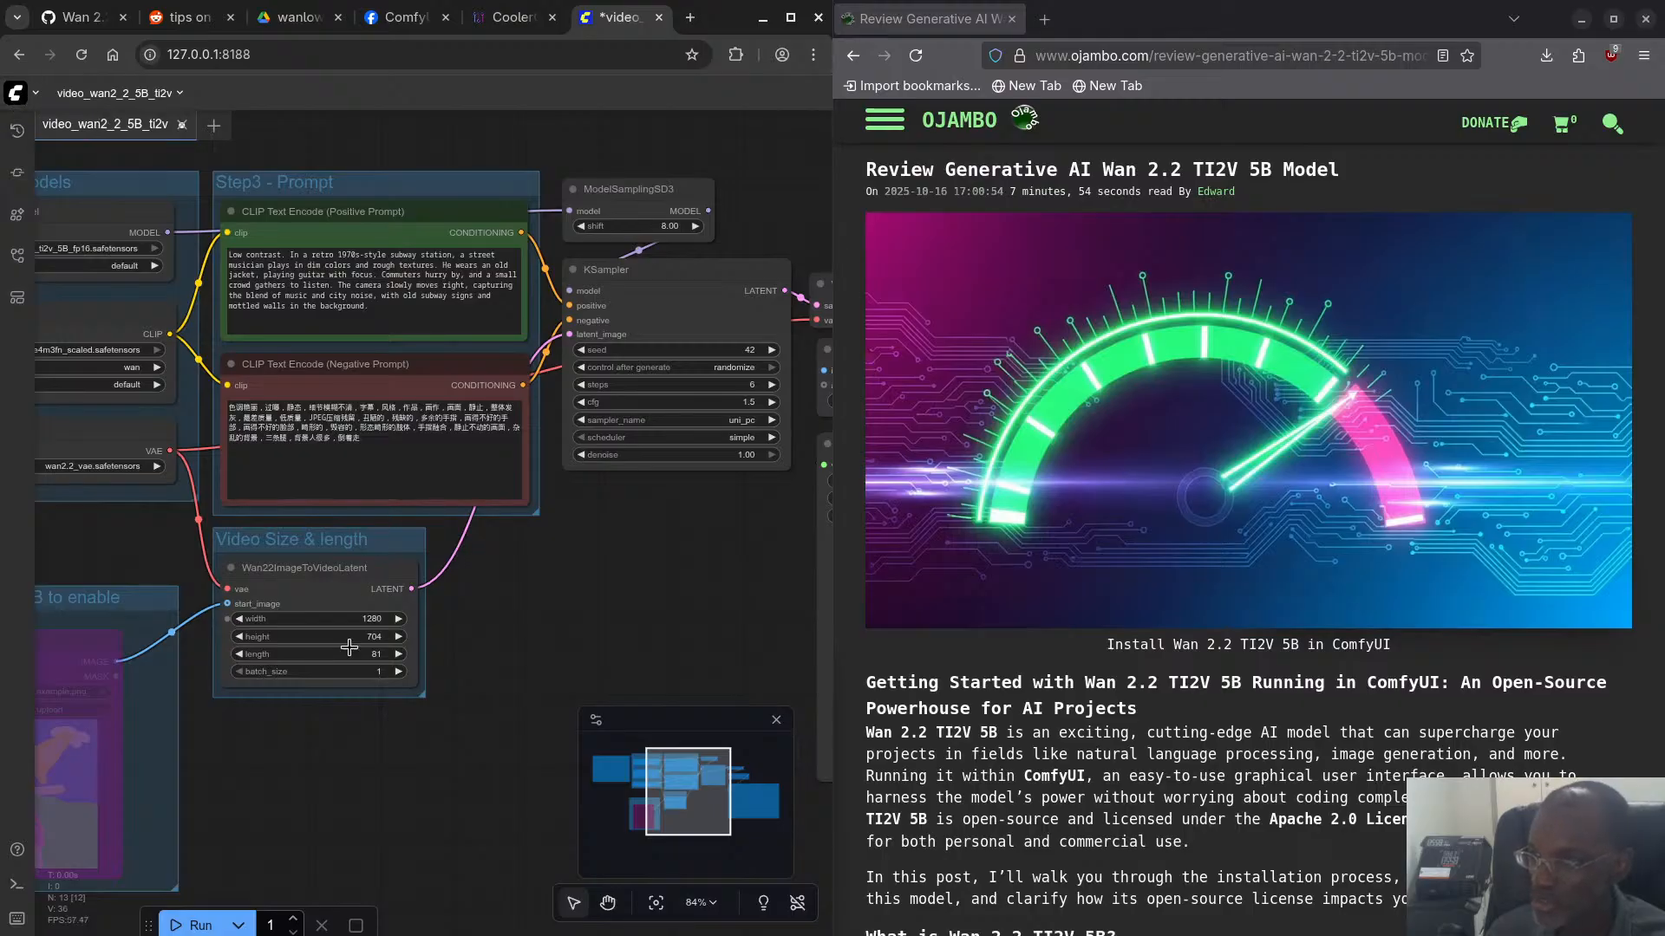
left_click(192, 926)
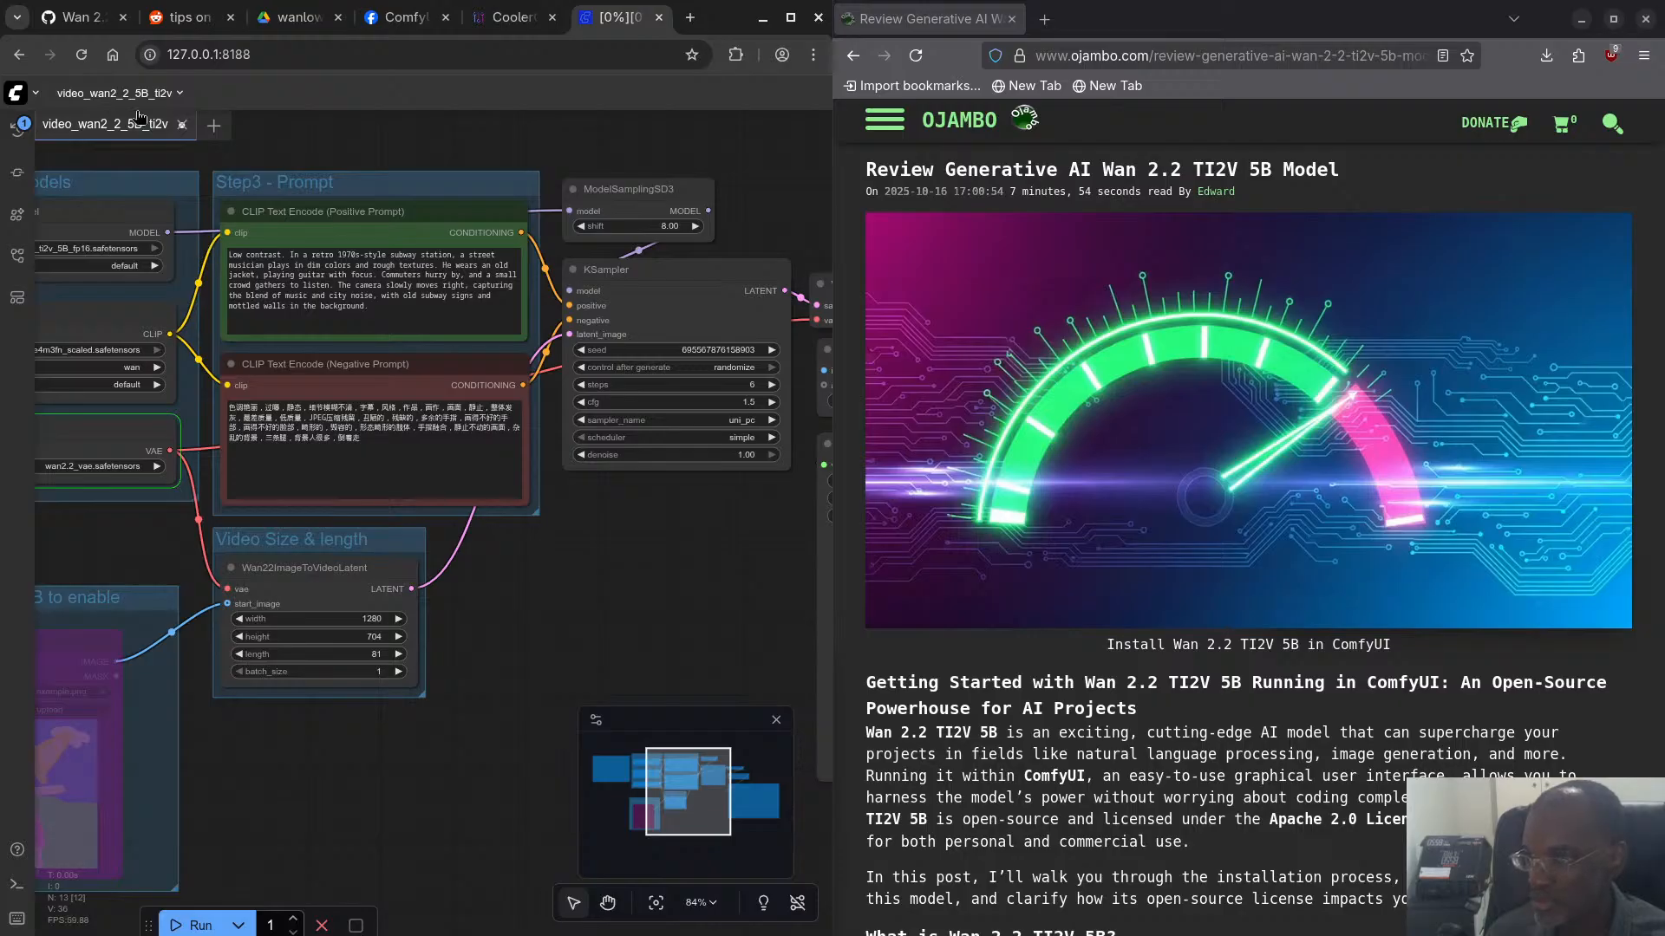
- Switch to CoolerControl, set System Fan #2 to 50%, and apply the setting
left_click(507, 19)
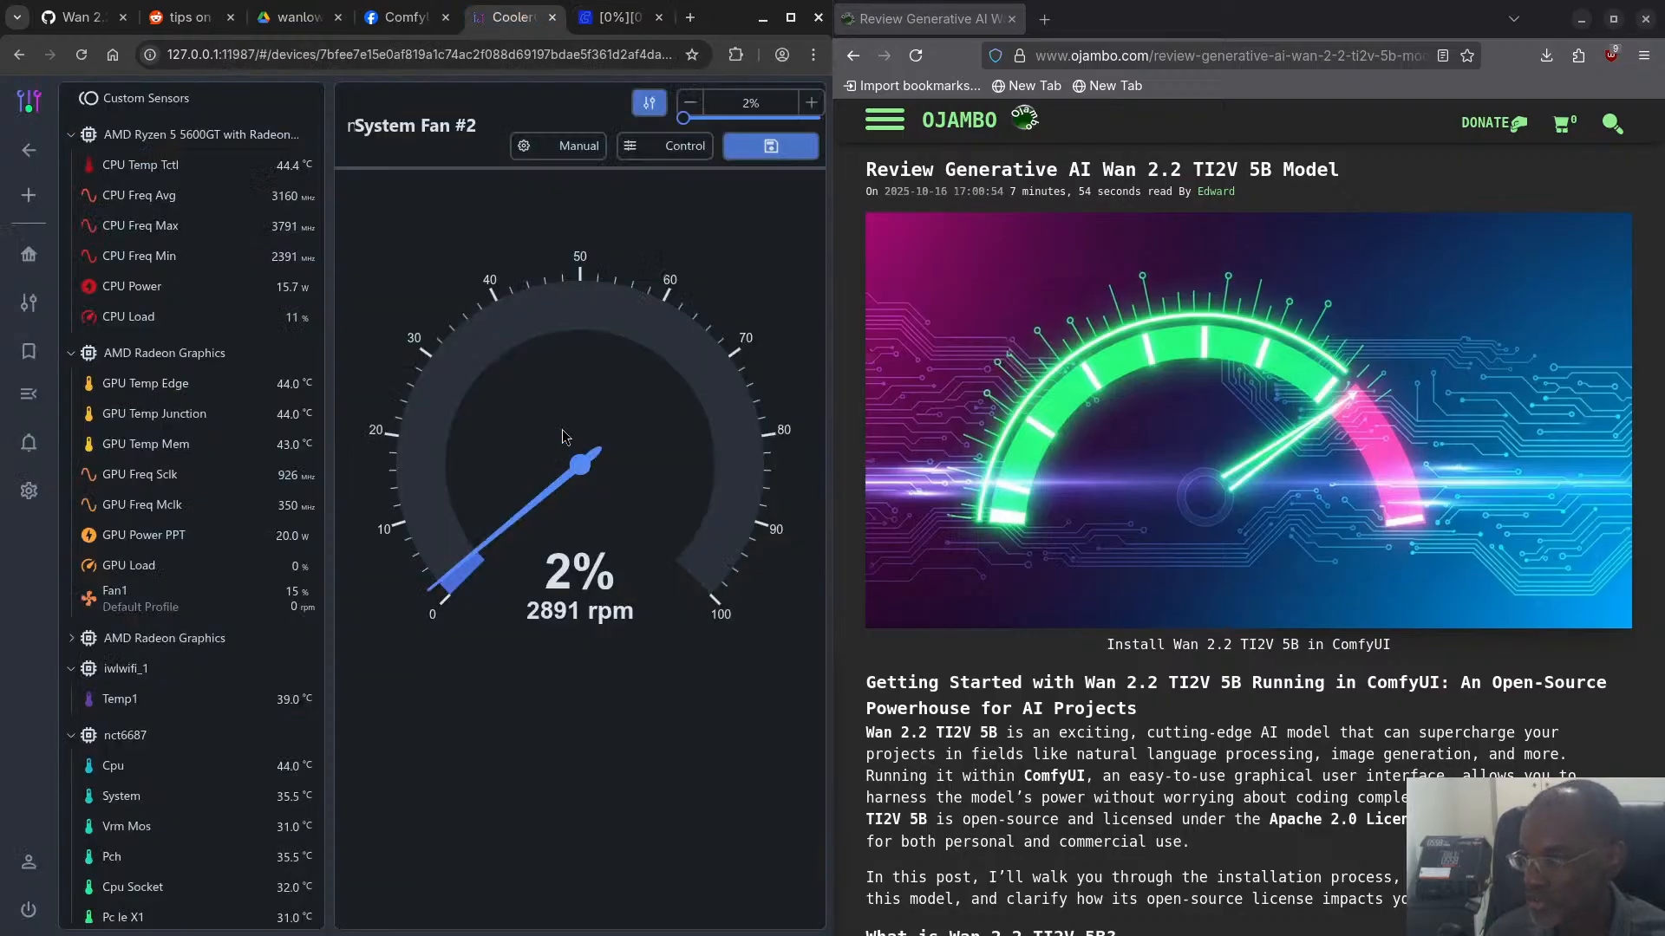
double_click(751, 102)
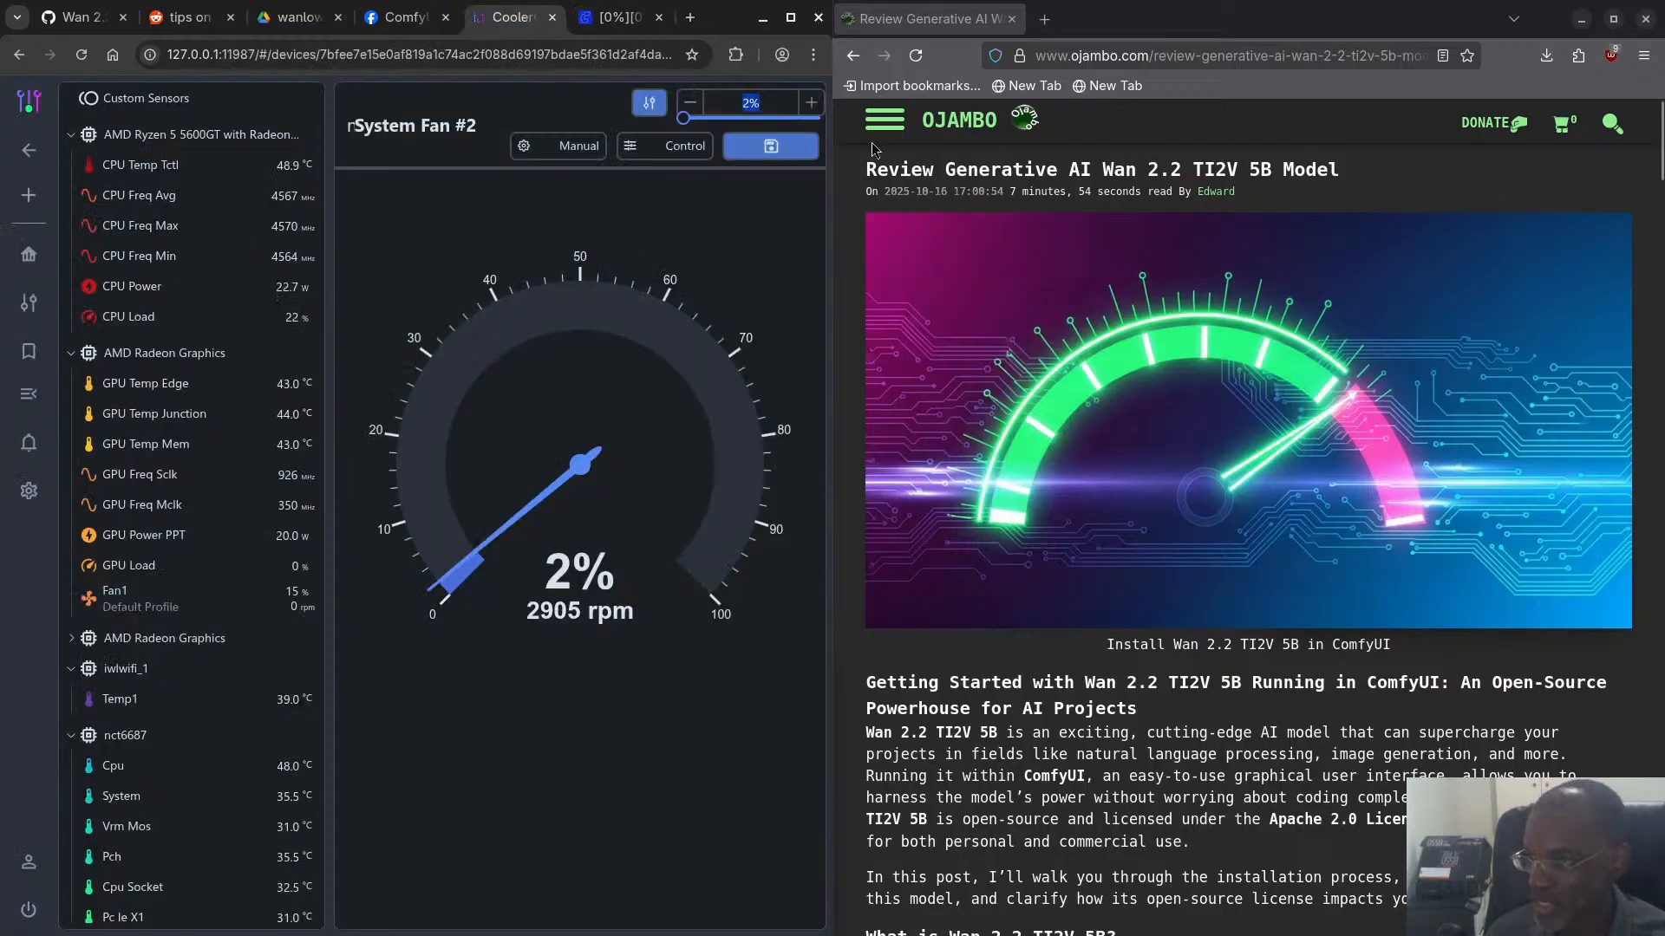
type("50")
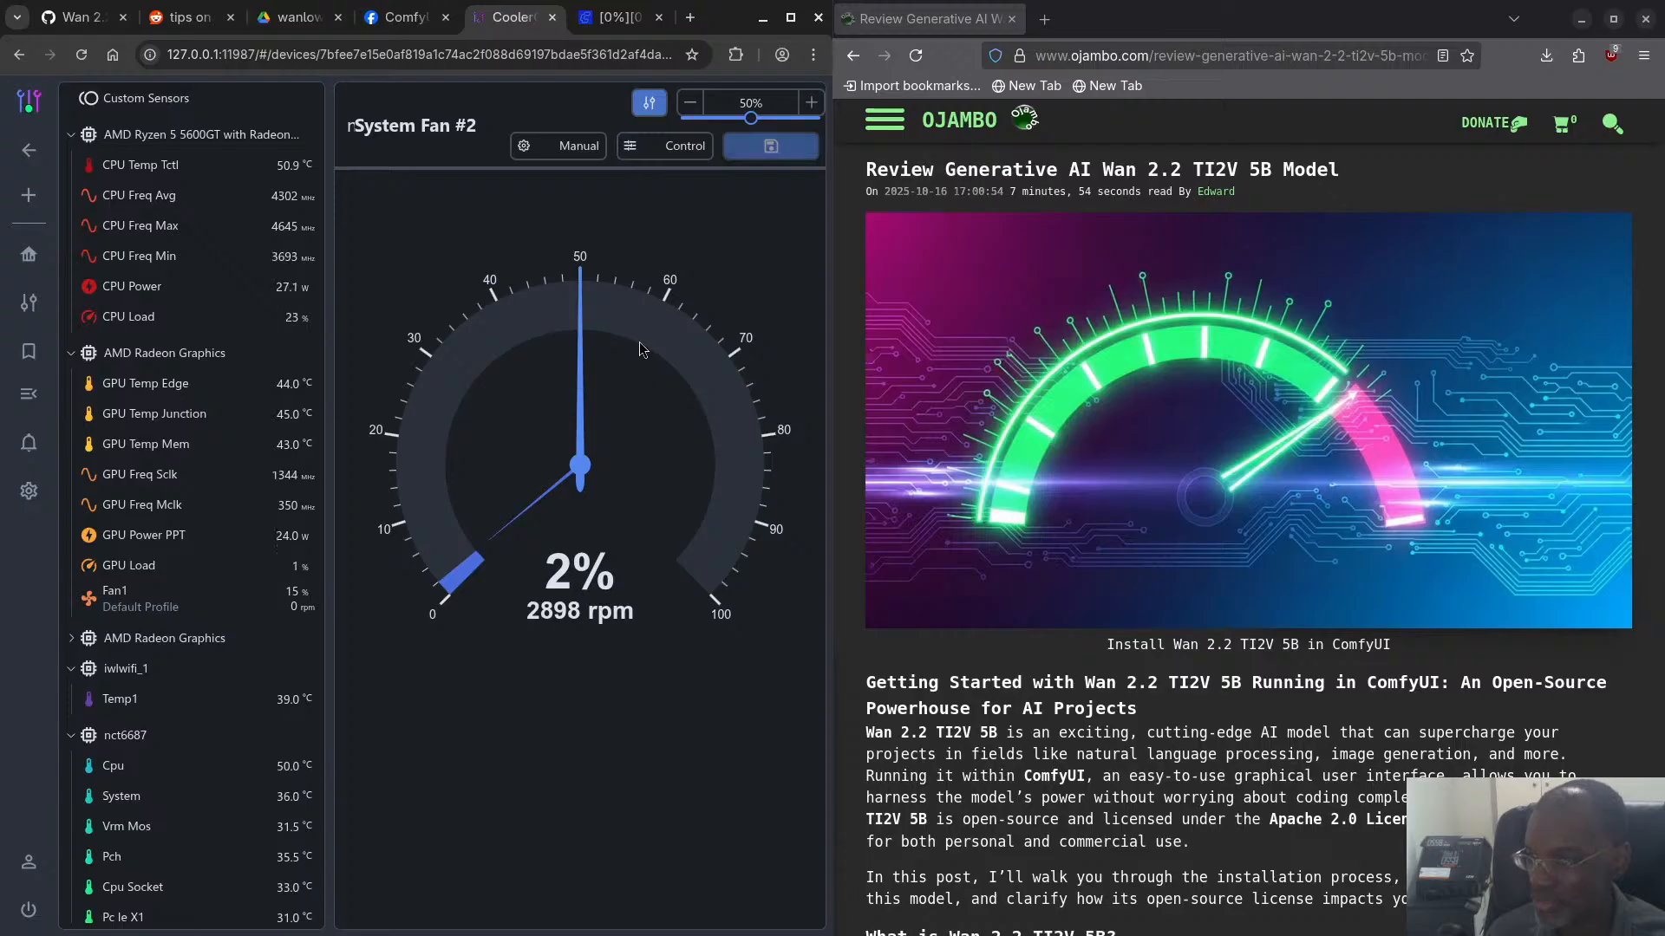
left_click(781, 151)
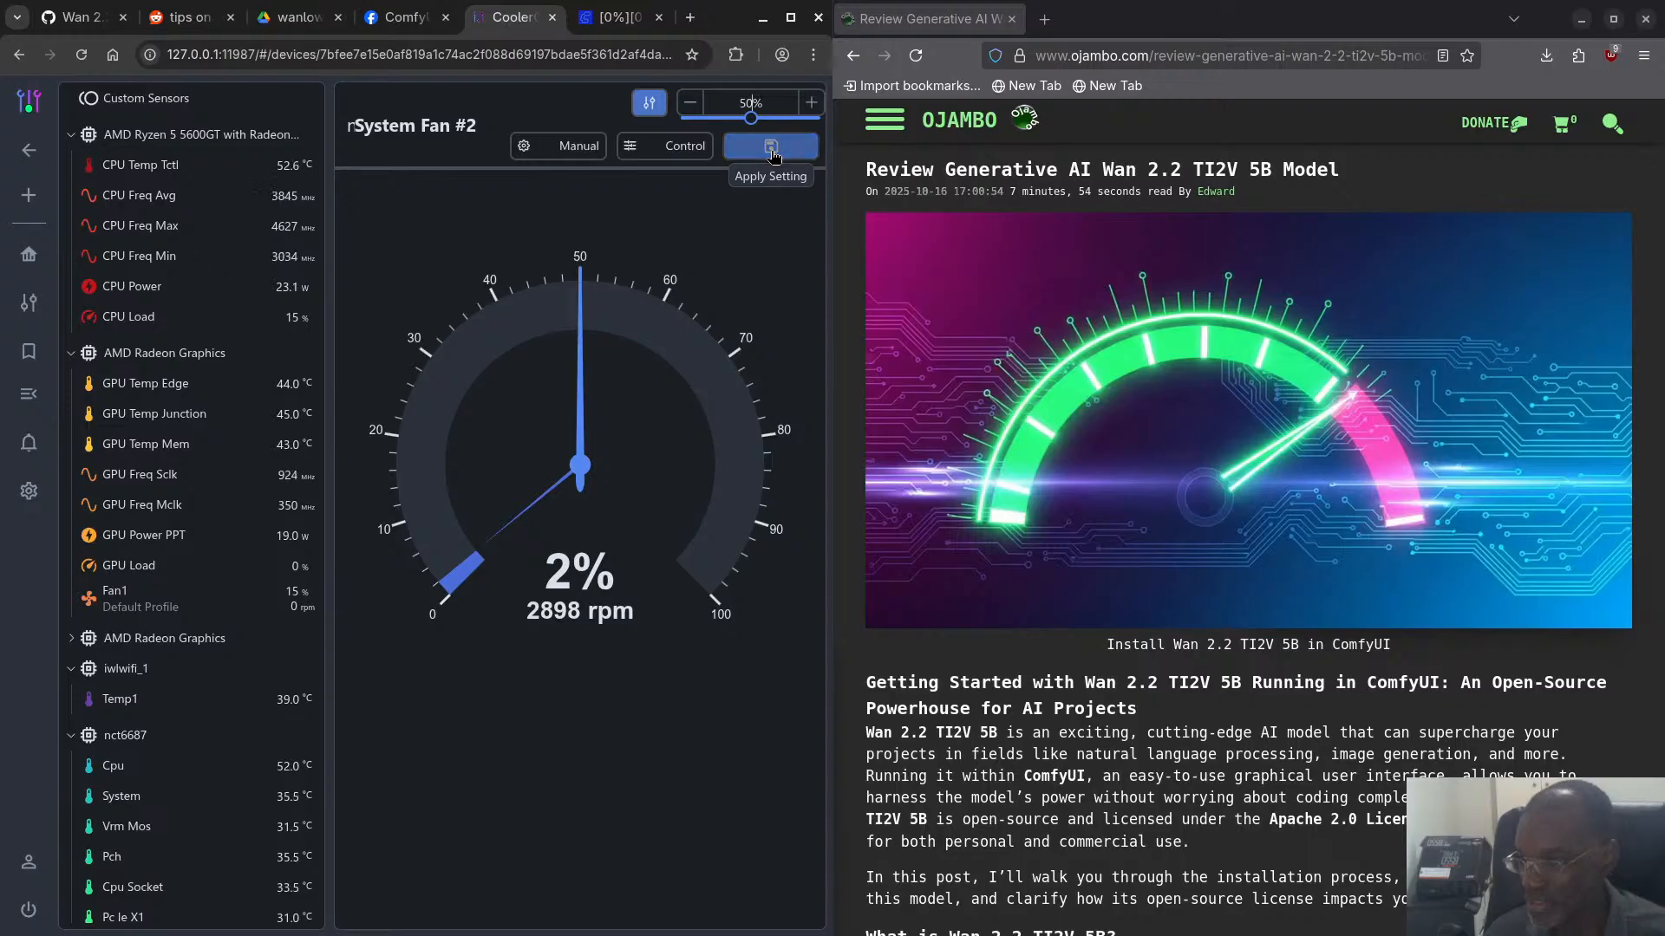
- Switch to the terminal and check the CoolerControl daemon log and the ComfyUI server's latest output
key("super")
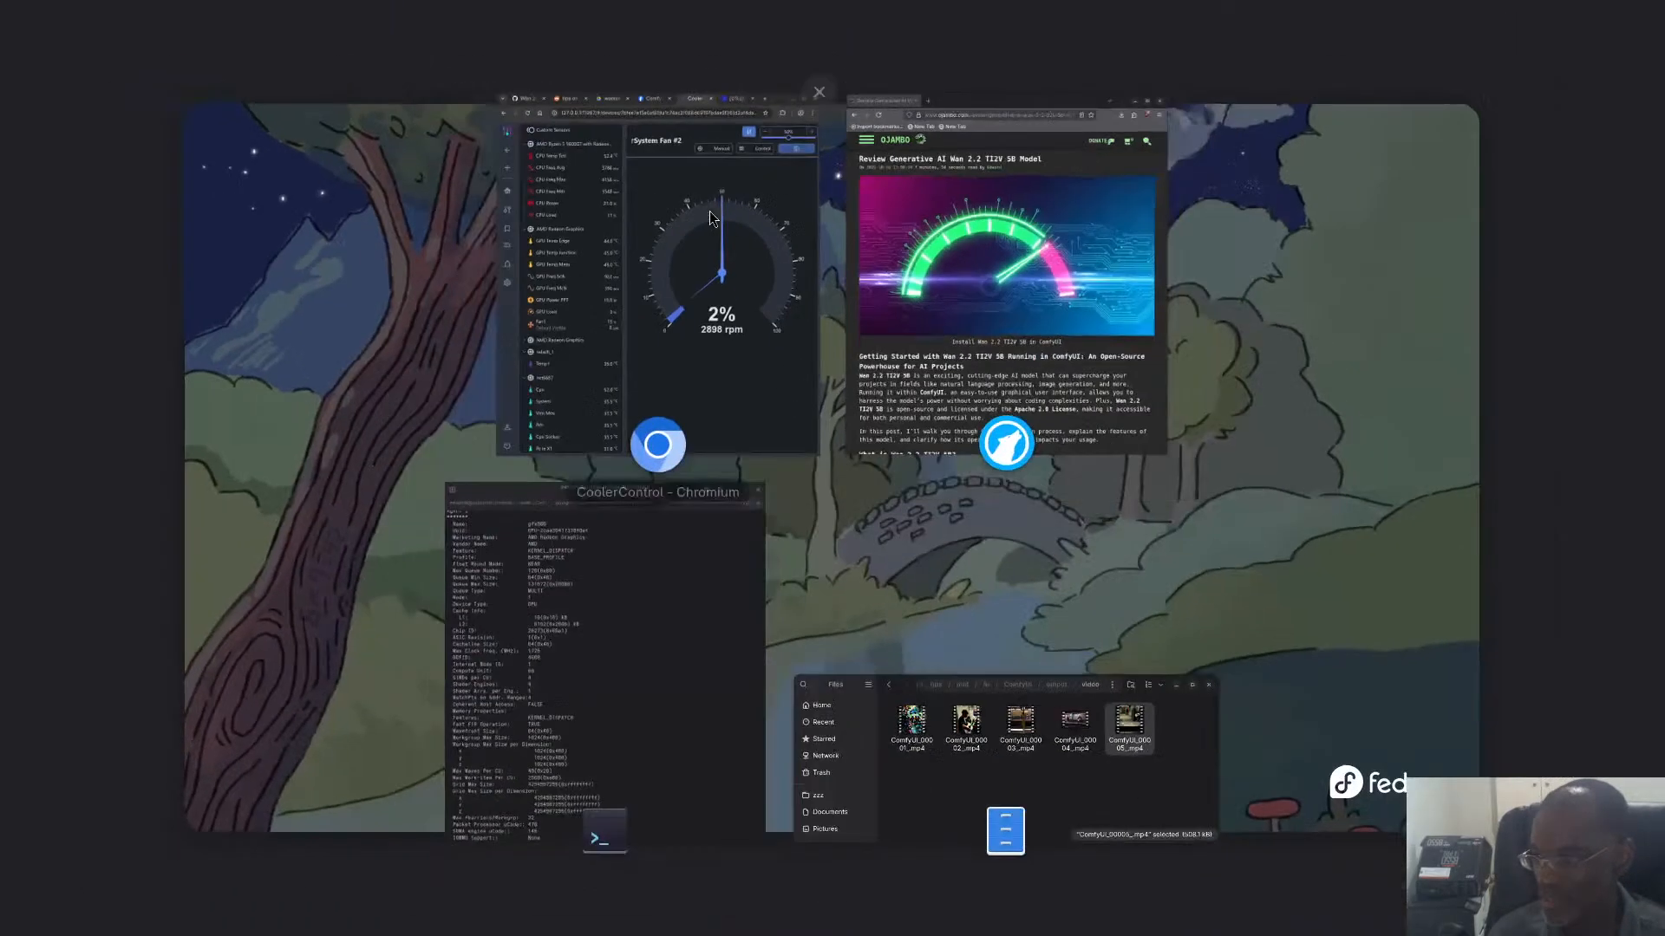
left_click(713, 501)
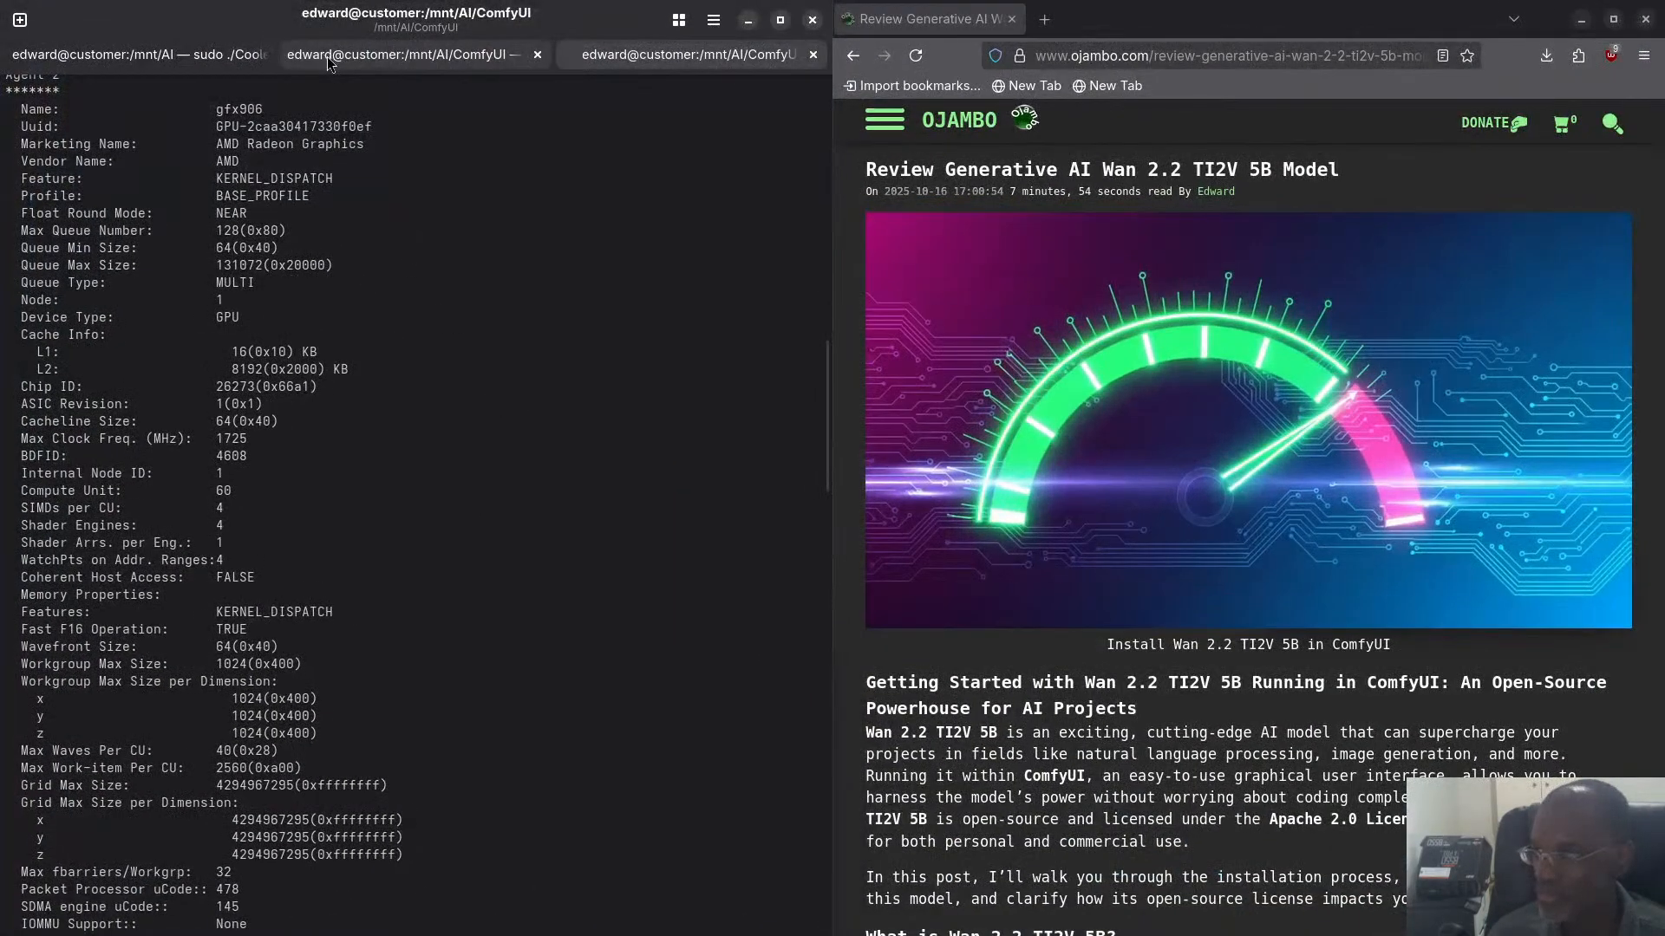
left_click(326, 56)
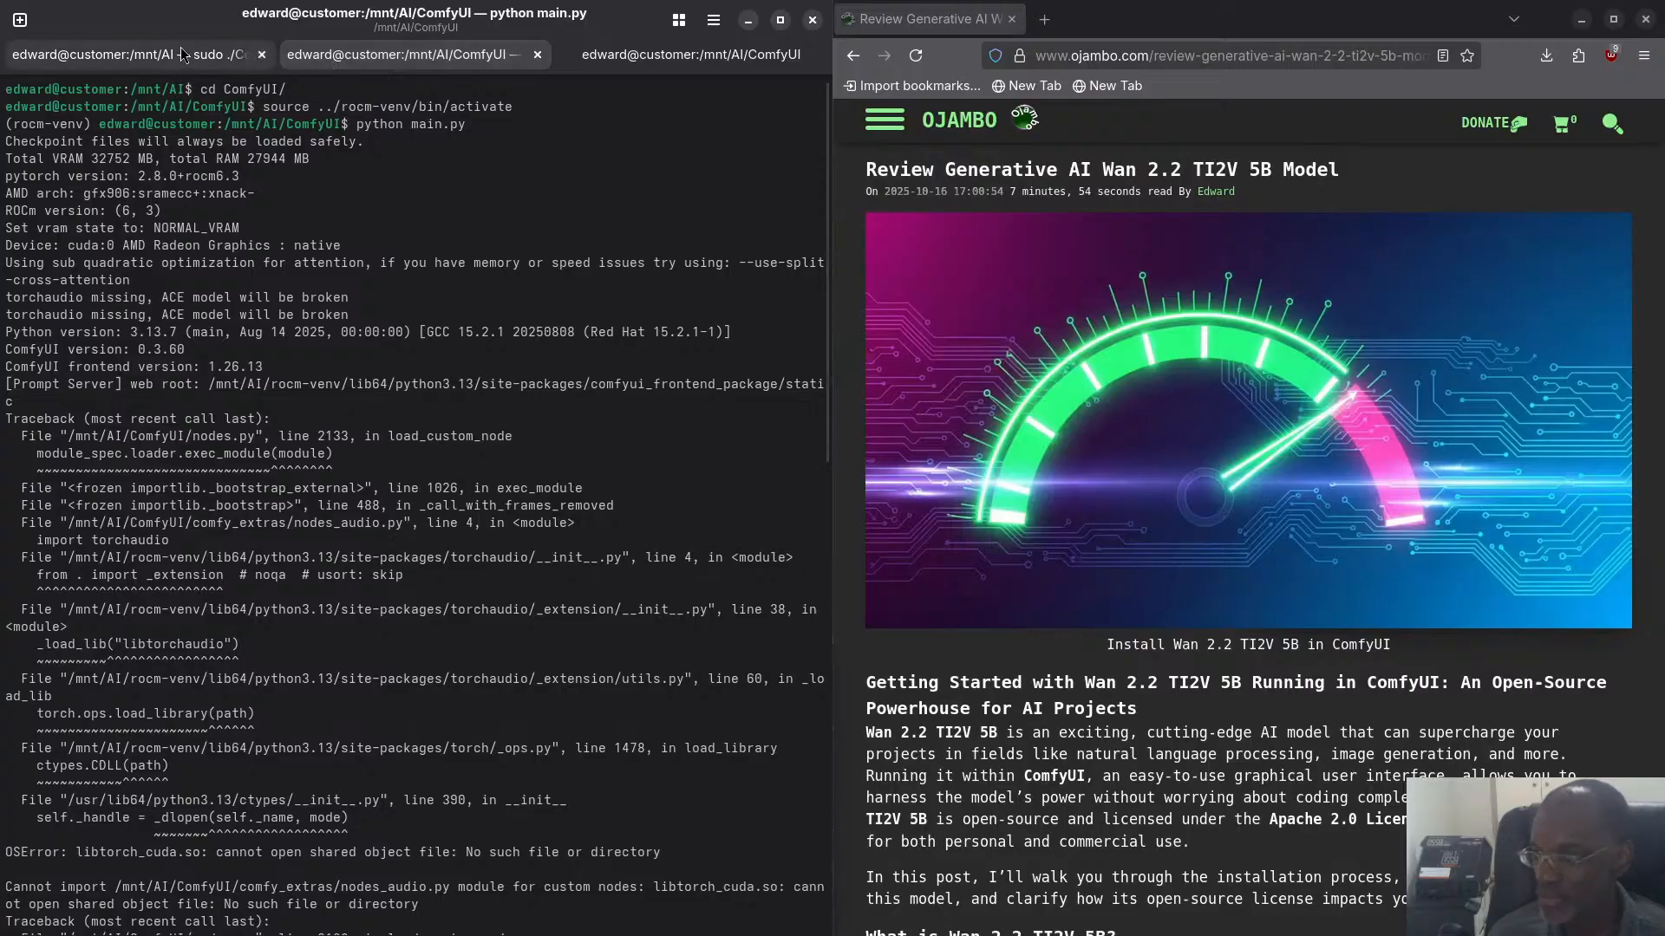
left_click(130, 55)
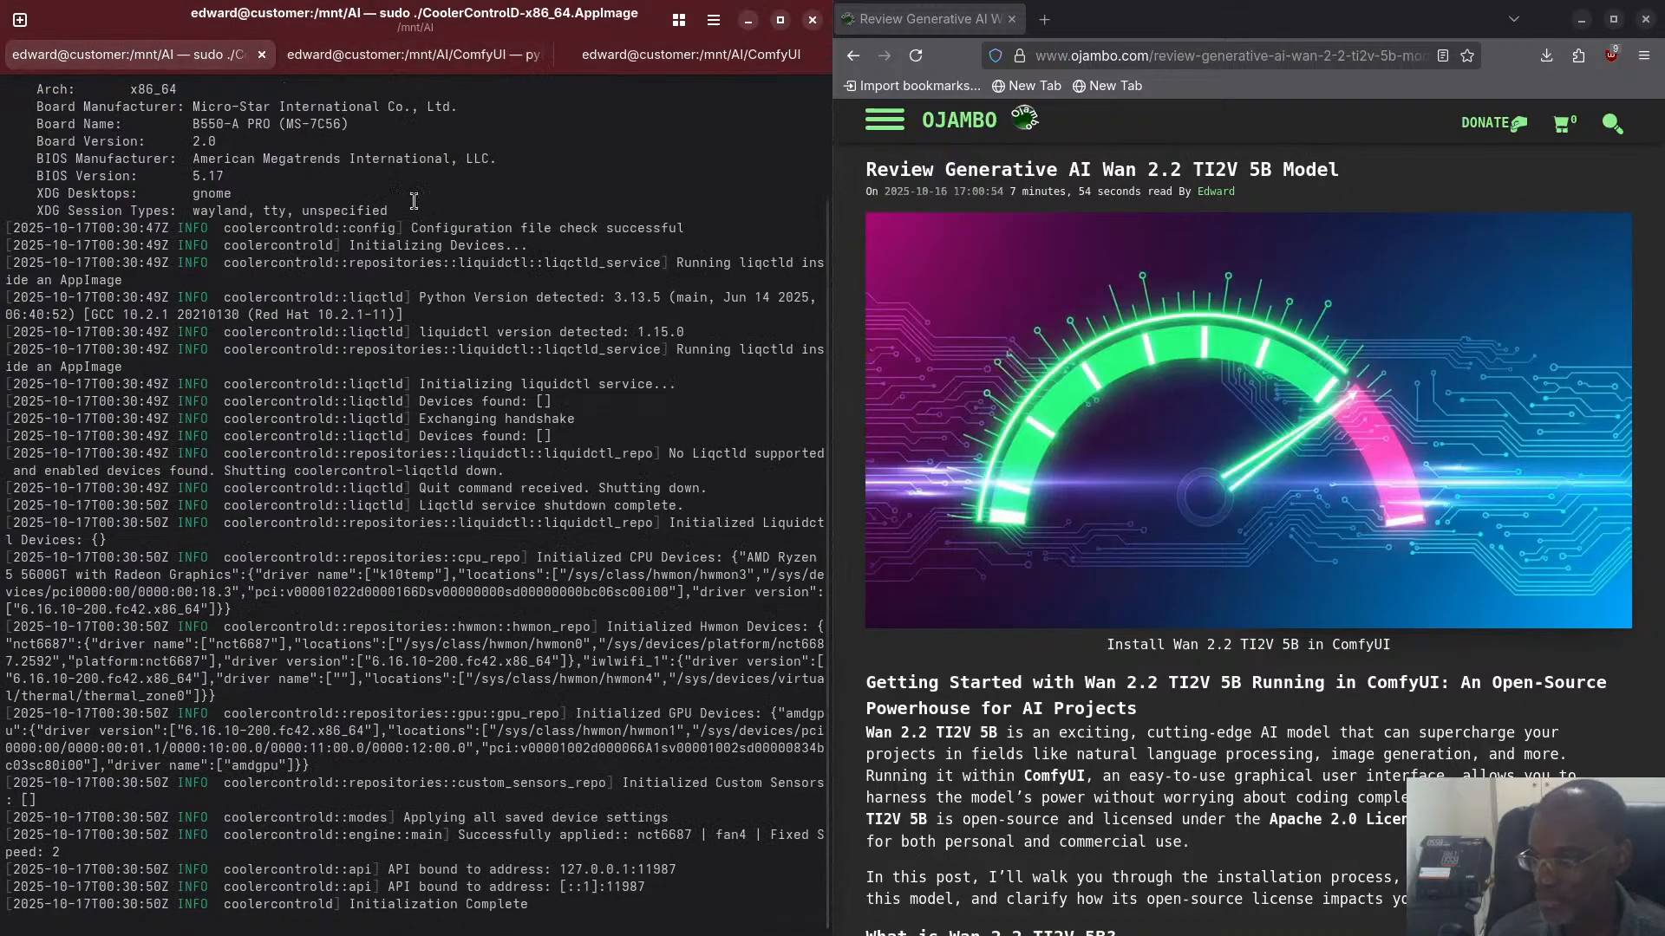
left_click(433, 55)
scroll(500, 494, "down", 10)
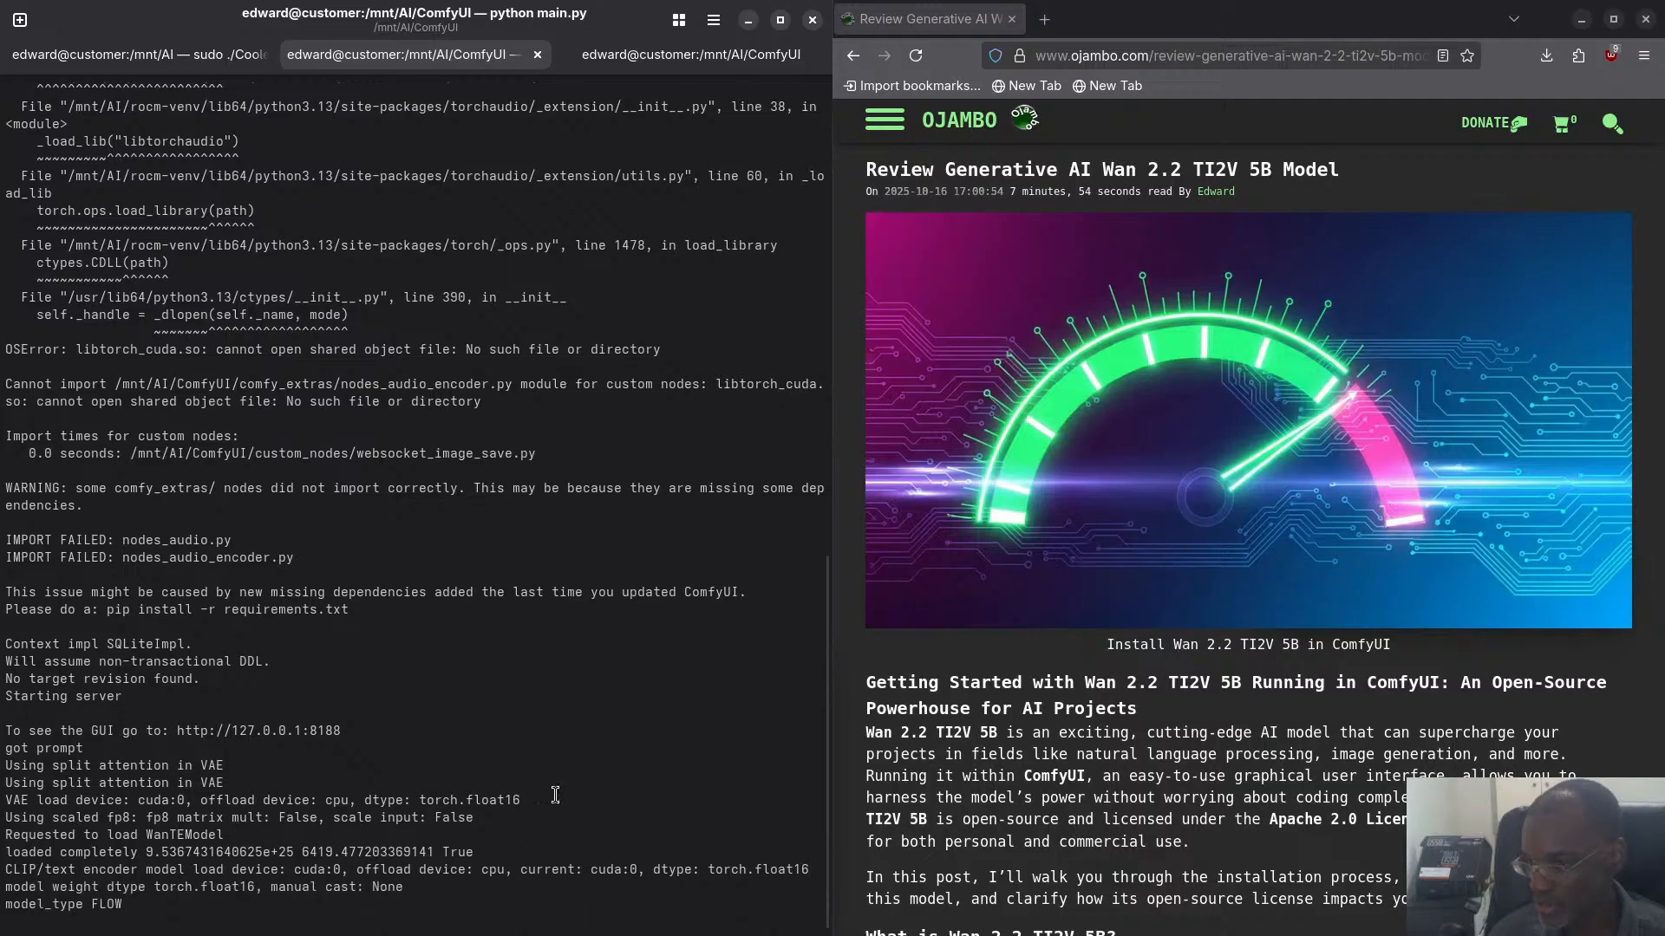
- Check the GPU and fan readings in CoolerControl, then go back to the ComfyUI terminal output to follow model loading
key("super")
left_click(756, 392)
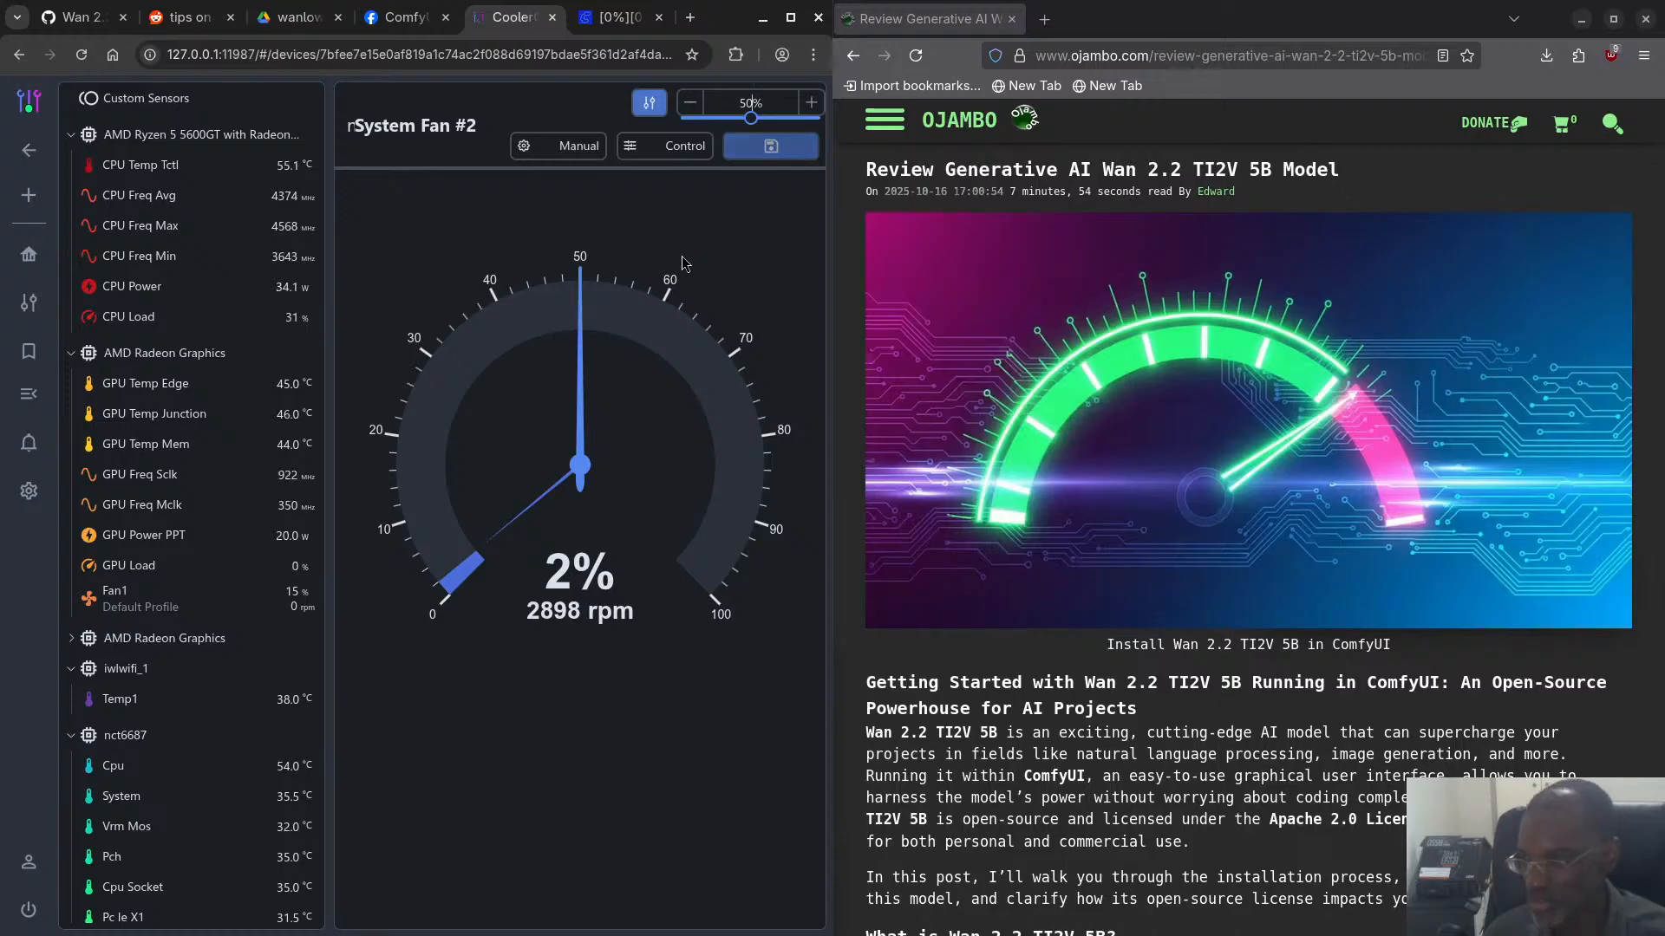
key("super")
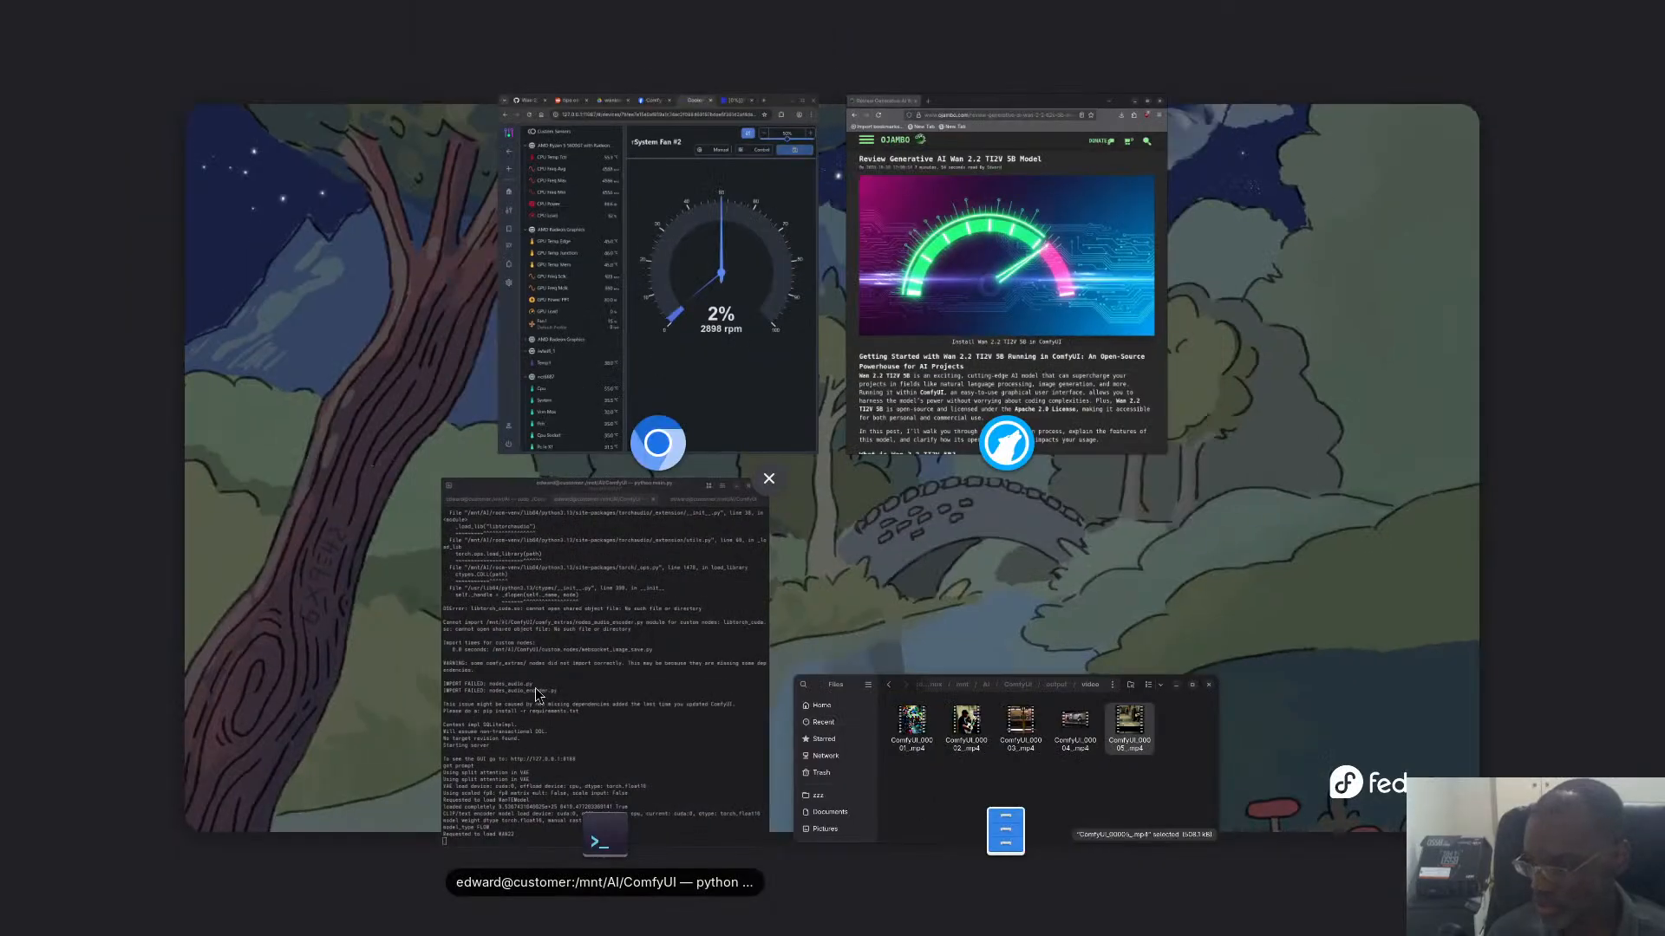
left_click(503, 625)
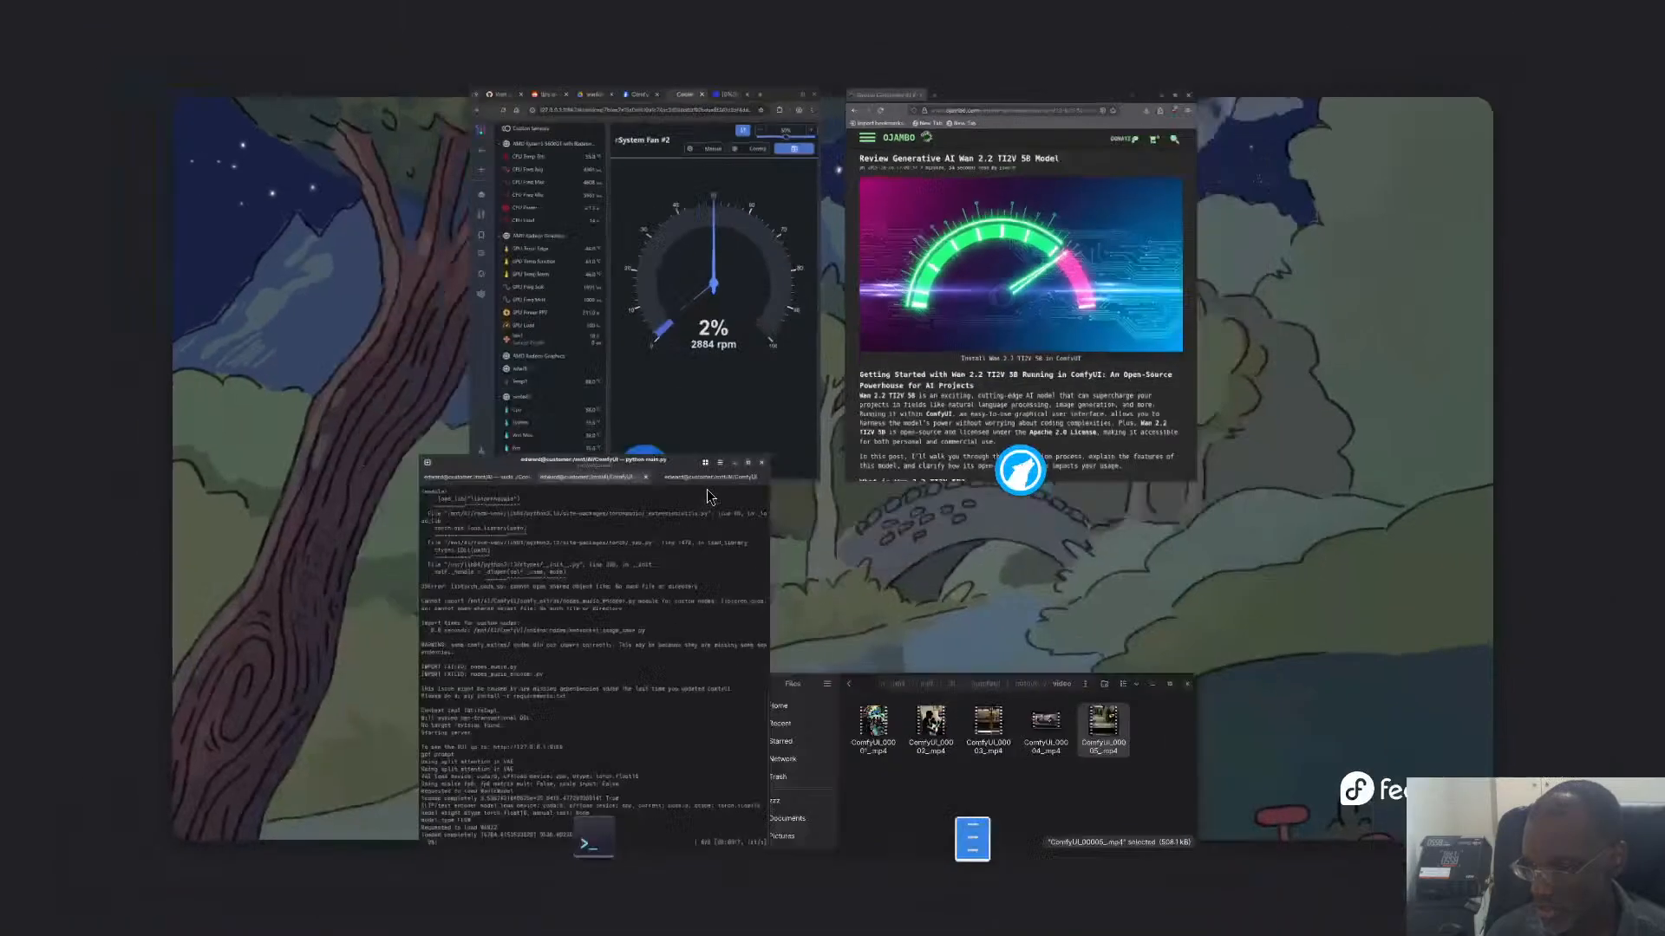
- Return to CoolerControl and apply the 50% speed setting to System Fan #2 again
key("super")
left_click(734, 392)
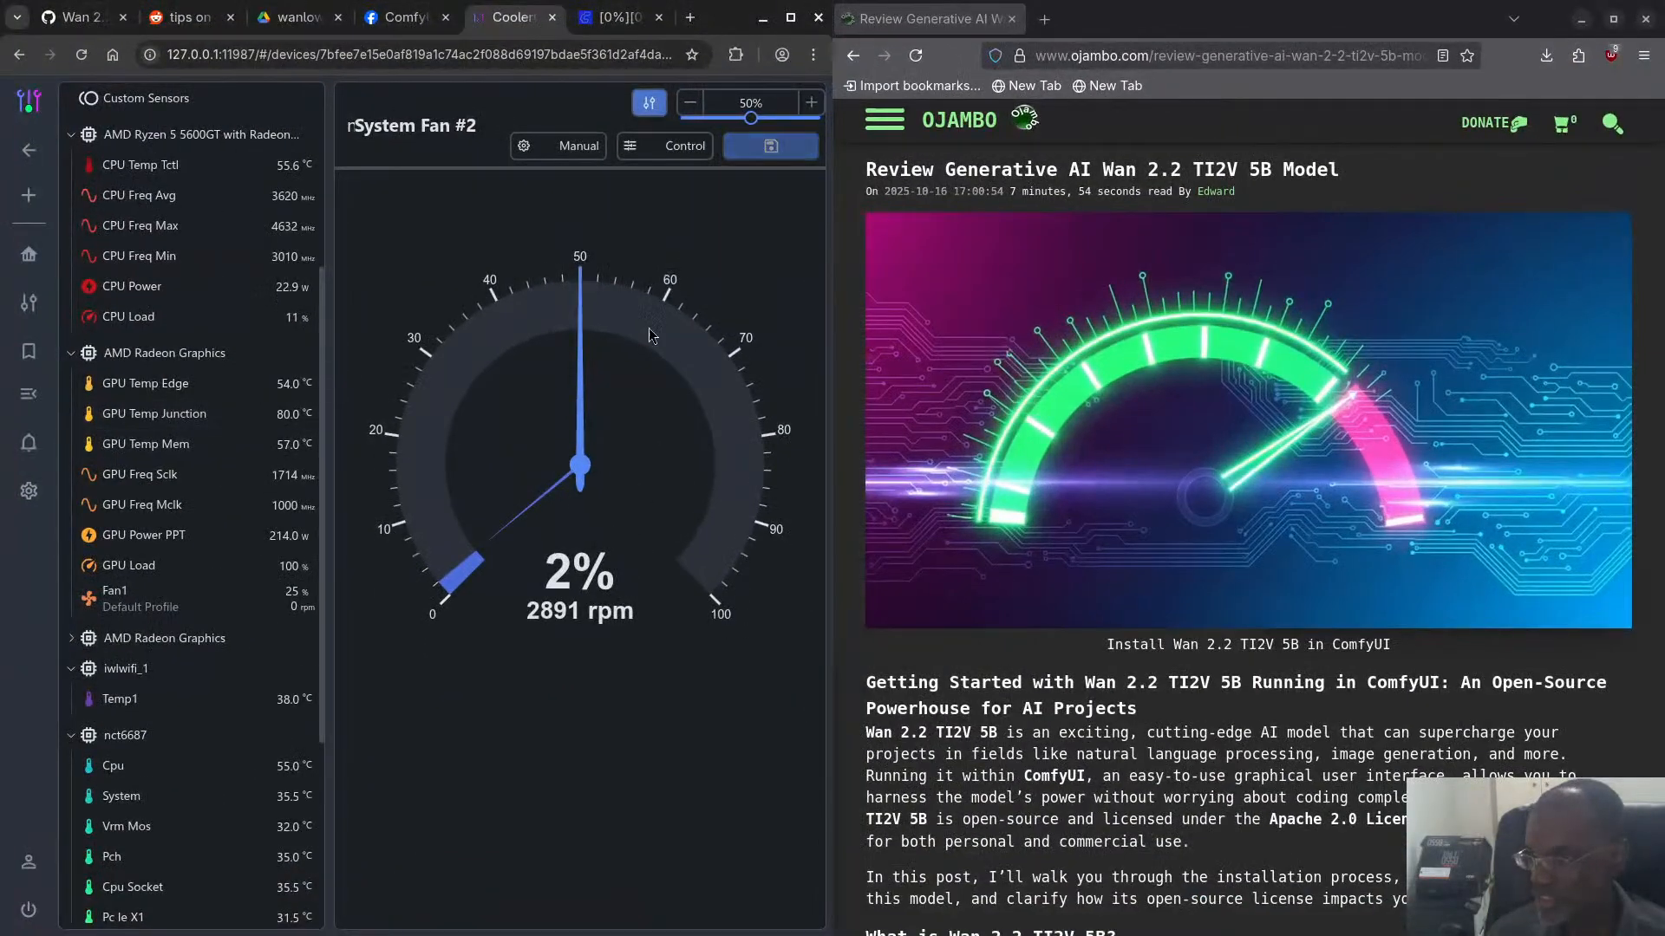
left_click(768, 148)
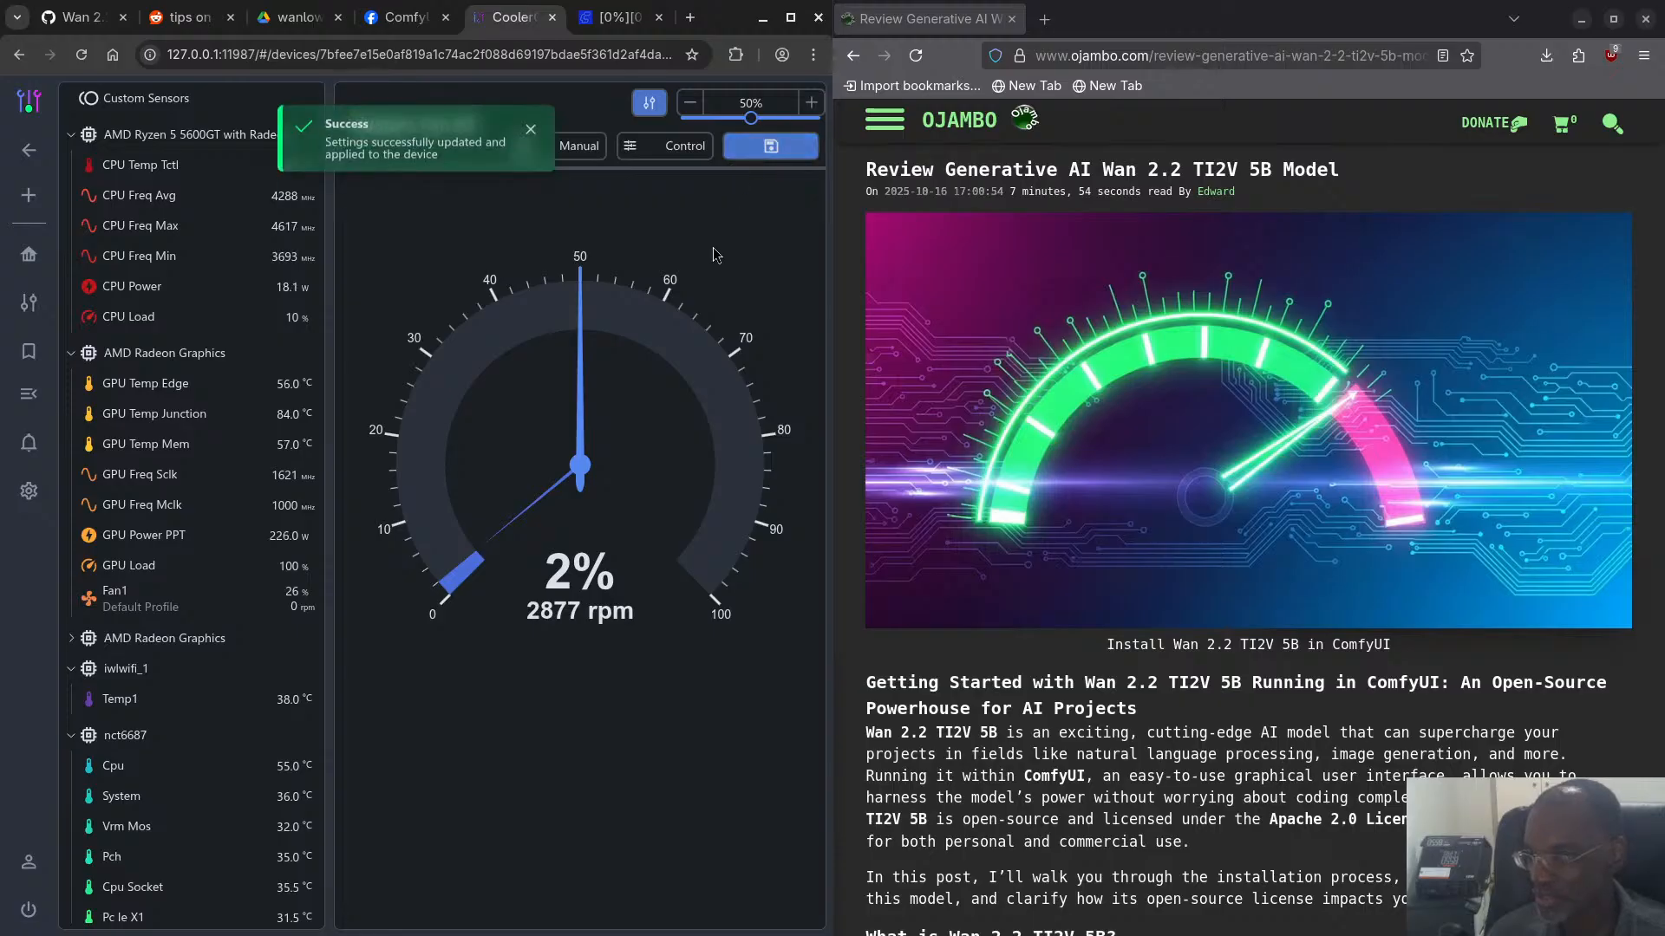
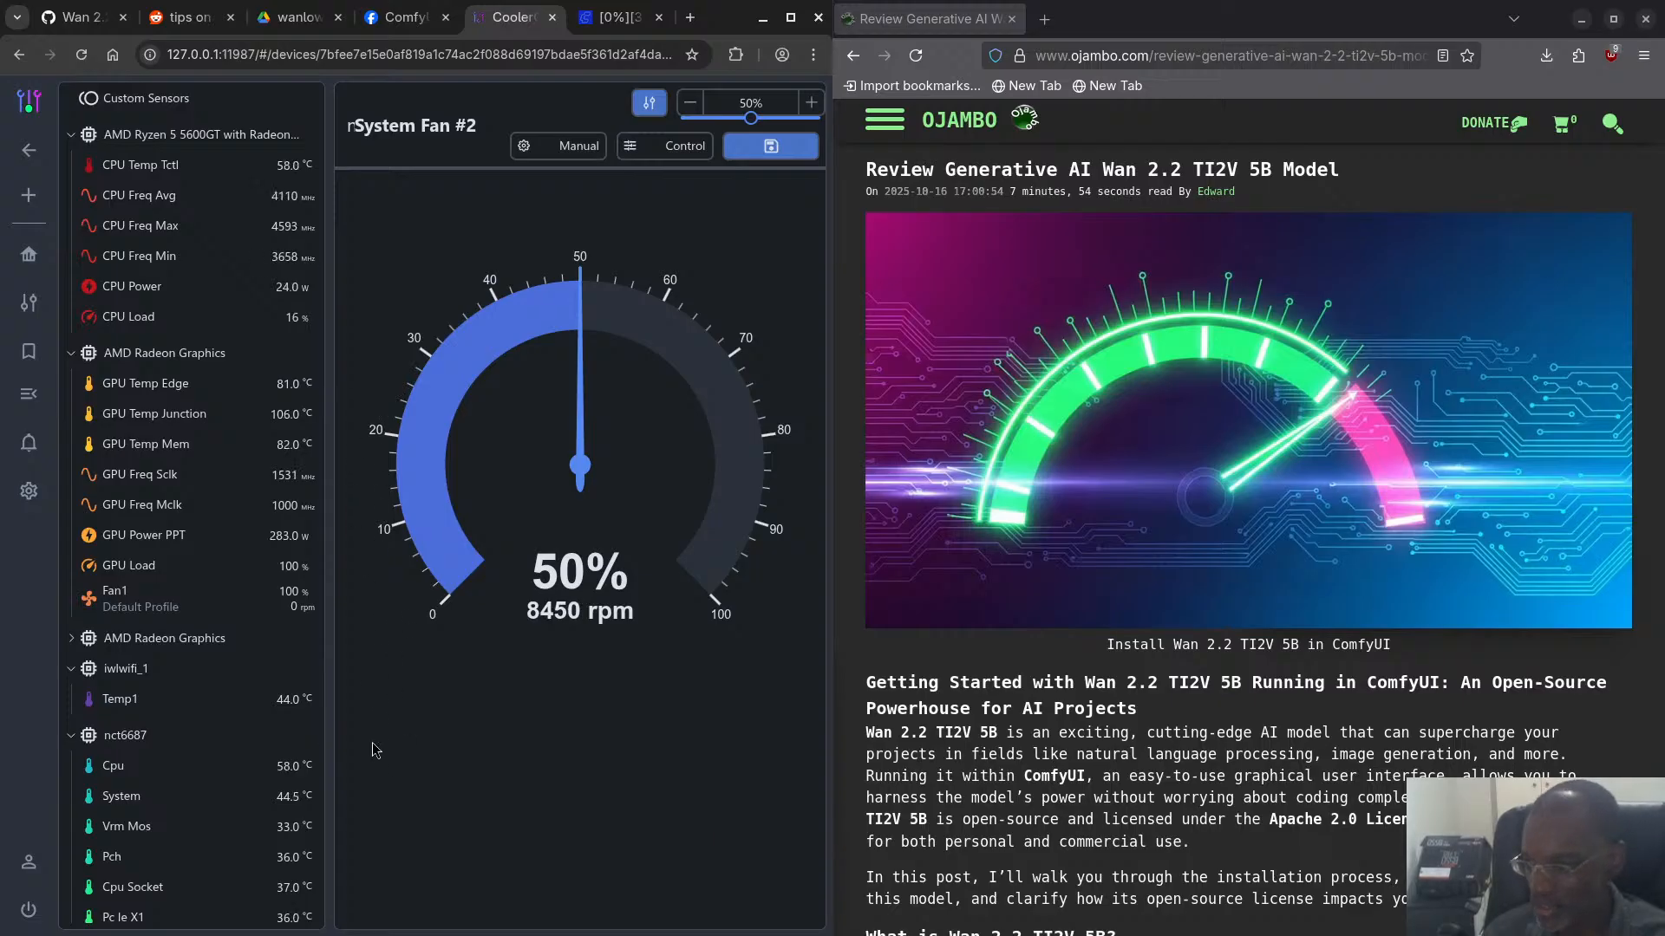
- Review the system fan speeds and GPU readings in CoolerControl's sensor list
scroll(286, 703, "down", 3)
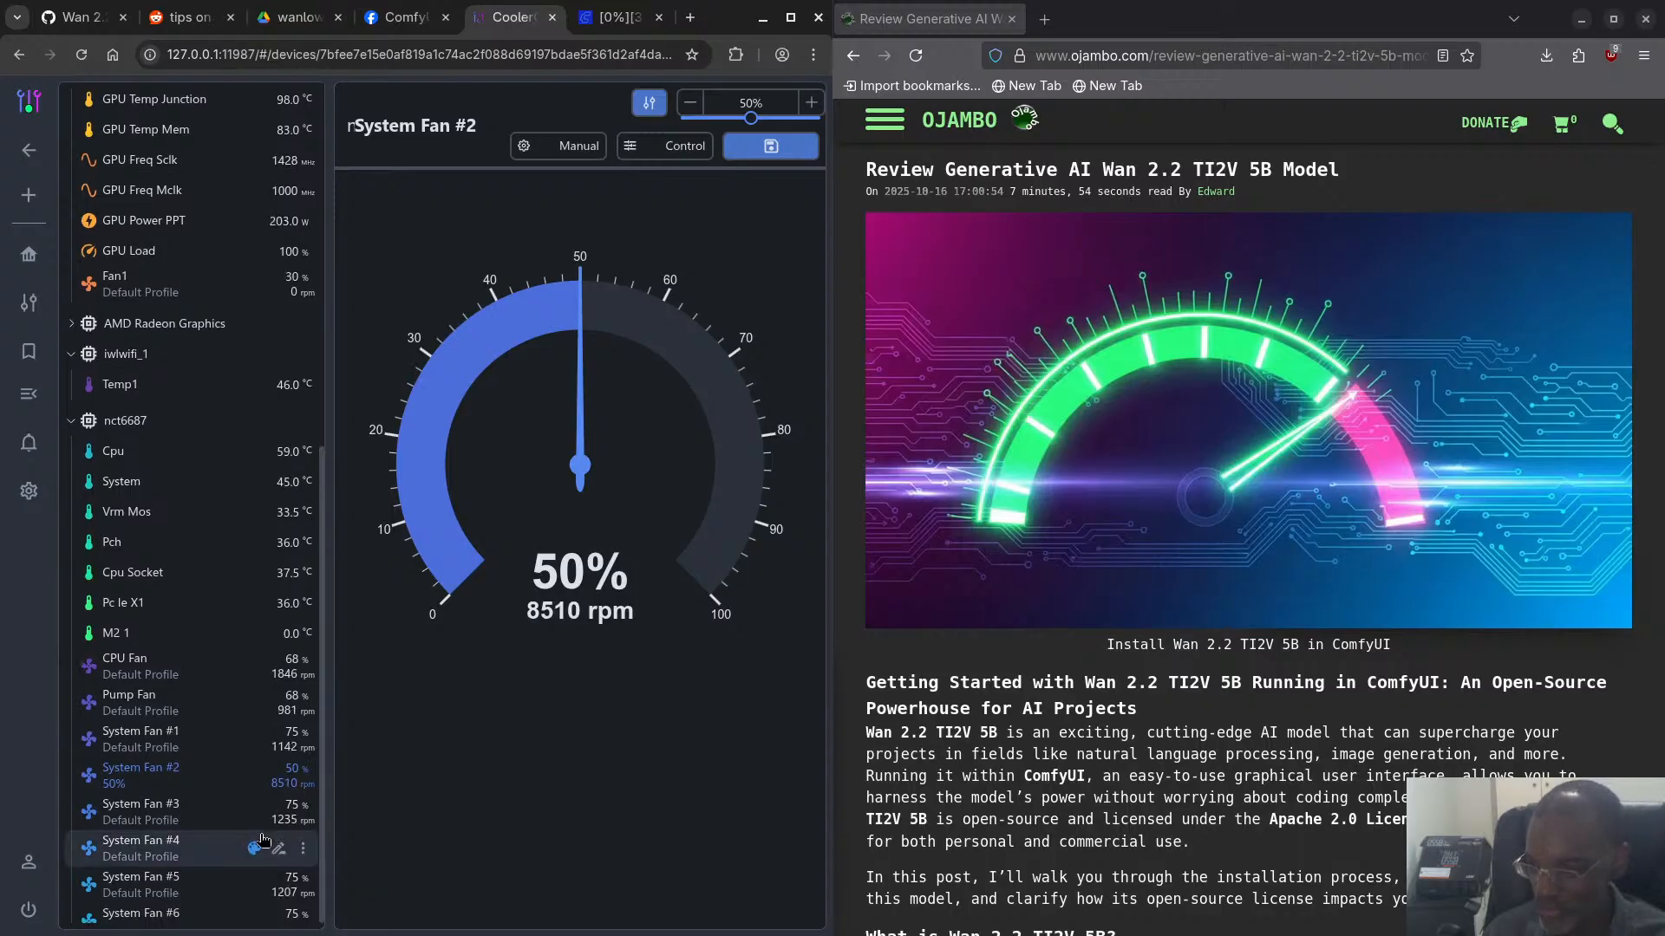
scroll(217, 820, "down", 1)
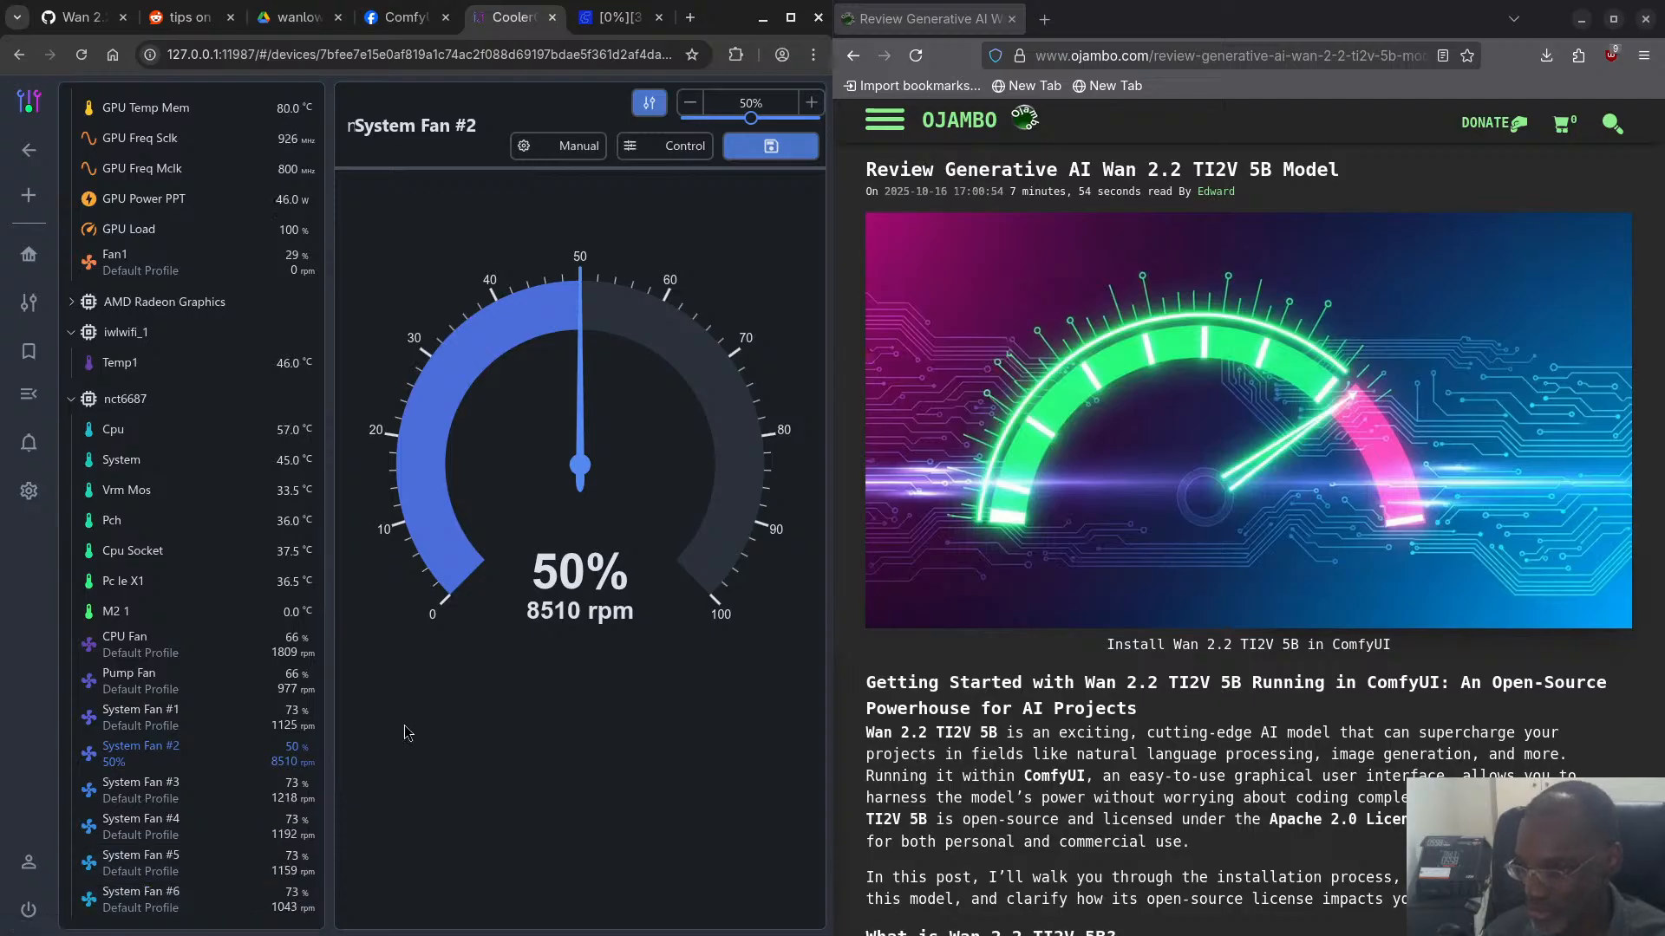
scroll(269, 152, "up", 4)
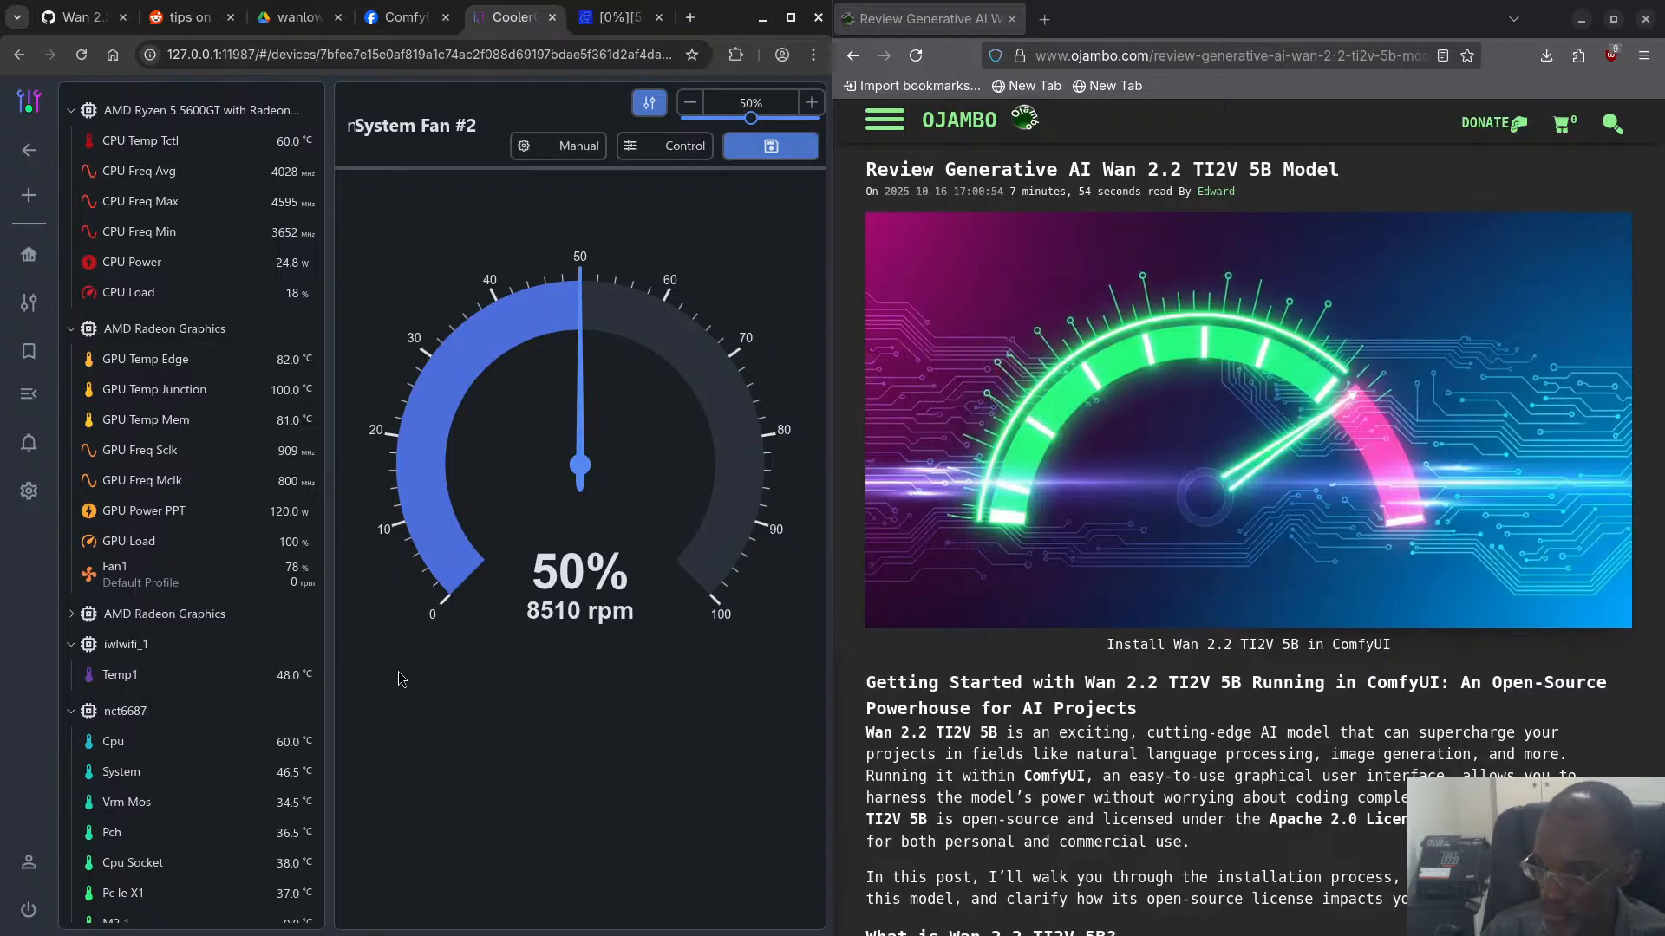
- Switch to ComfyUI and the terminal to check the KSampler progress, then return to the ComfyUI workflow
left_click(612, 18)
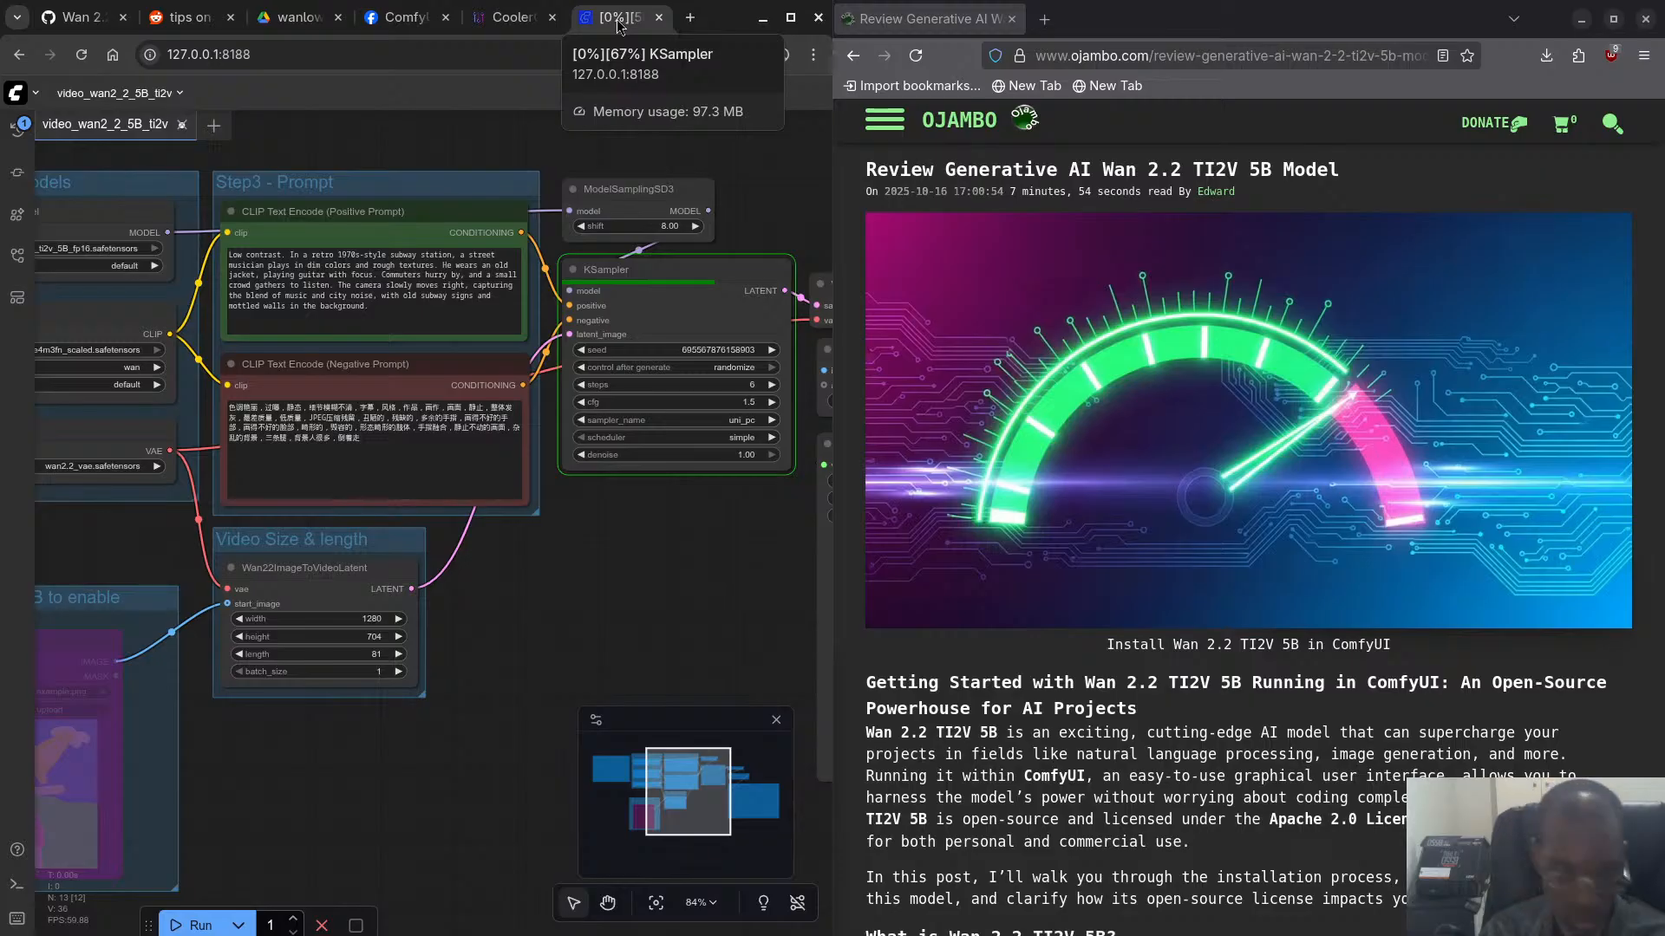
key("super")
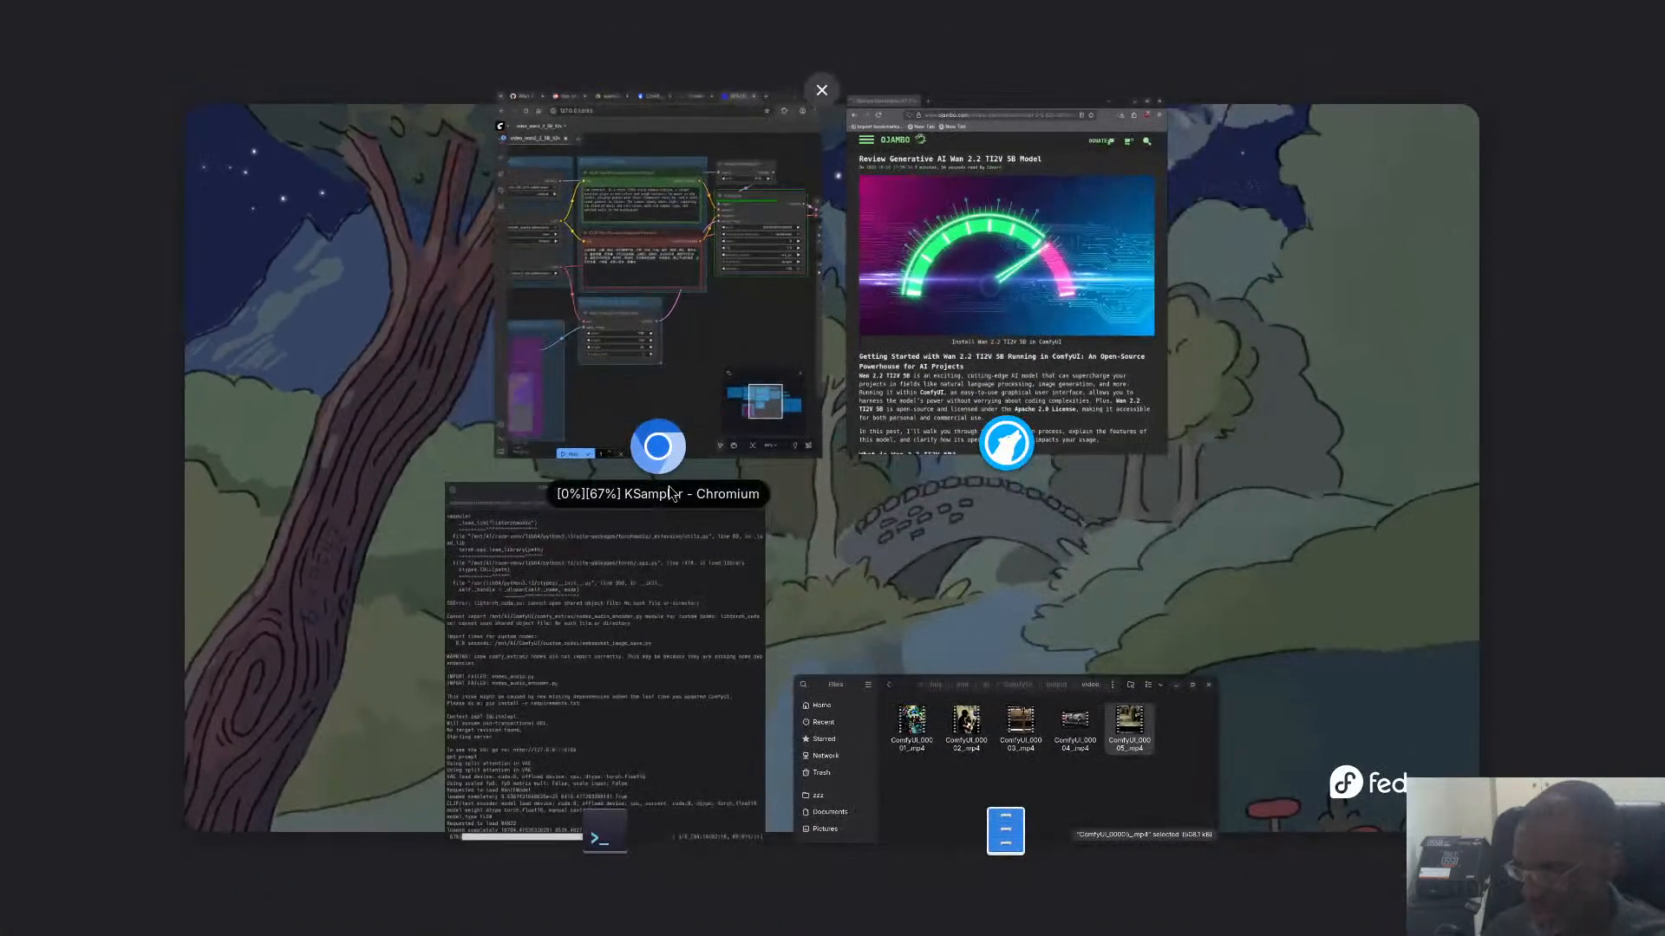
left_click(637, 592)
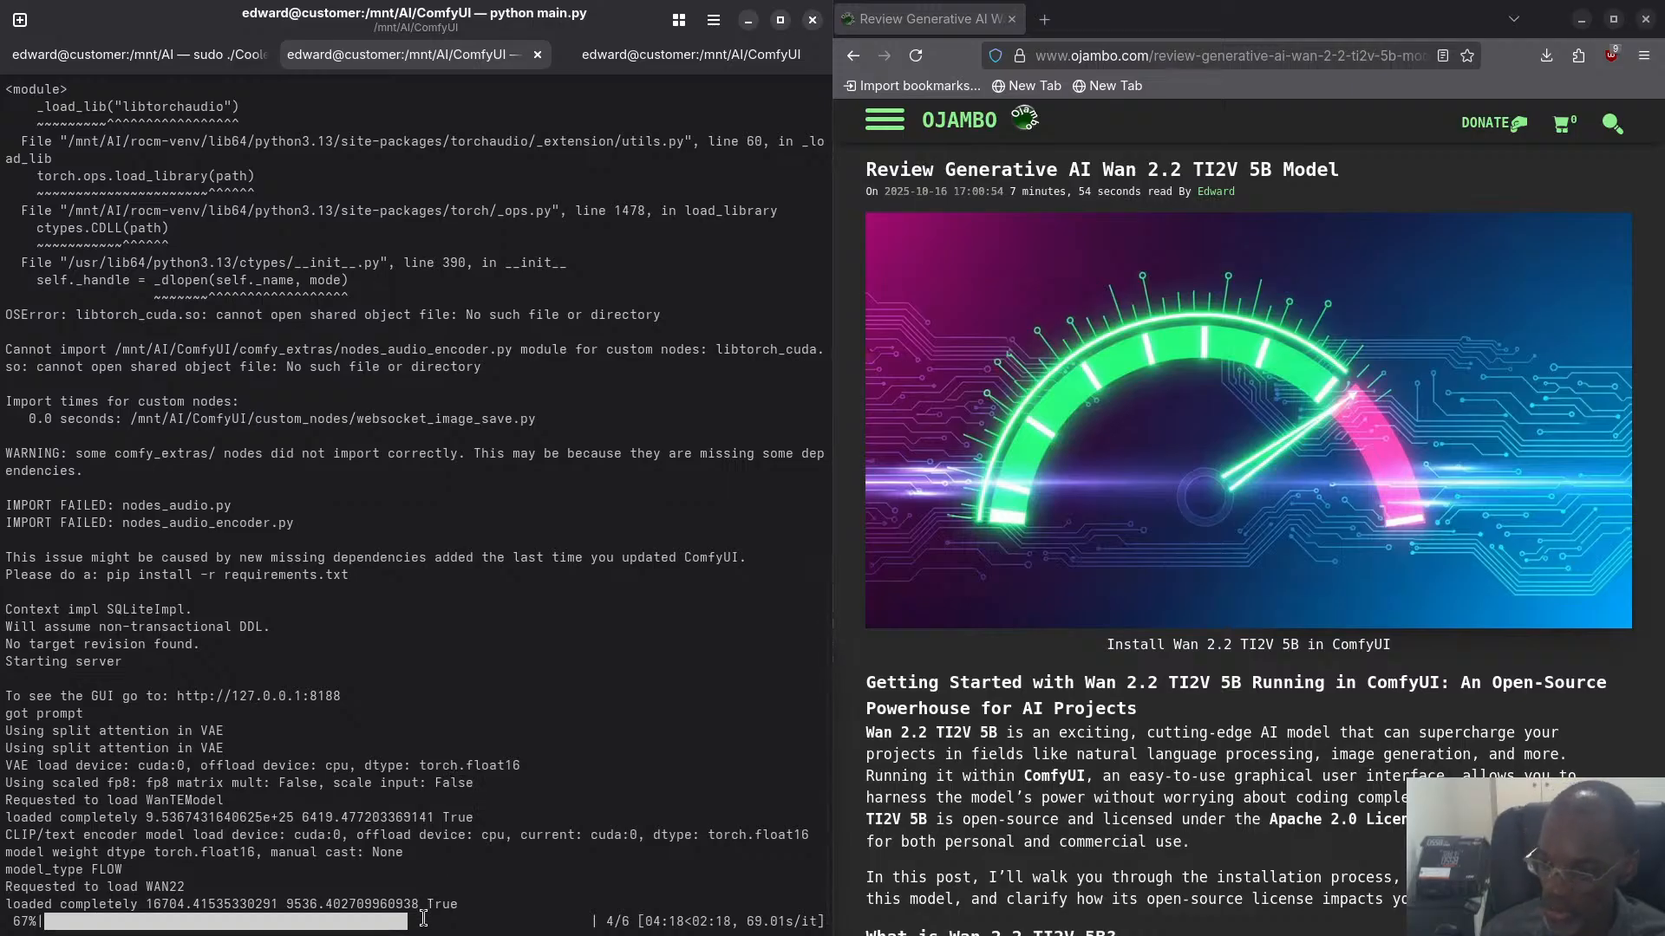
key("super")
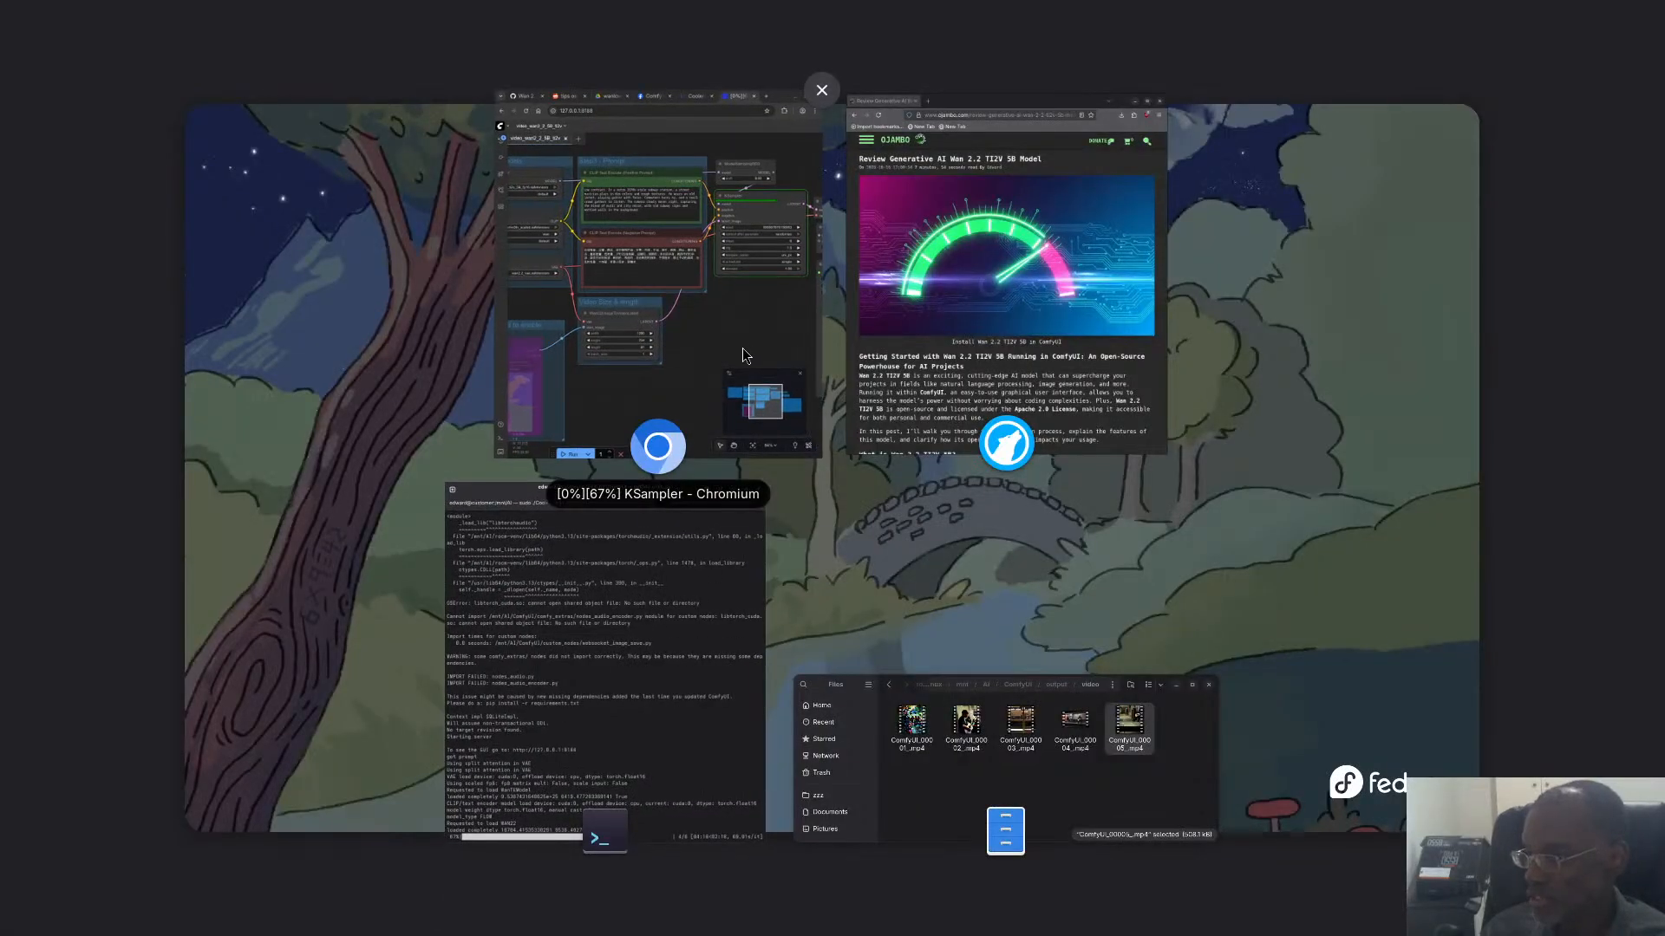
left_click(743, 347)
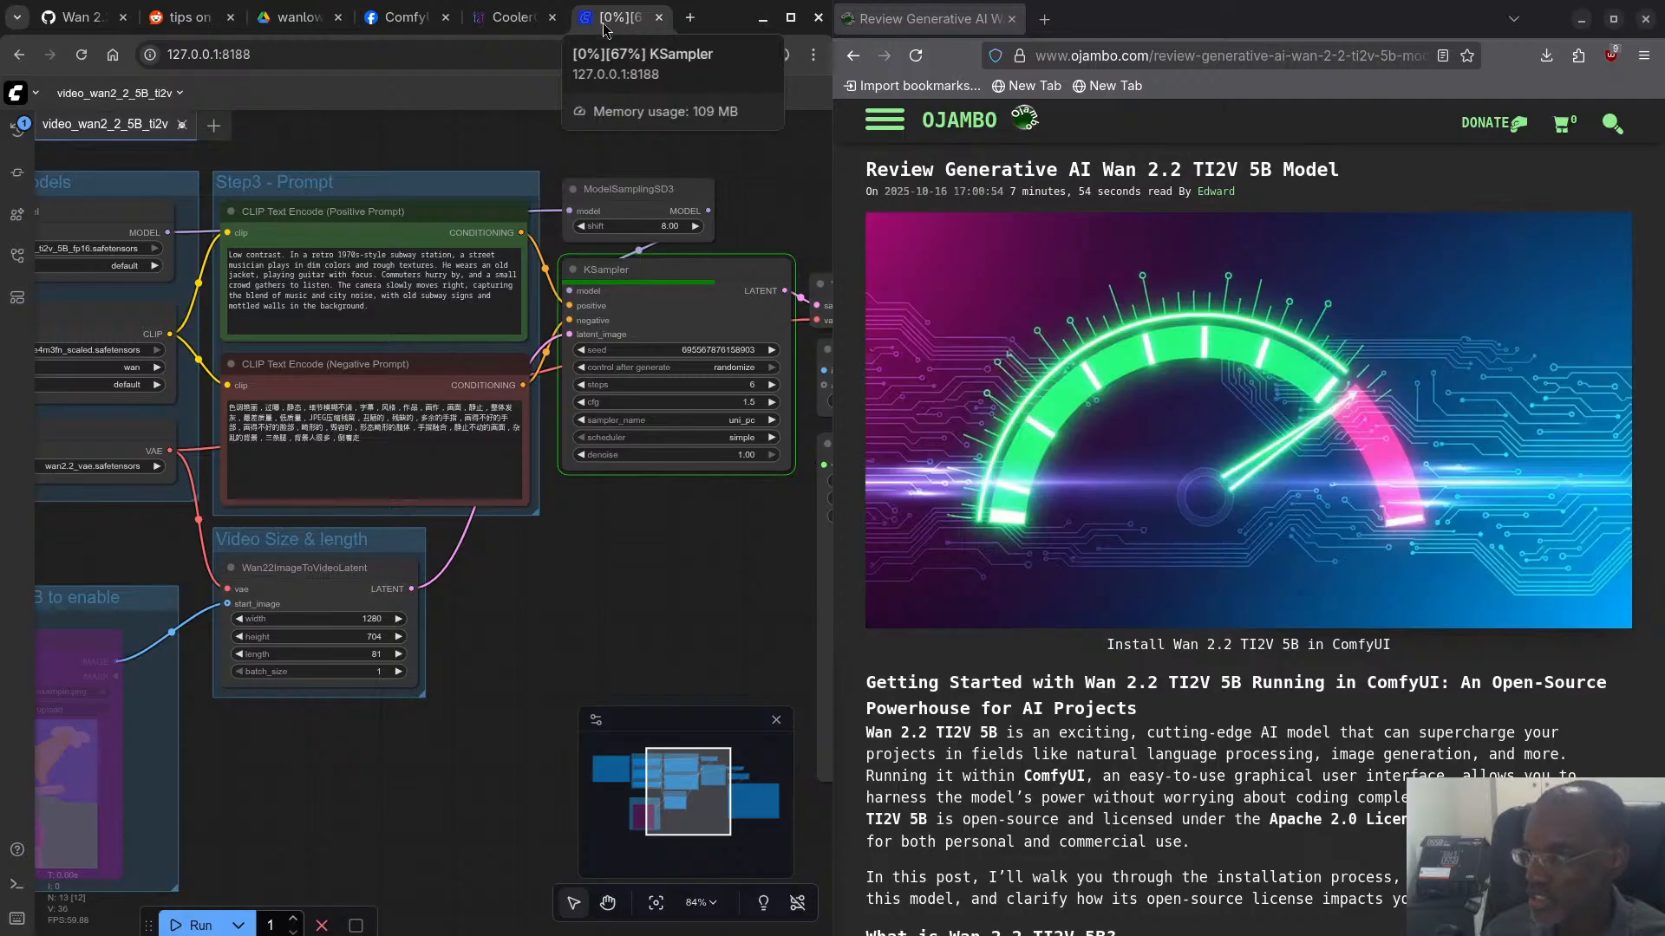
- Check the GPU readings in CoolerControl, then review the ComfyUI workflow from the VAE Decode and Save Video nodes back to the model loaders
left_click(510, 18)
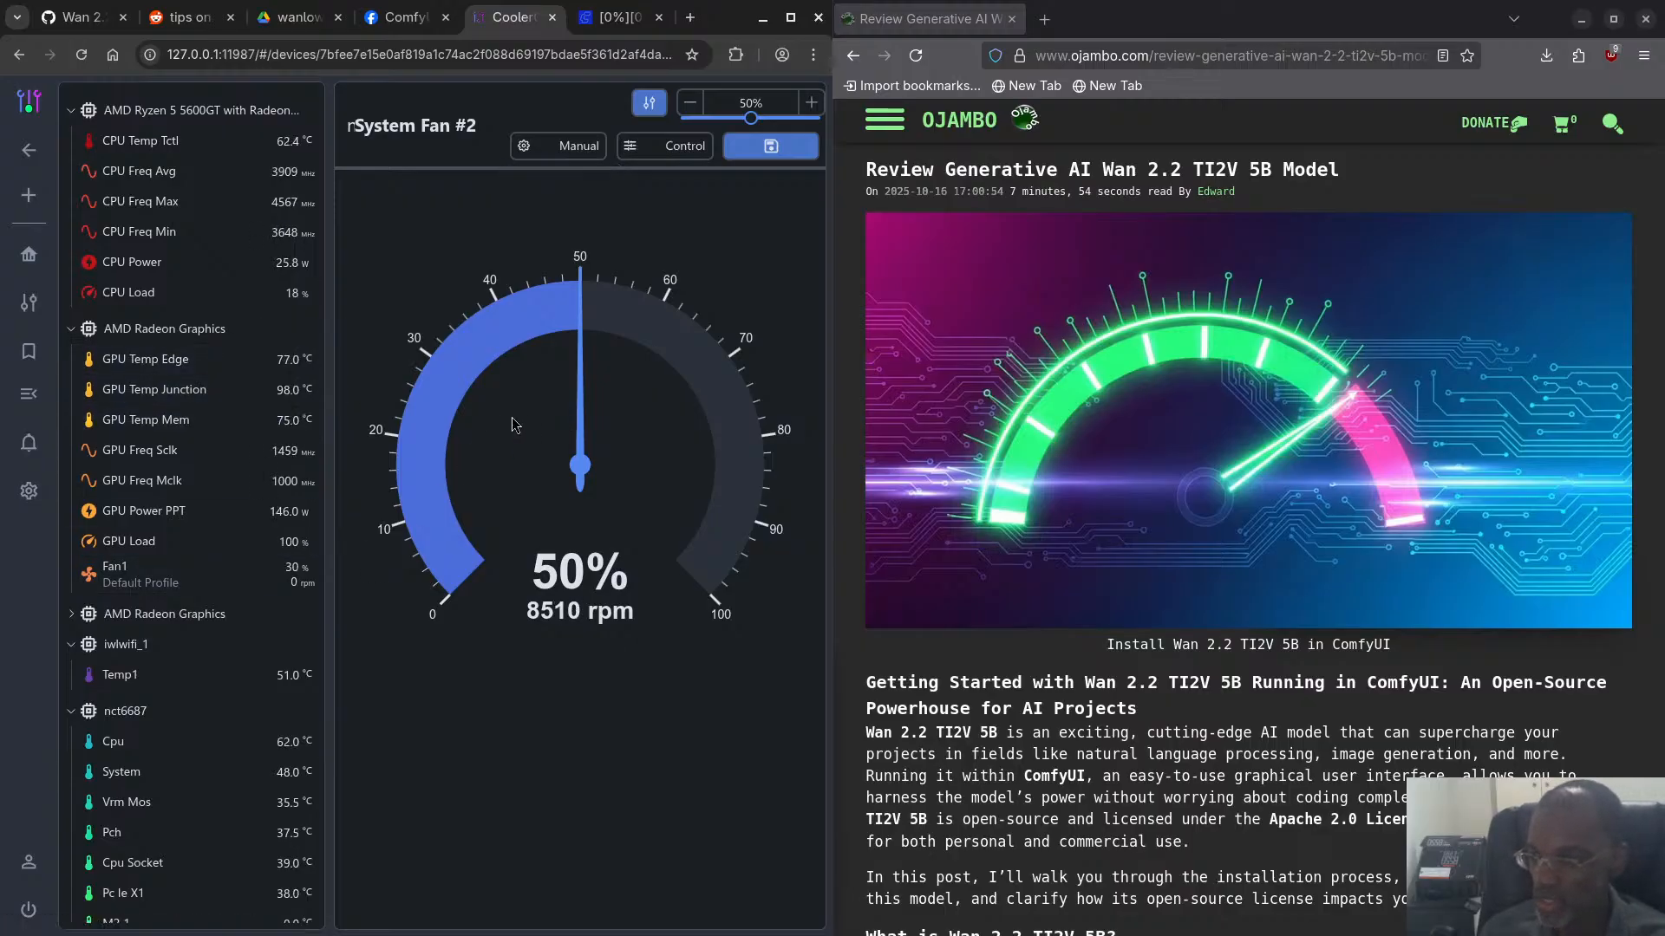
left_click(622, 26)
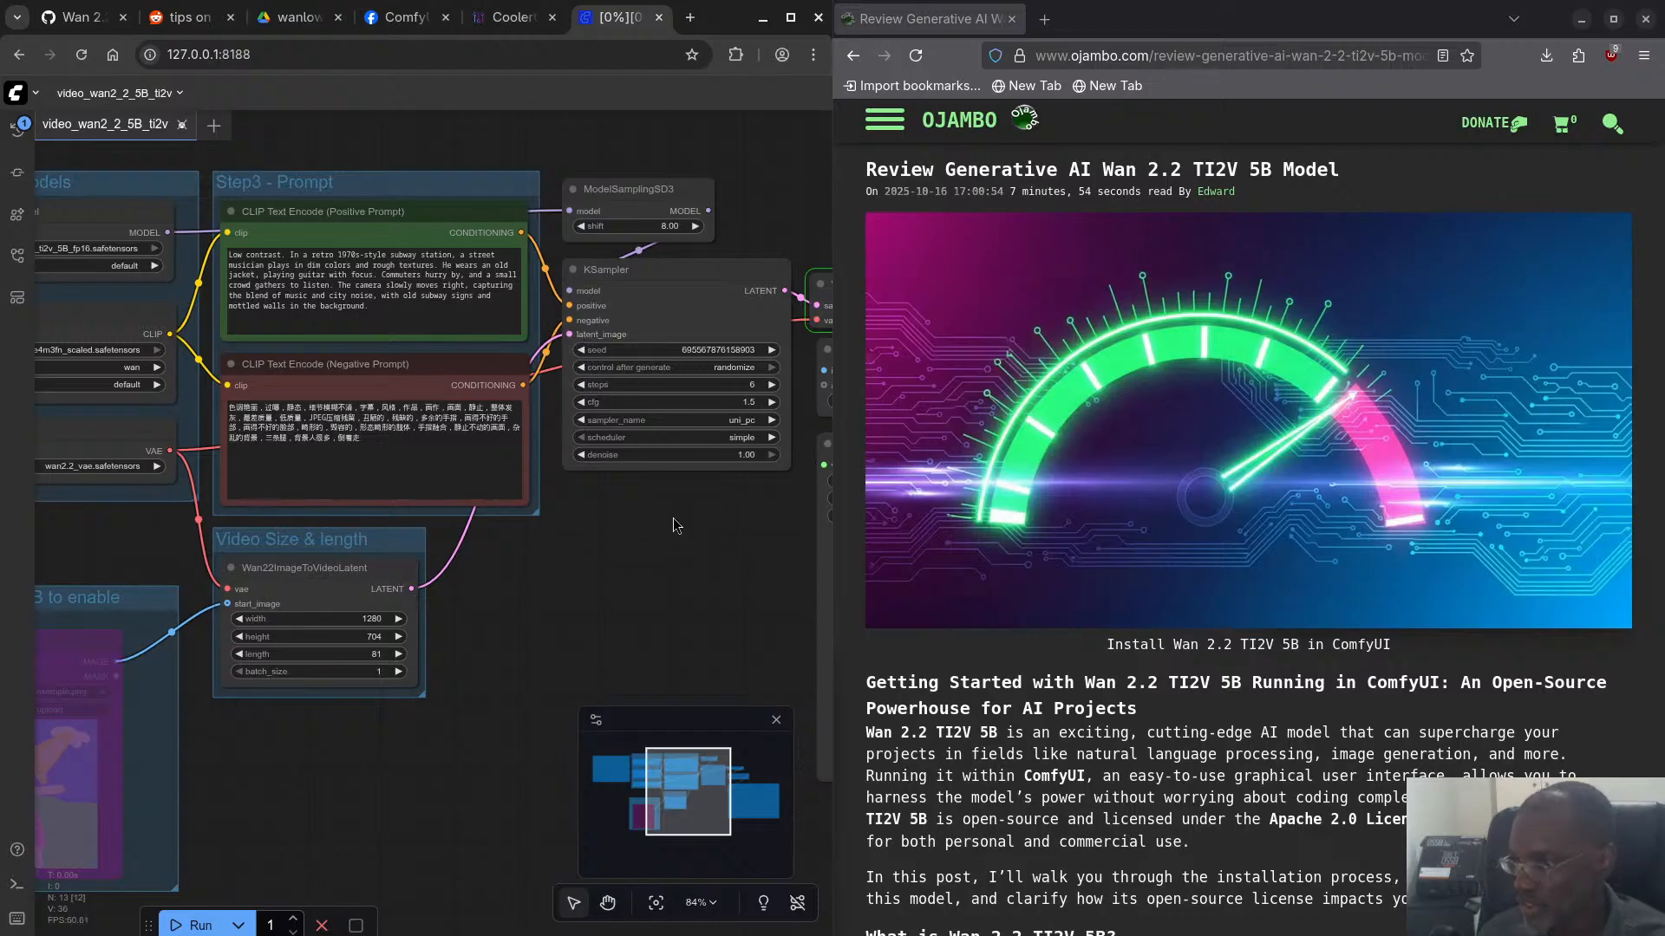
left_click_drag(675, 526, 172, 479)
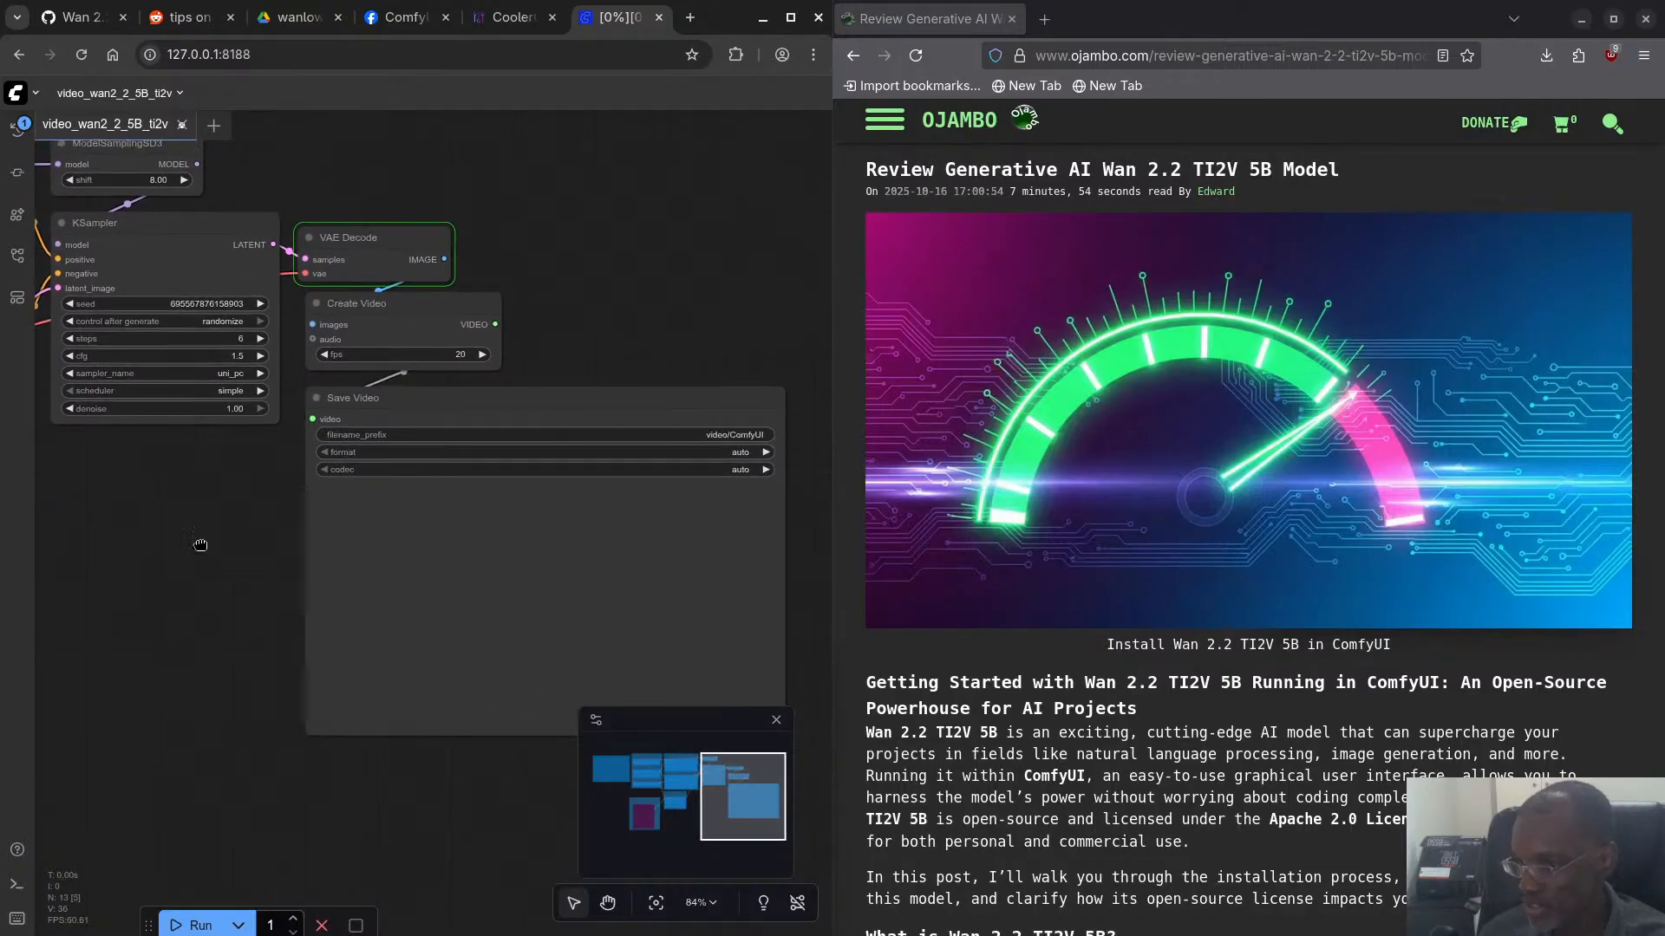
left_click_drag(201, 545, 1283, 559)
left_click_drag(312, 527, 389, 552)
left_click_drag(300, 538, 289, 540)
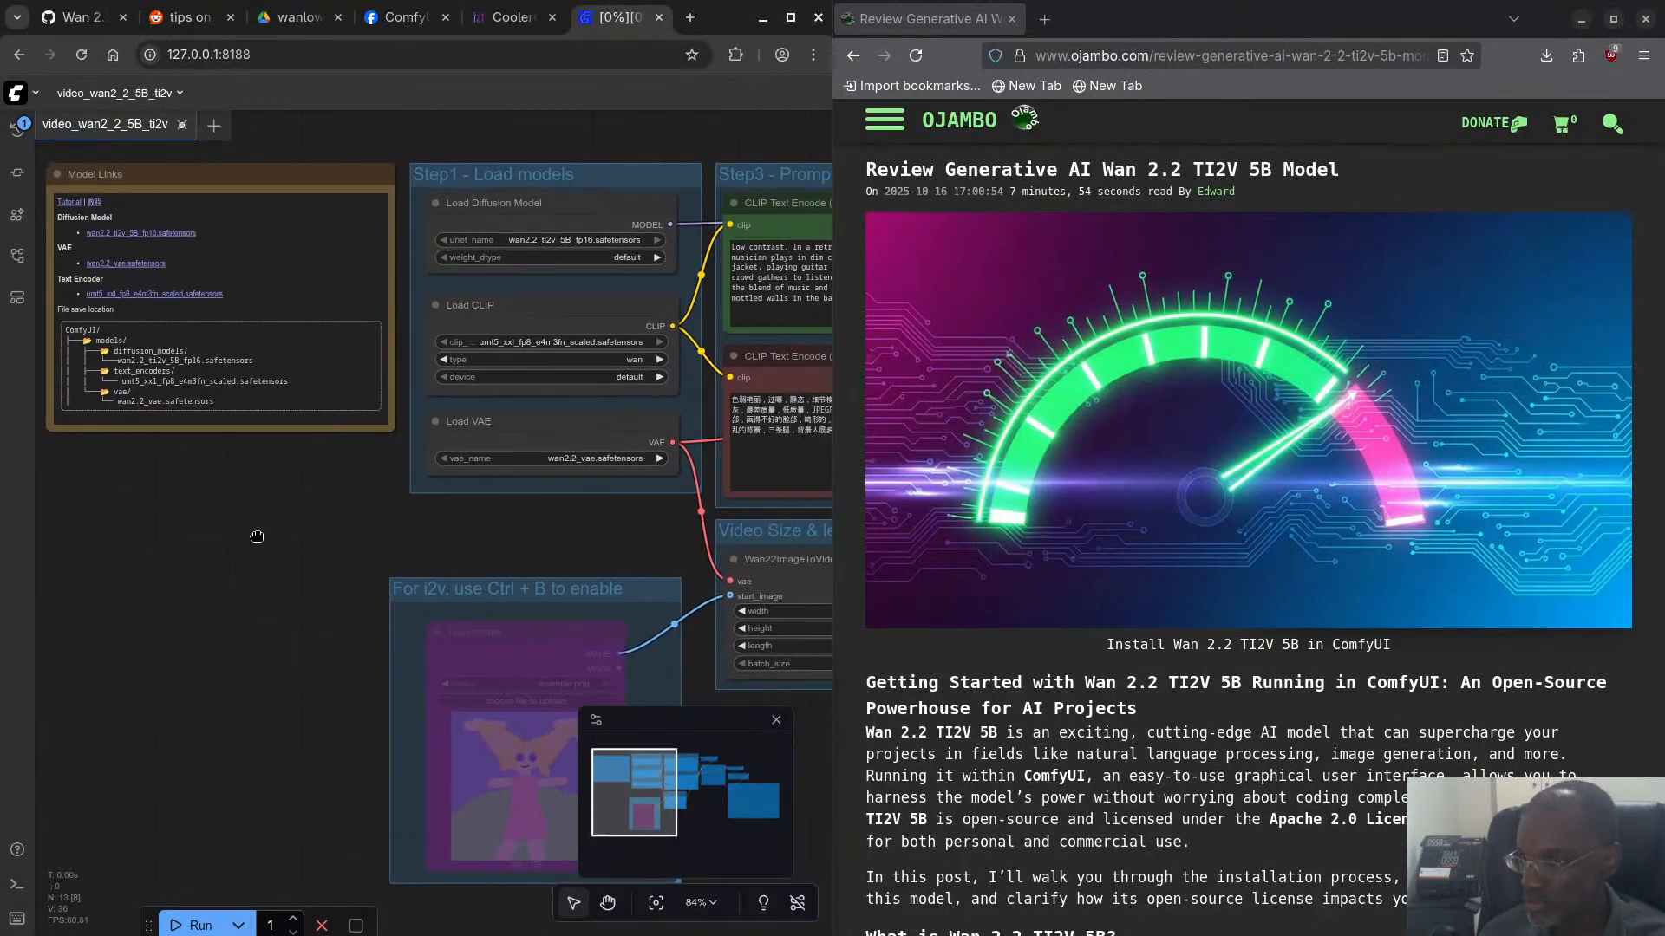
- Switch to the terminal to check the server output, and look in the ComfyUI output/video folder for a new video
key("super")
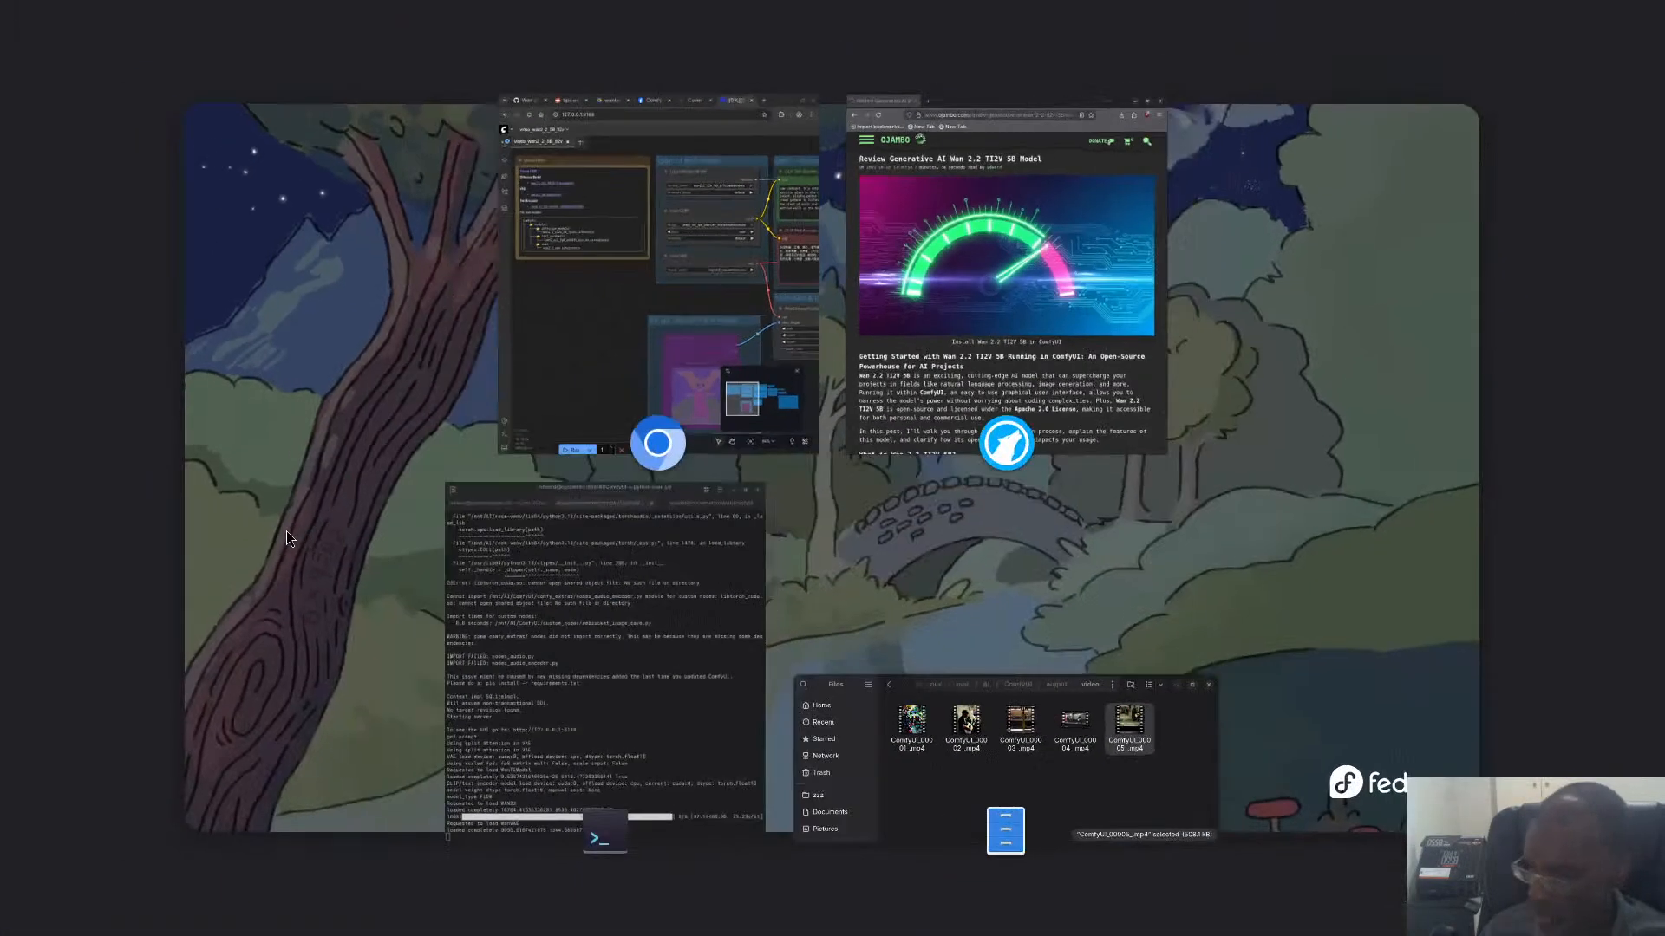
left_click(520, 559)
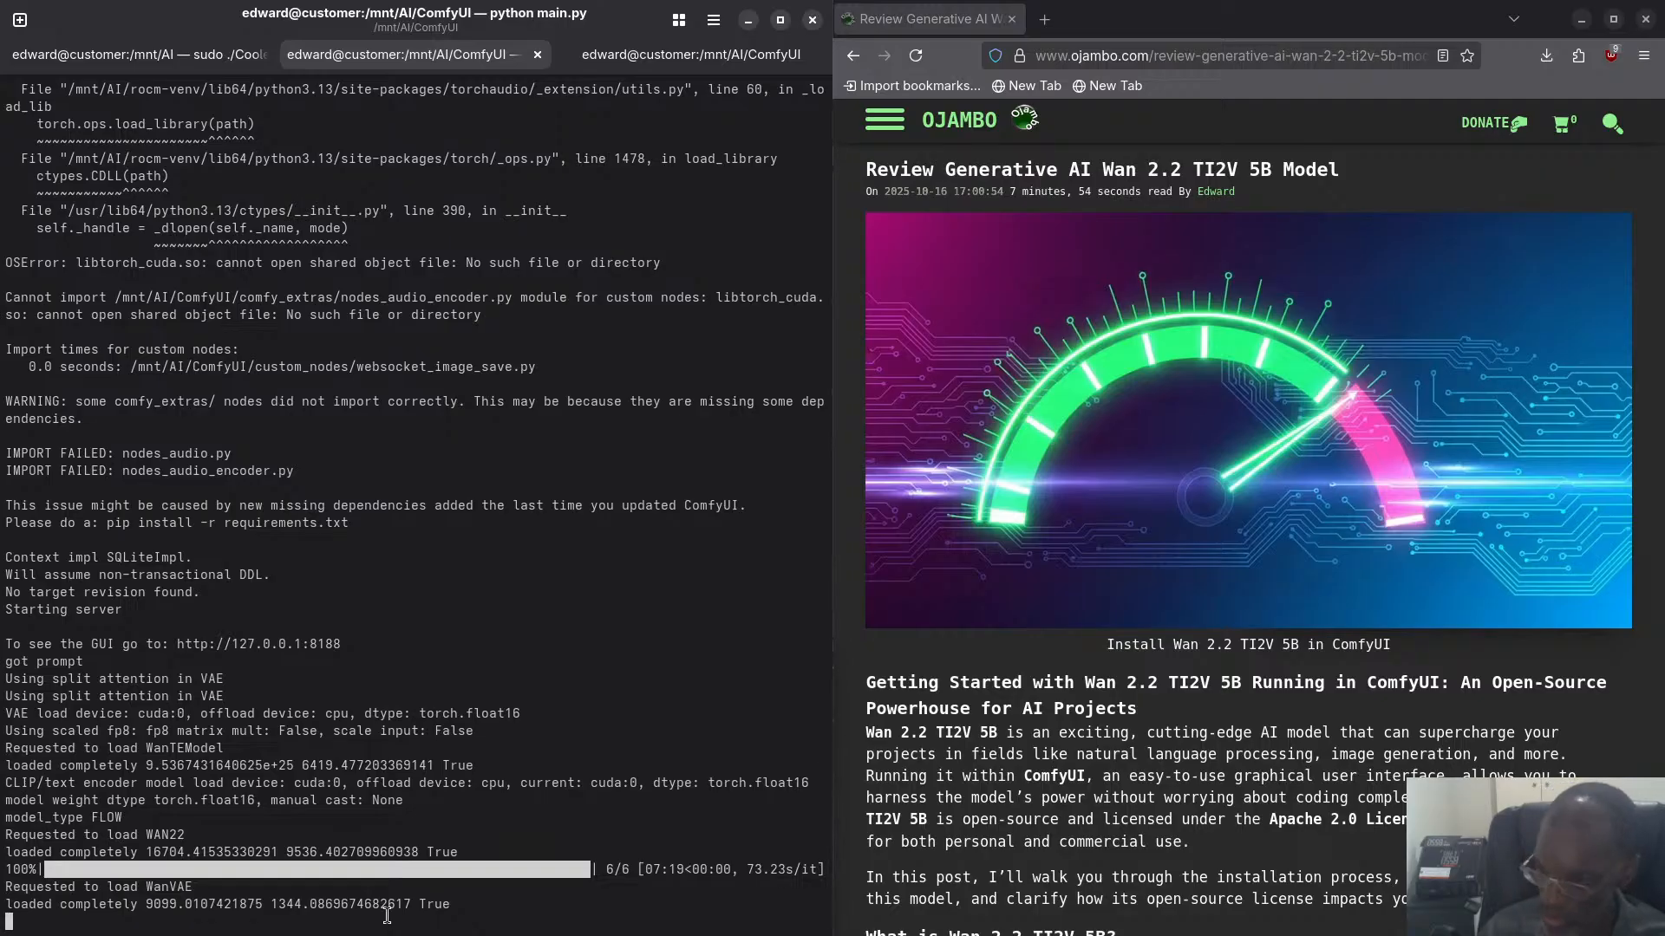
key("super")
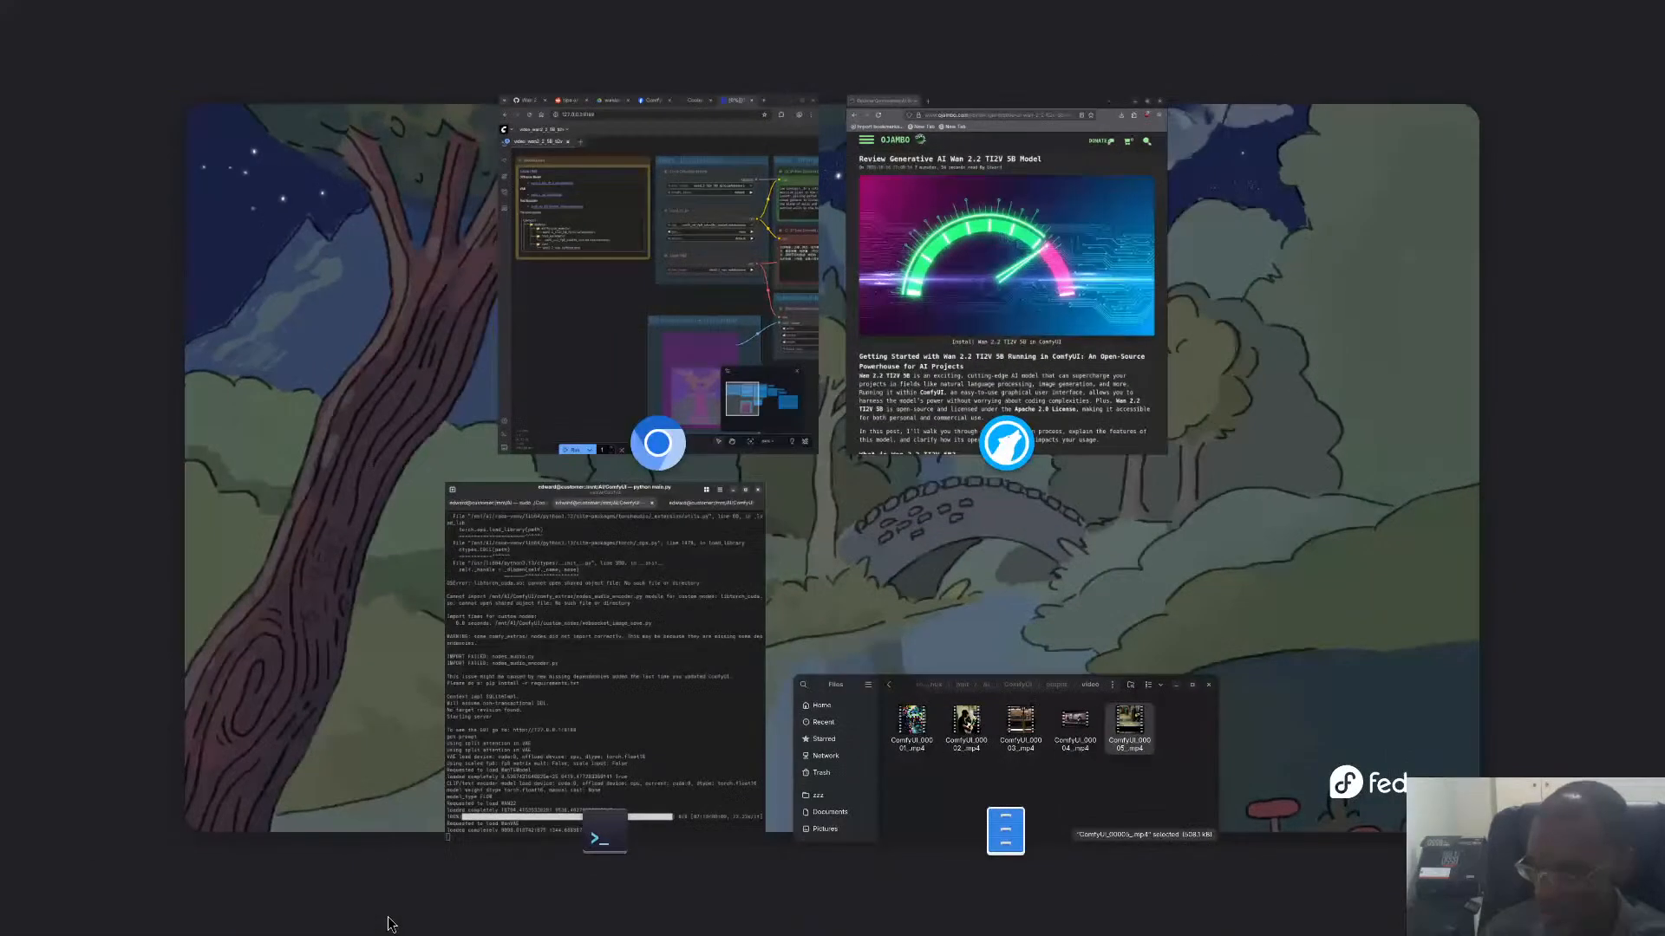
left_click(1087, 822)
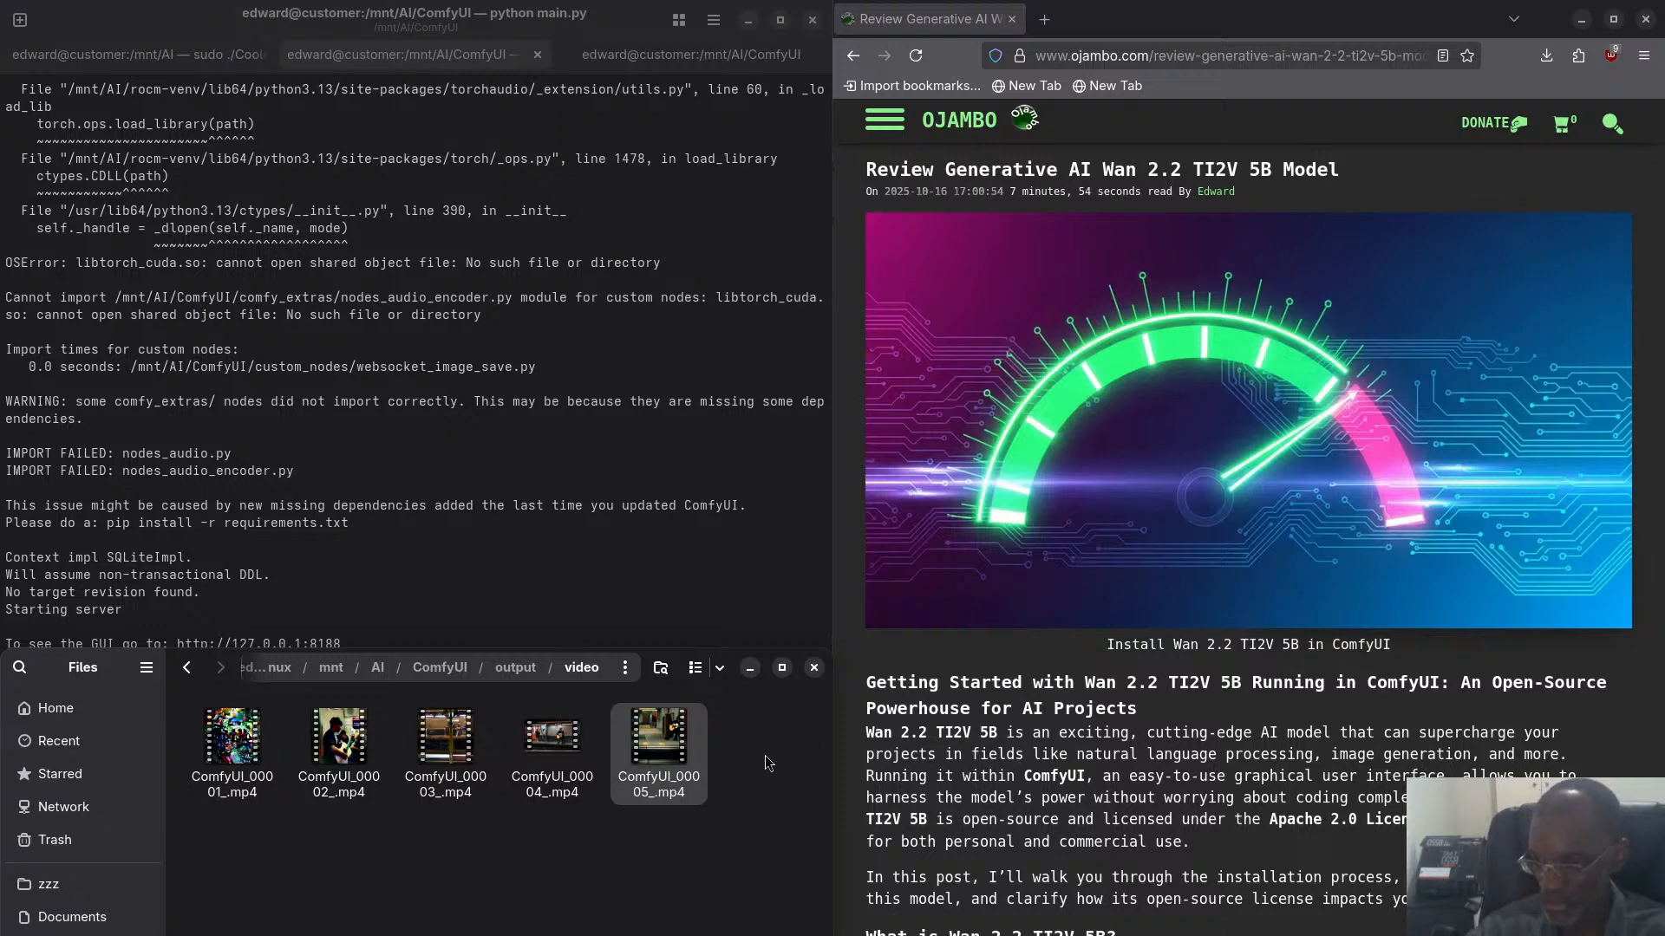
left_click(435, 305)
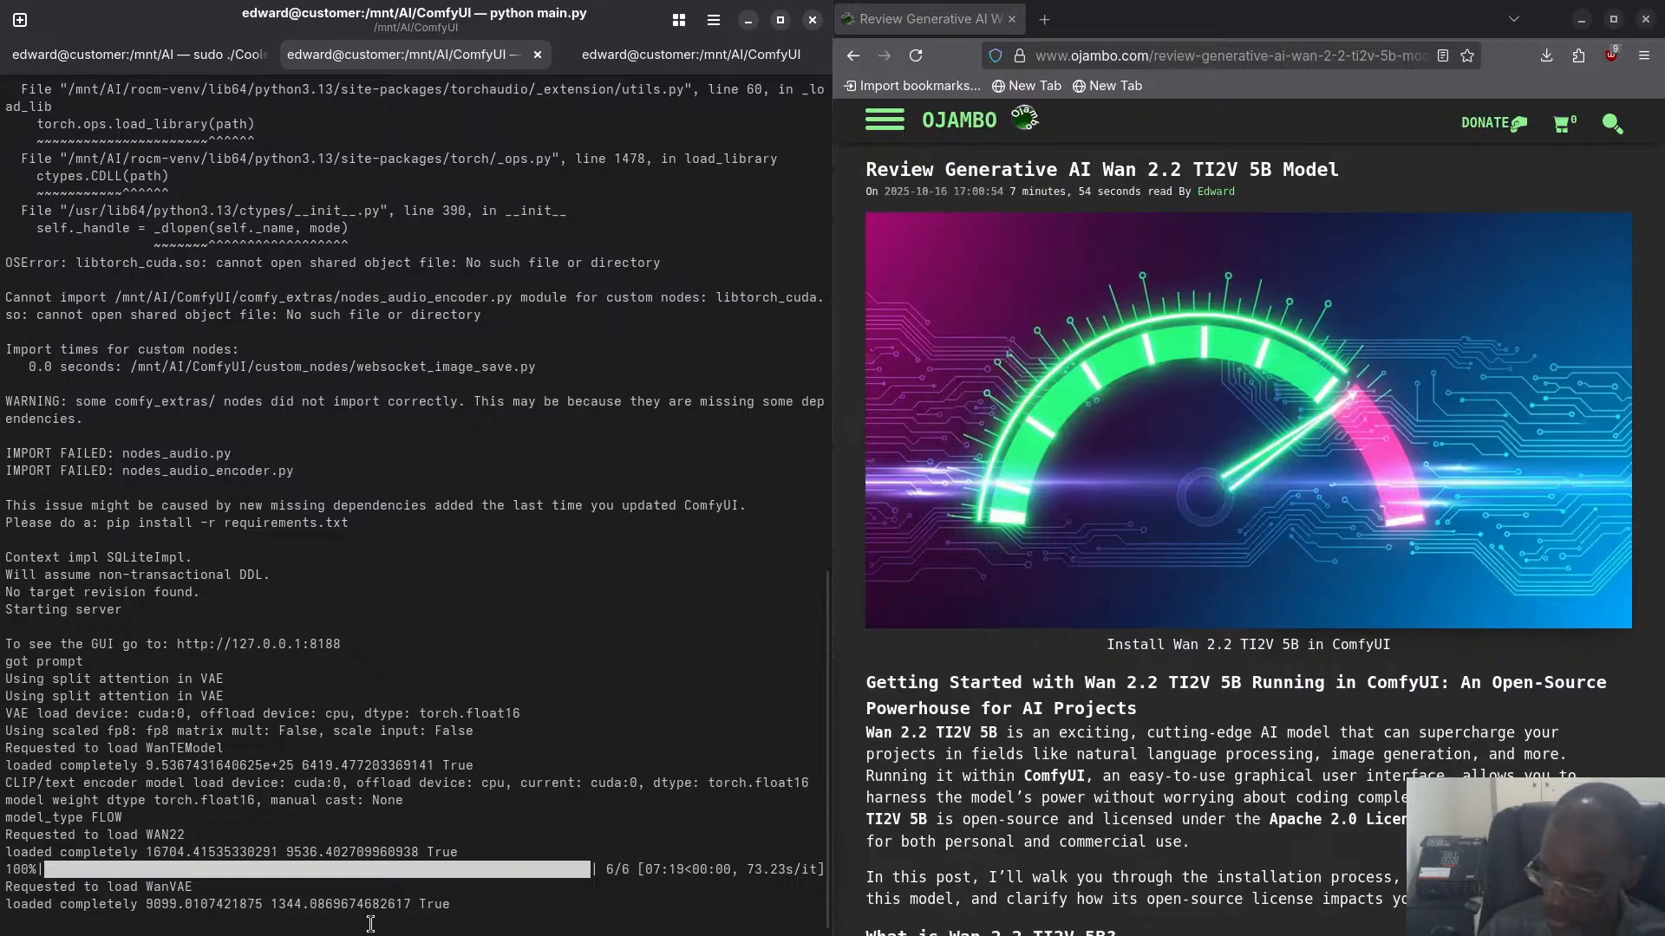
- Go back to the ComfyUI workflow, then switch to CoolerControl to monitor the GPU temperature, power and load
key("super")
left_click(555, 368)
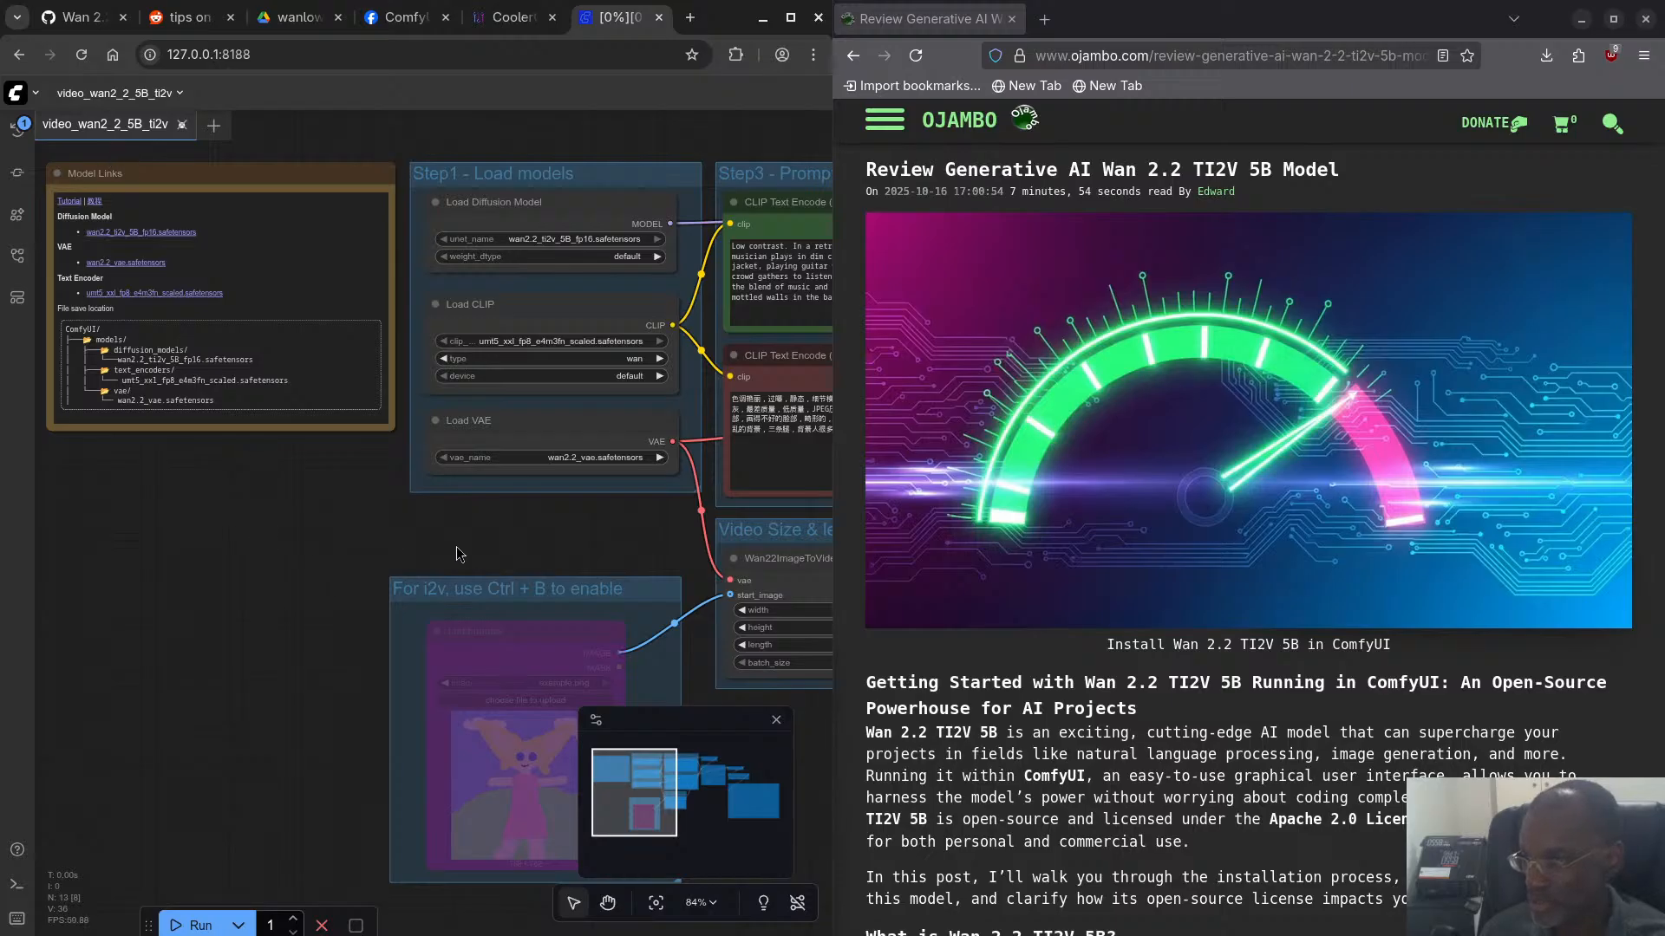
left_click_drag(531, 544, 123, 558)
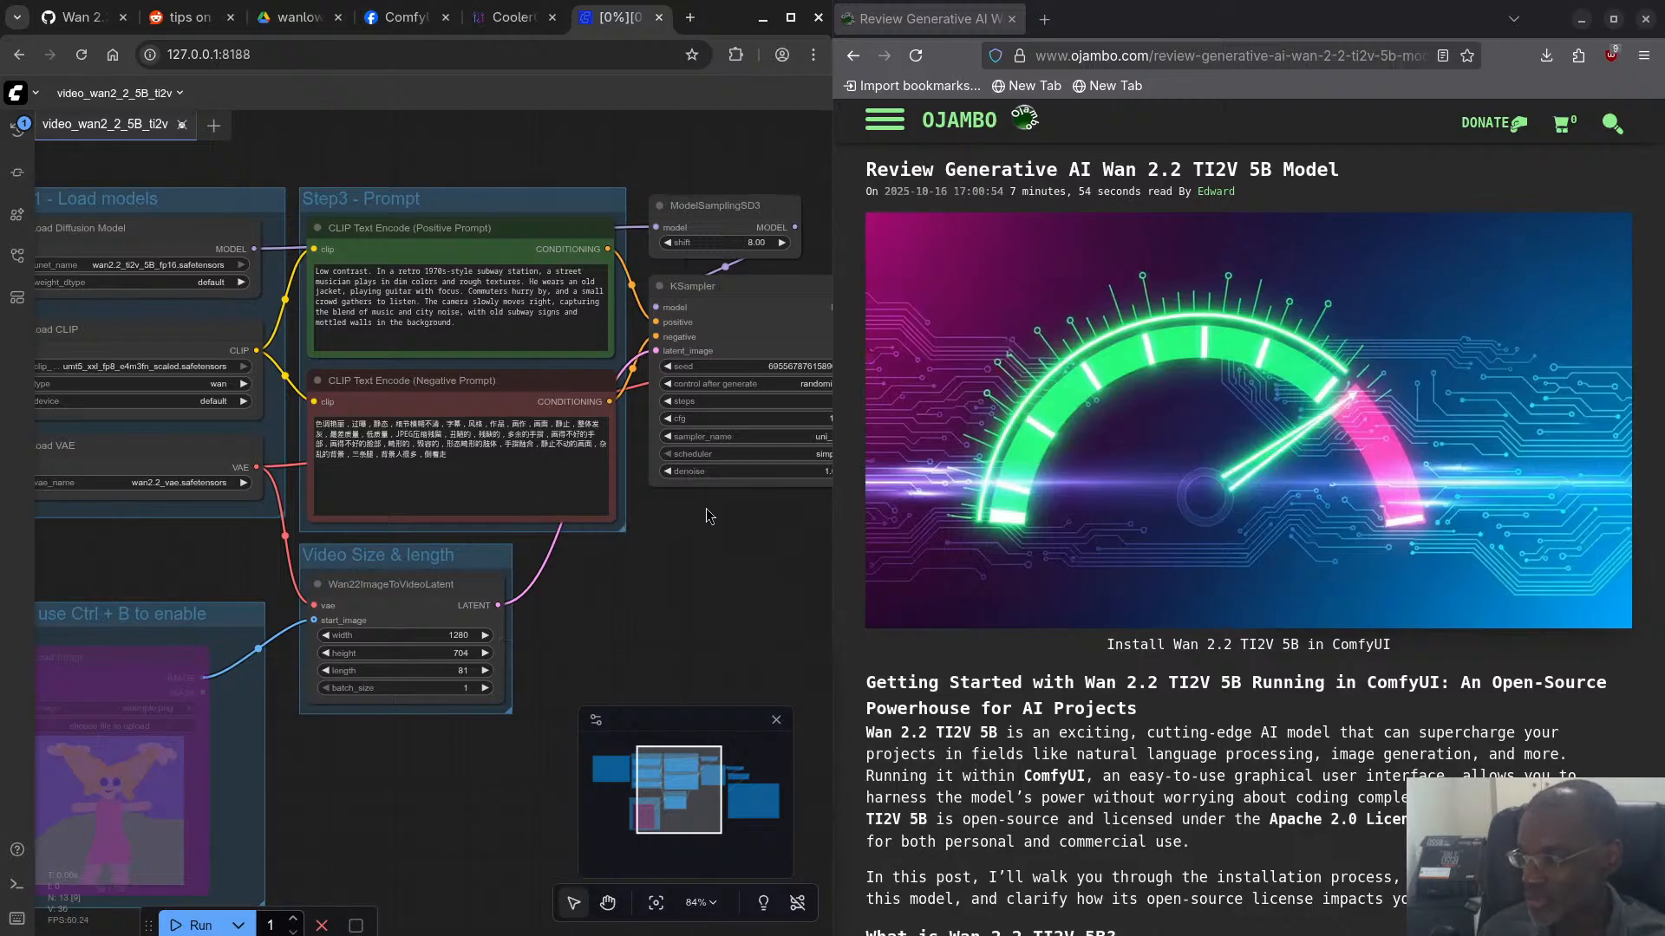
left_click(508, 19)
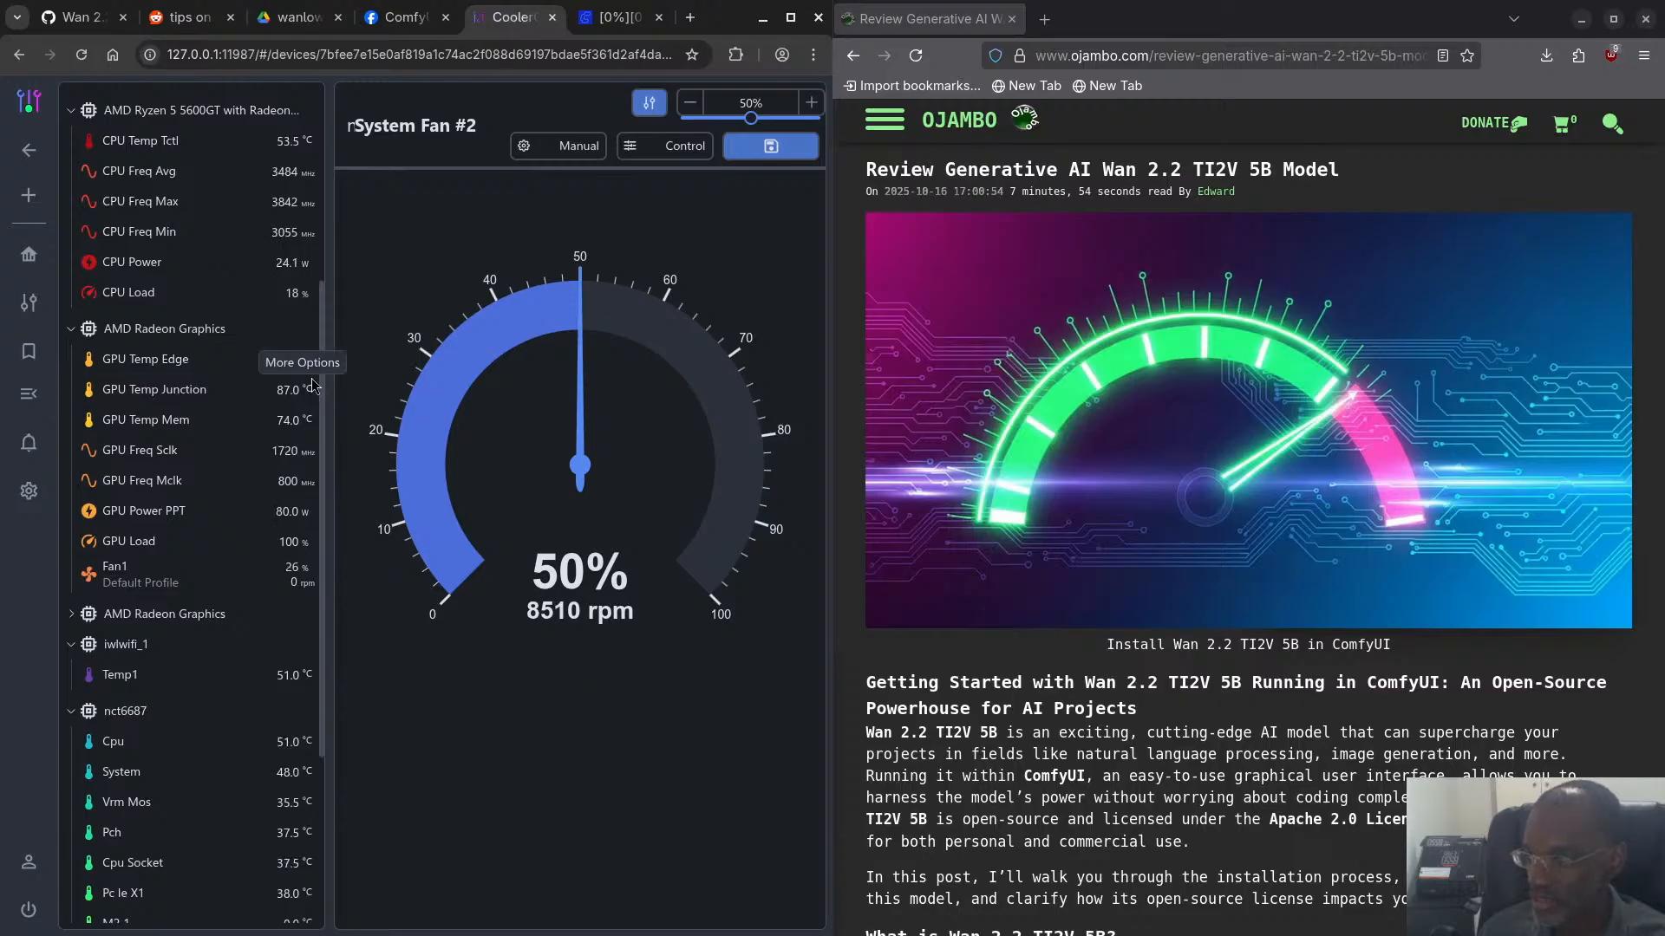
mouse_move(310, 389)
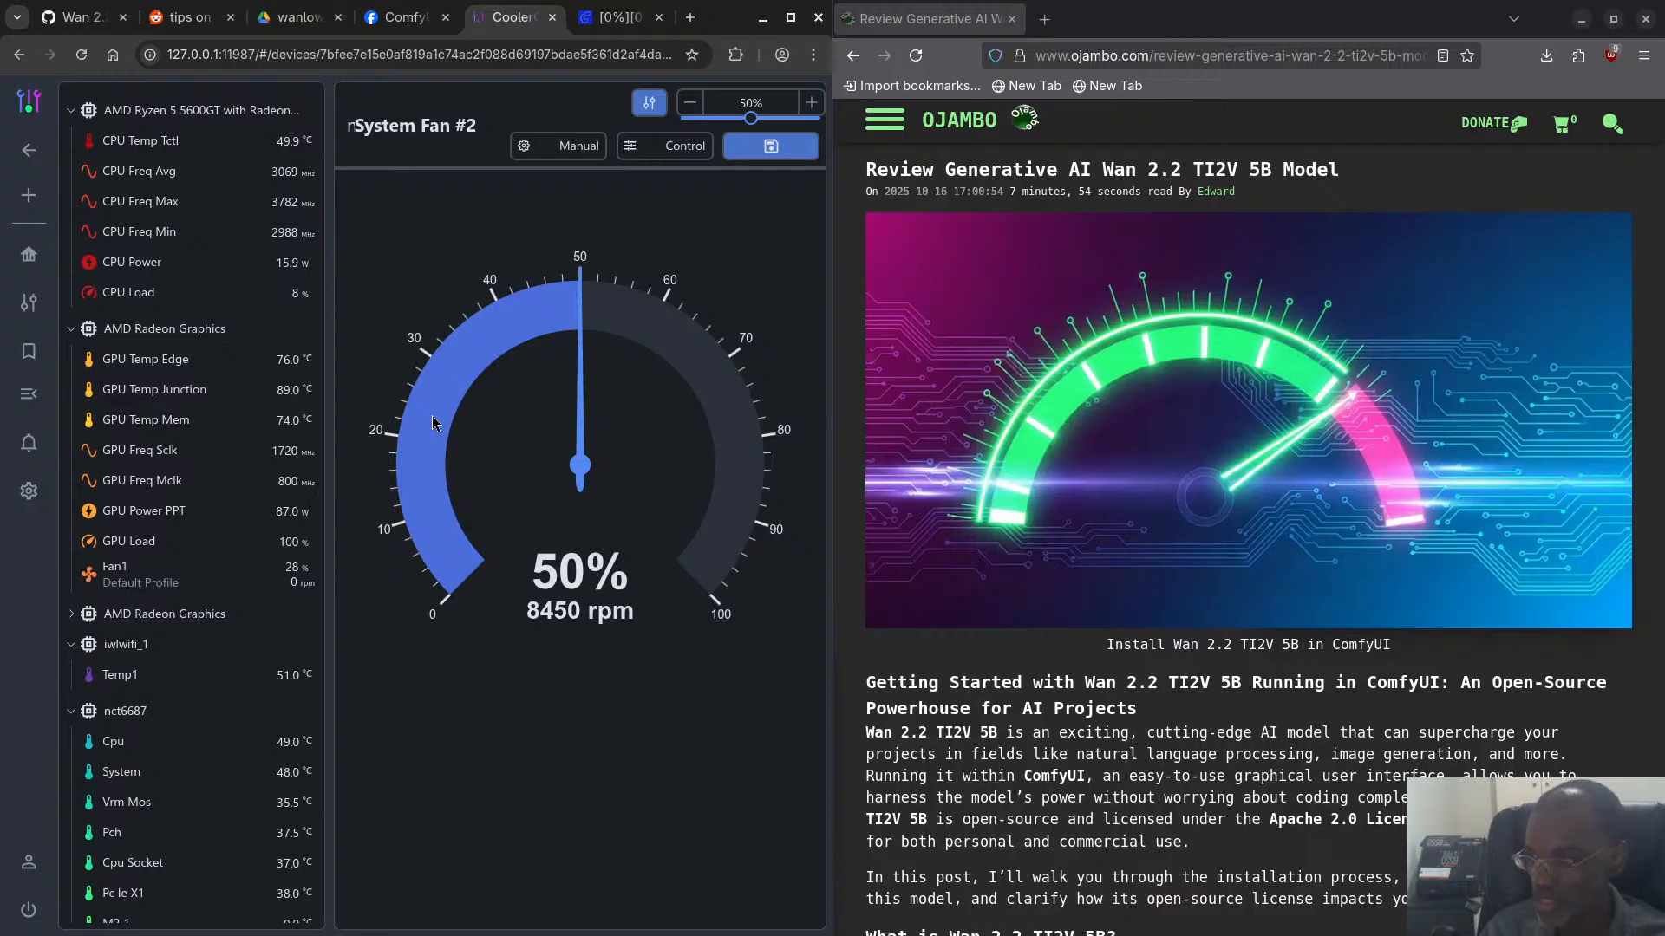
- Open the system monitor and check CPU, memory, swap, network and disk usage
key("super")
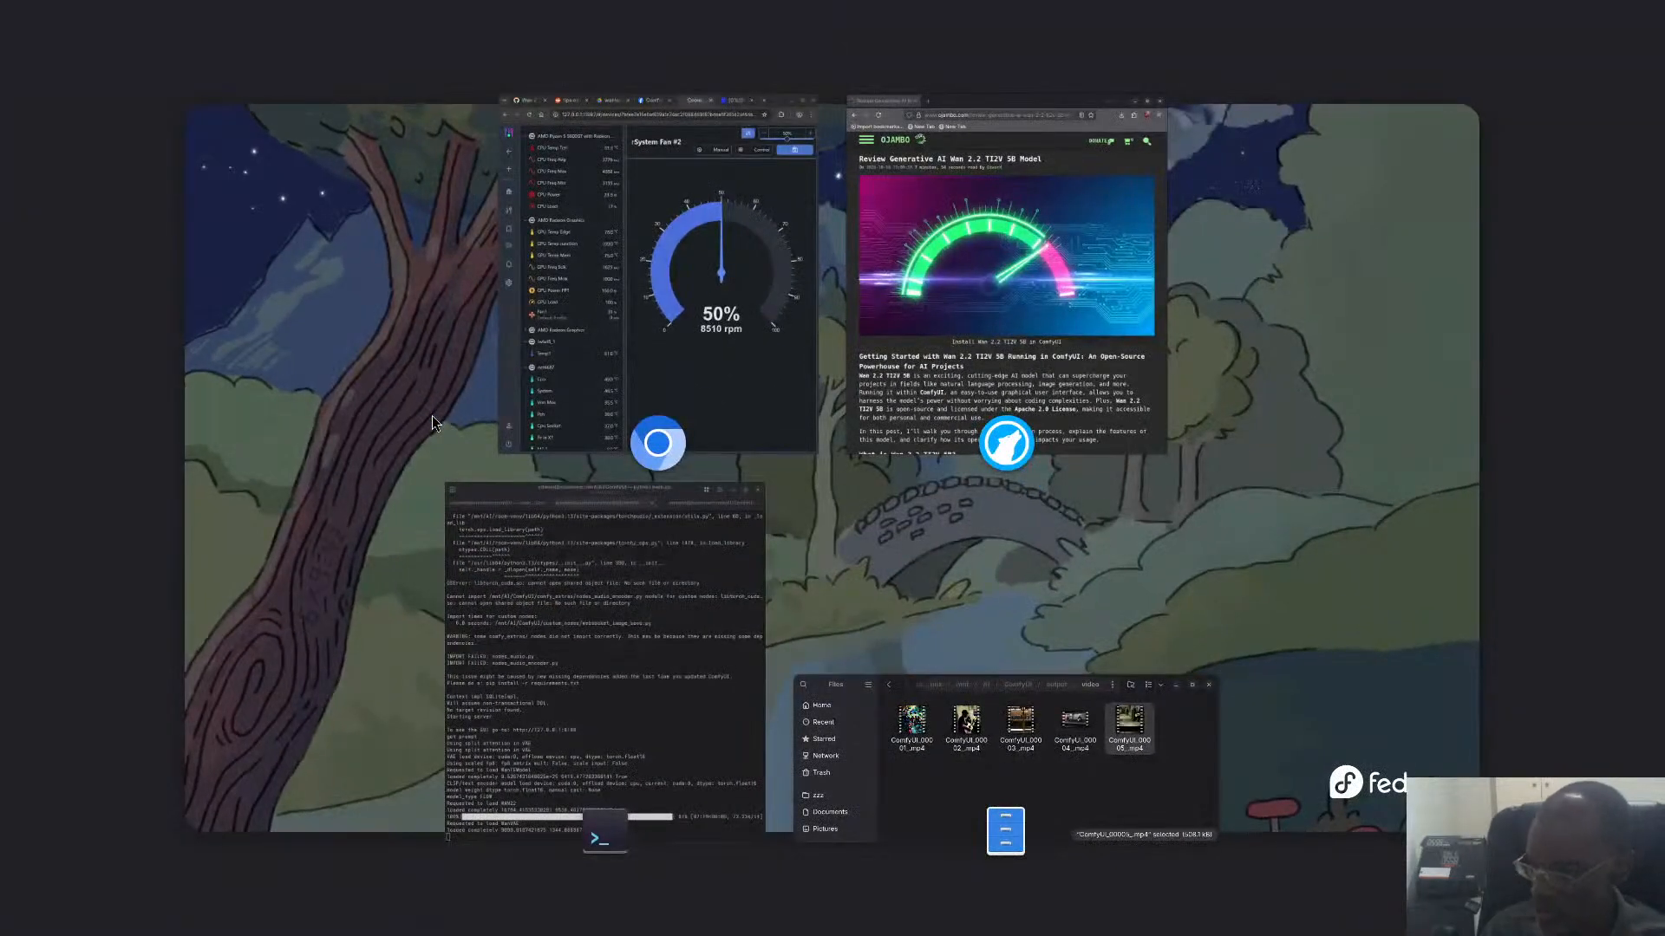
key("Return")
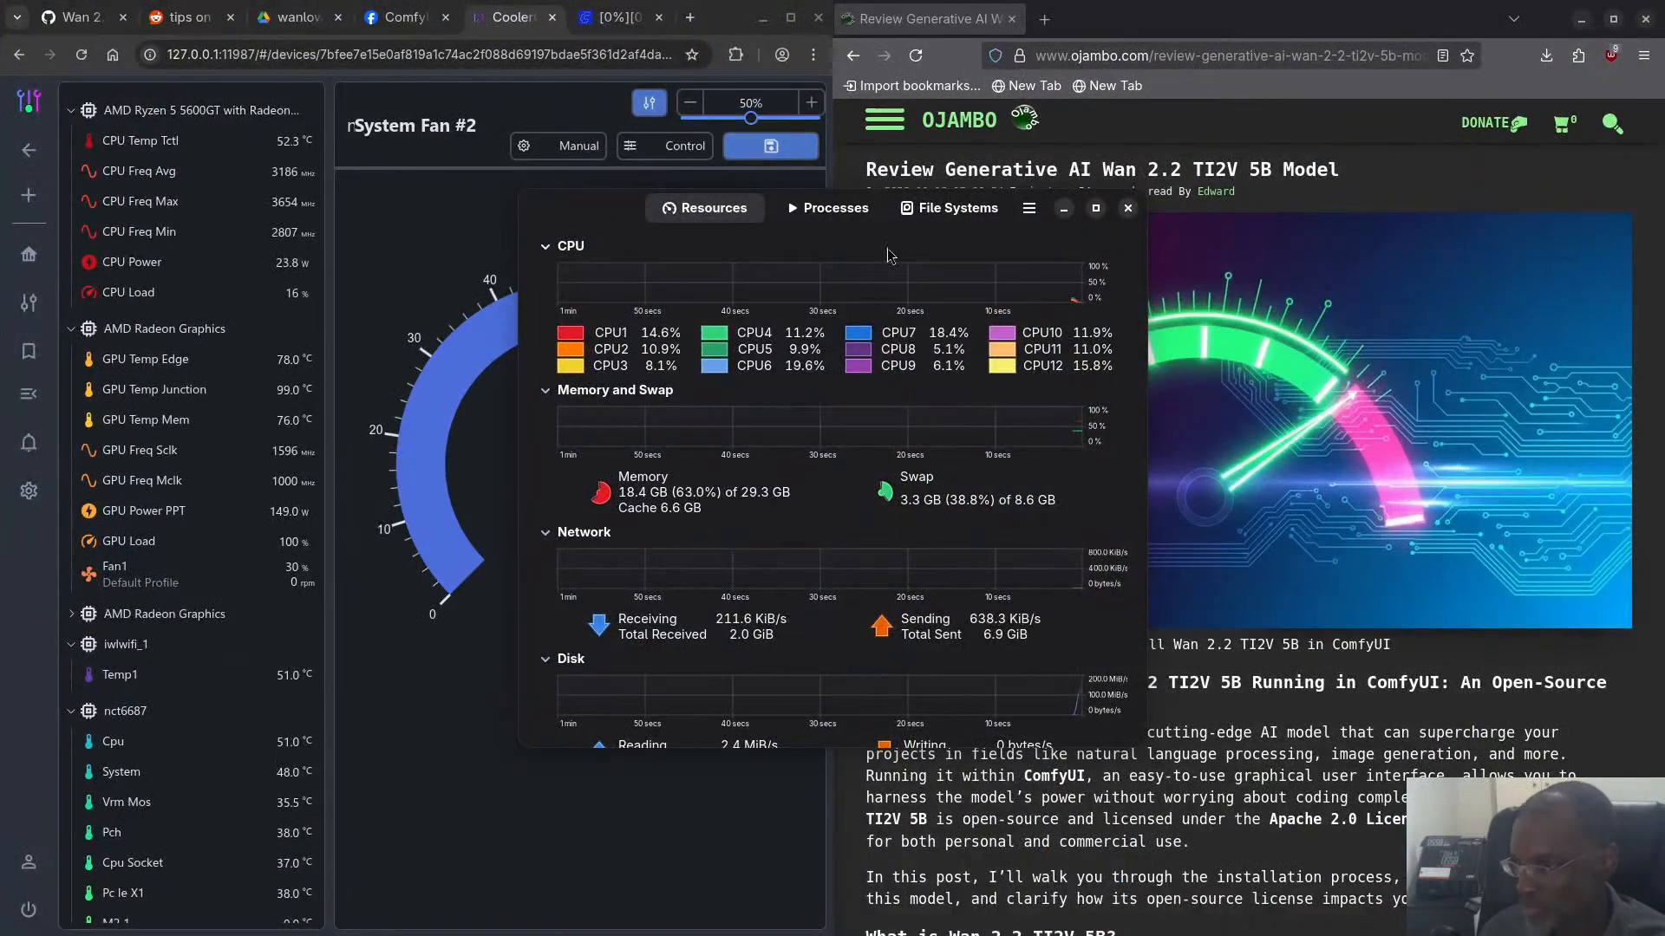
left_click_drag(593, 208, 154, 144)
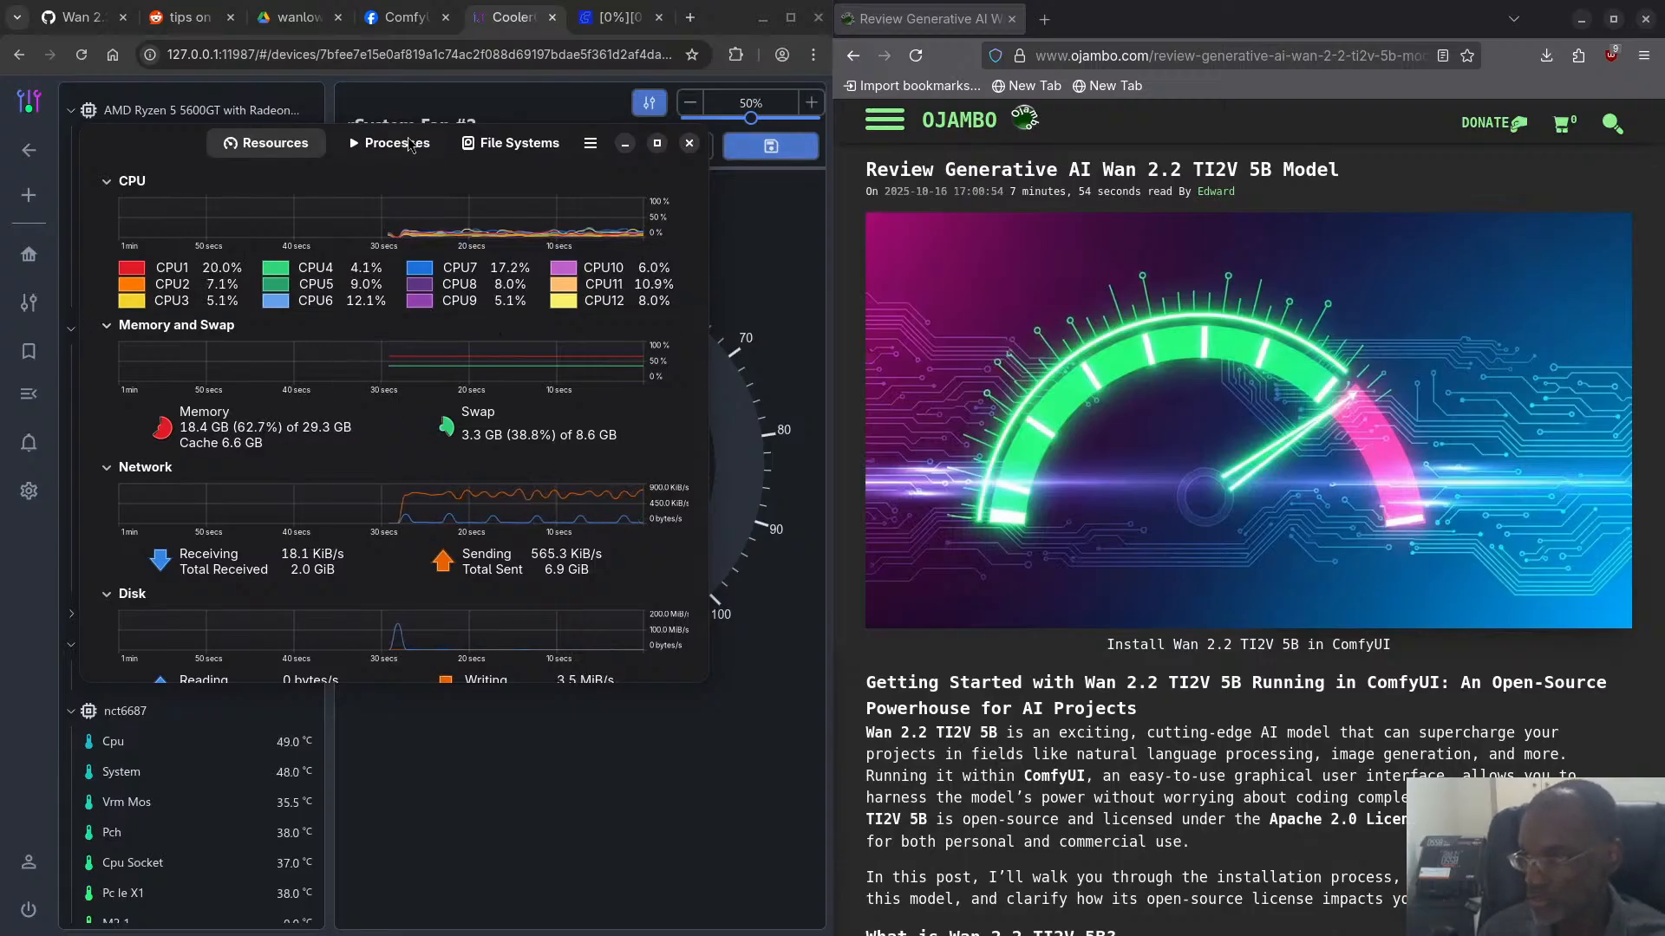
left_click_drag(163, 143, 0, 416)
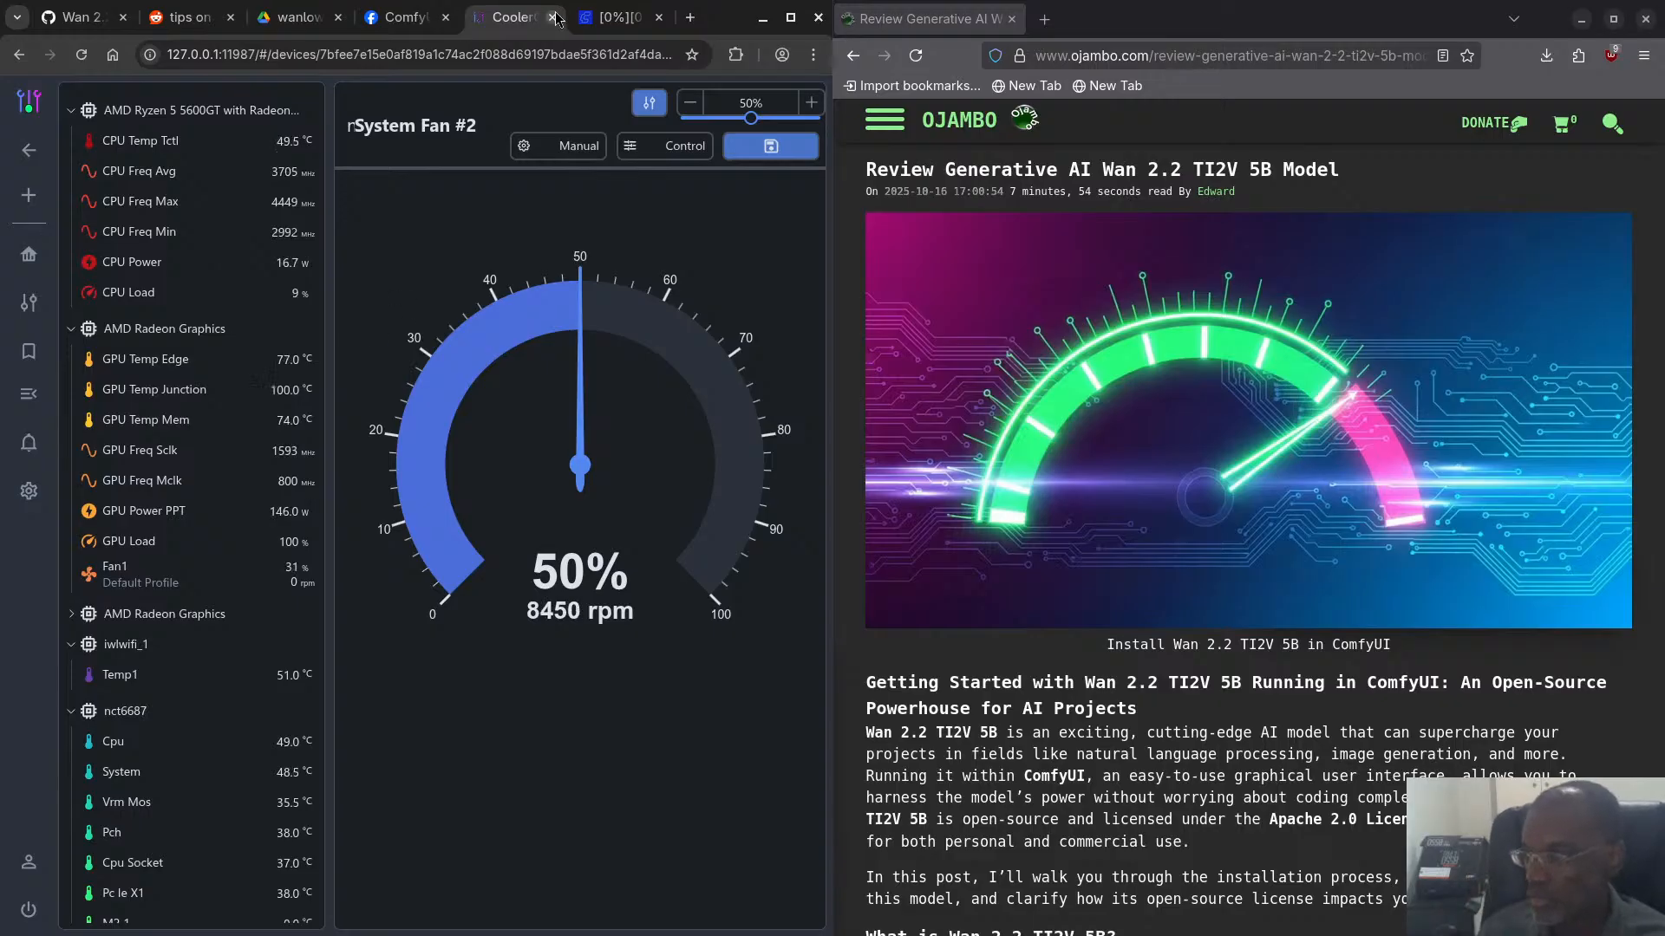
- Check the running job in ComfyUI's queue, then go back to the GPU readings in CoolerControl
left_click(614, 19)
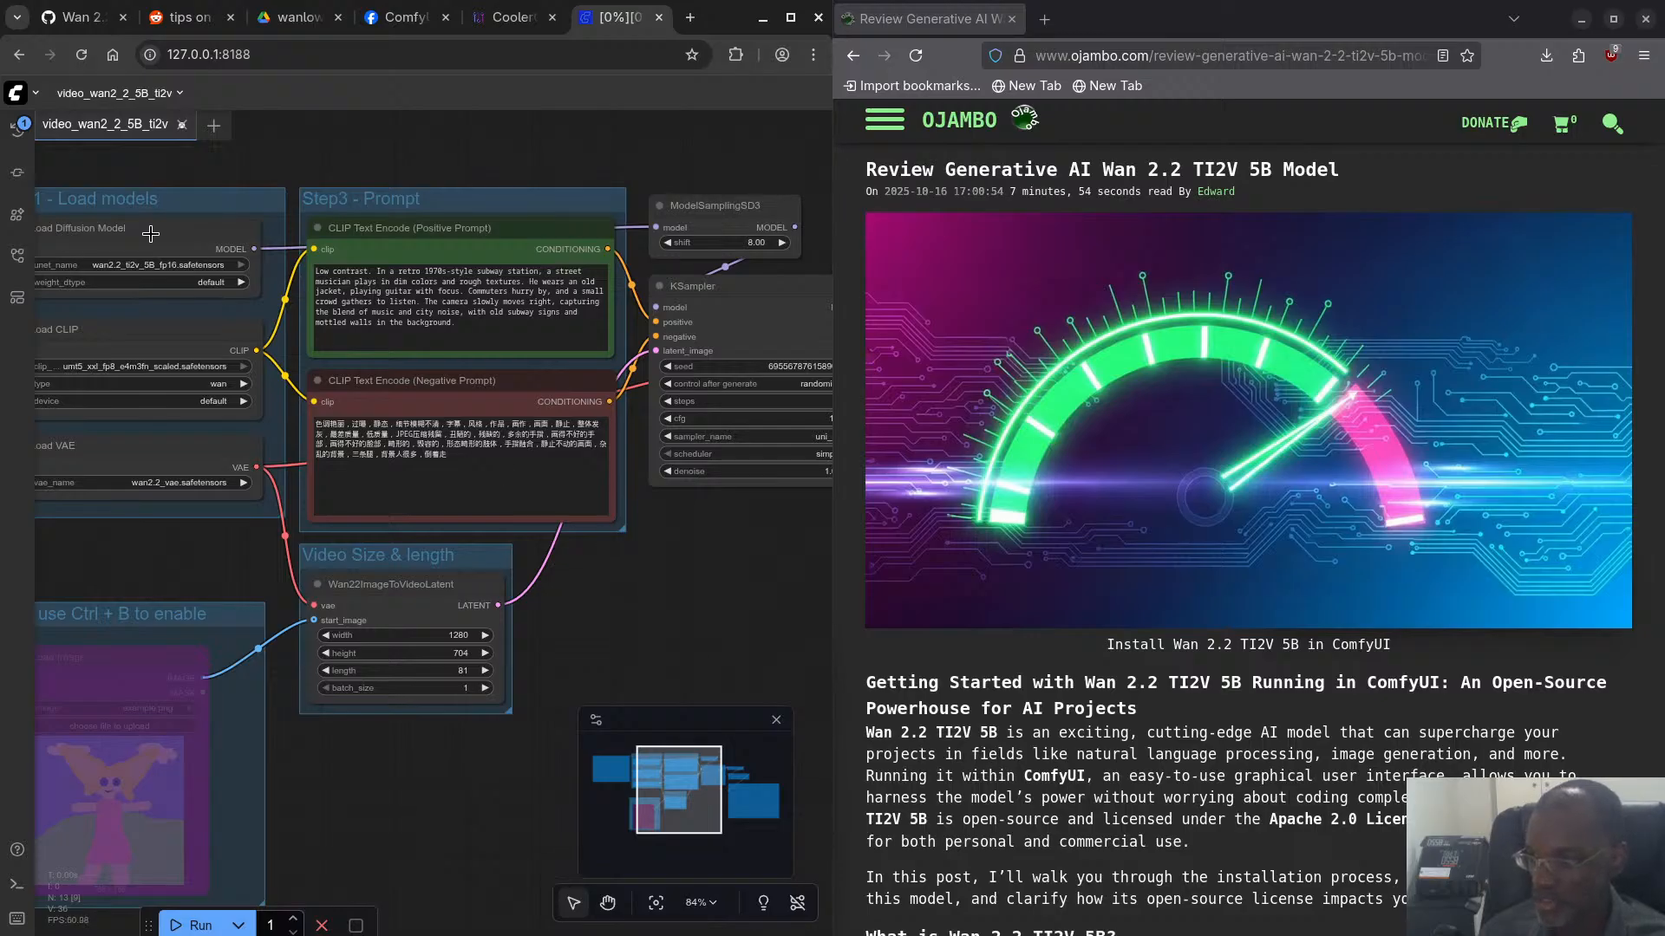
left_click(18, 129)
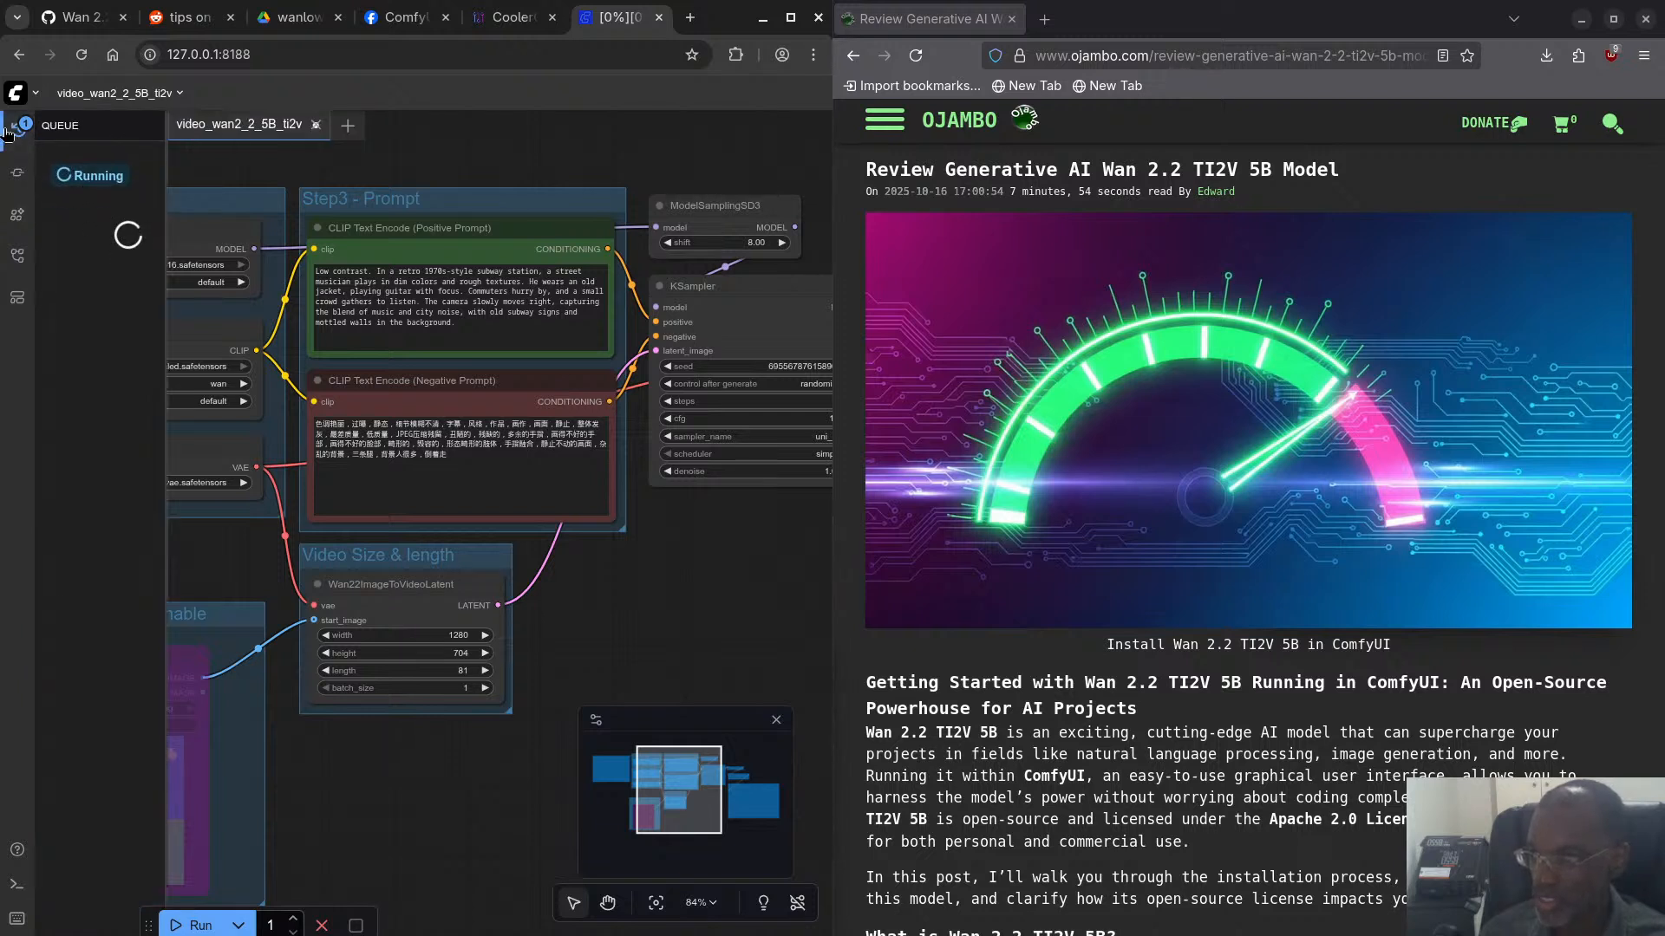
left_click(12, 130)
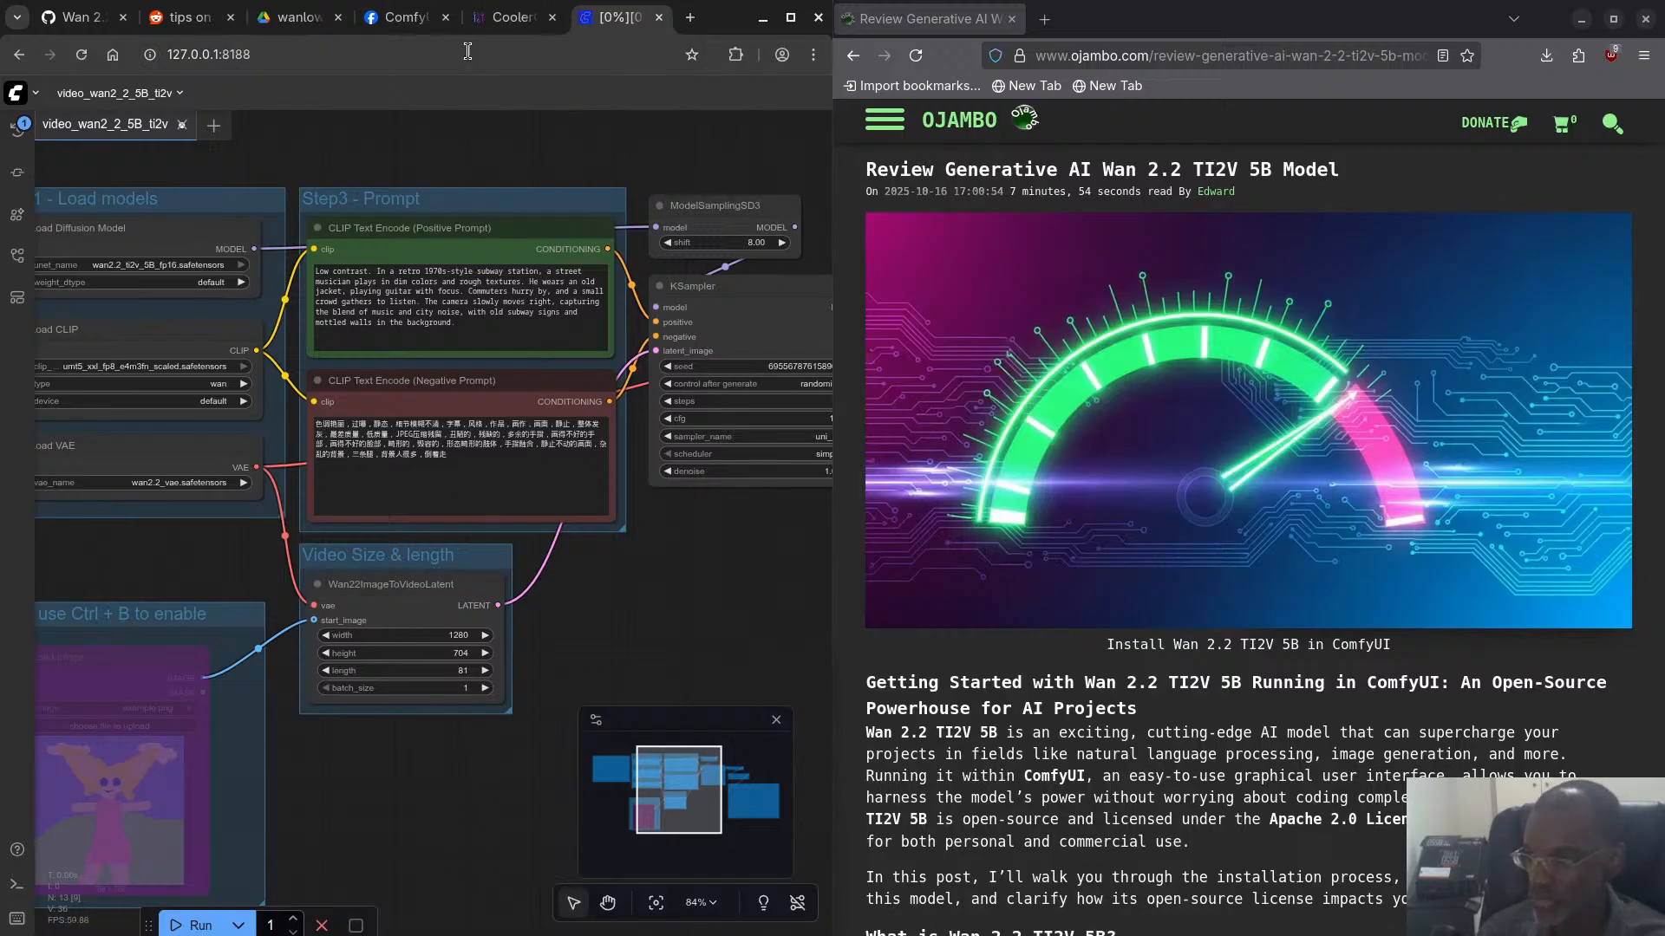
left_click(499, 19)
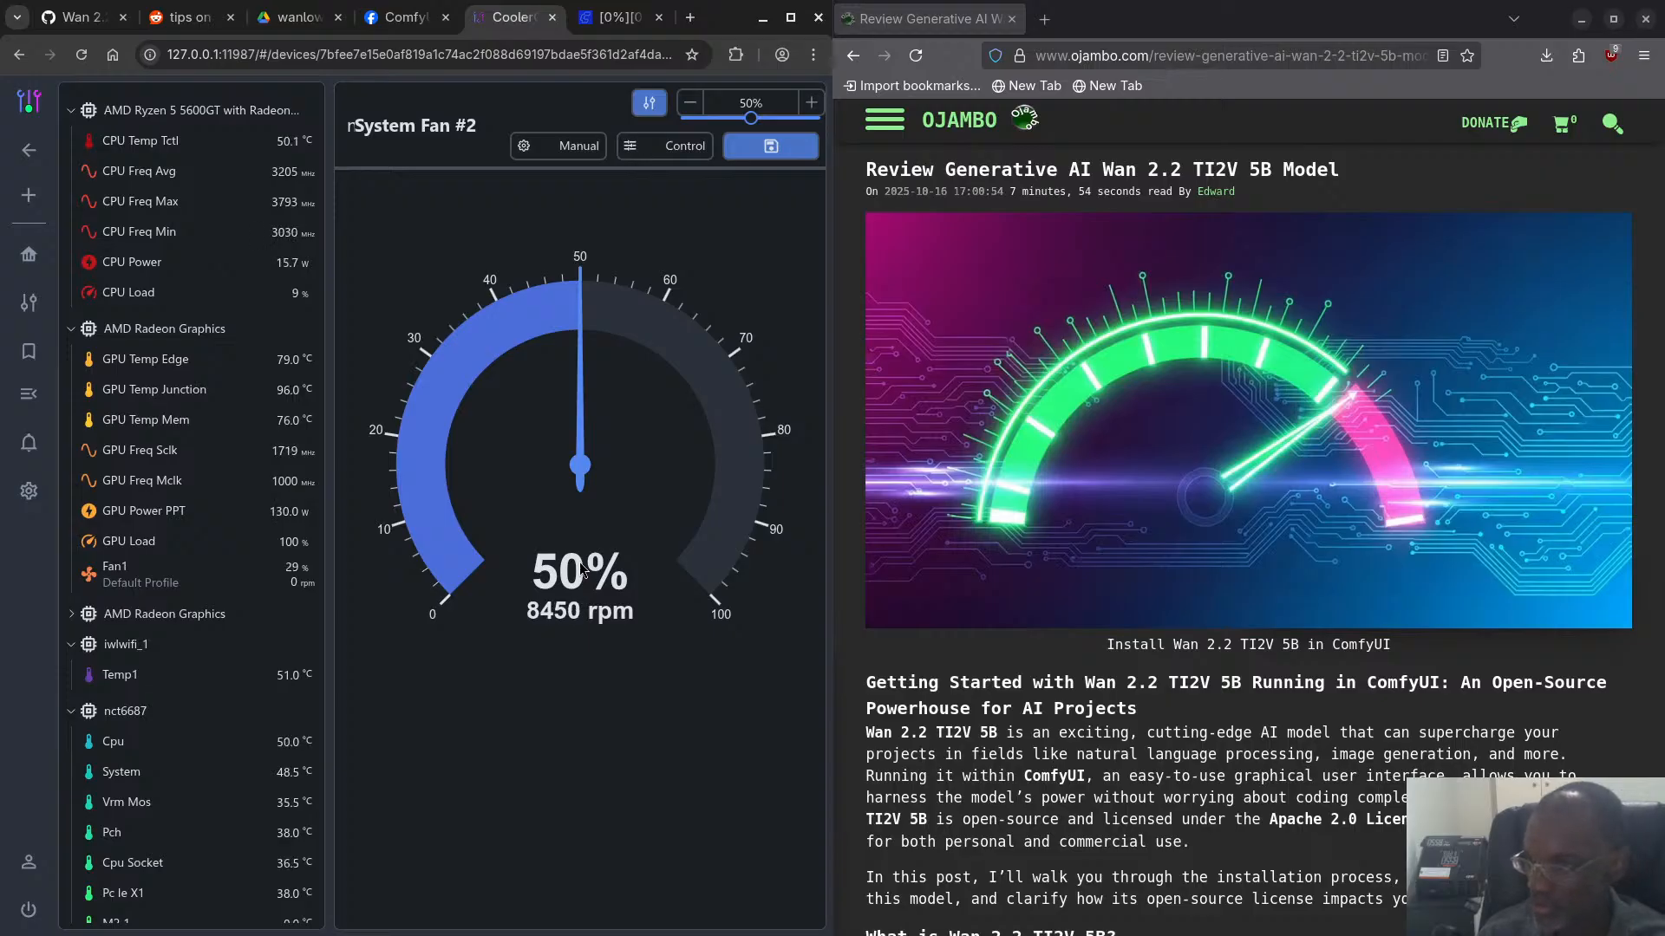
- Return to ComfyUI and examine the codec and format options of the Save Video node
left_click(618, 18)
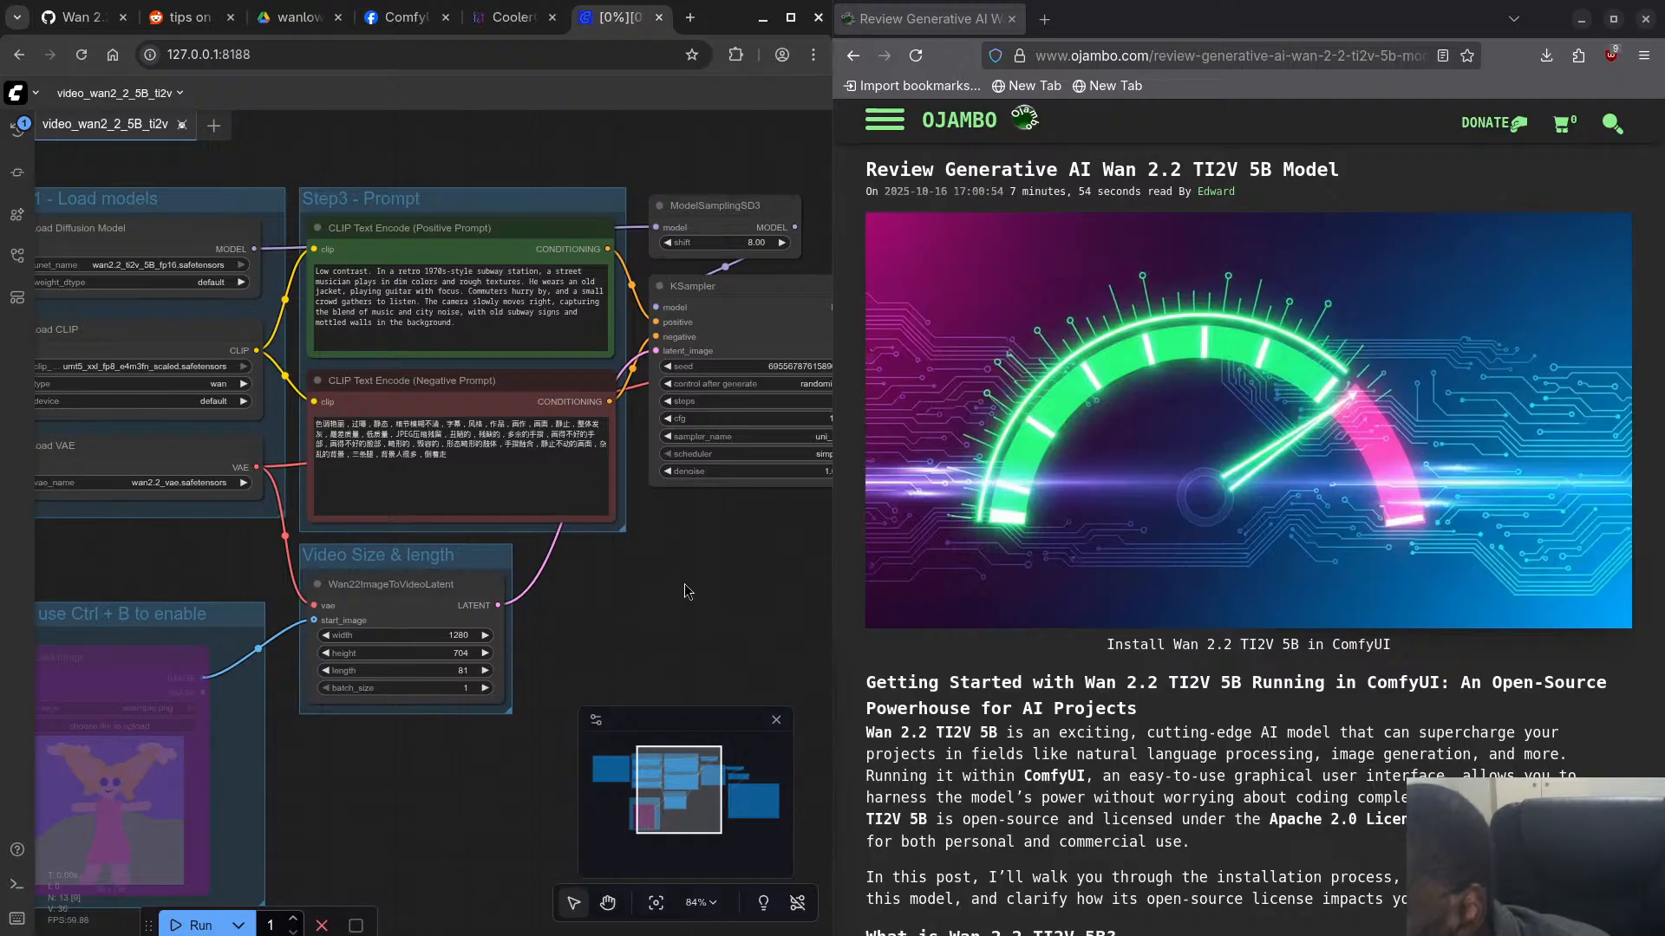
left_click_drag(690, 594, 100, 548)
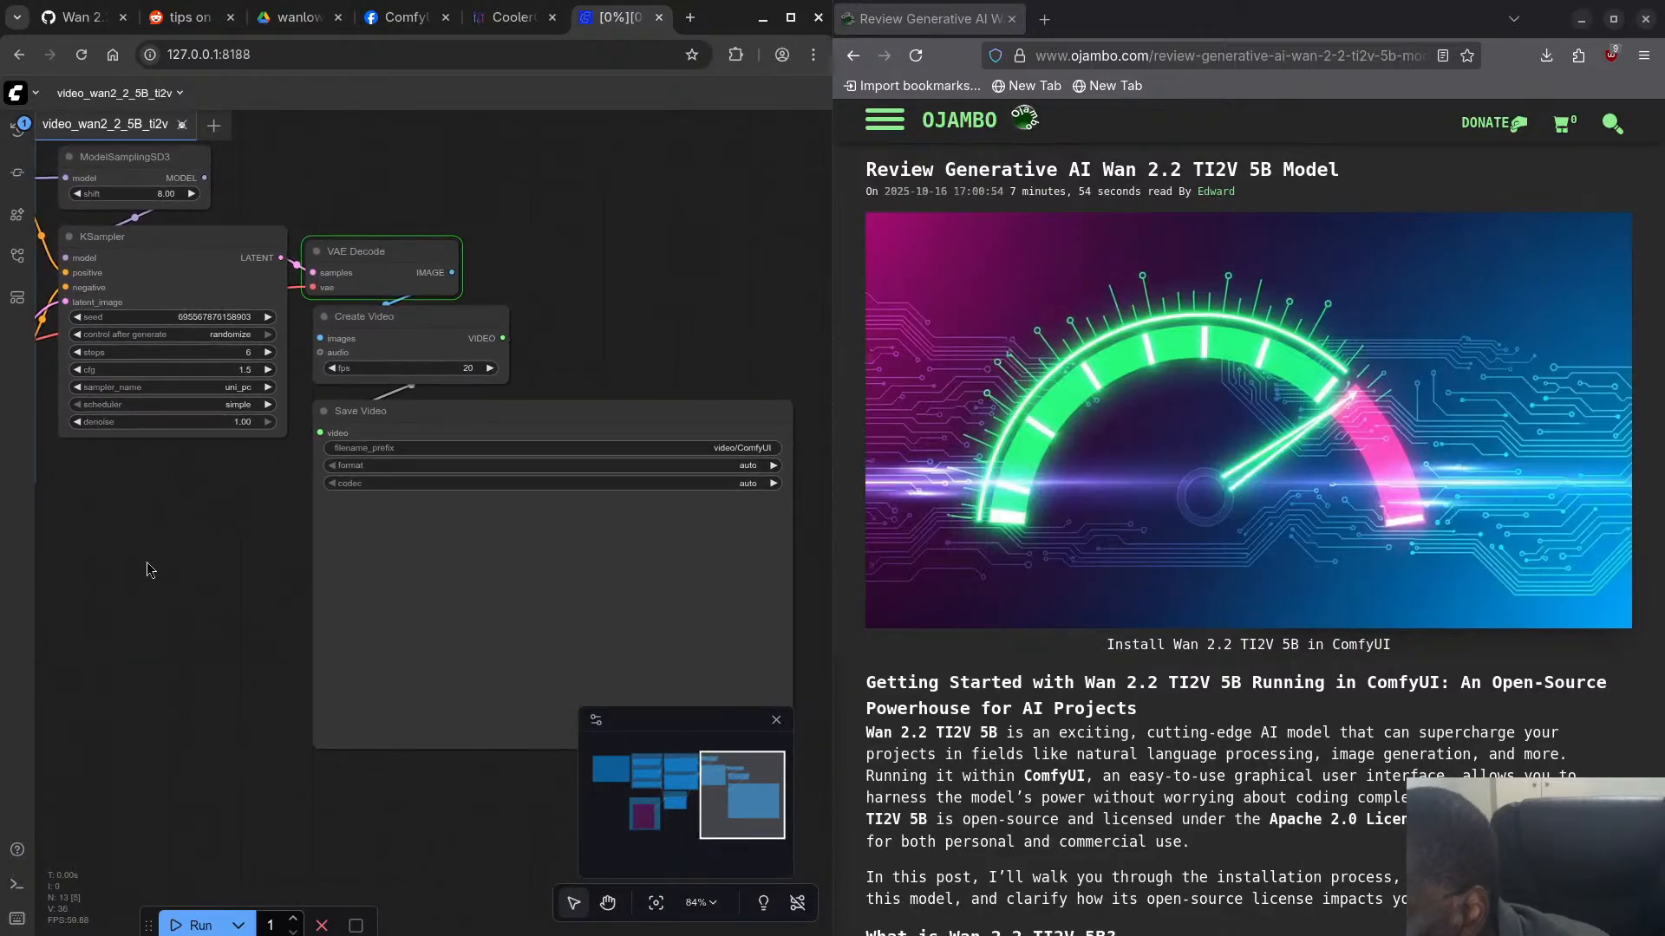
left_click(412, 484)
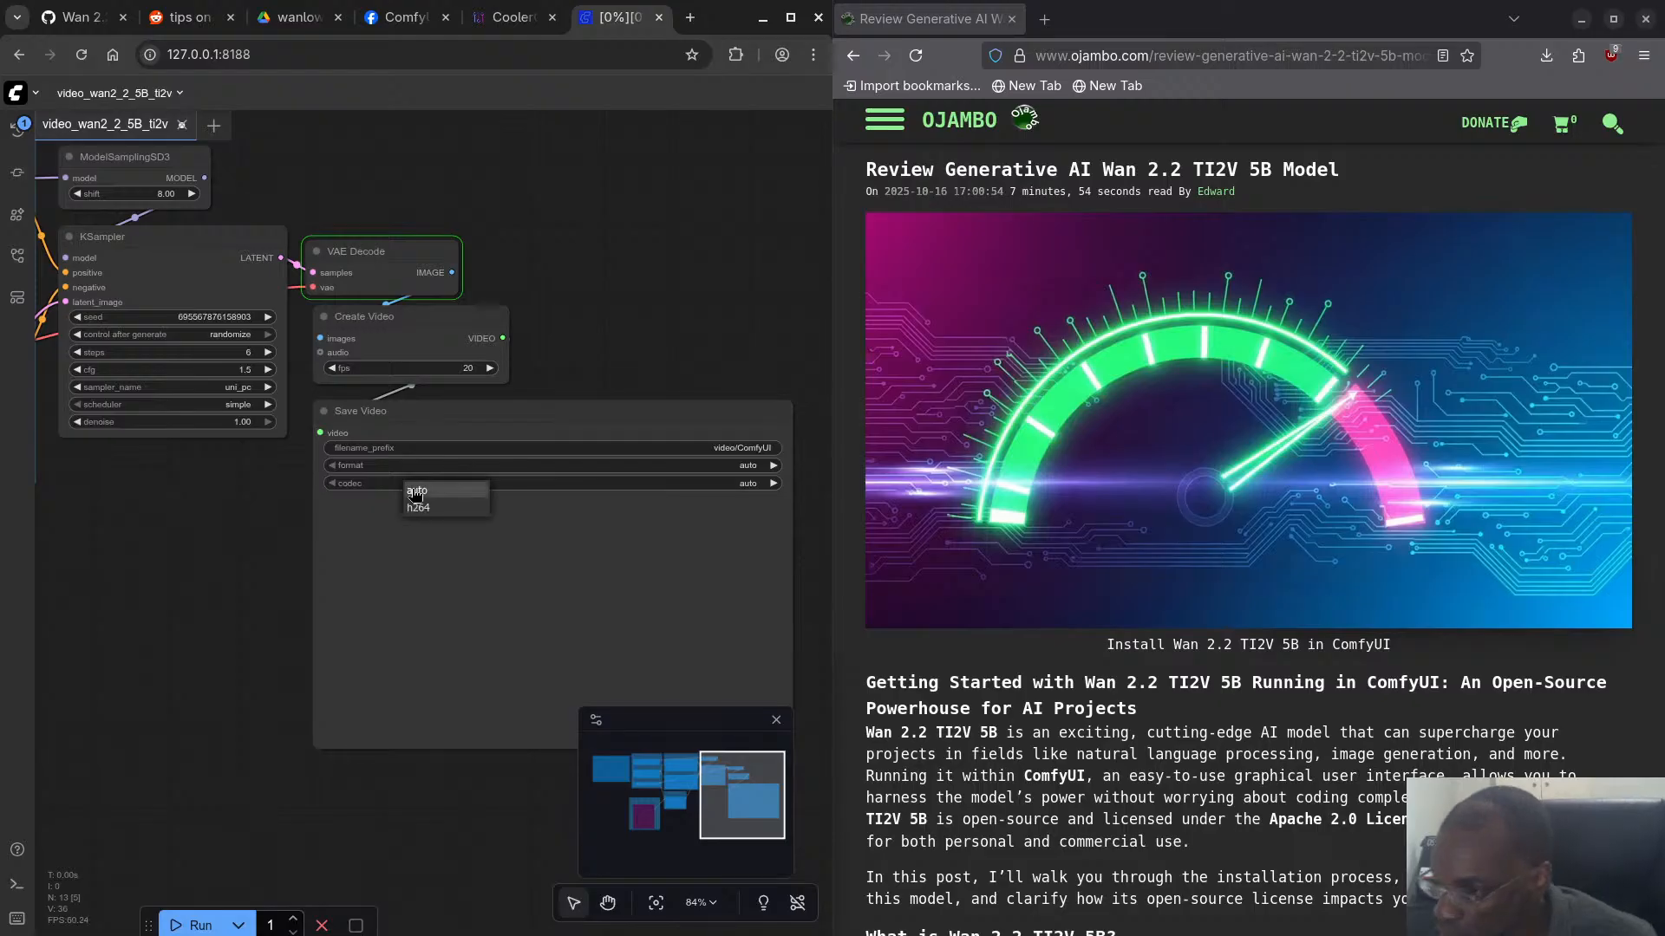
left_click(379, 542)
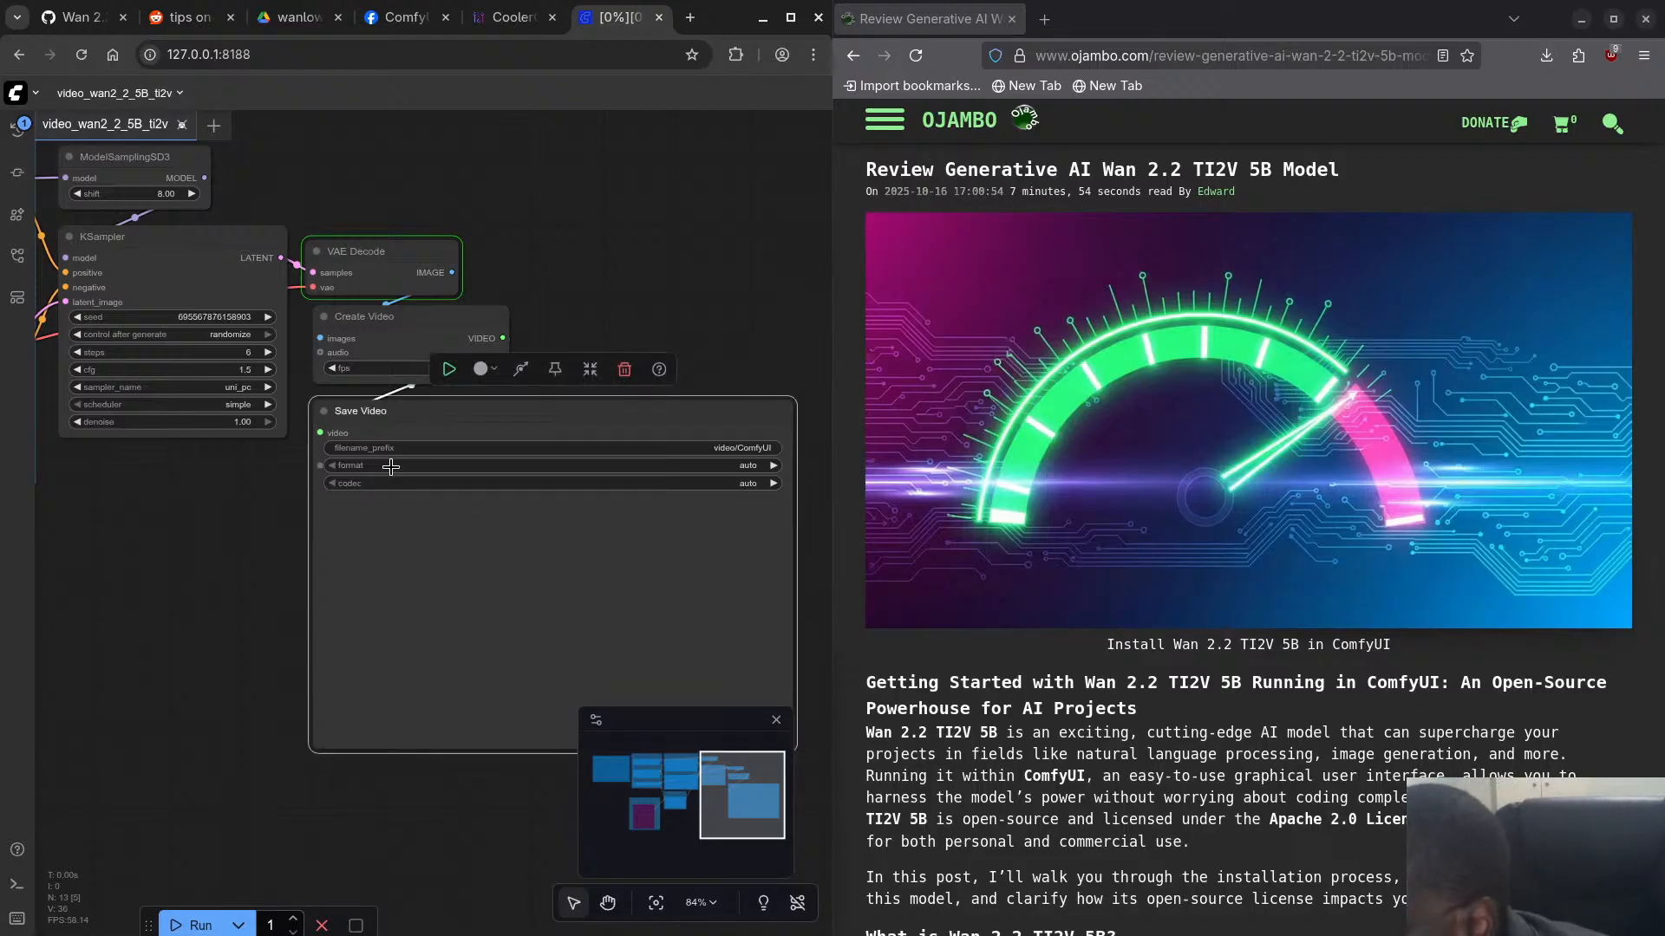
left_click(386, 465)
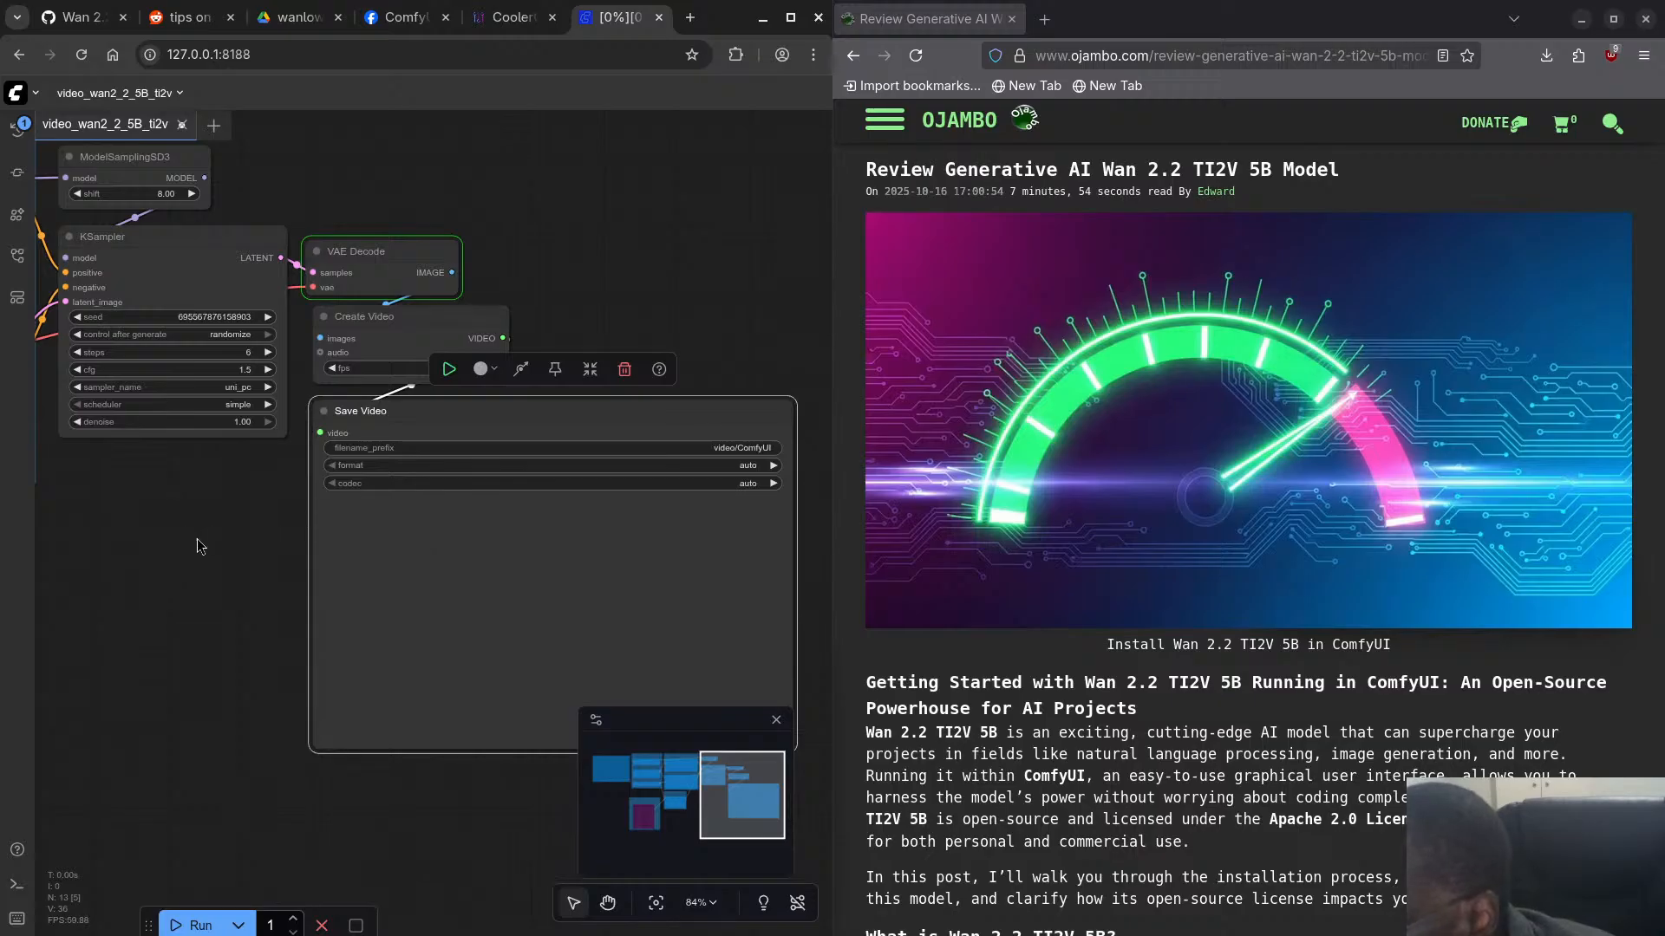
left_click_drag(181, 545, 676, 520)
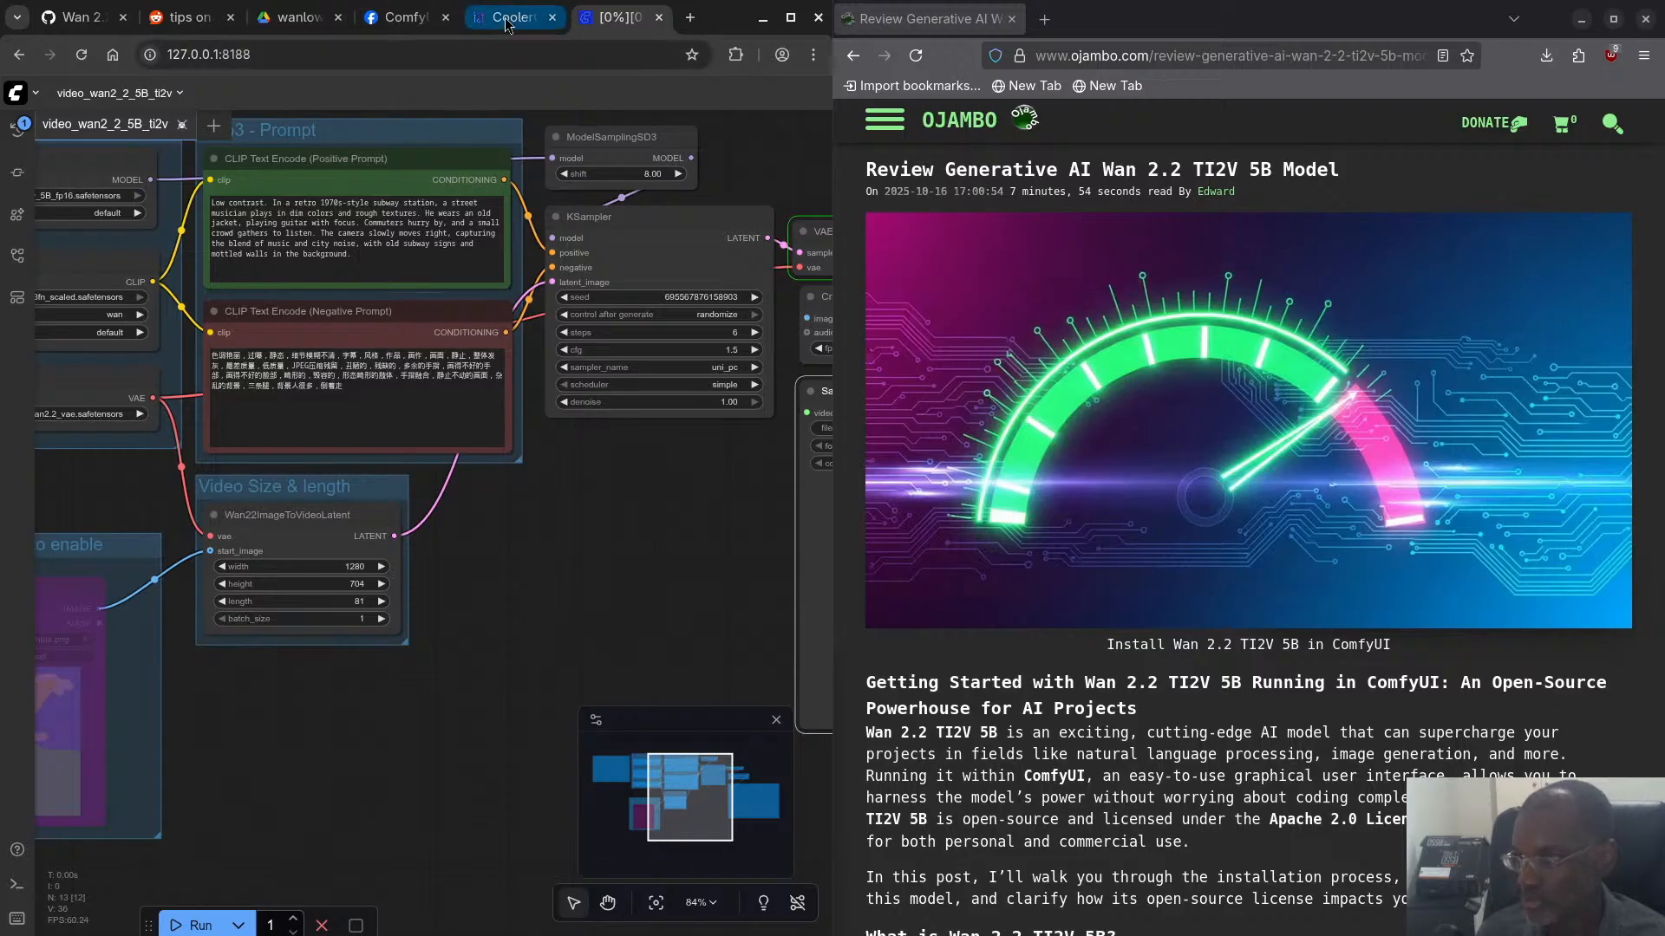
- Switch to CoolerControl and check the GPU temperatures, power and load during the generation
mouse_move(522, 31)
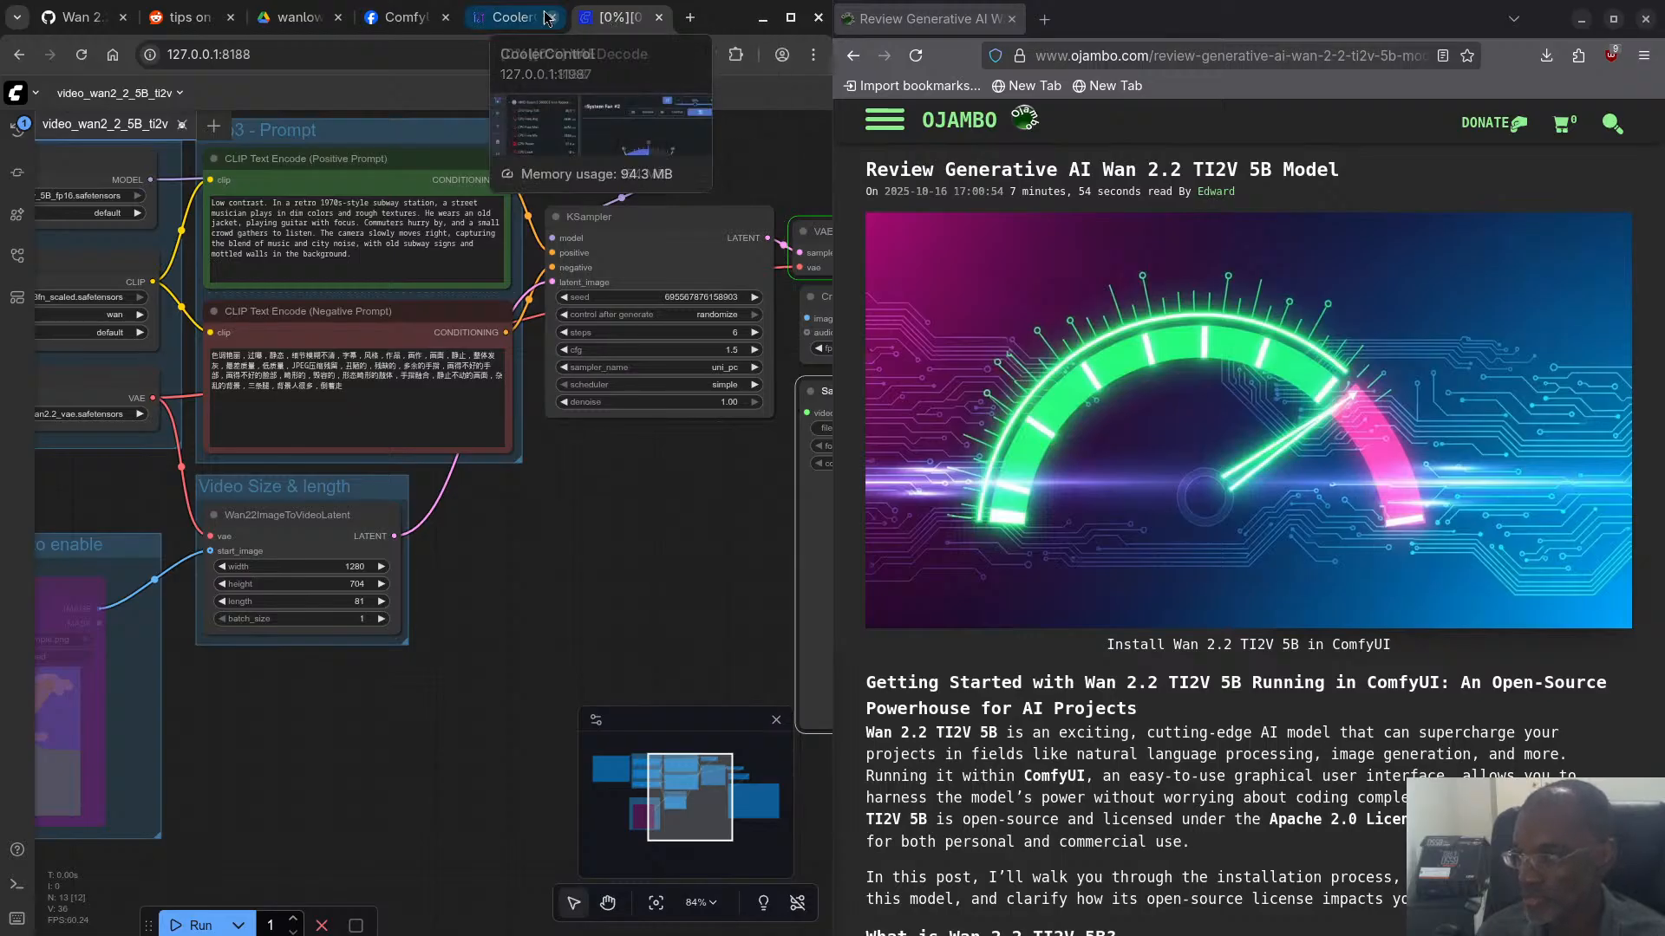
left_click(511, 15)
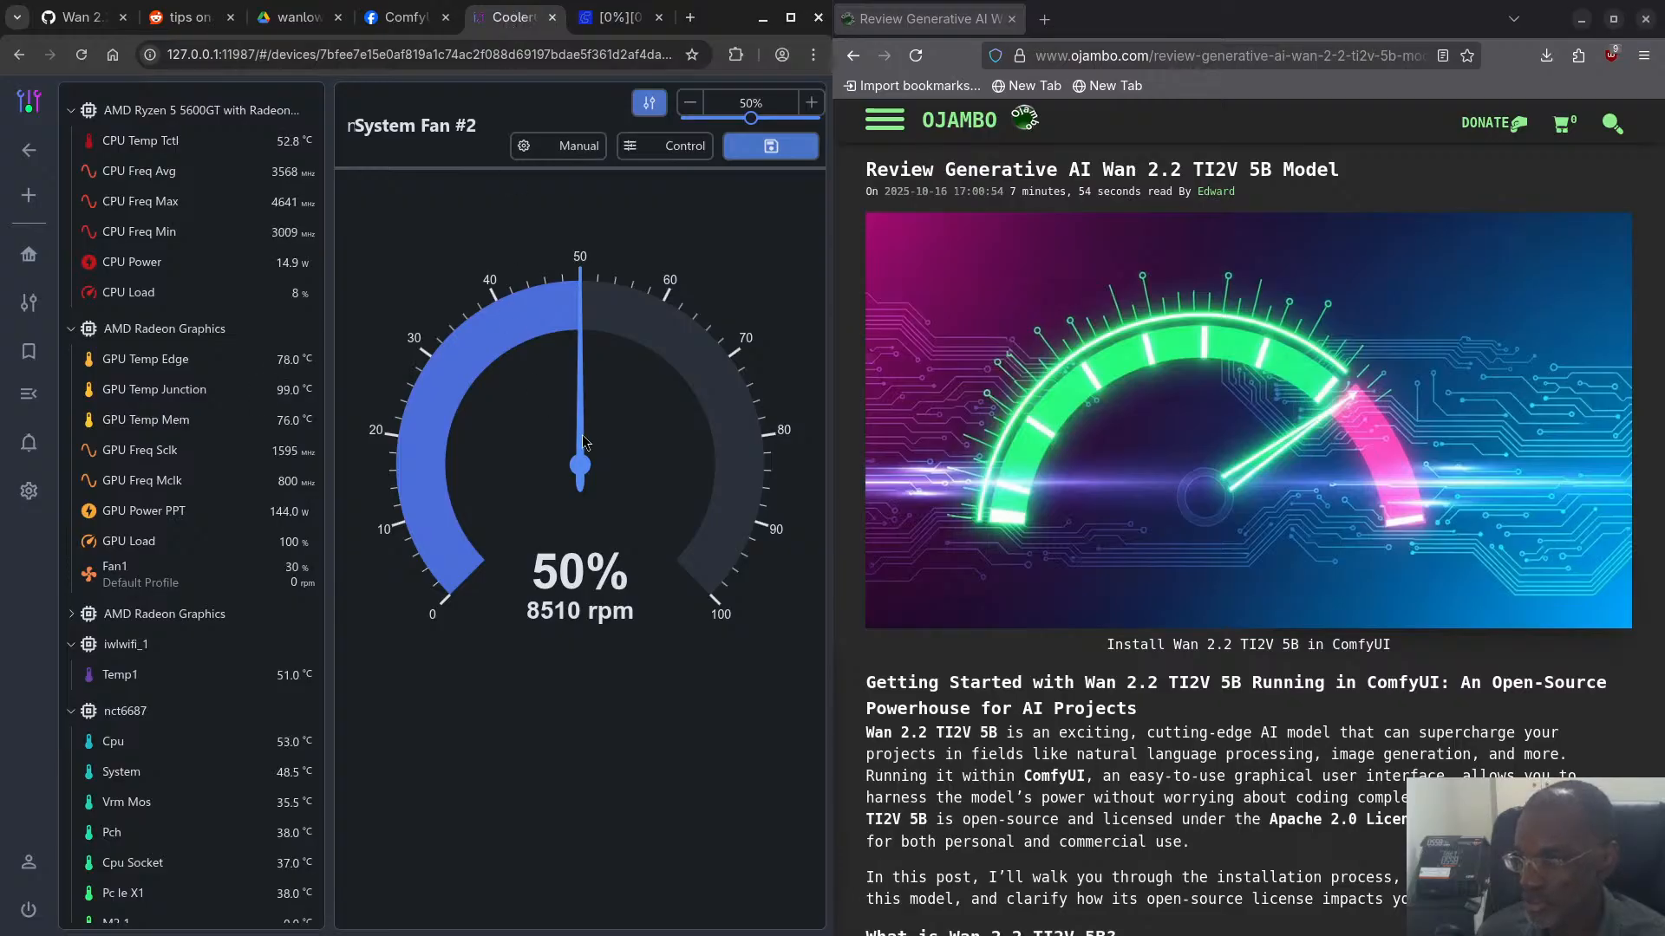
mouse_move(305, 414)
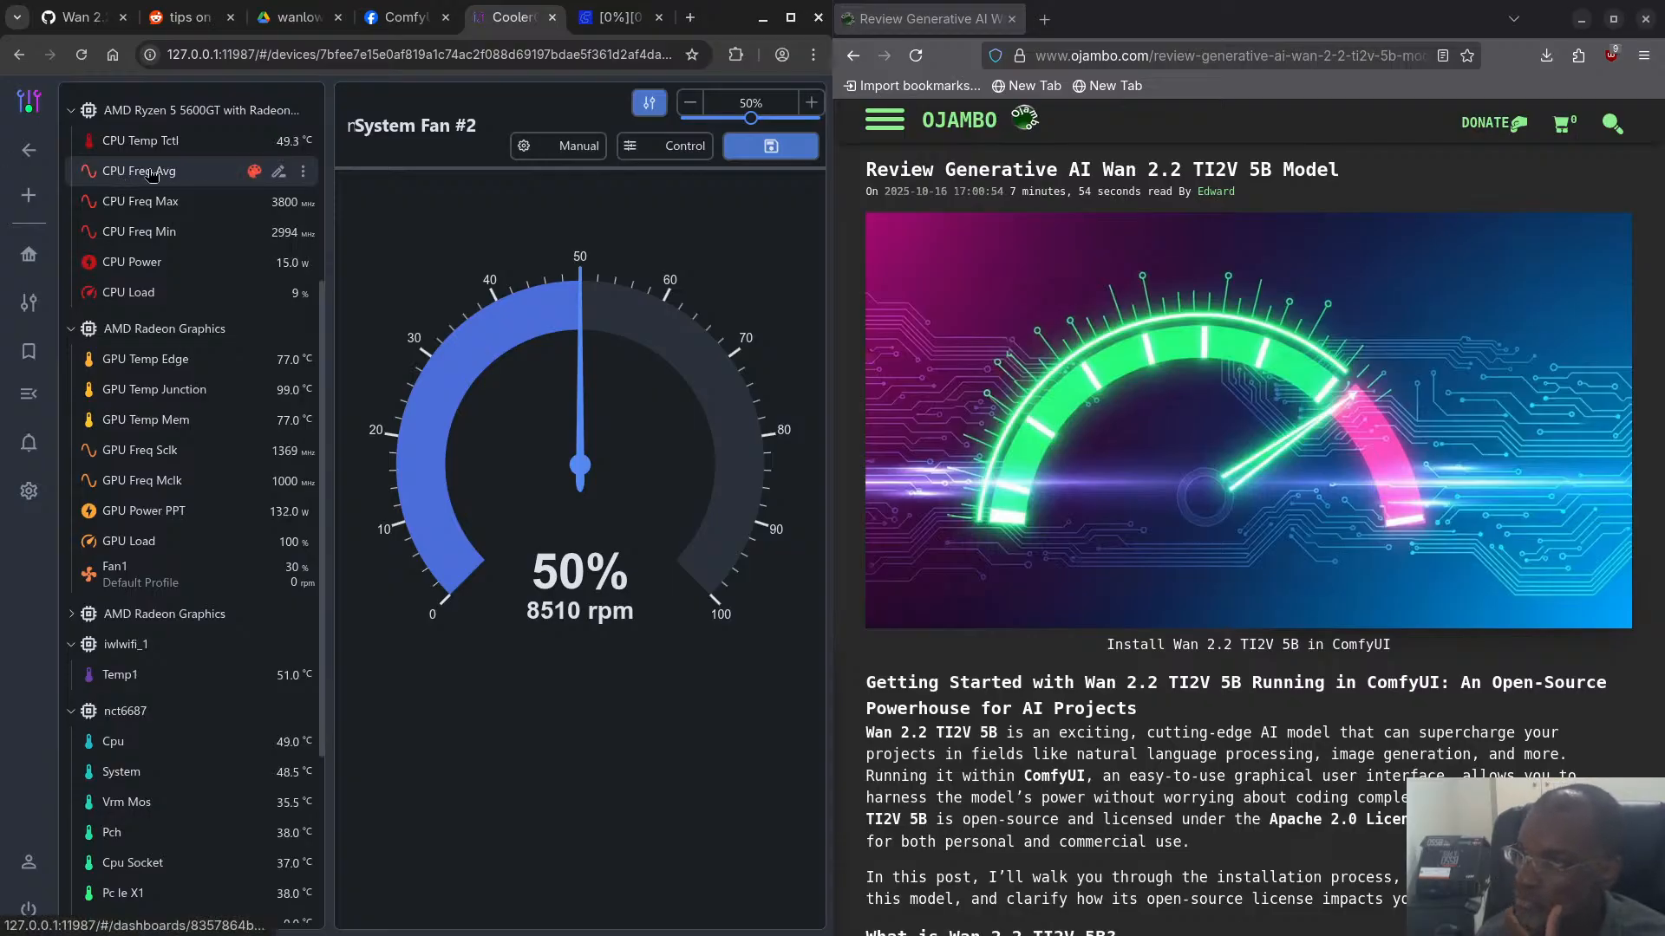
- Switch to the terminal running ComfyUI and review the log for sampling progress and model loading
key("super")
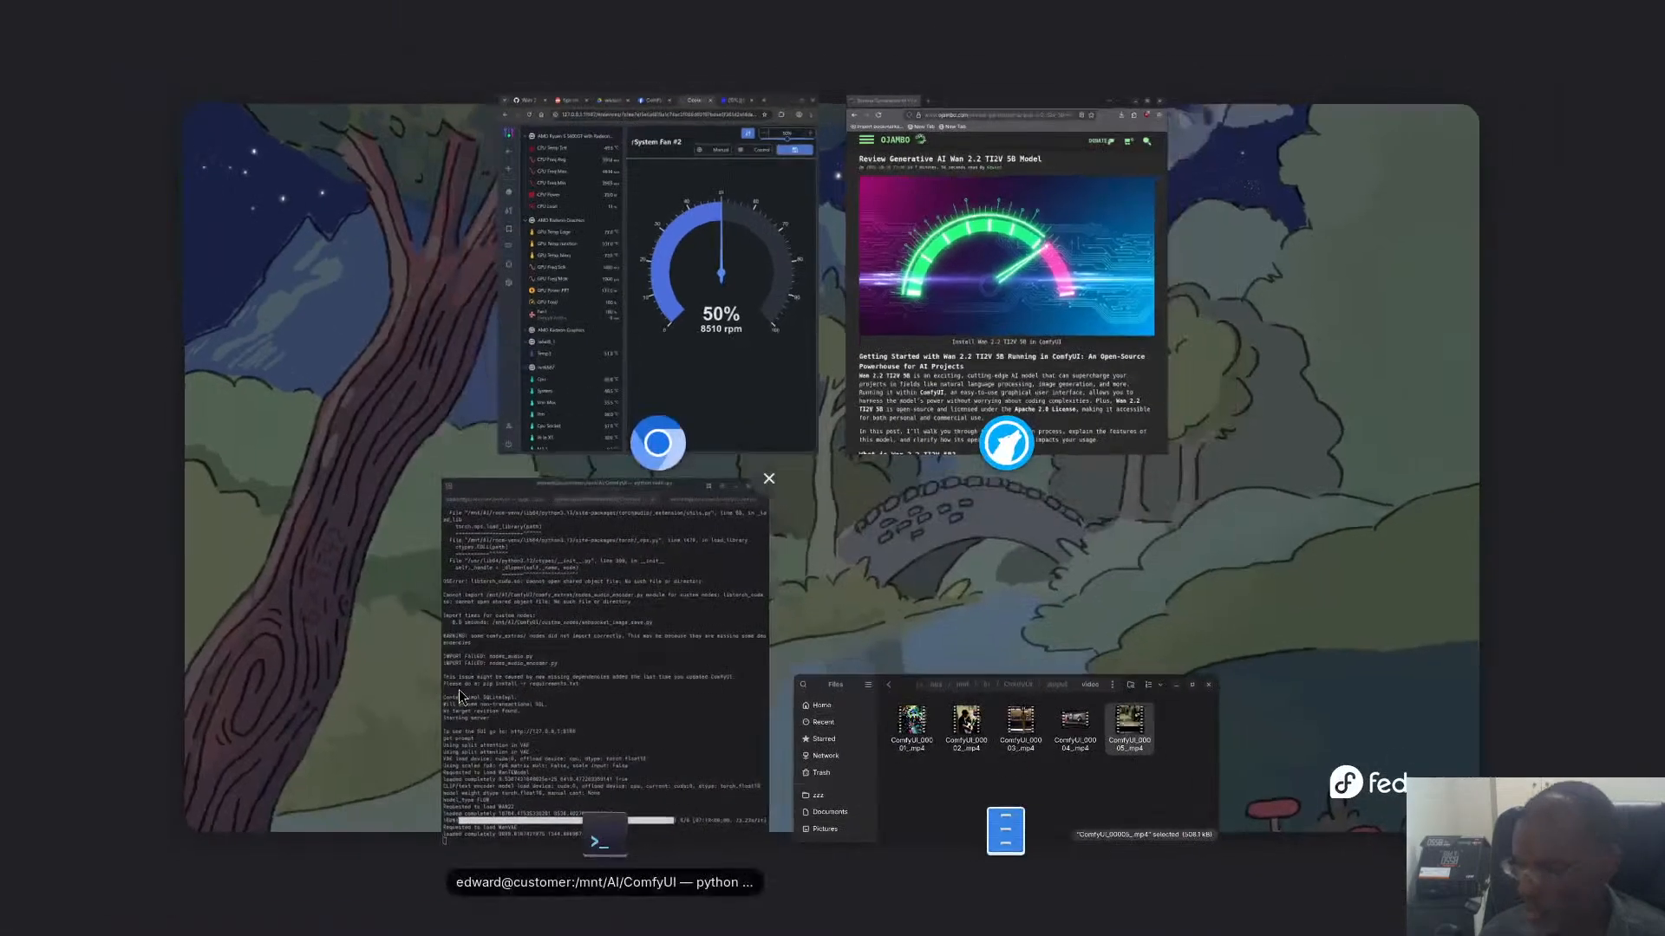
left_click(459, 690)
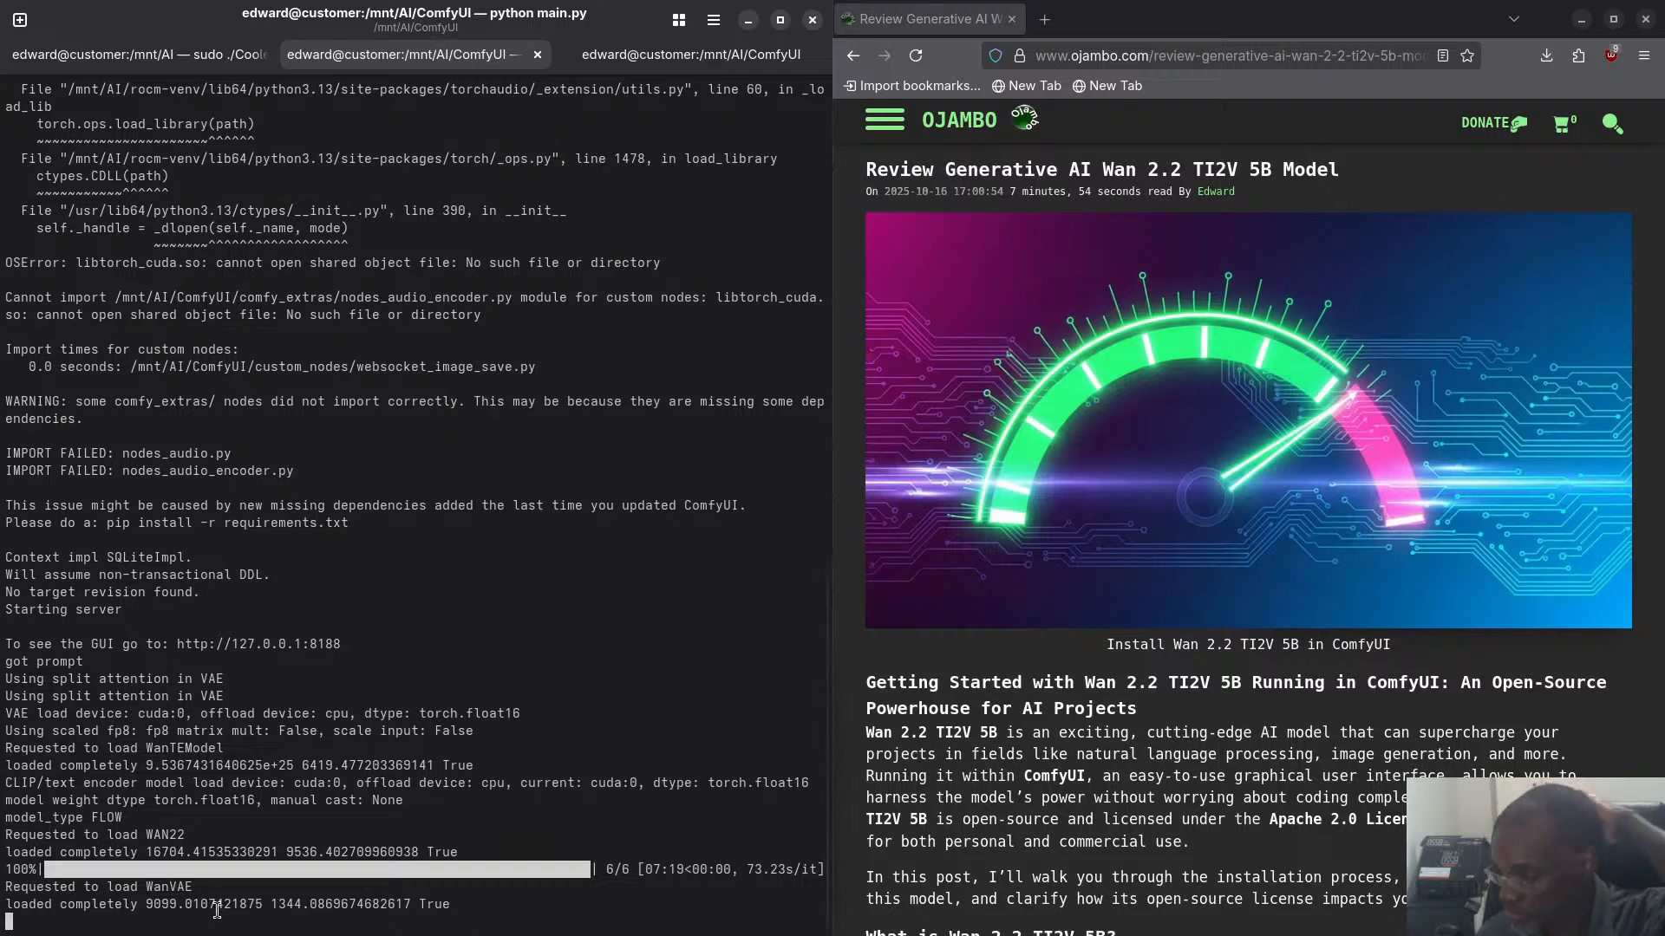
scroll(221, 909, "up", 2)
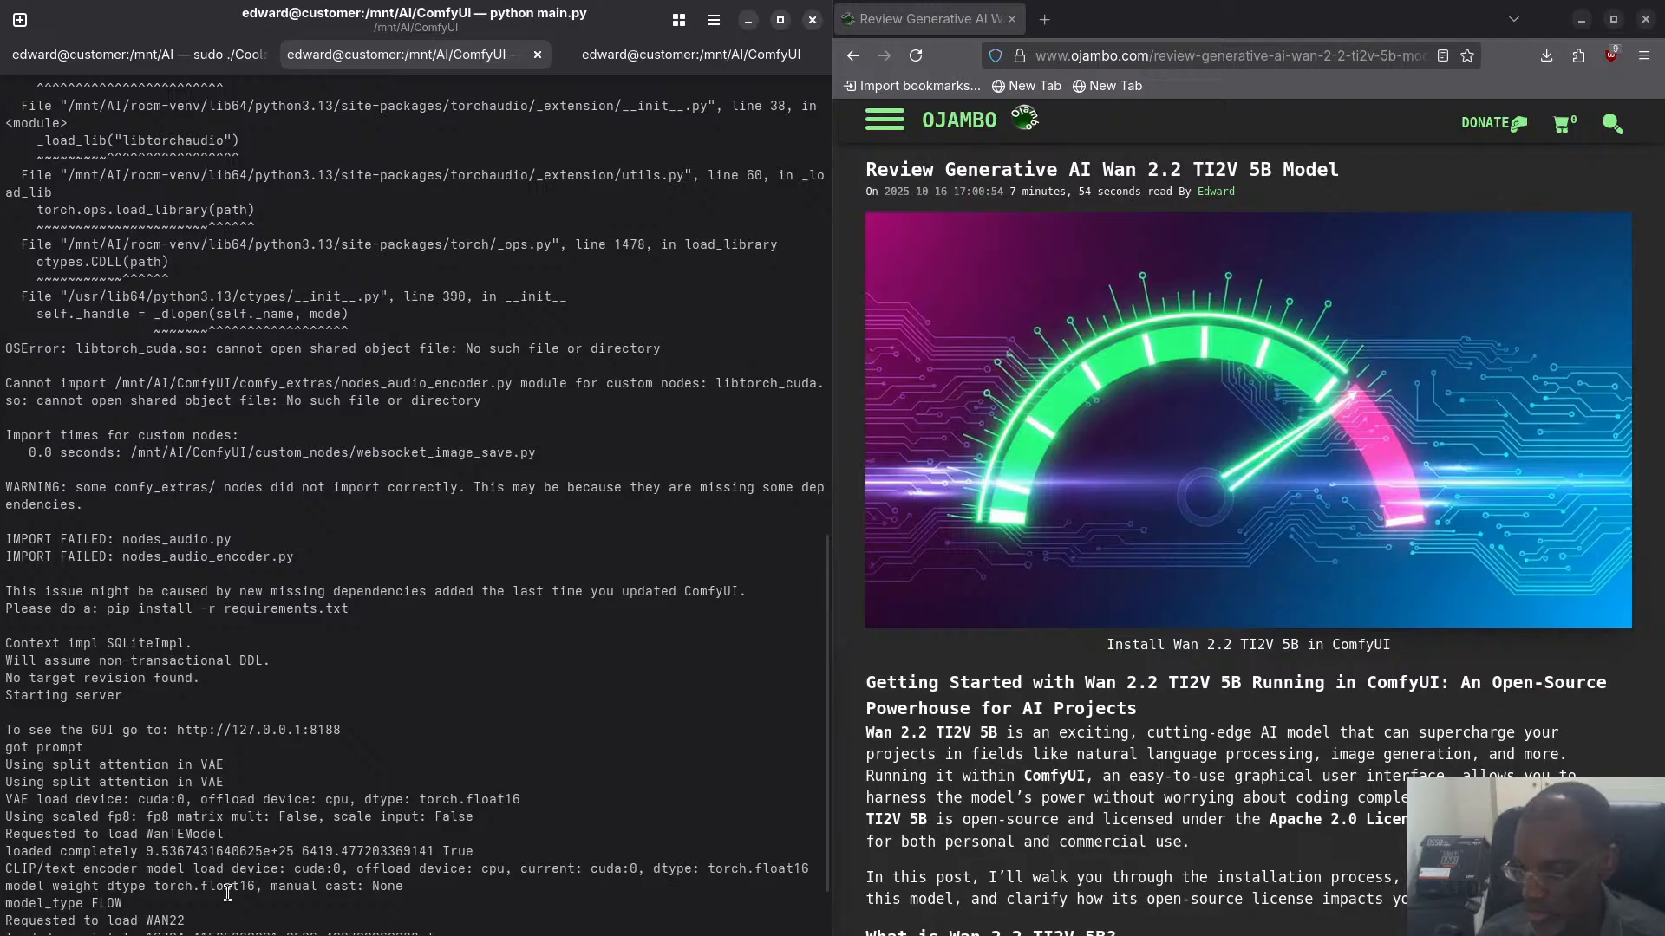
scroll(227, 893, "down", 2)
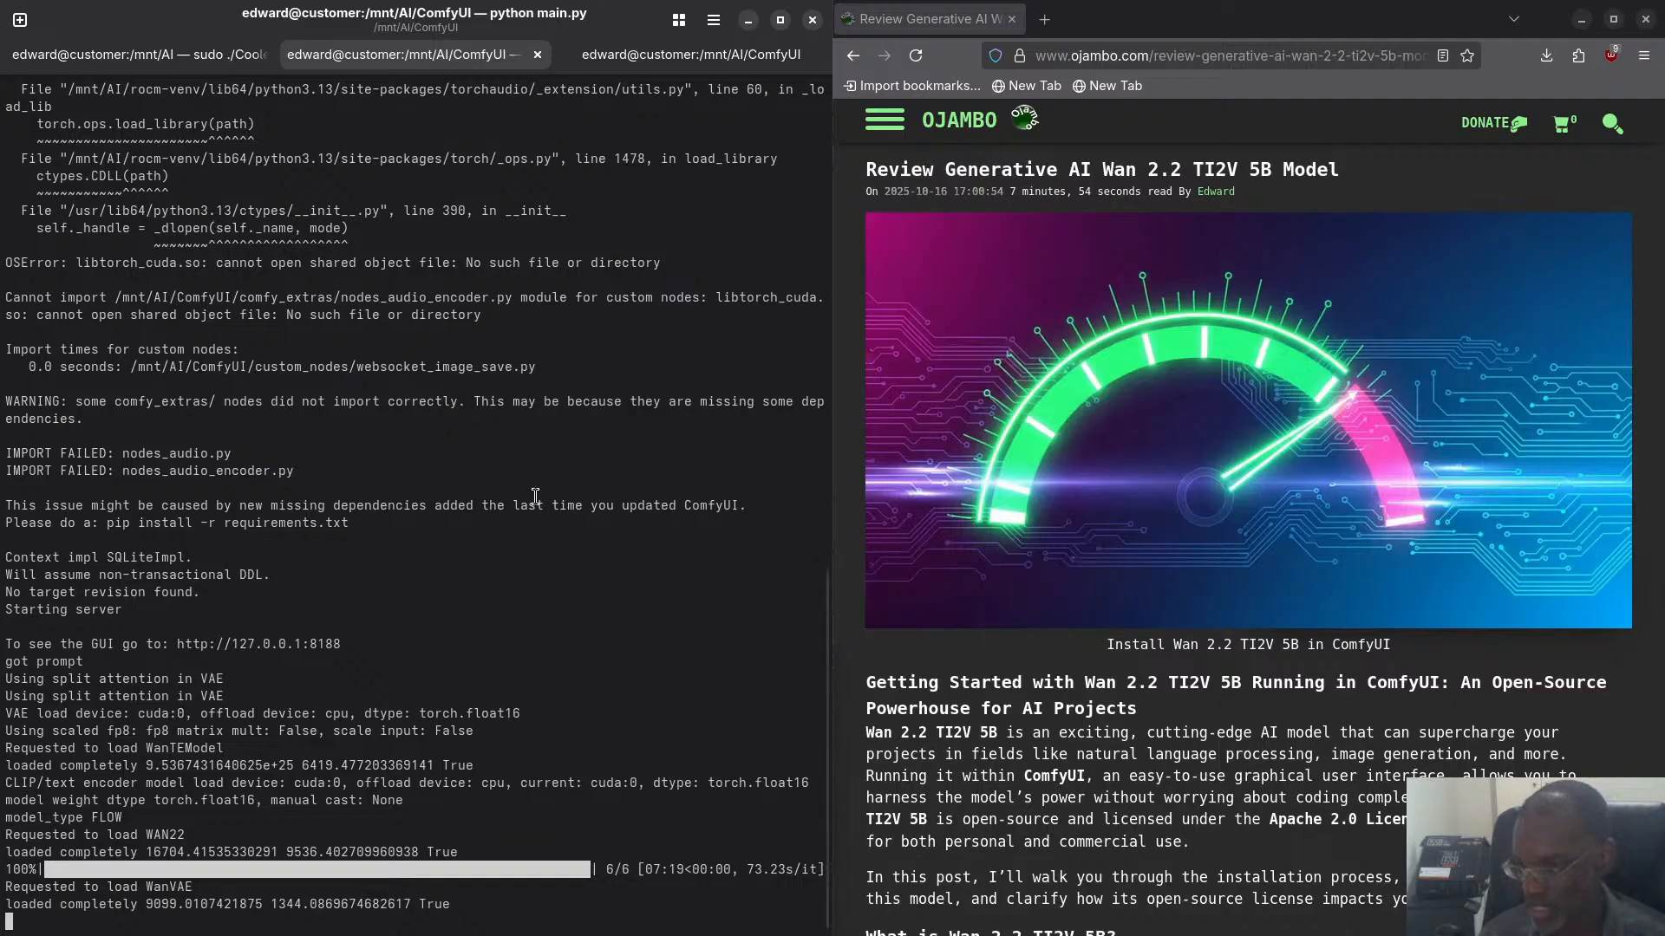
- Return to the browser and reread the recommended settings in the GitHub issue "Wan 2.2 is a flop especially the 5B model"
key("super")
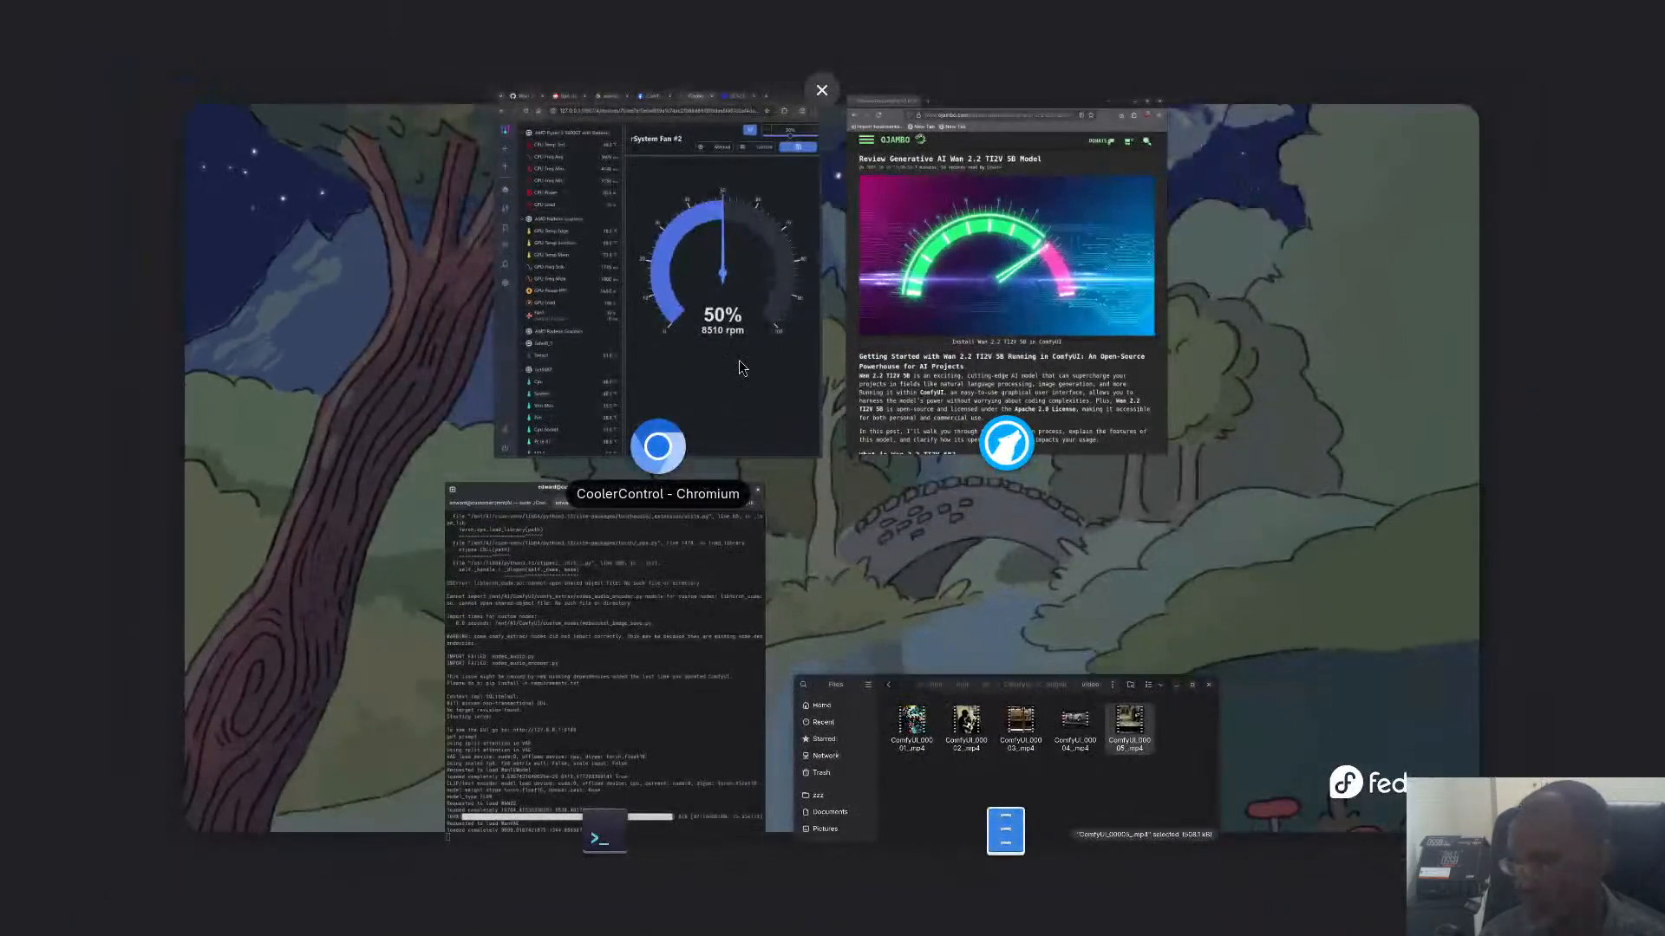
left_click(746, 387)
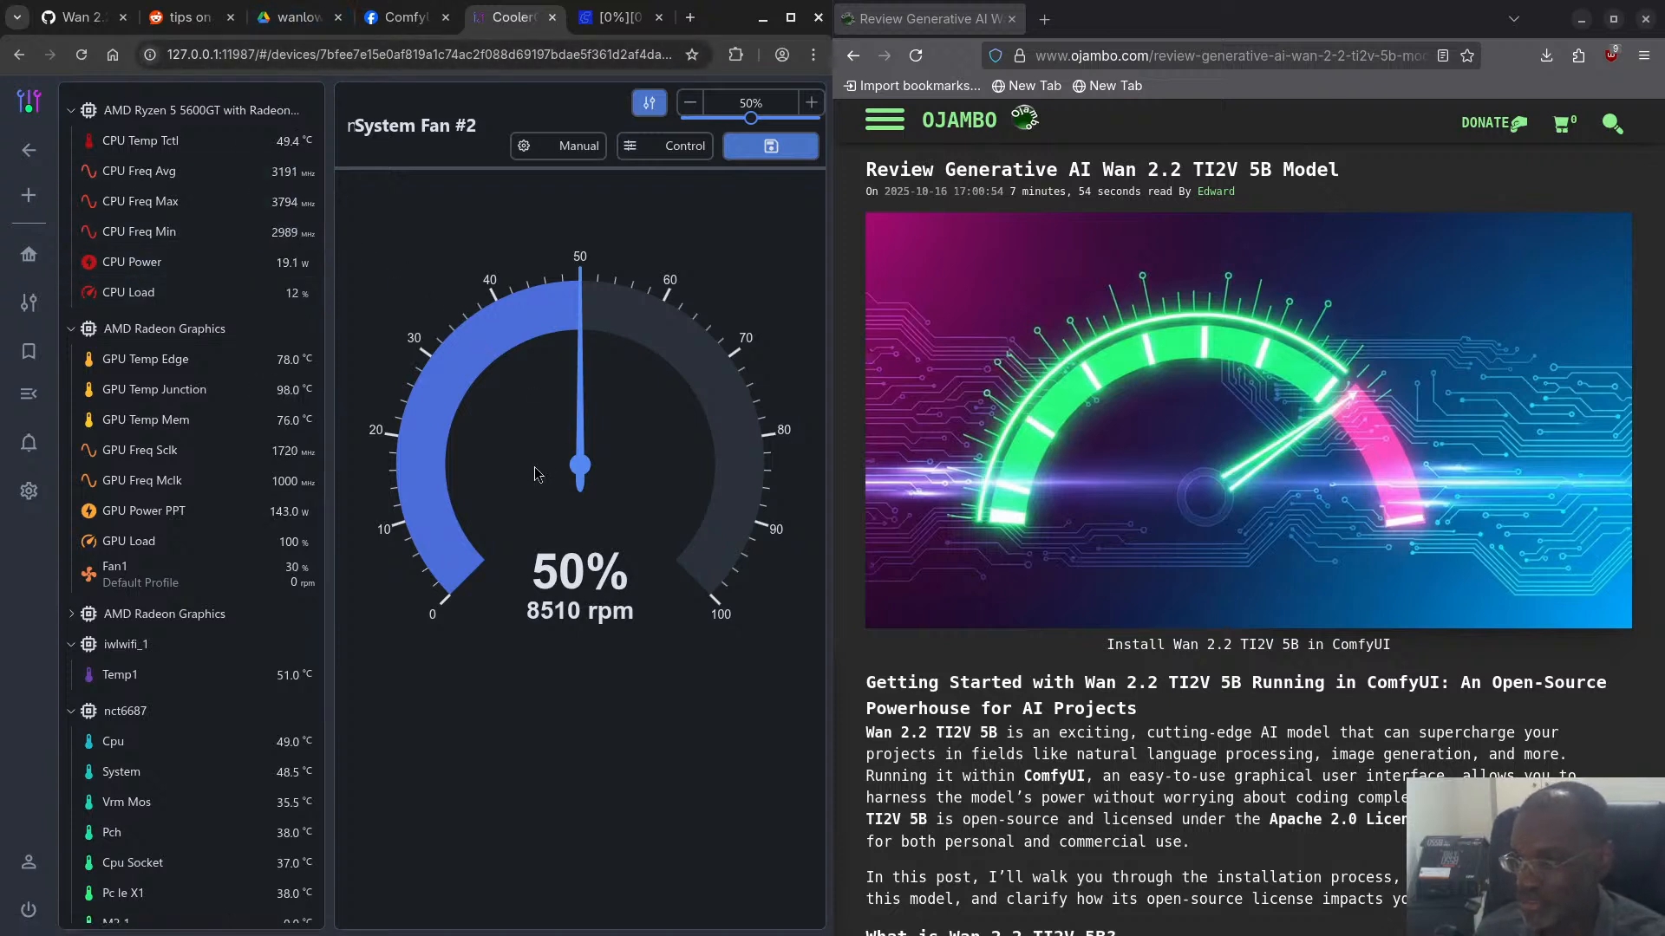
left_click(78, 17)
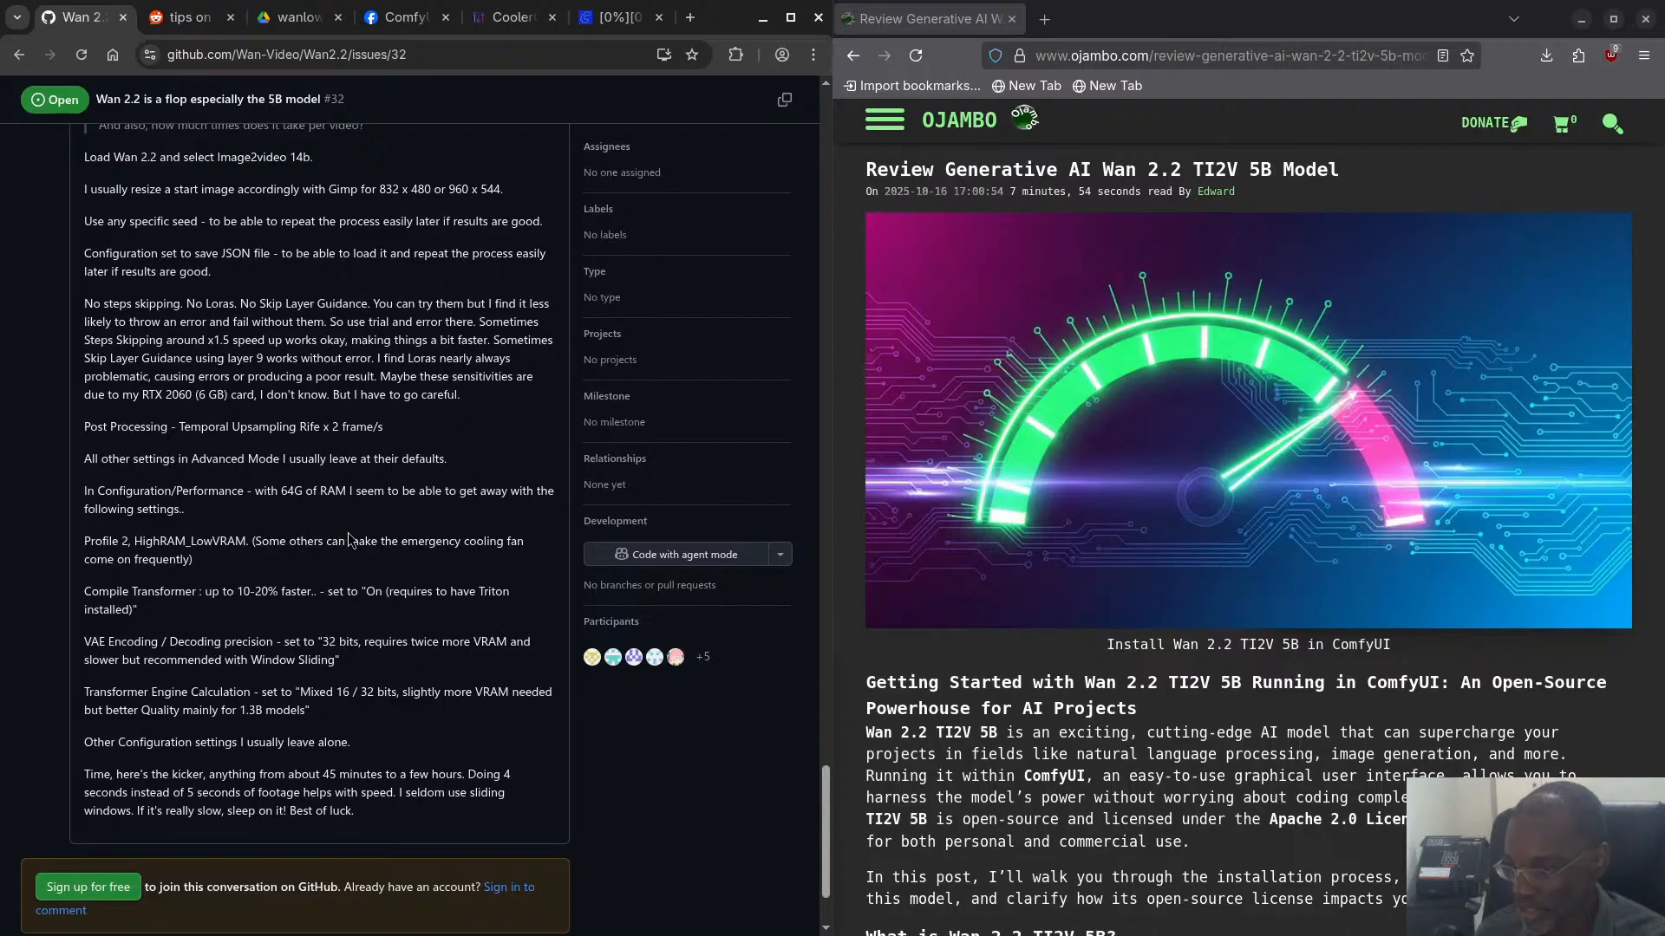
scroll(350, 532, "down", 3)
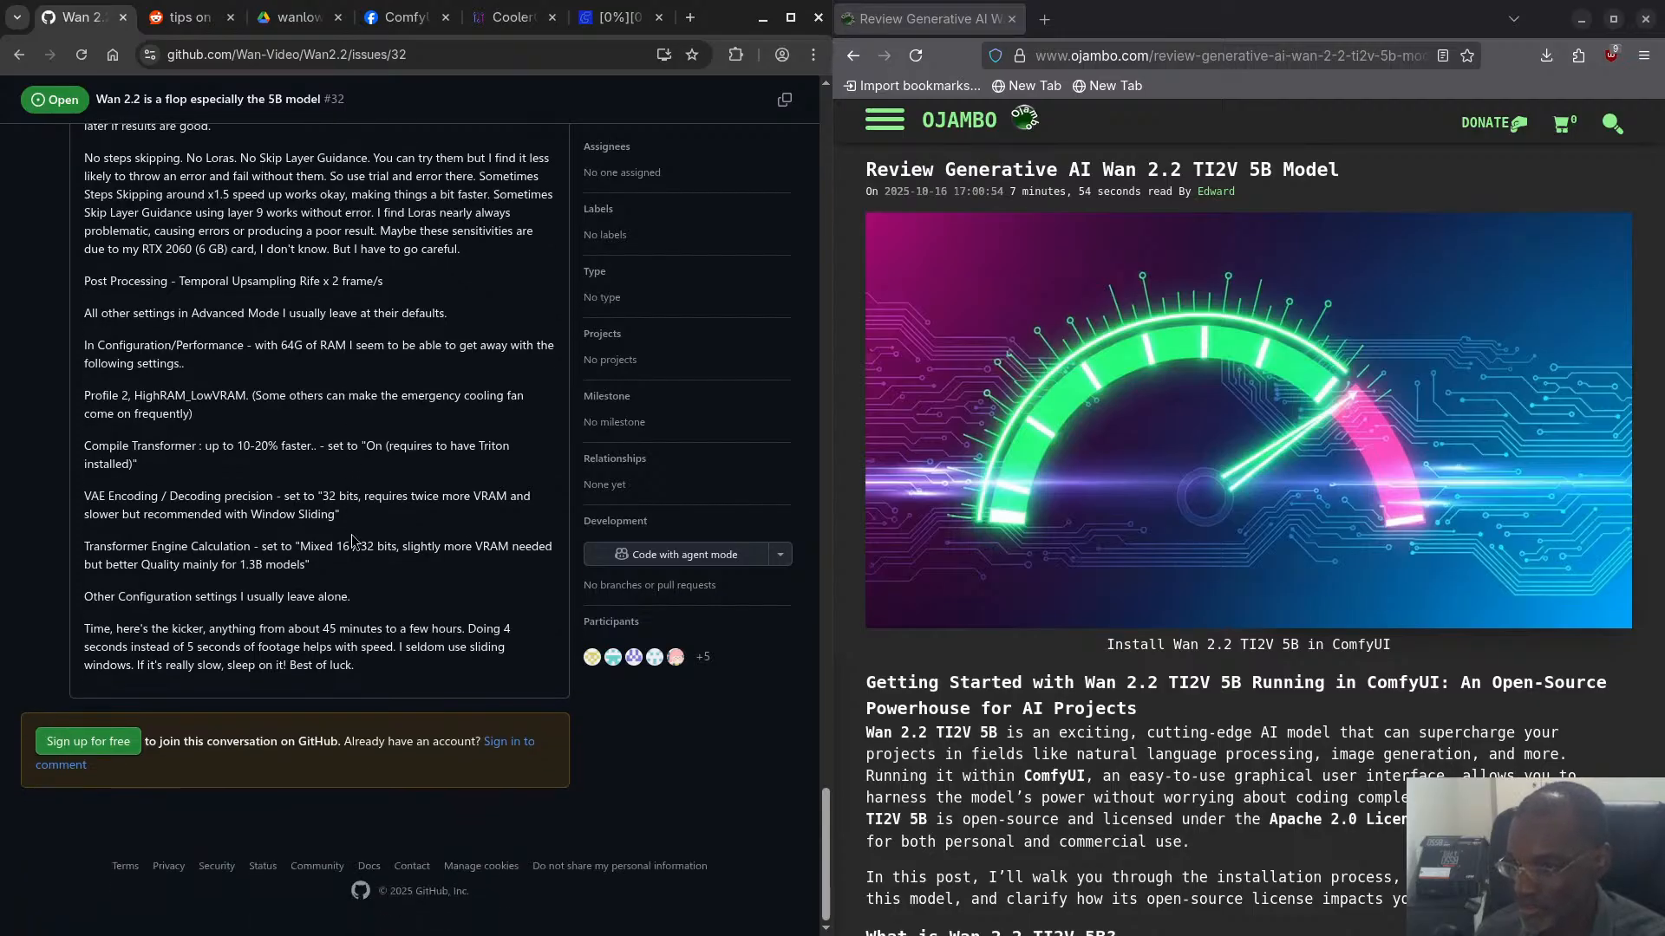
scroll(351, 542, "up", 4)
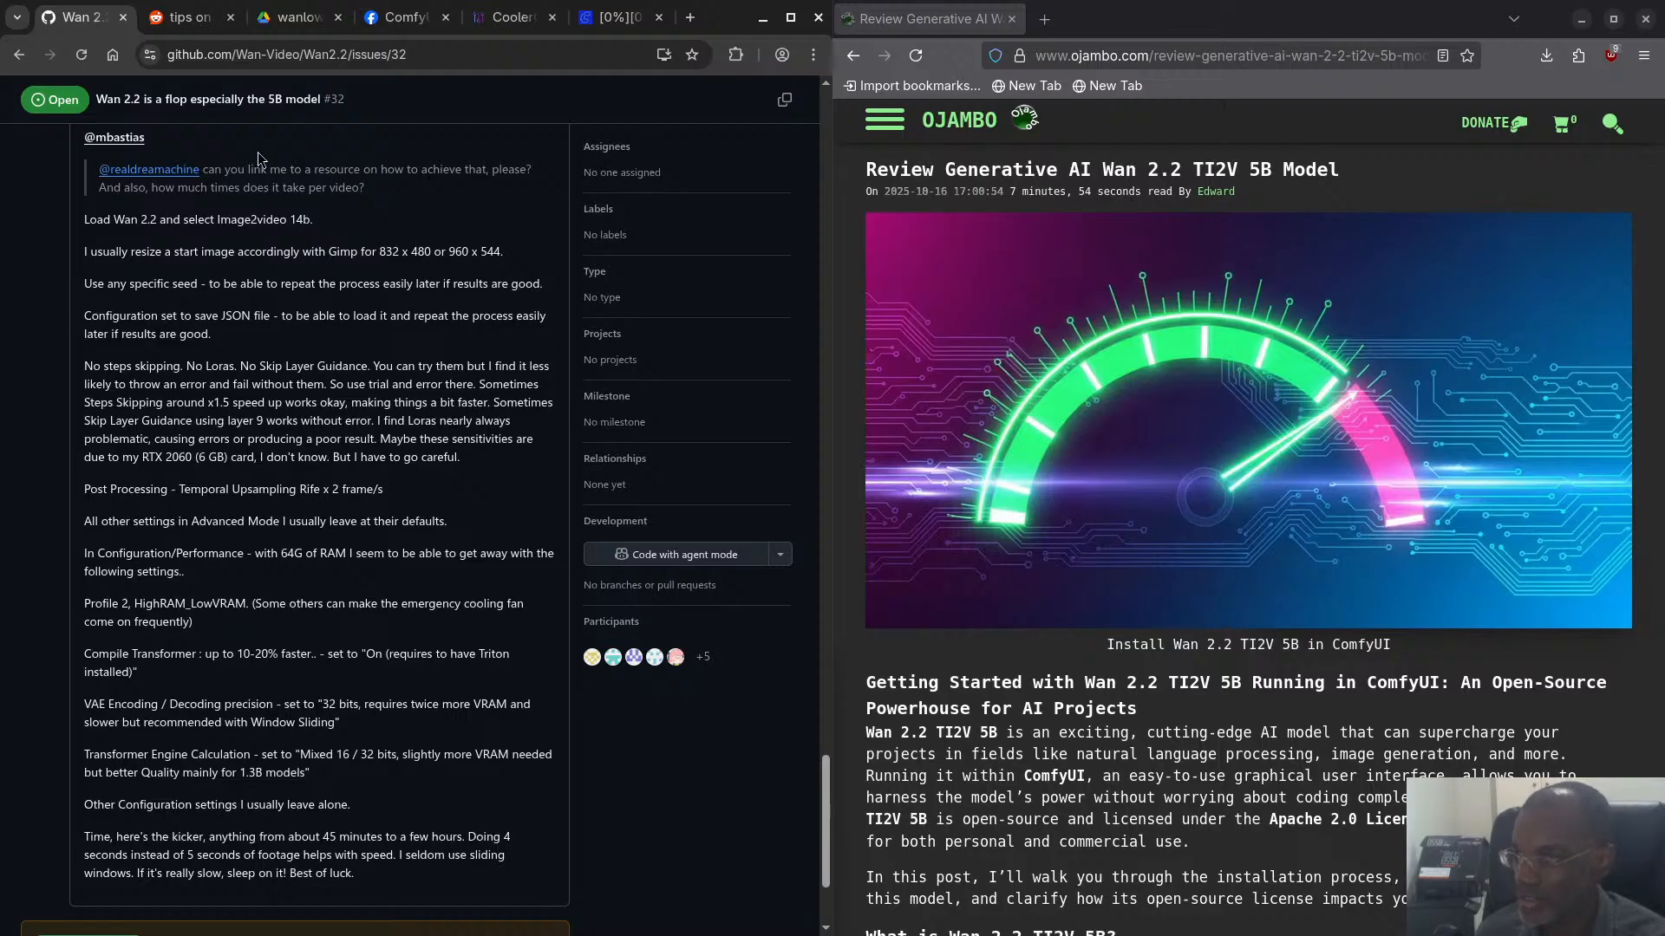
- Look through the Reddit tips thread for the comment recommending Wan 2.2 steps, cfg and resolution
left_click(189, 17)
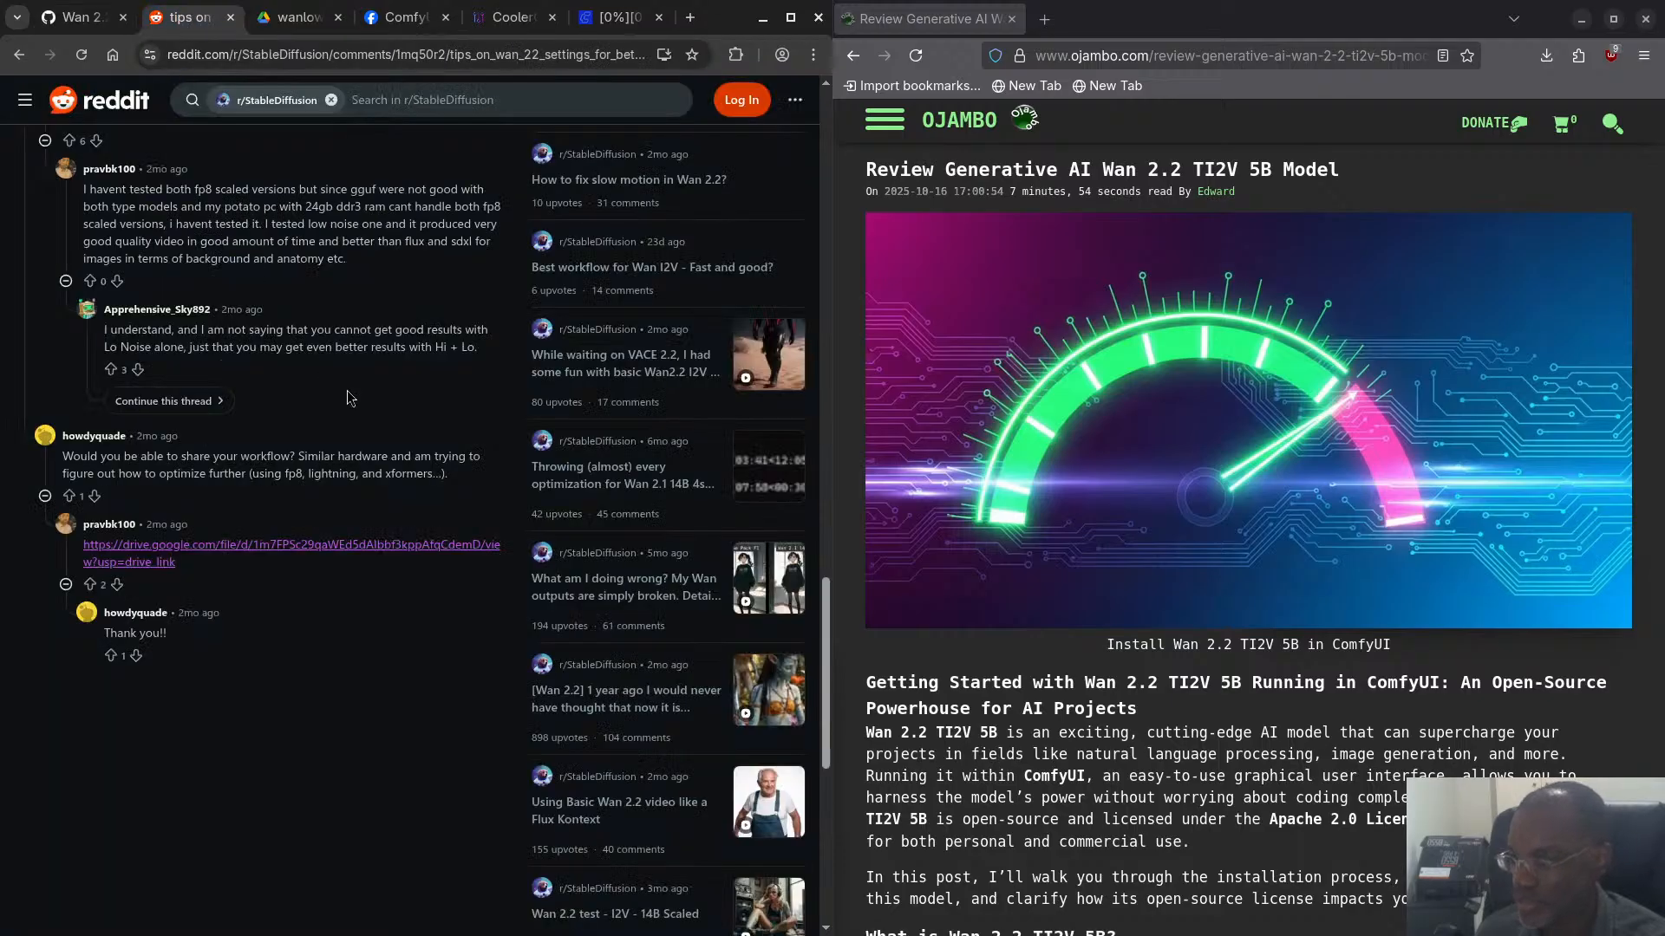
scroll(299, 607, "up", 5)
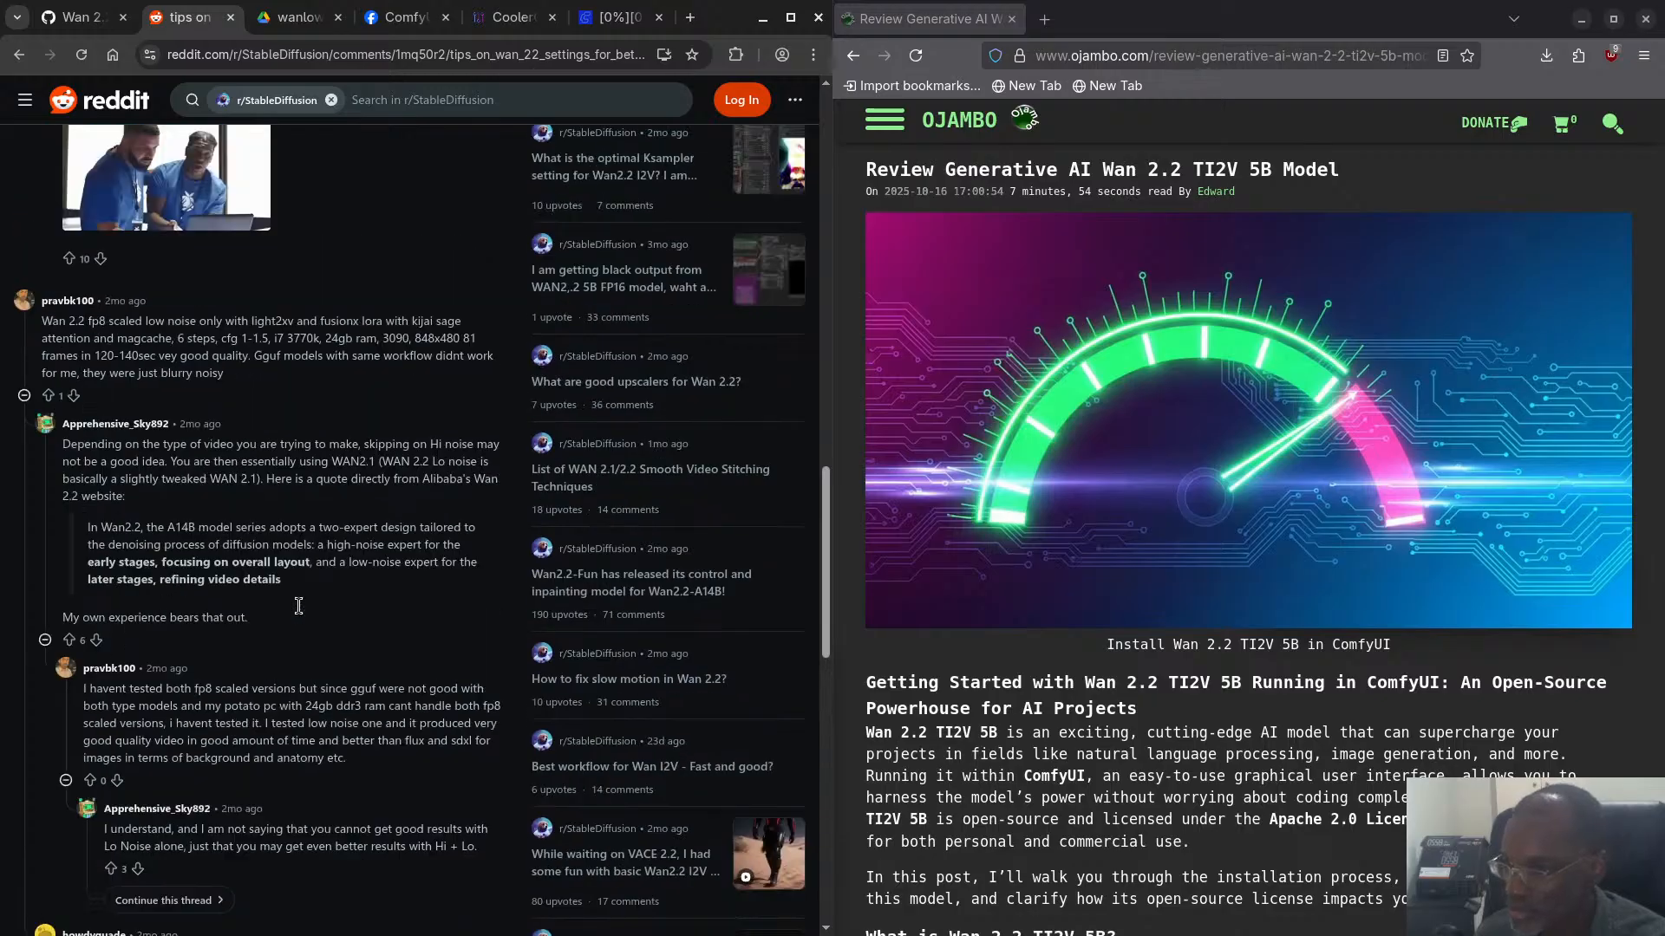
scroll(298, 605, "up", 2)
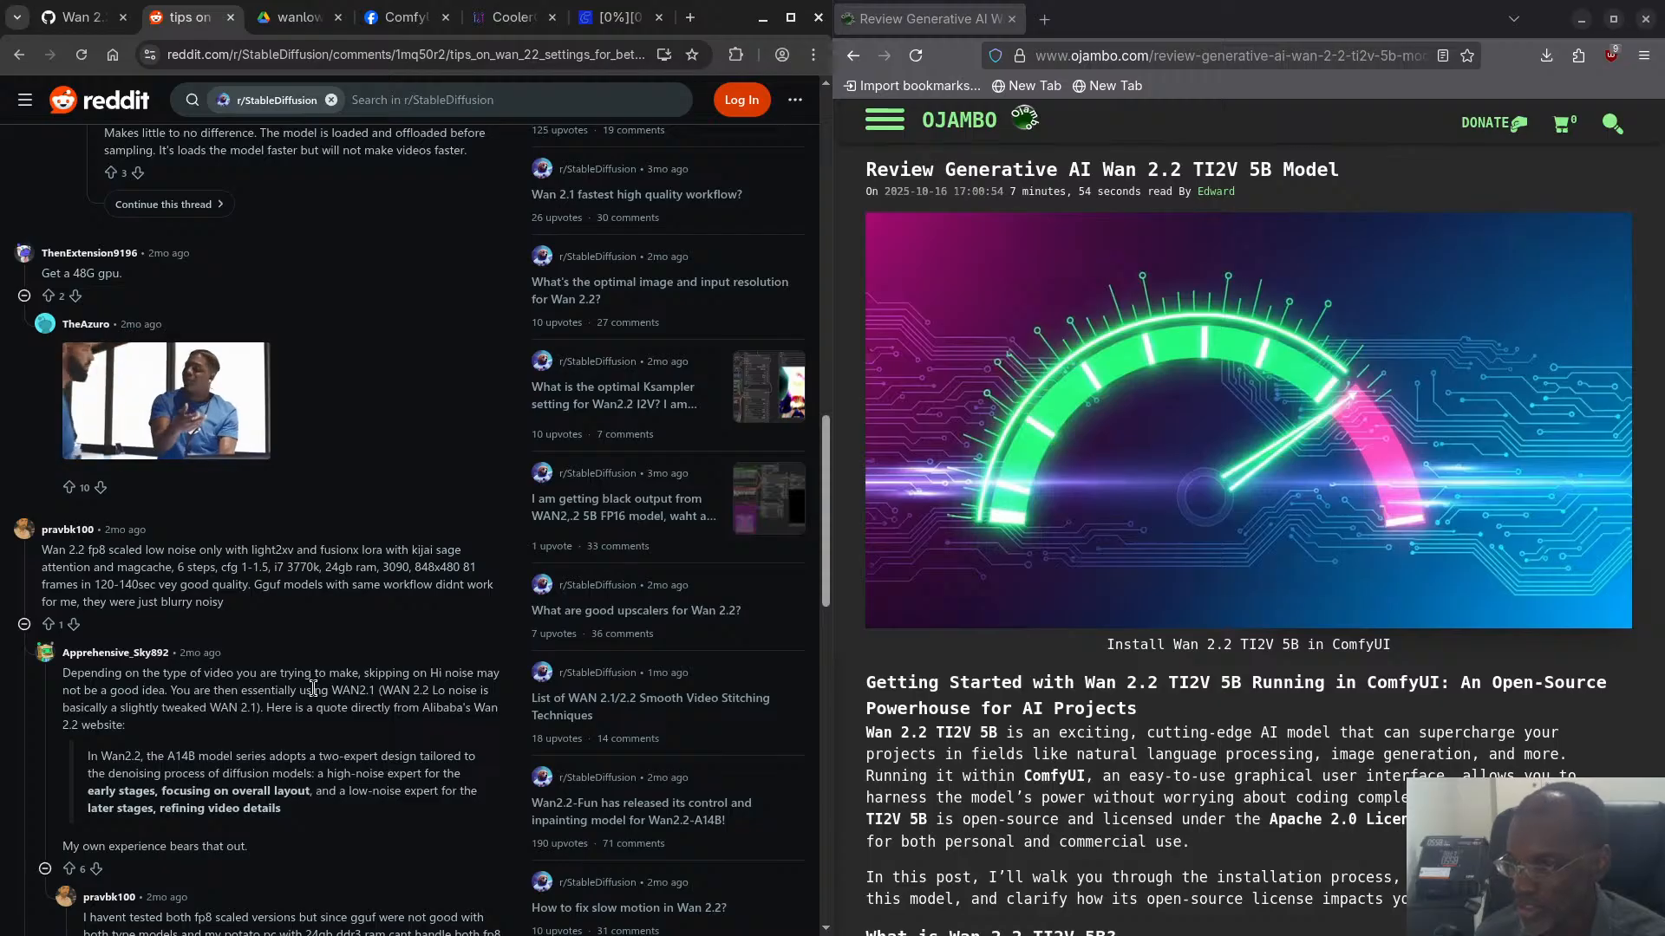
- View the shared workflow file wanlow_2214b.json on Google Drive, then the ComfyUI group post on Facebook
key("ctrl+Tab")
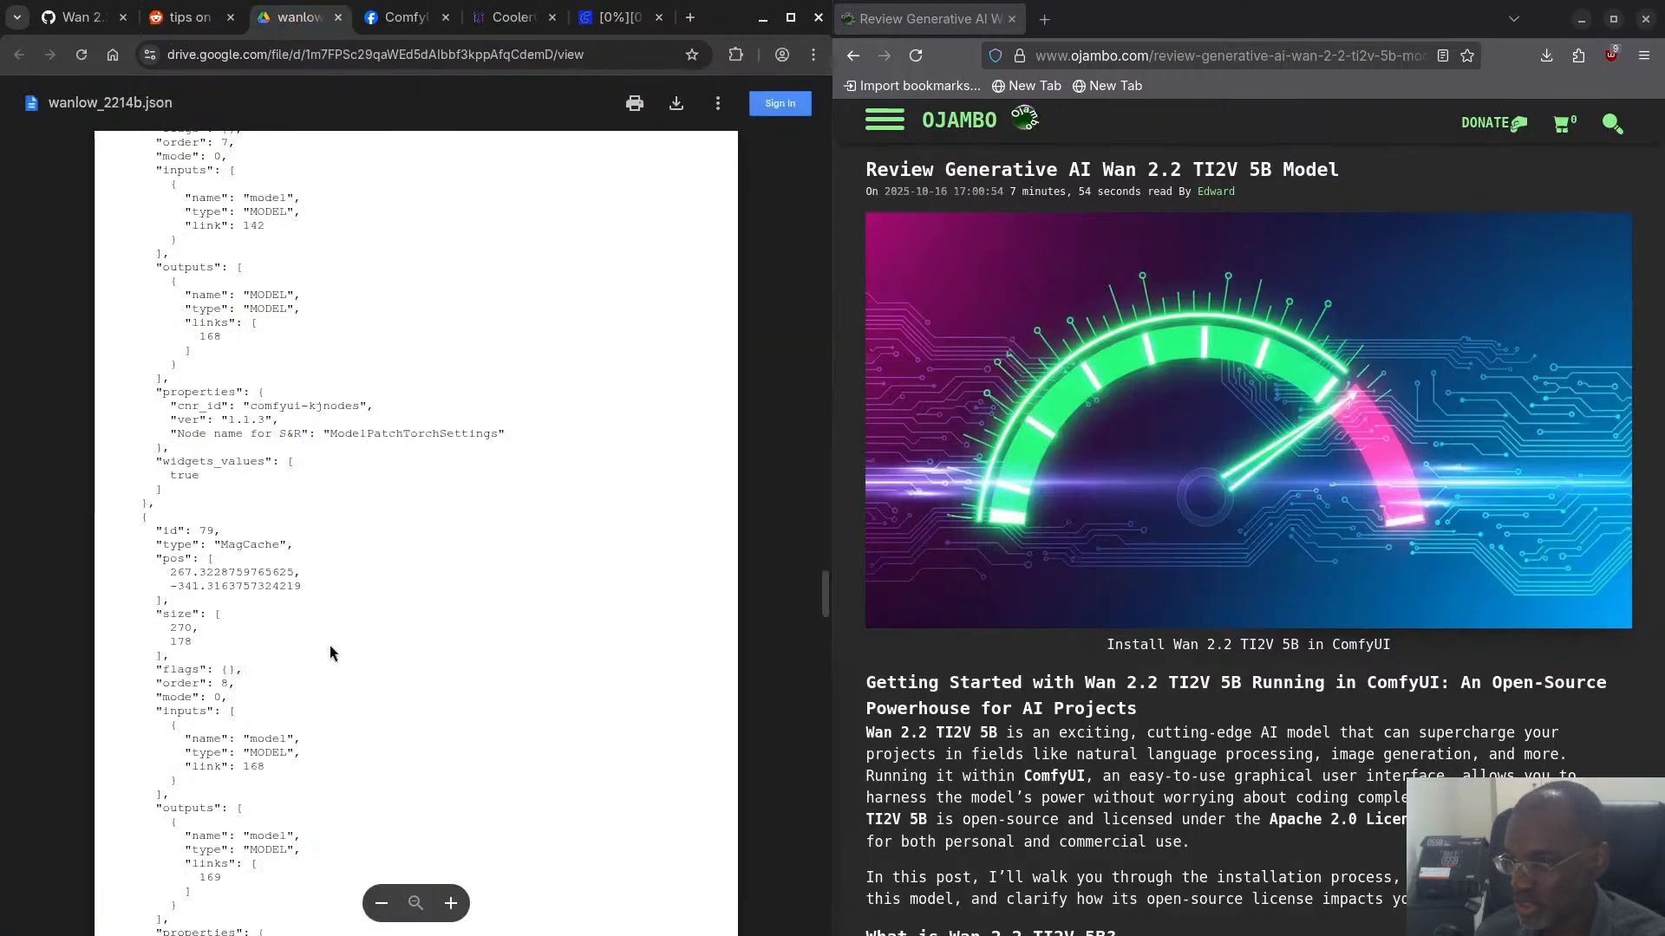
scroll(330, 652, "down", 5)
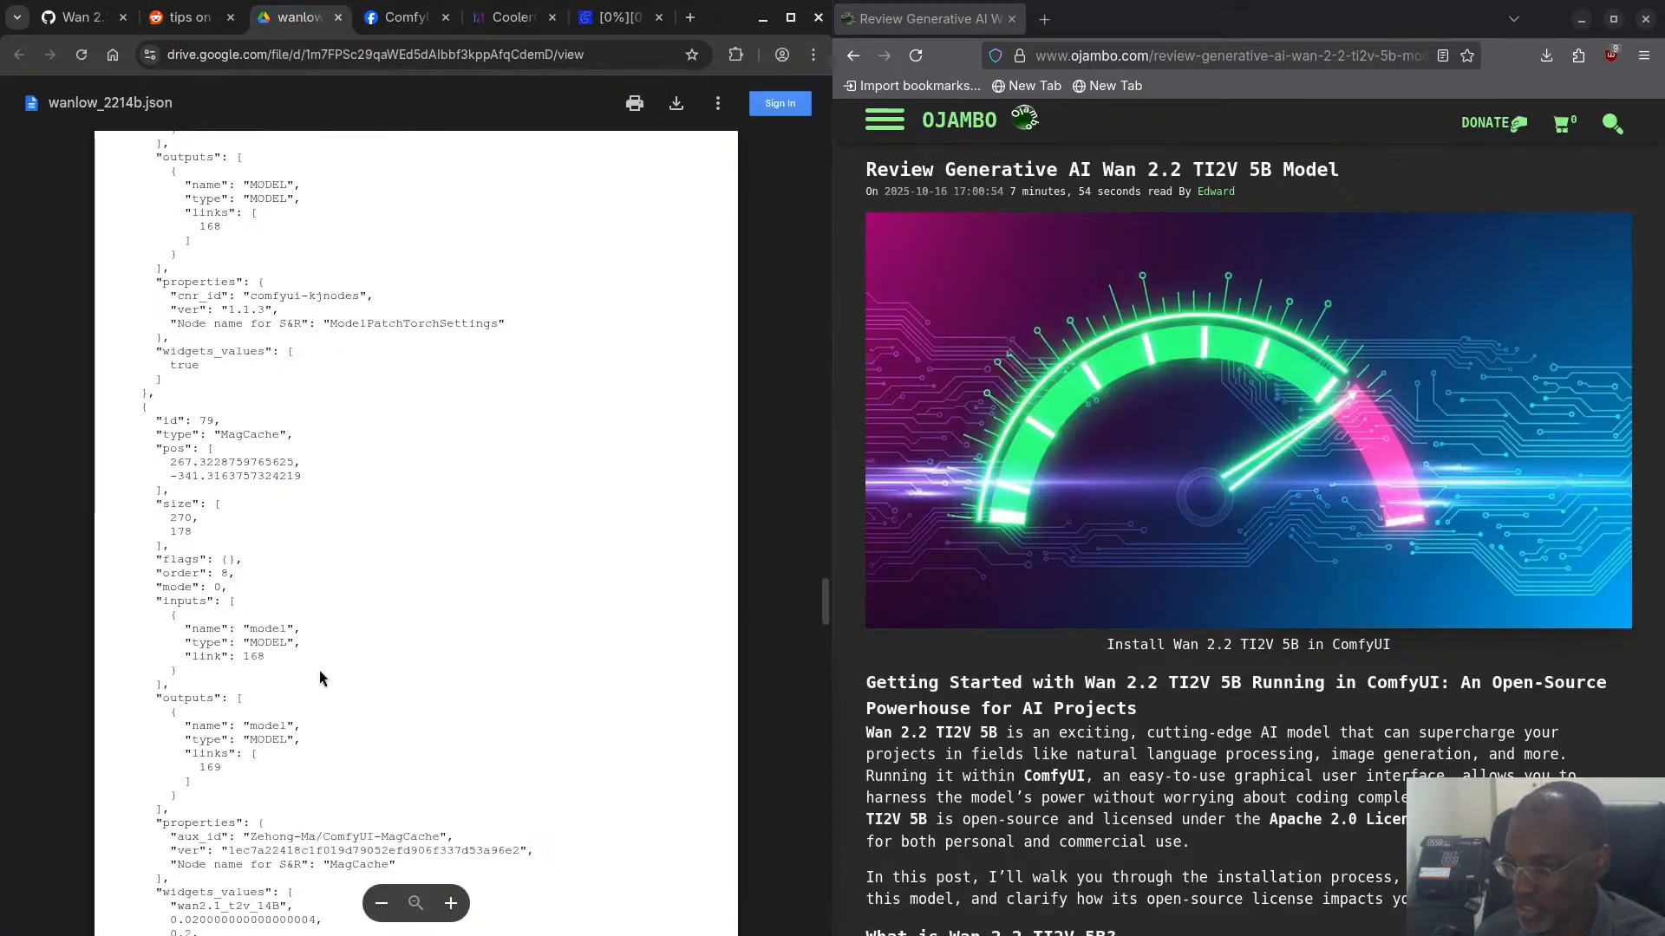
left_click(403, 15)
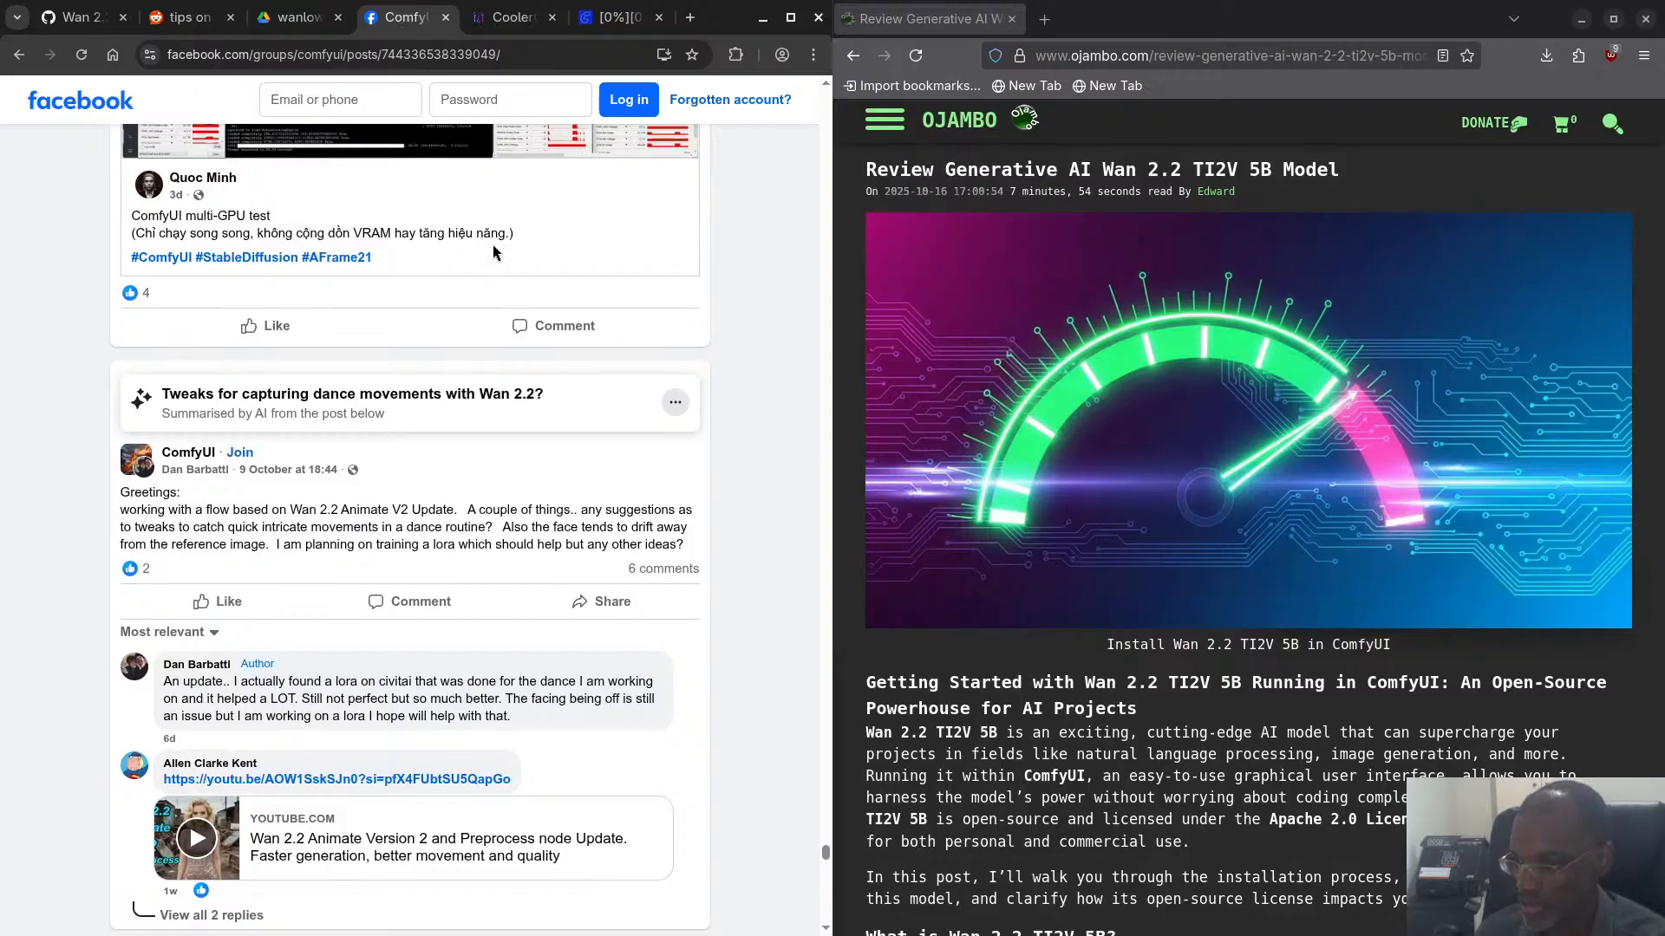
- Check the GPU readings and the ComfyUI workflow, then switch to the terminal to see the generation log
left_click(490, 19)
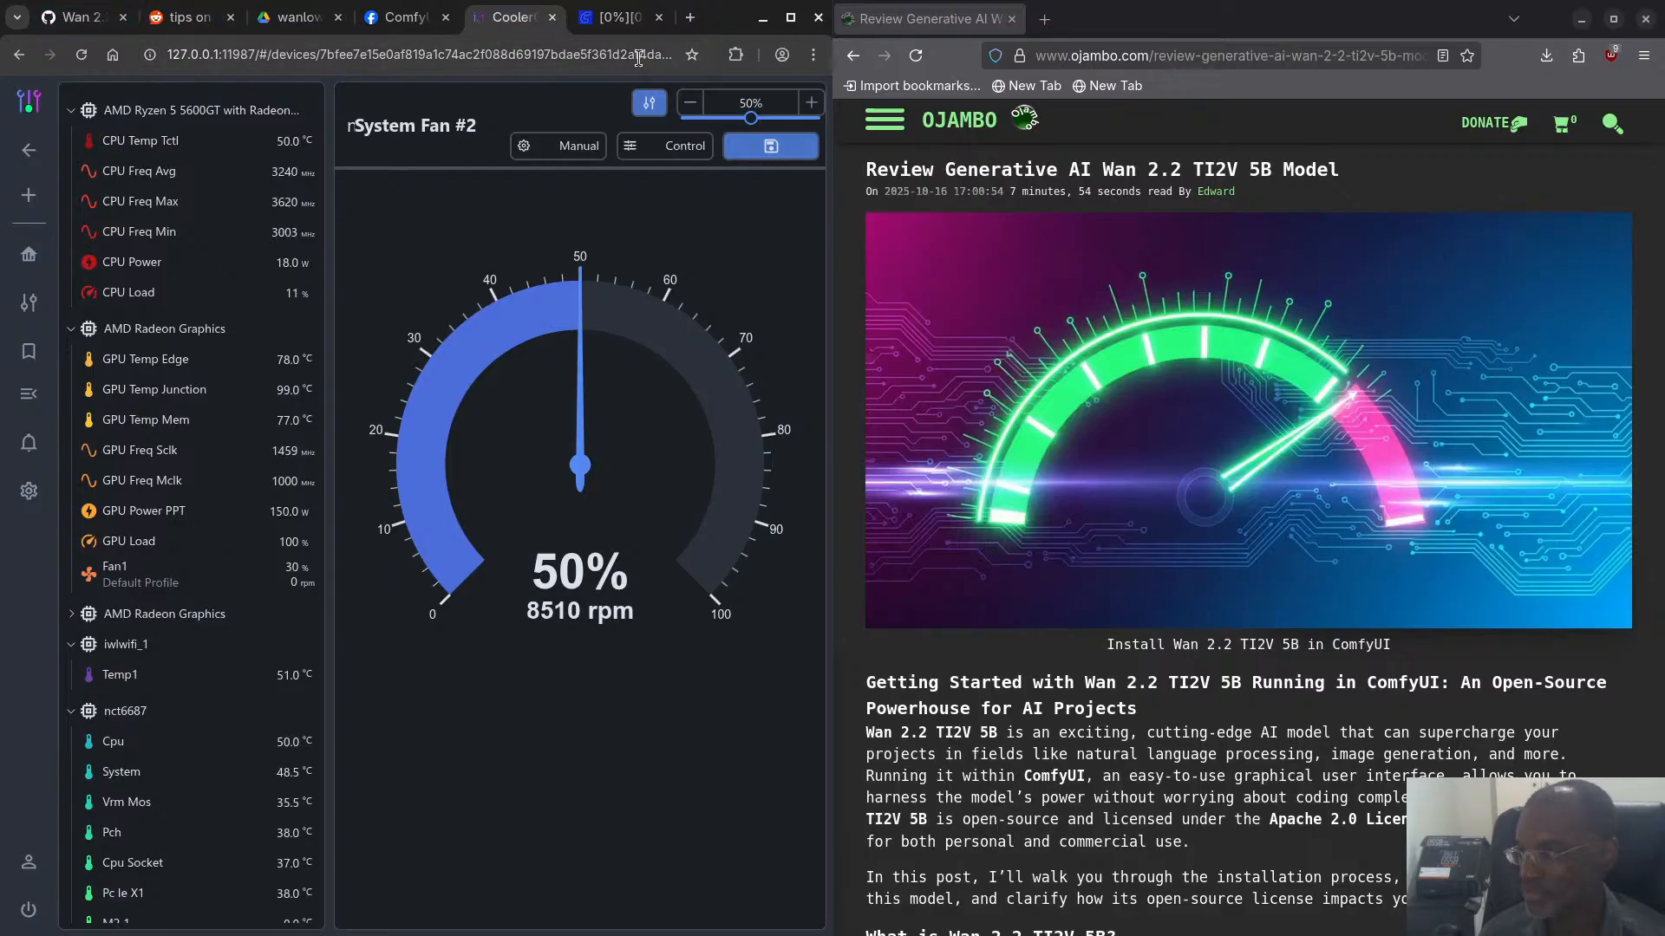
left_click(618, 25)
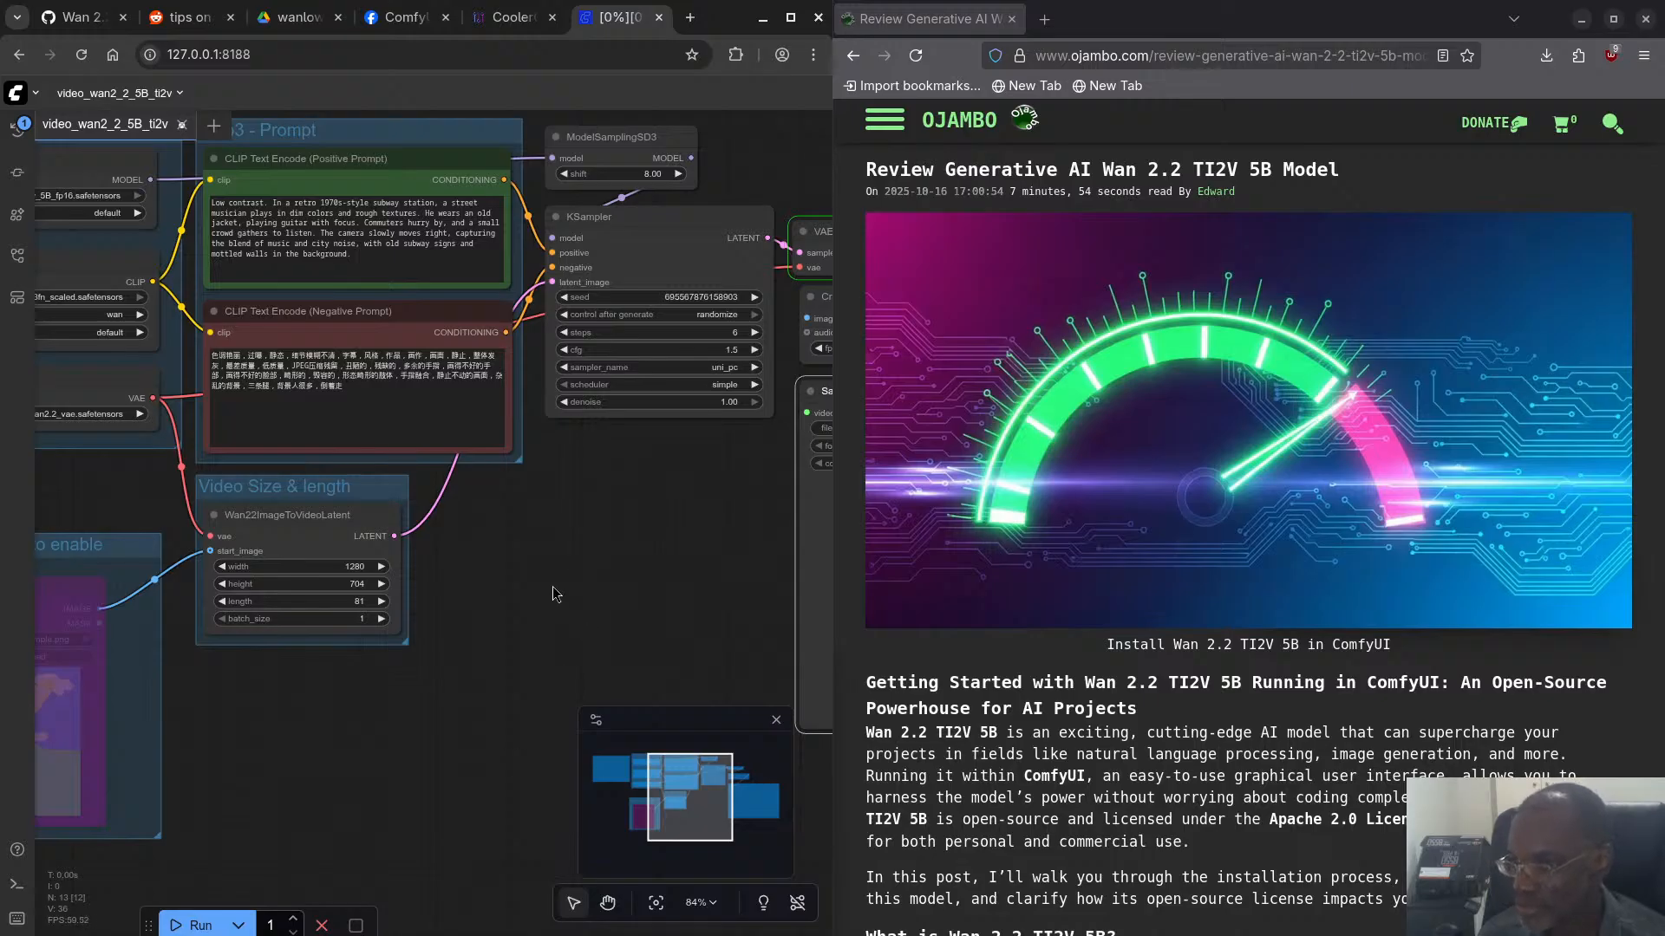
left_click_drag(553, 588, 507, 574)
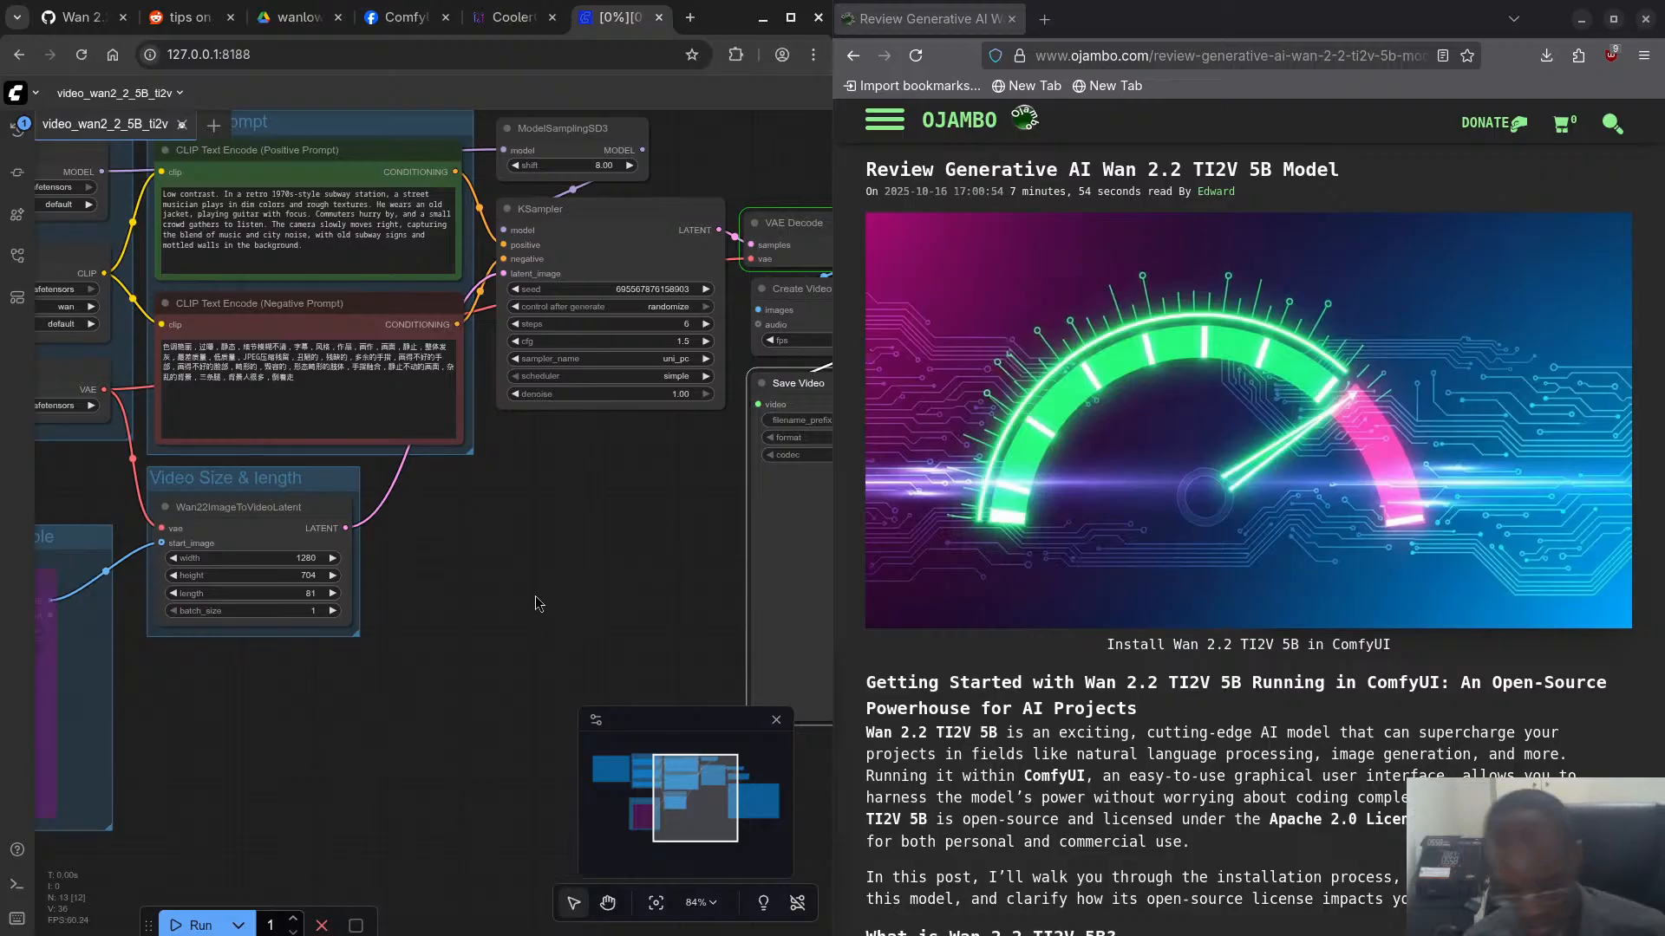
key("super")
left_click(557, 585)
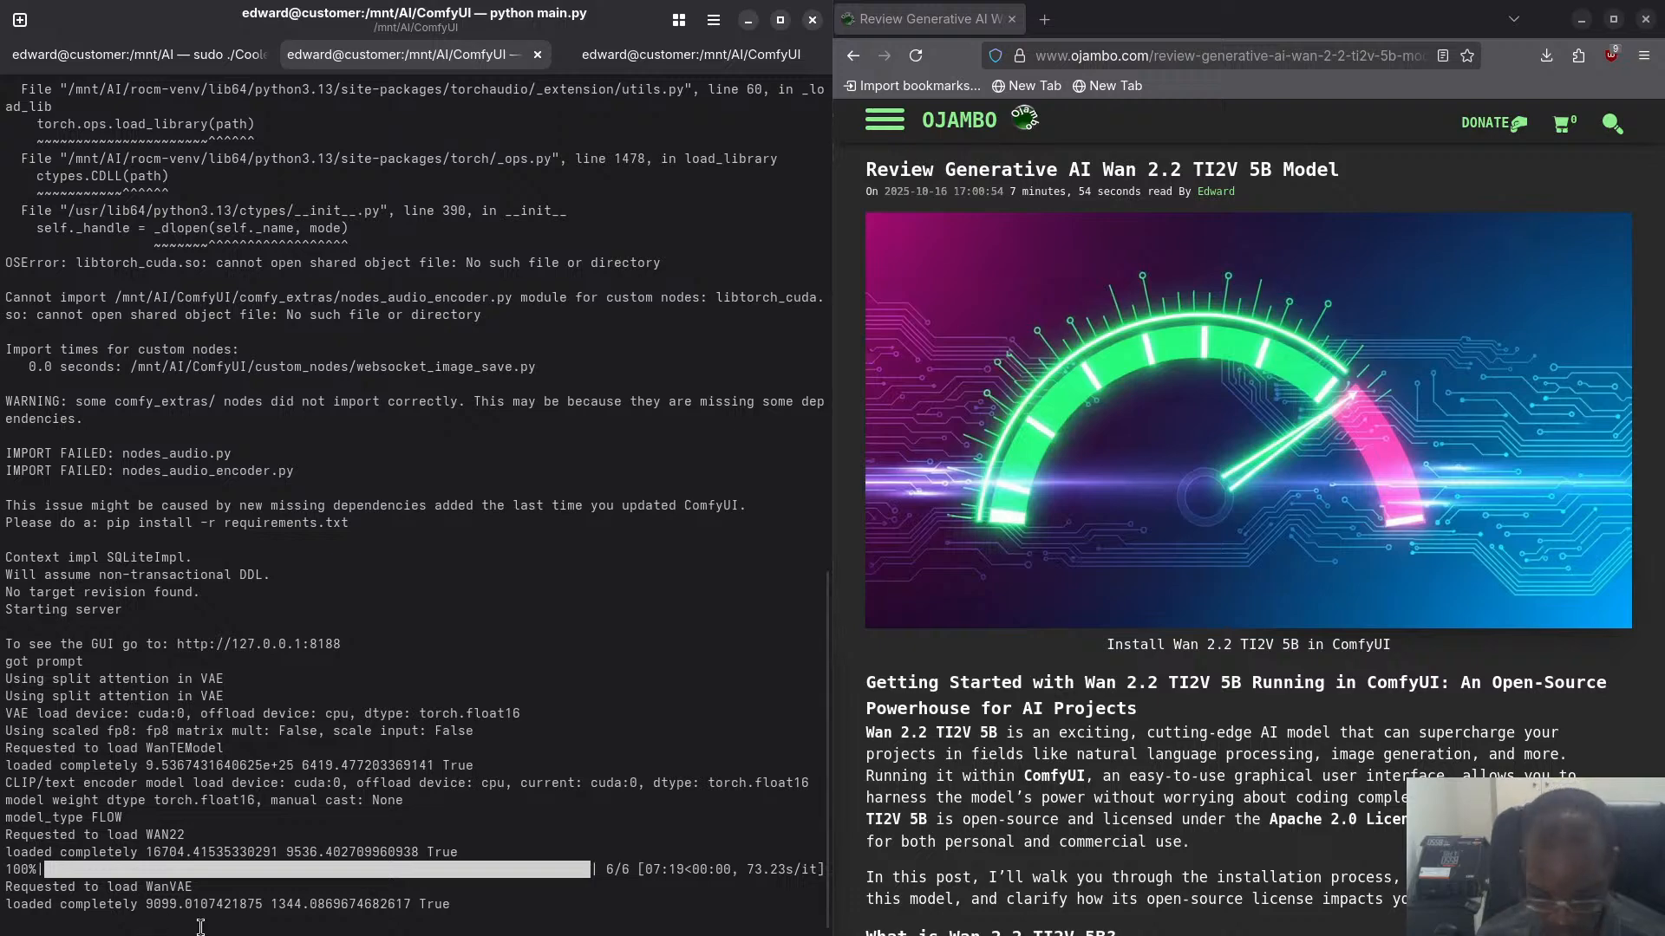
- Bring up the video output folder in Files and view the video properties of ComfyUI_00004_.mp4
key("super")
left_click(966, 794)
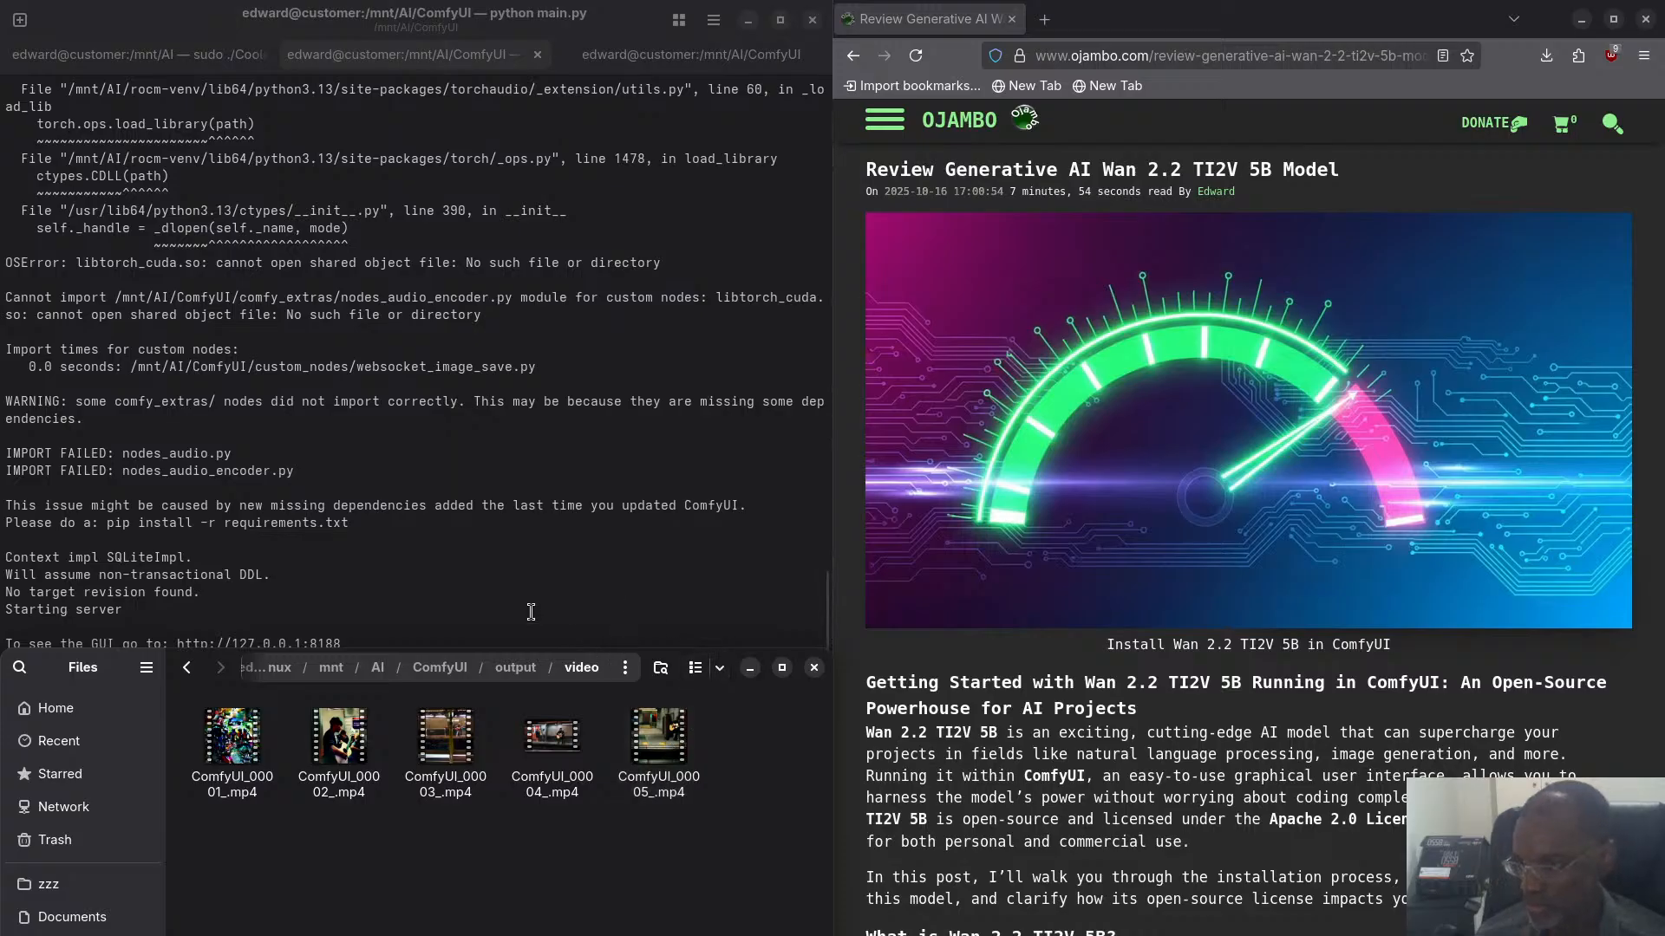
right_click(554, 748)
left_click(591, 735)
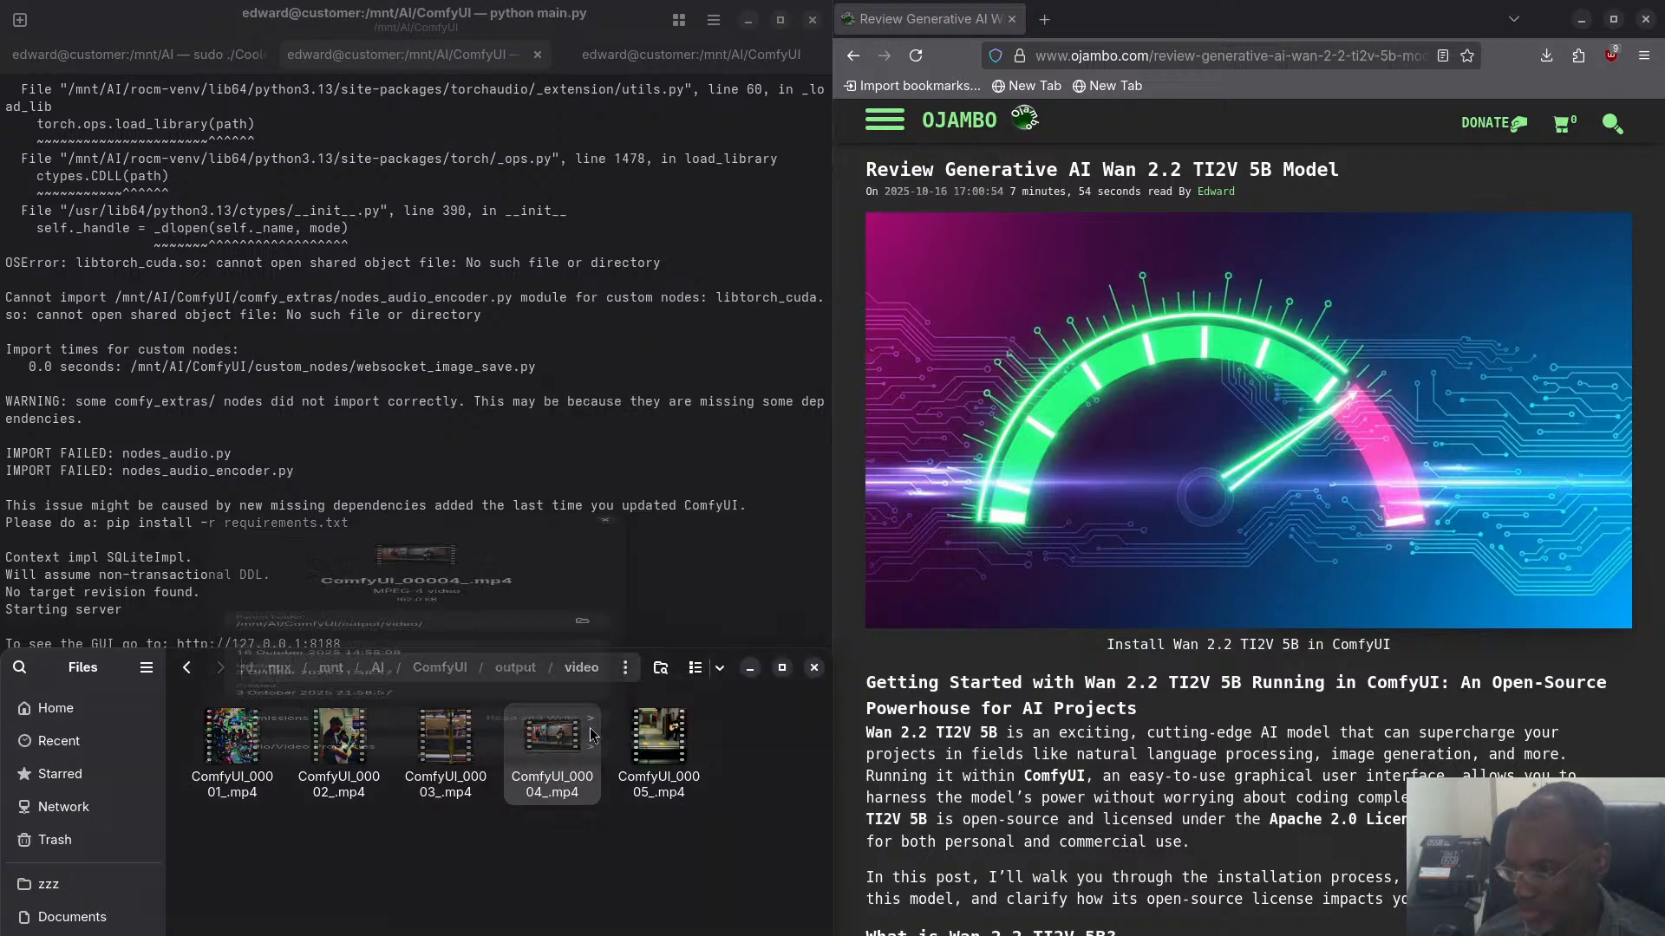
left_click(422, 915)
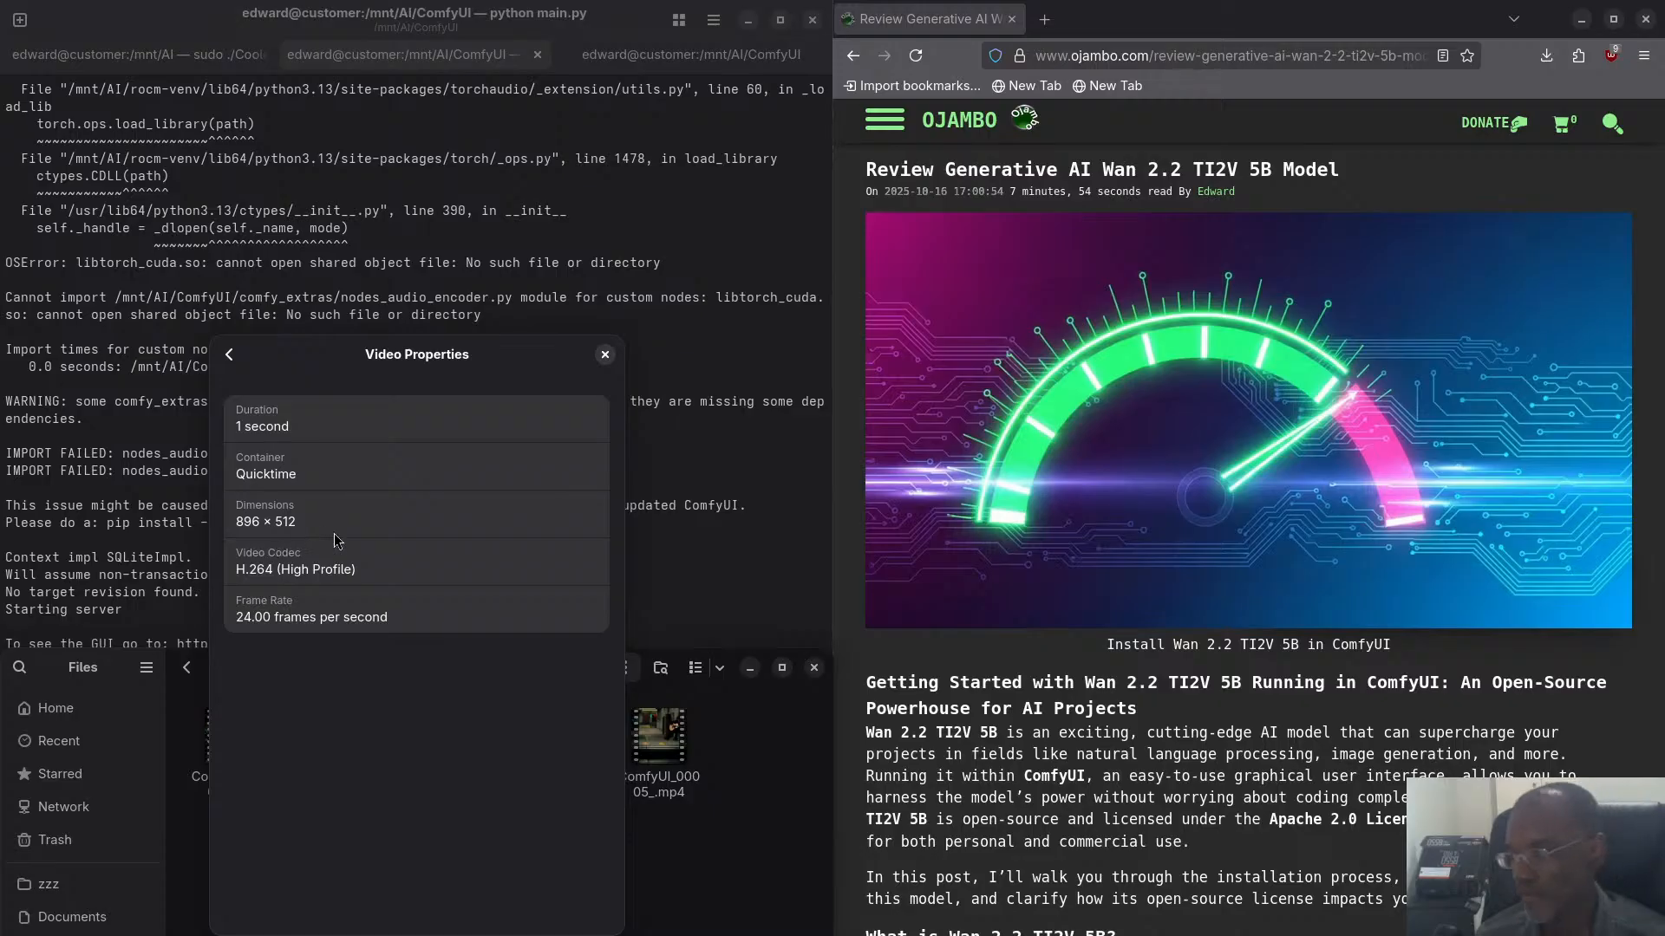
left_click(607, 356)
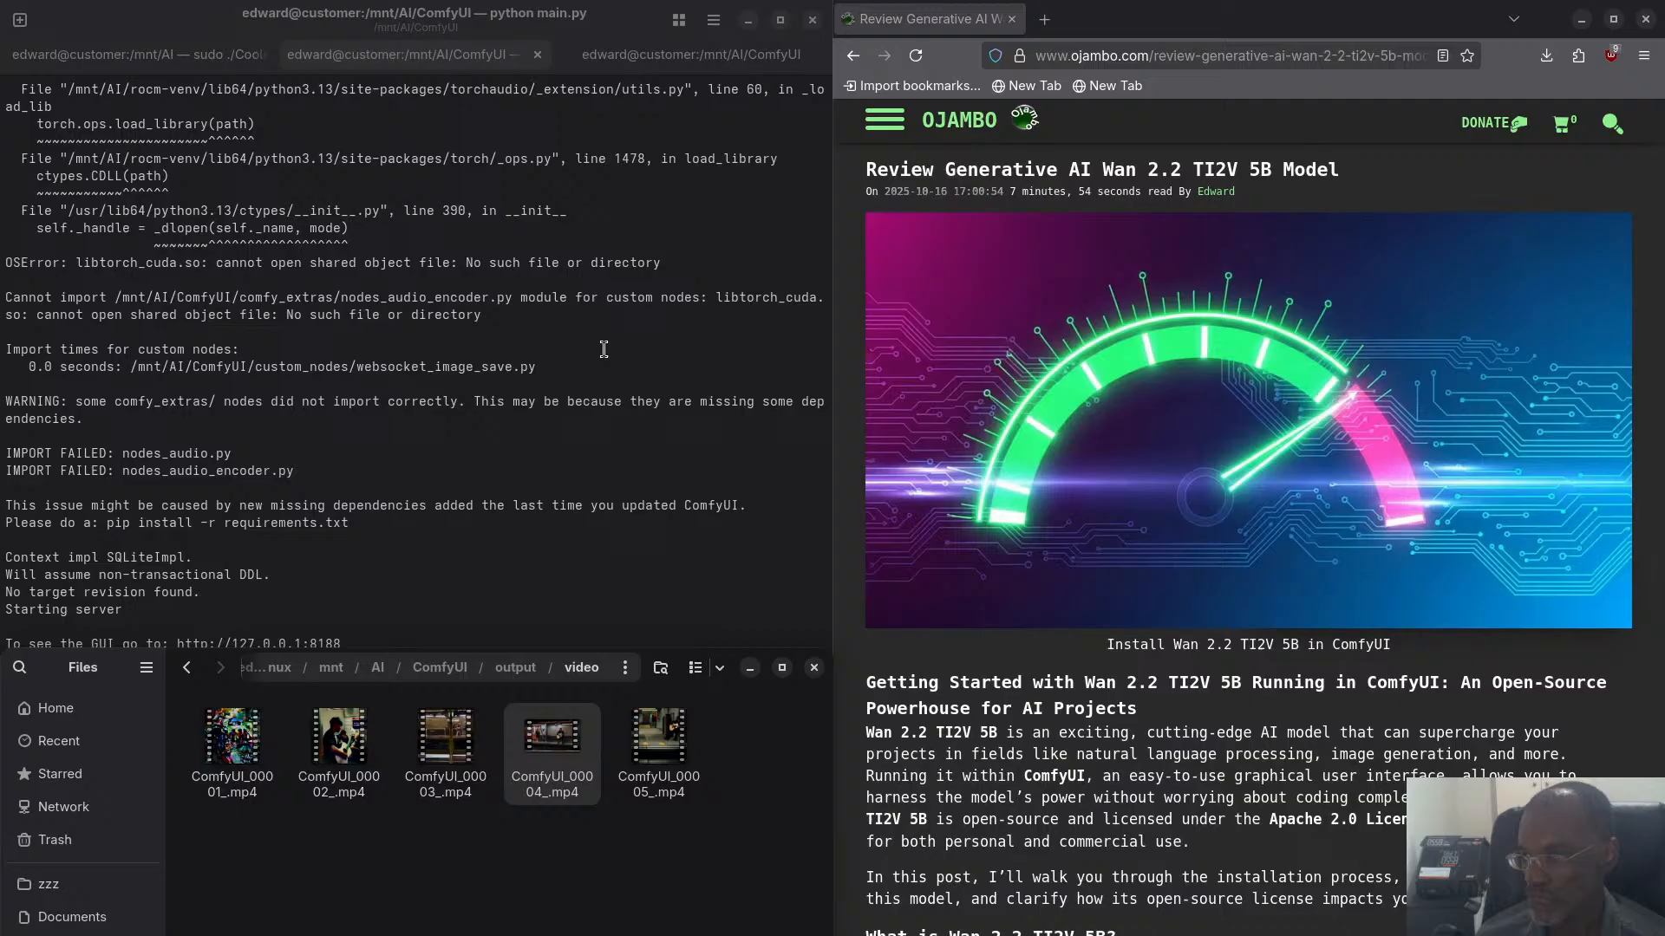
- Check the ComfyUI terminal log again, then return to the browser and view CoolerControl's GPU readings
left_click(535, 448)
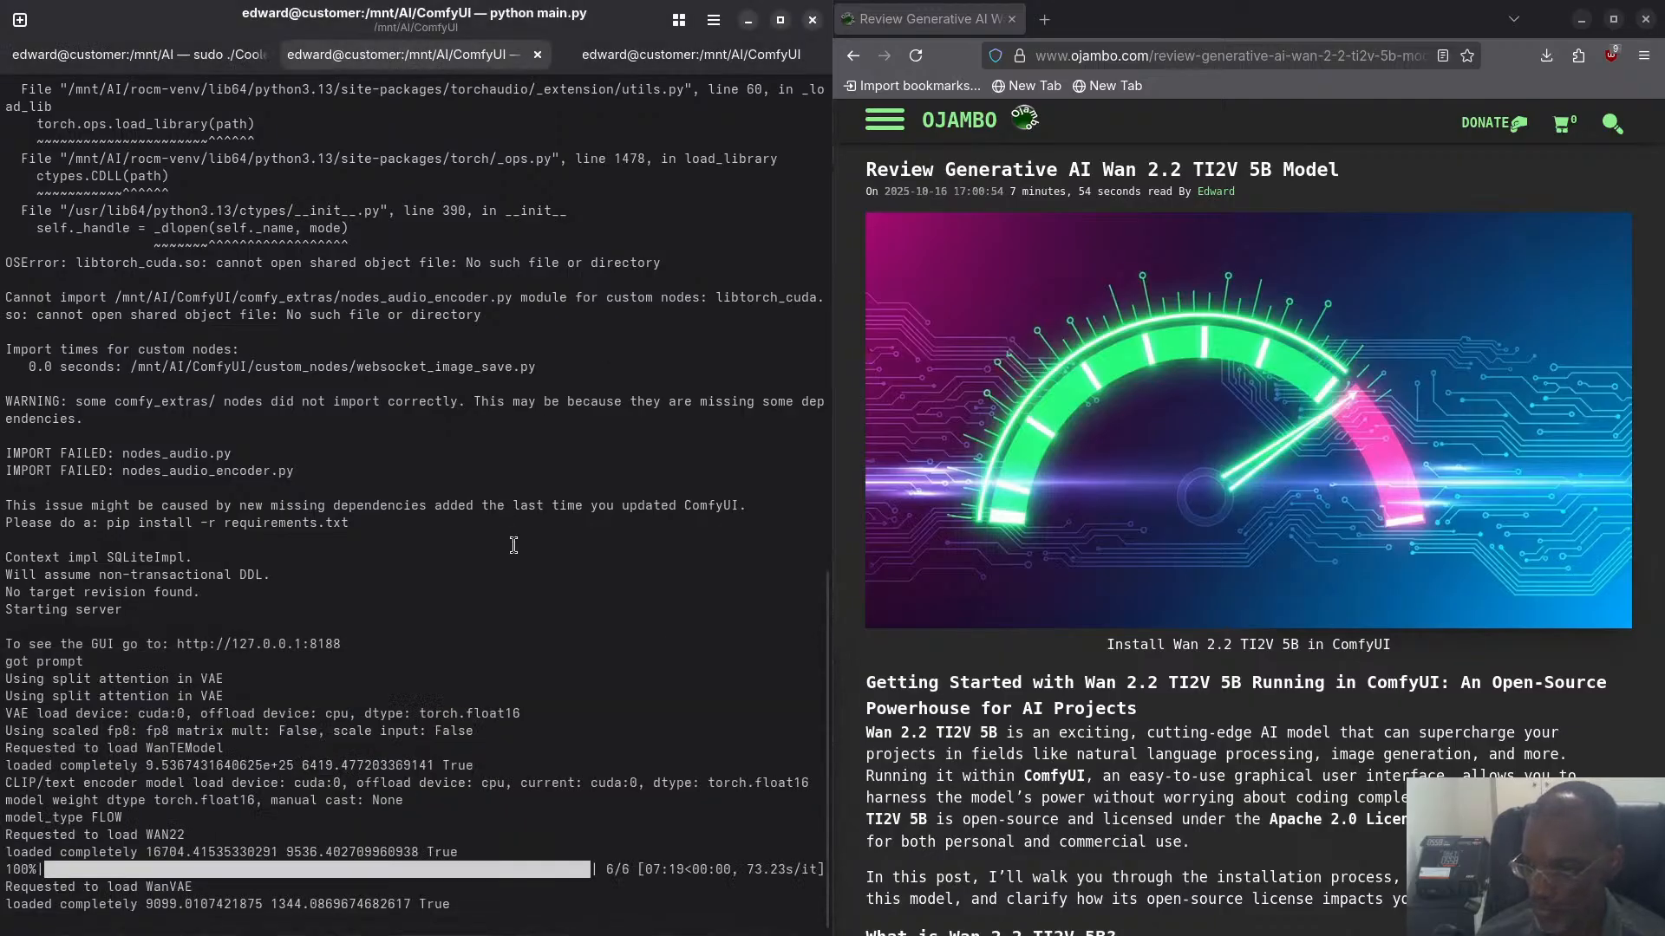
key("super")
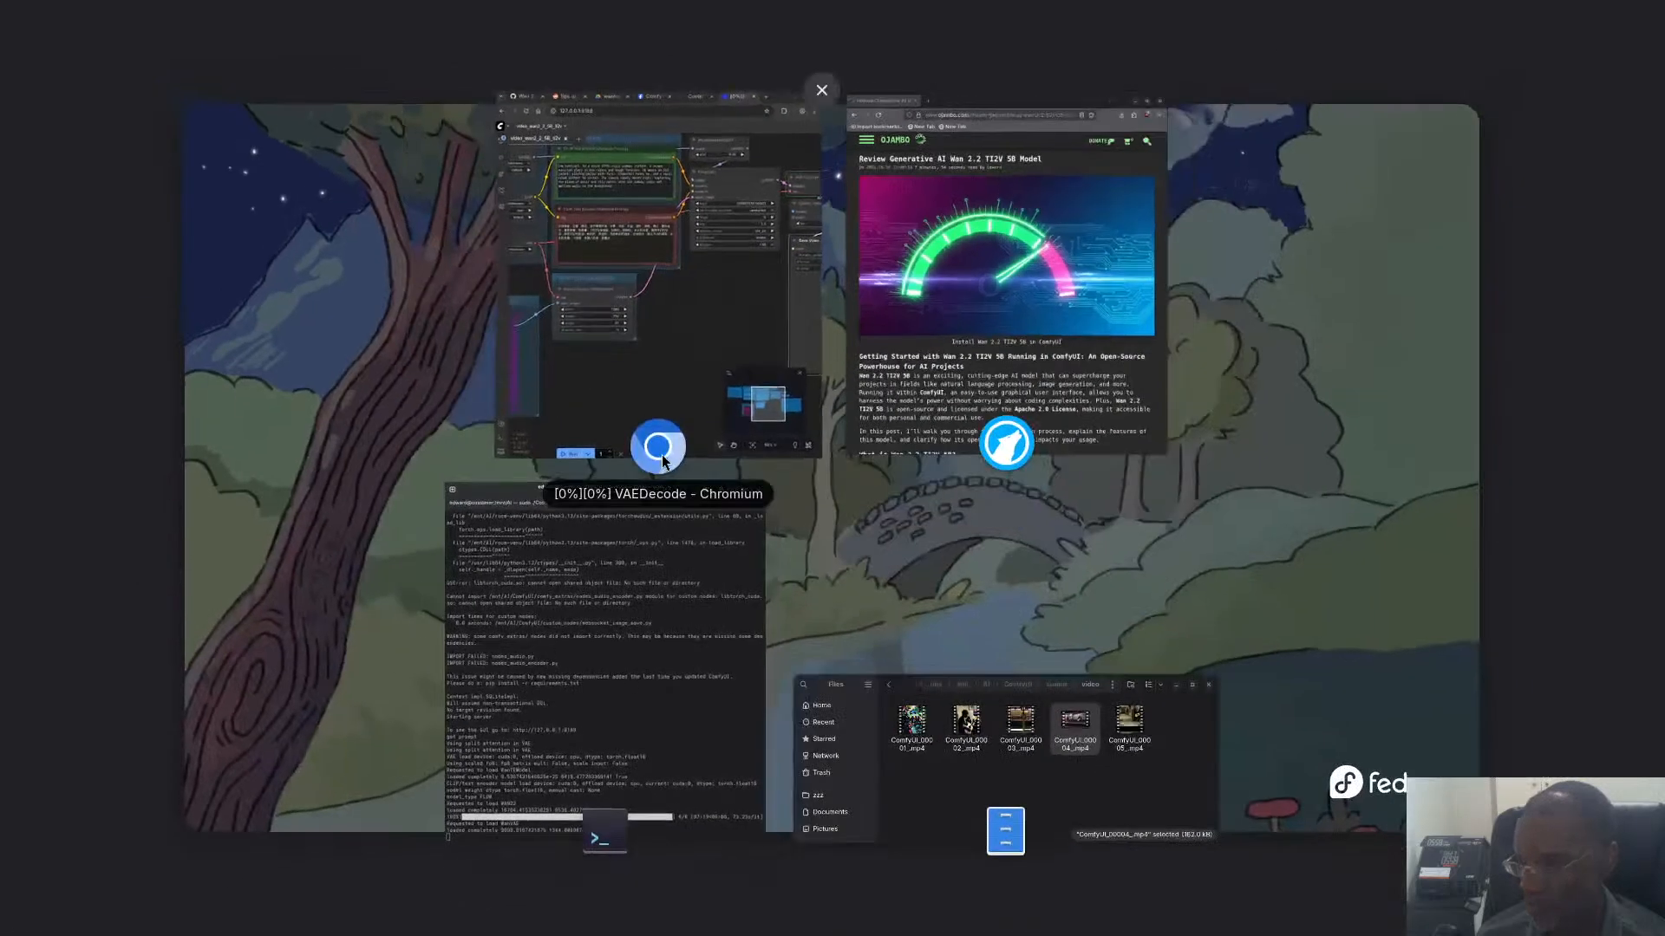
left_click(696, 357)
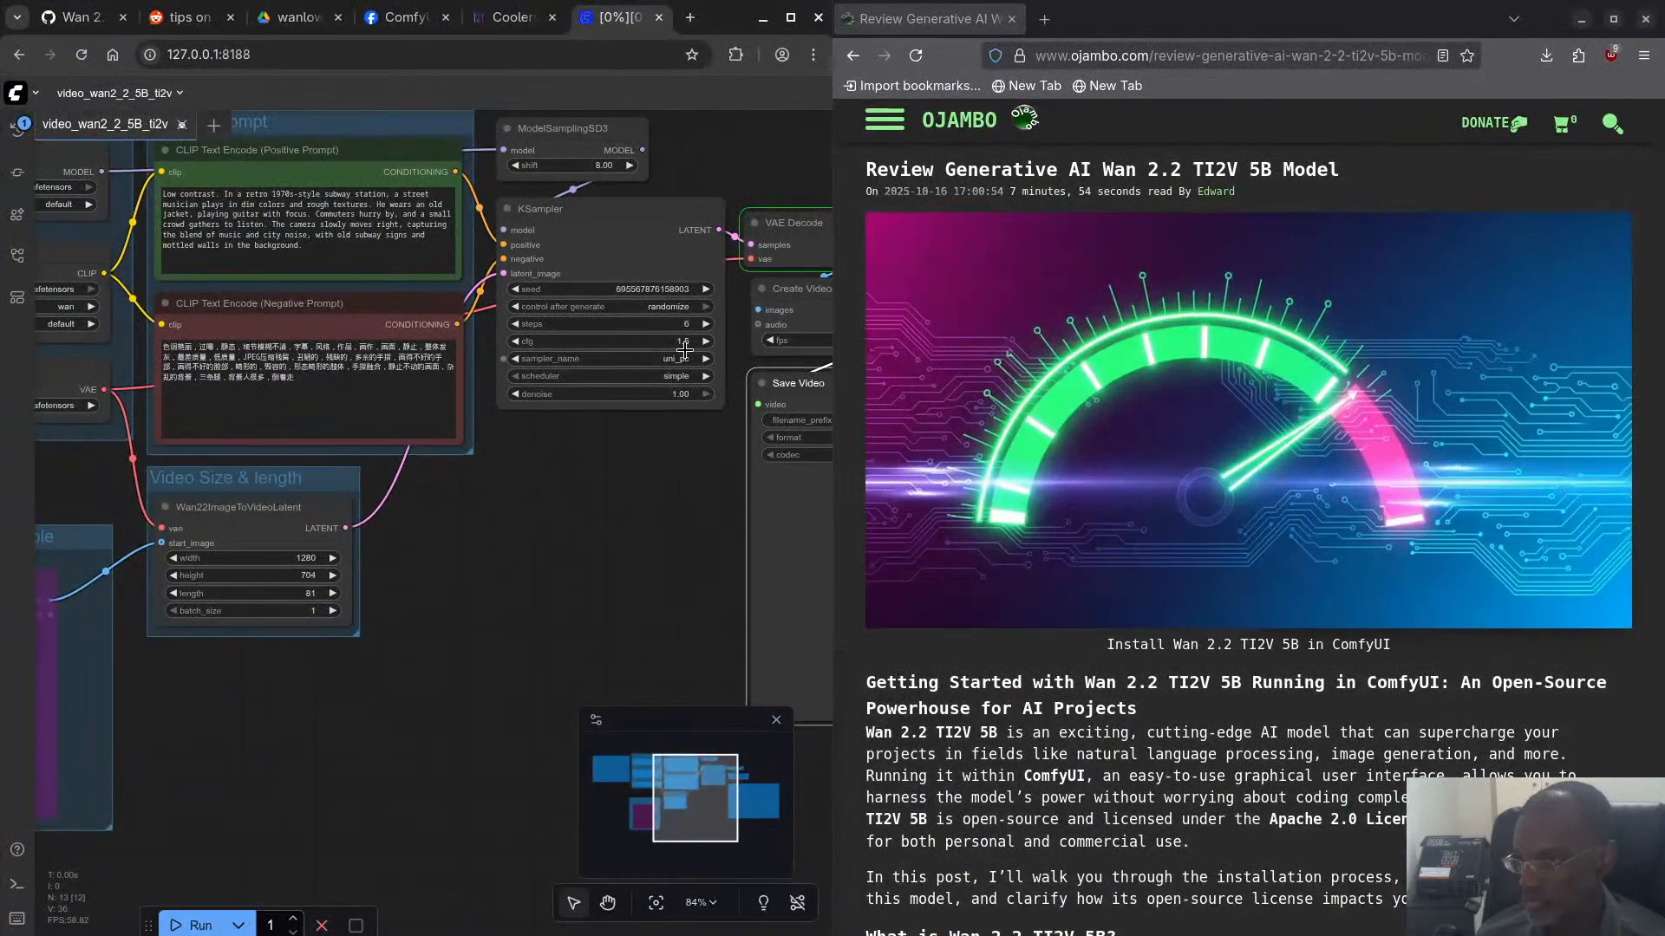
left_click(521, 19)
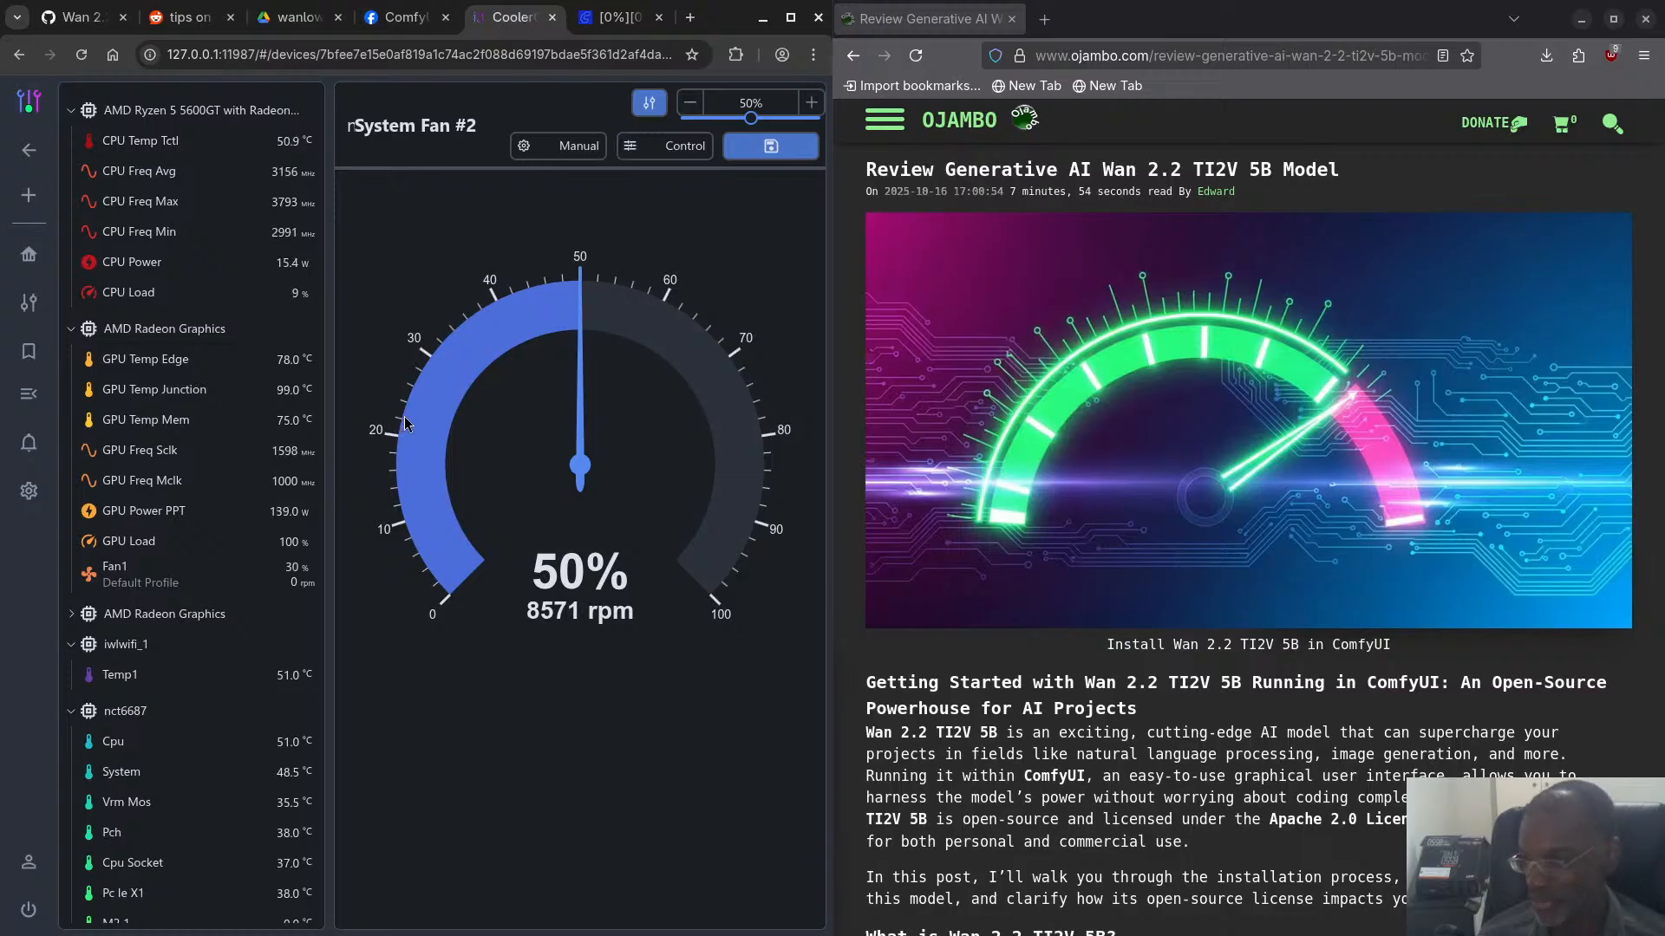
- Go back to the video output folder and recheck the duration, dimensions, codec and frame rate of ComfyUI_00004_.mp4
key("super")
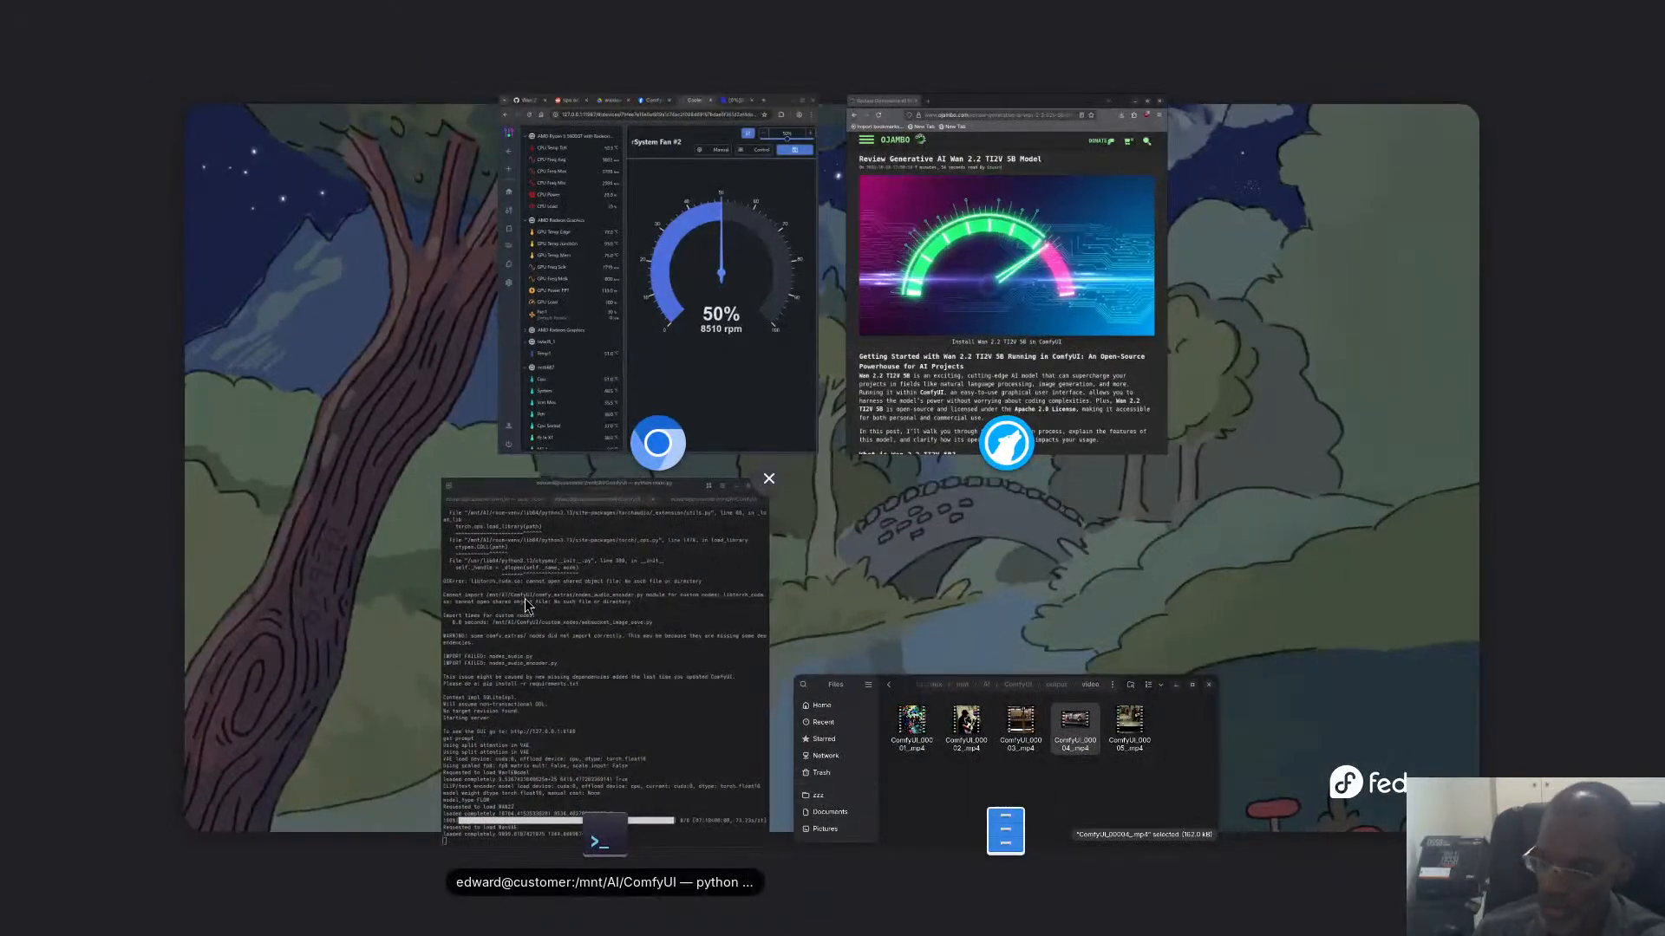
left_click(997, 785)
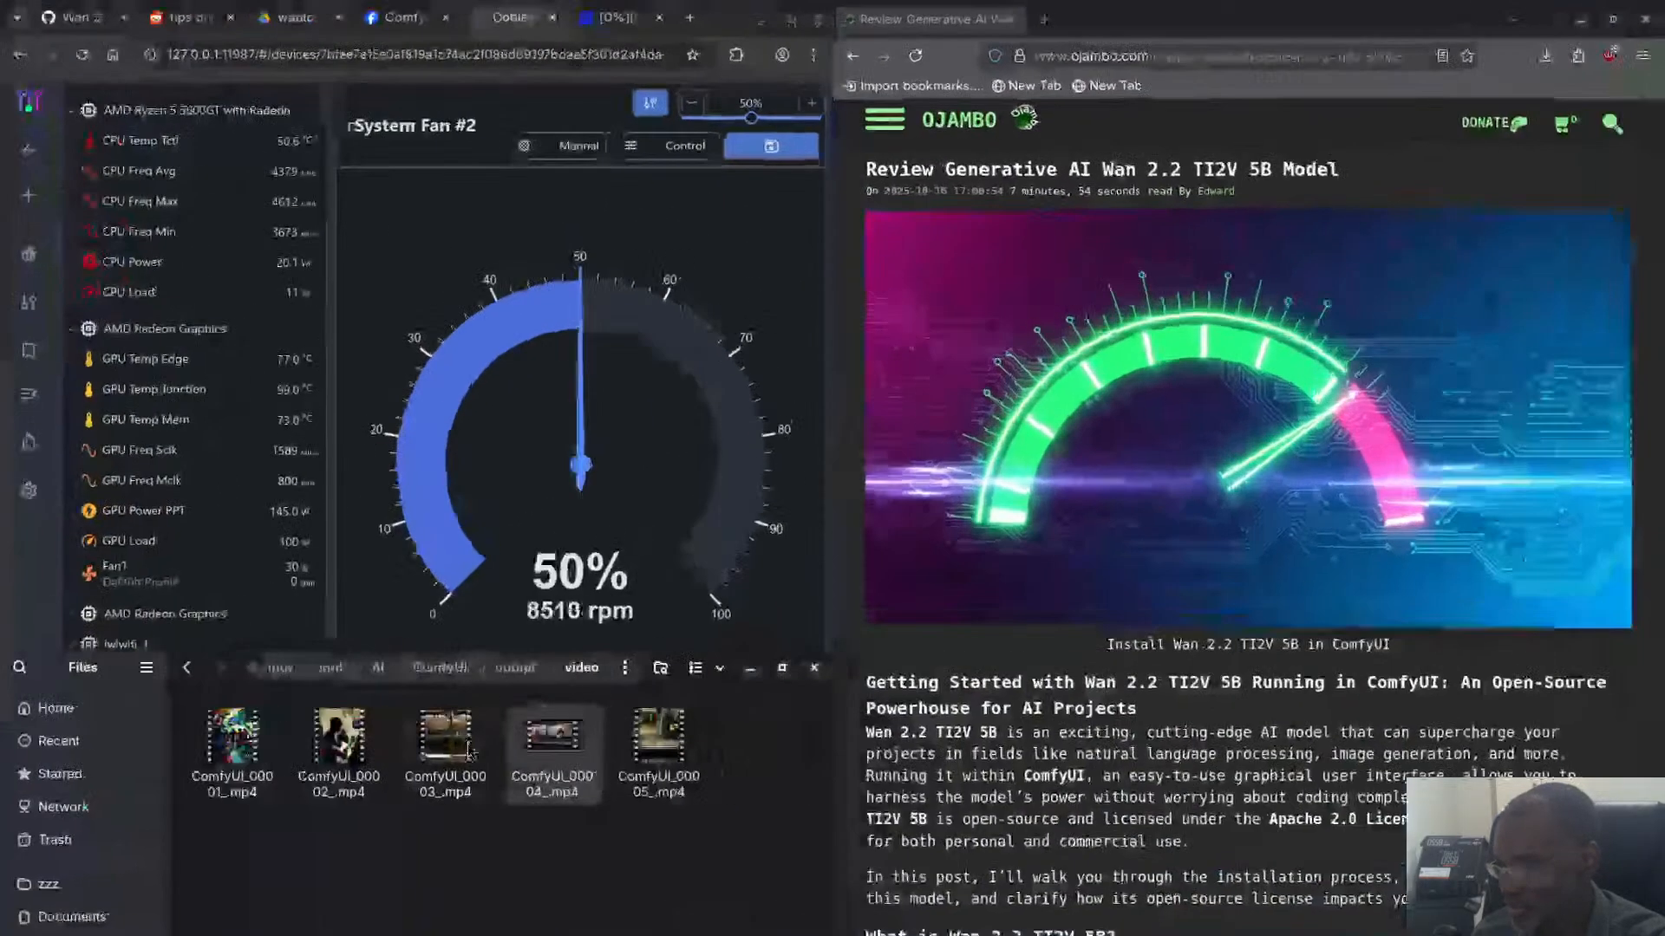
right_click(552, 734)
left_click(586, 713)
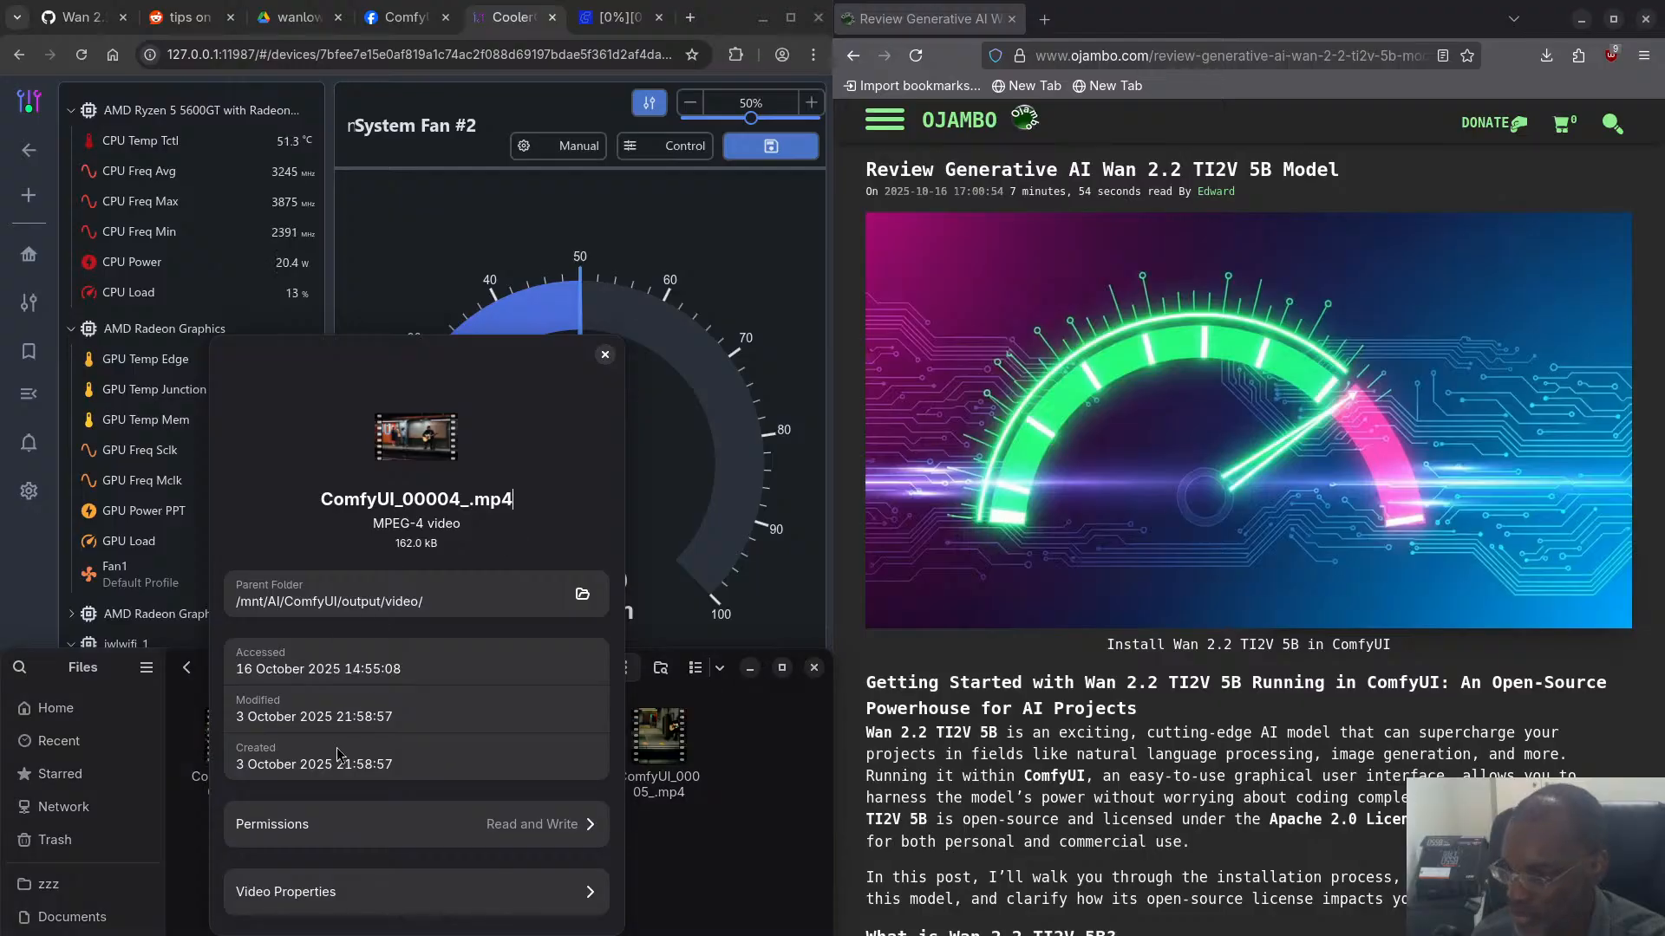
left_click(343, 890)
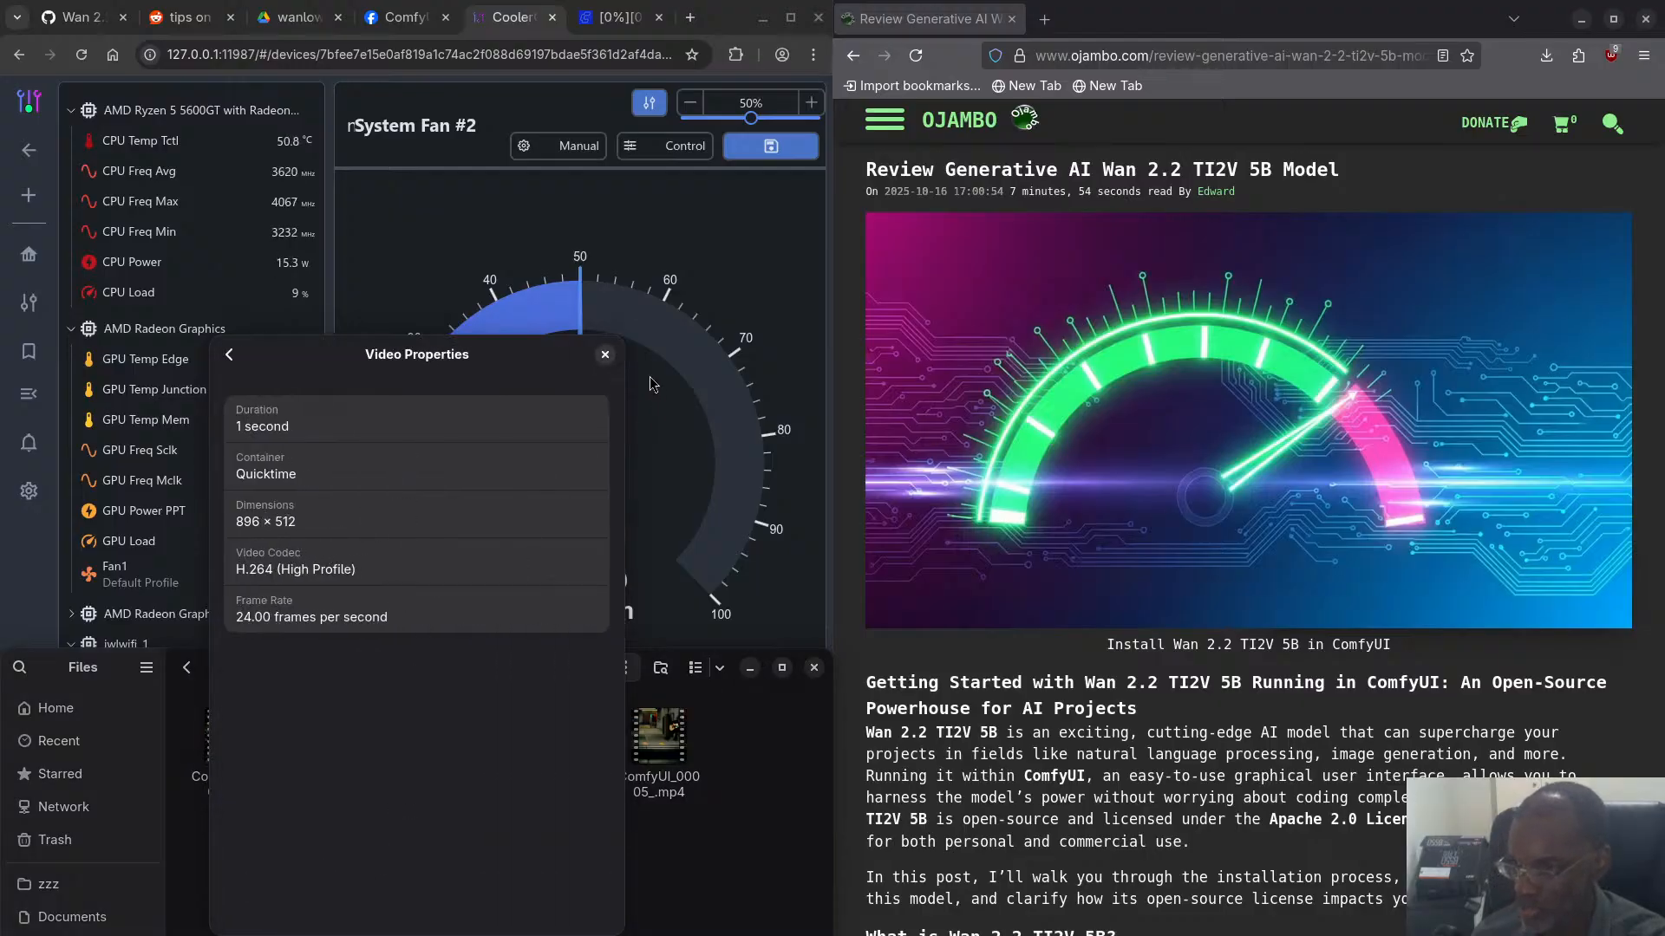
left_click(605, 355)
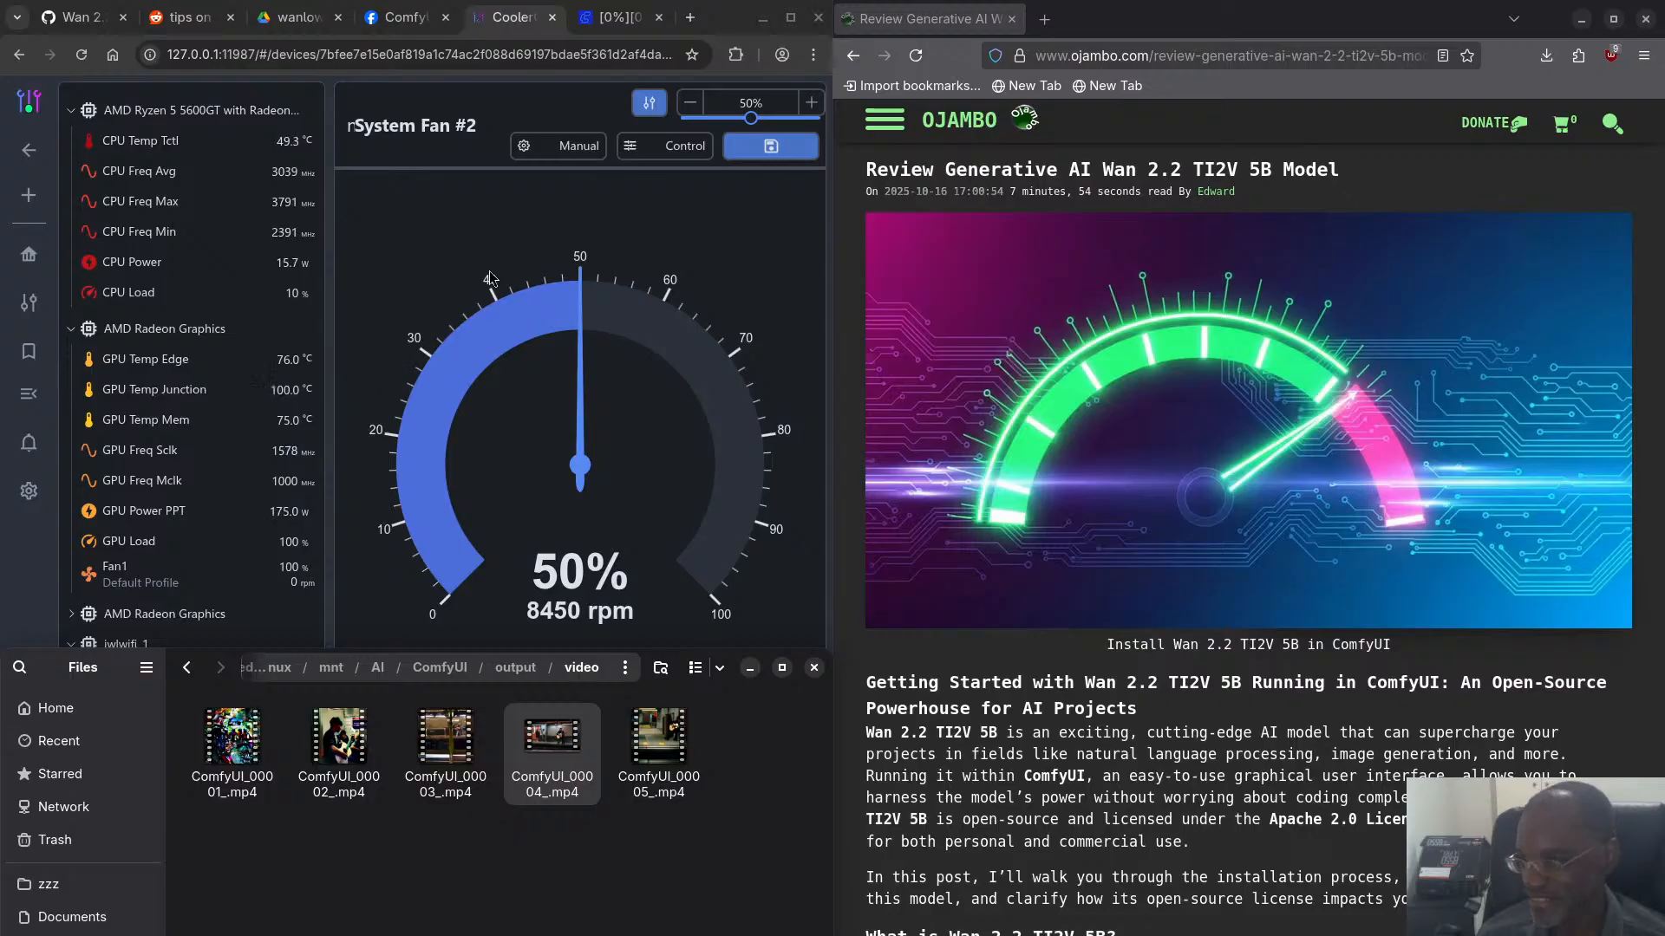
- Check the running ComfyUI workflow, then switch to the terminal to see the generation log
key("super")
key("super")
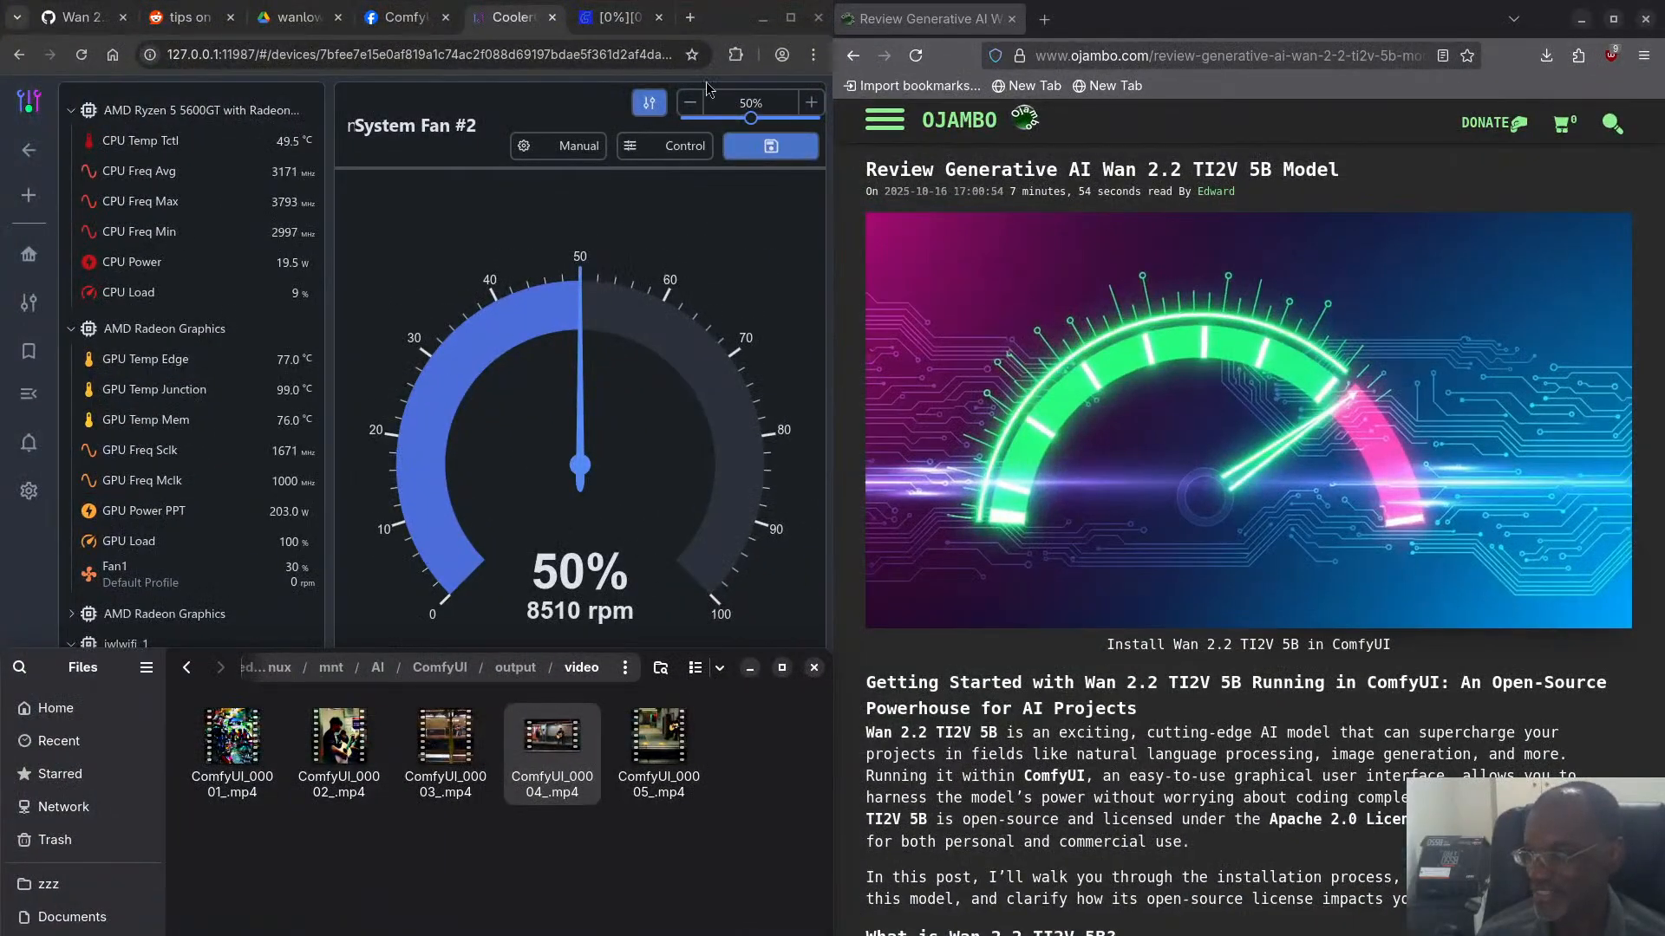
left_click(617, 17)
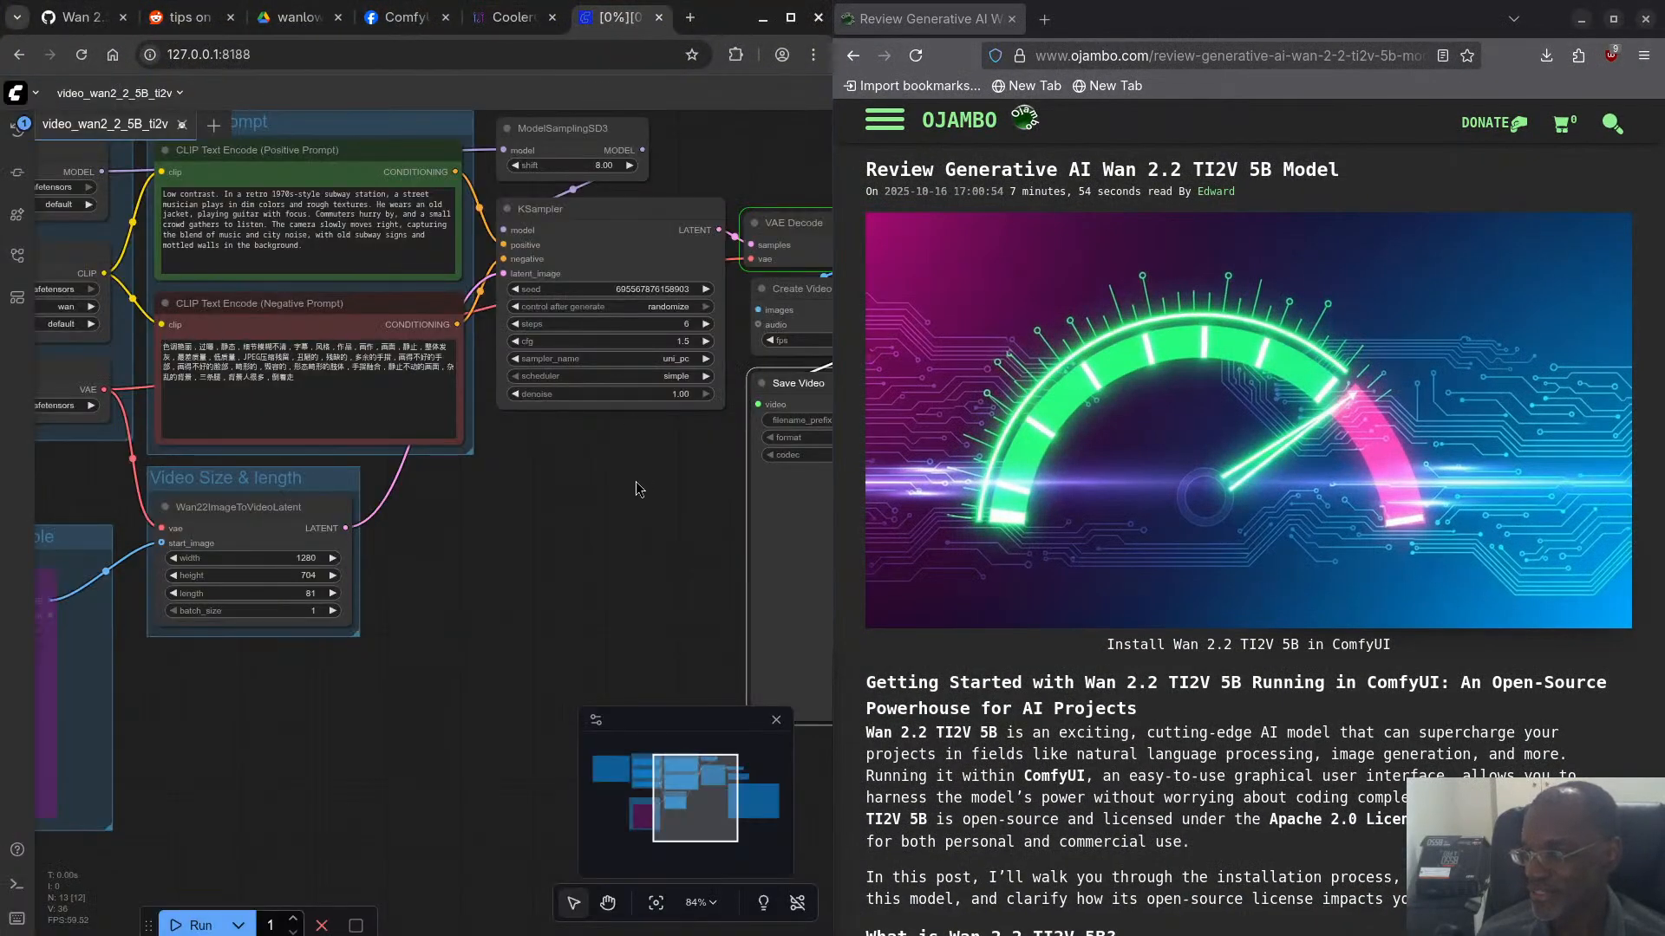
key("super")
left_click(535, 561)
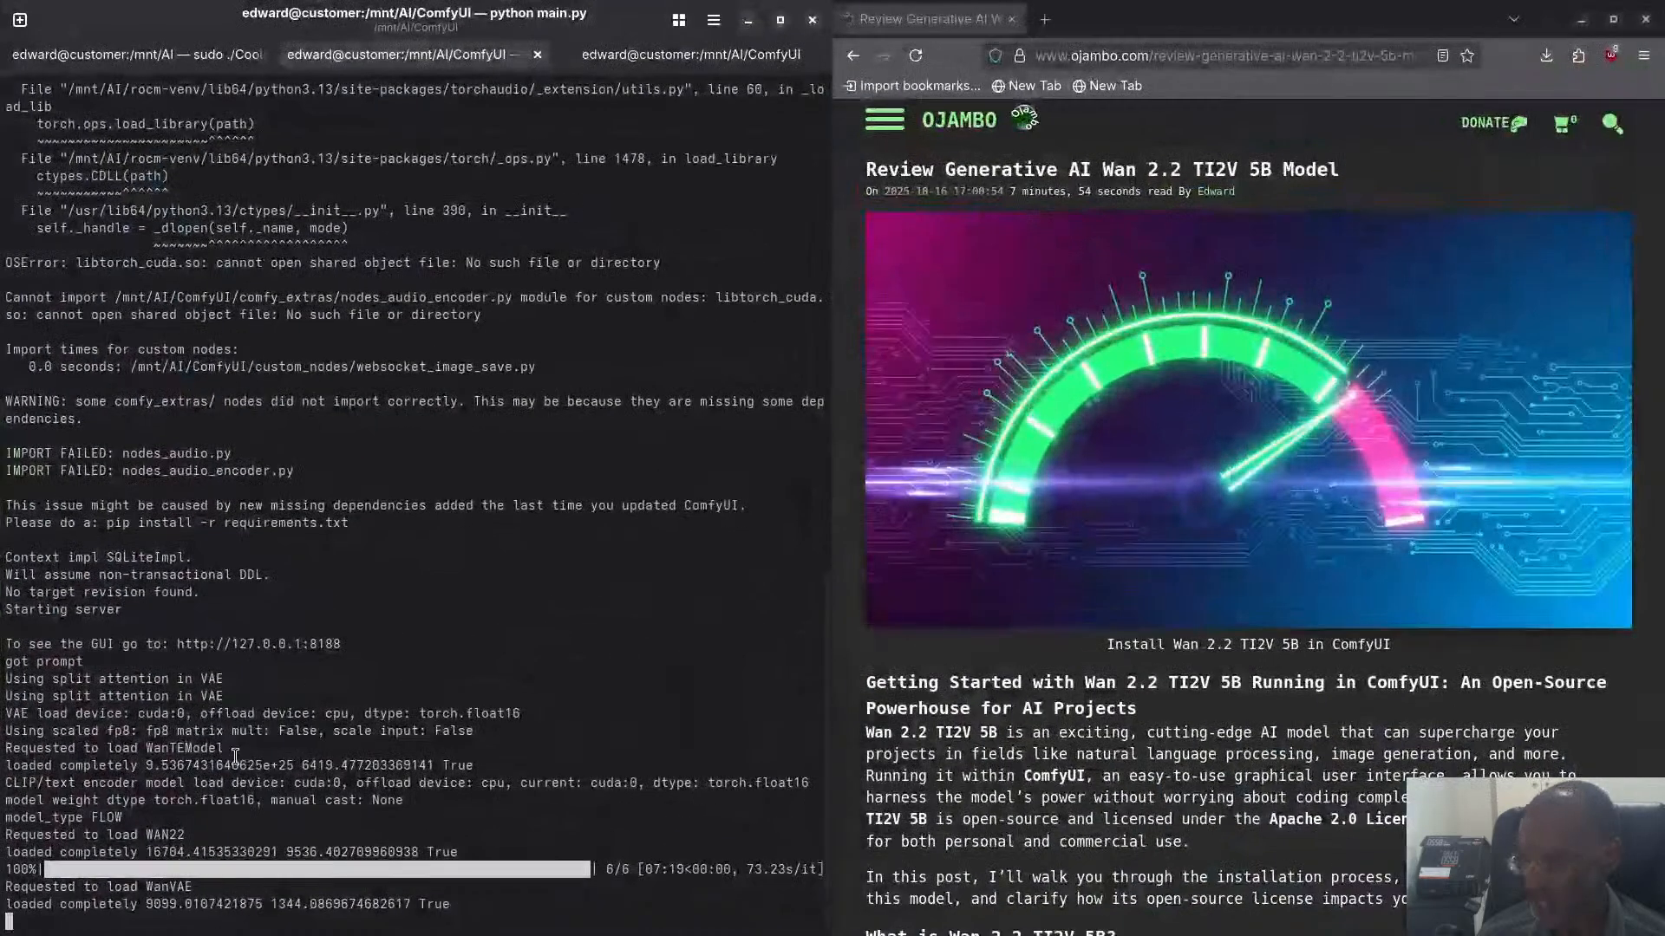
- Return to ComfyUI in the browser, cancel the current run, and check the terminal for the interruption
key("super")
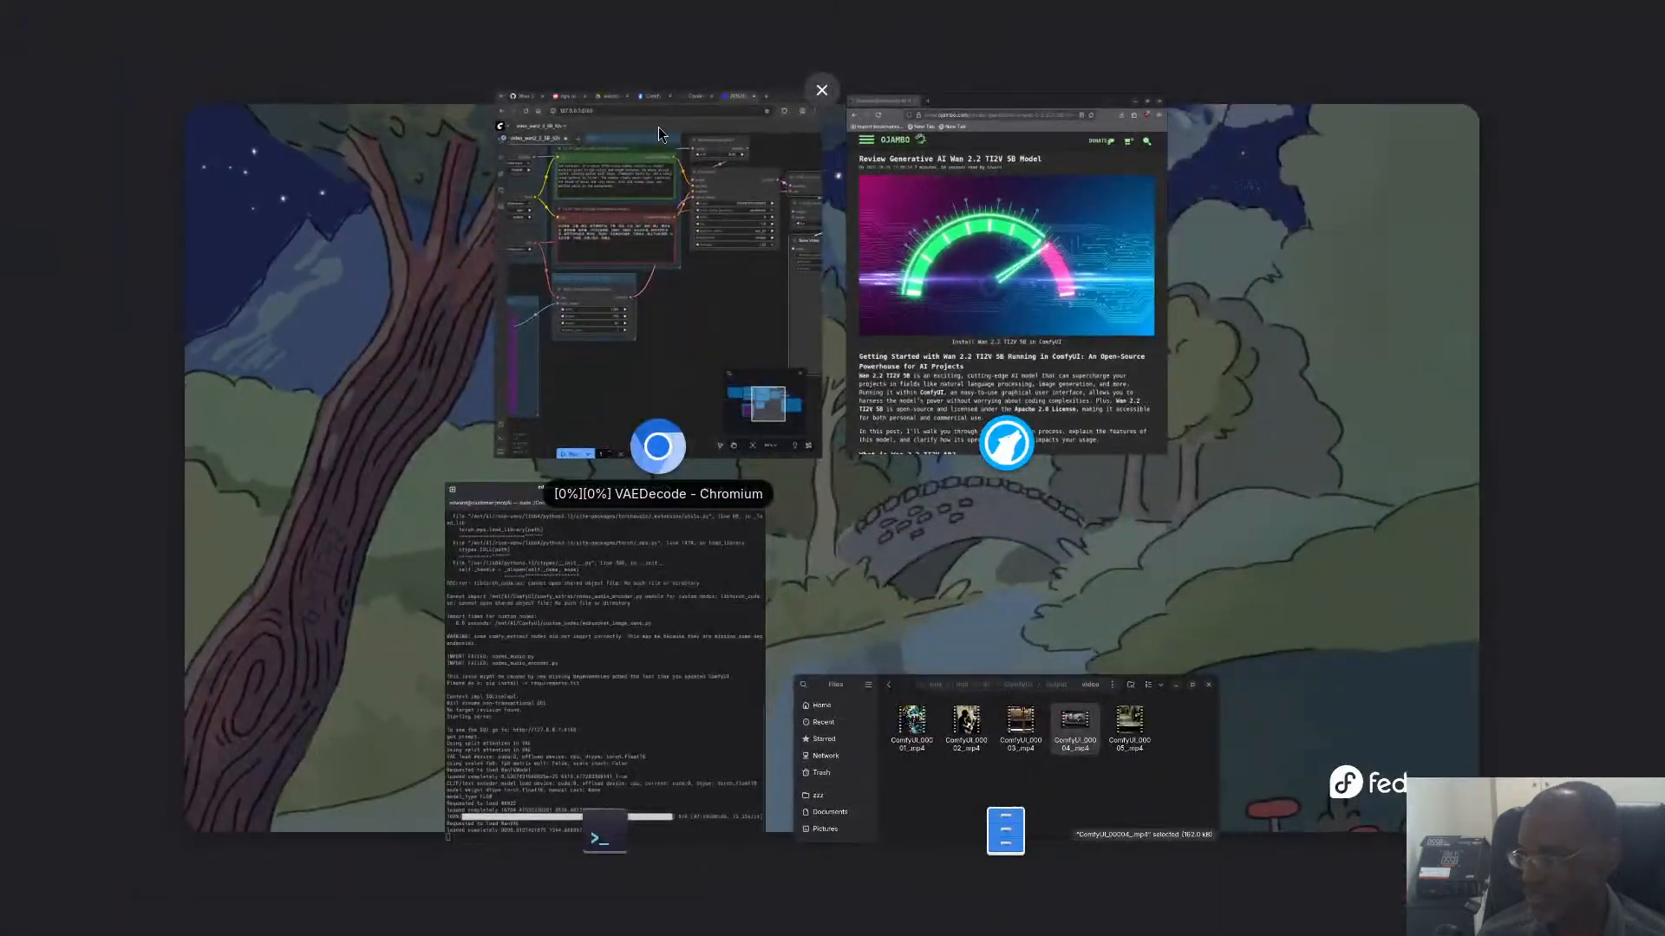
left_click(666, 198)
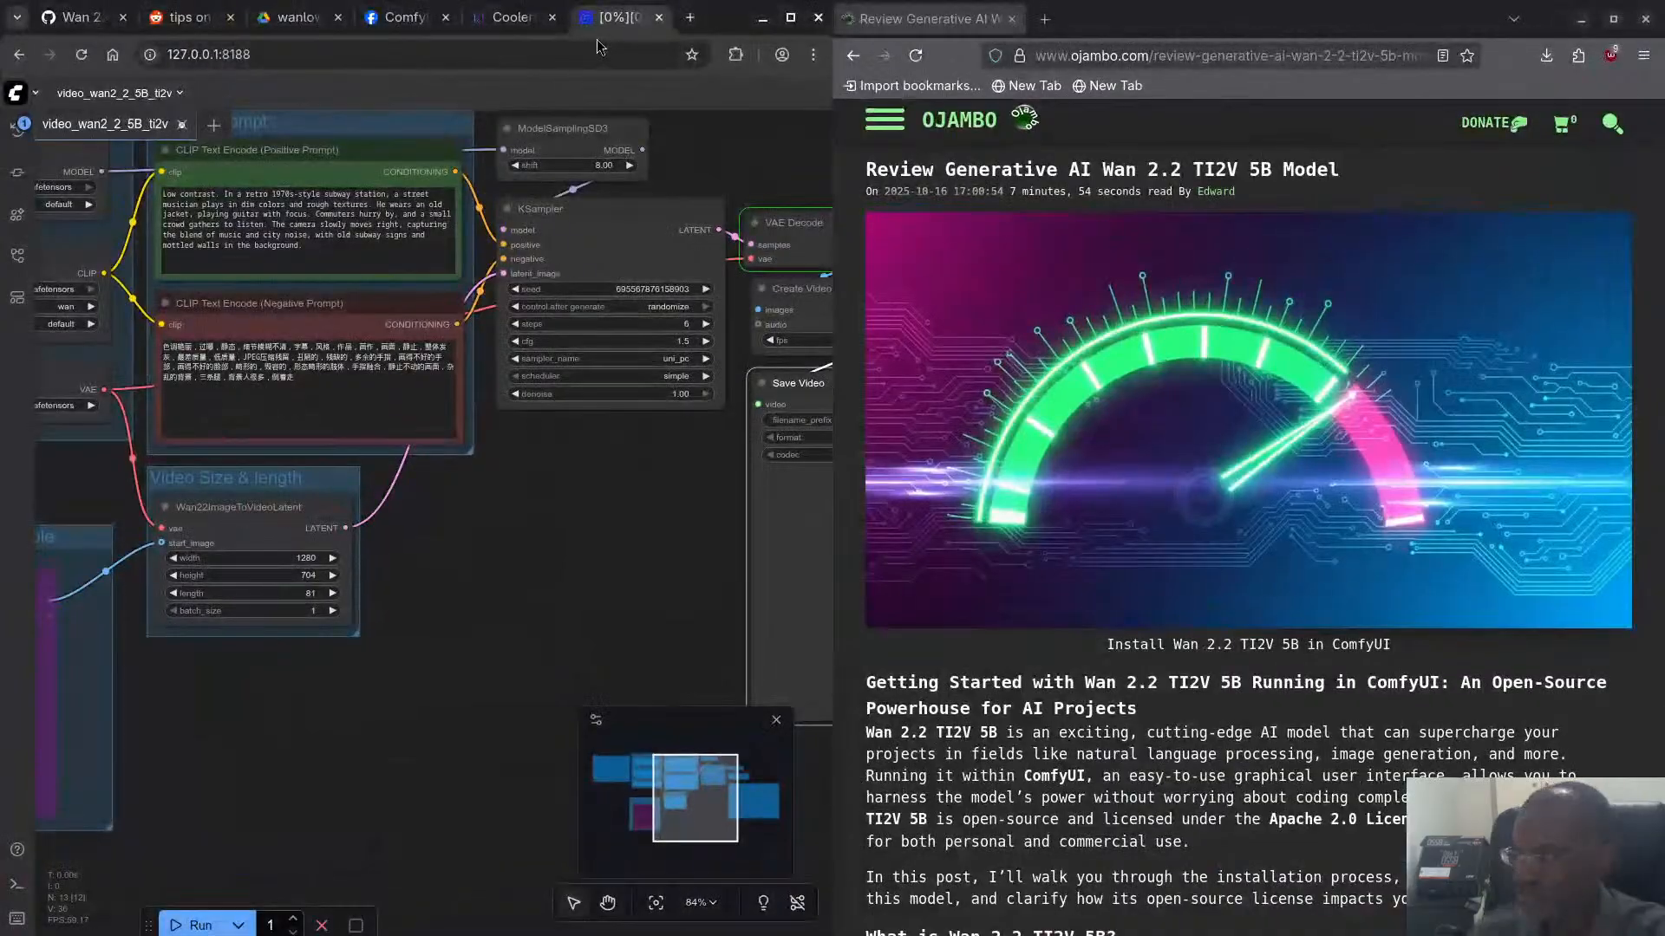
left_click(322, 925)
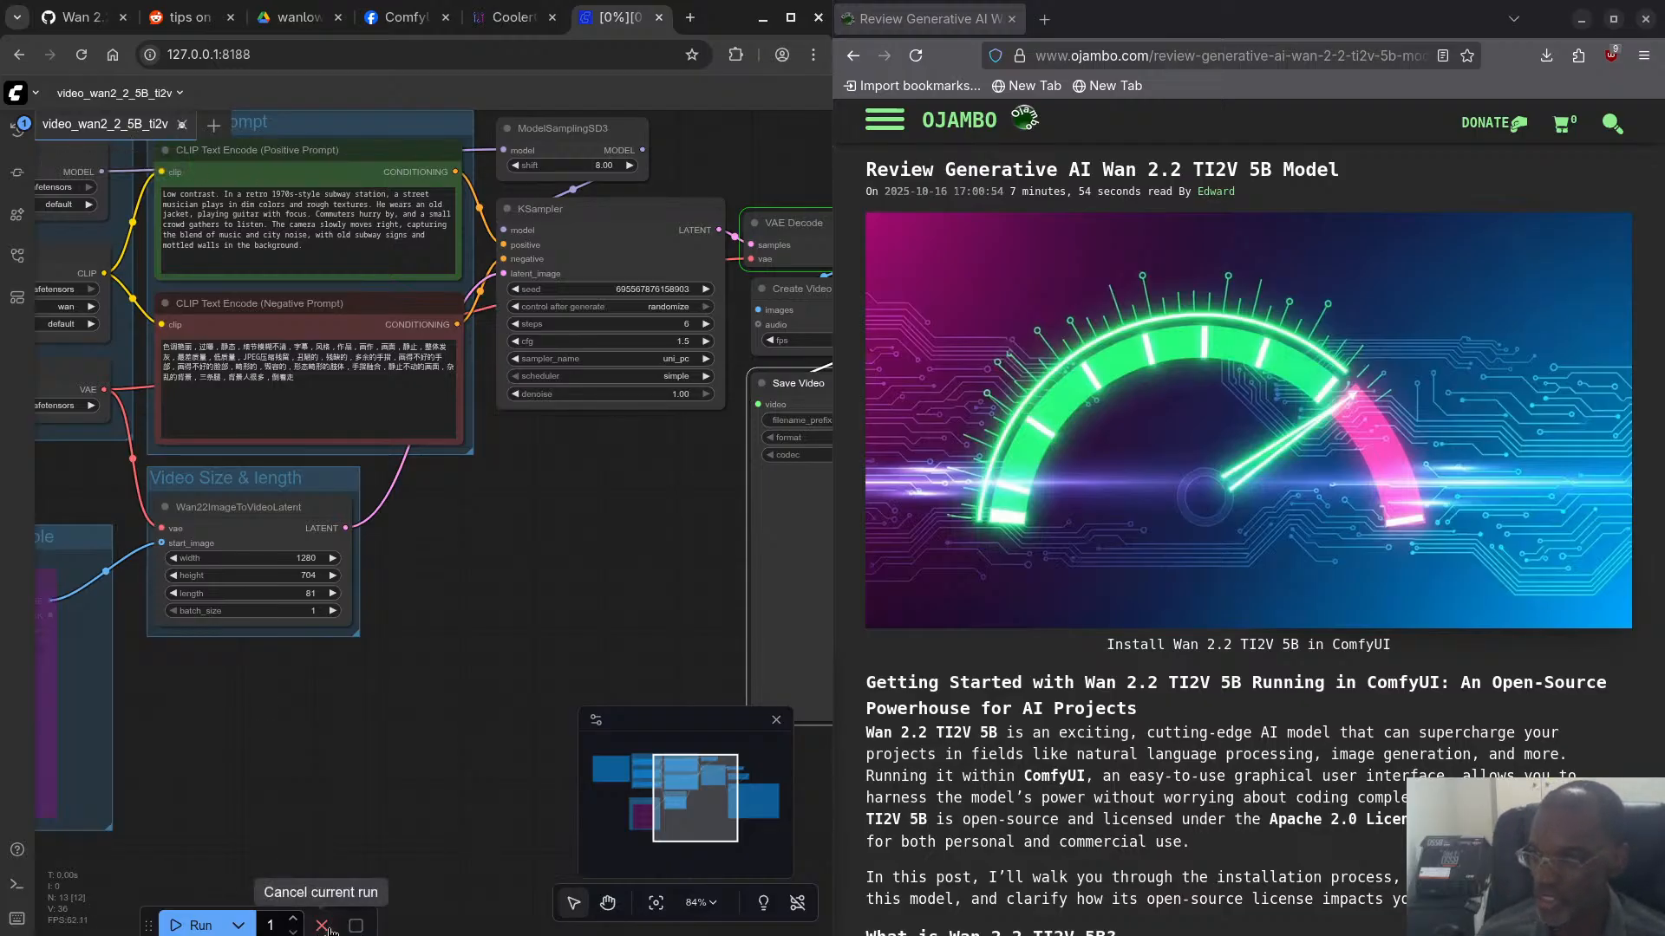
key("super")
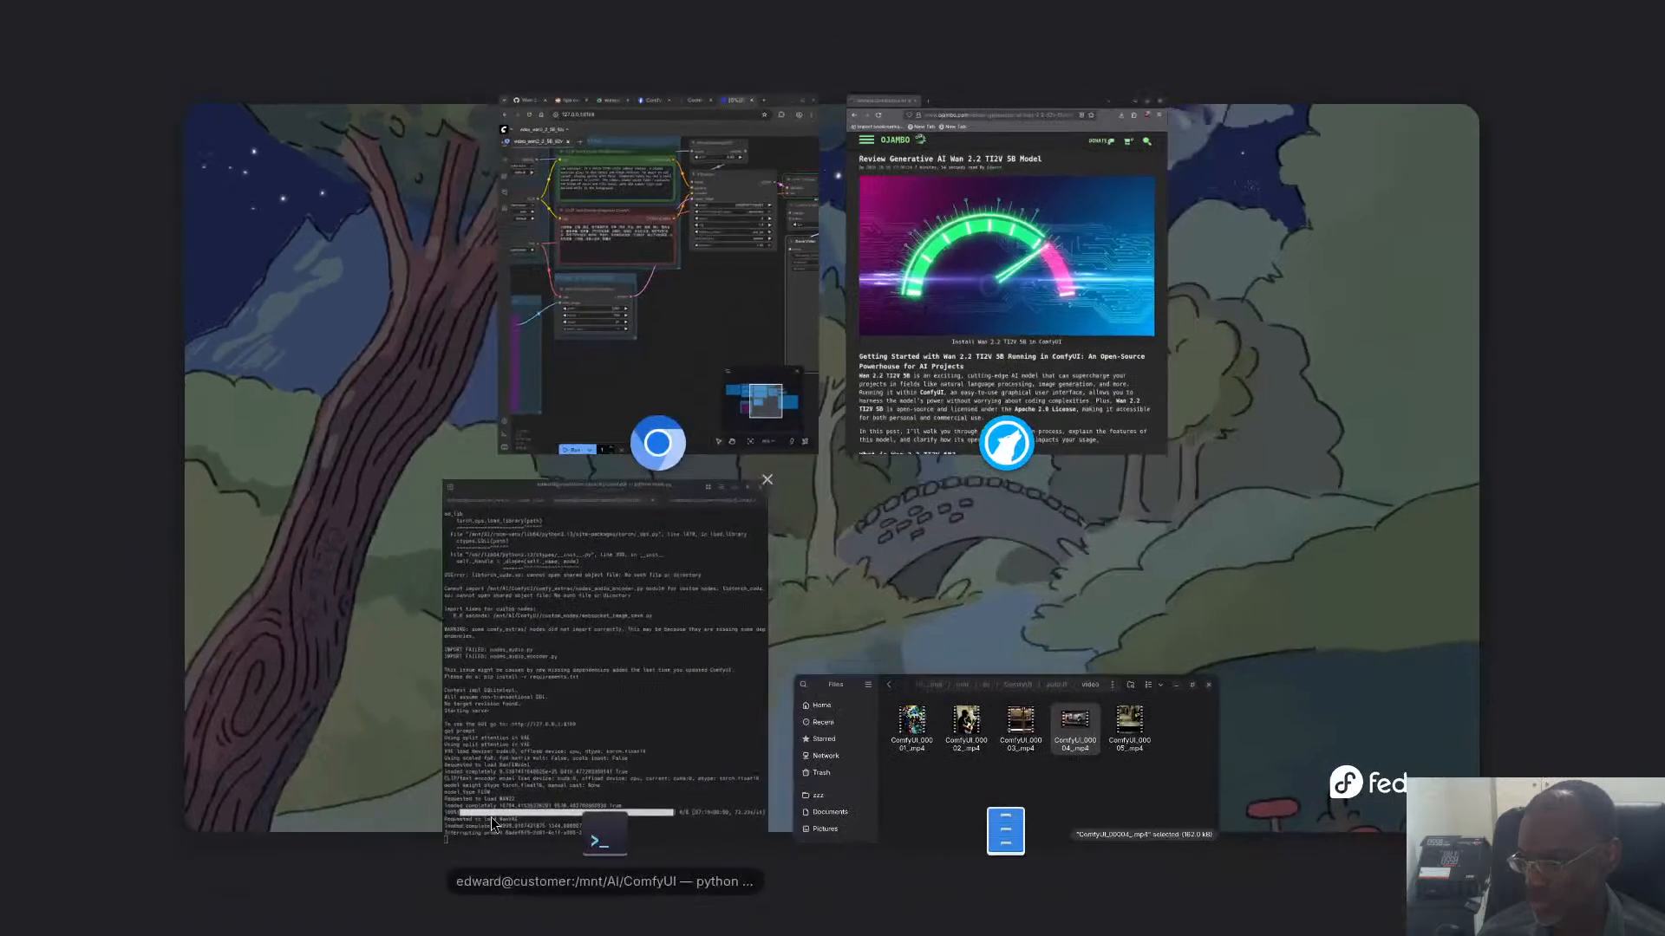
left_click(647, 735)
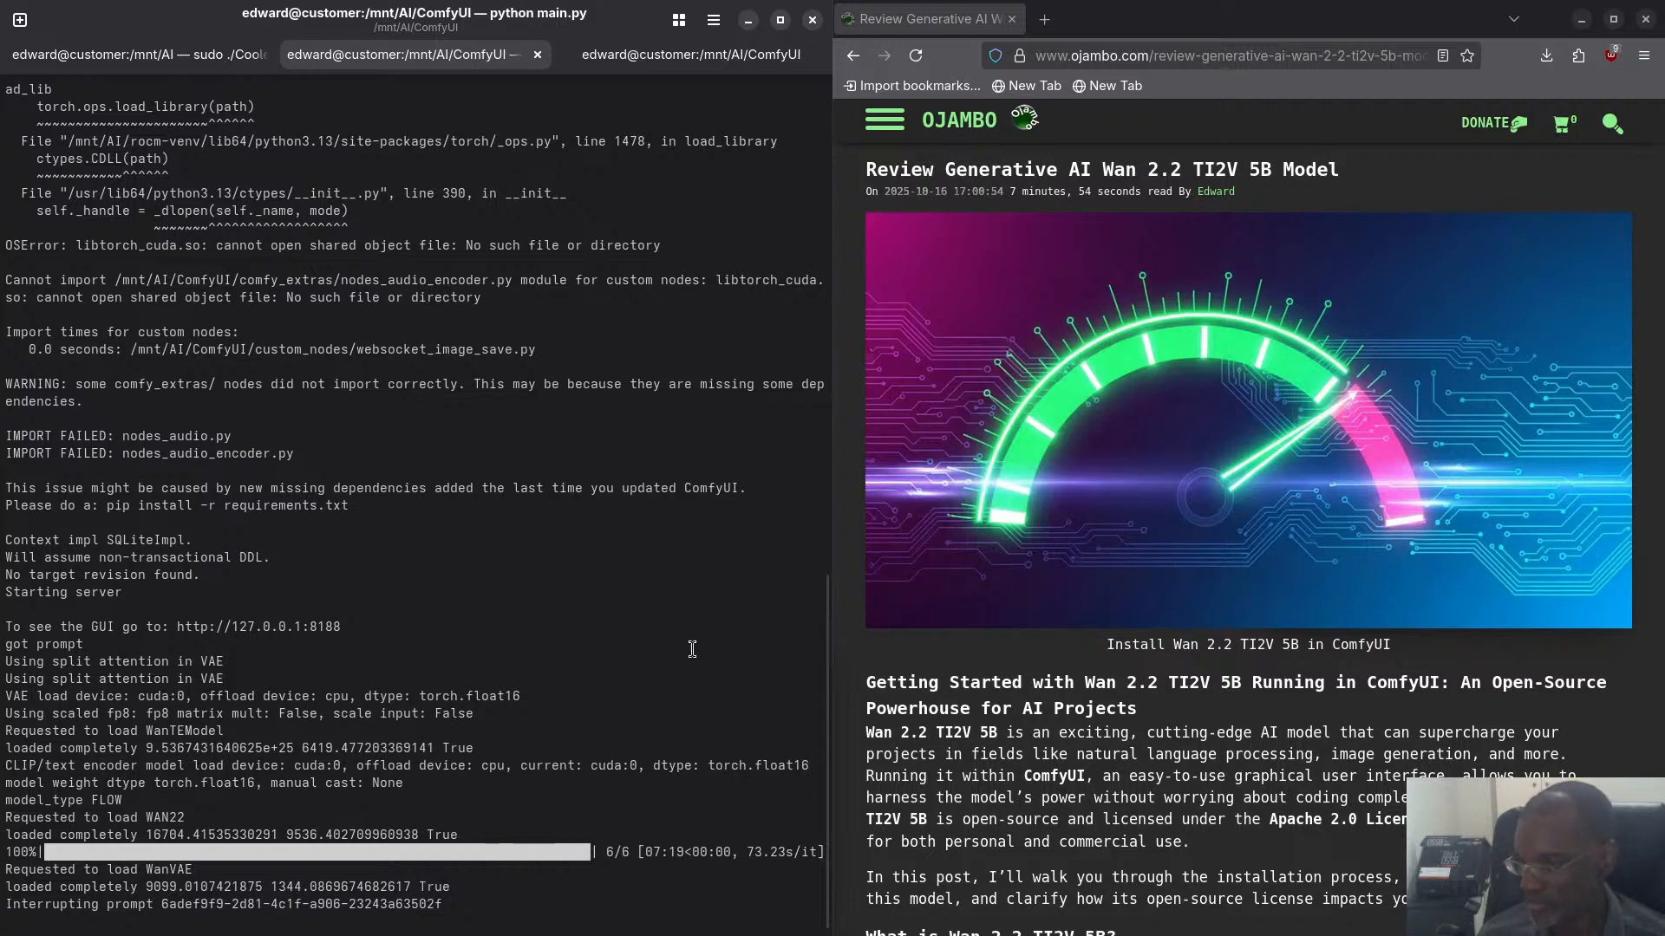
- Go back to the browser and close the video_wan2_2_5B_ti2v workflow without saving its changes
key("super")
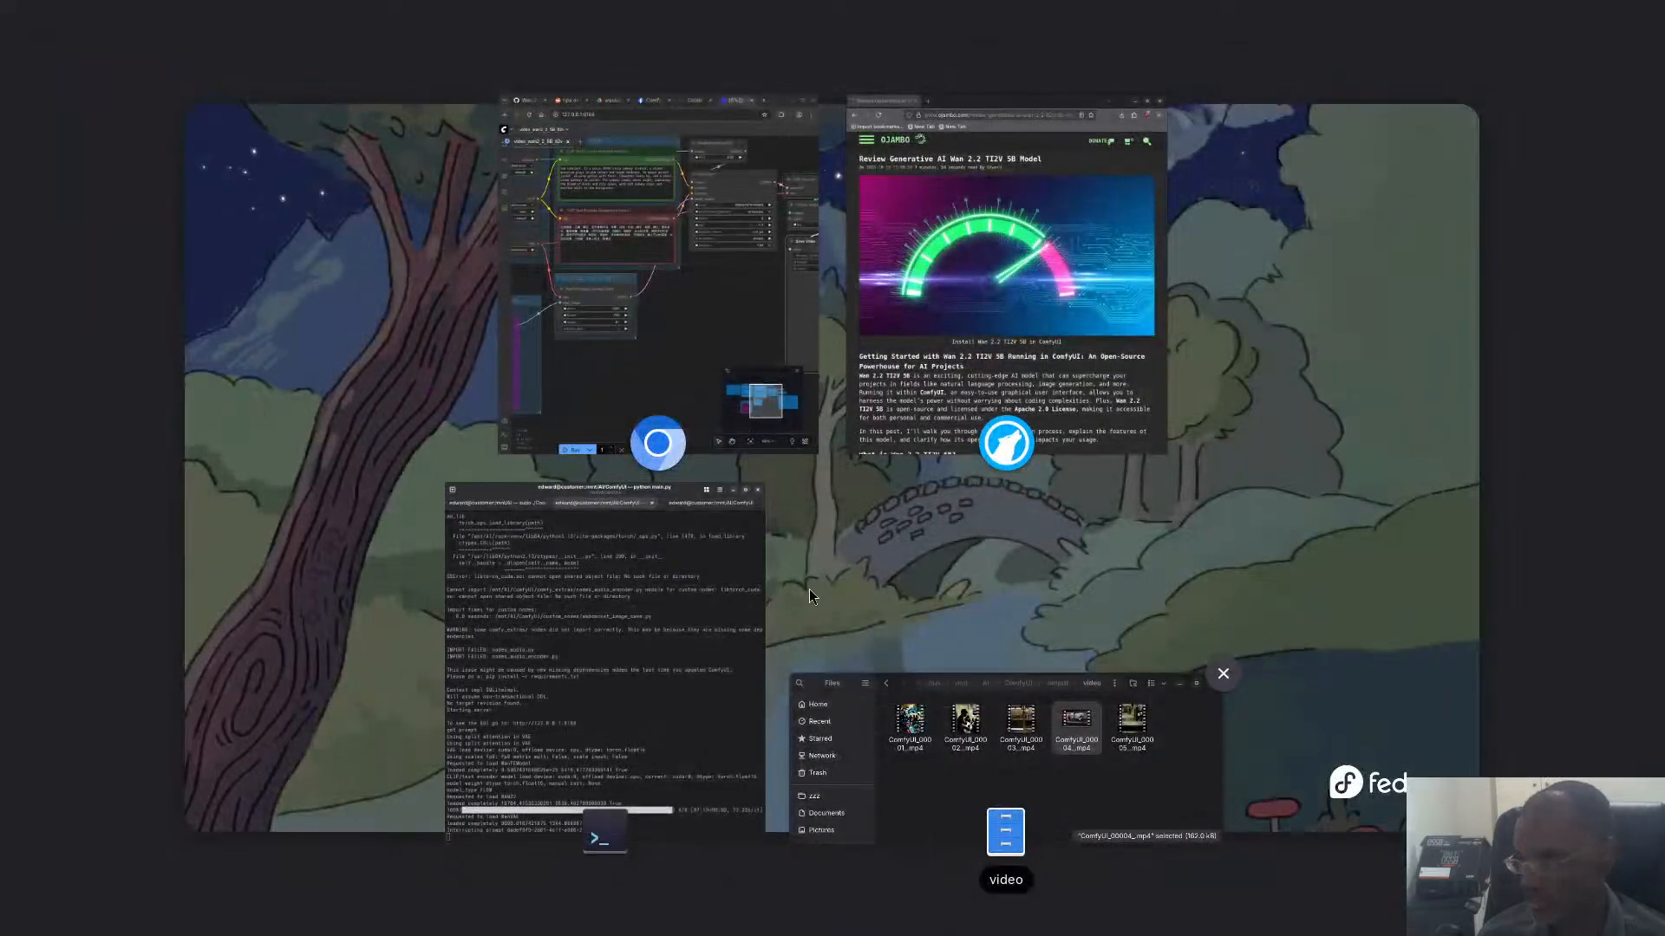
left_click(684, 362)
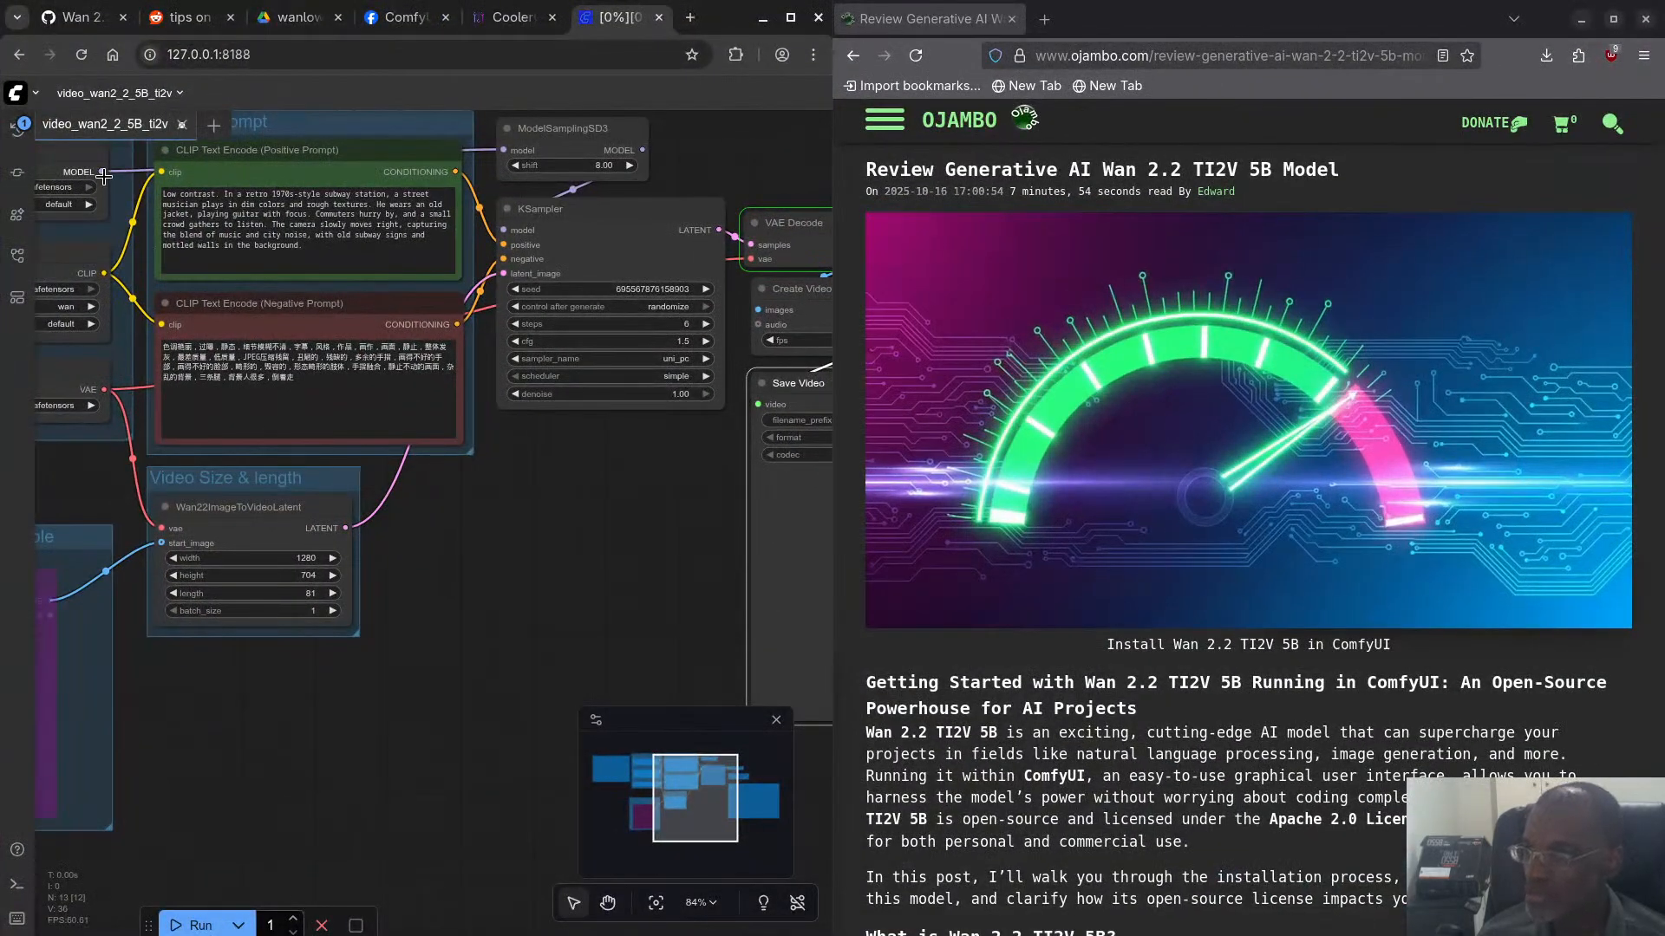
left_click(180, 127)
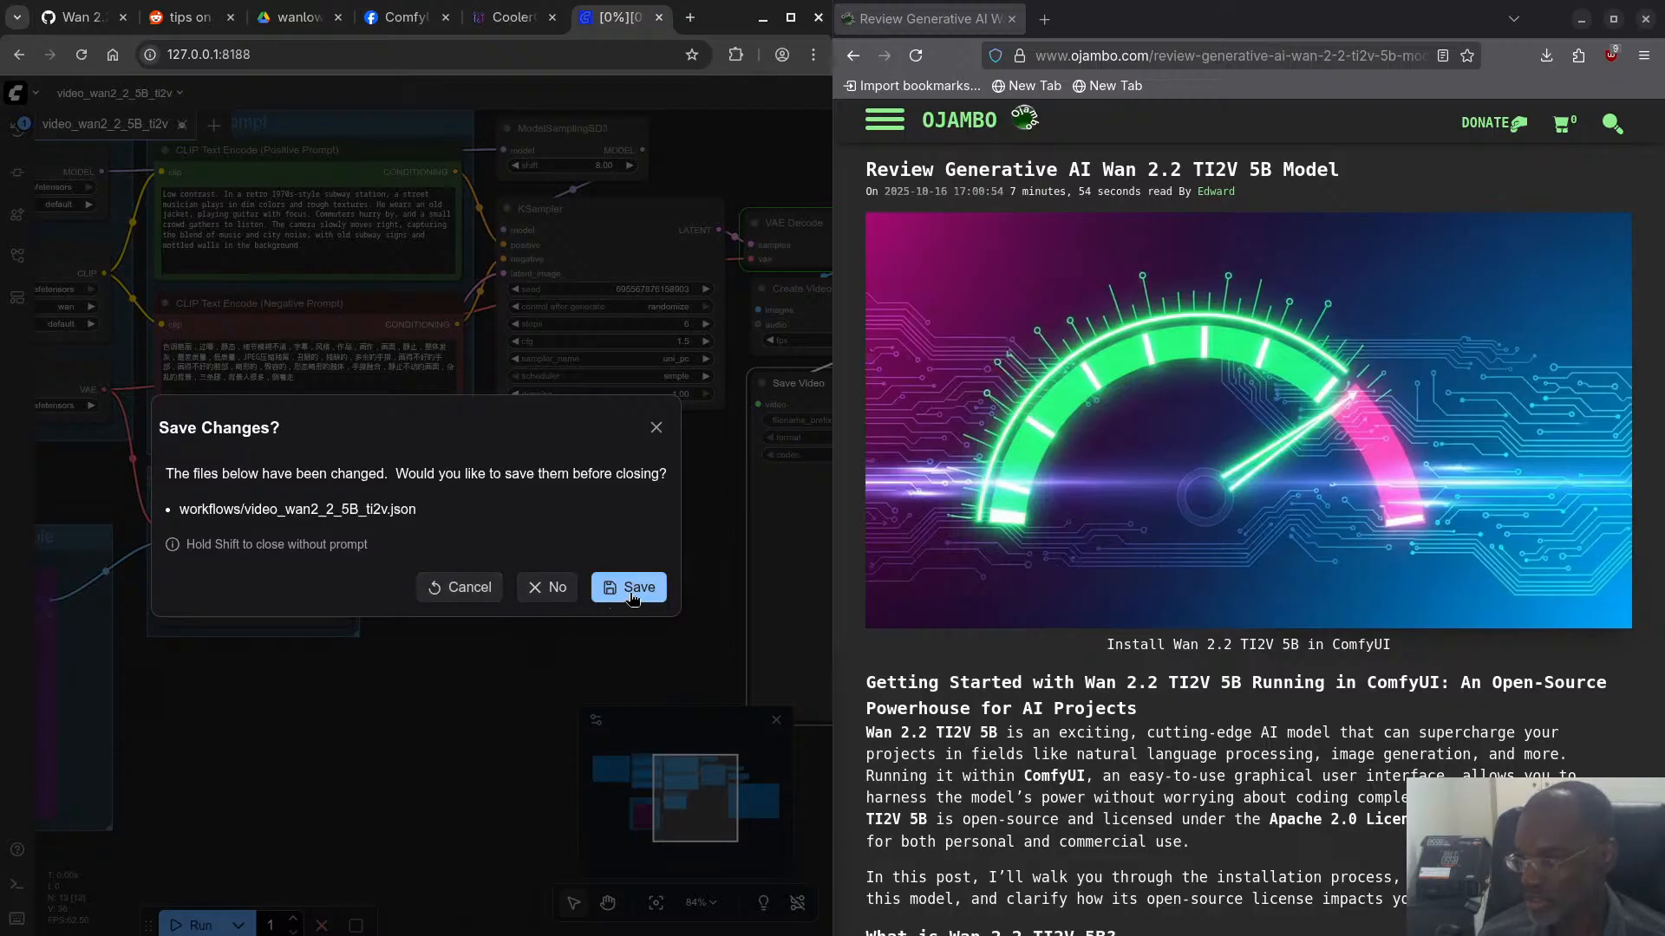
left_click(555, 588)
- Check the ComfyUI terminal log, then return to the browser and view CoolerControl's GPU readings
key("super+w")
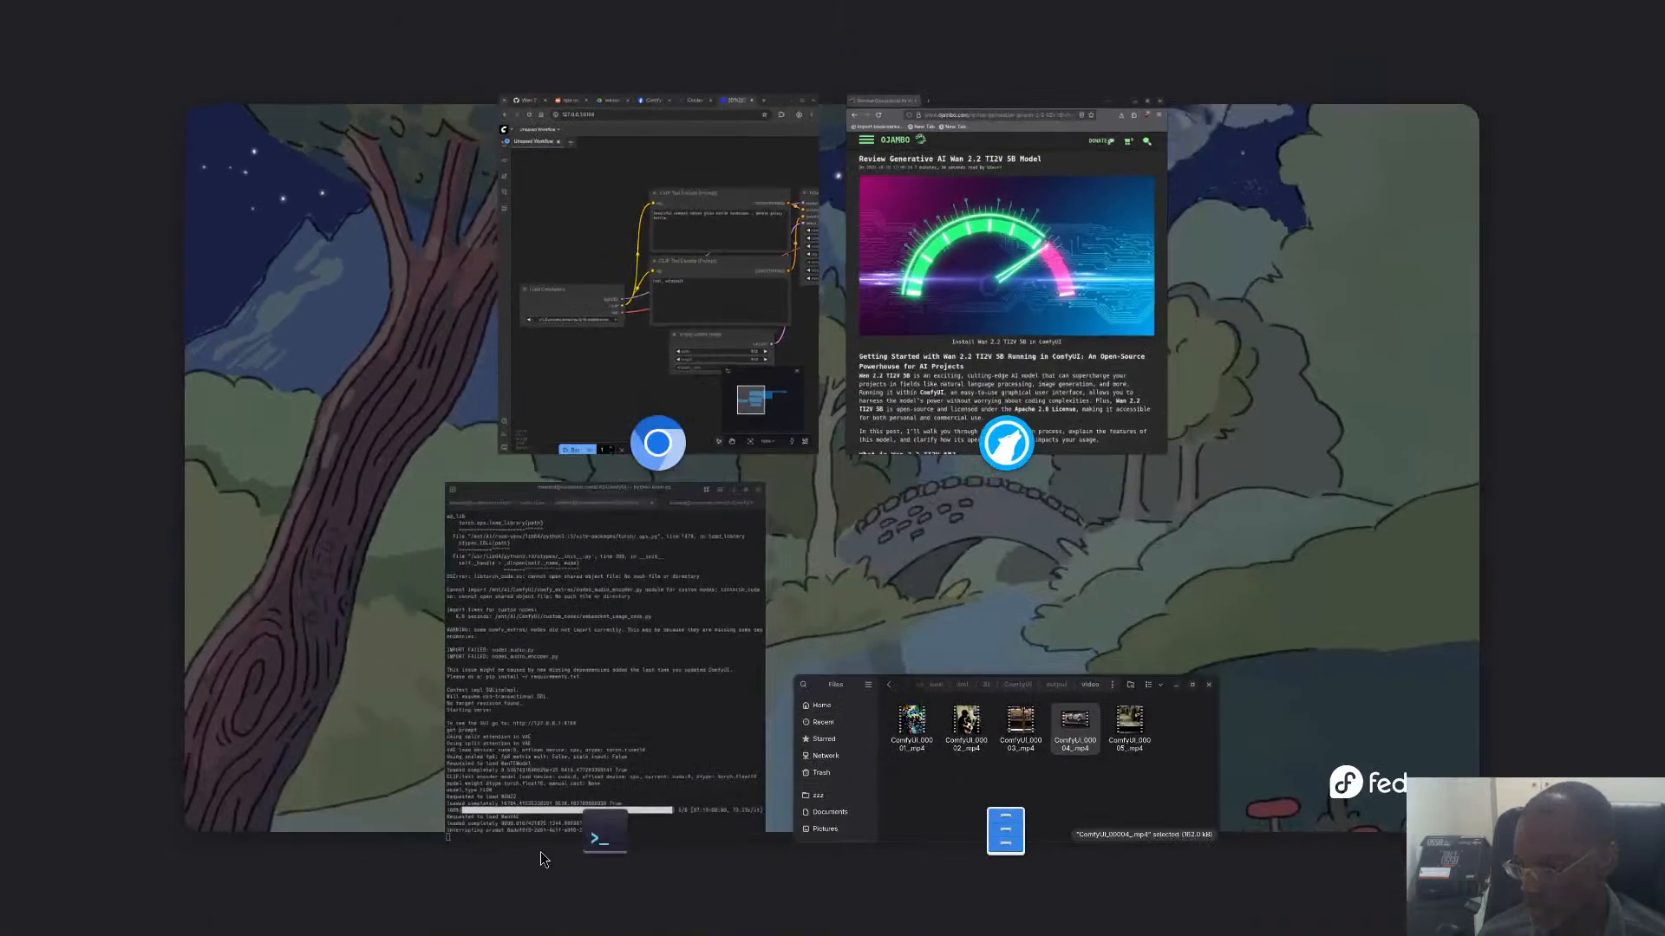
left_click(537, 824)
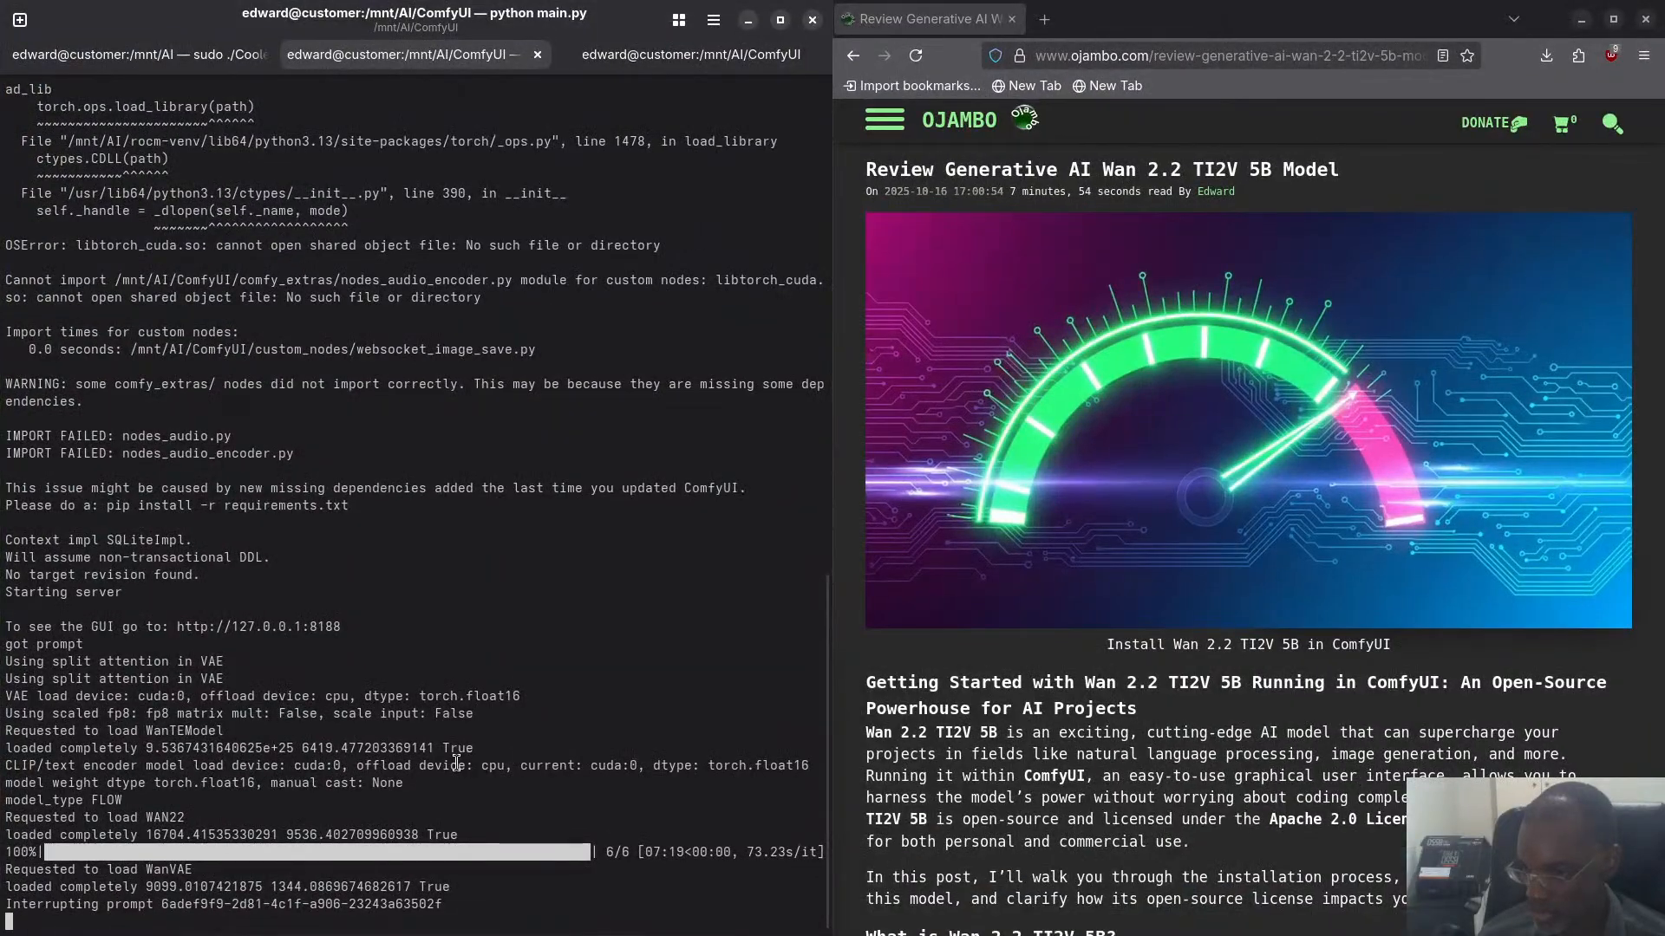
key("super+w")
left_click(666, 458)
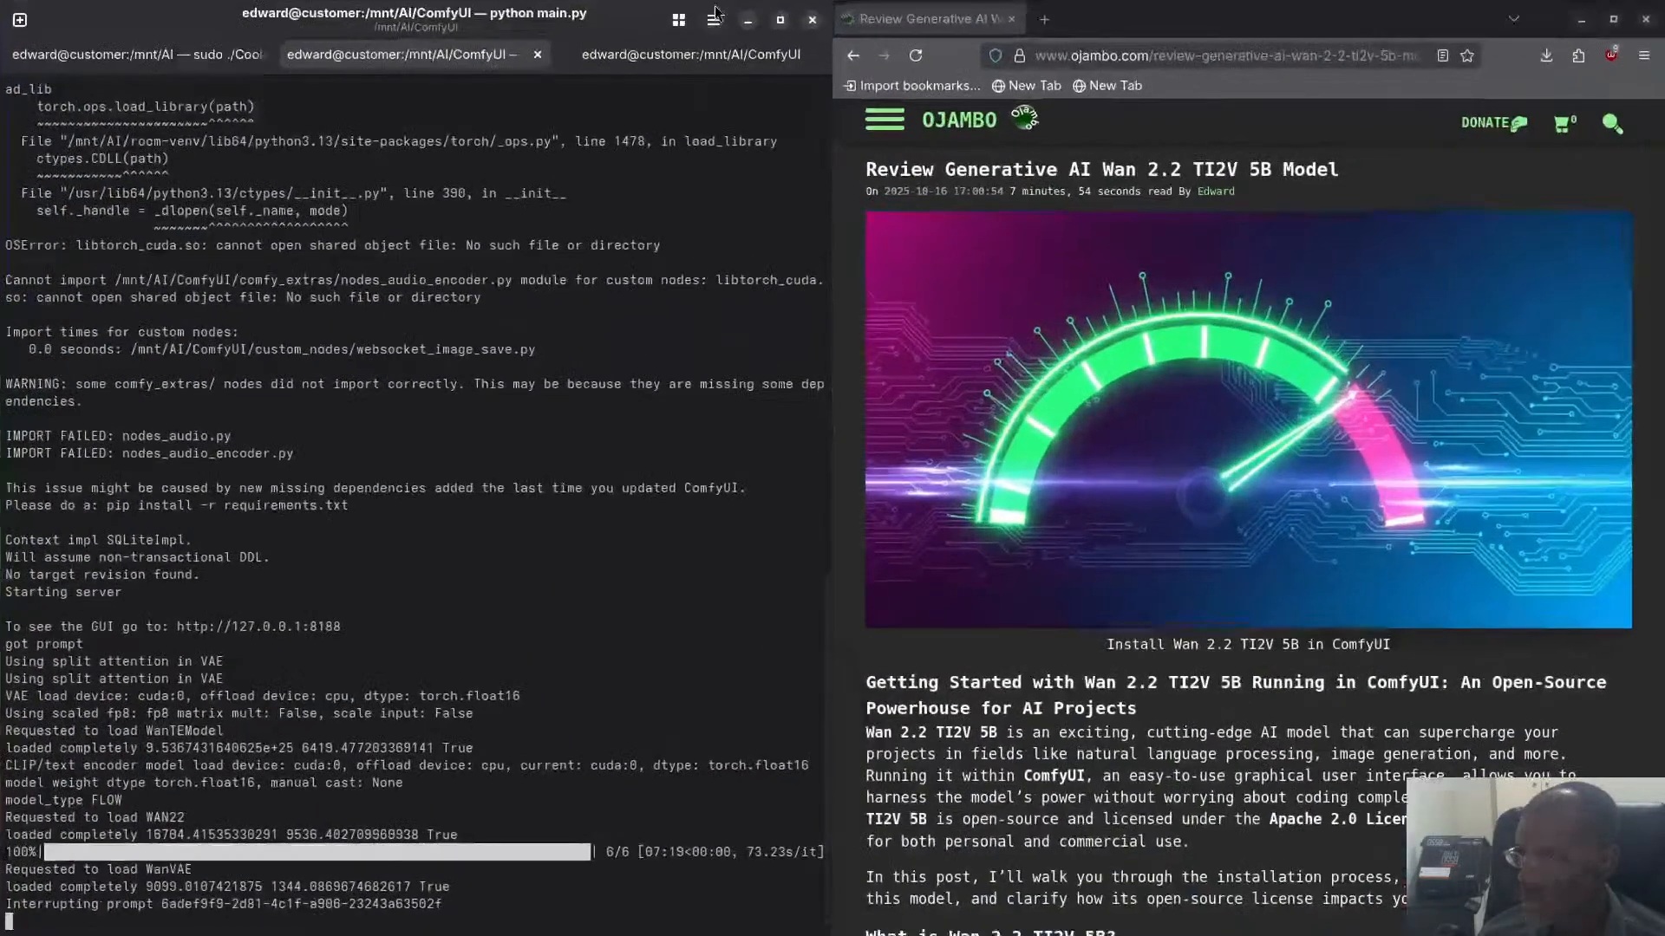
key("super+w")
left_click(671, 70)
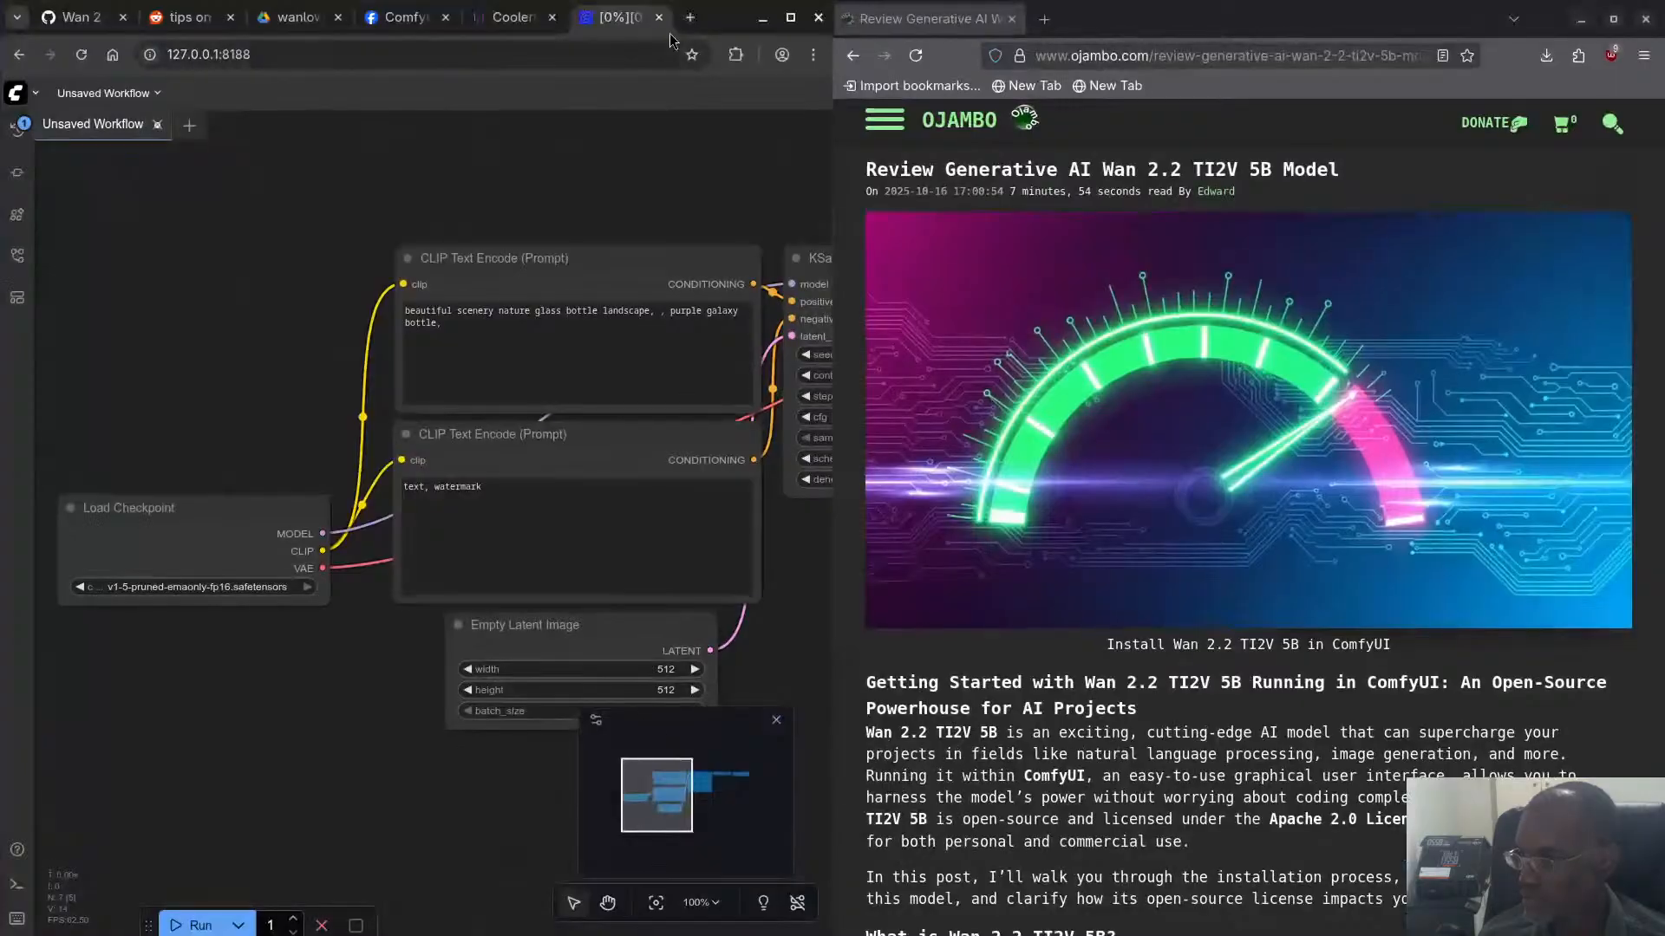
left_click(516, 17)
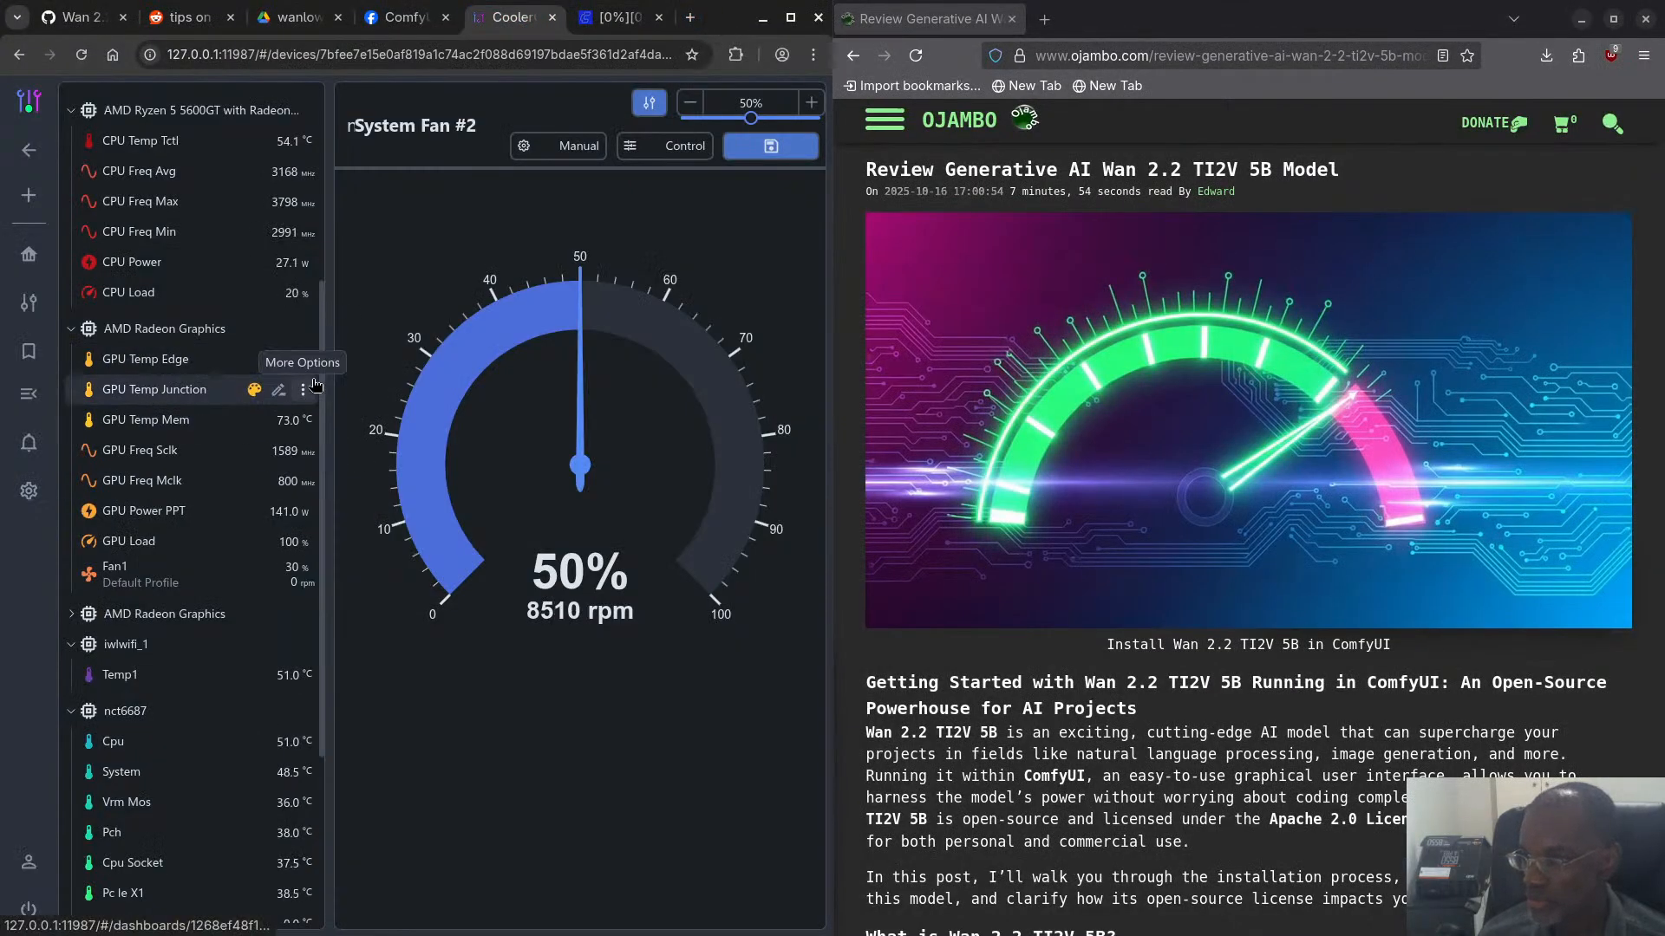
- In ComfyUI, cancel the current run again and close the successive unsaved default workflows
left_click(619, 19)
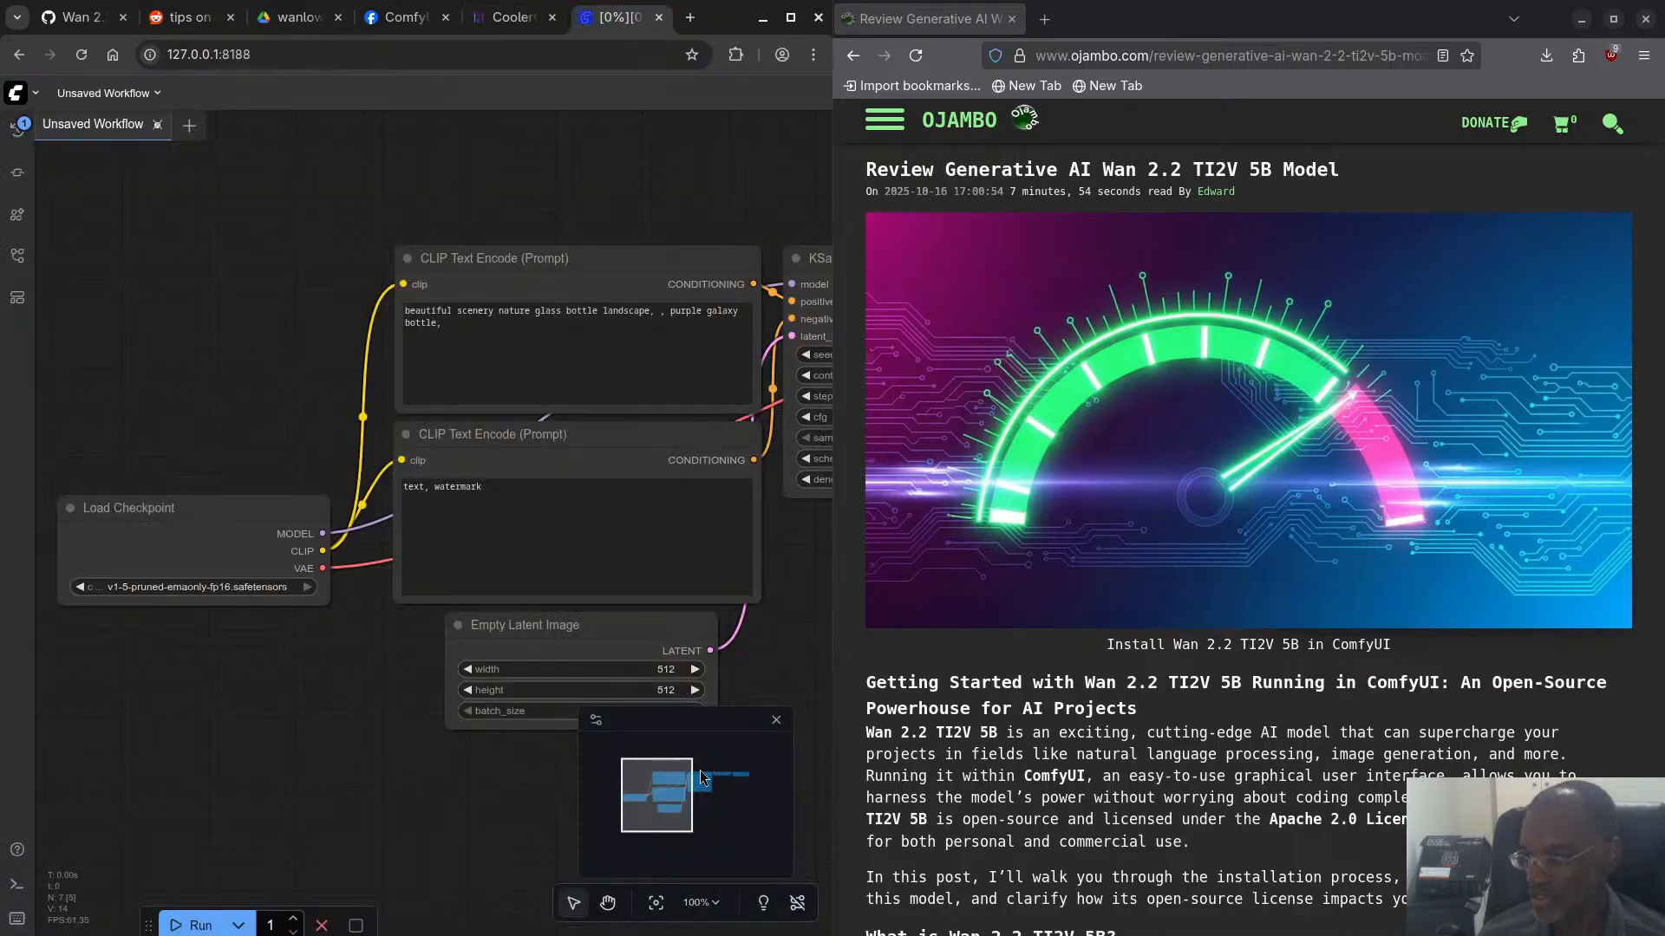
left_click(321, 926)
left_click(159, 127)
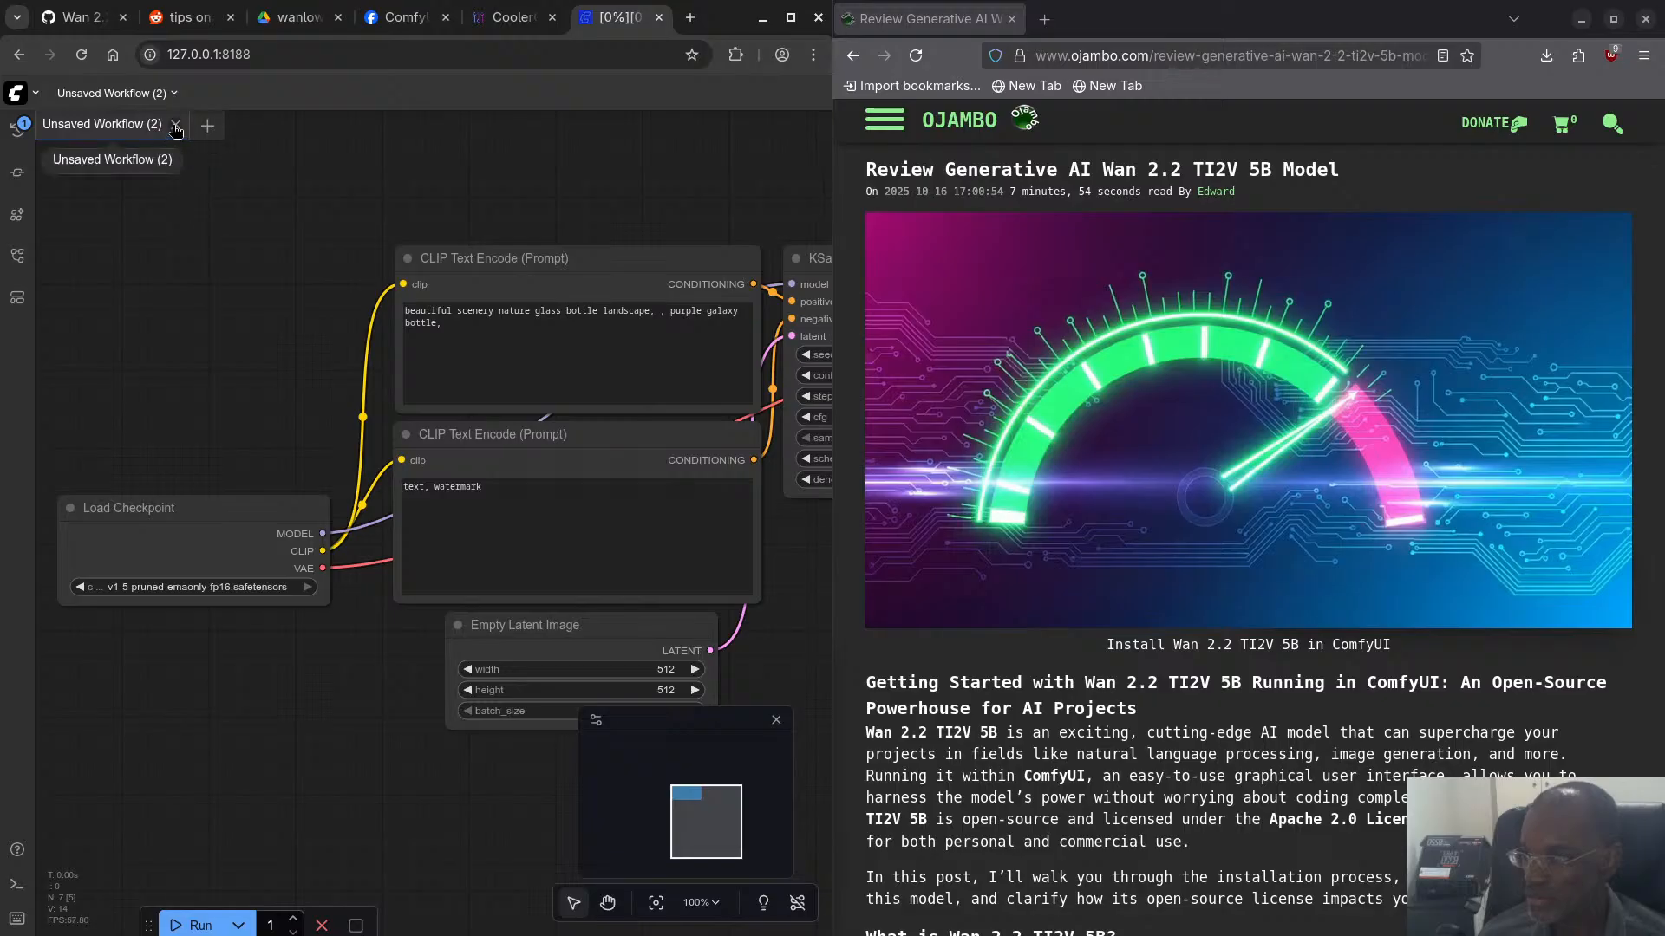
left_click(175, 127)
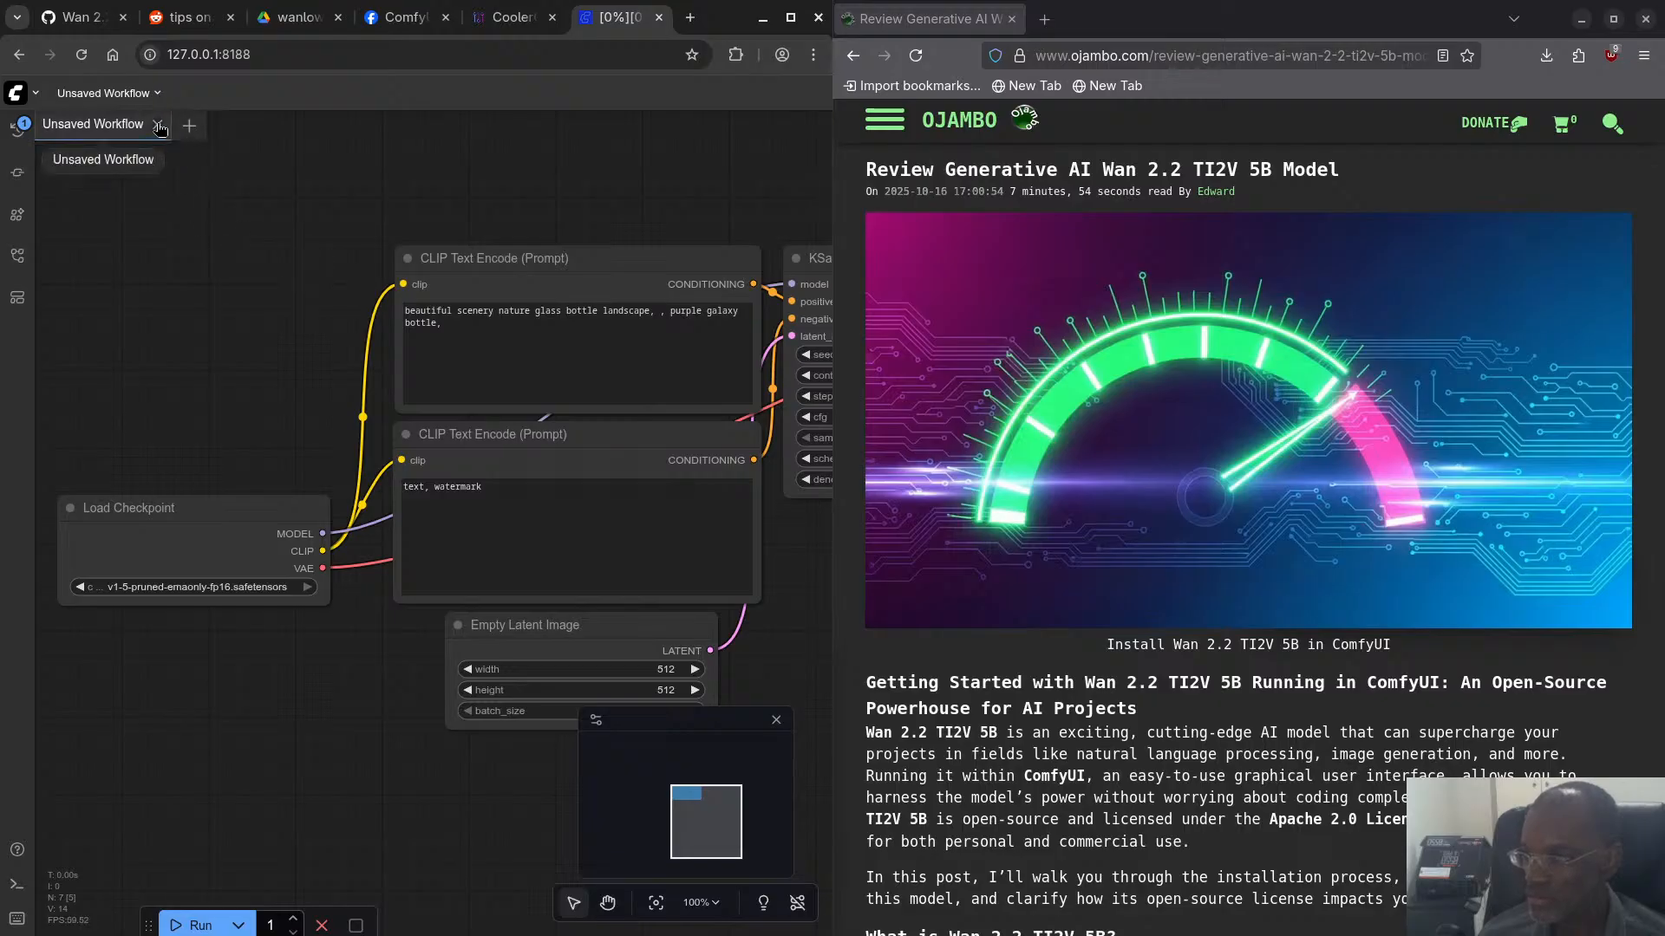
left_click(158, 127)
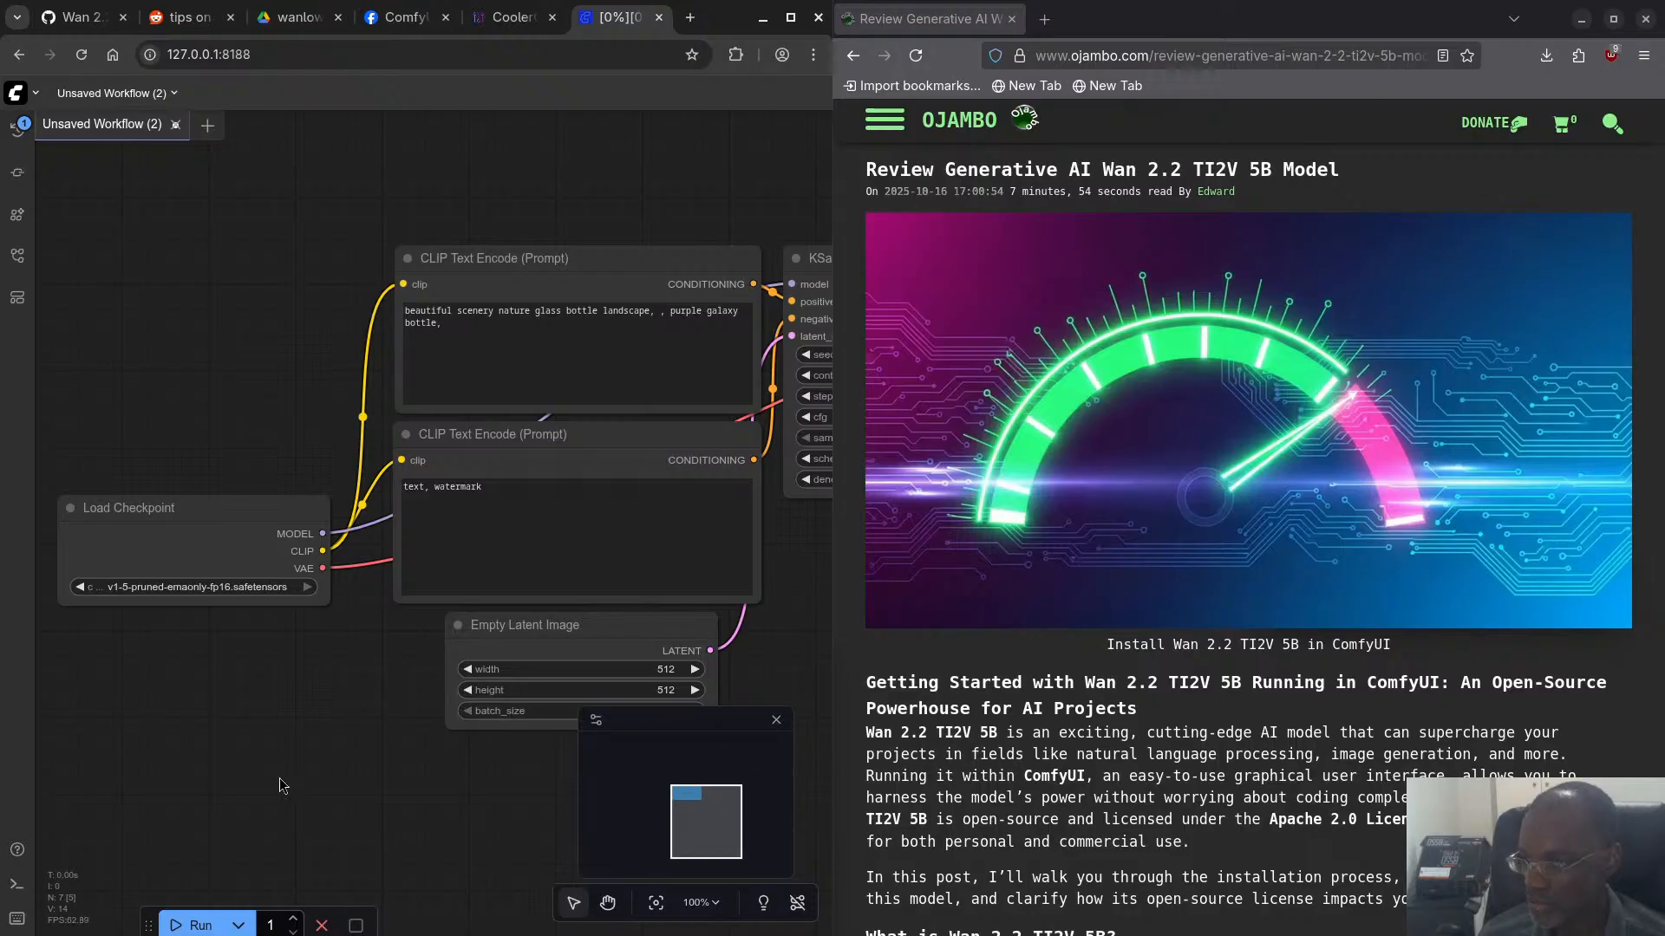
left_click(322, 926)
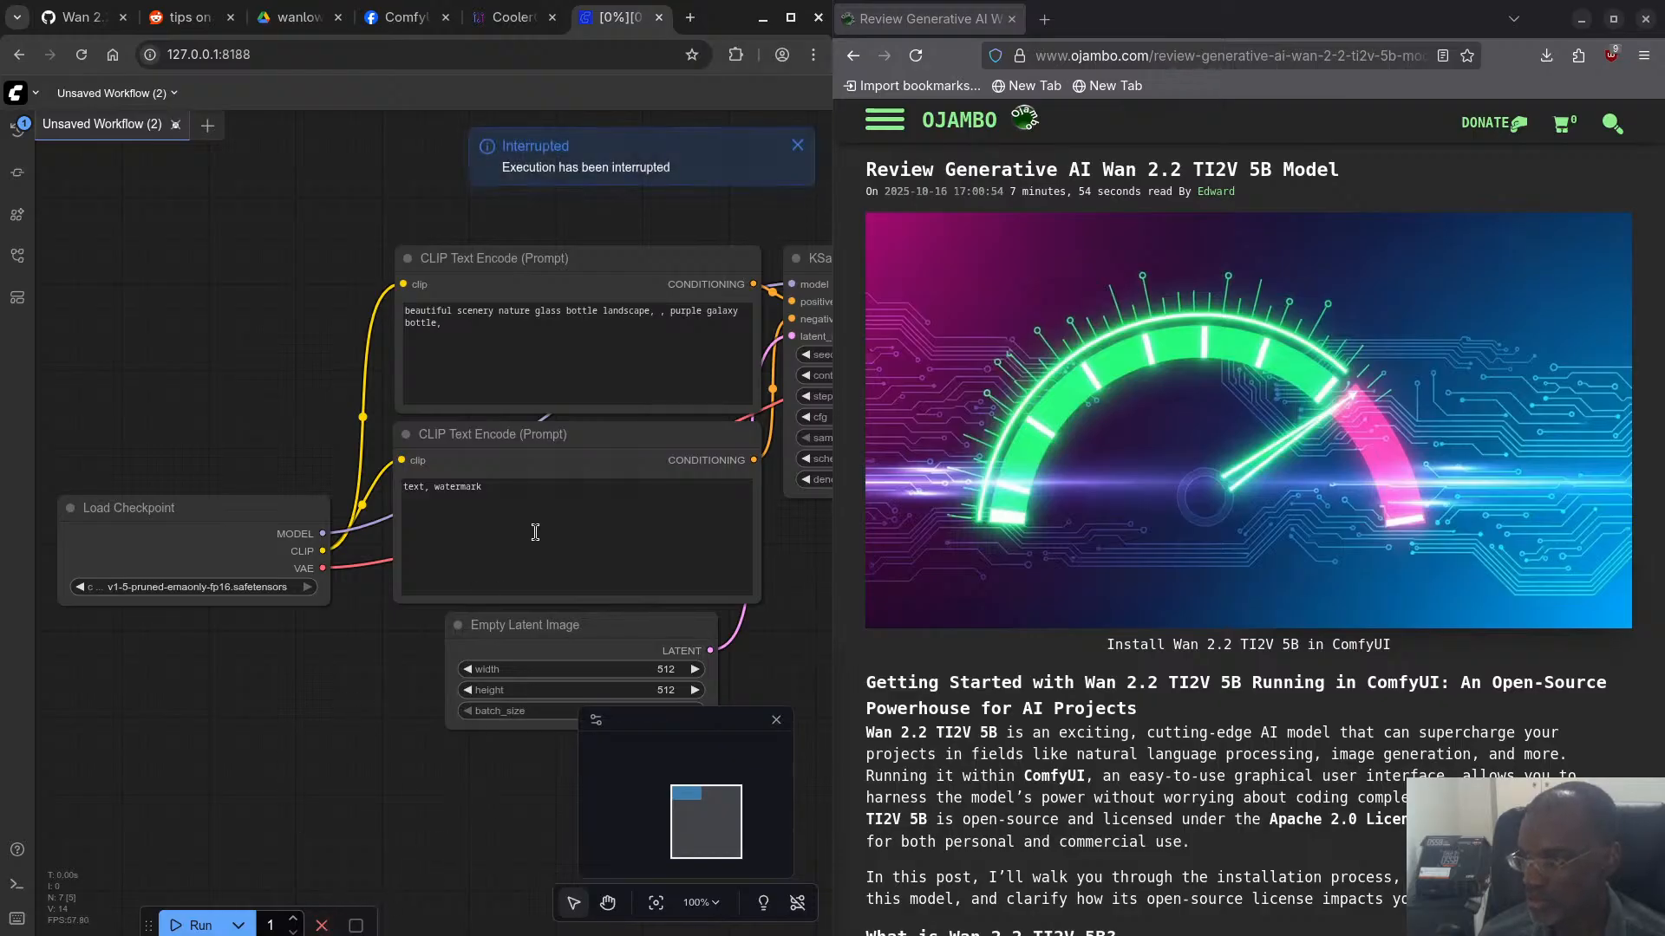
- Switch to the terminal and interrupt the running ComfyUI server process
key("super")
left_click(642, 804)
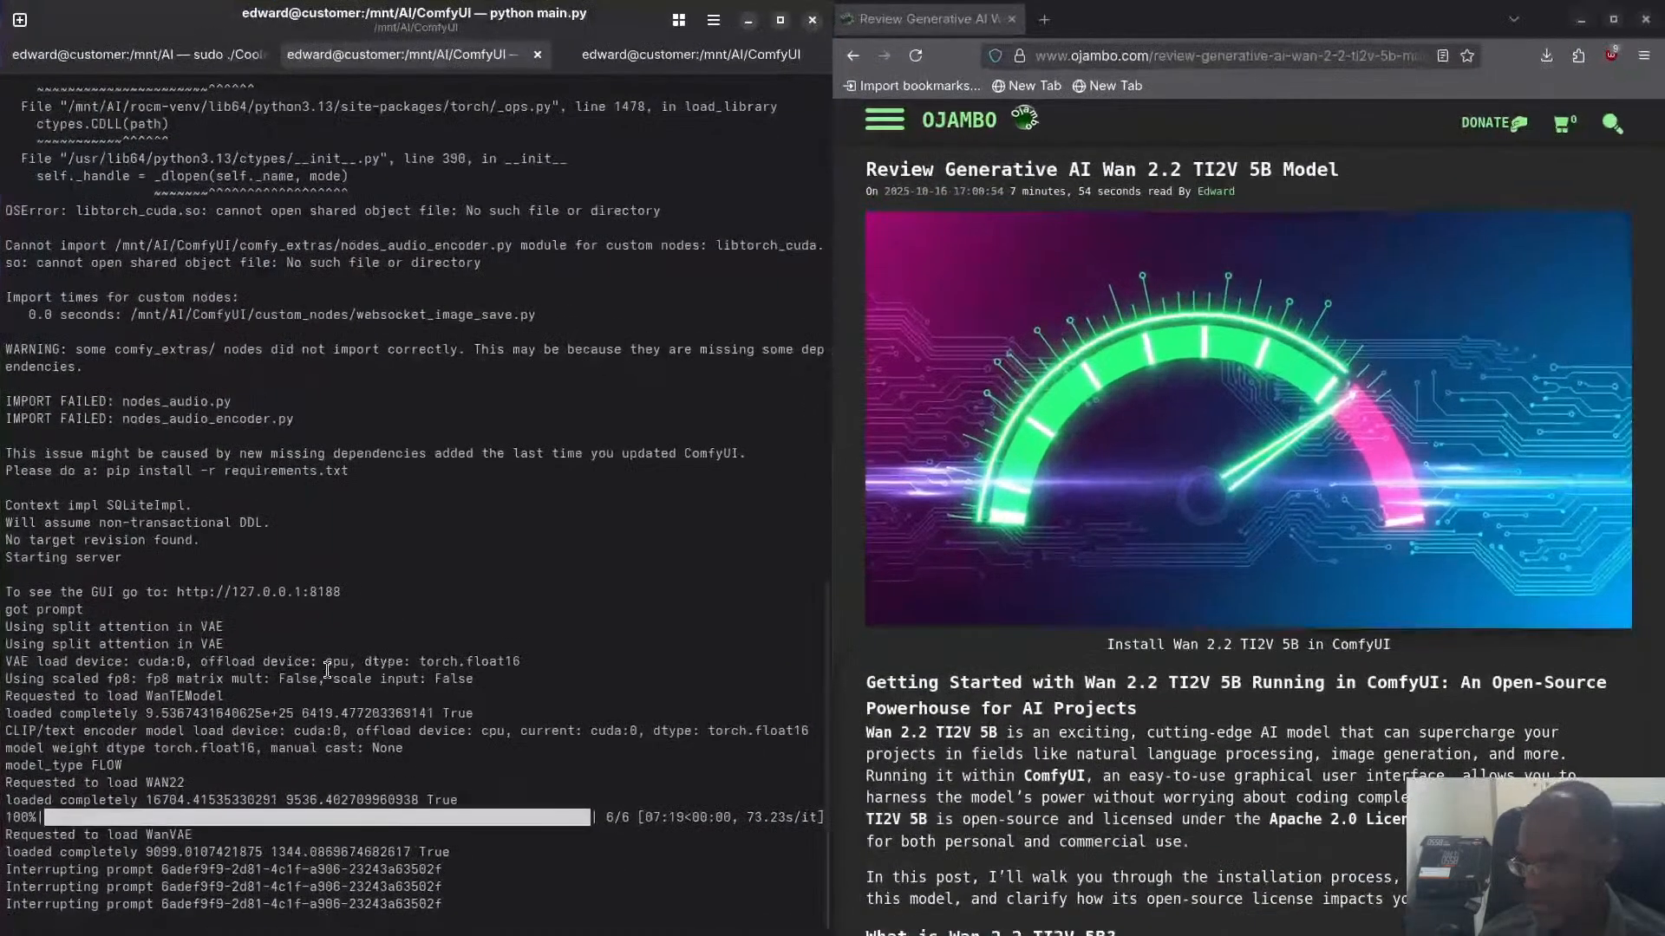
key("ctrl+c")
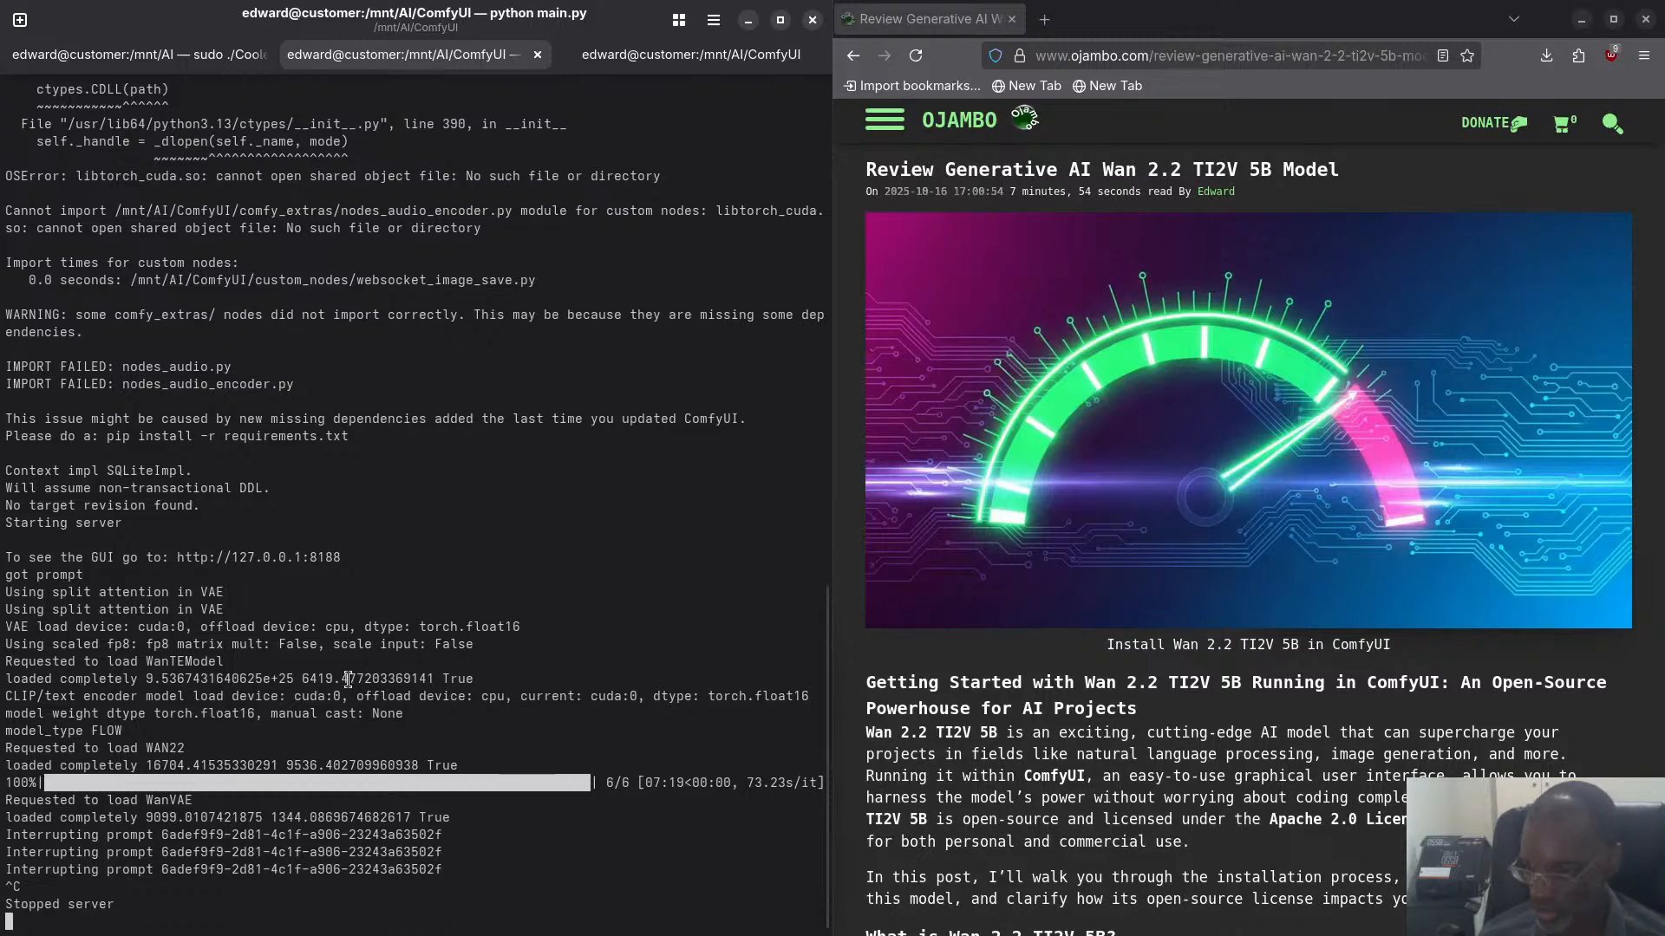
- Return to the browser, close Unsaved Workflow (2) in ComfyUI, and check the GPU readings in CoolerControl
key("super")
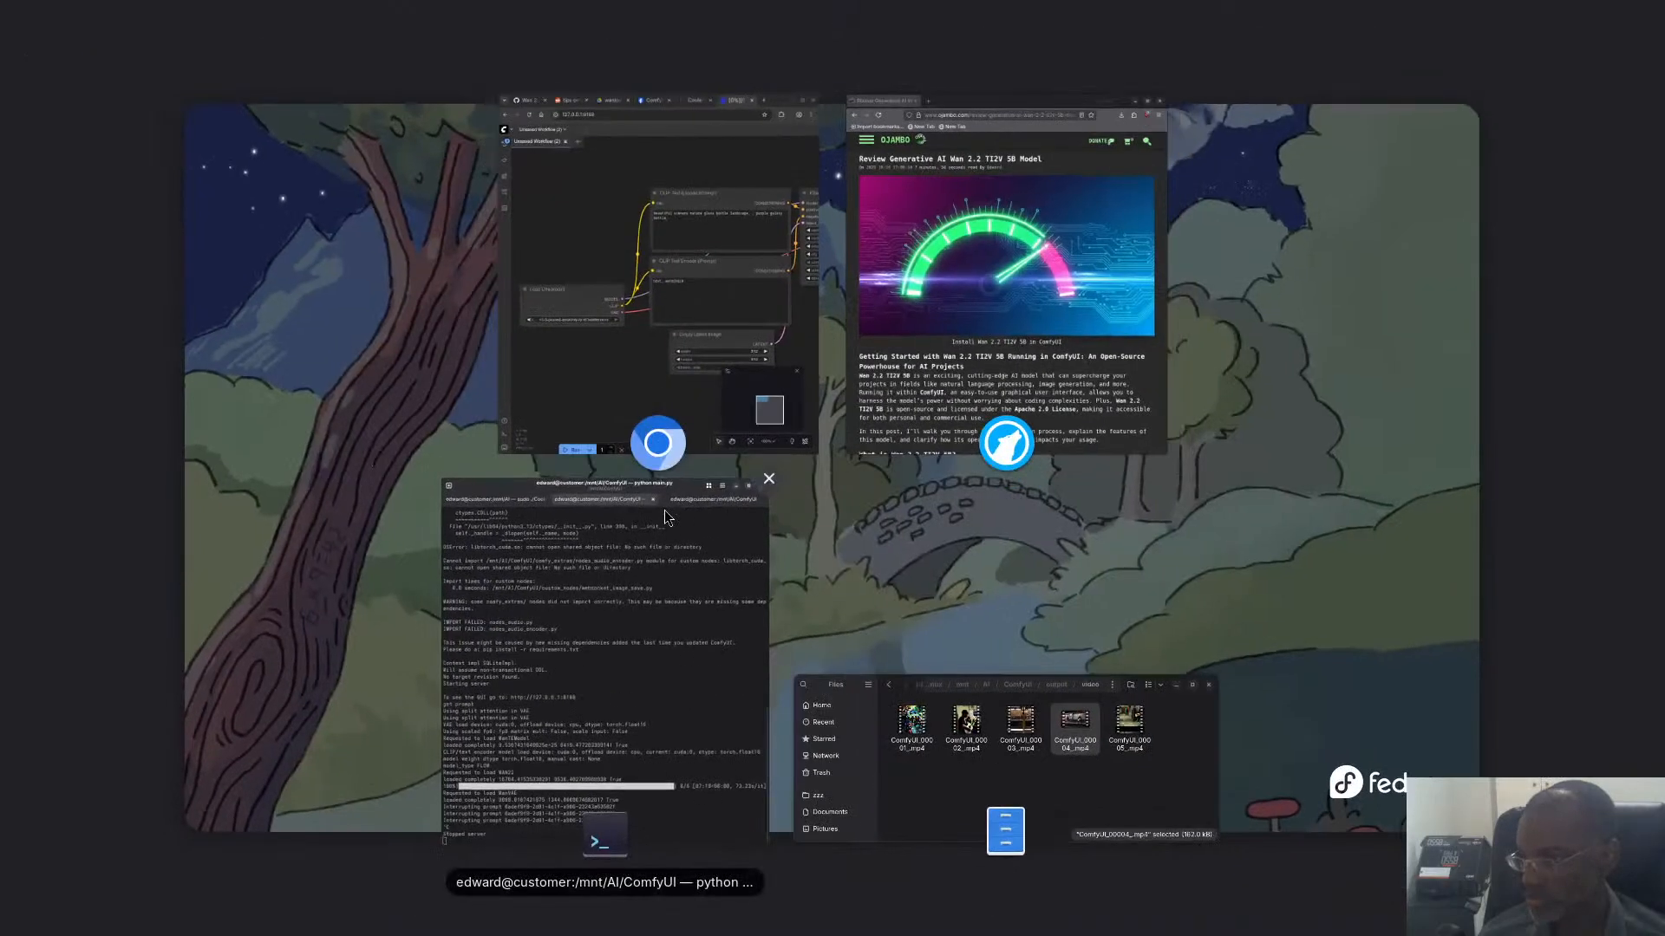
left_click(541, 195)
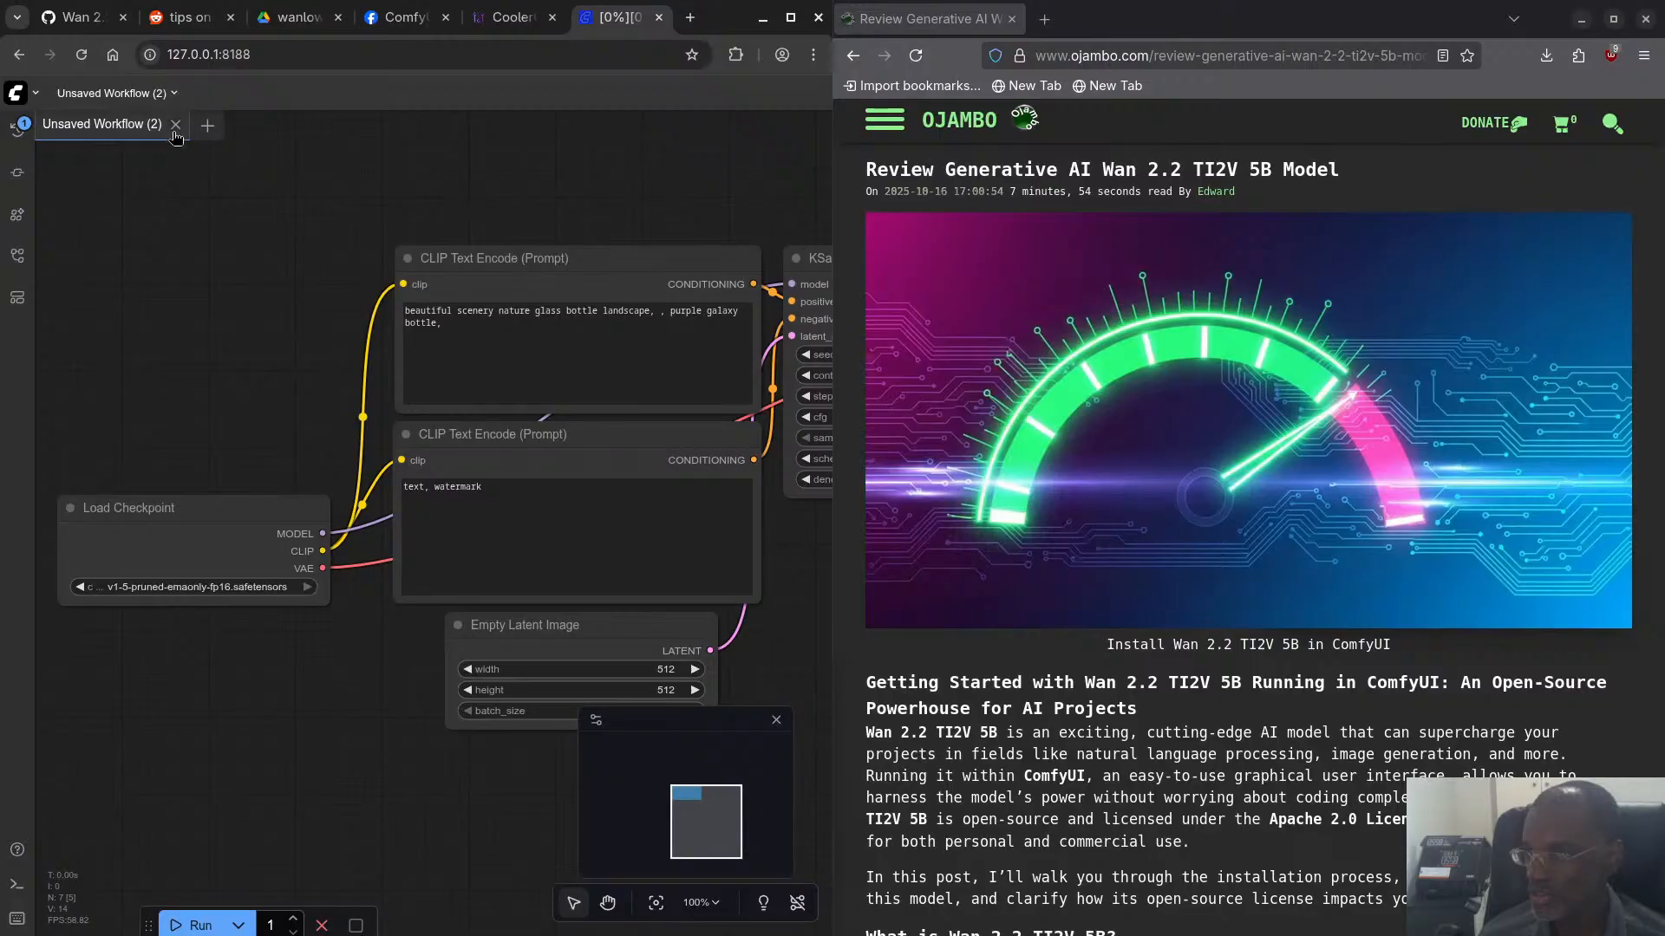
left_click(175, 124)
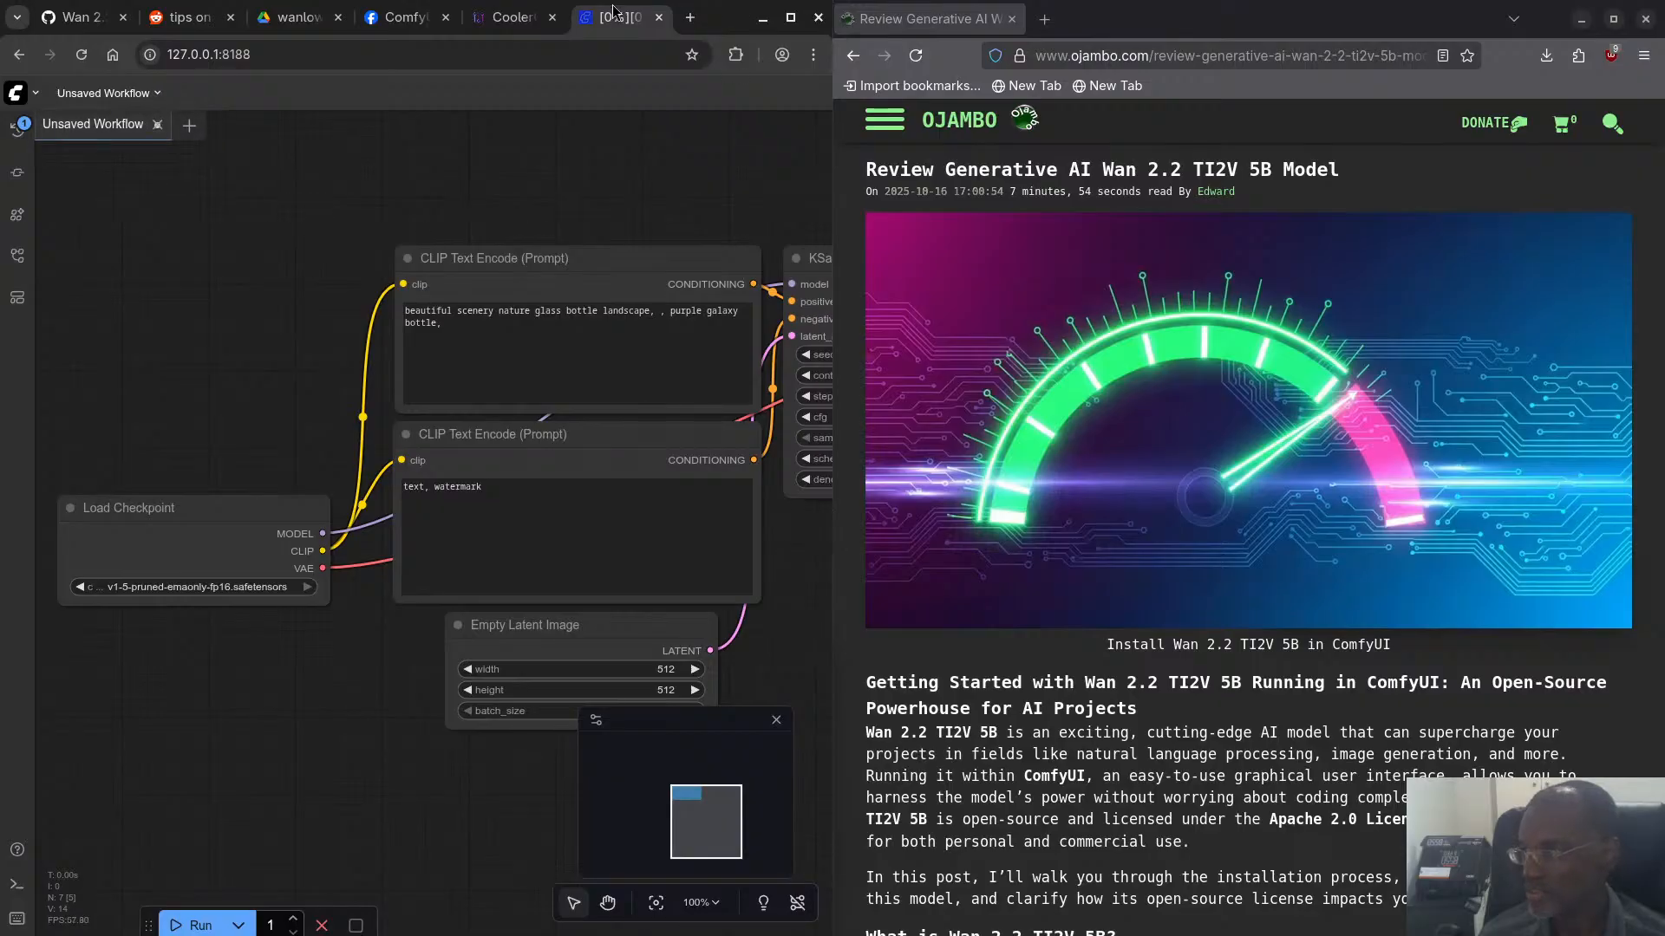
left_click(508, 18)
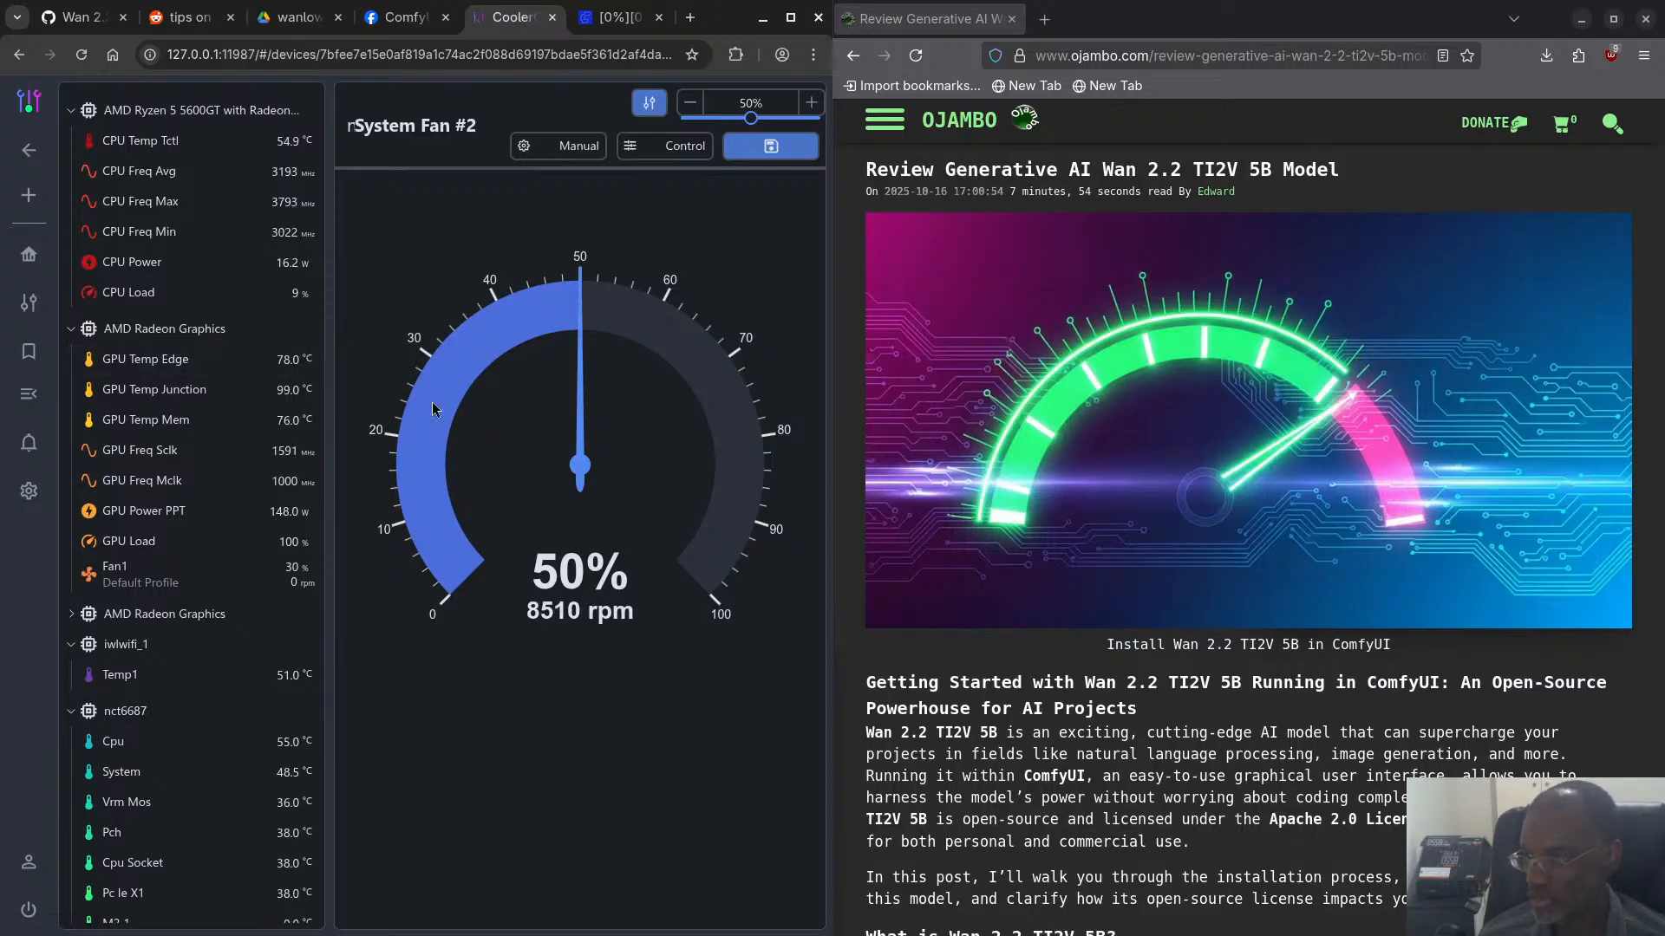
- Interrupt the ComfyUI process again in the terminal, then recheck CoolerControl's GPU readings in the browser
key("super")
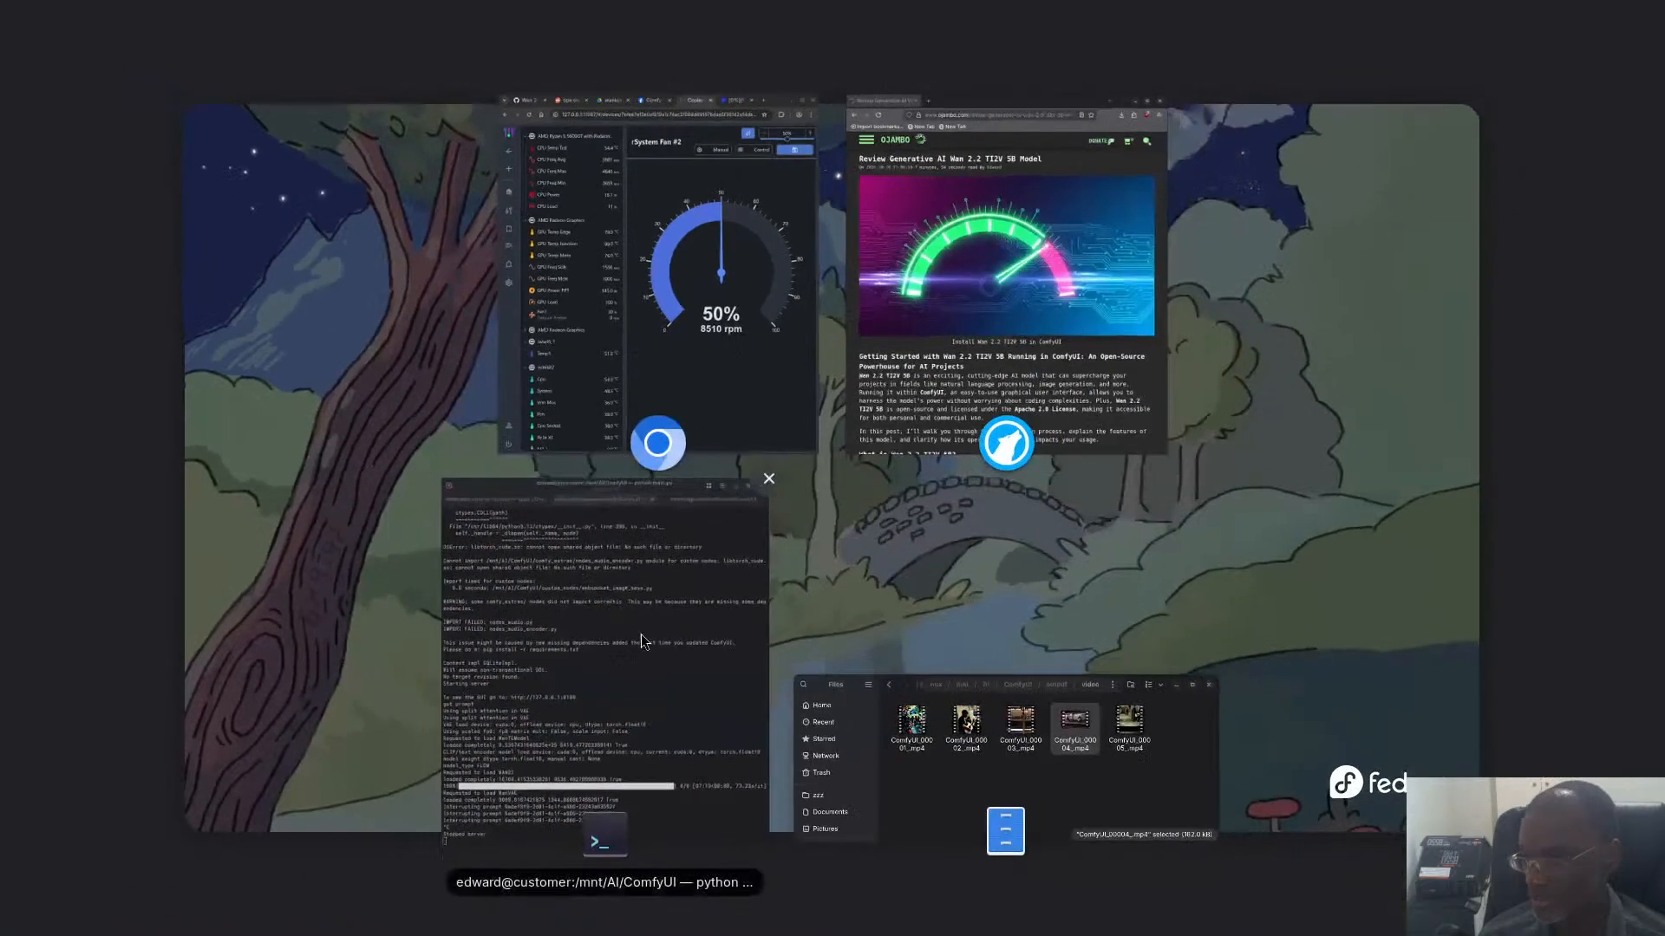
left_click(642, 633)
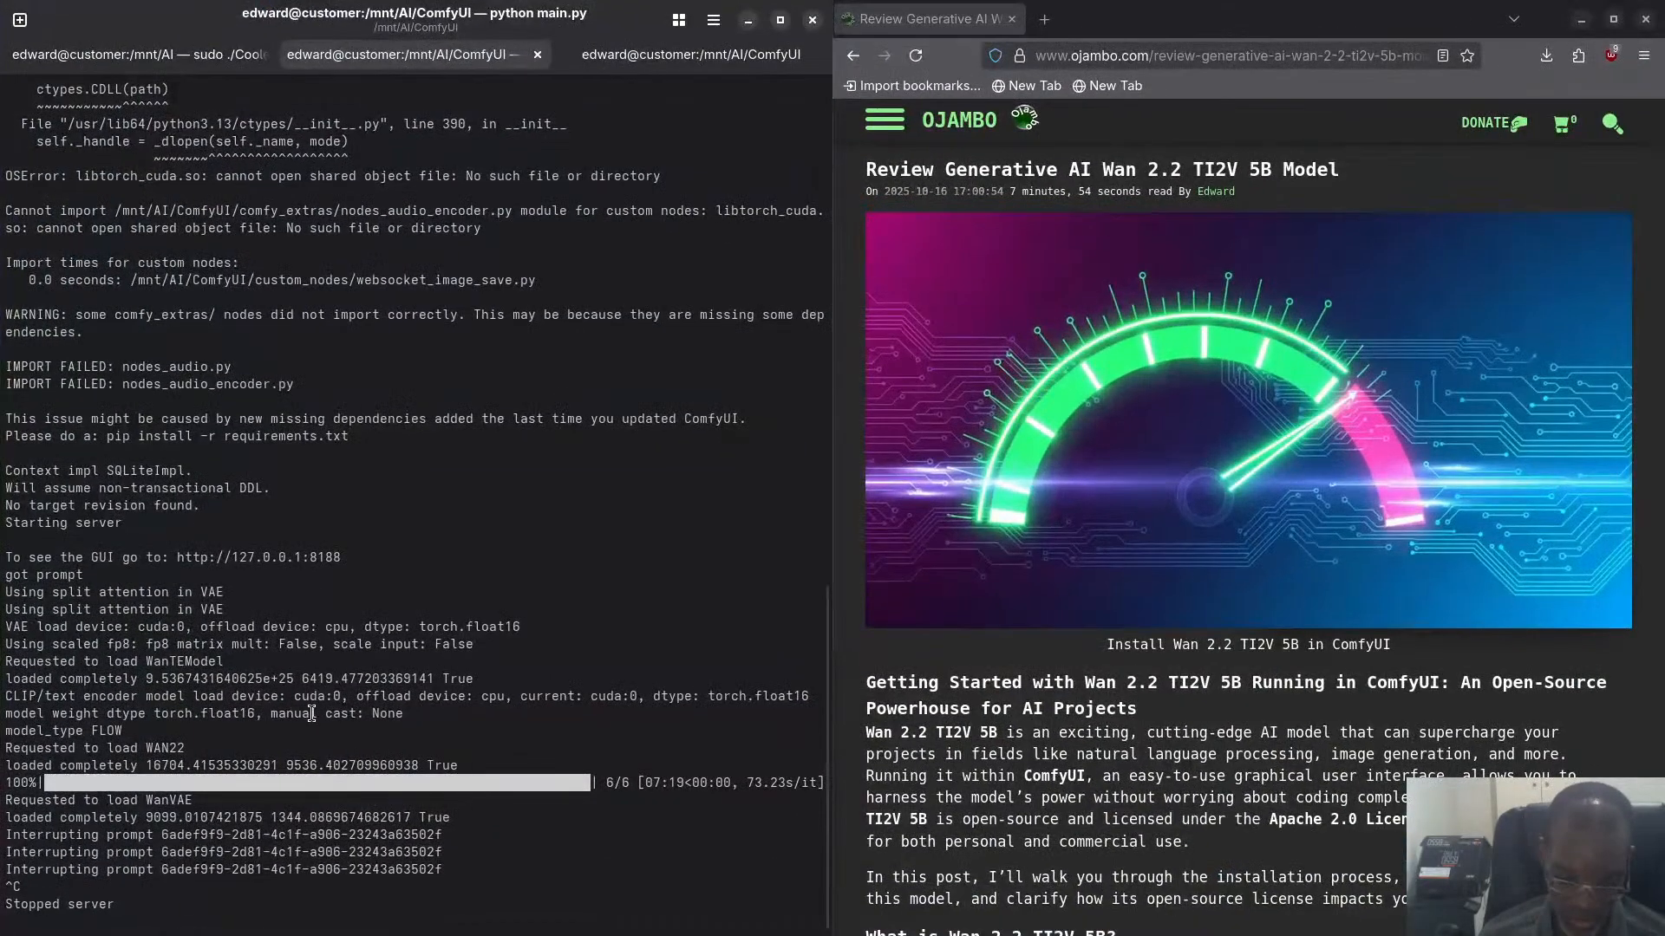
key("ctrl+c")
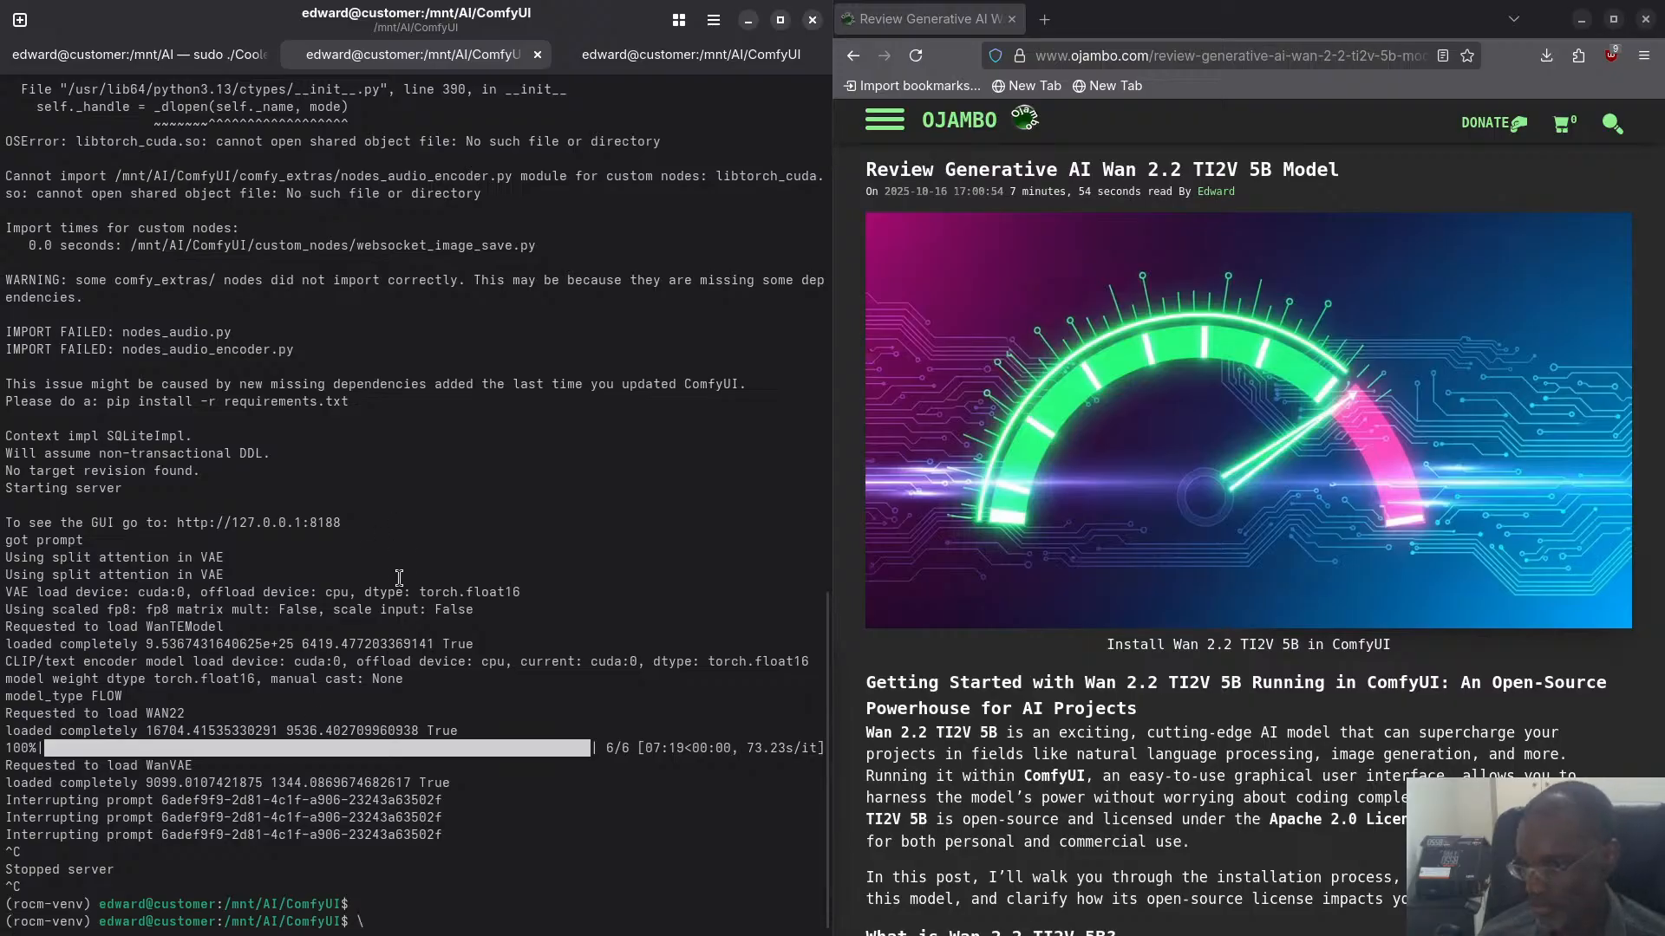
key("super")
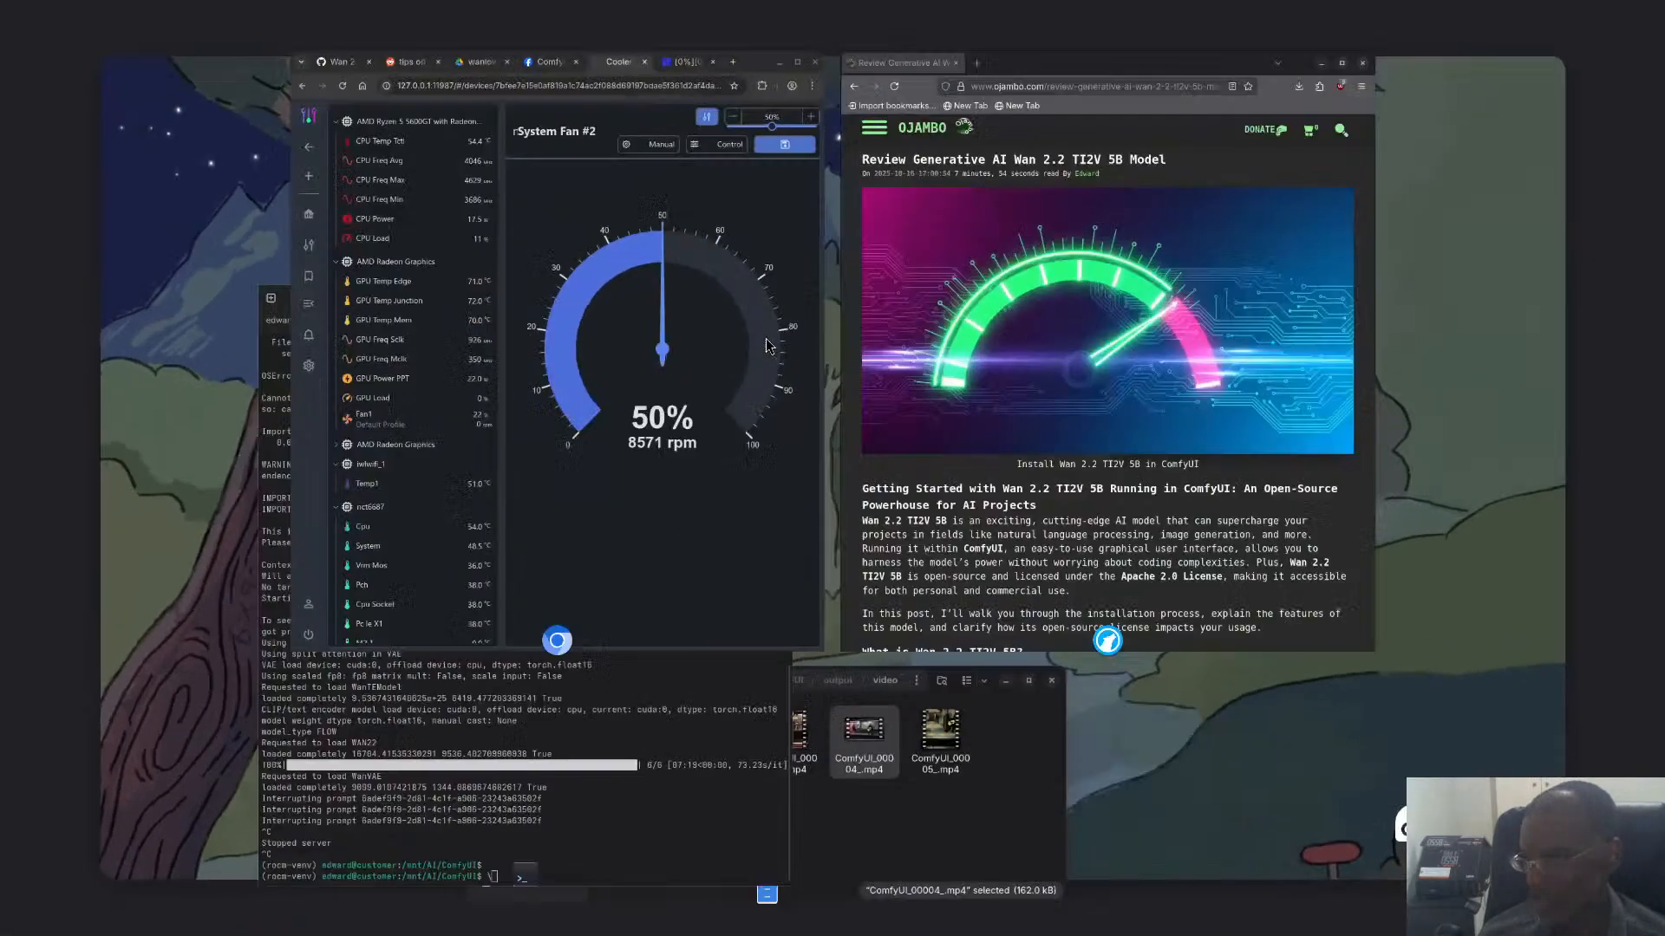
left_click(766, 338)
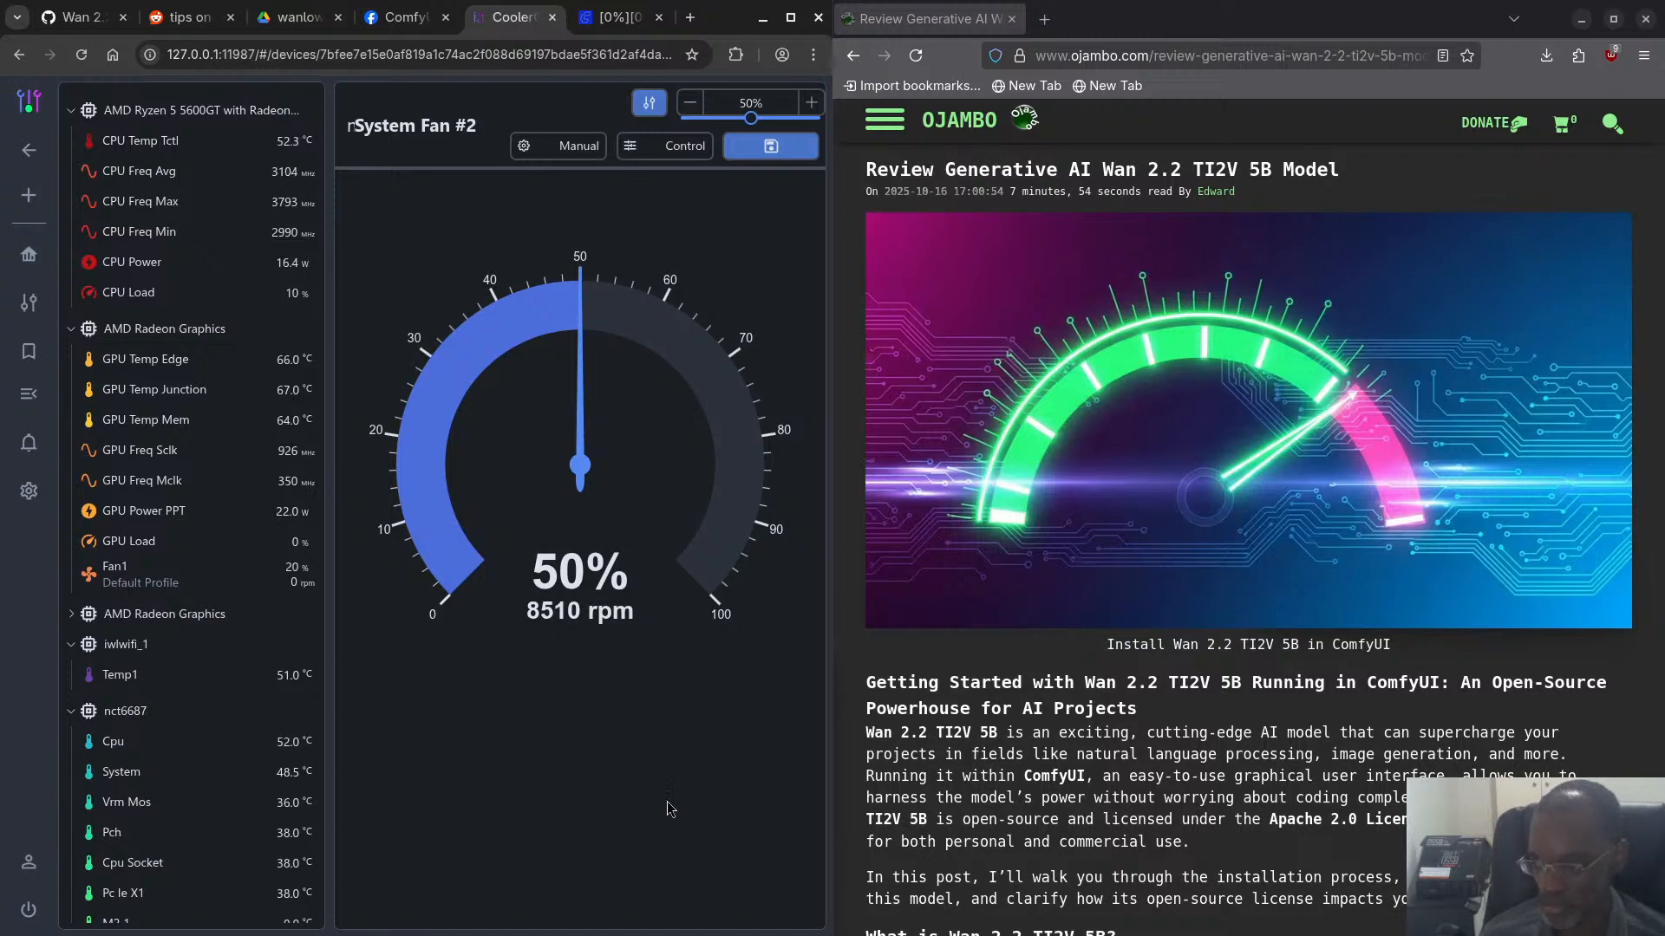
- Switch to the terminal and restart the ComfyUI server with python main.py
key("super")
left_click(613, 799)
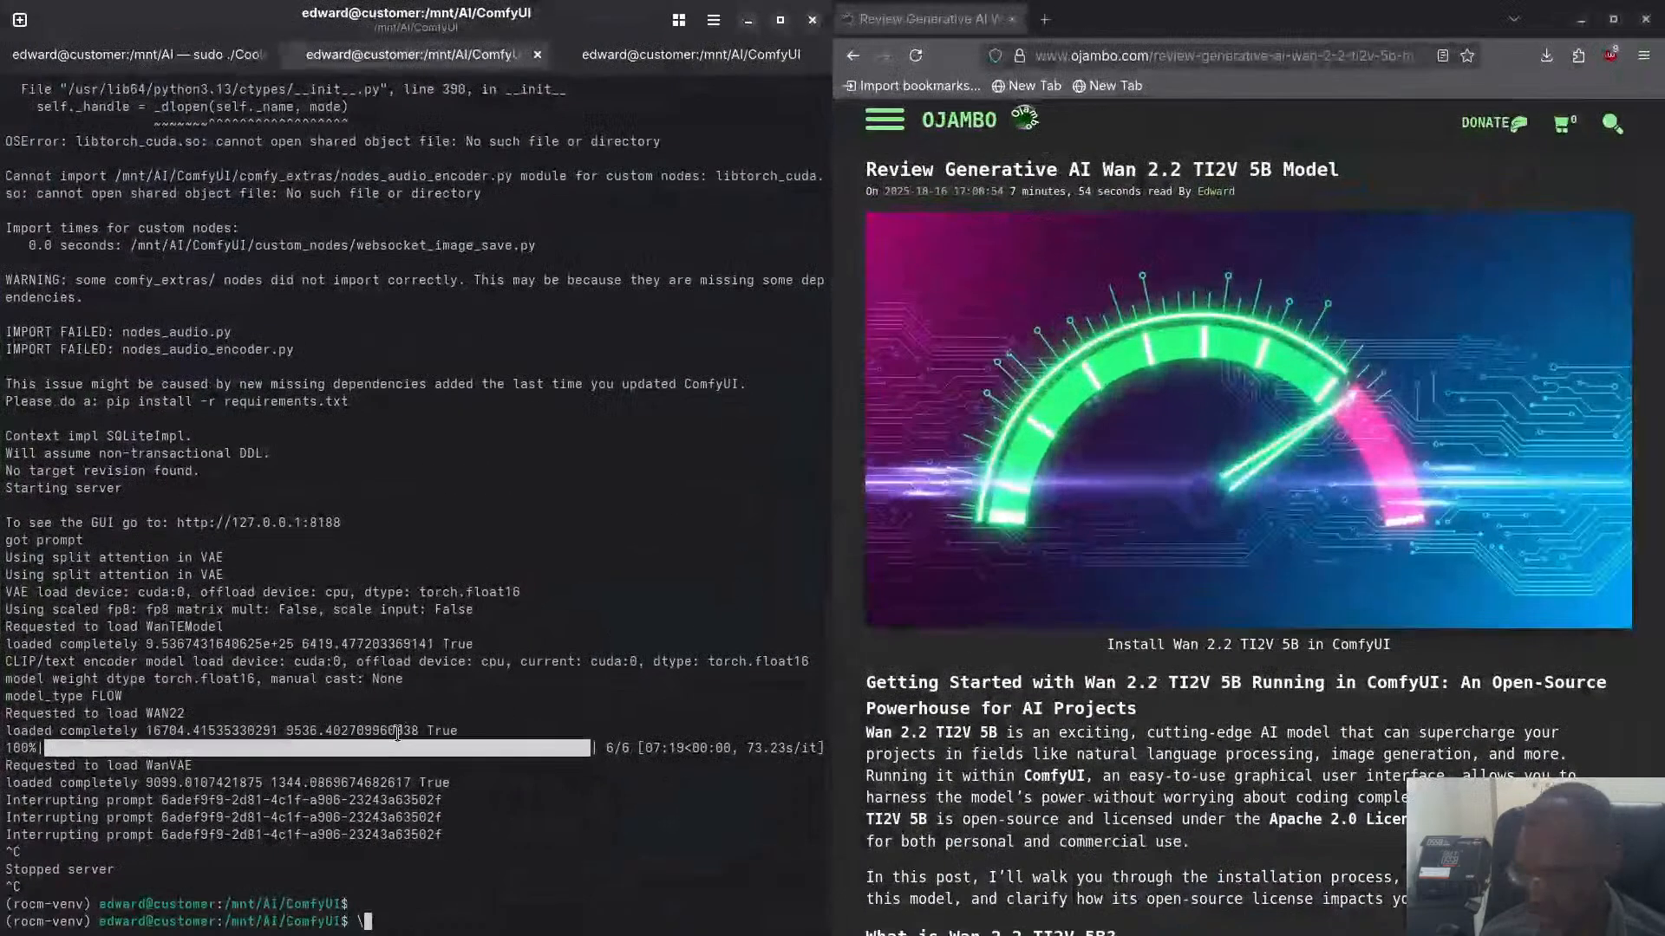
type("python main.py")
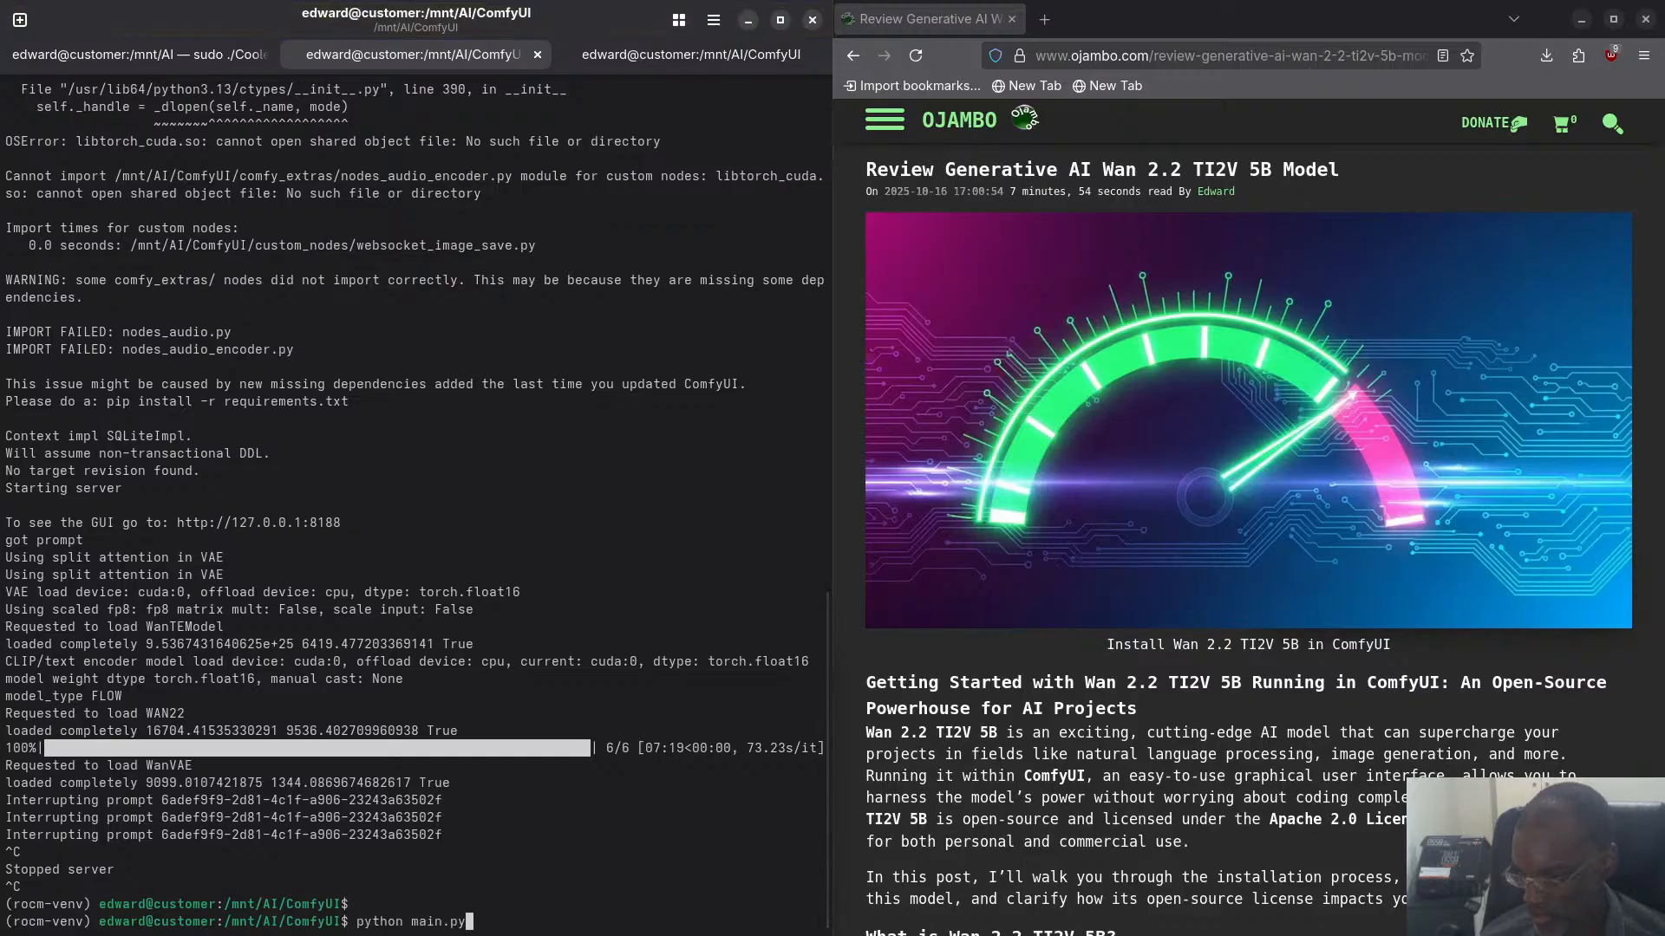
key("Return")
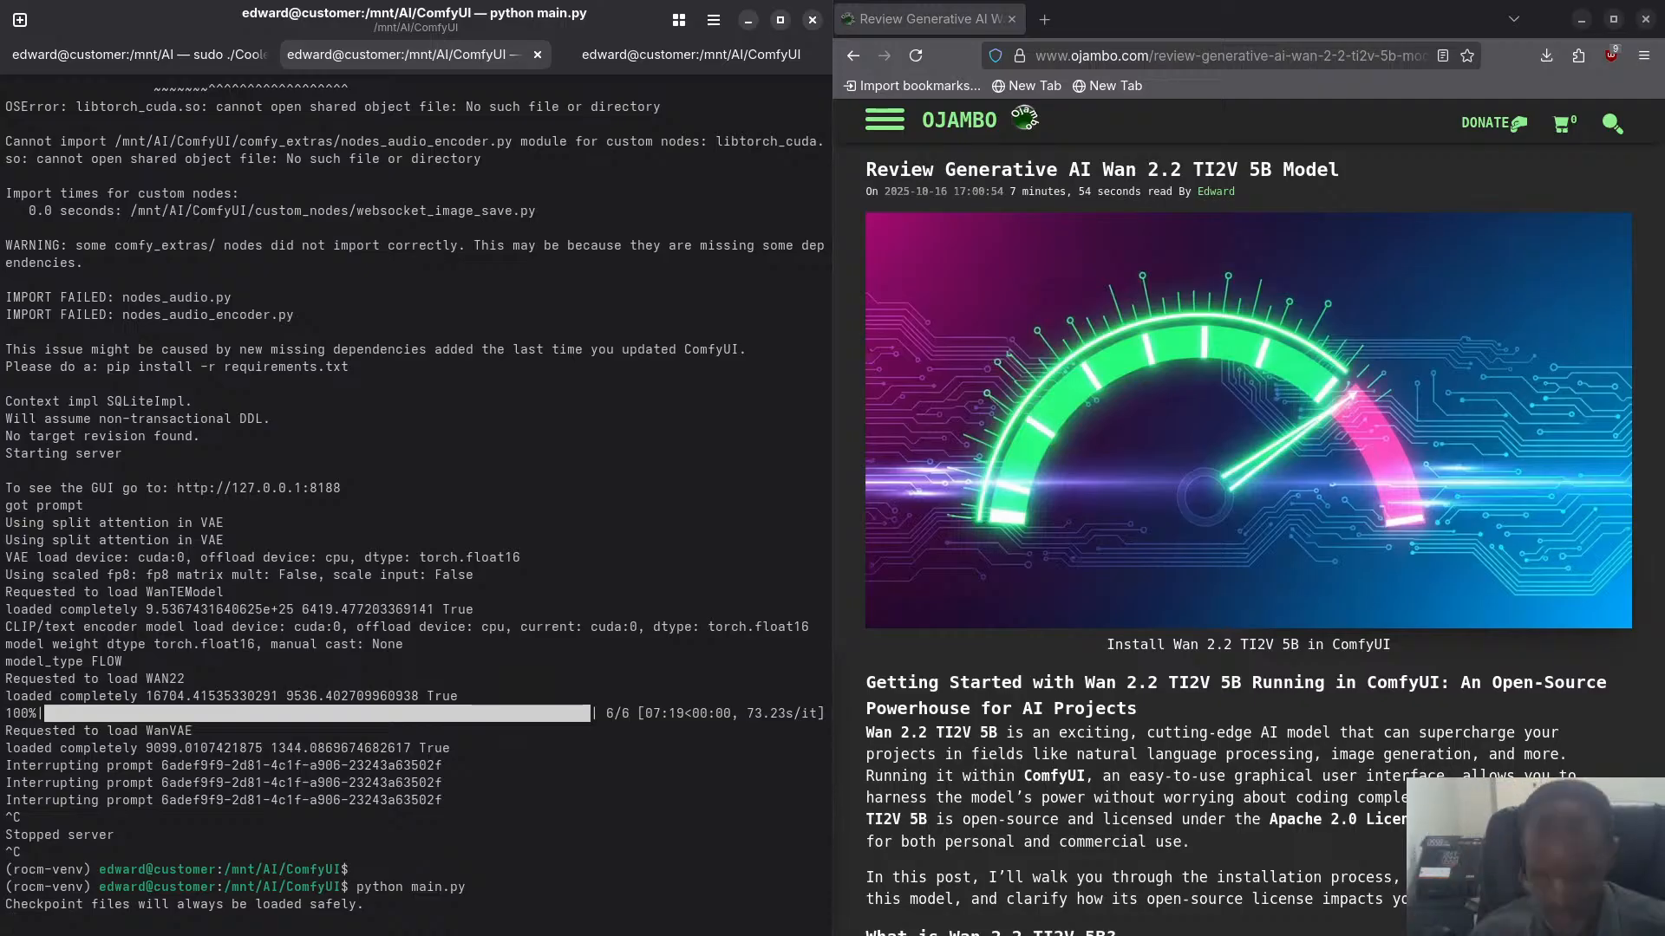
- Check the GPU readings in CoolerControl in the browser, then review the ComfyUI server's startup output in the terminal
key("super")
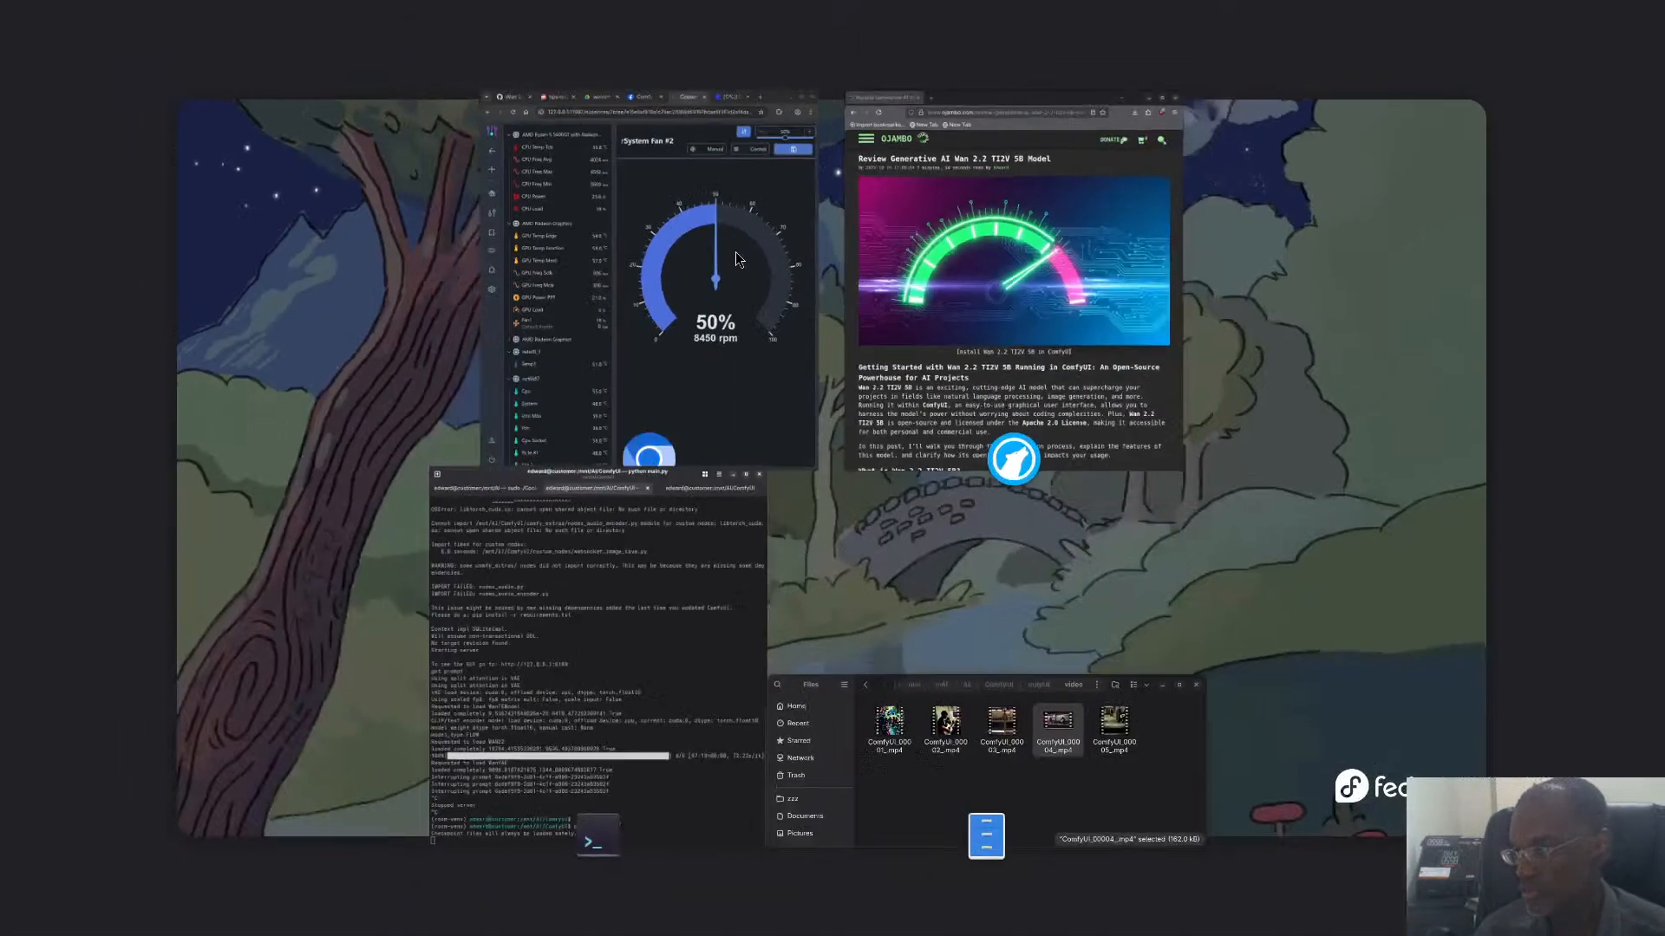
left_click(749, 388)
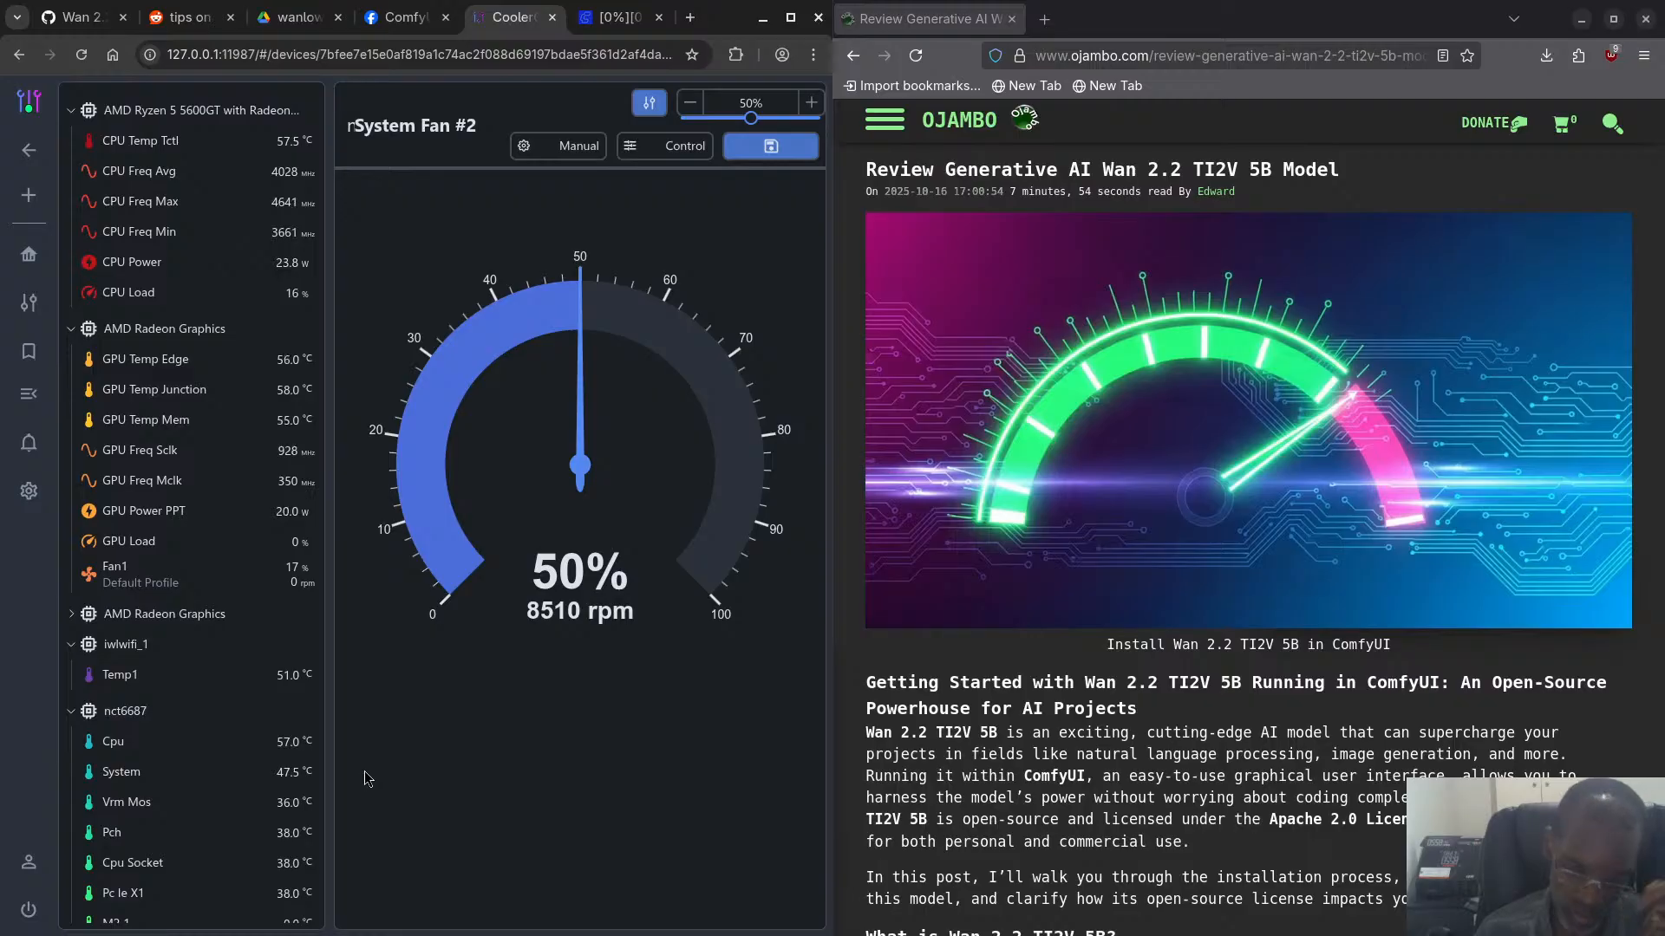
key("super")
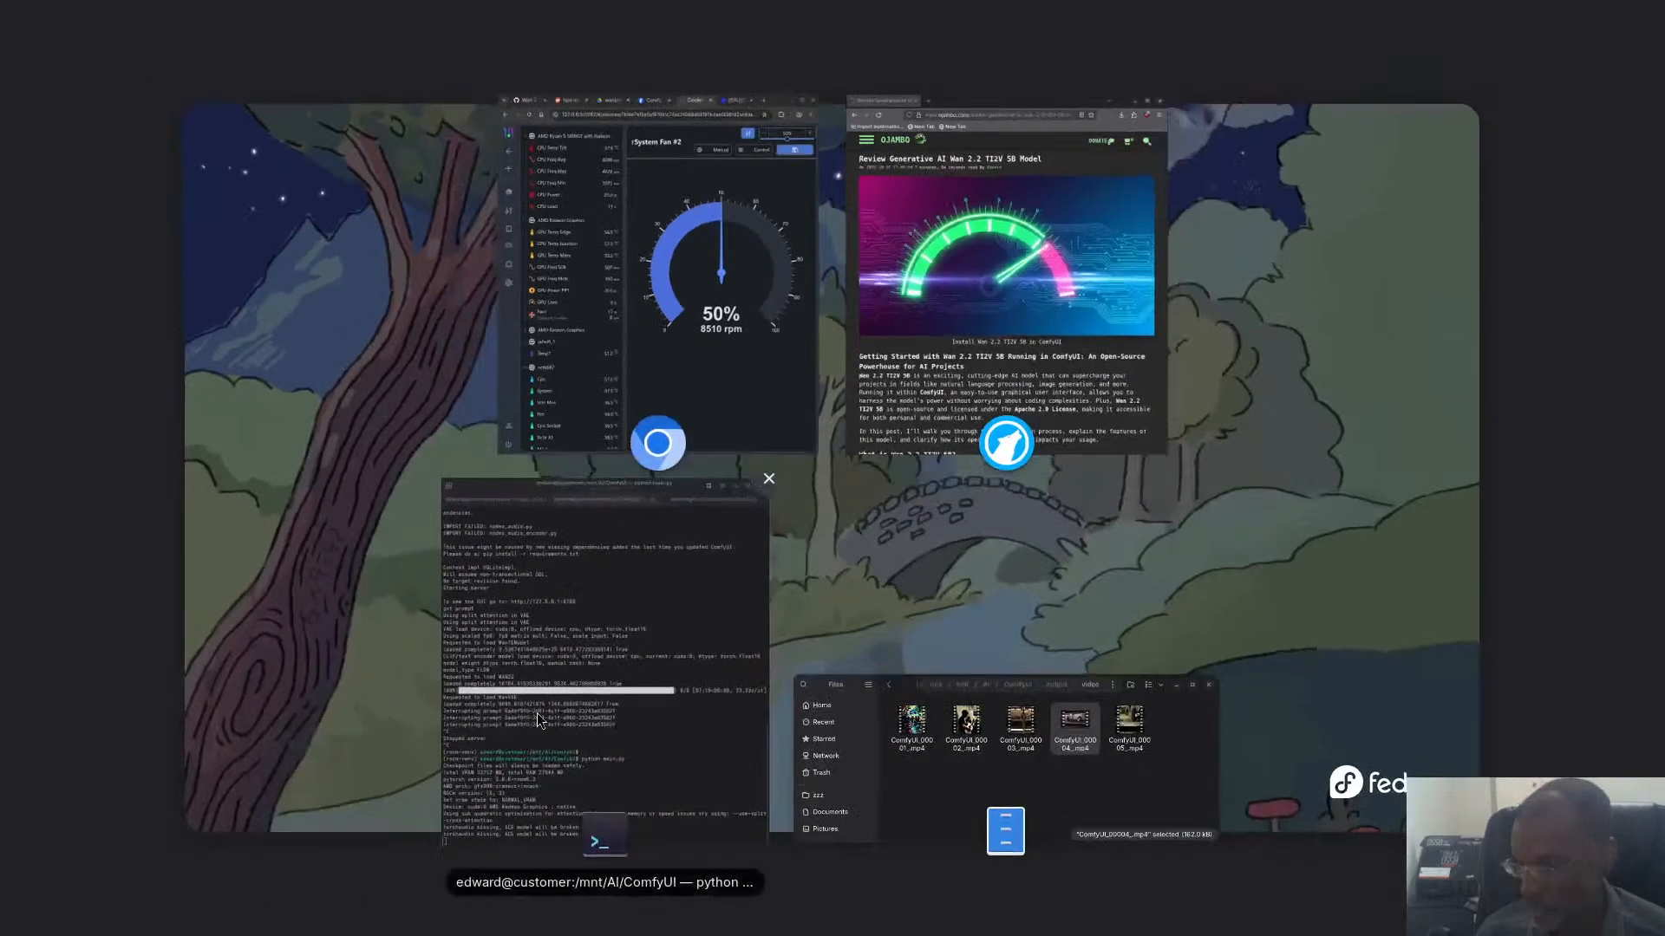
left_click(538, 712)
scroll(387, 917, "up", 12)
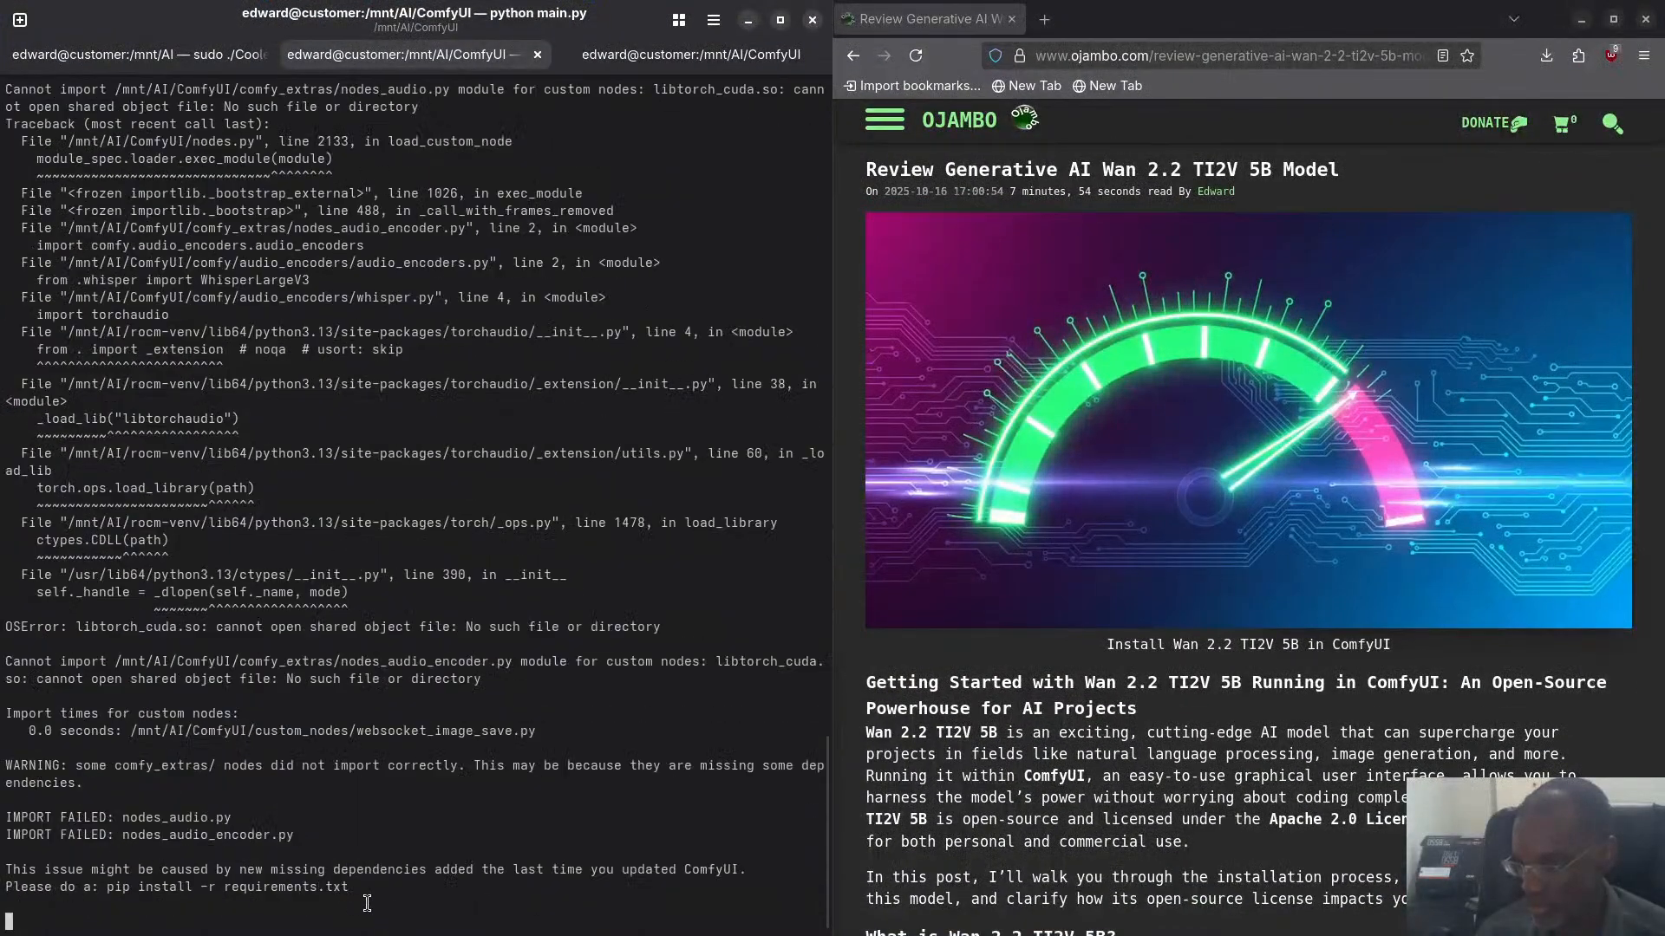
- Return to ComfyUI in the browser and set the Empty Latent Image width to 896
key("super")
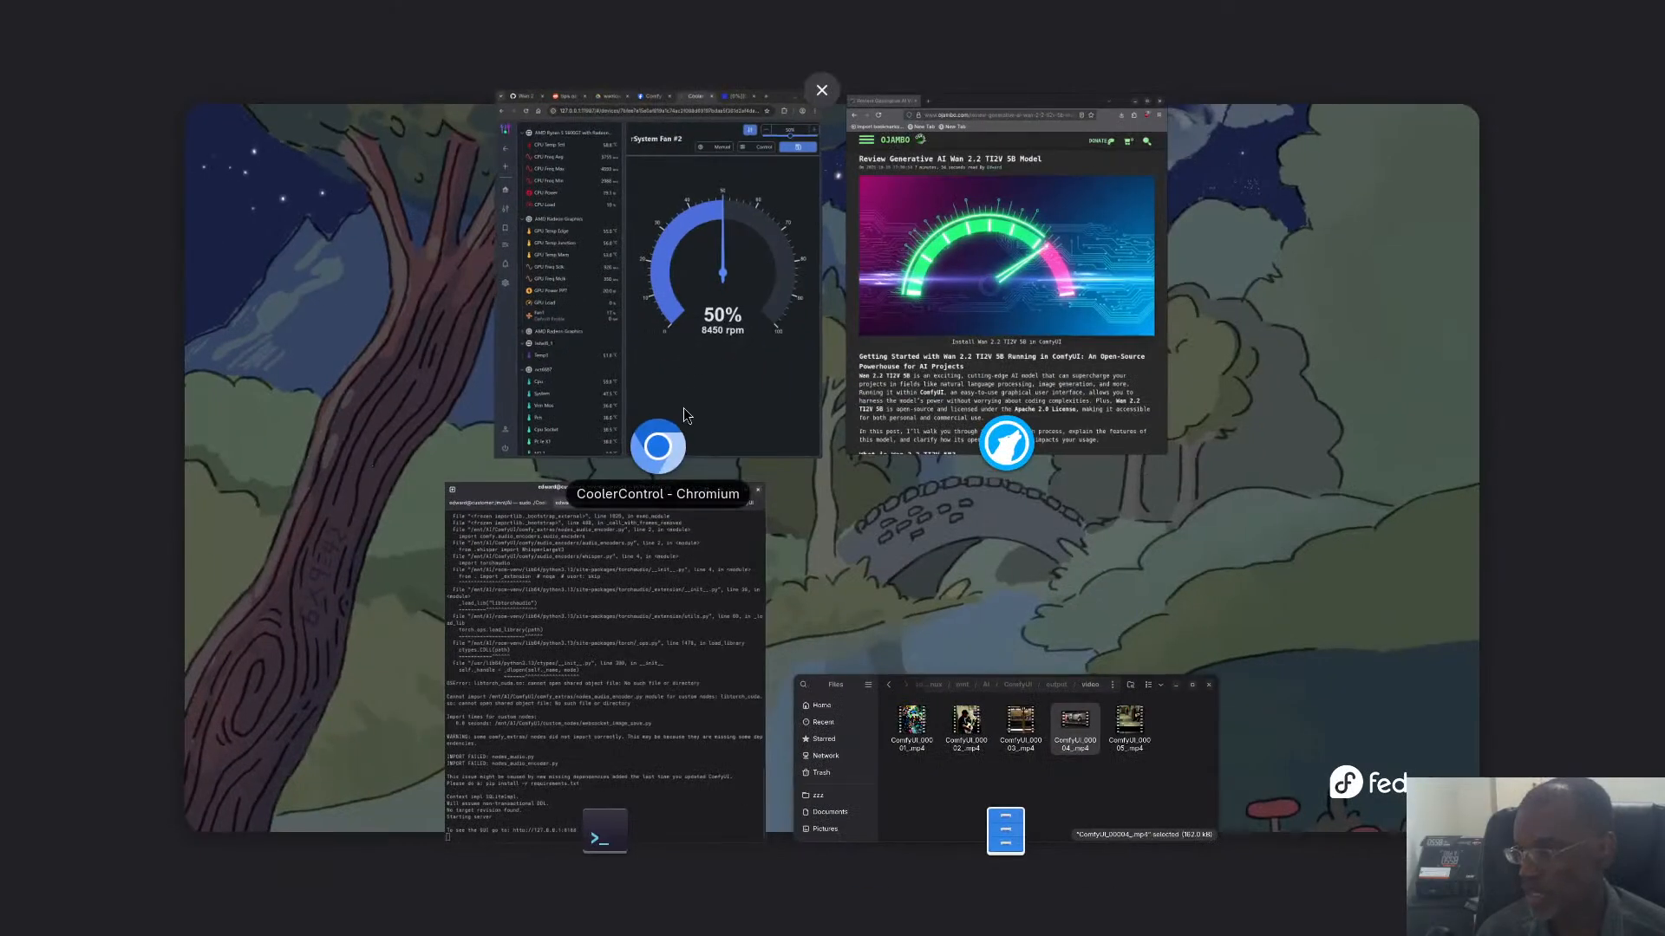
left_click(681, 408)
left_click(614, 17)
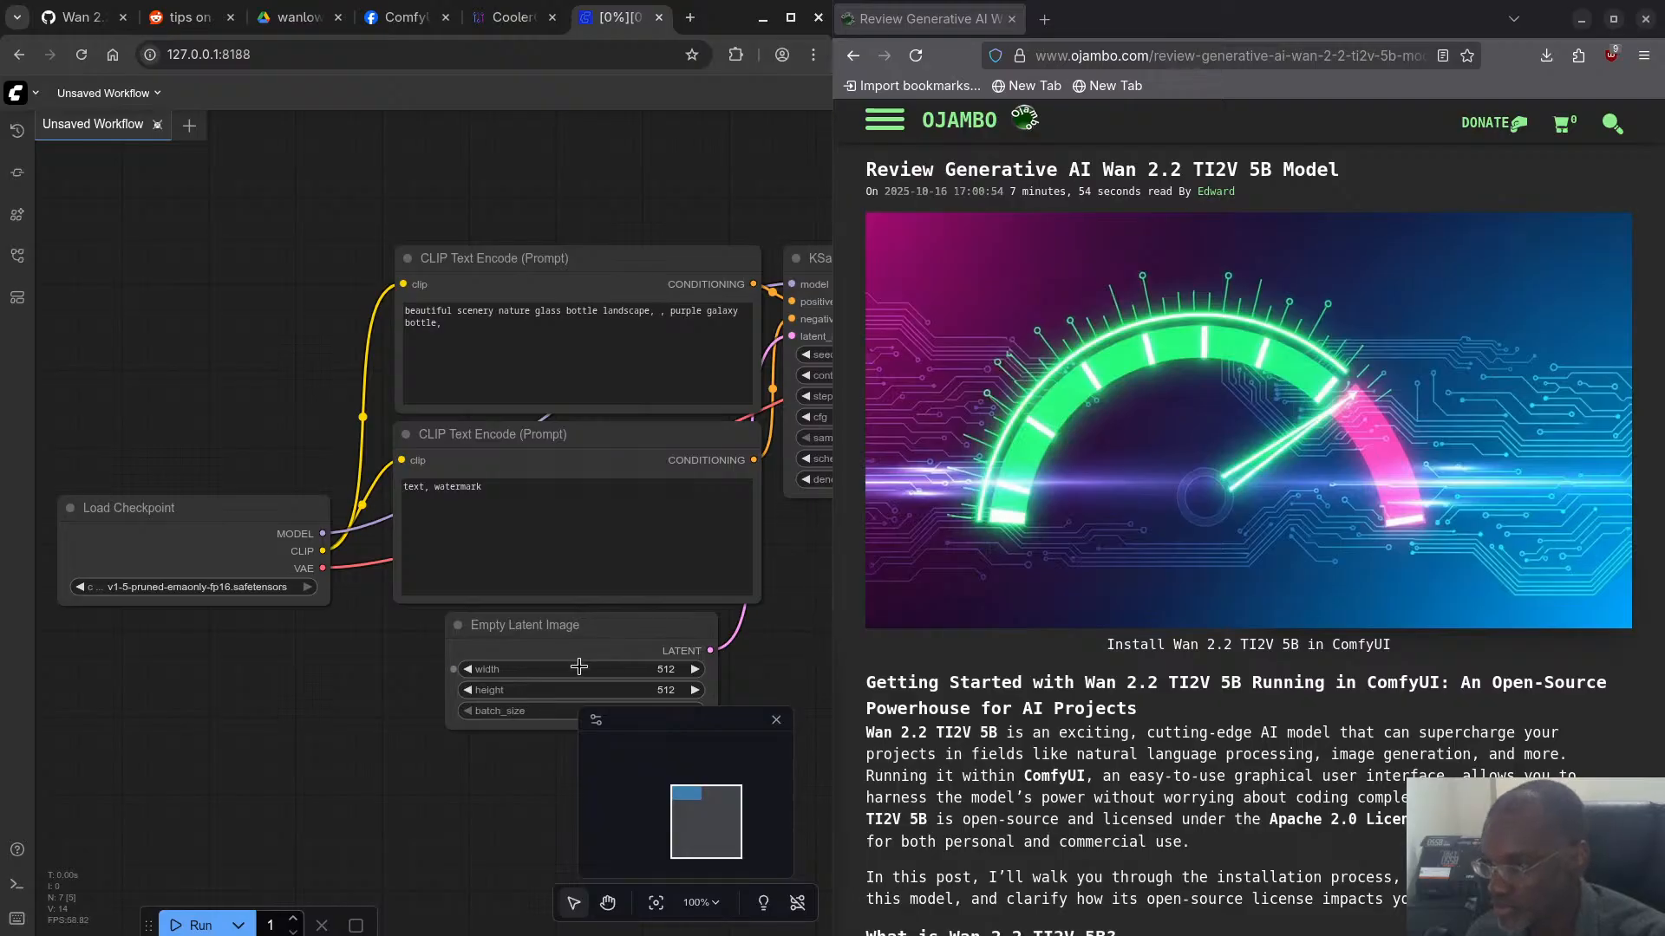
left_click(654, 672)
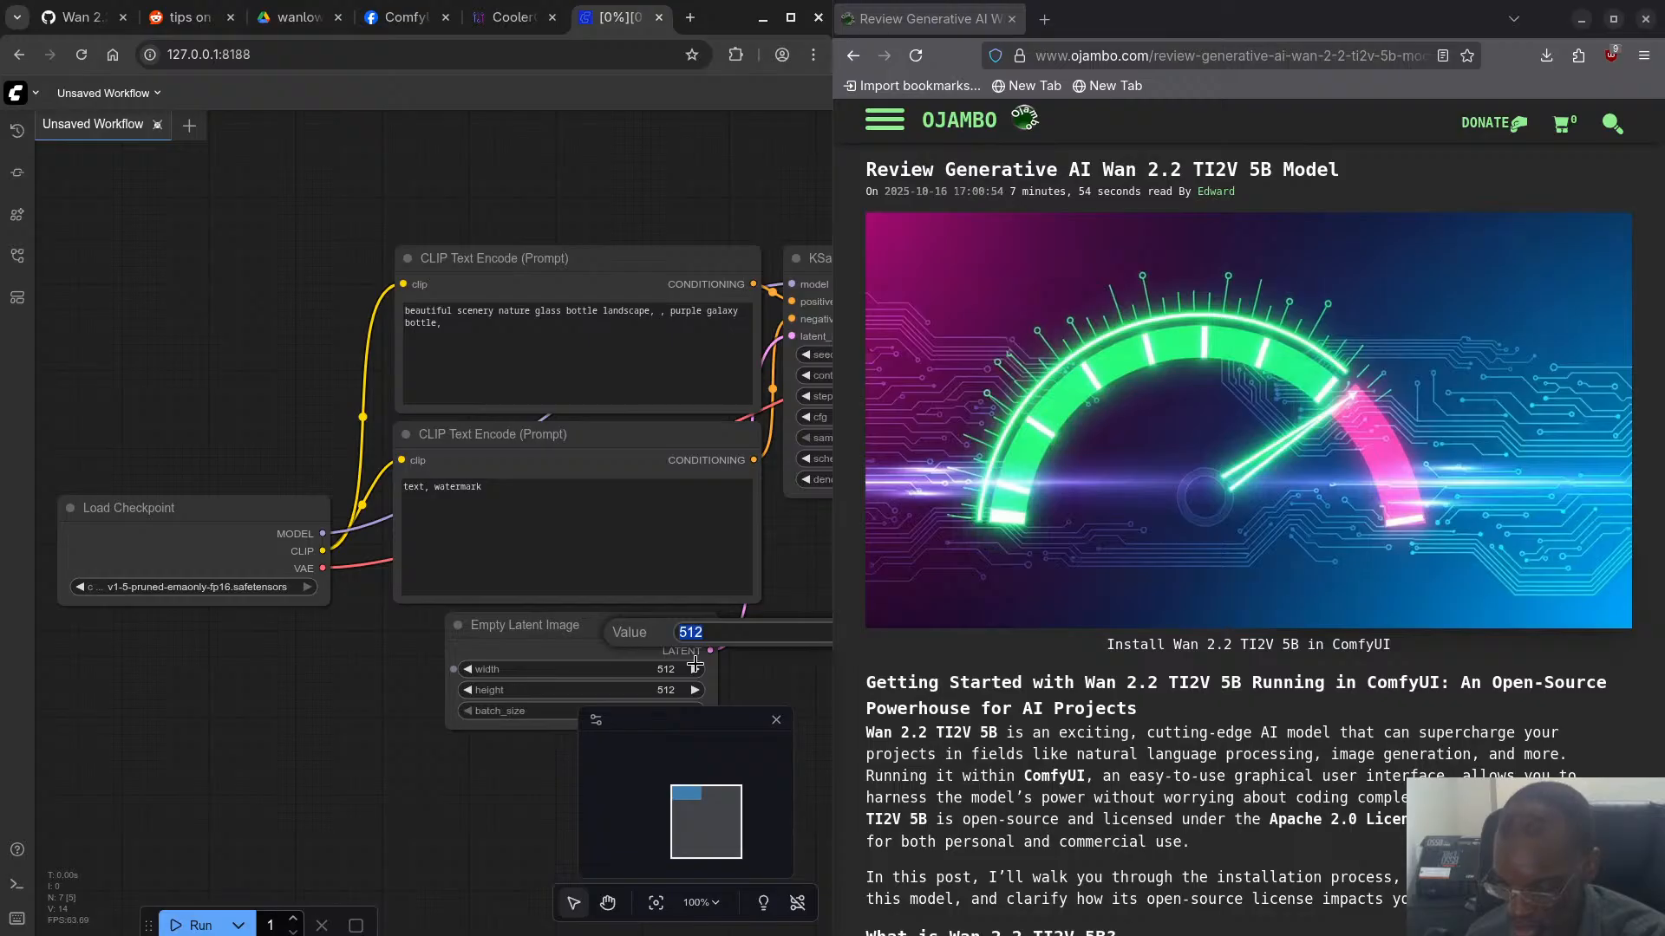
type("89")
key("Return")
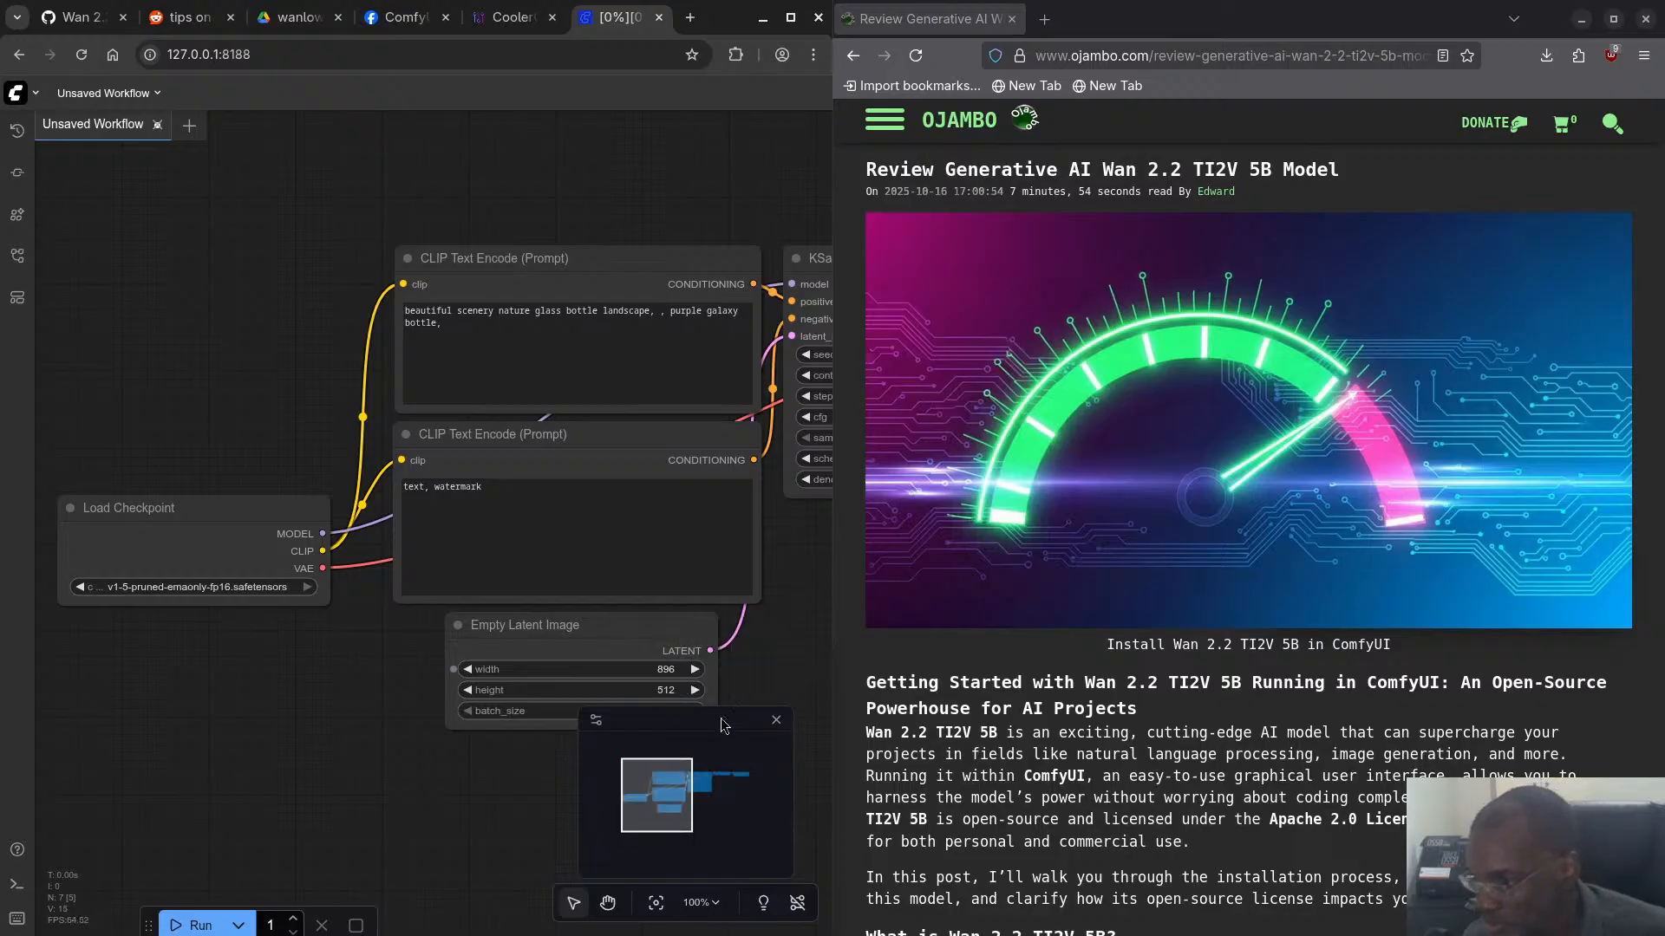
- Inspect the video properties of ComfyUI_00004_.mp4 in the Files app, then return to ComfyUI in the browser
key("super")
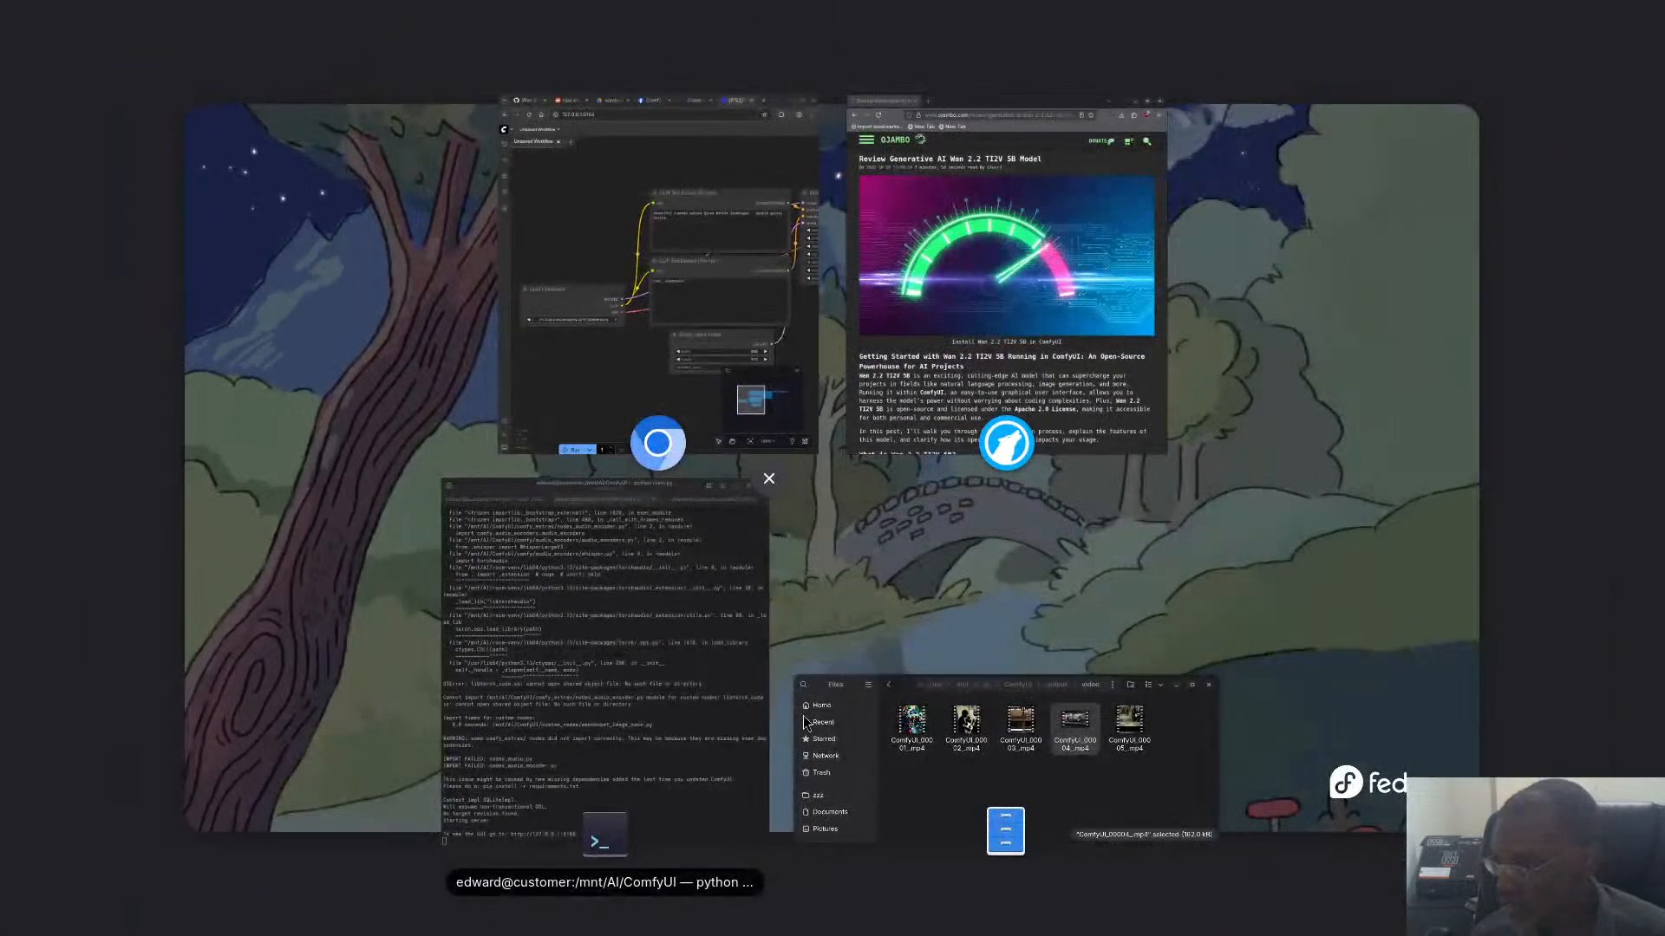
left_click(993, 793)
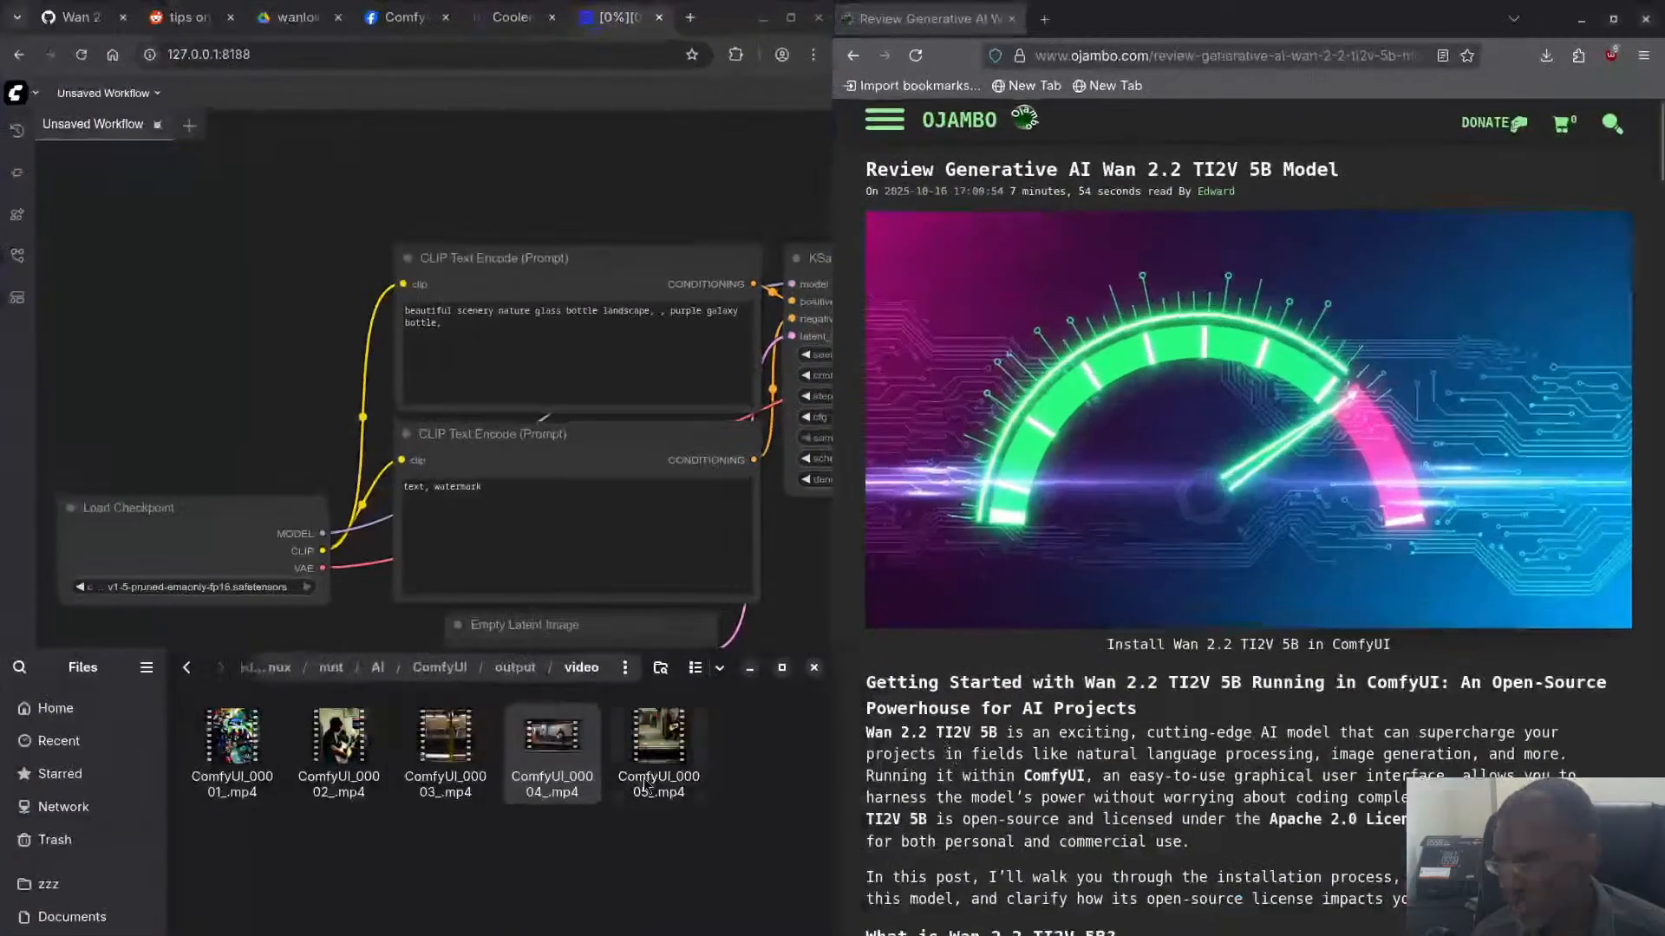
right_click(555, 748)
left_click(600, 727)
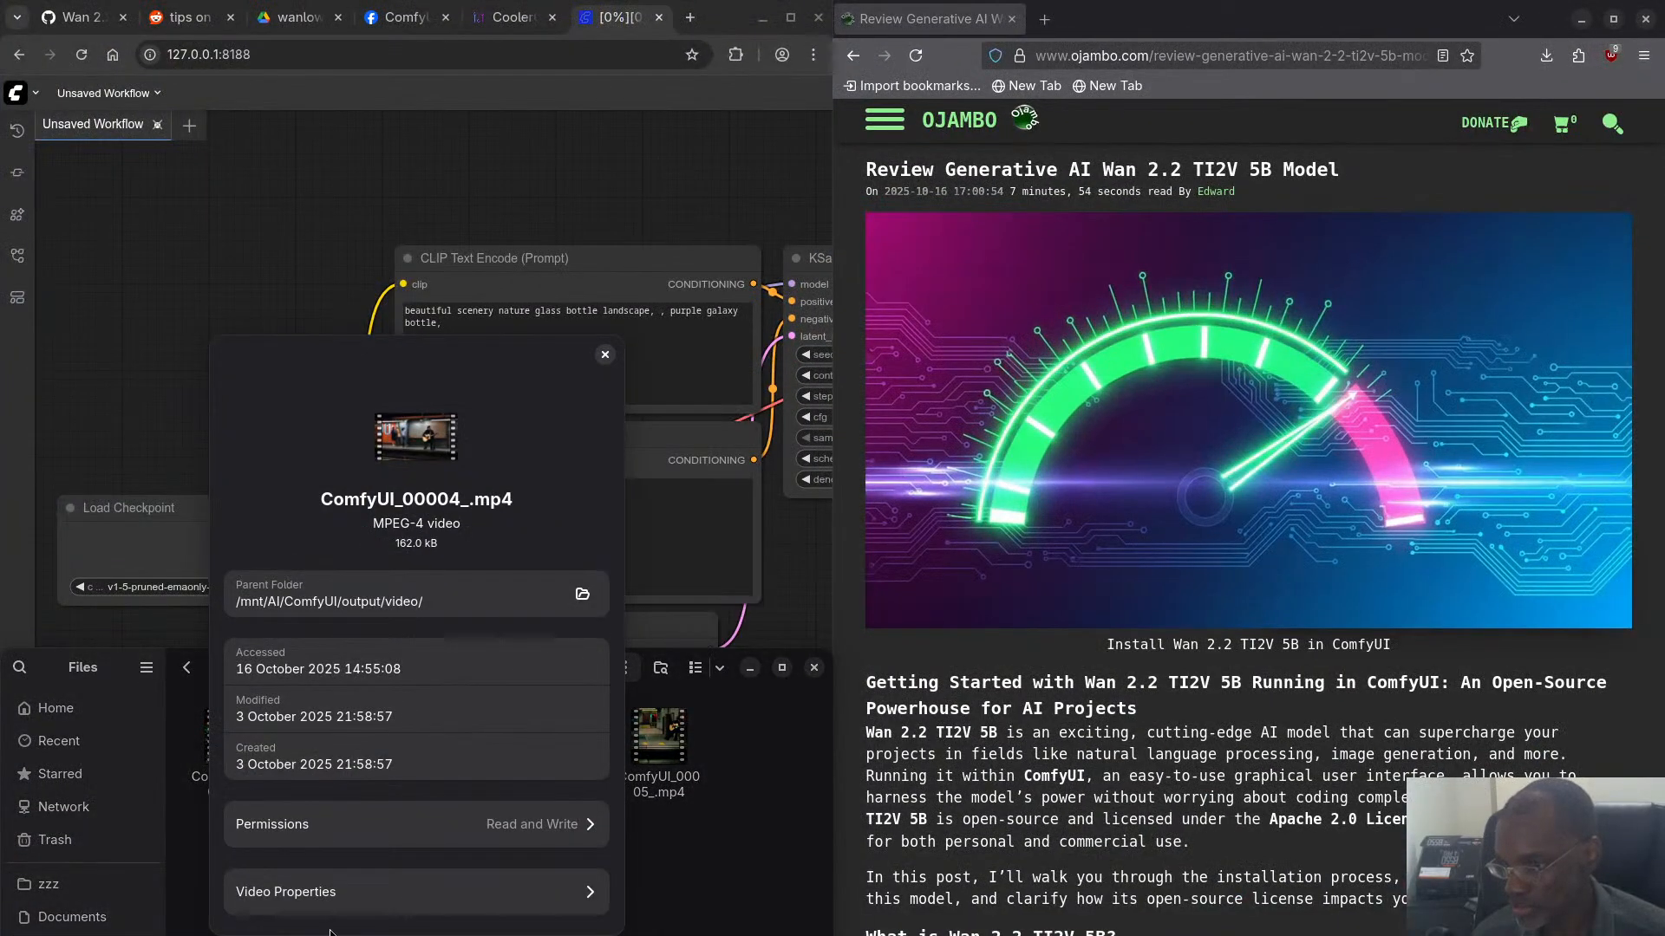
left_click(341, 893)
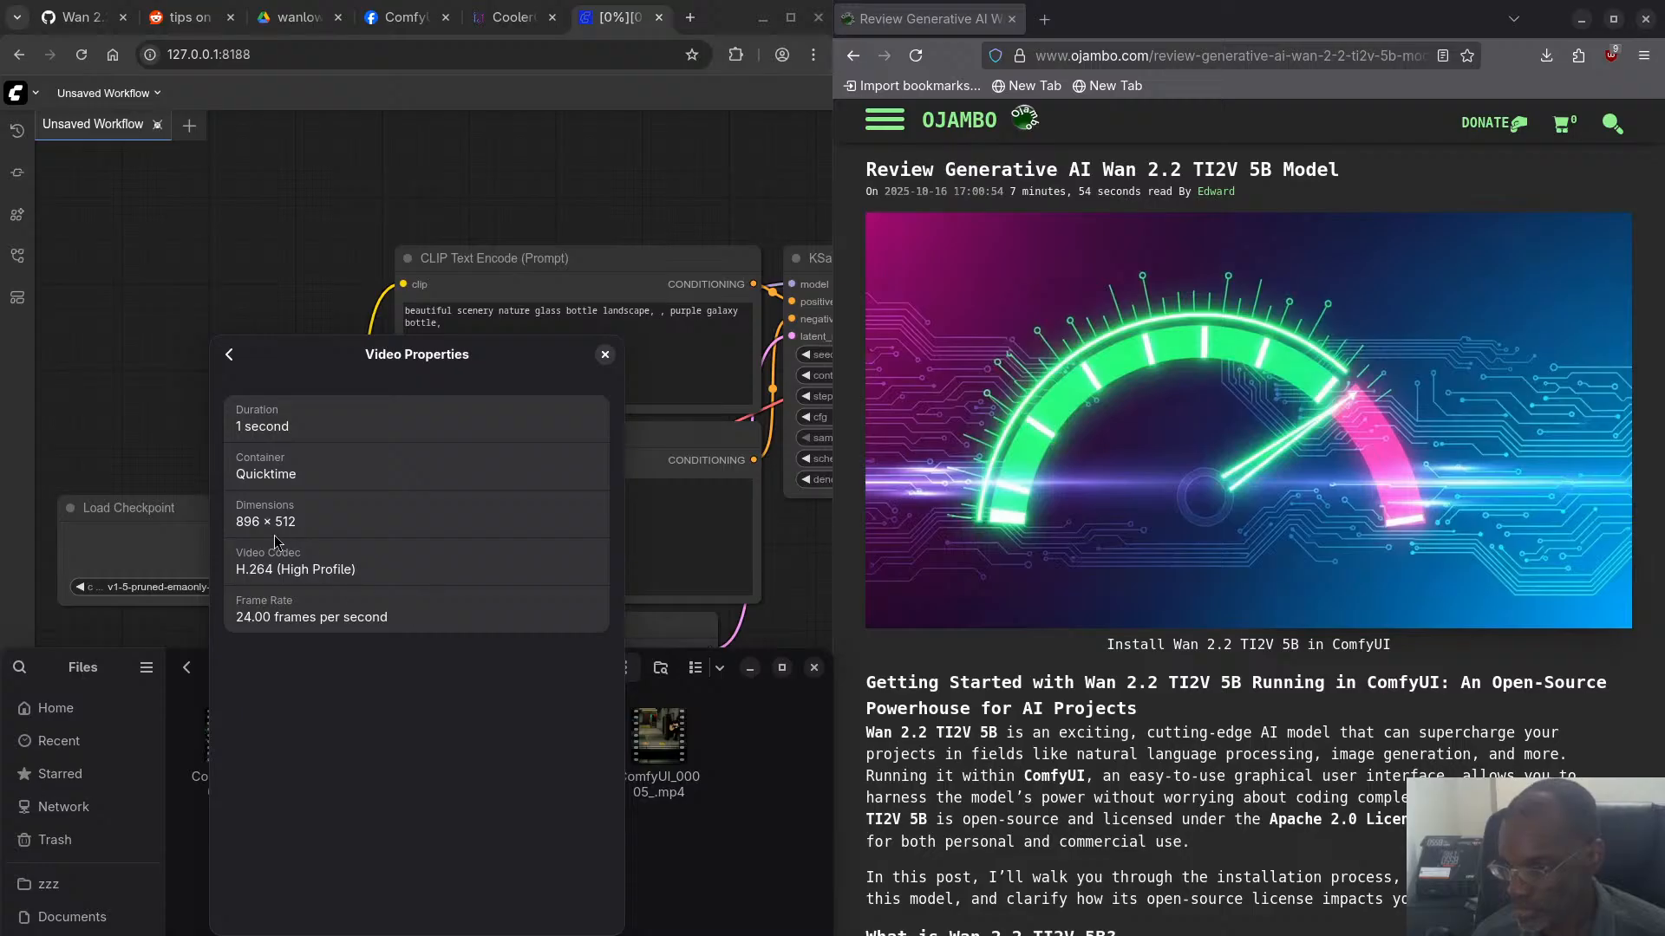
left_click(605, 355)
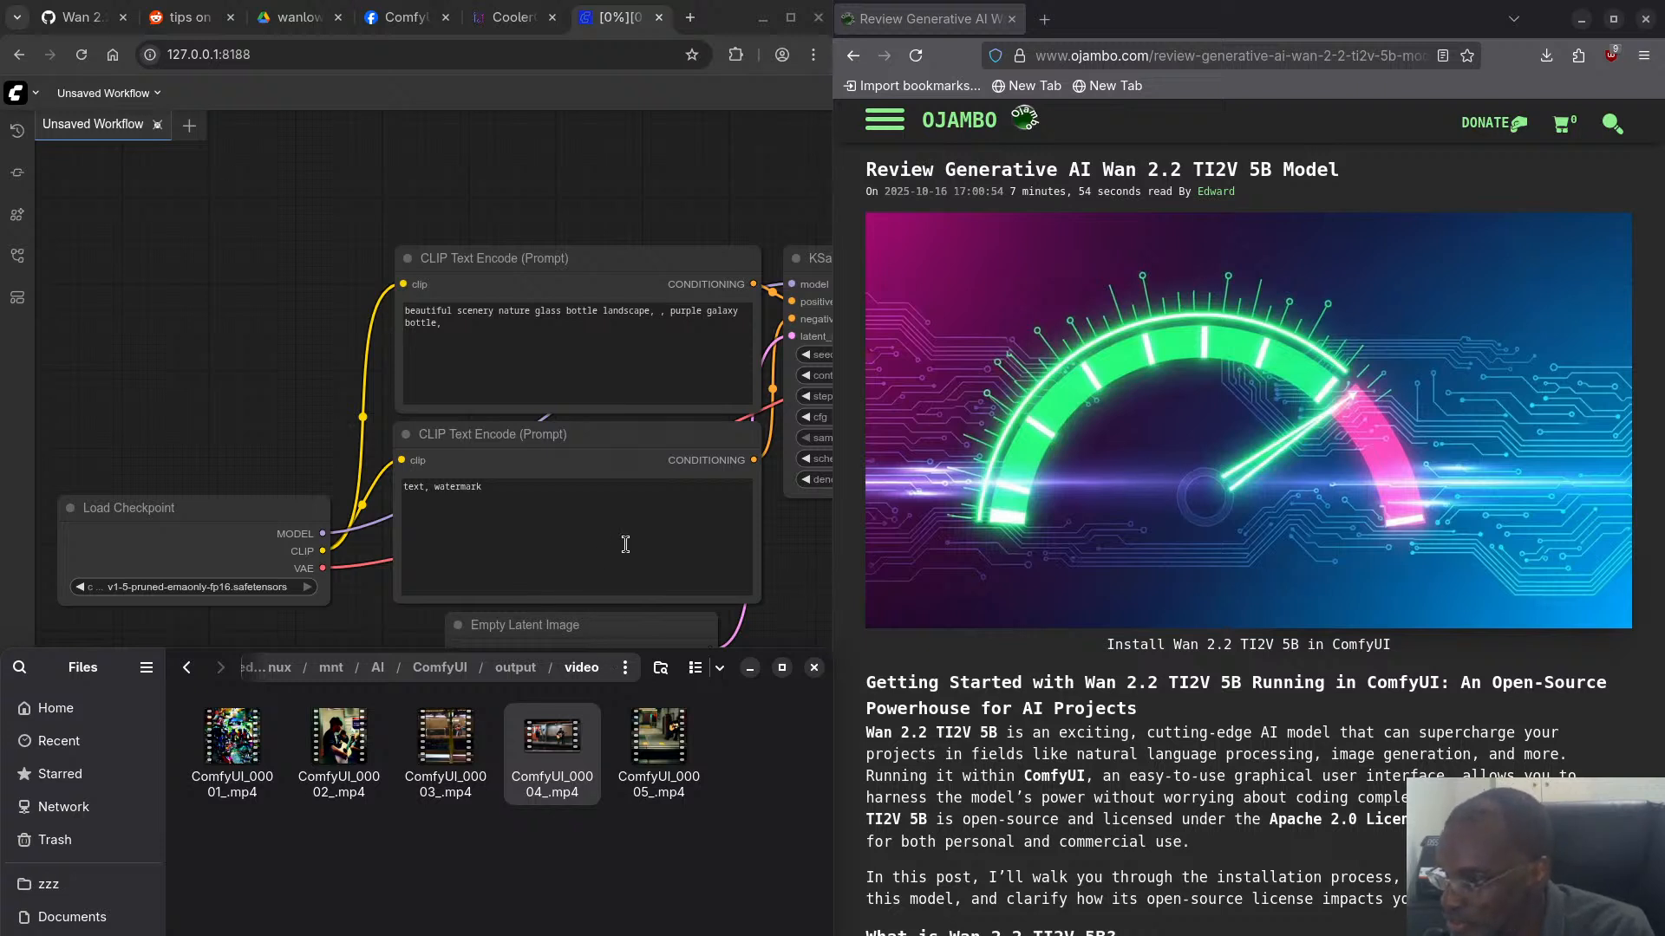
left_click(539, 198)
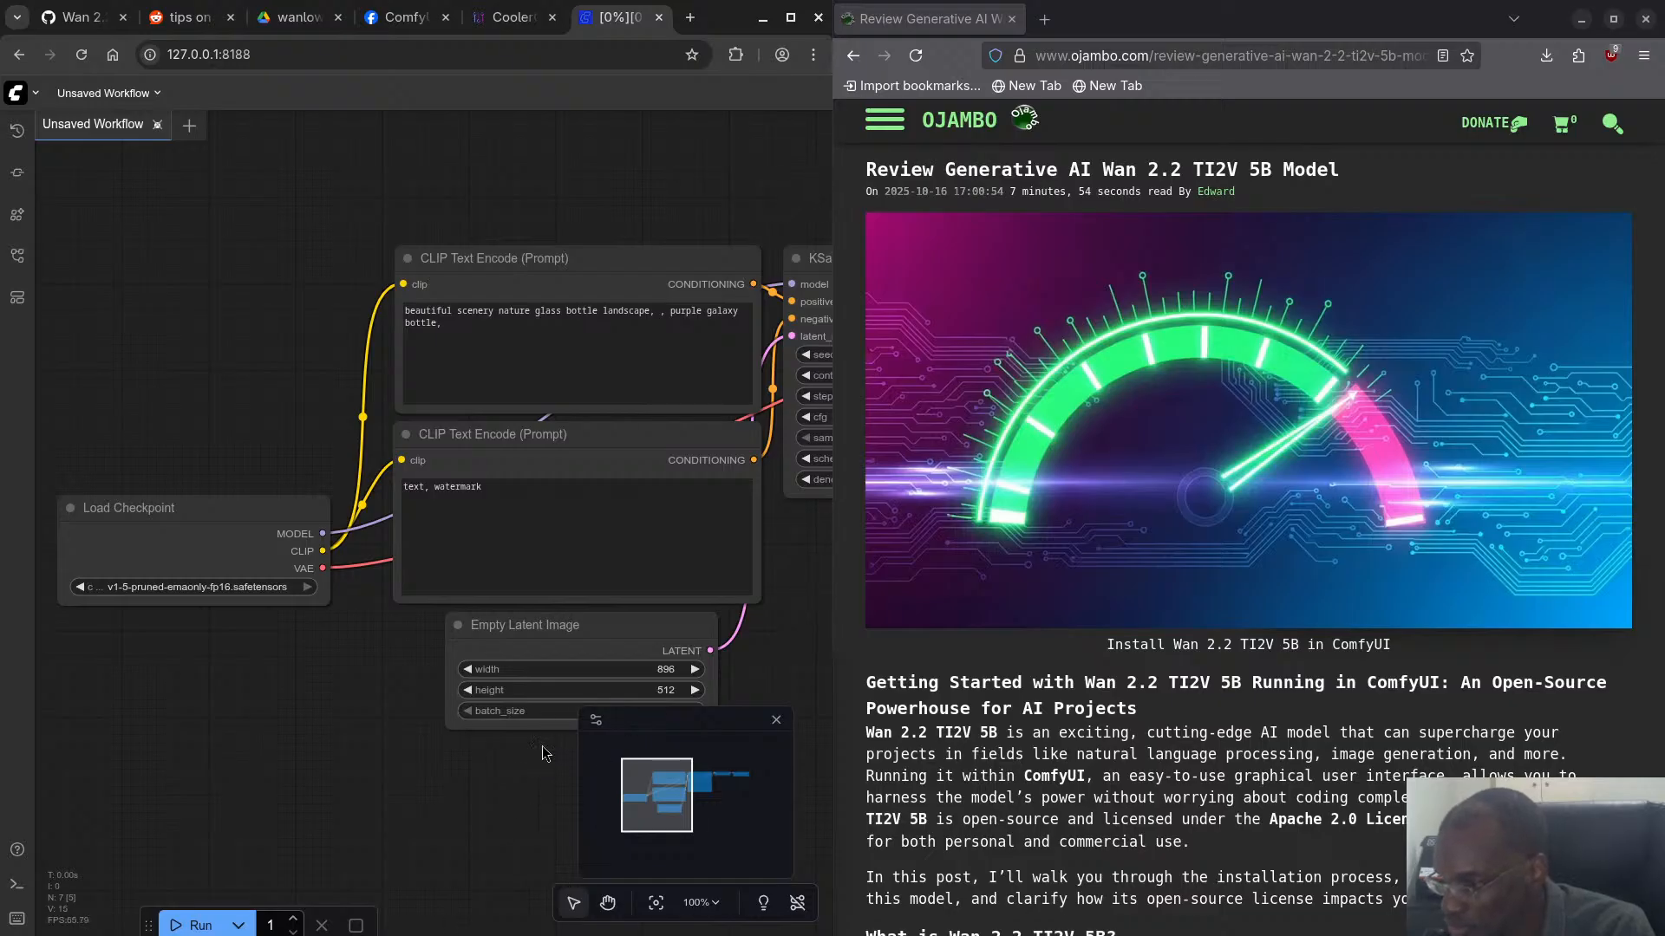
- Move the upper CLIP Text Encode node slightly up and left, and the KSampler node slightly down
scroll(353, 685, "down", 1)
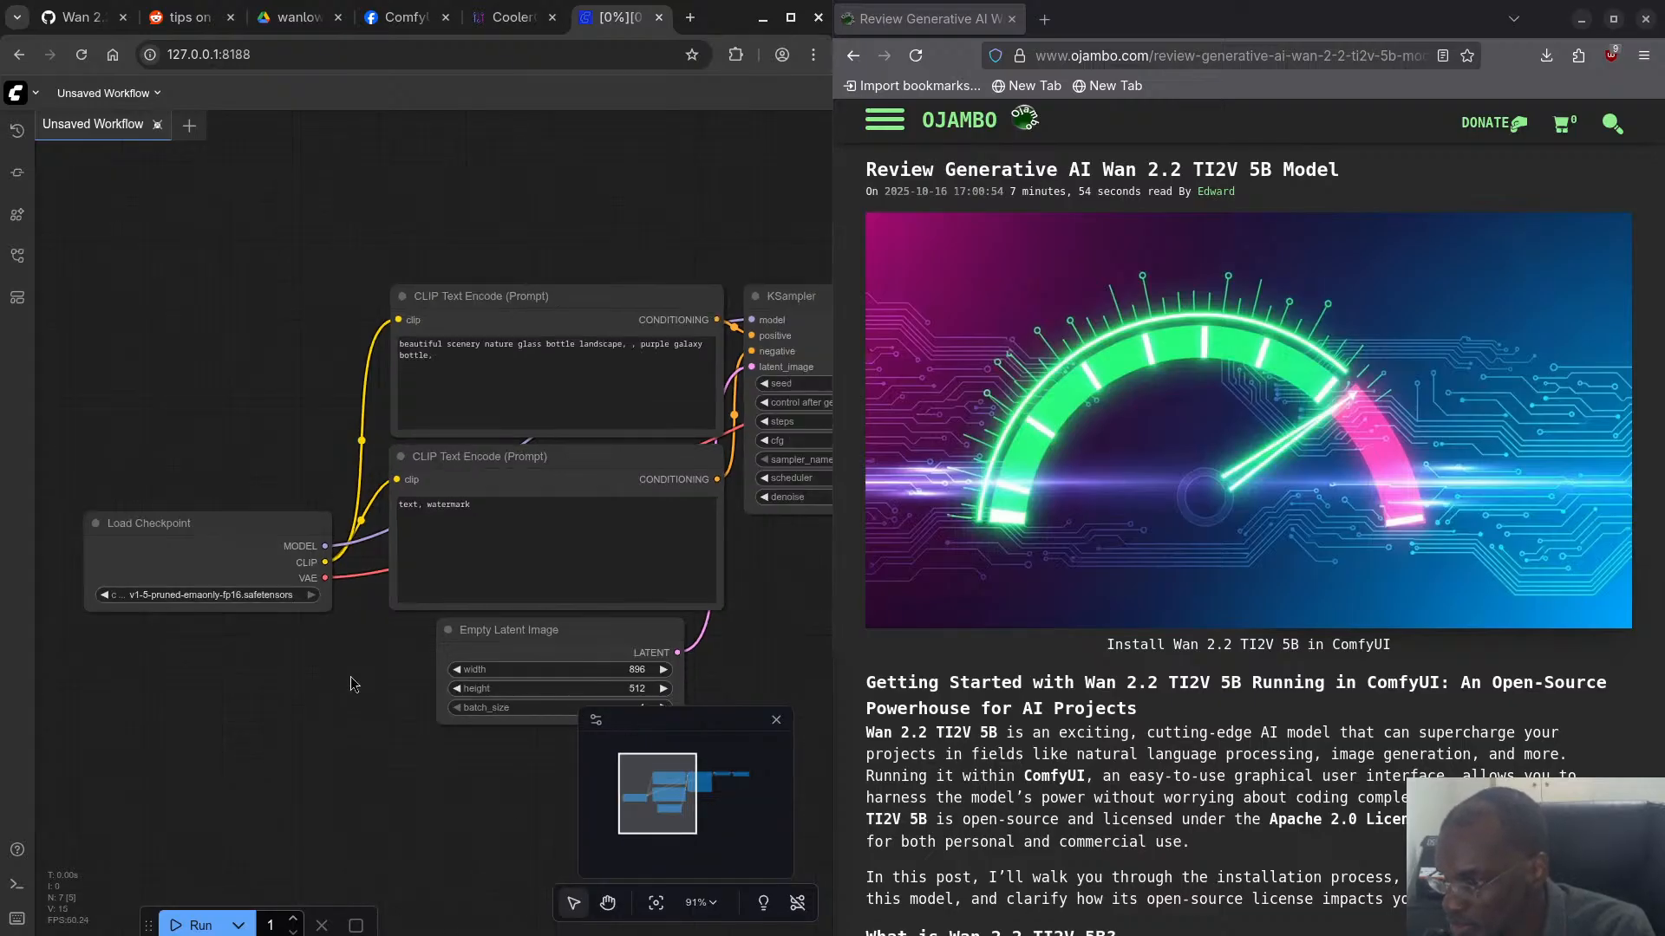
scroll(353, 685, "down", 1)
left_click_drag(537, 337, 518, 315)
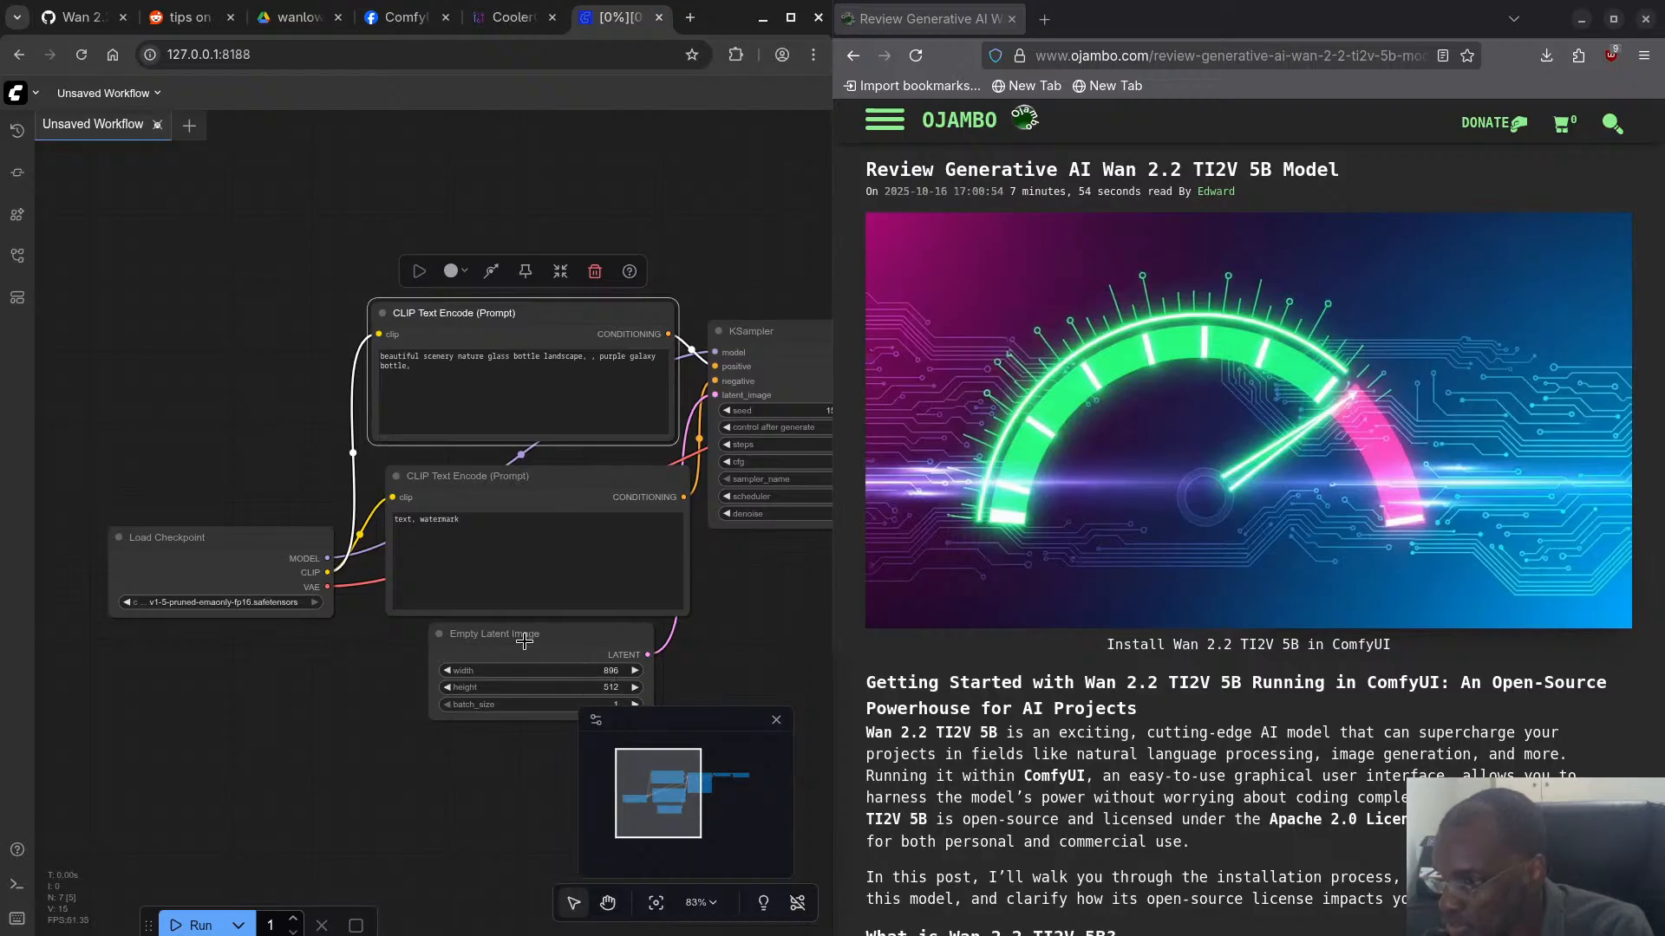
scroll(716, 648, "up", 1)
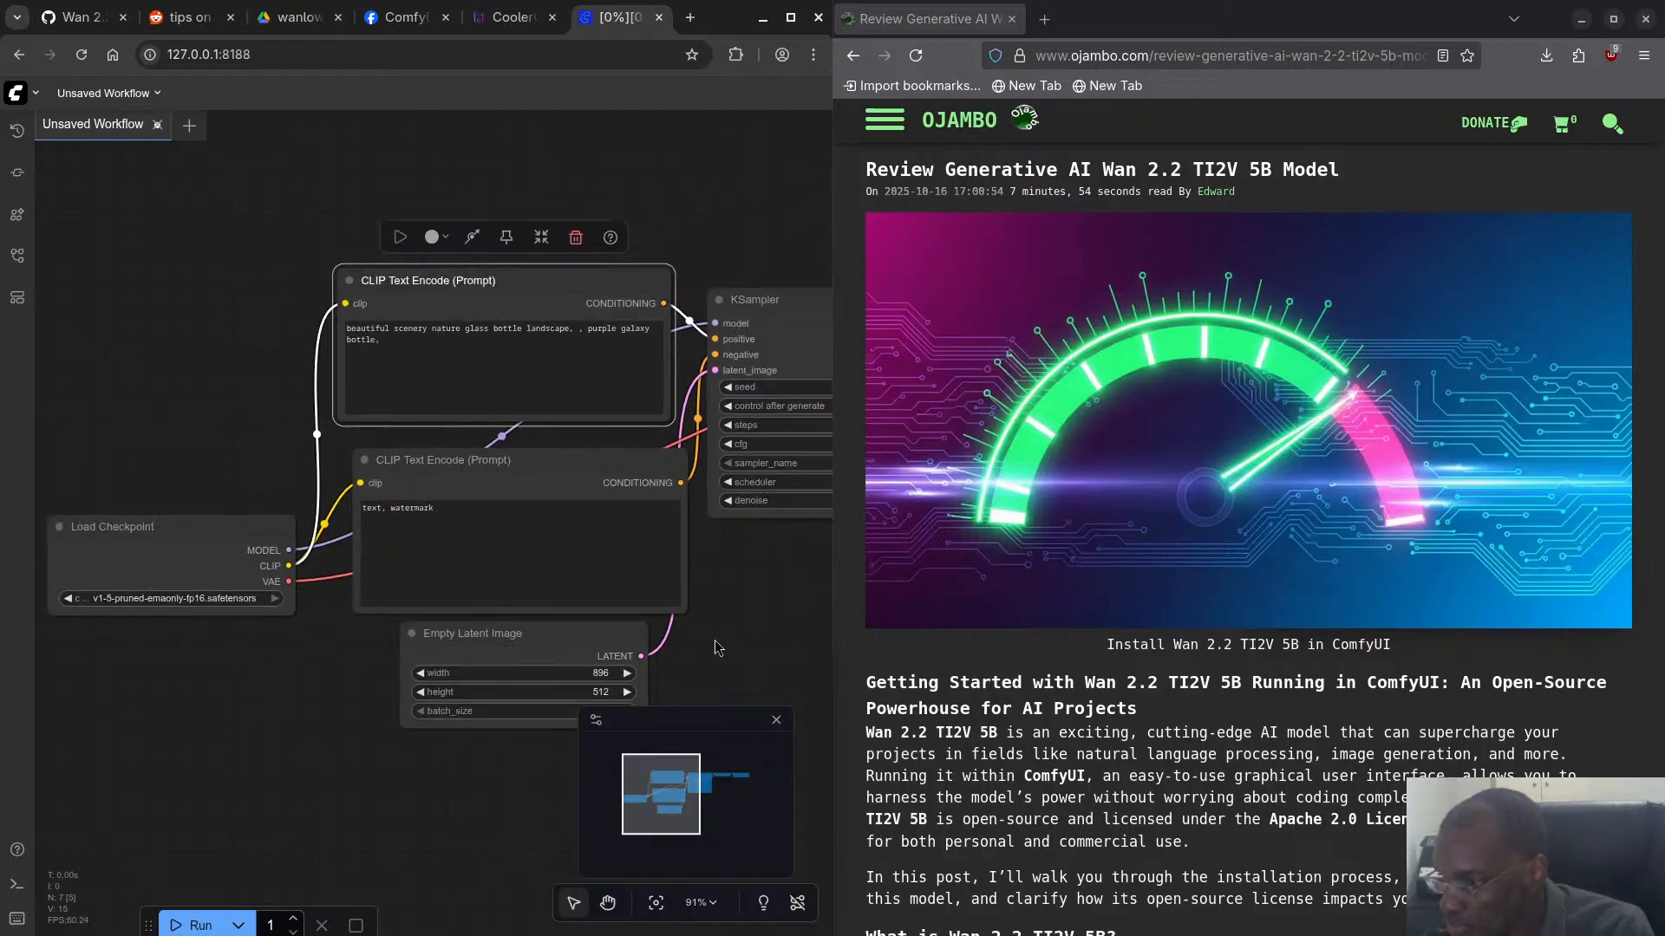
scroll(716, 646, "down", 3)
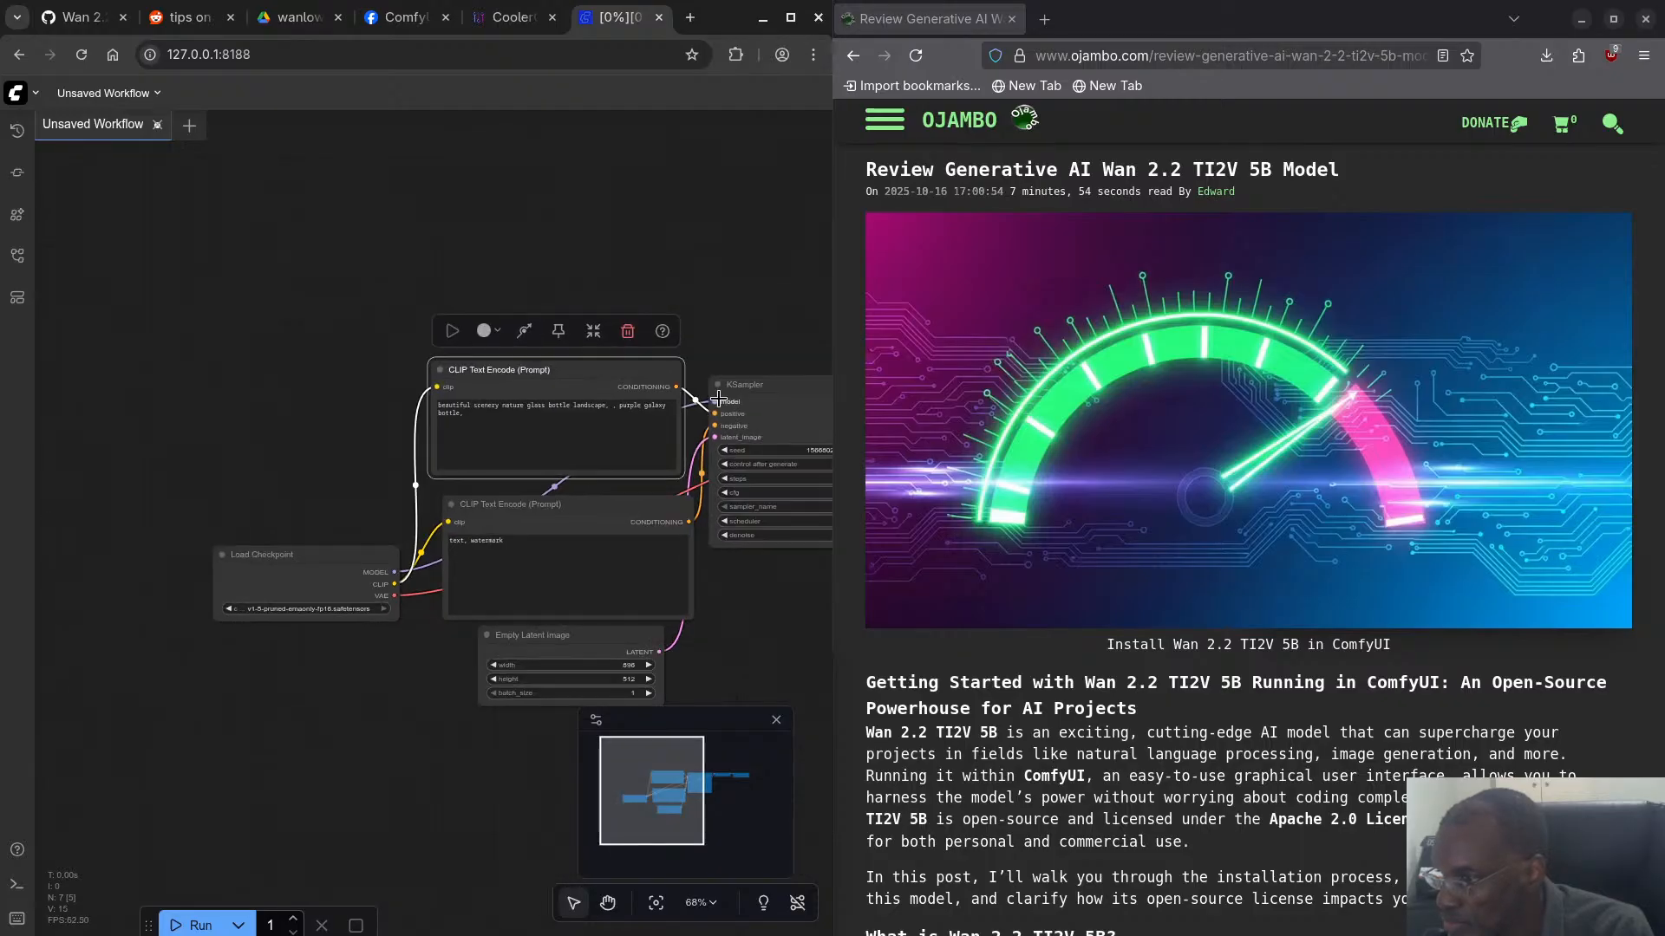
left_click_drag(754, 383, 748, 408)
- Set the KSampler's steps to 6 and its cfg to 1.5
left_click_drag(699, 263, 207, 200)
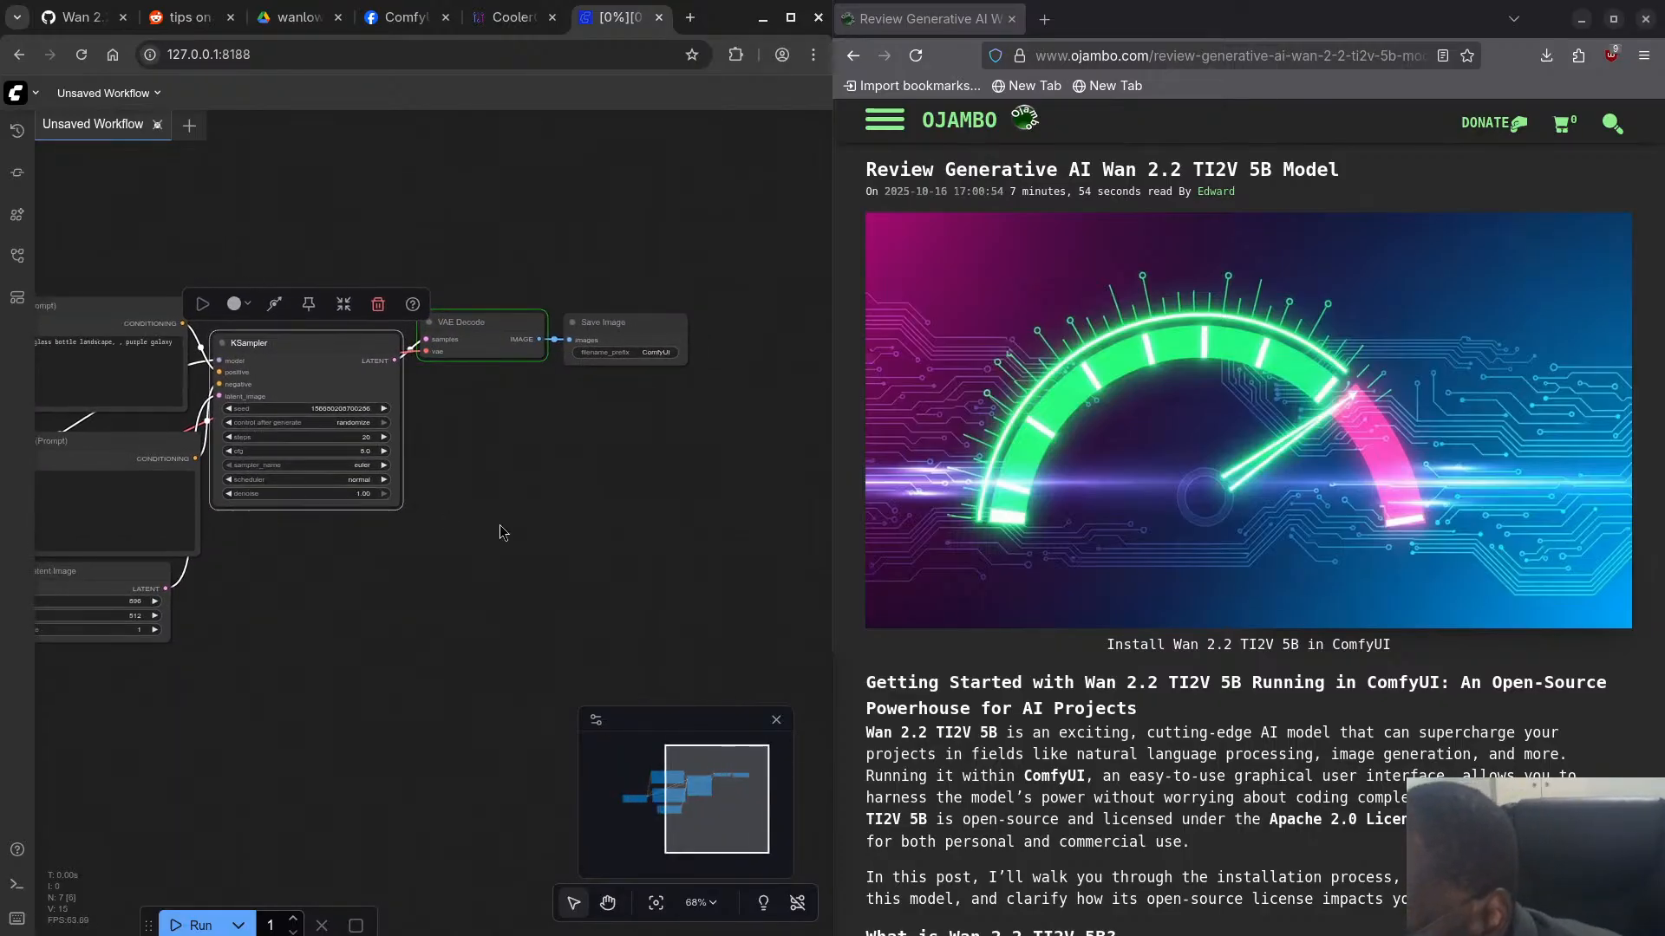
scroll(499, 523, "up", 2)
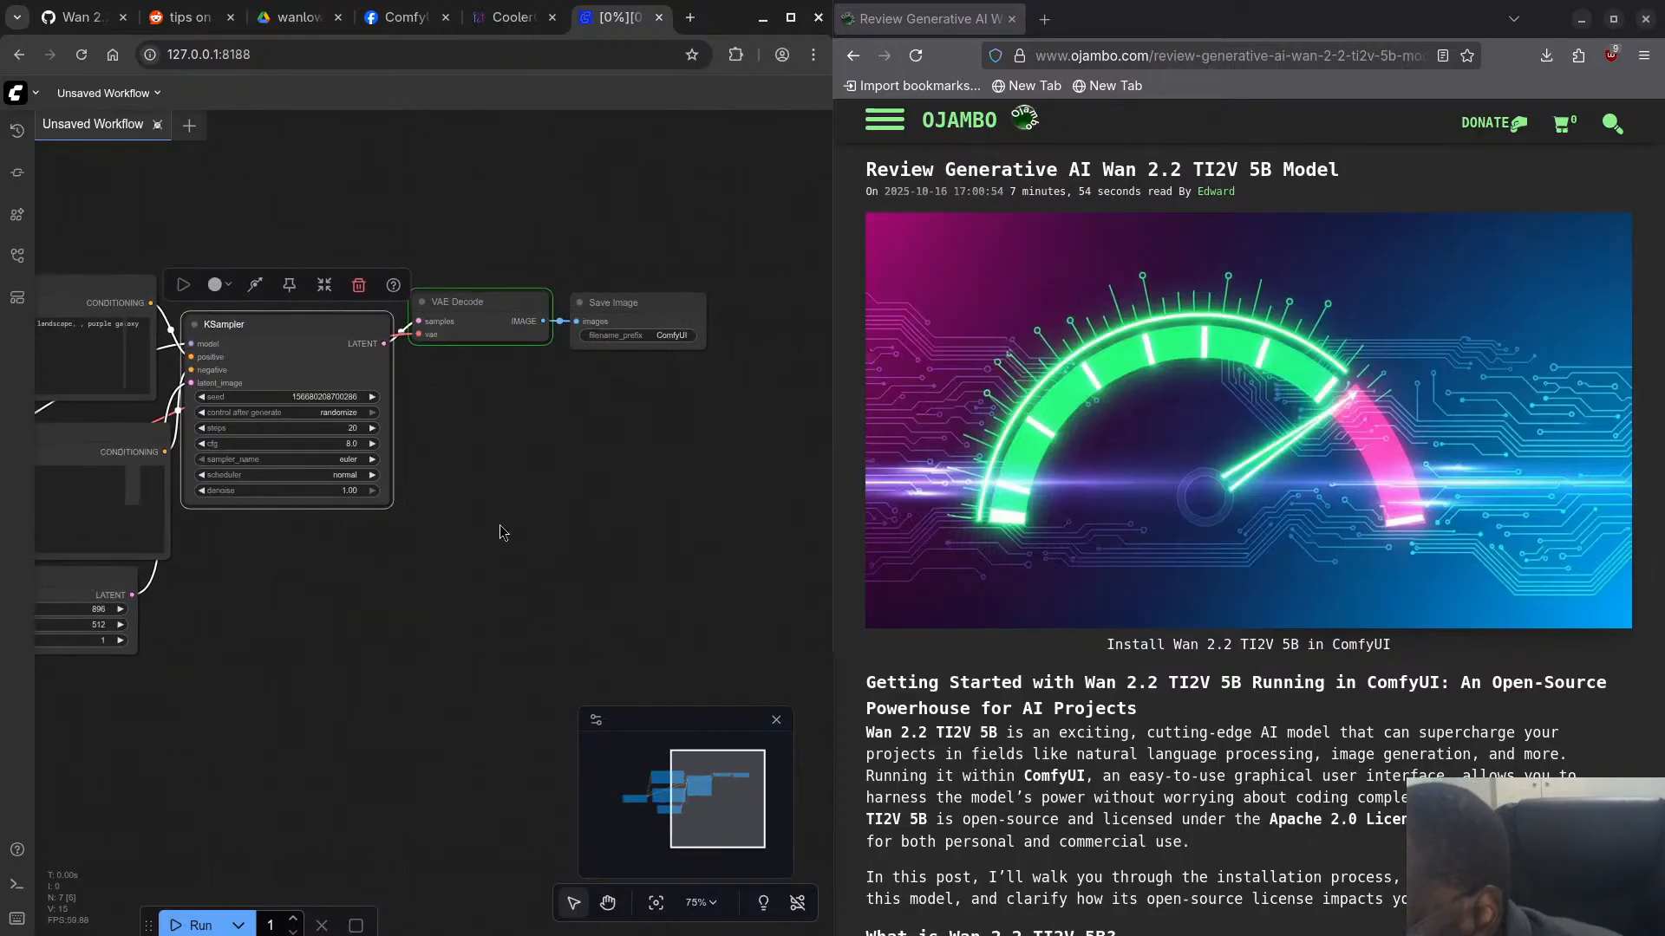
left_click(330, 418)
type("6")
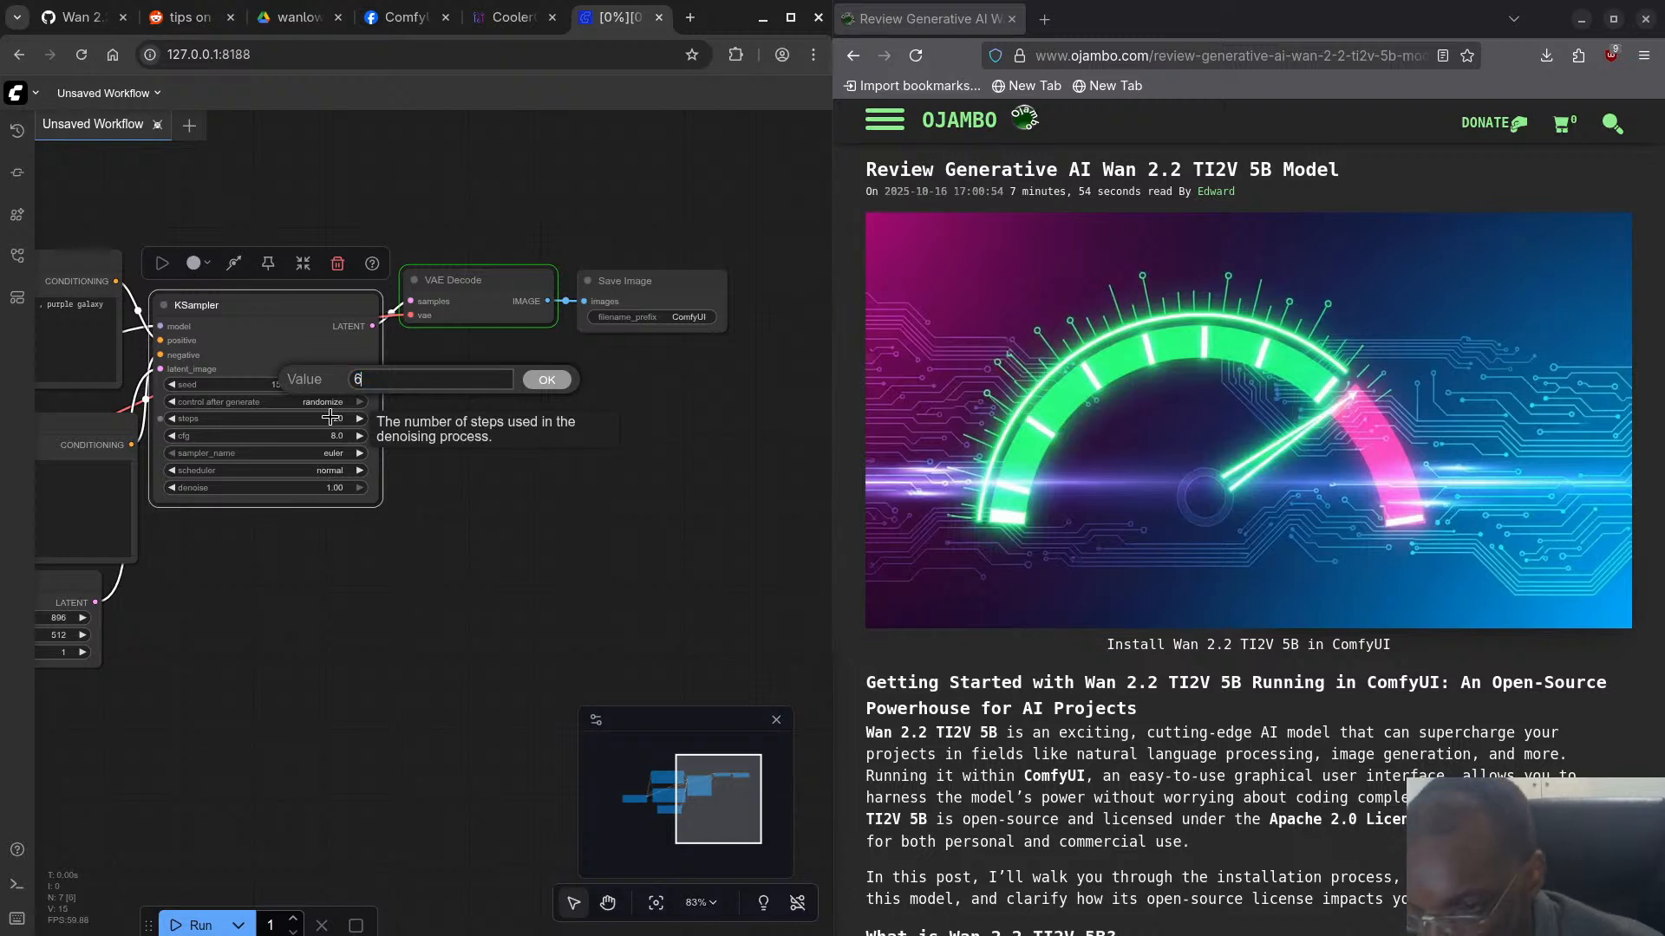
key("Return")
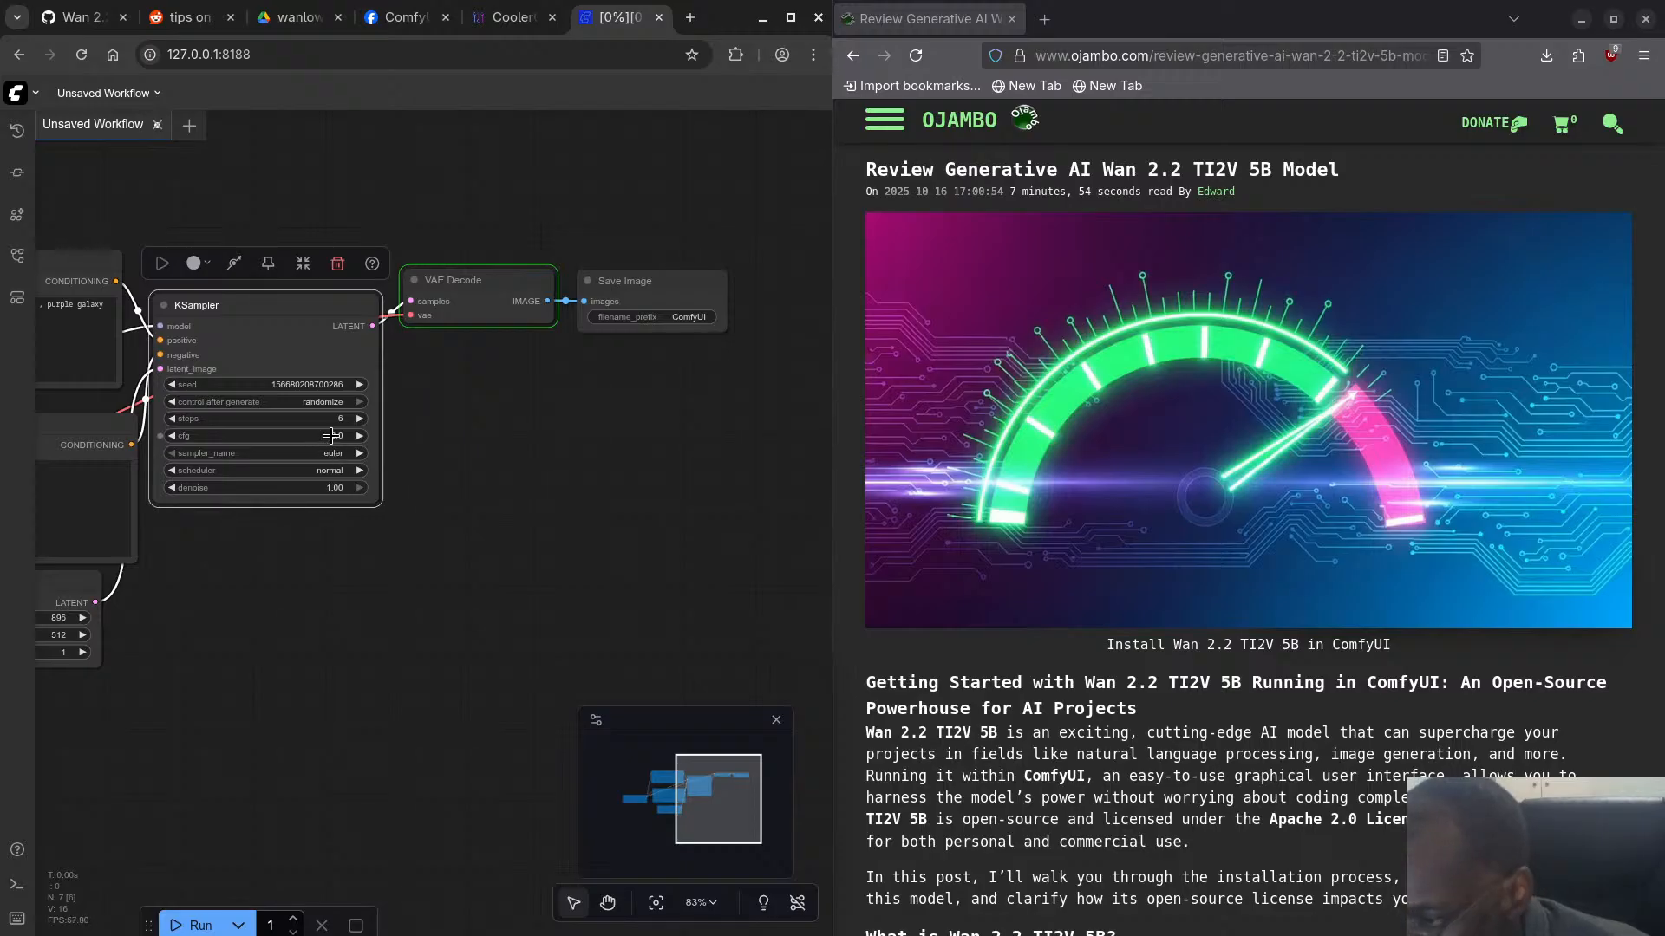
left_click(331, 435)
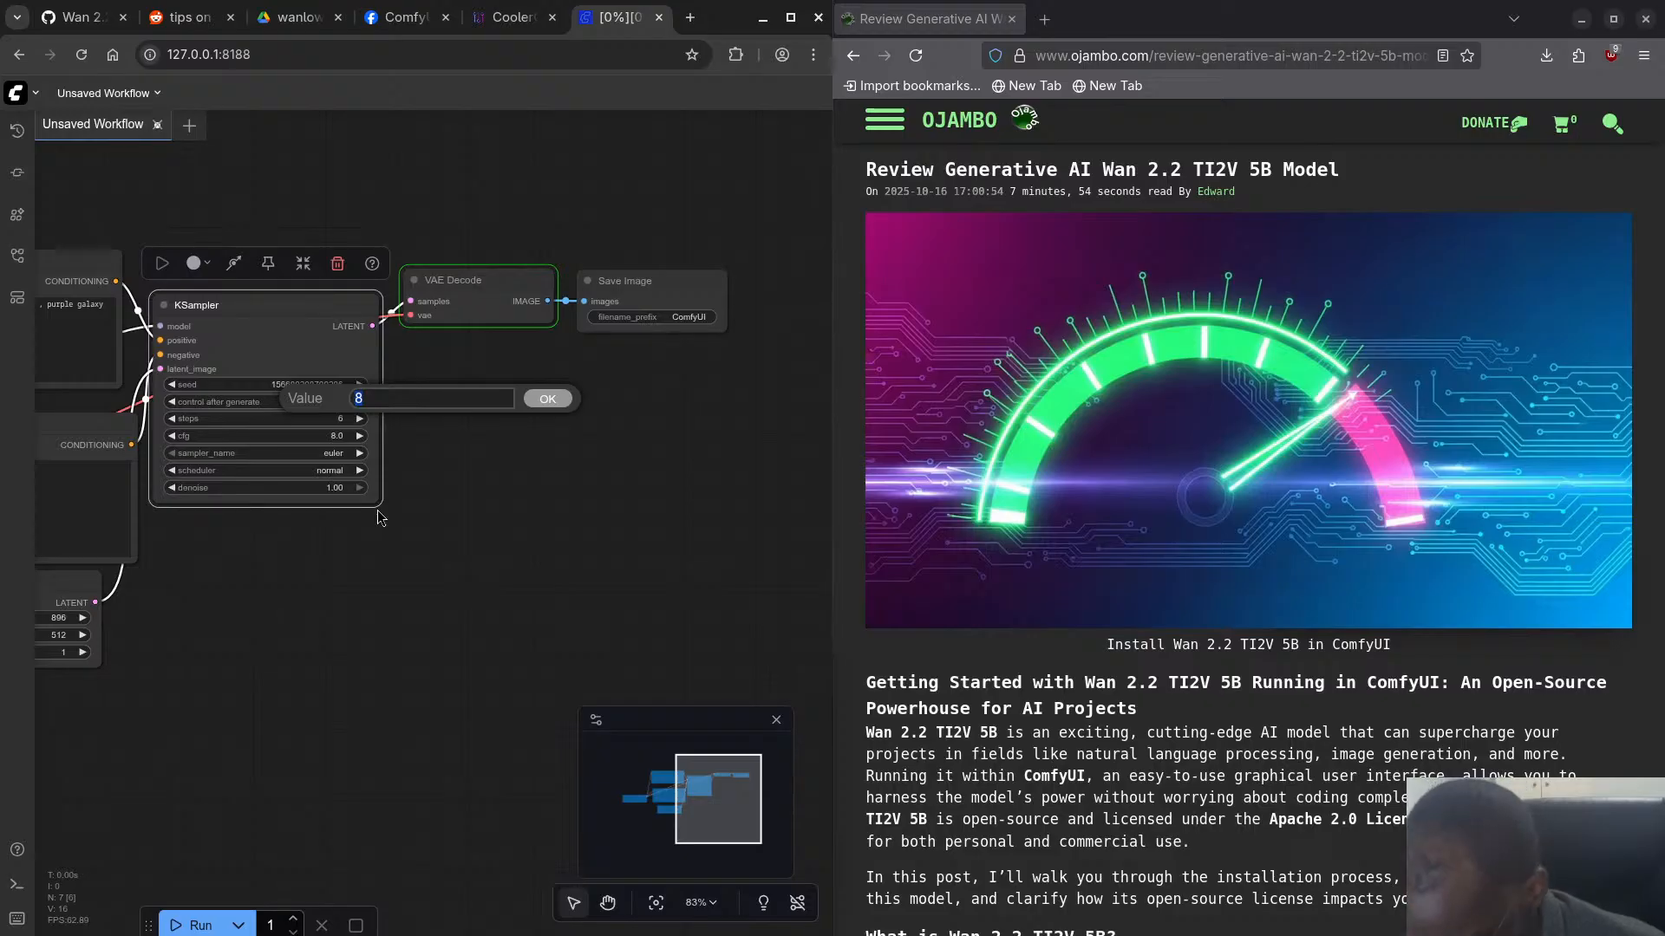
key("Return")
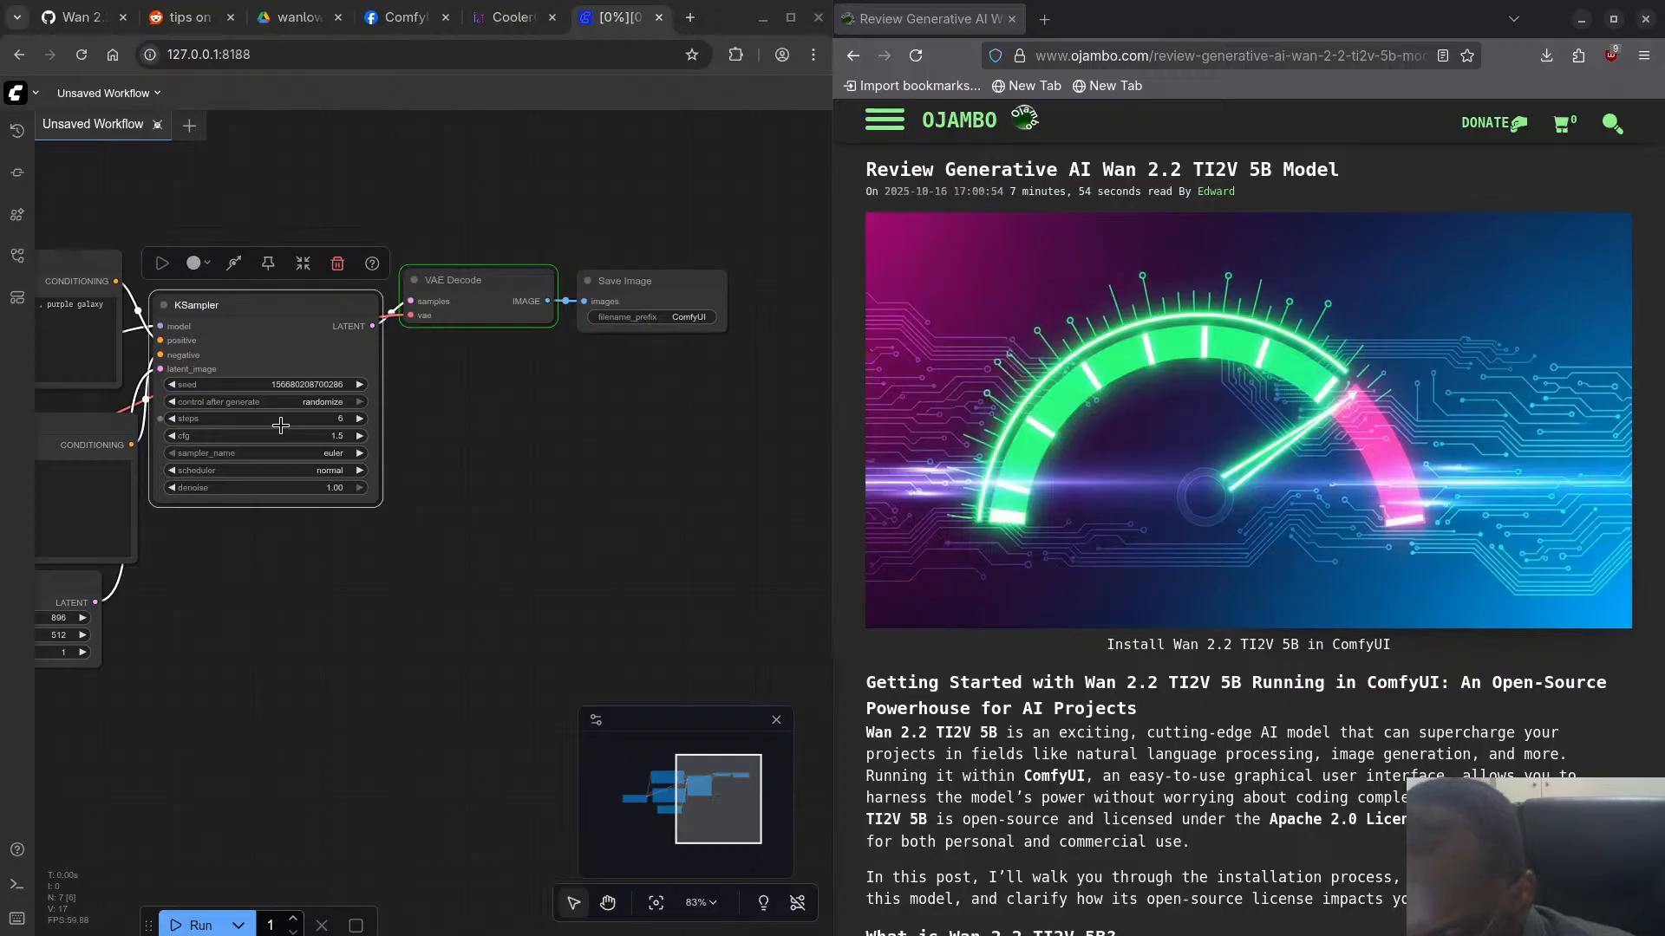
- Set the KSampler's seed to 42
left_click(300, 382)
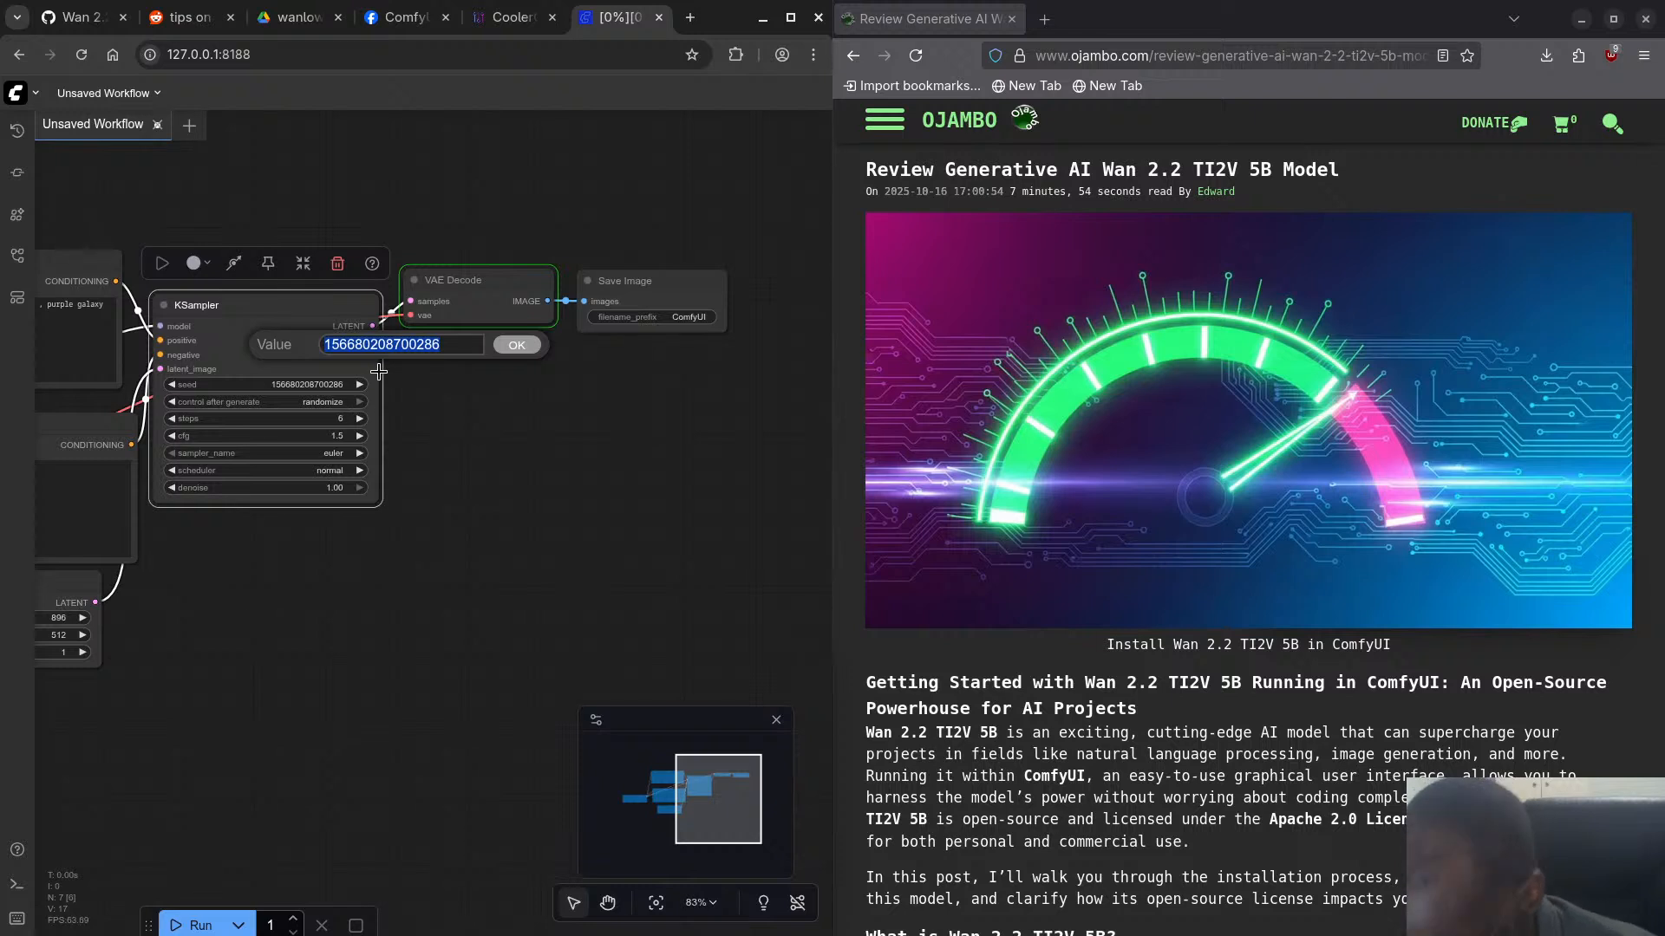
type("42")
key("Return")
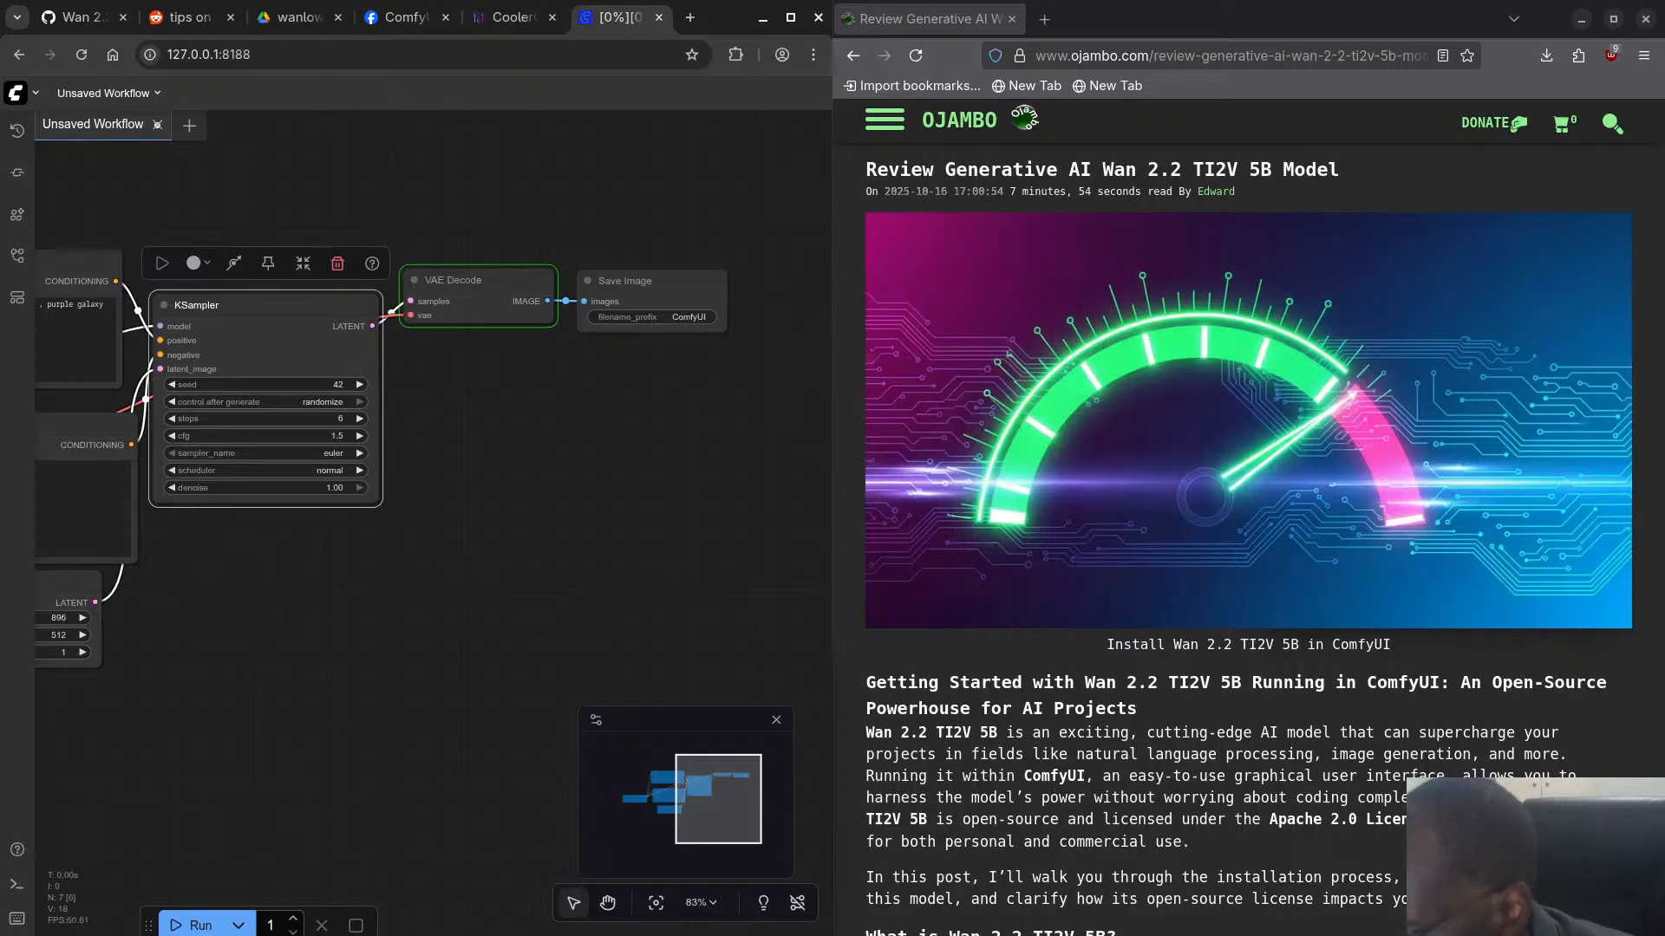
- Save the workflow under the filename Unsaved Workflow
left_click_drag(385, 636, 925, 577)
left_click_drag(248, 722, 107, 791)
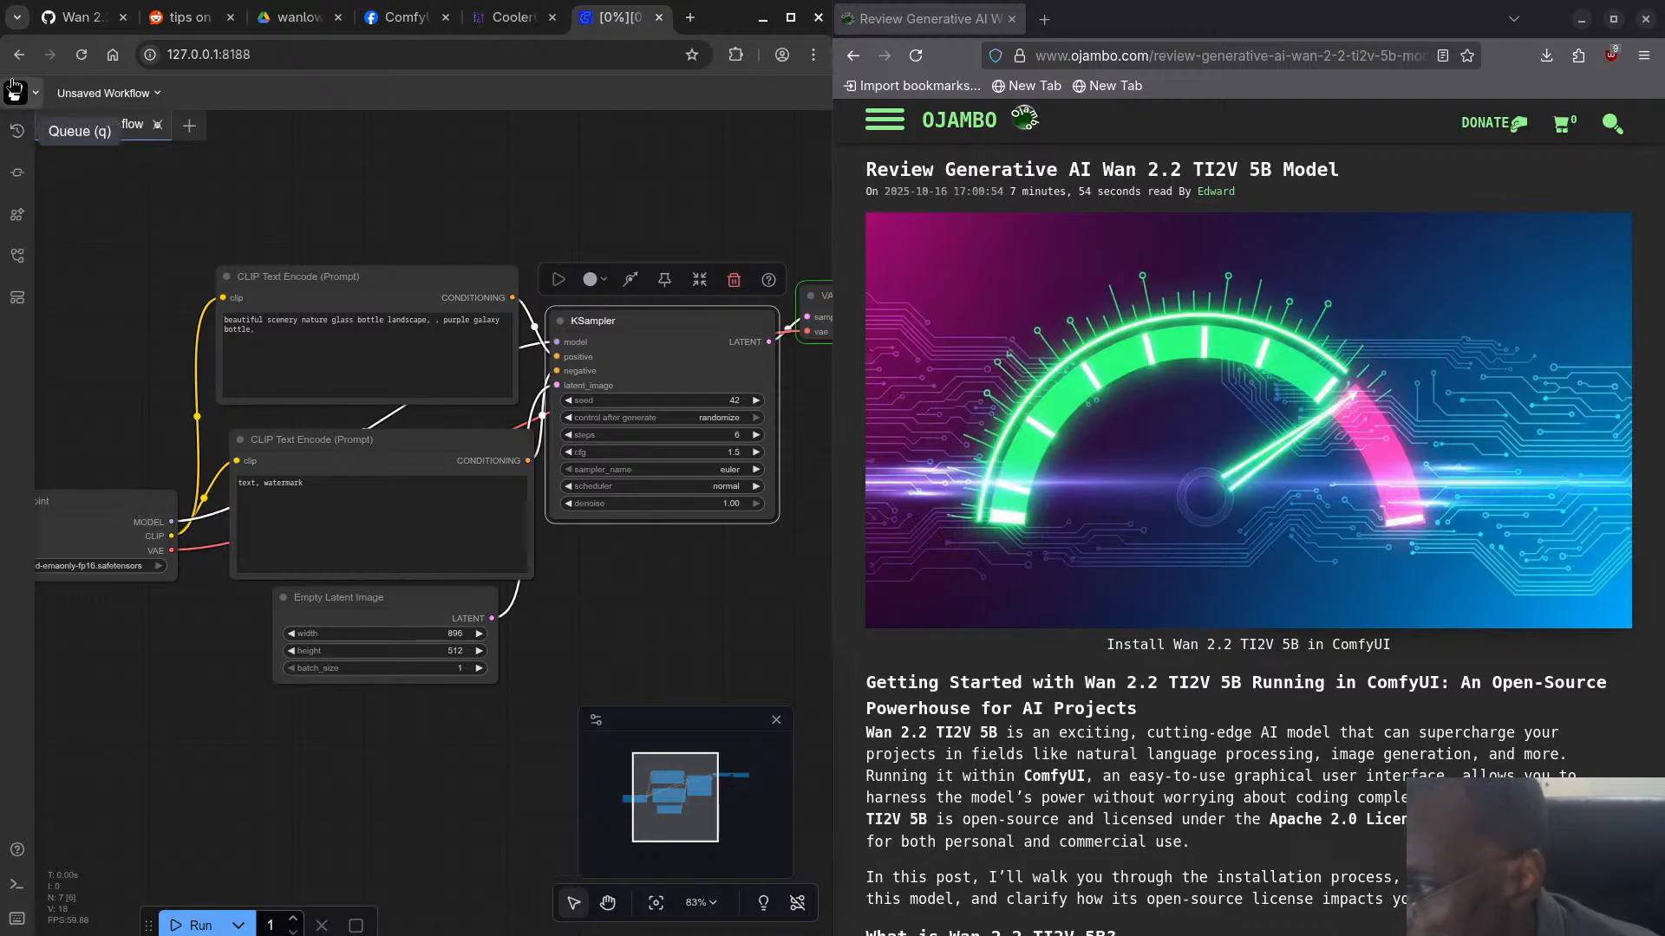
left_click(37, 93)
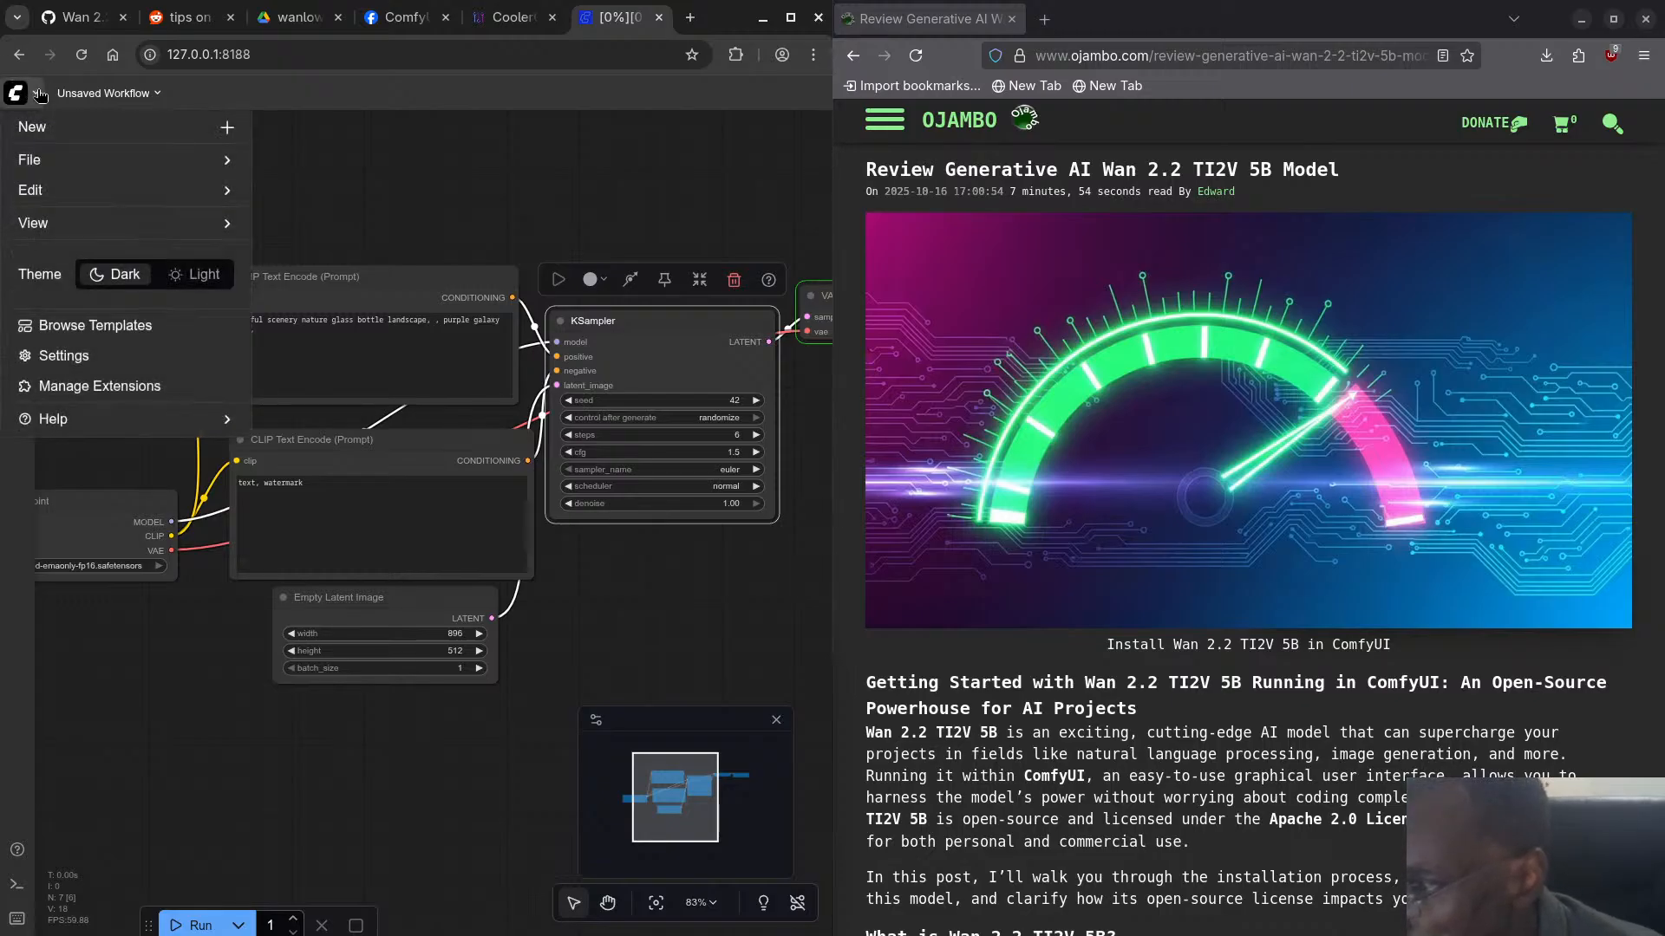
left_click(128, 162)
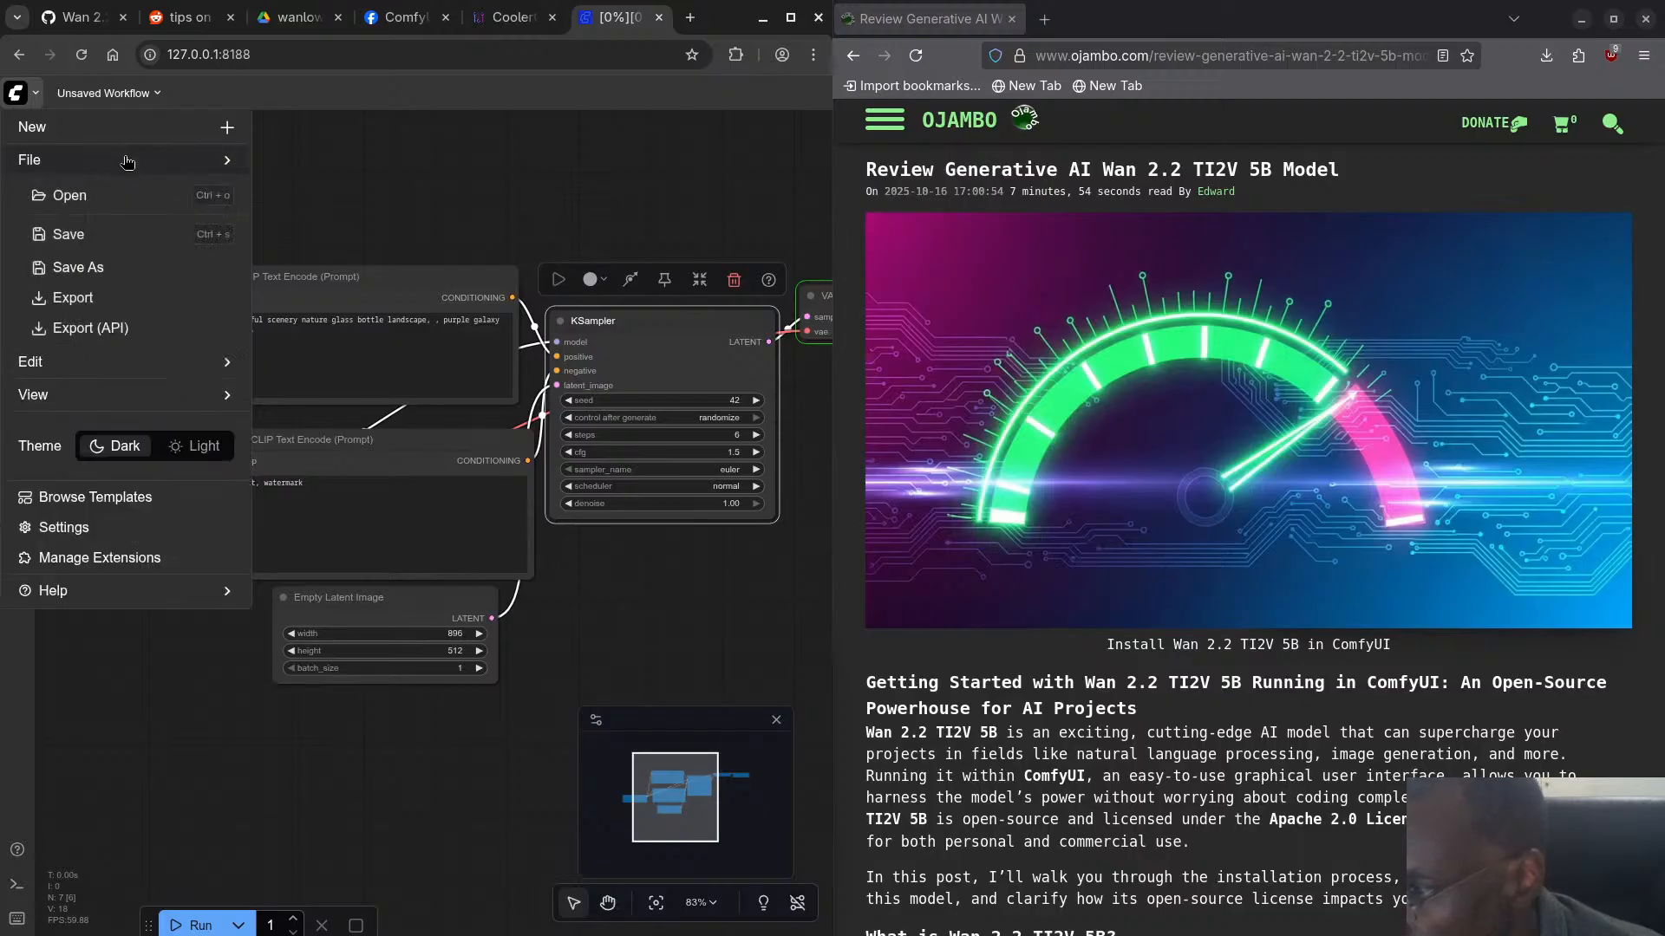
left_click(114, 236)
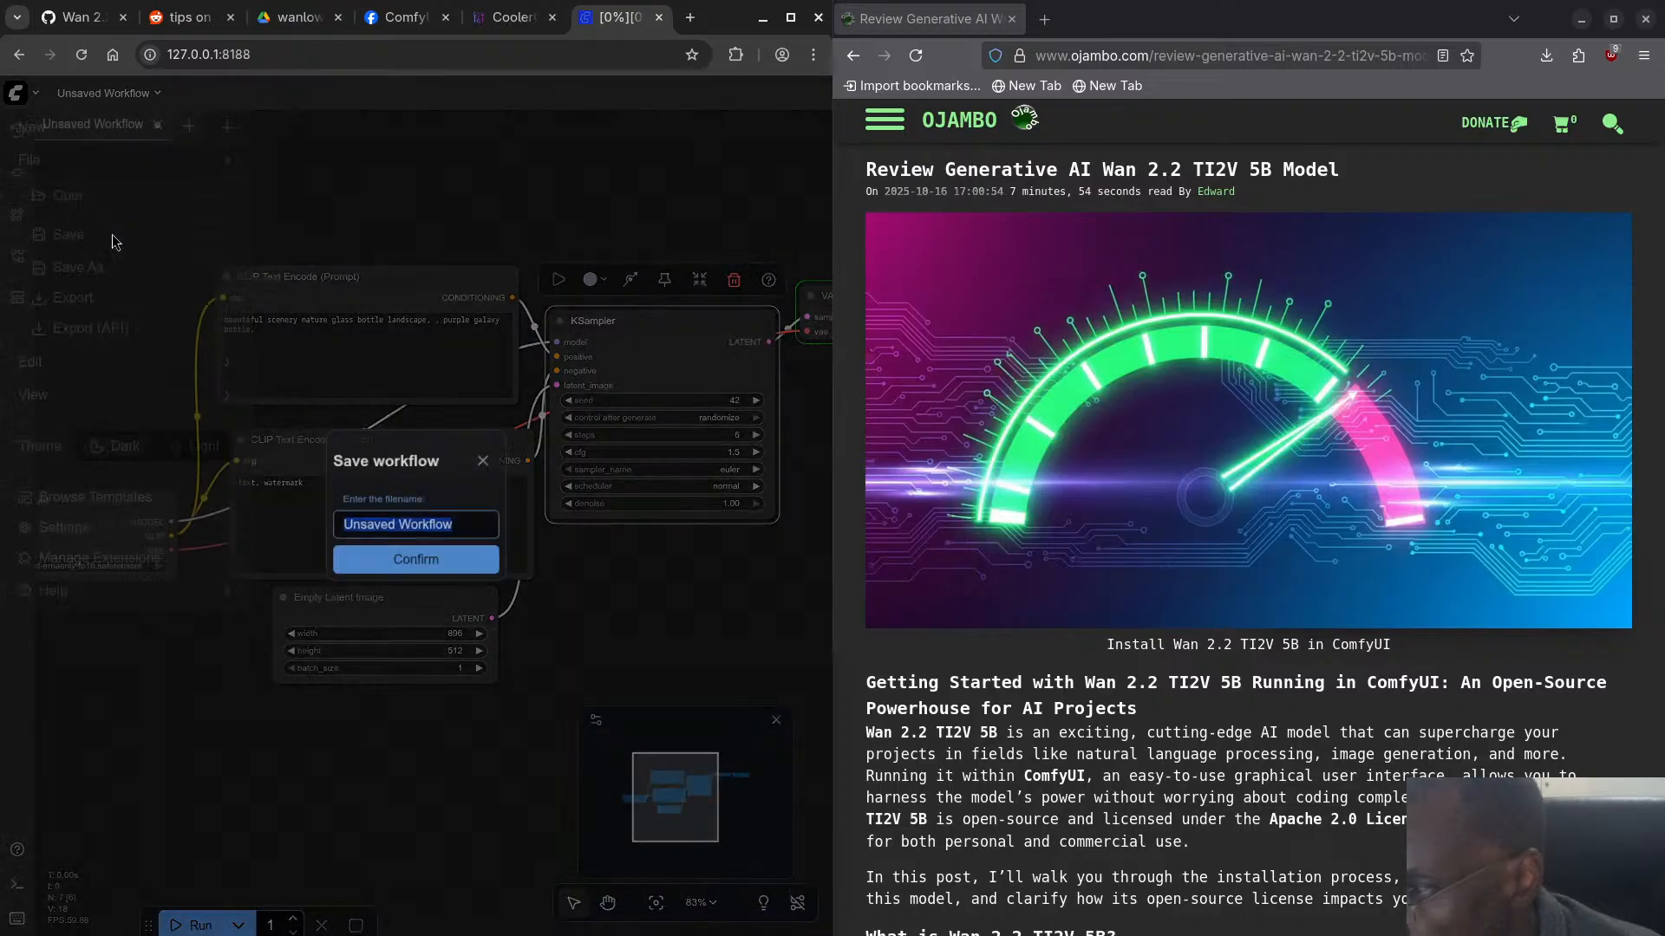
left_click(422, 568)
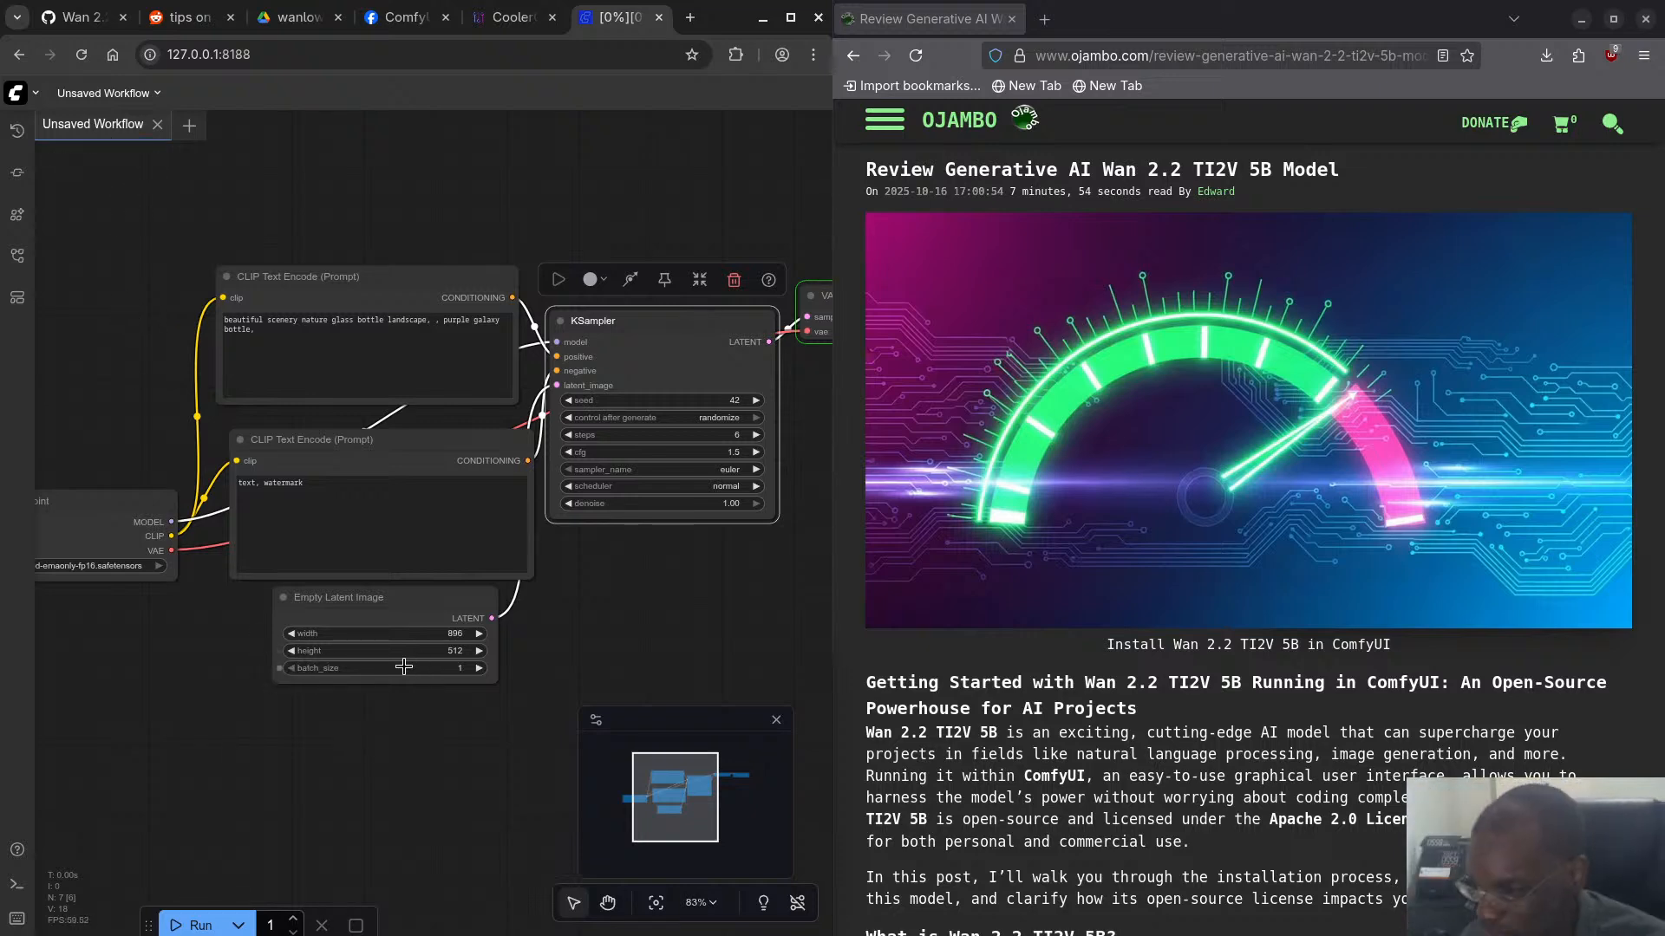
- Check the CPU and GPU readings in CoolerControl, then go back to the ComfyUI workflow
left_click(511, 18)
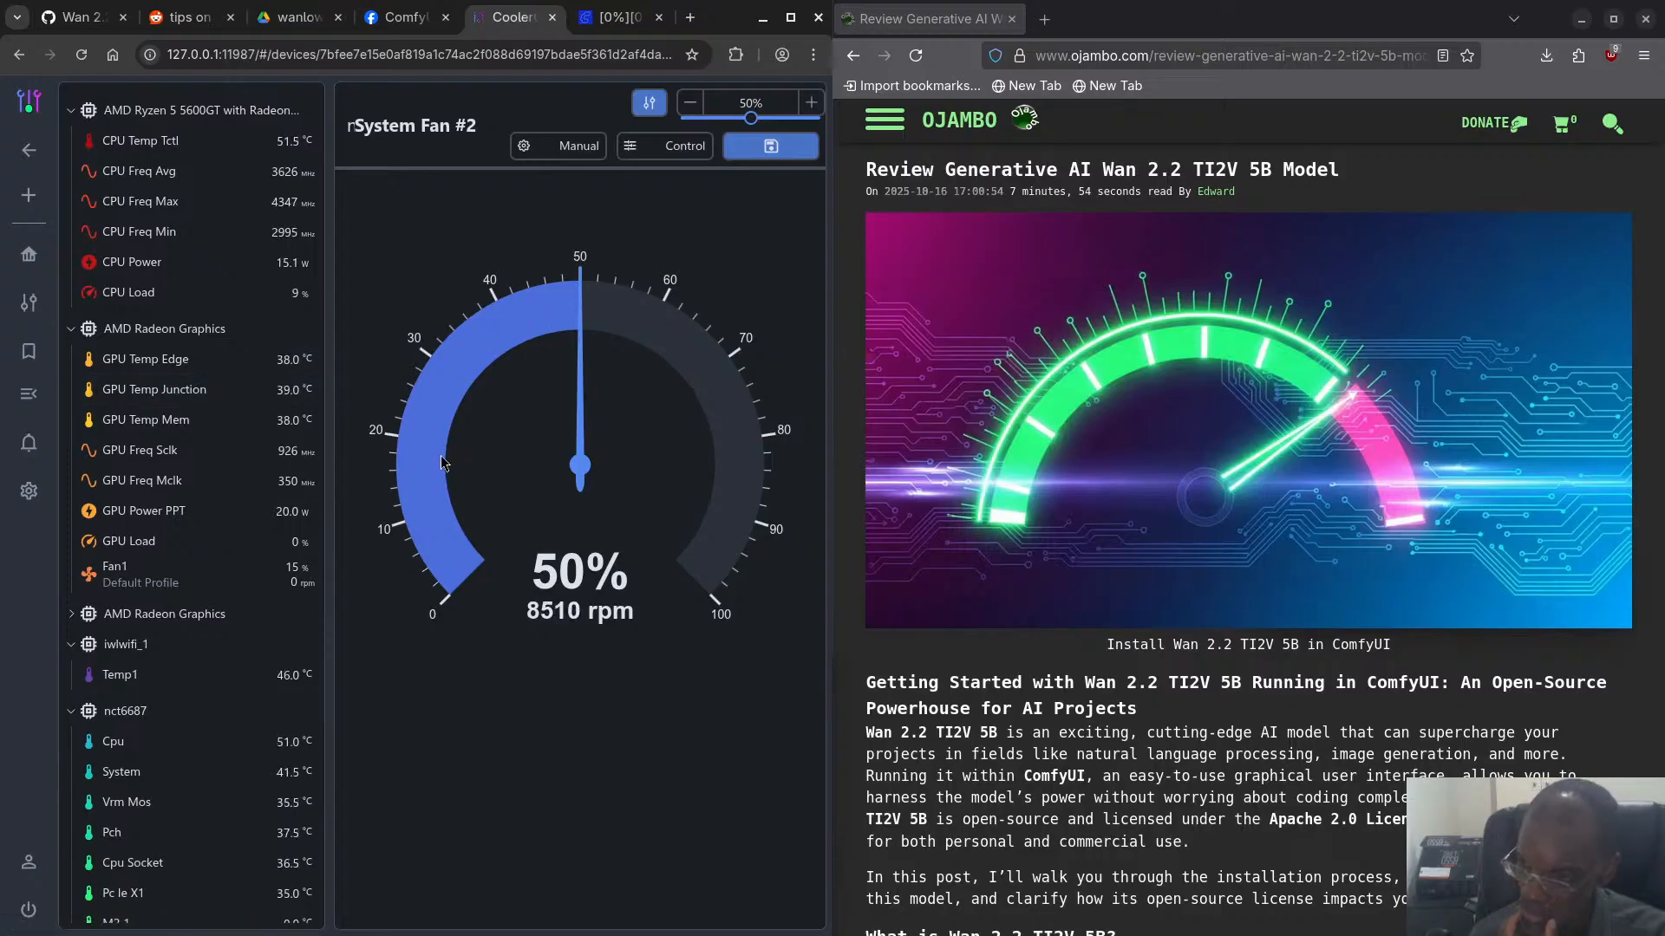
scroll(245, 460, "up", 4)
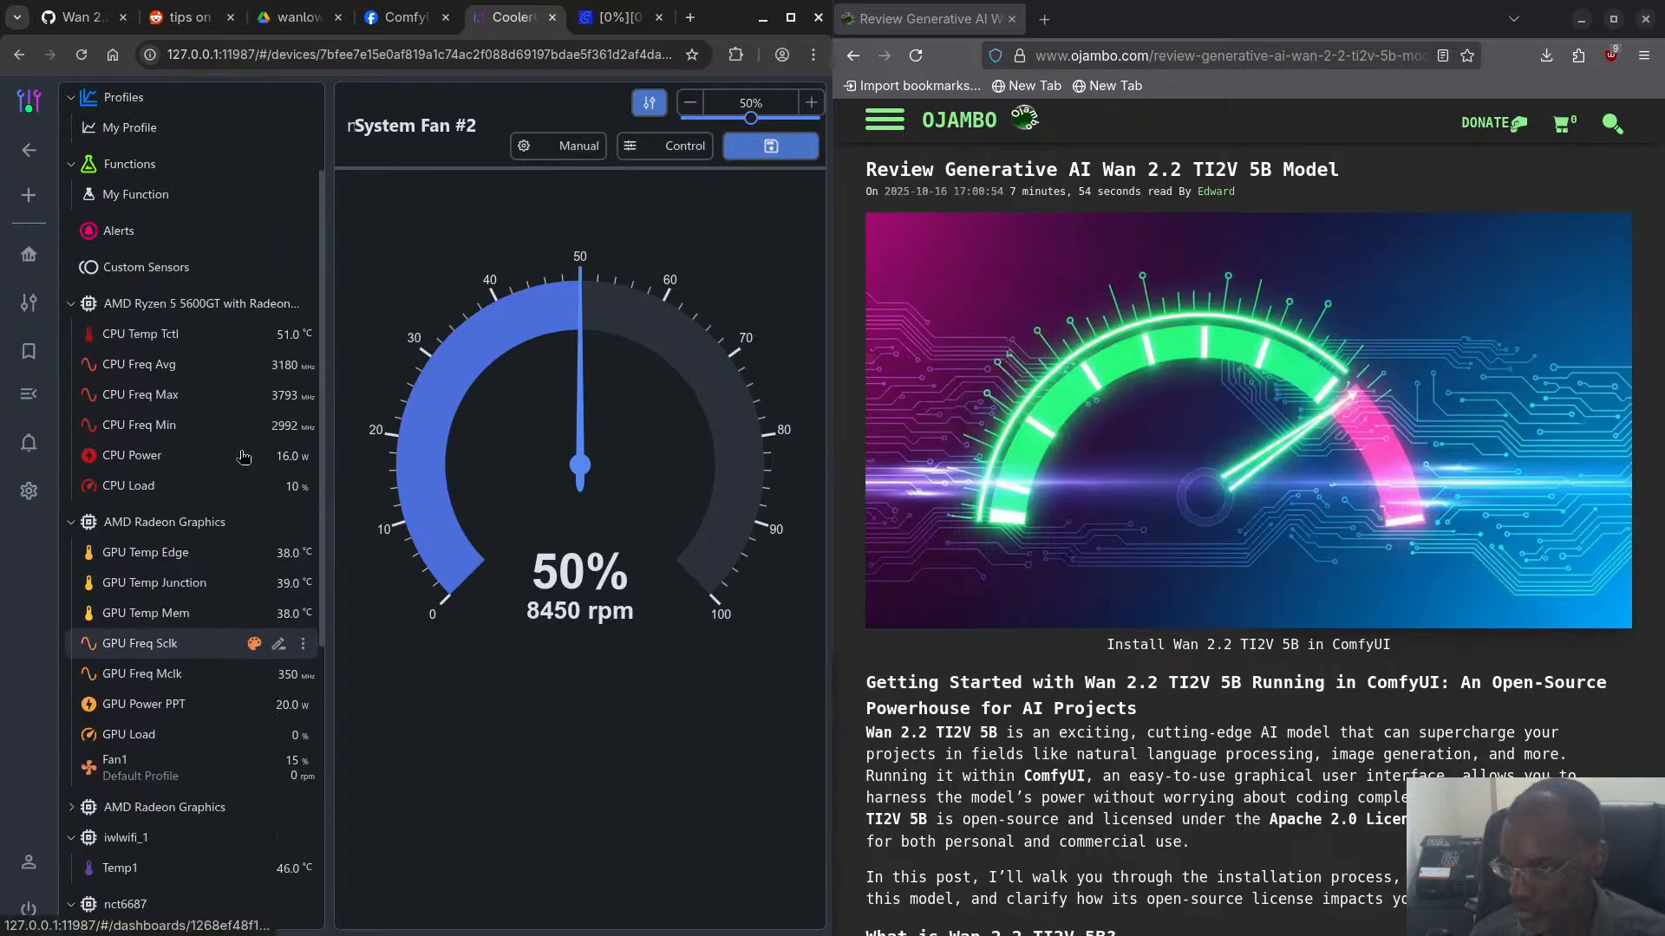
scroll(245, 460, "down", 2)
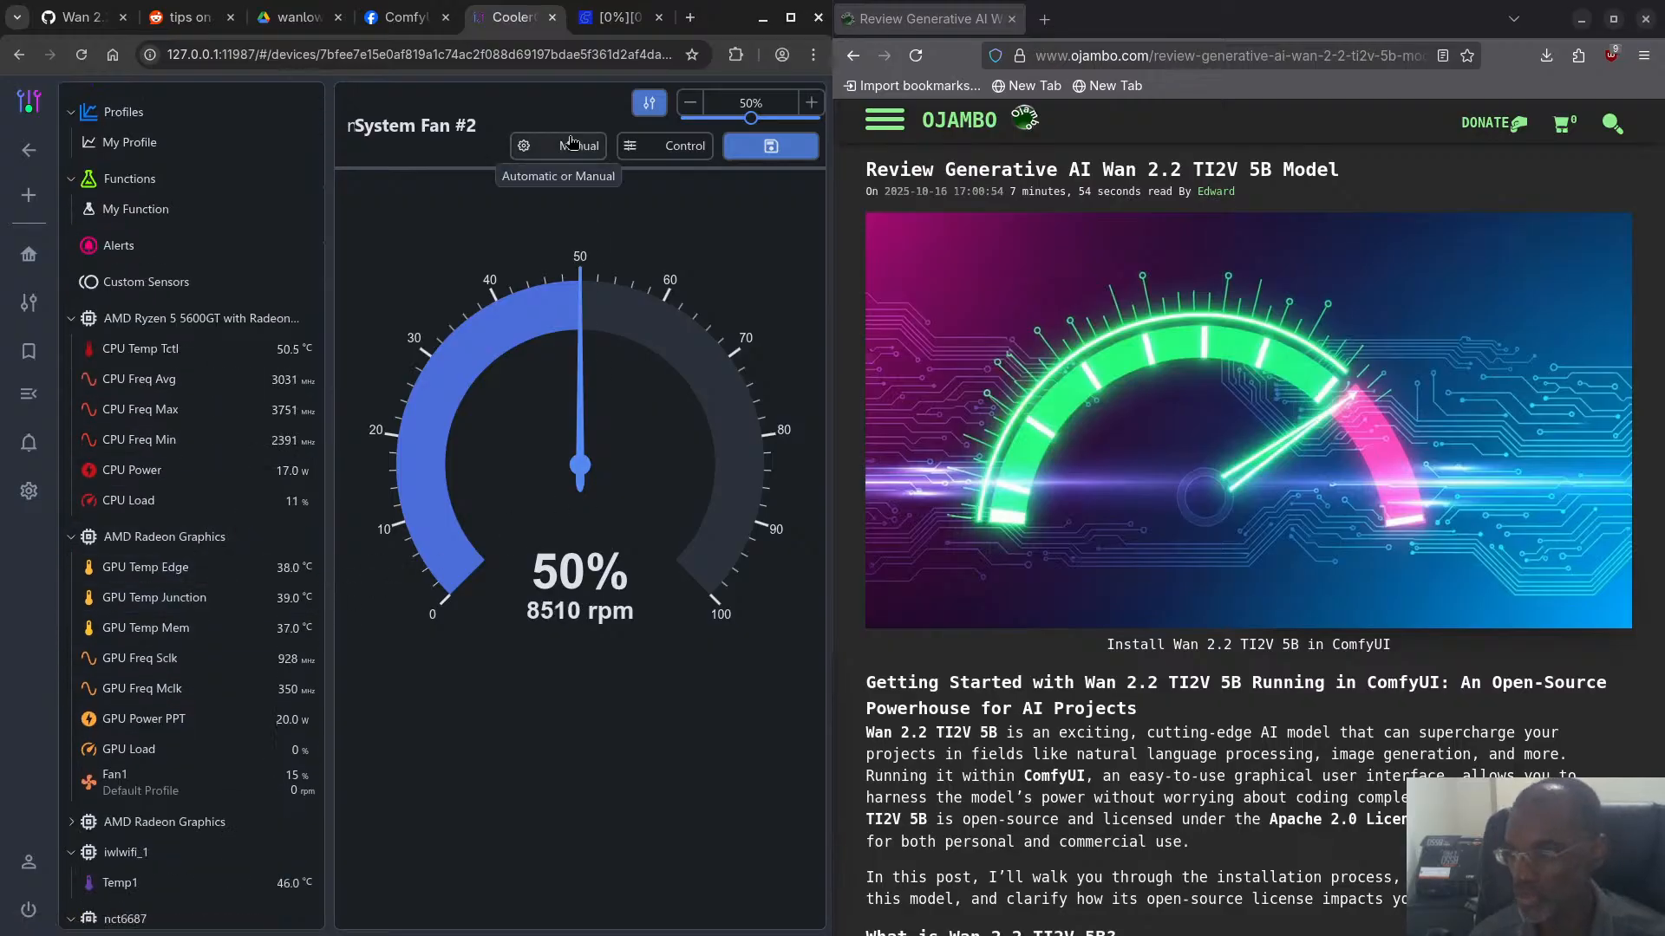
left_click(613, 19)
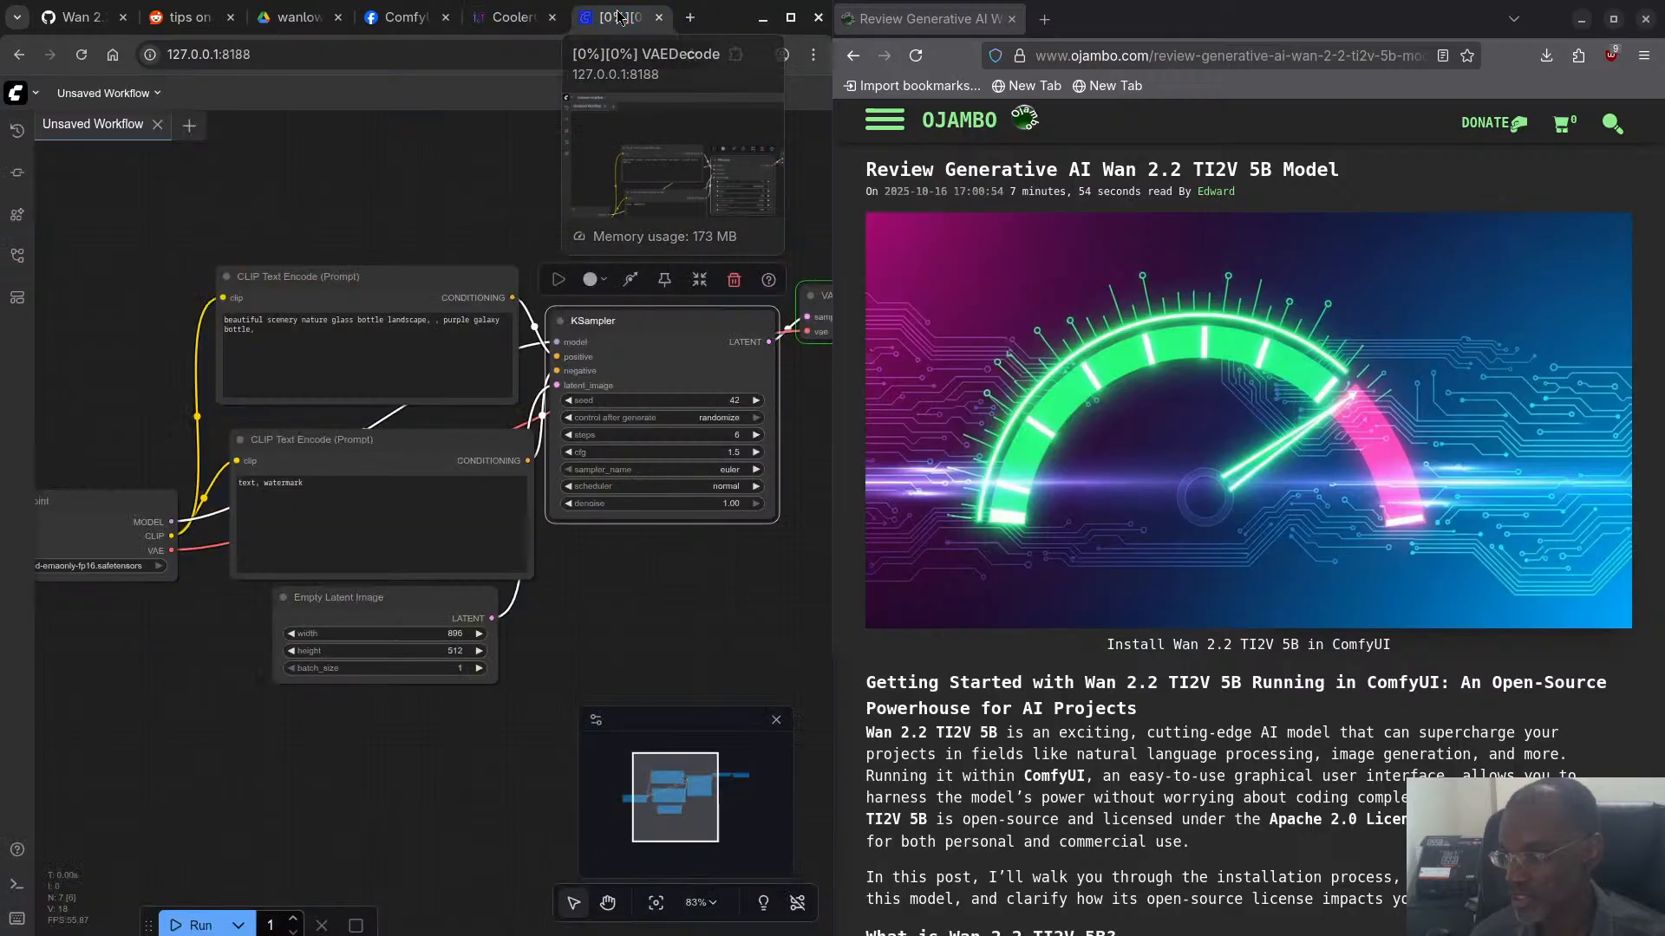
- Run the 896 × 512 image workflow and check its execution in the terminal before returning to ComfyUI
left_click(196, 926)
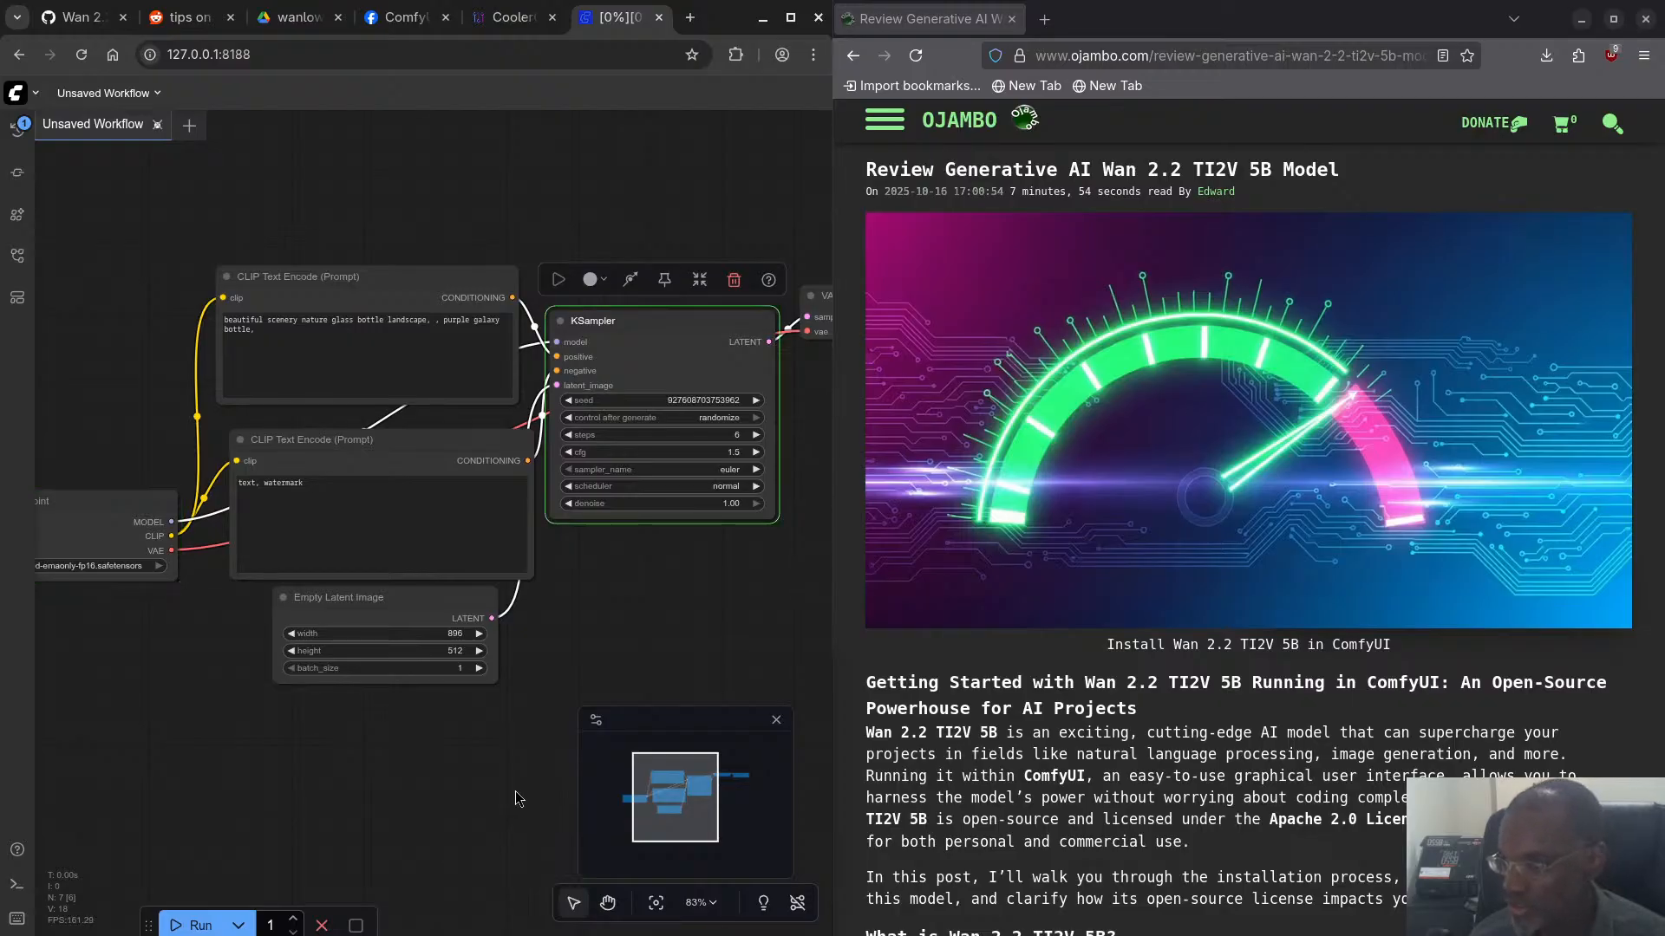
key("super")
left_click(574, 690)
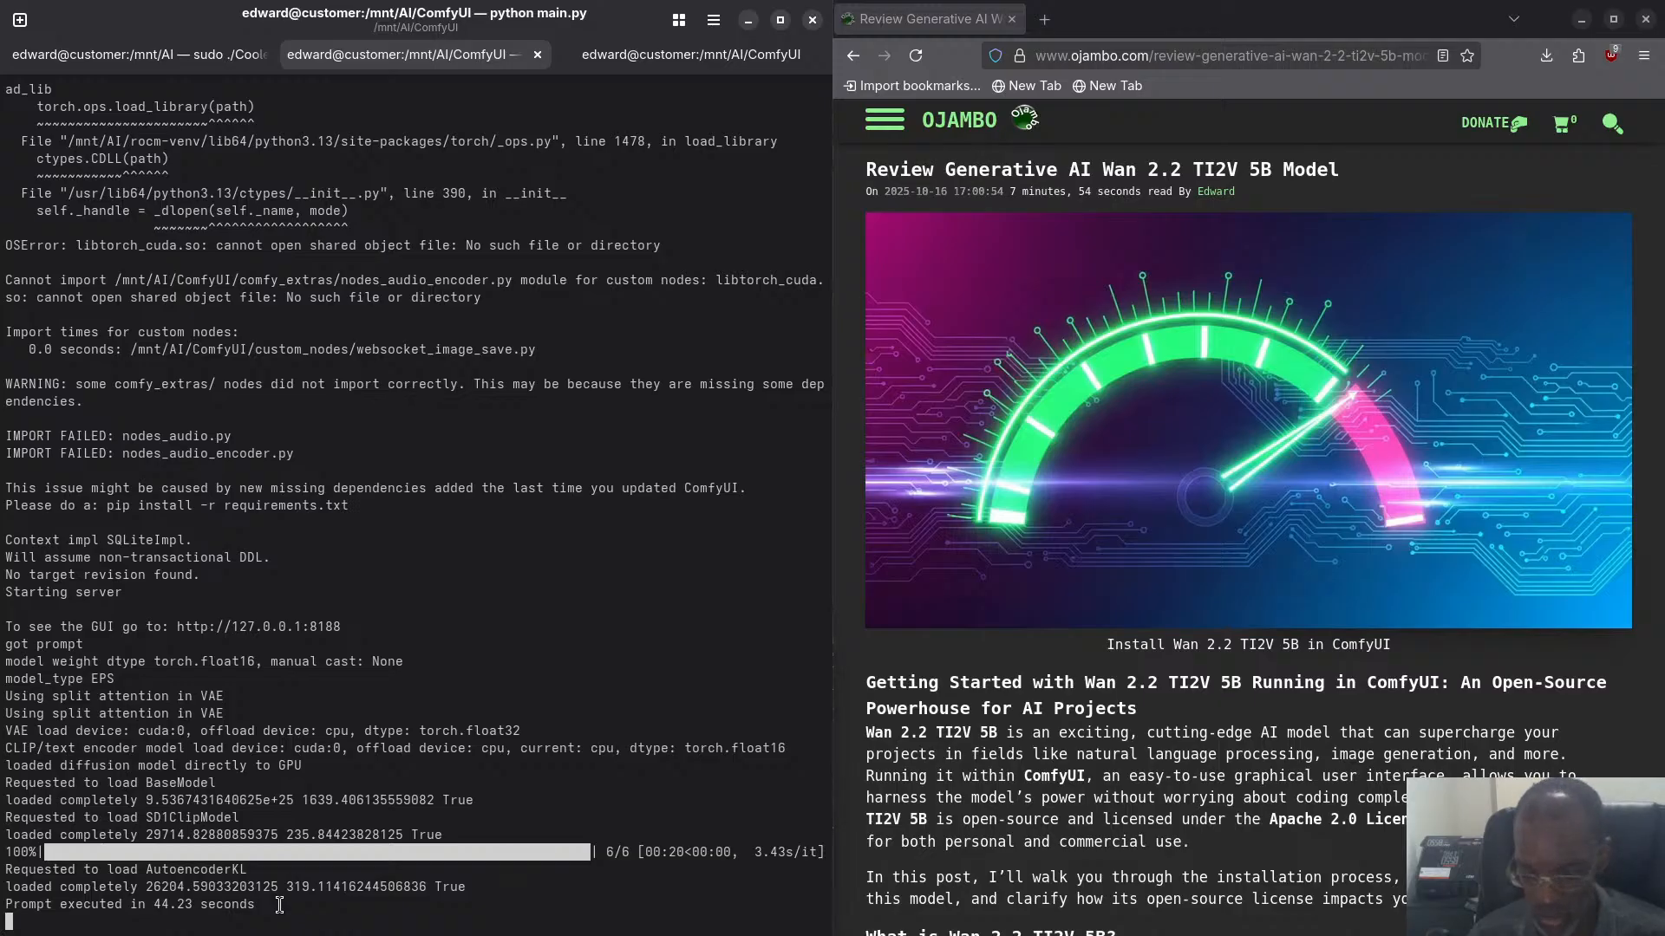
key("super")
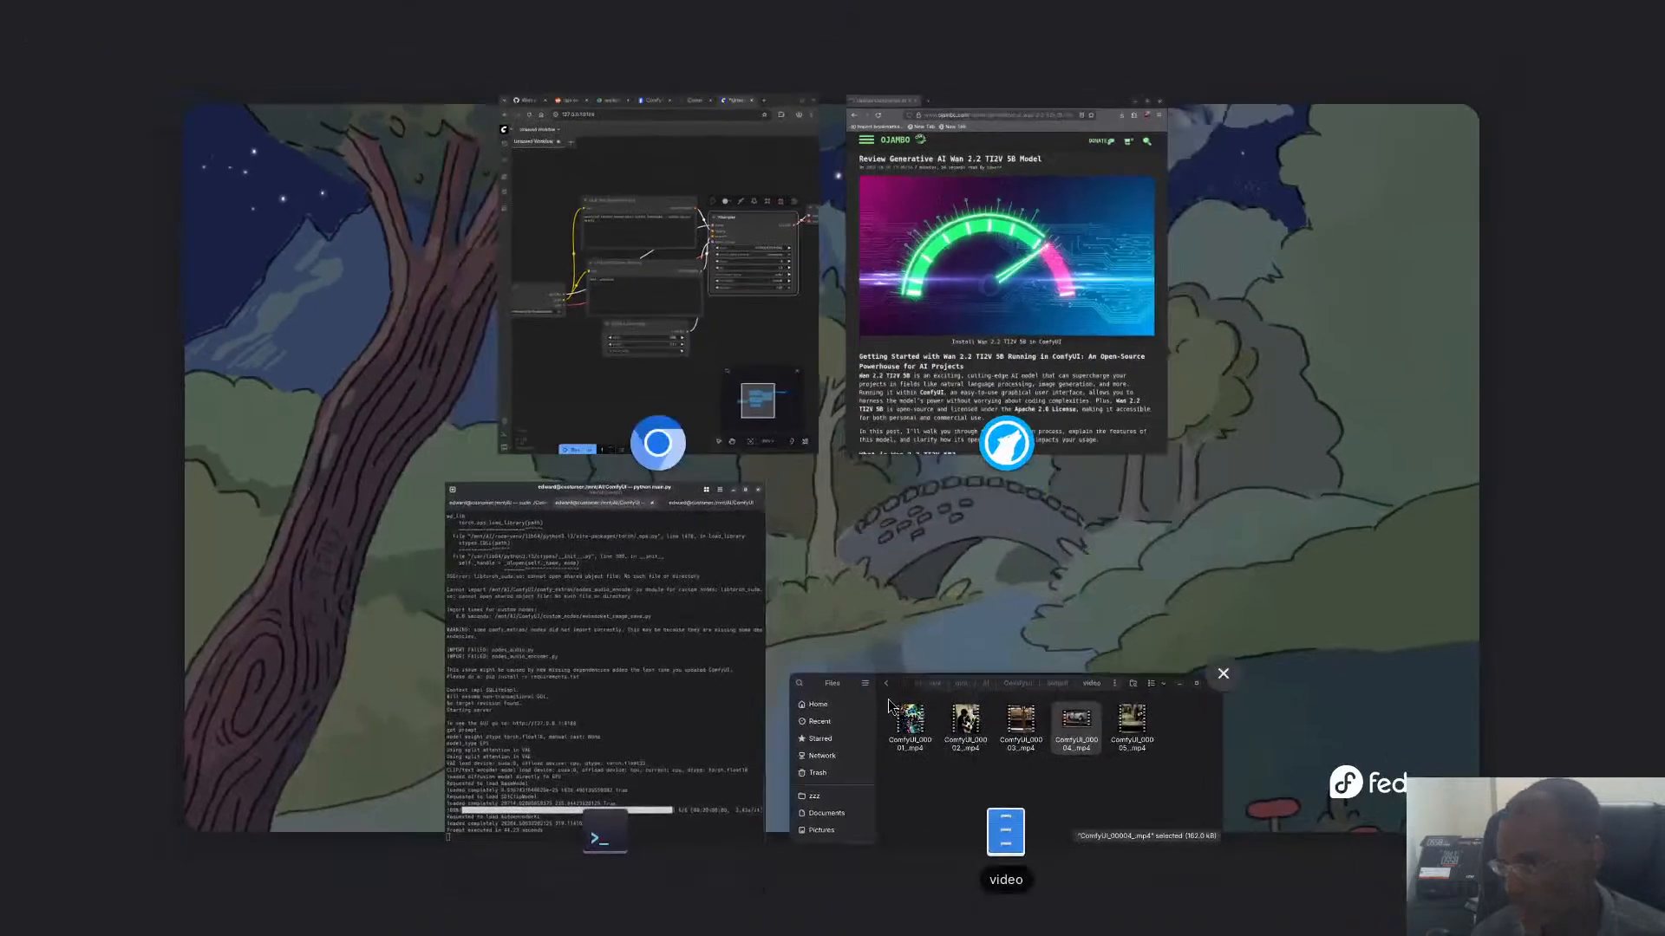
left_click(570, 391)
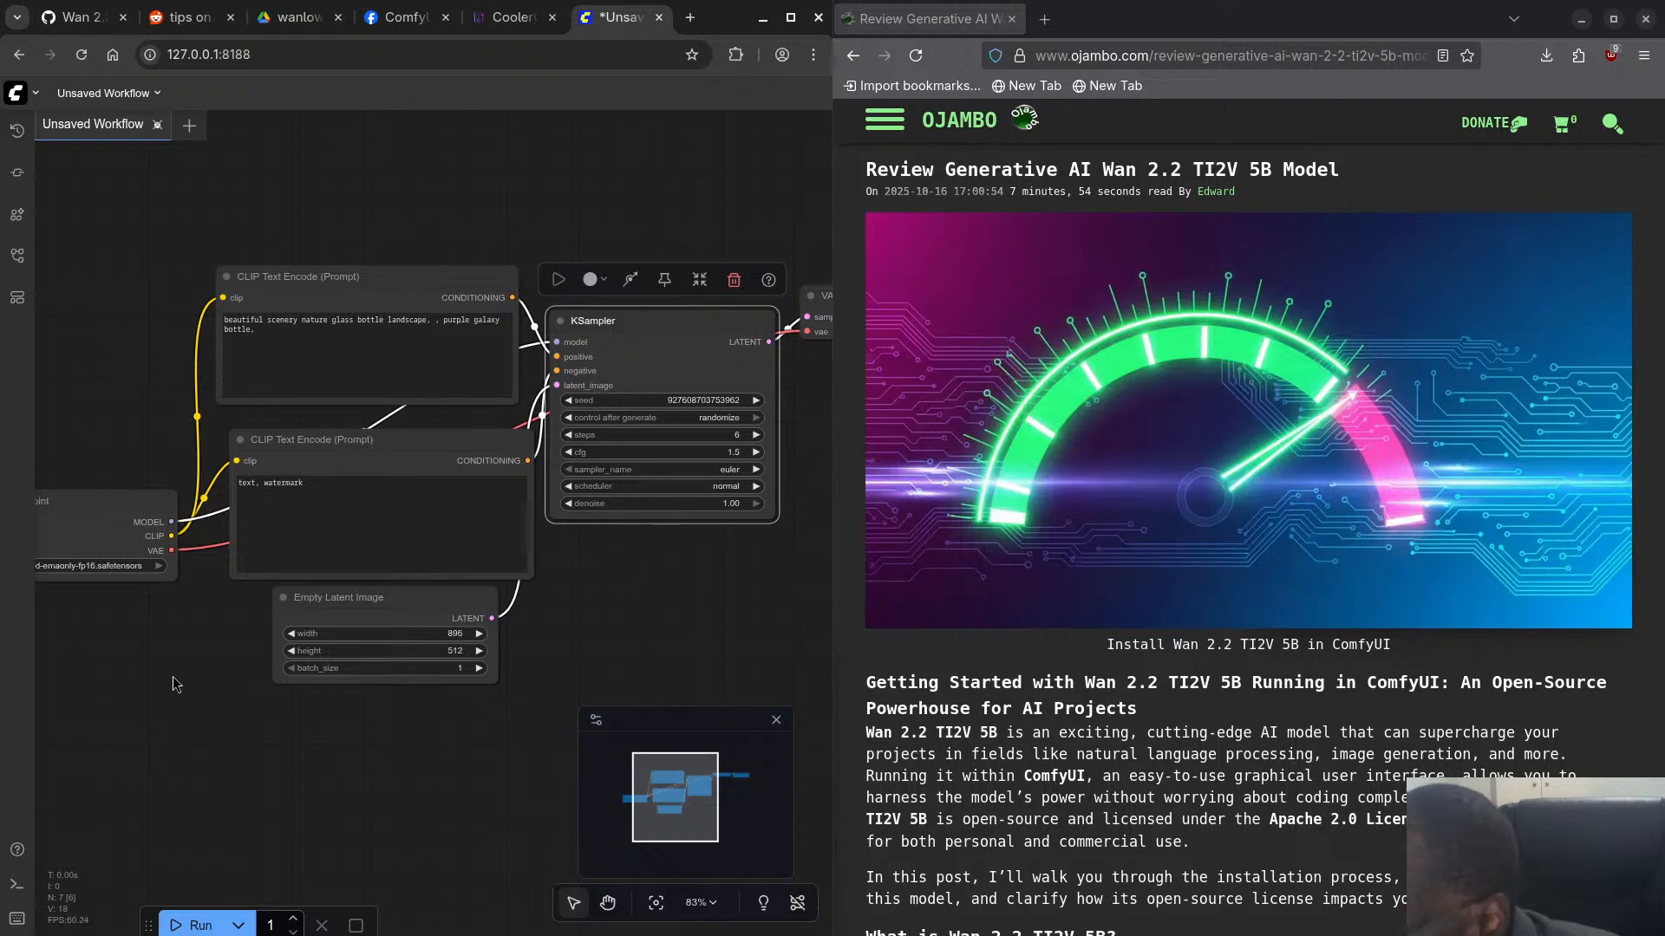
- Find the Wan 2.2 5B Video Generation workflow among the ComfyUI templates and load it
left_click_drag(171, 663, 219, 633)
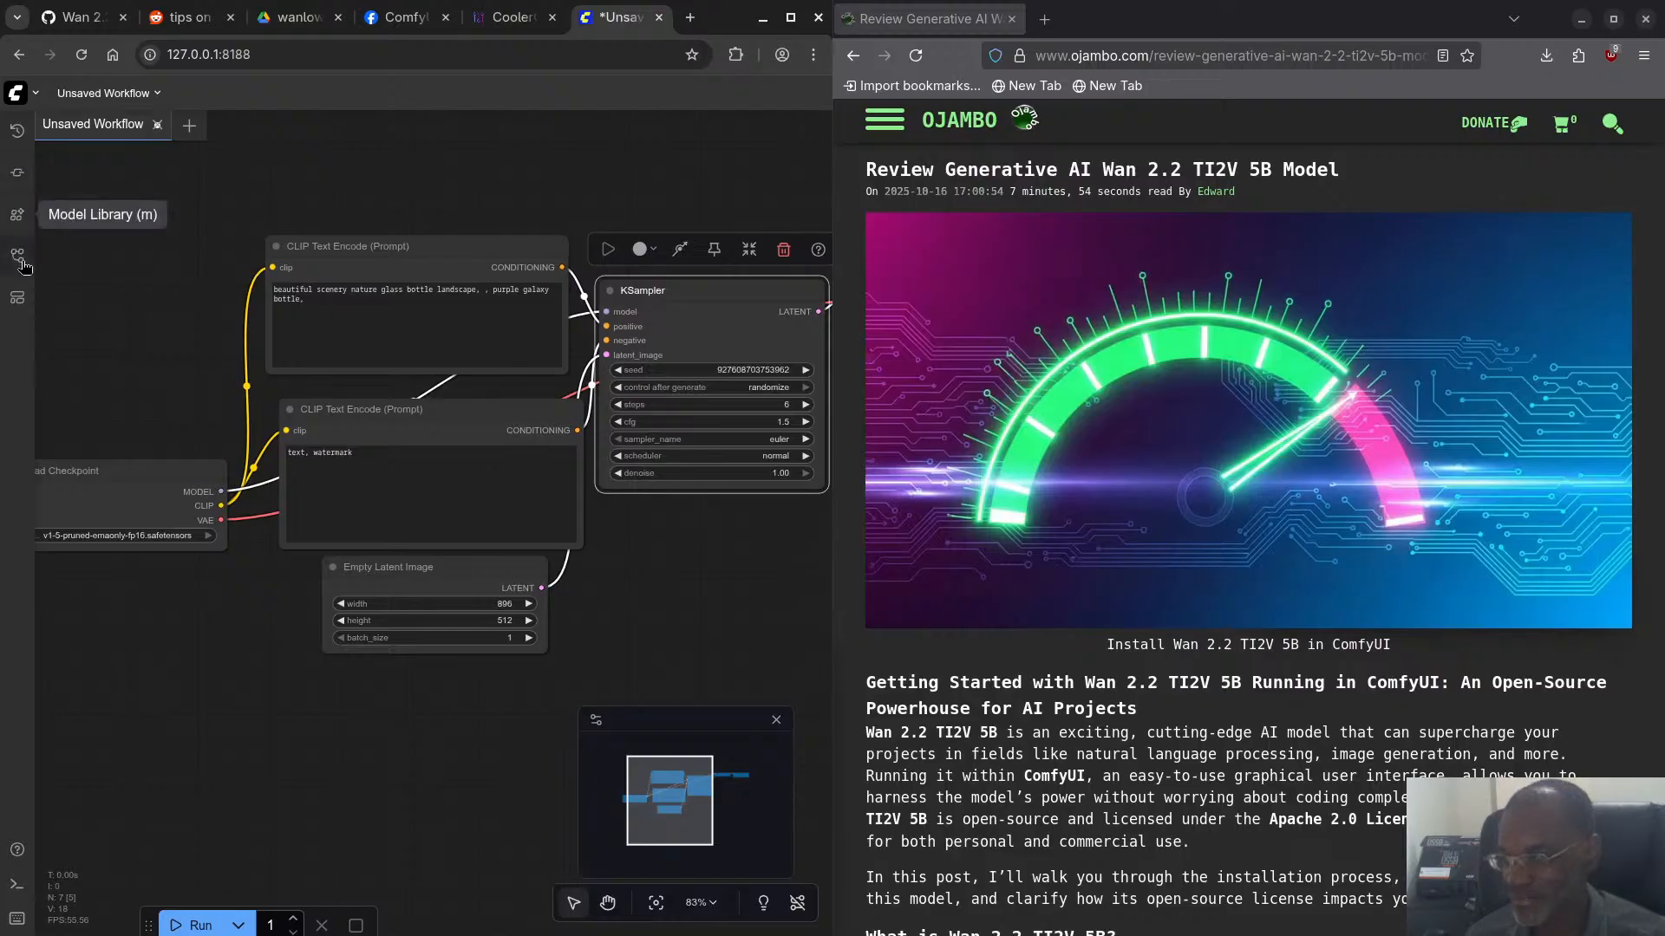
left_click(18, 302)
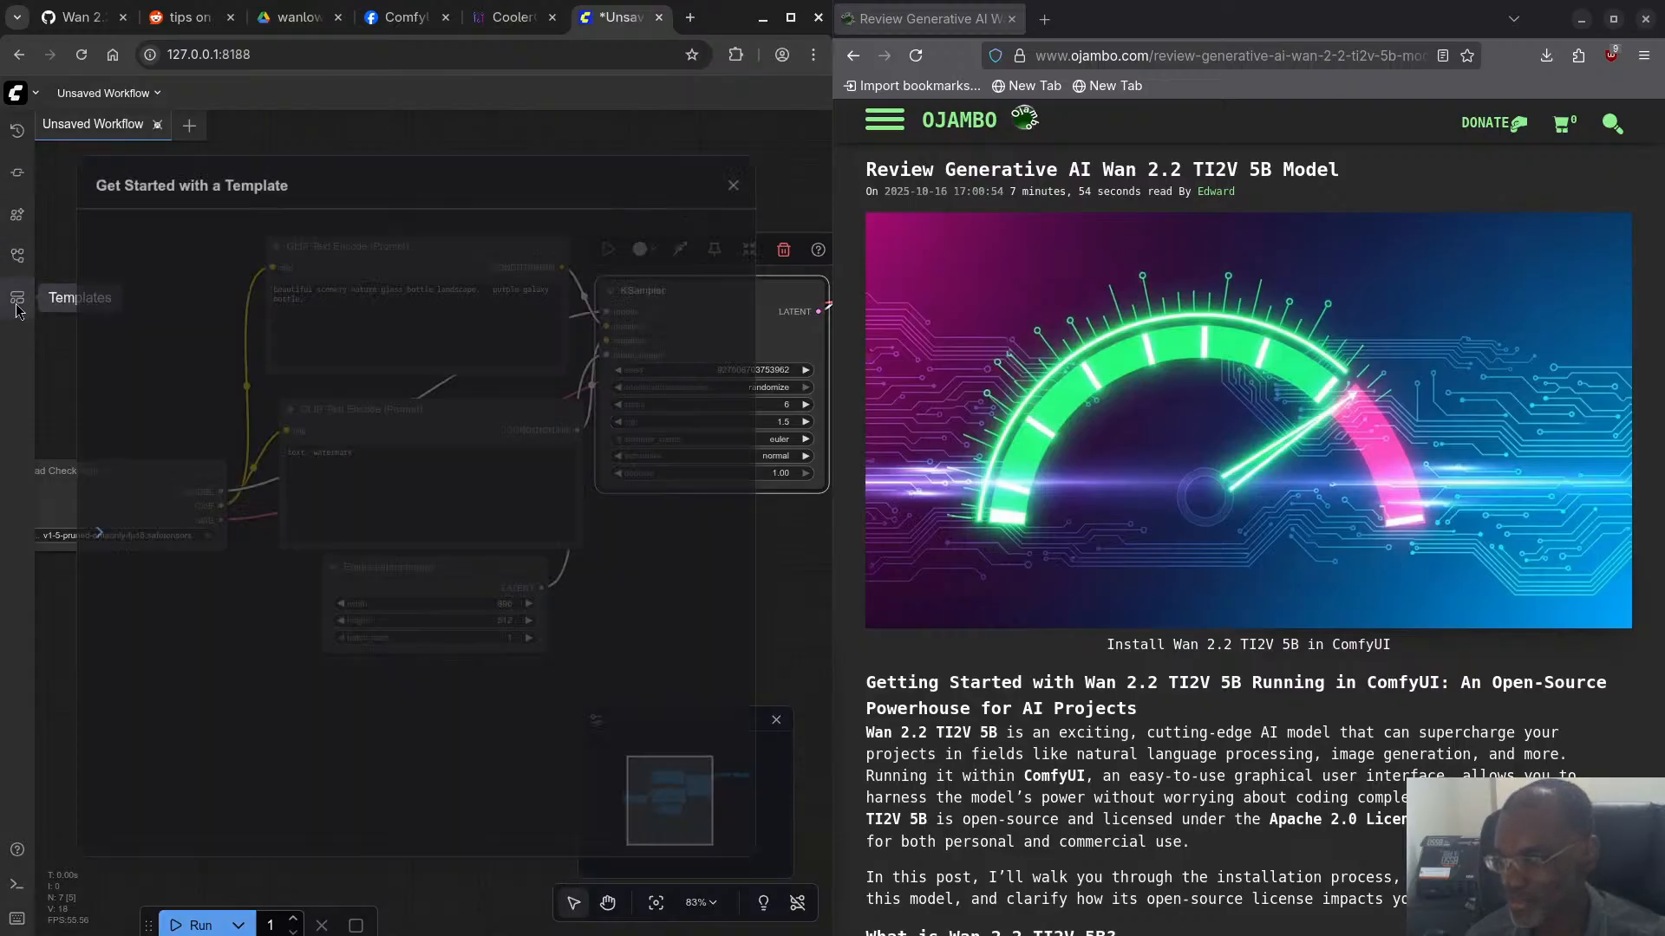
scroll(354, 546, "down", 6)
scroll(355, 546, "down", 12)
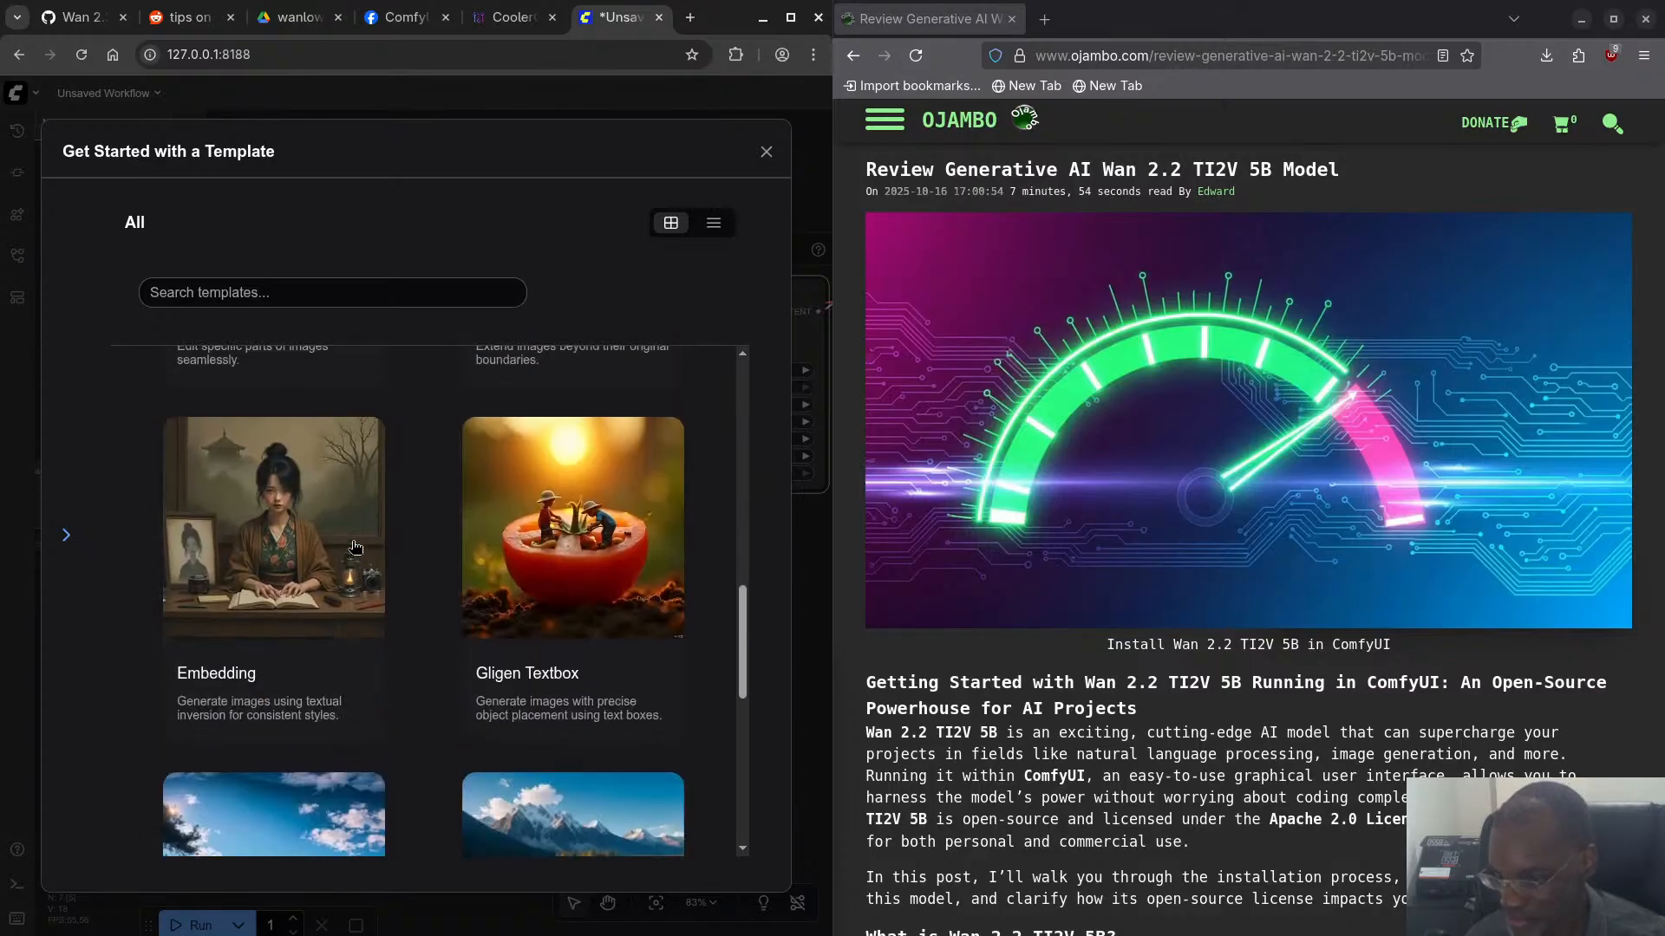
scroll(354, 546, "down", 12)
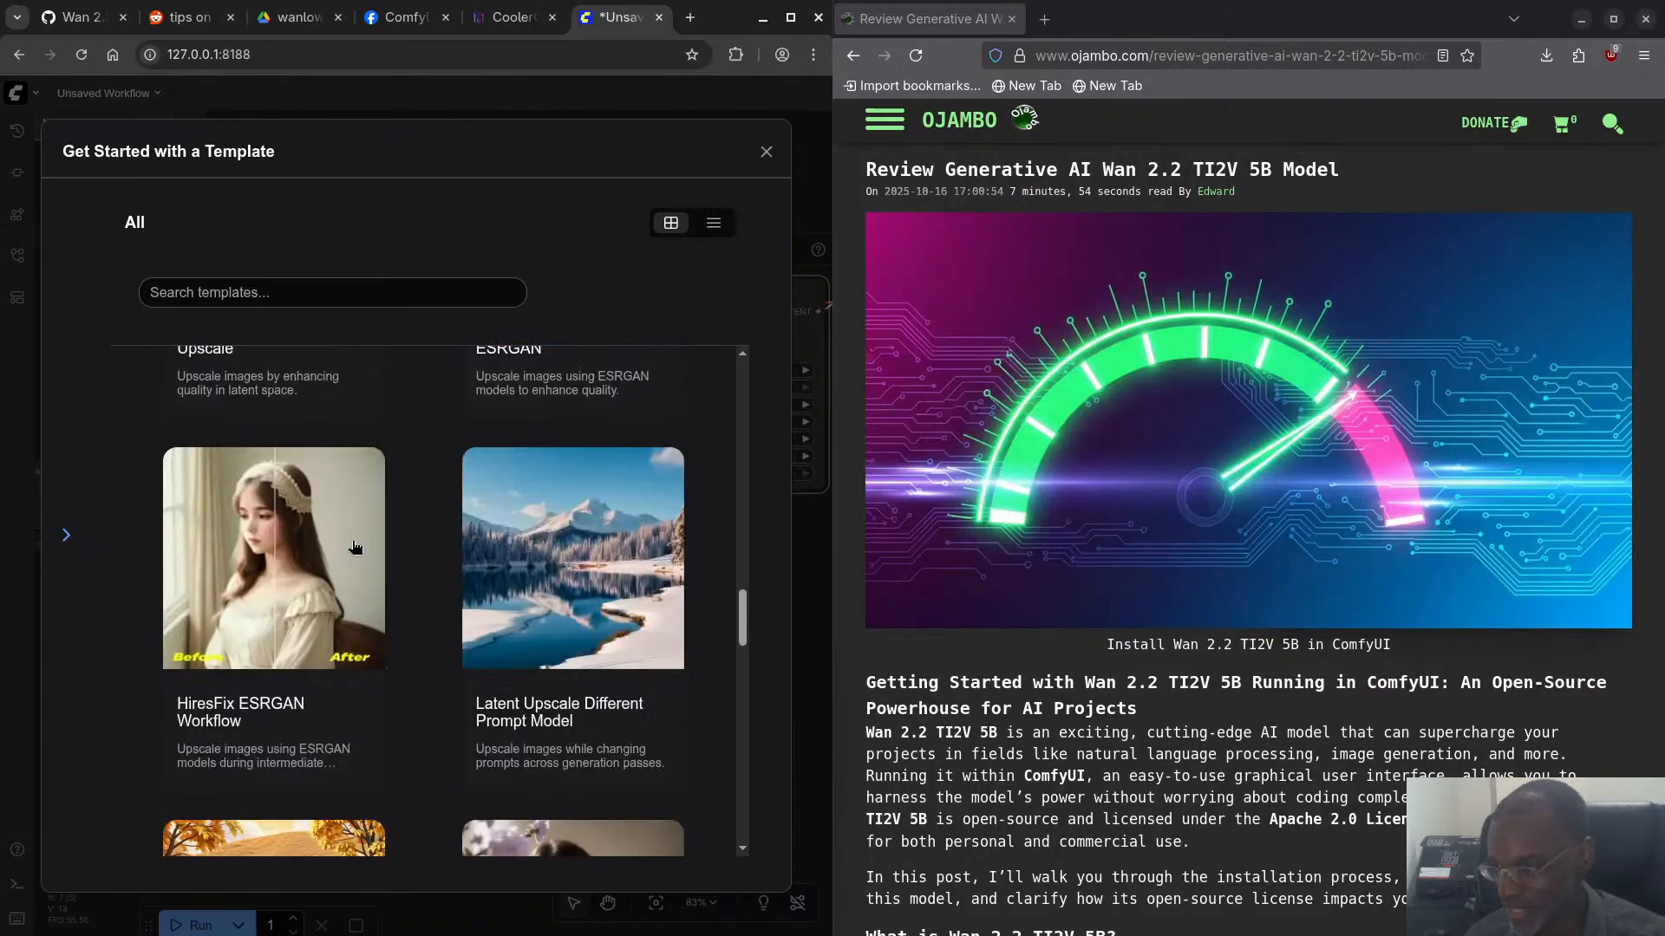
scroll(355, 546, "down", 6)
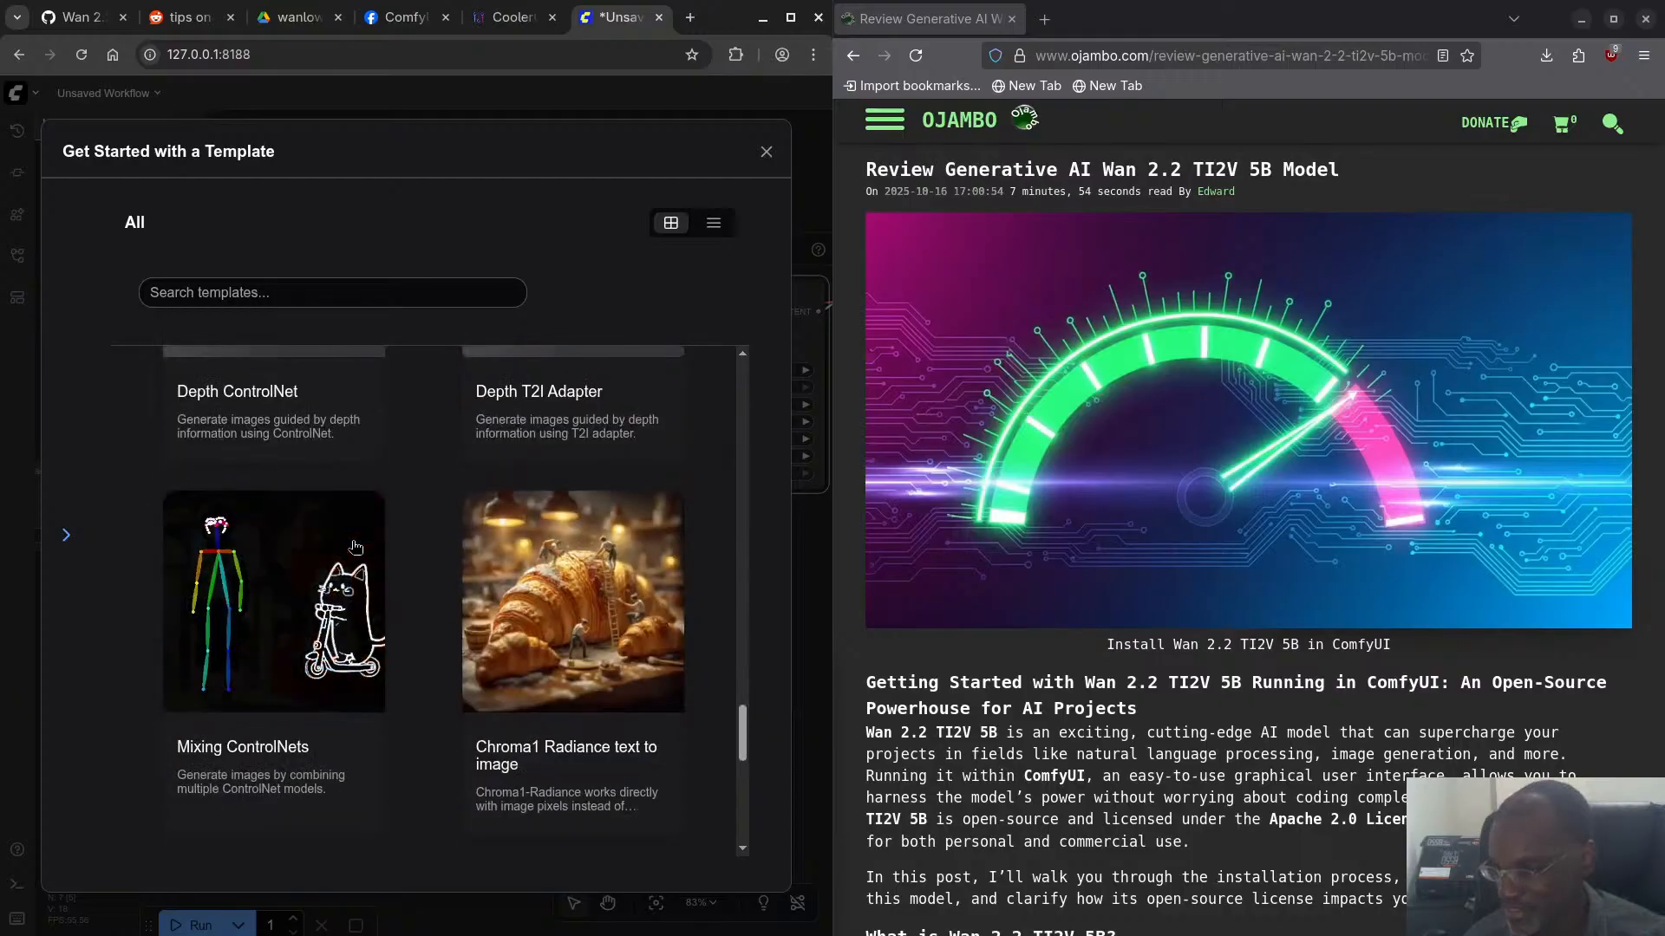
scroll(340, 543, "down", 15)
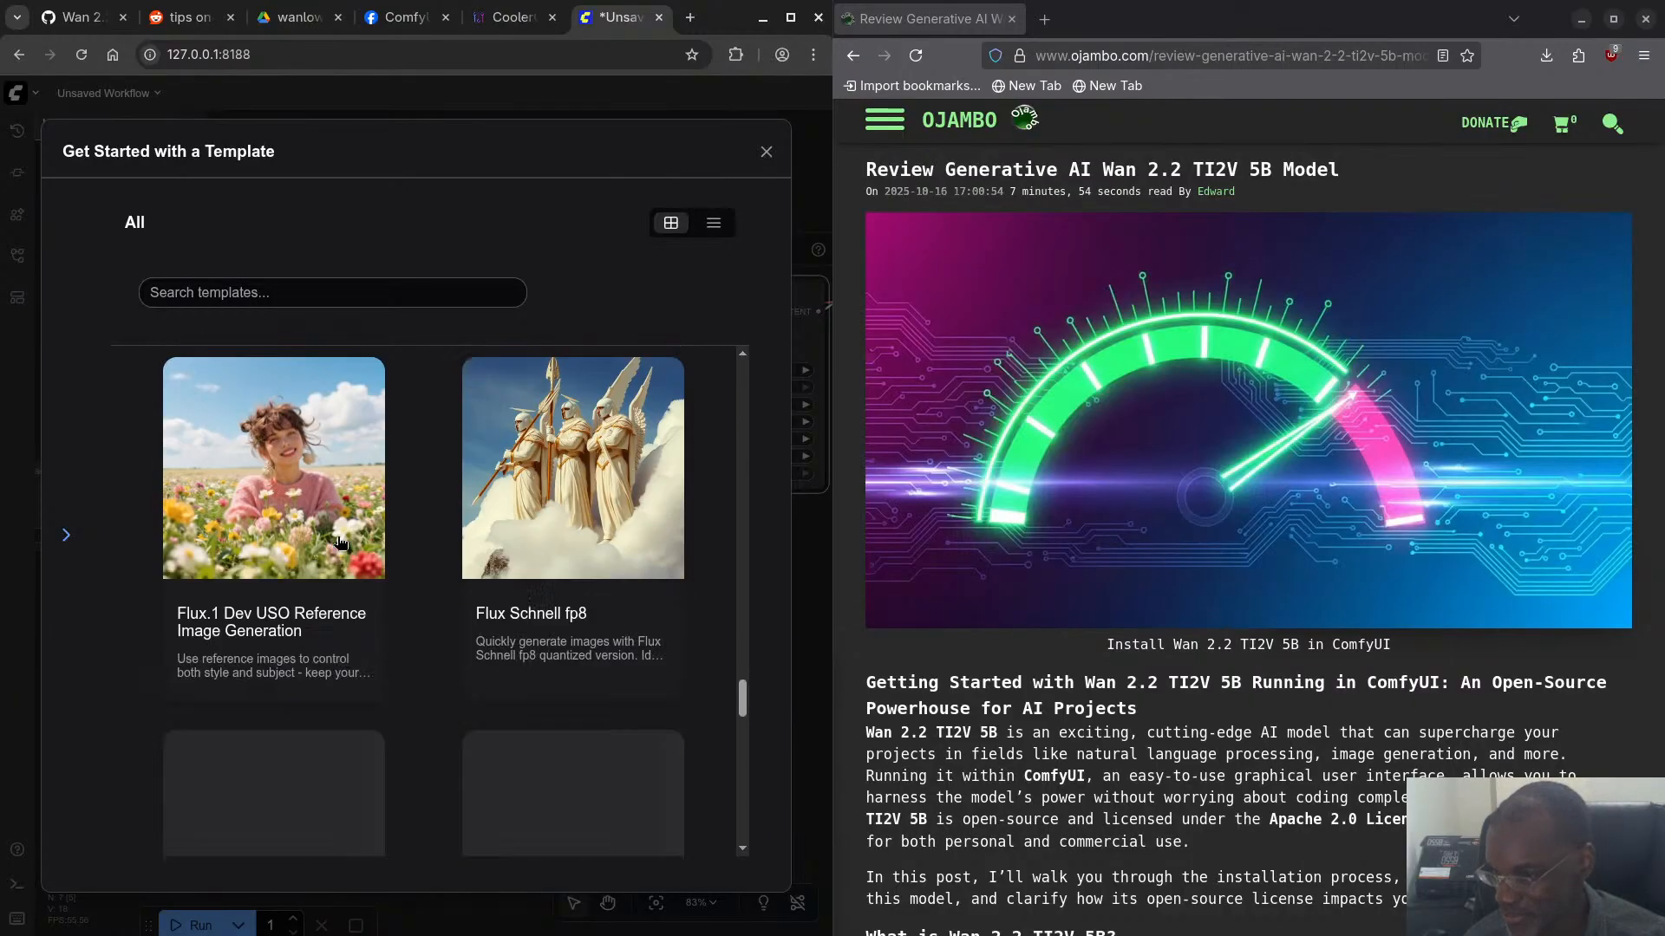
scroll(340, 543, "down", 10)
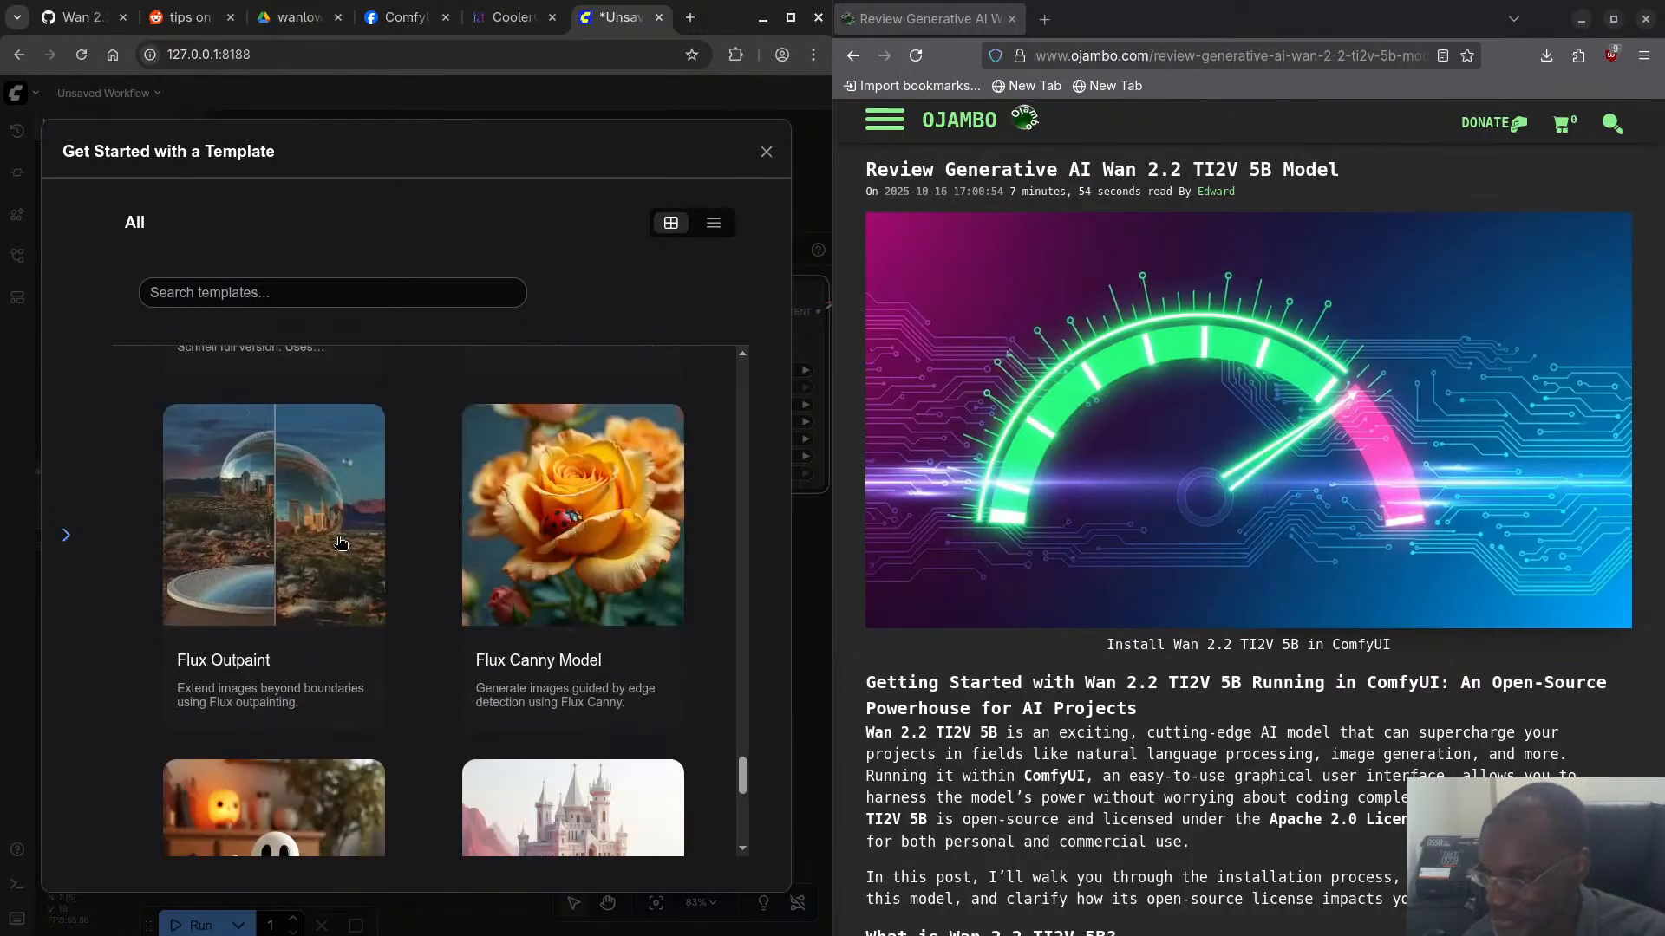
scroll(340, 542, "down", 10)
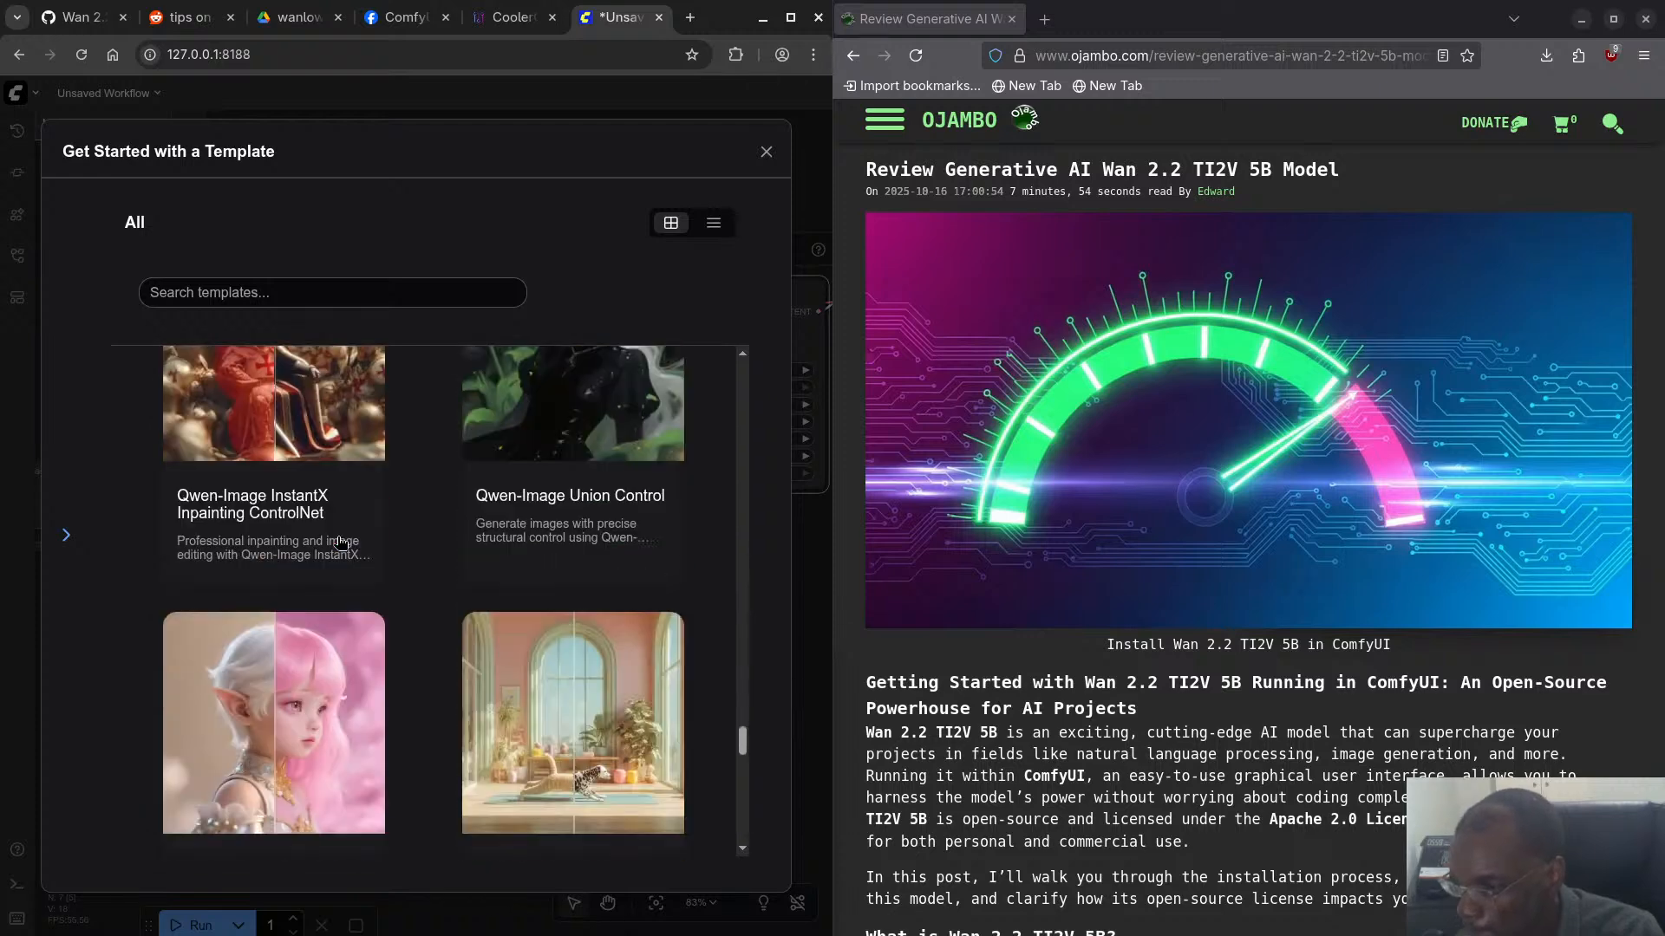
scroll(340, 543, "down", 10)
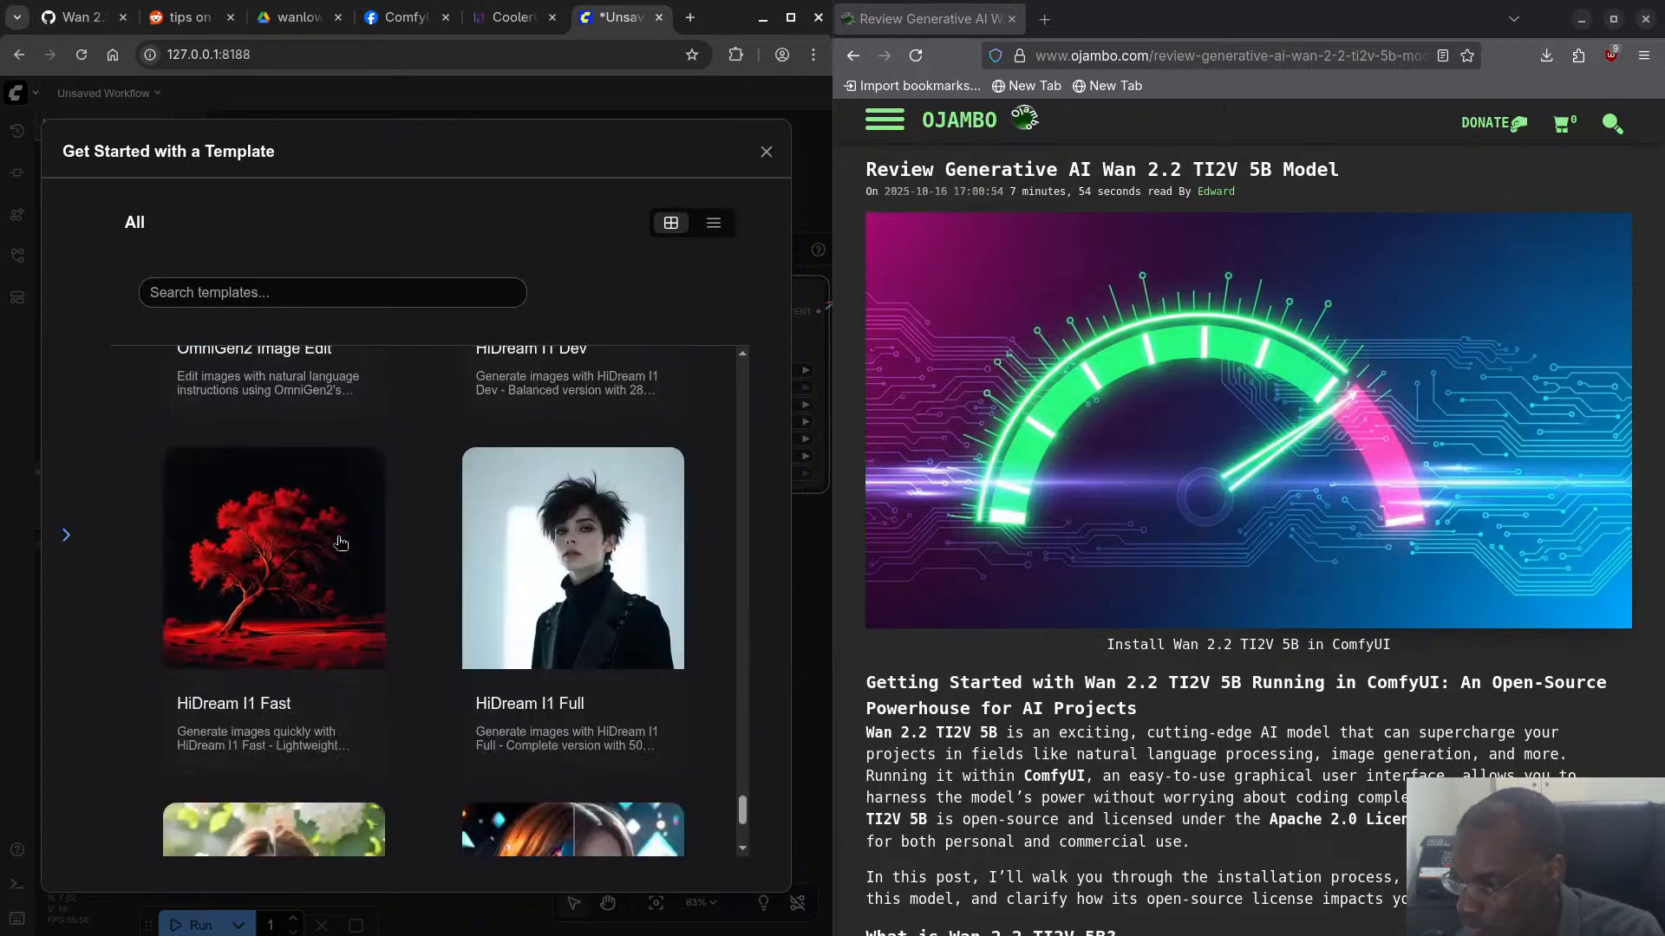
scroll(340, 543, "down", 10)
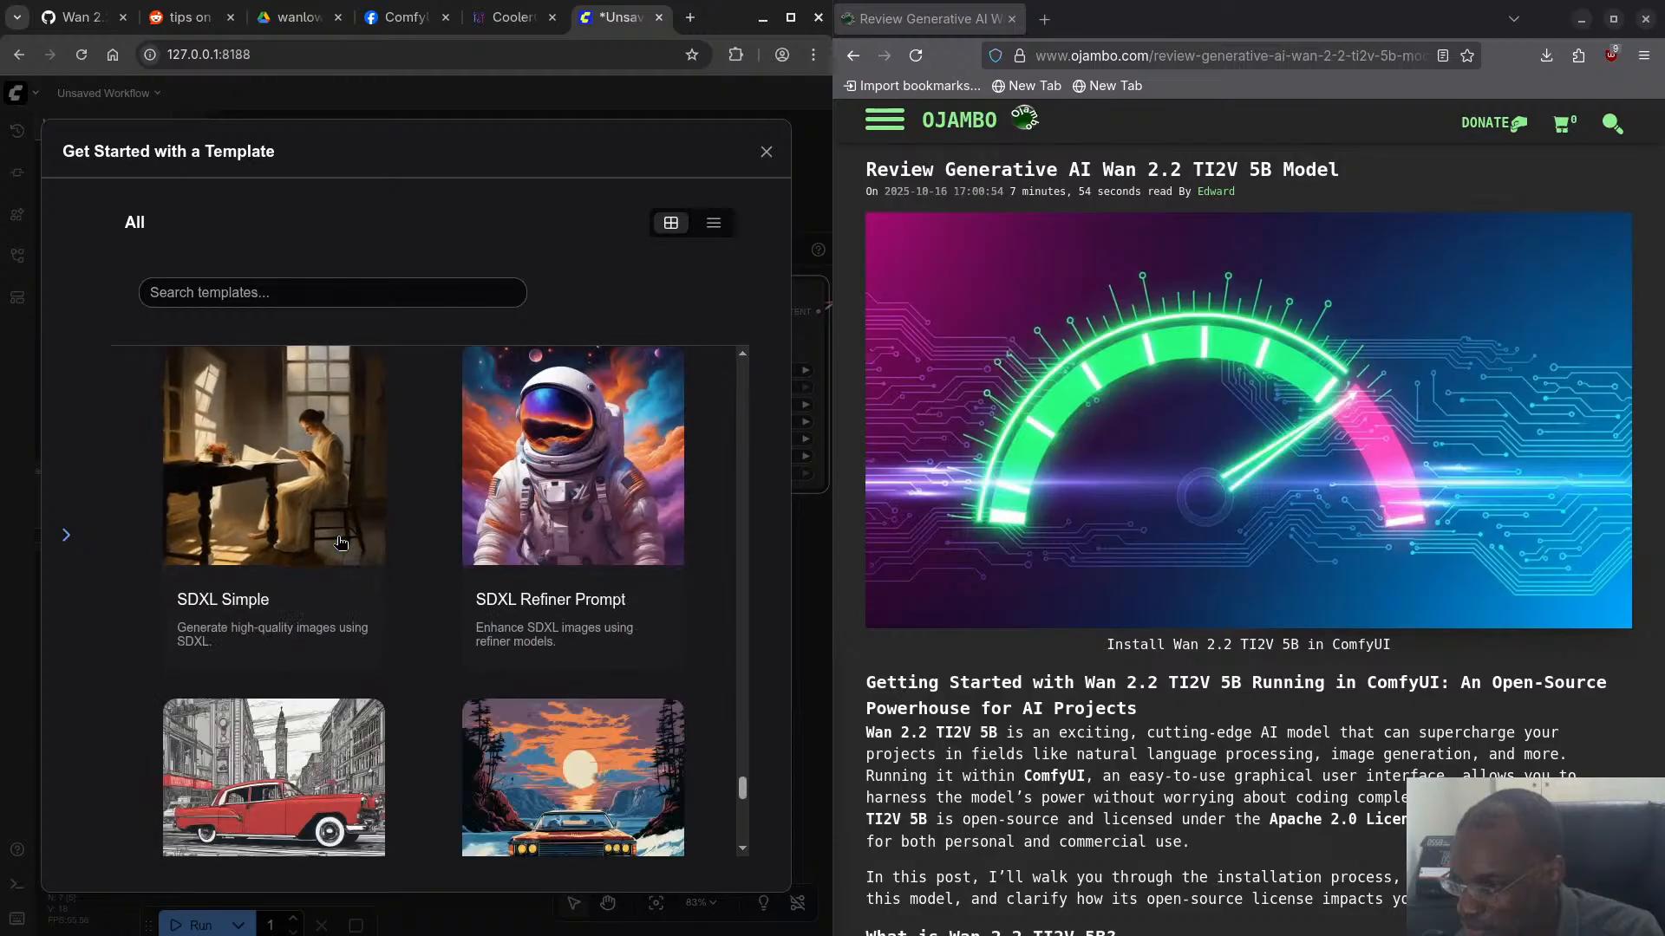
scroll(340, 543, "down", 3)
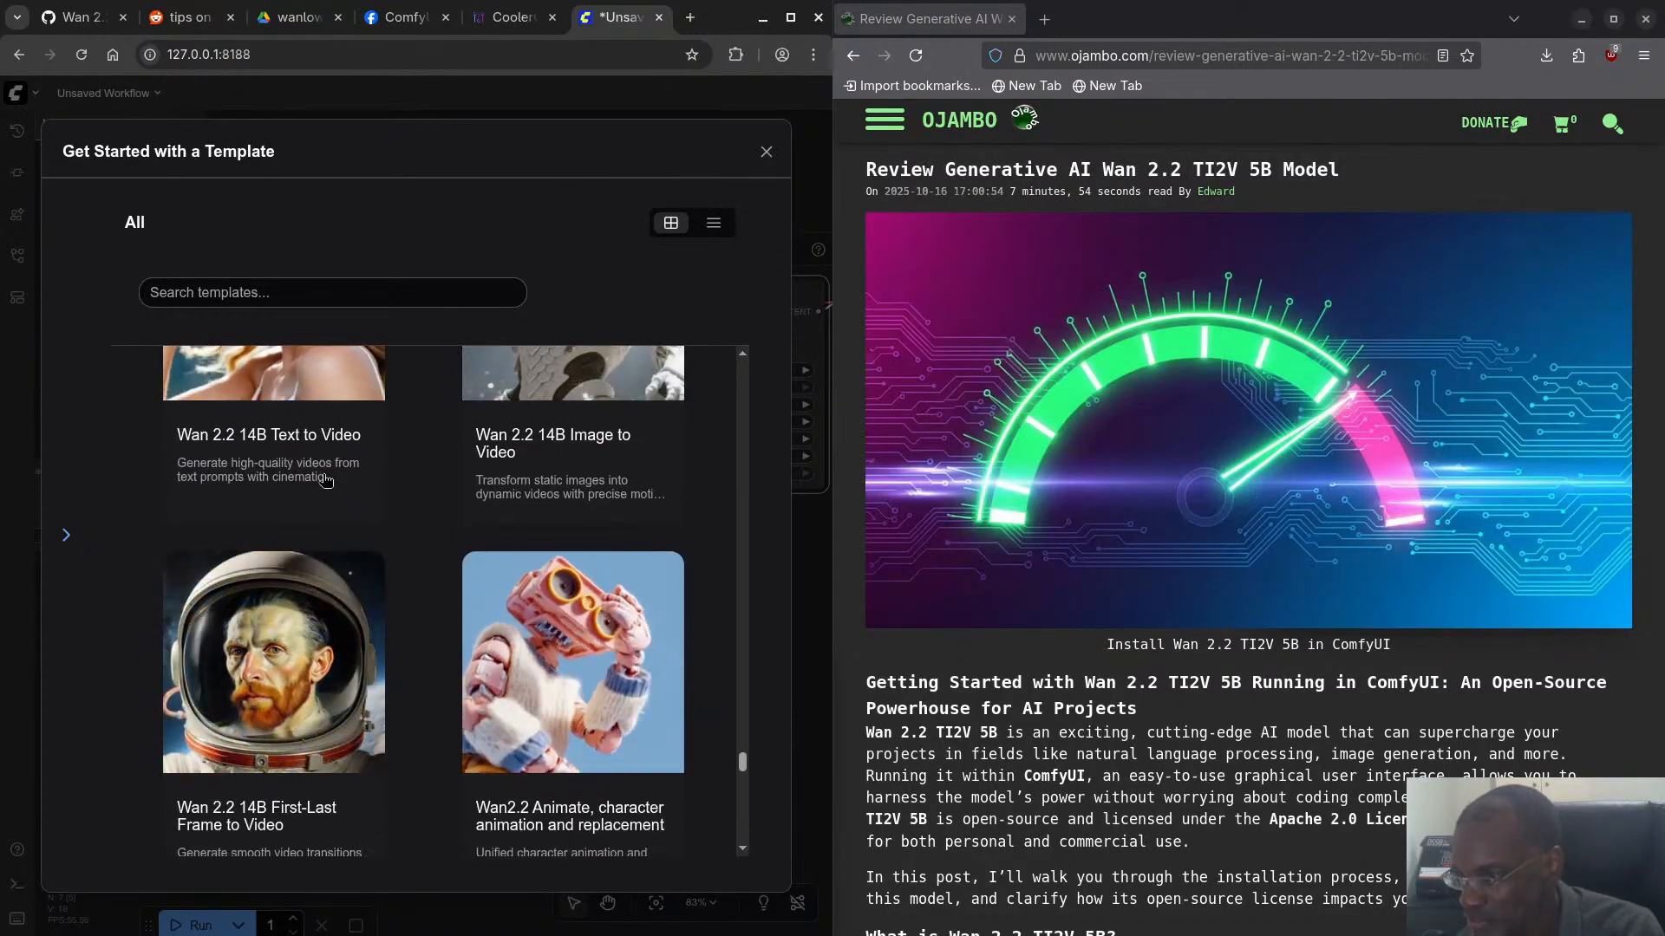
scroll(351, 528, "down", 3)
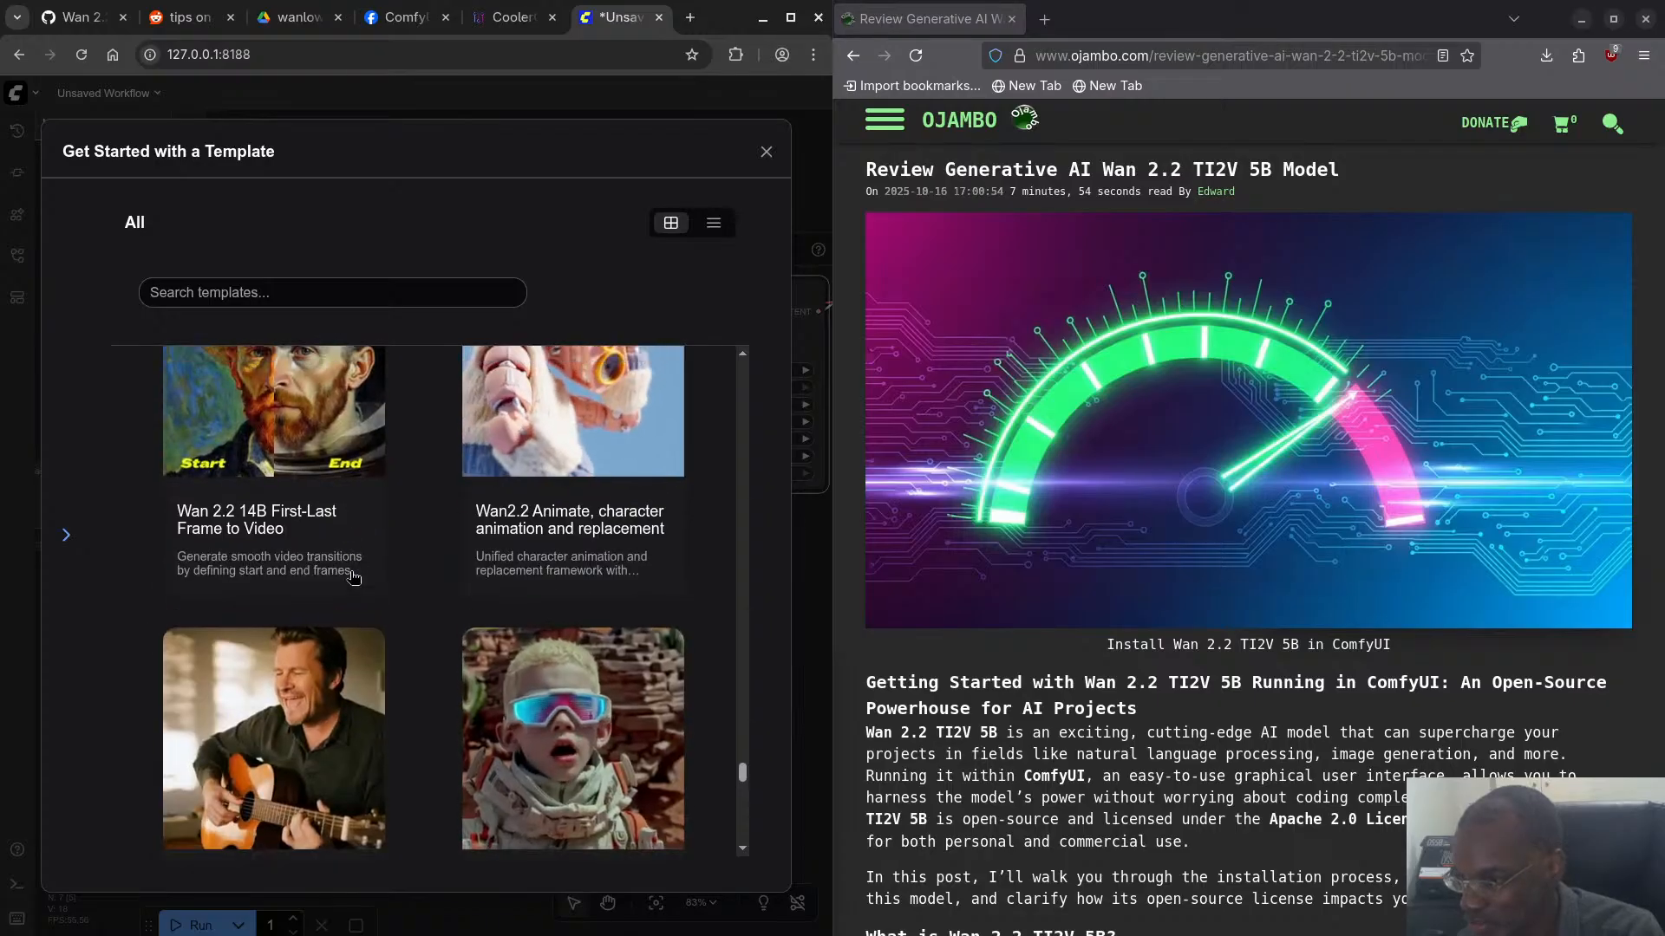
scroll(321, 572, "down", 2)
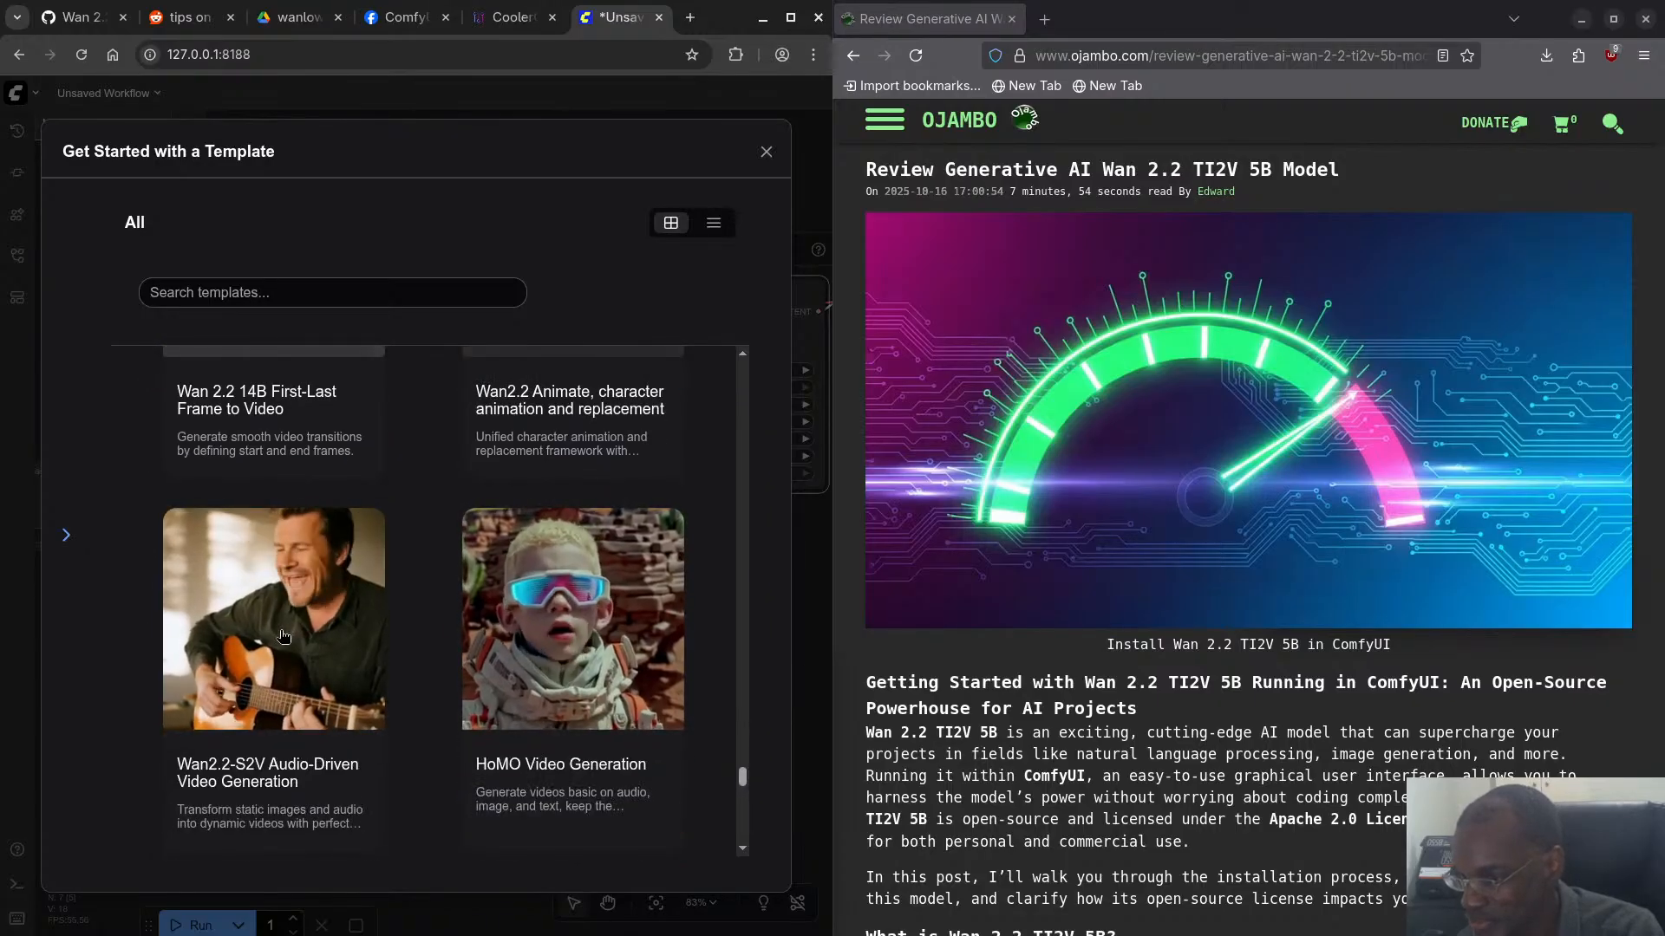
scroll(321, 629, "down", 3)
scroll(339, 646, "down", 6)
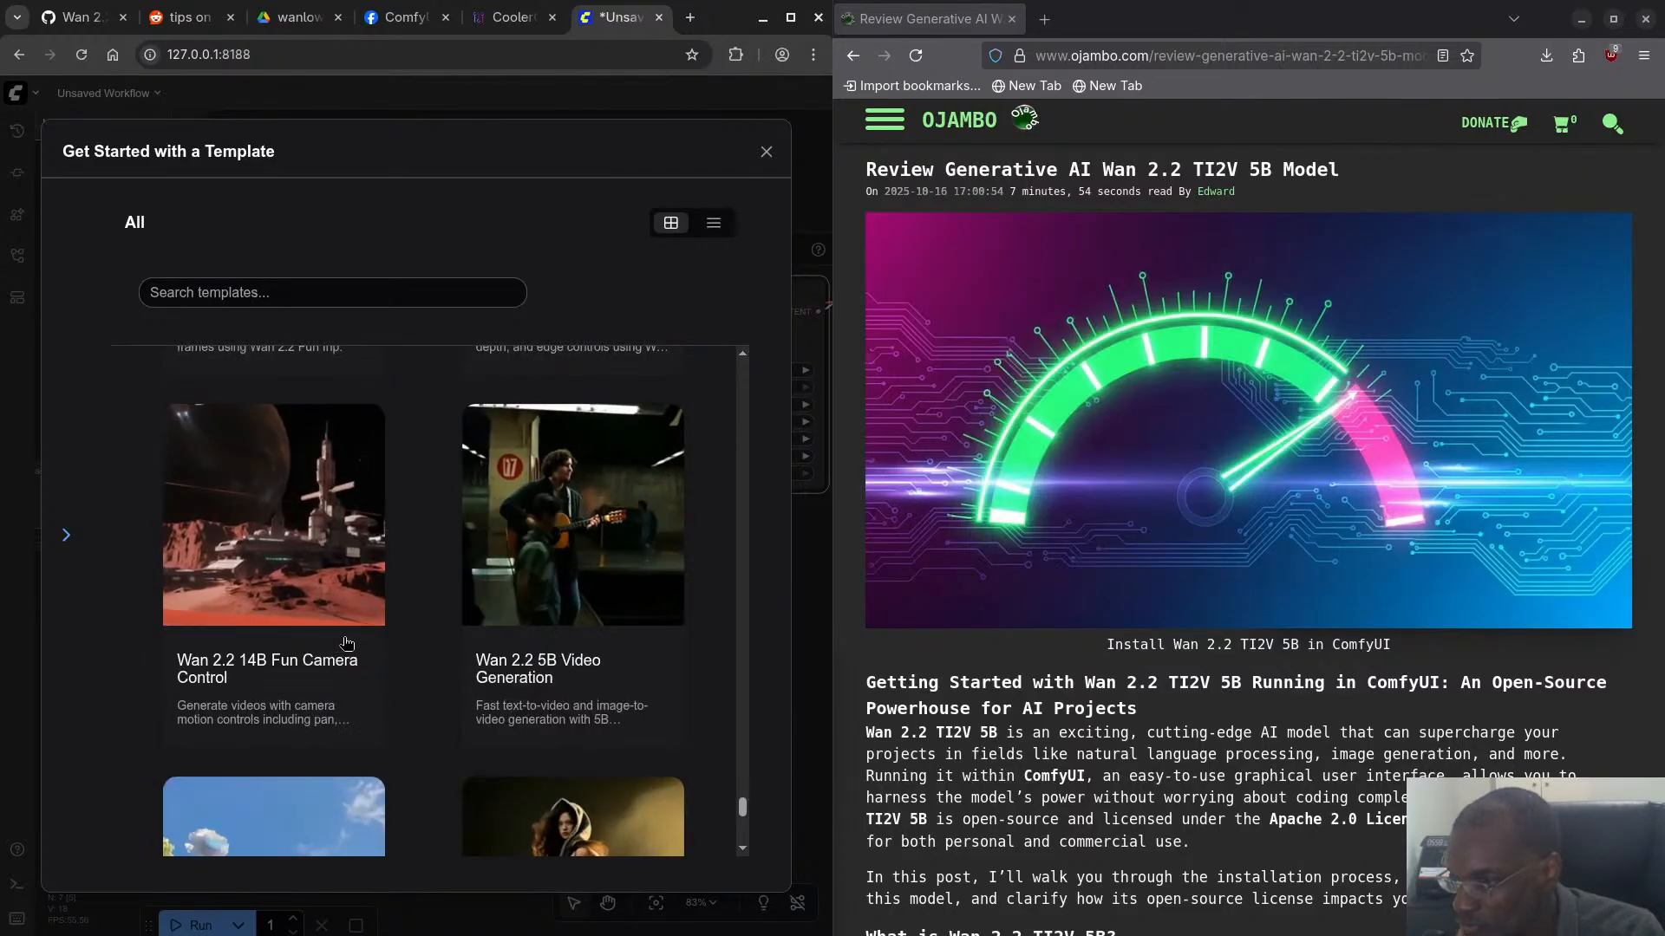
left_click(586, 513)
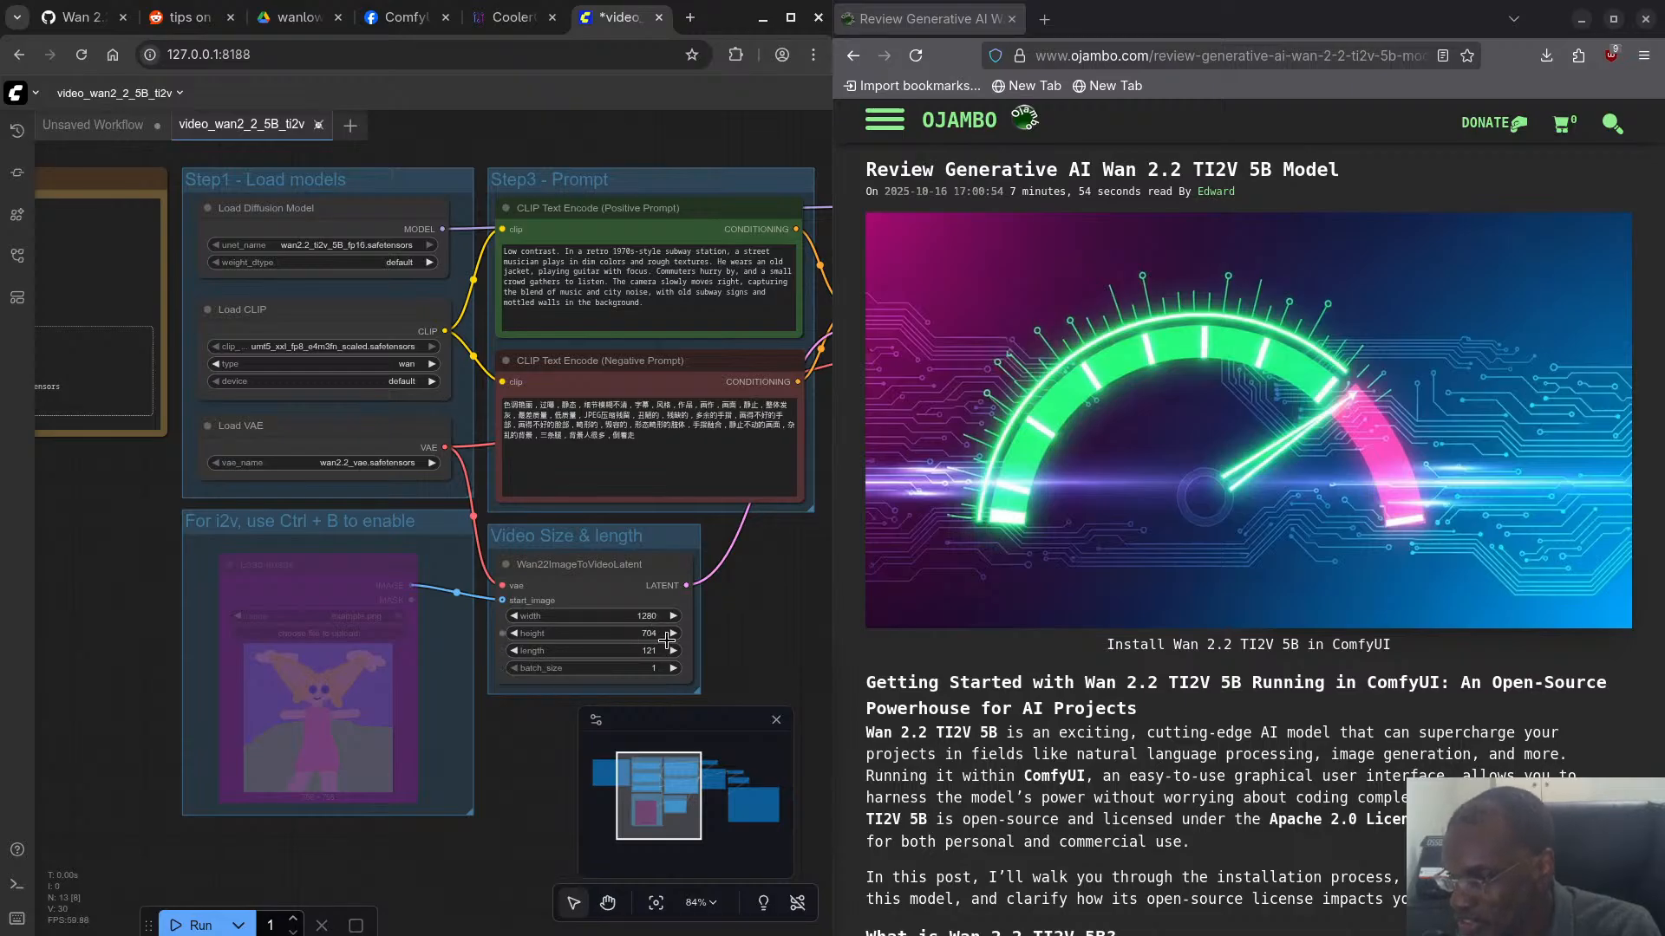
- Set the height to 512 and the length to 81 in the Wan22ImageToVideoLatent node
left_click(647, 615)
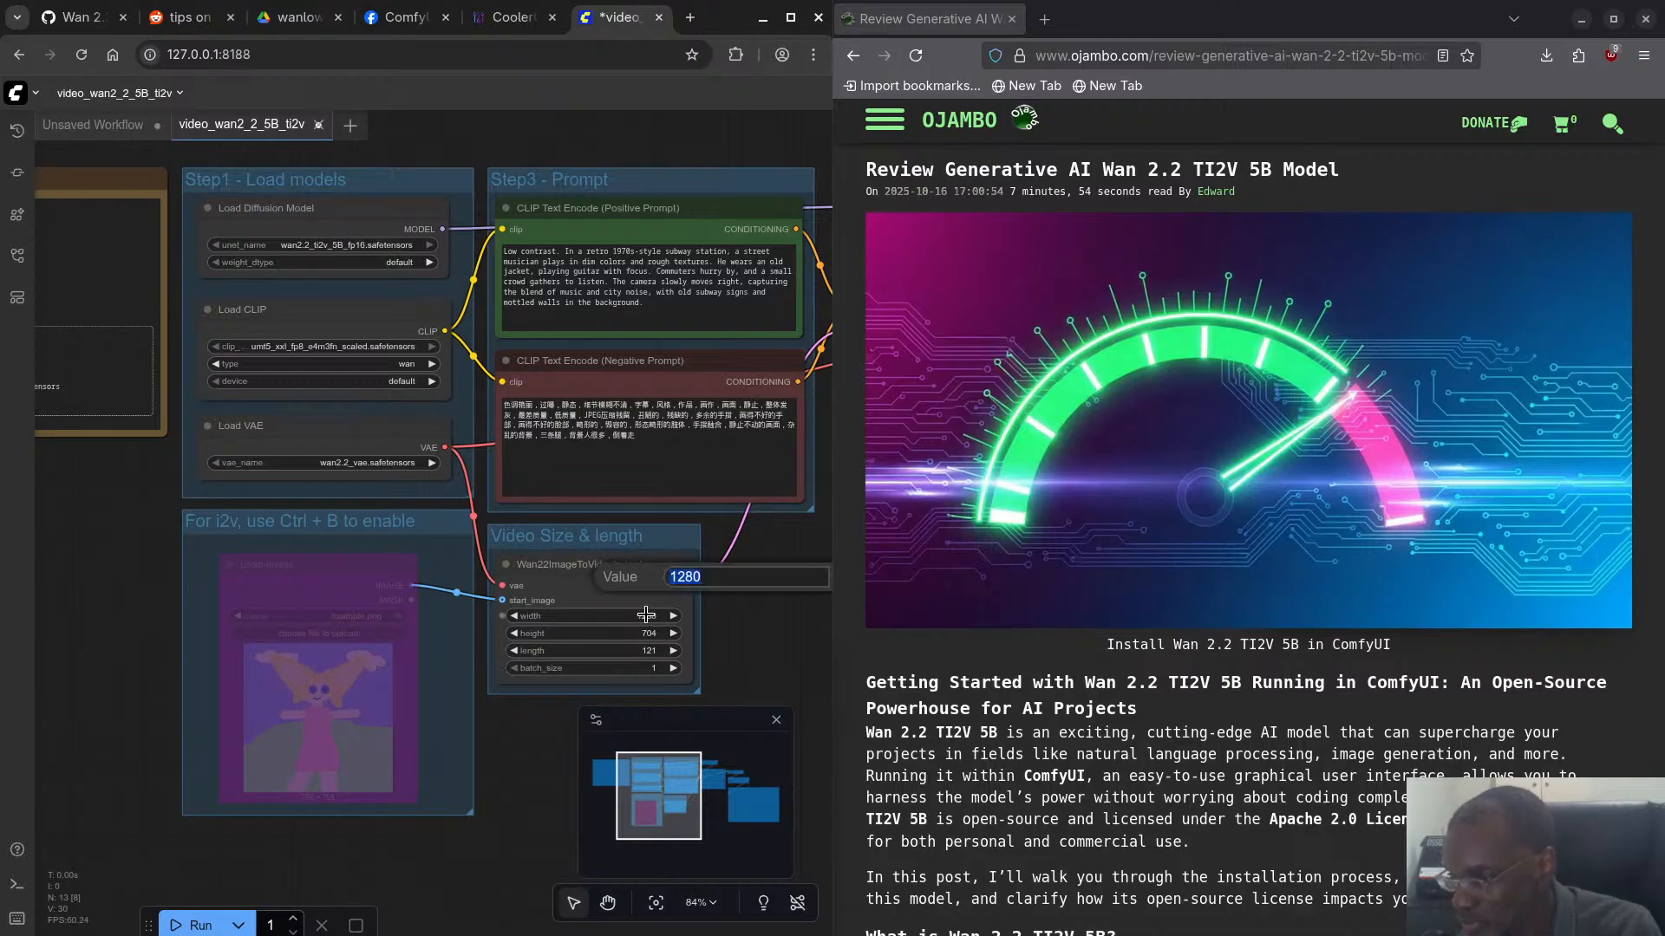
type("896")
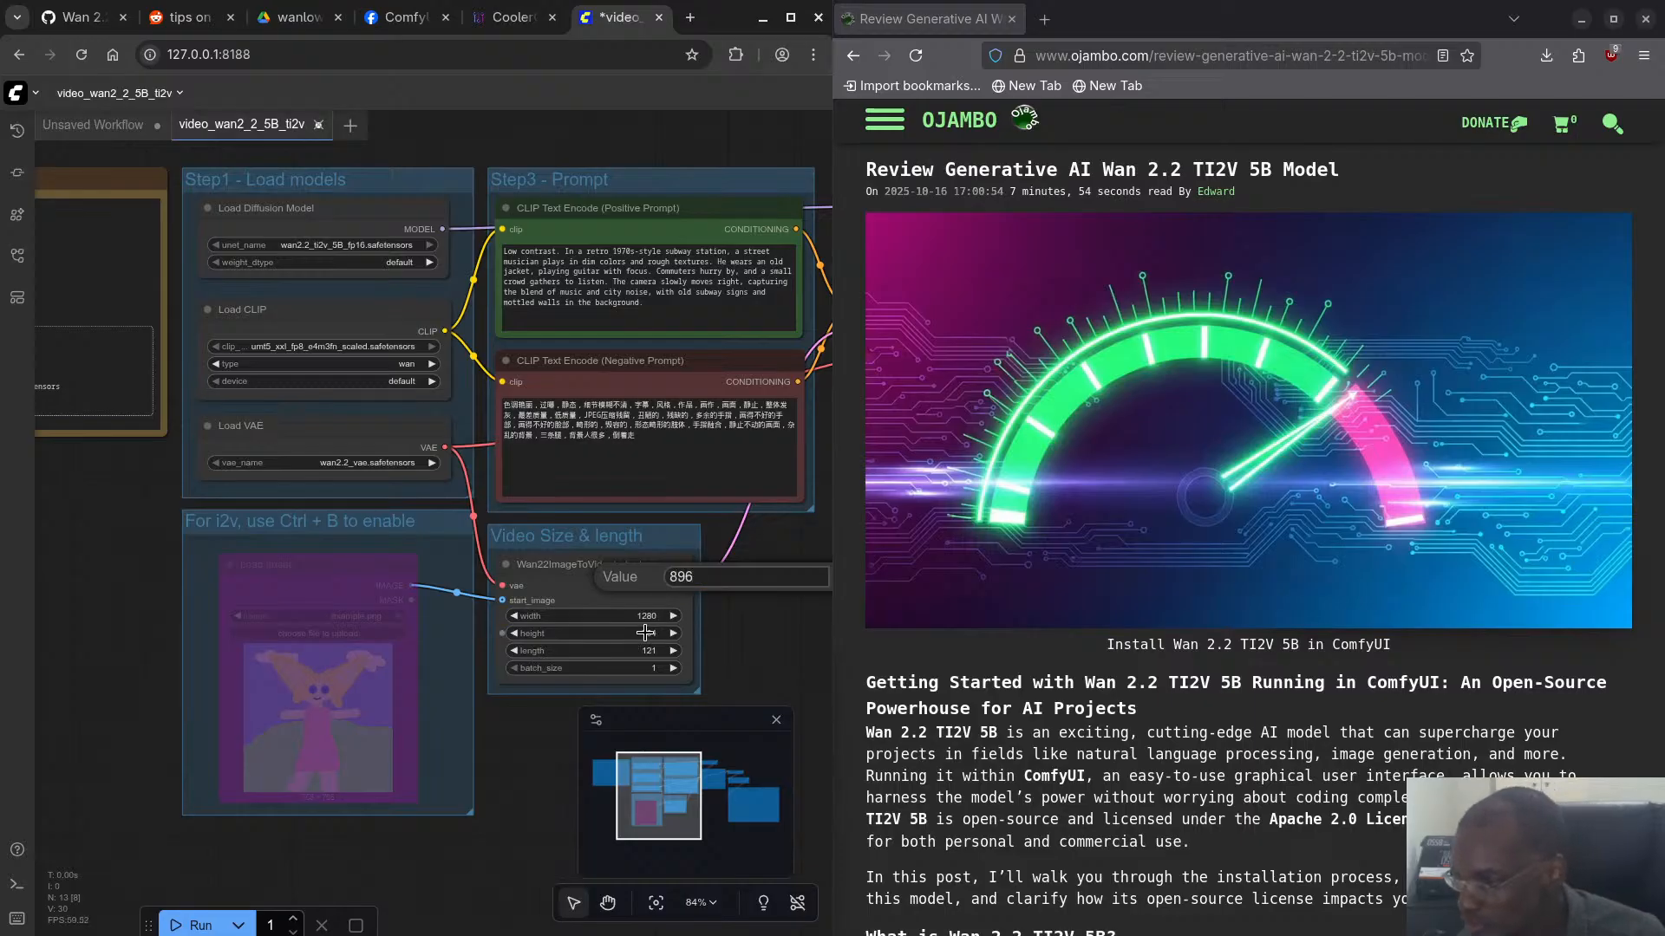
left_click(645, 633)
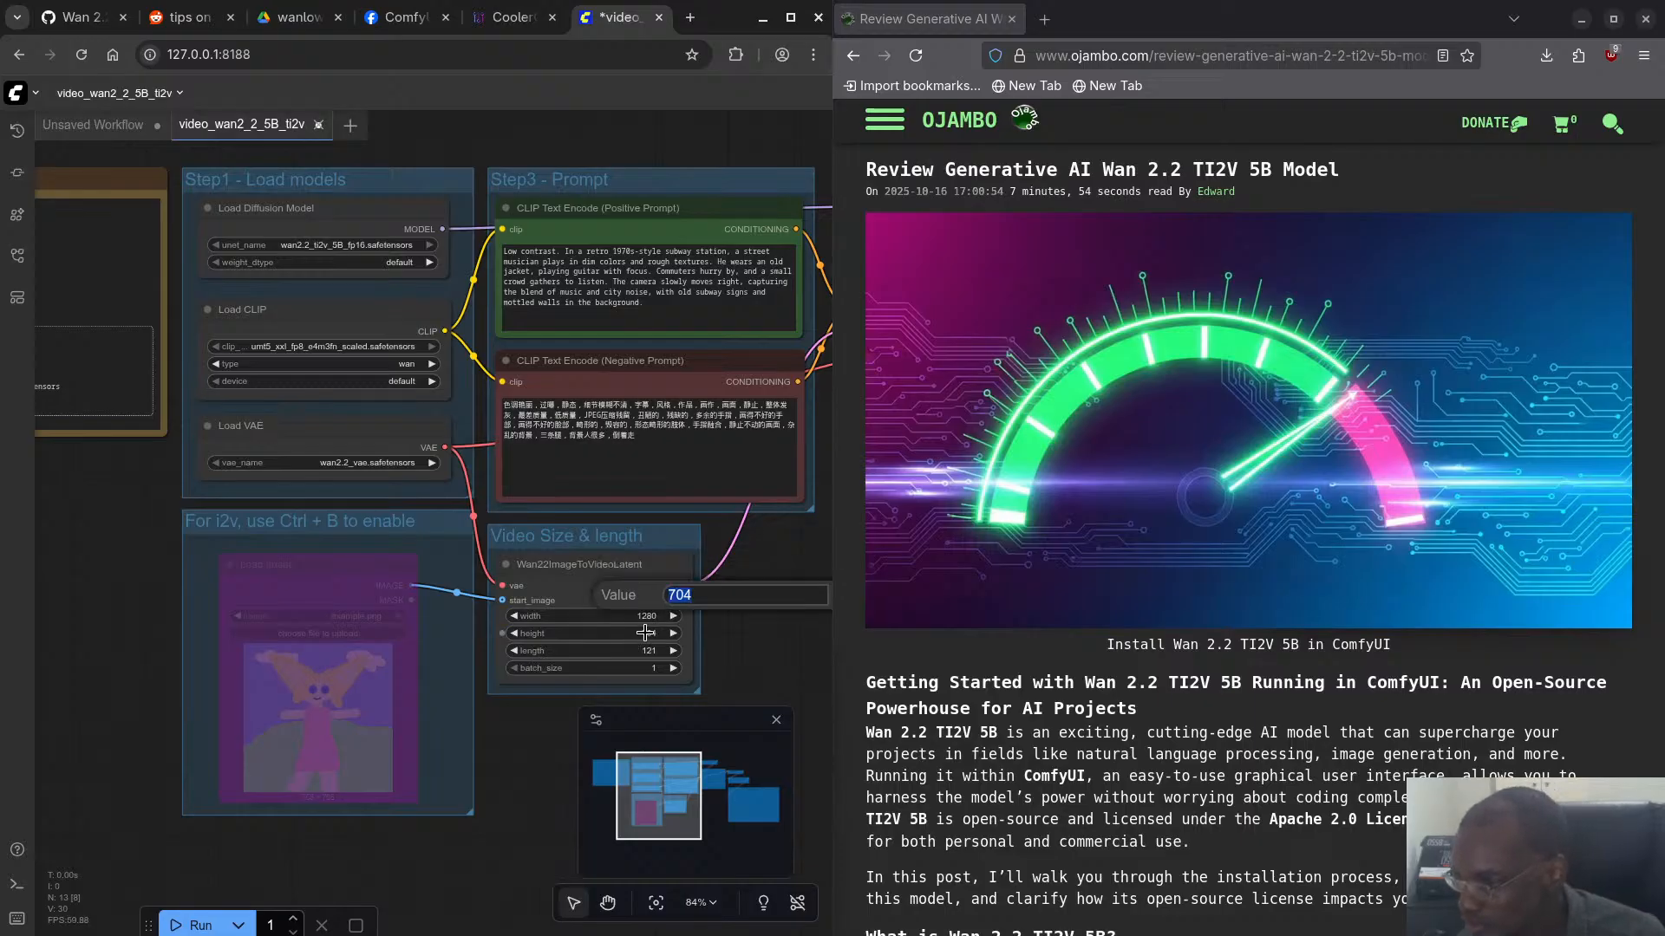
type("512")
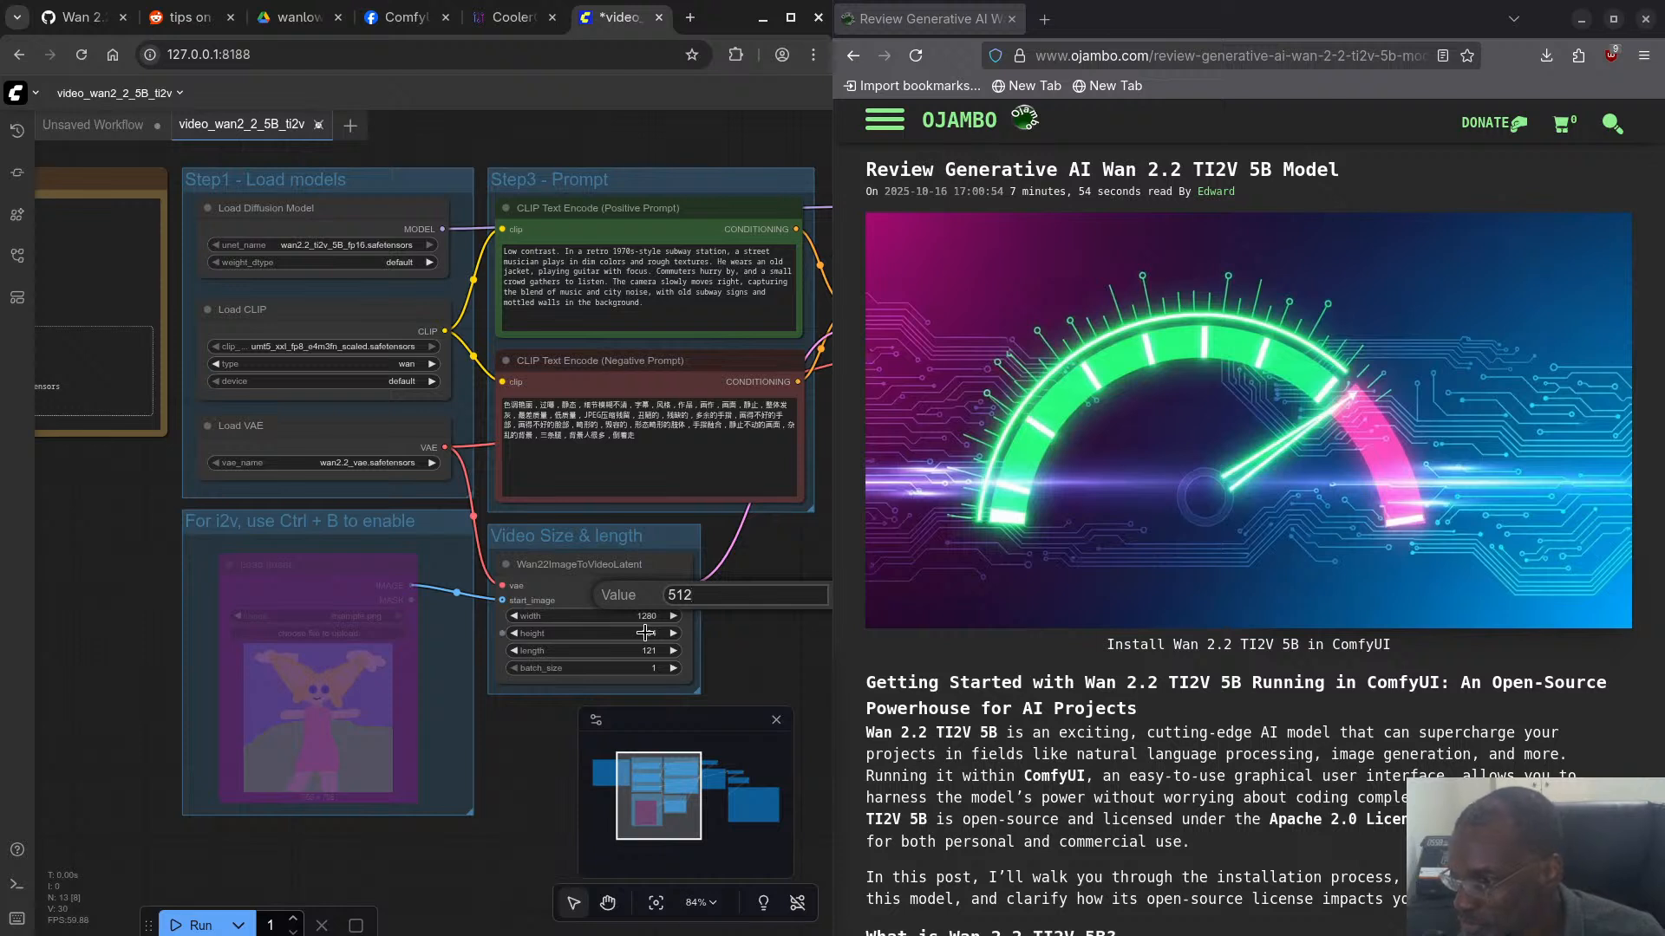
key("Return")
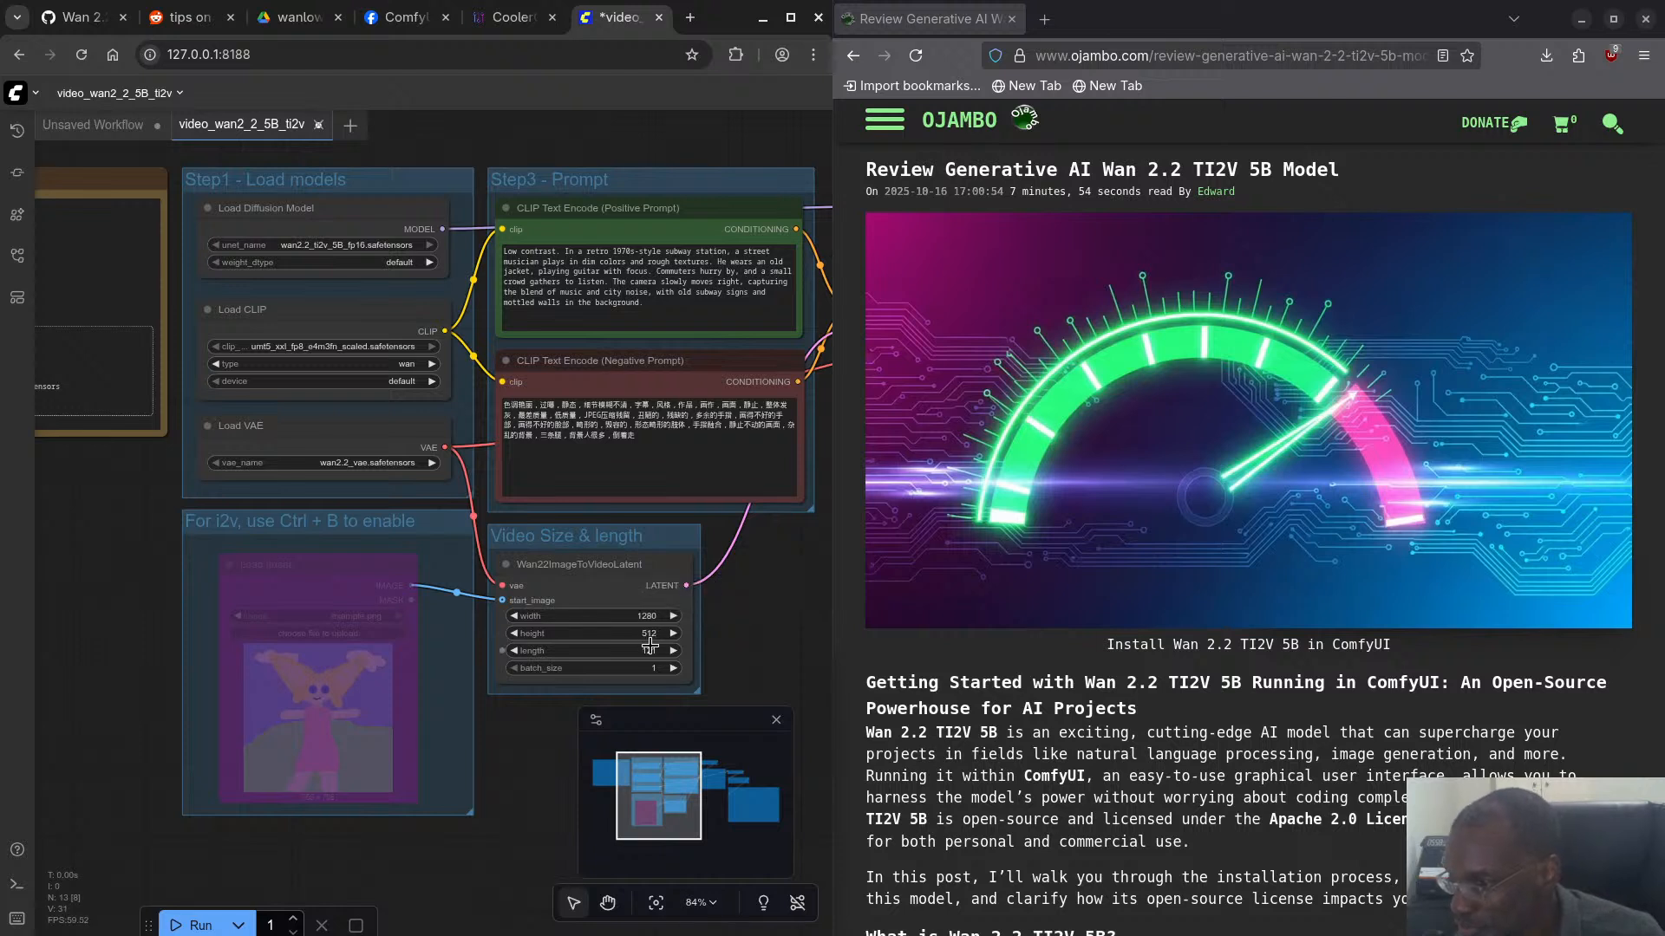
left_click(650, 651)
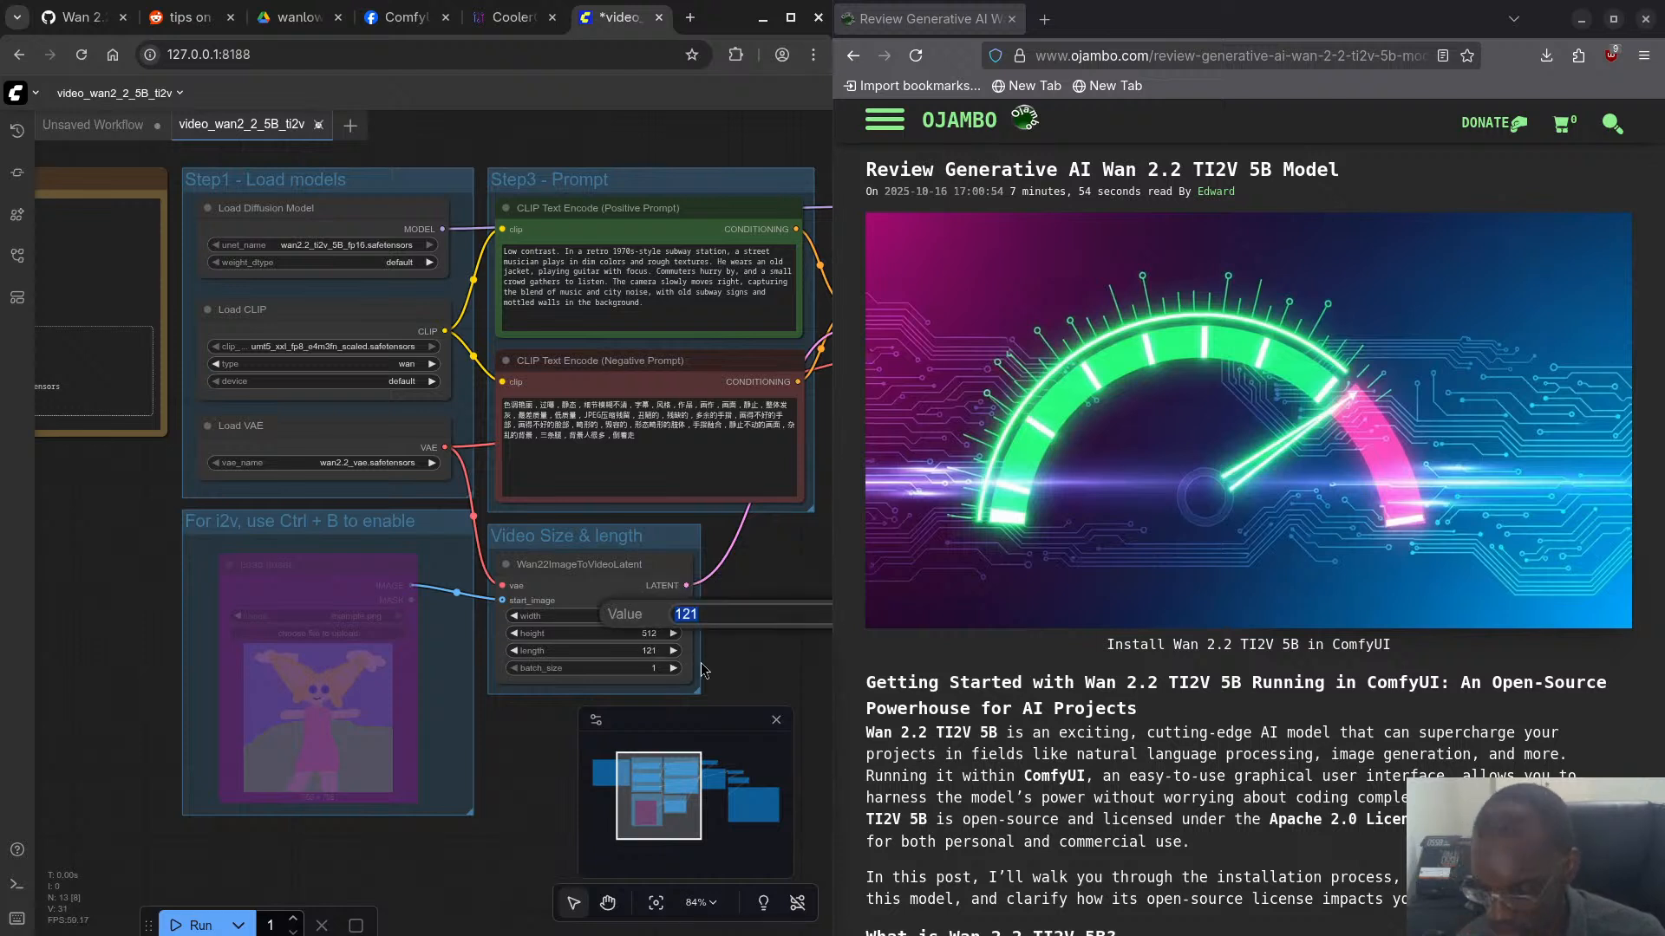
type("81")
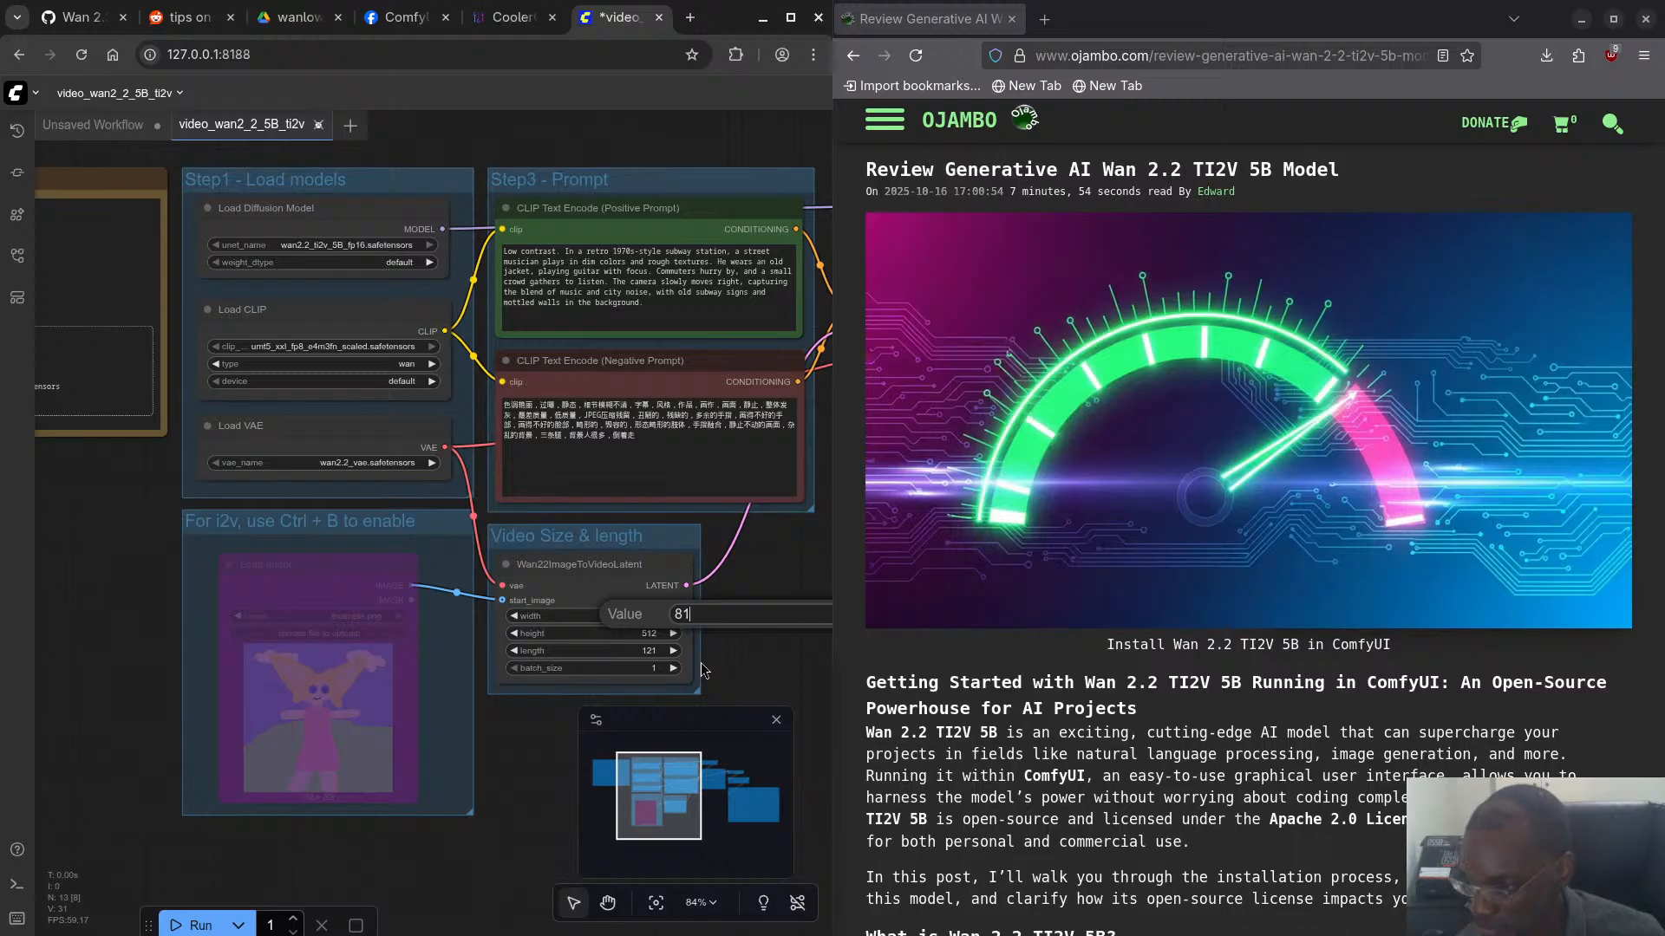
key("Return")
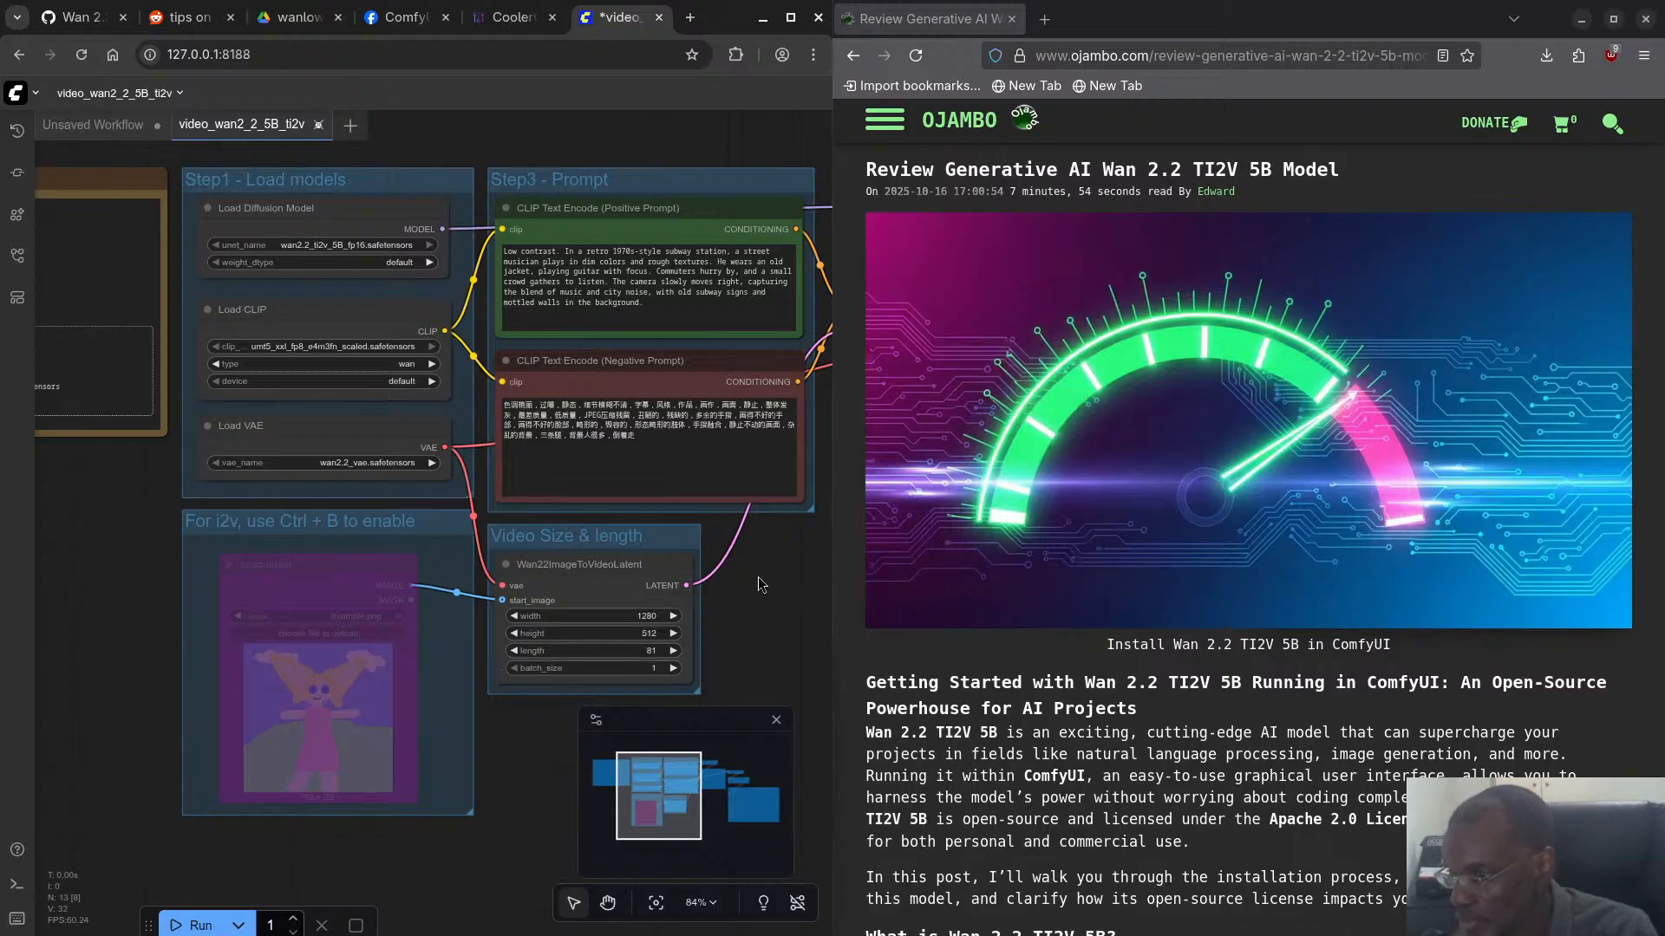
- Set the seed of the video workflow's KSampler to 42
left_click_drag(758, 577, 220, 645)
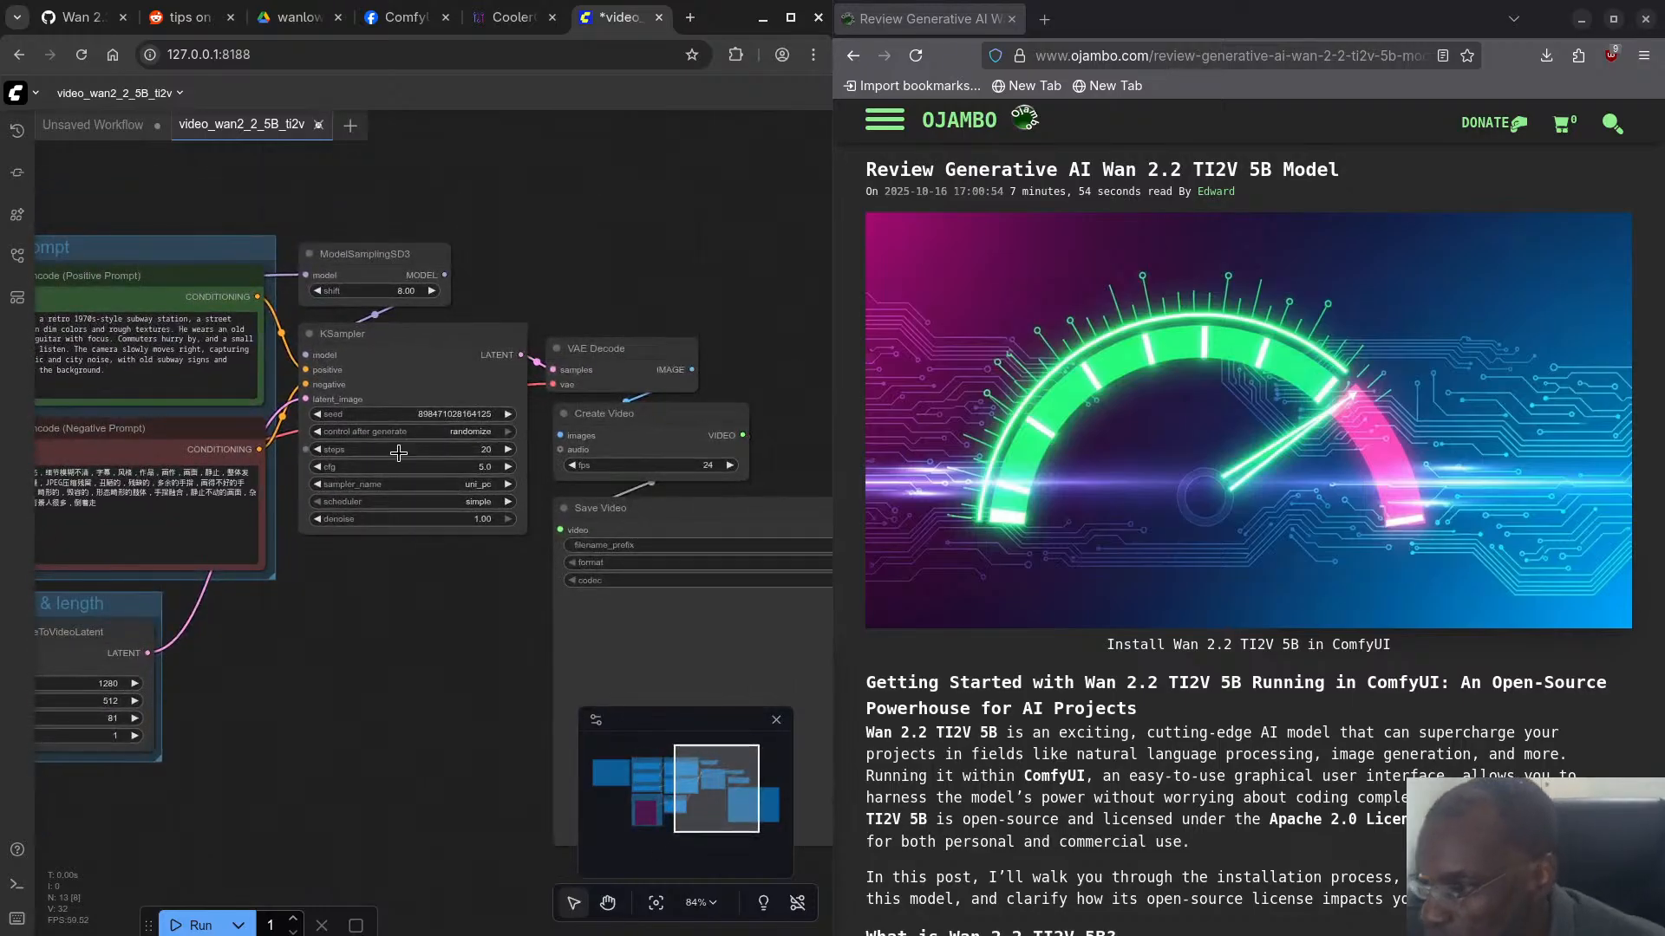
left_click(440, 415)
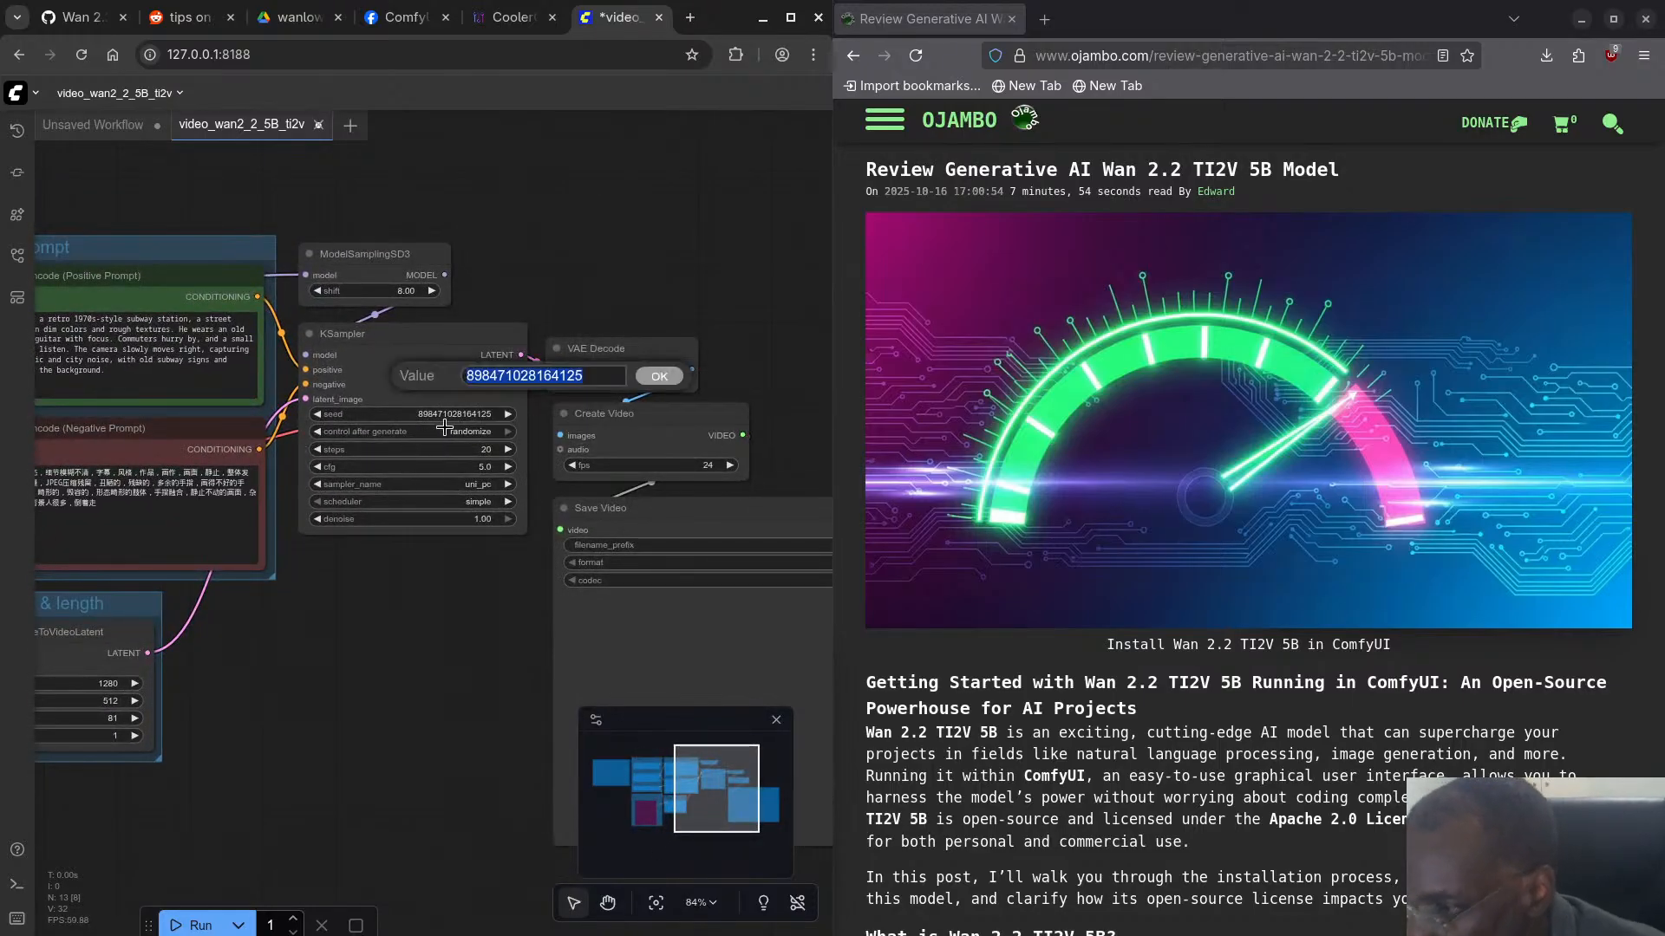
type("4")
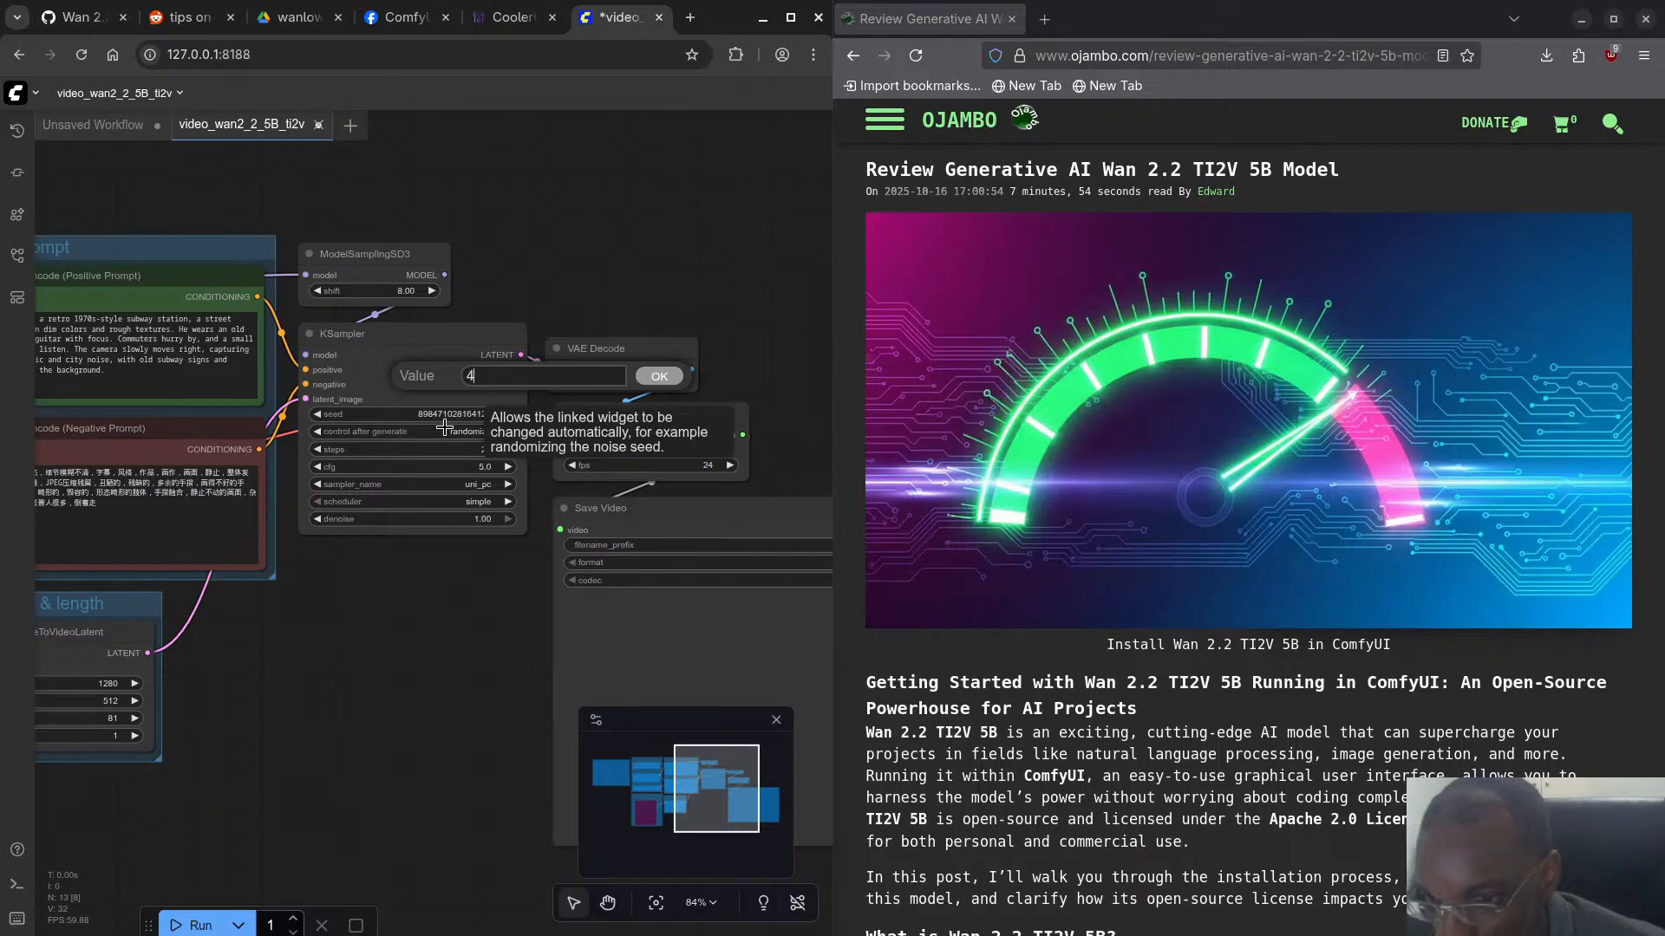
type("2")
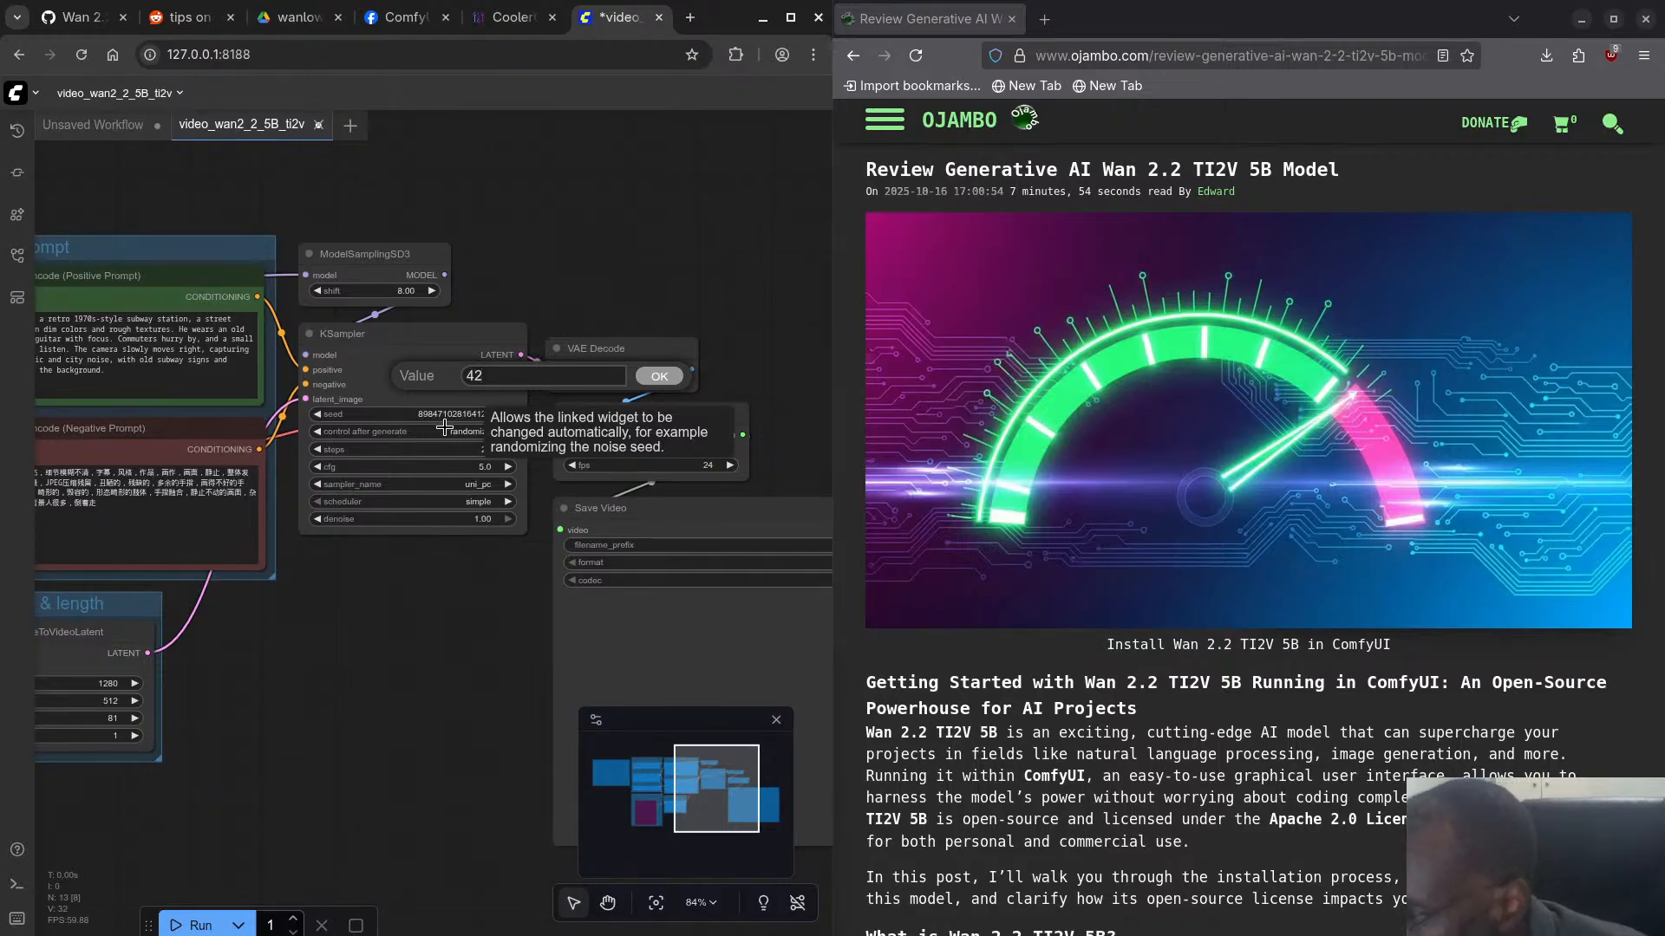
key("Return")
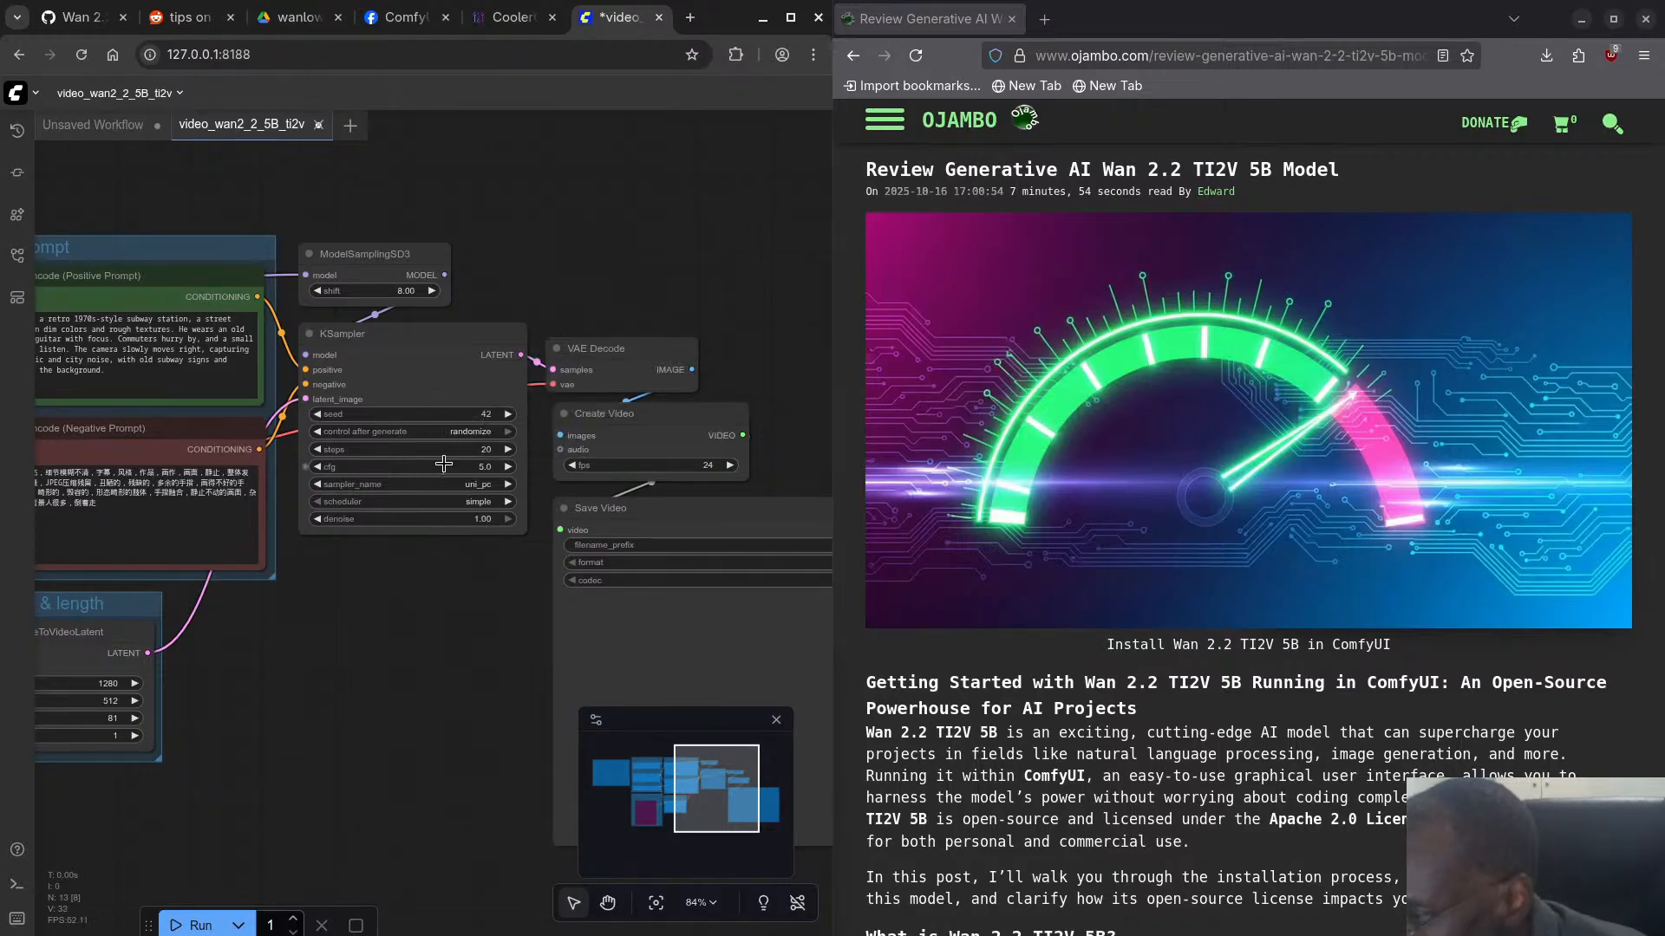
- Set the video workflow's KSampler to 6 steps with a cfg of 1.5
left_click(449, 453)
type("6")
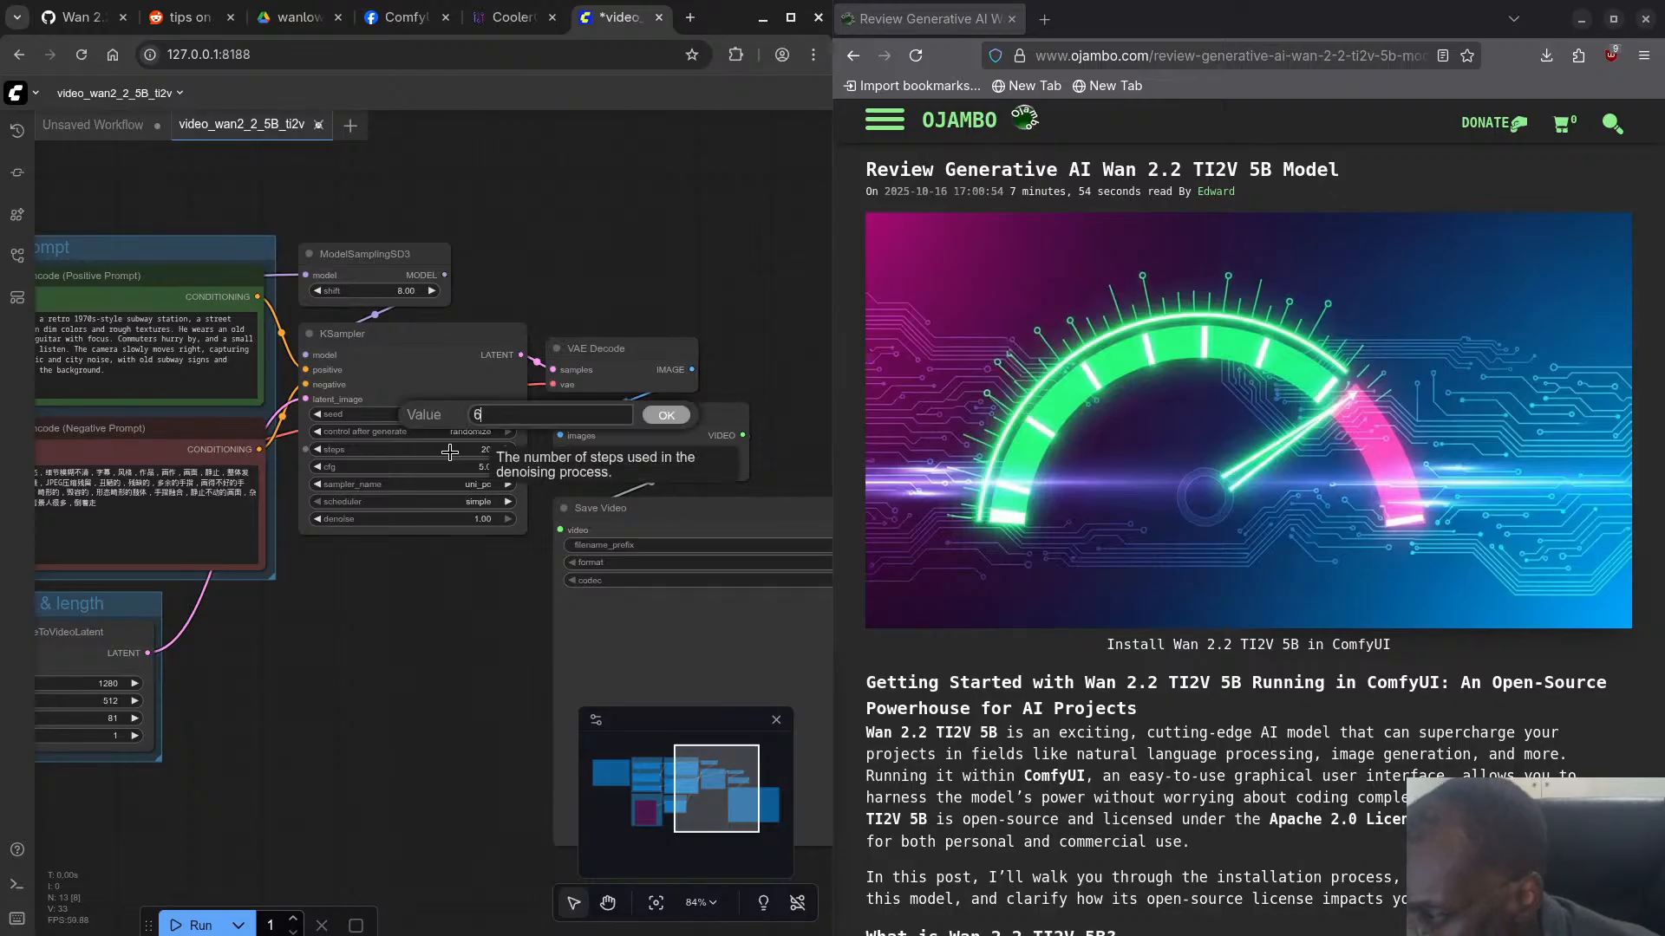
key("Return")
left_click(430, 468)
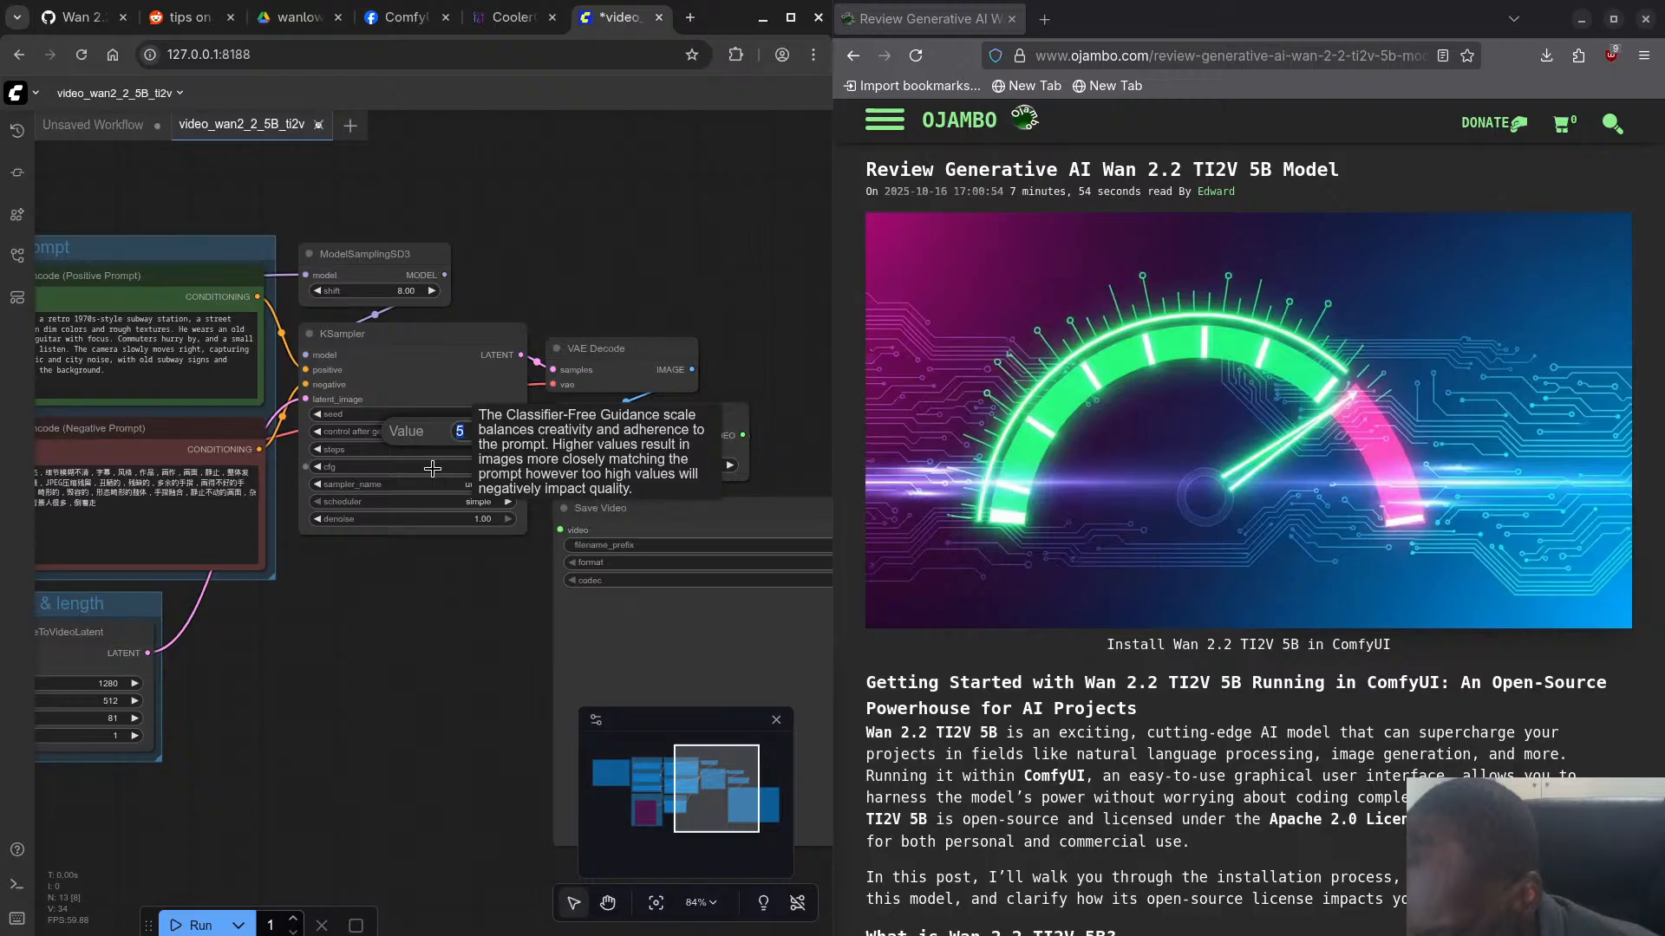
type("1.5")
key("Return")
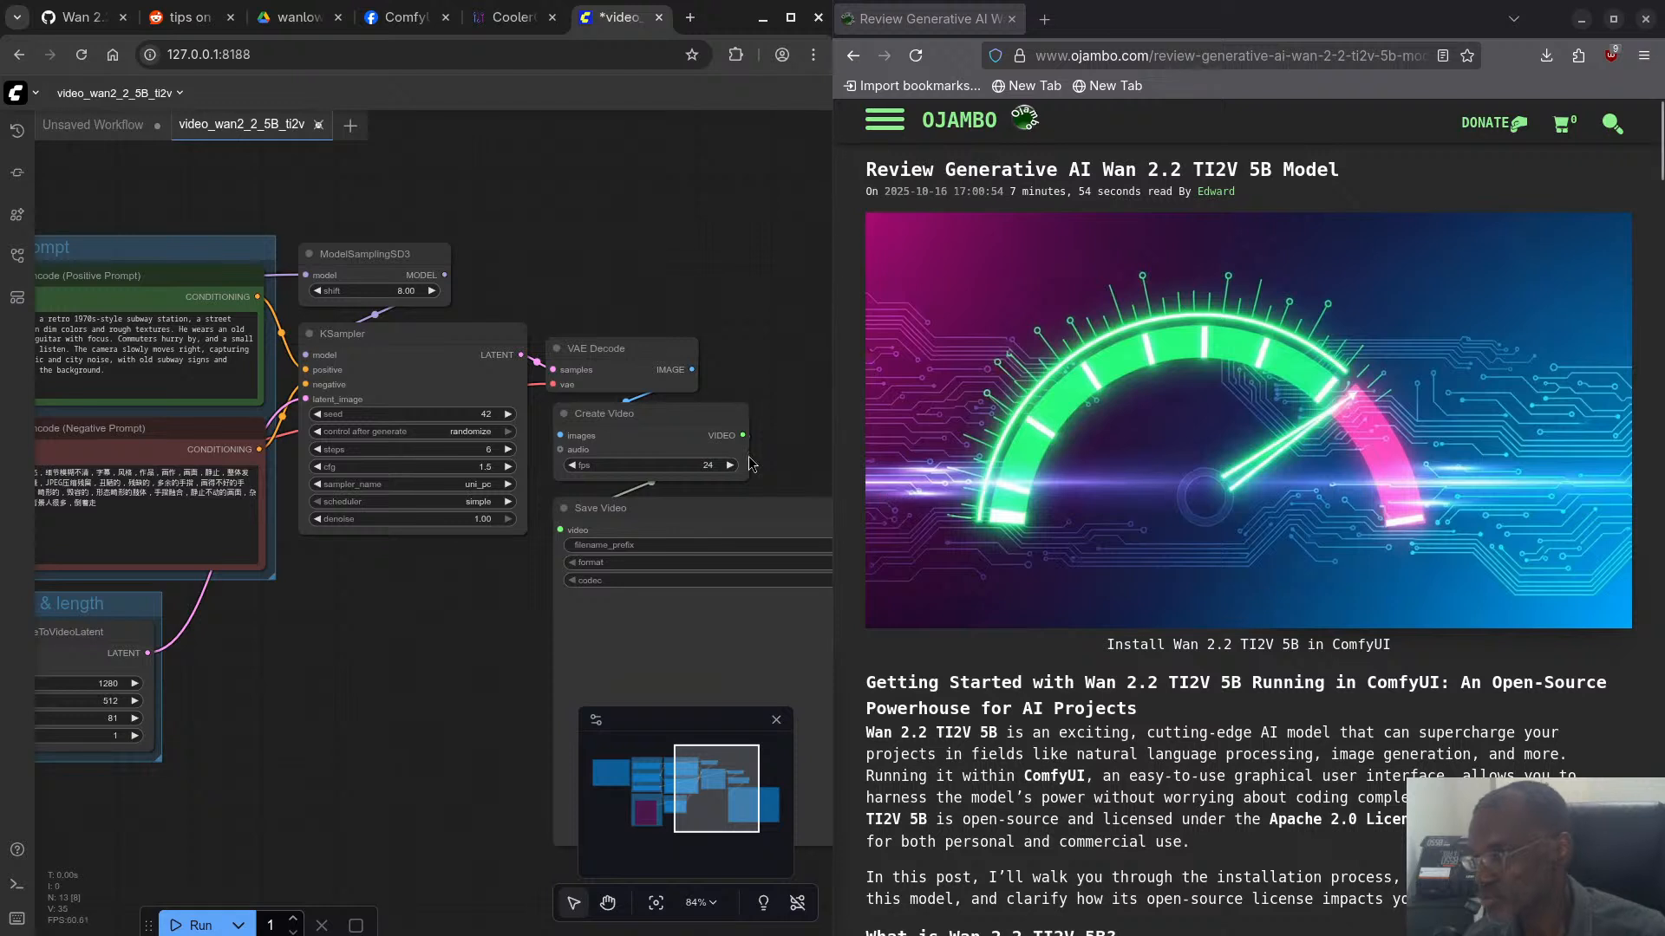
- Set the Create Video node's frame rate to 20 fps and save the workflow as video_wan2_2_5B_ti2v
left_click(708, 466)
type("20")
key("Return")
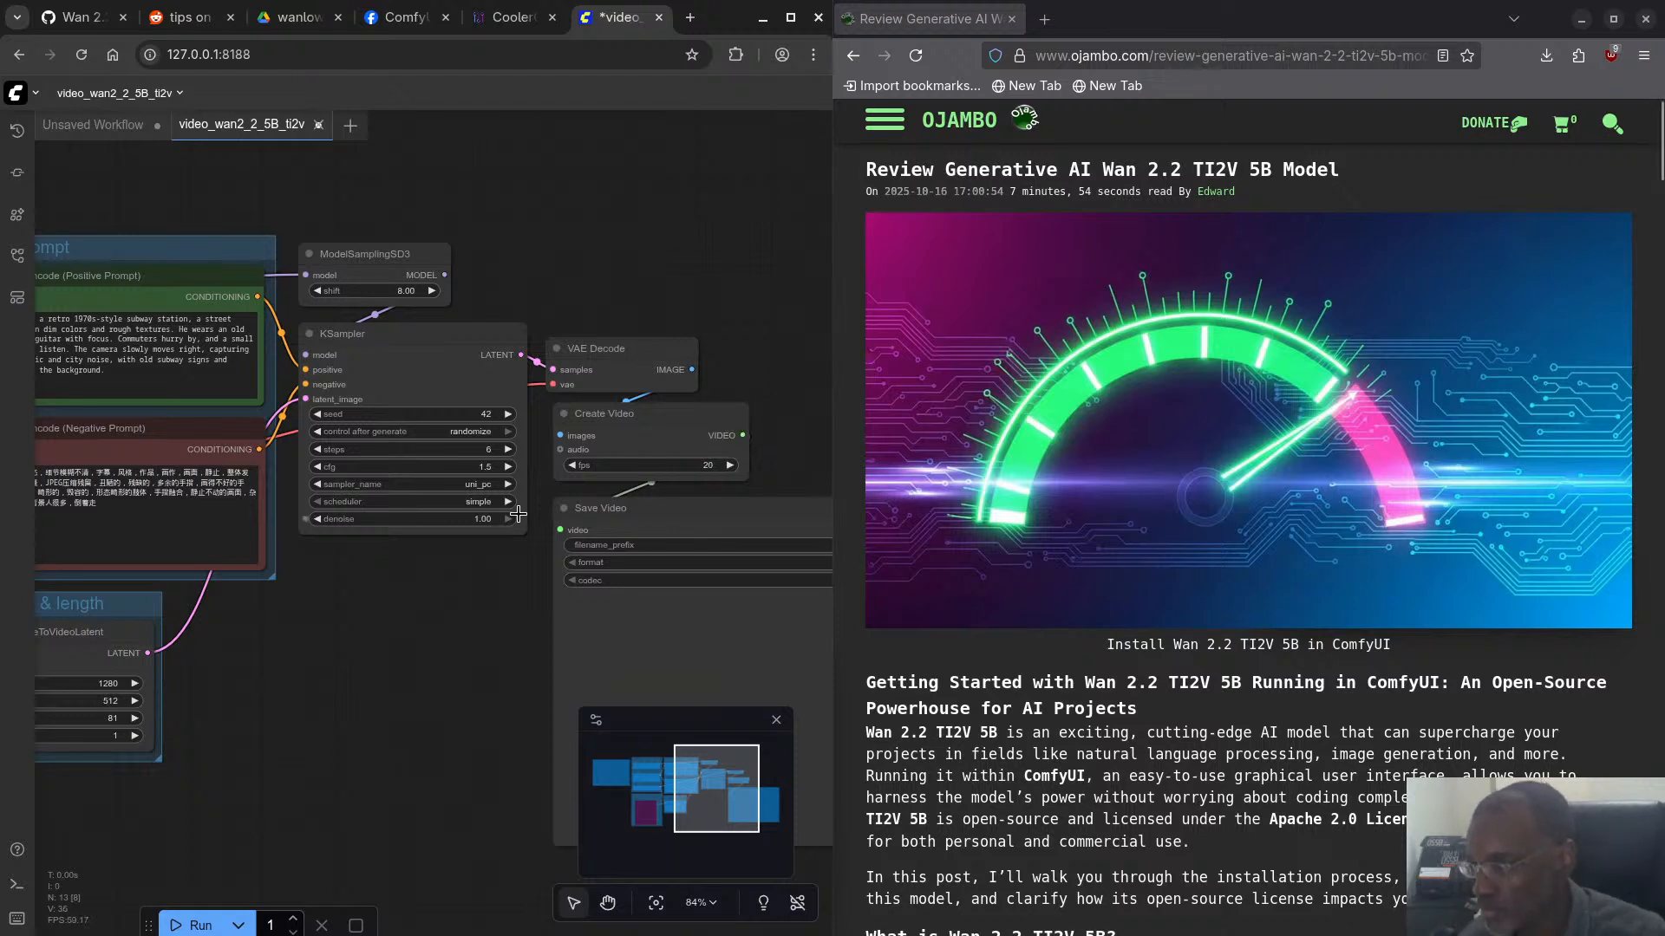
left_click(16, 96)
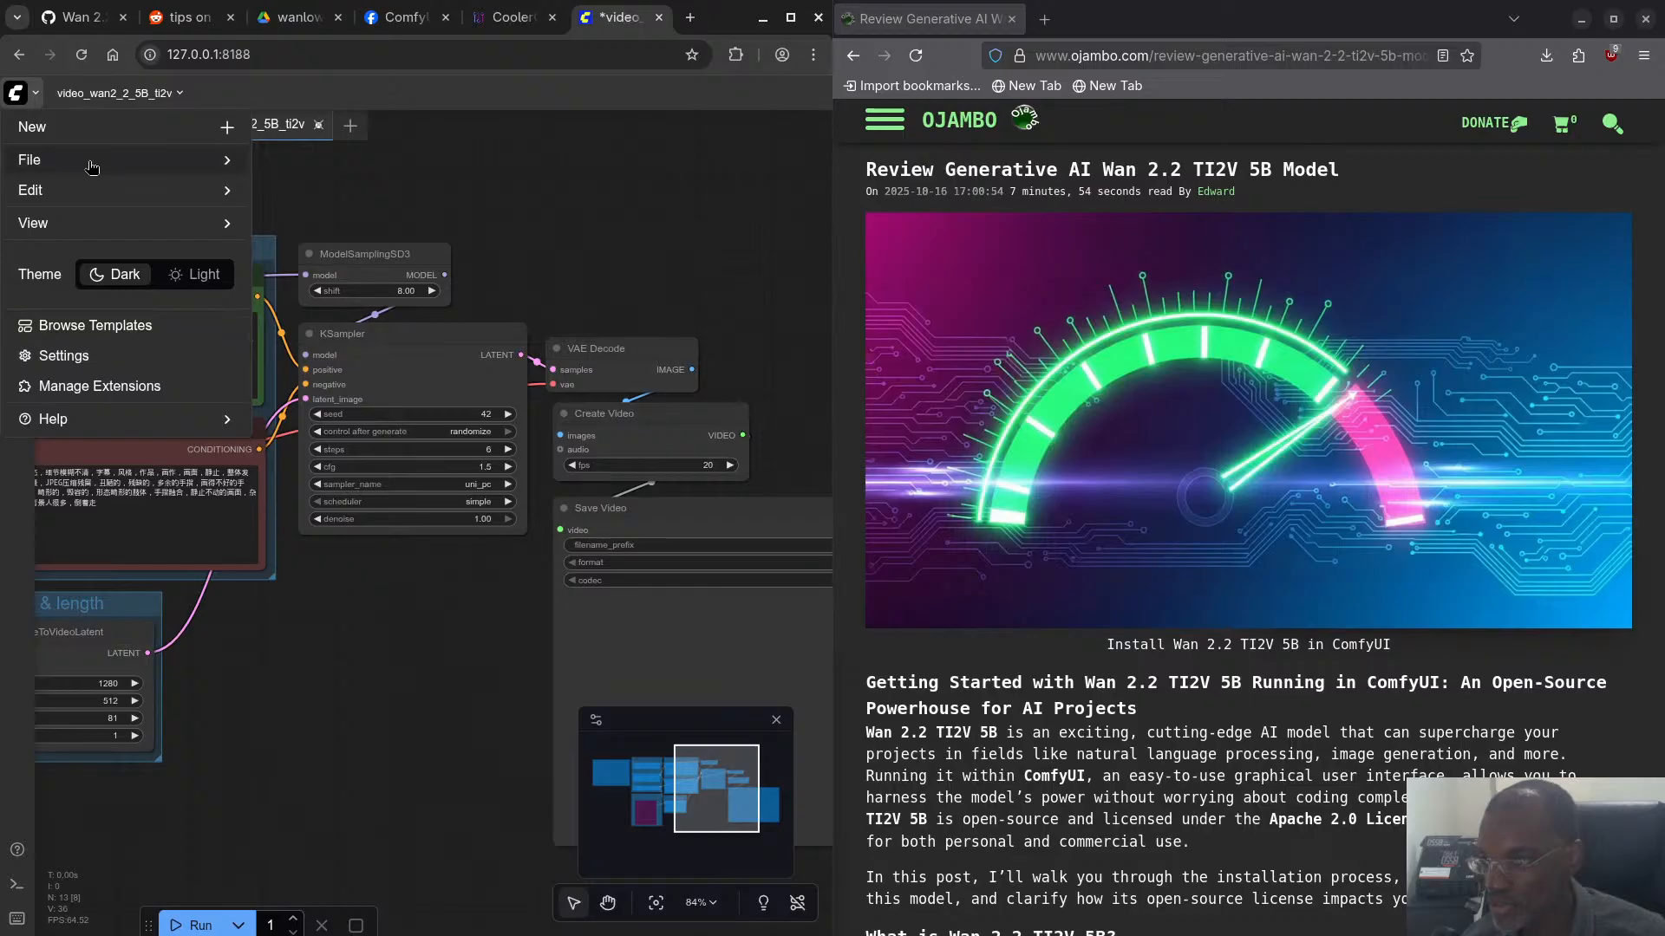
key("ctrl+s")
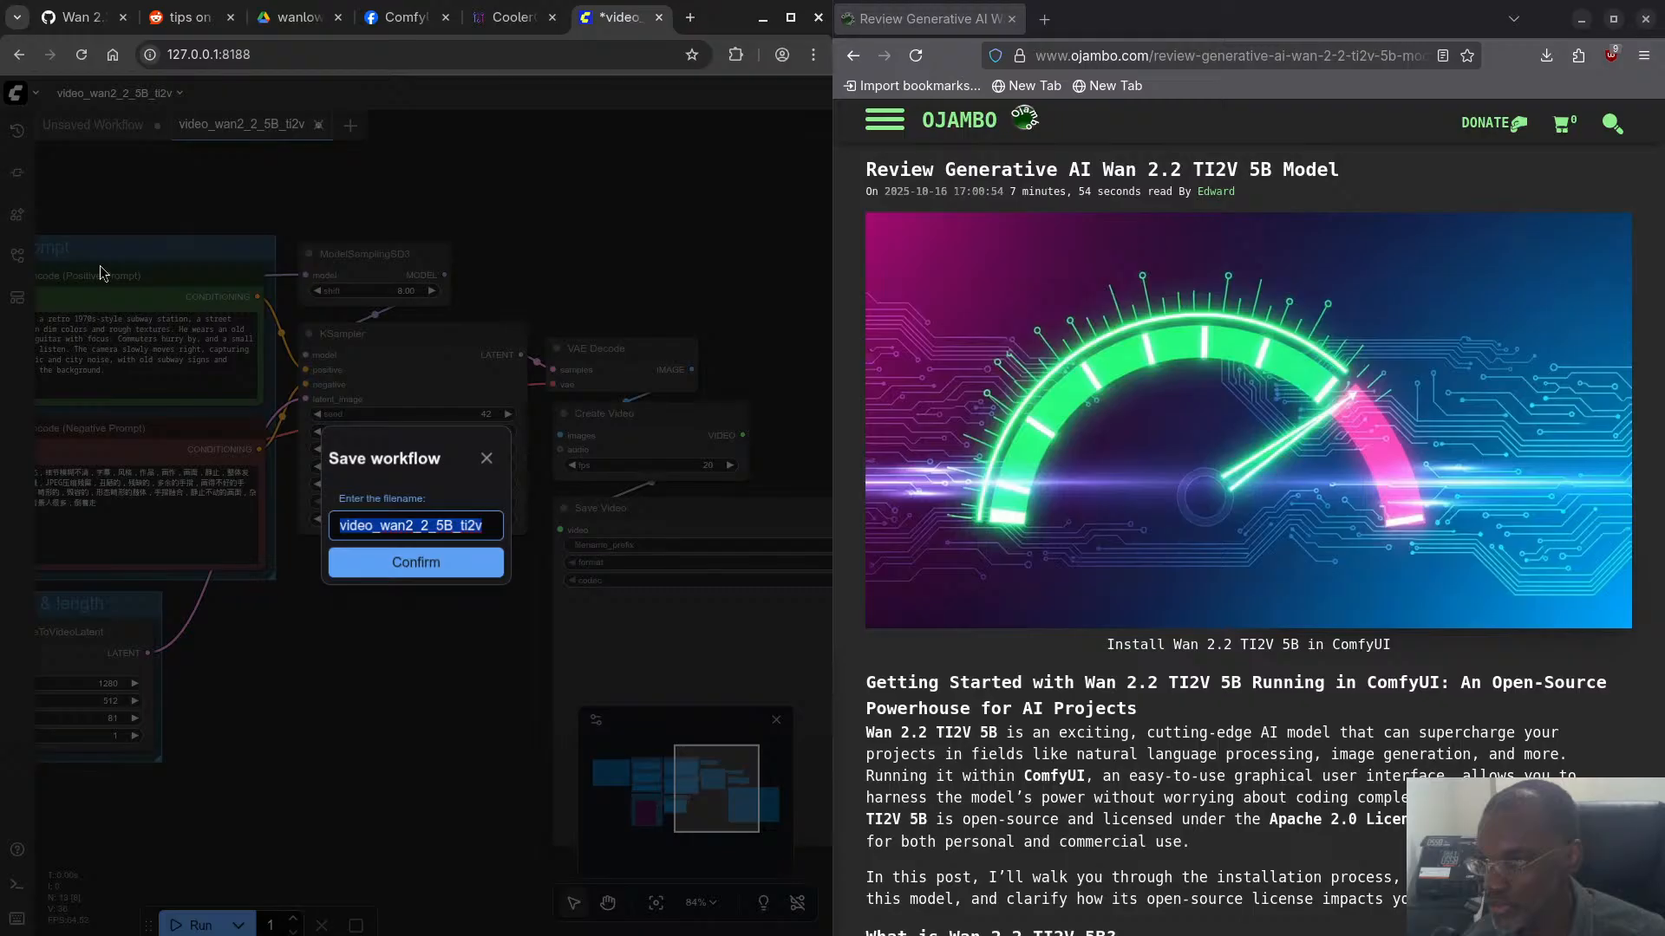
left_click(443, 569)
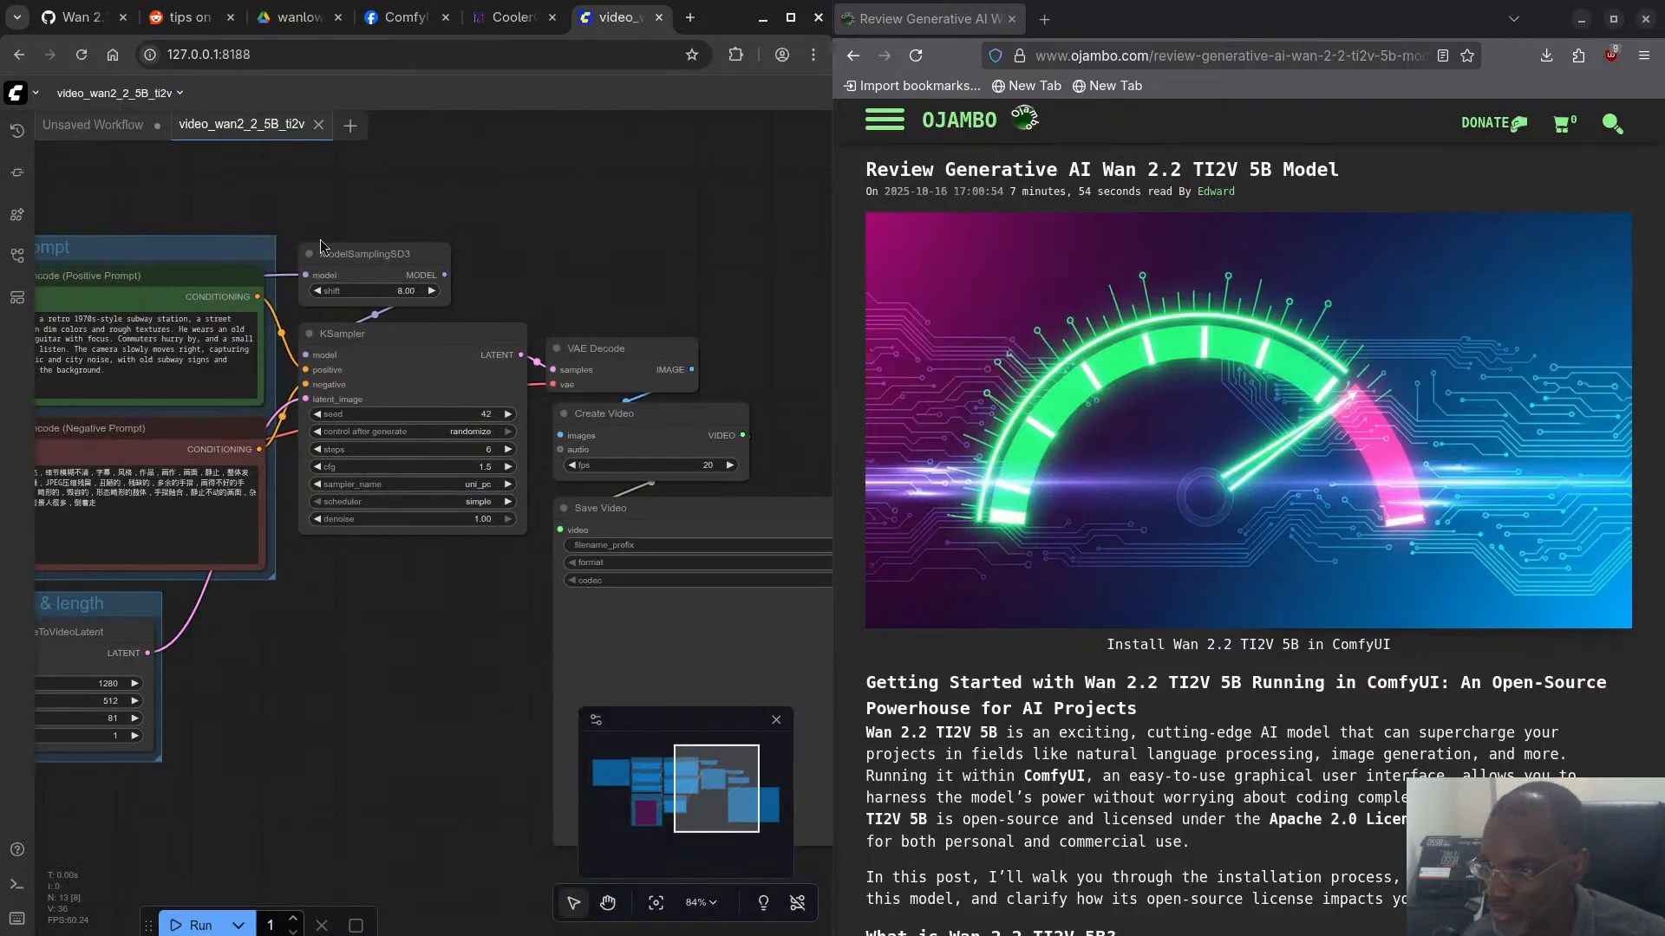
- Start the video workflow and cancel the run
left_click(198, 926)
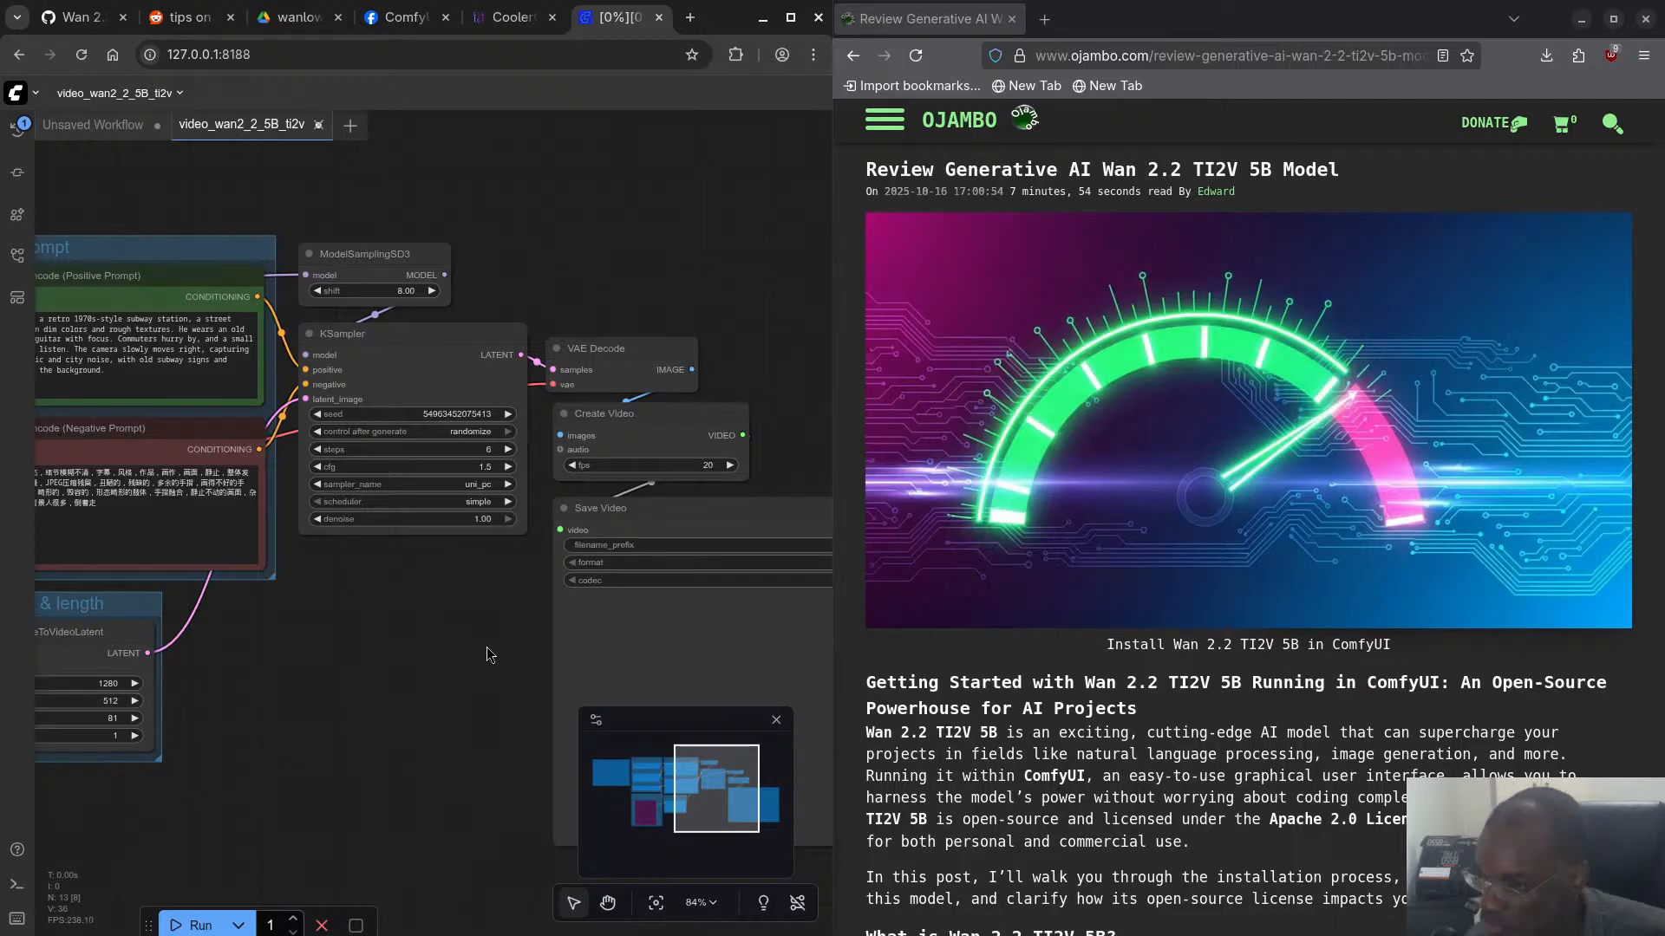
left_click(321, 925)
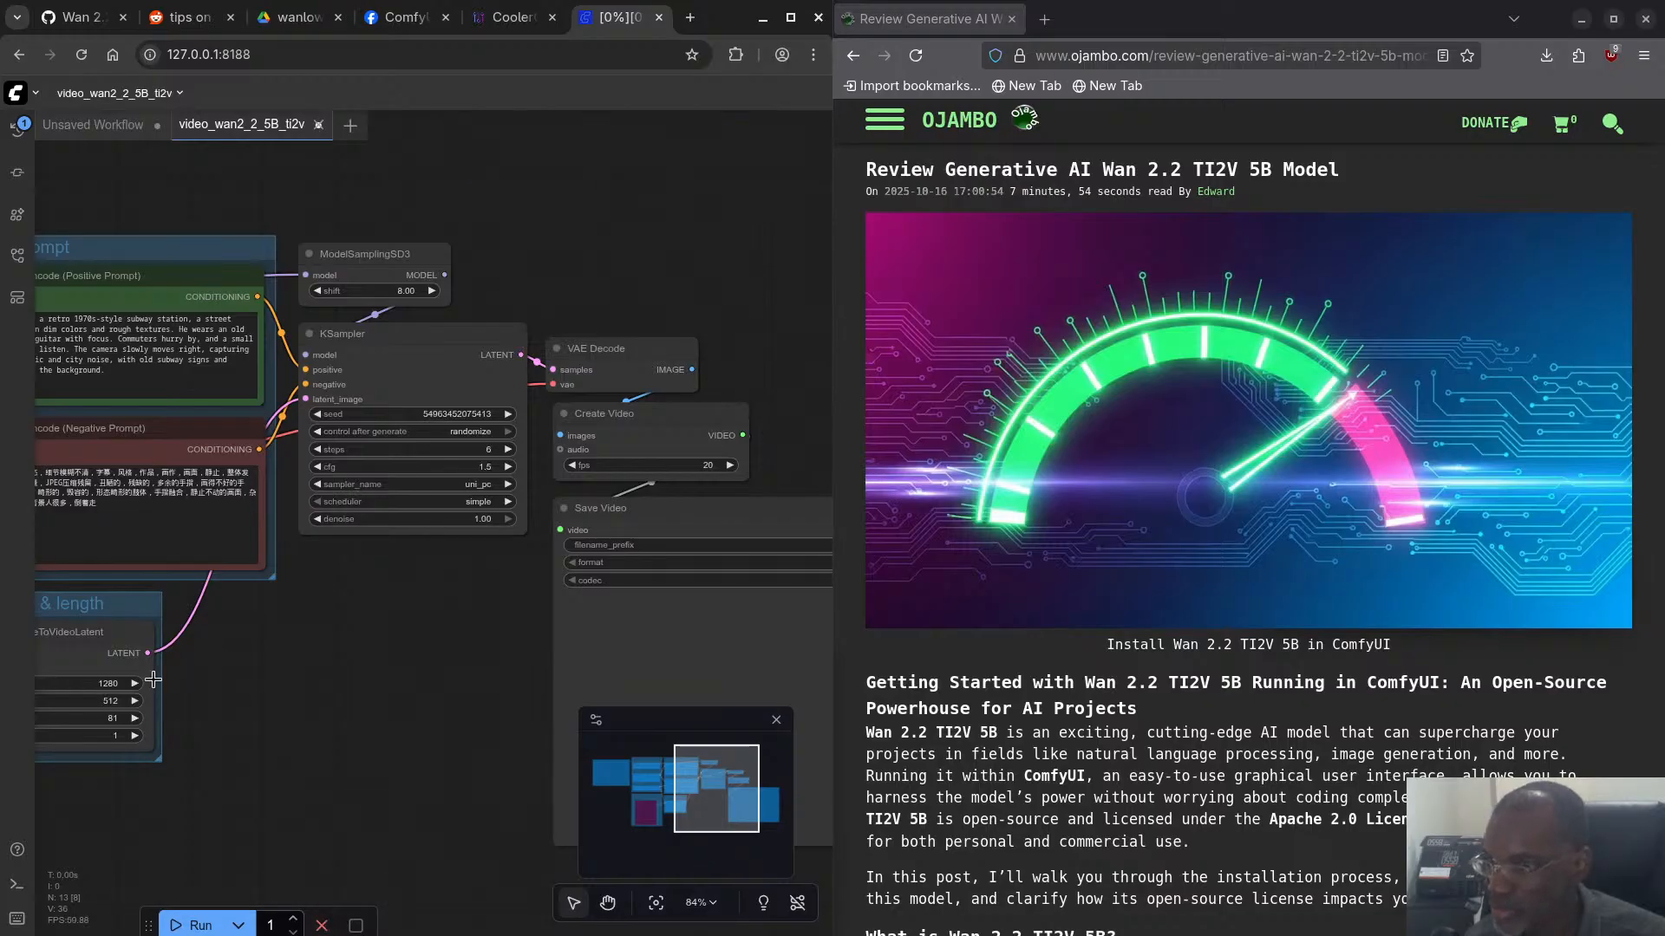
- Check the cancelled run's status in the ComfyUI terminal log and return to the workflow in Chromium
key("super")
left_click(602, 774)
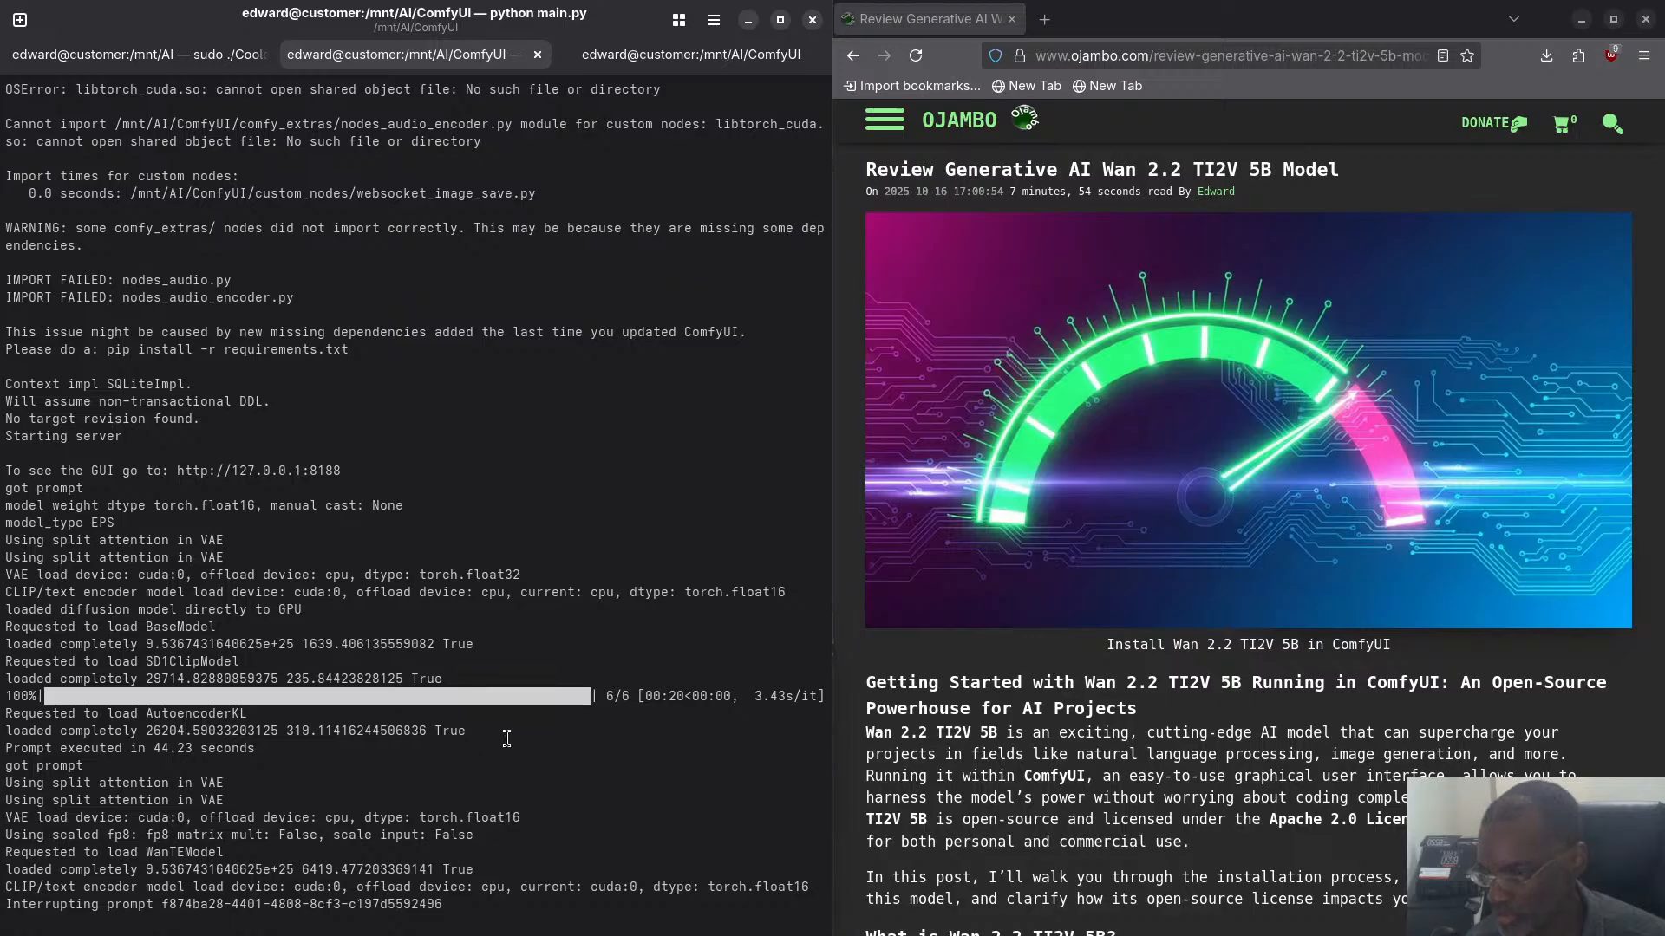
key("super")
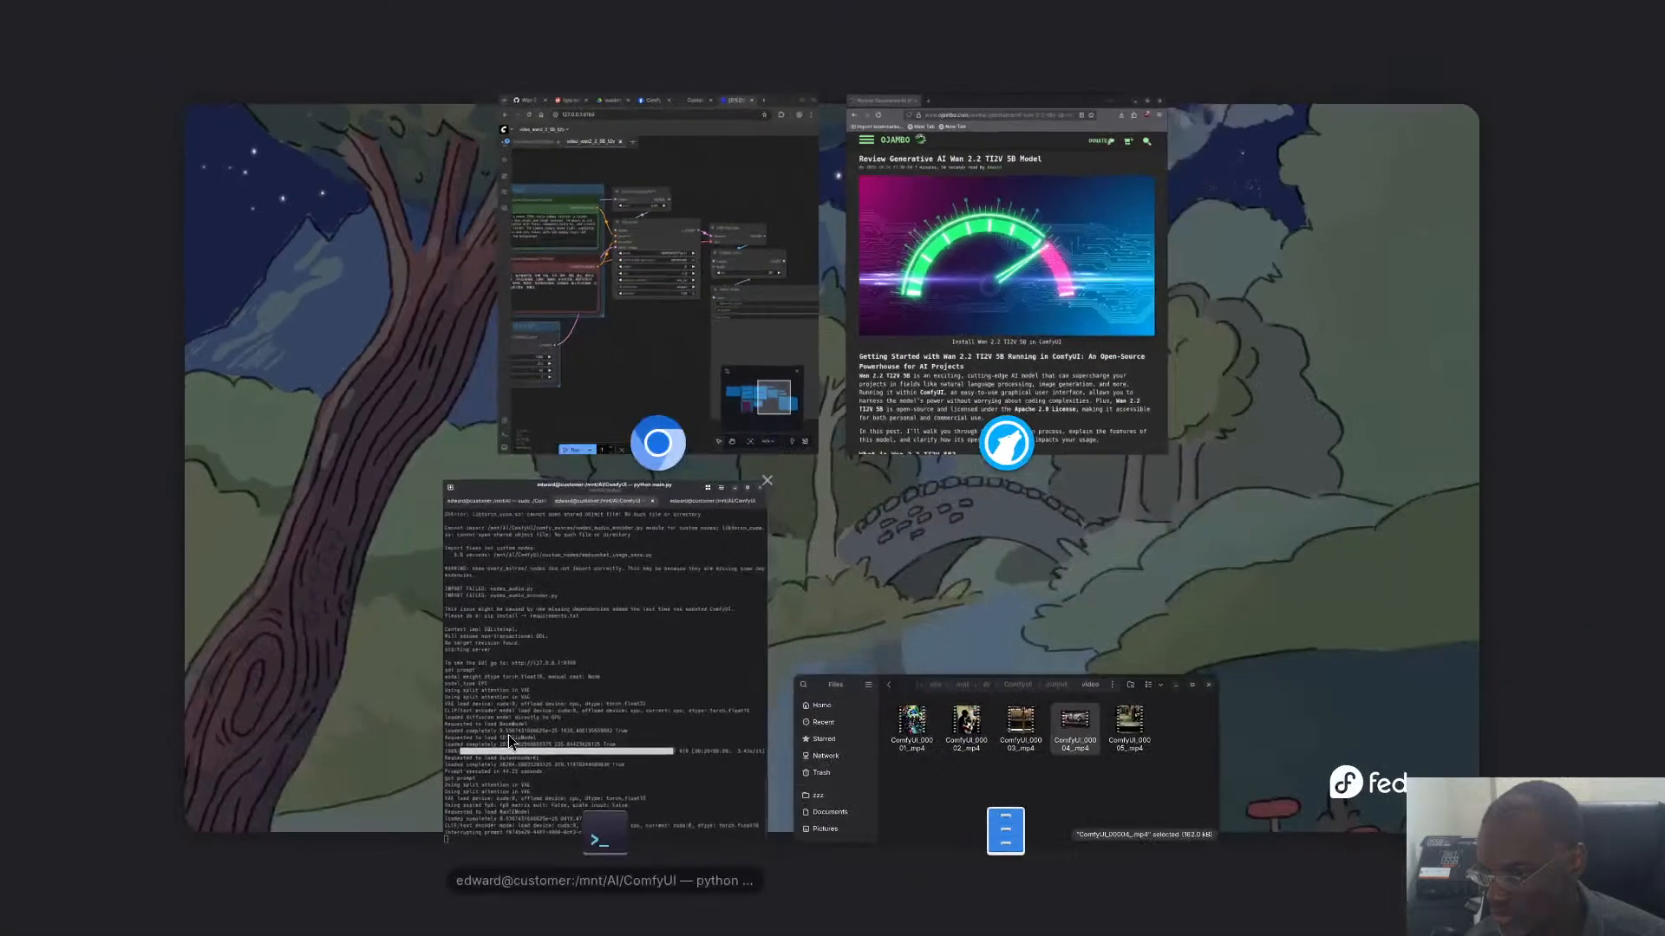
left_click(529, 709)
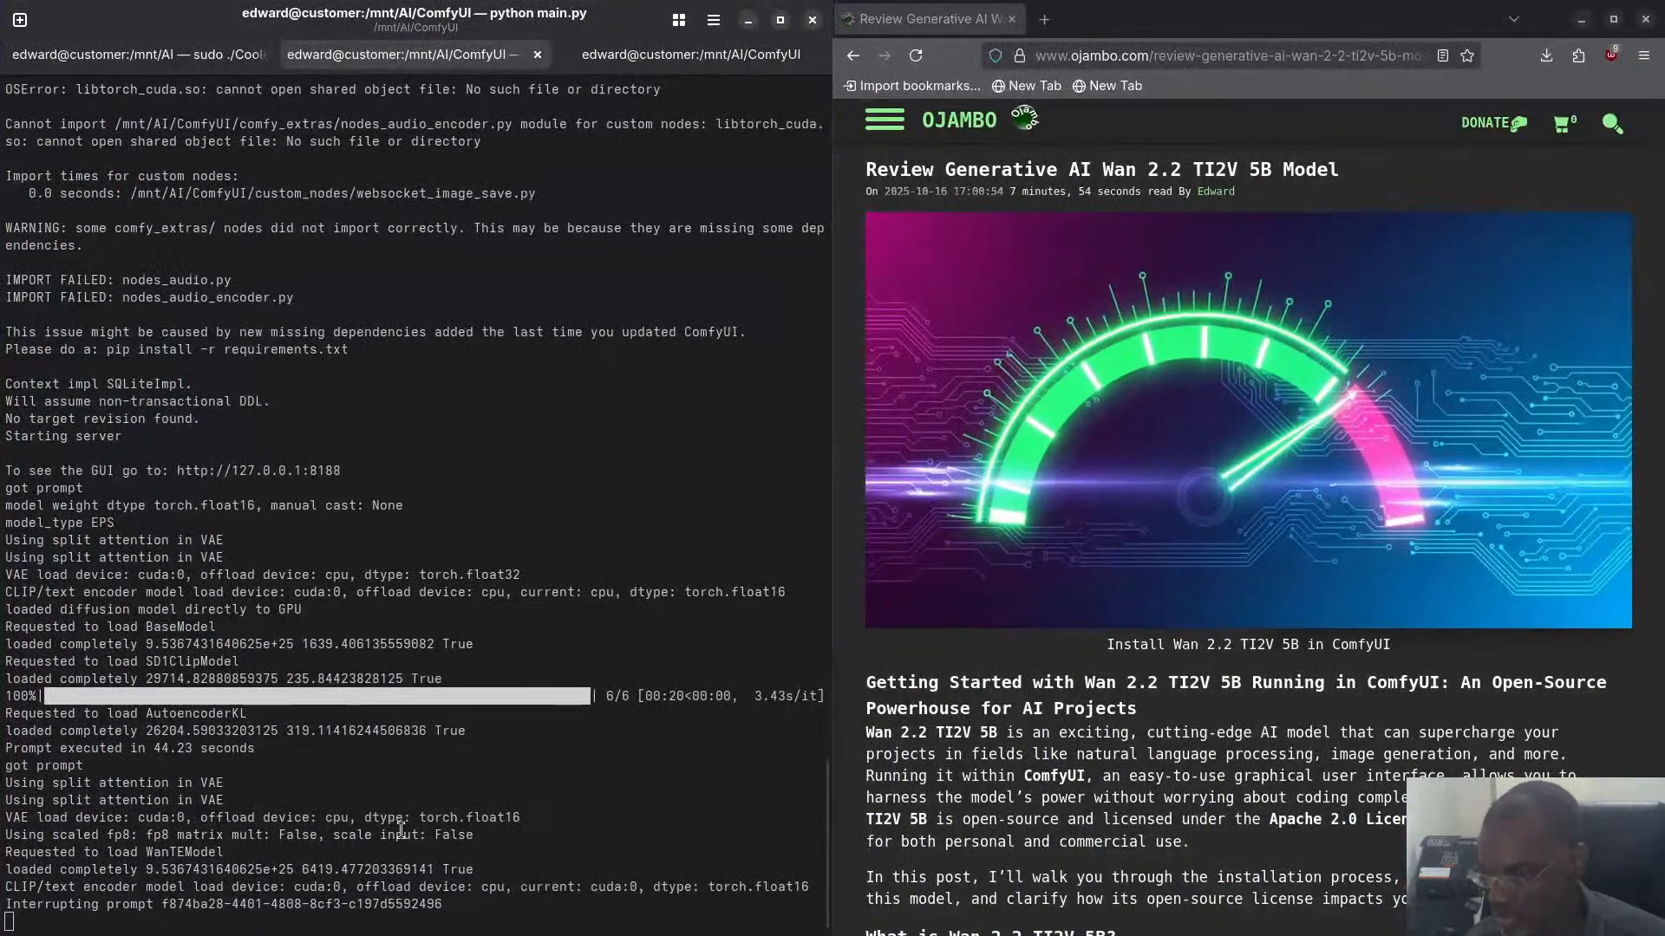
key("super")
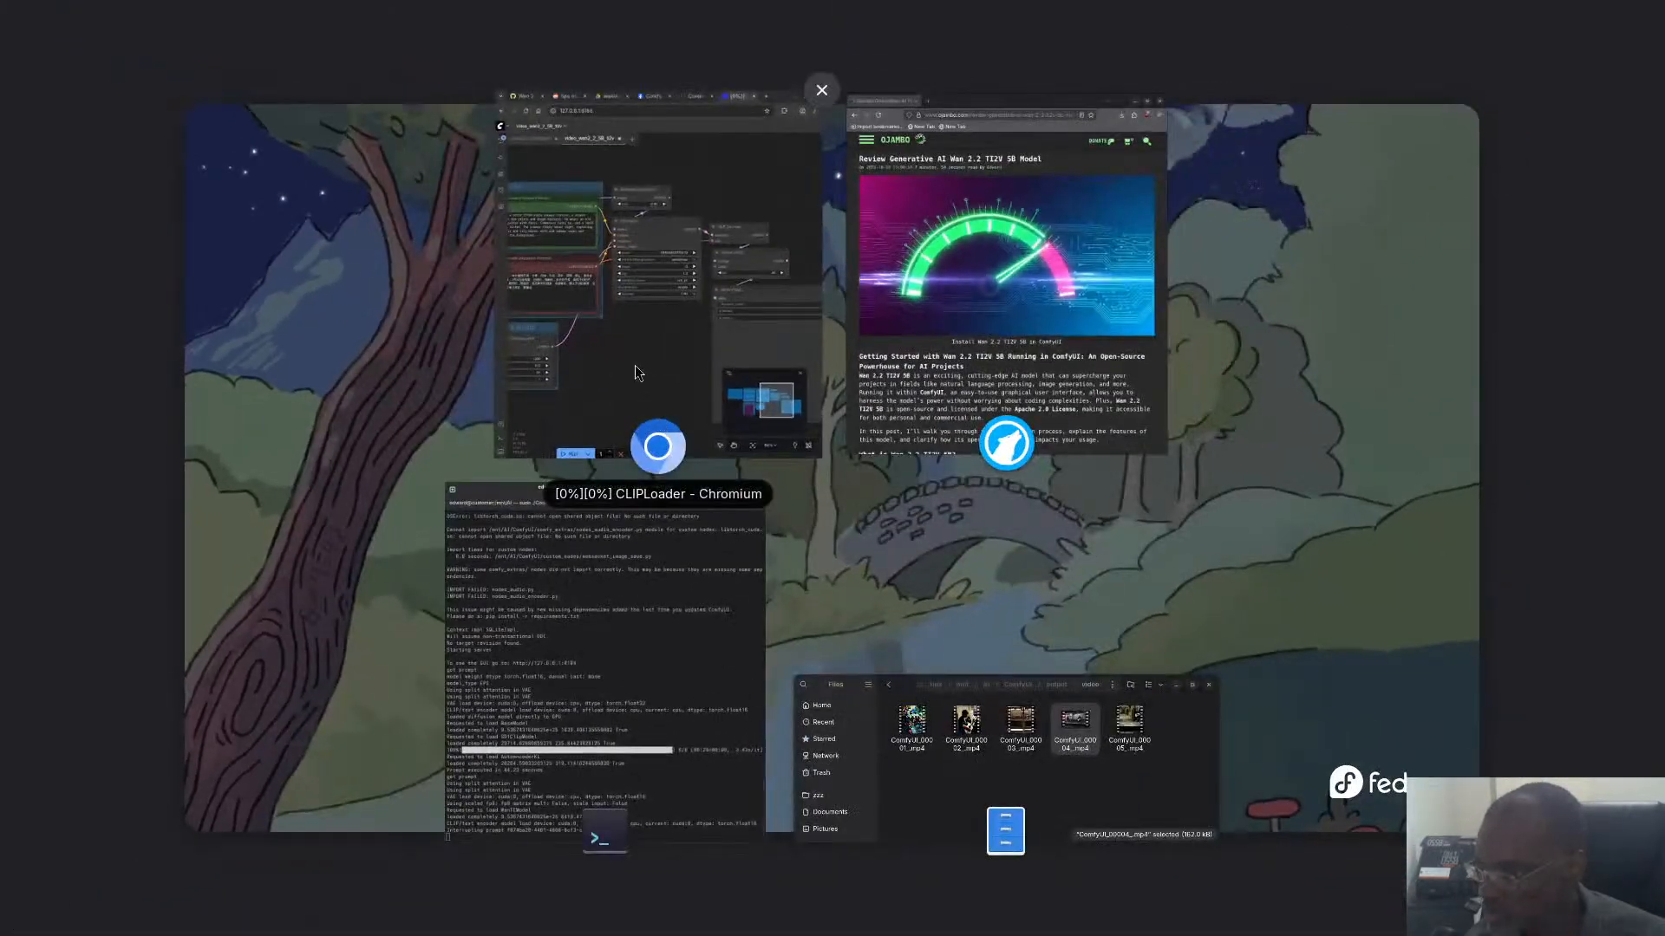
left_click(640, 373)
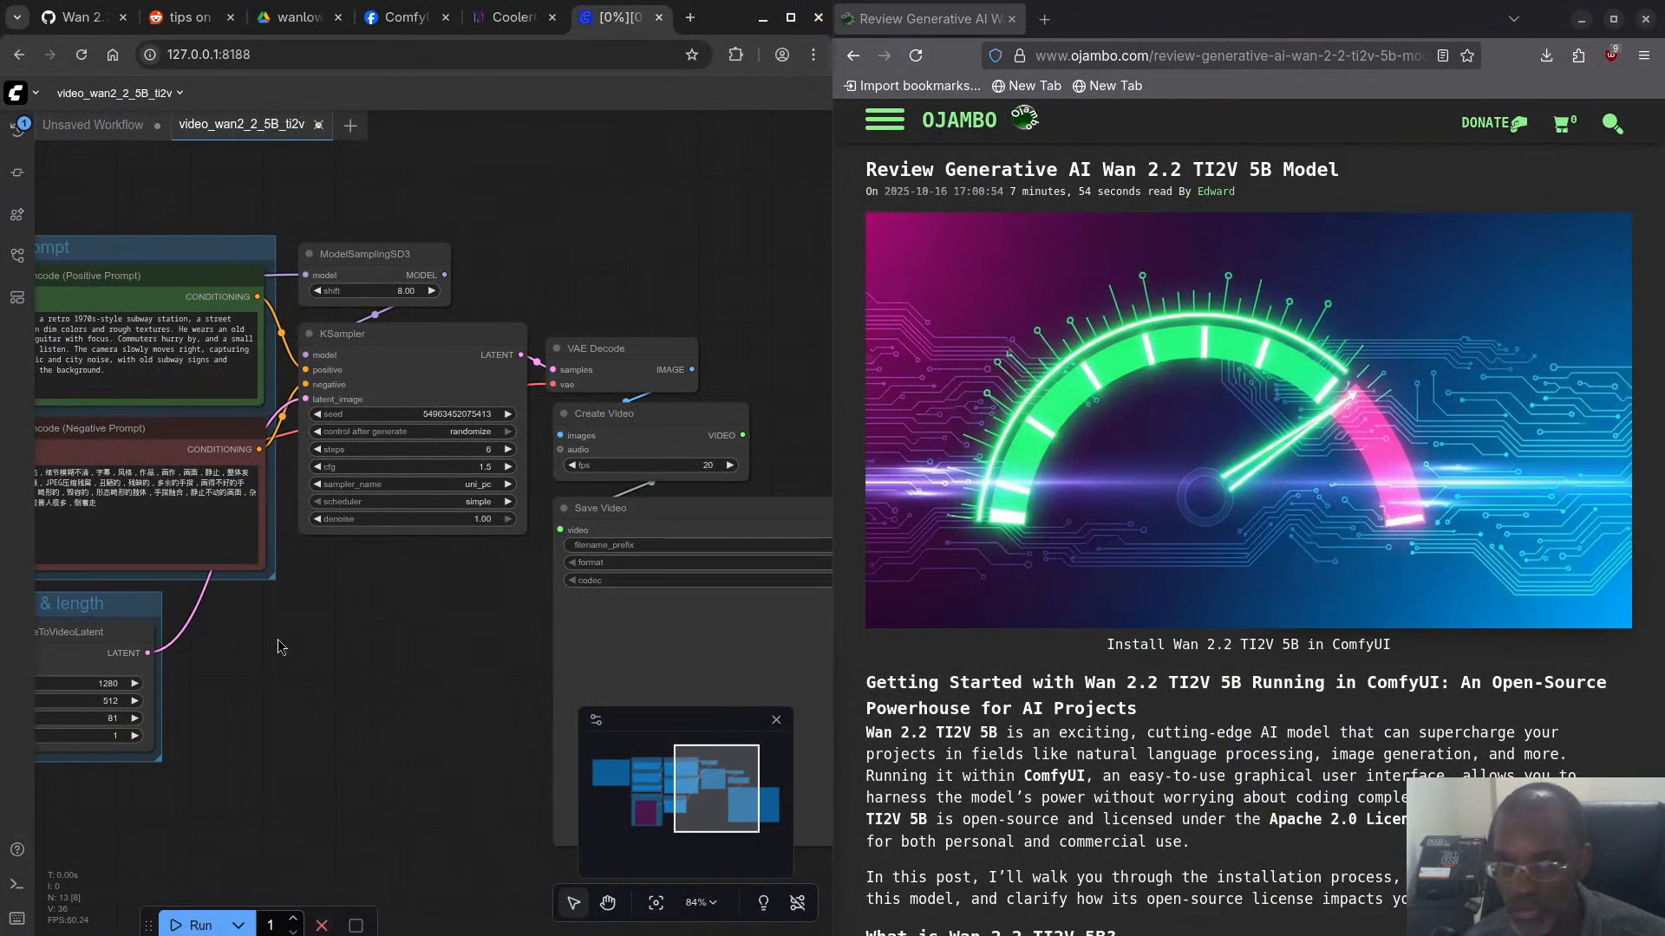
- Set the width to 896 in the Wan22ImageToVideoLatent node and save the workflow
left_click(105, 690)
type("89")
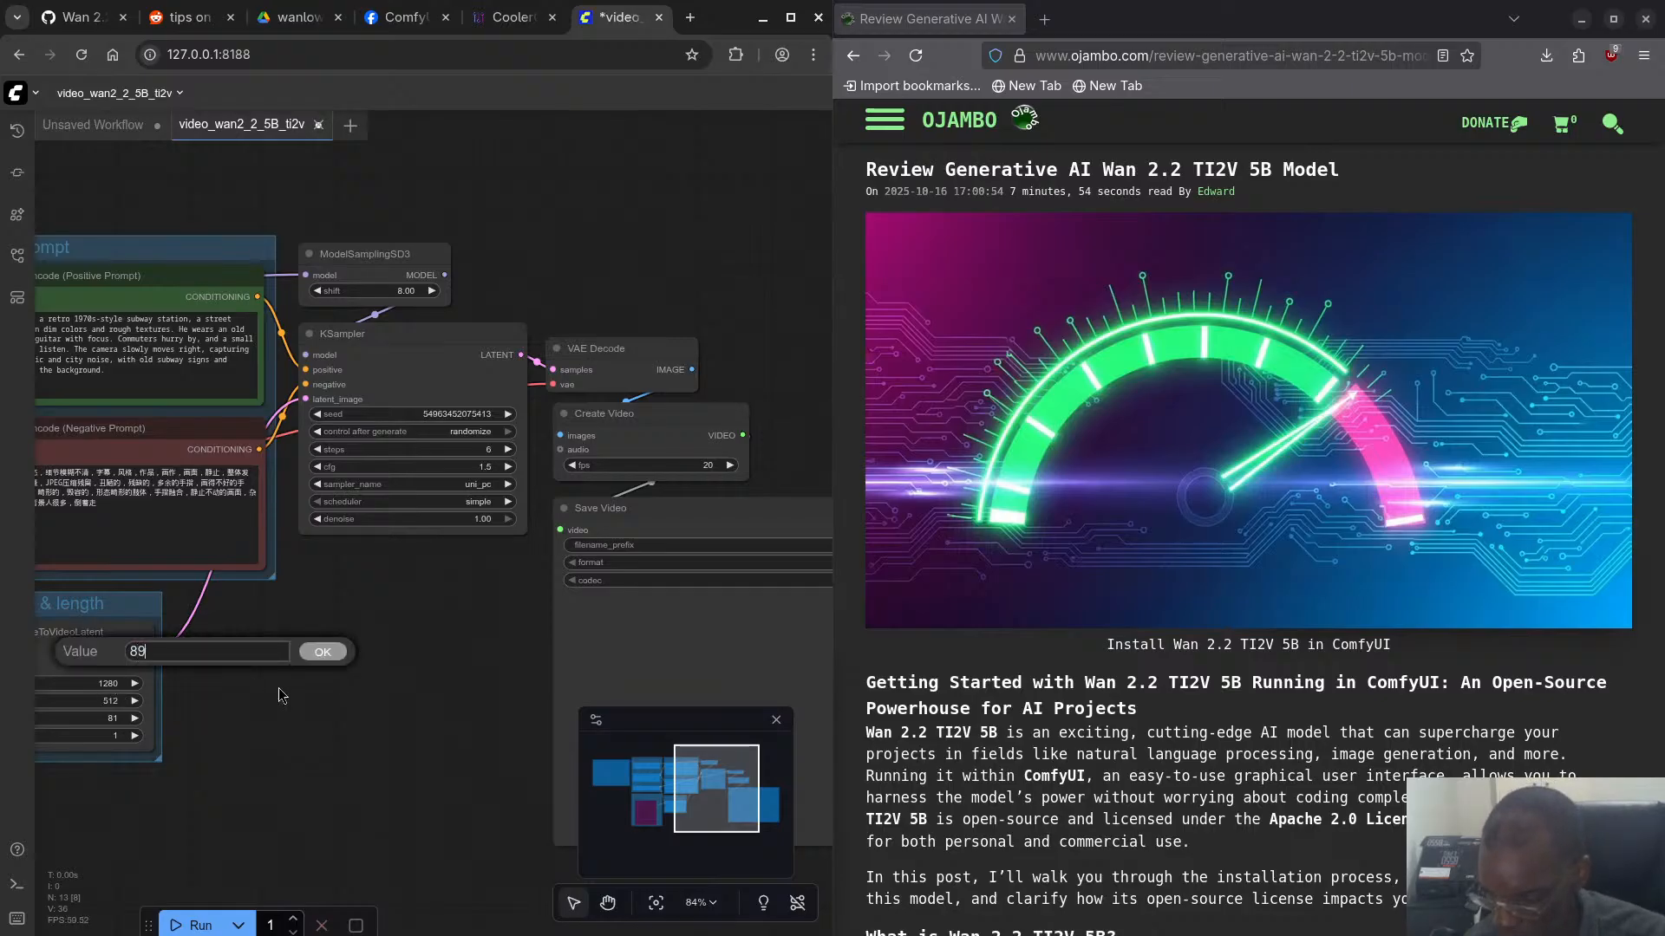
type("6")
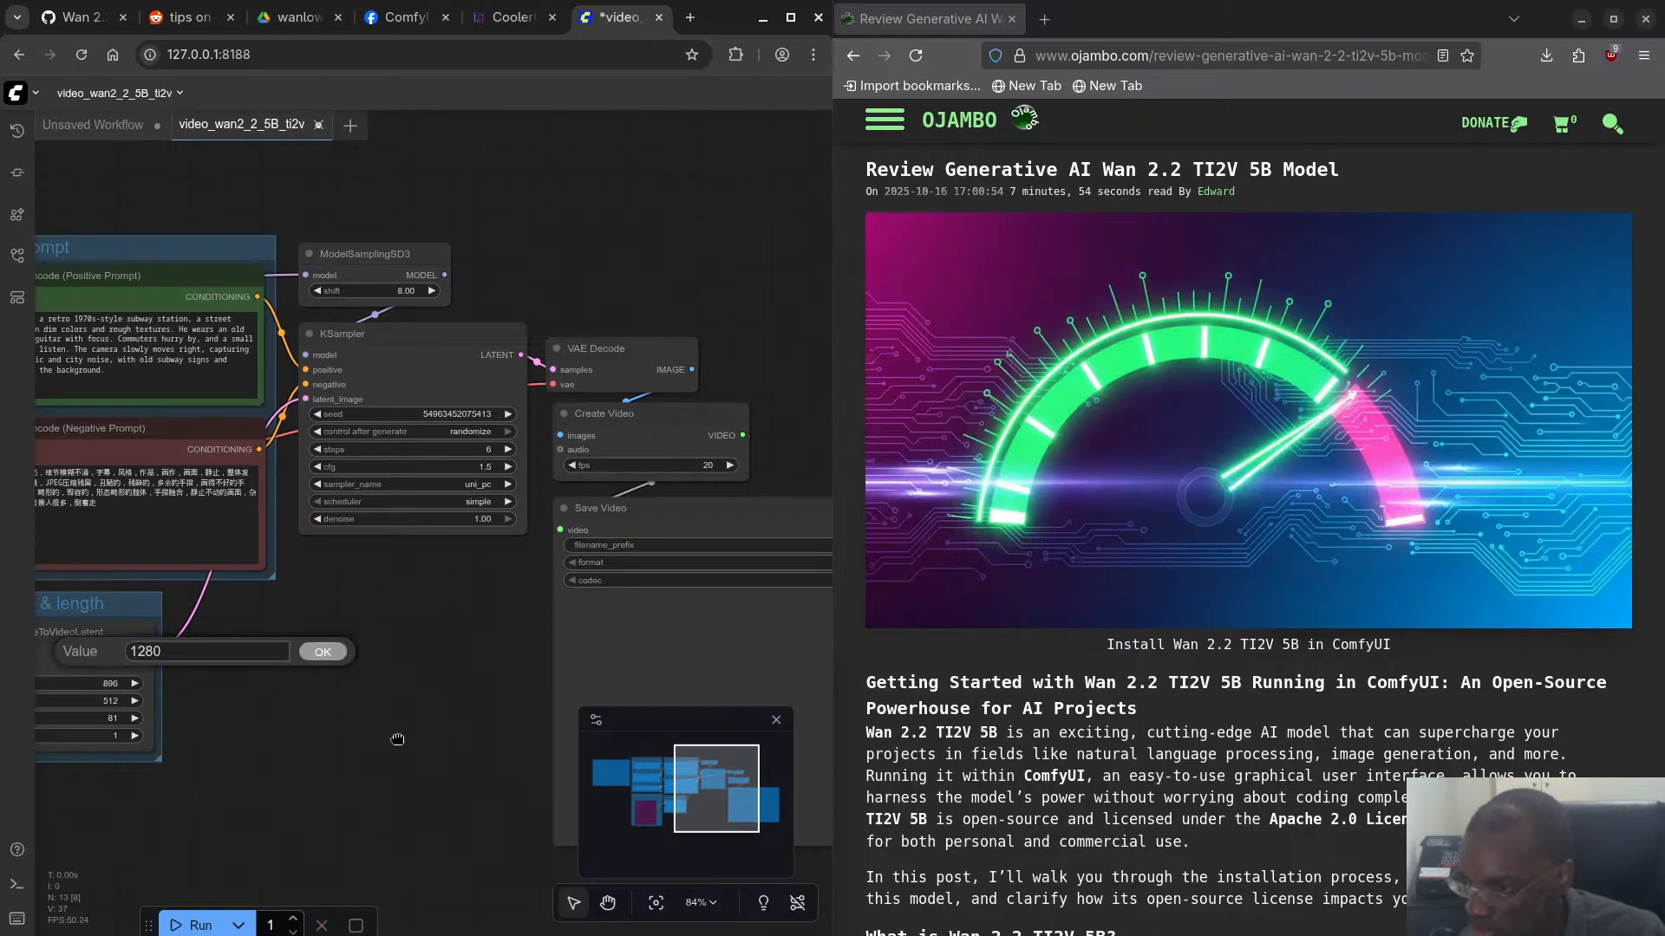
key("Return")
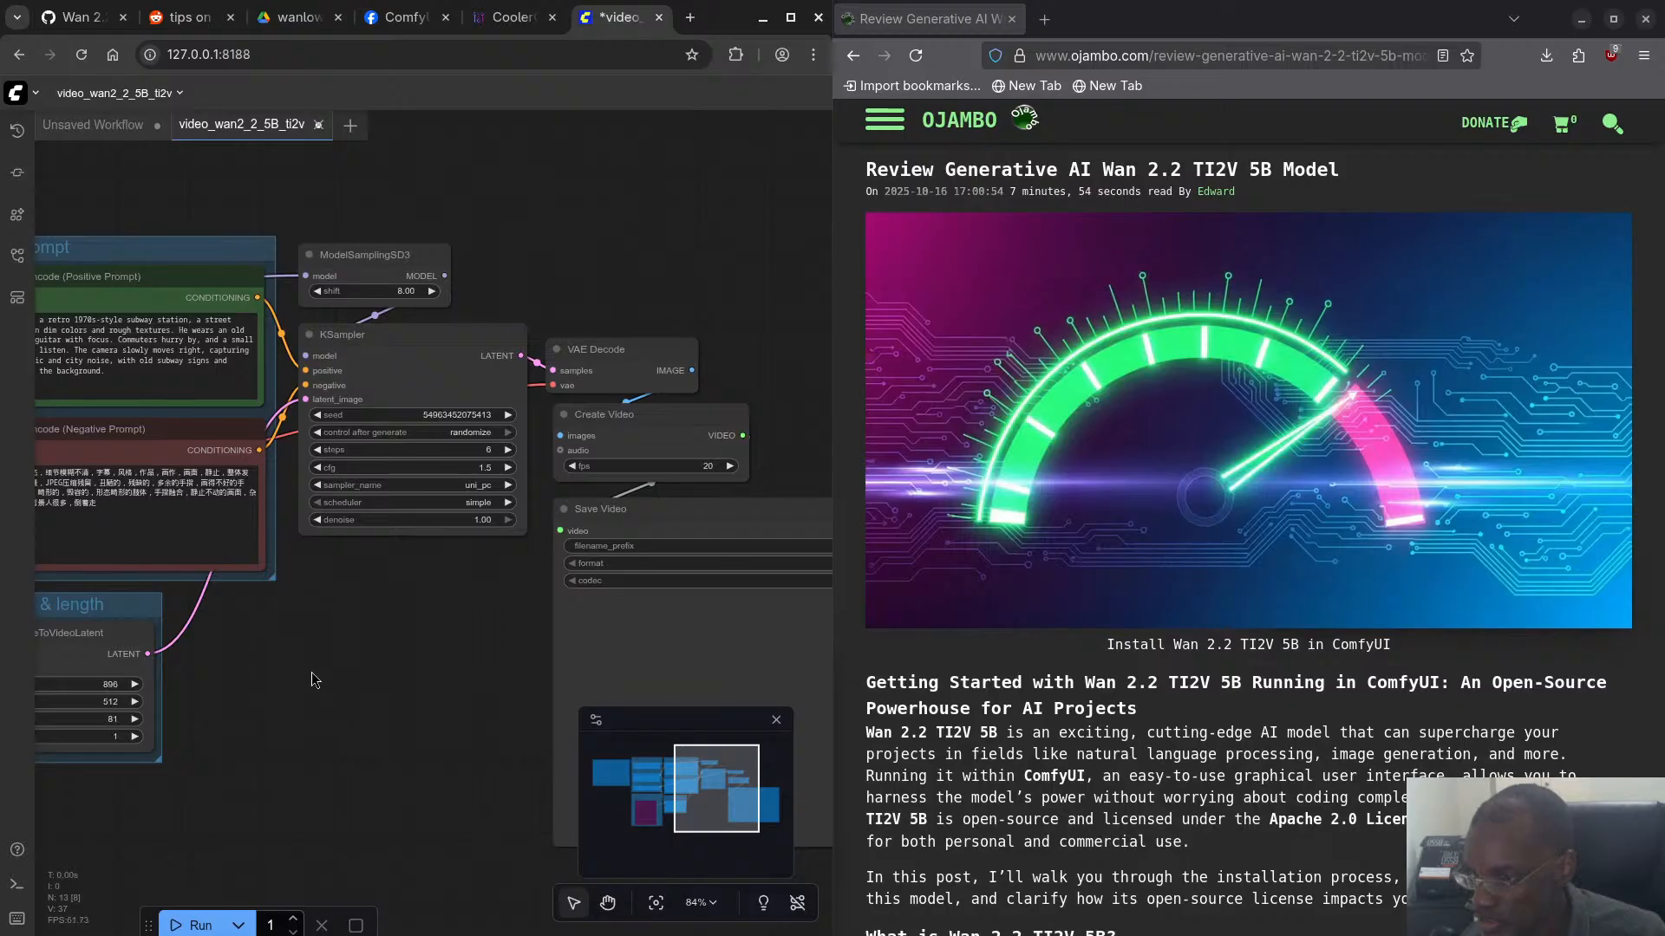
left_click(31, 90)
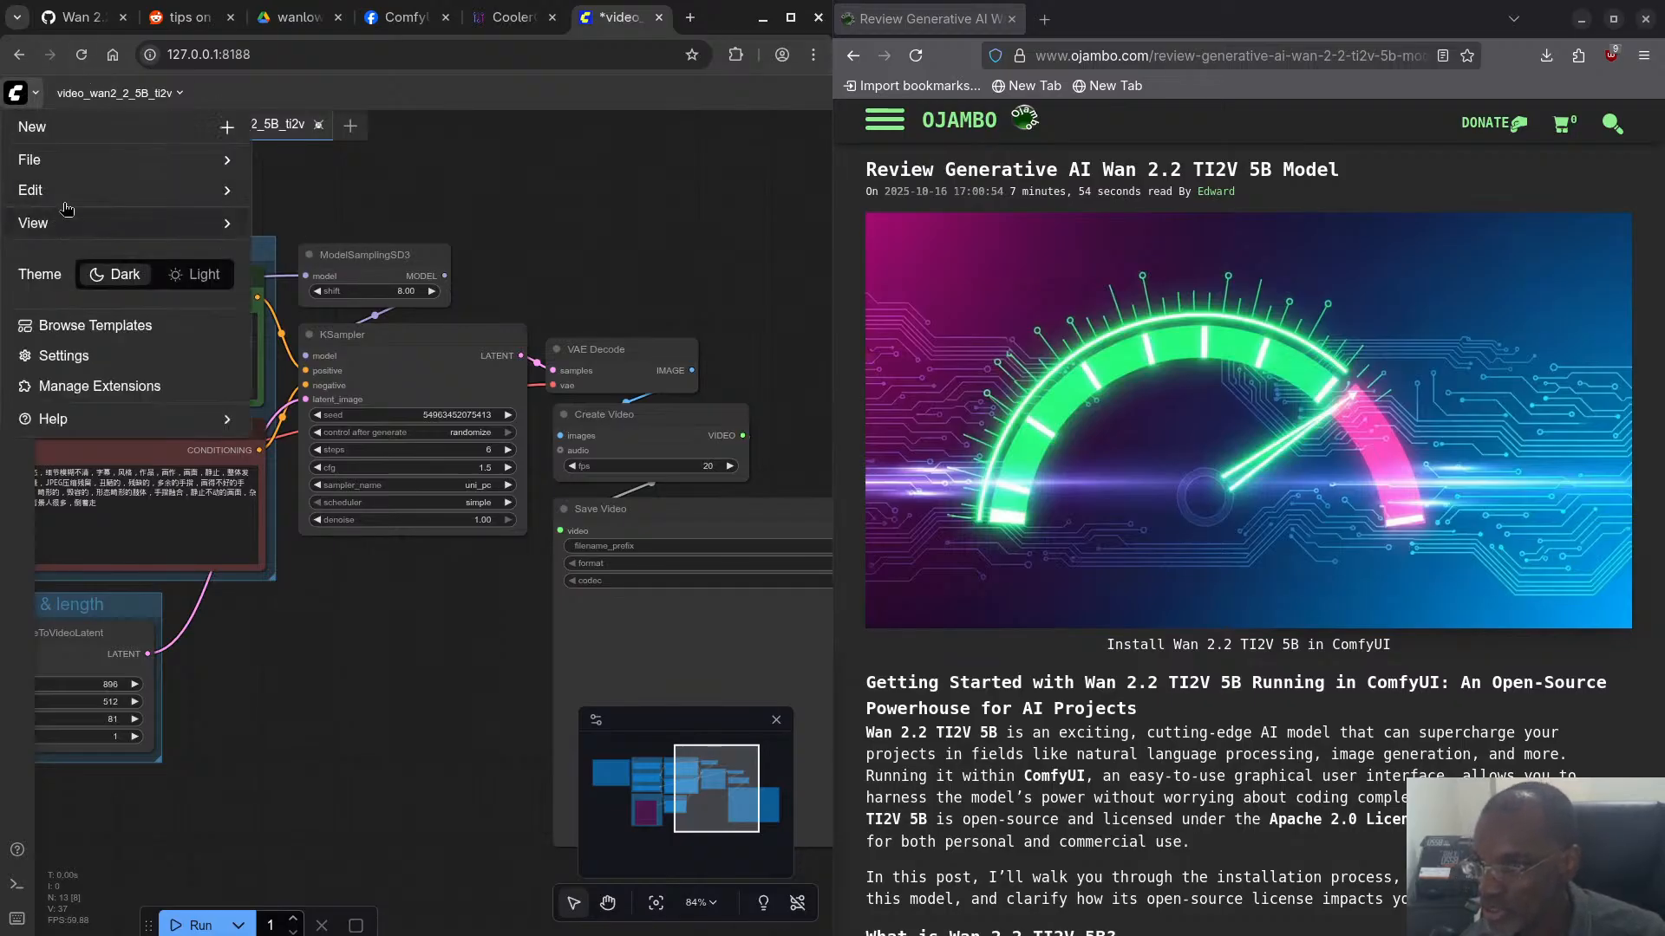
mouse_move(62, 171)
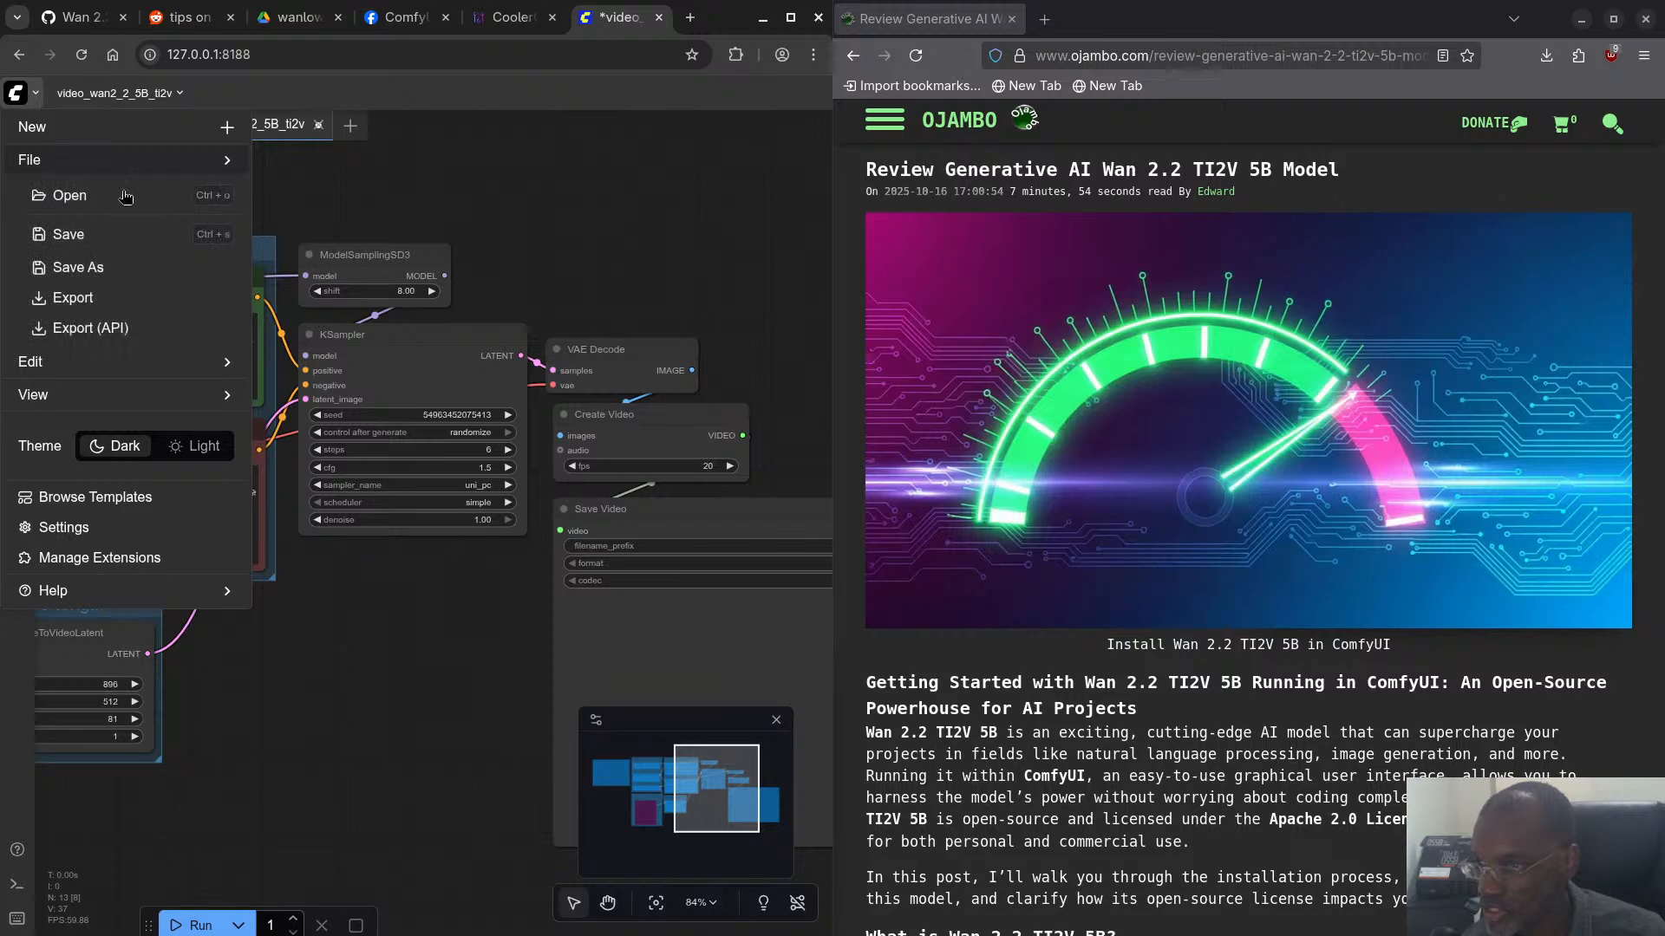
left_click(111, 246)
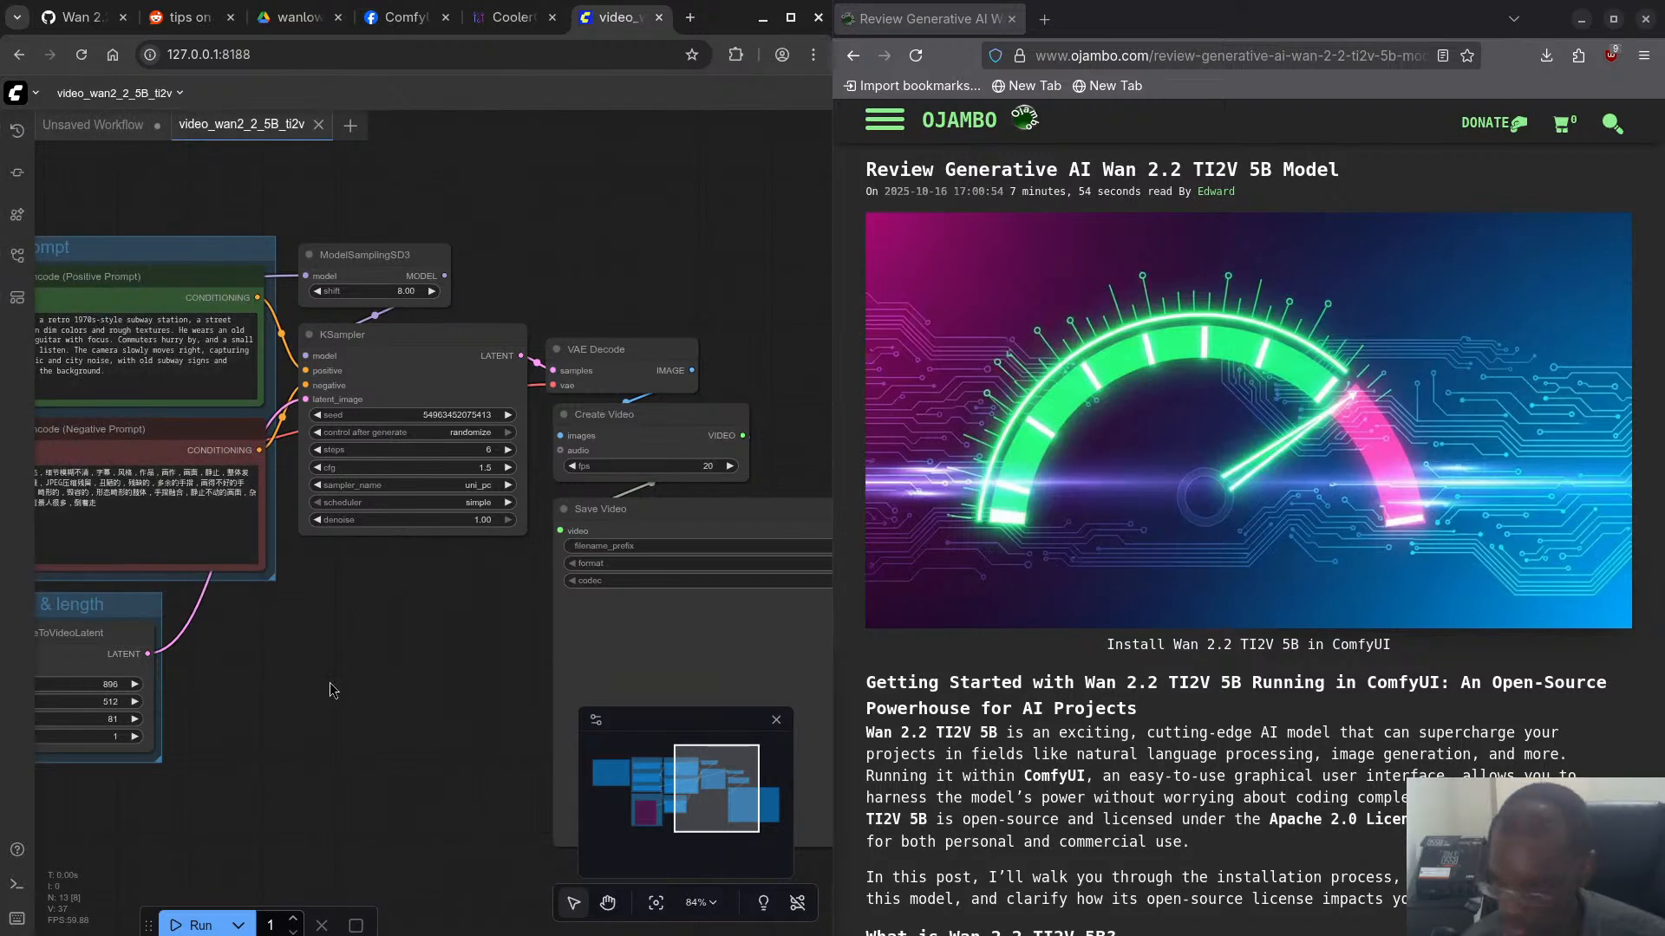
- Check in the terminal whether the interrupted prompt has ended, and return to the workflow in Chromium
key("super")
left_click(544, 664)
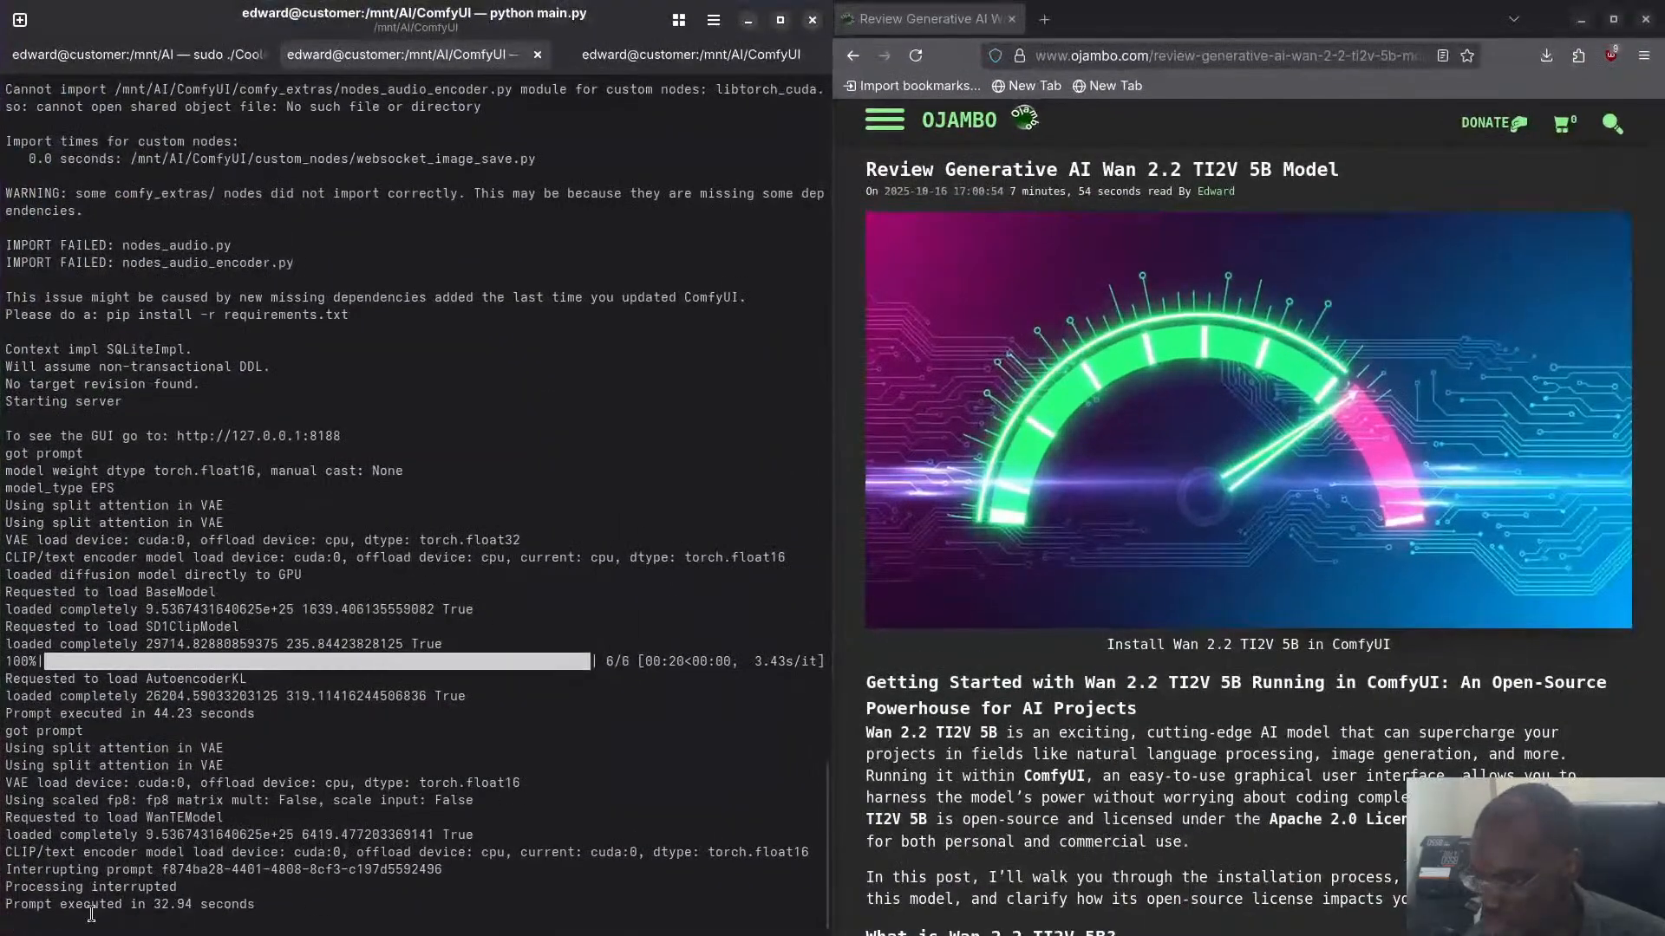
key("super")
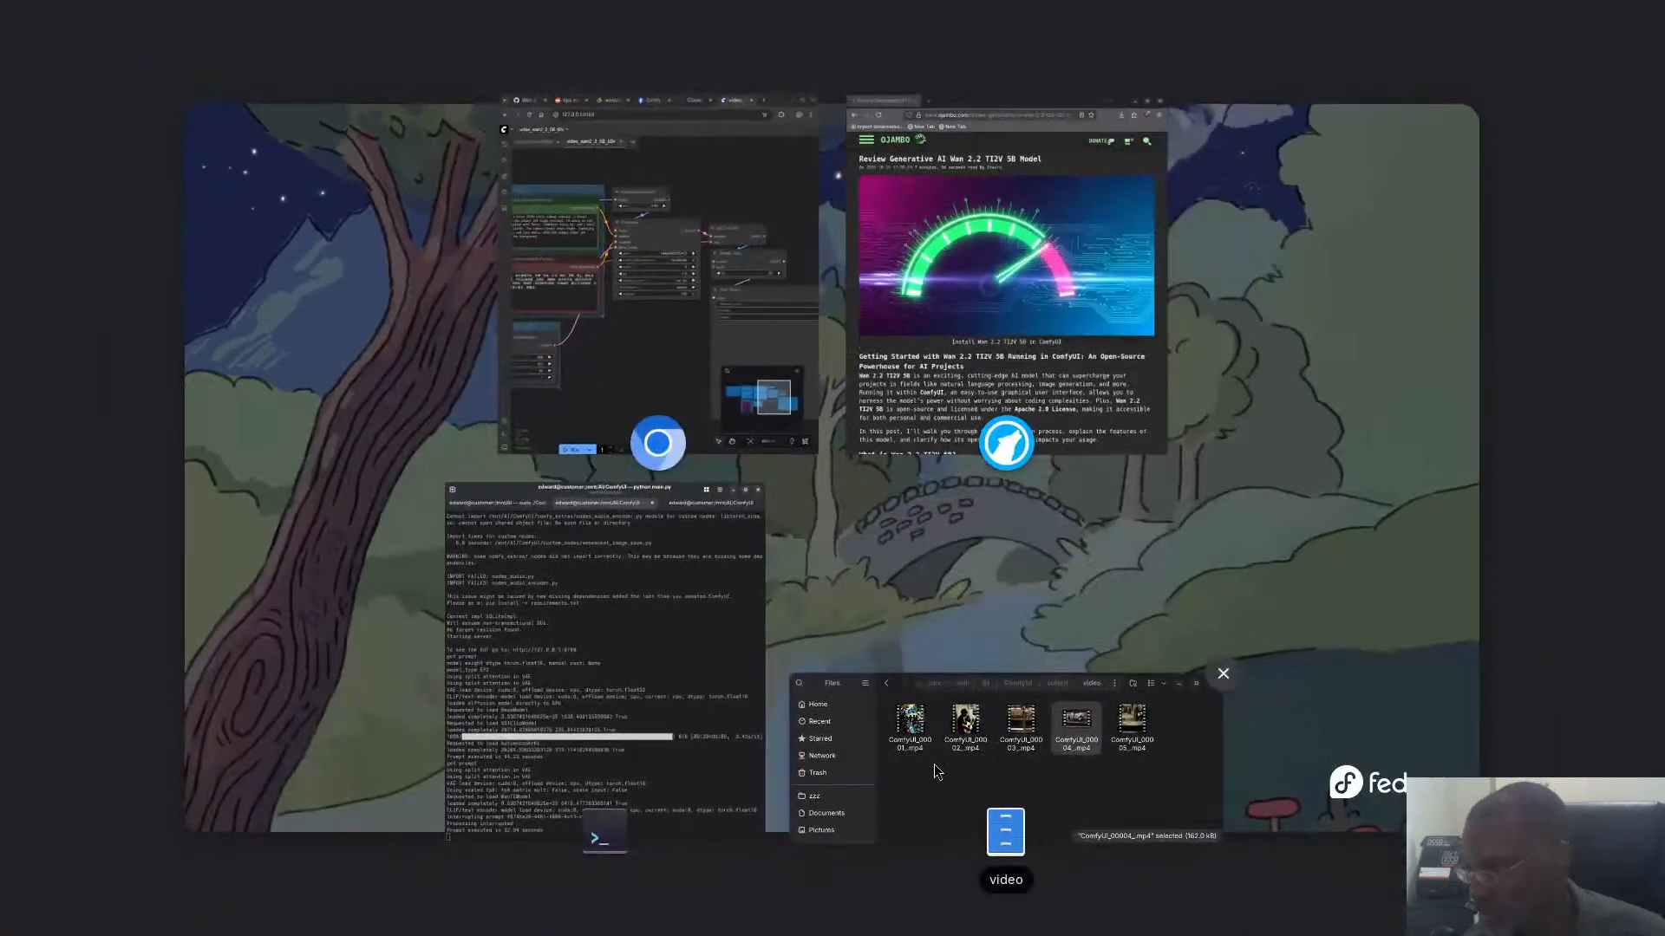
left_click(602, 363)
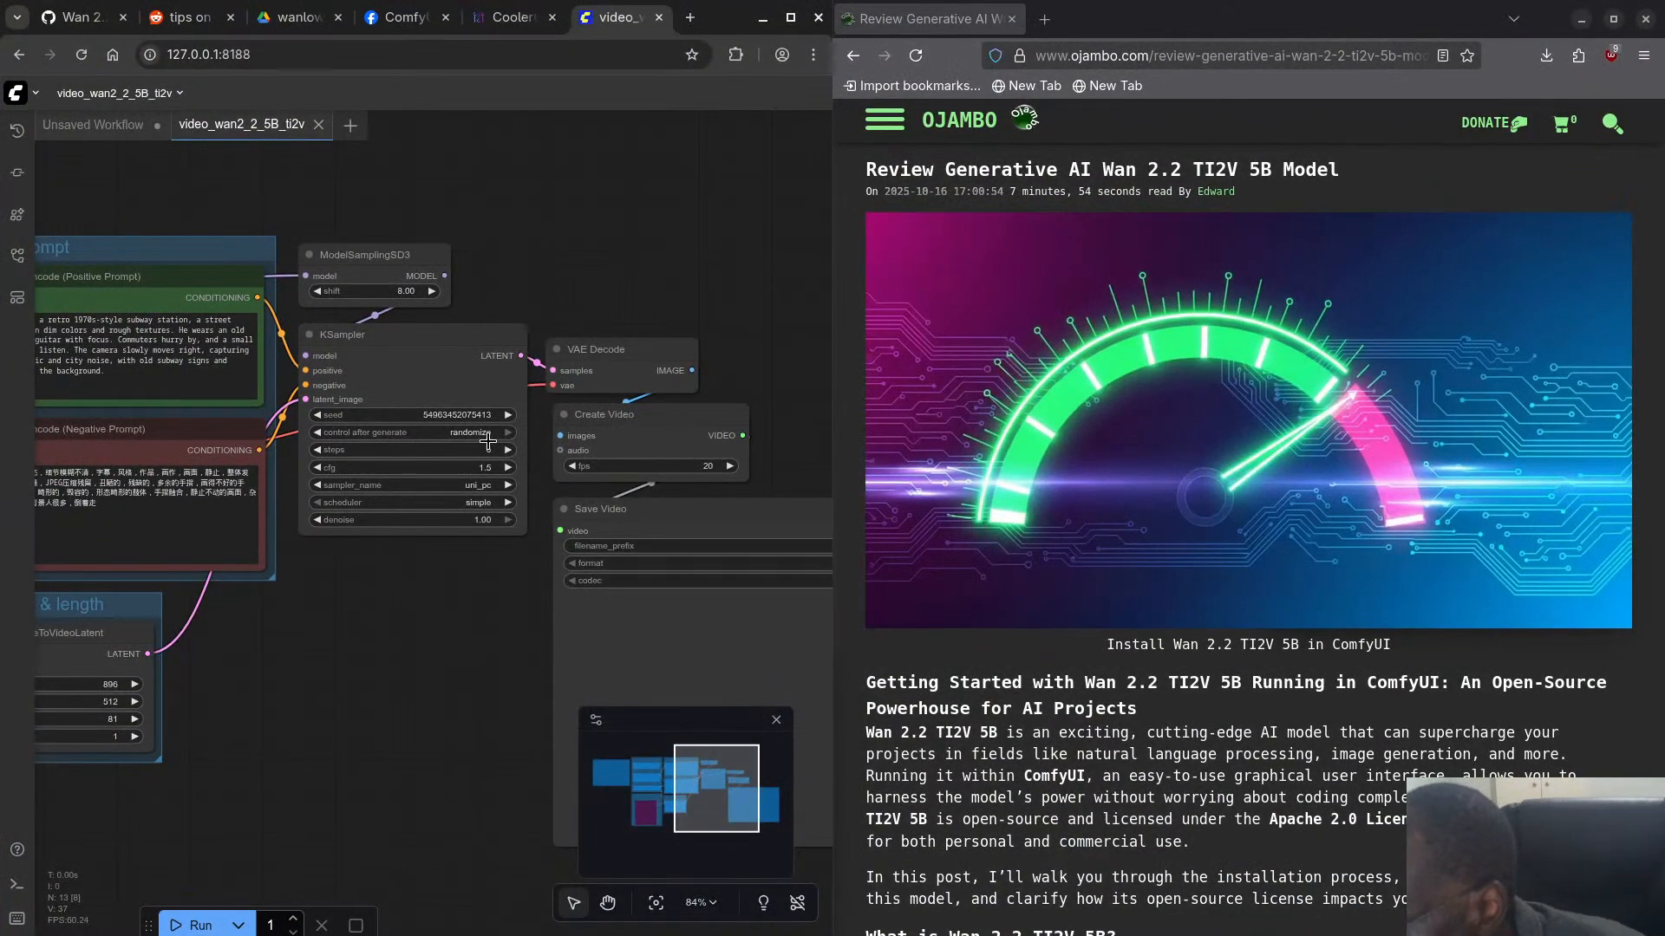
- Set the KSampler's seed back to 42 and save the workflow again
left_click(457, 413)
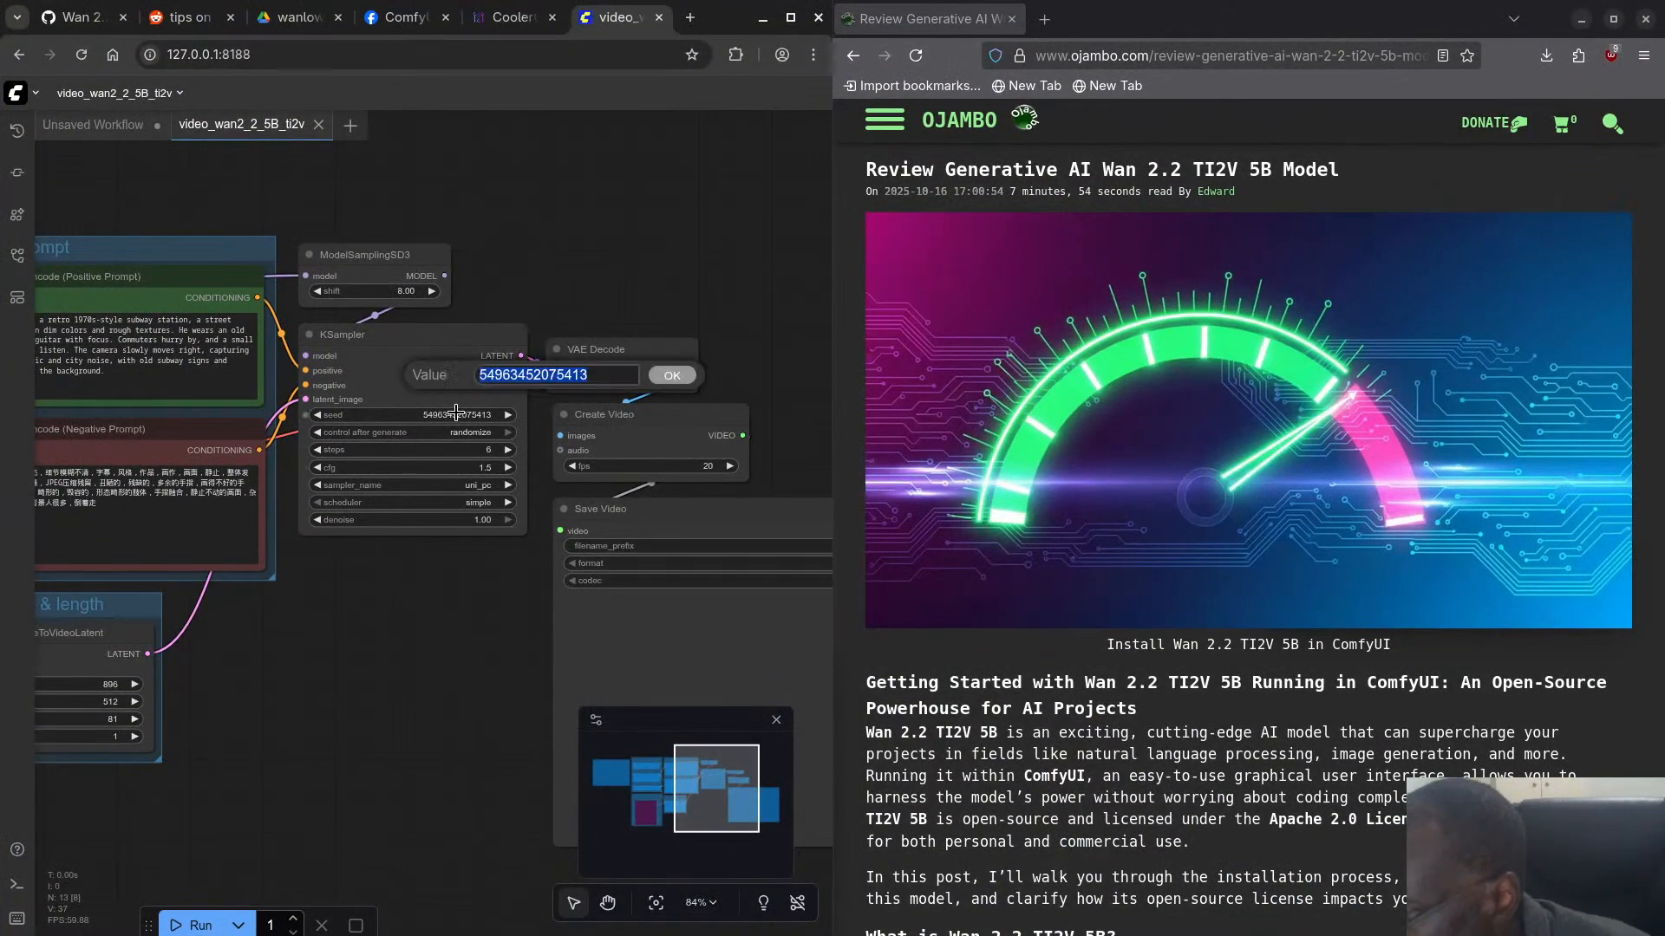
type("42")
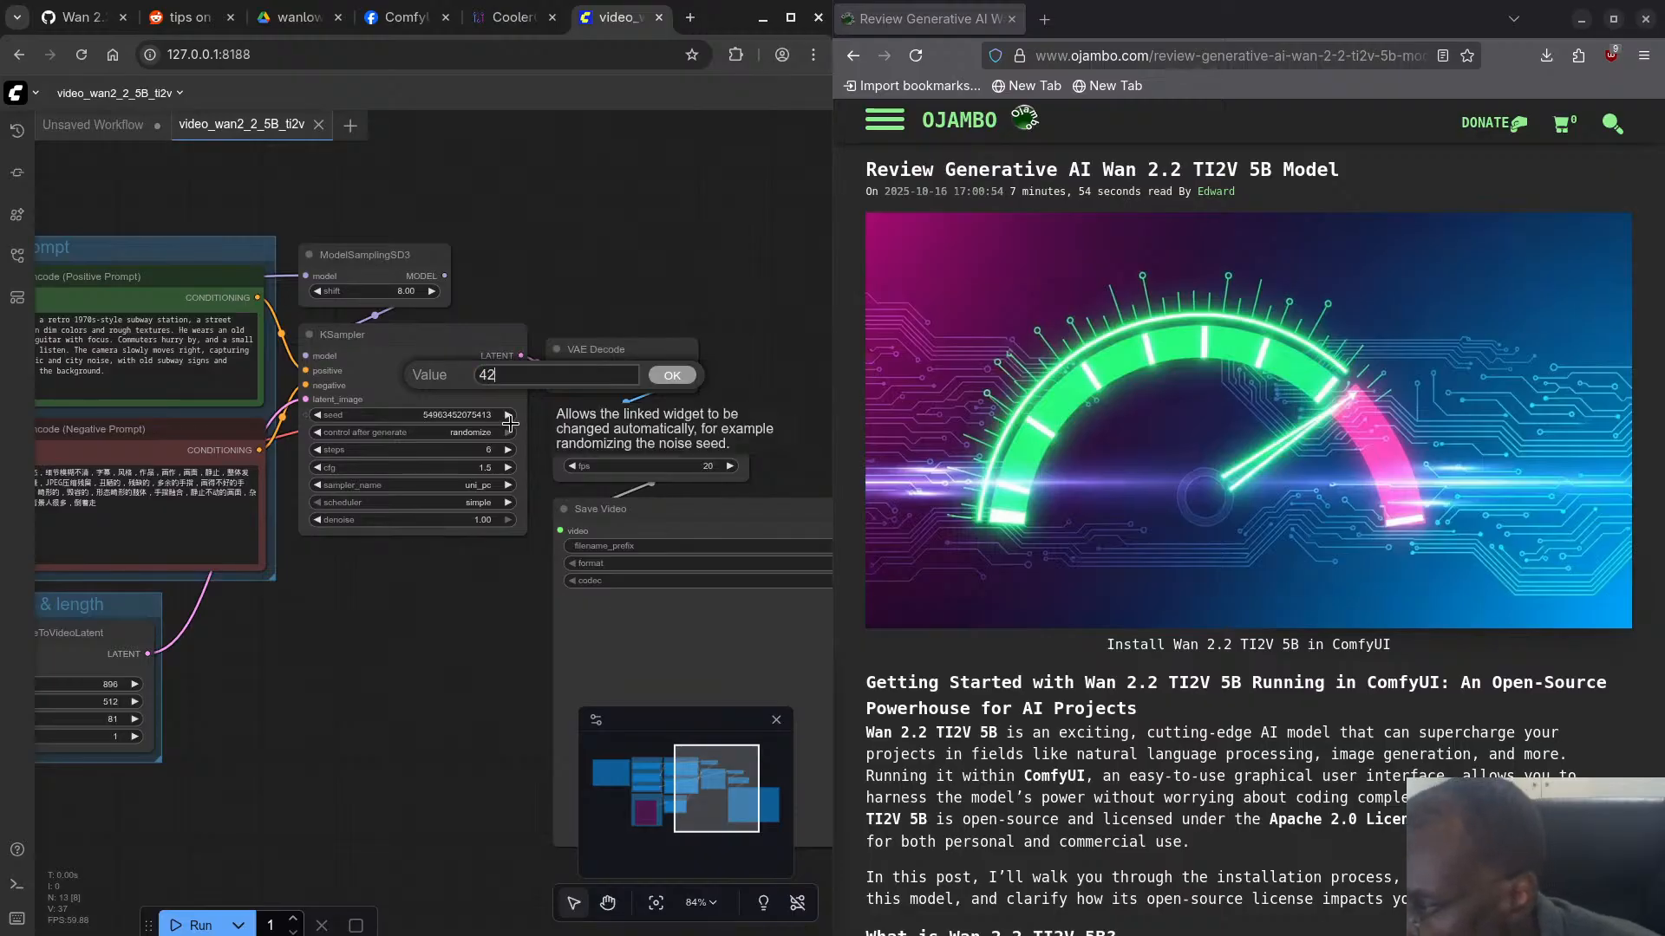
key("Return")
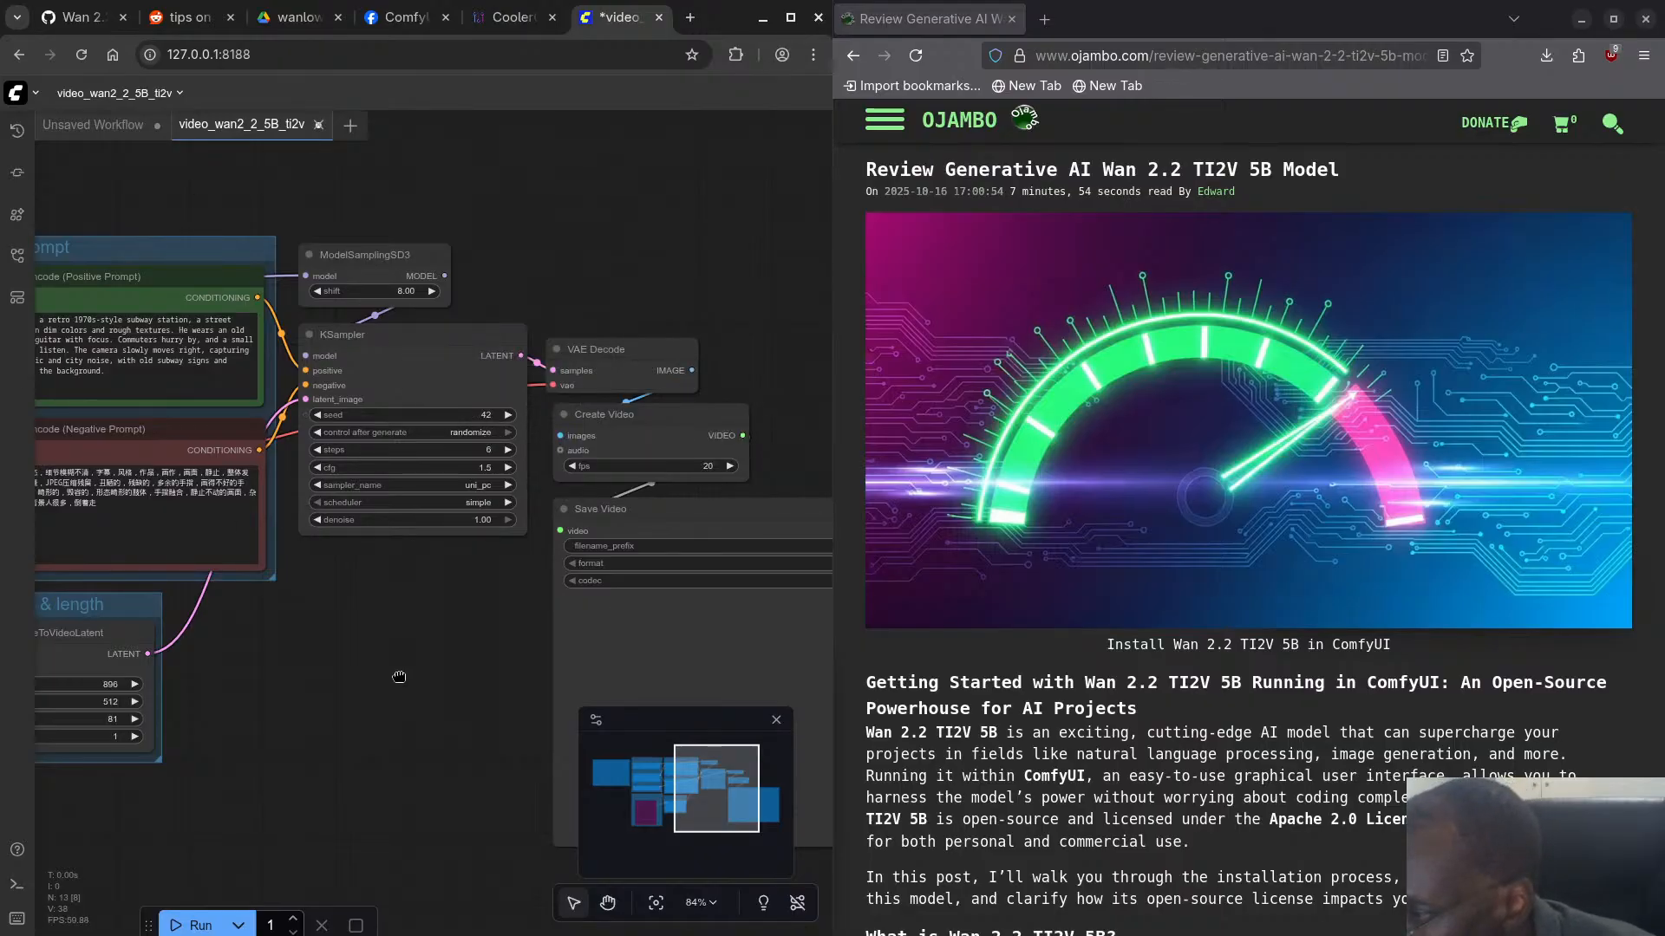
left_click(18, 93)
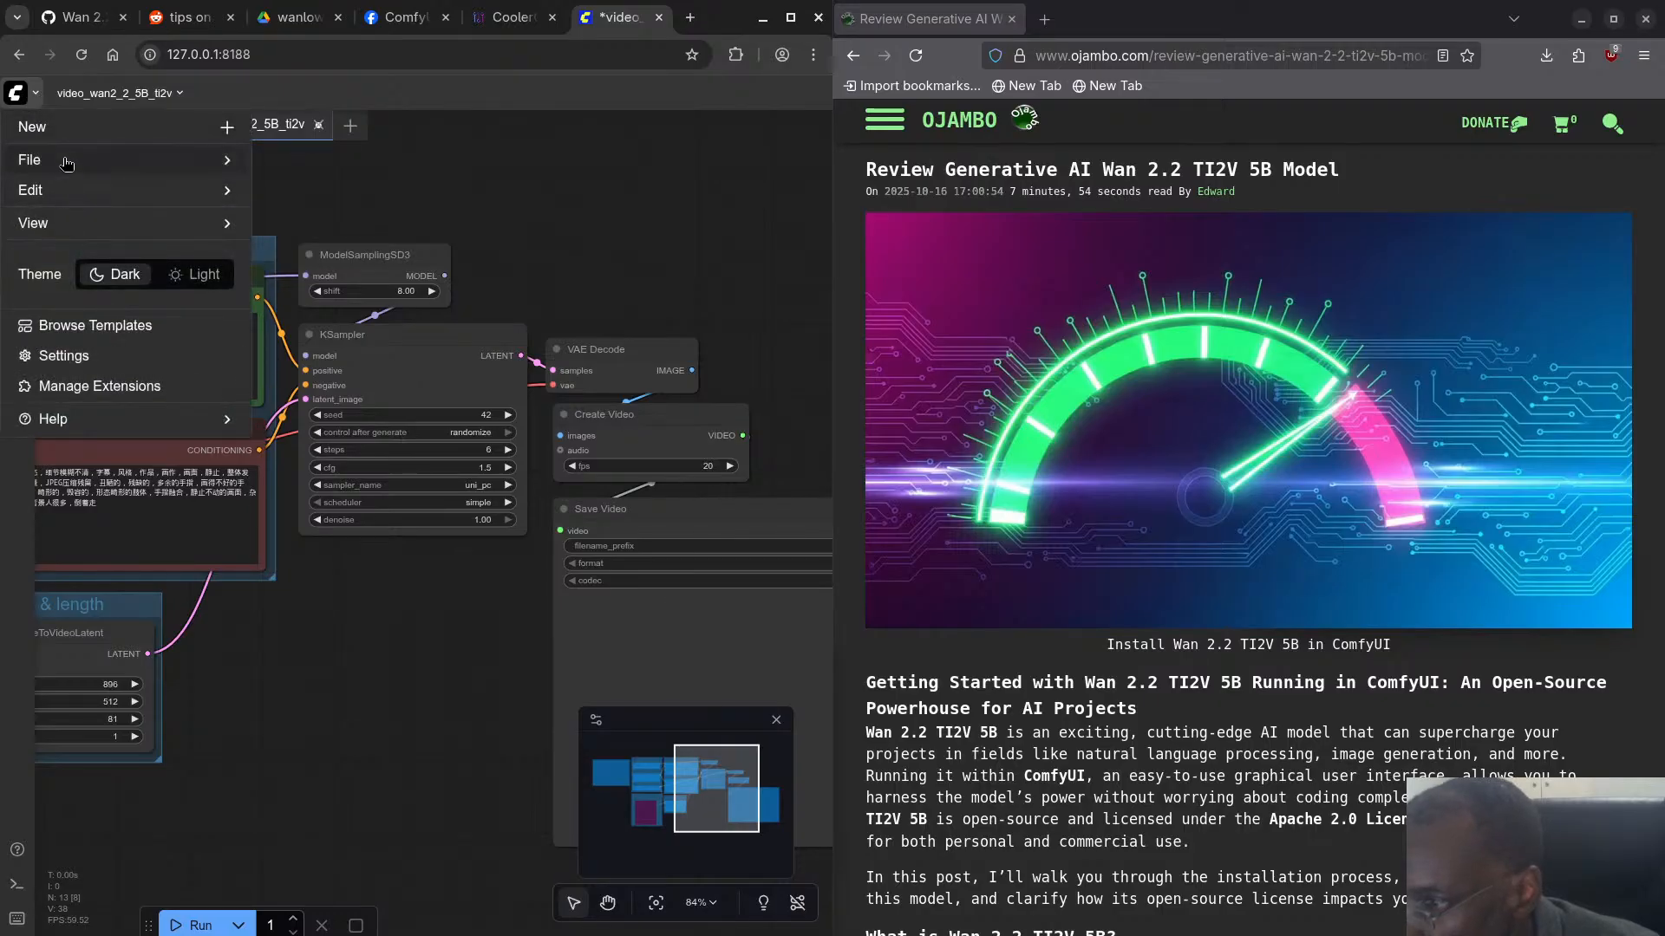
left_click(62, 161)
left_click(171, 243)
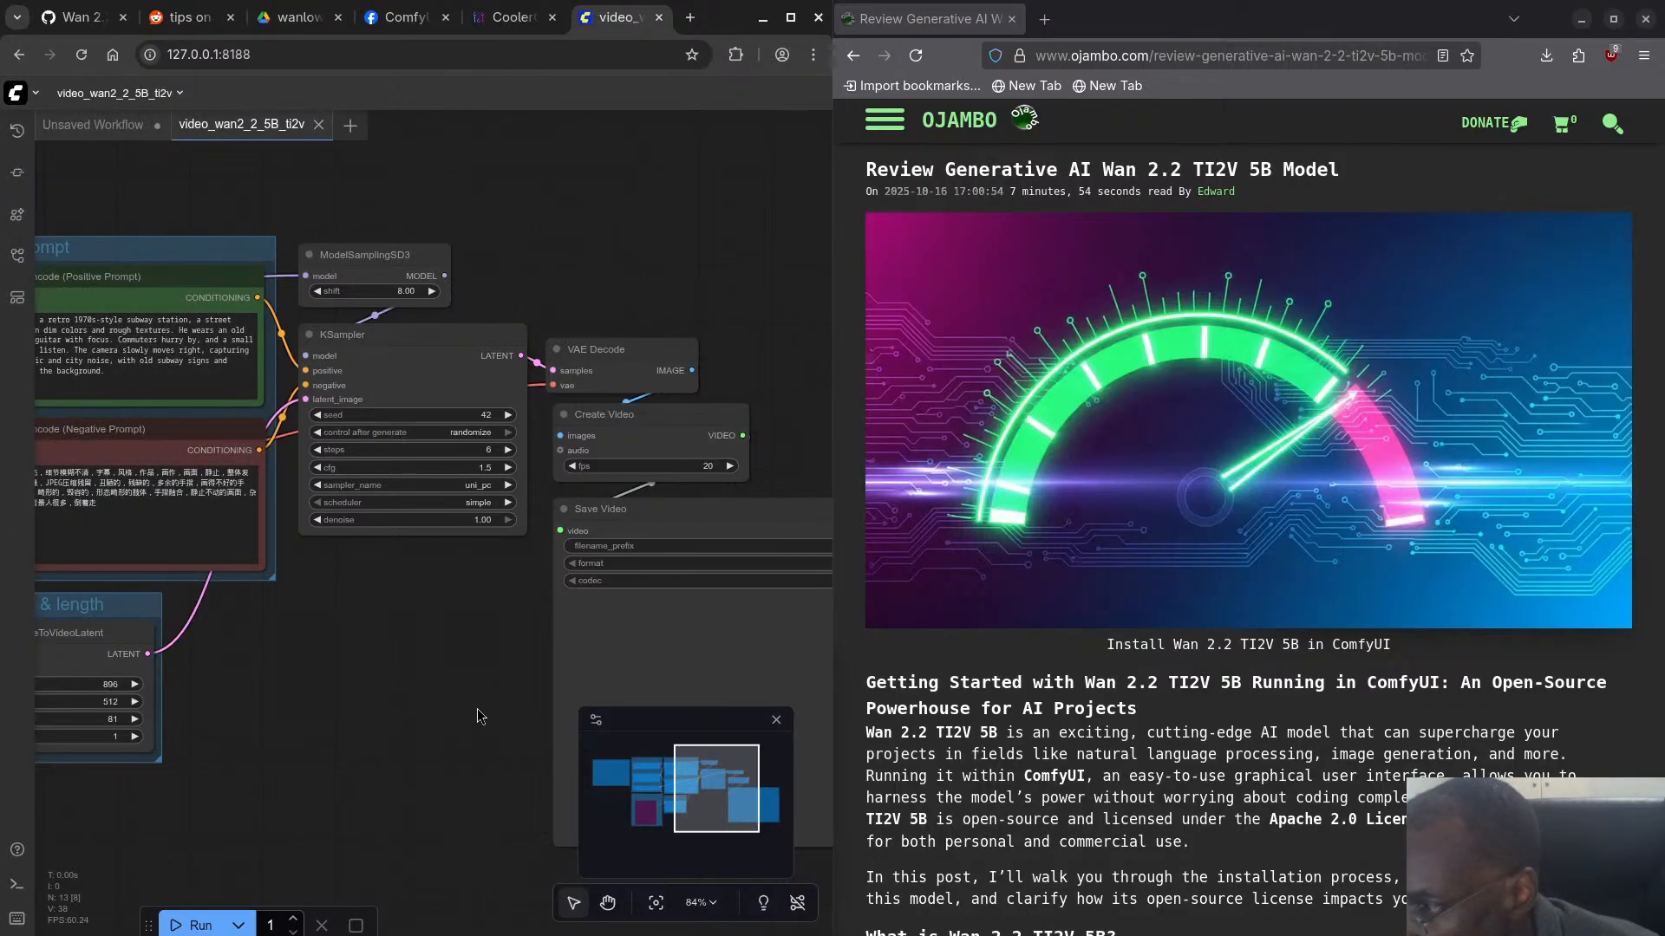
- Run the video workflow and follow its model loading and sampling progress in the terminal
left_click(201, 927)
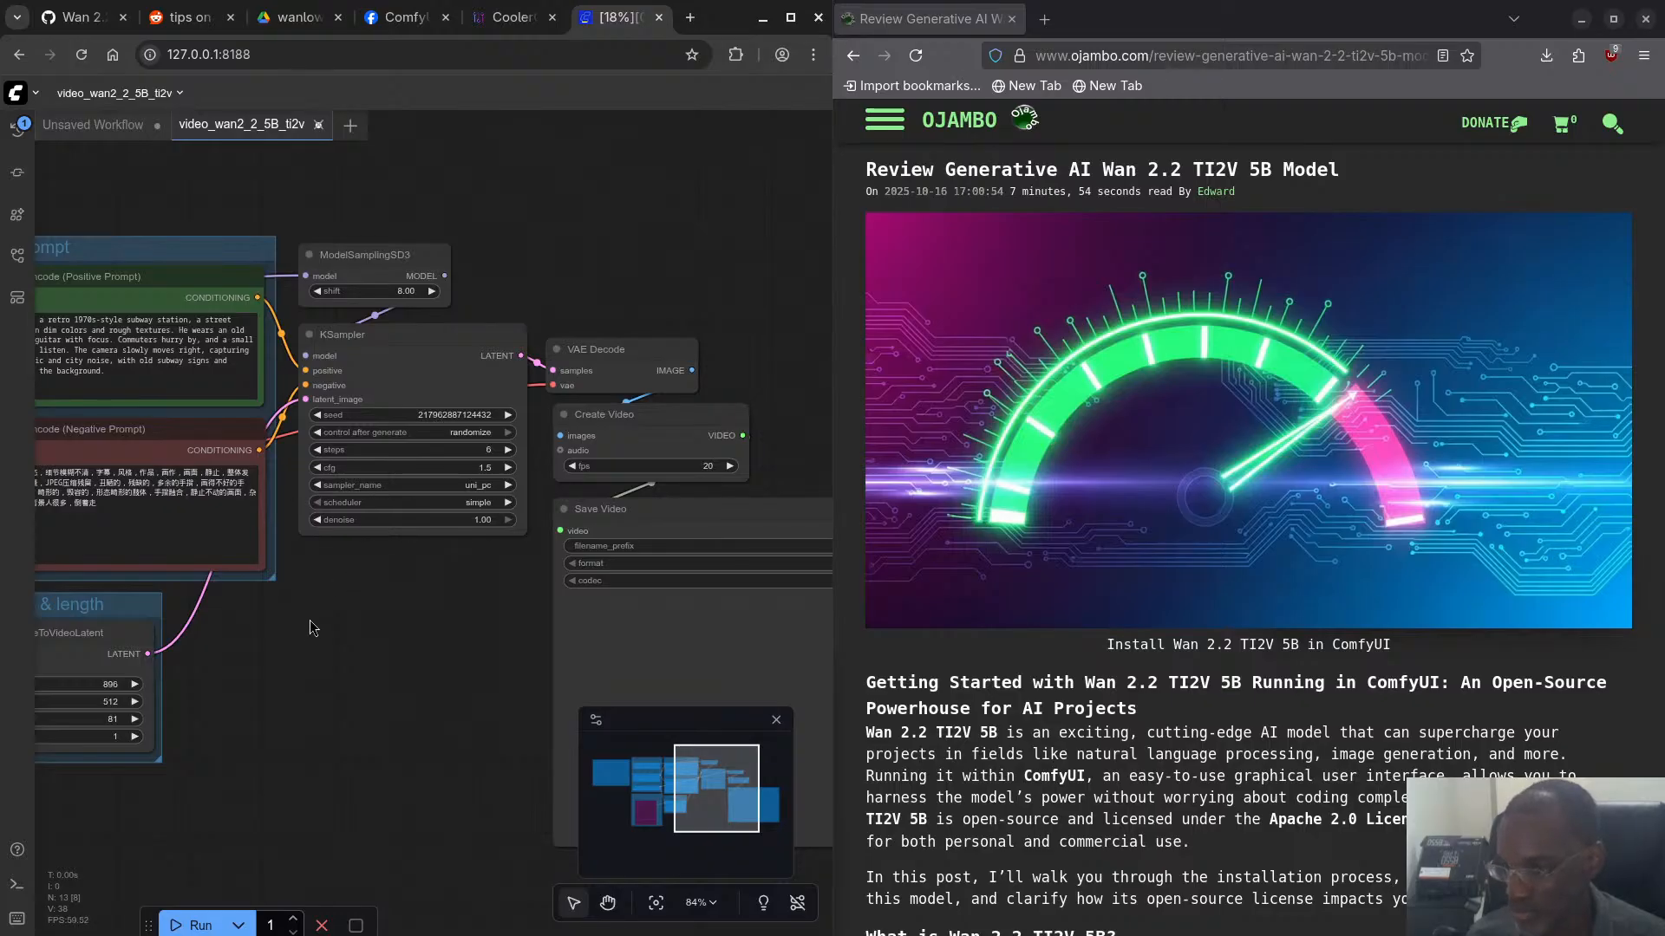
key("super")
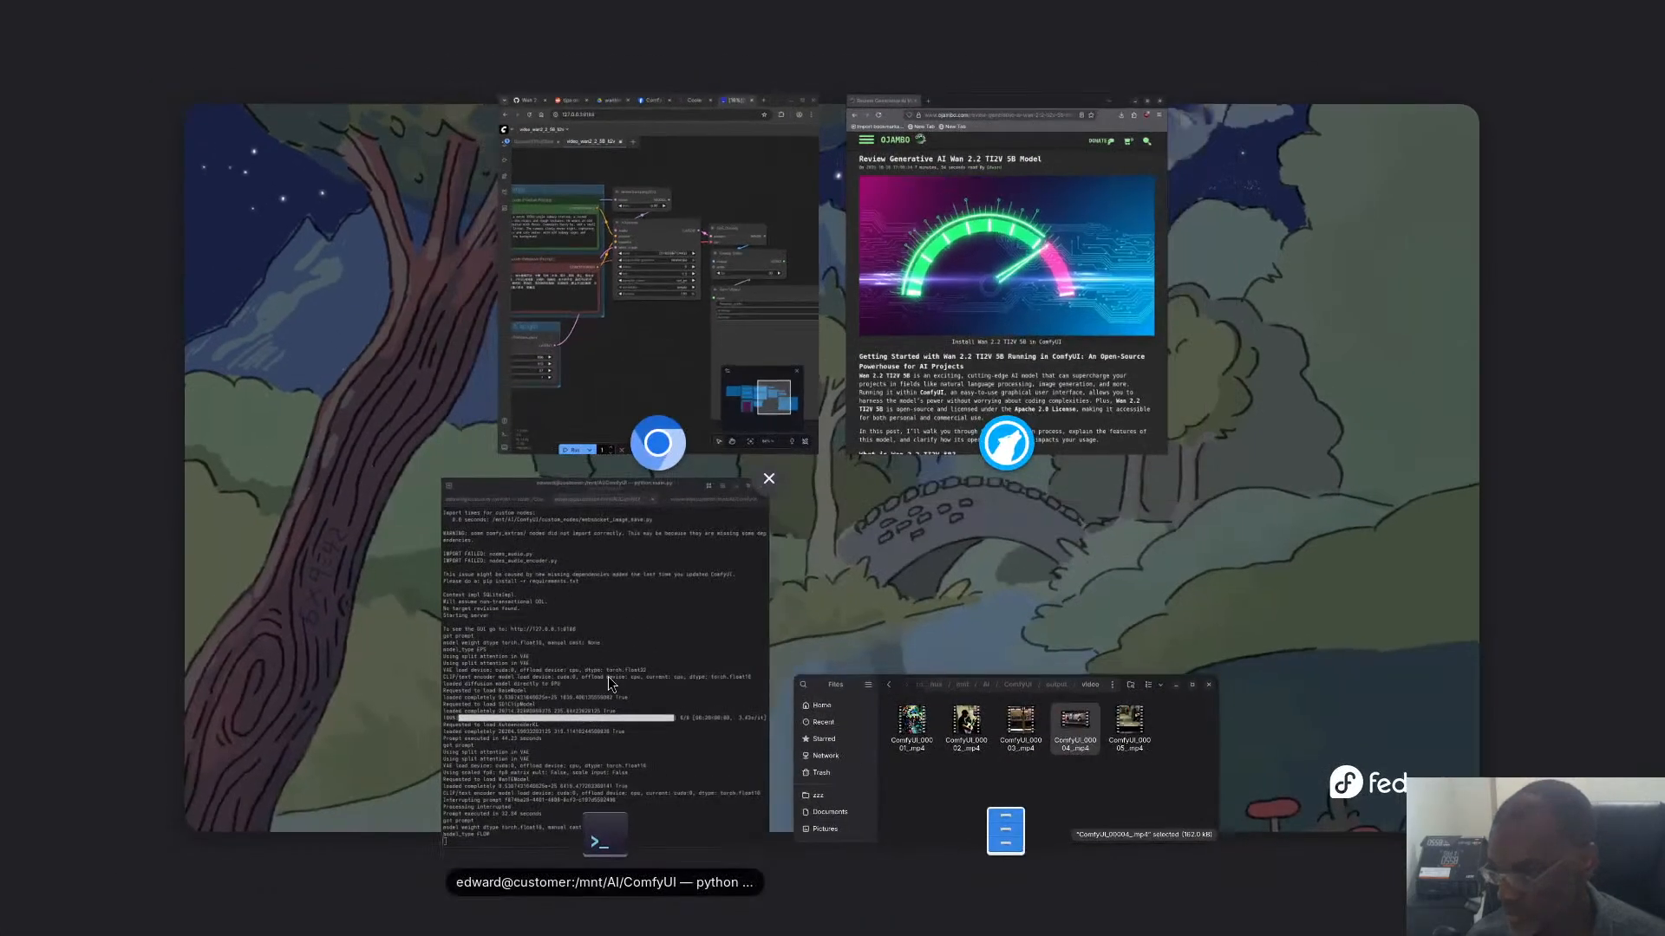
left_click(511, 703)
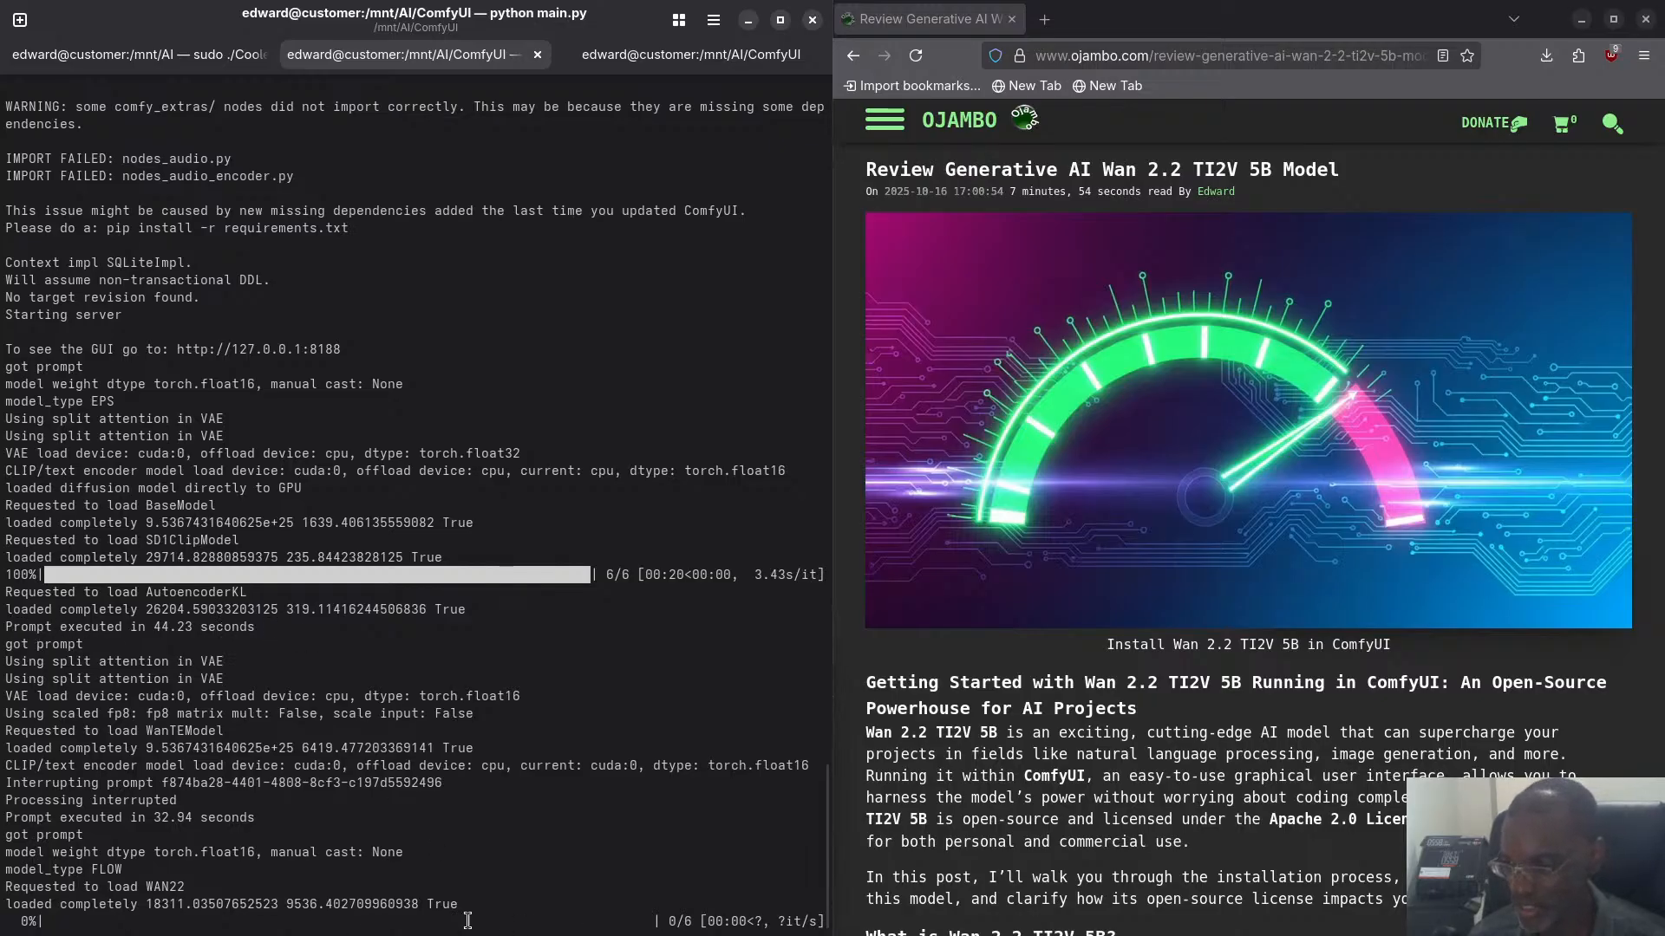
scroll(321, 169, "up", 13)
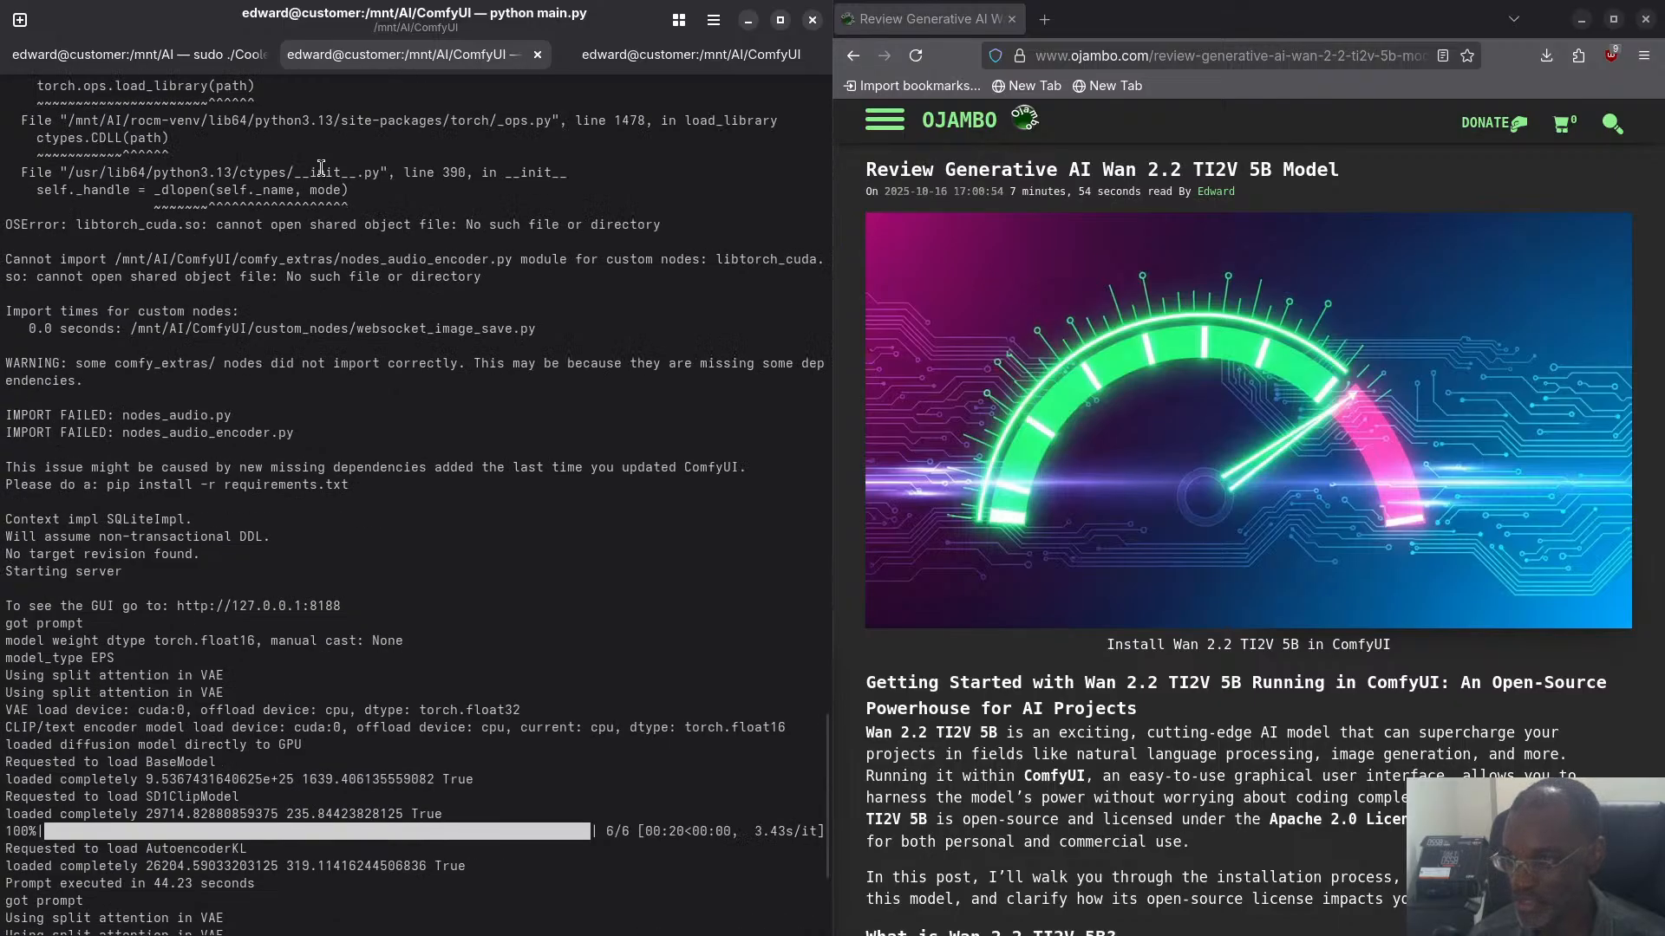
scroll(323, 257, "down", 13)
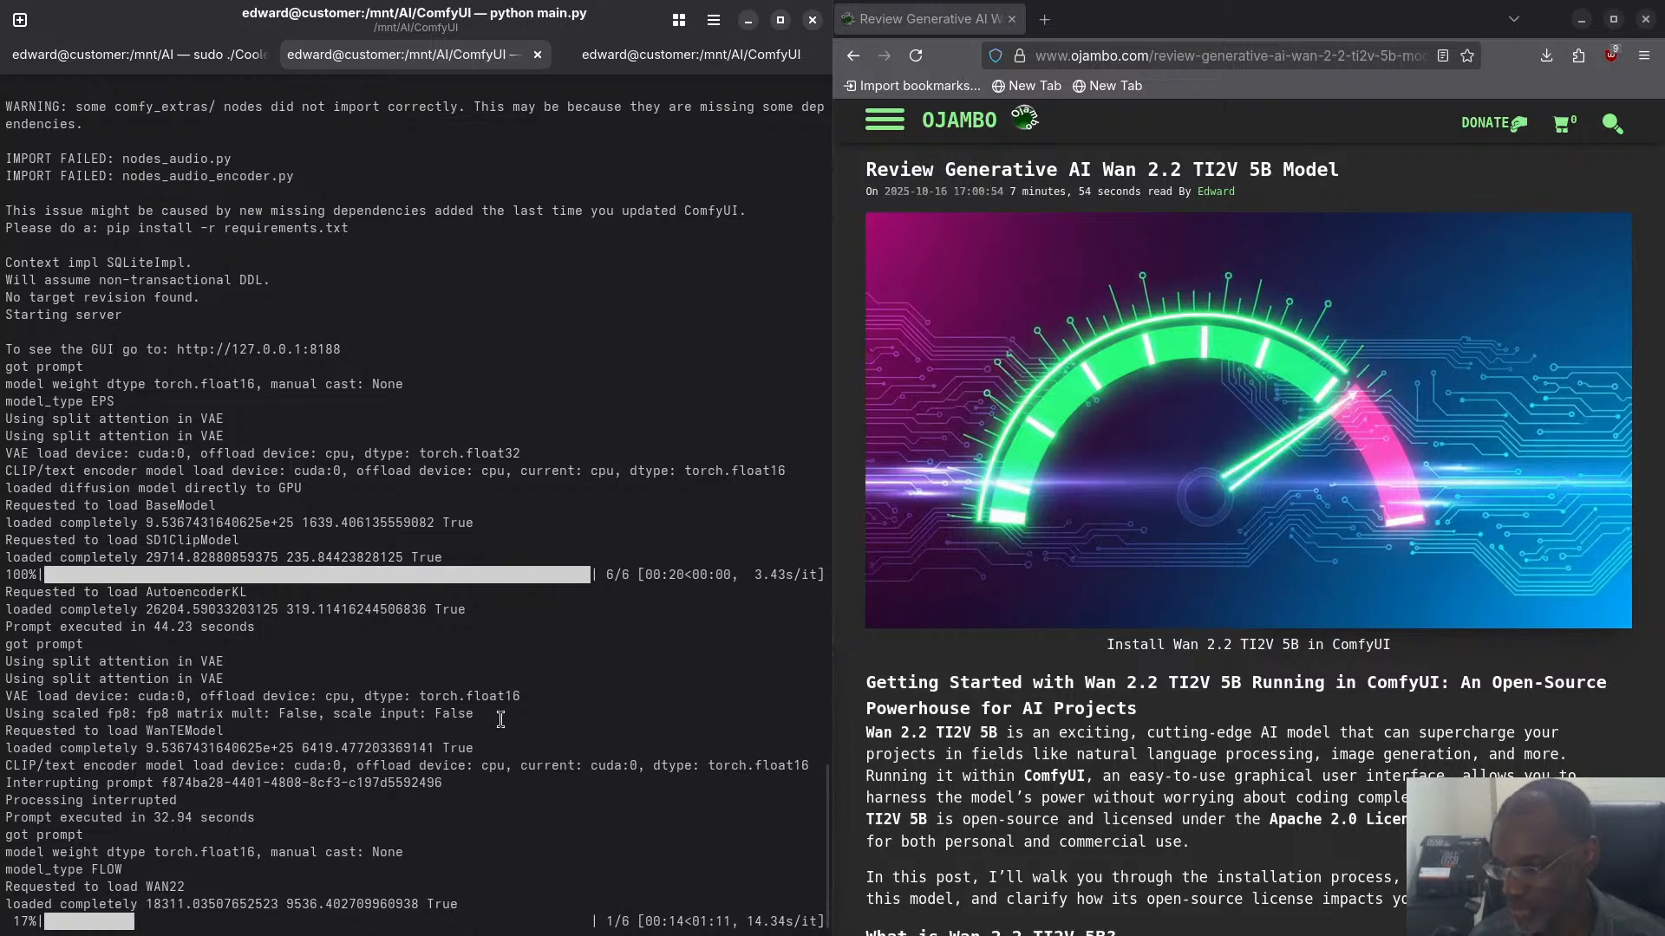
- Switch to the CoolerControl page in Chromium to check the GPU temperatures and load during generation
key("super")
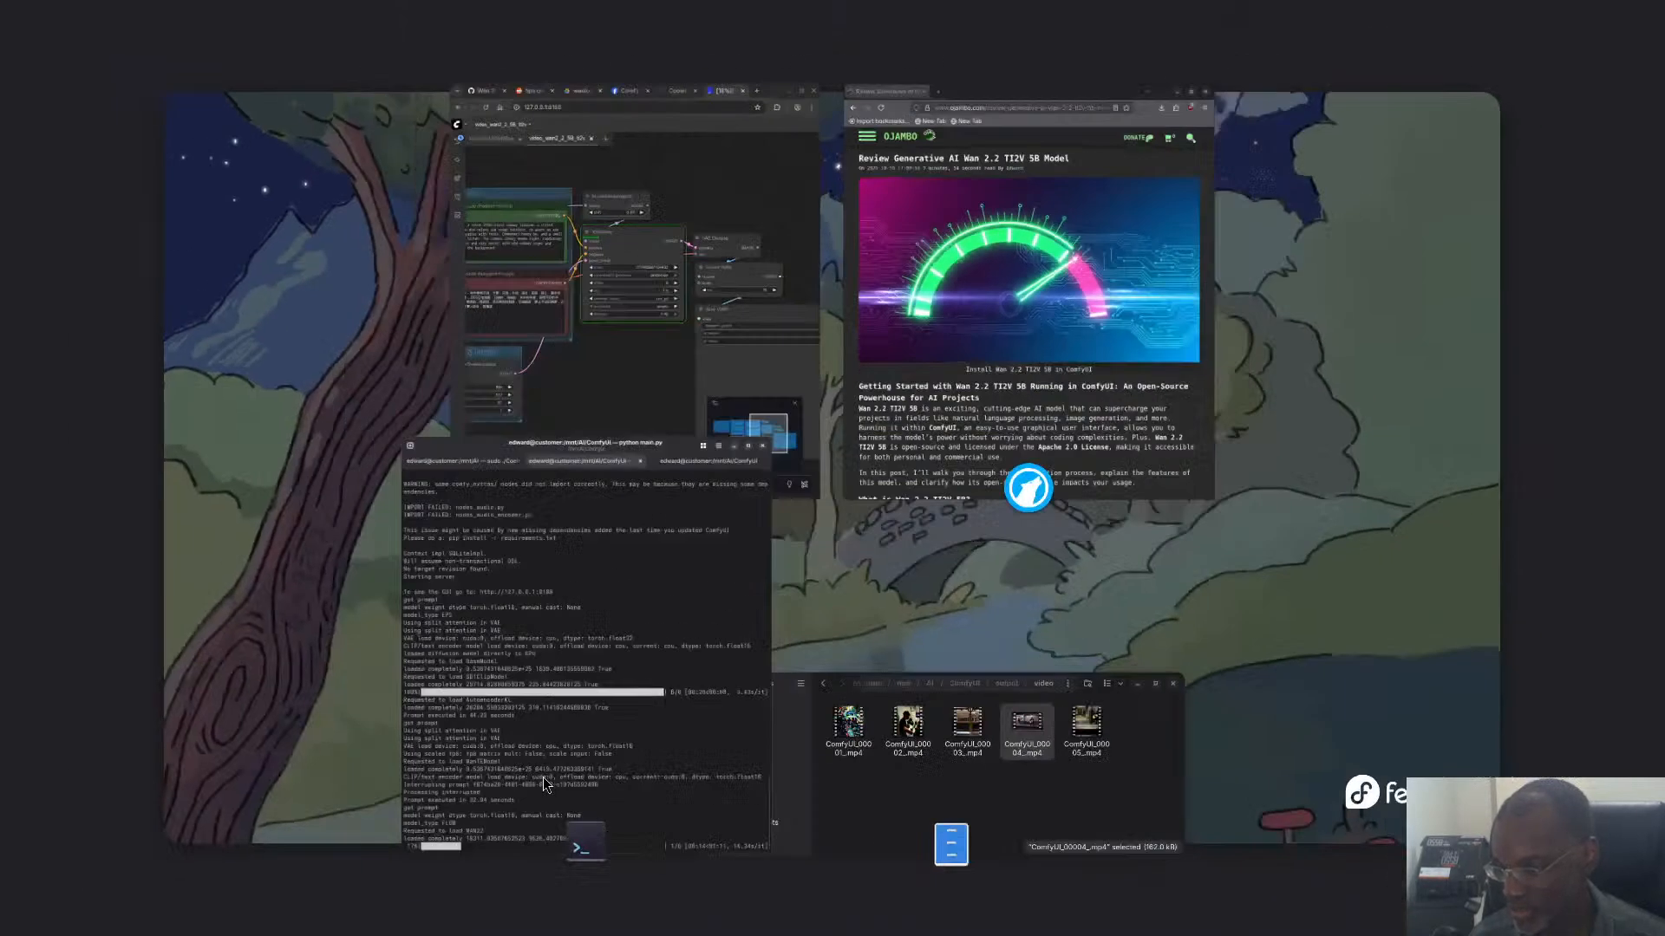
left_click(702, 387)
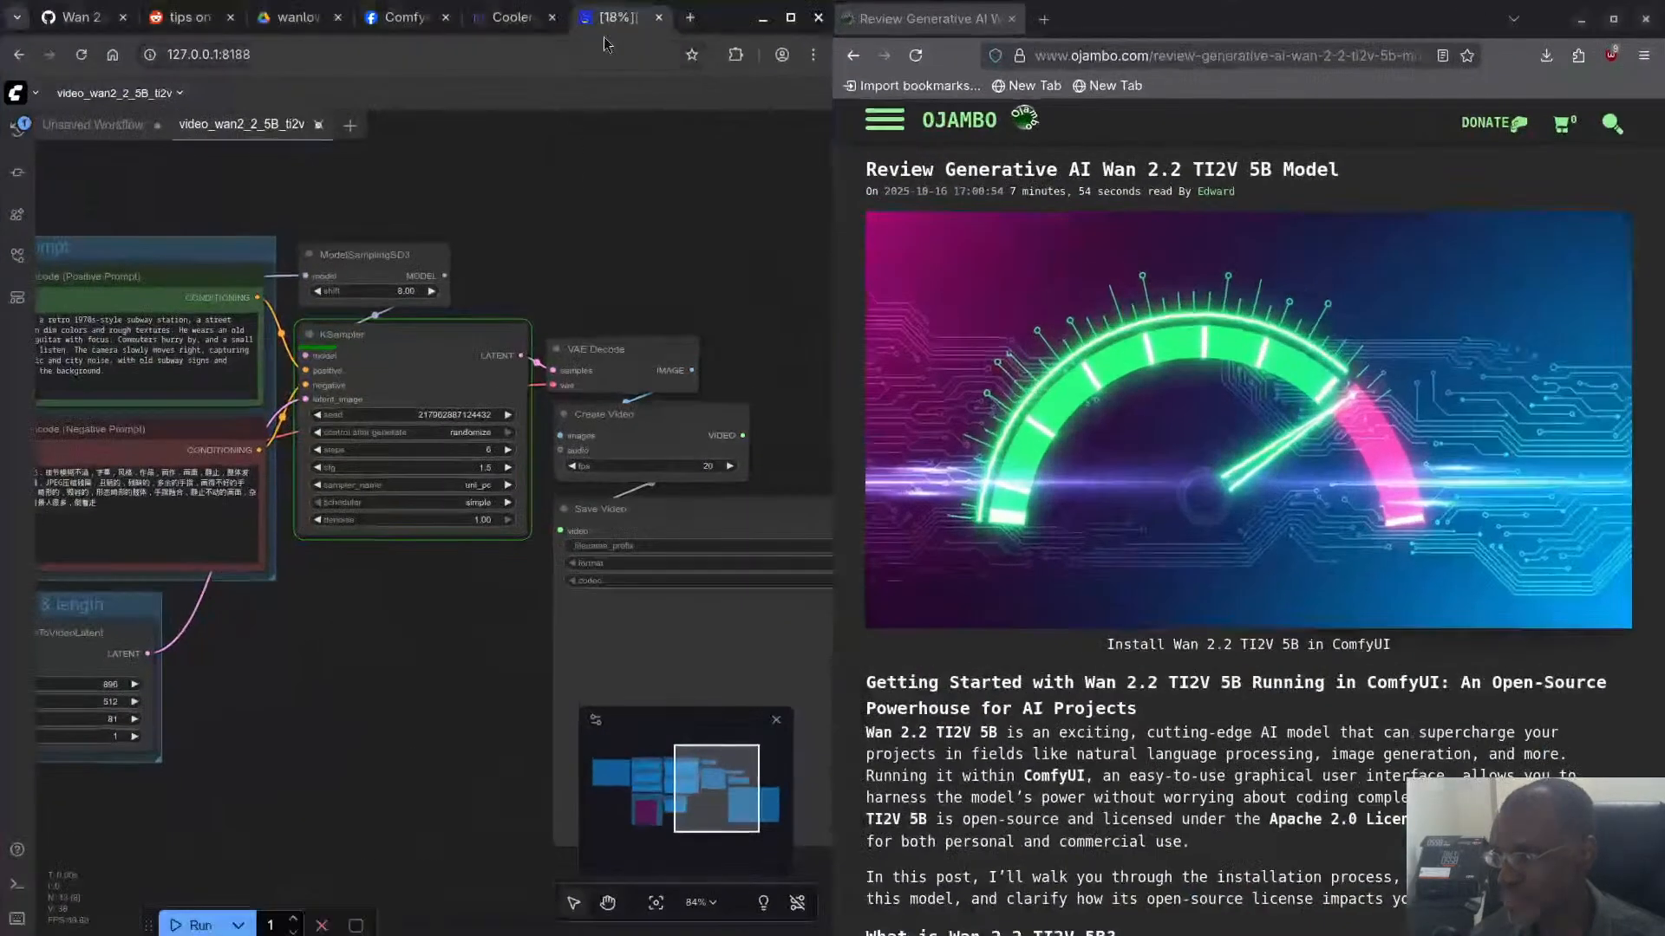
left_click(513, 19)
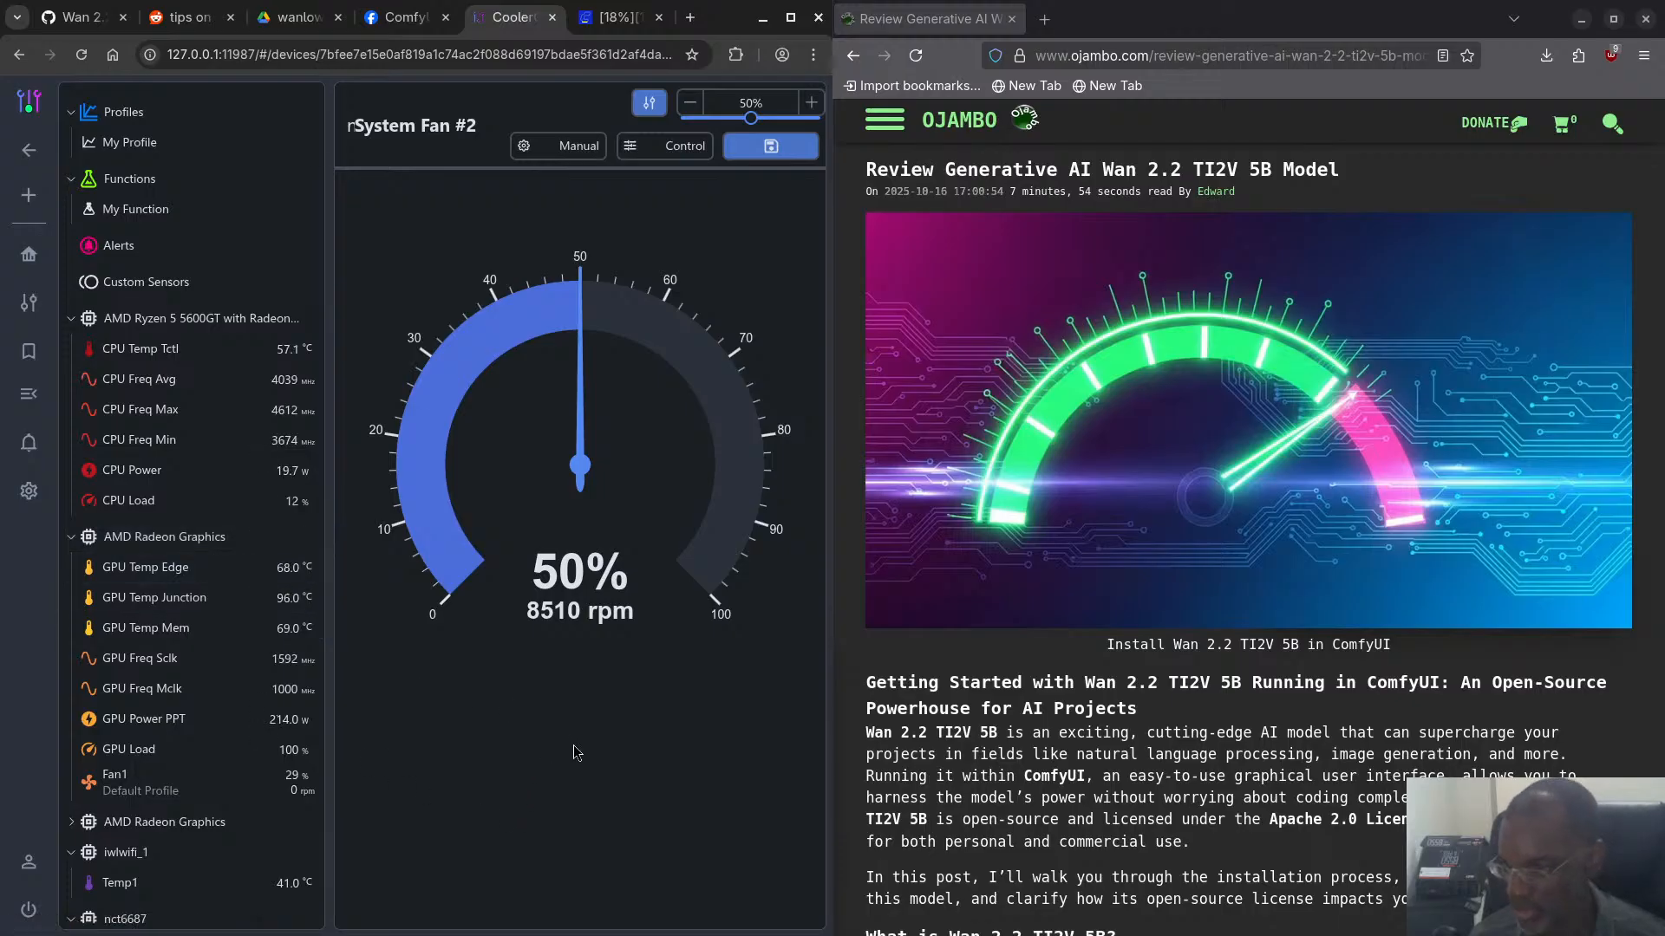
- Switch to Files and browse the generated images in ComfyUI's output folder
key("super")
left_click(944, 789)
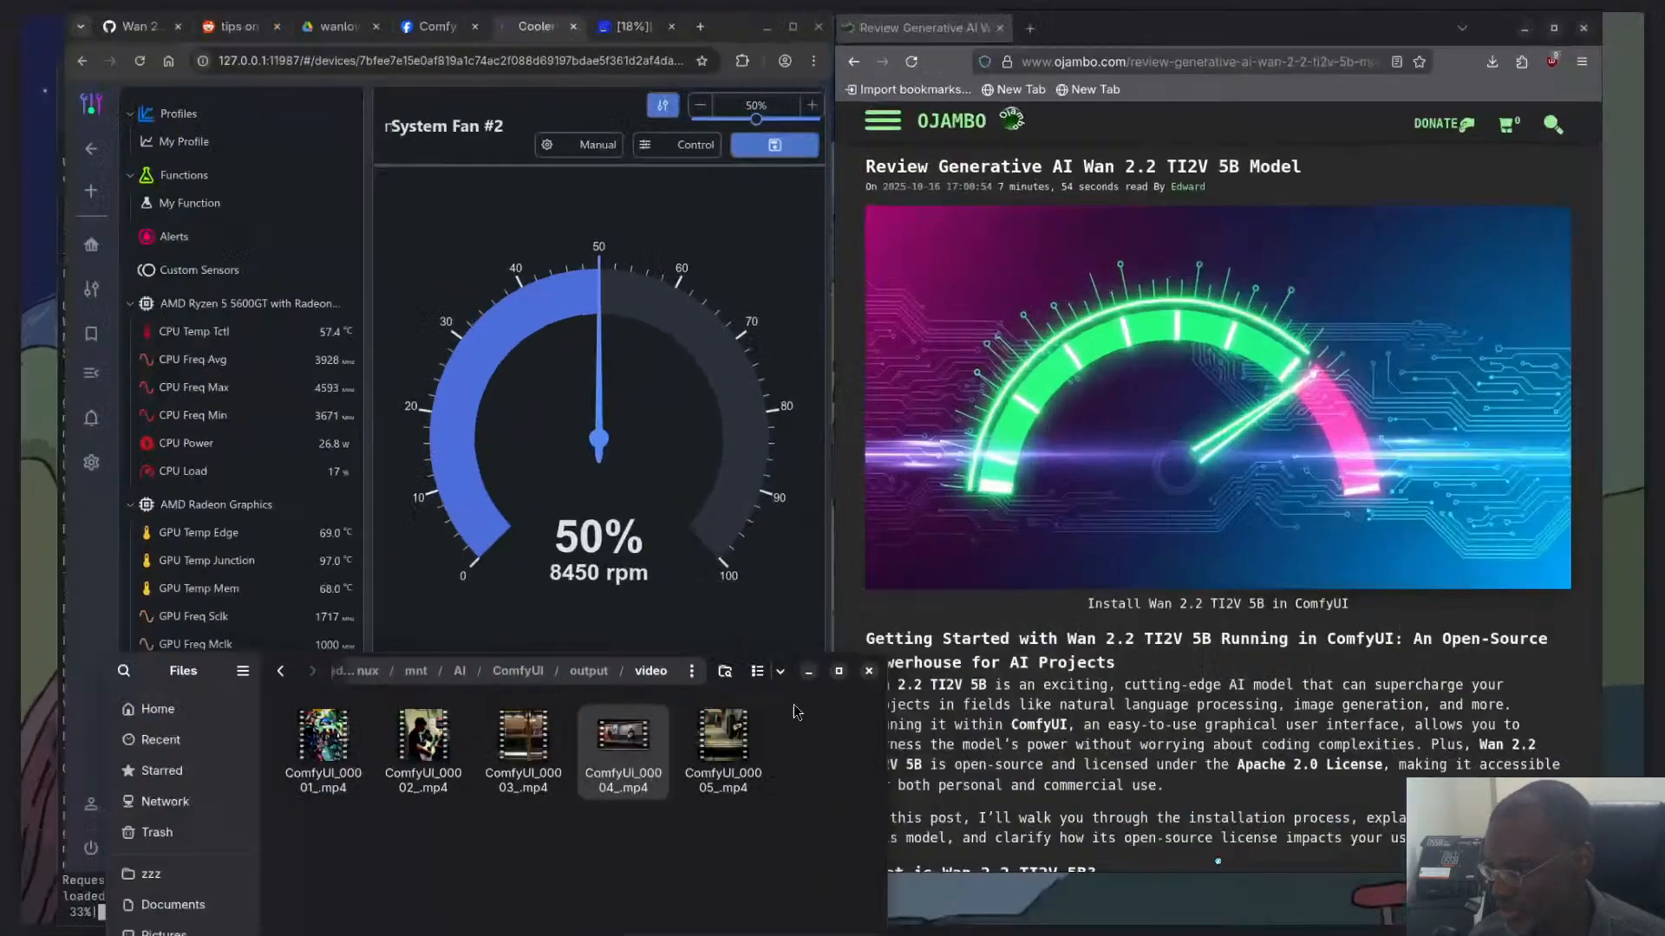
left_click(515, 669)
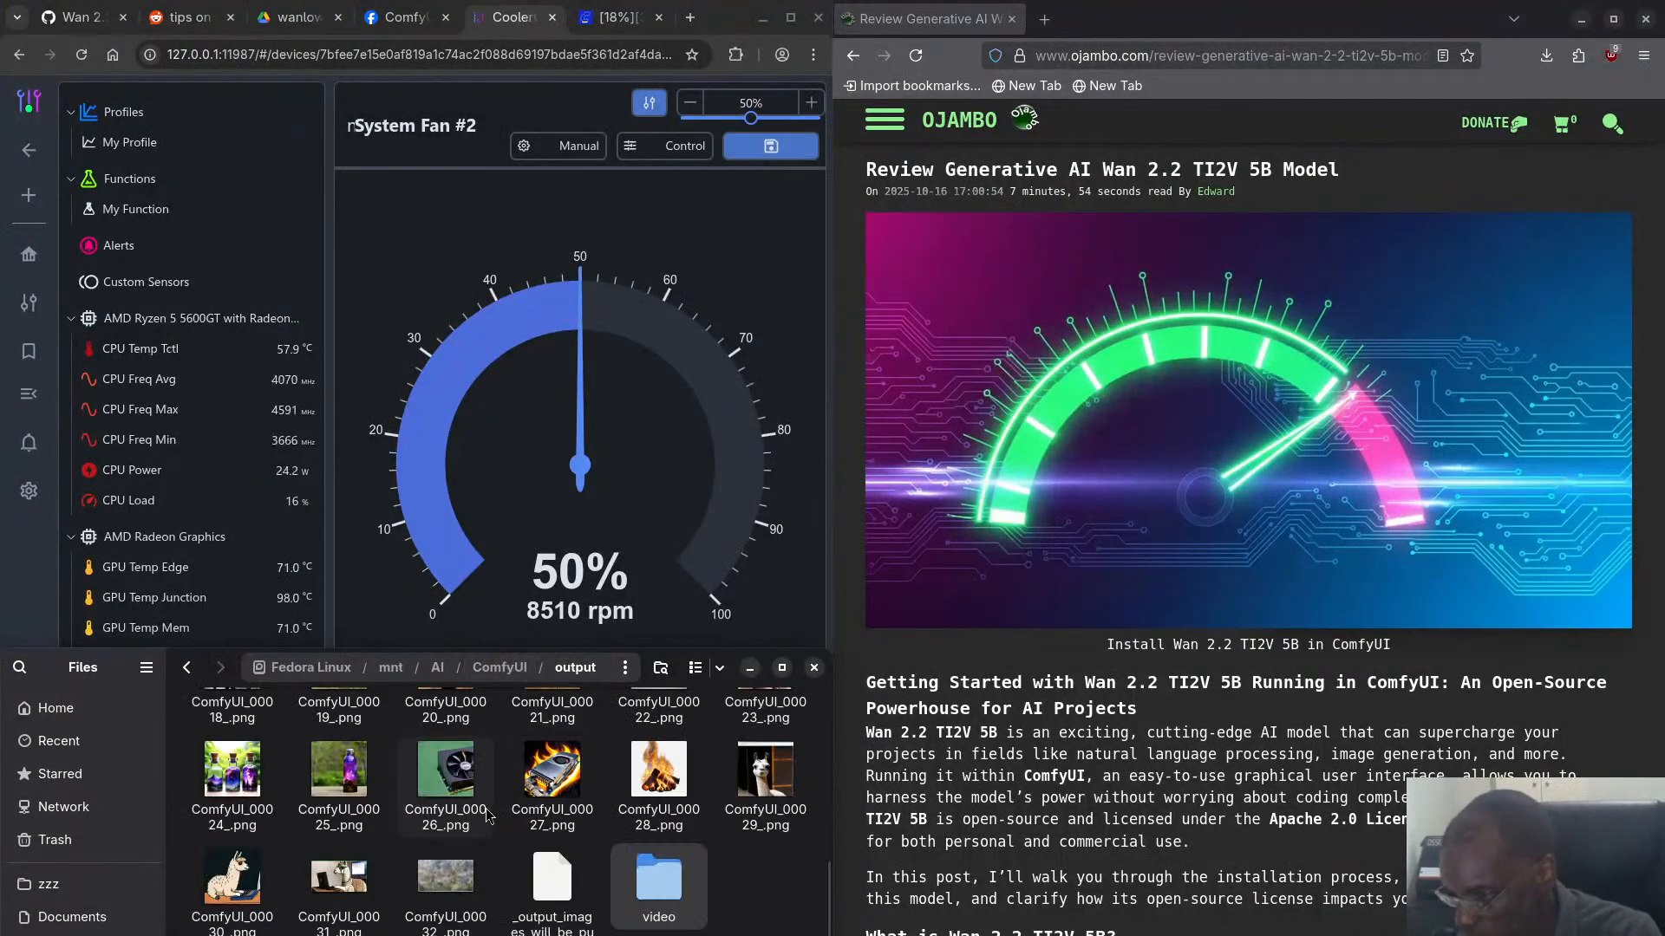
- Open the newest generated image, ComfyUI_00032_.png, from the output folder to inspect it, and close the viewer
left_click(462, 882)
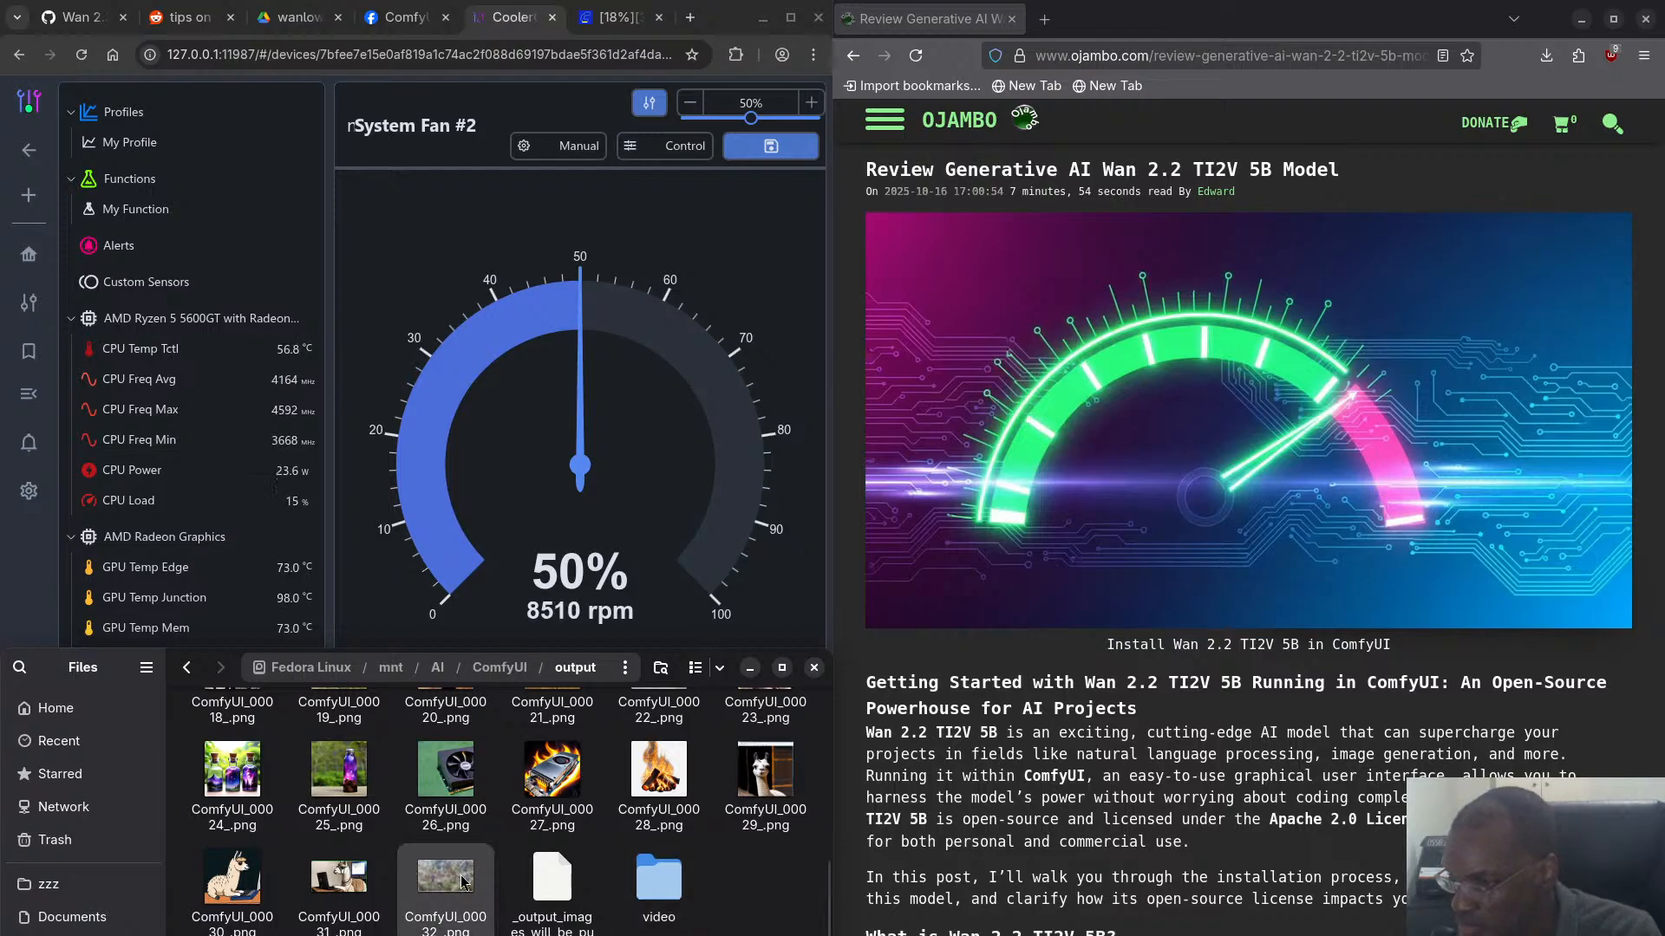
double_click(462, 882)
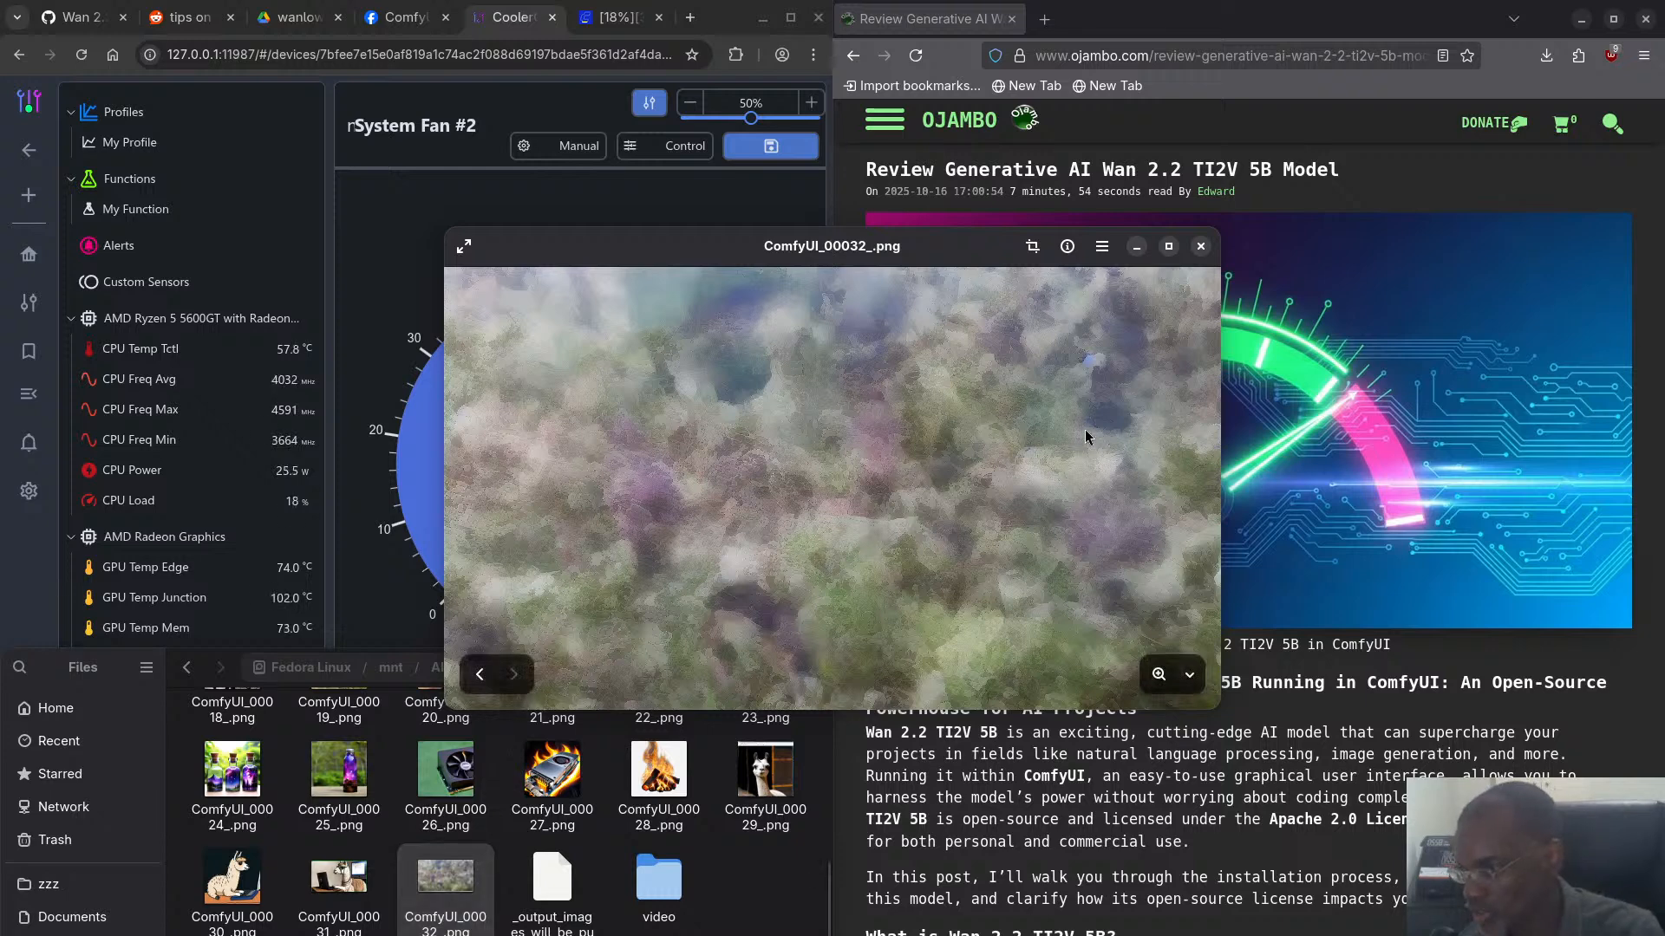
left_click(1201, 246)
- Browse the other generated images in the output folder and open its video subfolder
scroll(472, 824, "up", 5)
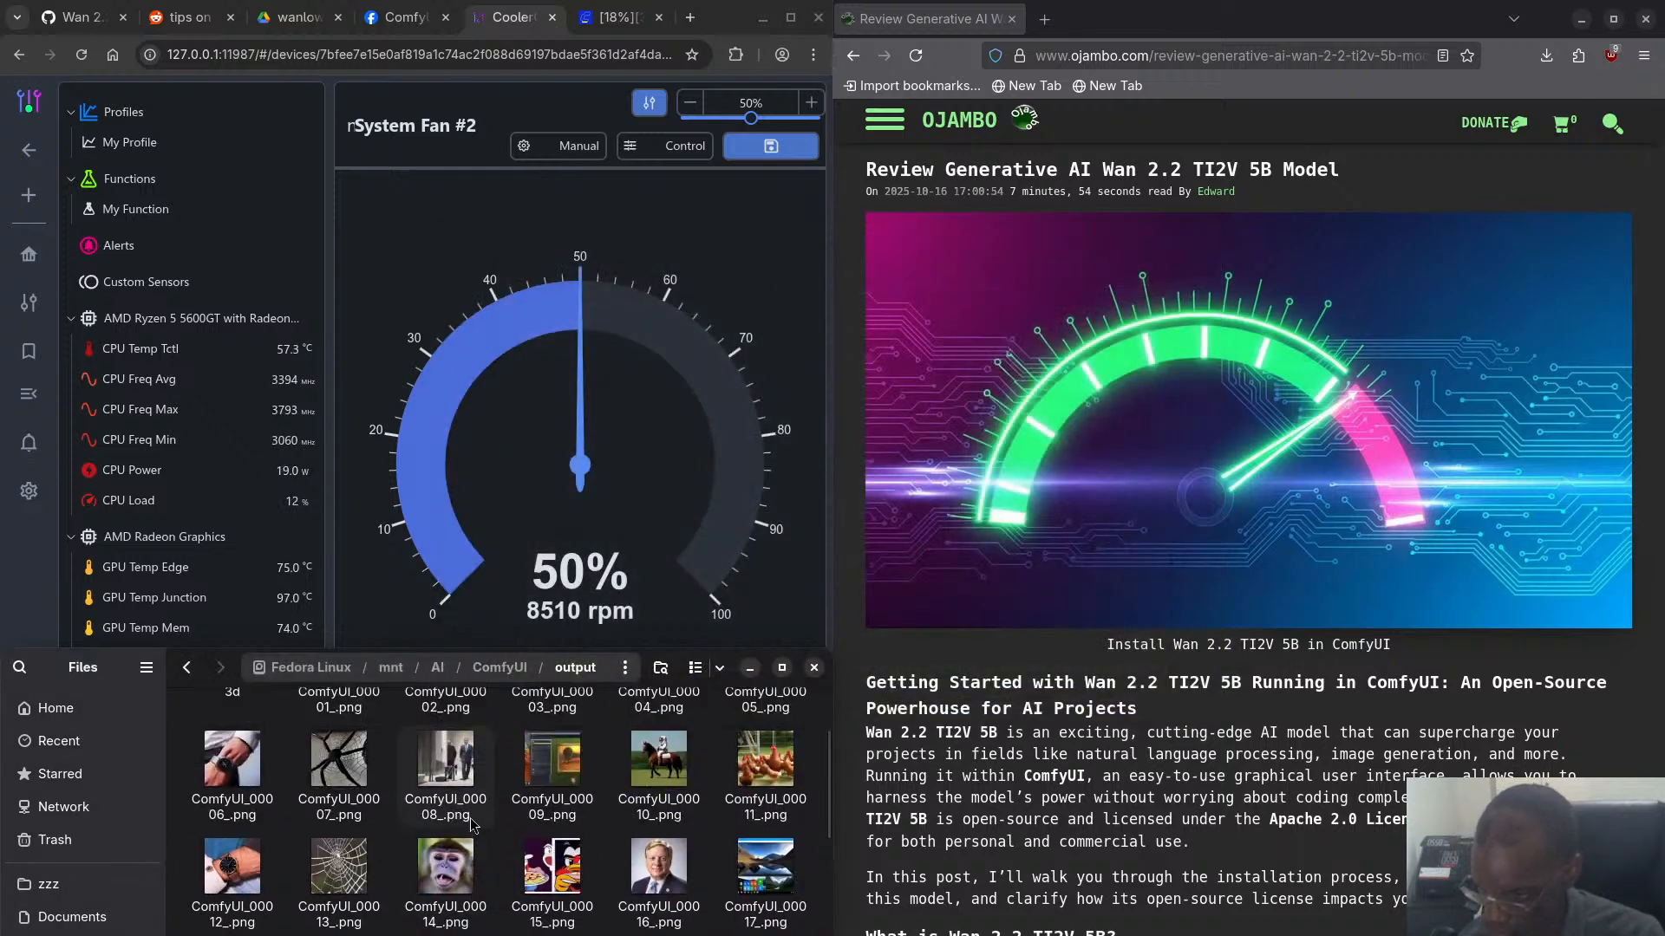
scroll(472, 824, "down", 1)
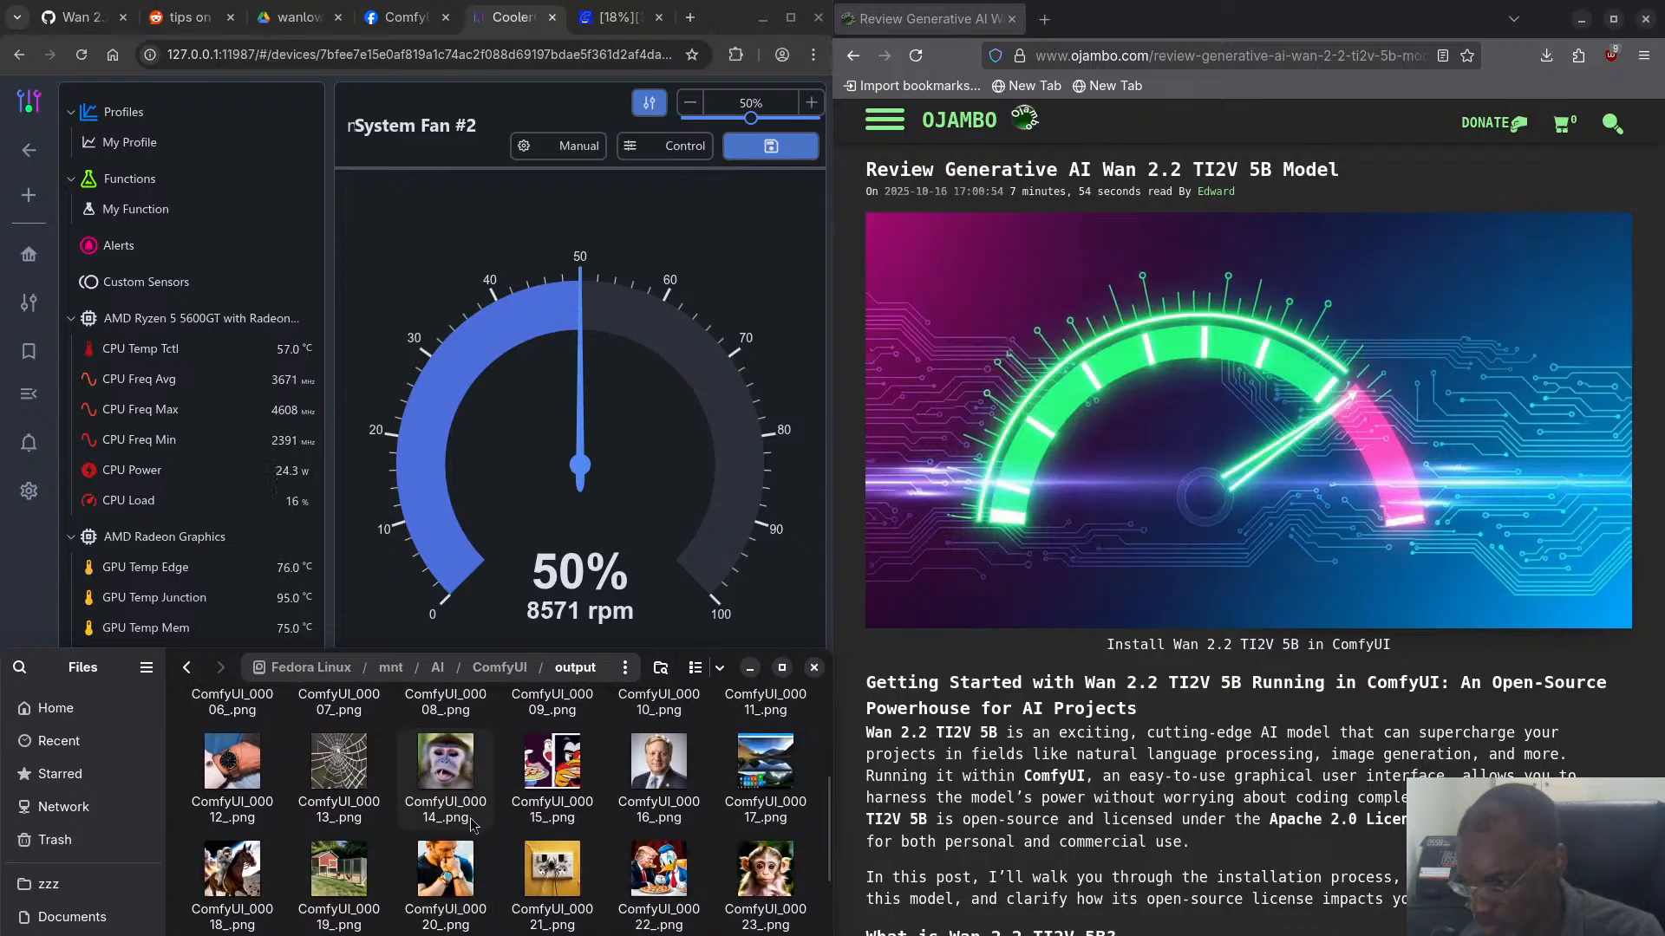
scroll(472, 824, "down", 2)
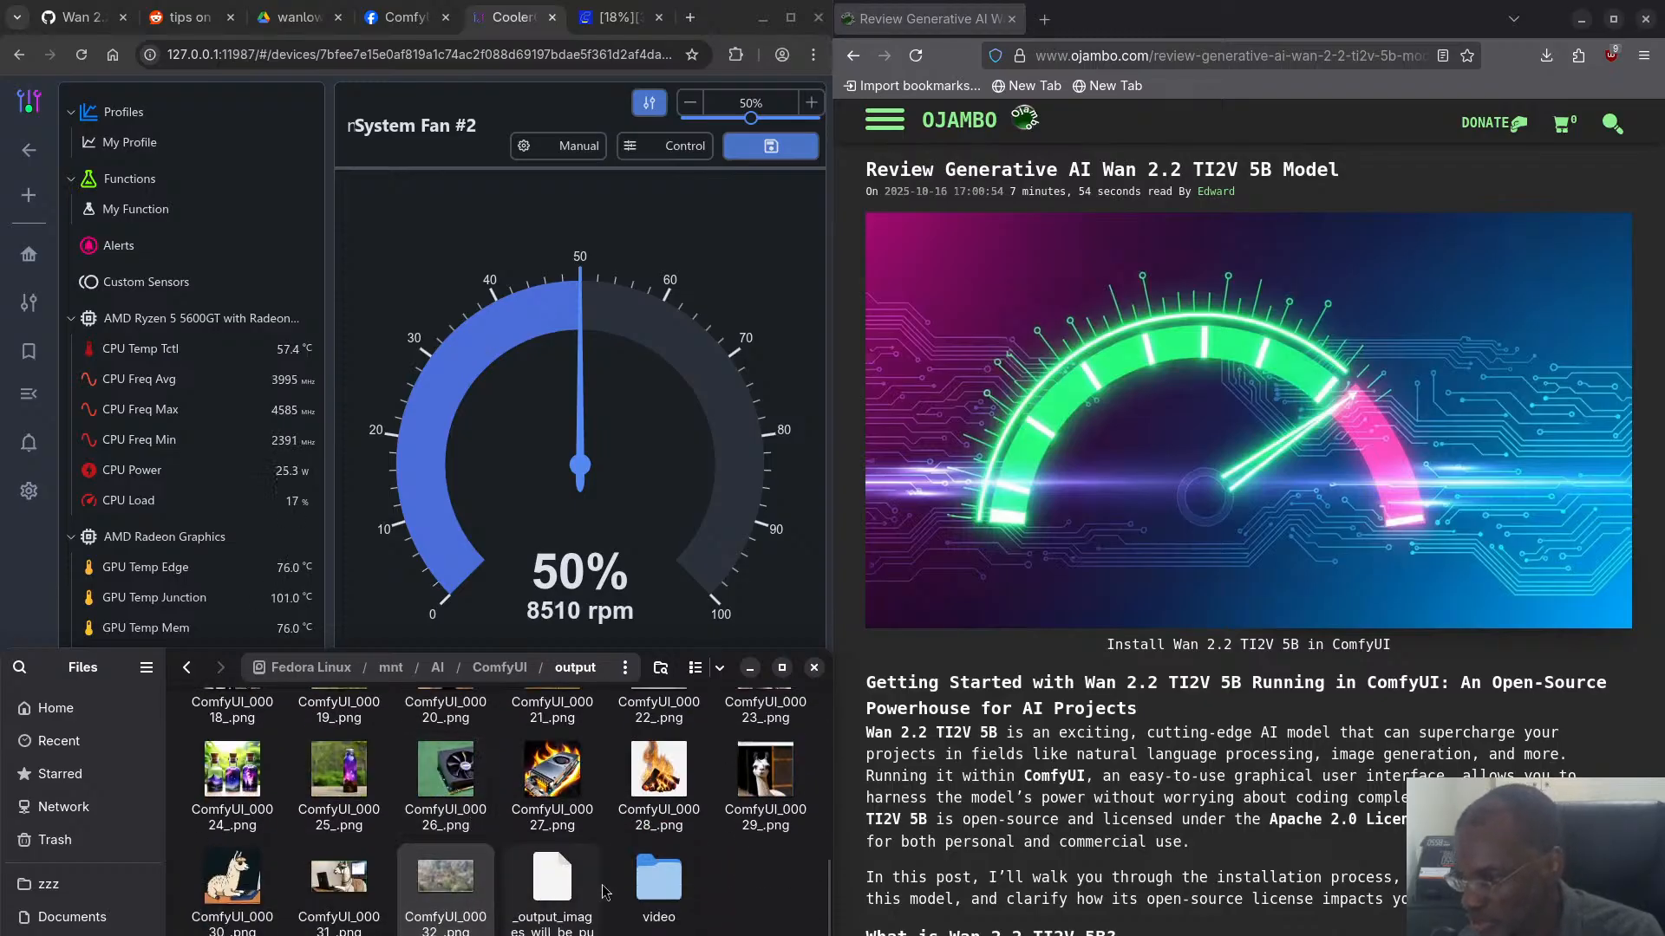
double_click(655, 882)
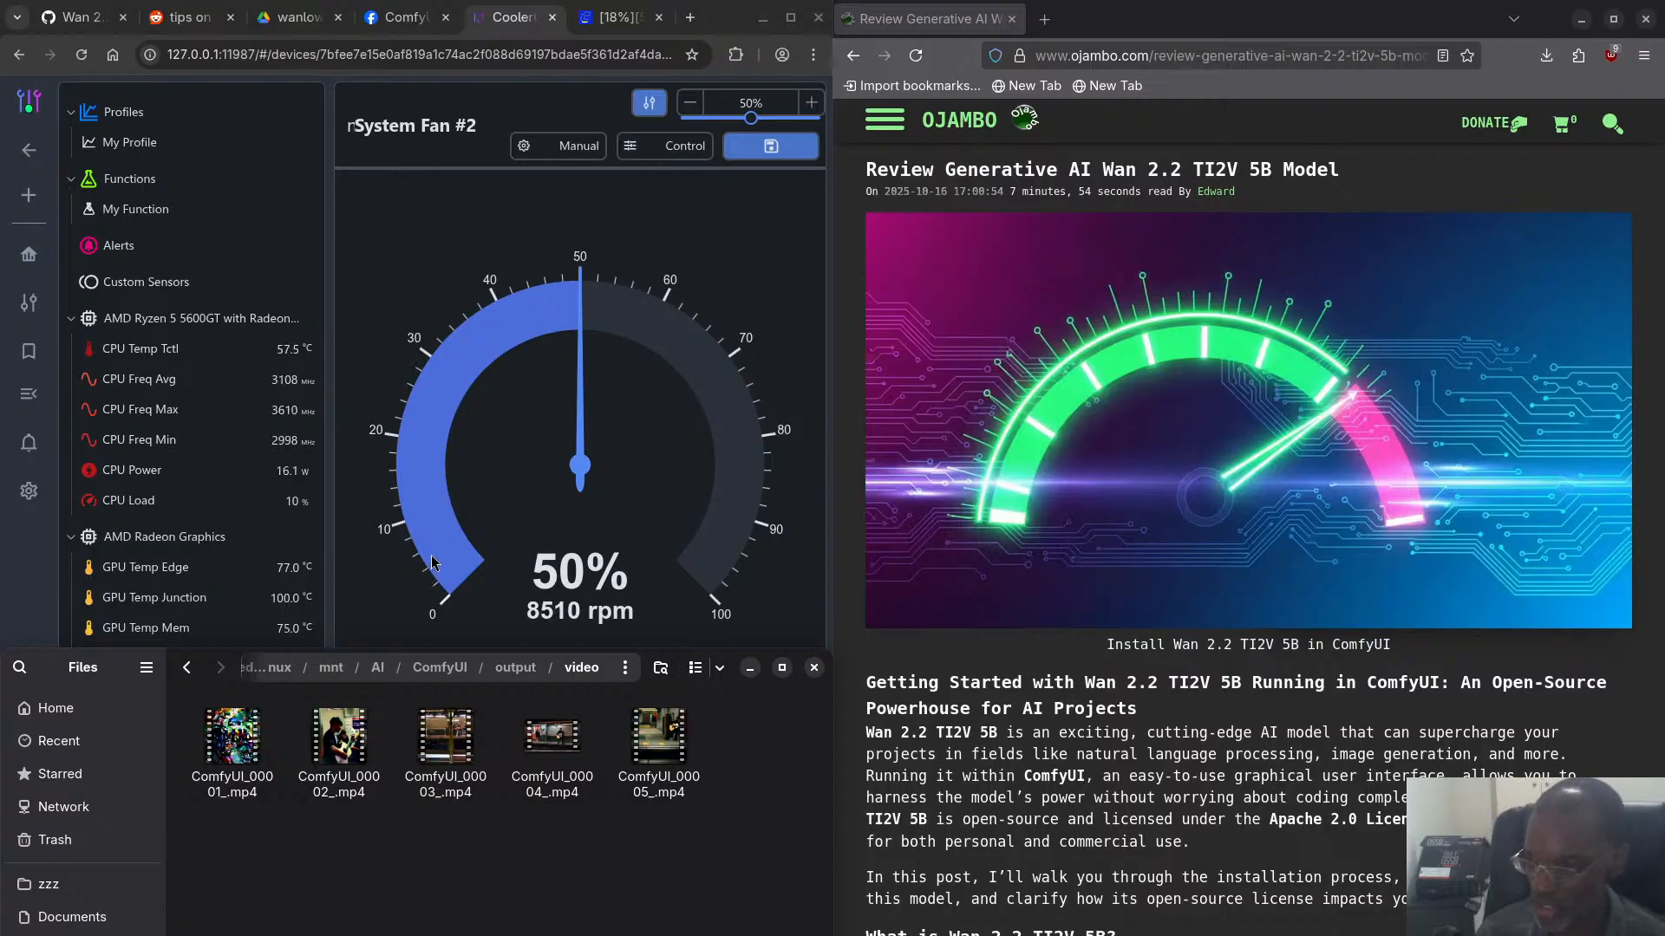
- Switch to the terminal running ComfyUI to check the sampling progress and highlight the completed image prompt's execution time line
key("super")
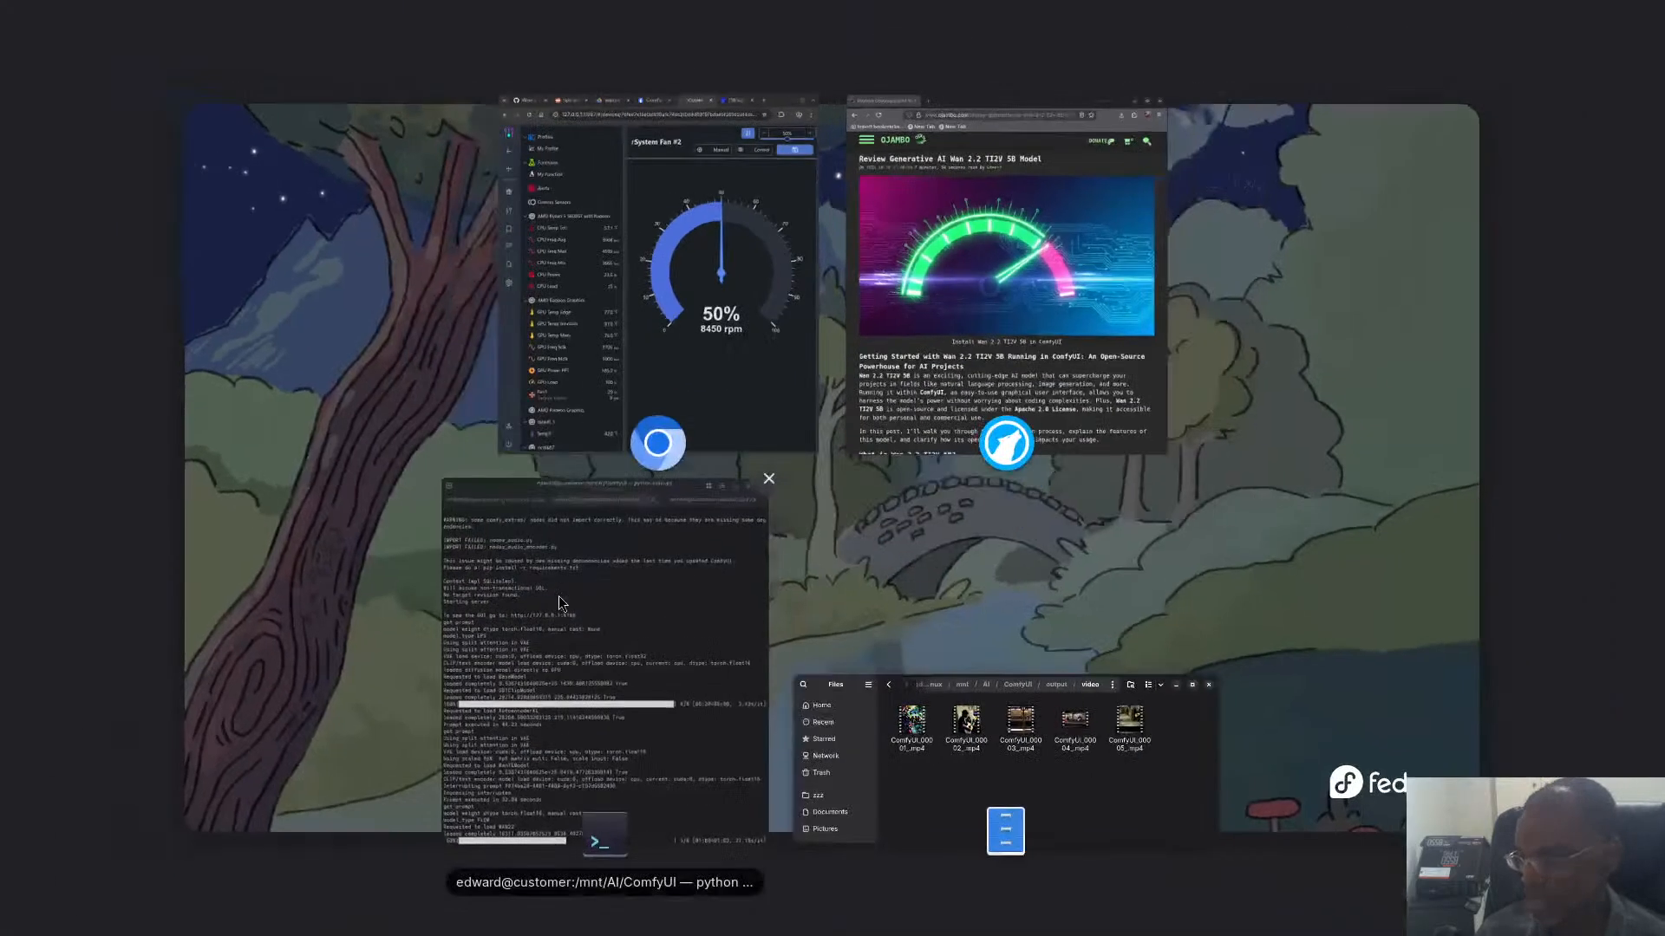
left_click(549, 633)
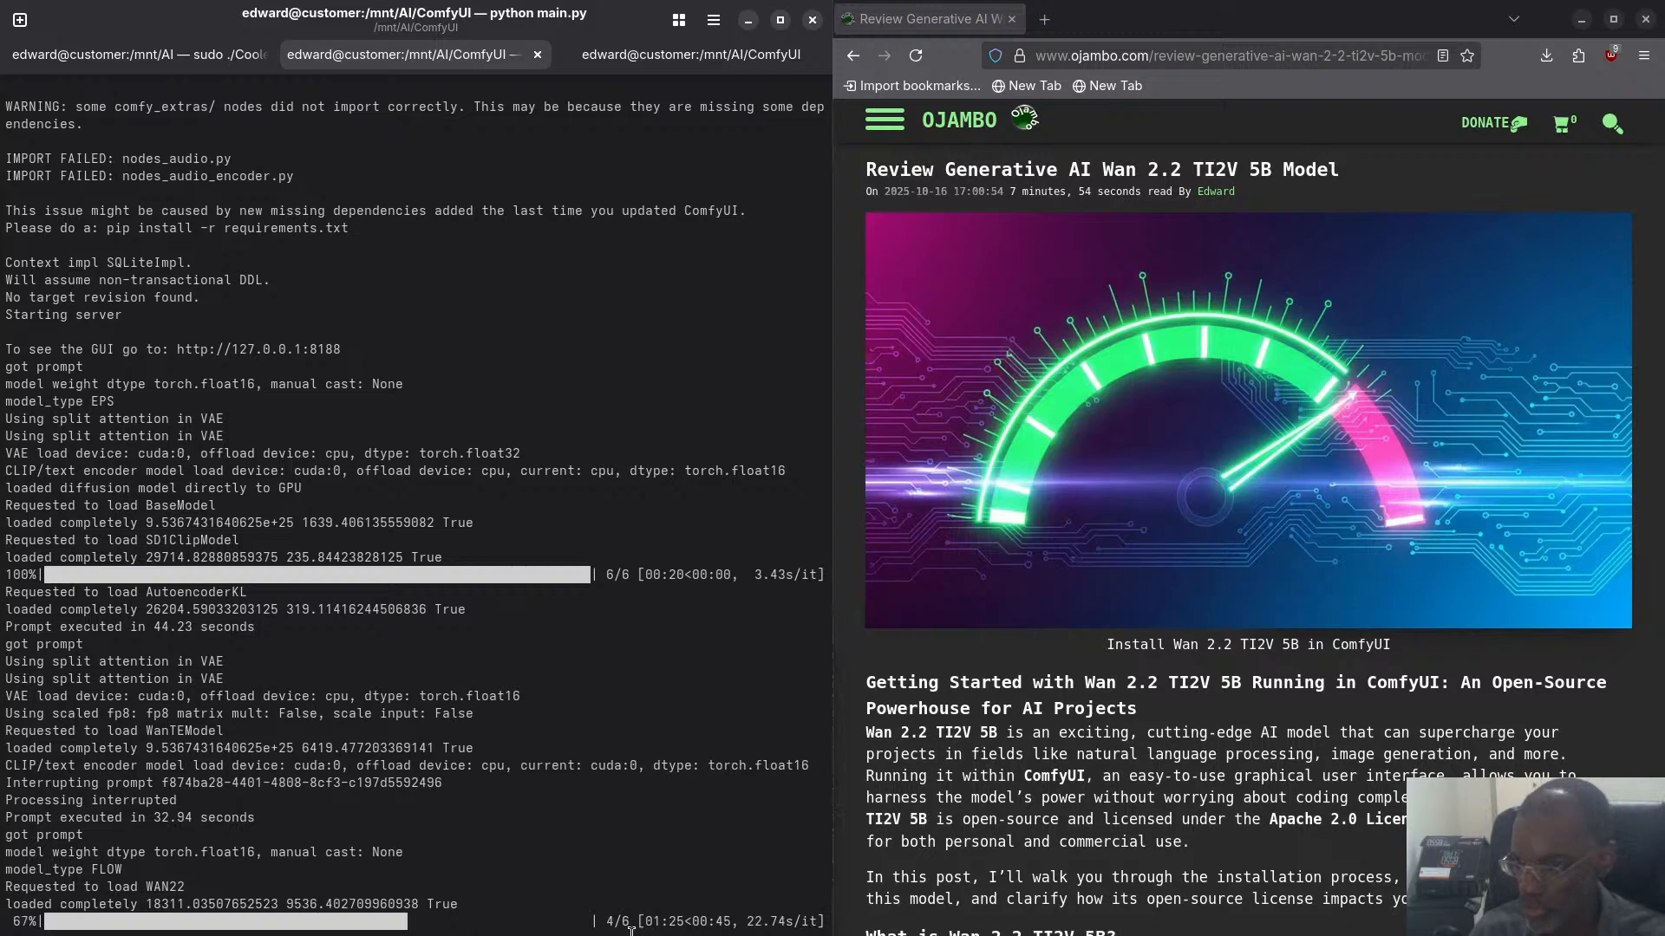
left_click_drag(267, 628, 4, 631)
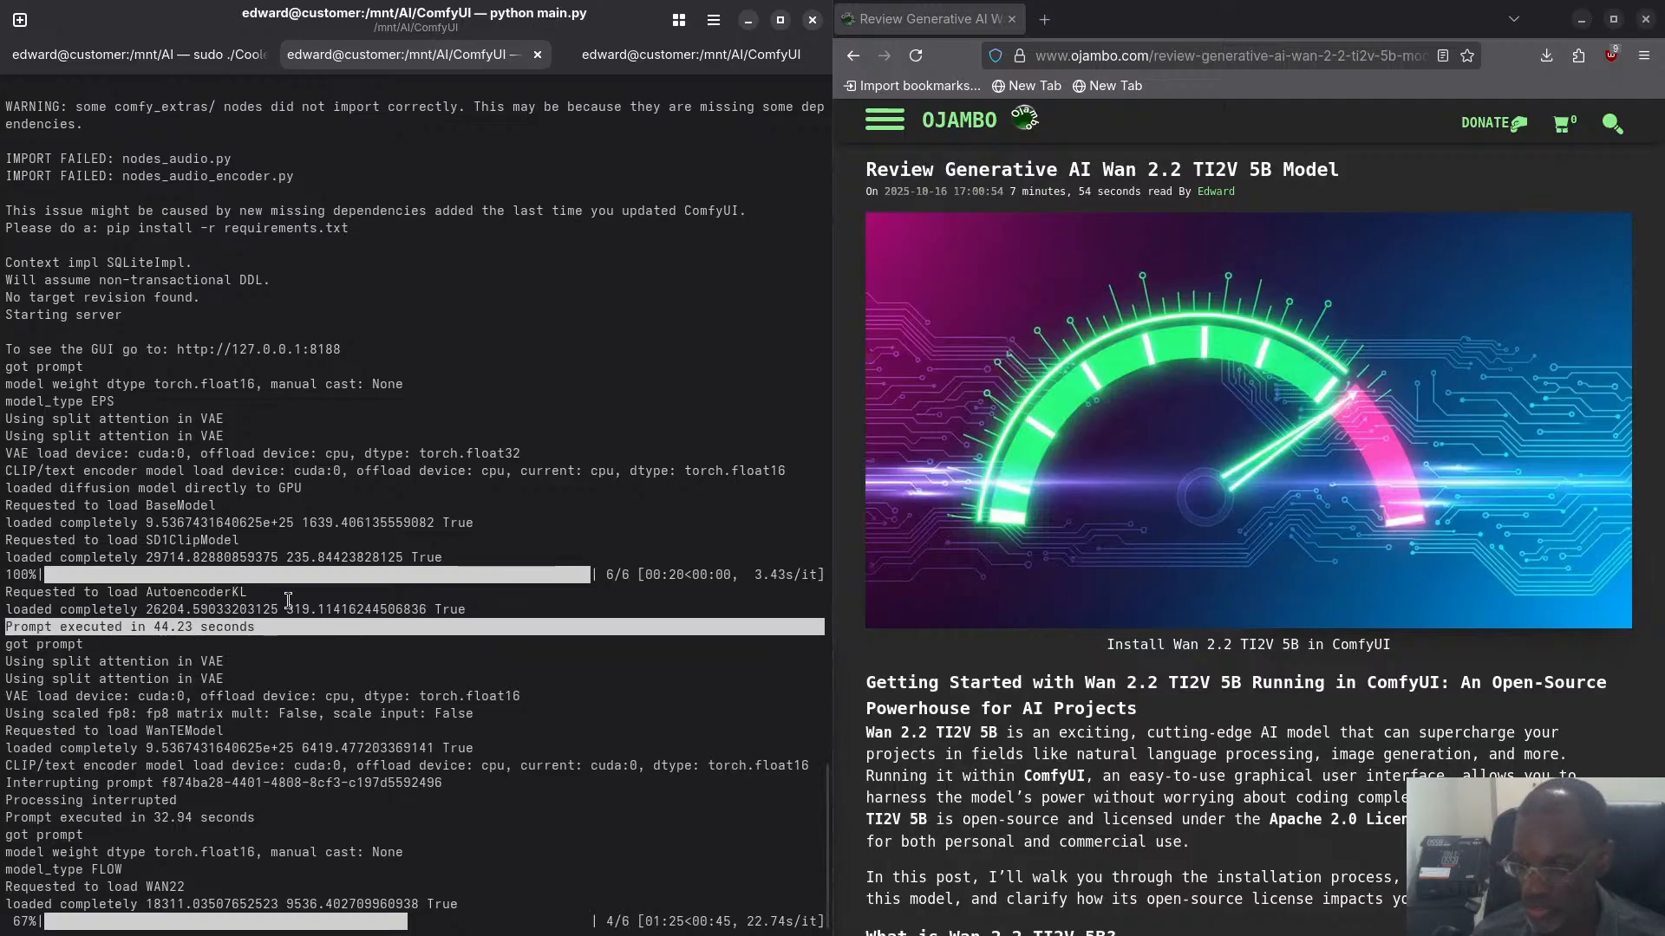
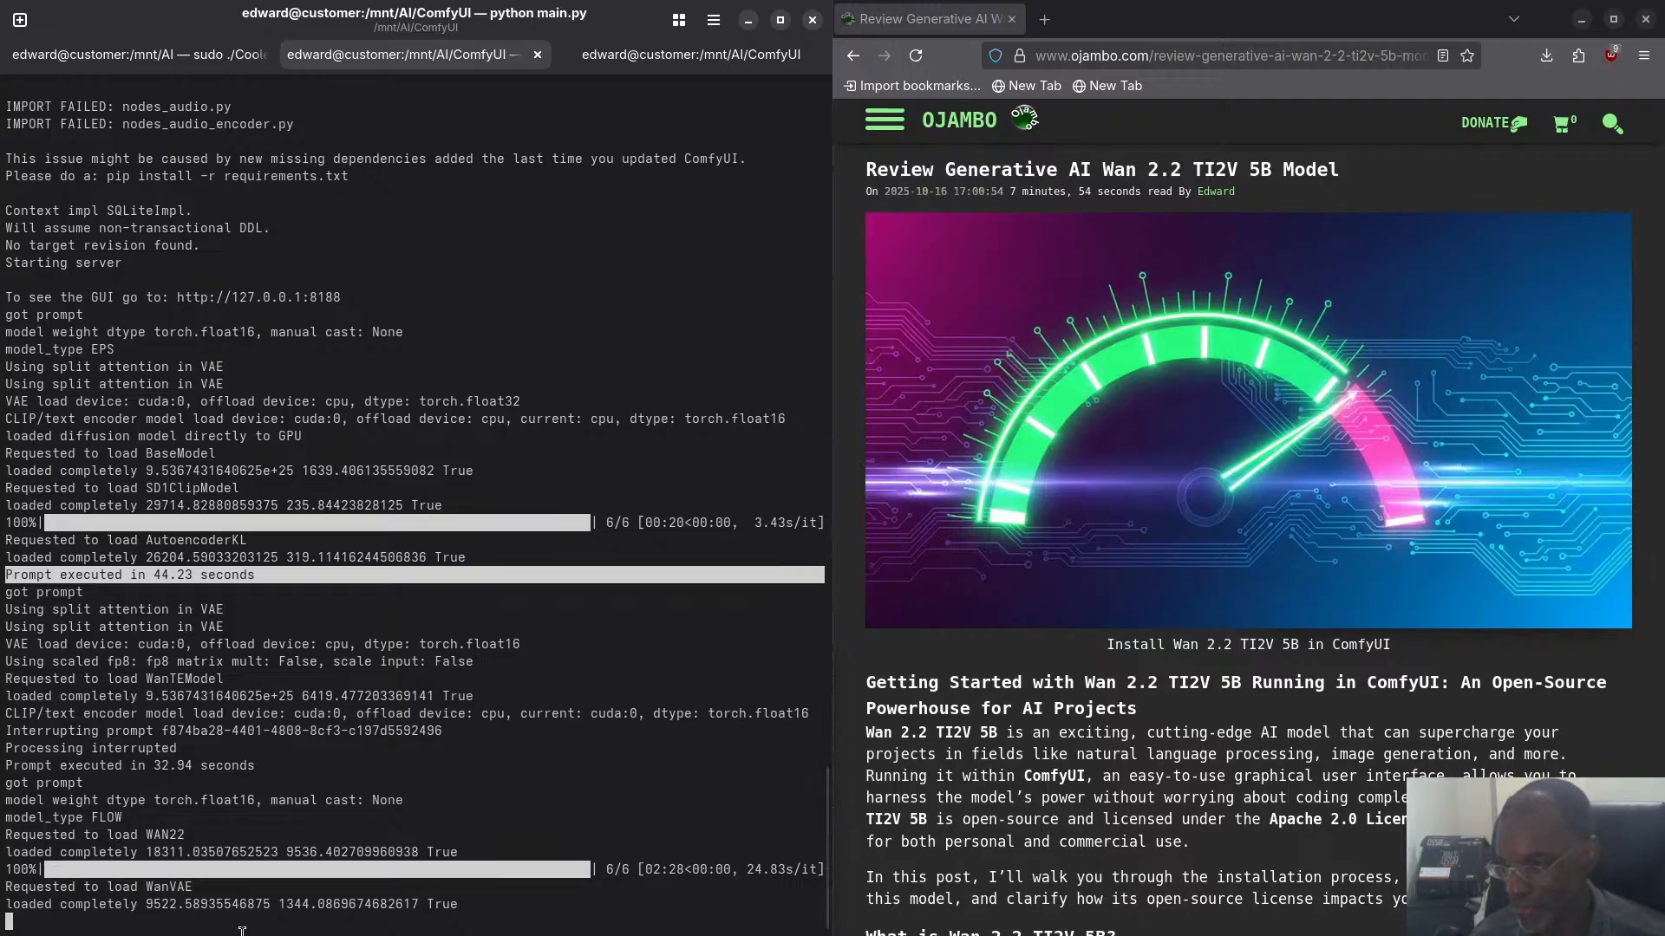
- Clear the highlighted line in the ComfyUI log and switch to CoolerControl in Chromium to check the fan speed and GPU temperatures
key("super")
key("super")
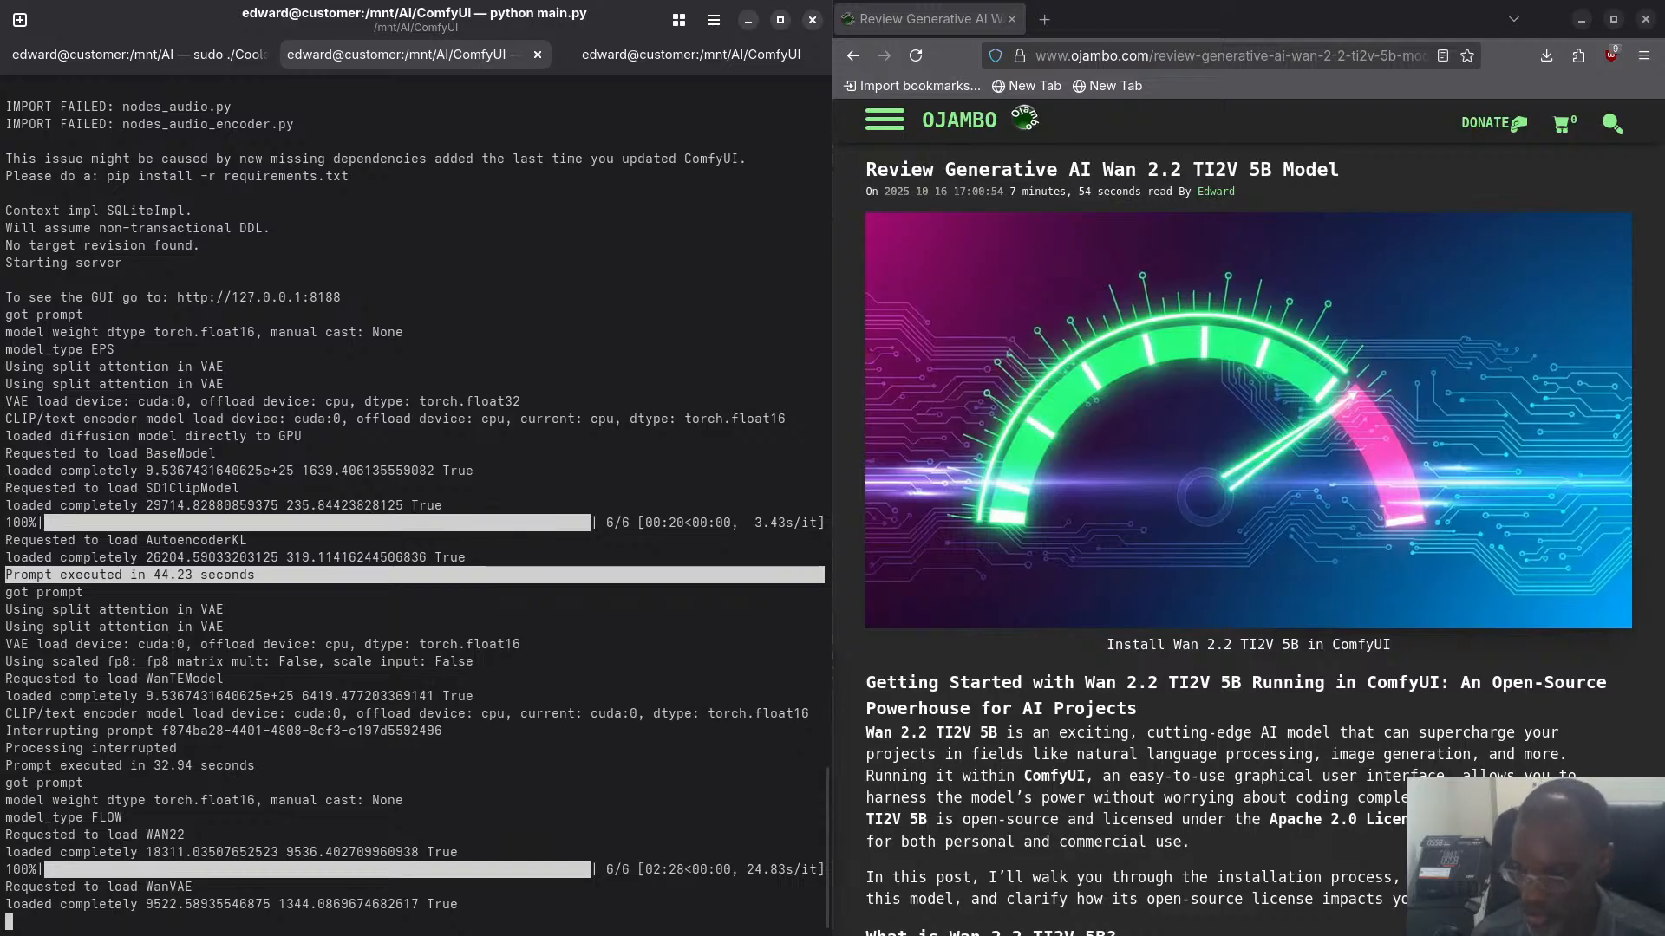
left_click(172, 919)
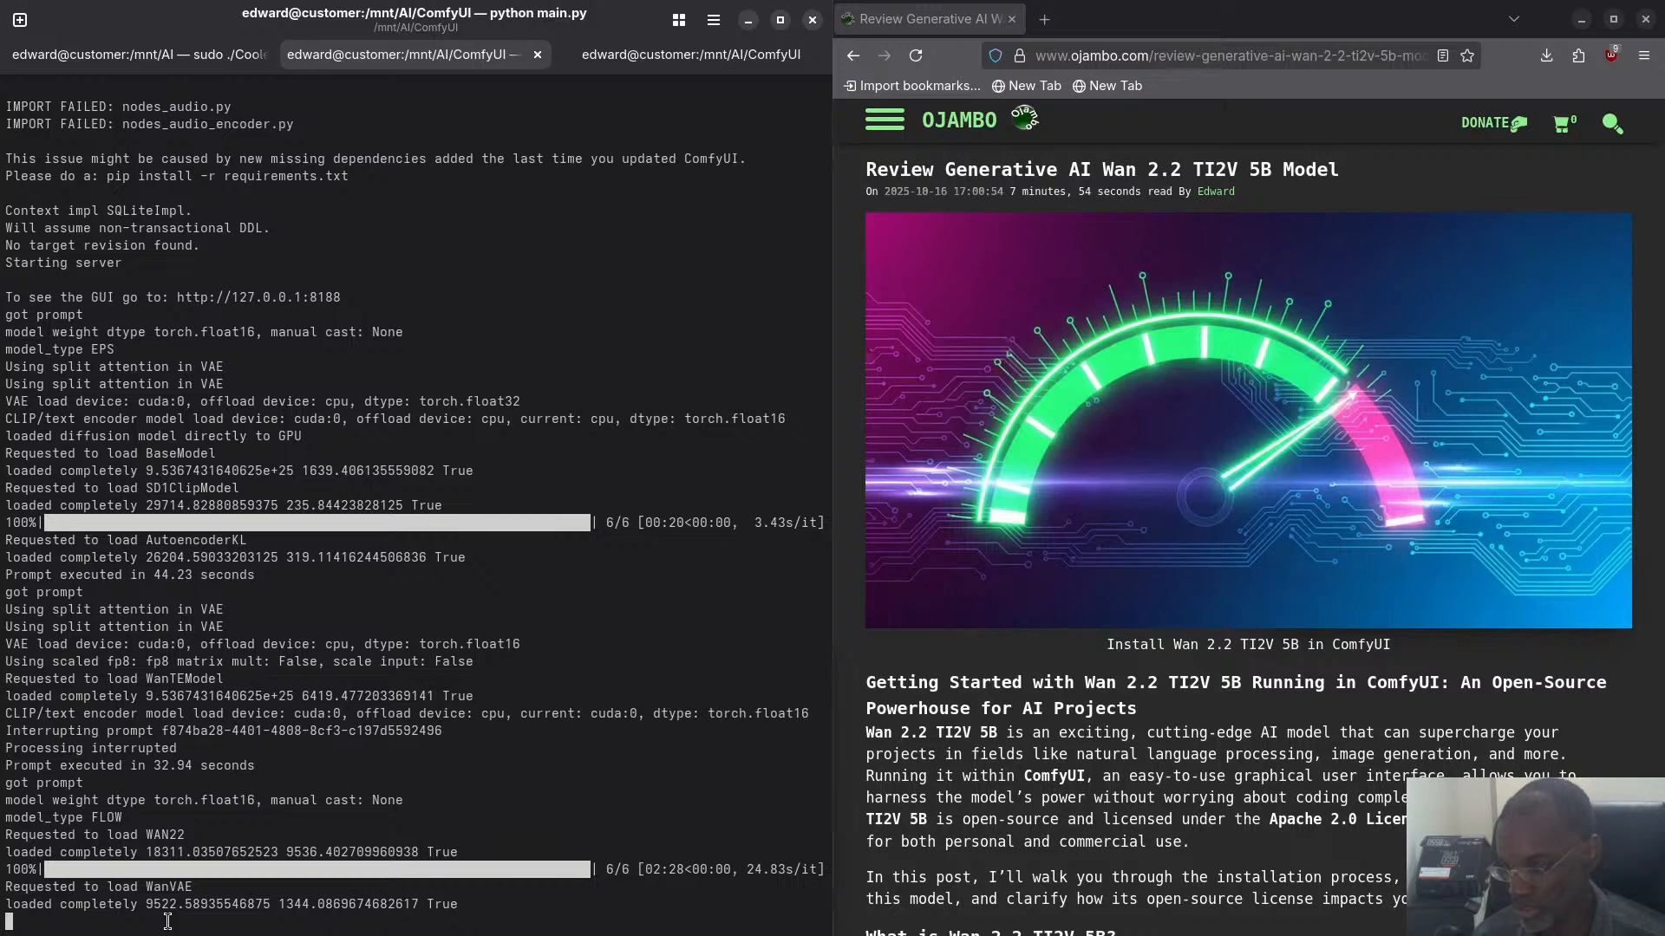
key("super")
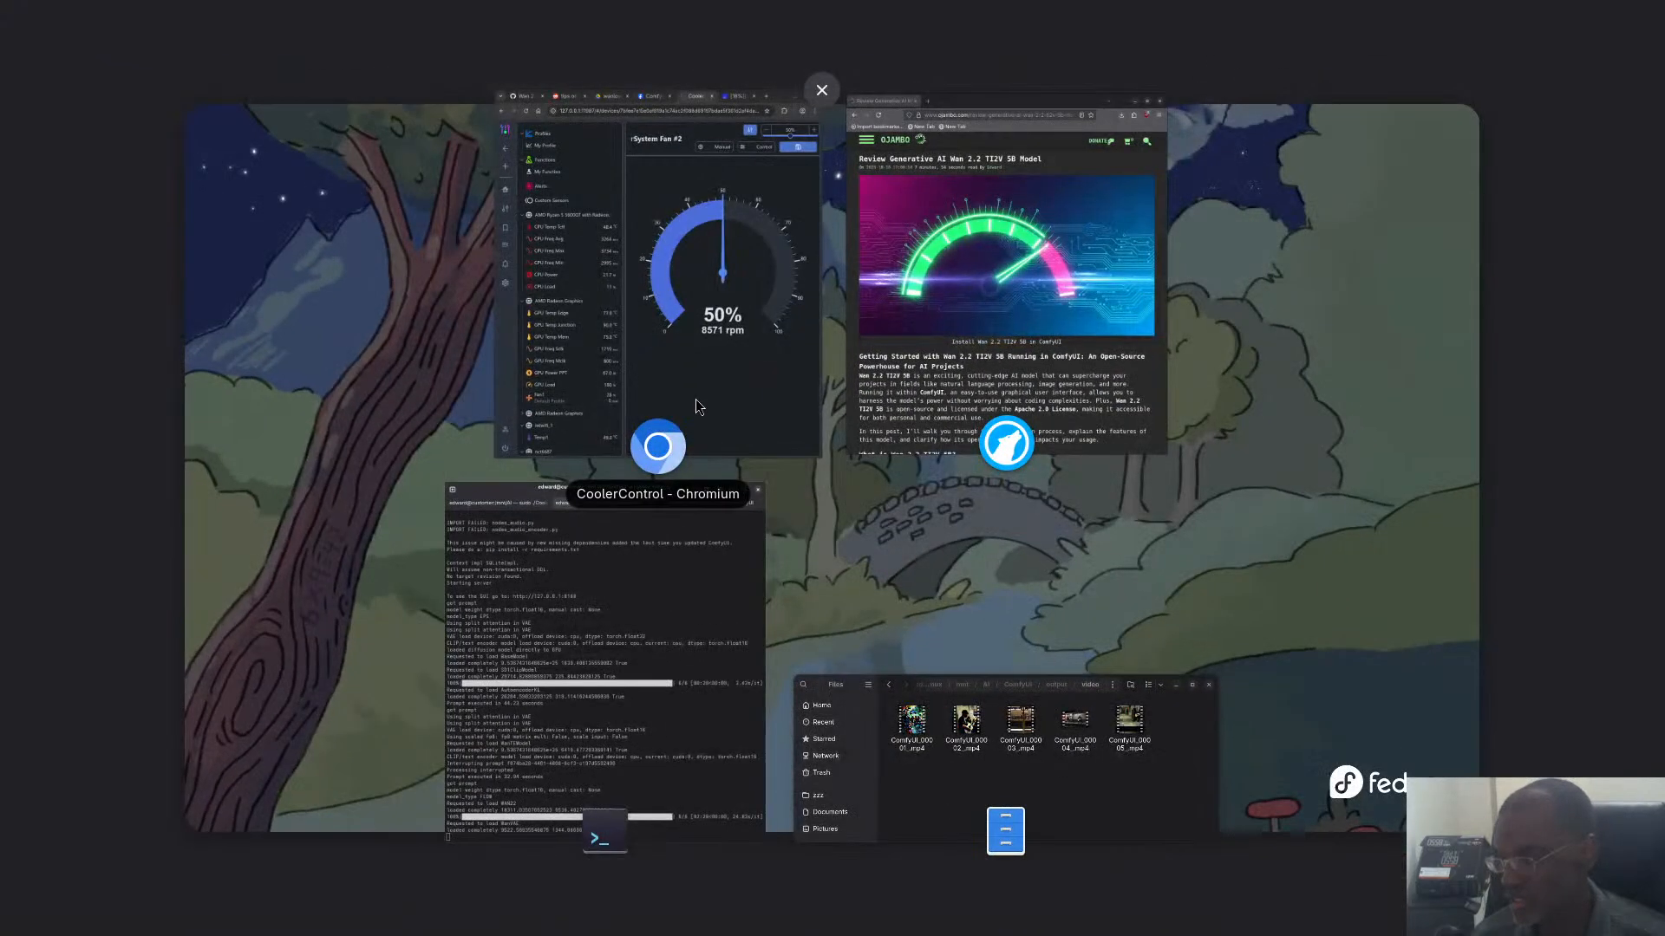
left_click(696, 398)
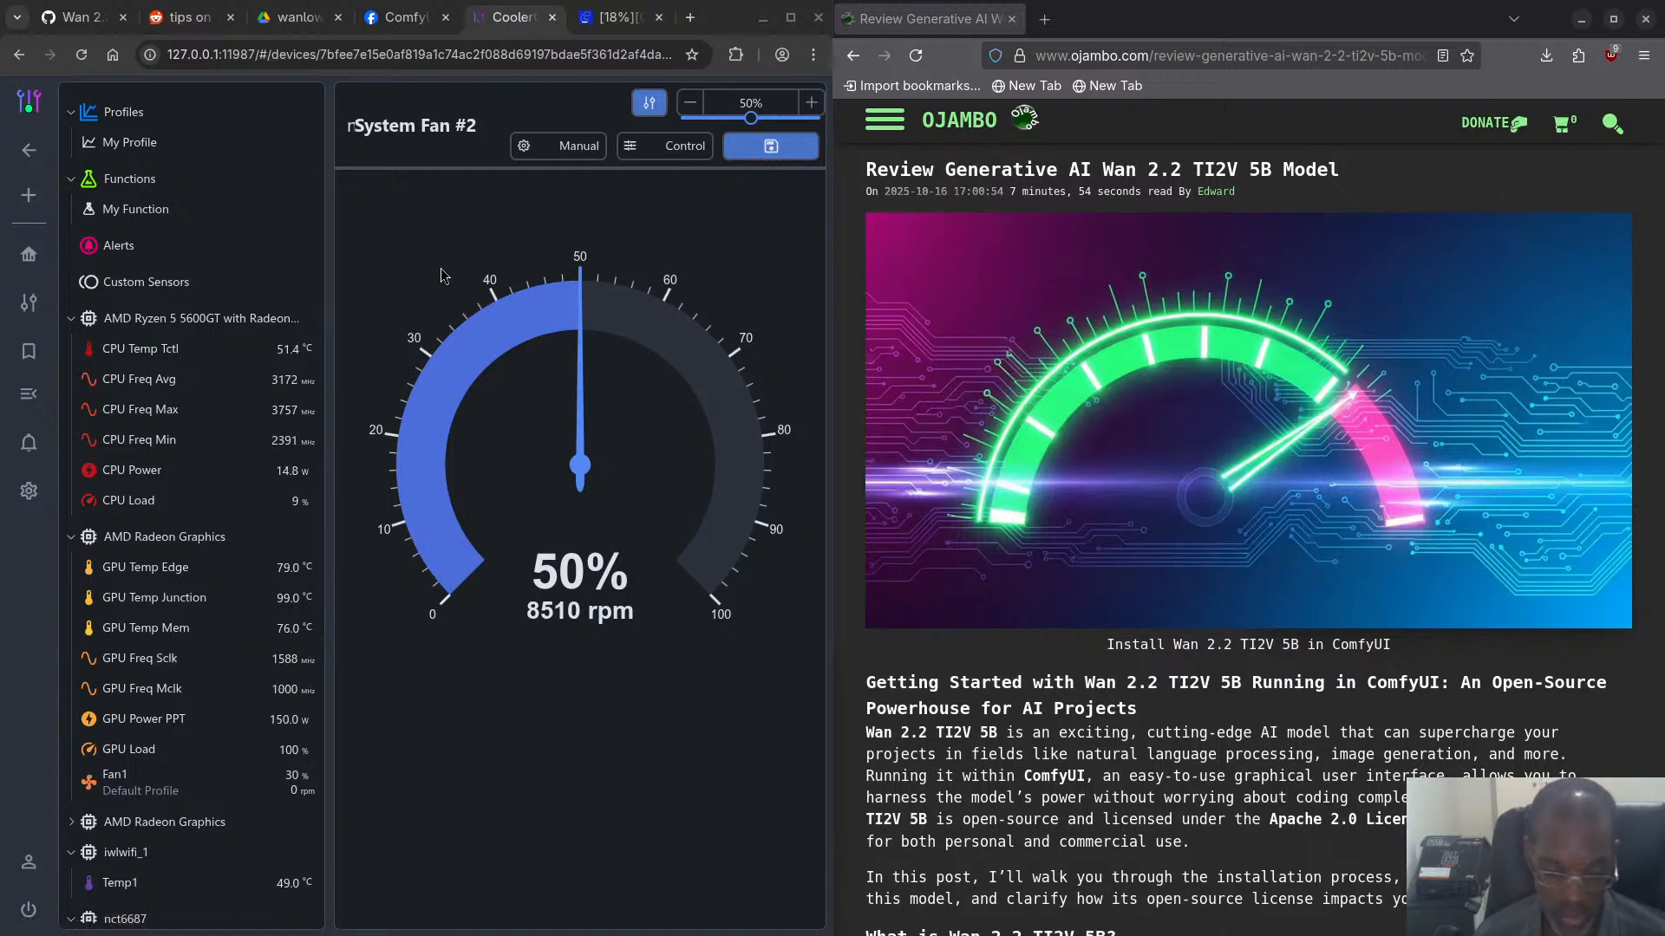
- Switch to the idle terminal session in the ComfyUI folder and run rocm-smi --showmeminfo vrame to query GPU memory
key("super")
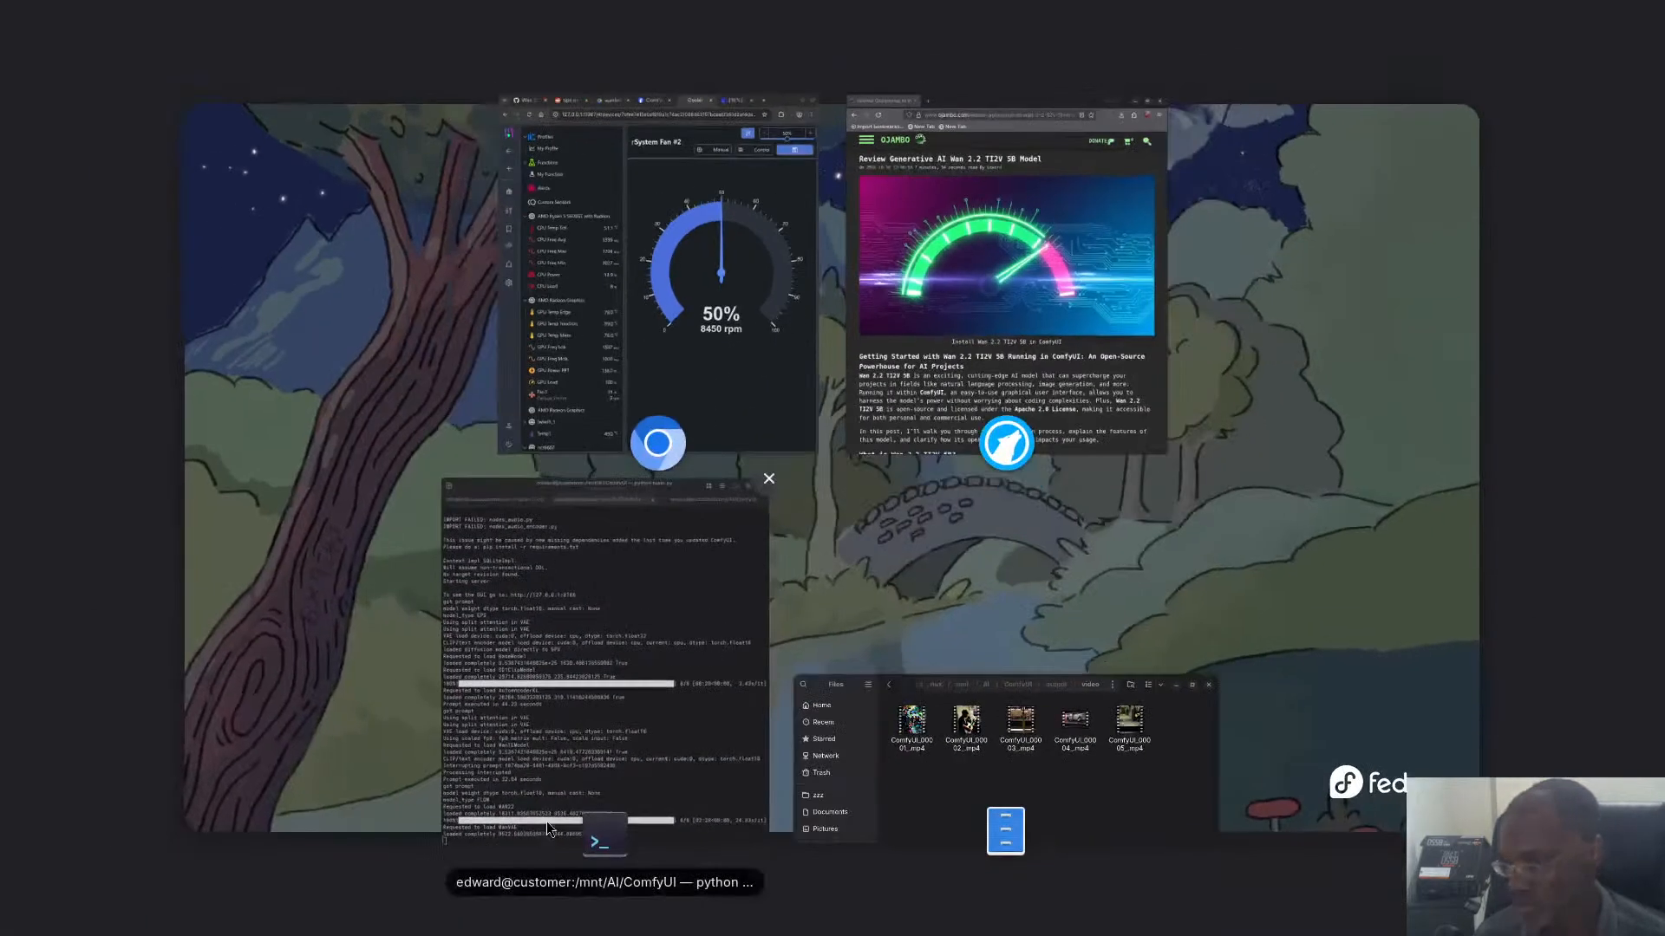
left_click(633, 743)
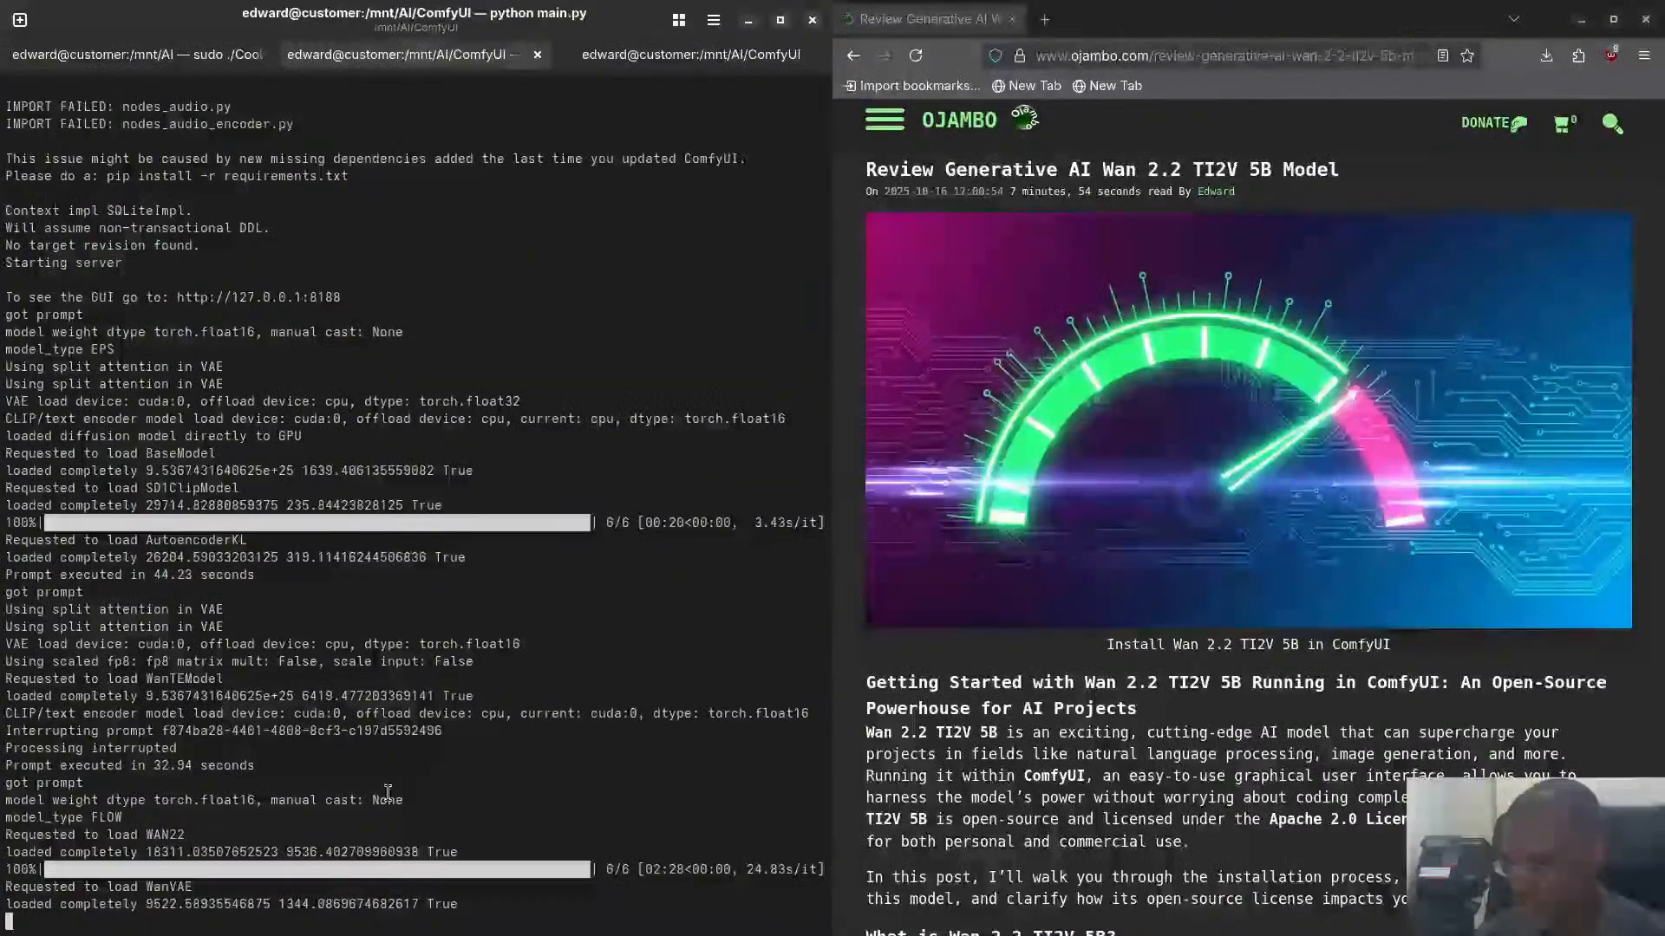
left_click(680, 54)
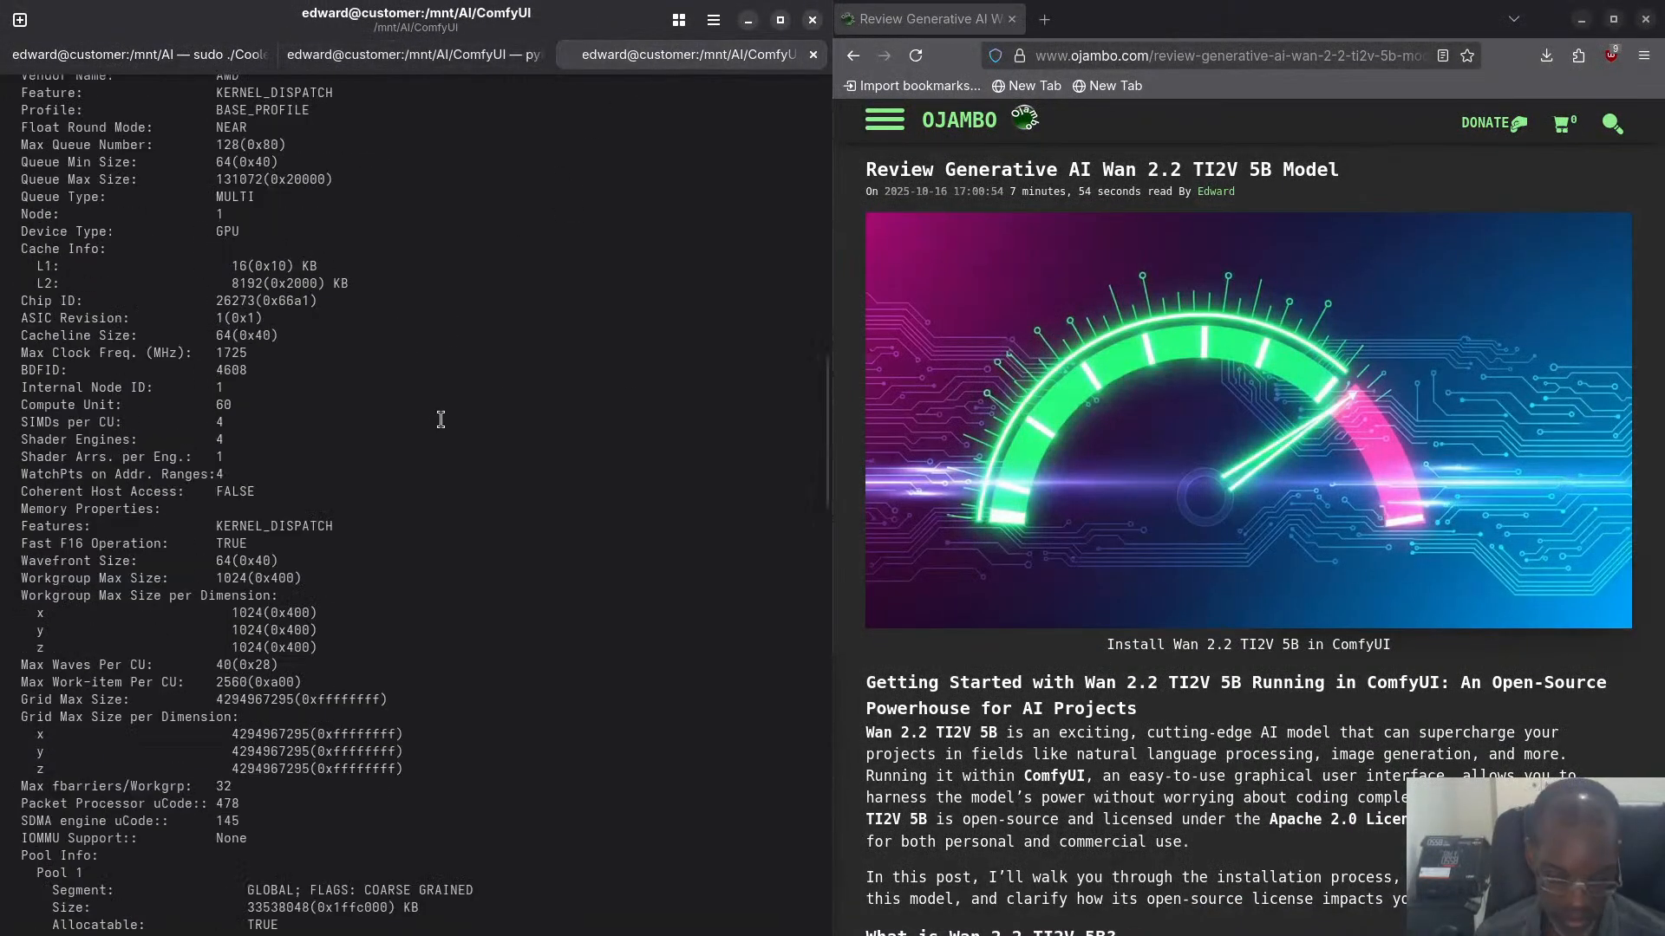
key("Up")
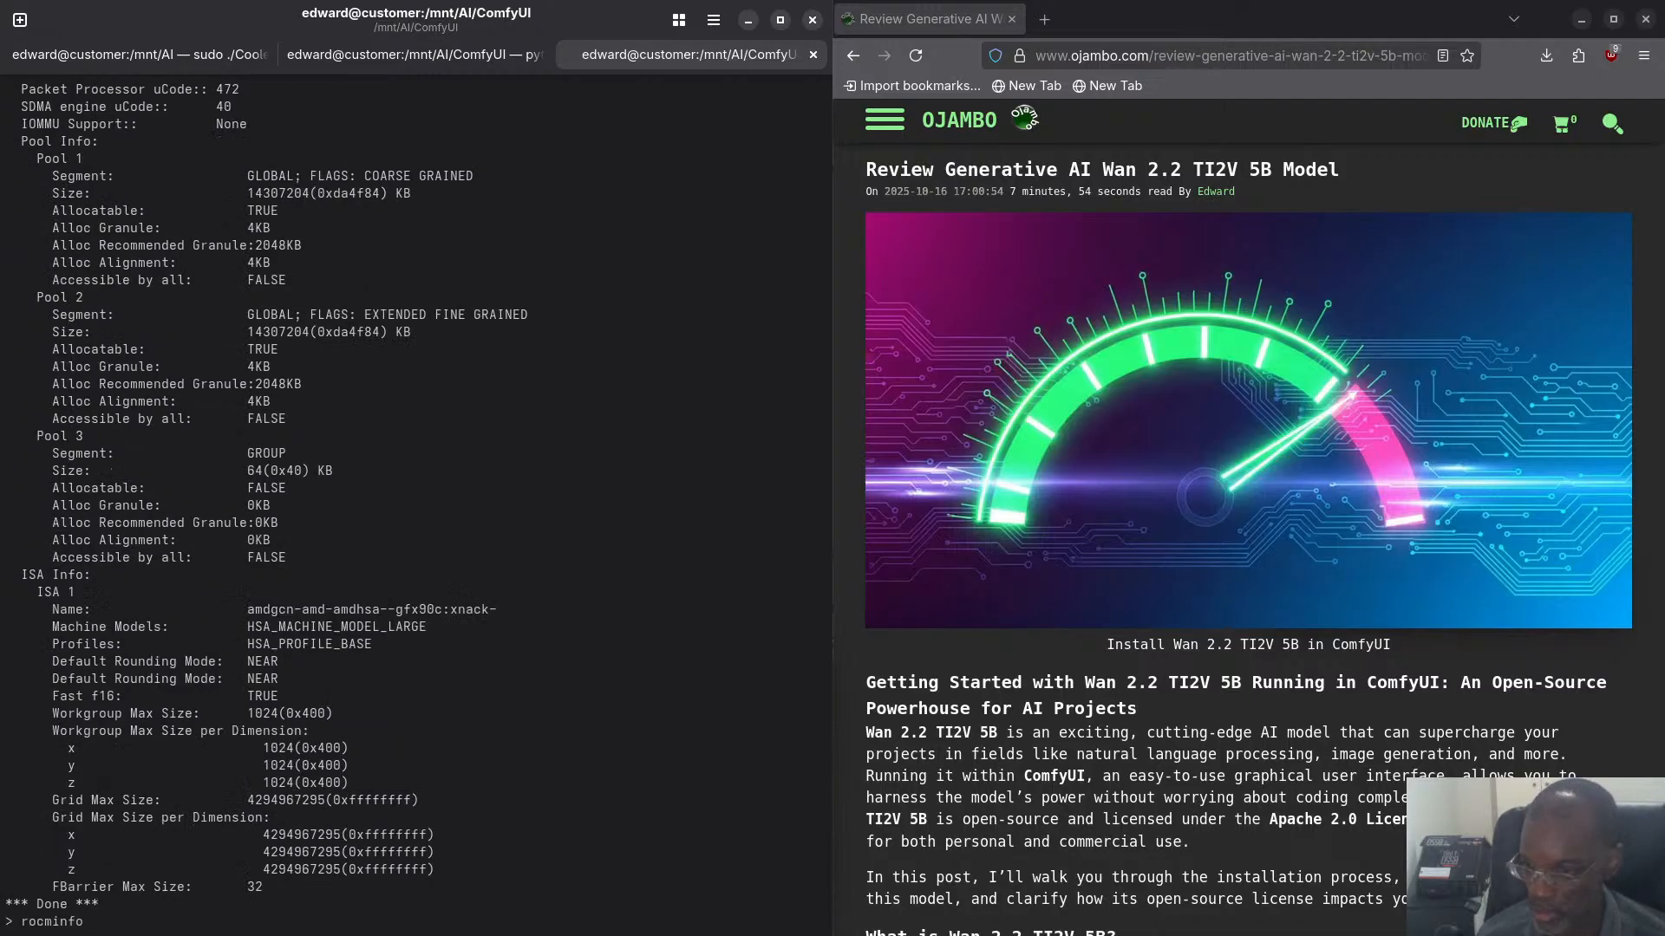
key("BackSpace")
key("BackSpace")
key("BackSpace")
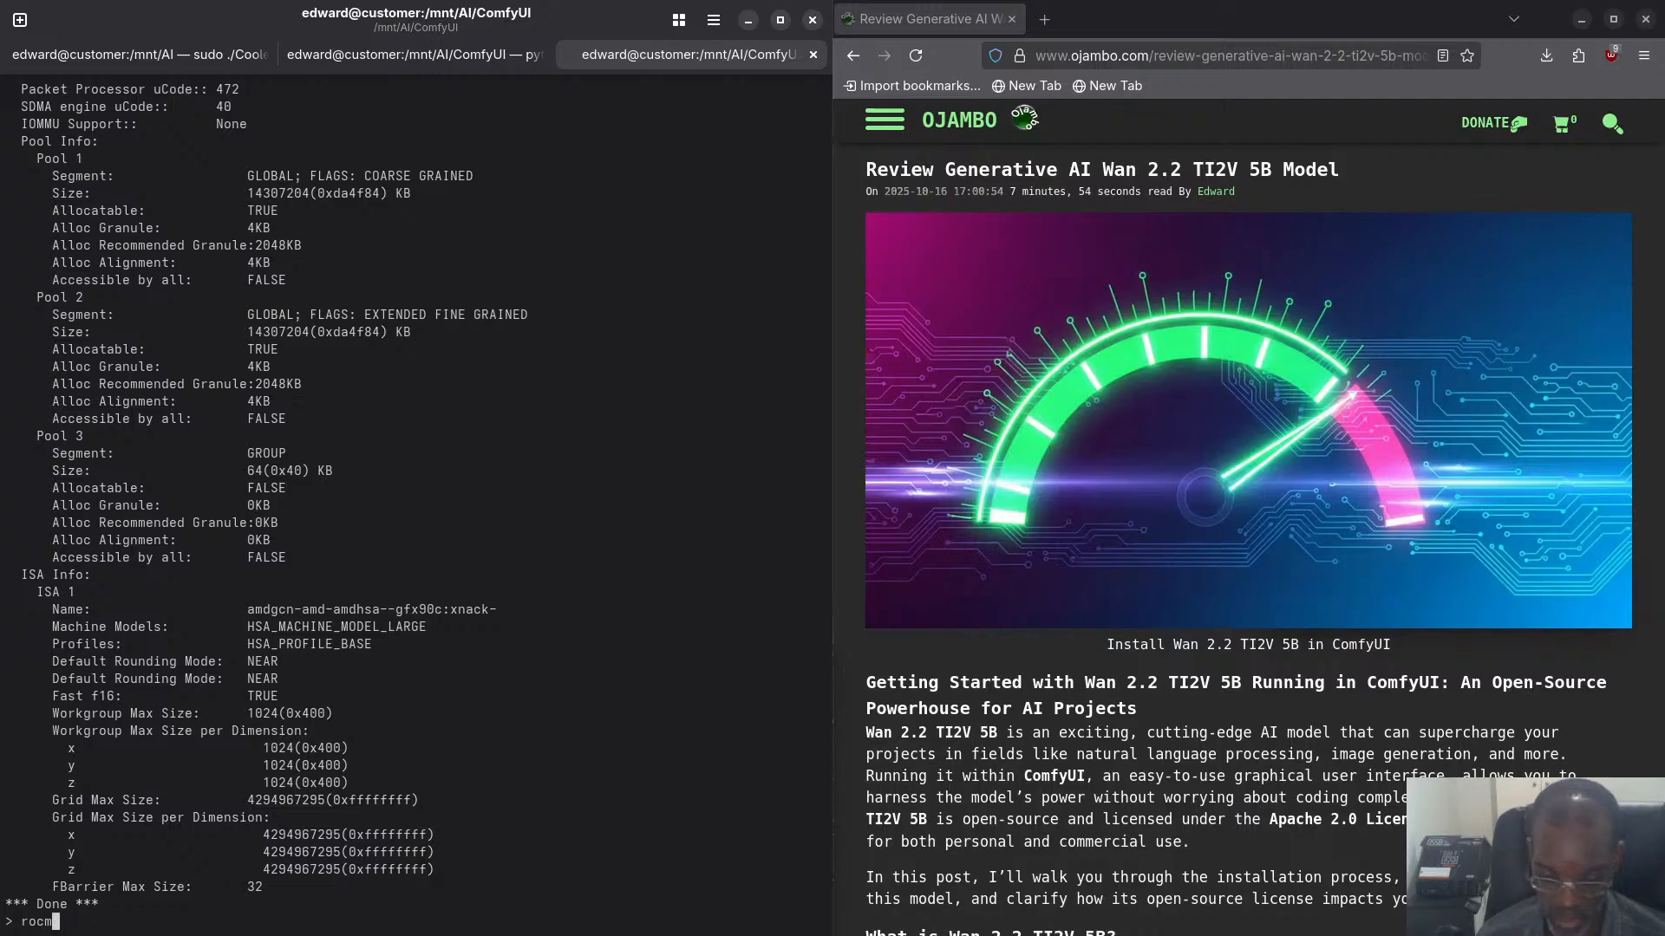
type("-smi -")
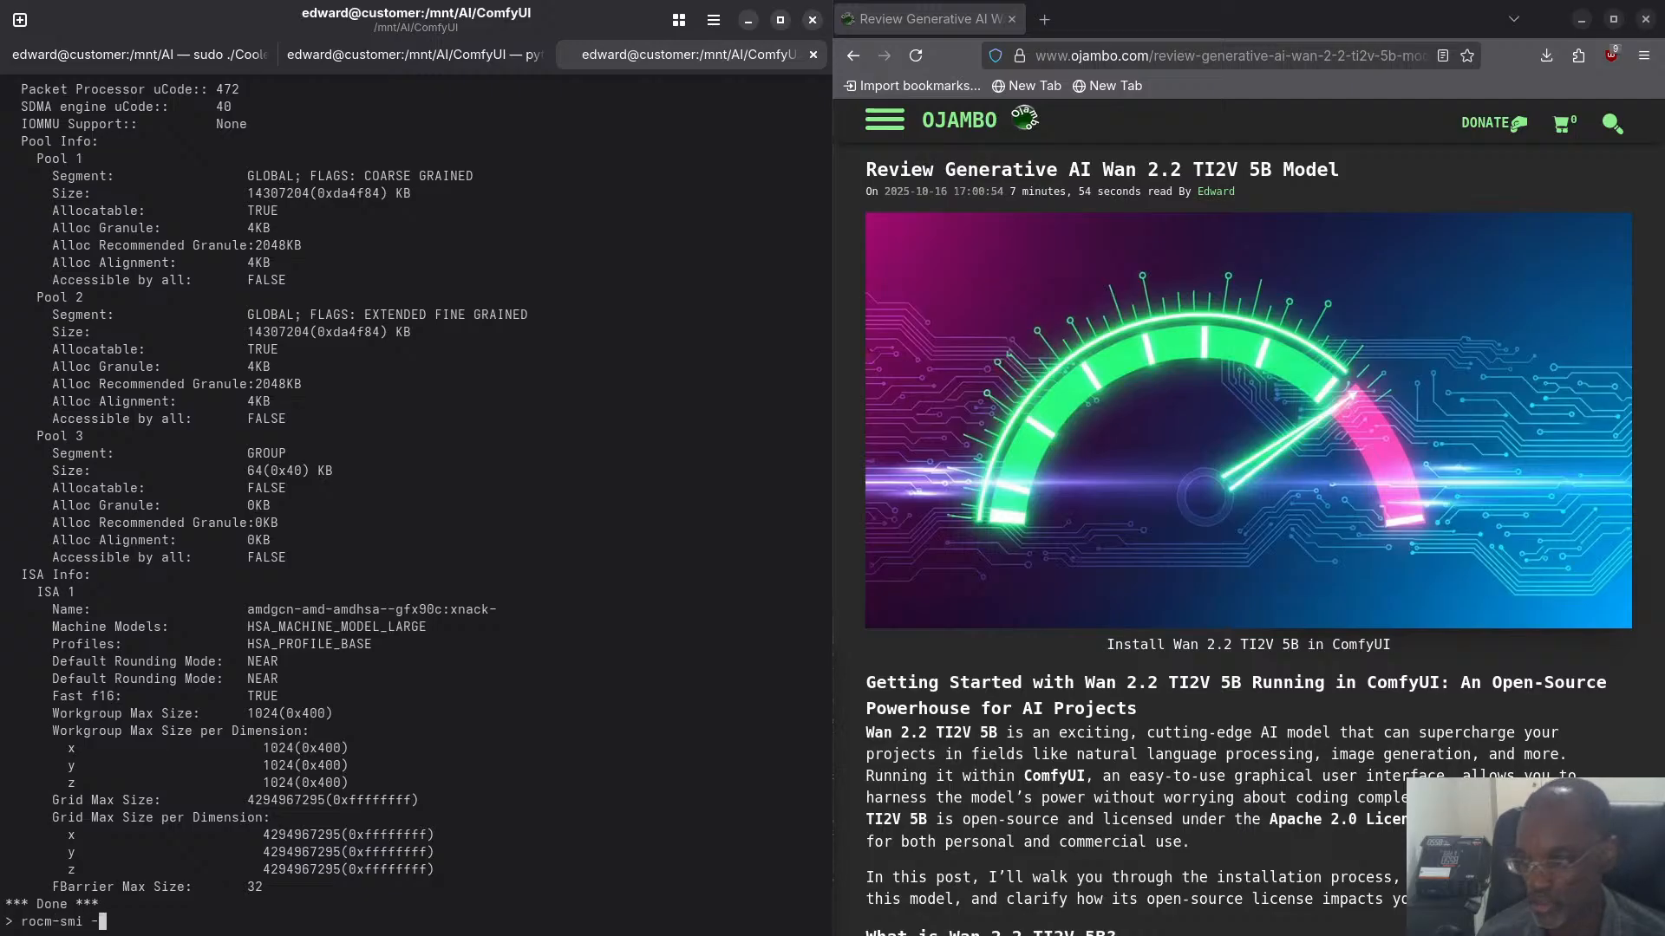
type("-sho")
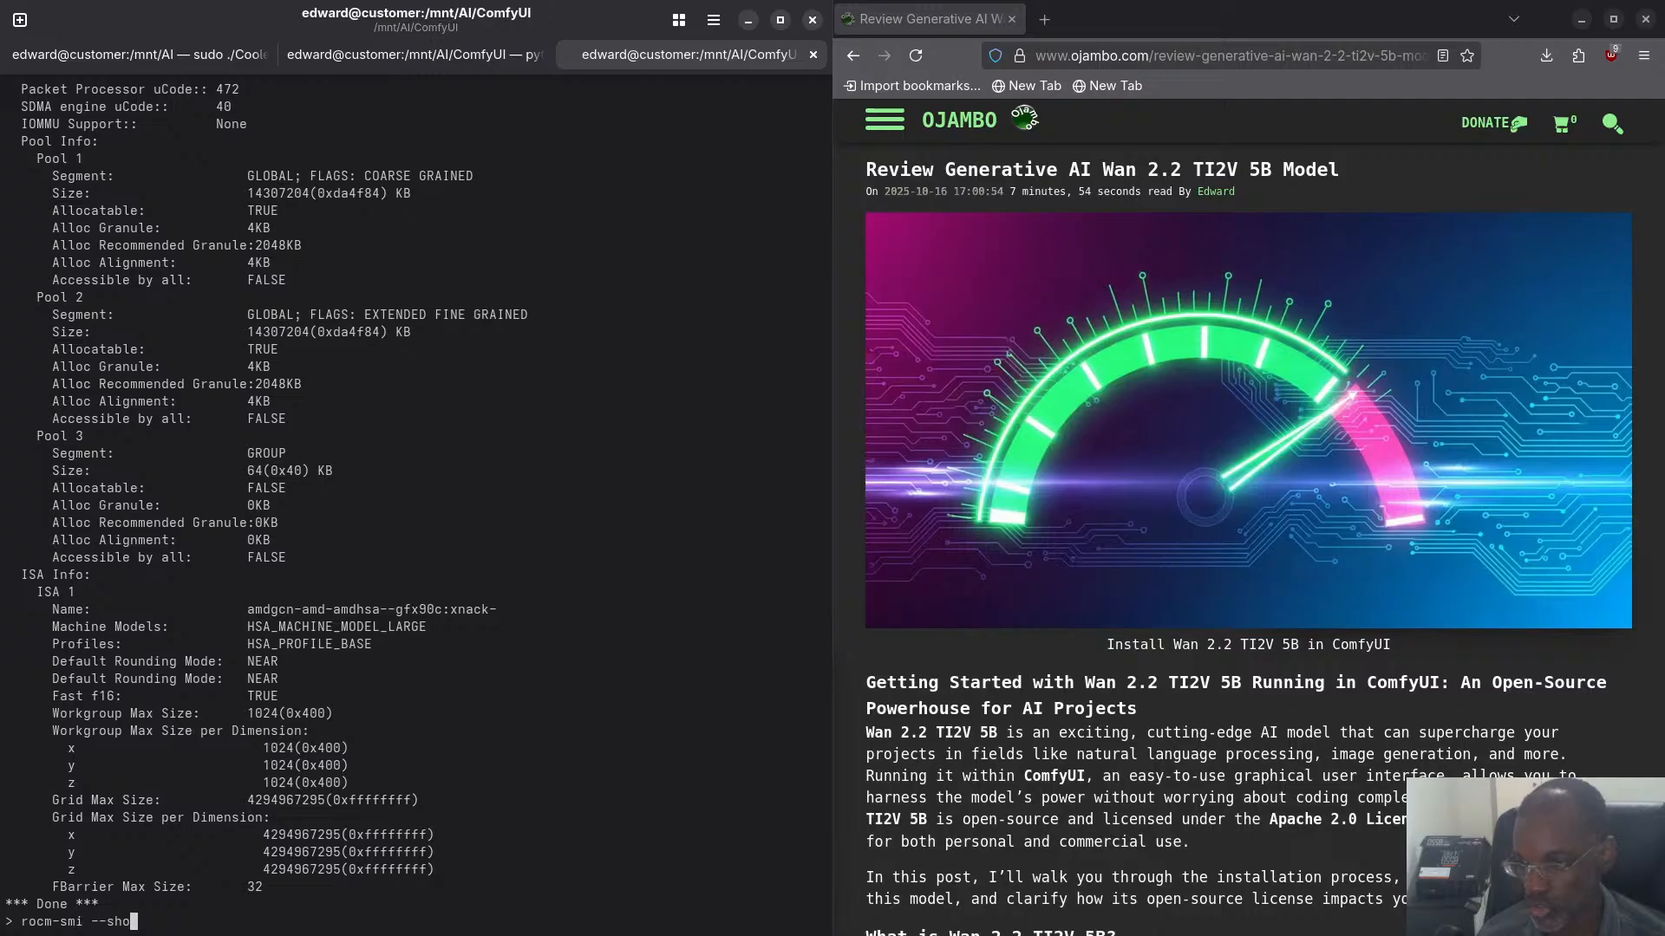
type("wmemin")
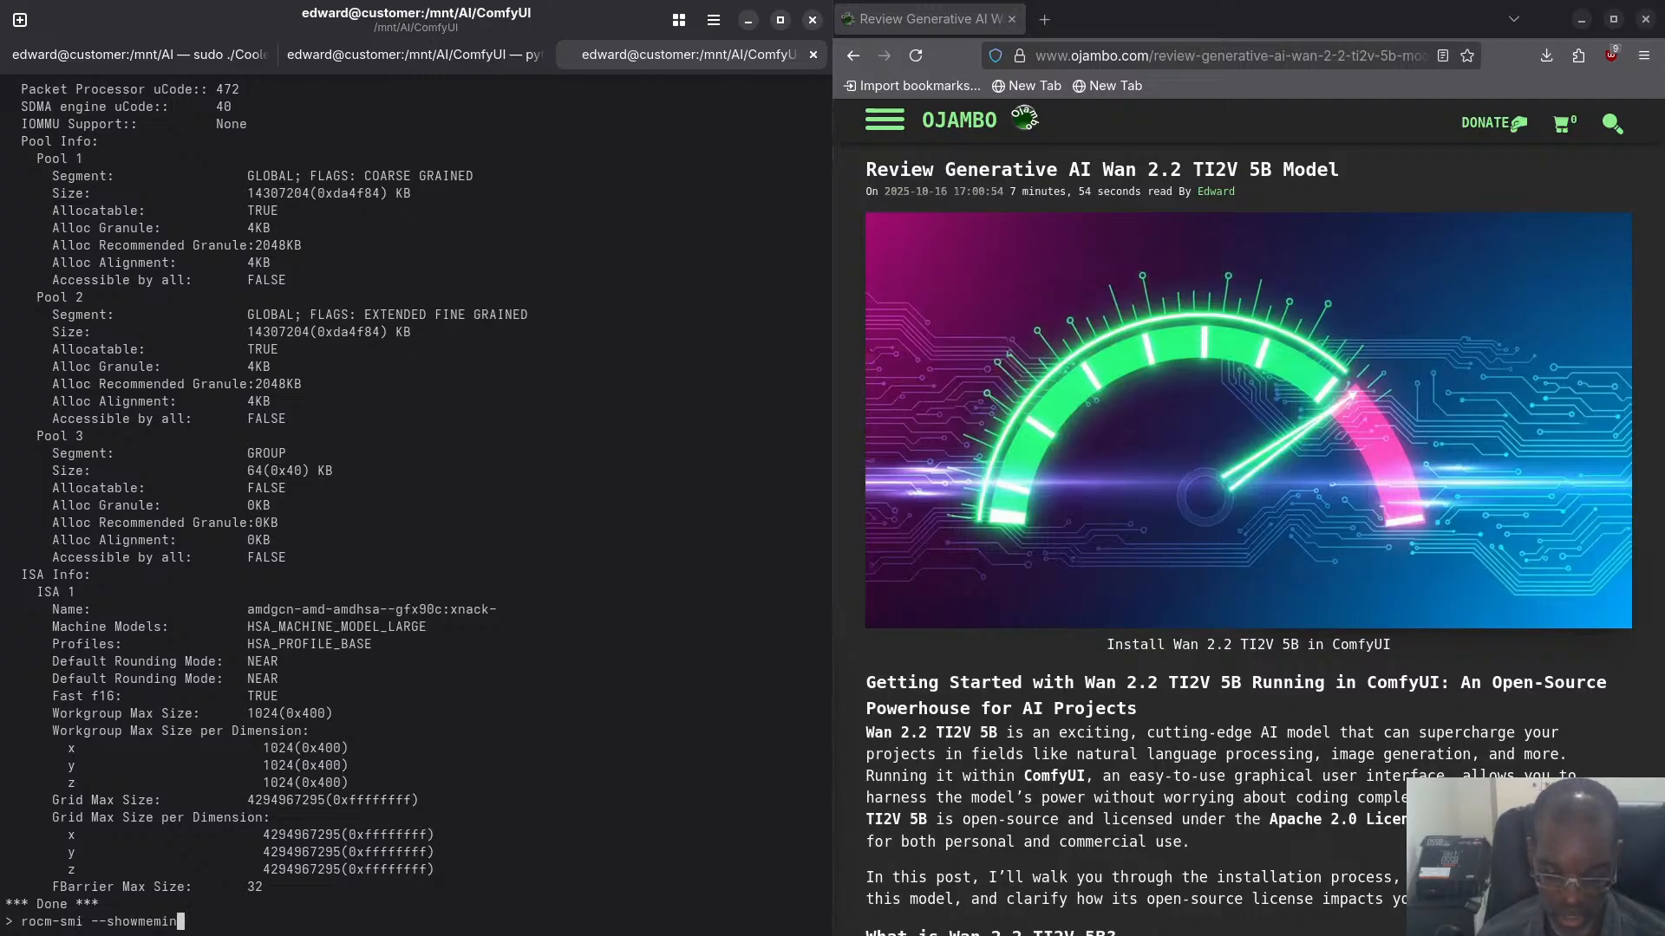
type("fo vr")
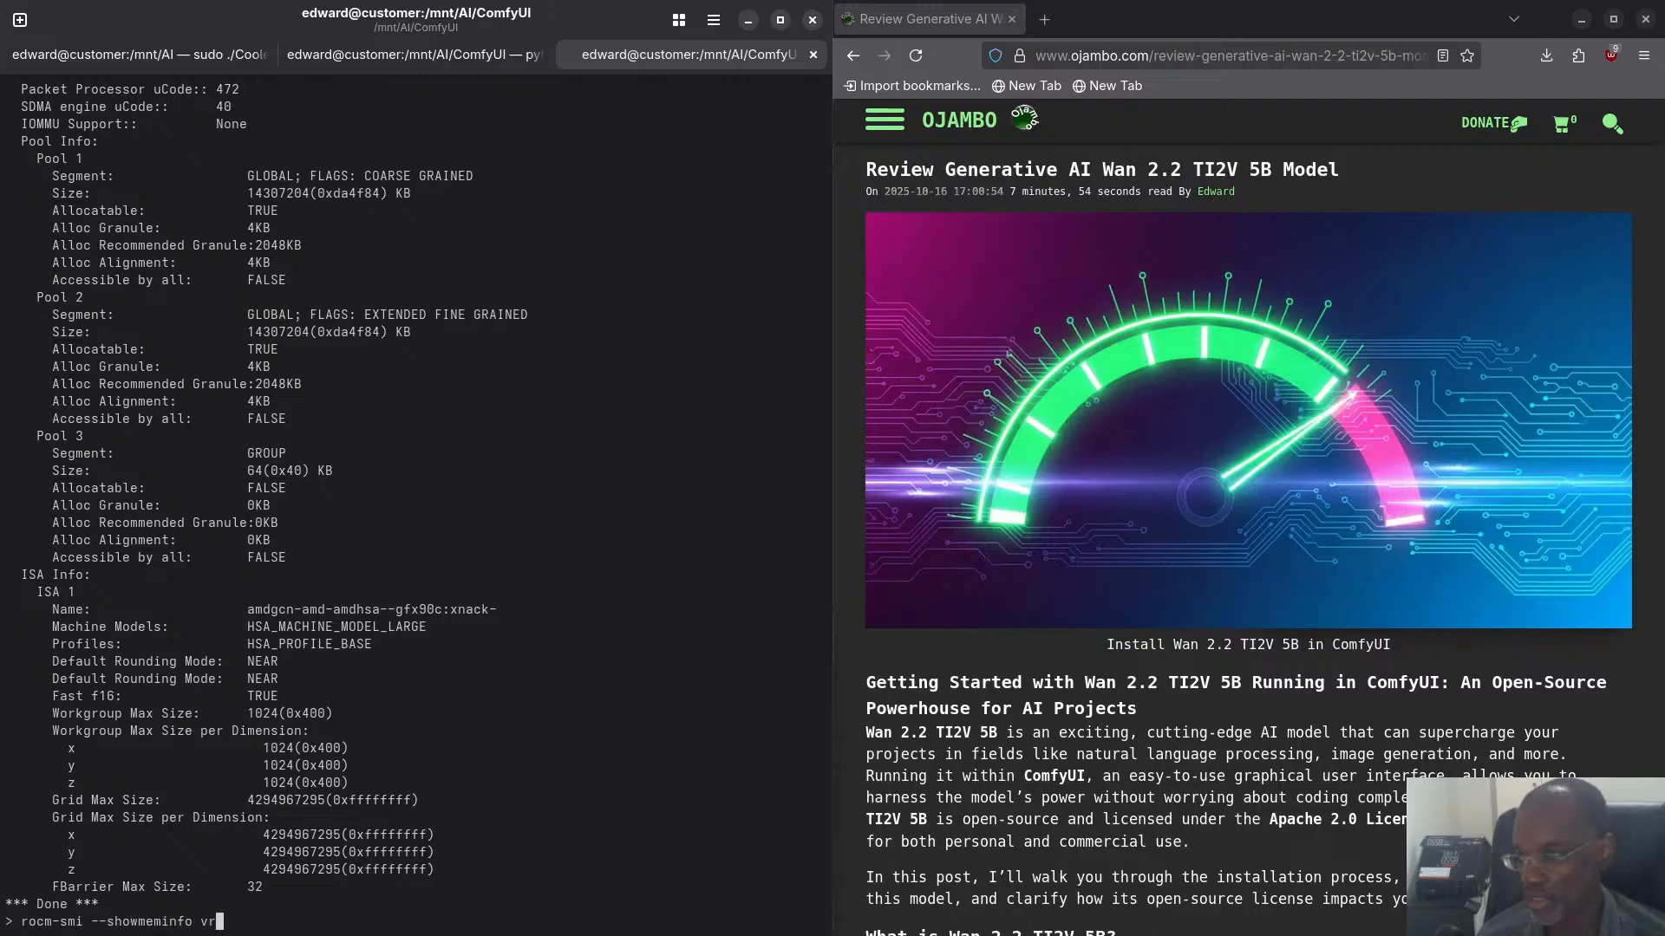
type("ame")
key("Return")
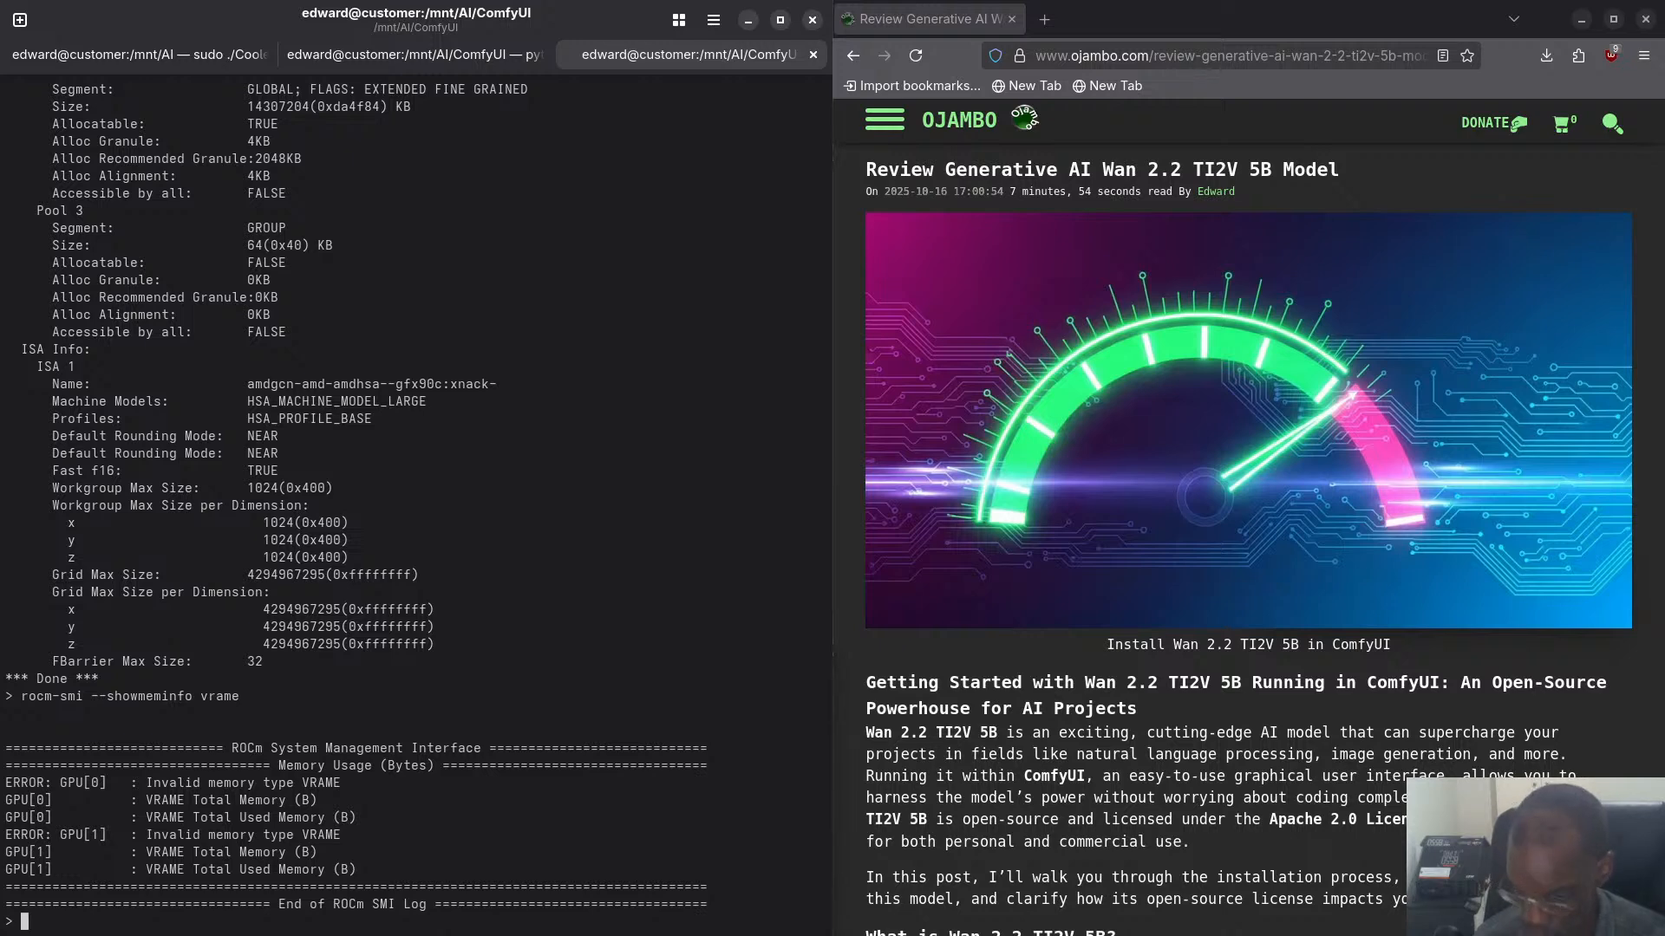
- Rerun the GPU memory query with the memory type corrected, as rocm-smi --showmeminfo vram
key("Up")
key("BackSpace")
key("Return")
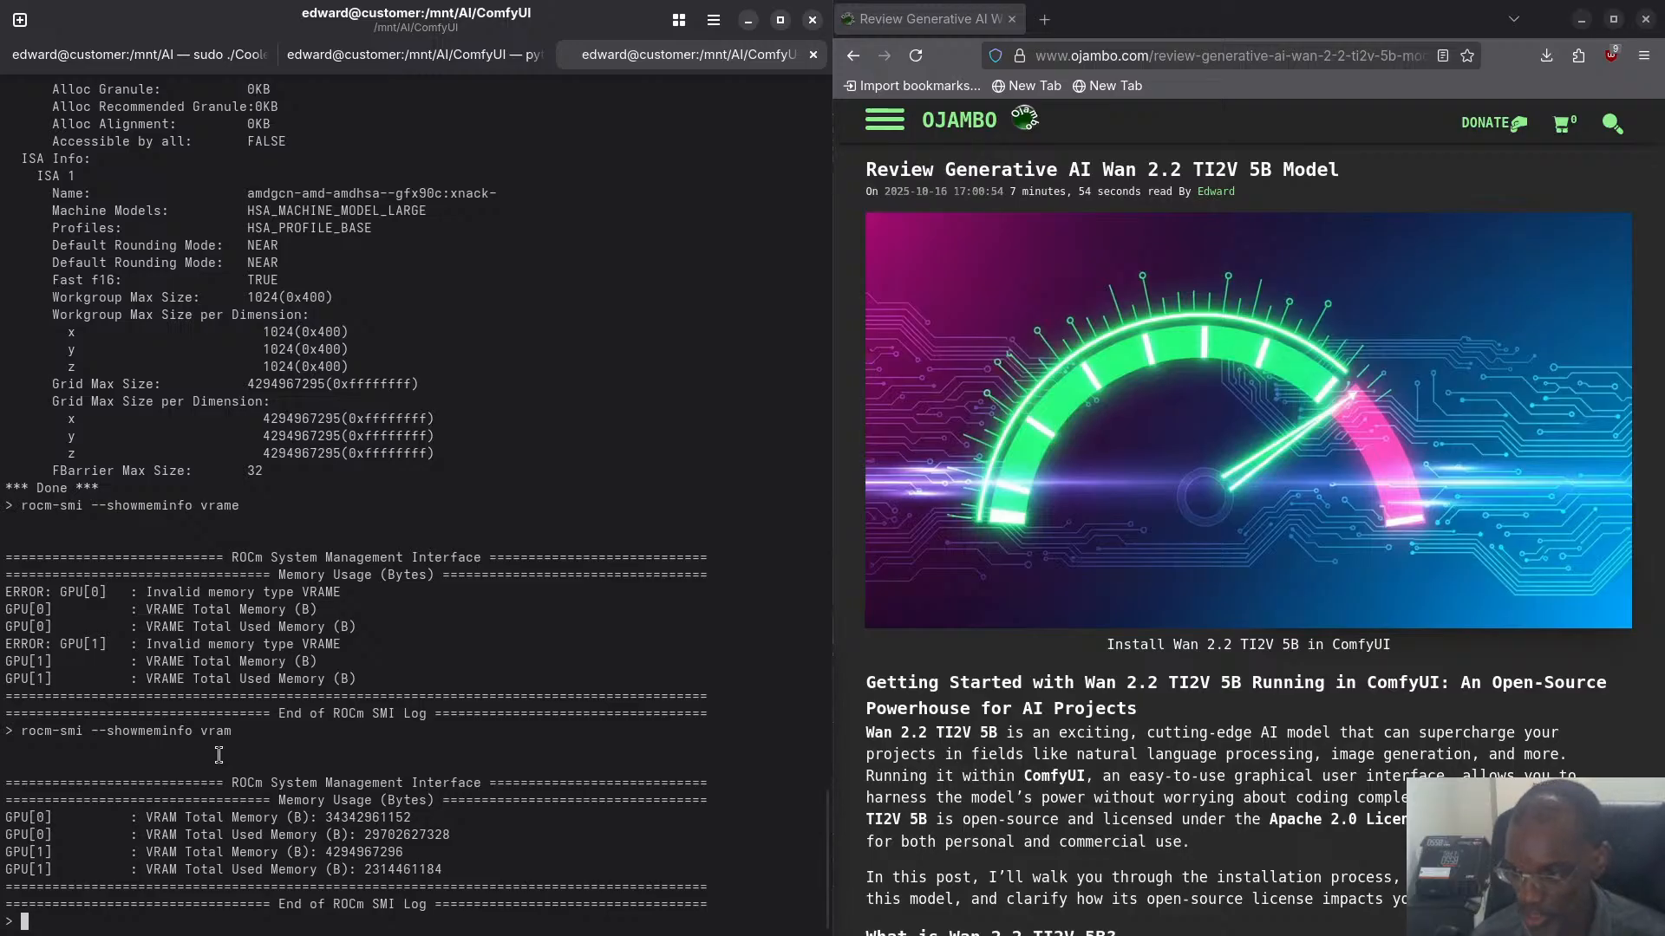
- Copy the rocm-smi --showmeminfo vram command line from the terminal
left_click_drag(237, 731, 21, 731)
right_click(21, 730)
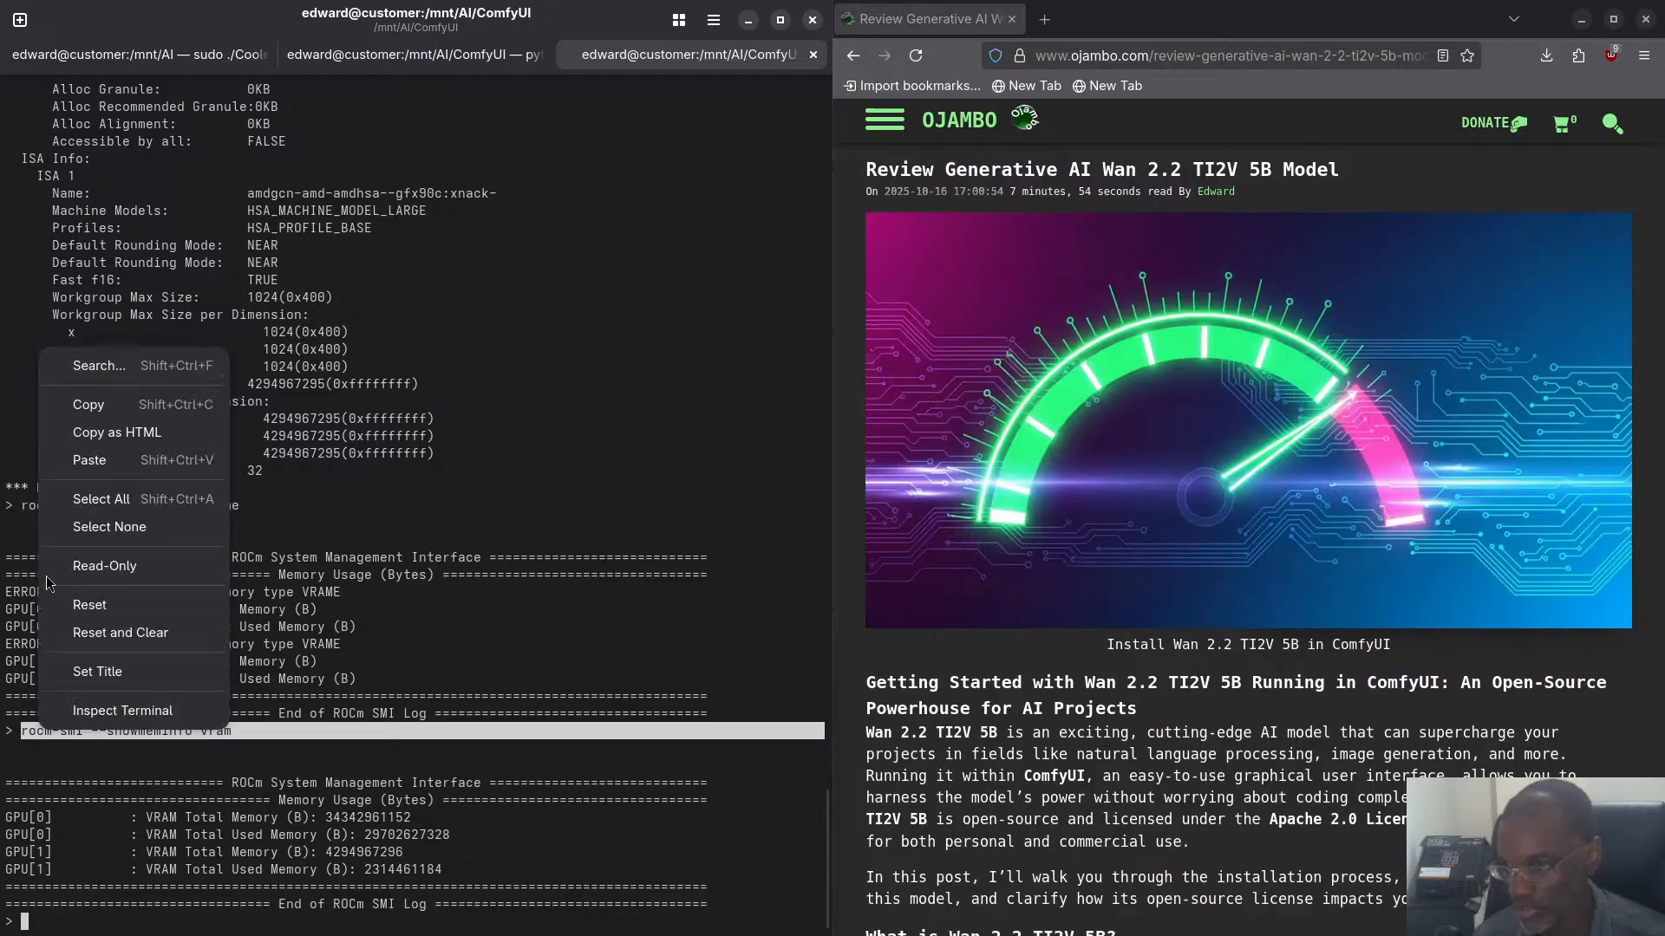
left_click(85, 408)
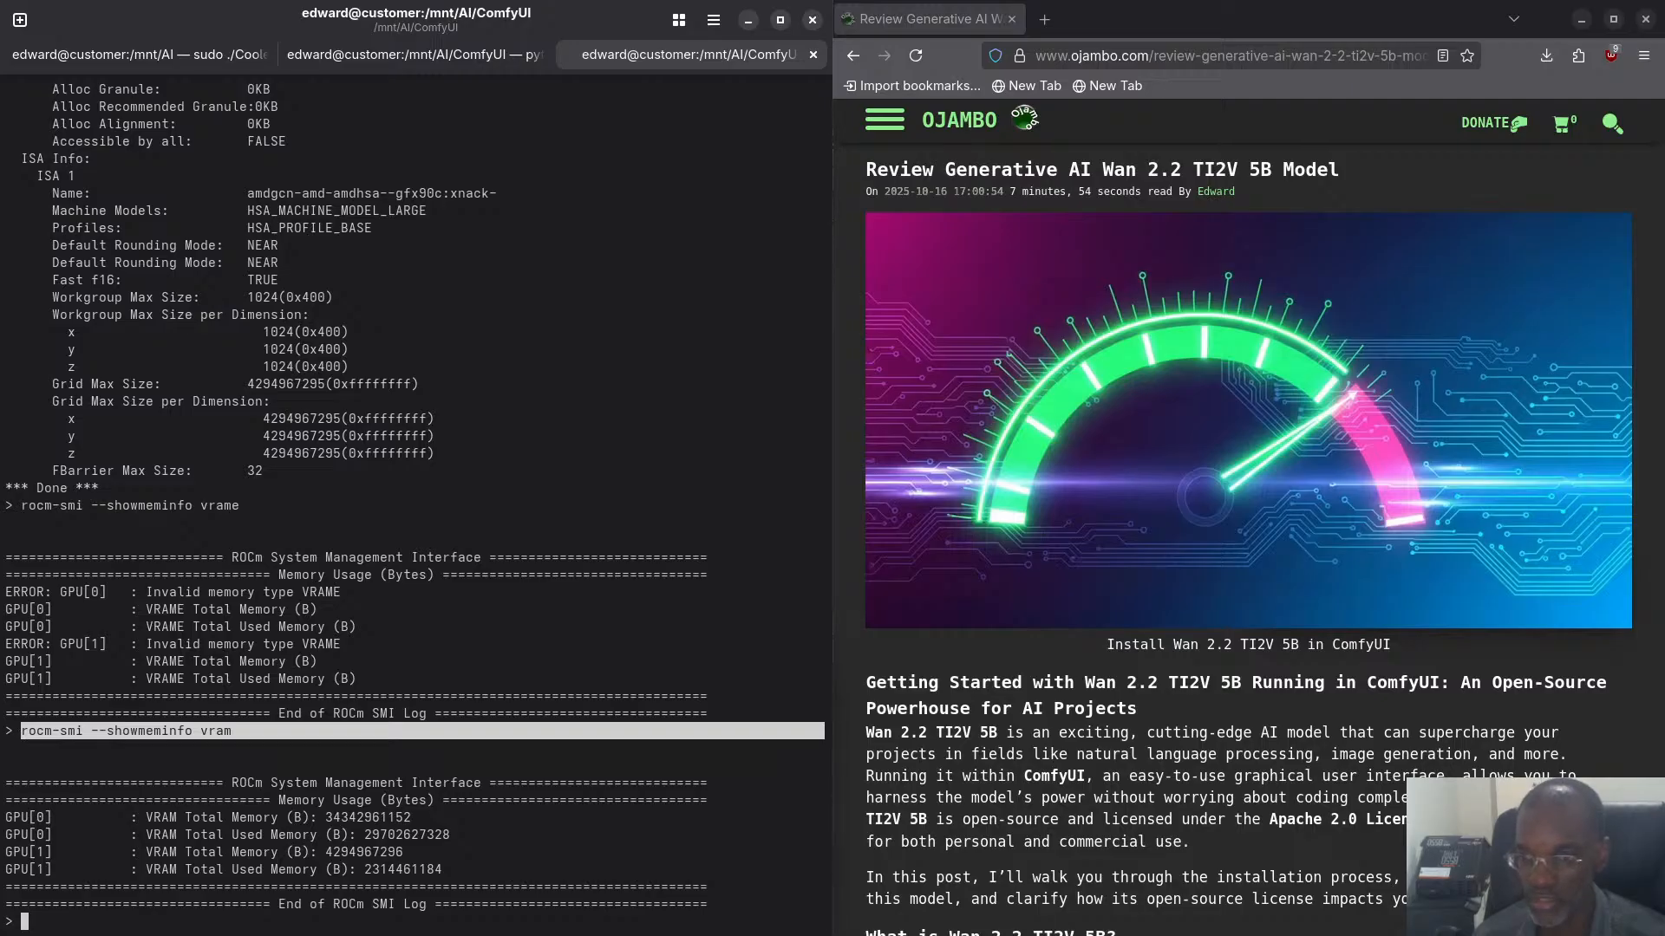
- Check the running ComfyUI session's log and the output video folder in Files for a new video, returning to the terminal
key("alt+Tab")
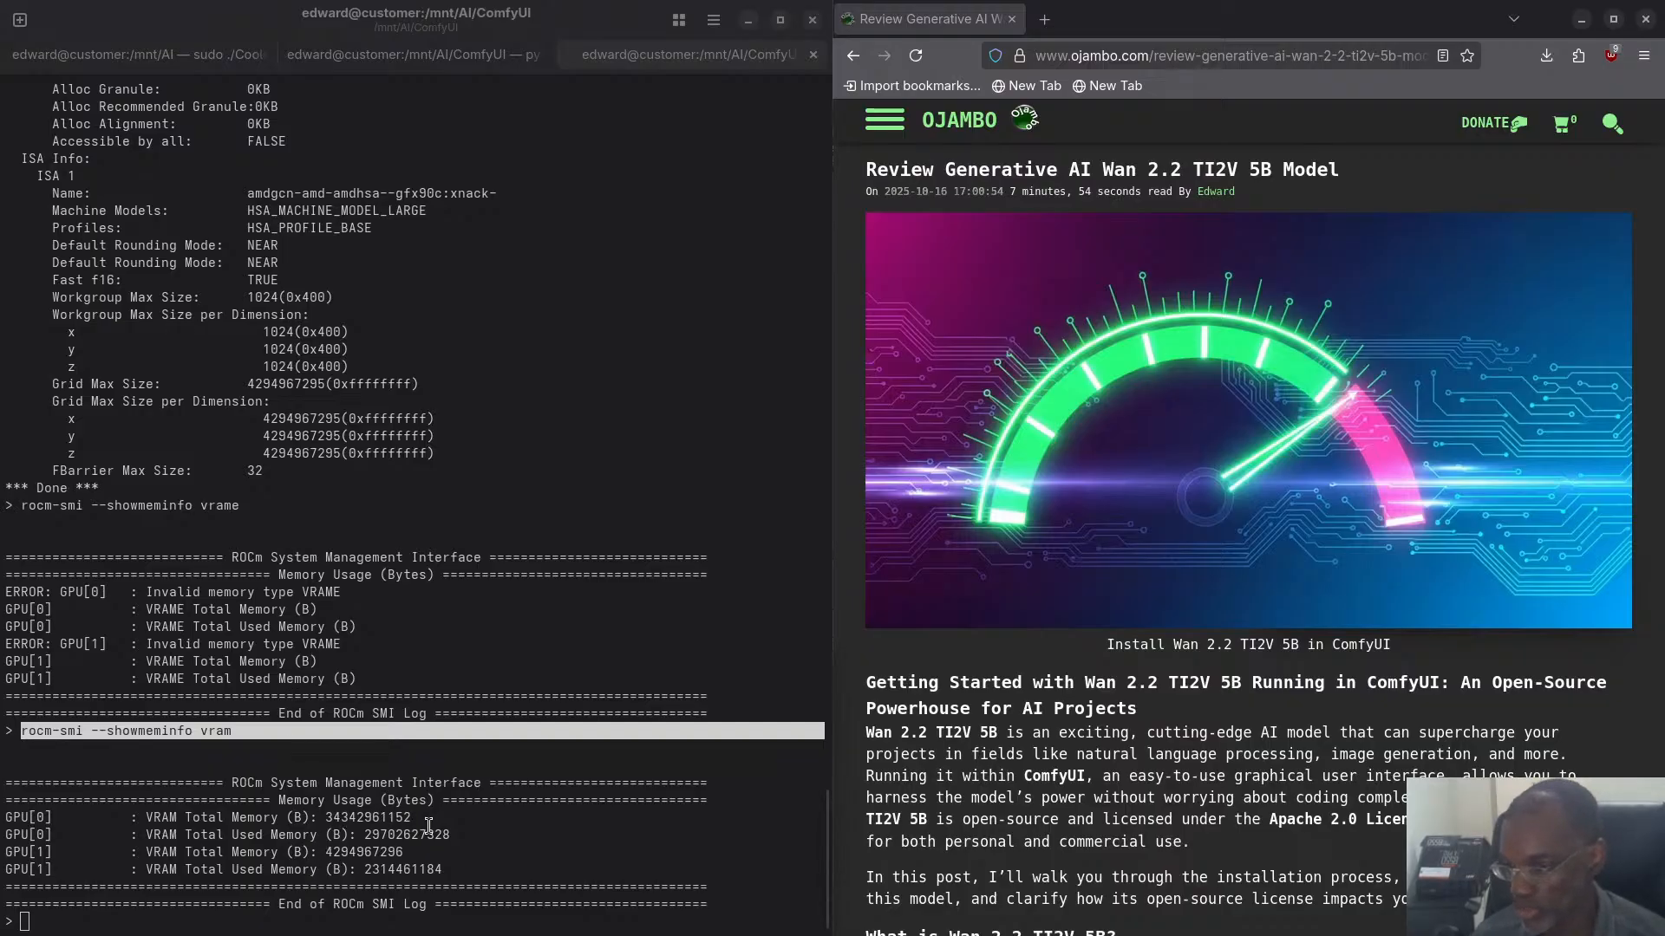
left_click(379, 57)
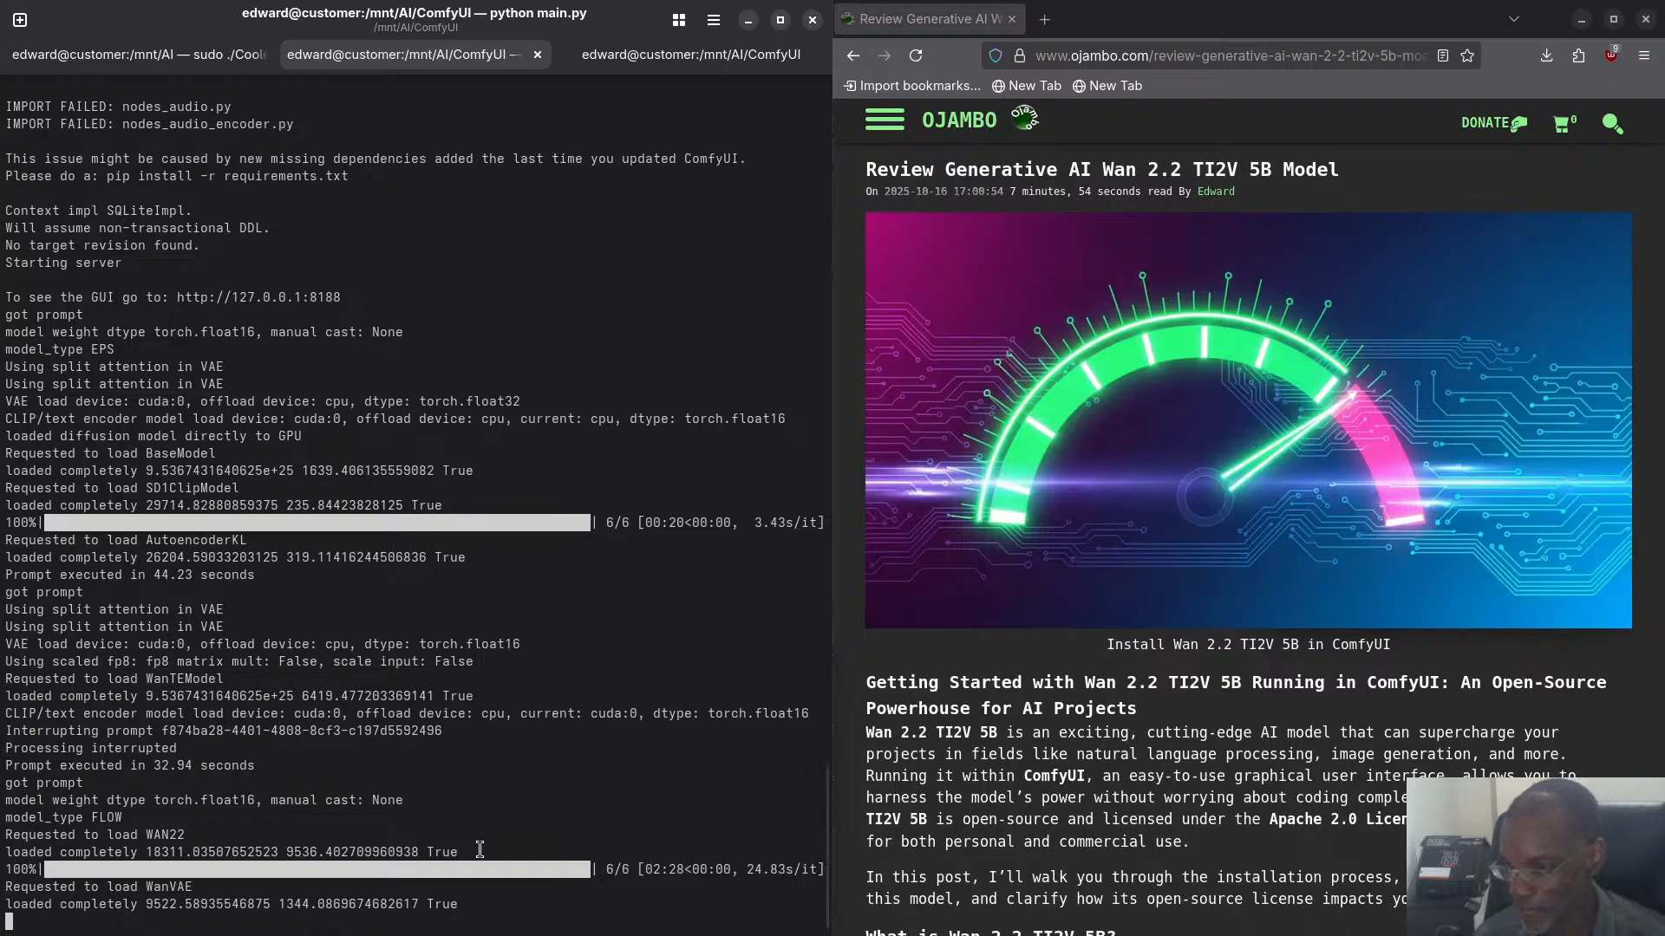
key("super")
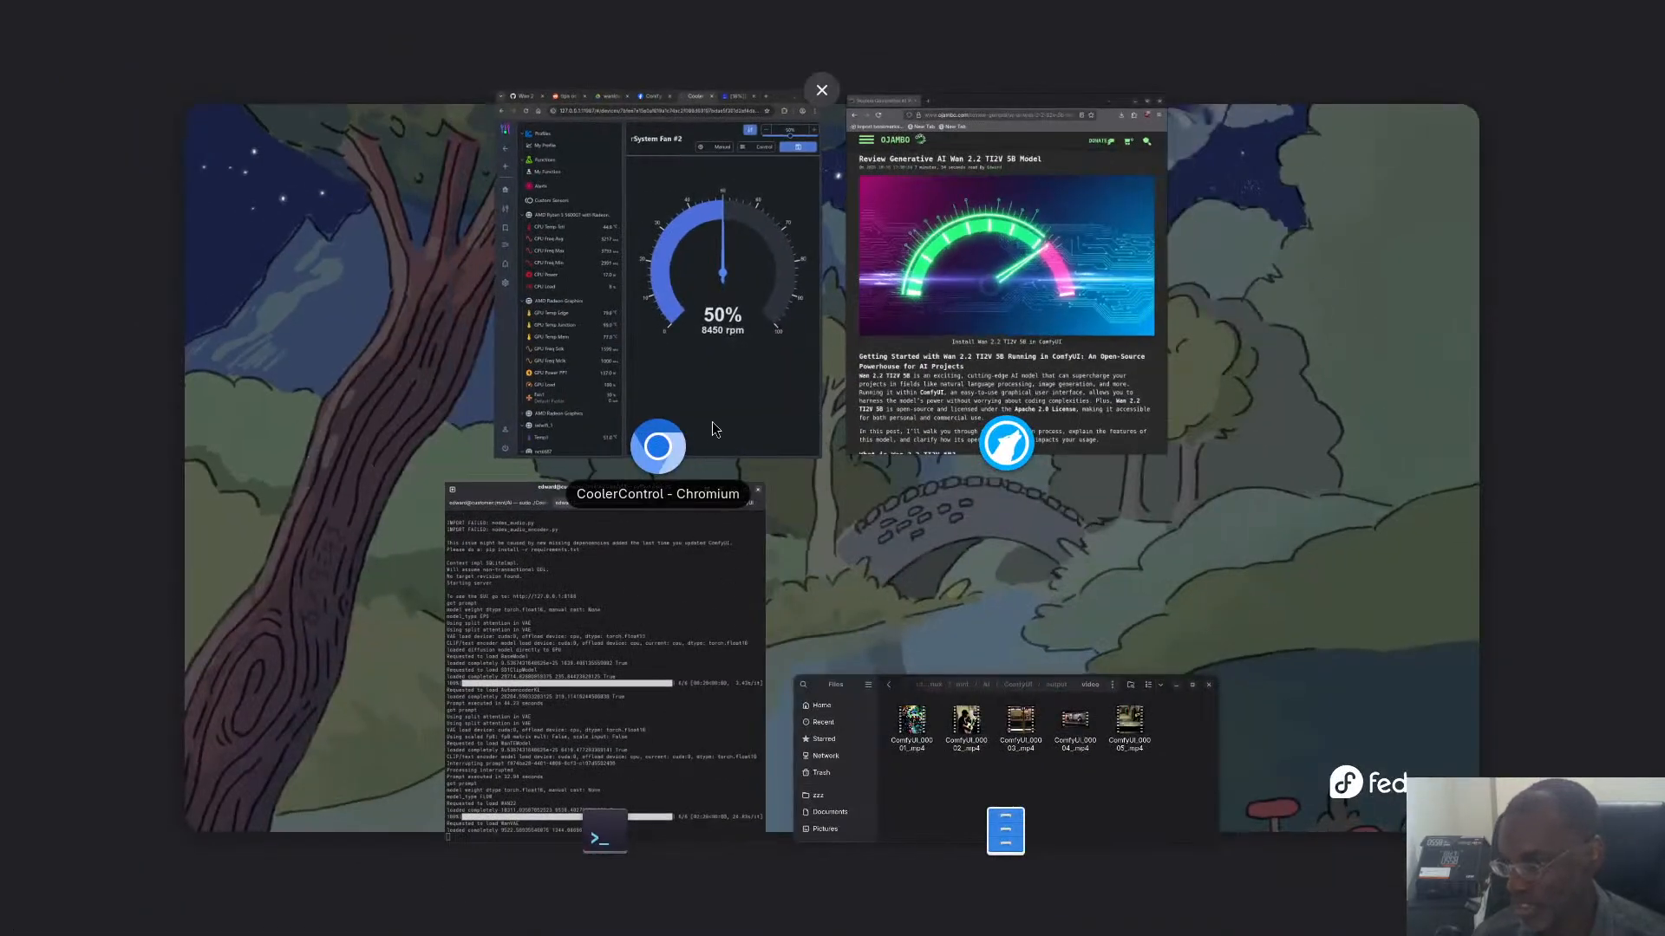
left_click(1004, 831)
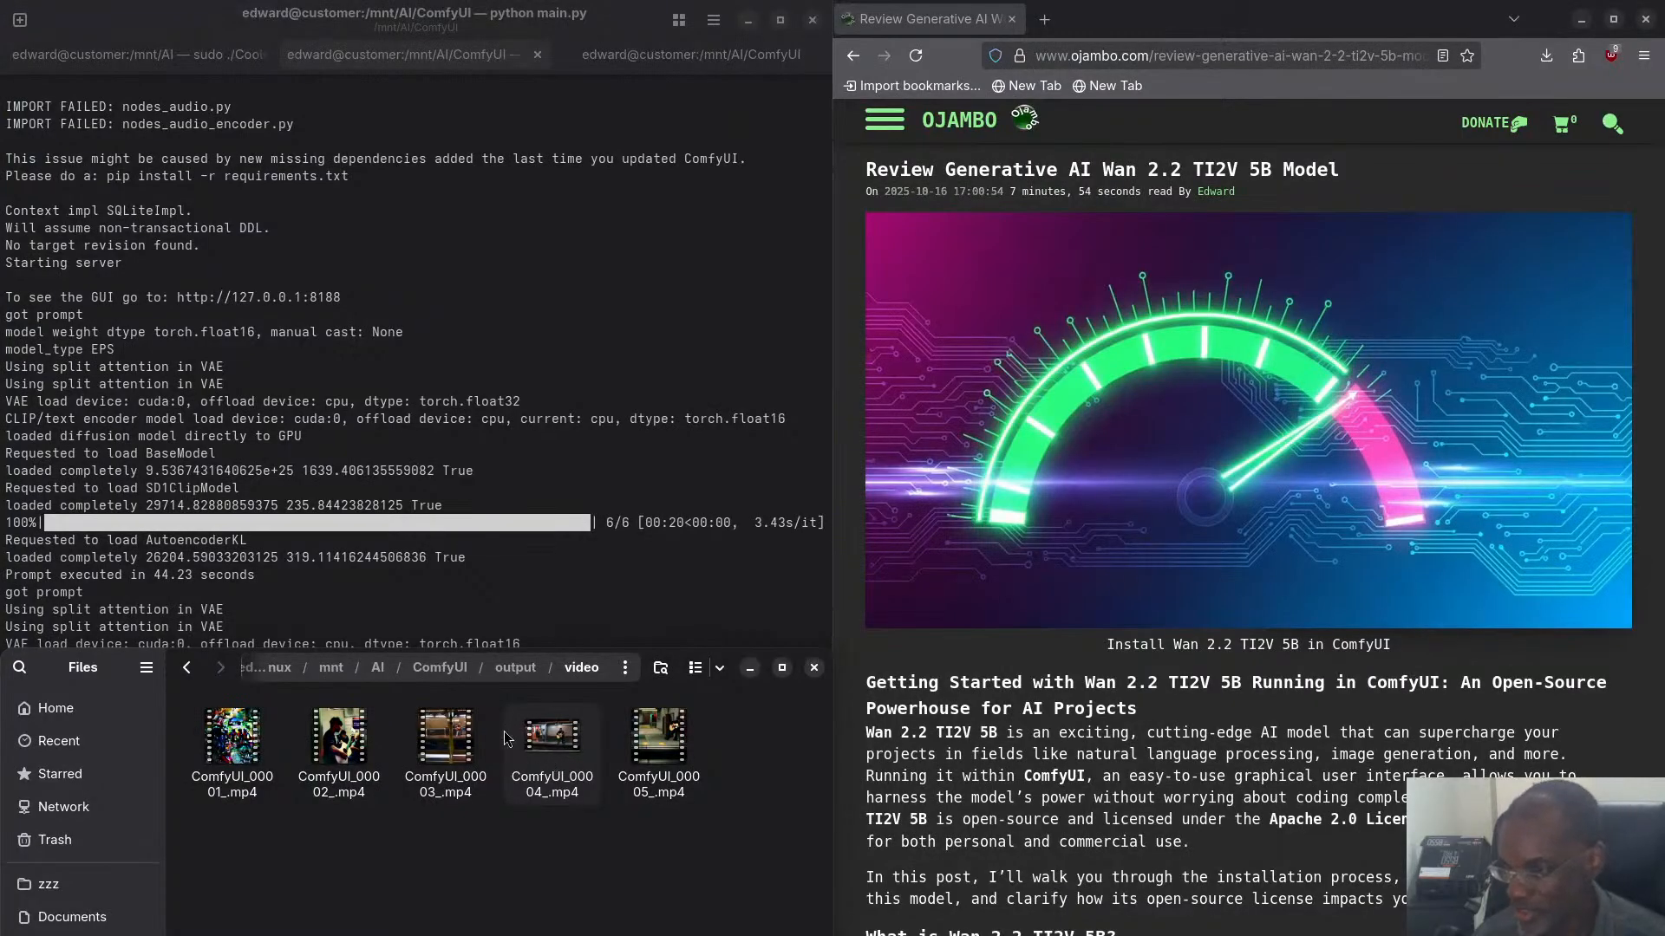
key("super")
left_click(594, 711)
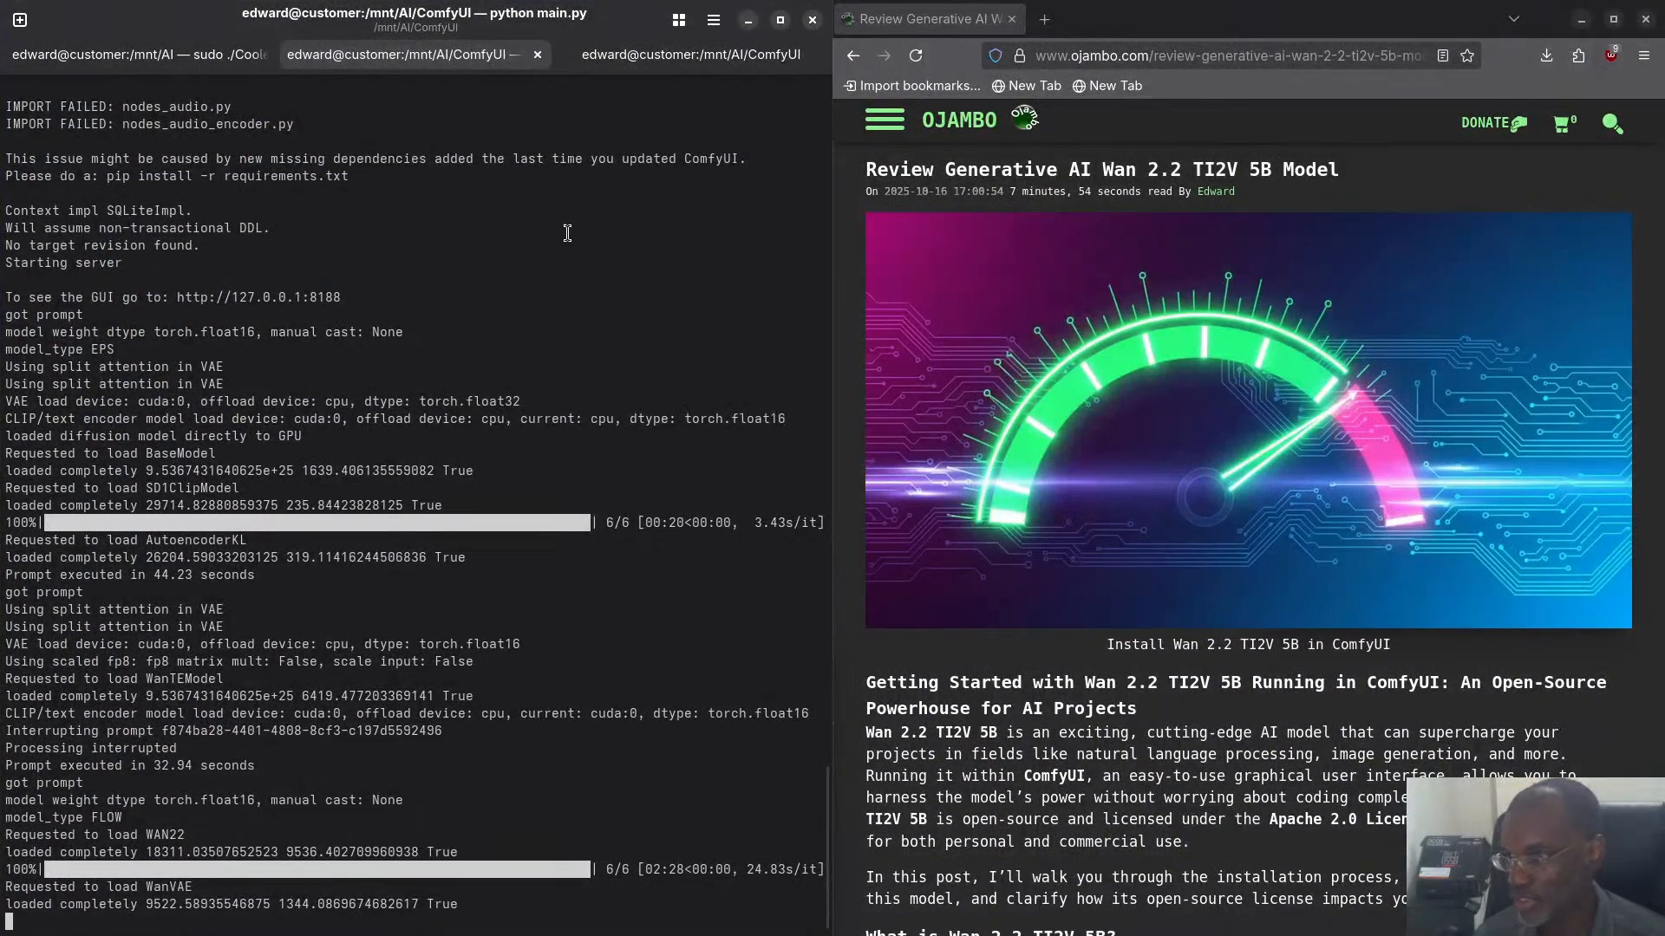
- Switch to ComfyUI in Chromium and view the prompts, video size and sampler nodes of the running video_wan2_2_5B_ti2v workflow
key("super")
left_click(727, 399)
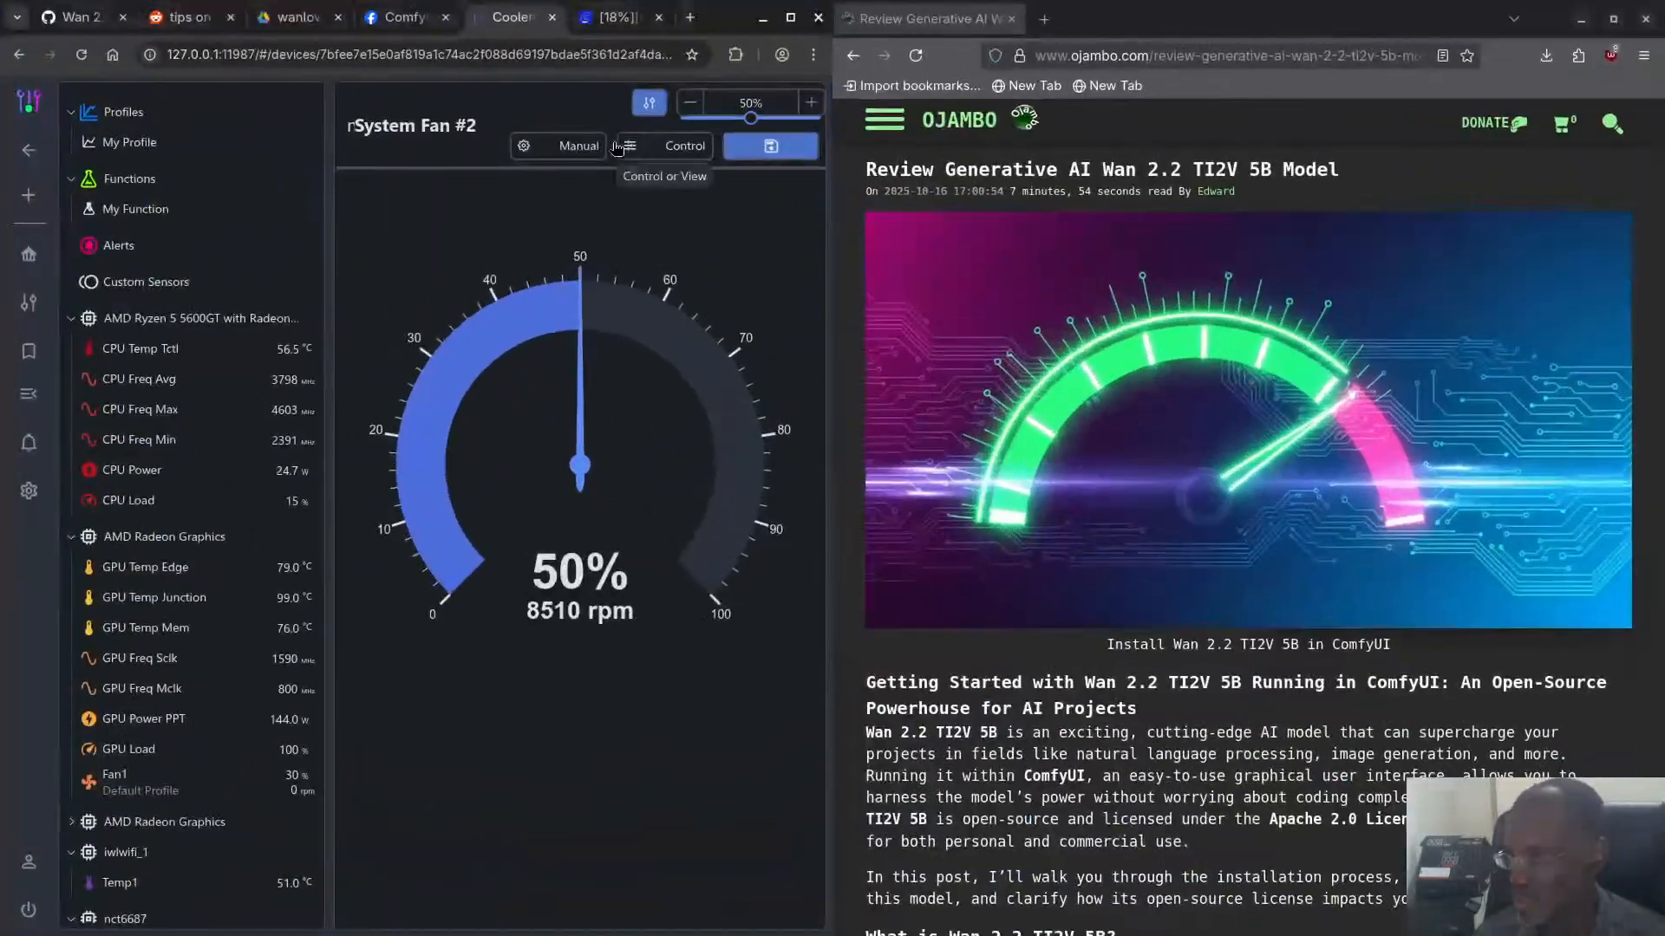
left_click(406, 25)
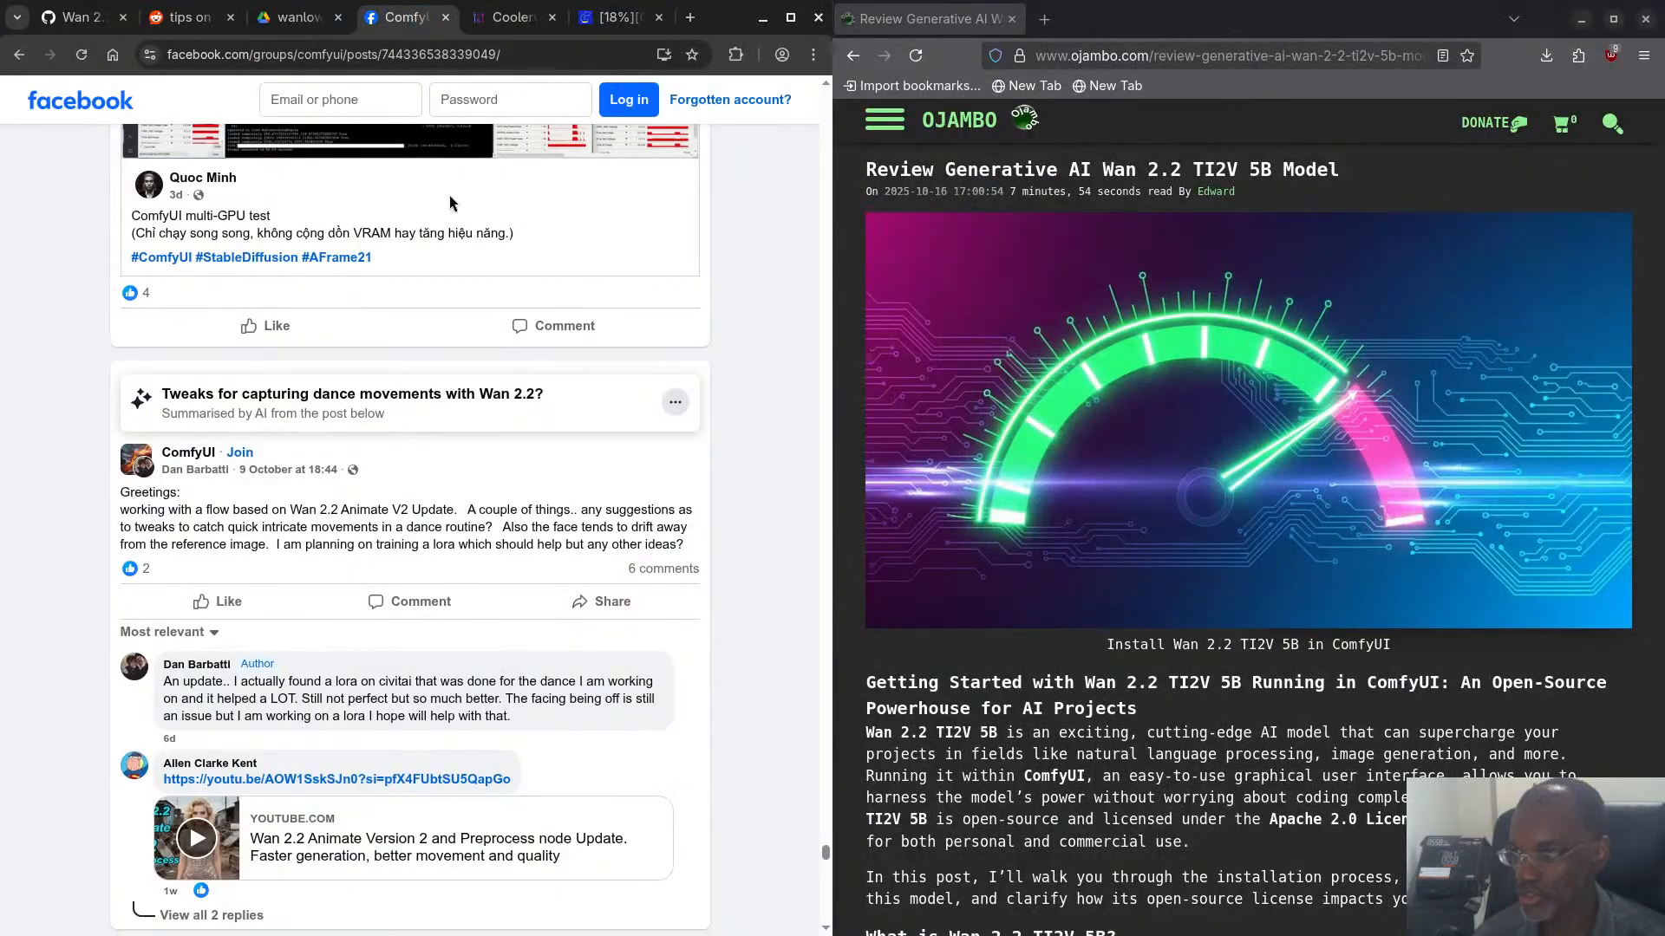
left_click(617, 17)
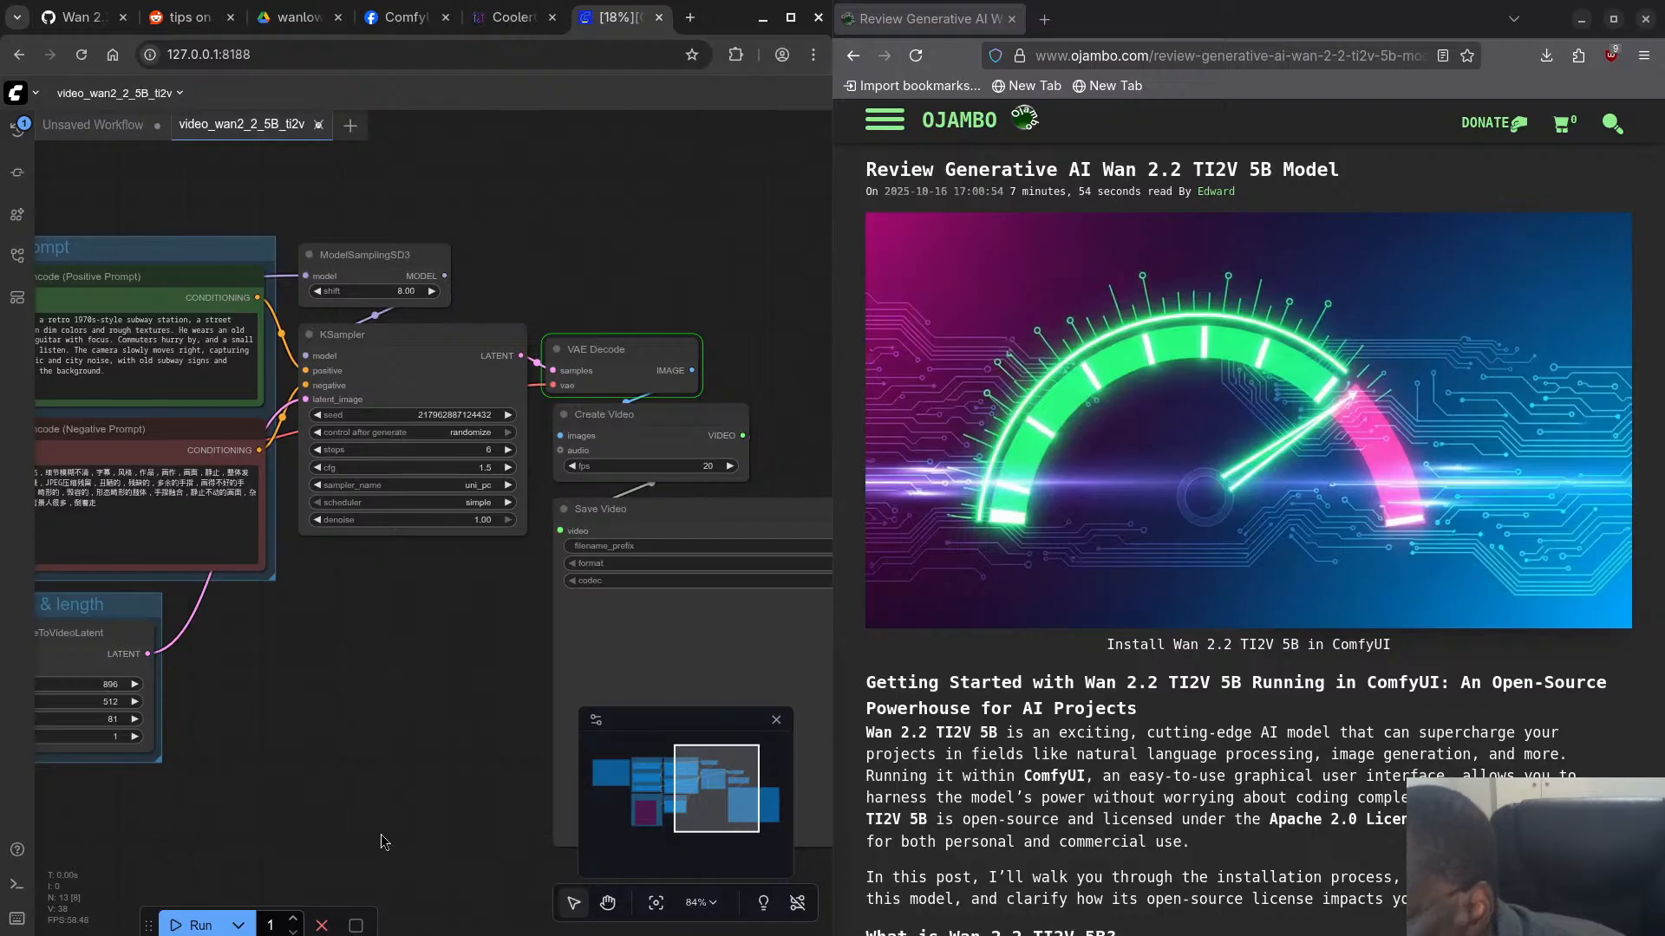
left_click_drag(357, 764, 507, 738)
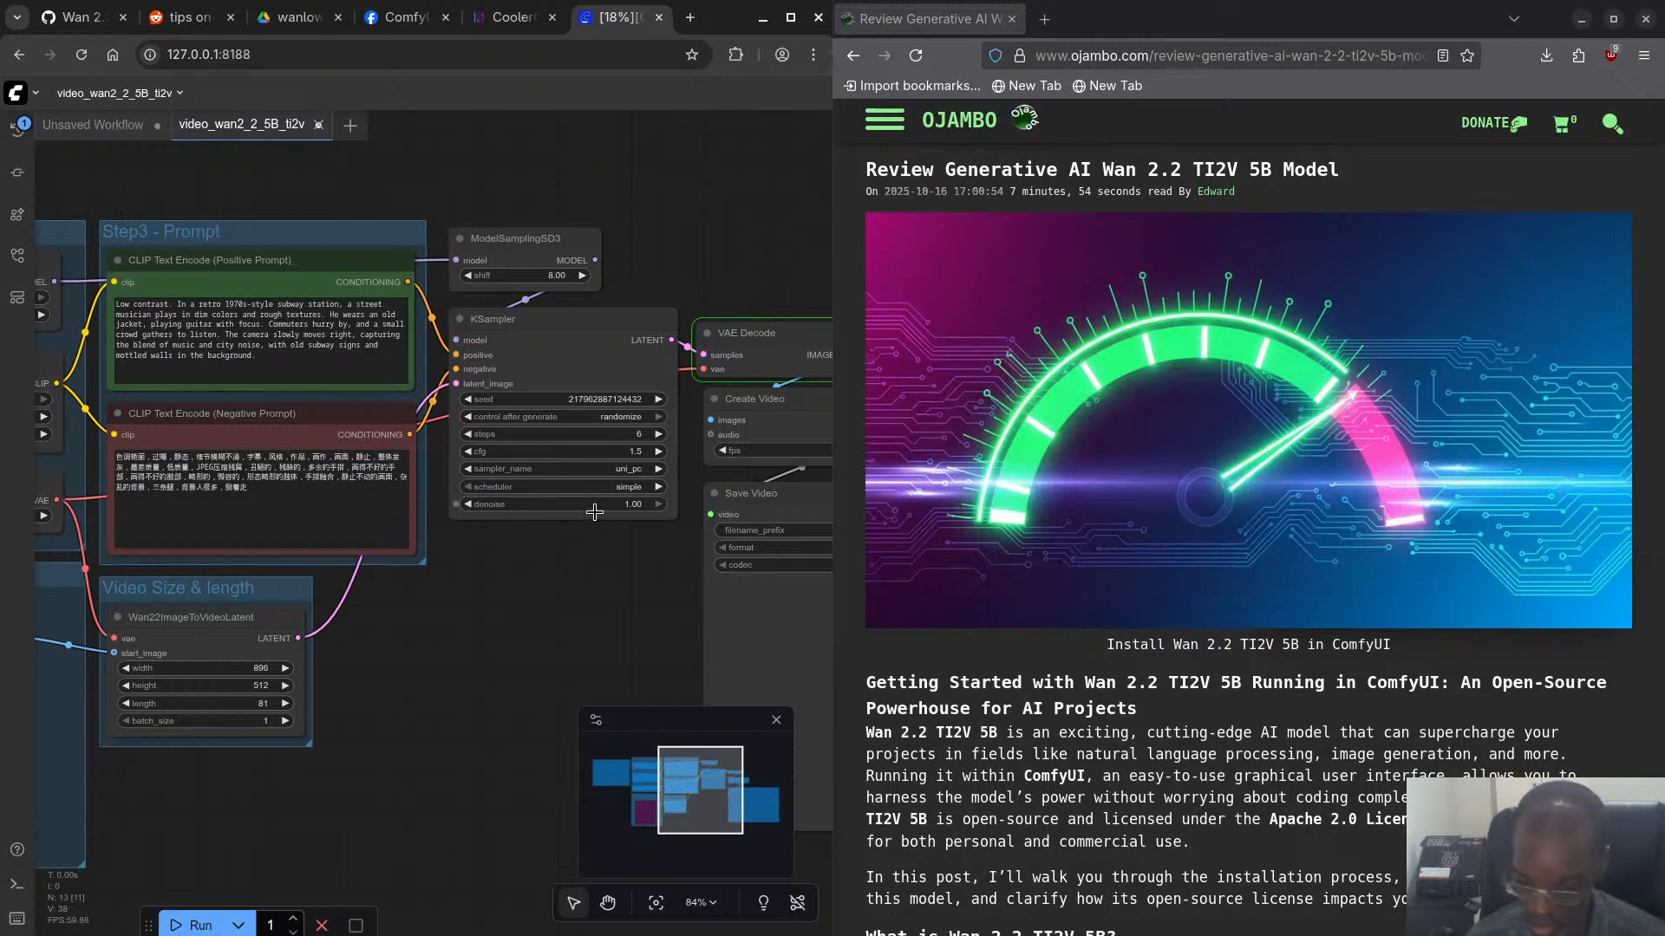
- Return to the idle terminal session, rerun rocm-smi --showmeminfo vram and examine the used memory line of GPU[1]
key("super")
left_click(564, 720)
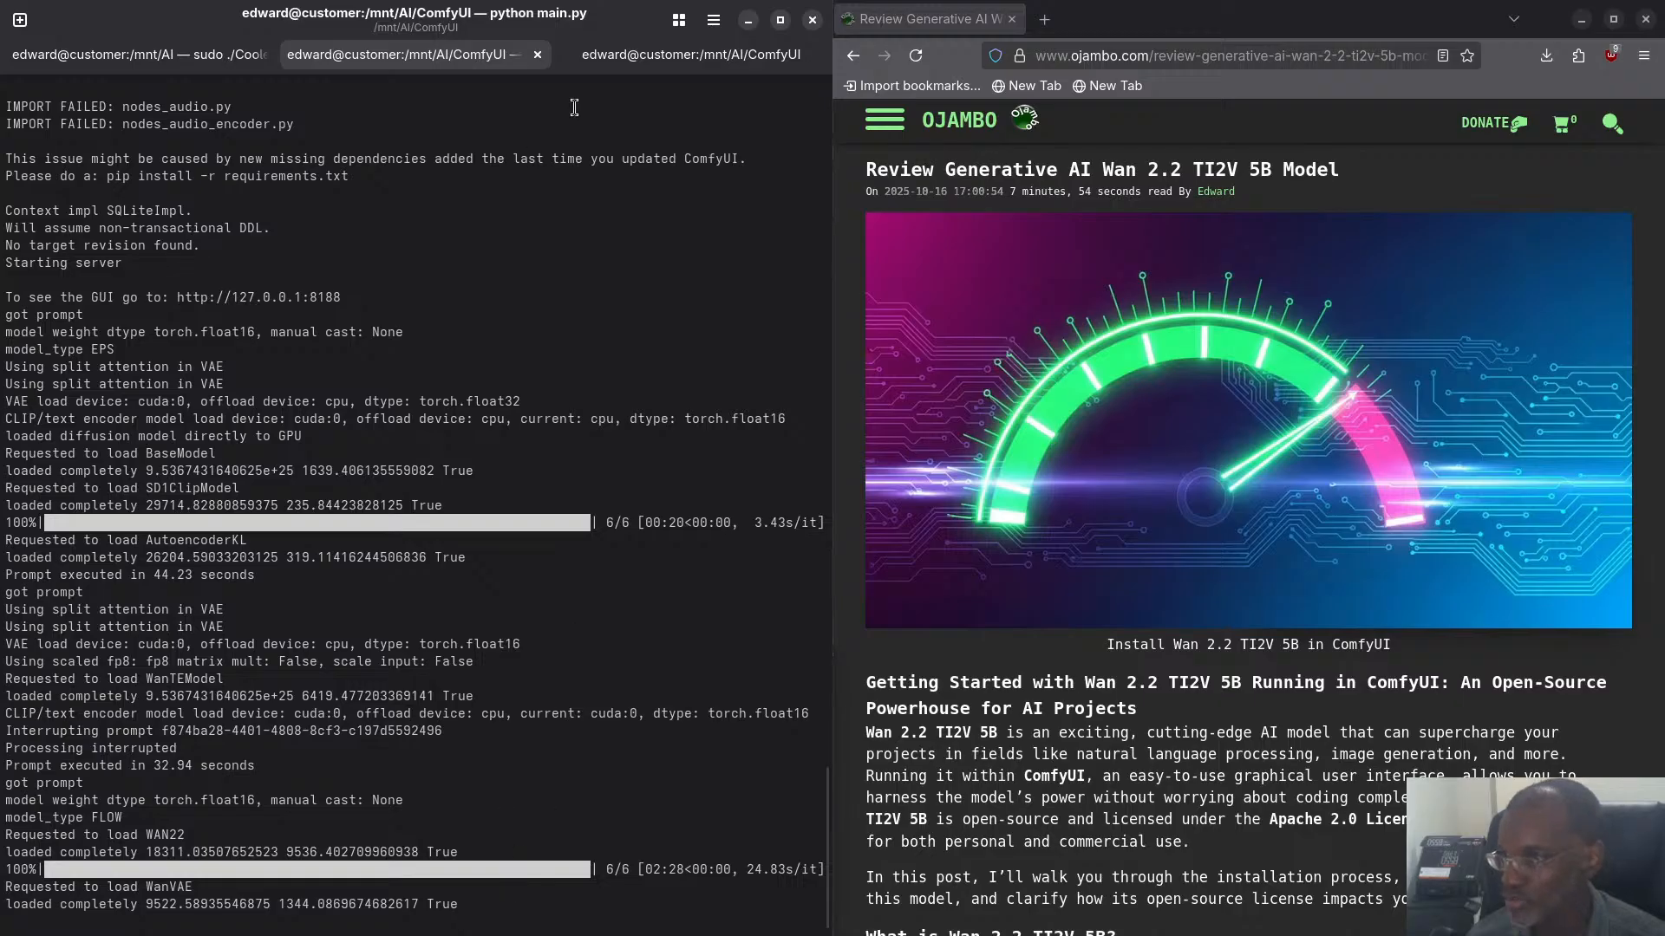
left_click(626, 55)
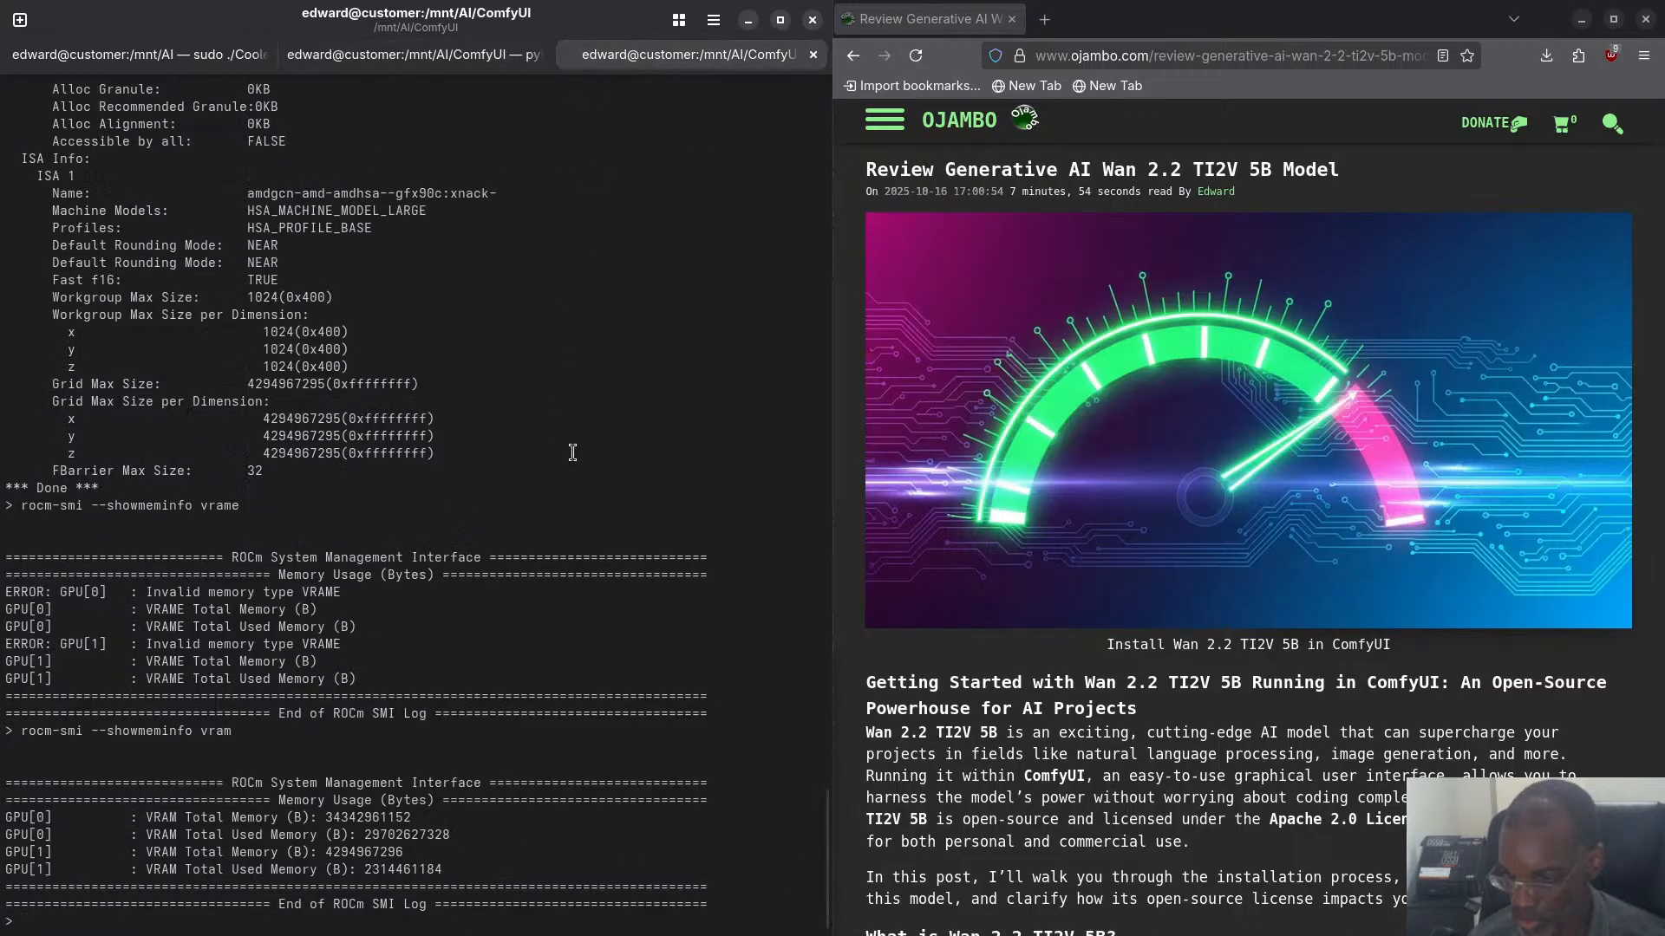
key("Up")
key("Return")
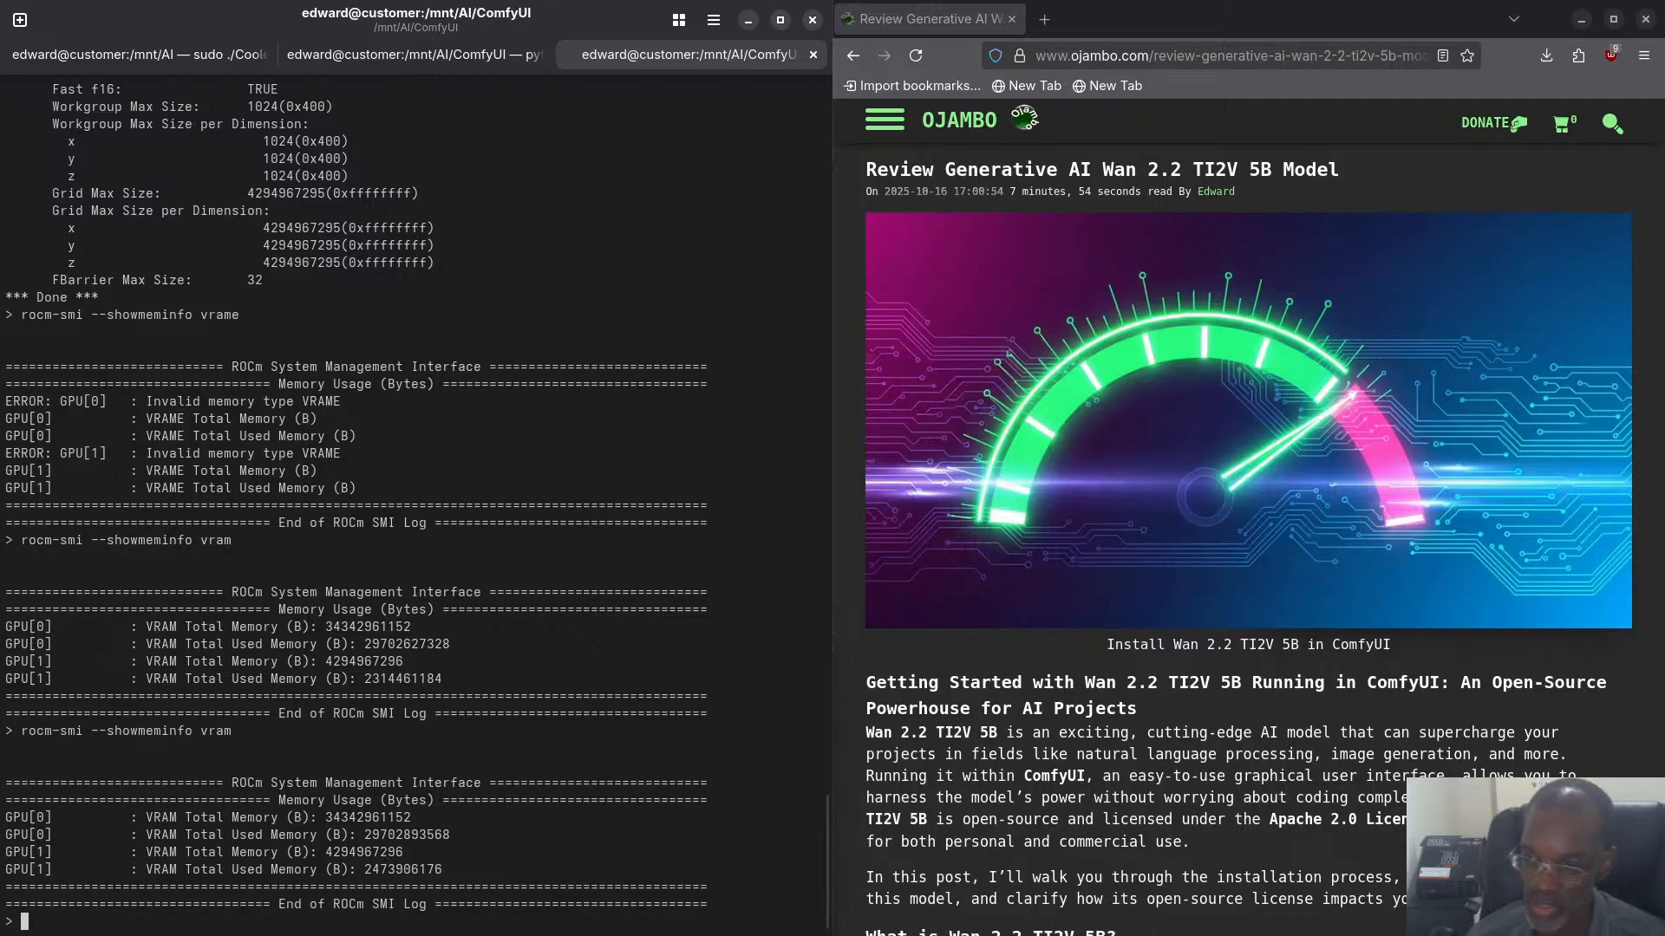
left_click_drag(820, 852, 380, 871)
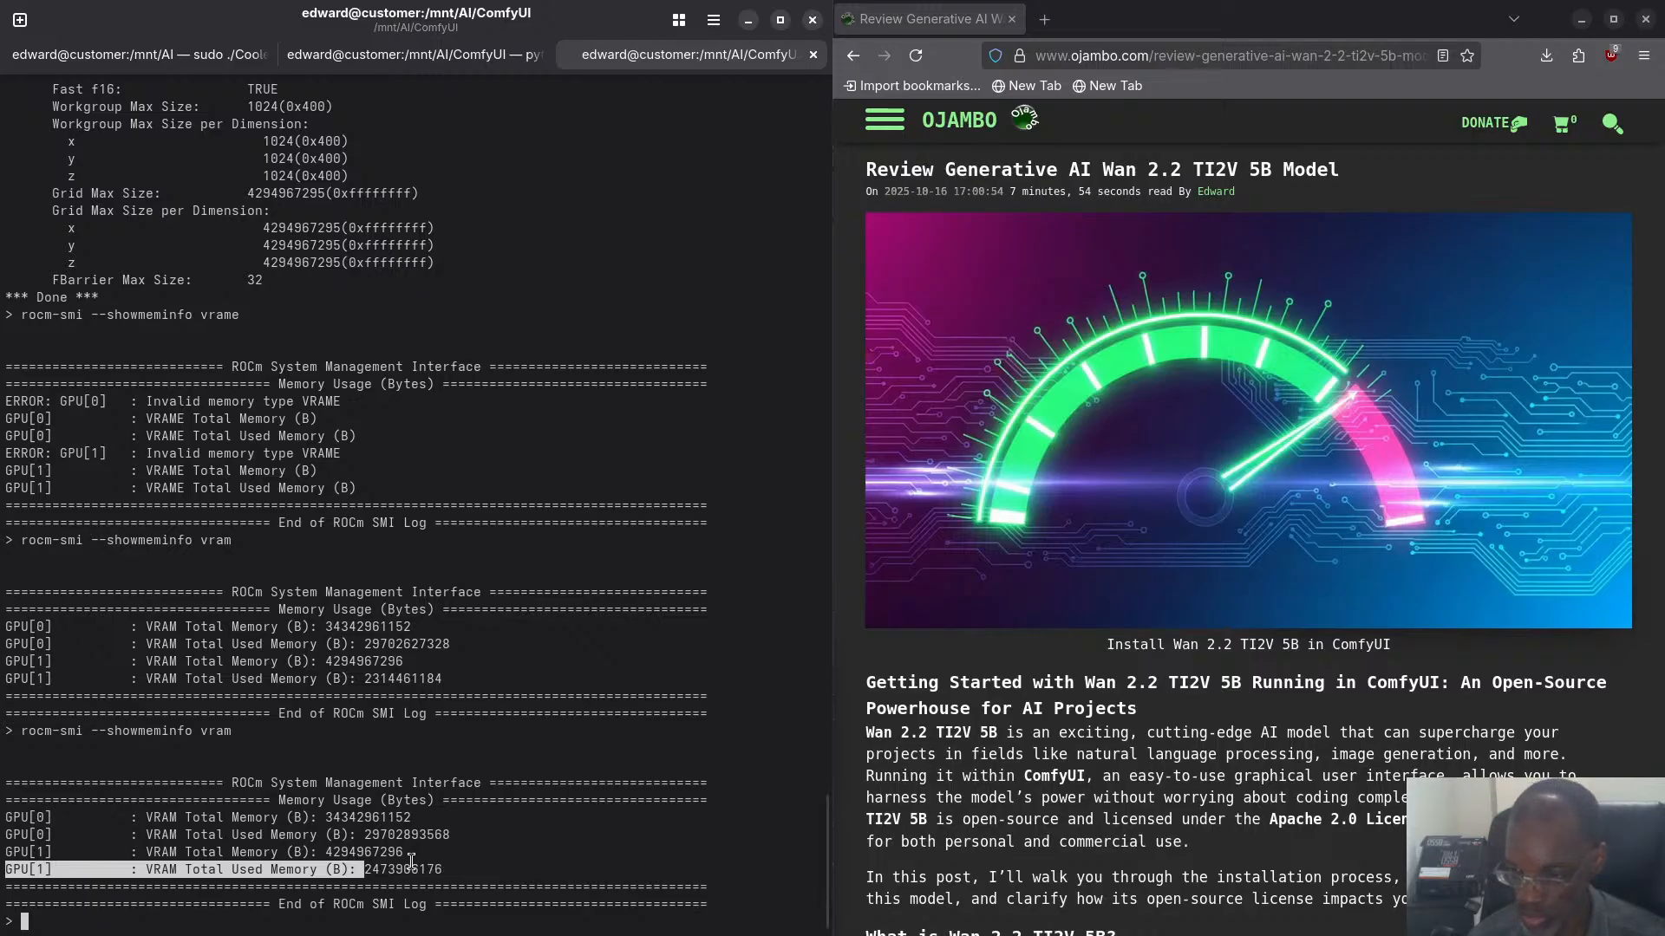
left_click(309, 860)
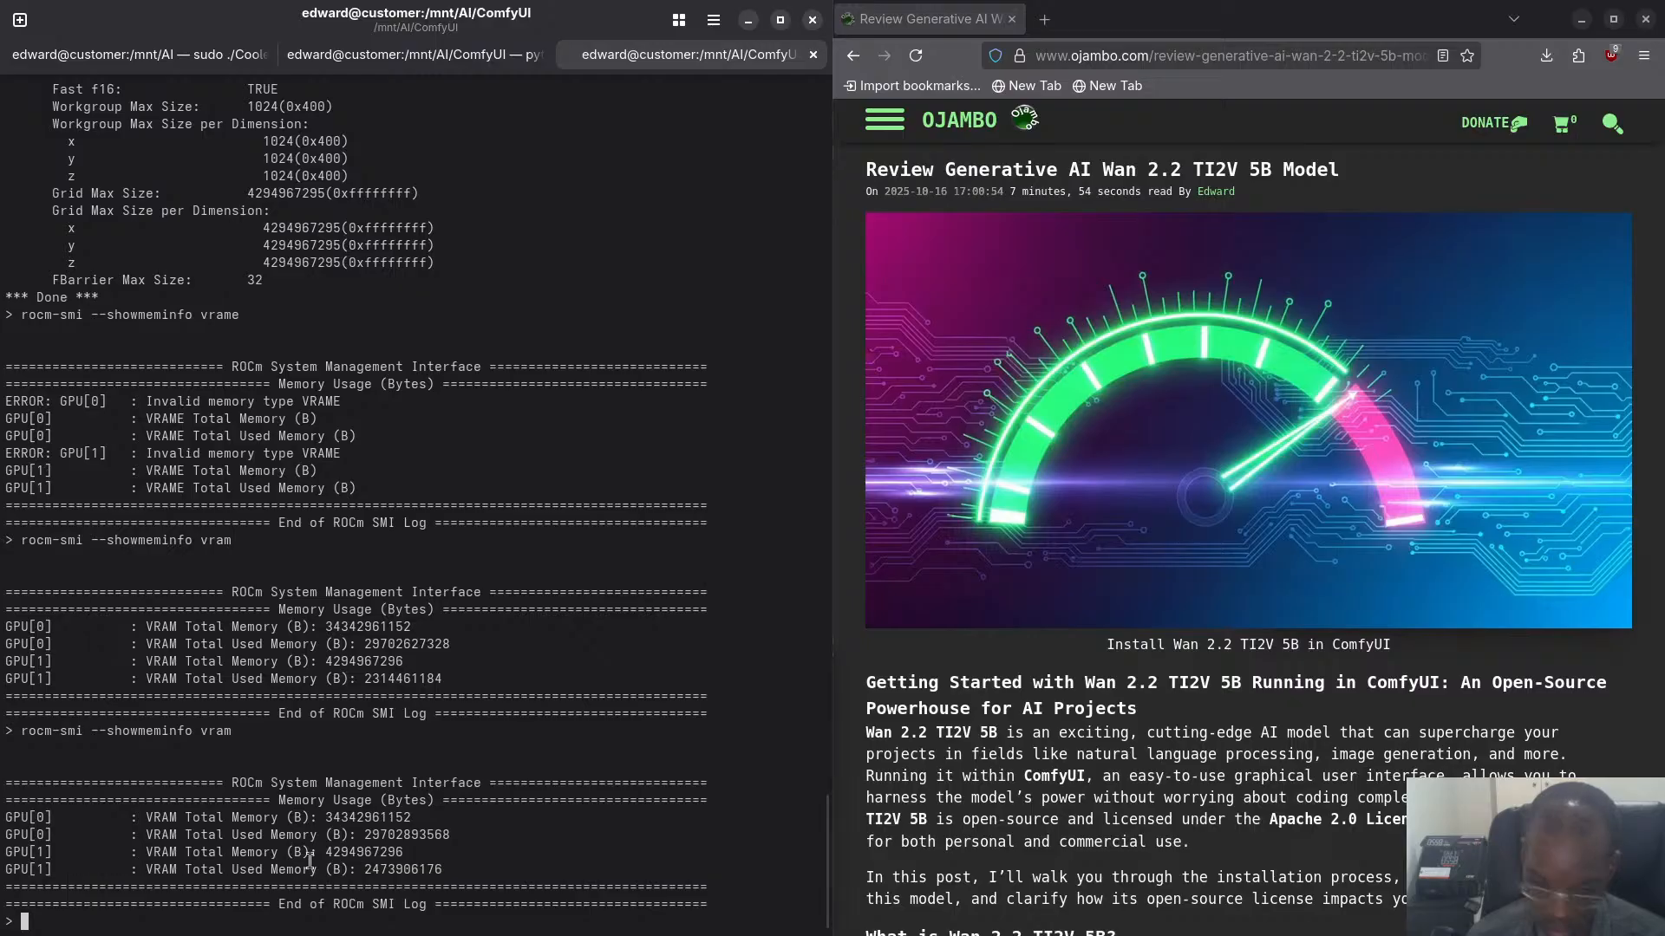
- Open System Monitor, move its window over the terminal and review the running processes' memory usage
key("super")
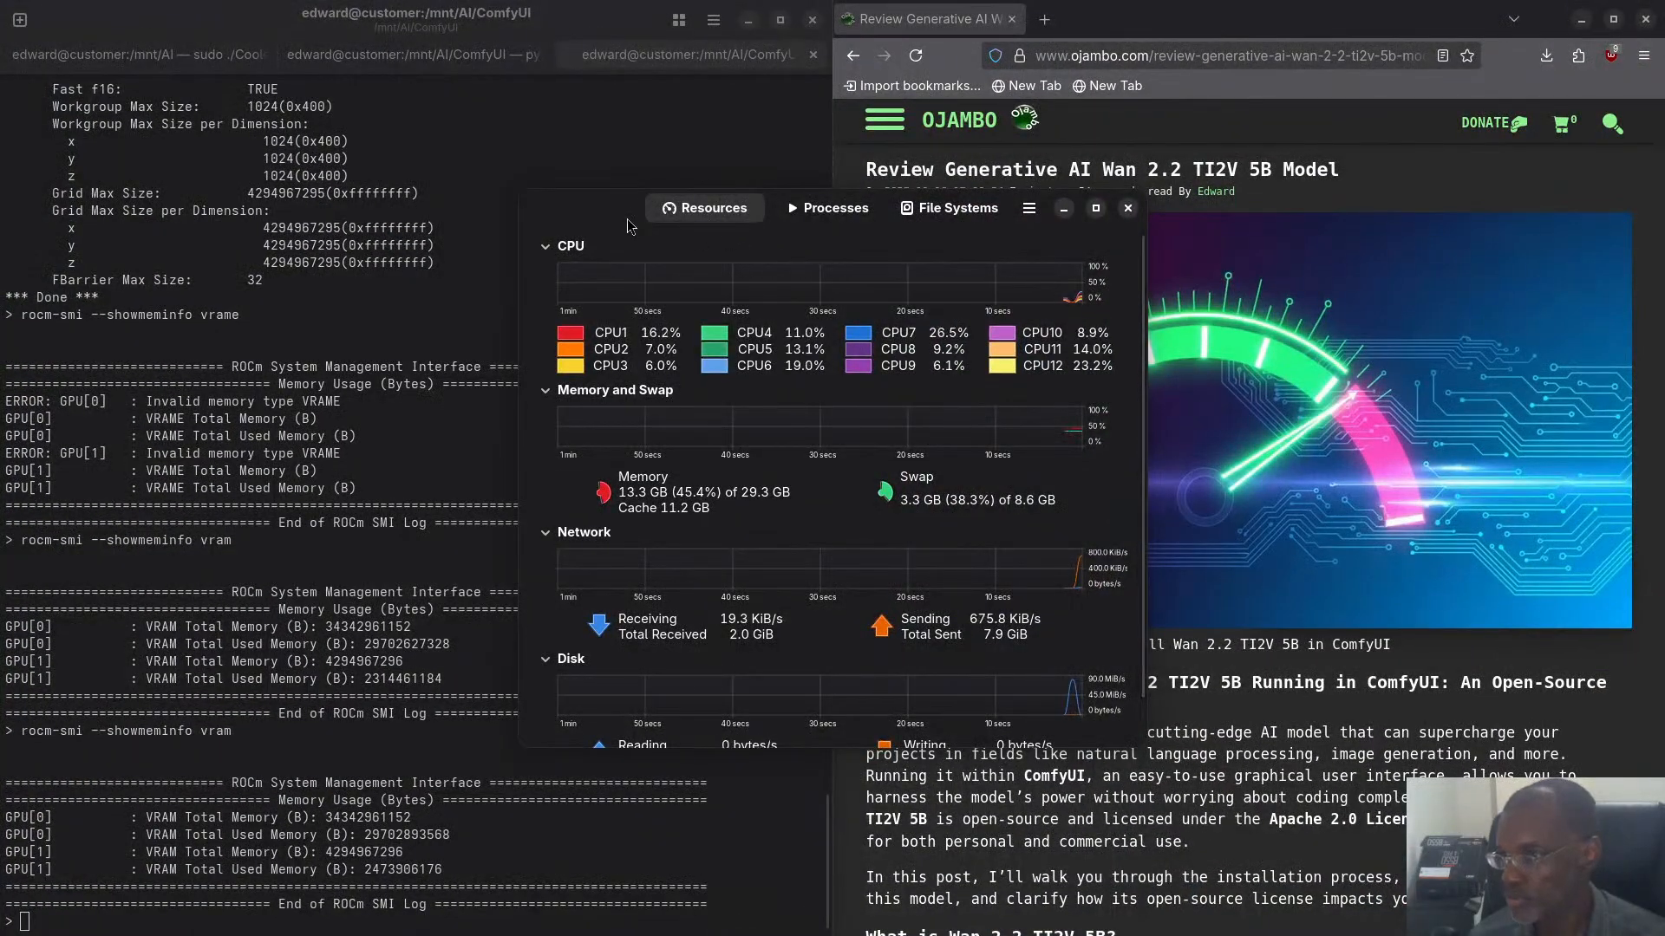
left_click_drag(607, 222, 89, 233)
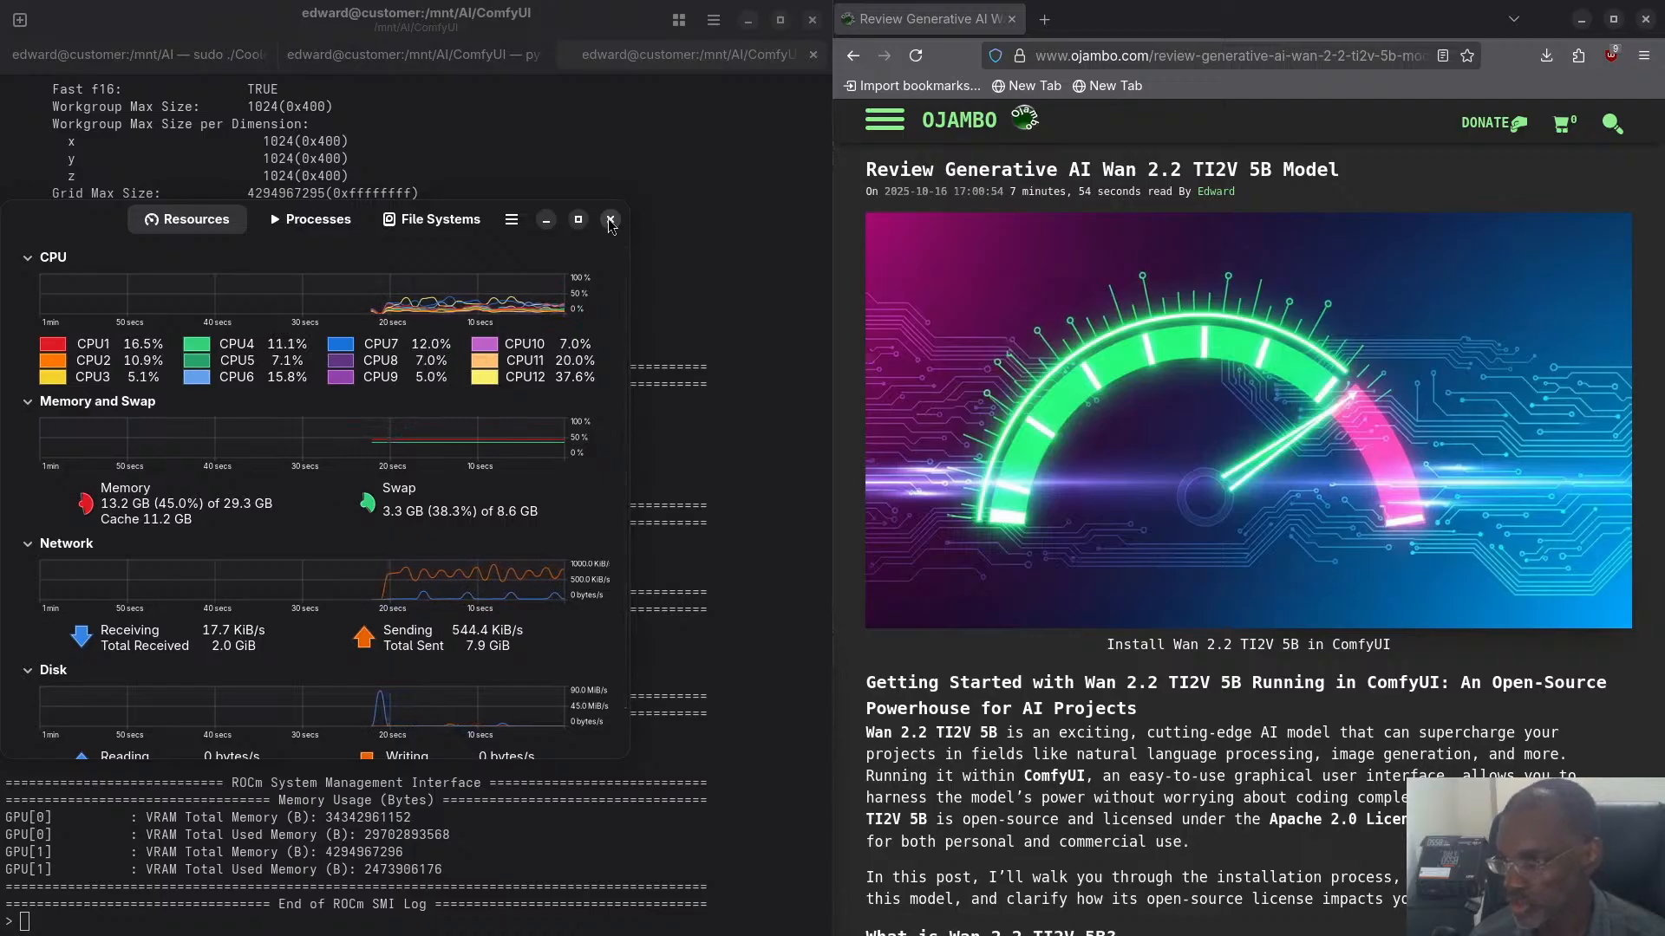
left_click(328, 228)
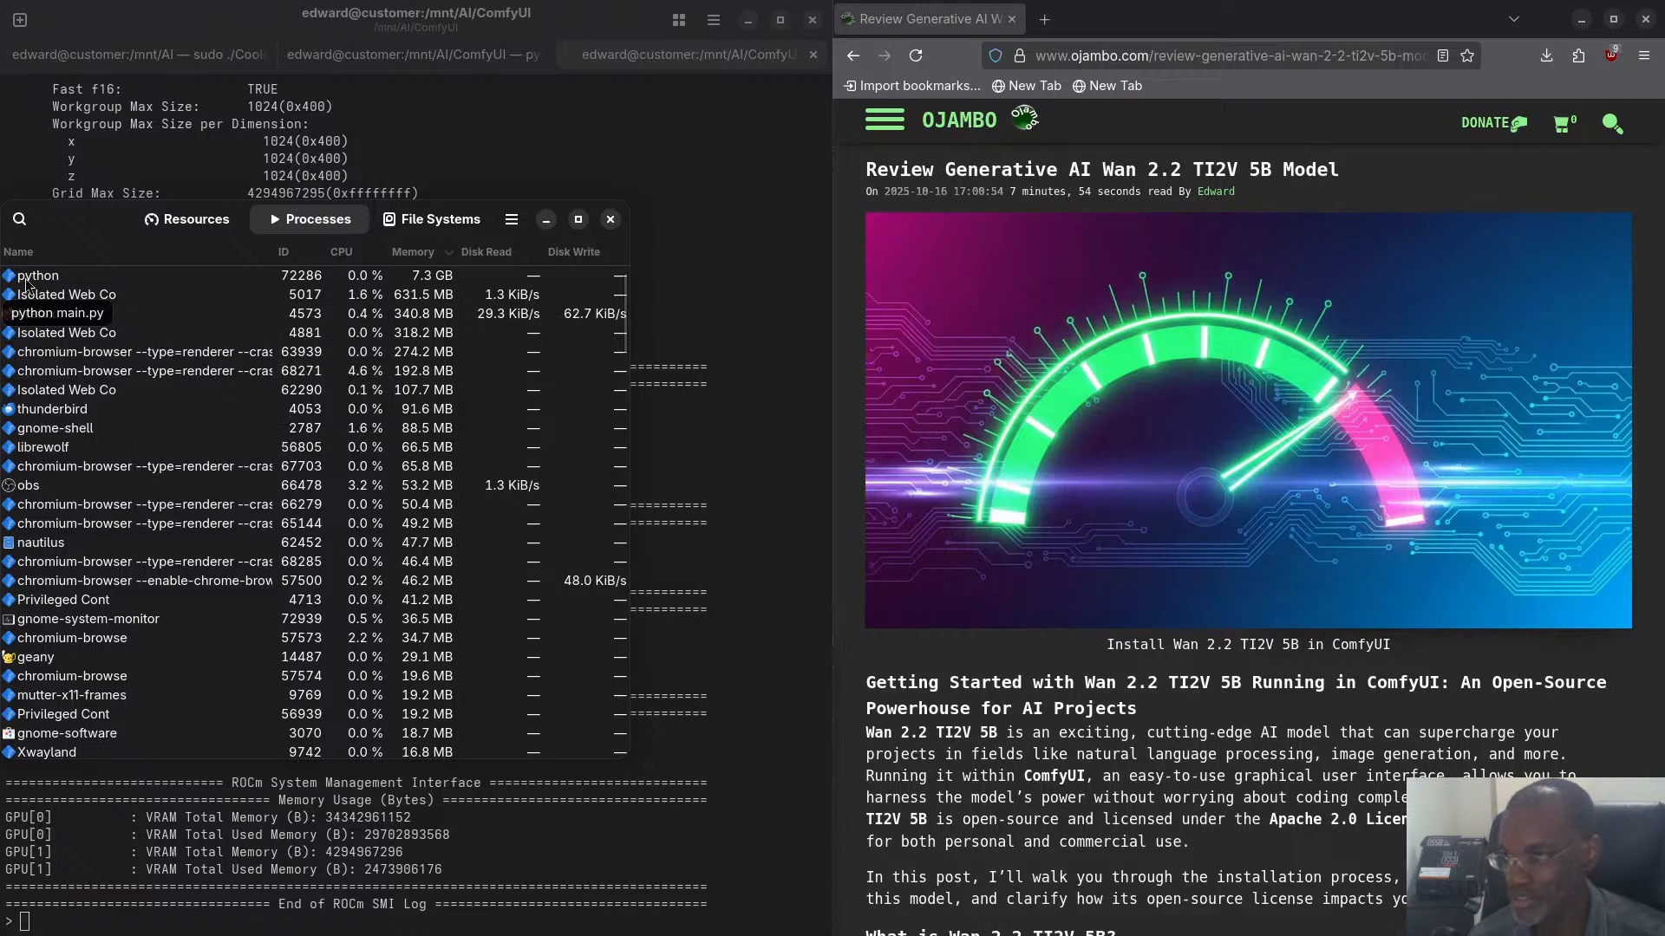
scroll(56, 294, "down", 1)
scroll(58, 380, "up", 1)
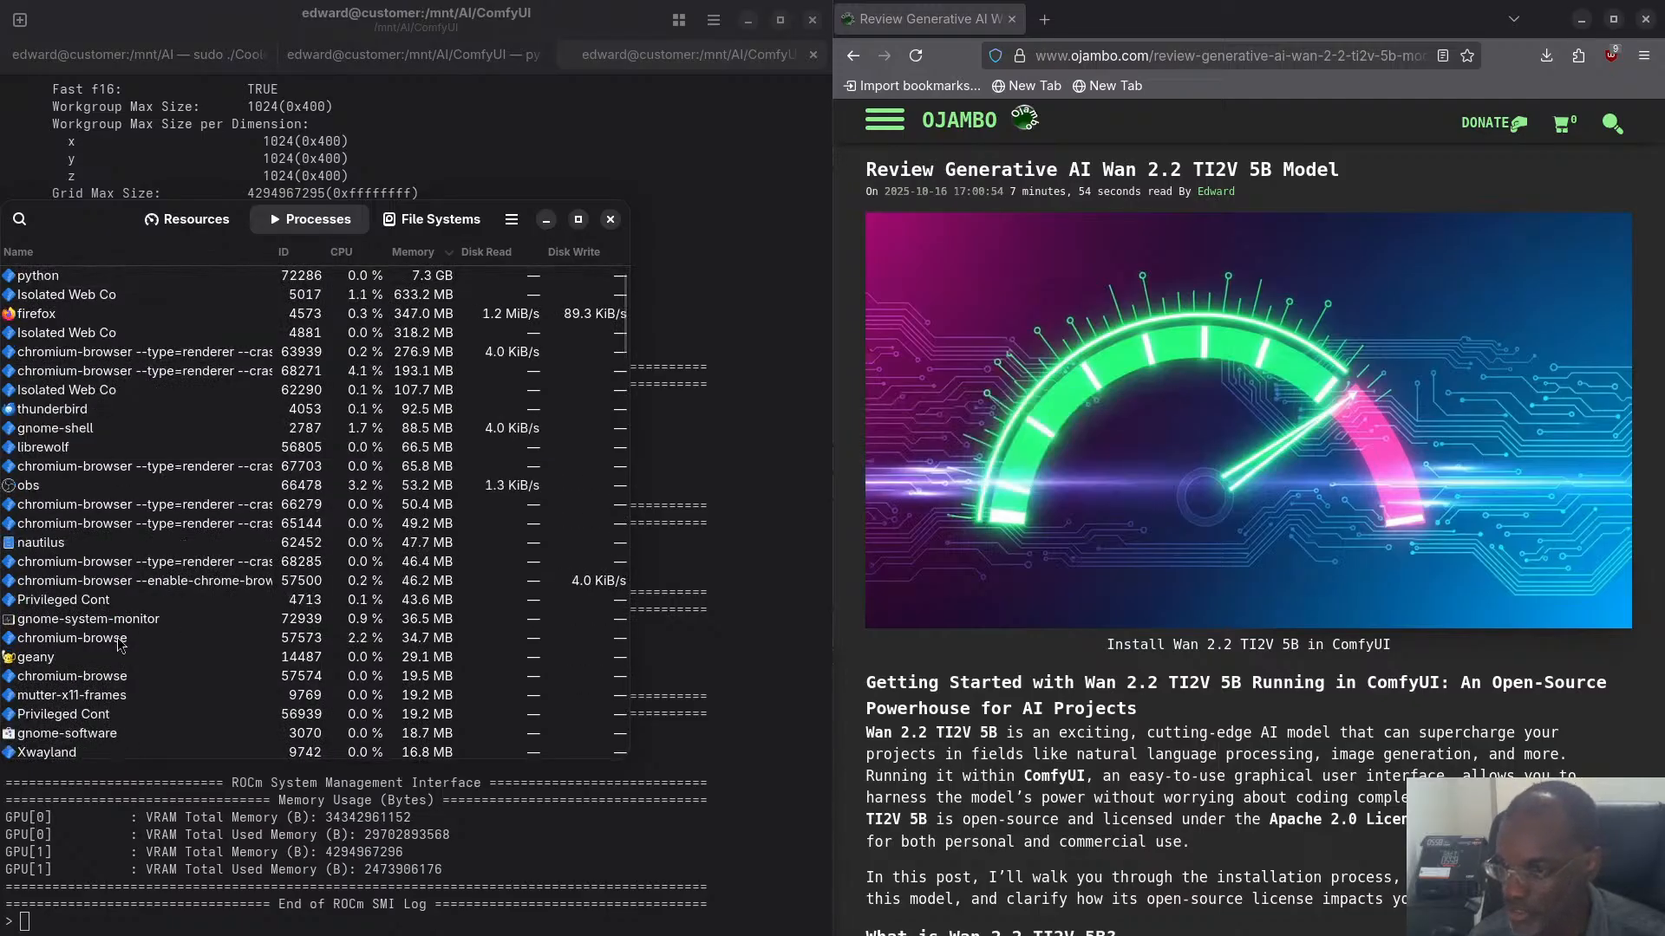
- Look through the process list once more, close System Monitor and check the log in the ComfyUI terminal session
scroll(118, 642, "down", 7)
scroll(118, 642, "up", 7)
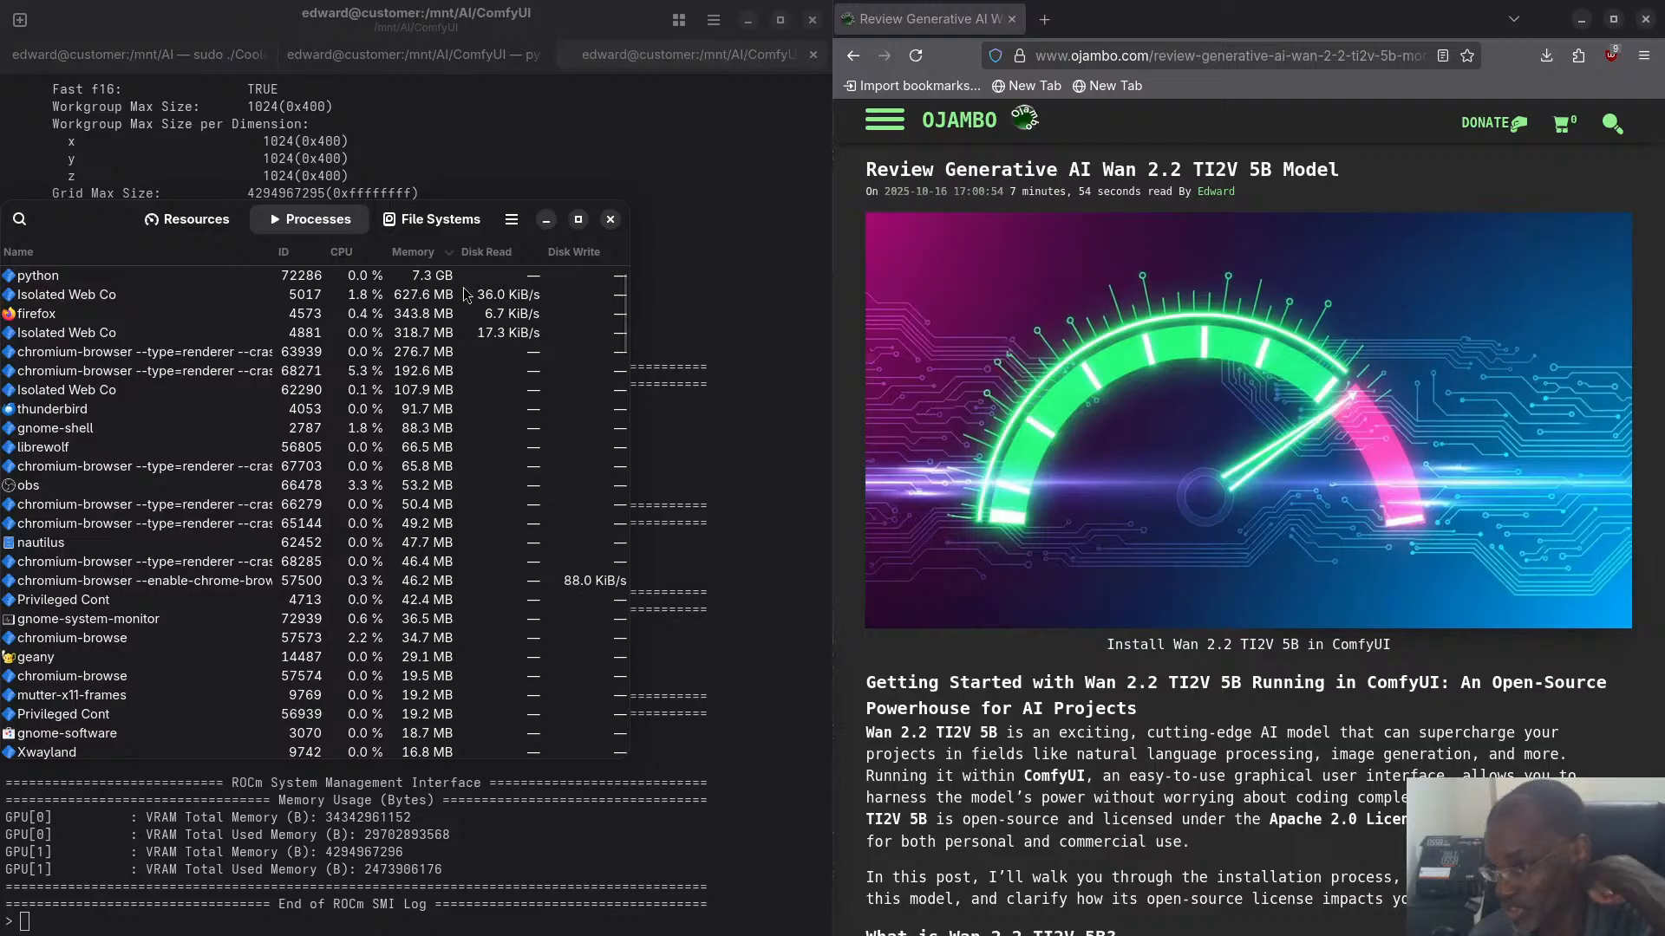
left_click(610, 219)
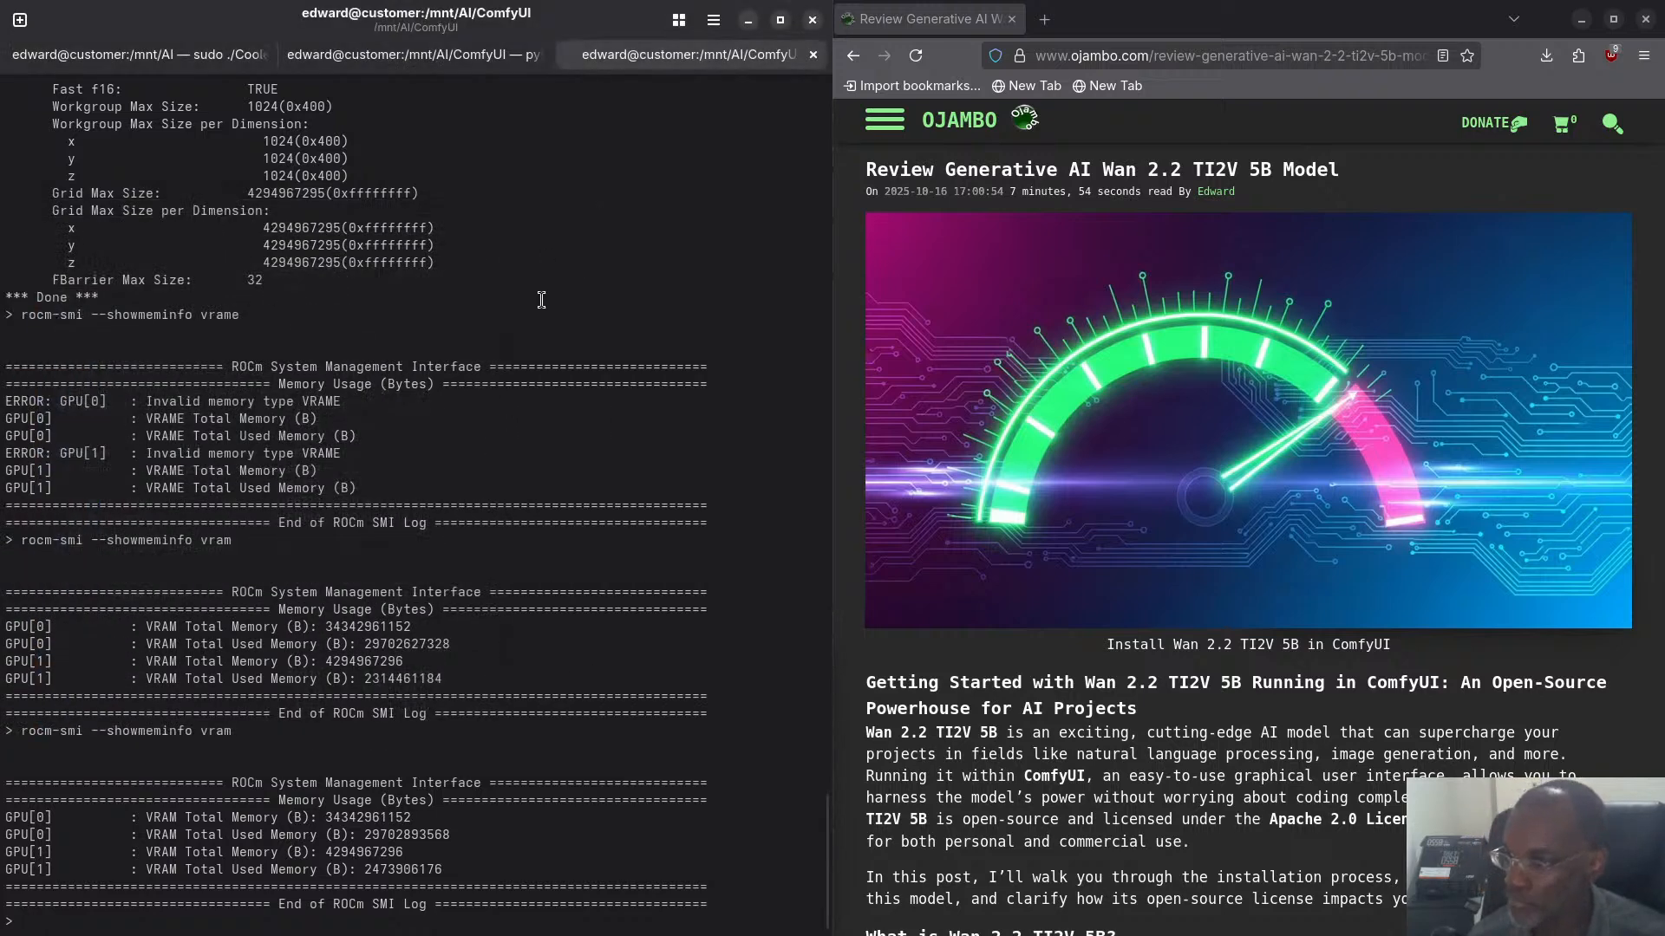
left_click(429, 65)
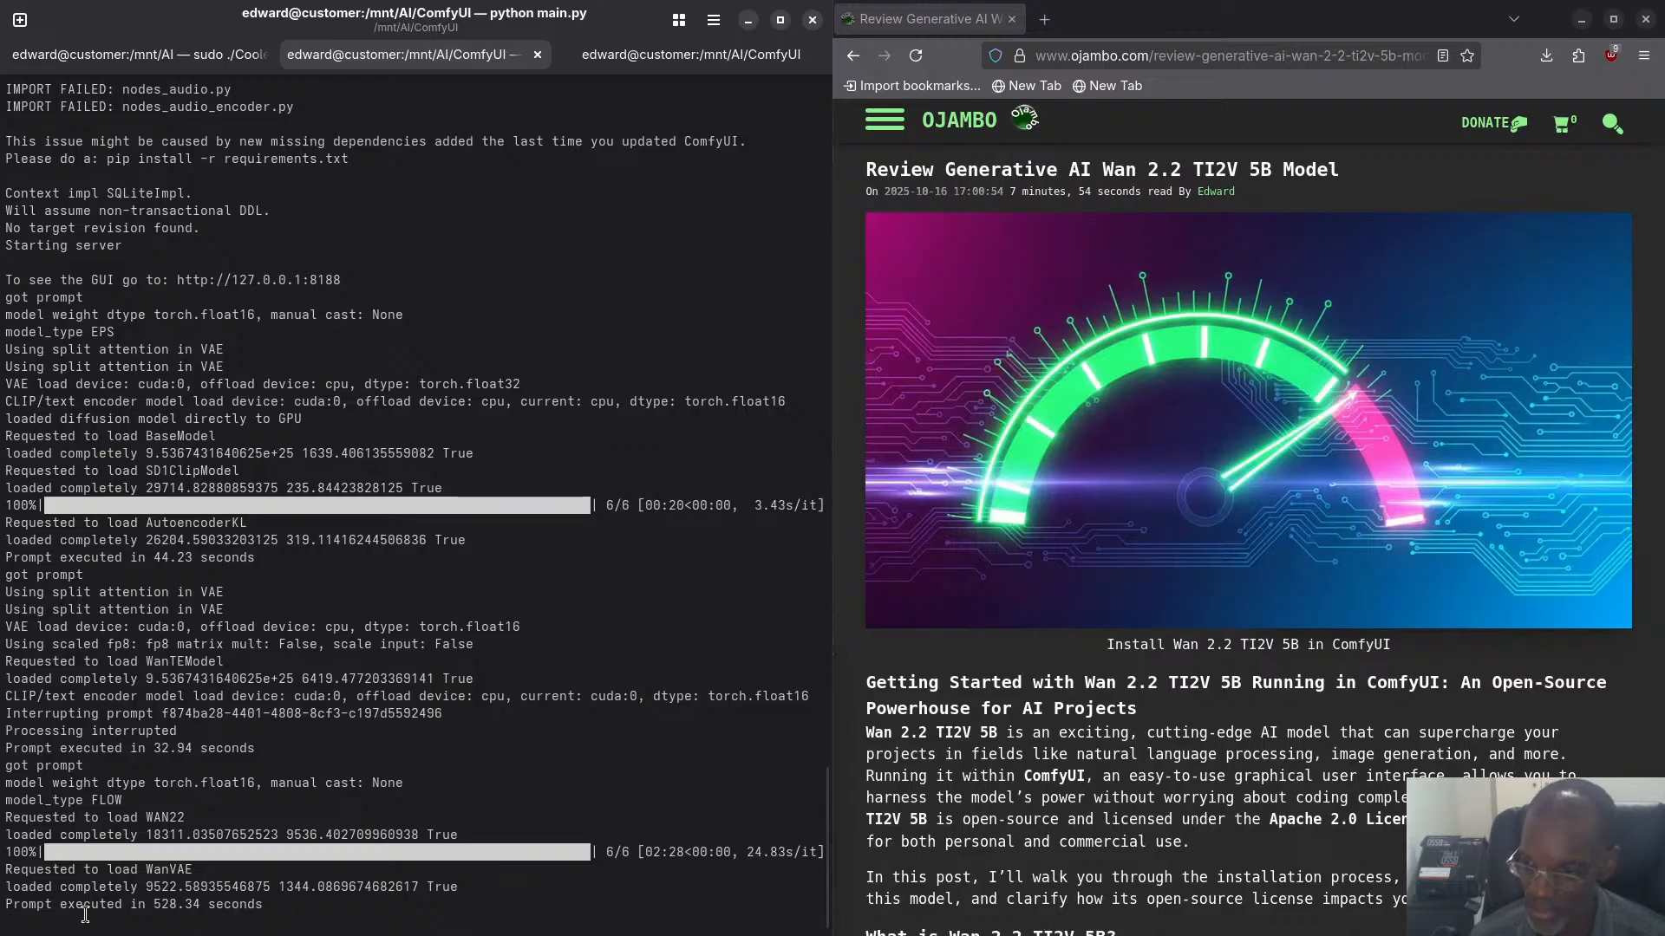
- Switch to CoolerControl in Chromium, set the System Fan #2 speed to 2% and apply the setting
key("super")
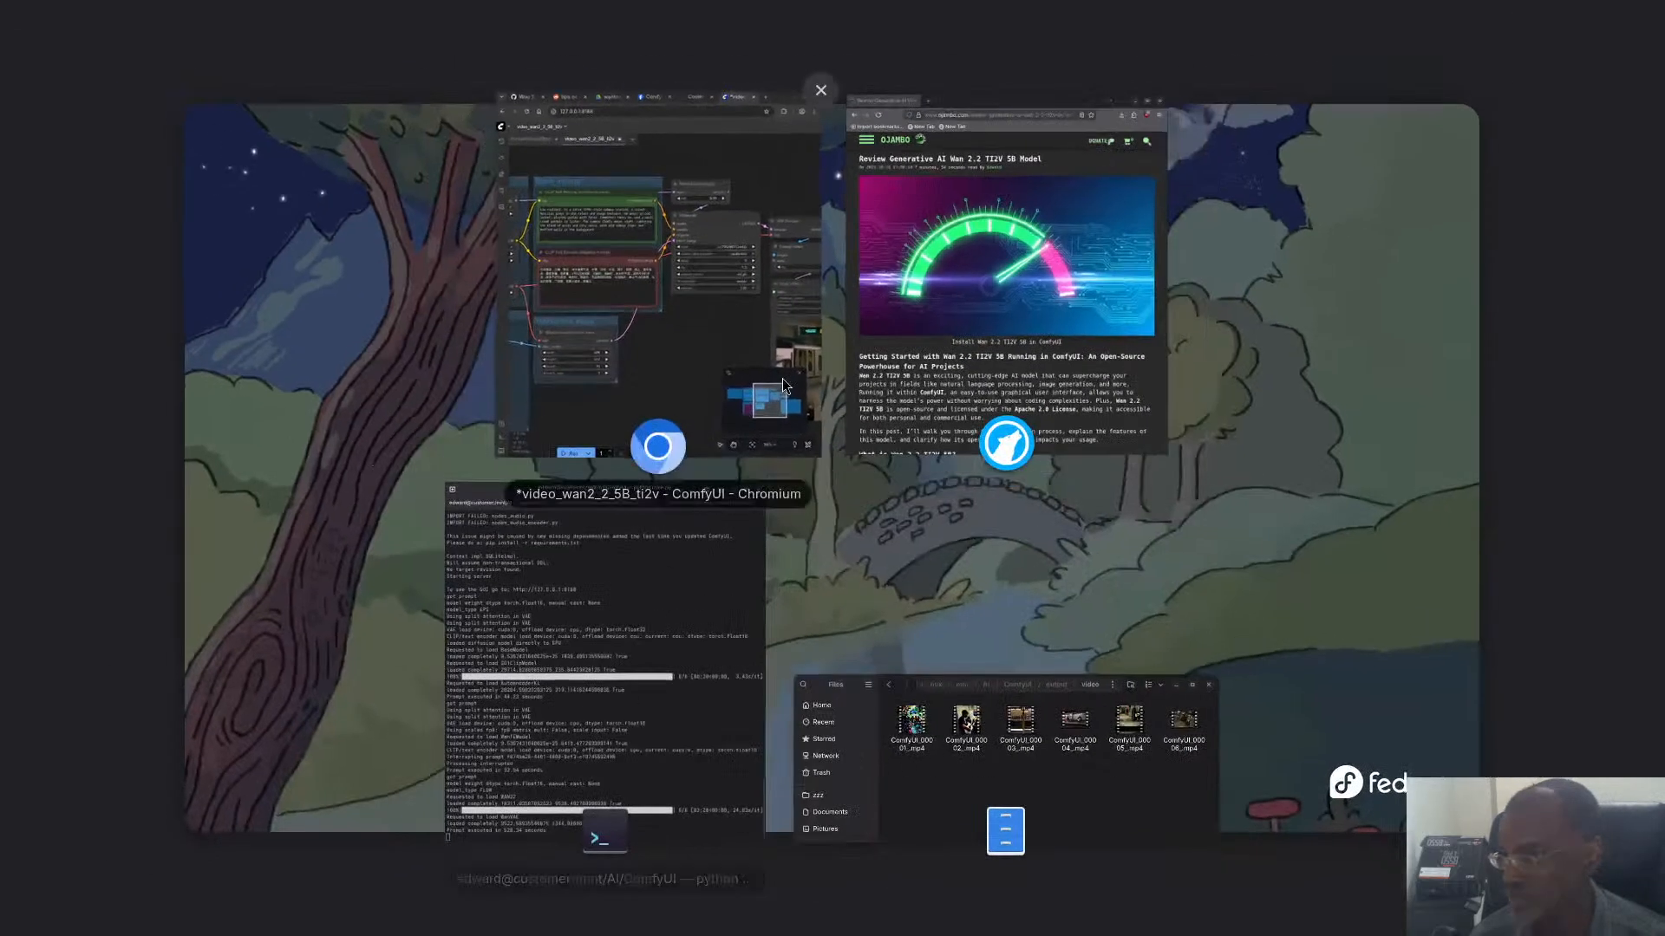
left_click(694, 331)
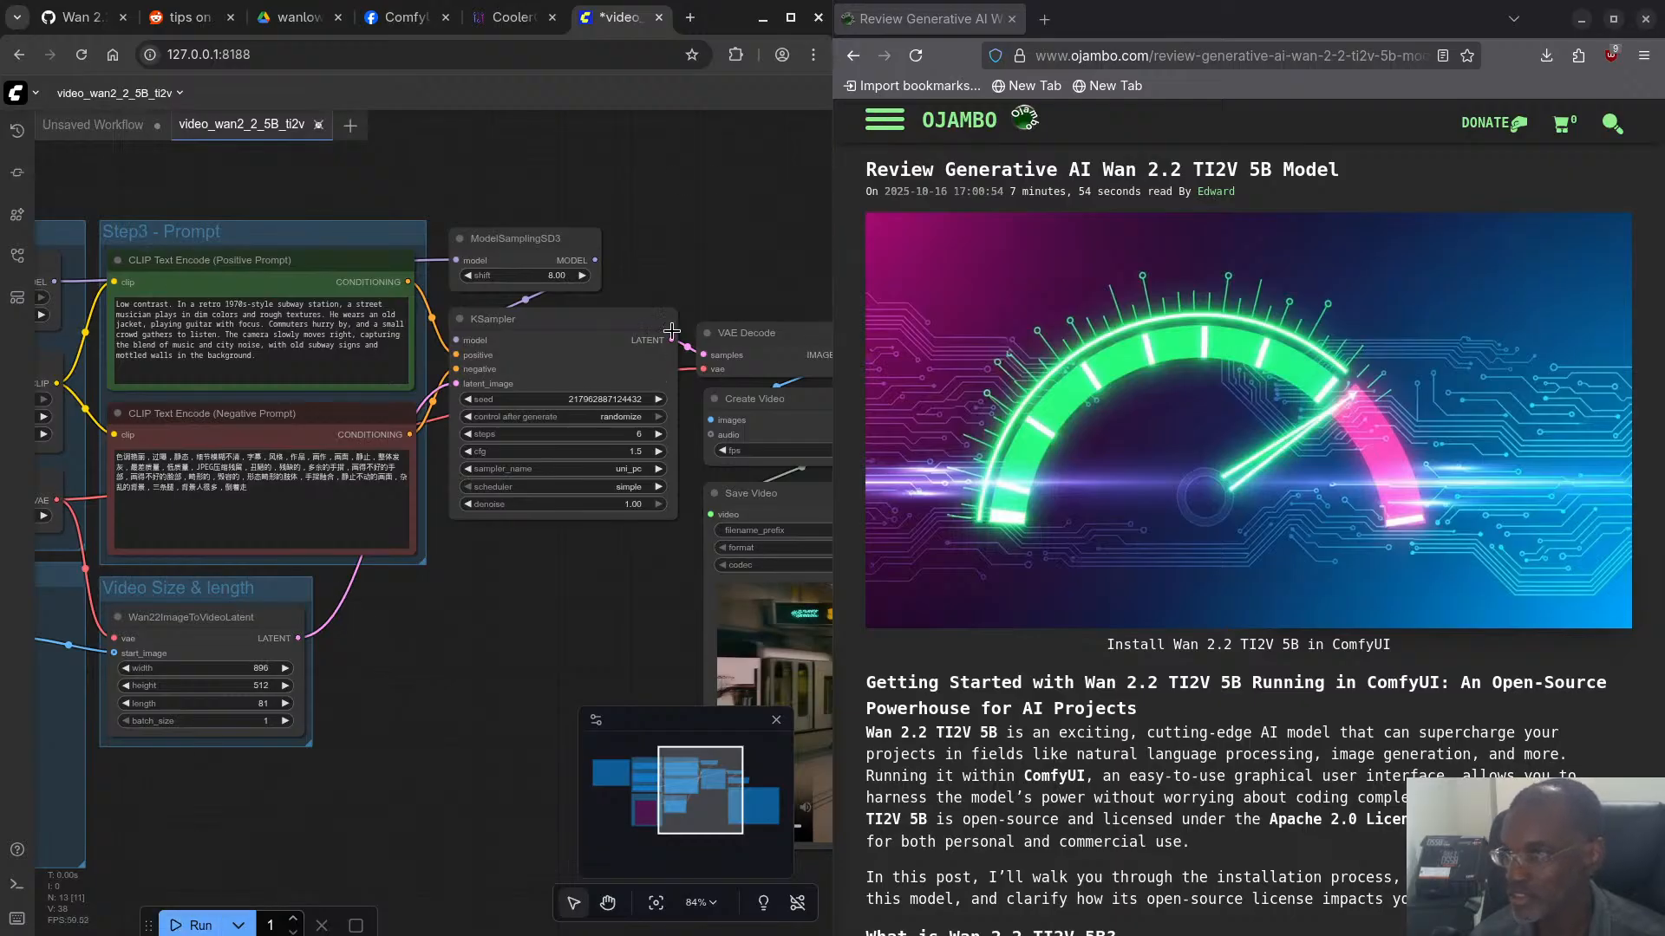
left_click(514, 19)
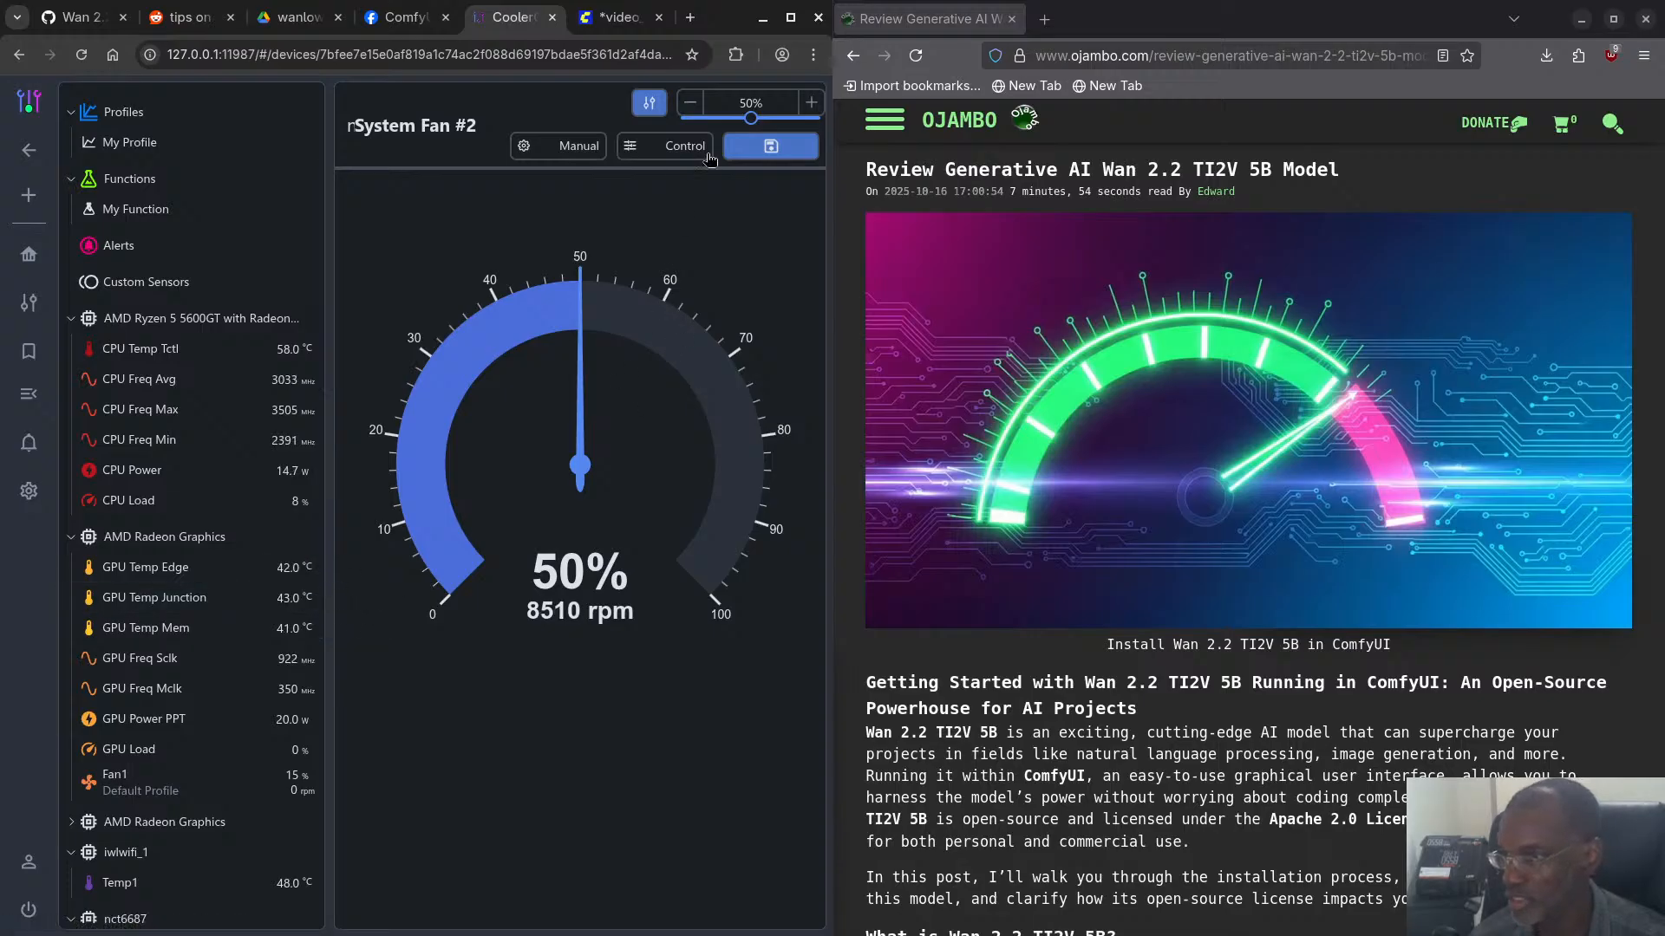
left_click(750, 101)
type("2")
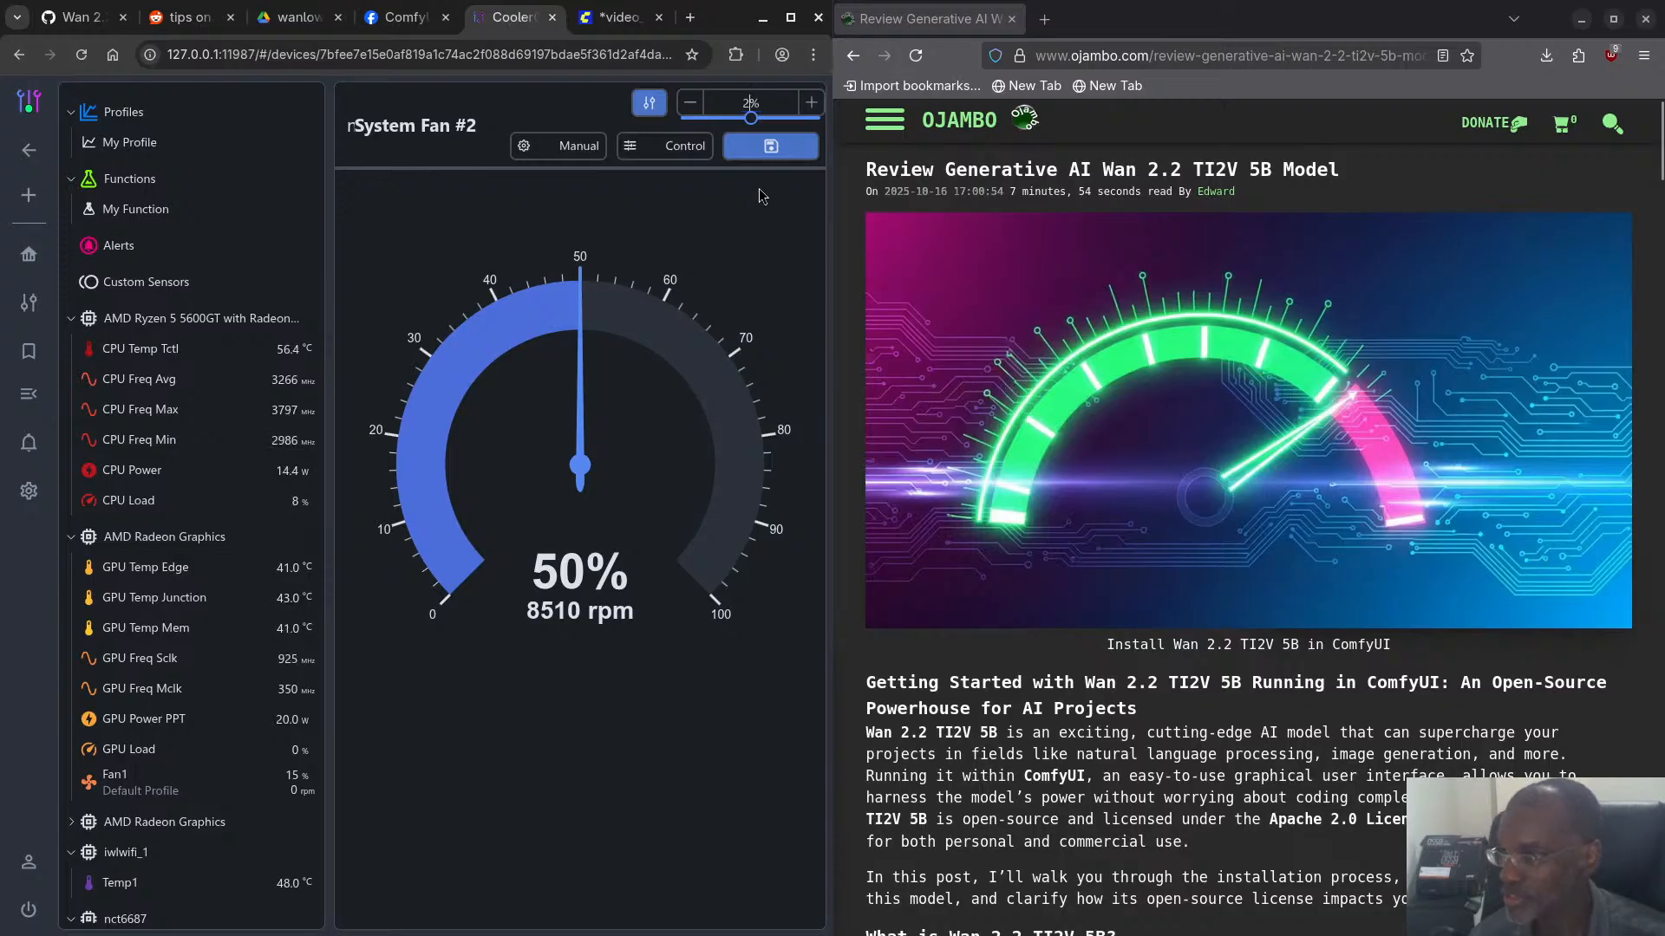
left_click(769, 146)
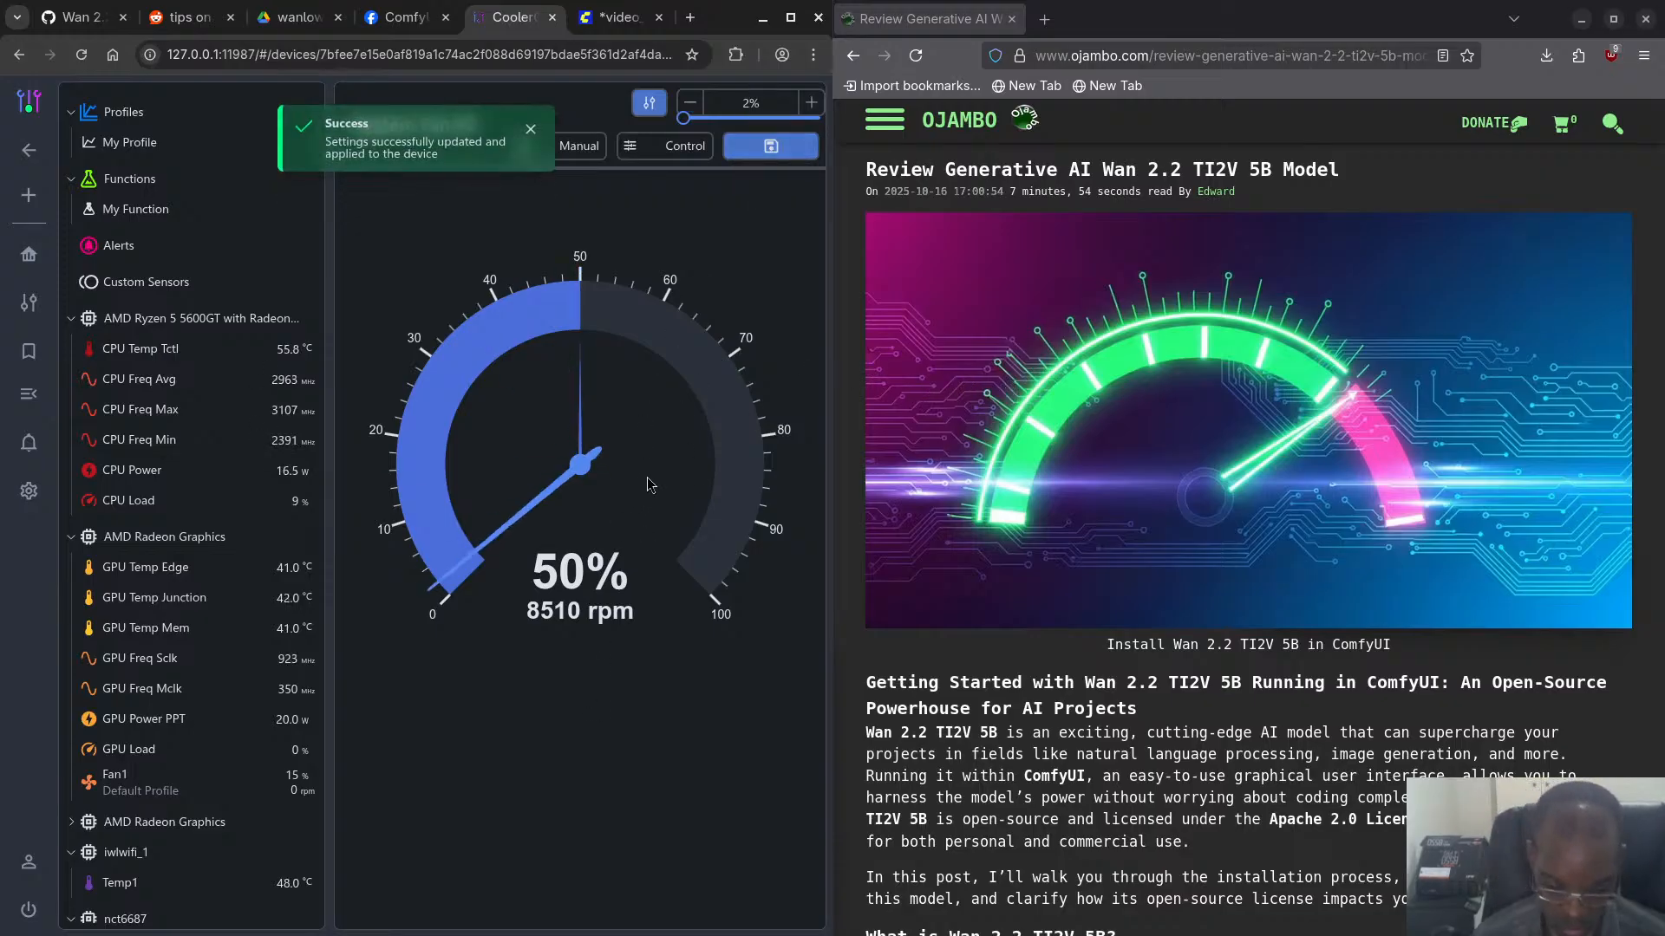
- Switch to the output video folder in Files and check the video properties of ComfyUI_00006_.mp4
key("super")
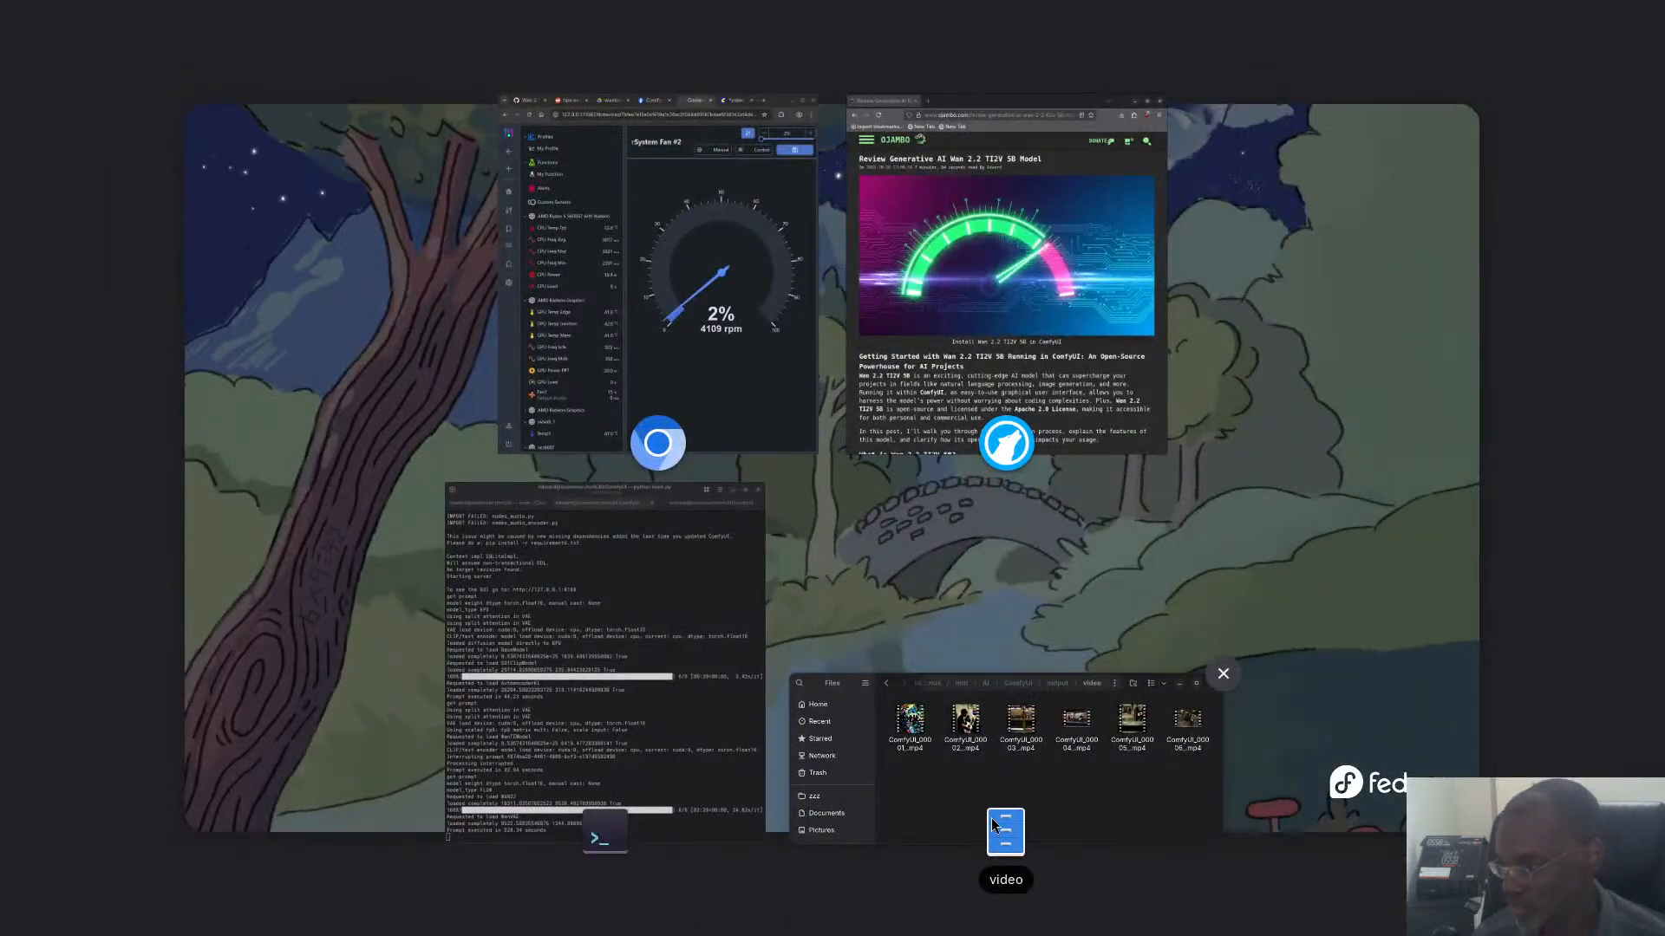
left_click(994, 823)
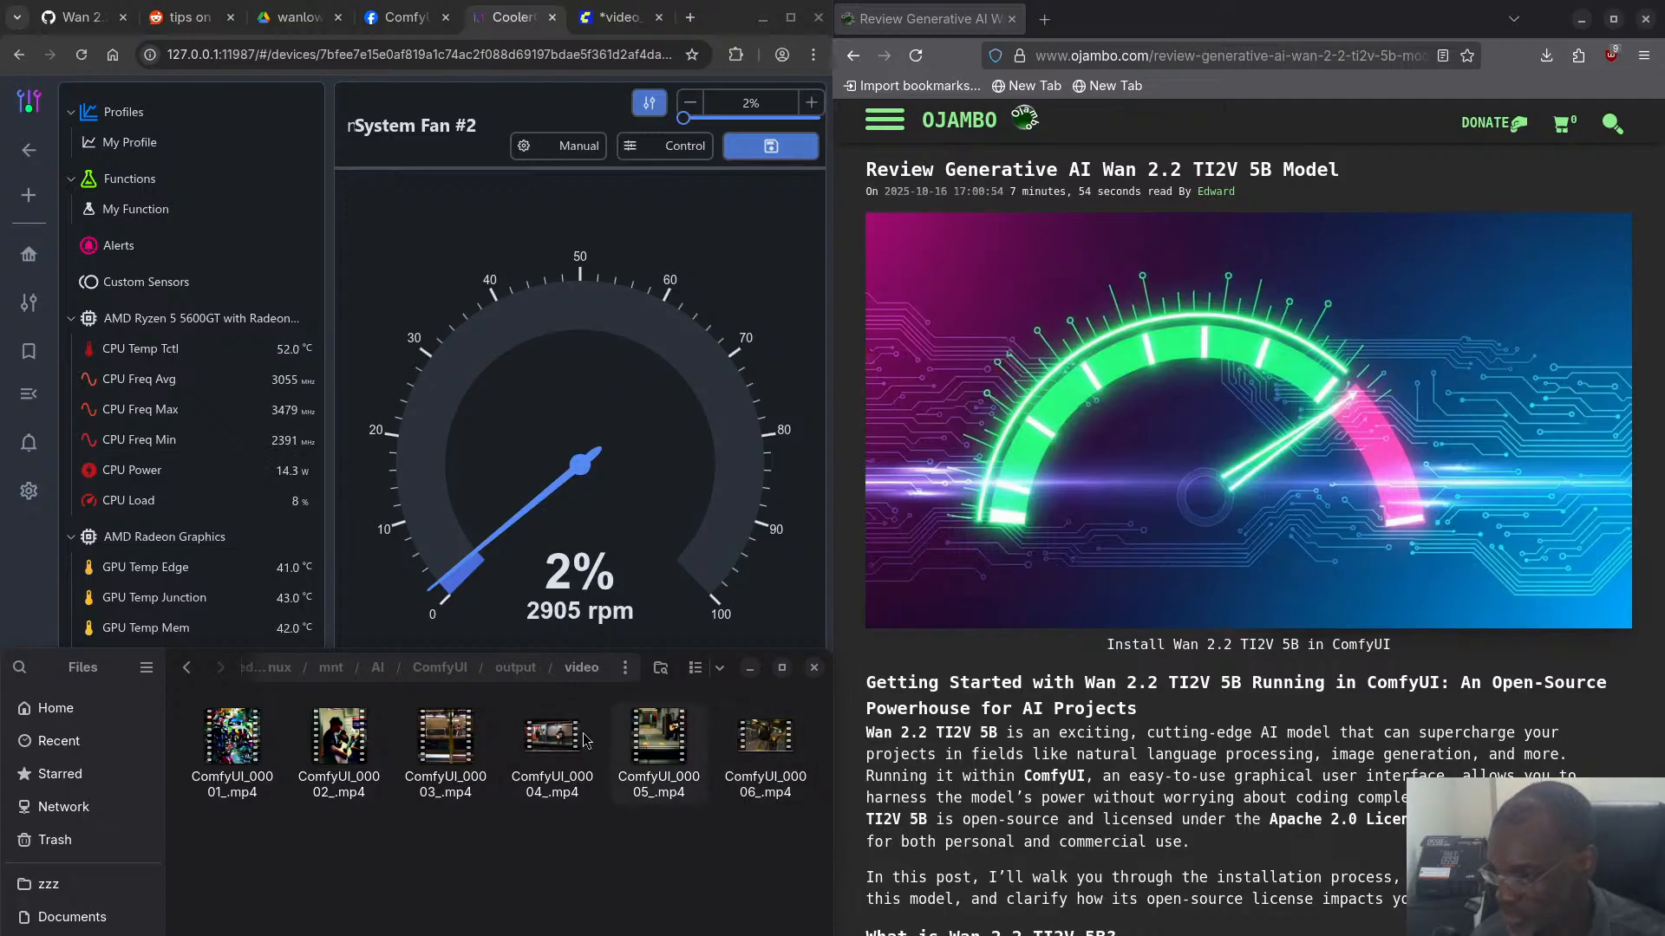
right_click(769, 756)
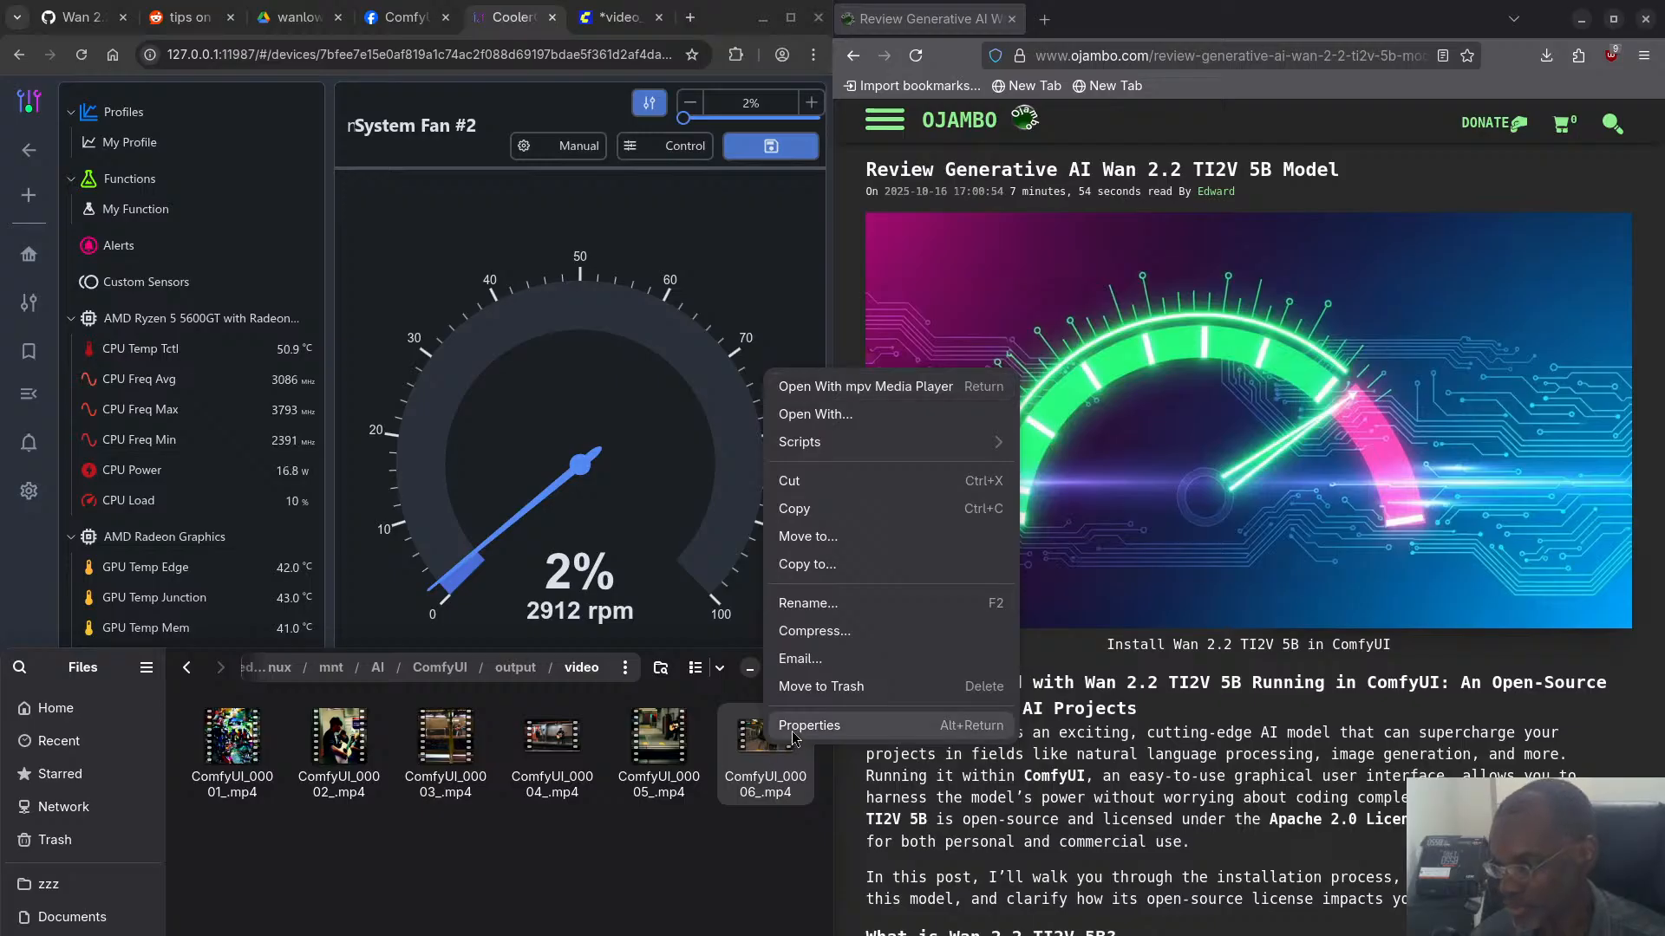
left_click(793, 733)
left_click(429, 889)
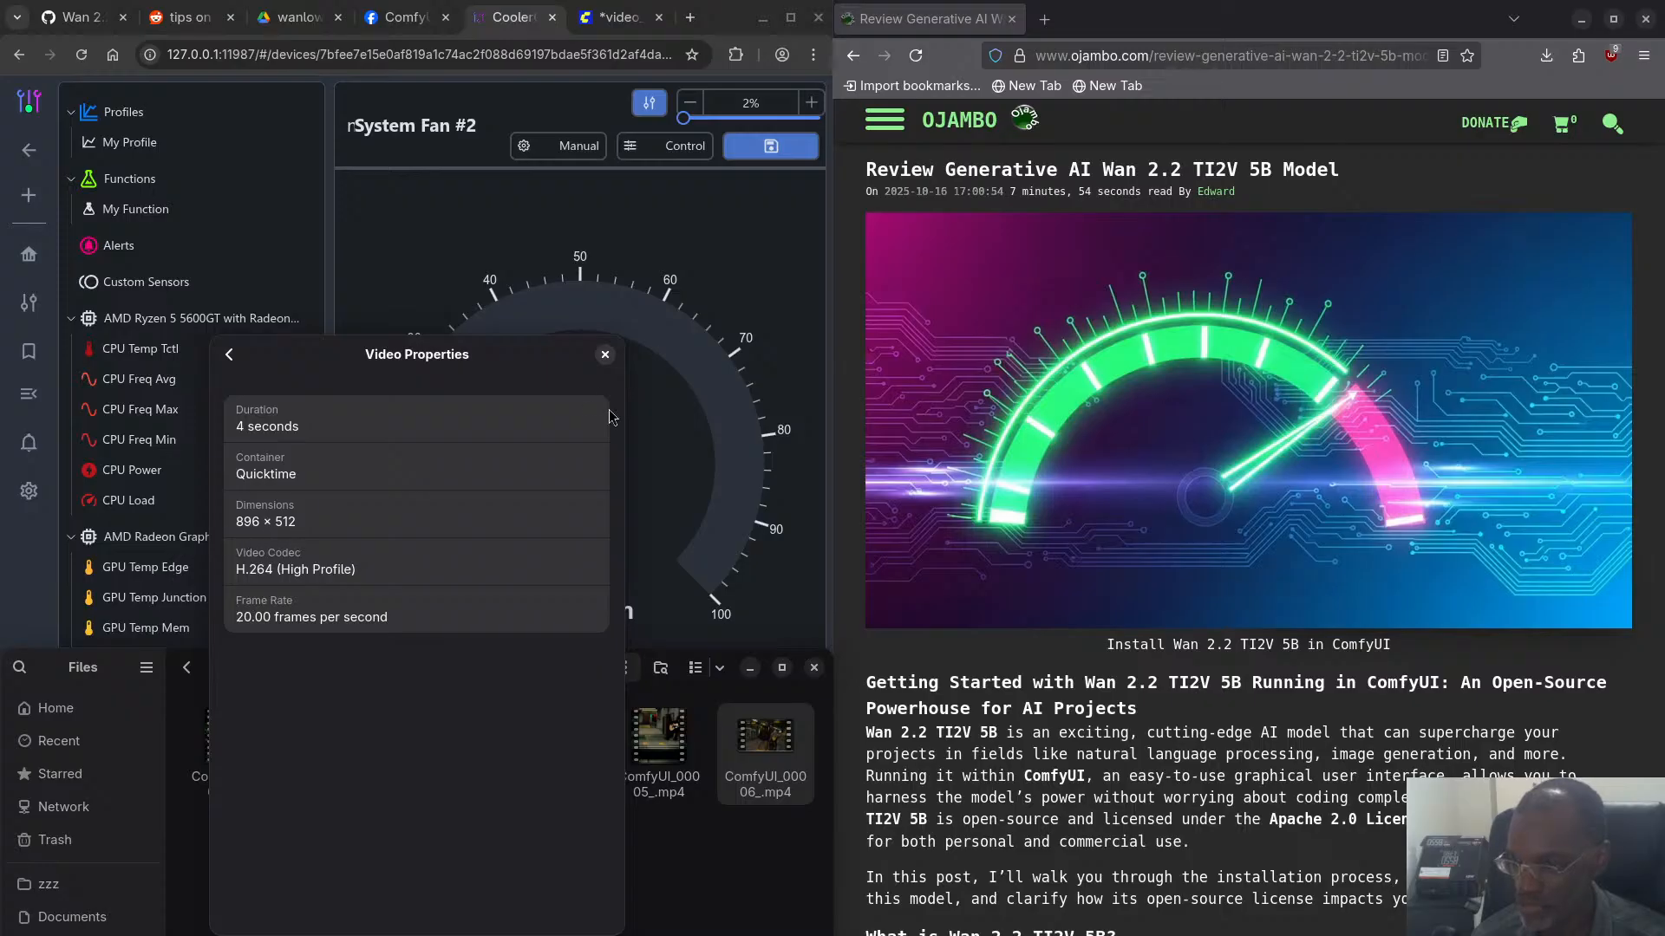
left_click(605, 355)
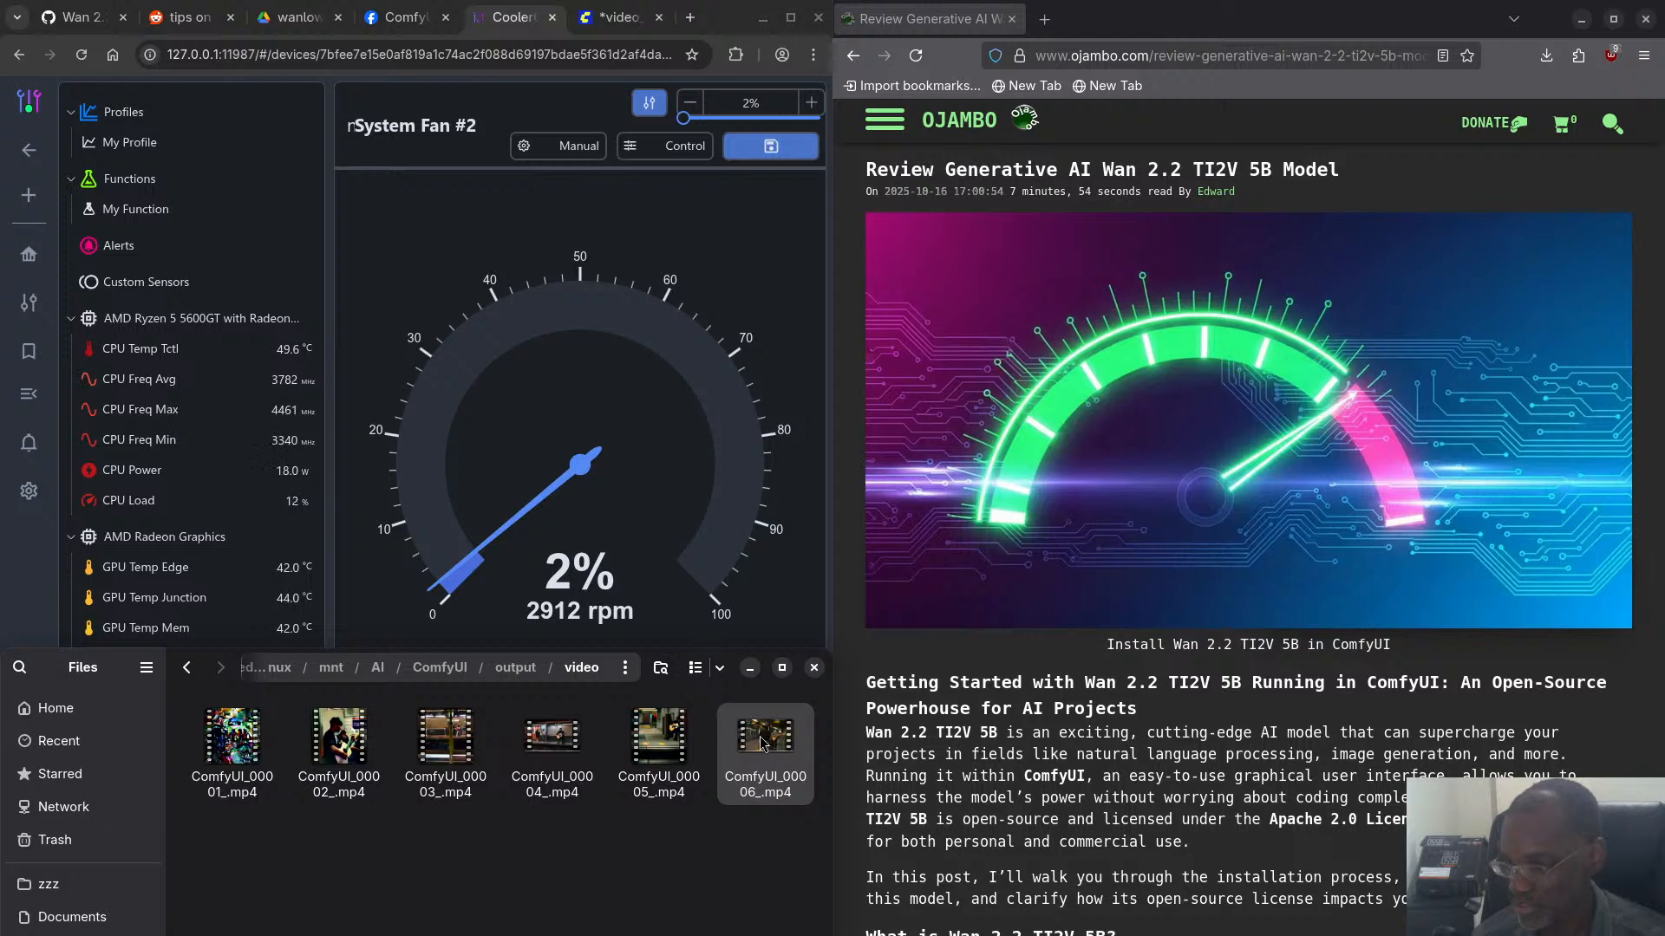
- Play ComfyUI_00004_.mp4 and check its video properties, closing the properties window when done
double_click(552, 742)
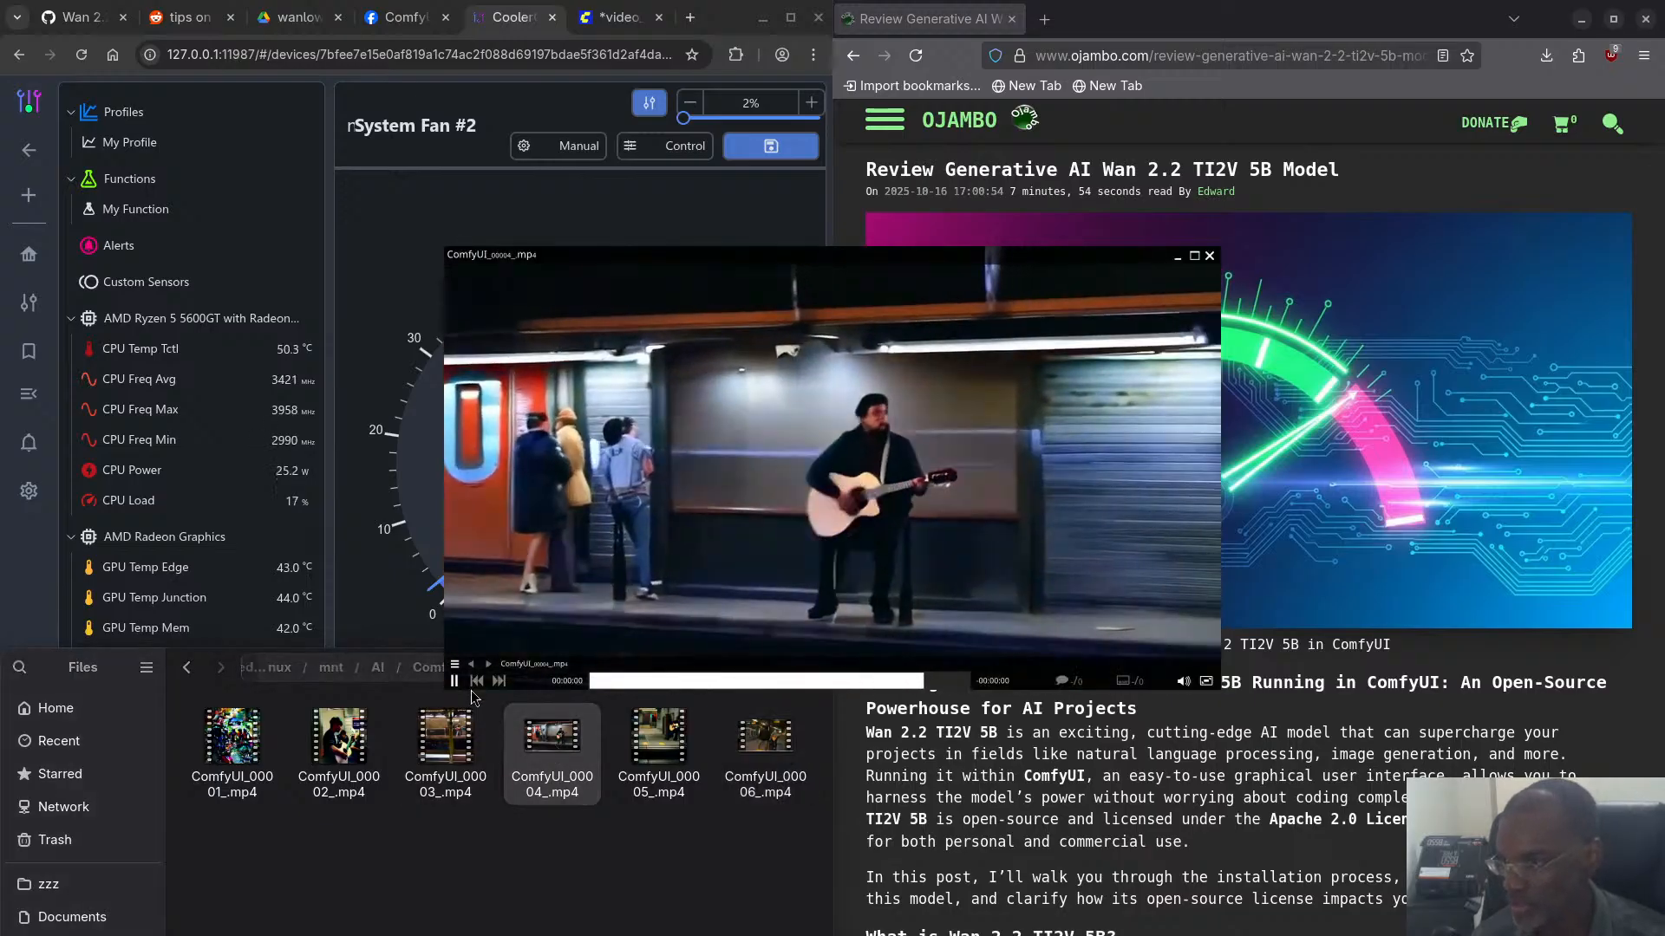
right_click(542, 740)
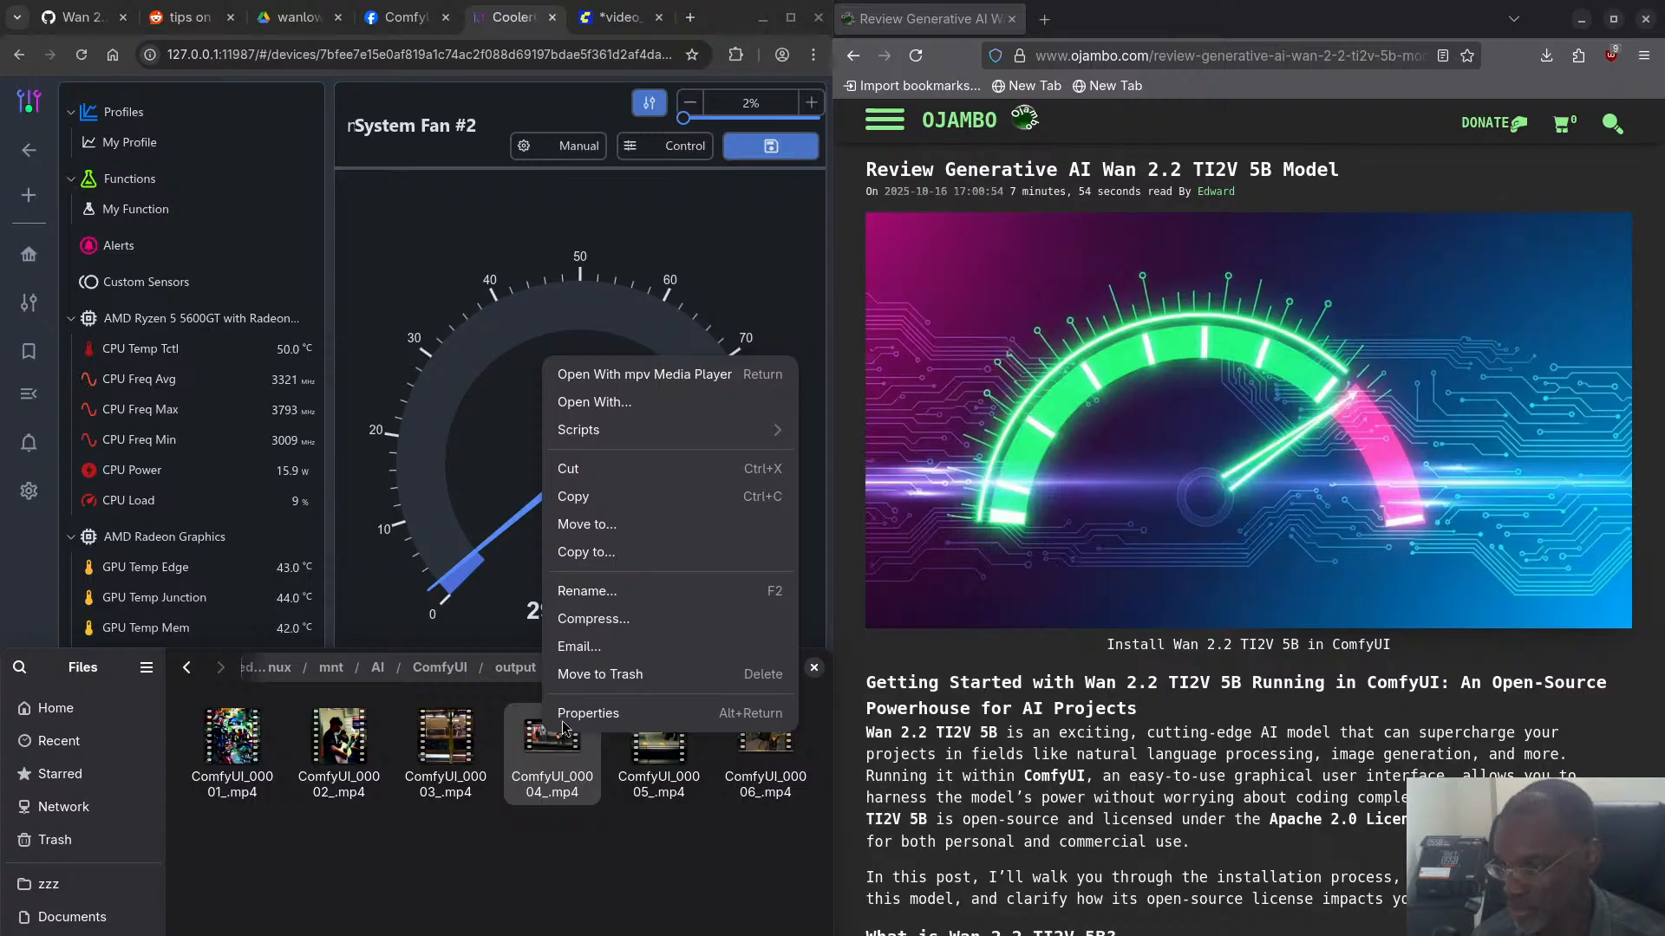
left_click(565, 715)
left_click(320, 902)
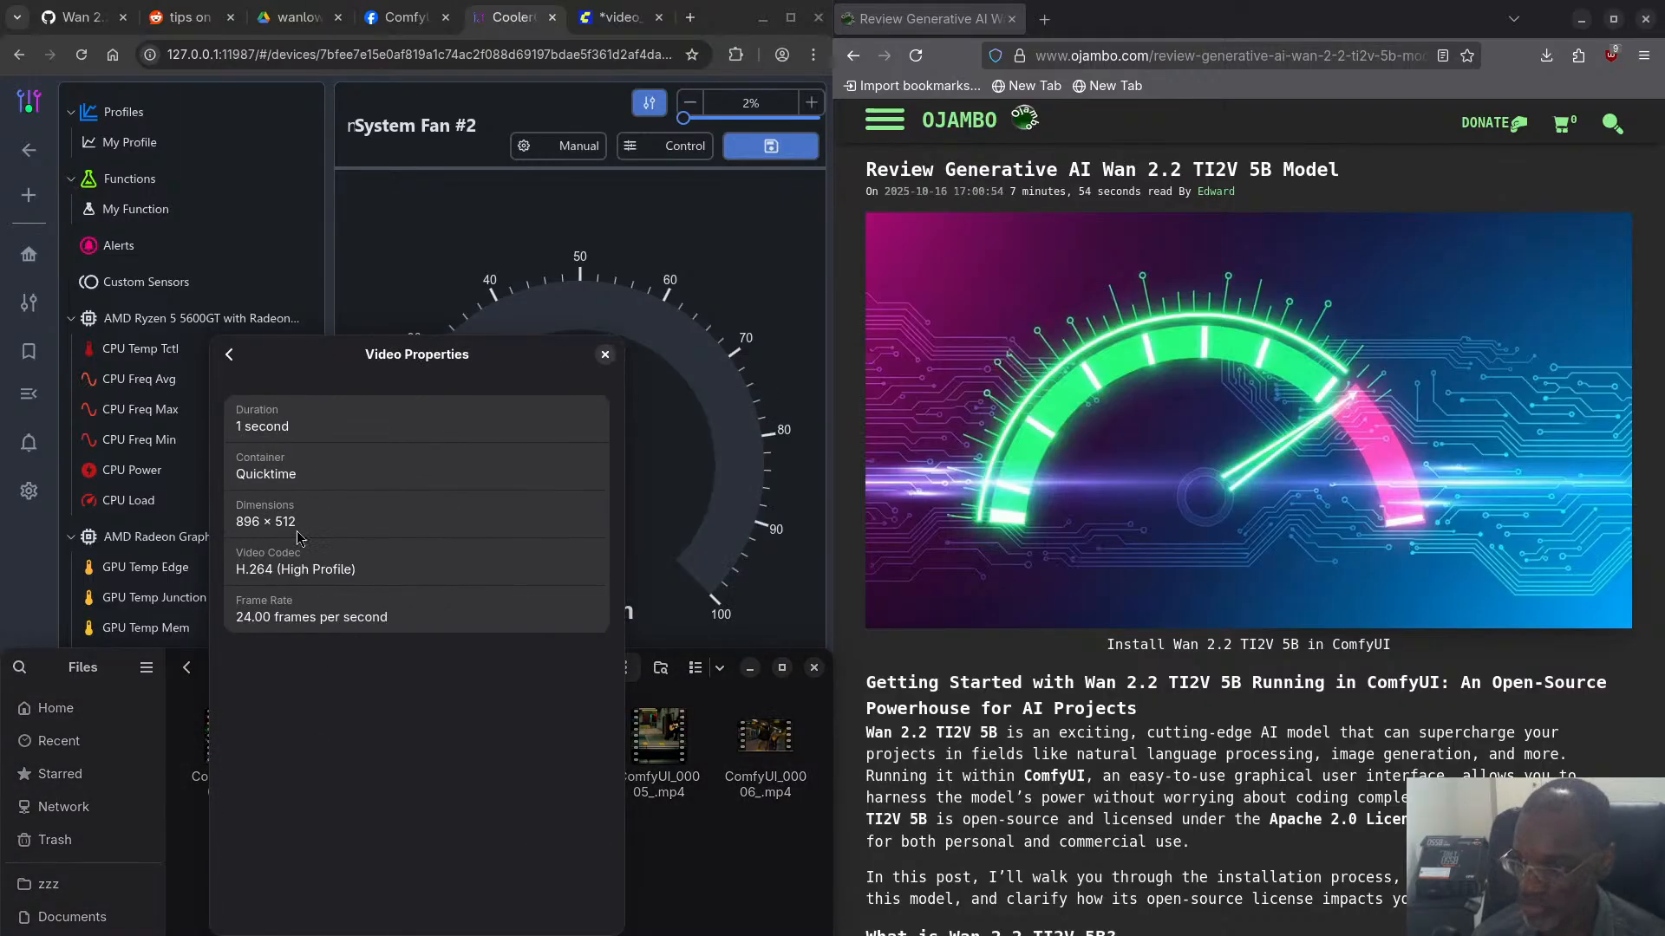
left_click(606, 354)
- Play ComfyUI_00006_.mp4 several times, moving the player window aside to examine the generated guitarist scene
double_click(766, 749)
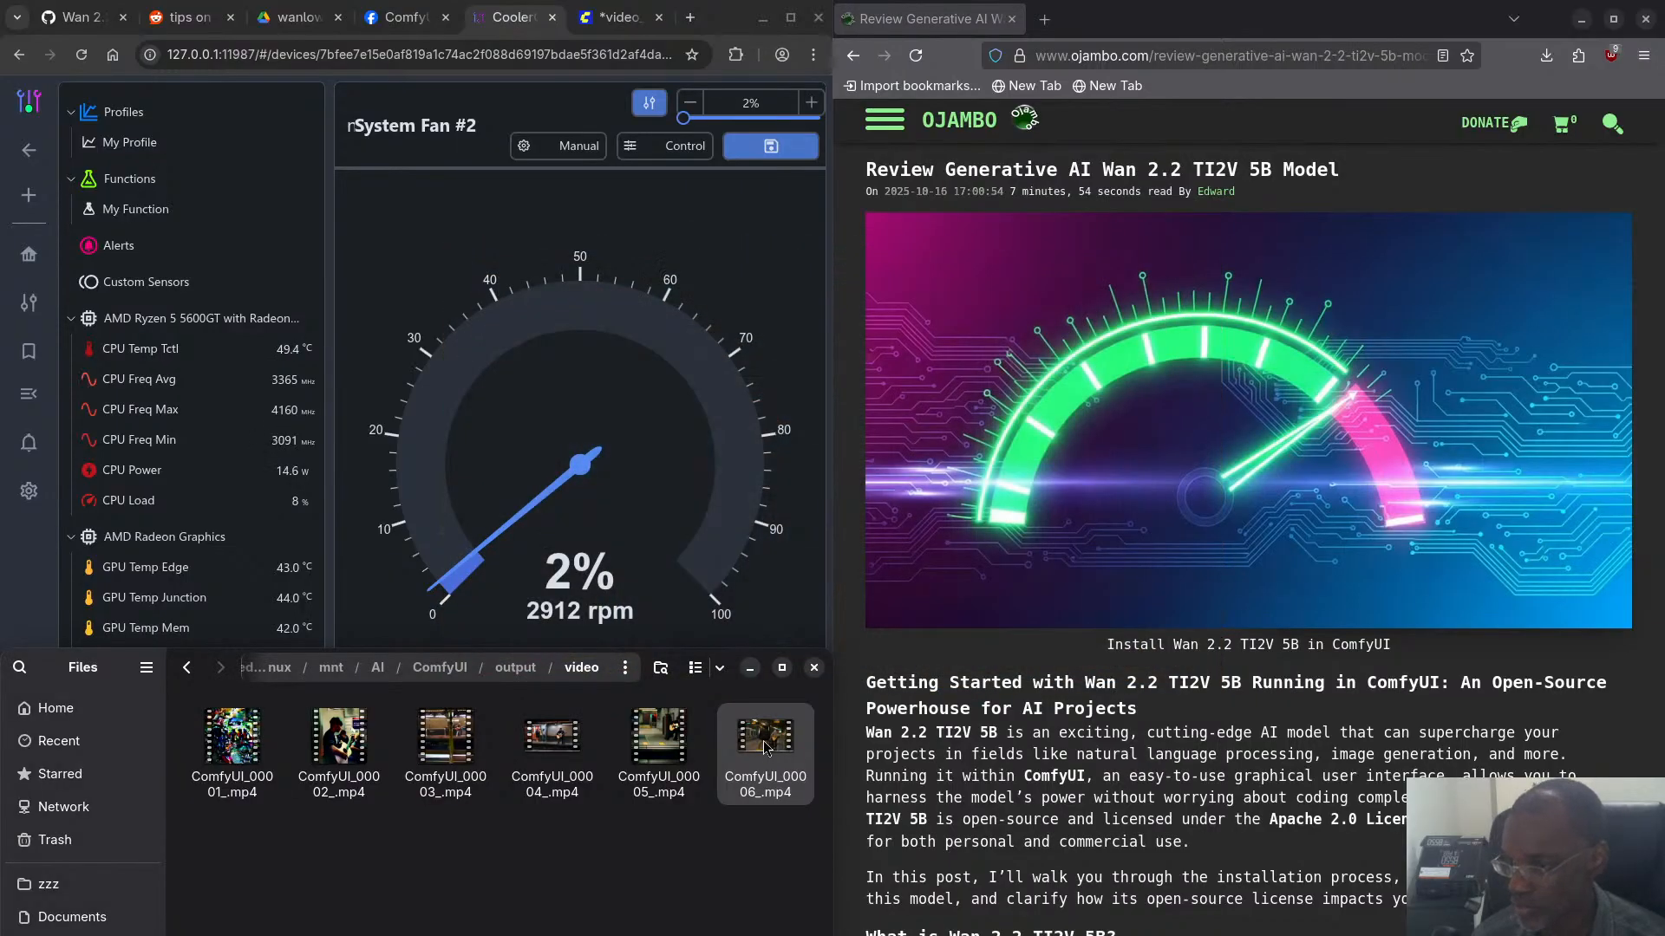
double_click(766, 748)
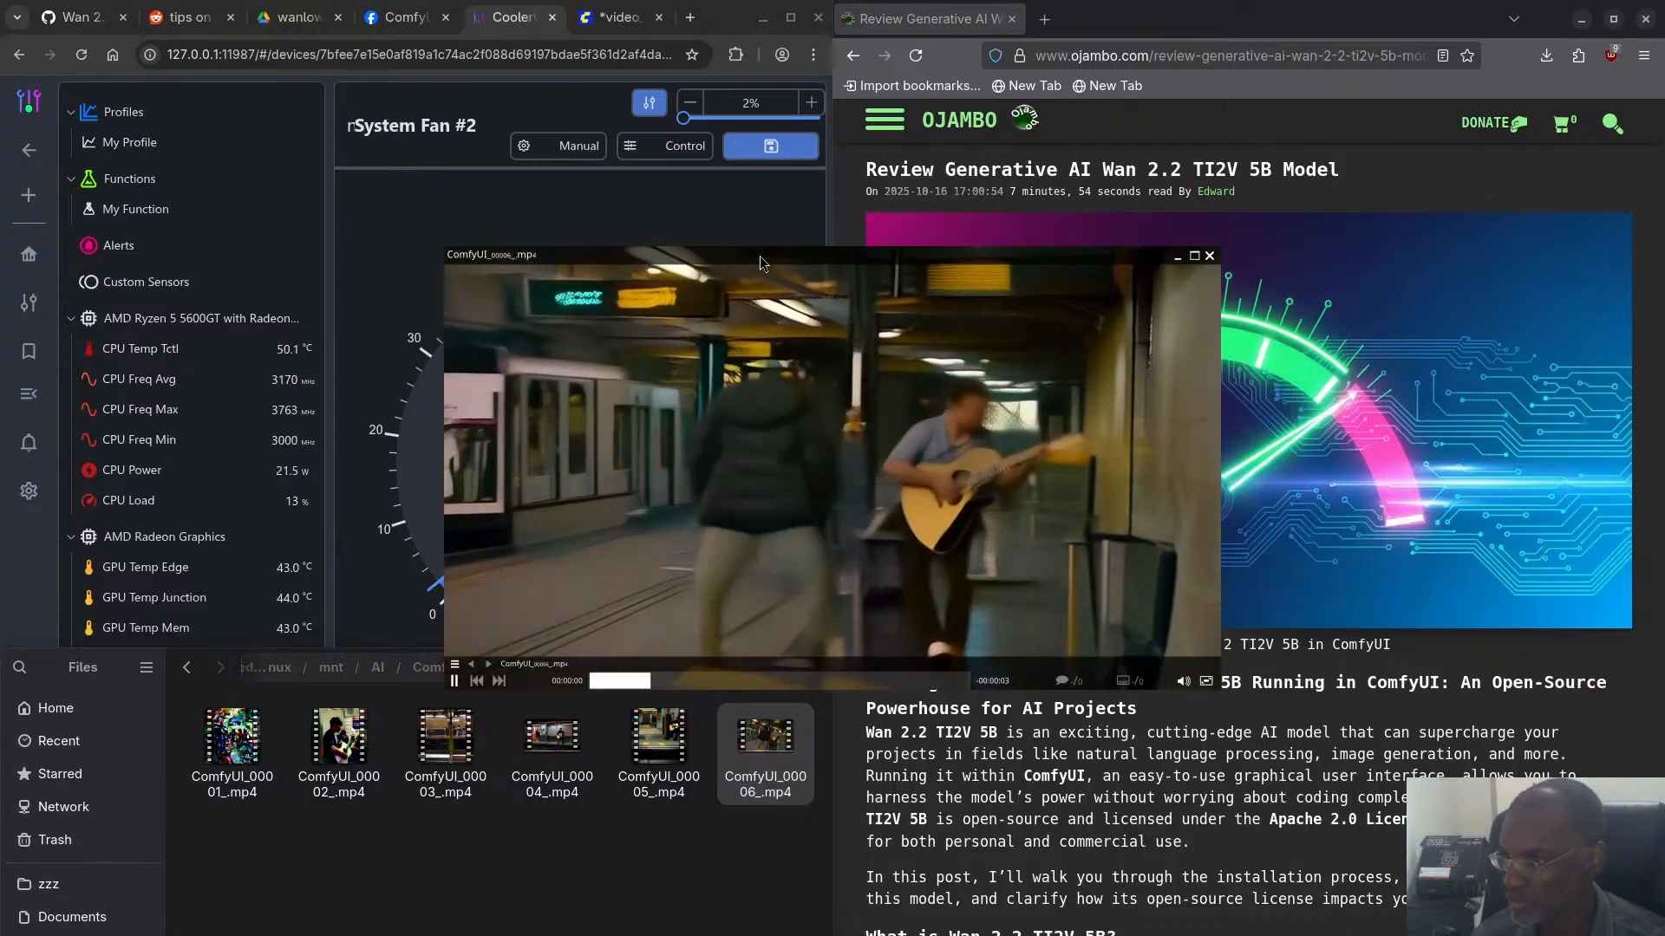
left_click_drag(803, 361, 436, 304)
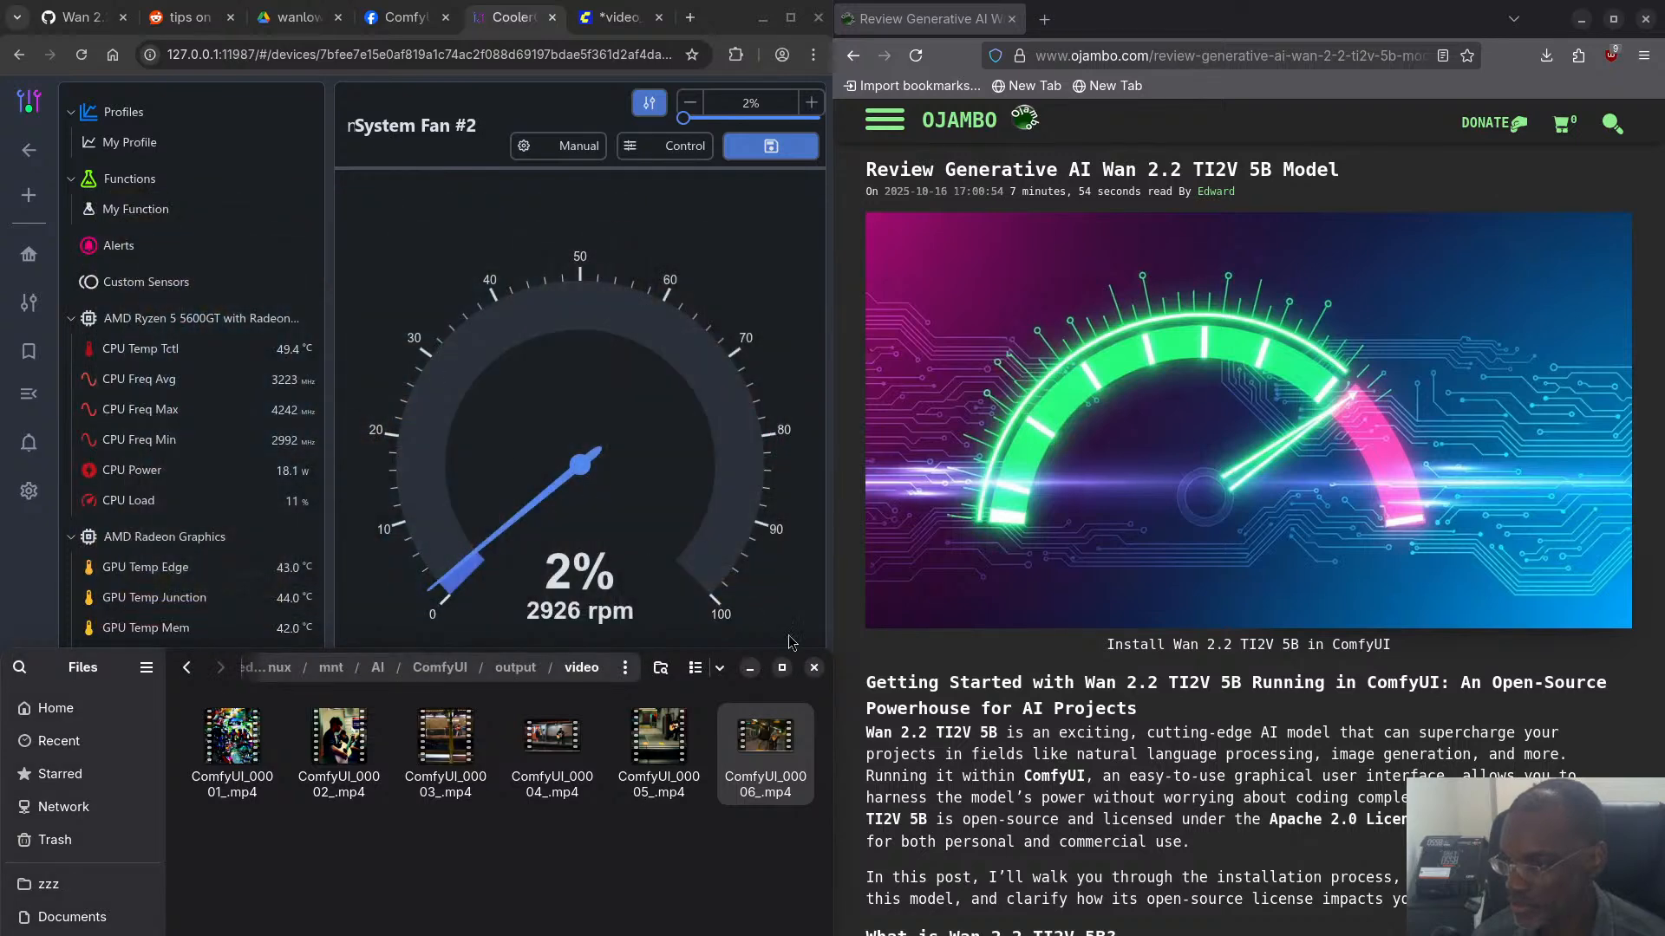
double_click(774, 752)
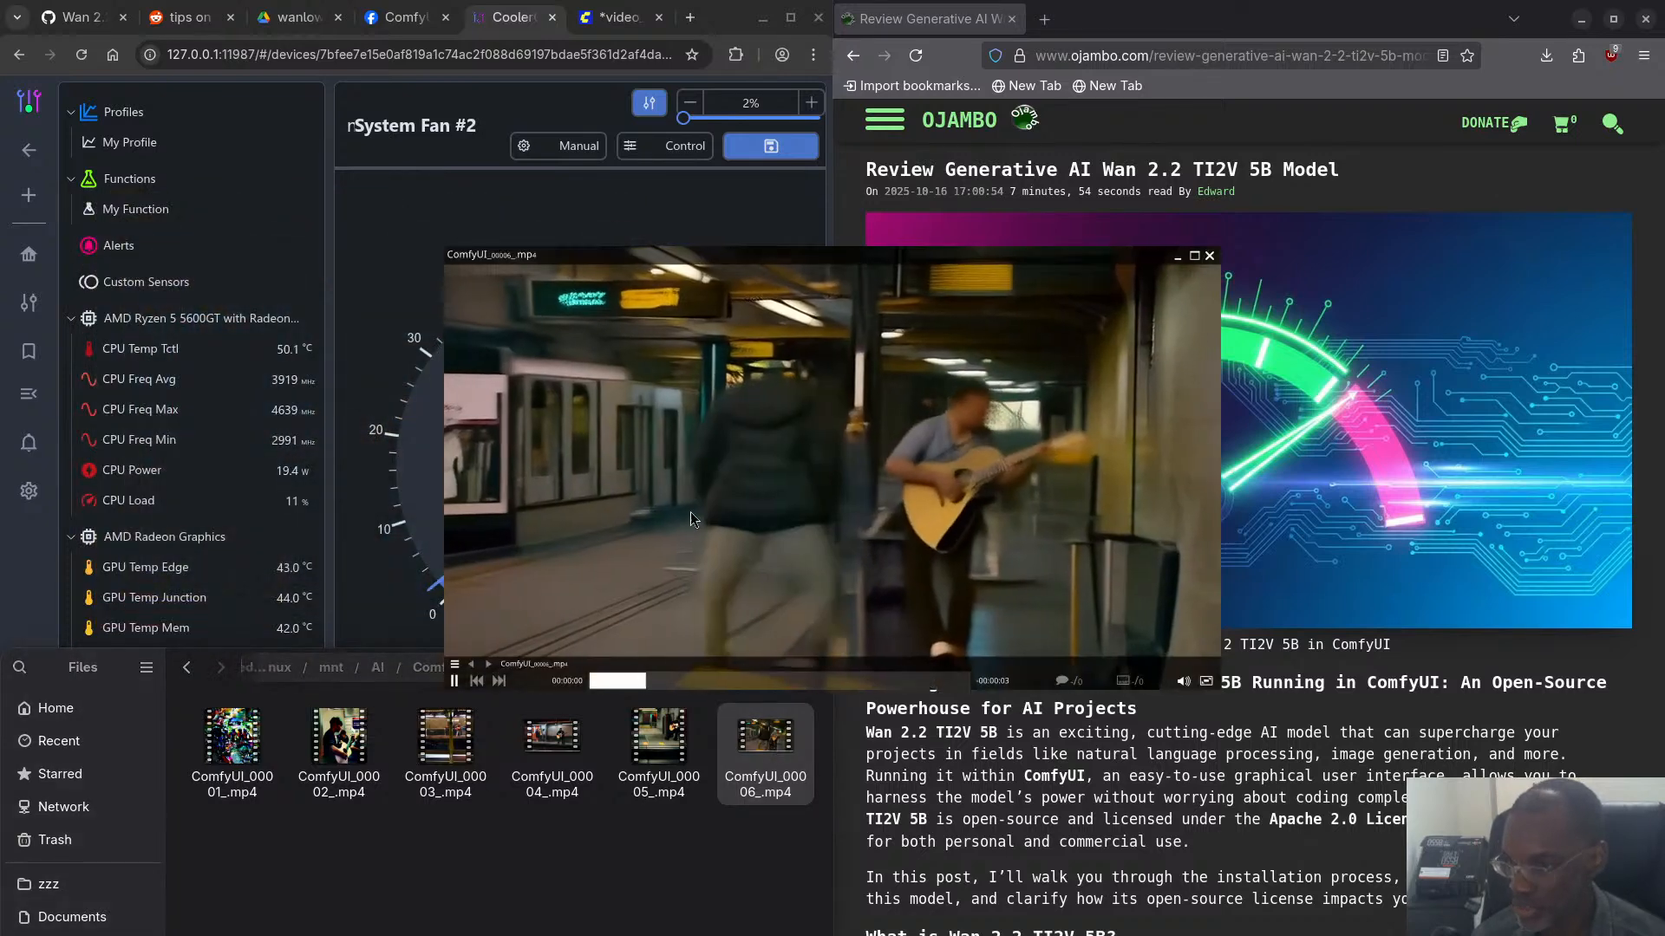
left_click_drag(761, 487, 429, 440)
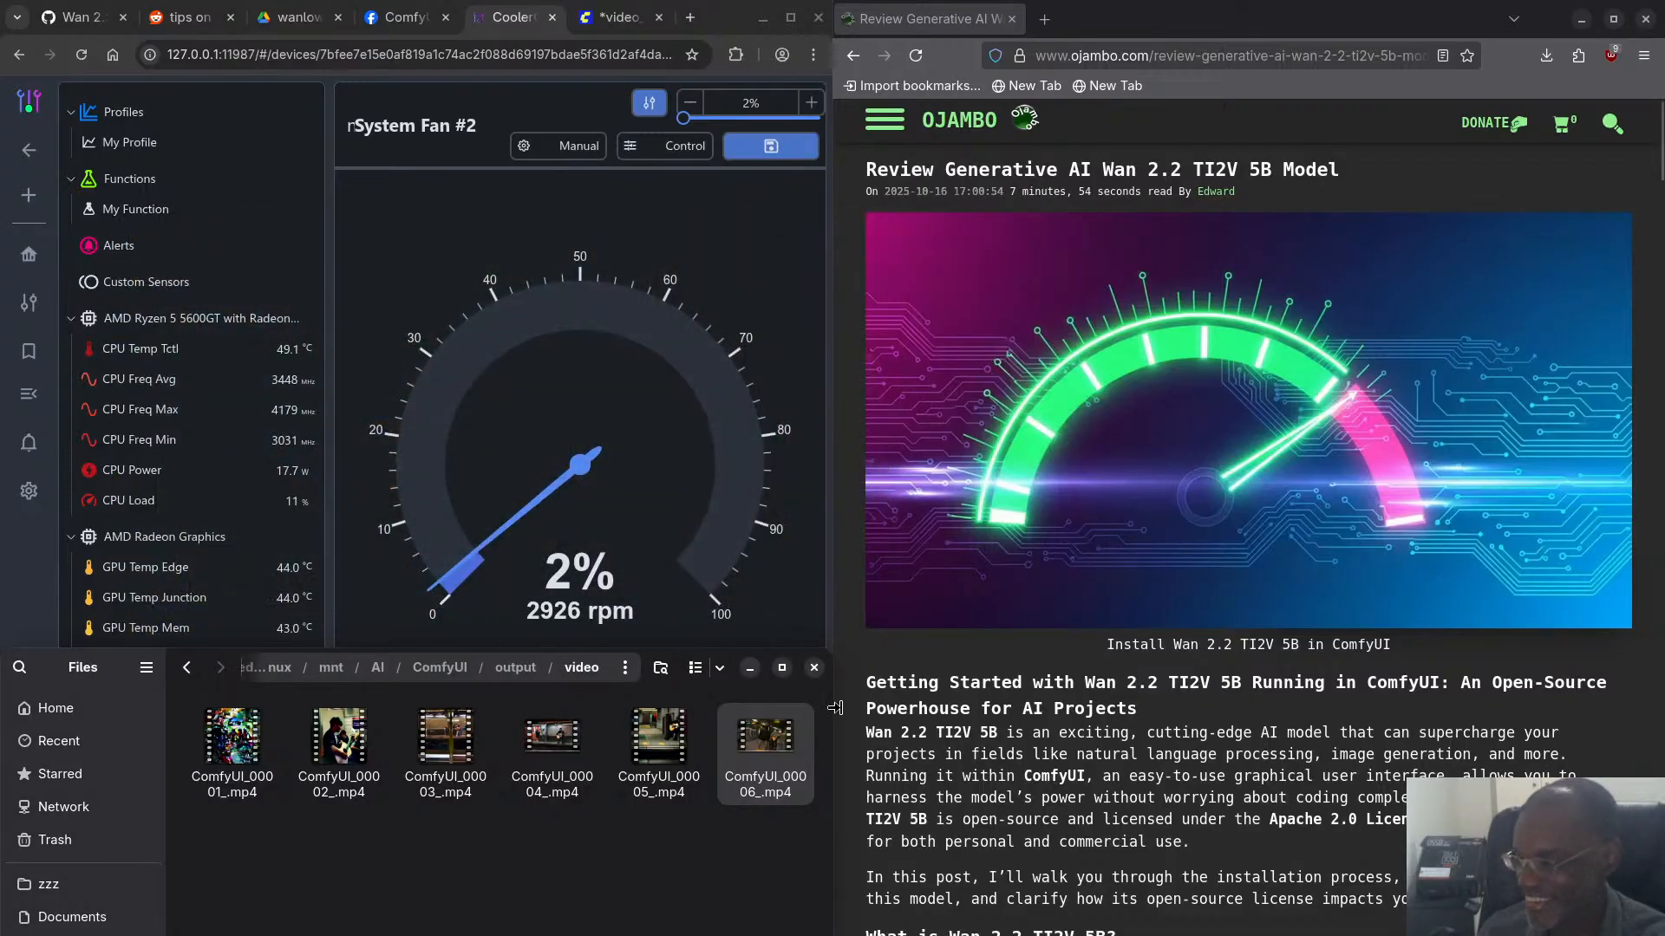
double_click(766, 736)
left_click_drag(730, 480, 300, 406)
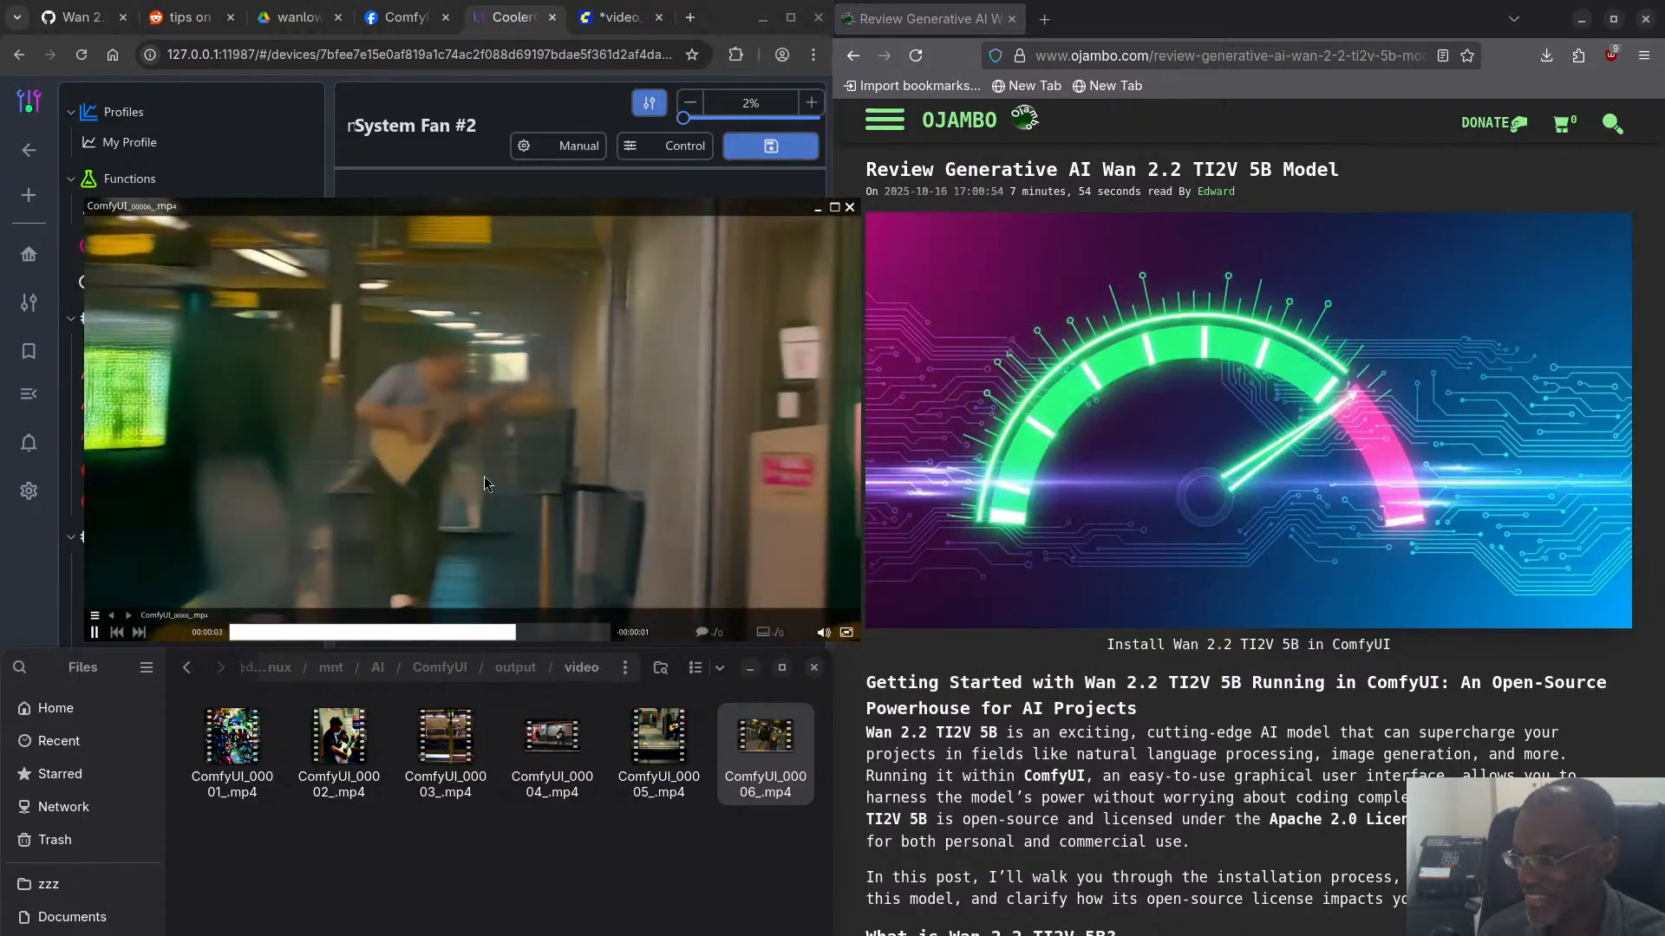
double_click(778, 739)
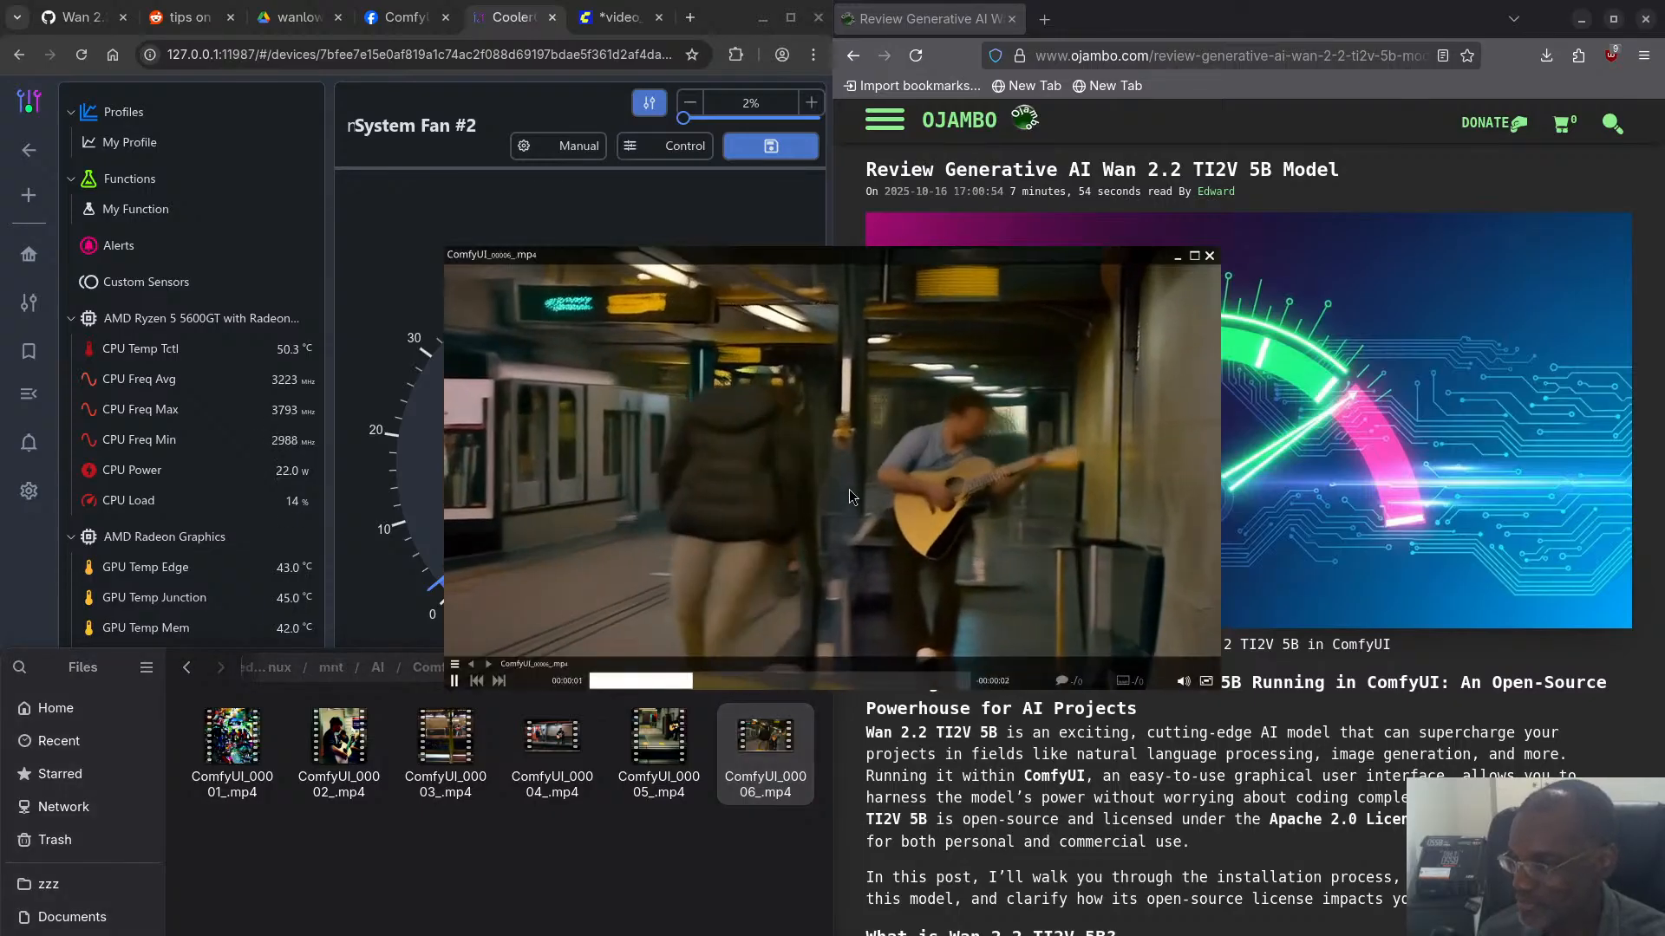
left_click_drag(850, 489, 376, 451)
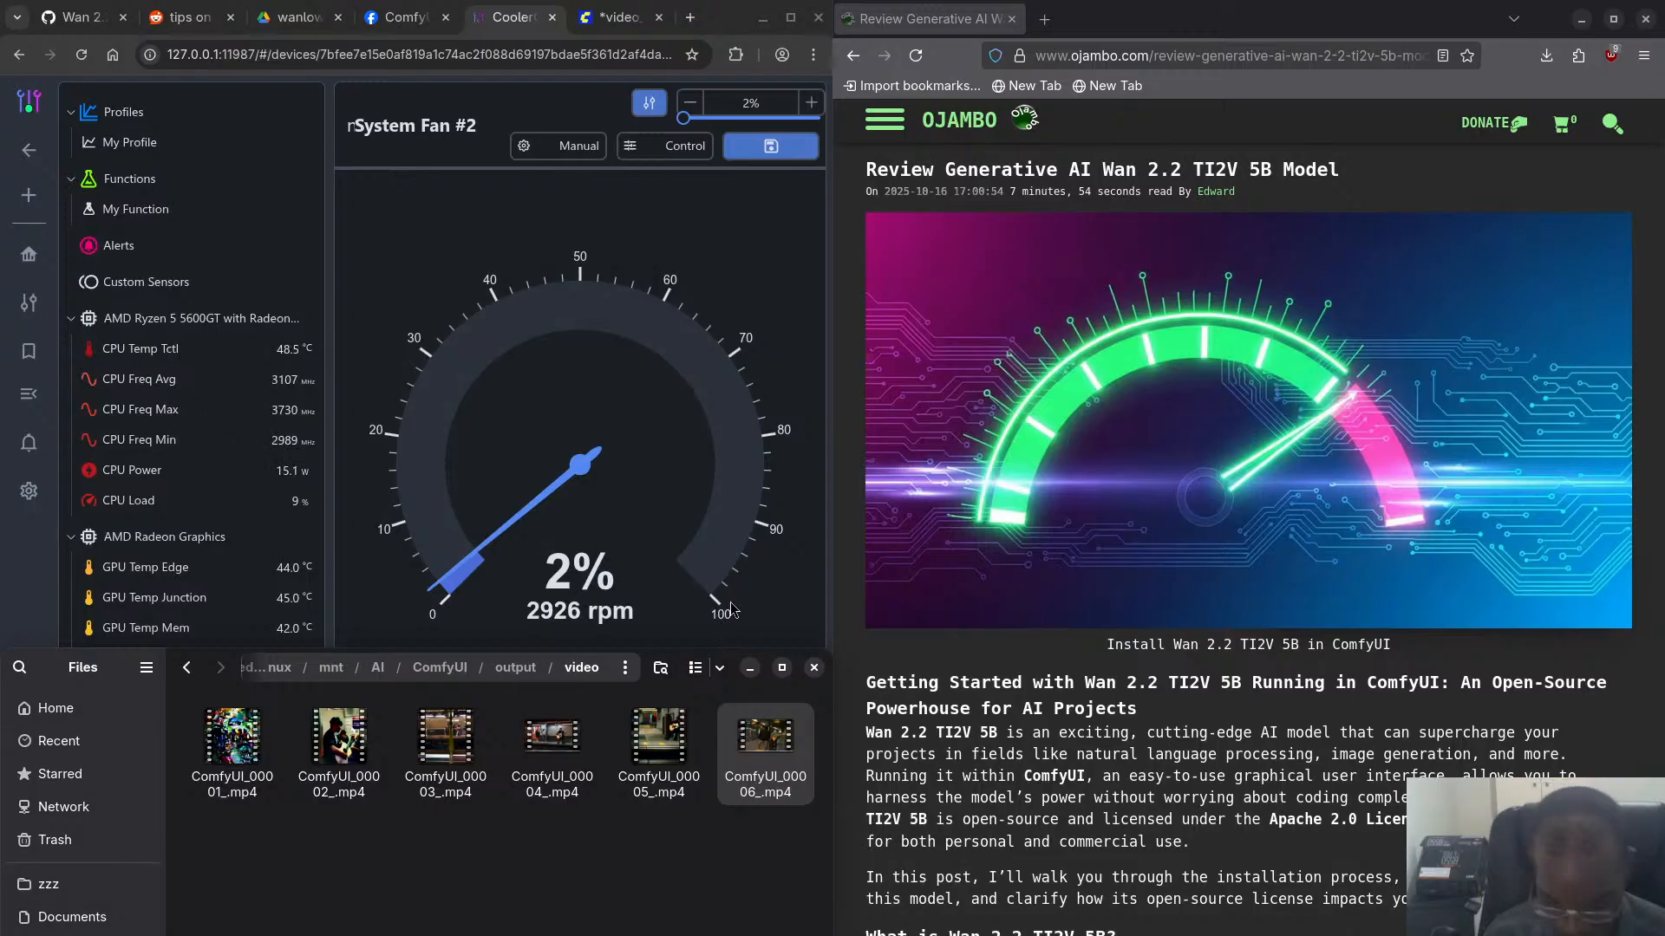
- Switch to the terminal and check the end of the ComfyUI log for the prompt execution time
key("super")
left_click(664, 687)
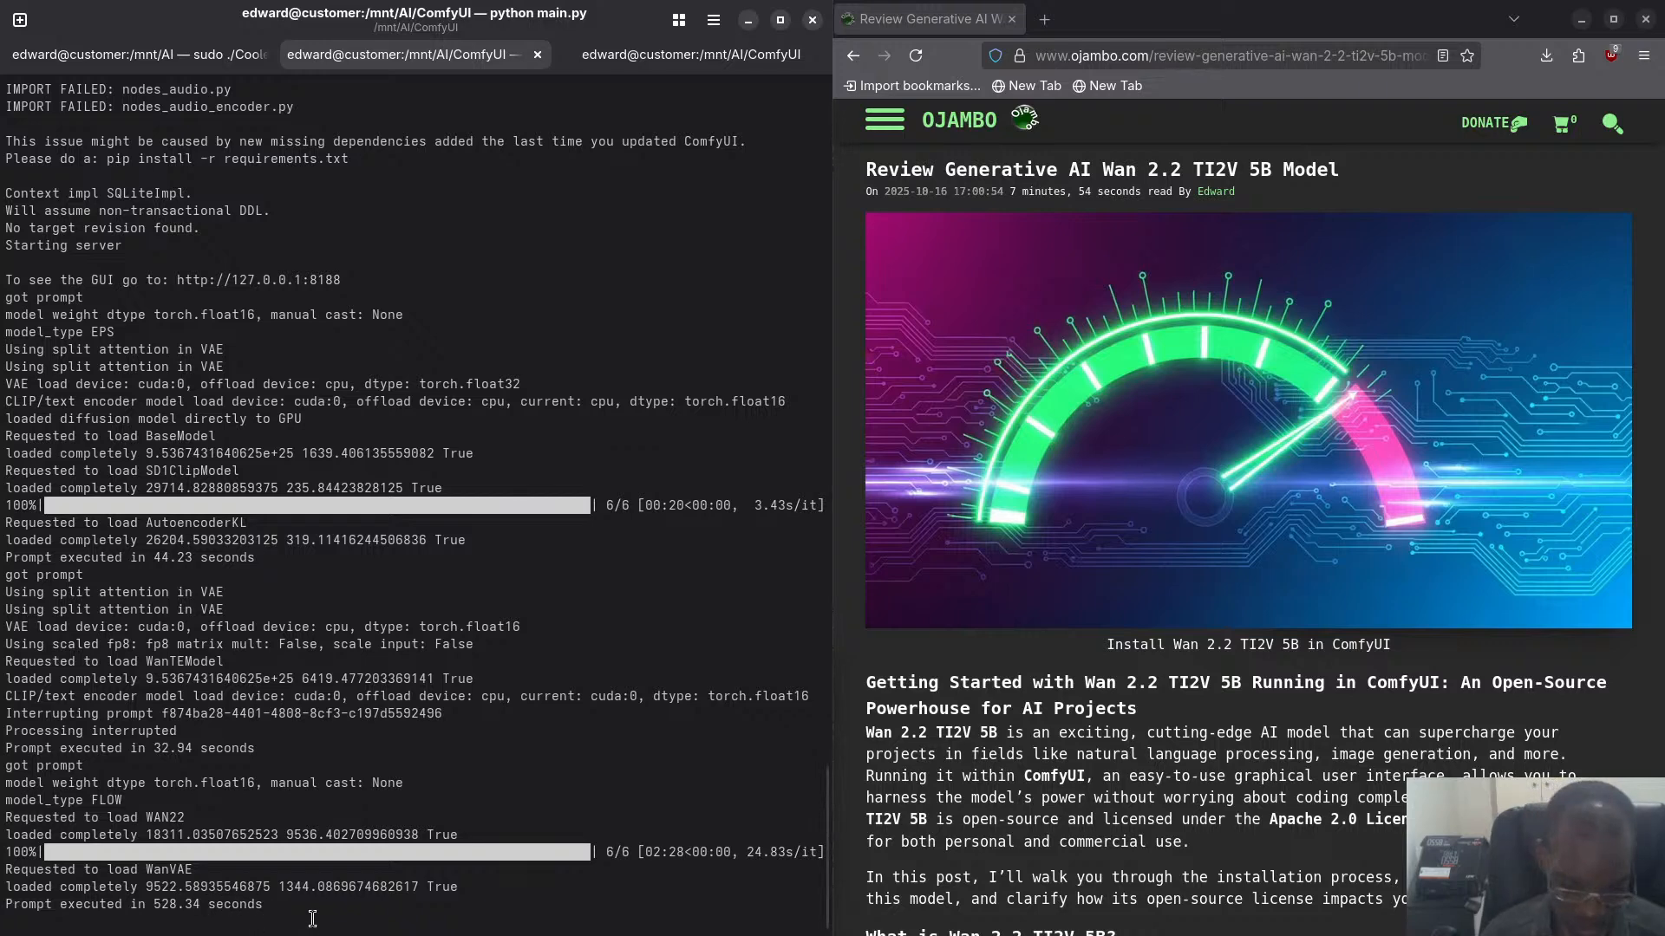
key("super")
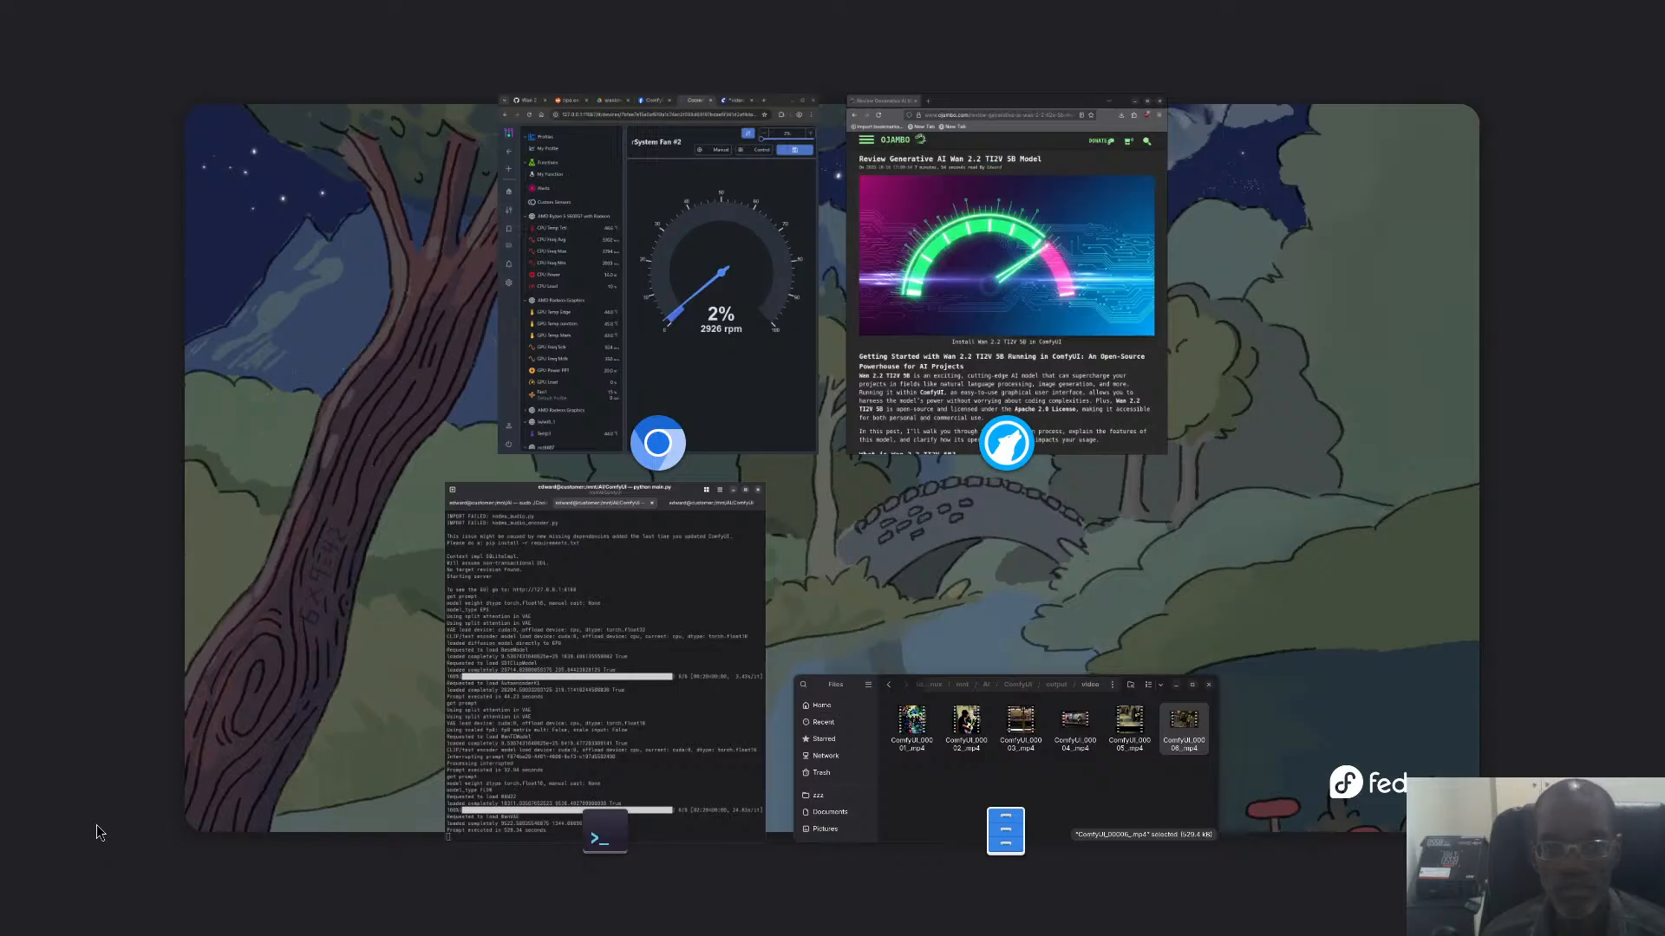
key("super")
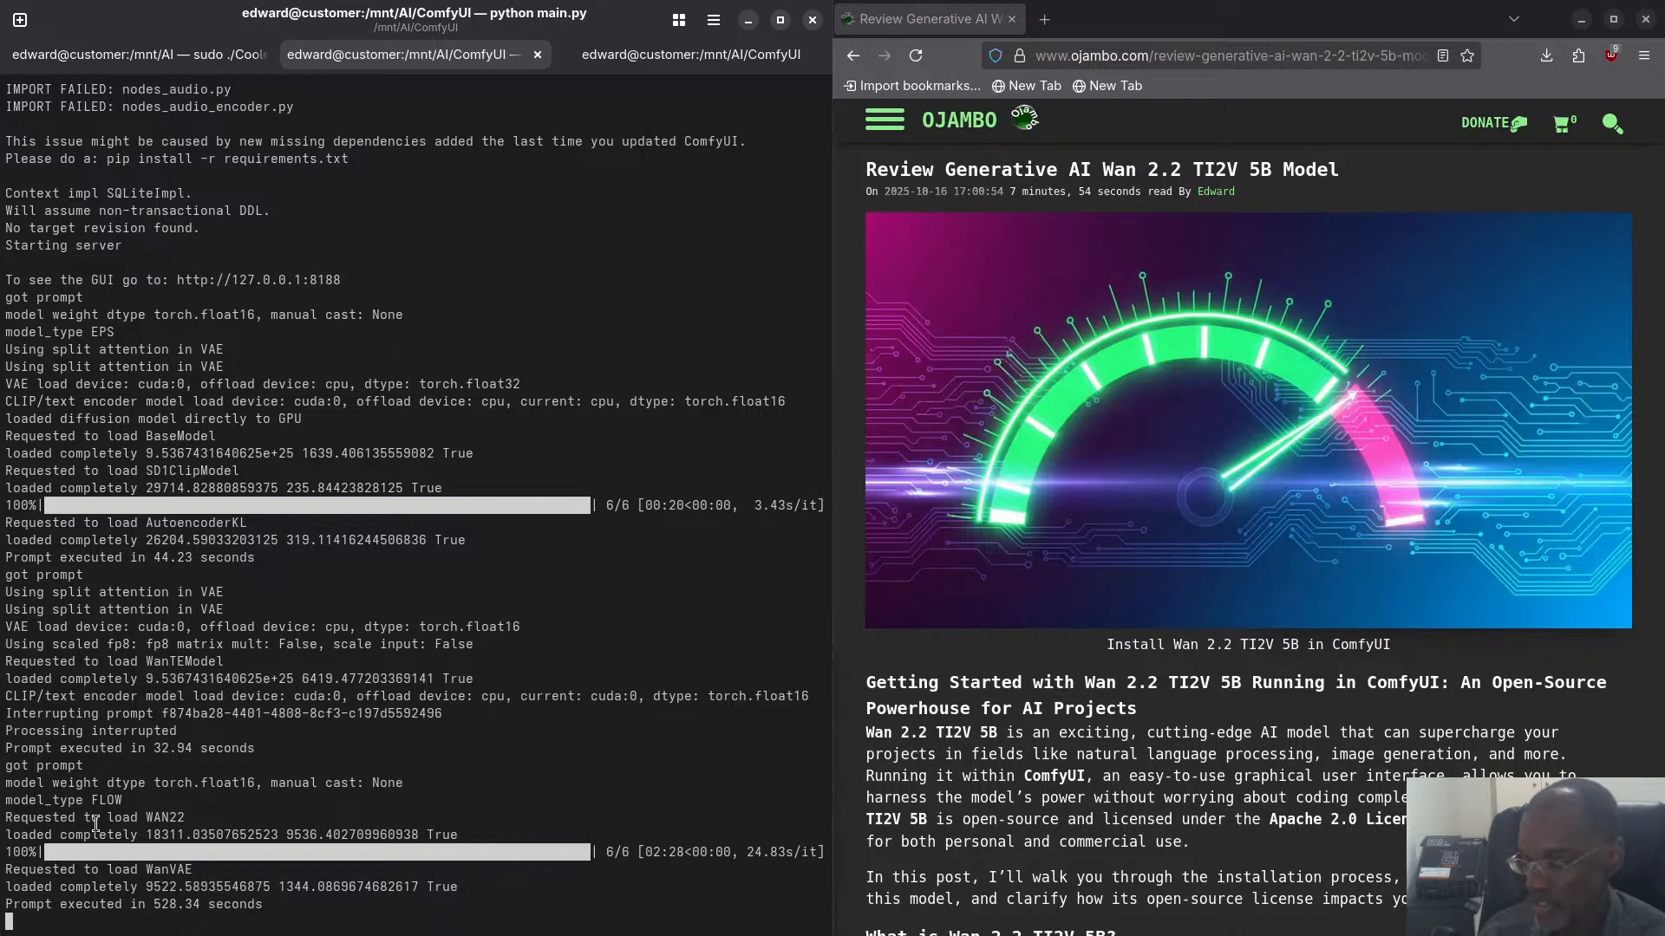
- Return to the video_wan2_2_5B_ti2v workflow in Chromium and set the Wan22ImageToVideoLatent height to 896
key("super")
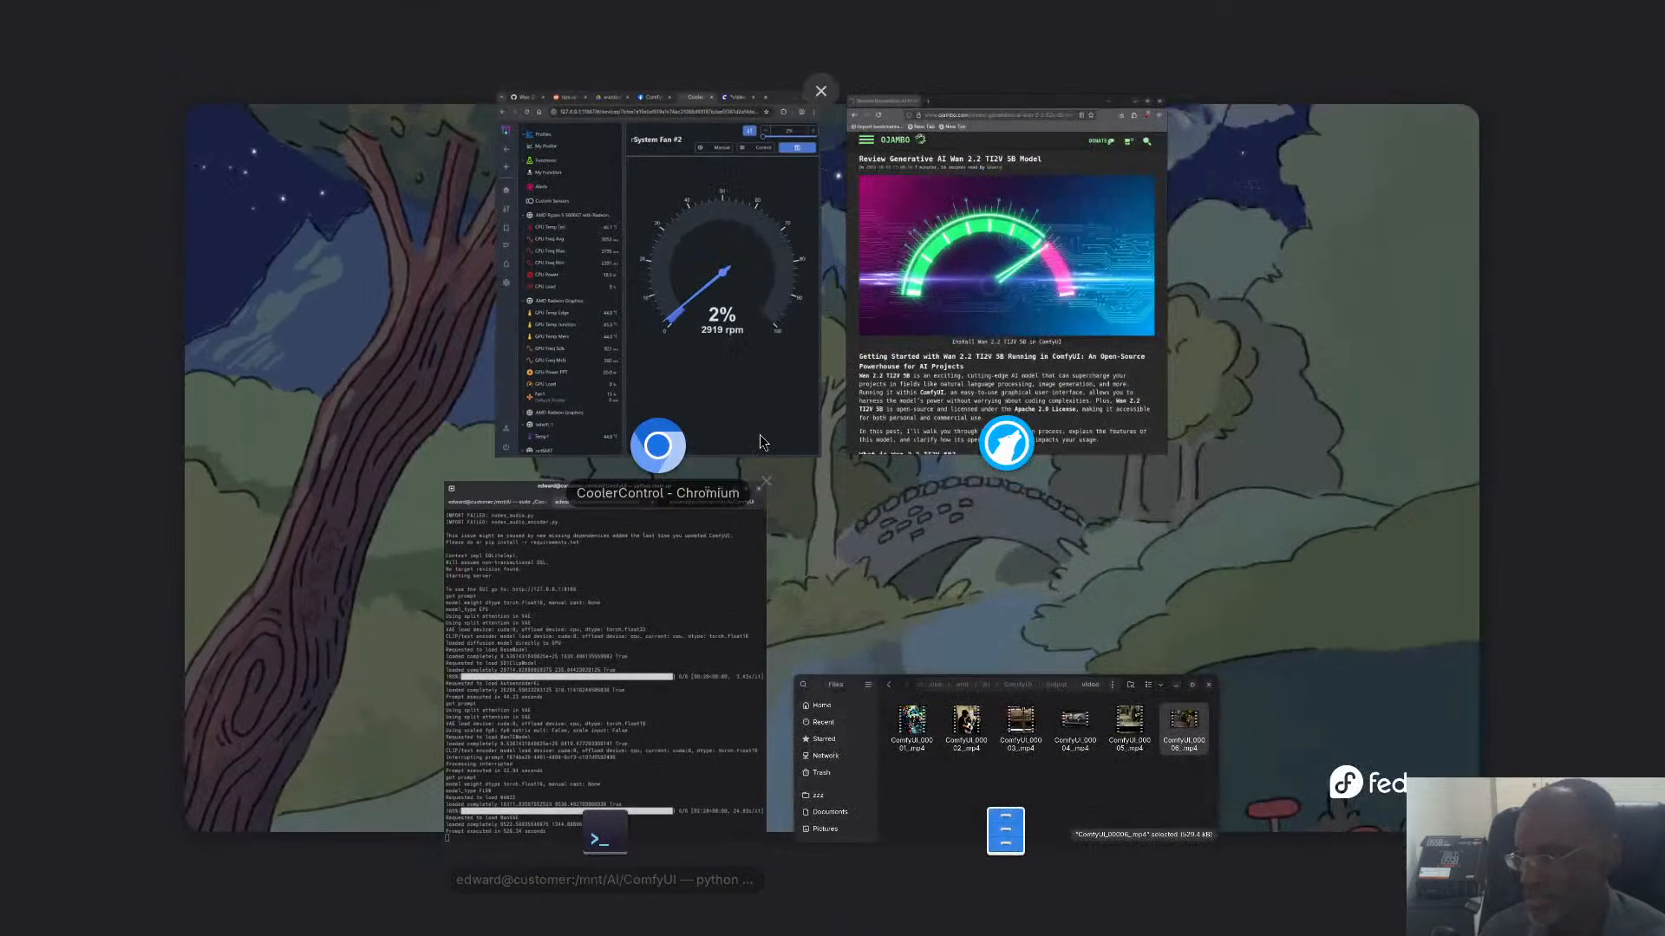
left_click(760, 435)
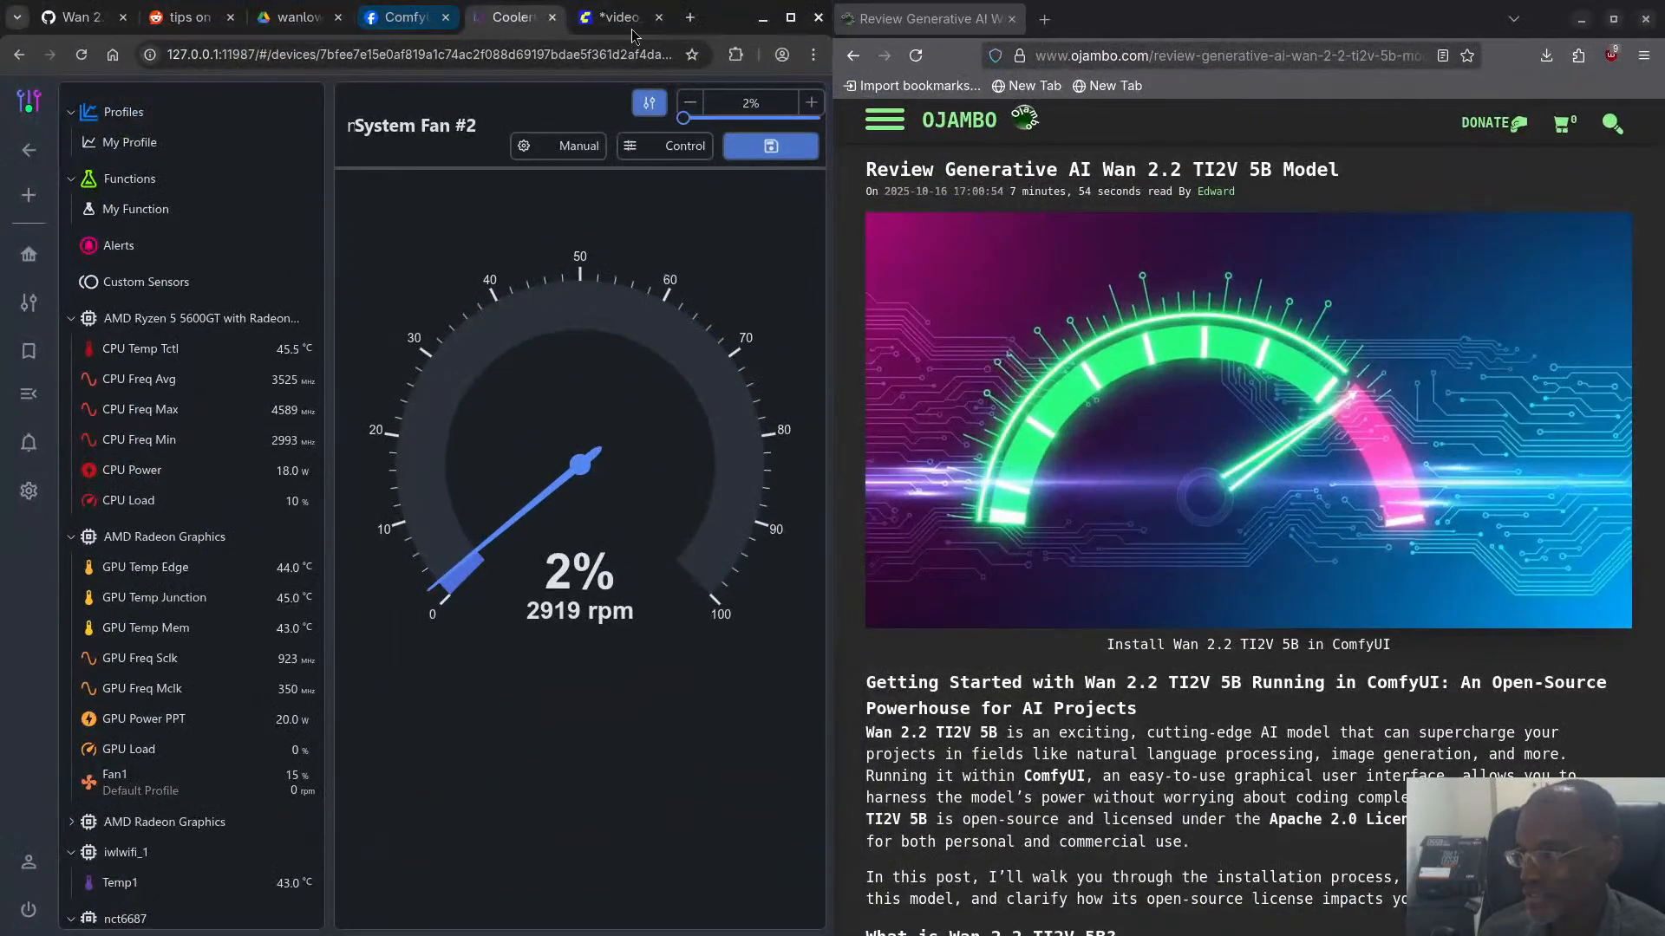
left_click(623, 19)
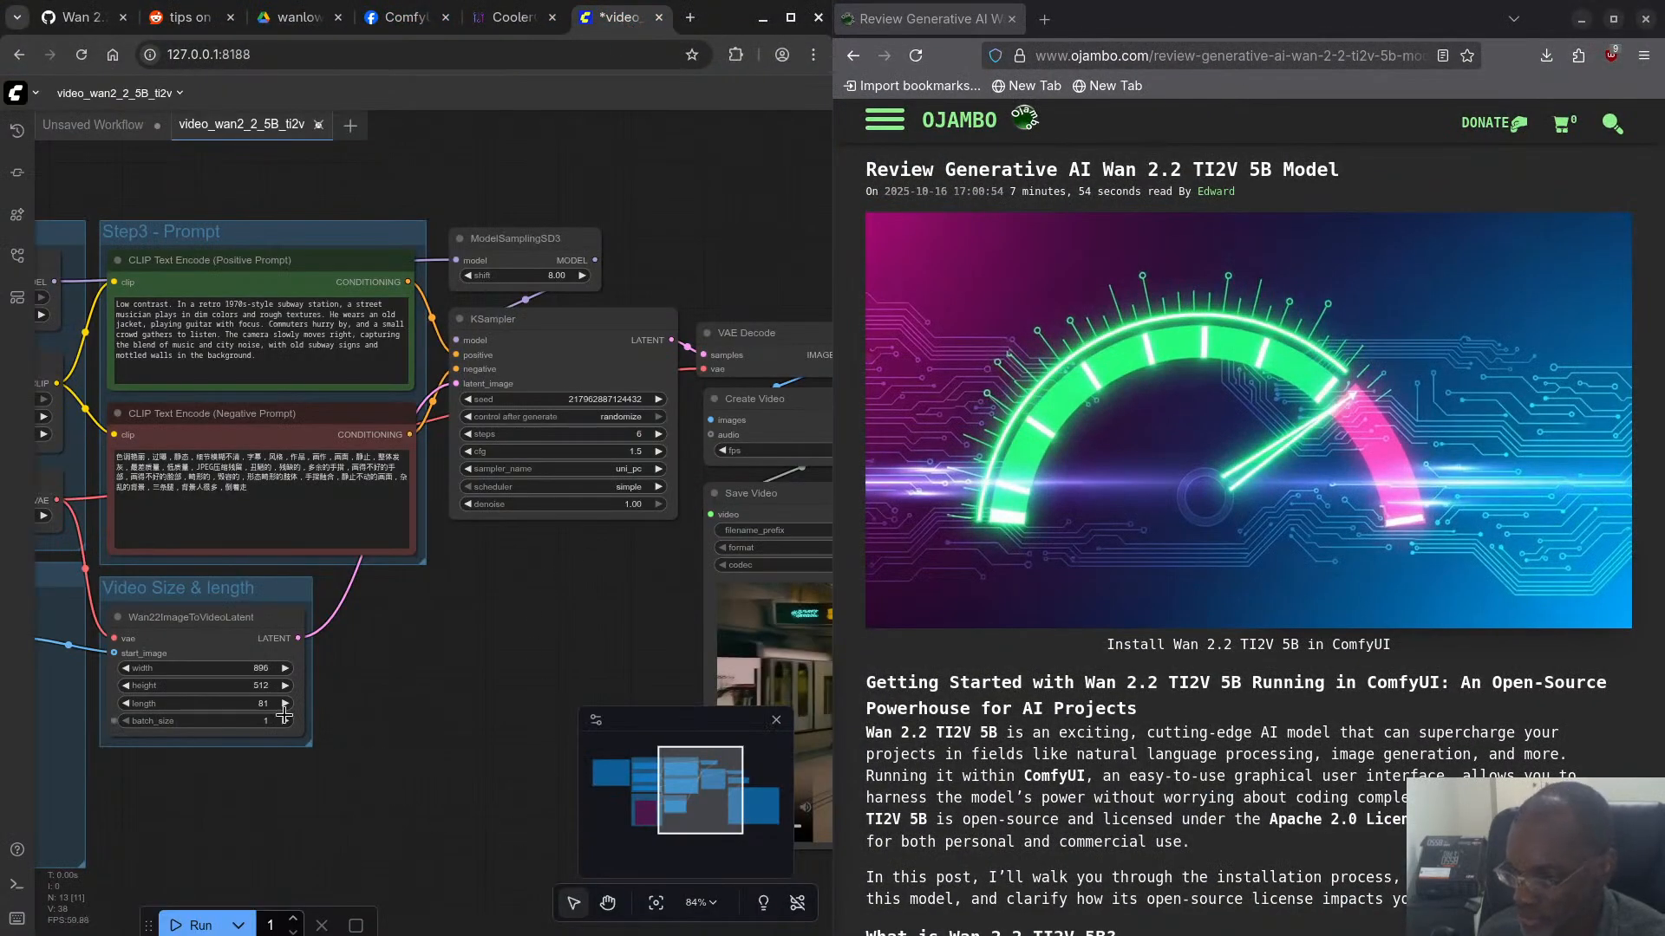
left_click(247, 685)
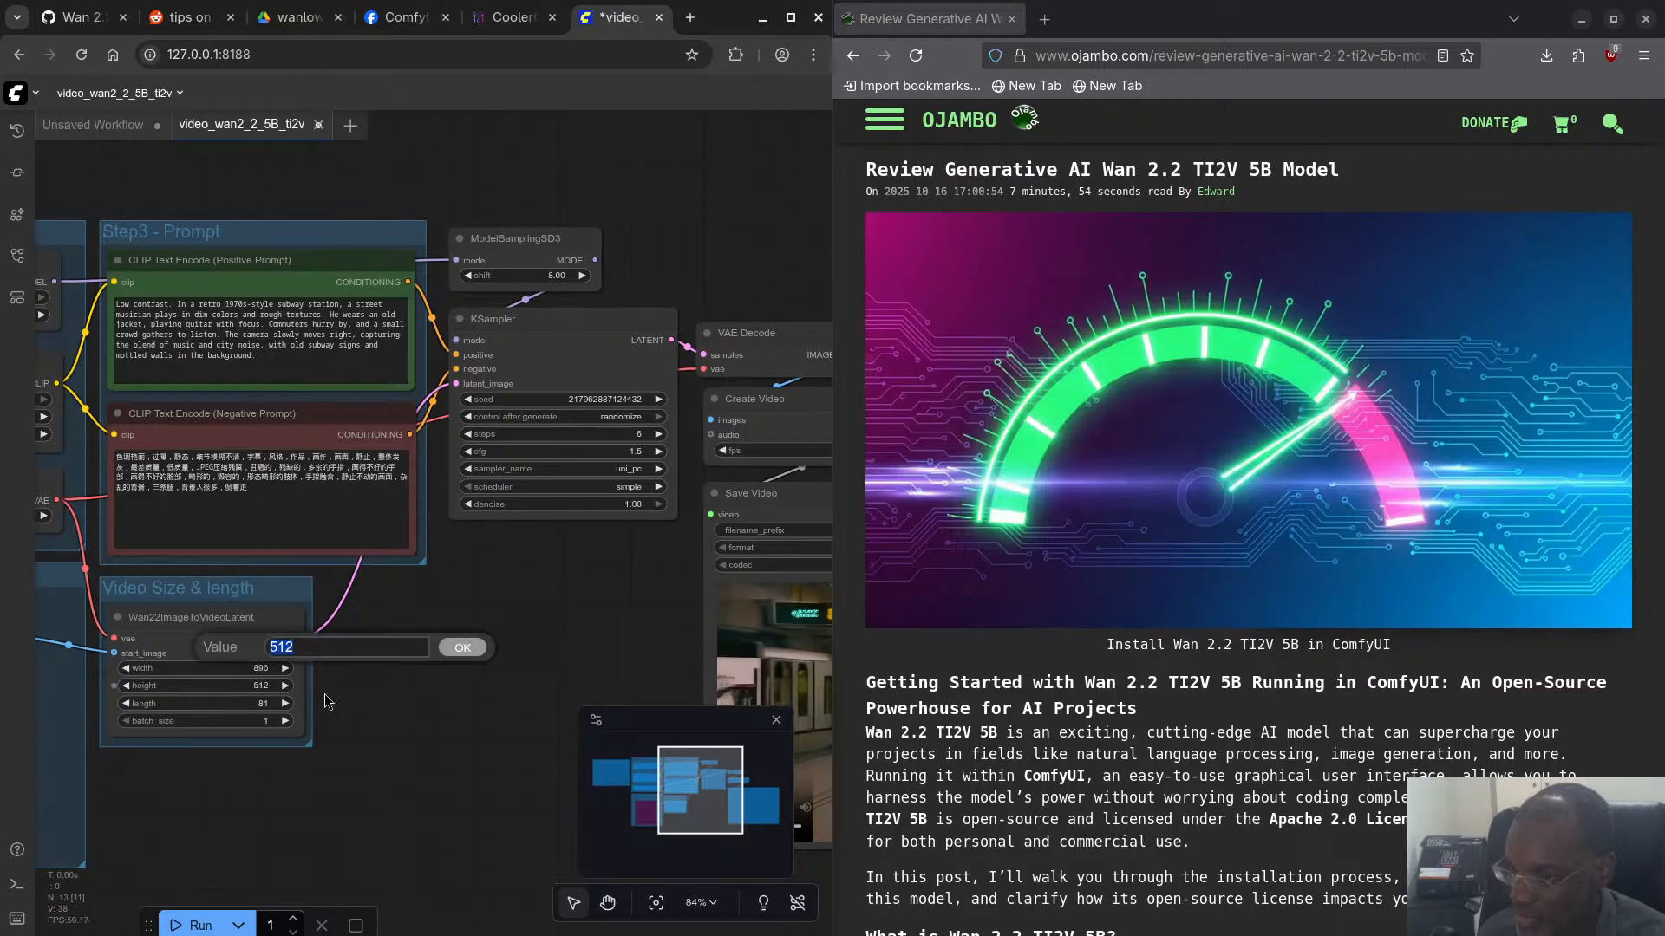
type("896")
key("Return")
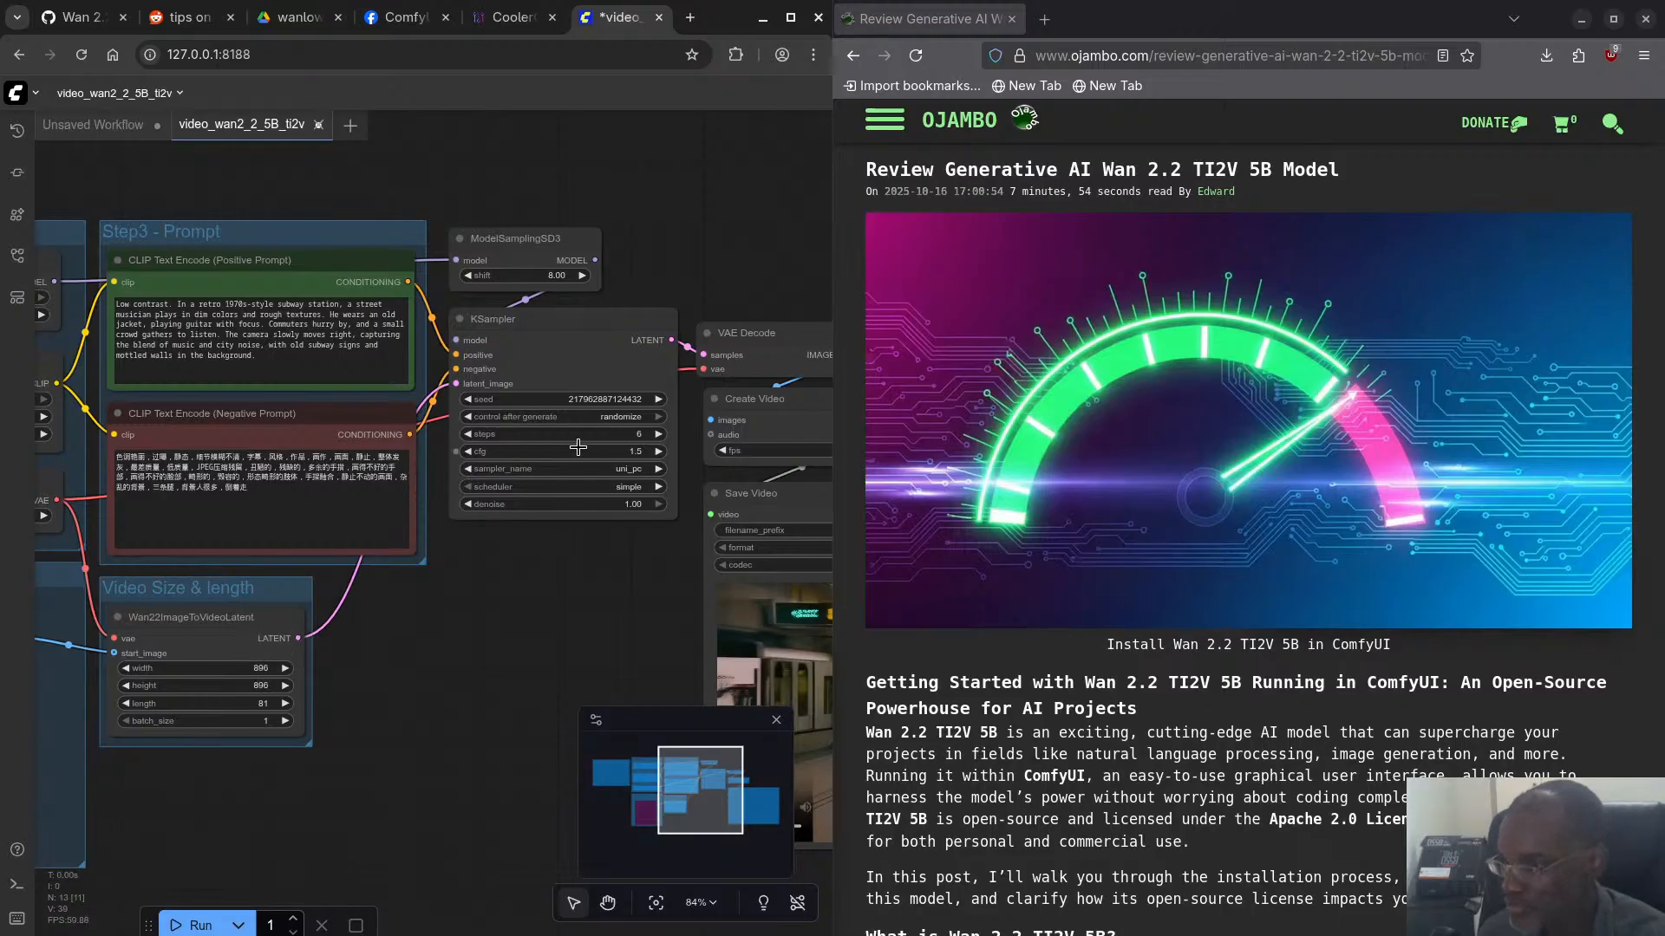
- Set the KSampler node's seed to 42
left_click(603, 399)
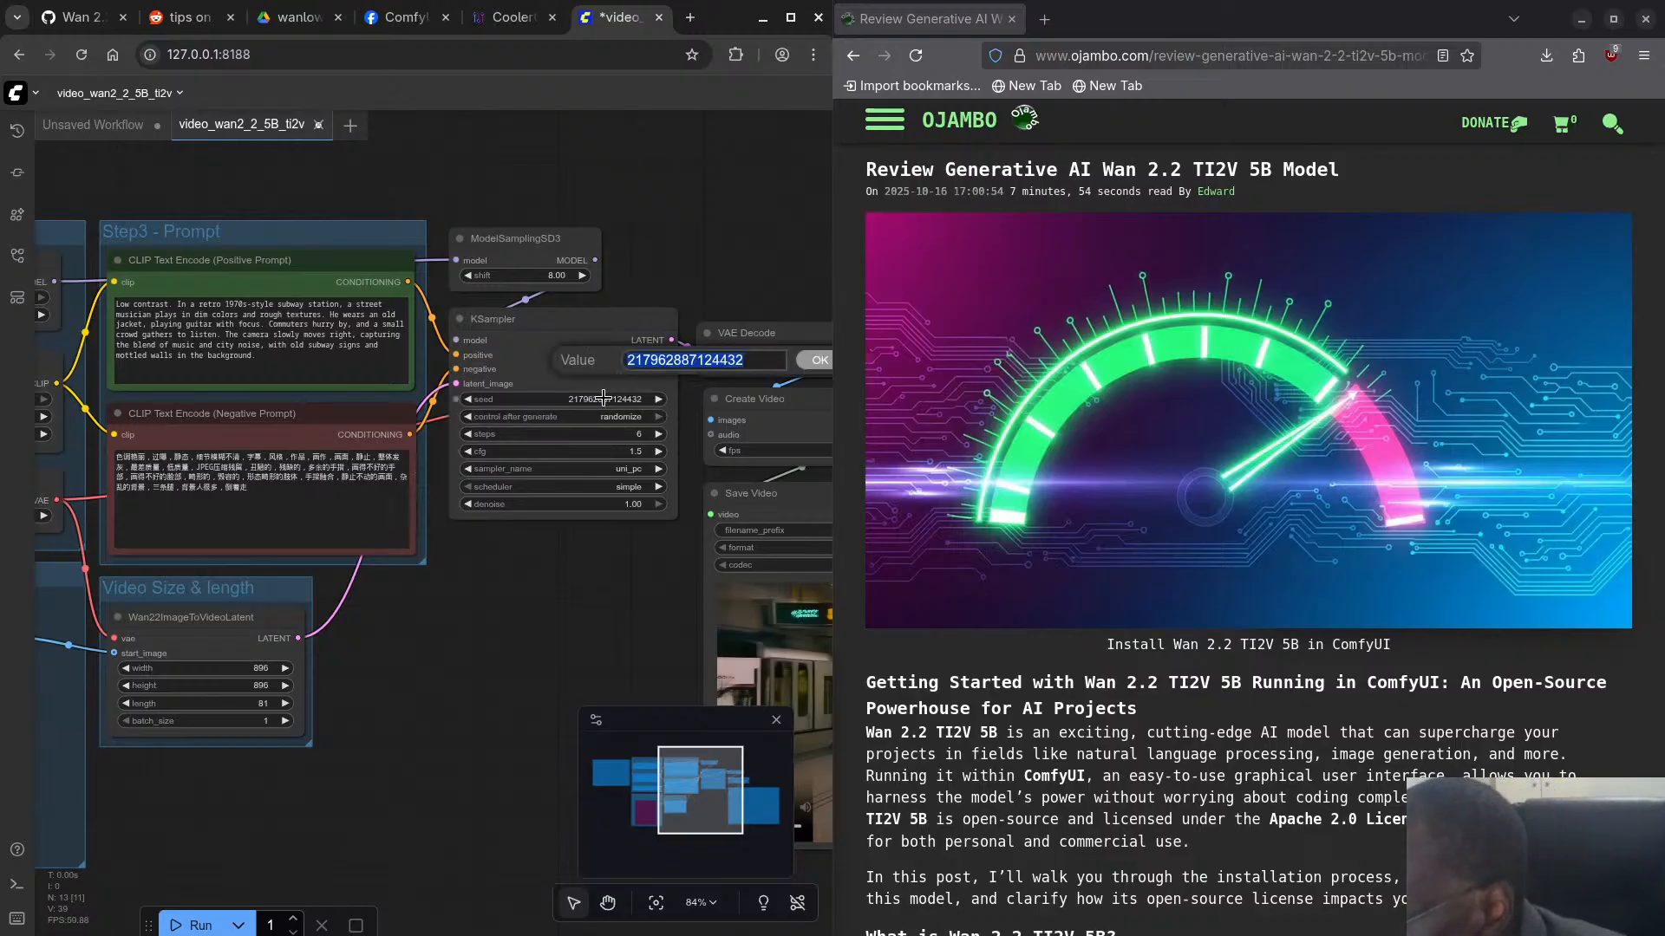
type("42")
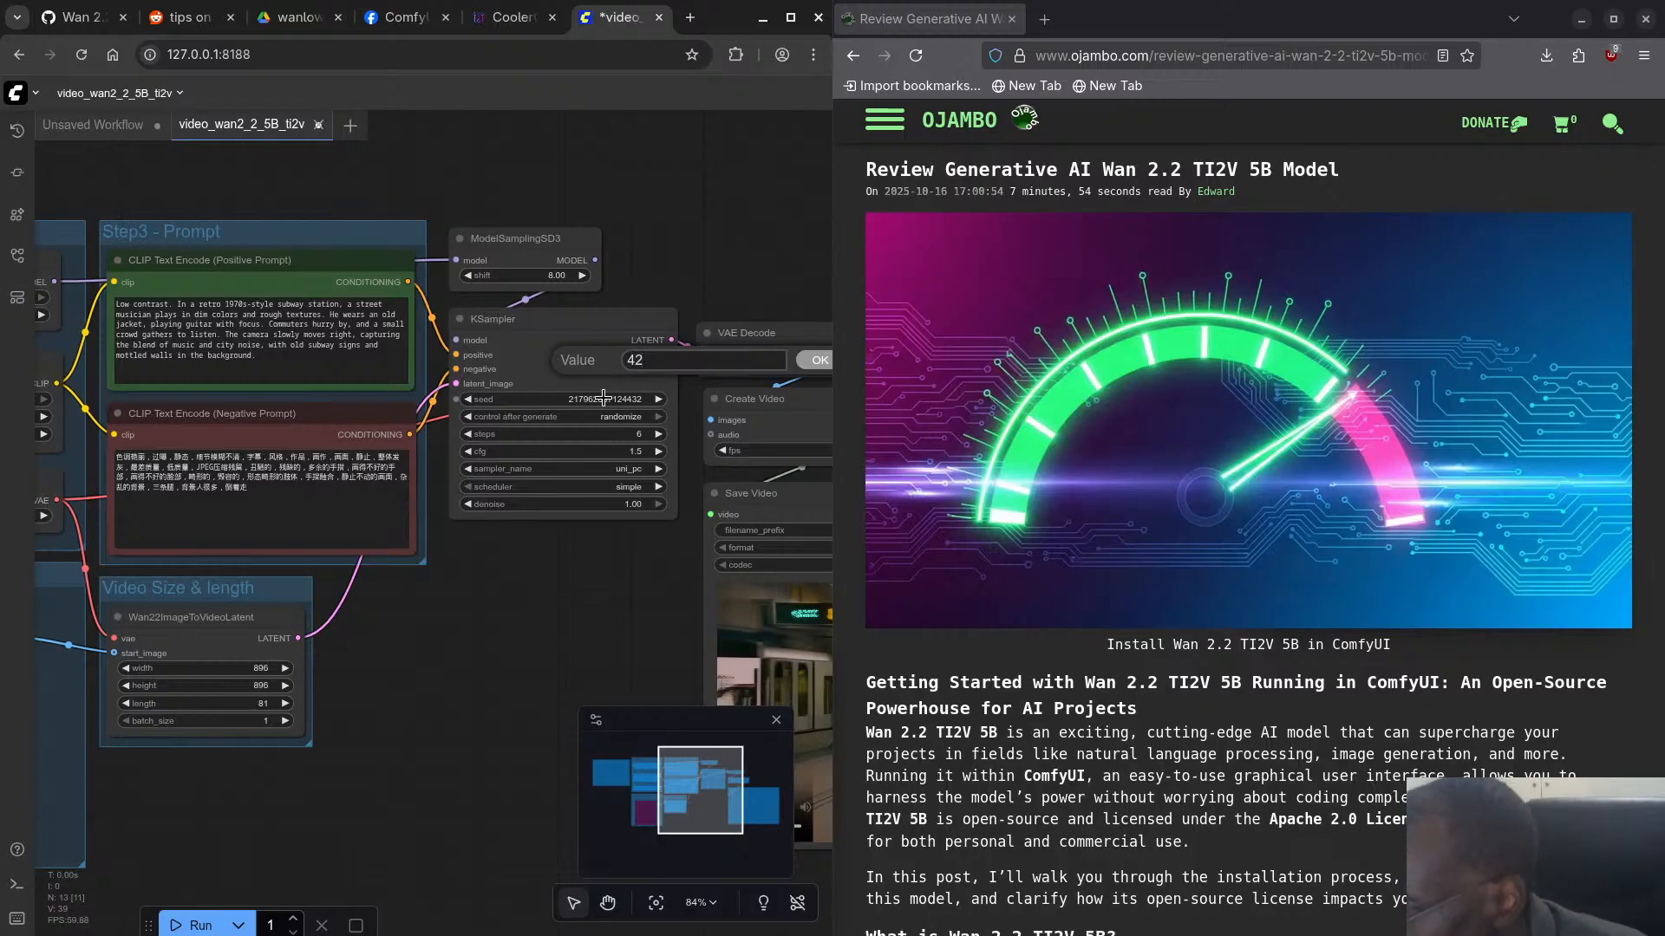
key("Return")
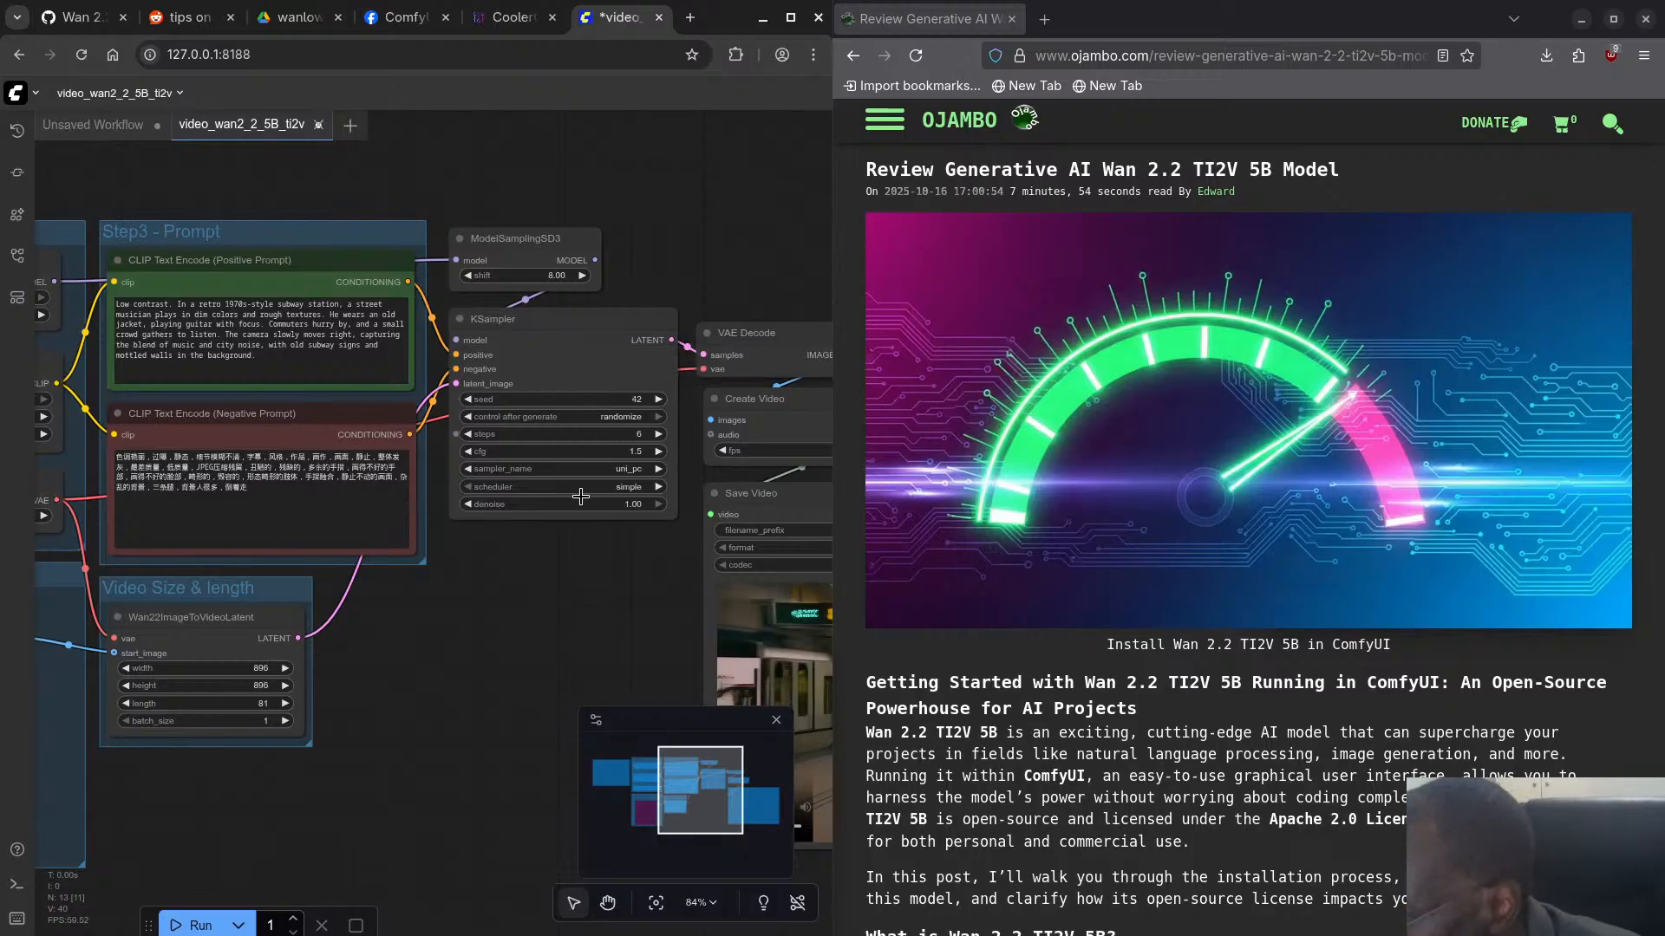
- Save the video_wan2_2_5B_ti2v workflow and run it to generate another video
left_click(39, 94)
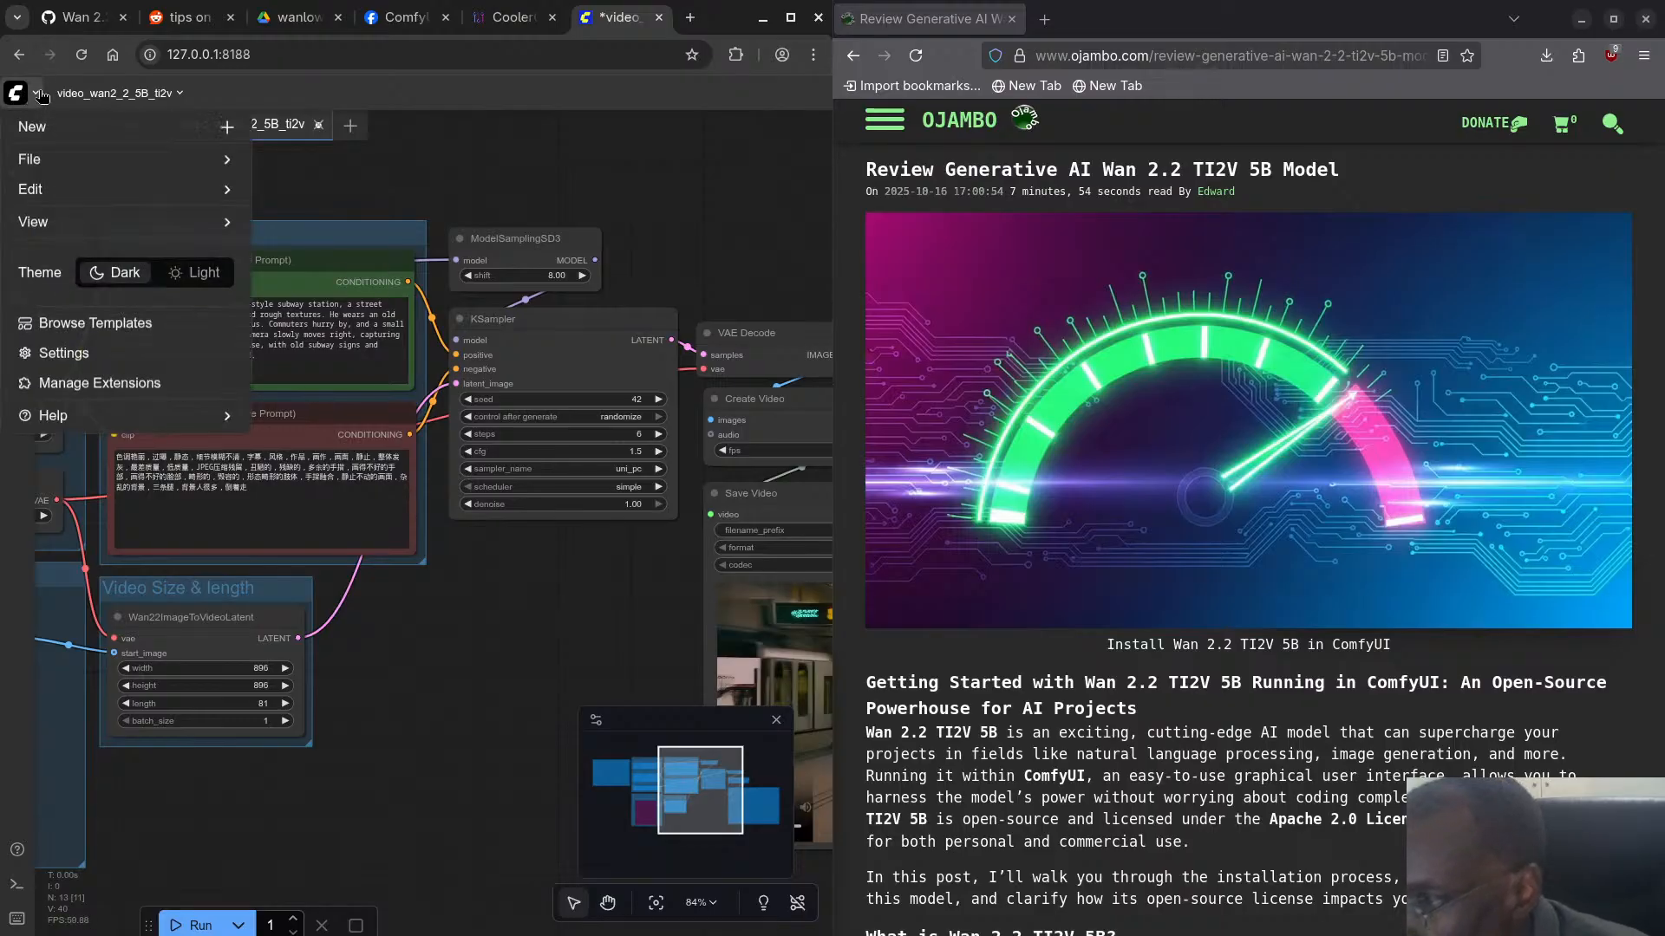
left_click(82, 162)
left_click(101, 237)
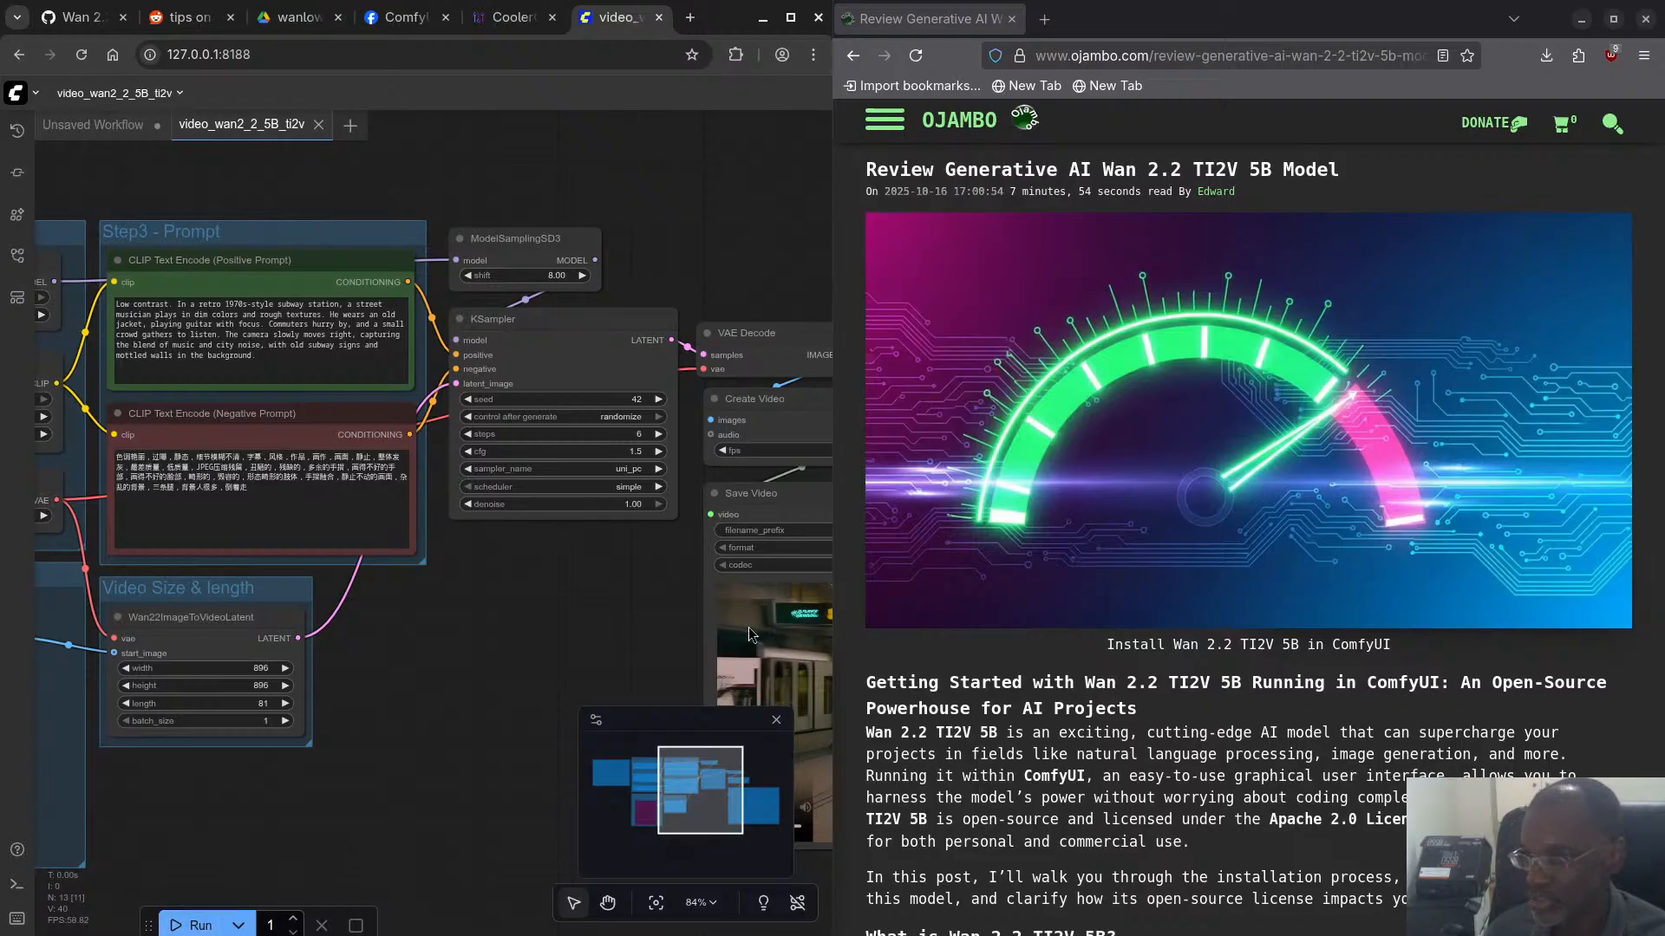
left_click(206, 921)
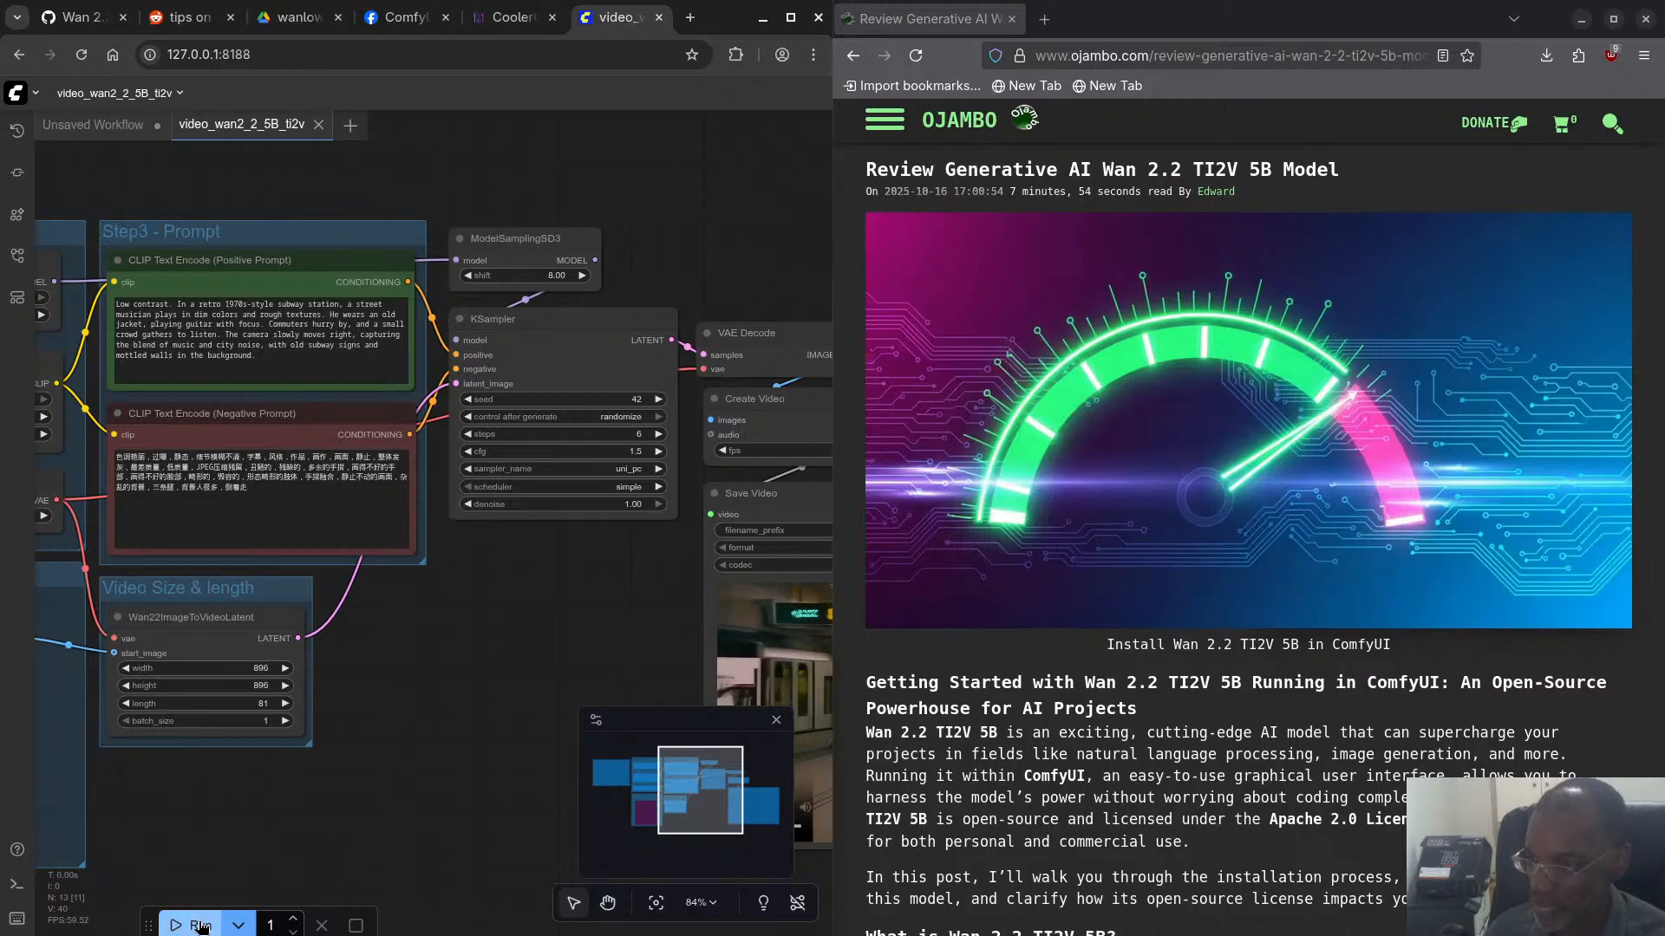
- Switch to CoolerControl, set System Fan #2 to 50% and apply the setting
left_click(514, 17)
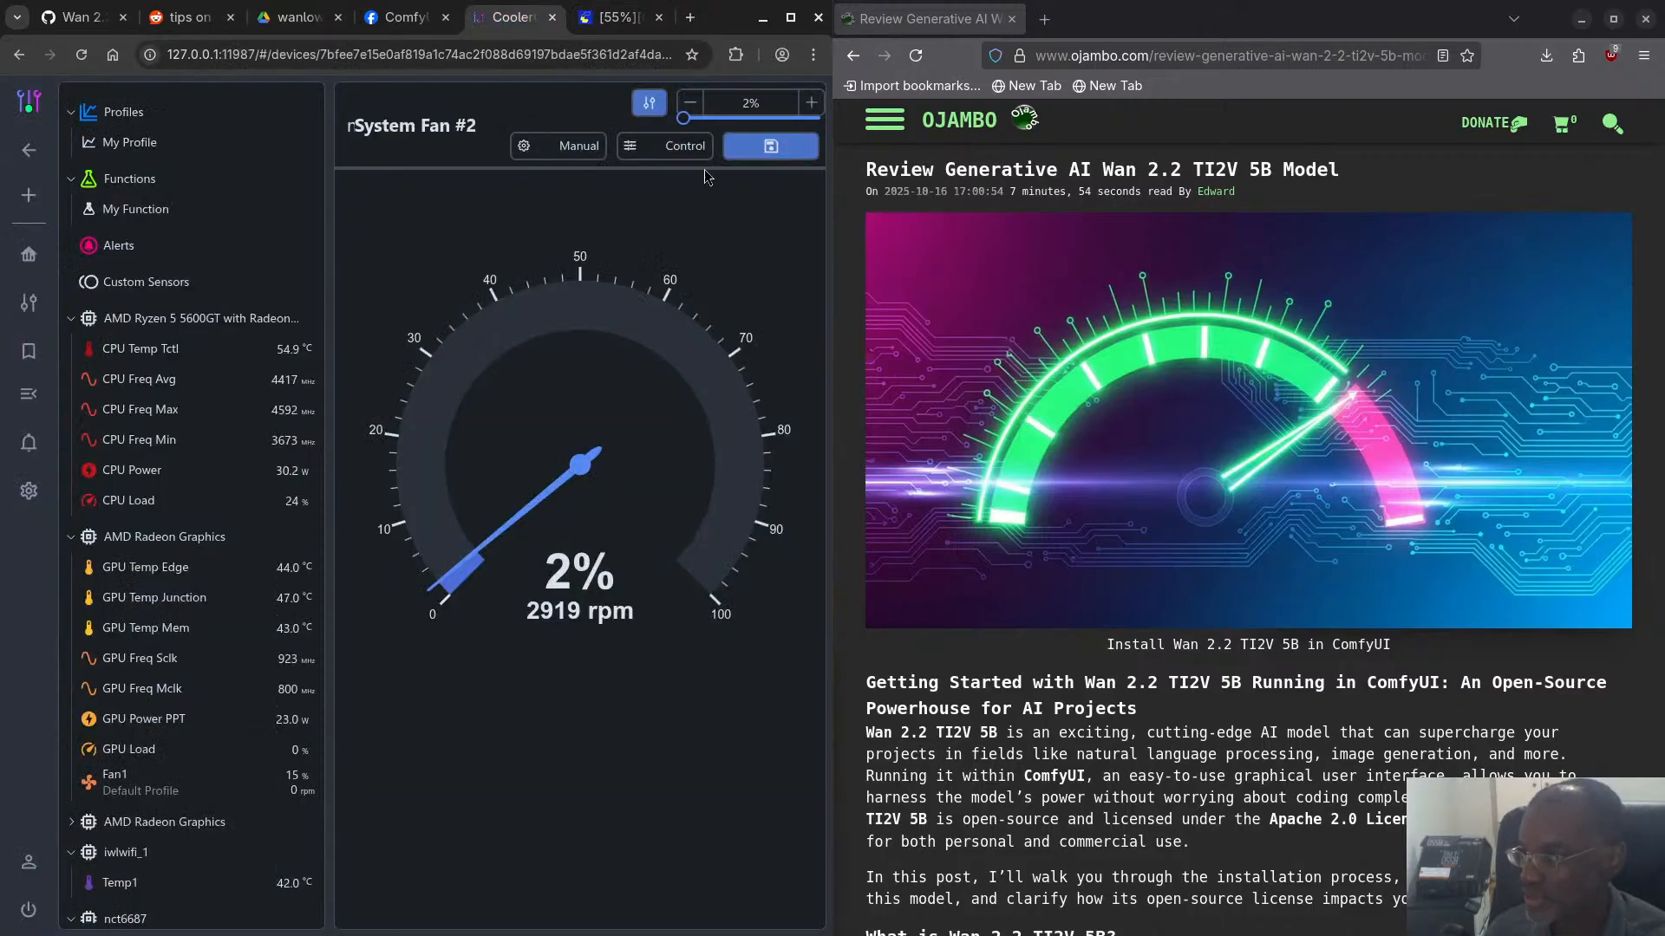
left_click_drag(750, 101, 763, 100)
type("50")
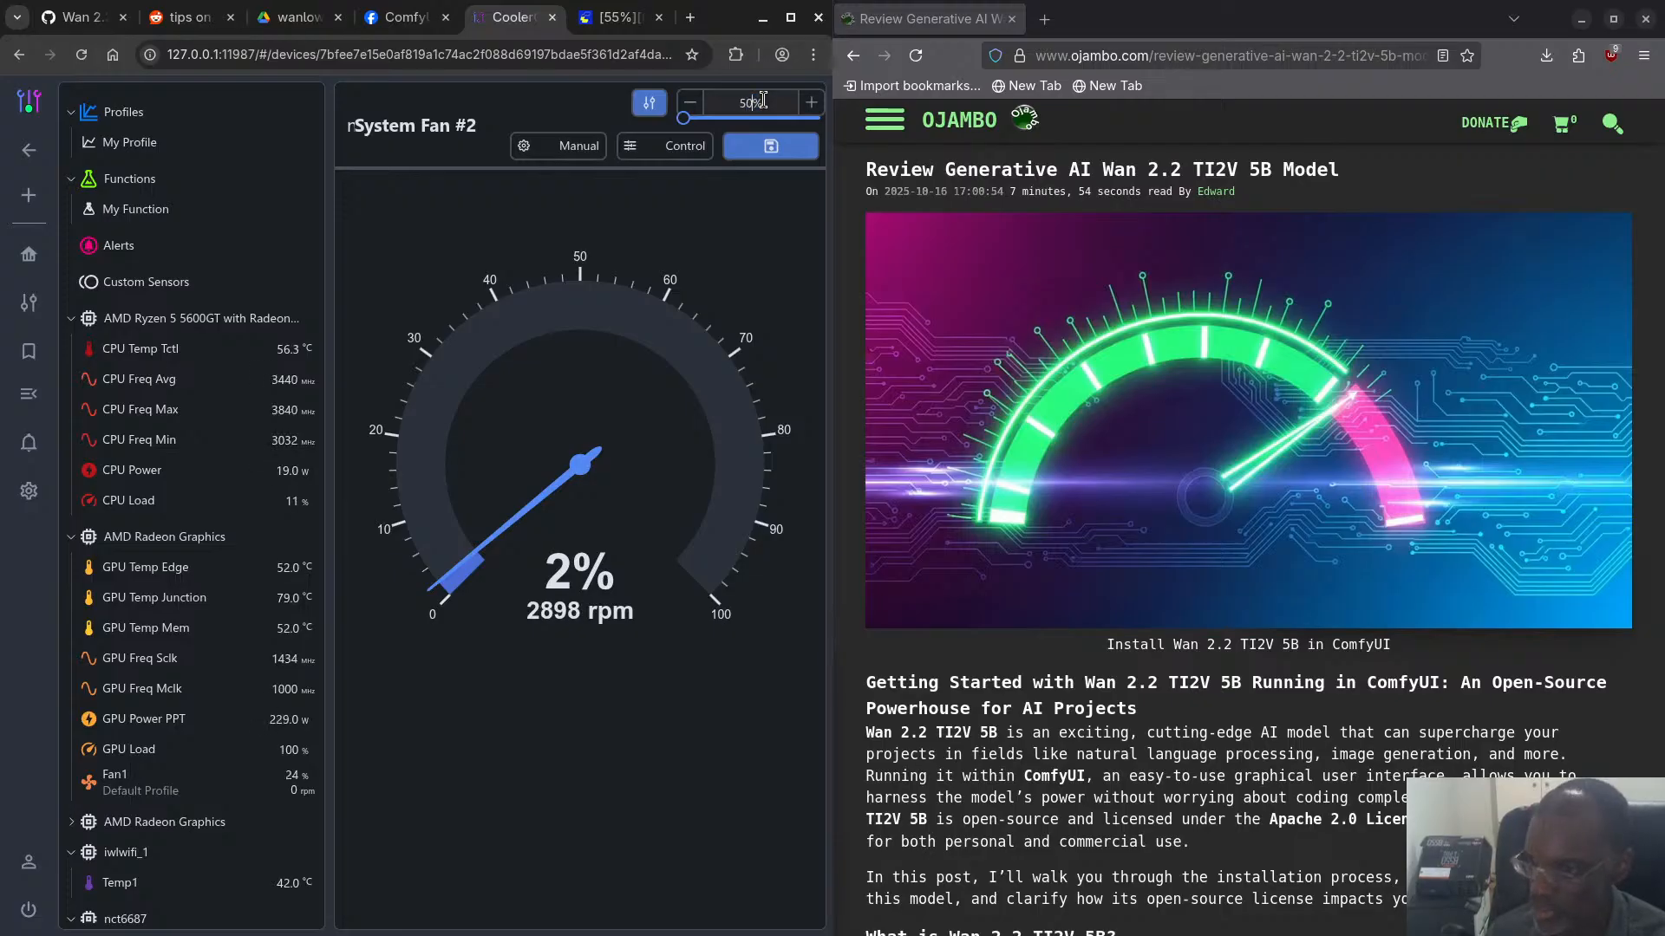
key("Return")
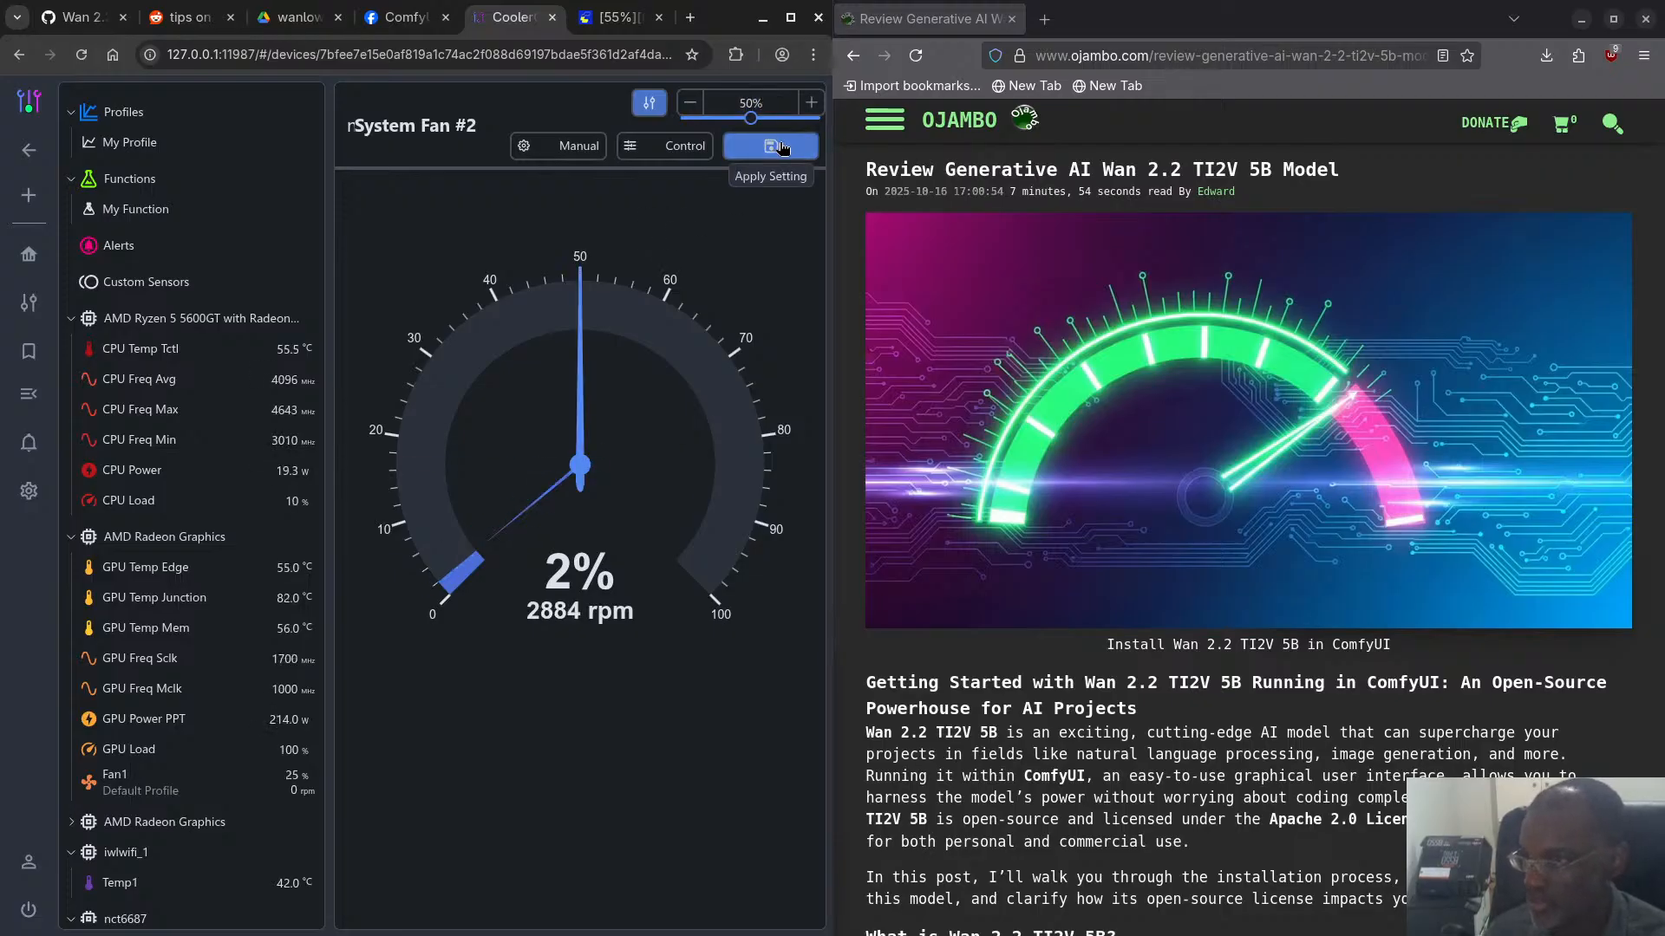
left_click(770, 146)
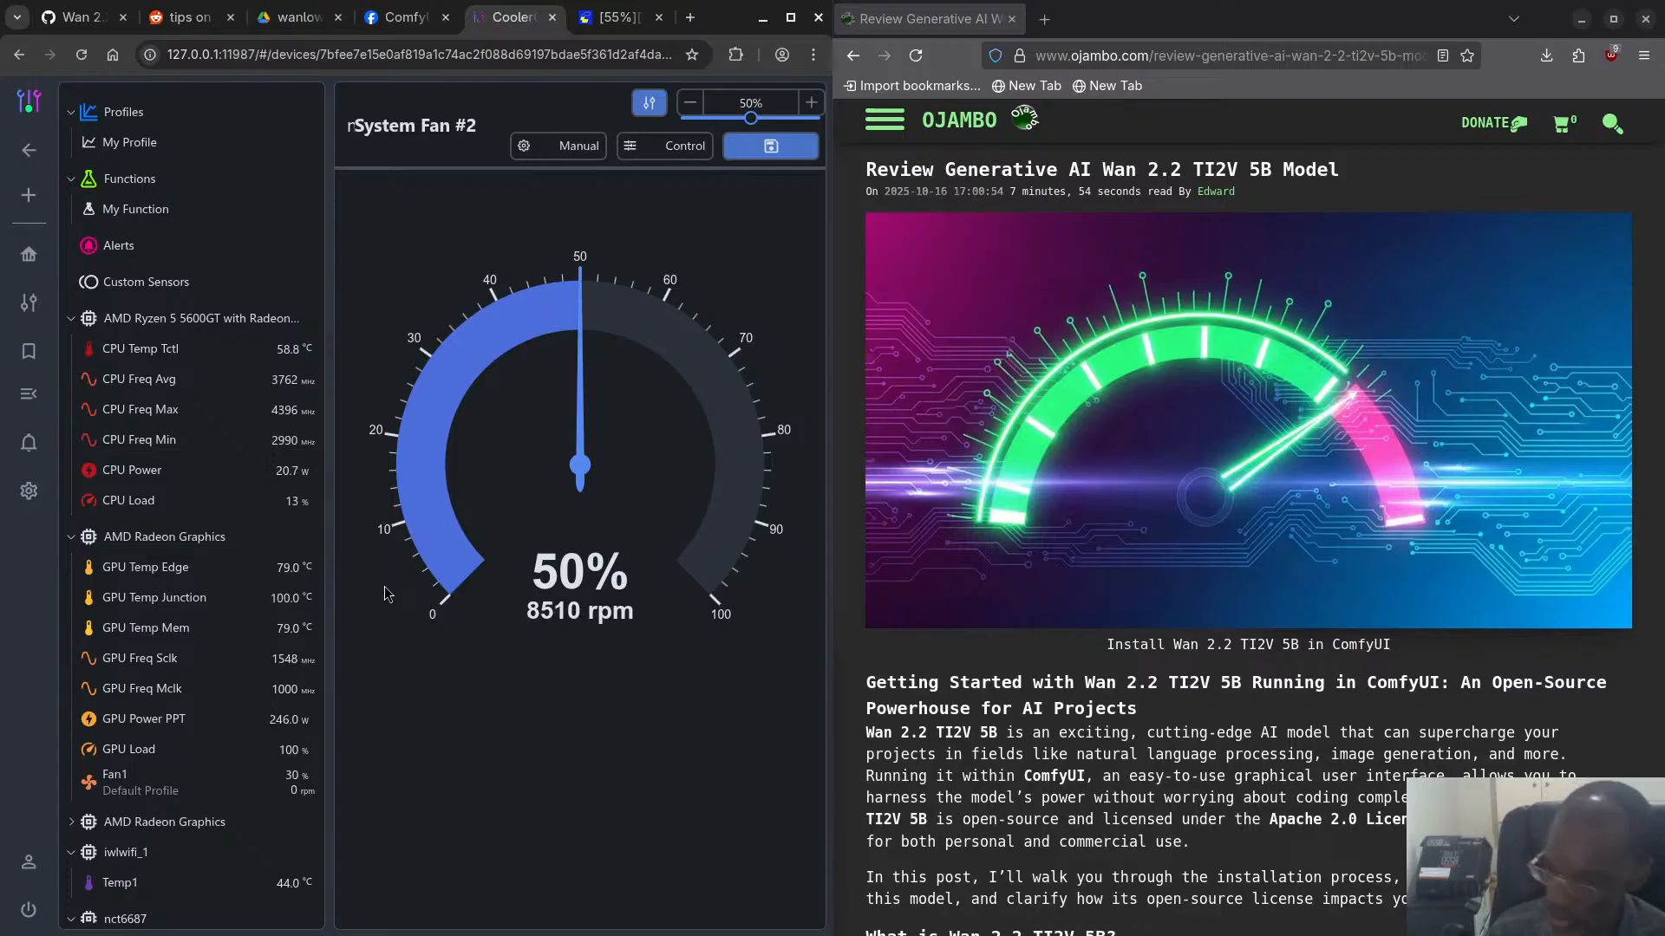
- Switch to the terminal and check the ComfyUI log for the sampling progress of the running prompt
key("super")
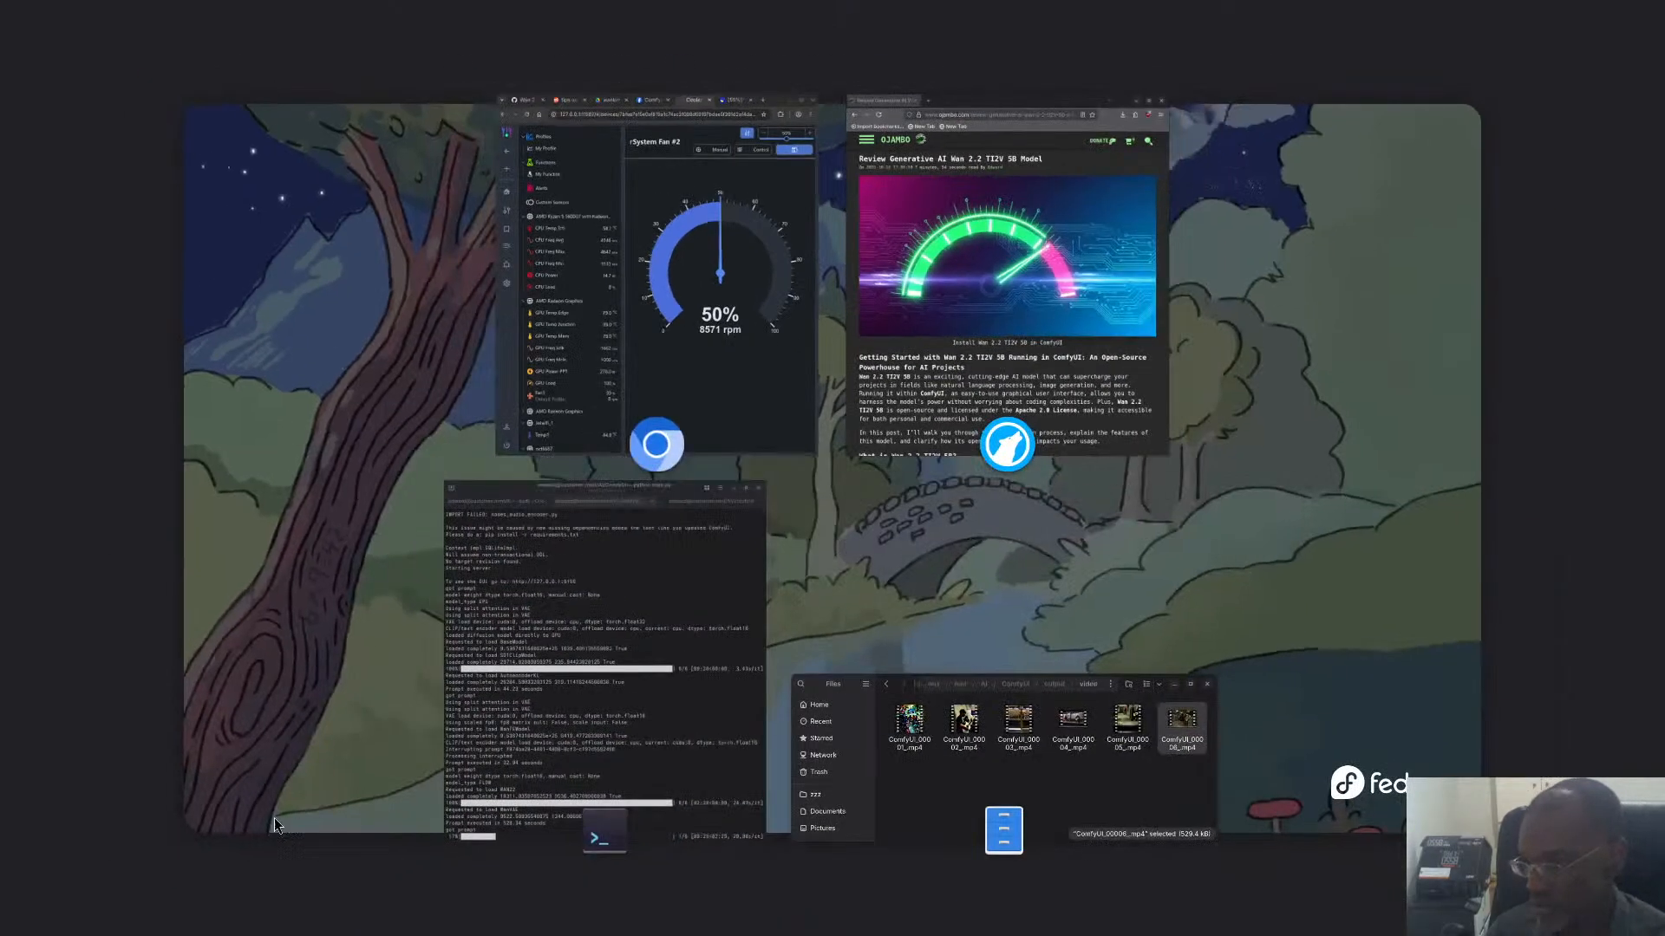
left_click(512, 745)
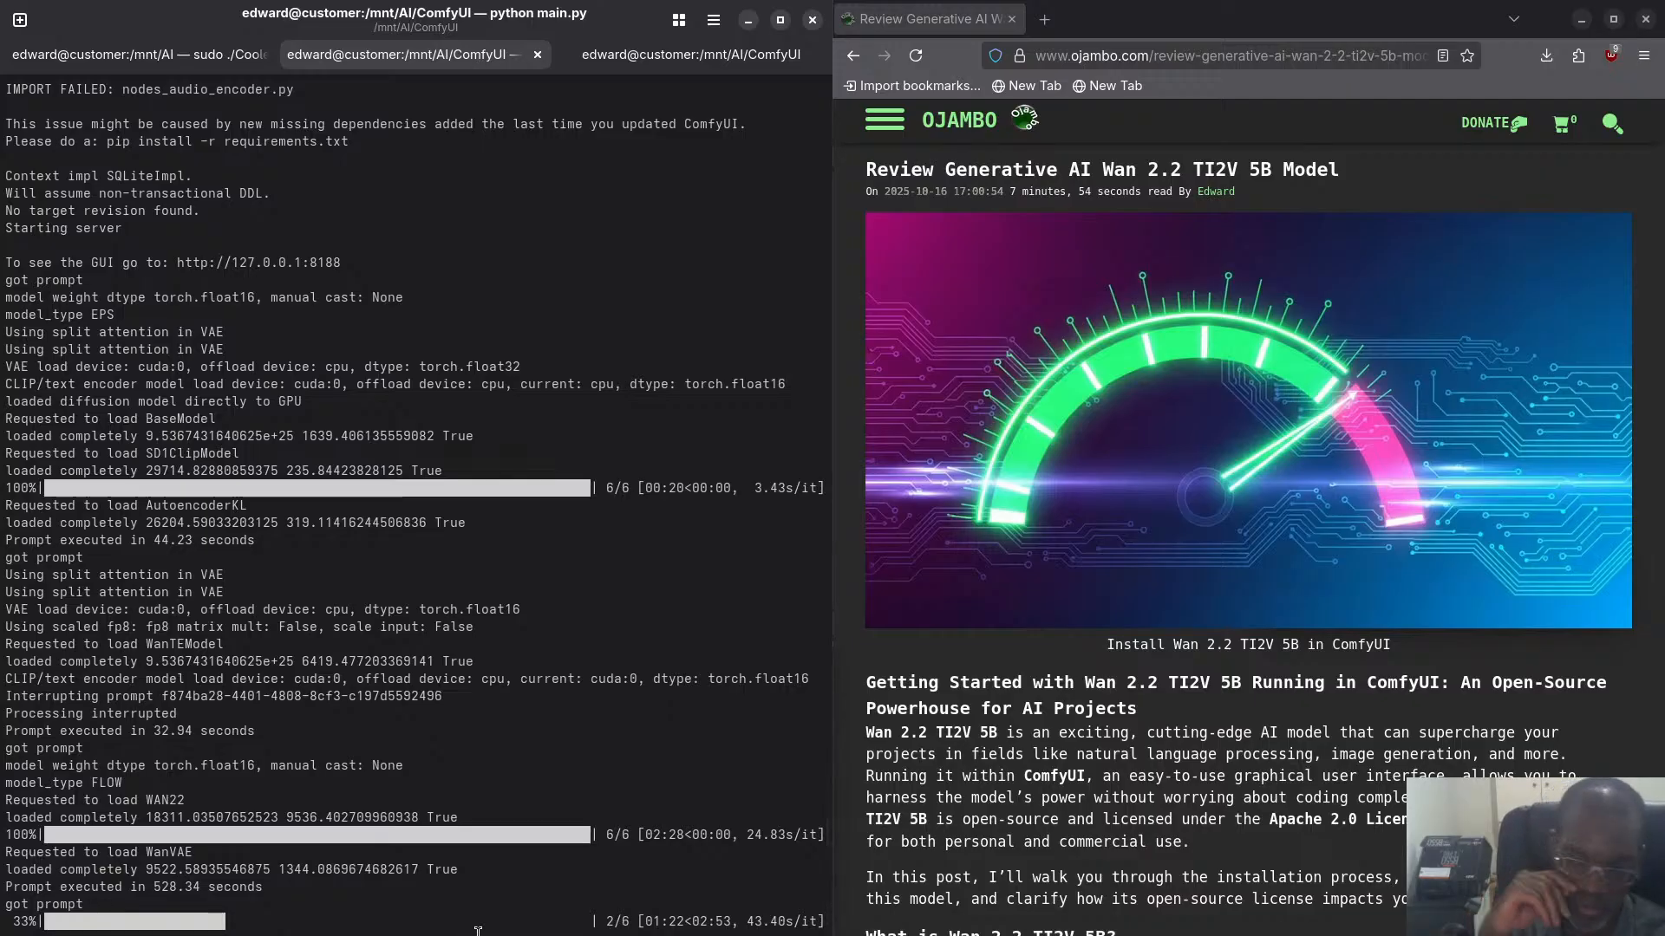
key("super")
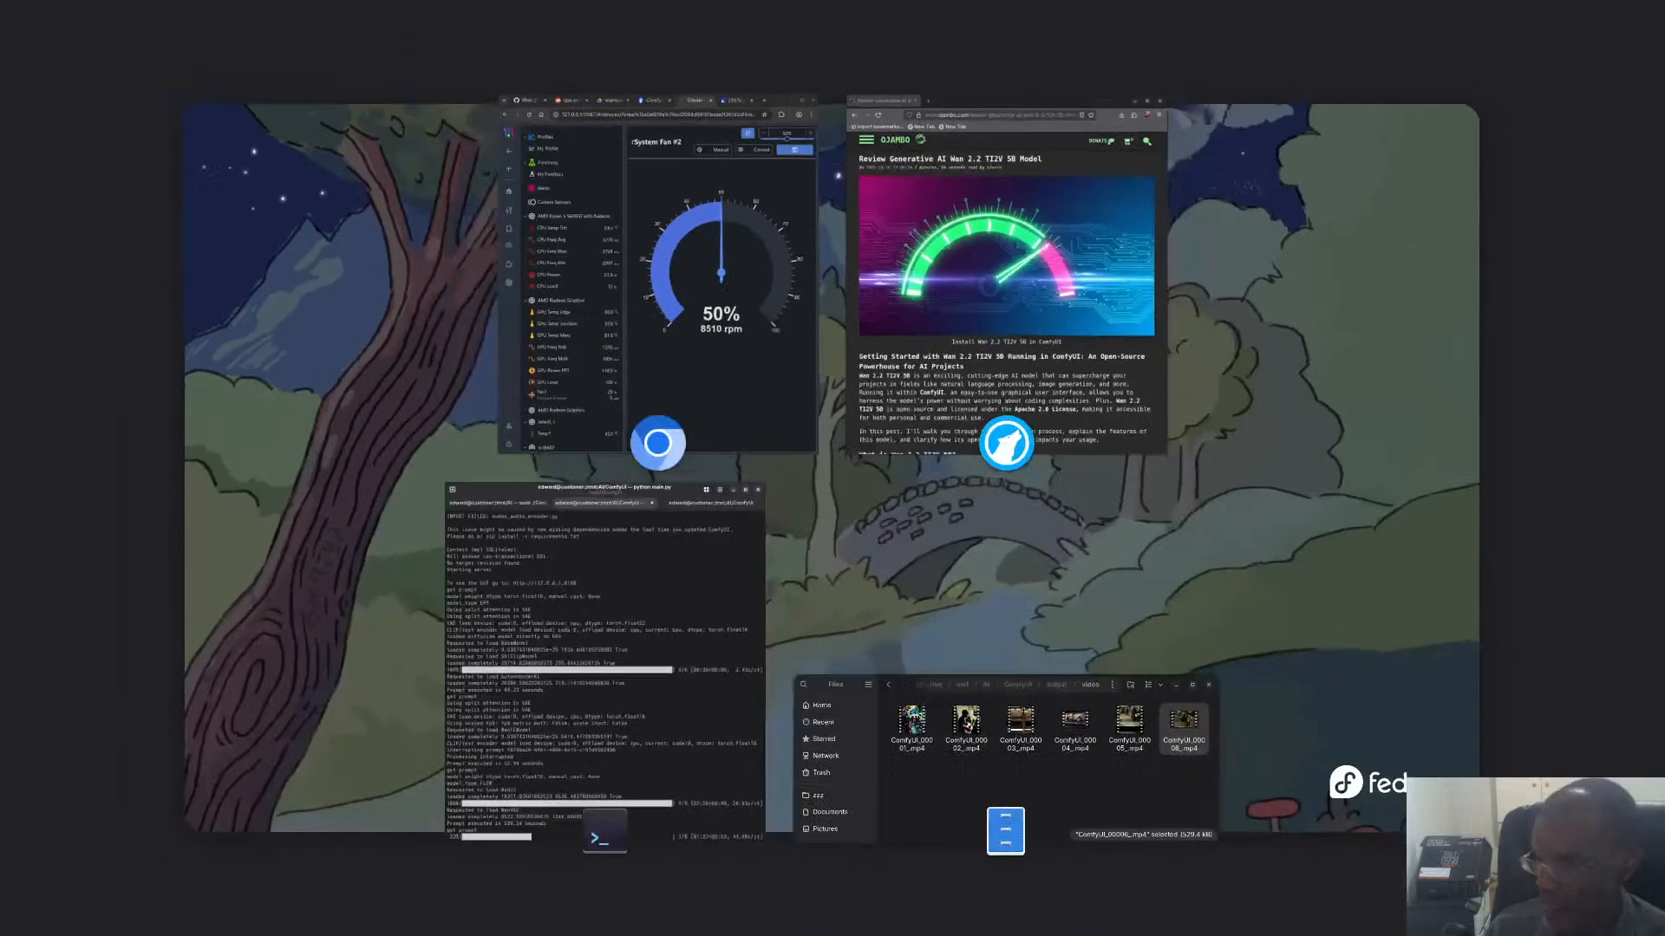
left_click(568, 617)
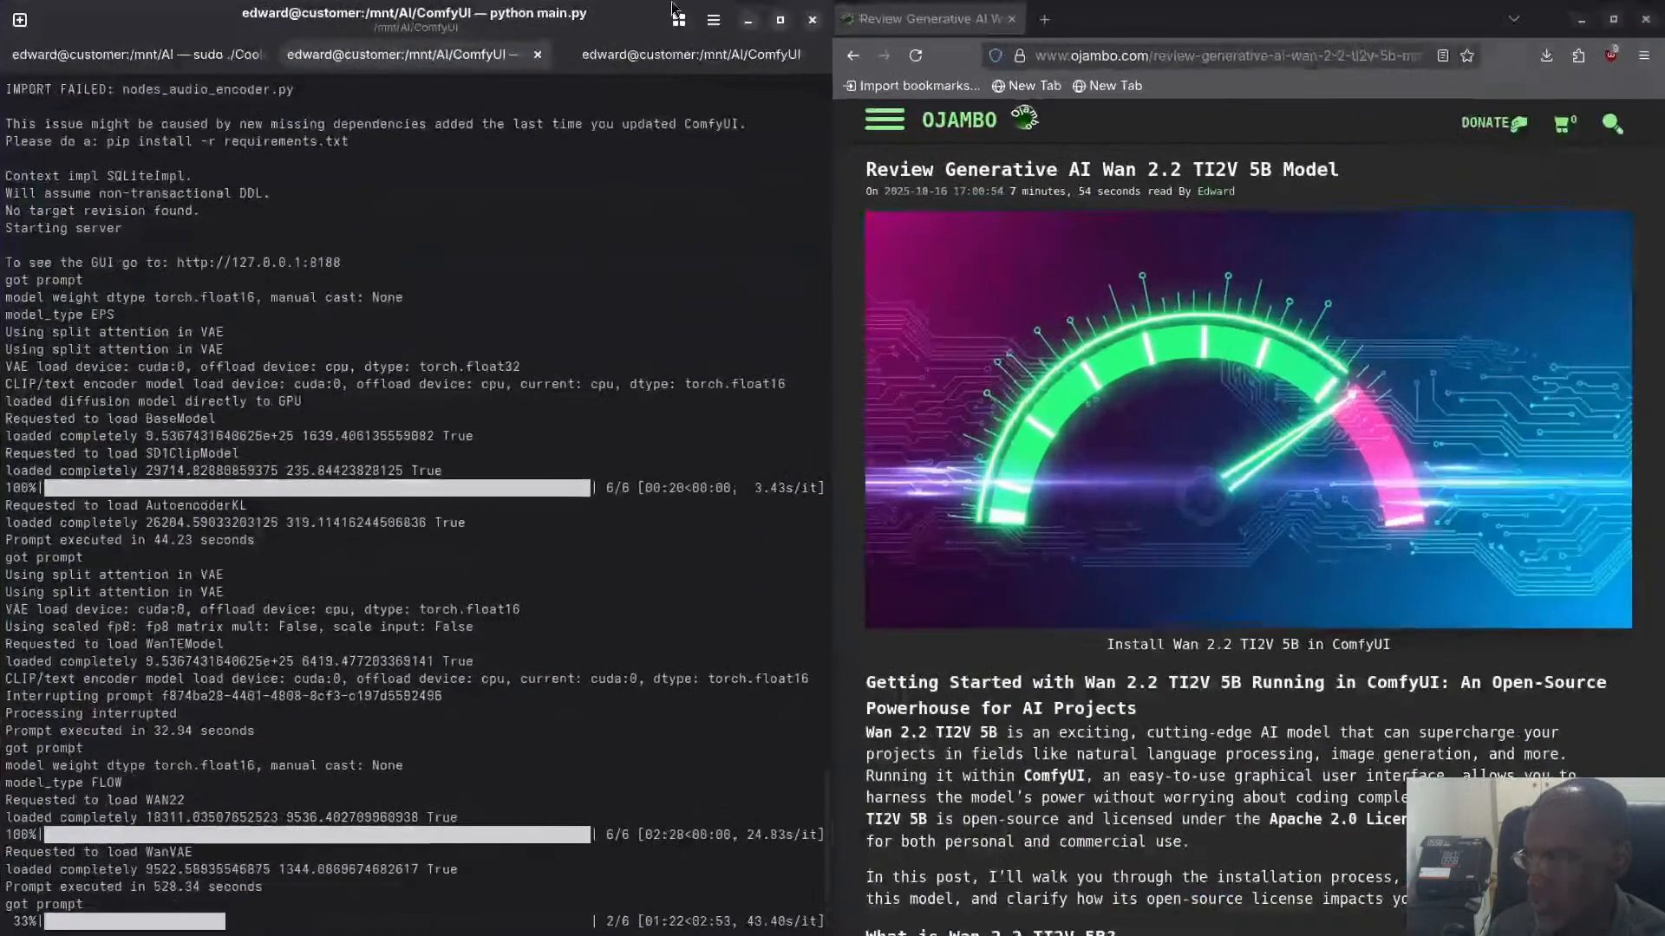
- Run rocm-smi --showmeminfo vram three times in the third terminal session to monitor GPU memory use
left_click(685, 54)
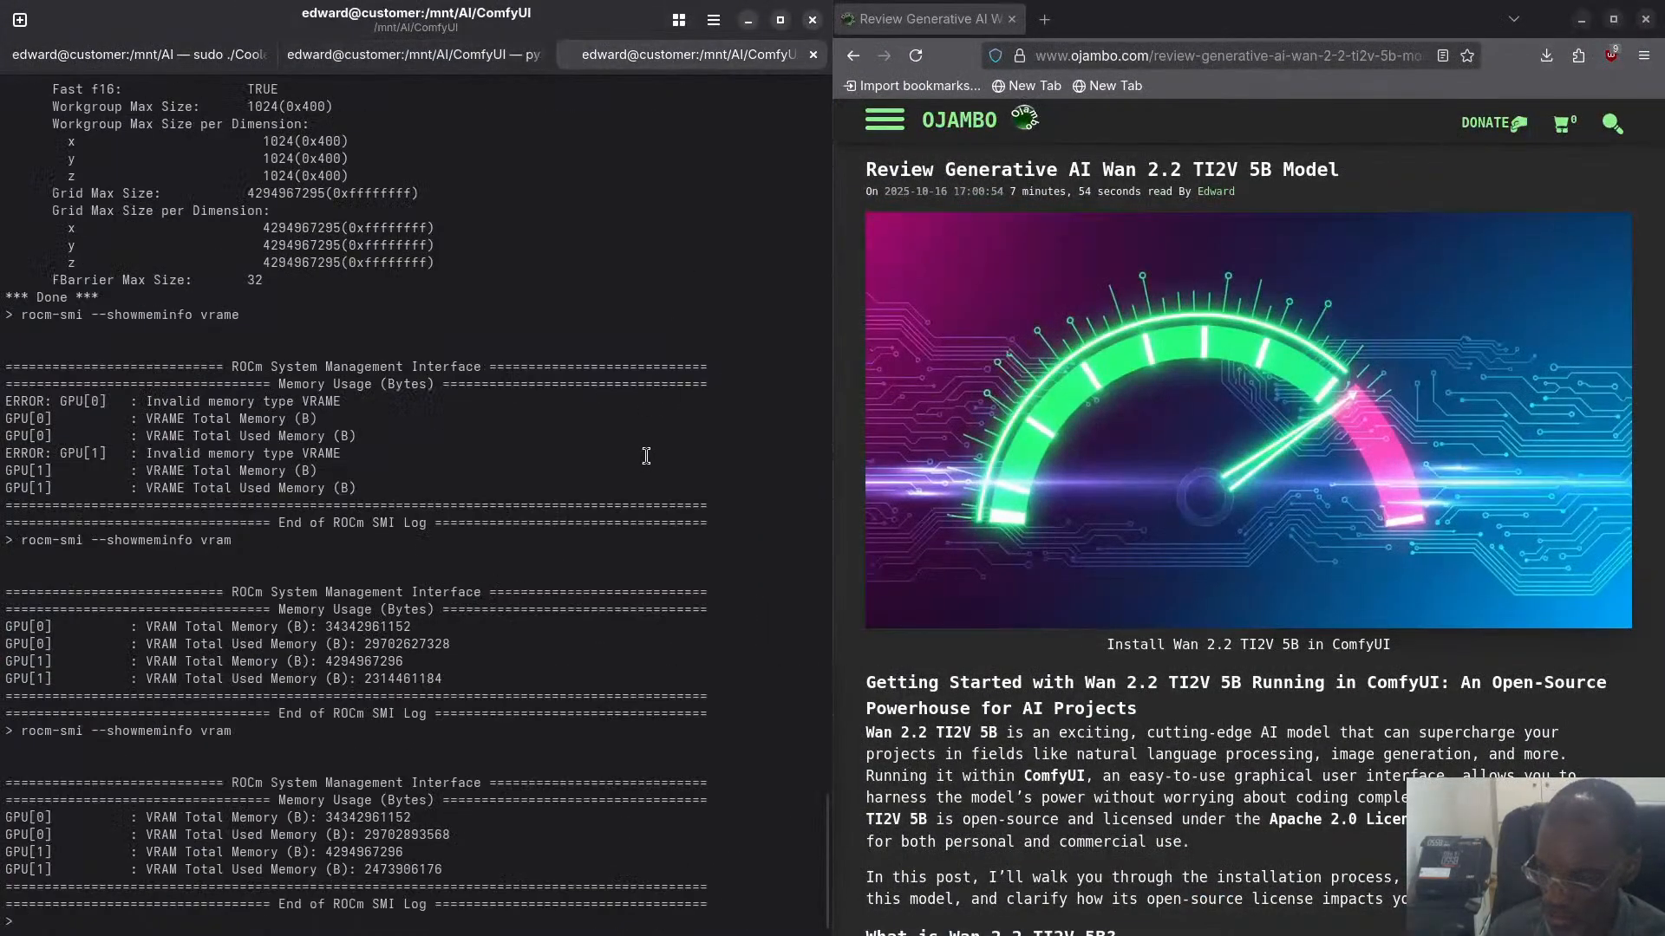
key("Up")
key("Return")
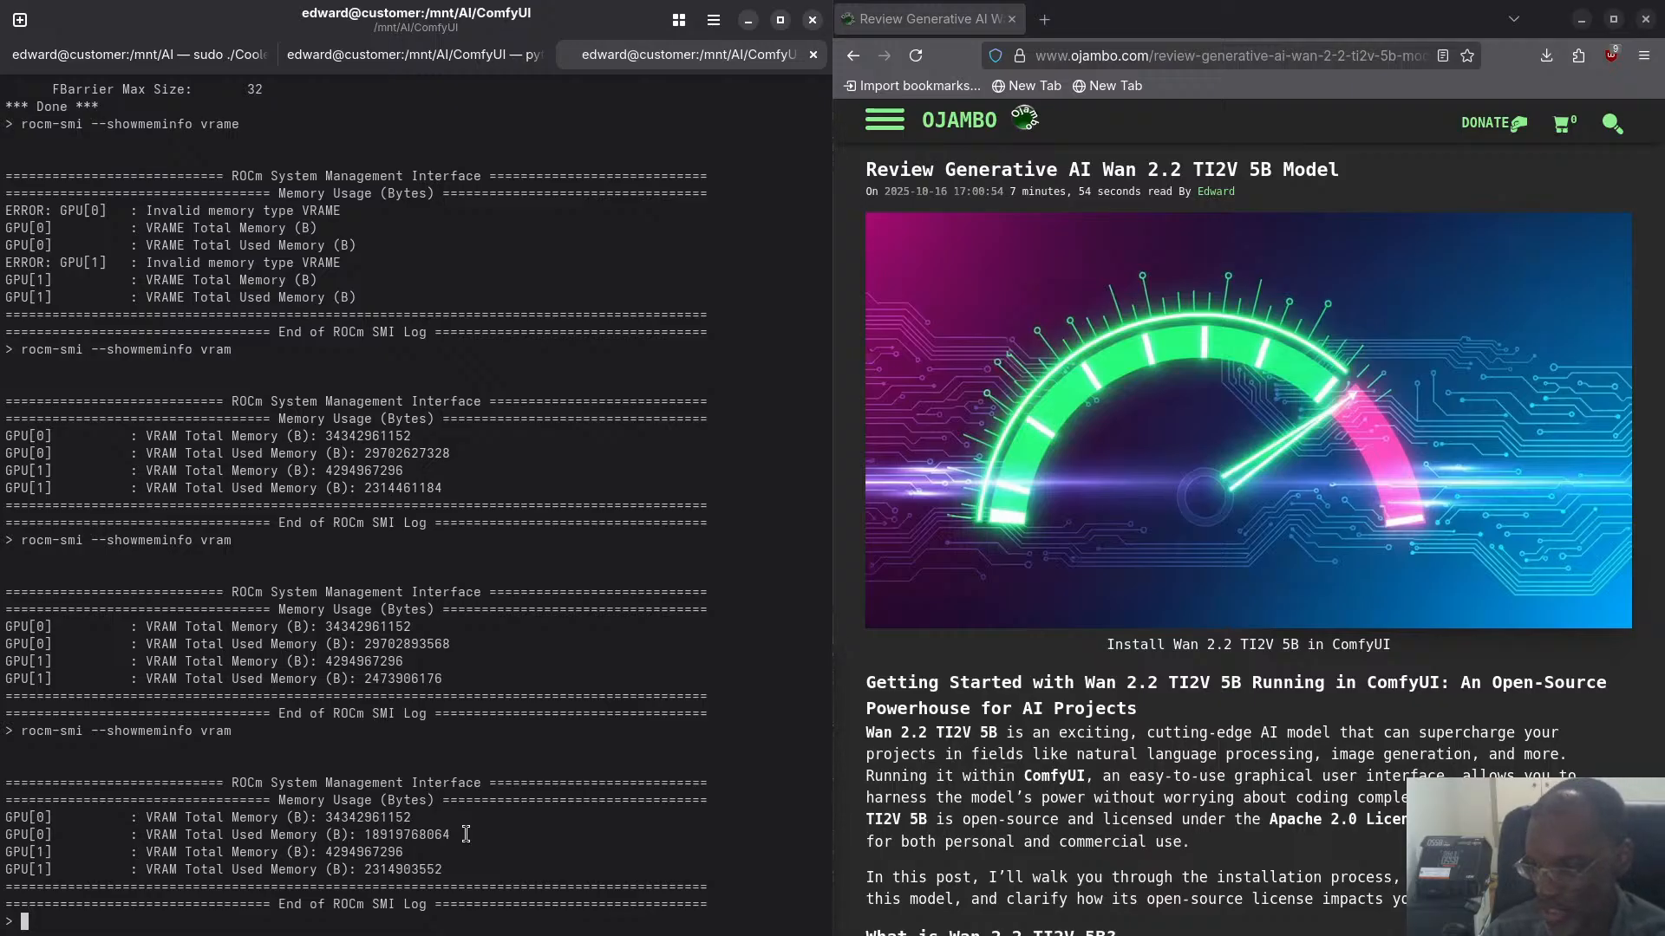
key("Up")
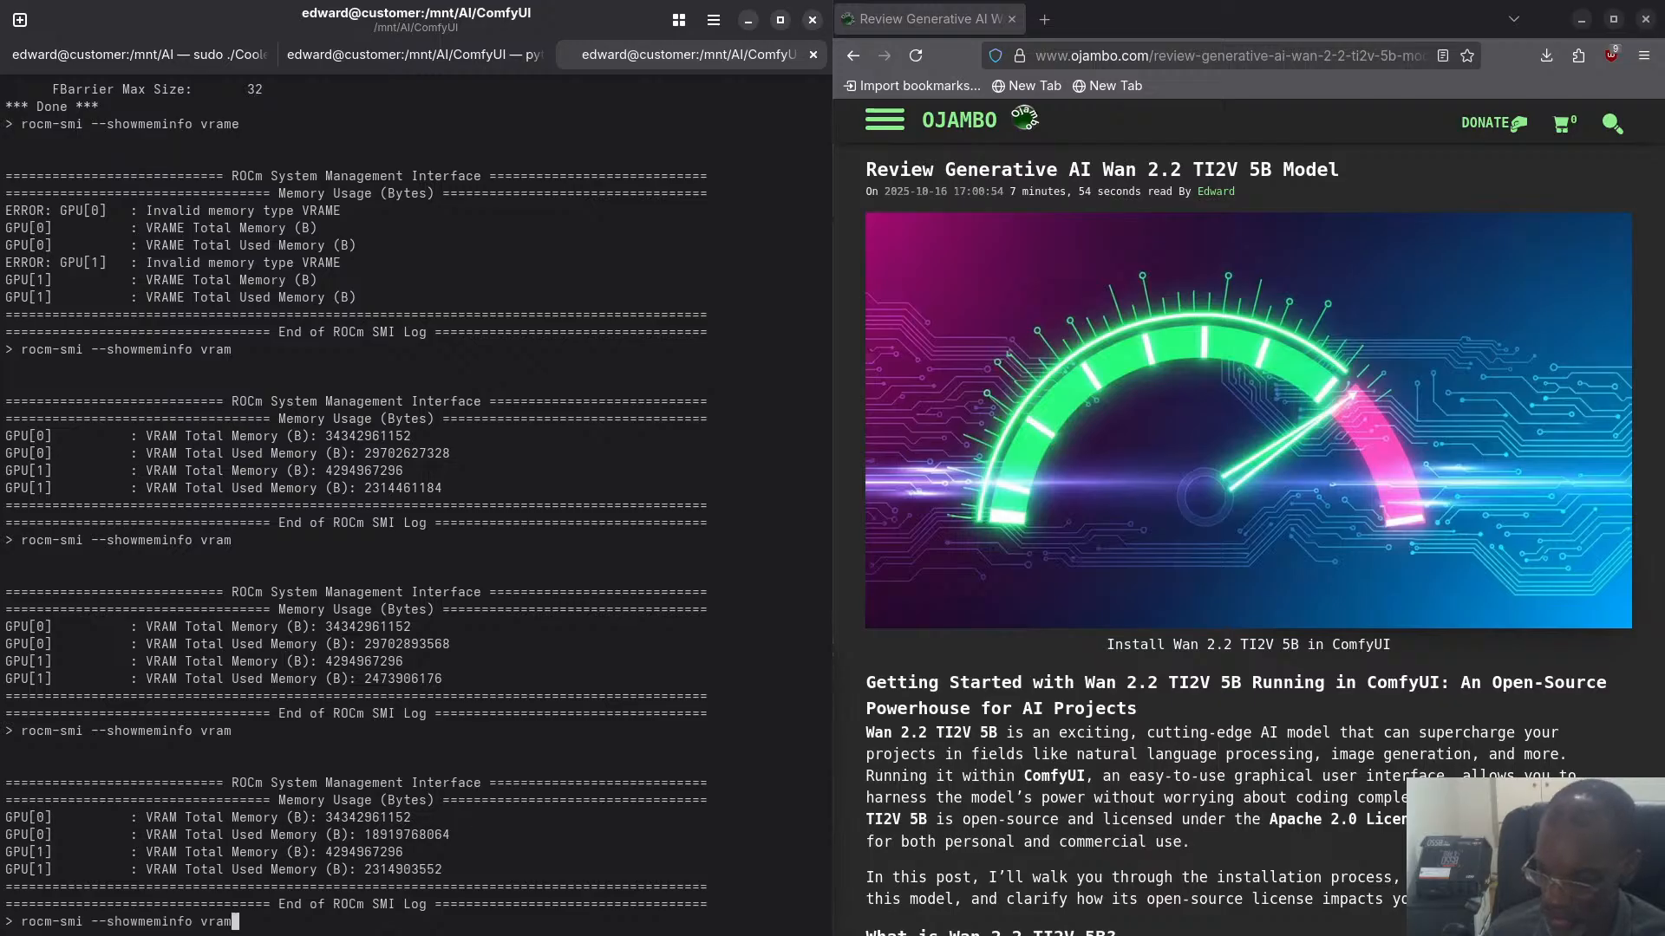
key("Return")
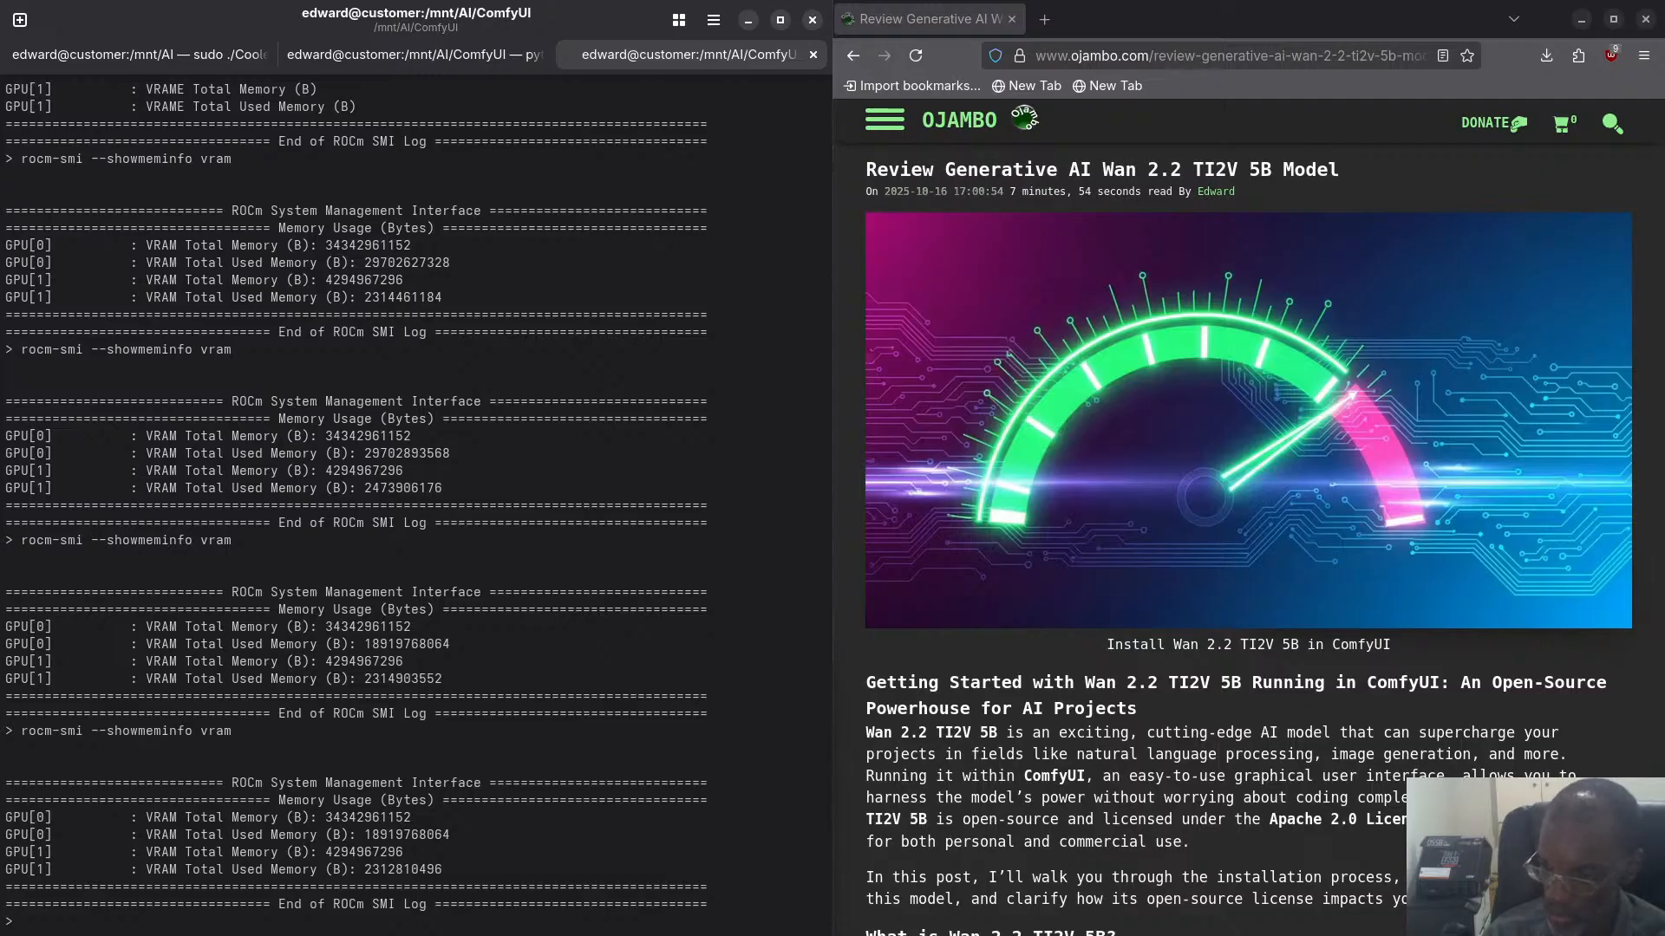
key("Up")
key("Return")
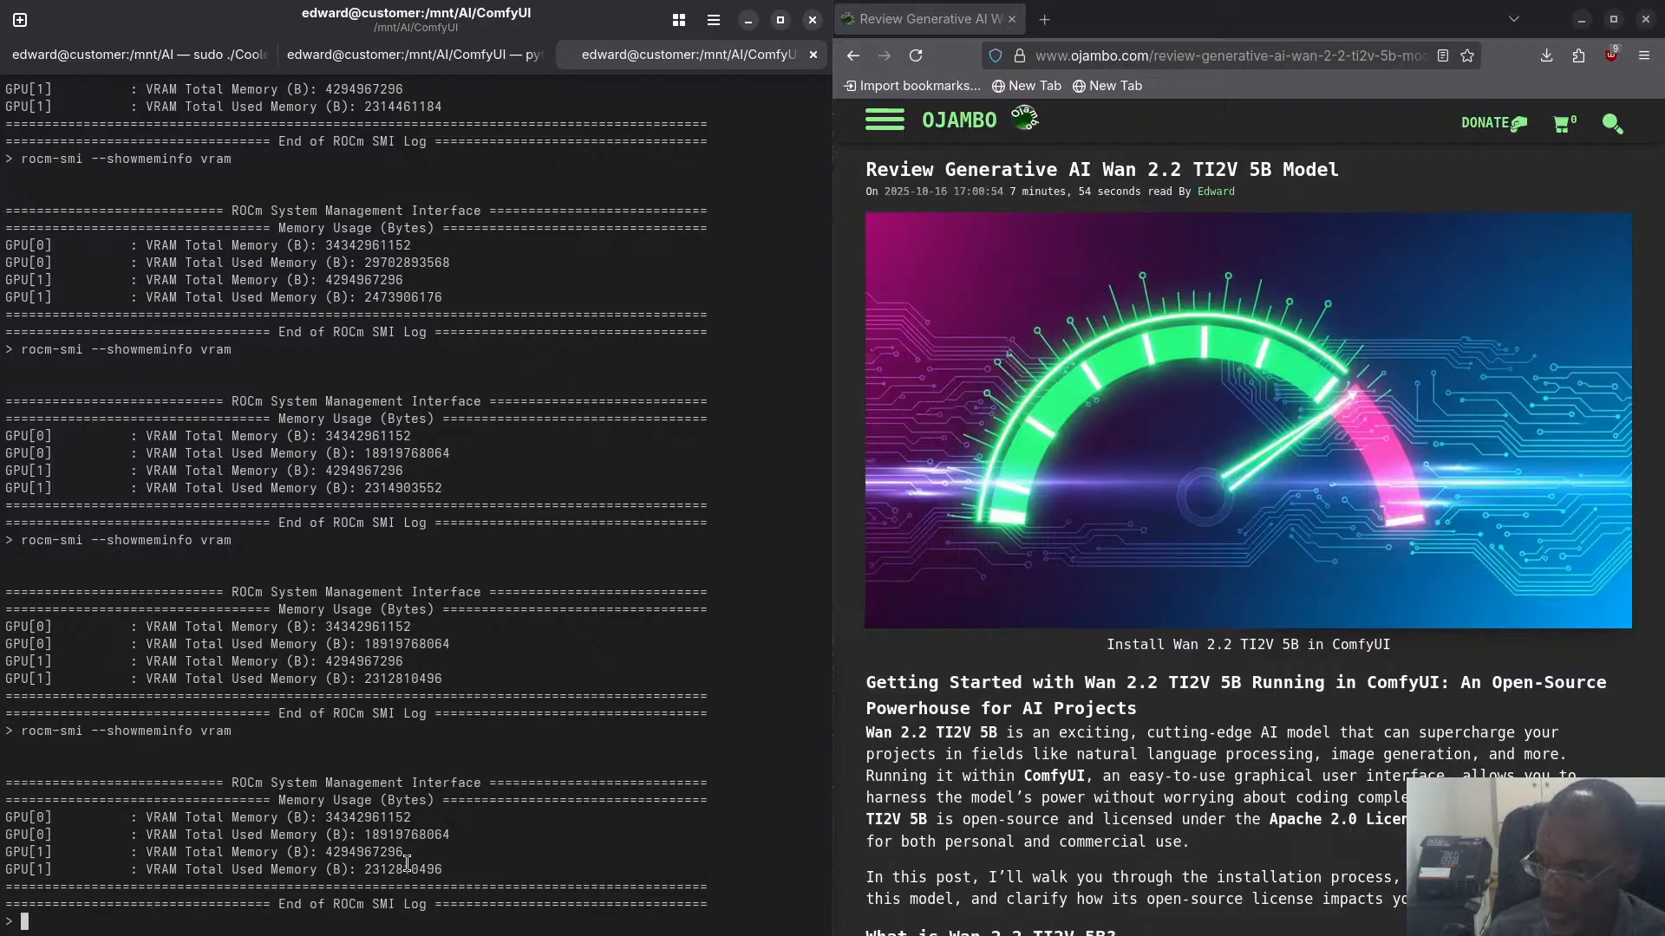
- Check the GPU readings in CoolerControl, return to the ComfyUI workflow and shift the Step3 - Prompt group slightly upward
key("super")
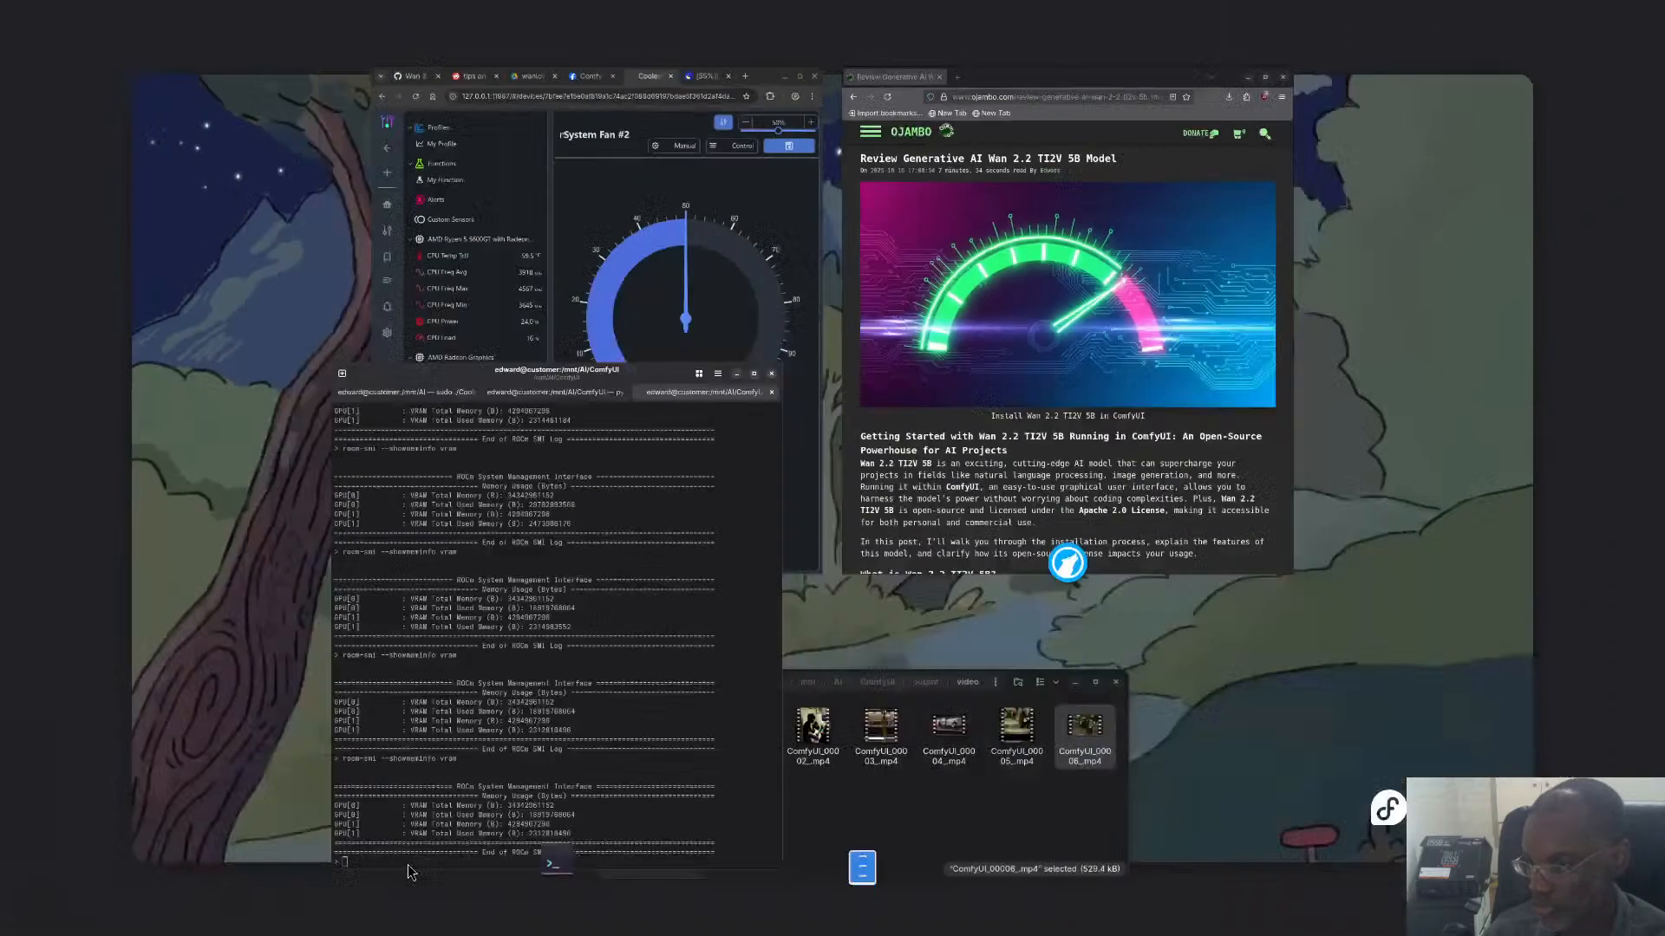
left_click(751, 402)
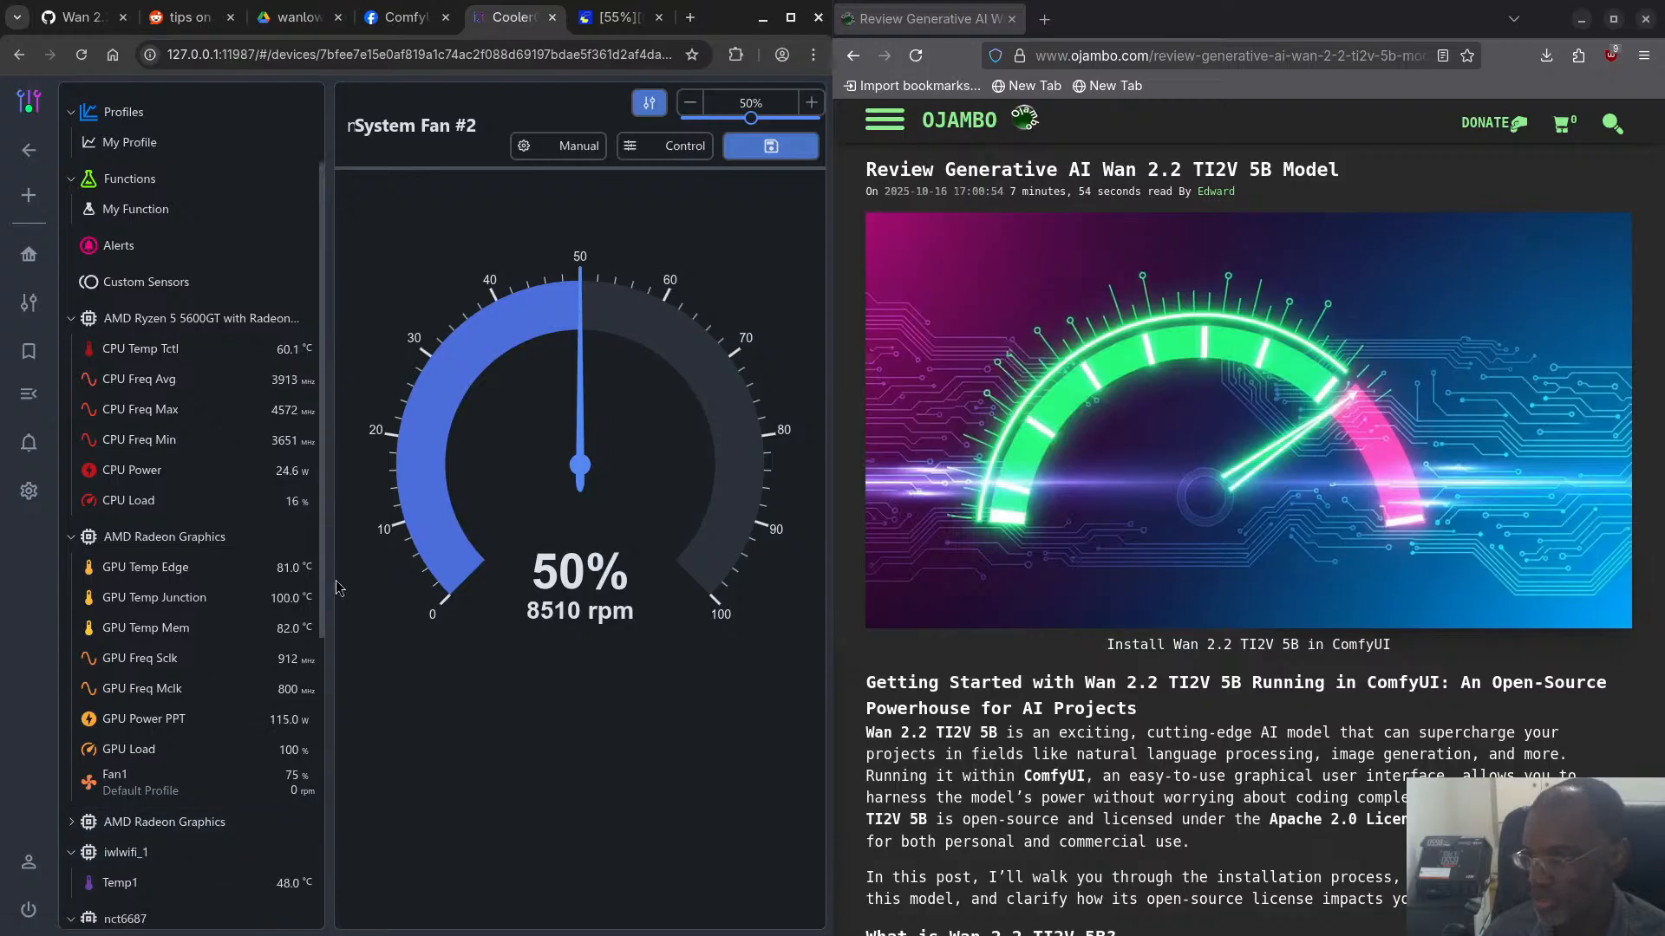
left_click(611, 19)
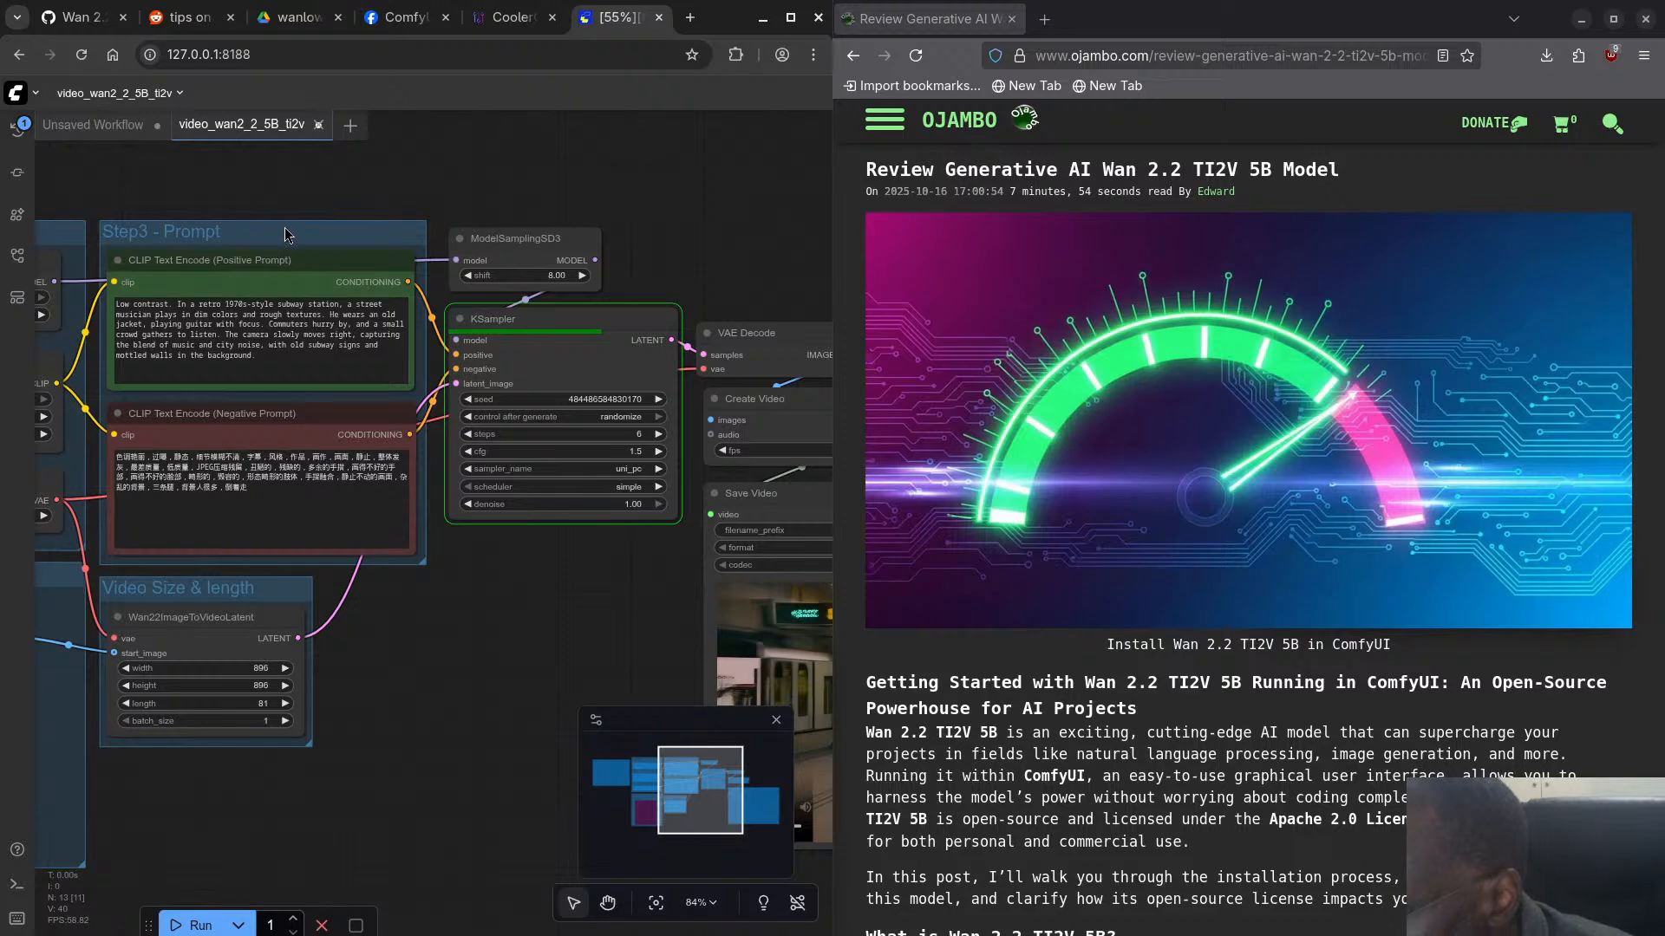
mouse_move(286, 233)
left_mouse_down()
mouse_move(285, 324)
mouse_move(292, 185)
mouse_move(287, 211)
left_mouse_up()
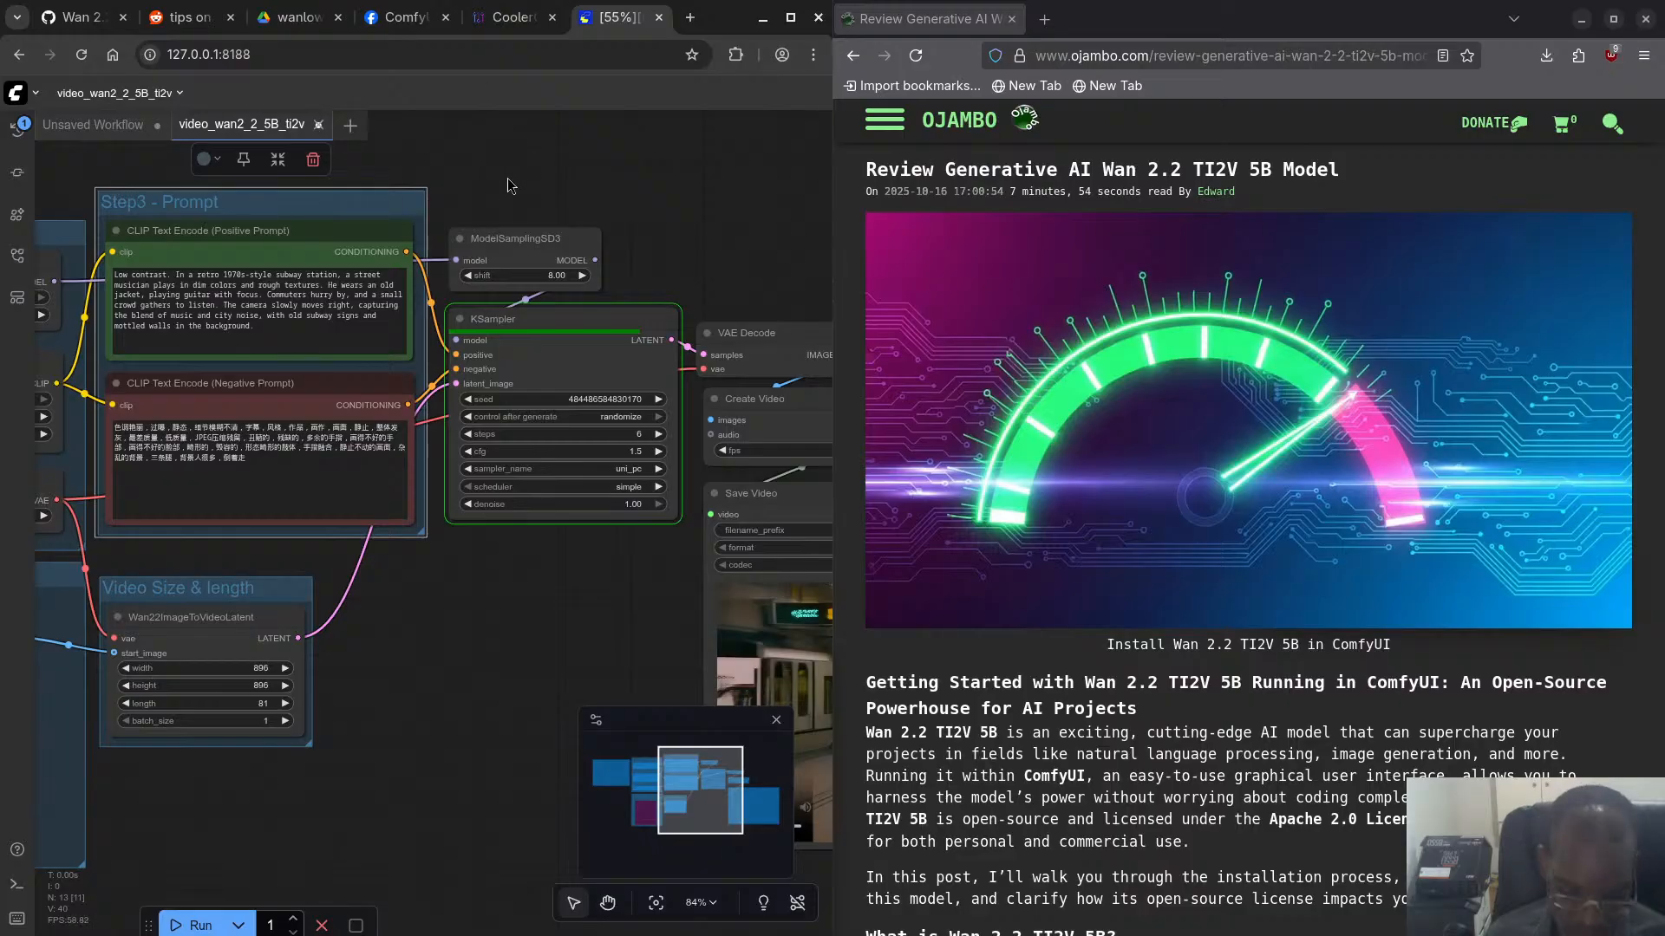
- Check the ComfyUI log in the terminal for sampling progress and return to the workflow in Chromium
key("super")
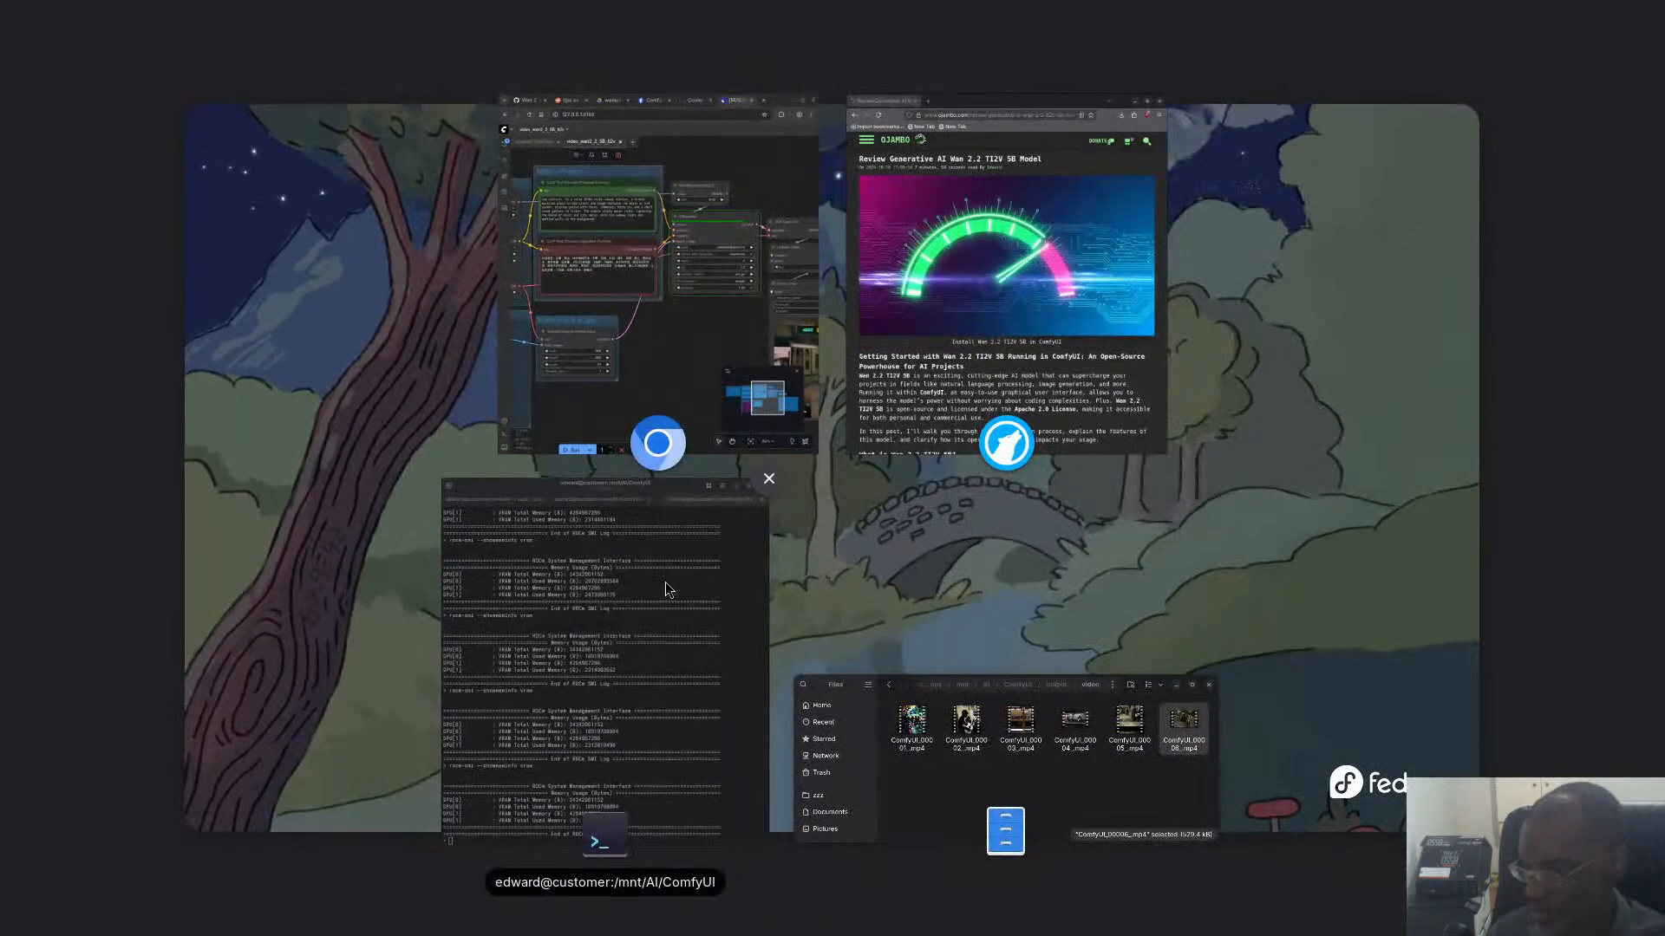
left_click(664, 581)
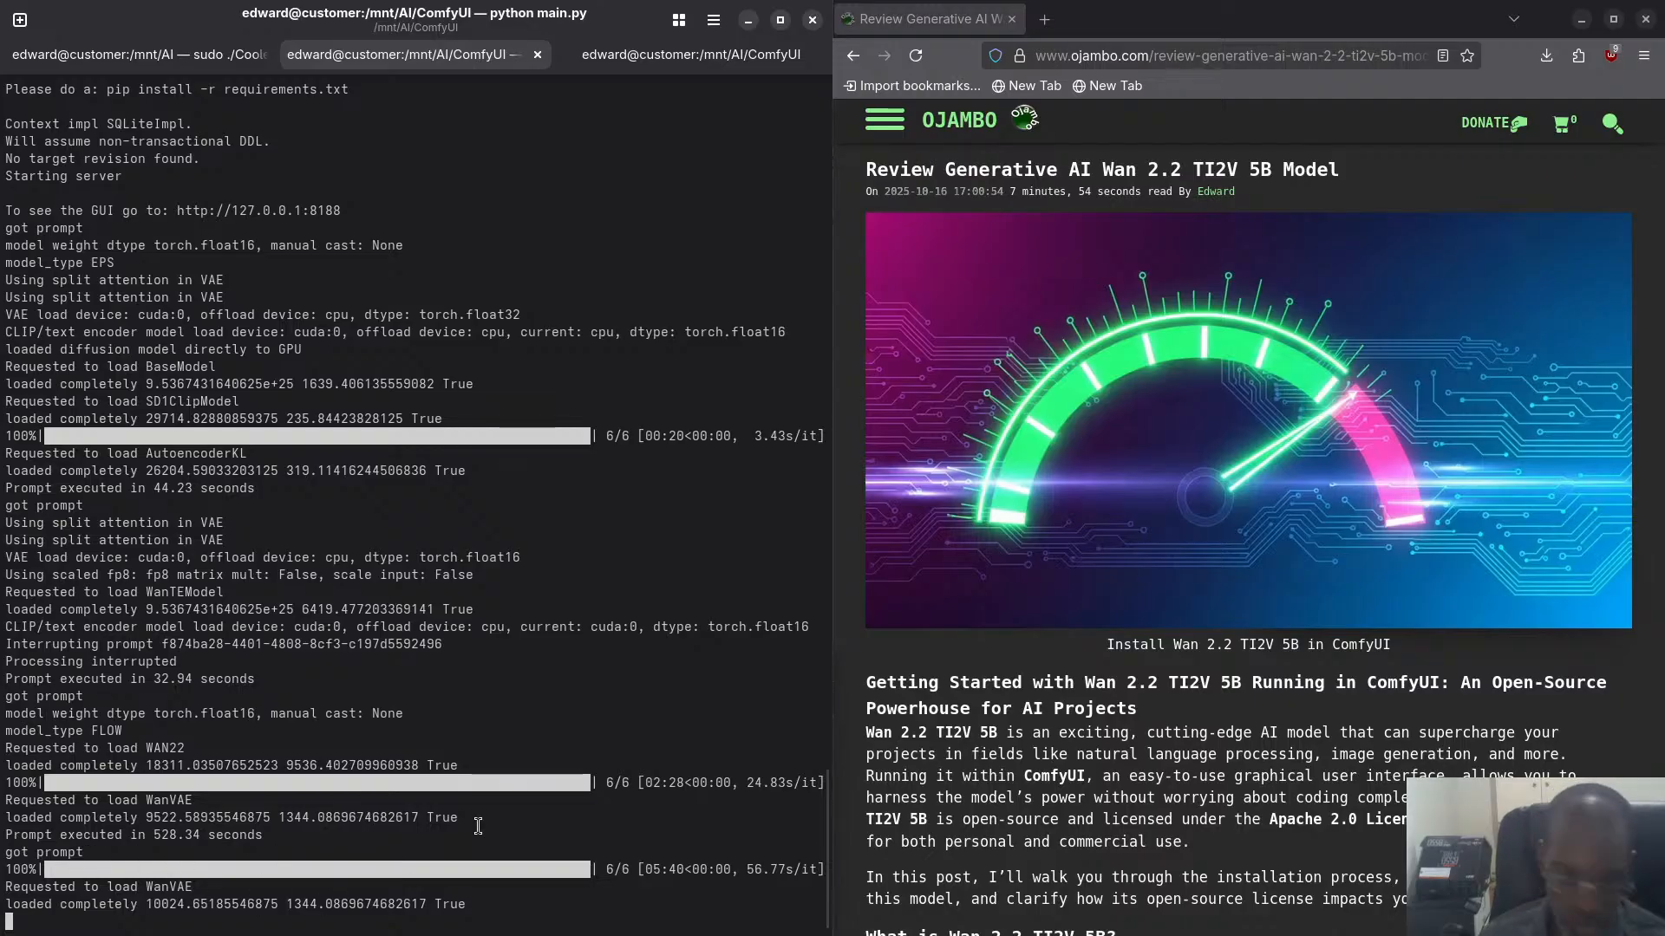
key("super")
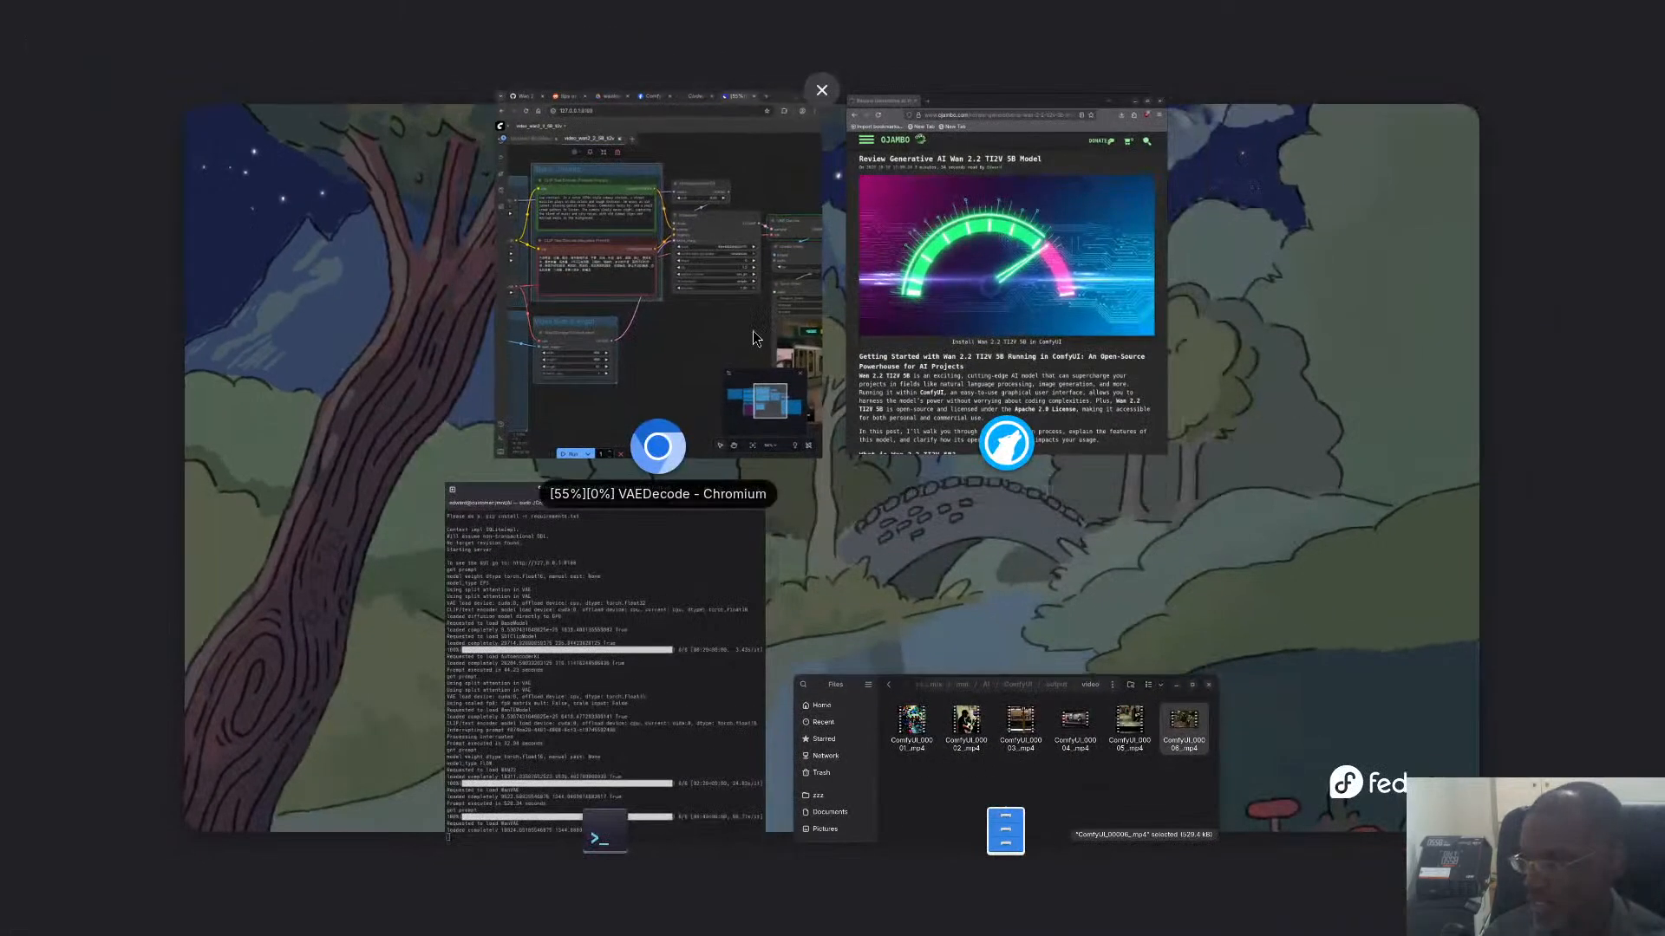
left_click(664, 339)
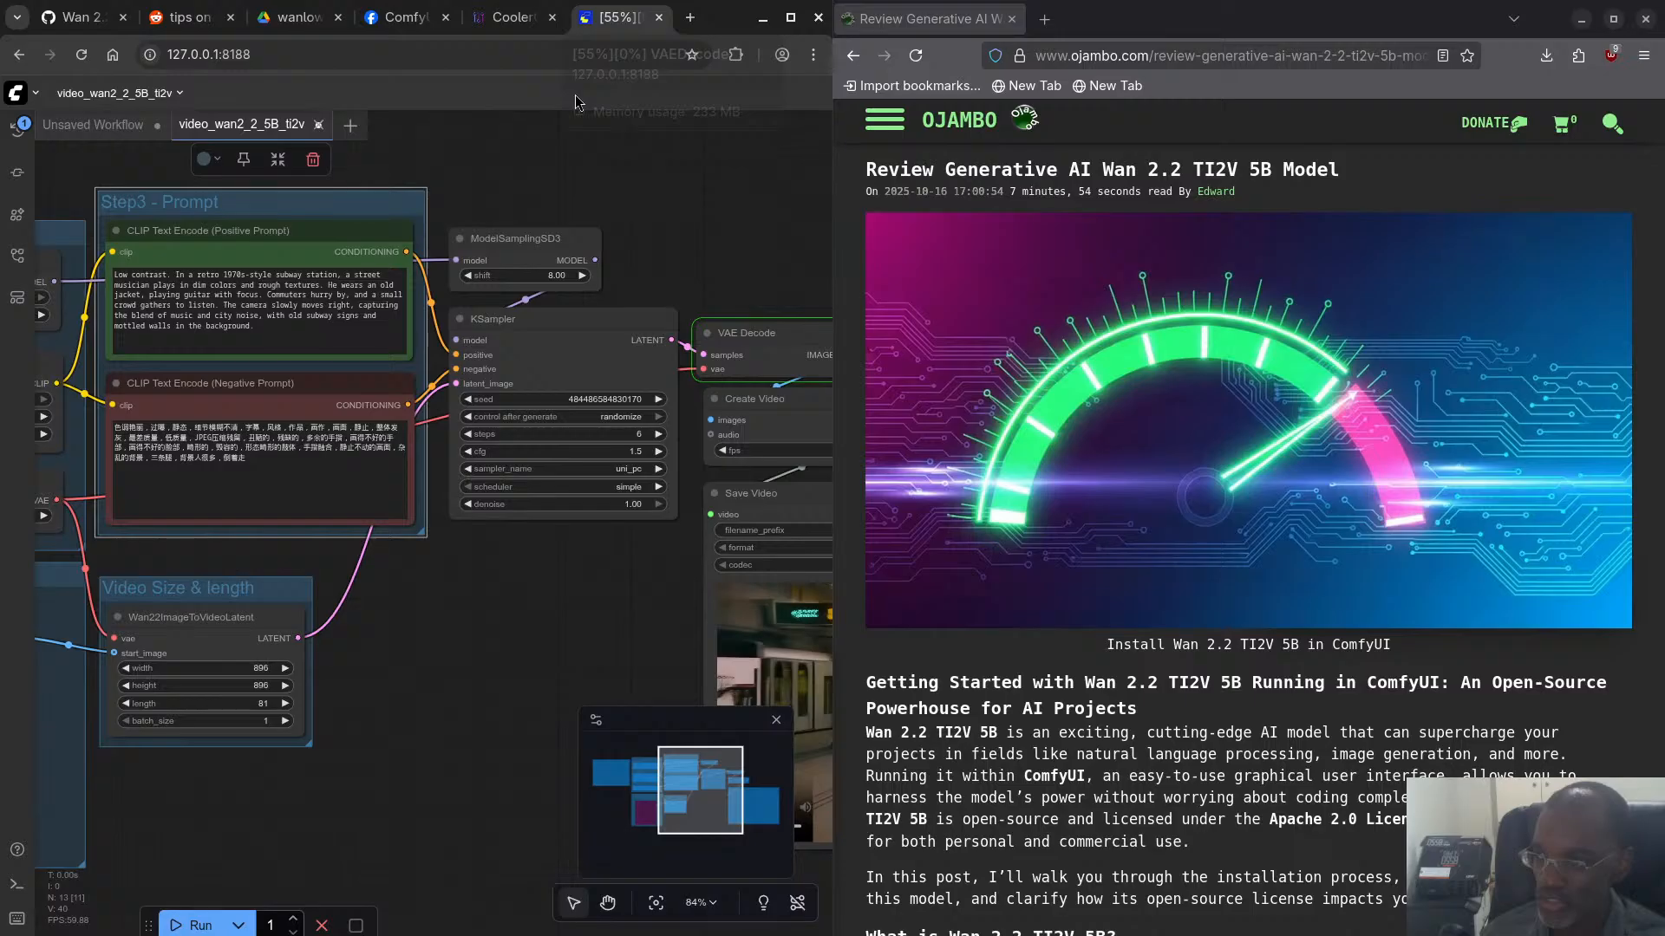
- Review the CPU, GPU, motherboard and fan readings in CoolerControl and go back to the ComfyUI workflow
left_click(513, 18)
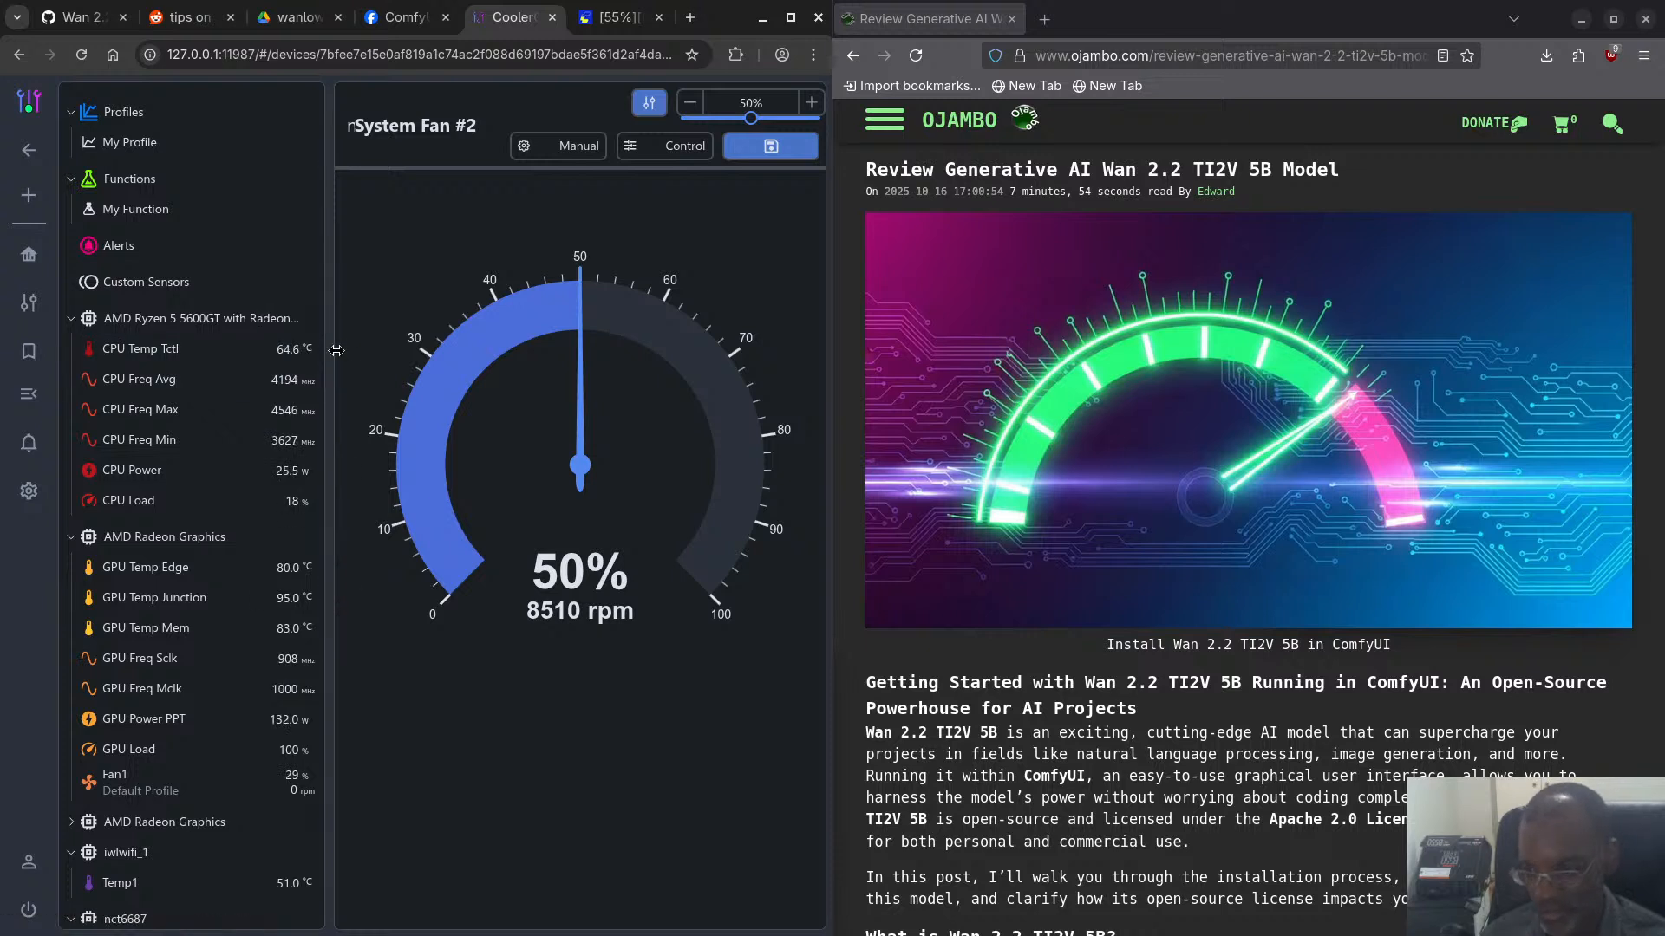
scroll(191, 690, "down", 6)
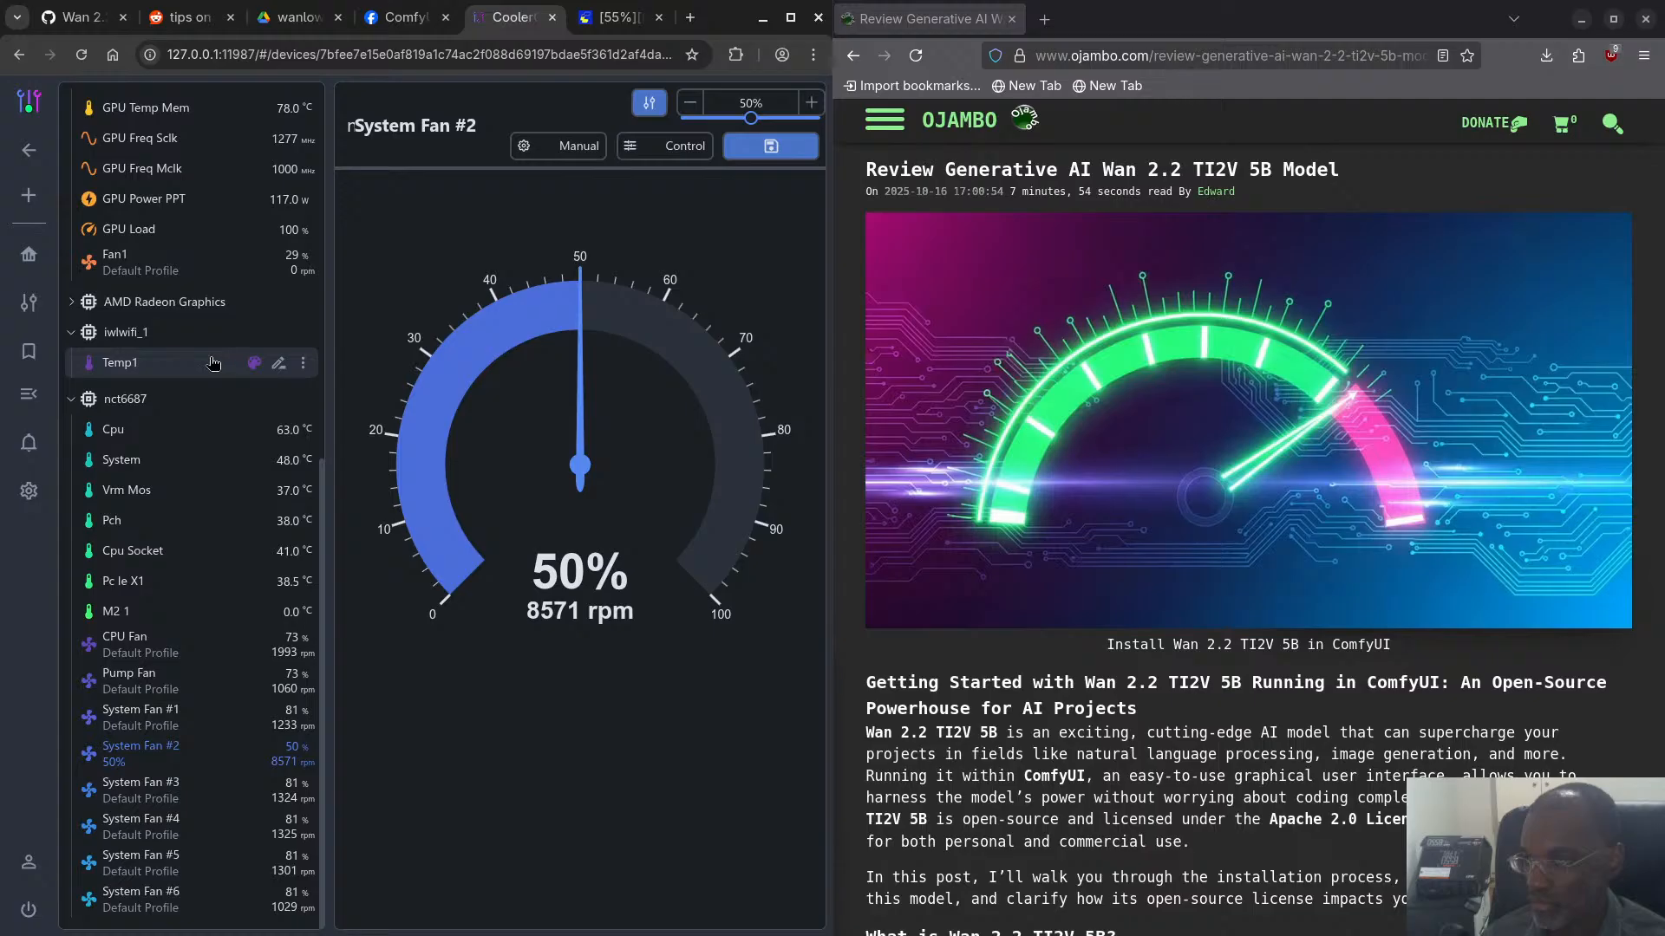
scroll(213, 363, "up", 4)
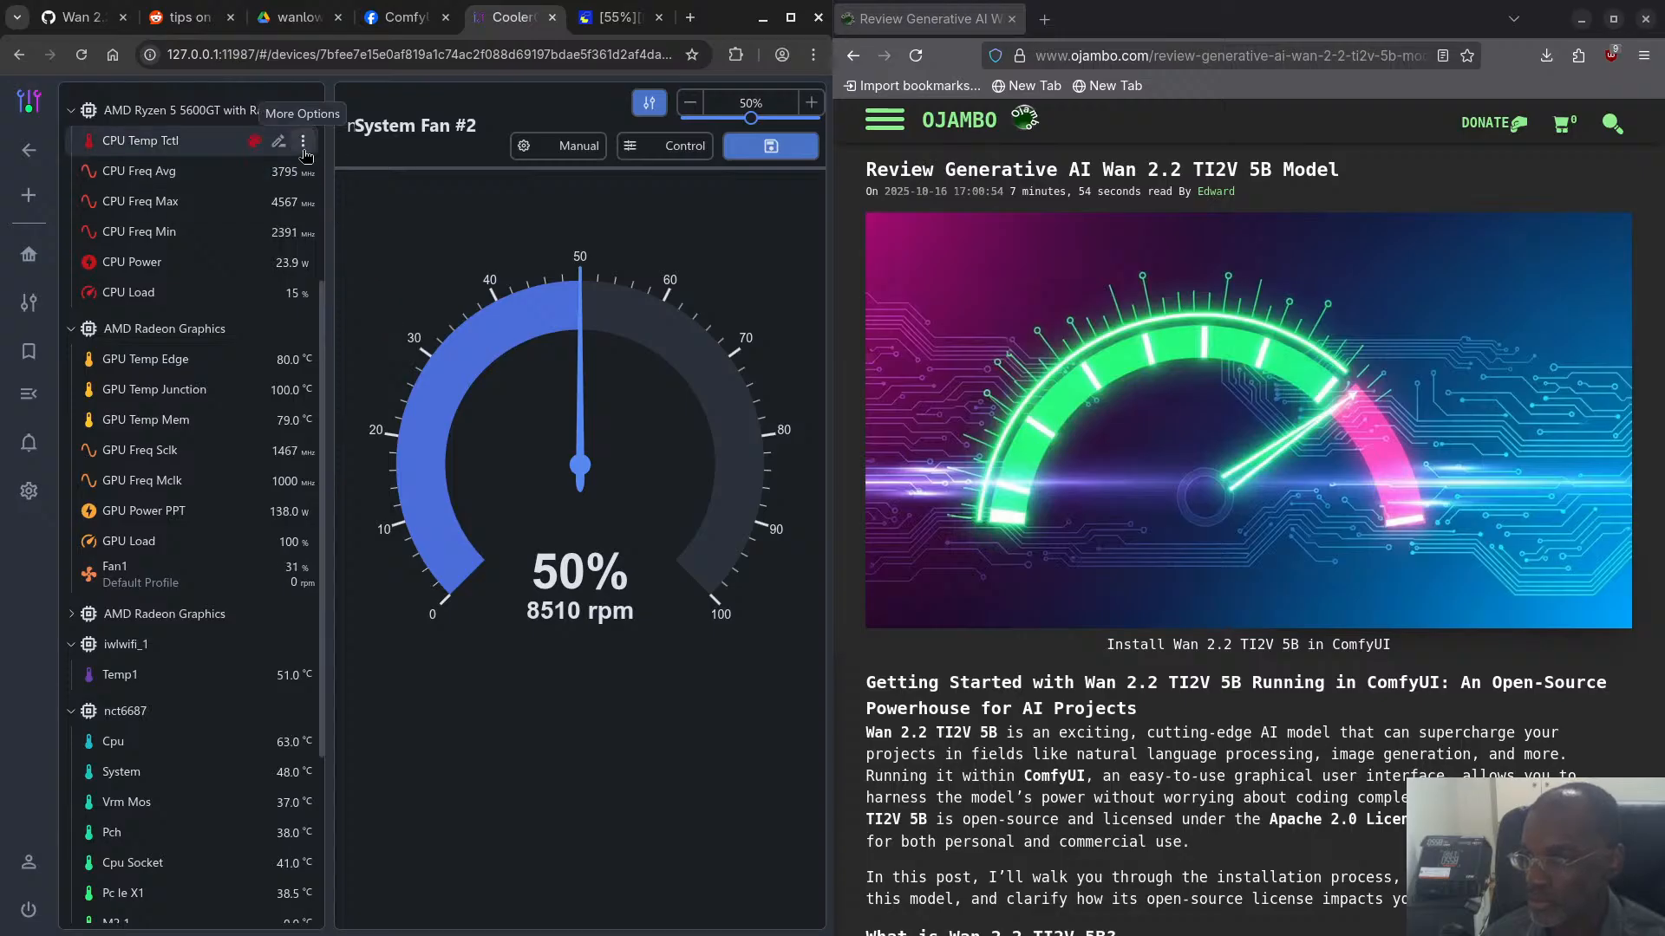
left_click(610, 24)
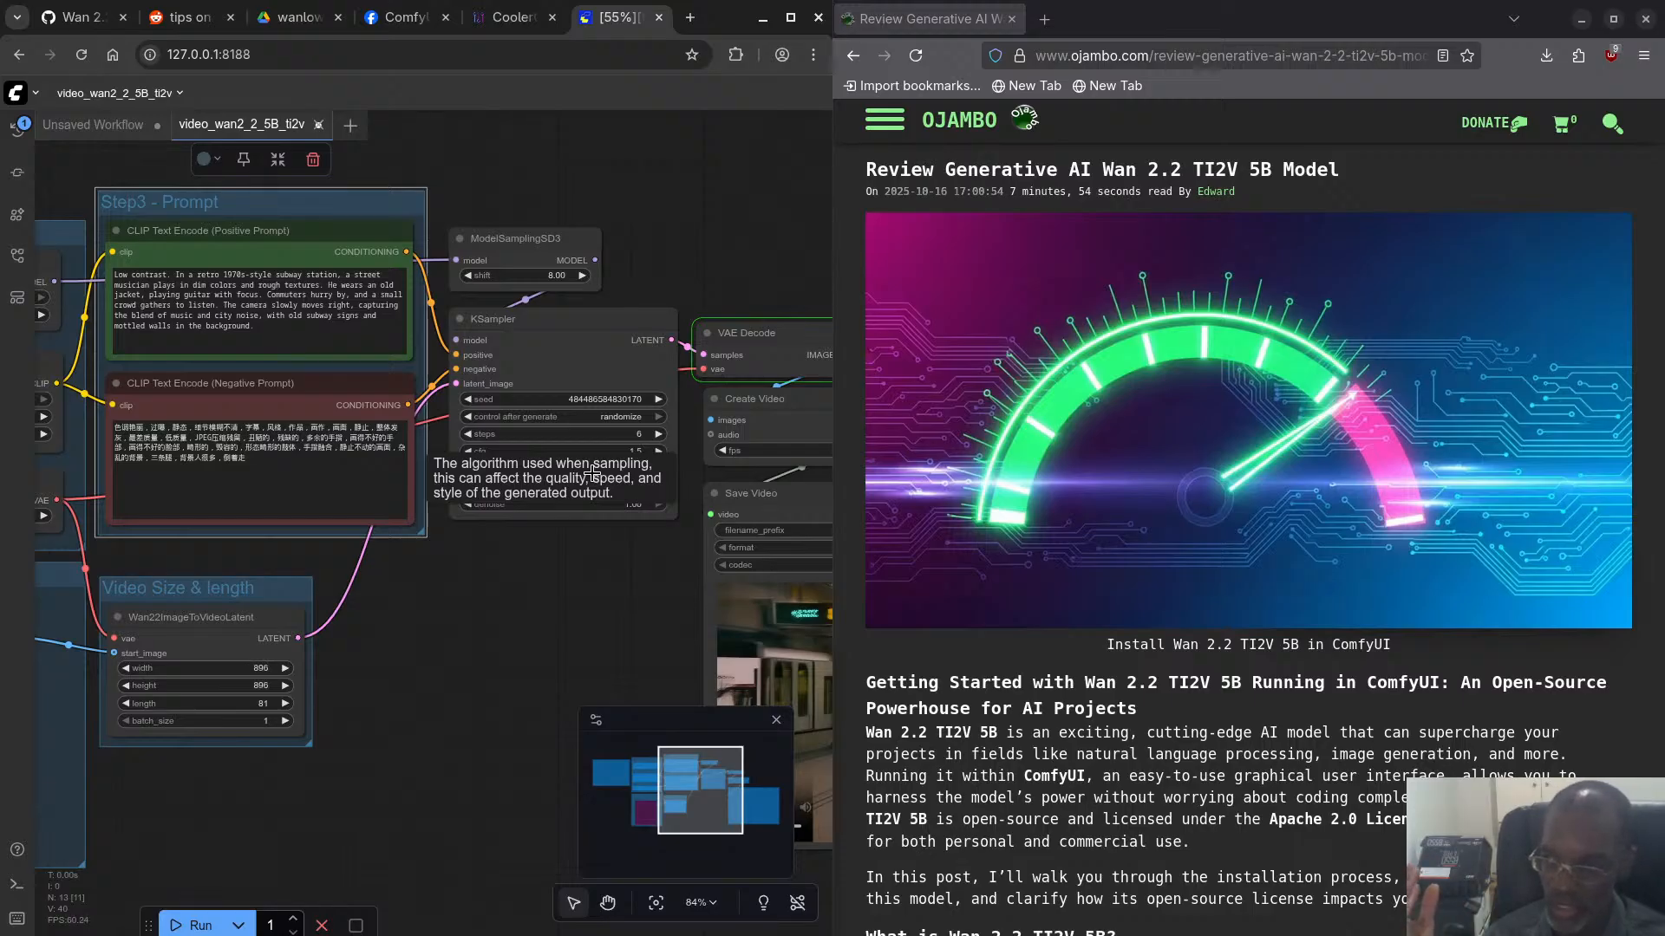
- Run rocm-smi --showmeminfo vram in the terminal during VAE decoding and compare its output with the earlier memory reports
key("super+w")
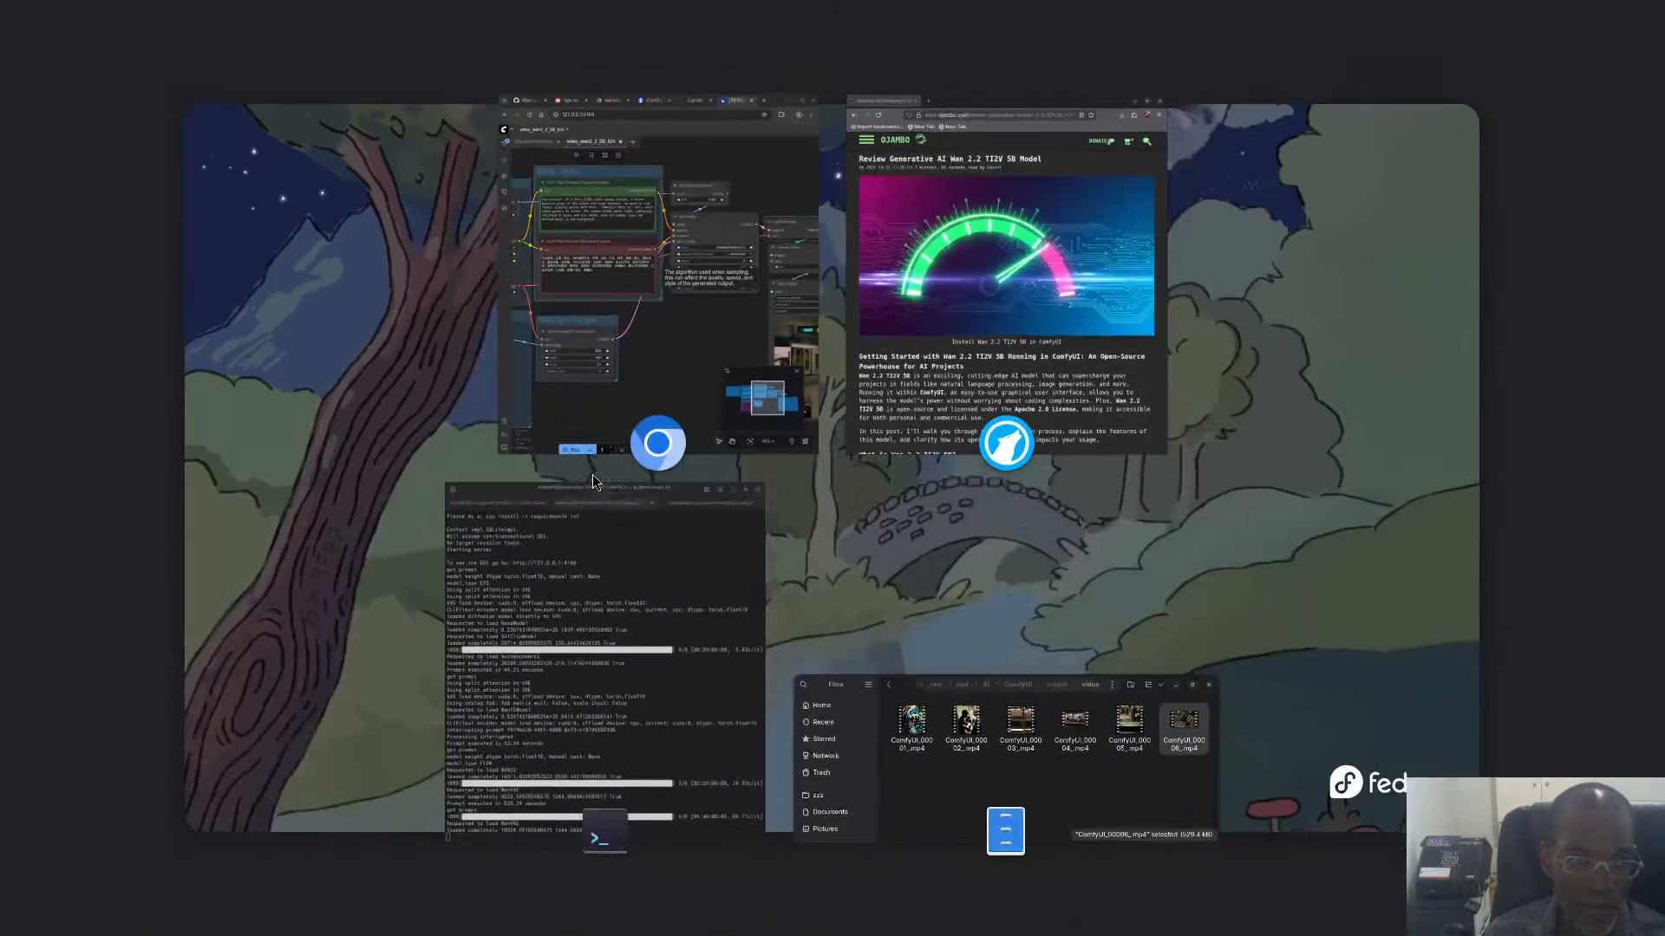
left_click(516, 635)
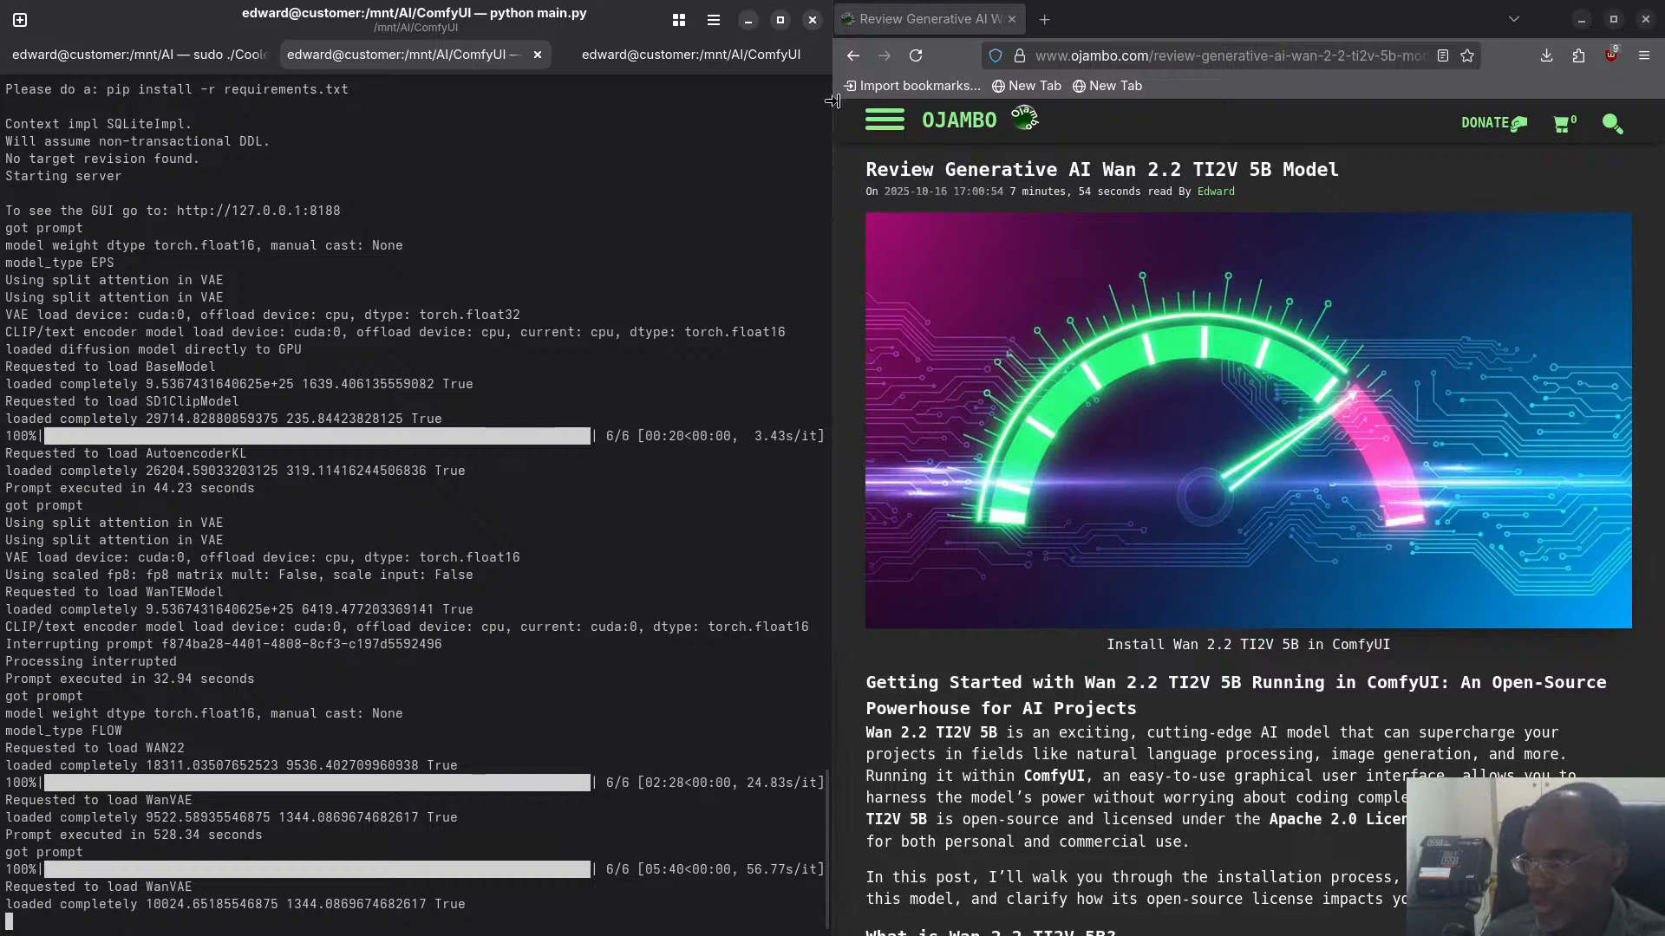
left_click(691, 54)
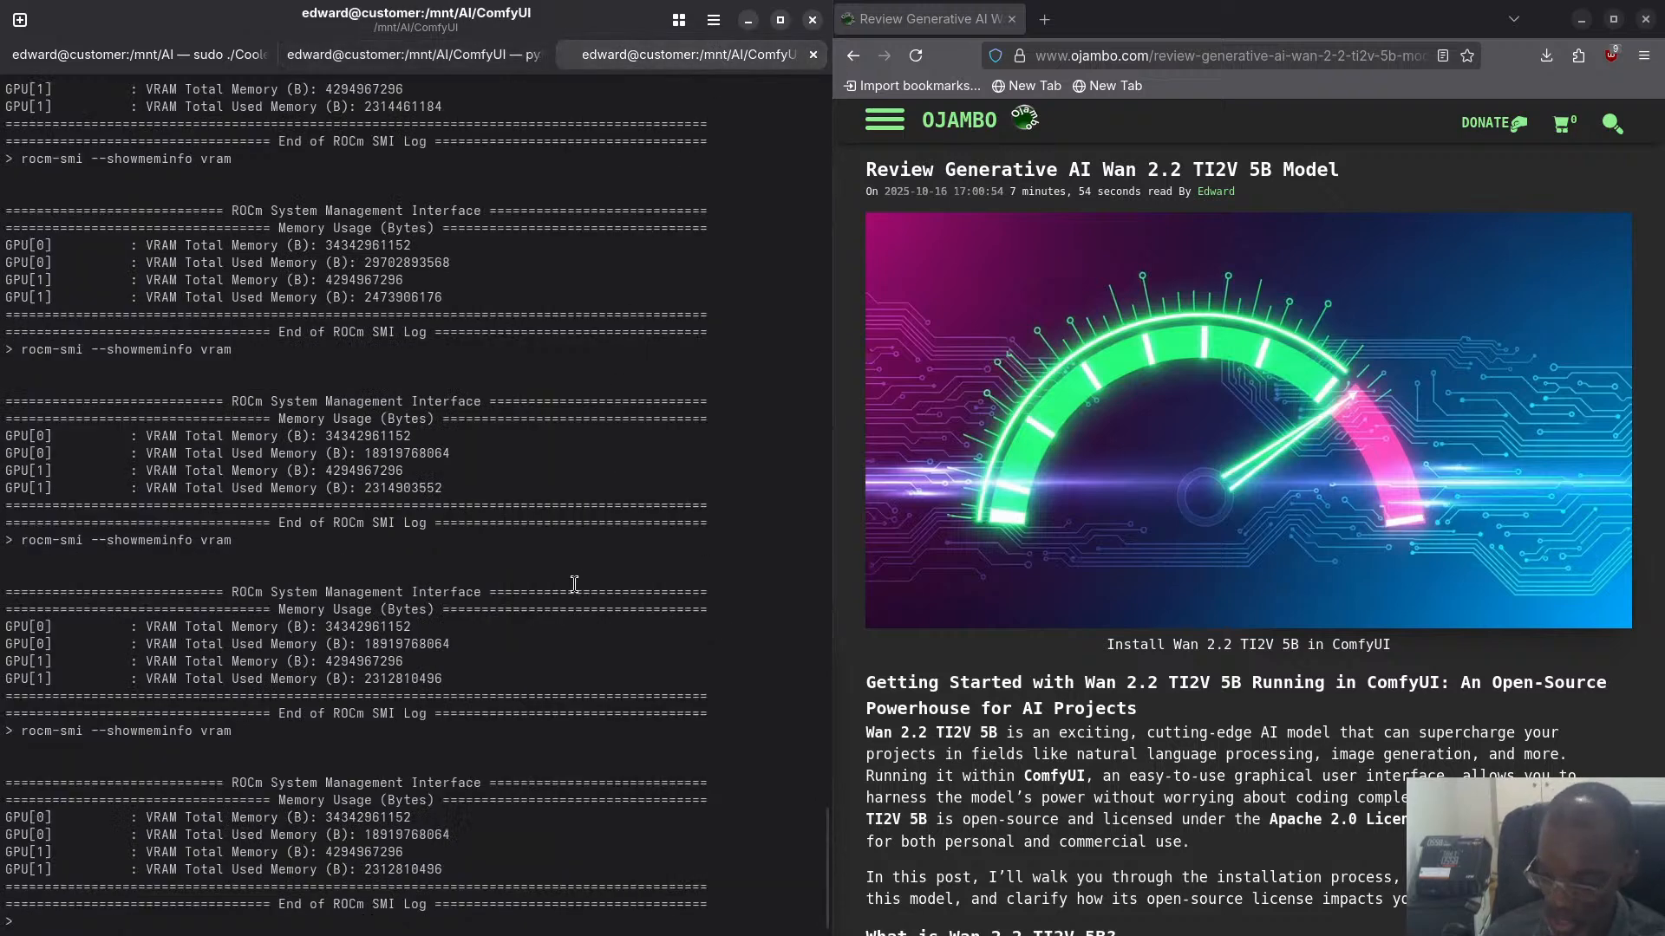
type("r")
key("Right")
key("Return")
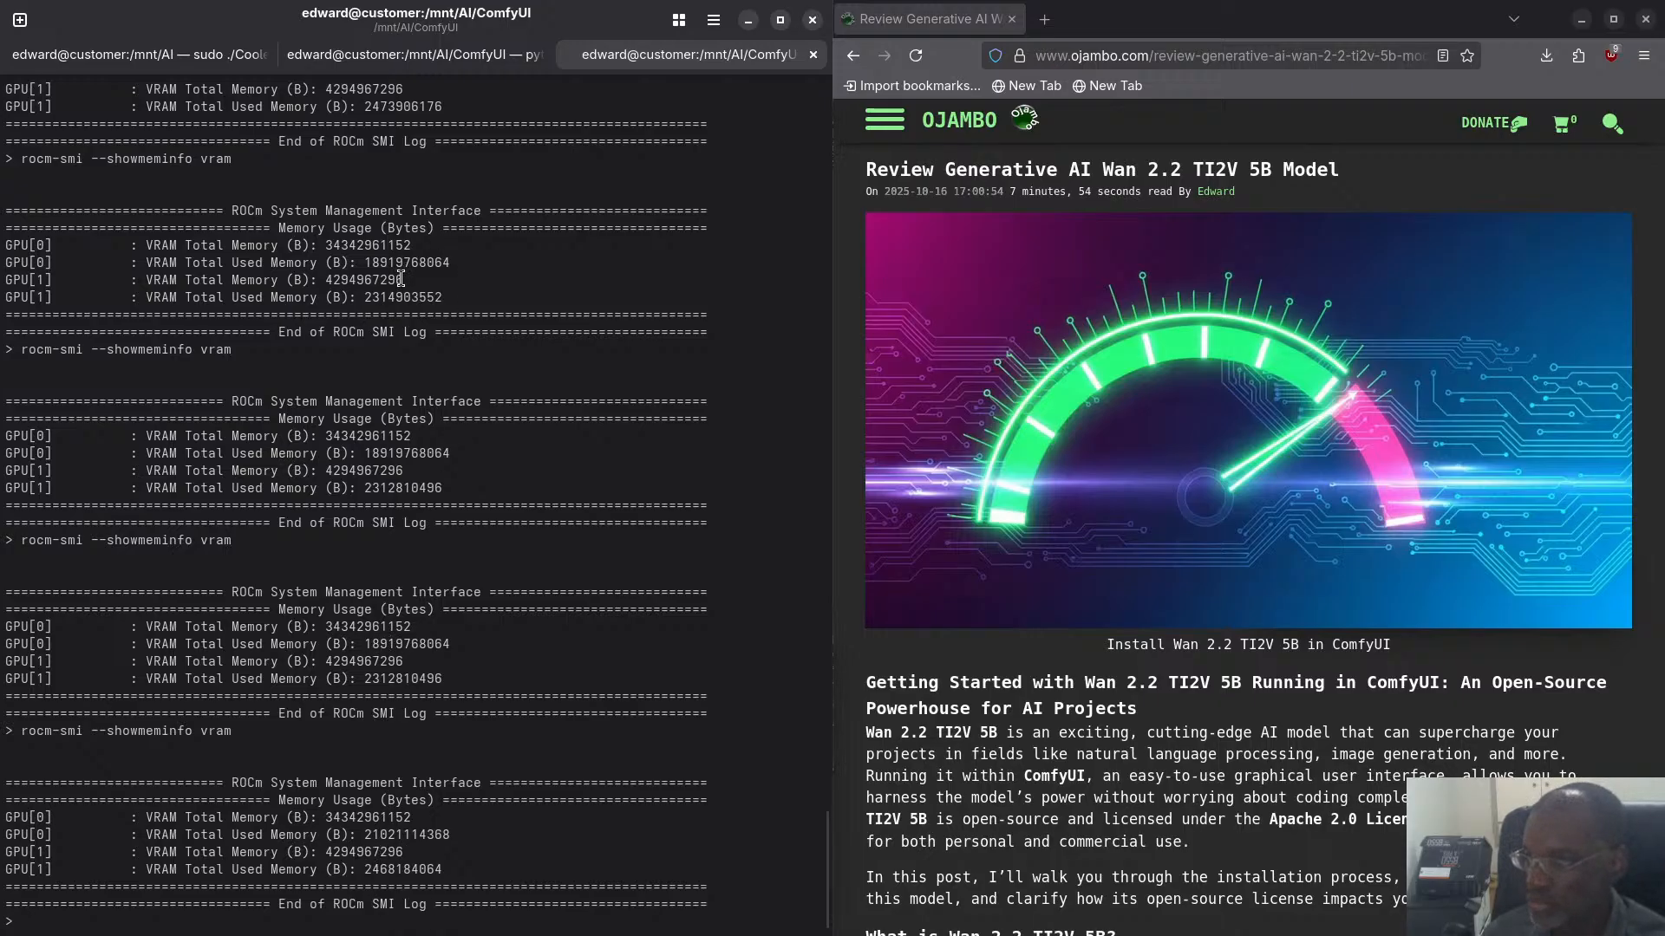
scroll(400, 279, "up", 8)
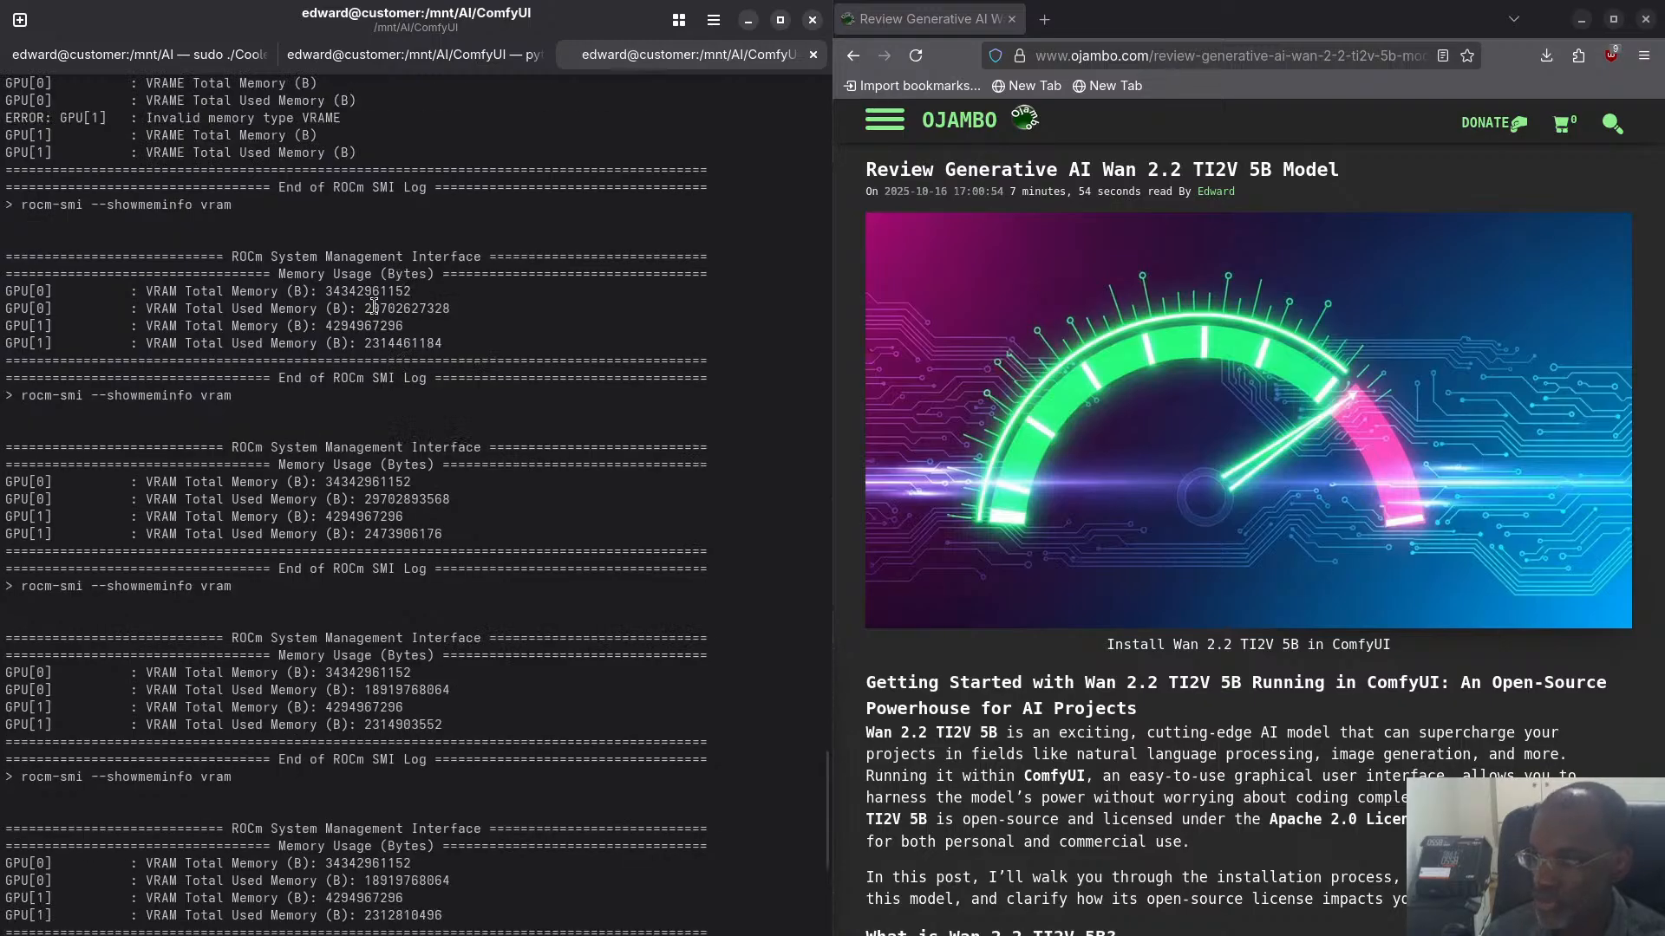
scroll(383, 503, "down", 8)
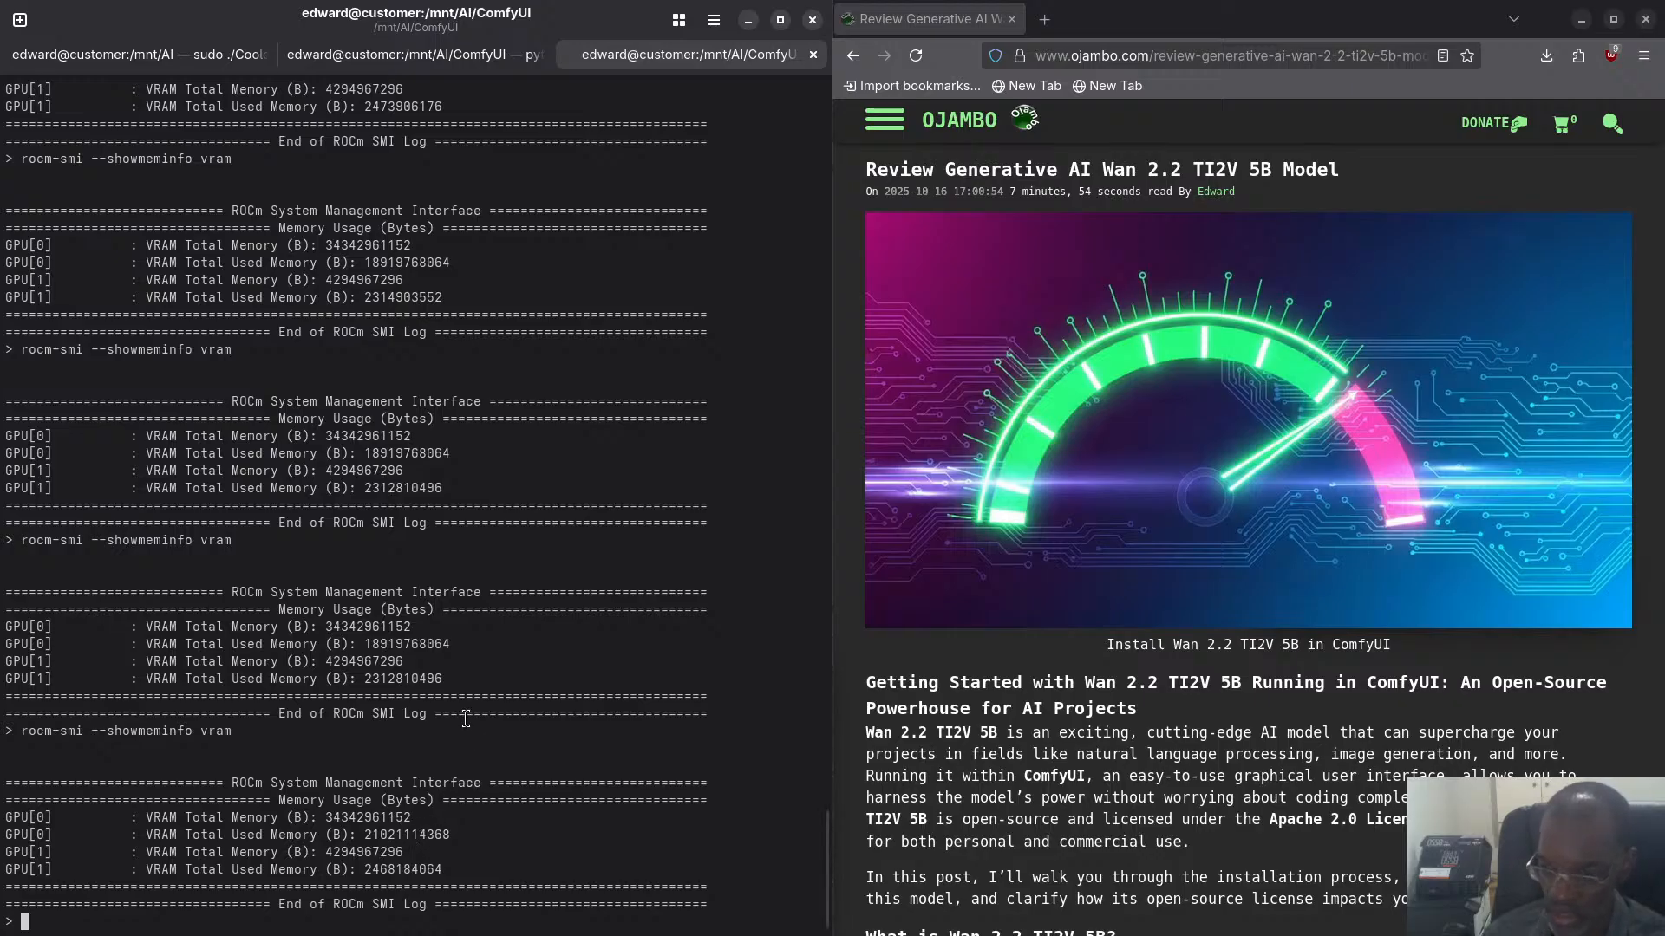
- Switch from the terminal to Chromium and check the CPU, GPU and fan readings in CoolerControl during VAE decoding
key("super")
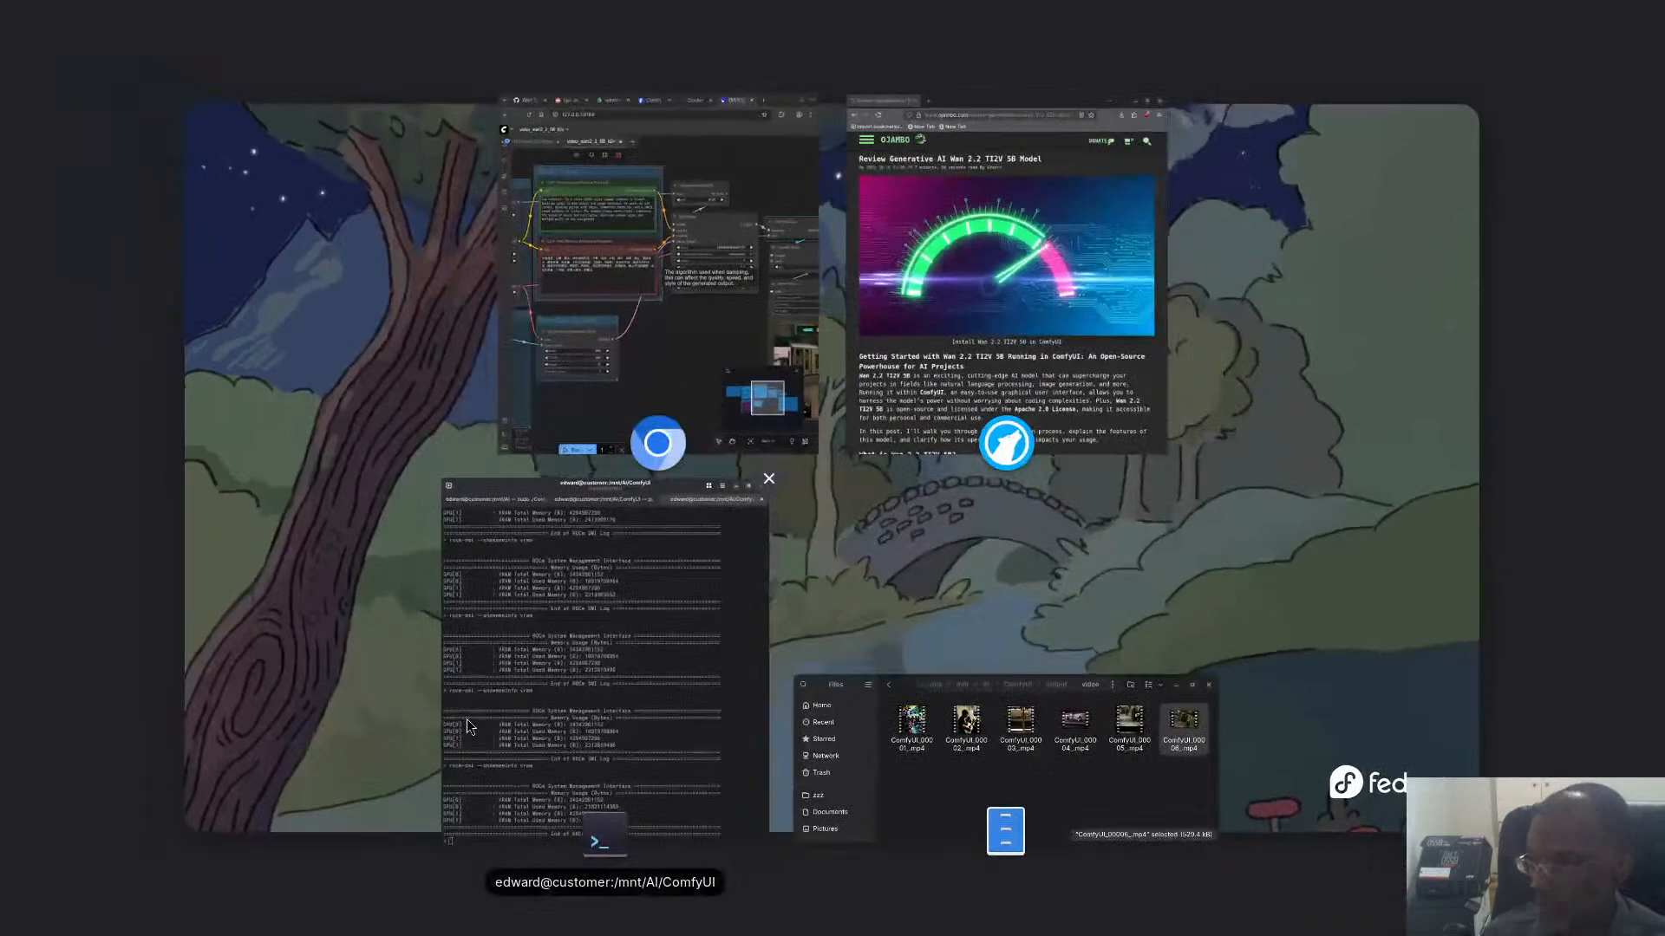
left_click(685, 535)
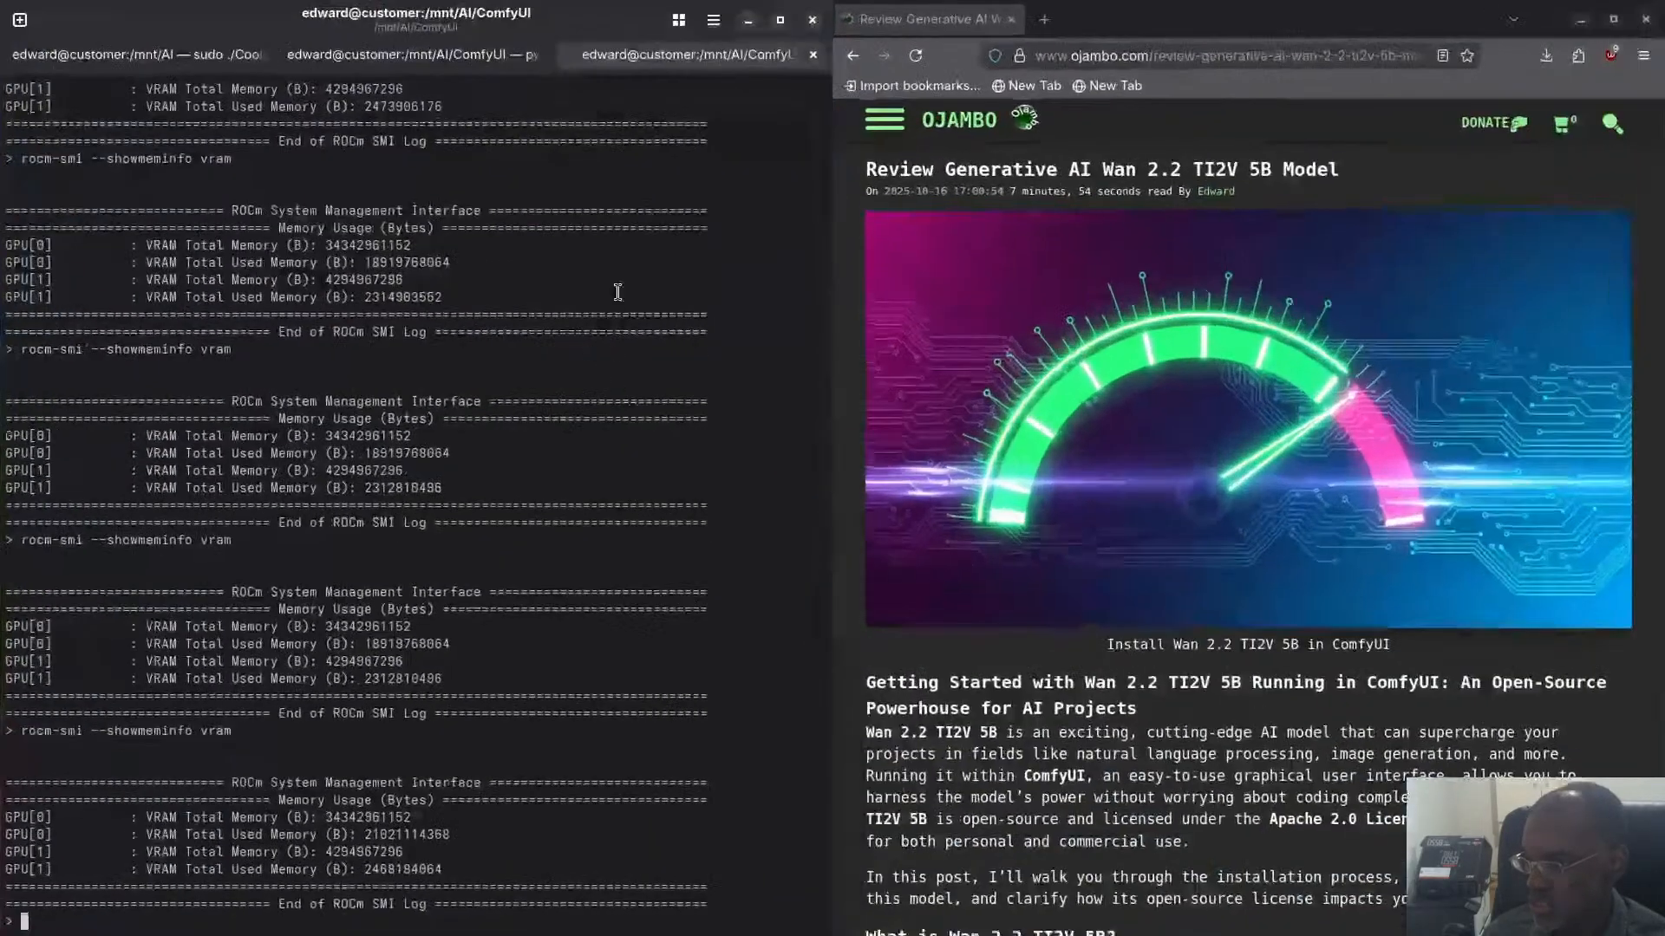
key("super")
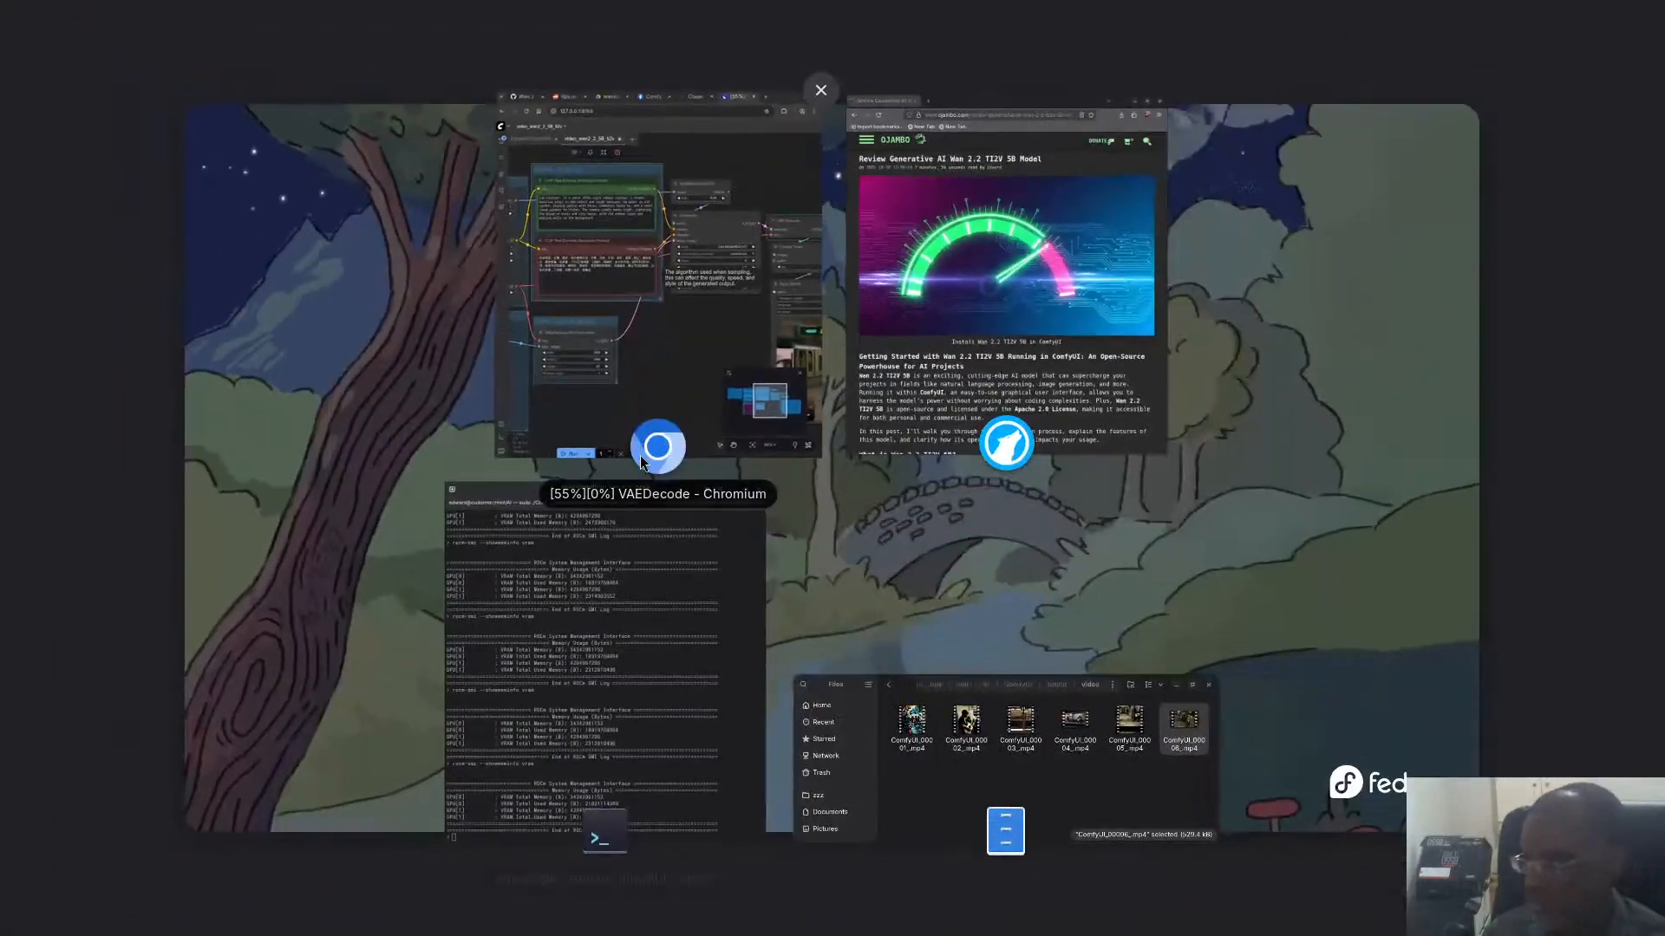
left_click(679, 217)
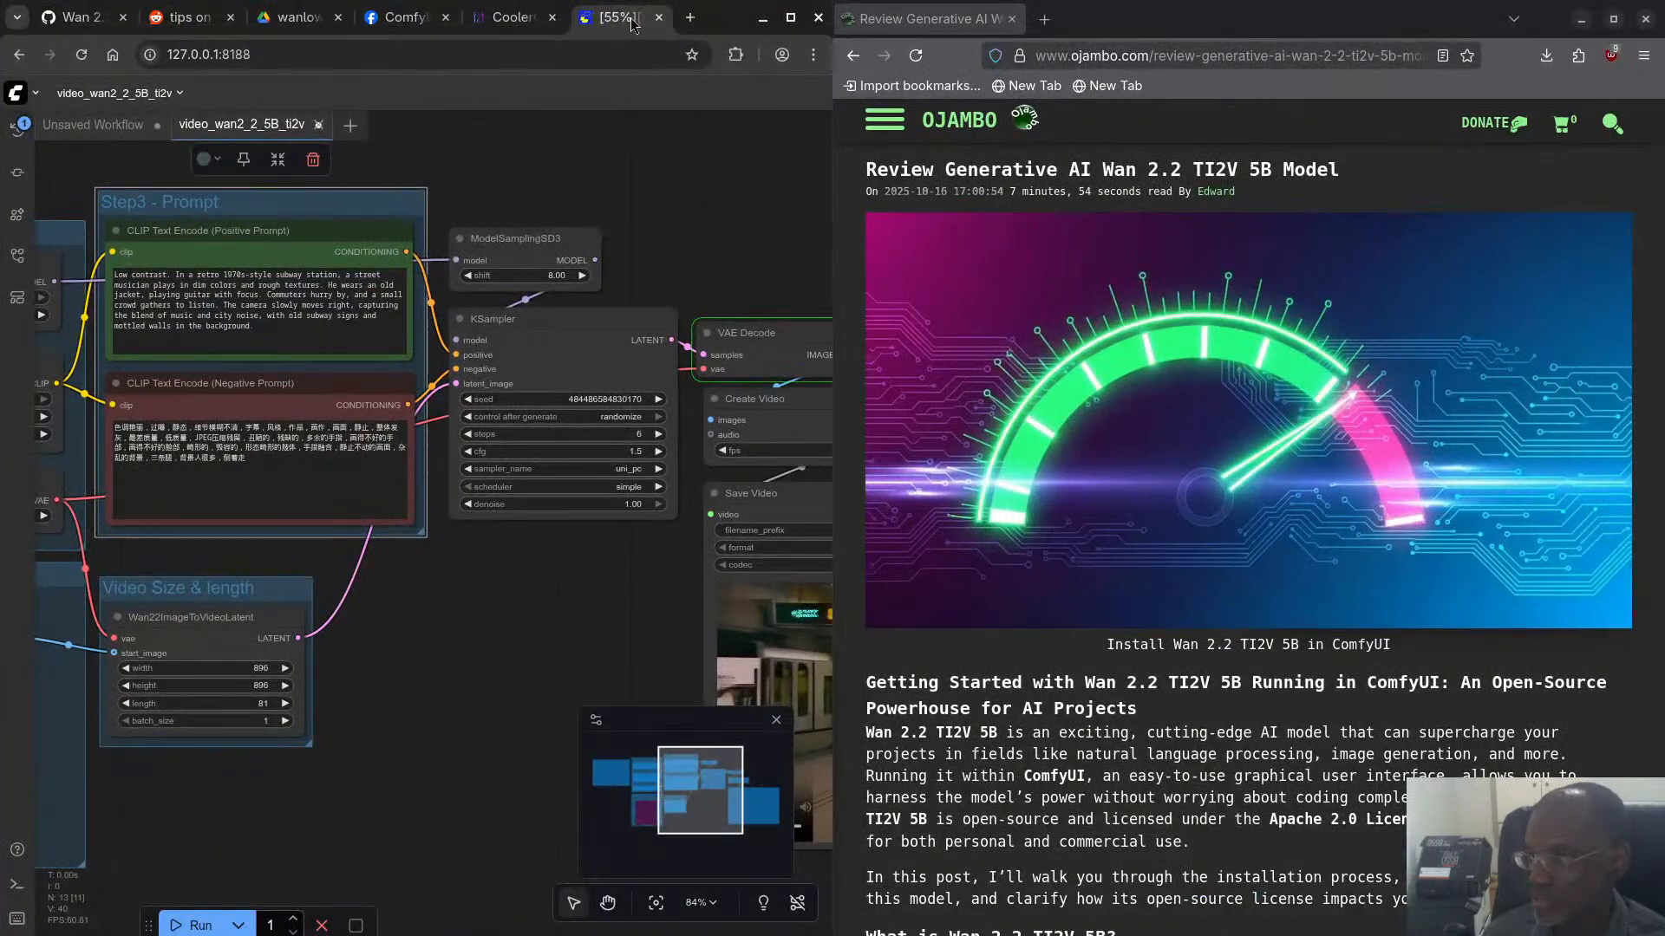
left_click(512, 29)
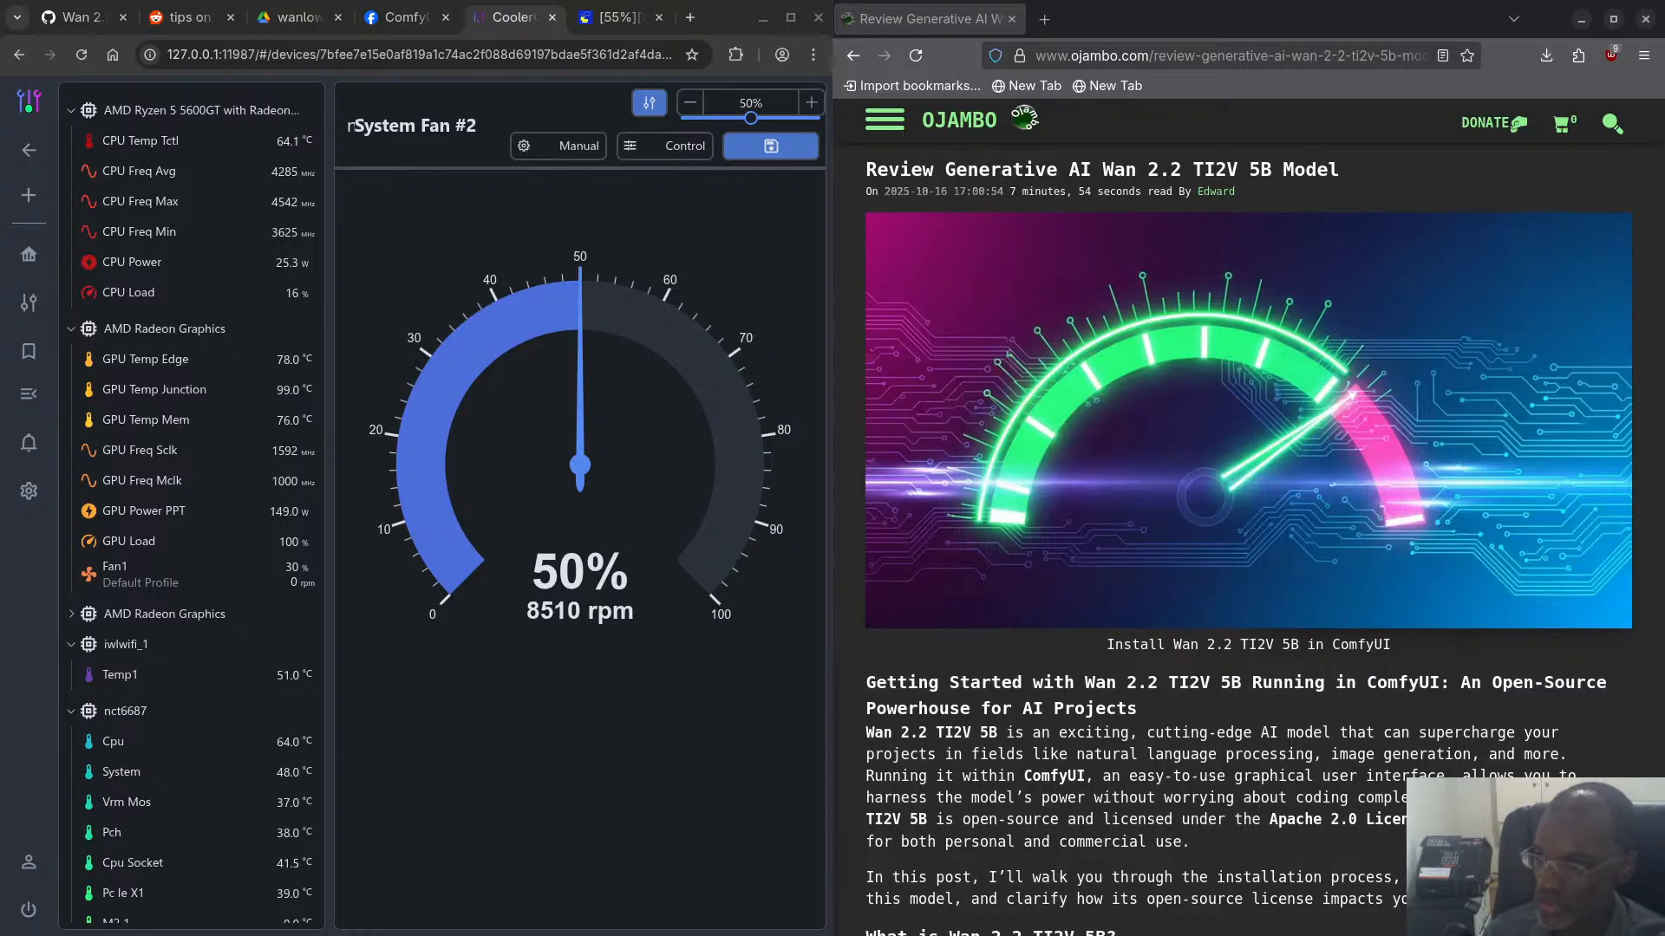
- Read the Reddit comments on Wan 2.2 settings, covering steps, cfg, resolution and the shared workflow link
left_click(185, 18)
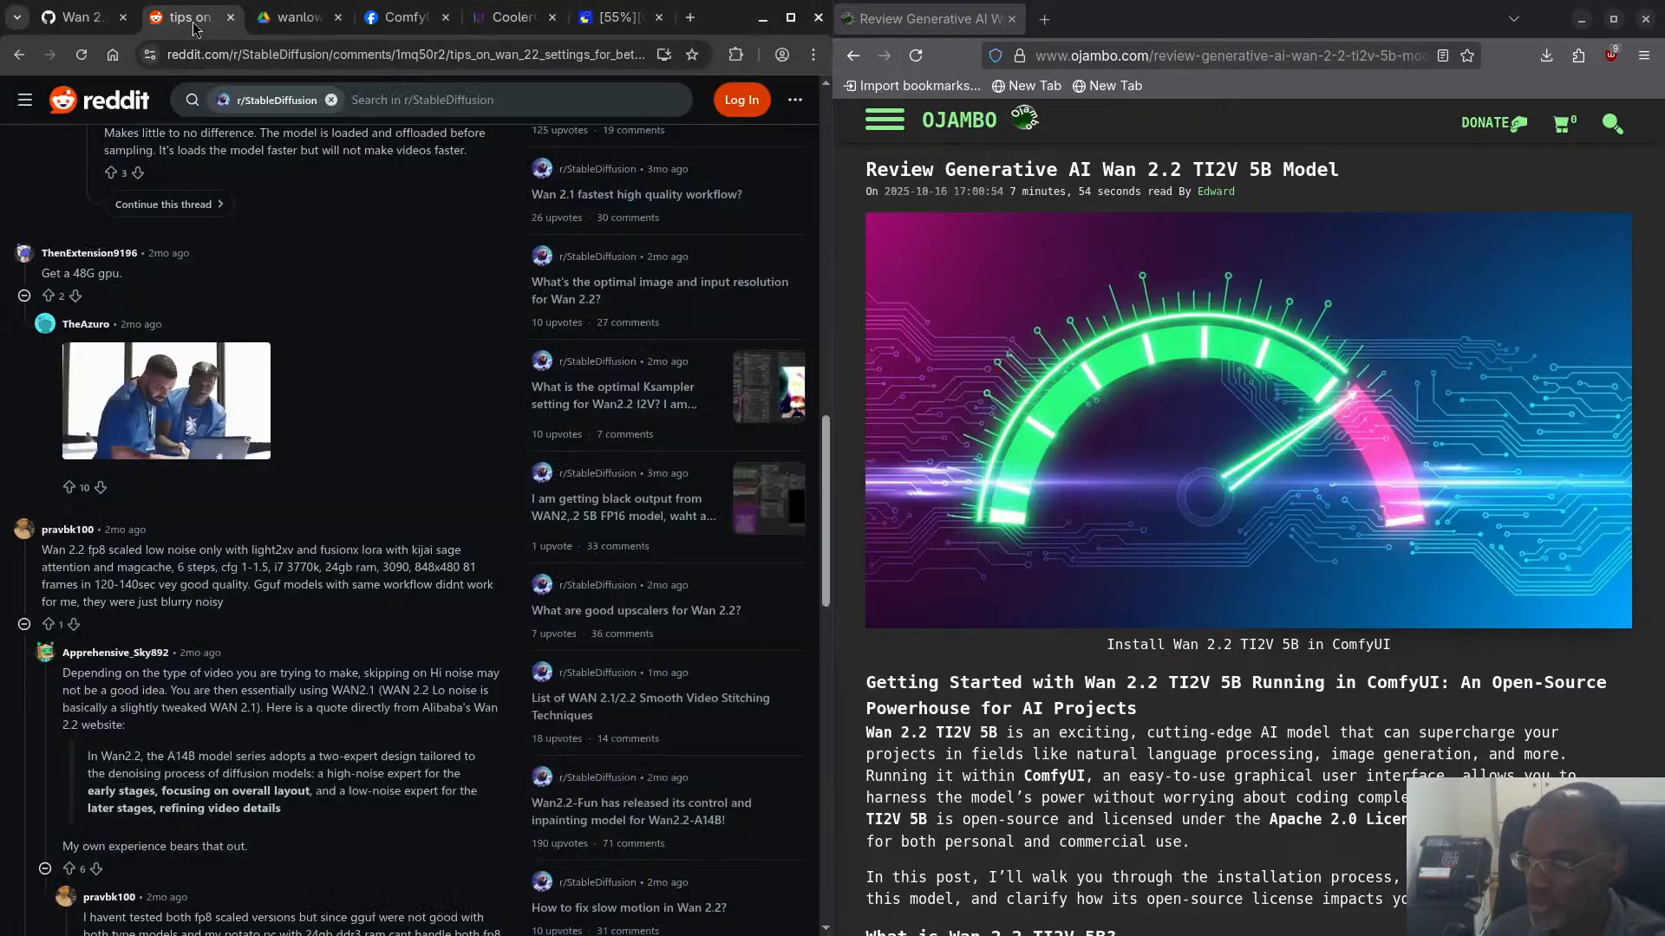
scroll(365, 562, "down", 2)
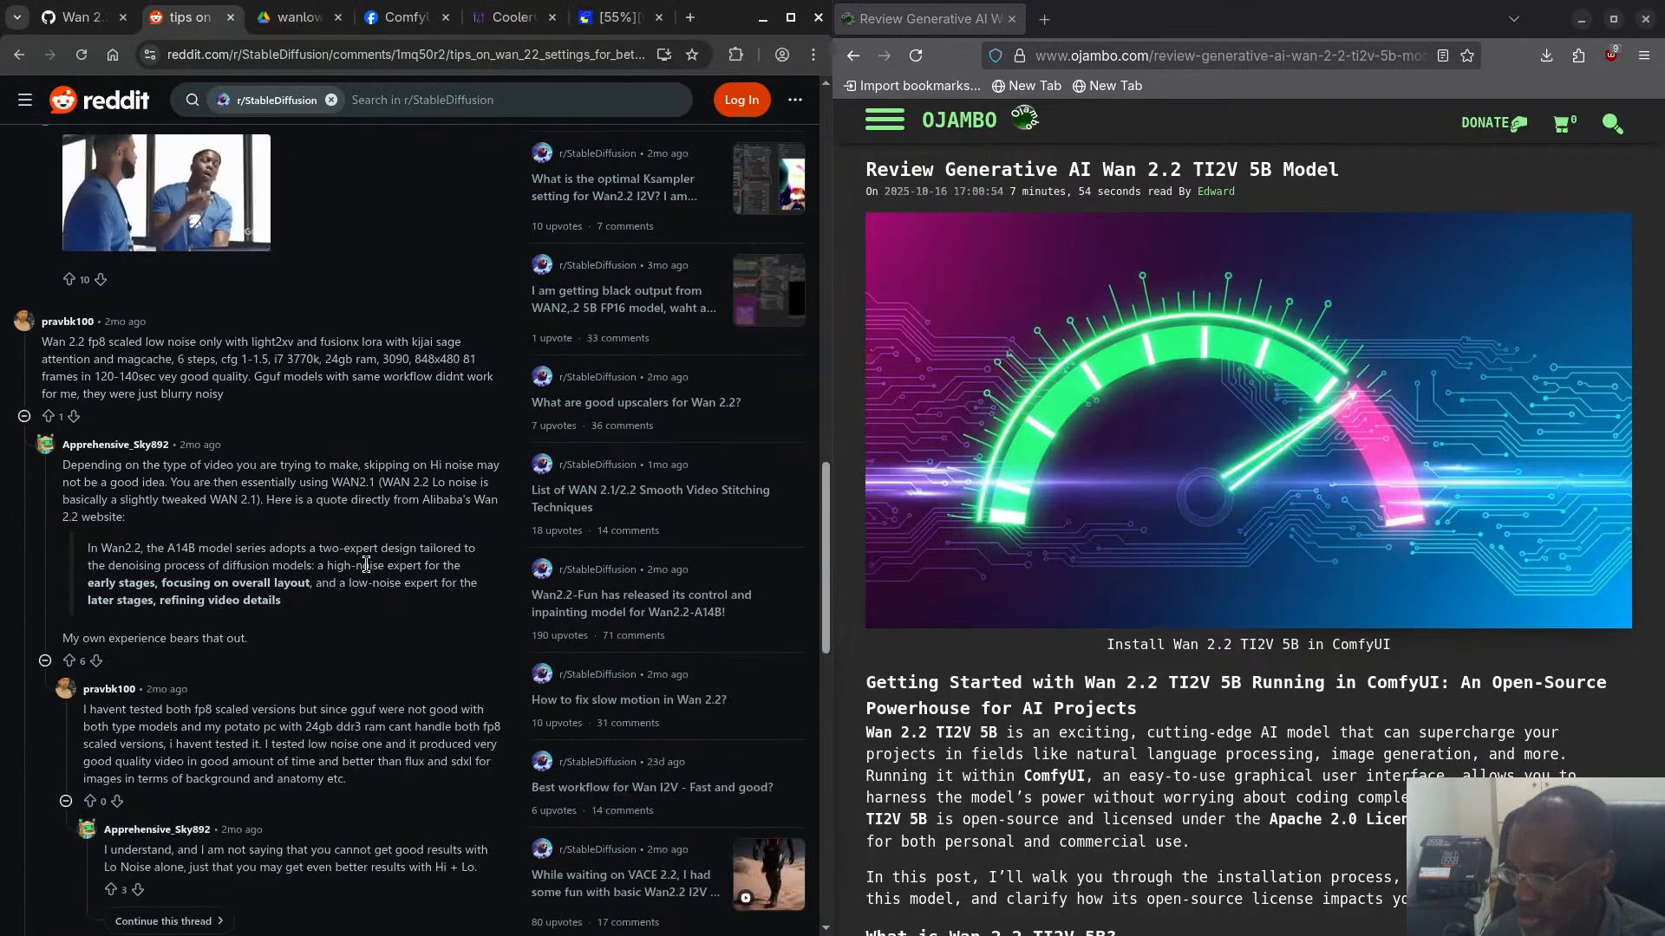
scroll(366, 565, "down", 2)
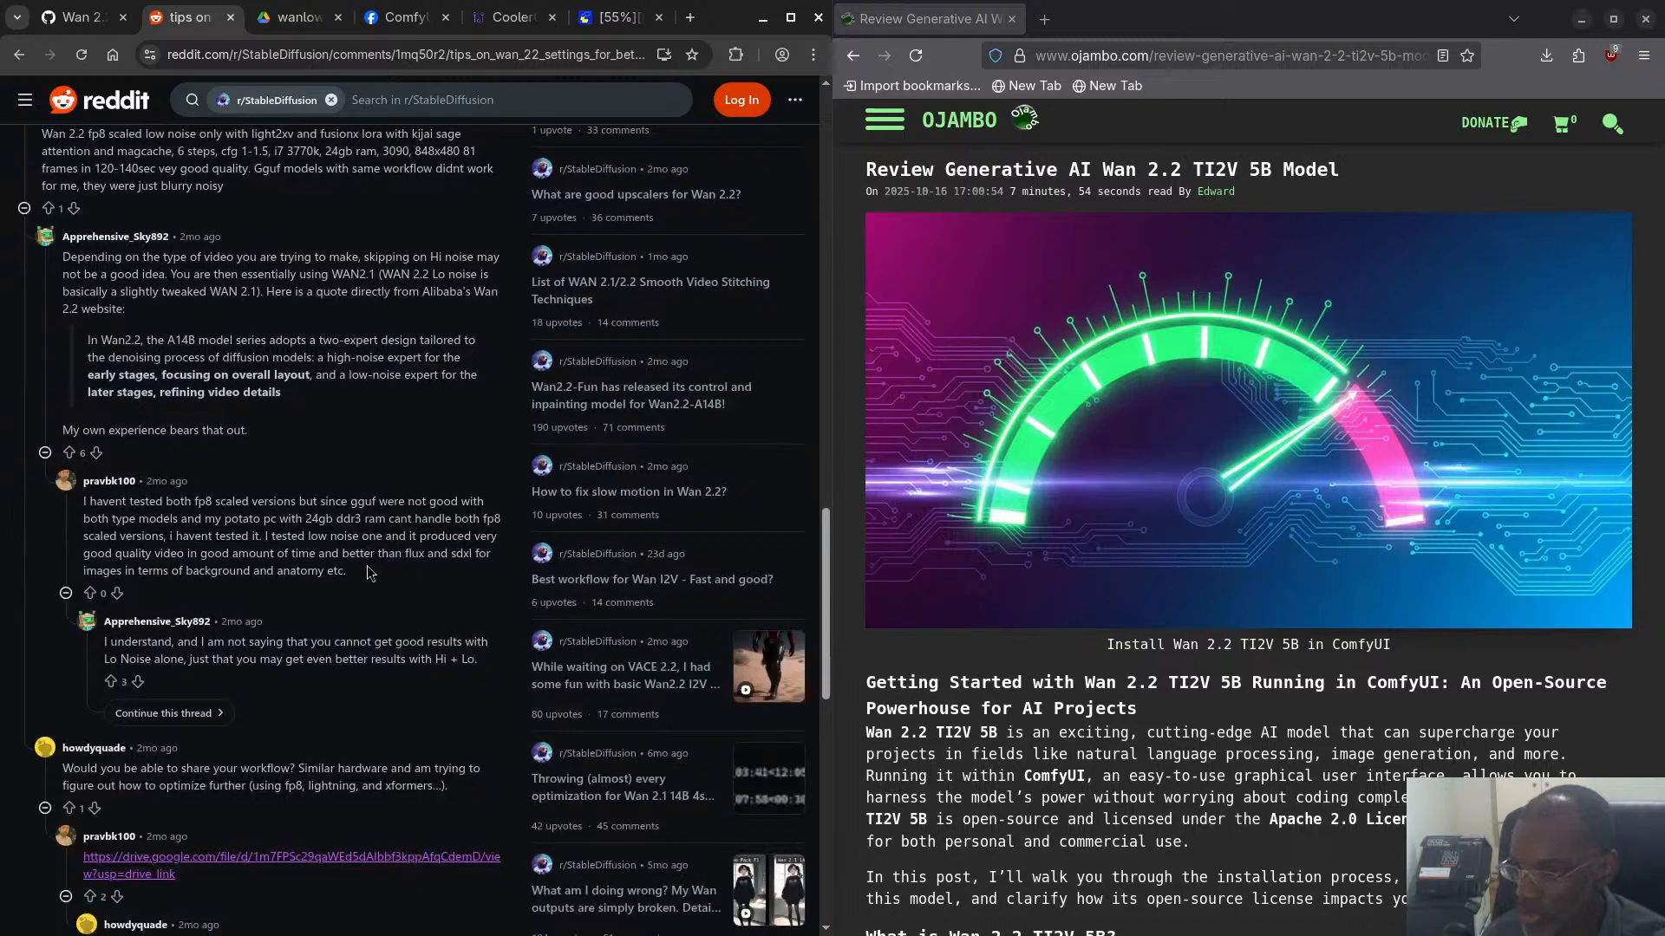
scroll(371, 574, "down", 2)
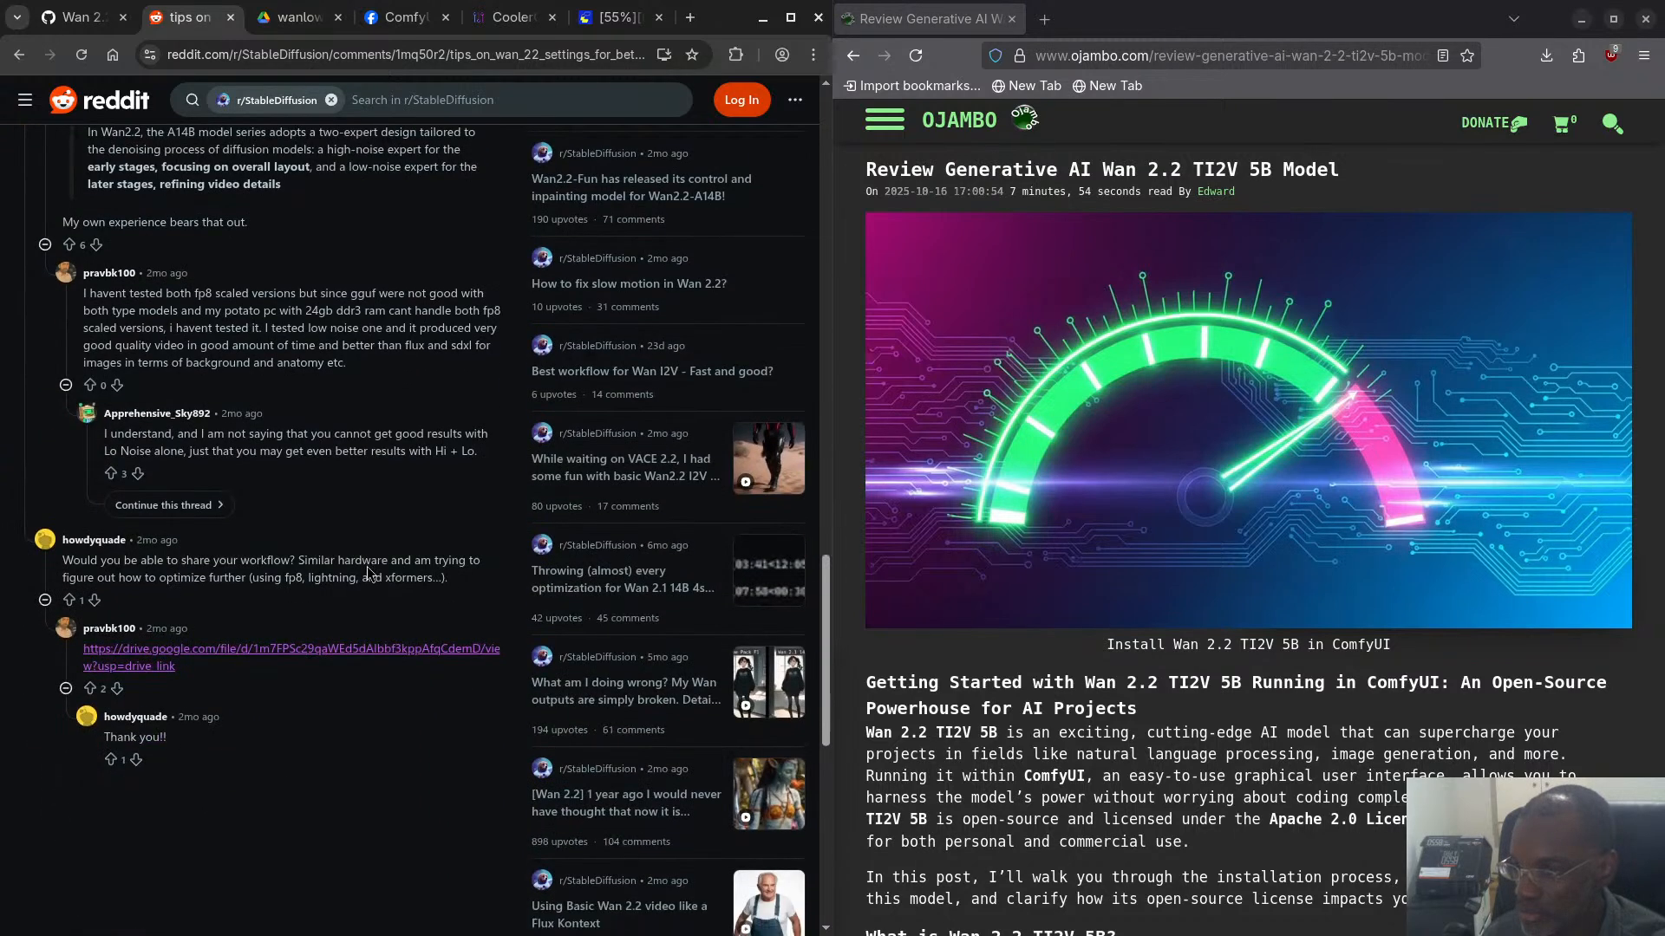
scroll(373, 496, "up", 6)
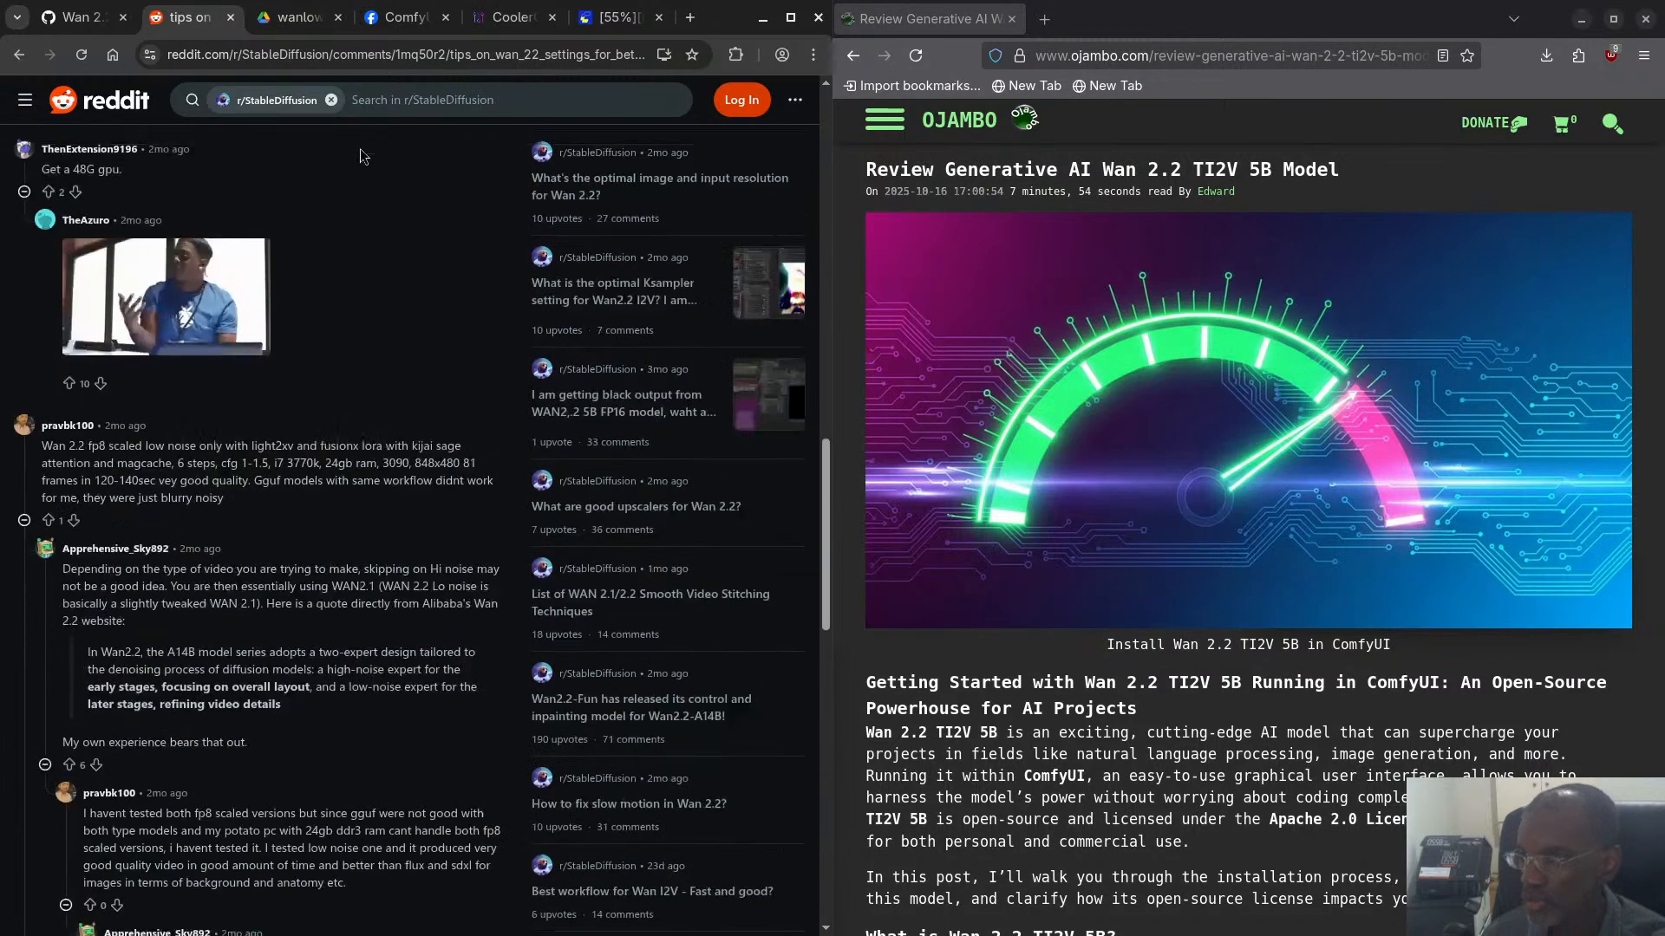
- Examine the shared wanlow_2214b.json workflow through to its end, including the node types, prompt, latent video values and links
left_click(299, 18)
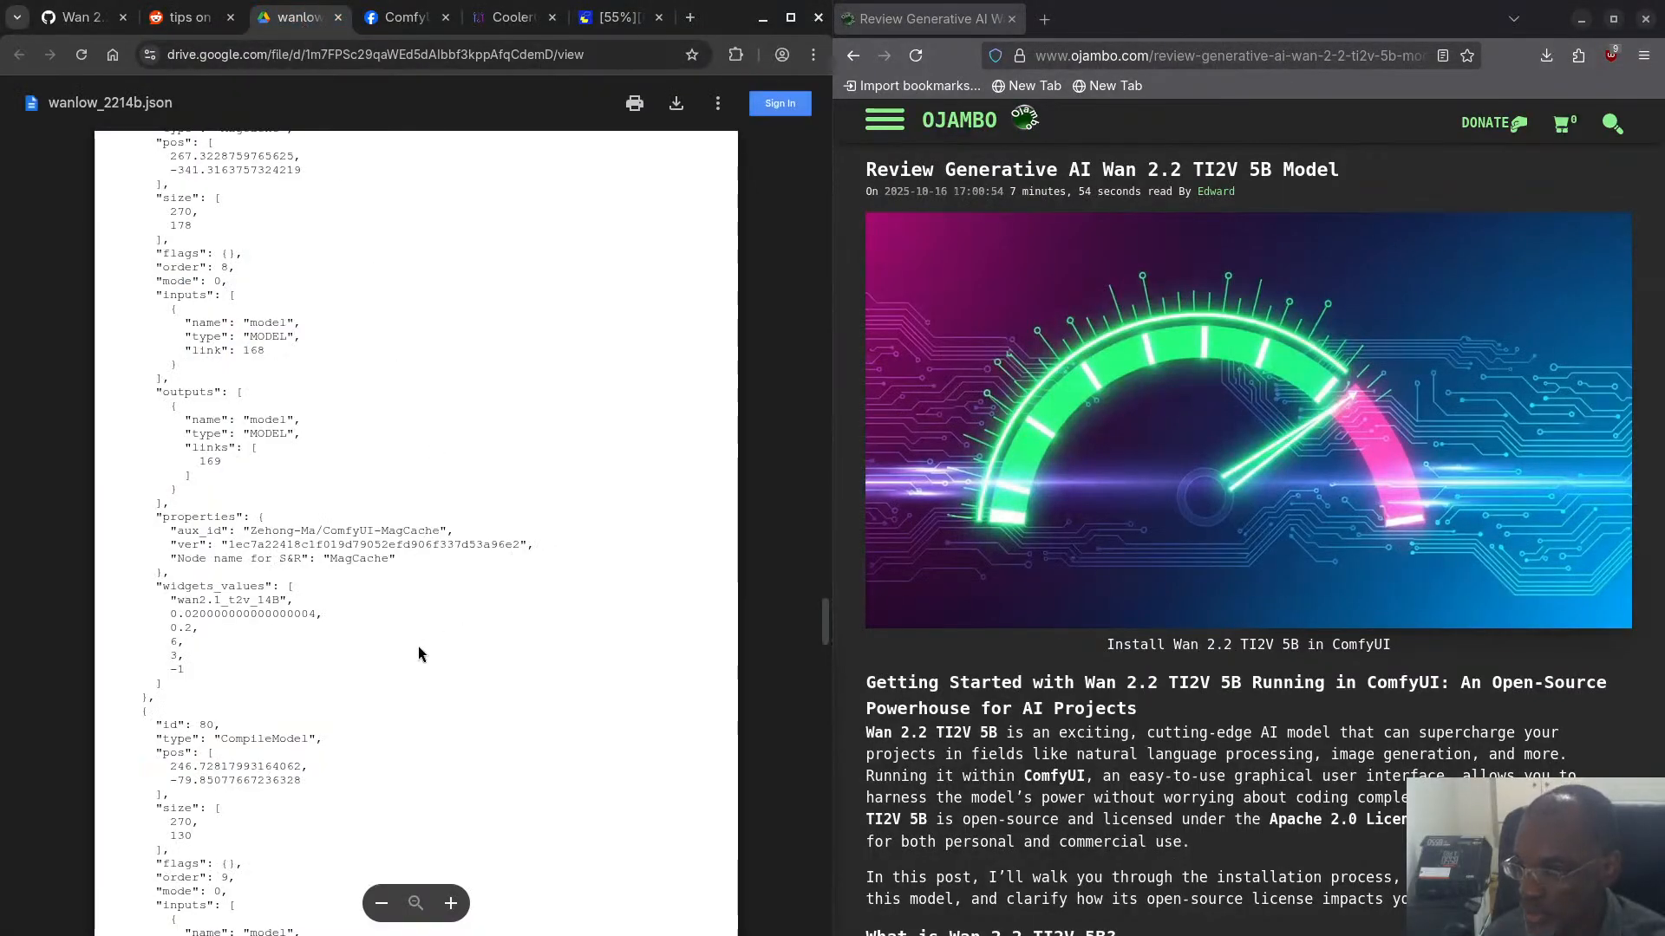
scroll(367, 501, "down", 8)
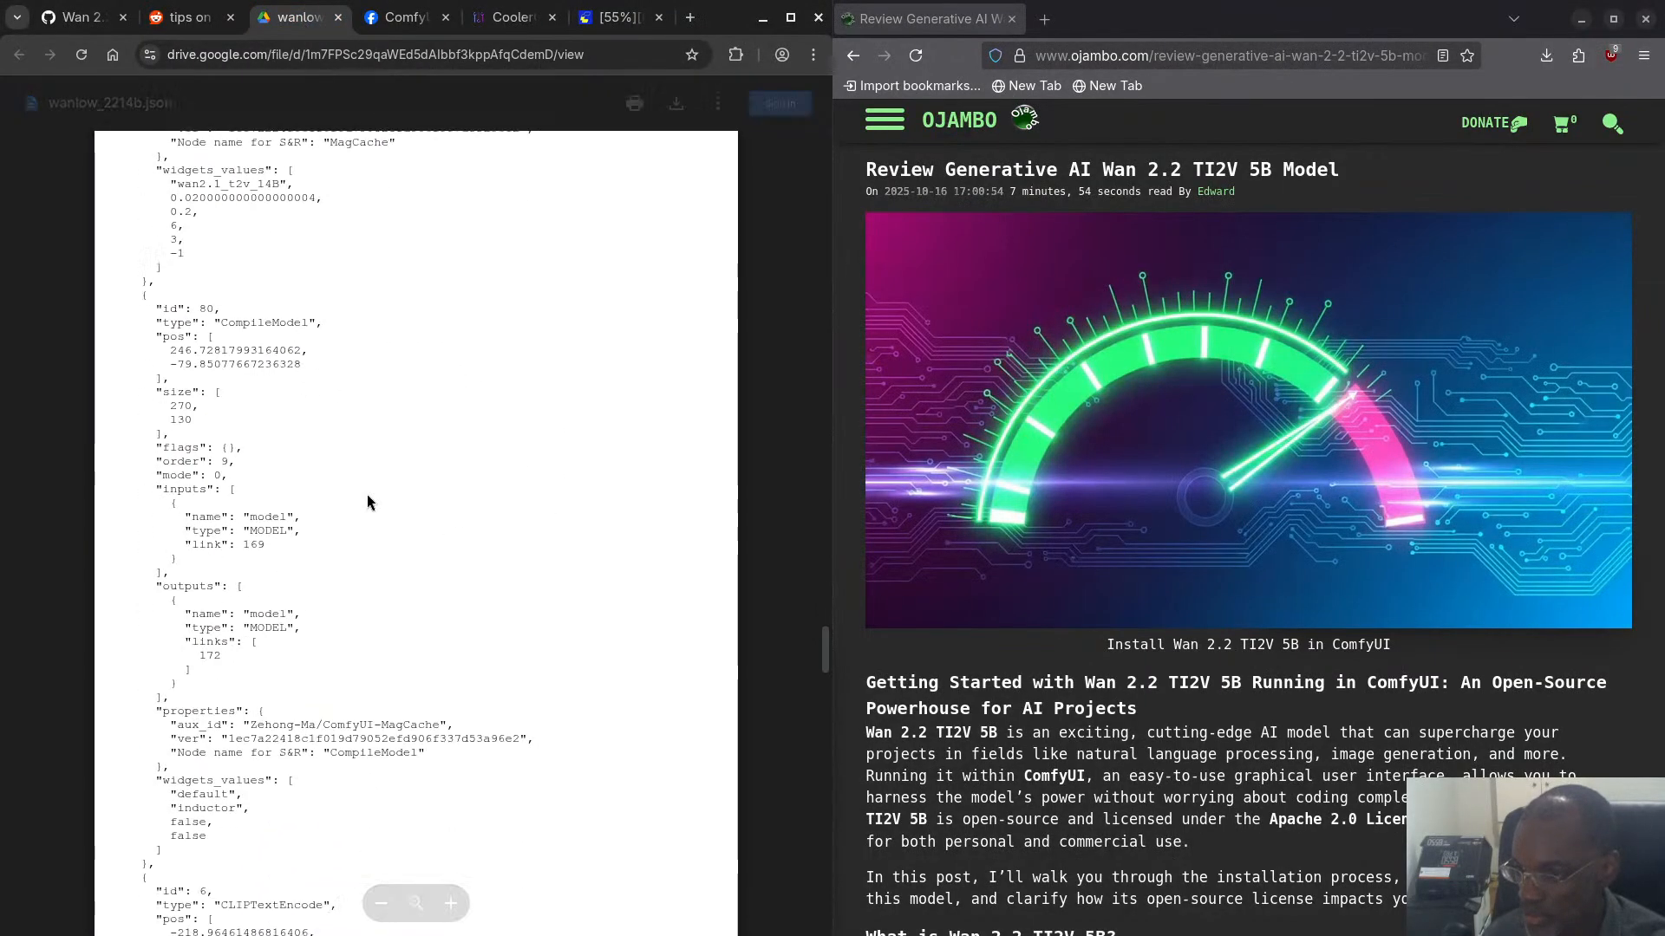
scroll(366, 501, "down", 1)
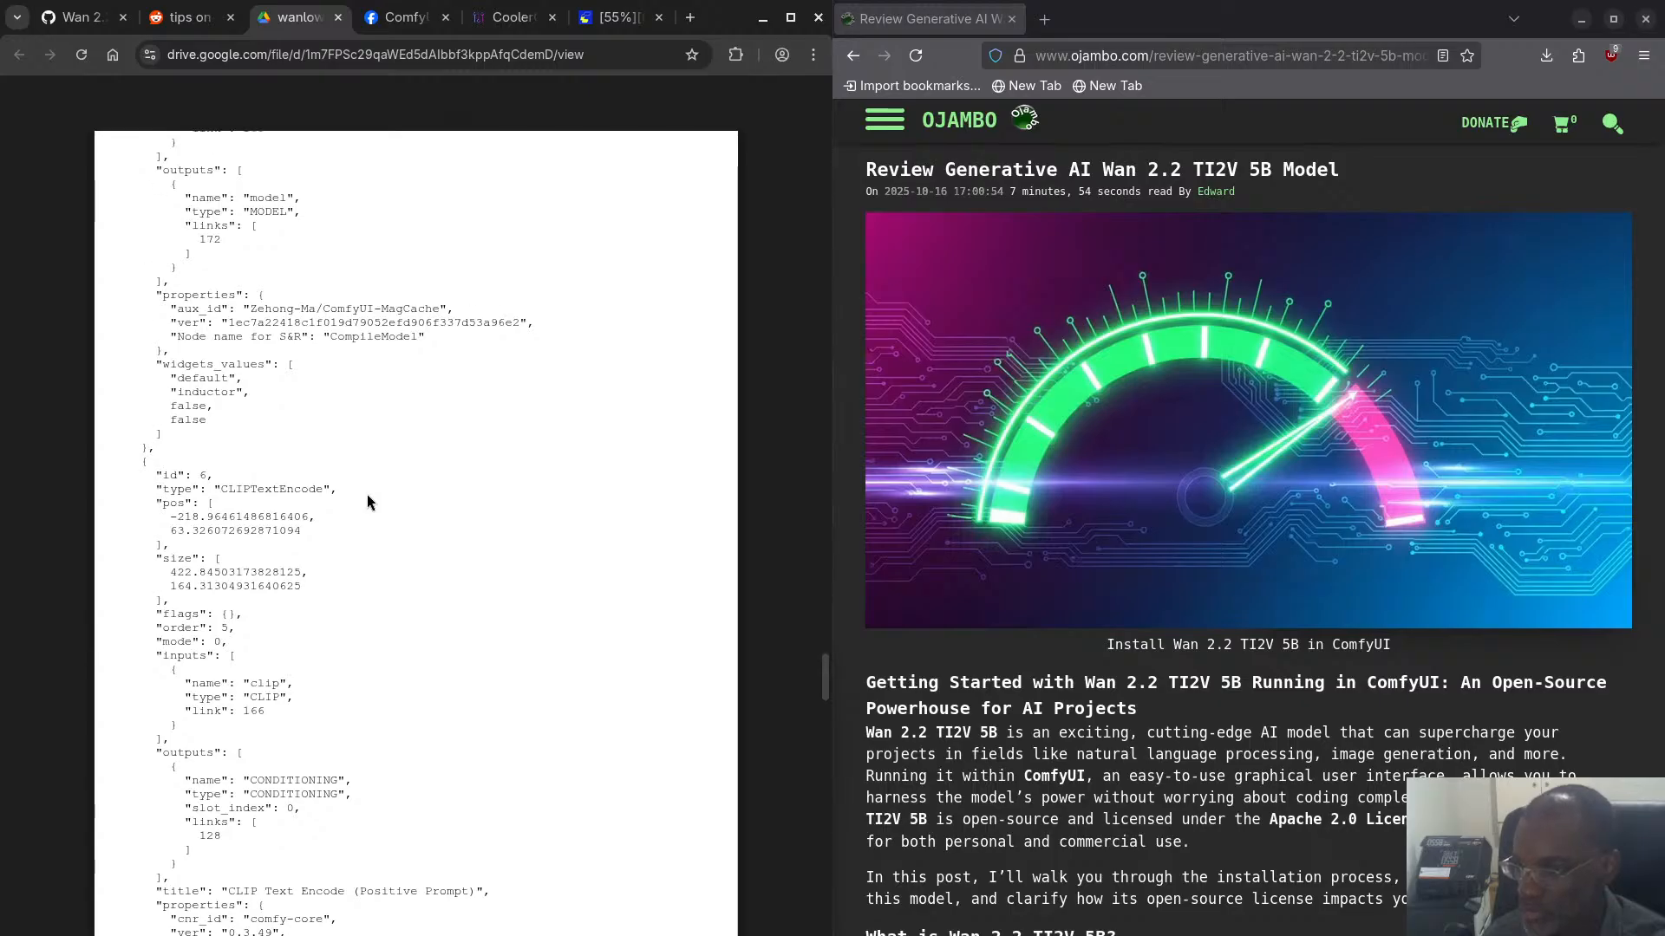
scroll(367, 494, "down", 4)
scroll(364, 495, "down", 1)
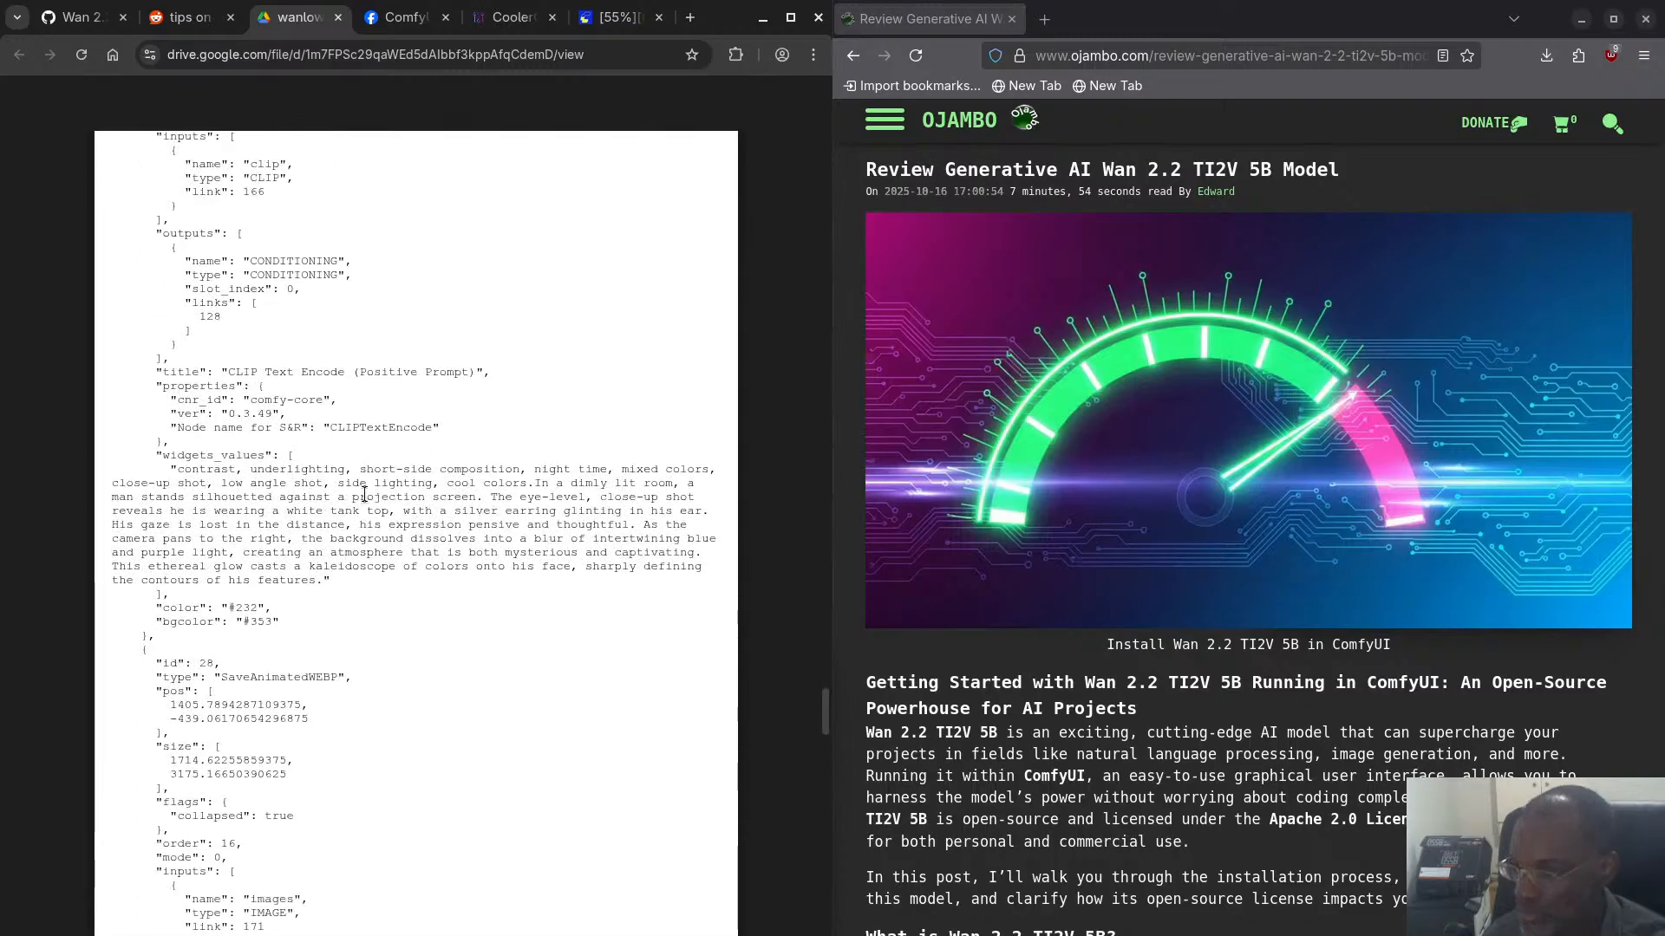
scroll(291, 452, "down", 3)
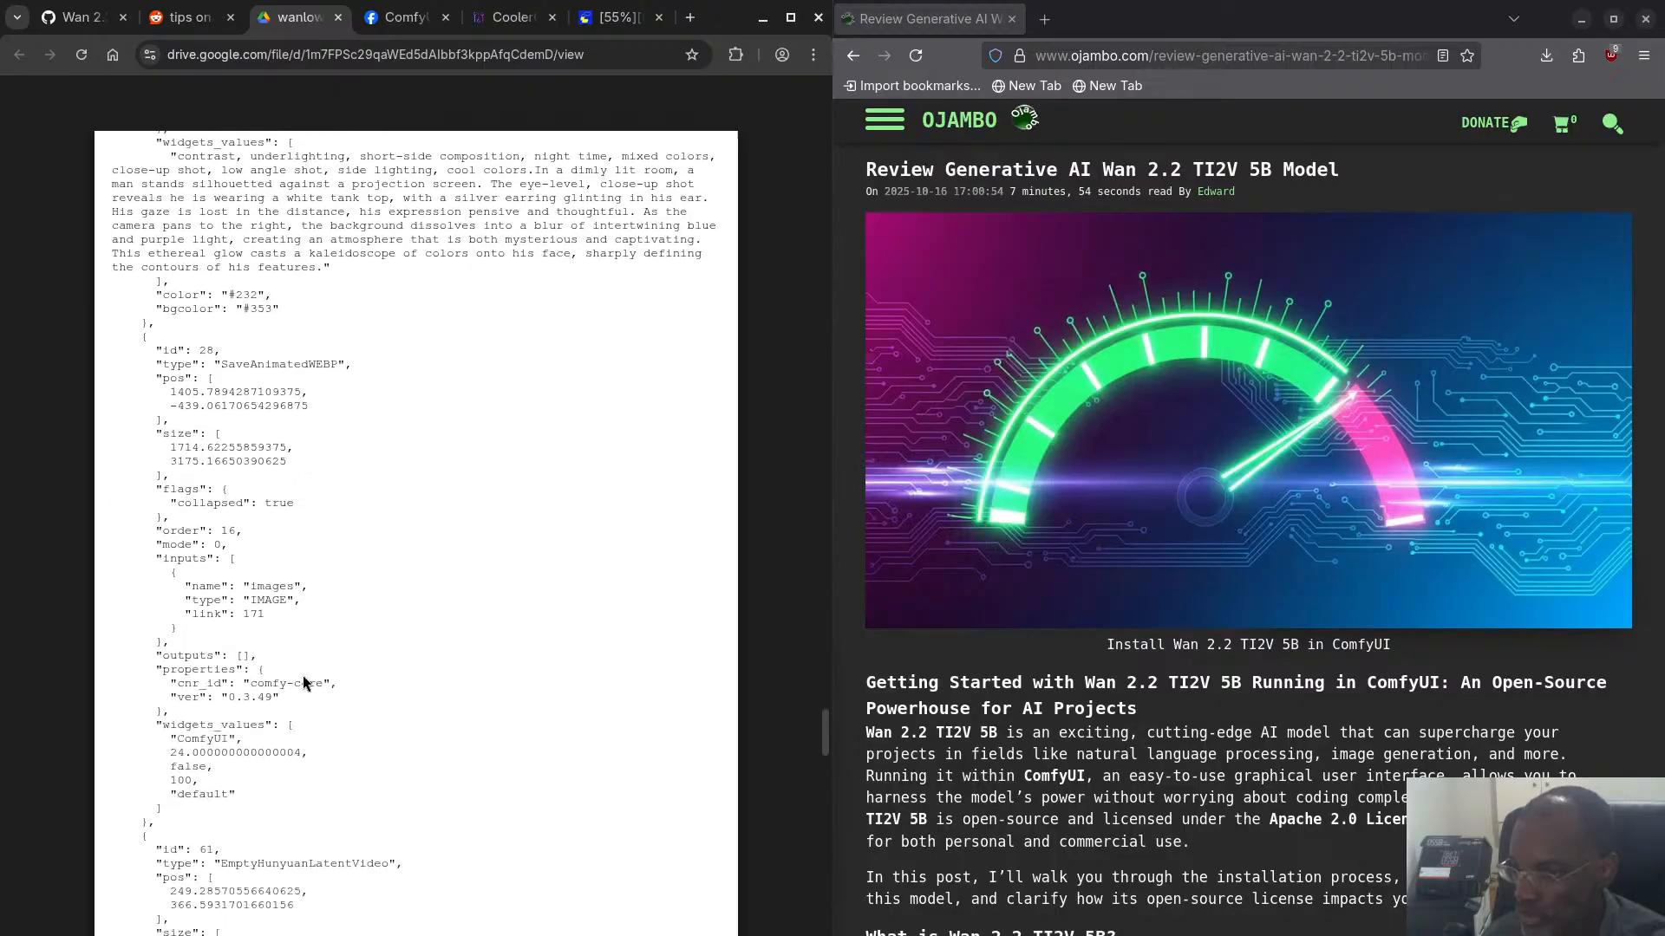
scroll(304, 676, "down", 3)
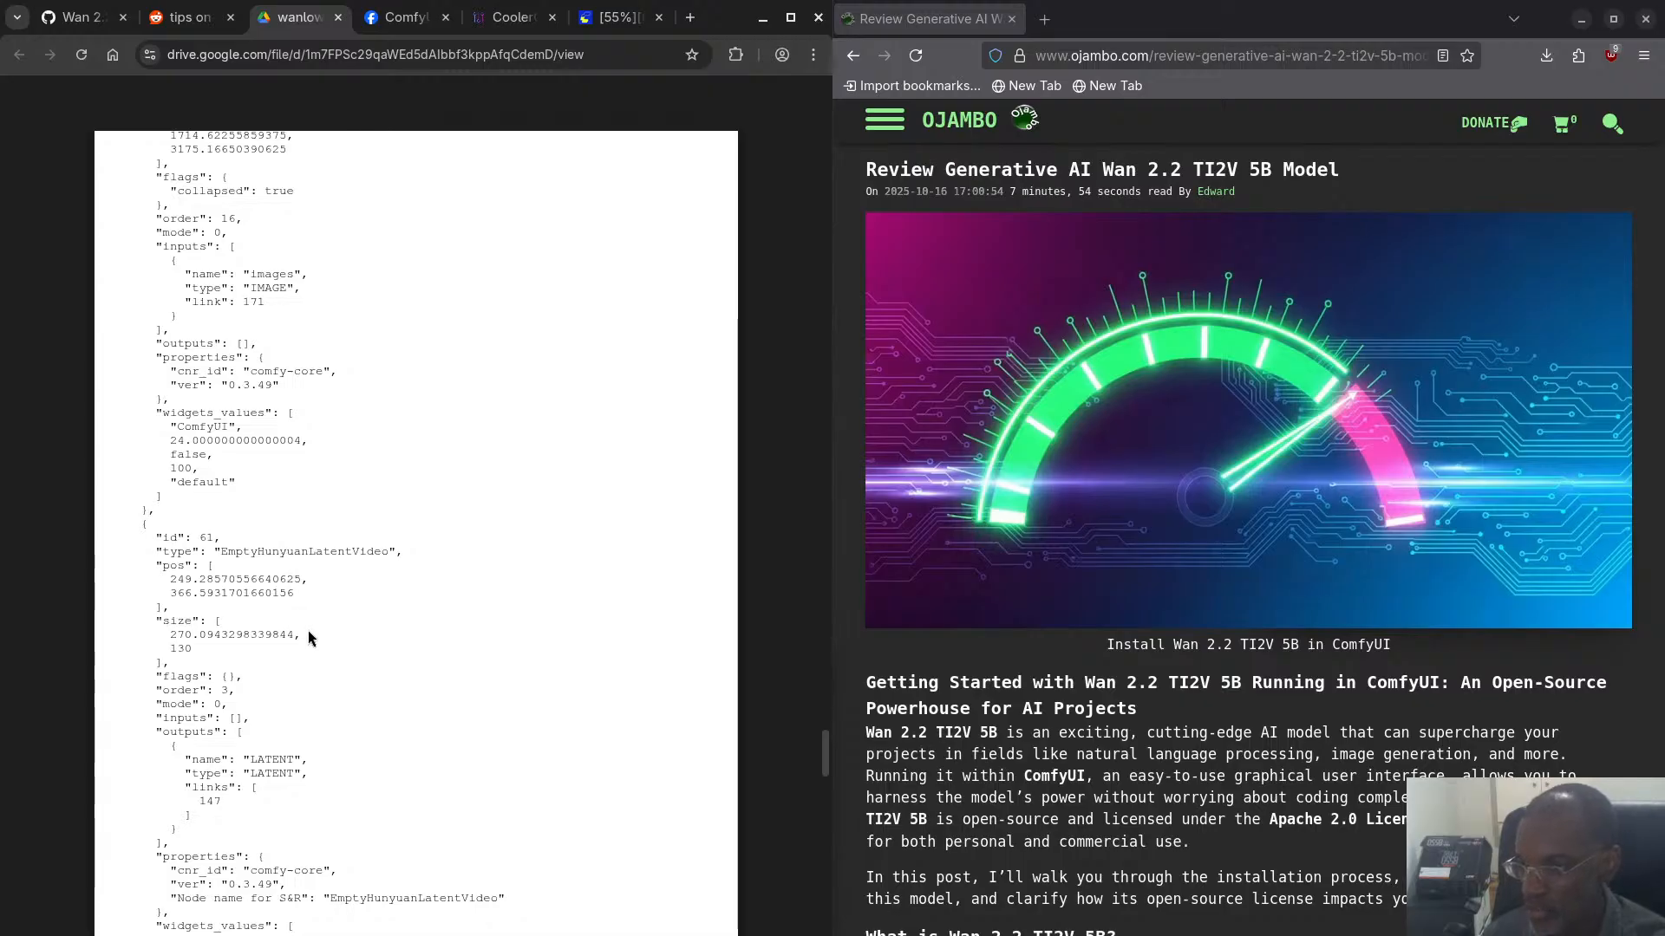
scroll(310, 636, "down", 2)
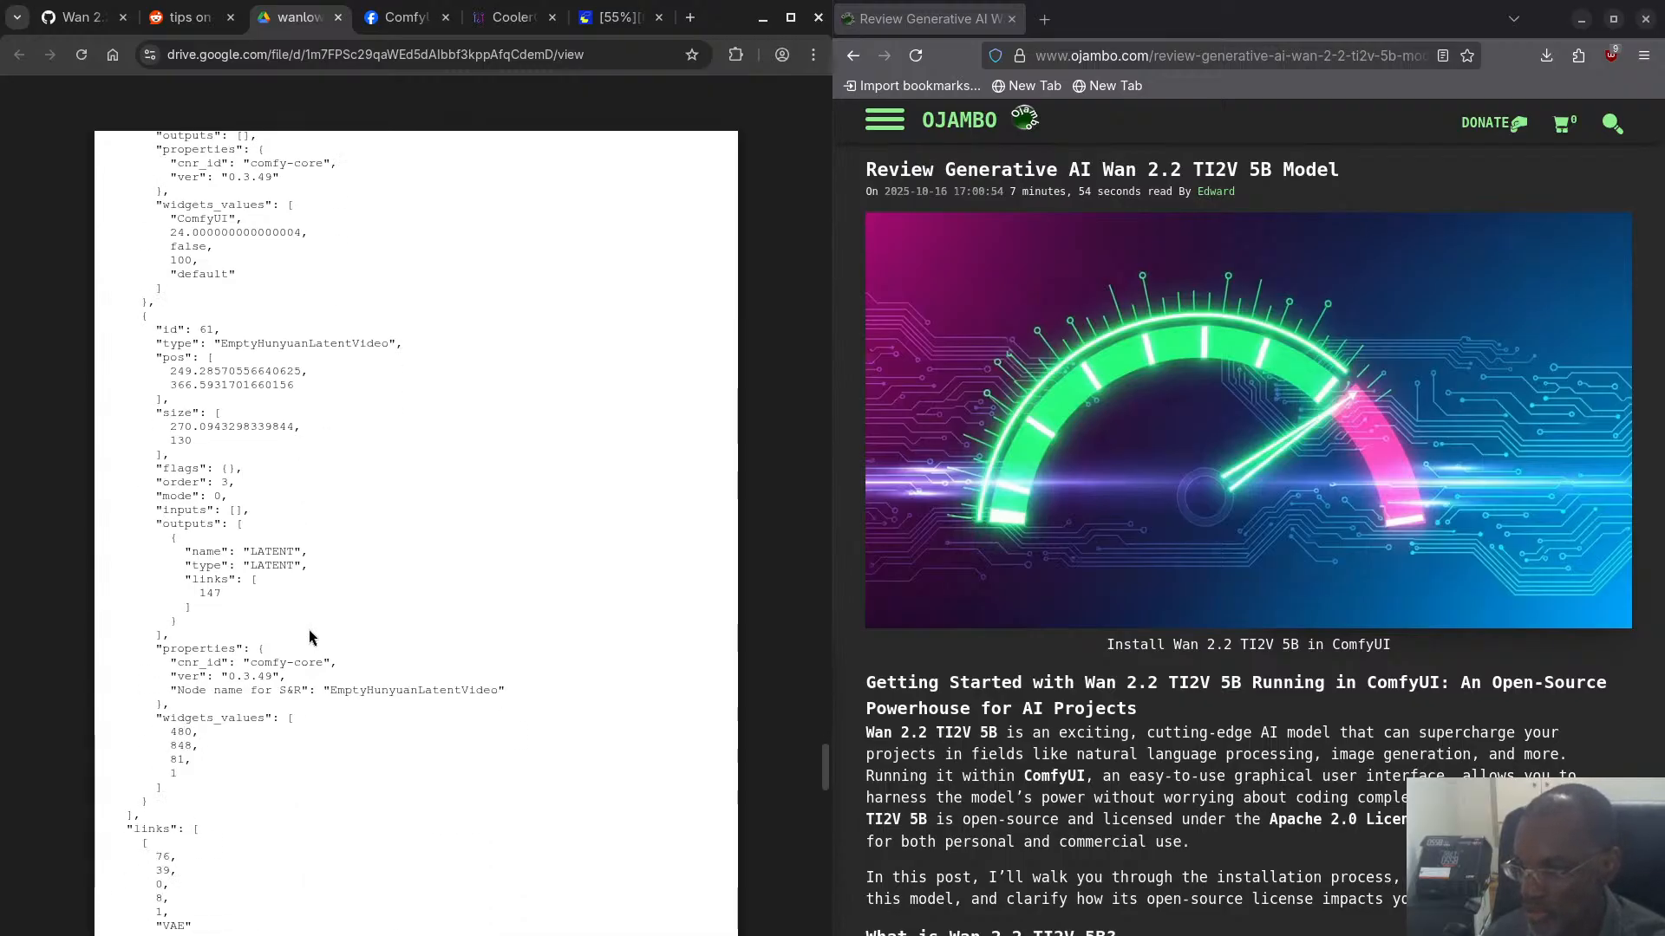
scroll(312, 639, "down", 2)
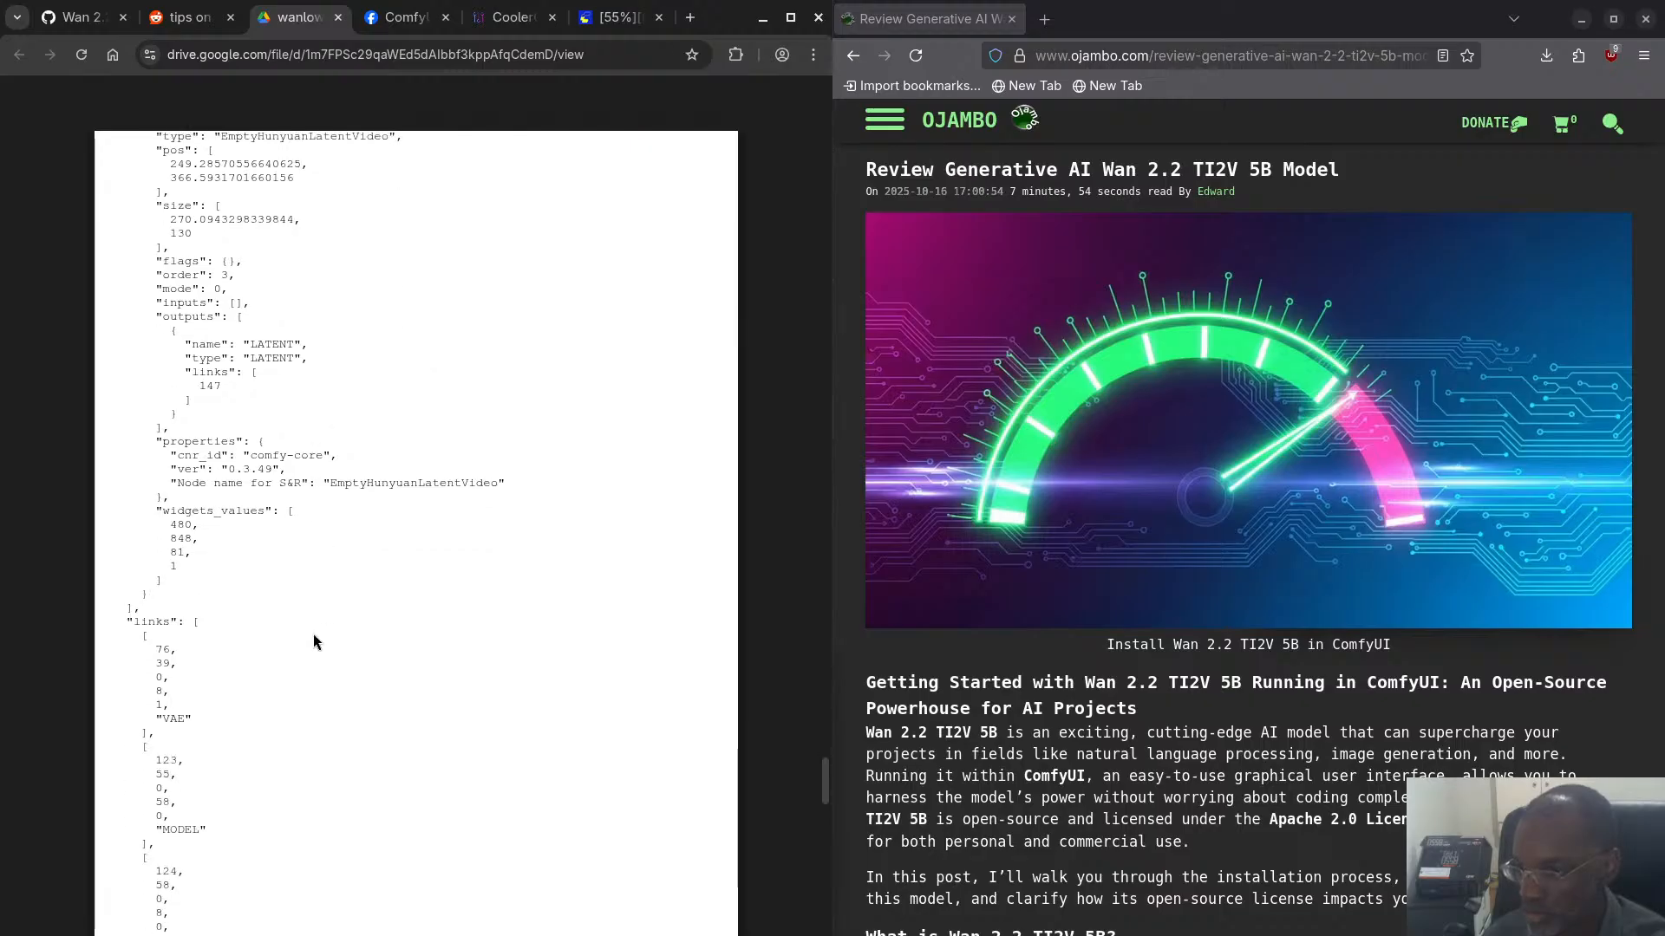
scroll(314, 637, "down", 4)
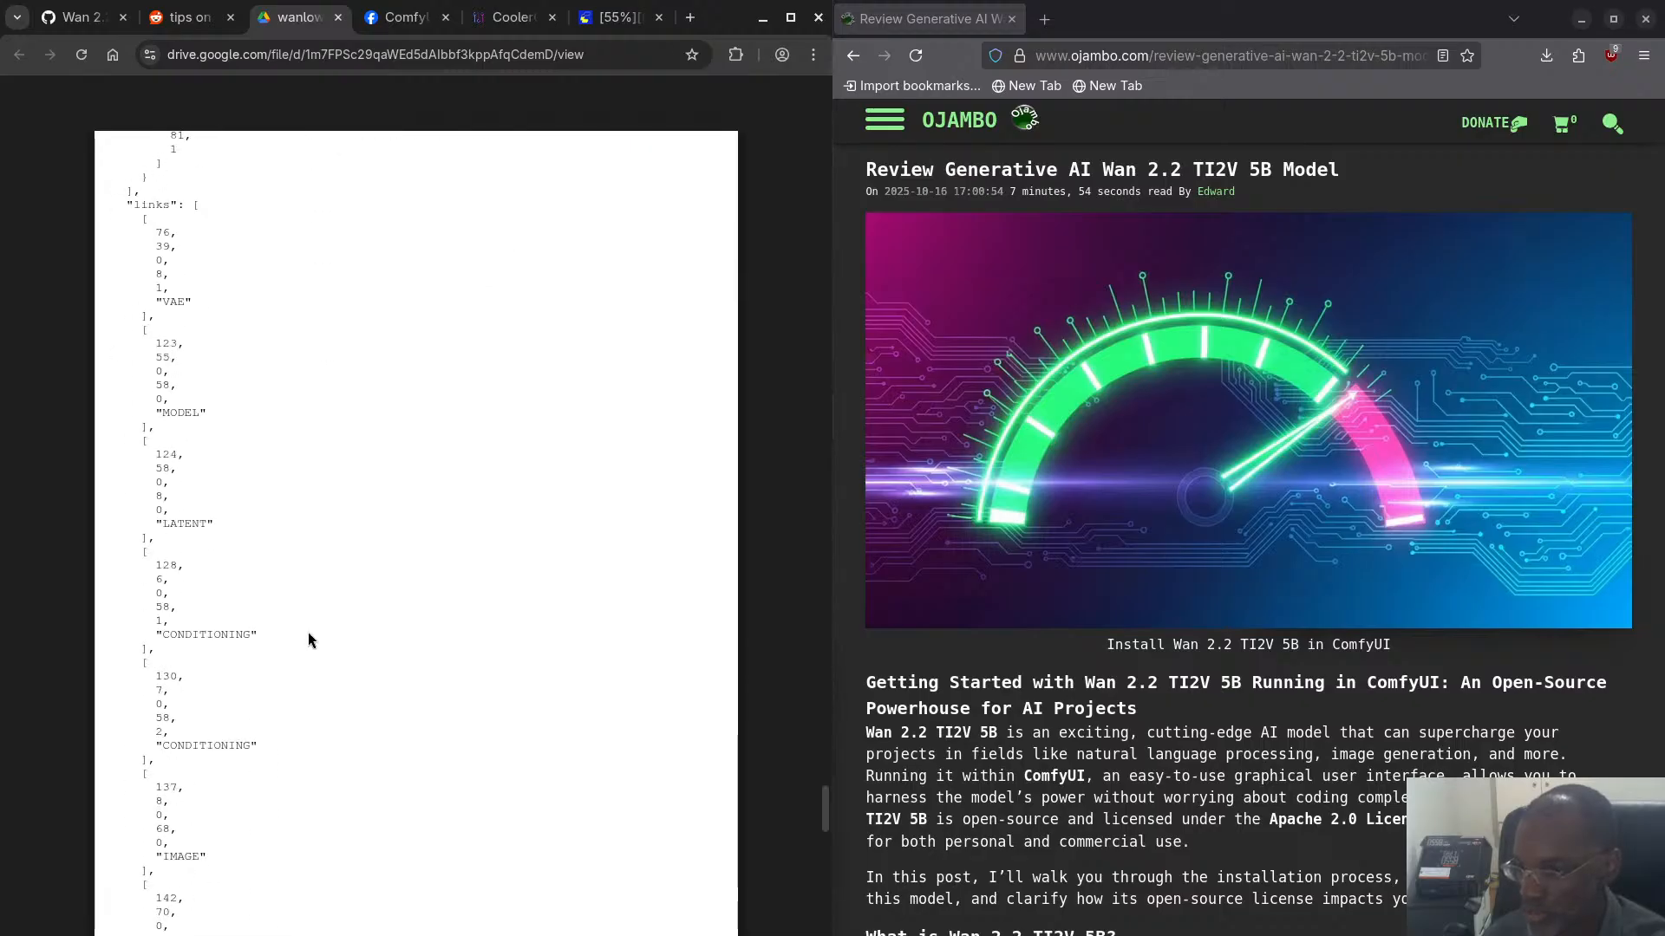
scroll(309, 633, "down", 1)
scroll(309, 631, "down", 2)
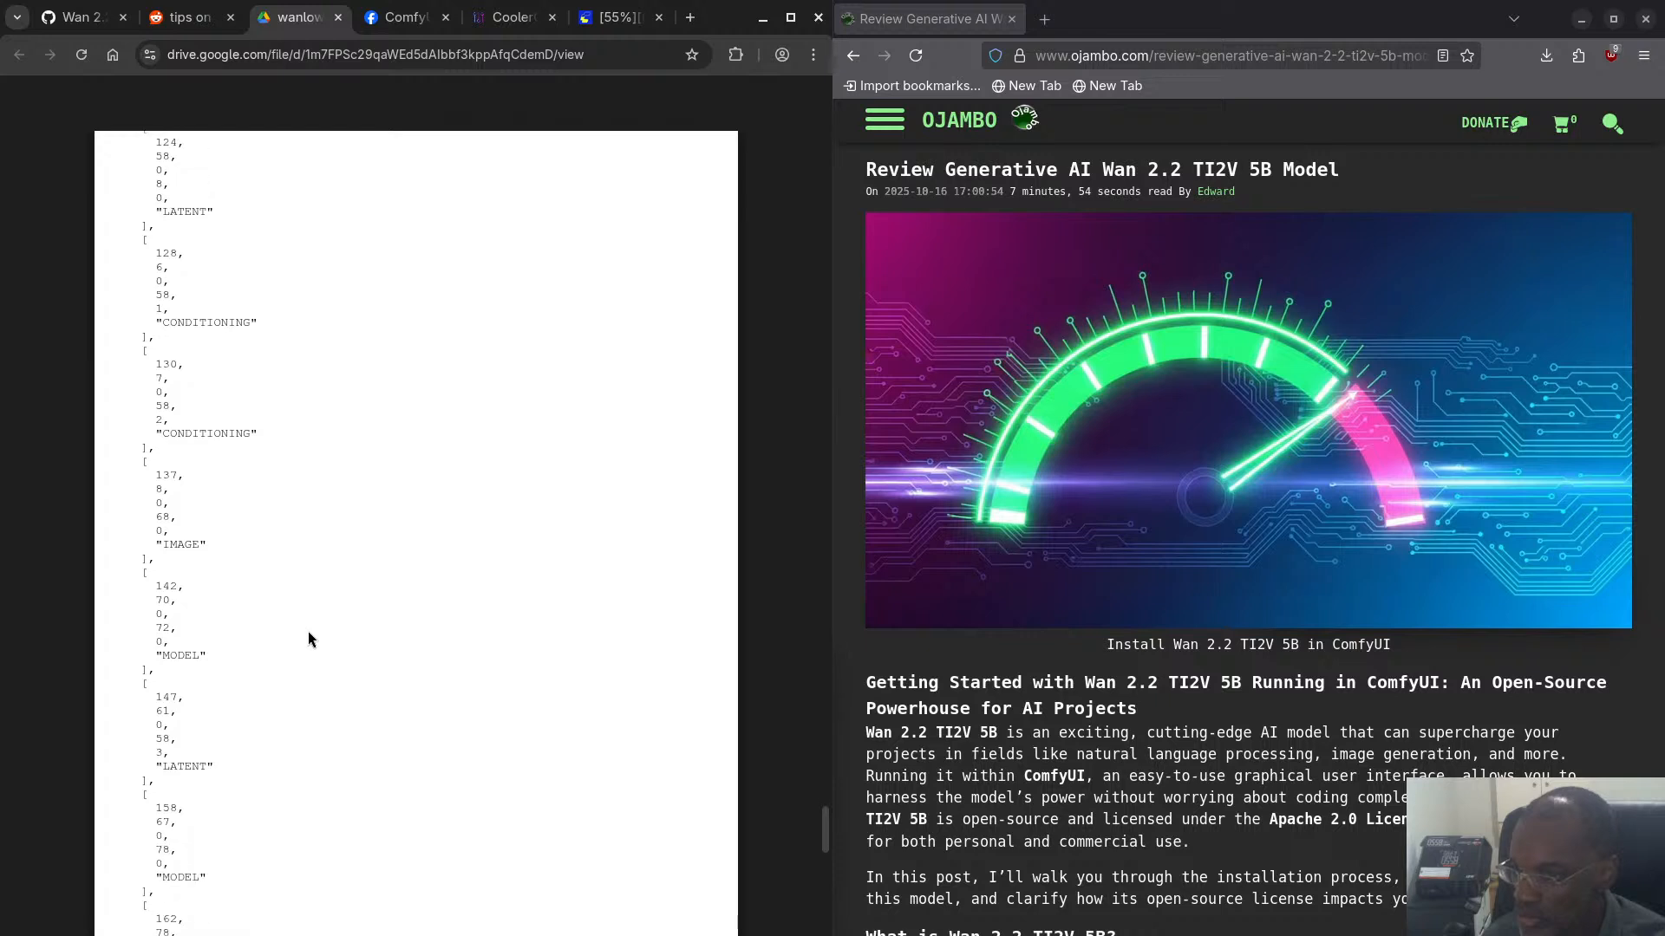
scroll(309, 633, "down", 4)
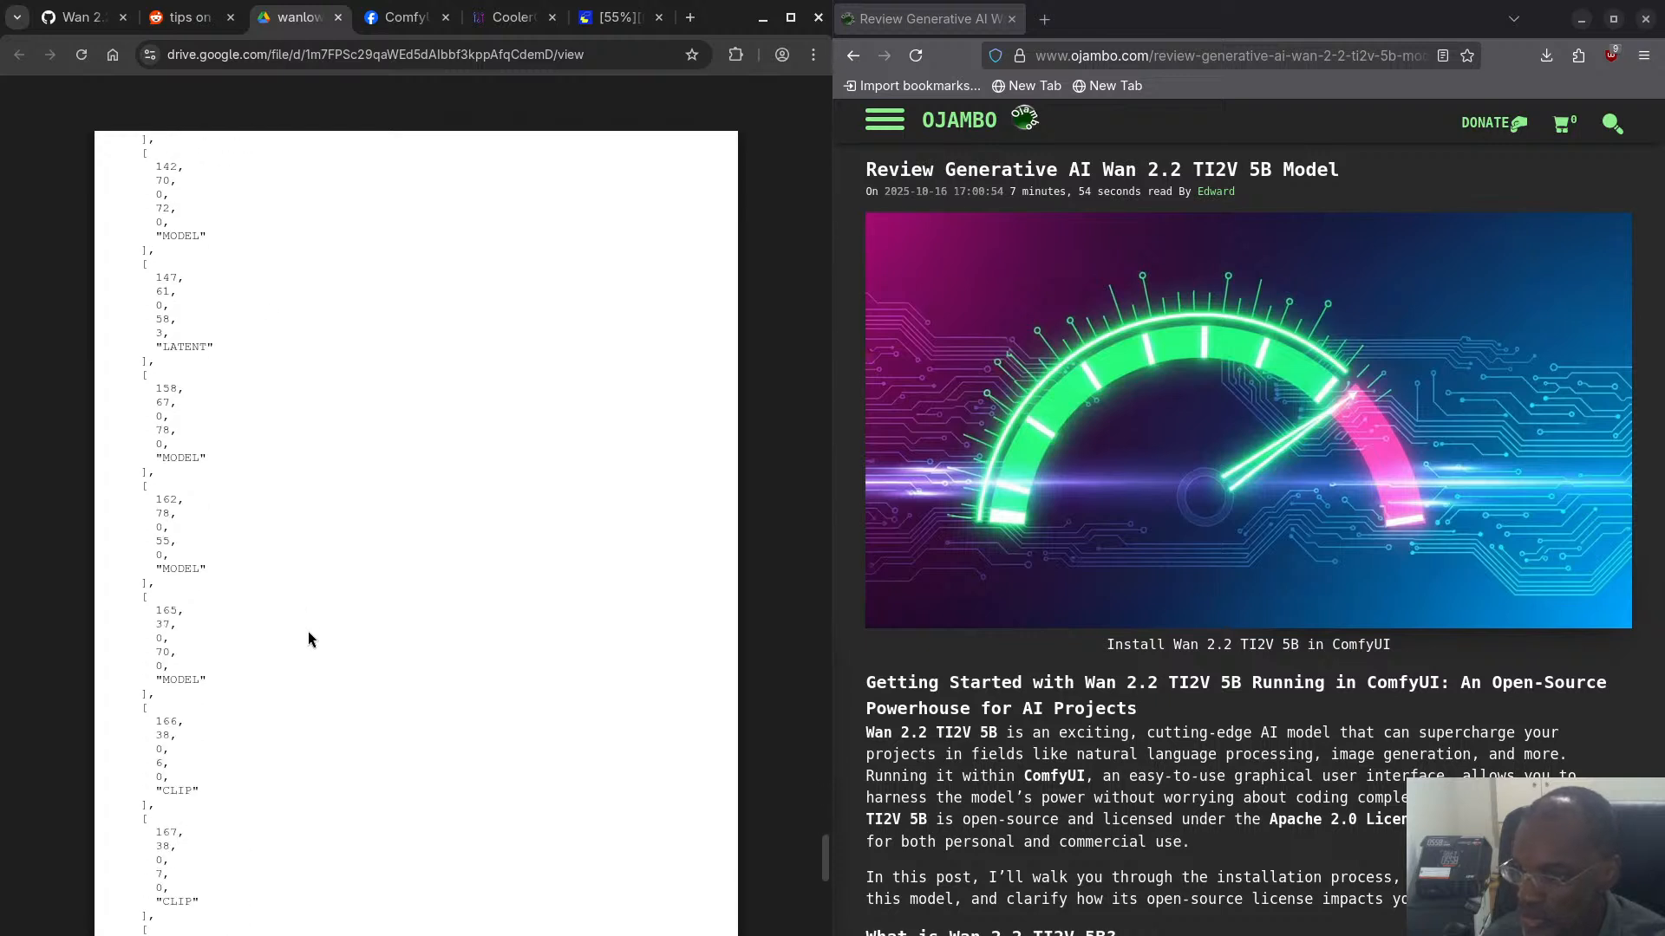
scroll(309, 640, "down", 7)
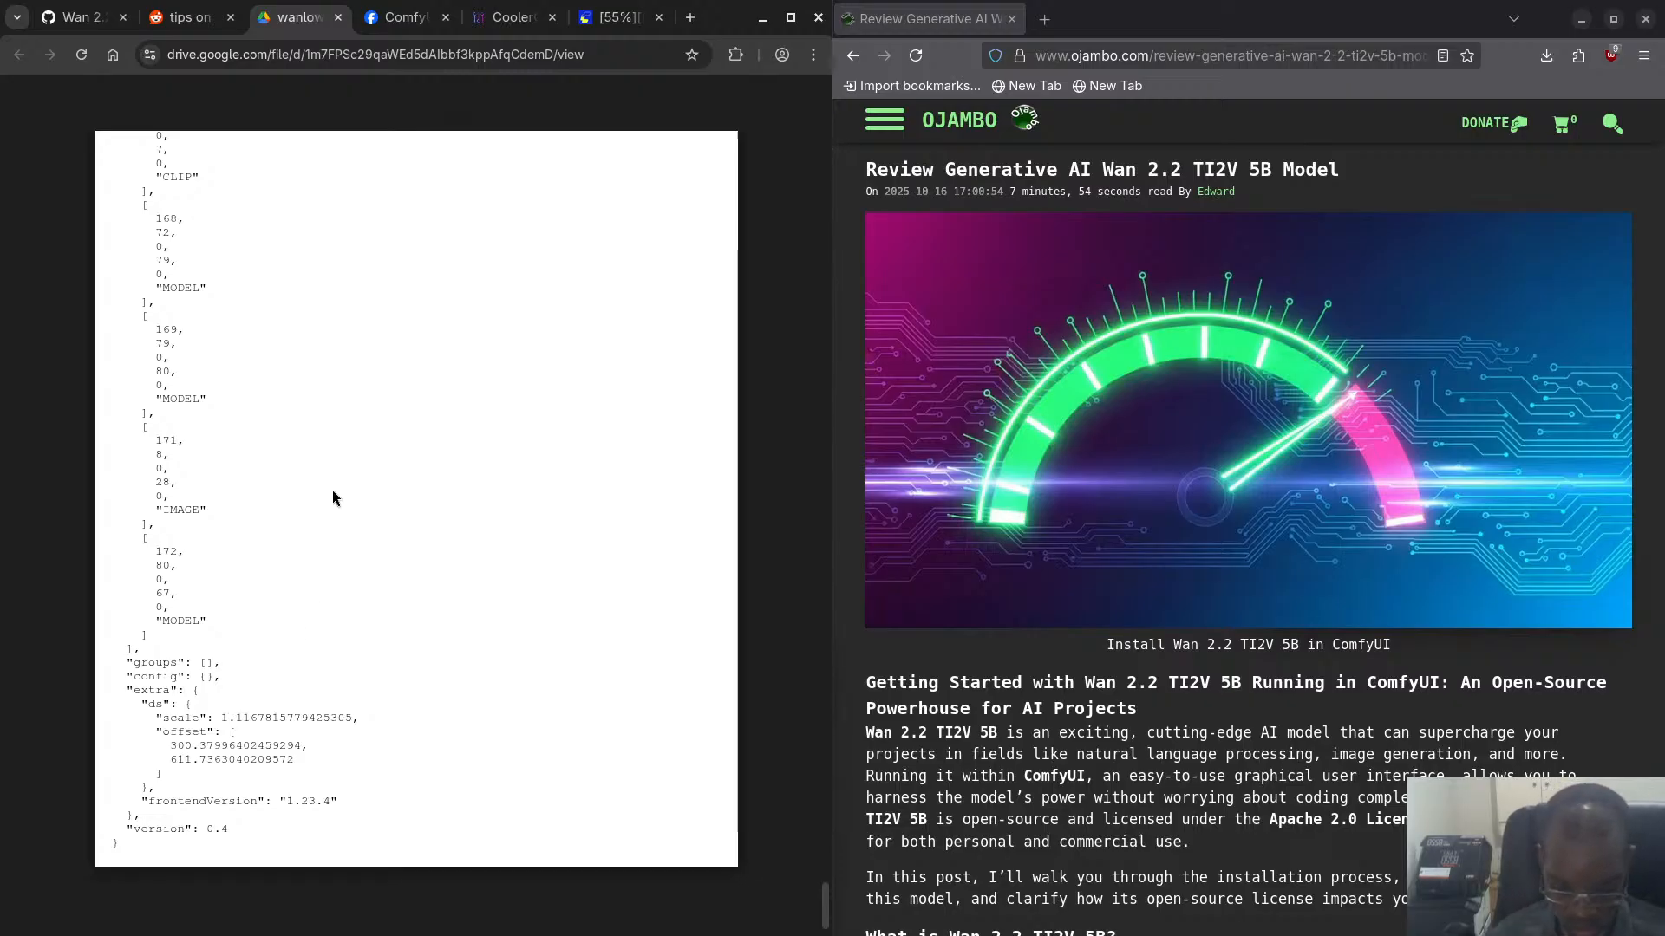
- Search wanlow_2214b.json for "seed", "cfg" and "steps", and close the file
key("ctrl+f")
type("seed")
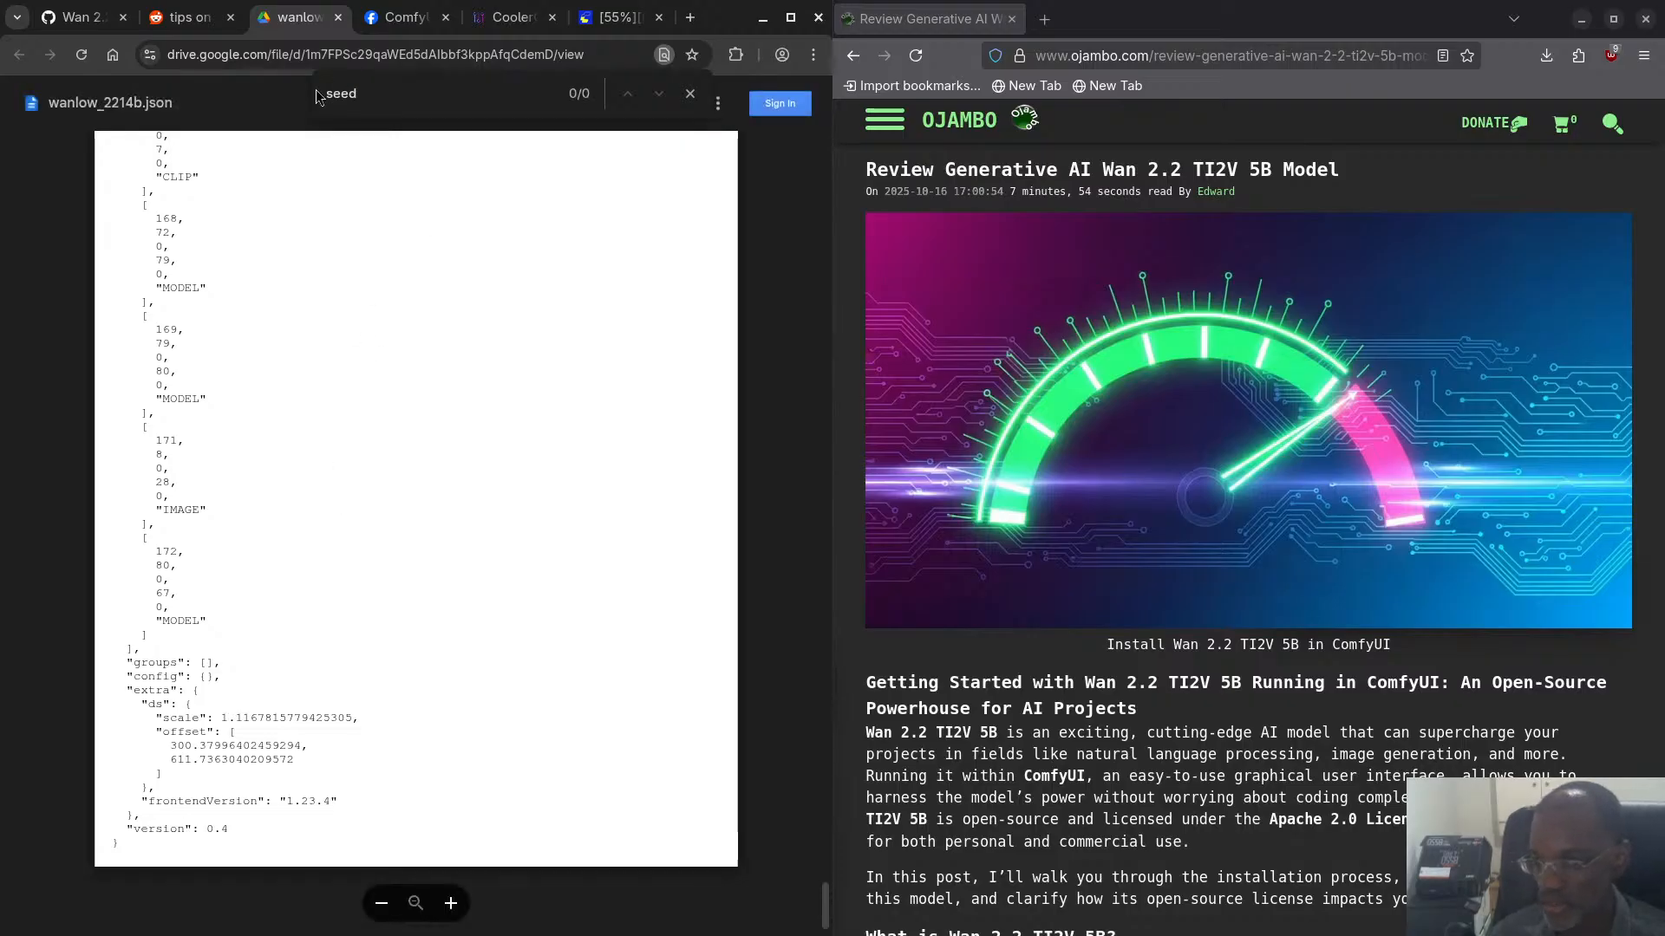
double_click(350, 98)
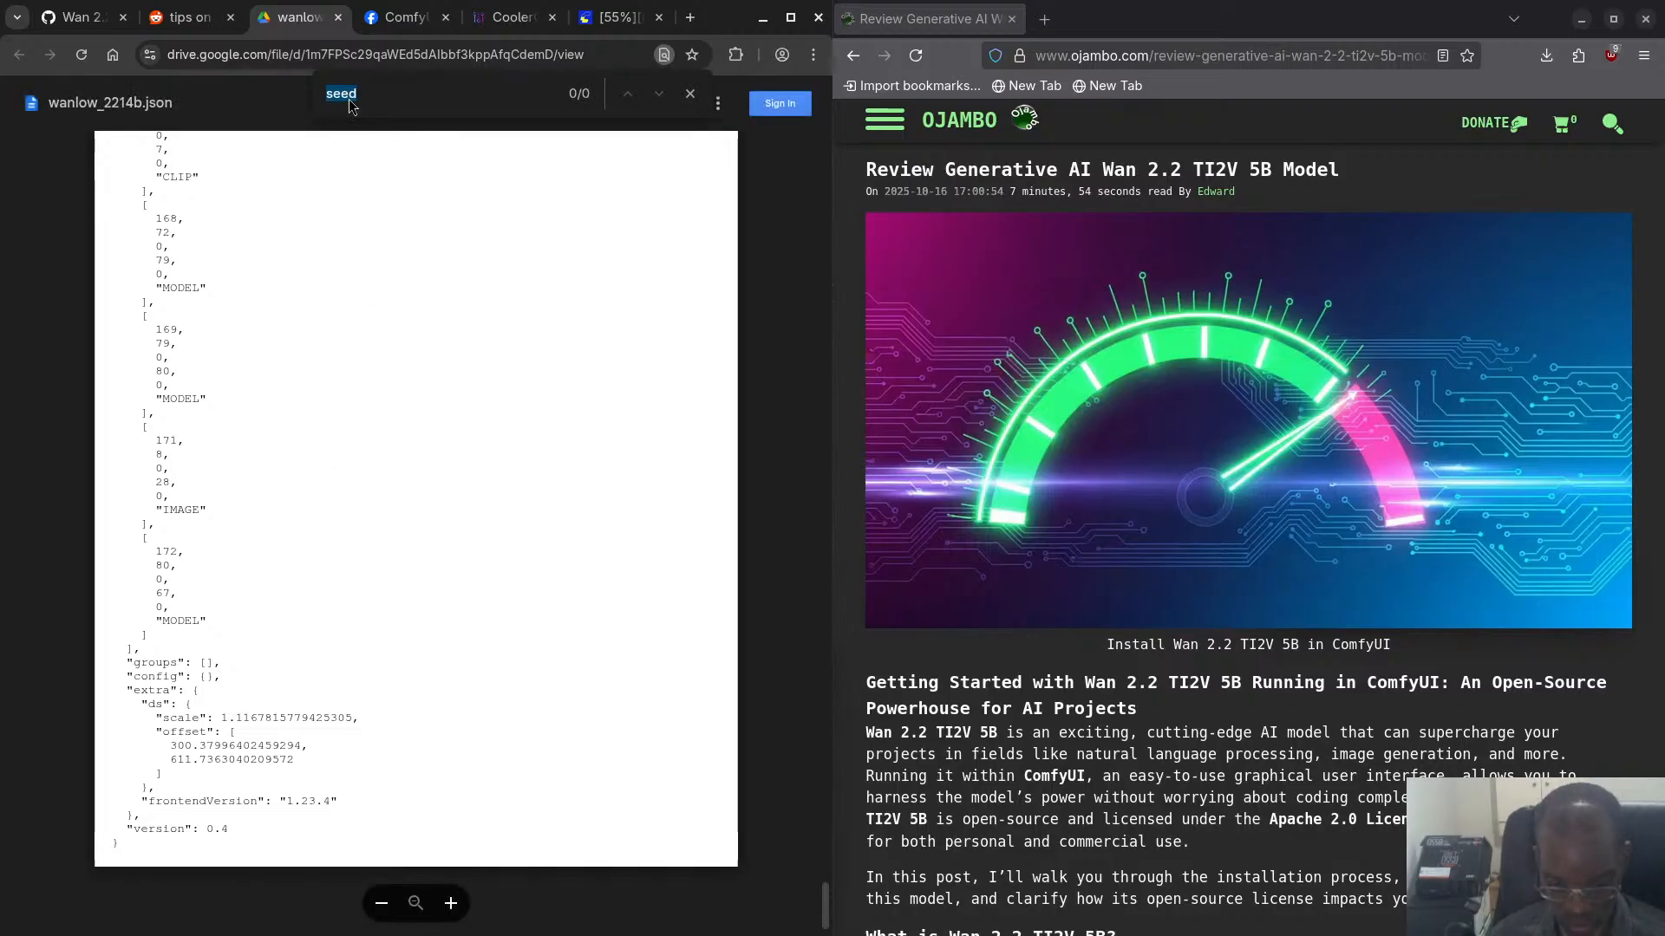
type("cfg")
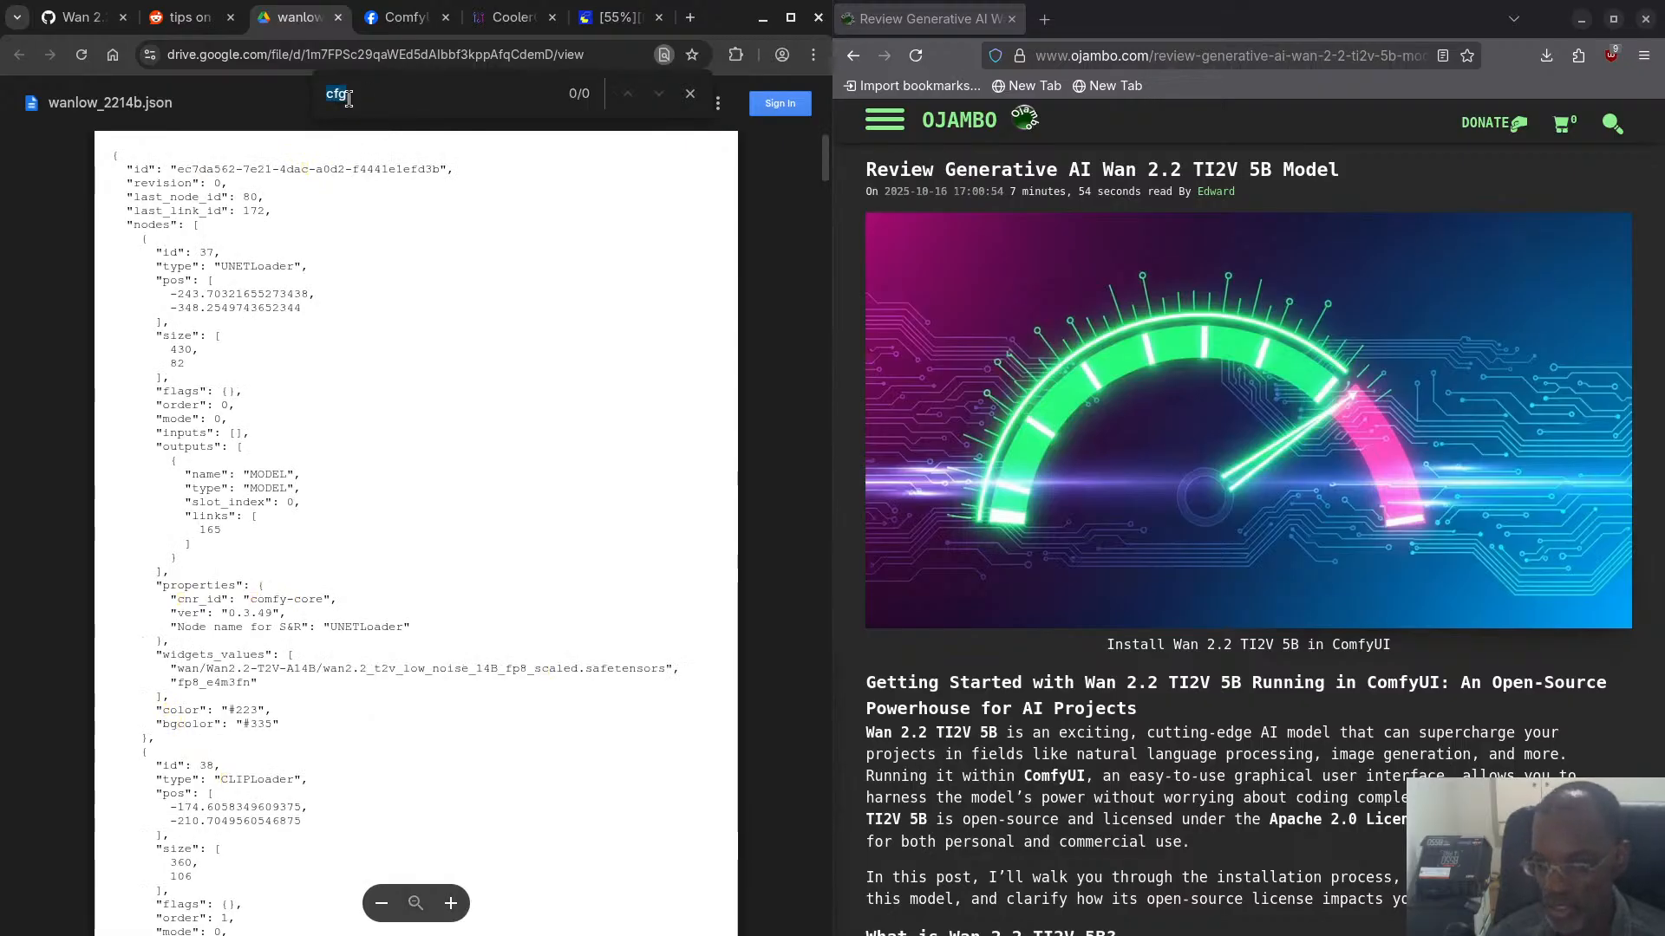
type("steps")
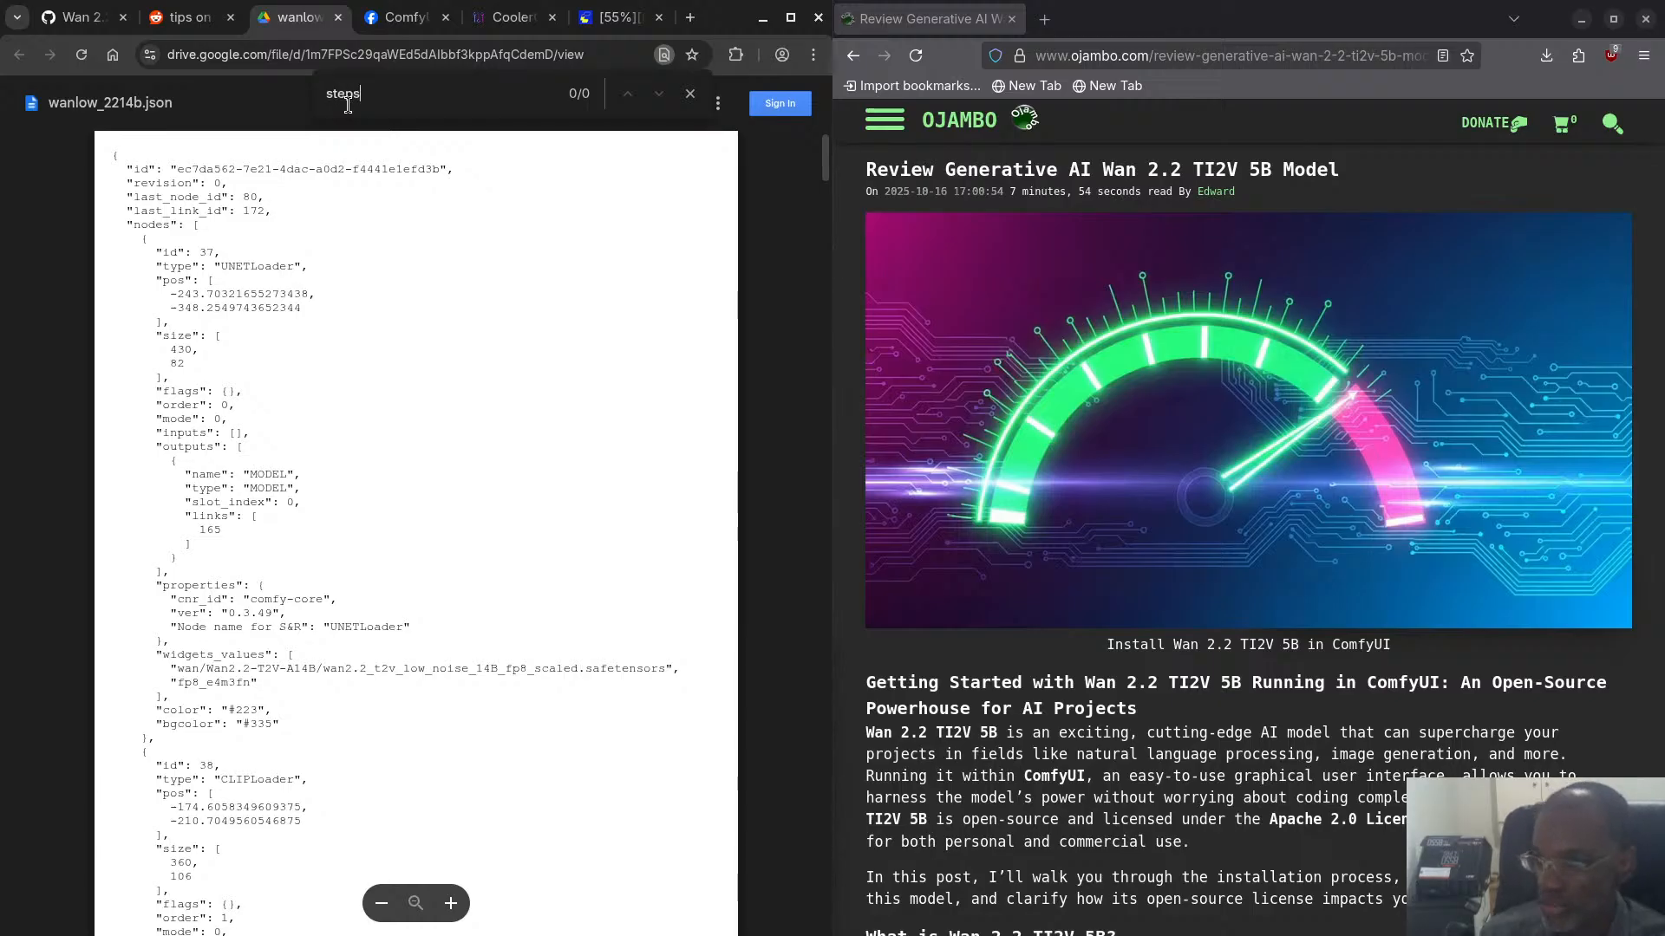
left_click(338, 19)
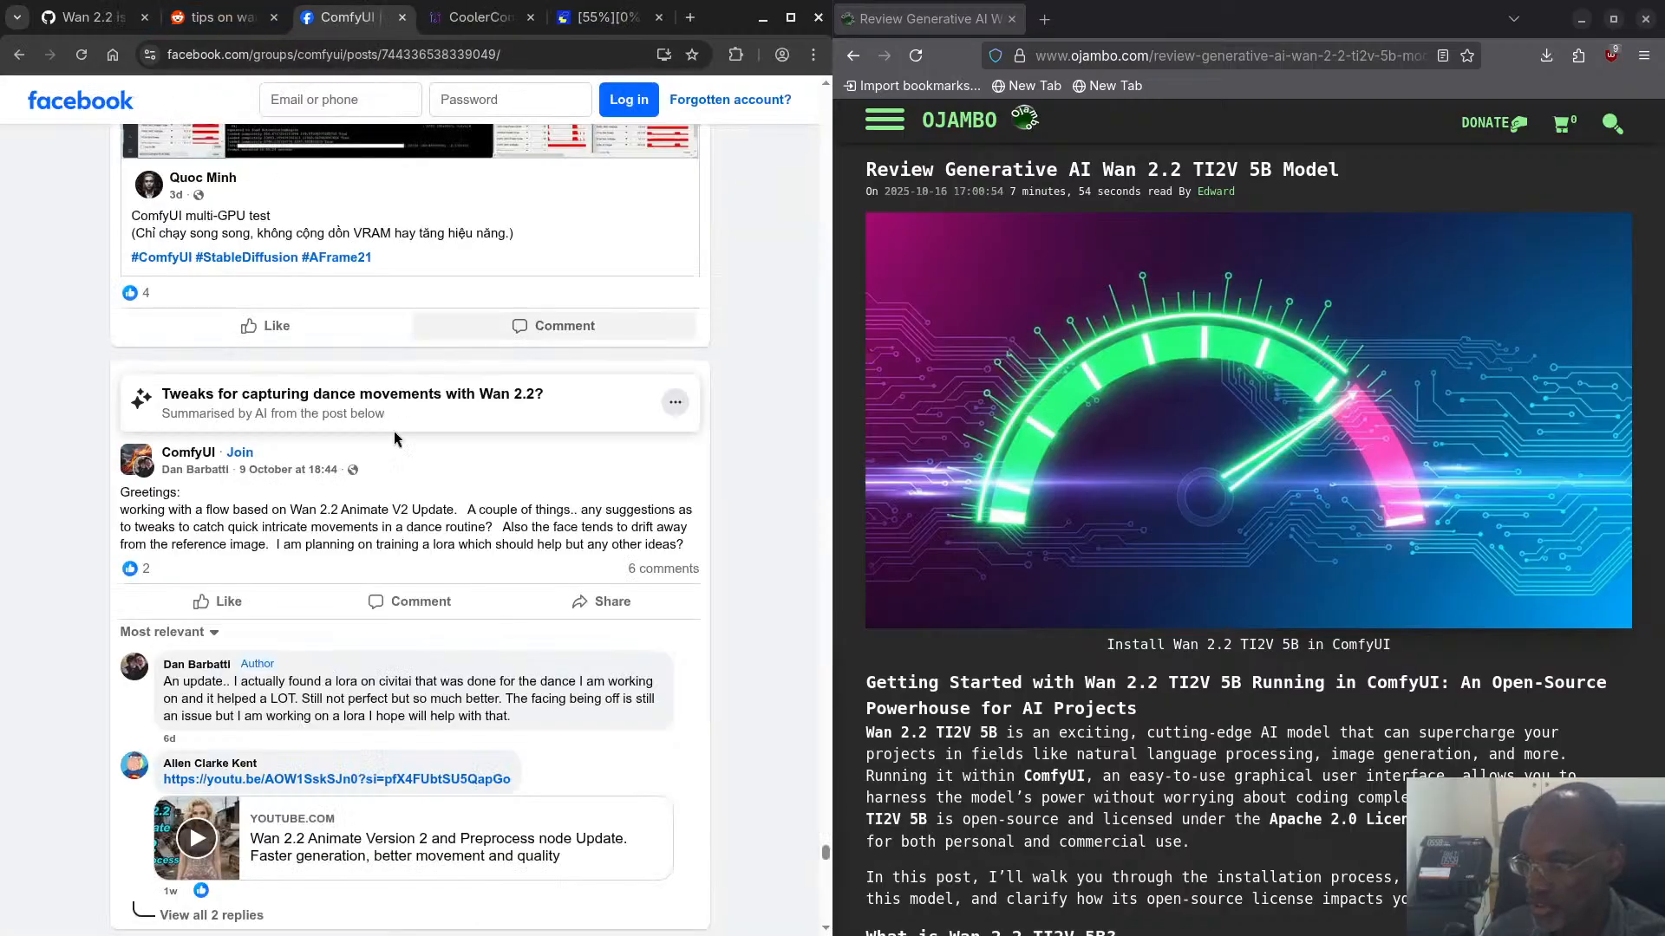
- Browse the ComfyUI Facebook group posts and highlight the "32gb ram" line in the consistent character panels post
scroll(340, 524, "down", 4)
scroll(339, 524, "down", 15)
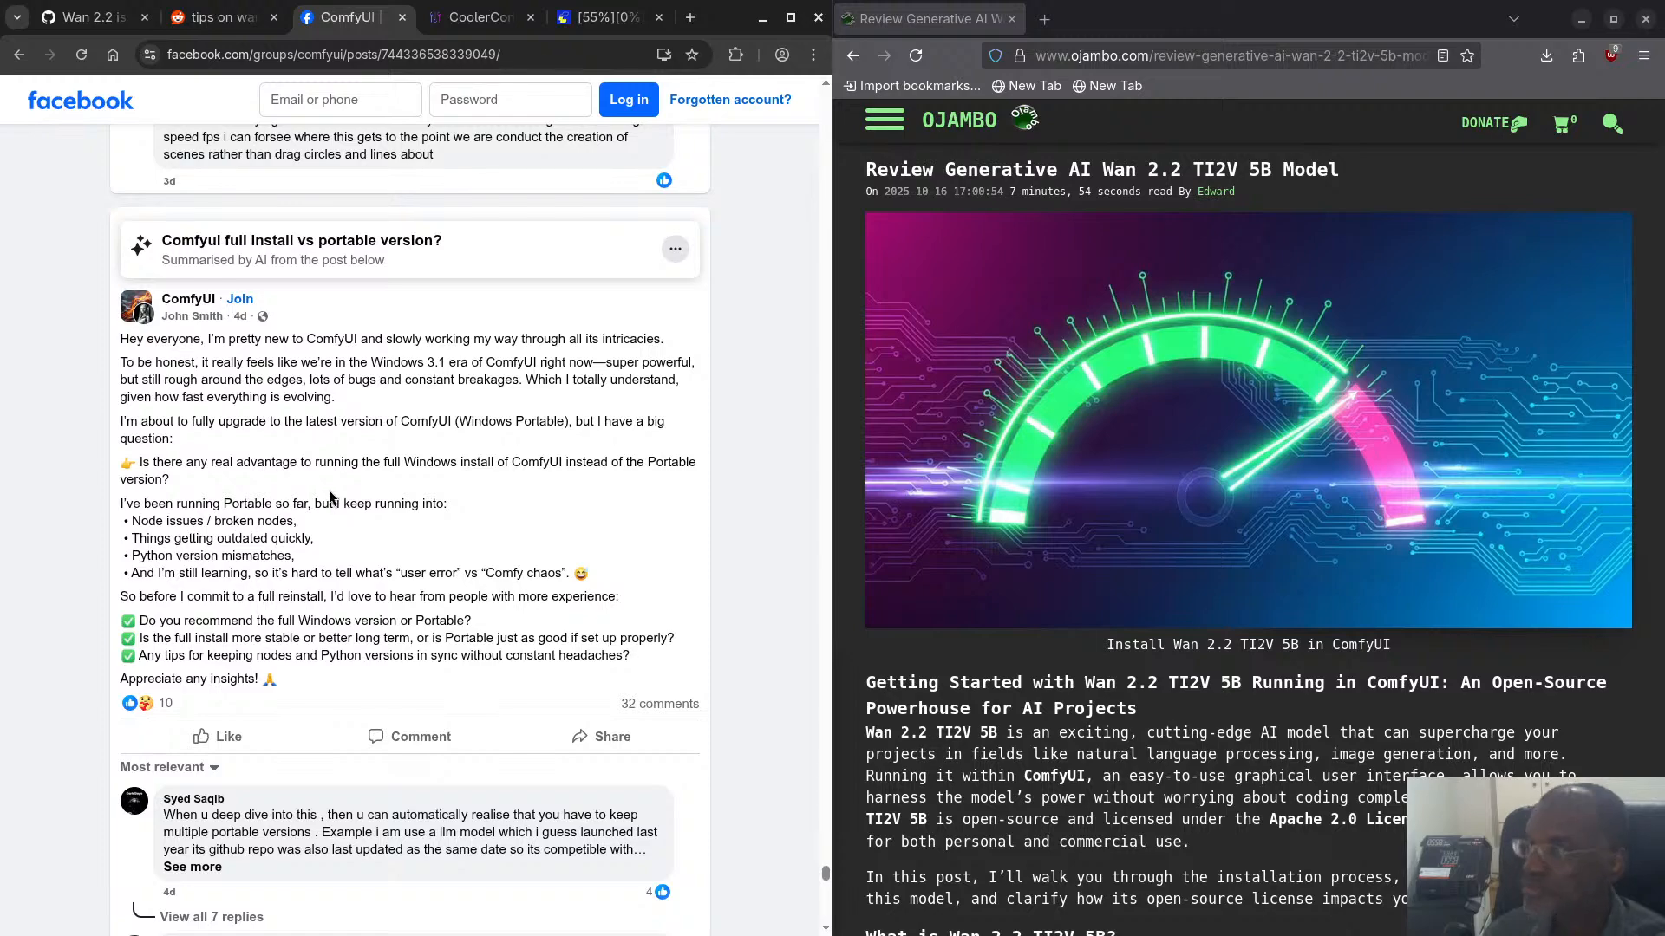
scroll(331, 497, "down", 12)
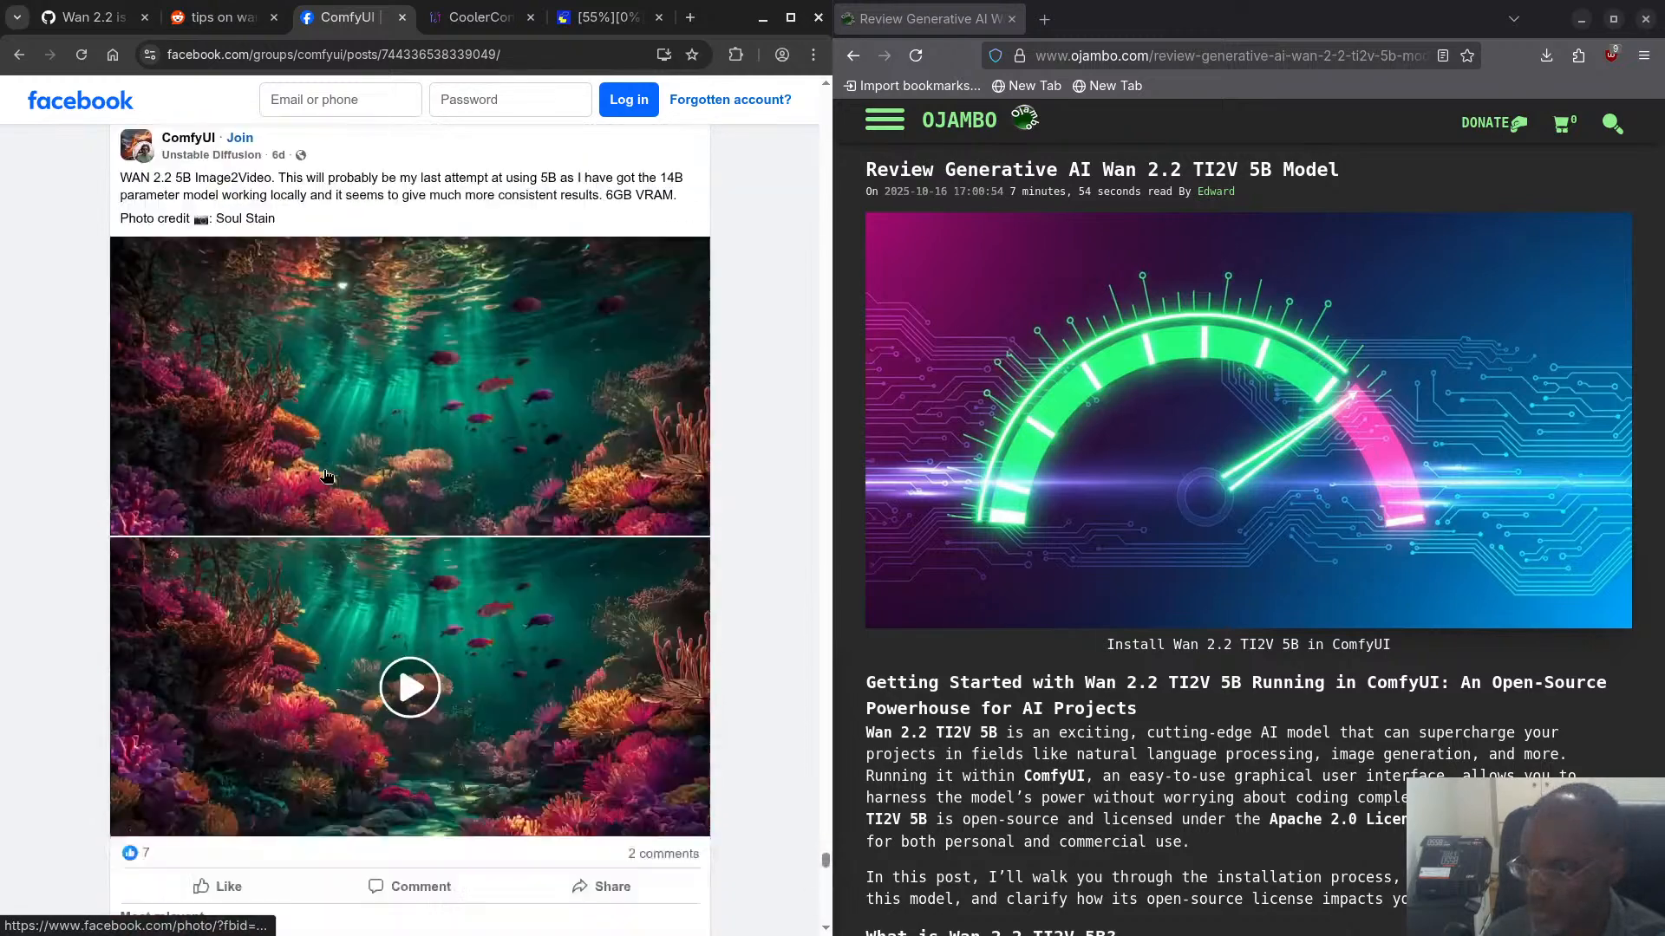
scroll(326, 476, "down", 8)
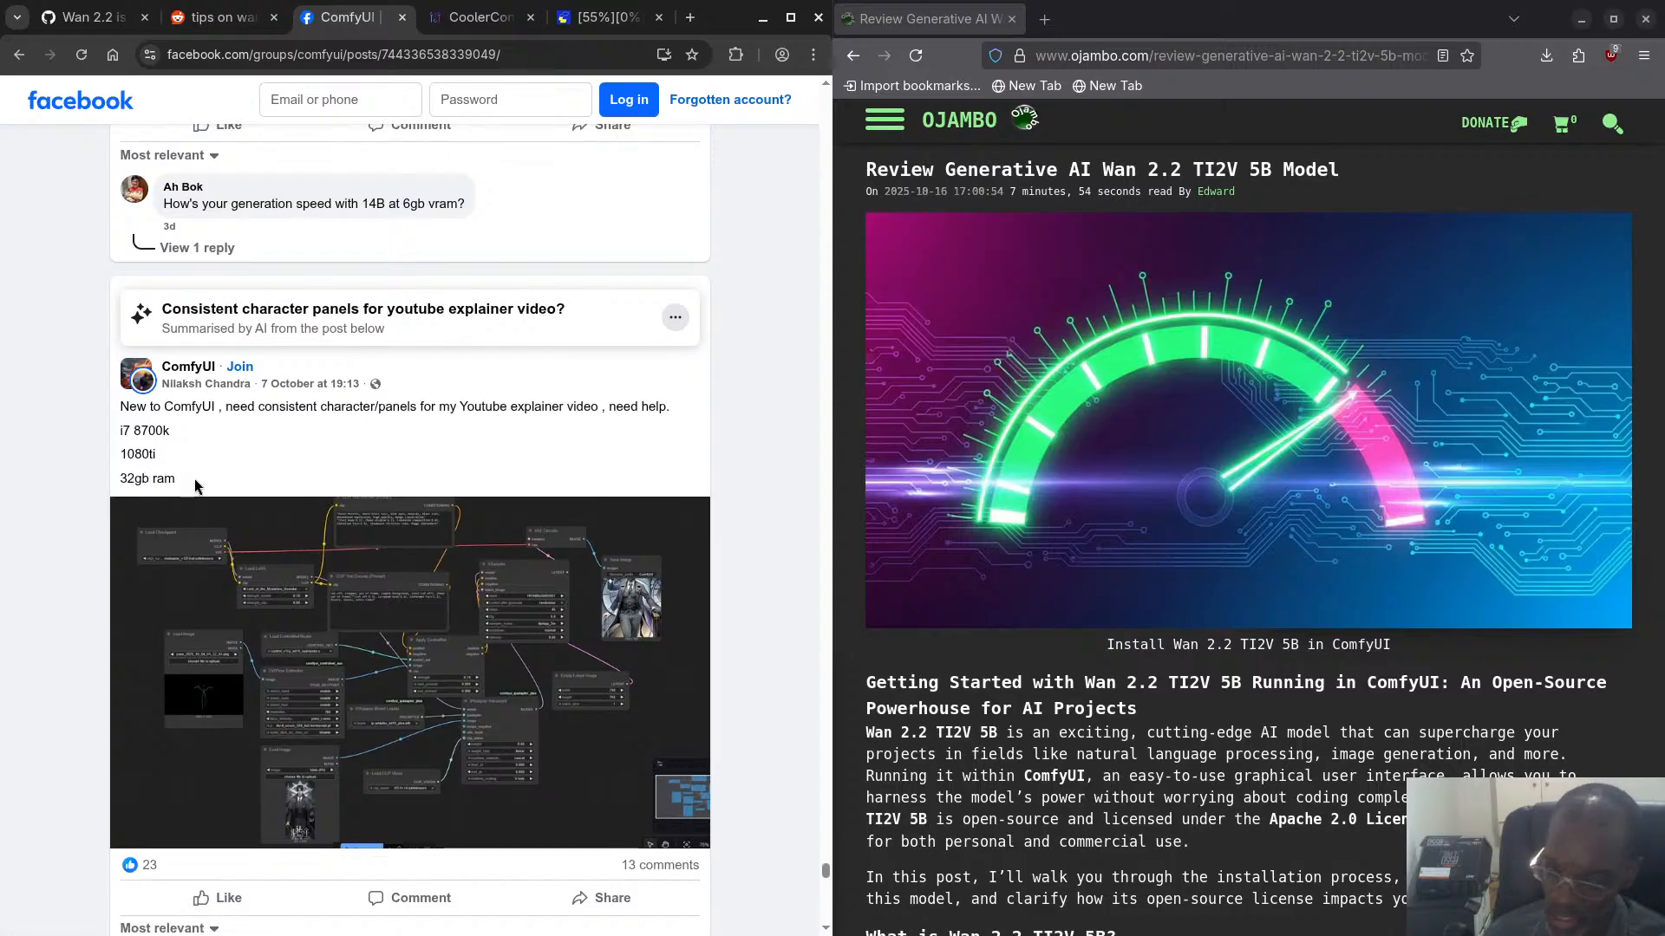
left_click_drag(194, 479, 109, 475)
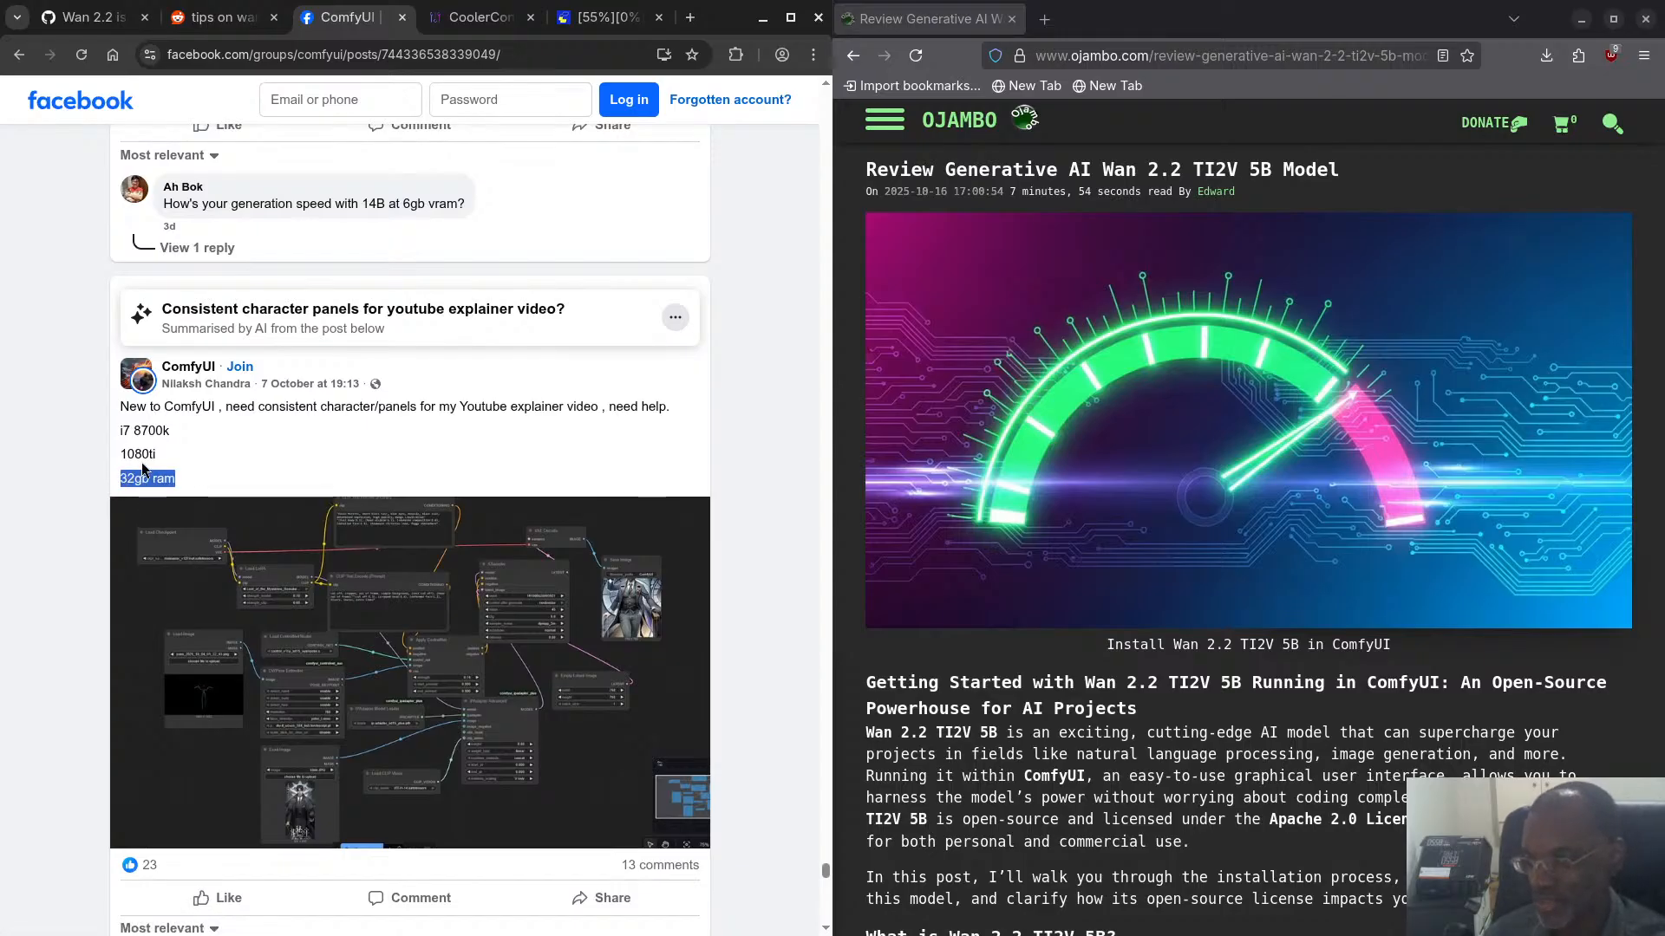
- Open the workflow screenshot from the consistent character panels post in its own tab and view it there
left_click(358, 631)
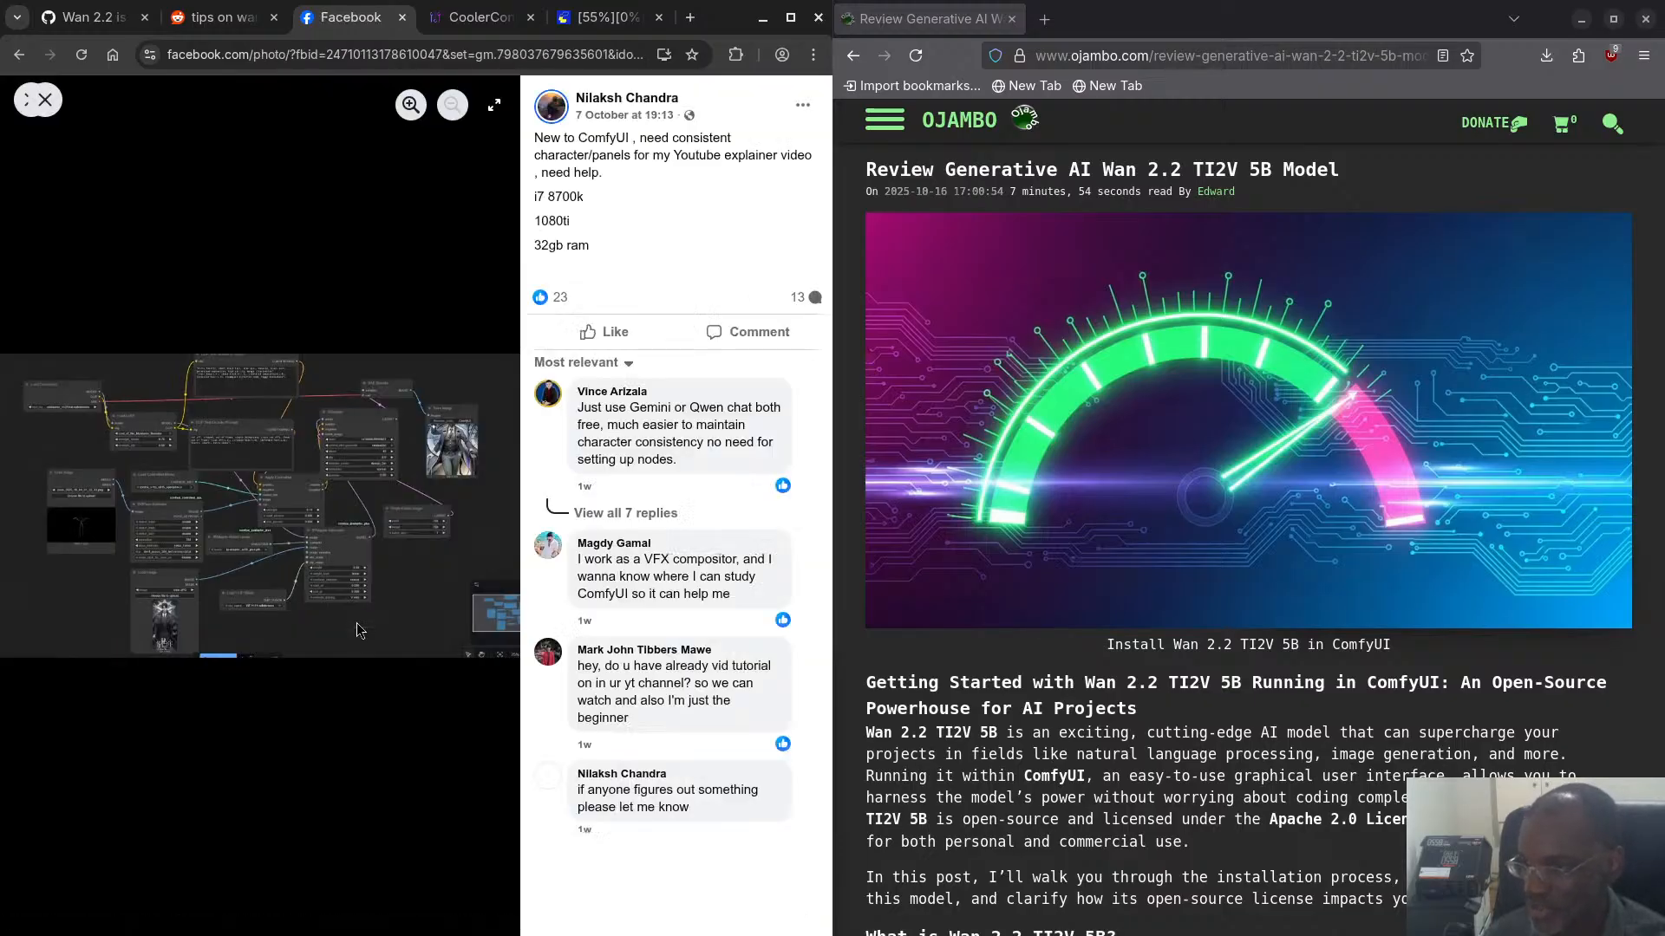
right_click(319, 494)
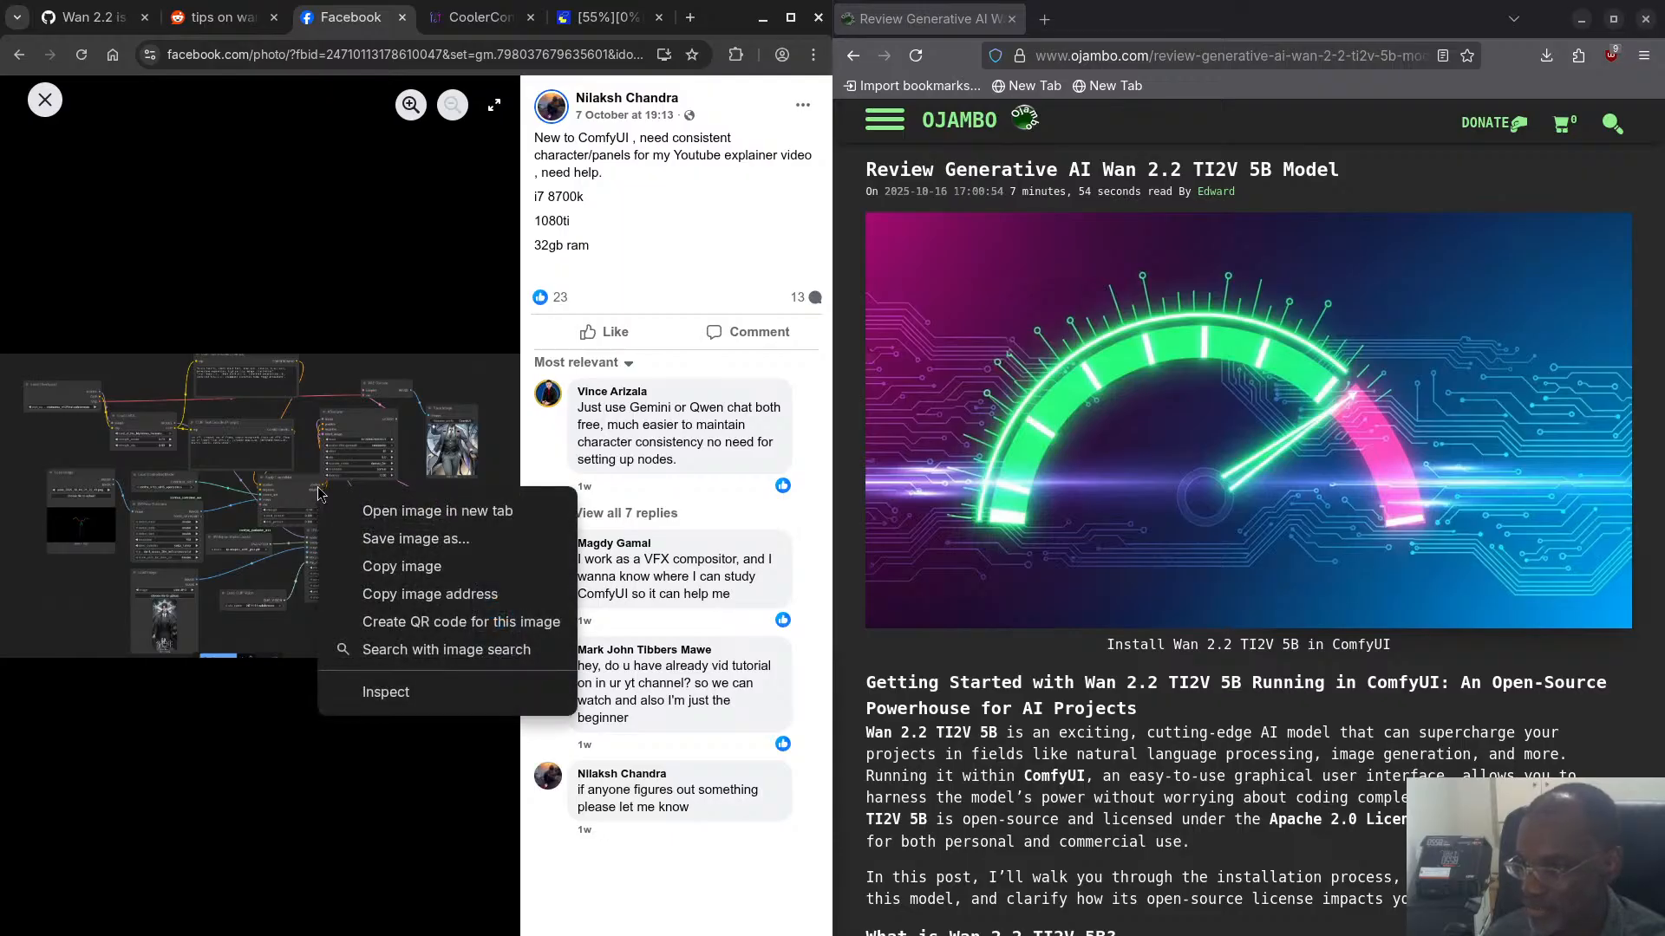
left_click(416, 513)
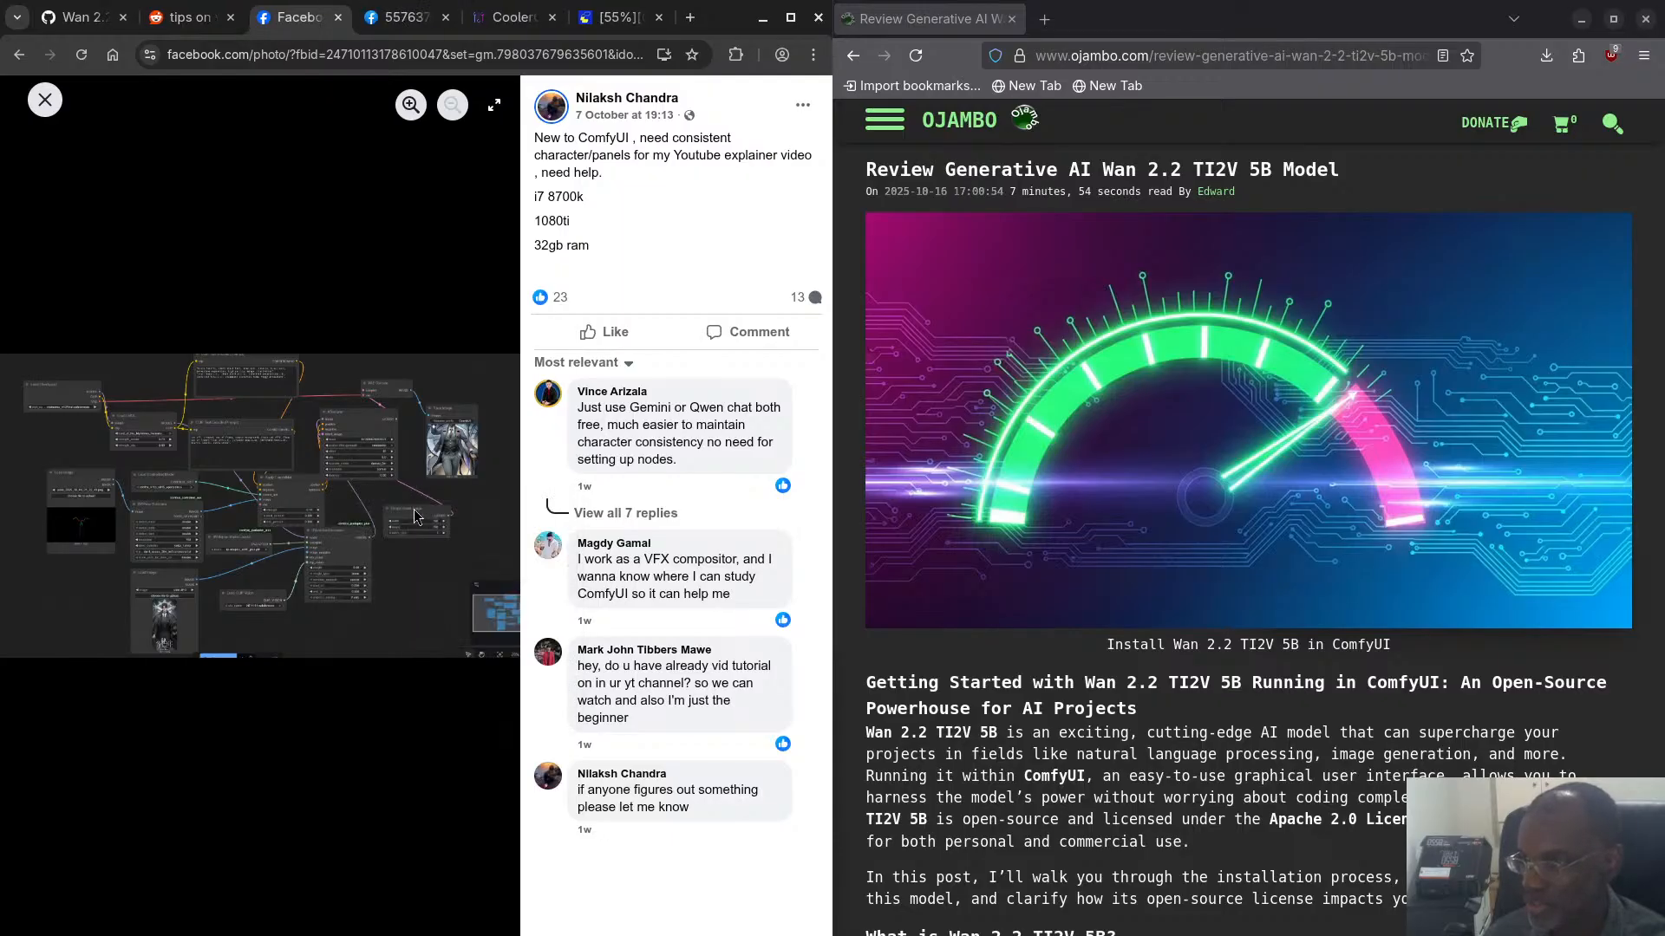
left_click(400, 19)
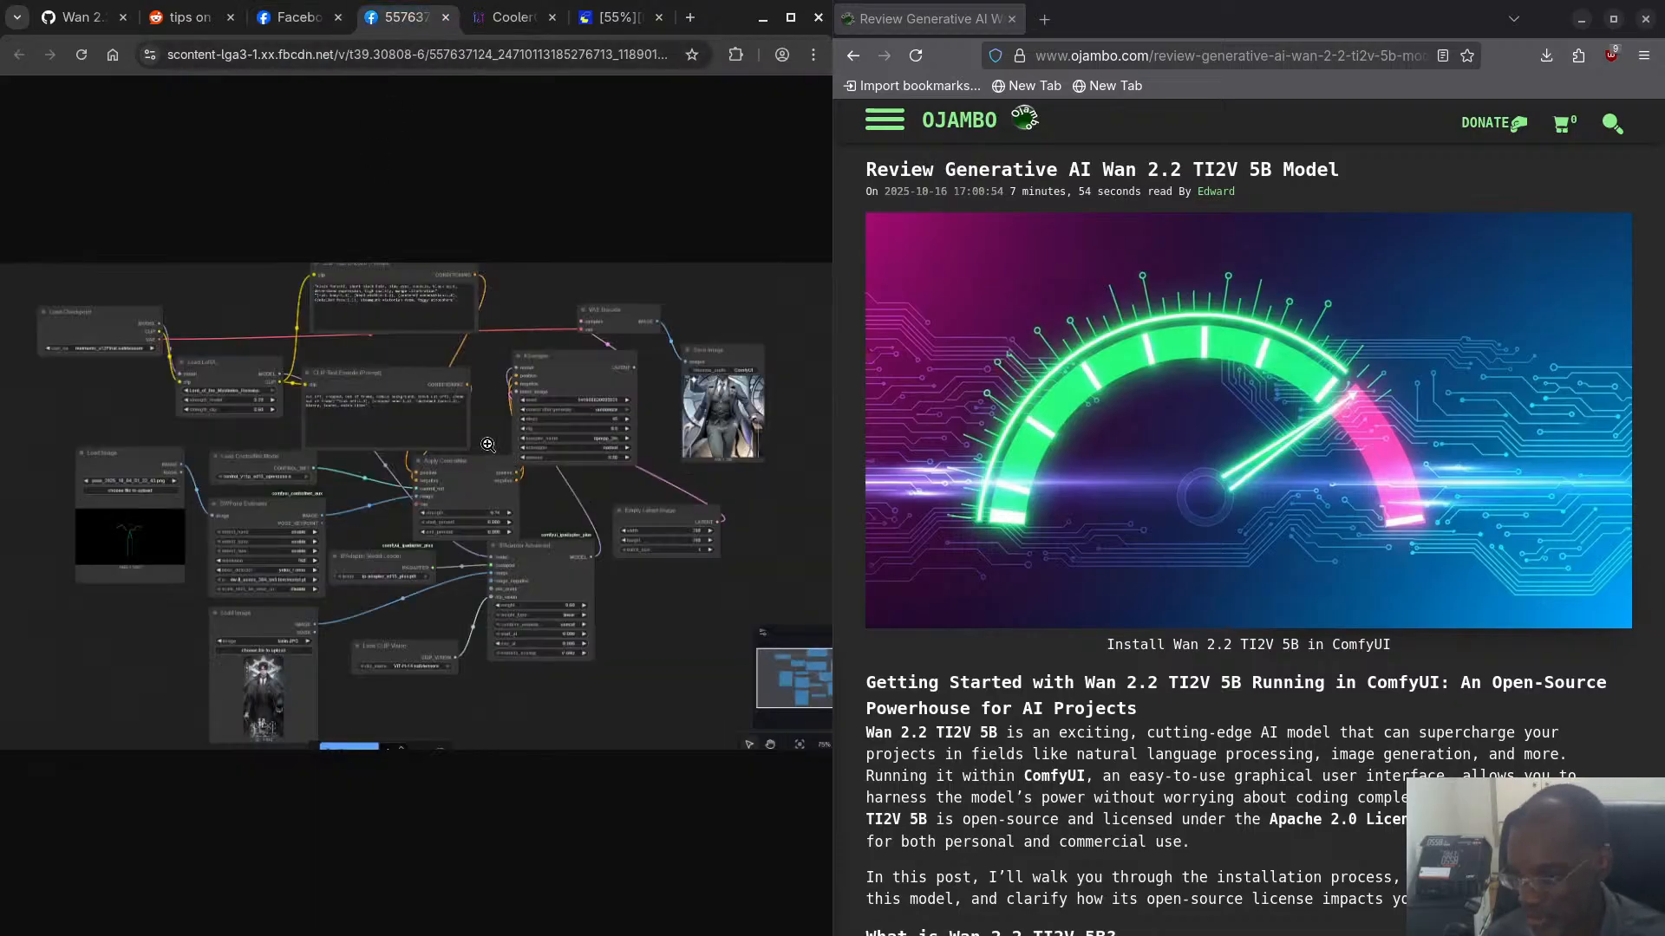
- Examine the workflow screenshot's checkpoint, LoRA, ControlNet, KSampler, latent image and IPAdapter nodes up close, and close the image and its photo viewer
scroll(394, 416, "up", 7)
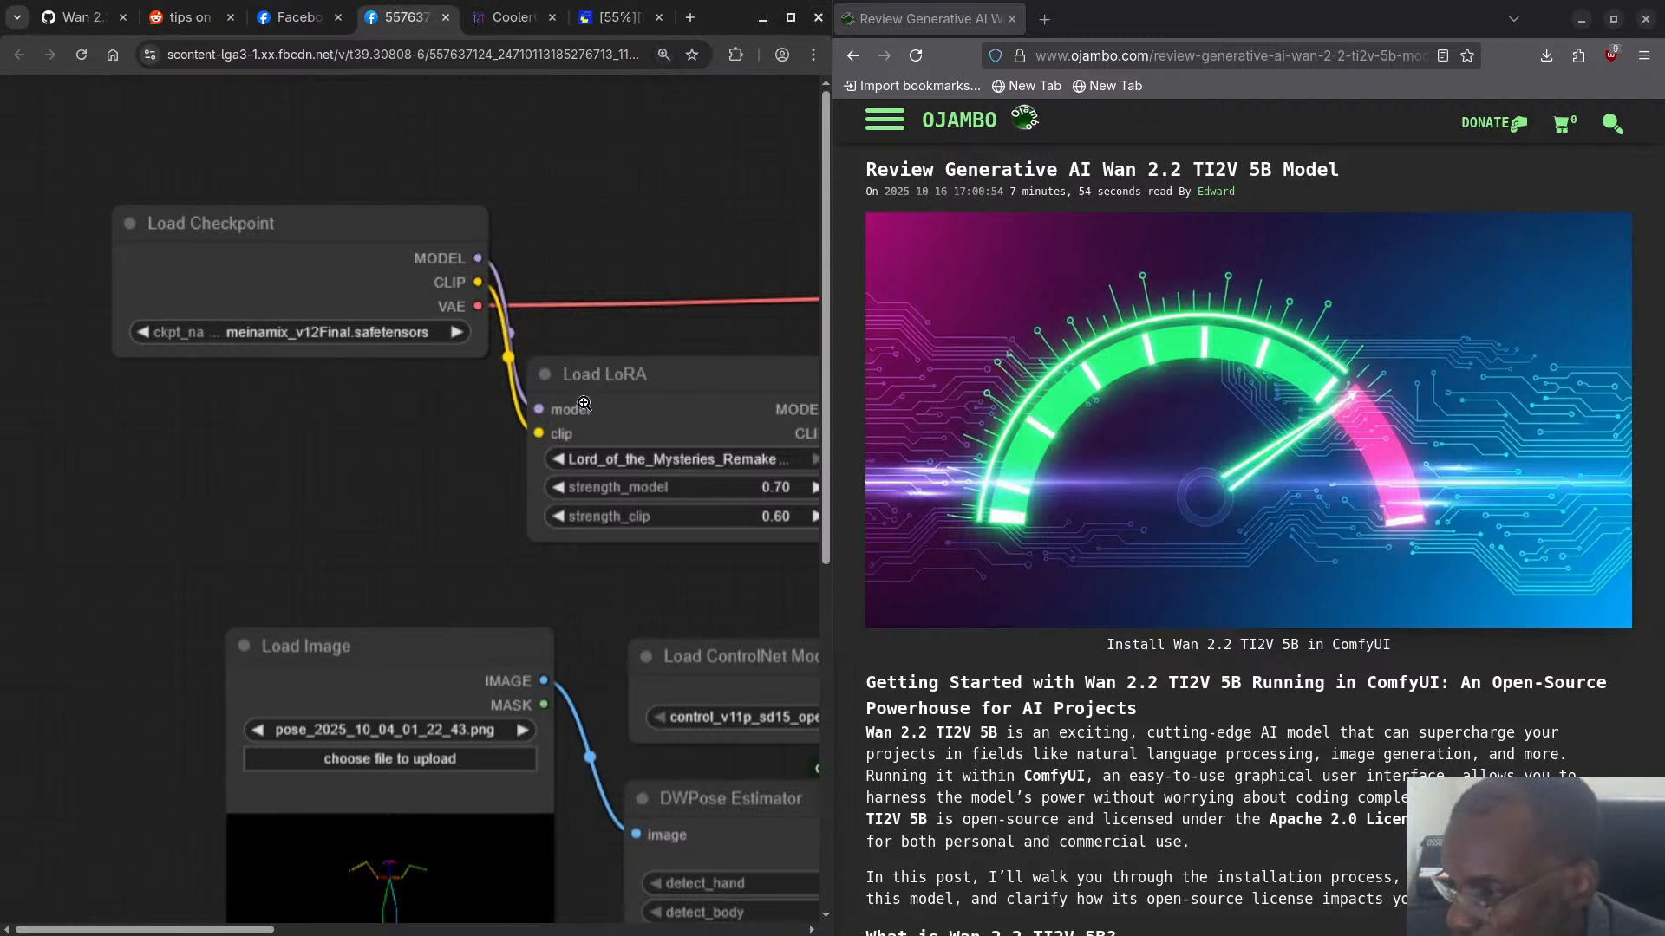
left_click(643, 402)
scroll(582, 441, "down", 2)
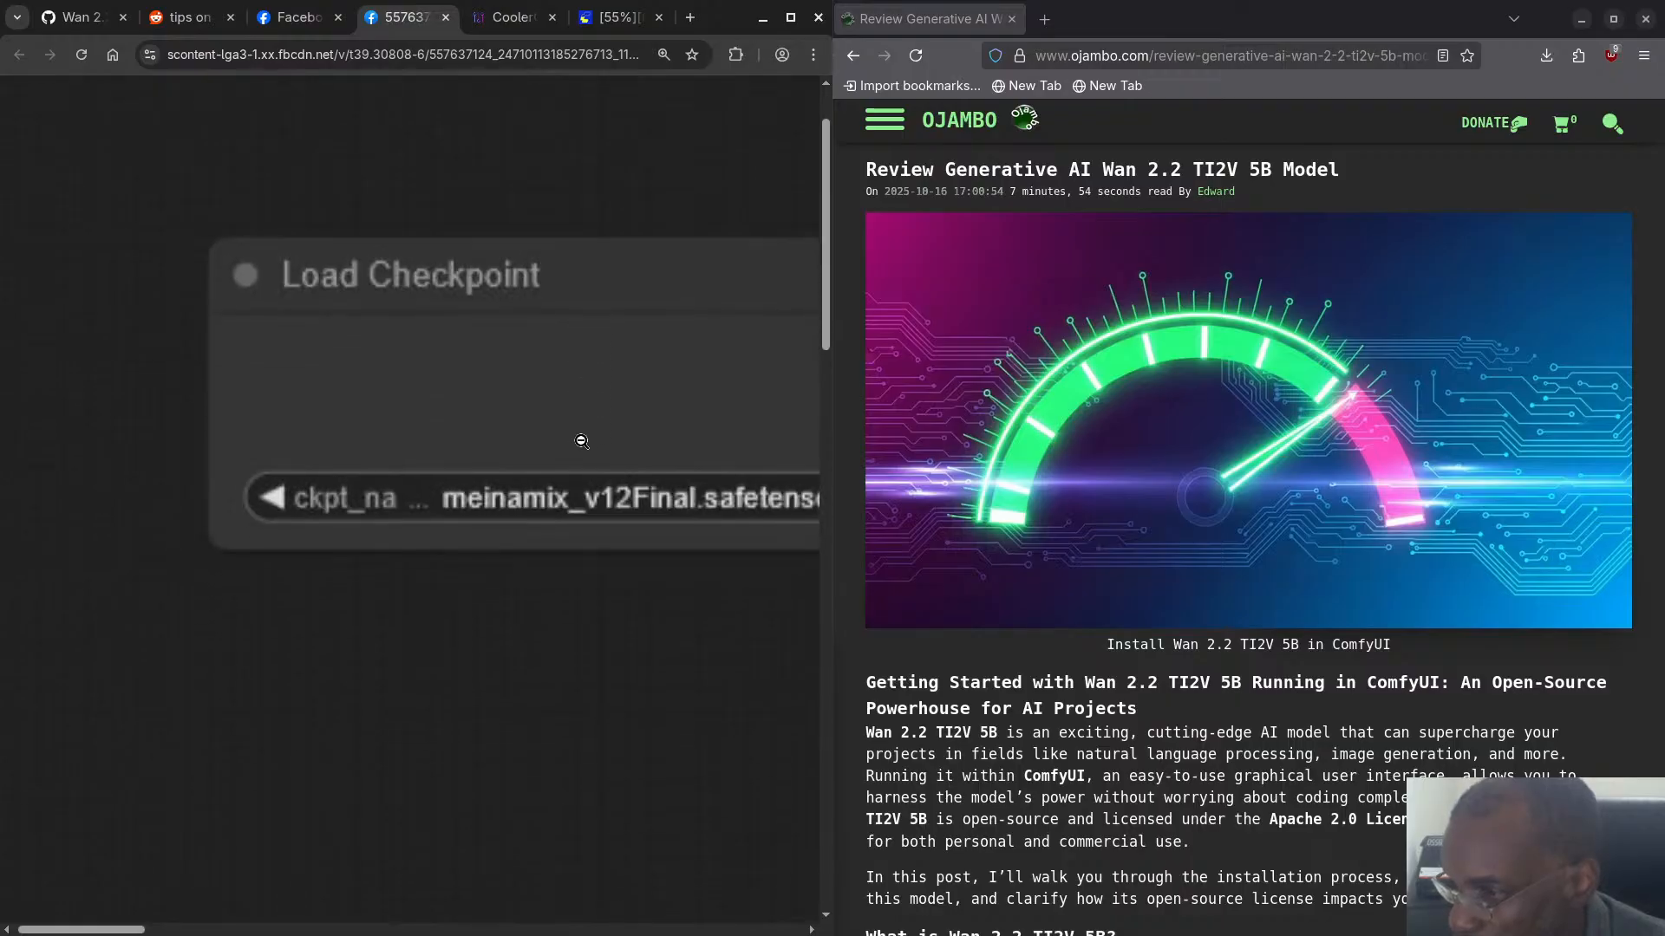
left_click(578, 434)
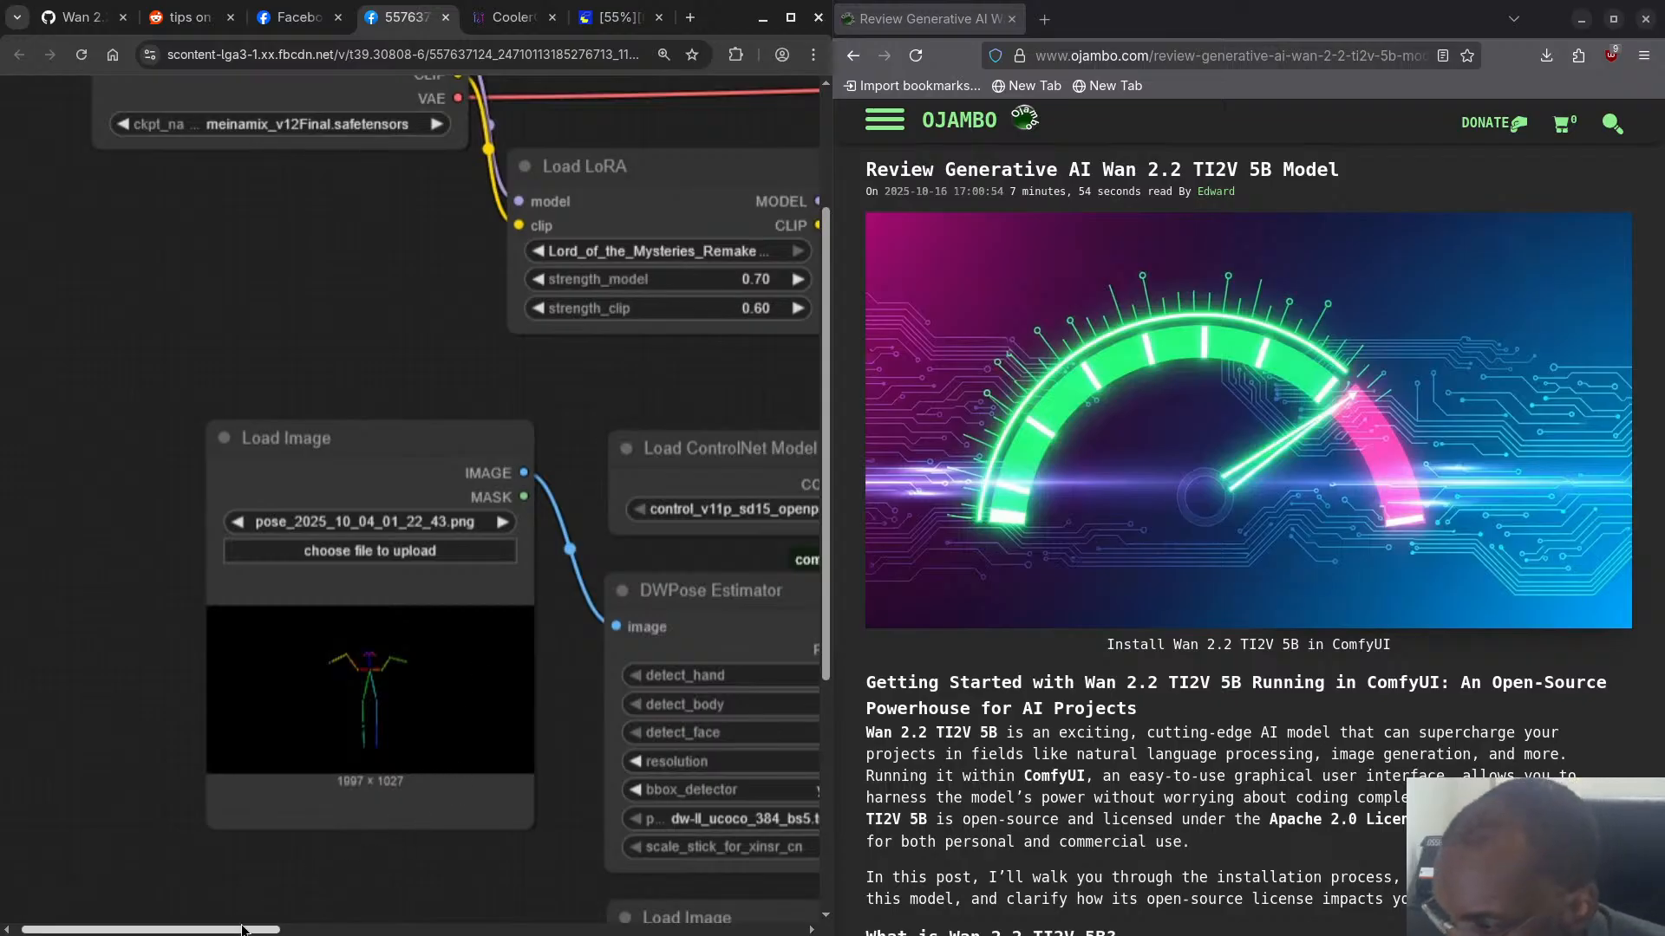
left_click_drag(244, 930, 519, 926)
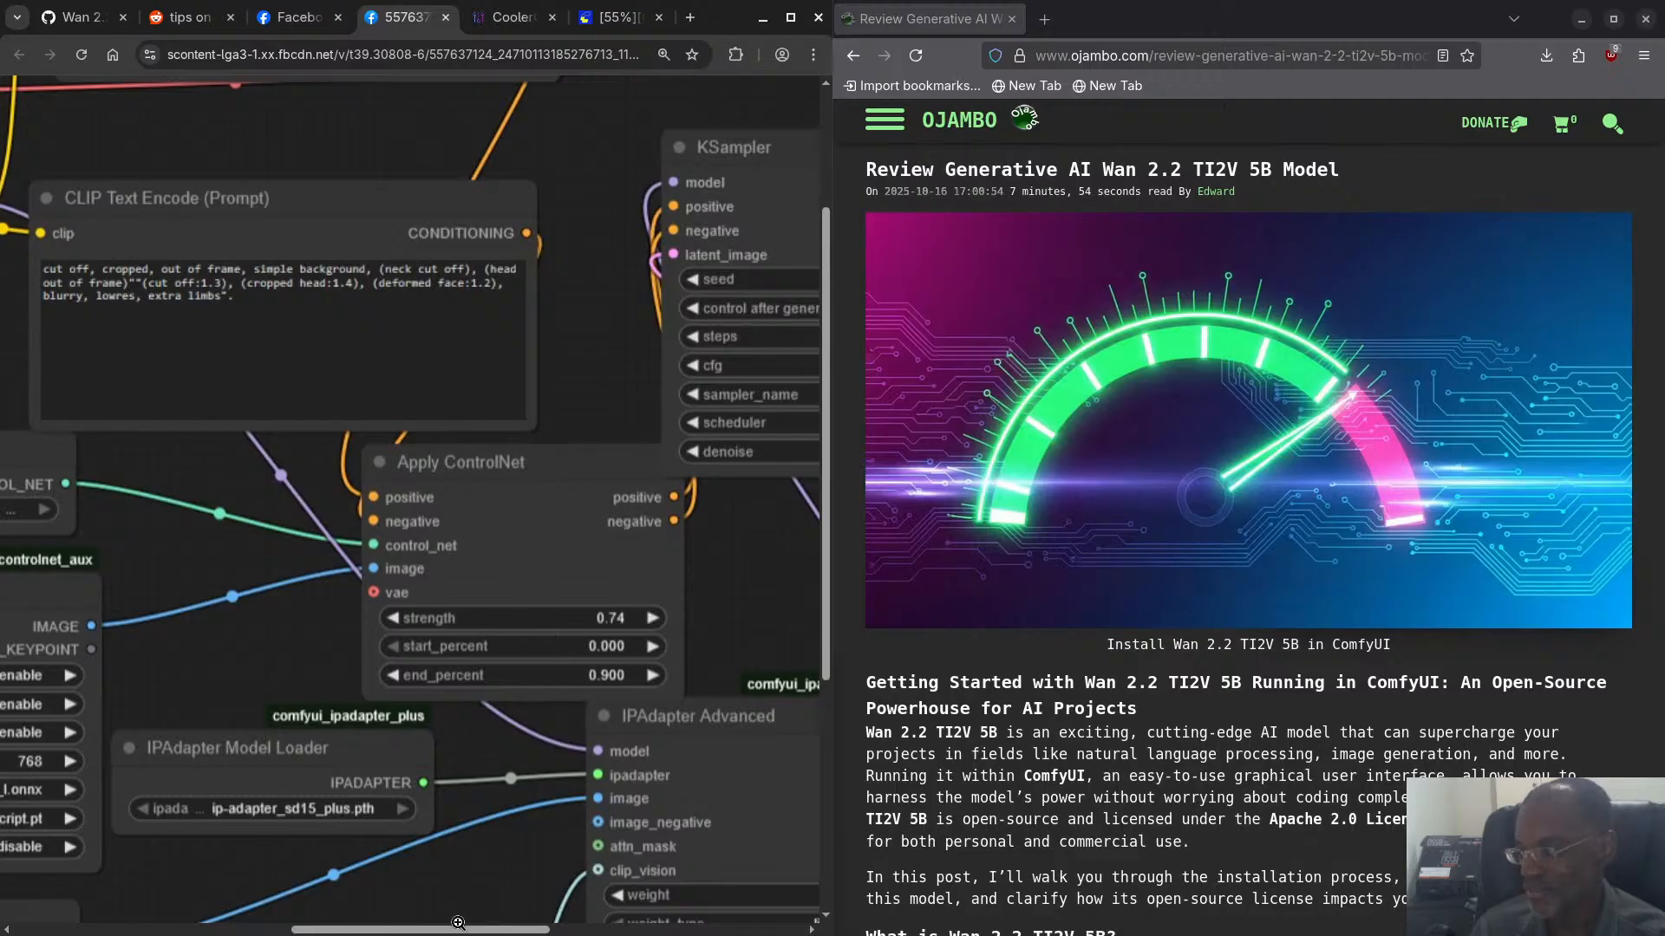
left_click_drag(457, 929, 624, 933)
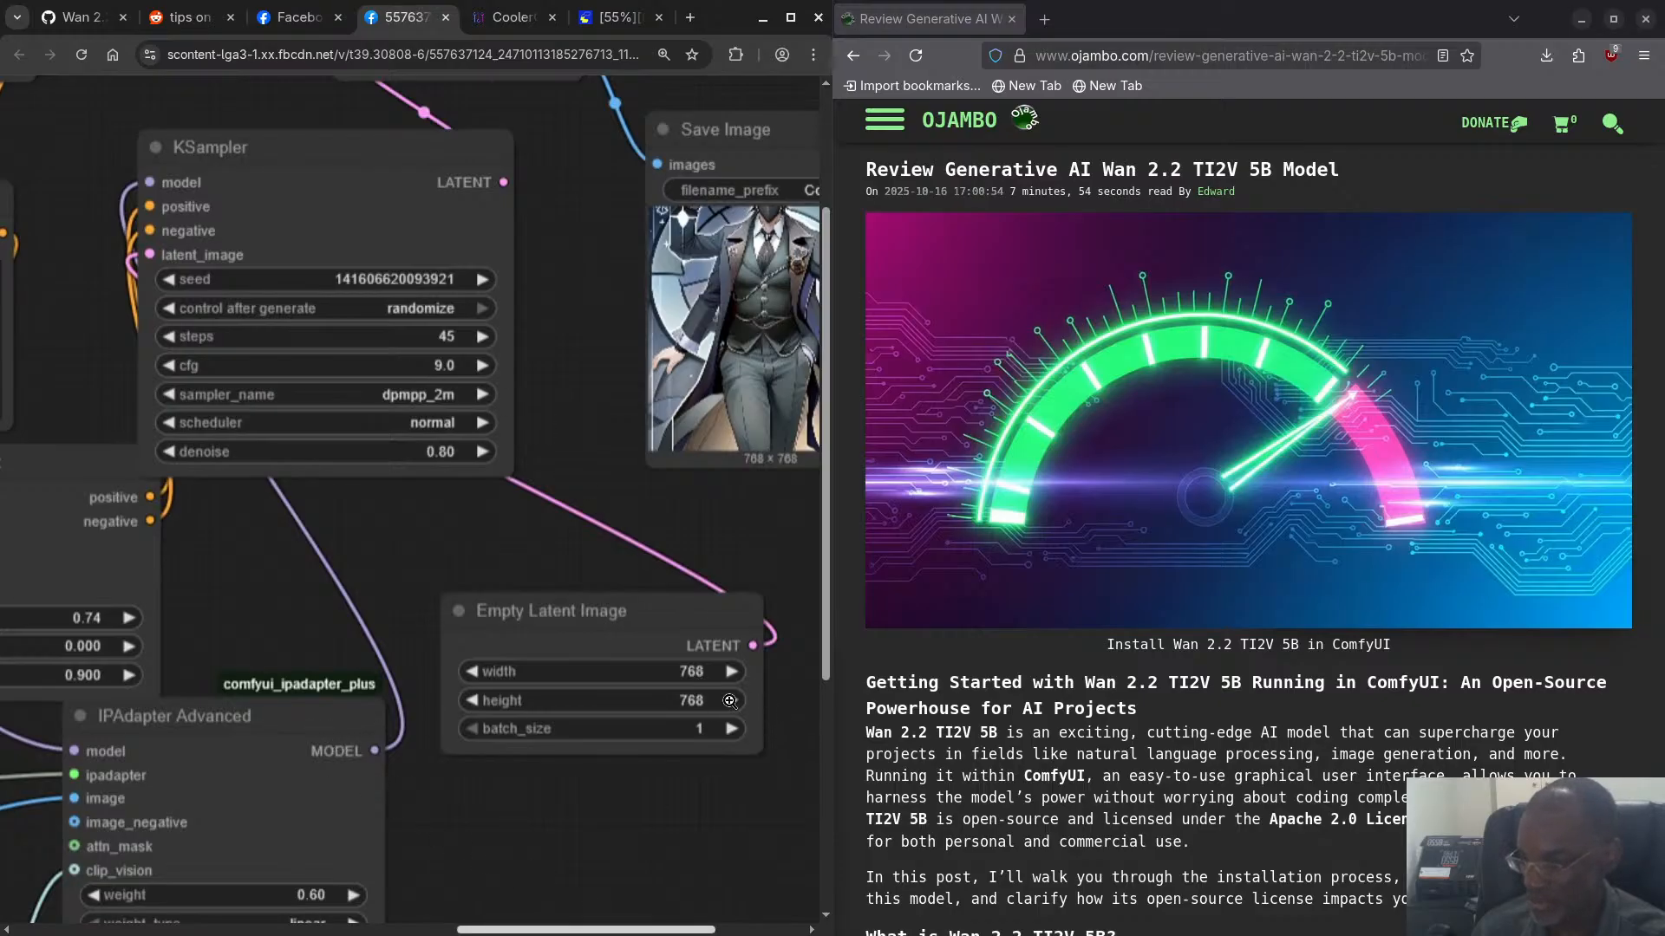
left_click_drag(826, 553, 773, 805)
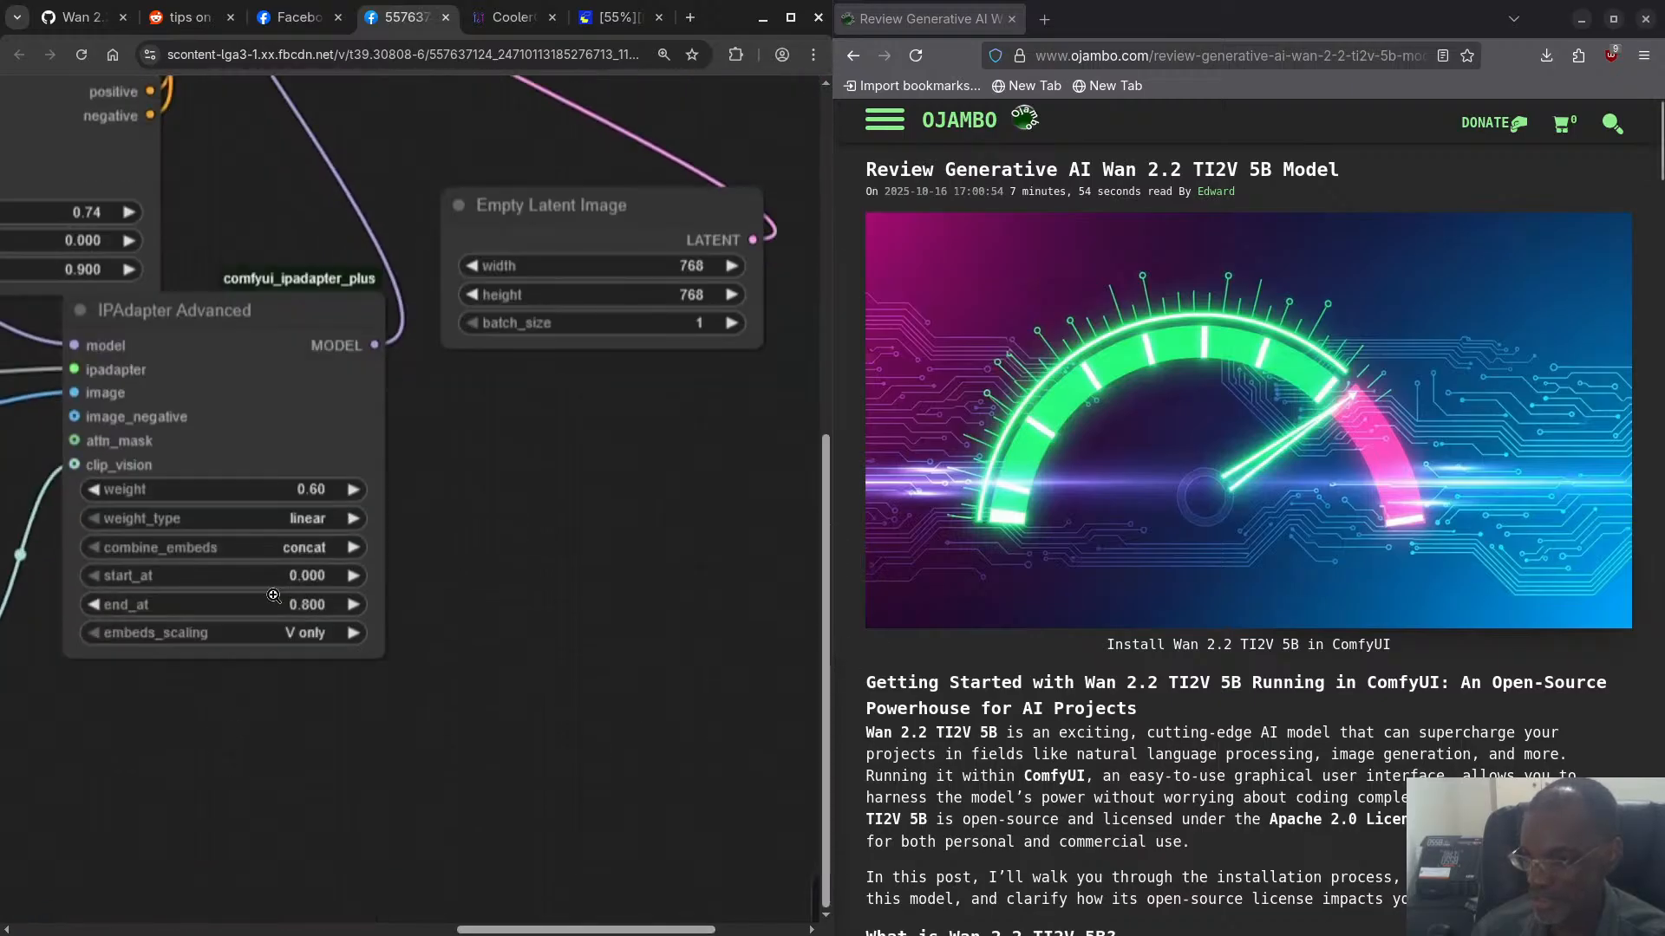
left_click(445, 17)
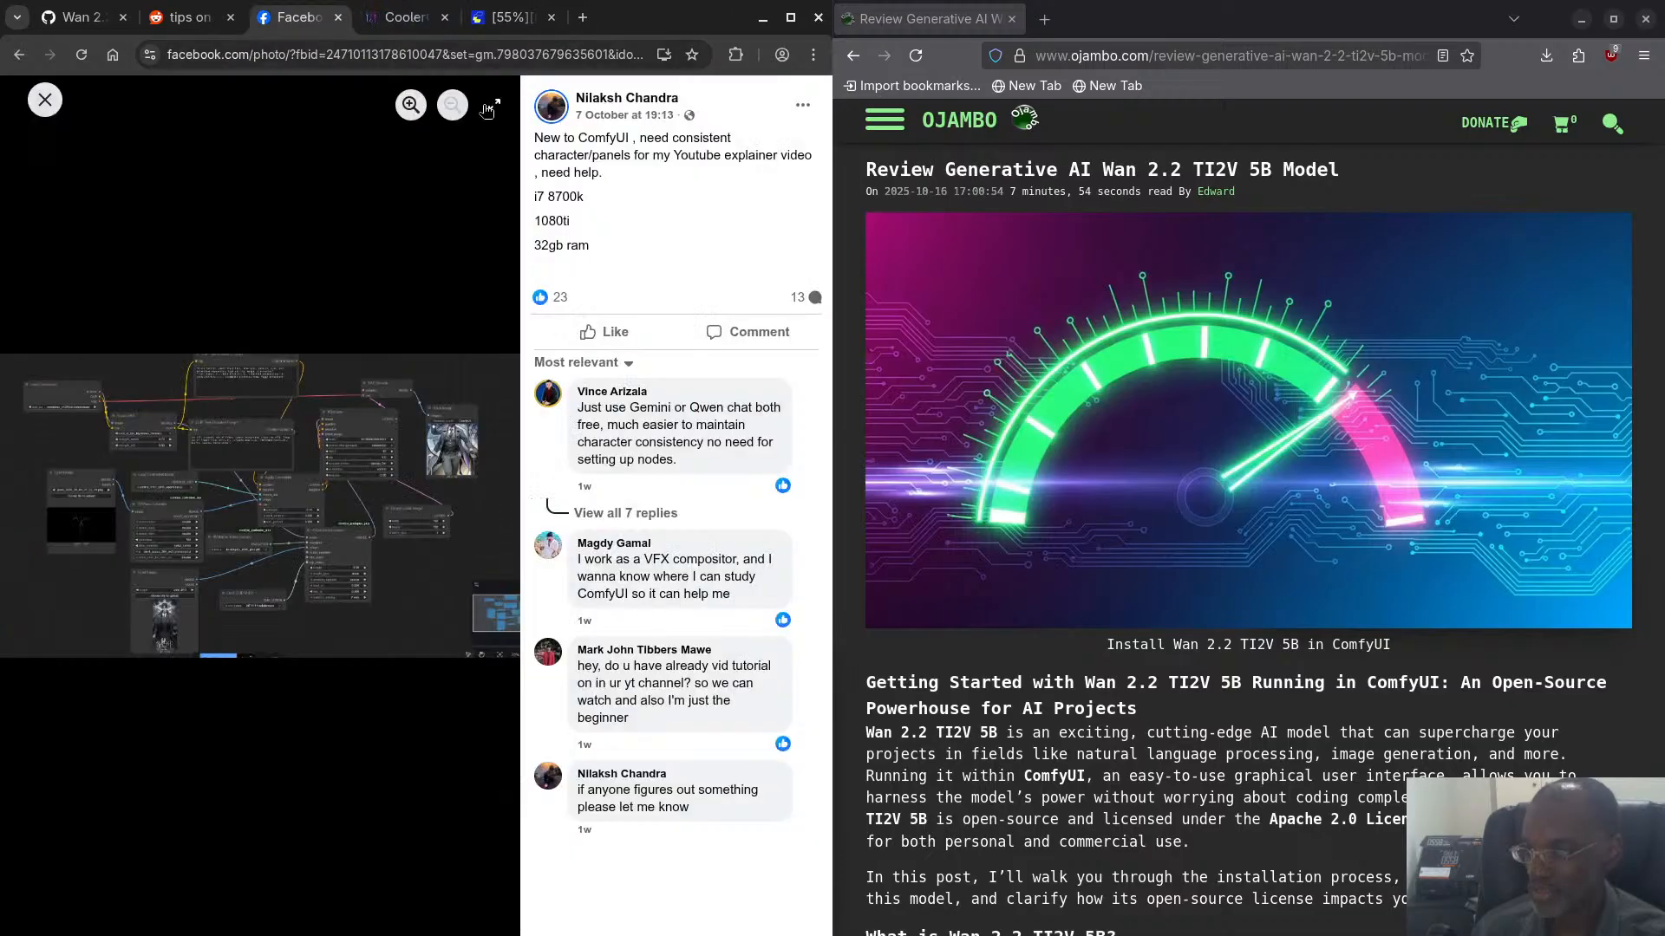
left_click(45, 100)
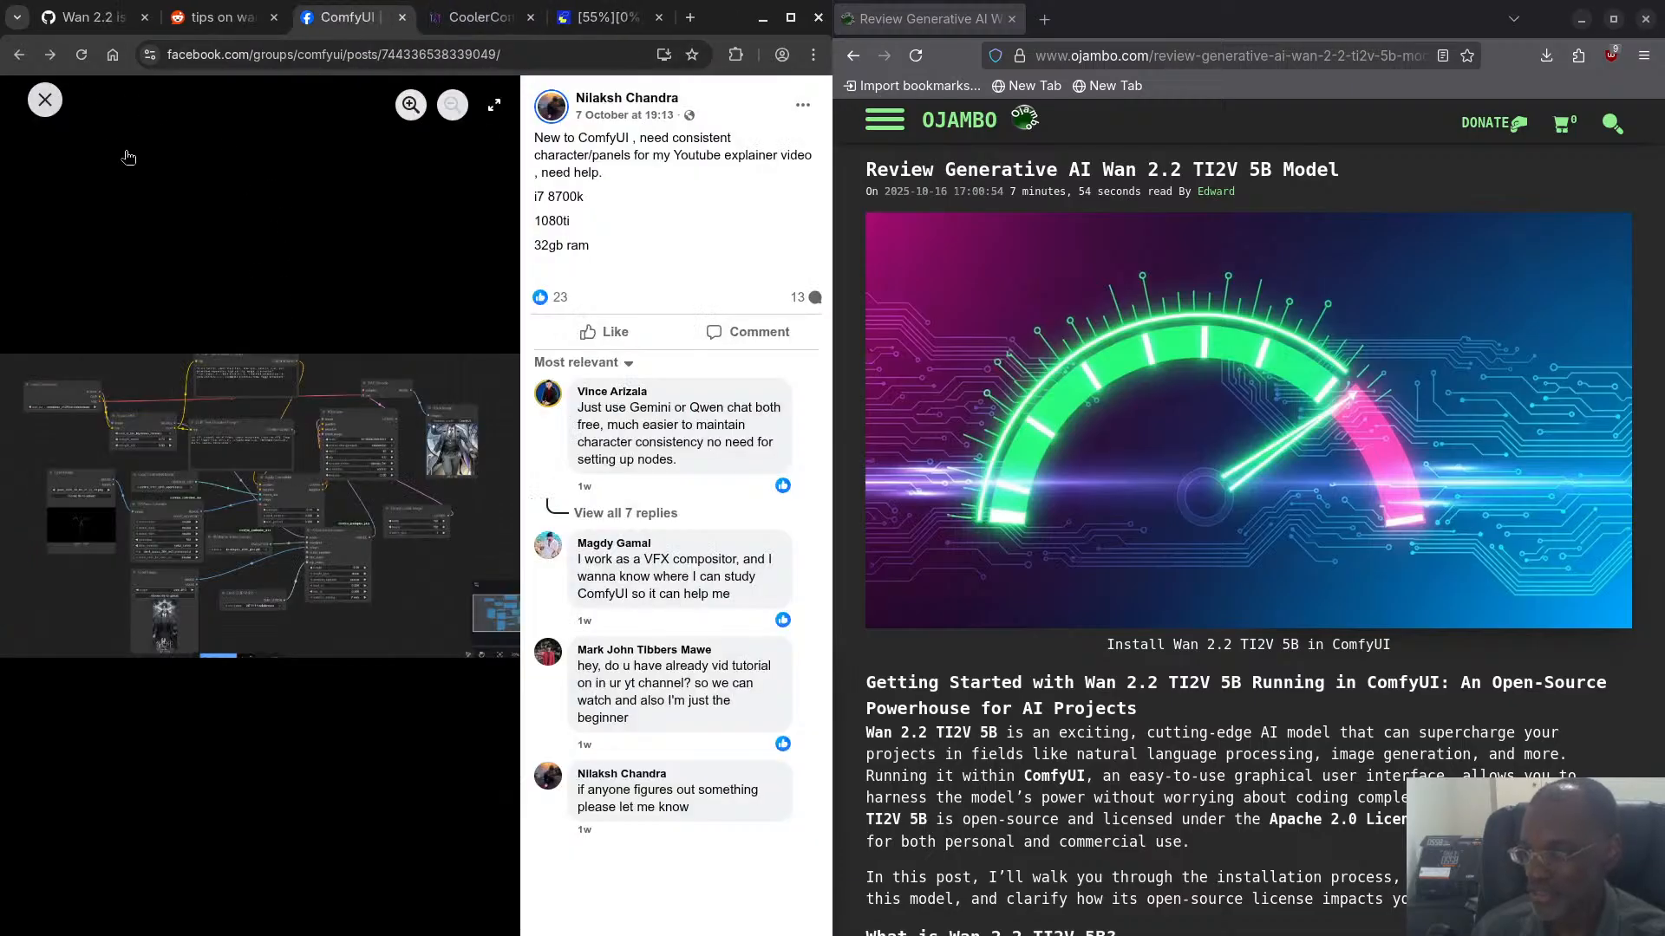
- Browse the ComfyUI group posts, including the Intel Arc A770 image-to-video, low GPU and "Wan 2.2 video processing issues?" posts
scroll(279, 336, "down", 12)
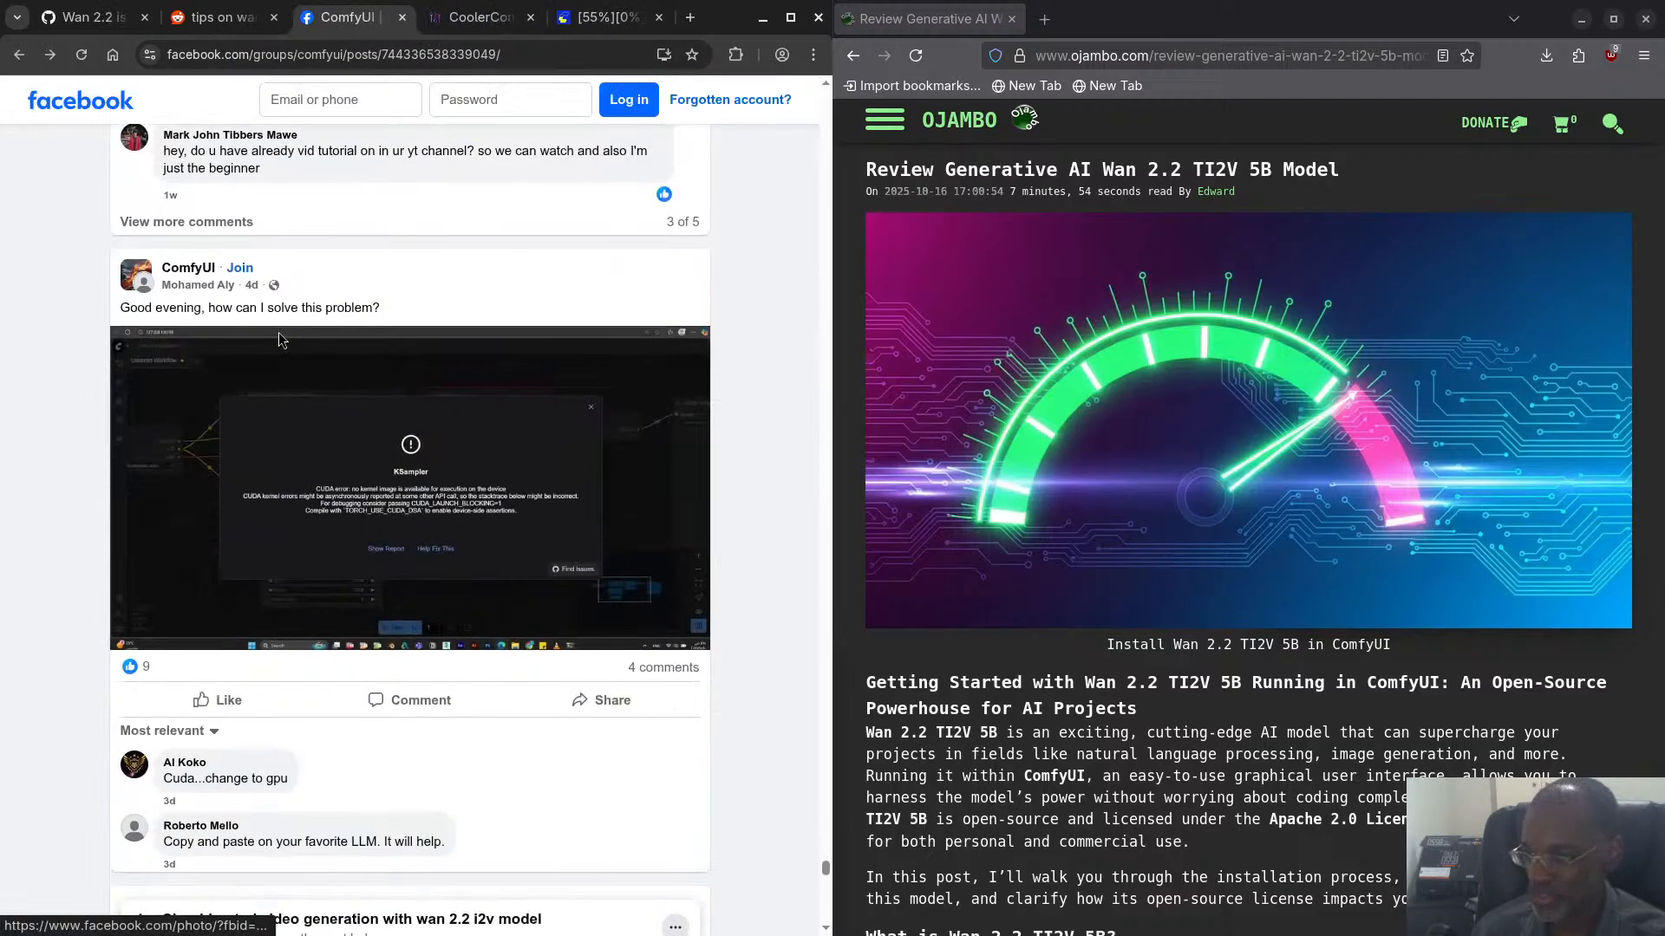
scroll(187, 345, "down", 13)
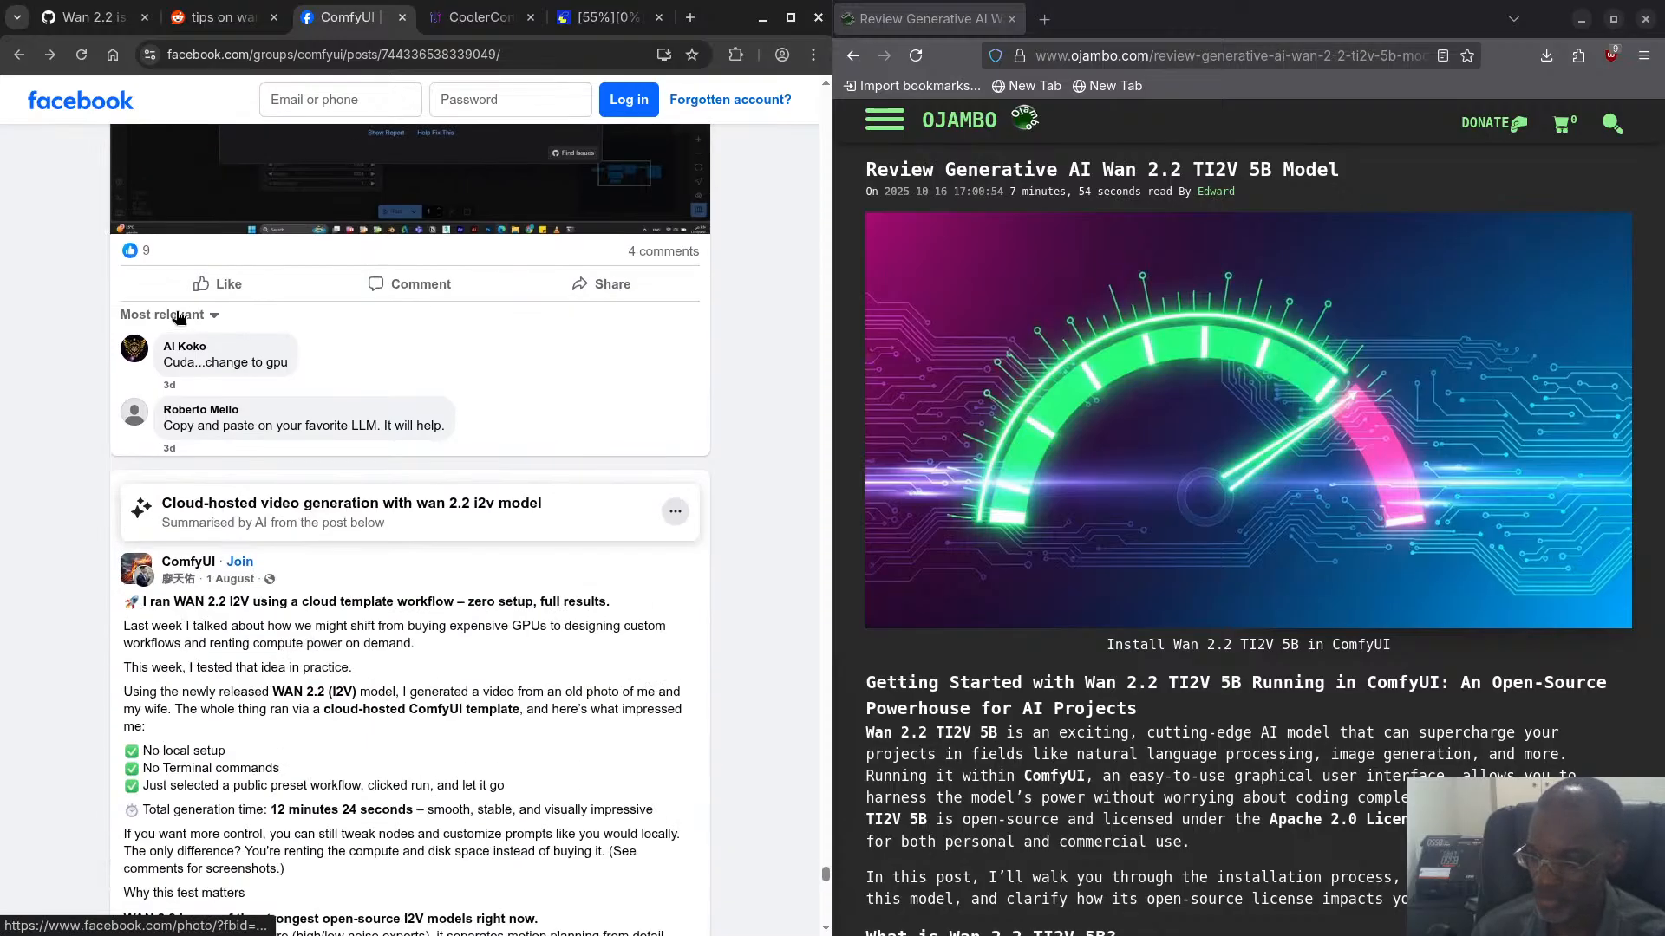
scroll(176, 313, "down", 8)
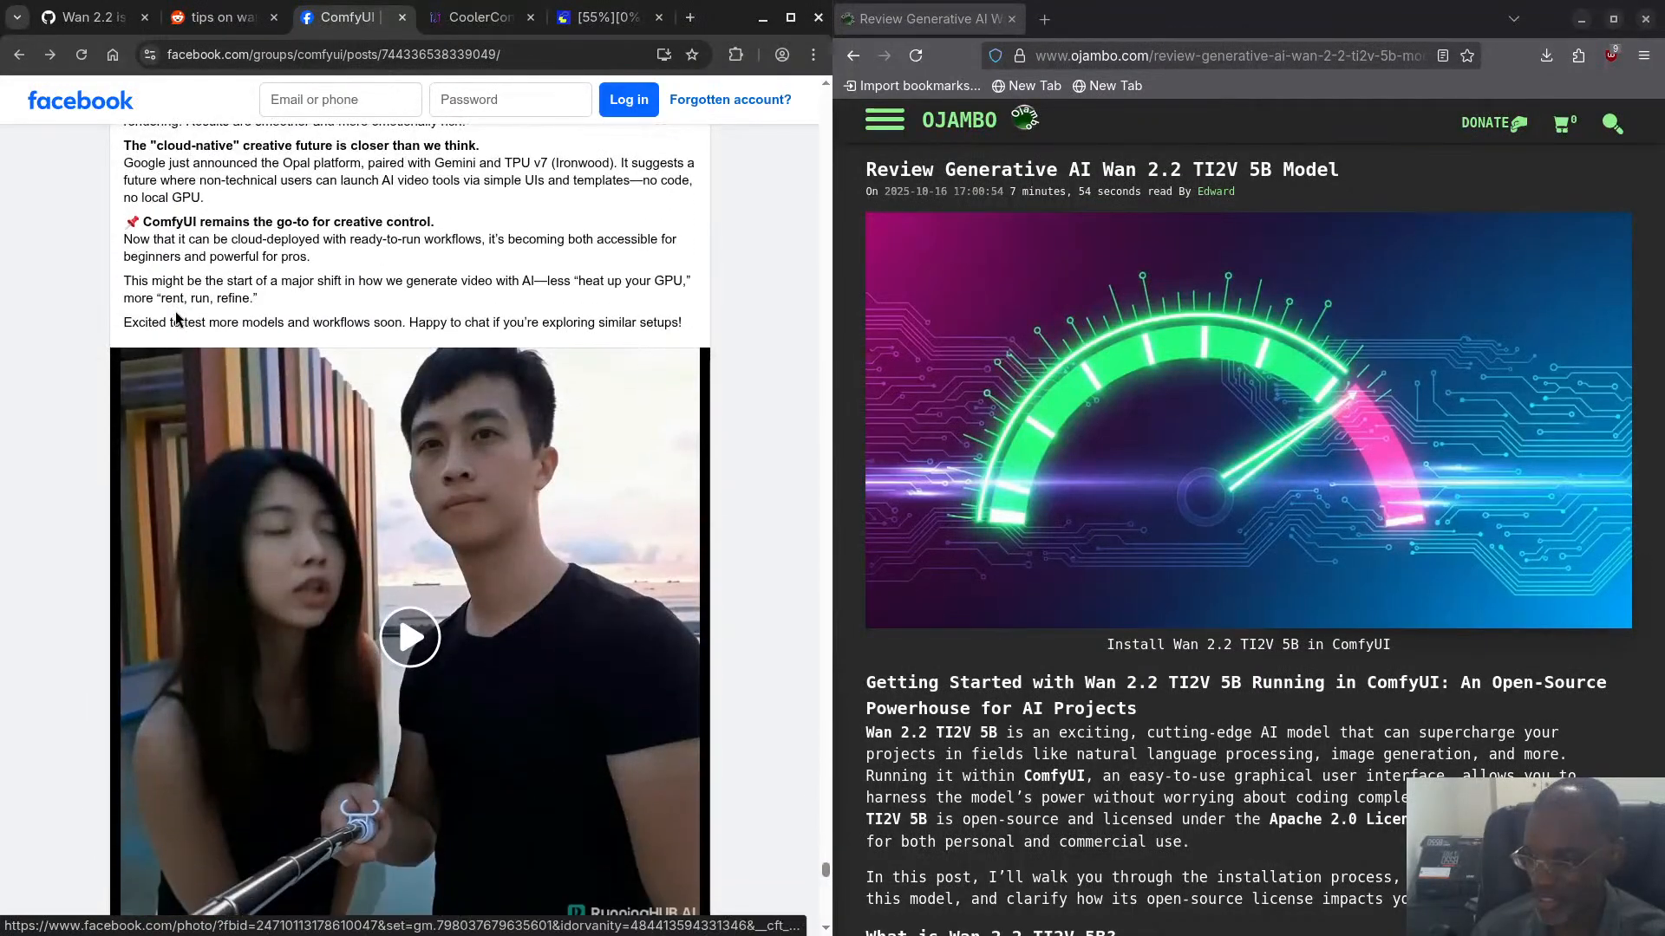
scroll(177, 316, "down", 20)
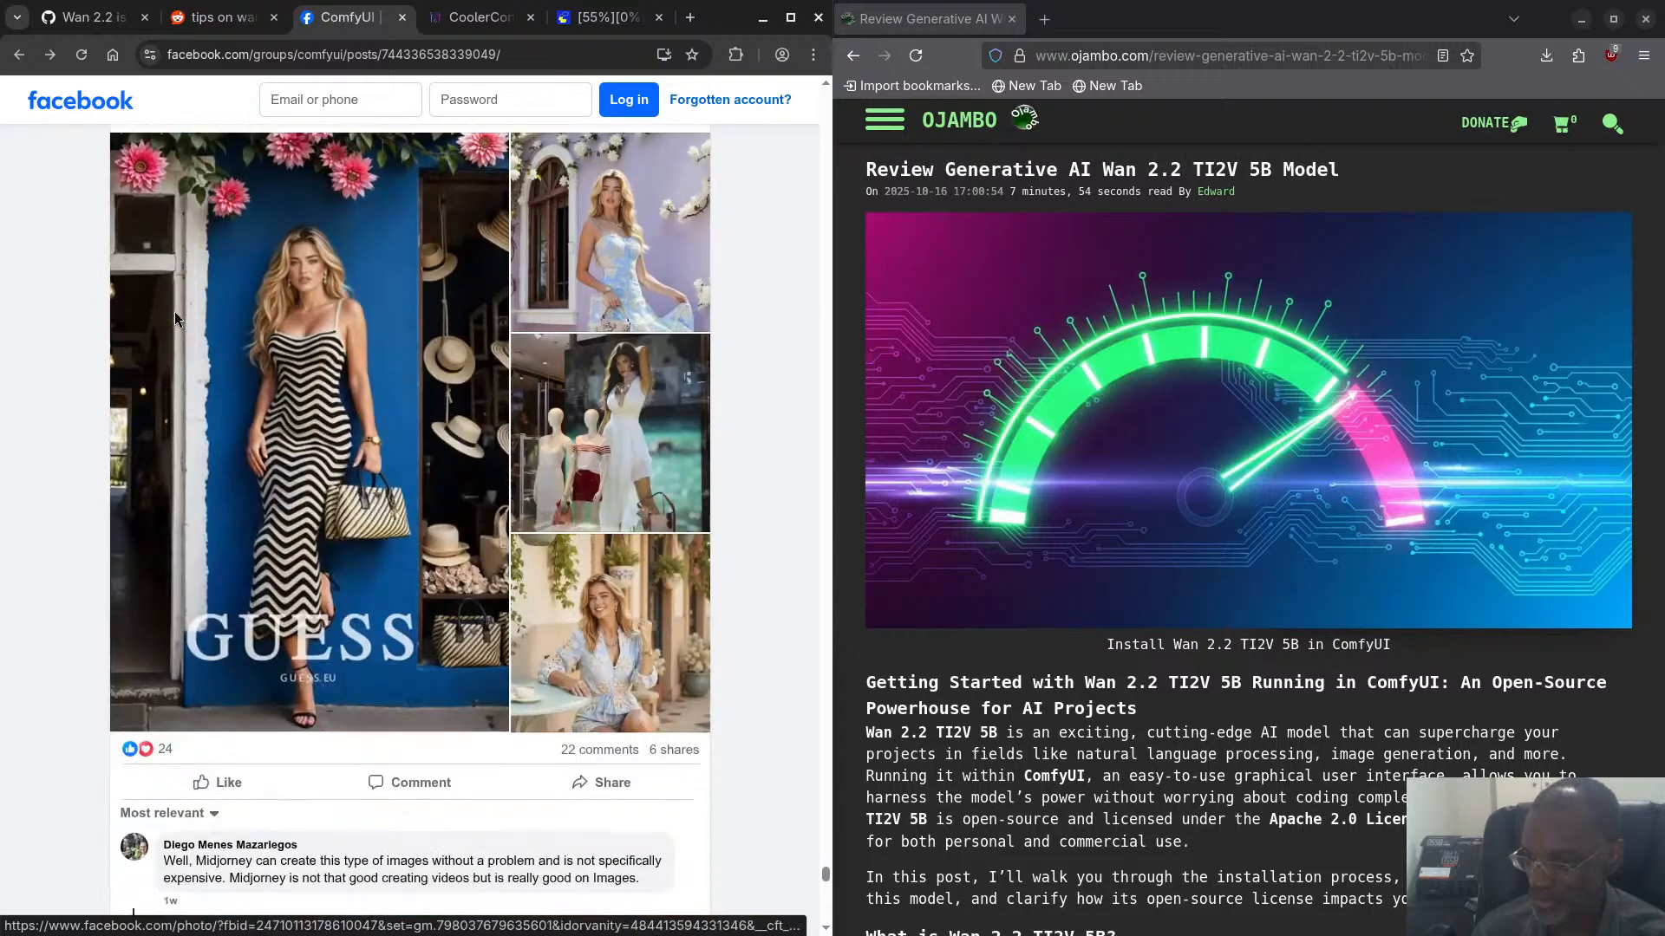
scroll(177, 317, "down", 20)
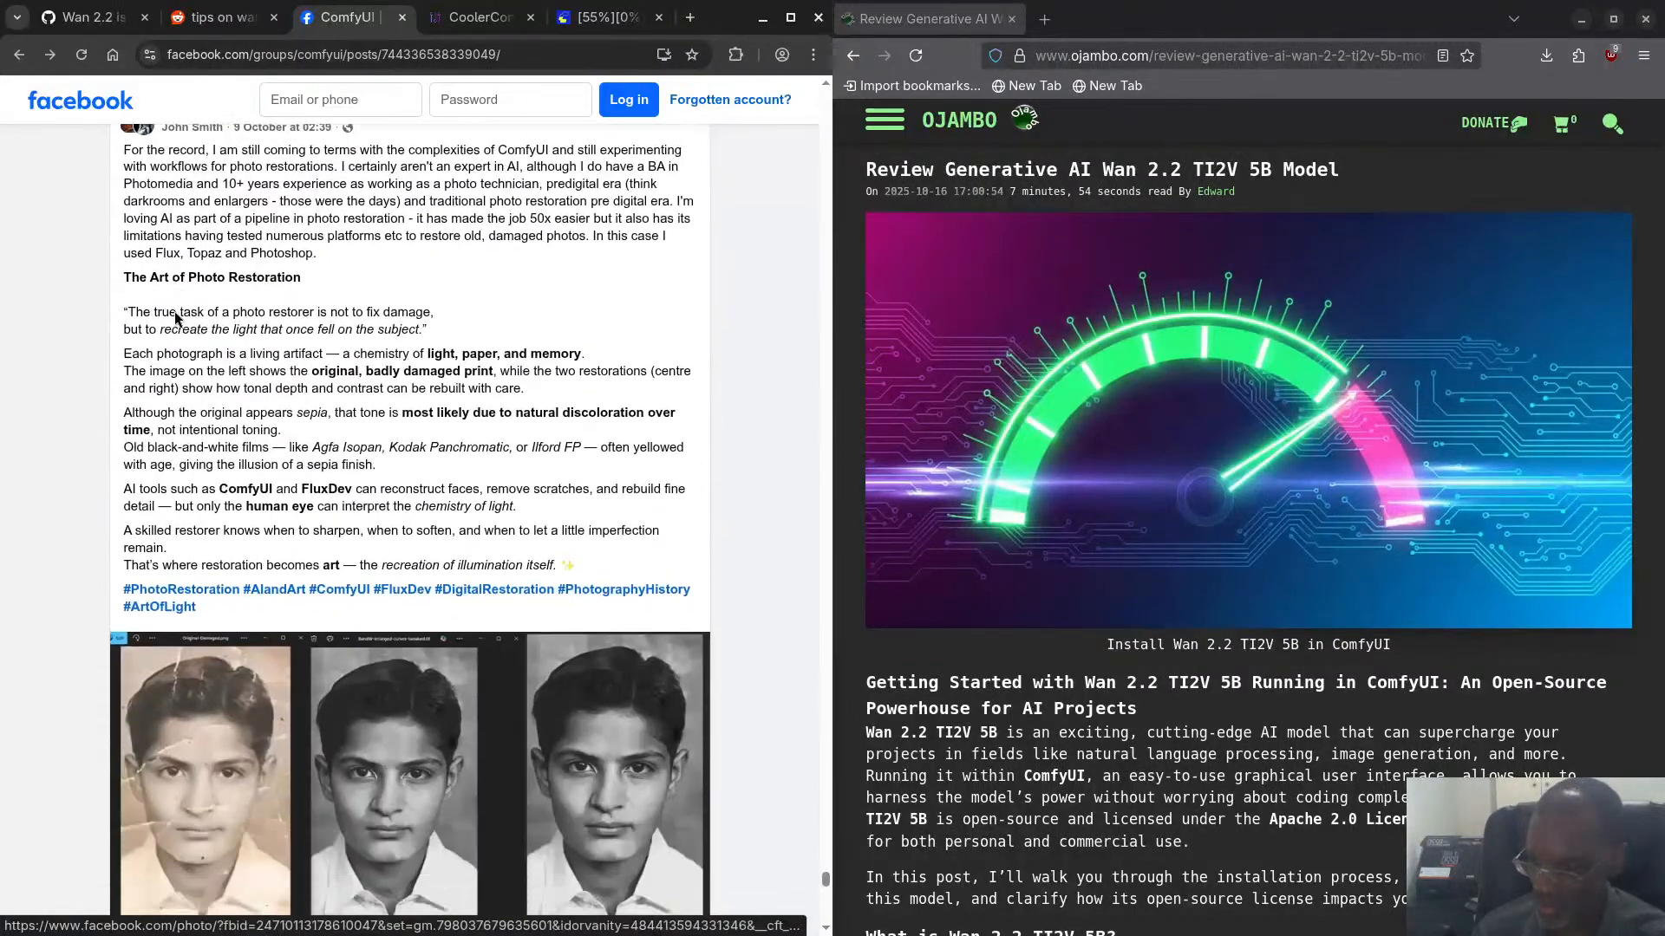
scroll(176, 317, "down", 15)
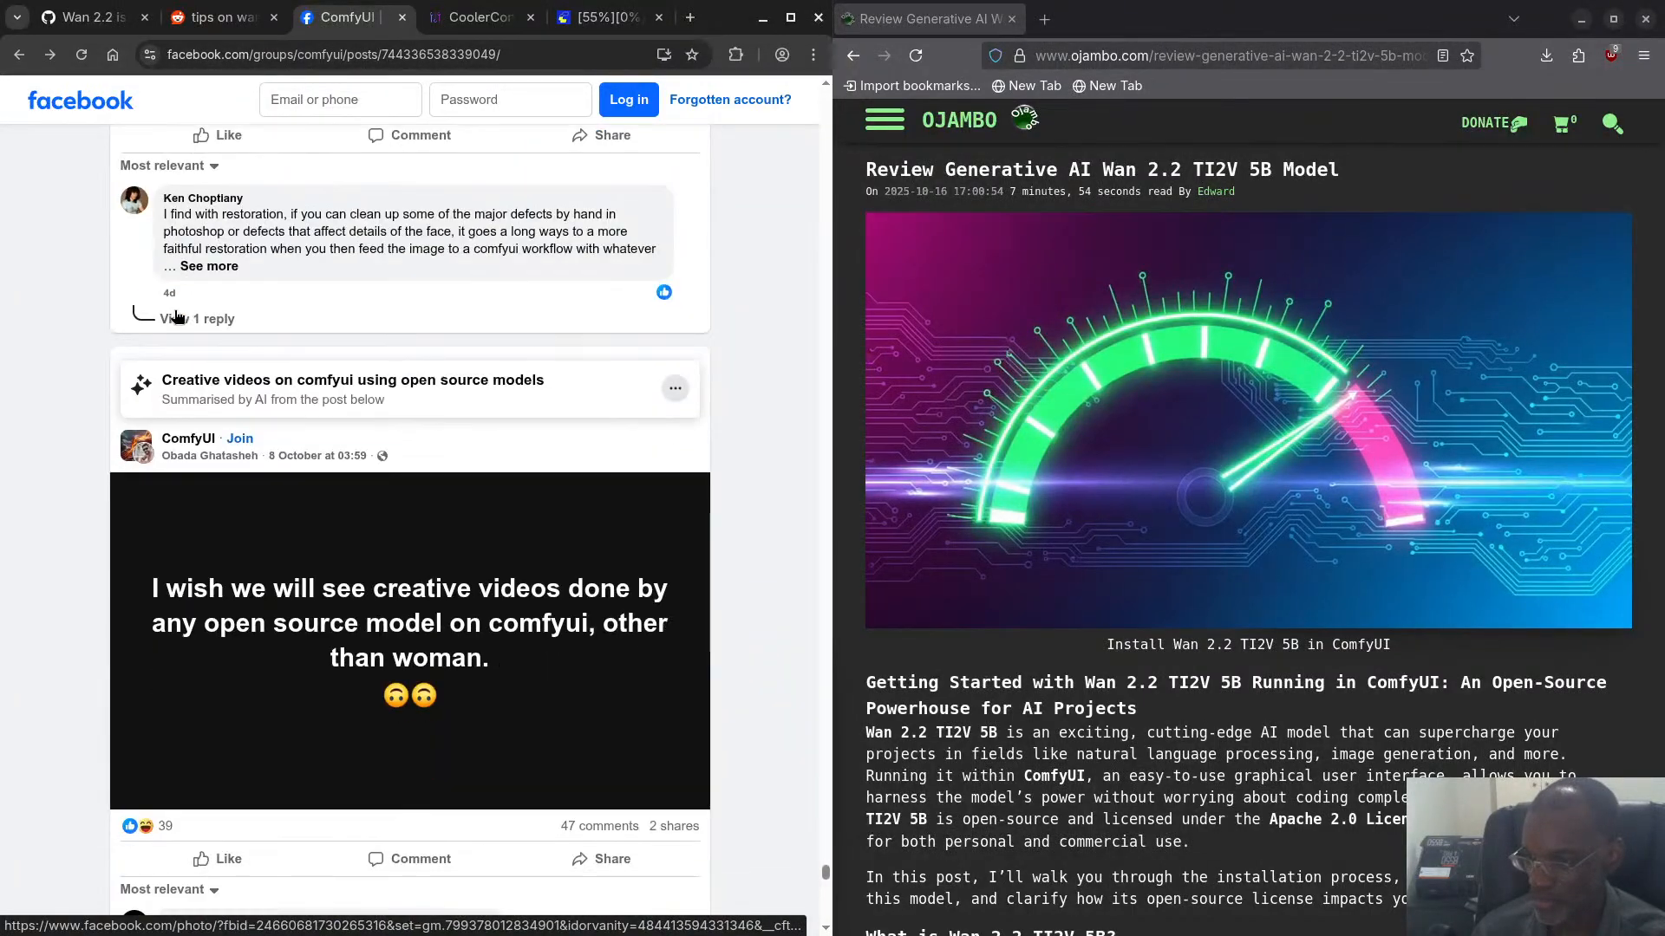
scroll(176, 316, "down", 7)
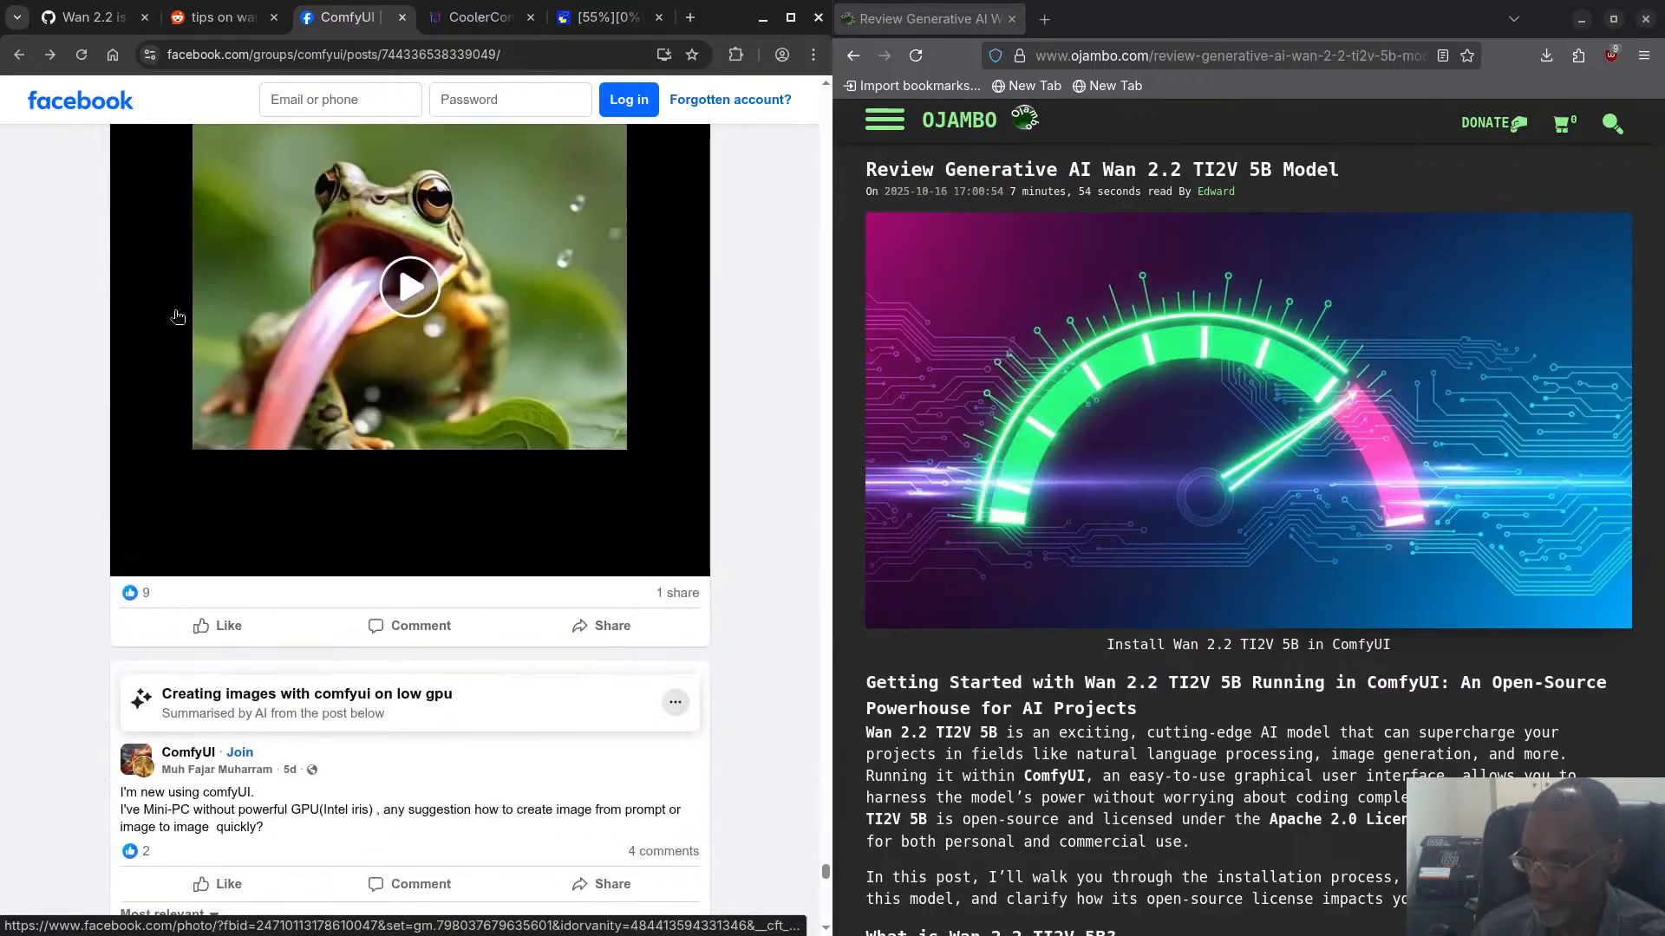
scroll(177, 316, "up", 6)
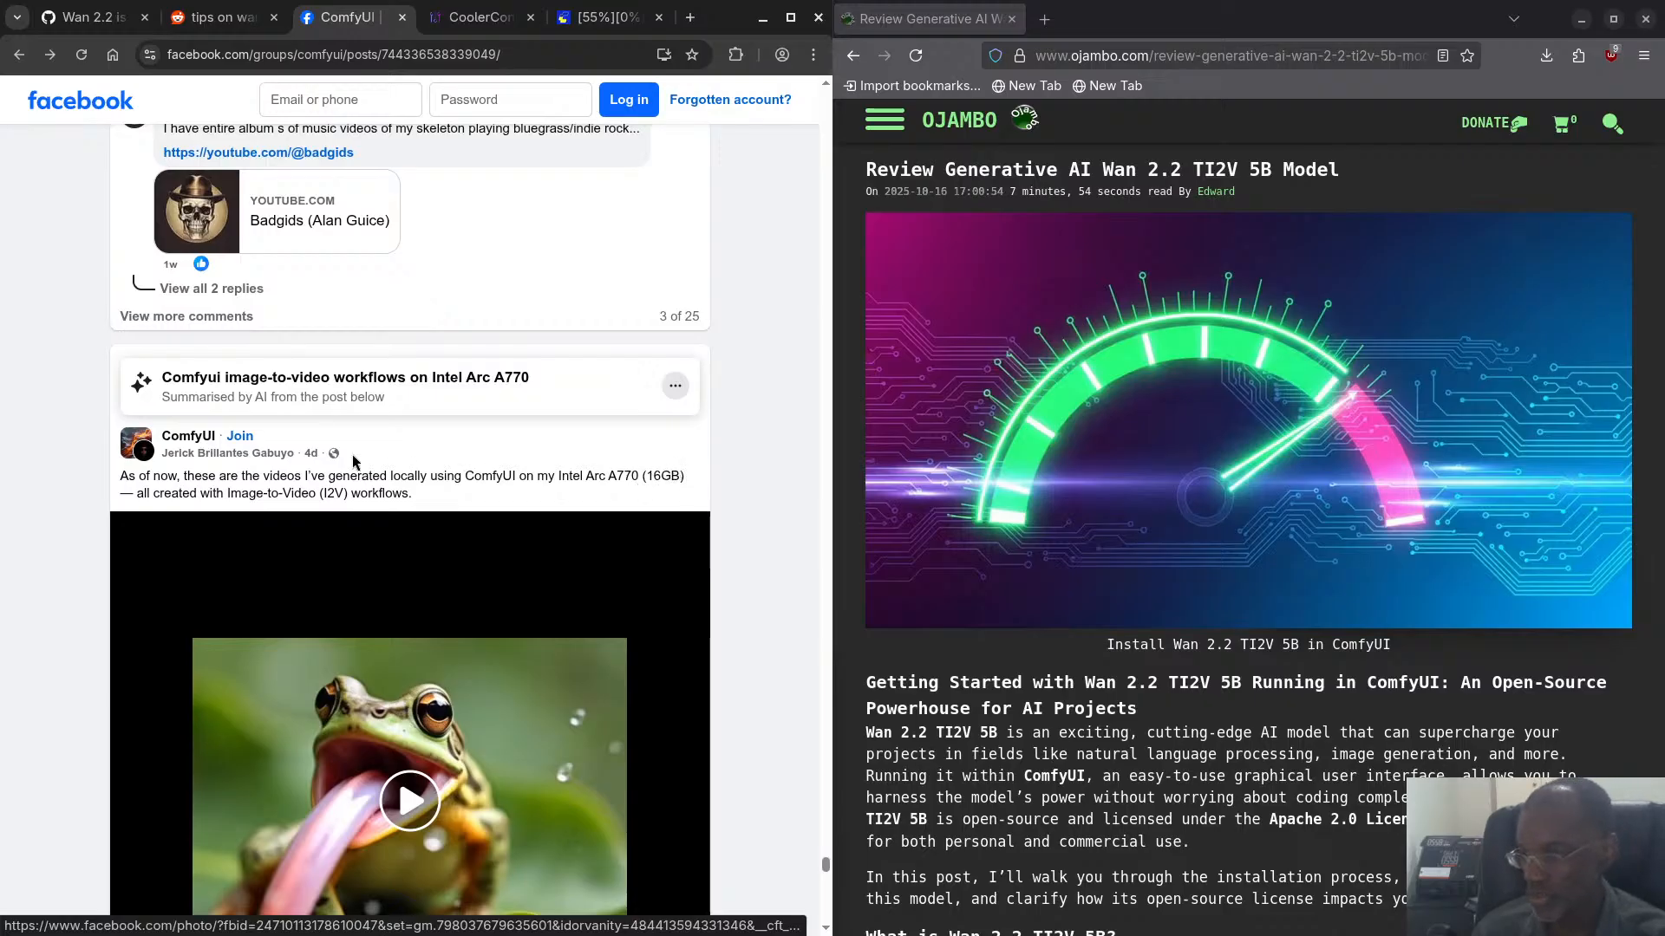
scroll(283, 462, "down", 7)
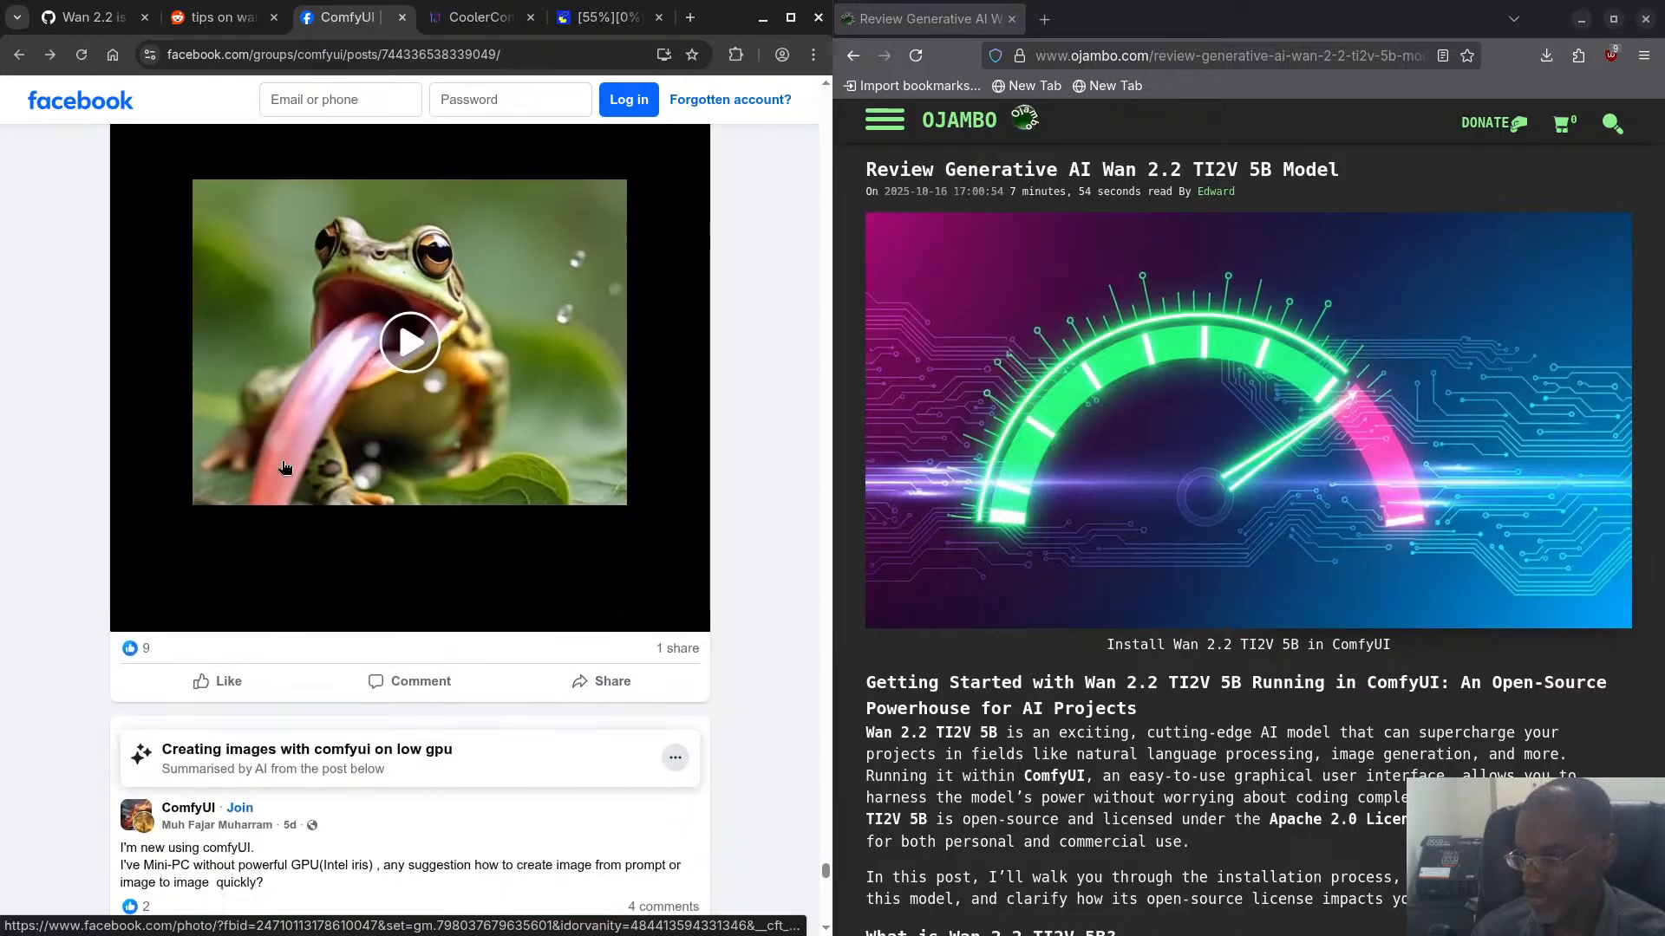
scroll(283, 461, "up", 6)
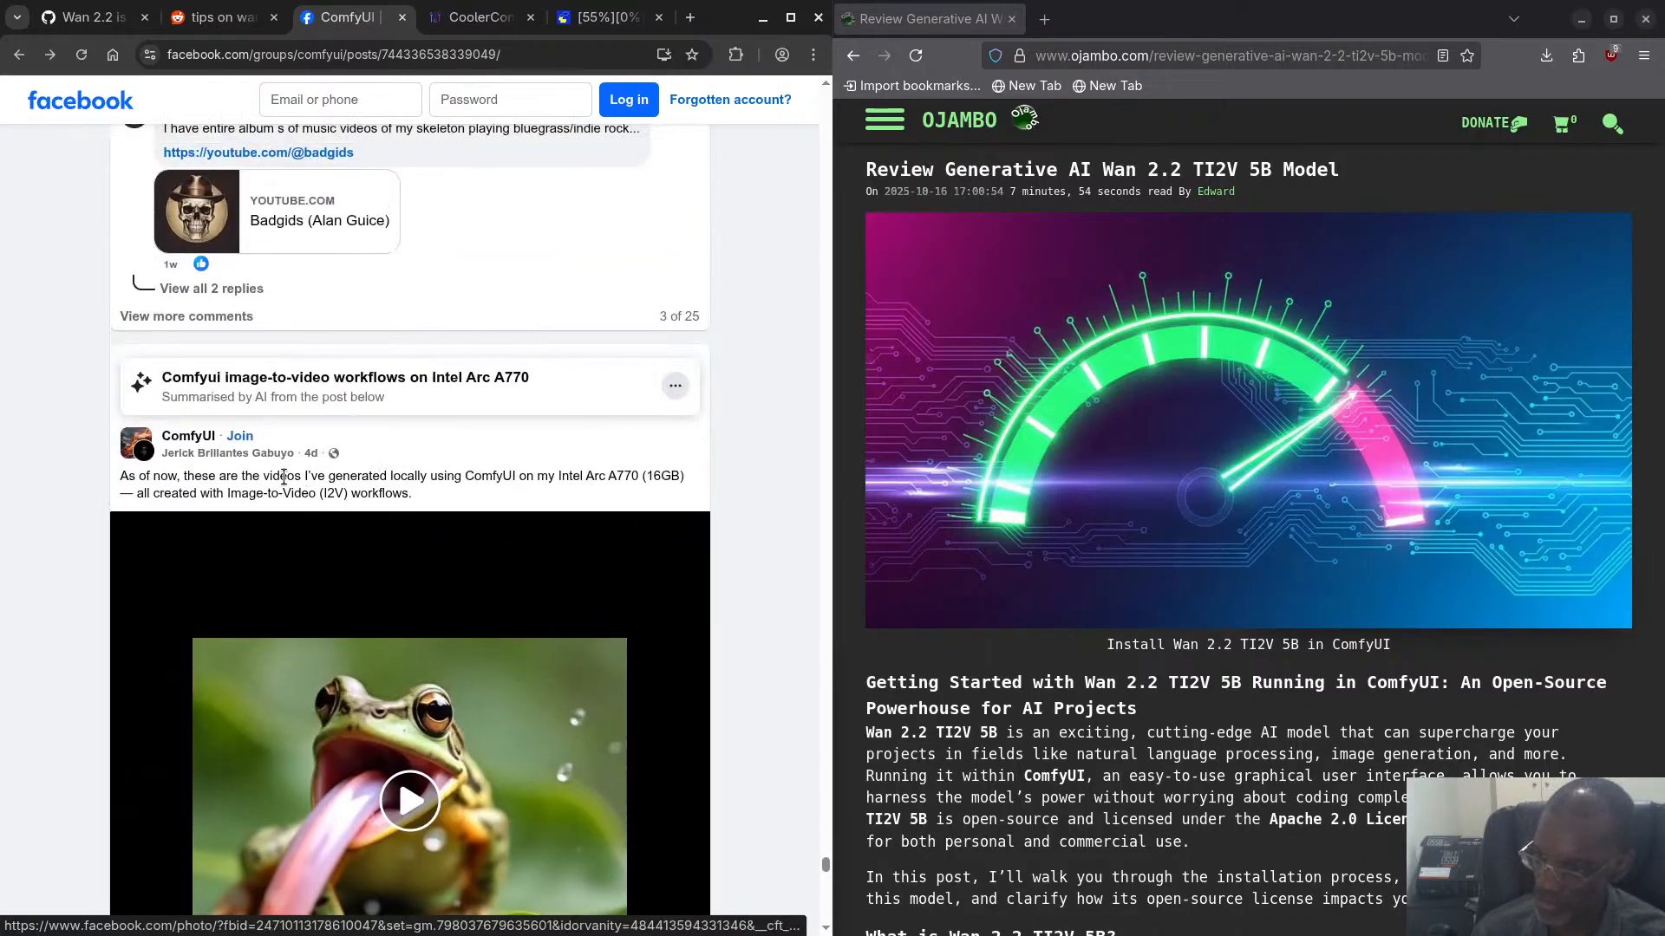
scroll(287, 481, "down", 5)
scroll(290, 483, "down", 2)
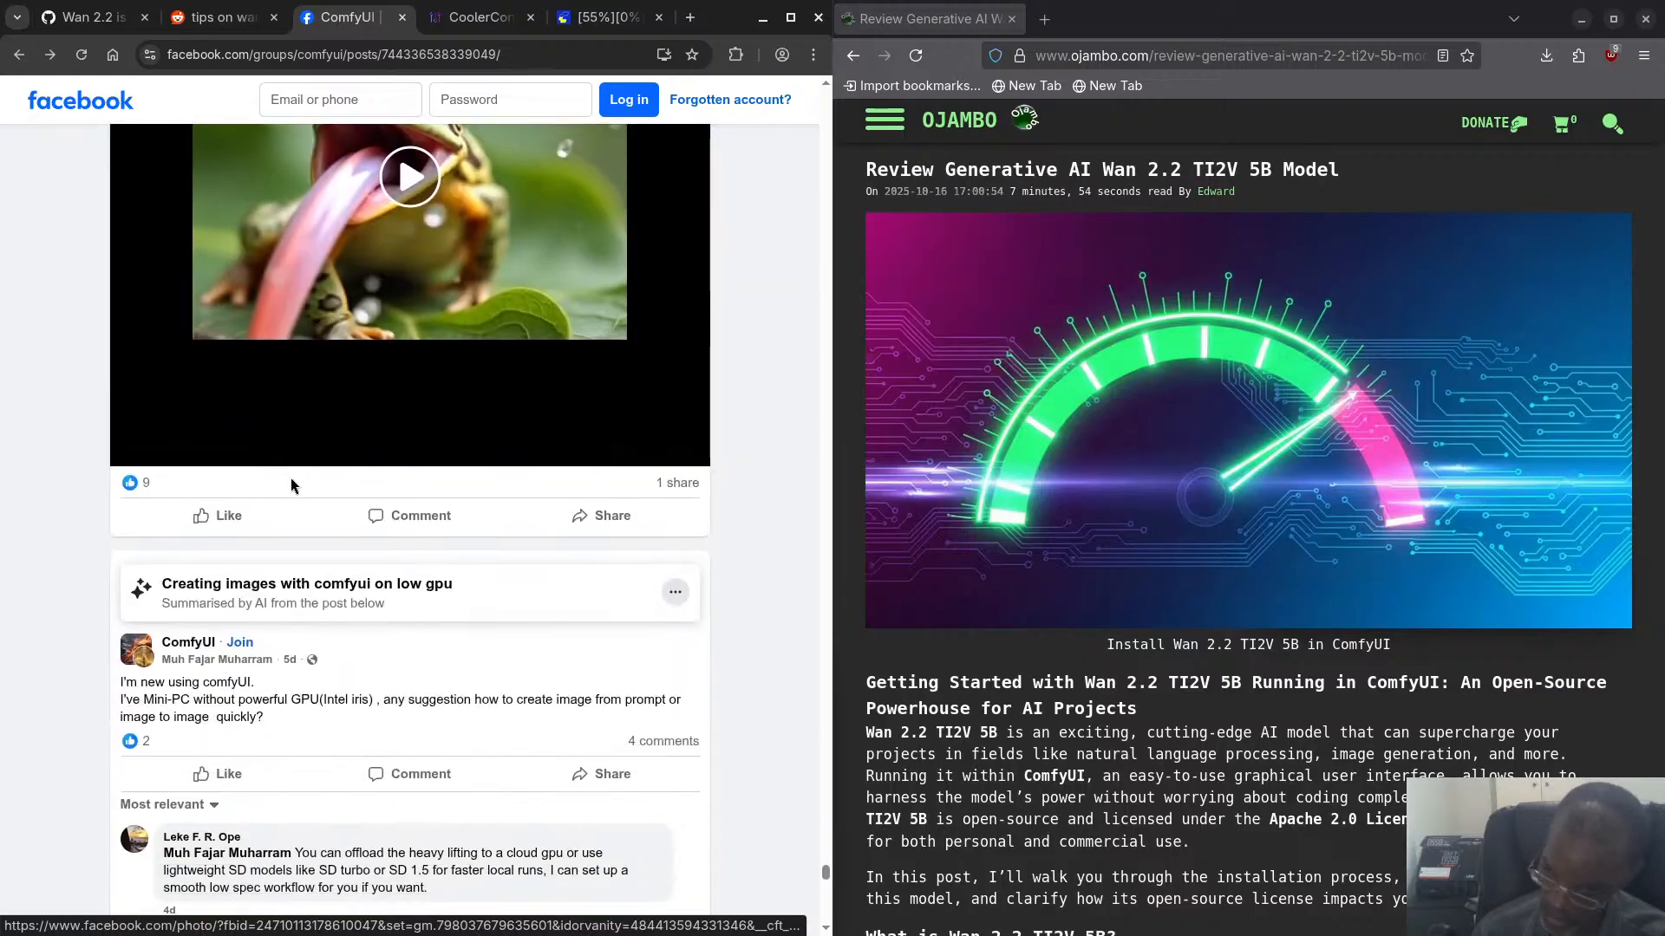
scroll(289, 484, "down", 9)
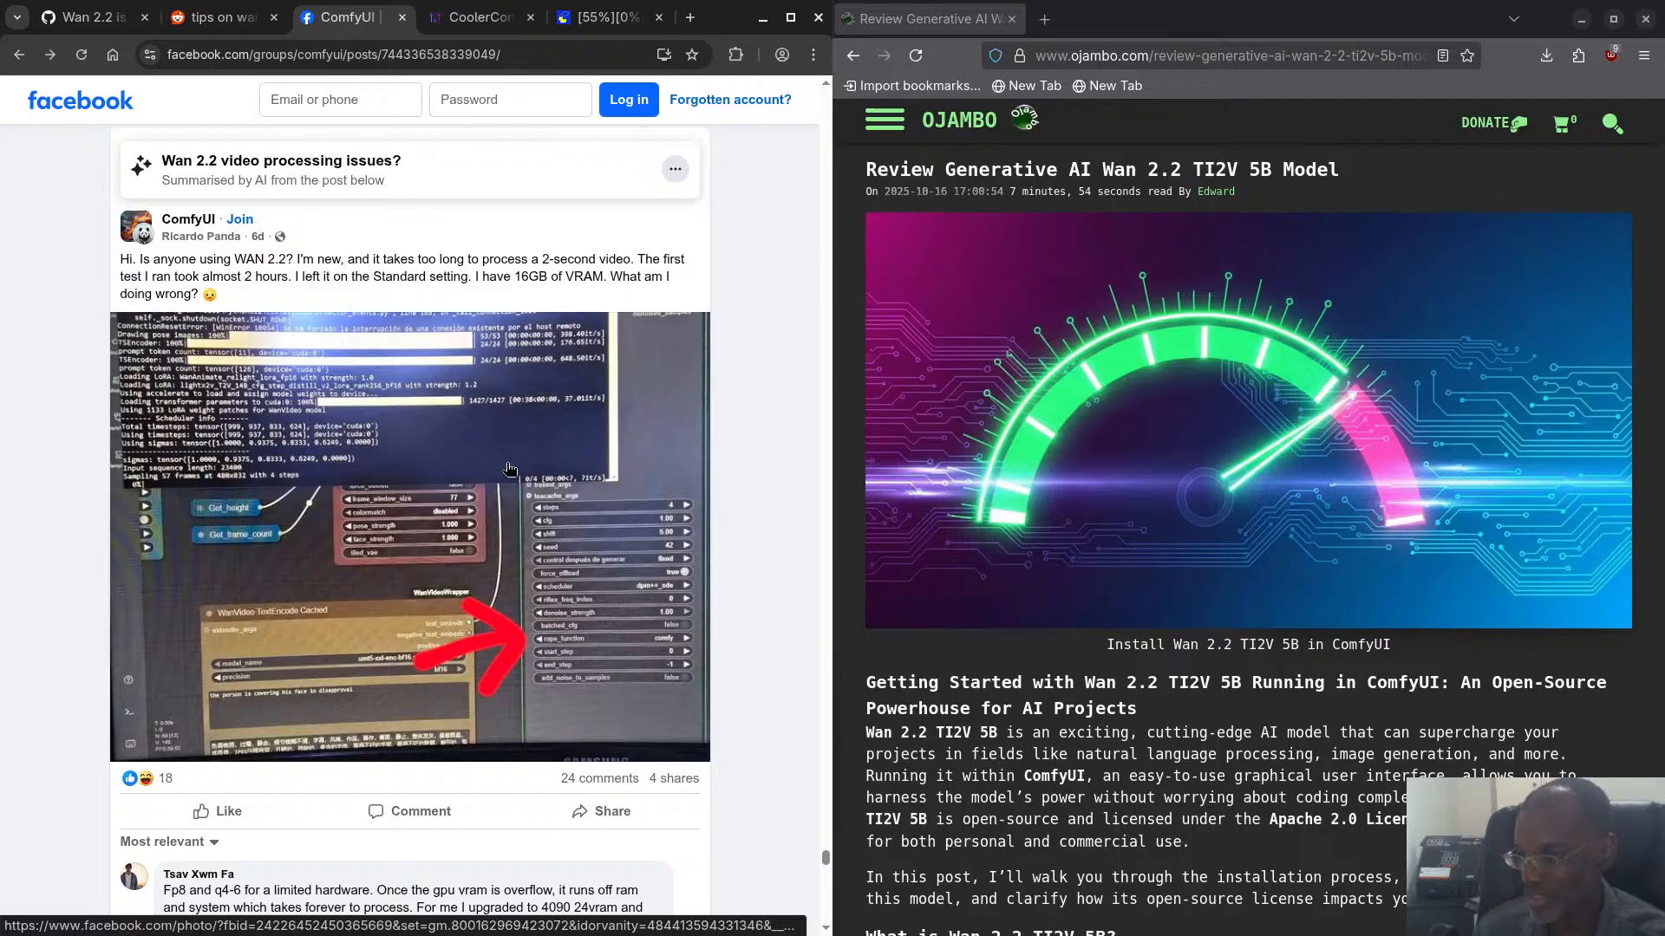
scroll(509, 470, "down", 2)
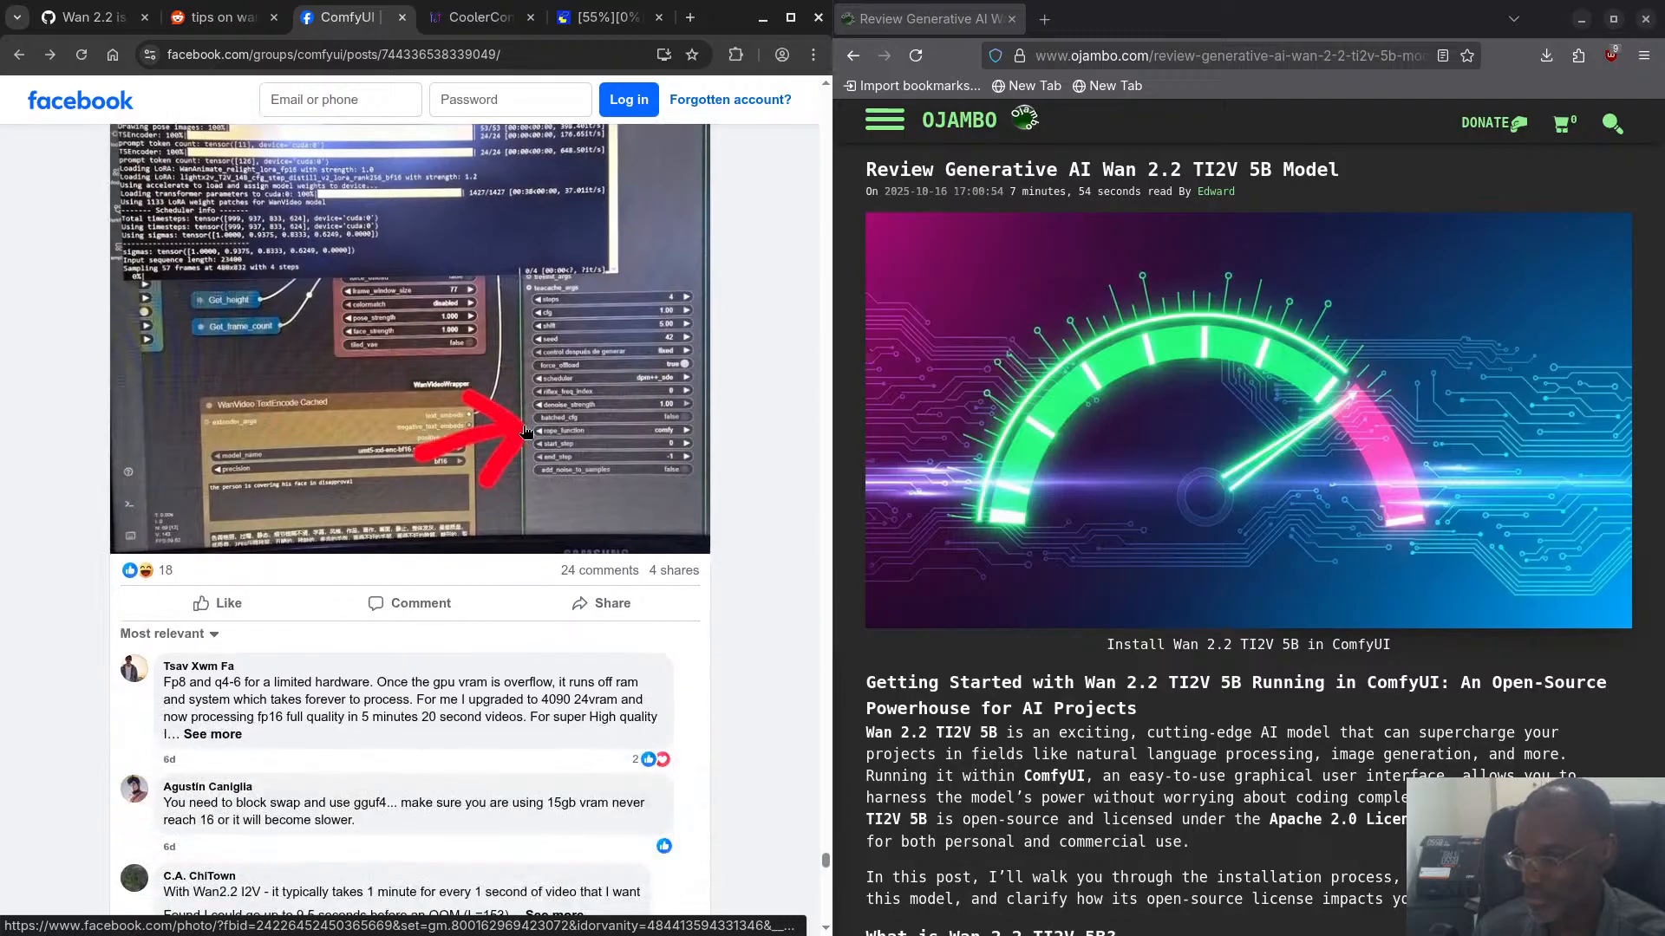
- Open the screenshot from the "Wan 2.2 video processing issues?" post in its own tab and examine its console log enlarged
left_click(515, 322)
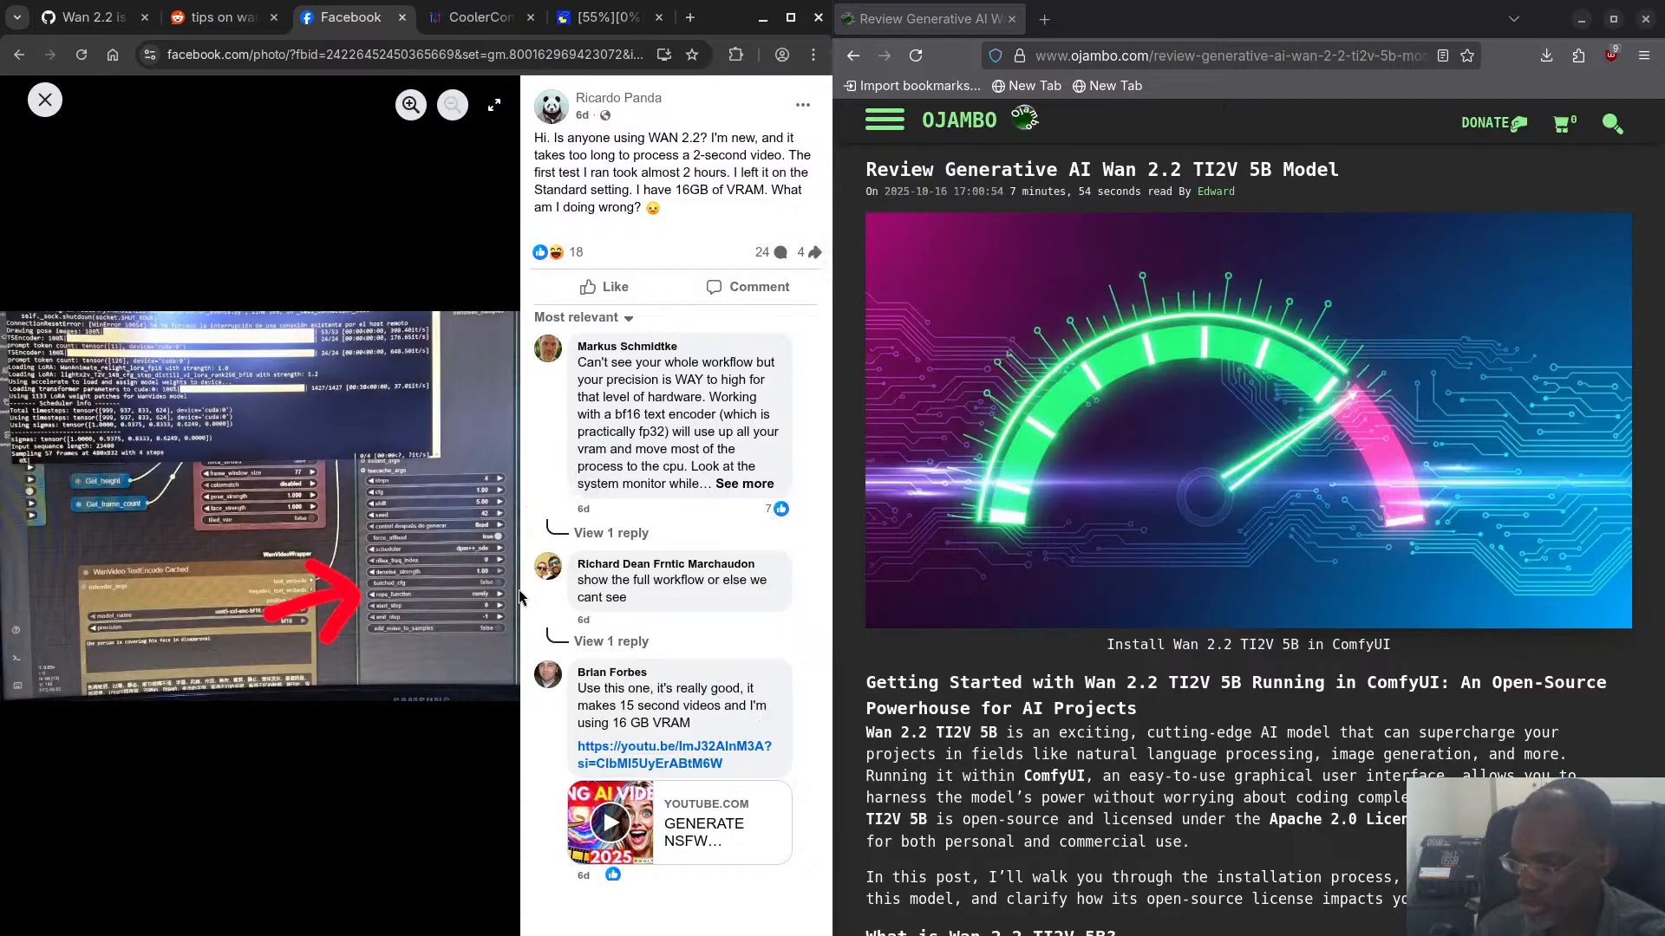
right_click(337, 466)
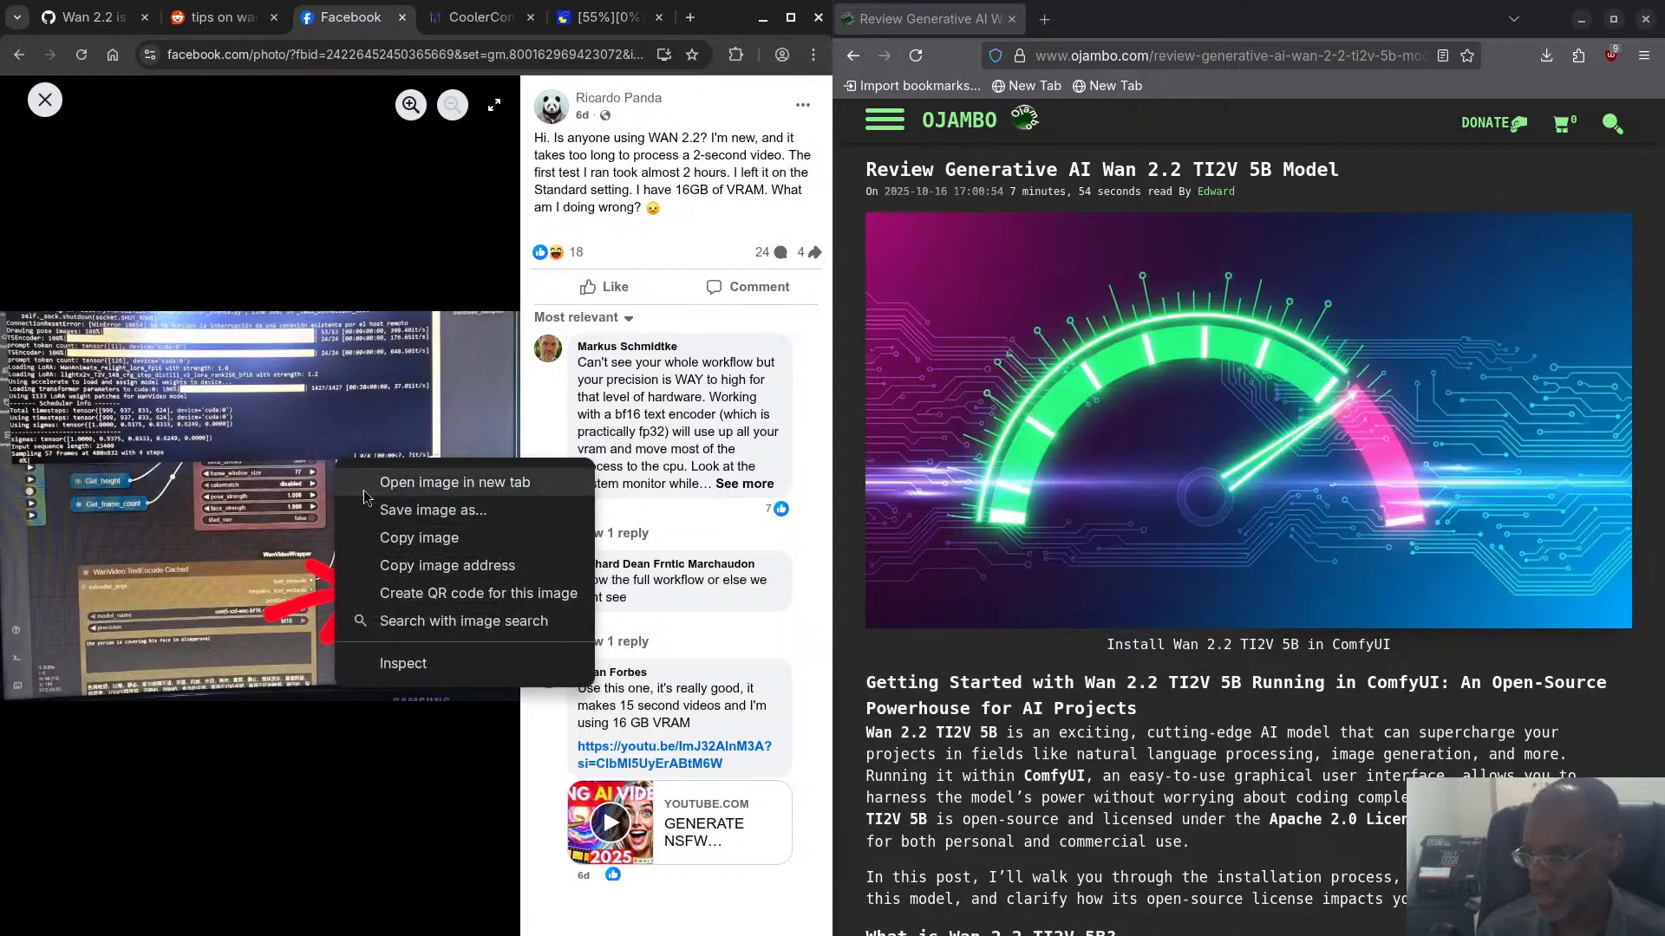
left_click(427, 484)
key("ctrl+Tab")
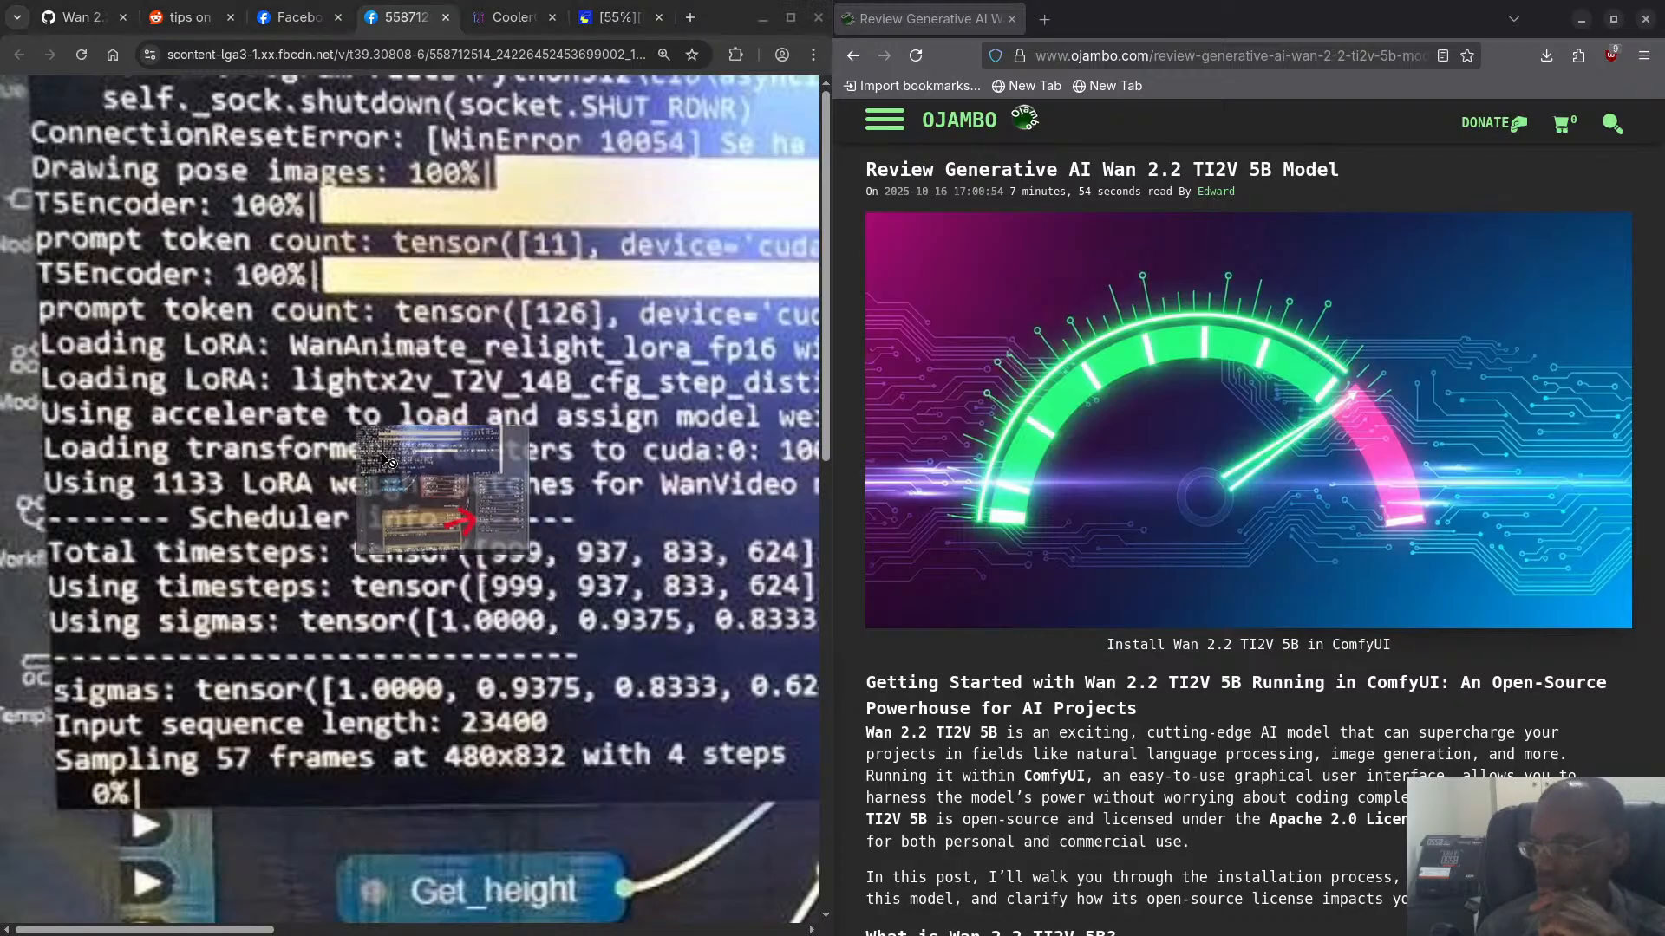
scroll(486, 493, "down", 3)
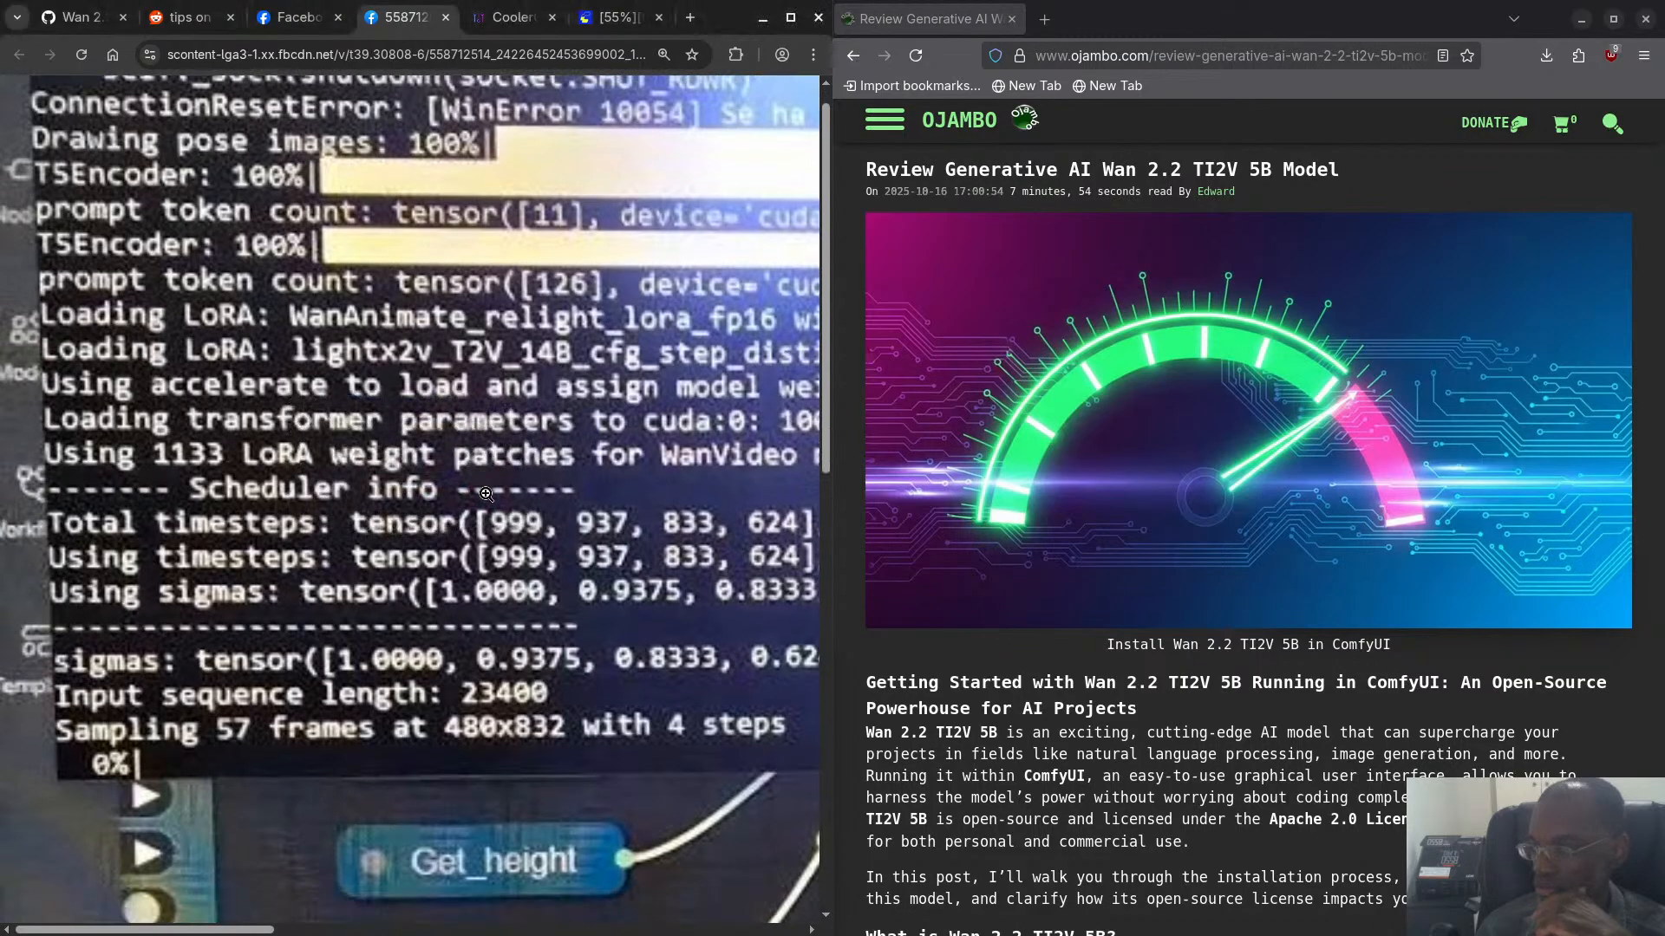
scroll(486, 493, "up", 3)
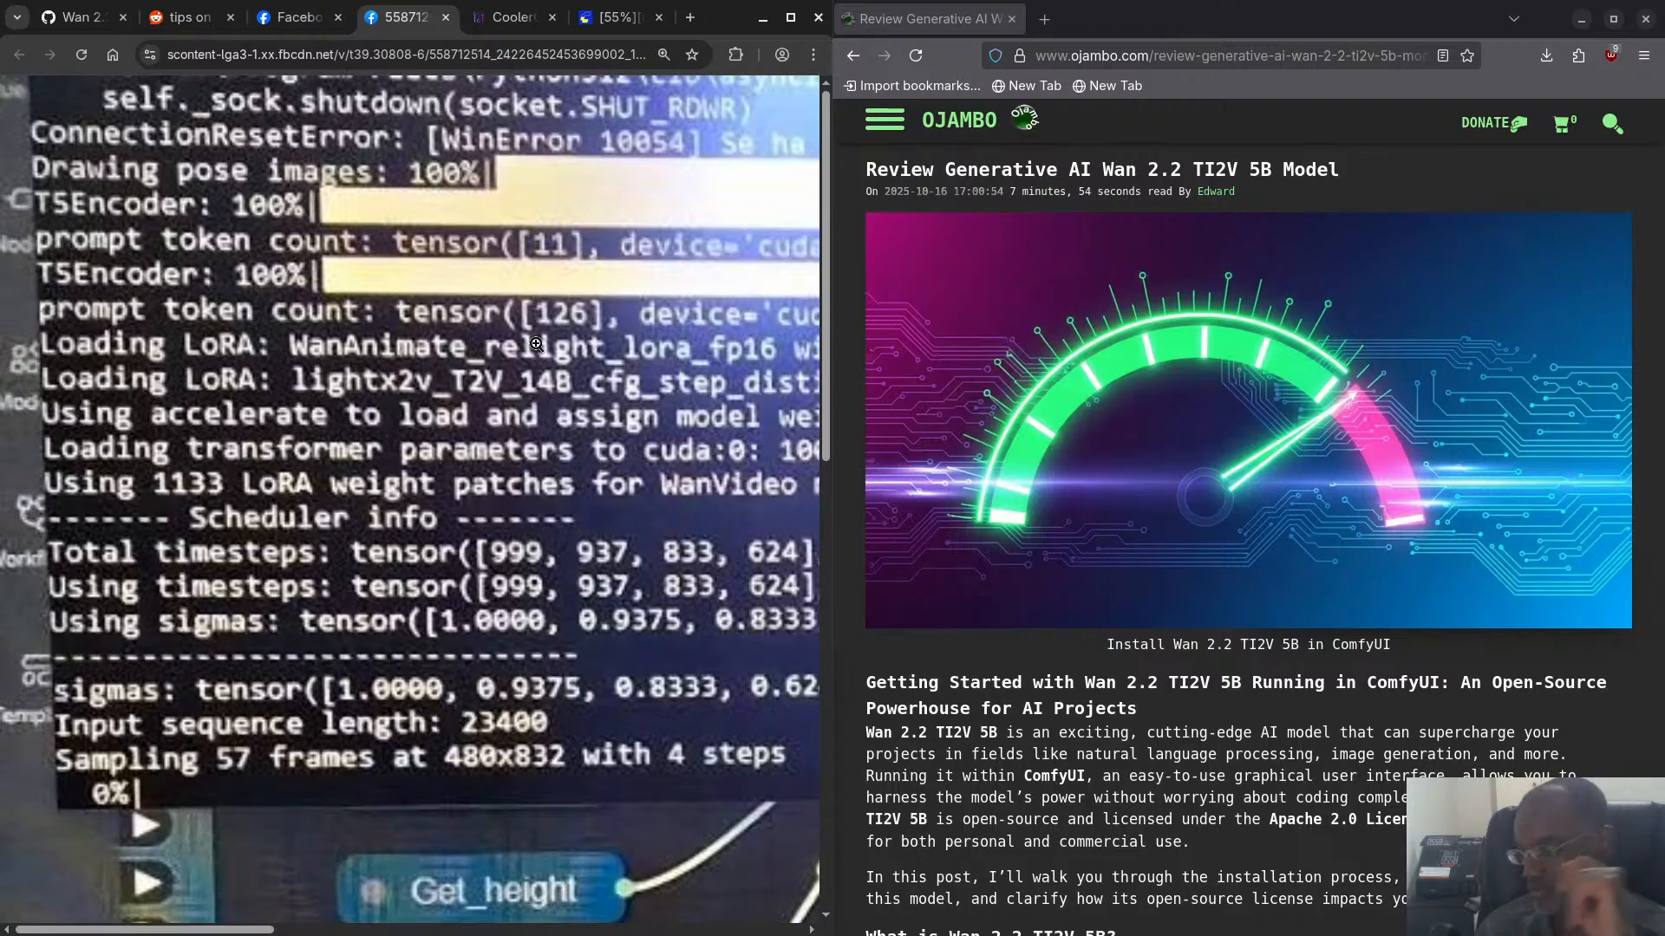
- Check the hardware readings in CoolerControl and the running video_wan2_2_5B_ti2v workflow in ComfyUI
left_click(514, 23)
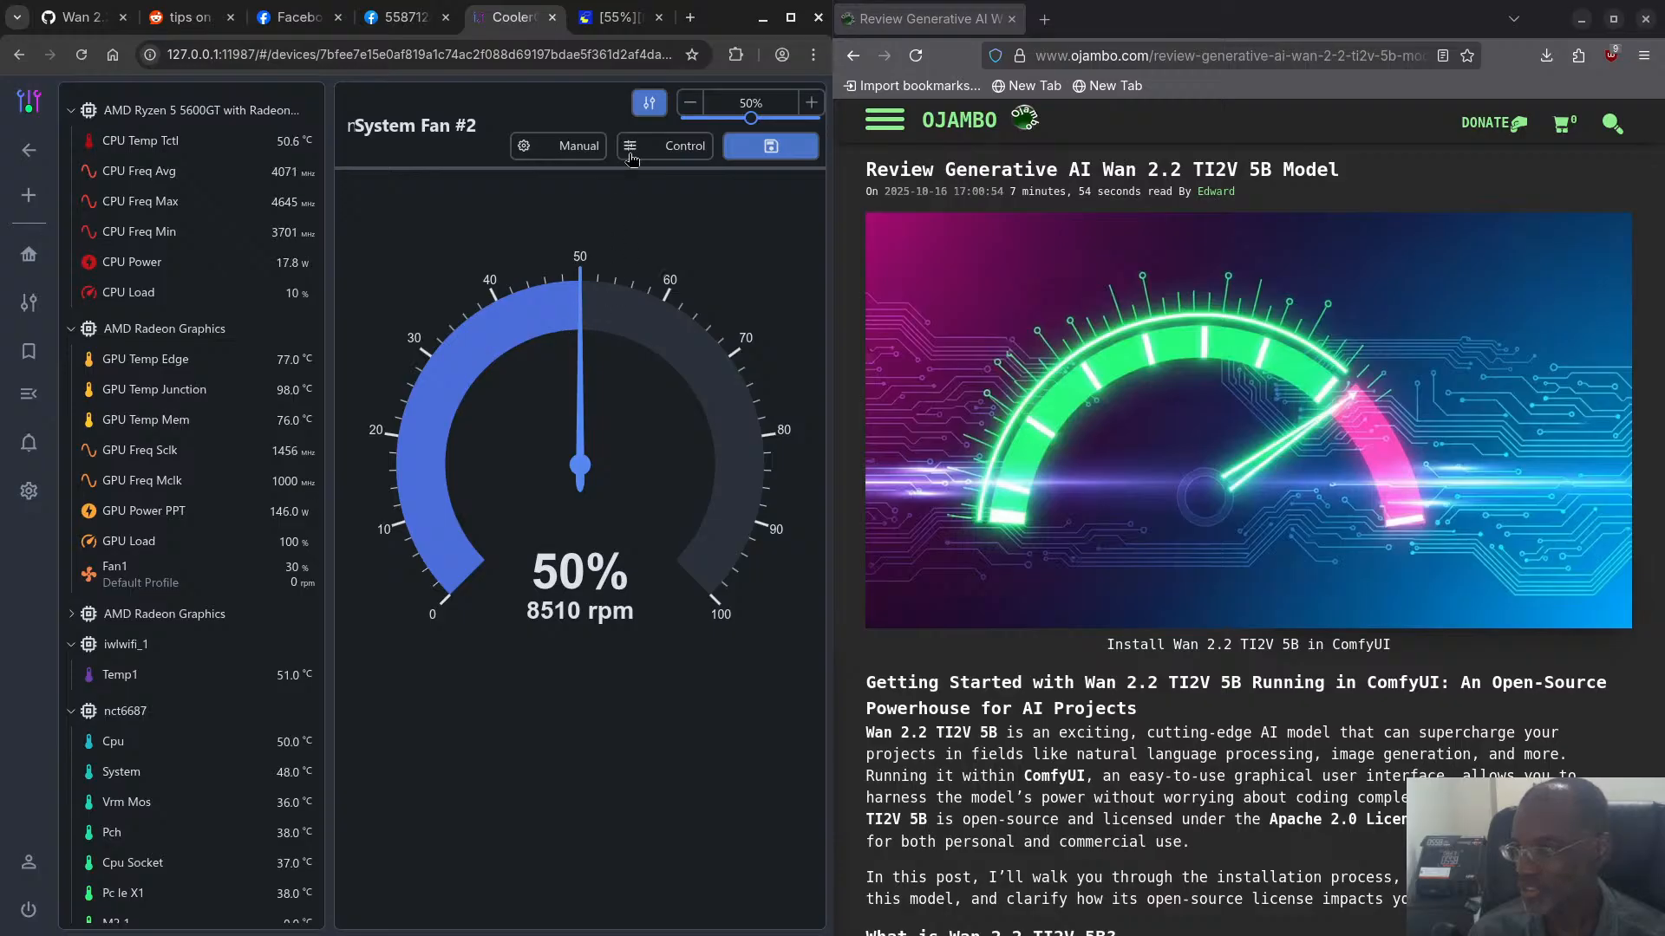
left_click(612, 19)
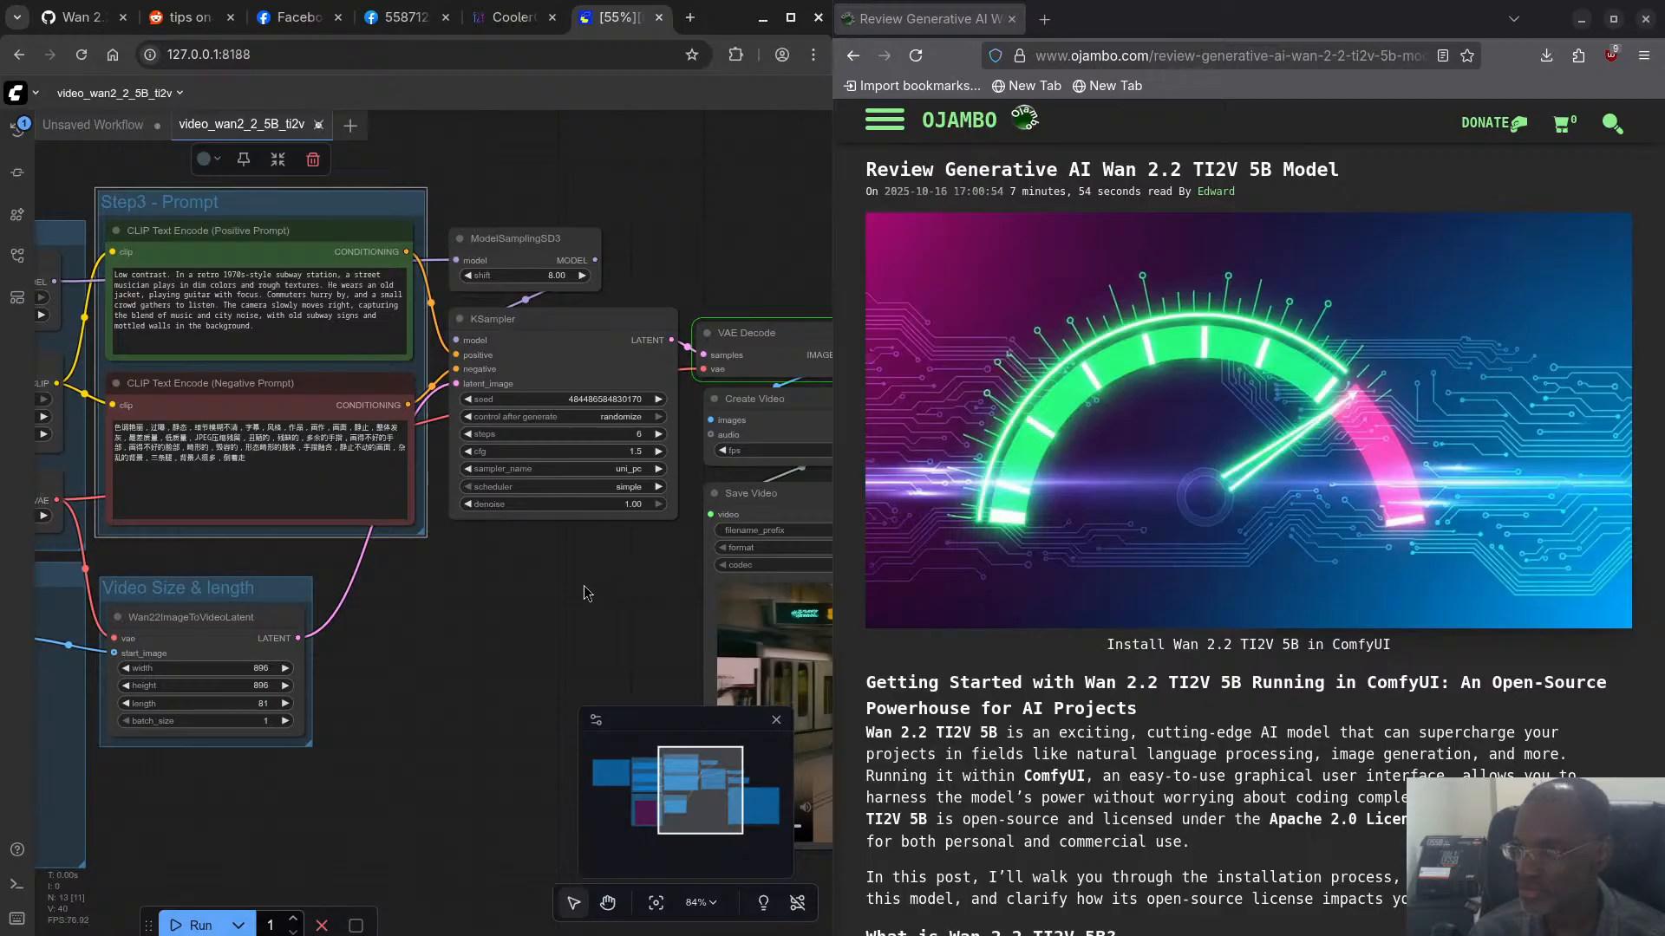
- Switch to the terminal and query the GPU memory usage with rocm-smi --showmeminfo vram
key("super")
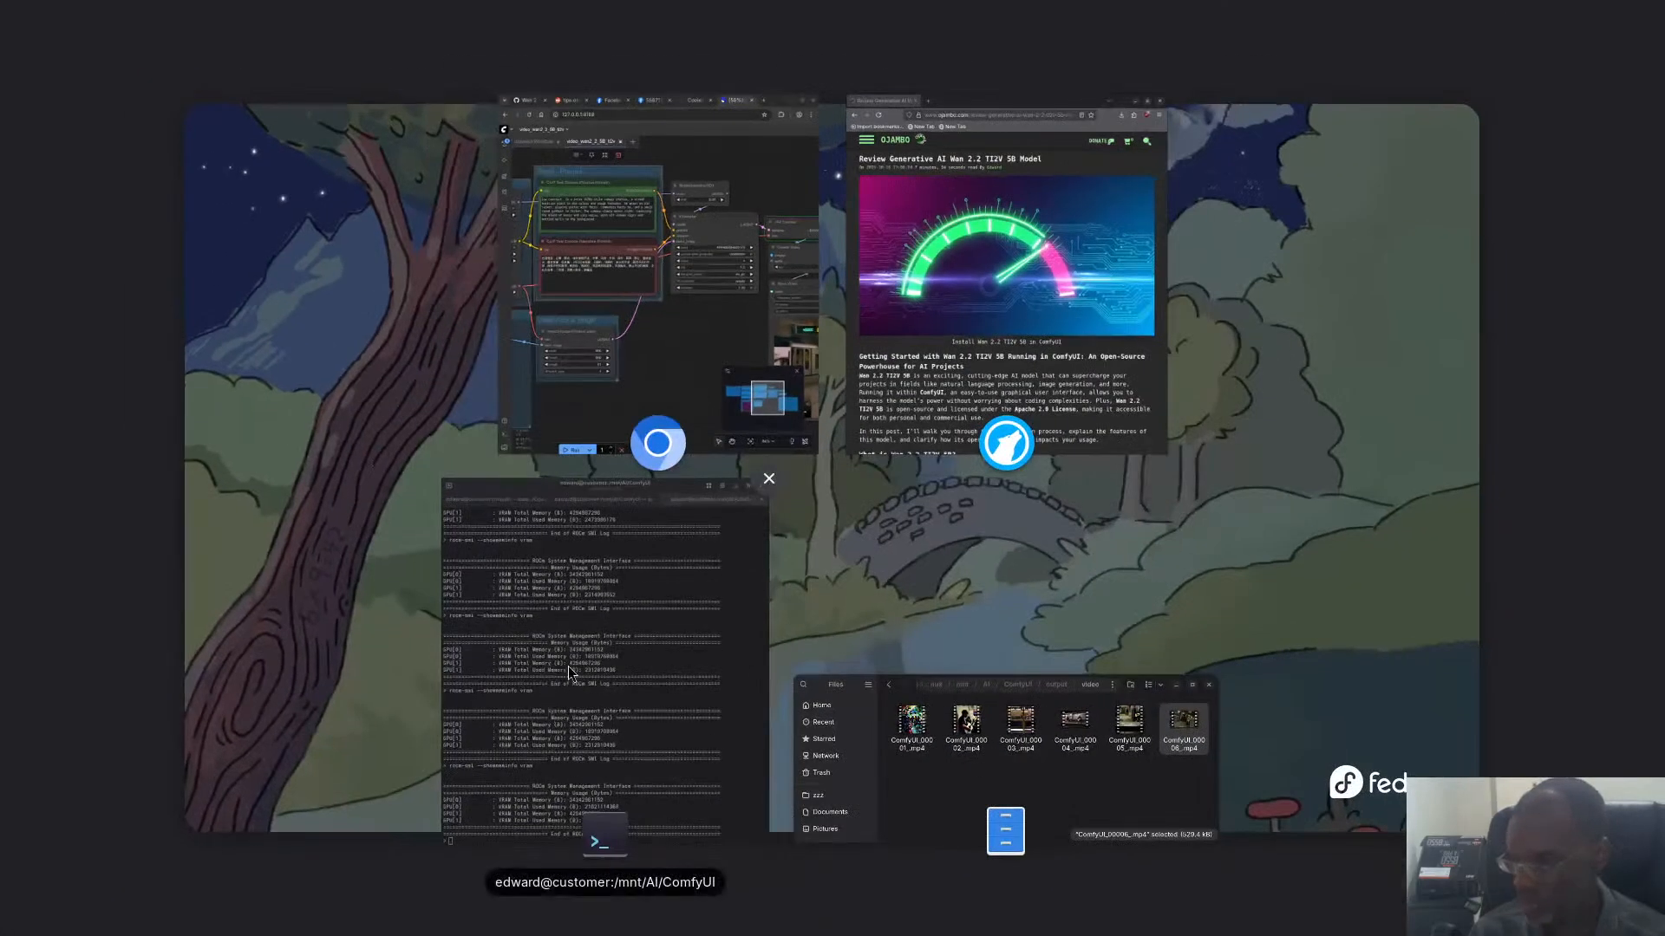
left_click(568, 666)
key("Up")
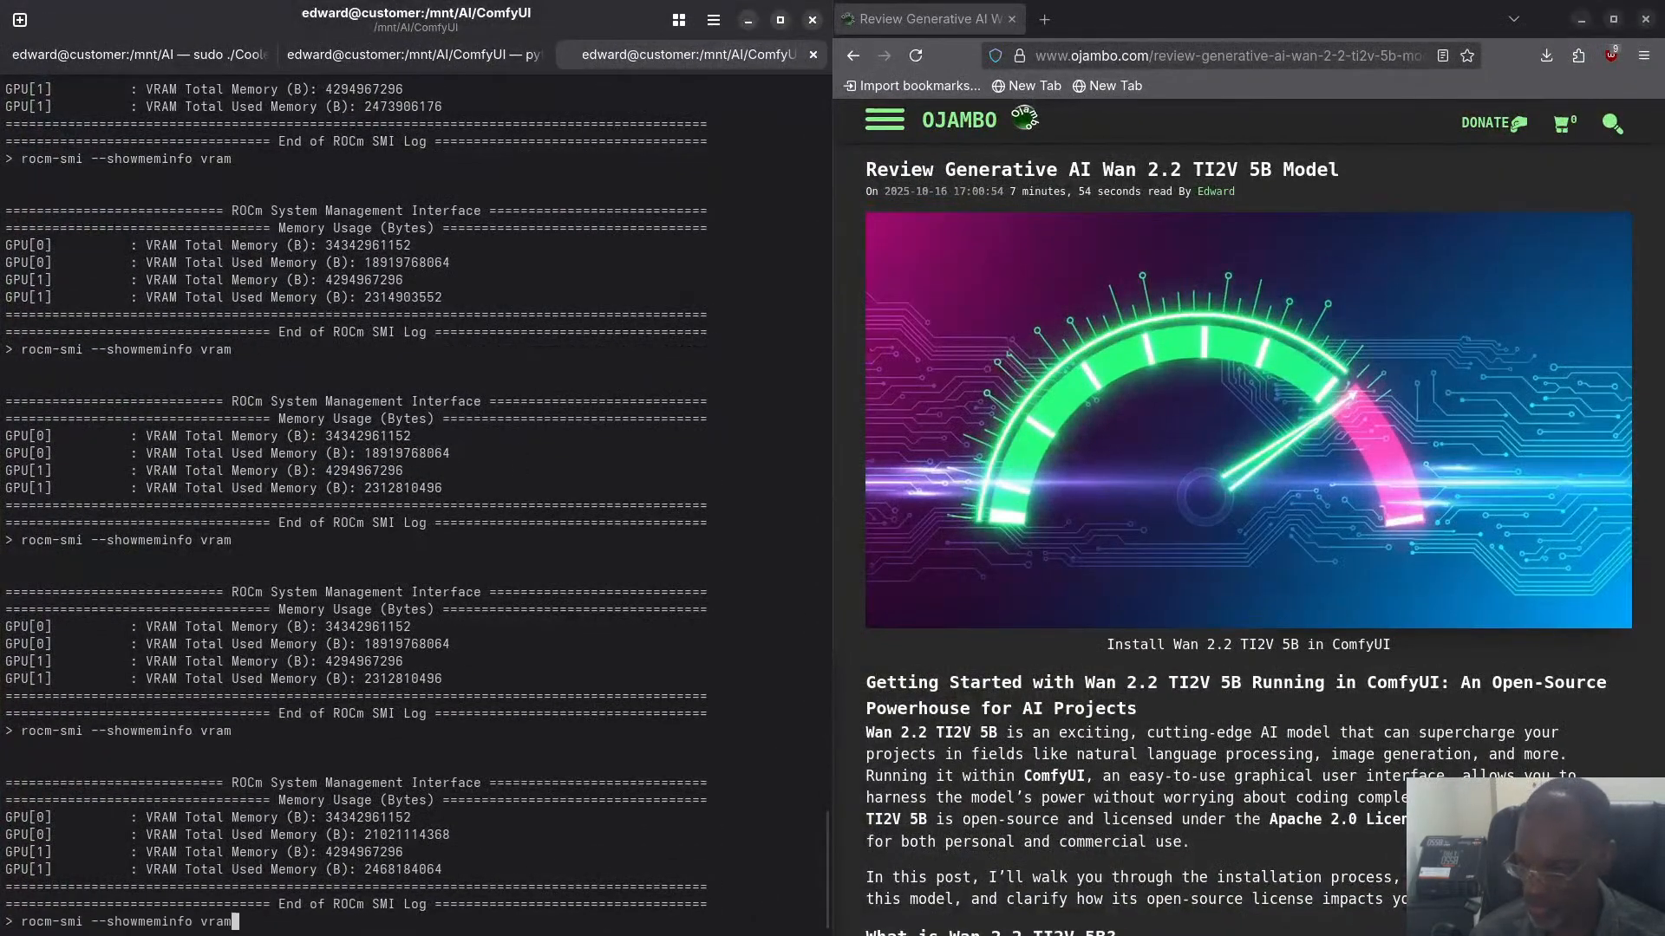
key("Return")
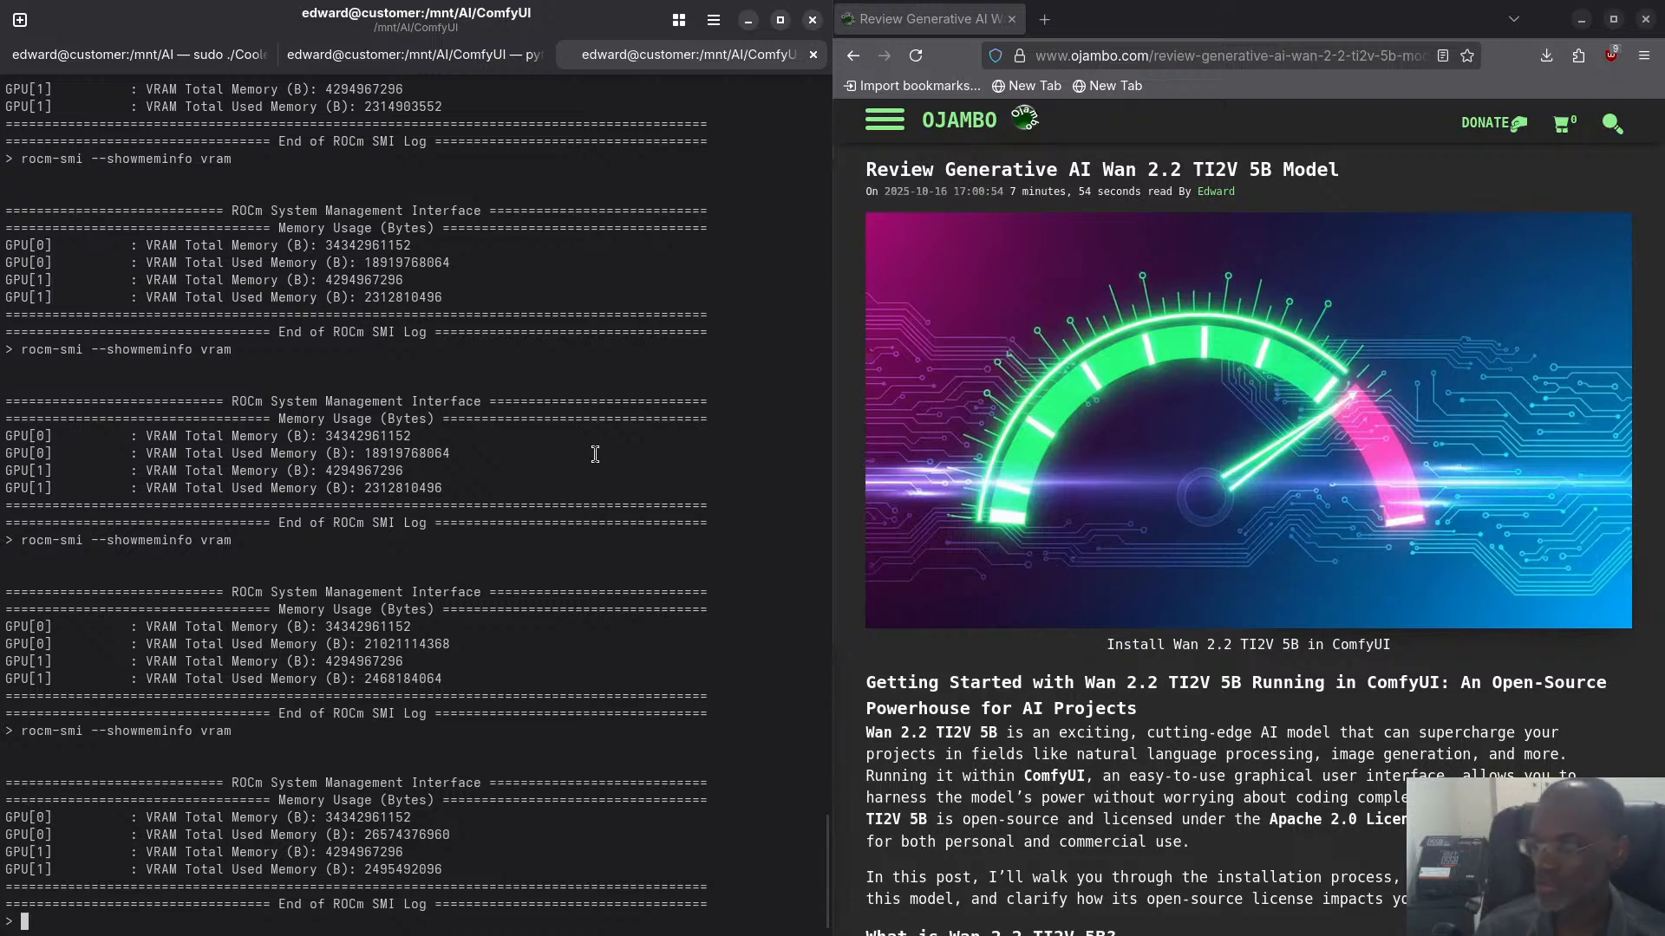
- Examine the ComfyUI server log for the current prompt's progress, and query the VRAM usage again in the other terminal session
key("ctrl+Page_Up")
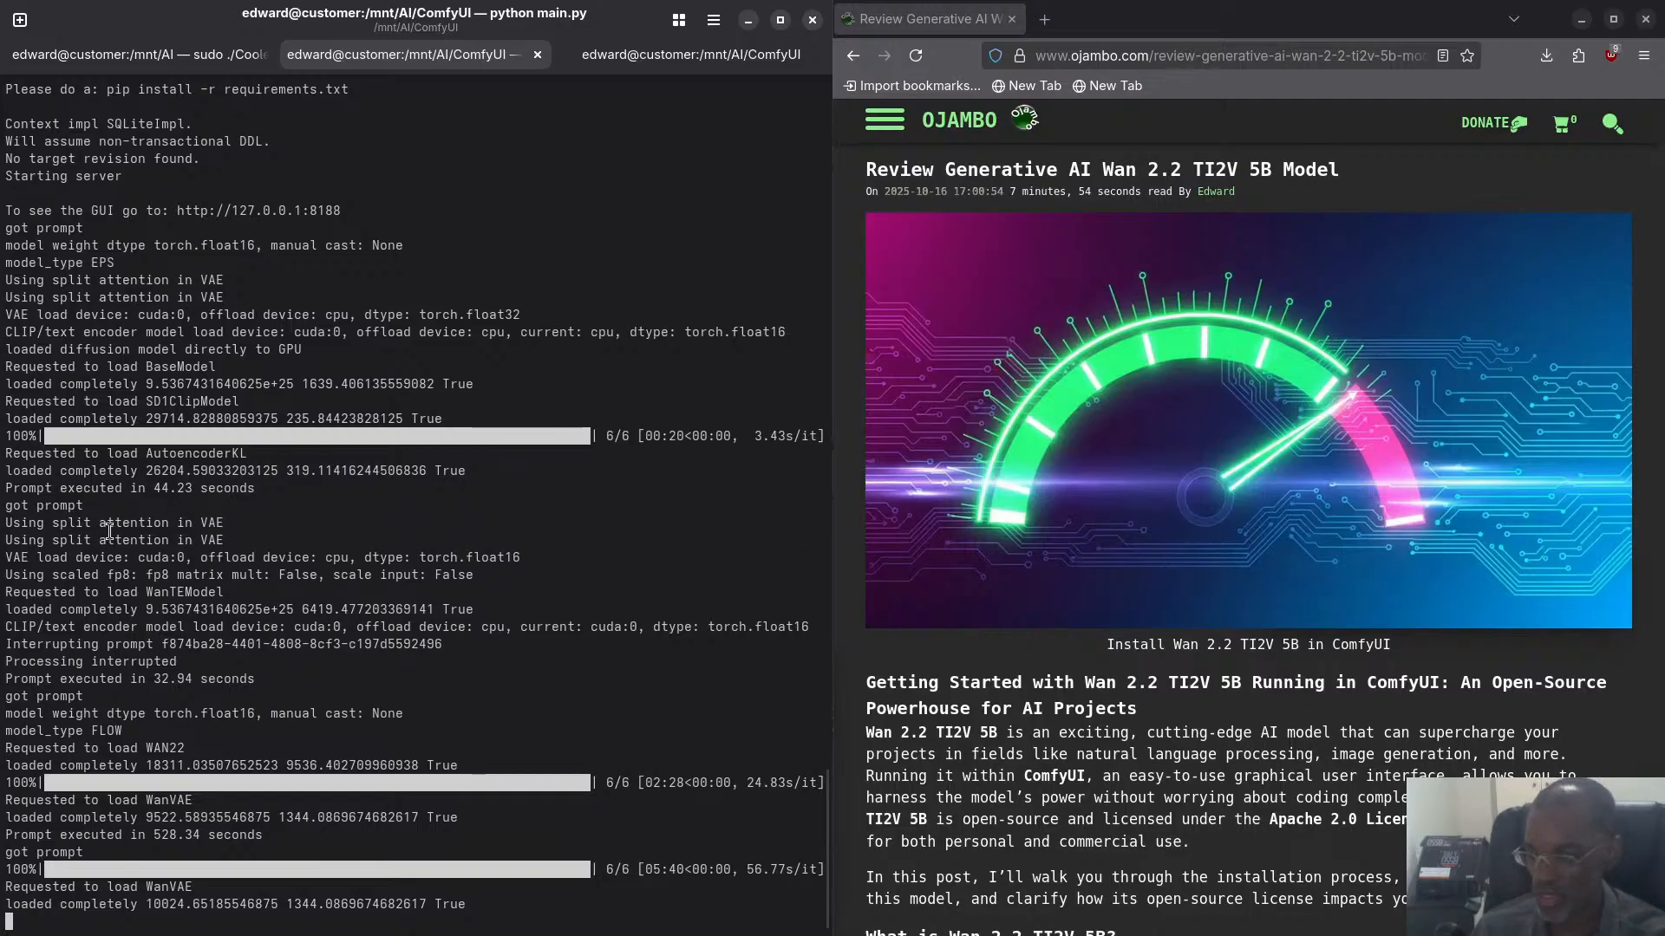
scroll(109, 530, "up", 2)
scroll(180, 735, "down", 2)
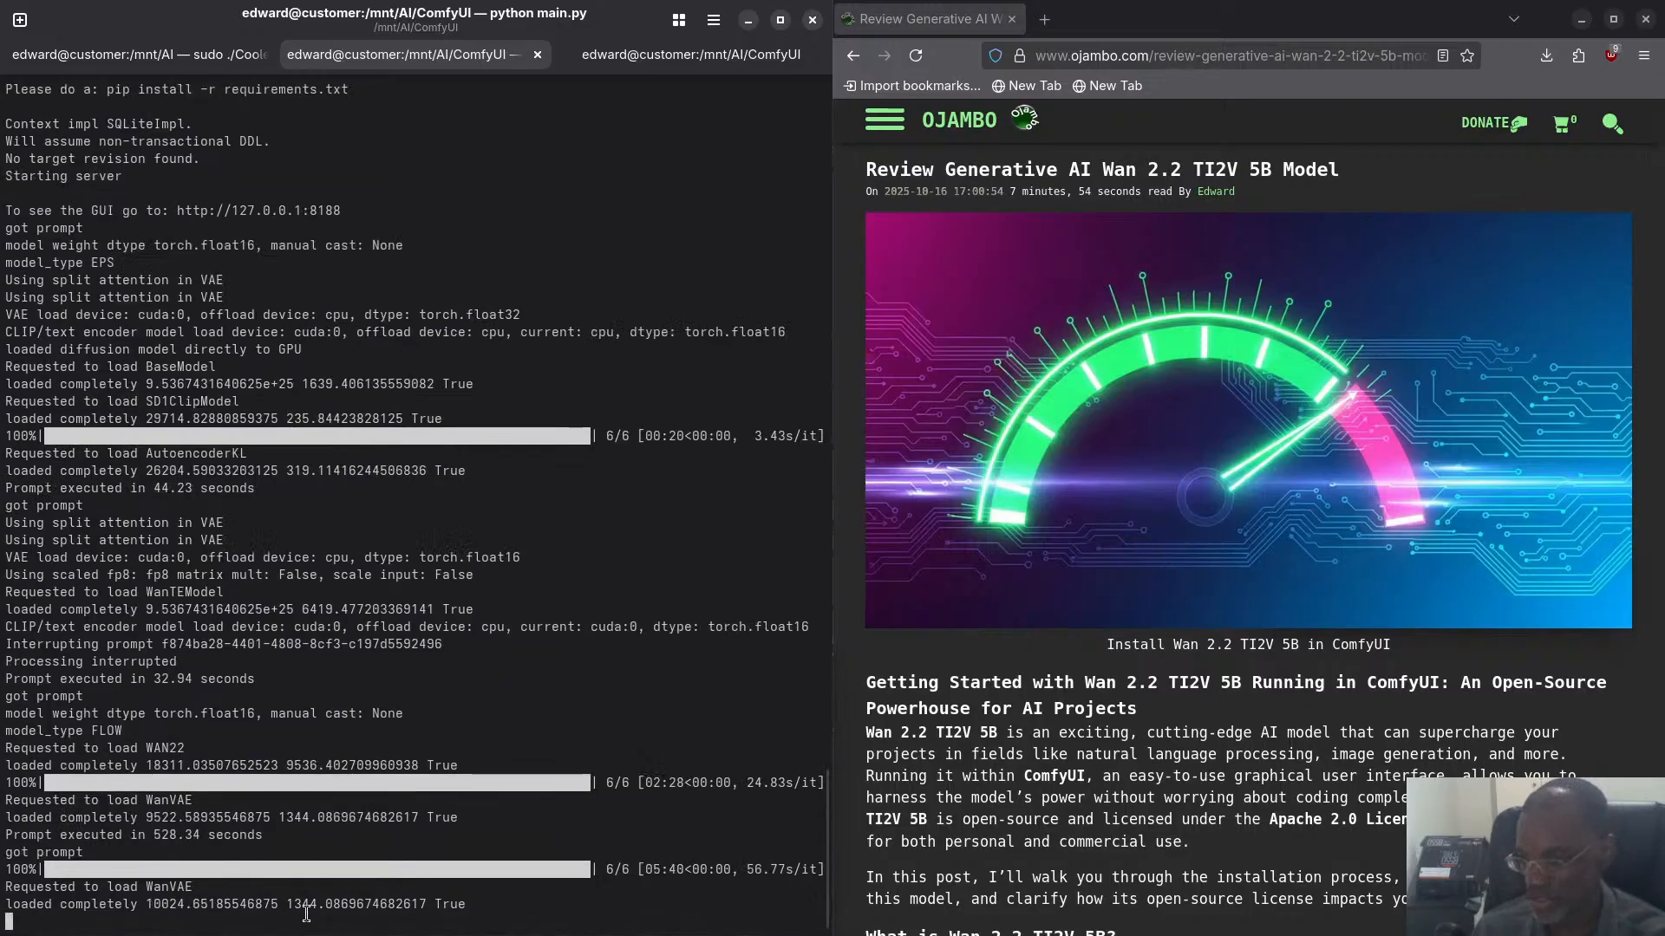
scroll(345, 836, "up", 2)
scroll(339, 855, "down", 2)
left_click(691, 54)
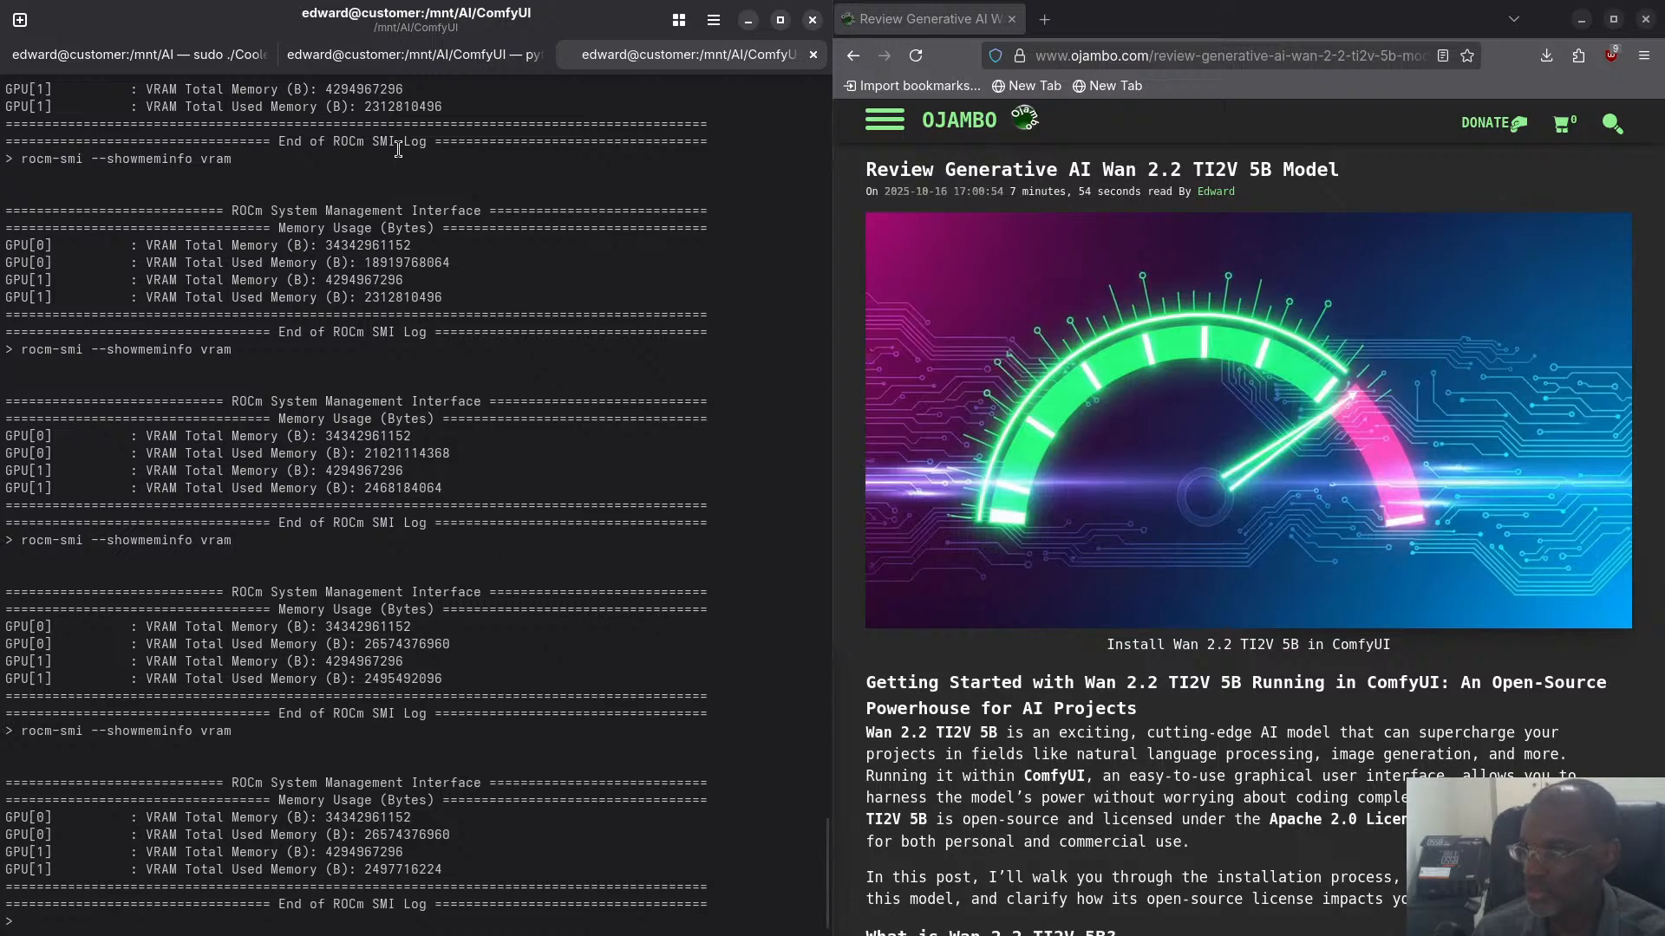
- Switch to Chromium, check the ComfyUI workflow's progress, and examine the CoolerControl hardware readings, including those of the second AMD Radeon Graphics device
key("super")
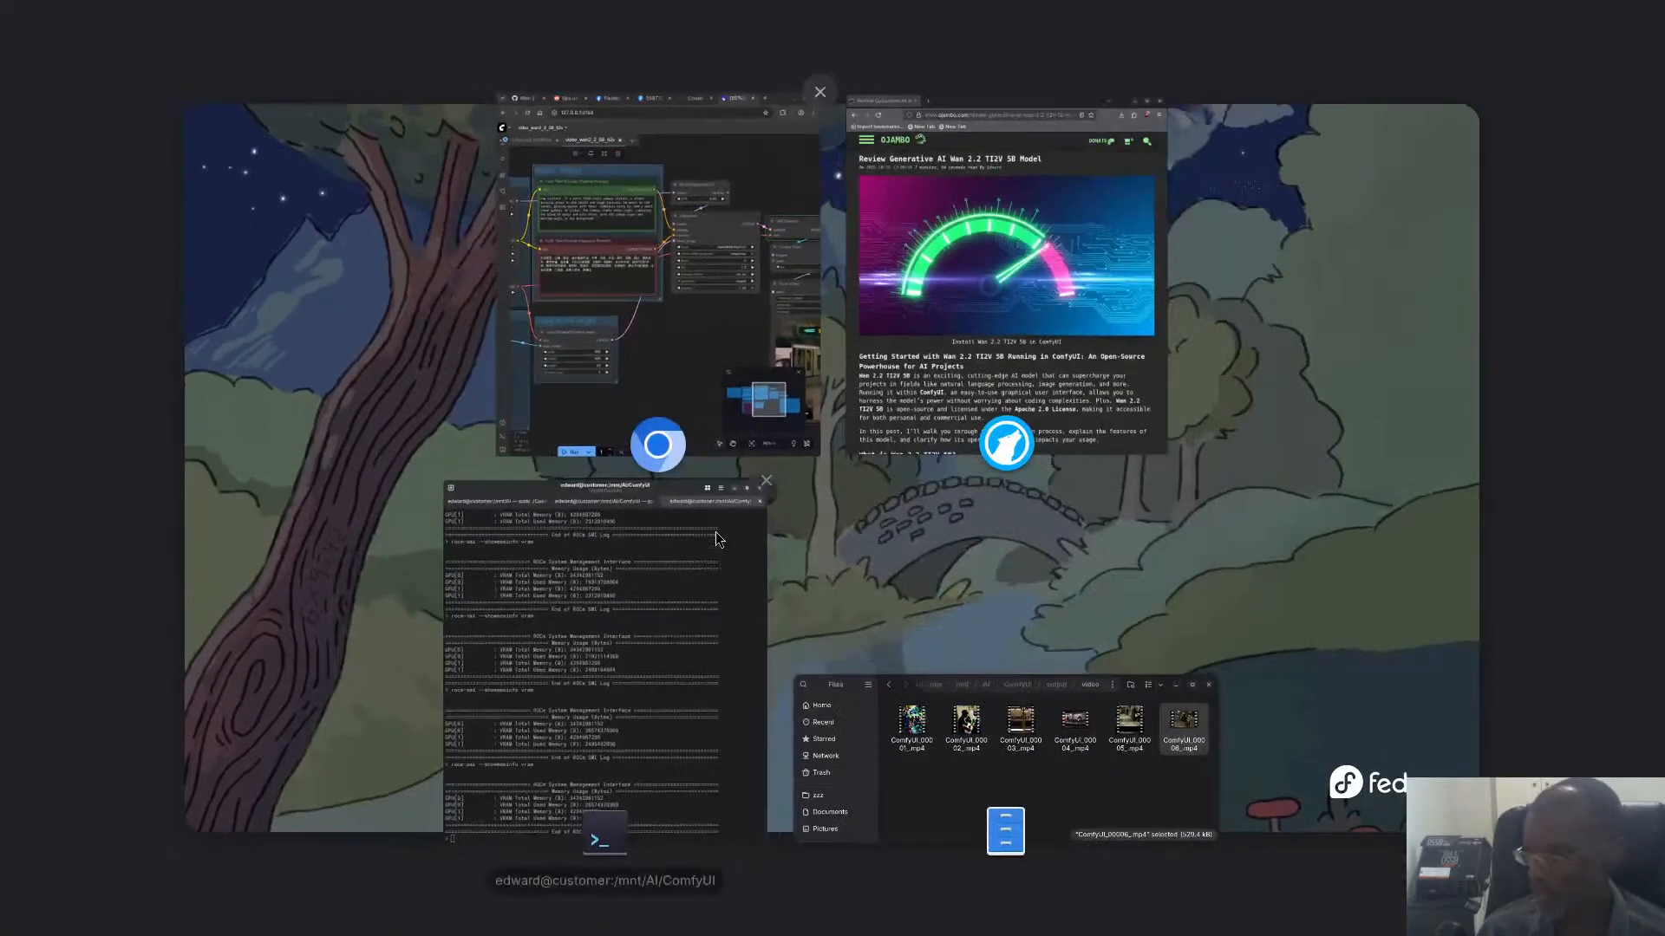
left_click(679, 294)
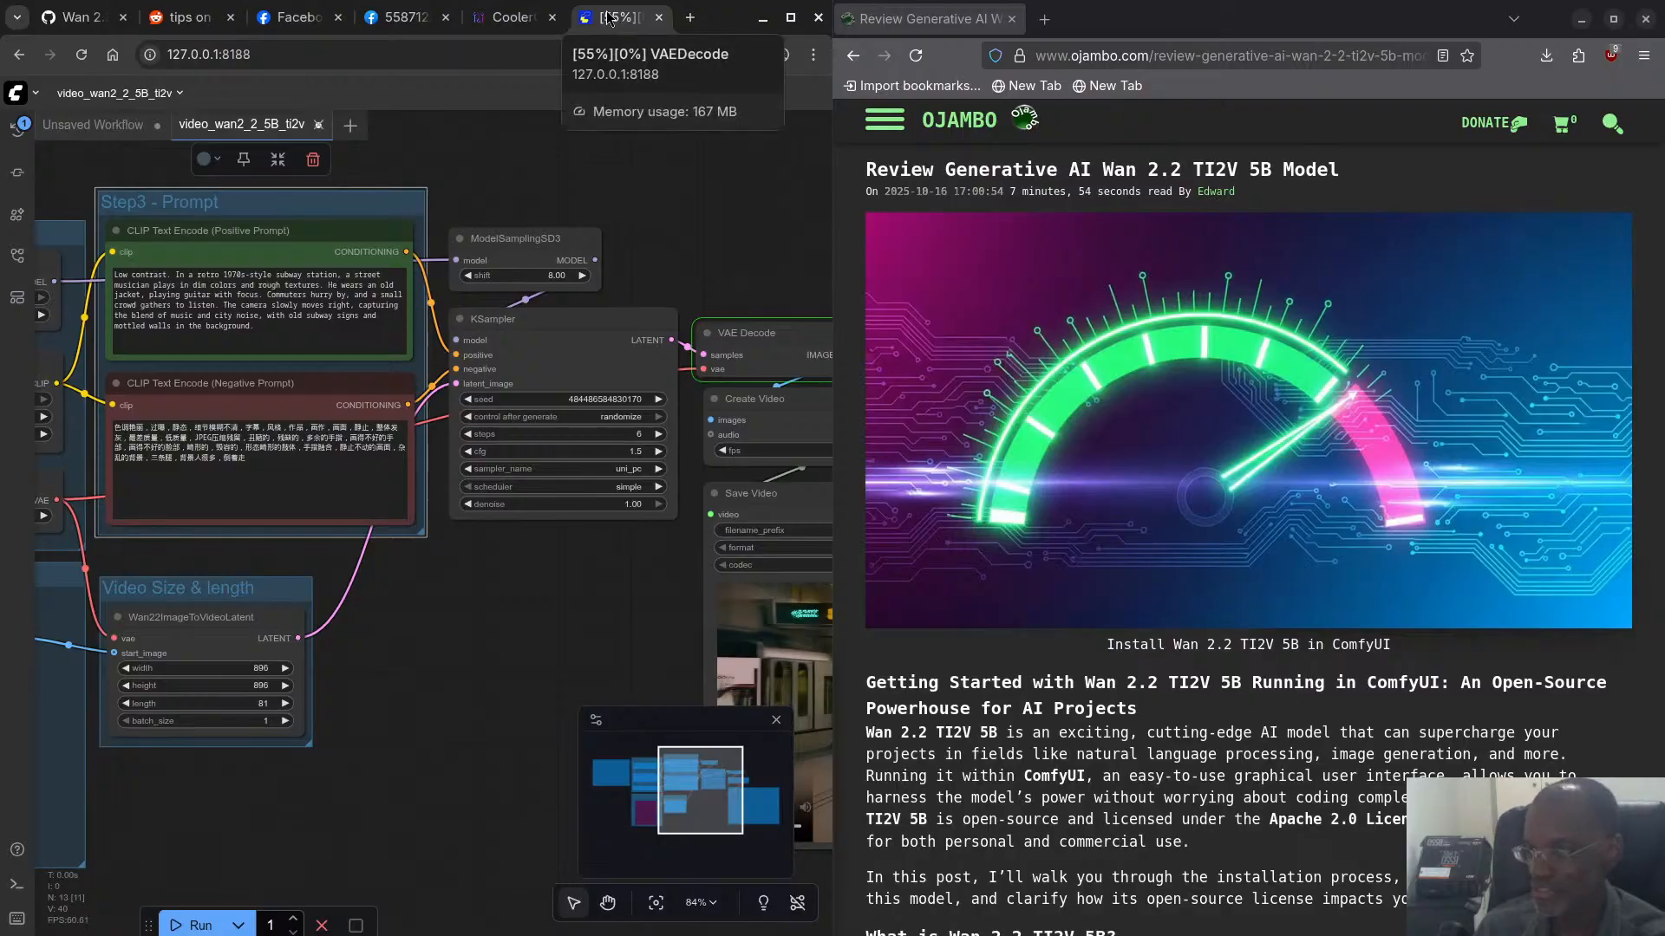
left_click(485, 29)
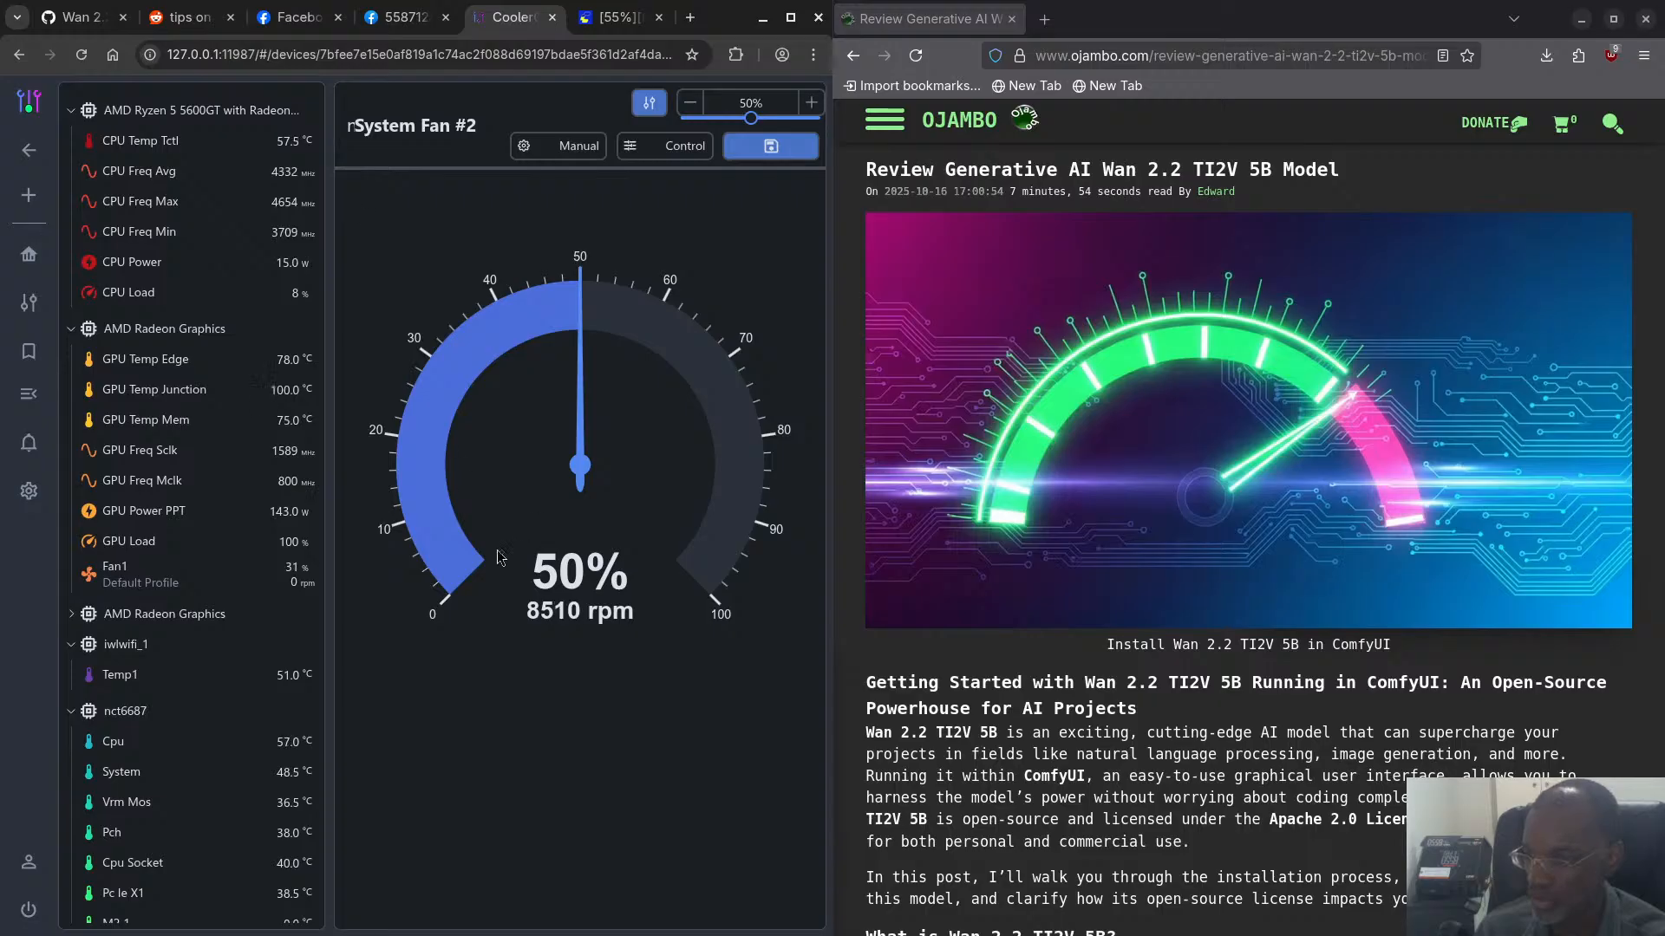
left_click(72, 618)
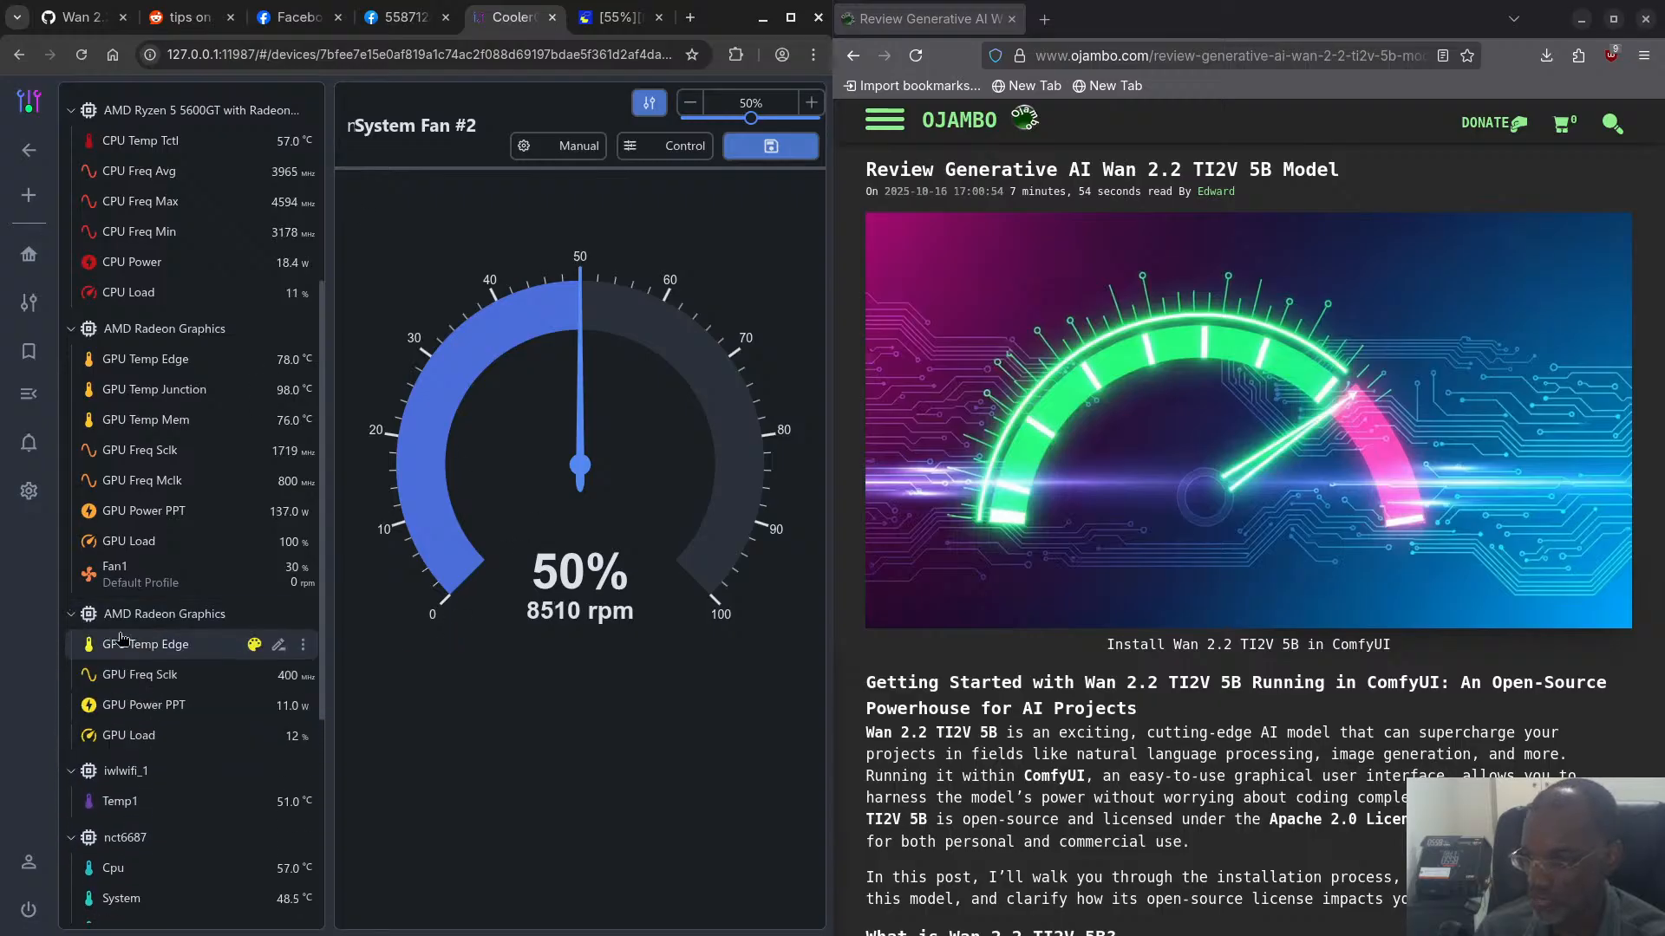
left_click(73, 616)
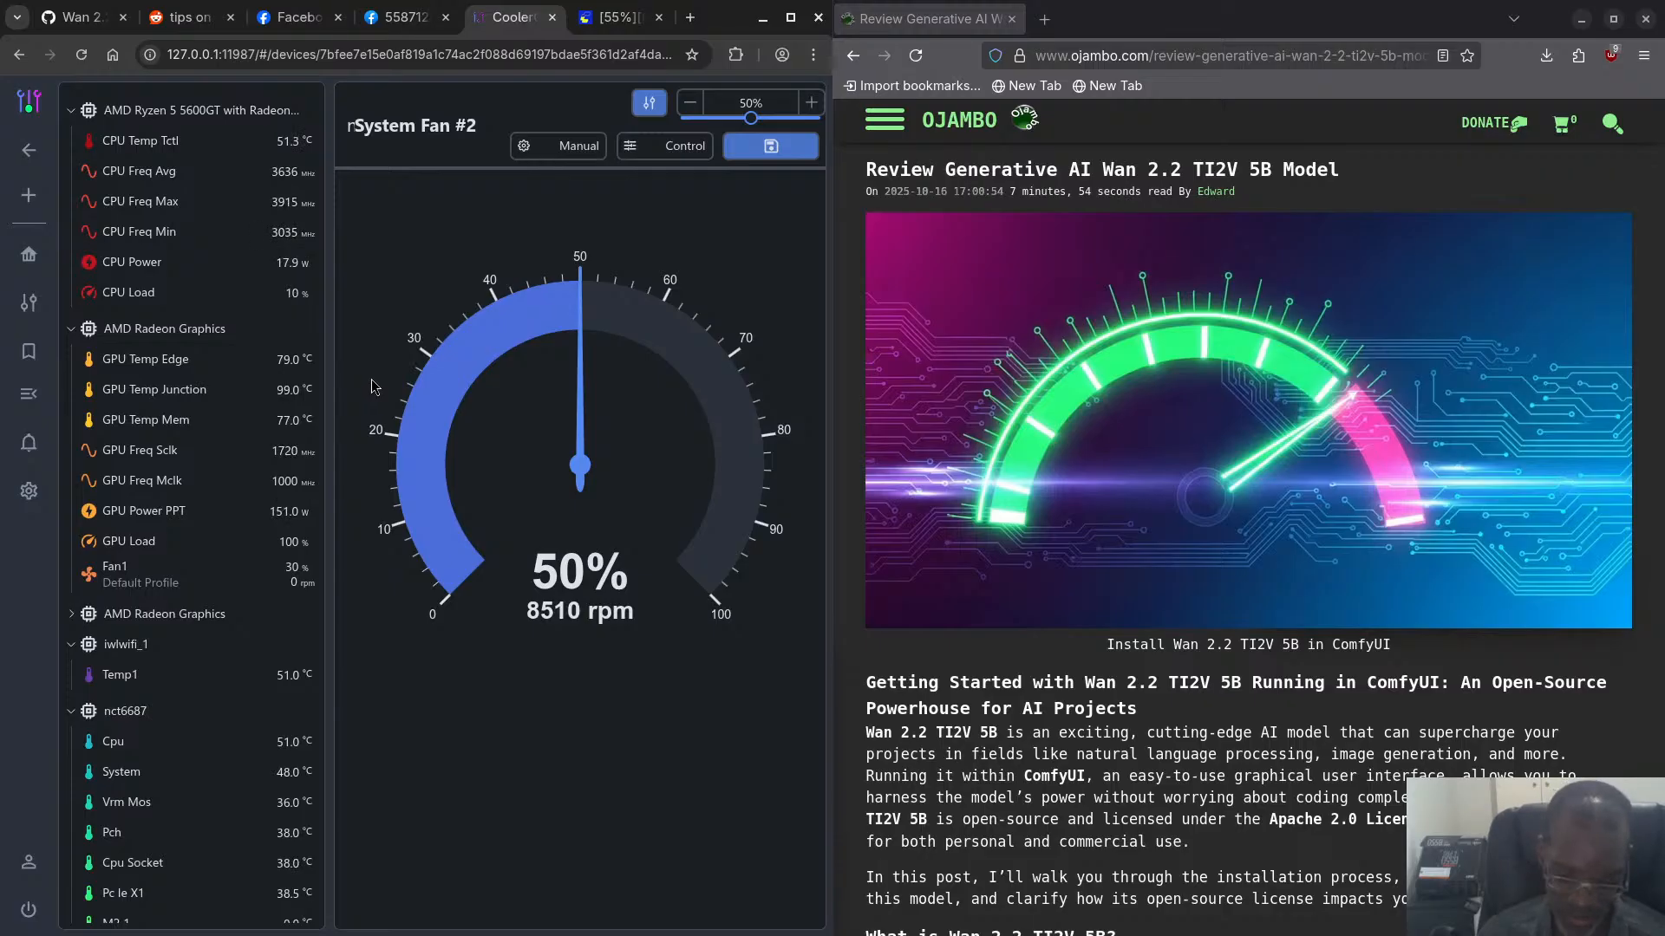
- Switch back to the terminal and check the session running main.py for the current prompt's execution status
key("super+w")
left_click(569, 623)
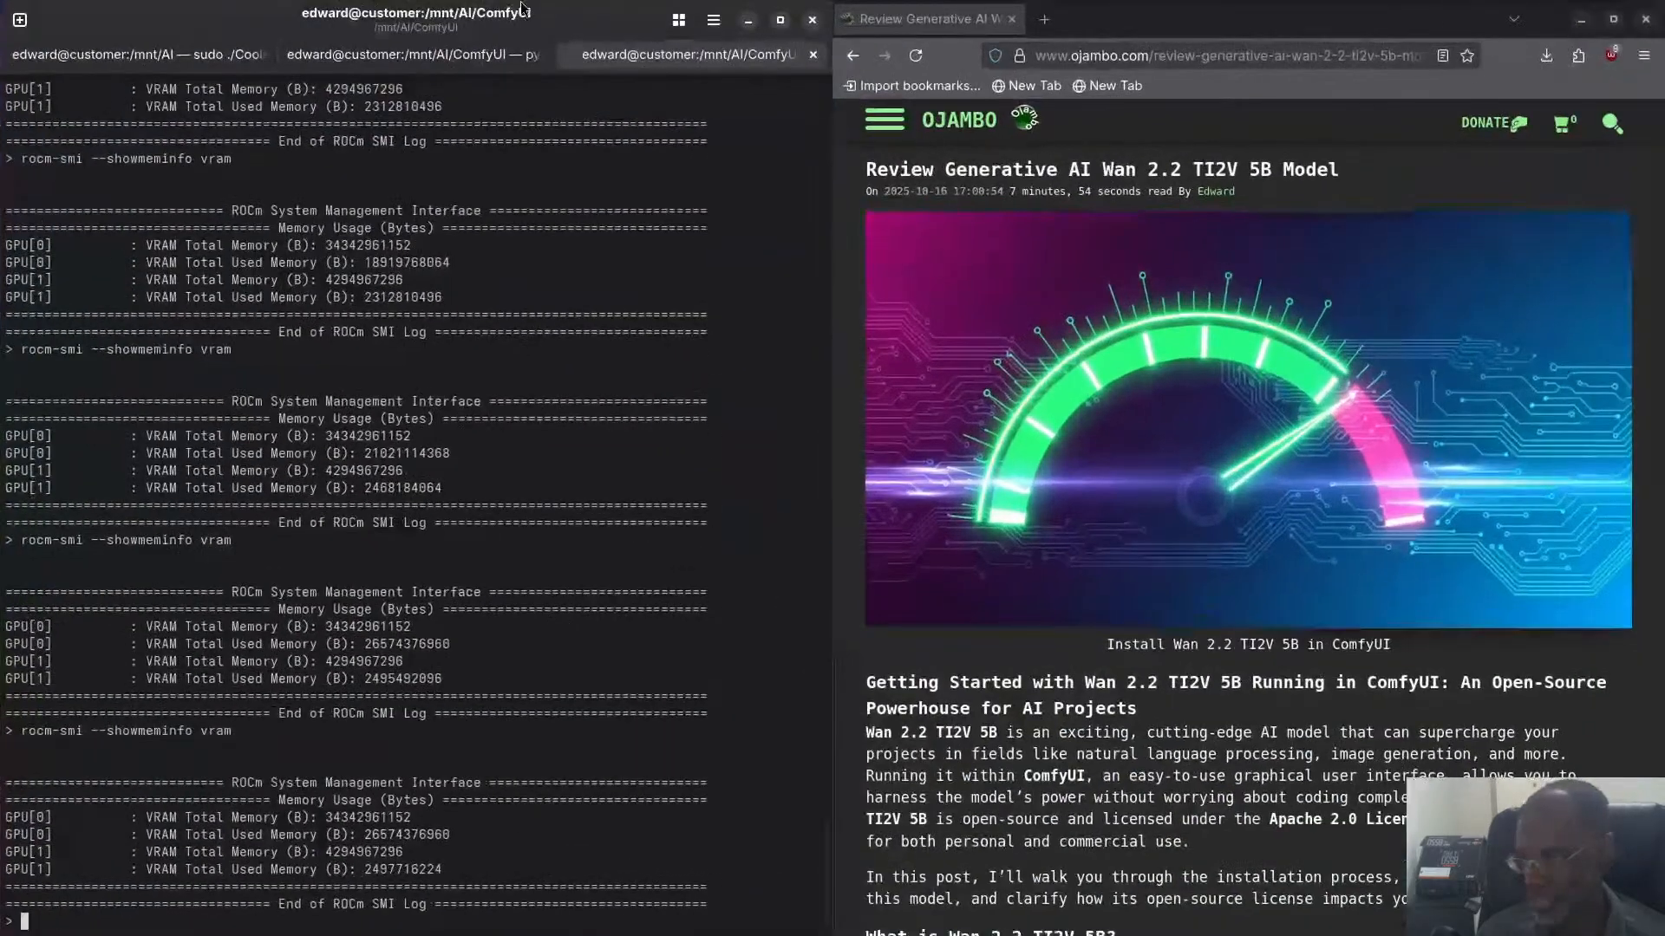
left_click(408, 54)
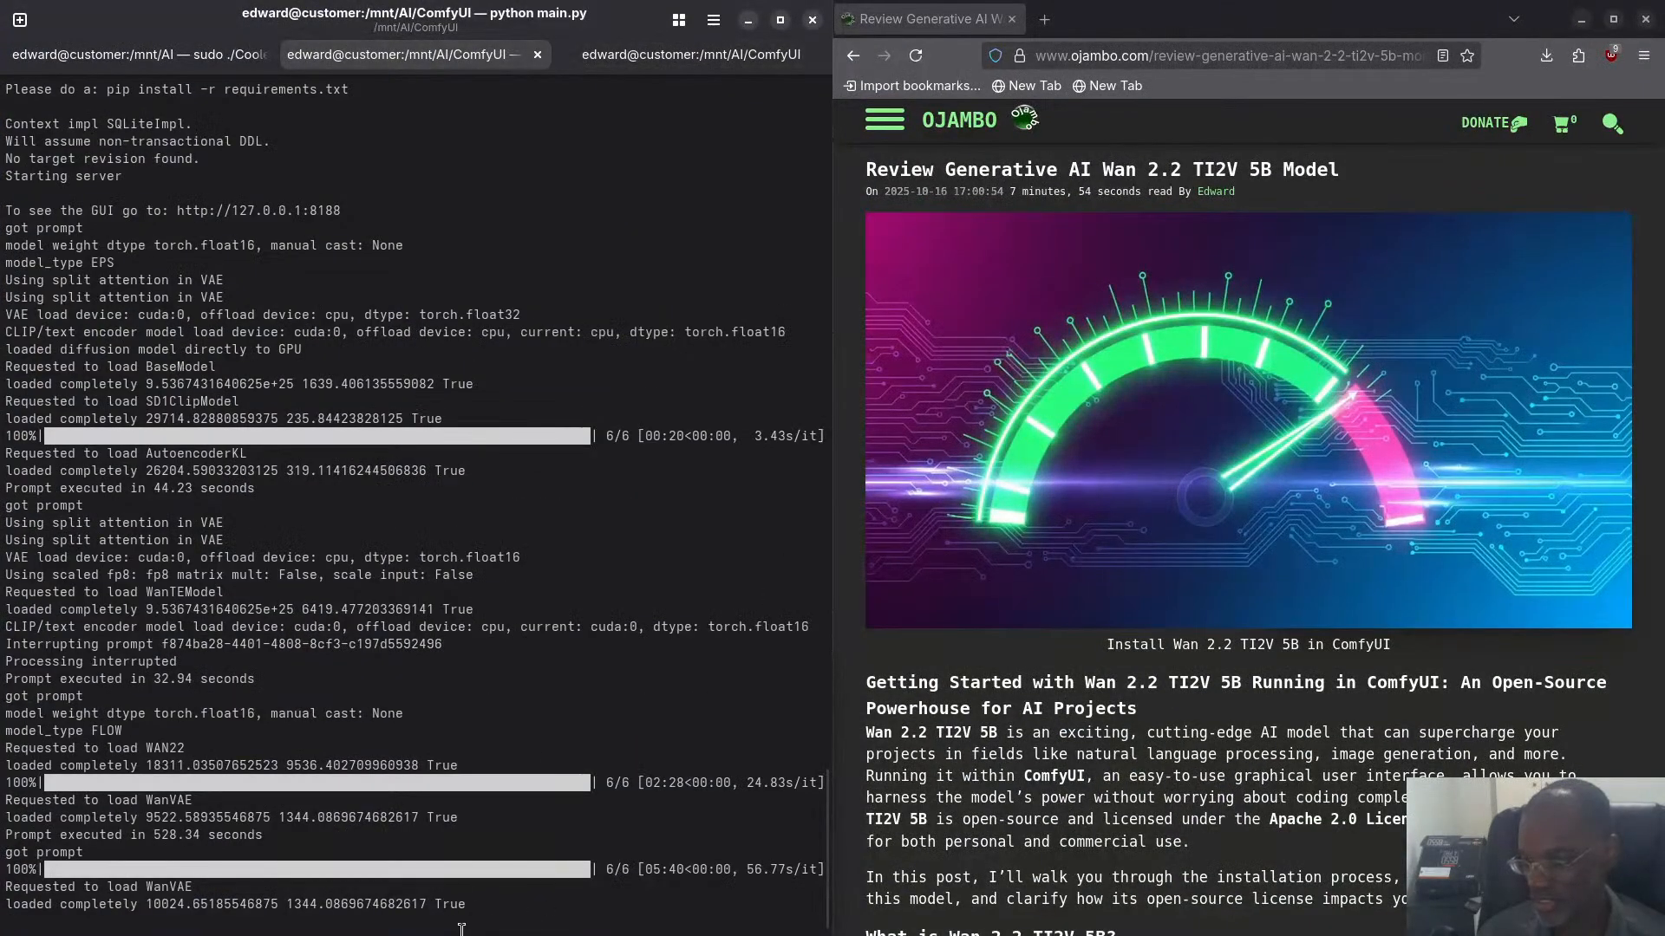
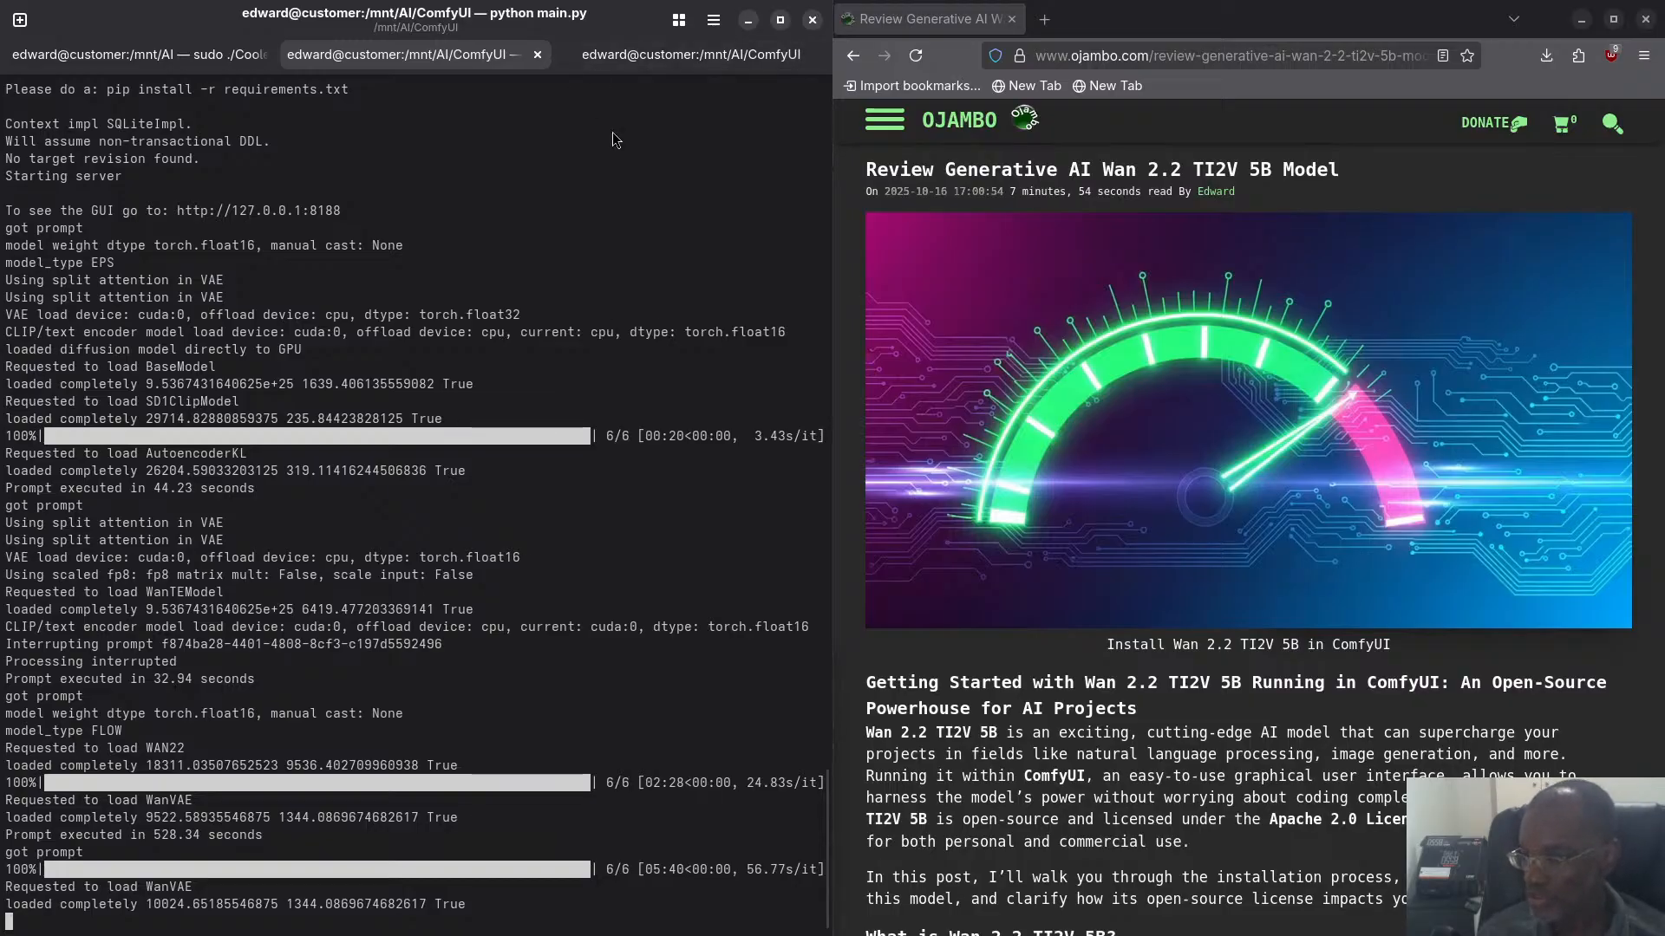
- Switch to Chromium, examine the CoolerControl hardware readings, and check the progress of the ComfyUI video workflow
key("super")
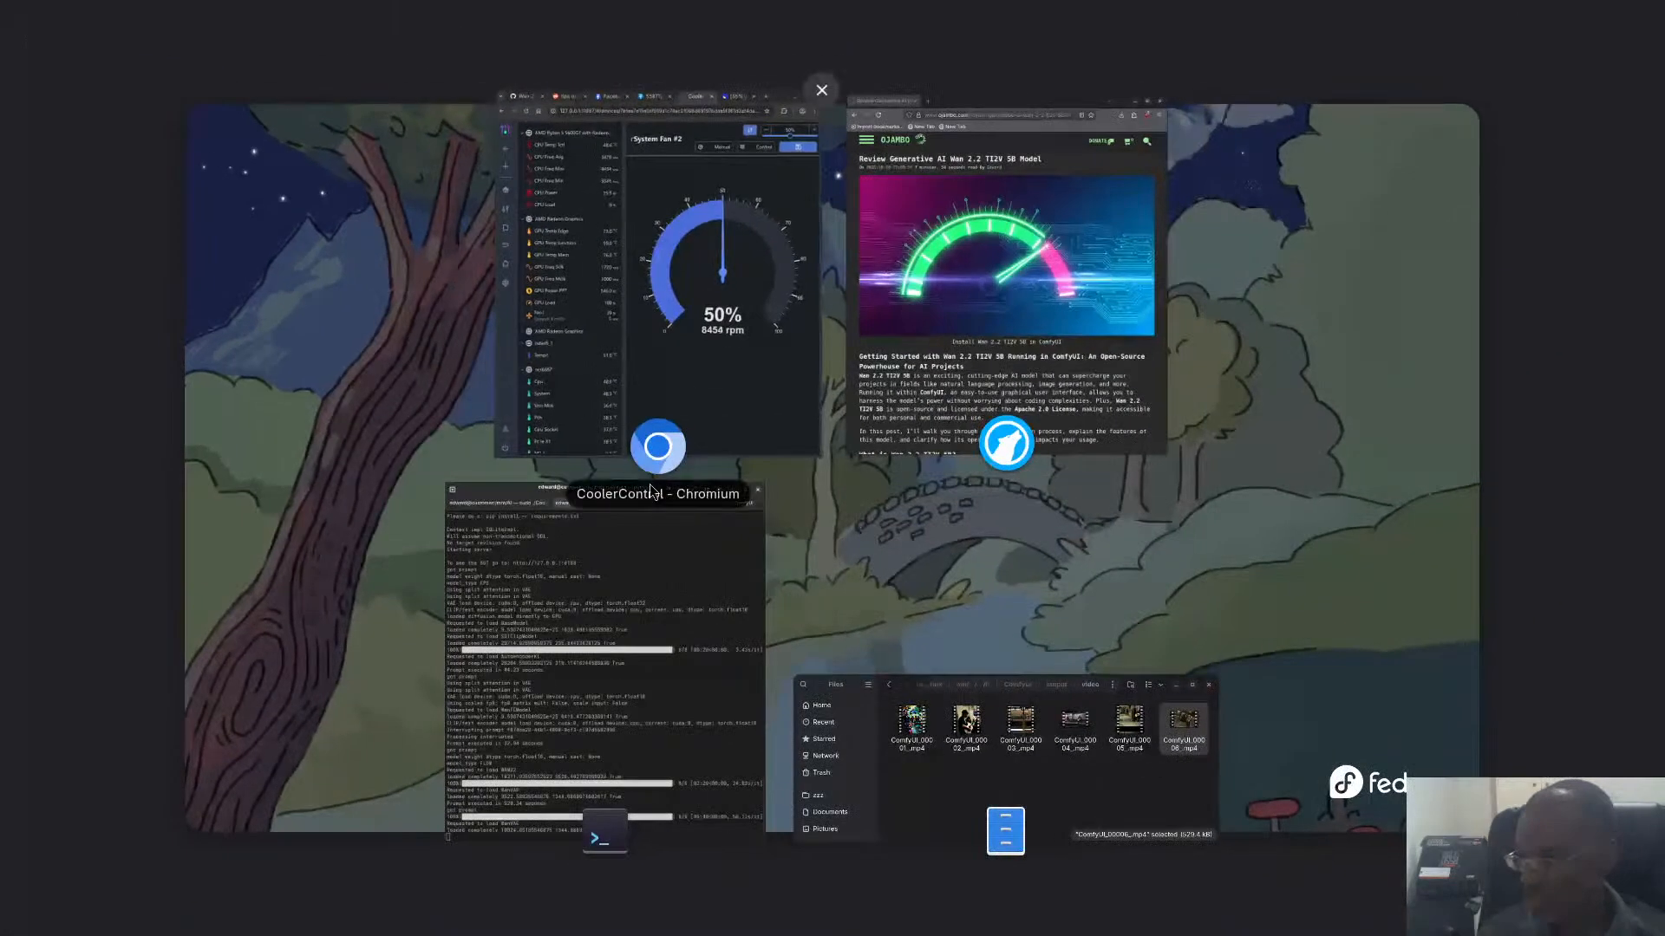
left_click(732, 445)
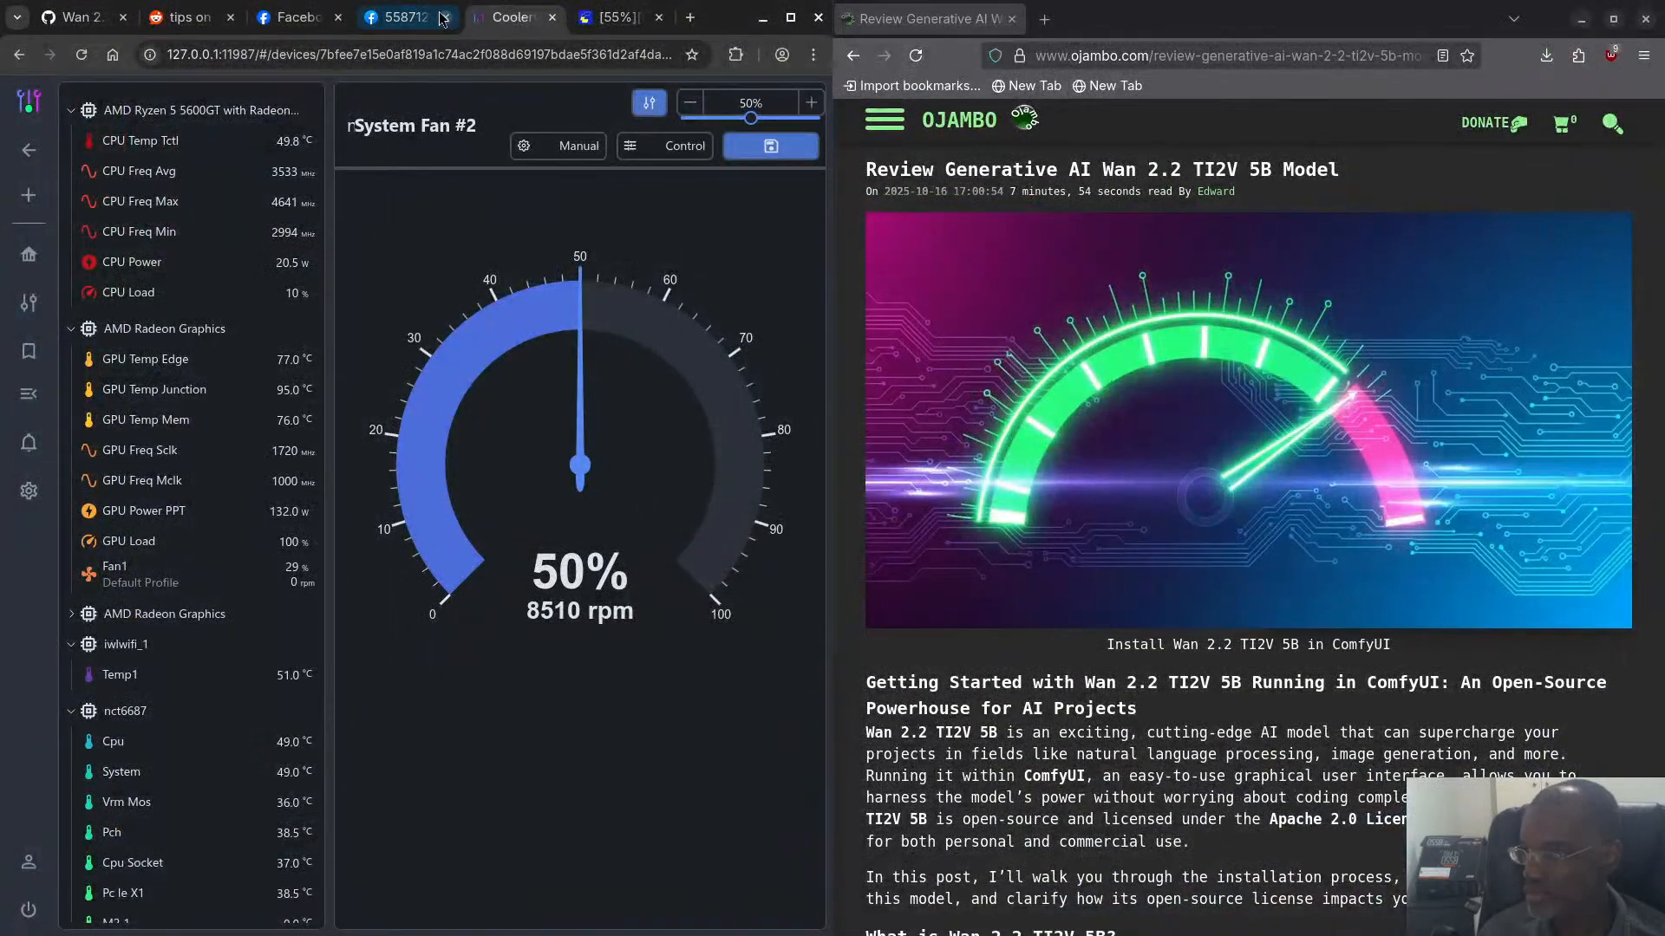
left_click(614, 18)
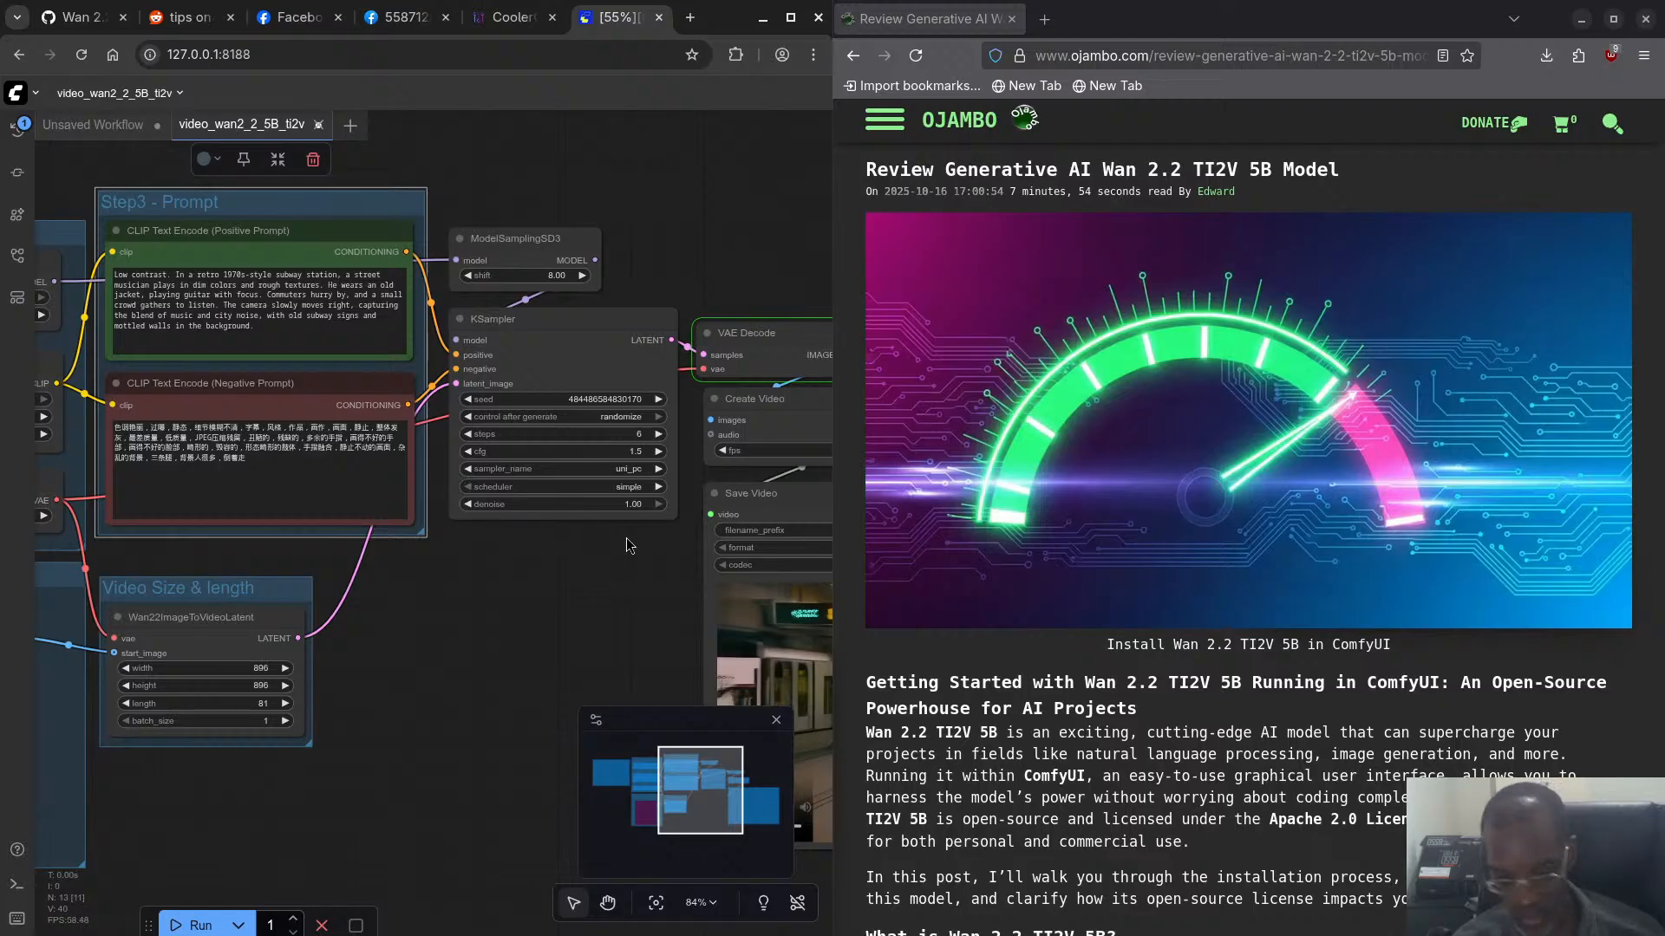
- Open System Monitor, examine memory use per process and the overall CPU and memory resources, and minimize its window
key("super")
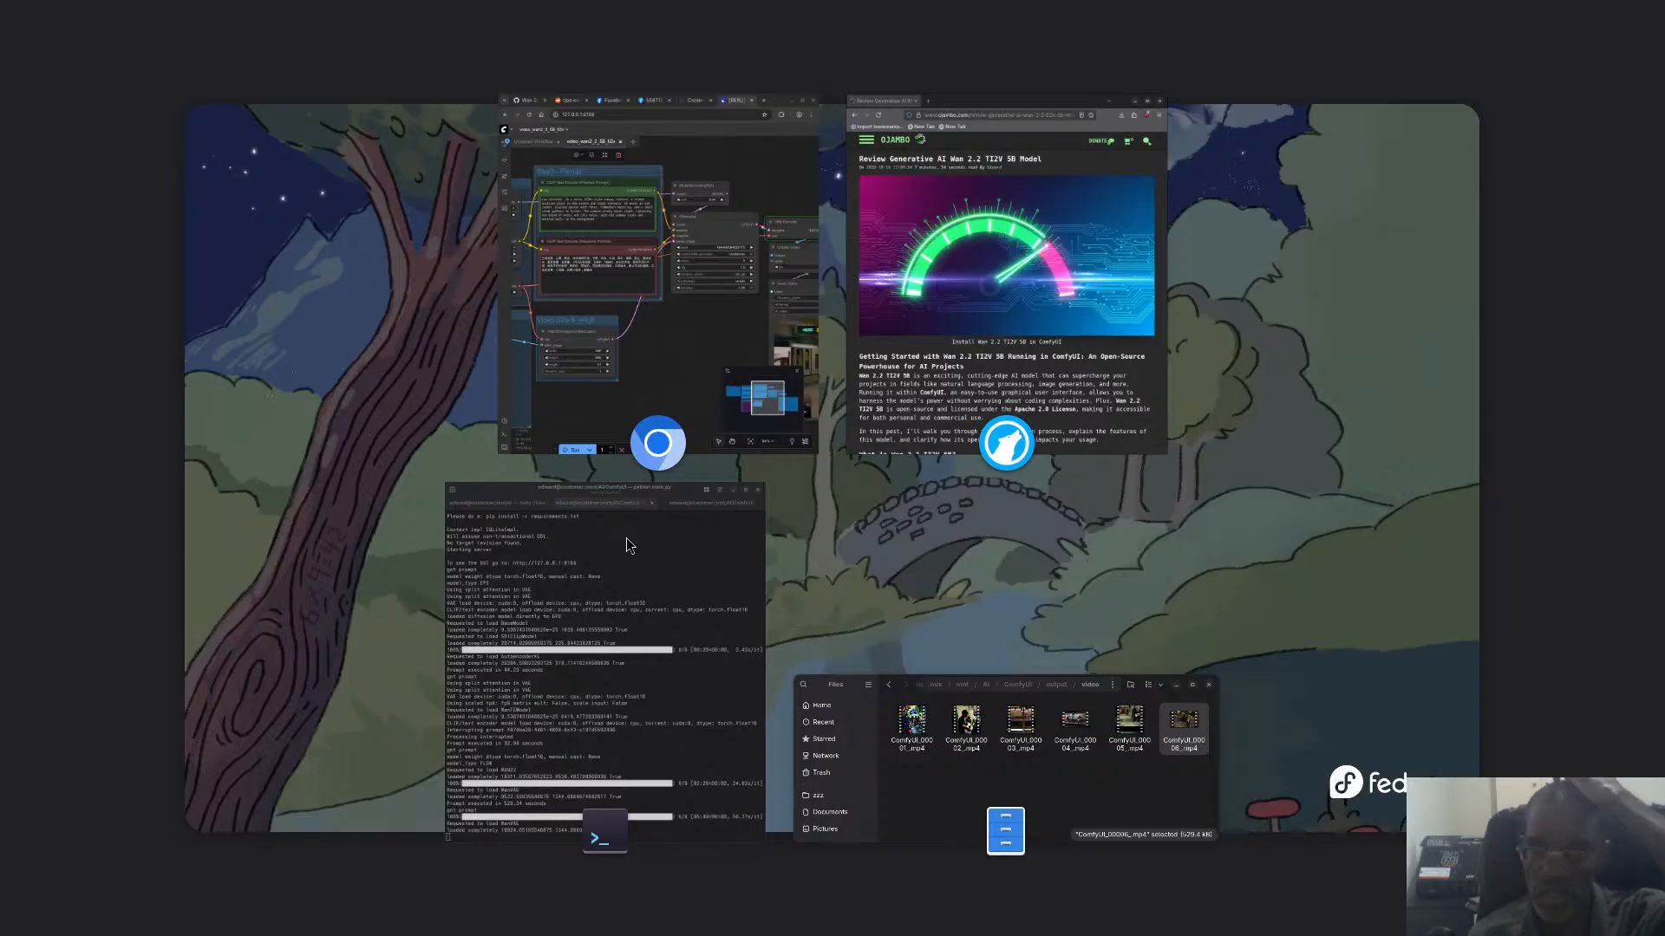
key("super")
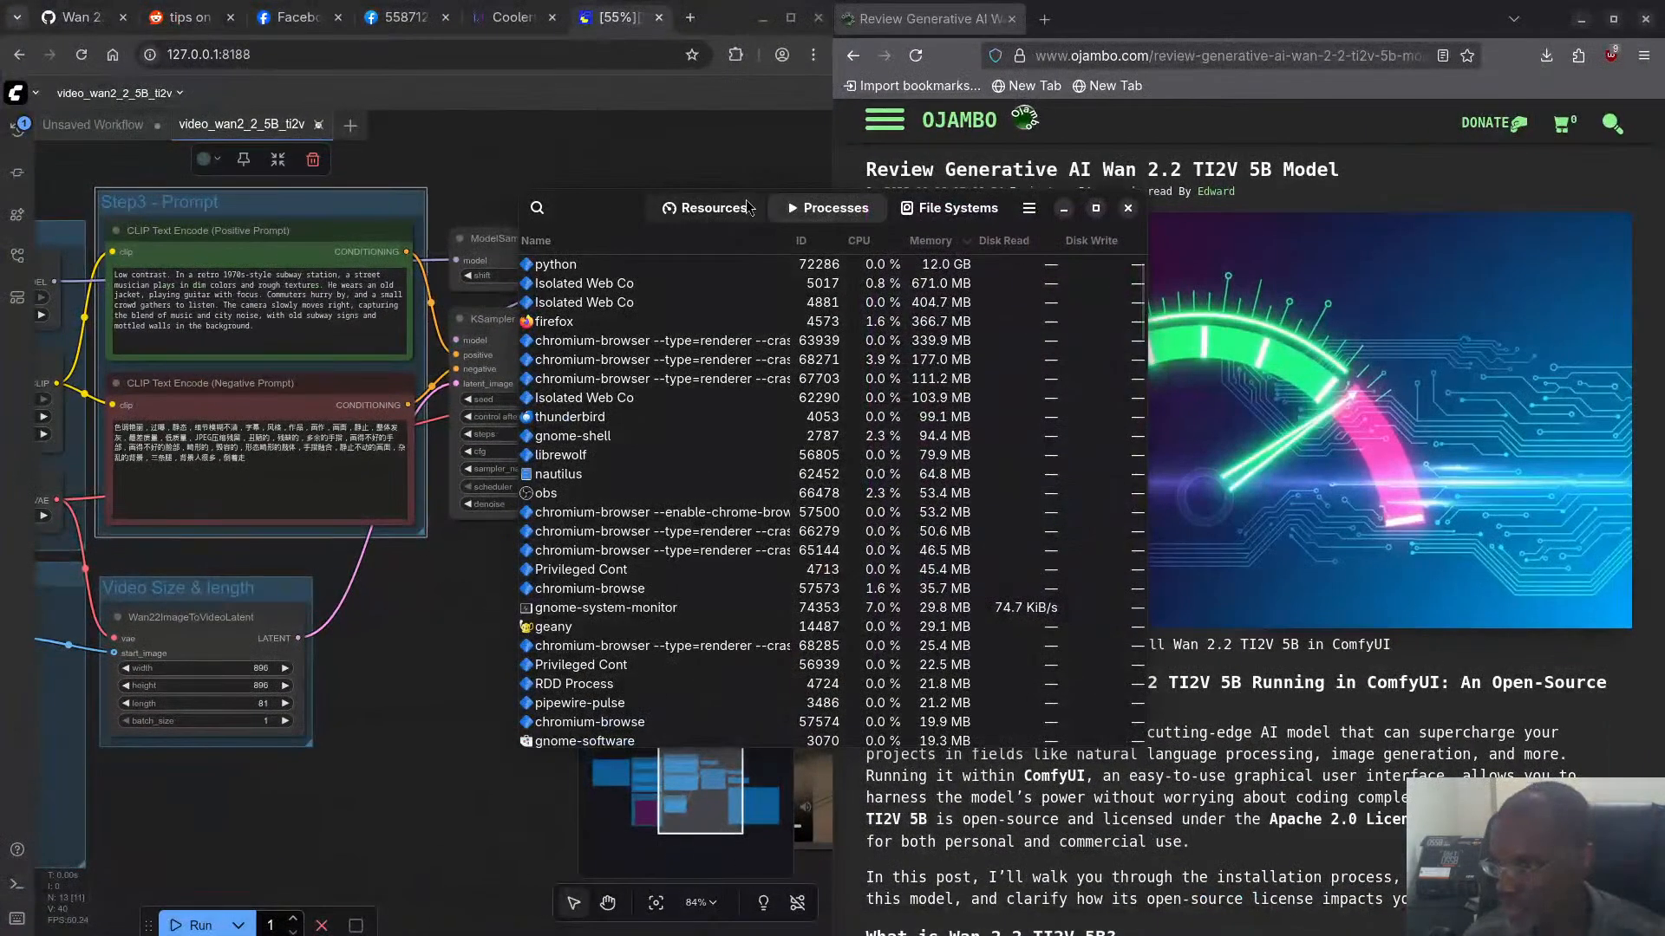
left_click_drag(594, 206, 167, 189)
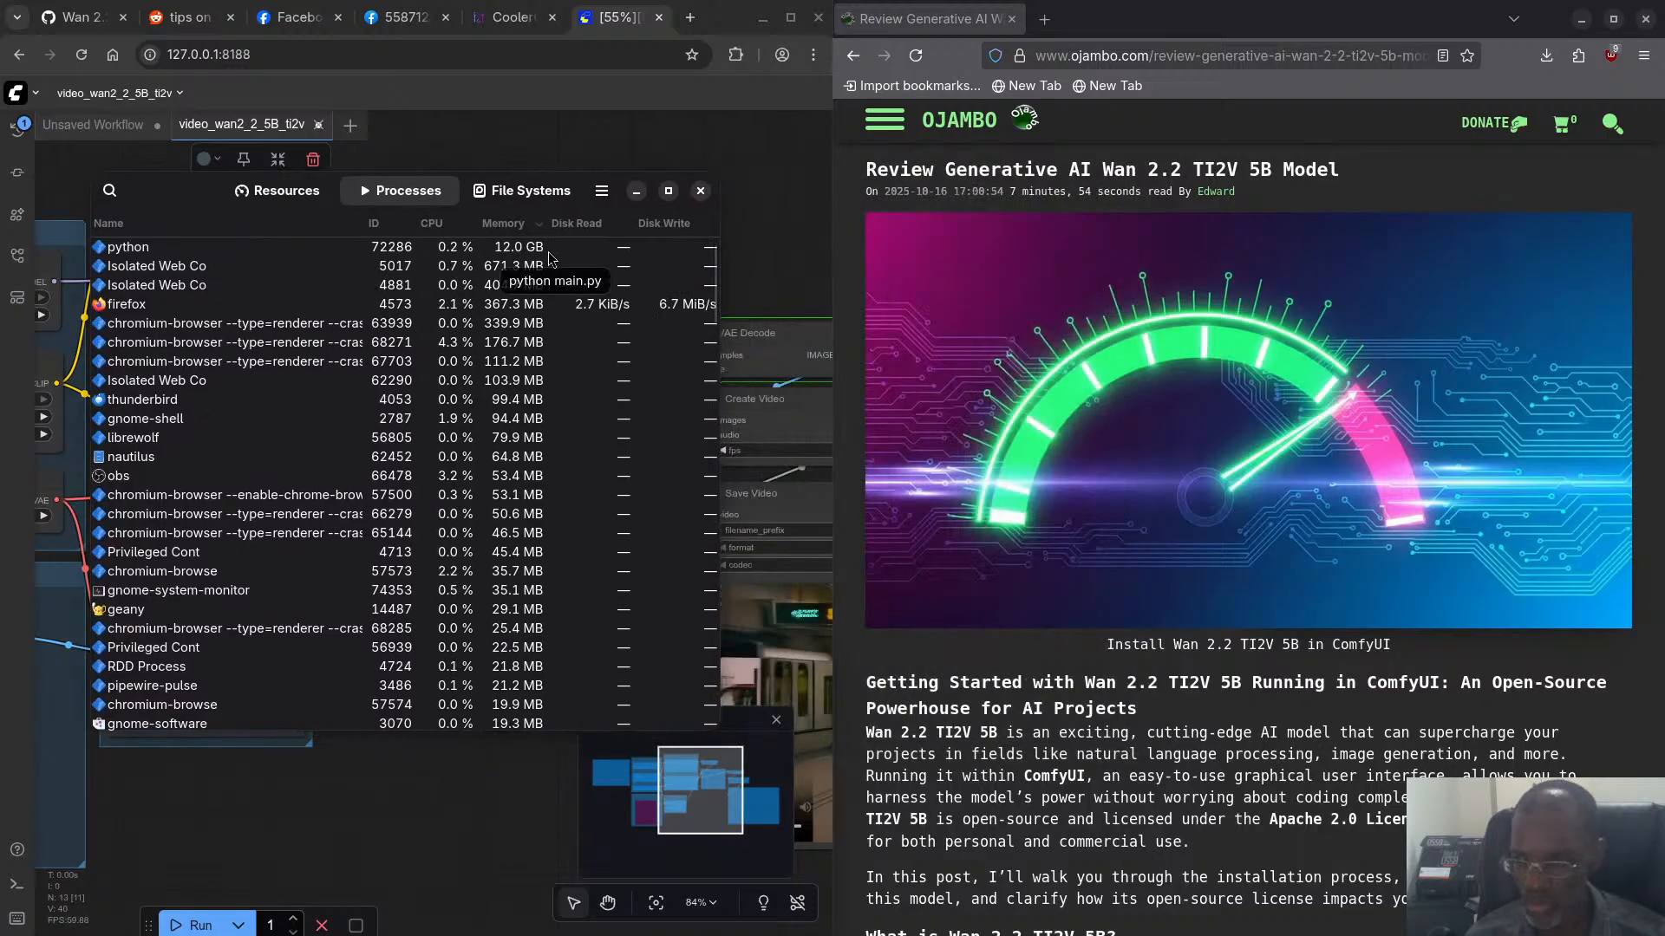
left_click(289, 192)
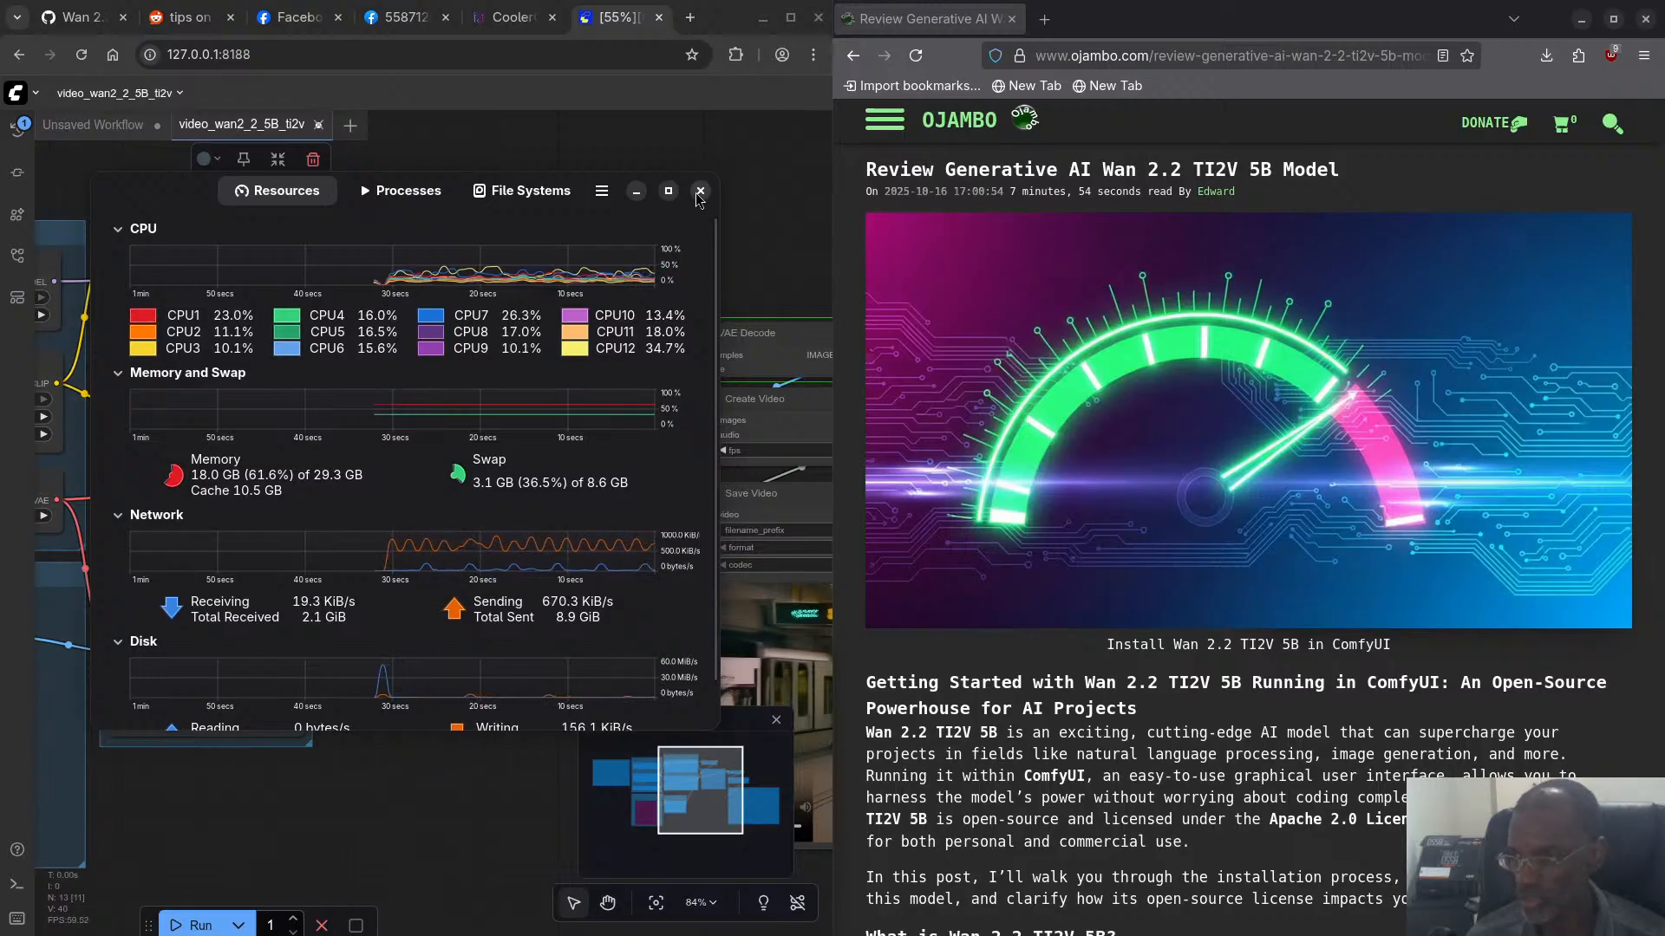
left_click(637, 191)
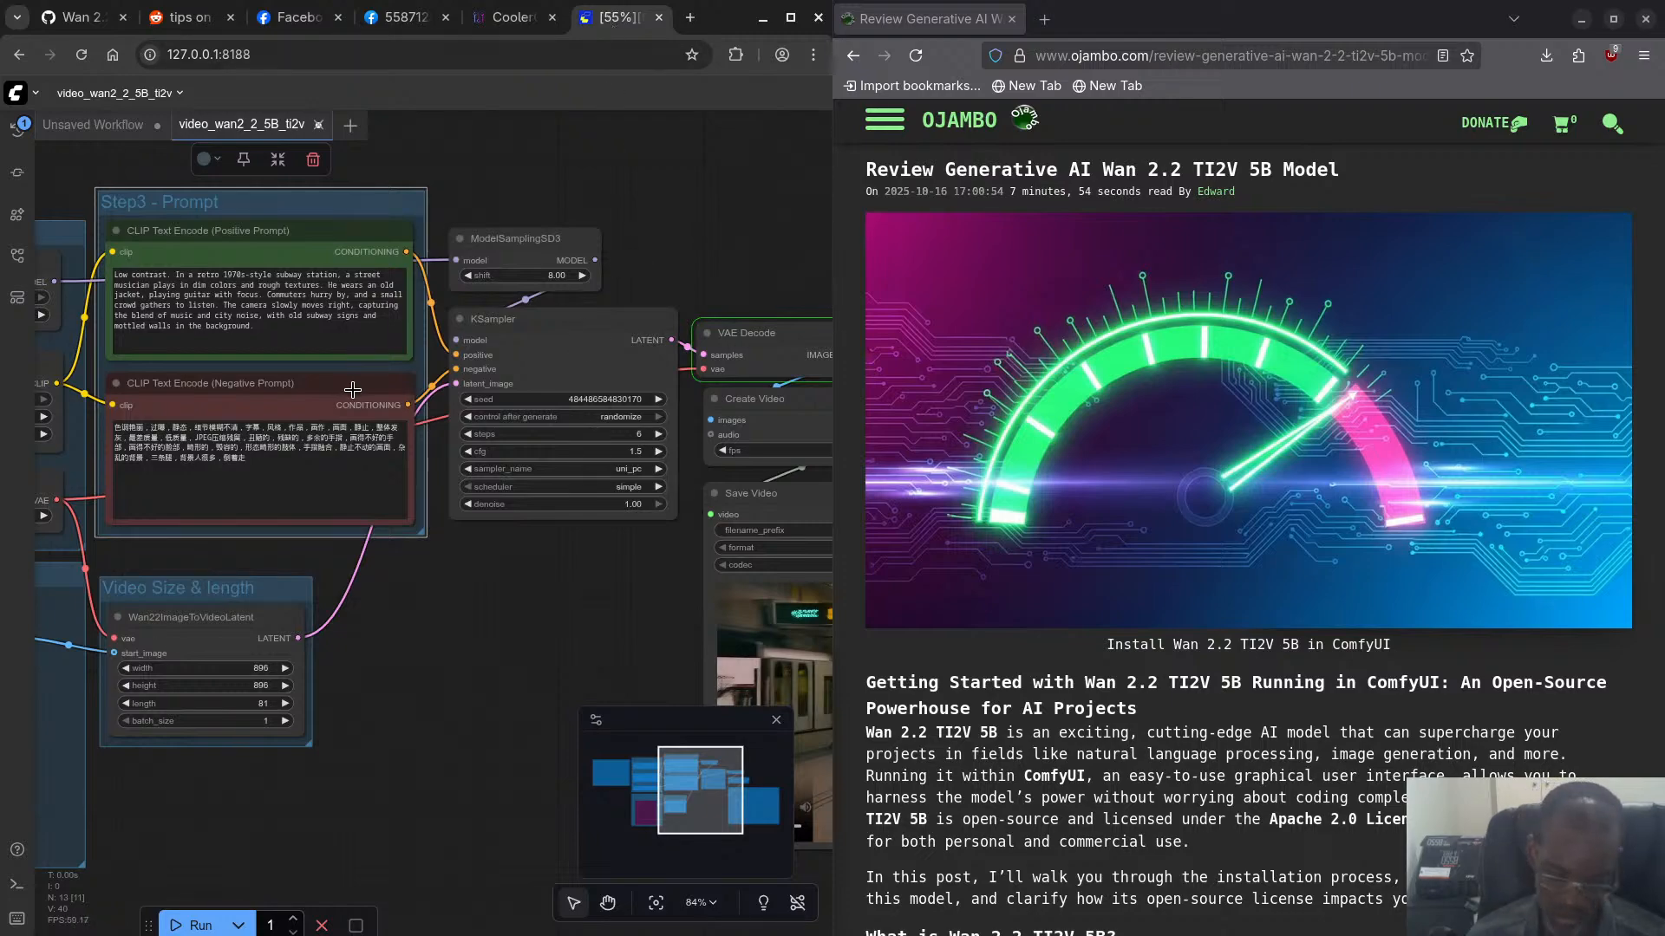
- Check the main.py log in the terminal for the current prompt's status, and return to Chromium to examine the CoolerControl readings
key("super+w")
left_click(430, 787)
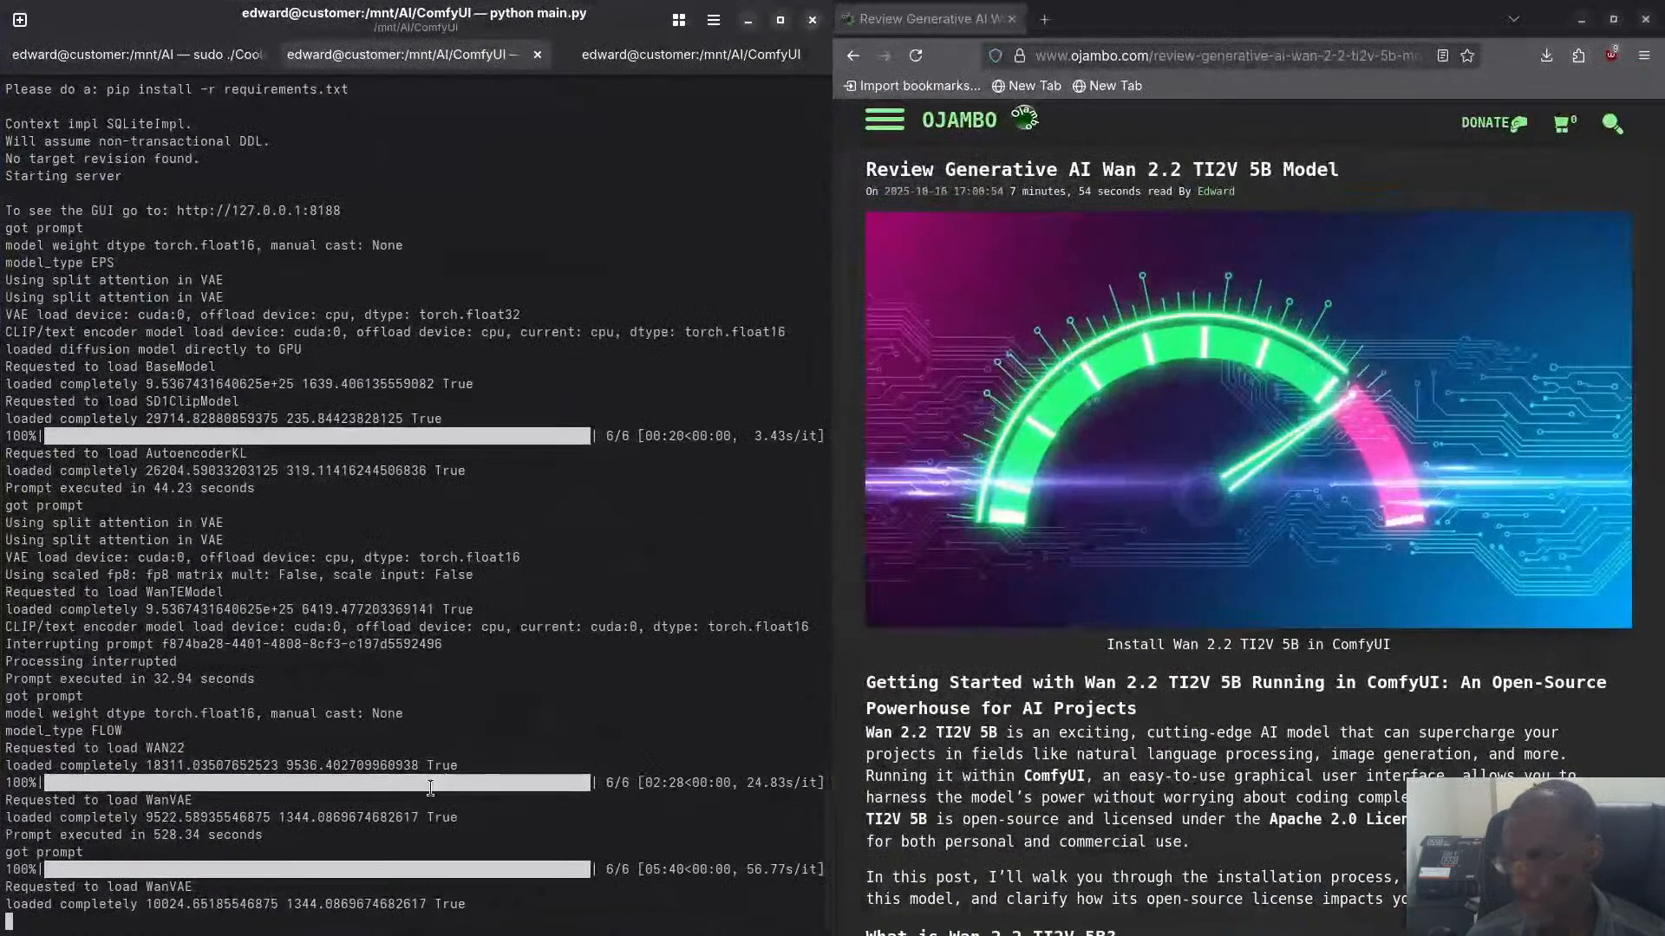
key("super+w")
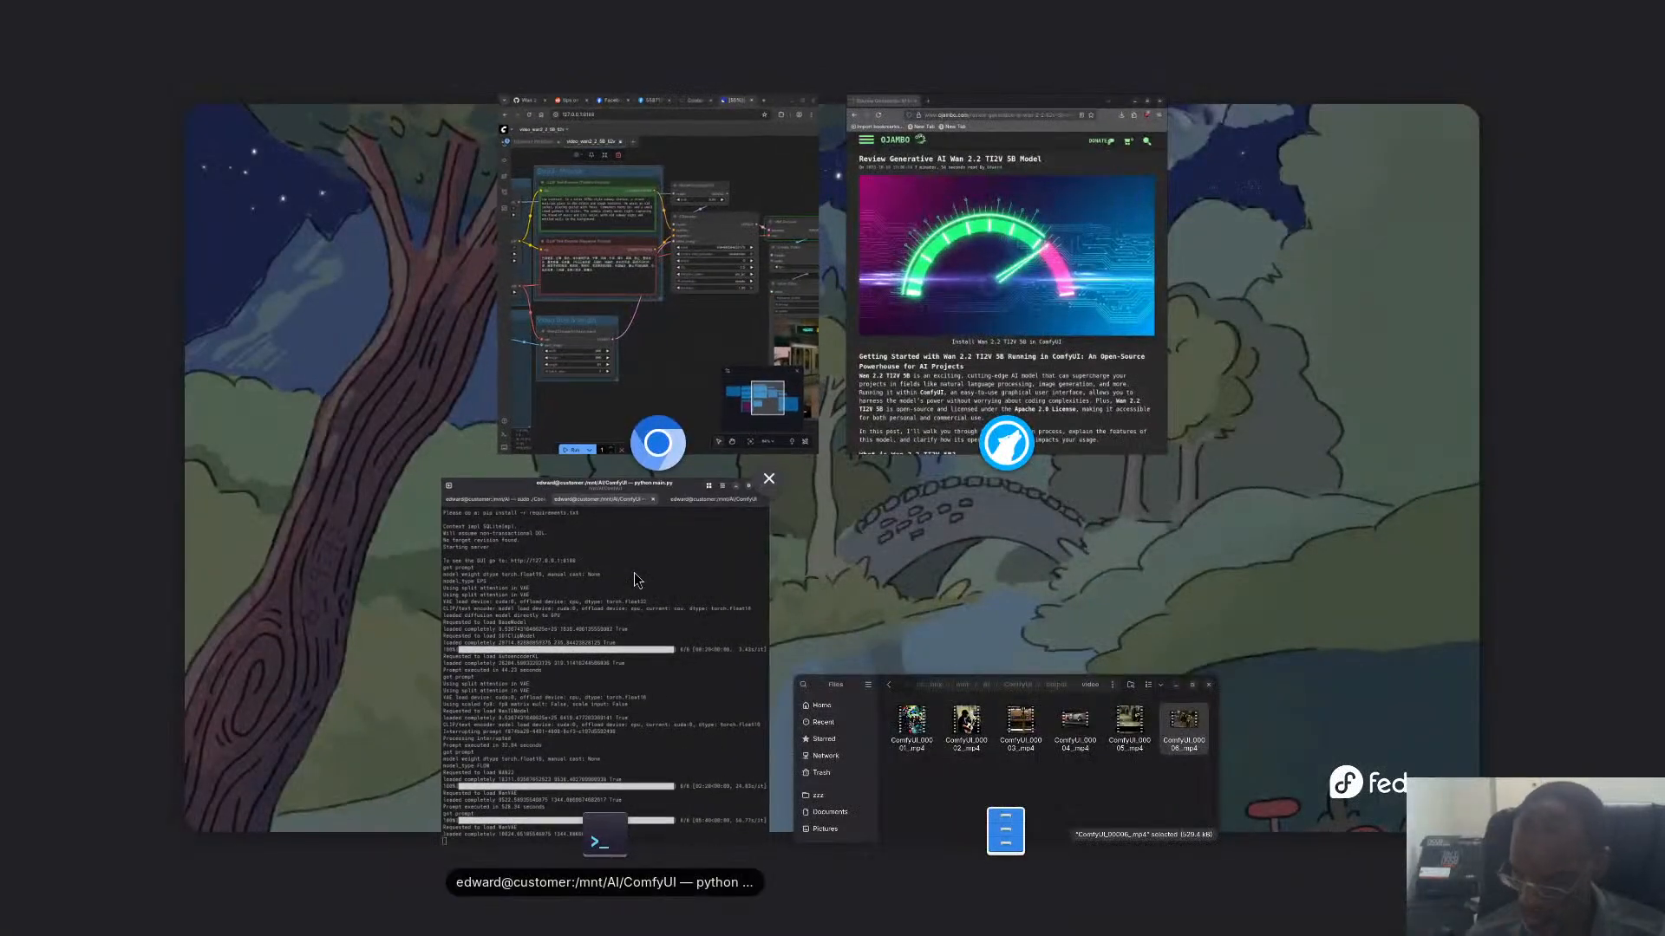
left_click(705, 351)
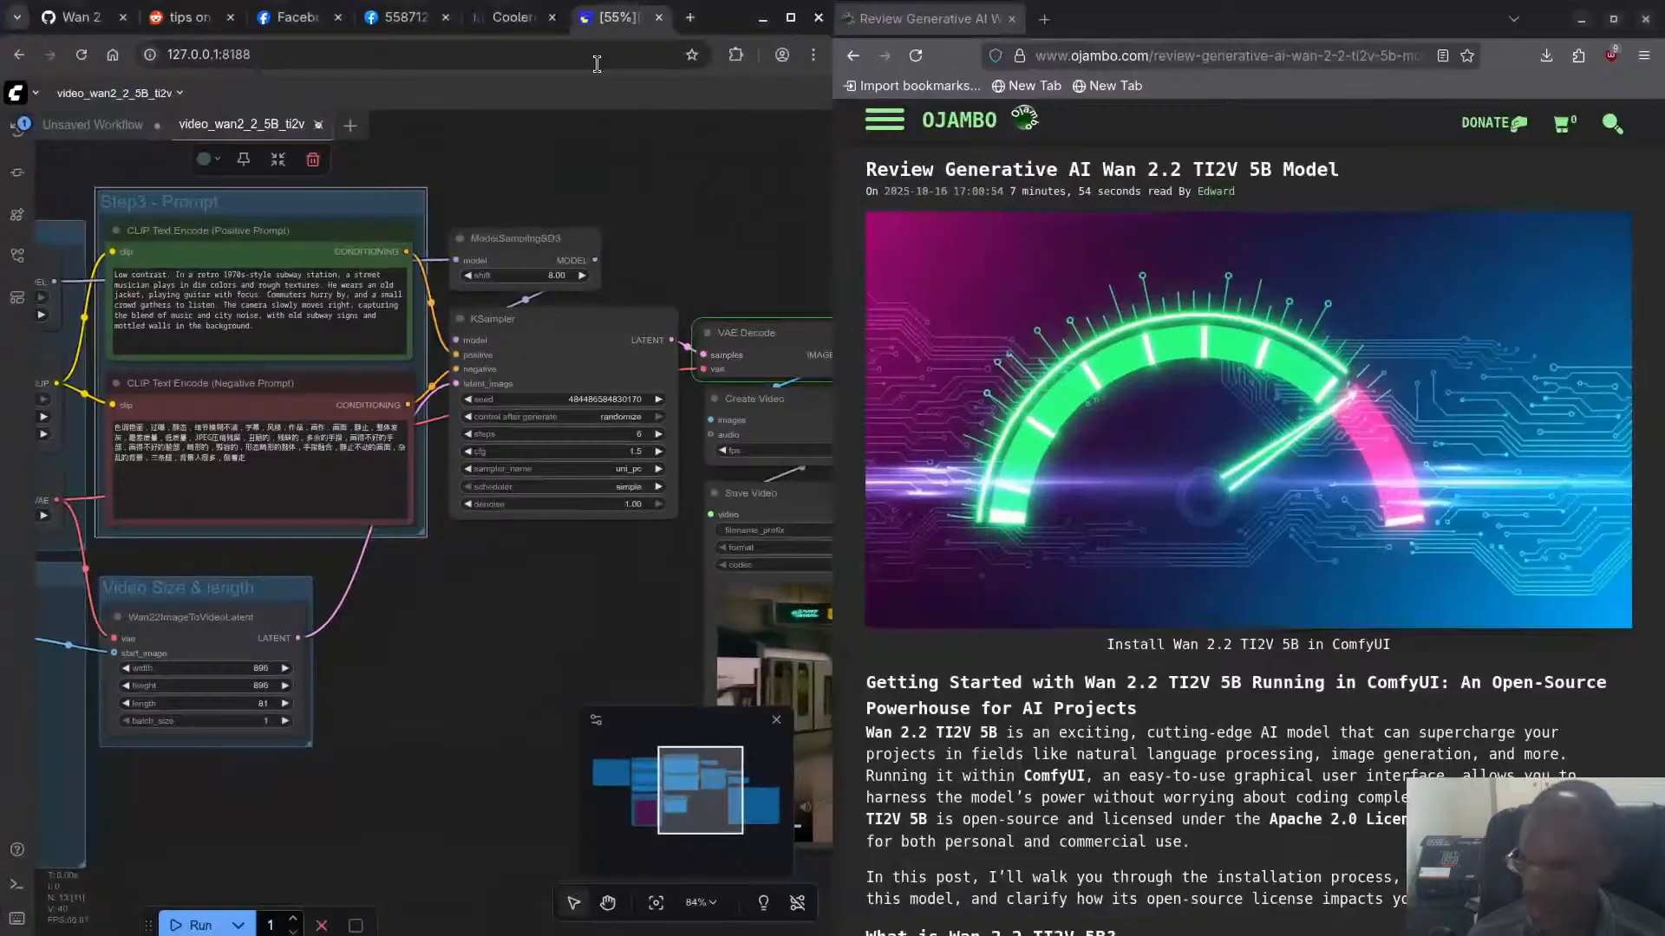
left_click(501, 21)
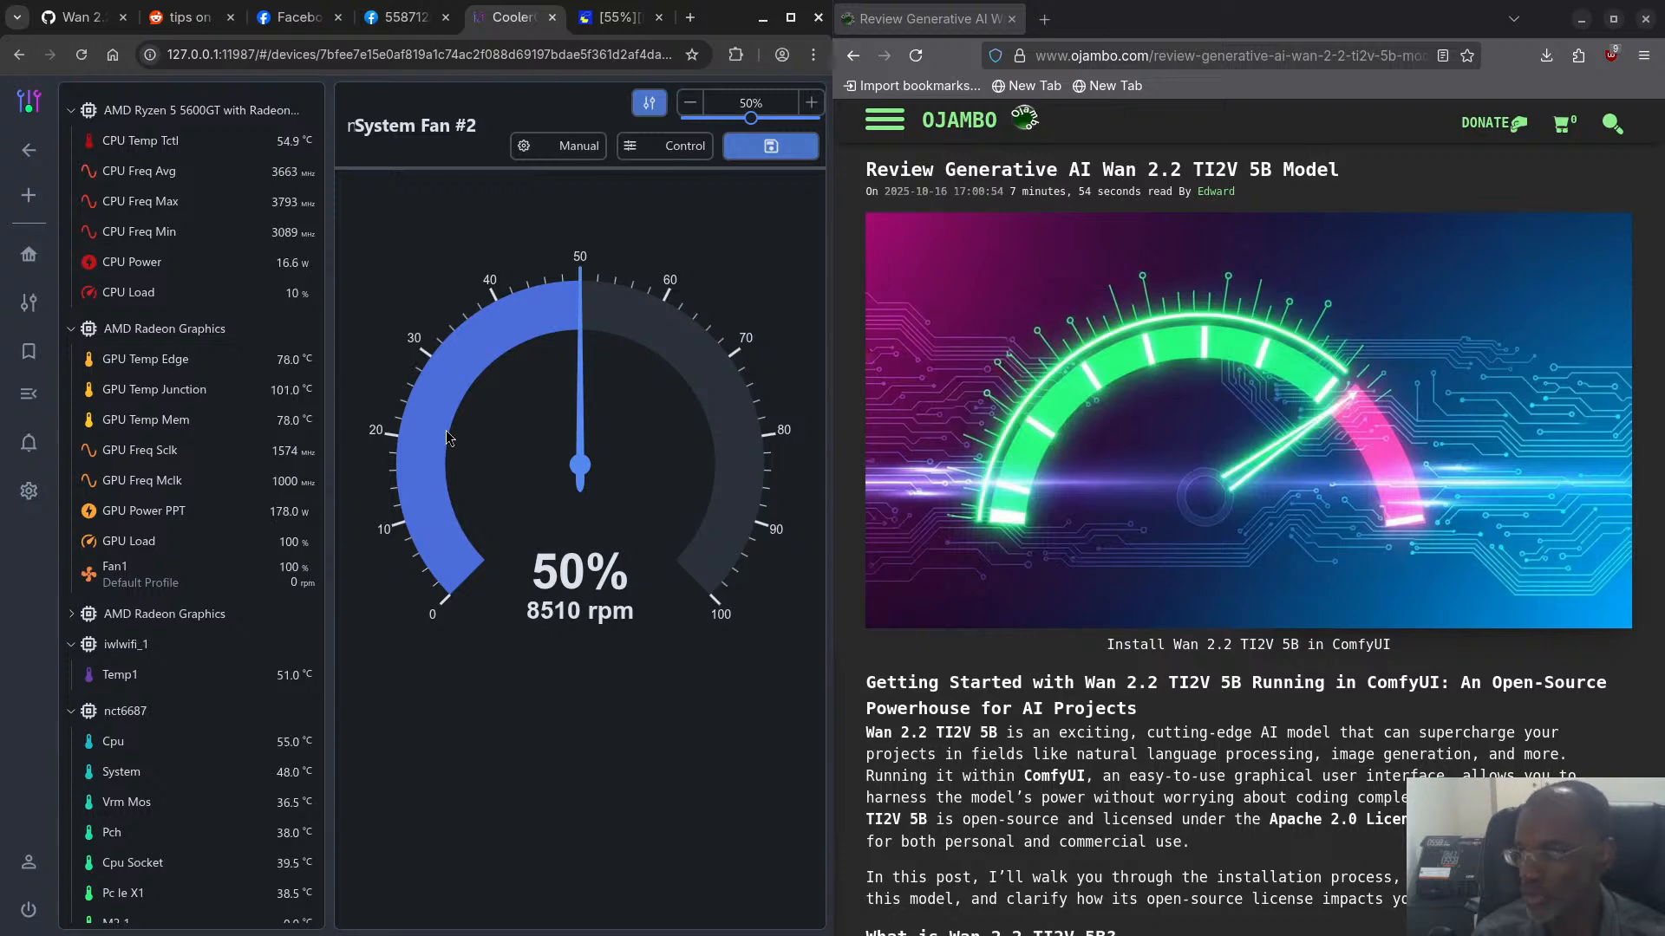
- Close the Chromium page showing the enlarged screenshot of a Wan sampling log
left_click(406, 17)
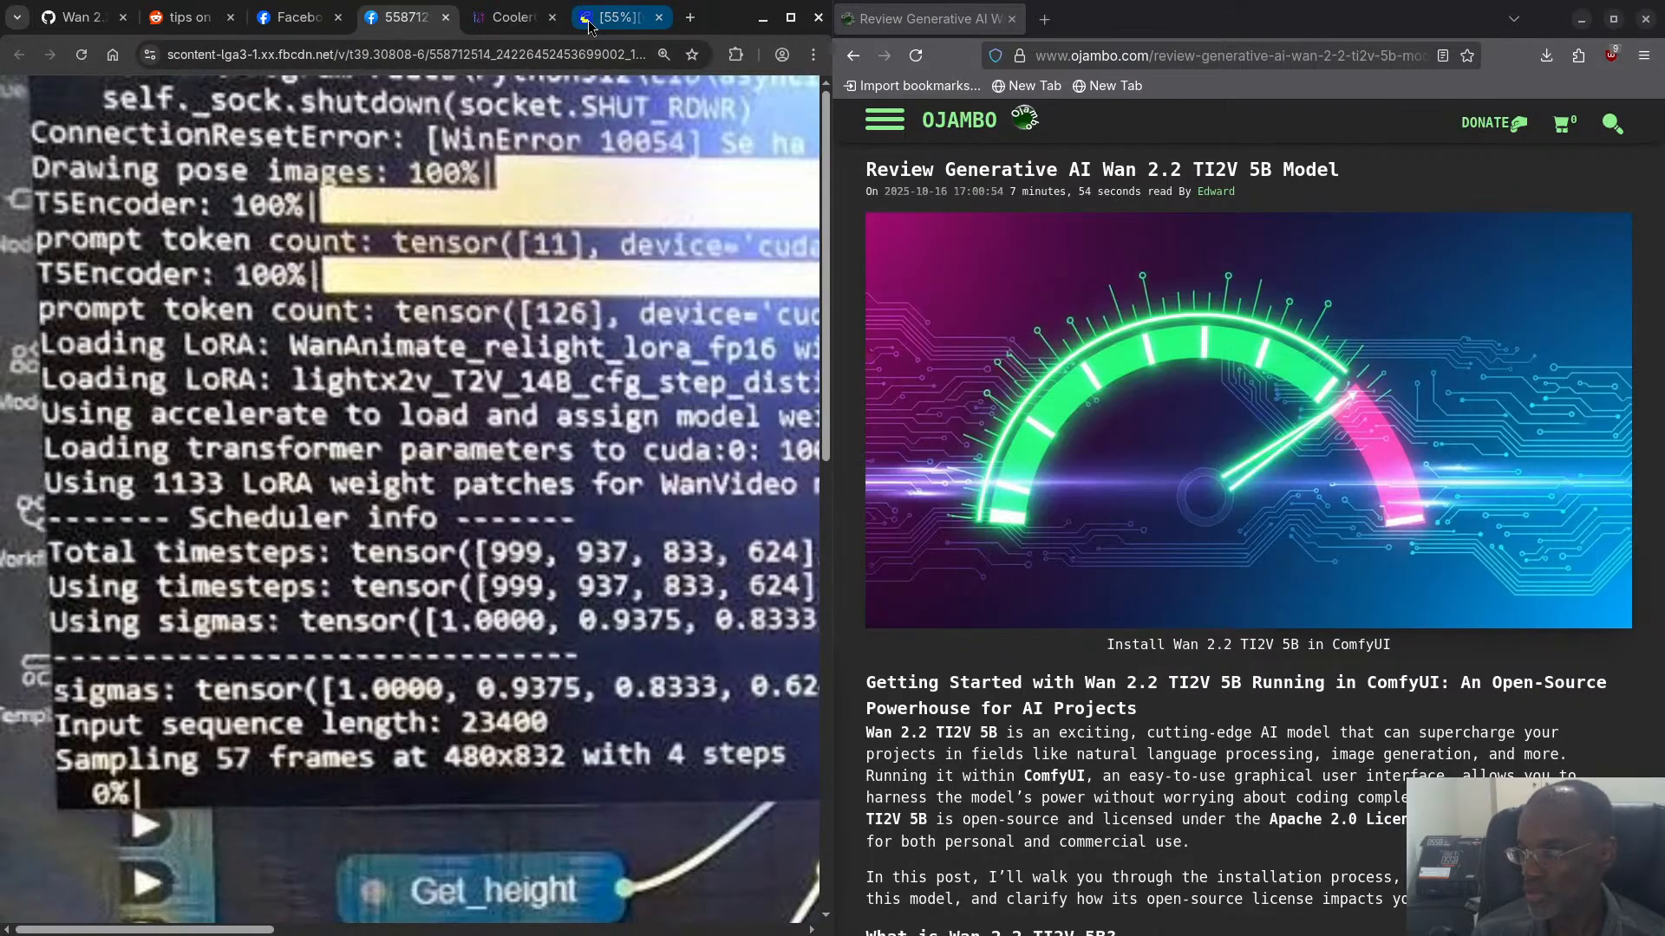
left_click(446, 18)
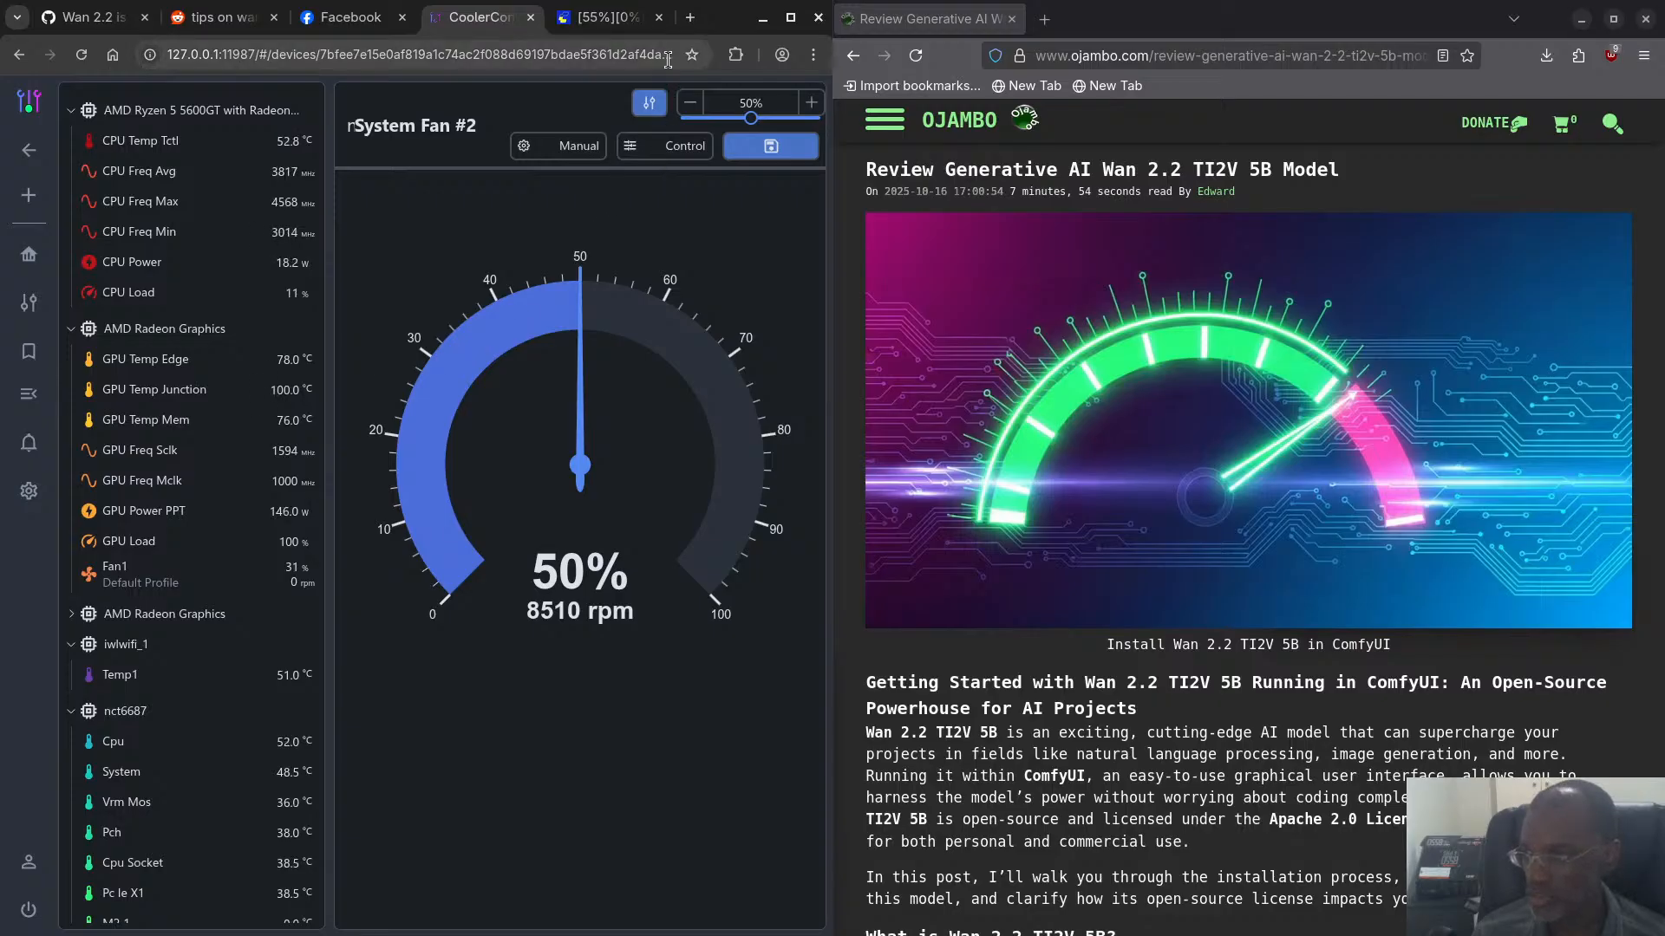
- Copy the Wan2.2 GitHub repository URL from the article's Step 2 clone command and return to the beginning of the article
scroll(1053, 716, "down", 10)
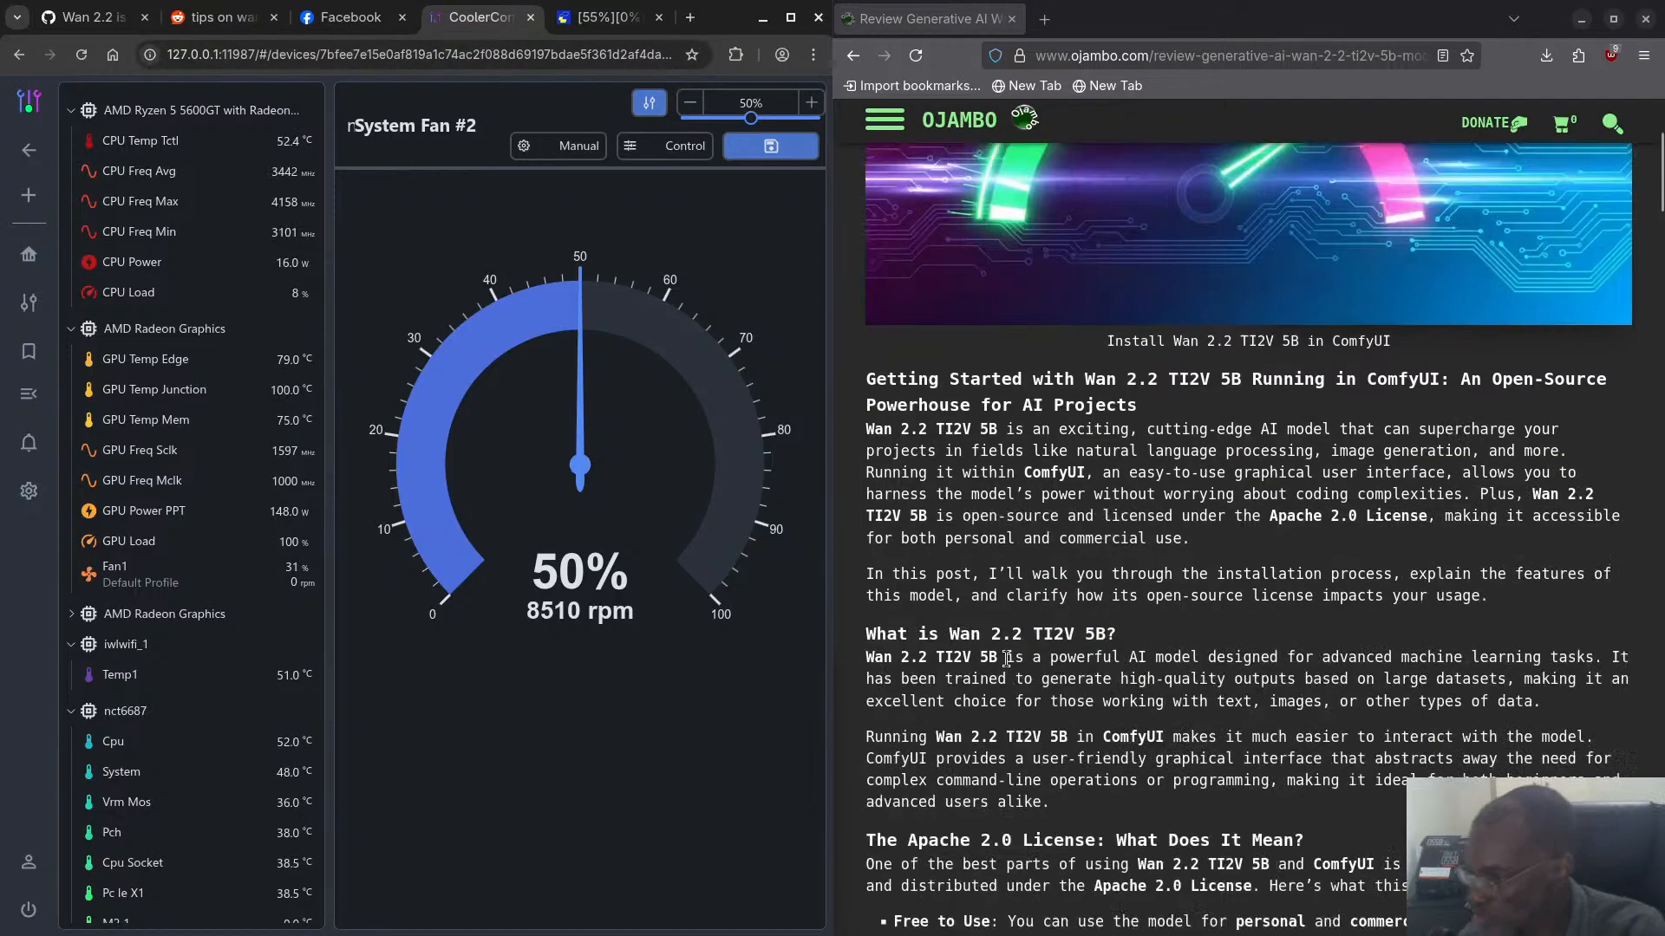
scroll(1011, 661, "down", 2)
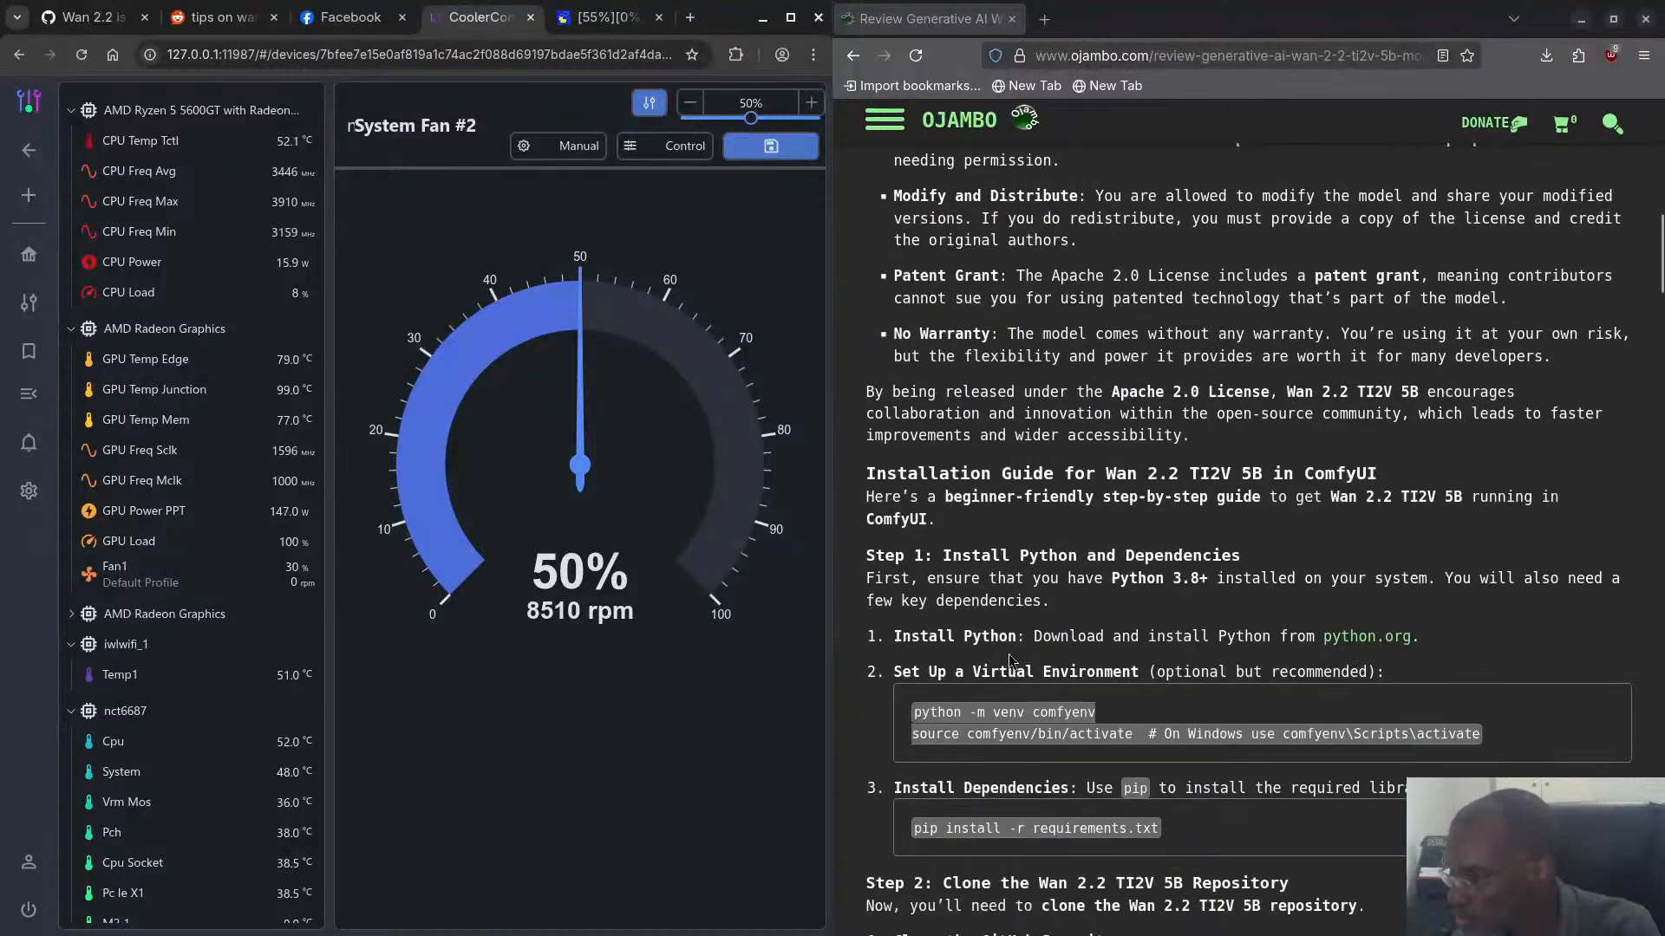
scroll(1010, 661, "down", 6)
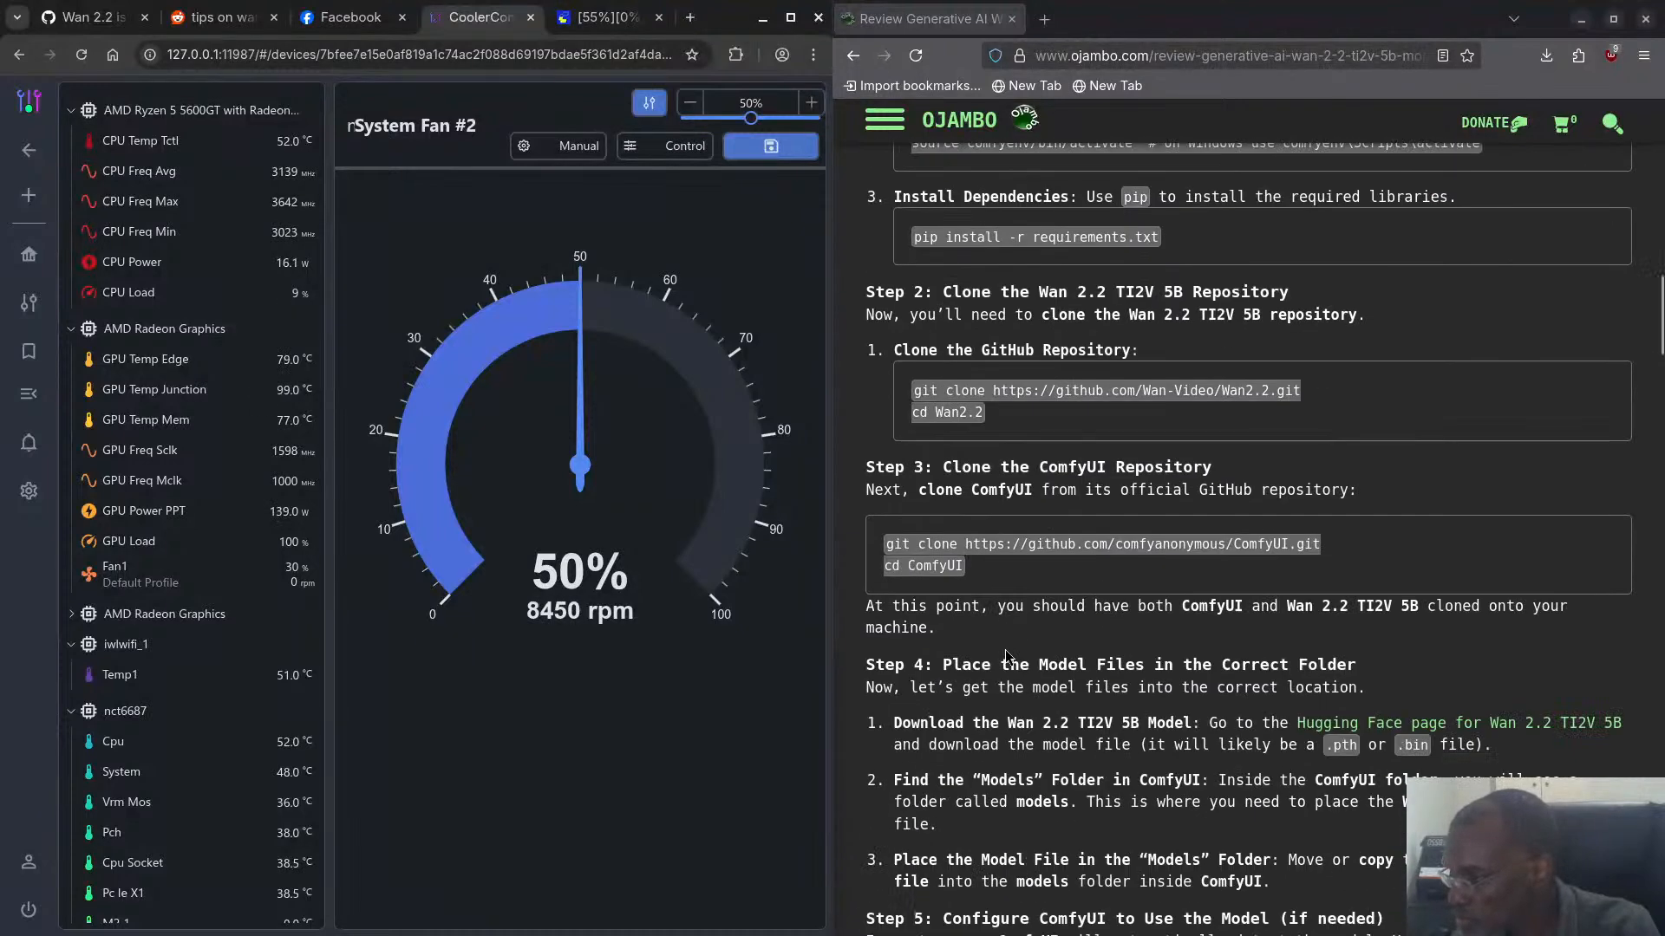
scroll(1386, 729, "down", 2)
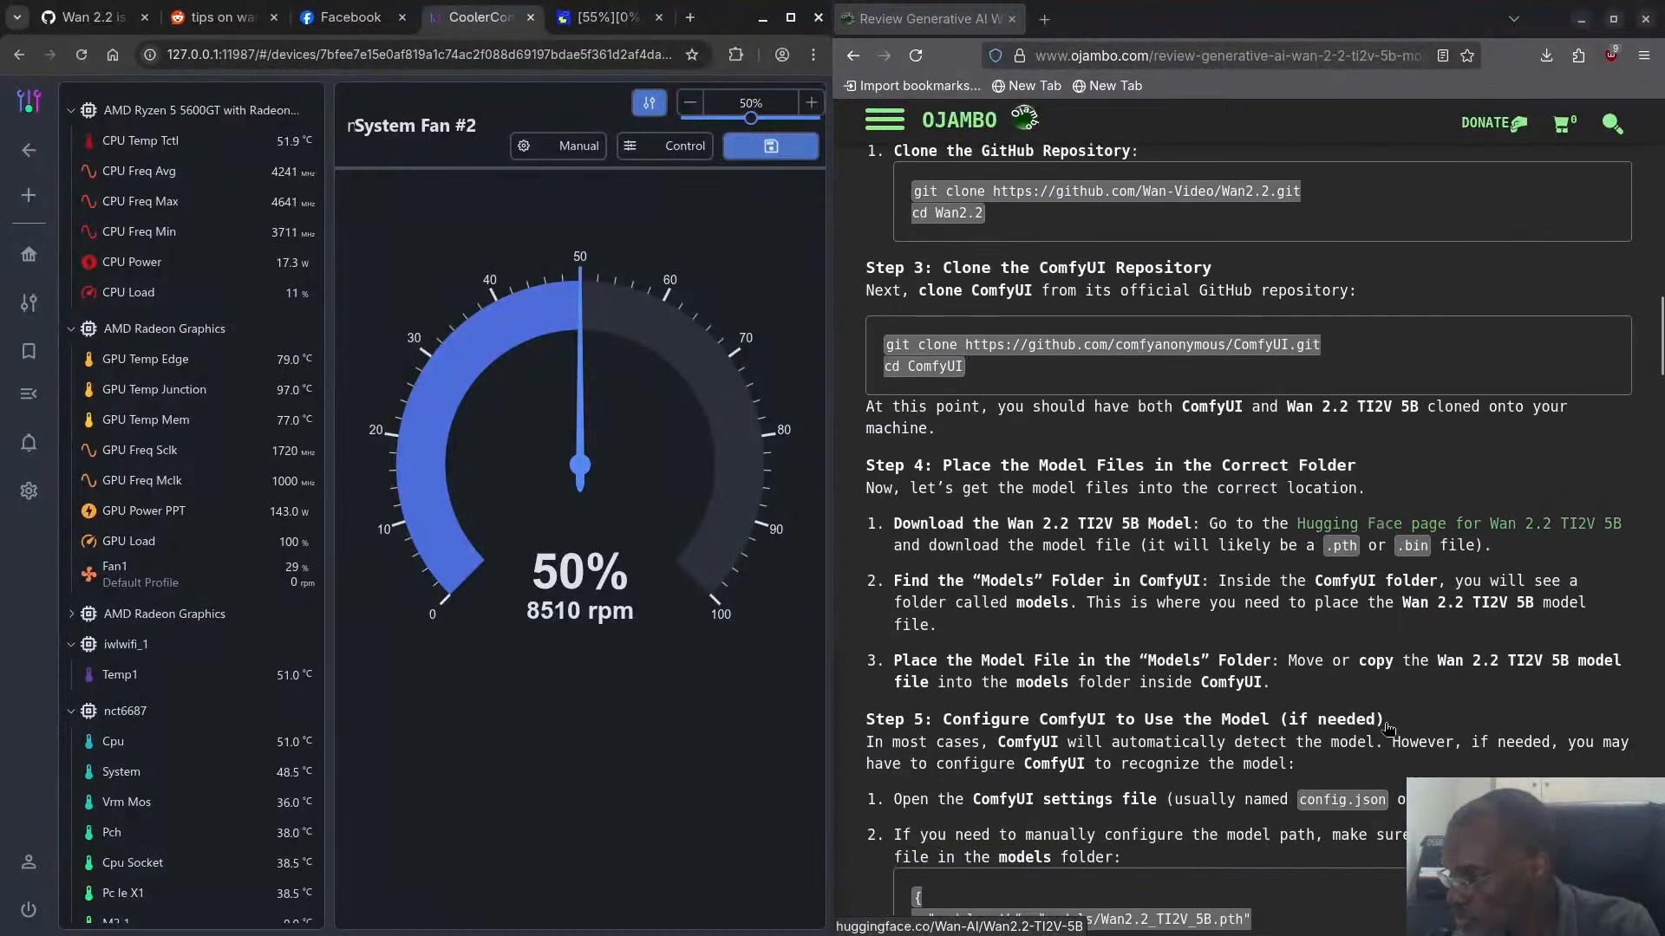
scroll(1387, 731, "down", 3)
scroll(1387, 731, "down", 2)
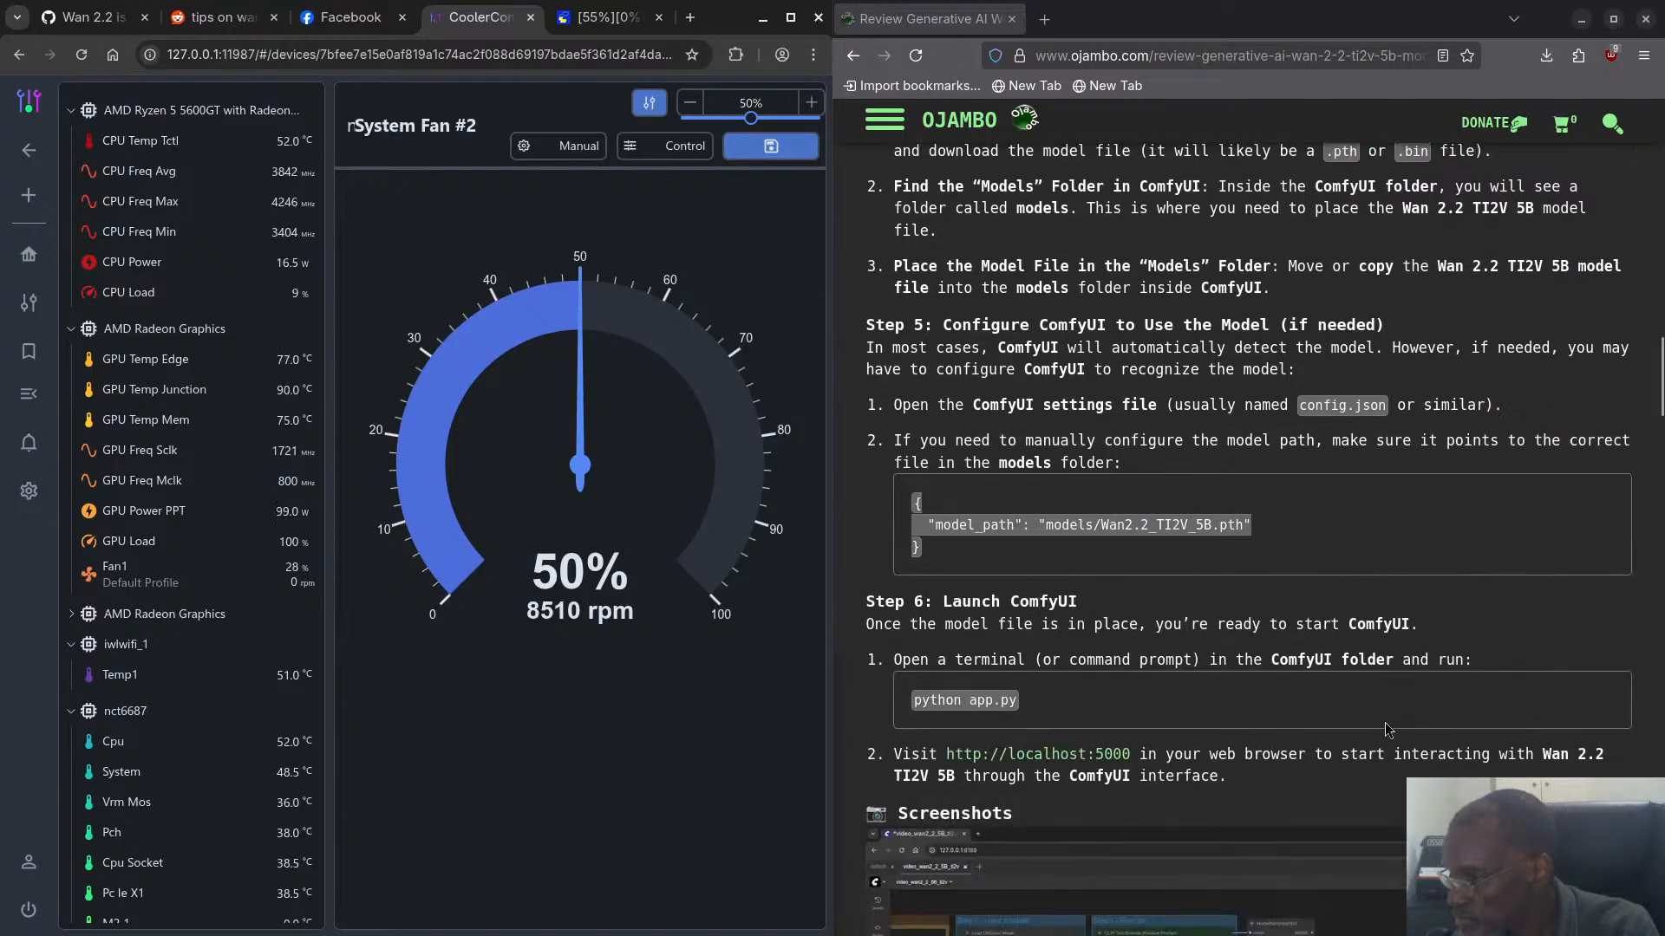
scroll(1387, 731, "up", 9)
scroll(1379, 726, "up", 1)
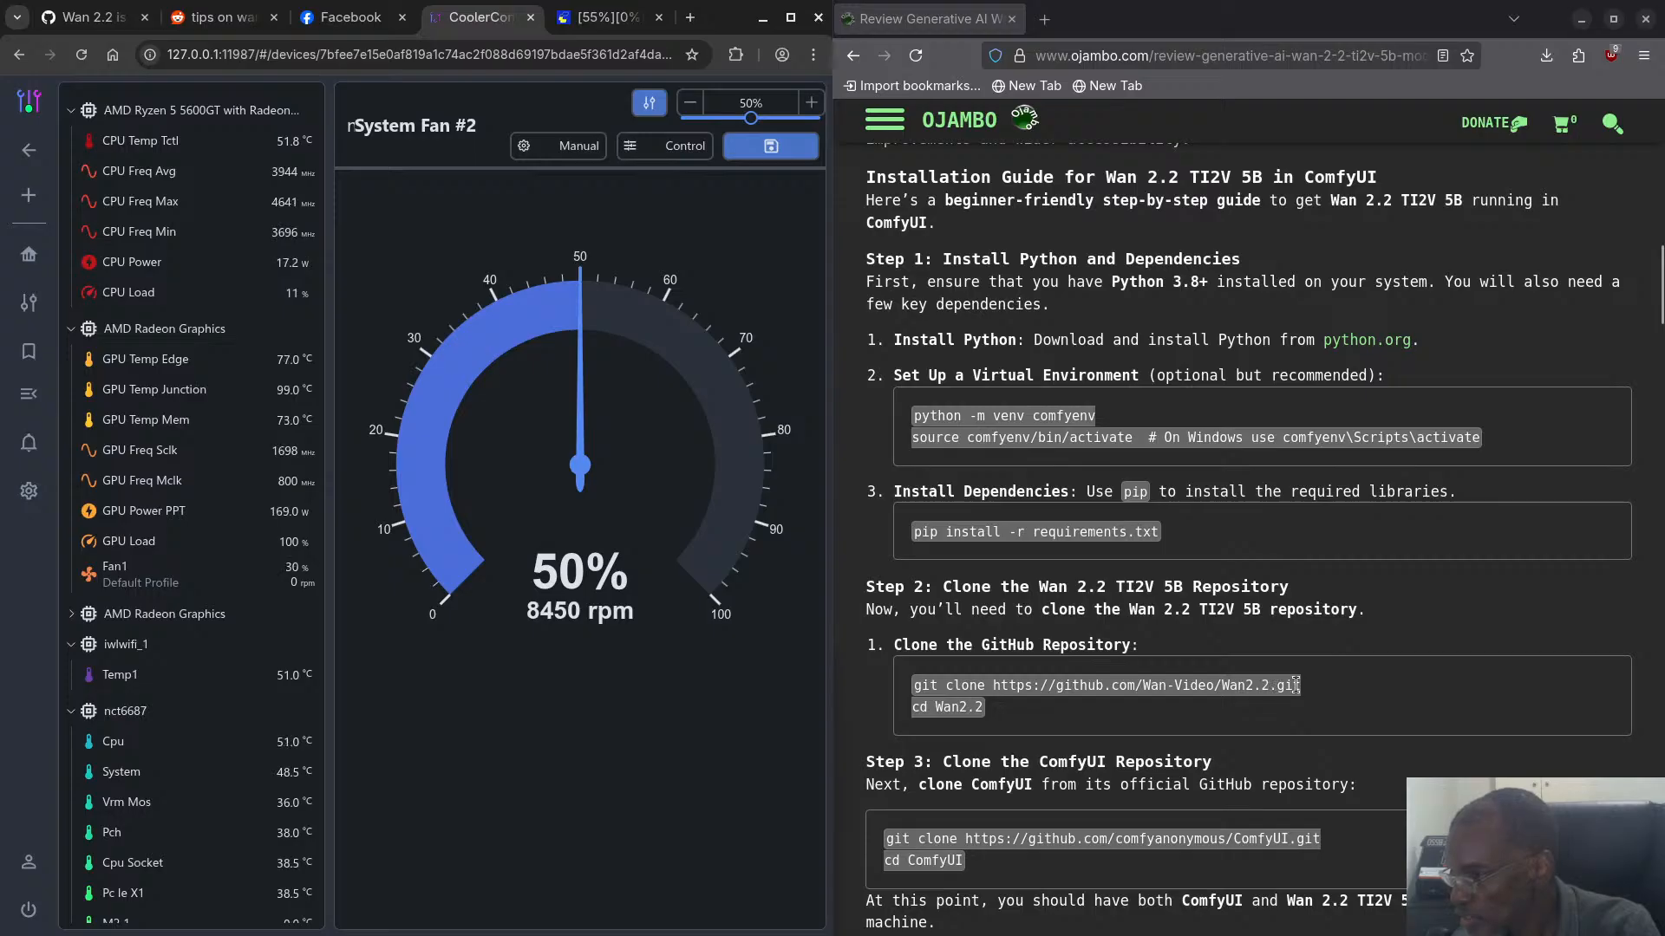
left_click_drag(1295, 685, 996, 681)
key("ctrl+c")
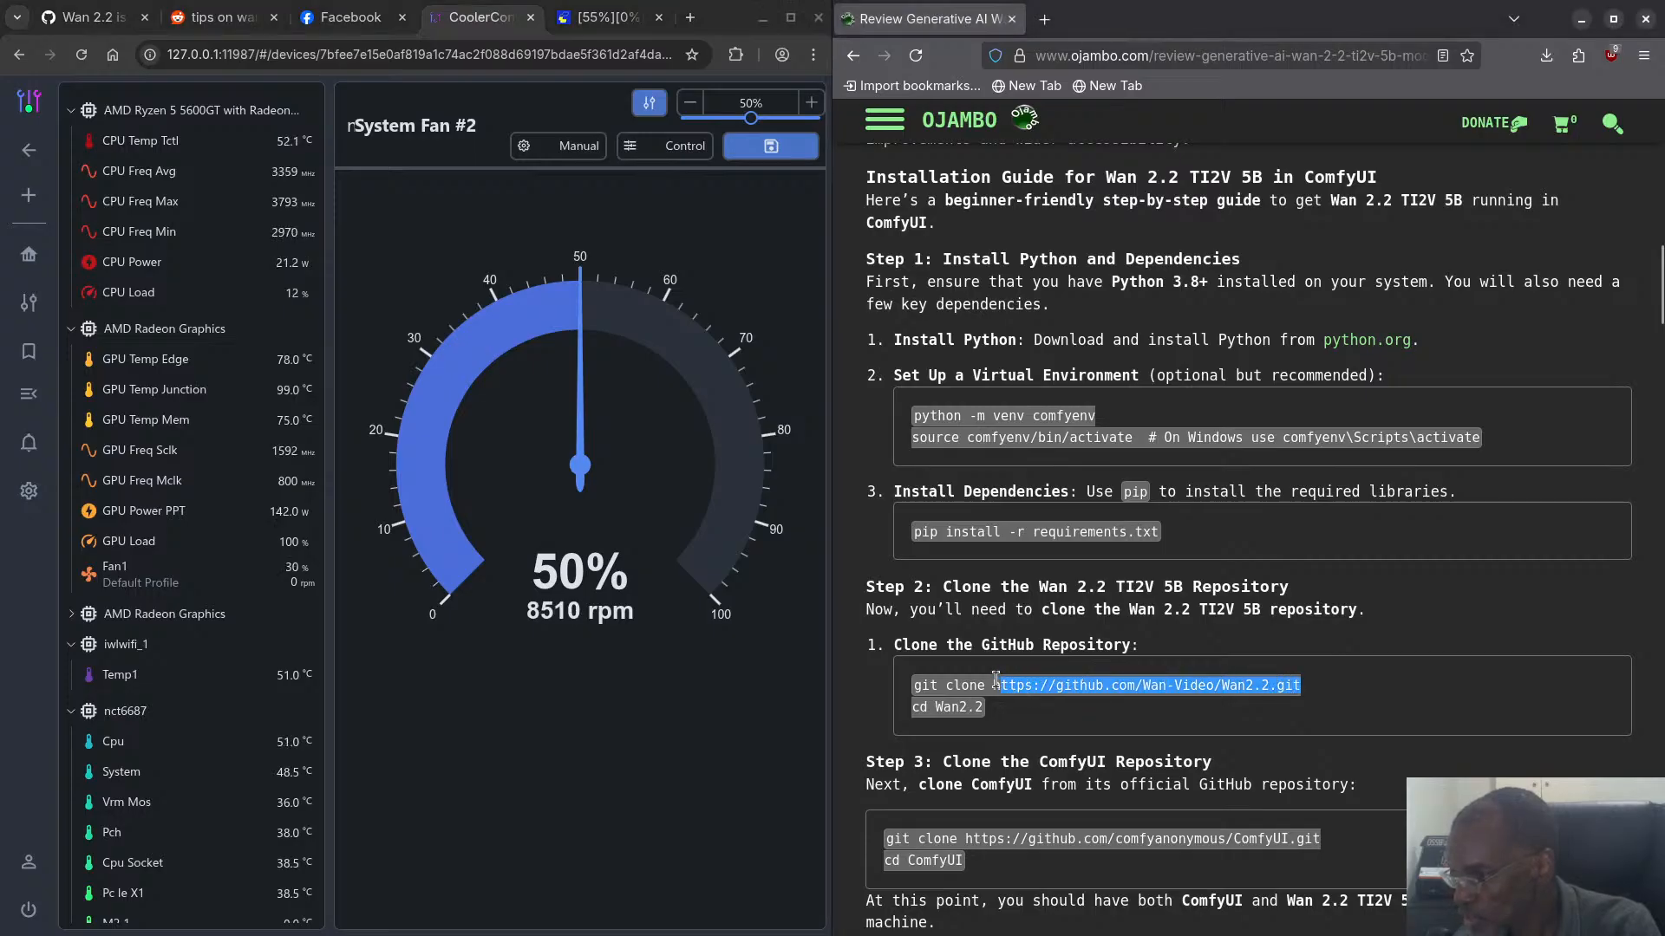
right_click(1070, 684)
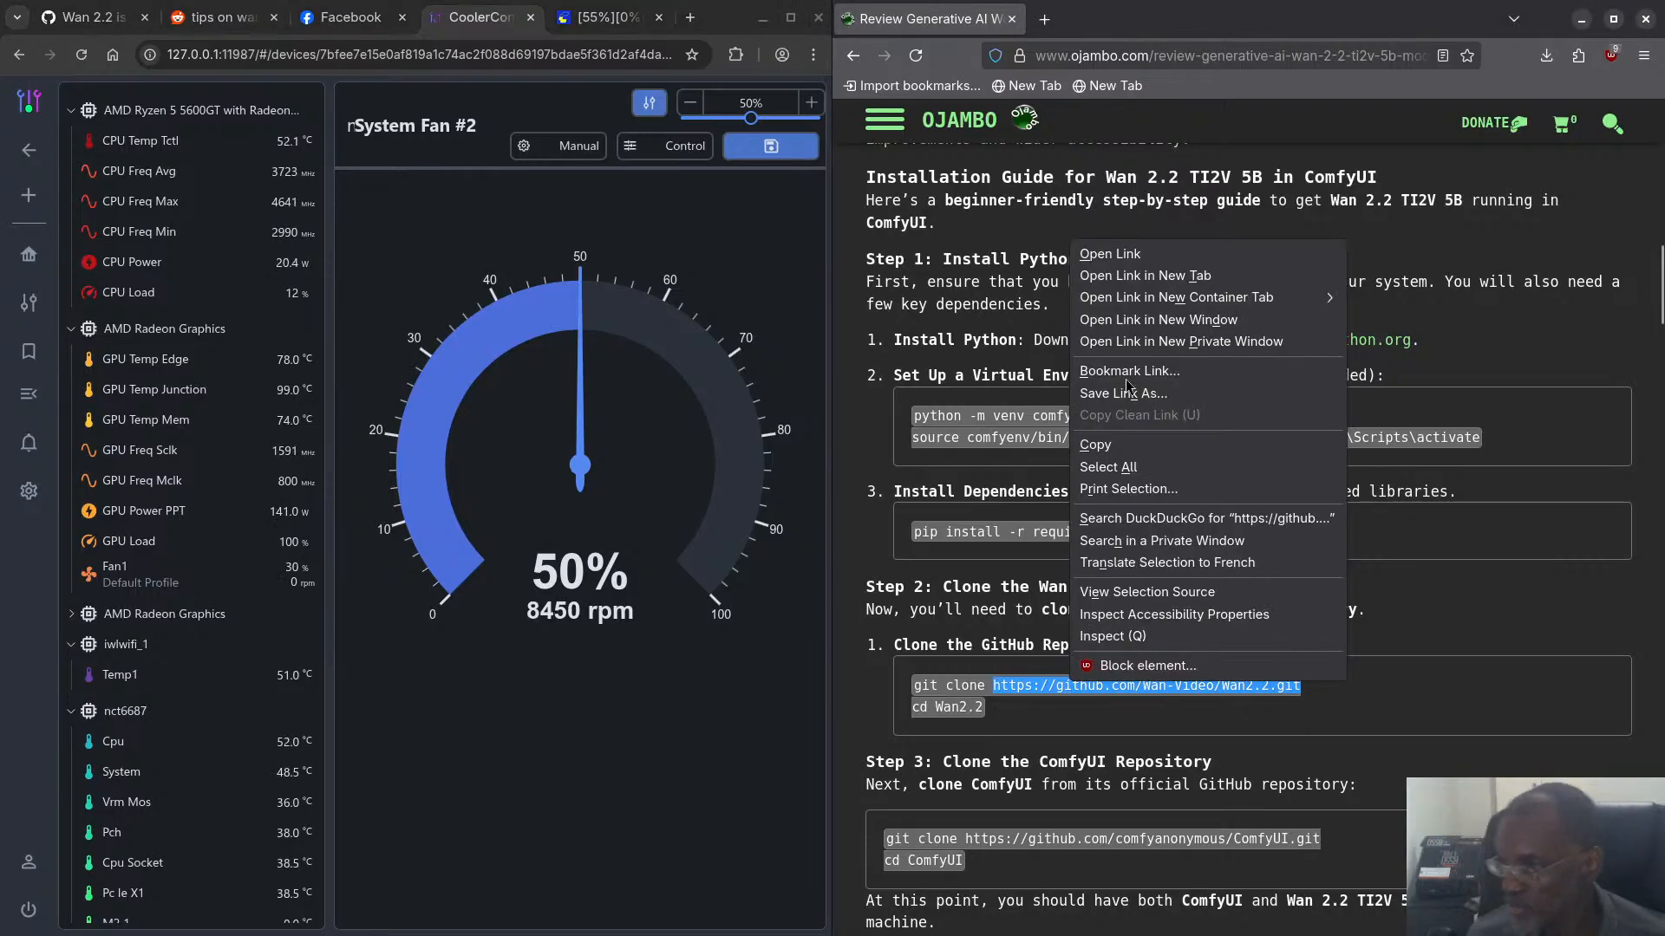
left_click(1085, 446)
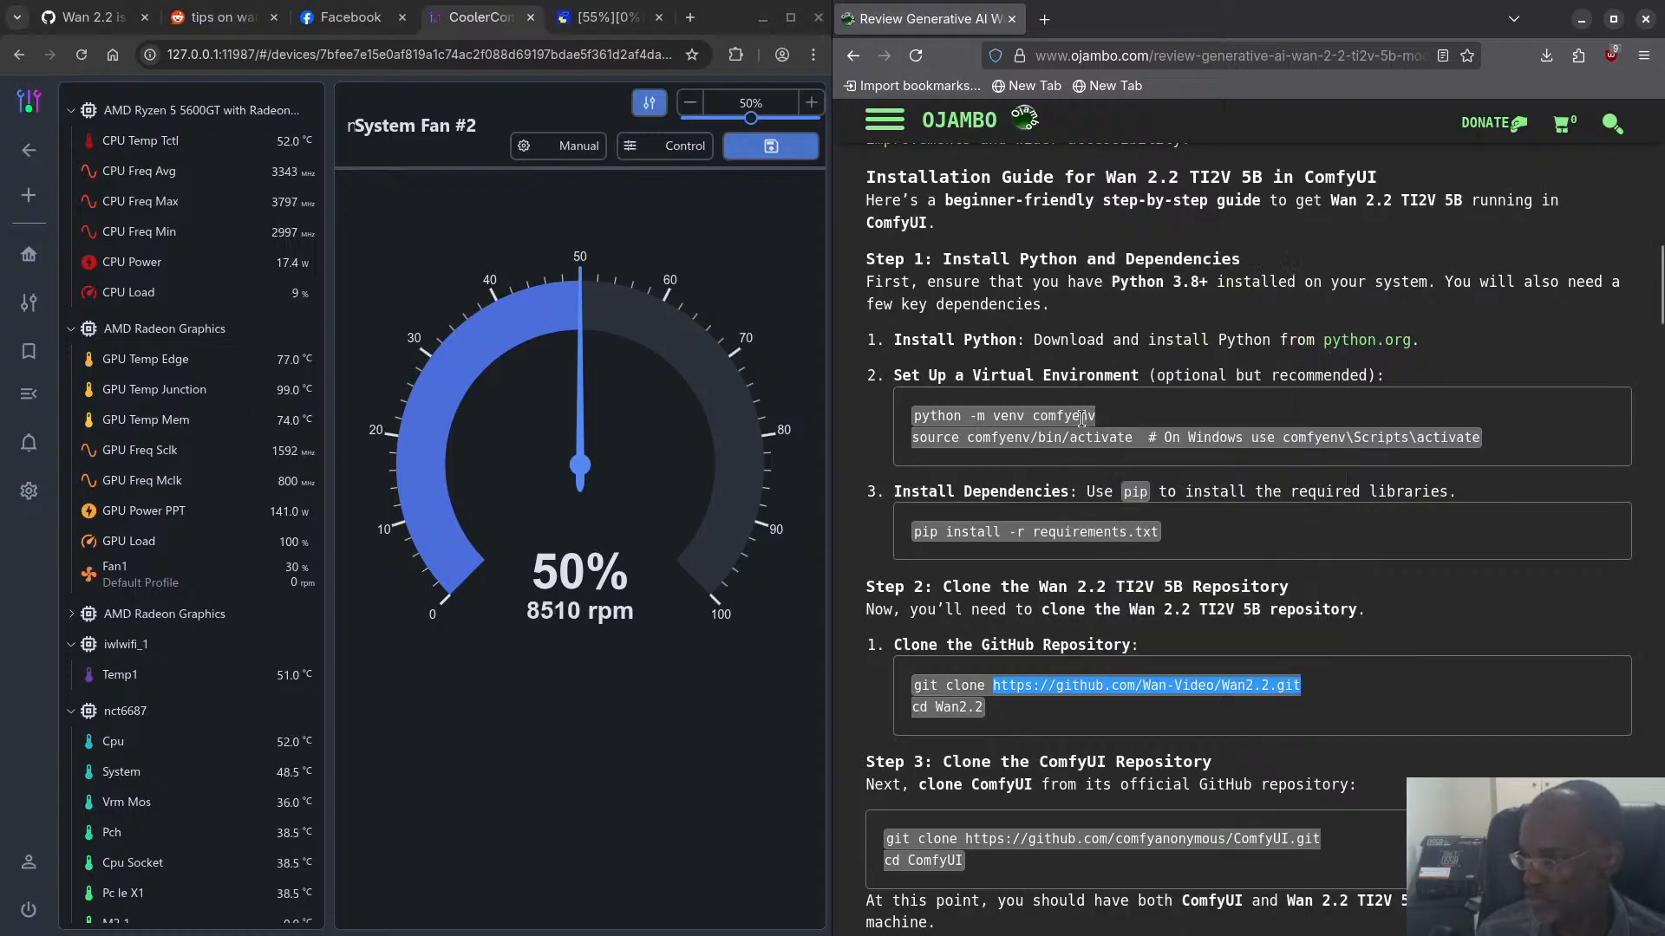
scroll(1082, 419, "up", 15)
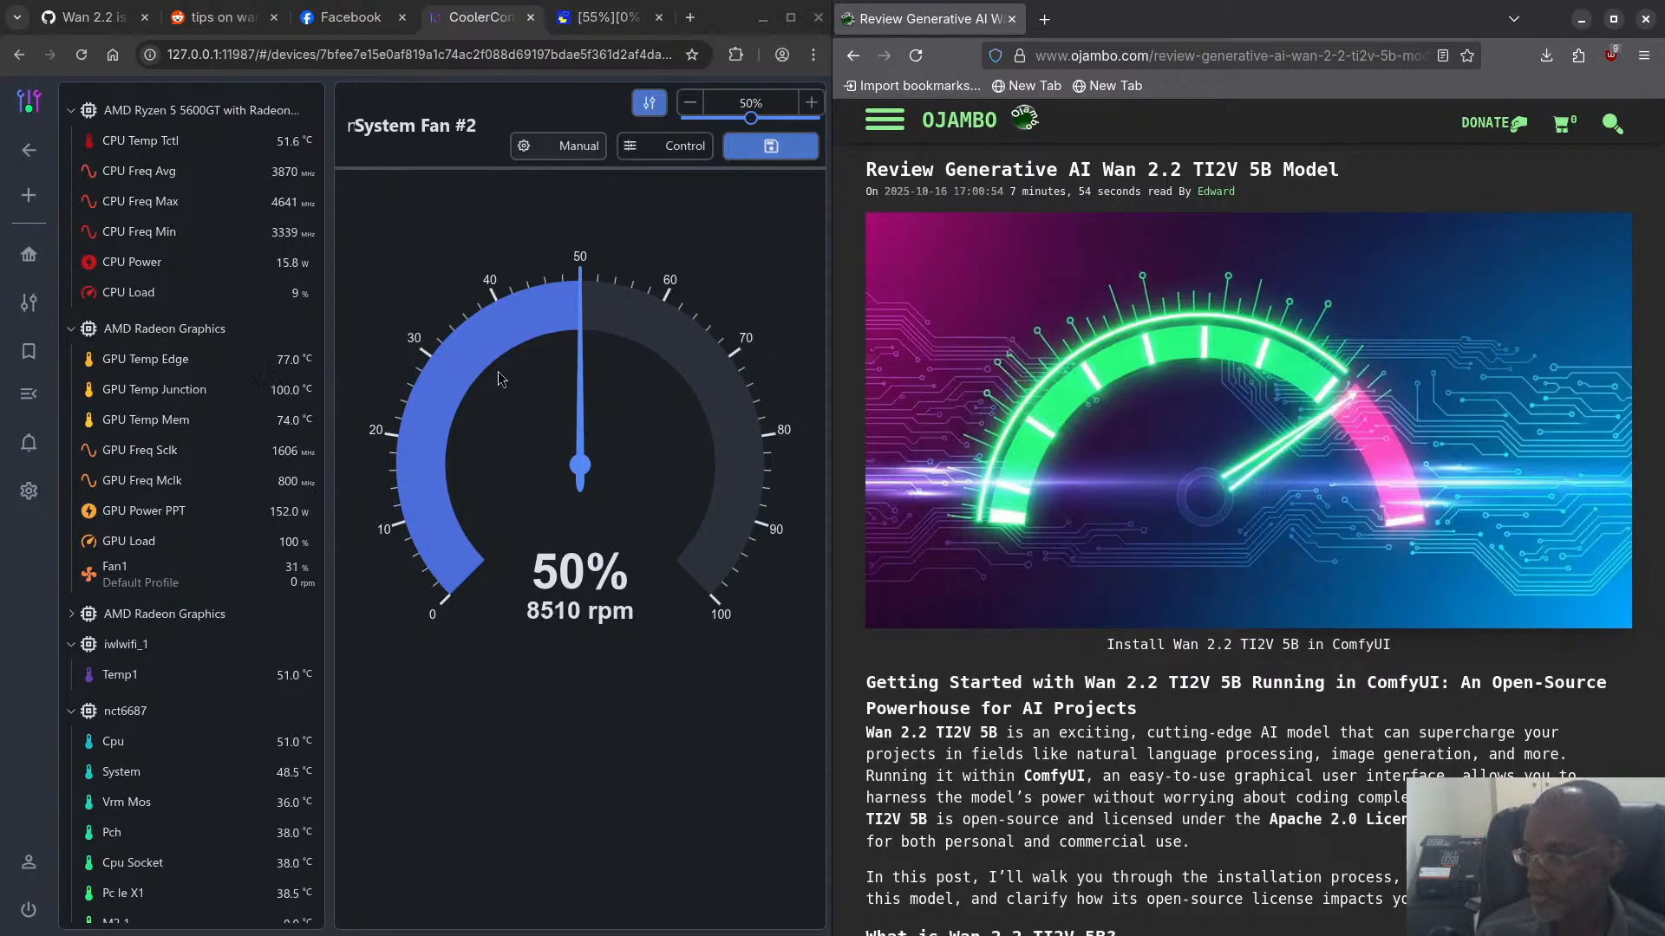
left_click(690, 18)
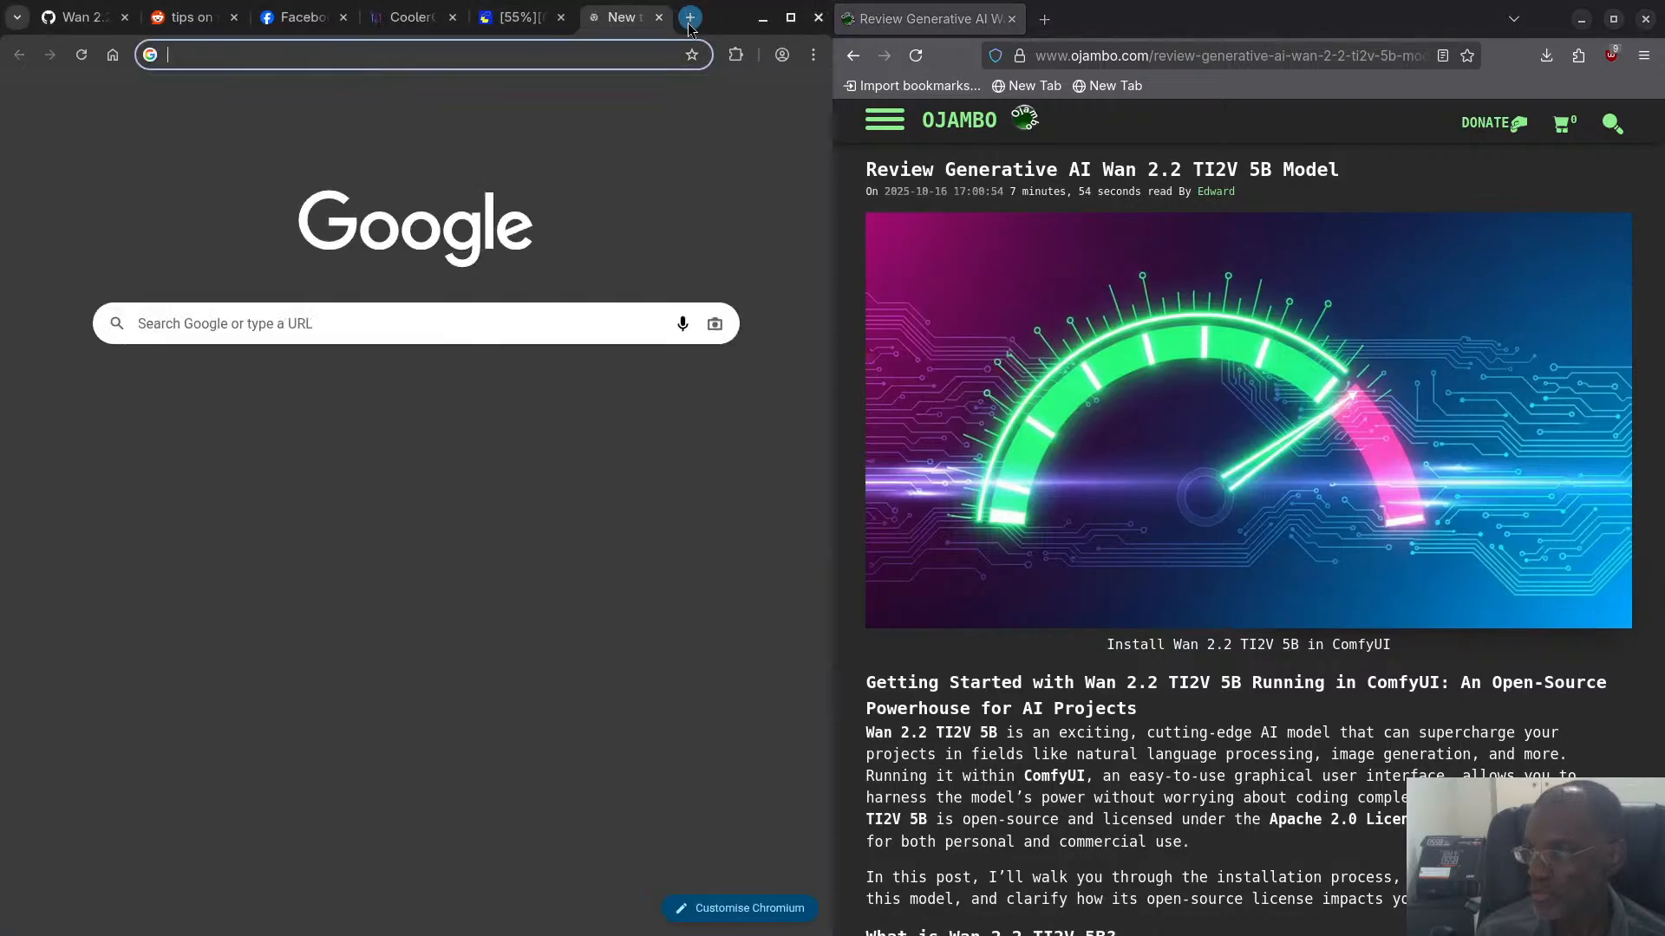
key("ctrl+v")
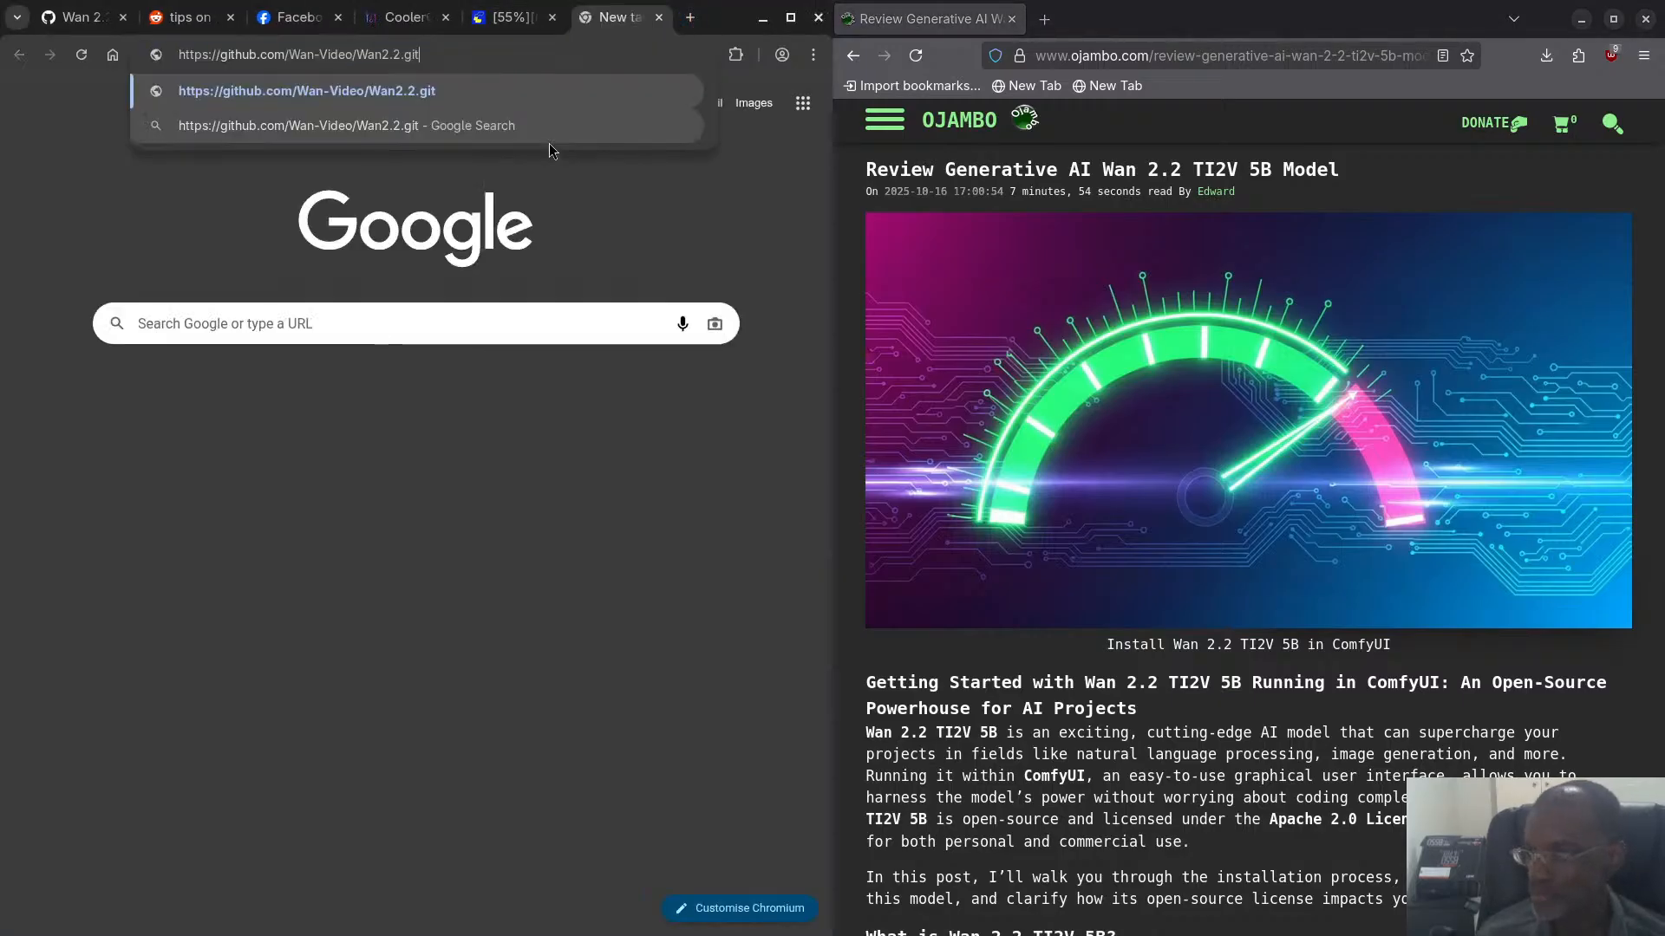
key("Return")
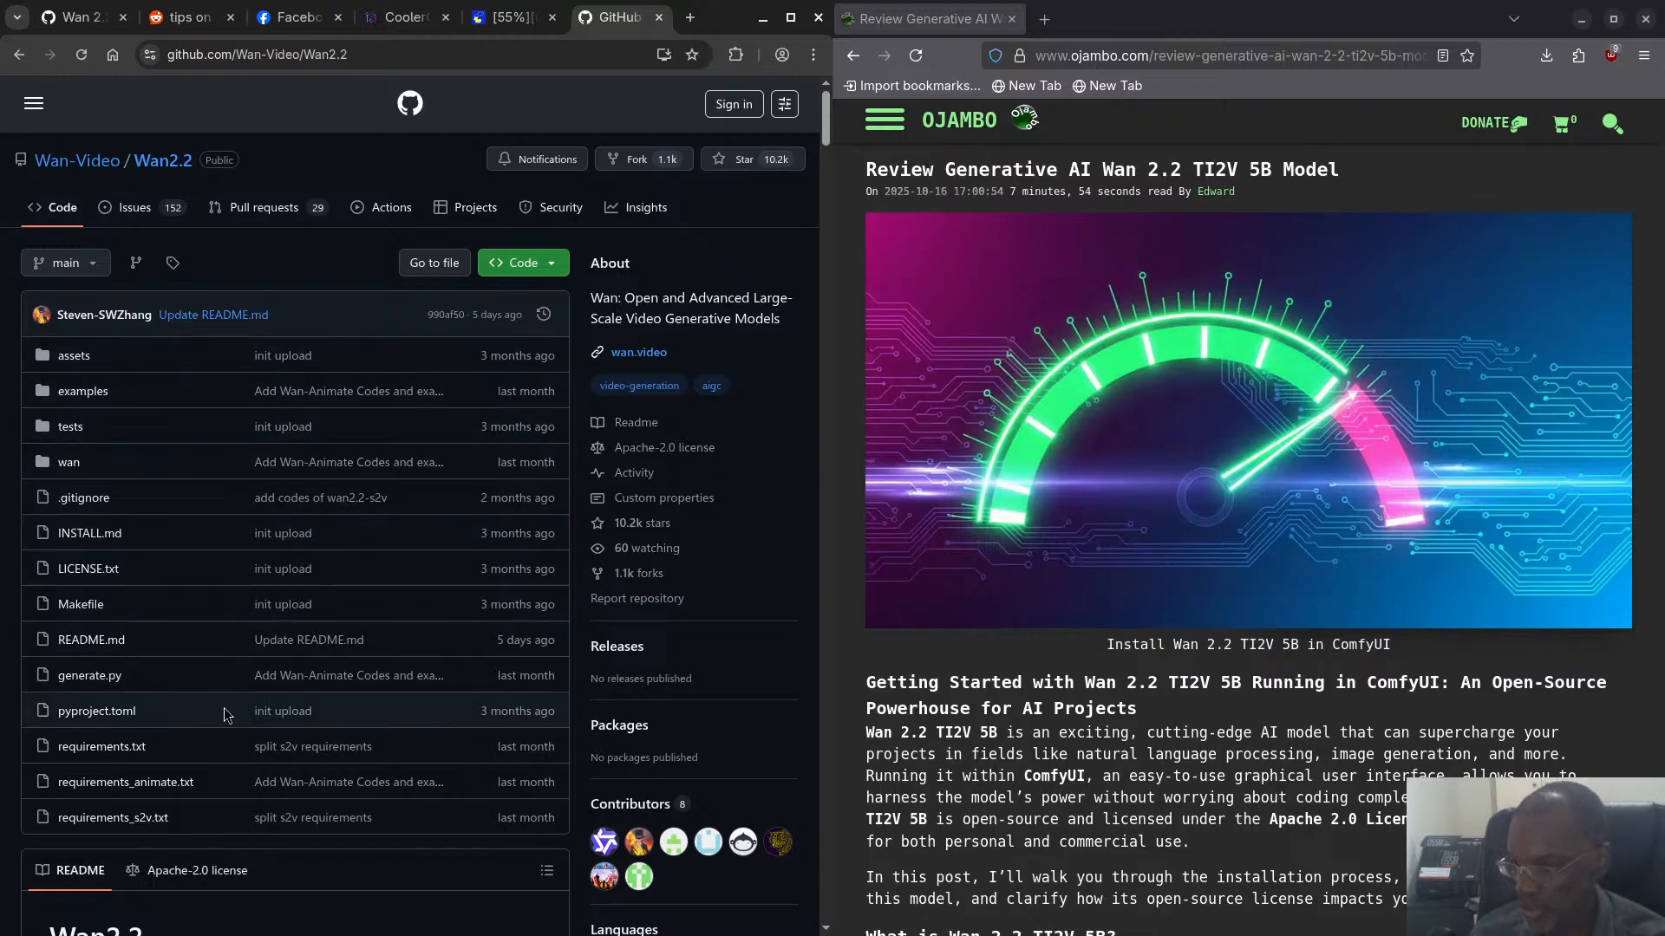
- Examine the Wan2.2 repository README, covering the model innovations, video demos, latest news and community works
scroll(185, 674, "down", 7)
scroll(190, 655, "down", 7)
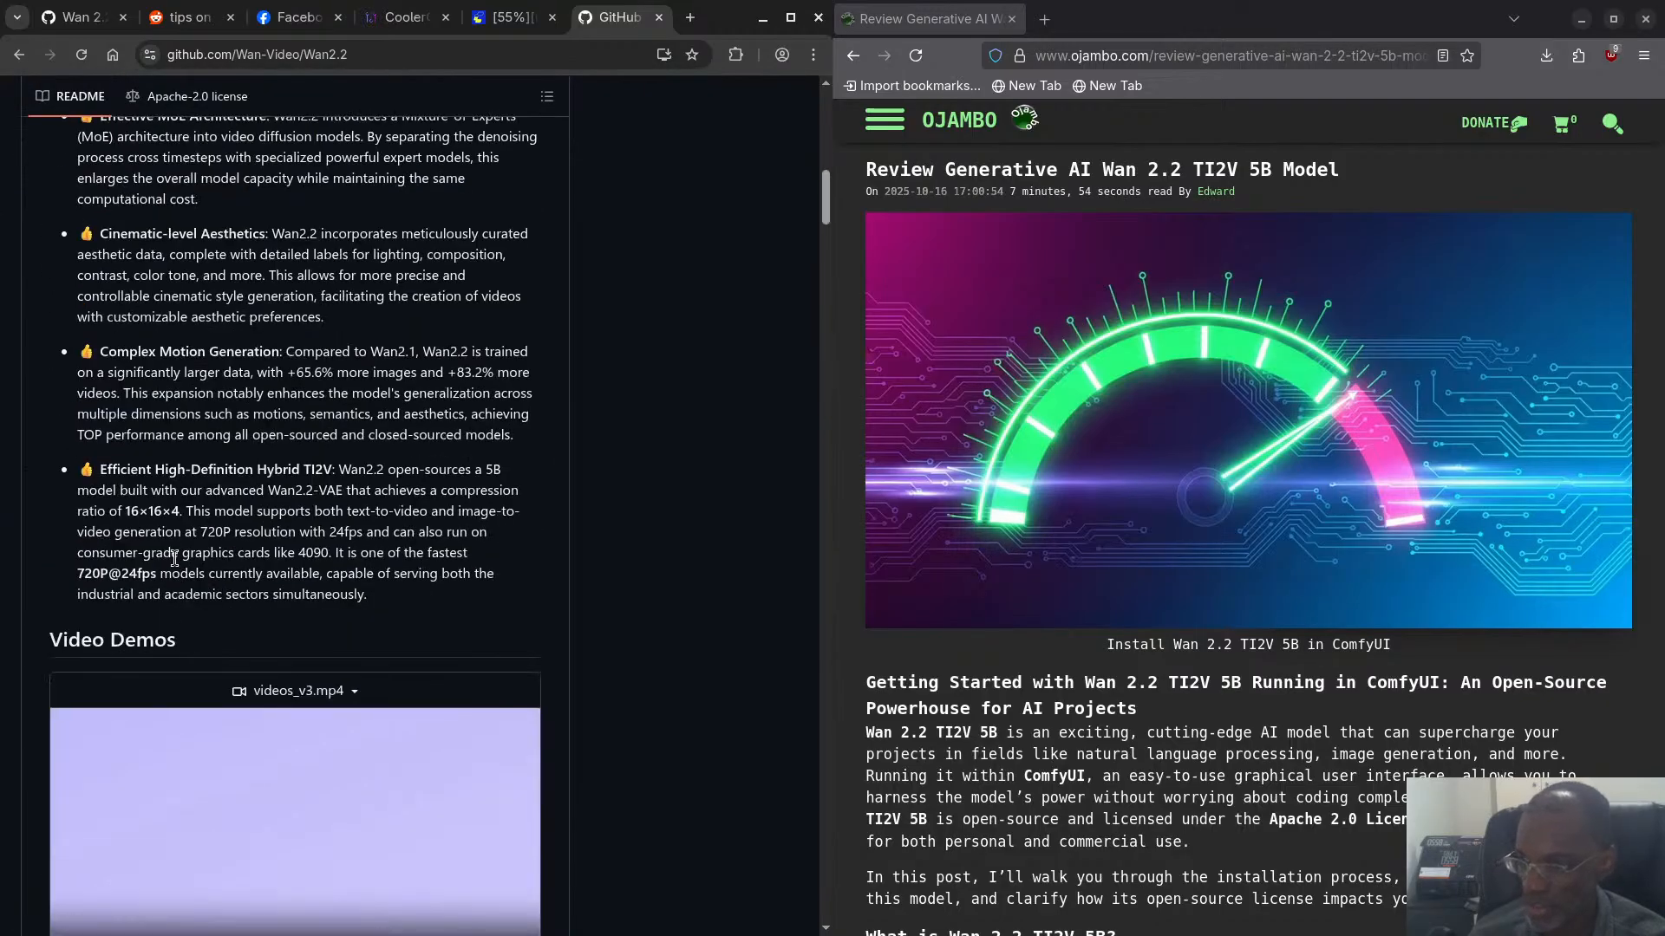
scroll(184, 562, "up", 3)
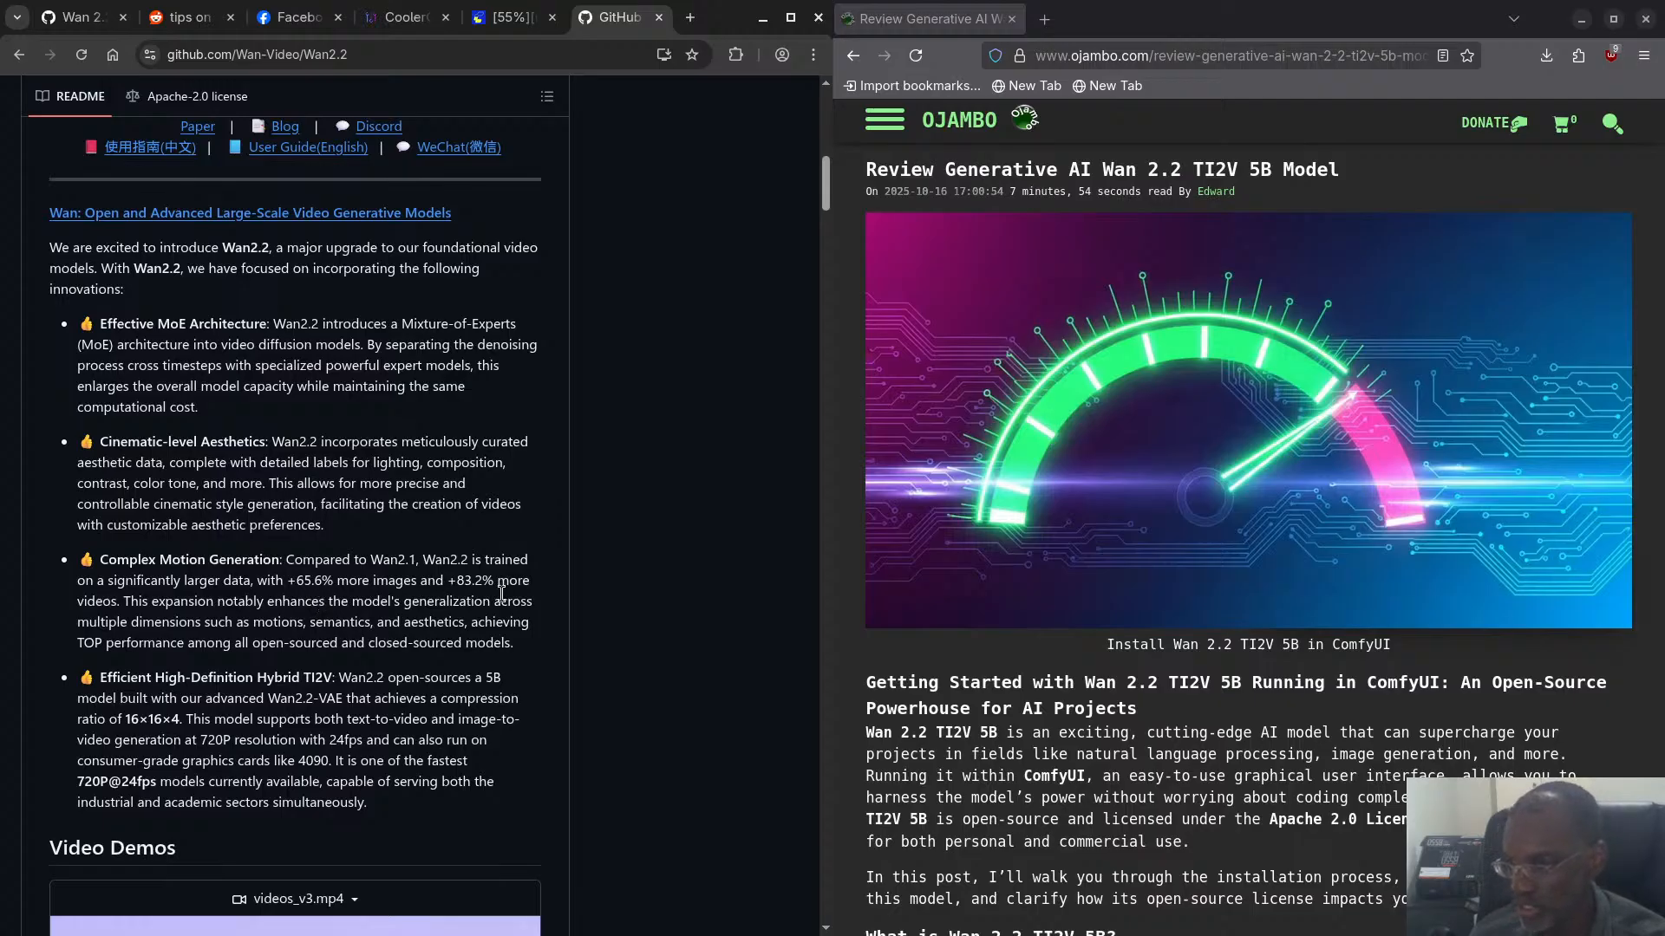
scroll(496, 587, "up", 2)
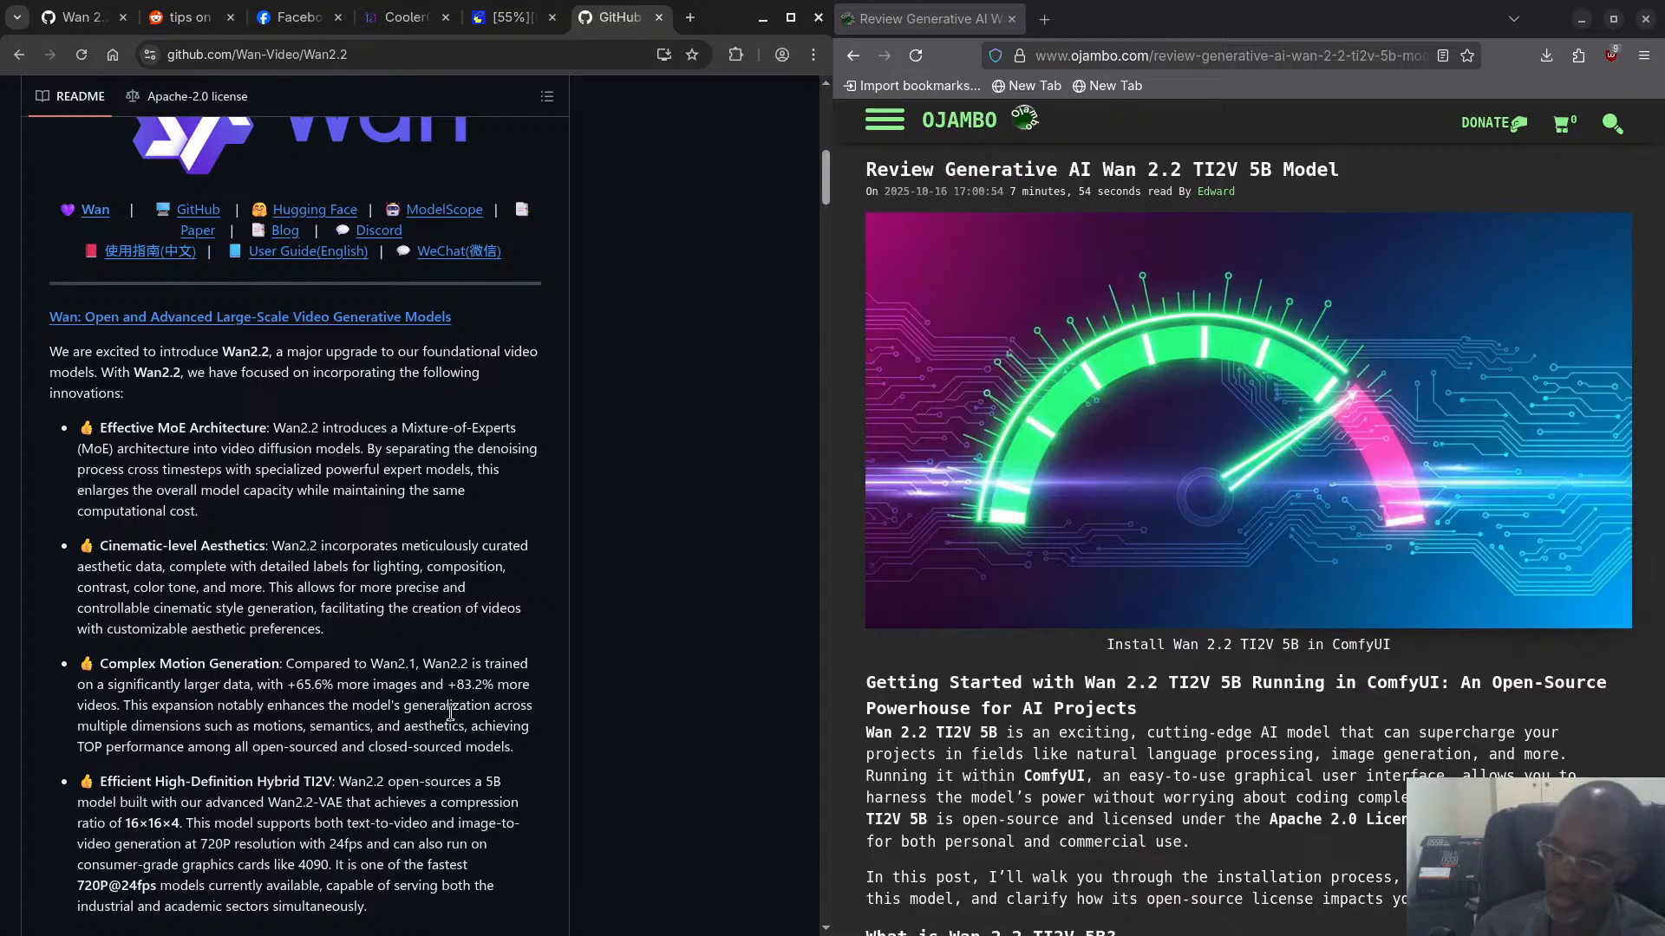
scroll(413, 718, "down", 2)
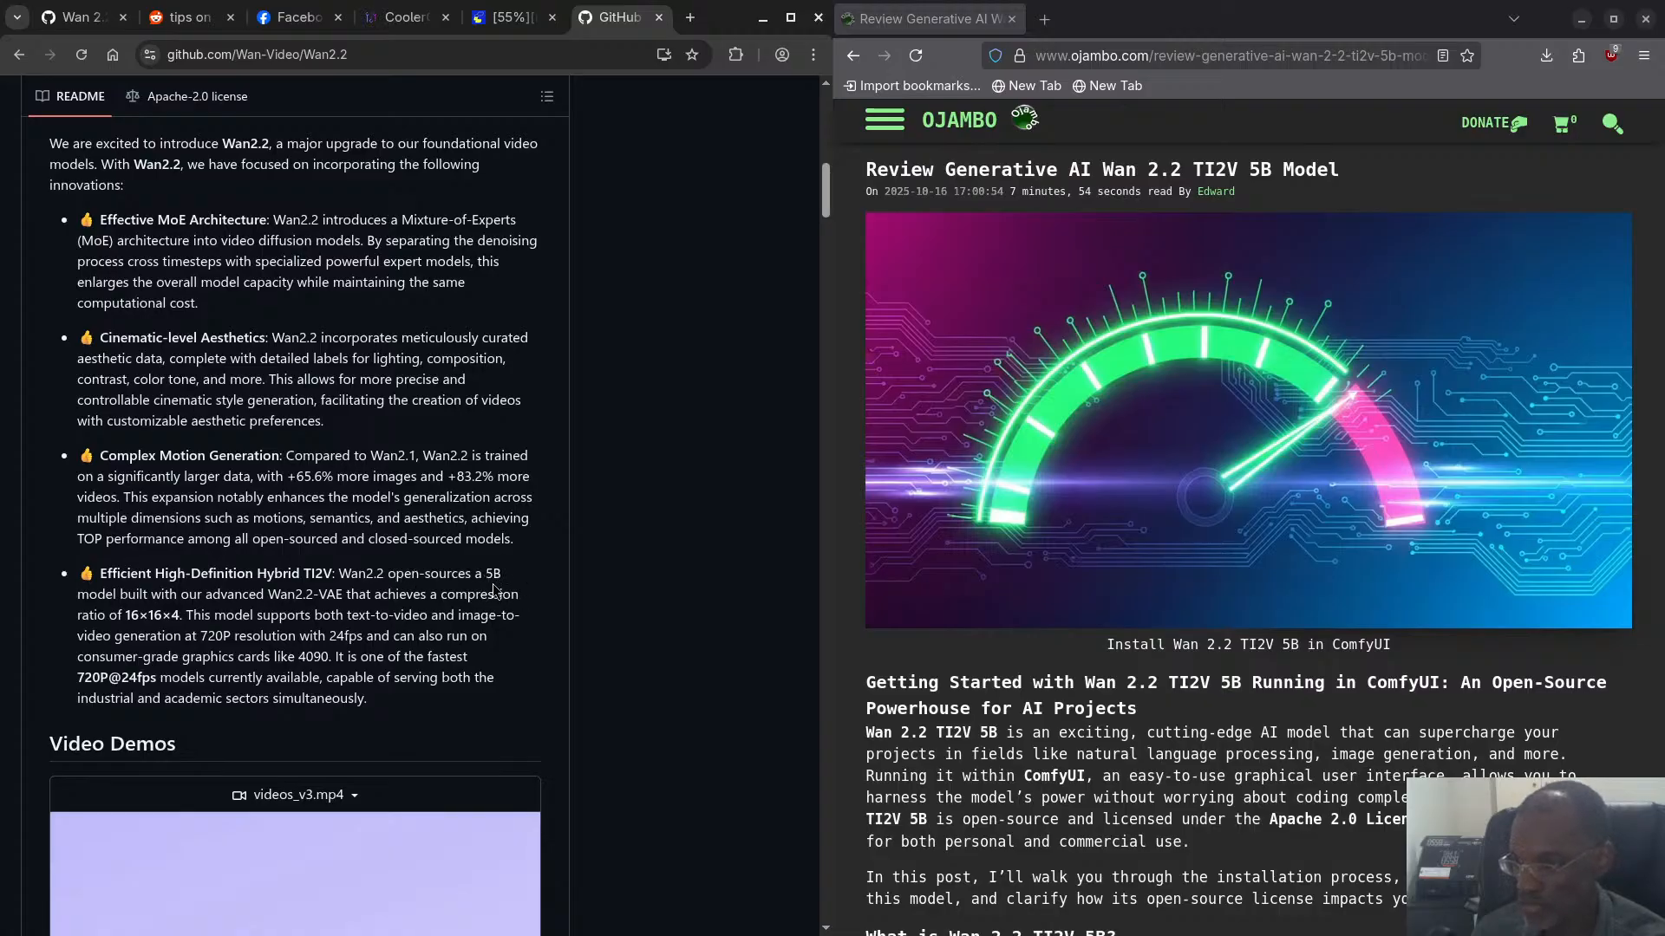
scroll(493, 590, "down", 1)
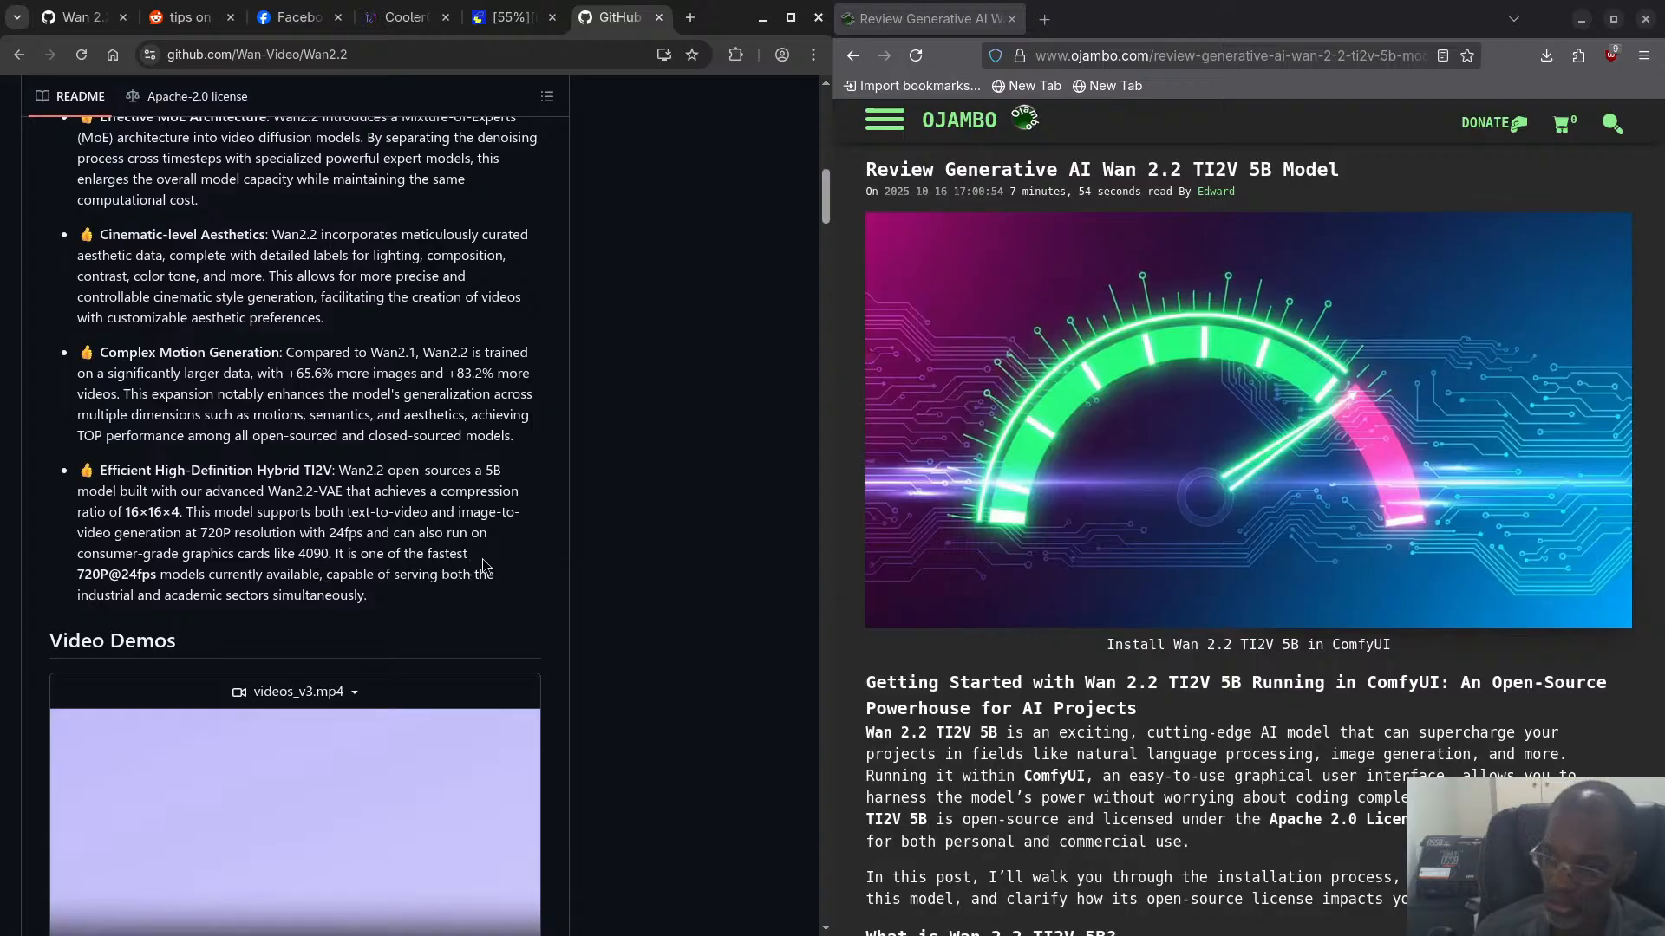
scroll(483, 566, "down", 6)
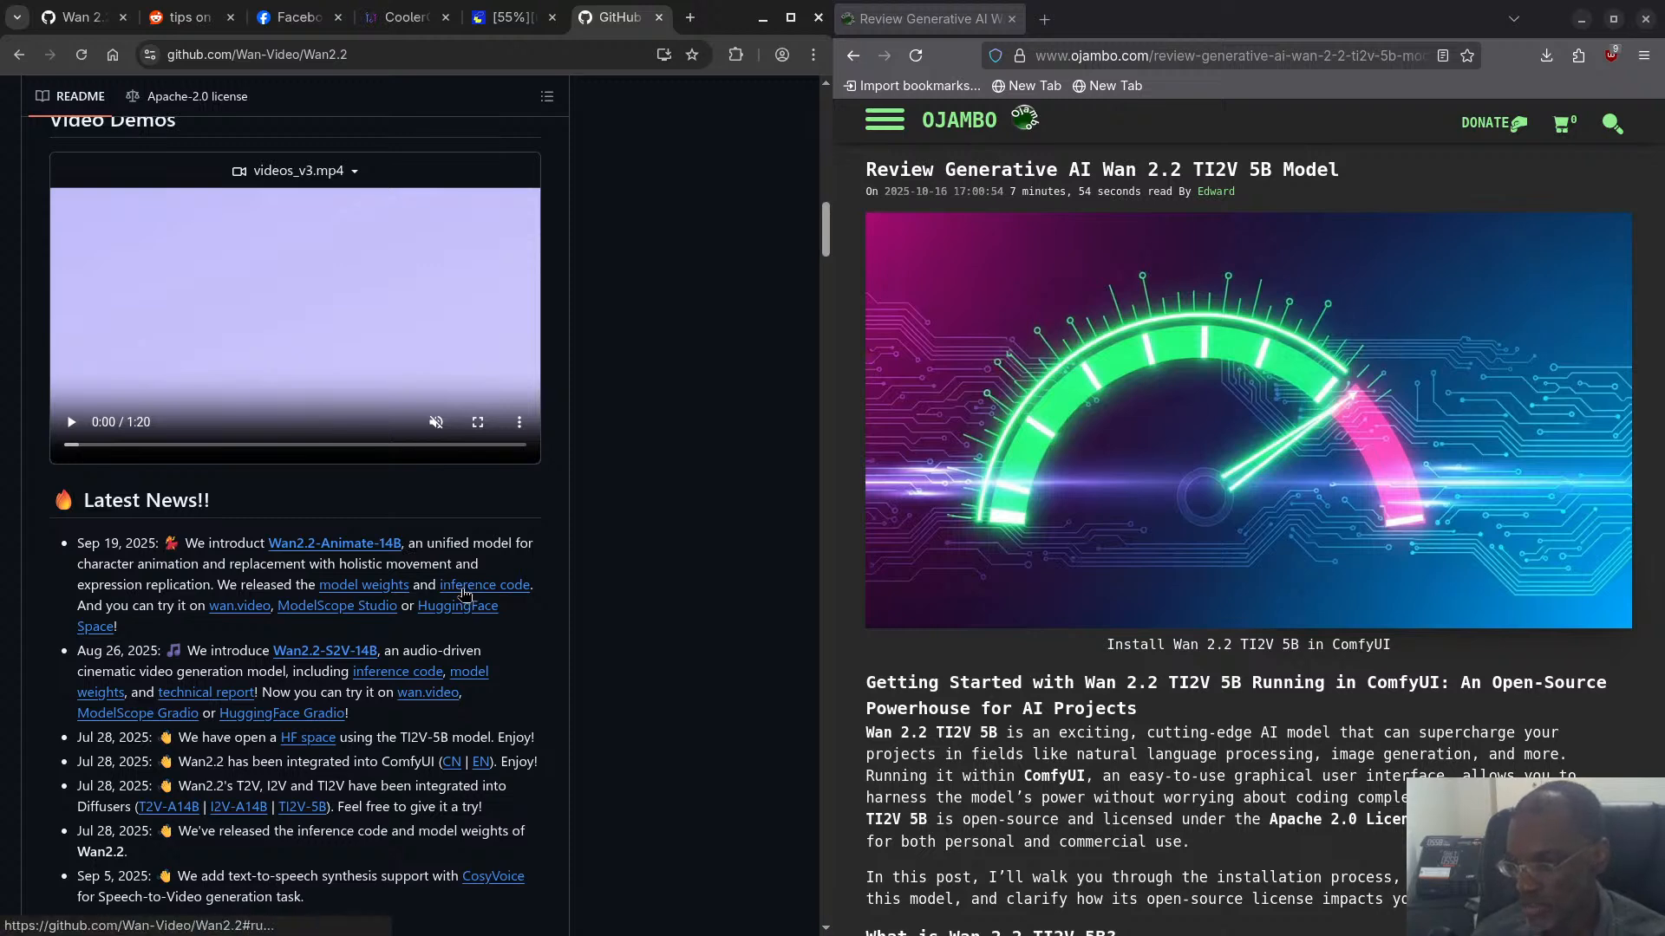
scroll(369, 586, "down", 1)
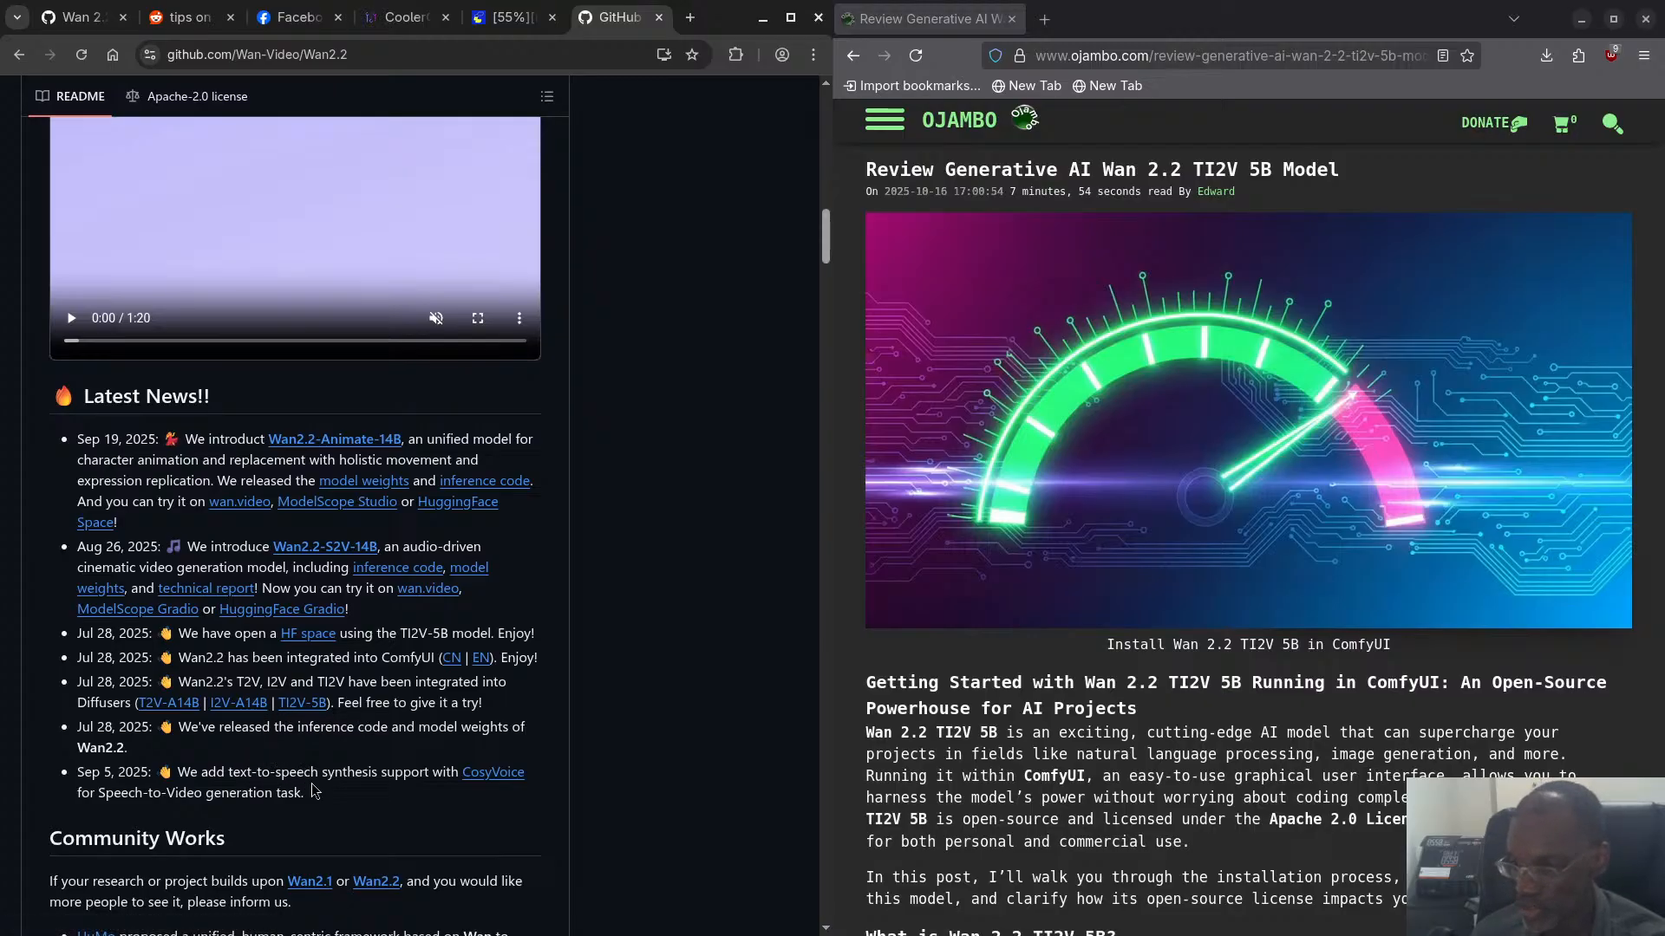
scroll(314, 791, "down", 2)
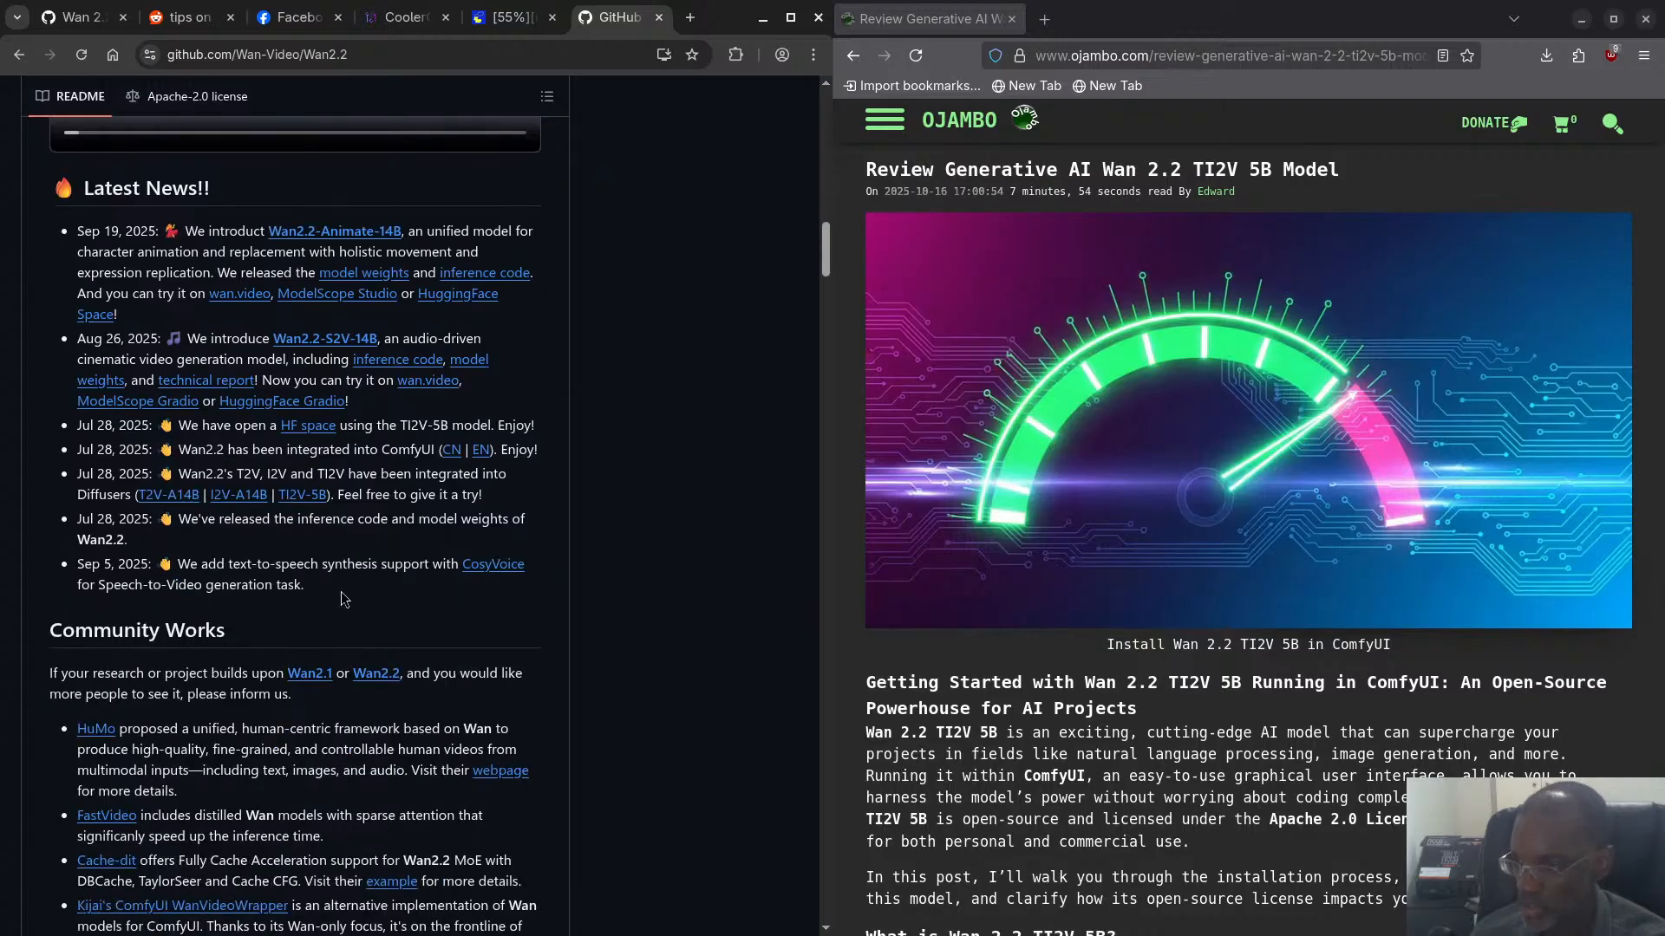
- Examine the rest of the Wan2.2 README, covering community works, todo list, installation, model downloads, generation commands, and the TI2V compression and MoE sections
scroll(386, 595, "down", 2)
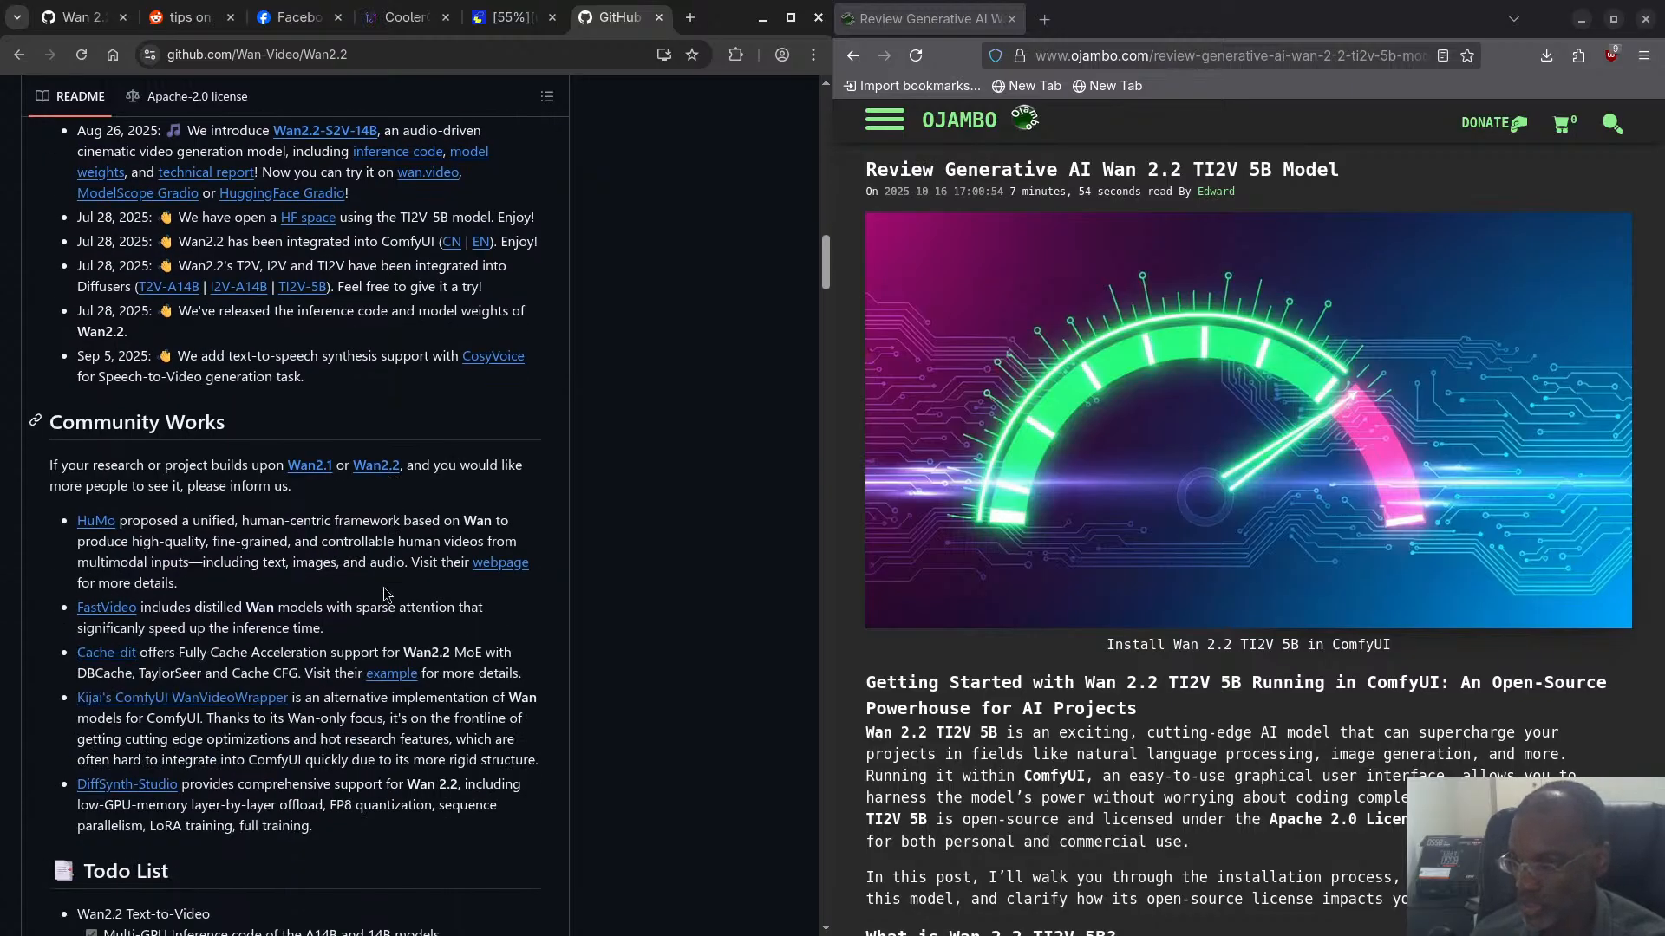
scroll(386, 595, "down", 6)
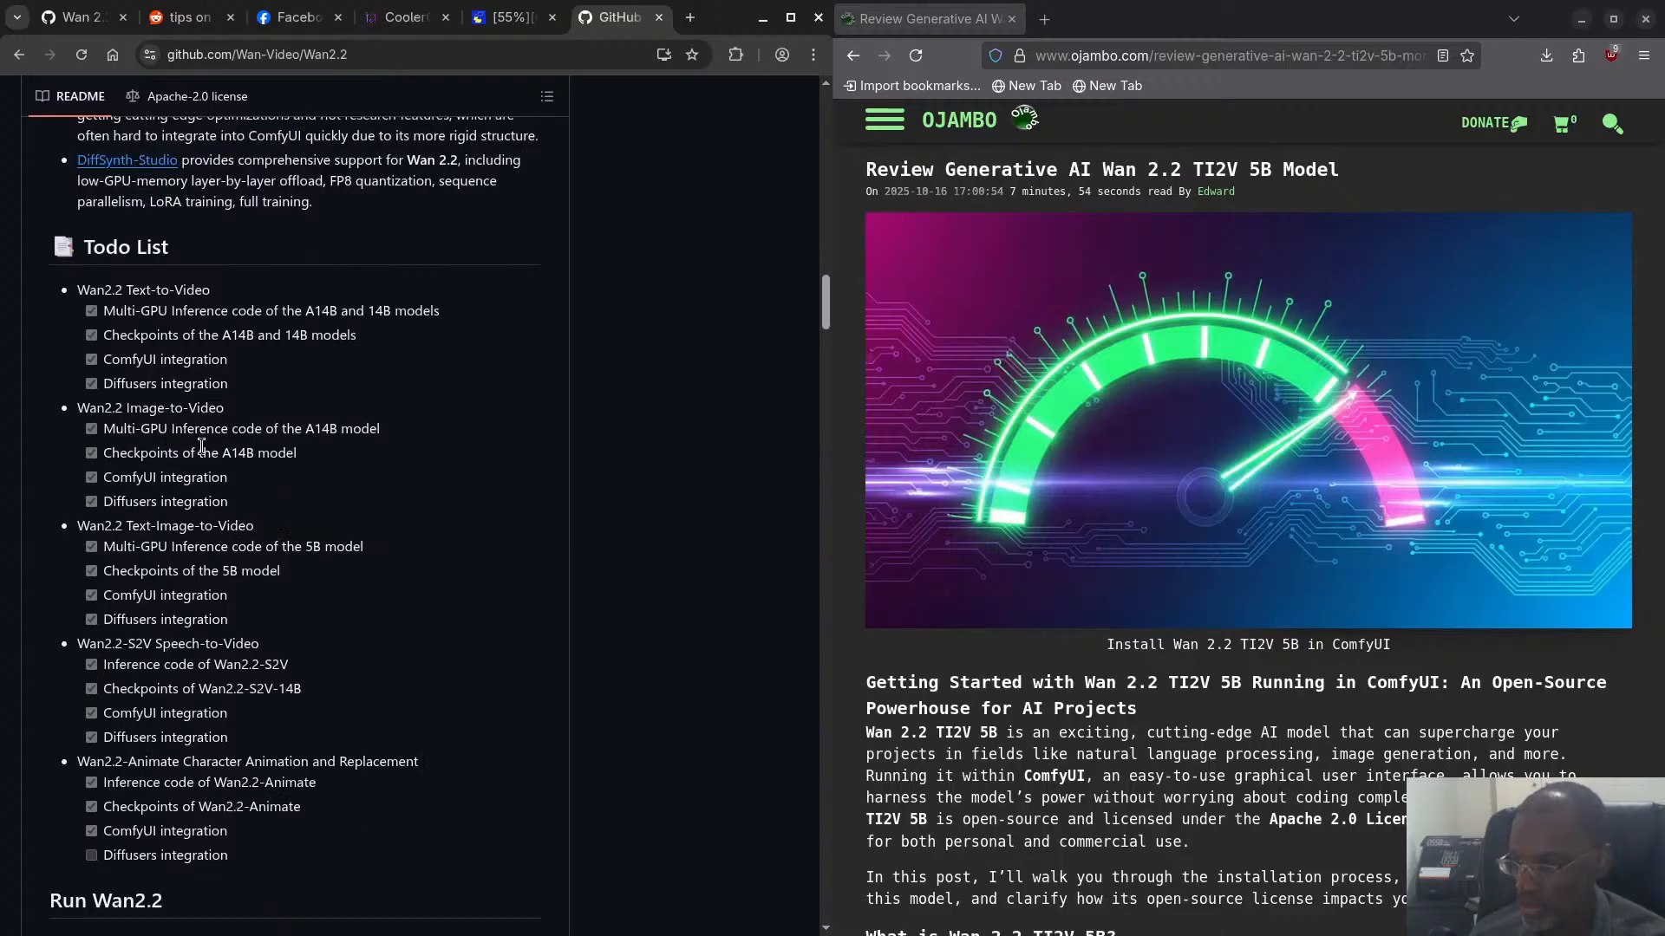
scroll(350, 575, "down", 2)
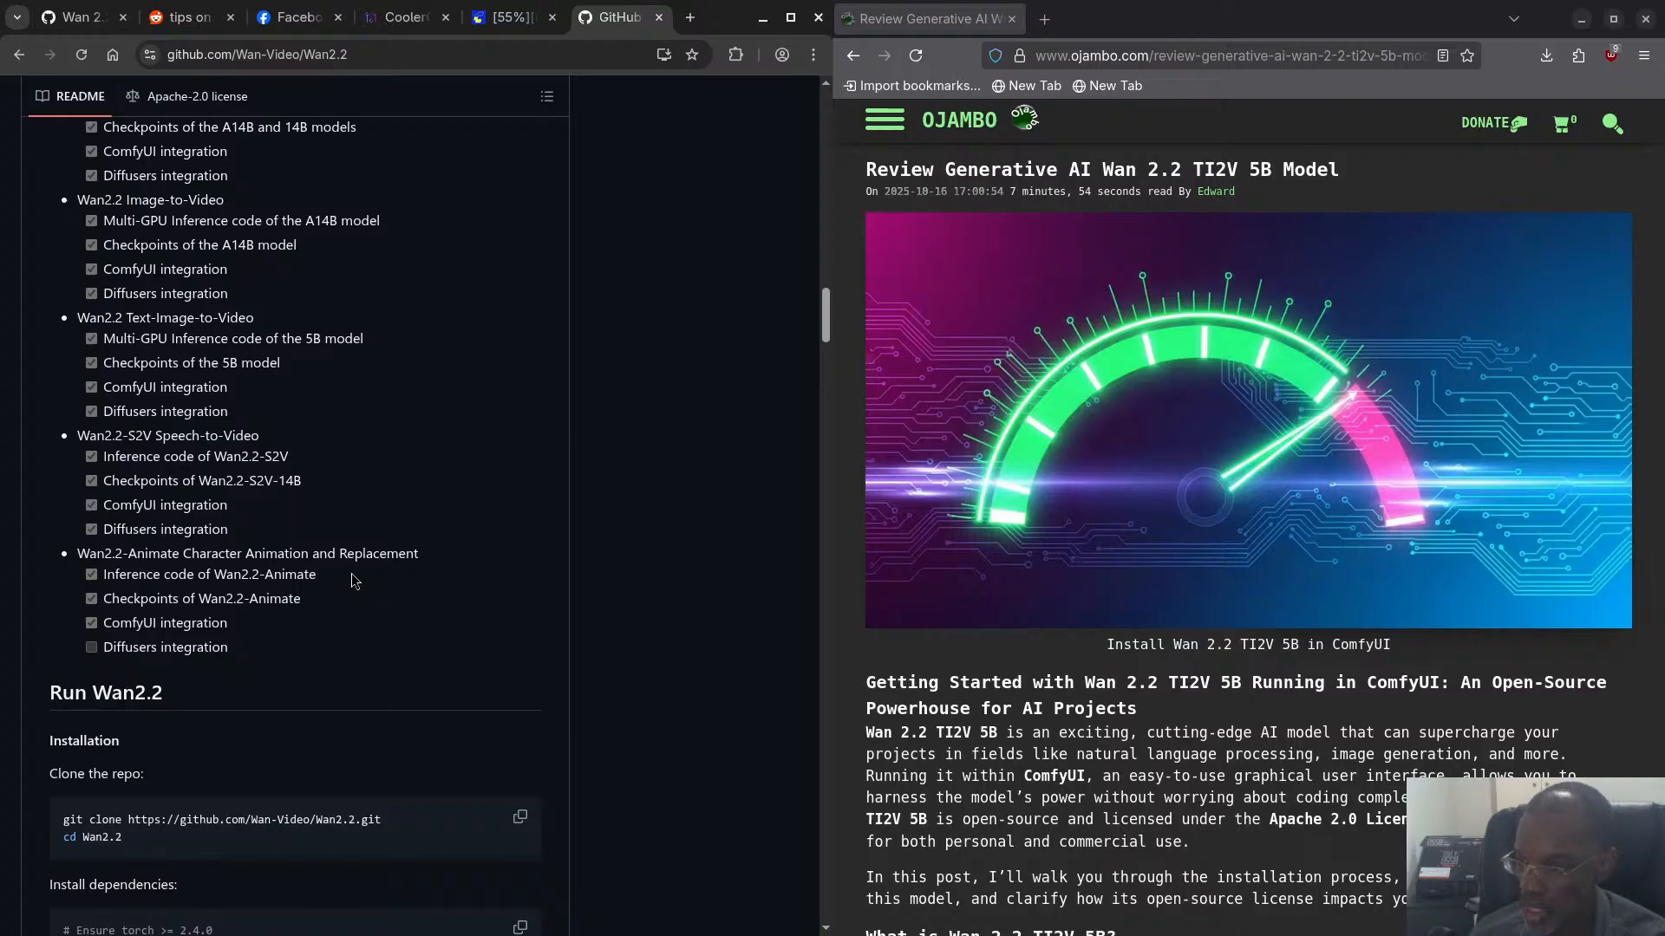
scroll(350, 575, "down", 6)
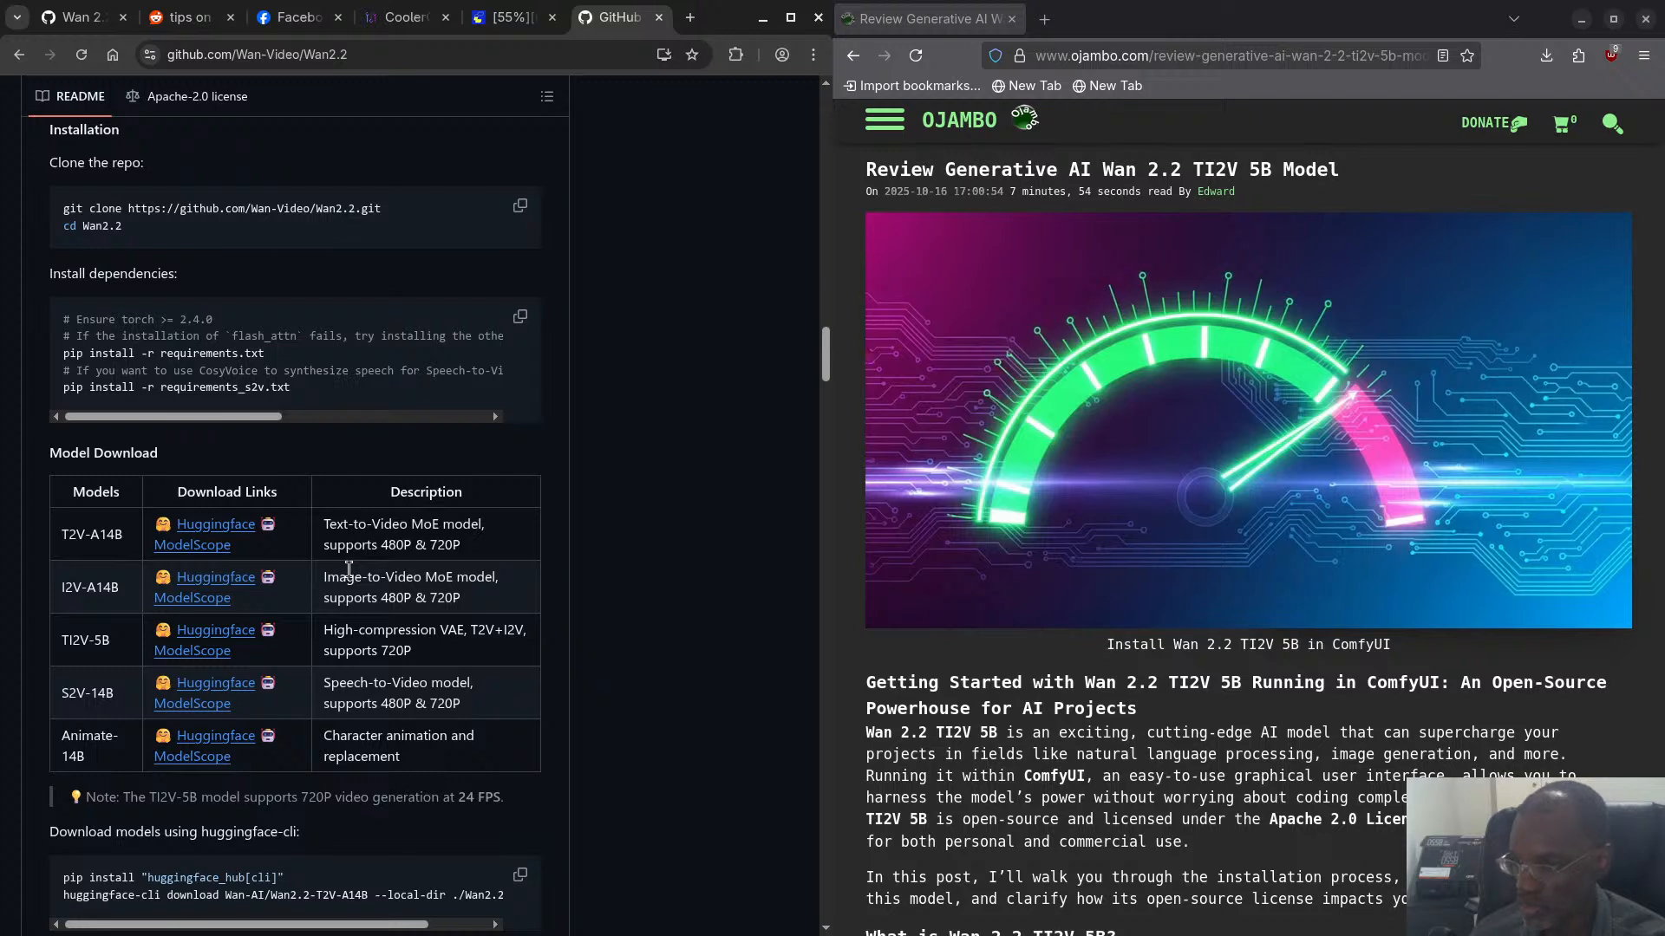
scroll(349, 568, "down", 1)
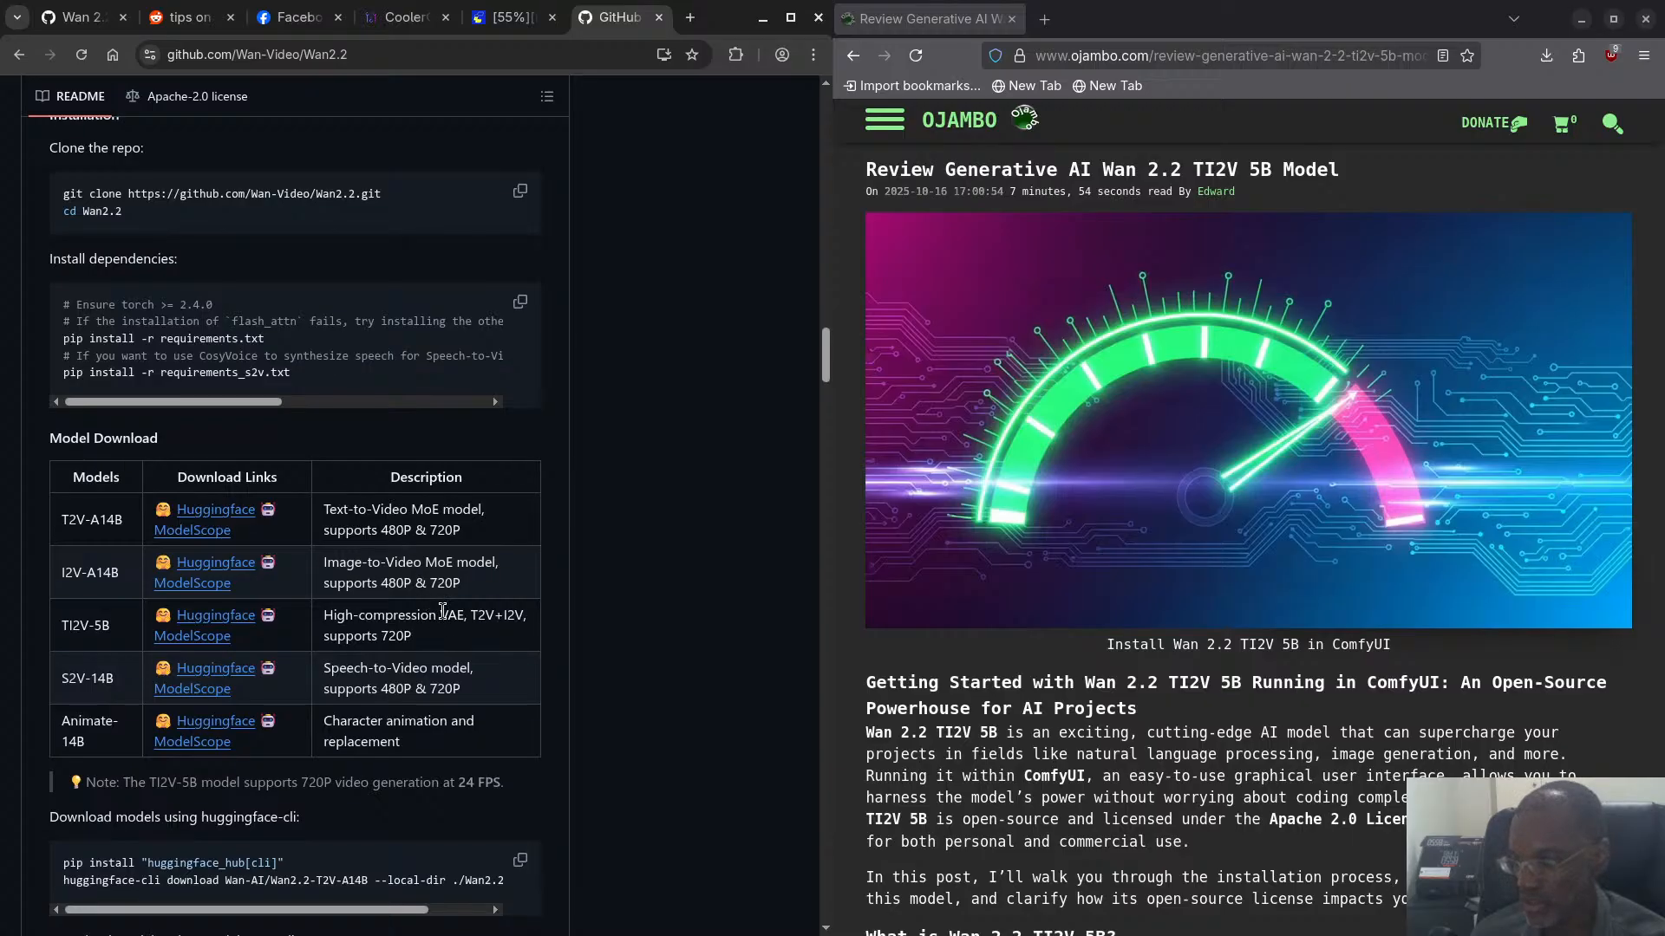
scroll(441, 612, "down", 15)
scroll(442, 612, "down", 12)
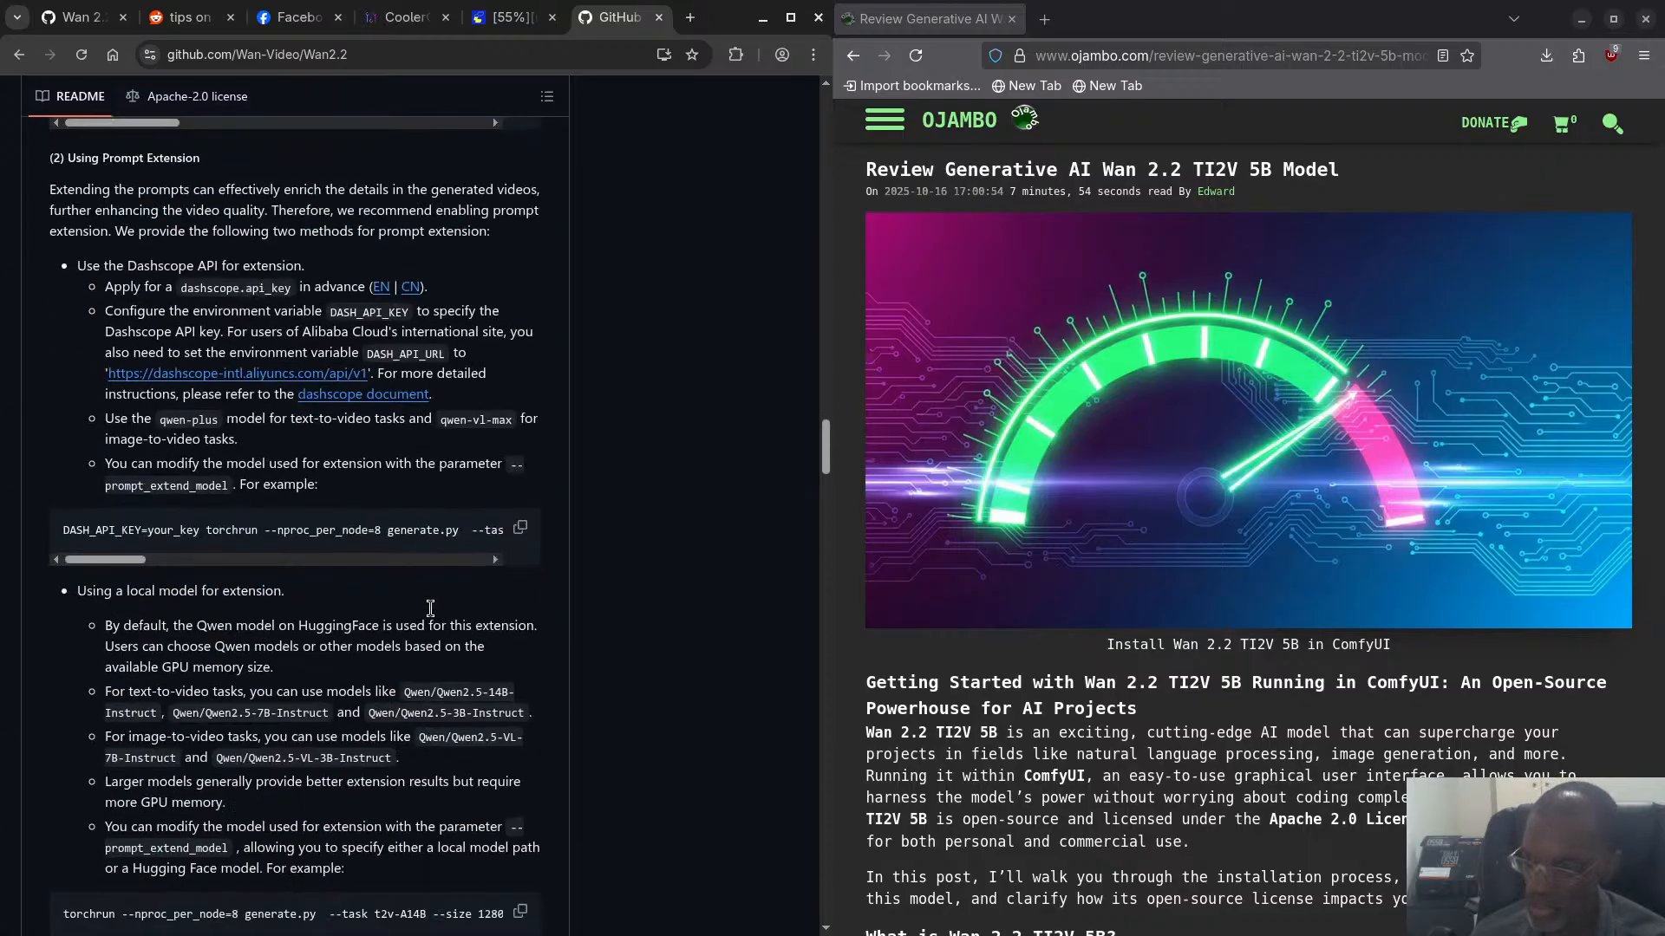
scroll(429, 614, "down", 15)
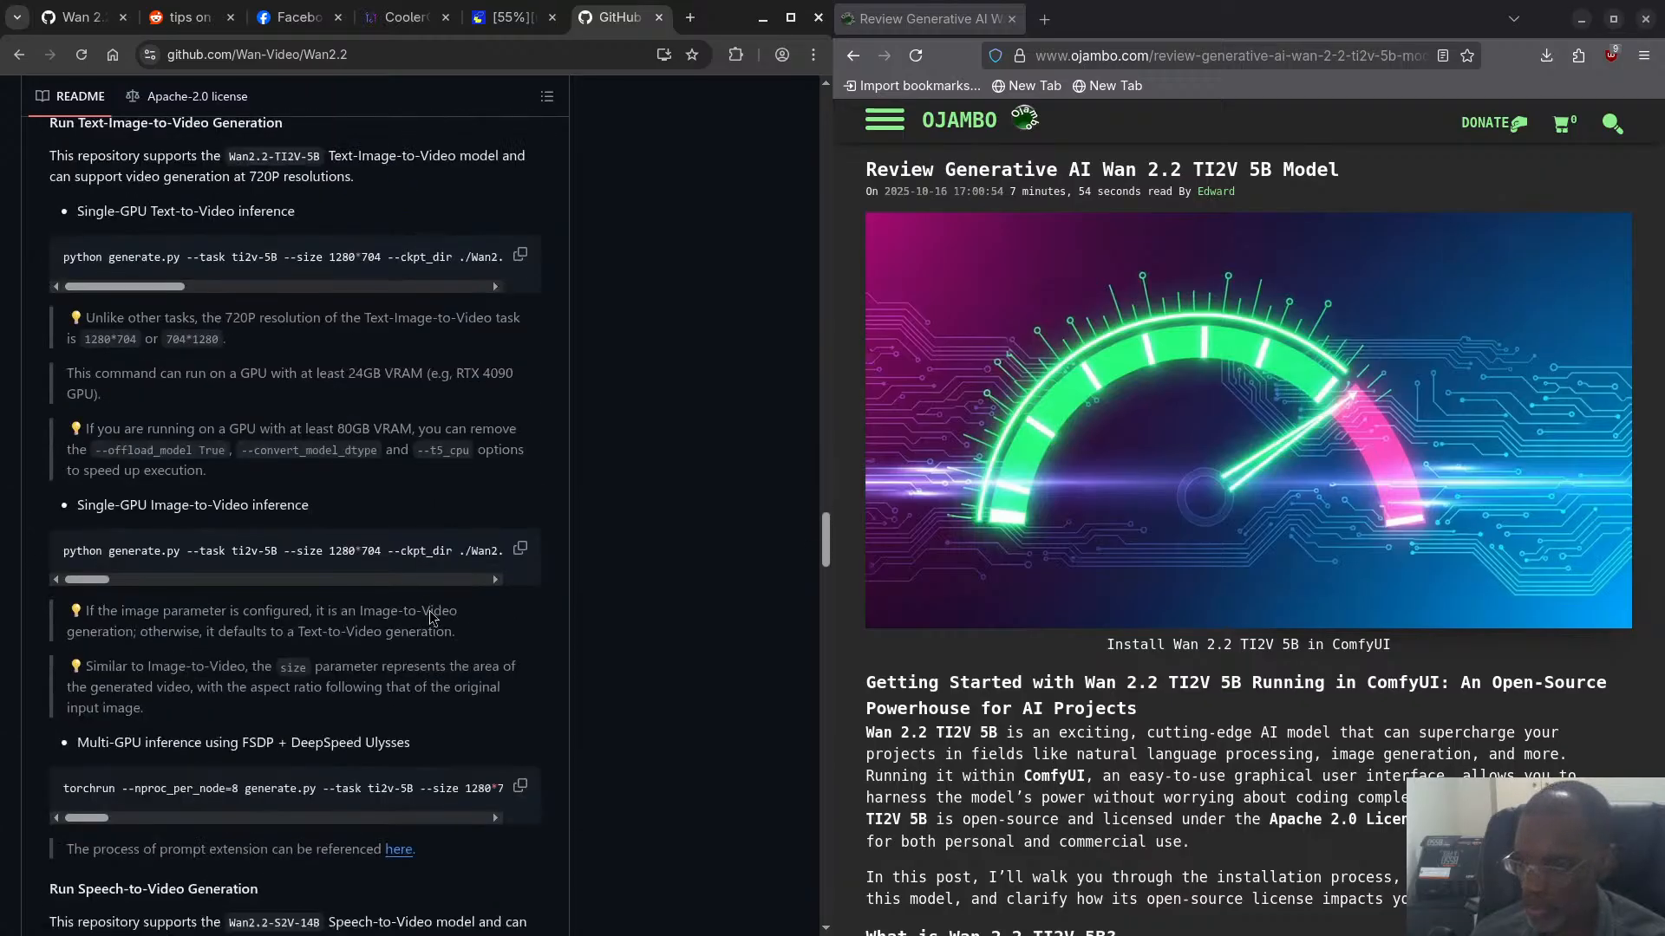
scroll(426, 610, "down", 15)
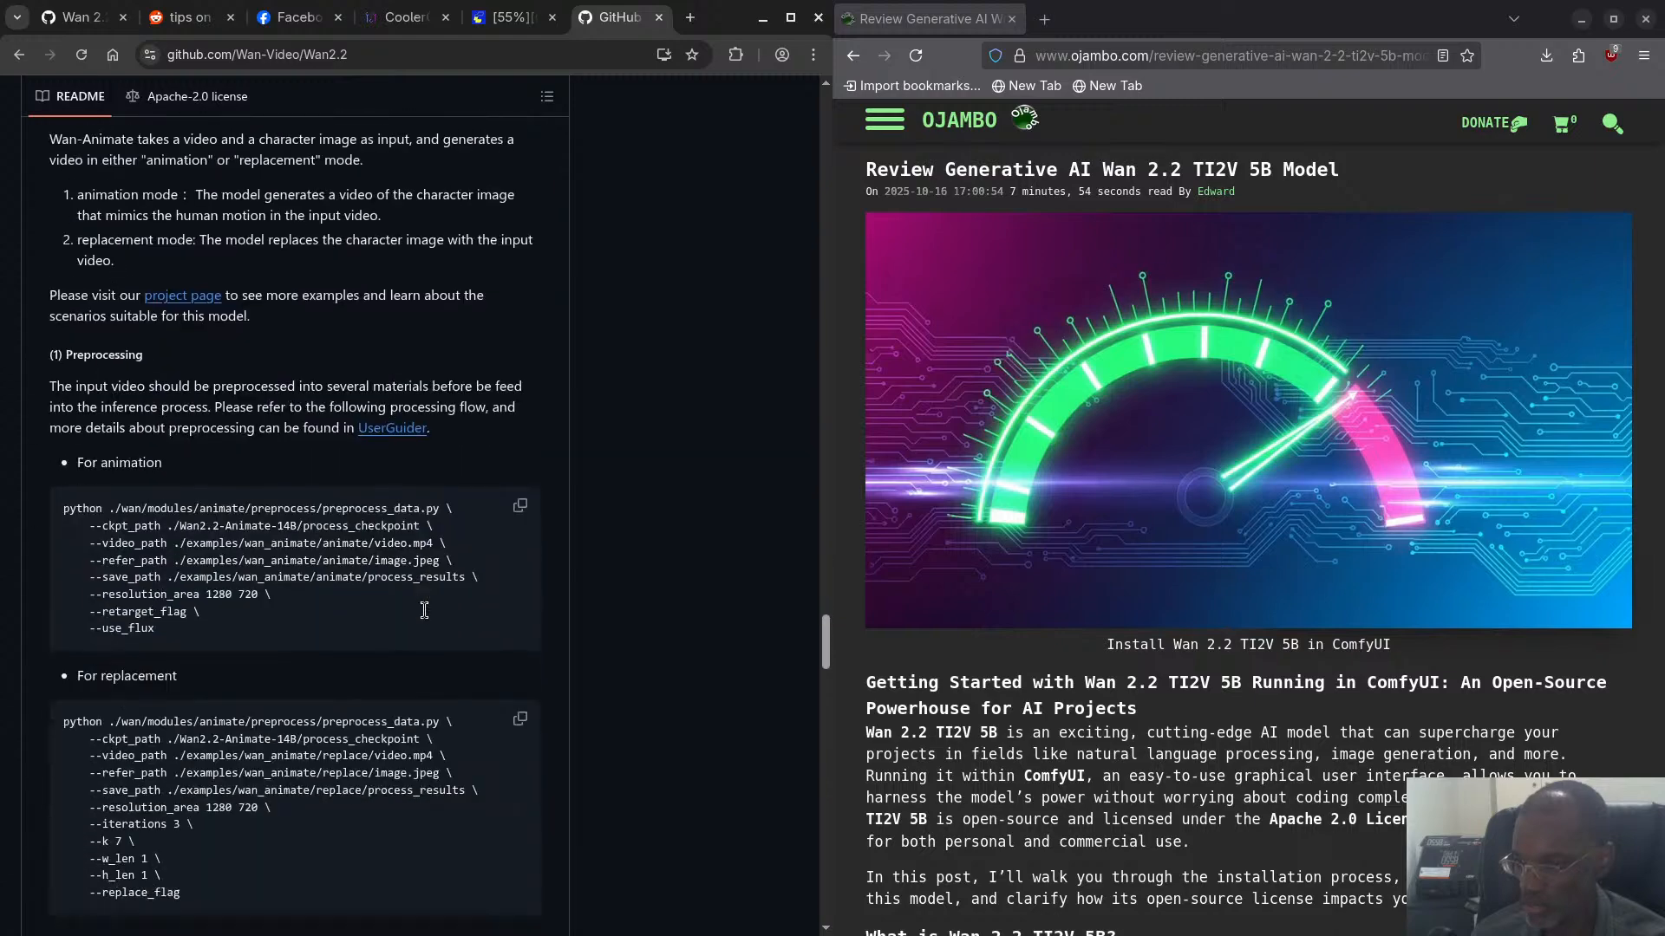
scroll(418, 610, "down", 15)
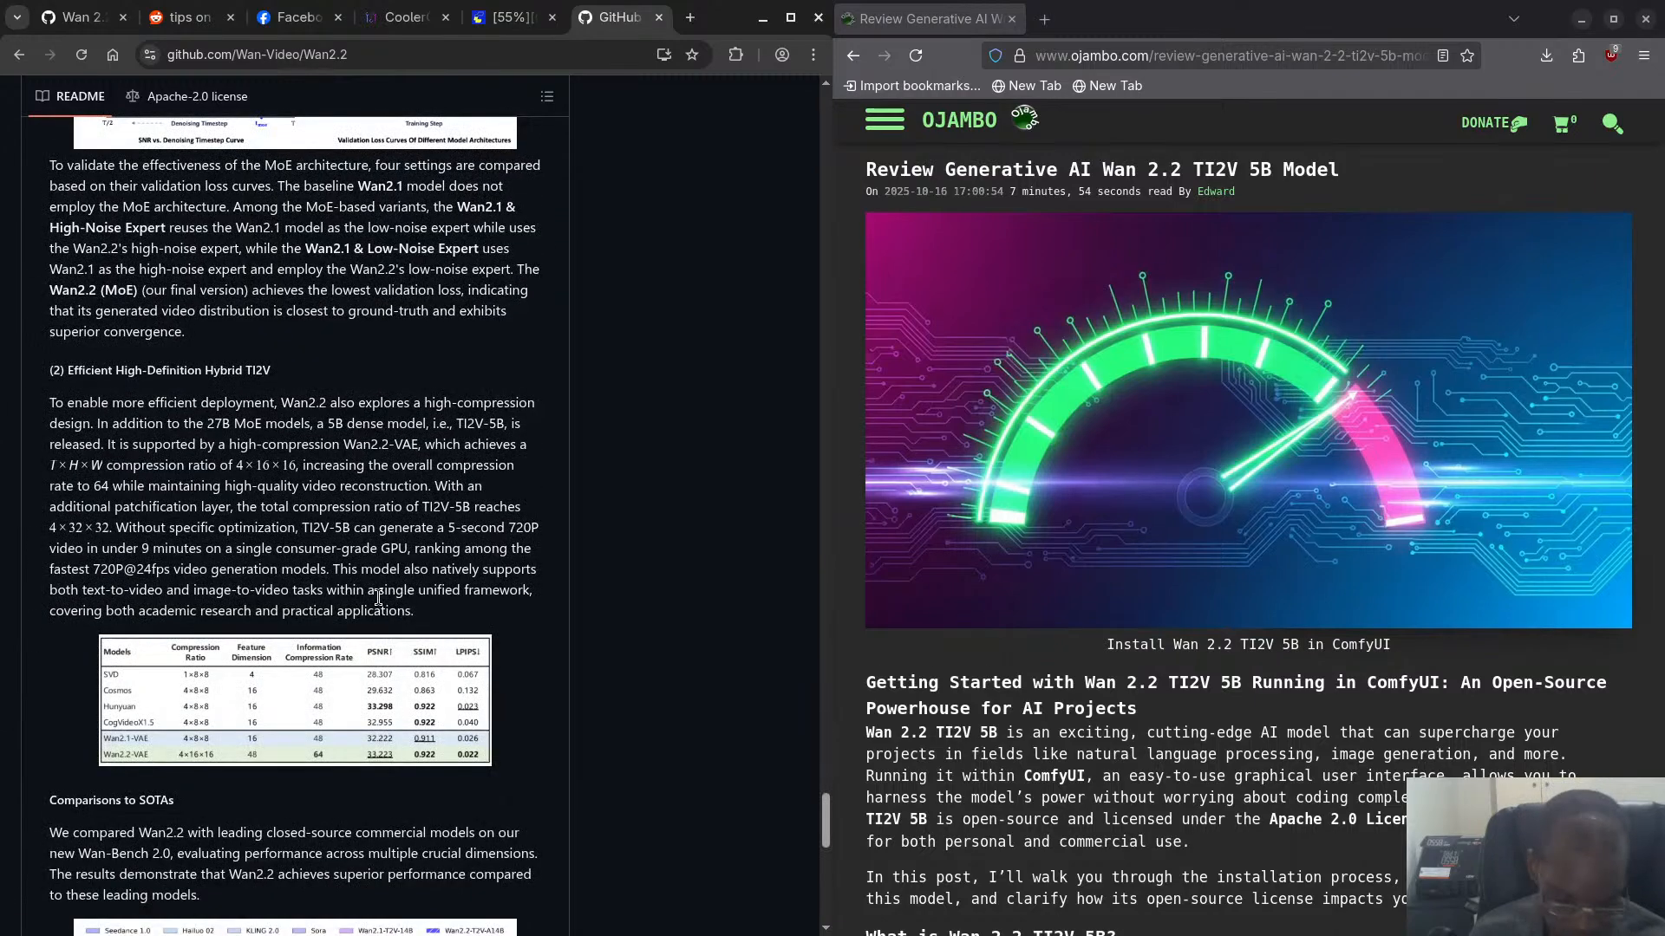
- Switch to the terminal running ComfyUI's main.py and check the progress of the current video generation in its log
key("super+w")
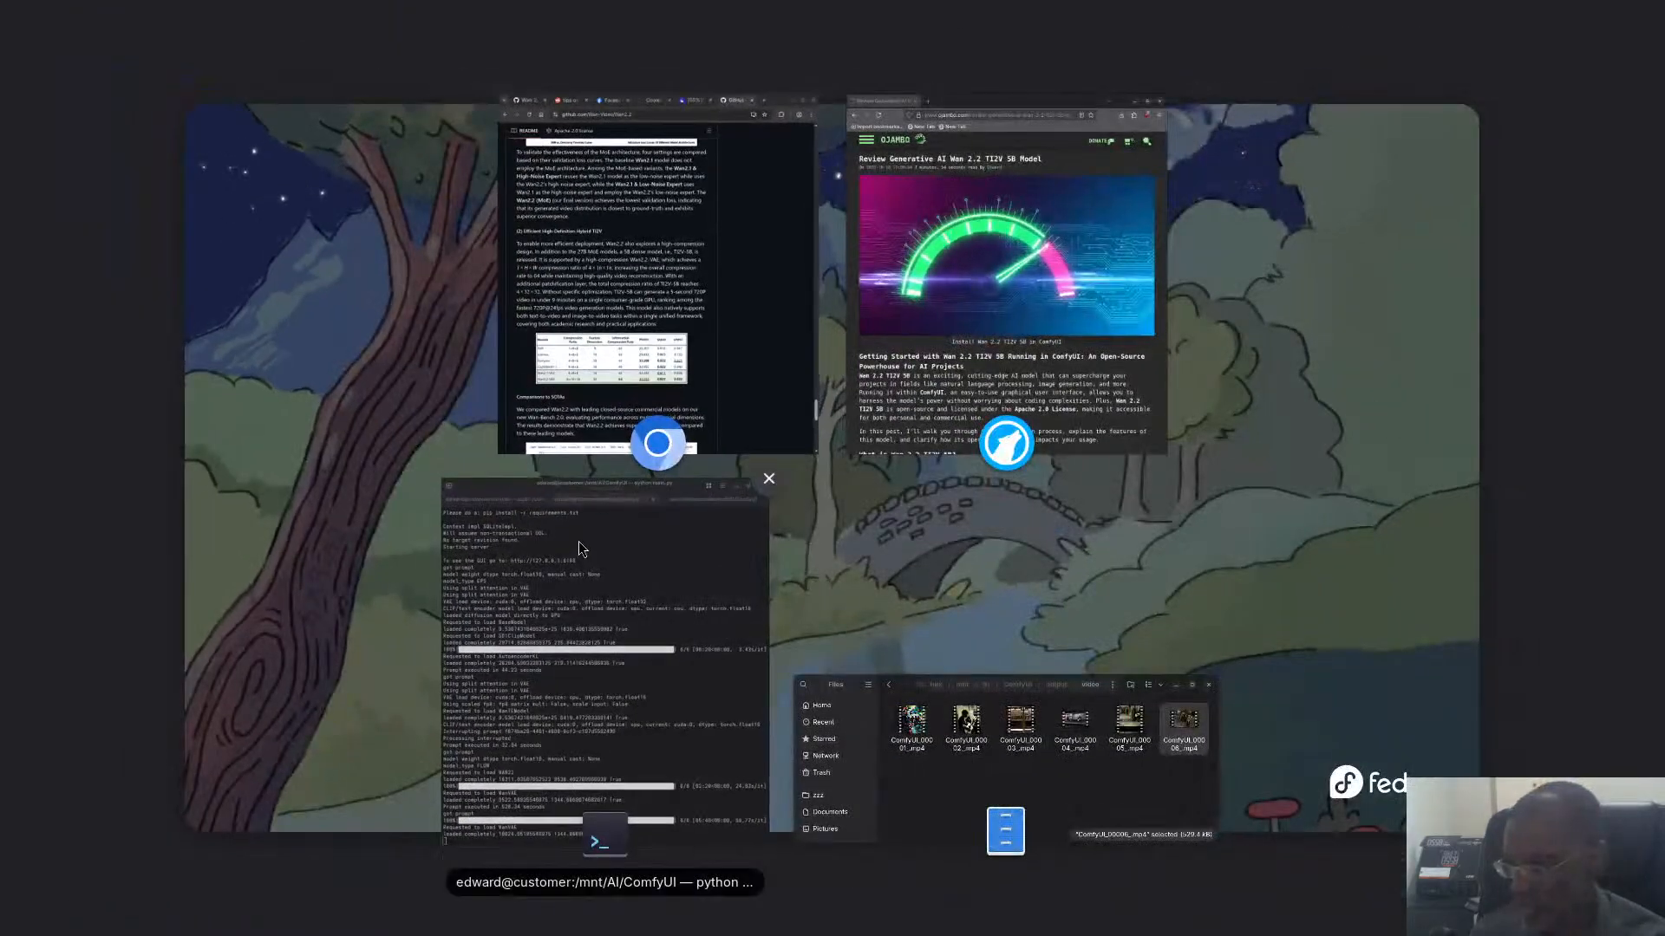
left_click(579, 541)
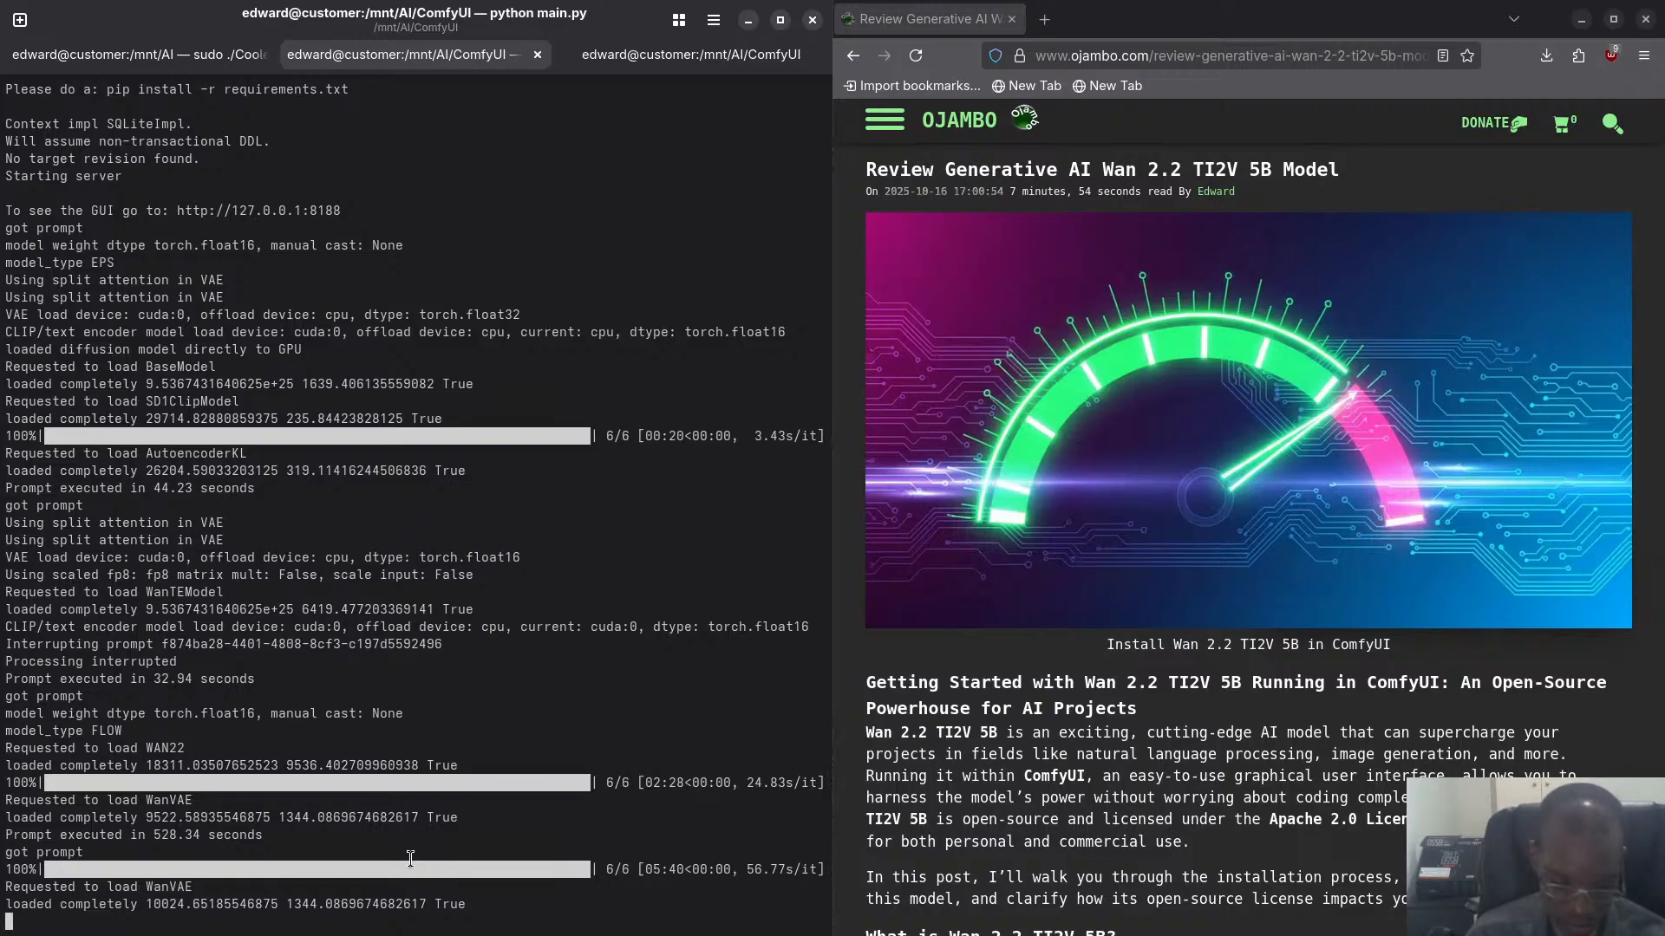
key("super")
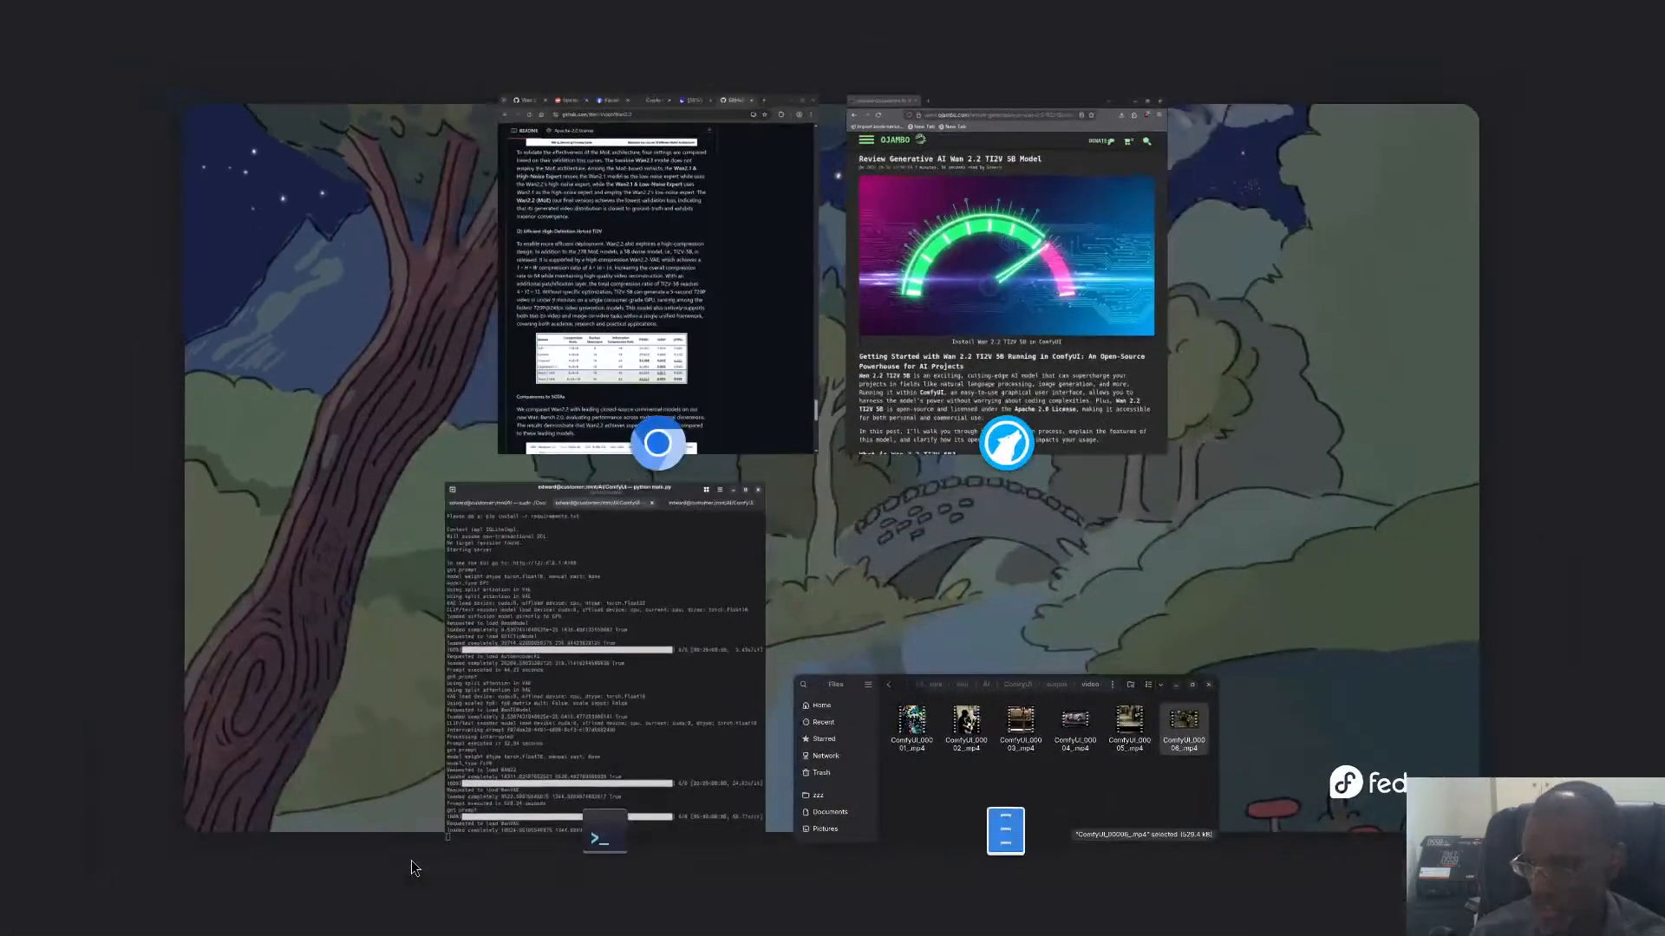
left_click(676, 593)
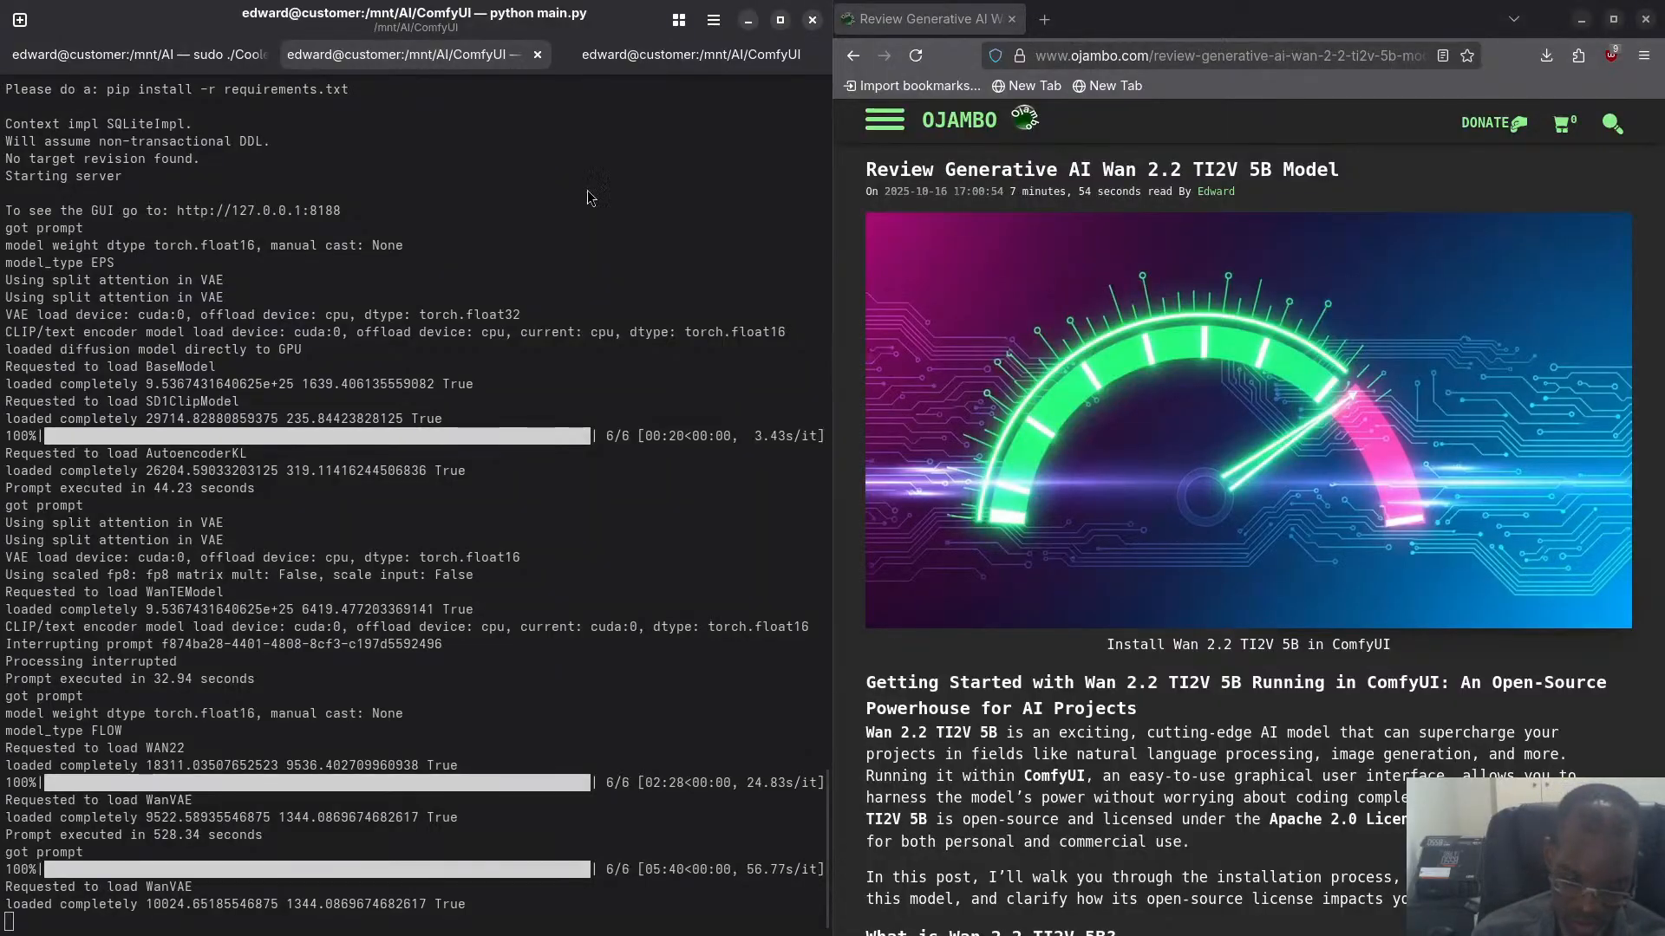
key("super")
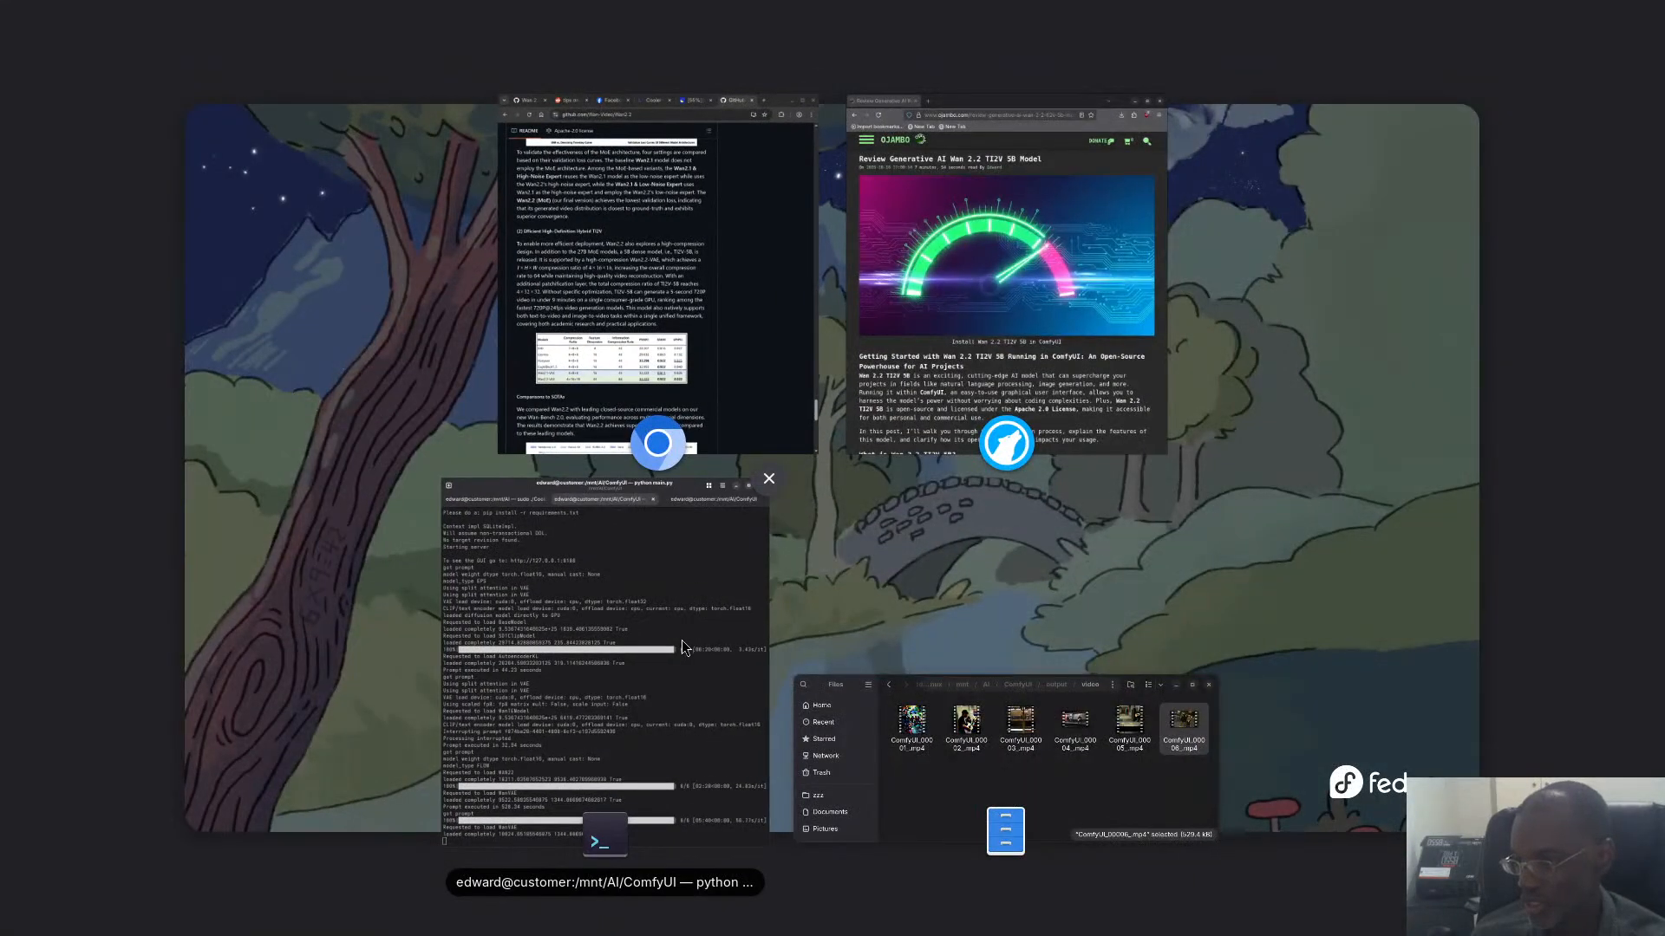
left_click(678, 592)
- Return to Chromium to check the ComfyUI video workflow, and view the CPU and GPU sensors in CoolerControl
key("super")
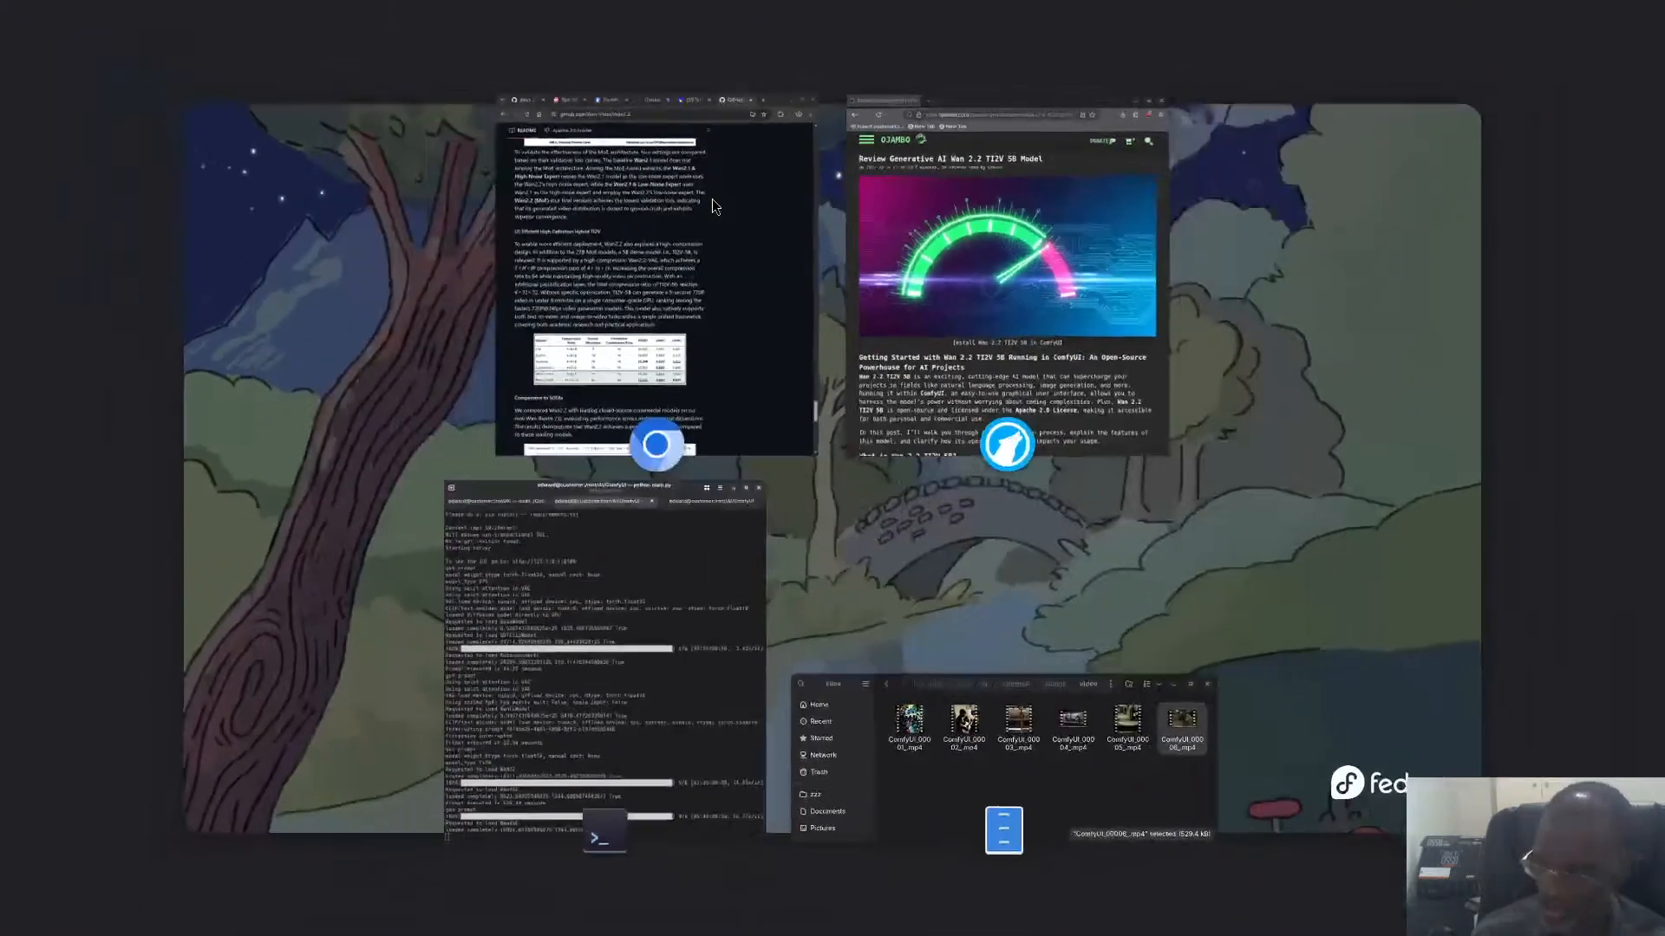
left_click(763, 227)
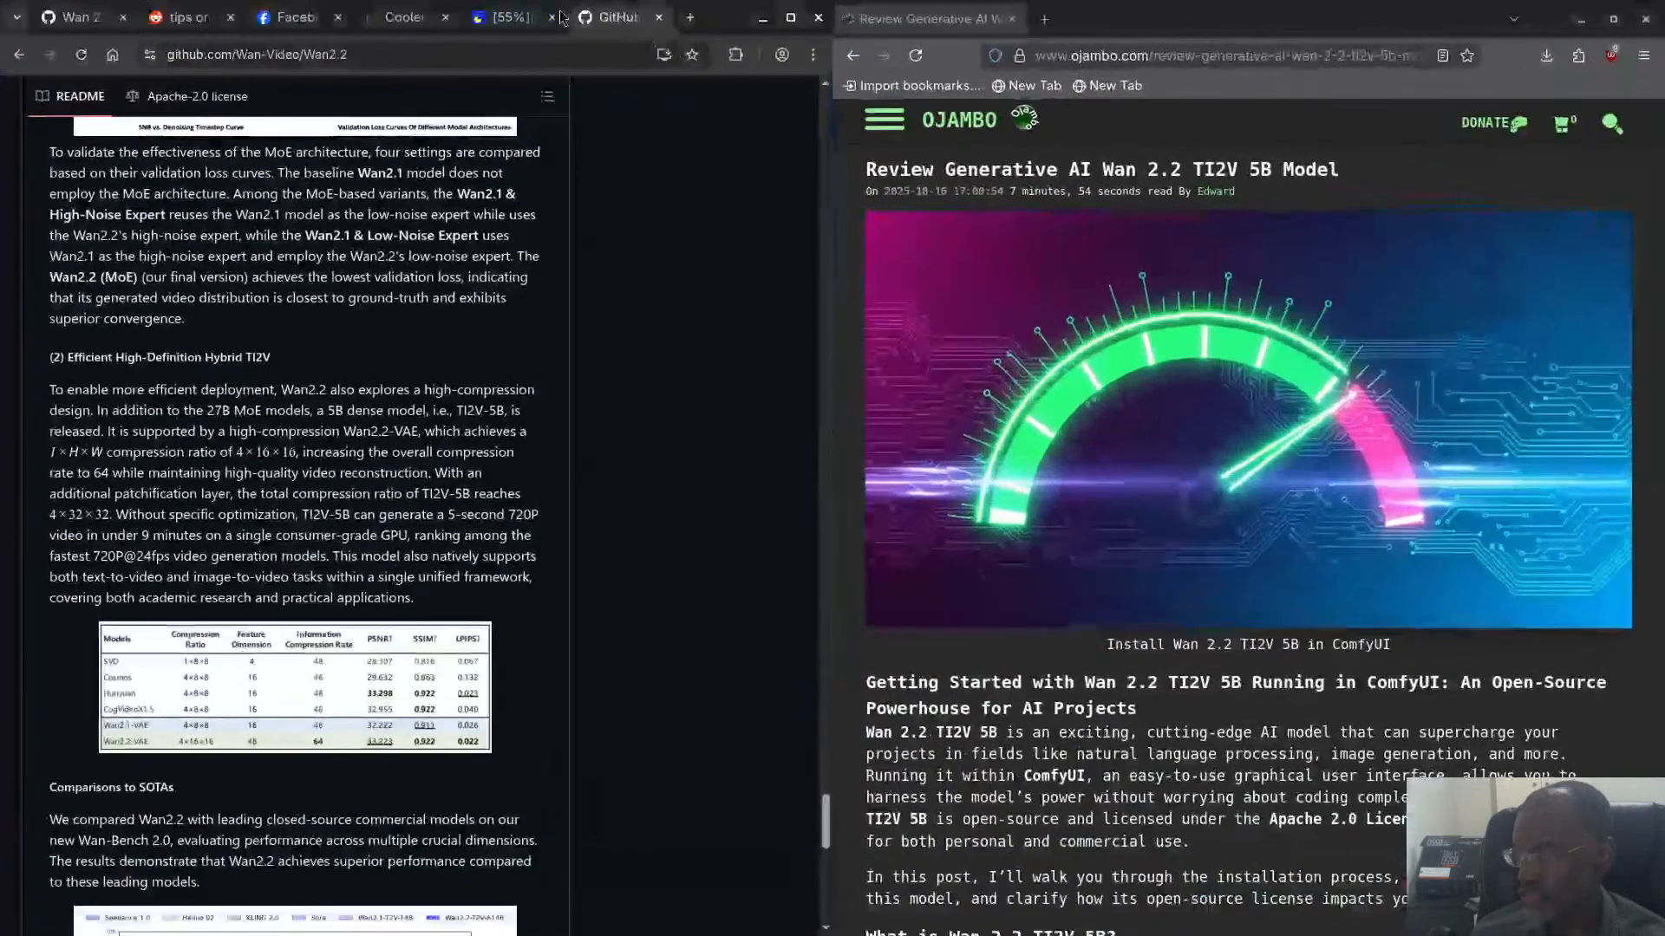
left_click(510, 17)
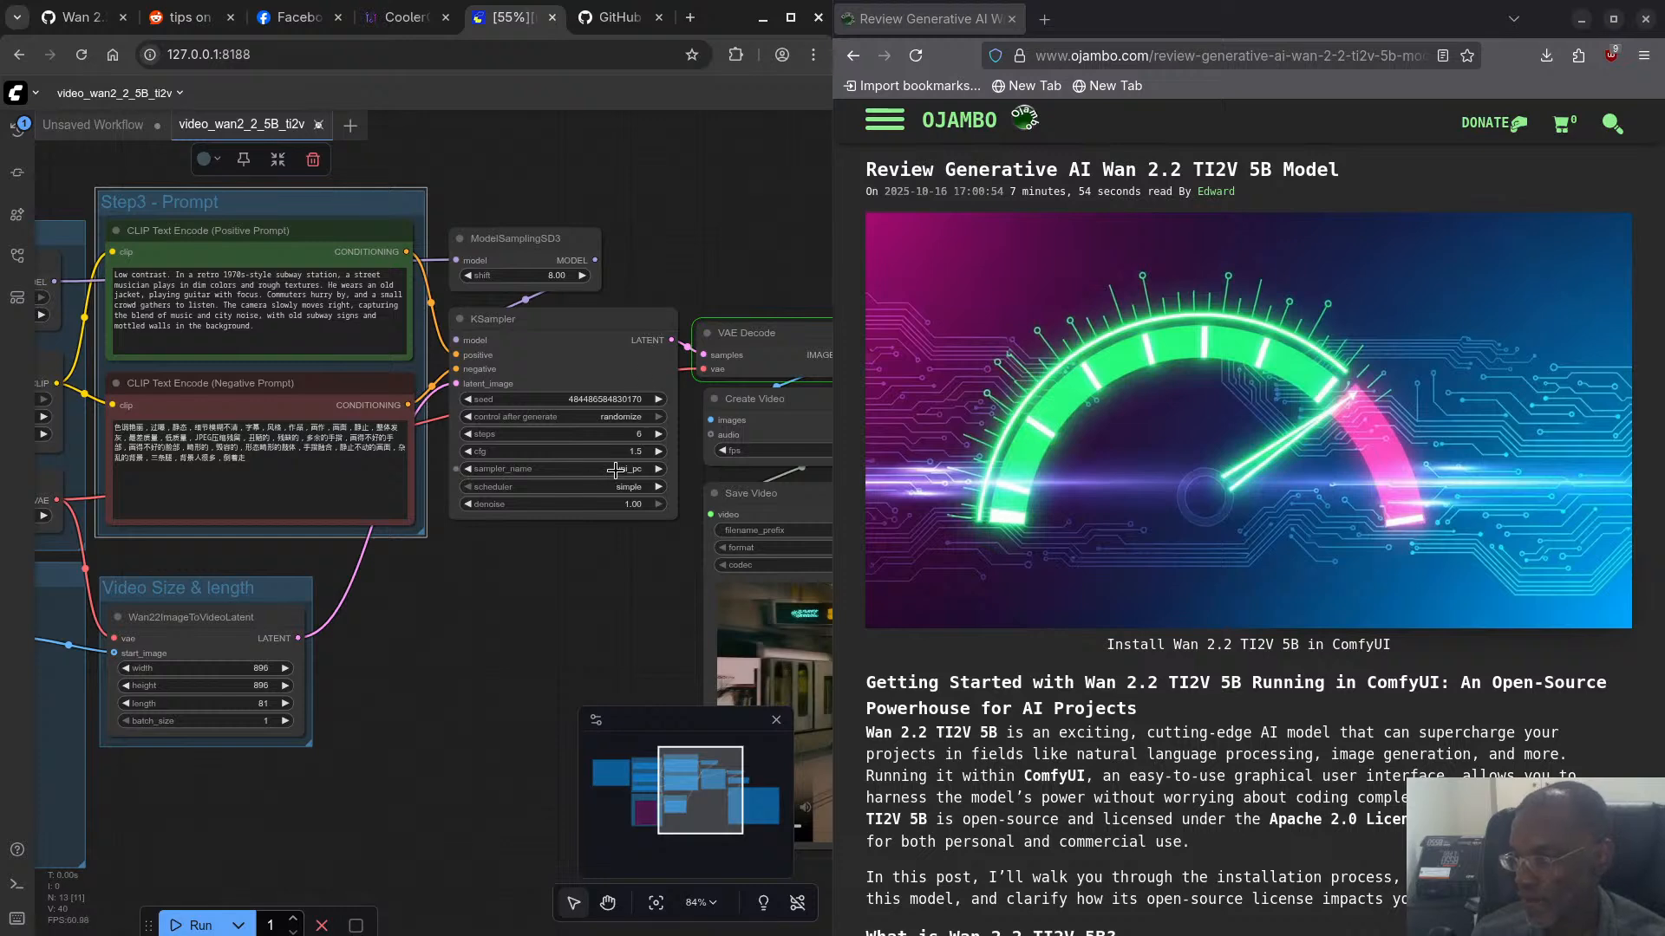
left_click(399, 26)
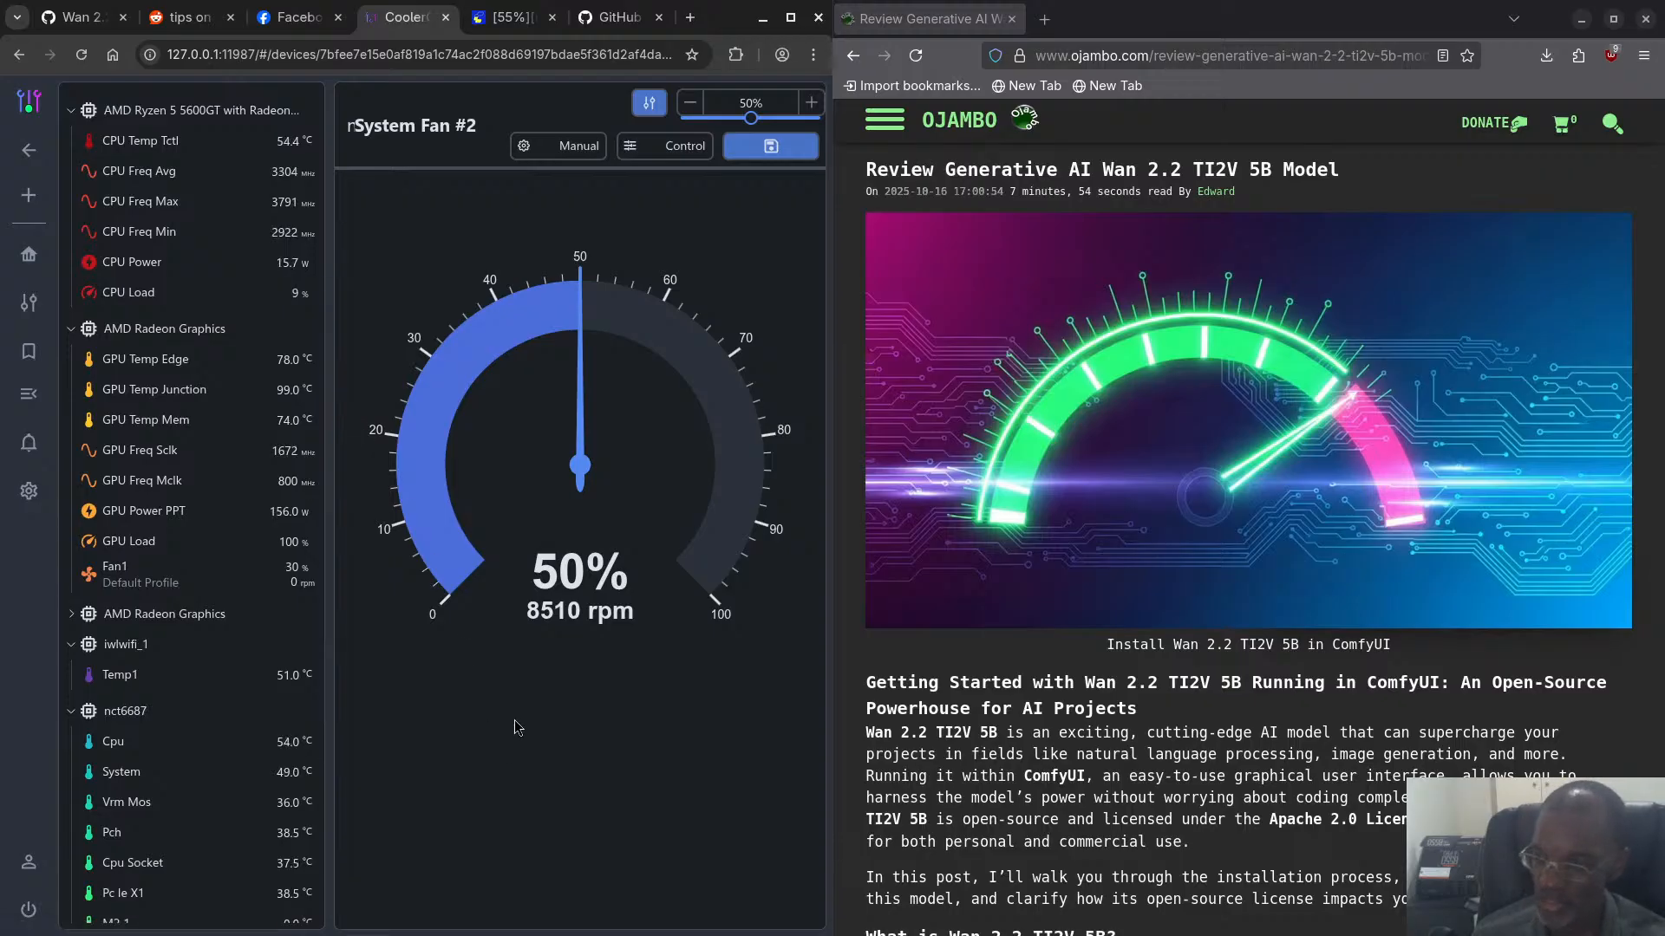
- Switch to the terminal session used for GPU checks and rerun rocm-smi --showmeminfo vram
key("super")
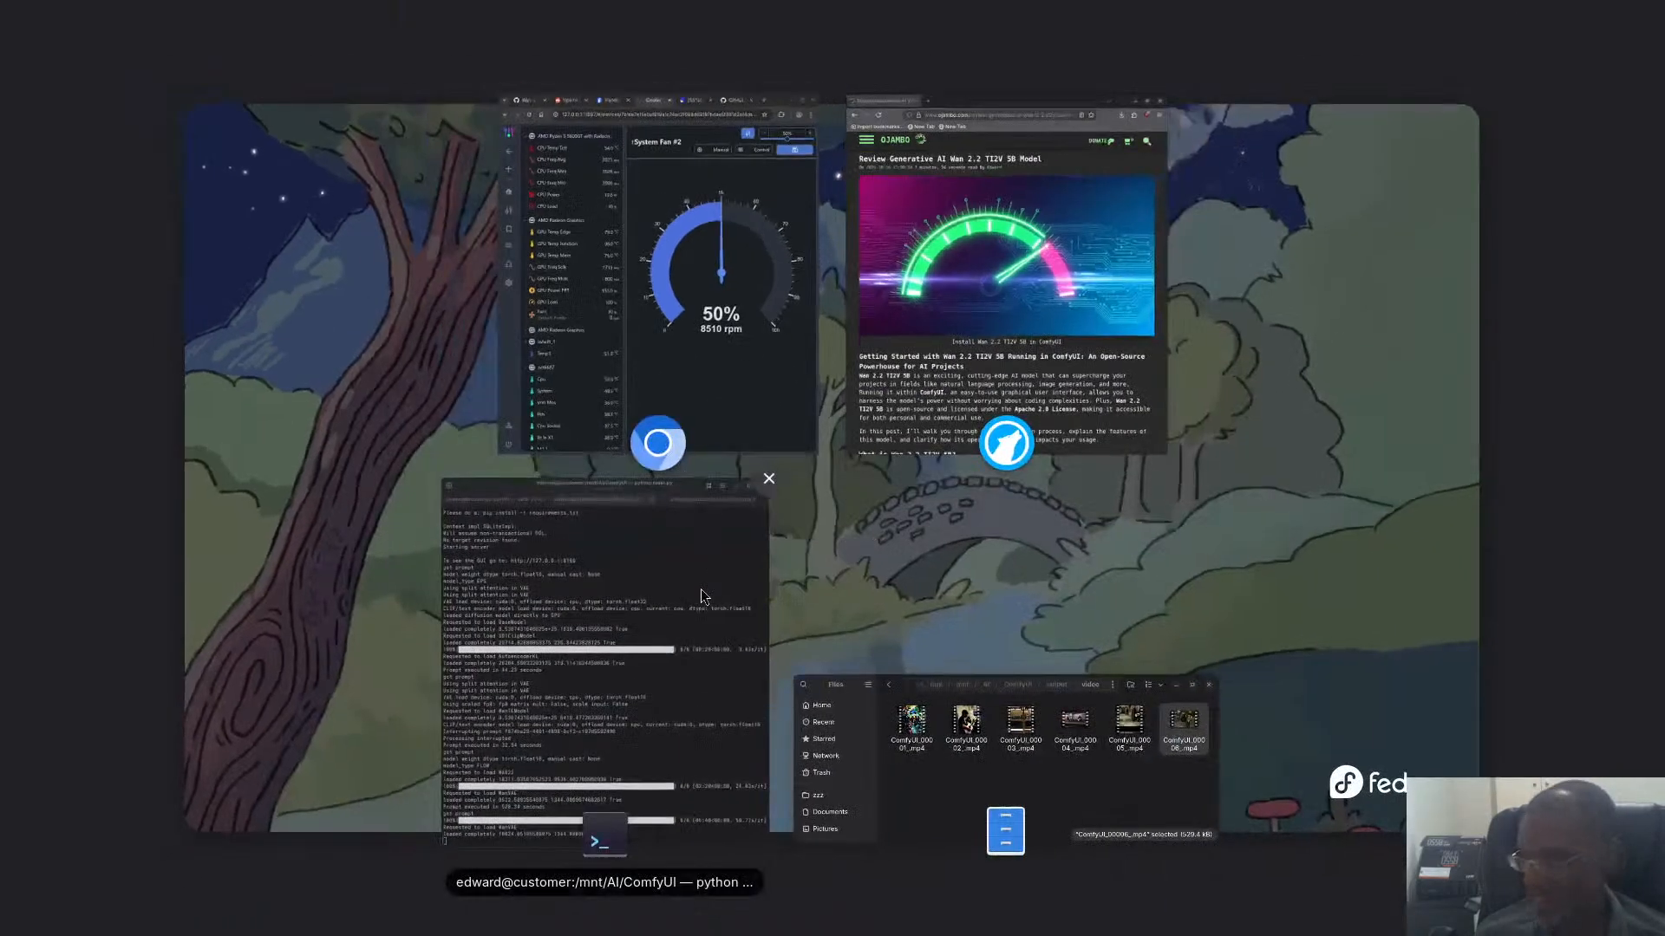
left_click(699, 592)
left_click(628, 56)
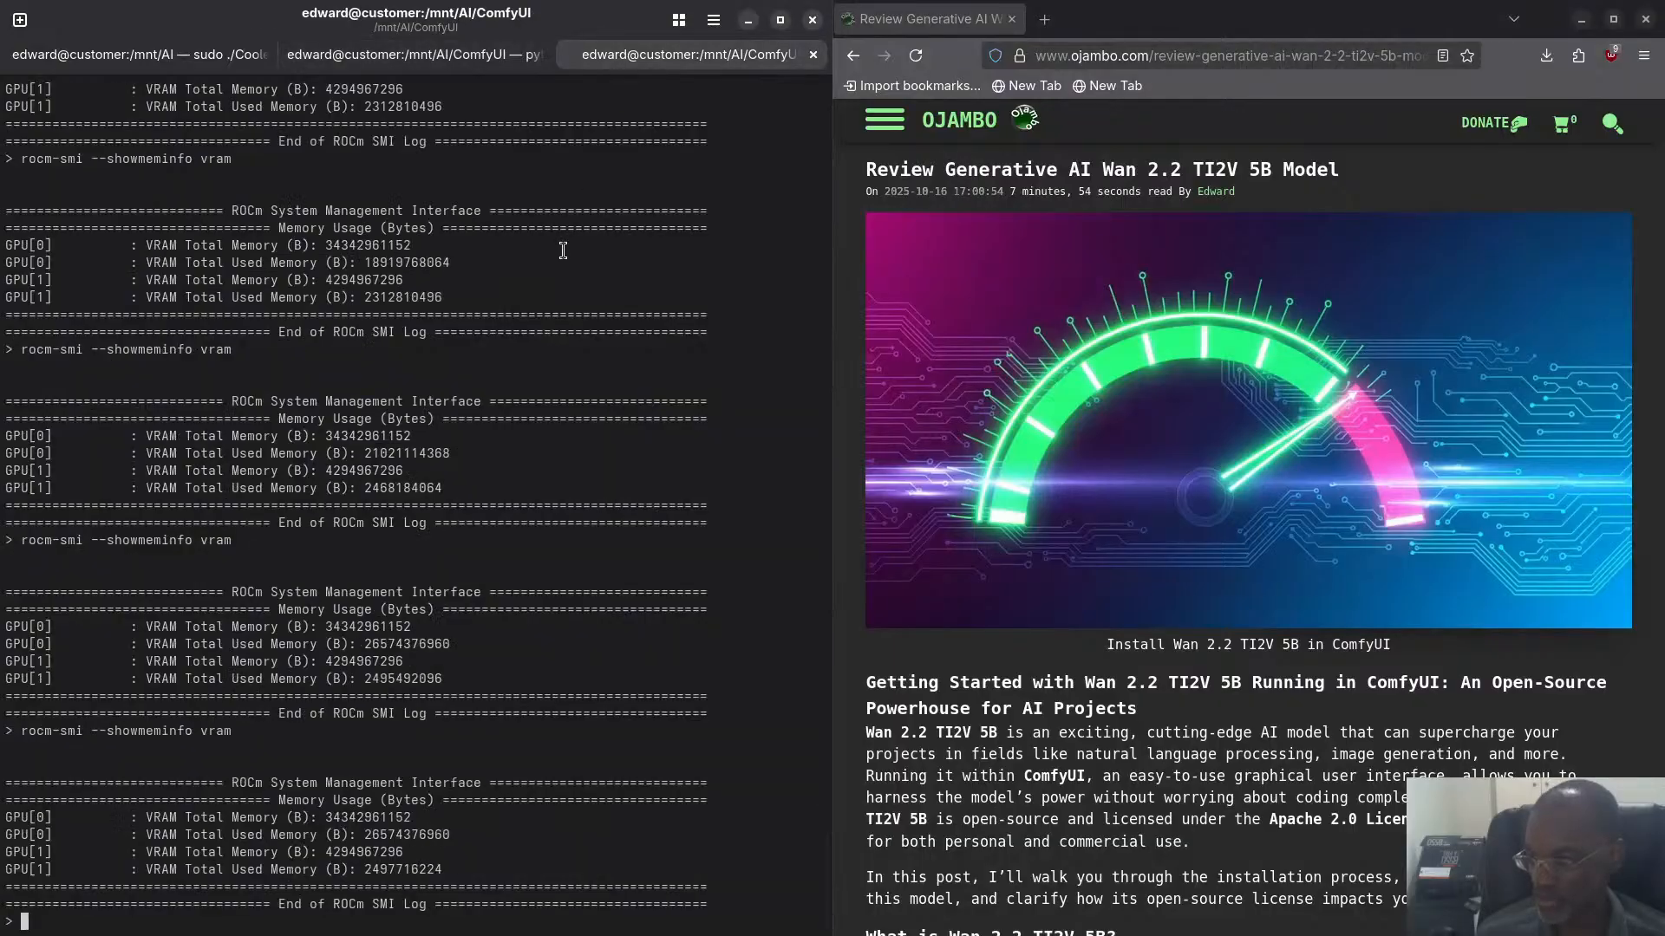
key("Up")
key("Return")
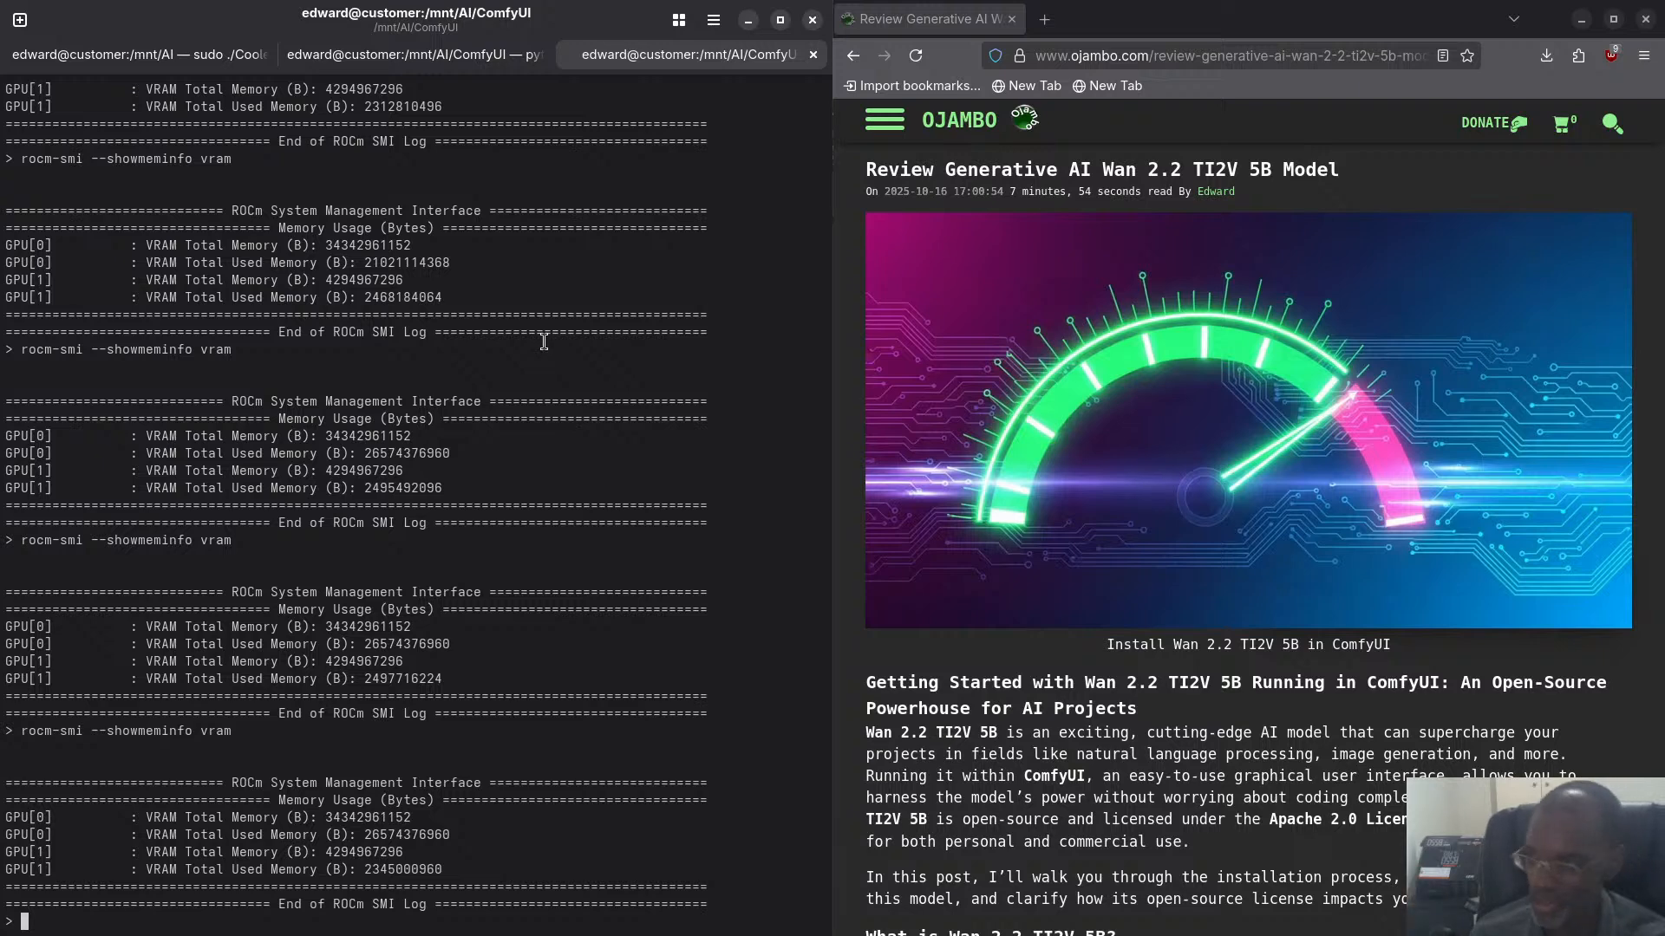
- Review the ComfyUI server log, highlighting the WanVAE load and execution-time lines and the earlier AutoencoderKL ones for comparison
left_click(381, 54)
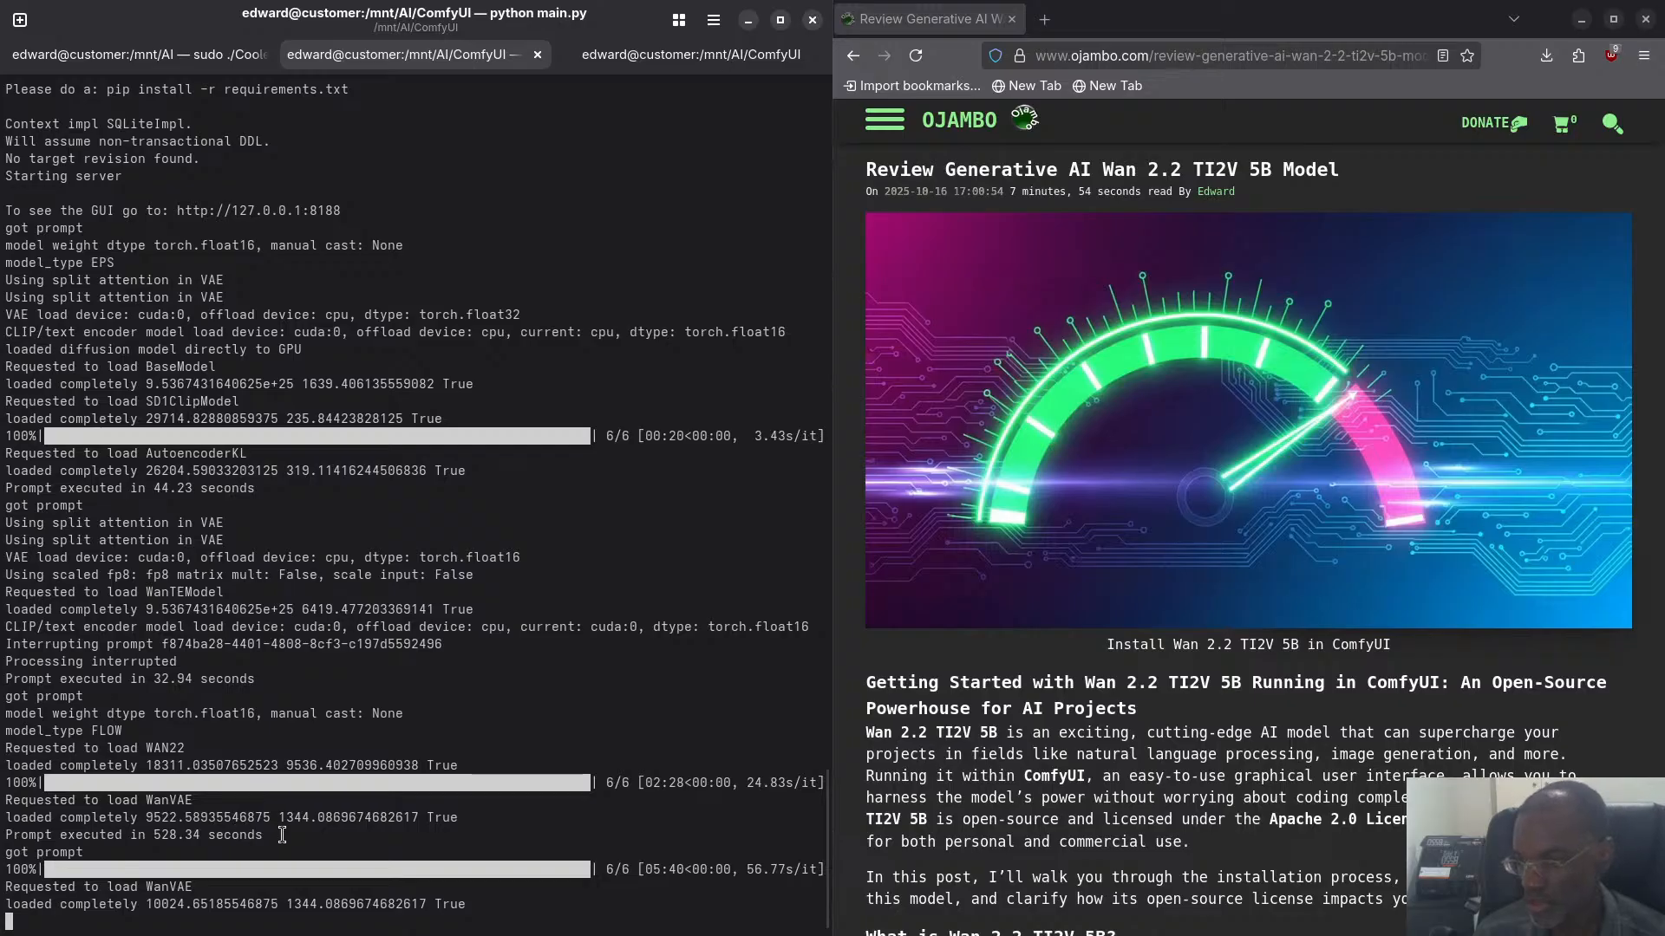
left_click_drag(282, 835, 29, 796)
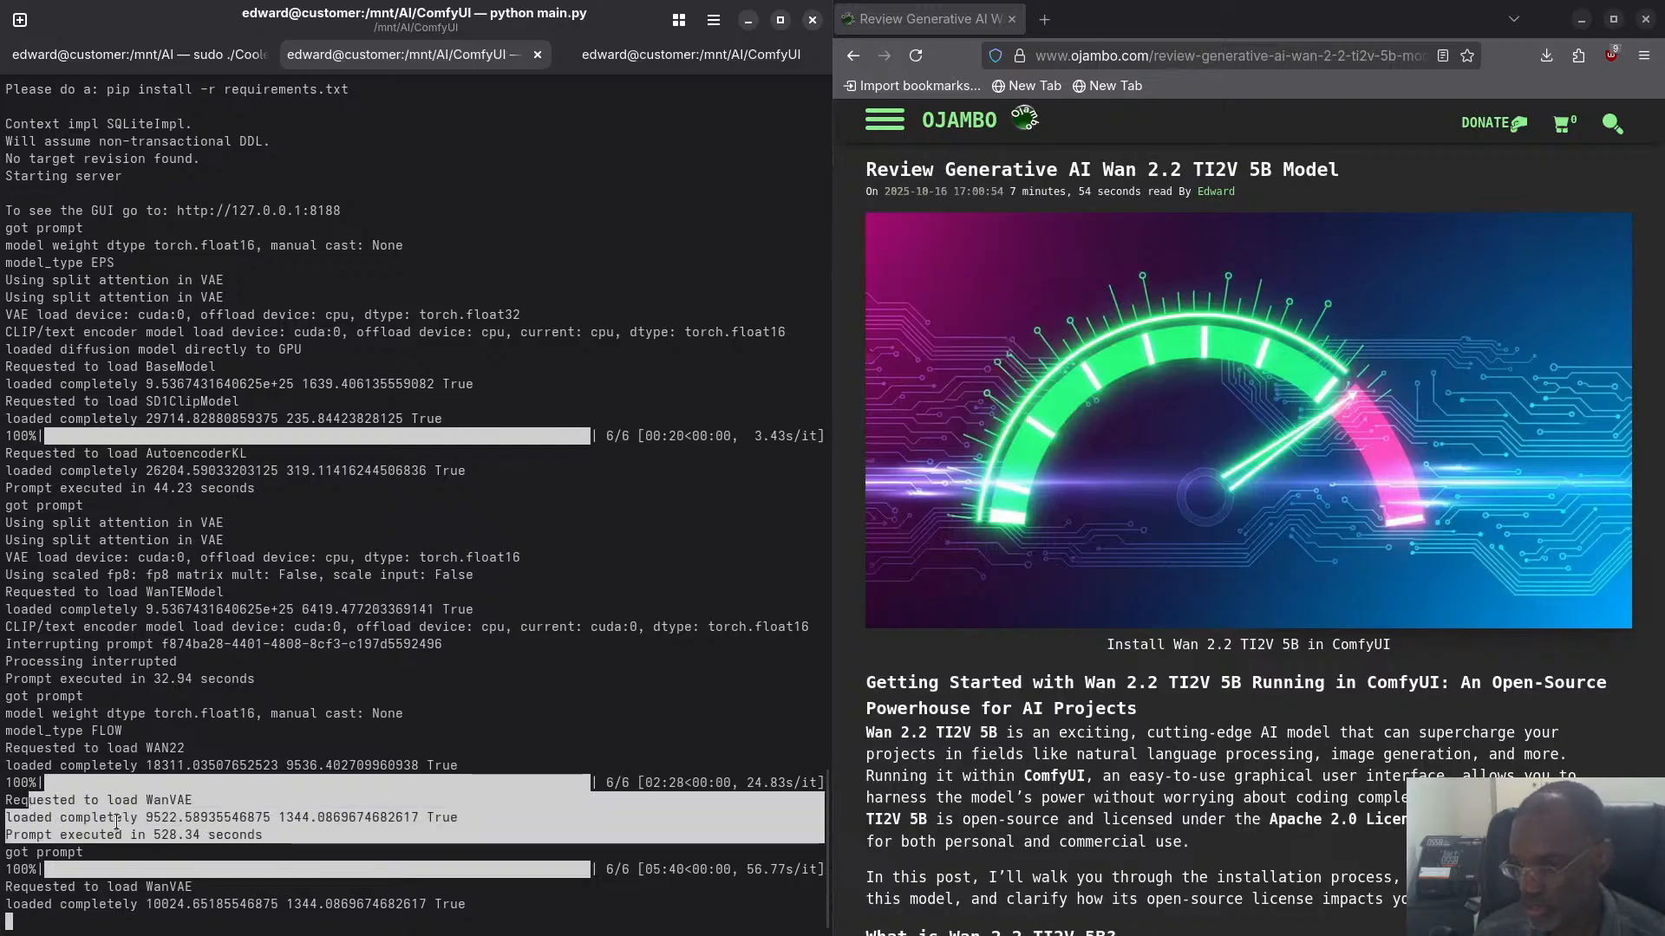
left_click(226, 834)
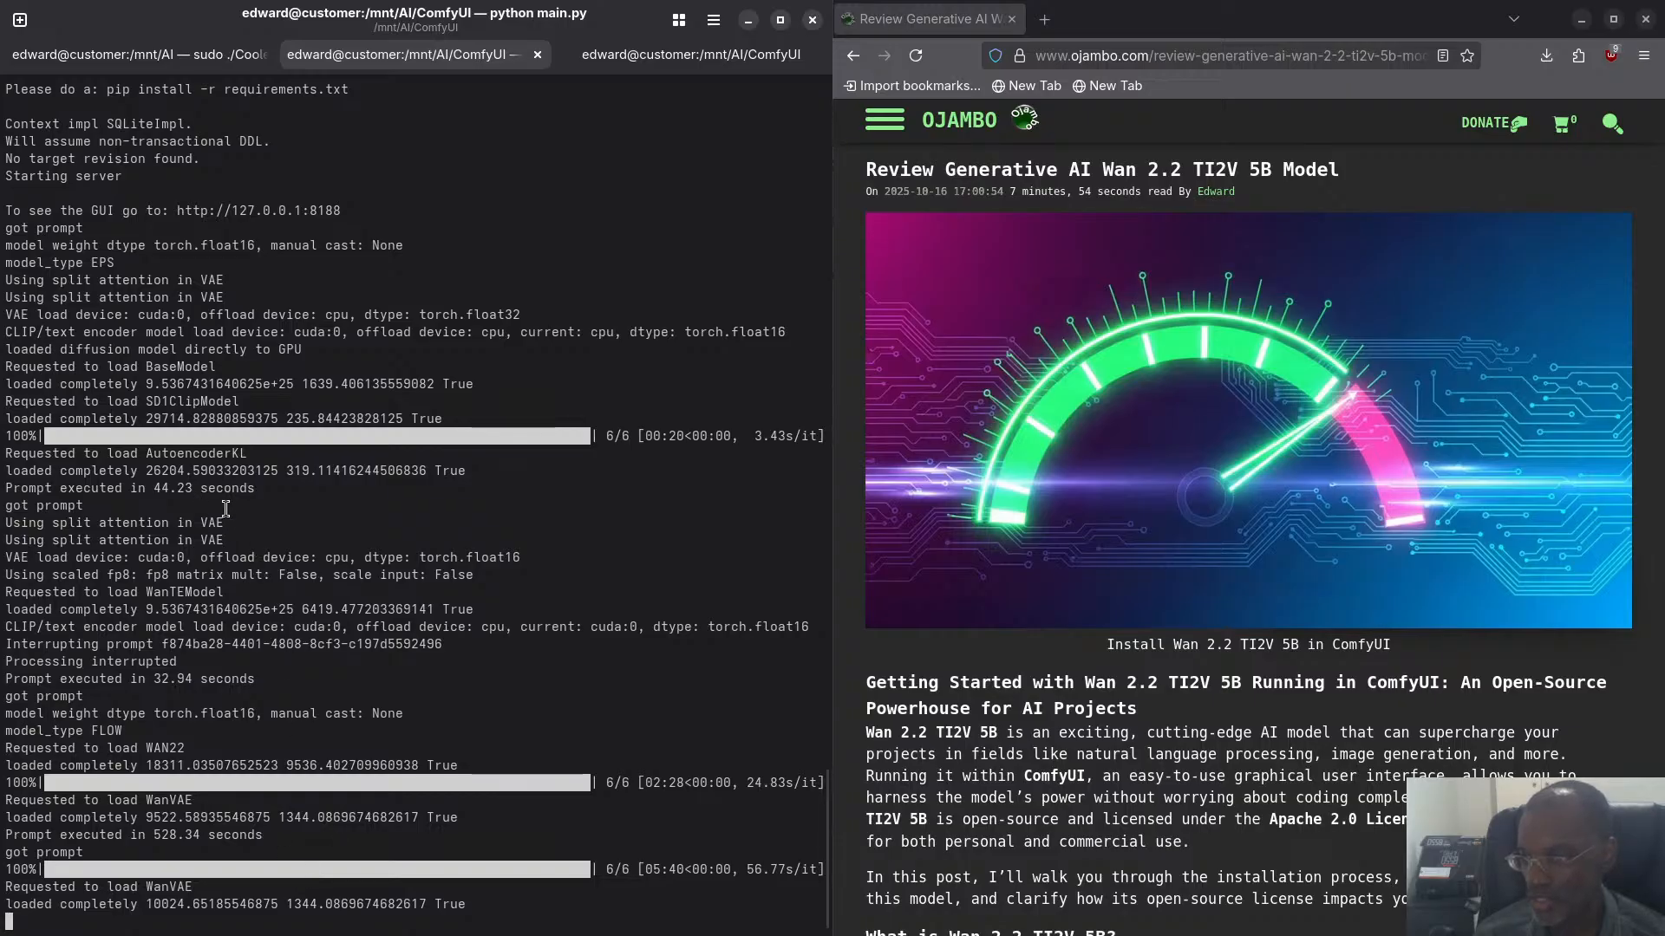
left_click_drag(286, 492, 21, 457)
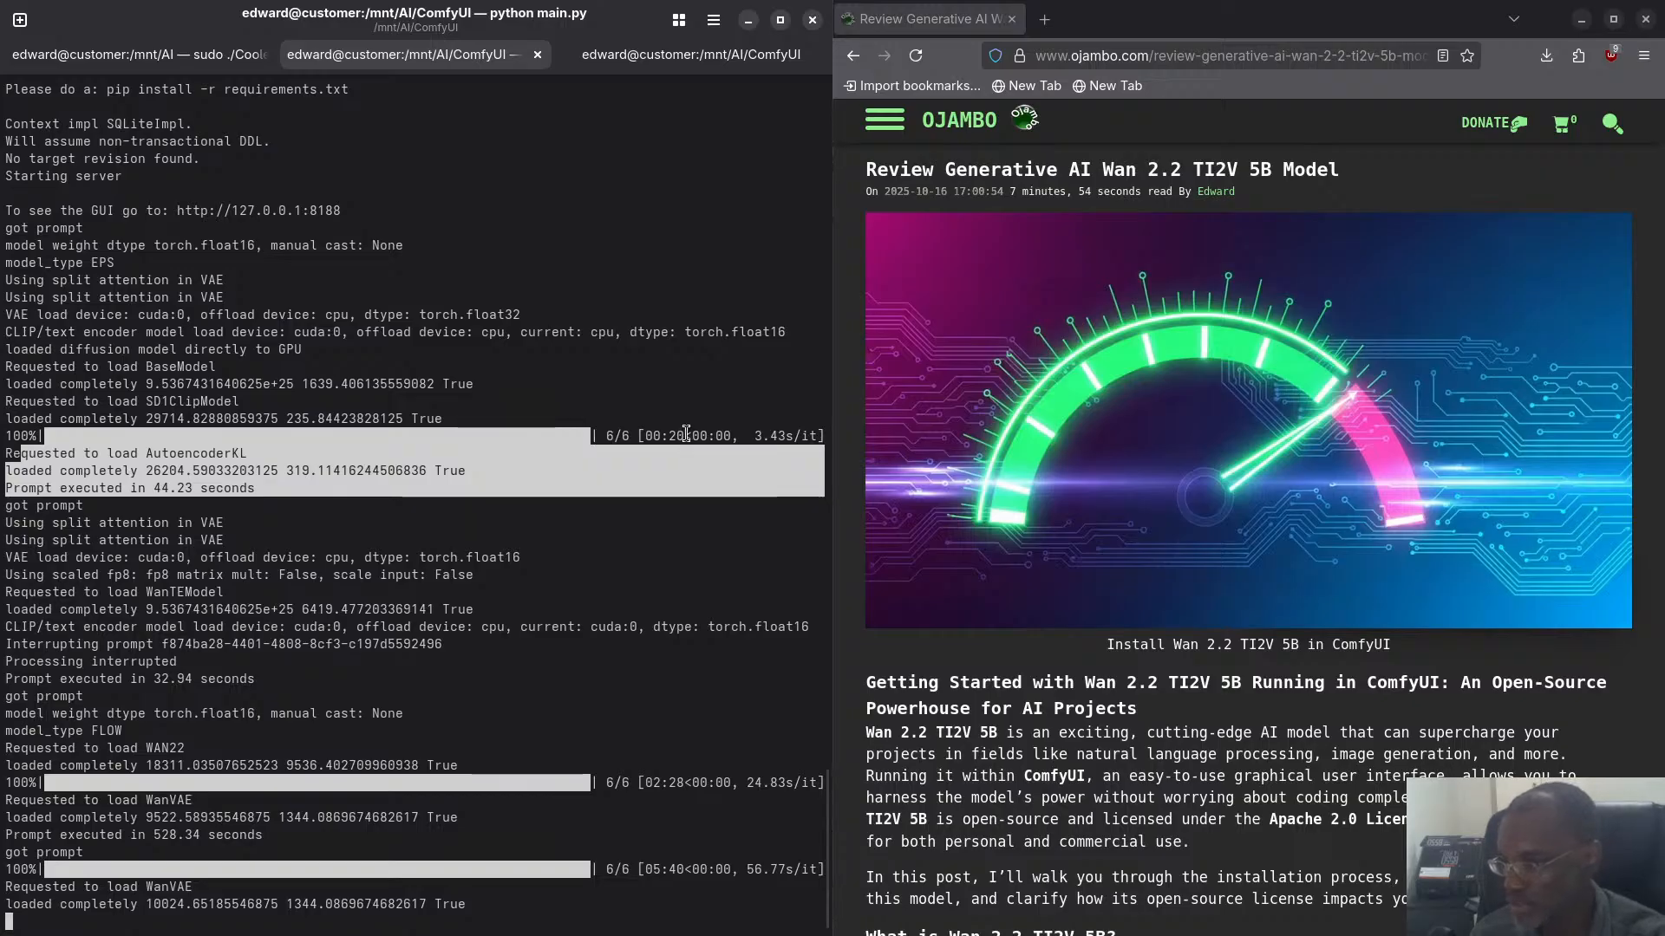
left_click(204, 482)
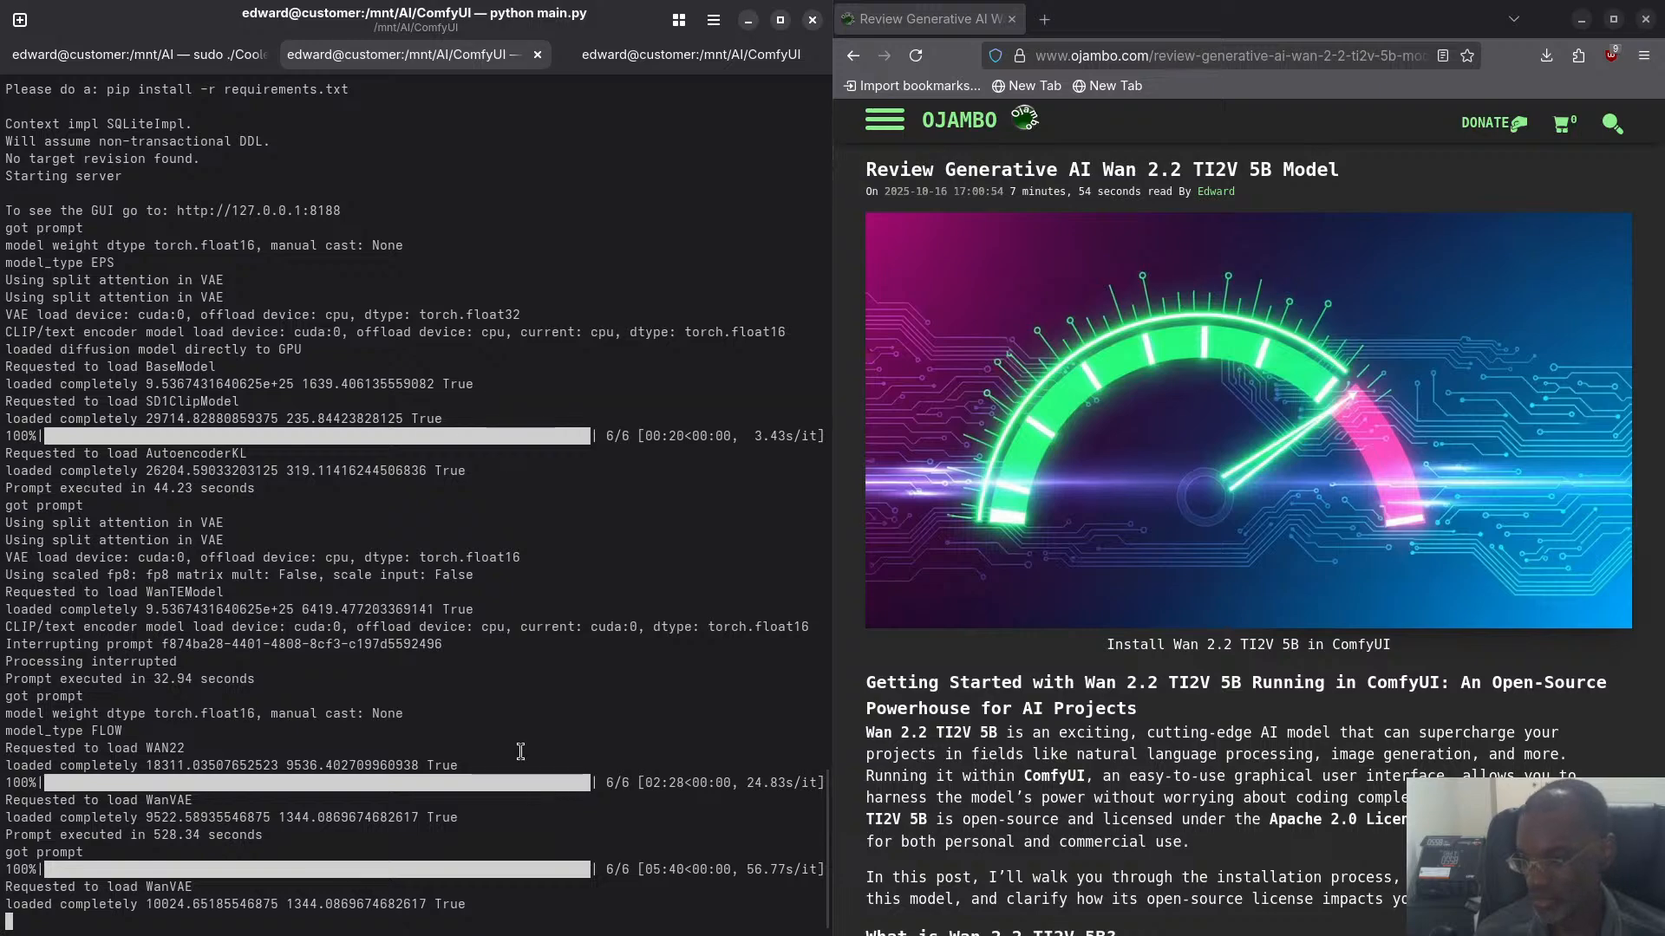
- Check the CoolerControl hardware sensors again, and briefly preview ComfyUI_00004_.mp4 from the video output folder in Files
key("super")
left_click(718, 420)
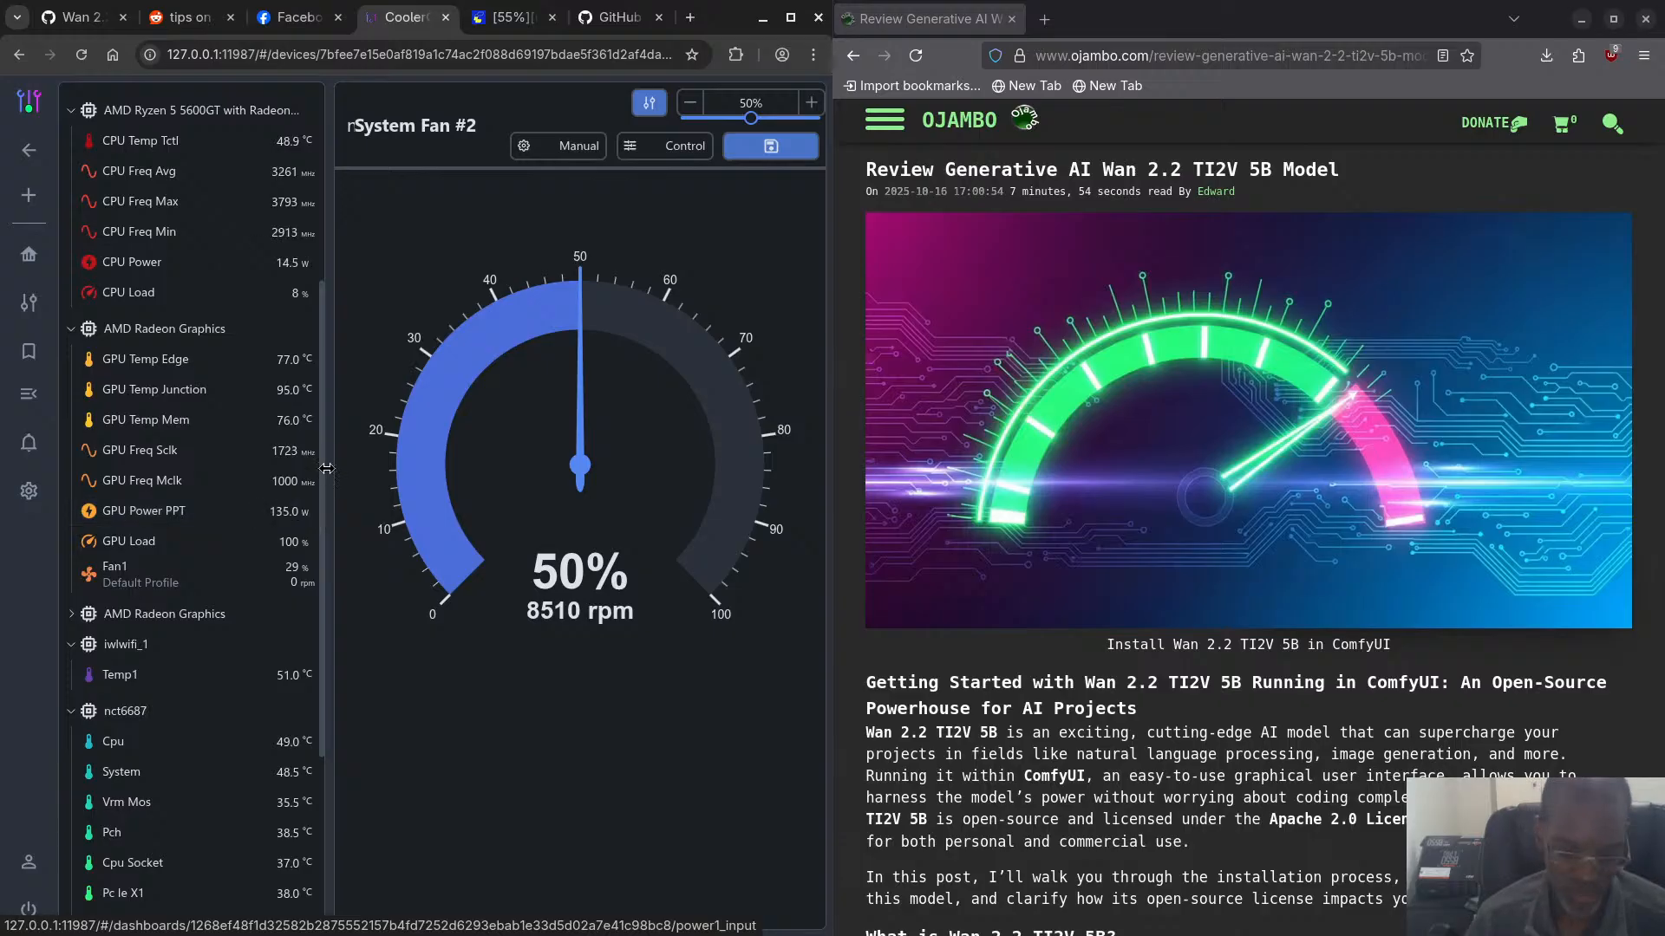
key("super")
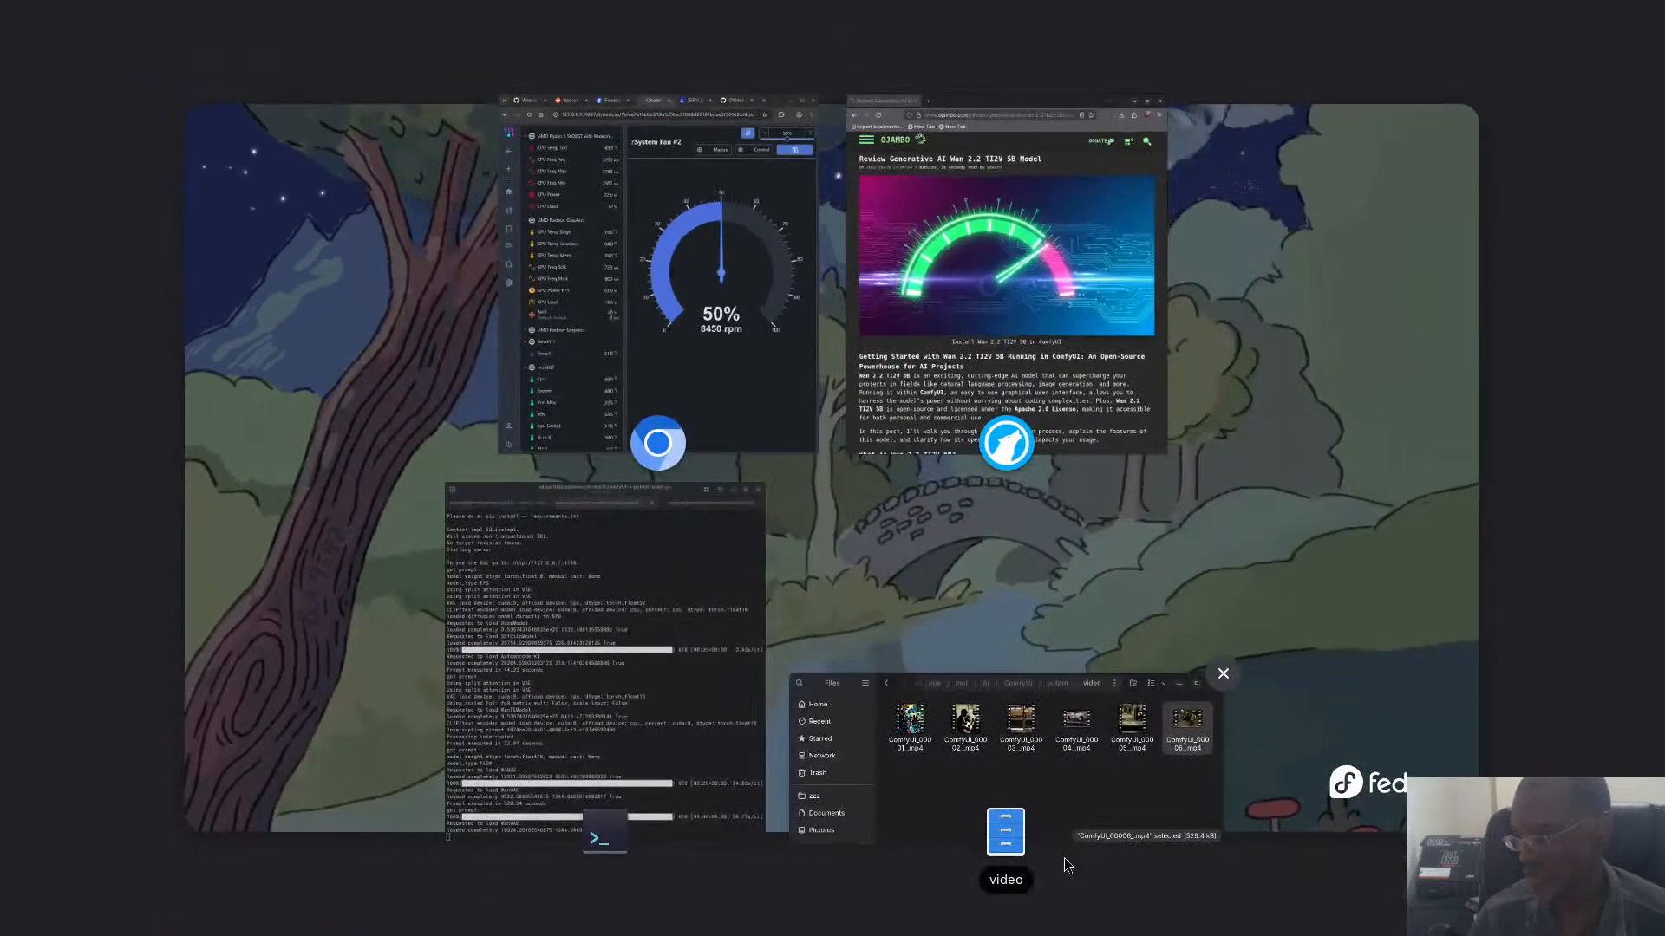
left_click(923, 784)
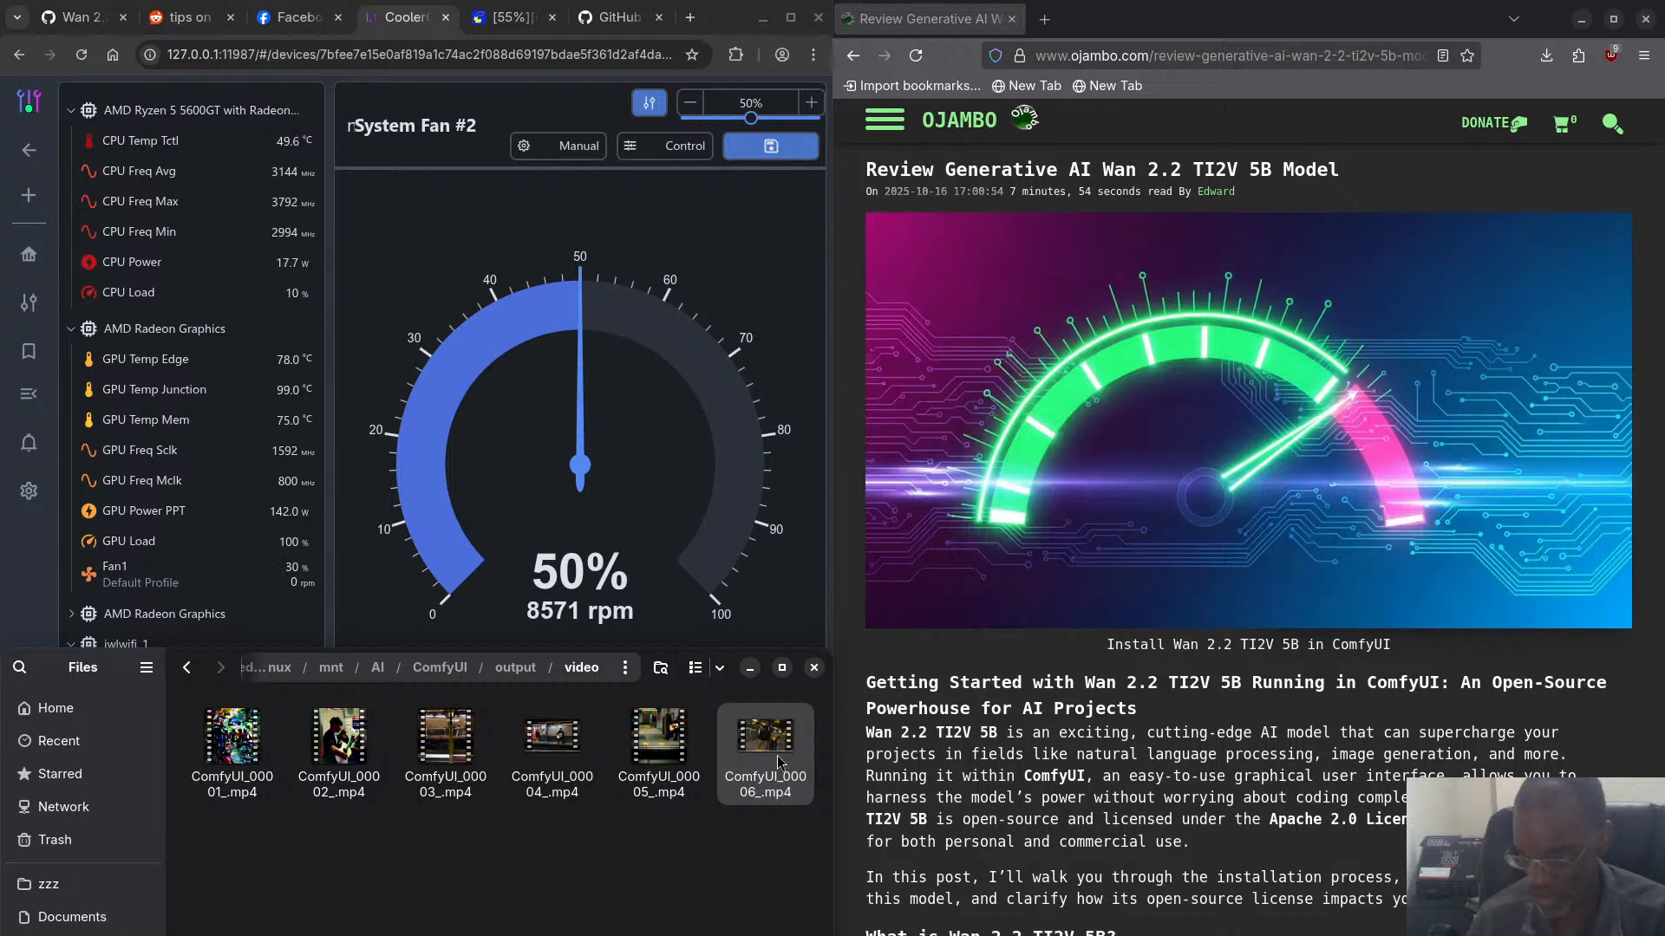
left_click(565, 748)
key("space")
key("space")
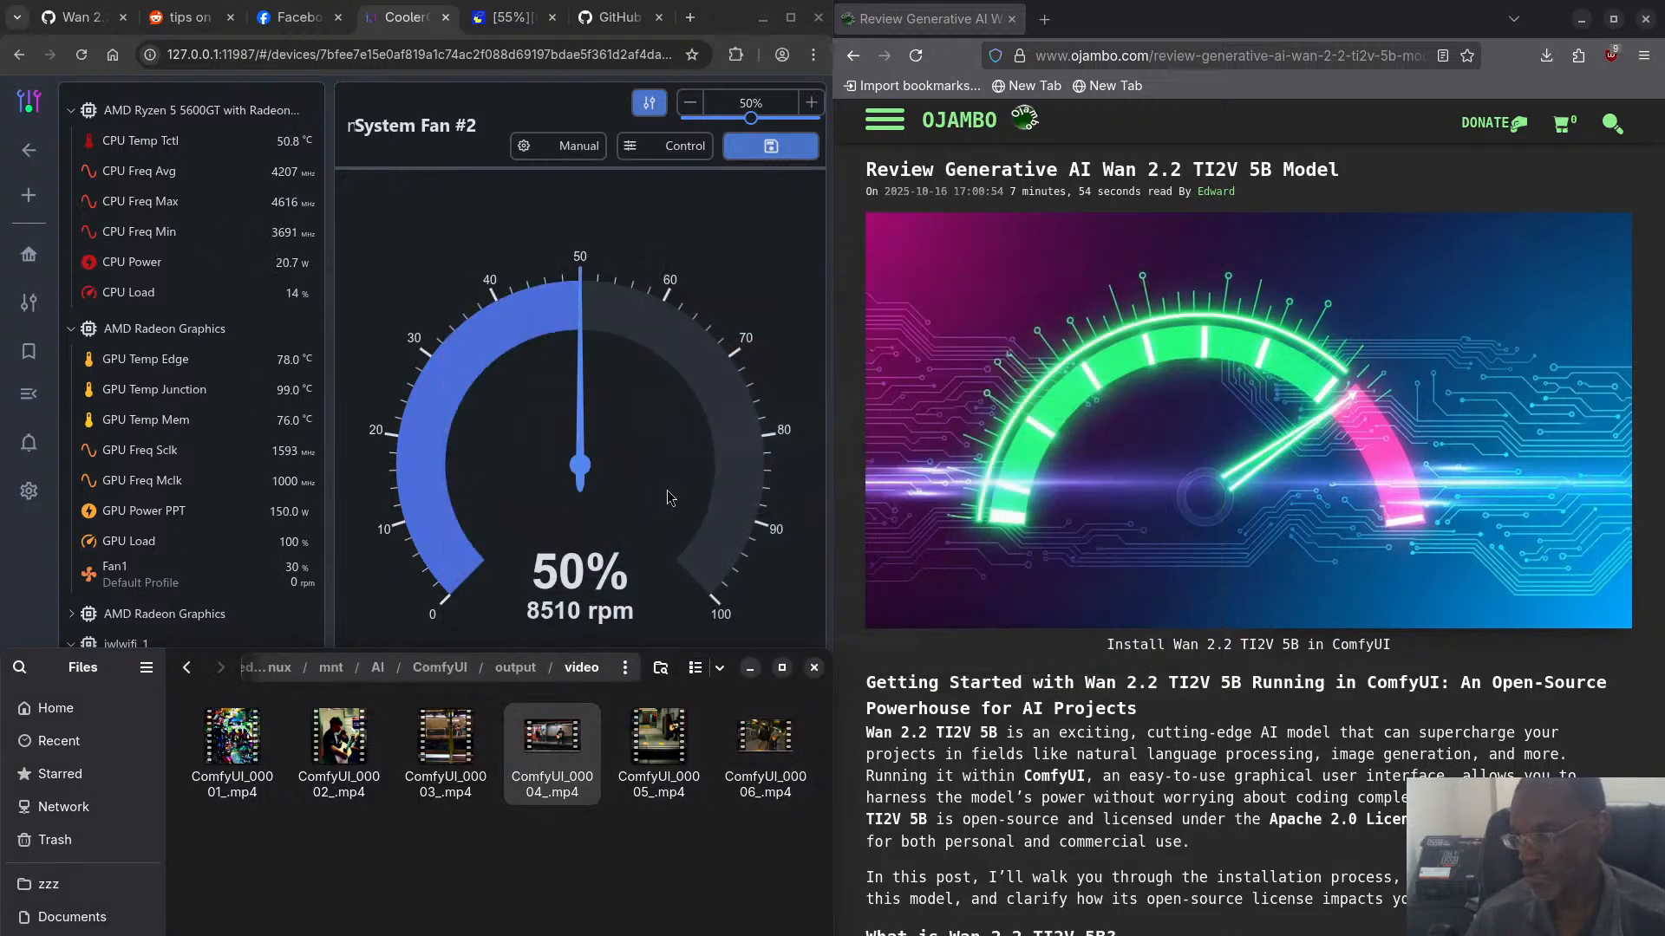
- View the video properties of ComfyUI_00004_.mp4, including duration, dimensions and frame rate, and close them
right_click(566, 746)
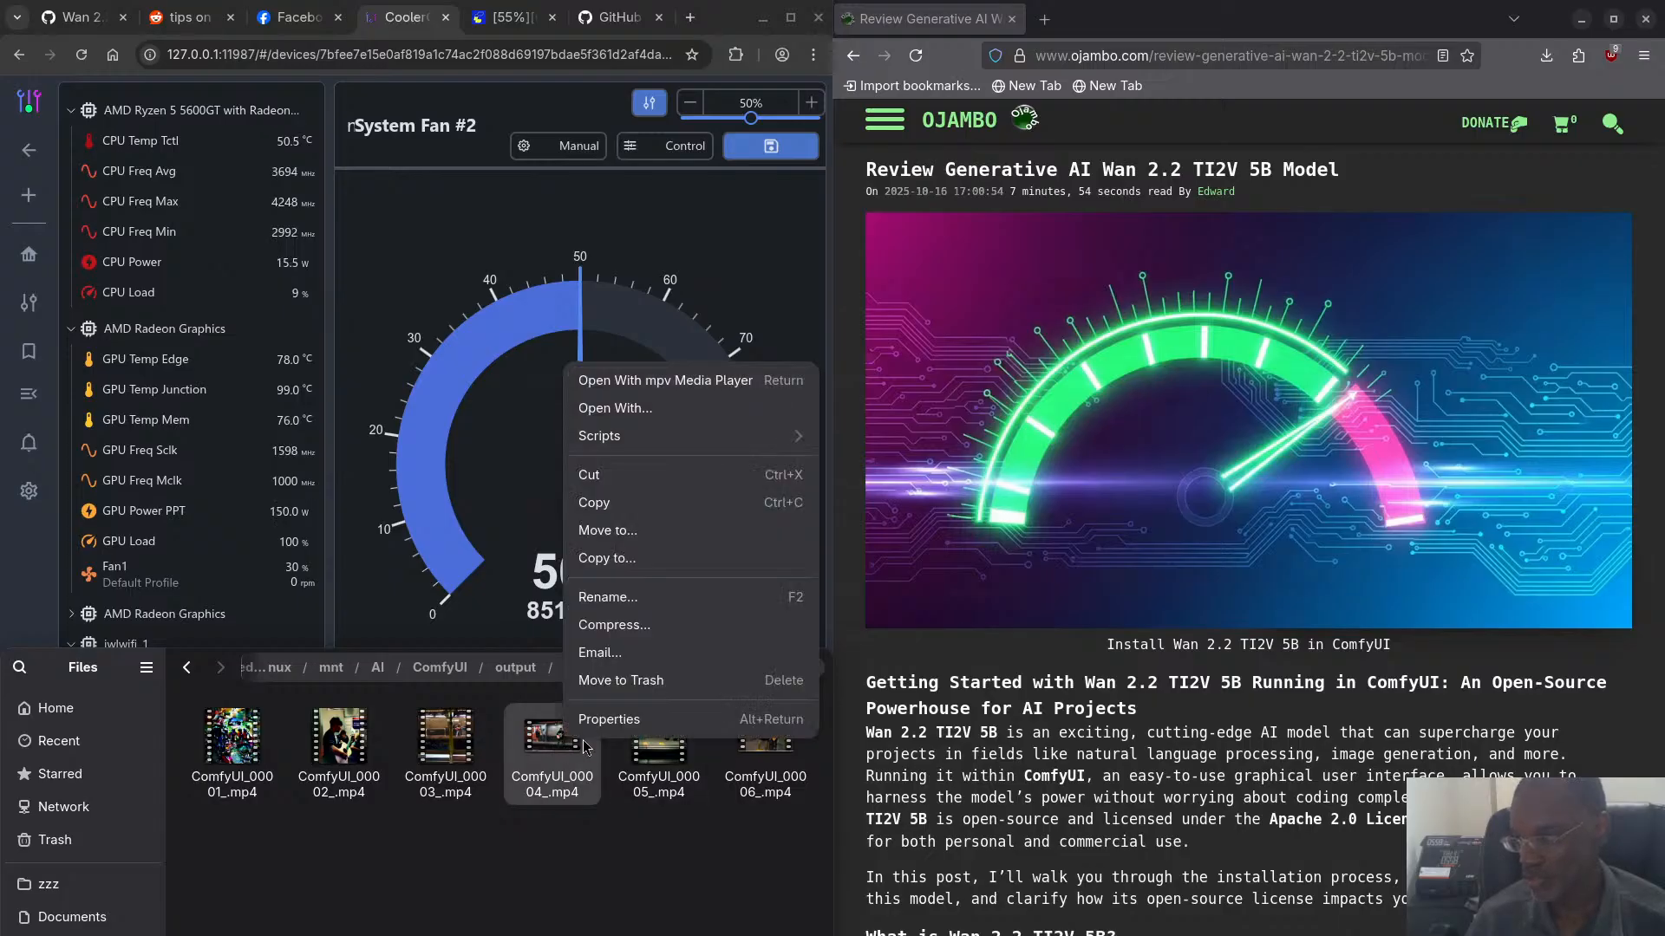
left_click(609, 724)
left_click(447, 899)
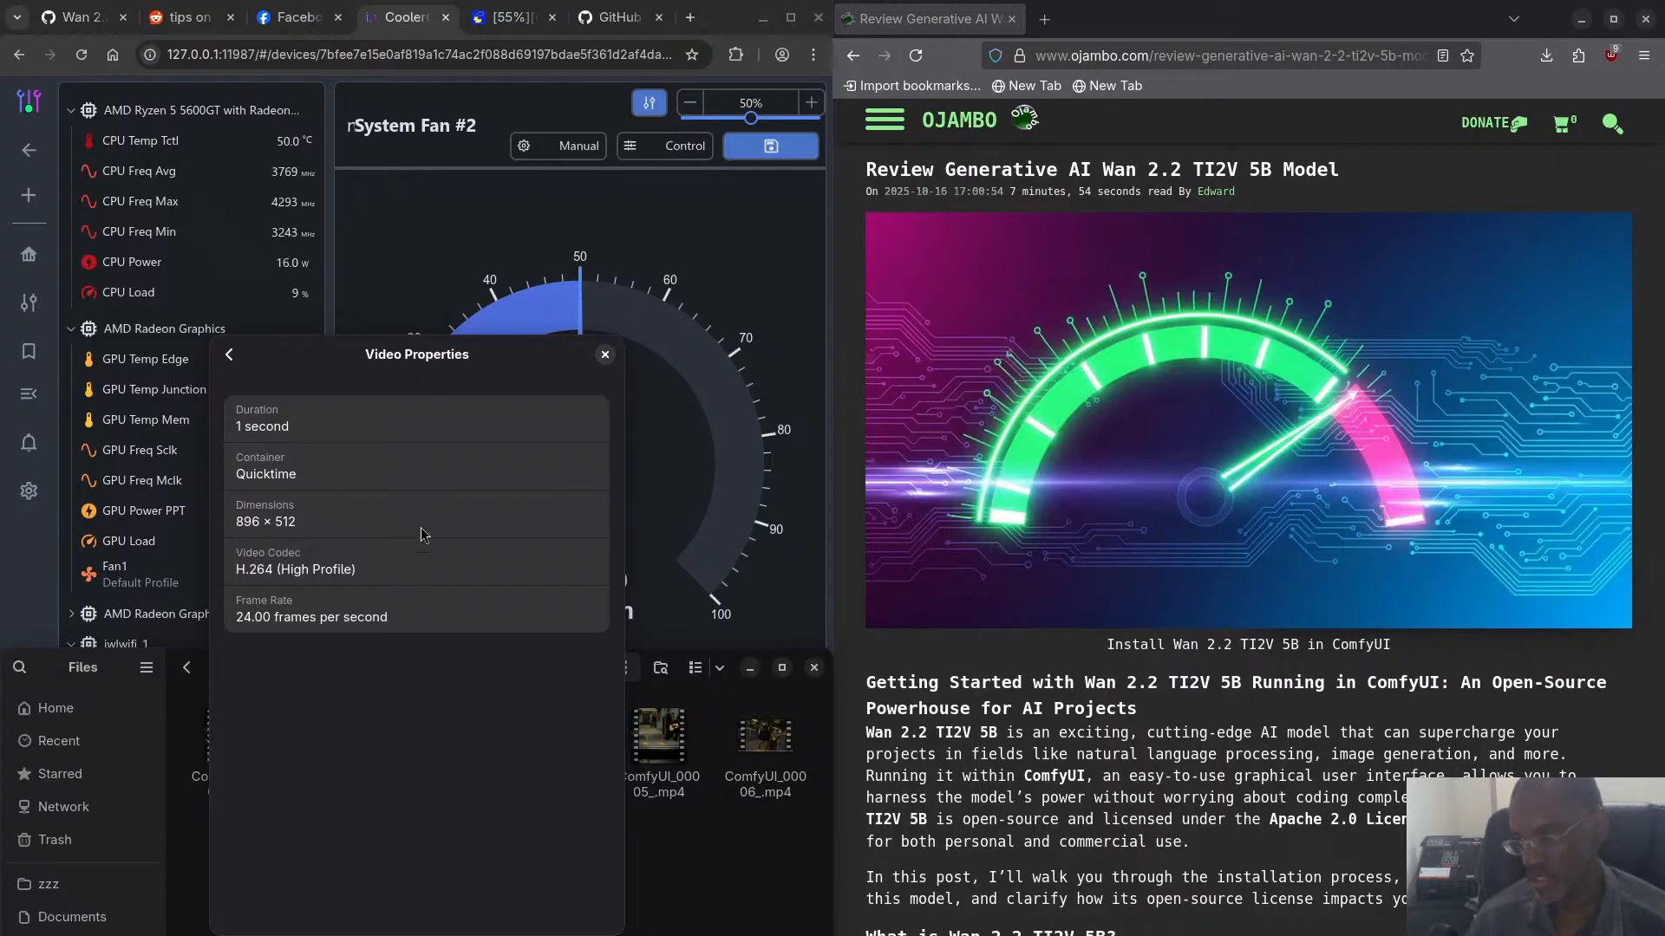
left_click(605, 354)
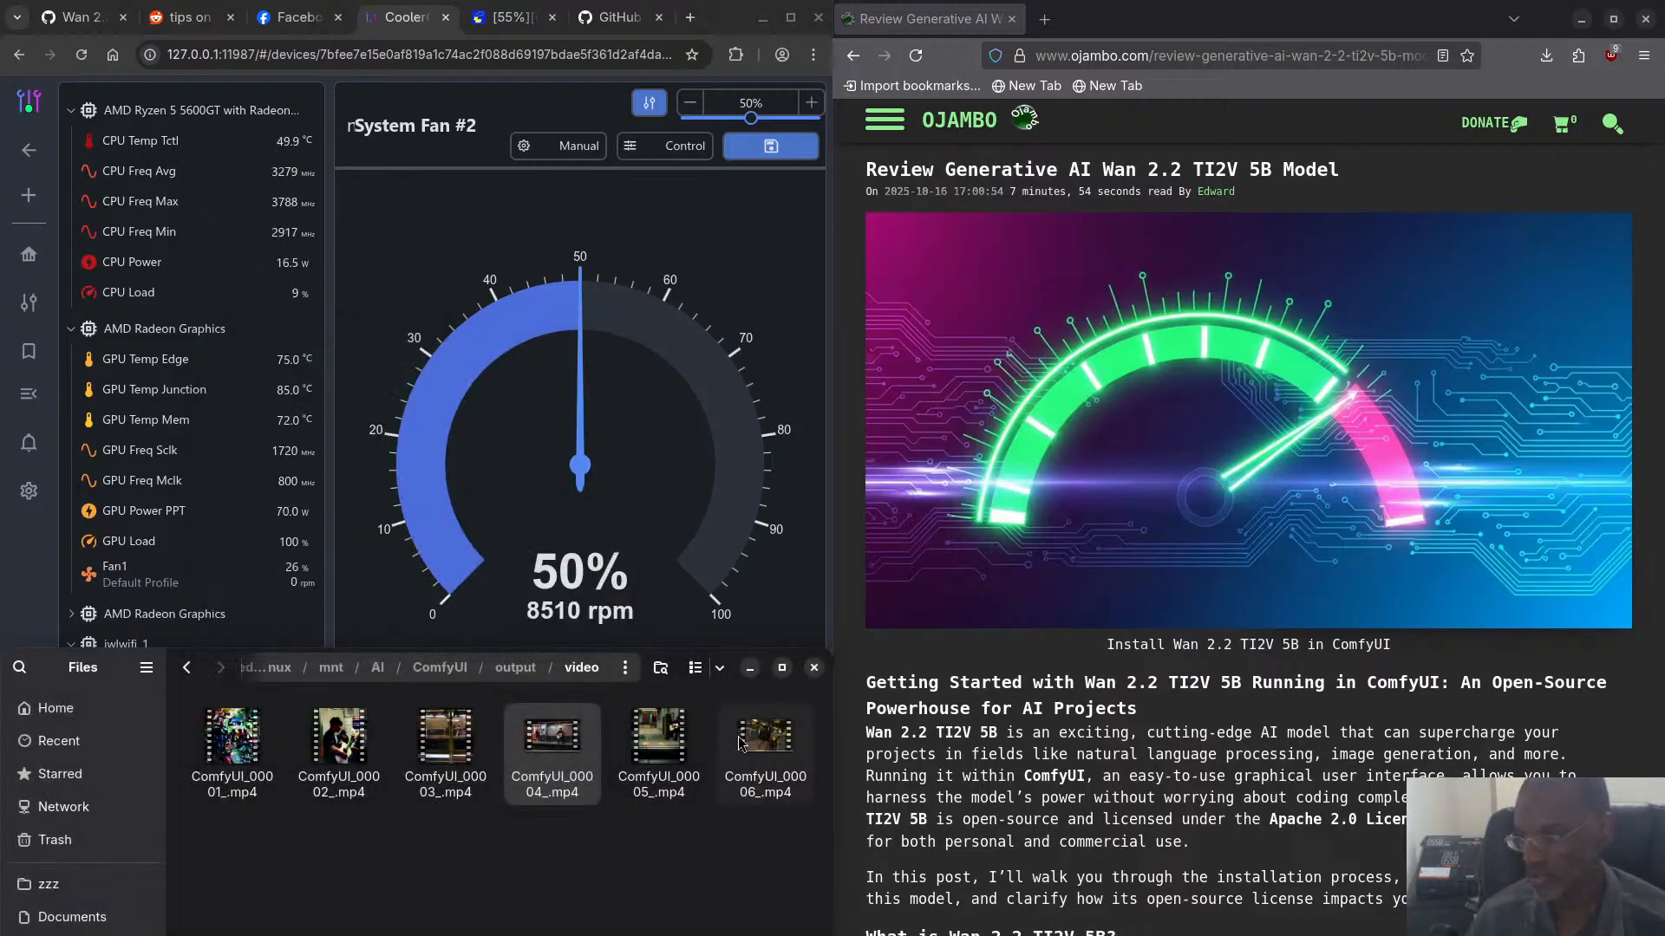
- Open the video properties of ComfyUI_00006_.mp4 to read its duration, dimensions, codec and frame rate
right_click(756, 735)
left_click(751, 713)
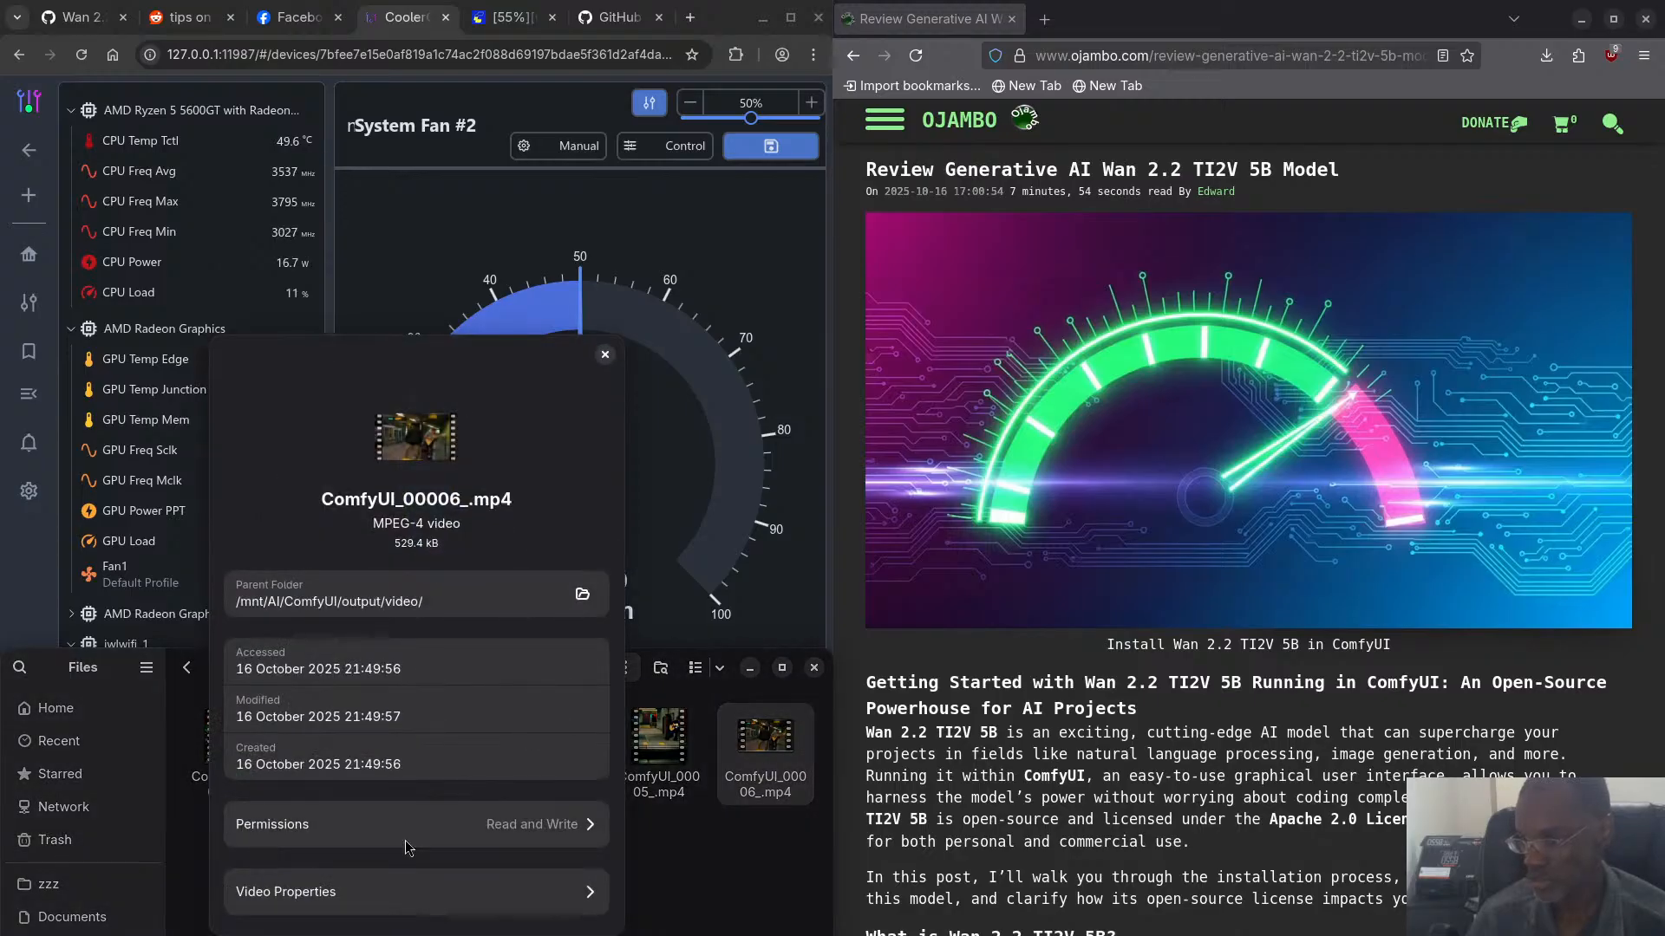
left_click(371, 891)
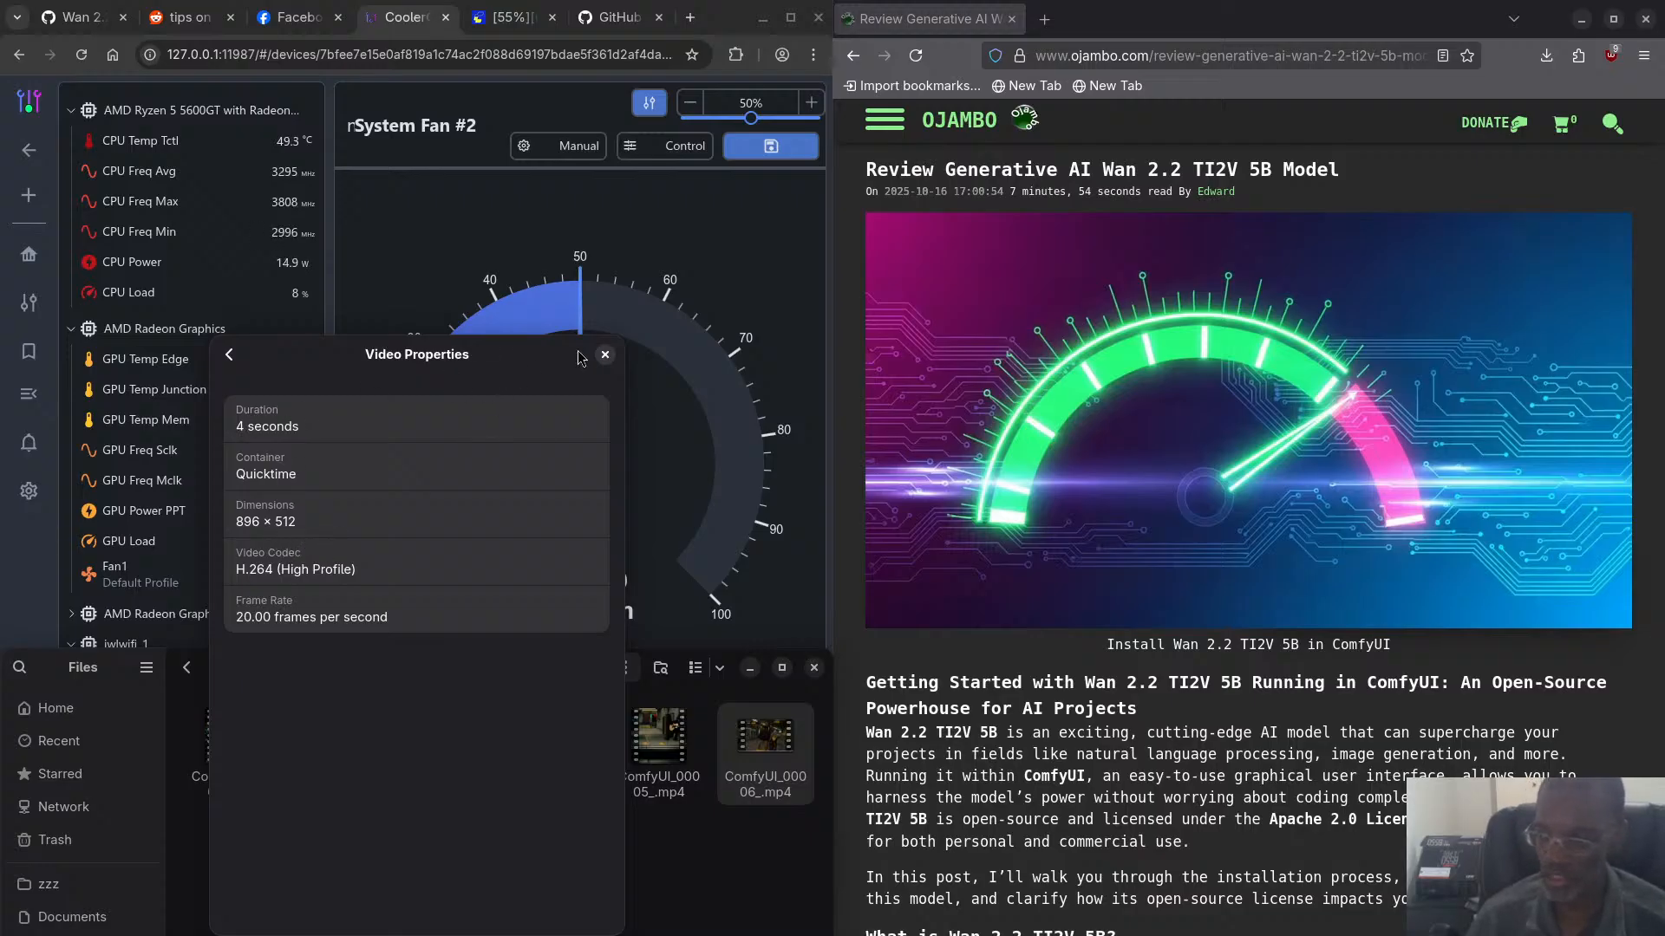
- Close the video properties and play ComfyUI_00006_.mp4 in the media player and in the file preview to examine its quality
left_click(605, 354)
double_click(751, 753)
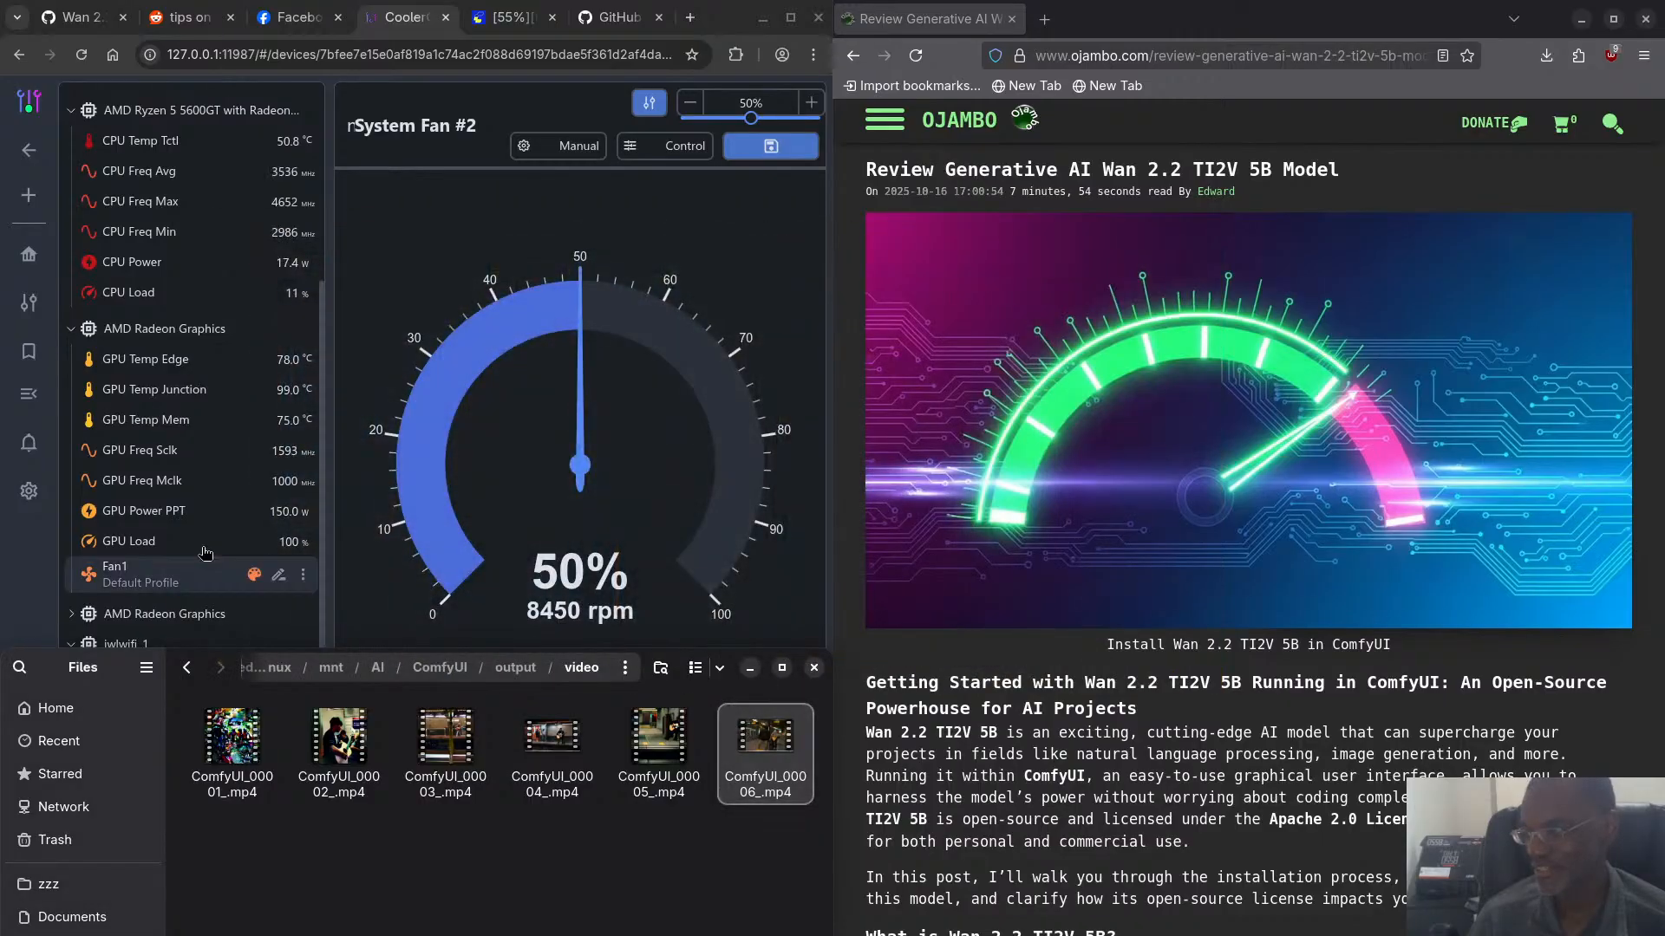
key("Return")
left_click_drag(696, 489, 253, 437)
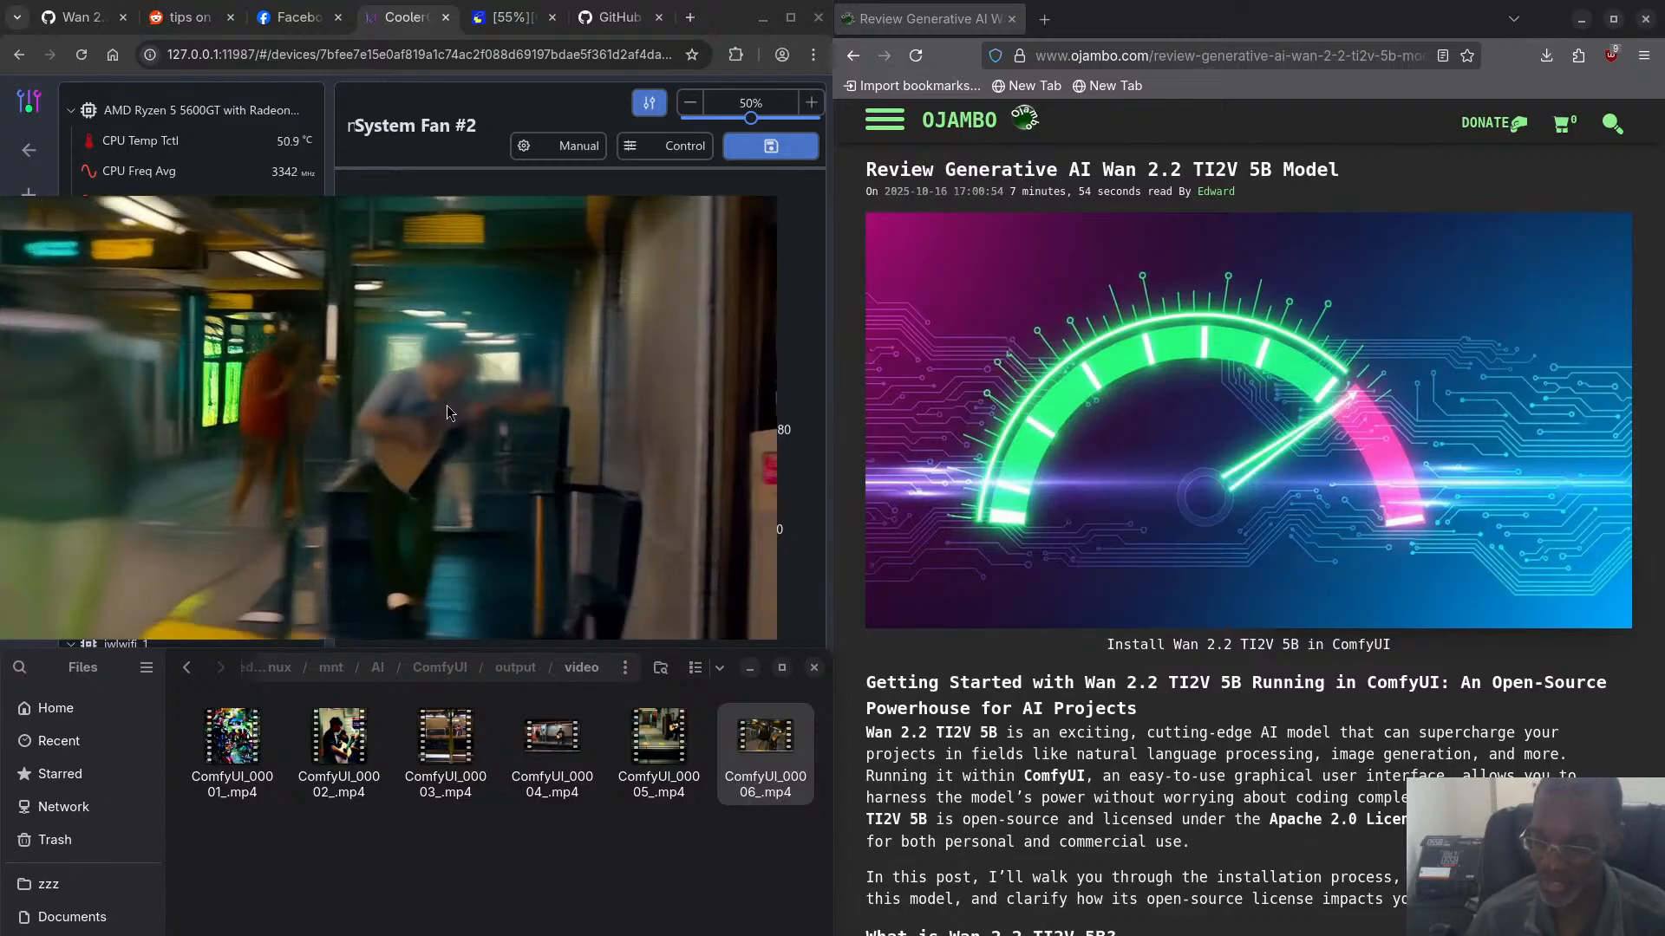
key("space")
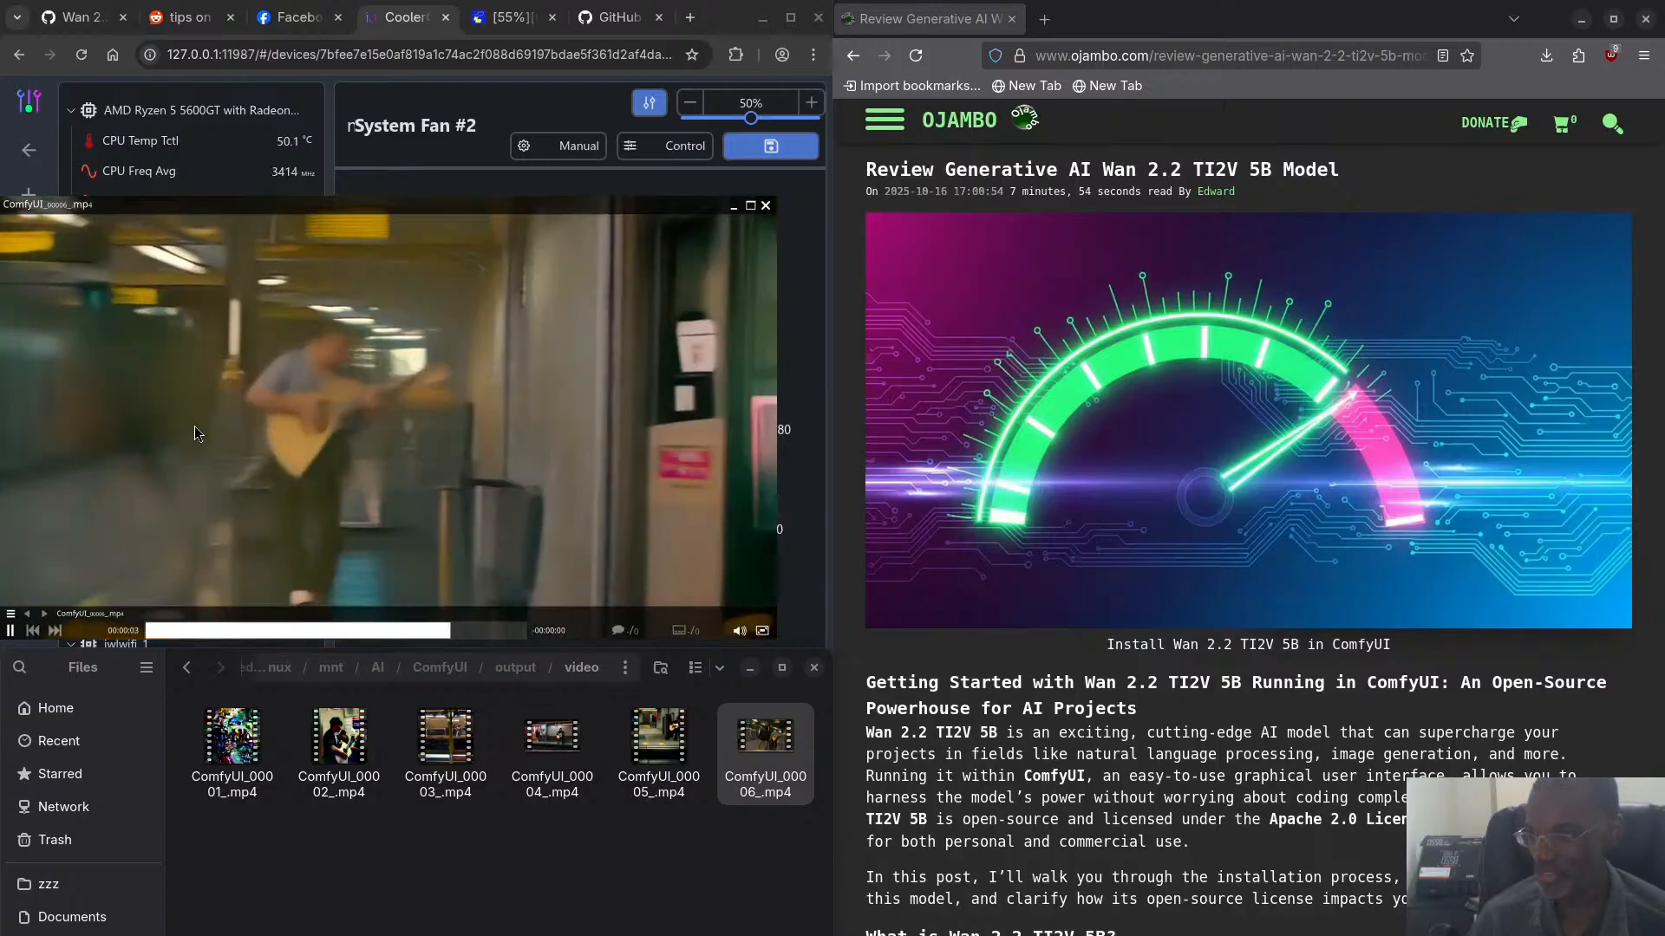
key("space")
key("space")
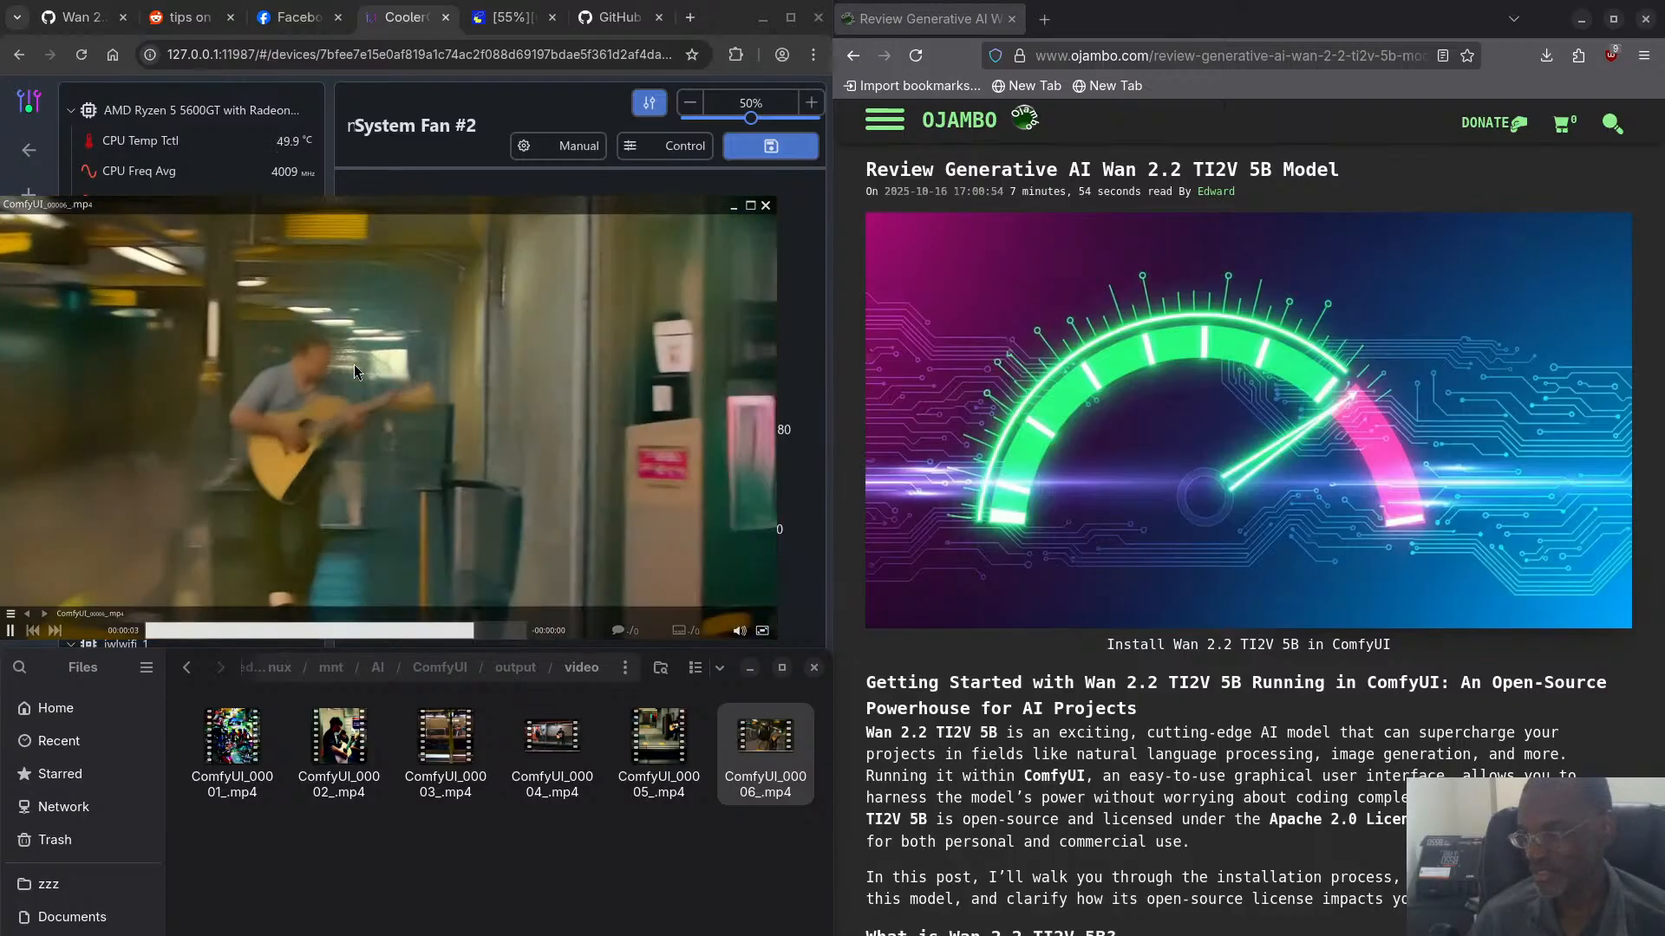
key("space")
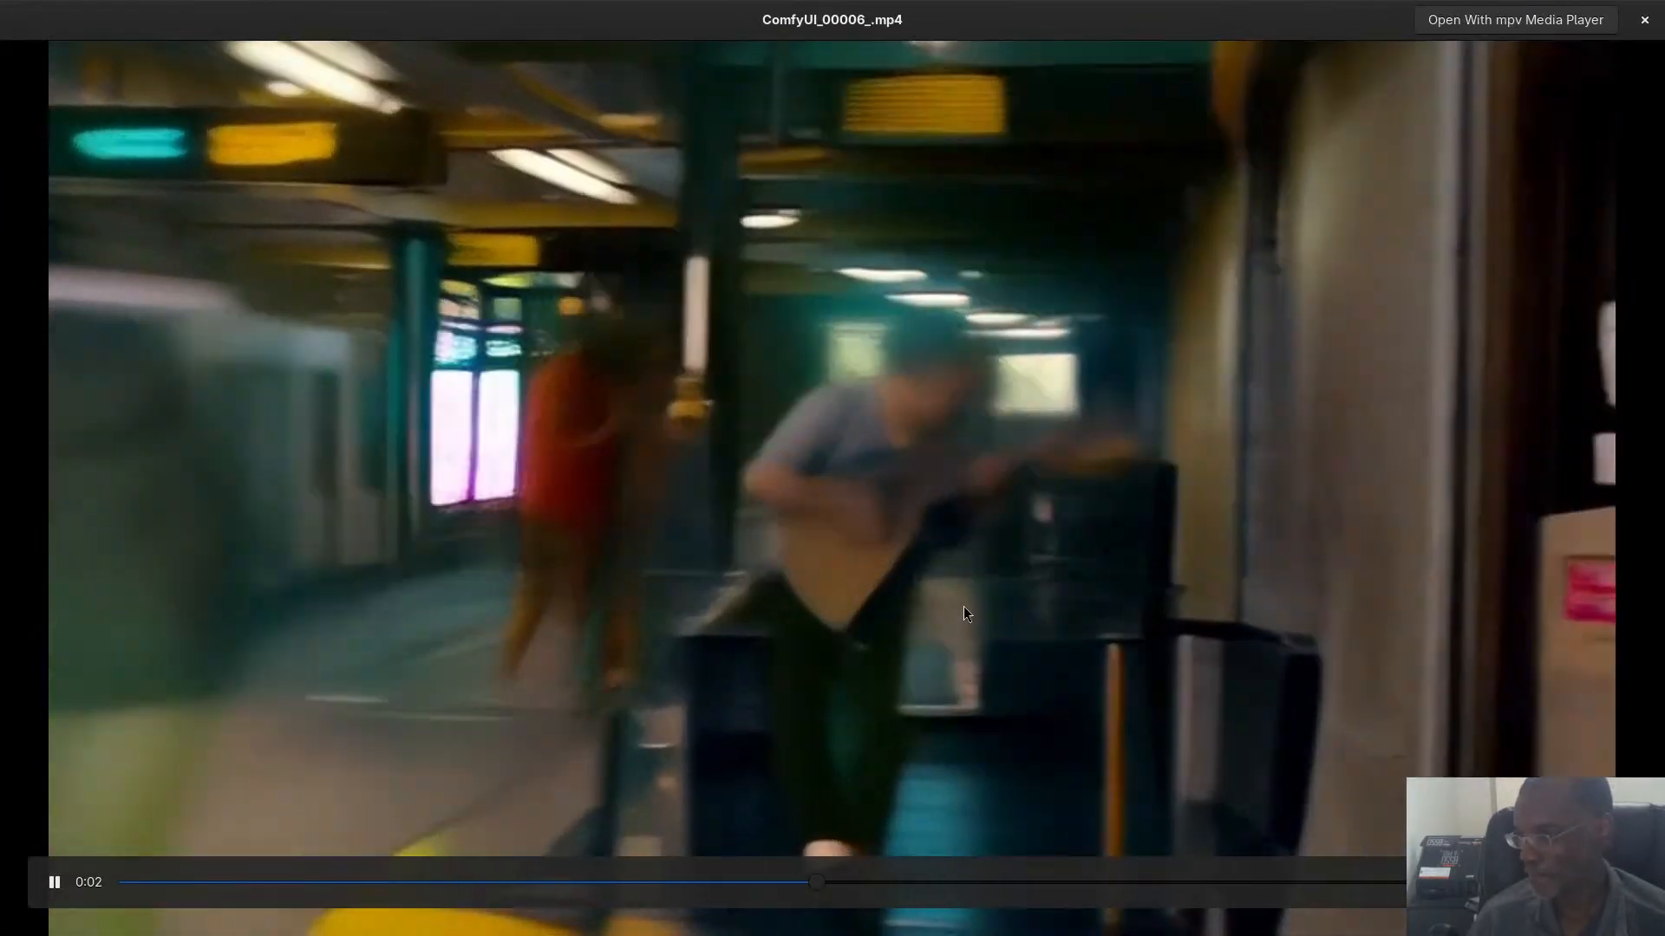
key("space")
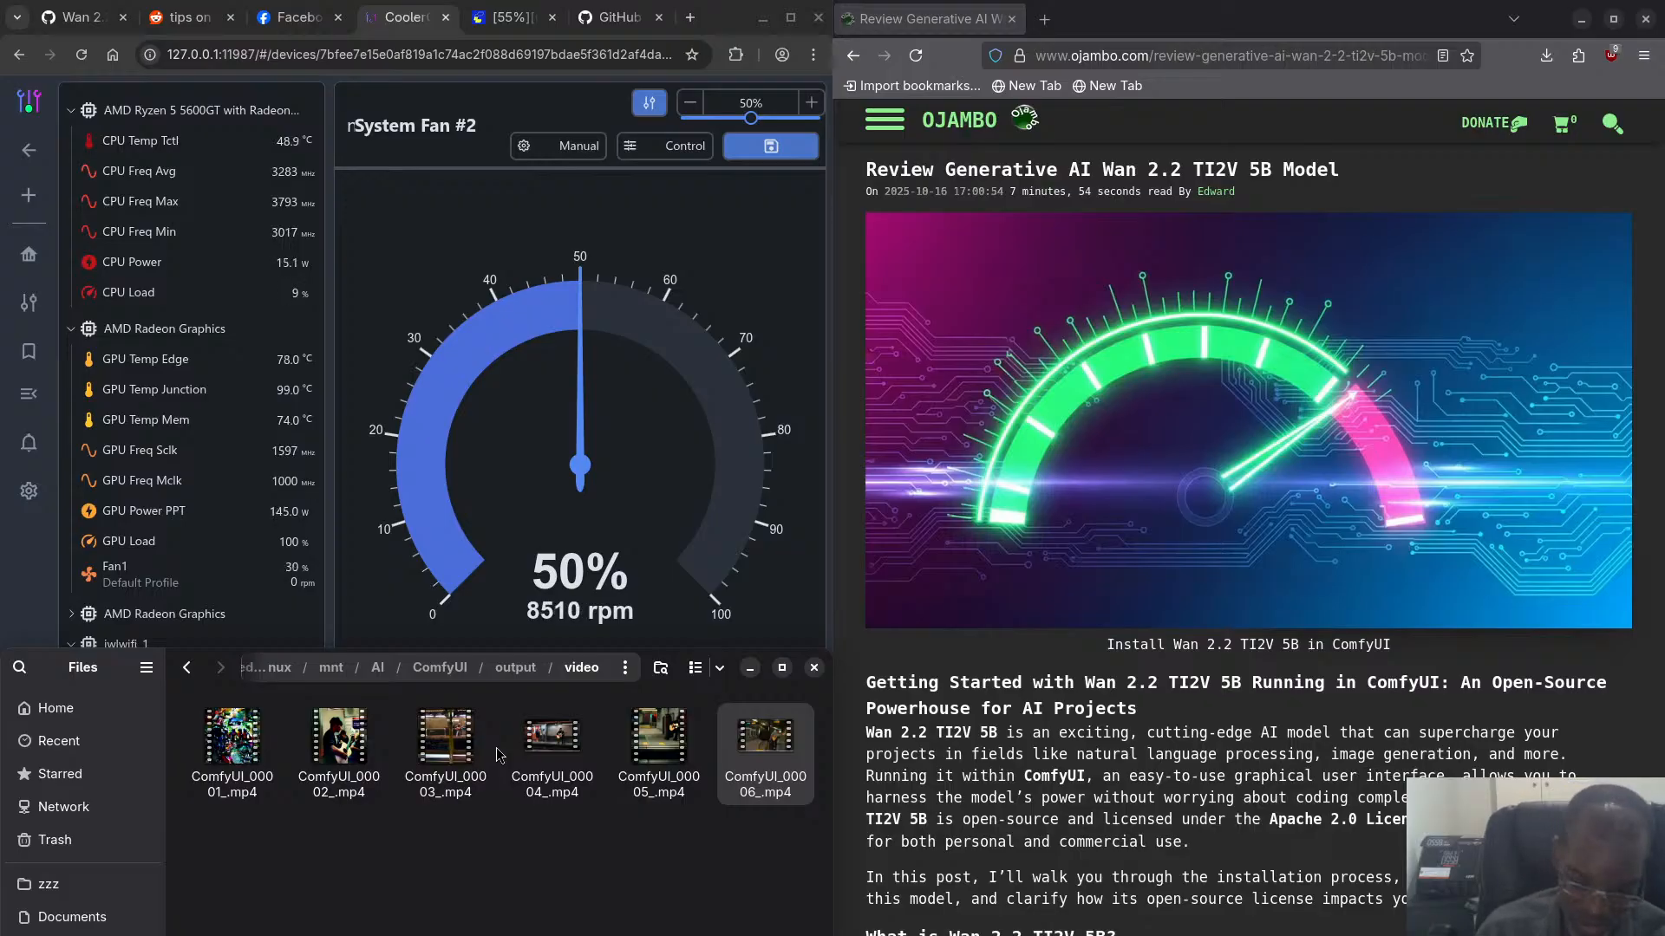
- Check the generation progress in the ComfyUI server log and the GPU sensors in CoolerControl
key("super")
left_click(525, 689)
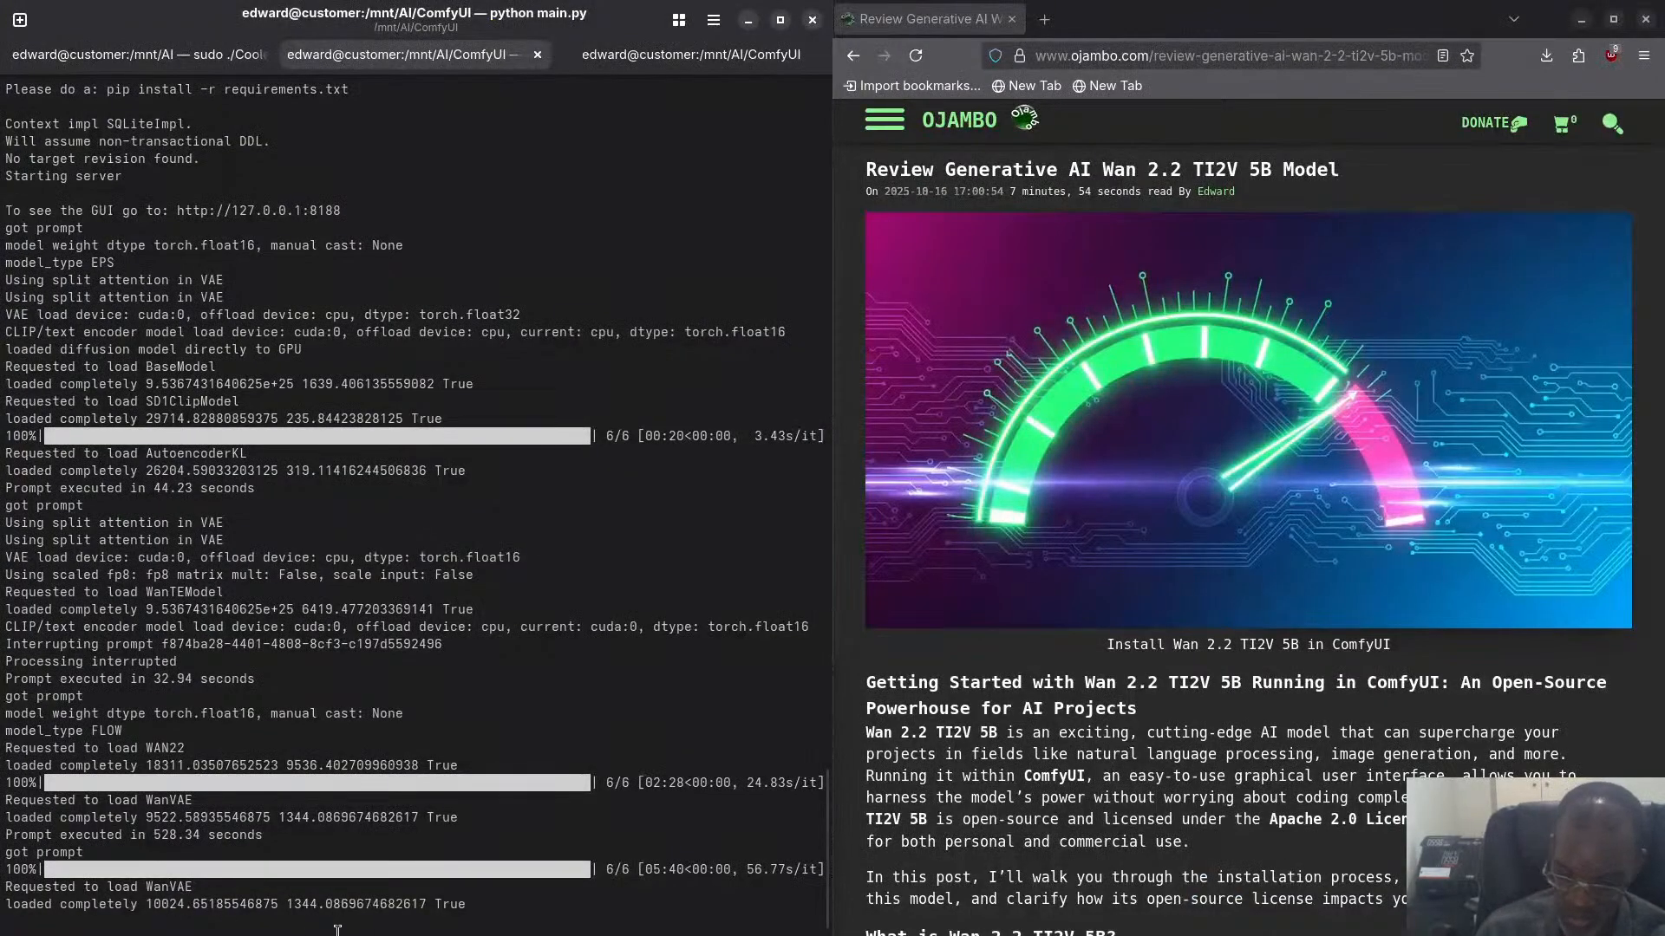
key("super")
left_click(679, 383)
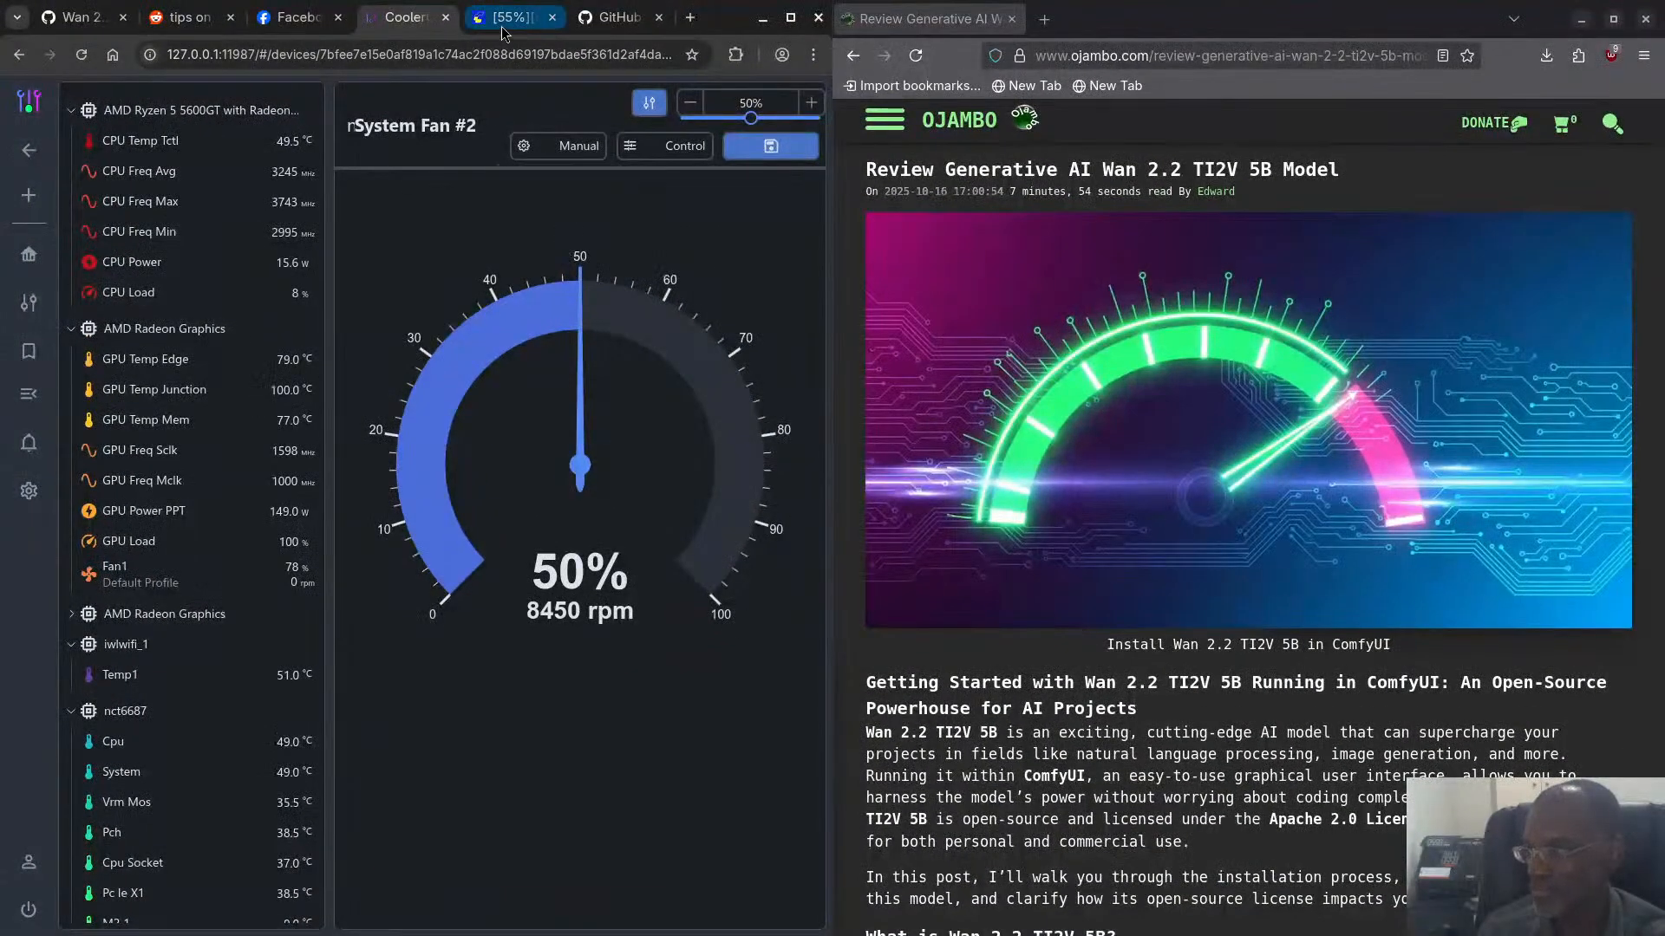
- Cancel the current run of the video_wan2_2_5B_ti2v workflow in ComfyUI and check the server log
left_click(507, 18)
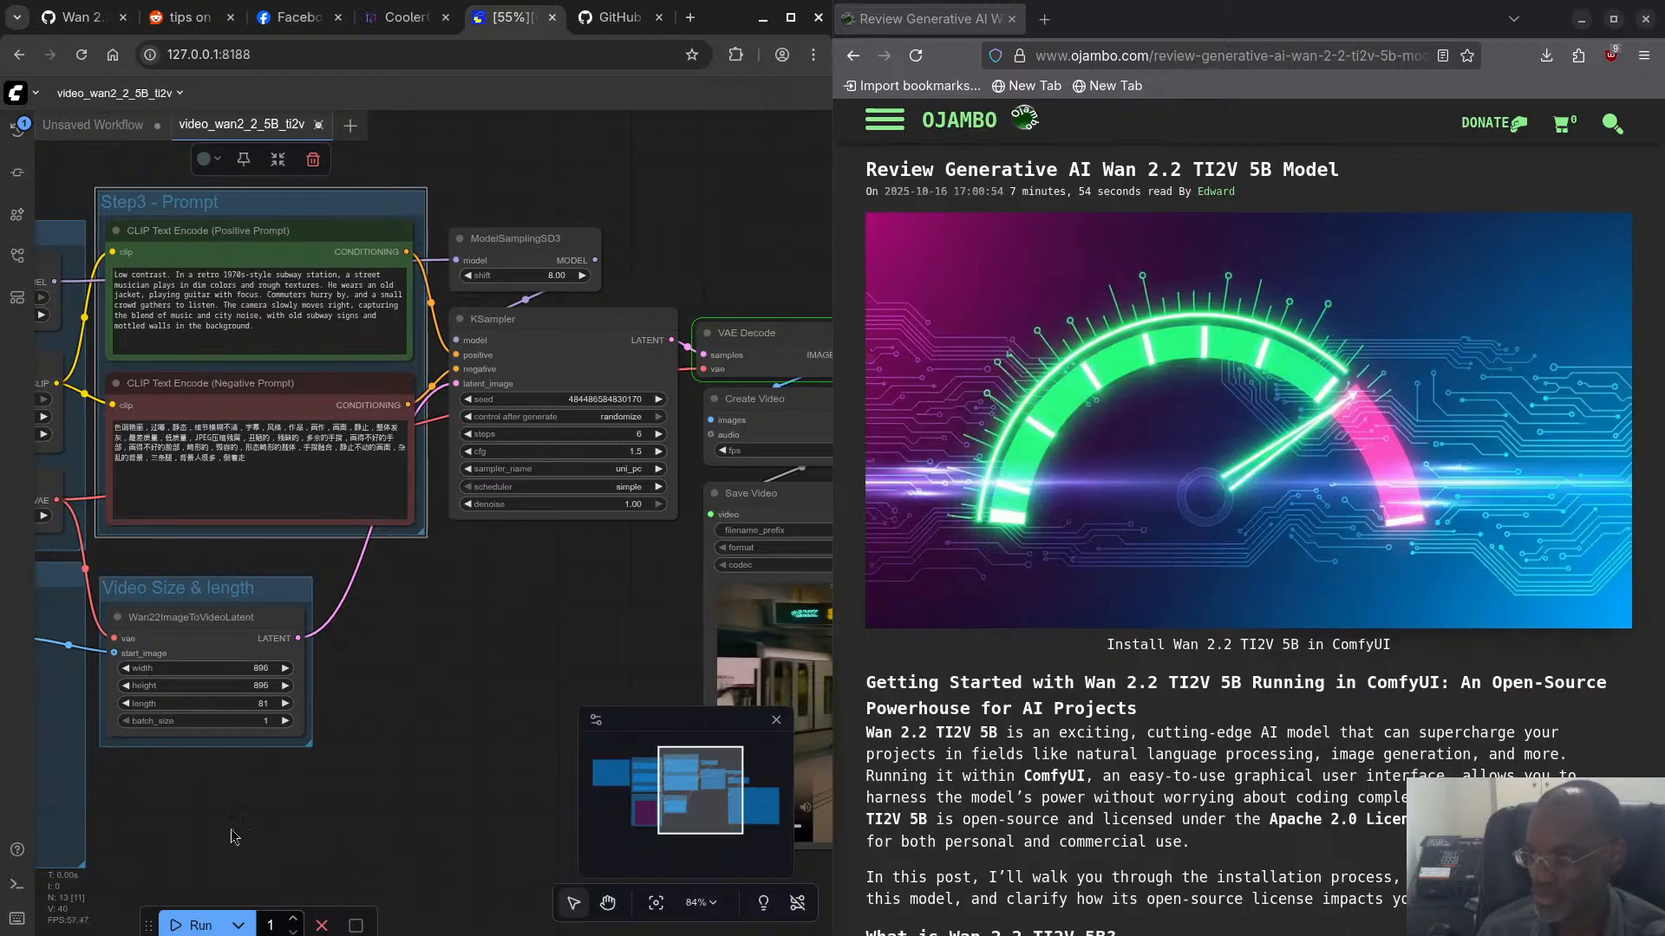
left_click(323, 926)
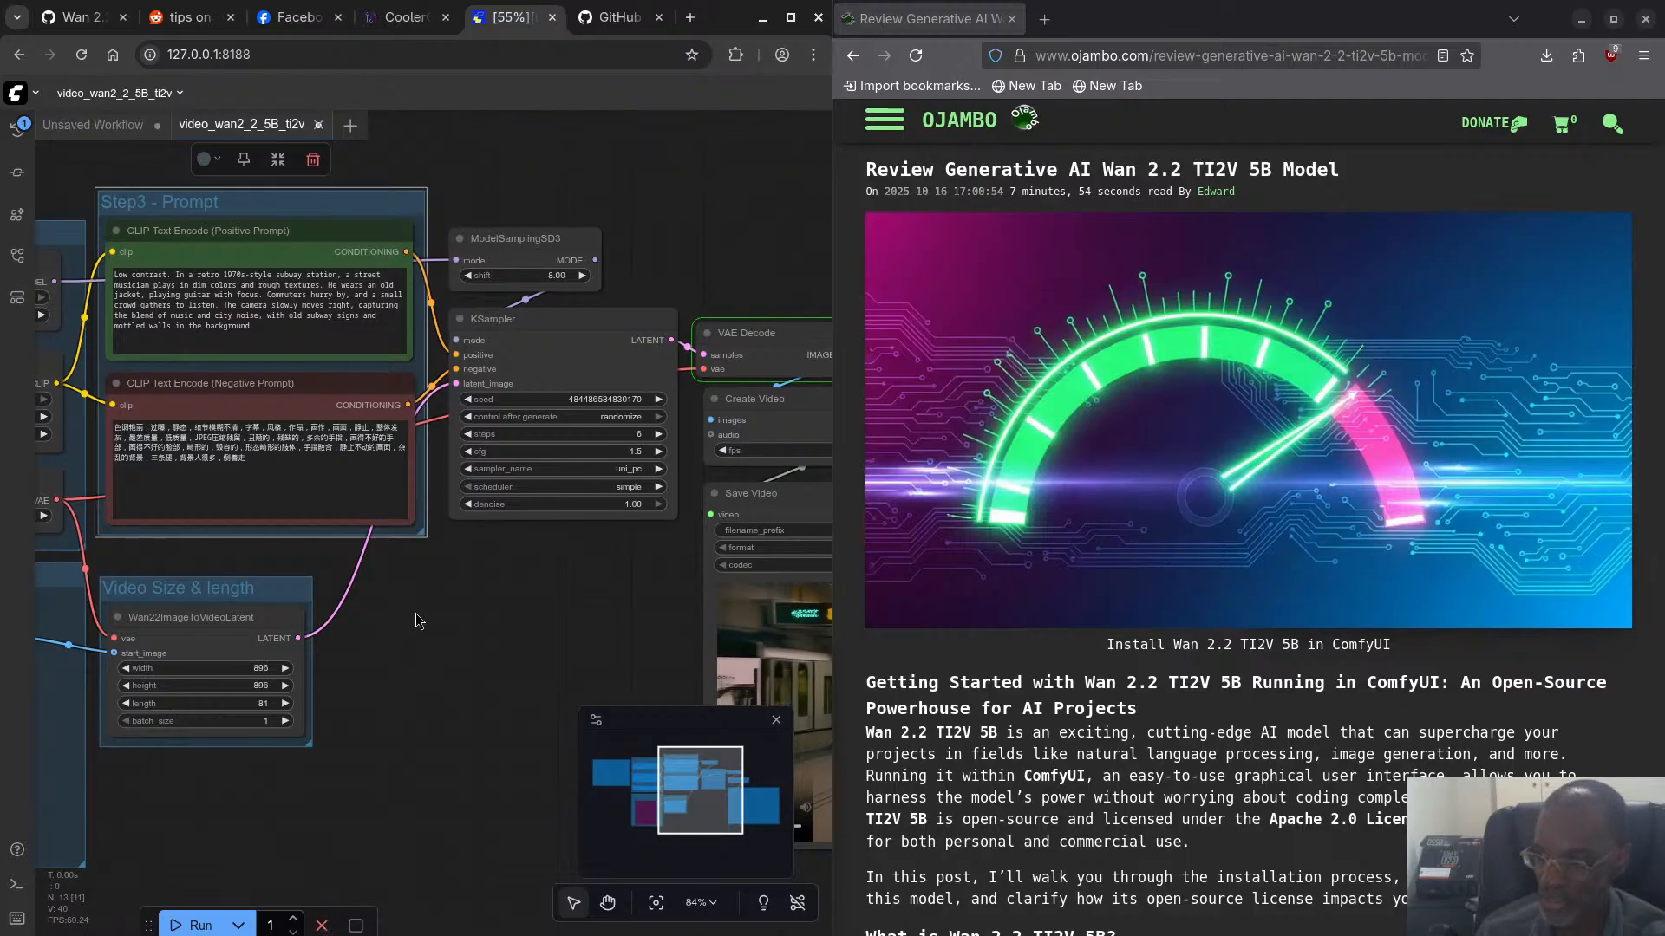
key("super")
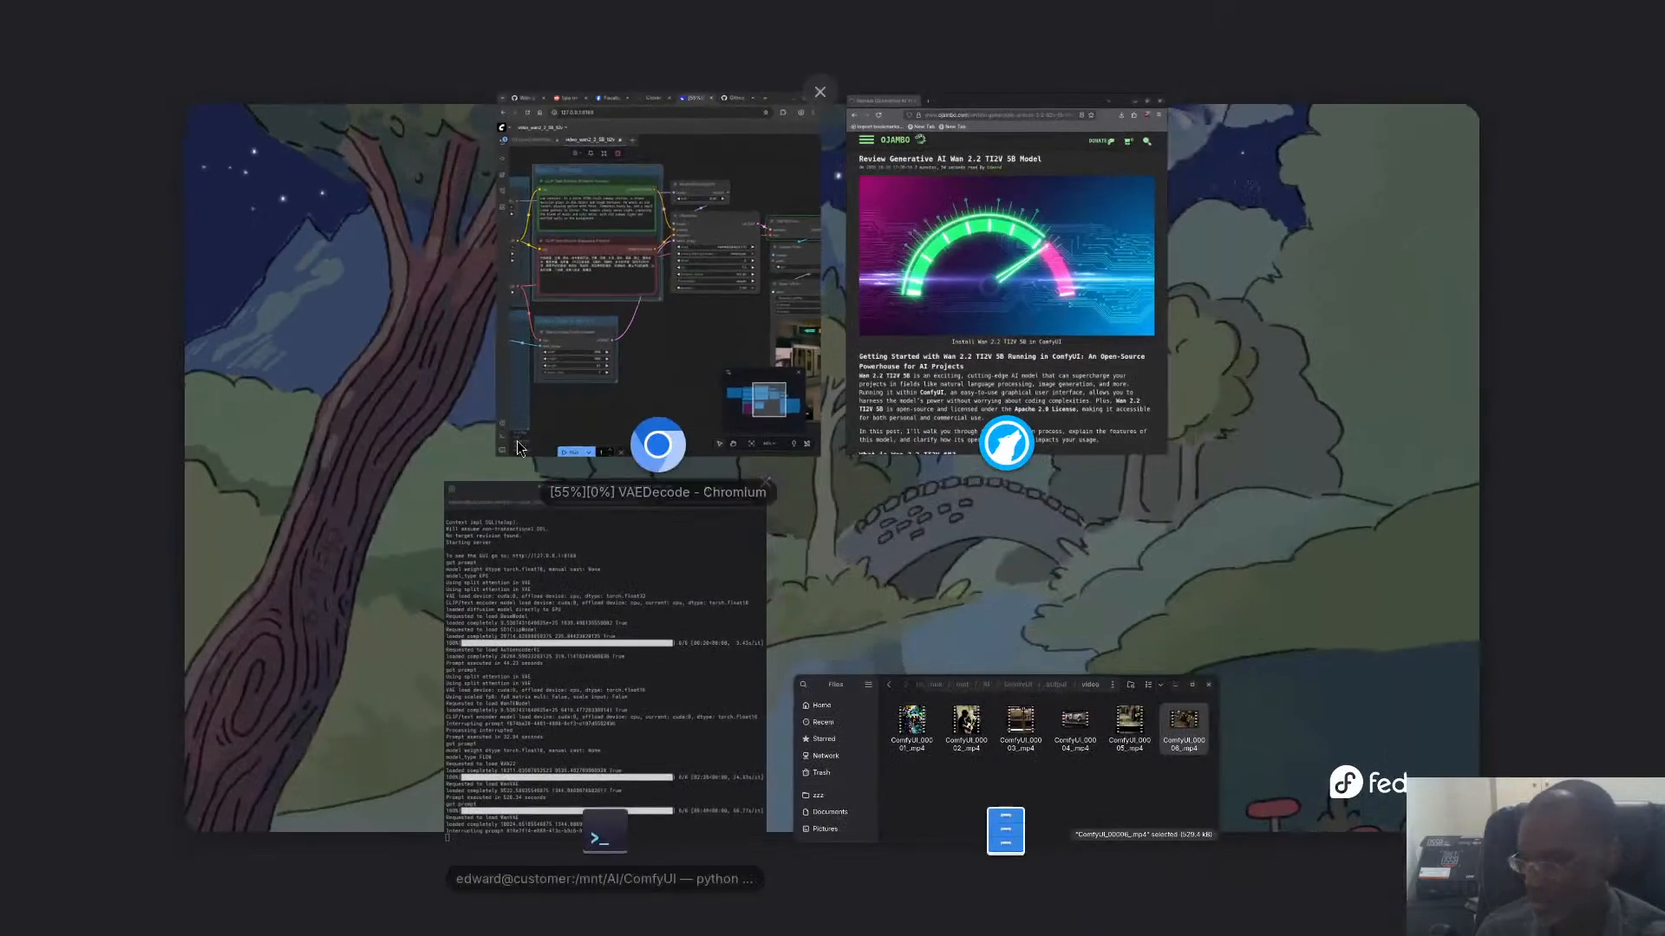
left_click(535, 576)
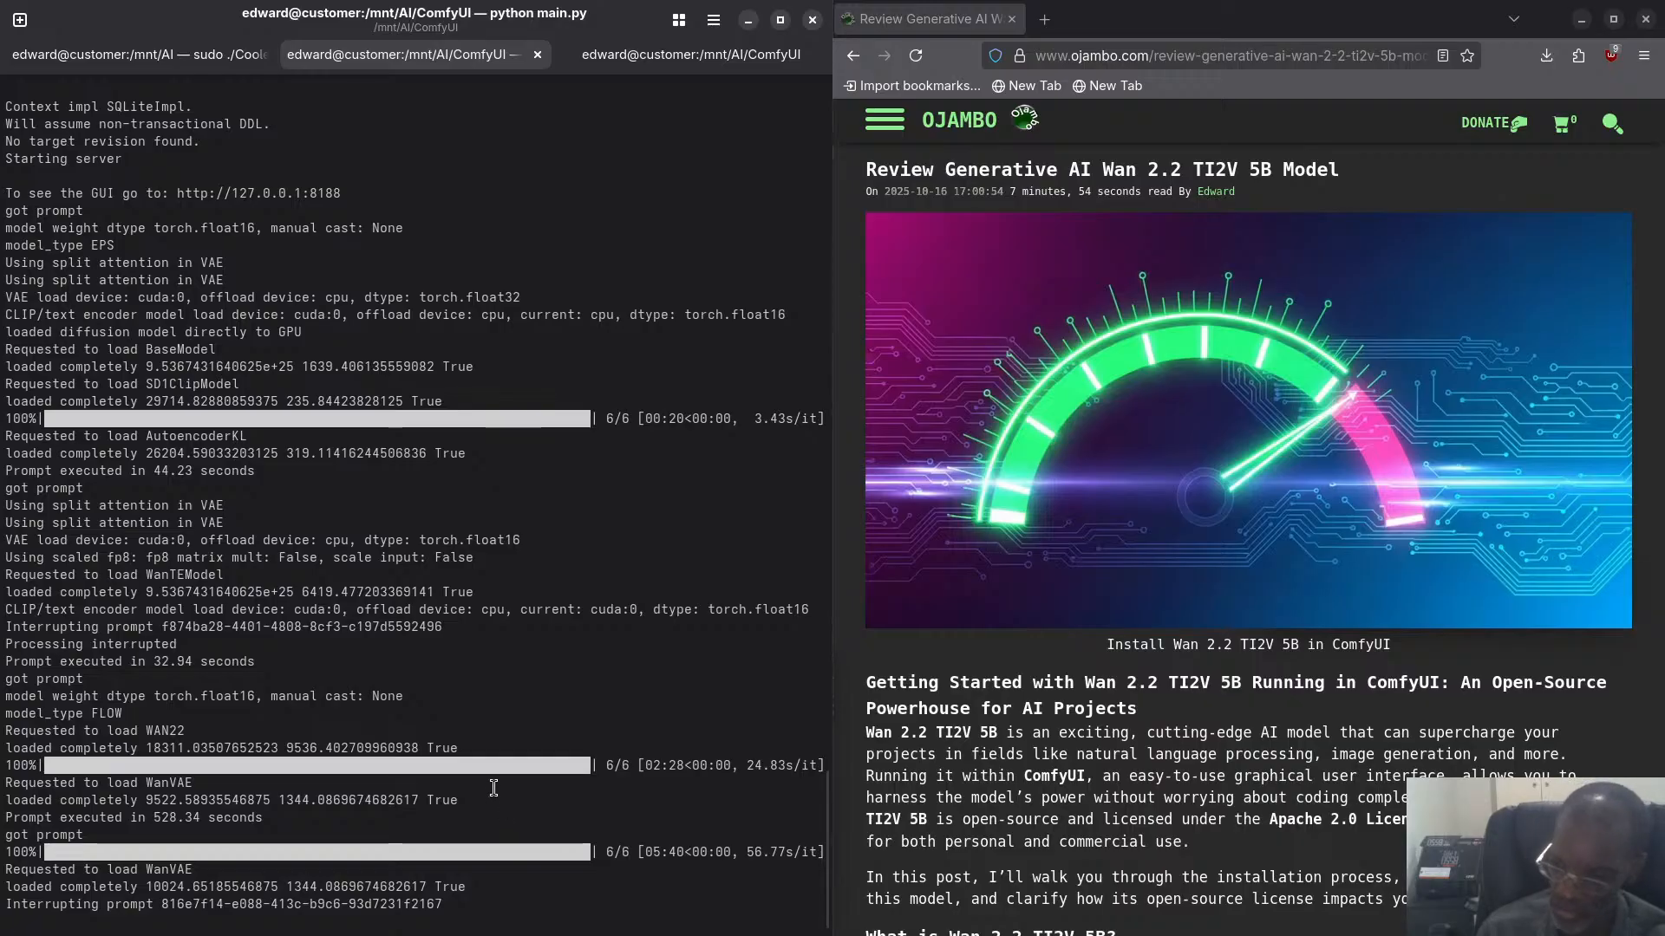
- Run rocm-smi --showmeminfo vram twice in the other terminal session to check GPU memory usage
key("super")
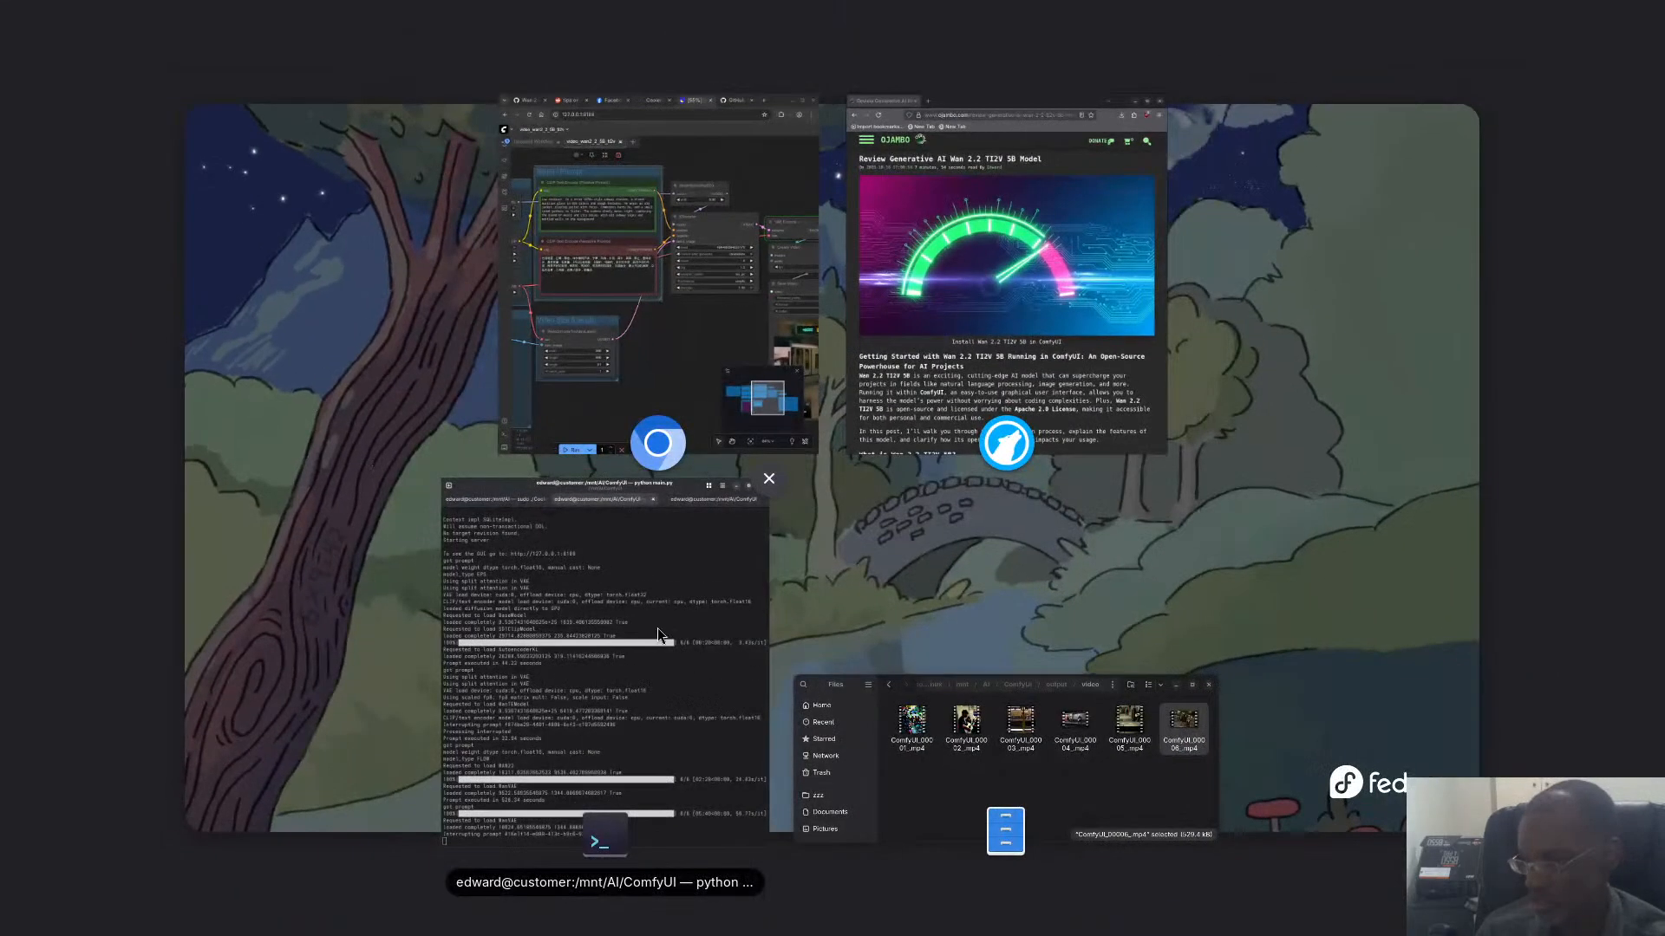
left_click(604, 540)
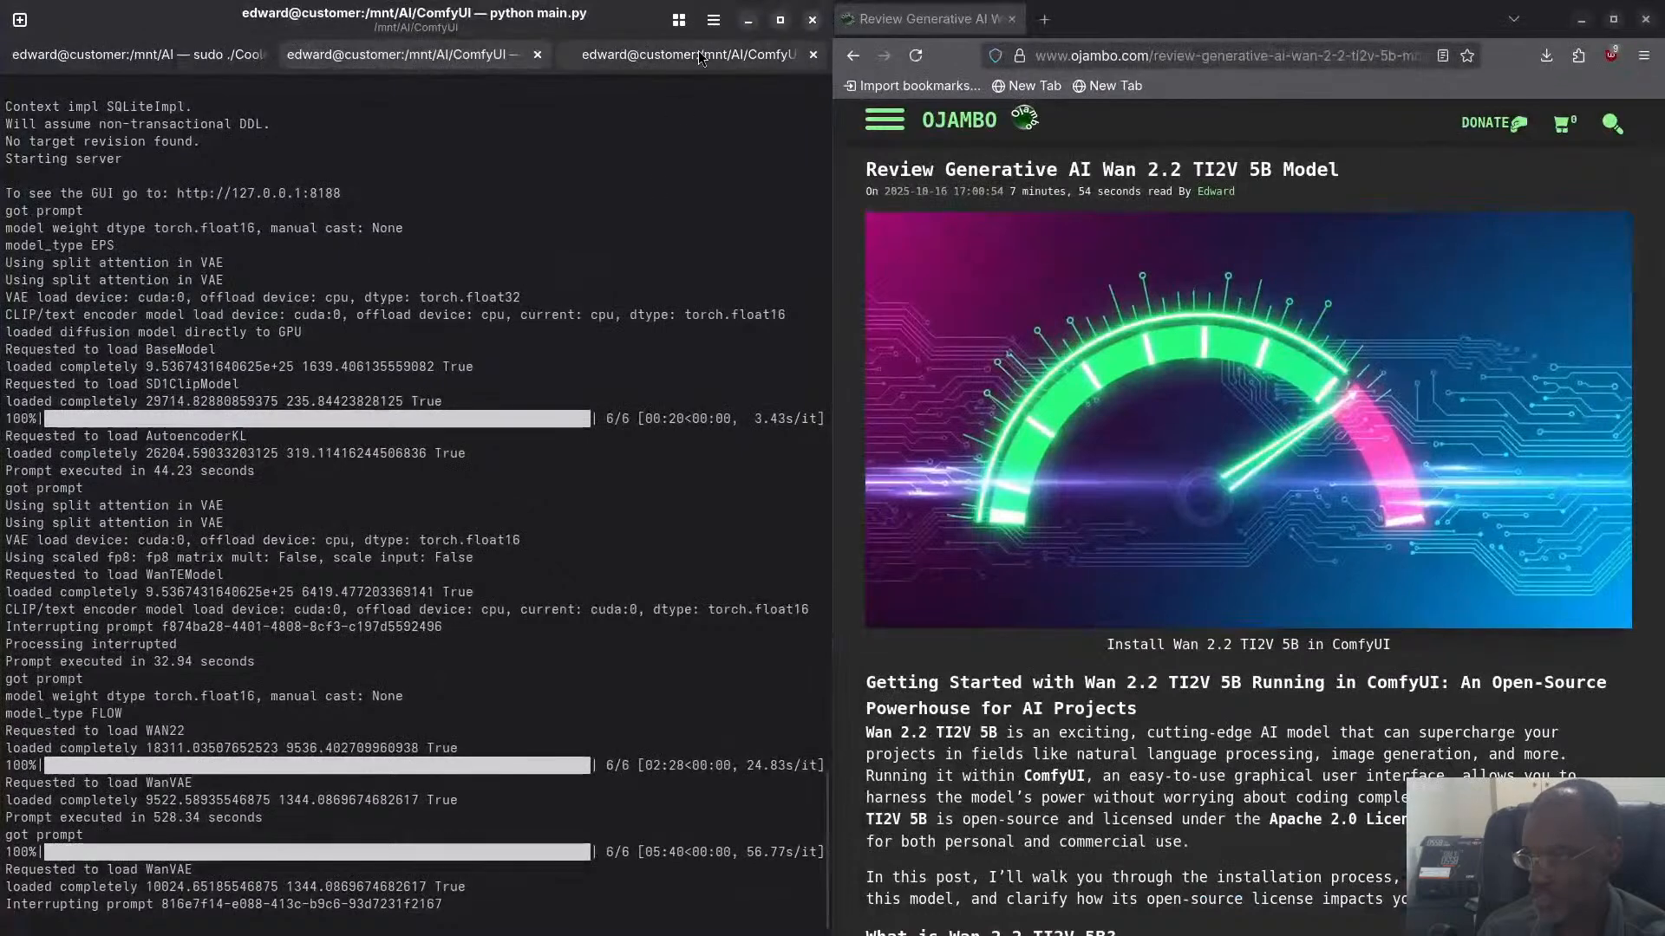
left_click(659, 53)
key("Up")
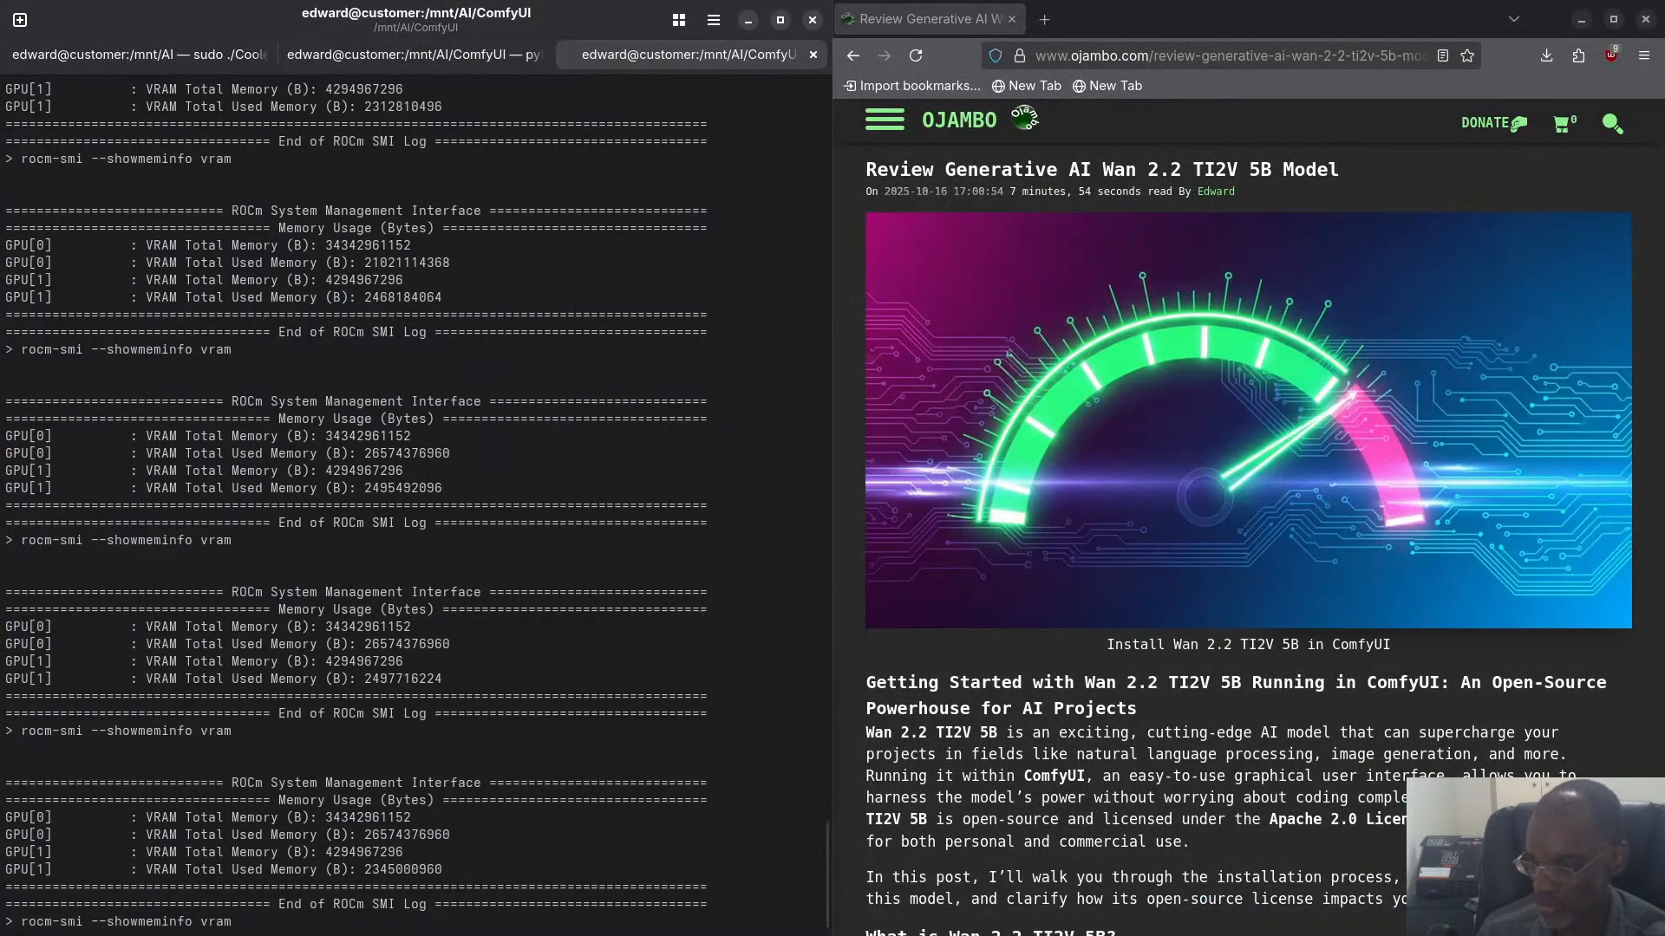
key("Return")
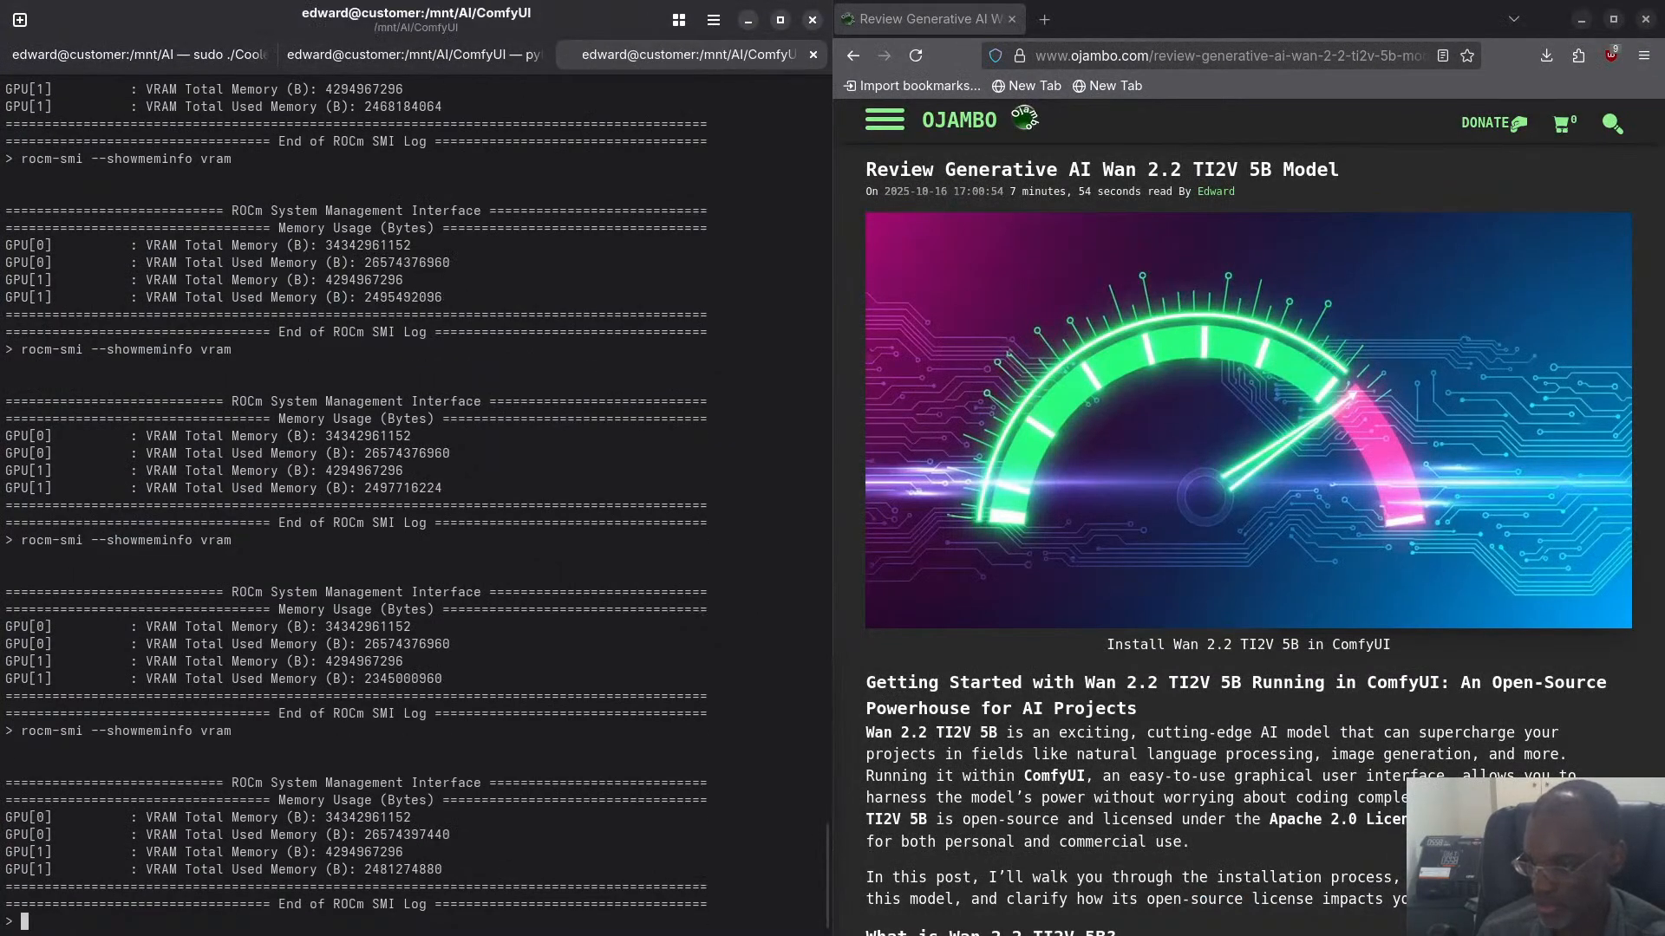
key("Up")
key("Return")
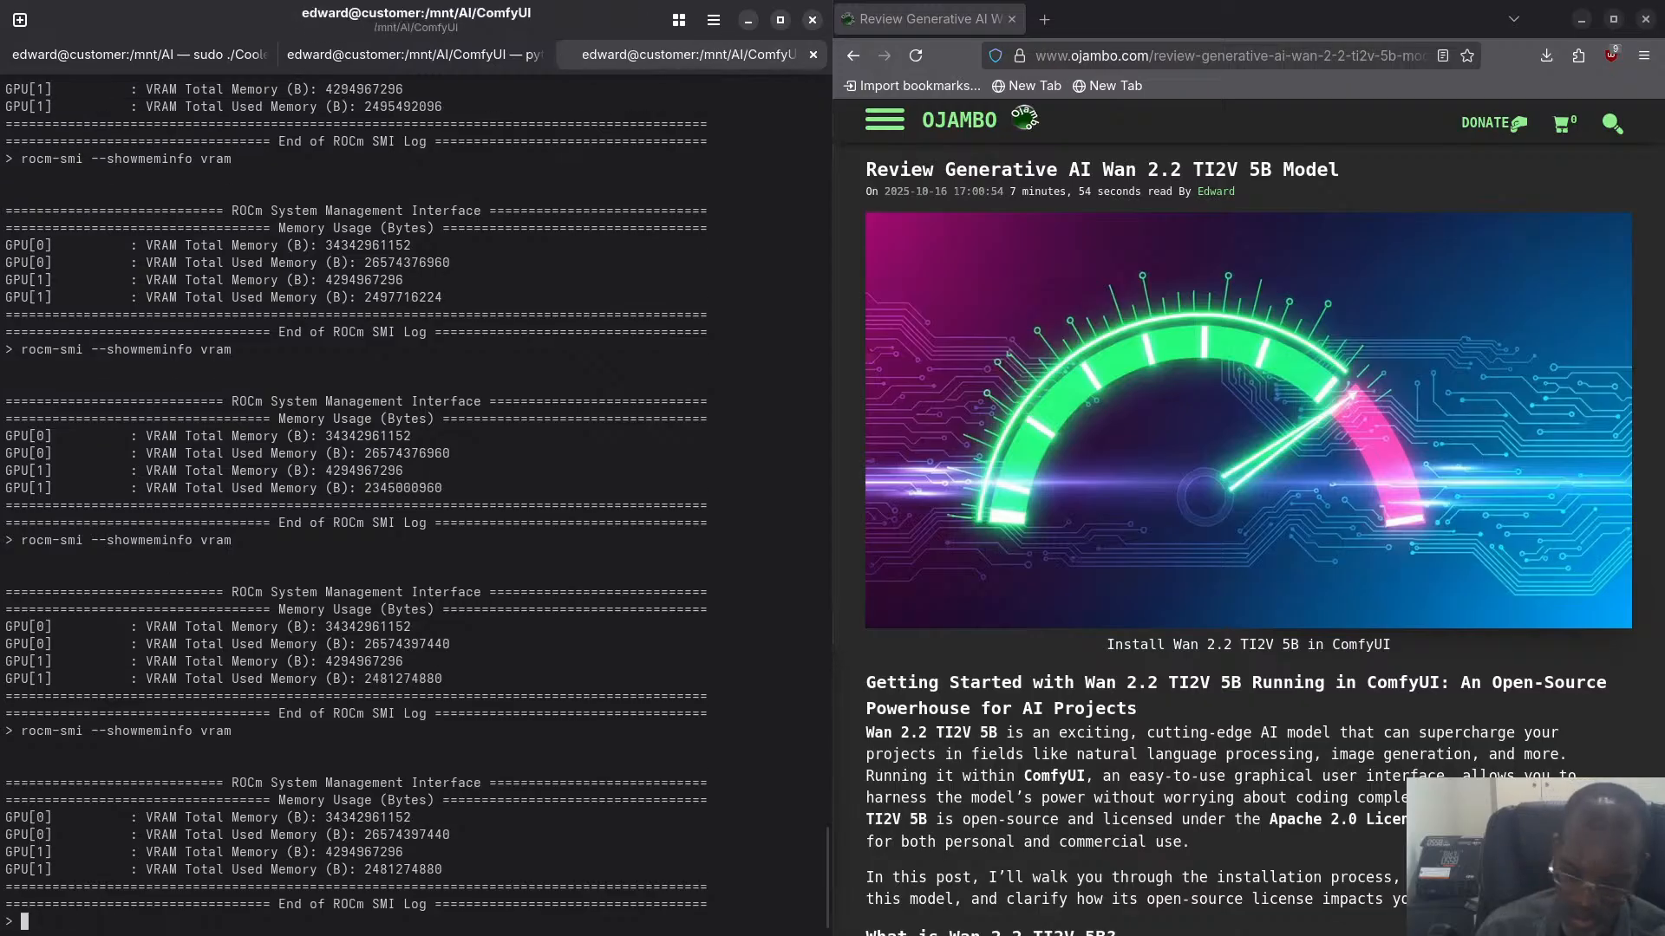
- Look over the ComfyUI server log and workflow, and interrupt the python main.py server process in the terminal
key("super")
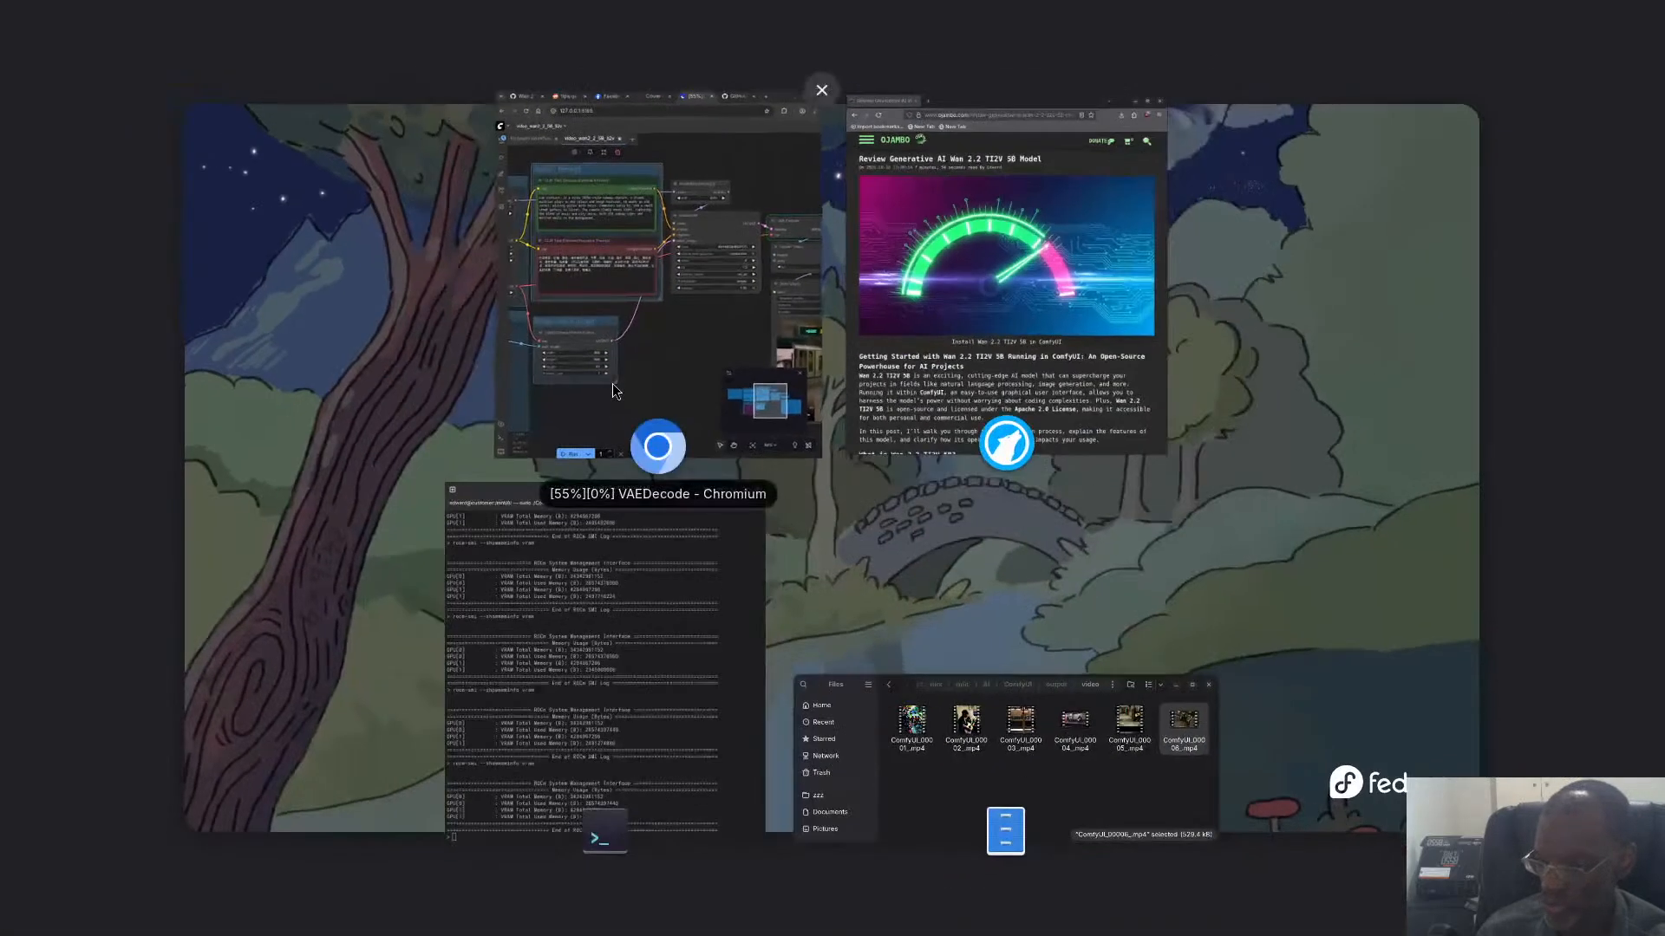
left_click(541, 596)
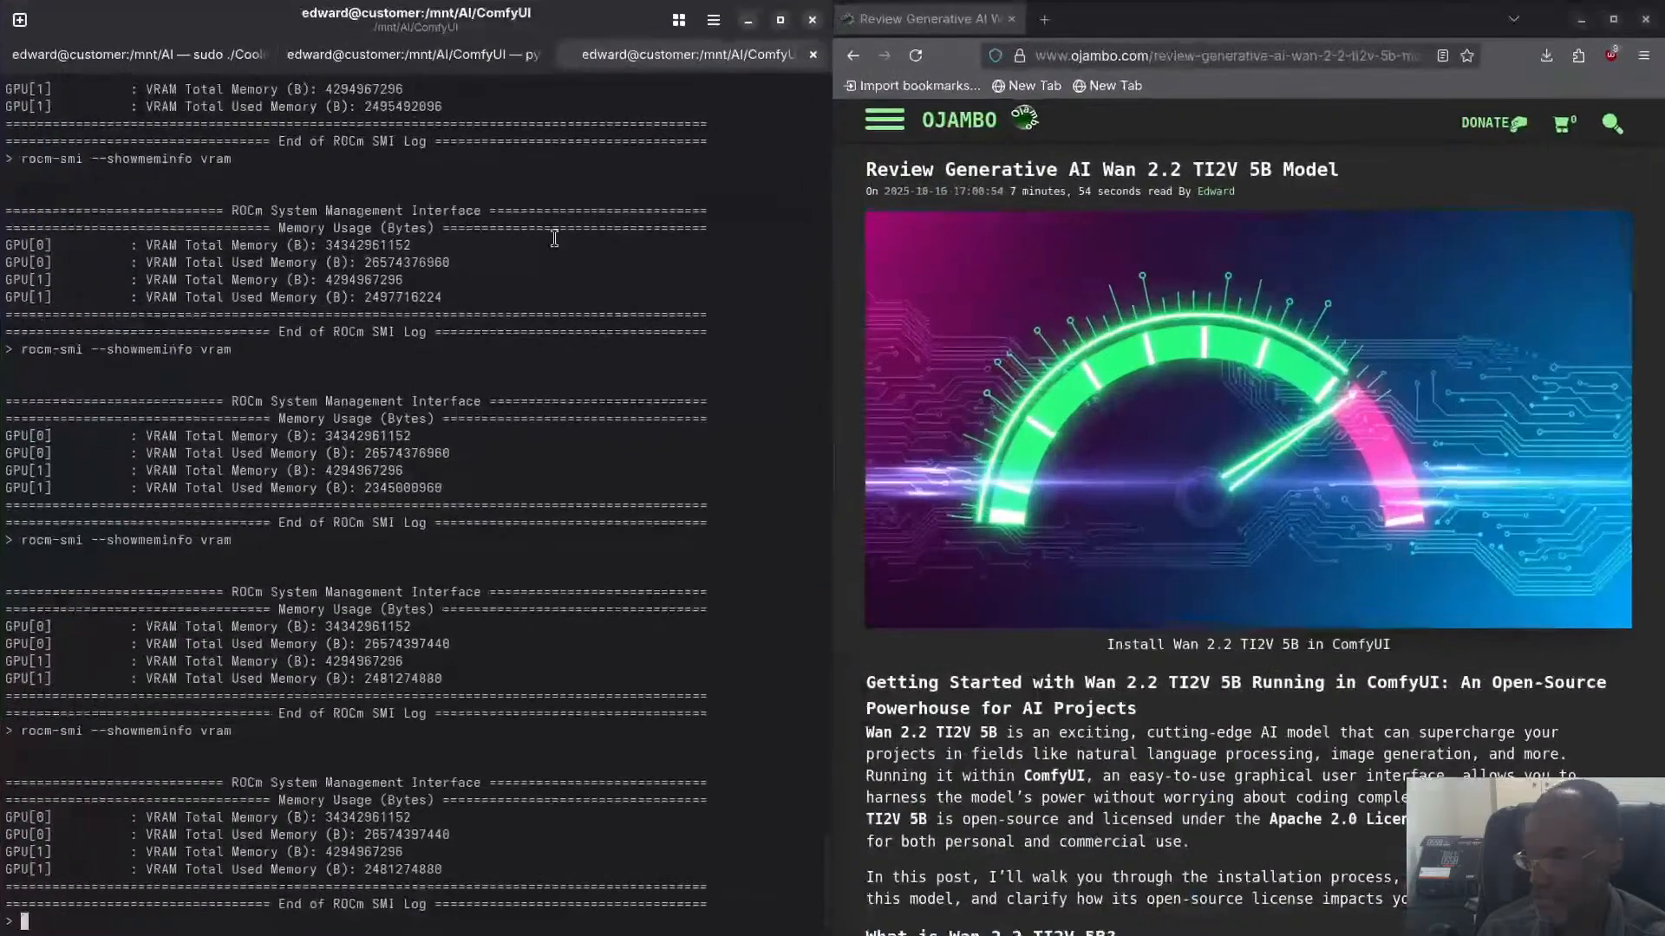
left_click(451, 55)
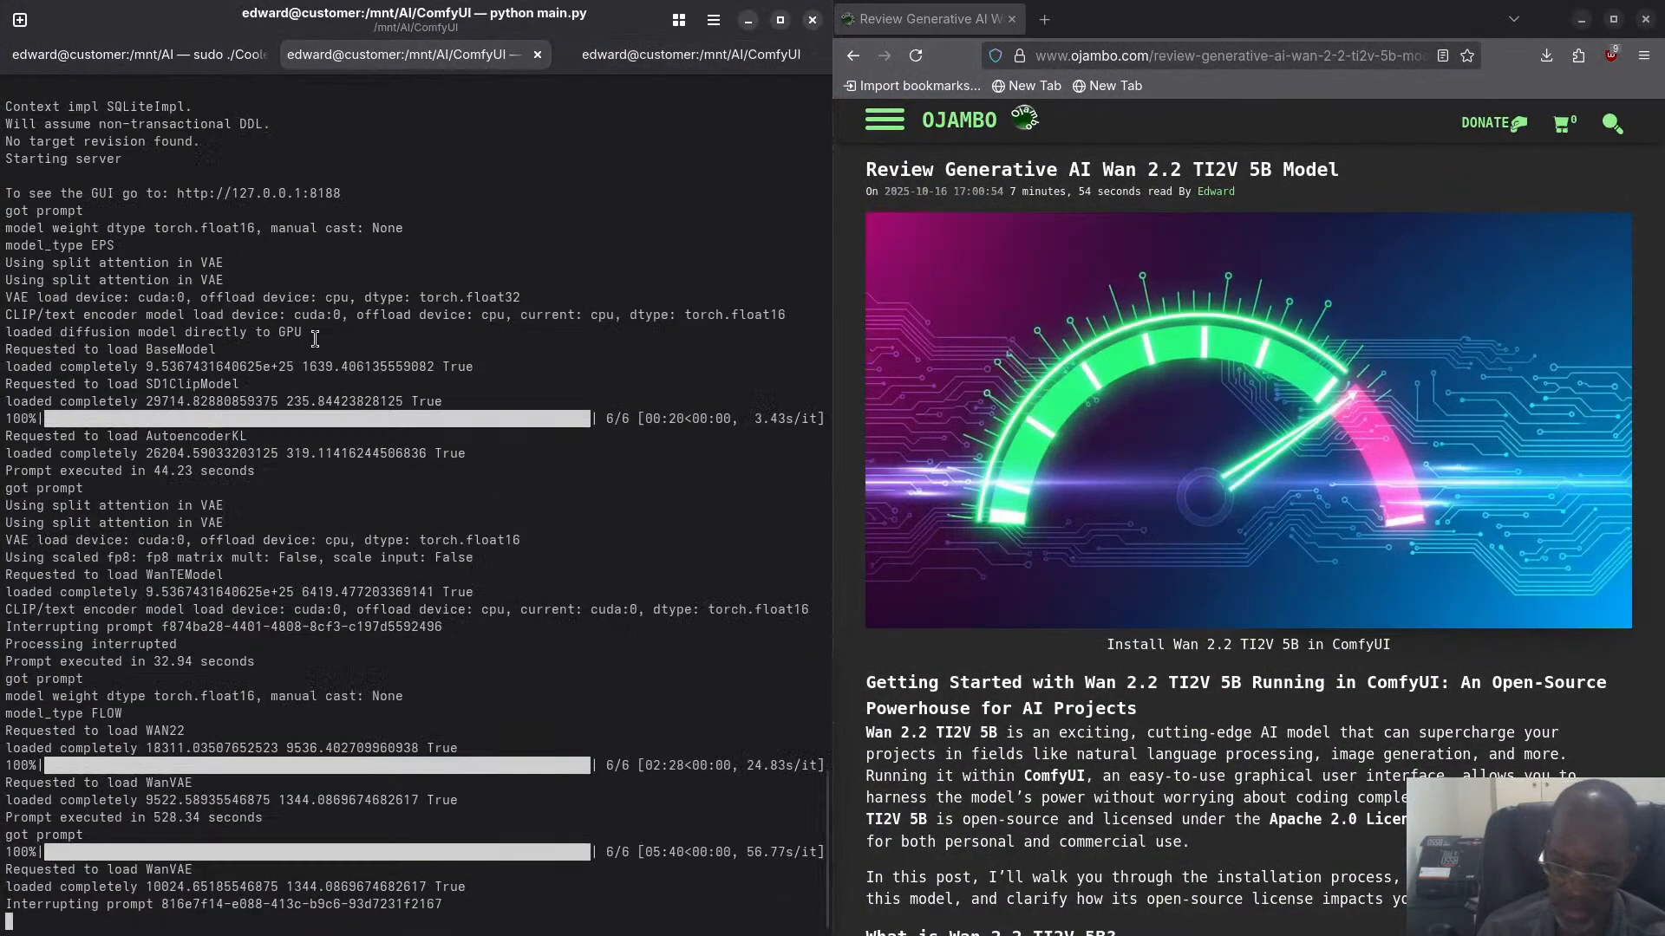
key("super")
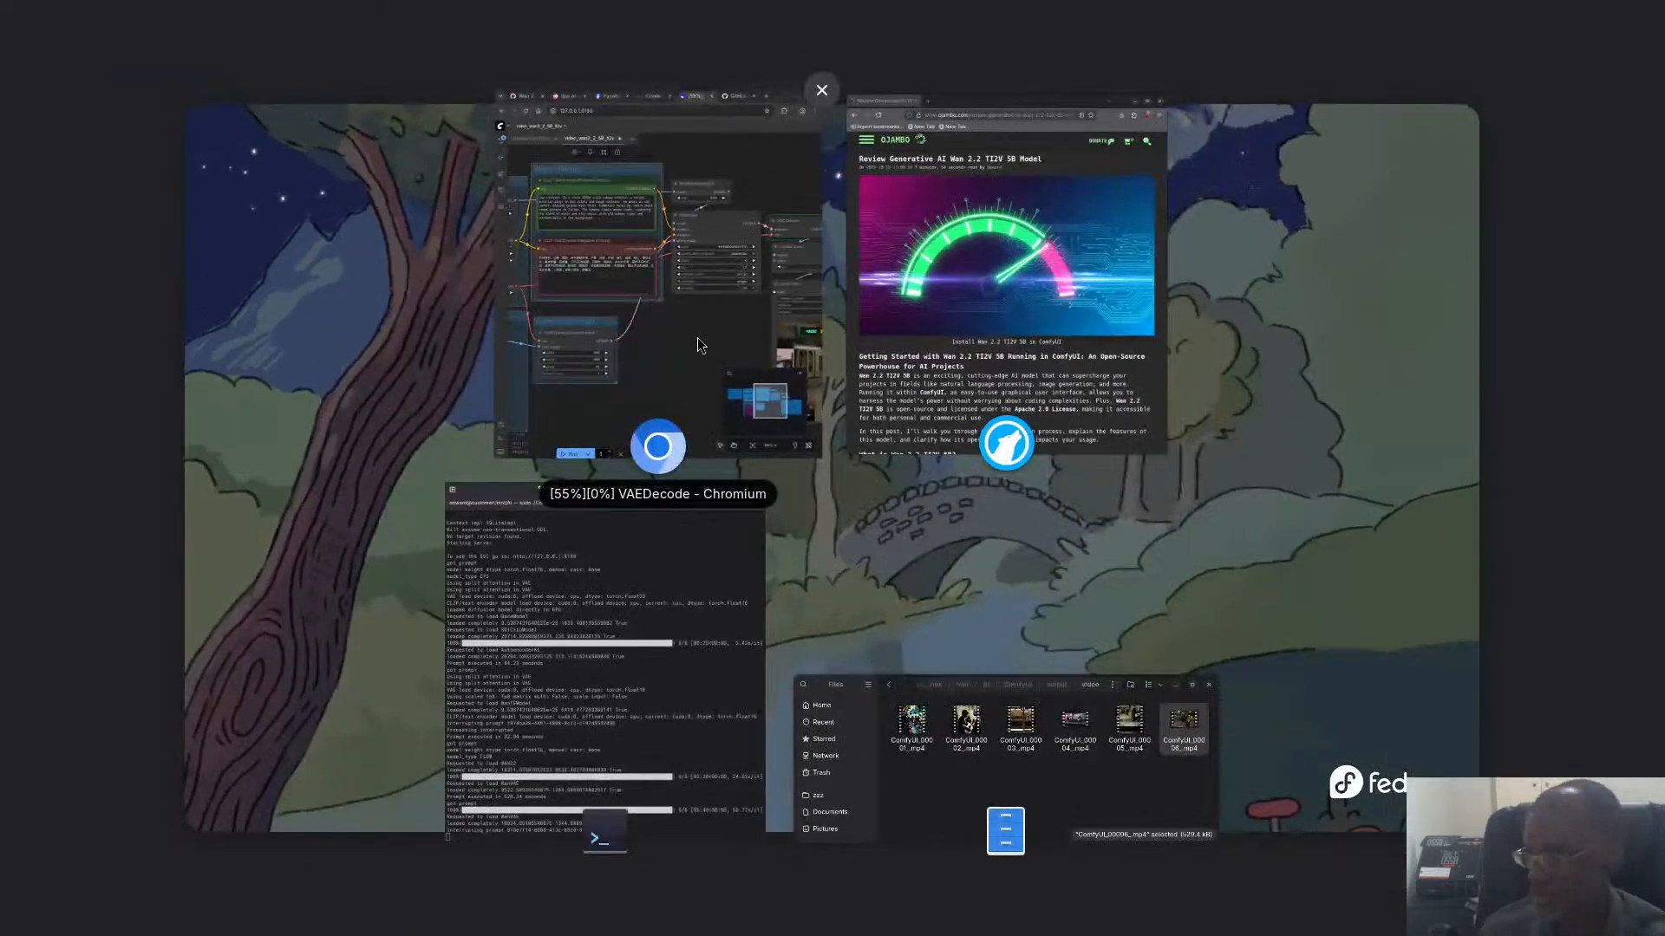
left_click(590, 278)
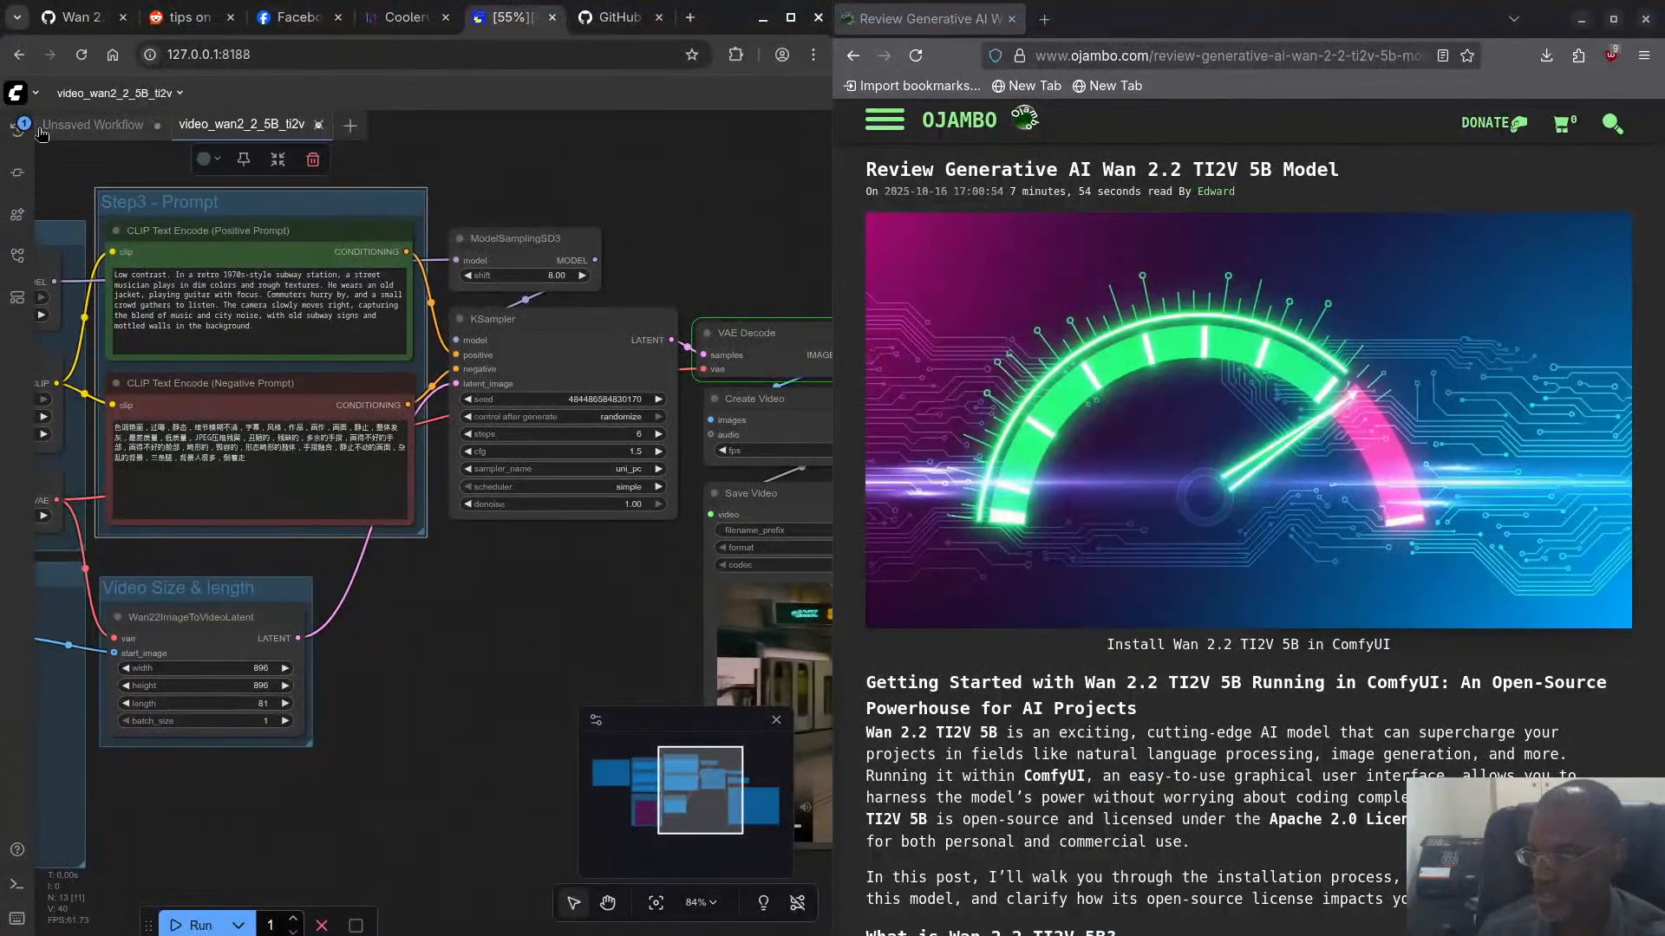
key("super")
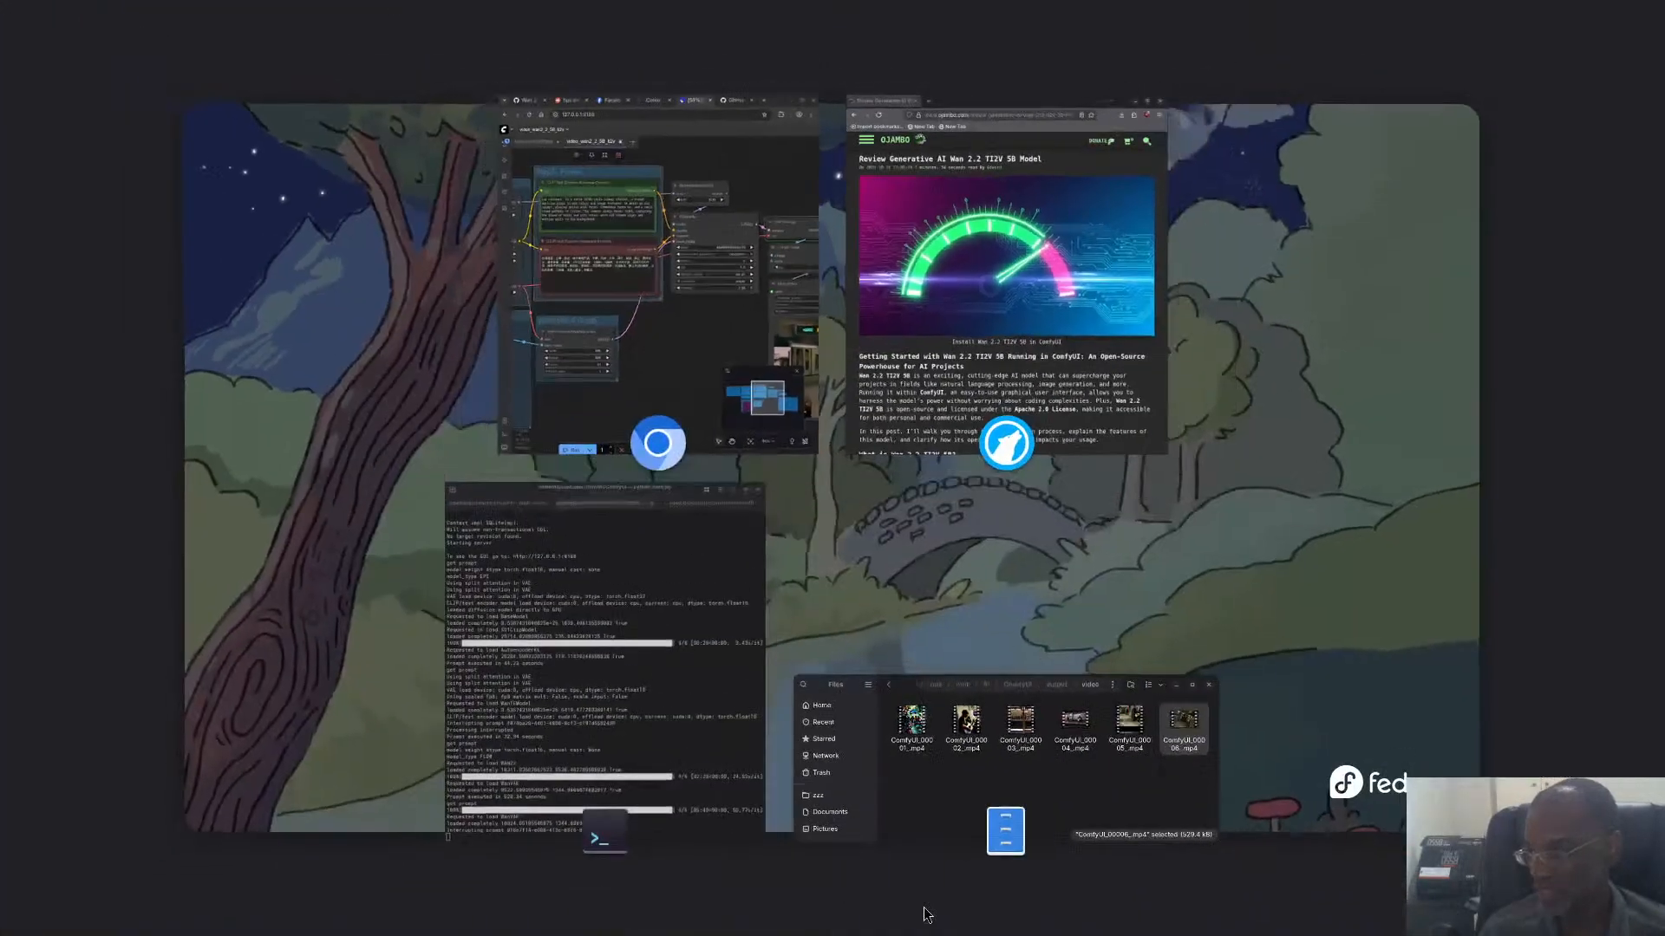
left_click(542, 737)
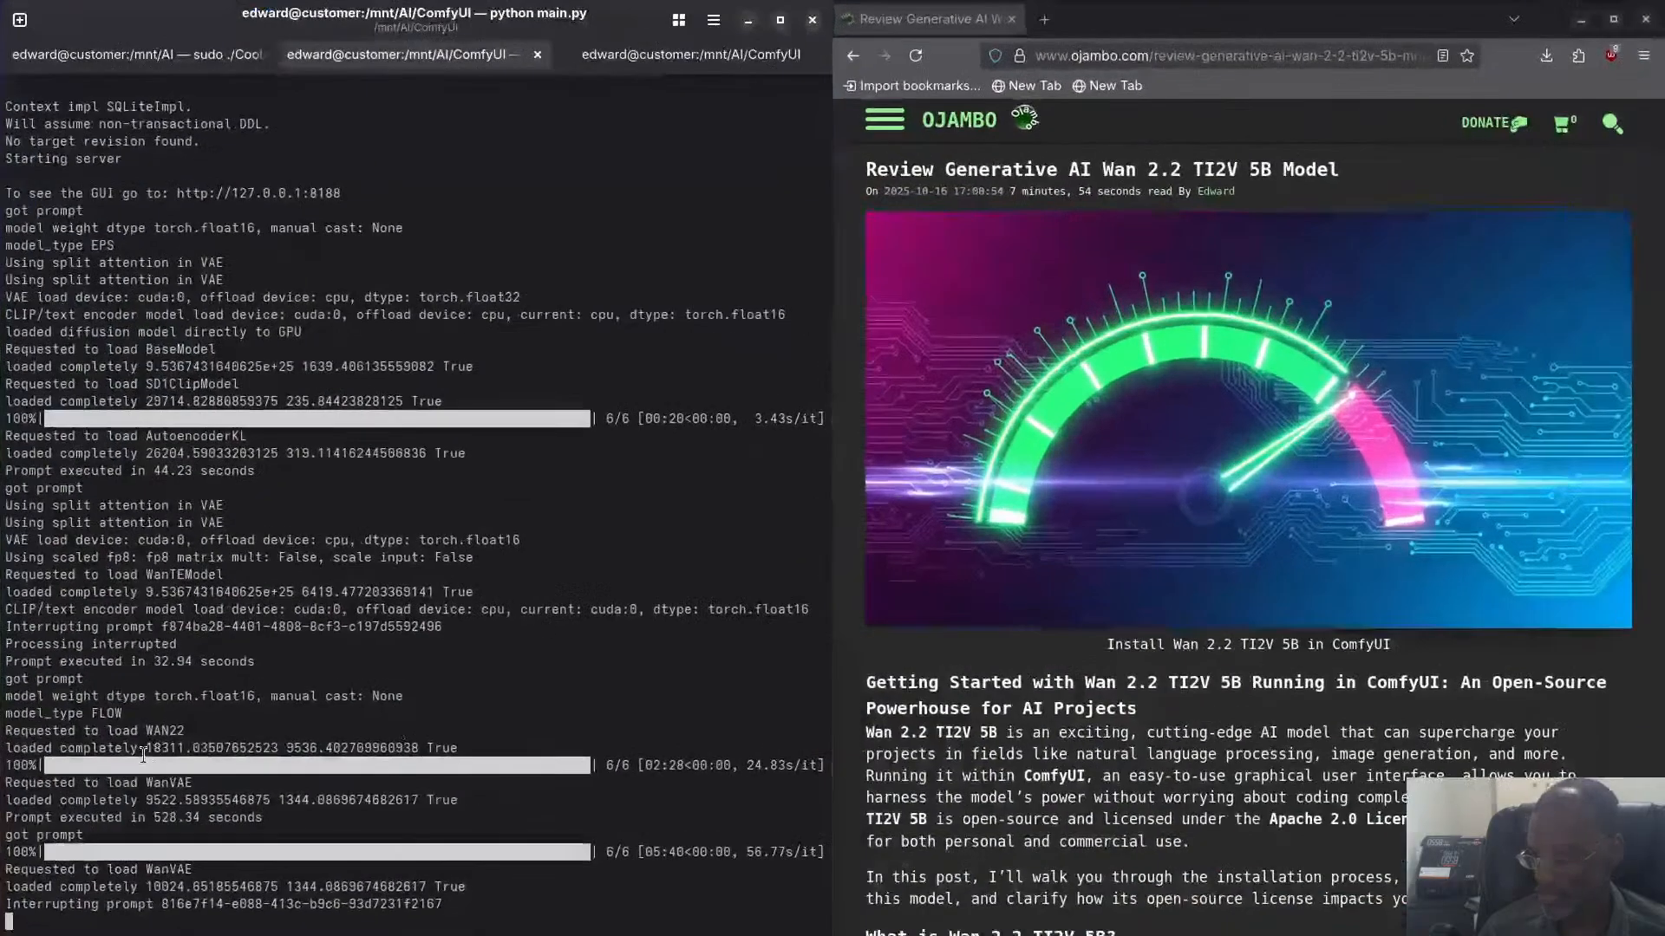
key("ctrl+c")
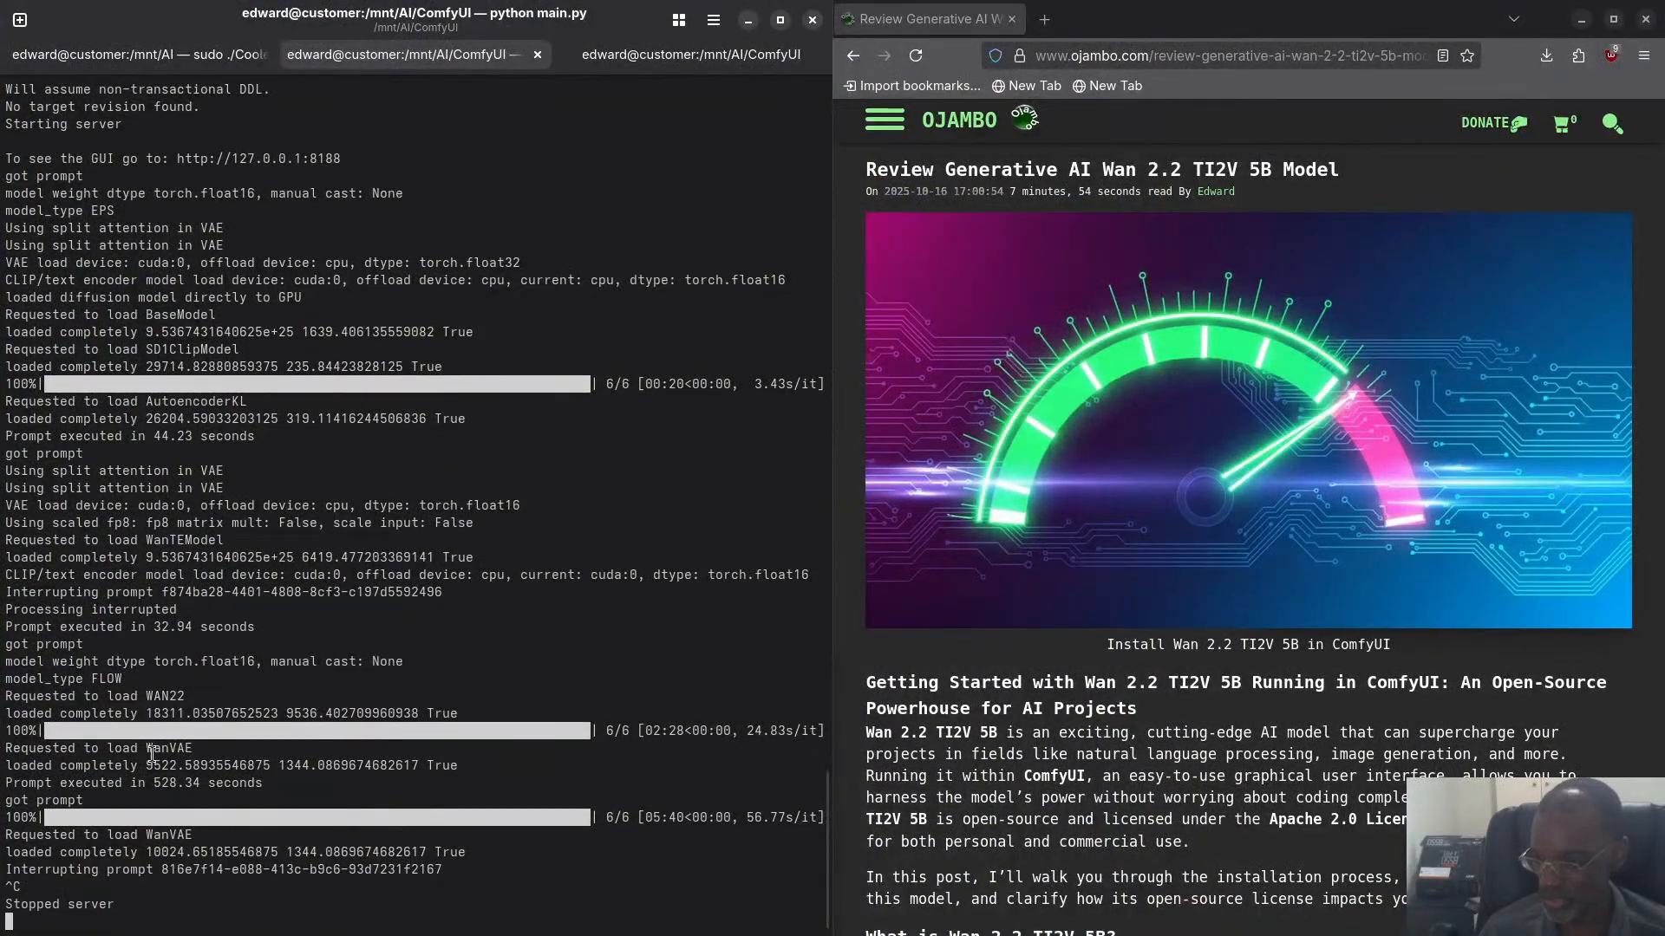
- Recheck VRAM usage after the server interrupt by running rocm-smi --showmeminfo vram two more times
key("super")
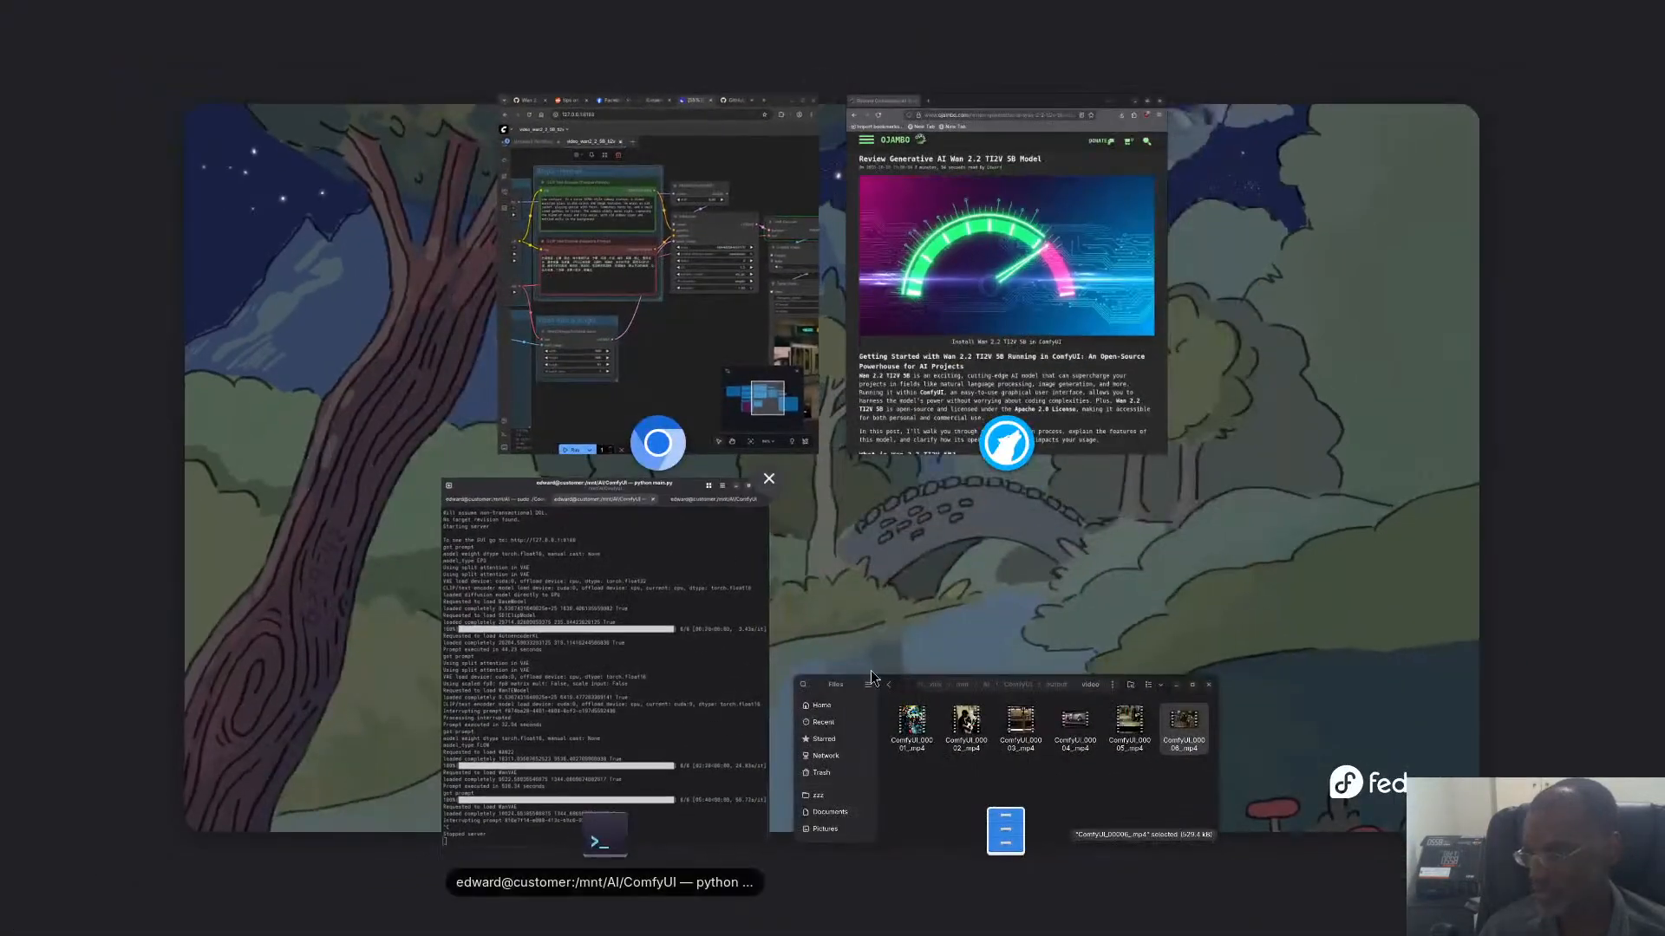
left_click(720, 661)
left_click(689, 54)
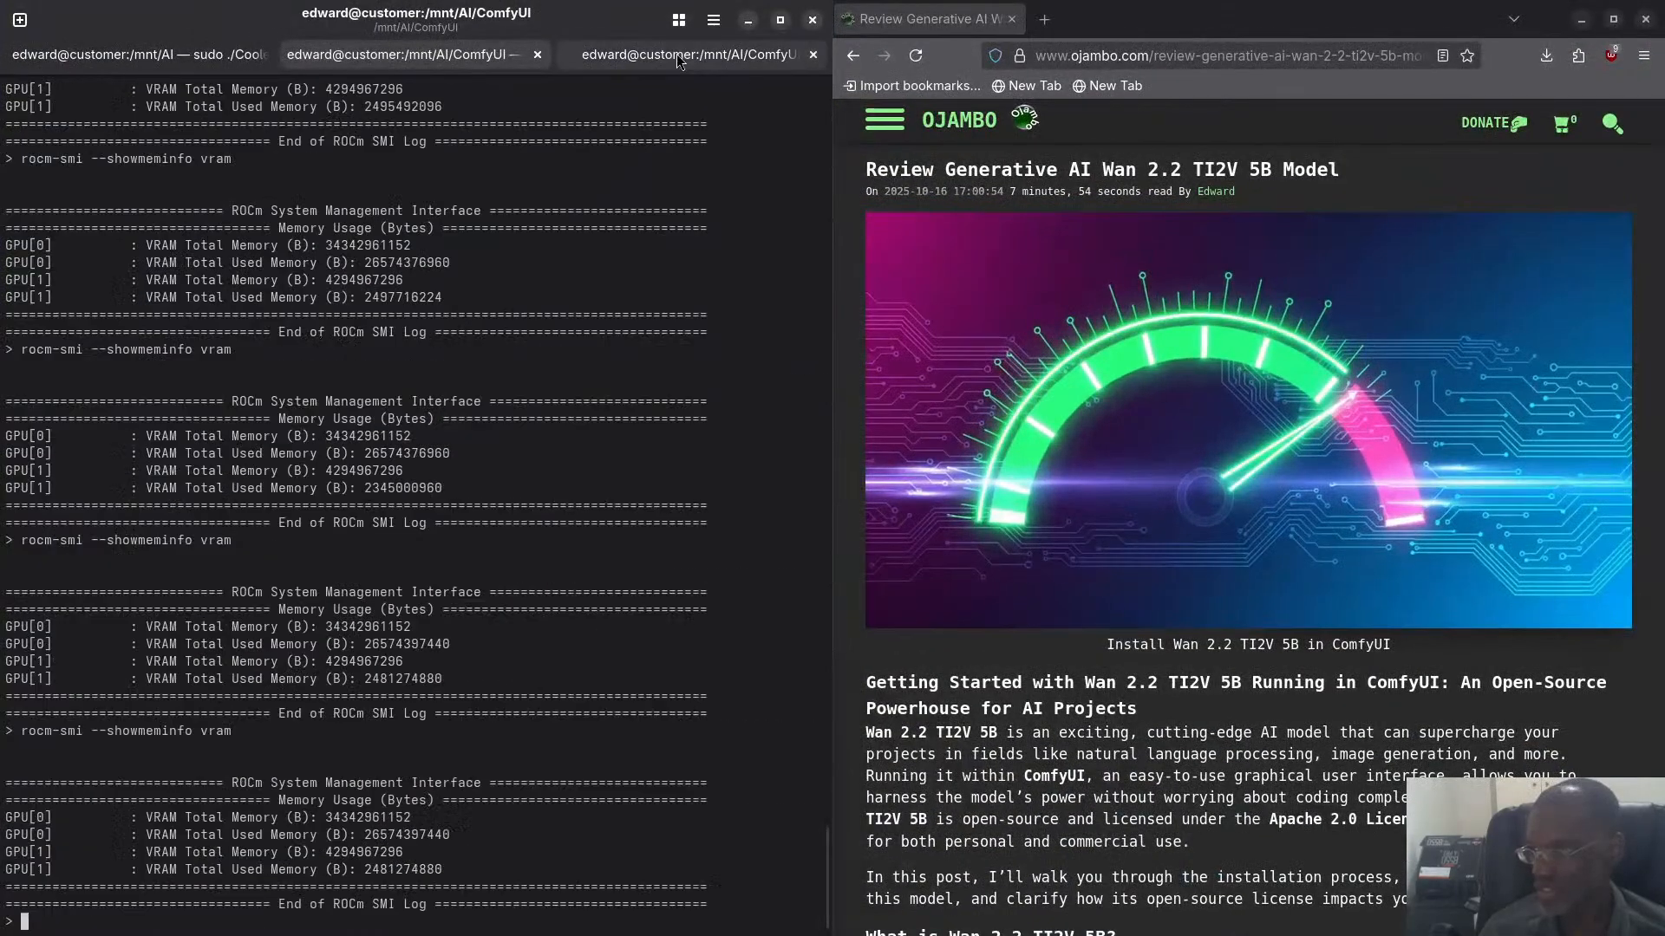
key("Up")
key("Return")
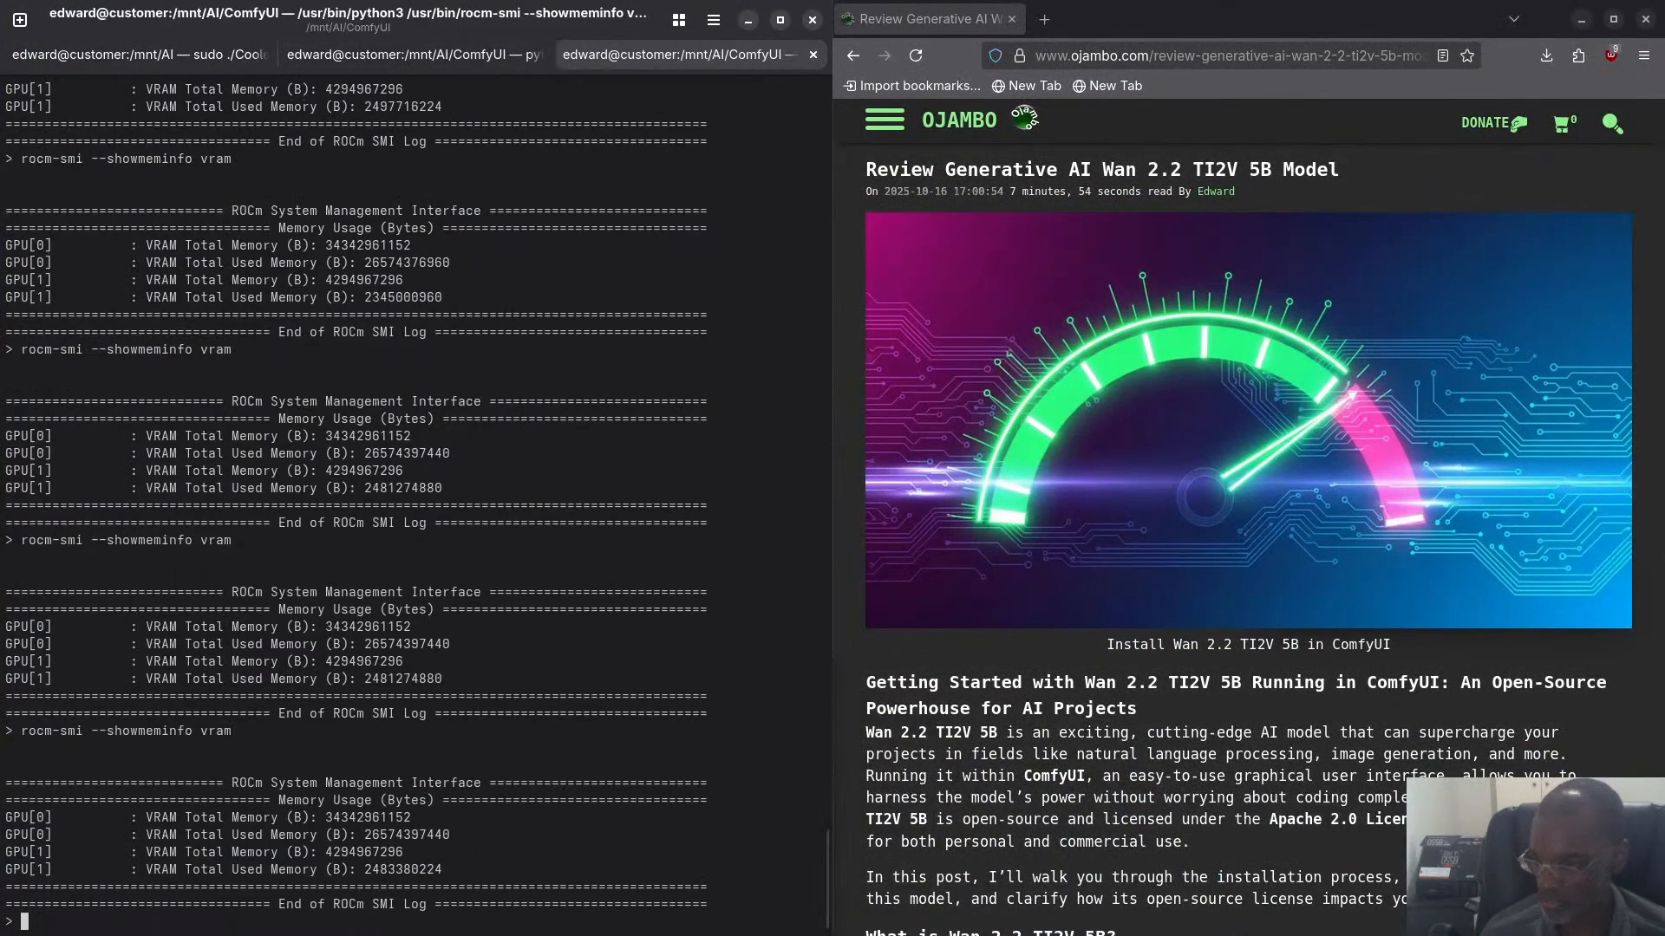
key("Up")
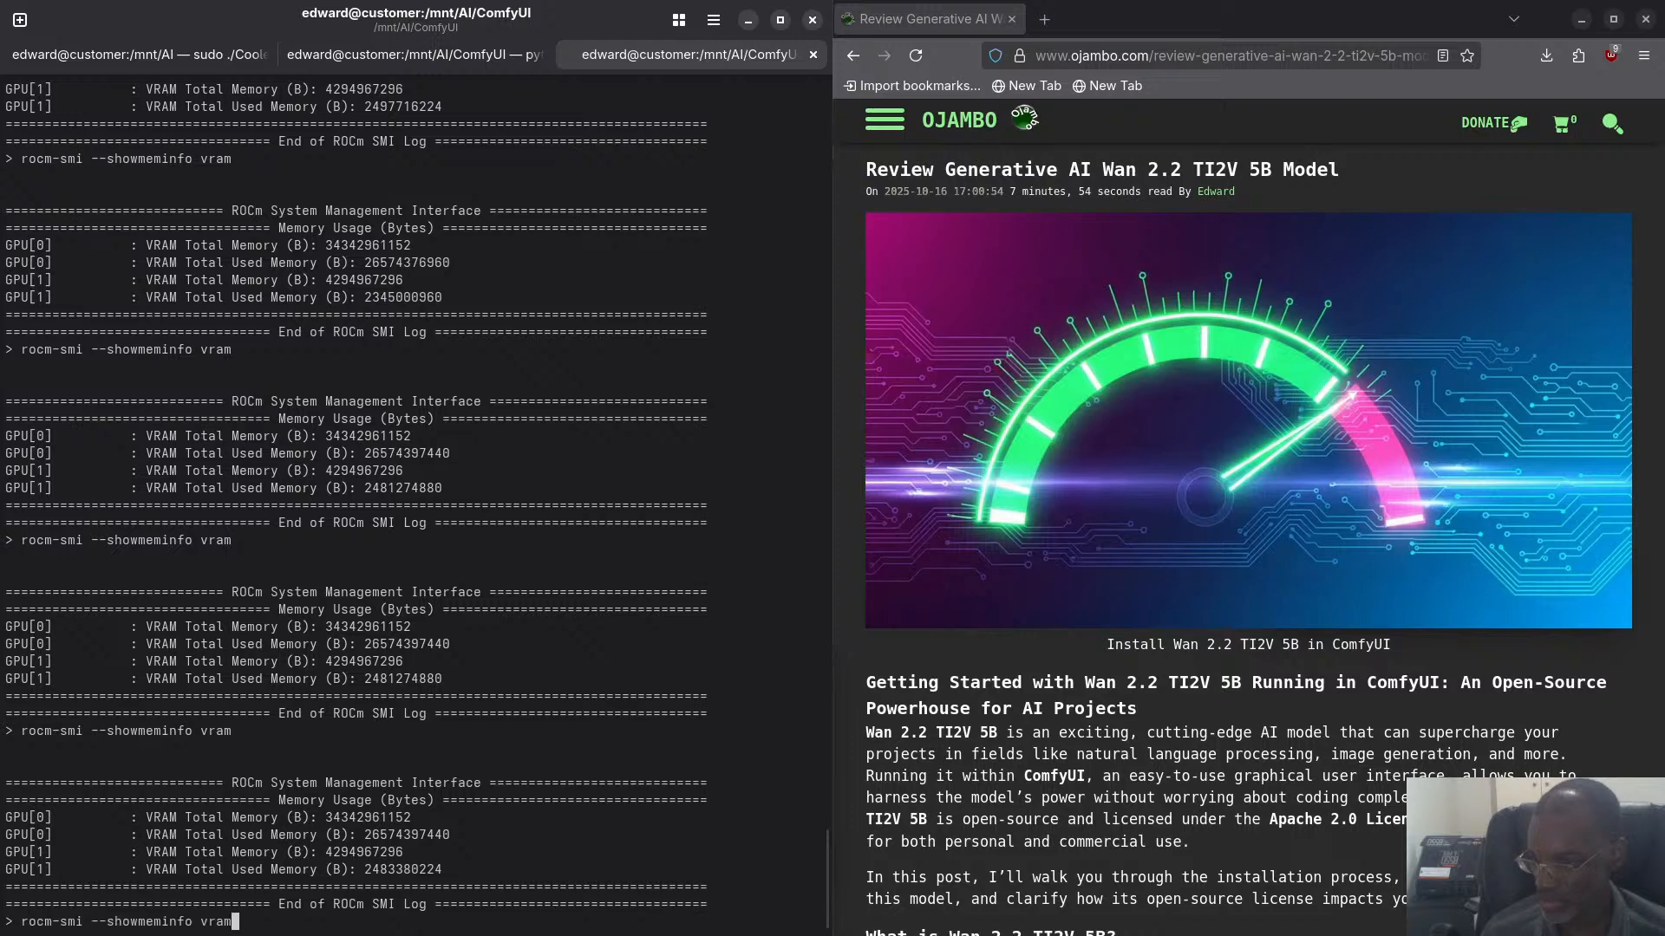
key("Return")
- Return to the ComfyUI server session, glance at the workflow in the browser, and interrupt the server process again
key("super")
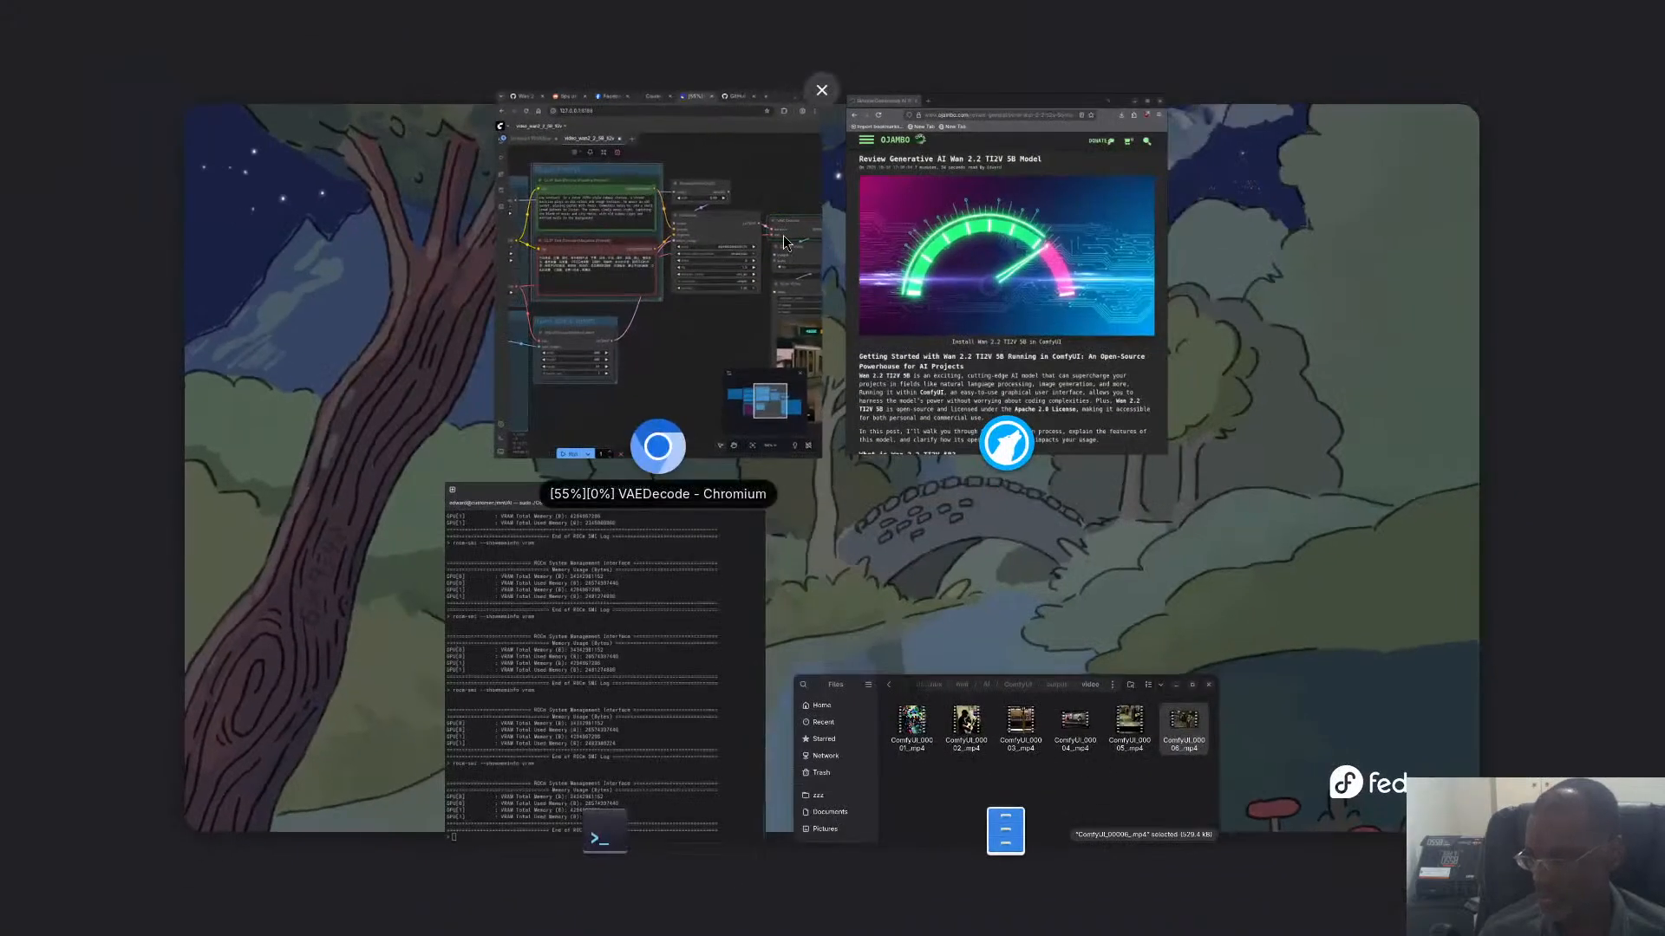
left_click(643, 576)
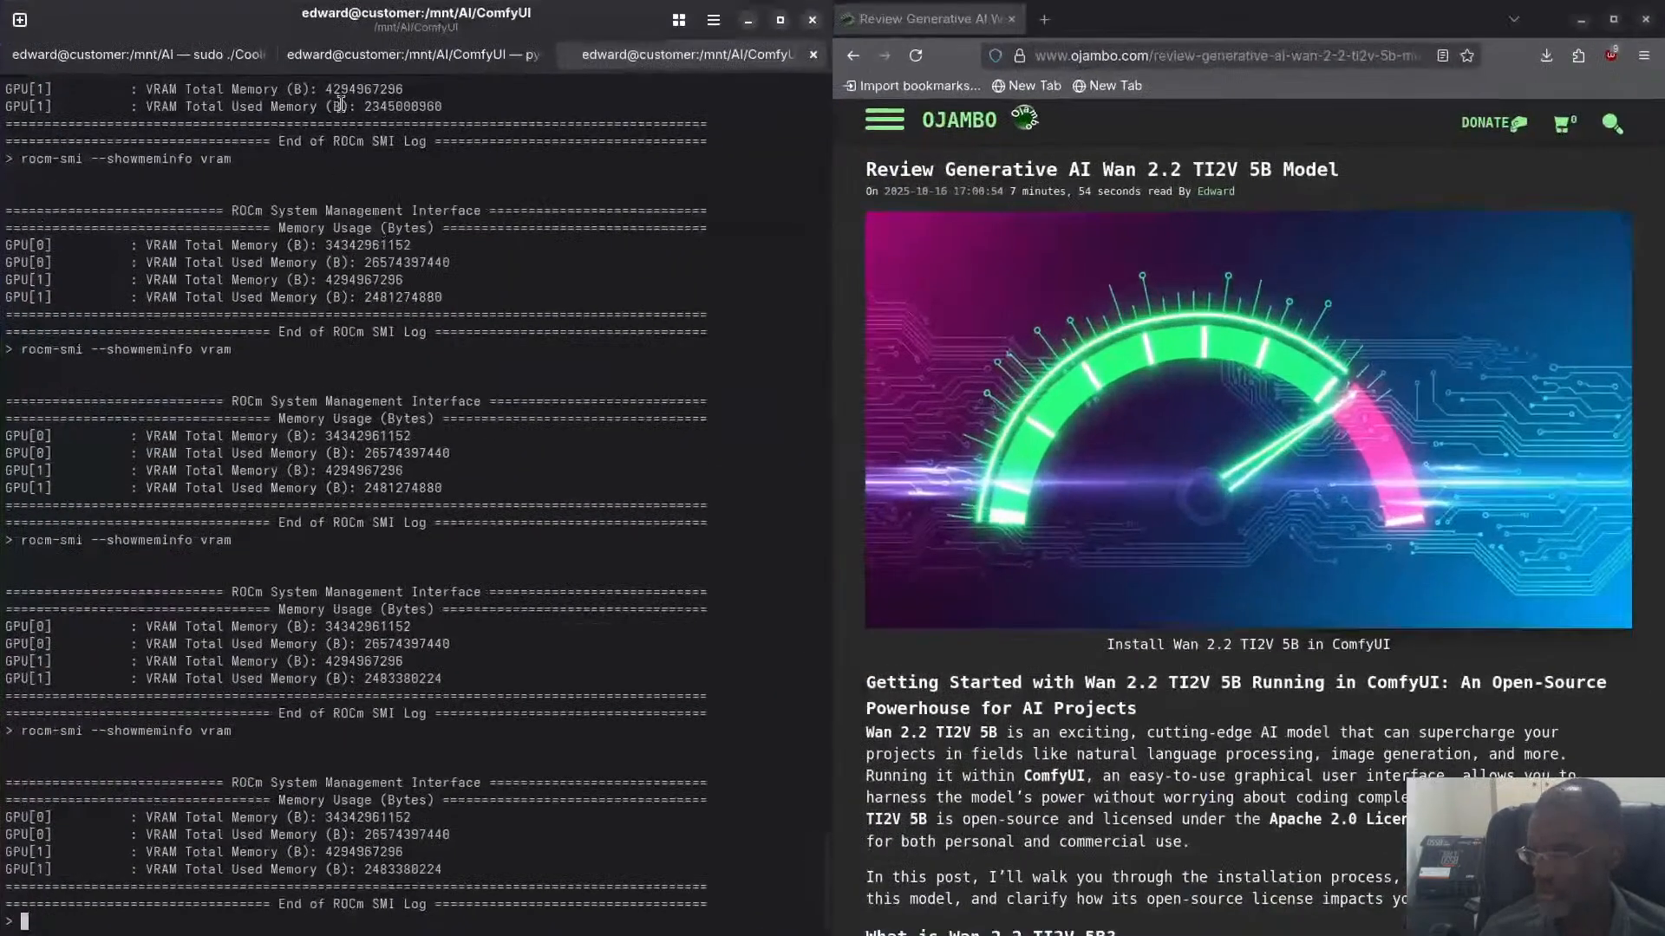
left_click(359, 54)
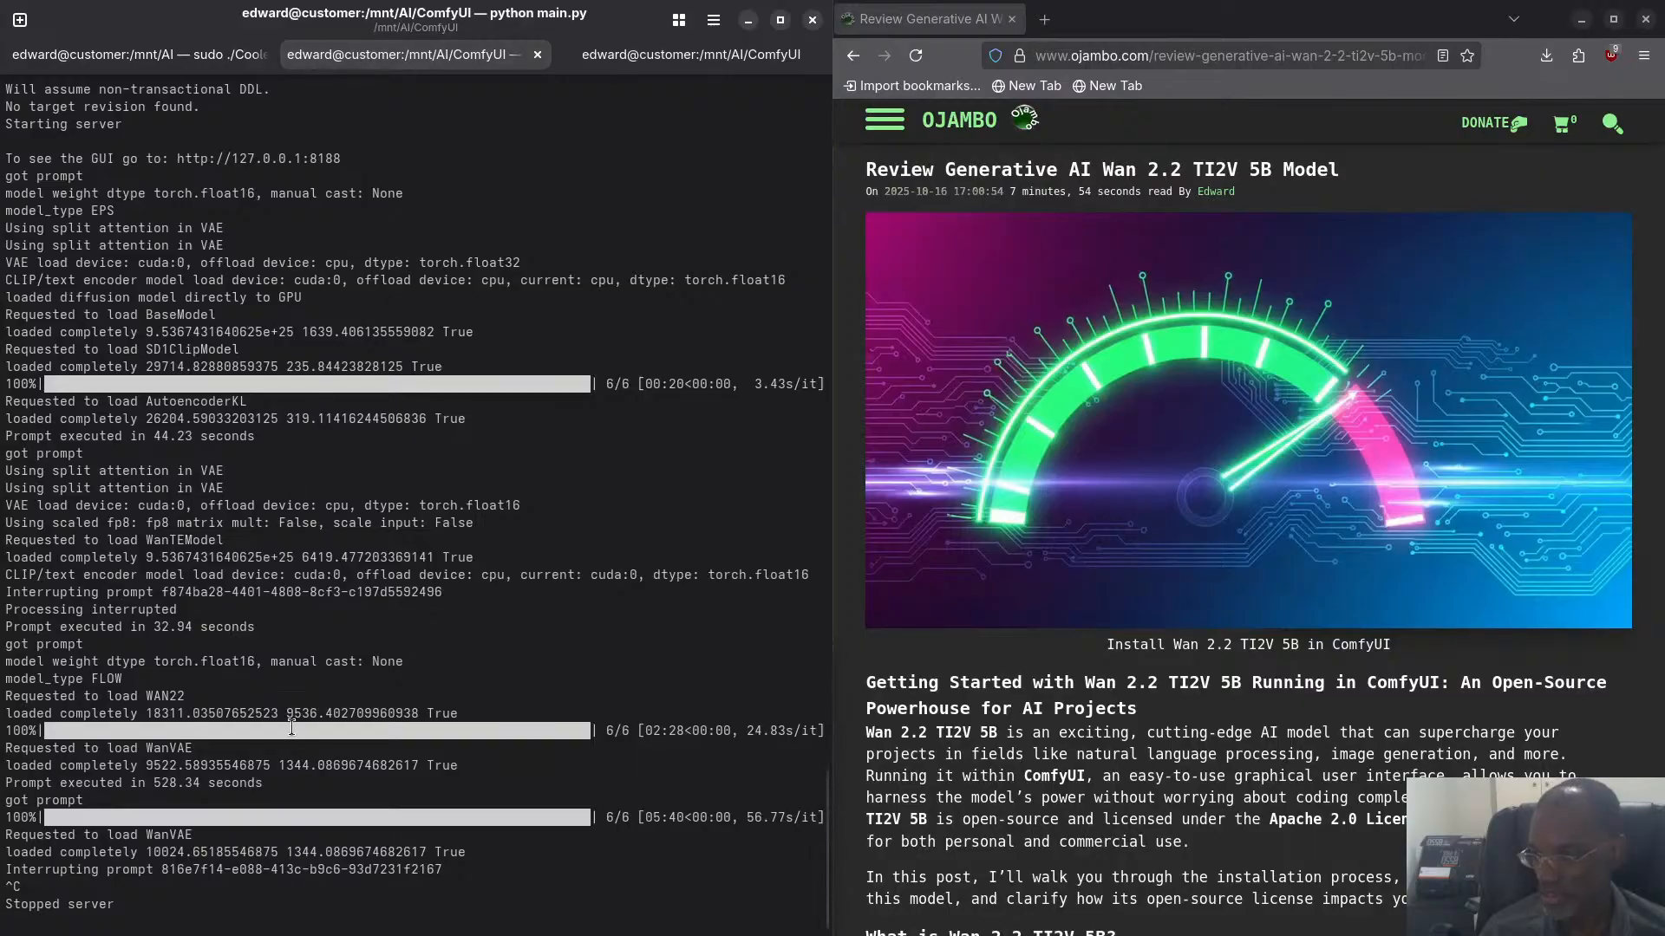
key("super")
left_click(747, 186)
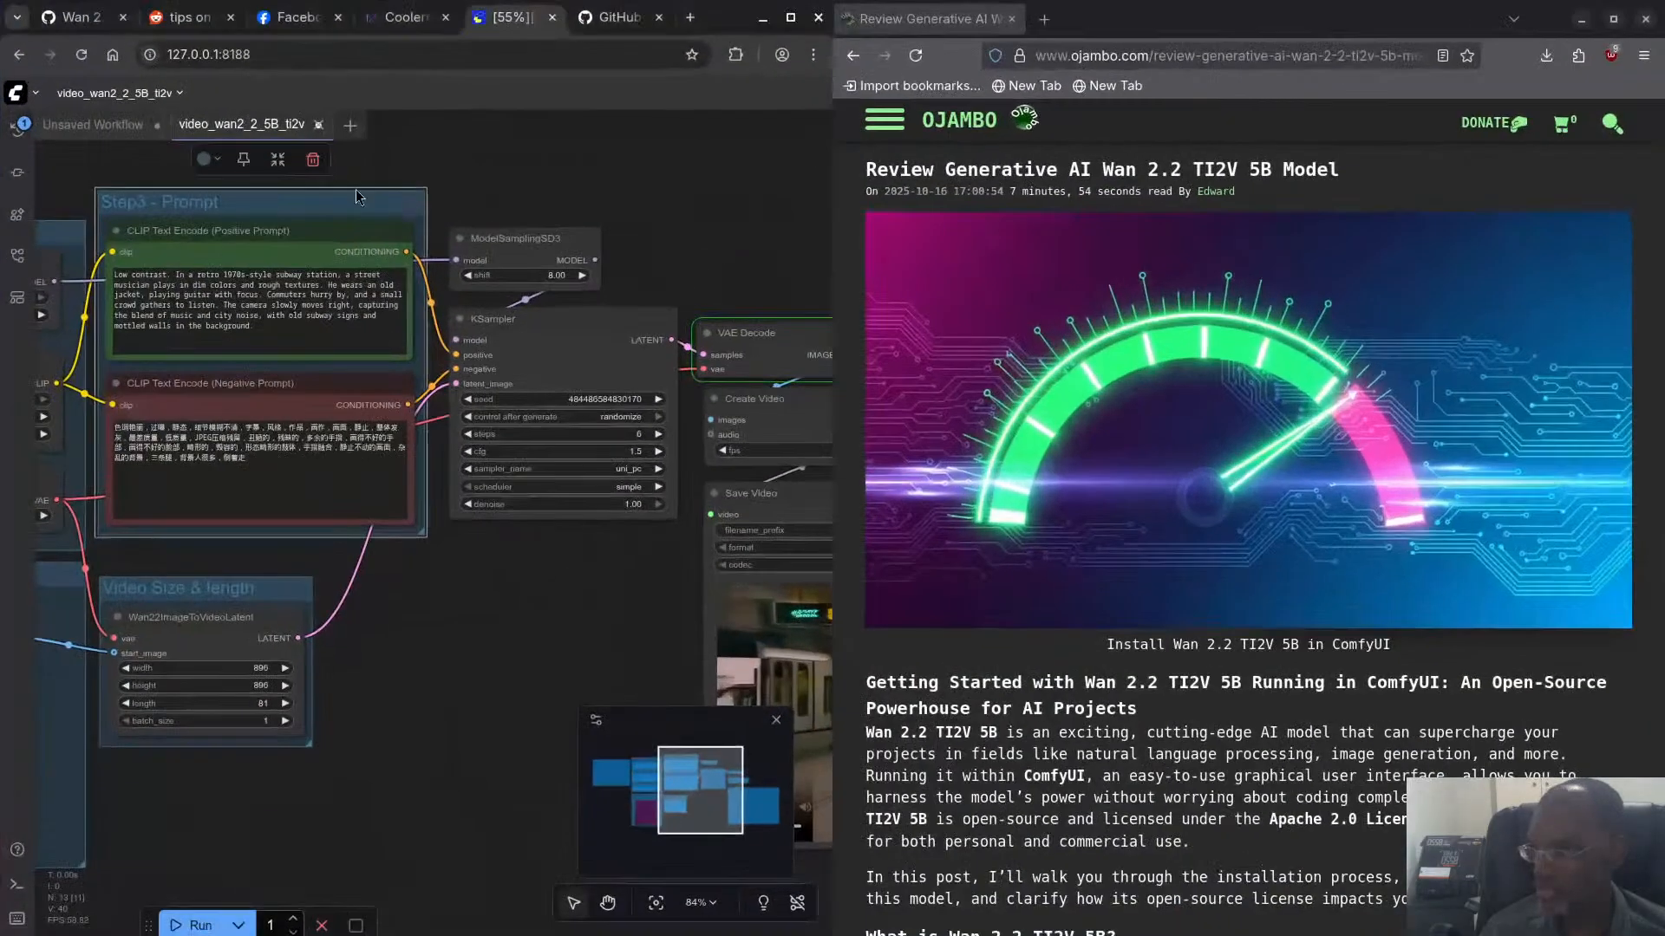
key("super")
left_click(537, 748)
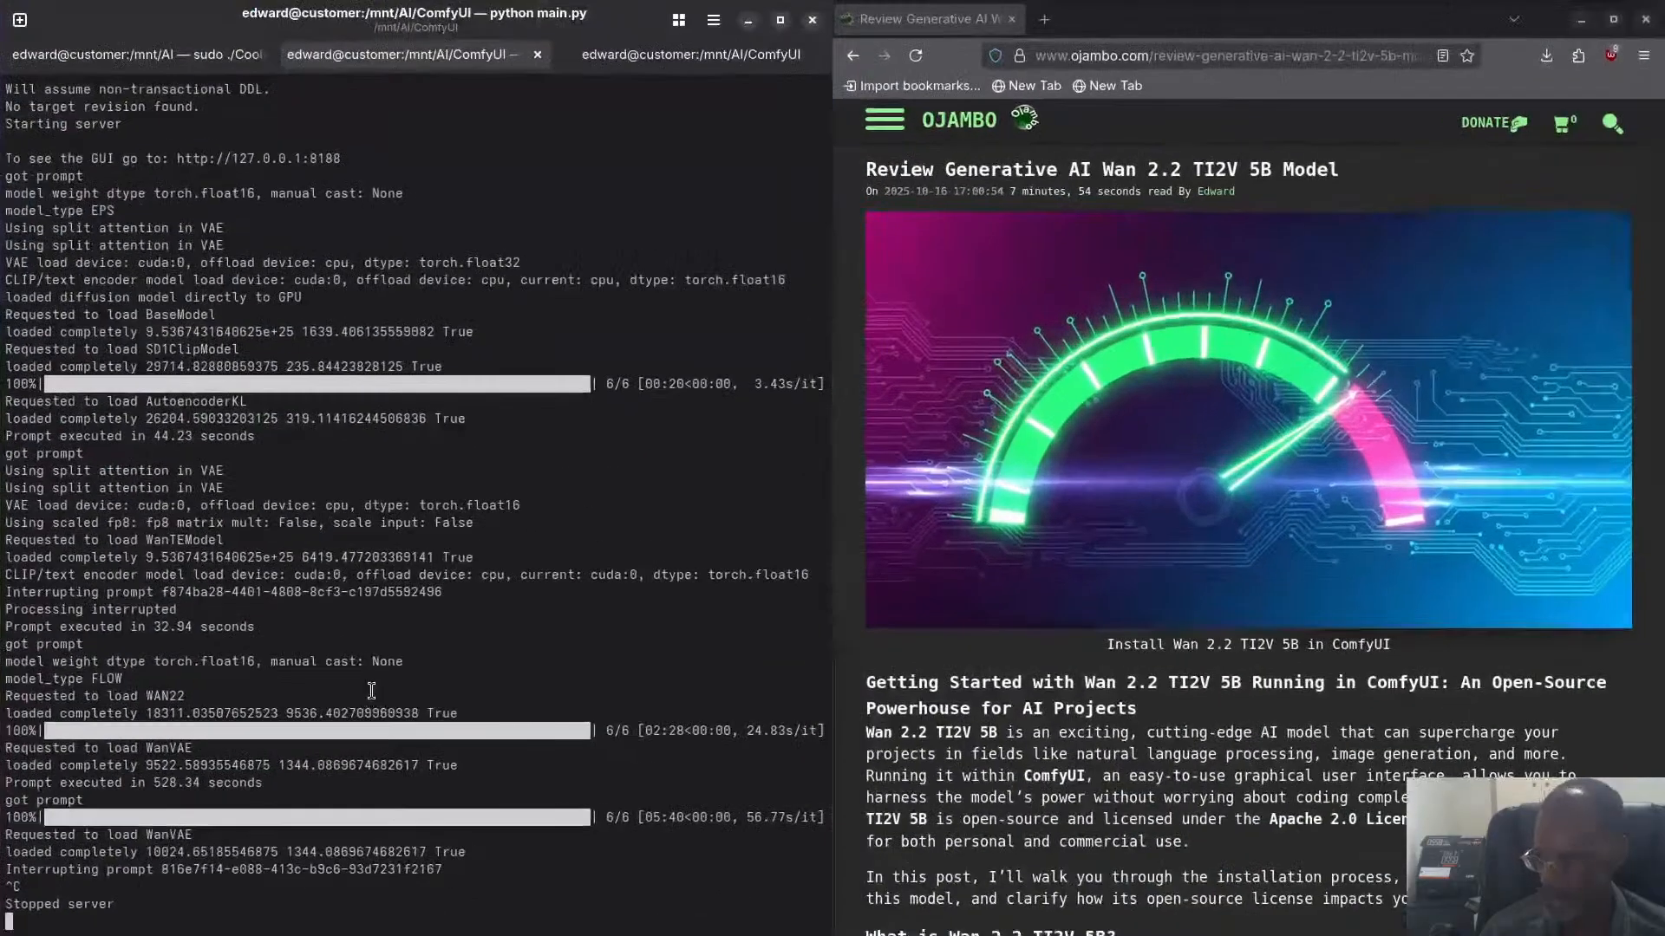
key("ctrl+c")
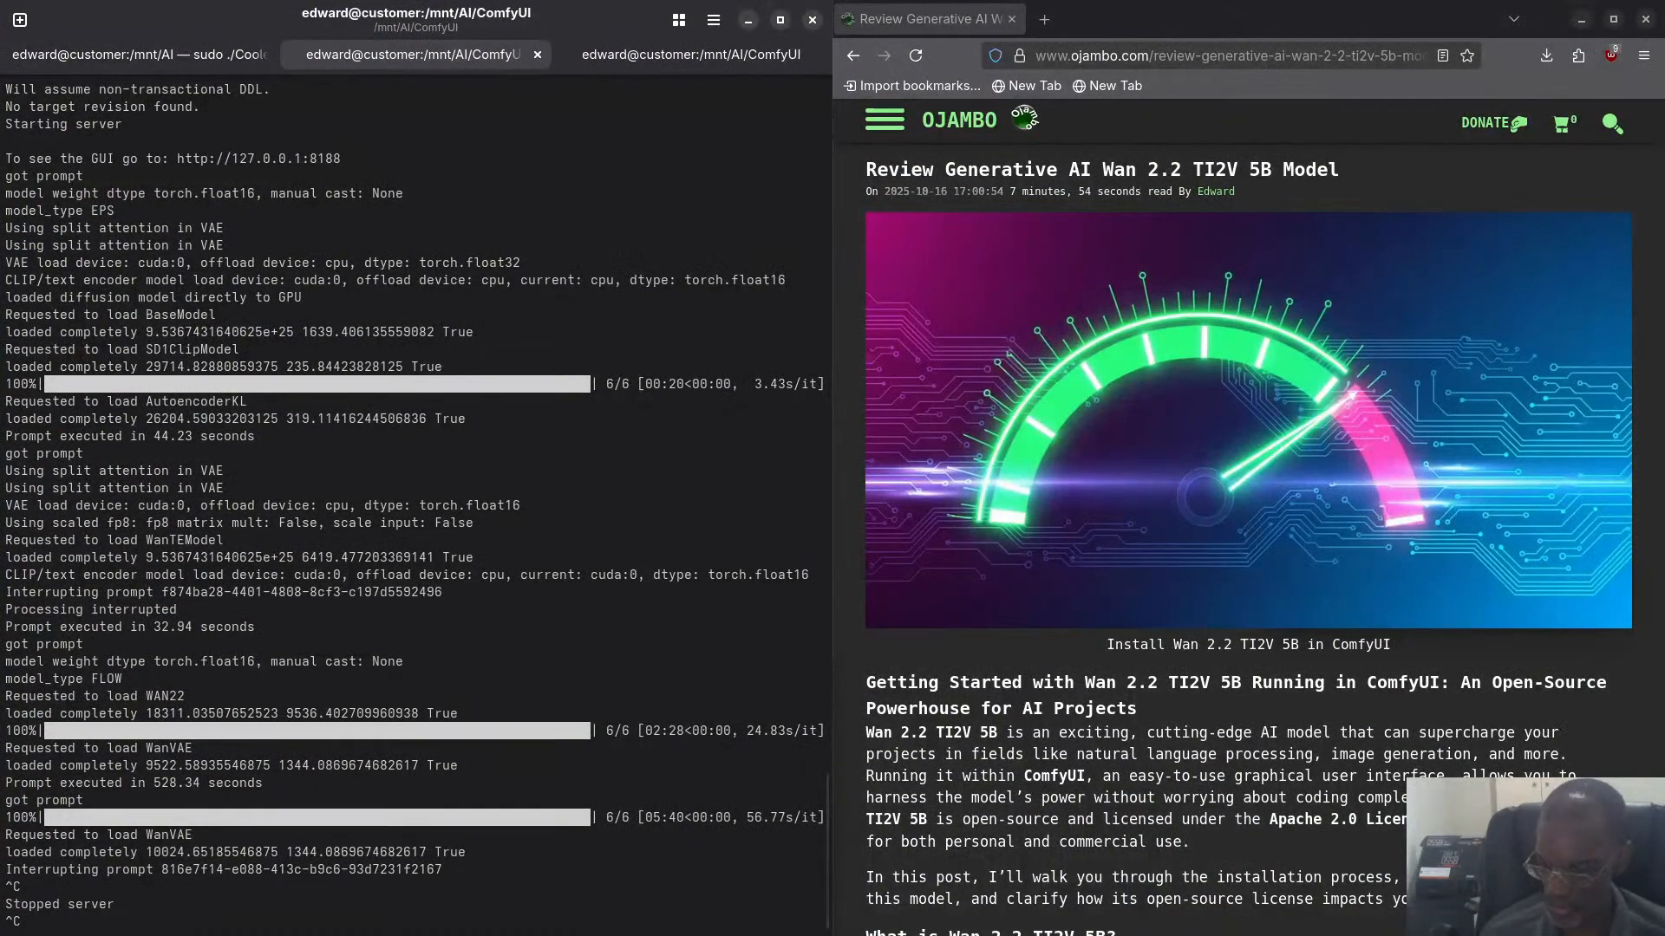
- Return to the other terminal session and run rocm-smi --showmeminfo vram again to check GPU memory after the server stop
key("Return")
key("super")
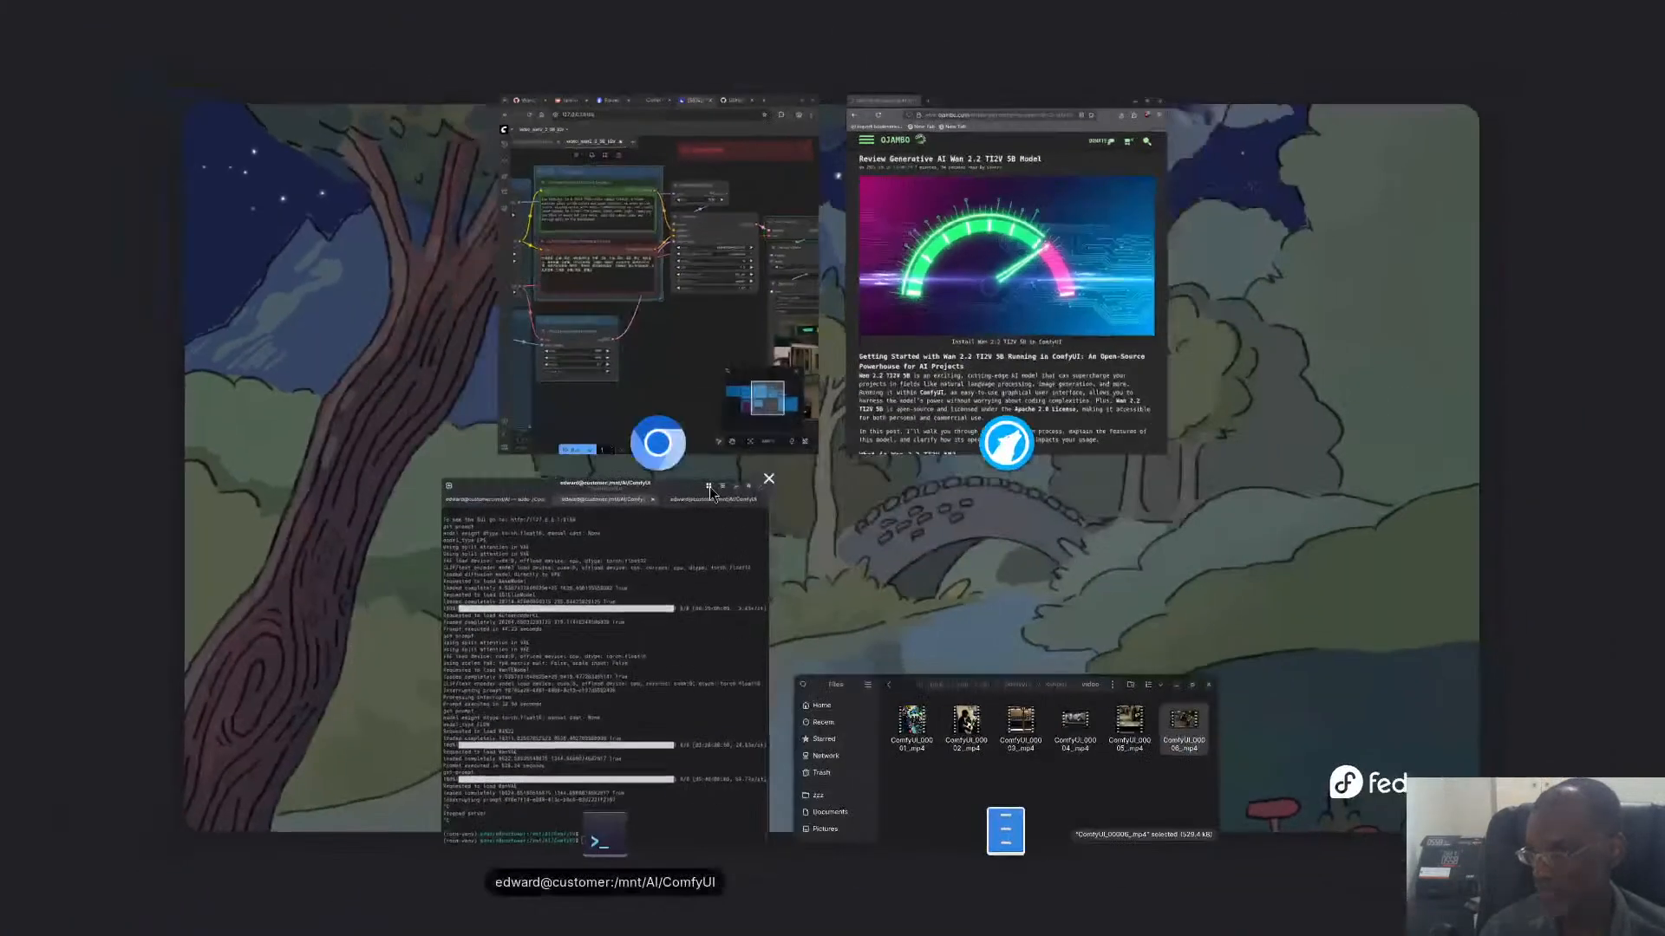
left_click(648, 720)
left_click(624, 65)
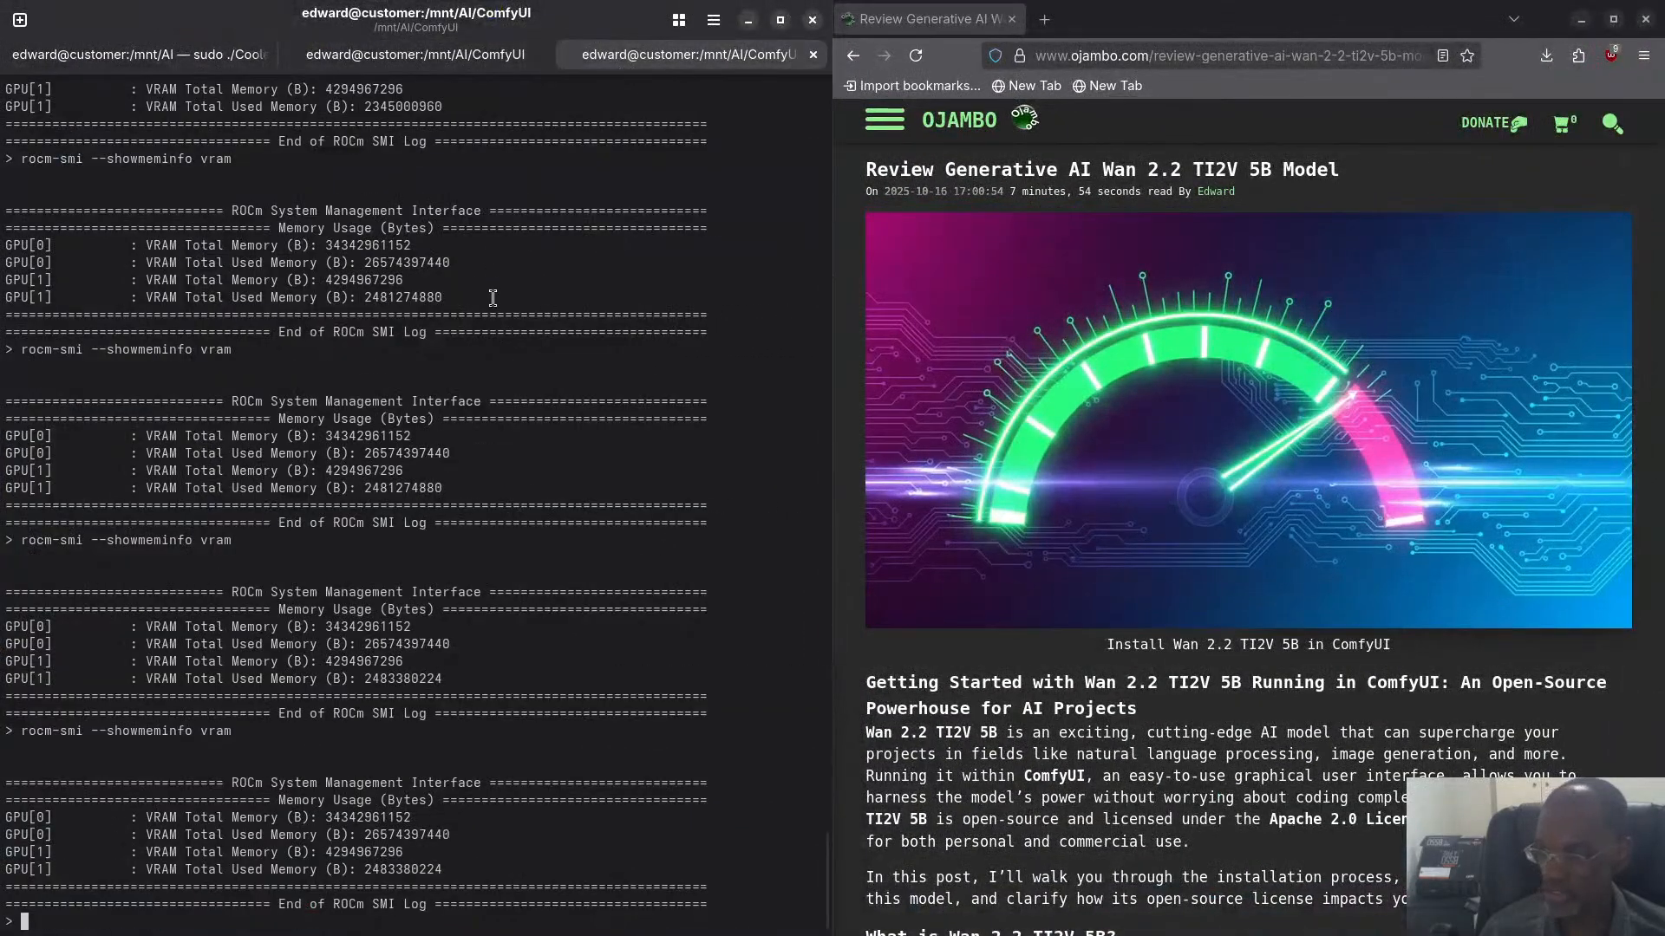
key("Up")
key("Return")
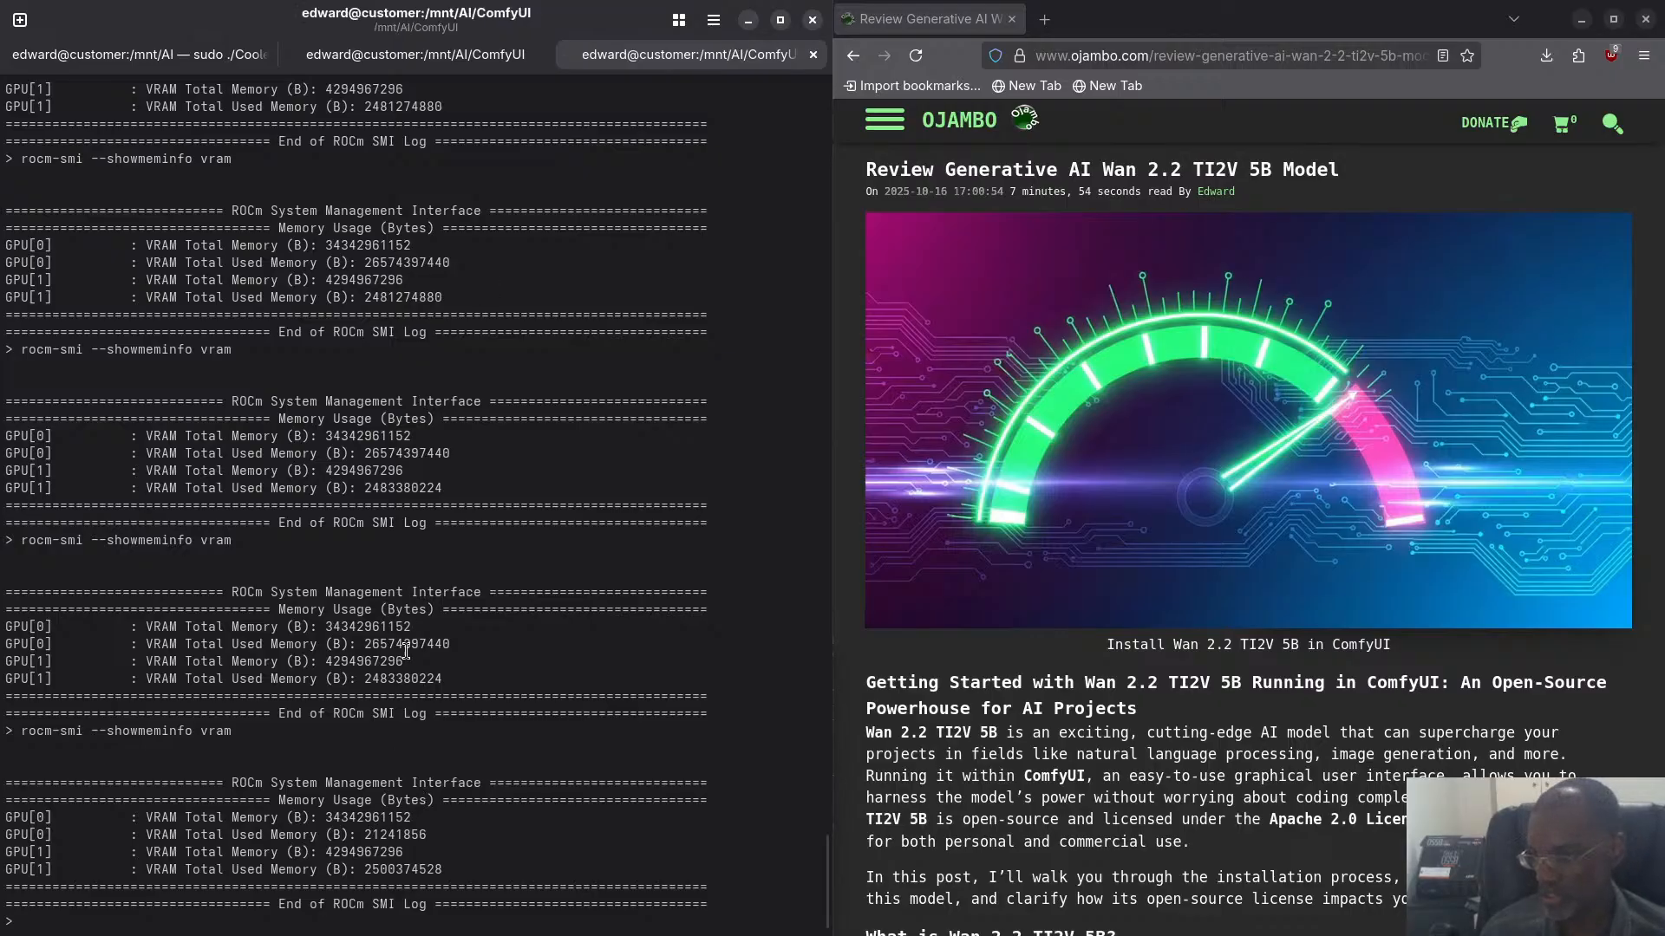
- Switch to the CoolerControl page in Chromium, set the System Fan #2 duty to 2%, and save the setting
key("super")
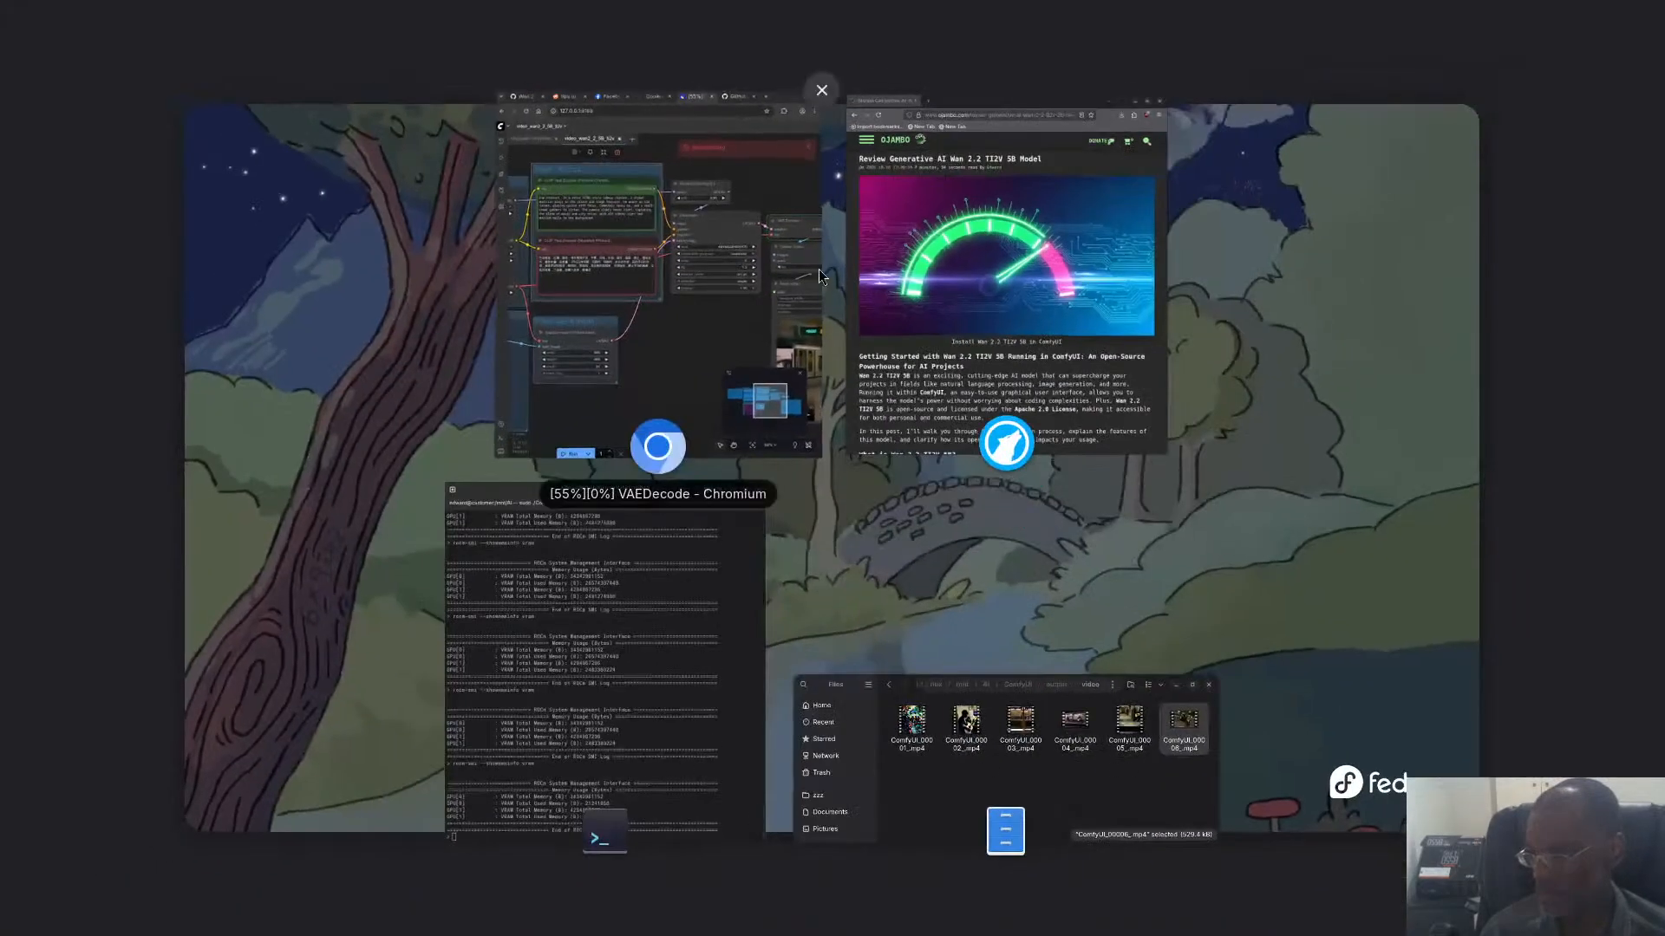
left_click(749, 152)
left_click(598, 19)
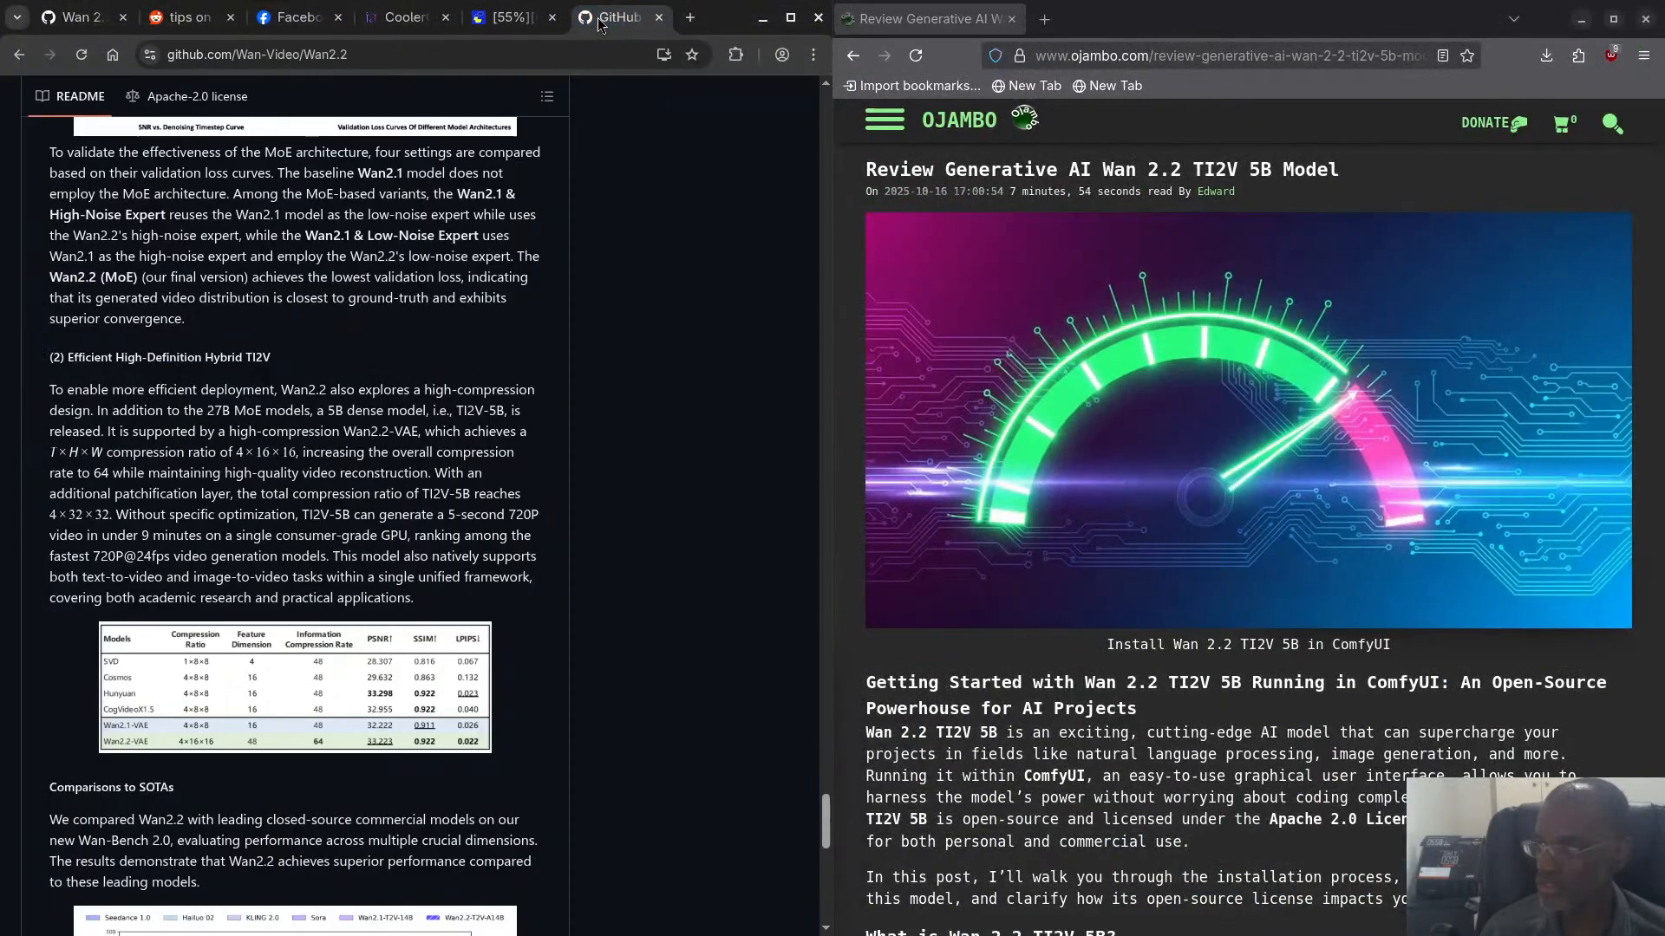
left_click(413, 19)
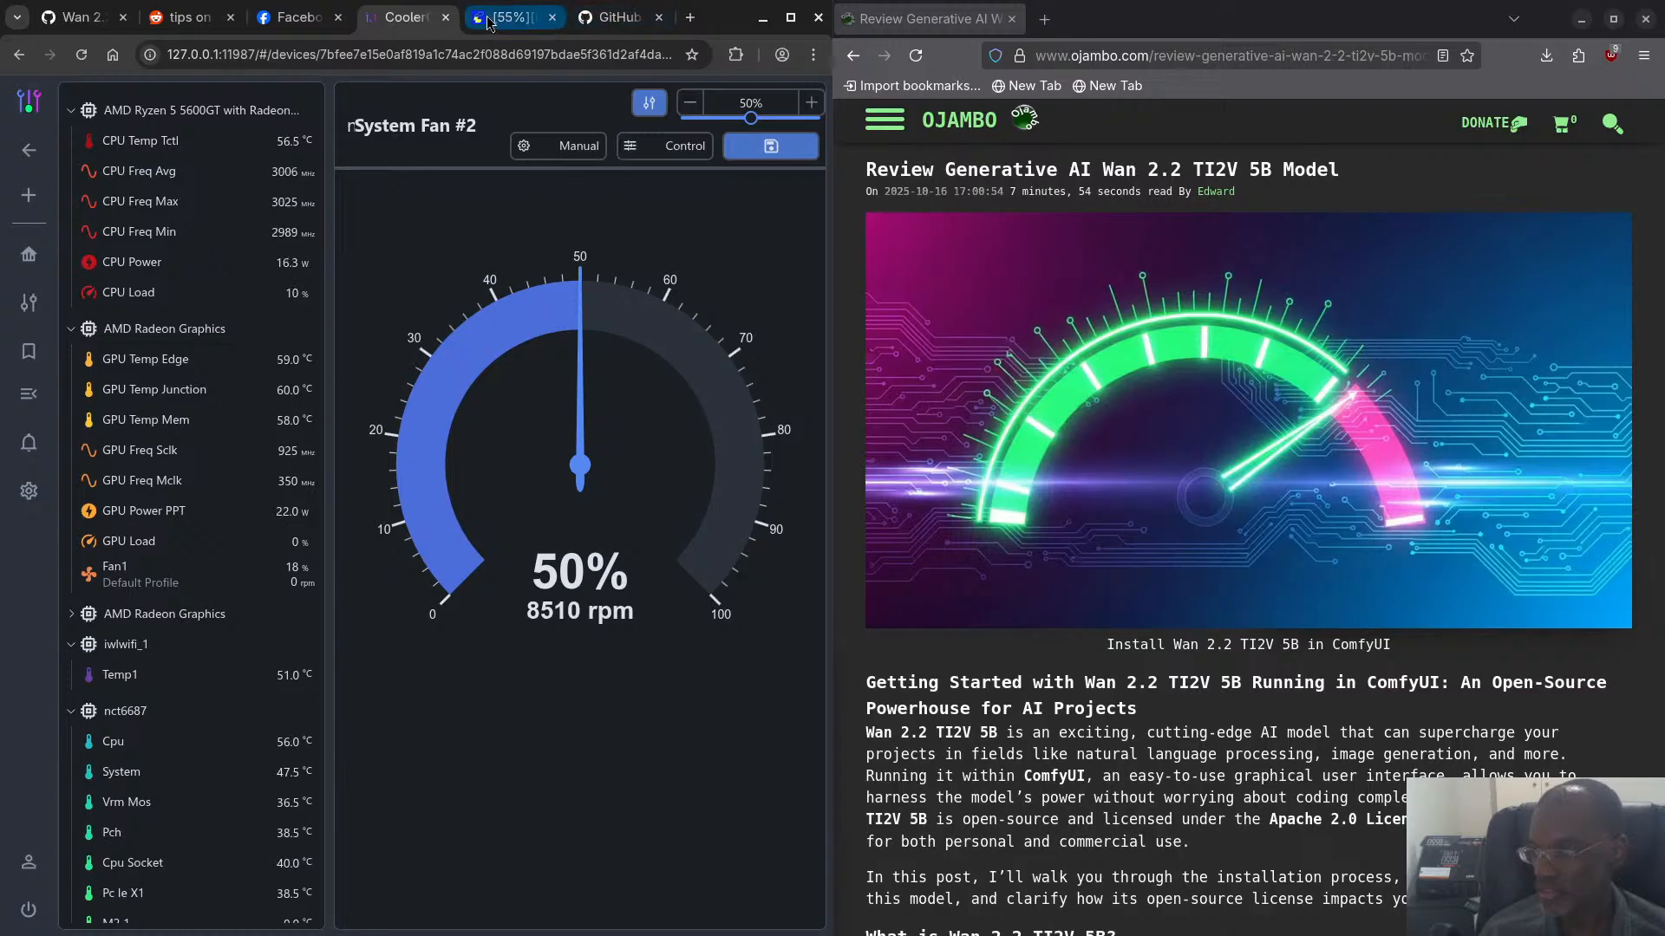
mouse_move(499, 21)
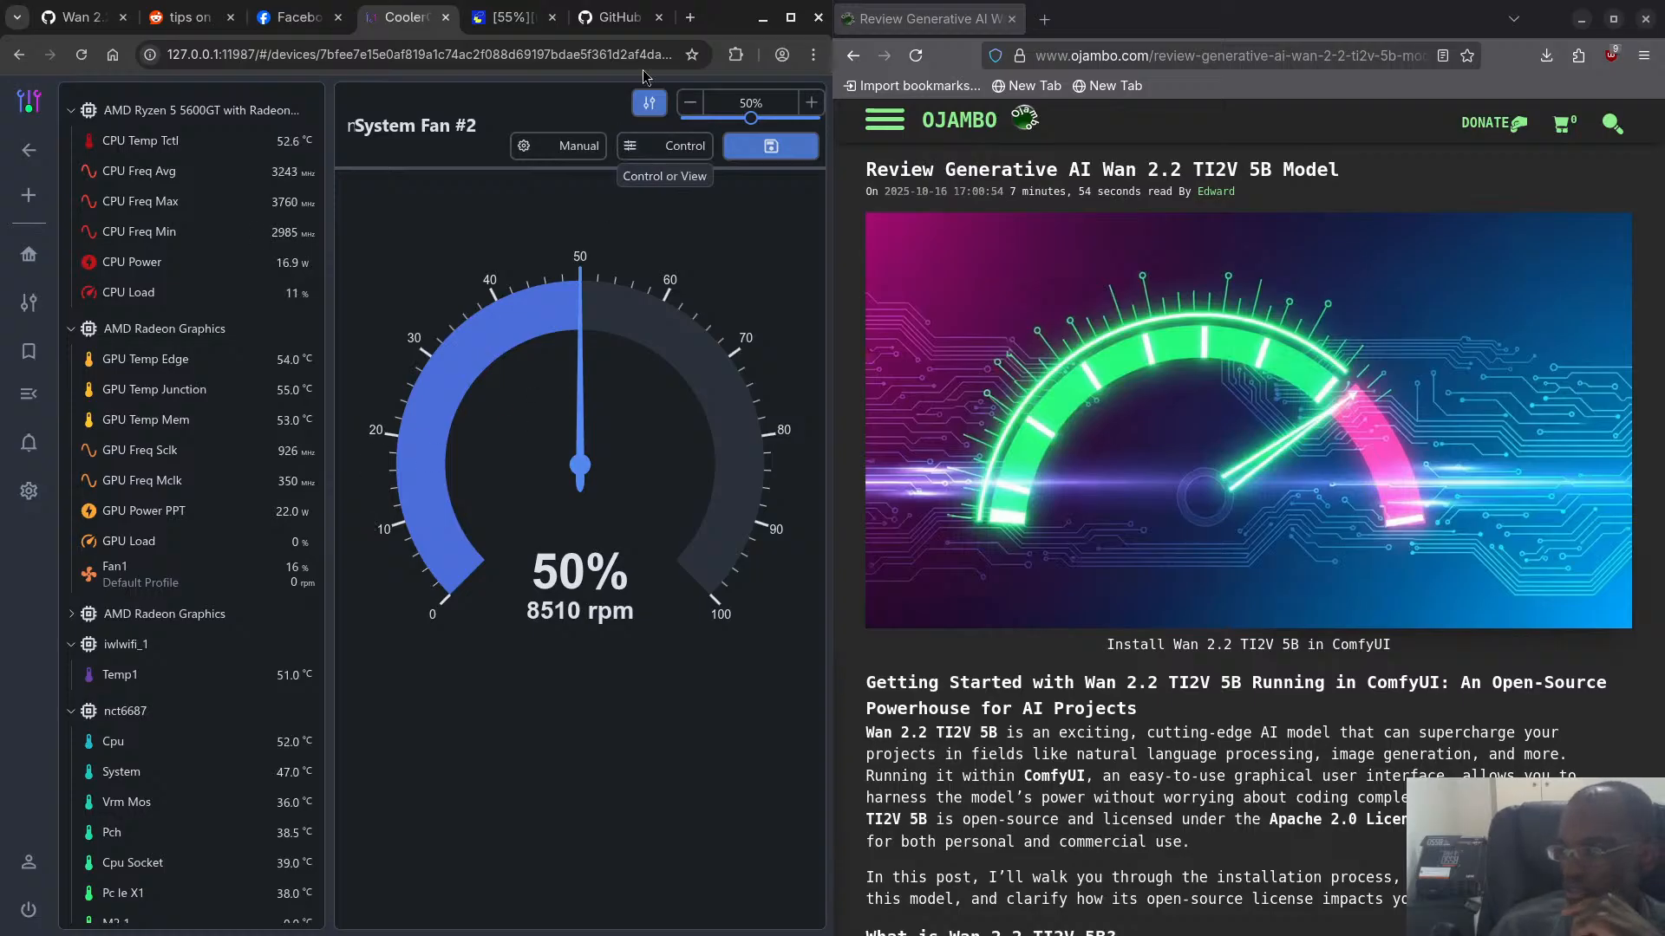
double_click(748, 106)
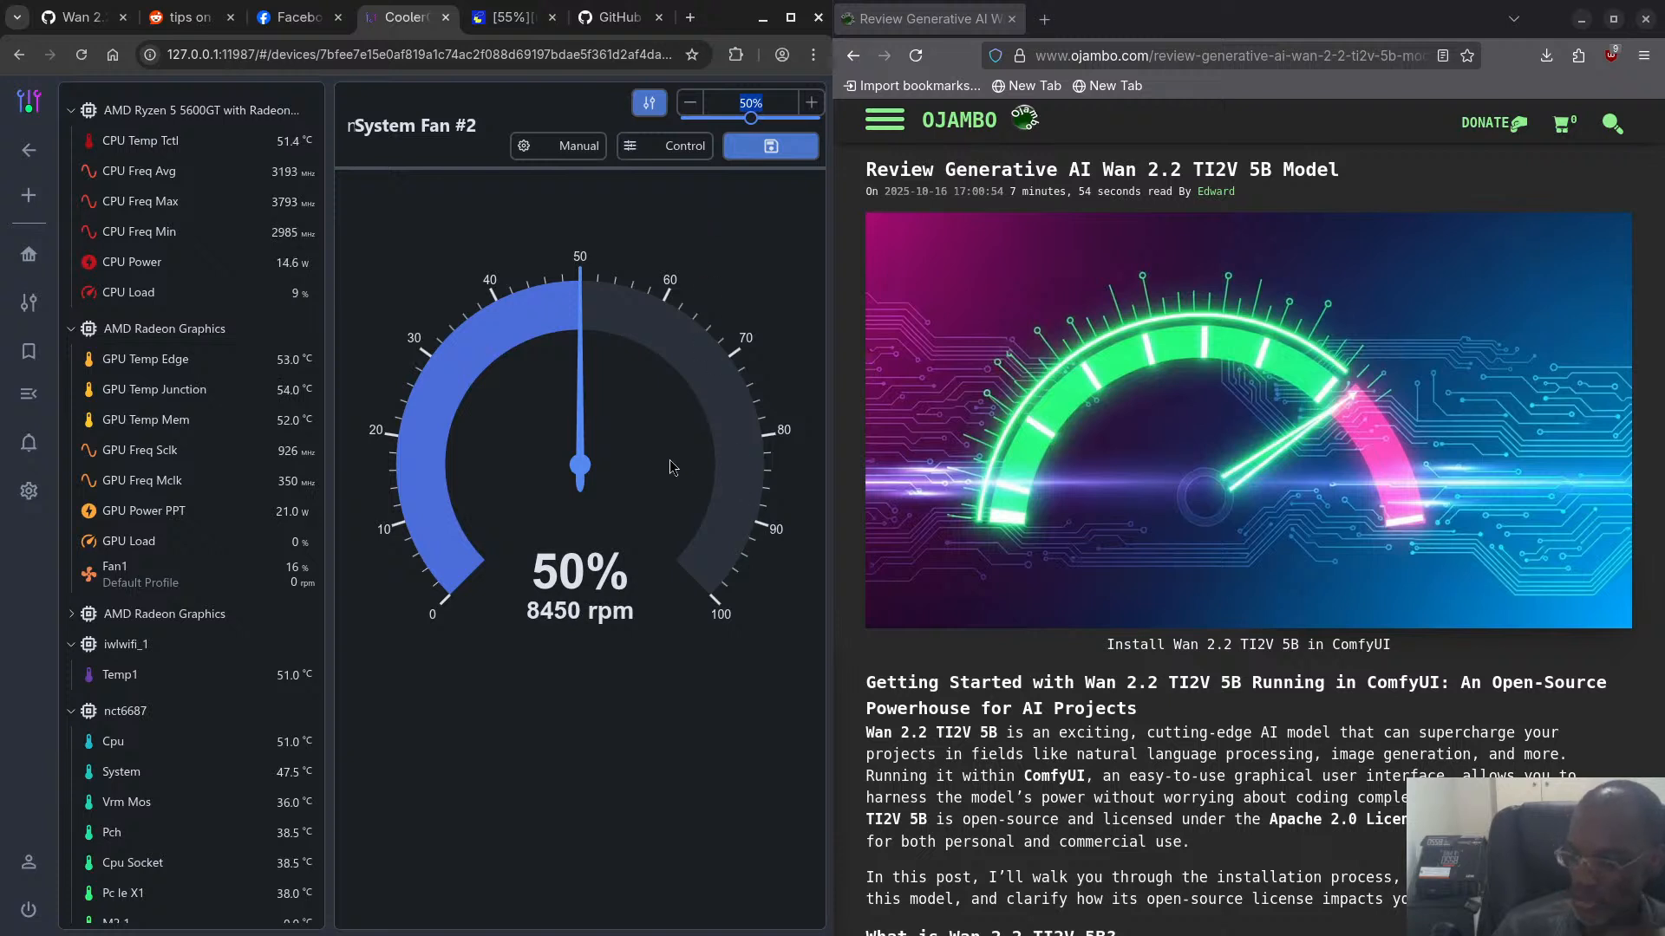
type("5")
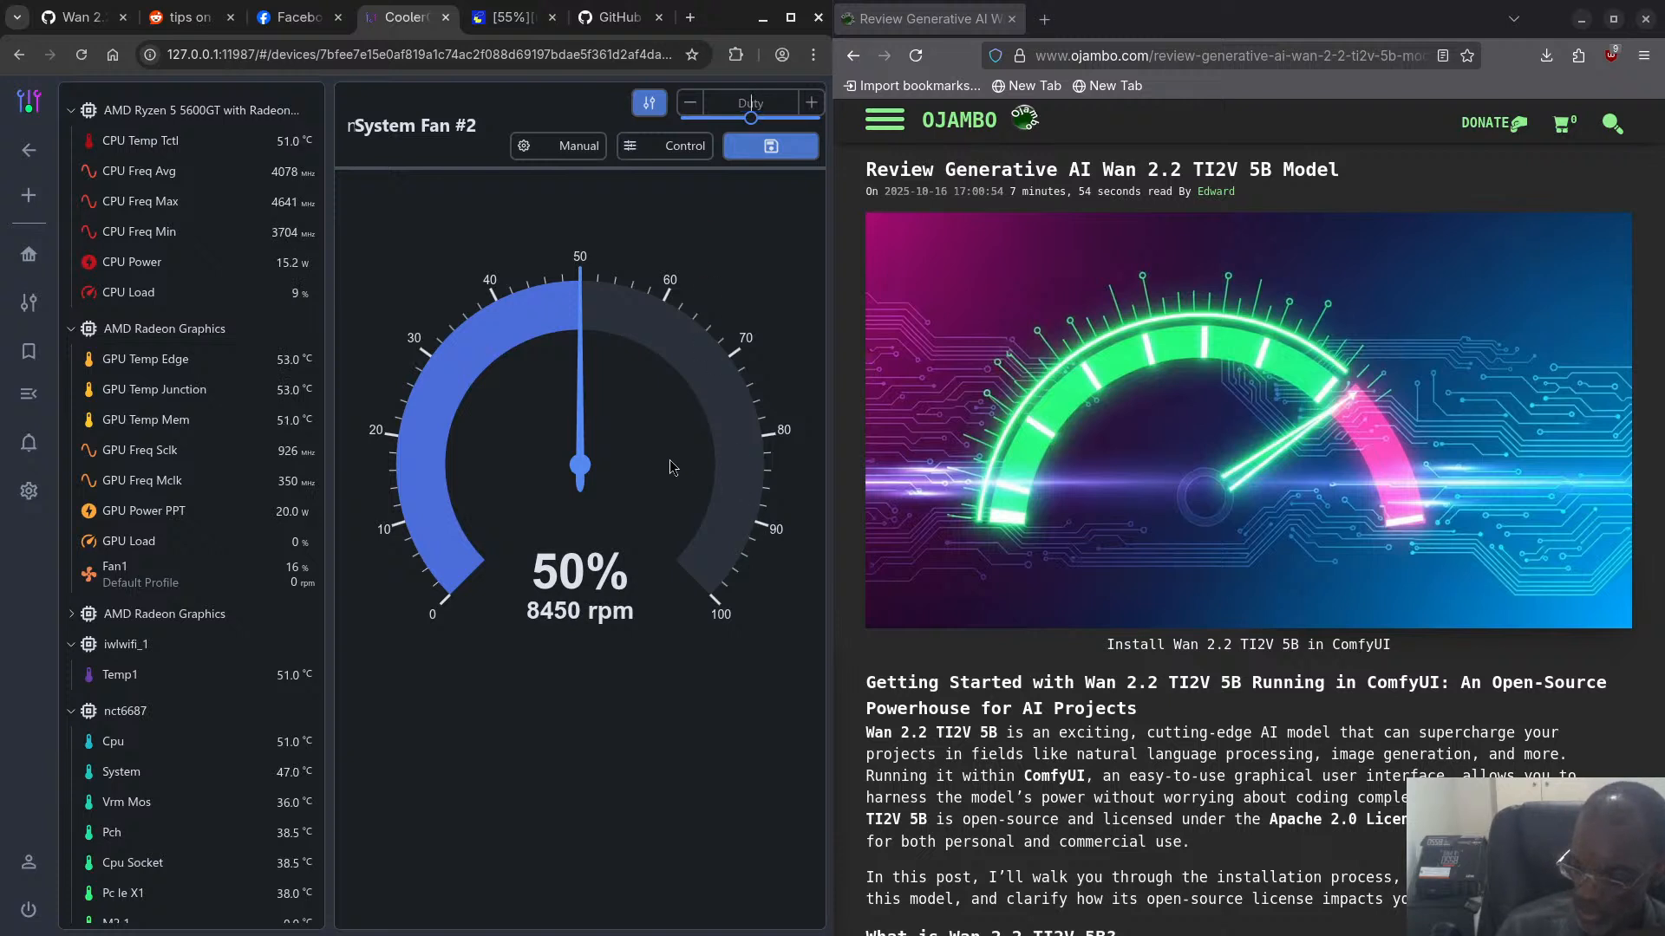
type("2")
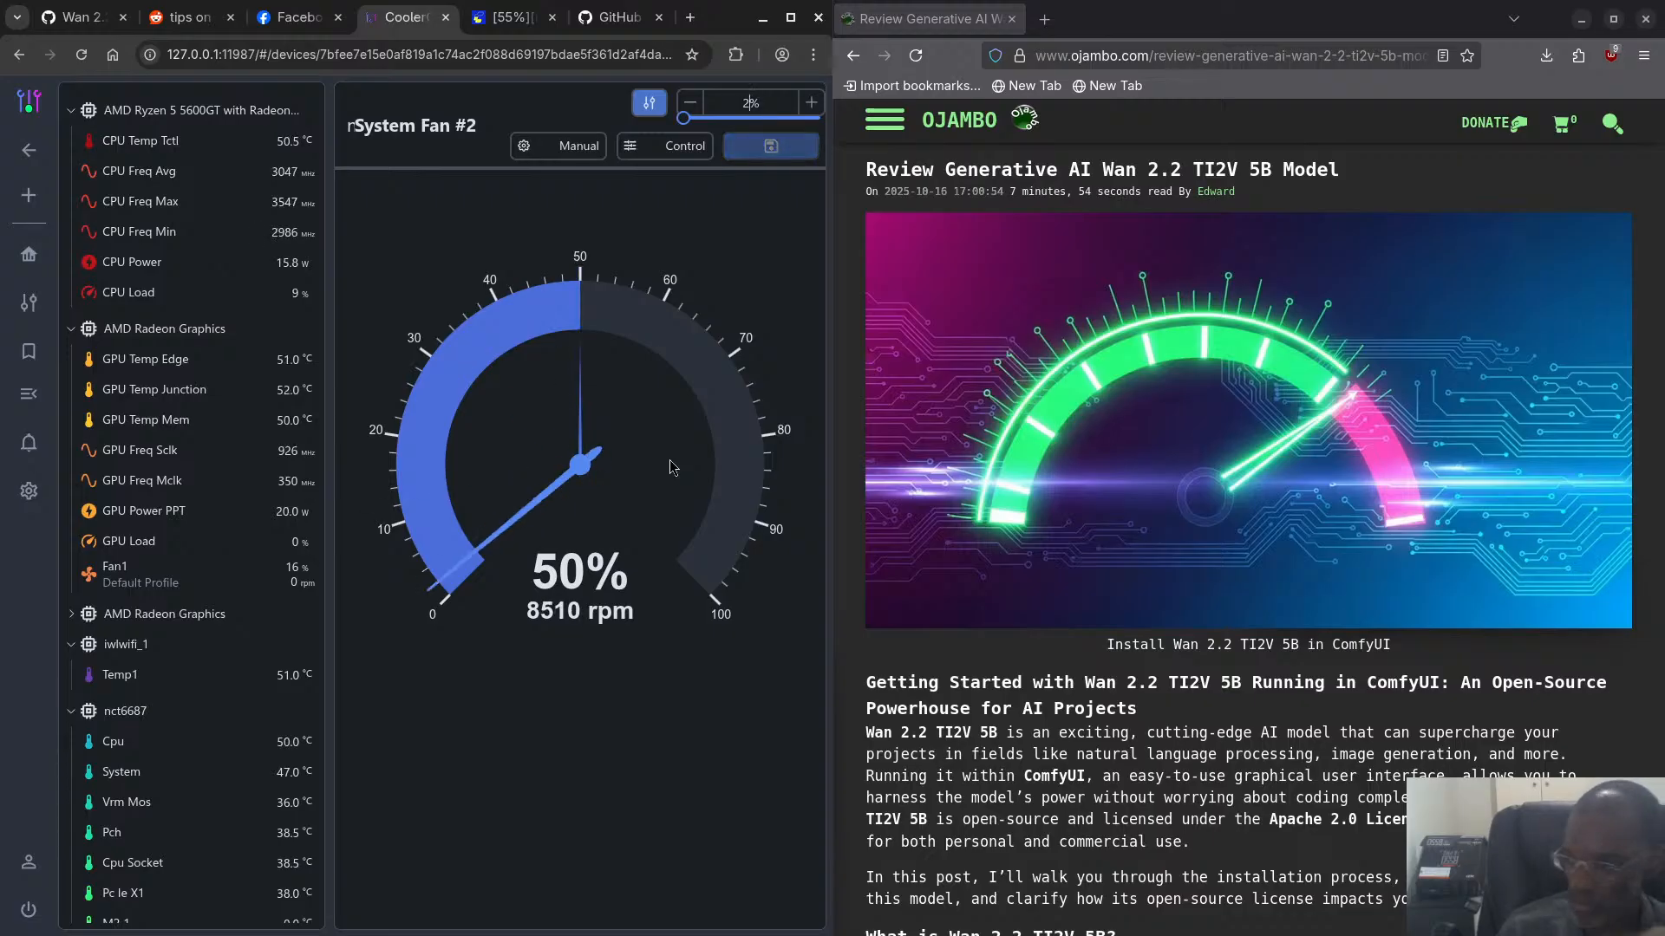
mouse_move(242, 295)
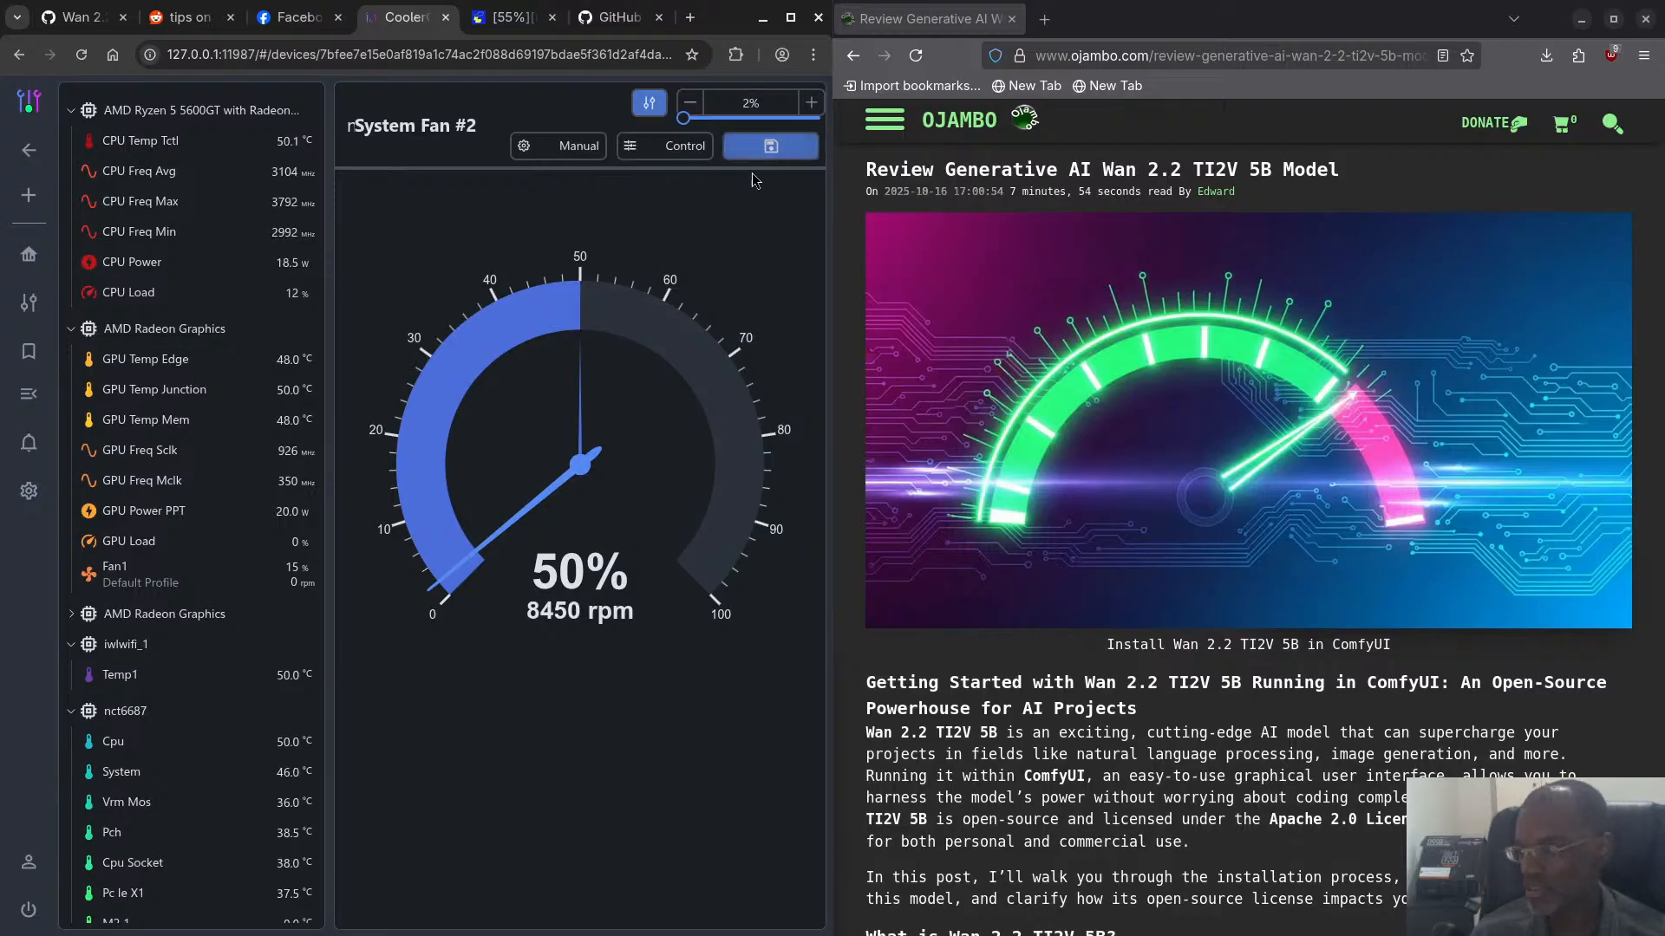
left_click(771, 145)
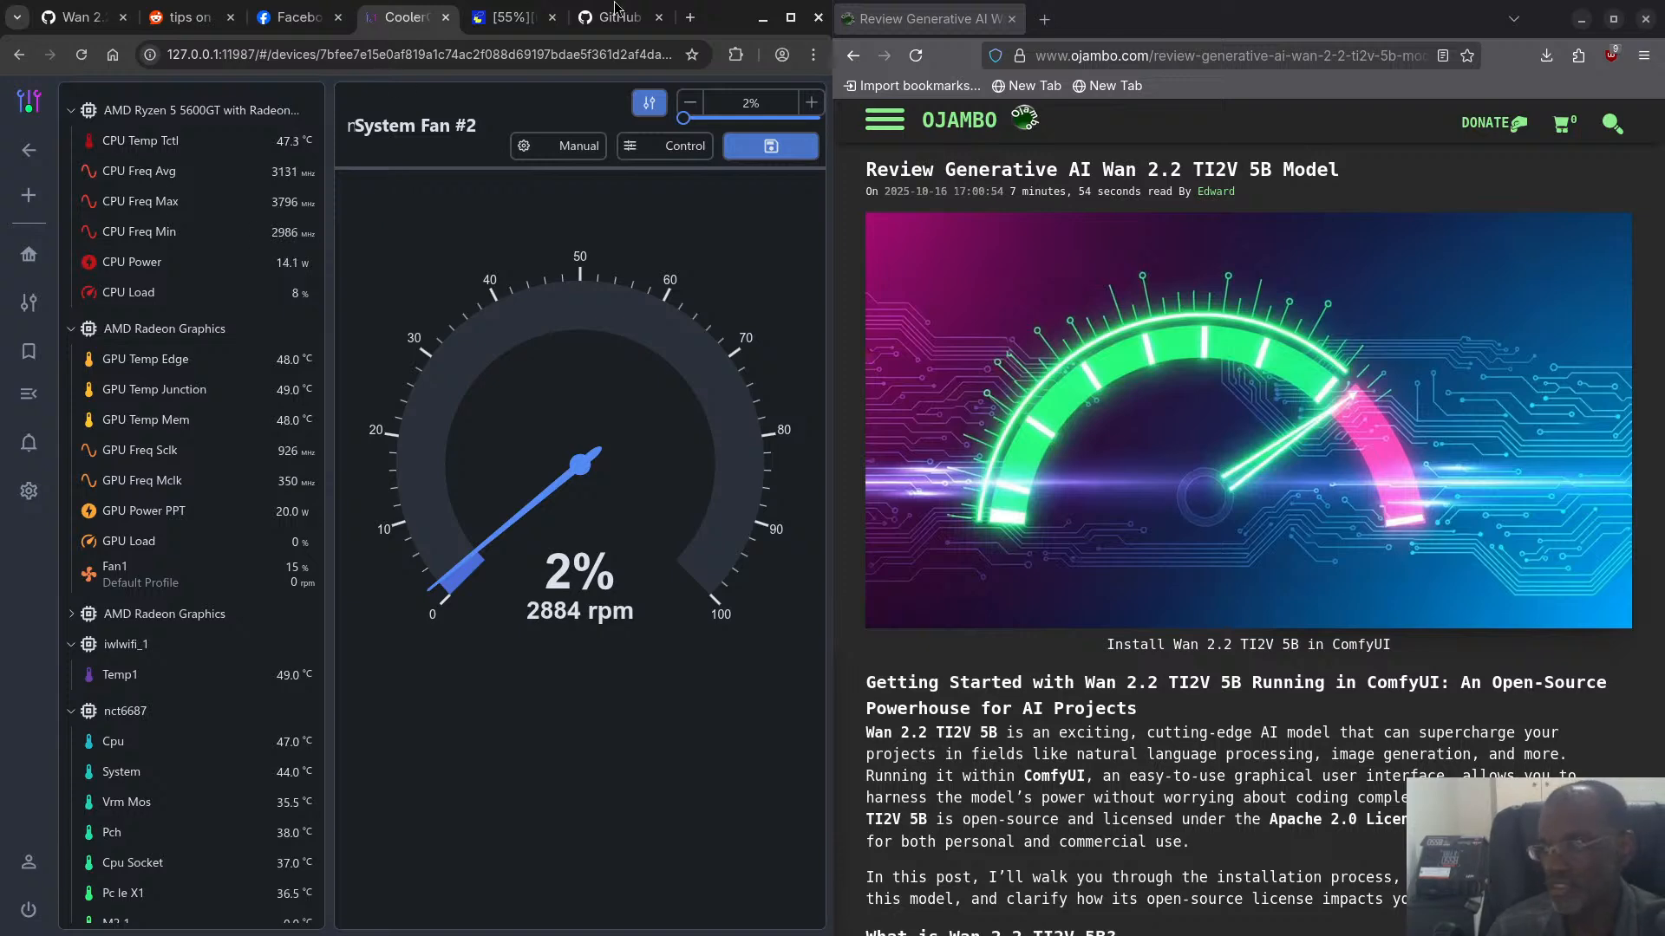
- Return to the ComfyUI video_wan2_2_5B_ti2v workflow and set the KSampler seed to 42
left_click(508, 18)
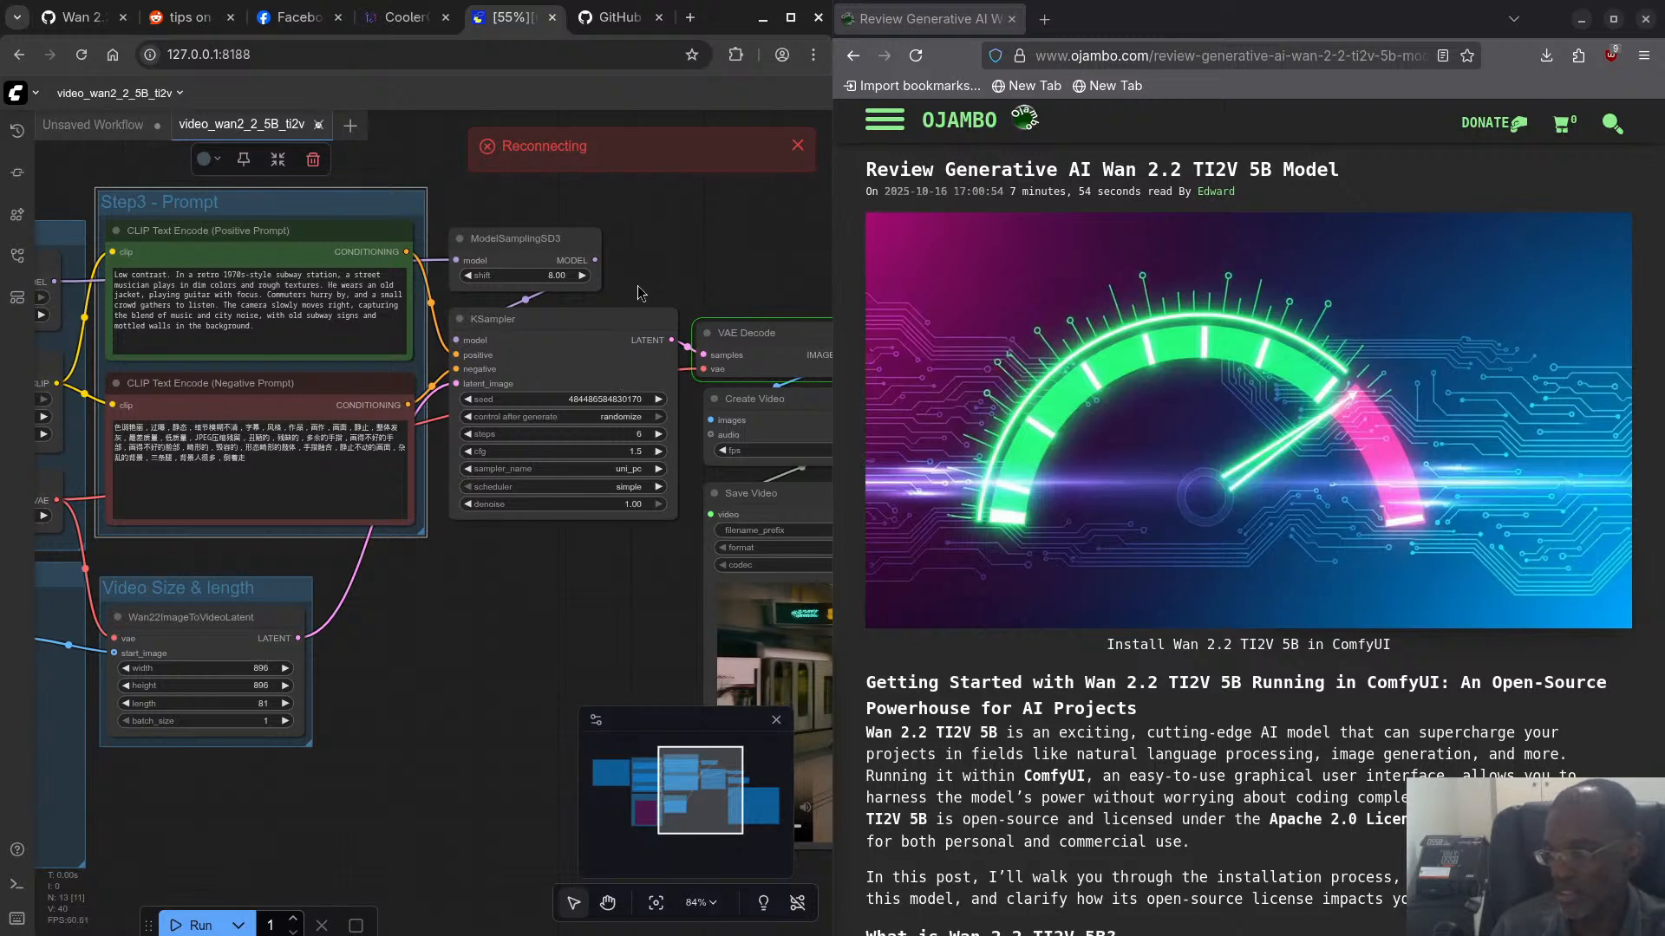
left_click(602, 397)
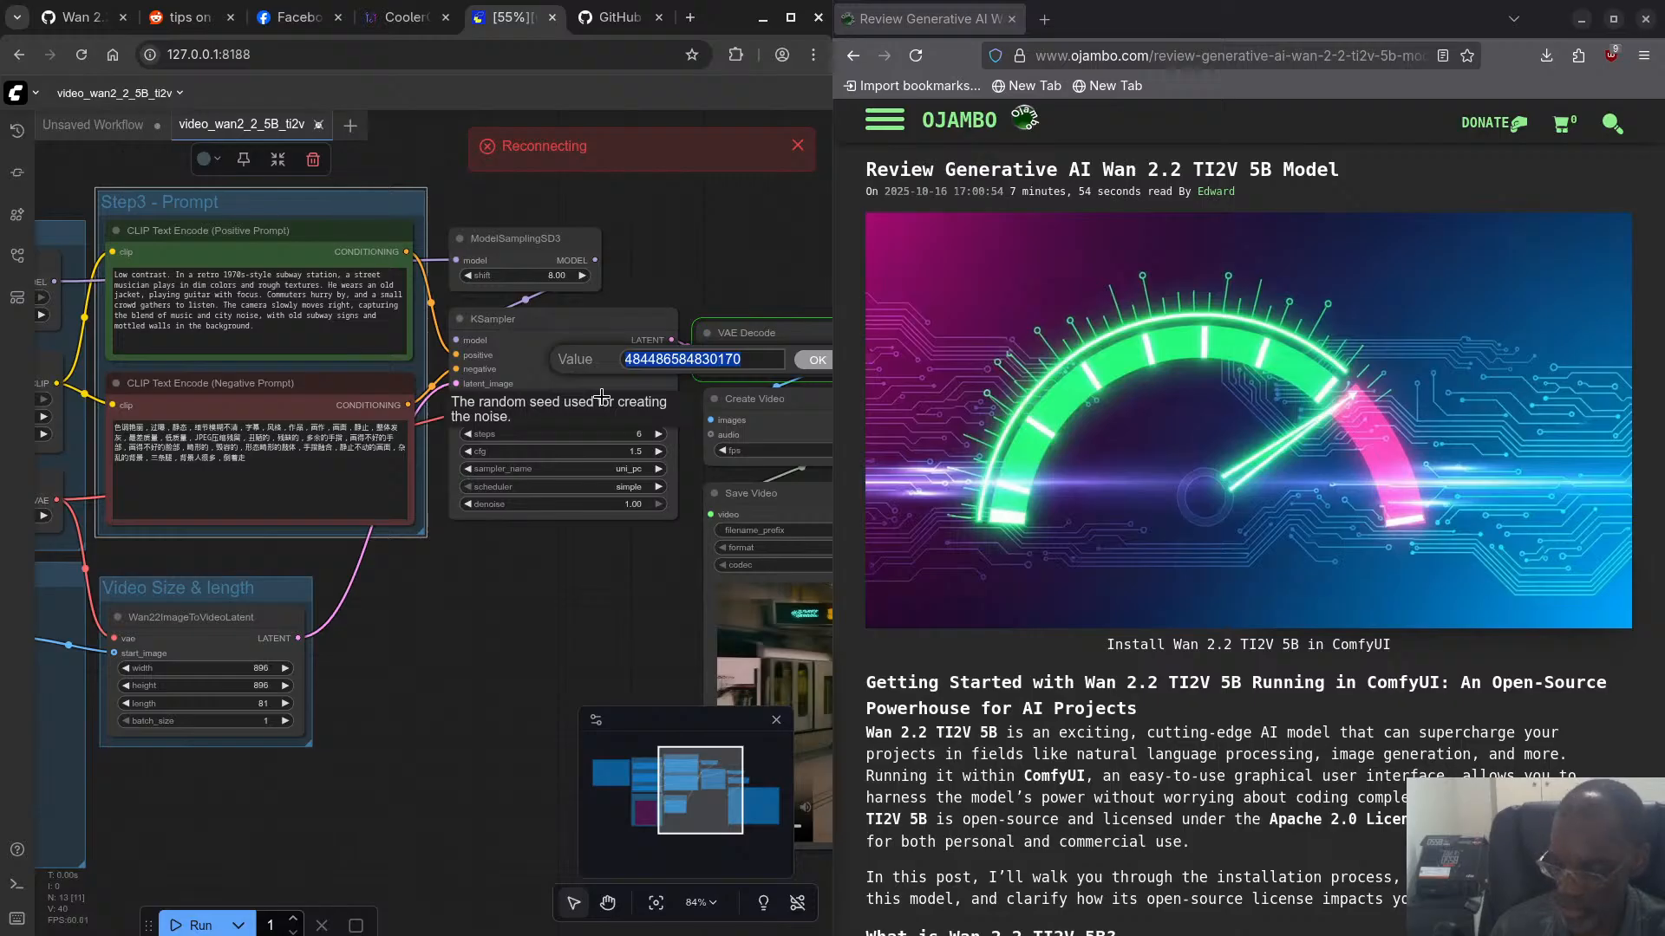
type("43")
key("Return")
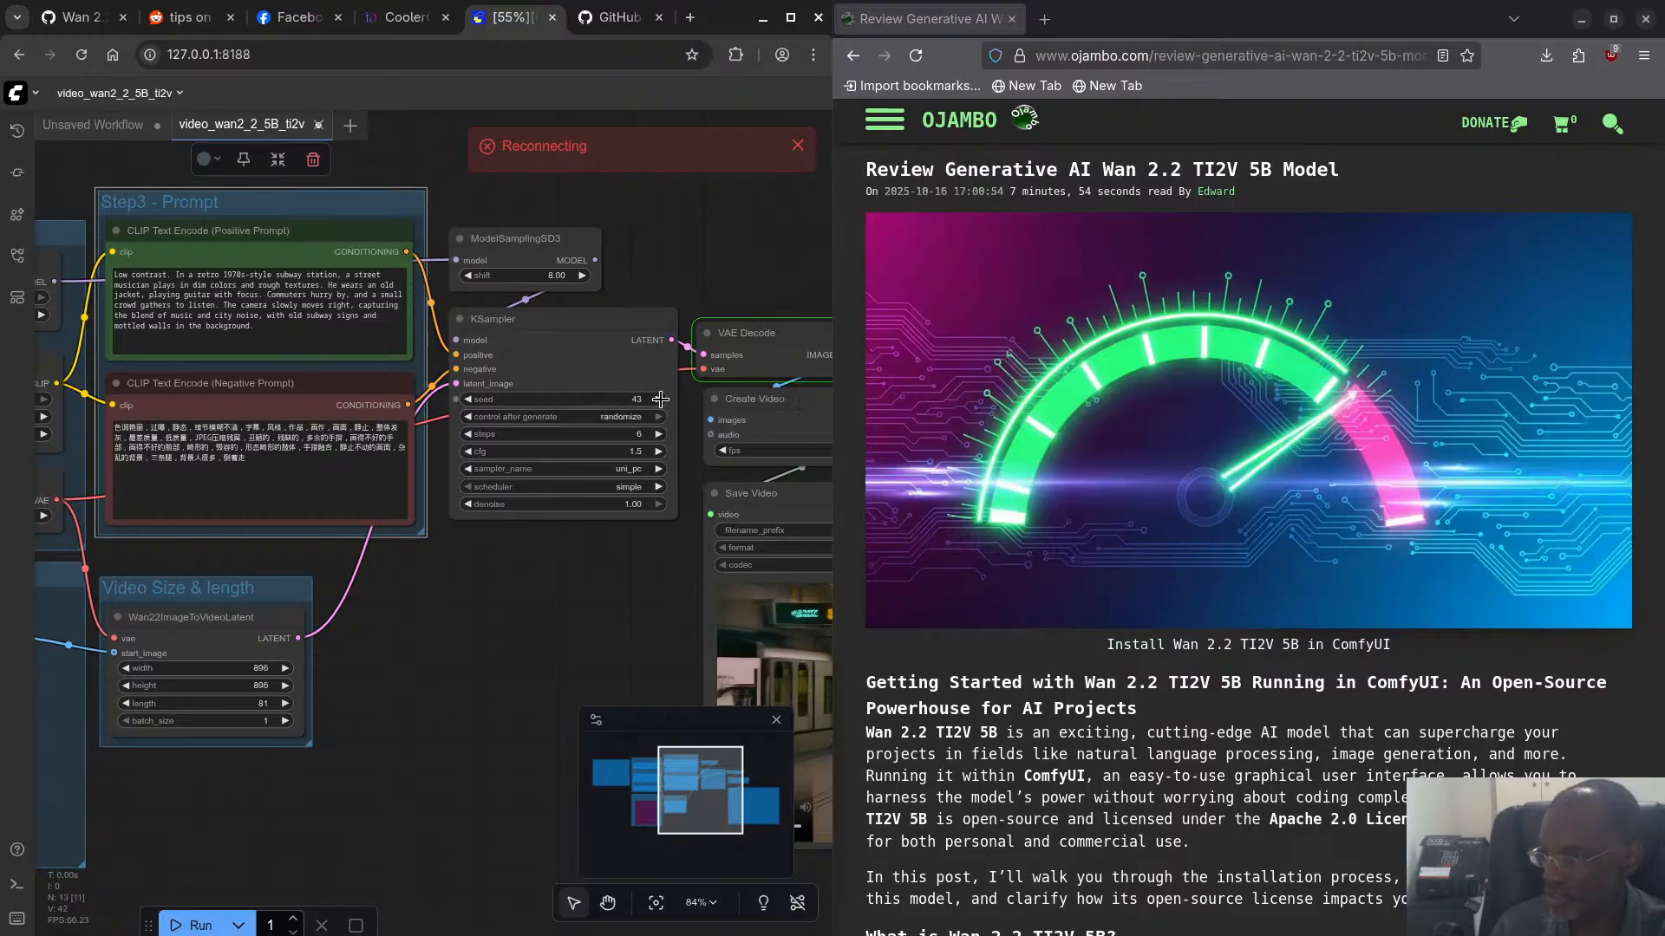
left_click(466, 399)
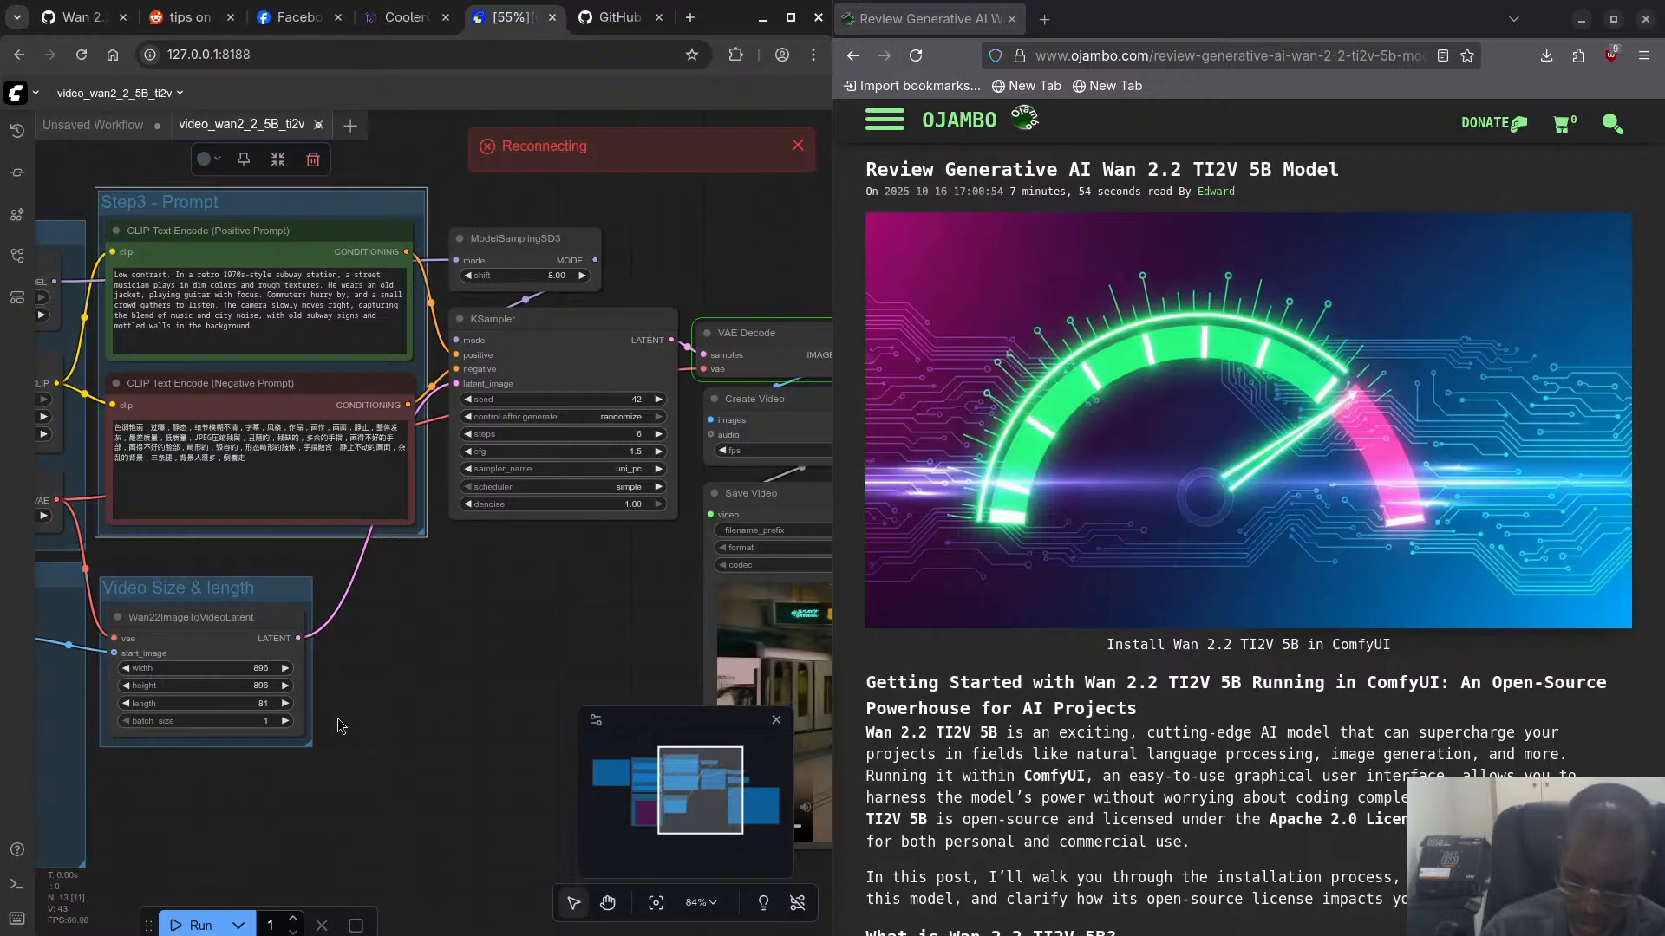
- Switch to the file manager and check the video properties of ComfyUI_00006_.mp4 in the output video folder
key("super")
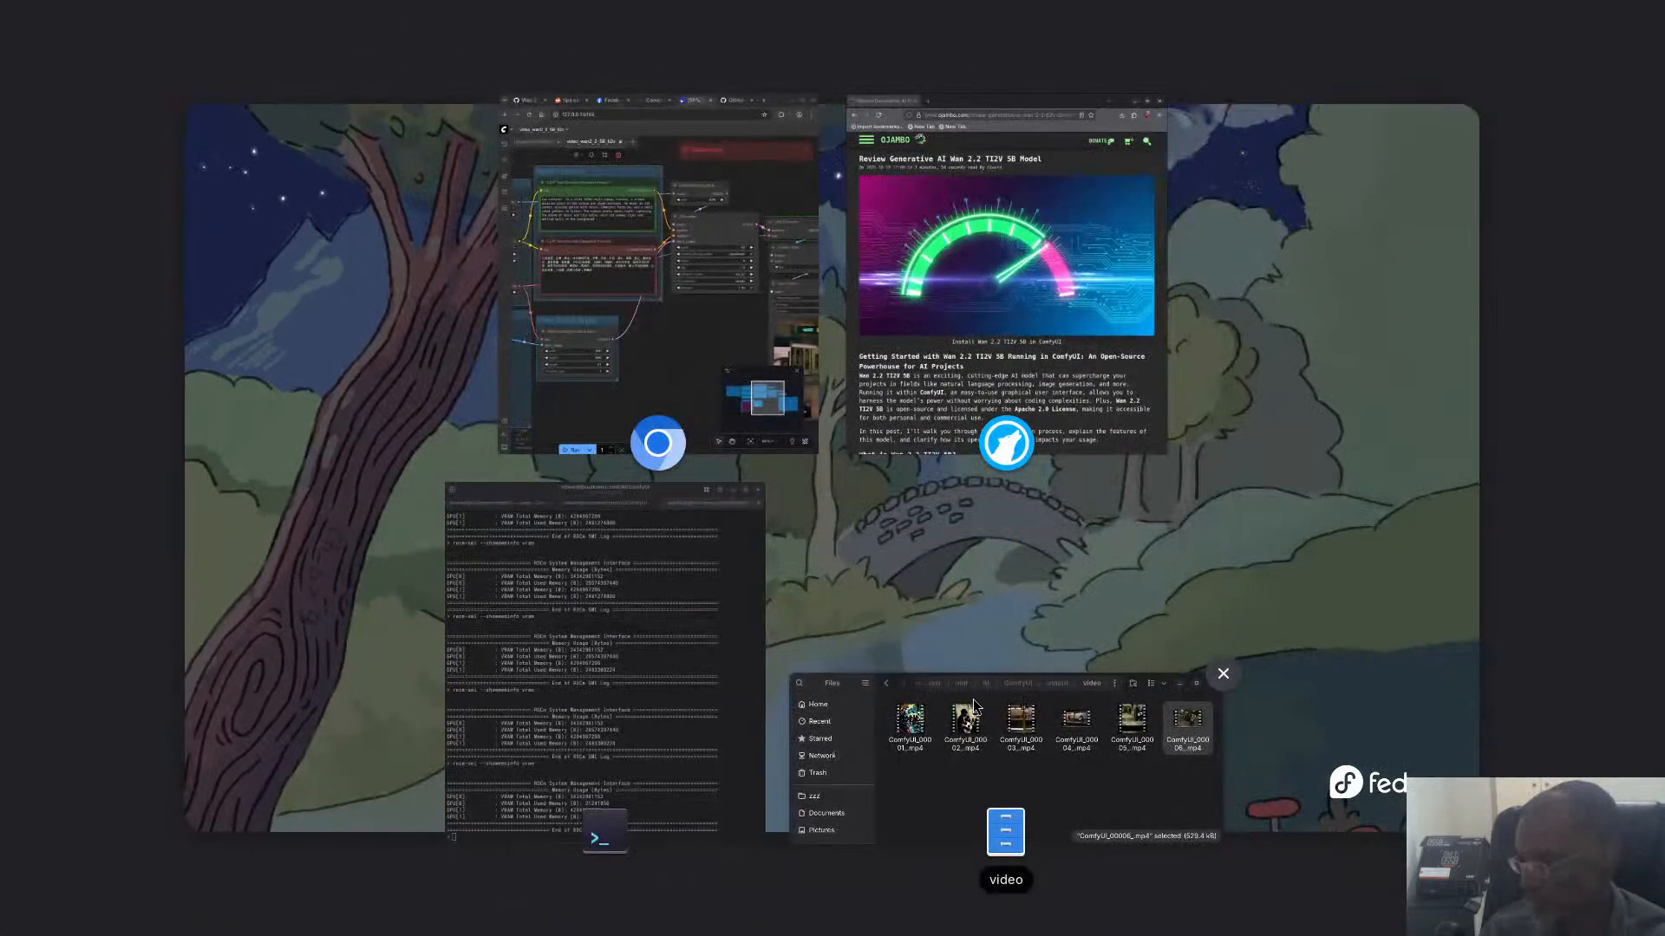
left_click(991, 805)
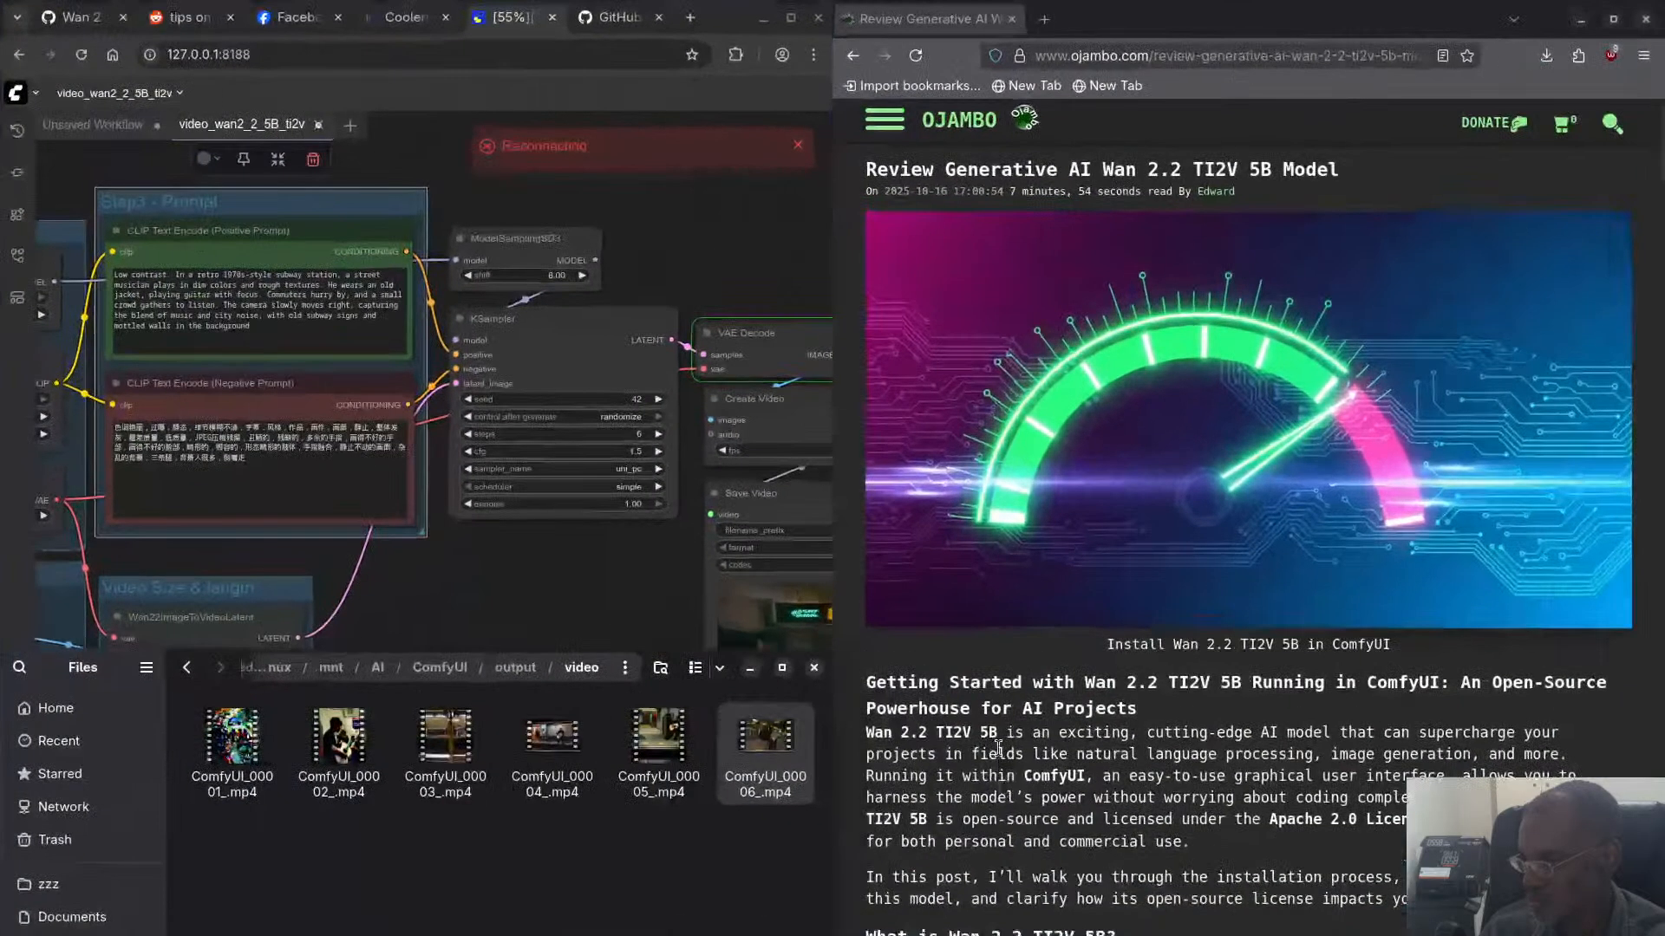
right_click(768, 740)
left_click(805, 720)
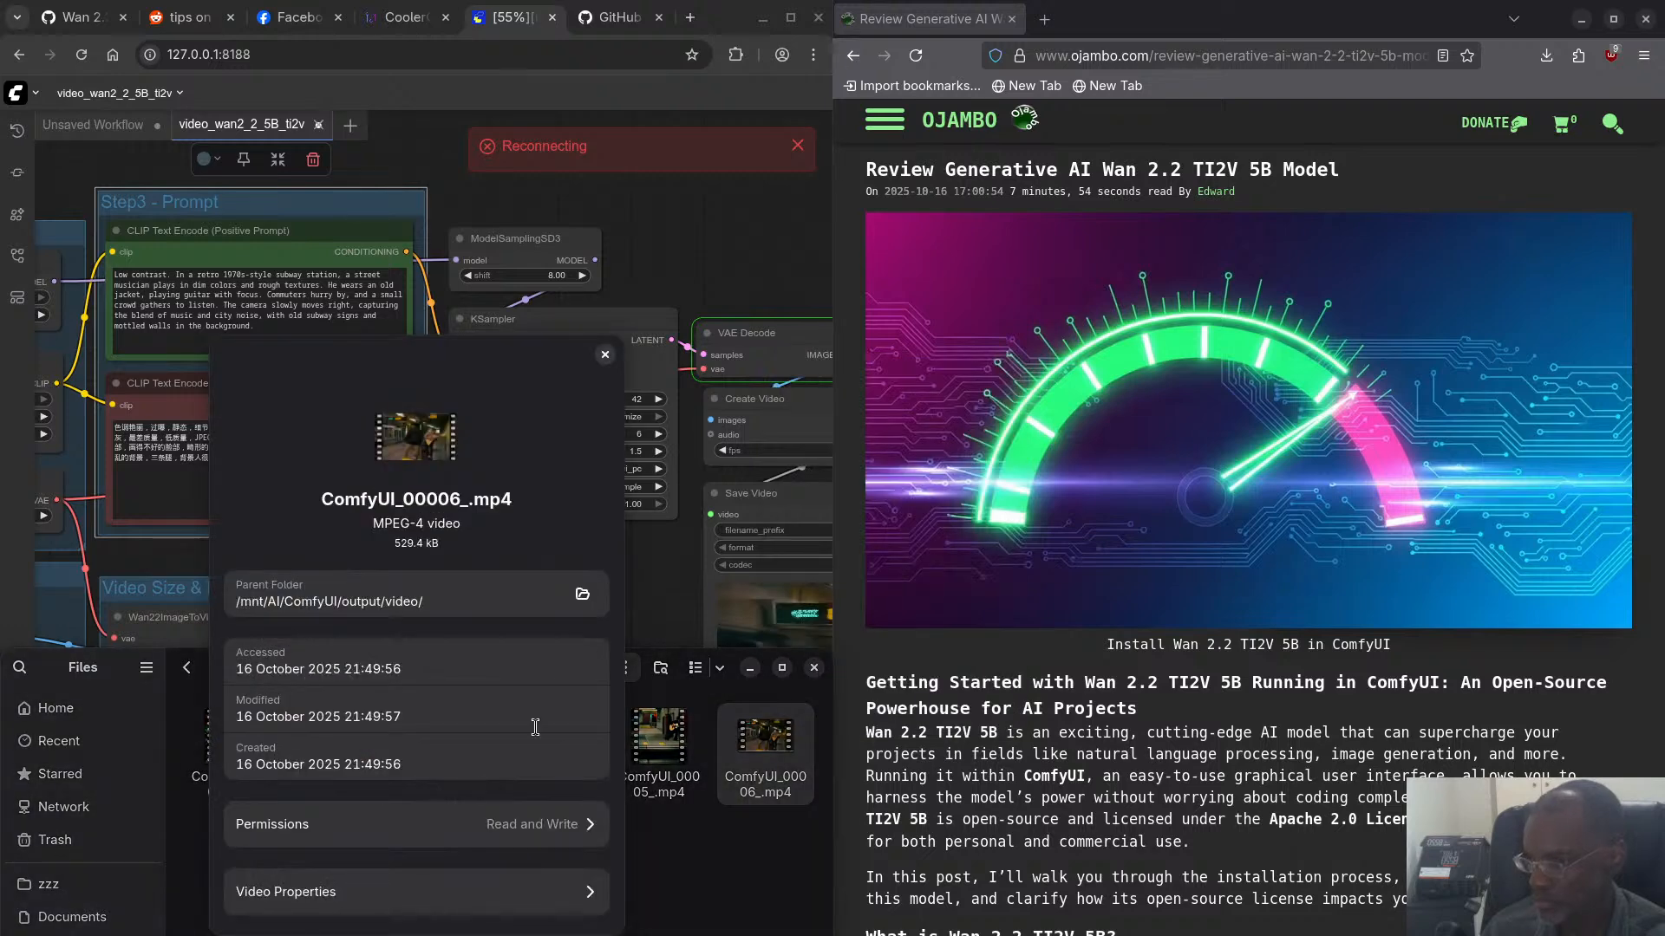
left_click(374, 906)
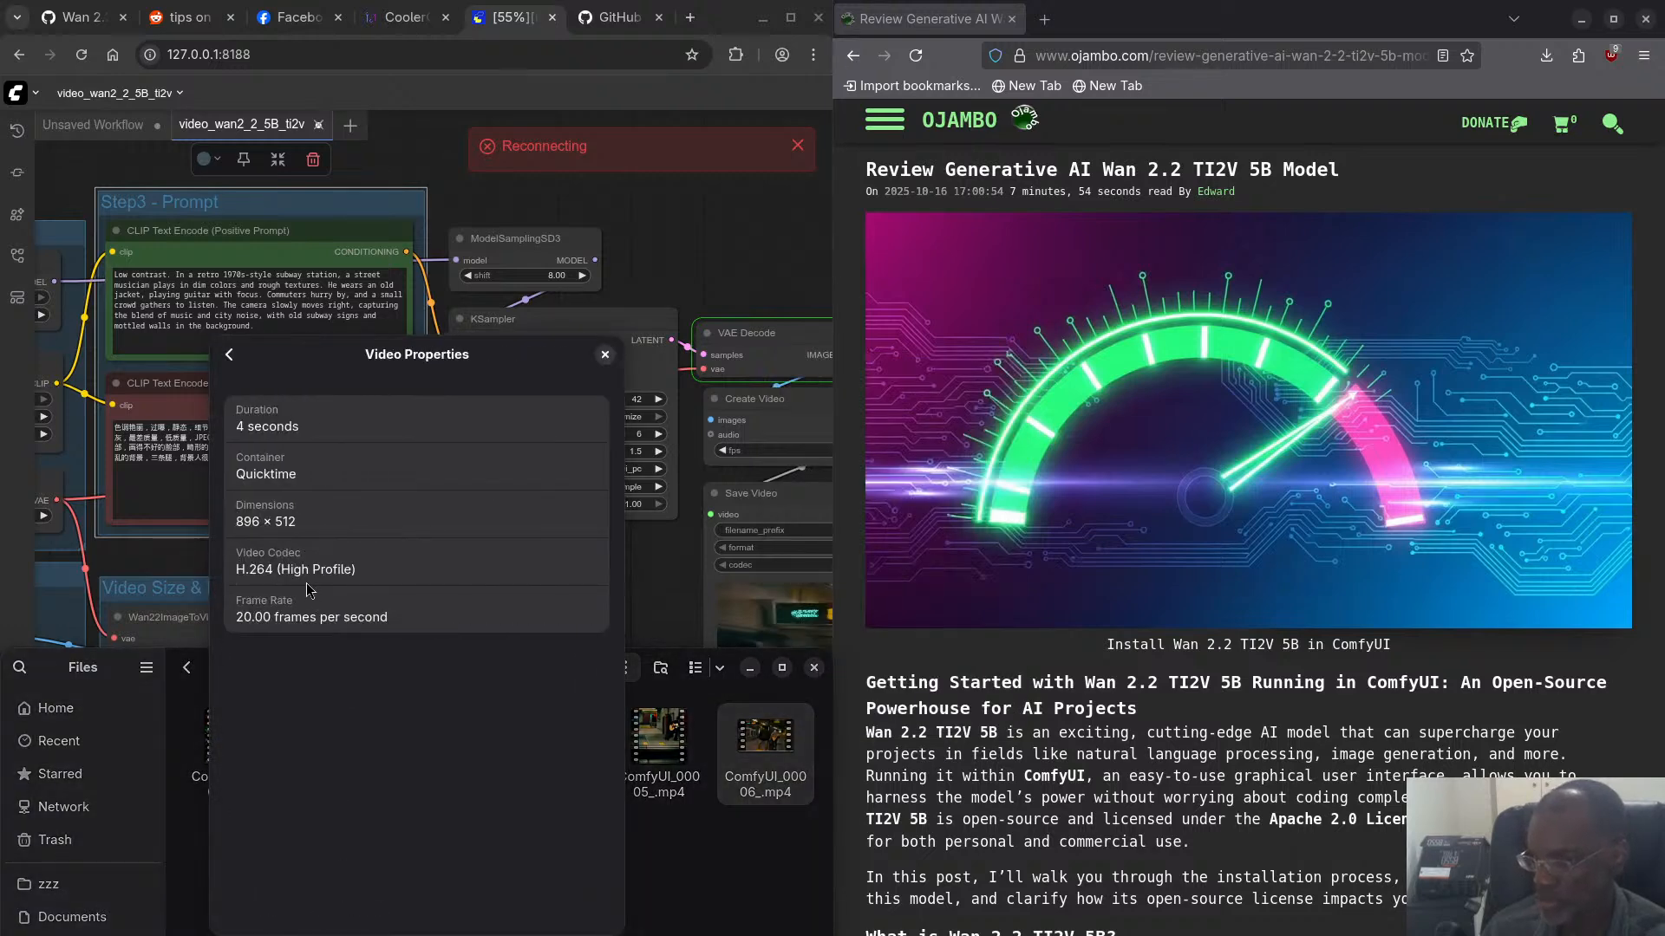
left_click(604, 355)
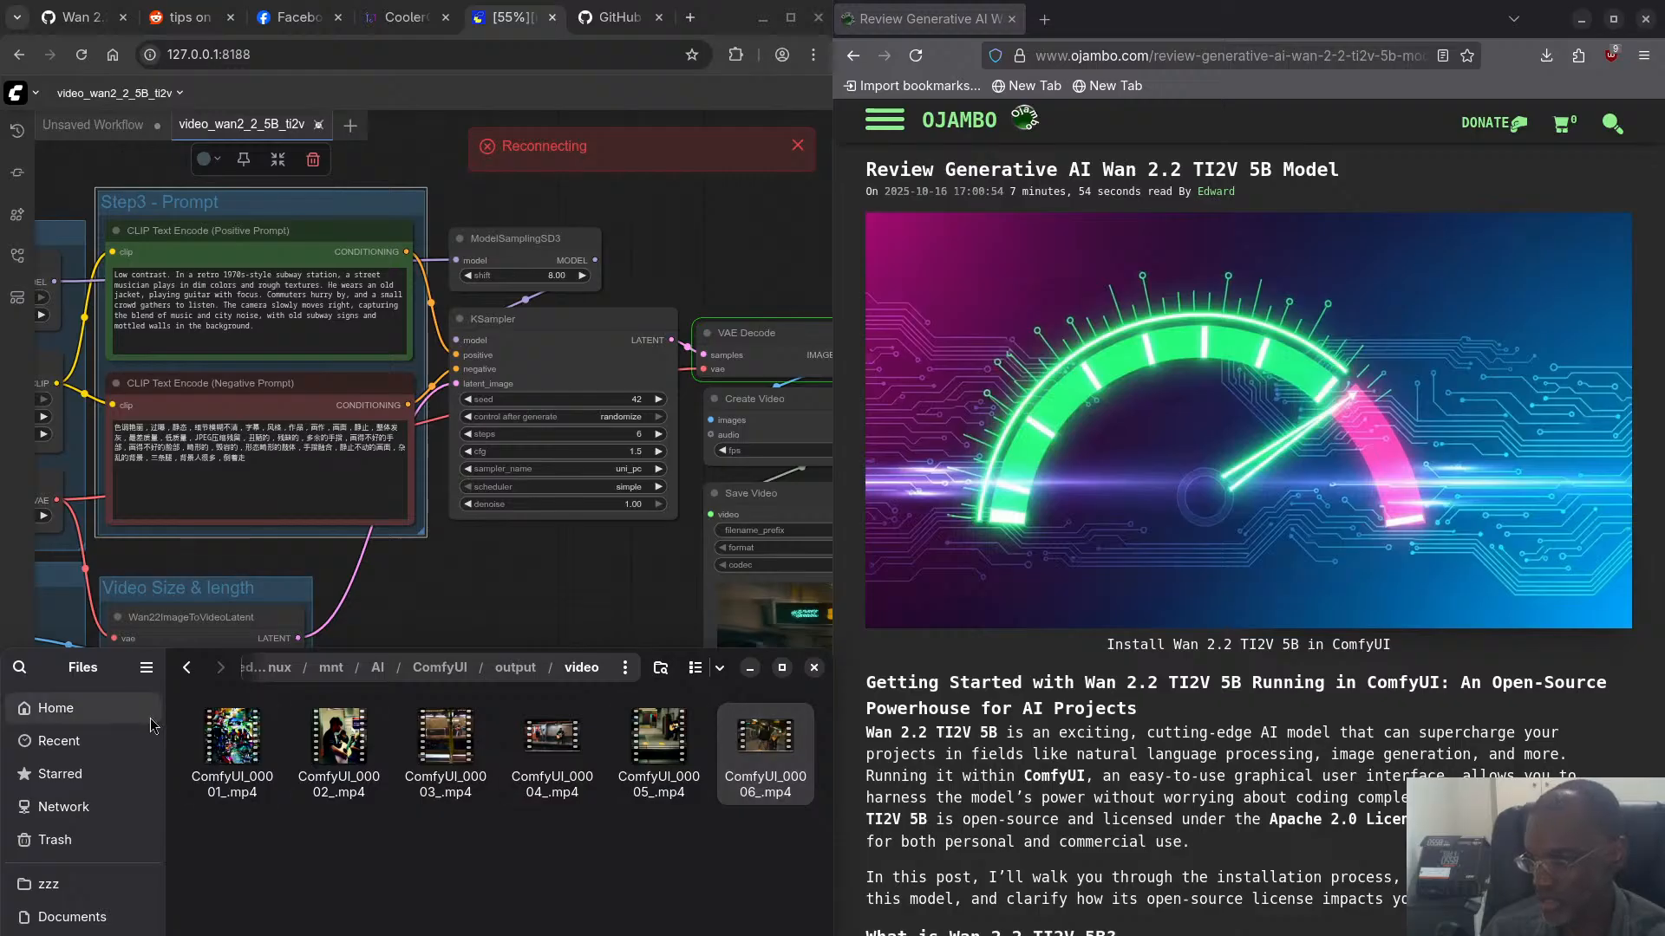
- Preview the output videos ComfyUI_00001_.mp4, ComfyUI_00002_.mp4 and ComfyUI_00003_.mp4 in turn, closing each preview
left_click(224, 746)
key("space")
key("space")
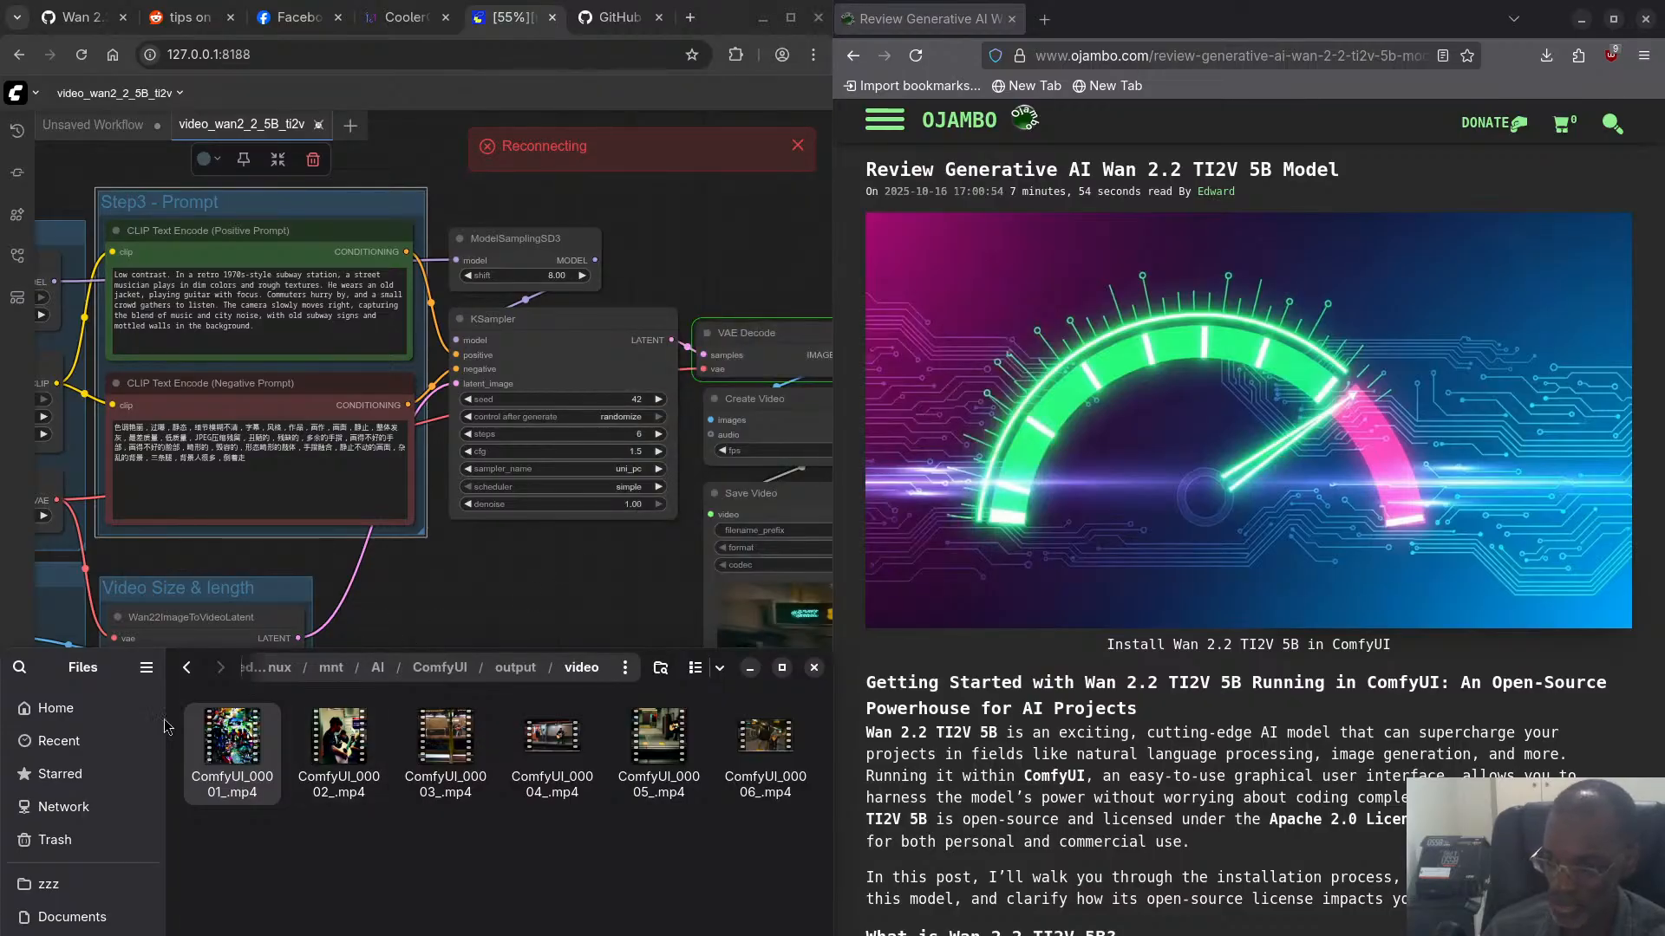
left_click(350, 746)
key("space")
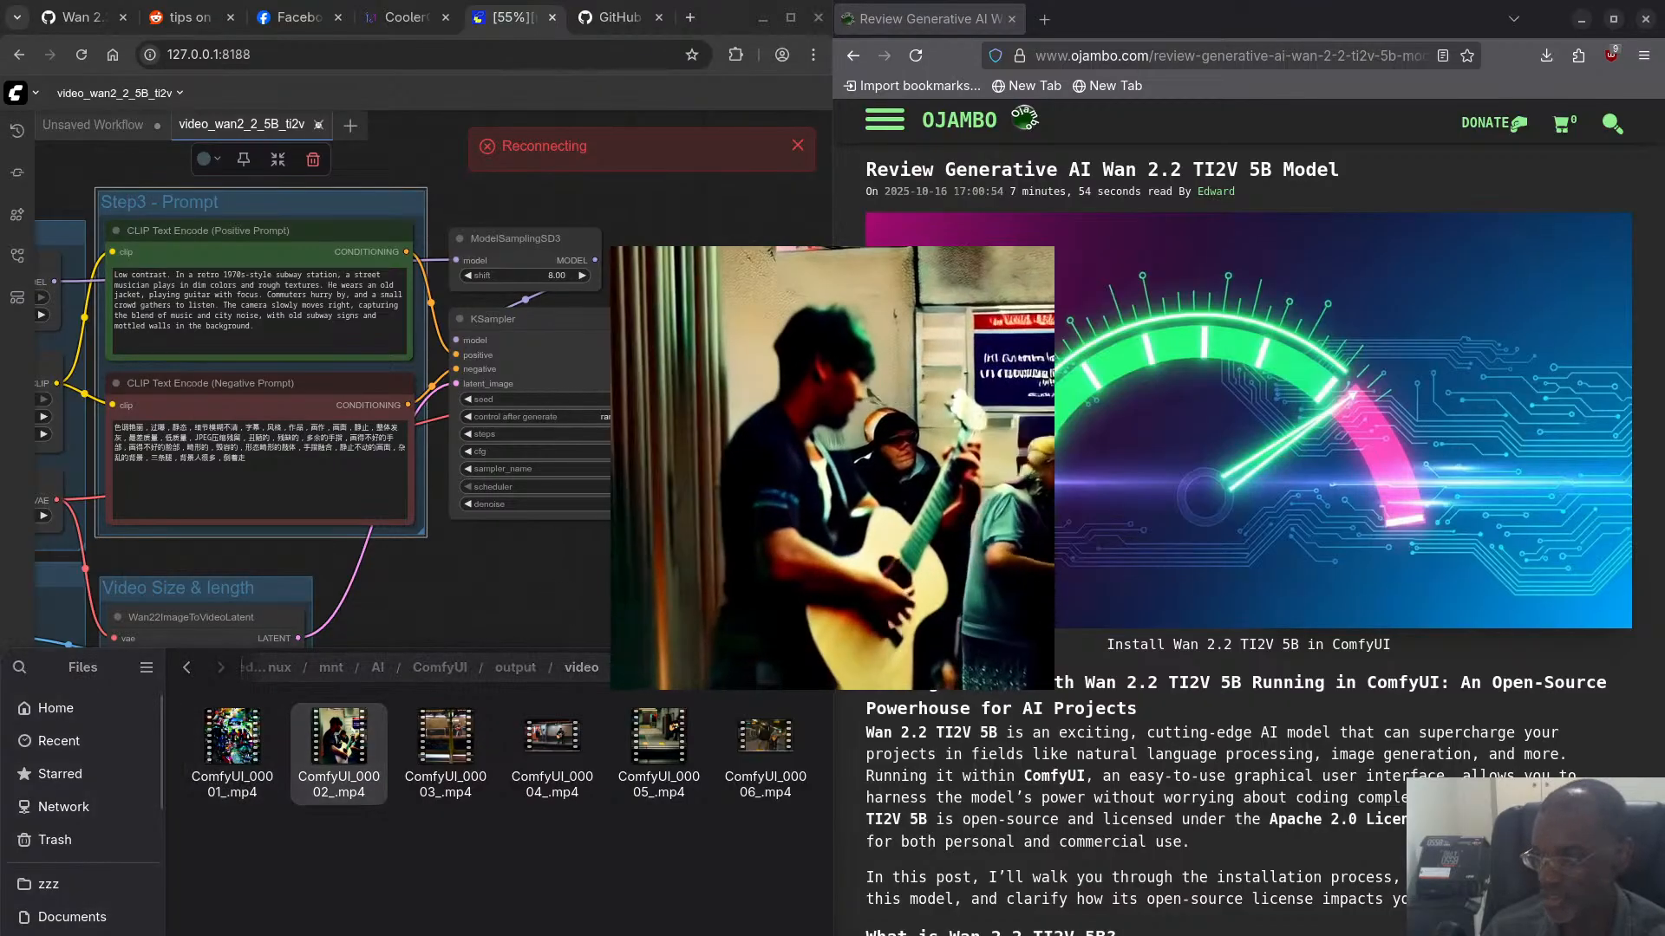
key("space")
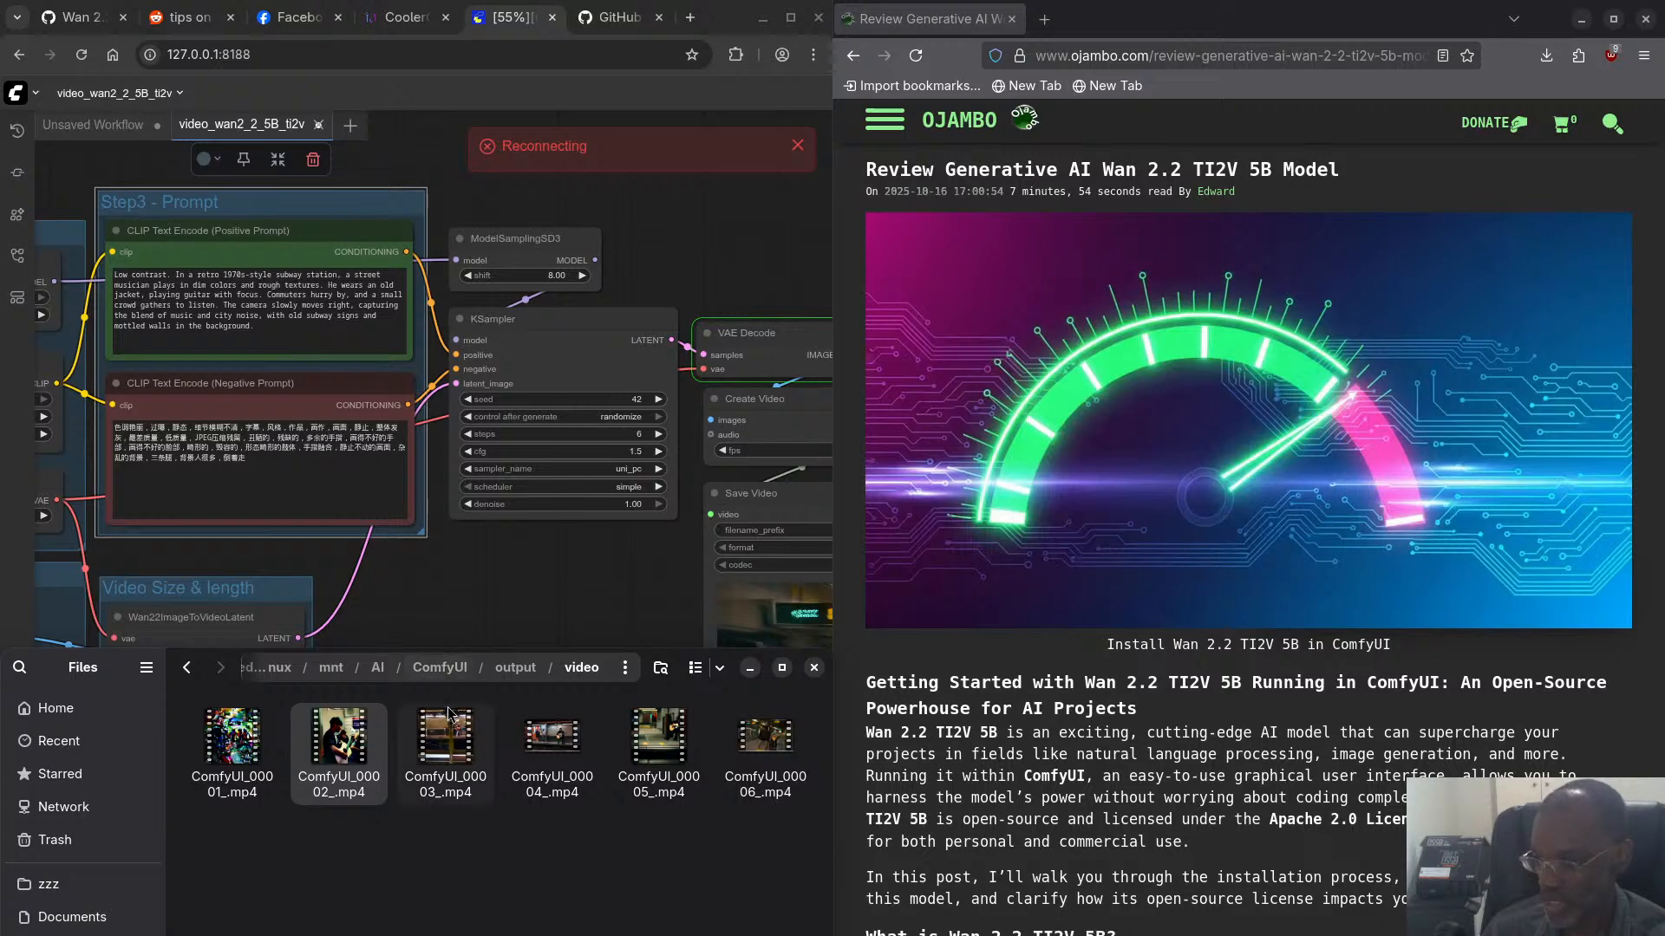
left_click(444, 733)
key("space")
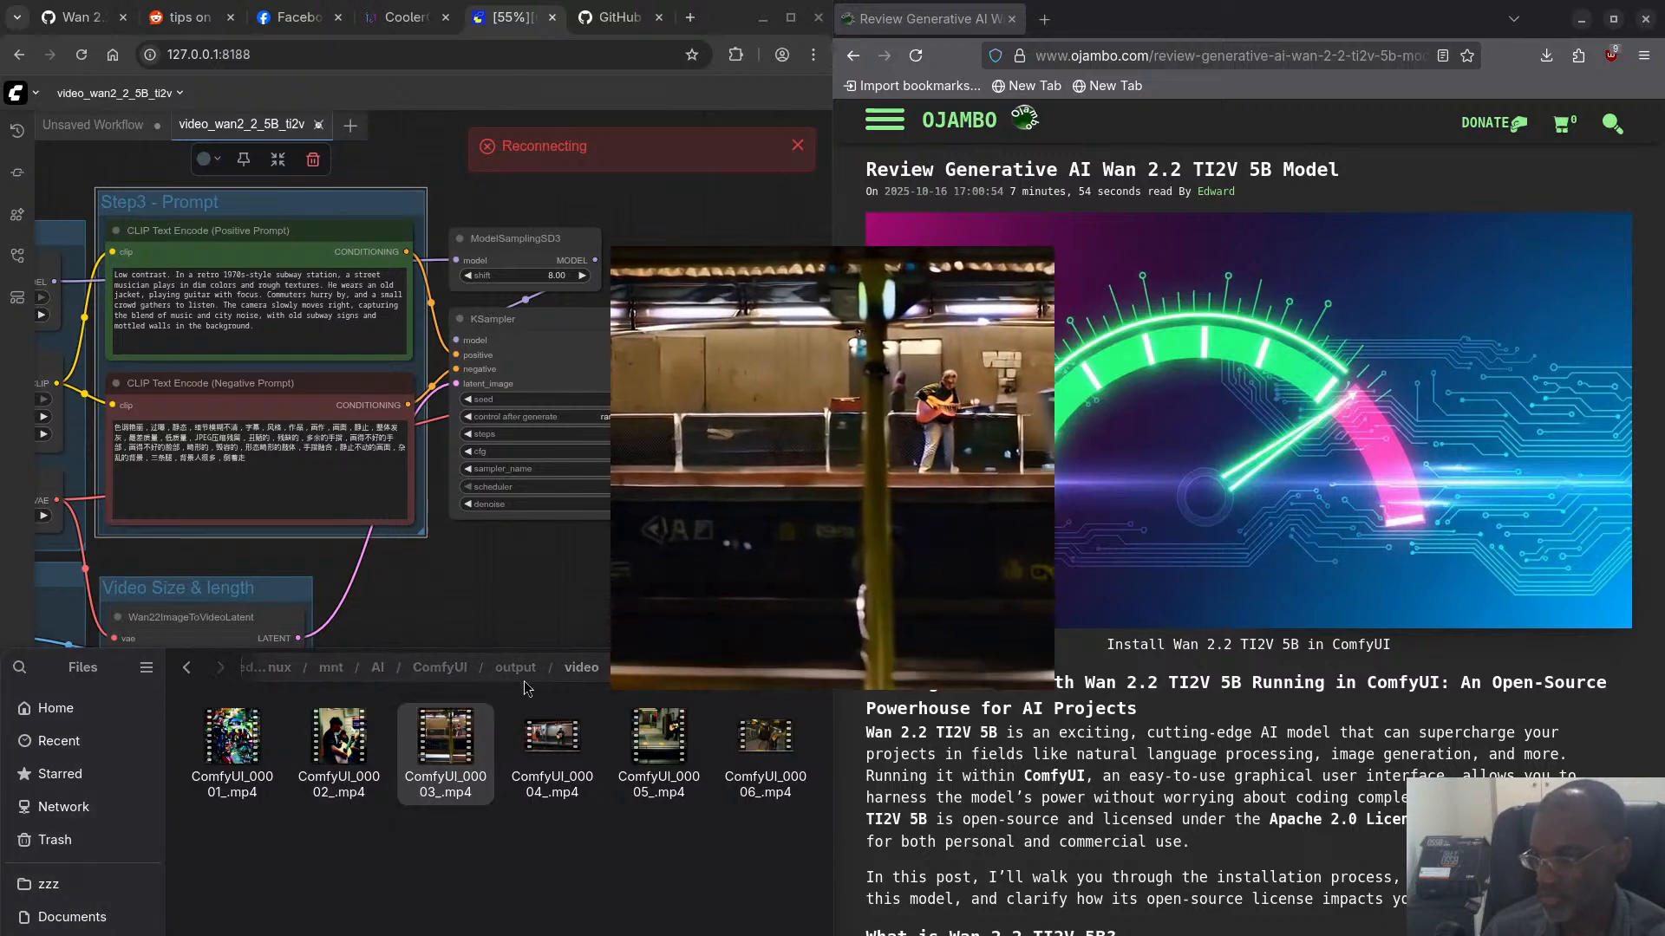
key("space")
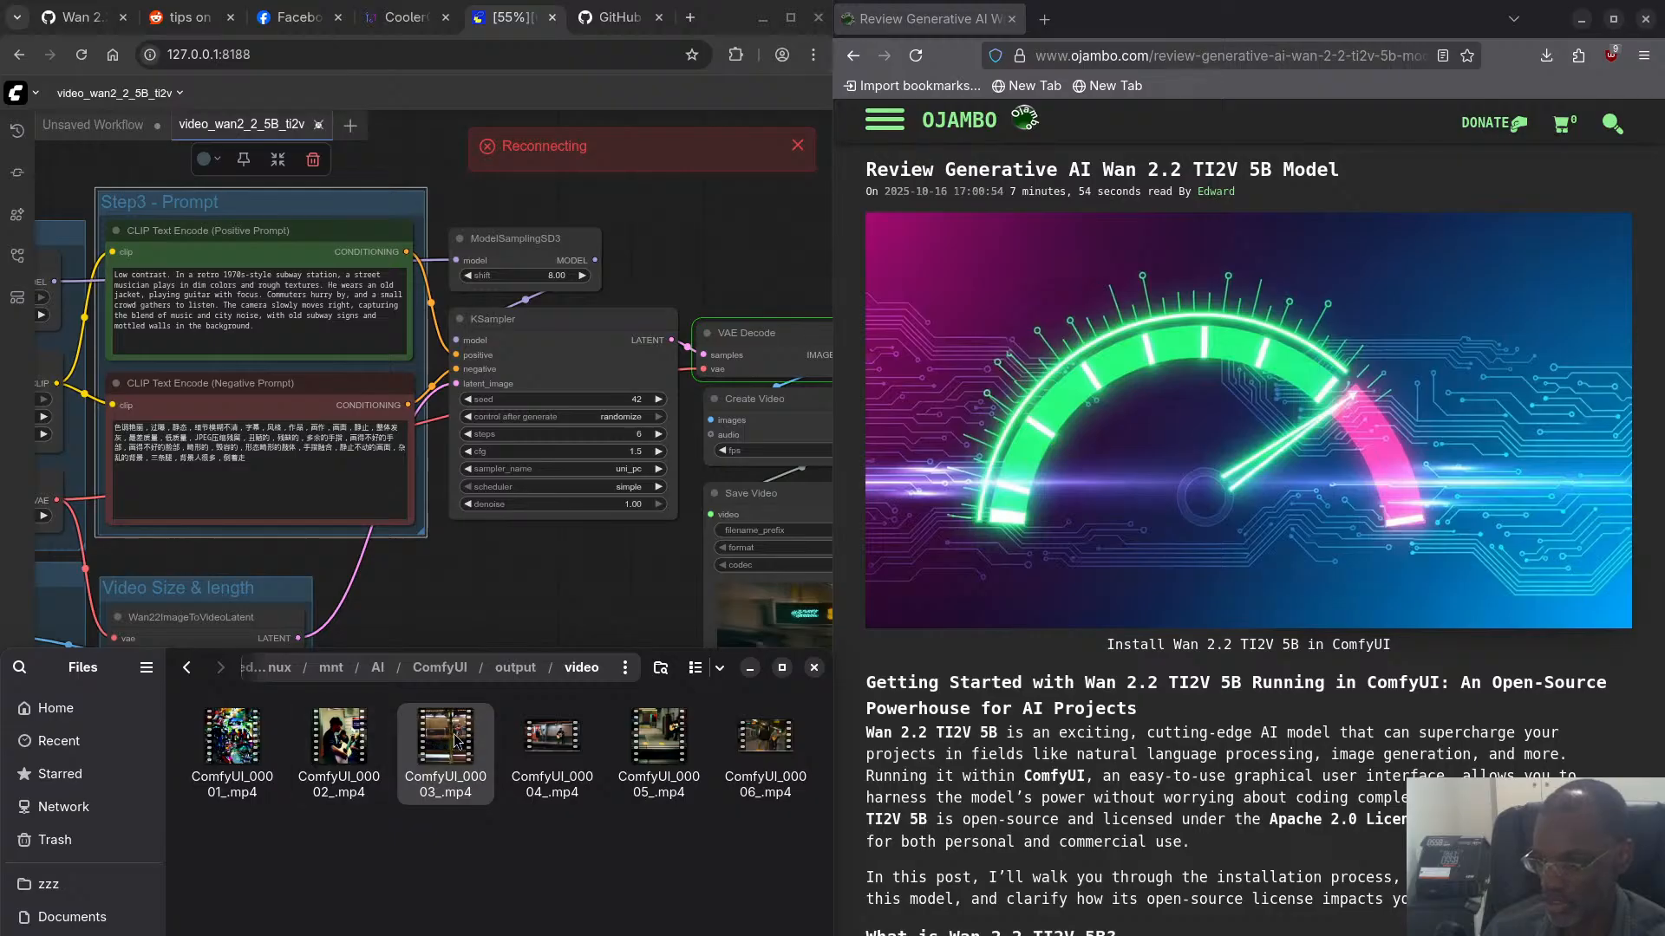
- Preview the output videos ComfyUI_00004_.mp4 through ComfyUI_00006_.mp4, moving the last preview window aside before closing it
left_click(555, 748)
key("space")
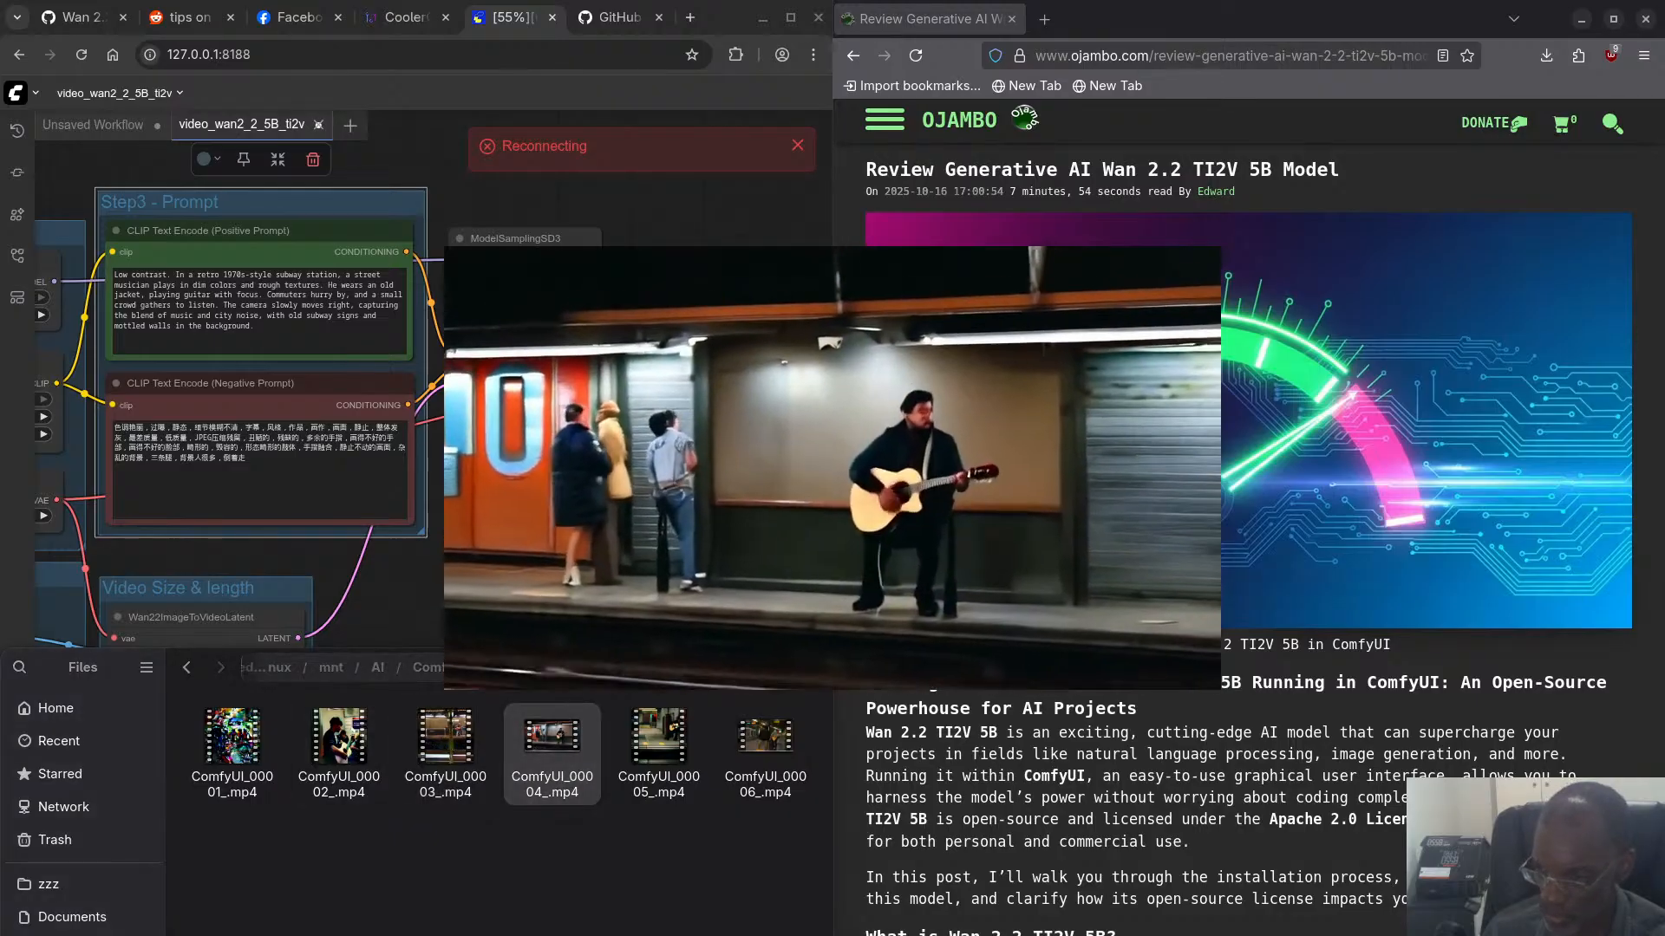
key("space")
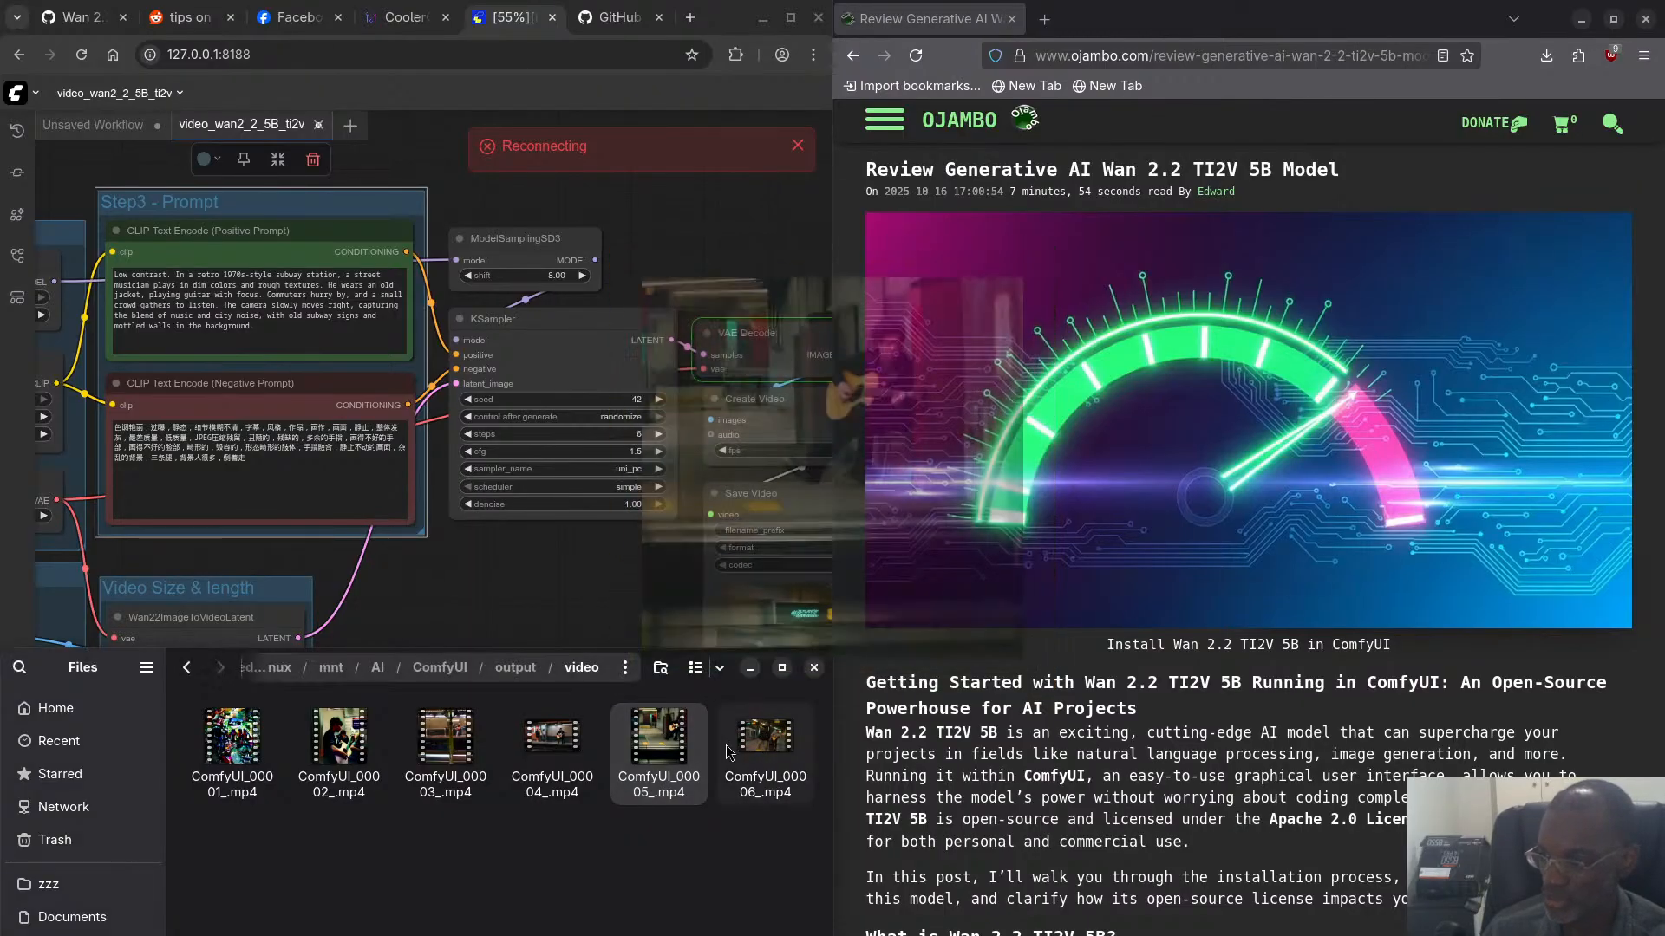
left_click(771, 737)
key("space")
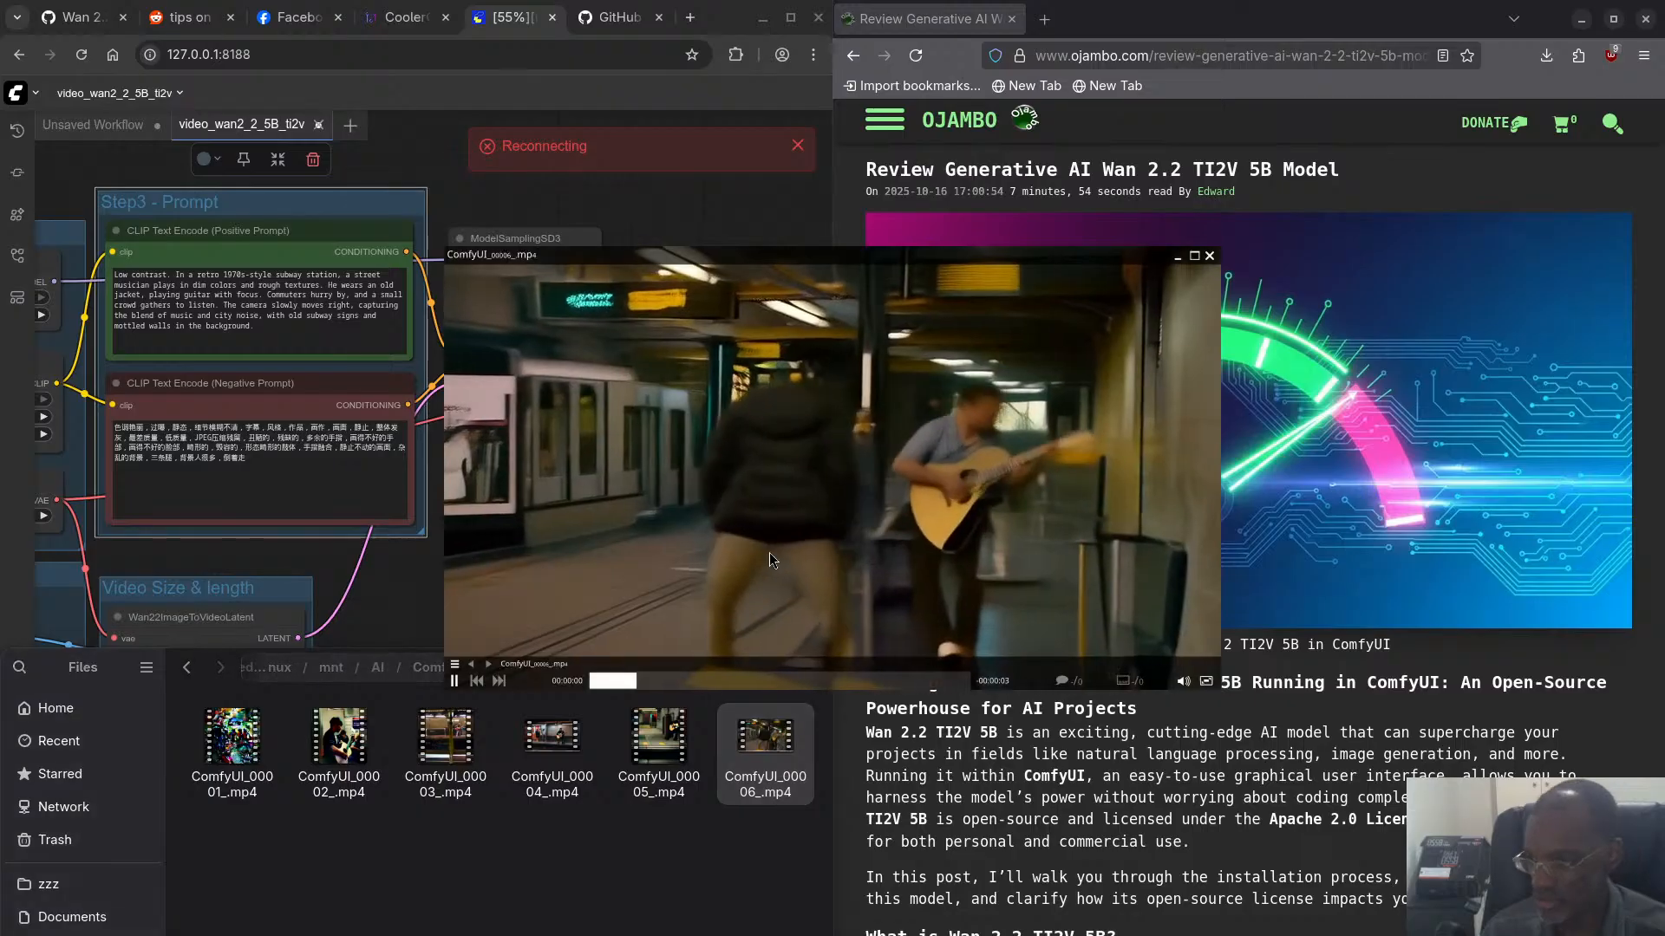
left_click_drag(779, 558, 430, 480)
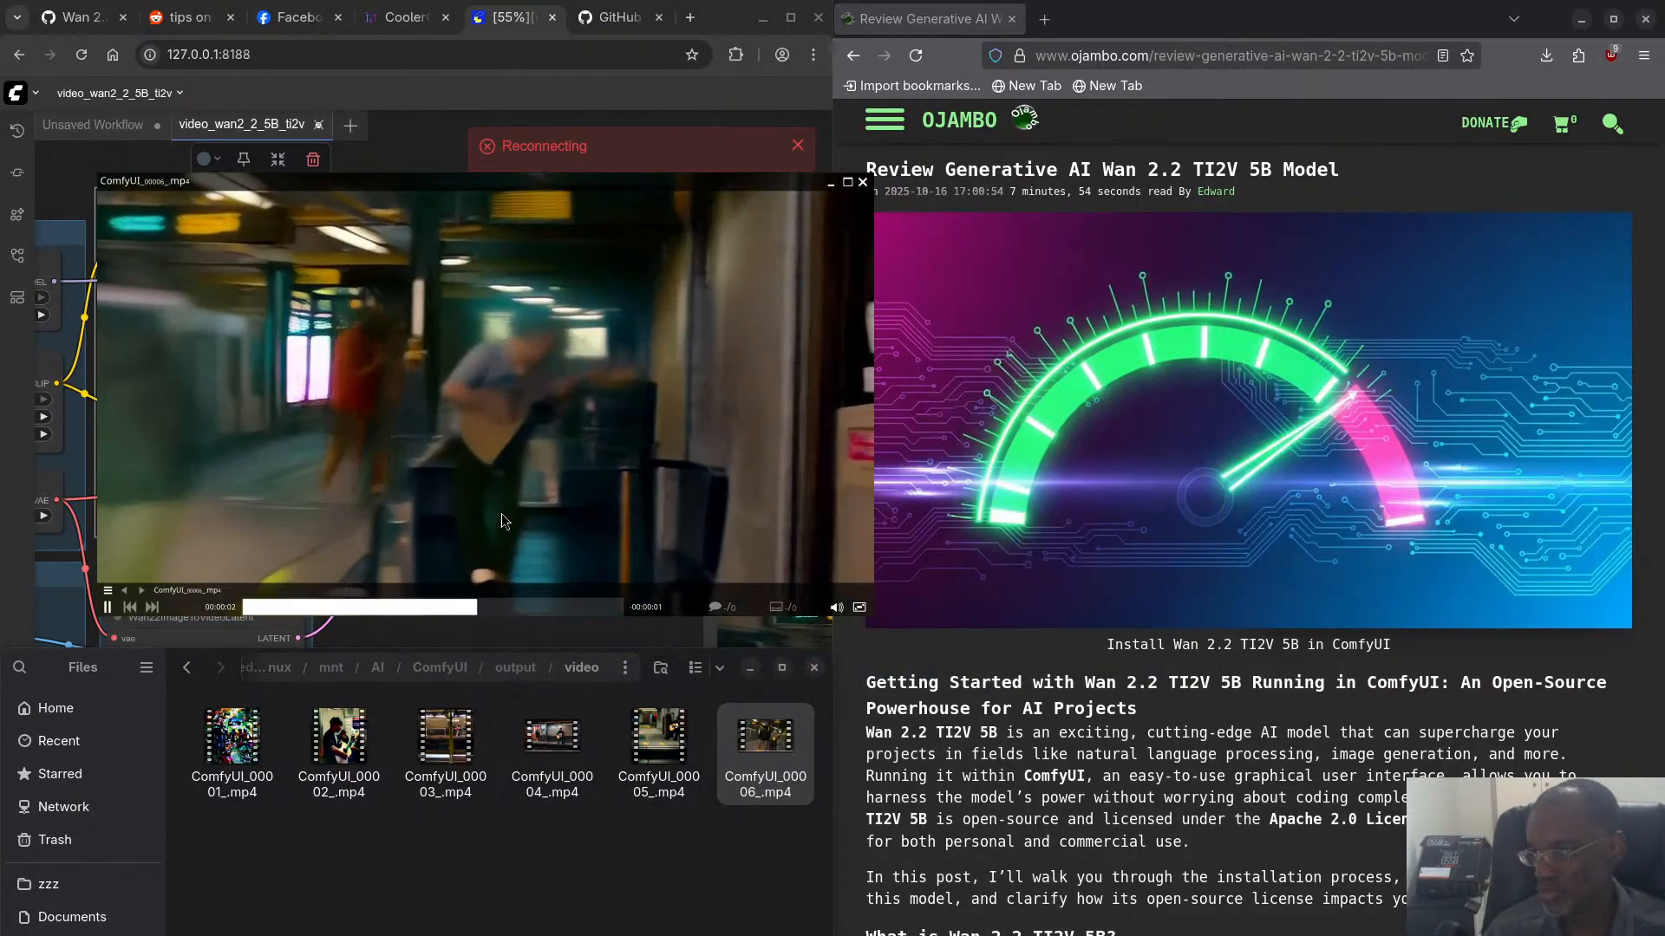
key("space")
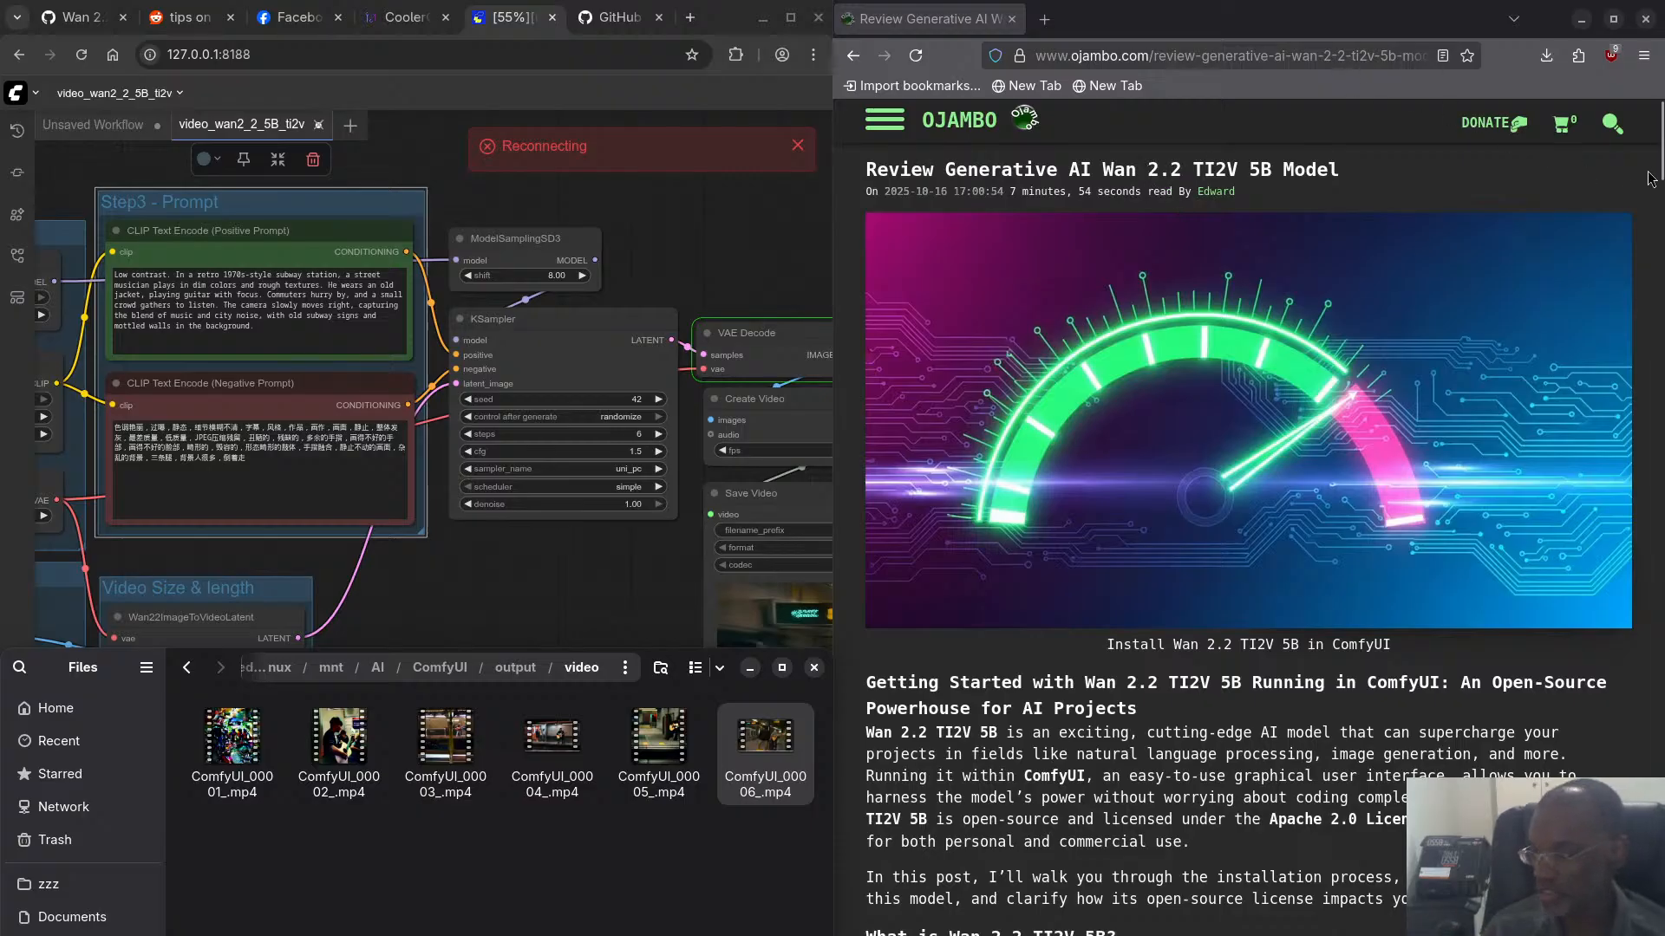
- In the ojambo.com article's Results section, expand the 1 second 1280×704 24FPS Video entry, read it and collapse it again
left_click_drag(1656, 138, 1662, 723)
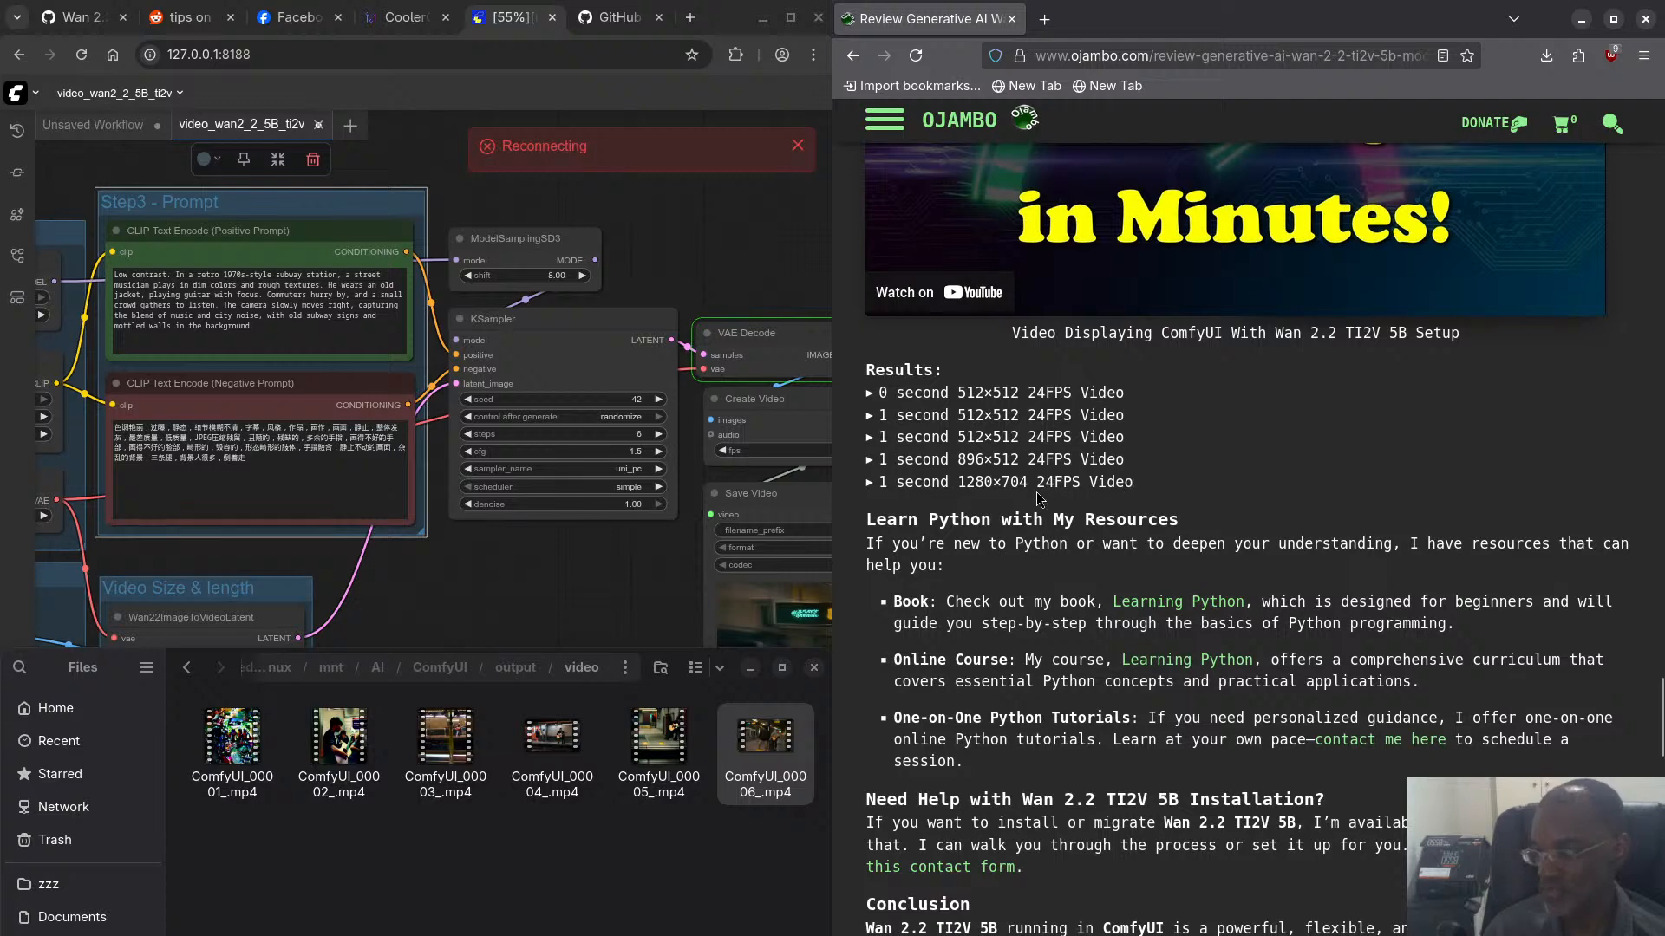
left_click(869, 483)
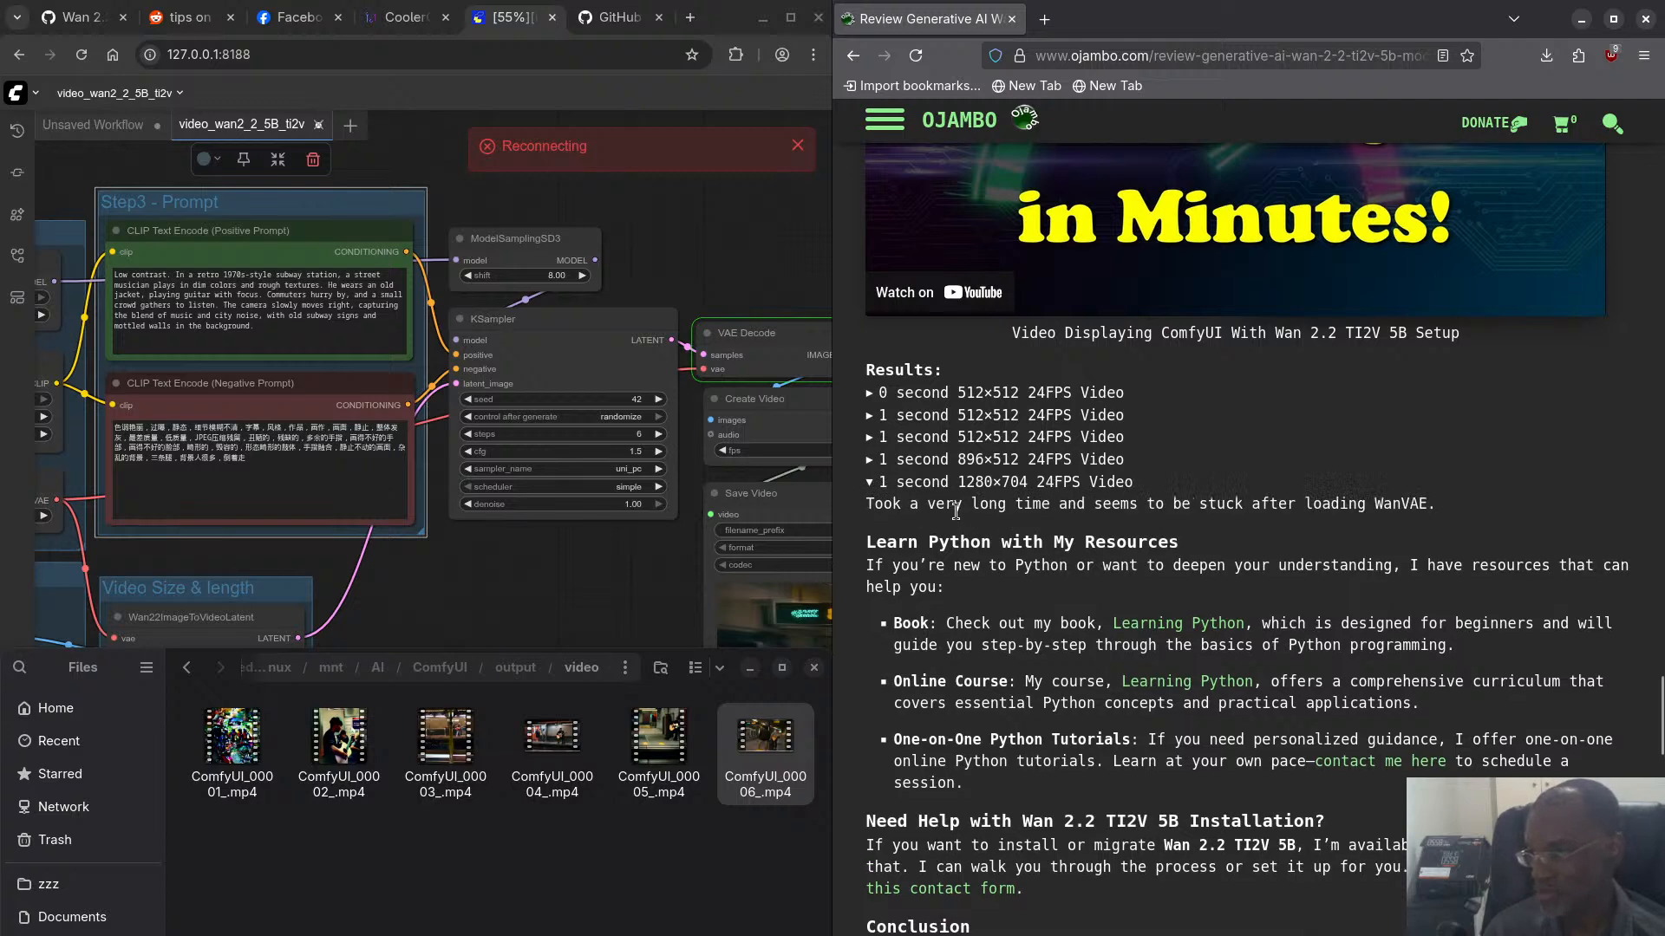
left_click(869, 482)
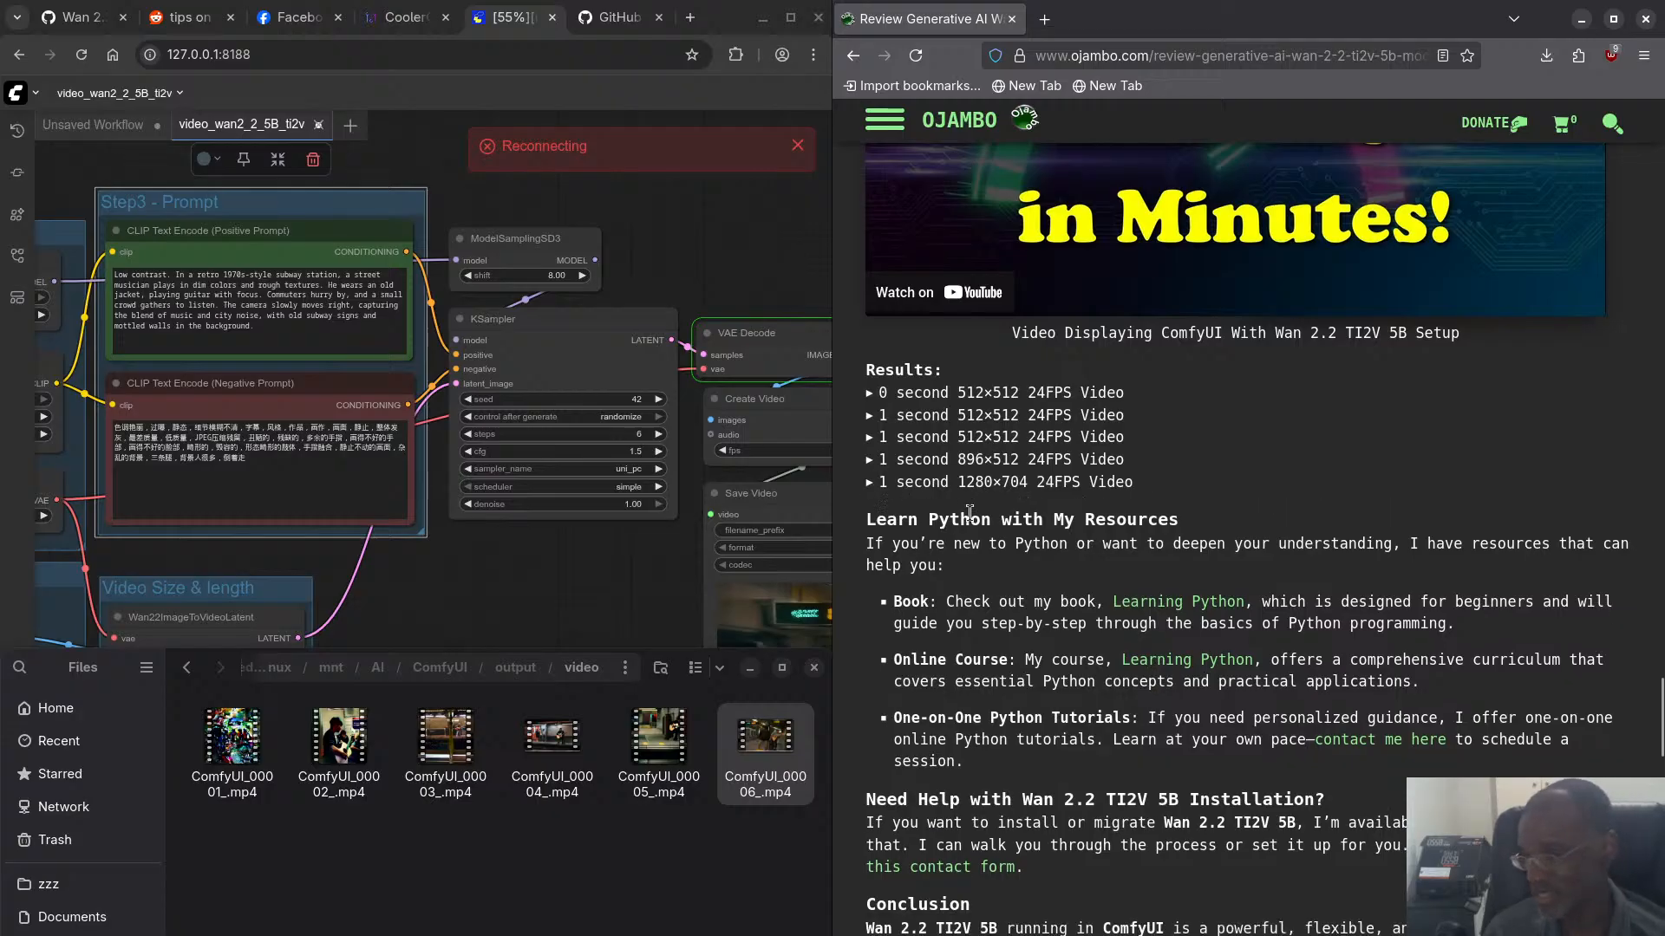
- Read on to the article's conclusion, and open the site navigation to view the live stream schedule before closing it
scroll(1318, 521, "down", 5)
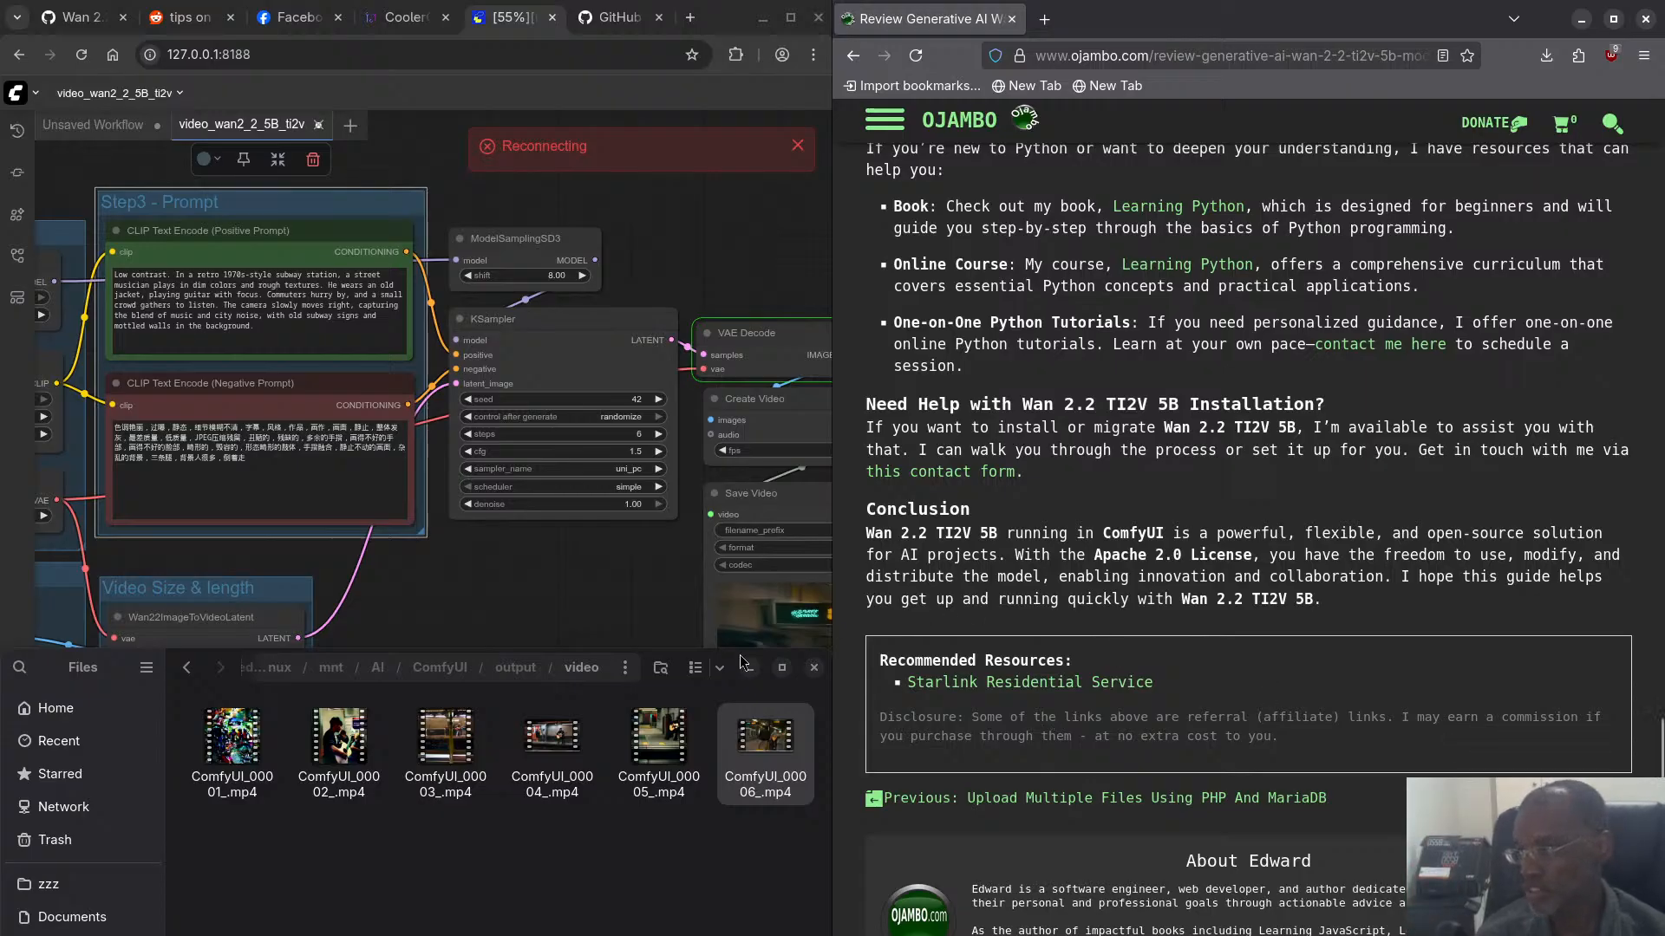
left_click(883, 125)
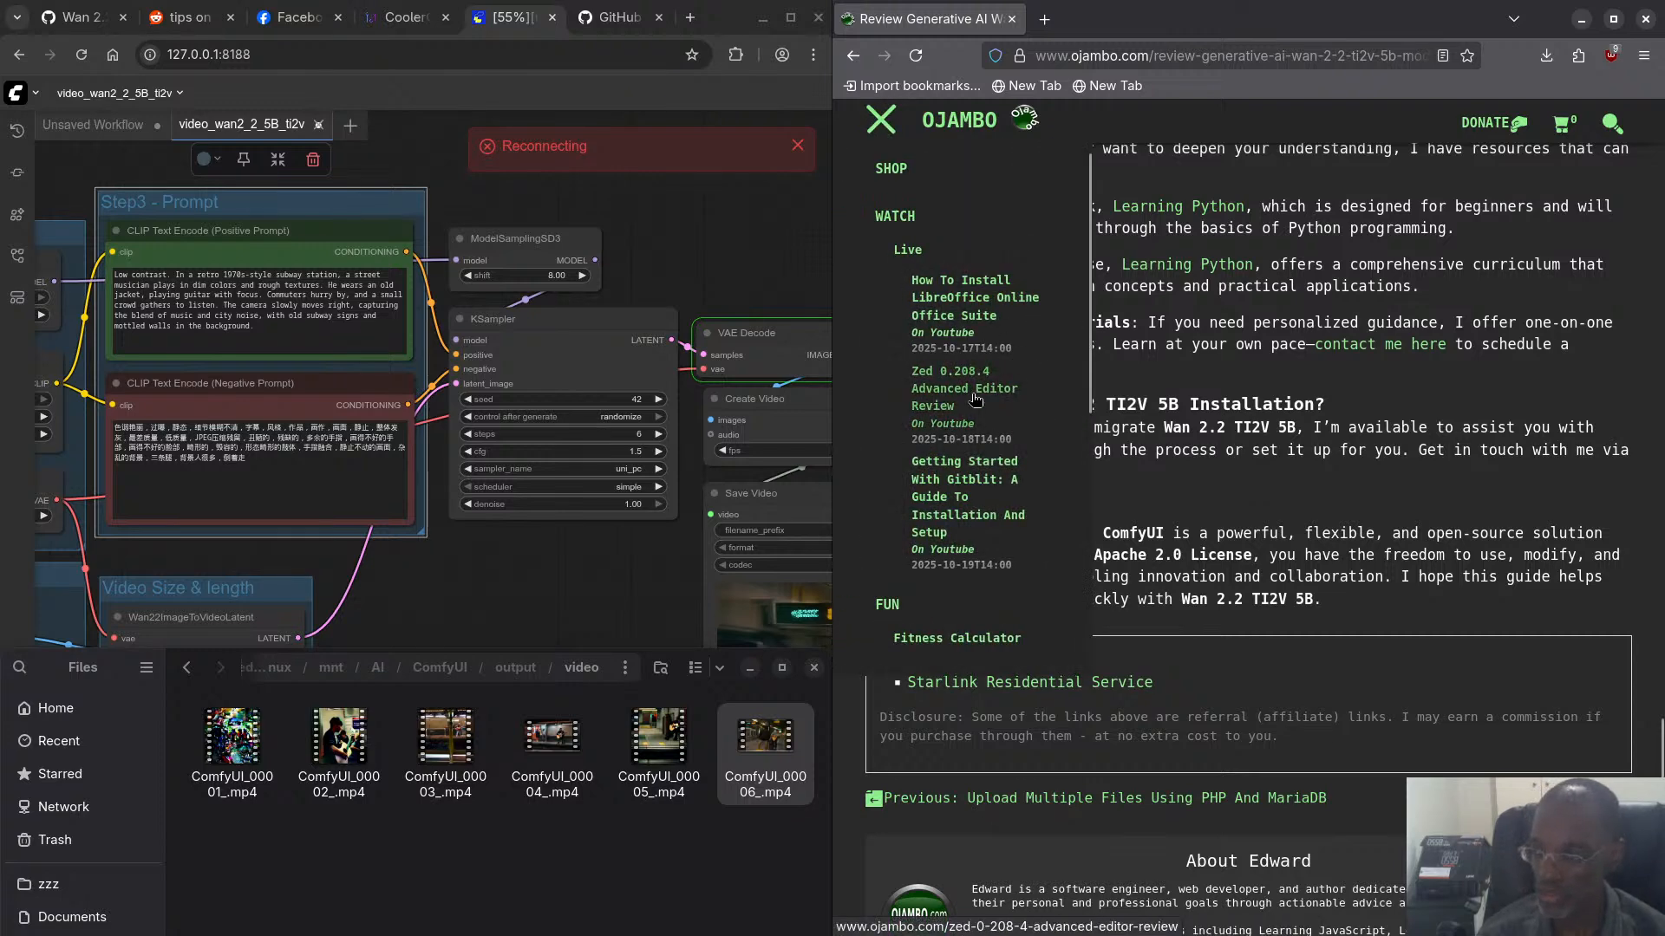
left_click(899, 127)
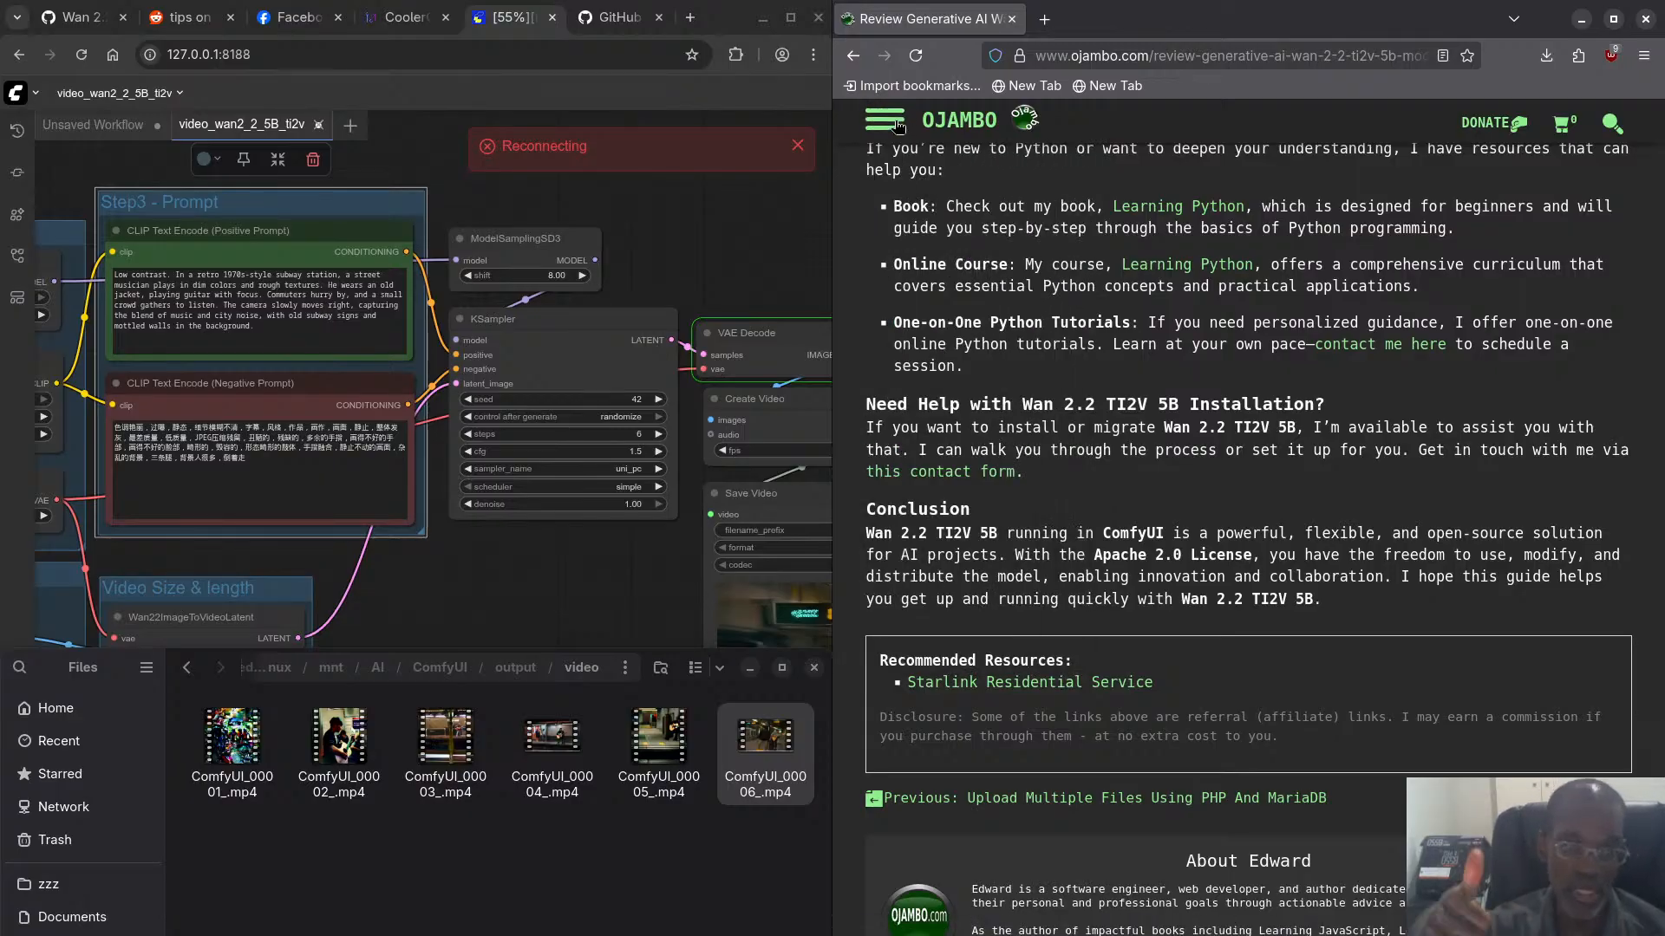